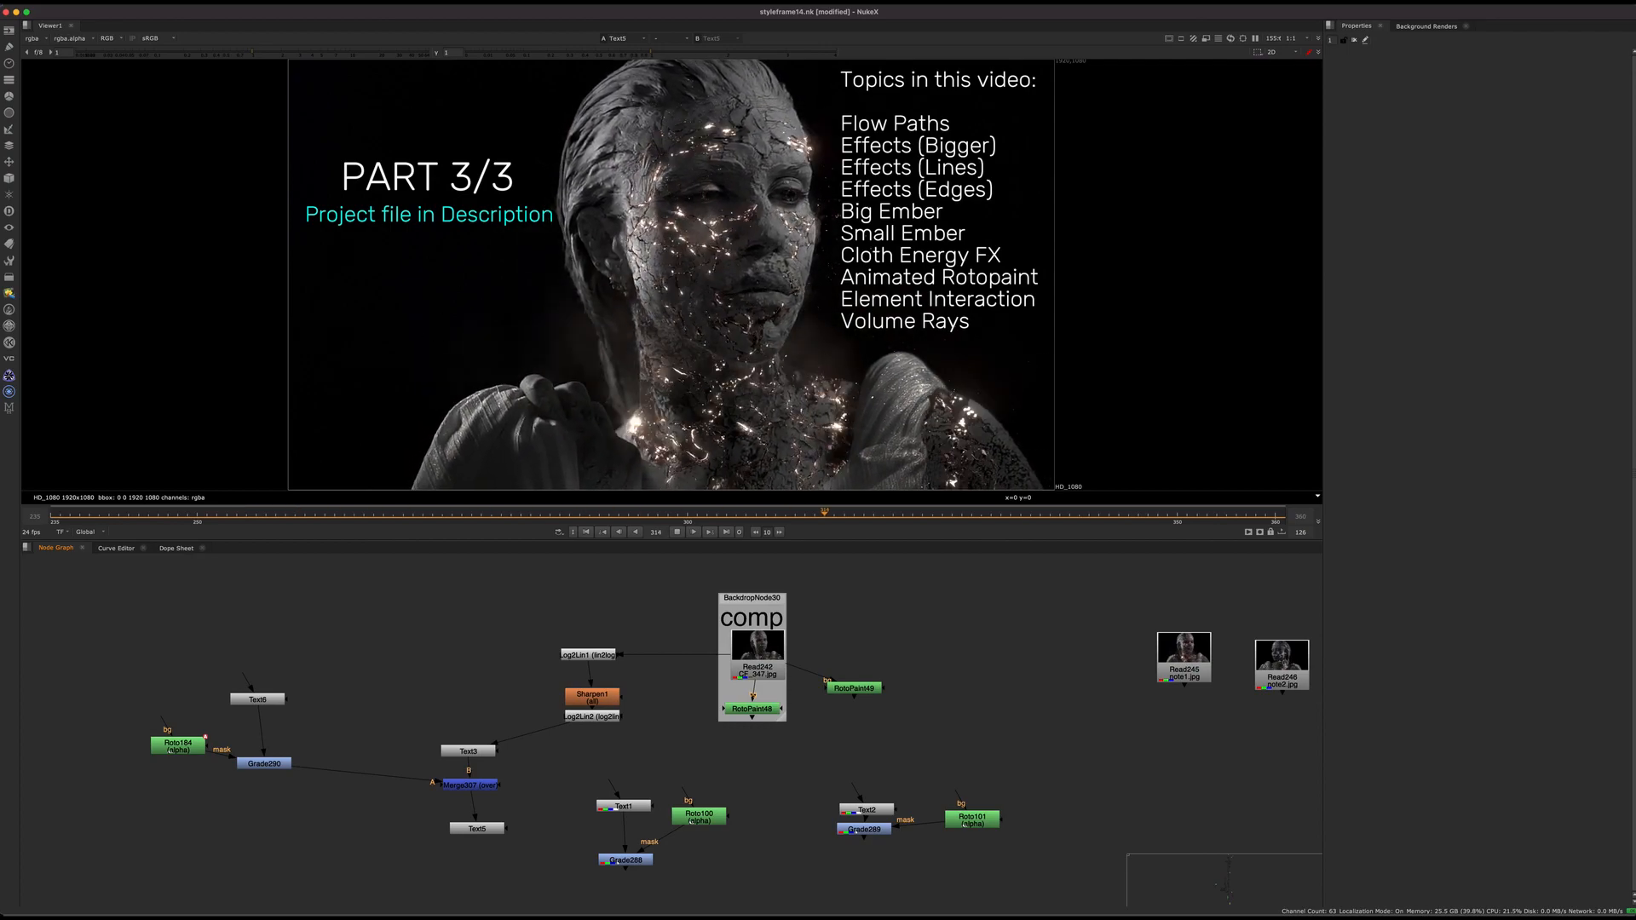
Play back the finished comp and scrub through the timeline to examine how the glowing effects spread from the chest to the face
{"action": "key", "text": "l"}
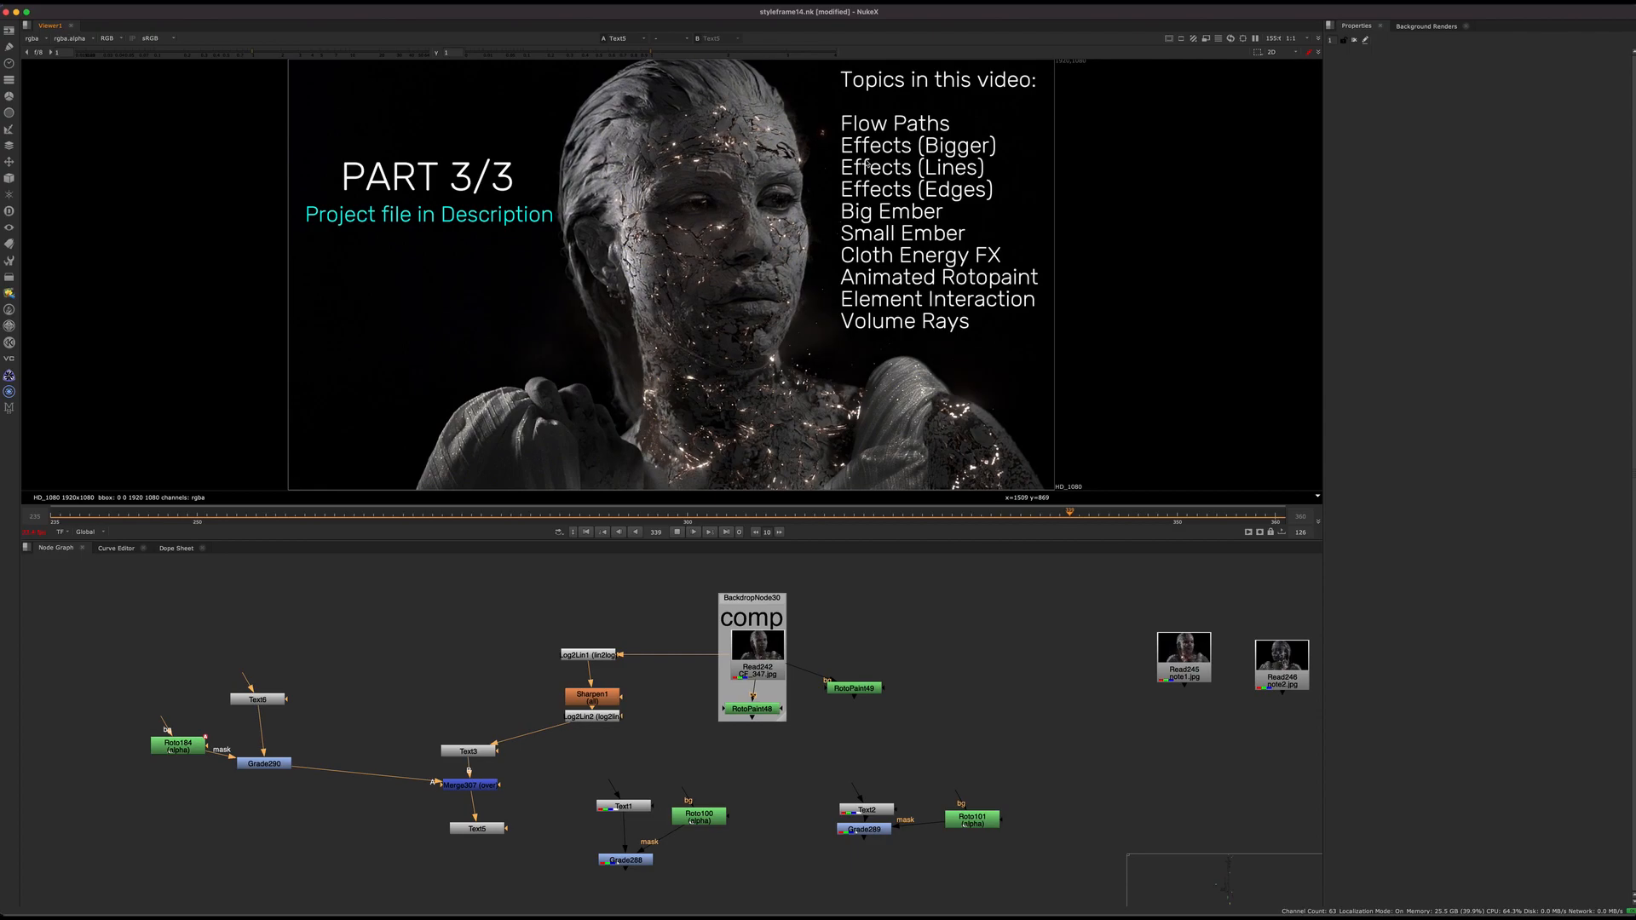
{"action": "left_click", "coordinate": [675, 533]}
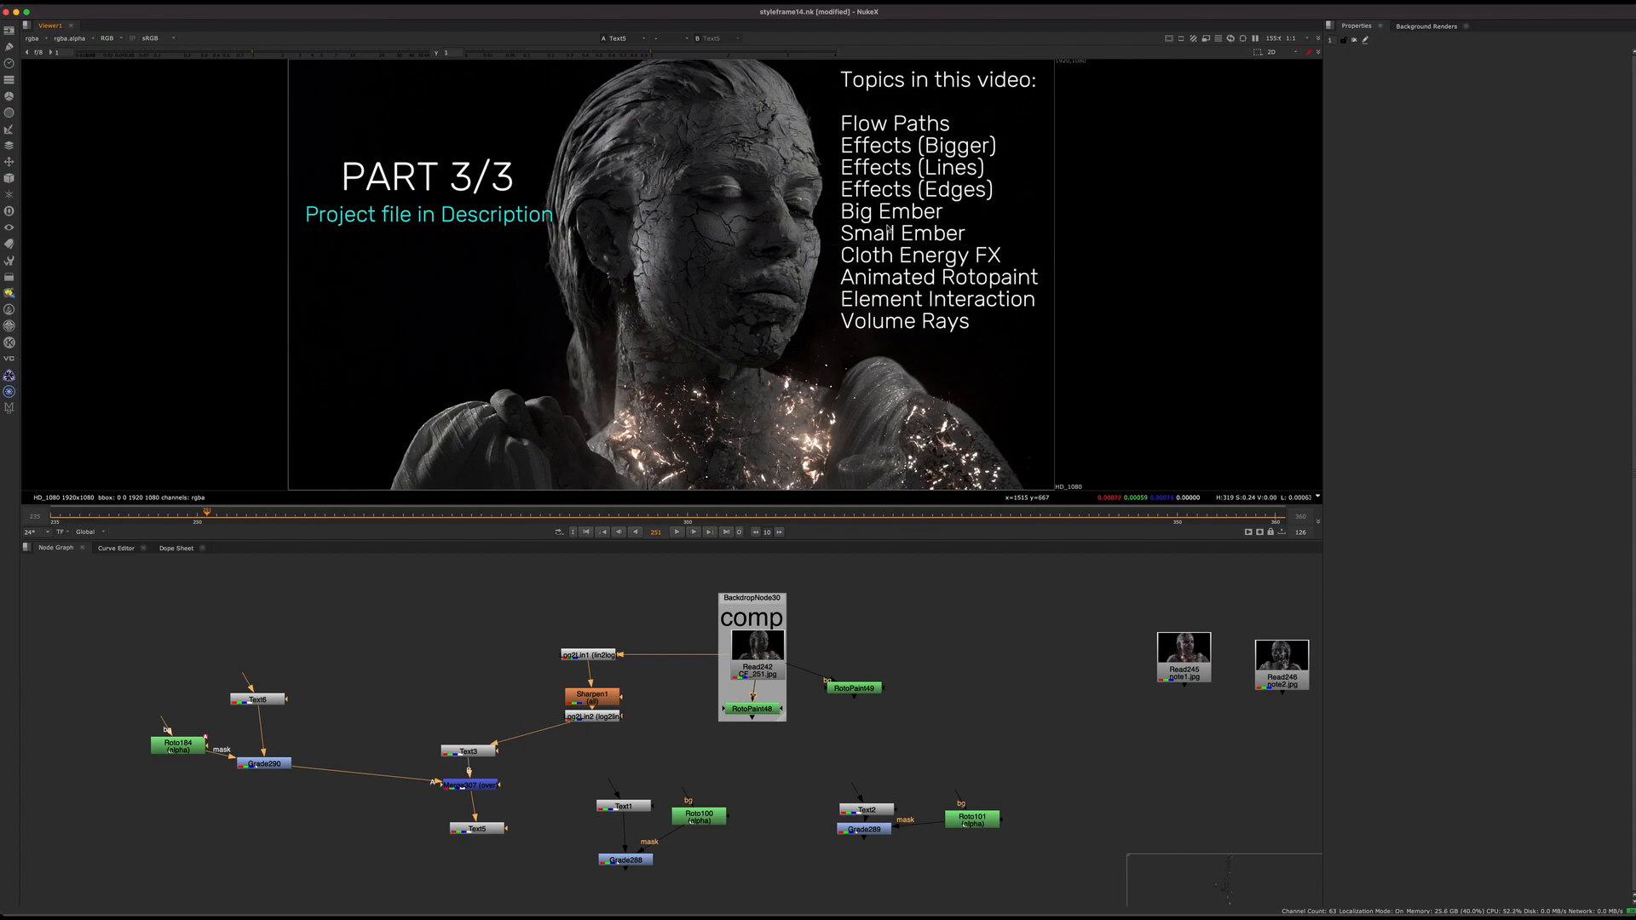
{"action": "left_click_drag", "start_coordinate": [836, 208], "coordinate": [990, 240]}
{"action": "left_click_drag", "start_coordinate": [832, 241], "coordinate": [1043, 275]}
{"action": "left_click_drag", "start_coordinate": [1034, 235], "coordinate": [831, 280]}
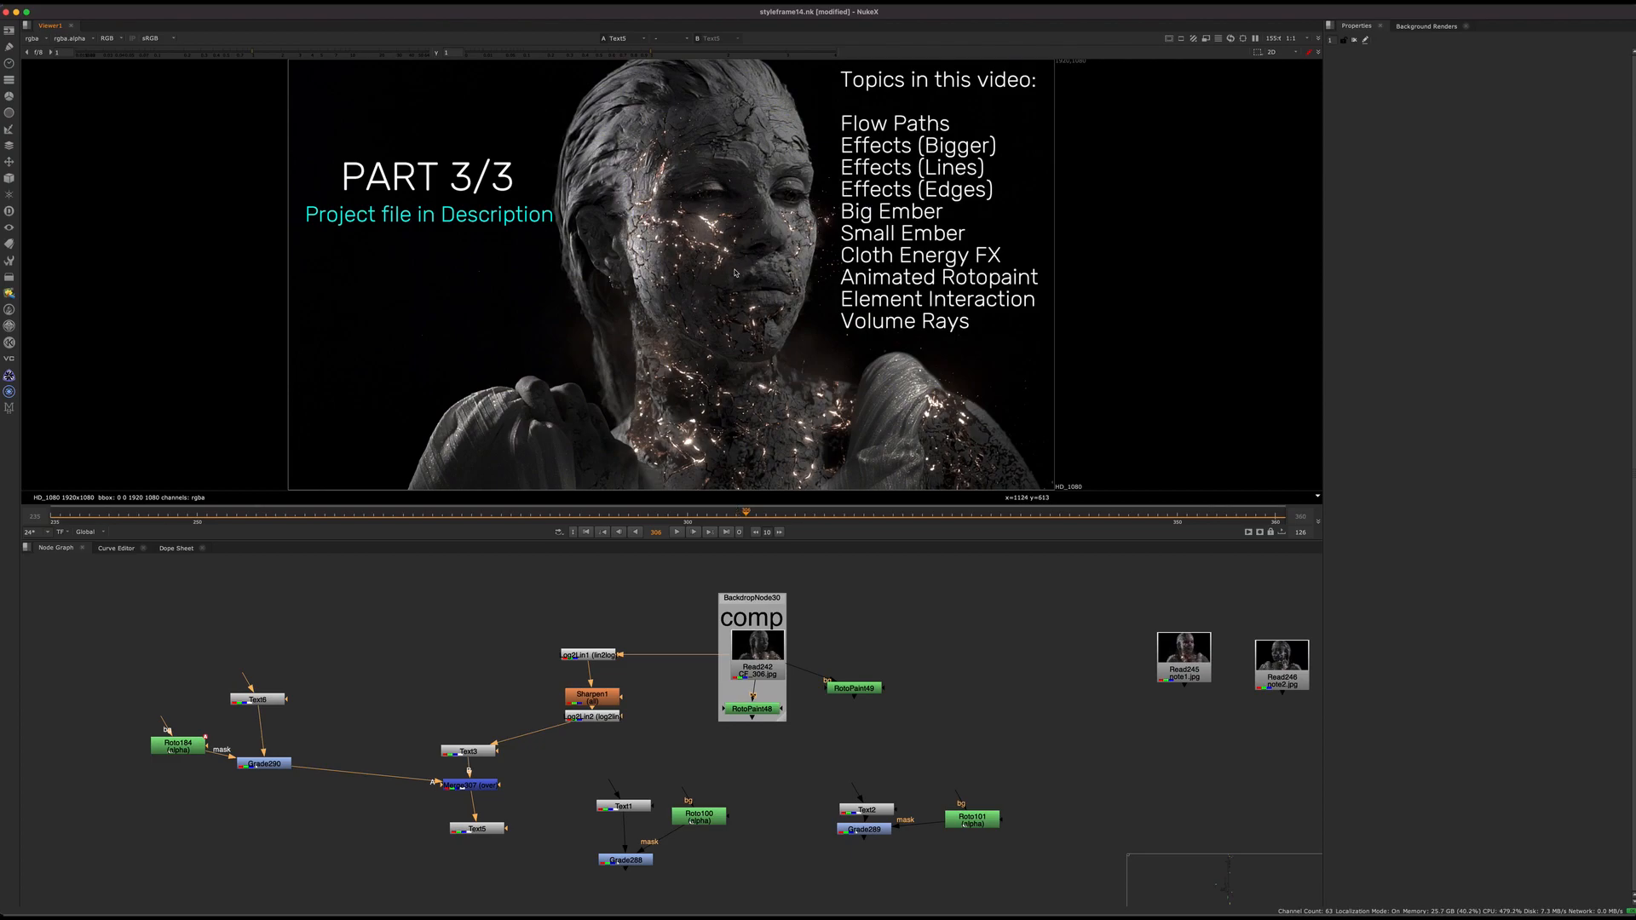
{"action": "left_click_drag", "start_coordinate": [719, 523], "coordinate": [619, 517]}
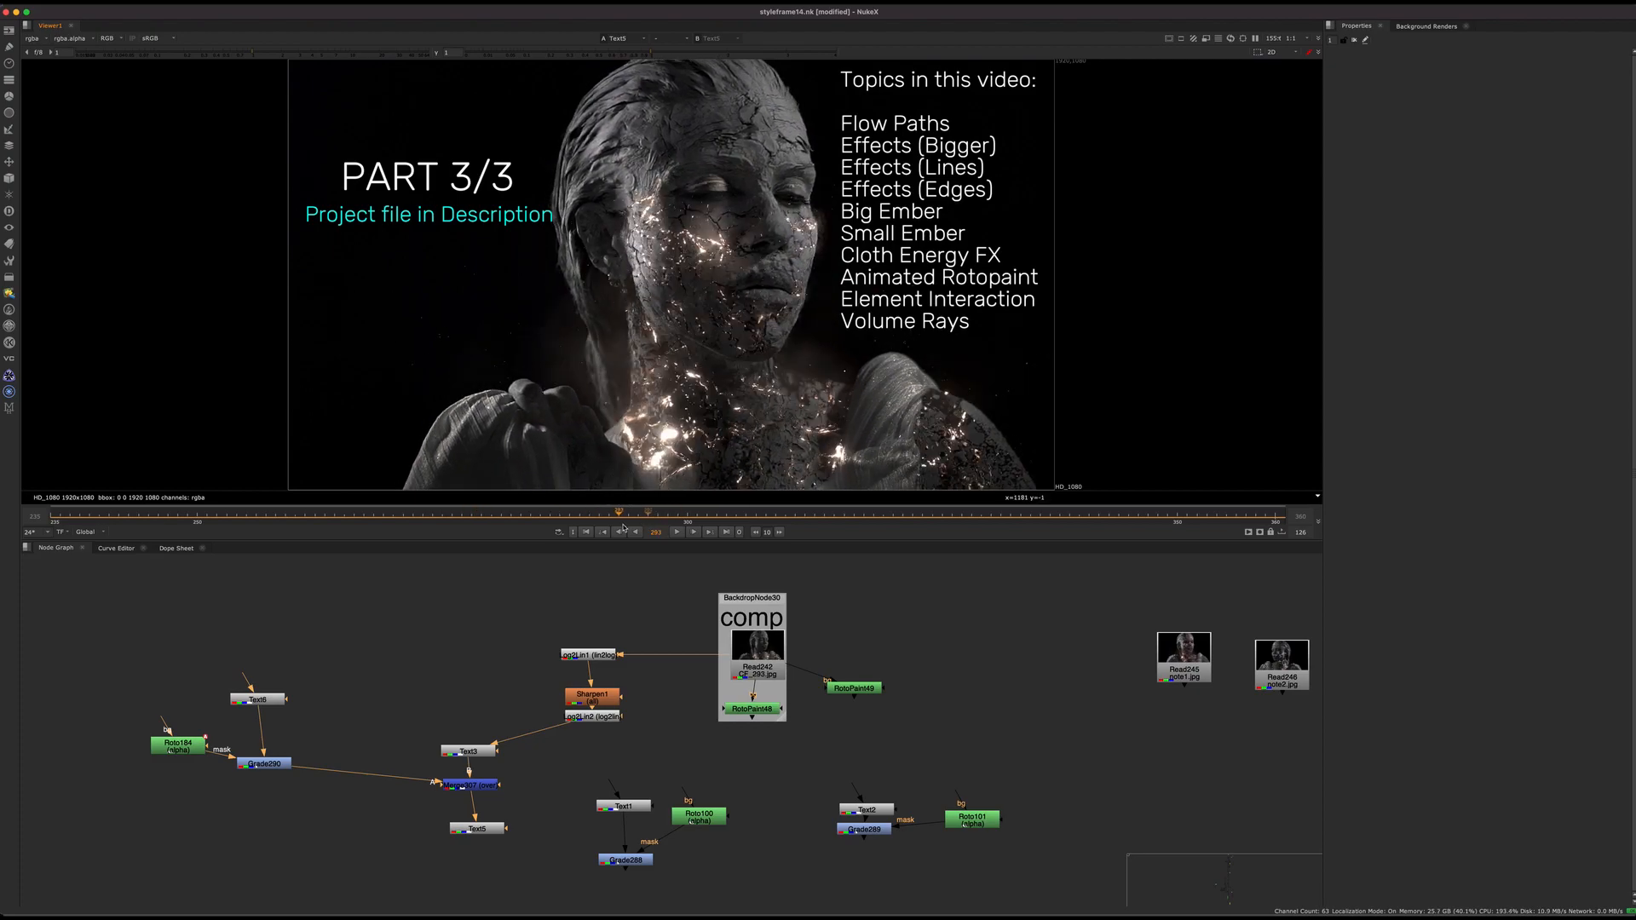
{"action": "left_click", "coordinate": [698, 529]}
{"action": "left_click_drag", "start_coordinate": [700, 524], "coordinate": [561, 504]}
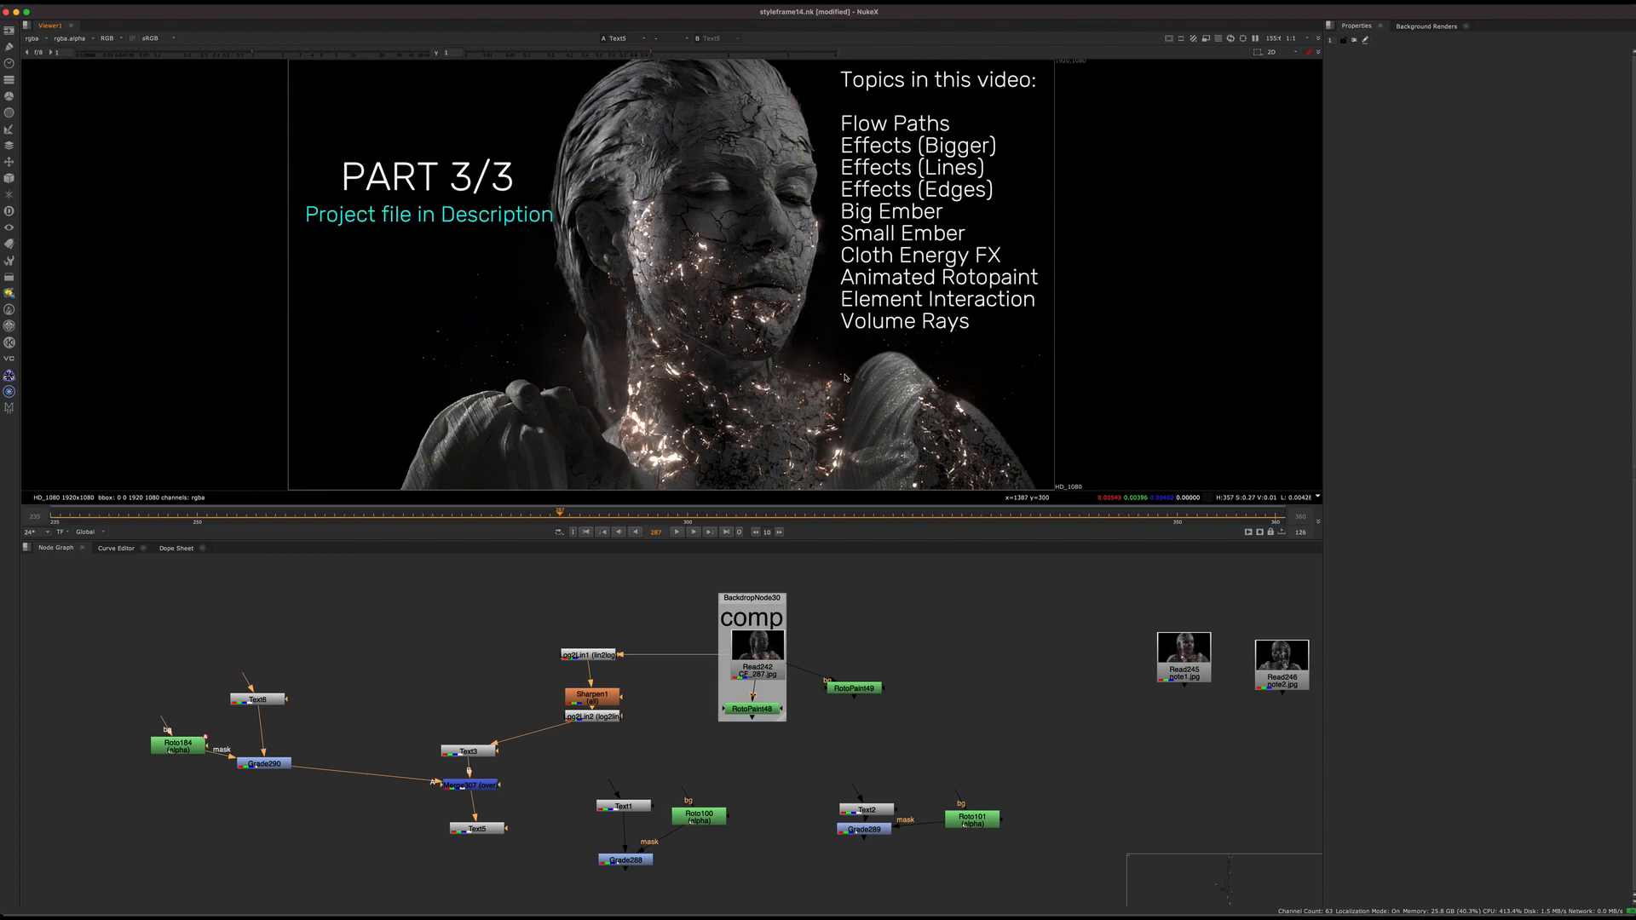
{"action": "left_click_drag", "start_coordinate": [546, 520], "coordinate": [102, 490]}
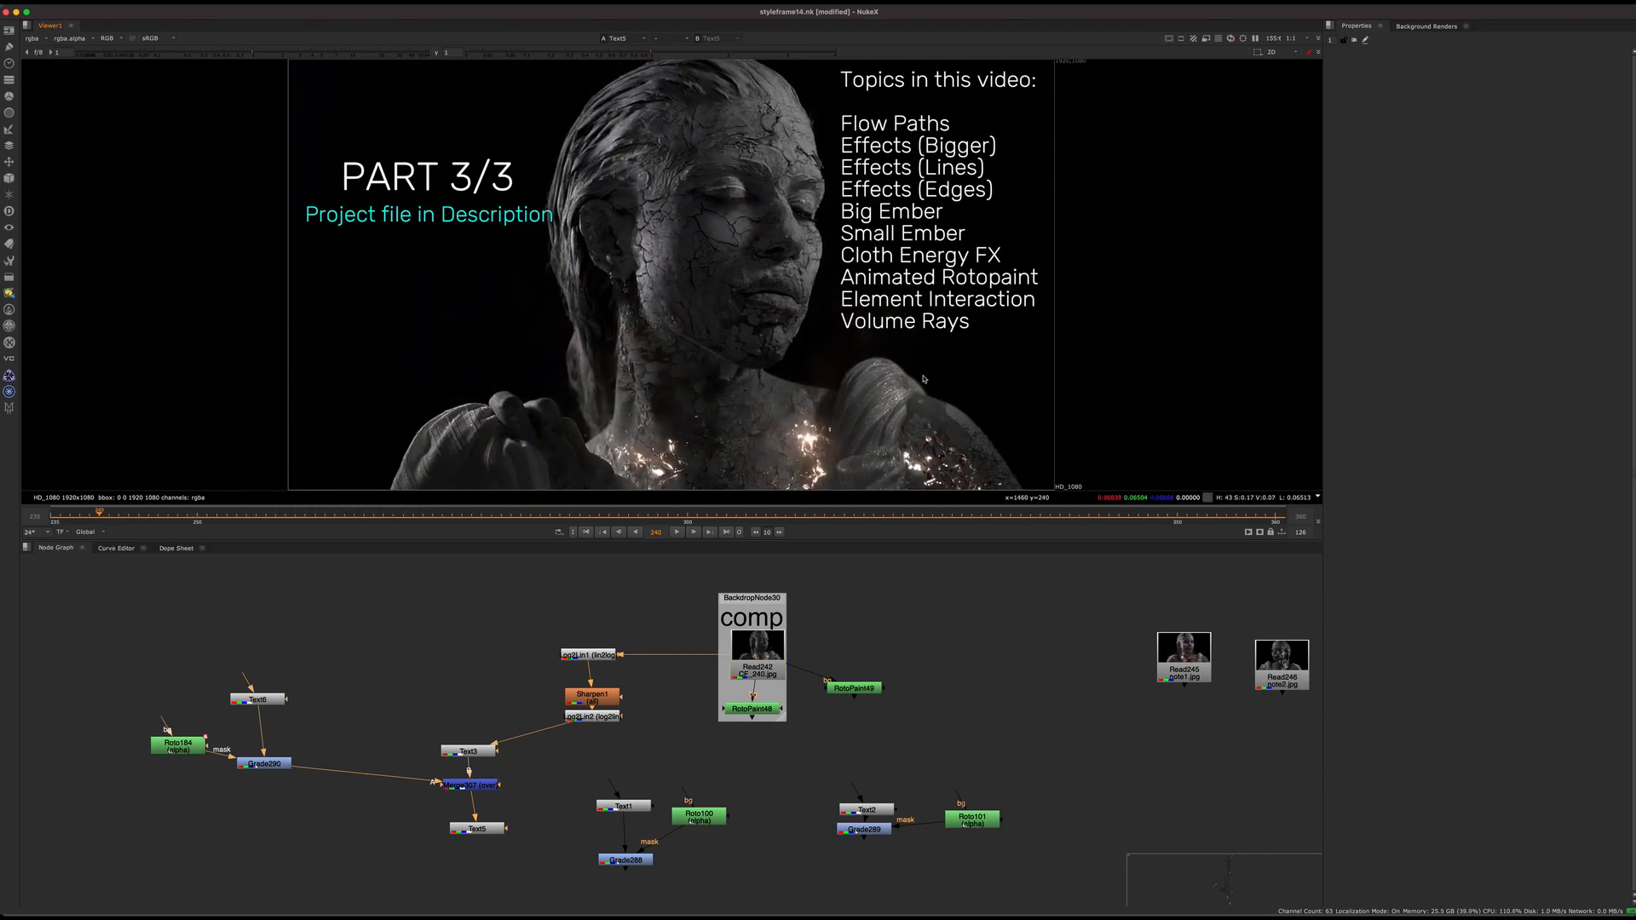
{"action": "left_click_drag", "start_coordinate": [598, 508], "coordinate": [1118, 461]}
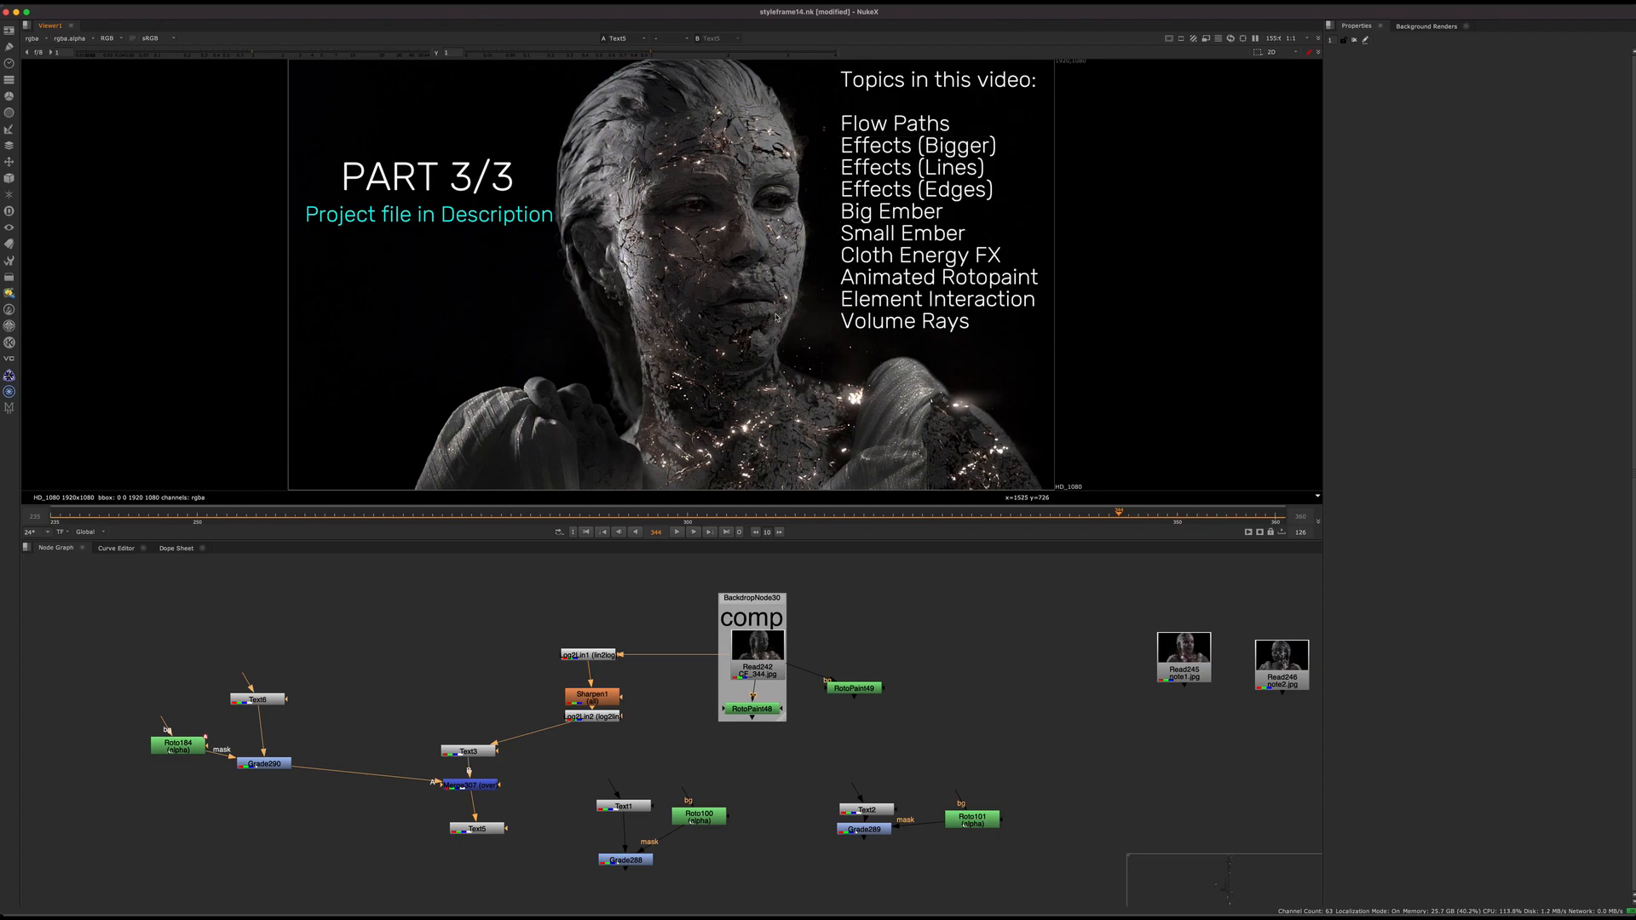
Look over the node graph's layout, go to frame 248 and examine the cracked skin on the cheek close up
{"action": "middle_click_drag", "start_coordinate": [653, 689], "coordinate": [771, 679]}
{"action": "scroll", "coordinate": [750, 635], "scroll_direction": "down", "scroll_amount": 15}
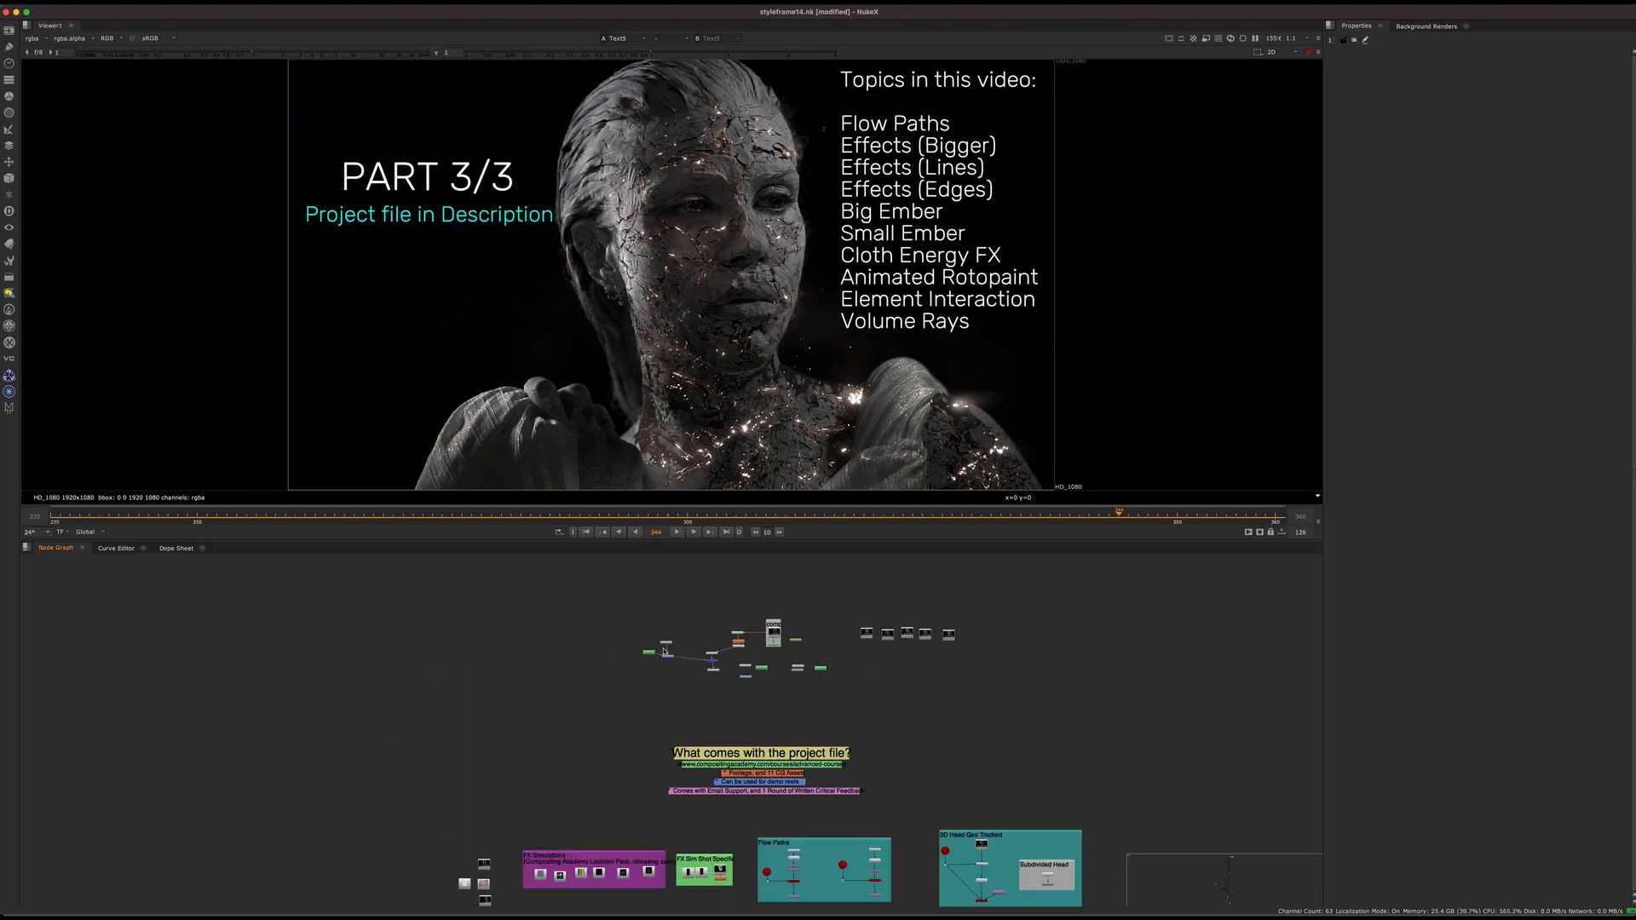
{"action": "middle_click_drag", "start_coordinate": [574, 724], "coordinate": [558, 747]}
{"action": "left_click_drag", "start_coordinate": [709, 513], "coordinate": [177, 514]}
{"action": "scroll", "coordinate": [574, 720], "scroll_direction": "up", "scroll_amount": 7}
{"action": "middle_click_drag", "start_coordinate": [805, 559], "coordinate": [645, 757]}
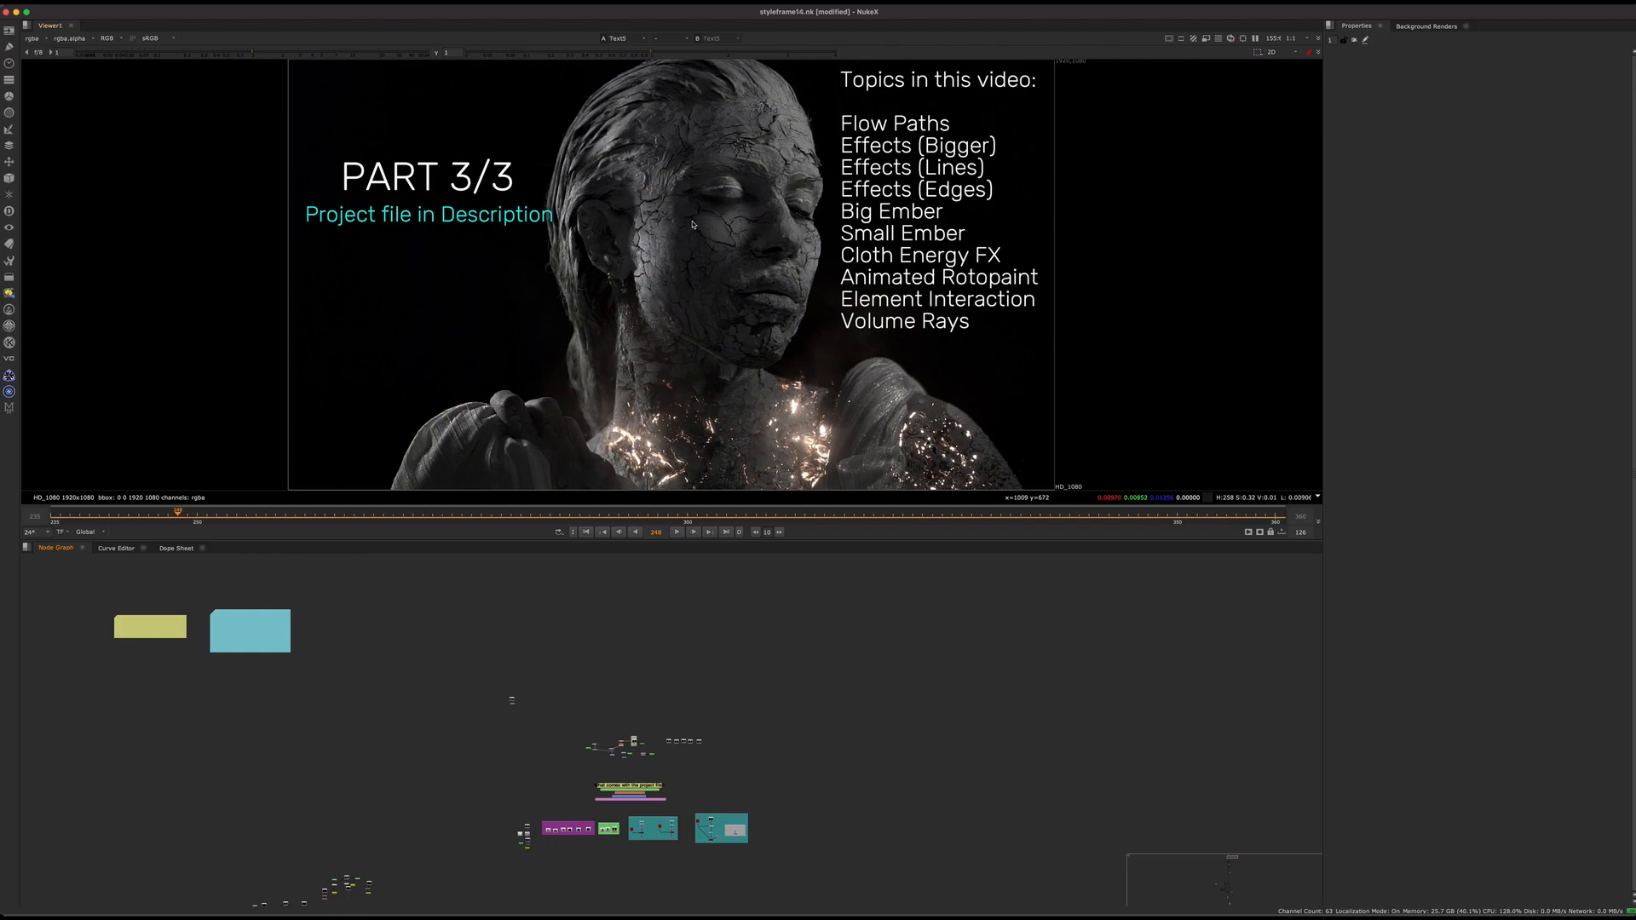
{"action": "middle_click_drag", "start_coordinate": [635, 805], "coordinate": [606, 757]}
{"action": "scroll", "coordinate": [597, 648], "scroll_direction": "up", "scroll_amount": 3}
{"action": "scroll", "coordinate": [719, 231], "scroll_direction": "up", "scroll_amount": 5}
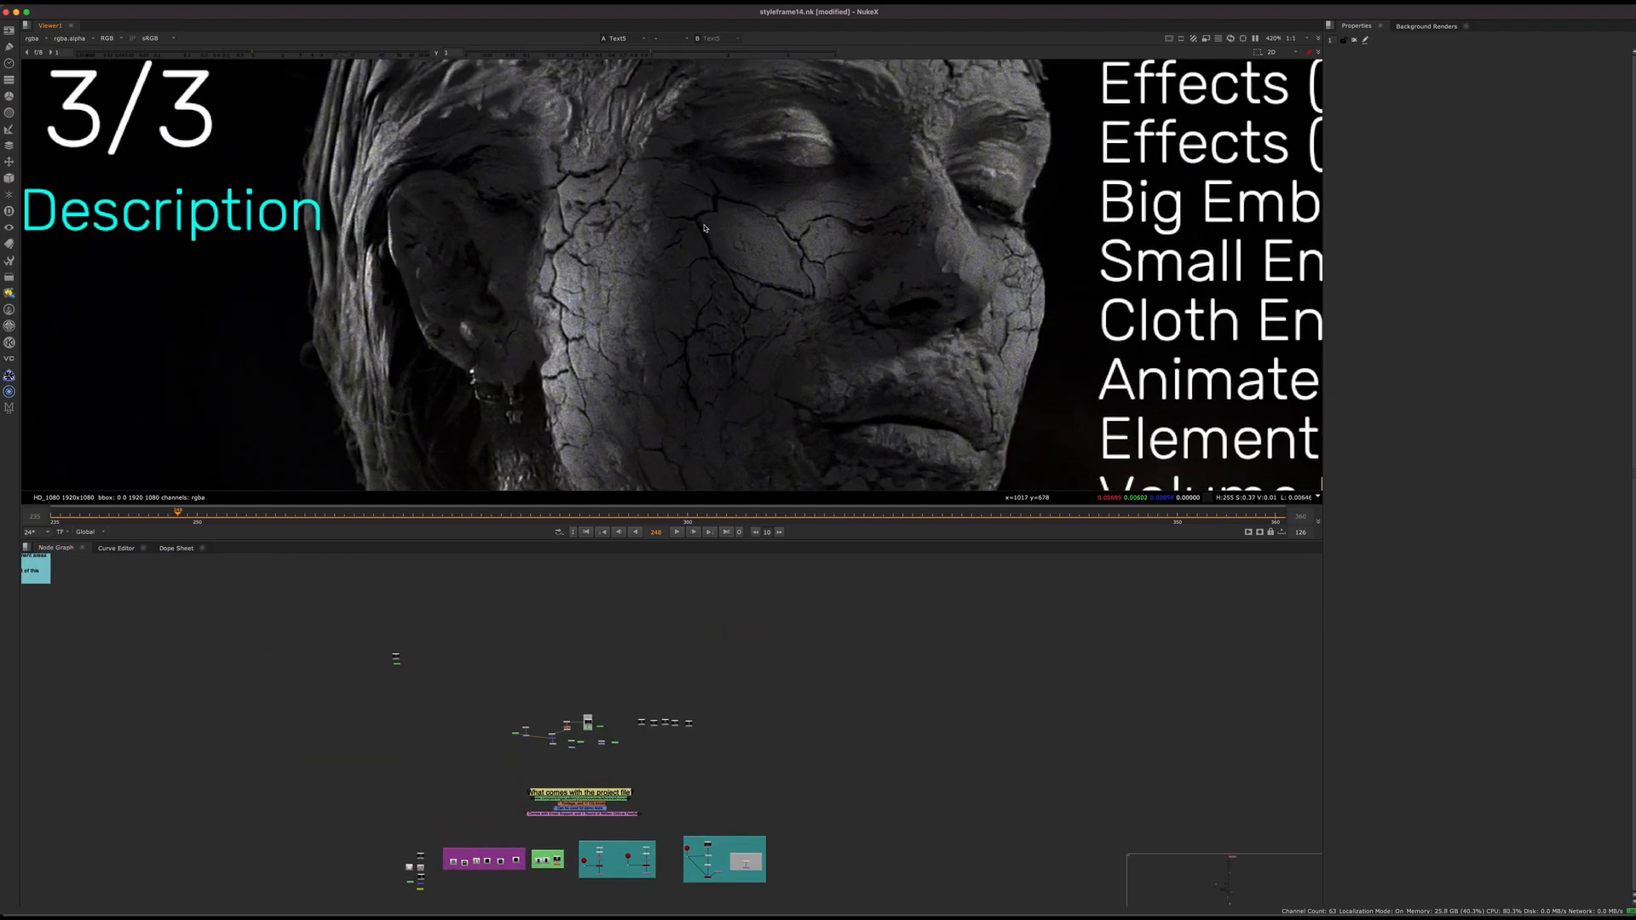
{"action": "middle_click_drag", "start_coordinate": [705, 229], "coordinate": [656, 185]}
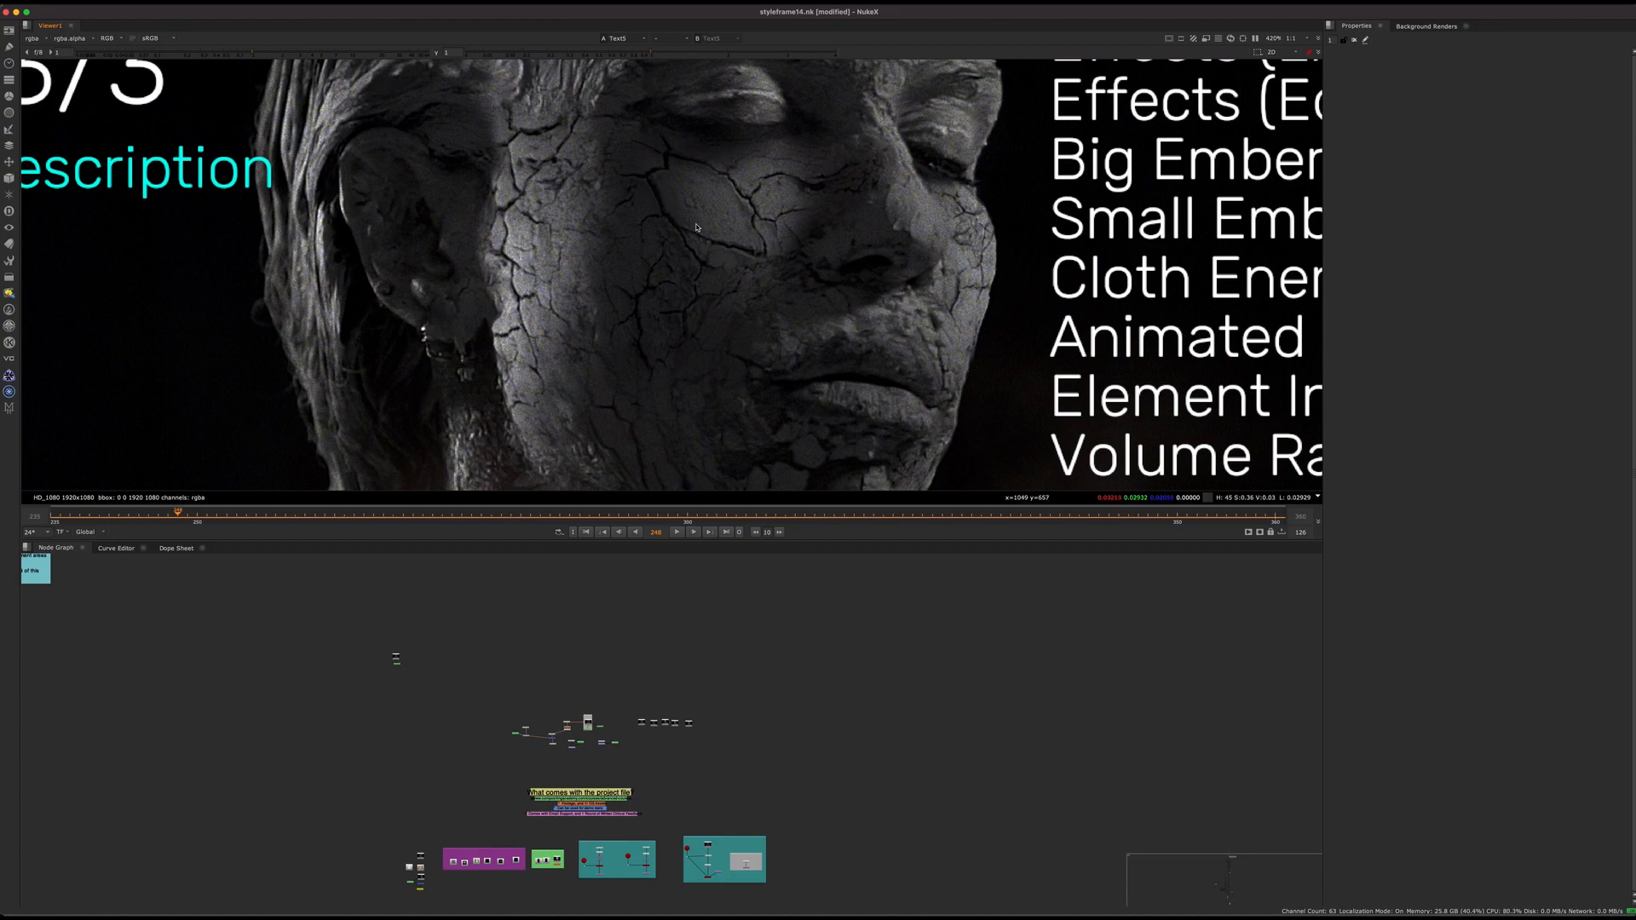
{"action": "scroll", "coordinate": [694, 222], "scroll_direction": "down", "scroll_amount": 5}
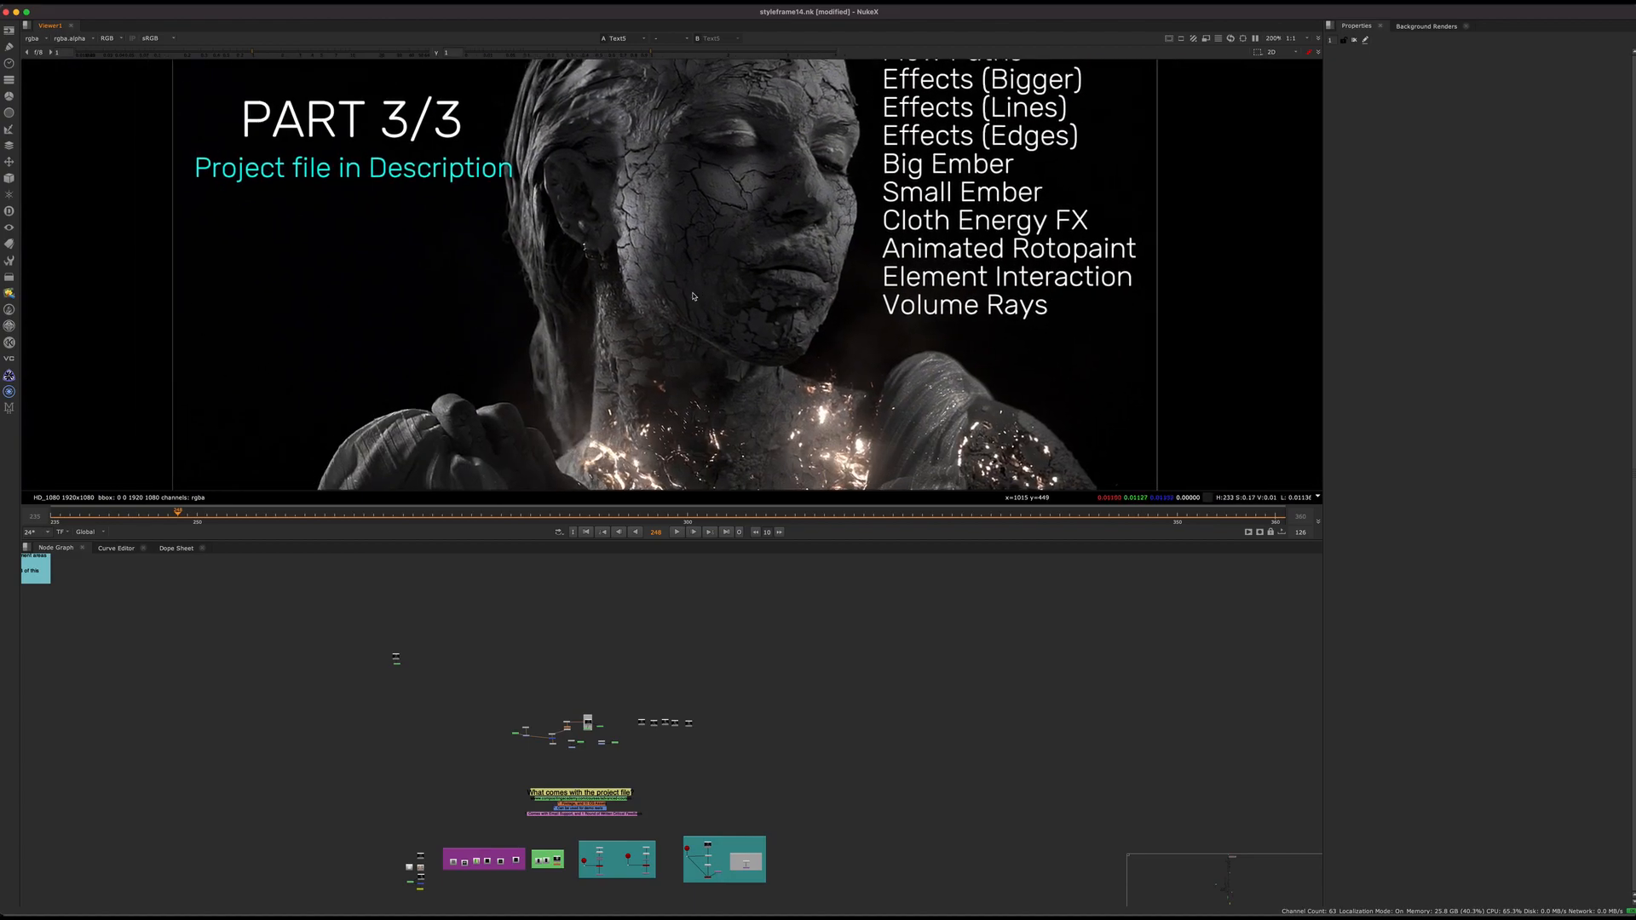
Examine the glowing crack lines and embers on the chest and neck over the early frames, starting at frame 242
{"action": "middle_click_drag", "start_coordinate": [694, 297], "coordinate": [617, 203]}
{"action": "left_click", "coordinate": [636, 520]}
{"action": "left_click_drag", "start_coordinate": [636, 522], "coordinate": [122, 494]}
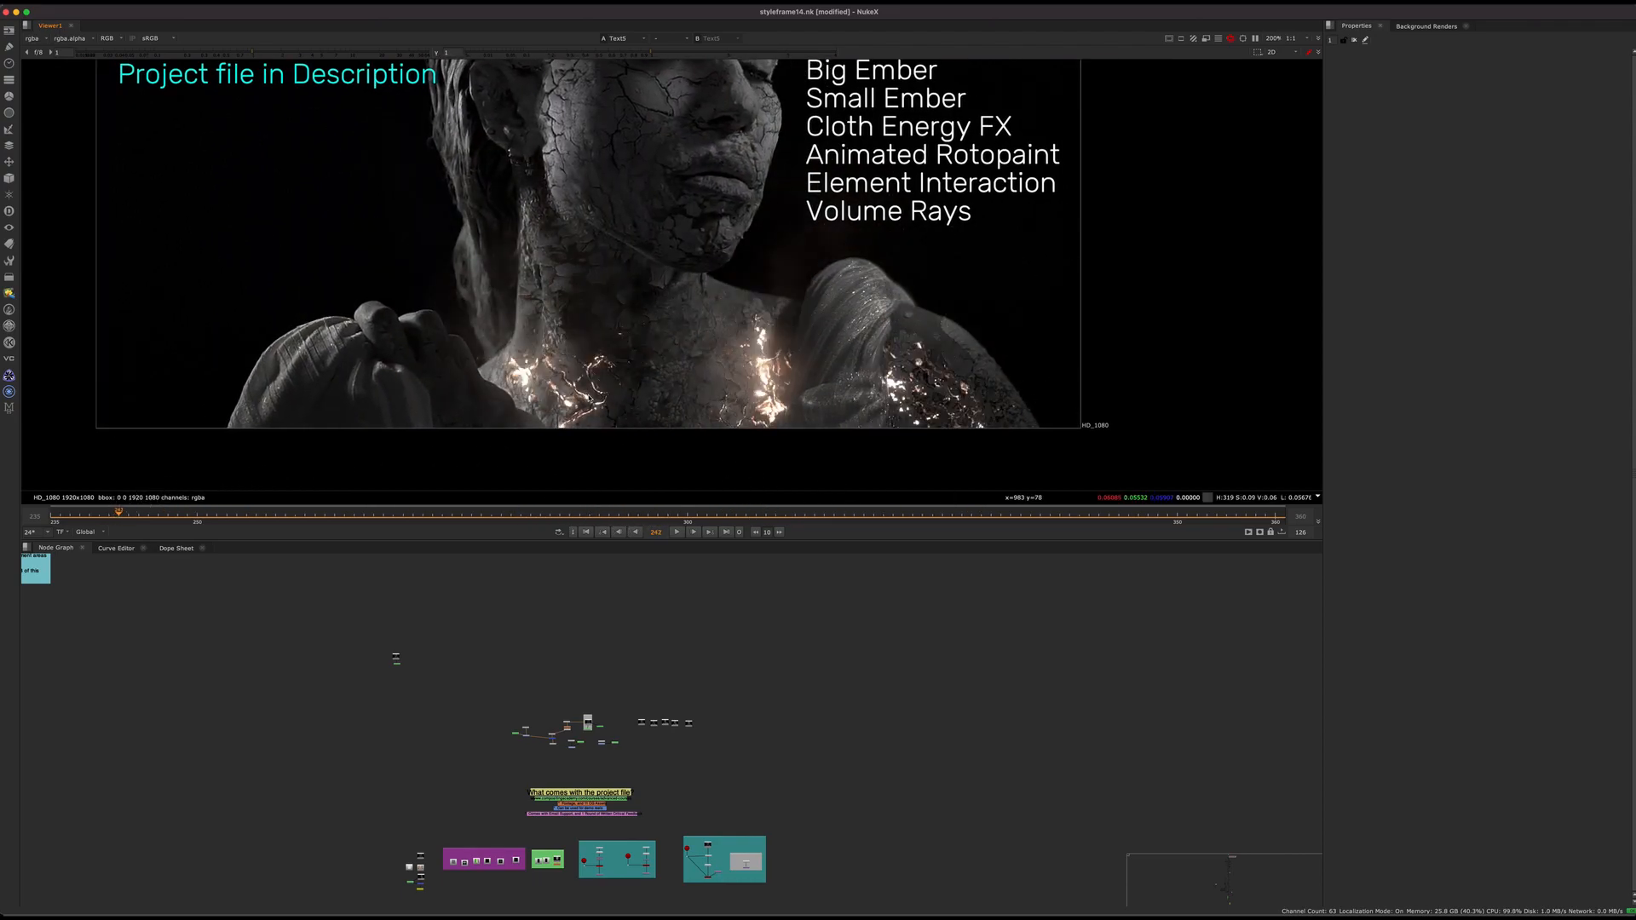
{"action": "scroll", "coordinate": [589, 398], "scroll_direction": "up", "scroll_amount": 5}
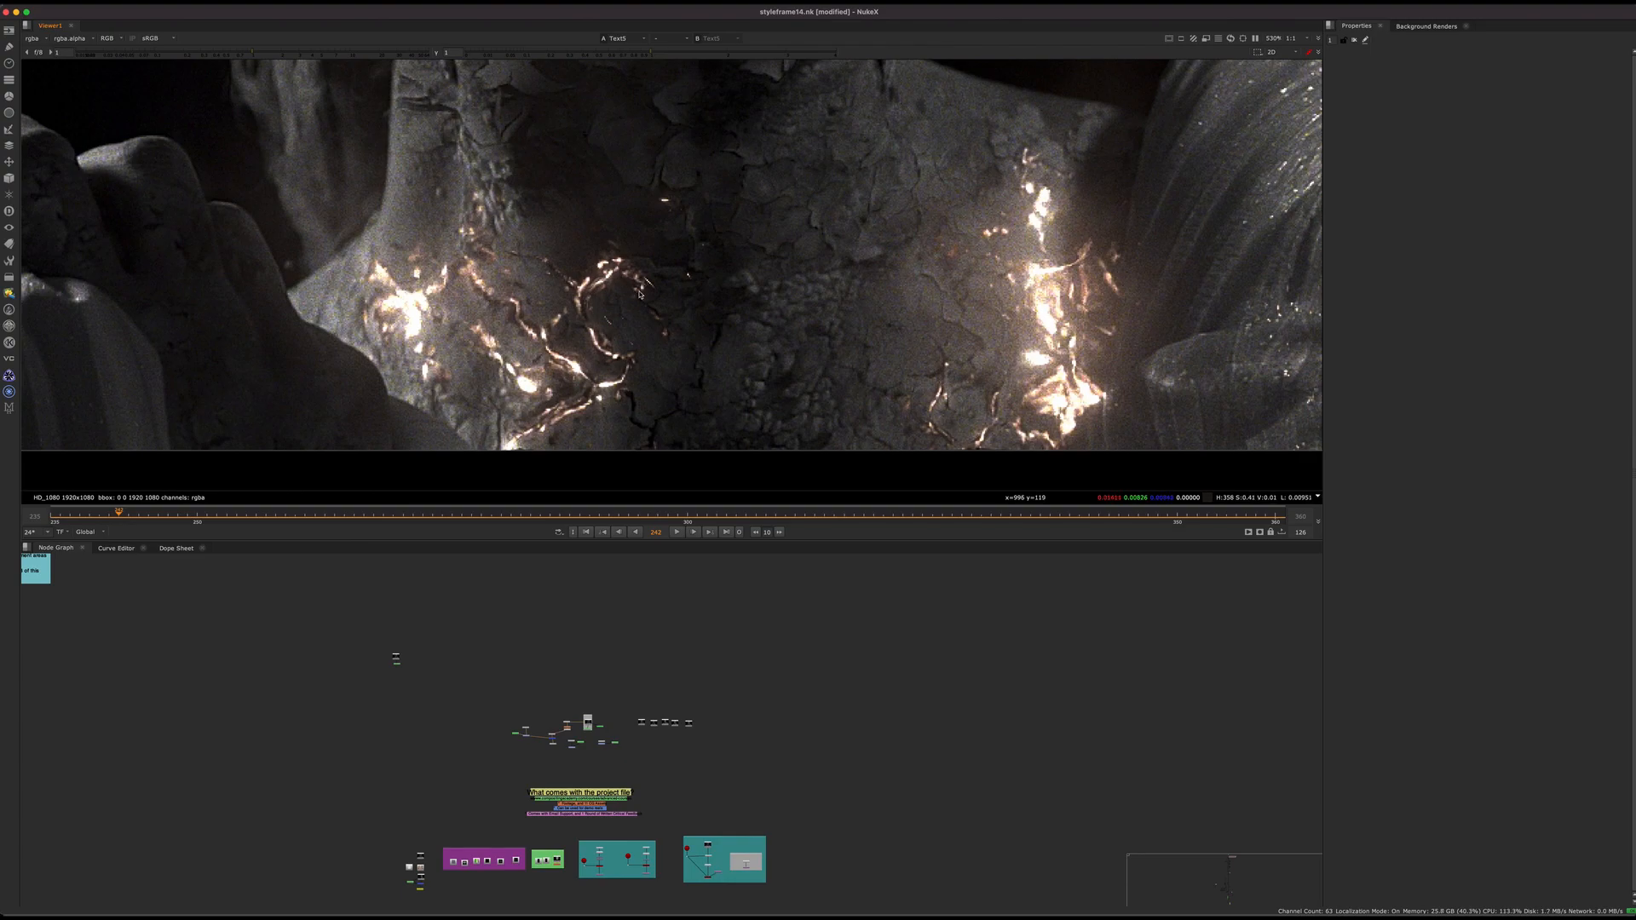
{"action": "middle_click_drag", "start_coordinate": [706, 294], "coordinate": [744, 376]}
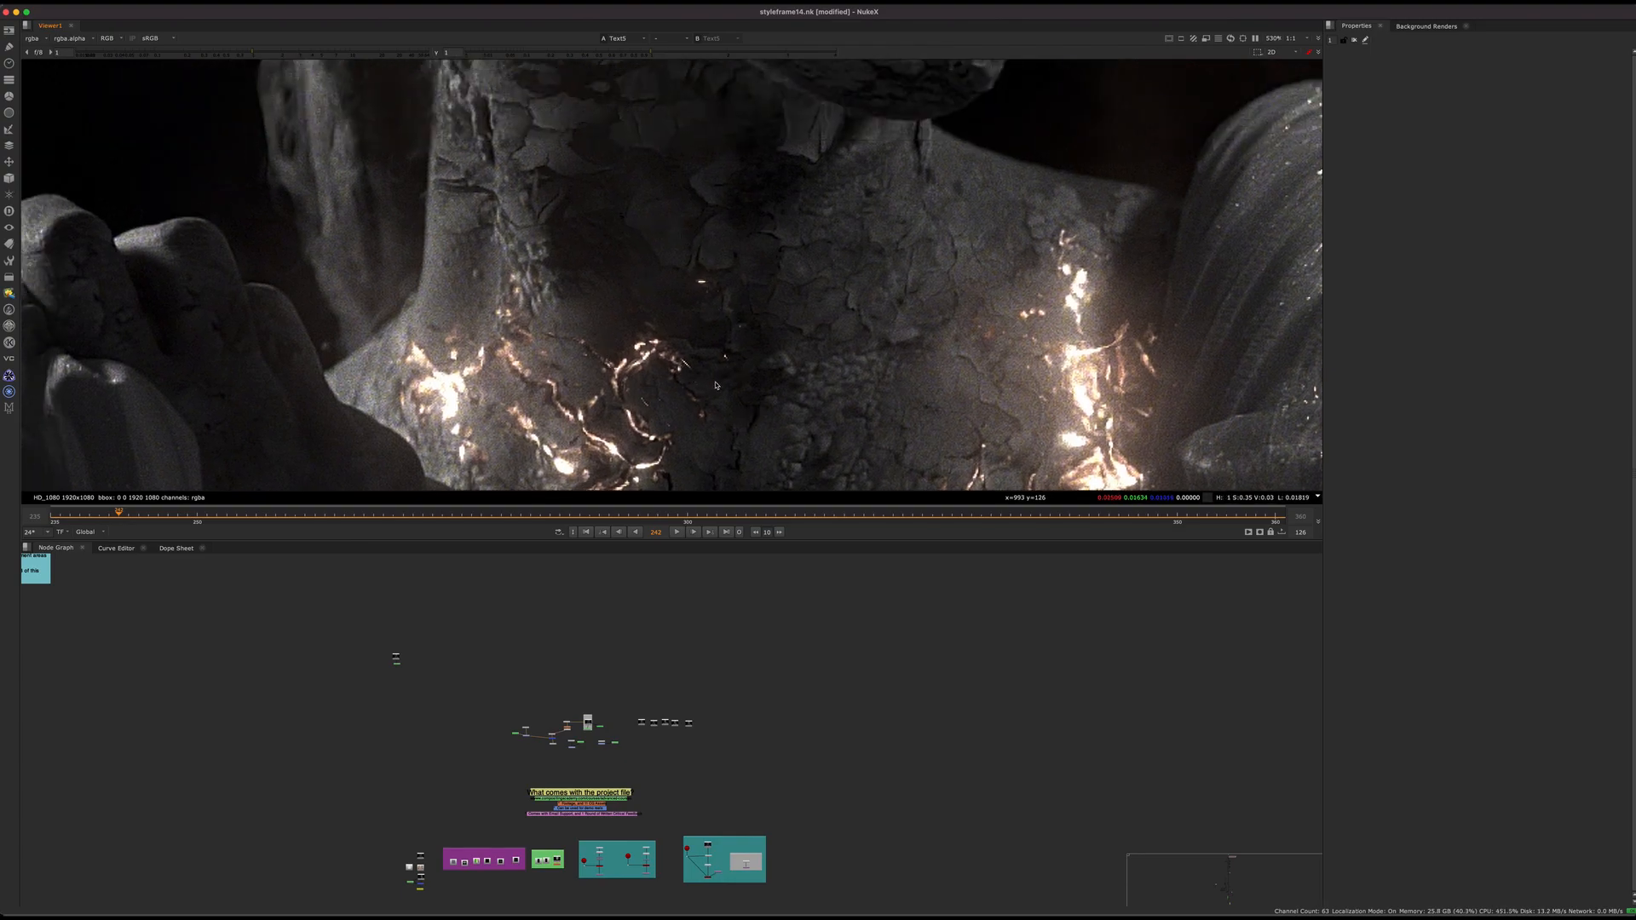
{"action": "middle_click_drag", "start_coordinate": [700, 433], "coordinate": [694, 347]}
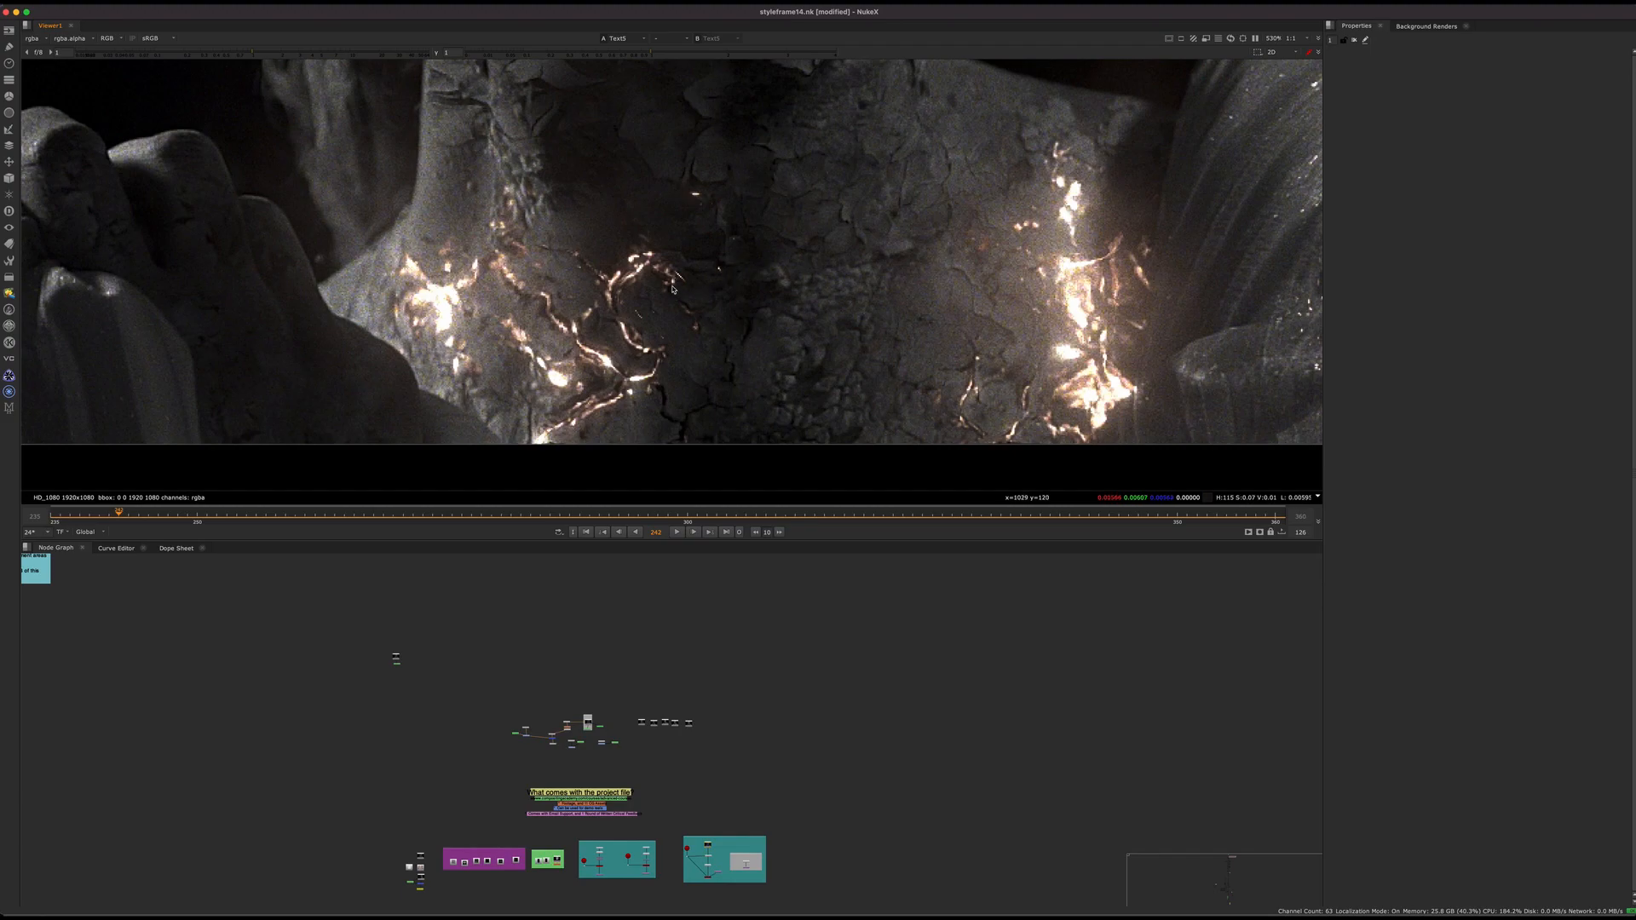
{"action": "scroll", "coordinate": [672, 352], "scroll_direction": "down", "scroll_amount": 5}
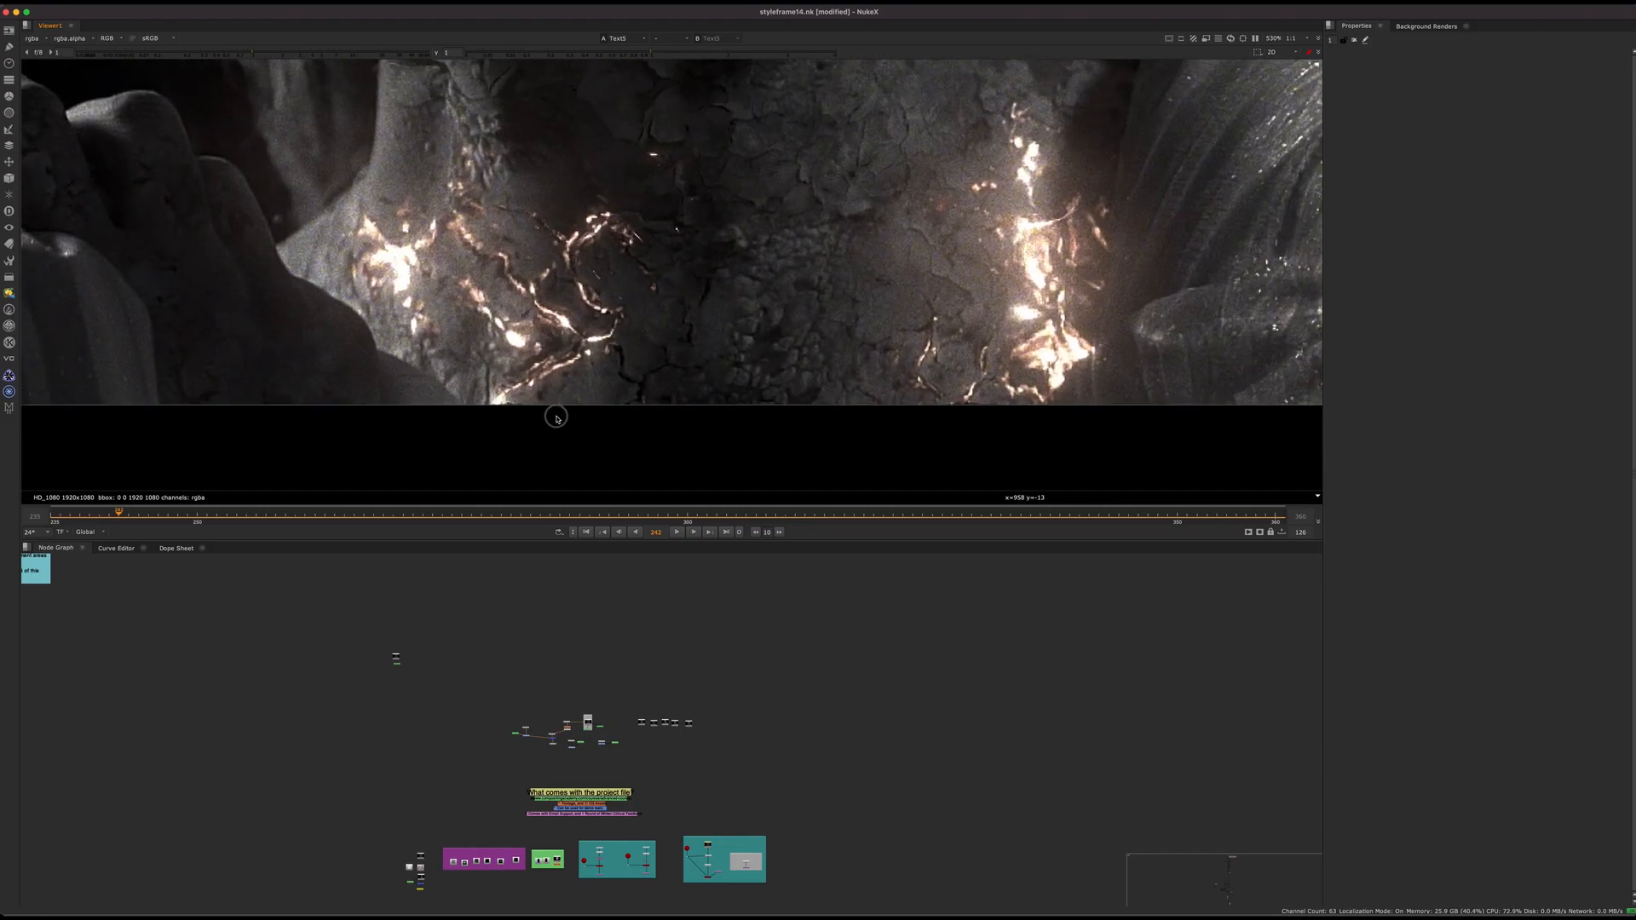
{"action": "left_click_drag", "start_coordinate": [158, 514], "coordinate": [275, 546]}
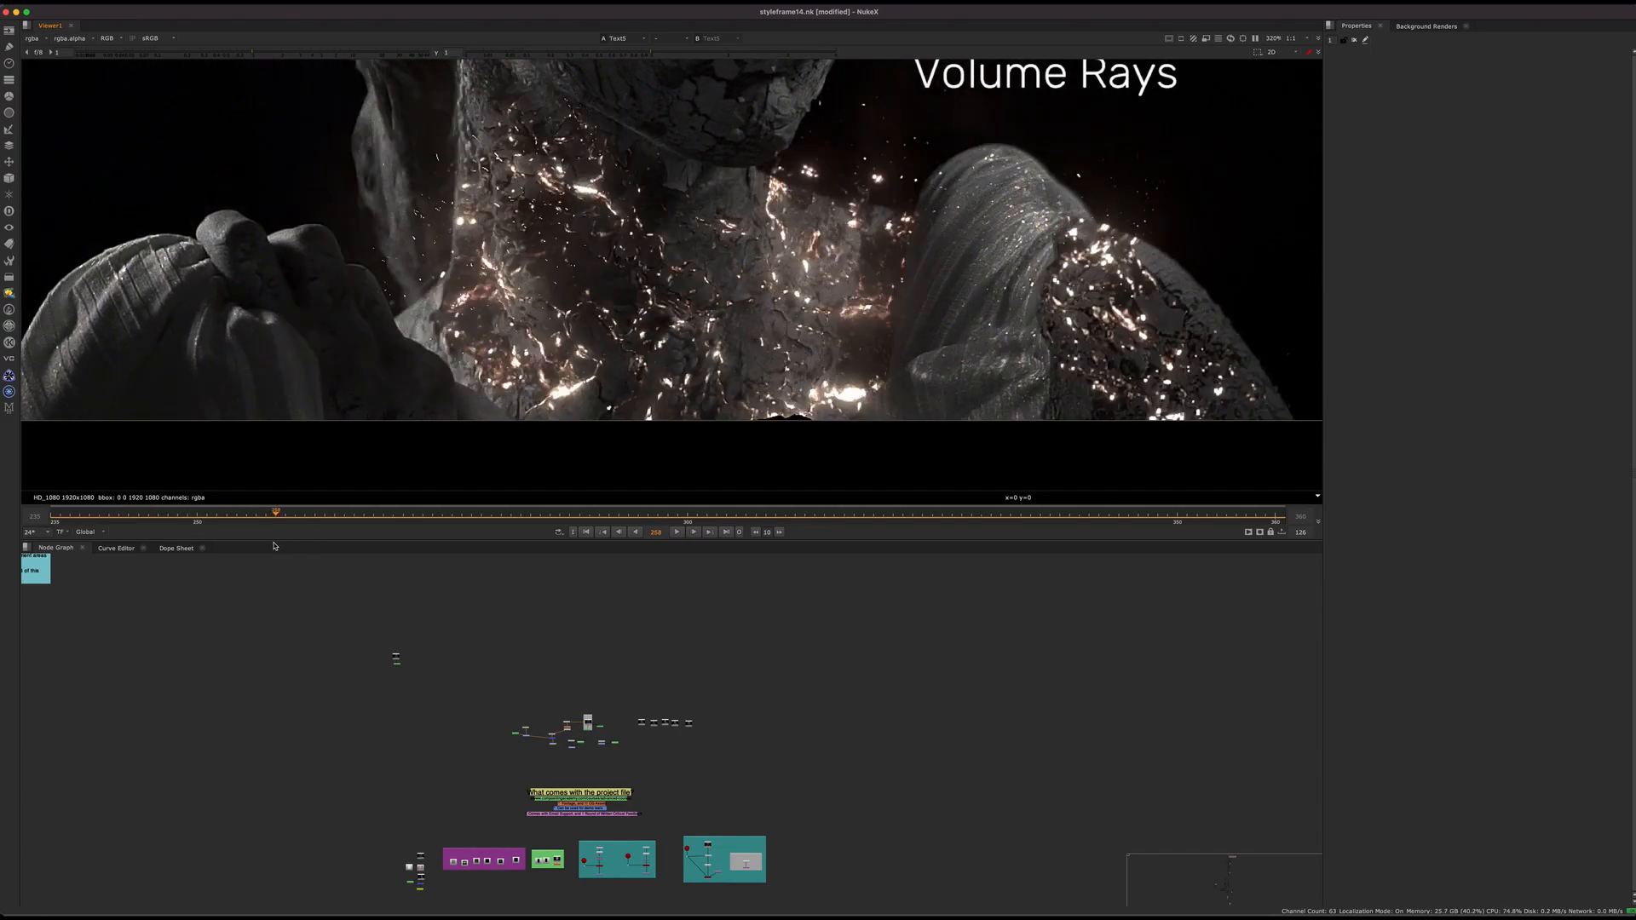
{"action": "scroll", "coordinate": [558, 374], "scroll_direction": "up", "scroll_amount": 2}
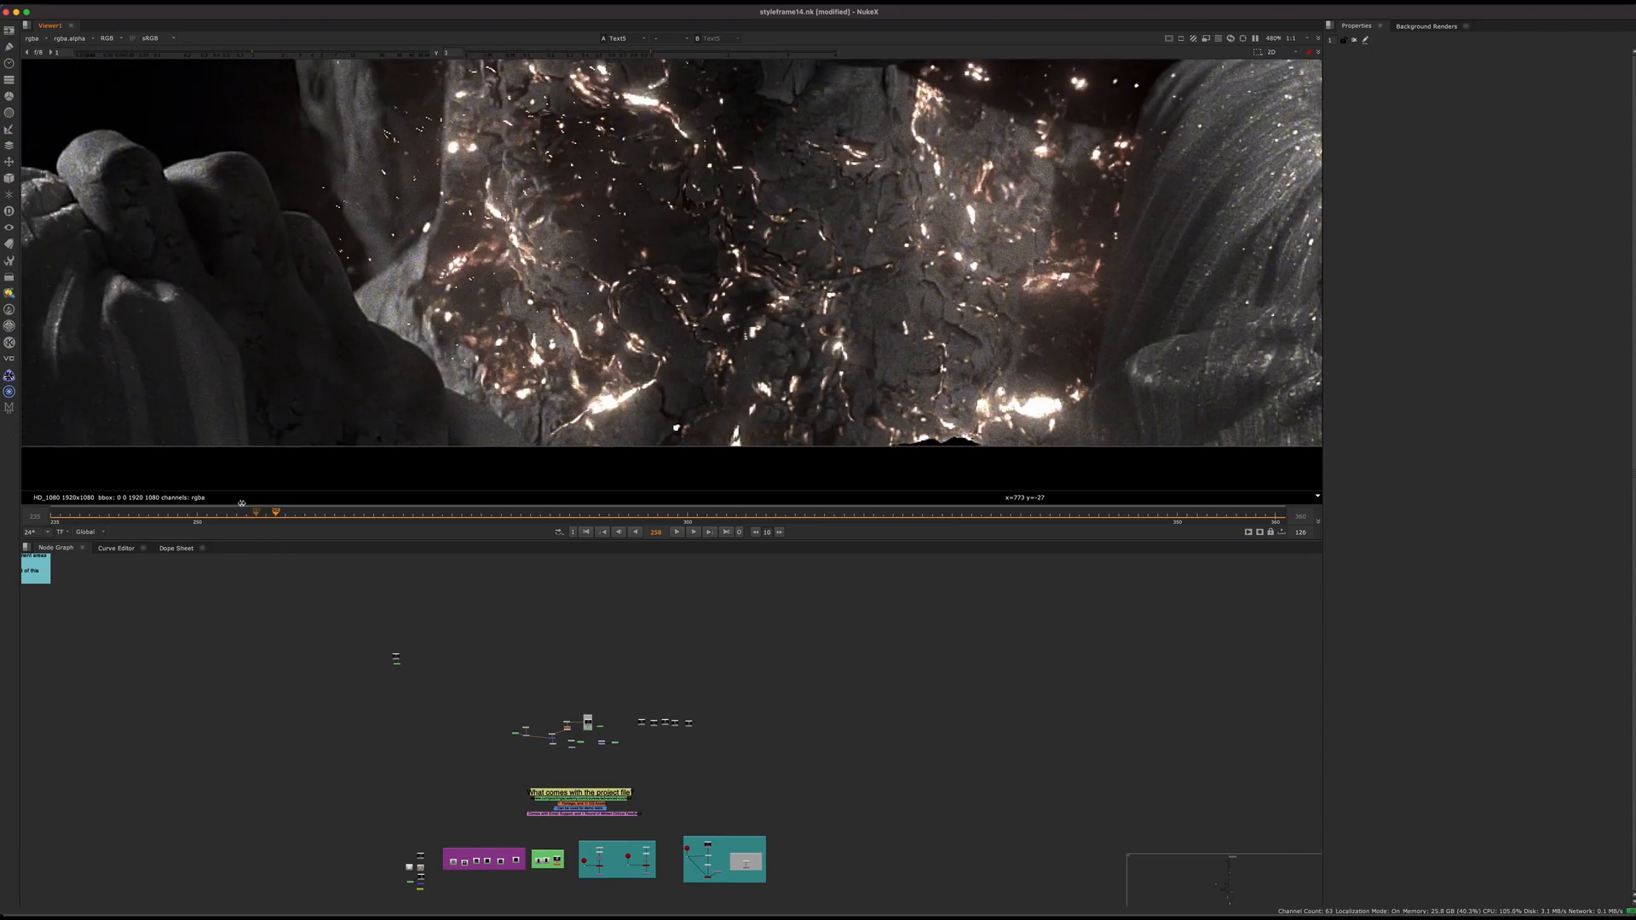
{"action": "mouse_move", "coordinate": [266, 516]}
{"action": "left_mouse_down"}
{"action": "mouse_move", "coordinate": [197, 515]}
{"action": "mouse_move", "coordinate": [236, 512]}
{"action": "left_mouse_up"}
{"action": "scroll", "coordinate": [765, 254], "scroll_direction": "down", "scroll_amount": 3}
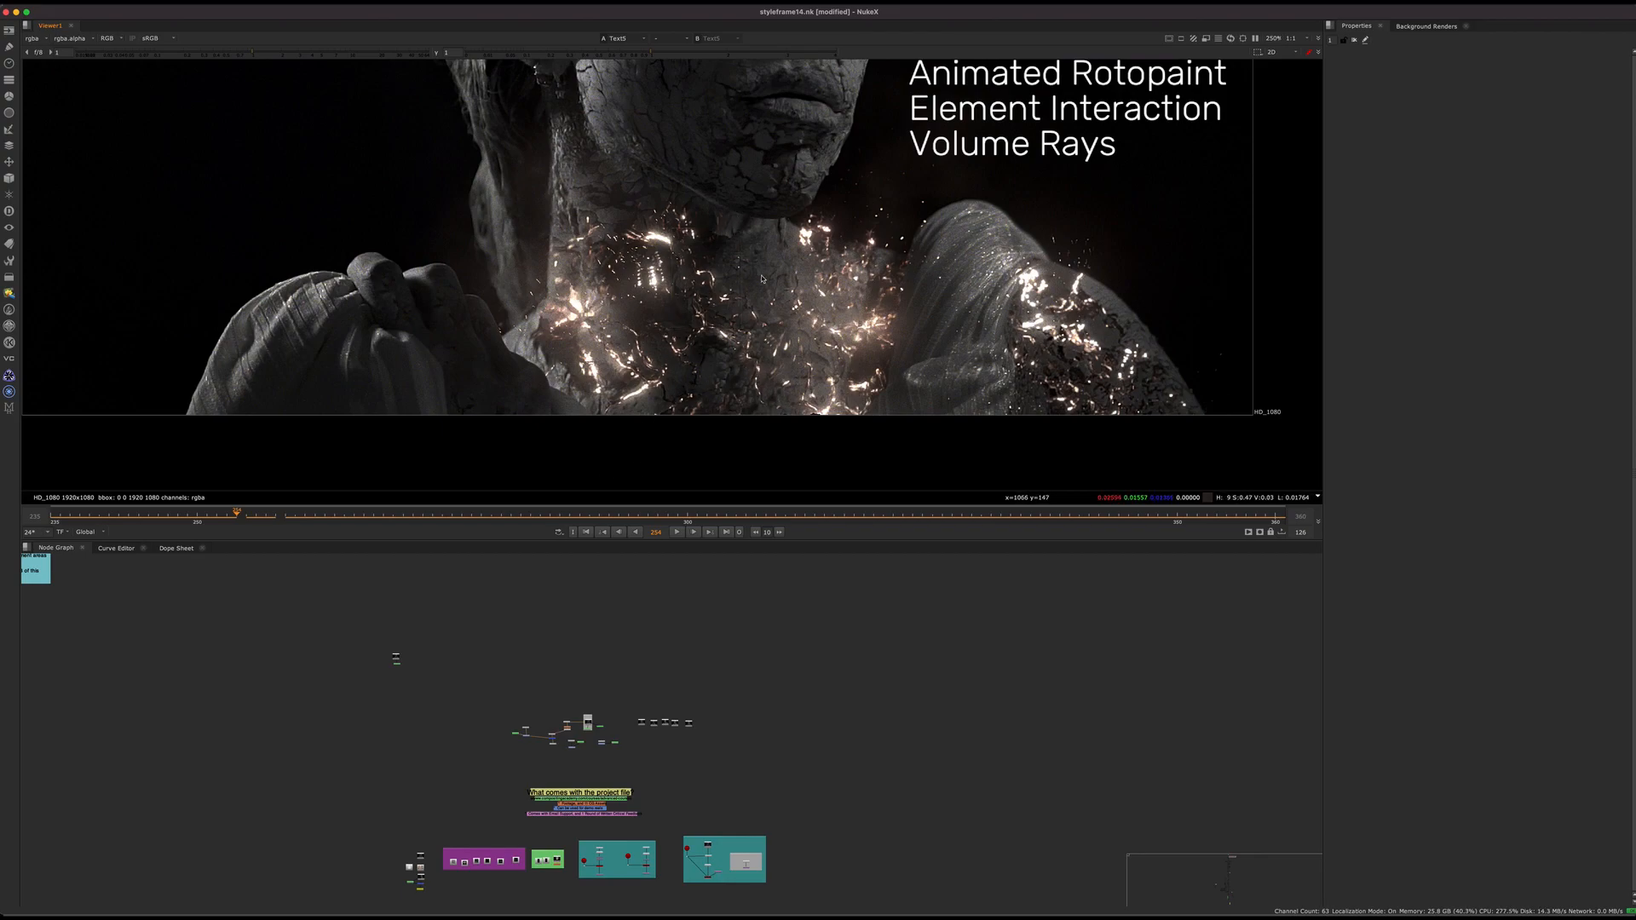
{"action": "key", "text": "f"}
{"action": "scroll", "coordinate": [689, 665], "scroll_direction": "down", "scroll_amount": 5}
{"action": "middle_click_drag", "start_coordinate": [615, 594], "coordinate": [696, 471]}
{"action": "key", "text": "Right"}
{"action": "key", "text": "Right"}
{"action": "key", "text": "Right"}
{"action": "key", "text": "Right"}
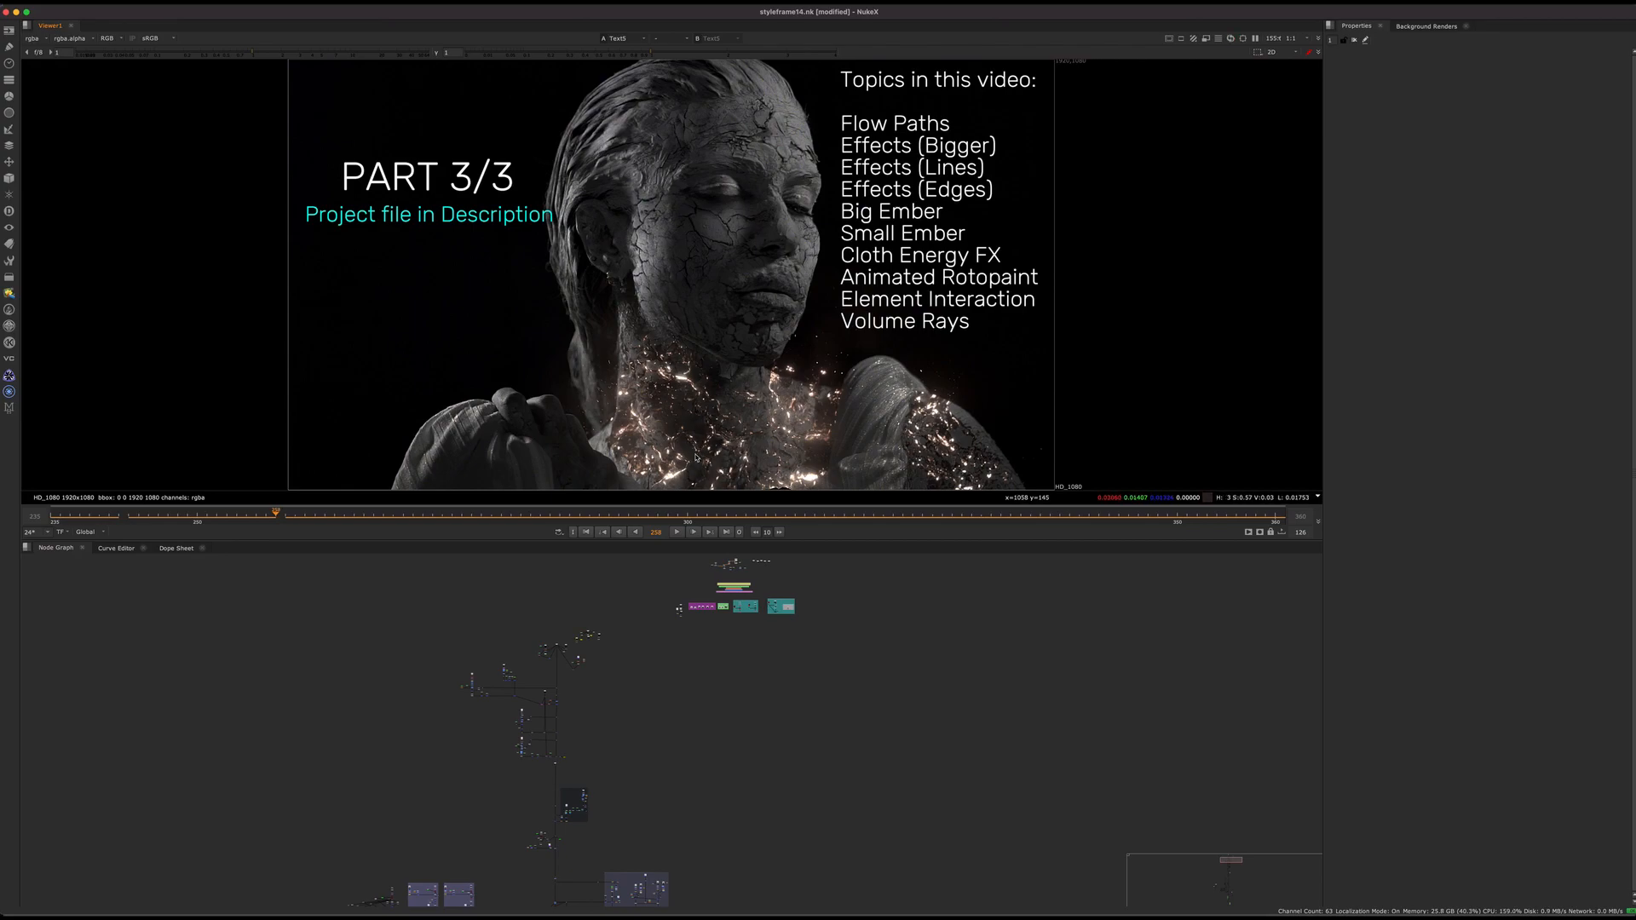
Add a RotoPaint node in an empty area of the node graph
{"action": "middle_click_drag", "start_coordinate": [678, 609], "coordinate": [603, 762]}
{"action": "scroll", "coordinate": [603, 761], "scroll_direction": "up", "scroll_amount": 10}
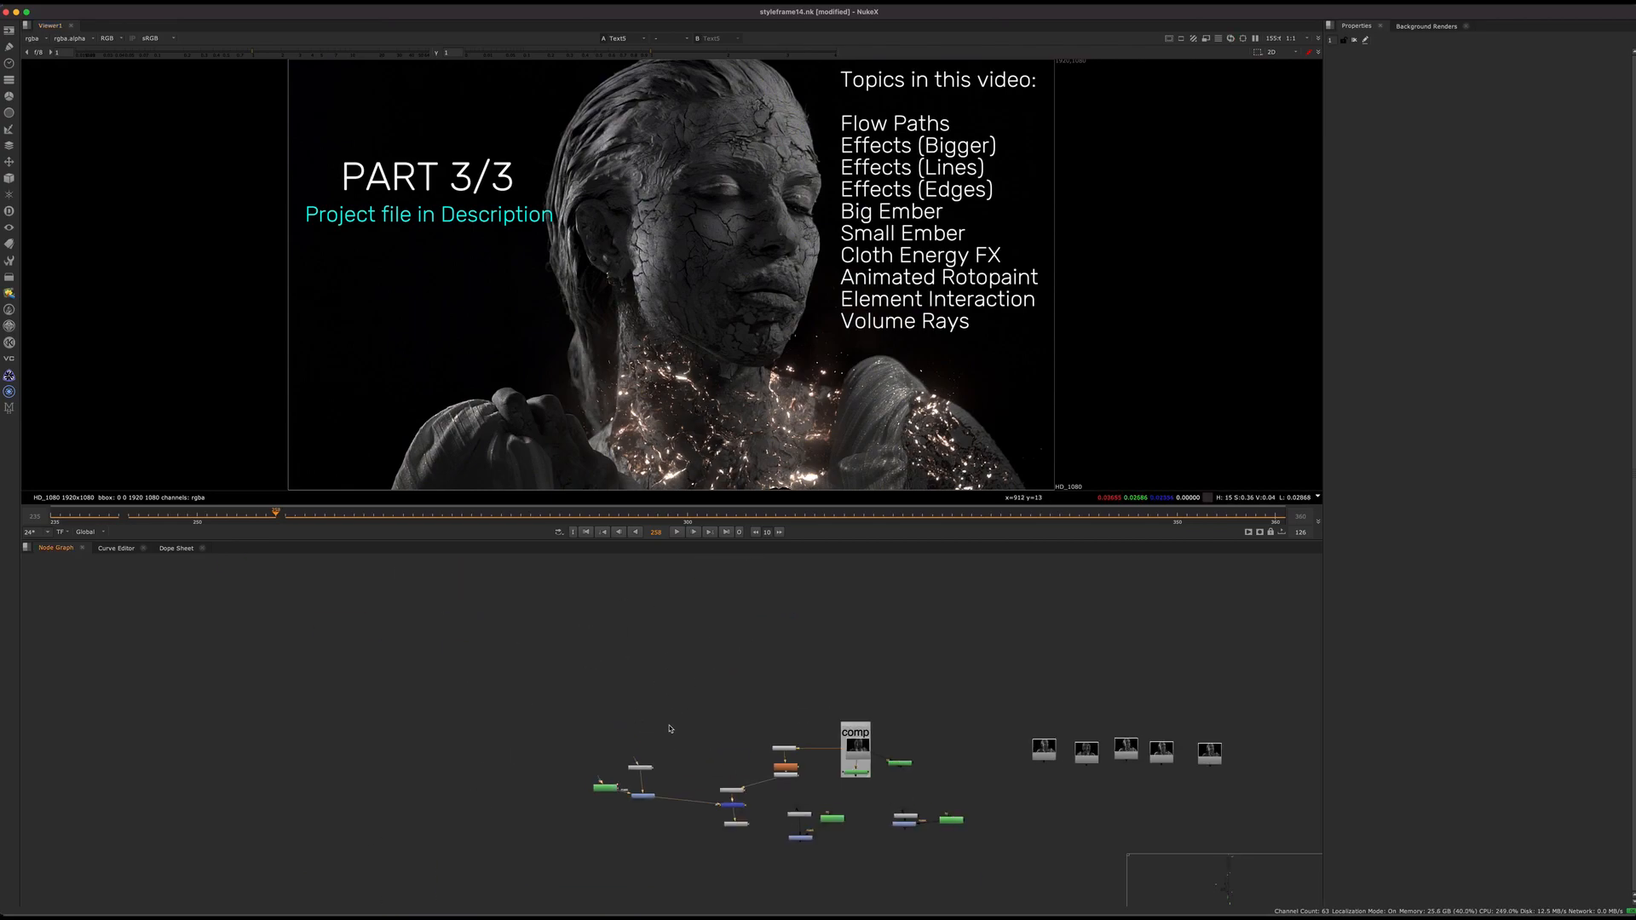
{"action": "key", "text": "Tab"}
{"action": "type", "text": "rotop"}
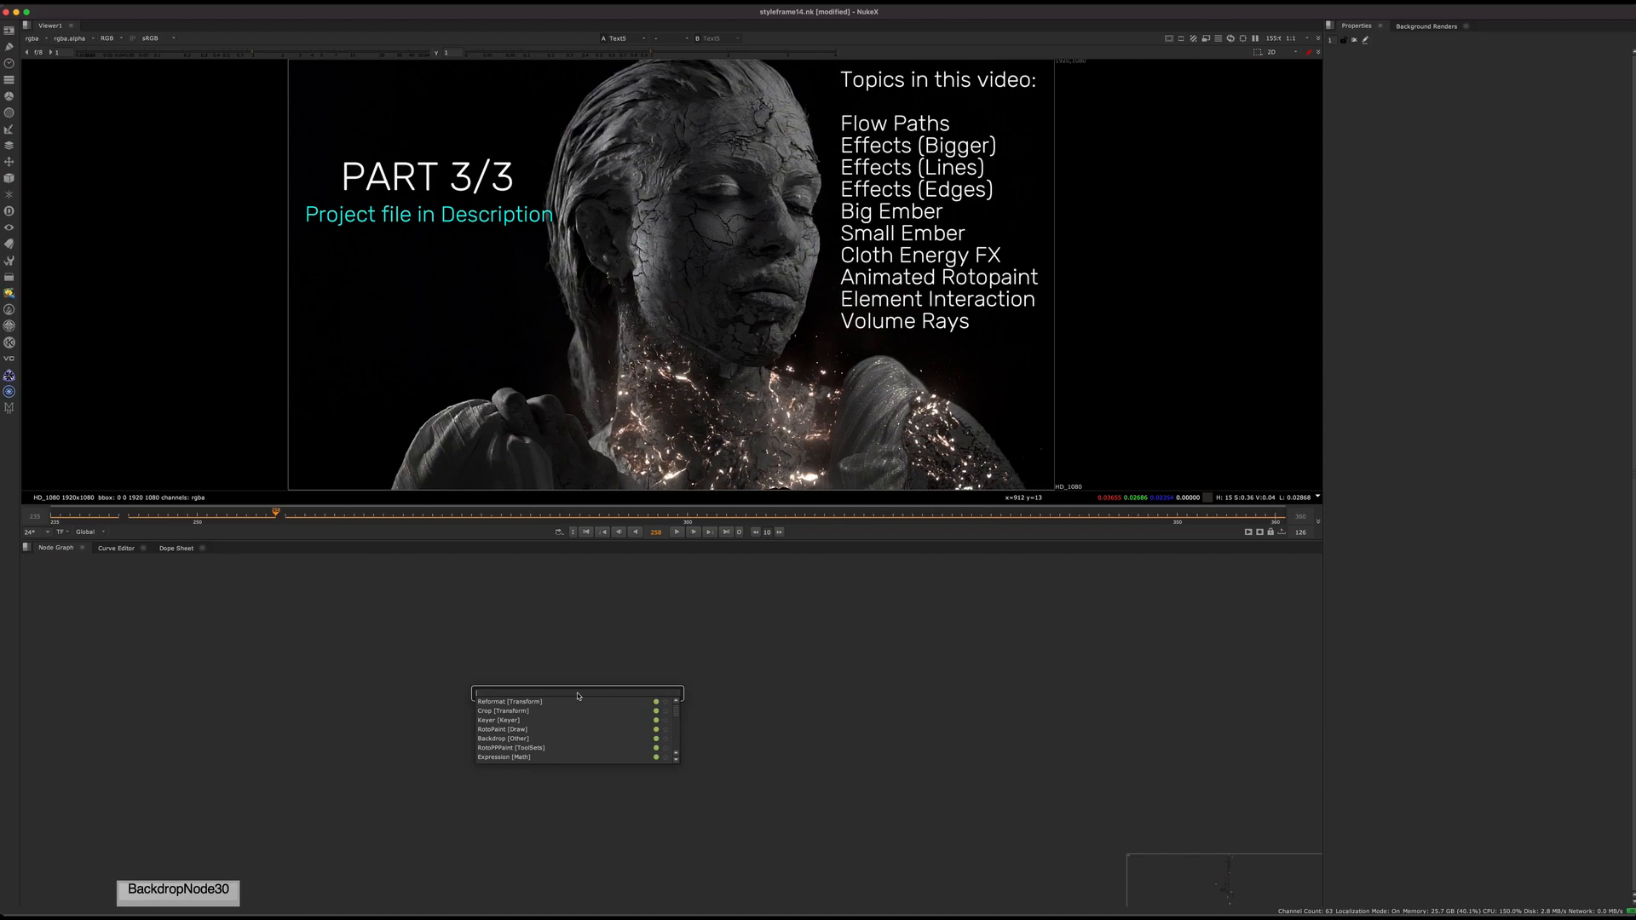
{"action": "type", "text": "aint"}
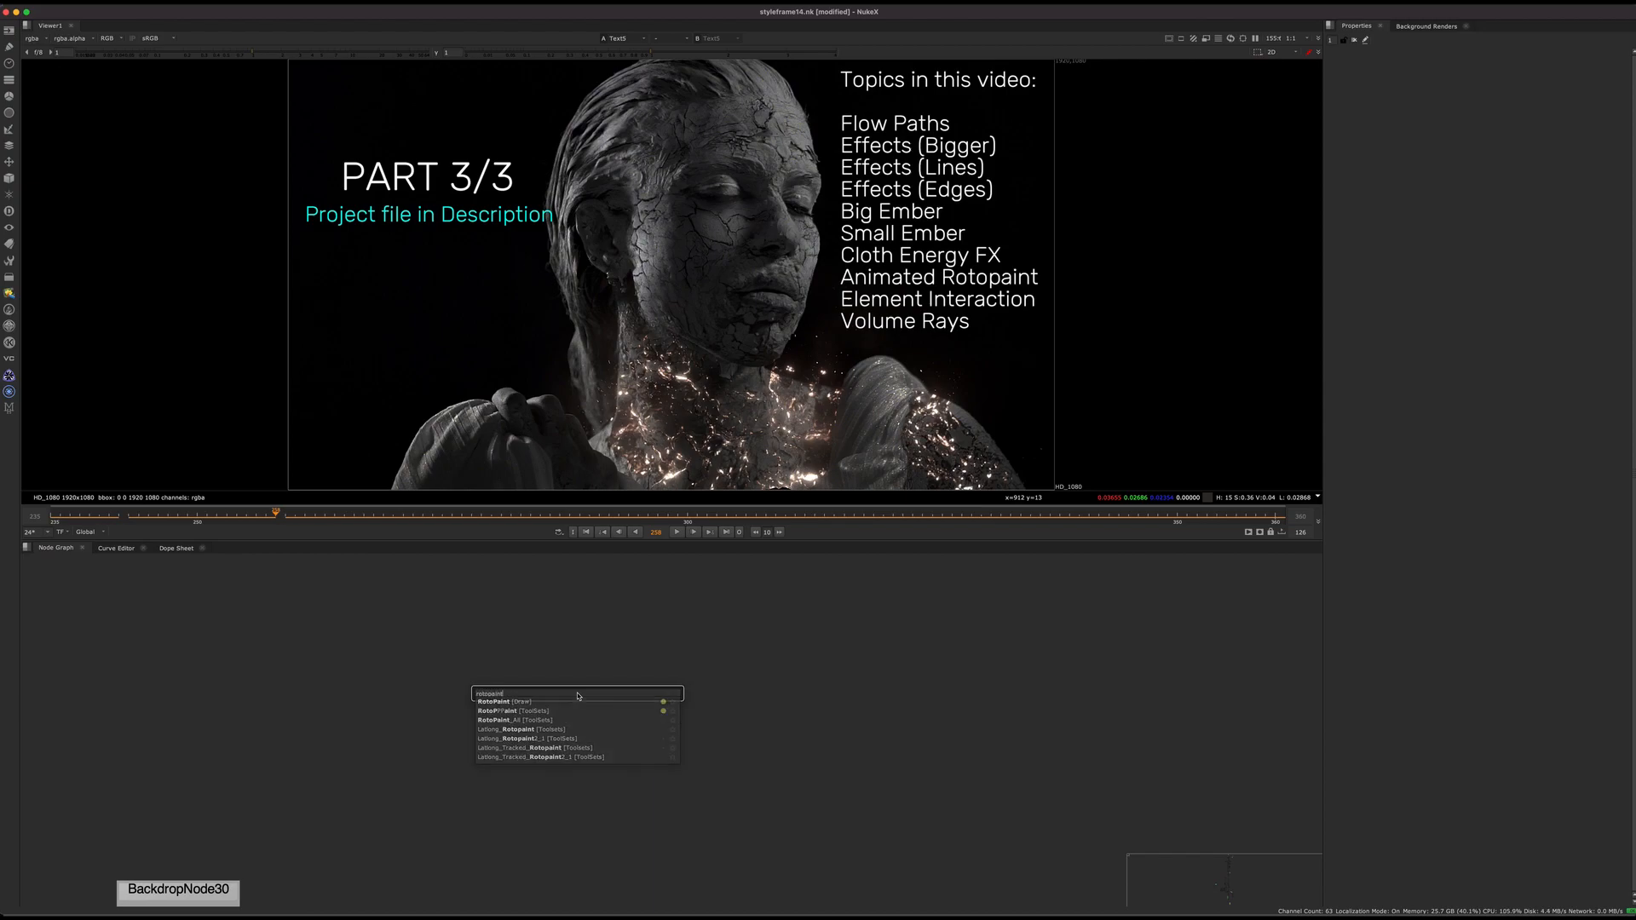
{"action": "key", "text": "Return"}
Switch to QuickDraw and draw a long winding red curve across the empty black viewer to represent a flow path
{"action": "mouse_move", "coordinate": [291, 916]}
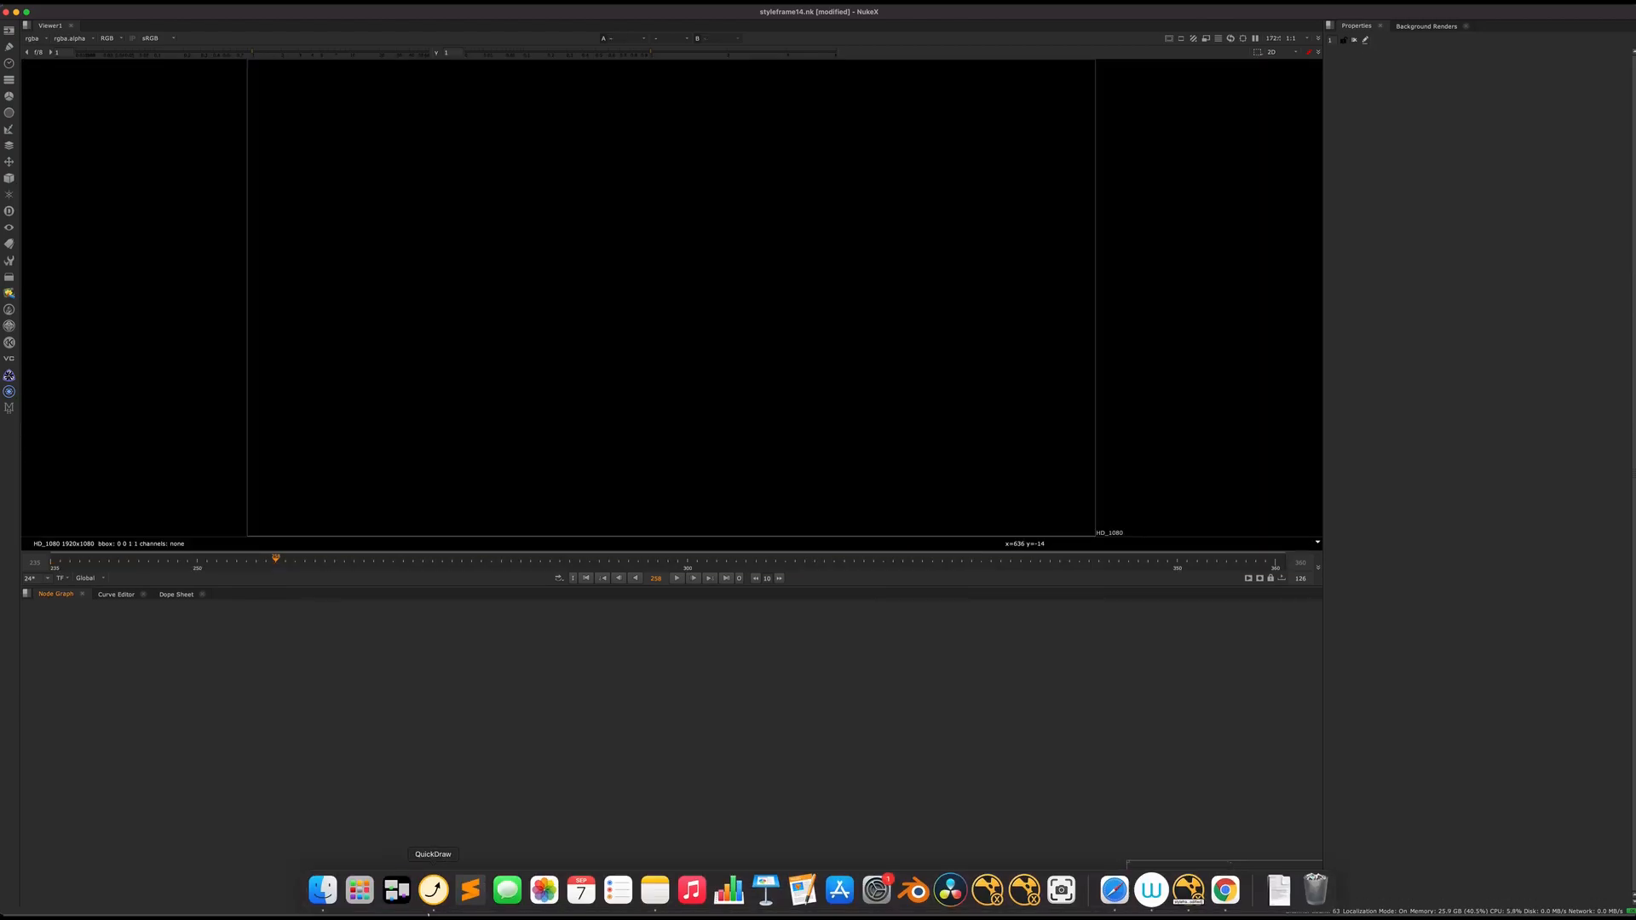
{"action": "left_click", "coordinate": [433, 891]}
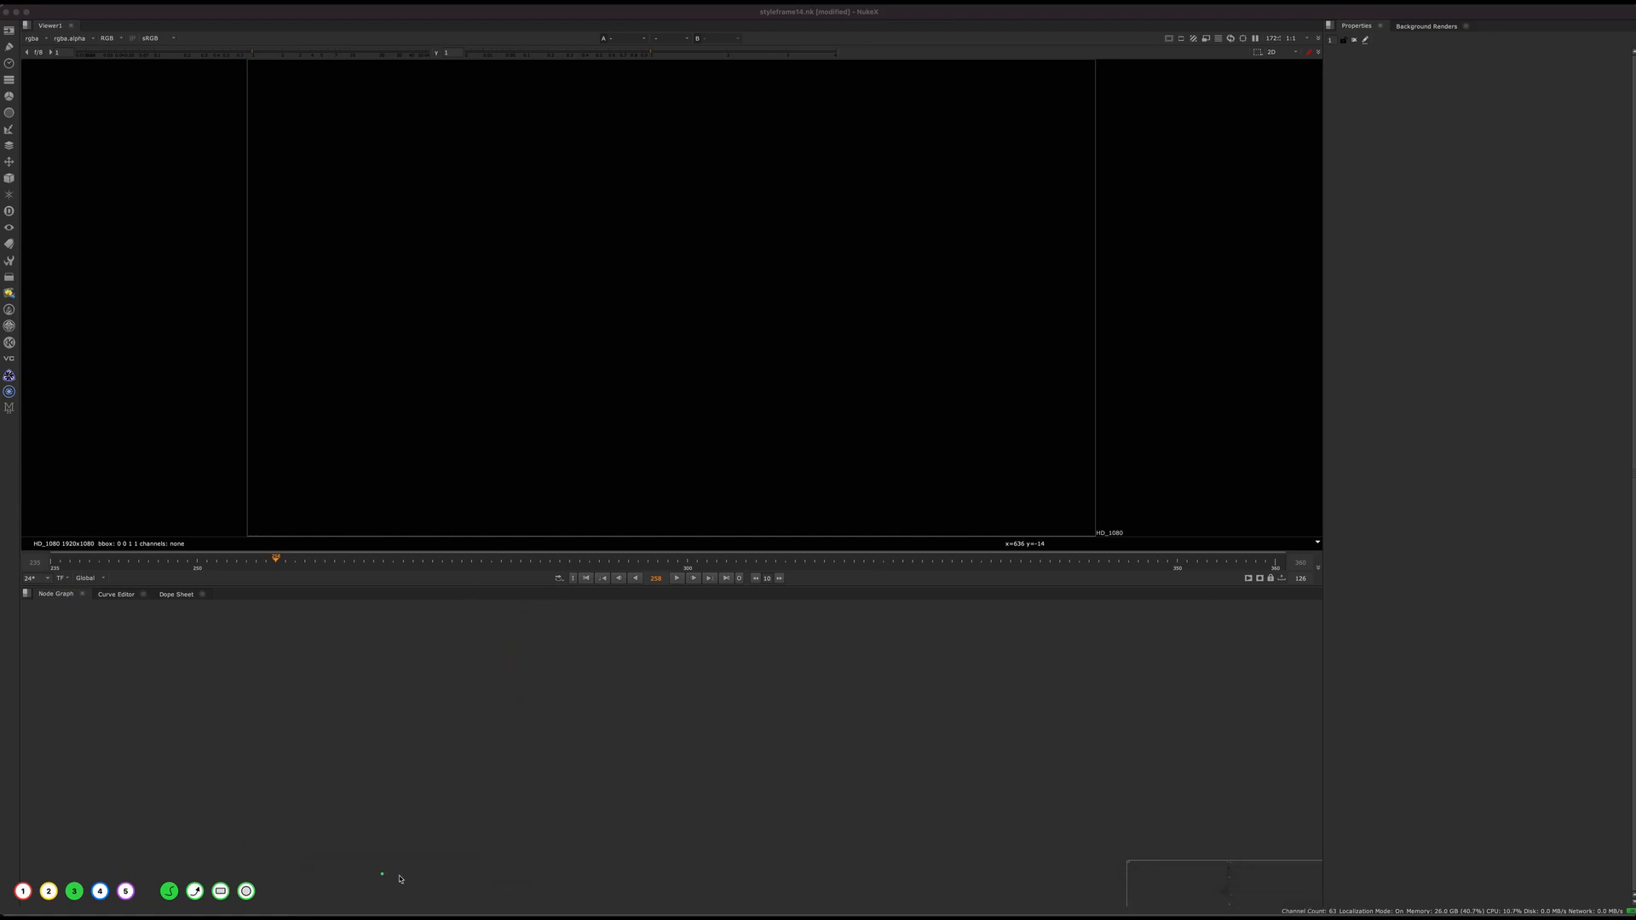
{"action": "left_click_drag", "start_coordinate": [480, 705], "coordinate": [823, 785]}
{"action": "left_click", "coordinate": [23, 891]}
{"action": "mouse_move", "coordinate": [695, 476]}
{"action": "left_mouse_down"}
{"action": "mouse_move", "coordinate": [712, 452]}
{"action": "mouse_move", "coordinate": [548, 292]}
{"action": "mouse_move", "coordinate": [795, 254]}
{"action": "mouse_move", "coordinate": [790, 147]}
{"action": "mouse_move", "coordinate": [952, 99]}
{"action": "mouse_move", "coordinate": [1070, 138]}
{"action": "left_mouse_up"}
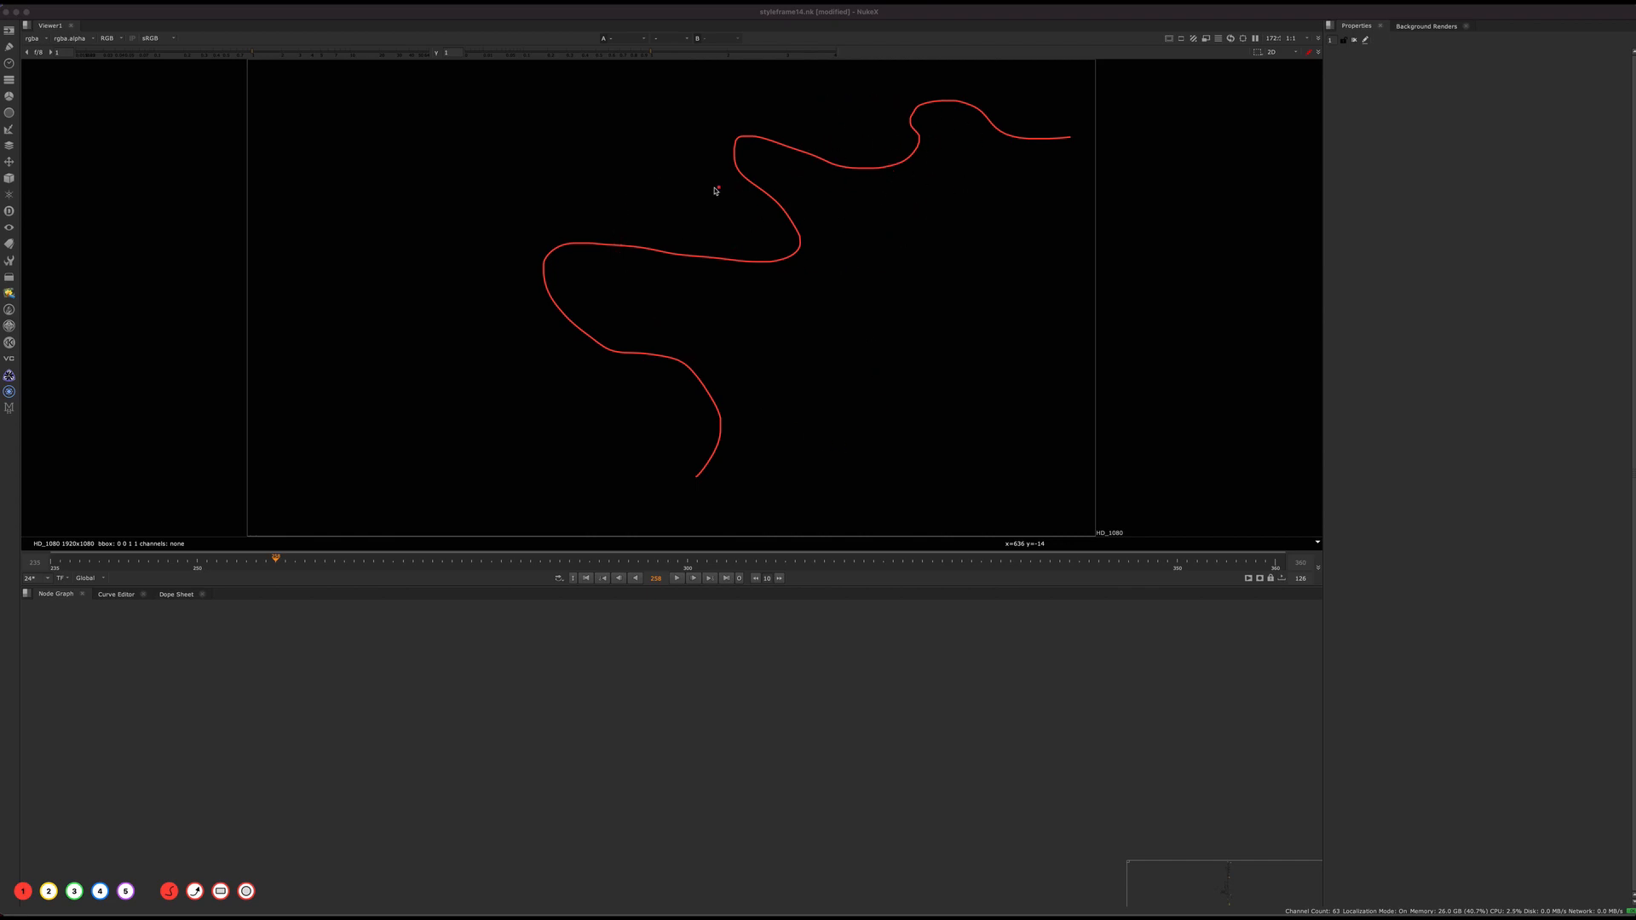
Draw two blue arrows following the bends of the red curve to show its direction of flow
{"action": "left_click", "coordinate": [74, 891]}
{"action": "left_click", "coordinate": [101, 889]}
{"action": "mouse_move", "coordinate": [741, 406]}
{"action": "left_mouse_down"}
{"action": "mouse_move", "coordinate": [690, 336]}
{"action": "mouse_move", "coordinate": [624, 321]}
{"action": "mouse_move", "coordinate": [621, 277]}
{"action": "mouse_move", "coordinate": [664, 277]}
{"action": "mouse_move", "coordinate": [667, 300]}
{"action": "left_mouse_up"}
{"action": "mouse_move", "coordinate": [810, 260]}
{"action": "left_mouse_down"}
{"action": "mouse_move", "coordinate": [796, 182]}
{"action": "mouse_move", "coordinate": [921, 164]}
{"action": "mouse_move", "coordinate": [933, 186]}
{"action": "mouse_move", "coordinate": [929, 166]}
{"action": "mouse_move", "coordinate": [921, 181]}
{"action": "left_mouse_up"}
{"action": "left_click", "coordinate": [945, 256]}
{"action": "key", "text": "super+z"}
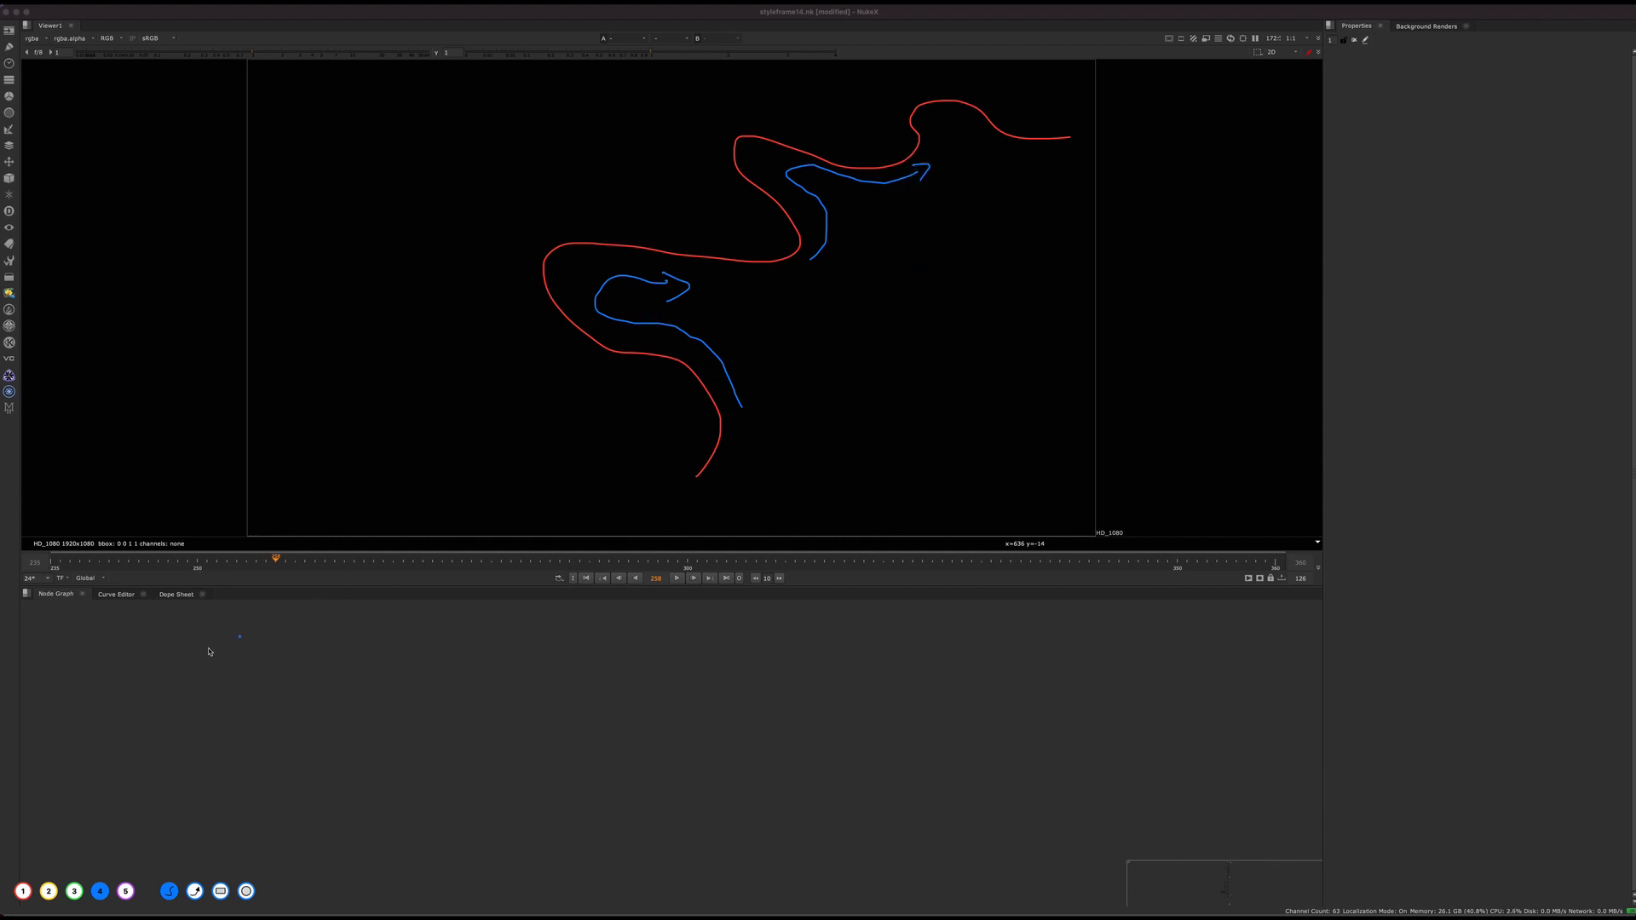
Label the red curve's start 0 and its end 1 in purple, and draw a green square below the curve's upper end
{"action": "left_click", "coordinate": [126, 891]}
{"action": "mouse_move", "coordinate": [682, 478]}
{"action": "left_mouse_down"}
{"action": "mouse_move", "coordinate": [671, 492]}
{"action": "mouse_move", "coordinate": [686, 480]}
{"action": "left_mouse_up"}
{"action": "mouse_move", "coordinate": [1072, 135]}
{"action": "left_mouse_down"}
{"action": "mouse_move", "coordinate": [1085, 127]}
{"action": "mouse_move", "coordinate": [1074, 151]}
{"action": "left_mouse_up"}
{"action": "left_click", "coordinate": [73, 894]}
{"action": "mouse_move", "coordinate": [857, 351]}
{"action": "left_mouse_down"}
{"action": "mouse_move", "coordinate": [849, 447]}
{"action": "mouse_move", "coordinate": [900, 489]}
{"action": "mouse_move", "coordinate": [993, 501]}
{"action": "mouse_move", "coordinate": [1020, 424]}
{"action": "mouse_move", "coordinate": [1012, 328]}
{"action": "mouse_move", "coordinate": [855, 329]}
{"action": "mouse_move", "coordinate": [855, 355]}
{"action": "left_mouse_up"}
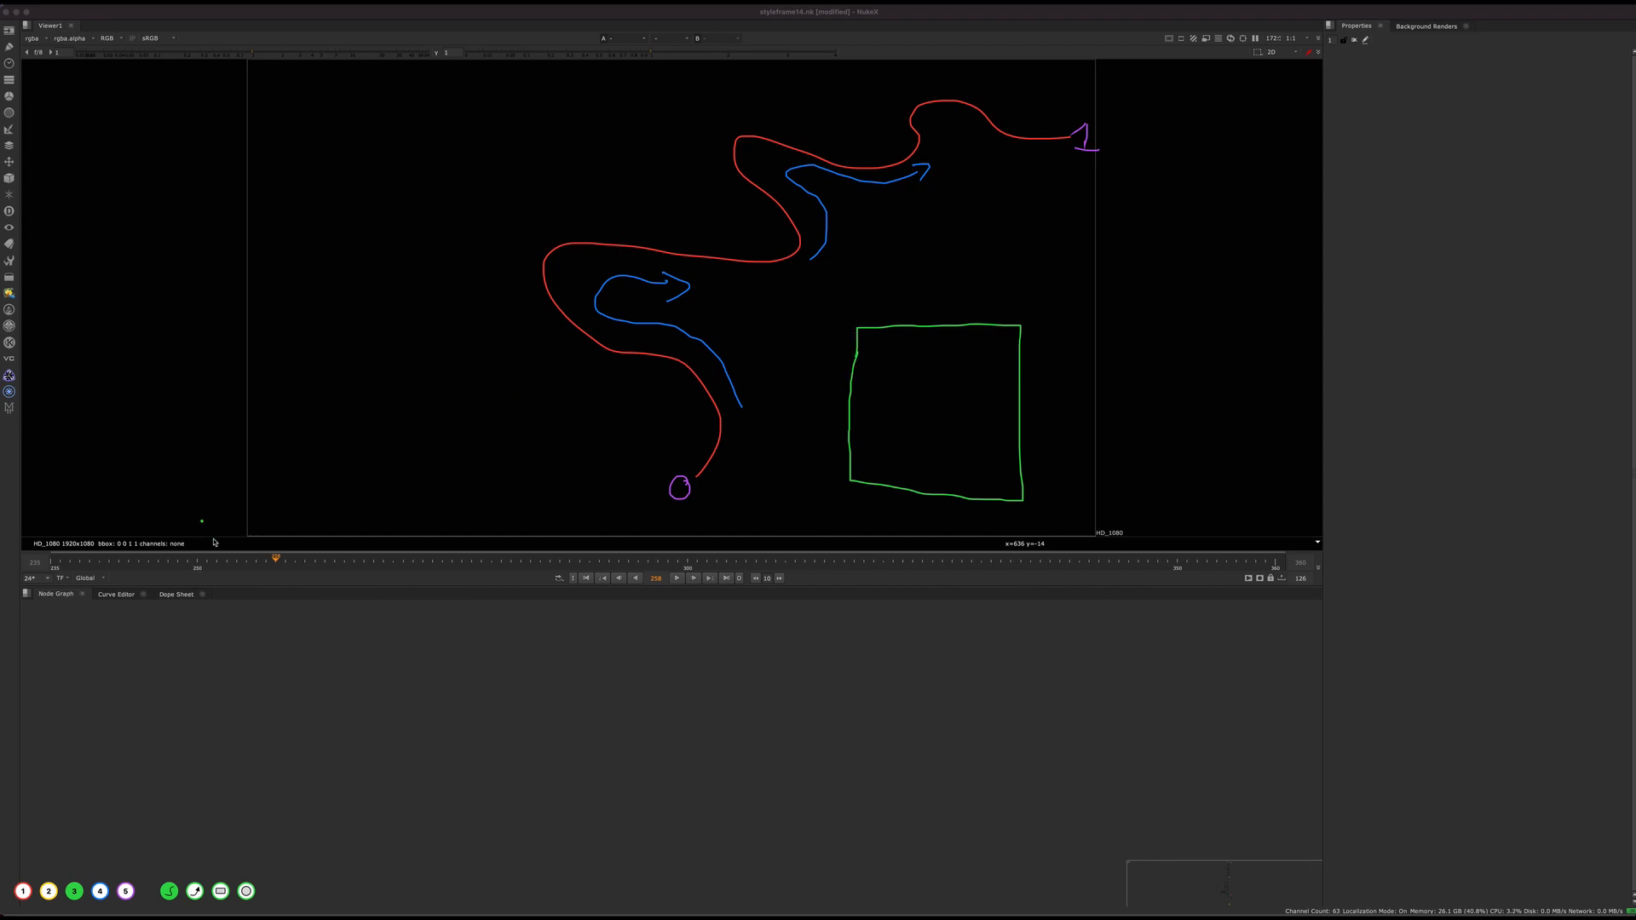
Label the green square's lower corners 0 and 1 in purple, and draw a purple arrow across its middle
{"action": "left_click", "coordinate": [125, 890]}
{"action": "mouse_move", "coordinate": [847, 489]}
{"action": "left_mouse_down"}
{"action": "mouse_move", "coordinate": [844, 510]}
{"action": "mouse_move", "coordinate": [849, 491]}
{"action": "left_mouse_up"}
{"action": "left_click_drag", "start_coordinate": [1031, 513], "coordinate": [1046, 528]}
{"action": "left_click_drag", "start_coordinate": [860, 403], "coordinate": [1011, 415]}
{"action": "left_click", "coordinate": [861, 391]}
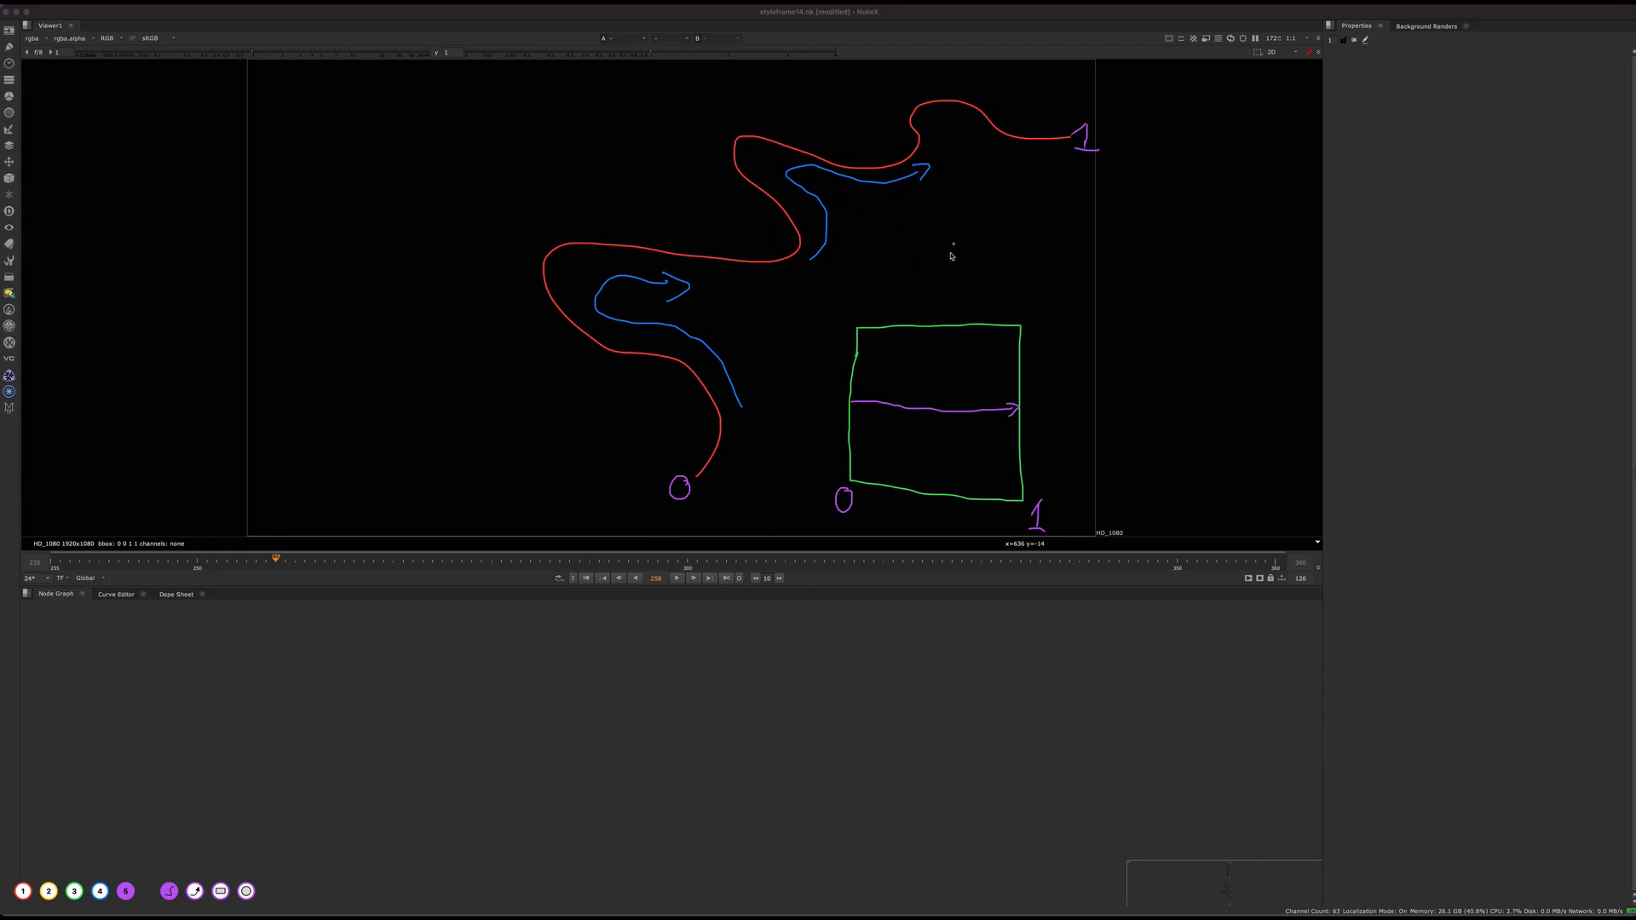
{"action": "left_click", "coordinate": [1028, 422]}
Draw connected green segments around the first stretch of the red curve, and circle the square in green
{"action": "left_click", "coordinate": [75, 891]}
{"action": "mouse_move", "coordinate": [673, 458]}
{"action": "left_mouse_down"}
{"action": "mouse_move", "coordinate": [690, 446]}
{"action": "mouse_move", "coordinate": [731, 463]}
{"action": "mouse_move", "coordinate": [720, 486]}
{"action": "mouse_move", "coordinate": [676, 460]}
{"action": "mouse_move", "coordinate": [697, 426]}
{"action": "mouse_move", "coordinate": [735, 433]}
{"action": "mouse_move", "coordinate": [692, 414]}
{"action": "mouse_move", "coordinate": [680, 387]}
{"action": "mouse_move", "coordinate": [694, 384]}
{"action": "mouse_move", "coordinate": [727, 409]}
{"action": "mouse_move", "coordinate": [690, 374]}
{"action": "mouse_move", "coordinate": [698, 360]}
{"action": "mouse_move", "coordinate": [671, 351]}
{"action": "mouse_move", "coordinate": [659, 359]}
{"action": "mouse_move", "coordinate": [678, 366]}
{"action": "mouse_move", "coordinate": [656, 371]}
{"action": "left_mouse_up"}
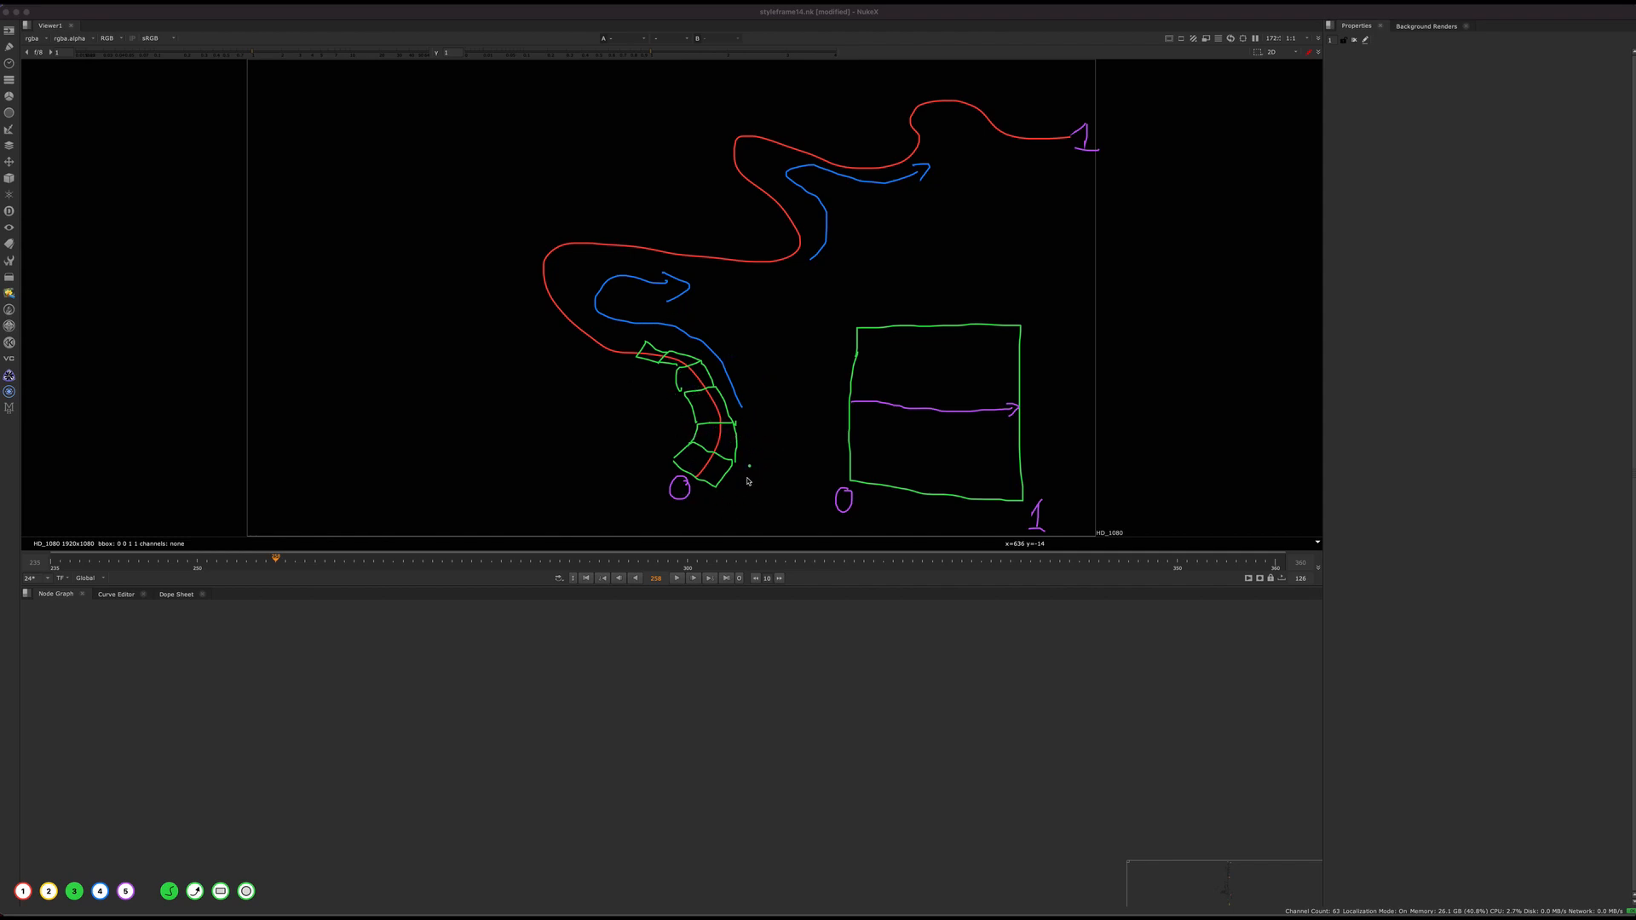
{"action": "mouse_move", "coordinate": [926, 271]}
{"action": "left_mouse_down"}
{"action": "mouse_move", "coordinate": [814, 317]}
{"action": "mouse_move", "coordinate": [797, 505]}
{"action": "mouse_move", "coordinate": [968, 539]}
{"action": "mouse_move", "coordinate": [1109, 507]}
{"action": "mouse_move", "coordinate": [913, 266]}
{"action": "left_mouse_up"}
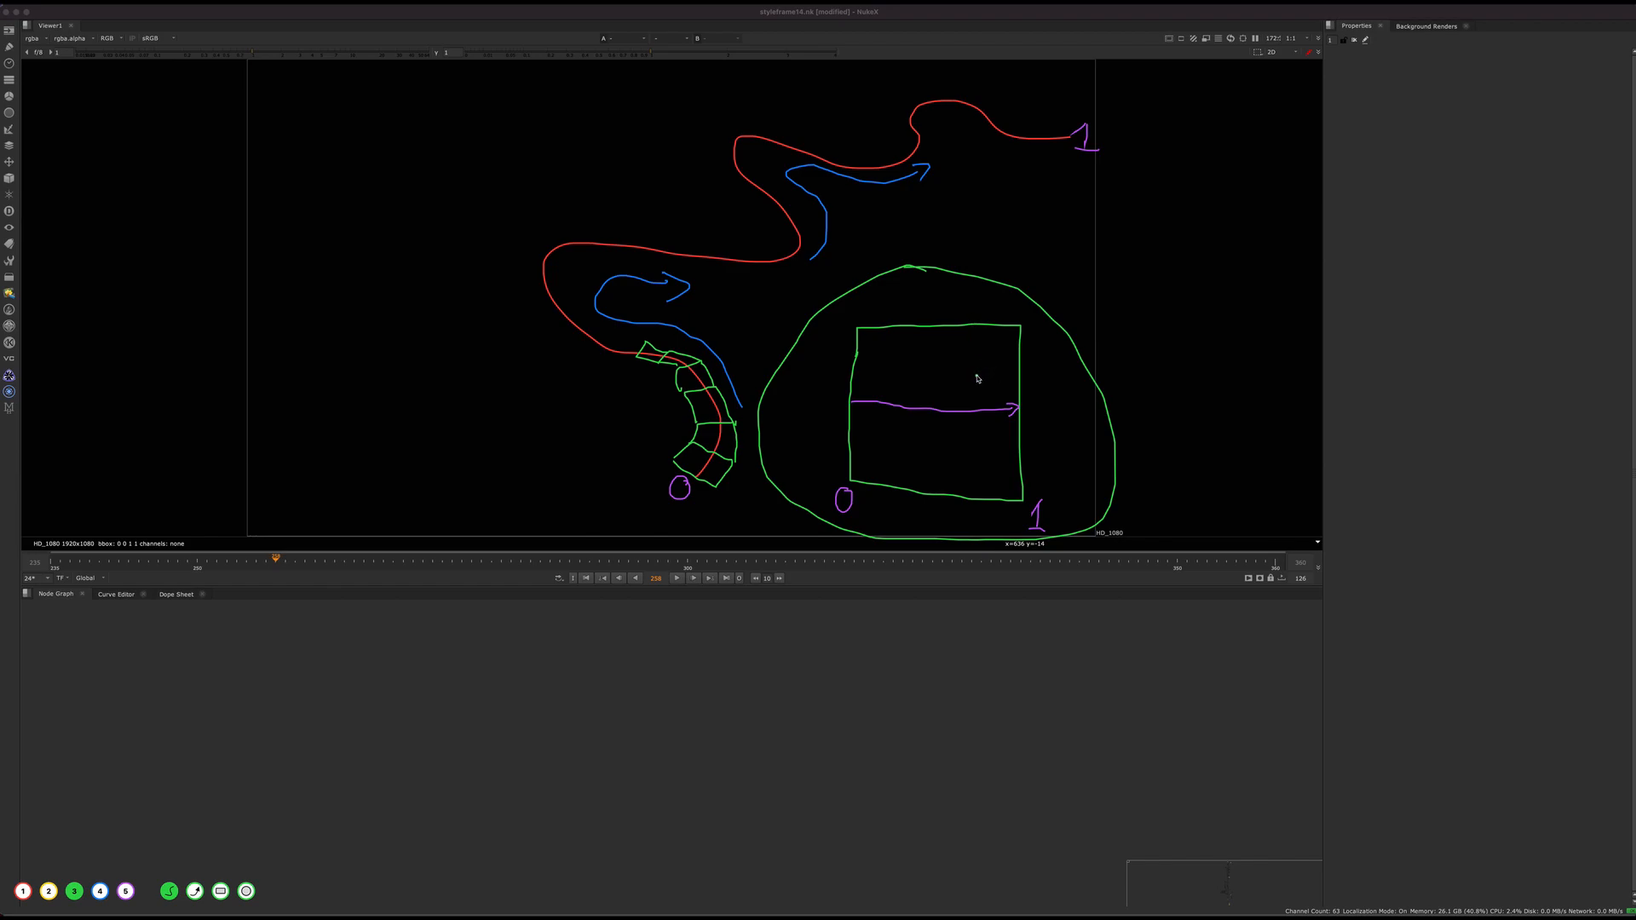
Clear all the drawings and sketch a long green wedge that tapers from a vertical edge to a point
{"action": "key", "text": "Delete"}
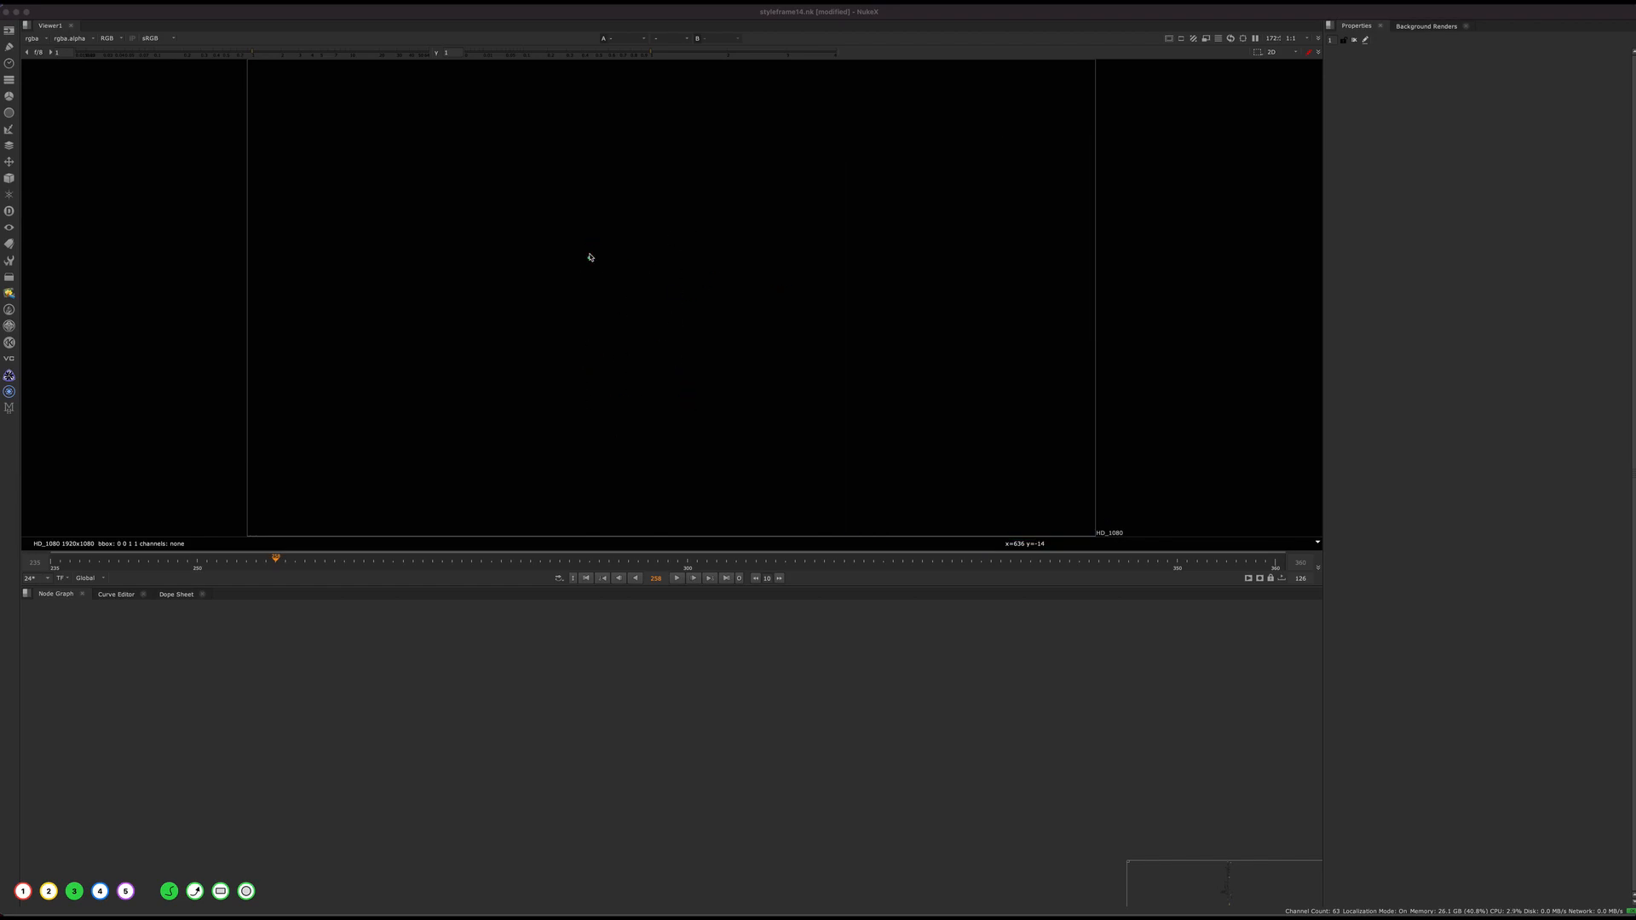
{"action": "left_click_drag", "start_coordinate": [595, 237], "coordinate": [589, 342]}
{"action": "left_click_drag", "start_coordinate": [600, 238], "coordinate": [999, 292]}
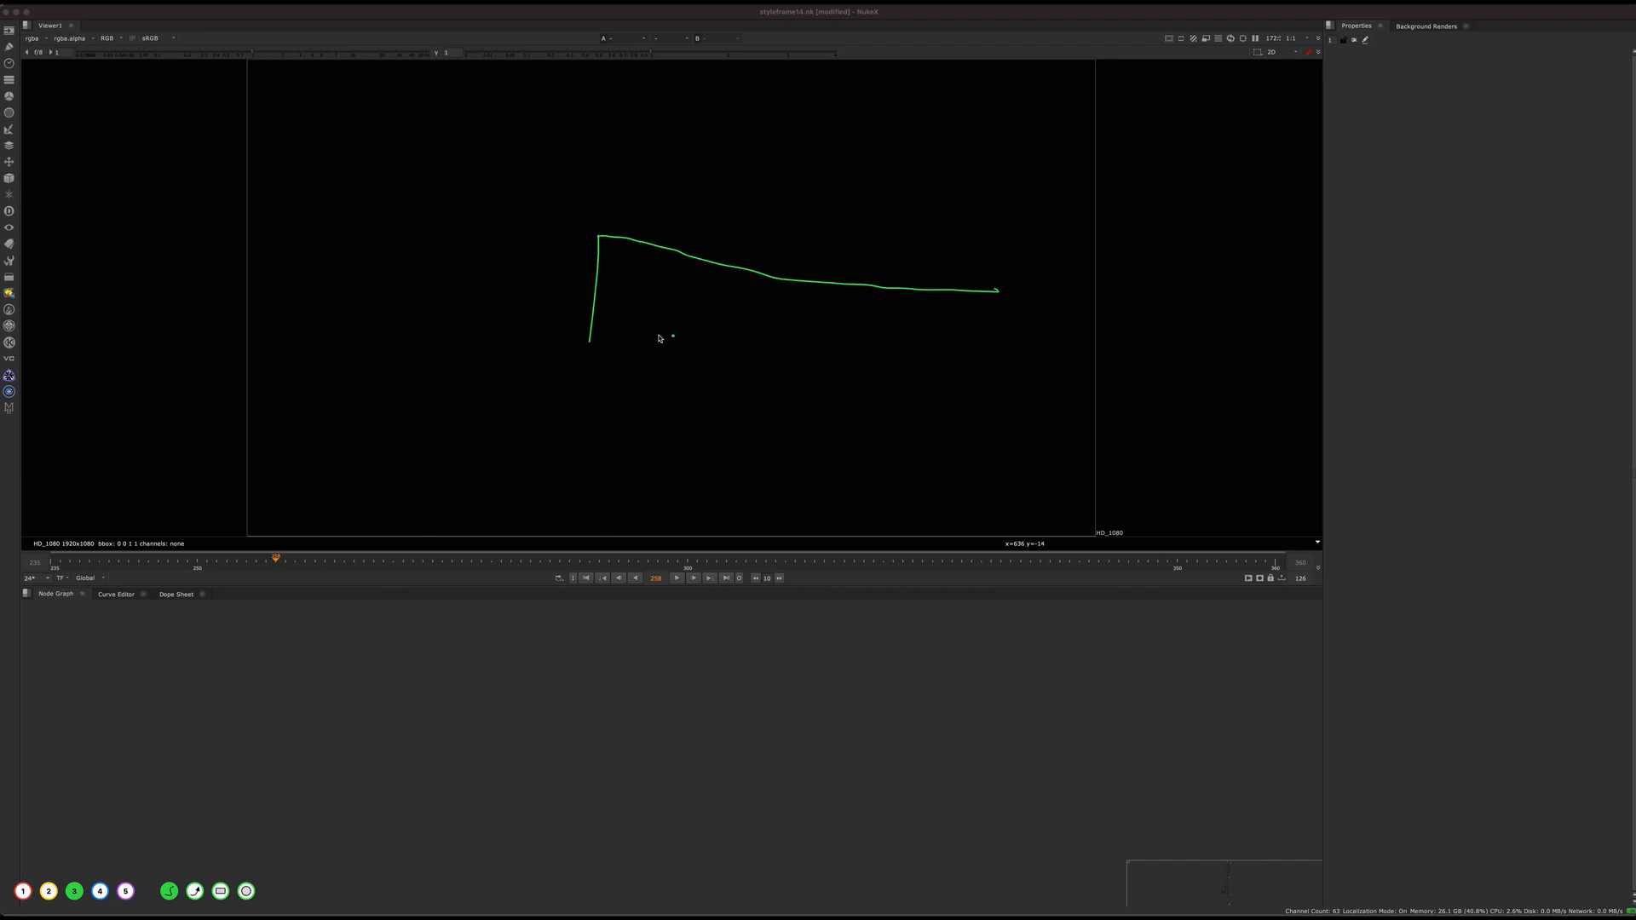
{"action": "left_click_drag", "start_coordinate": [588, 344], "coordinate": [997, 291]}
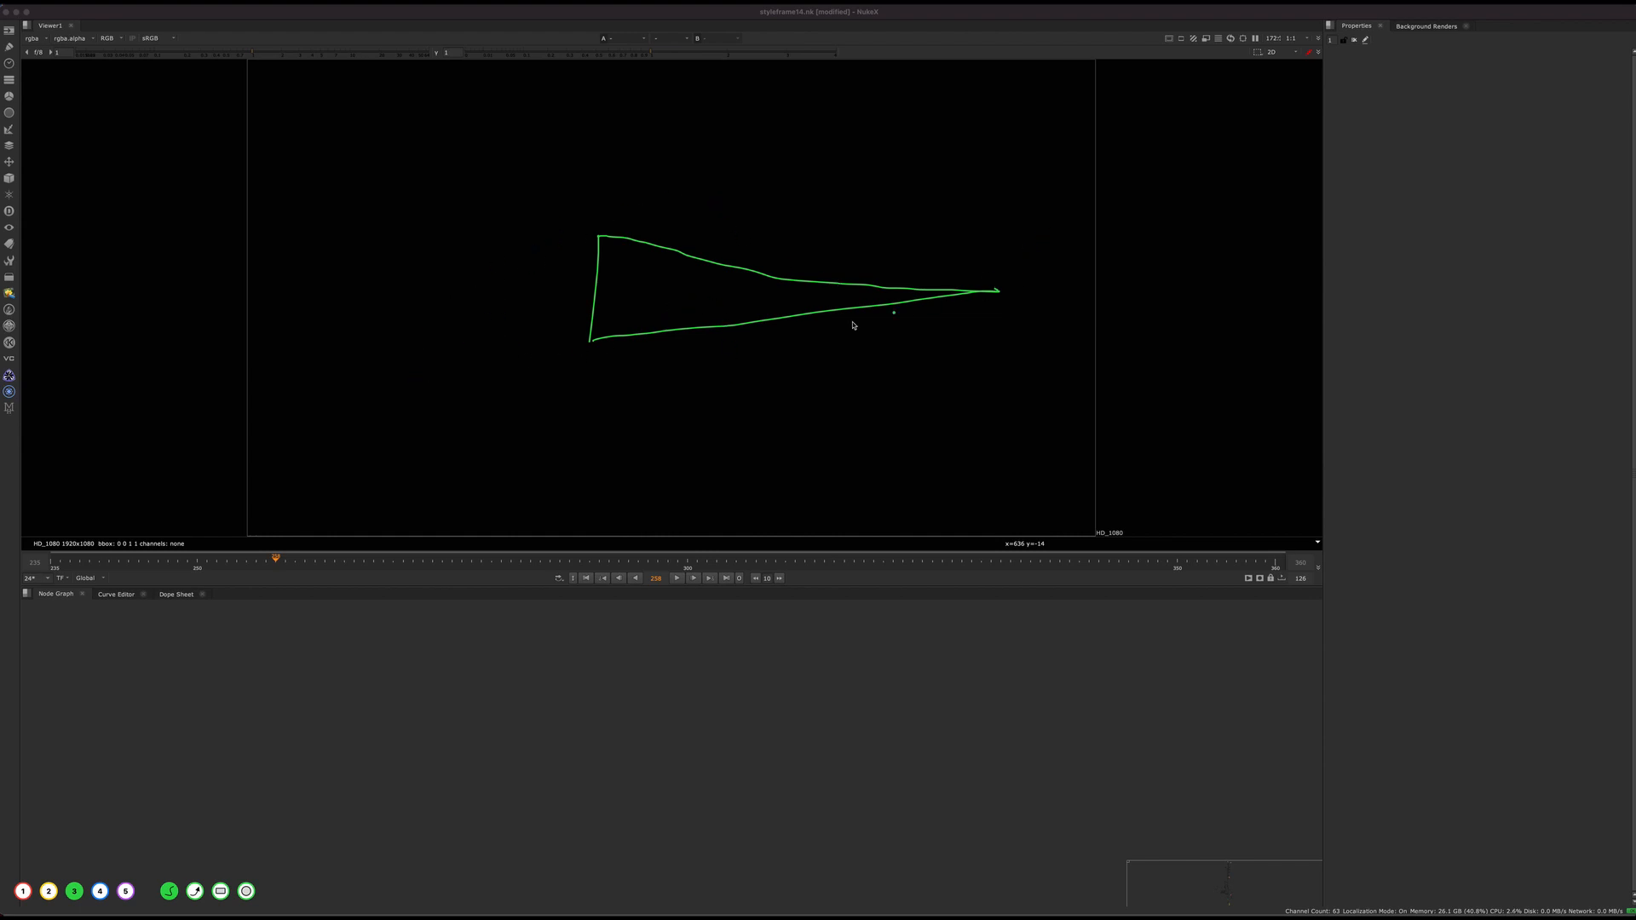
Draw a large blue loop around the whole green wedge
{"action": "left_click", "coordinate": [801, 340]}
{"action": "key", "text": "4"}
{"action": "mouse_move", "coordinate": [737, 186]}
{"action": "left_mouse_down"}
{"action": "mouse_move", "coordinate": [836, 157]}
{"action": "mouse_move", "coordinate": [656, 174]}
{"action": "left_mouse_up"}
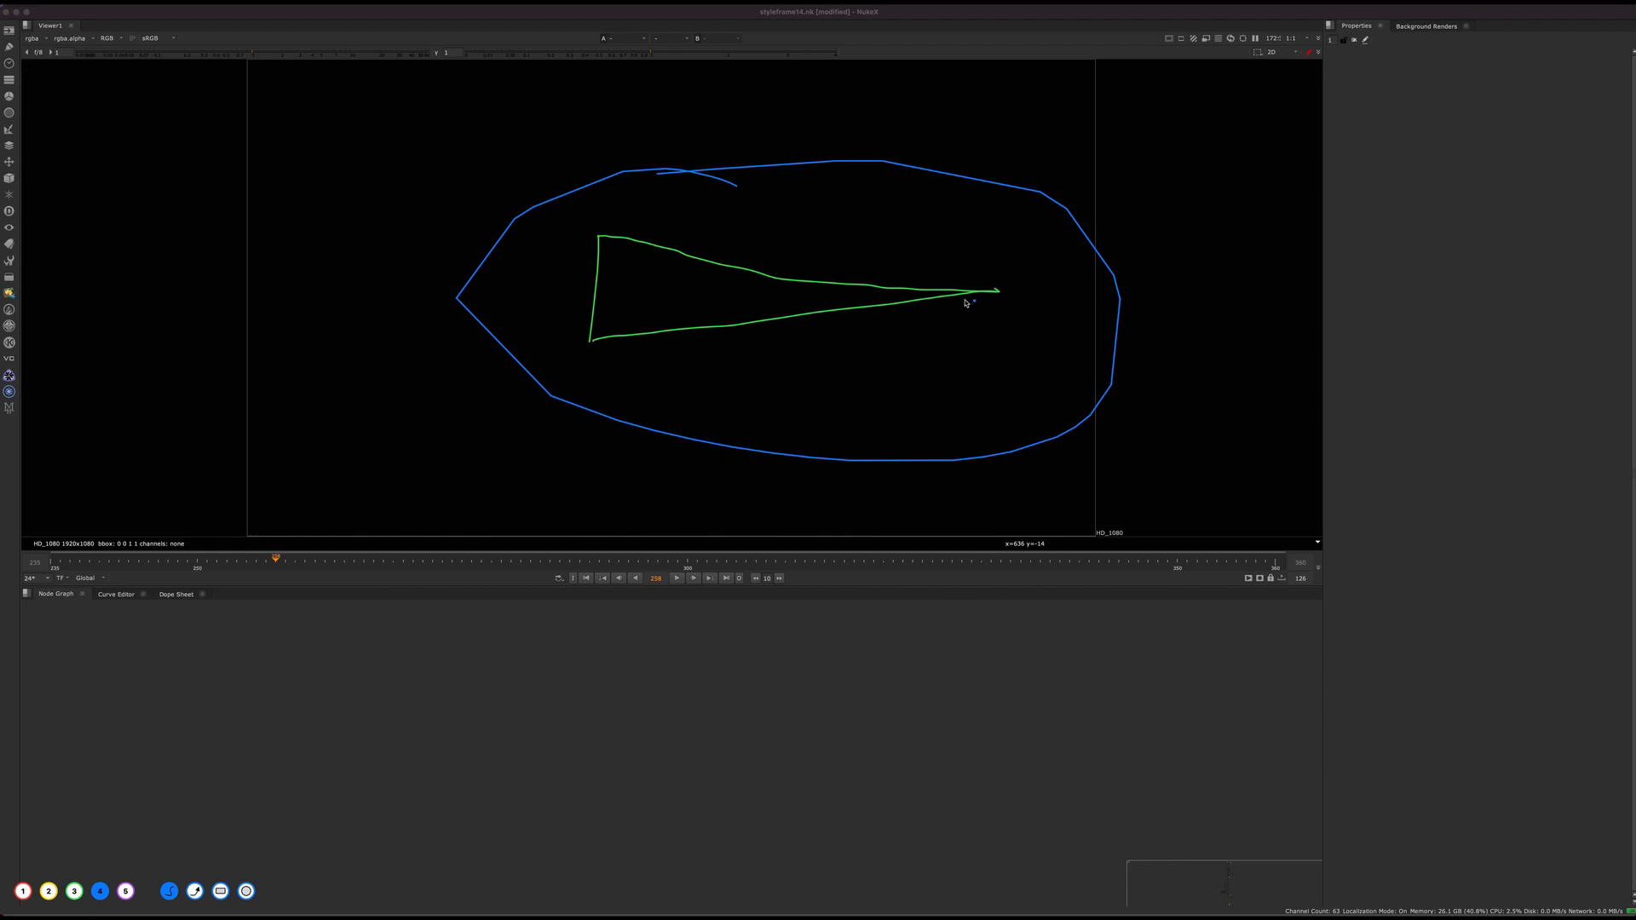
Clear all the drawings and sketch a blue square near the middle of the viewer
{"action": "key", "text": "BackSpace"}
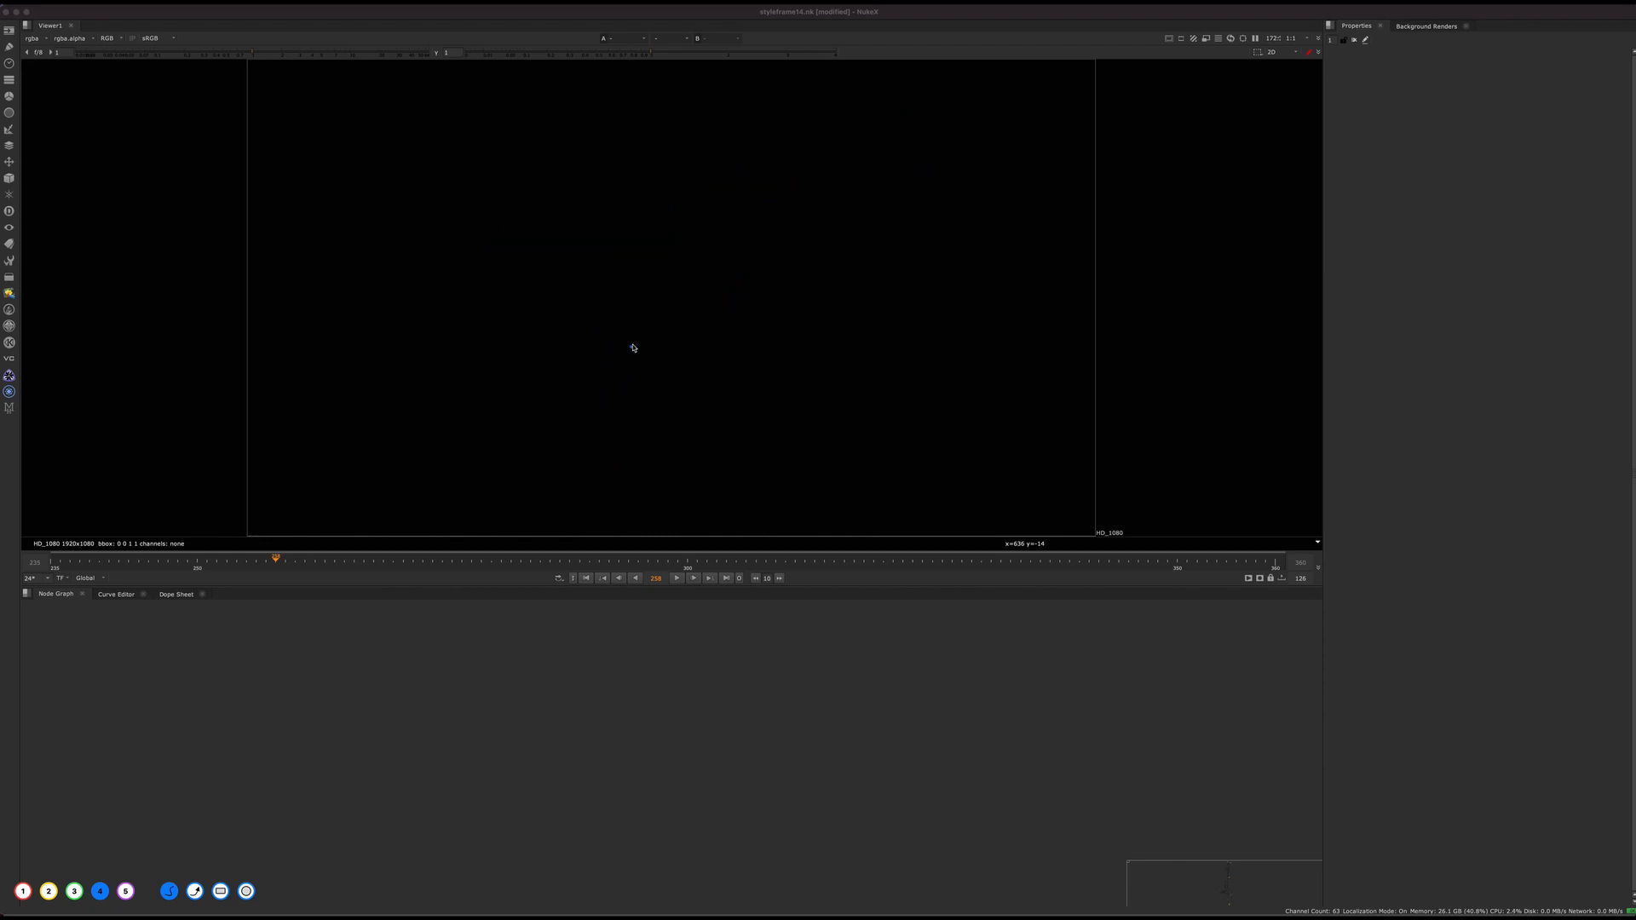
{"action": "mouse_move", "coordinate": [692, 288]}
{"action": "left_mouse_down"}
{"action": "mouse_move", "coordinate": [690, 387]}
{"action": "mouse_move", "coordinate": [862, 417]}
{"action": "mouse_move", "coordinate": [745, 278]}
{"action": "mouse_move", "coordinate": [695, 294]}
{"action": "left_mouse_up"}
Label the blue square's lower corners 0 and 1 in purple
{"action": "left_click", "coordinate": [126, 891]}
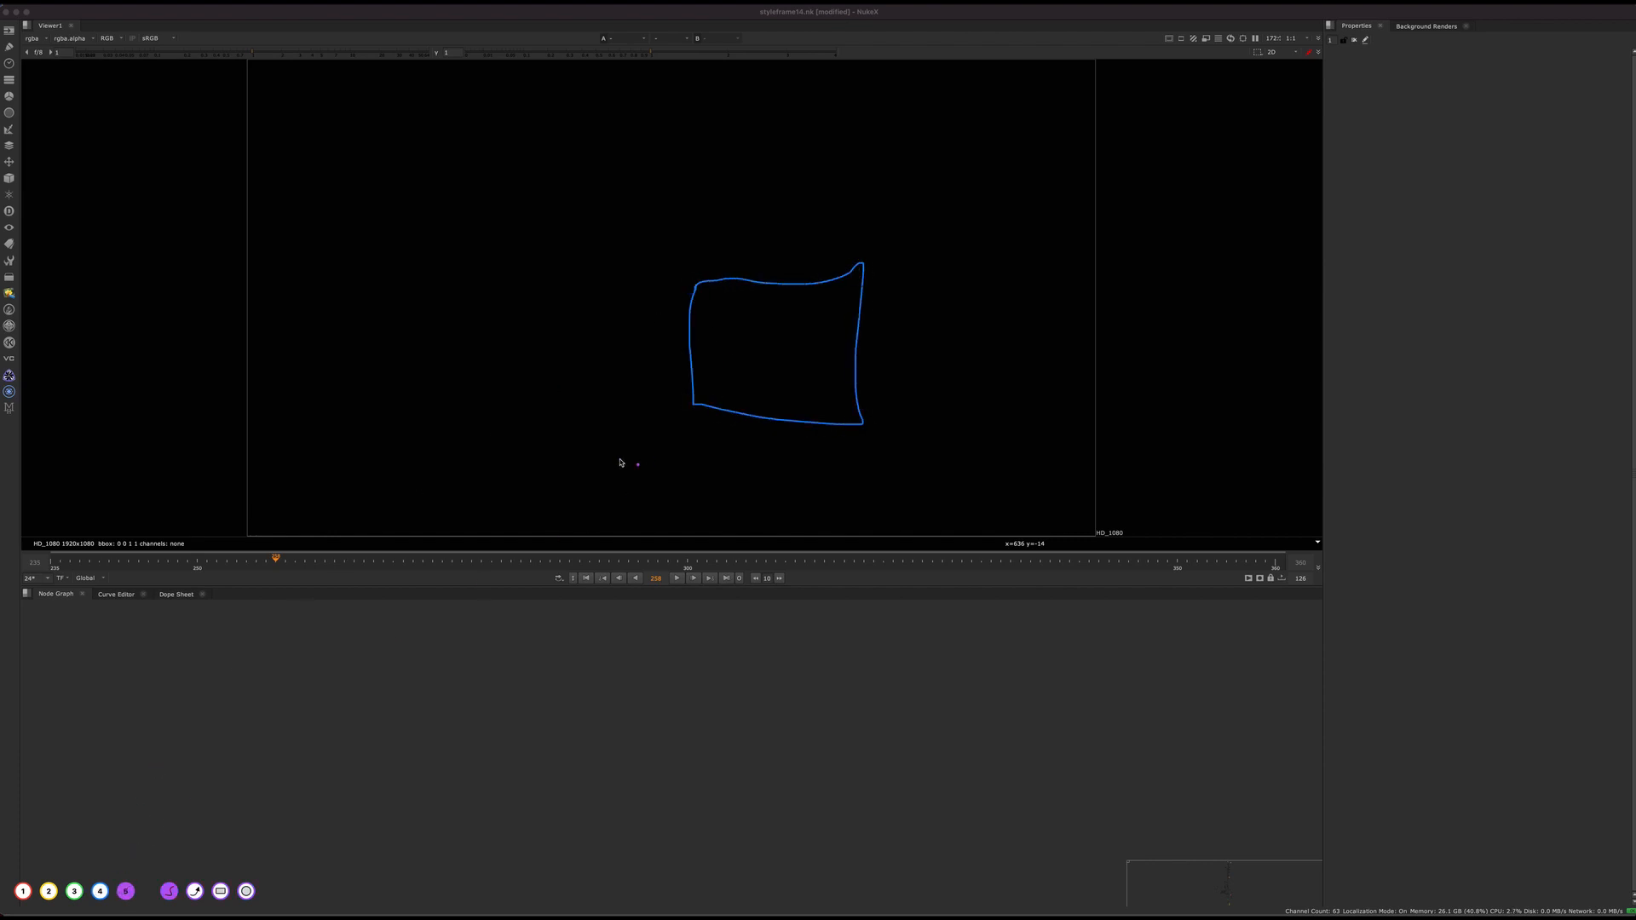
{"action": "left_click_drag", "start_coordinate": [687, 417], "coordinate": [689, 418]}
{"action": "left_click", "coordinate": [848, 439]}
{"action": "left_click_drag", "start_coordinate": [859, 441], "coordinate": [893, 462]}
Draw a second blue square that shares the first square's edge above the label 1
{"action": "left_click", "coordinate": [100, 891]}
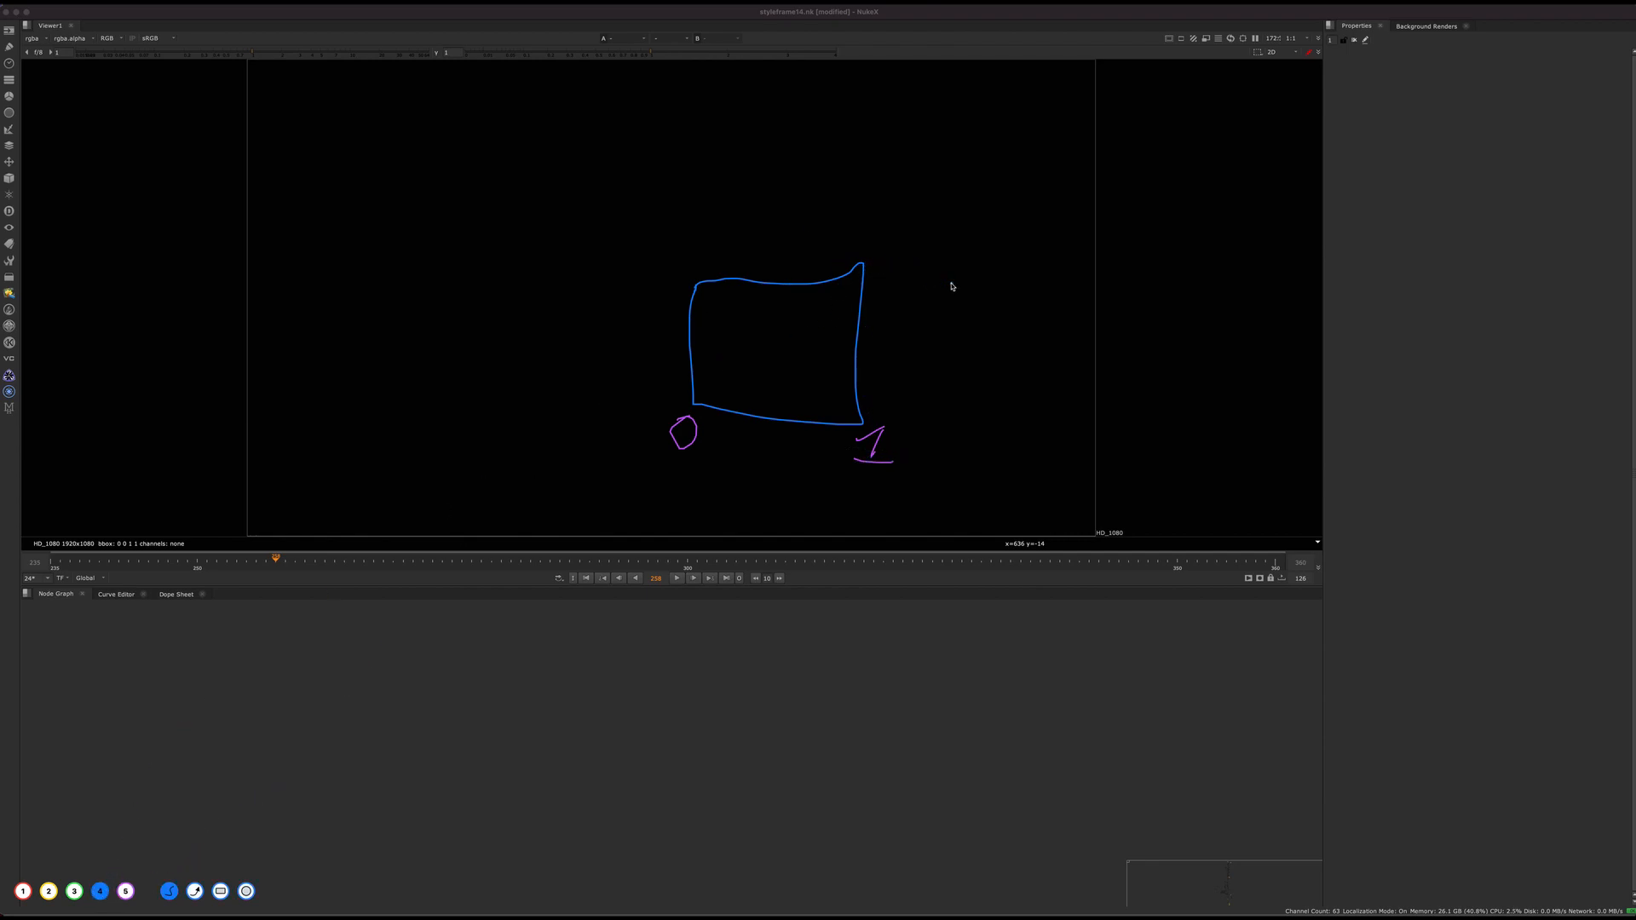
{"action": "left_click", "coordinate": [885, 283]}
{"action": "mouse_move", "coordinate": [862, 266]}
{"action": "left_mouse_down"}
{"action": "mouse_move", "coordinate": [1019, 267]}
{"action": "mouse_move", "coordinate": [1023, 383]}
{"action": "mouse_move", "coordinate": [946, 423]}
{"action": "mouse_move", "coordinate": [866, 424]}
{"action": "left_mouse_up"}
{"action": "left_click", "coordinate": [840, 232]}
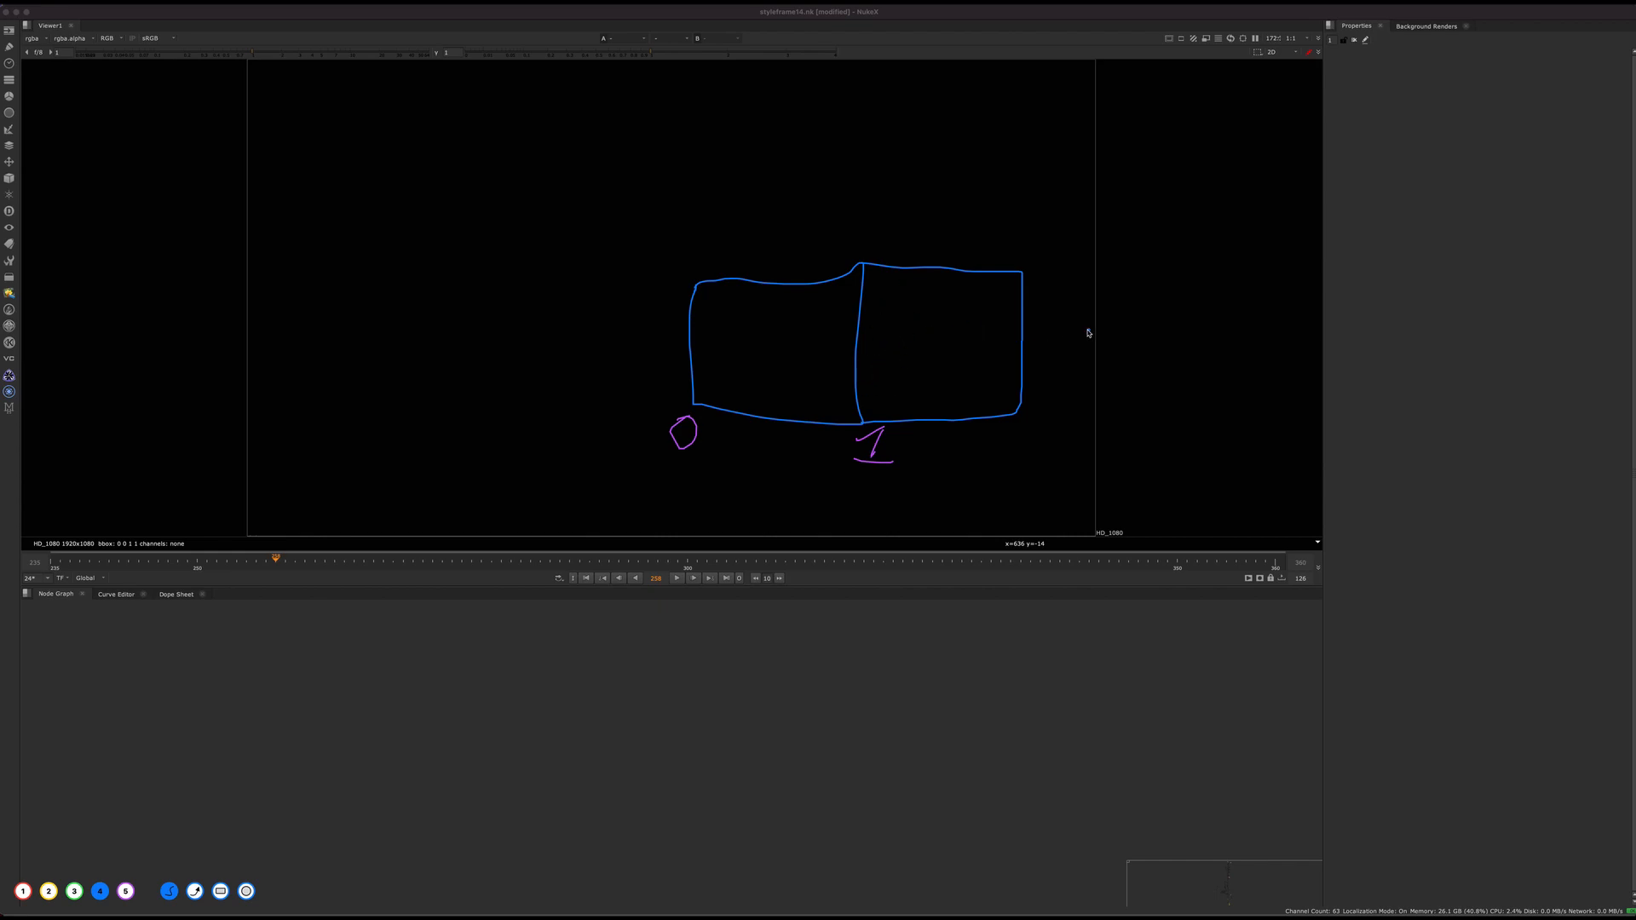
Mark a green X on each side of the shared edge and draw a green arrow across the first square
{"action": "left_click", "coordinate": [73, 895]}
{"action": "left_click_drag", "start_coordinate": [838, 361], "coordinate": [799, 395]}
{"action": "left_click", "coordinate": [888, 377]}
{"action": "mouse_move", "coordinate": [692, 339]}
{"action": "left_mouse_down"}
{"action": "mouse_move", "coordinate": [837, 330]}
{"action": "mouse_move", "coordinate": [846, 345]}
{"action": "left_mouse_up"}
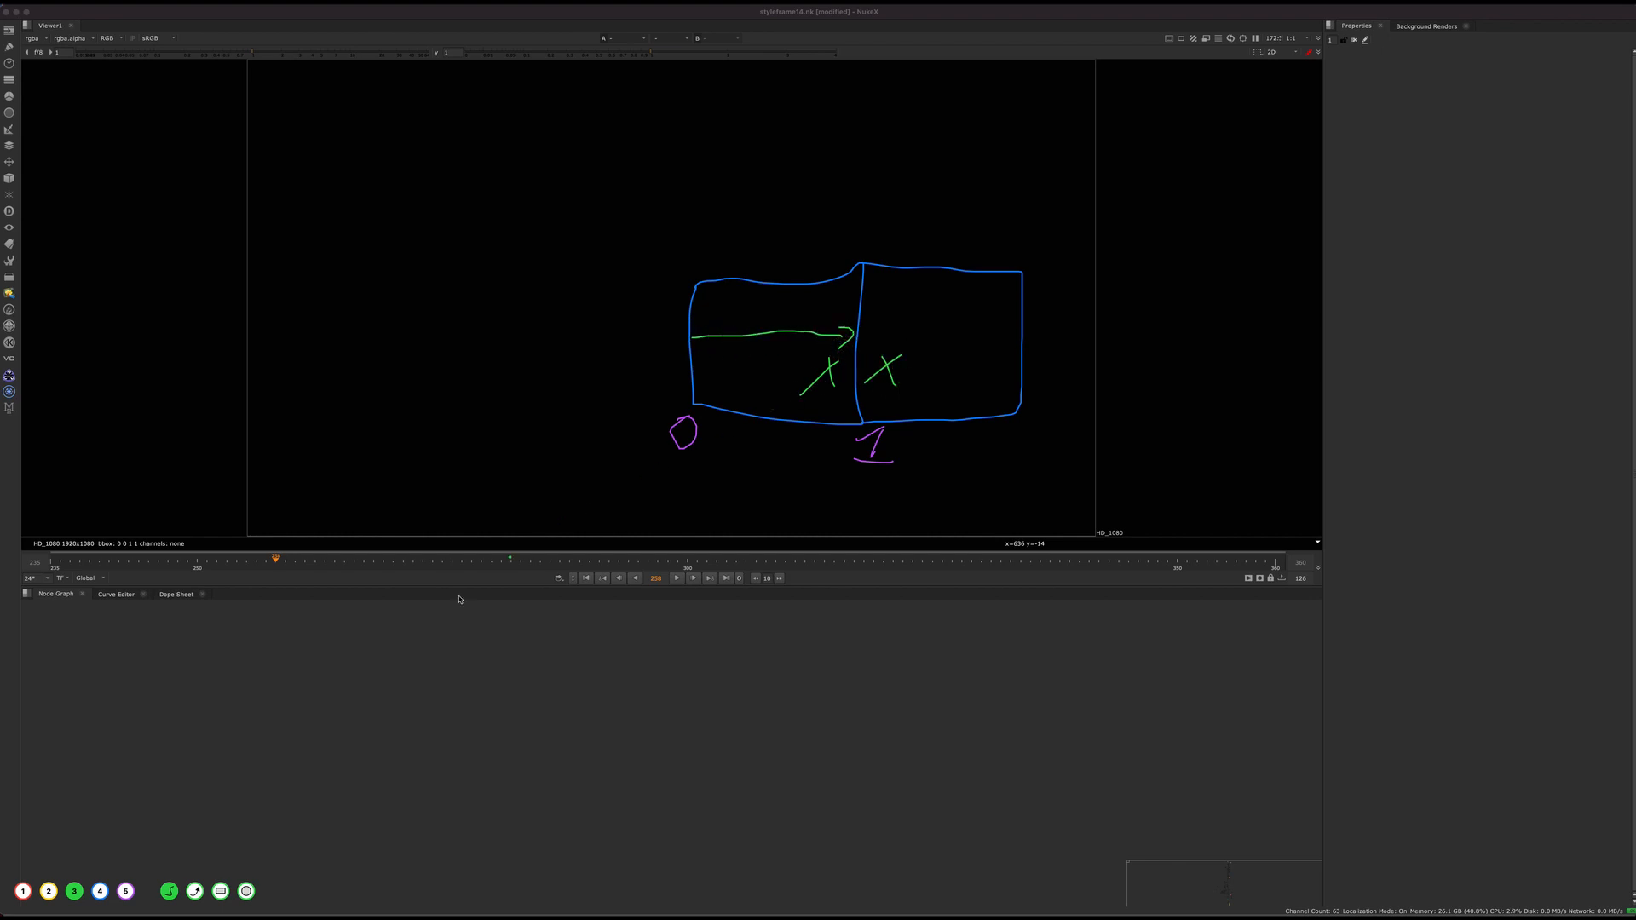
Draw a purple arrow across both blue squares, then clear all the drawings and leave drawing mode
{"action": "left_click", "coordinate": [124, 891]}
{"action": "left_click", "coordinate": [733, 343]}
{"action": "mouse_move", "coordinate": [694, 320]}
{"action": "left_mouse_down"}
{"action": "mouse_move", "coordinate": [1012, 309]}
{"action": "mouse_move", "coordinate": [1006, 324]}
{"action": "left_mouse_up"}
{"action": "left_click", "coordinate": [1033, 328]}
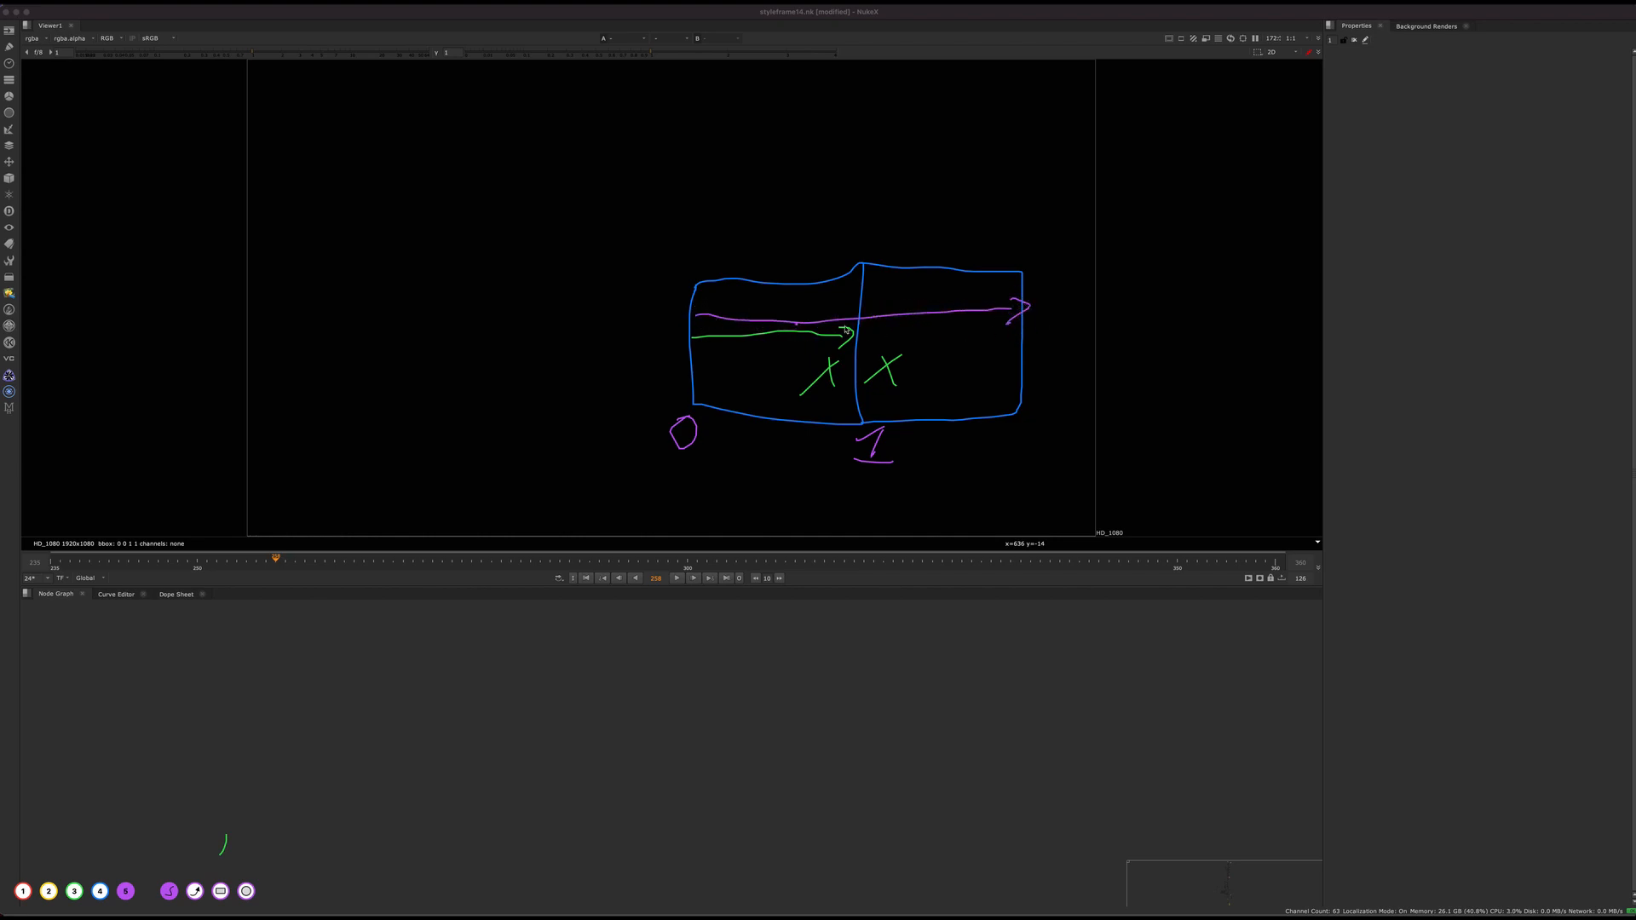
{"action": "key", "text": "Escape"}
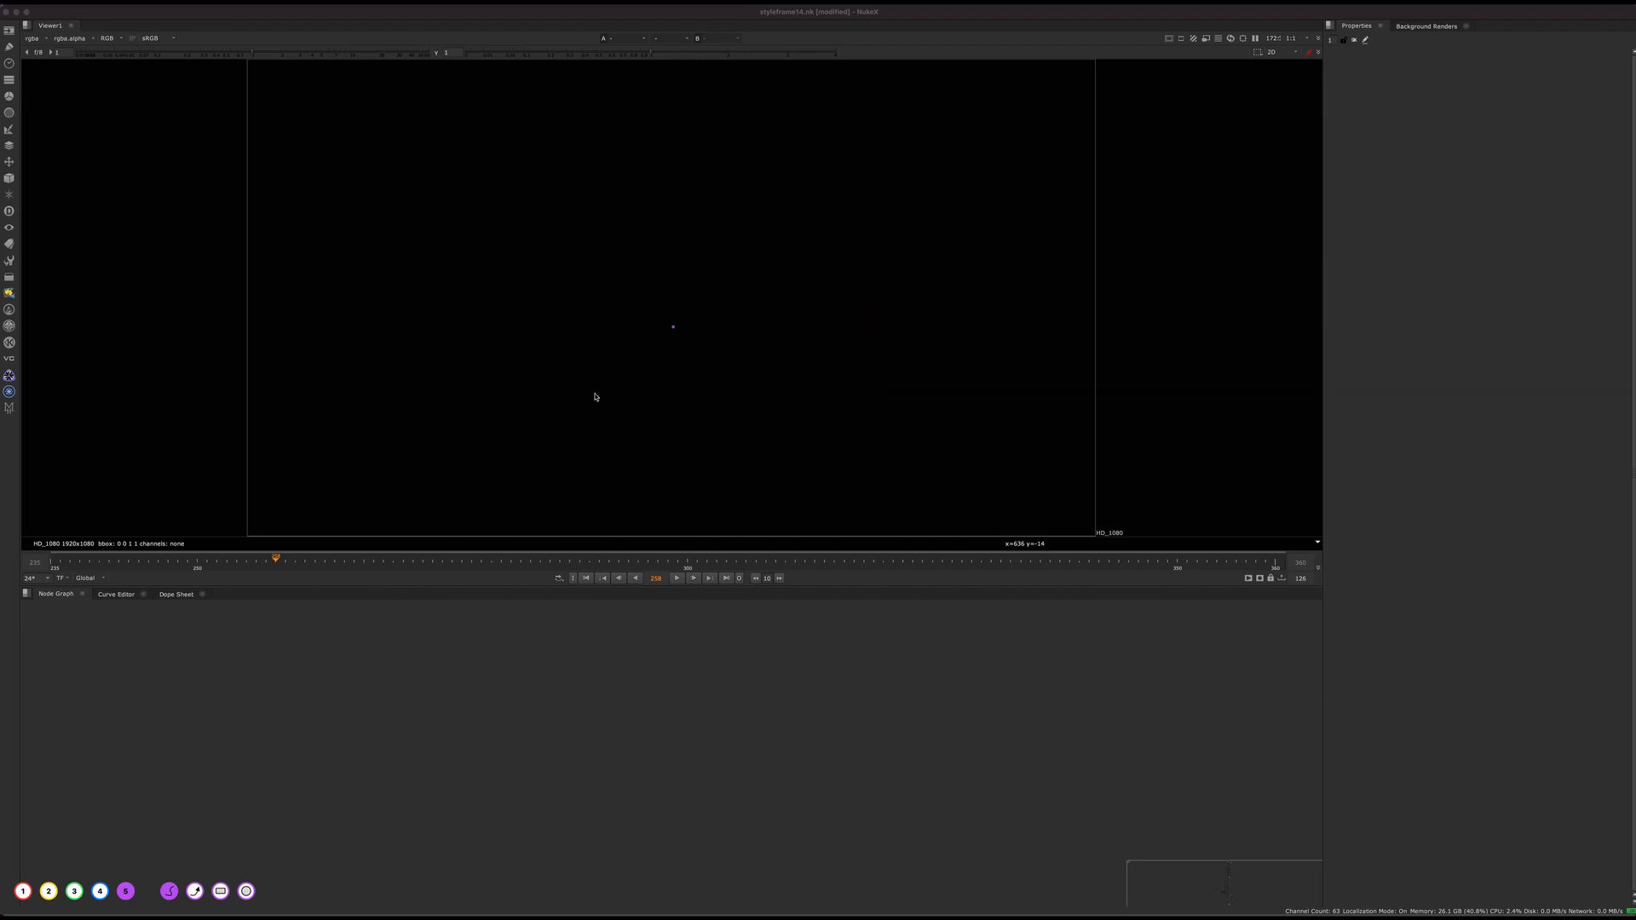
{"action": "key", "text": "Escape"}
Open the properties of the geometry node reading Untitled_5.fbx in the cracks group next to Left Cracks
{"action": "left_click_drag", "start_coordinate": [659, 741], "coordinate": [522, 822]}
{"action": "middle_click_drag", "start_coordinate": [522, 821], "coordinate": [679, 691]}
{"action": "scroll", "coordinate": [679, 690], "scroll_direction": "down", "scroll_amount": 10}
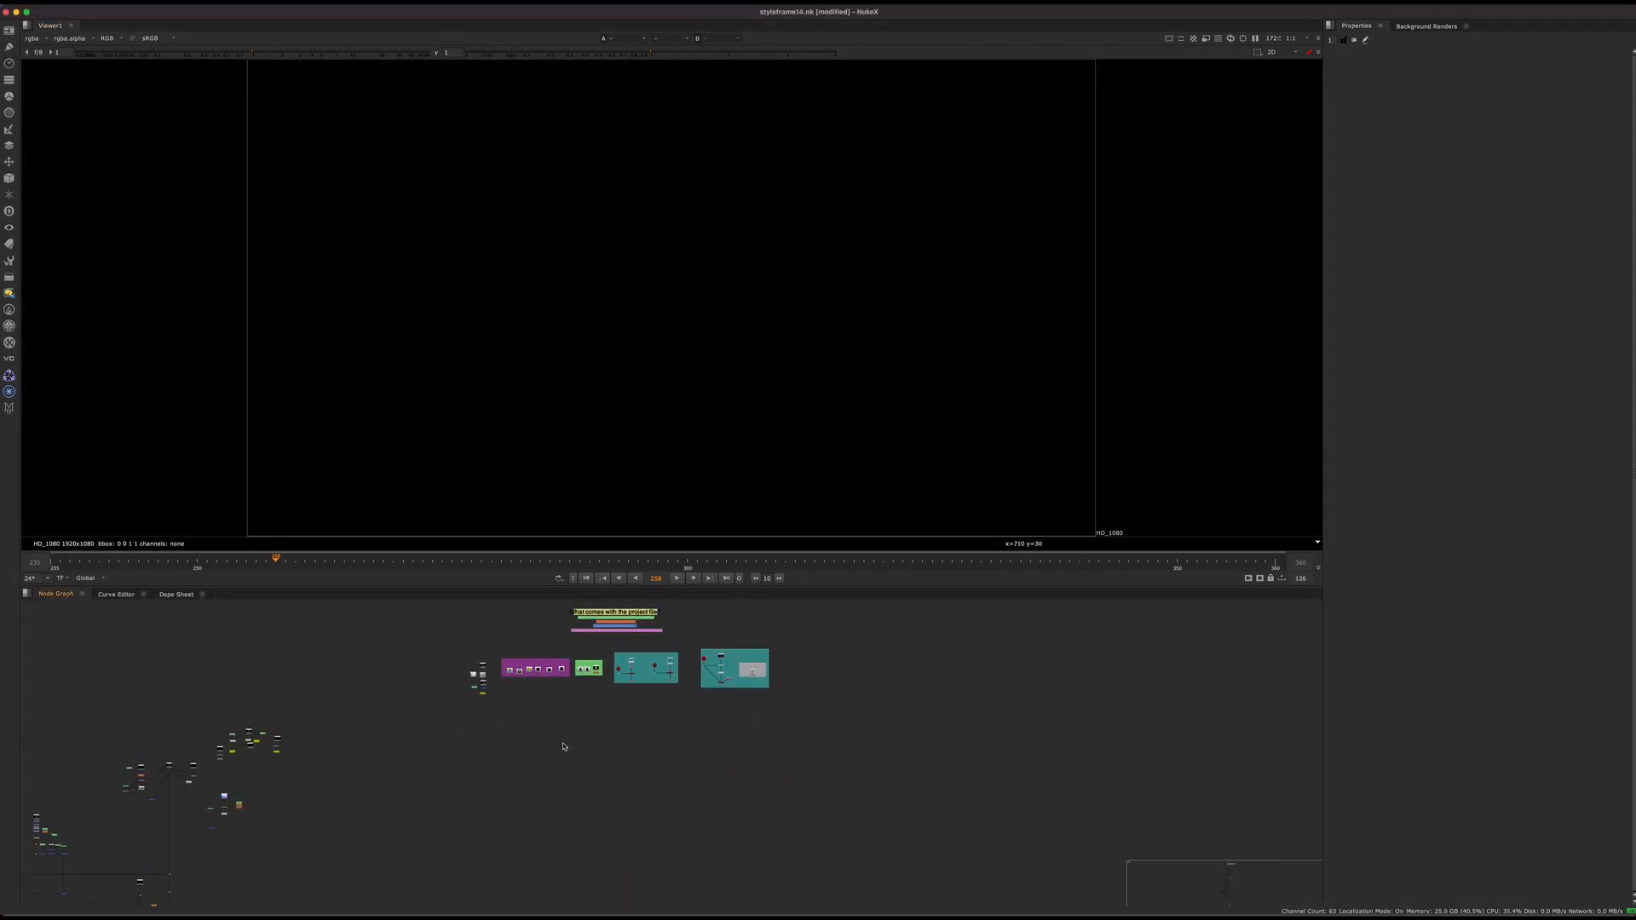
{"action": "scroll", "coordinate": [679, 690], "scroll_direction": "up", "scroll_amount": 8}
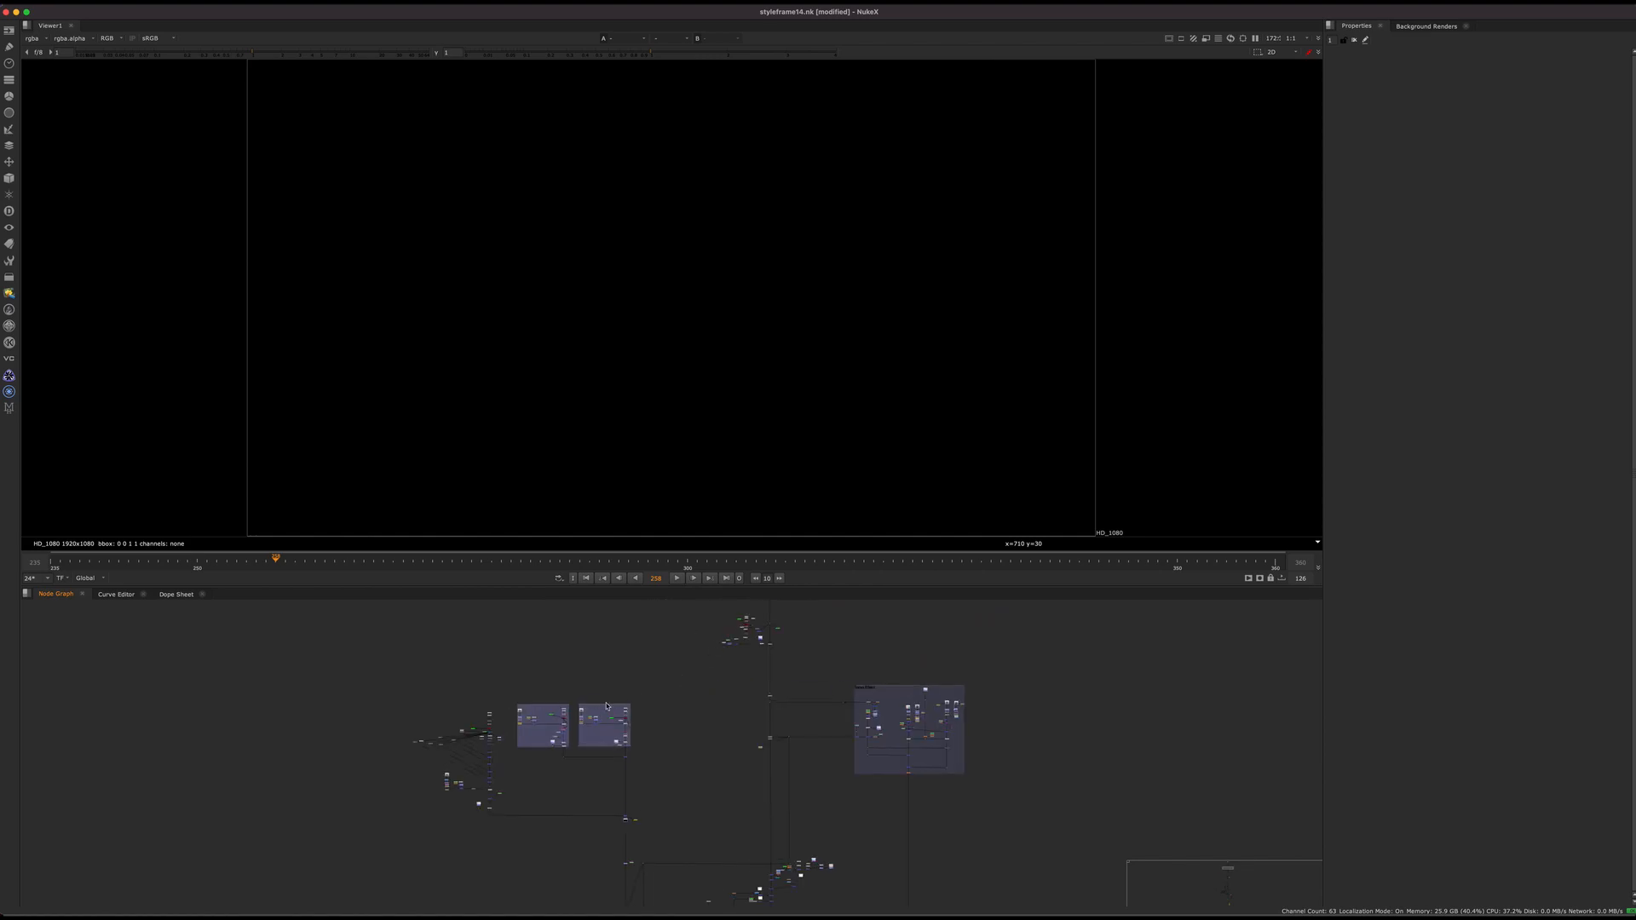
{"action": "middle_click_drag", "start_coordinate": [623, 603], "coordinate": [585, 706]}
{"action": "double_click", "coordinate": [587, 697]}
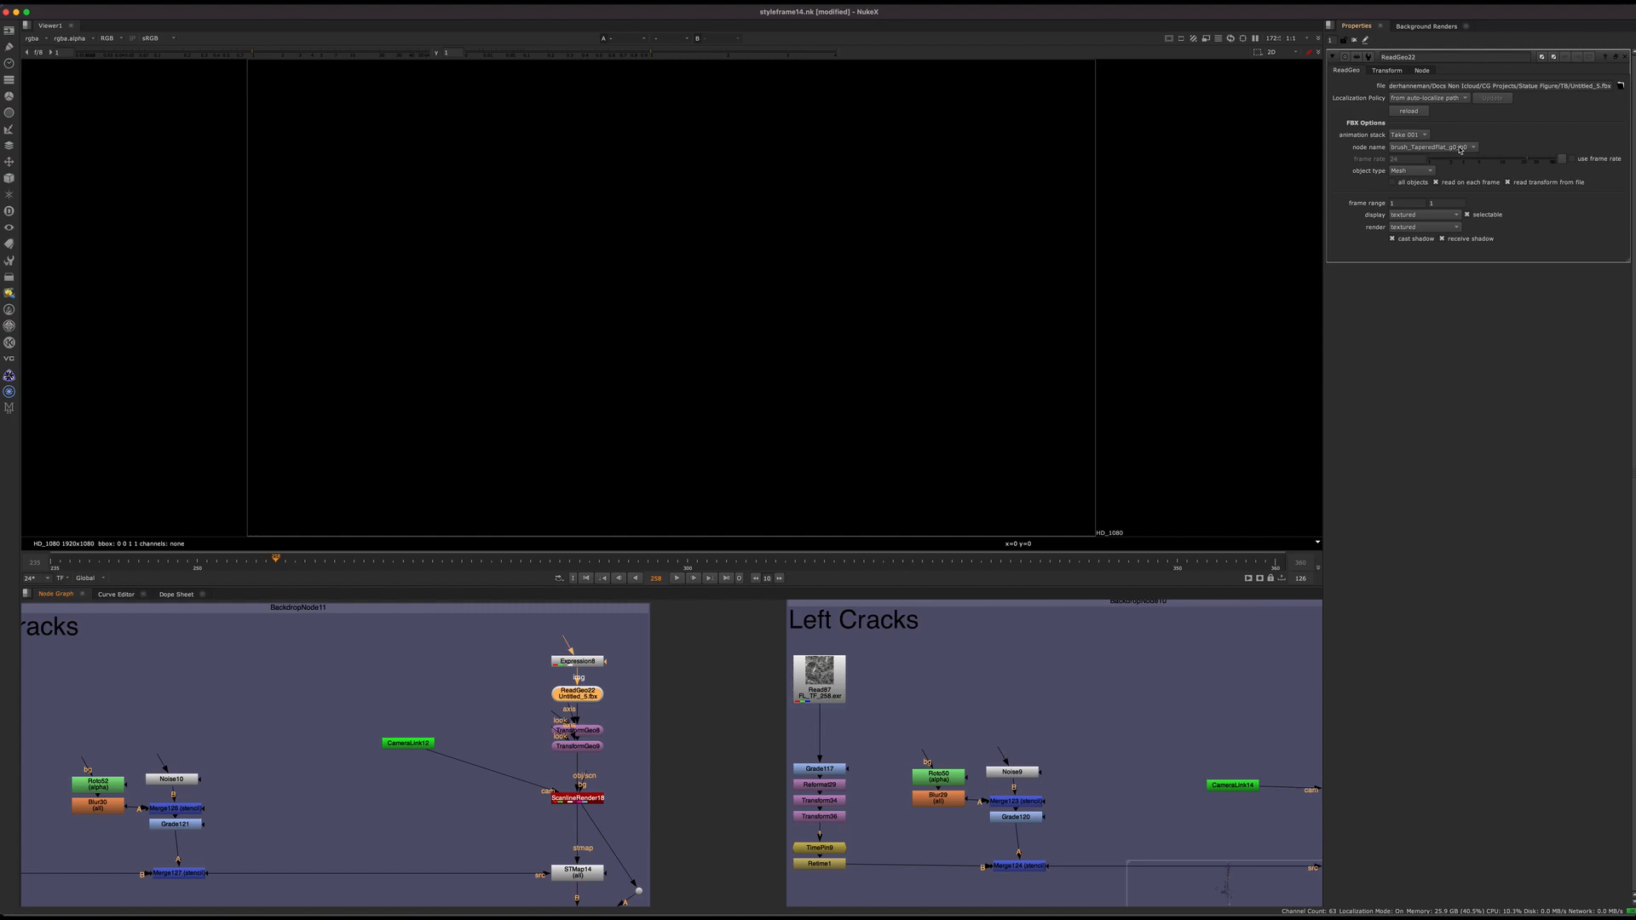
Go to the title branch of the node graph and move Text5 further below Merge307
{"action": "scroll", "coordinate": [768, 669], "scroll_direction": "down", "scroll_amount": 10}
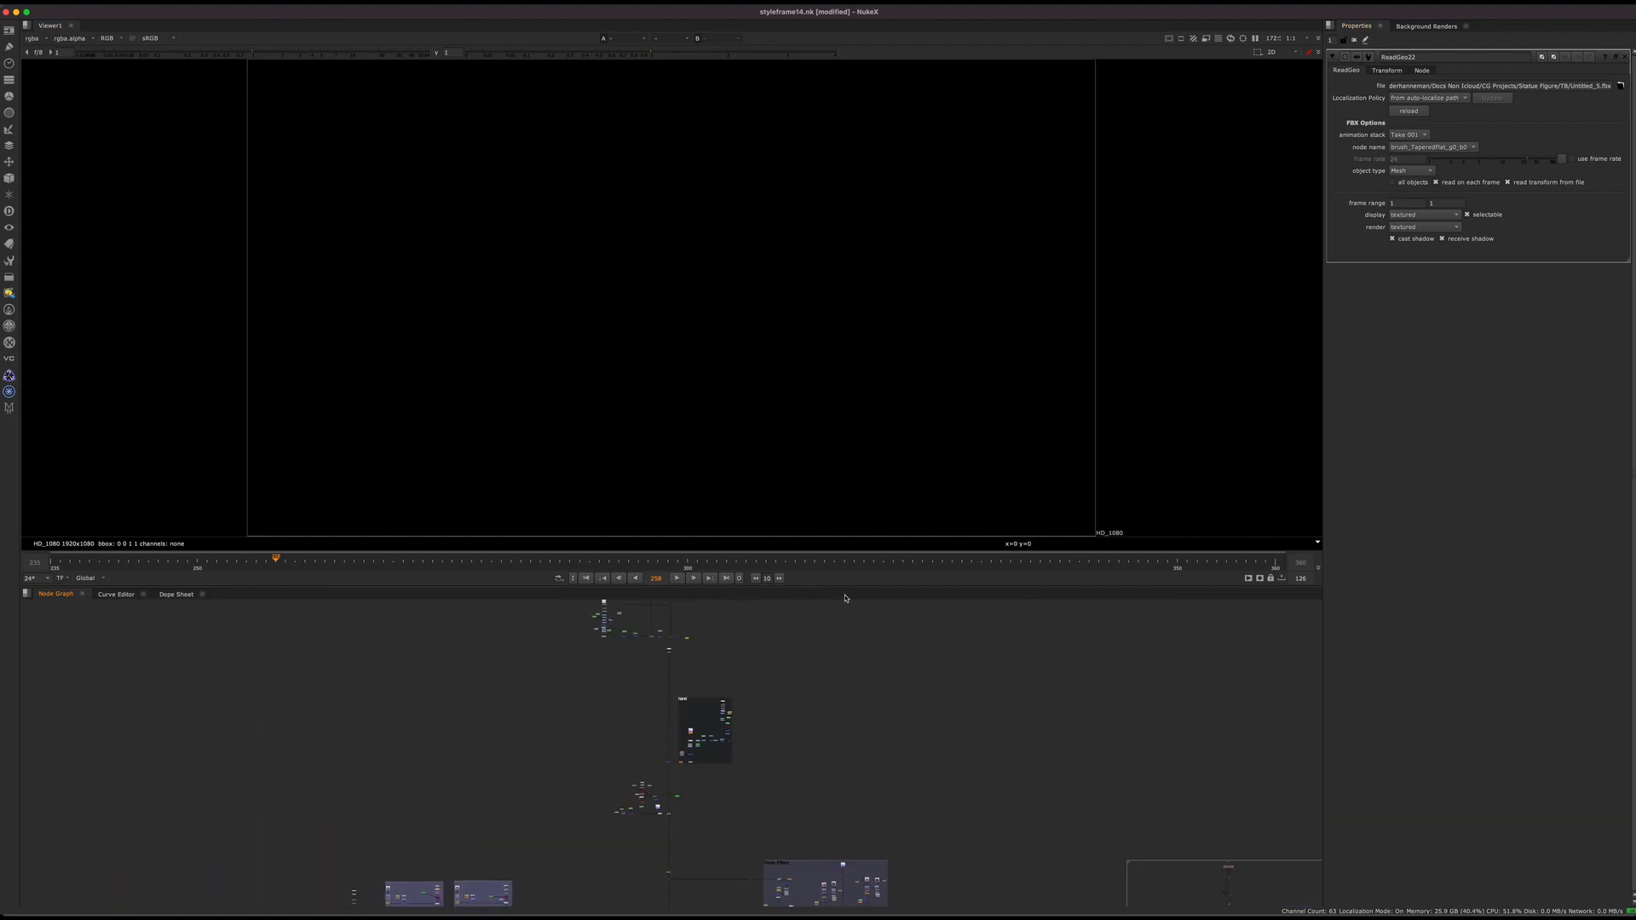
{"action": "middle_click_drag", "start_coordinate": [766, 669], "coordinate": [673, 752]}
{"action": "middle_click_drag", "start_coordinate": [669, 609], "coordinate": [676, 819]}
{"action": "middle_click_drag", "start_coordinate": [852, 615], "coordinate": [847, 784]}
{"action": "scroll", "coordinate": [904, 758], "scroll_direction": "up", "scroll_amount": 5}
{"action": "middle_click_drag", "start_coordinate": [1024, 677], "coordinate": [608, 884]}
{"action": "scroll", "coordinate": [622, 750], "scroll_direction": "up", "scroll_amount": 10}
{"action": "middle_click_drag", "start_coordinate": [886, 774], "coordinate": [663, 723]}
{"action": "left_click", "coordinate": [656, 723]}
{"action": "left_click_drag", "start_coordinate": [656, 722], "coordinate": [644, 724]}
{"action": "middle_click_drag", "start_coordinate": [329, 901], "coordinate": [763, 665]}
{"action": "left_click", "coordinate": [651, 721]}
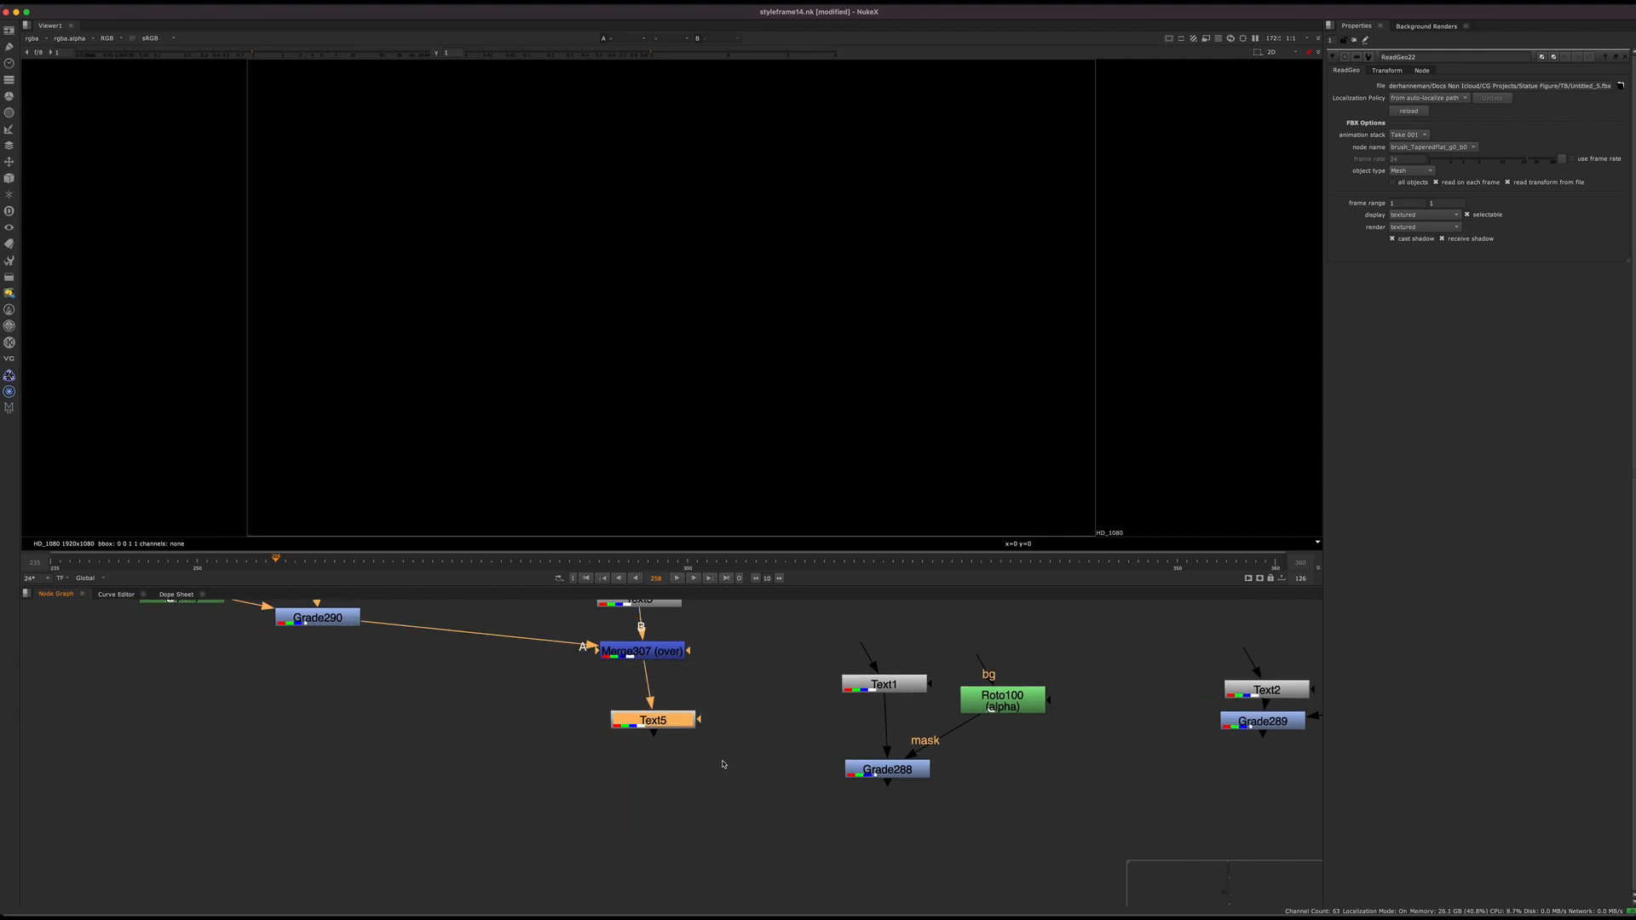
{"action": "middle_click_drag", "start_coordinate": [757, 700], "coordinate": [705, 735]}
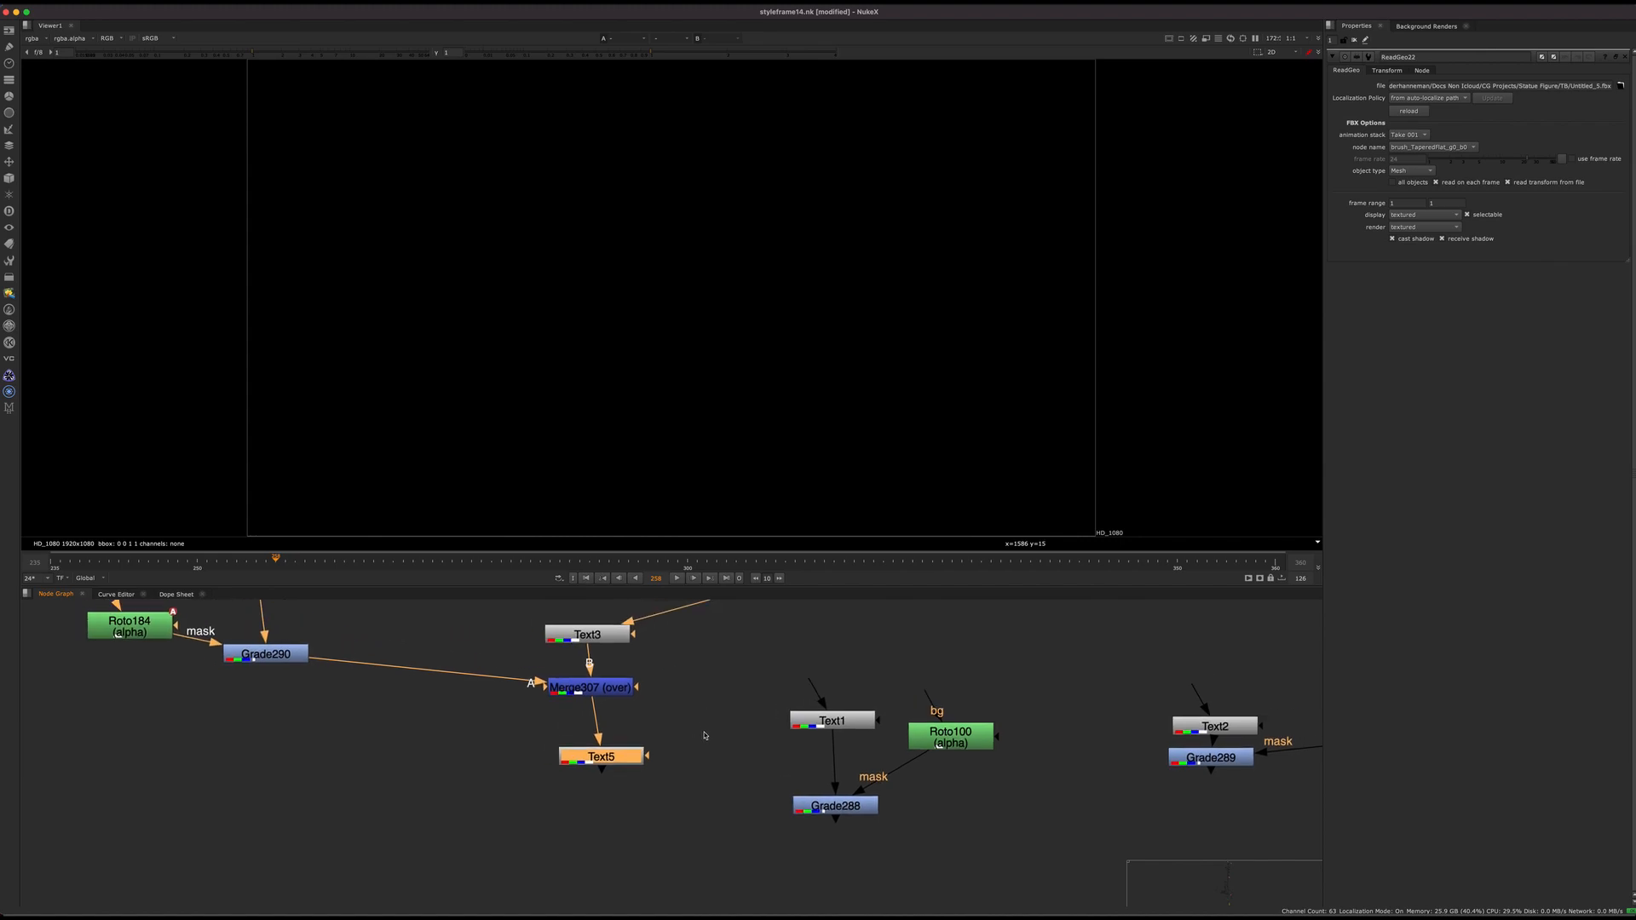
{"action": "left_click", "coordinate": [608, 781]}
{"action": "left_click_drag", "start_coordinate": [613, 761], "coordinate": [614, 834]}
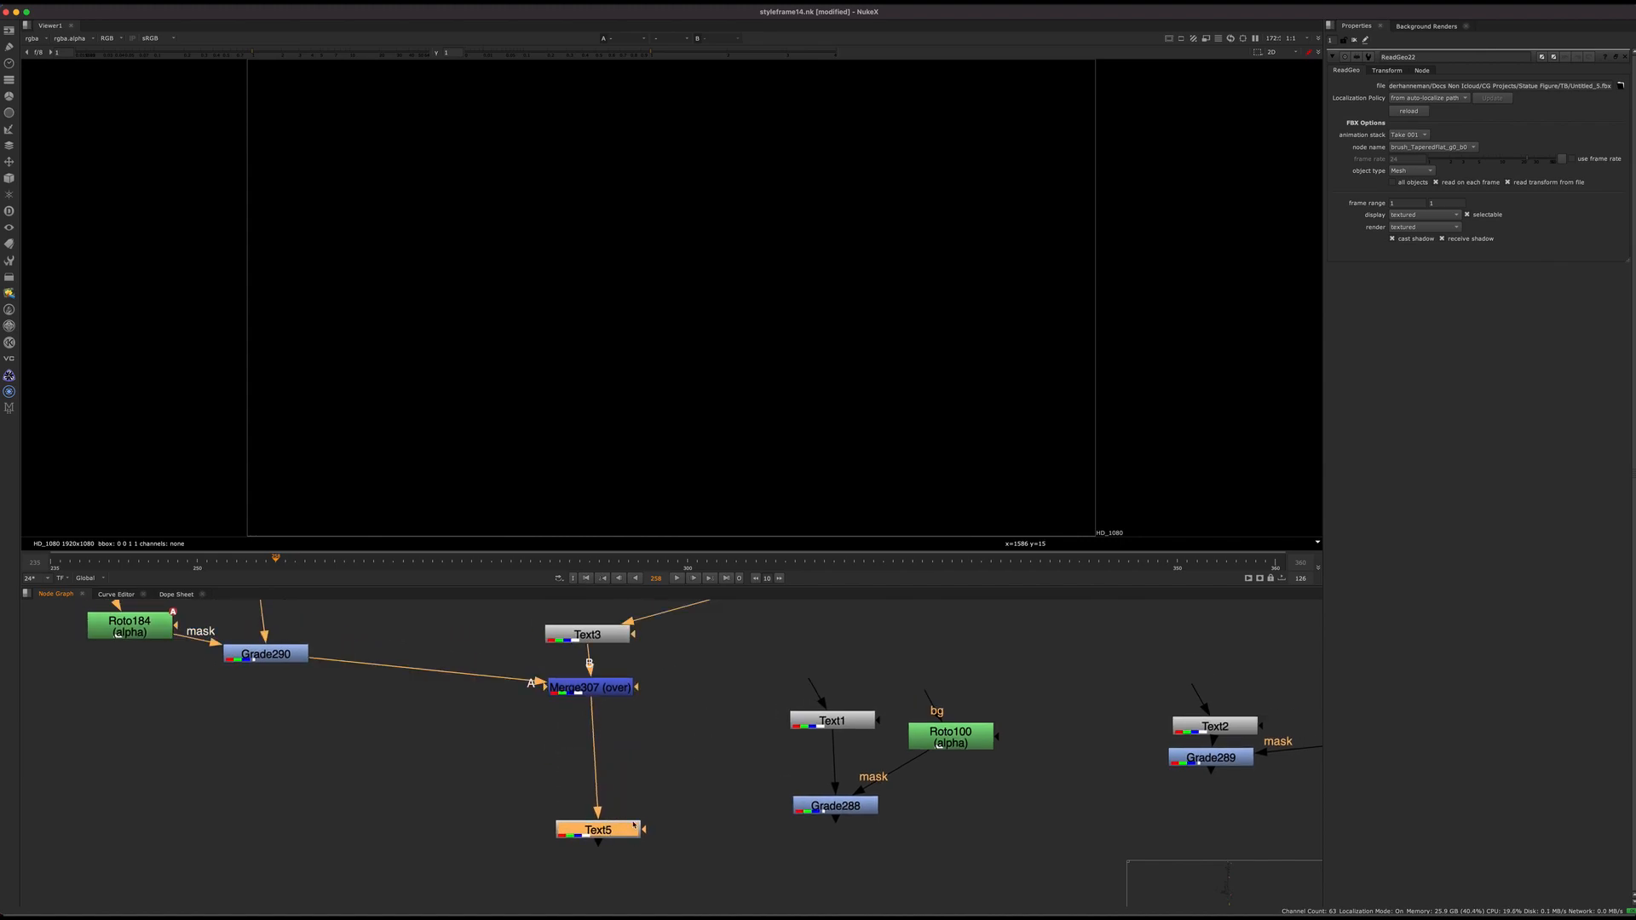
Line up Text5 and Text3 in one column with Merge307
{"action": "middle_click_drag", "start_coordinate": [617, 839], "coordinate": [632, 648]}
{"action": "left_click_drag", "start_coordinate": [630, 643], "coordinate": [624, 663]}
{"action": "middle_click_drag", "start_coordinate": [698, 712], "coordinate": [577, 868]}
{"action": "left_click_drag", "start_coordinate": [547, 730], "coordinate": [609, 722]}
{"action": "middle_click_drag", "start_coordinate": [686, 749], "coordinate": [771, 656]}
{"action": "middle_click_drag", "start_coordinate": [772, 731], "coordinate": [722, 570]}
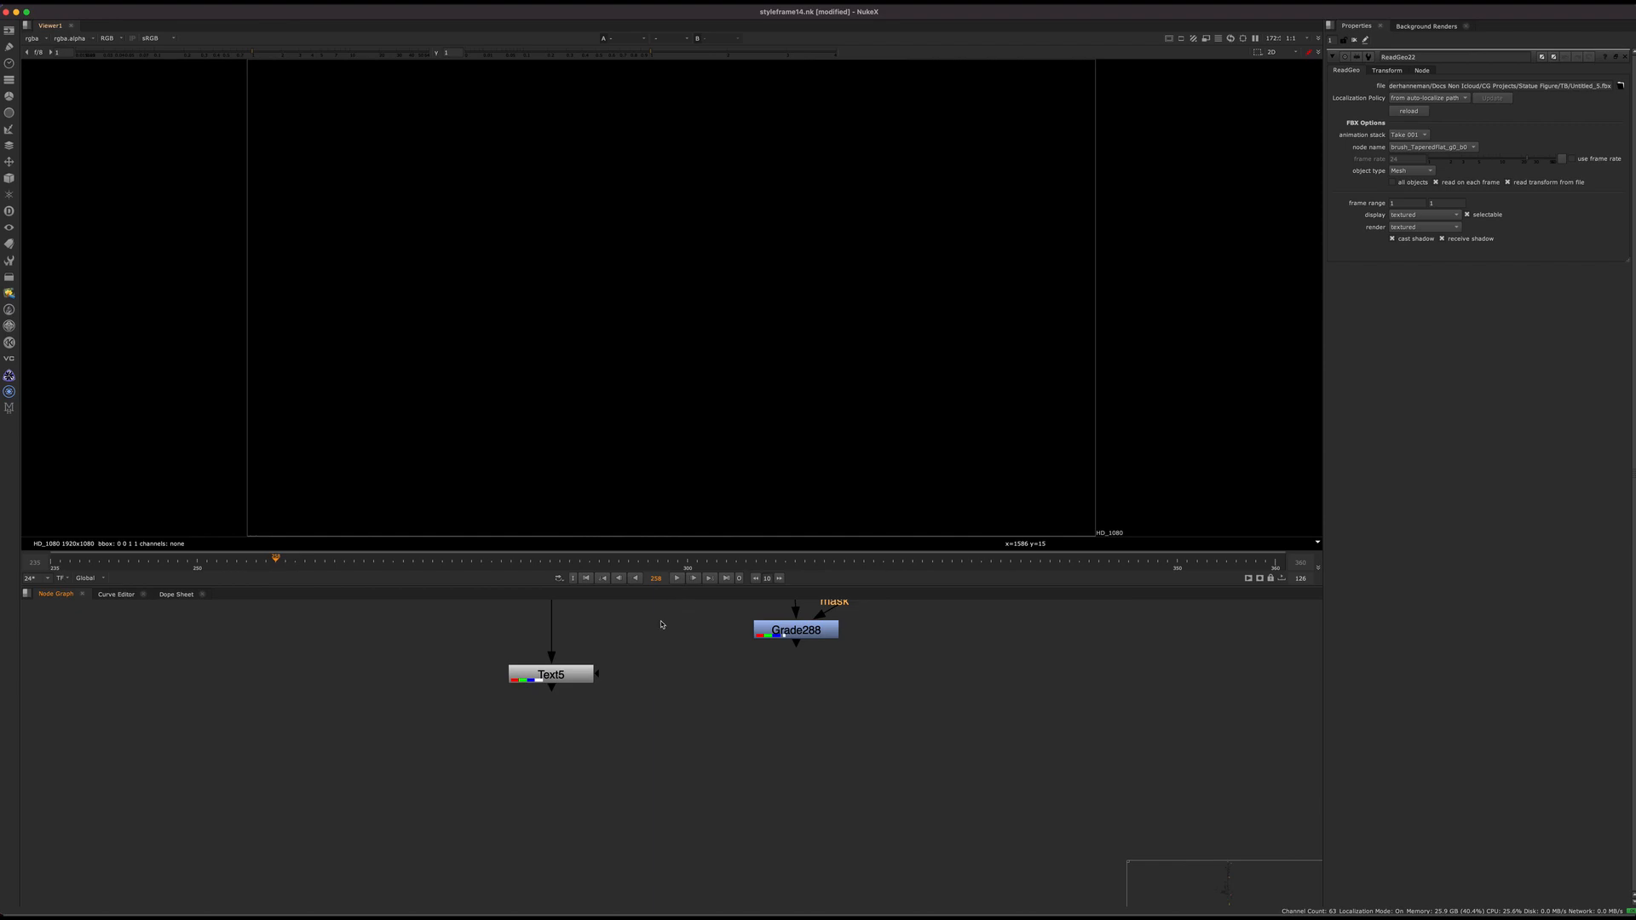
{"action": "middle_click_drag", "start_coordinate": [661, 682], "coordinate": [665, 844]}
{"action": "middle_click_drag", "start_coordinate": [683, 737], "coordinate": [608, 796]}
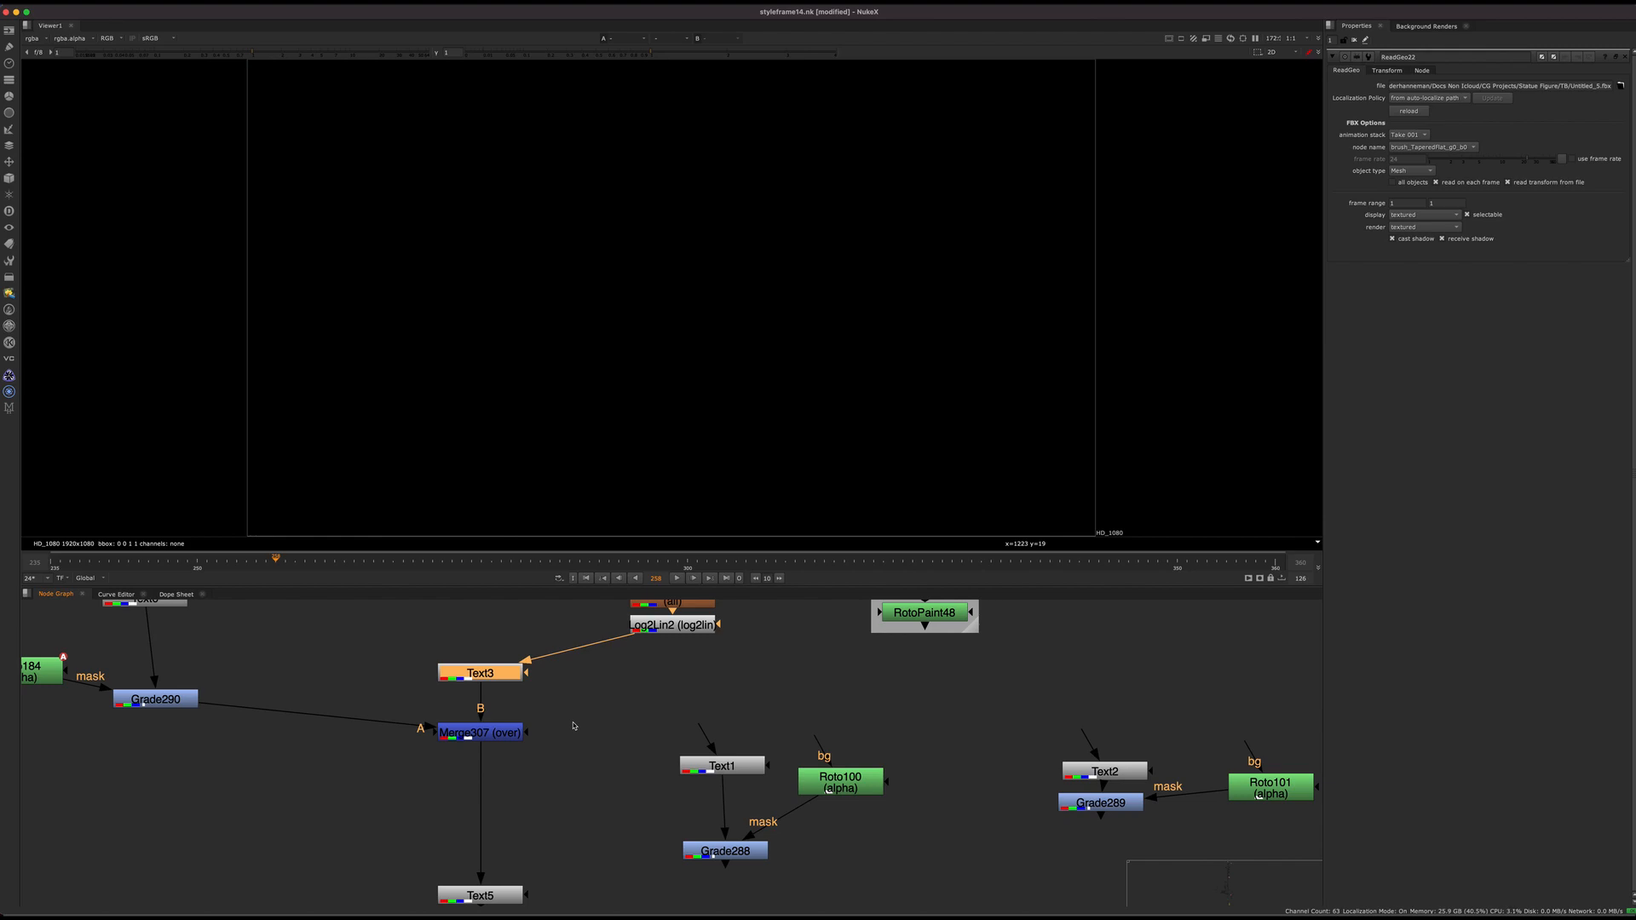
Display the Text5 title comp in the viewer and frame its surrounding nodes in the node graph
{"action": "left_click", "coordinate": [518, 778]}
{"action": "left_click_drag", "start_coordinate": [568, 718], "coordinate": [401, 794]}
{"action": "middle_click_drag", "start_coordinate": [515, 810], "coordinate": [514, 707]}
{"action": "left_click_drag", "start_coordinate": [615, 717], "coordinate": [365, 841]}
{"action": "middle_click_drag", "start_coordinate": [563, 722], "coordinate": [520, 846]}
{"action": "scroll", "coordinate": [497, 733], "scroll_direction": "down", "scroll_amount": 5}
{"action": "middle_click_drag", "start_coordinate": [511, 756], "coordinate": [519, 848]}
{"action": "middle_click_drag", "start_coordinate": [442, 807], "coordinate": [513, 698]}
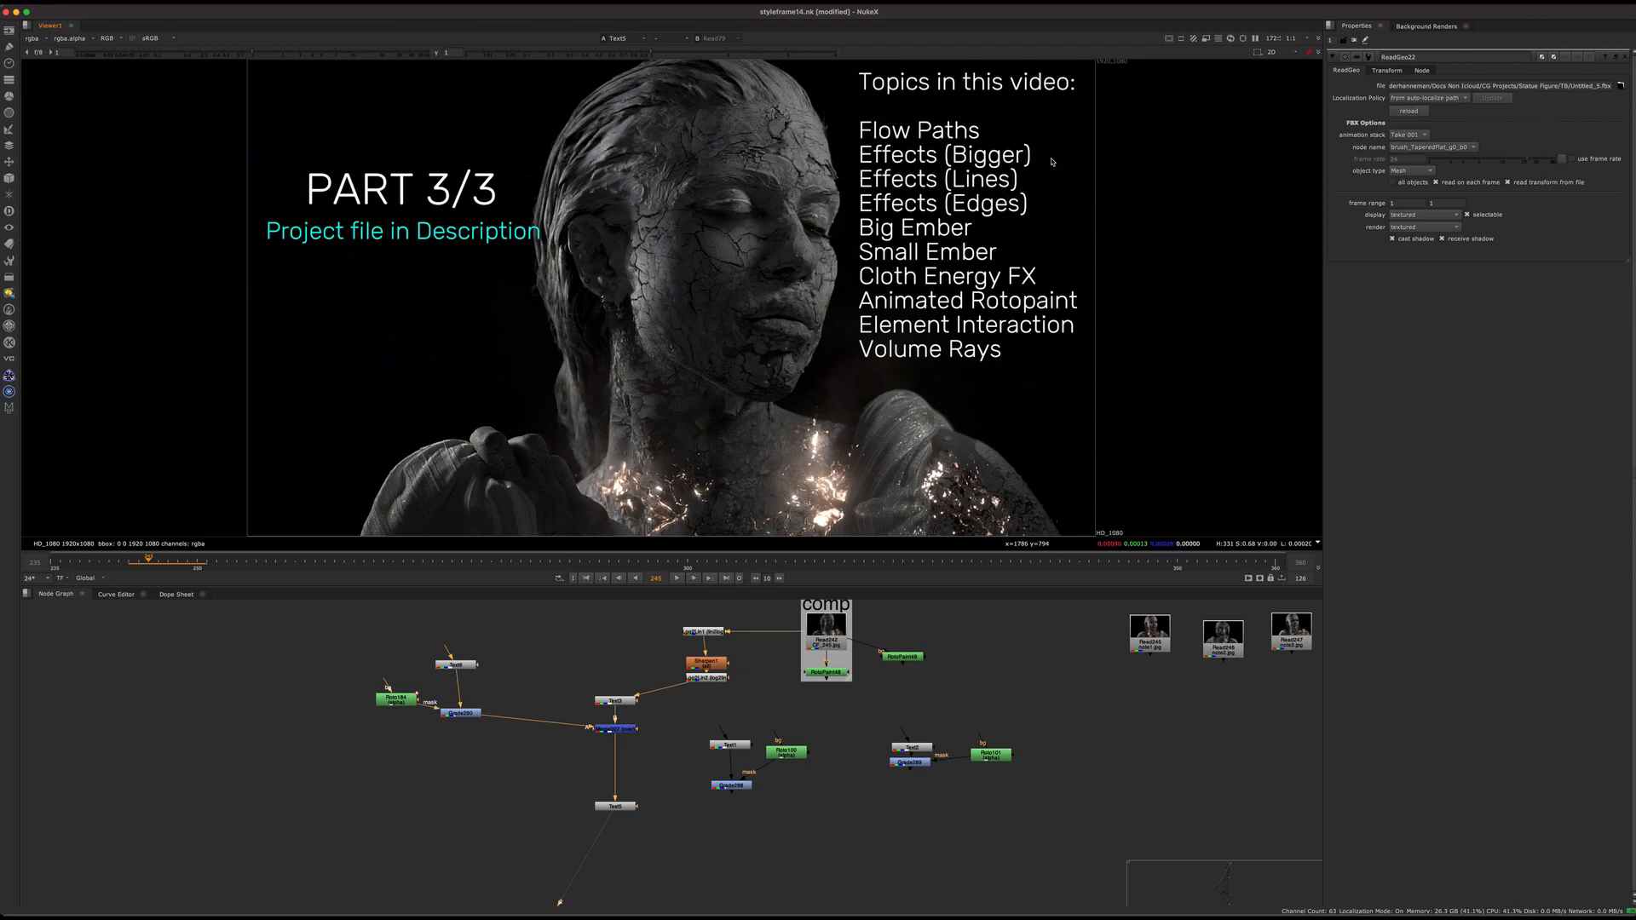
Point out the topic list and scrub the timeline to examine how the embers spread over the statue
{"action": "left_click_drag", "start_coordinate": [854, 137], "coordinate": [1057, 173]}
{"action": "left_click_drag", "start_coordinate": [252, 561], "coordinate": [158, 537]}
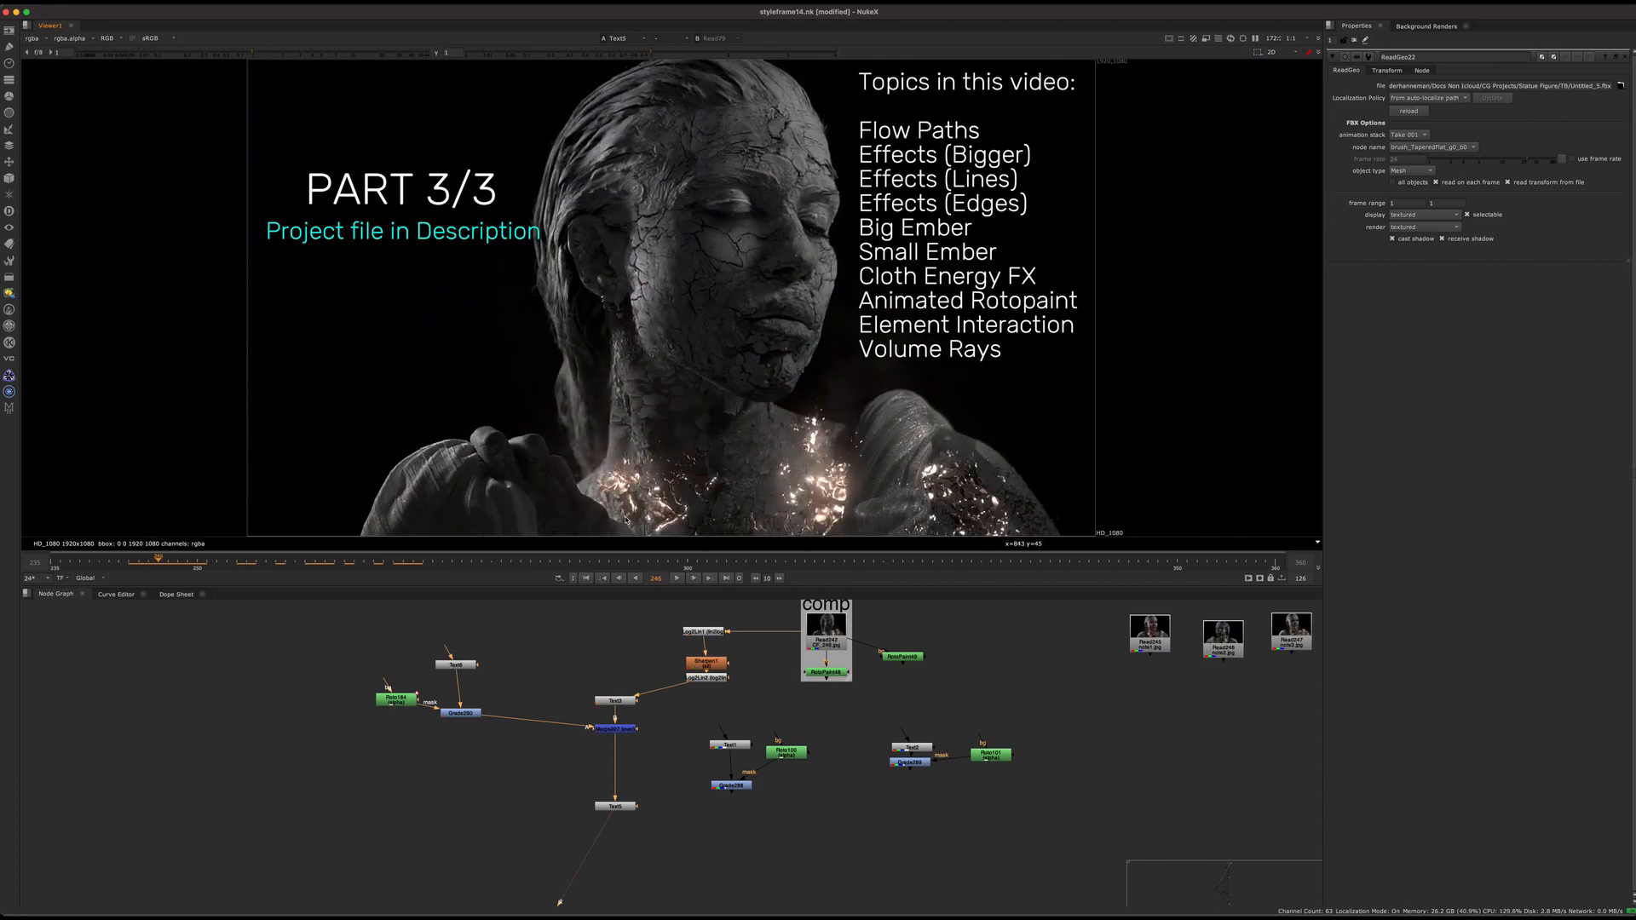
{"action": "left_click_drag", "start_coordinate": [198, 567], "coordinate": [639, 560]}
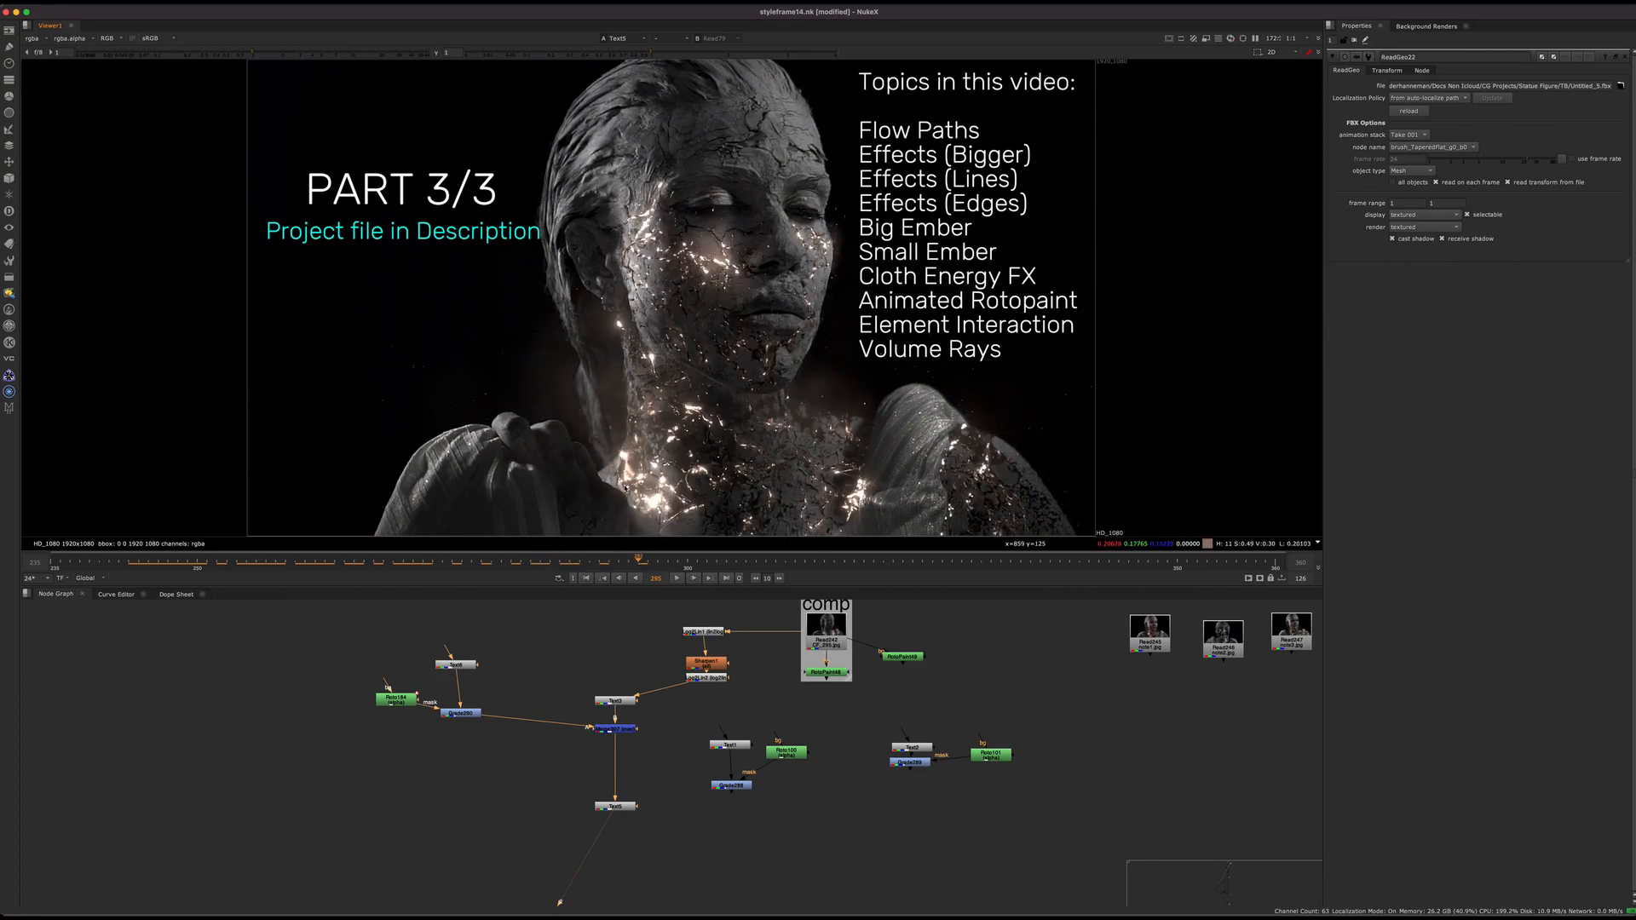
{"action": "left_click_drag", "start_coordinate": [657, 564], "coordinate": [354, 569]}
Frame the project-file overview in the node graph, scrub and play back the comp, and return to frame 247
{"action": "middle_click_drag", "start_coordinate": [748, 724], "coordinate": [740, 611]}
{"action": "scroll", "coordinate": [740, 682], "scroll_direction": "down", "scroll_amount": 5}
{"action": "middle_click_drag", "start_coordinate": [680, 761], "coordinate": [681, 736]}
{"action": "scroll", "coordinate": [681, 735], "scroll_direction": "down", "scroll_amount": 5}
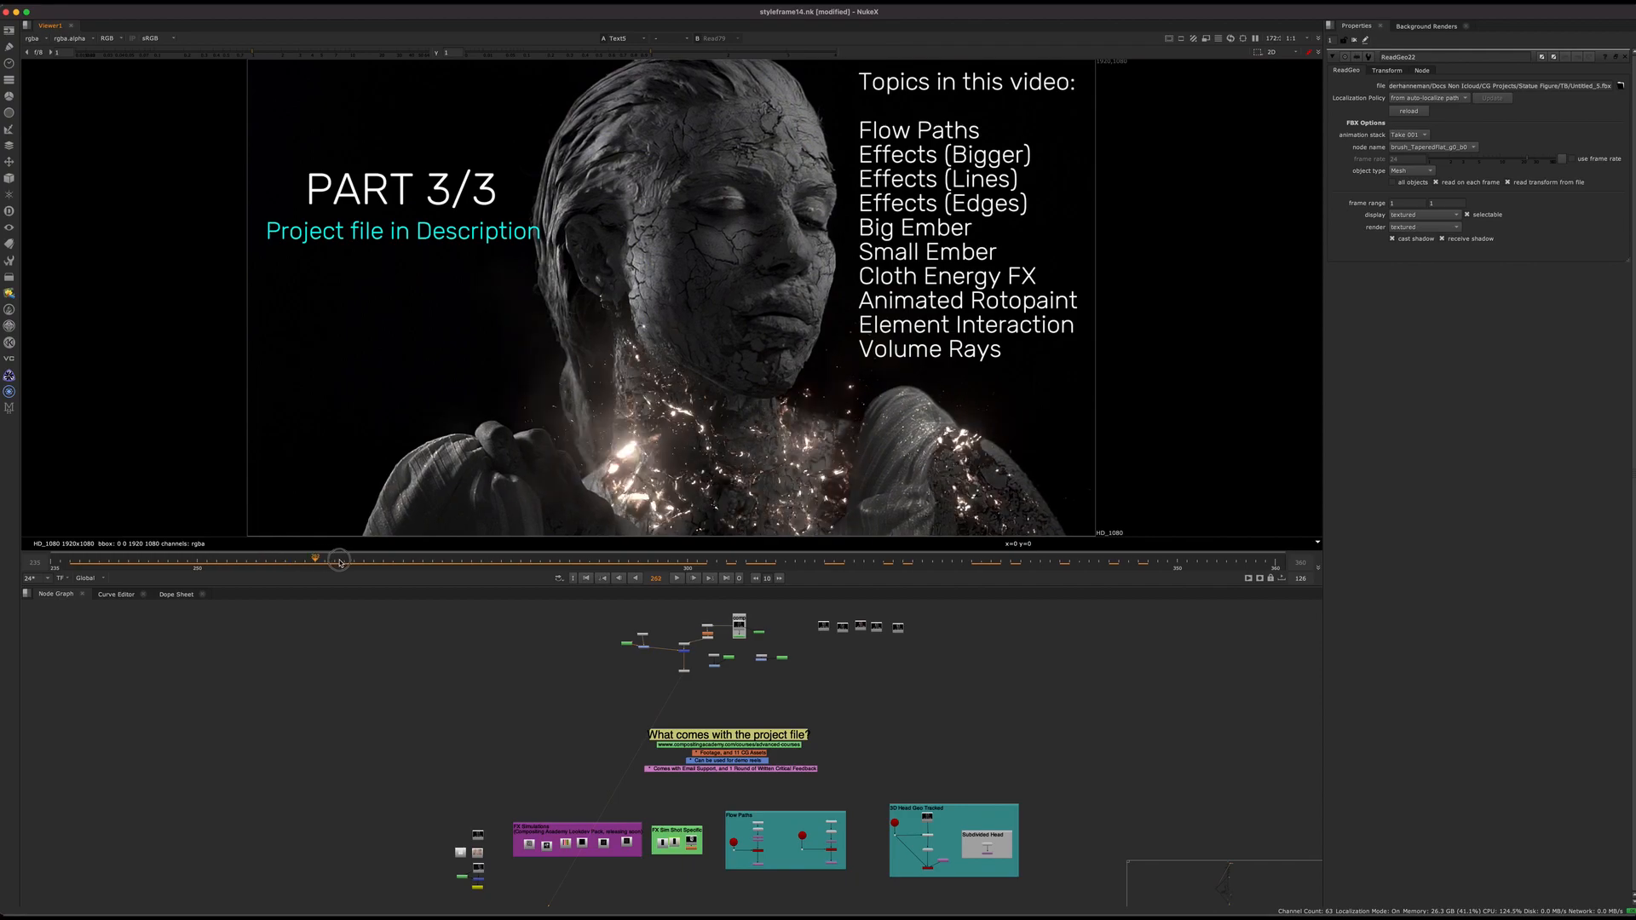
{"action": "left_click_drag", "start_coordinate": [128, 544], "coordinate": [460, 552]}
{"action": "left_click_drag", "start_coordinate": [698, 561], "coordinate": [941, 548]}
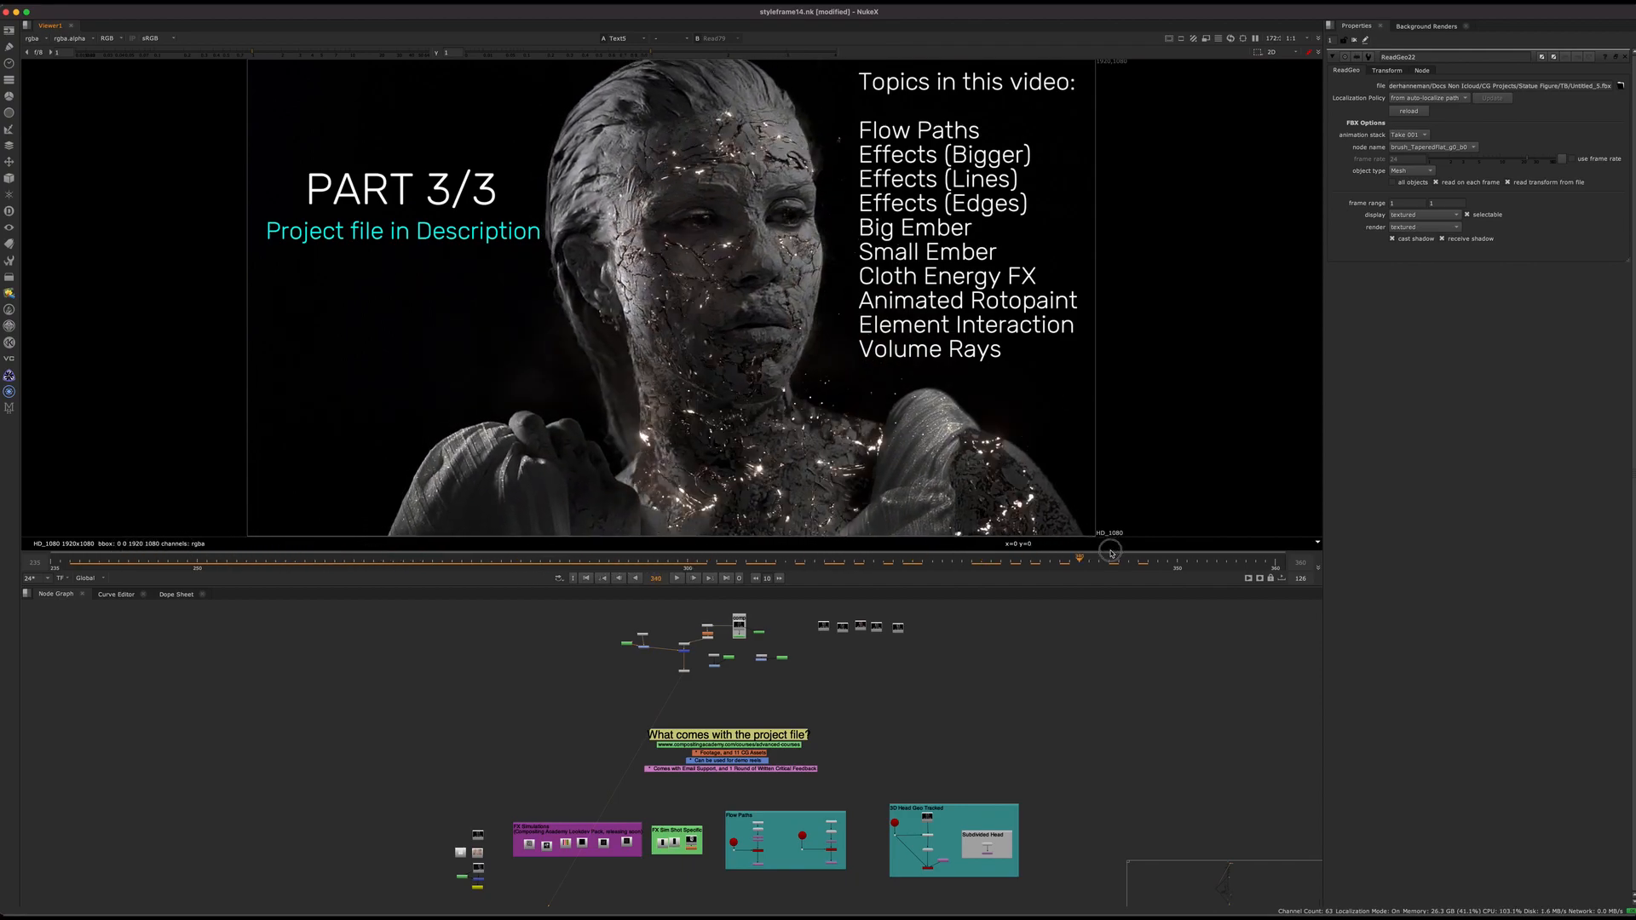
{"action": "left_click_drag", "start_coordinate": [1110, 553], "coordinate": [873, 559]}
{"action": "left_click_drag", "start_coordinate": [267, 562], "coordinate": [595, 528]}
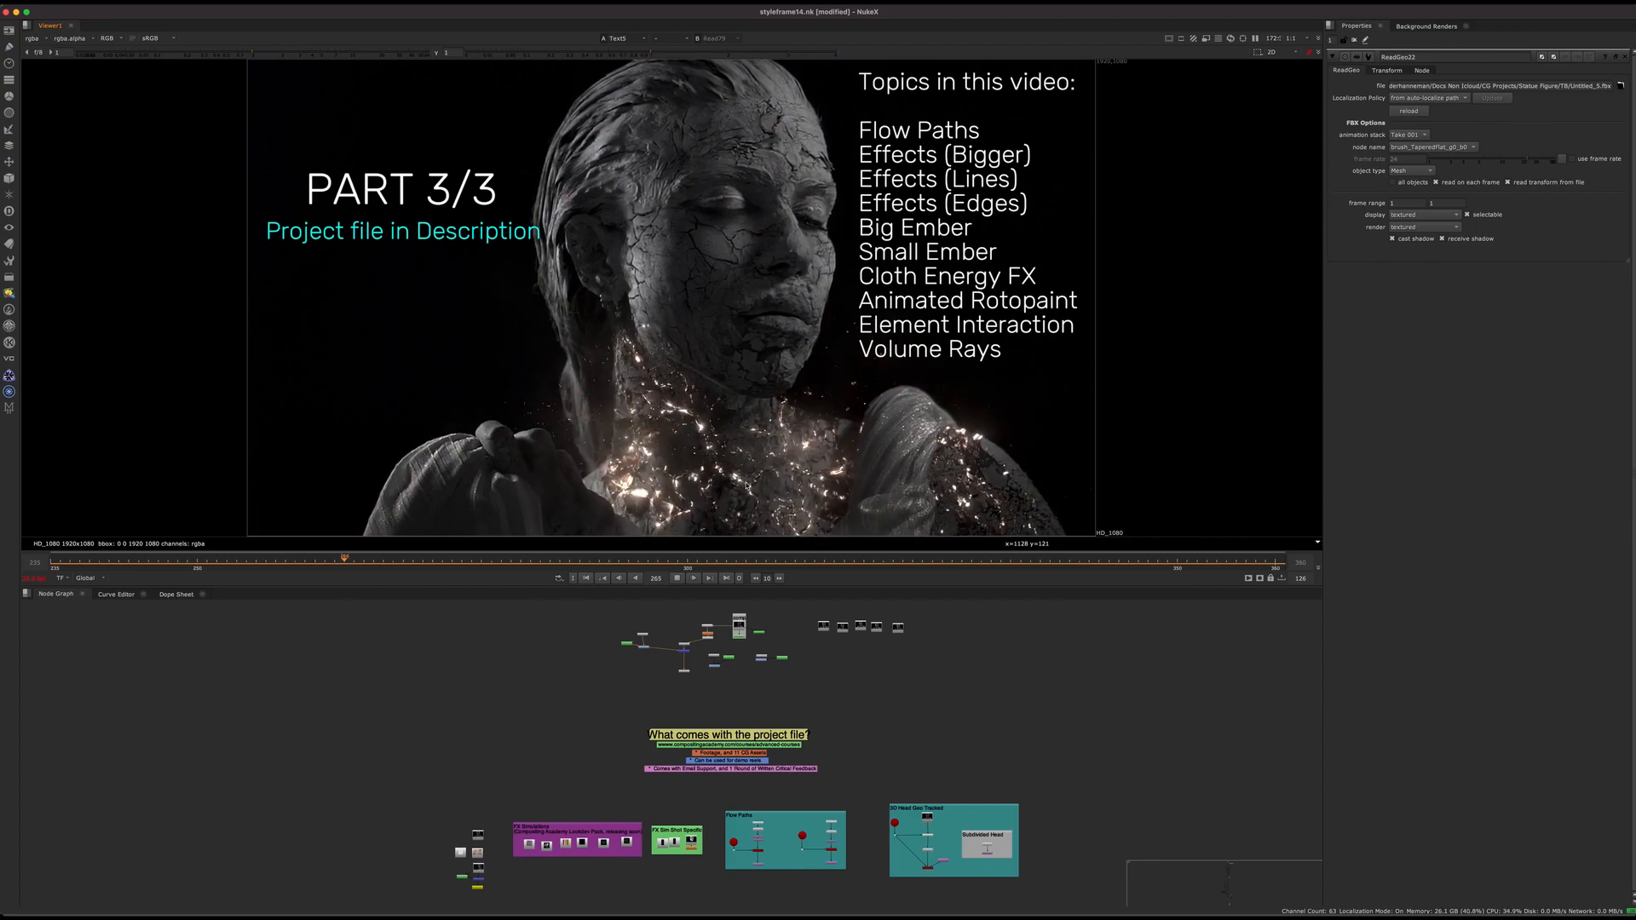
{"action": "middle_click_drag", "start_coordinate": [453, 730], "coordinate": [398, 549]}
{"action": "left_click", "coordinate": [677, 578]}
{"action": "left_click_drag", "start_coordinate": [687, 563], "coordinate": [168, 563]}
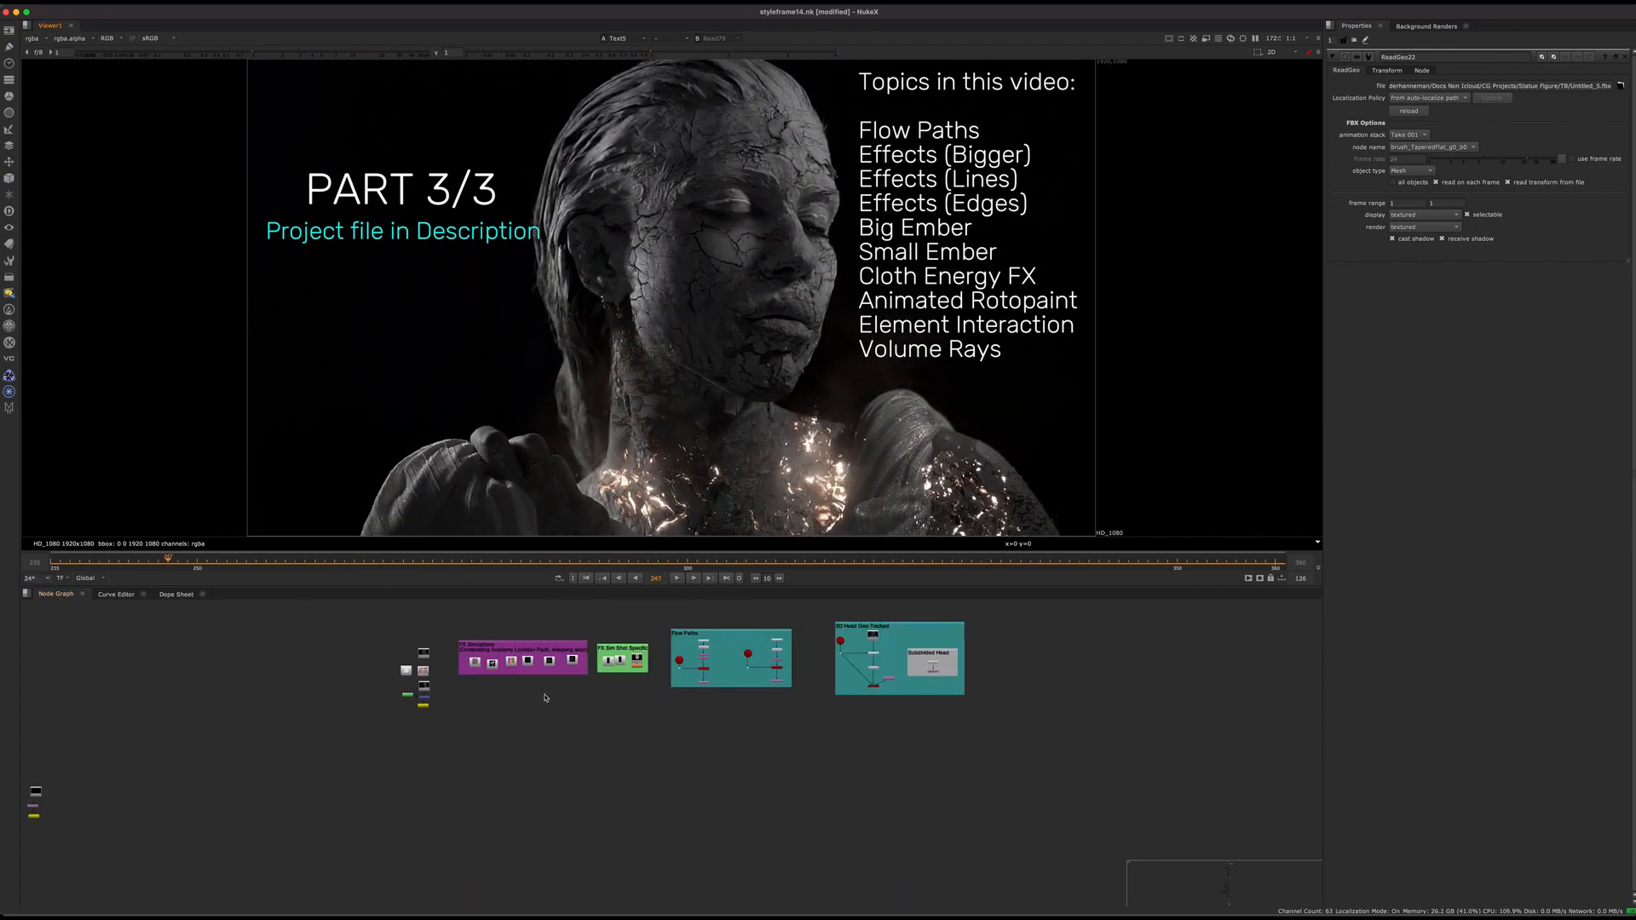
Find the source plate in the node graph and display Read79 in the viewer
{"action": "middle_click_drag", "start_coordinate": [631, 861], "coordinate": [595, 708]}
{"action": "scroll", "coordinate": [595, 708], "scroll_direction": "down", "scroll_amount": 5}
{"action": "middle_click_drag", "start_coordinate": [750, 711], "coordinate": [714, 616]}
{"action": "middle_click_drag", "start_coordinate": [599, 801], "coordinate": [694, 727]}
{"action": "middle_click_drag", "start_coordinate": [577, 606], "coordinate": [552, 665]}
{"action": "scroll", "coordinate": [515, 709], "scroll_direction": "up", "scroll_amount": 5}
{"action": "scroll", "coordinate": [550, 669], "scroll_direction": "up", "scroll_amount": 3}
{"action": "key", "text": "1"}
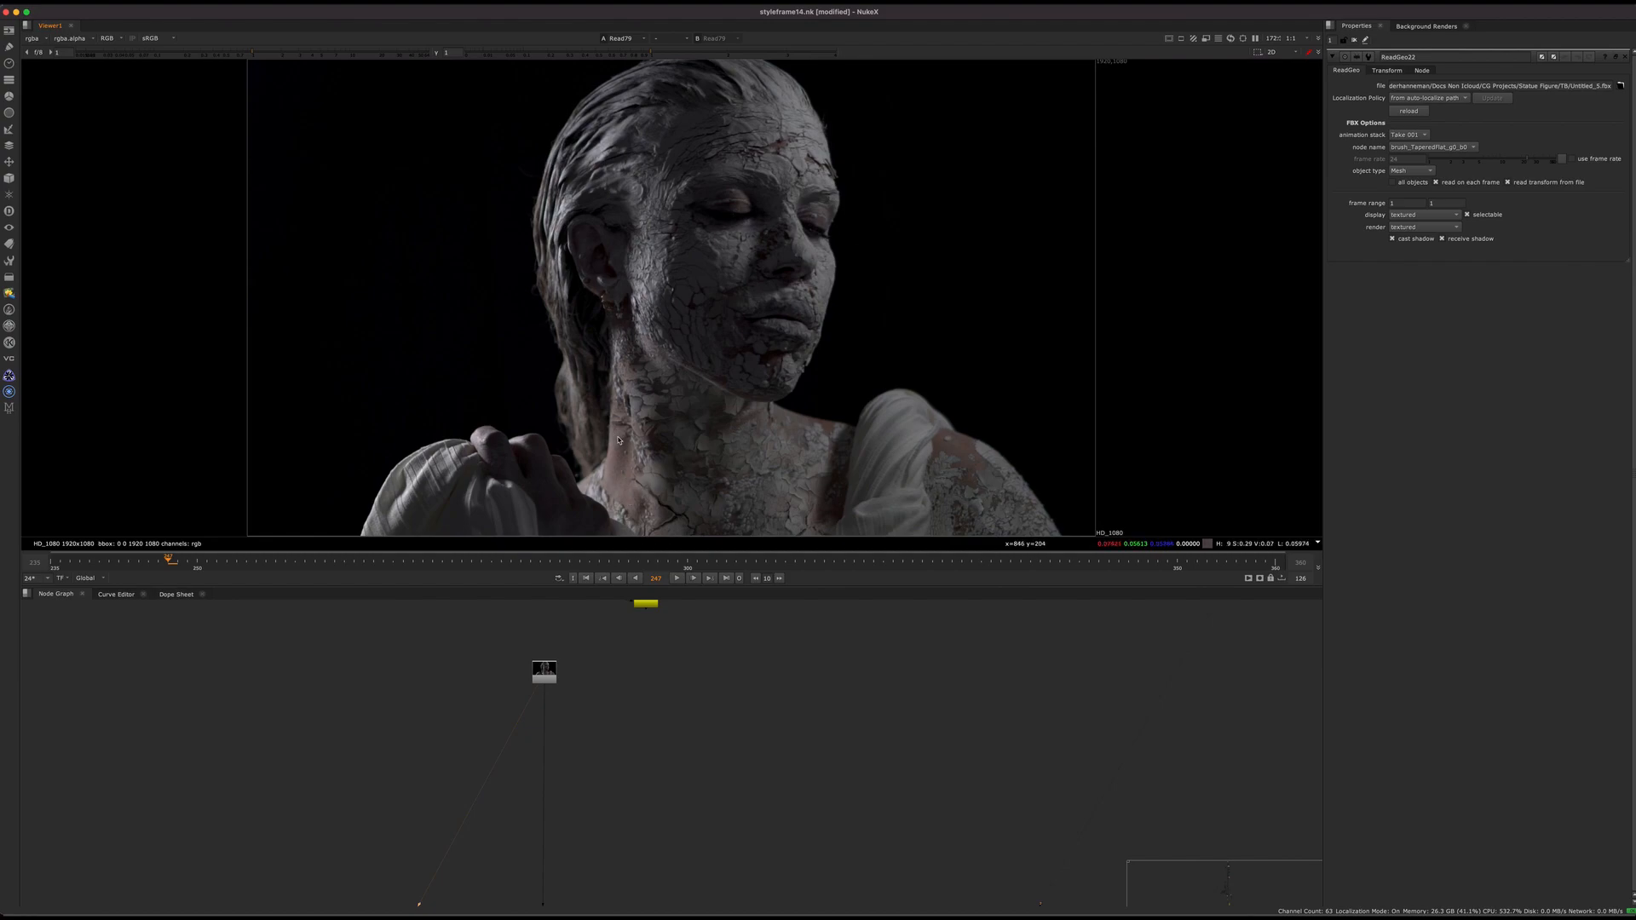
Examine the cracked skin of the source plate up close, then fit the image back in the viewer
{"action": "scroll", "coordinate": [619, 444], "scroll_direction": "up", "scroll_amount": 5}
{"action": "middle_click_drag", "start_coordinate": [607, 386], "coordinate": [611, 355]}
{"action": "key", "text": "f"}
{"action": "scroll", "coordinate": [638, 475], "scroll_direction": "up", "scroll_amount": 5}
{"action": "key", "text": "f"}
{"action": "key", "text": "f"}
Display the graded plate from the main branch and follow its line into the Torso Effect group
{"action": "middle_click_drag", "start_coordinate": [573, 831], "coordinate": [577, 679]}
{"action": "scroll", "coordinate": [572, 681], "scroll_direction": "up", "scroll_amount": 4}
{"action": "left_click_drag", "start_coordinate": [540, 682], "coordinate": [583, 662]}
{"action": "key", "text": "1"}
{"action": "scroll", "coordinate": [571, 682], "scroll_direction": "up", "scroll_amount": 6}
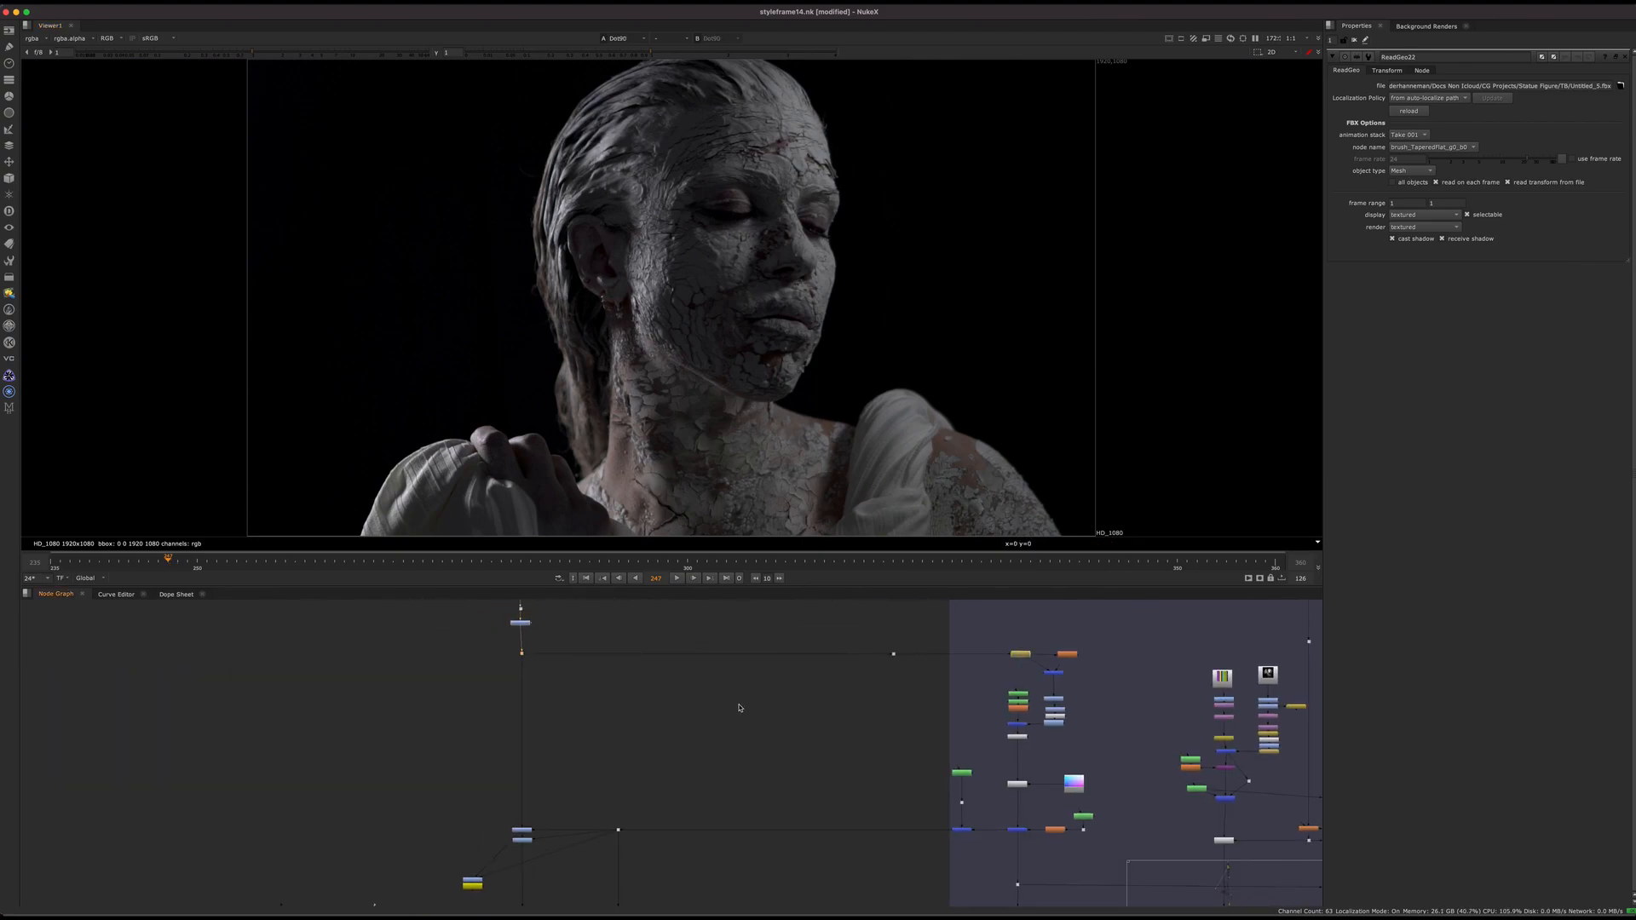
{"action": "middle_click_drag", "start_coordinate": [730, 708], "coordinate": [223, 712]}
{"action": "scroll", "coordinate": [547, 673], "scroll_direction": "up", "scroll_amount": 6}
{"action": "middle_click_drag", "start_coordinate": [613, 657], "coordinate": [669, 709]}
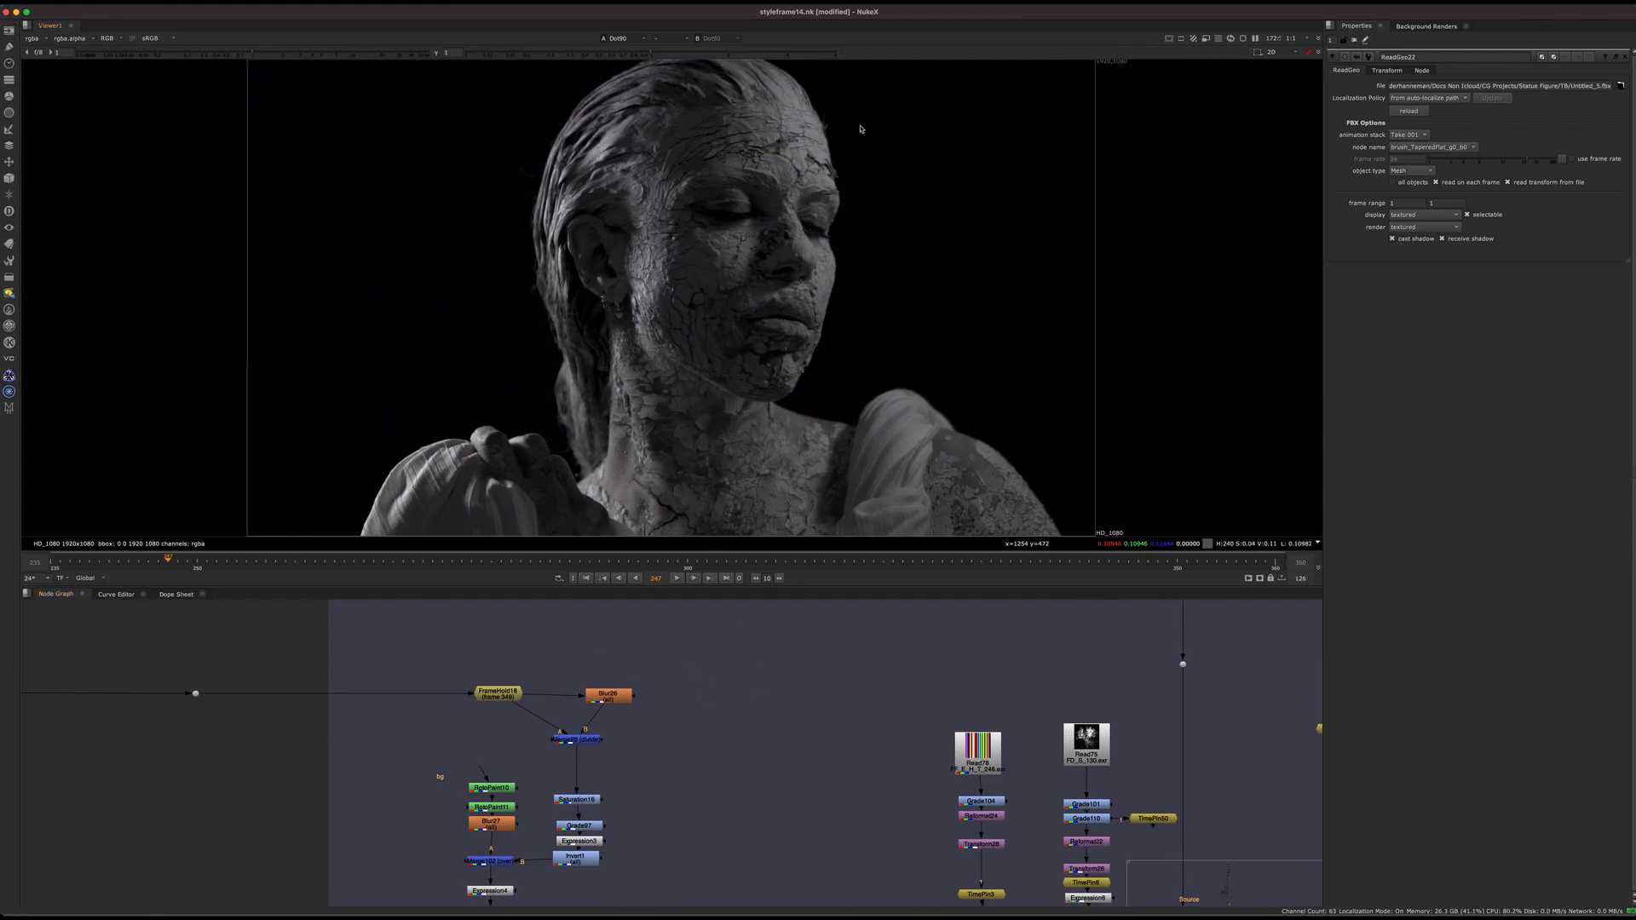
Examine the graded plate's neck and torso and survey the overall layout of the node tree
{"action": "middle_click_drag", "start_coordinate": [804, 331], "coordinate": [814, 354]}
{"action": "scroll", "coordinate": [717, 729], "scroll_direction": "down", "scroll_amount": 10}
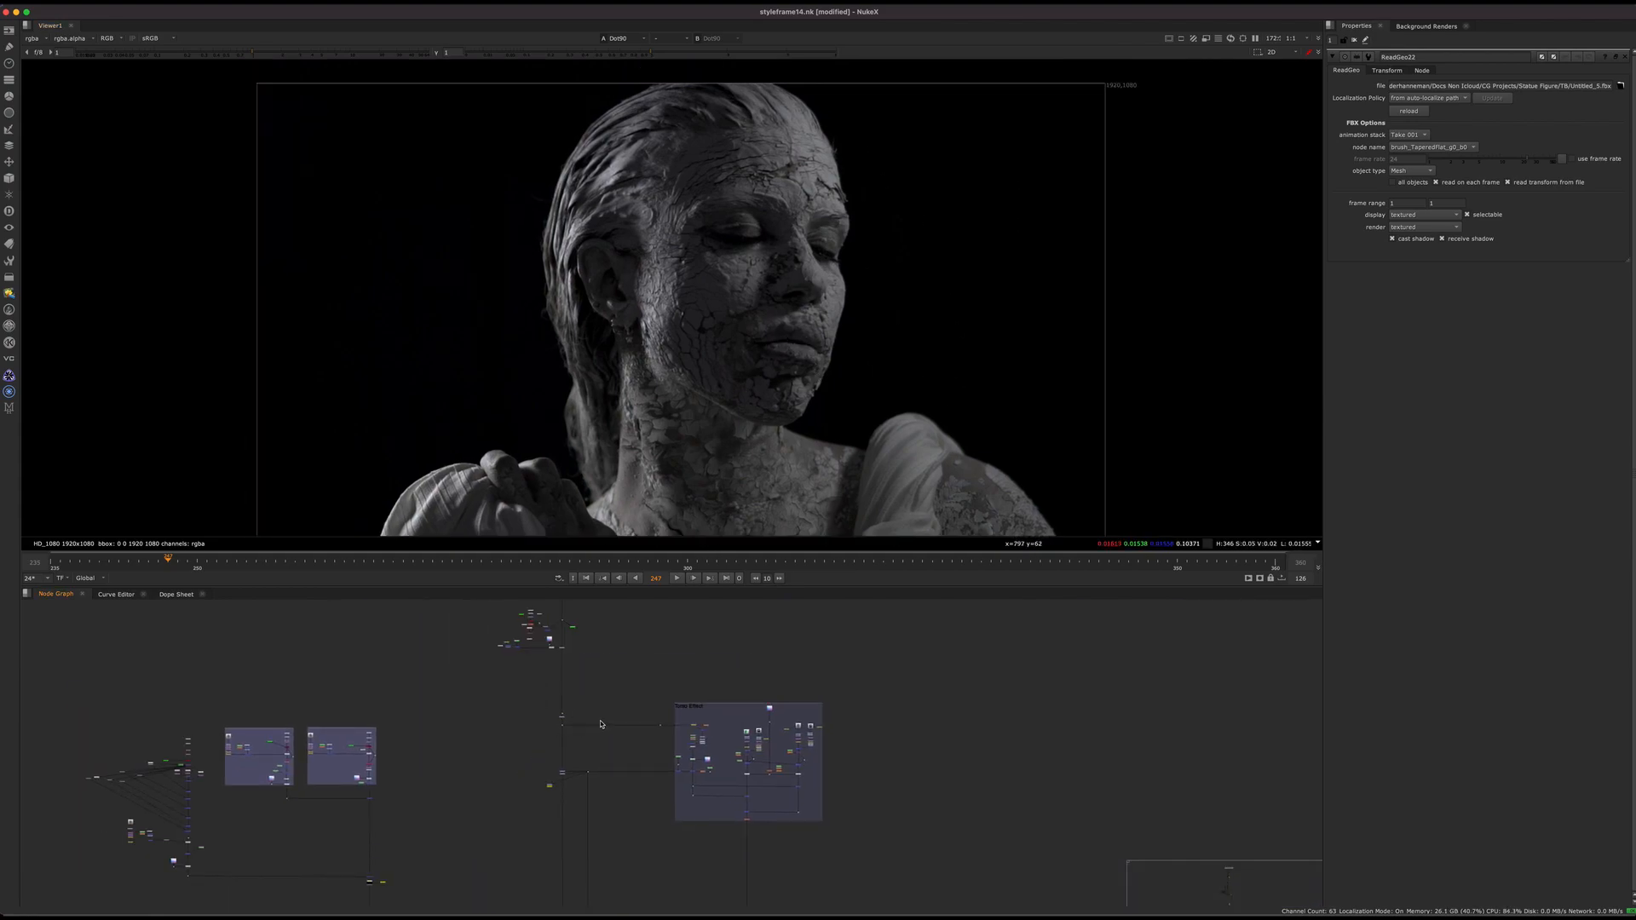
{"action": "scroll", "coordinate": [579, 750], "scroll_direction": "up", "scroll_amount": 8}
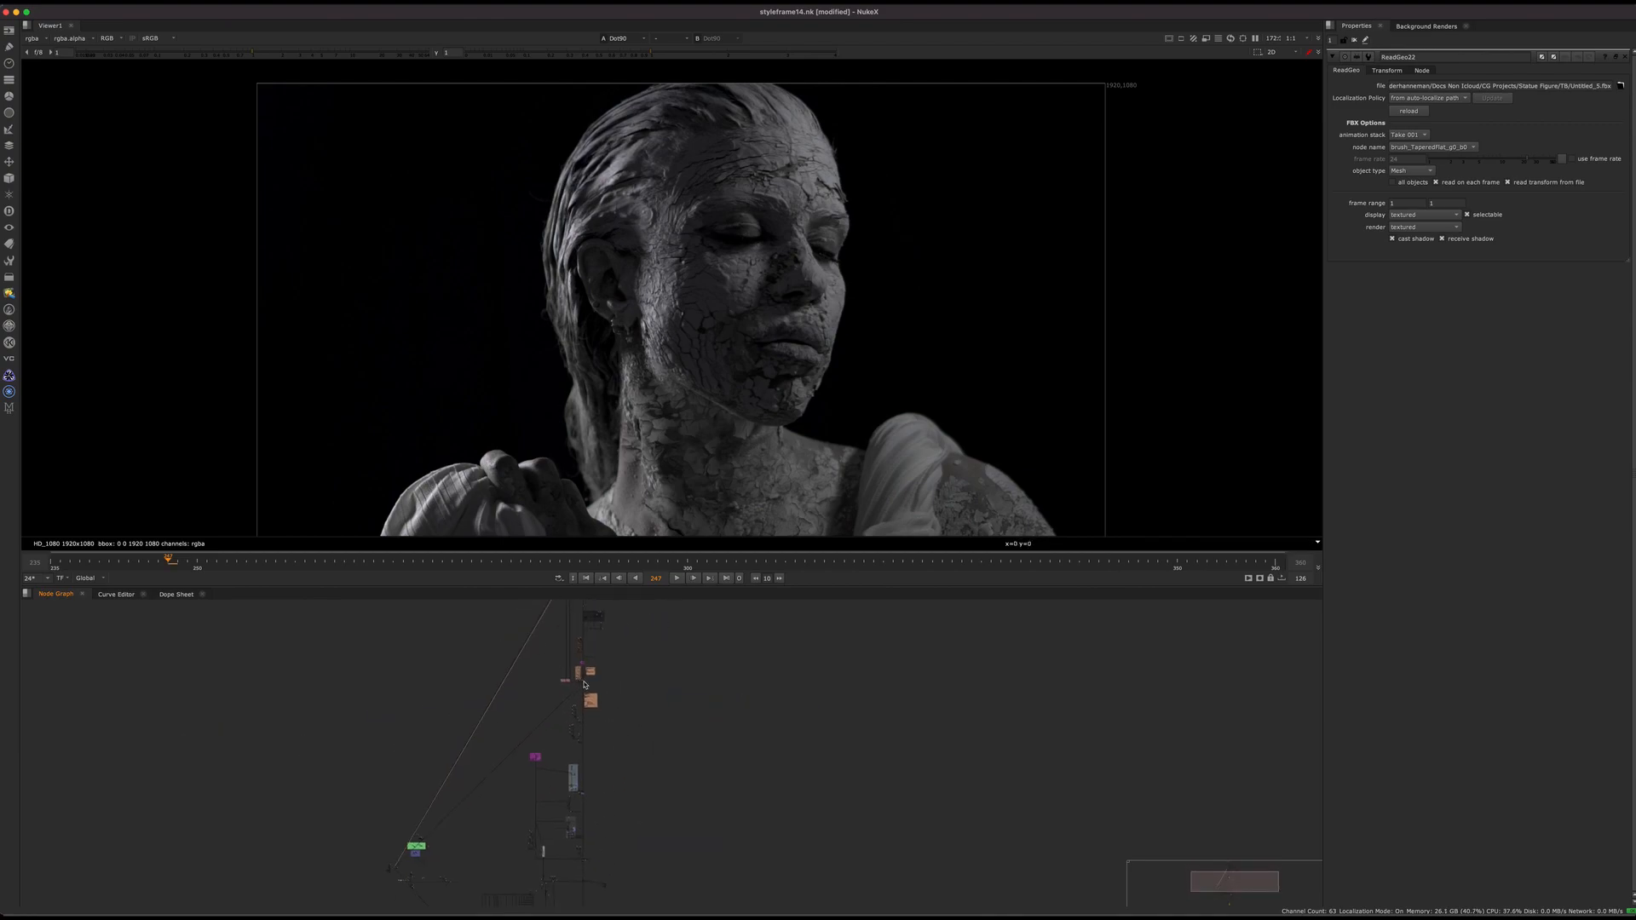
{"action": "middle_click_drag", "start_coordinate": [585, 621], "coordinate": [583, 437]}
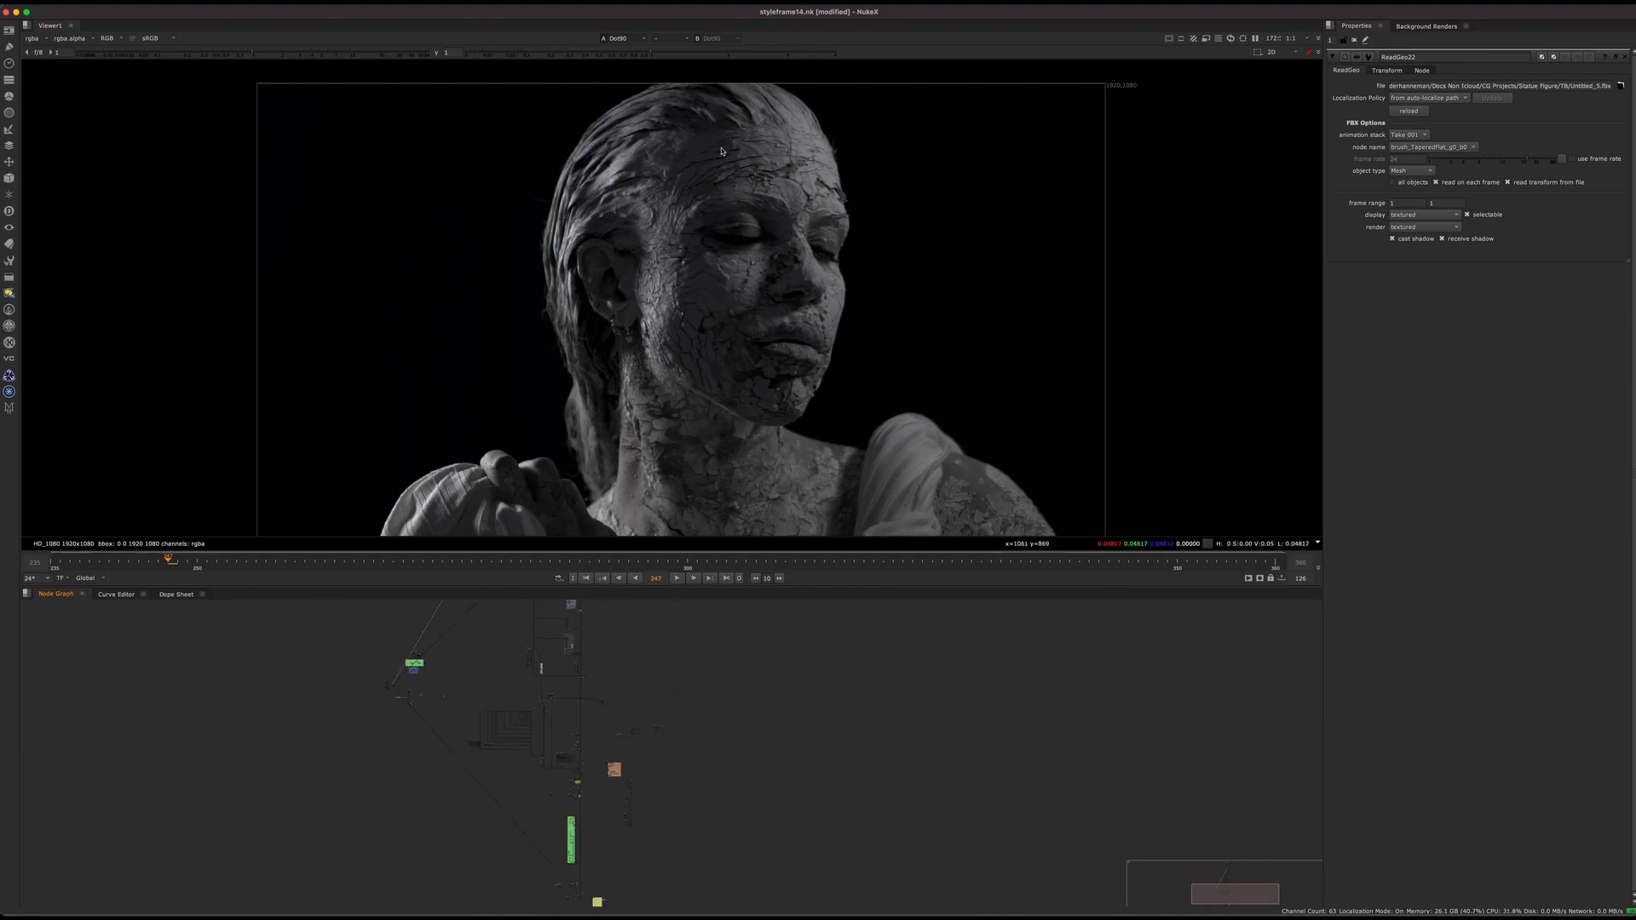
{"action": "middle_click_drag", "start_coordinate": [619, 740], "coordinate": [565, 905]}
{"action": "middle_click_drag", "start_coordinate": [586, 681], "coordinate": [566, 860]}
{"action": "left_click_drag", "start_coordinate": [641, 398], "coordinate": [744, 517]}
{"action": "middle_click_drag", "start_coordinate": [708, 486], "coordinate": [631, 395]}
{"action": "left_click_drag", "start_coordinate": [573, 363], "coordinate": [908, 467]}
{"action": "middle_click_drag", "start_coordinate": [591, 337], "coordinate": [657, 404]}
{"action": "scroll", "coordinate": [574, 712], "scroll_direction": "up", "scroll_amount": 10}
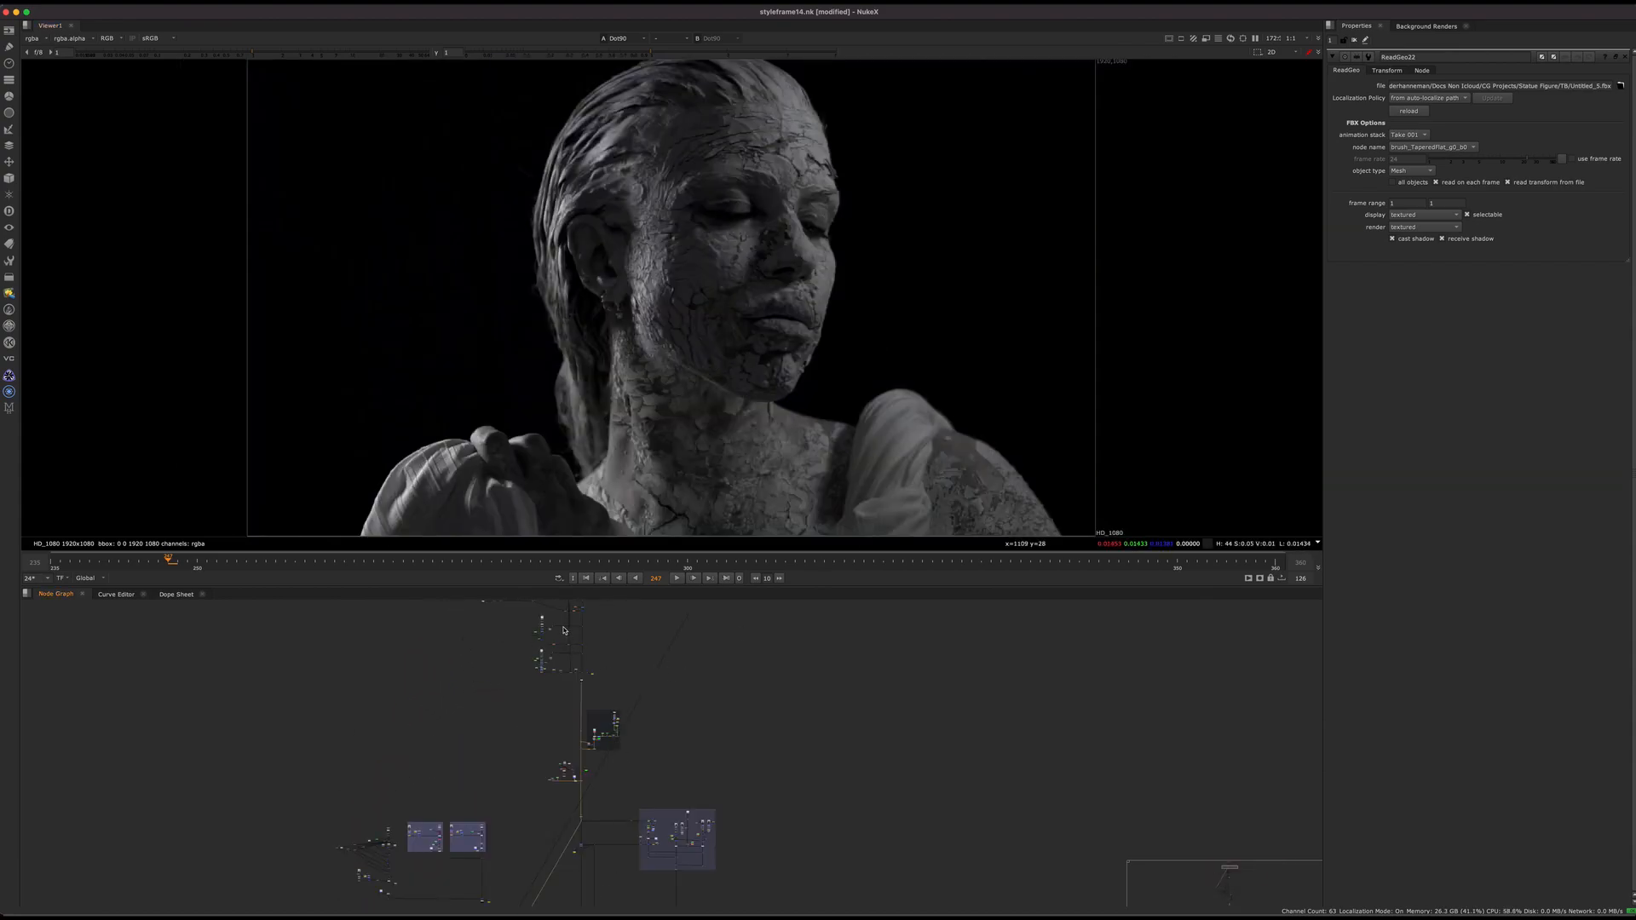
Return to the Torso Effect group and display the full-colour result of Merge99 in the viewer
{"action": "middle_click_drag", "start_coordinate": [560, 698], "coordinate": [516, 853]}
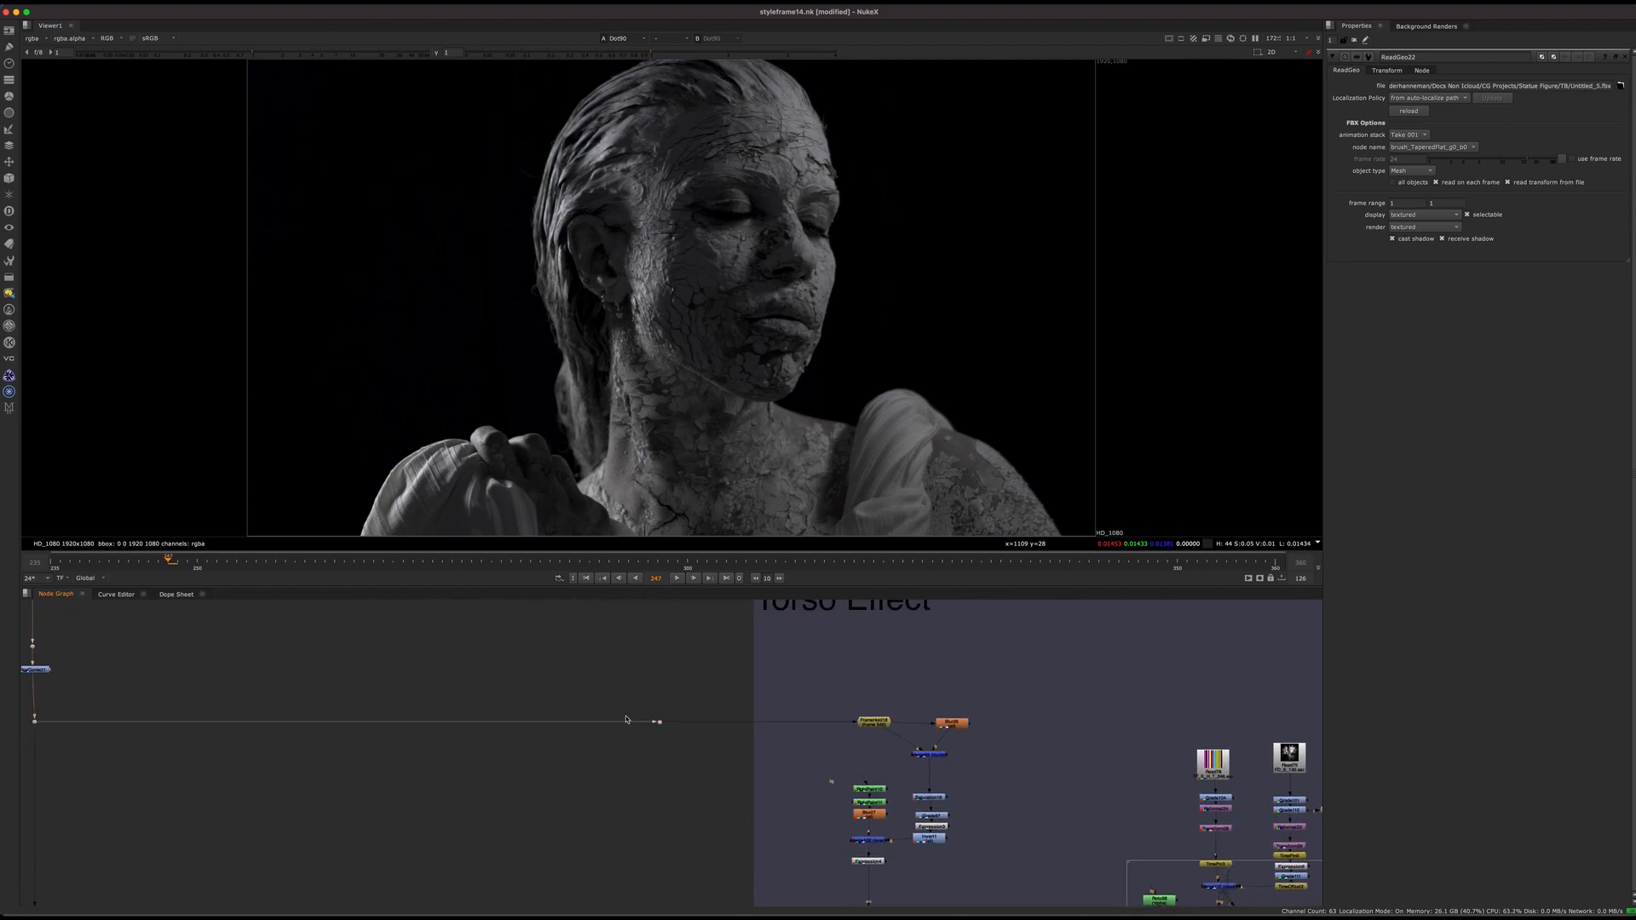
{"action": "middle_click_drag", "start_coordinate": [617, 738], "coordinate": [421, 693]}
{"action": "left_click", "coordinate": [740, 711]}
{"action": "key", "text": "1"}
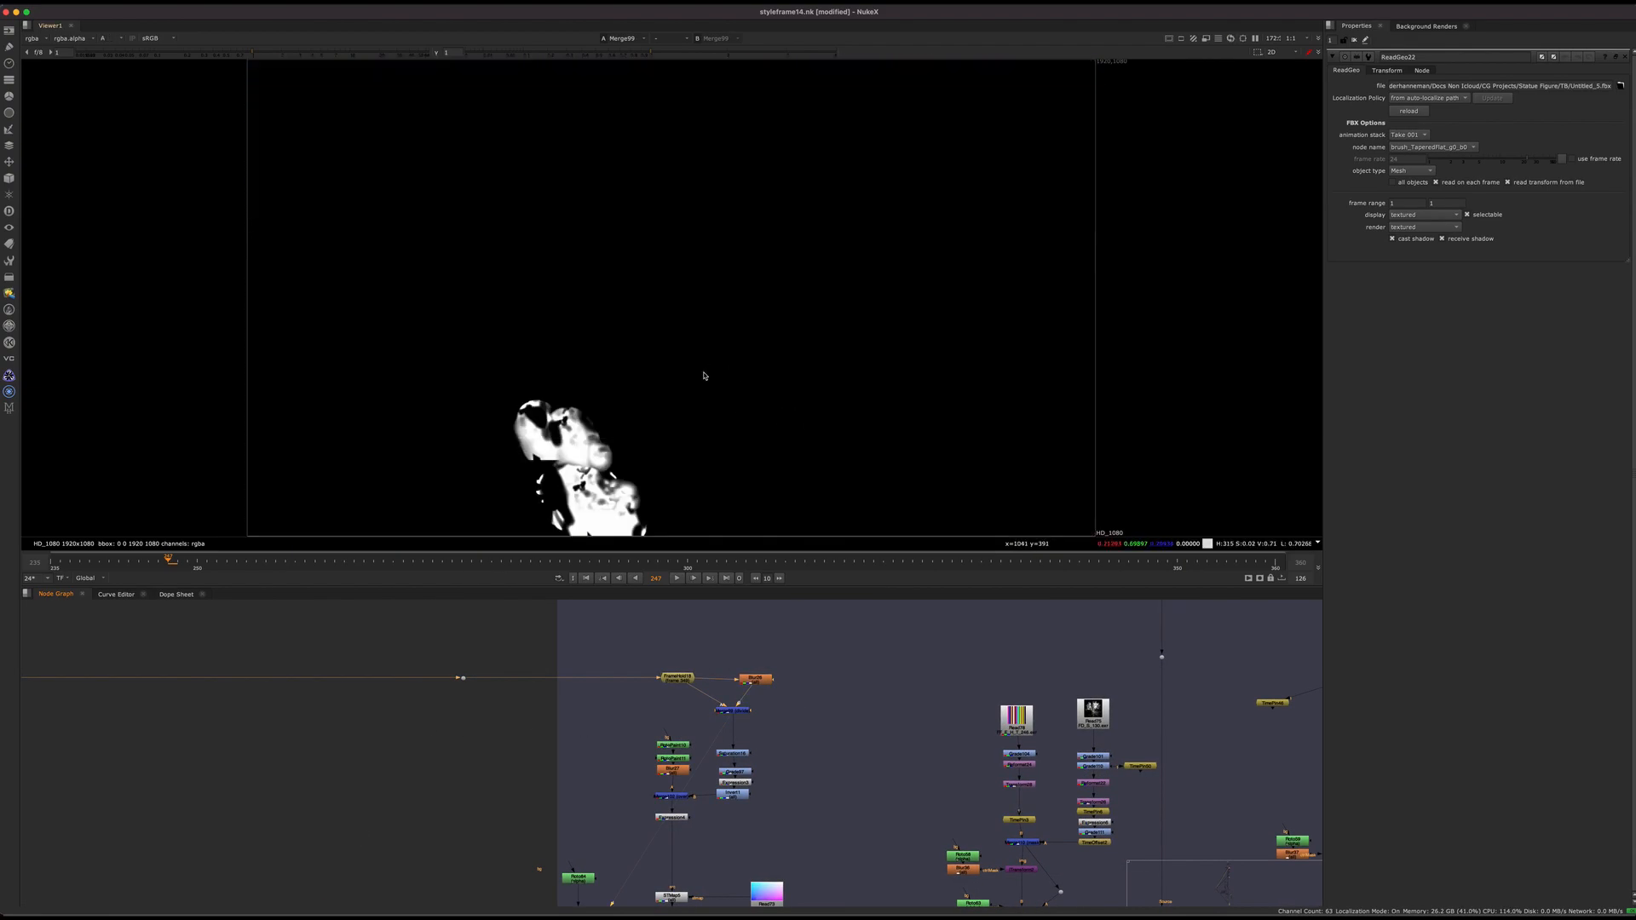
{"action": "left_click", "coordinate": [733, 793]}
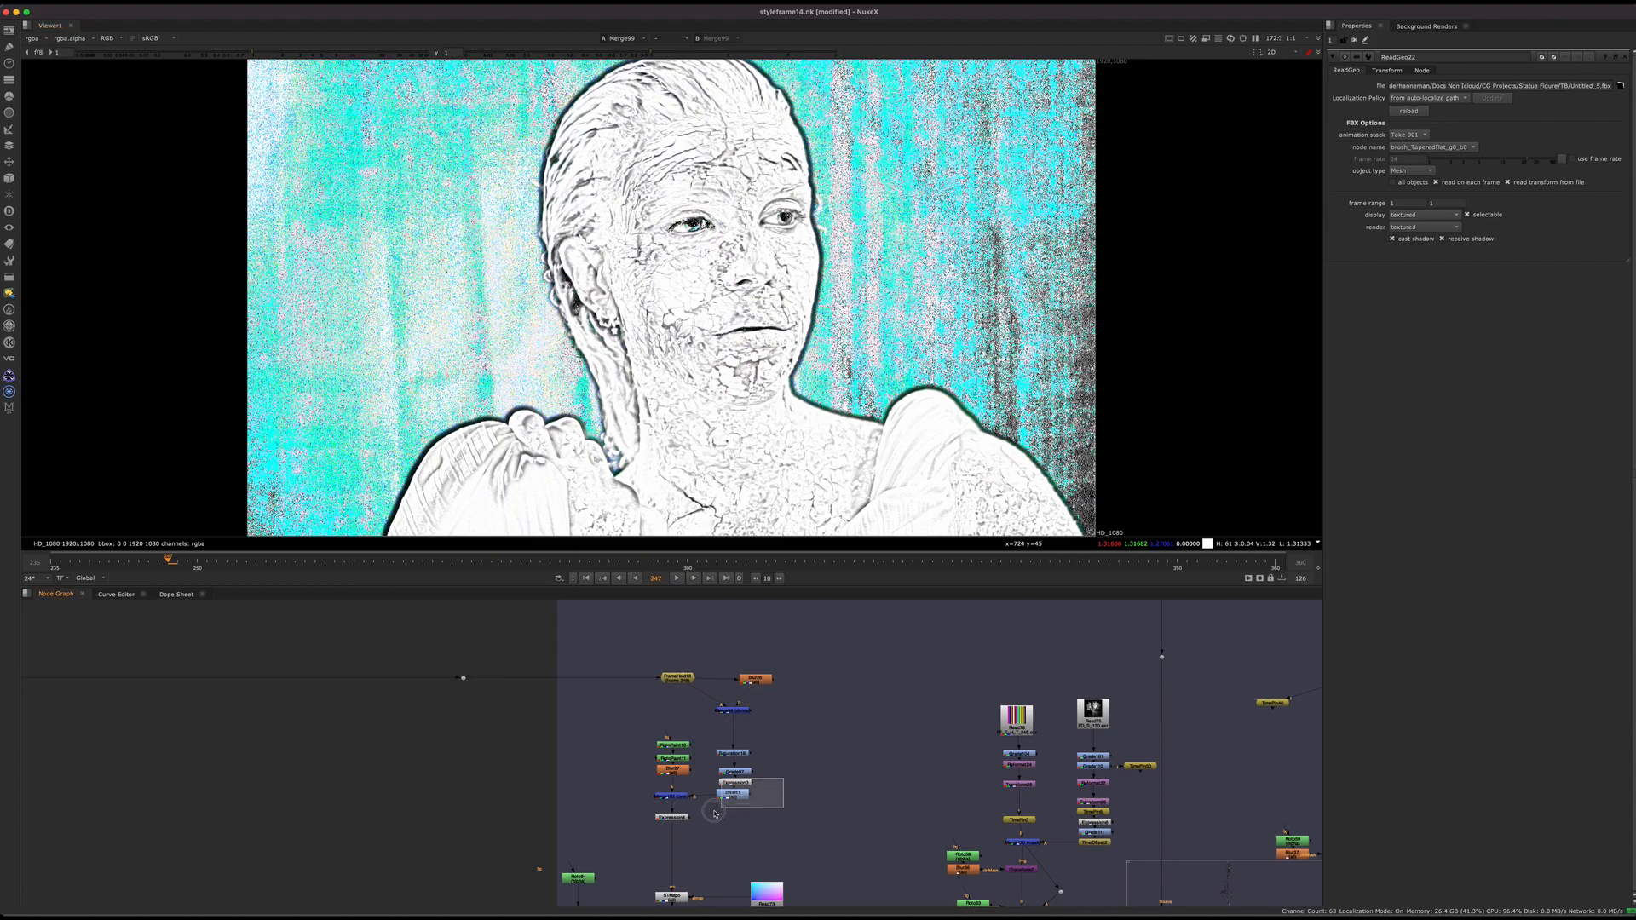
{"action": "key", "text": "1"}
Select FrameHold18, the blur beside it and the merge below them, and view the merge's result
{"action": "scroll", "coordinate": [645, 855], "scroll_direction": "up", "scroll_amount": 5}
{"action": "middle_click_drag", "start_coordinate": [860, 618], "coordinate": [650, 748]}
{"action": "left_click_drag", "start_coordinate": [695, 706], "coordinate": [473, 762]}
{"action": "key", "text": "1"}
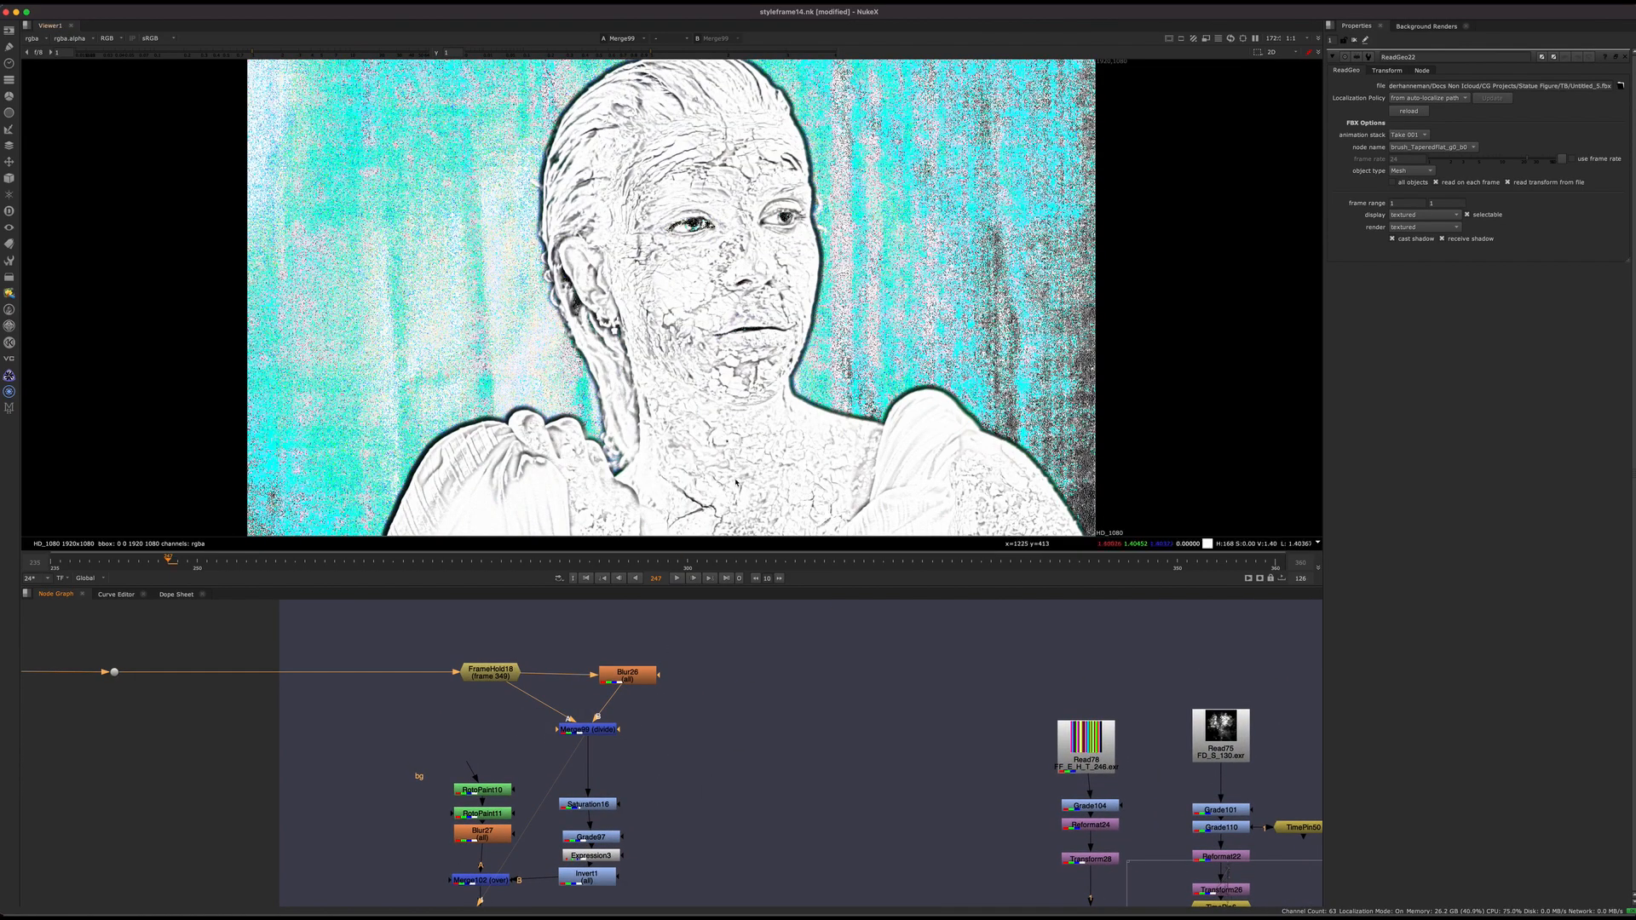
View the chain below the divide merge through to the Invert1 result, and switch the viewer to the alpha channel
{"action": "left_click_drag", "start_coordinate": [661, 777], "coordinate": [550, 820]}
{"action": "key", "text": "1"}
{"action": "left_click_drag", "start_coordinate": [587, 875], "coordinate": [588, 878]}
{"action": "key", "text": "1"}
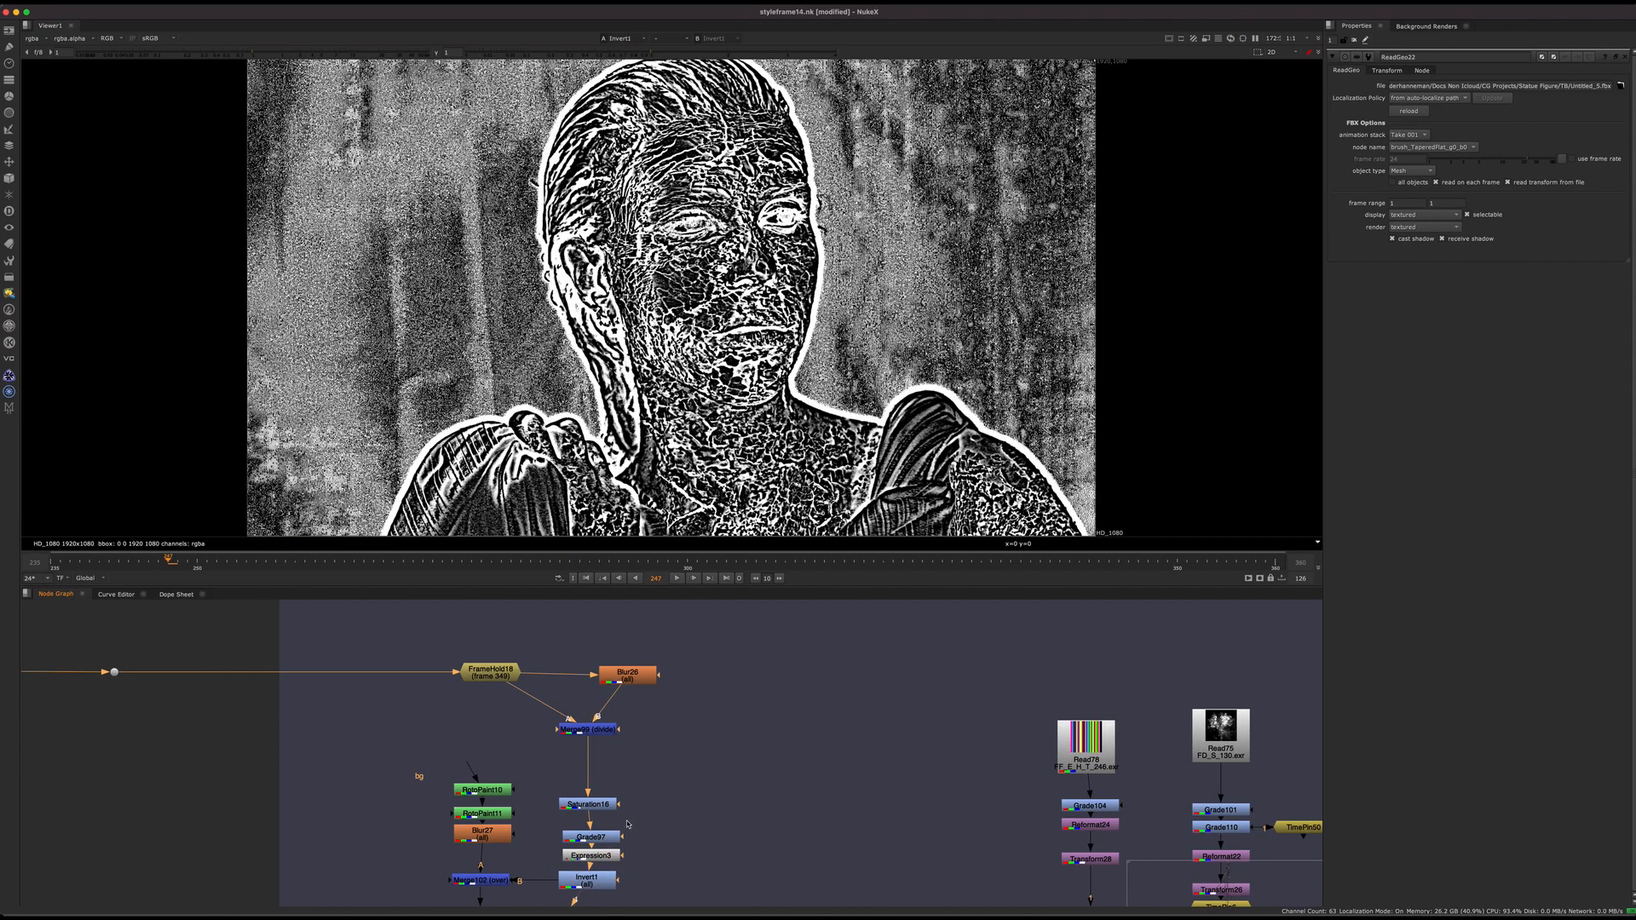
{"action": "key", "text": "a"}
View Merge102's mask close up around the neck and shoulders, toggling the merge off and on to compare
{"action": "middle_click_drag", "start_coordinate": [533, 866], "coordinate": [570, 703]}
{"action": "left_click_drag", "start_coordinate": [569, 704], "coordinate": [494, 735]}
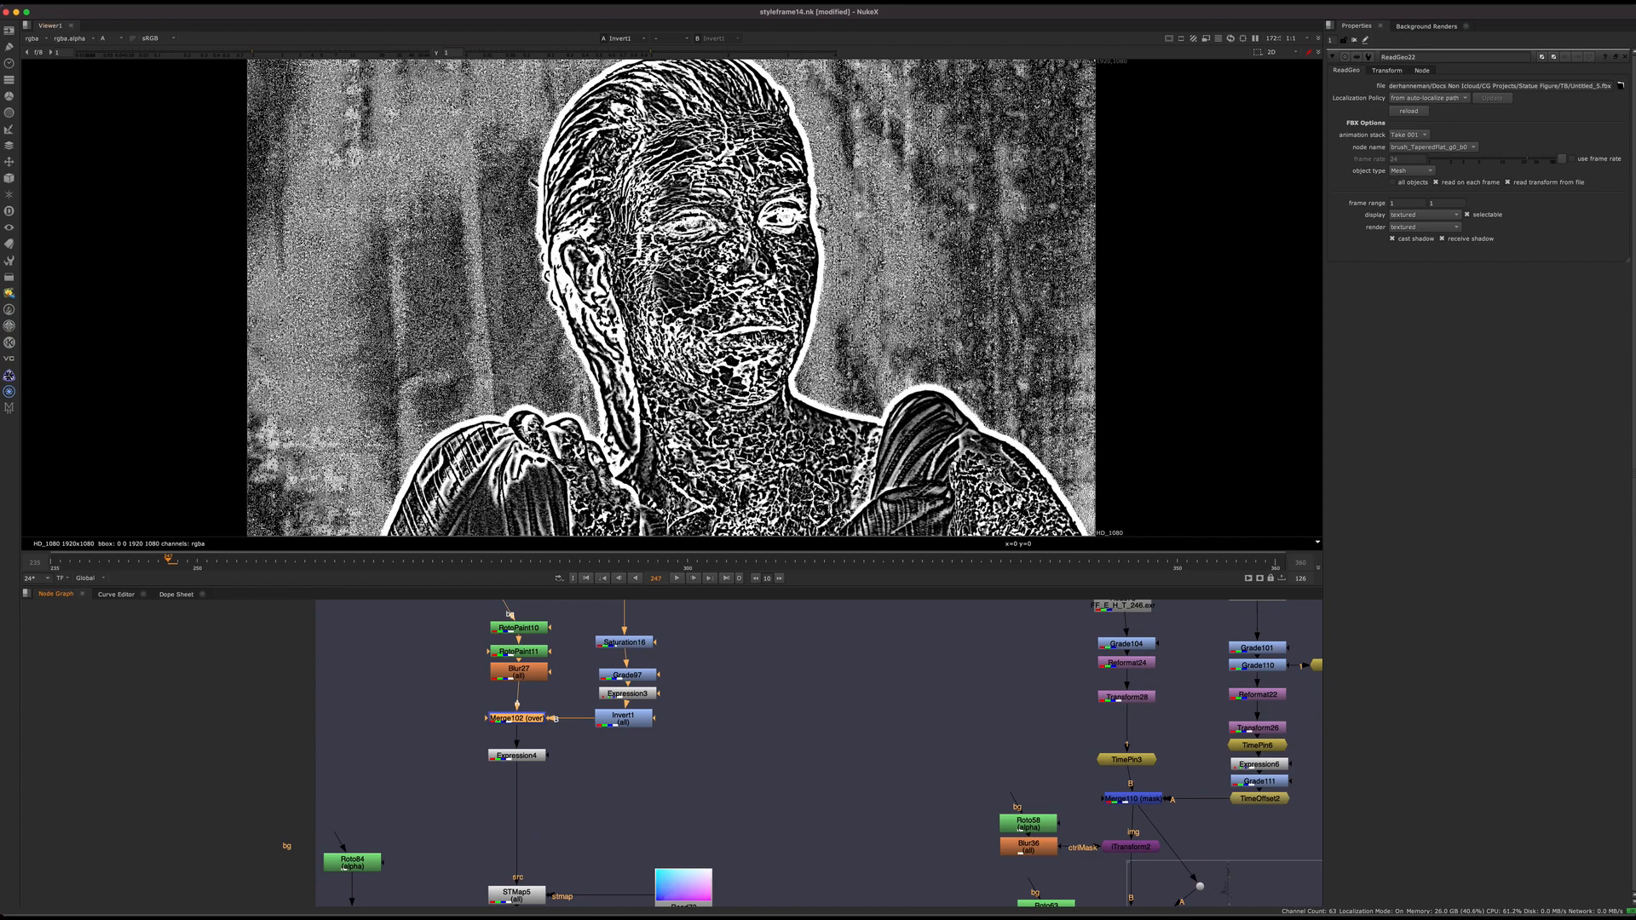
{"action": "scroll", "coordinate": [643, 331], "scroll_direction": "up", "scroll_amount": 5}
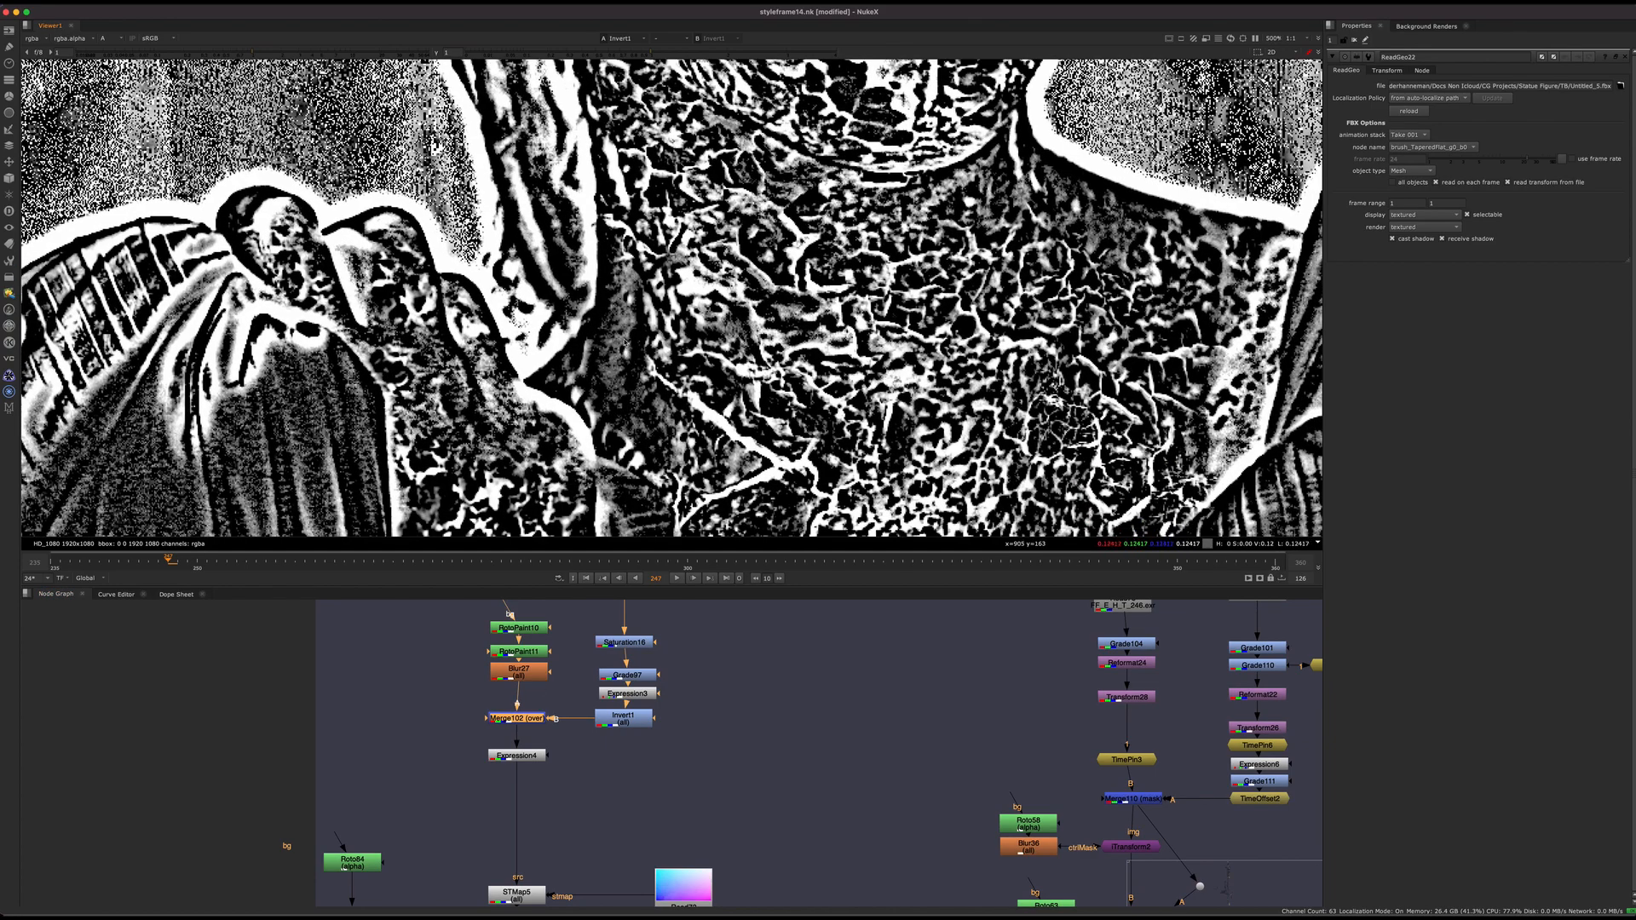
{"action": "key", "text": "1"}
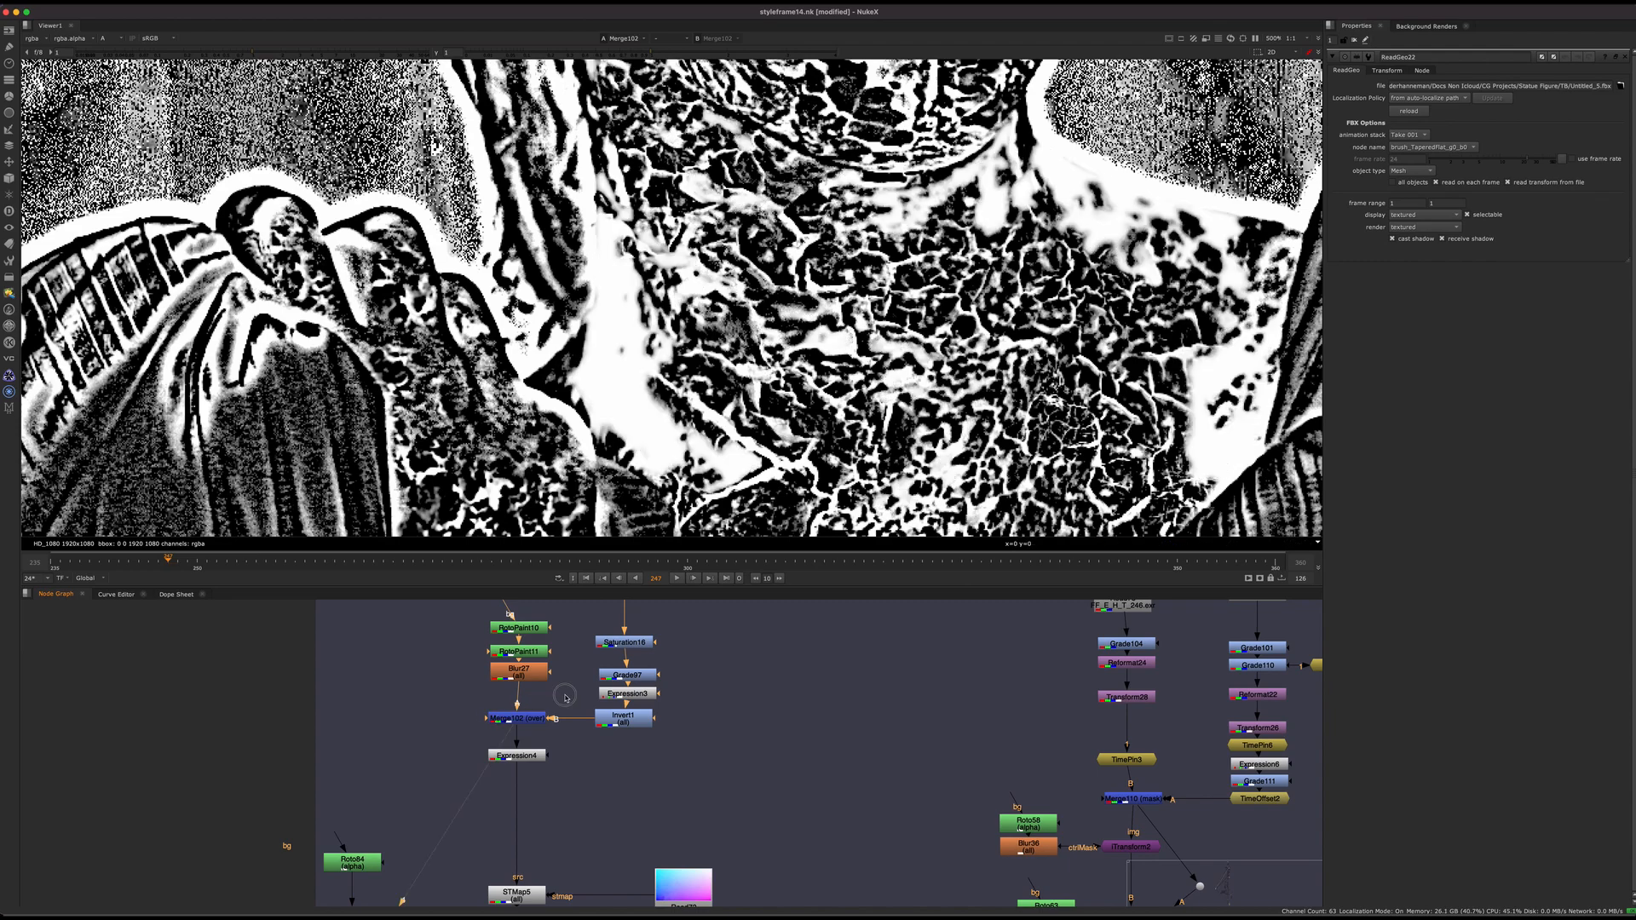
{"action": "left_click_drag", "start_coordinate": [565, 697], "coordinate": [503, 733]}
{"action": "key", "text": "d"}
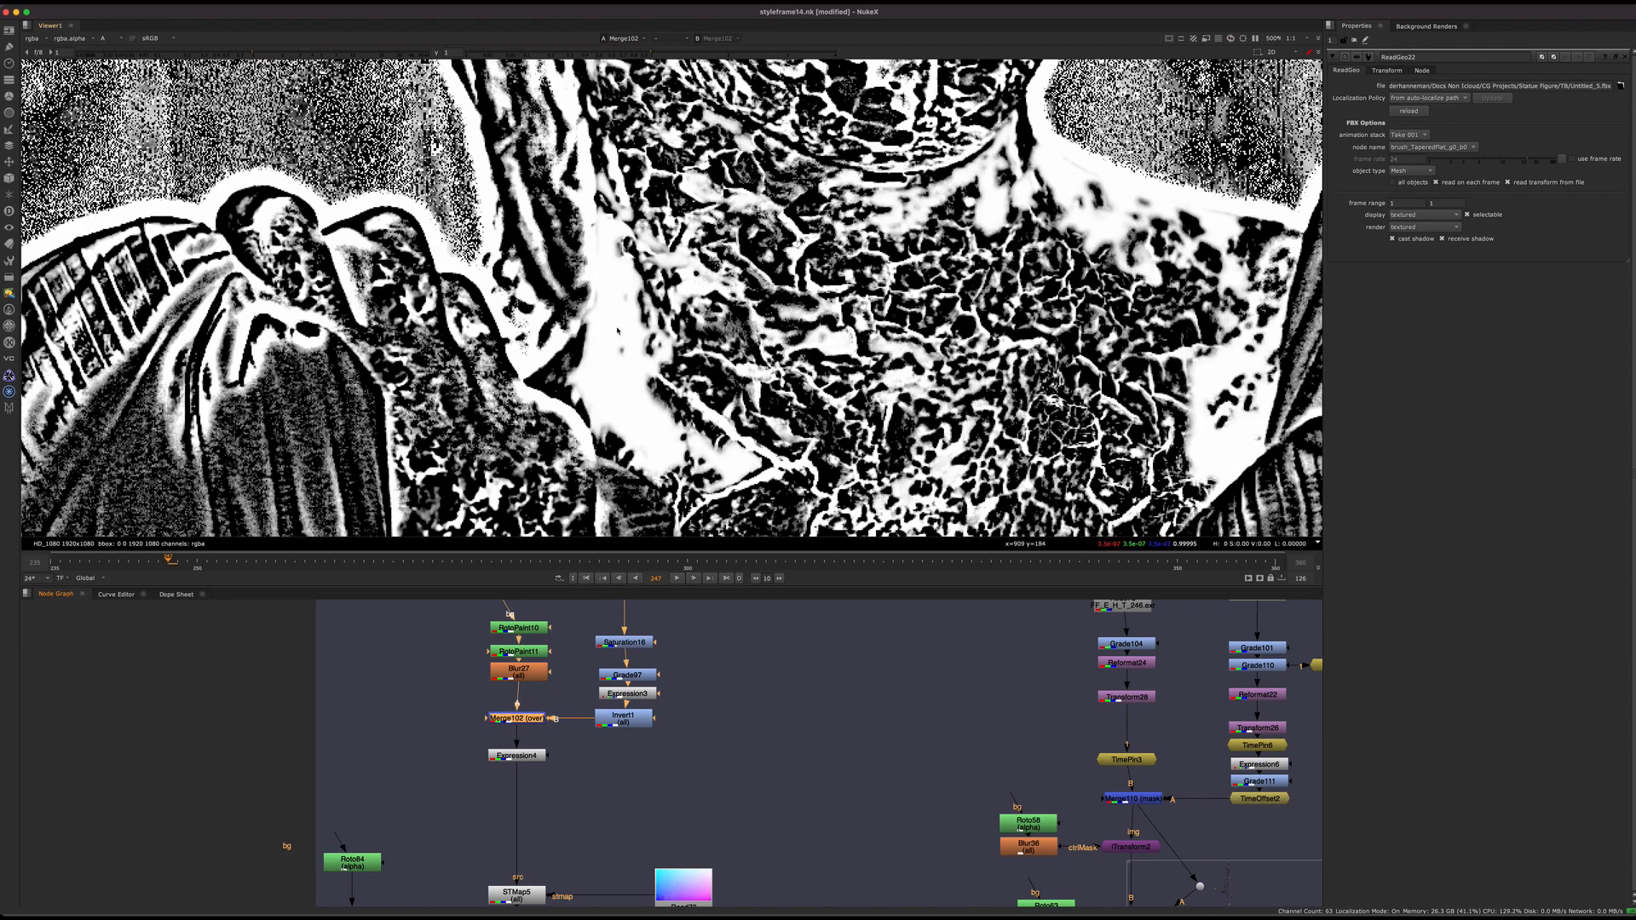
{"action": "key", "text": "d"}
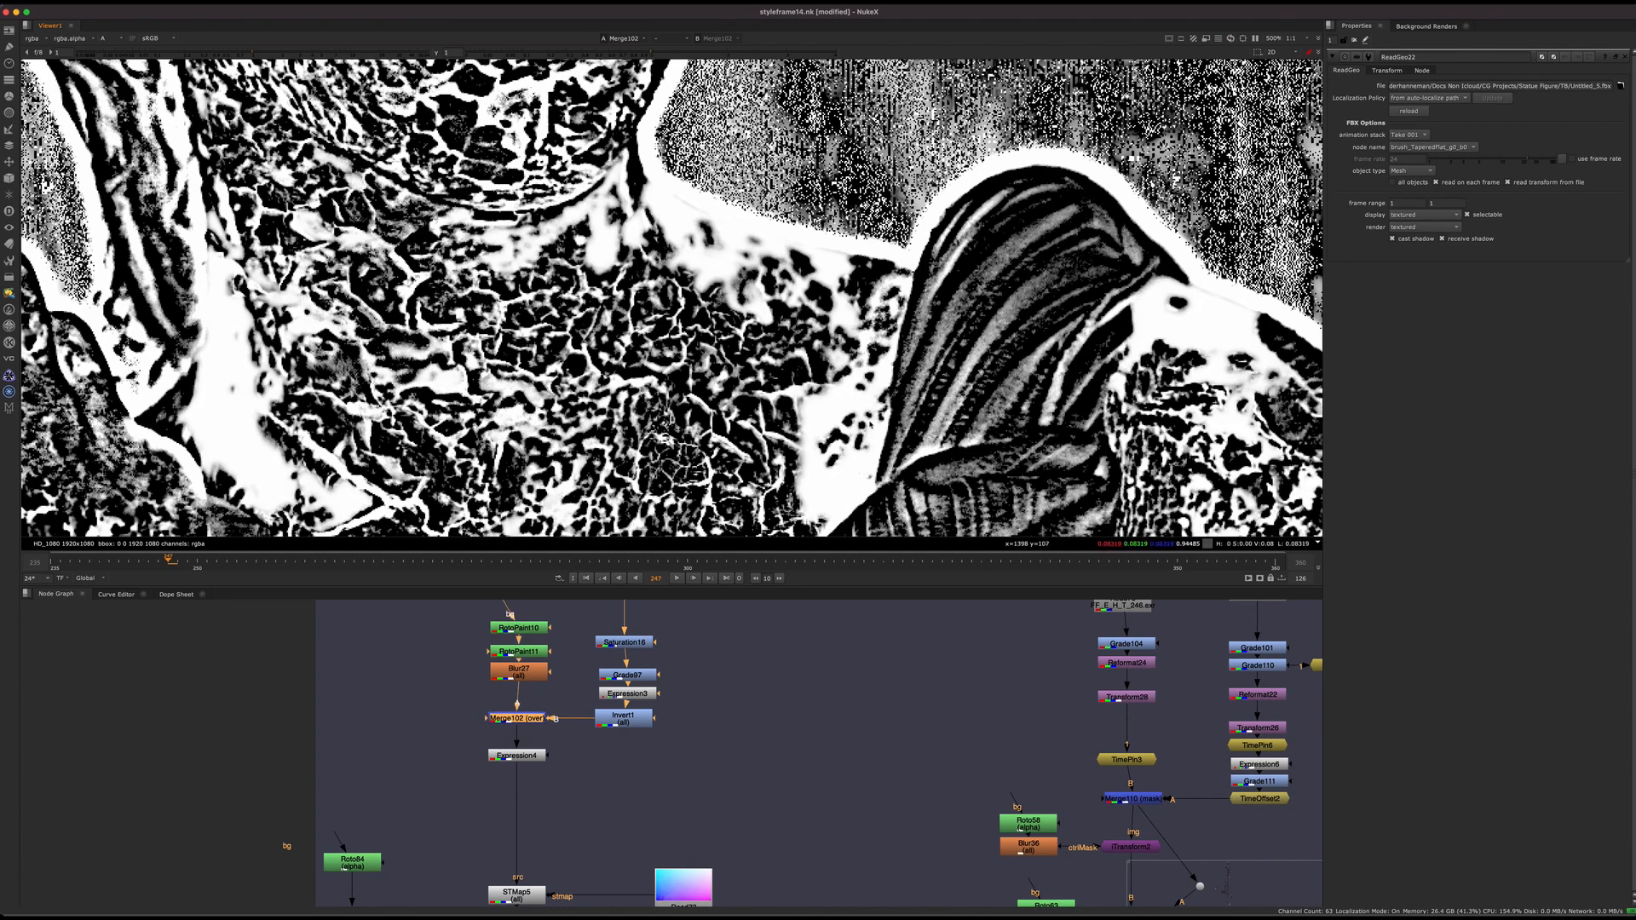
{"action": "middle_click_drag", "start_coordinate": [867, 439], "coordinate": [527, 403]}
Return to the start of the branch, select FrameHold18, and frame the whole mask in the viewer
{"action": "middle_click_drag", "start_coordinate": [522, 758], "coordinate": [737, 750]}
{"action": "middle_click_drag", "start_coordinate": [777, 901], "coordinate": [631, 903]}
{"action": "middle_click_drag", "start_coordinate": [511, 622], "coordinate": [478, 749]}
{"action": "scroll", "coordinate": [478, 749], "scroll_direction": "down", "scroll_amount": 1}
{"action": "middle_click_drag", "start_coordinate": [582, 746], "coordinate": [621, 760]}
{"action": "mouse_move", "coordinate": [582, 674]}
{"action": "left_mouse_down"}
{"action": "mouse_move", "coordinate": [520, 674]}
{"action": "mouse_move", "coordinate": [552, 674]}
{"action": "left_mouse_up"}
{"action": "scroll", "coordinate": [550, 674], "scroll_direction": "up", "scroll_amount": 3}
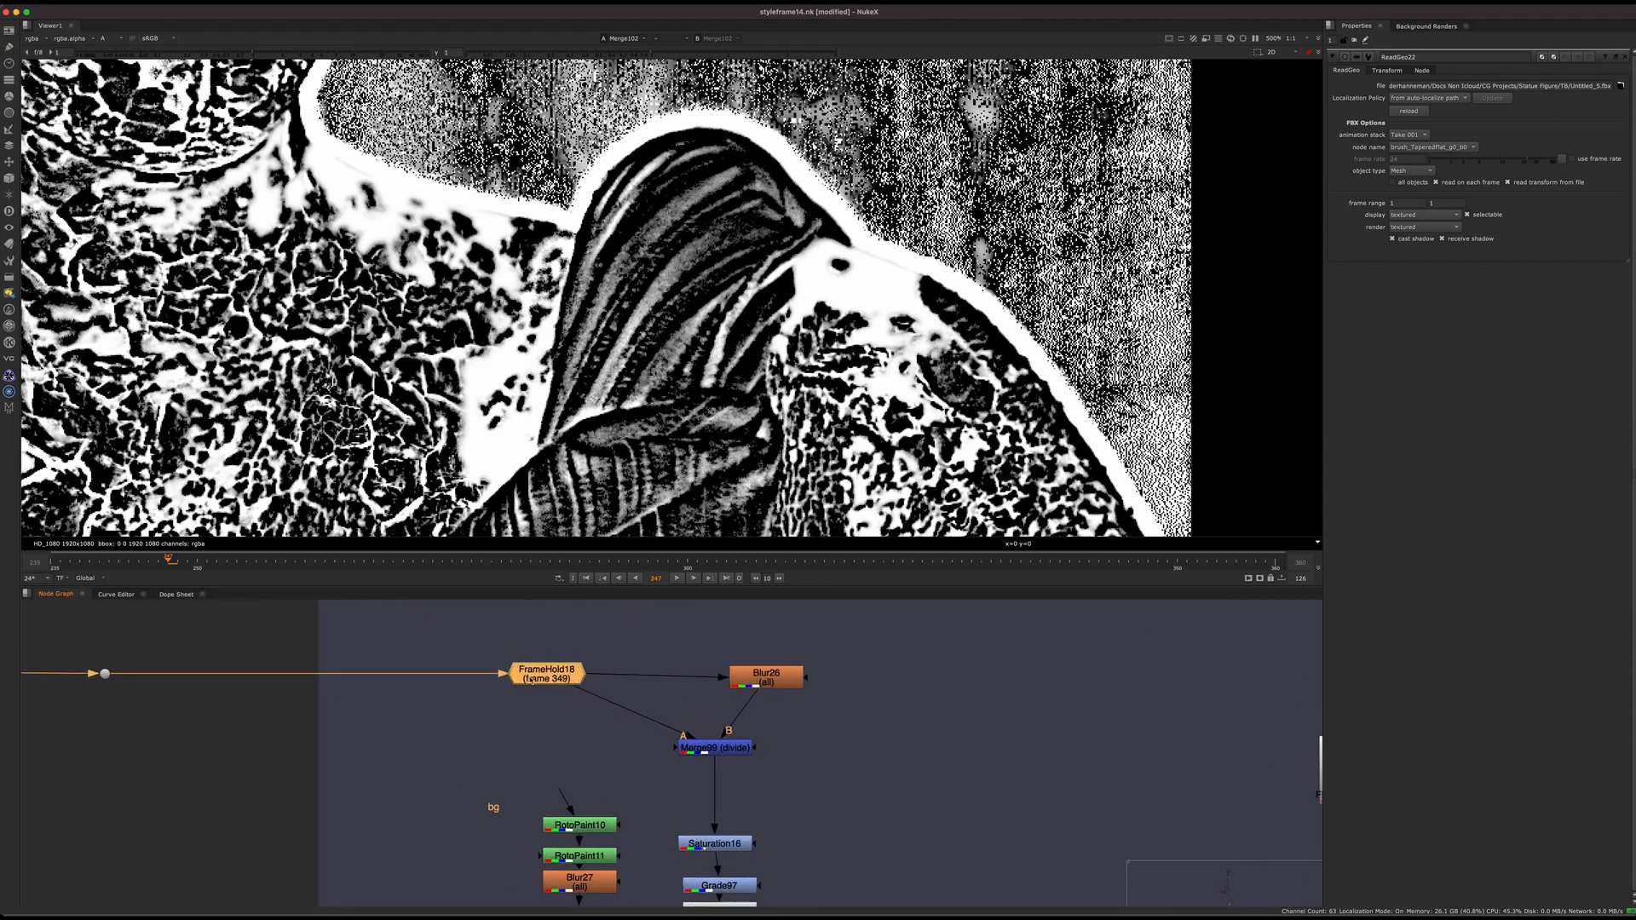
{"action": "middle_click_drag", "start_coordinate": [550, 674], "coordinate": [737, 655]}
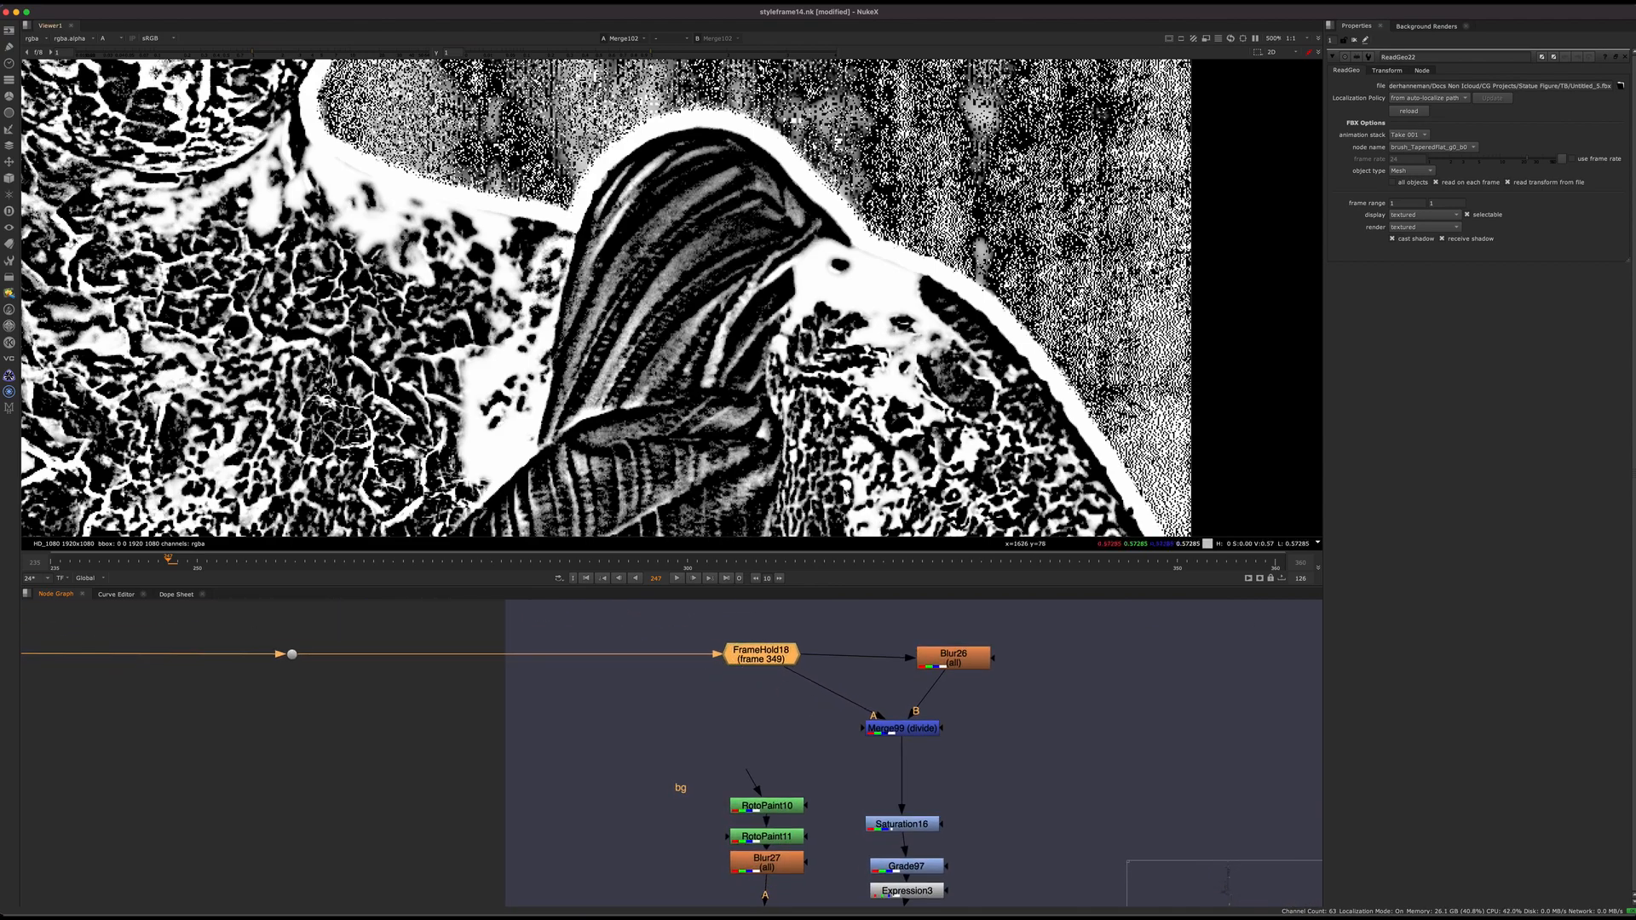
{"action": "scroll", "coordinate": [805, 514], "scroll_direction": "down", "scroll_amount": 5}
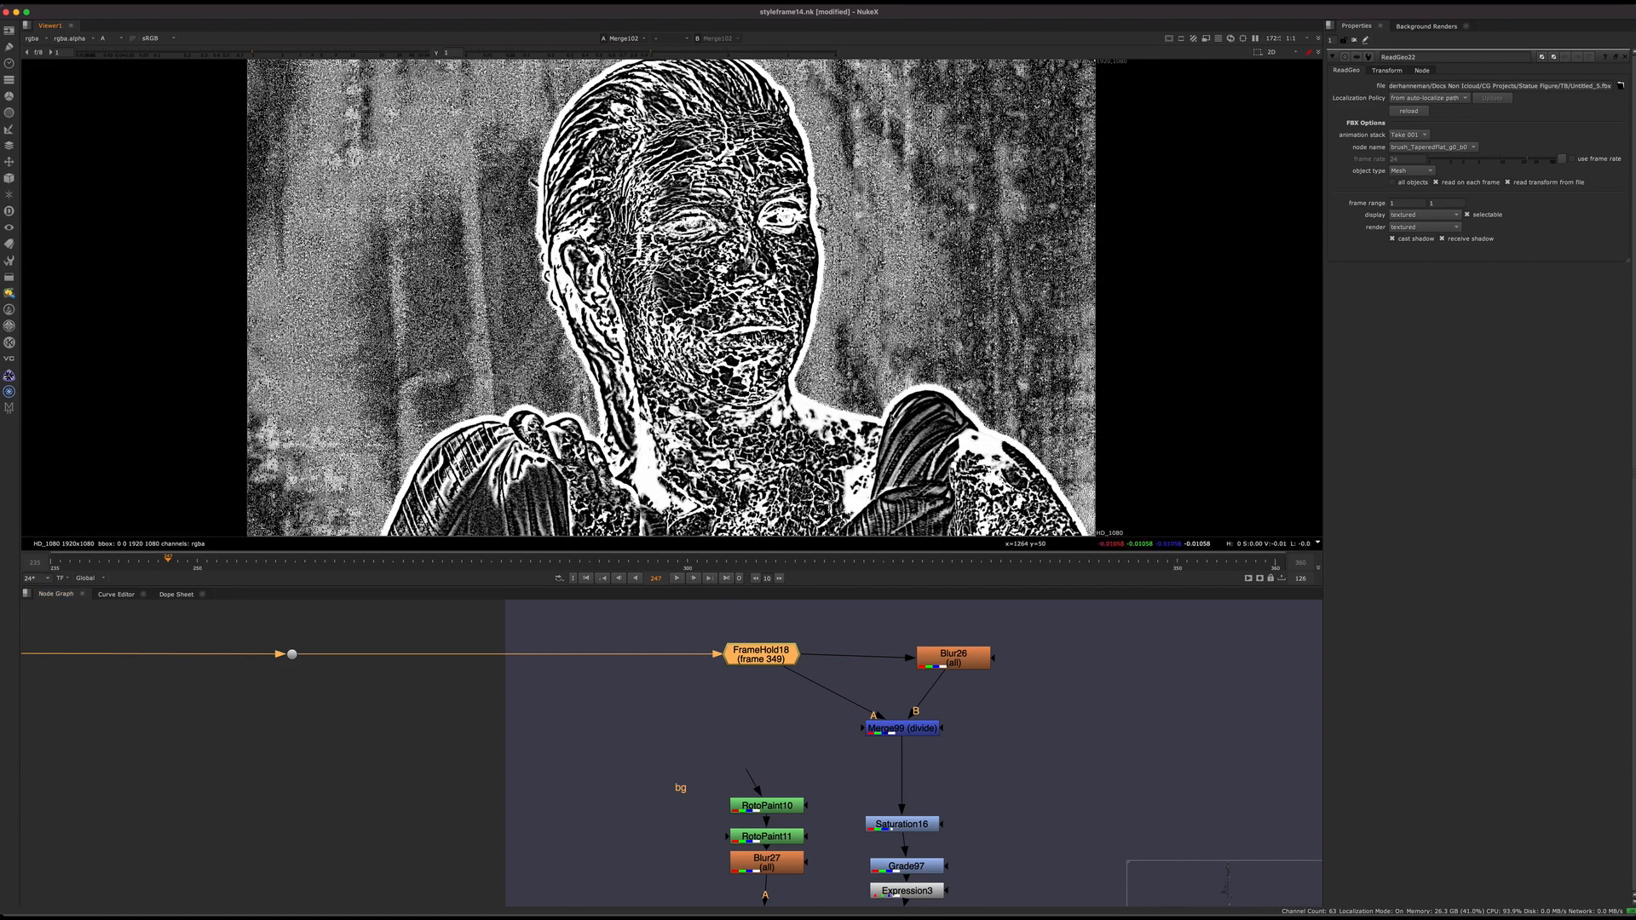
Follow the branch down to STMap5 and display its warped mask in the viewer
{"action": "mouse_move", "coordinate": [759, 869]}
{"action": "middle_mouse_down"}
{"action": "mouse_move", "coordinate": [557, 785]}
{"action": "mouse_move", "coordinate": [556, 561]}
{"action": "middle_mouse_up"}
{"action": "left_click_drag", "start_coordinate": [693, 671], "coordinate": [492, 768]}
{"action": "left_click_drag", "start_coordinate": [794, 720], "coordinate": [757, 693]}
{"action": "left_click", "coordinate": [584, 699]}
{"action": "key", "text": "1"}
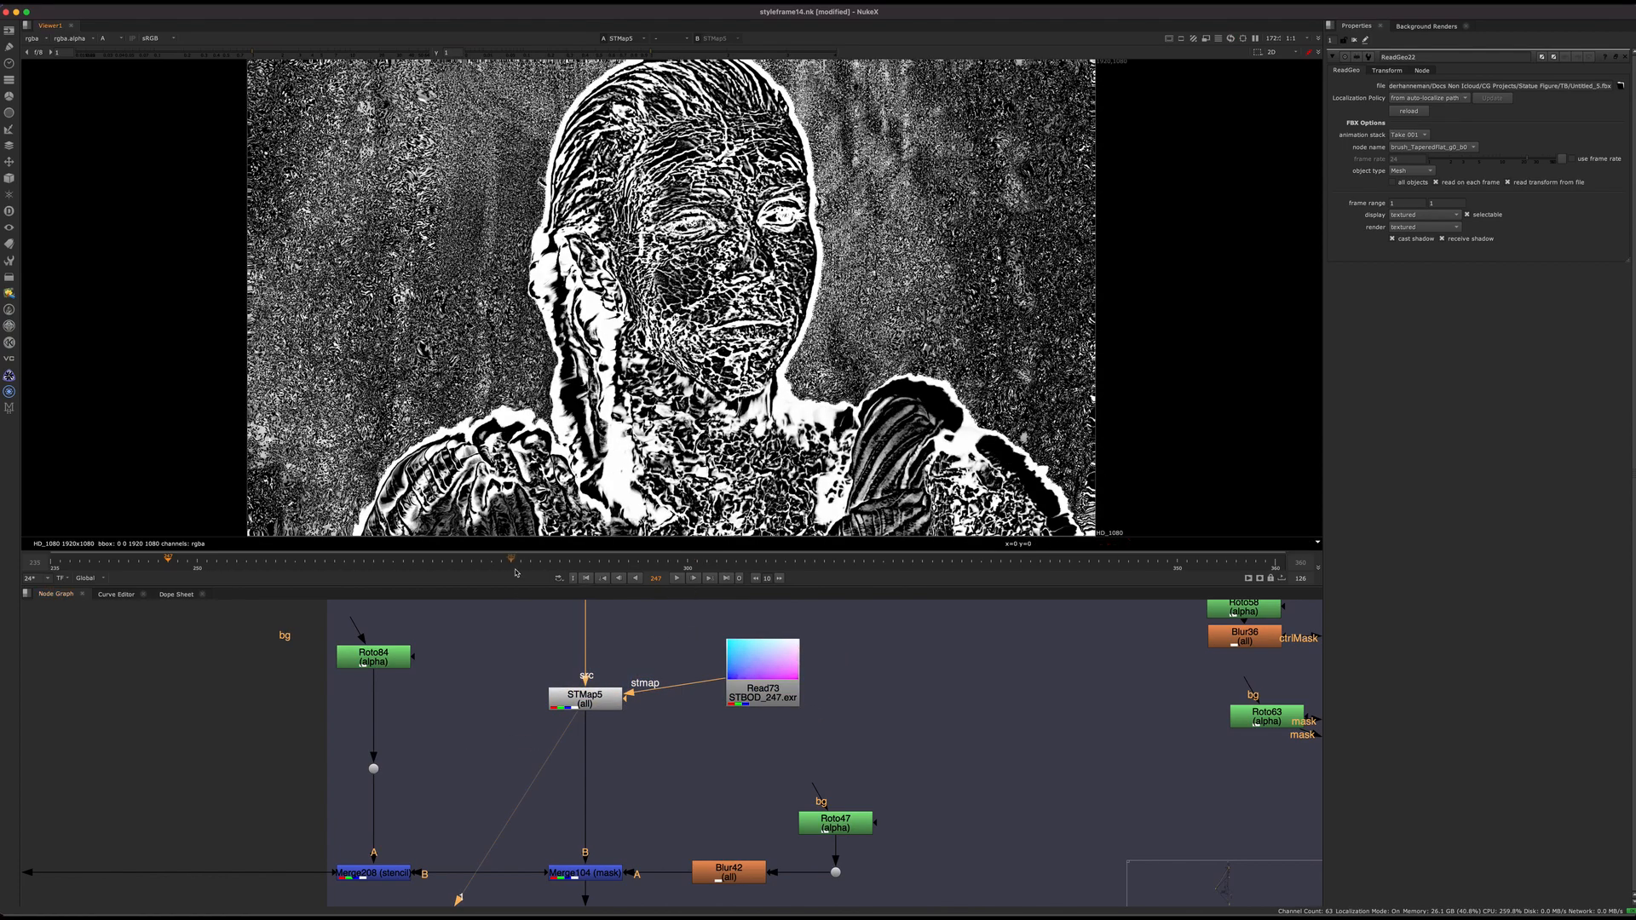
Scrub through the shot to check how the STMap5 mask follows the figure, inspecting the torso at frame 250
{"action": "left_click", "coordinate": [750, 560]}
{"action": "left_click", "coordinate": [975, 562]}
{"action": "left_click_drag", "start_coordinate": [972, 563], "coordinate": [1119, 577]}
{"action": "left_click_drag", "start_coordinate": [340, 556], "coordinate": [197, 568]}
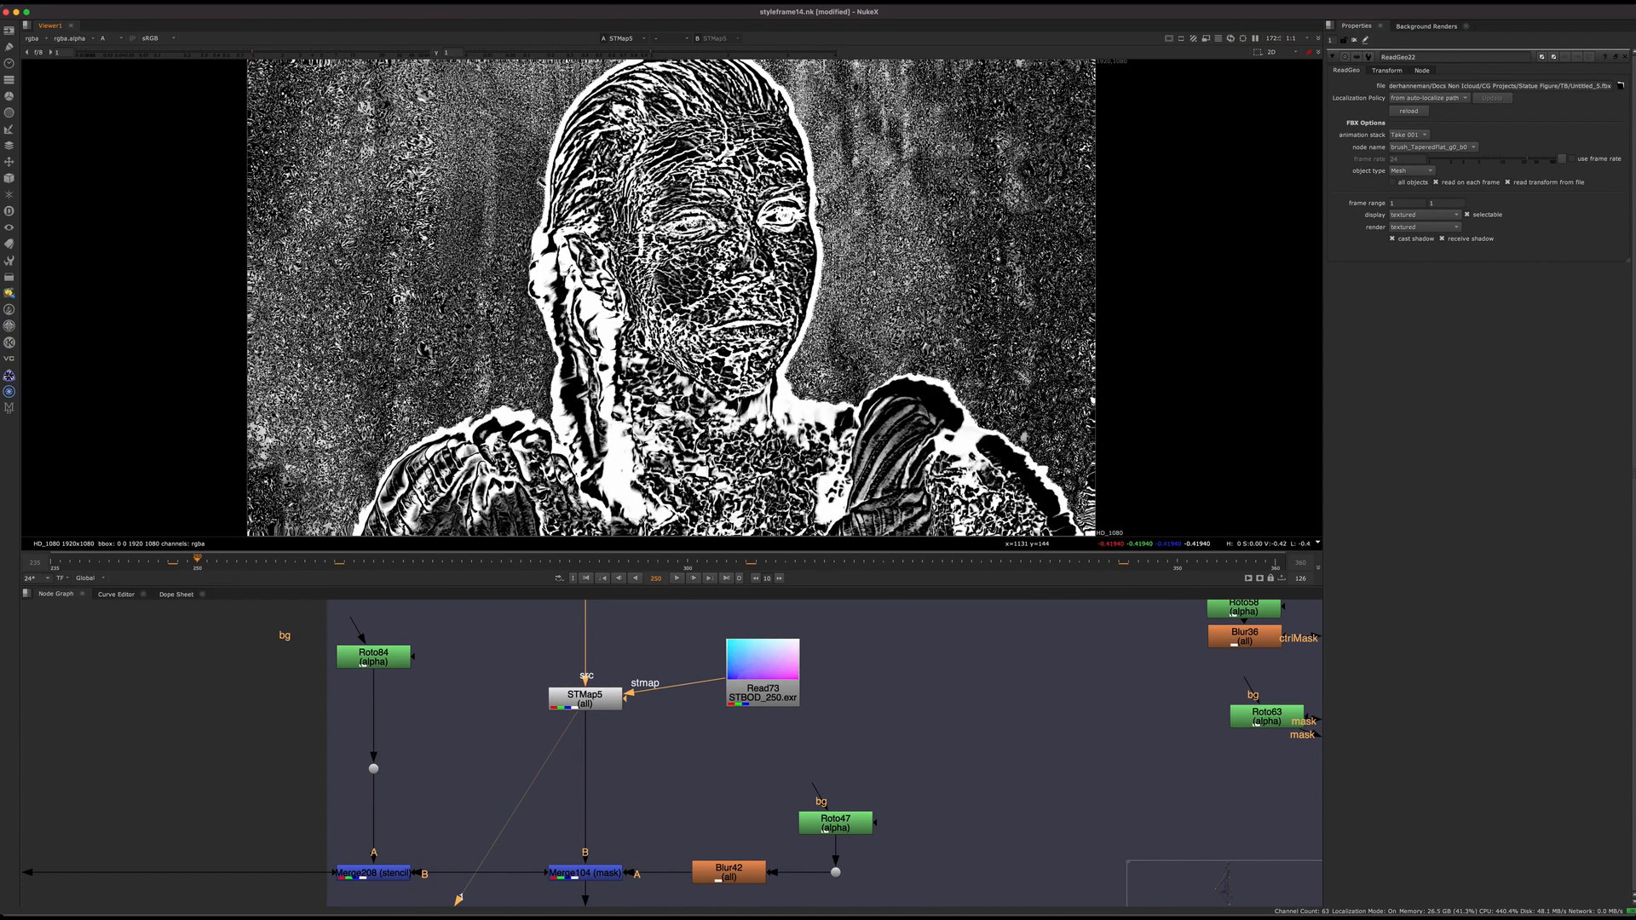
{"action": "scroll", "coordinate": [747, 472], "scroll_direction": "up", "scroll_amount": 5}
{"action": "middle_click_drag", "start_coordinate": [543, 407], "coordinate": [620, 333]}
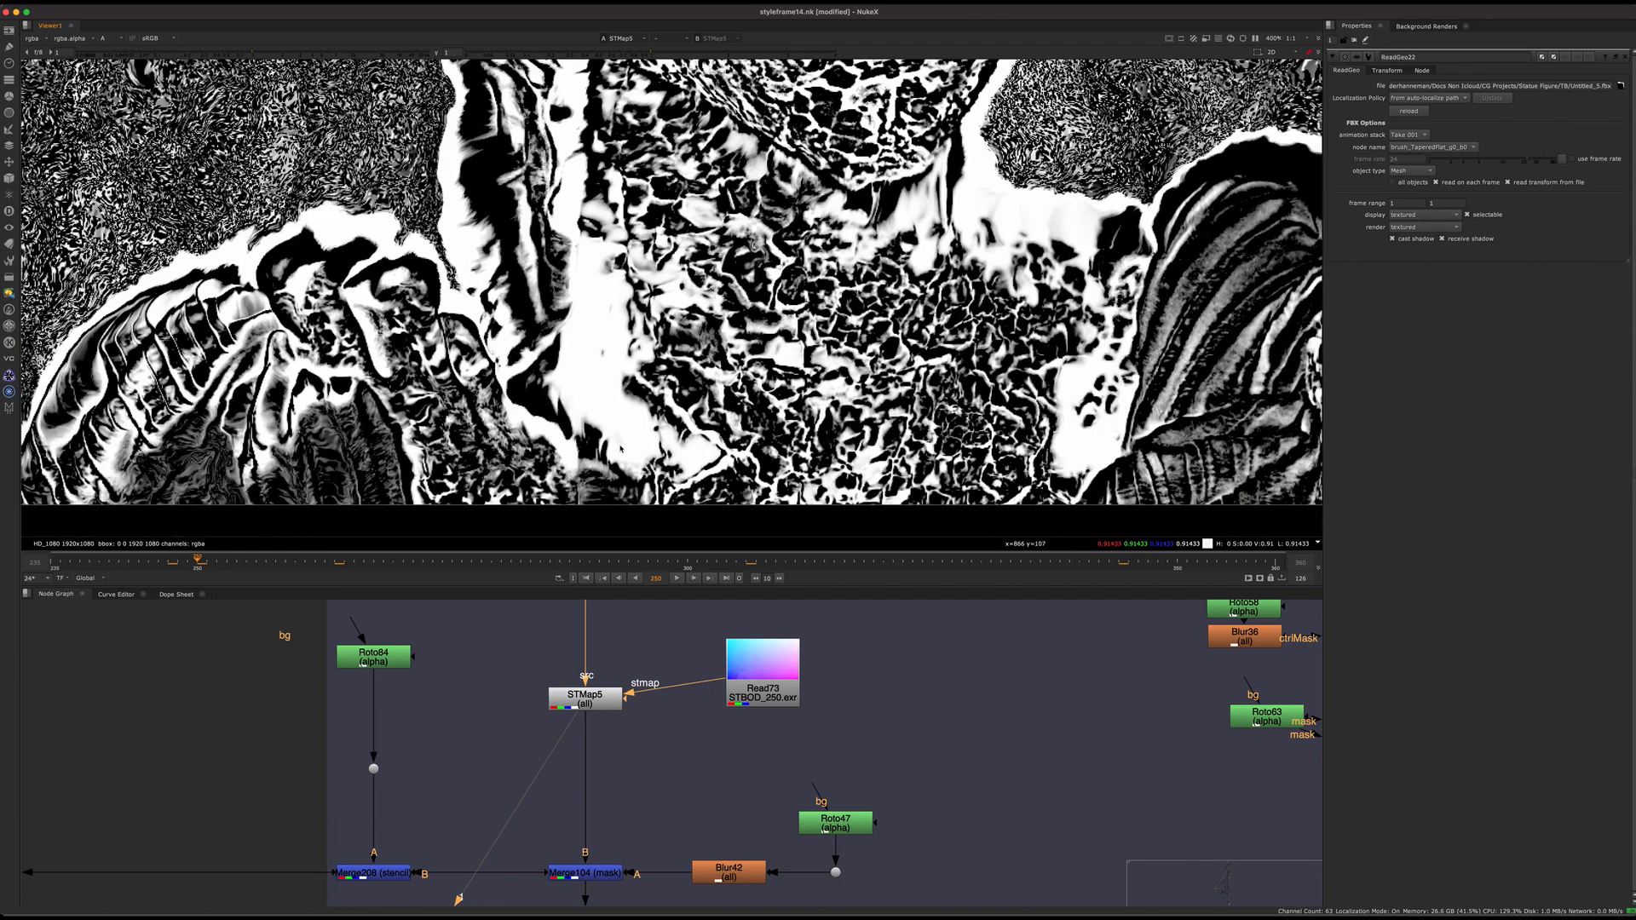
{"action": "key", "text": "f"}
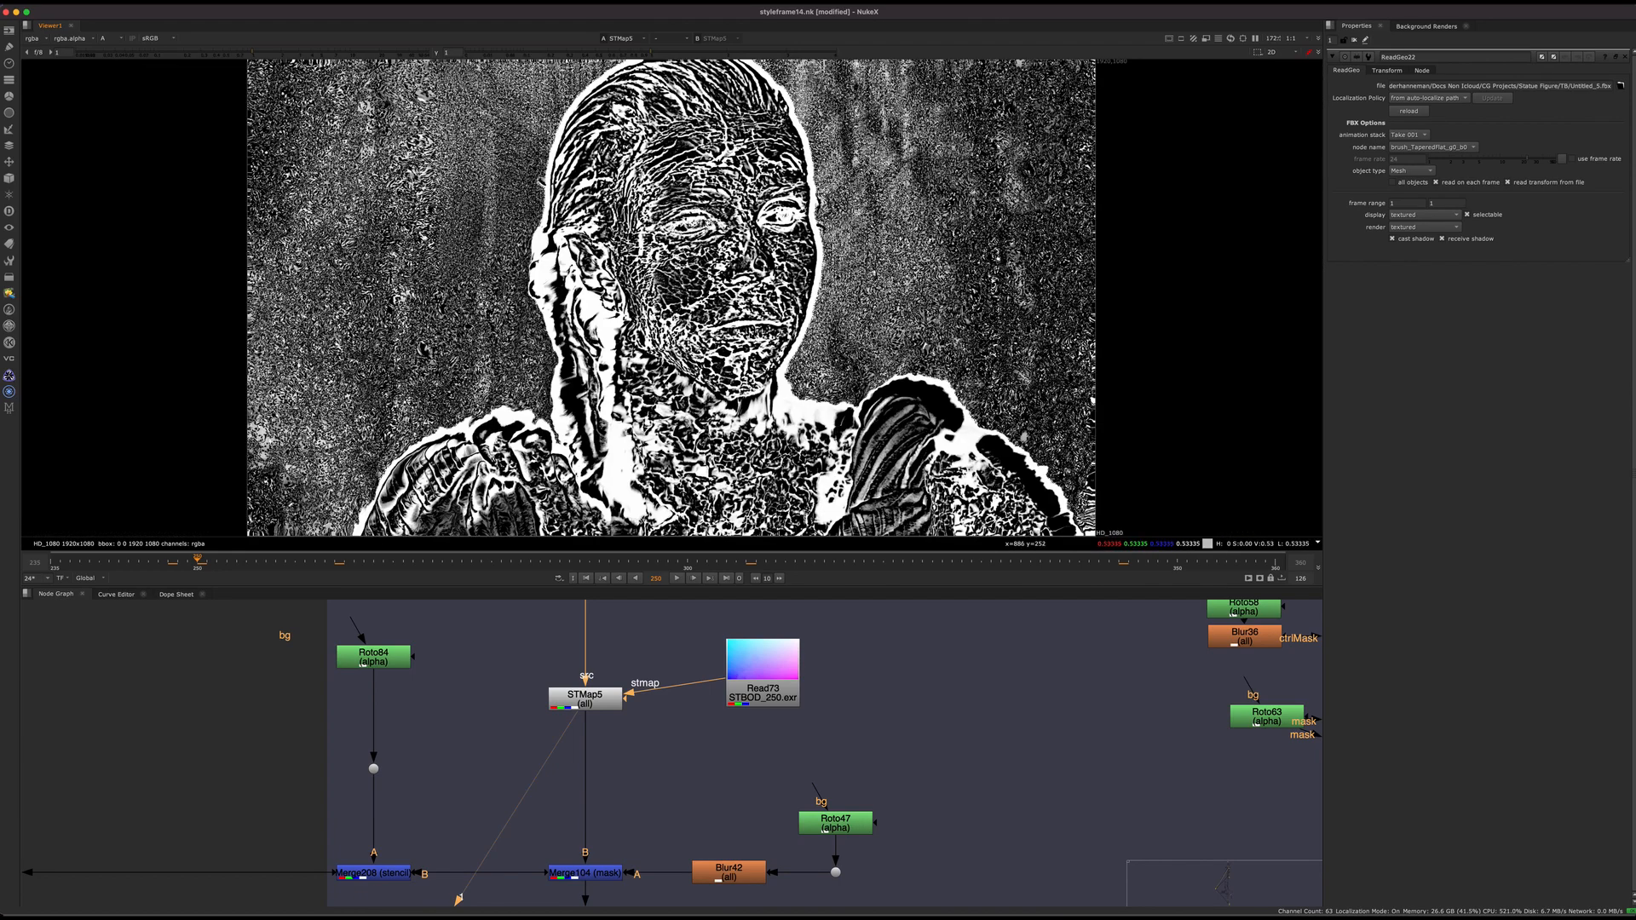
{"action": "left_click", "coordinate": [492, 556]}
{"action": "left_click", "coordinate": [726, 559]}
{"action": "left_click_drag", "start_coordinate": [726, 559], "coordinate": [804, 559]}
Display the Merge104 mask result and follow its output to the lower part of the Torso Effect group
{"action": "middle_click_drag", "start_coordinate": [516, 756], "coordinate": [510, 657]}
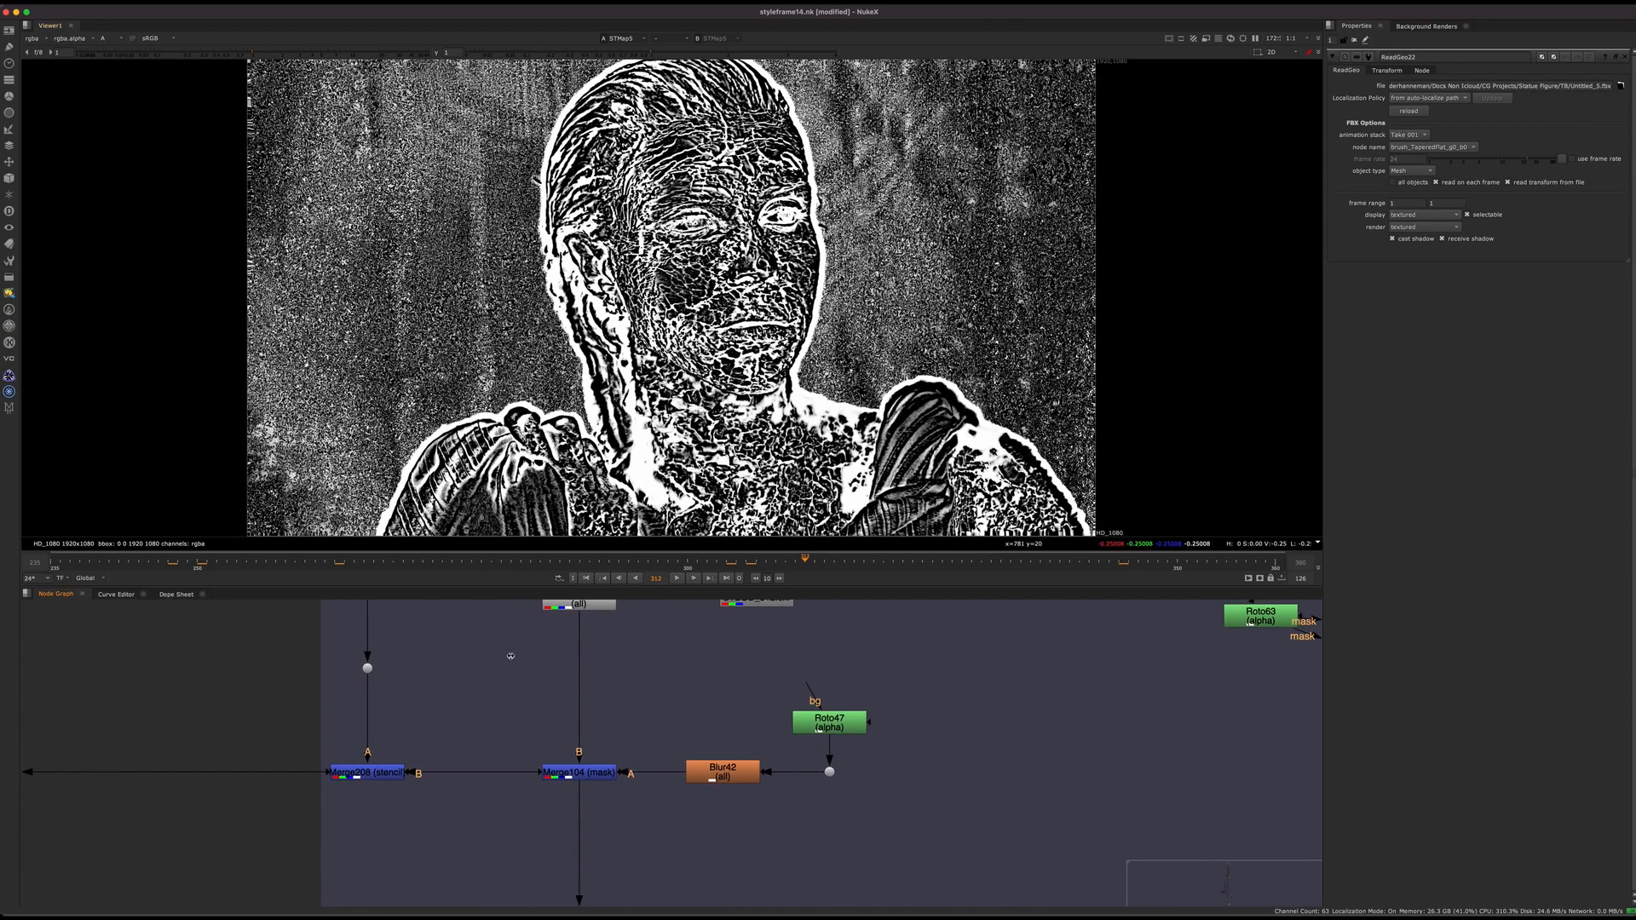
{"action": "left_click", "coordinate": [579, 772]}
{"action": "scroll", "coordinate": [560, 758], "scroll_direction": "down", "scroll_amount": 3}
{"action": "key", "text": "1"}
{"action": "left_click_drag", "start_coordinate": [618, 752], "coordinate": [465, 843]}
{"action": "middle_click_drag", "start_coordinate": [464, 843], "coordinate": [391, 743]}
{"action": "scroll", "coordinate": [524, 707], "scroll_direction": "down", "scroll_amount": 5}
{"action": "left_click_drag", "start_coordinate": [753, 765], "coordinate": [621, 804]}
{"action": "middle_click_drag", "start_coordinate": [620, 803], "coordinate": [530, 773]}
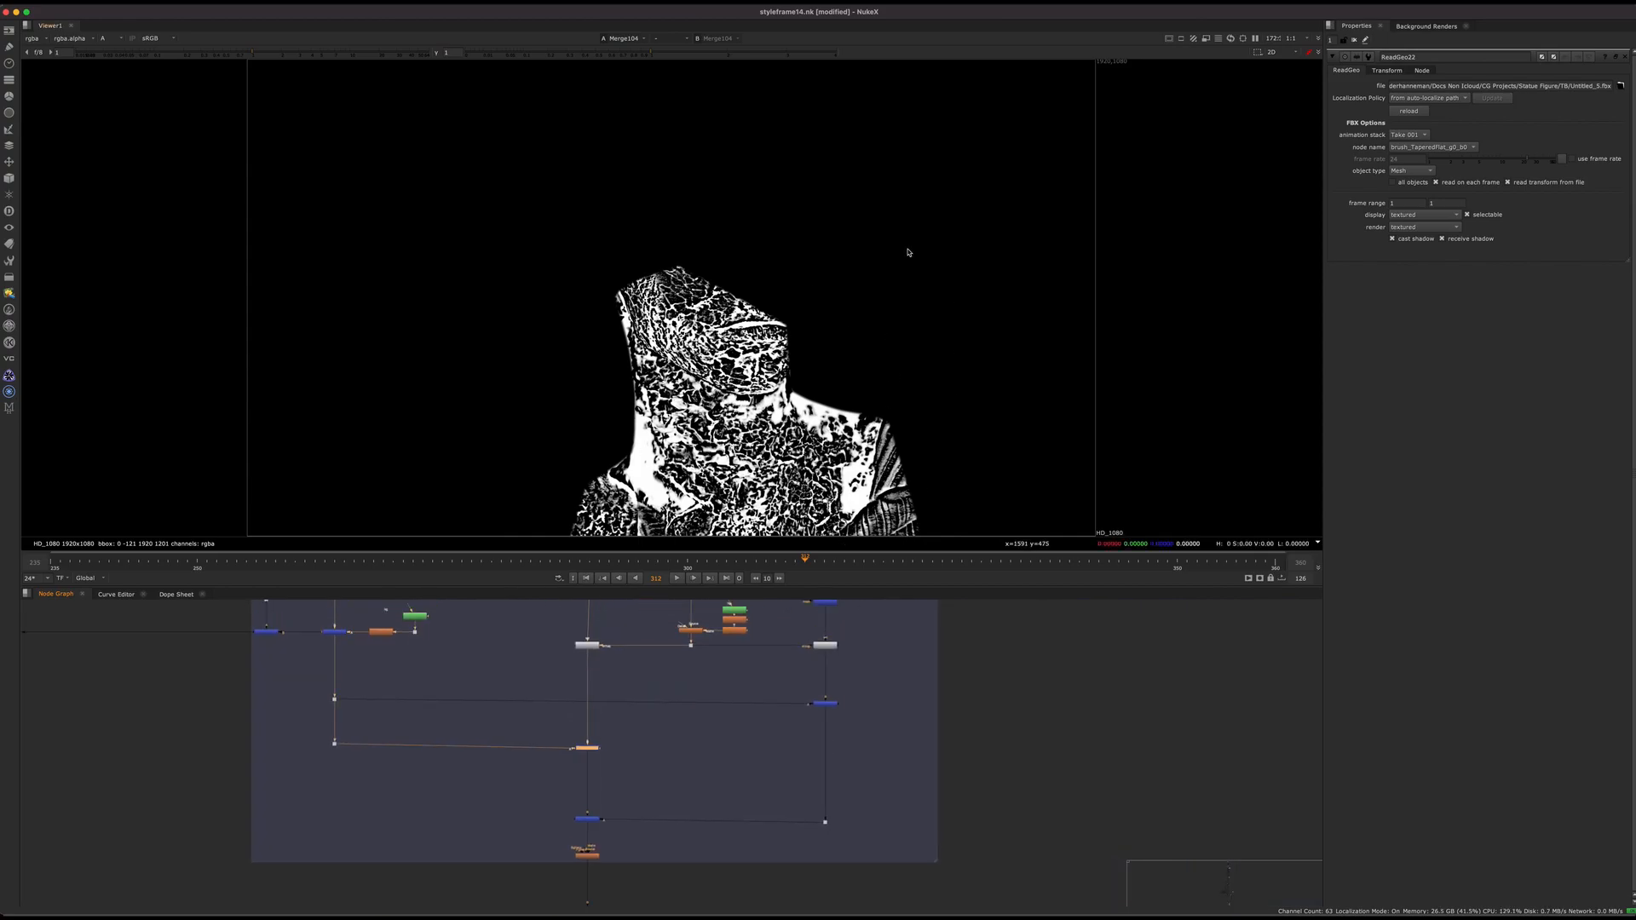
Go up to the Read78 element branch and view the Read78 source and the TimePin3 result
{"action": "middle_click_drag", "start_coordinate": [609, 617], "coordinate": [605, 747]}
{"action": "scroll", "coordinate": [555, 679], "scroll_direction": "up", "scroll_amount": 5}
{"action": "left_click", "coordinate": [545, 689]}
{"action": "key", "text": "1"}
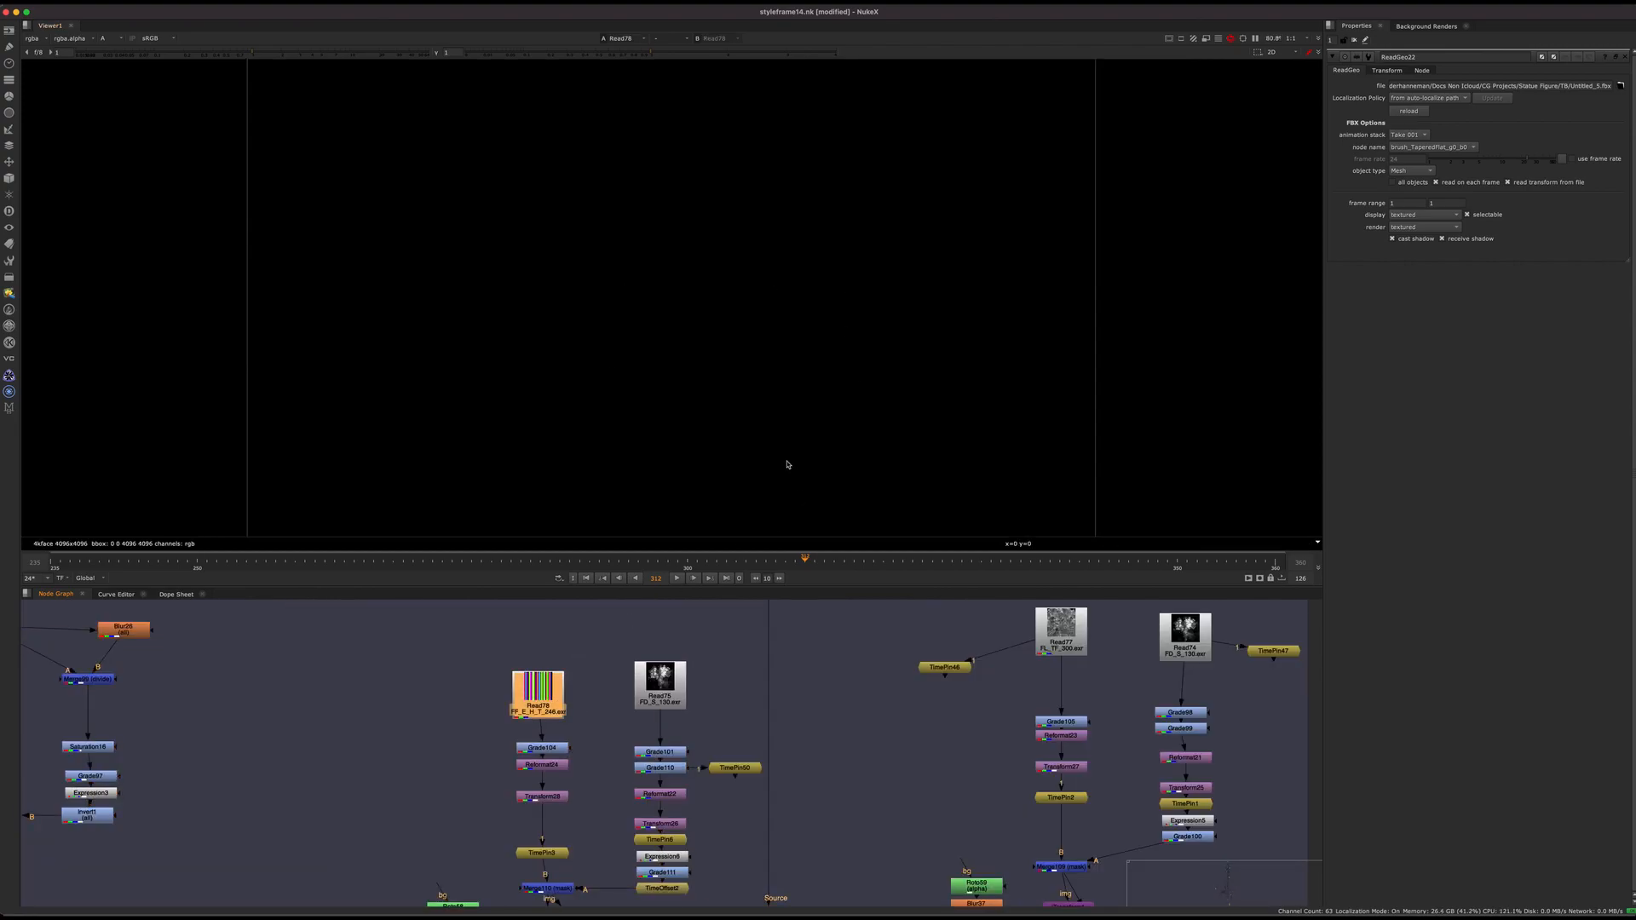
{"action": "left_click", "coordinate": [543, 853]}
{"action": "key", "text": "1"}
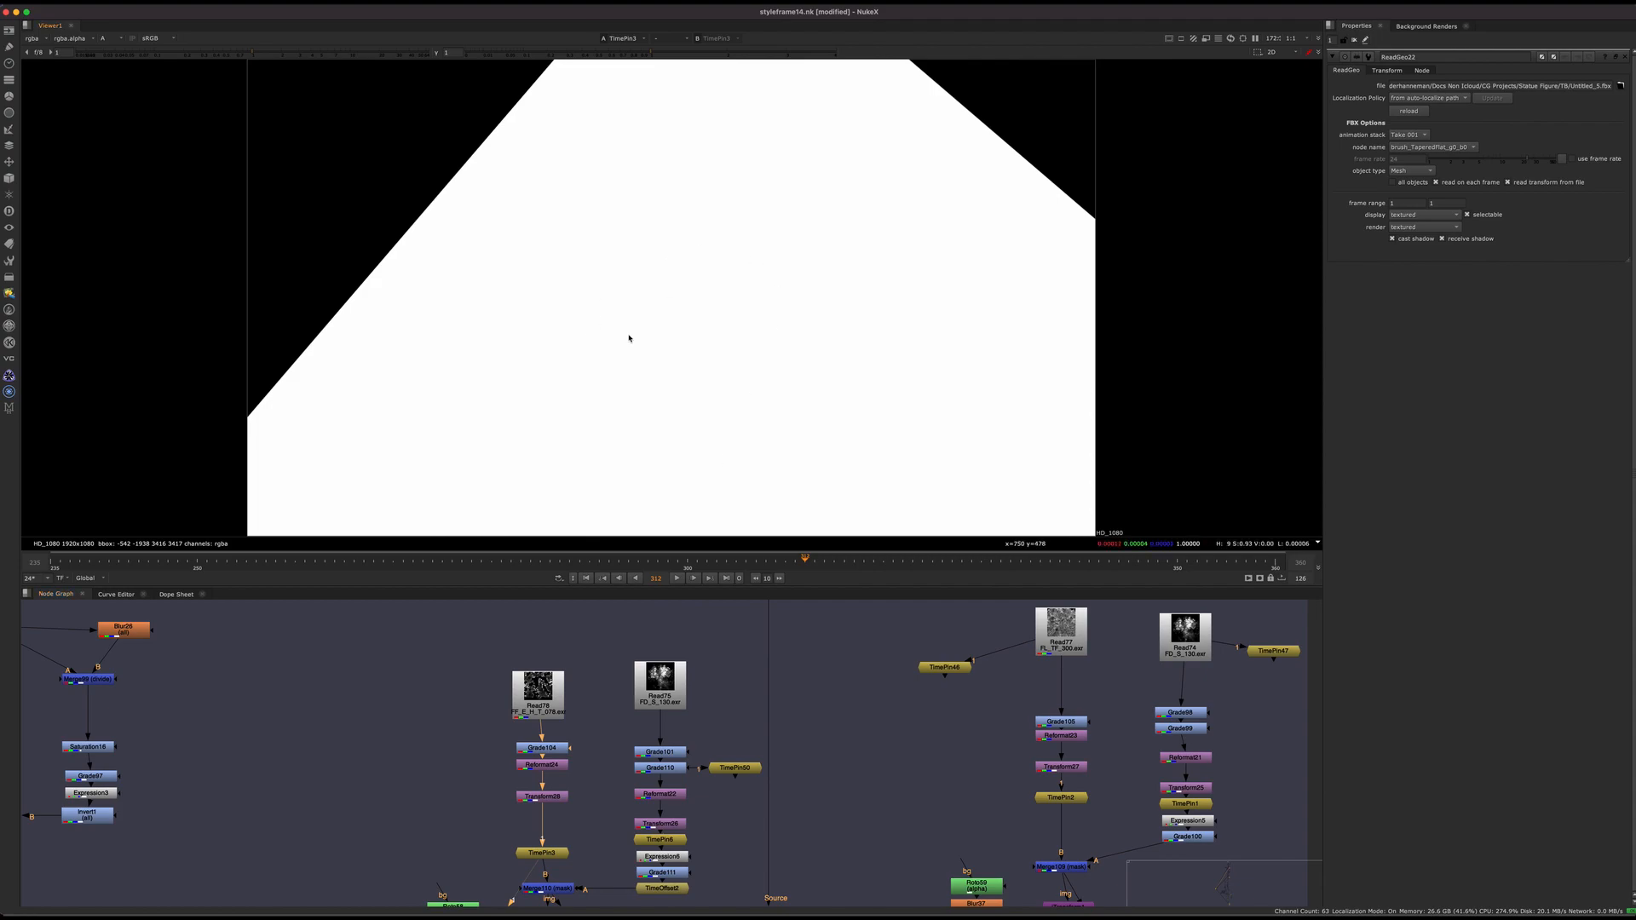
Return the viewer to full colour, attach a TimePin directly to Read78, and display its output
{"action": "key", "text": "a"}
{"action": "left_click", "coordinate": [458, 779]}
{"action": "left_click_drag", "start_coordinate": [464, 784], "coordinate": [403, 808]}
{"action": "key", "text": "1"}
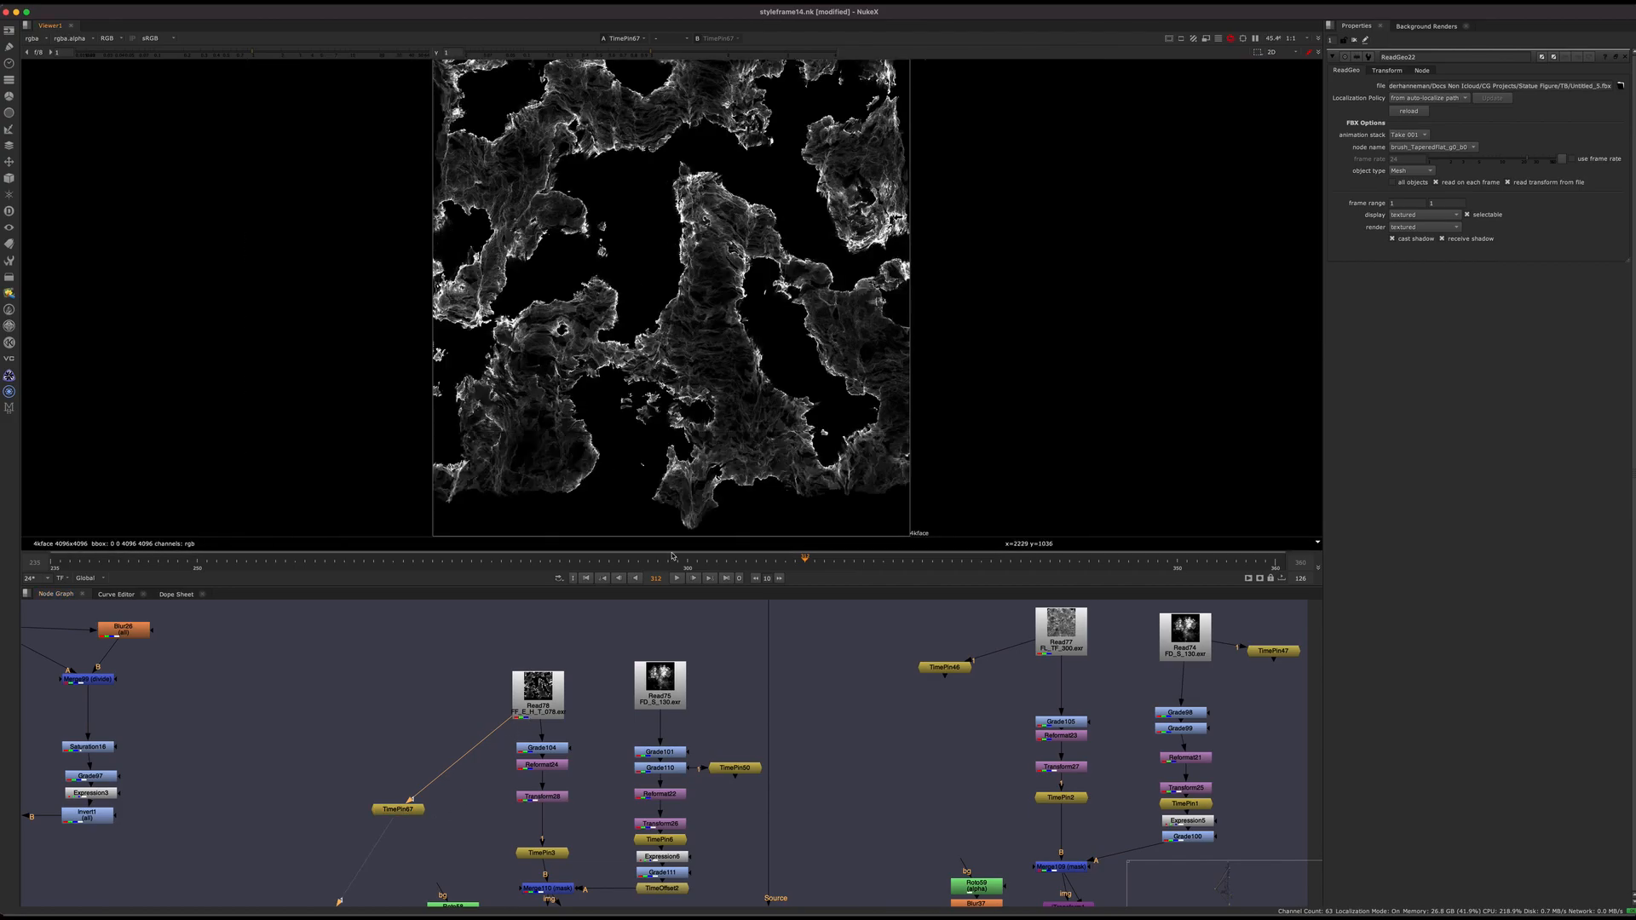
Compare TimePin50's ember element with the TimePin attached to Read78, and examine the Read78 pattern up close
{"action": "left_click", "coordinate": [743, 778]}
{"action": "key", "text": "2"}
{"action": "middle_click_drag", "start_coordinate": [613, 816], "coordinate": [732, 790]}
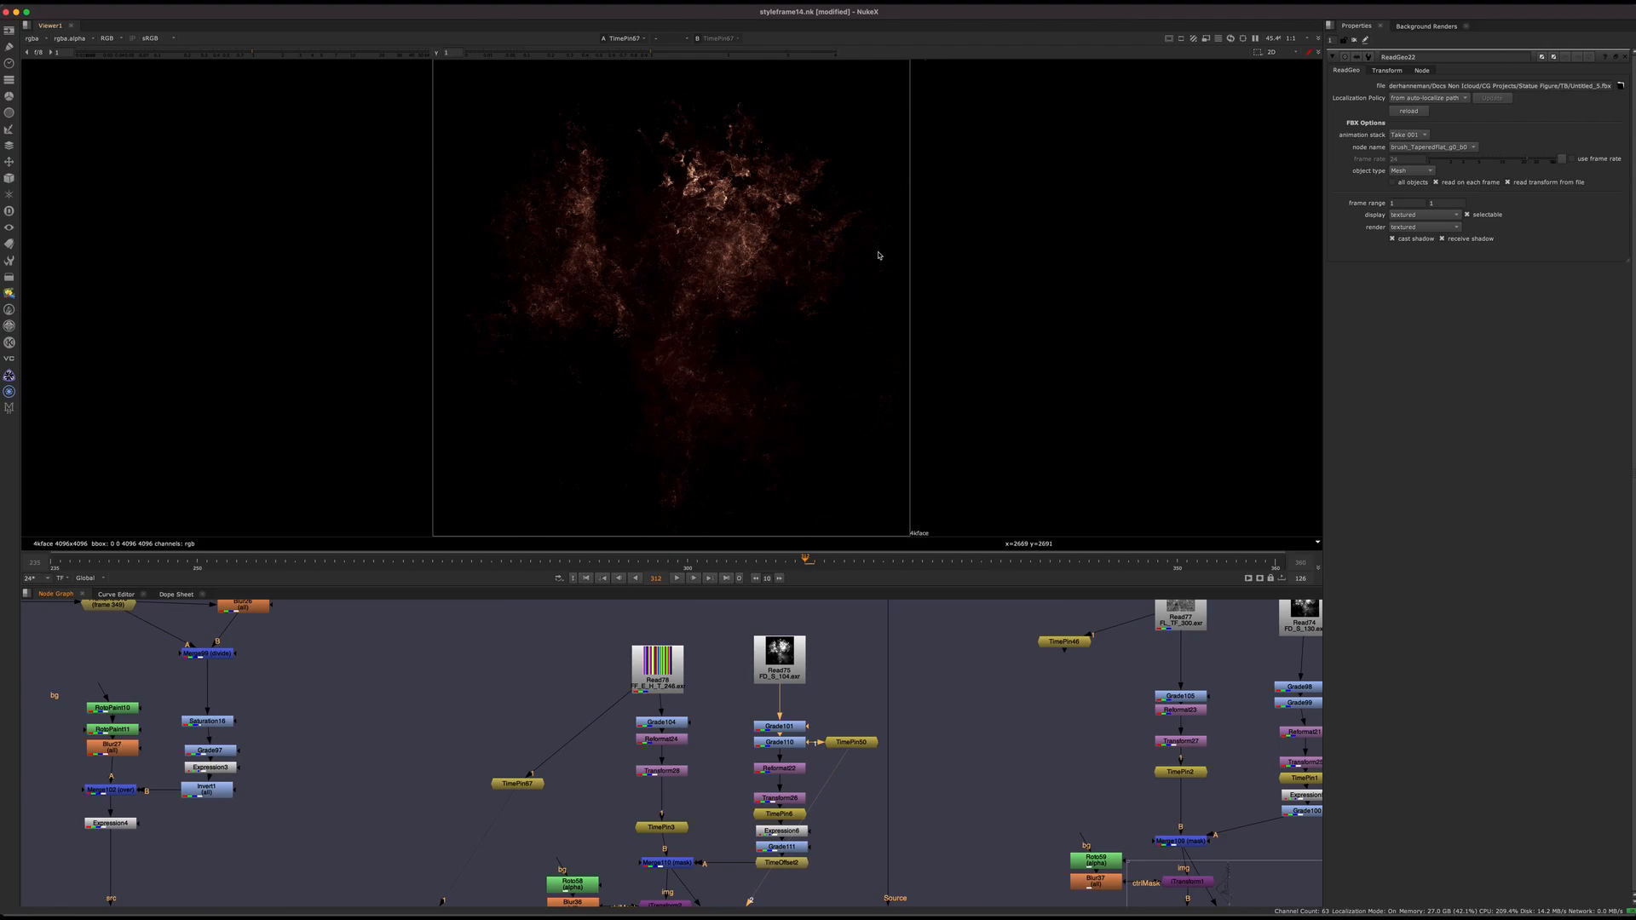
{"action": "key", "text": "1"}
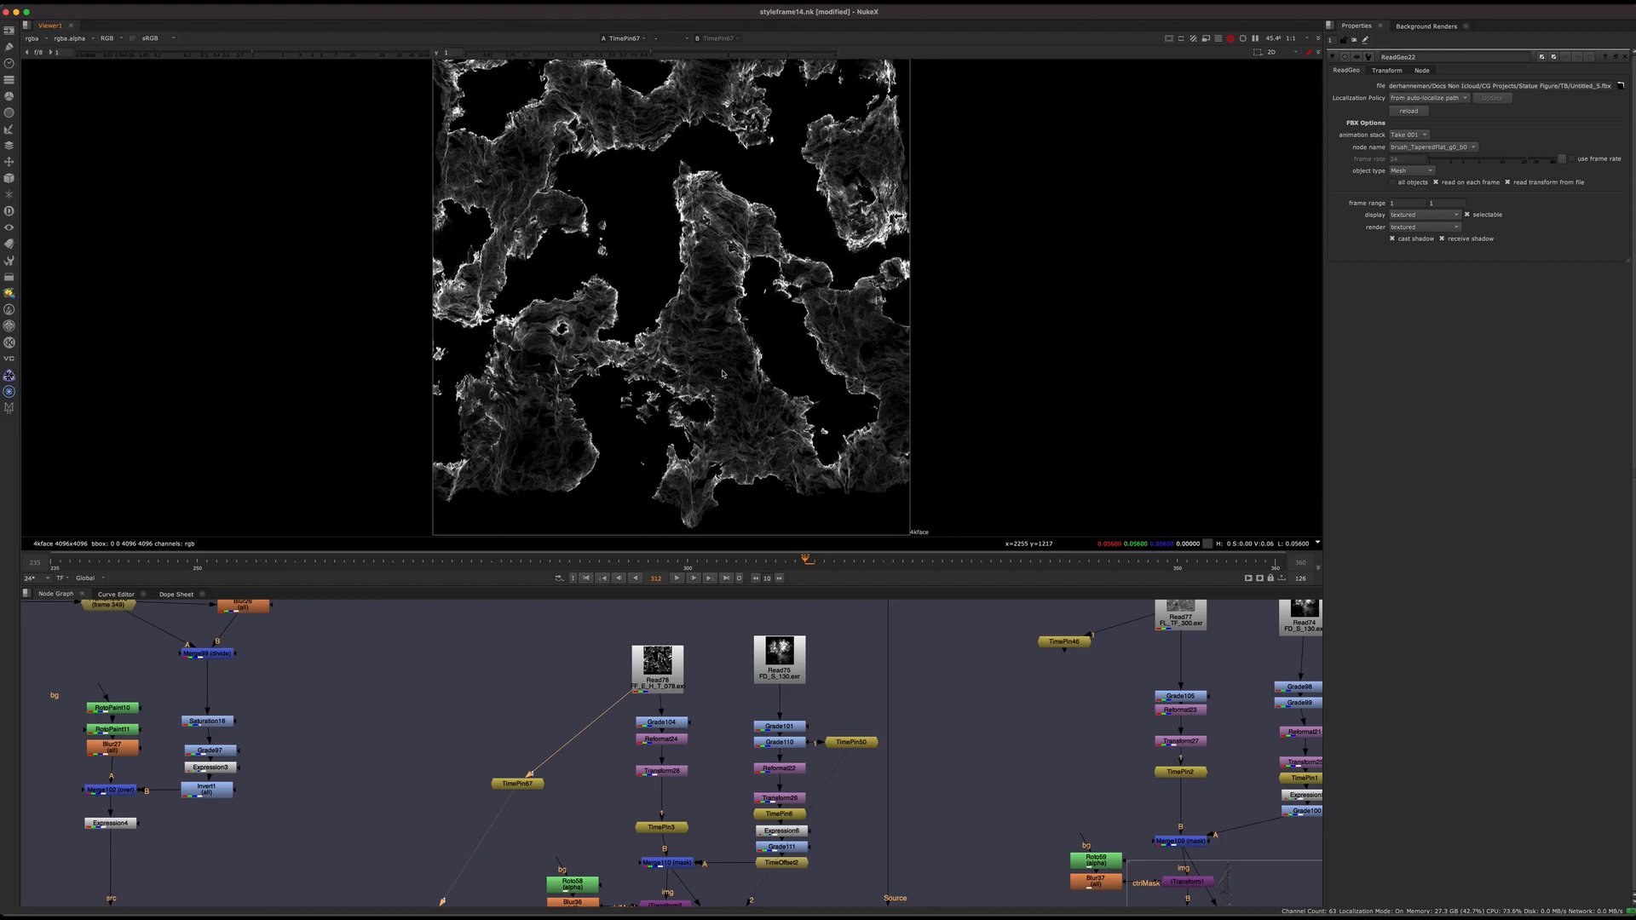
{"action": "scroll", "coordinate": [696, 389], "scroll_direction": "up", "scroll_amount": 6}
{"action": "middle_click_drag", "start_coordinate": [696, 390], "coordinate": [691, 411]}
{"action": "scroll", "coordinate": [691, 411], "scroll_direction": "down", "scroll_amount": 4}
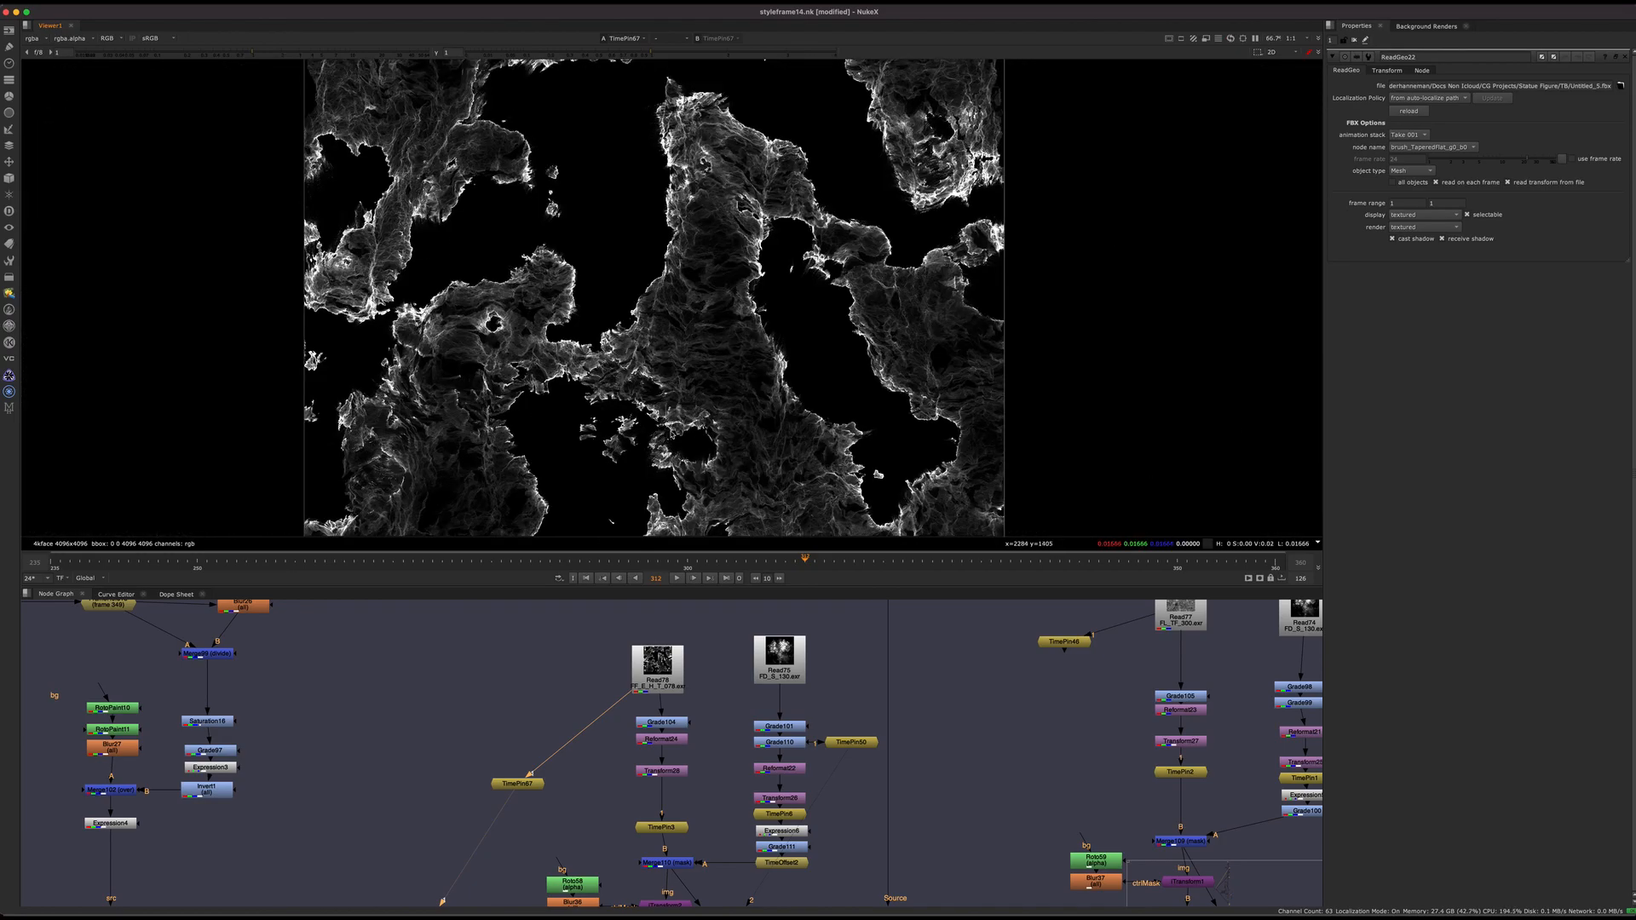
Add a Noise node in the empty area beside the Read78 branch
{"action": "key", "text": "Tab"}
{"action": "type", "text": "noise"}
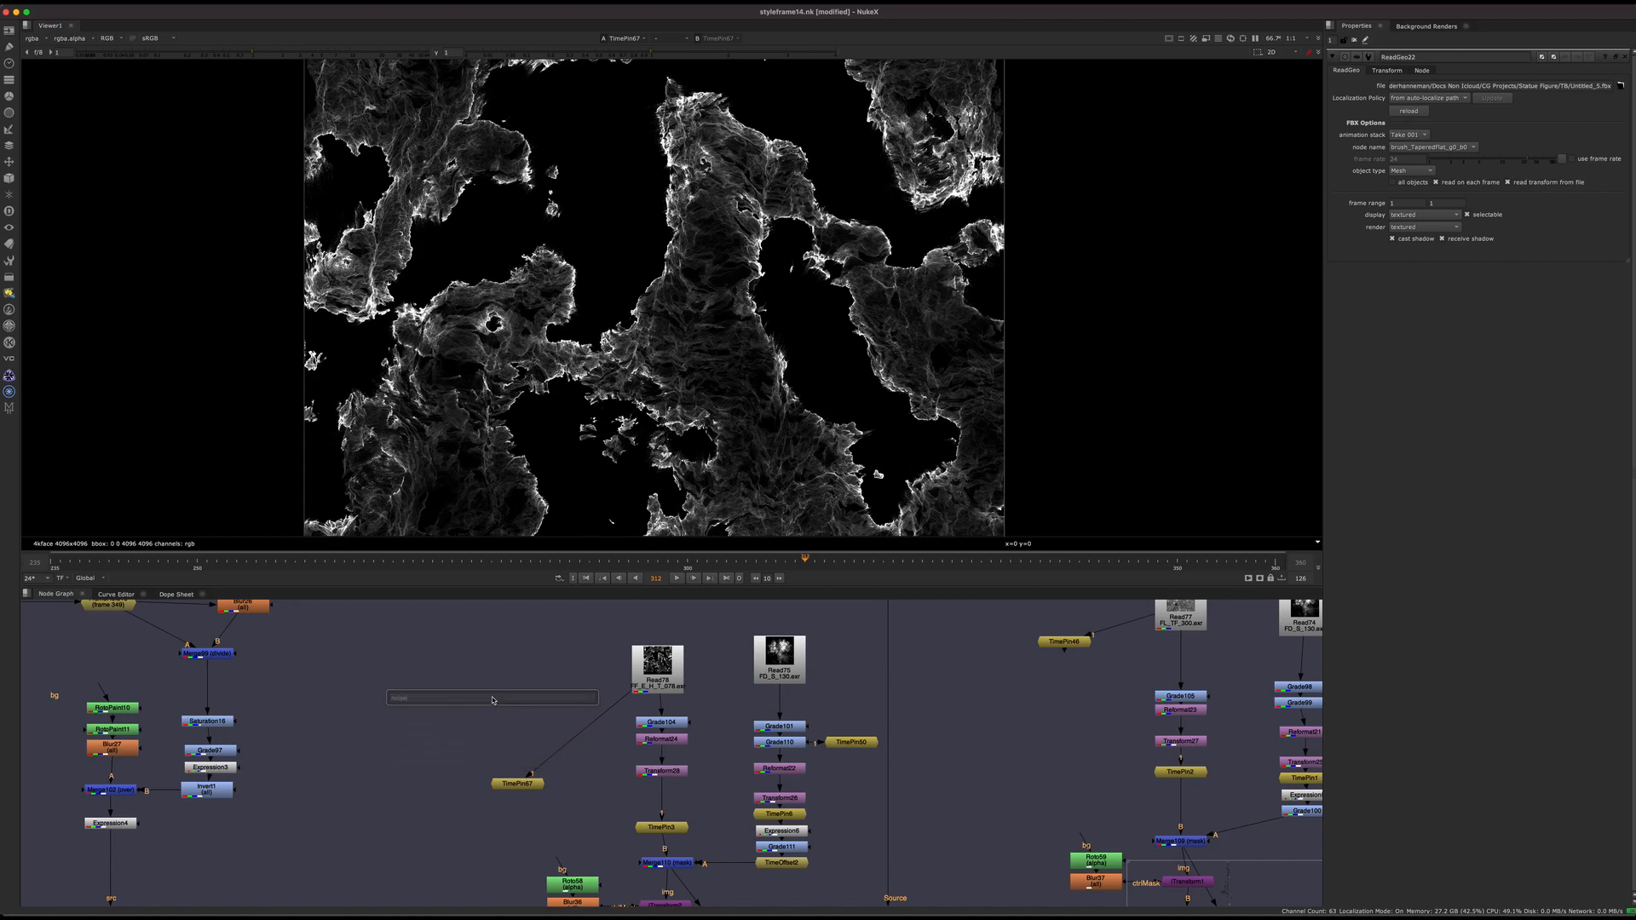
{"action": "key", "text": "Return"}
{"action": "scroll", "coordinate": [511, 725], "scroll_direction": "up", "scroll_amount": 5}
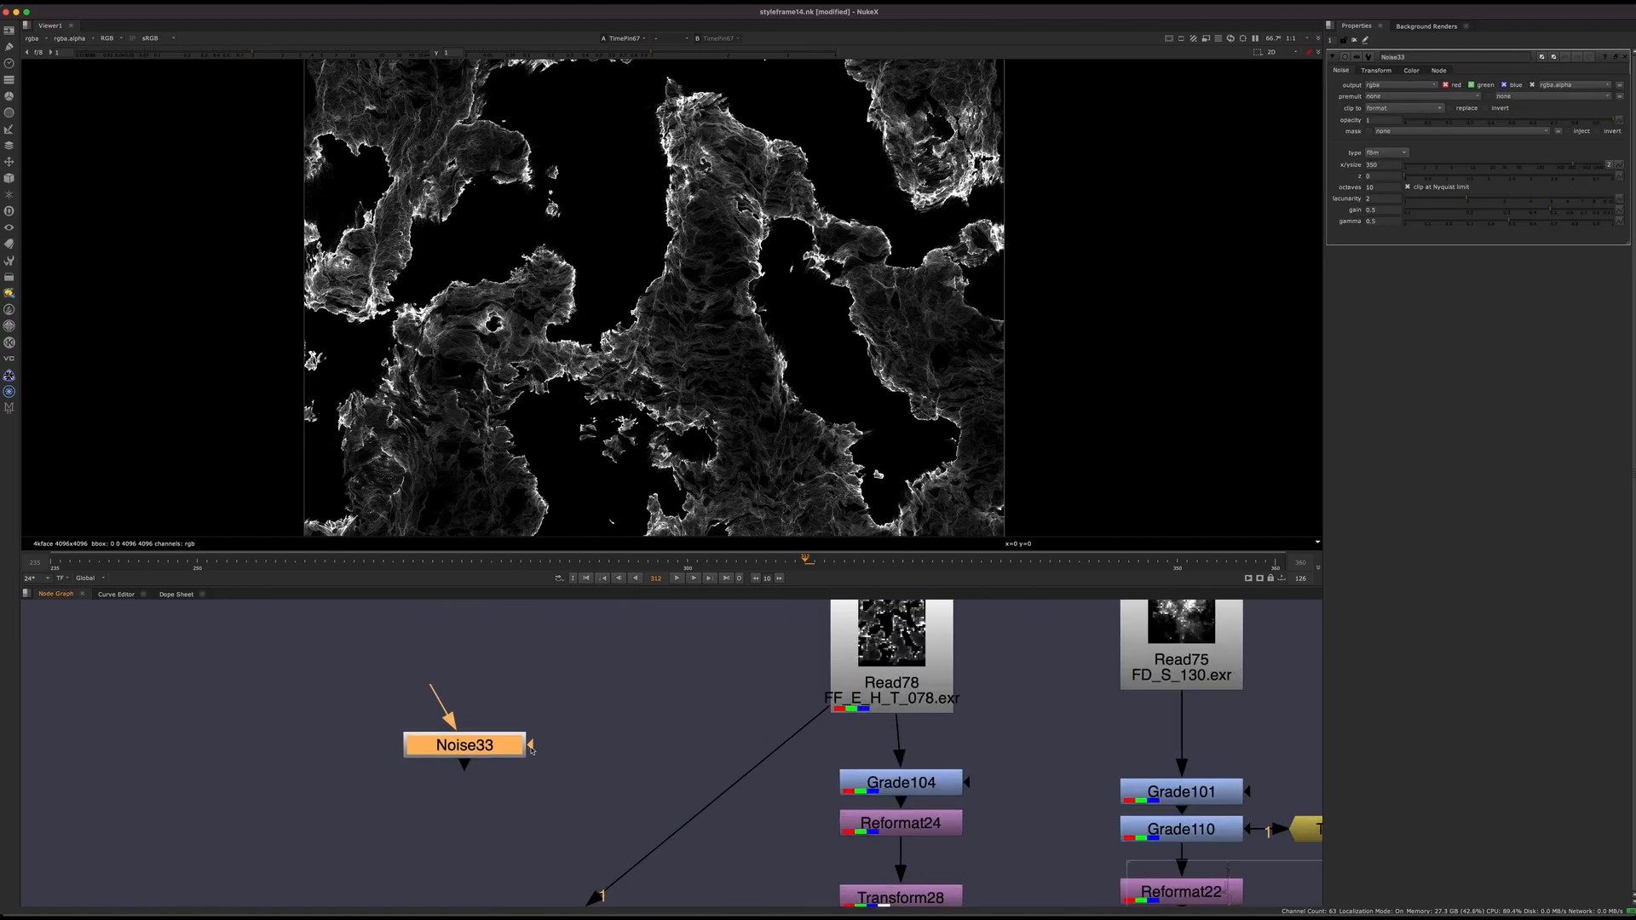
{"action": "middle_click_drag", "start_coordinate": [532, 750], "coordinate": [679, 689]}
{"action": "left_click_drag", "start_coordinate": [632, 688], "coordinate": [451, 685]}
Add an unconnected VolumeRays node beside the Noise node
{"action": "left_click", "coordinate": [644, 696]}
{"action": "key", "text": "Tab"}
{"action": "type", "text": "volume"}
{"action": "key", "text": "Return"}
{"action": "left_click_drag", "start_coordinate": [651, 693], "coordinate": [582, 678]}
Add an unconnected GodRays node below the Noise node
{"action": "left_click", "coordinate": [419, 756]}
{"action": "key", "text": "Tab"}
{"action": "type", "text": "god"}
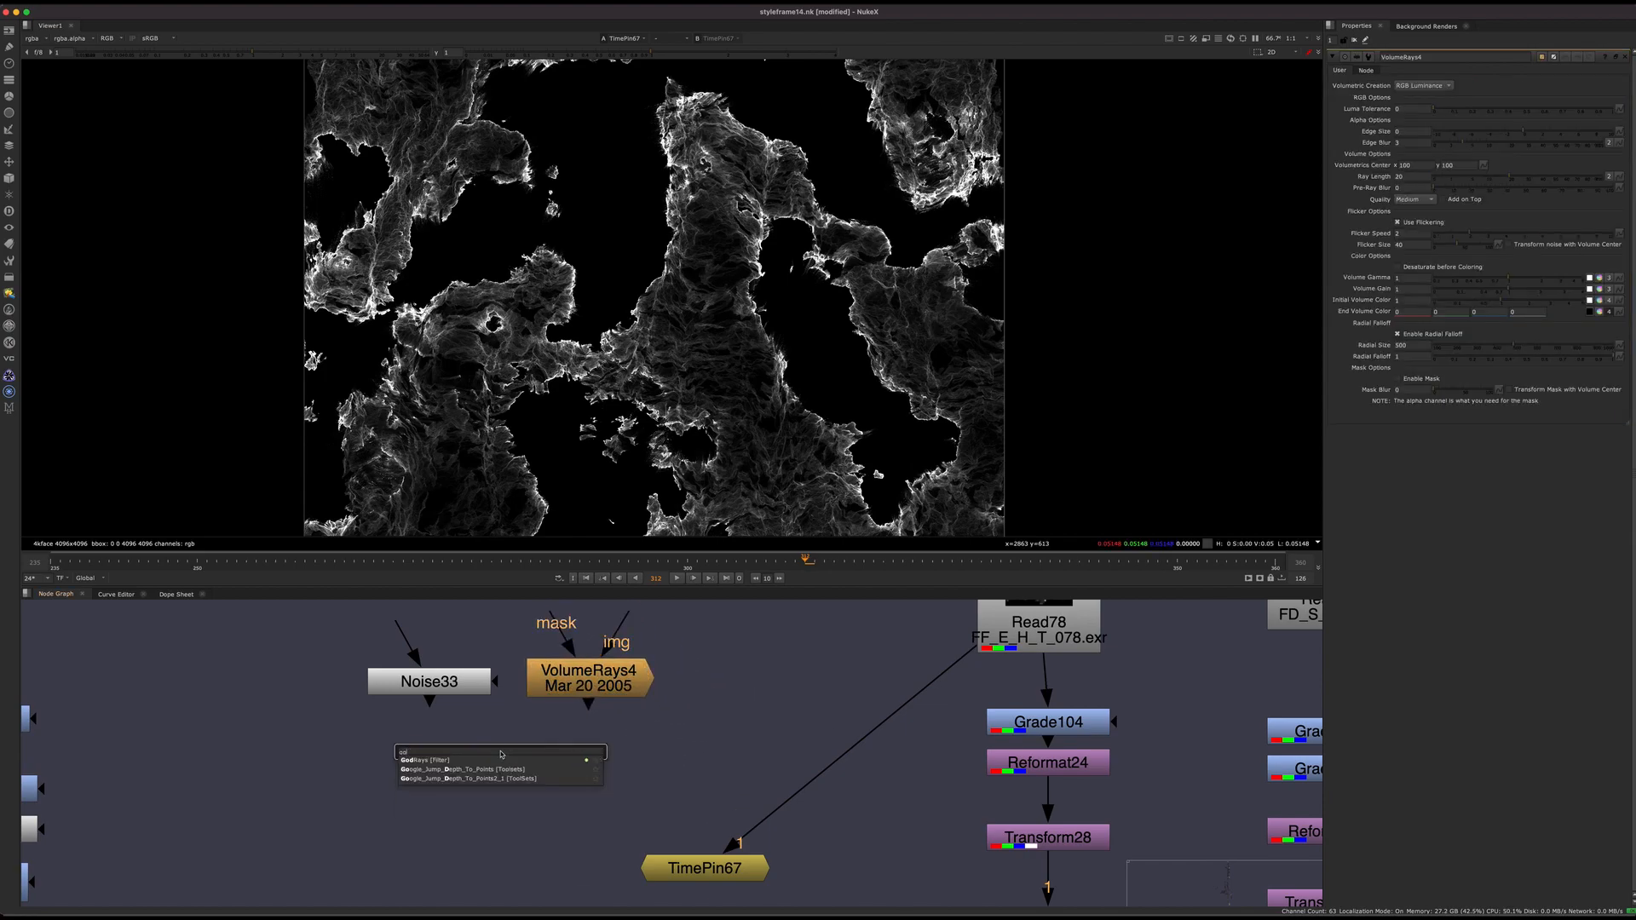
{"action": "key", "text": "Return"}
{"action": "left_click_drag", "start_coordinate": [414, 761], "coordinate": [464, 801]}
Shift the Noise, VolumeRays and GodRays nodes as a group, and reposition GodRays below and left of Noise
{"action": "left_click_drag", "start_coordinate": [669, 631], "coordinate": [409, 823]}
{"action": "mouse_move", "coordinate": [576, 662]}
{"action": "left_mouse_down"}
{"action": "mouse_move", "coordinate": [648, 656]}
{"action": "mouse_move", "coordinate": [602, 657]}
{"action": "left_mouse_up"}
{"action": "left_click", "coordinate": [619, 755]}
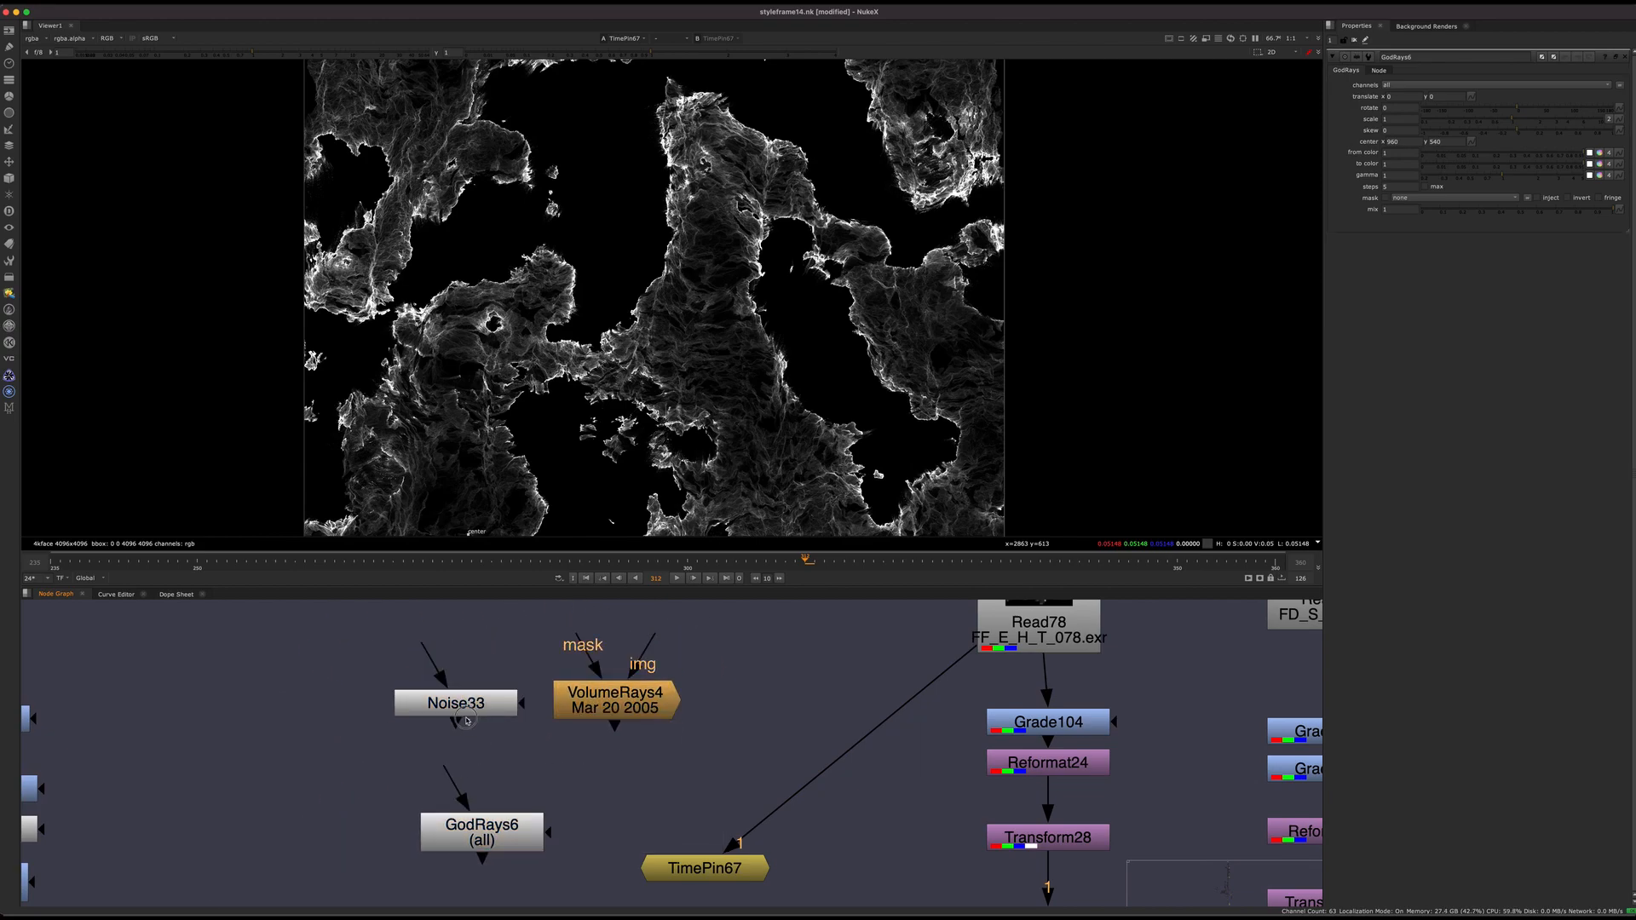
{"action": "left_click_drag", "start_coordinate": [494, 829], "coordinate": [383, 783]}
{"action": "left_click", "coordinate": [534, 759]}
Select the three example nodes together, and nudge the Noise node closer to VolumeRays
{"action": "middle_click_drag", "start_coordinate": [650, 758], "coordinate": [767, 752]}
{"action": "left_click_drag", "start_coordinate": [797, 652], "coordinate": [521, 781]}
{"action": "middle_click_drag", "start_coordinate": [628, 741], "coordinate": [576, 776]}
{"action": "left_click", "coordinate": [576, 773]}
{"action": "left_click_drag", "start_coordinate": [516, 735], "coordinate": [487, 722]}
{"action": "left_click_drag", "start_coordinate": [739, 678], "coordinate": [496, 811]}
{"action": "middle_click_drag", "start_coordinate": [622, 807], "coordinate": [505, 755]}
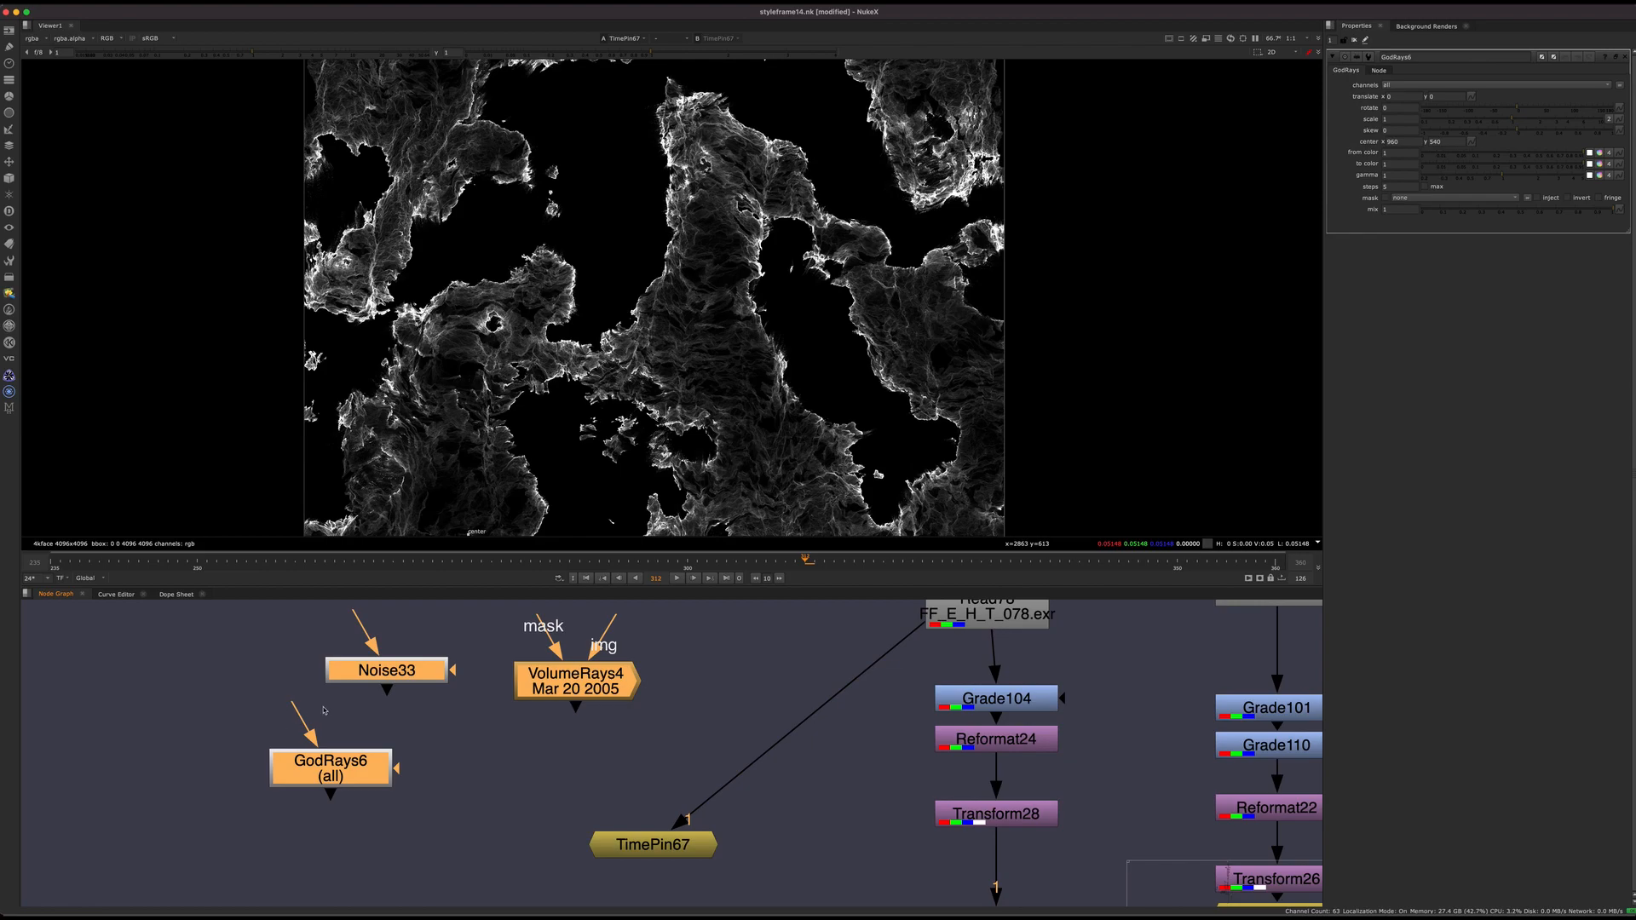
{"action": "left_click", "coordinate": [420, 697]}
{"action": "mouse_move", "coordinate": [405, 671]}
{"action": "left_mouse_down"}
{"action": "mouse_move", "coordinate": [445, 662]}
{"action": "mouse_move", "coordinate": [414, 665]}
{"action": "left_mouse_up"}
{"action": "left_click", "coordinate": [501, 727]}
{"action": "left_click", "coordinate": [522, 759]}
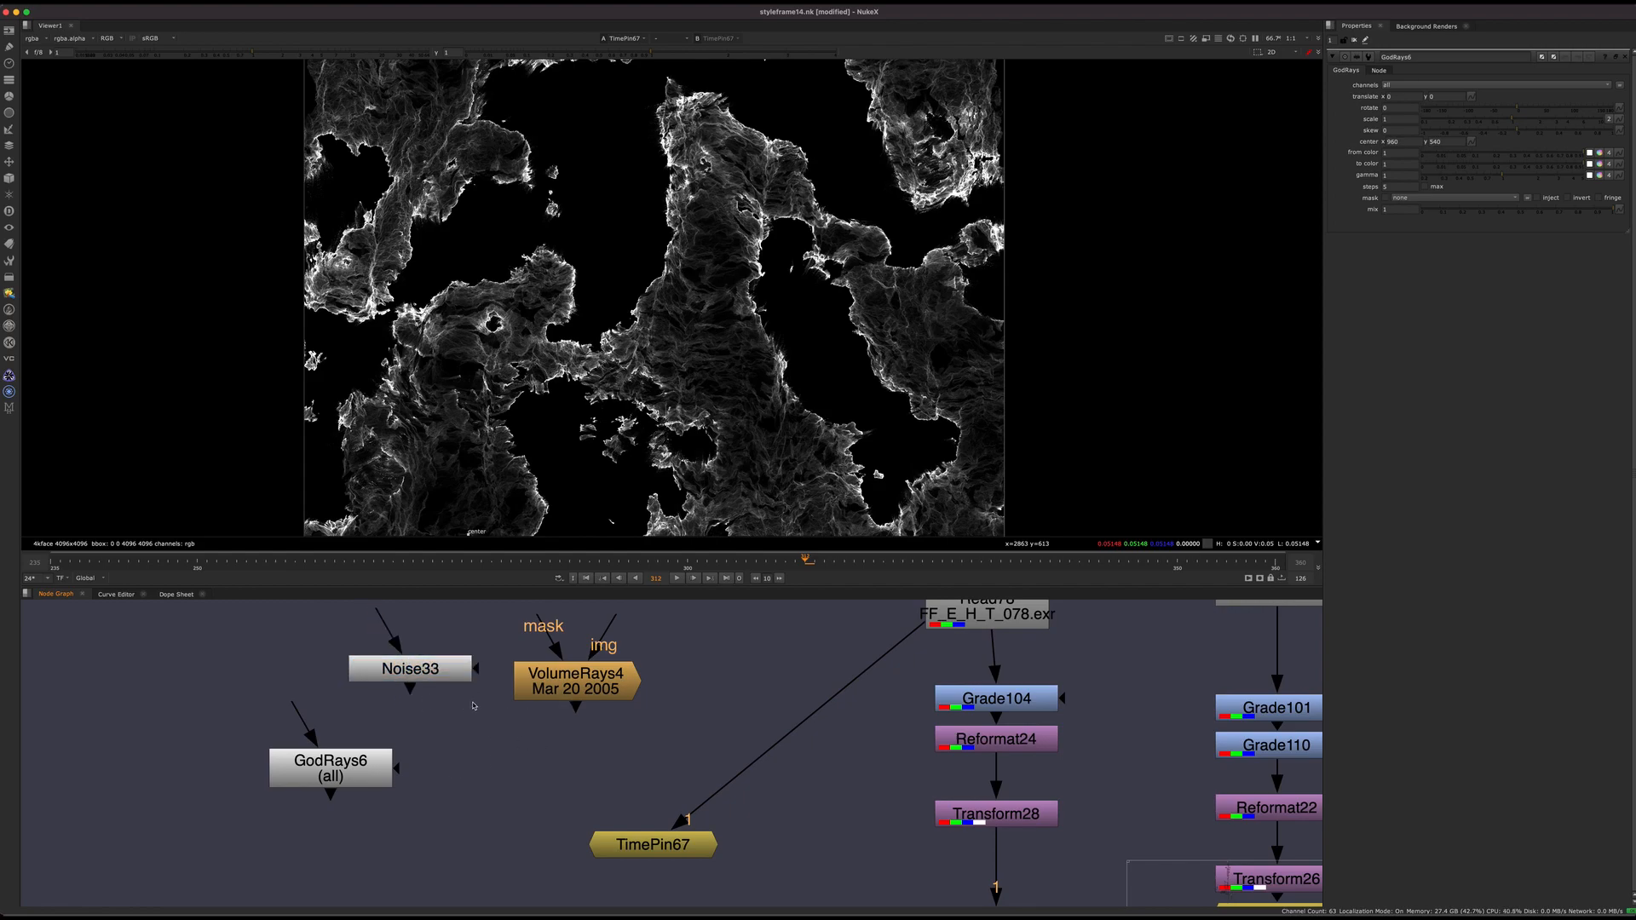
{"action": "middle_click_drag", "start_coordinate": [485, 715], "coordinate": [456, 766]}
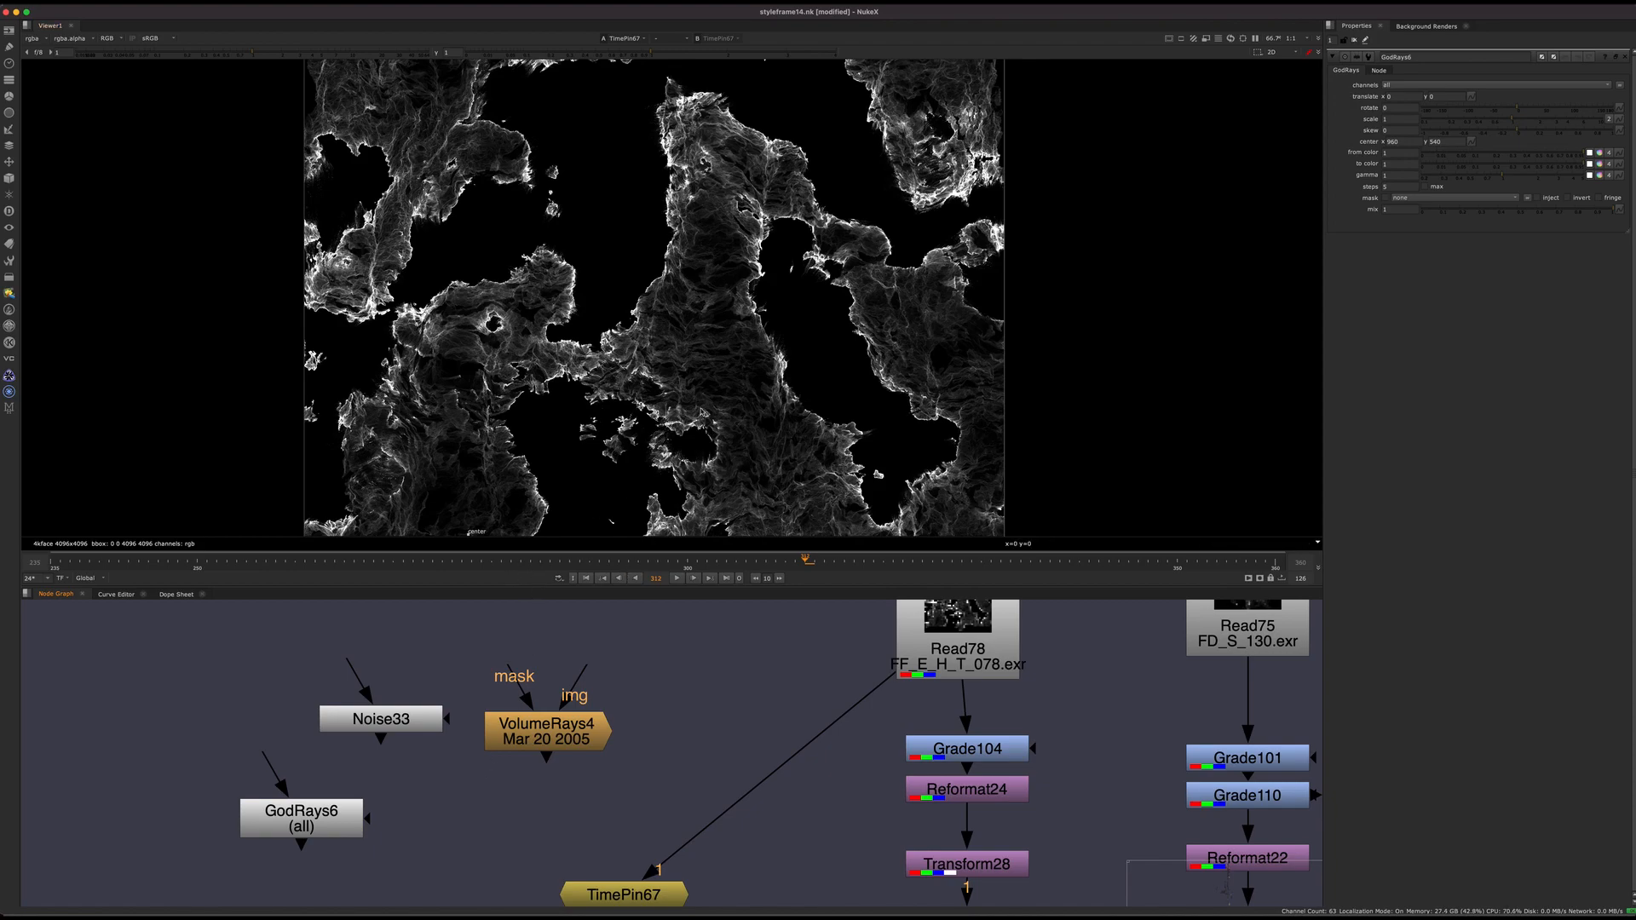
{"action": "scroll", "coordinate": [647, 342], "scroll_direction": "down", "scroll_amount": 3}
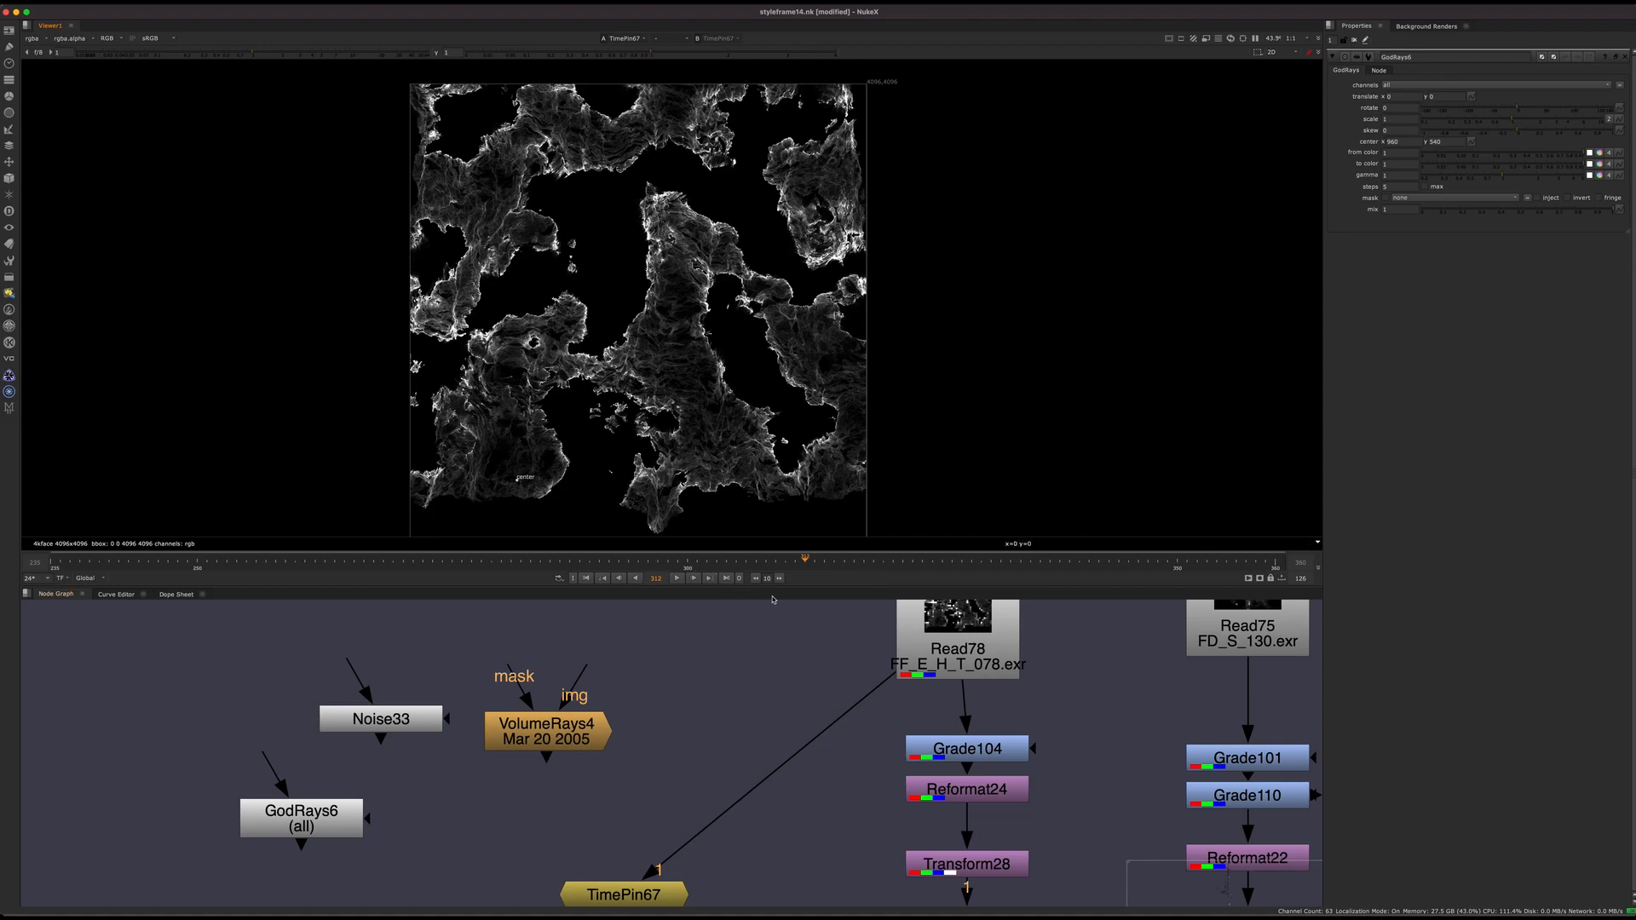
Delete the example Noise, VolumeRays and GodRays nodes
{"action": "left_click_drag", "start_coordinate": [621, 709], "coordinate": [233, 861]}
{"action": "middle_click_drag", "start_coordinate": [649, 789], "coordinate": [455, 790]}
{"action": "scroll", "coordinate": [545, 733], "scroll_direction": "down", "scroll_amount": 2}
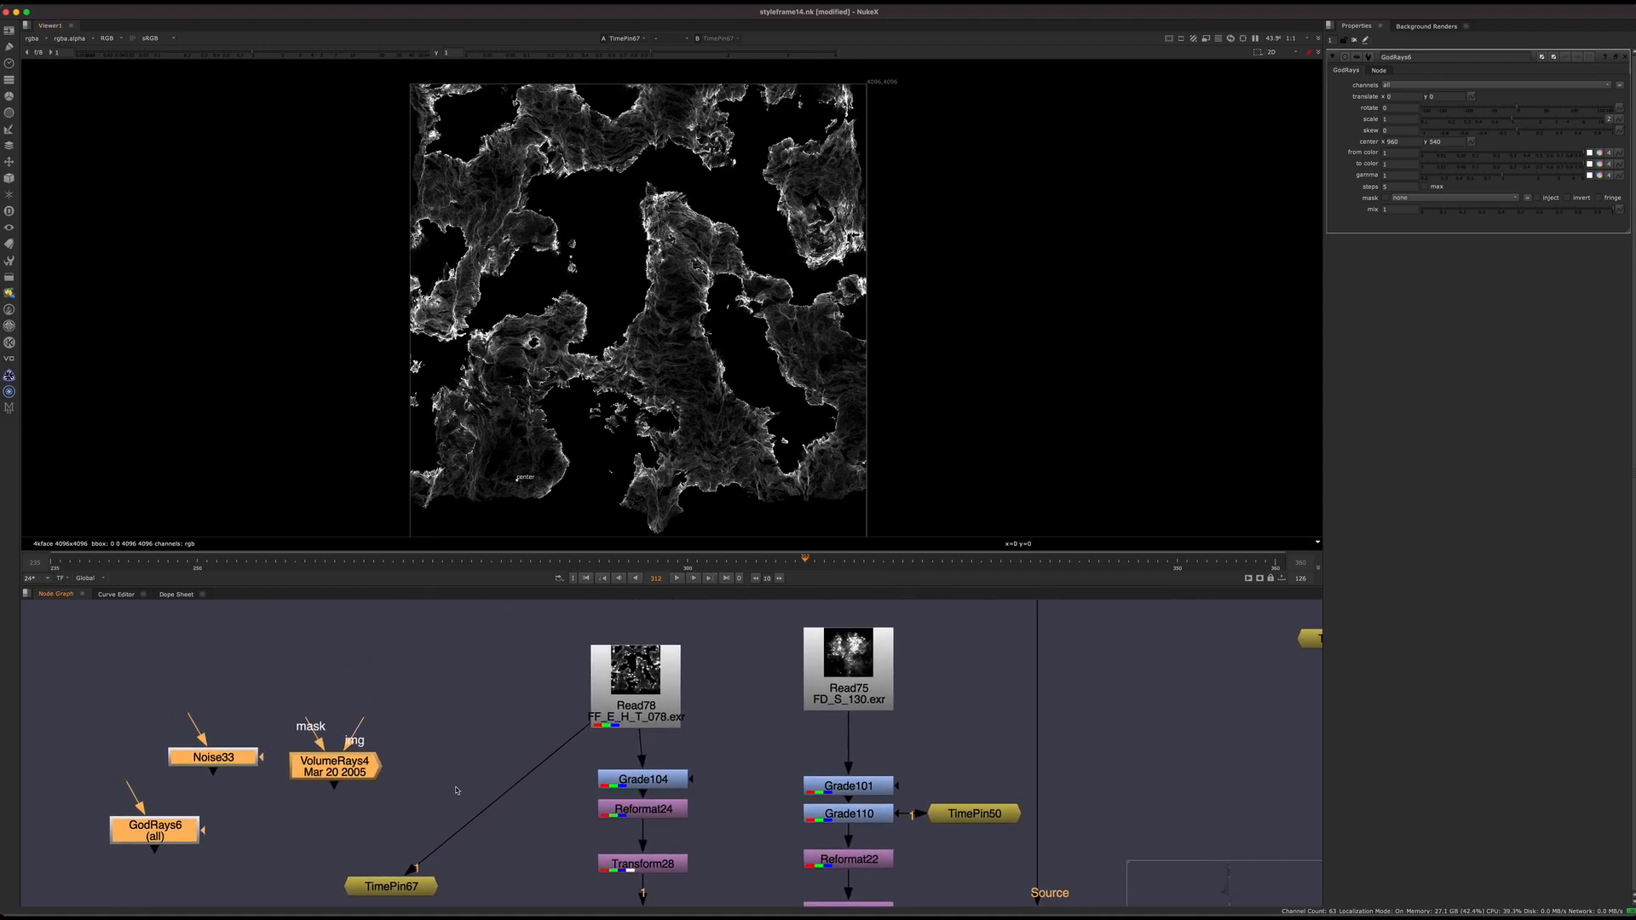
{"action": "scroll", "coordinate": [489, 777], "scroll_direction": "down", "scroll_amount": 3}
{"action": "key", "text": "Delete"}
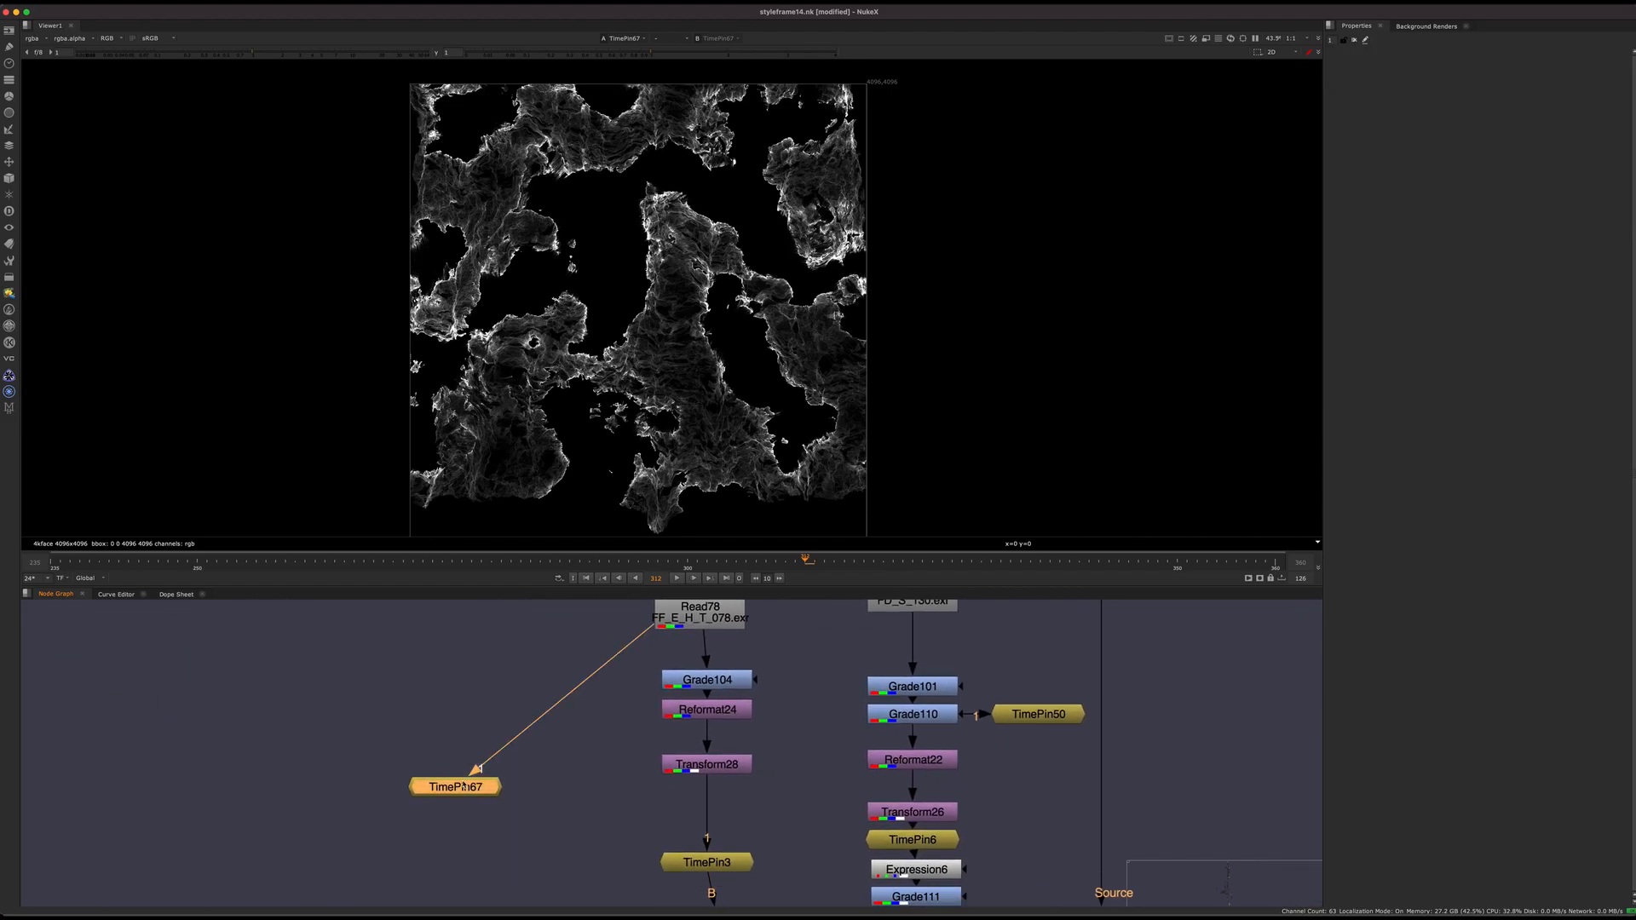
Play and scrub the Read78 element through the frame range to examine how its pattern evolves
{"action": "middle_click_drag", "start_coordinate": [494, 732], "coordinate": [547, 722]}
{"action": "left_click_drag", "start_coordinate": [643, 744], "coordinate": [294, 839]}
{"action": "left_click", "coordinate": [620, 784]}
{"action": "left_click", "coordinate": [507, 777]}
{"action": "left_click_drag", "start_coordinate": [644, 559], "coordinate": [120, 573]}
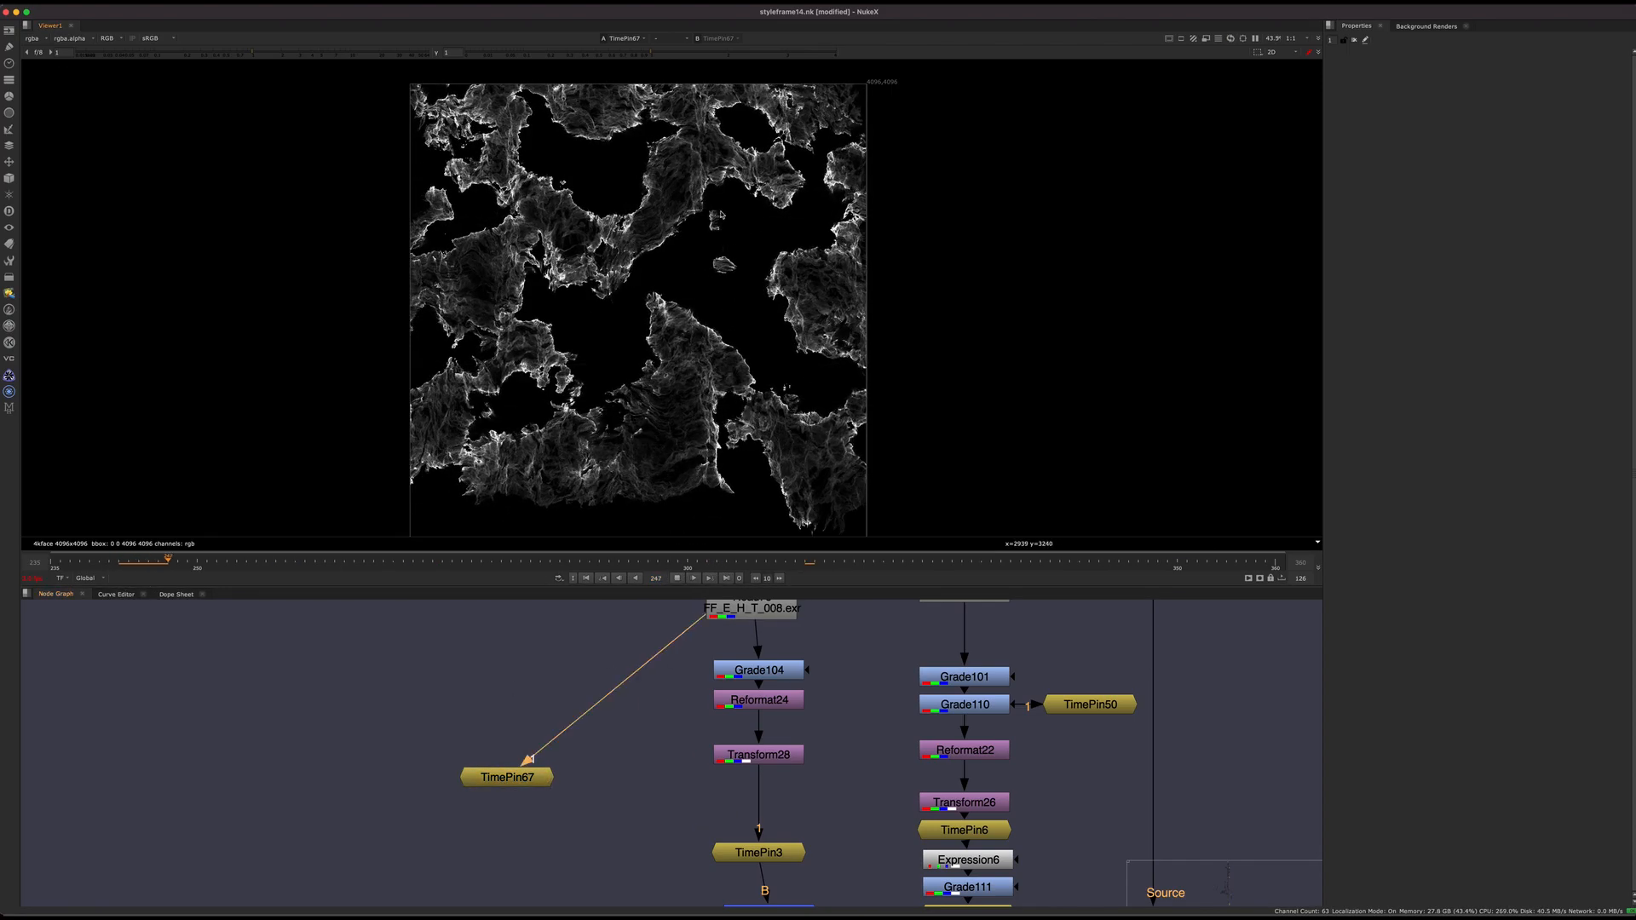
{"action": "left_click", "coordinate": [677, 579]}
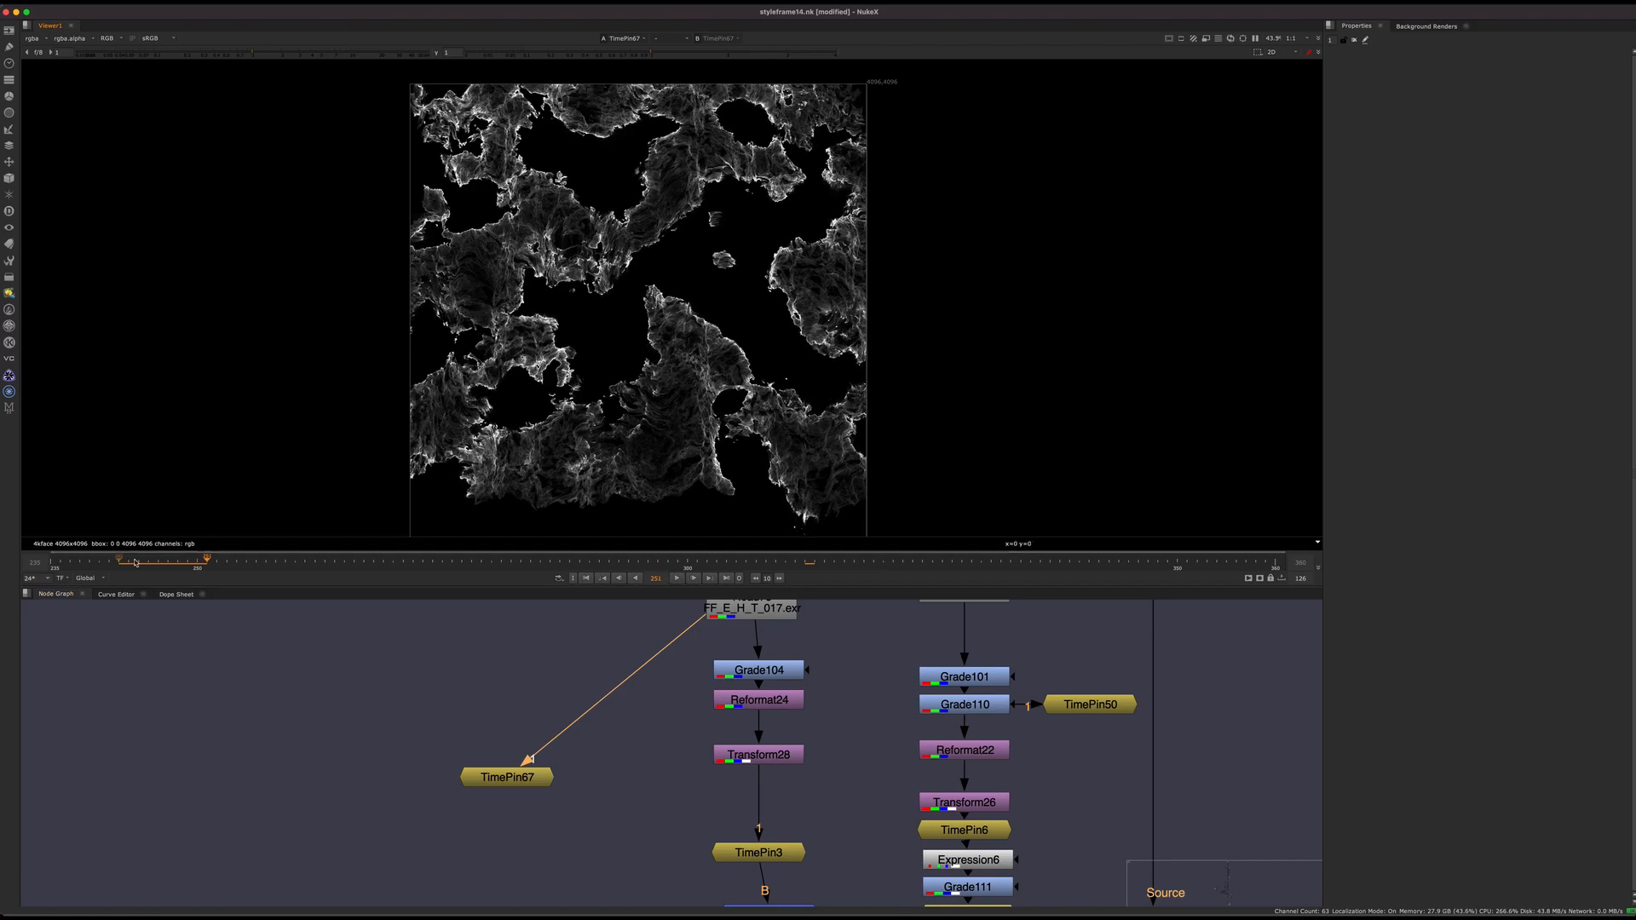
{"action": "left_click_drag", "start_coordinate": [135, 563], "coordinate": [746, 561]}
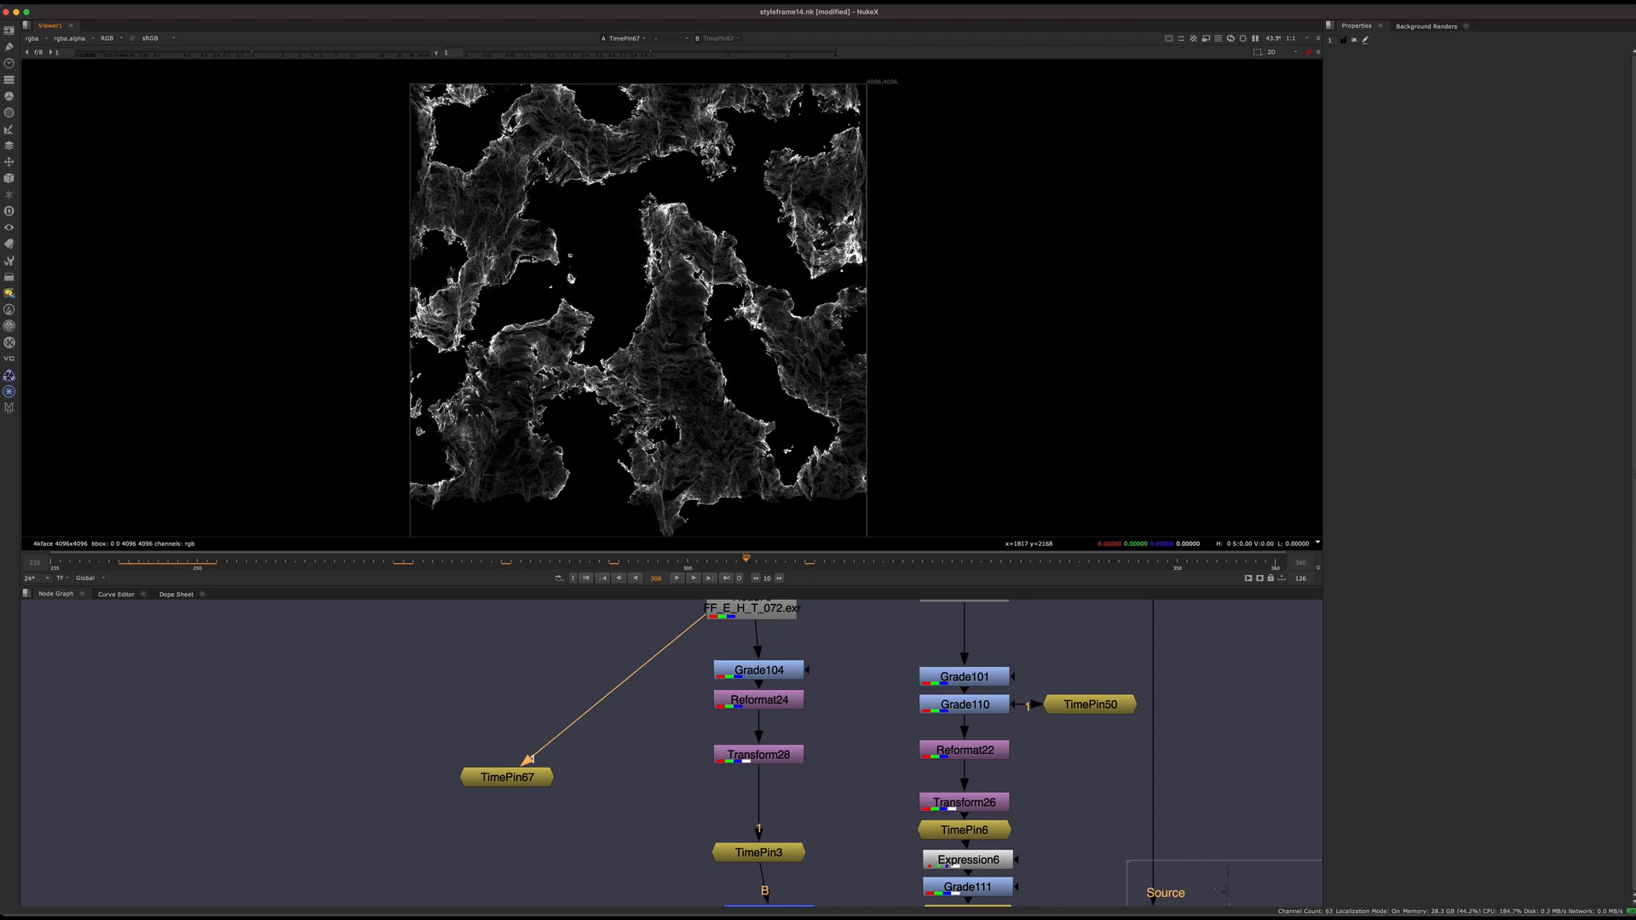
Display TimePin3's output below Transform28 in the viewer
{"action": "left_click_drag", "start_coordinate": [626, 726], "coordinate": [338, 855]}
{"action": "scroll", "coordinate": [448, 658], "scroll_direction": "down", "scroll_amount": 5}
{"action": "middle_click_drag", "start_coordinate": [648, 759], "coordinate": [537, 795]}
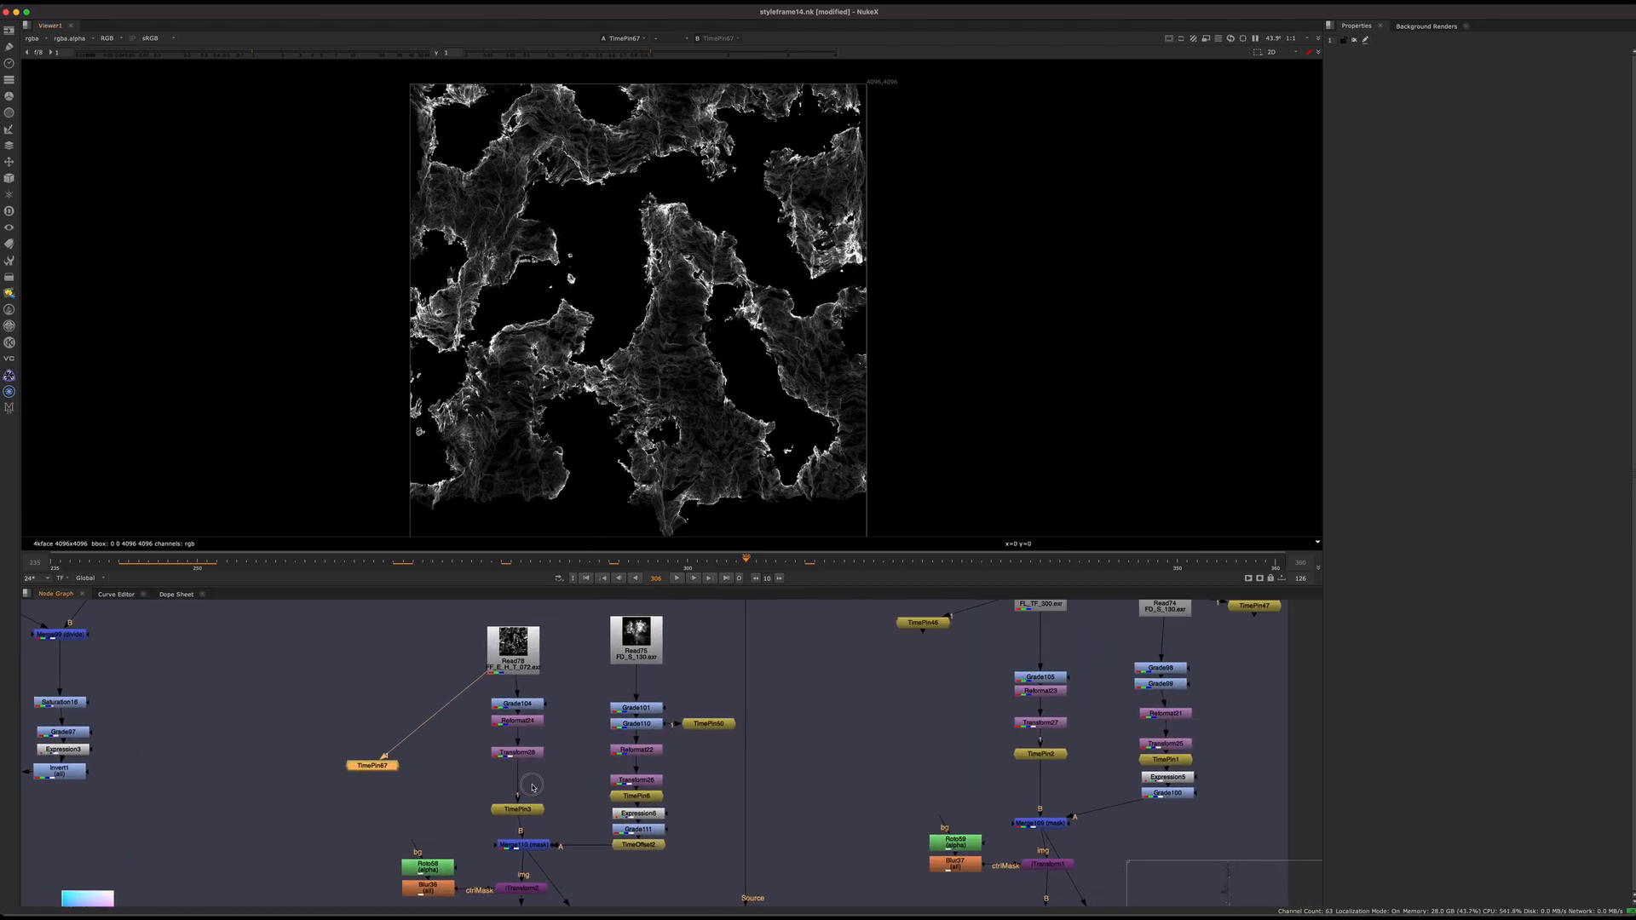
{"action": "scroll", "coordinate": [596, 750], "scroll_direction": "up", "scroll_amount": 3}
{"action": "left_click", "coordinate": [486, 854]}
{"action": "middle_click_drag", "start_coordinate": [486, 854], "coordinate": [460, 749]}
{"action": "key", "text": "1"}
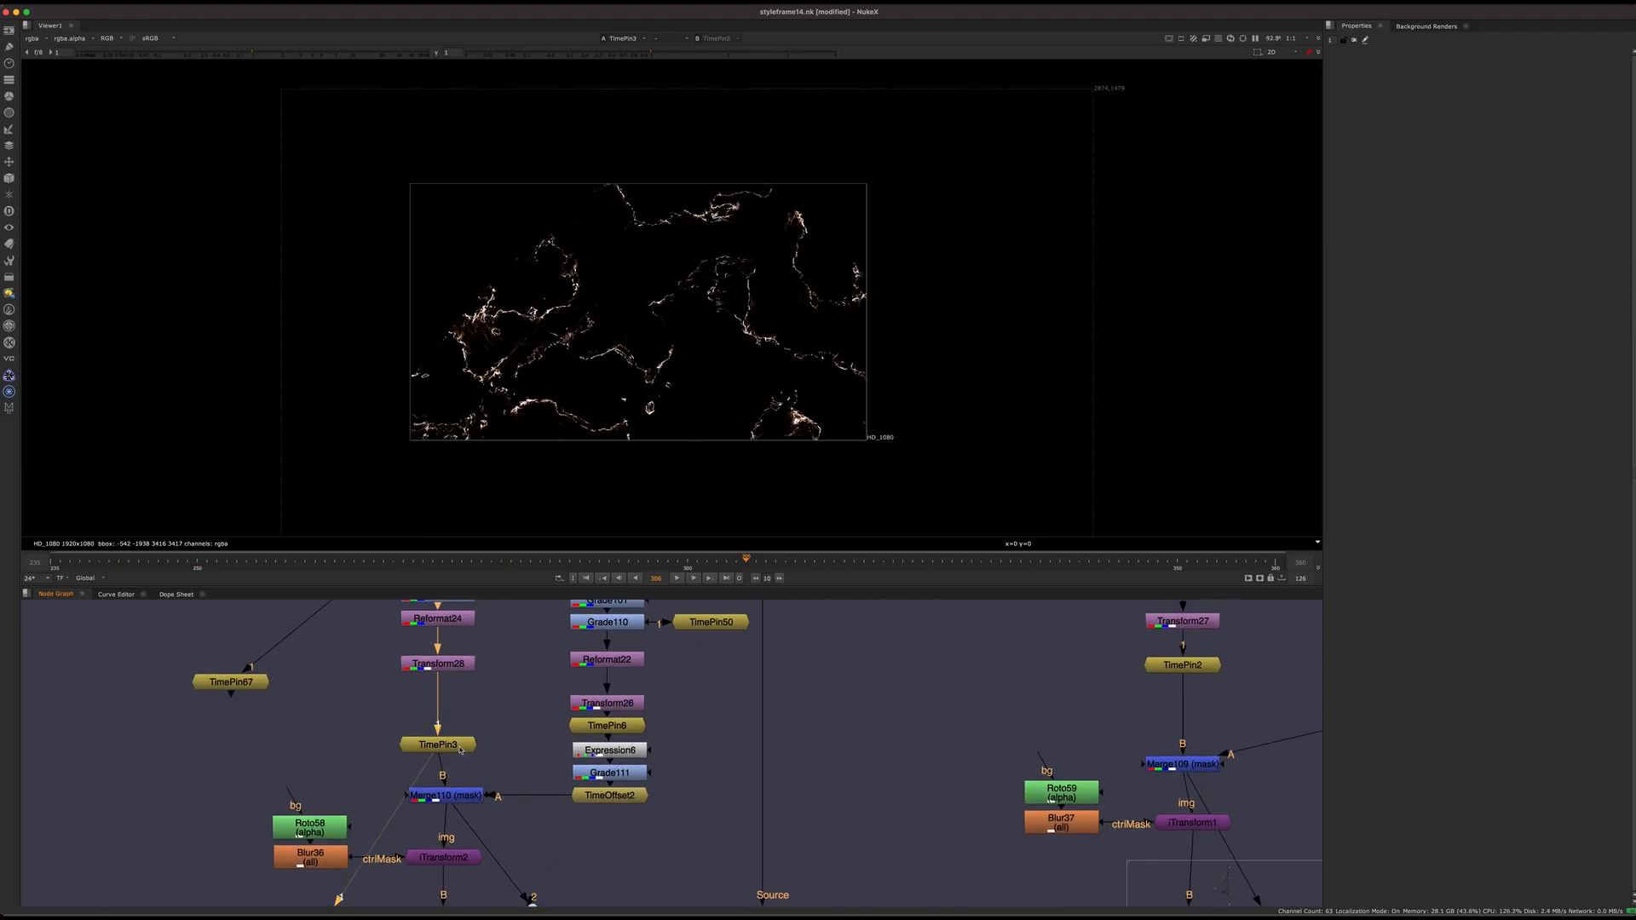
Open TimePin3's properties and shift the node slightly out of line with Transform28
{"action": "double_click", "coordinate": [460, 749]}
{"action": "scroll", "coordinate": [477, 767], "scroll_direction": "up", "scroll_amount": 4}
{"action": "left_click_drag", "start_coordinate": [573, 809], "coordinate": [557, 784]}
{"action": "left_click", "coordinate": [673, 772]}
{"action": "left_click", "coordinate": [567, 795]}
{"action": "left_click", "coordinate": [743, 725]}
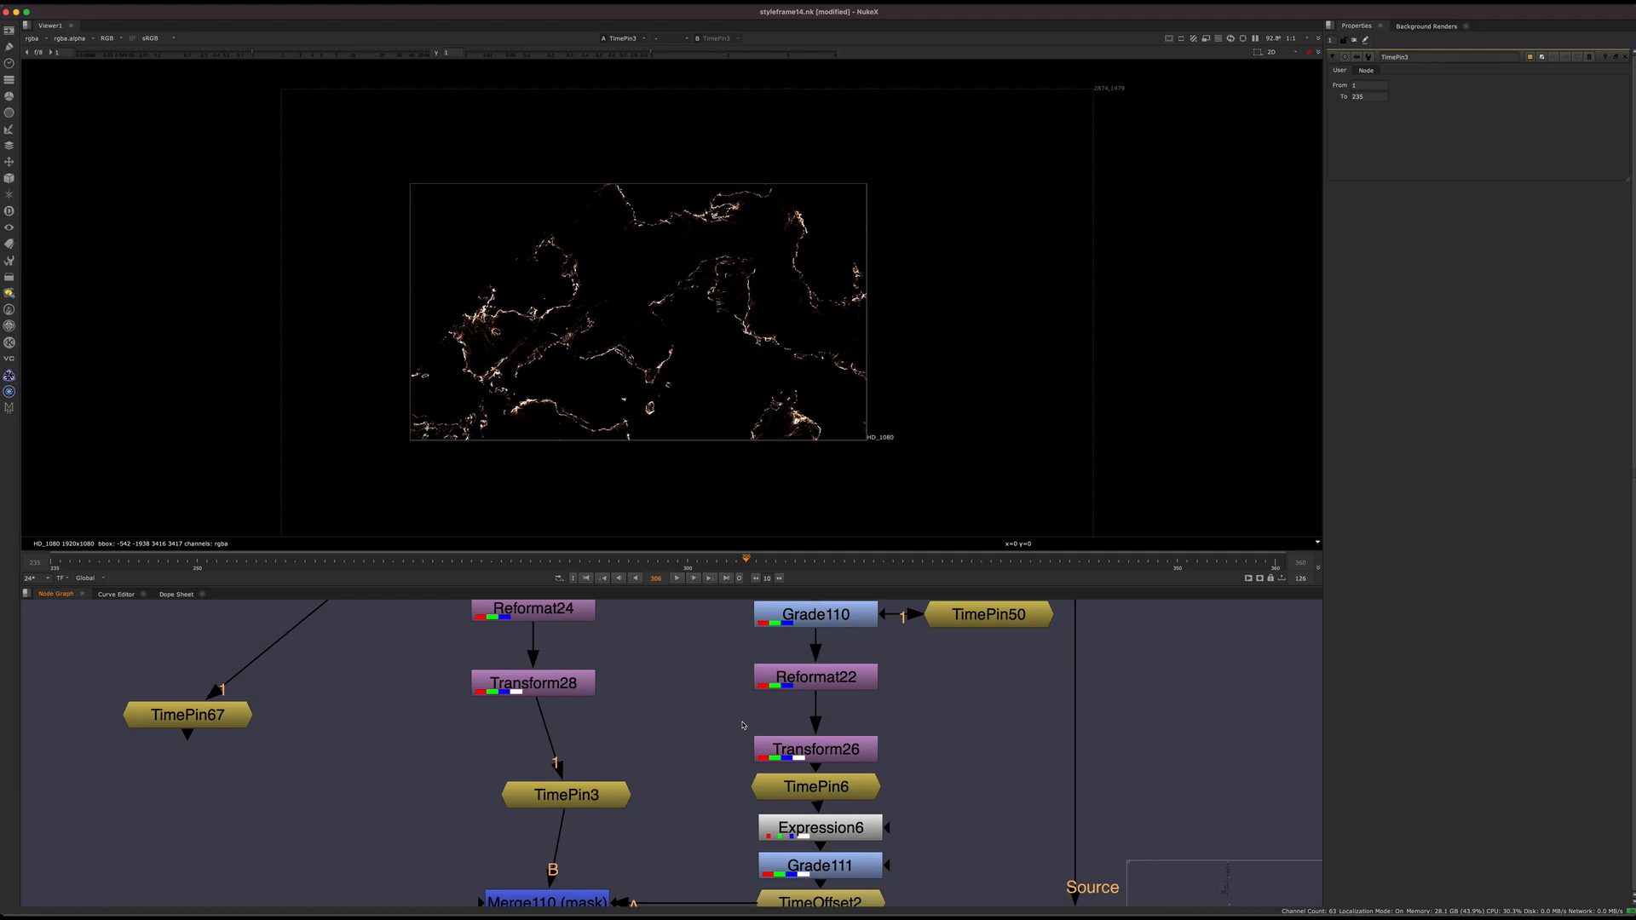
Add a TimeOffset node beside TimePin3 for comparison, and delete it again
{"action": "key", "text": "Tab"}
{"action": "type", "text": "timeoffset"}
{"action": "key", "text": "Return"}
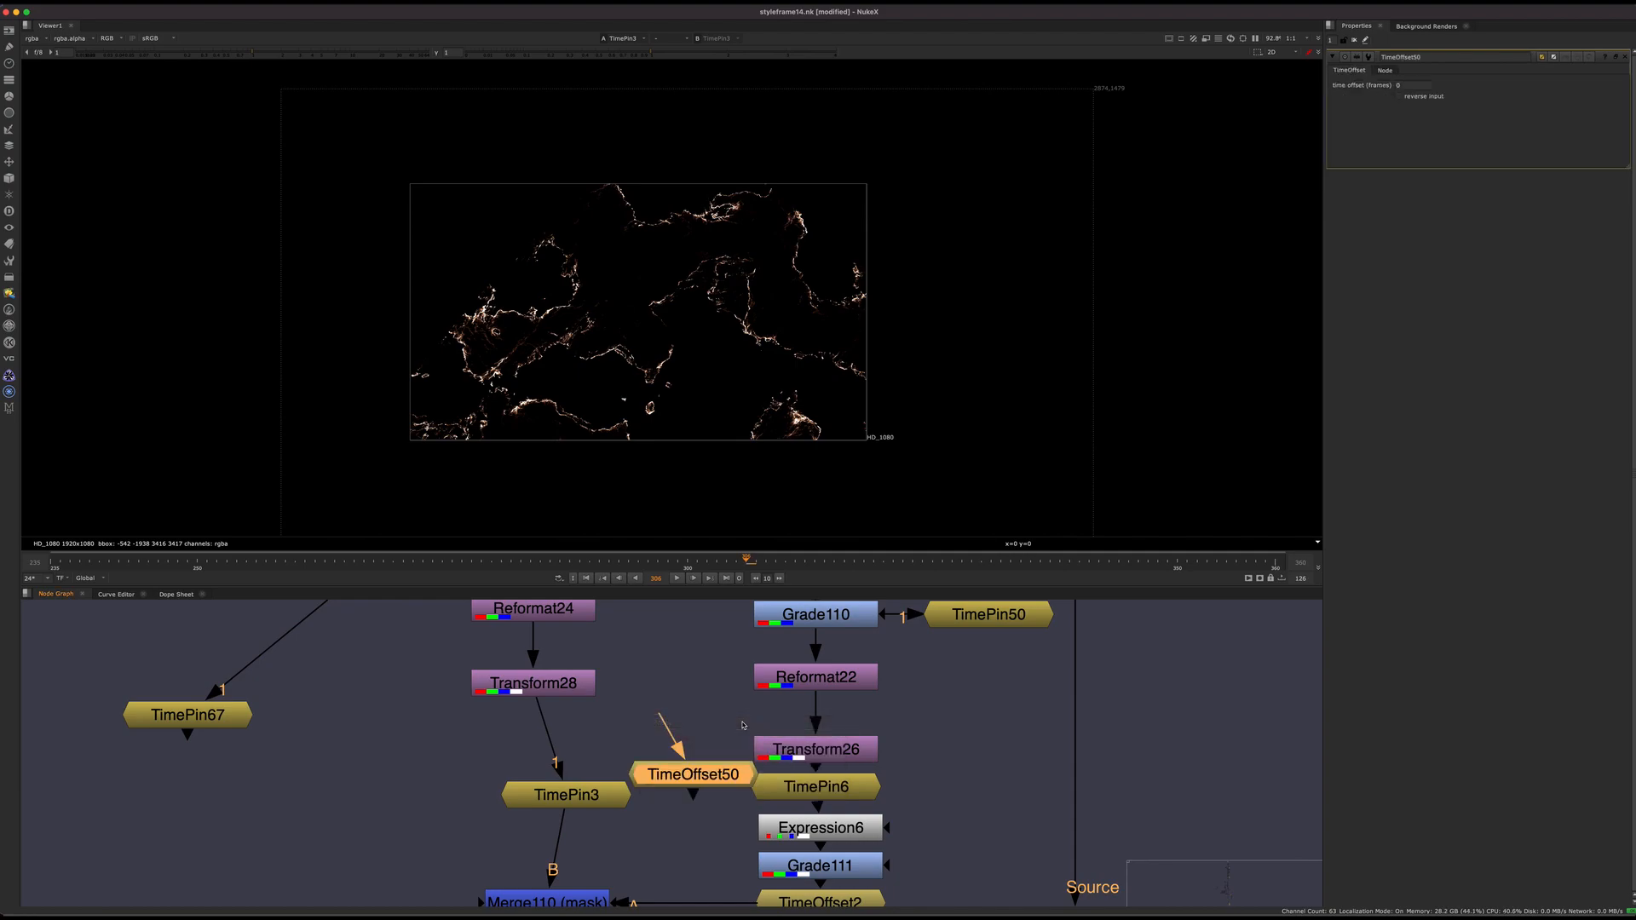
{"action": "left_click_drag", "start_coordinate": [698, 781], "coordinate": [635, 776]}
{"action": "left_click_drag", "start_coordinate": [680, 713], "coordinate": [649, 741]}
{"action": "key", "text": "Delete"}
Reopen TimePin3's properties and realign the node directly beneath Transform28
{"action": "double_click", "coordinate": [607, 792]}
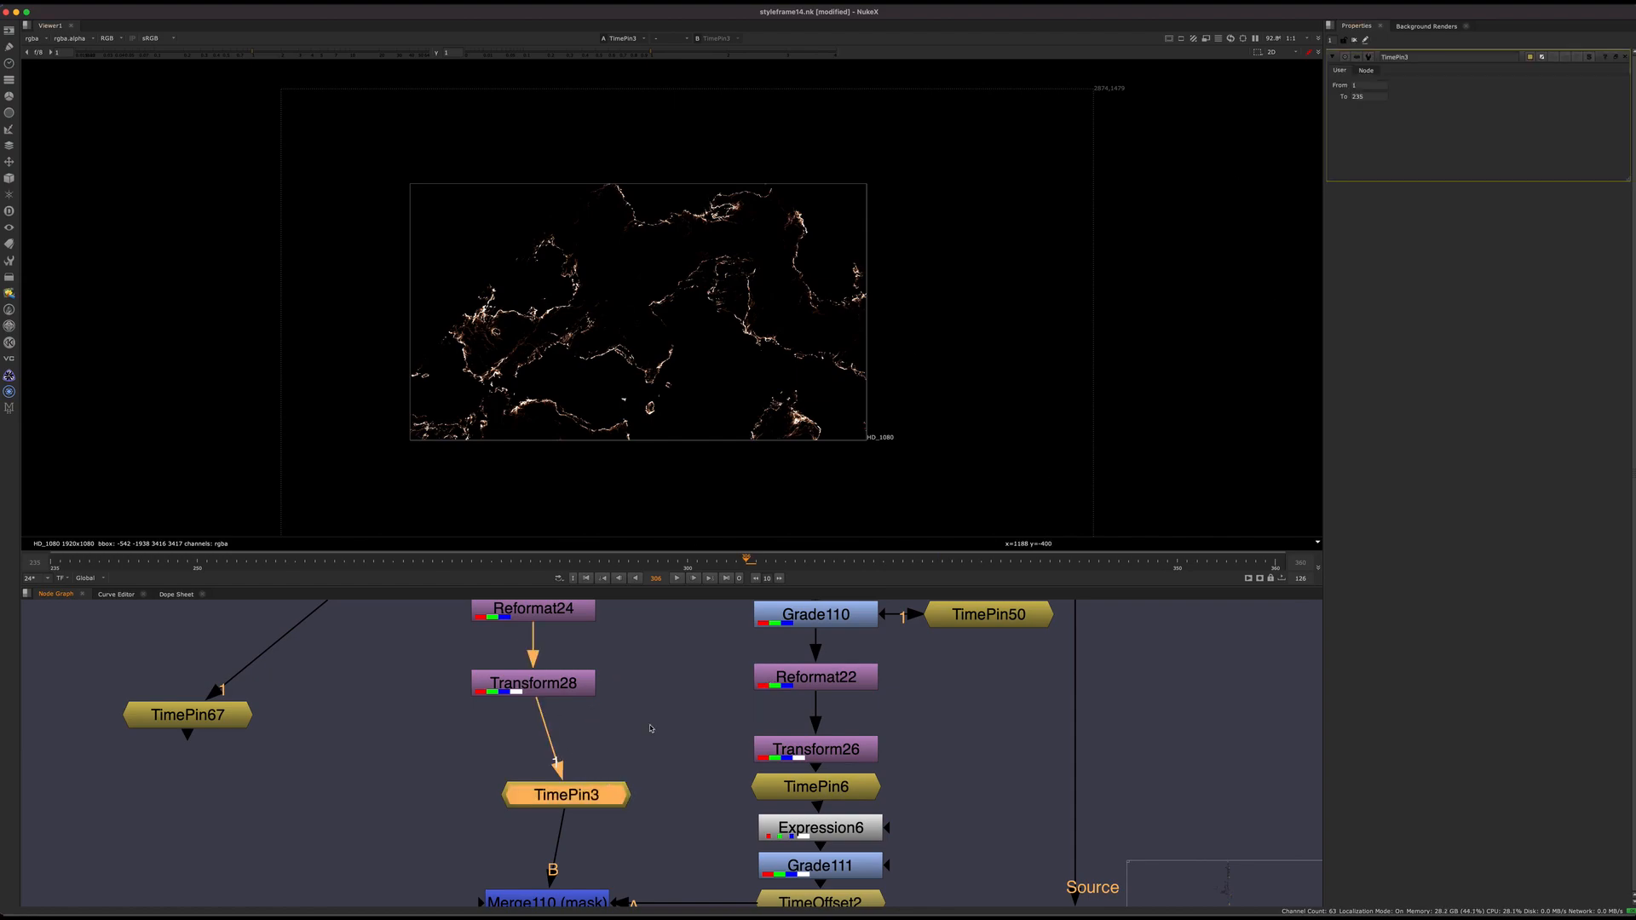
{"action": "mouse_move", "coordinate": [577, 794]}
{"action": "left_mouse_down"}
{"action": "mouse_move", "coordinate": [533, 784]}
{"action": "mouse_move", "coordinate": [578, 799]}
{"action": "left_mouse_up"}
{"action": "middle_click_drag", "start_coordinate": [638, 689], "coordinate": [682, 662]}
{"action": "scroll", "coordinate": [600, 759], "scroll_direction": "down", "scroll_amount": 3}
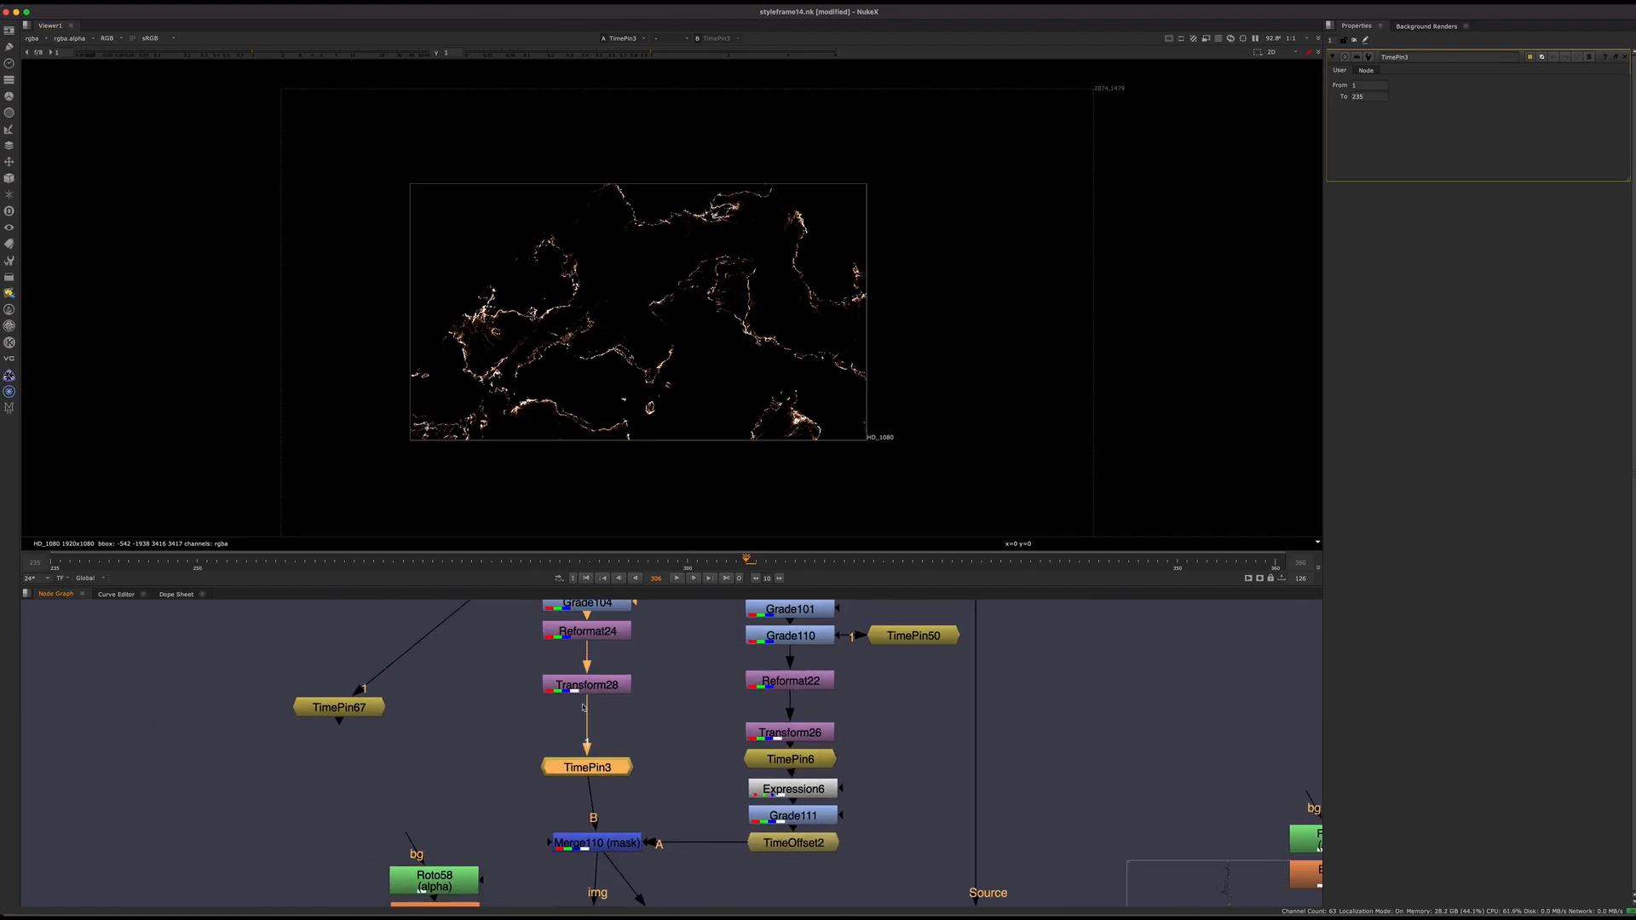
{"action": "left_click", "coordinate": [692, 701]}
{"action": "middle_click_drag", "start_coordinate": [692, 701], "coordinate": [661, 776]}
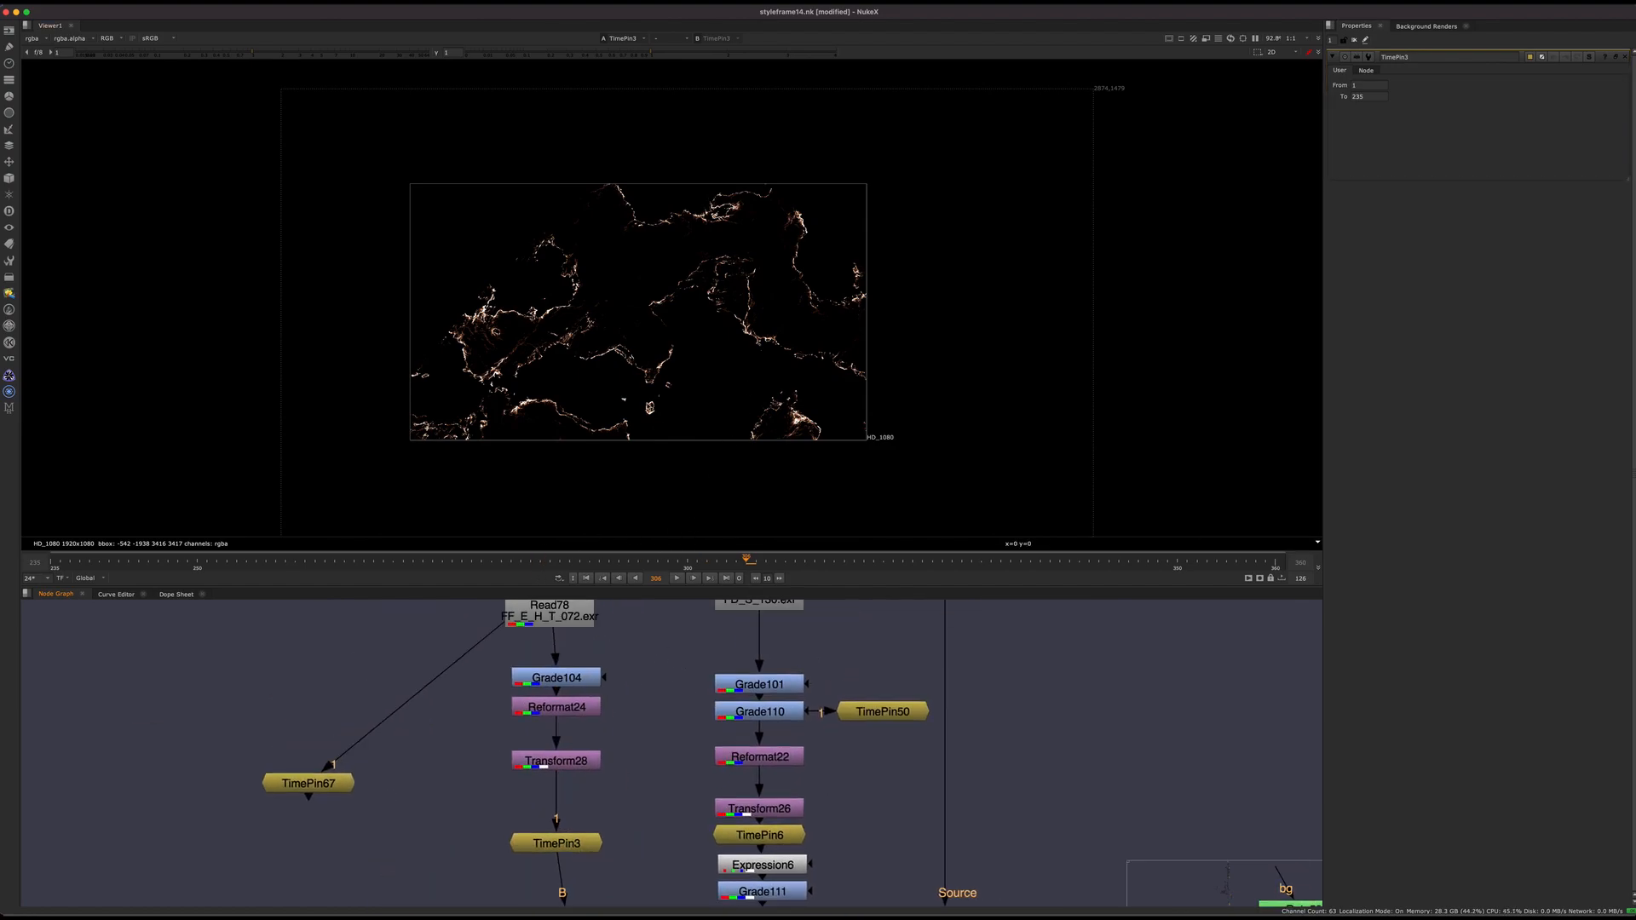
Disable and re-enable Grade104 repeatedly to compare the ember element with and without its grade, zoomed in on the image
{"action": "left_click", "coordinate": [525, 681]}
{"action": "key", "text": "d"}
{"action": "key", "text": "d"}
{"action": "scroll", "coordinate": [597, 362], "scroll_direction": "up", "scroll_amount": 5}
{"action": "key", "text": "d"}
{"action": "key", "text": "d"}
{"action": "middle_click_drag", "start_coordinate": [930, 237], "coordinate": [768, 426]}
{"action": "key", "text": "d"}
{"action": "key", "text": "d"}
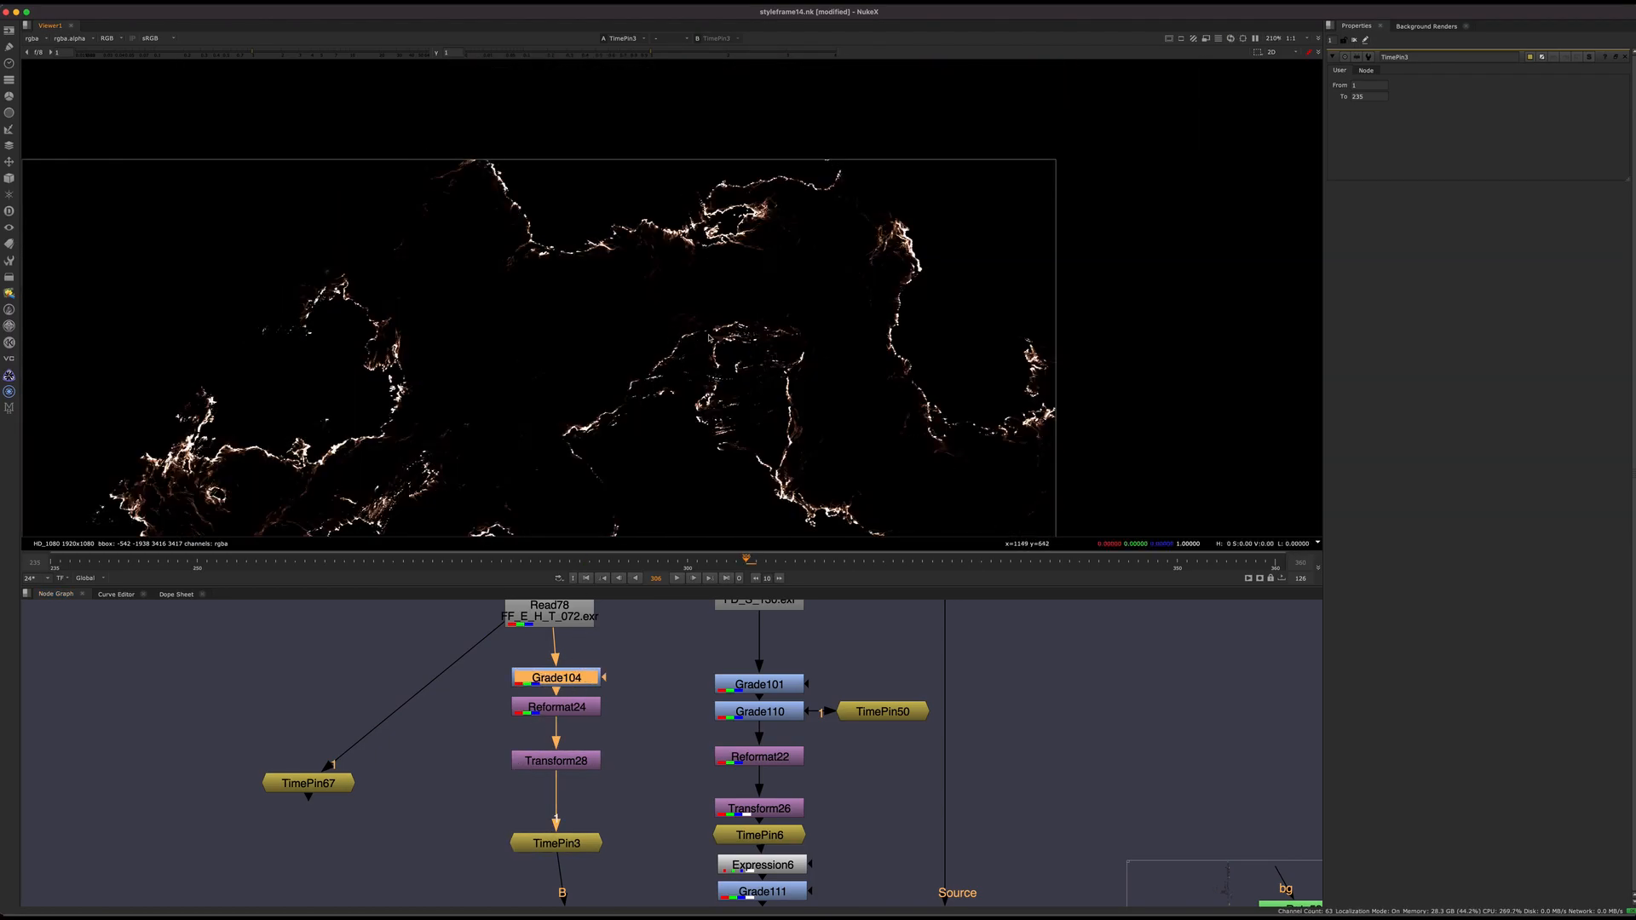
{"action": "middle_click_drag", "start_coordinate": [673, 369], "coordinate": [870, 226]}
{"action": "key", "text": "d"}
{"action": "key", "text": "d"}
{"action": "left_click", "coordinate": [559, 680]}
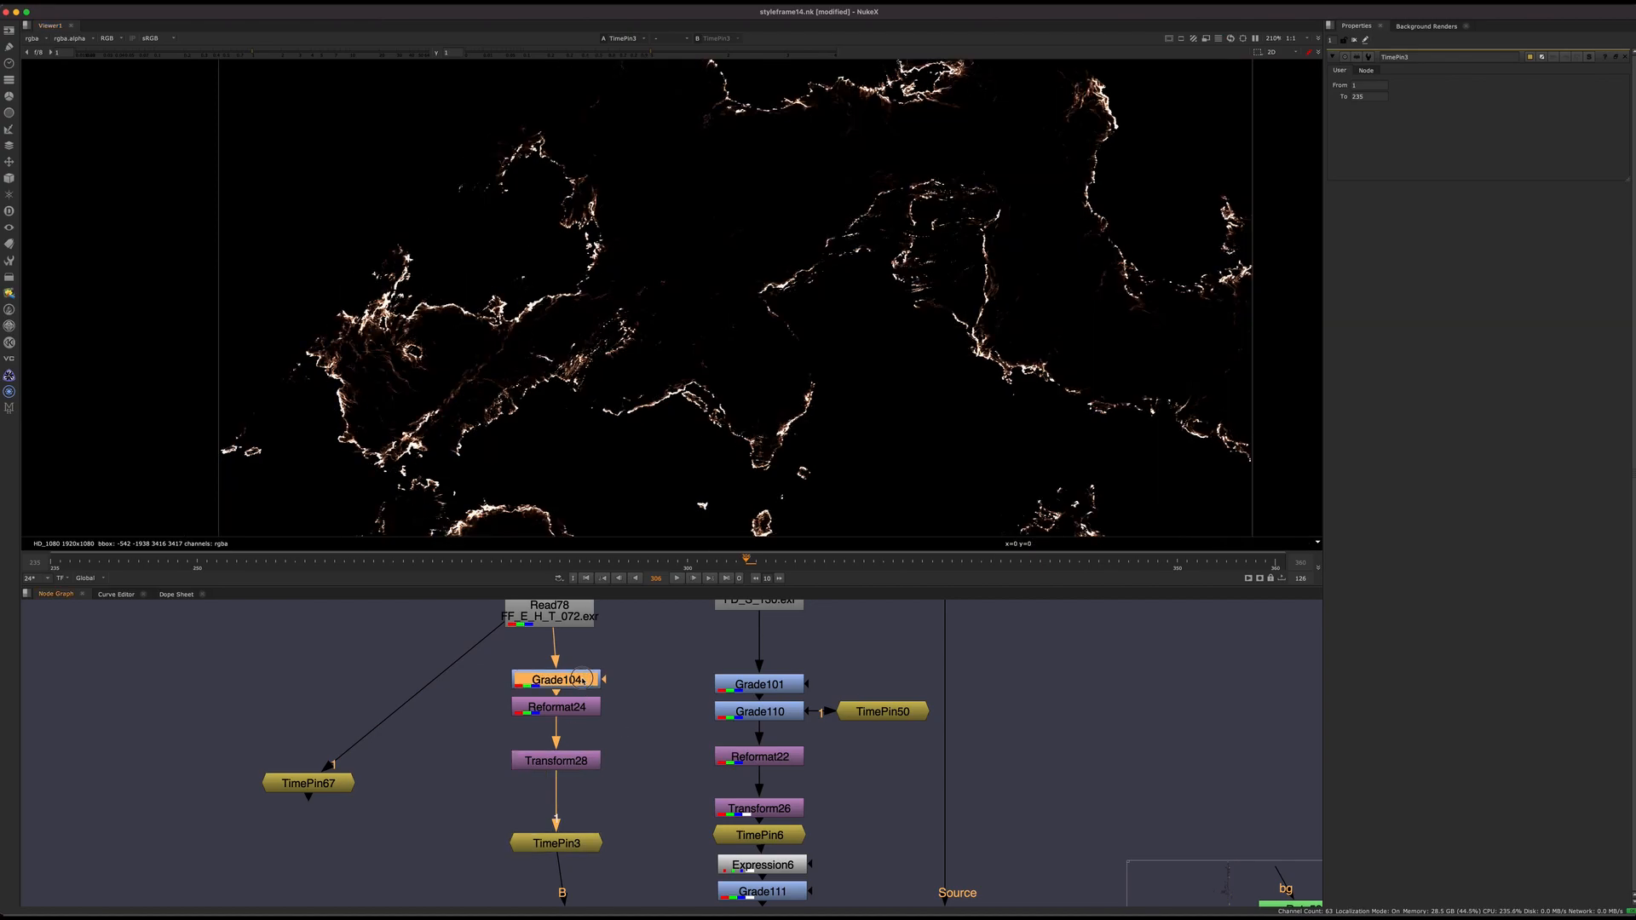
Open Grade104's properties and try shifting its gamma colour on the color wheel
{"action": "double_click", "coordinate": [583, 681]}
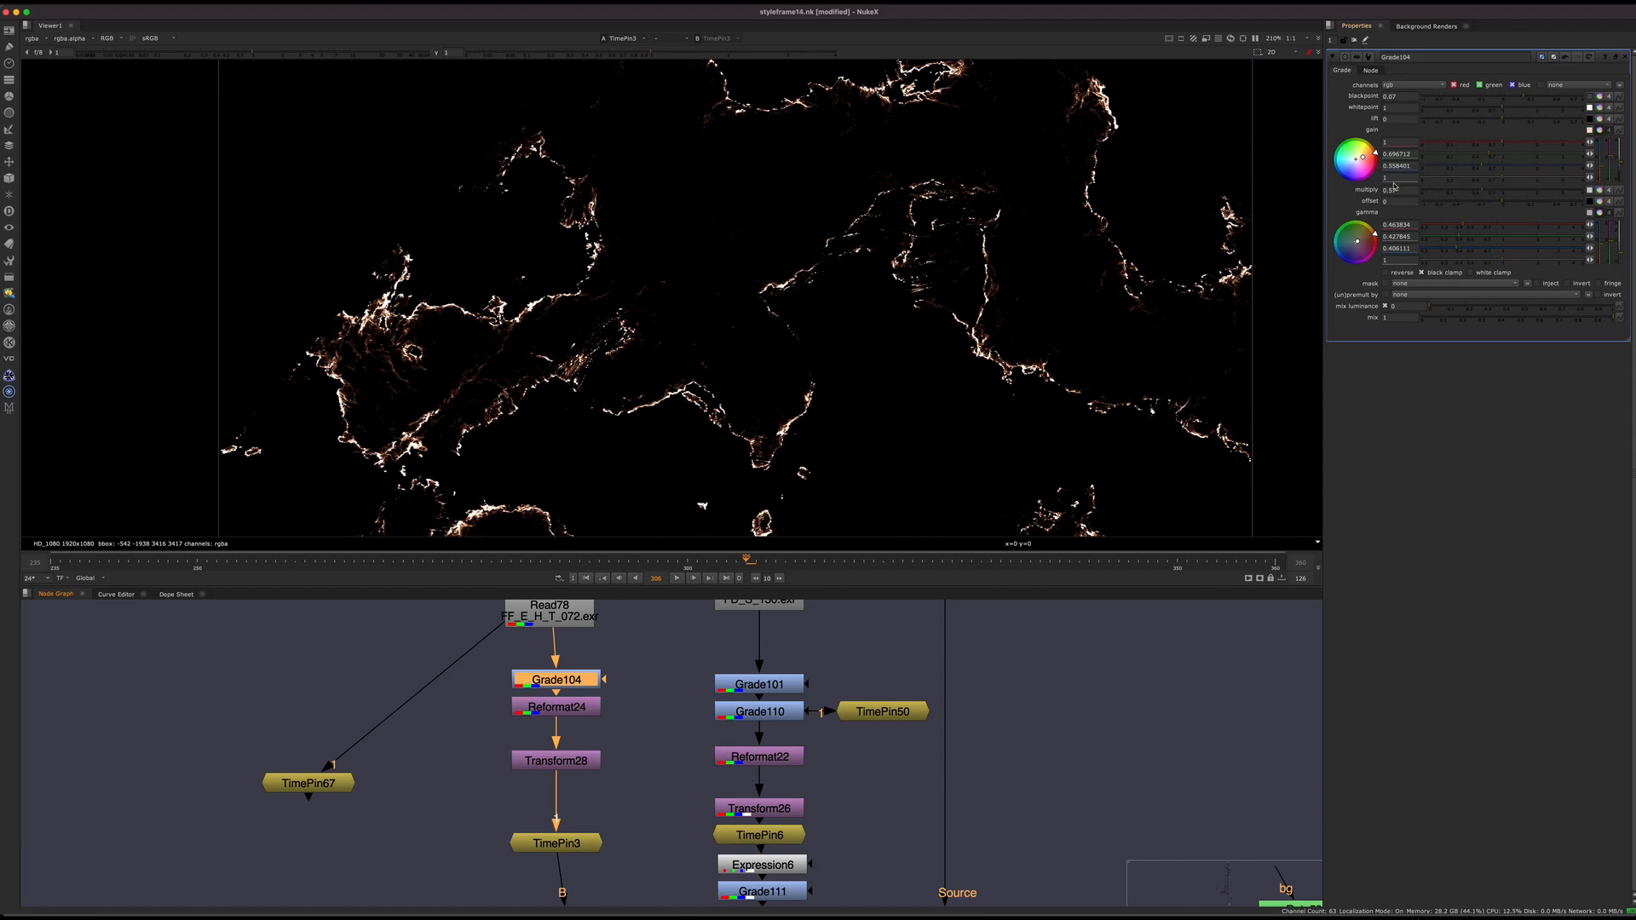
{"action": "left_click_drag", "start_coordinate": [1355, 249], "coordinate": [1342, 259]}
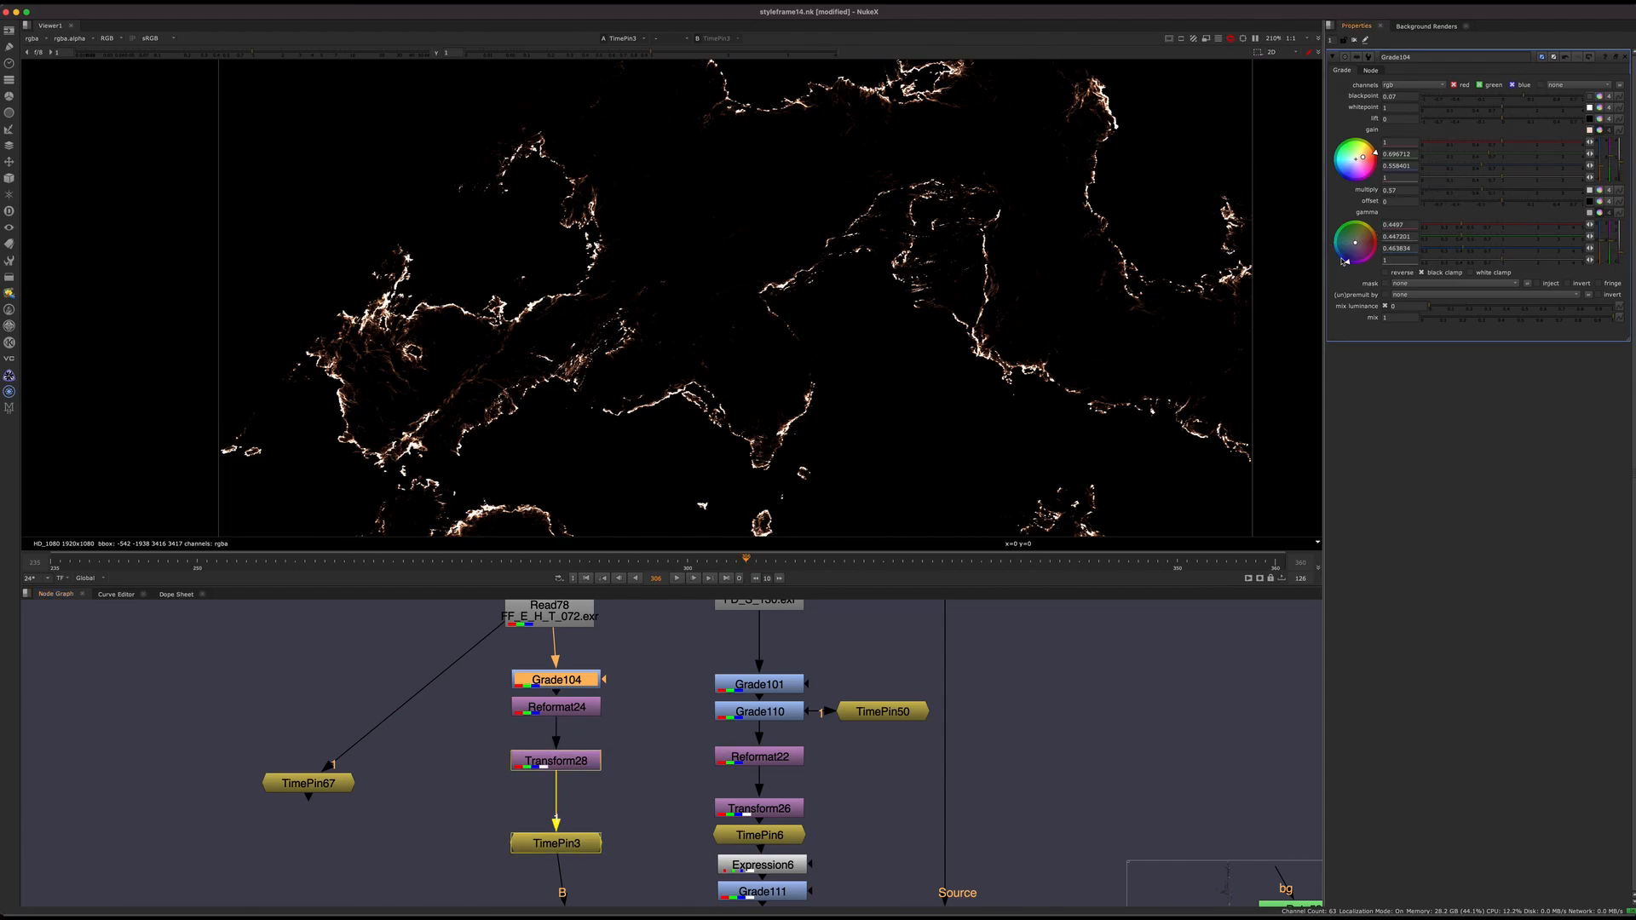
{"action": "middle_click_drag", "start_coordinate": [801, 418], "coordinate": [792, 386]}
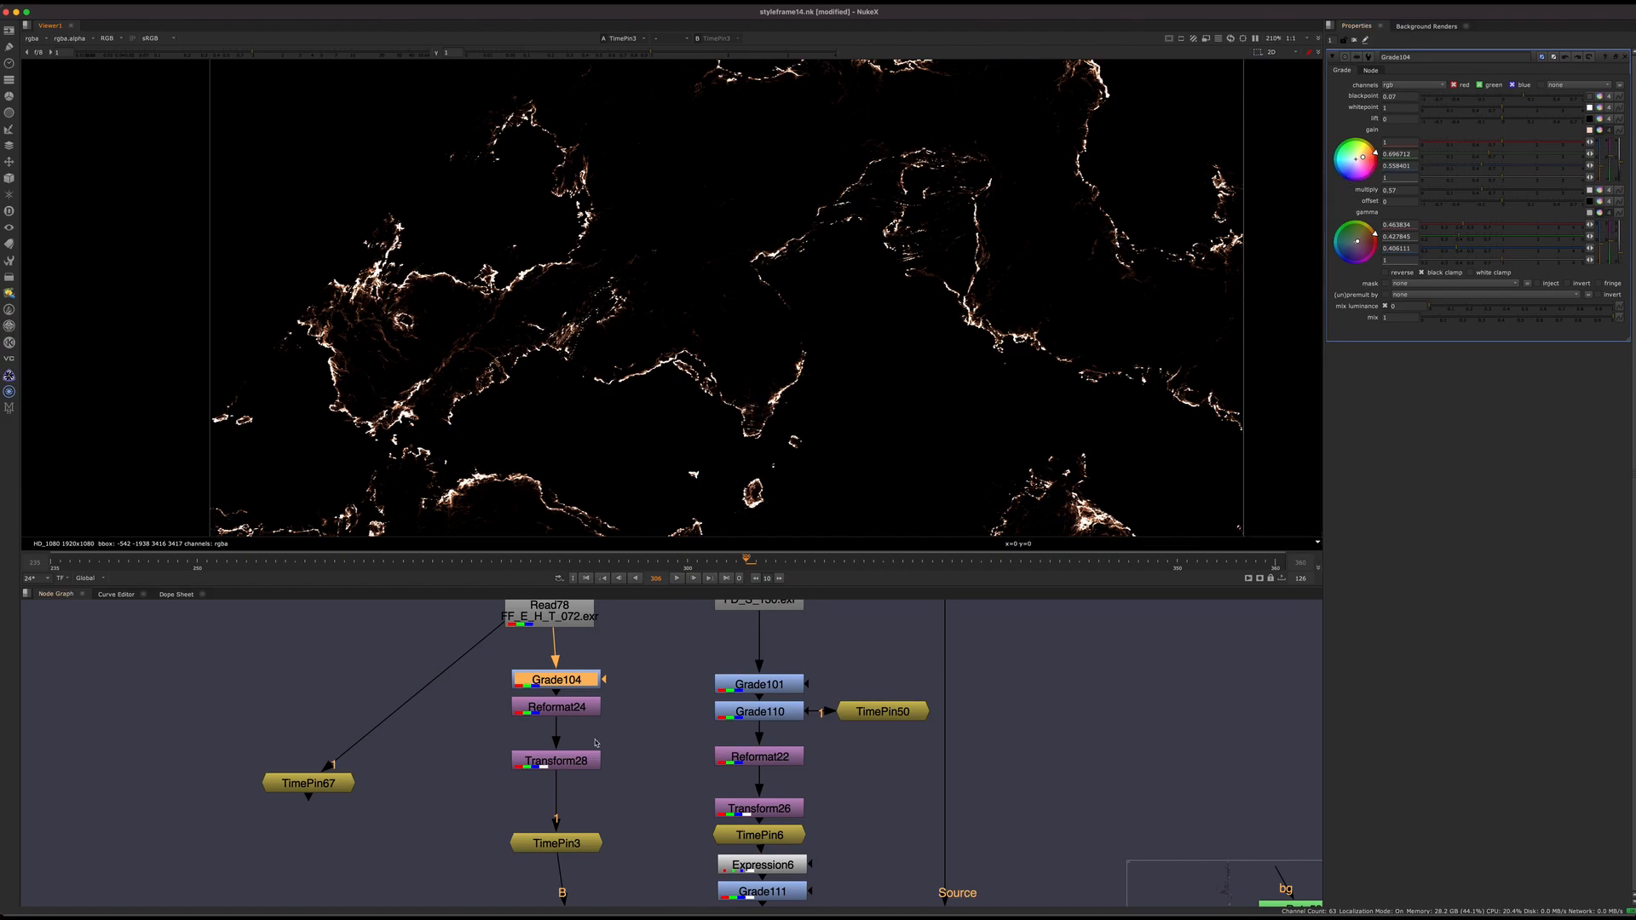
Toggle Grade104 off and on again to recheck the full frame's colour treatment
{"action": "key", "text": "d"}
{"action": "key", "text": "d"}
{"action": "key", "text": "d"}
{"action": "key", "text": "d"}
{"action": "scroll", "coordinate": [578, 338], "scroll_direction": "down", "scroll_amount": 2}
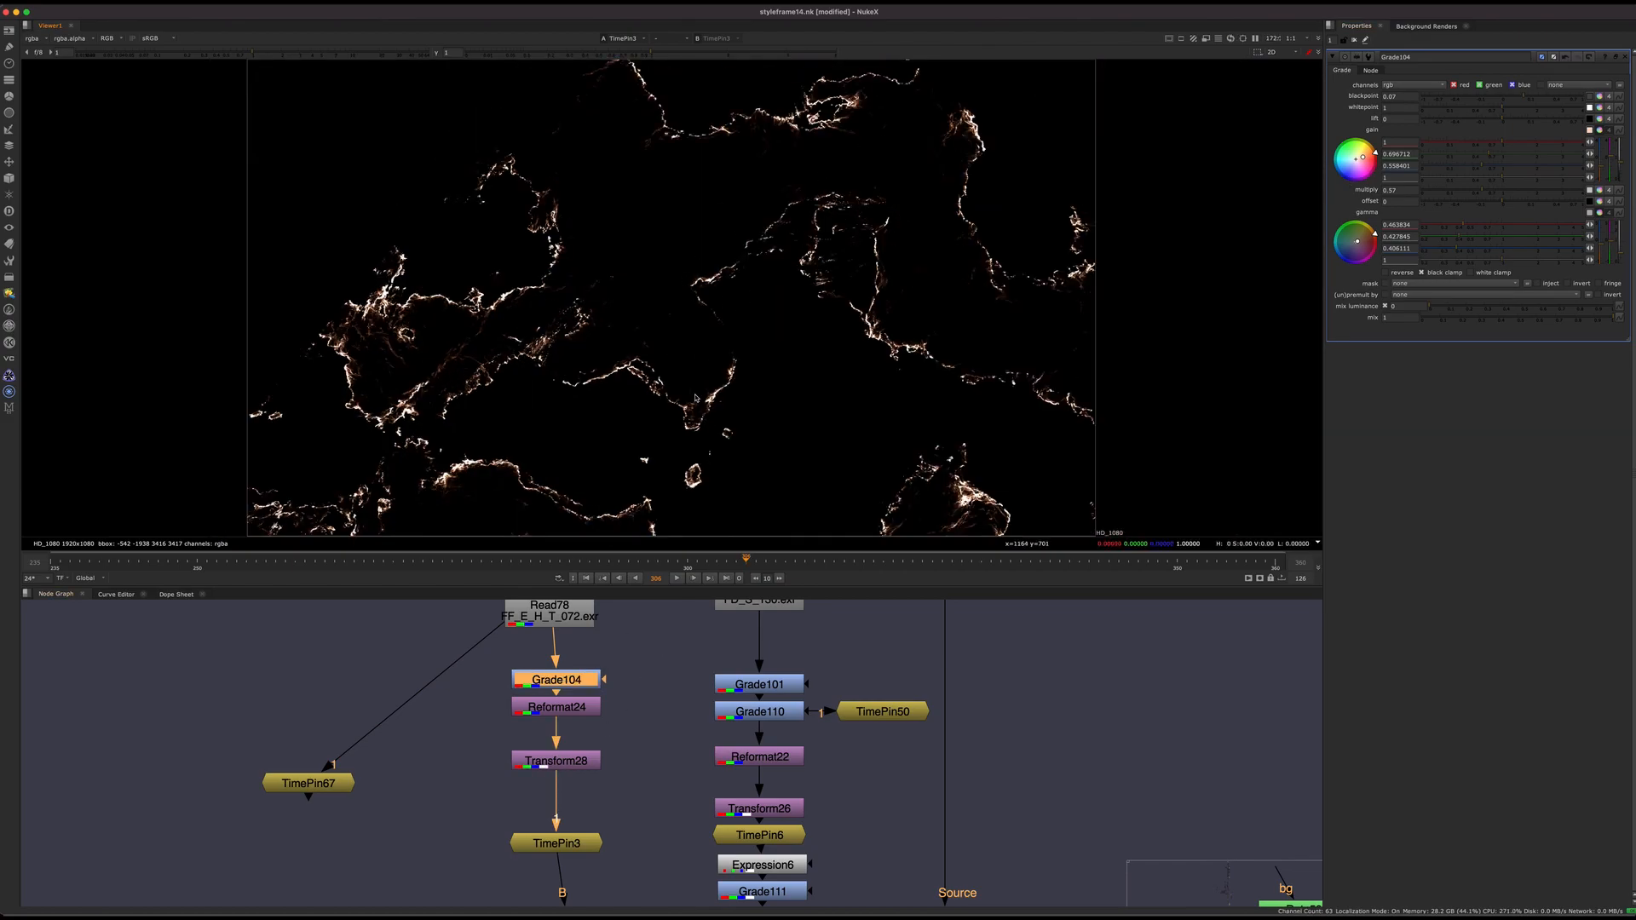
{"action": "scroll", "coordinate": [577, 767], "scroll_direction": "down", "scroll_amount": 5}
Display TimePin6's output in the second element branch feeding Merge110
{"action": "left_click", "coordinate": [612, 688]}
{"action": "middle_click_drag", "start_coordinate": [742, 639], "coordinate": [690, 754]}
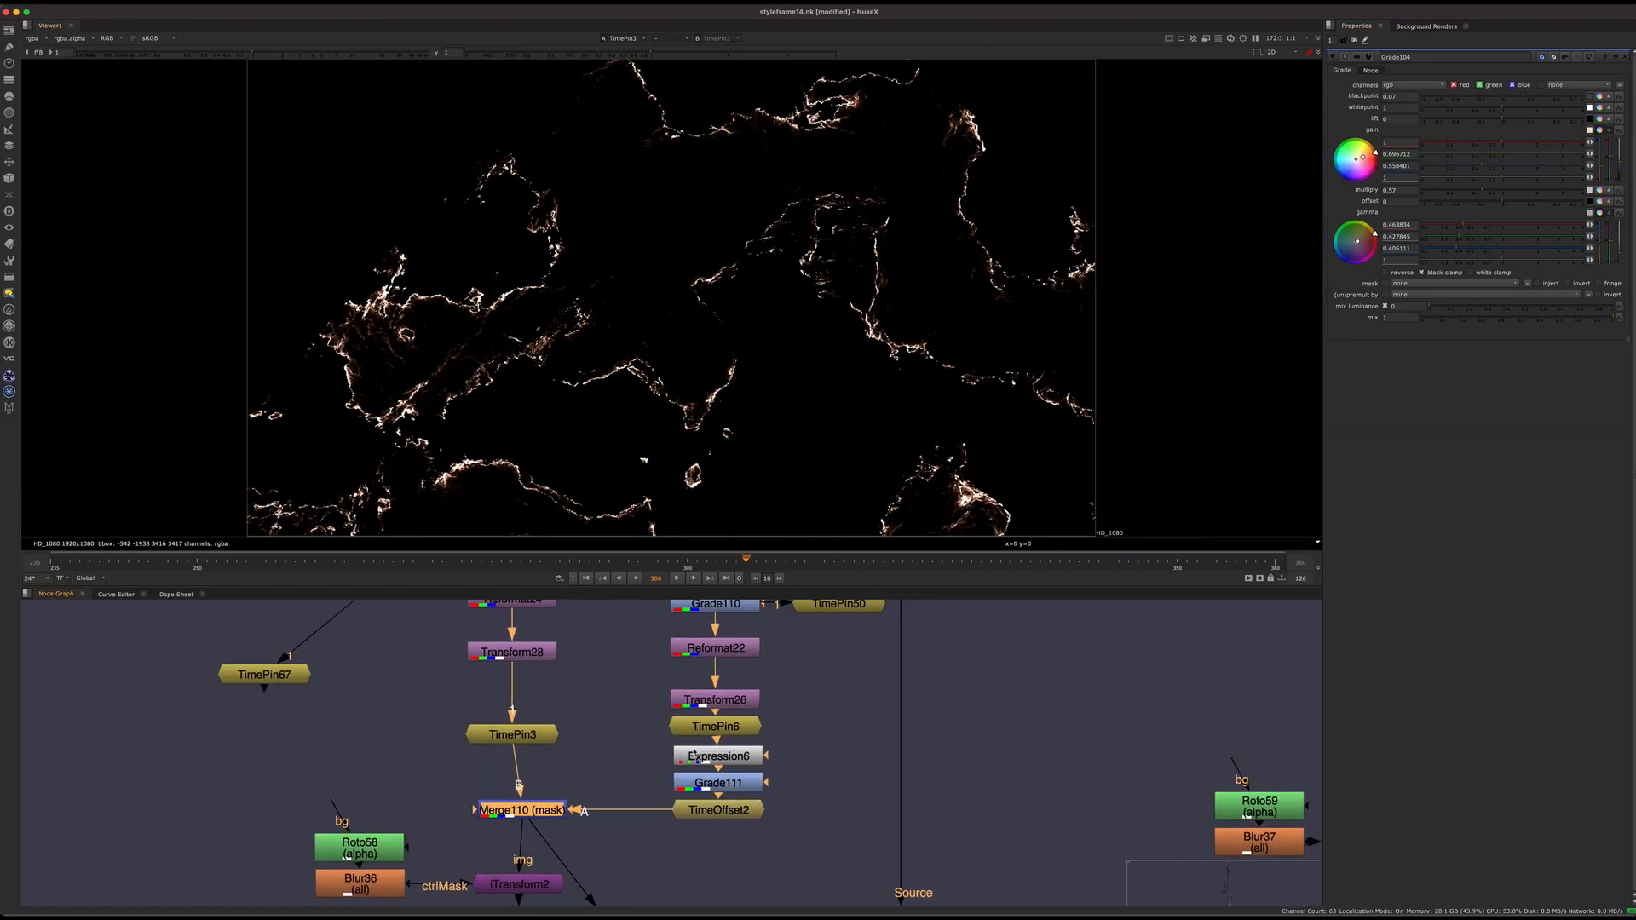
{"action": "left_click", "coordinate": [720, 727]}
{"action": "key", "text": "1"}
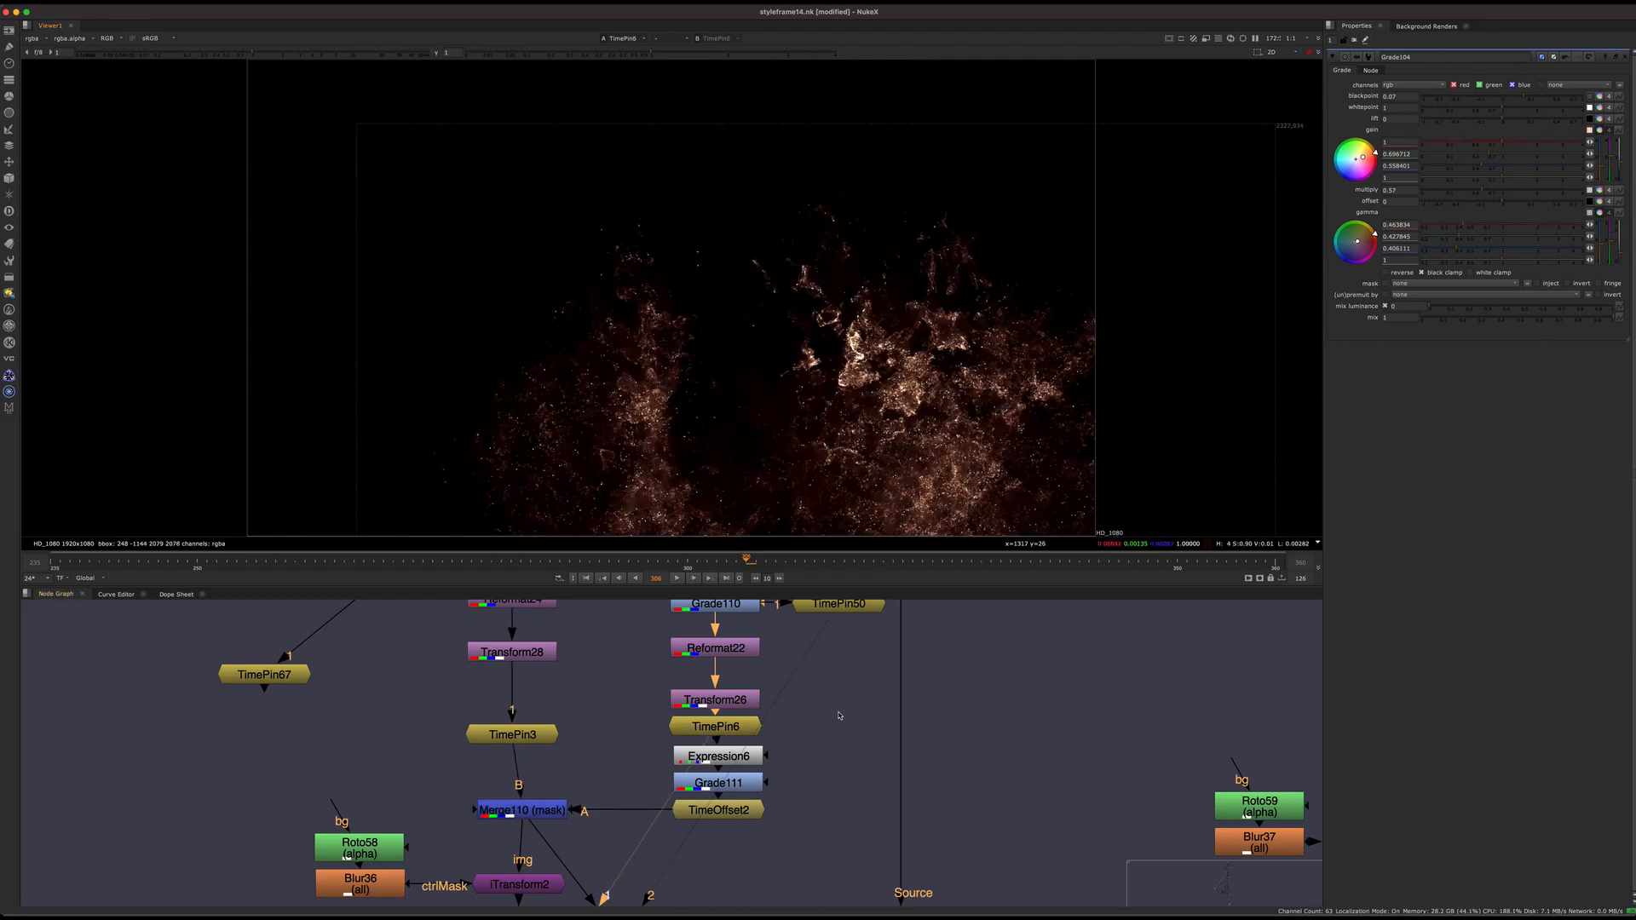
View TimePin50, reconnect its input from Grade110 to Read75, and fit the raw element in the viewer
{"action": "middle_click_drag", "start_coordinate": [829, 706], "coordinate": [730, 808]}
{"action": "left_click", "coordinate": [724, 706]}
{"action": "key", "text": "1"}
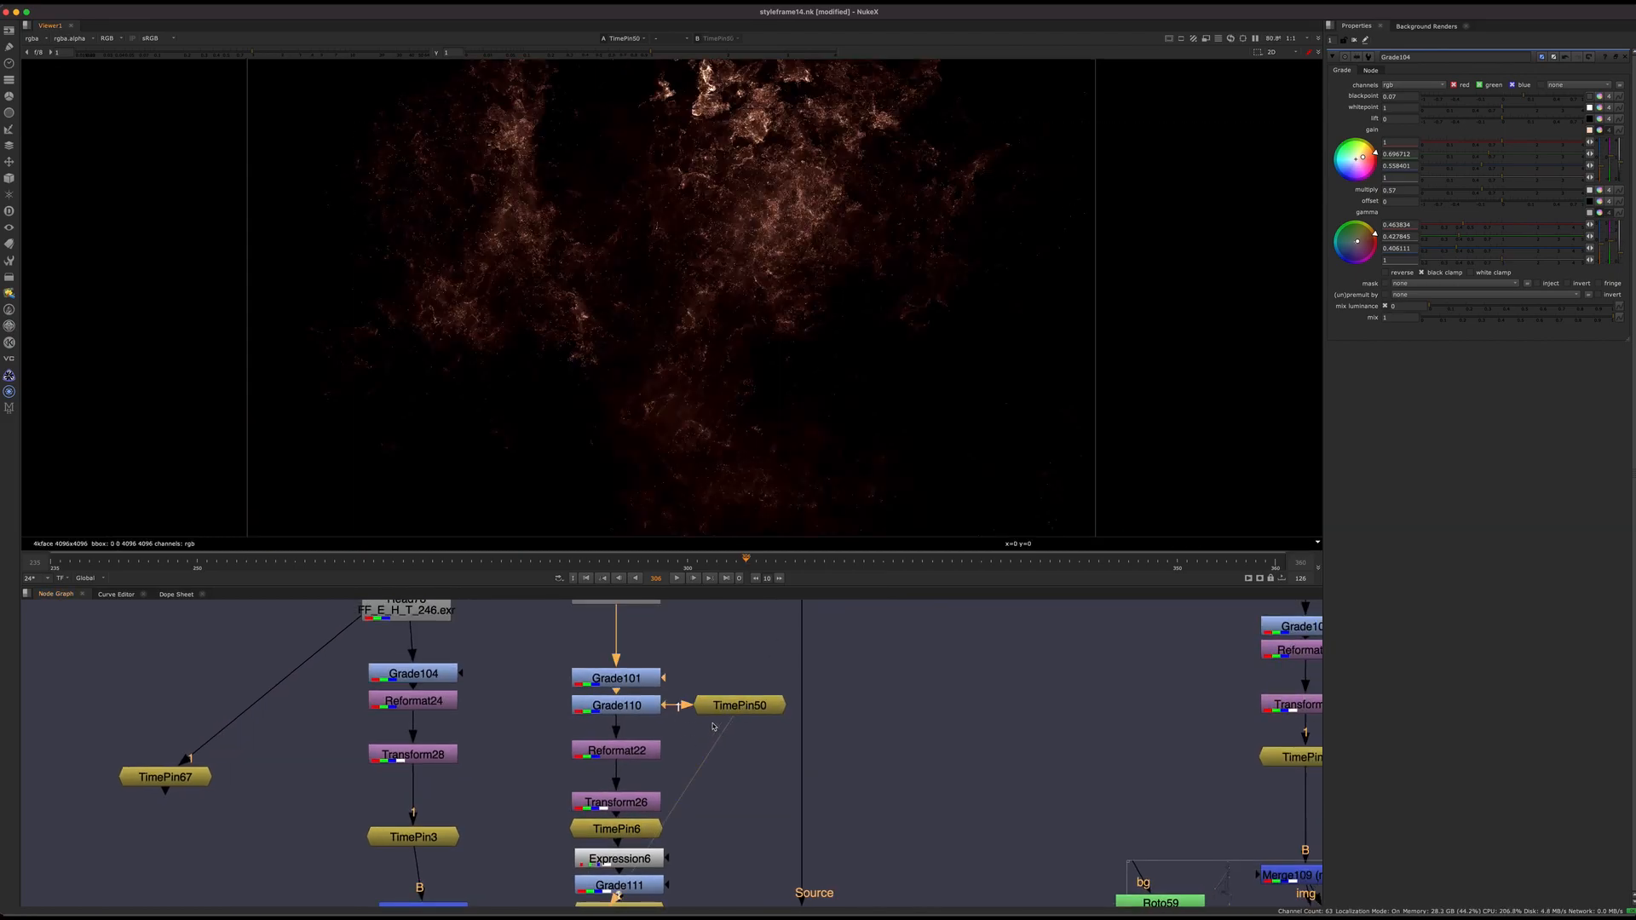
{"action": "middle_click_drag", "start_coordinate": [718, 731], "coordinate": [652, 829]}
{"action": "left_click_drag", "start_coordinate": [611, 816], "coordinate": [545, 677]}
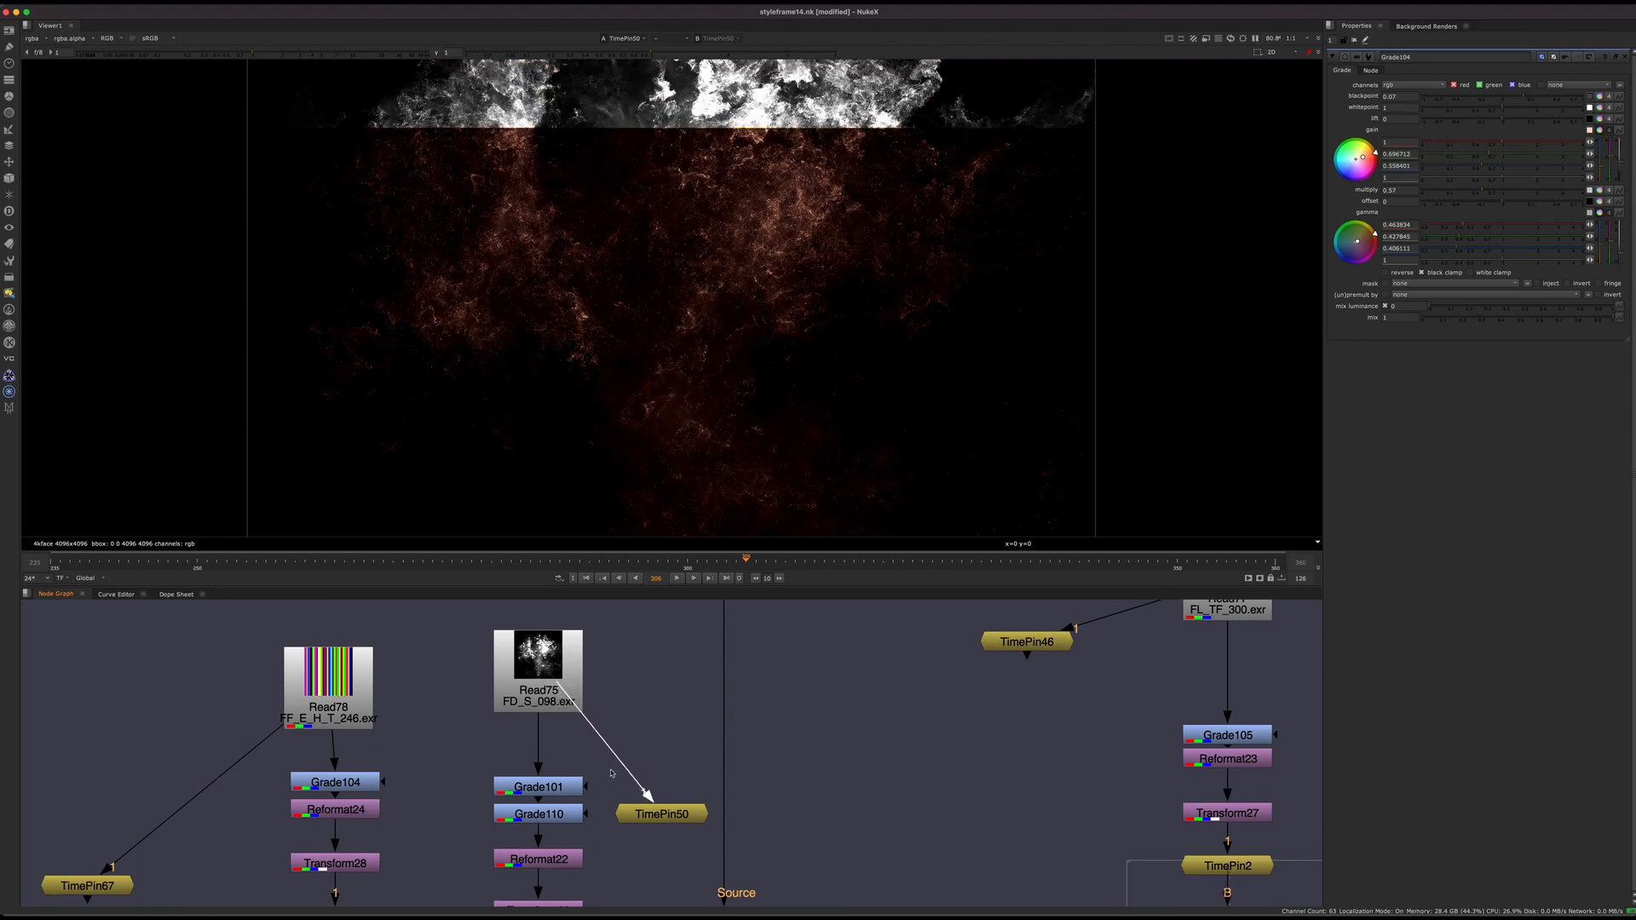
{"action": "key", "text": "f"}
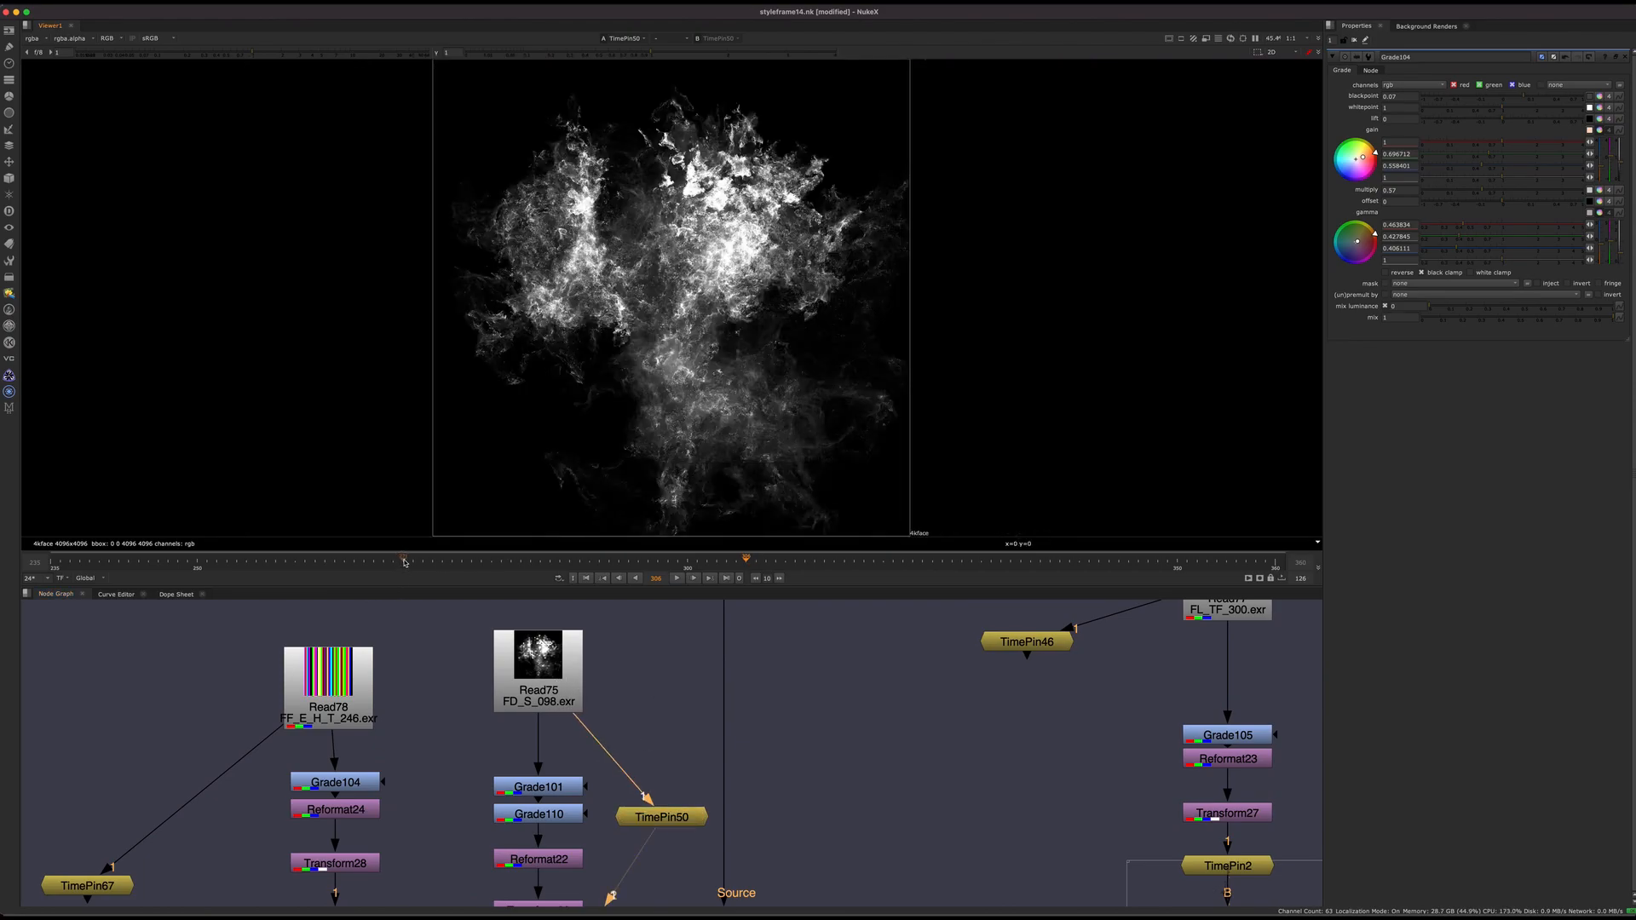
Scrub the raw Read75 element through the frame range to examine its motion
{"action": "left_click", "coordinate": [405, 563]}
{"action": "left_click", "coordinate": [200, 558]}
{"action": "left_click", "coordinate": [540, 564]}
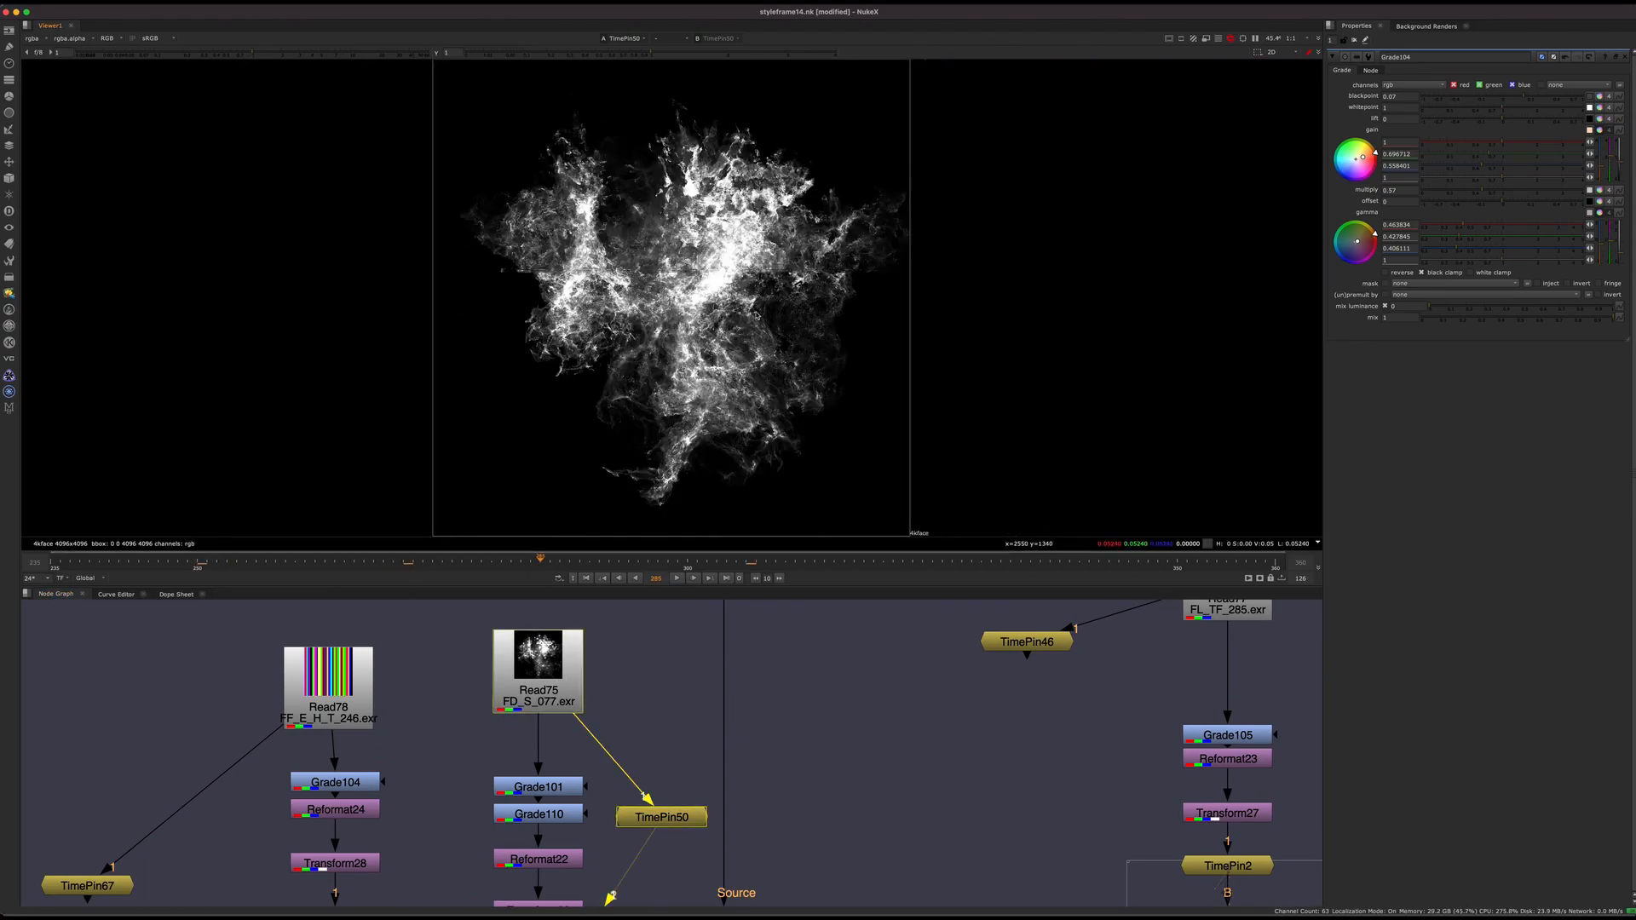
{"action": "left_click", "coordinate": [142, 560]}
{"action": "left_click_drag", "start_coordinate": [143, 561], "coordinate": [229, 561]}
{"action": "middle_click_drag", "start_coordinate": [426, 878], "coordinate": [593, 783]}
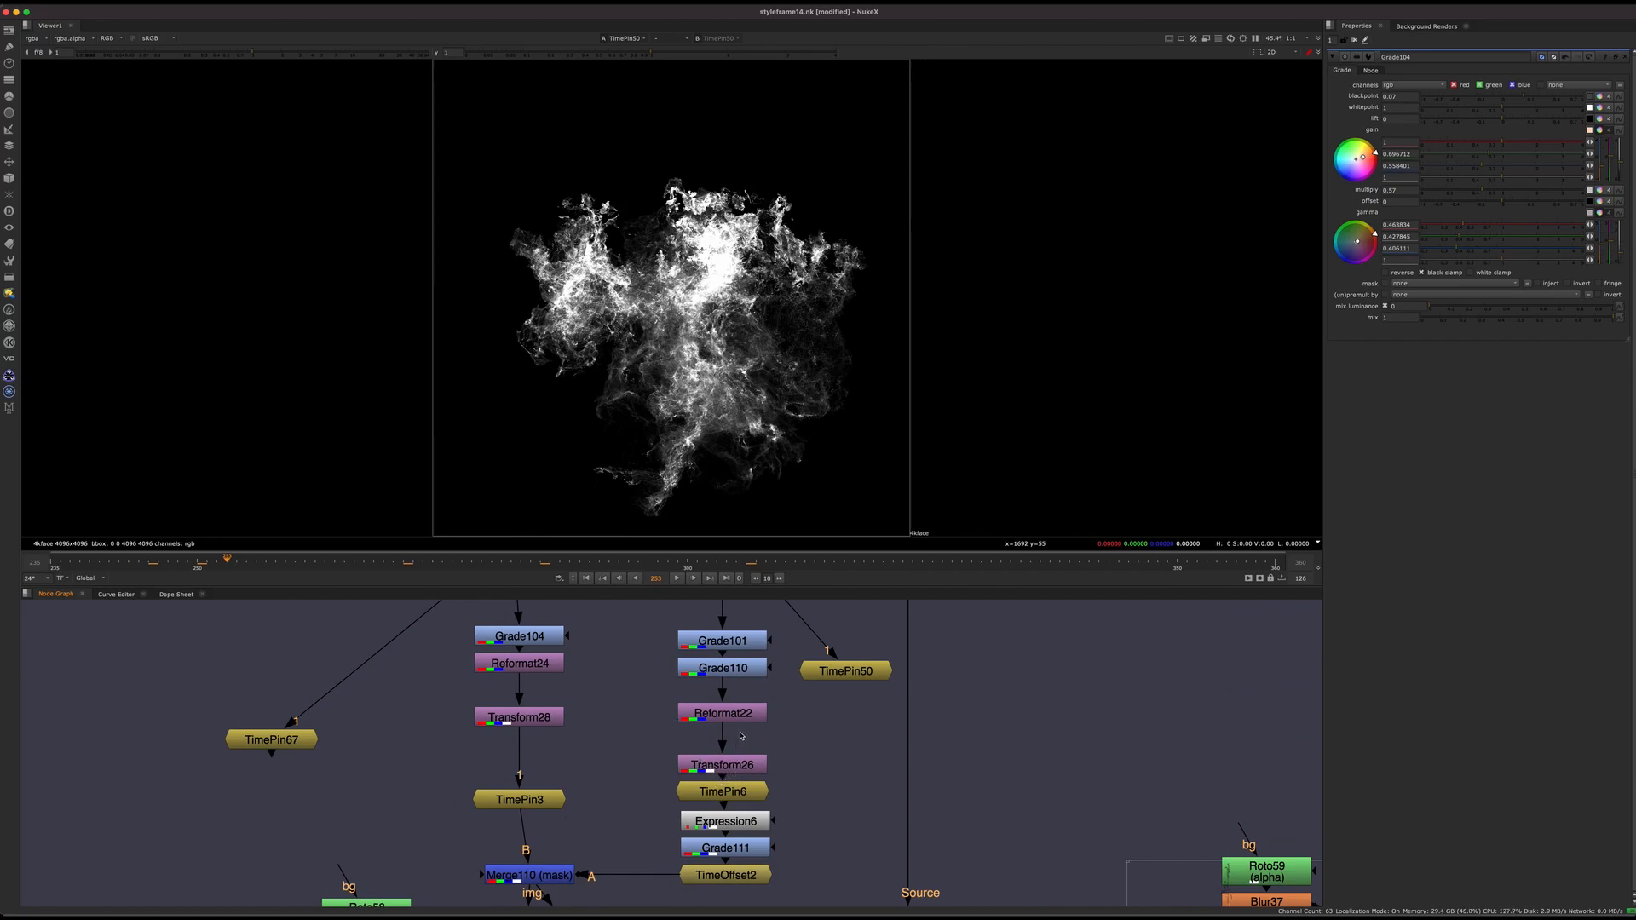
Add a Noise node and place it to the left of Read78
{"action": "middle_click_drag", "start_coordinate": [864, 780], "coordinate": [1118, 904]}
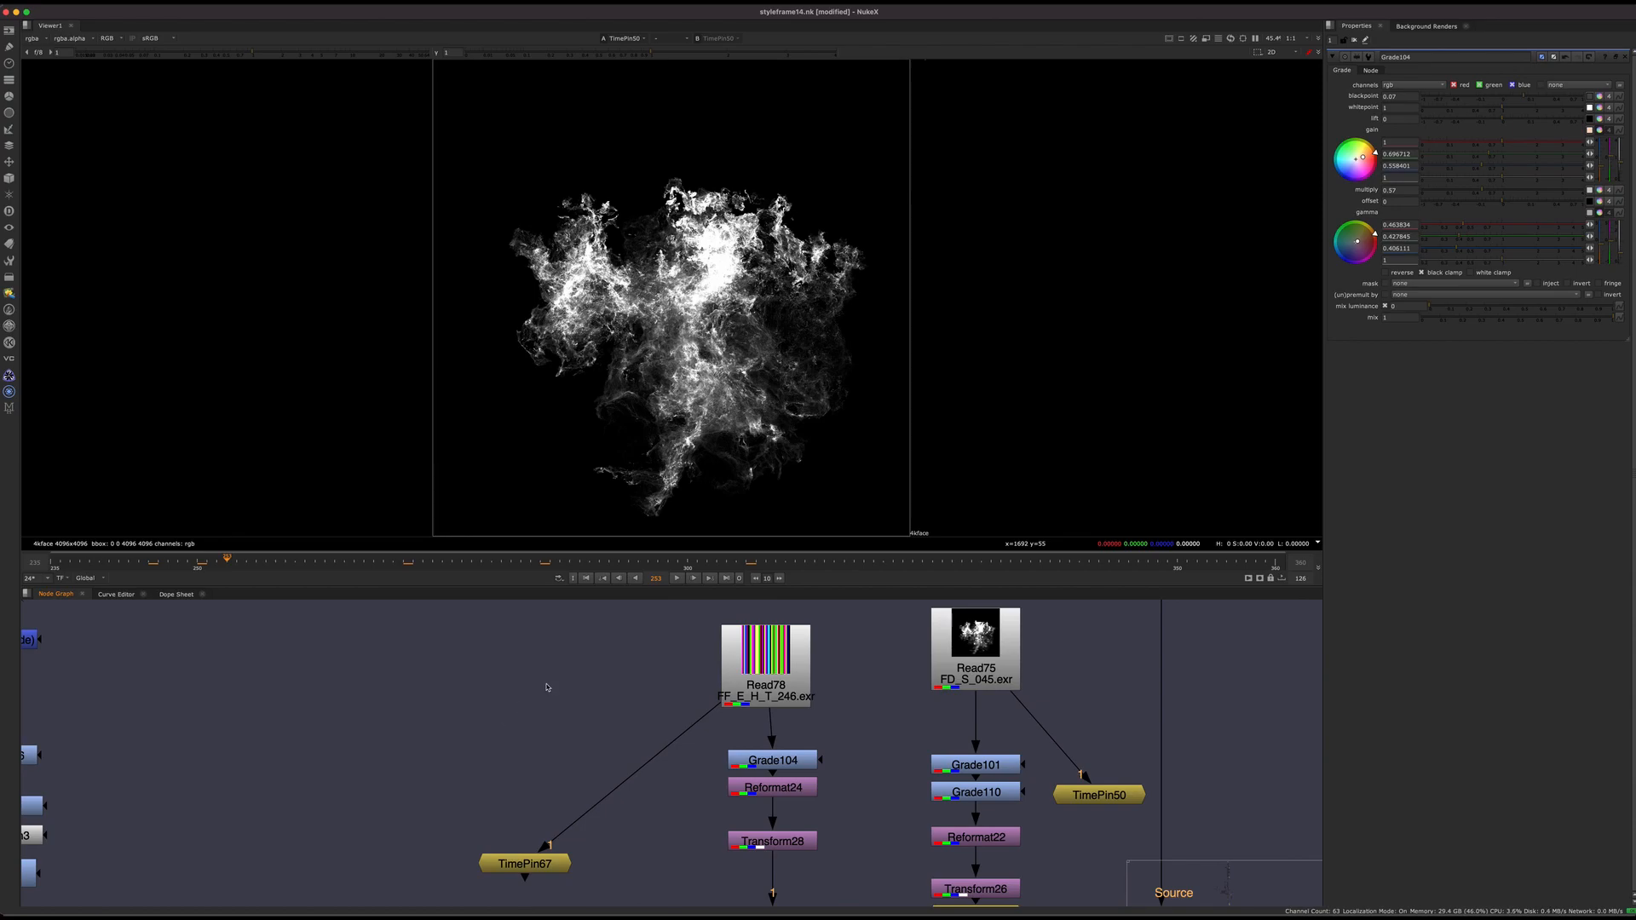
{"action": "key", "text": "Tab"}
{"action": "type", "text": "noise"}
{"action": "key", "text": "Return"}
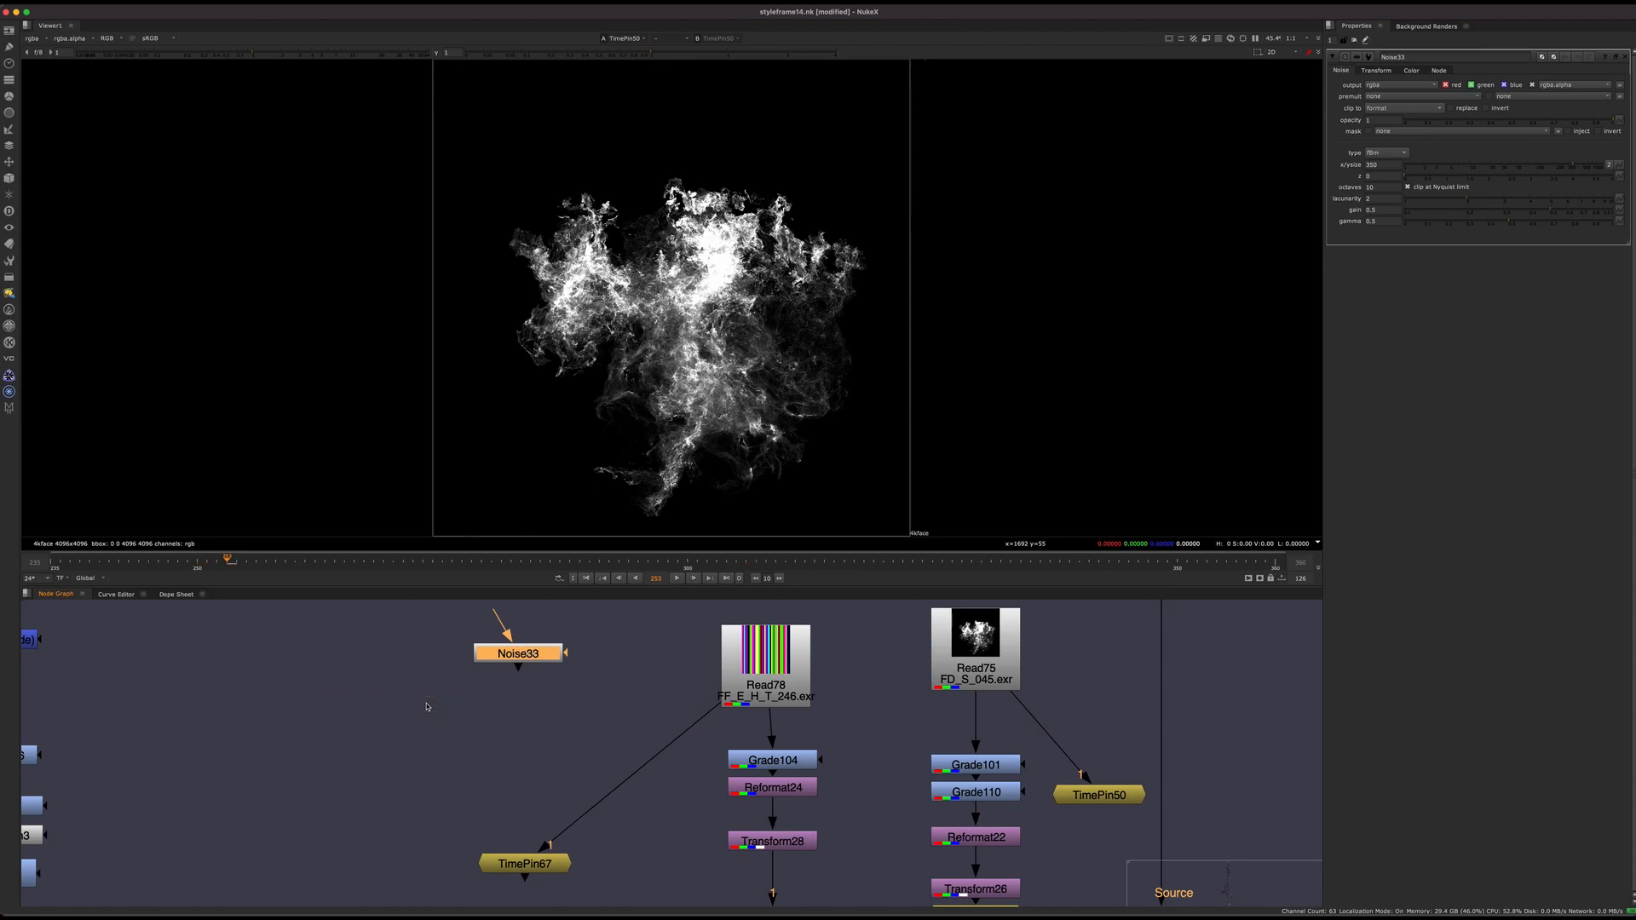
{"action": "left_click_drag", "start_coordinate": [507, 653], "coordinate": [391, 738]}
{"action": "middle_click_drag", "start_coordinate": [477, 762], "coordinate": [652, 736]}
{"action": "middle_click_drag", "start_coordinate": [541, 735], "coordinate": [340, 829]}
{"action": "left_click_drag", "start_coordinate": [416, 791], "coordinate": [536, 754]}
{"action": "middle_click_drag", "start_coordinate": [541, 733], "coordinate": [617, 752]}
{"action": "scroll", "coordinate": [609, 725], "scroll_direction": "up", "scroll_amount": 3}
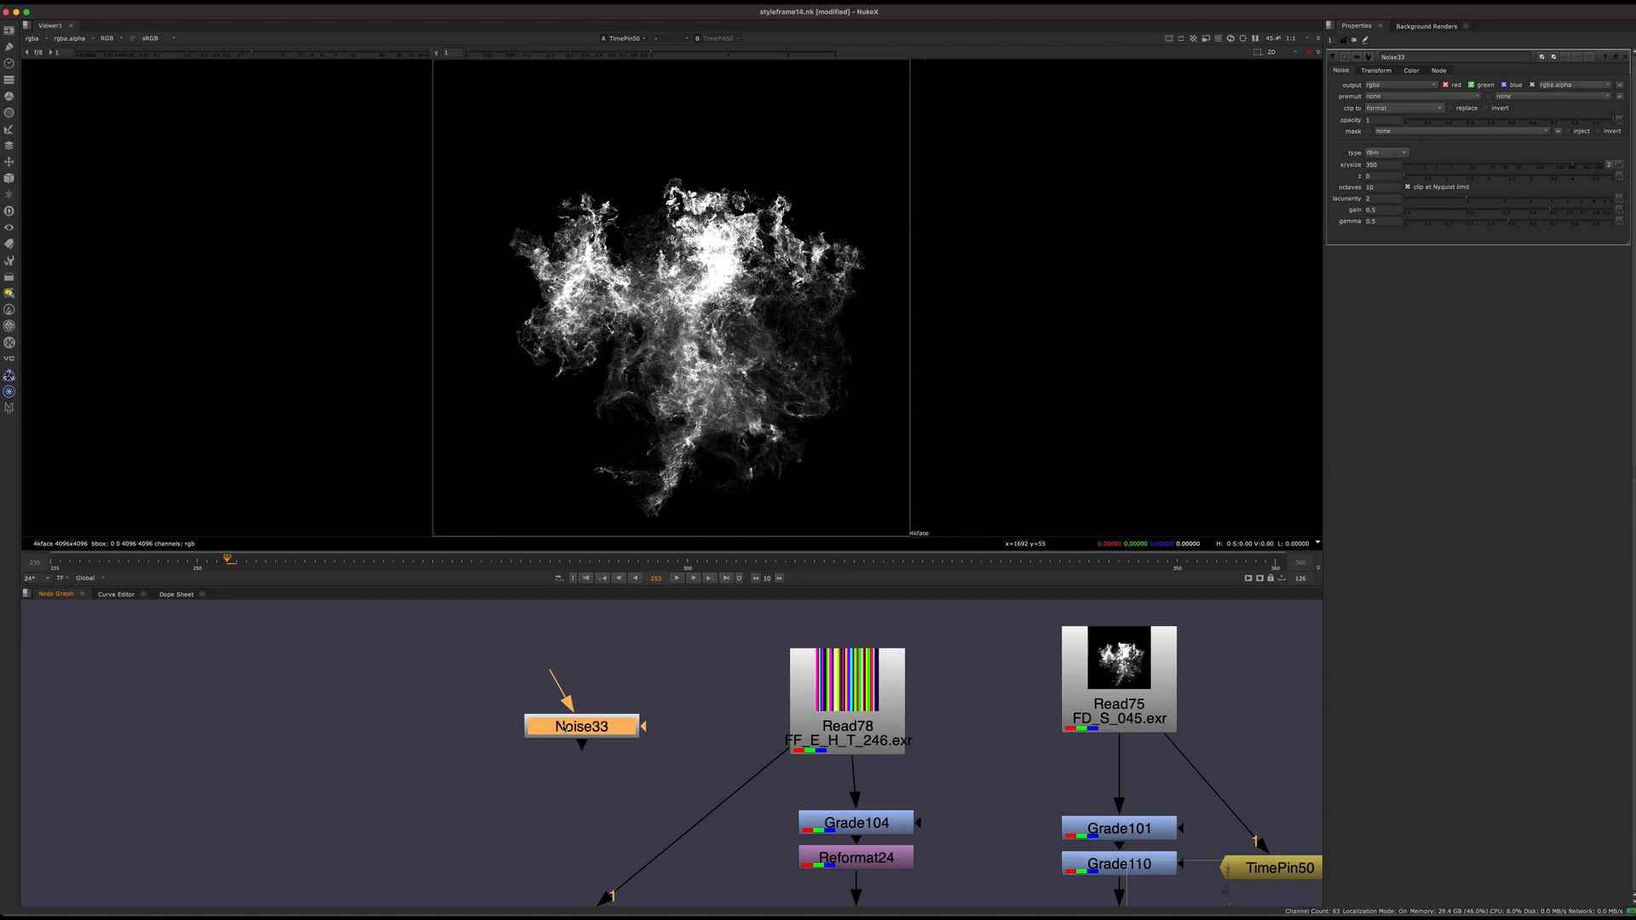
Move TimePin50 closer to Grade101, and inspect the fine detail of the Read75 element in the viewer
{"action": "left_click_drag", "start_coordinate": [751, 677], "coordinate": [409, 824]}
{"action": "middle_click_drag", "start_coordinate": [686, 624], "coordinate": [644, 667]}
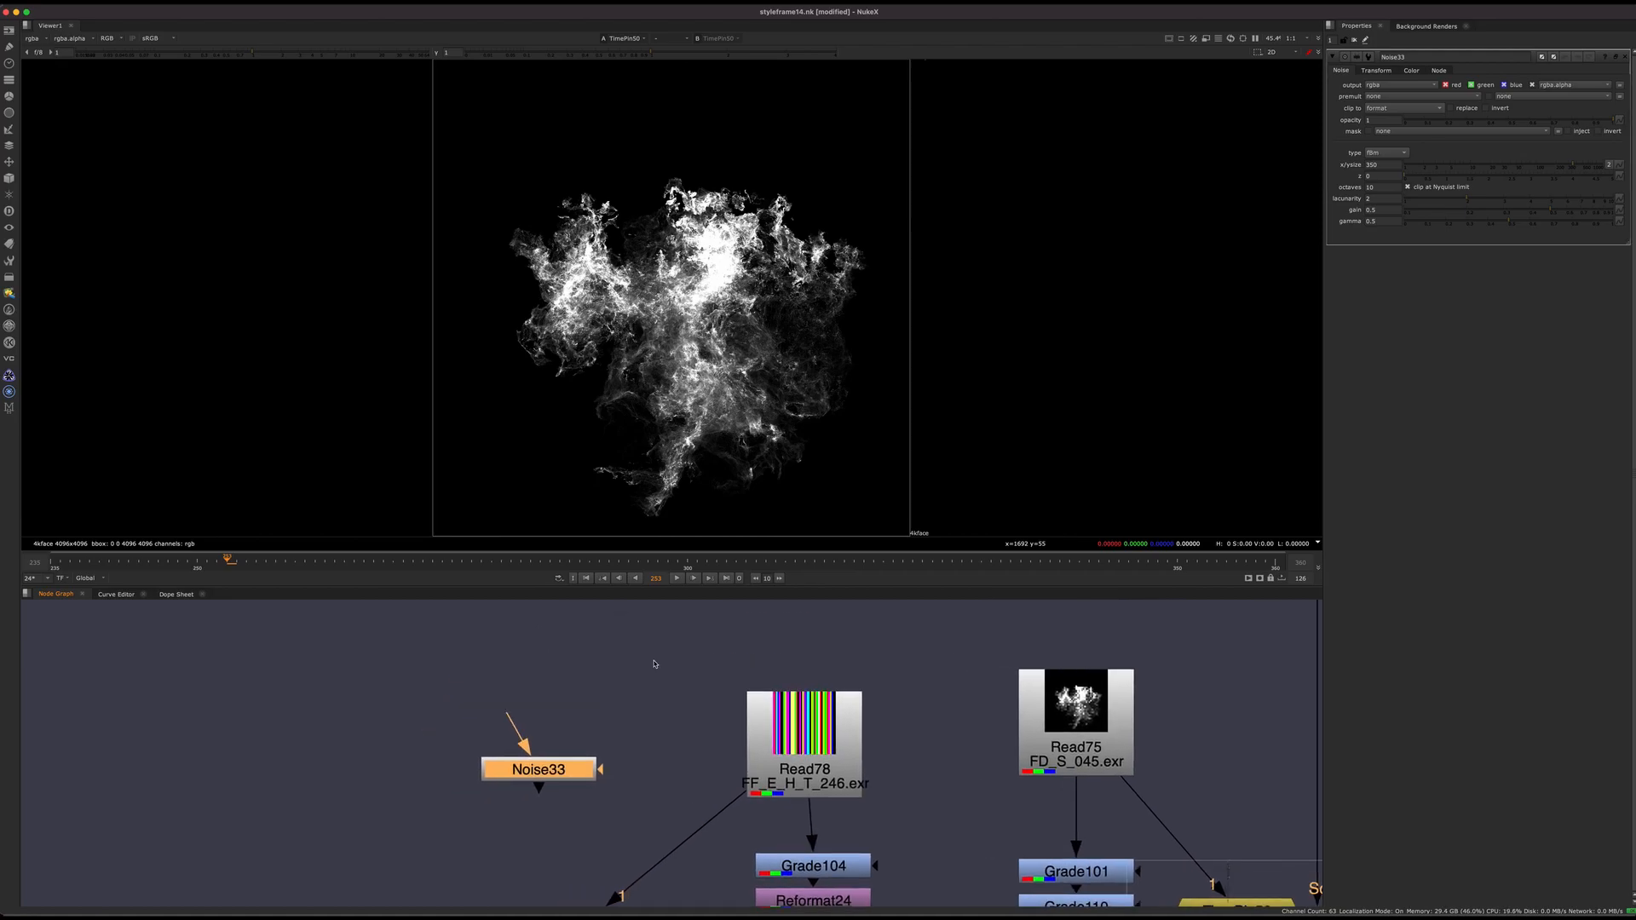
{"action": "middle_click_drag", "start_coordinate": [720, 750], "coordinate": [738, 668]}
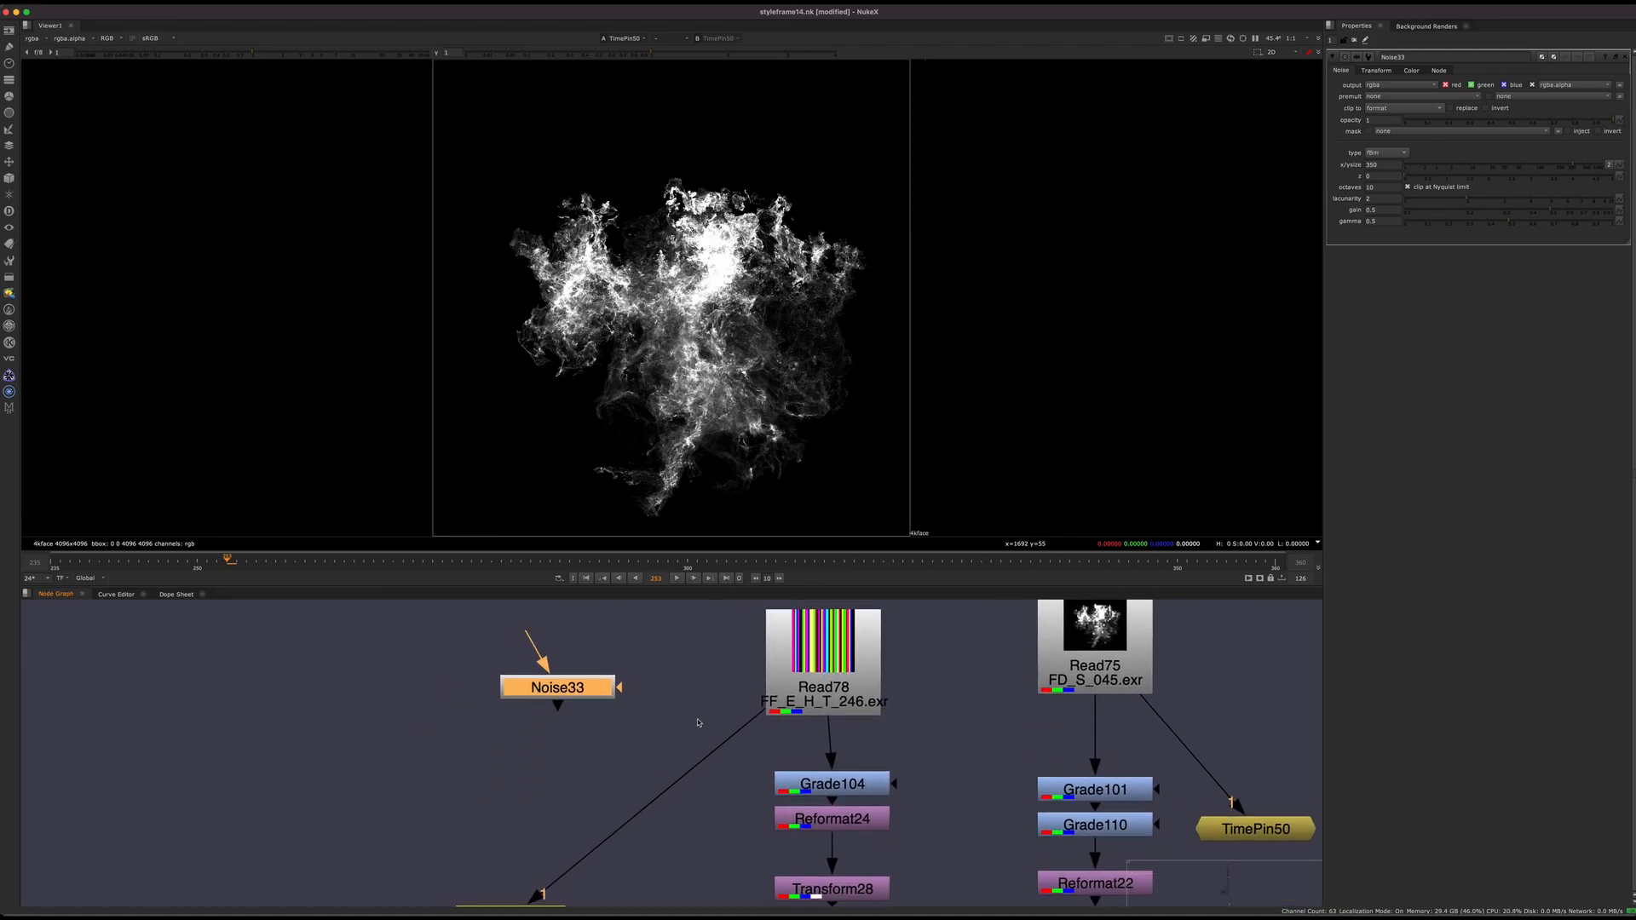
{"action": "middle_click_drag", "start_coordinate": [1014, 652], "coordinate": [822, 759]}
{"action": "left_click_drag", "start_coordinate": [786, 724], "coordinate": [779, 716]}
{"action": "middle_click_drag", "start_coordinate": [937, 895], "coordinate": [832, 810]}
{"action": "left_click", "coordinate": [835, 811]}
{"action": "left_click_drag", "start_coordinate": [835, 809], "coordinate": [816, 782]}
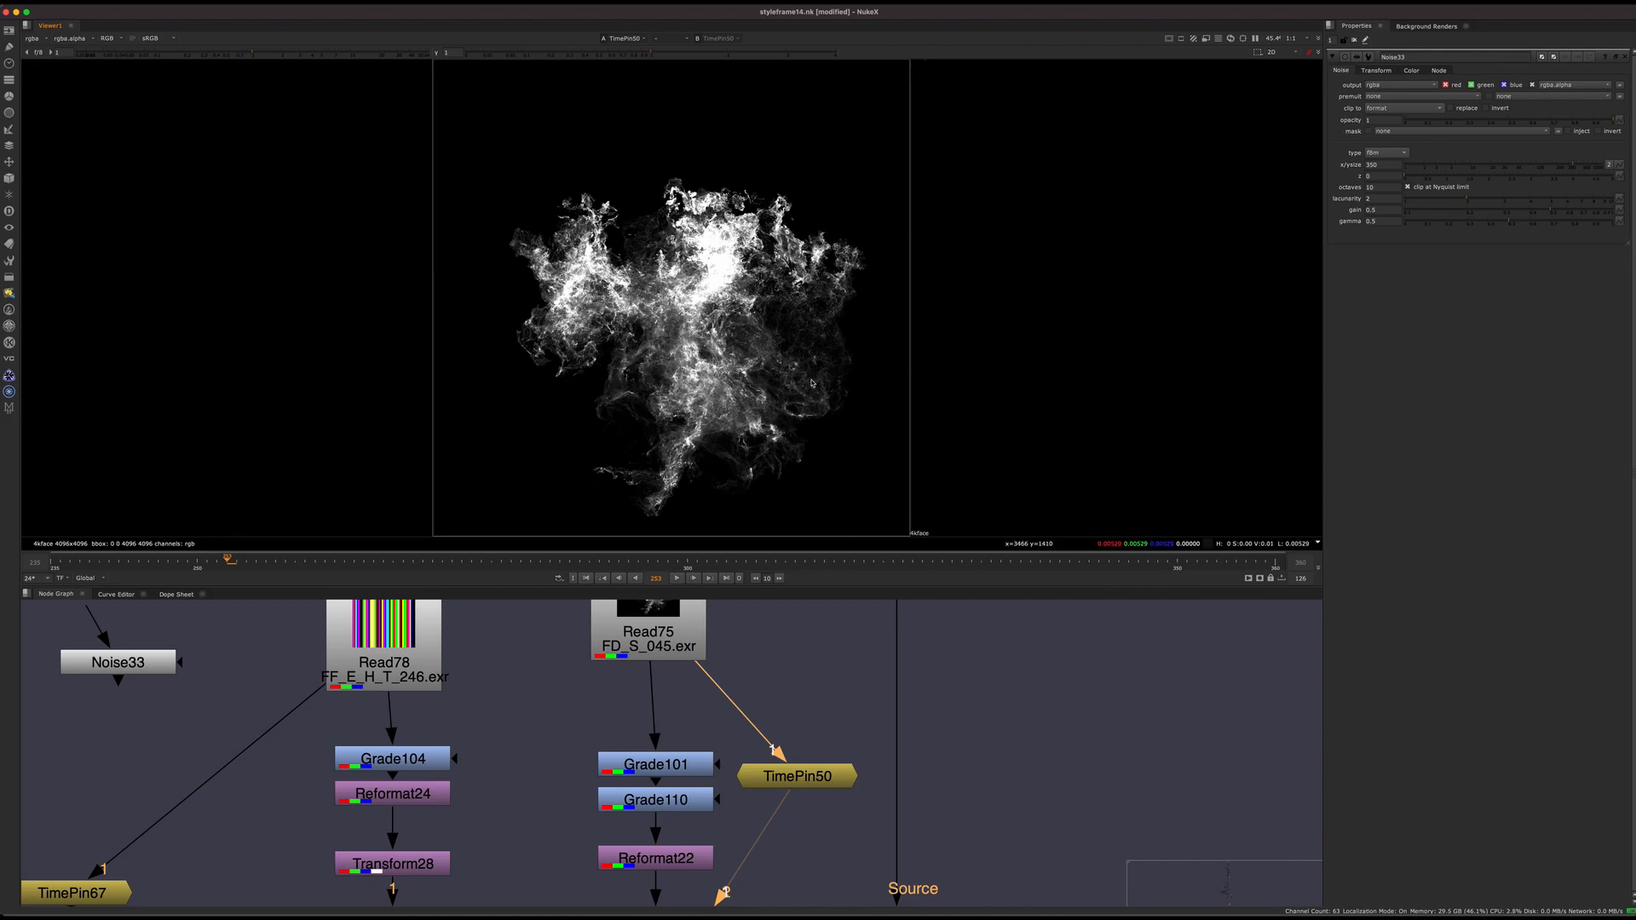
{"action": "scroll", "coordinate": [653, 286], "scroll_direction": "up", "scroll_amount": 3}
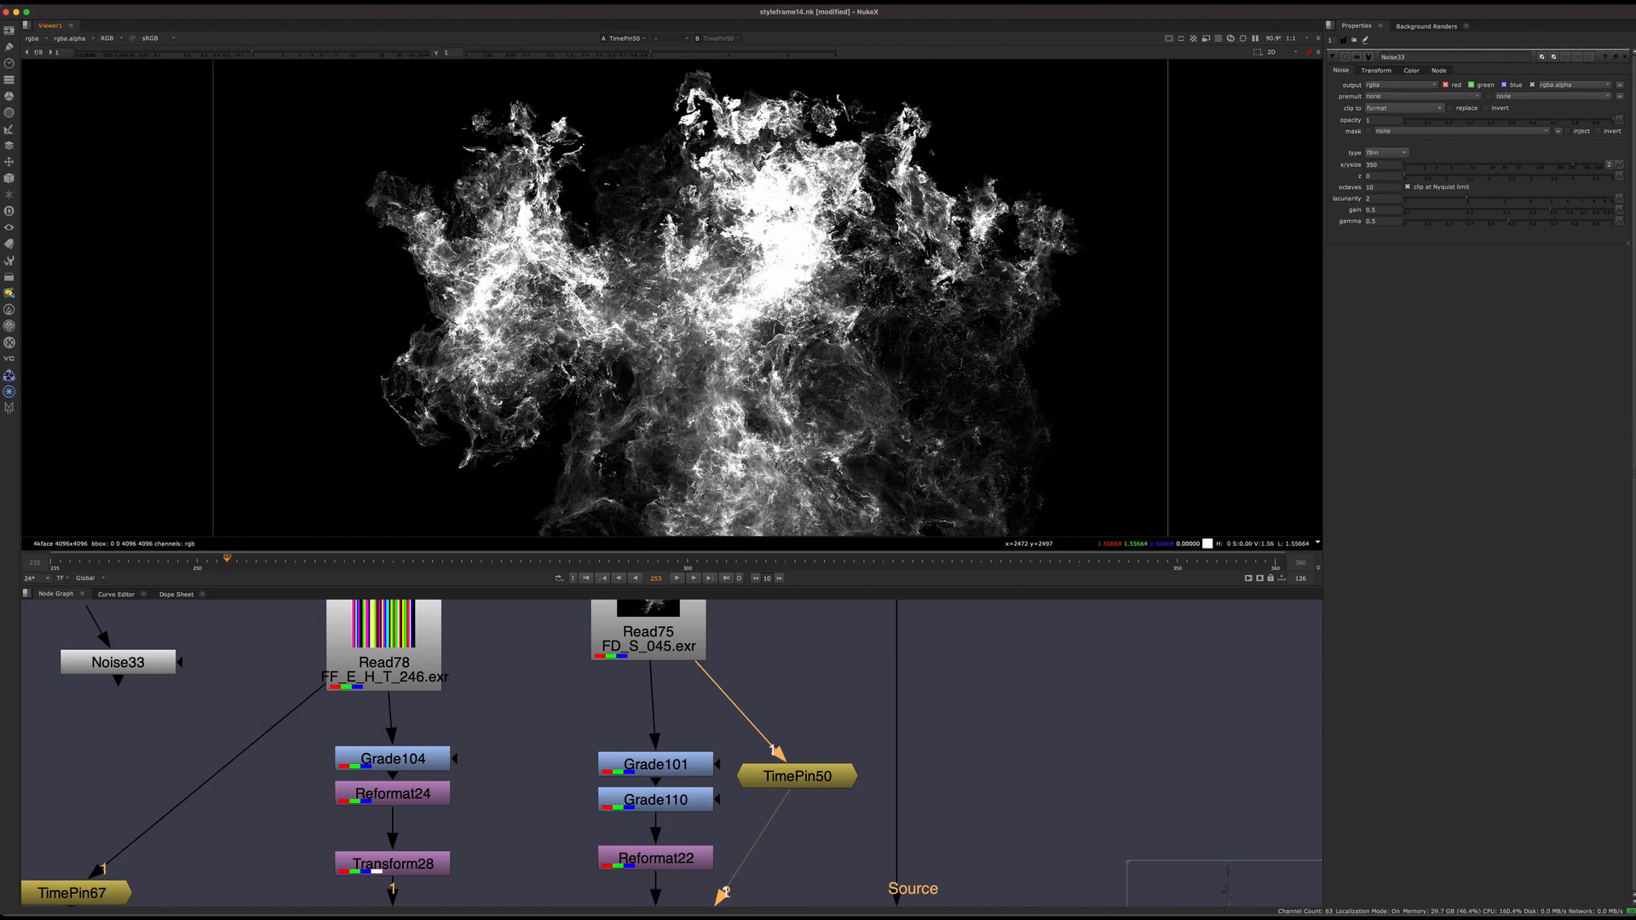
{"action": "scroll", "coordinate": [791, 209], "scroll_direction": "down", "scroll_amount": 3}
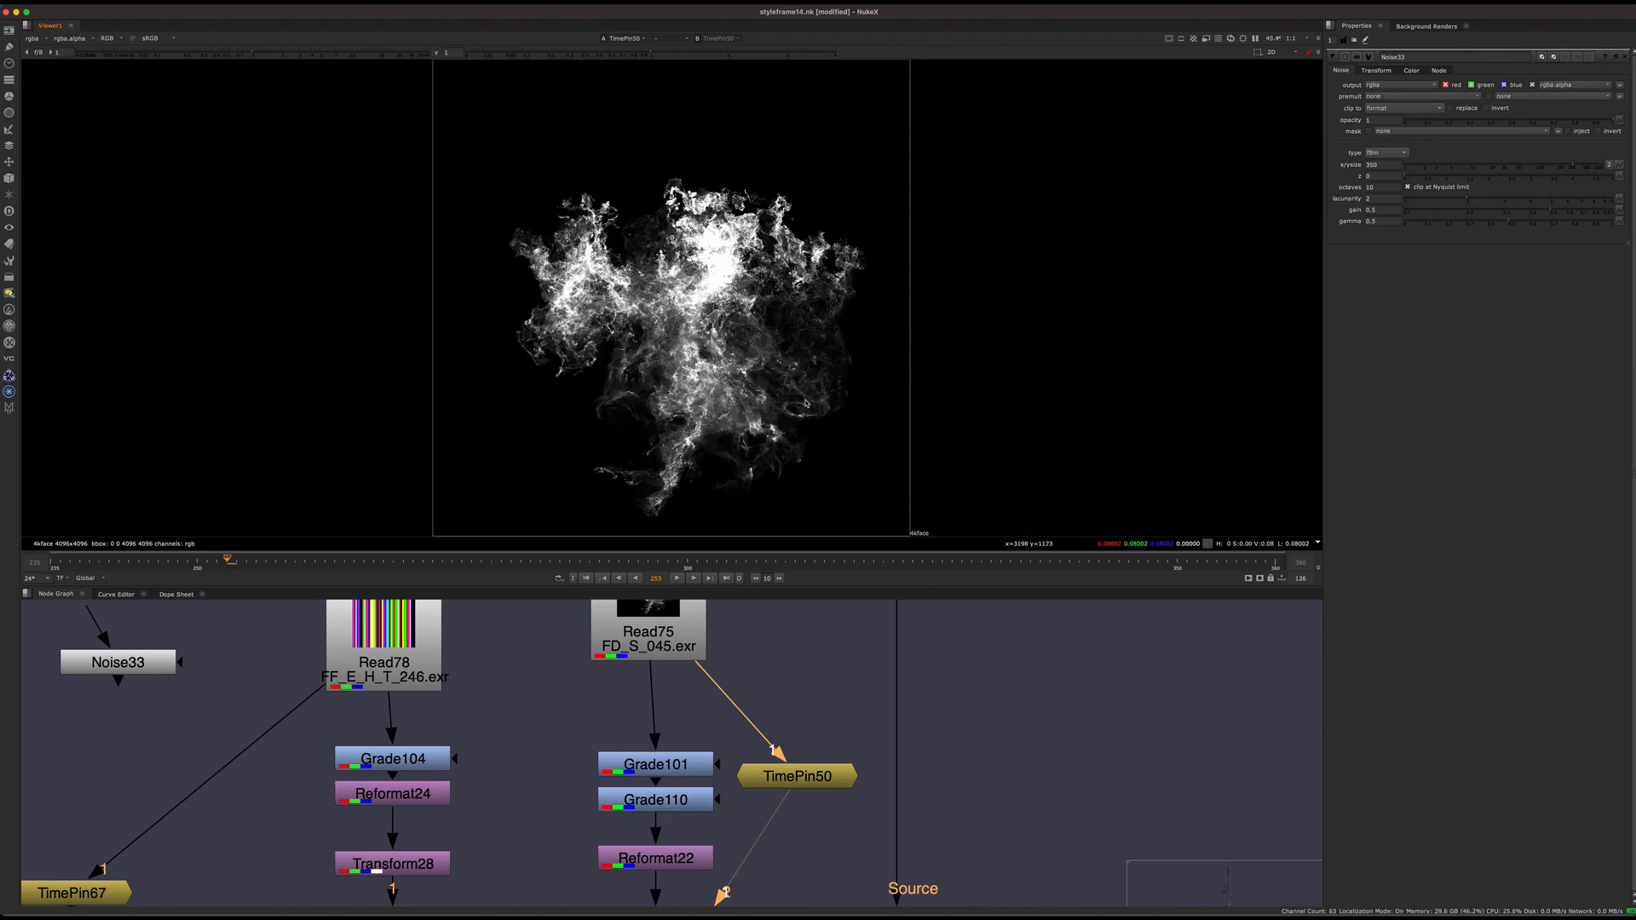
Reconnect TimePin50's input to Grade110 so that the viewer uses the graded element
{"action": "left_click_drag", "start_coordinate": [646, 726], "coordinate": [894, 778]}
{"action": "scroll", "coordinate": [771, 703], "scroll_direction": "down", "scroll_amount": 4}
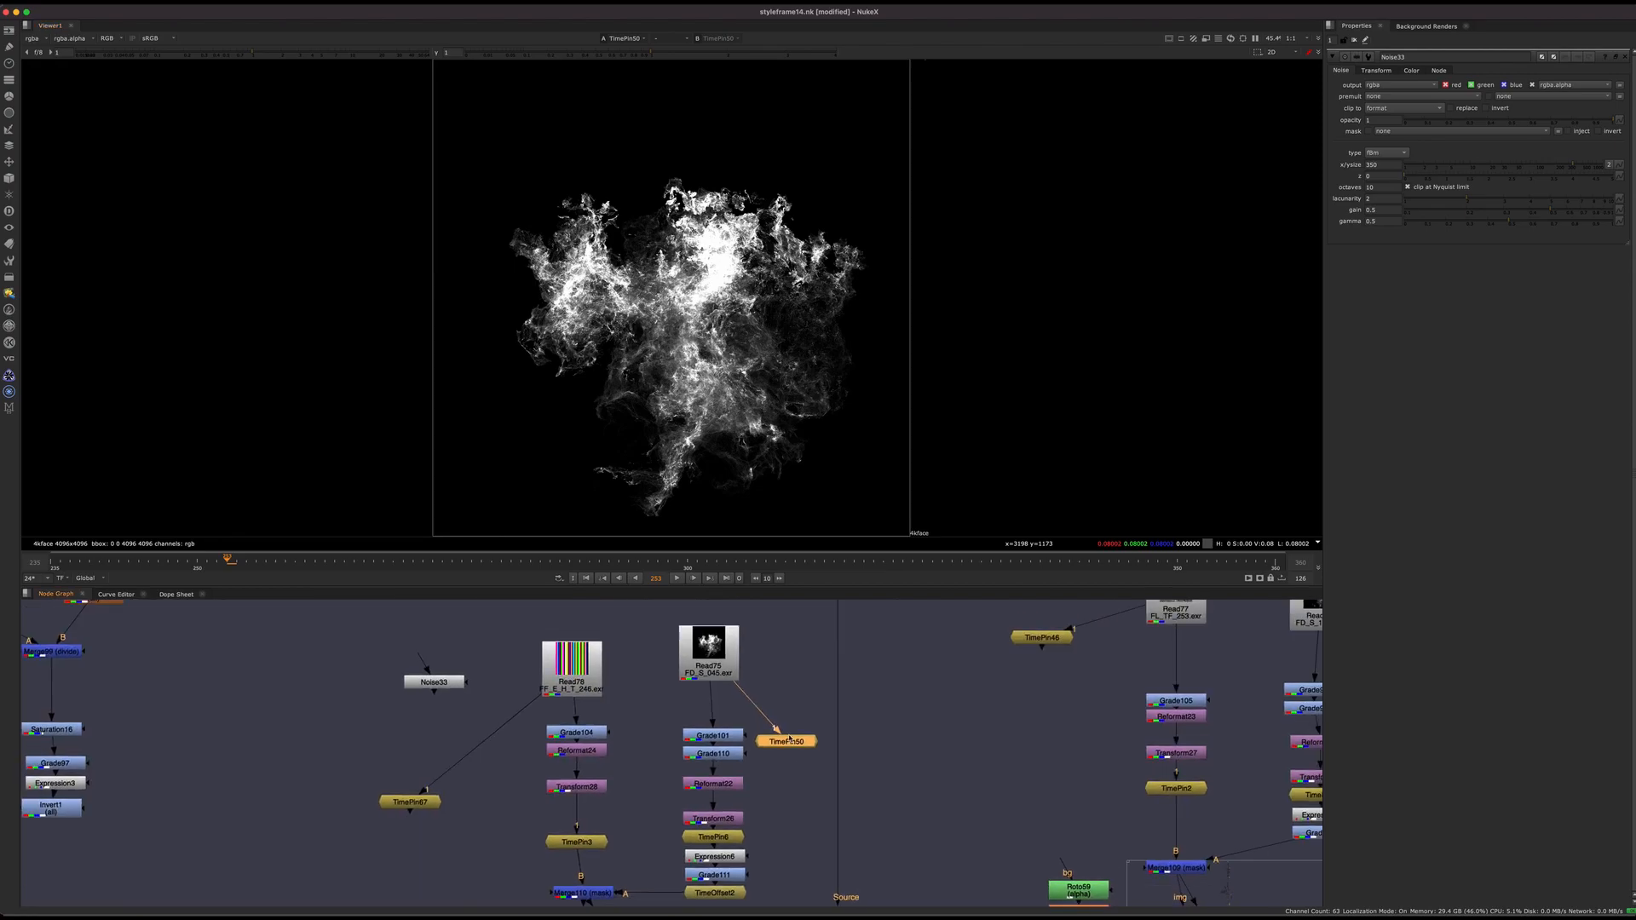
{"action": "left_click_drag", "start_coordinate": [742, 755], "coordinate": [748, 749]}
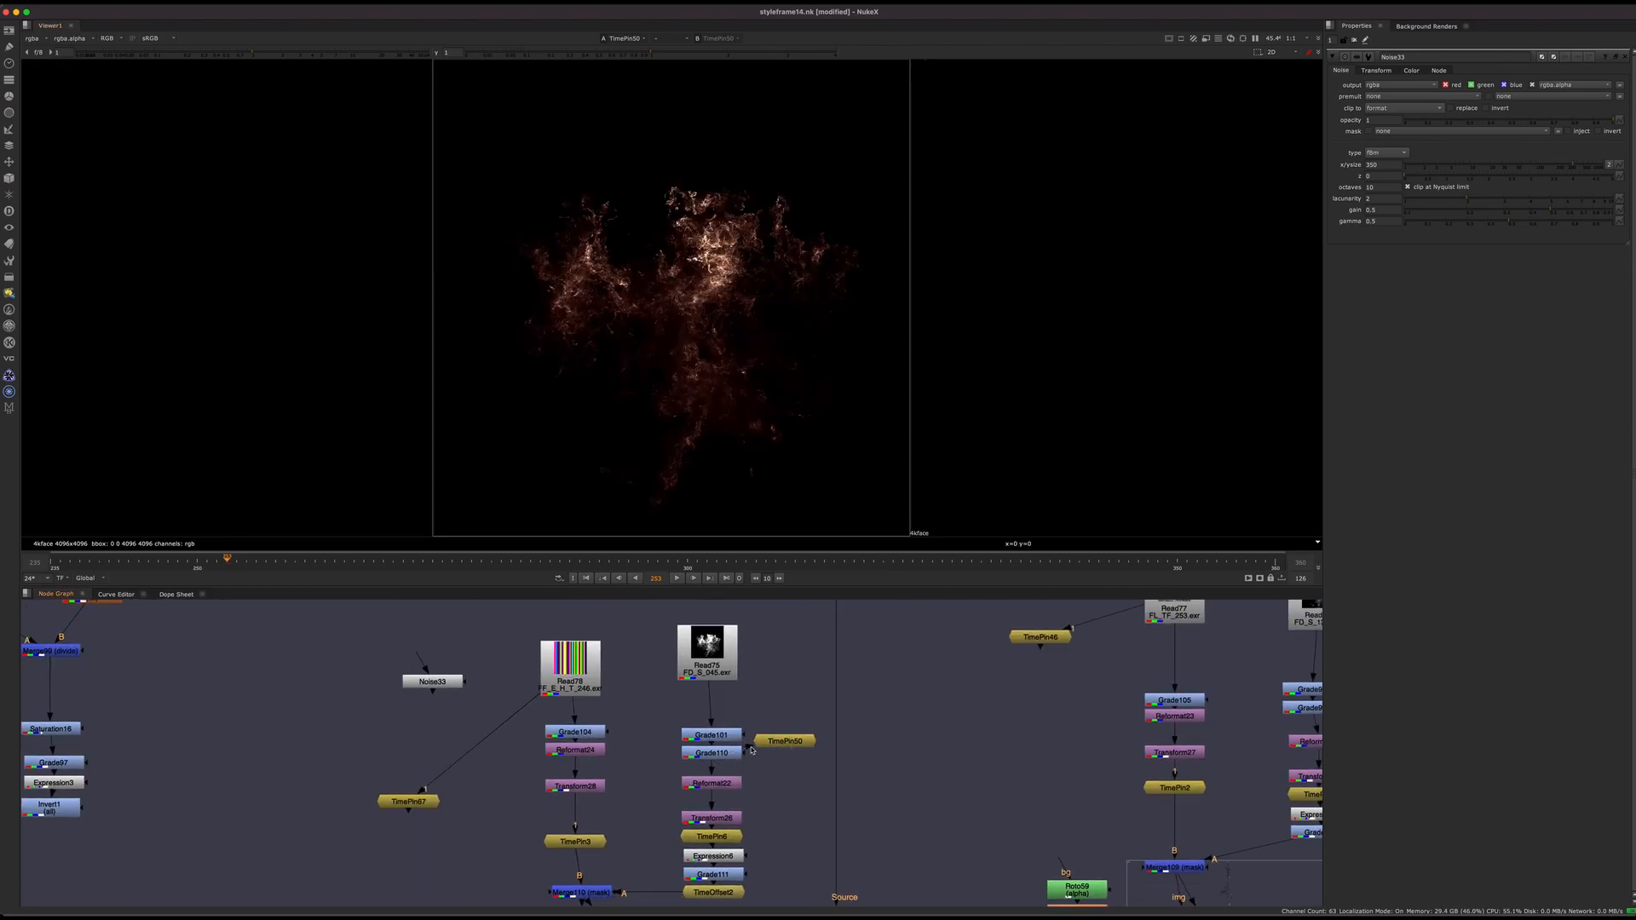
{"action": "middle_click_drag", "start_coordinate": [799, 810], "coordinate": [929, 673]}
{"action": "left_click", "coordinate": [730, 753]}
{"action": "middle_click_drag", "start_coordinate": [730, 753], "coordinate": [647, 763]}
{"action": "scroll", "coordinate": [738, 686], "scroll_direction": "up", "scroll_amount": 3}
{"action": "scroll", "coordinate": [738, 687], "scroll_direction": "down", "scroll_amount": 3}
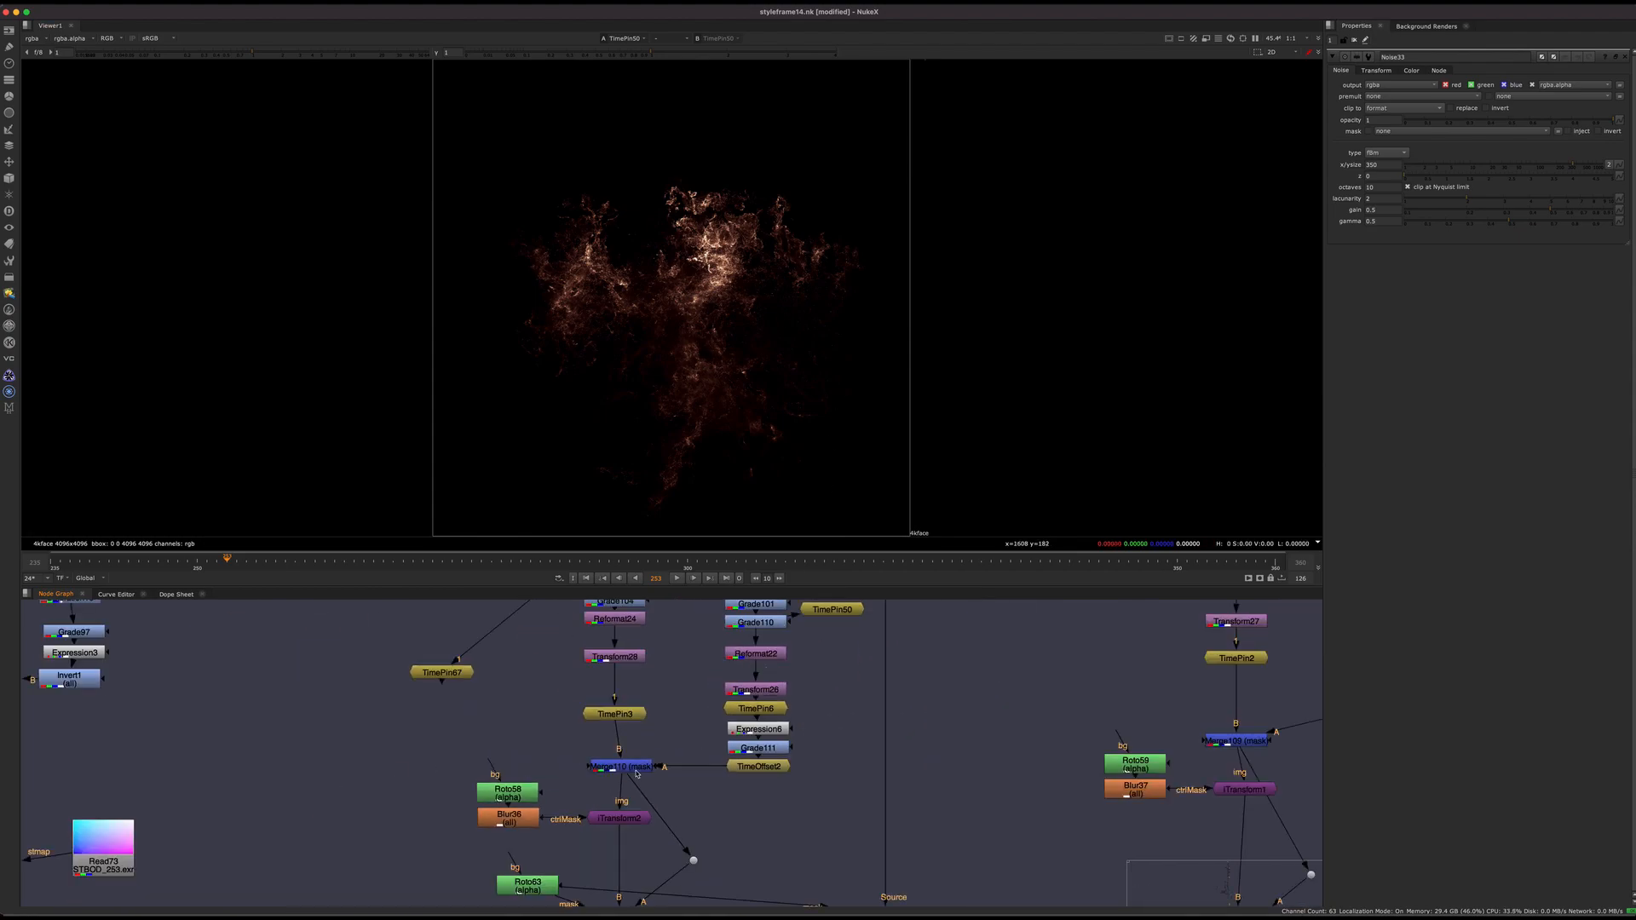
Display the output of the Merge110 mask node in the viewer
{"action": "left_click", "coordinate": [634, 766]}
{"action": "key", "text": "1"}
{"action": "scroll", "coordinate": [629, 757], "scroll_direction": "up", "scroll_amount": 5}
{"action": "middle_click_drag", "start_coordinate": [793, 796], "coordinate": [621, 811]}
{"action": "scroll", "coordinate": [588, 729], "scroll_direction": "down", "scroll_amount": 4}
Display TimeOffset2's output, scrub forward through the timeline, and check its alpha channel
{"action": "left_click", "coordinate": [684, 800]}
{"action": "key", "text": "1"}
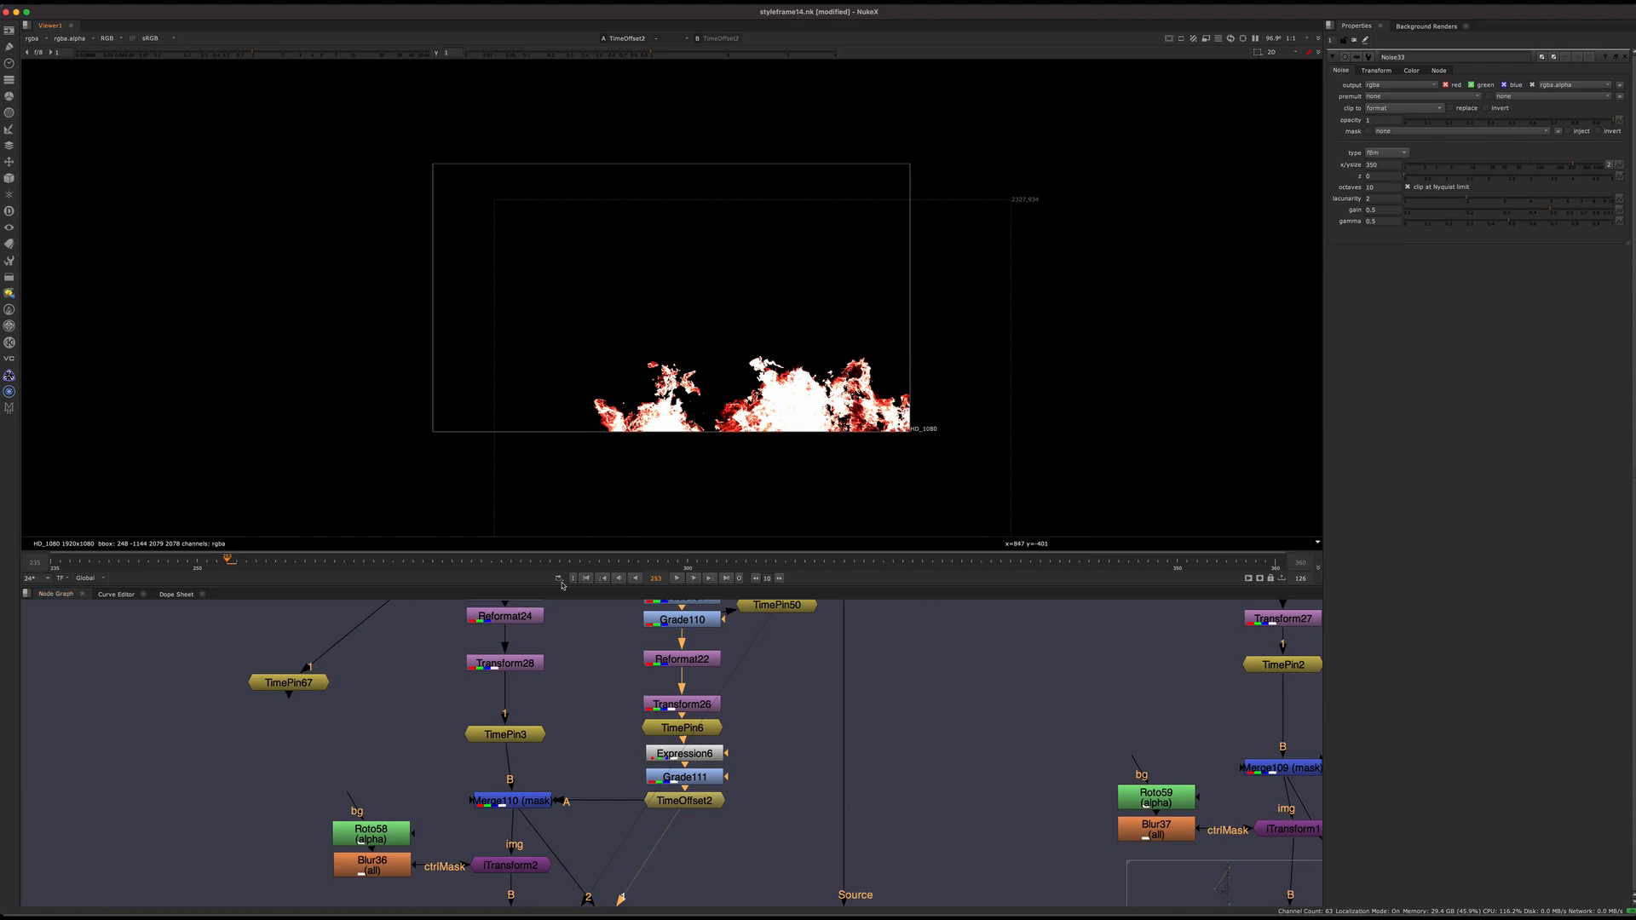
{"action": "left_click_drag", "start_coordinate": [334, 562], "coordinate": [472, 568]}
{"action": "key", "text": "a"}
{"action": "key", "text": "a"}
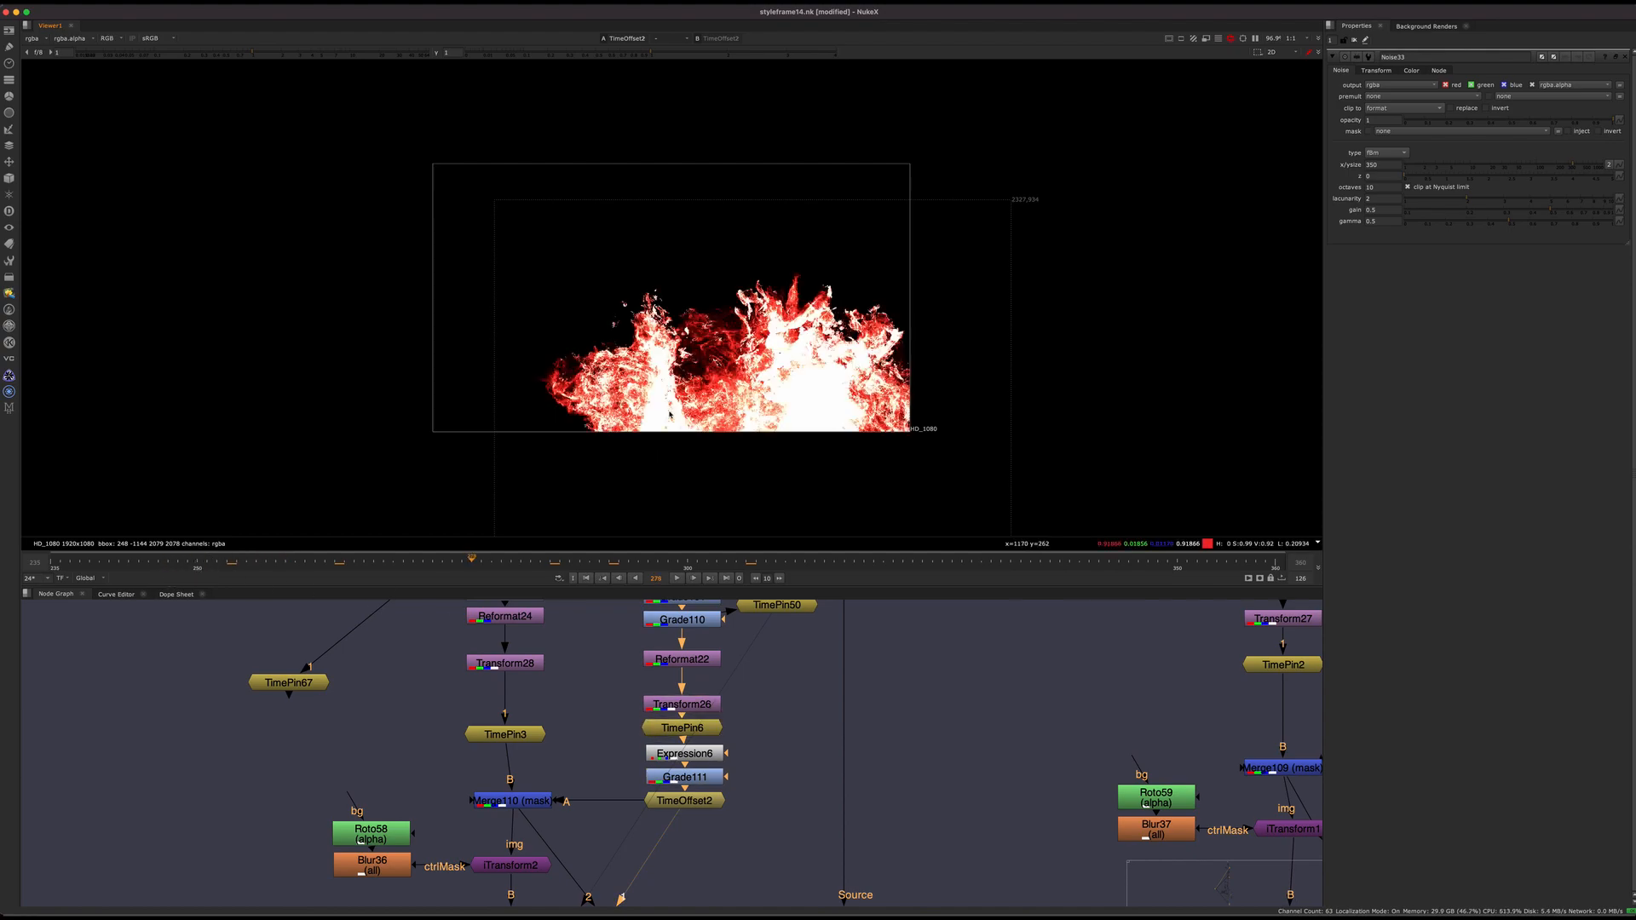
Display TimePin50's graded output and zoom in on the ember detail
{"action": "middle_click_drag", "start_coordinate": [787, 628], "coordinate": [766, 732]}
{"action": "left_click", "coordinate": [770, 713]}
{"action": "key", "text": "1"}
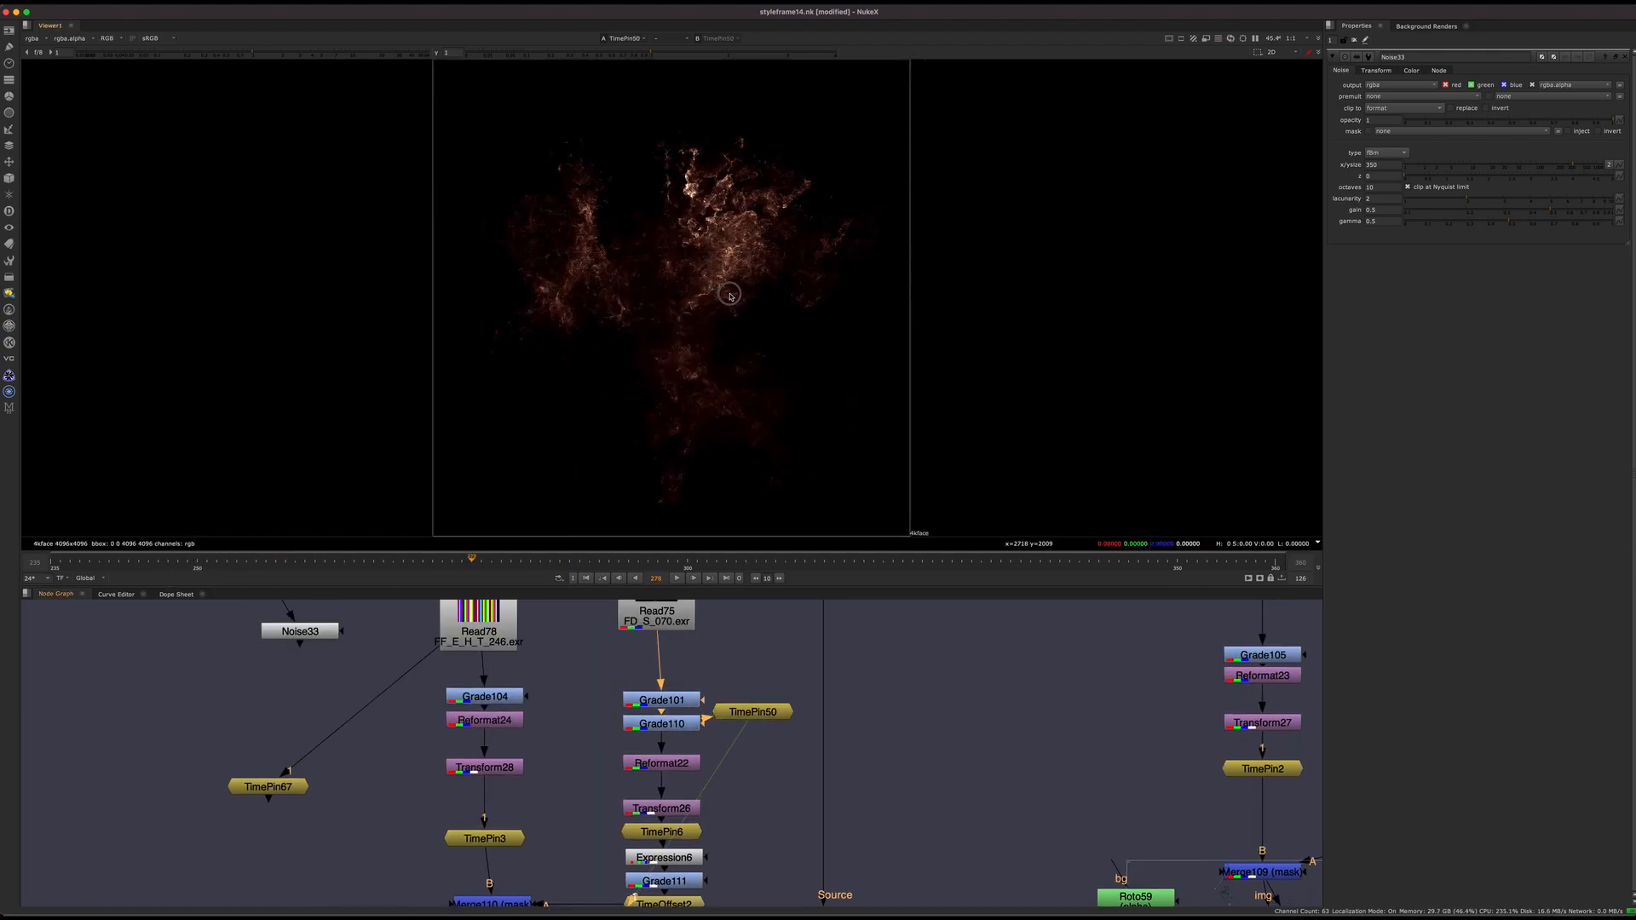
{"action": "scroll", "coordinate": [795, 204], "scroll_direction": "up", "scroll_amount": 3}
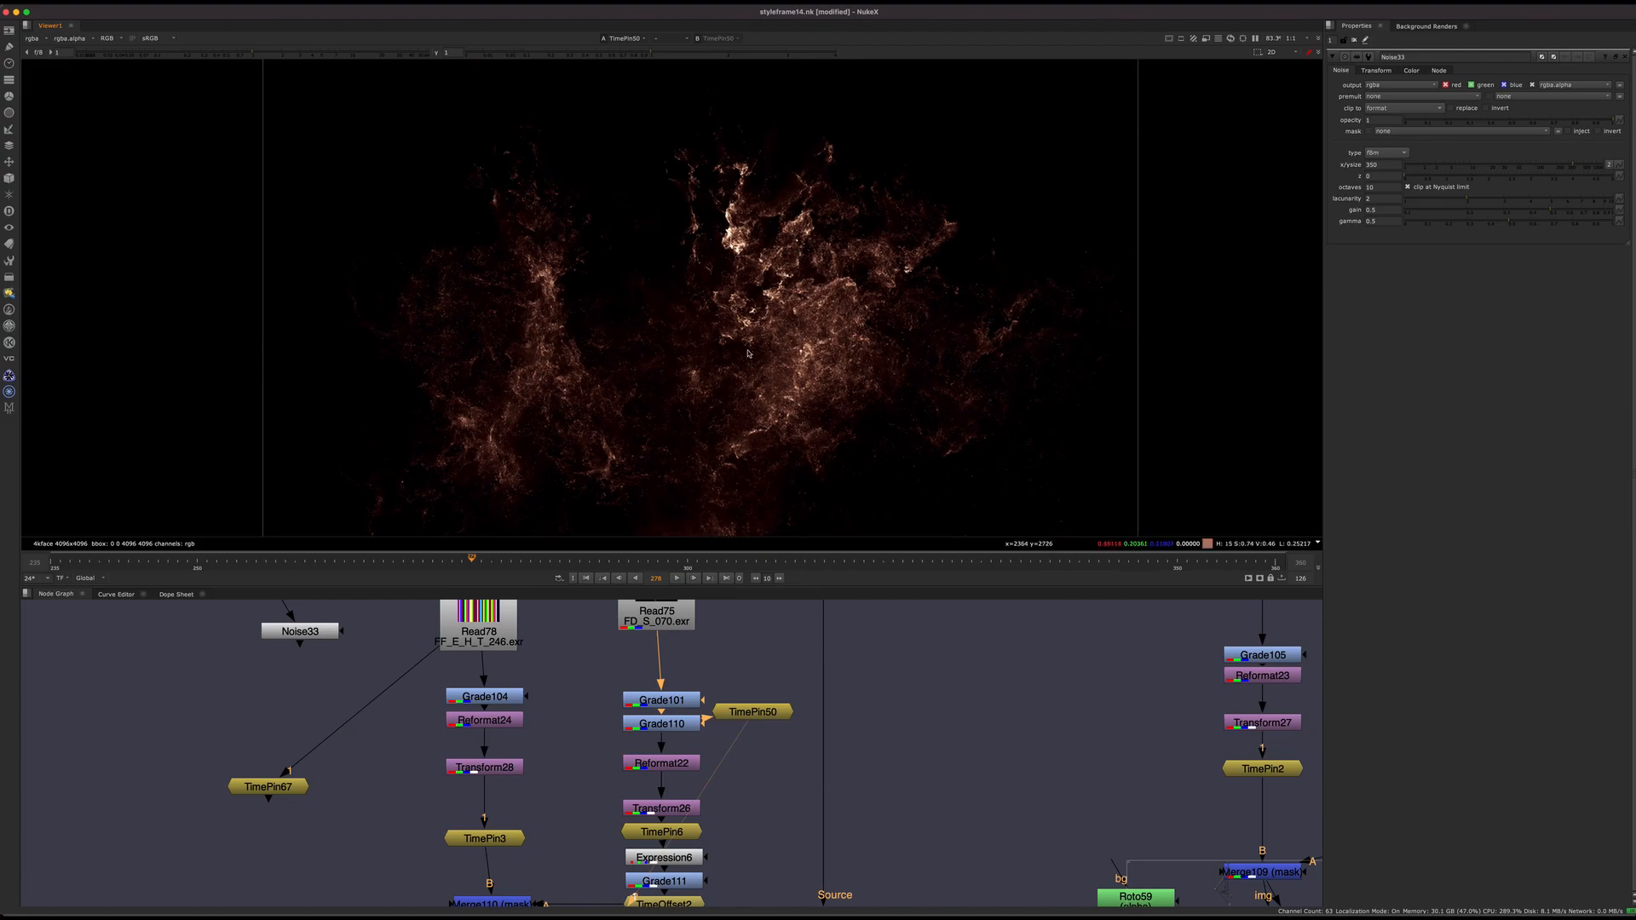
Play TimePin50's graded embers, return to an earlier frame, and fit the image in the viewer
{"action": "left_click", "coordinate": [677, 578]}
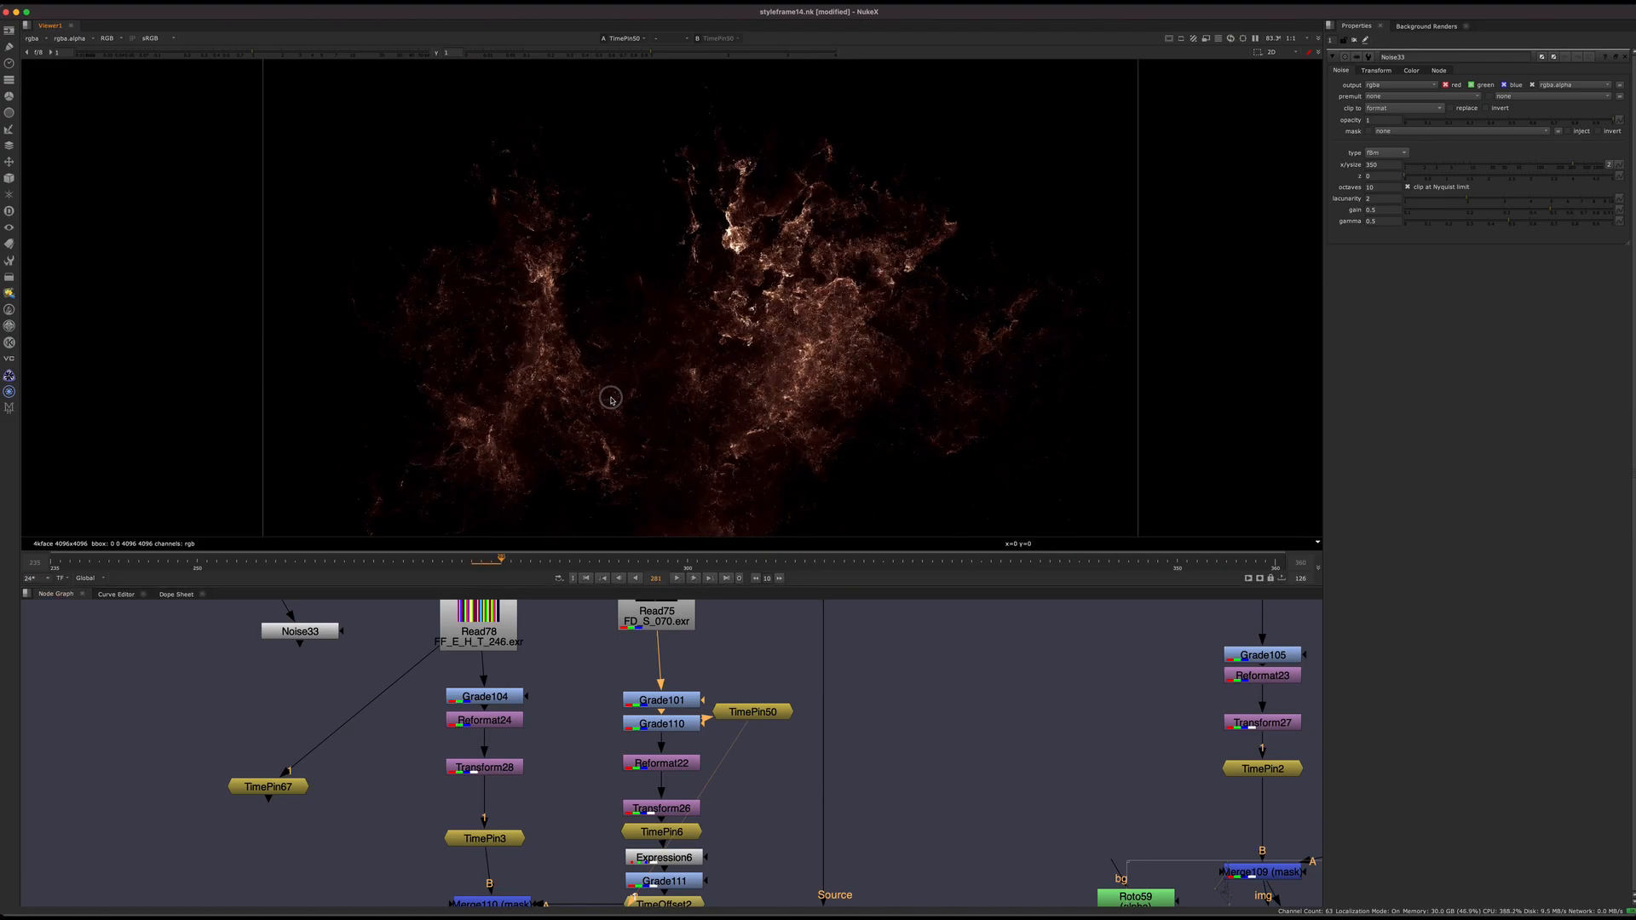
{"action": "left_click", "coordinate": [469, 565]}
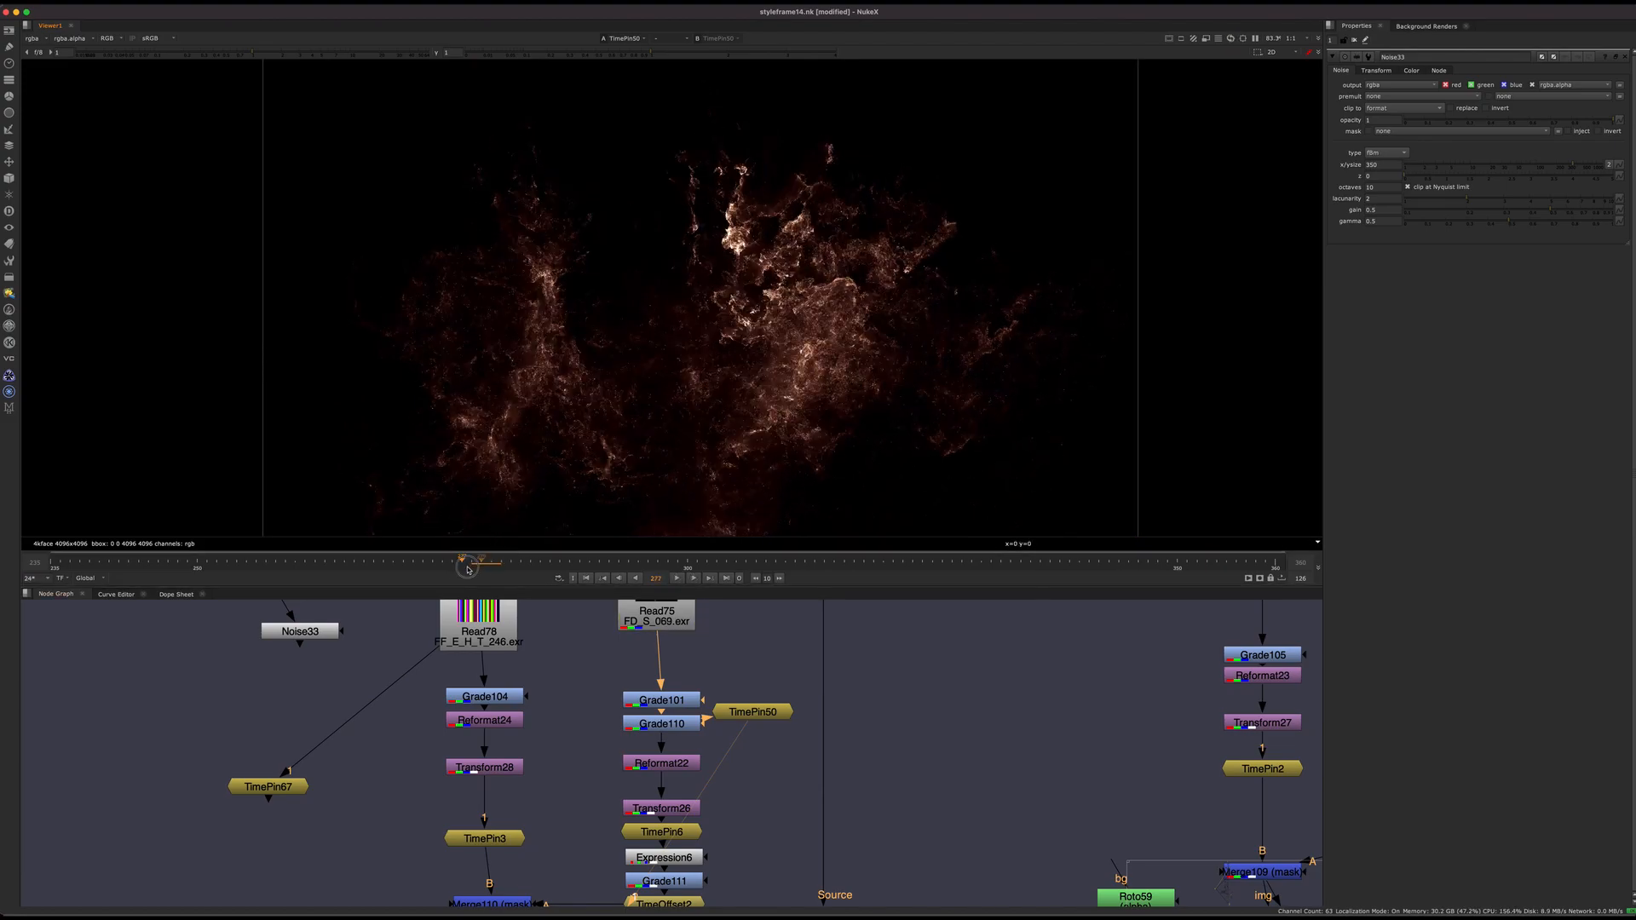
{"action": "key", "text": "f"}
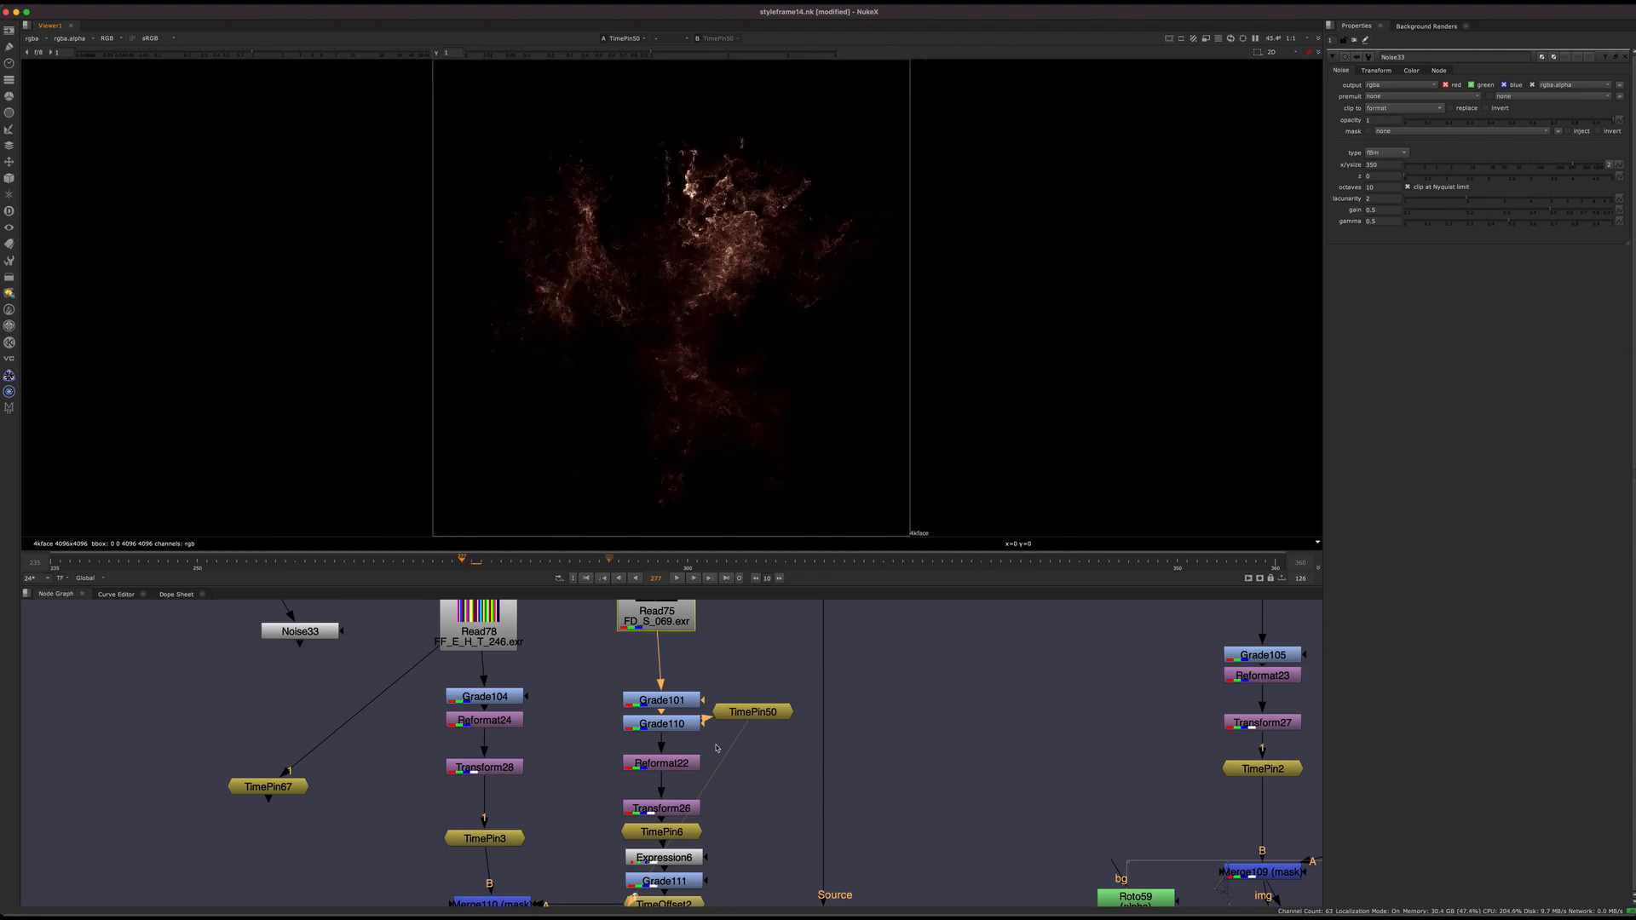
Compare TimeOffset2's output with the Merge110 mask result in the viewer
{"action": "middle_click_drag", "start_coordinate": [731, 818], "coordinate": [739, 649]}
{"action": "key", "text": "1"}
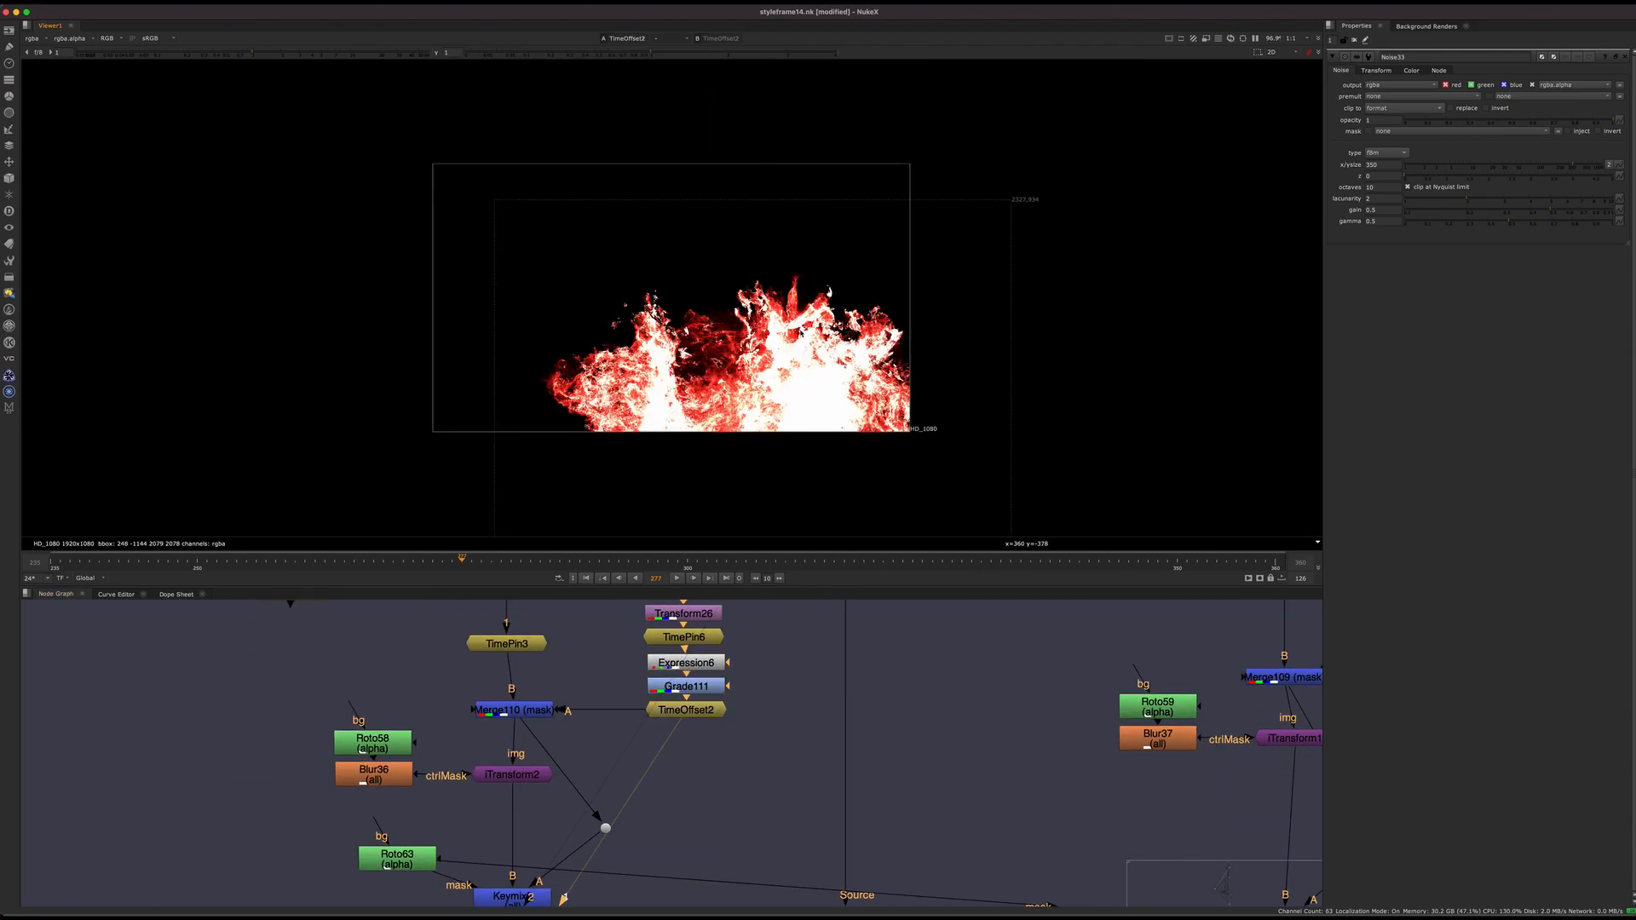
{"action": "left_click", "coordinate": [514, 709]}
{"action": "key", "text": "1"}
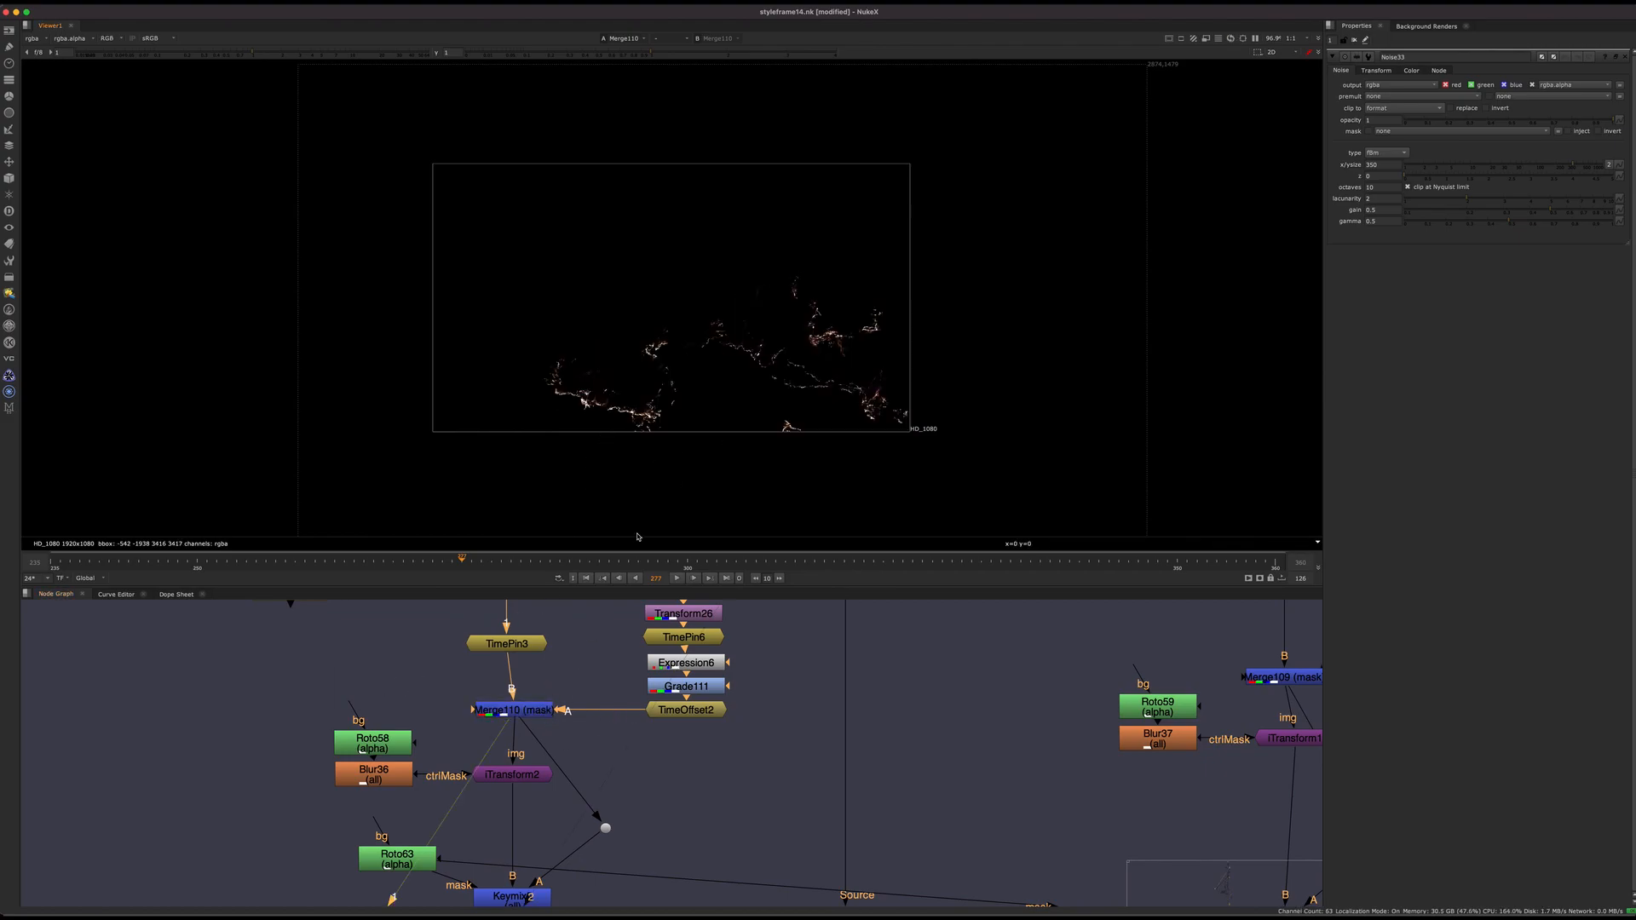
Inspect TimePin3's ember lines up close and compare them with the Merge110 masked result
{"action": "key", "text": "1"}
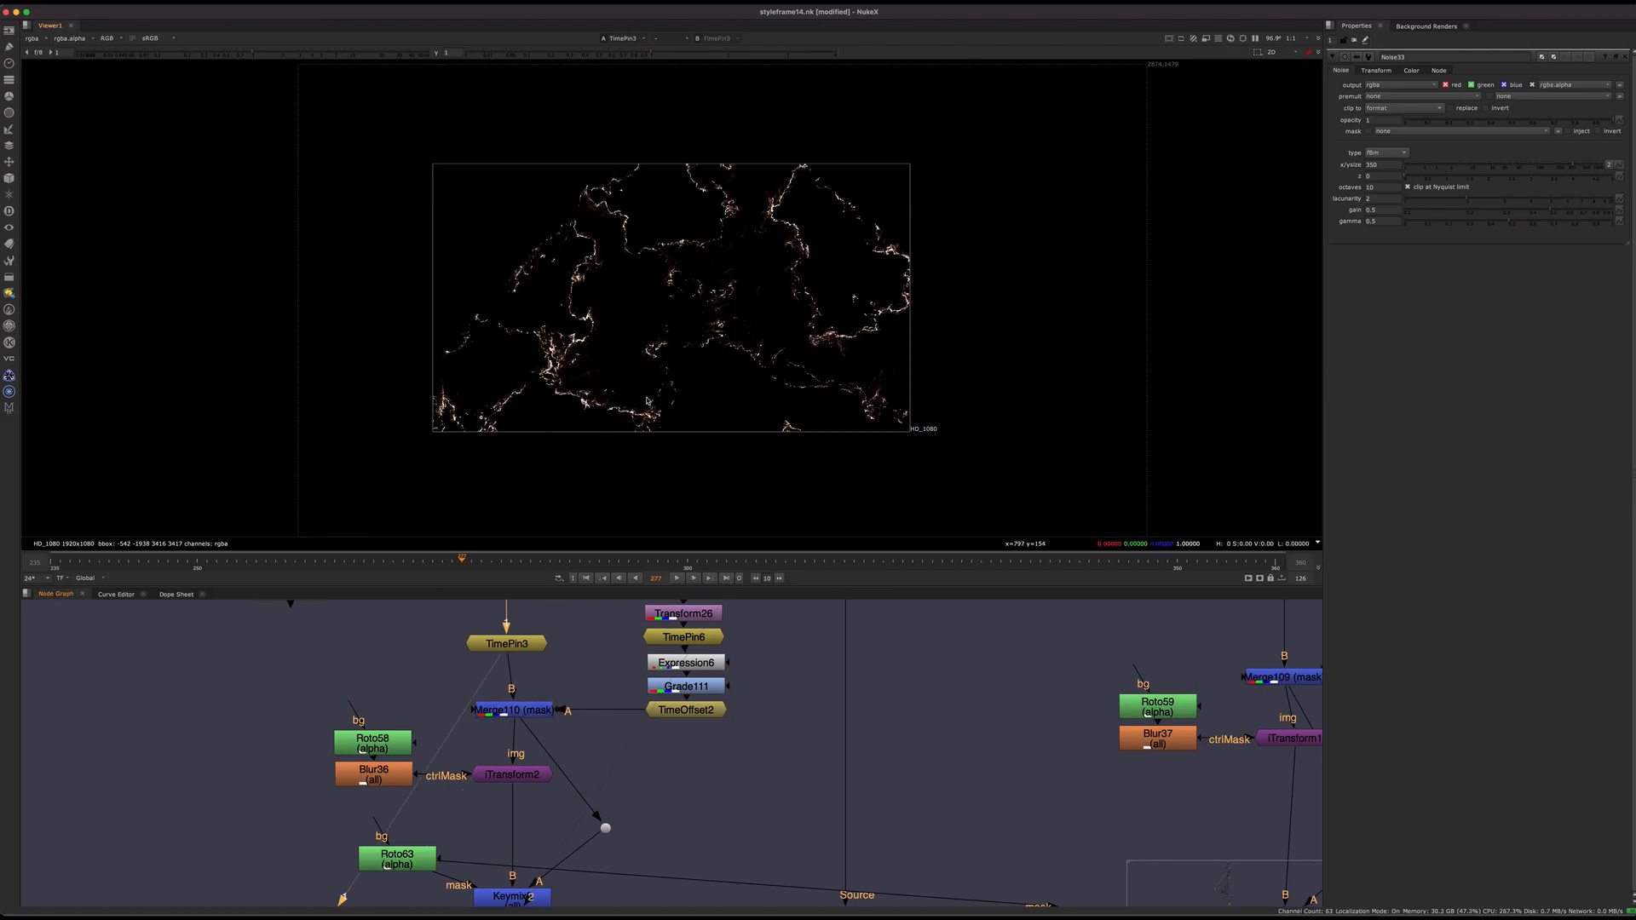
{"action": "scroll", "coordinate": [616, 369], "scroll_direction": "up", "scroll_amount": 5}
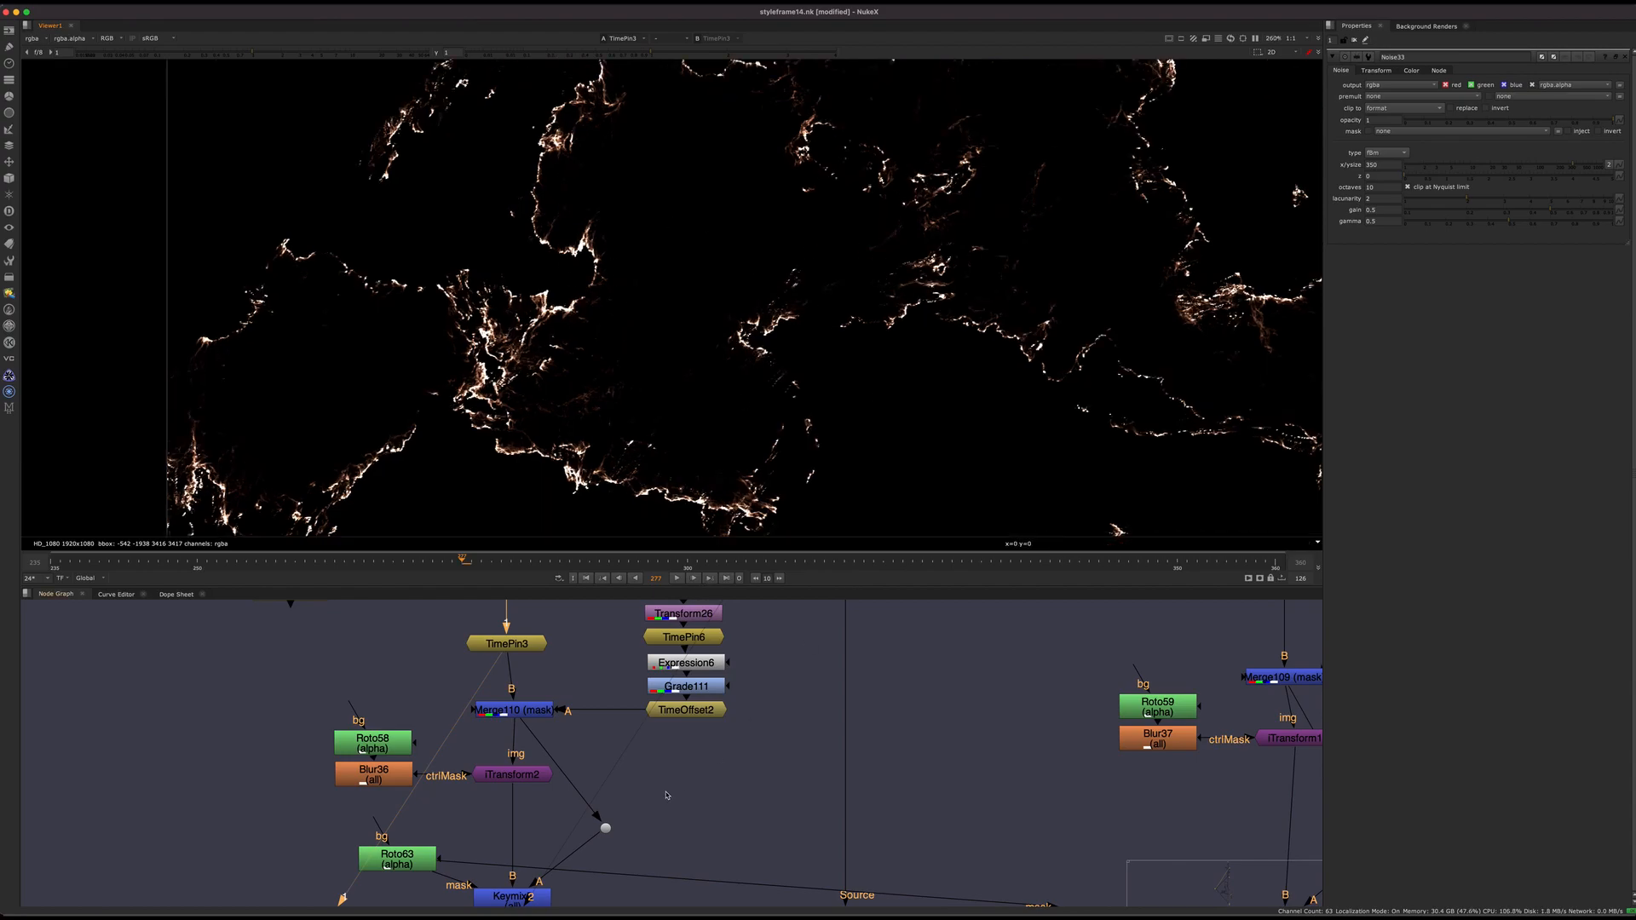
{"action": "scroll", "coordinate": [569, 708], "scroll_direction": "up", "scroll_amount": 3}
{"action": "middle_click_drag", "start_coordinate": [569, 708], "coordinate": [613, 746]}
{"action": "left_click", "coordinate": [545, 749]}
{"action": "key", "text": "1"}
{"action": "scroll", "coordinate": [763, 395], "scroll_direction": "down", "scroll_amount": 2}
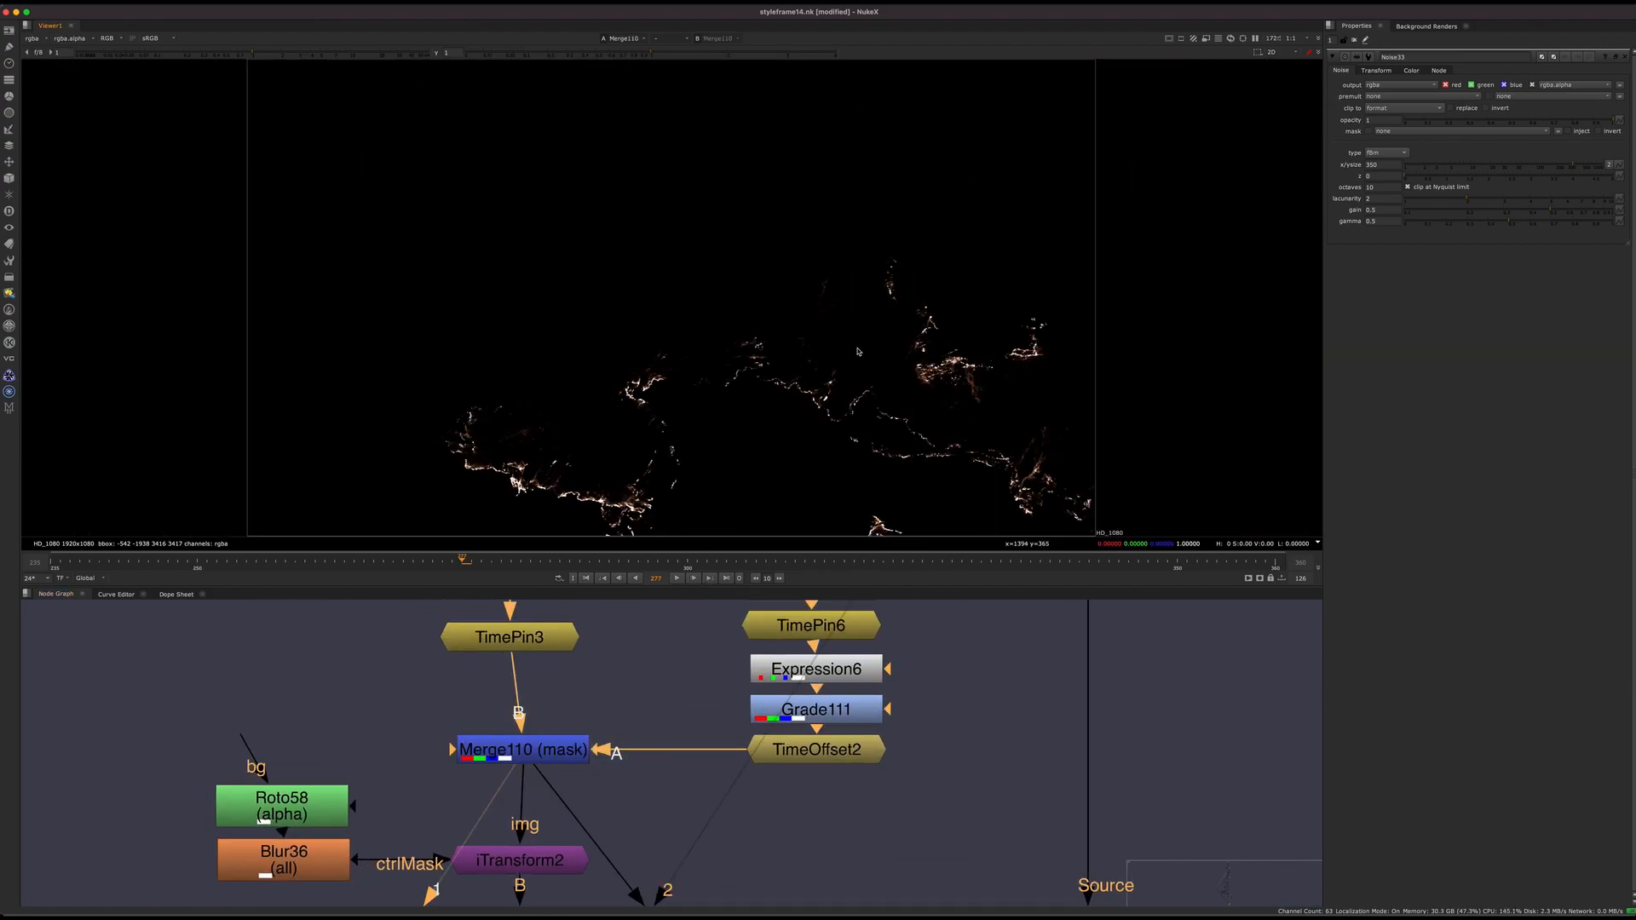
Display TimeOffset2's mask element once more and switch back to Merge110's output
{"action": "left_click", "coordinate": [815, 749]}
{"action": "key", "text": "1"}
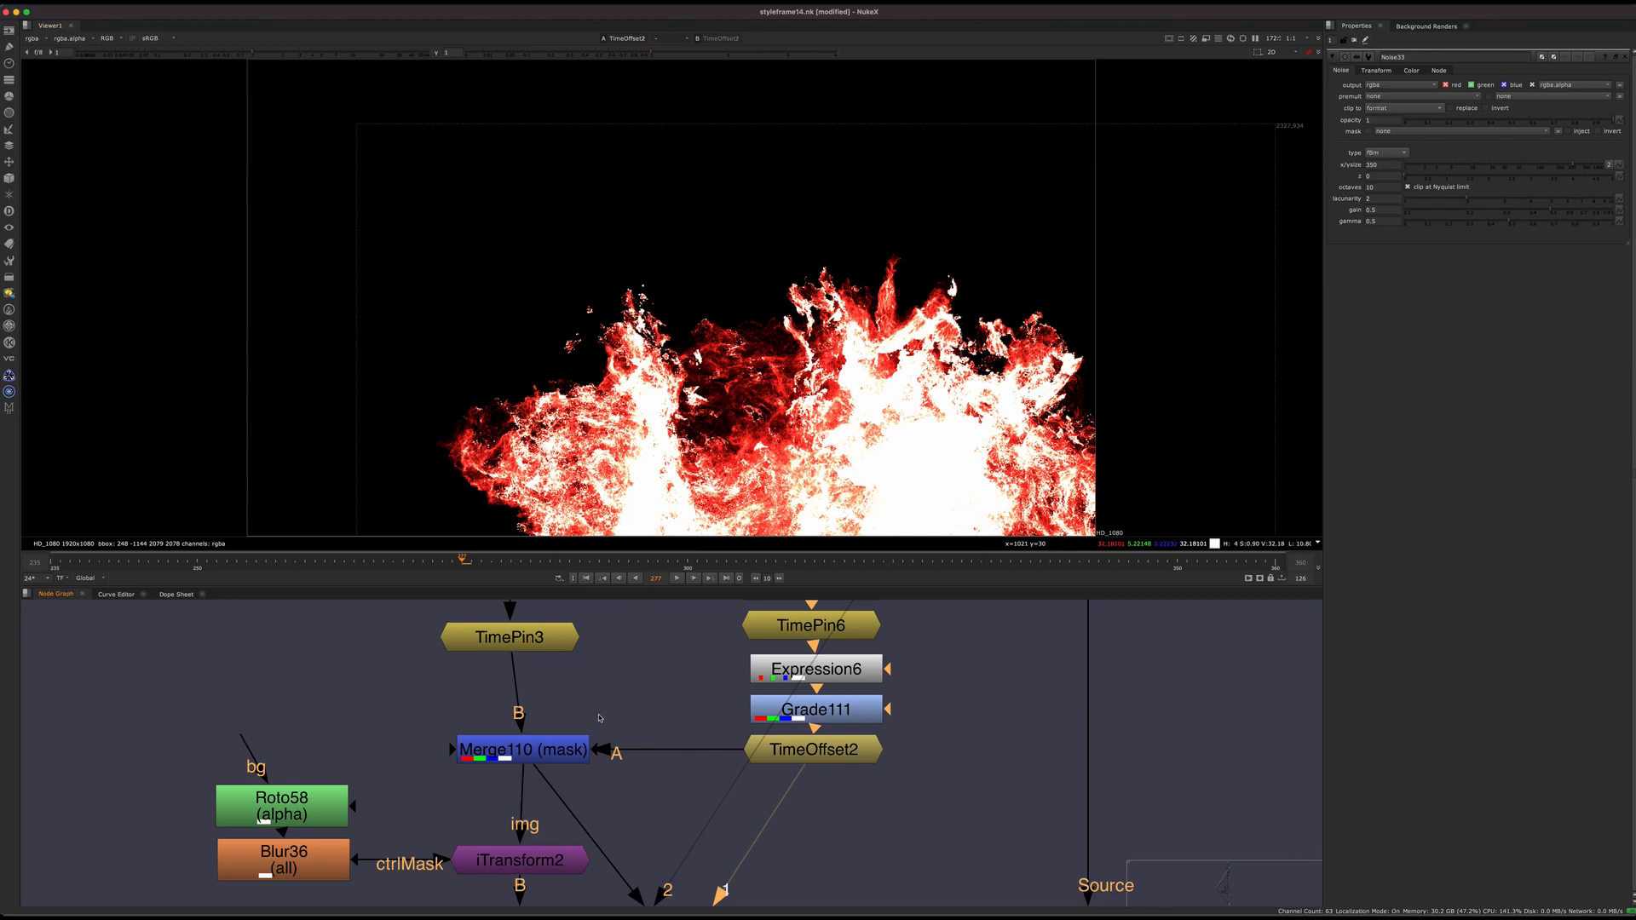
{"action": "left_click", "coordinate": [523, 749]}
{"action": "key", "text": "1"}
Step and play through Merge110's output from early in the timeline to check how the masked embers spread
{"action": "key", "text": "Right"}
{"action": "key", "text": "Right"}
{"action": "key", "text": "Right"}
{"action": "key", "text": "Right"}
{"action": "key", "text": "Right"}
{"action": "key", "text": "Right"}
{"action": "left_click", "coordinate": [178, 563]}
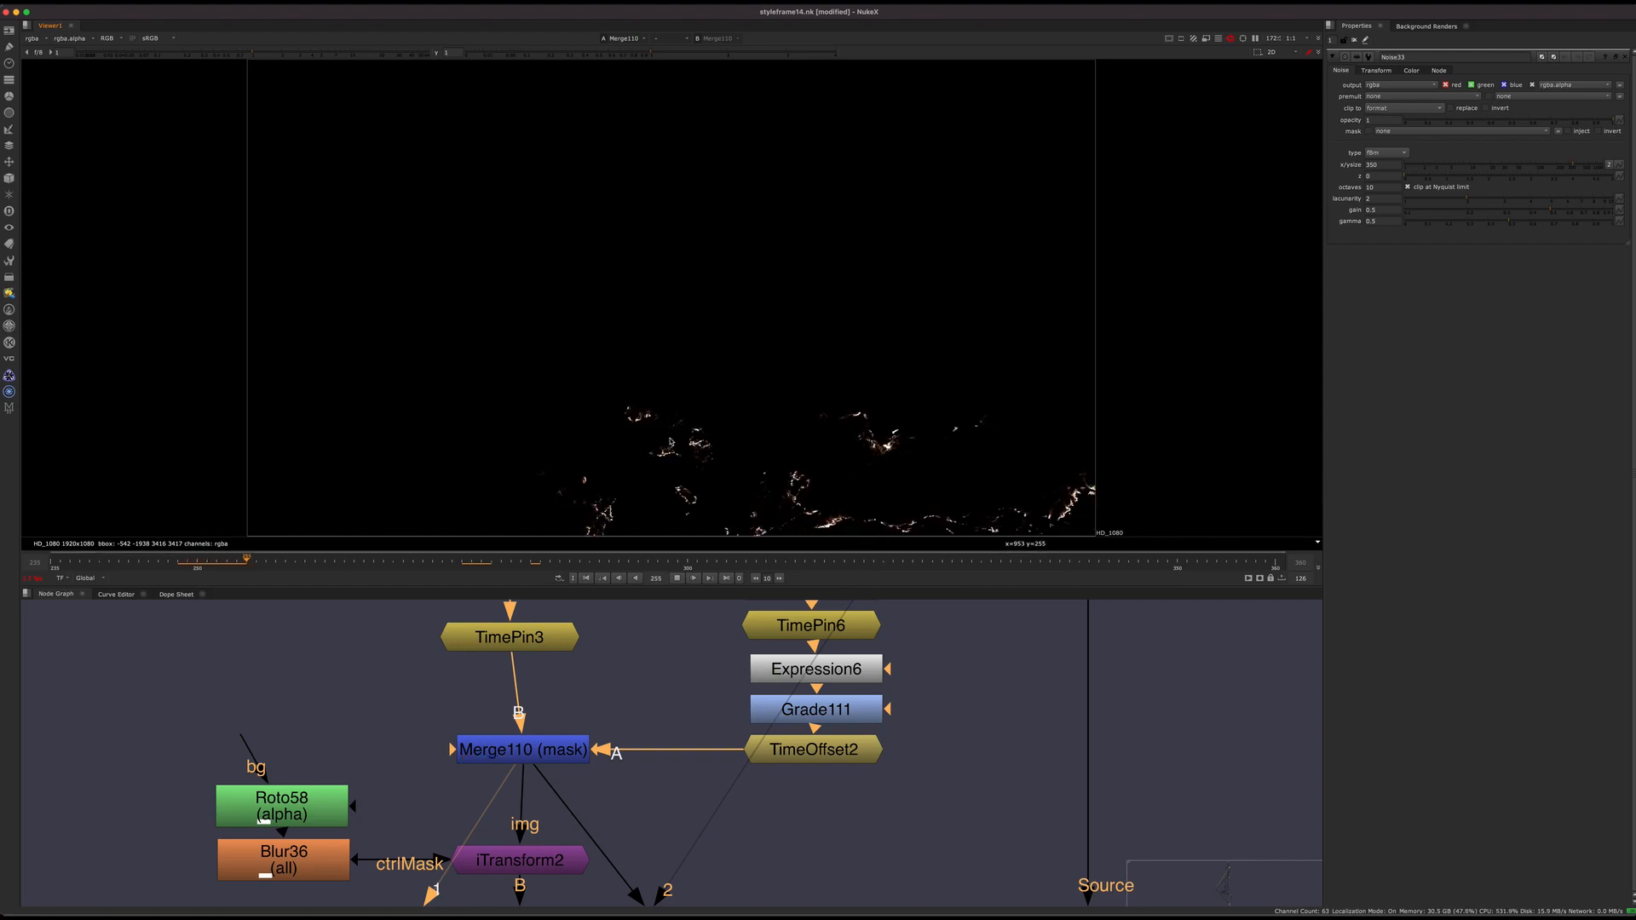
{"action": "left_click", "coordinate": [191, 563]}
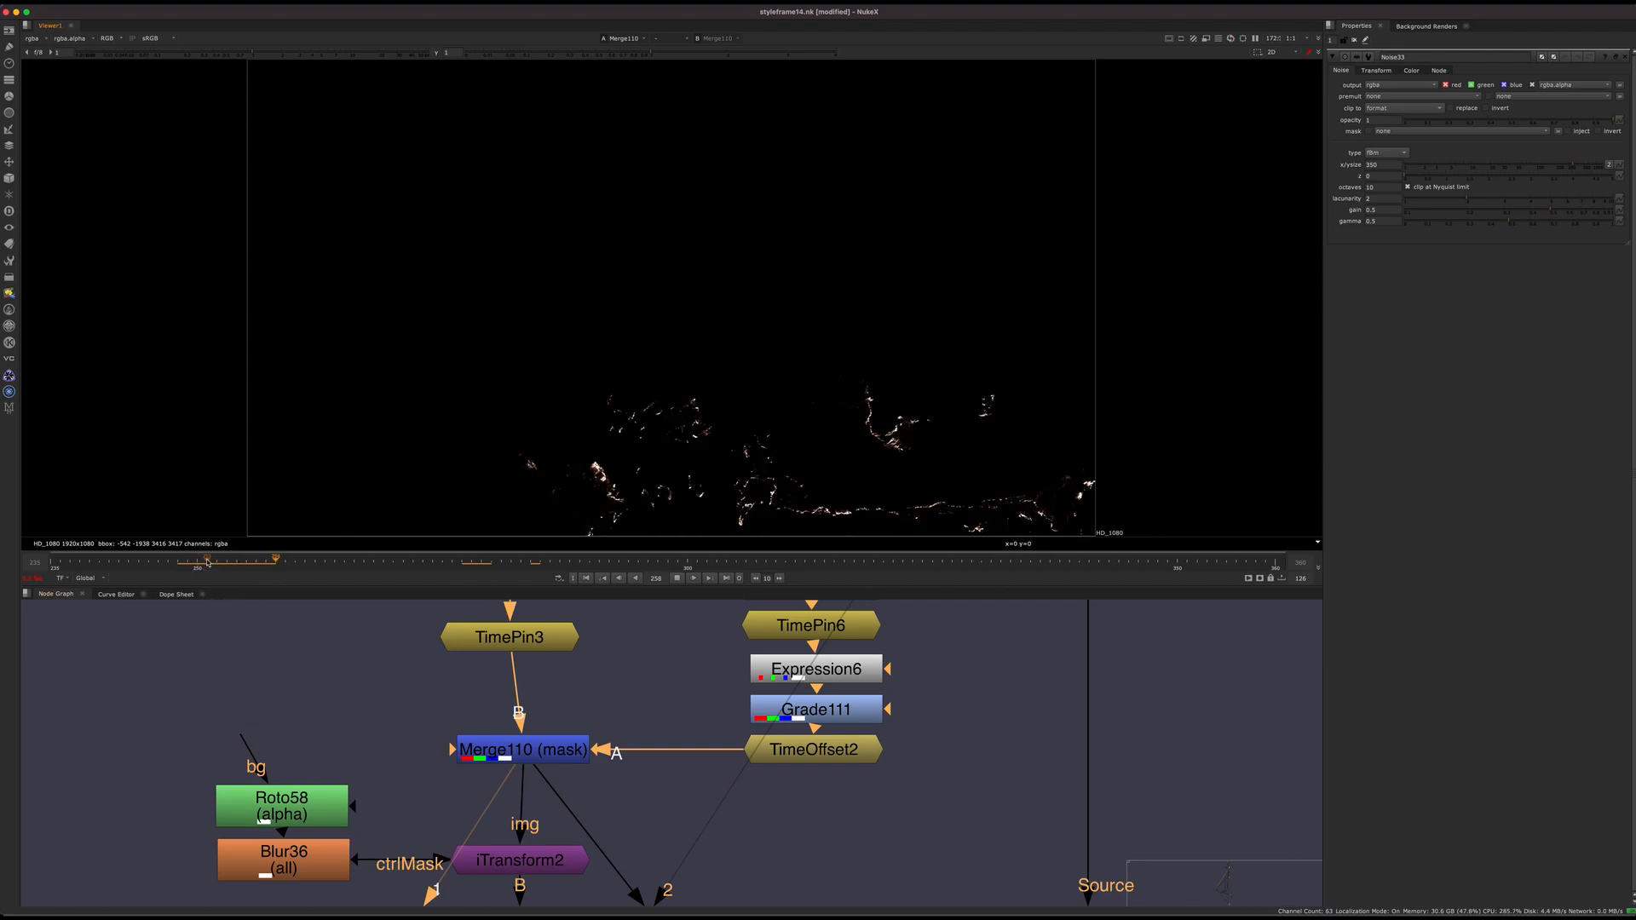
{"action": "left_click", "coordinate": [683, 677]}
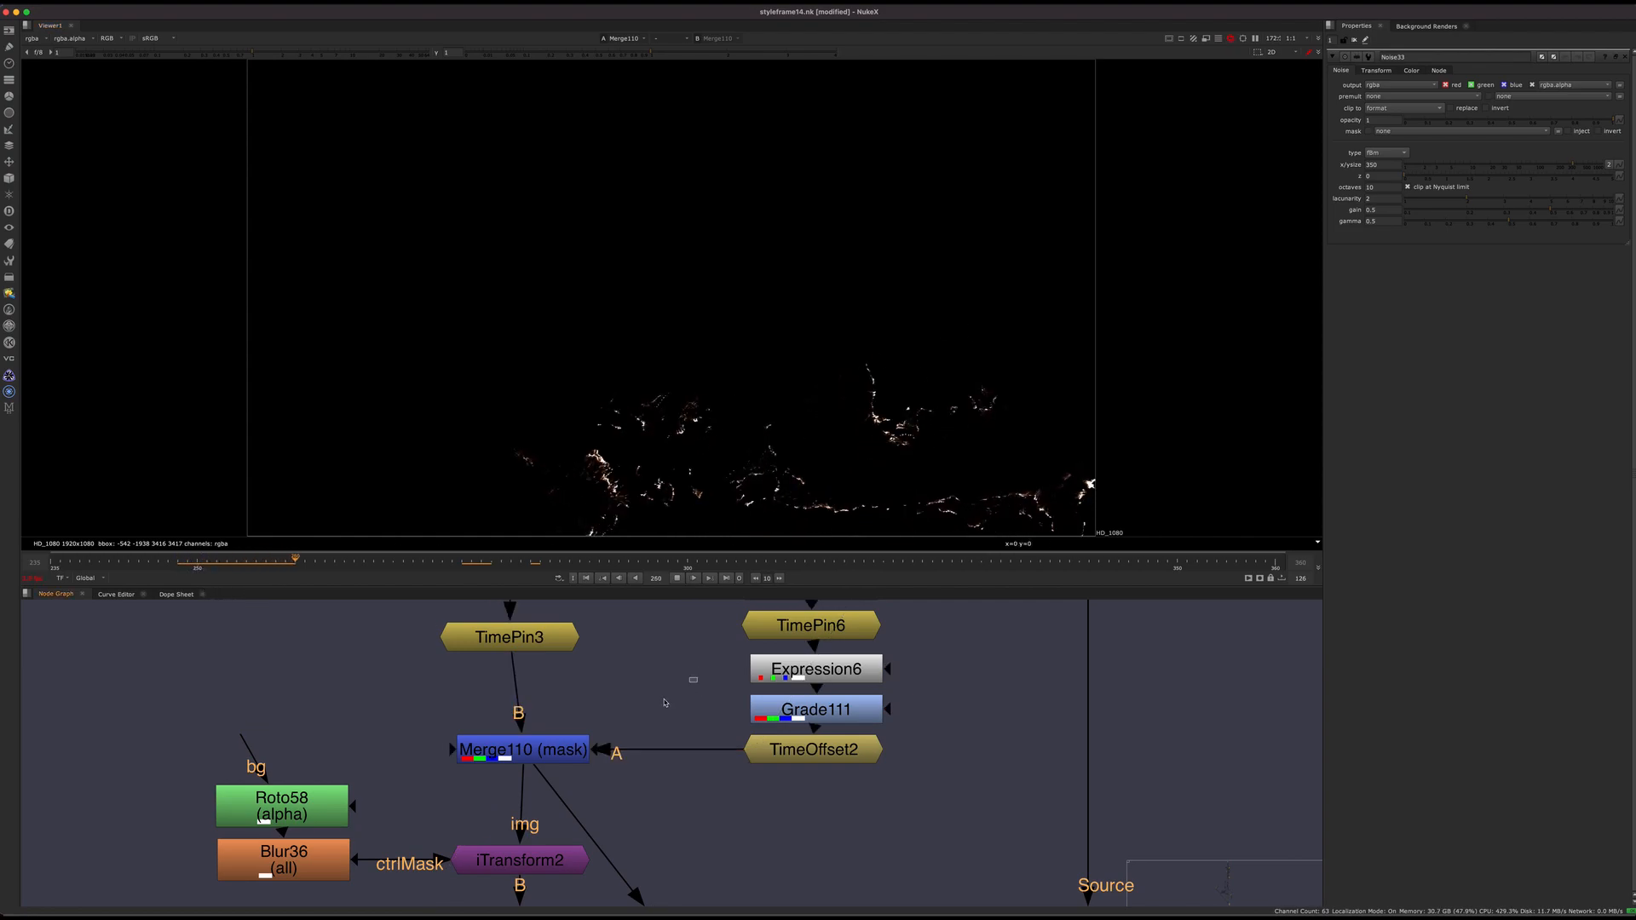
{"action": "middle_click_drag", "start_coordinate": [639, 679], "coordinate": [732, 711]}
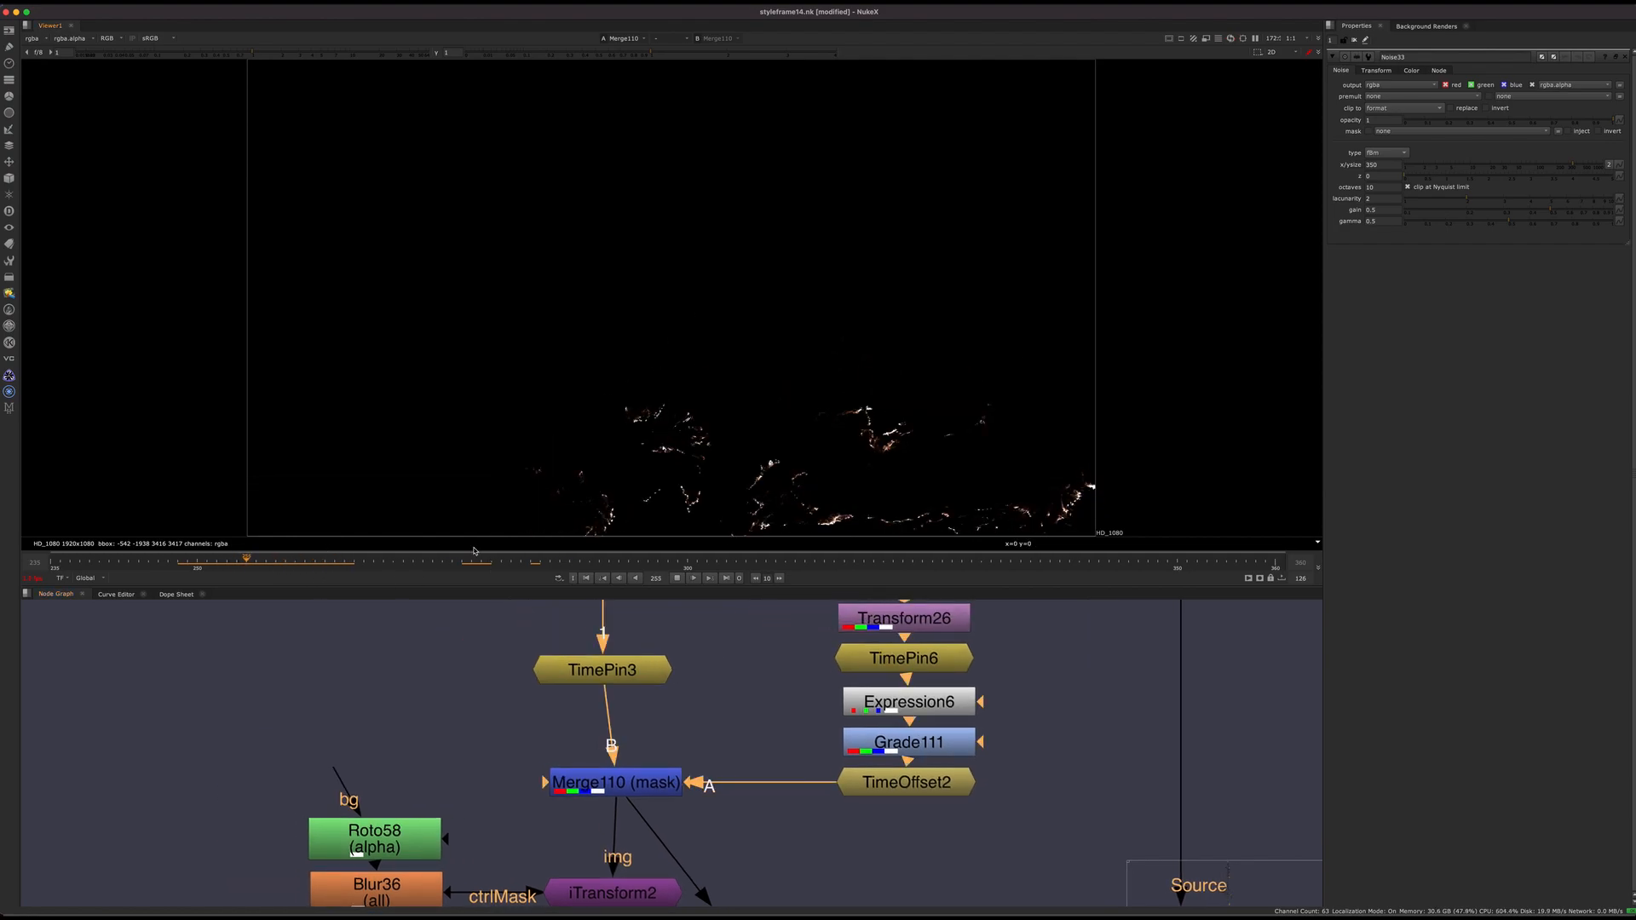
{"action": "left_click", "coordinate": [677, 579]}
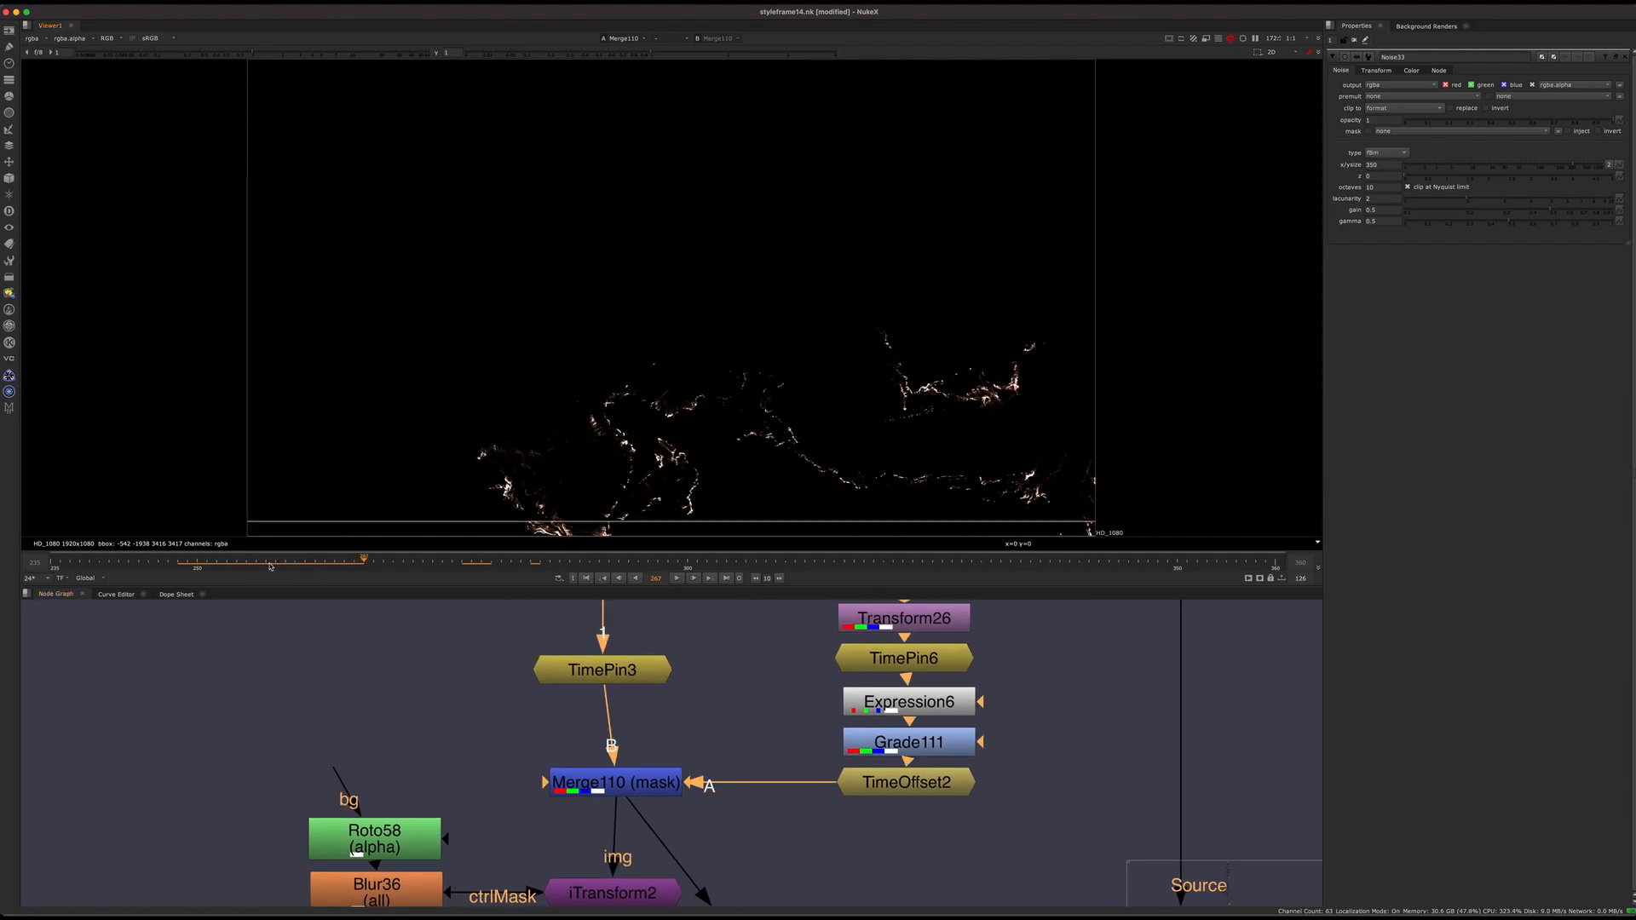
Cycle the viewer through TimePin3, Merge110 and TimeOffset2 to compare the source, masked result and mask
{"action": "left_click", "coordinate": [603, 671]}
{"action": "key", "text": "1"}
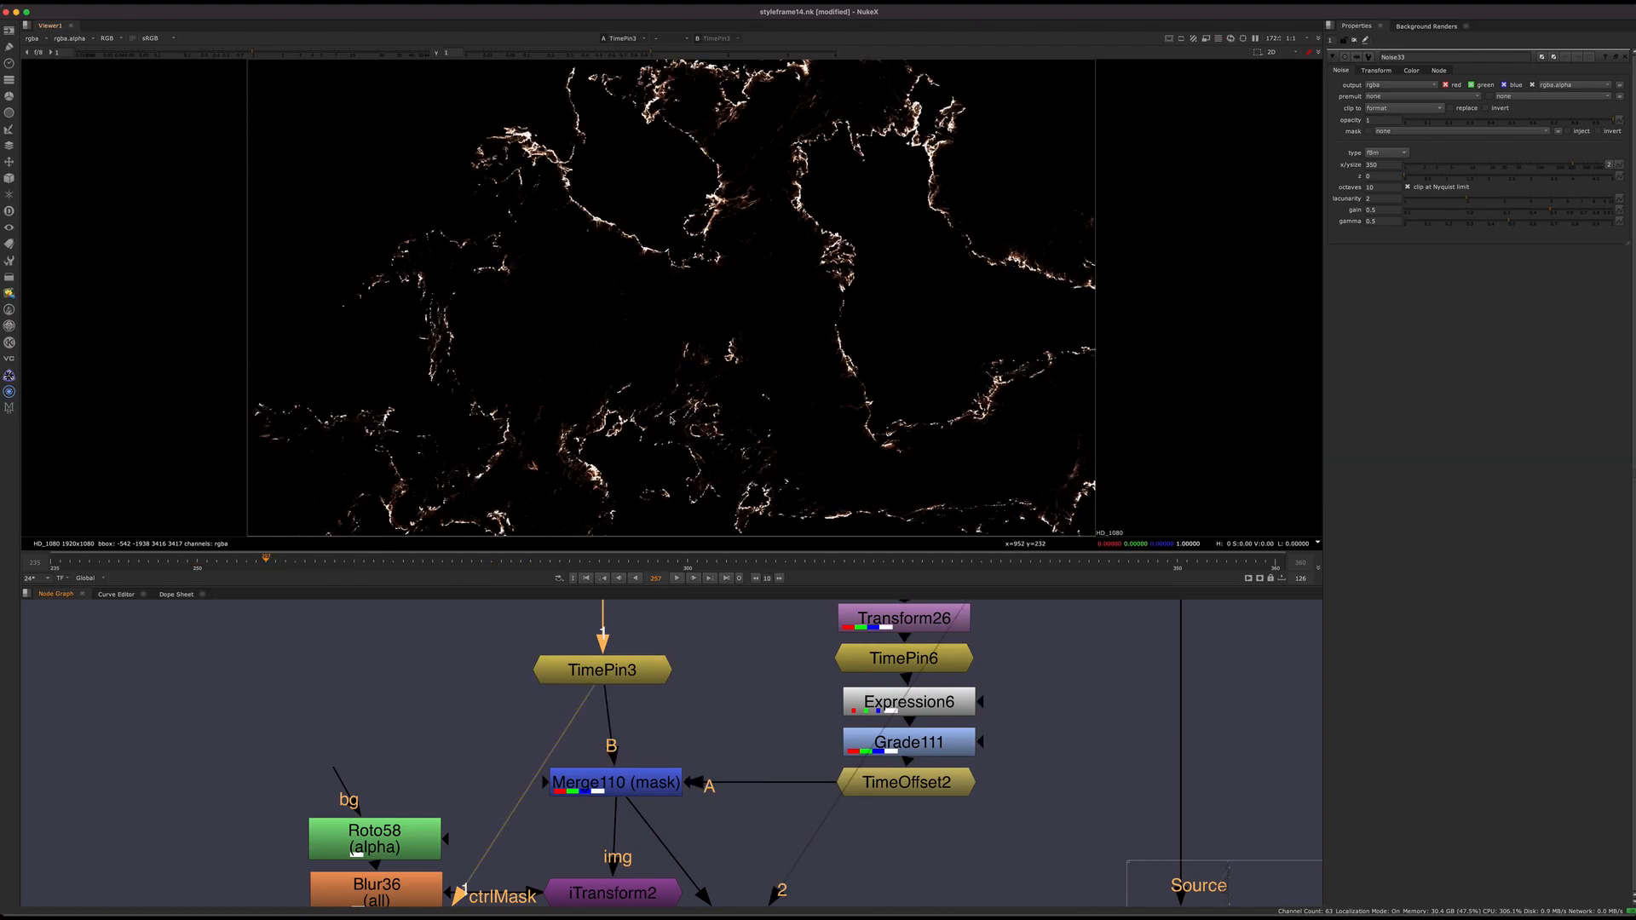
{"action": "left_click_drag", "start_coordinate": [736, 691], "coordinate": [462, 829]}
{"action": "key", "text": "1"}
{"action": "left_click_drag", "start_coordinate": [889, 788], "coordinate": [888, 793]}
{"action": "key", "text": "1"}
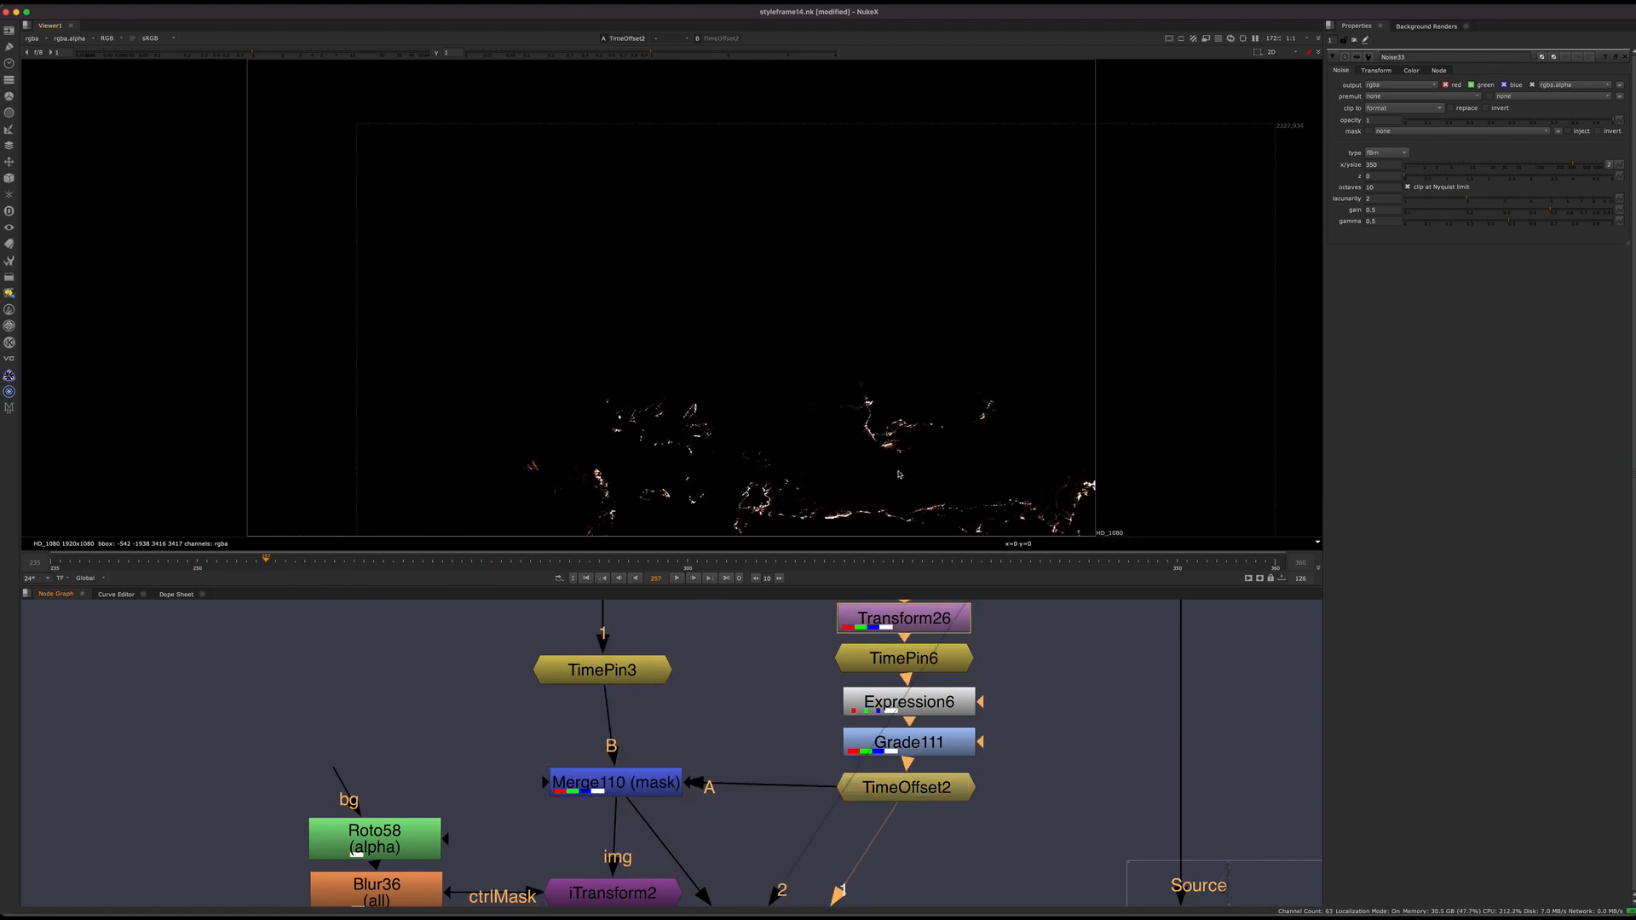
Zoom in on TimeOffset2's output, inspect its alpha channel, and return to the full-frame color view
{"action": "scroll", "coordinate": [895, 350], "scroll_direction": "up", "scroll_amount": 5}
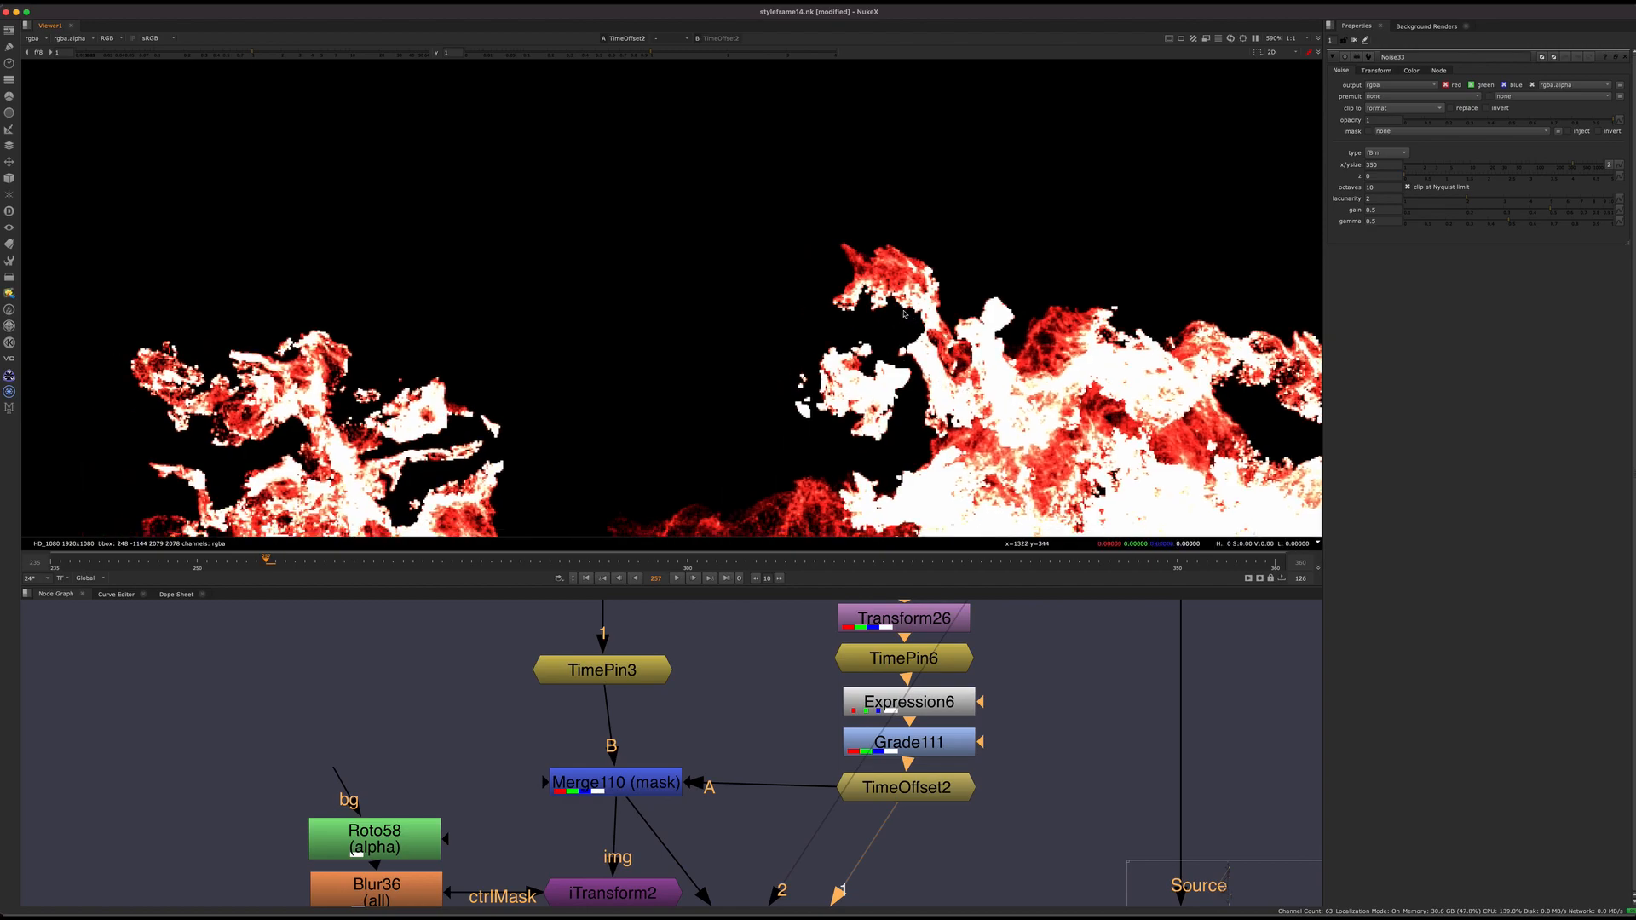
{"action": "key", "text": "a"}
{"action": "middle_click_drag", "start_coordinate": [729, 497], "coordinate": [830, 271]}
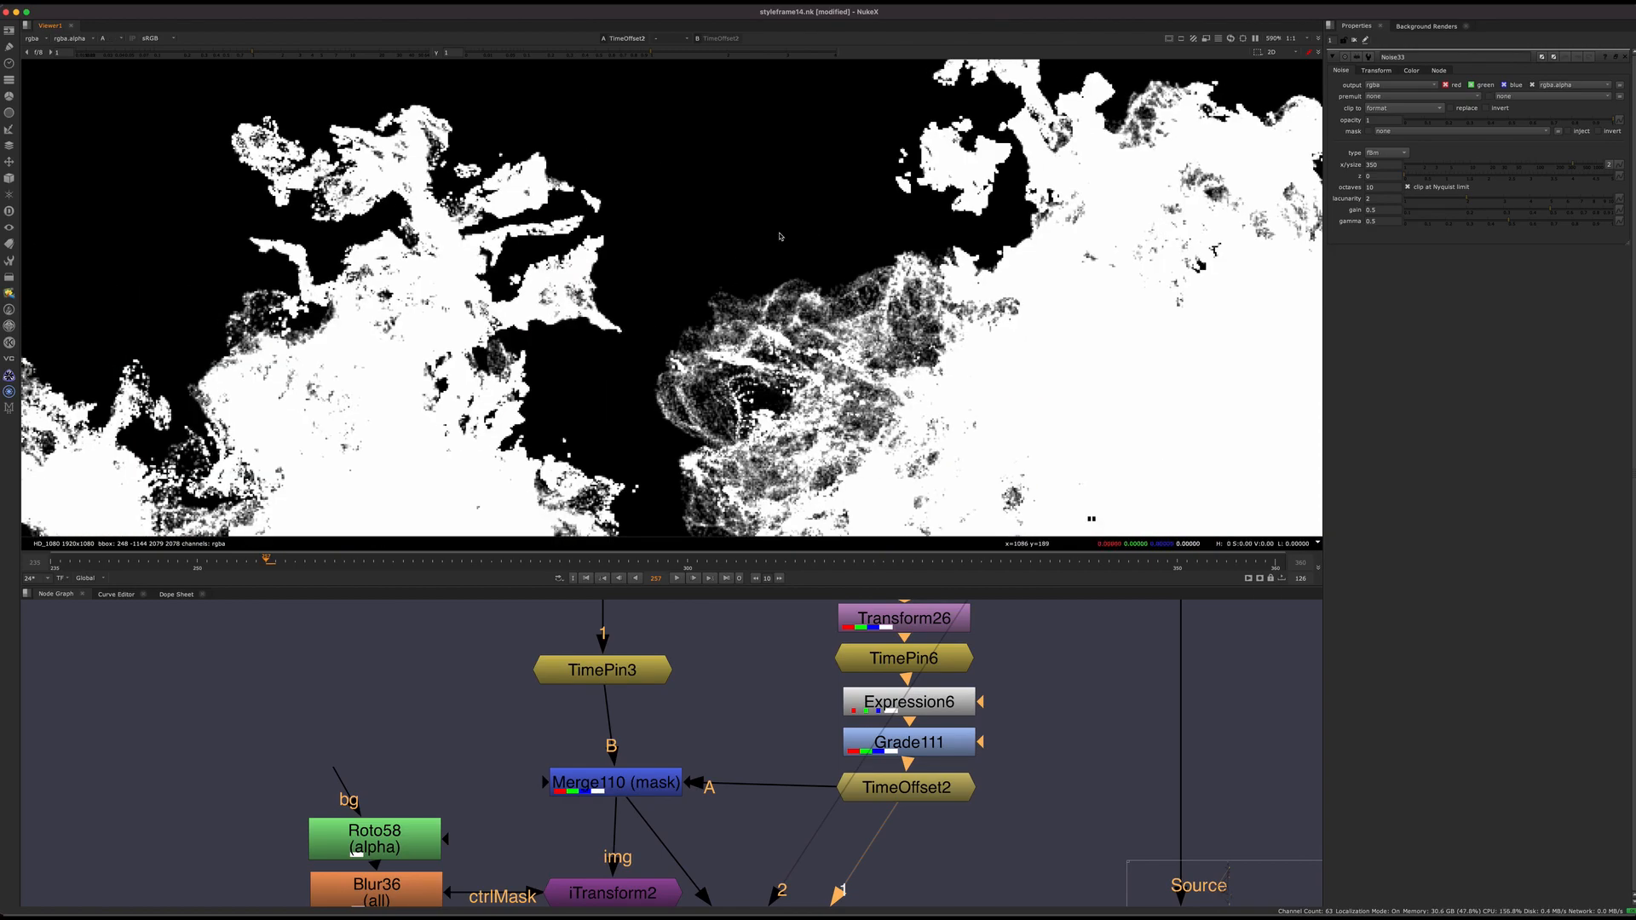
{"action": "key", "text": "f"}
{"action": "left_click_drag", "start_coordinate": [675, 299], "coordinate": [774, 234]}
{"action": "key", "text": "a"}
Display iTransform2's output below Merge110 and check its alpha channel before returning to color
{"action": "left_click", "coordinate": [652, 781]}
{"action": "middle_click_drag", "start_coordinate": [565, 724], "coordinate": [555, 549]}
{"action": "scroll", "coordinate": [620, 668], "scroll_direction": "down", "scroll_amount": 3}
{"action": "middle_click_drag", "start_coordinate": [620, 669], "coordinate": [626, 720]}
{"action": "left_click_drag", "start_coordinate": [736, 731], "coordinate": [588, 785]}
{"action": "left_click", "coordinate": [602, 747]}
{"action": "key", "text": "1"}
{"action": "left_click", "coordinate": [585, 761]}
{"action": "key", "text": "a"}
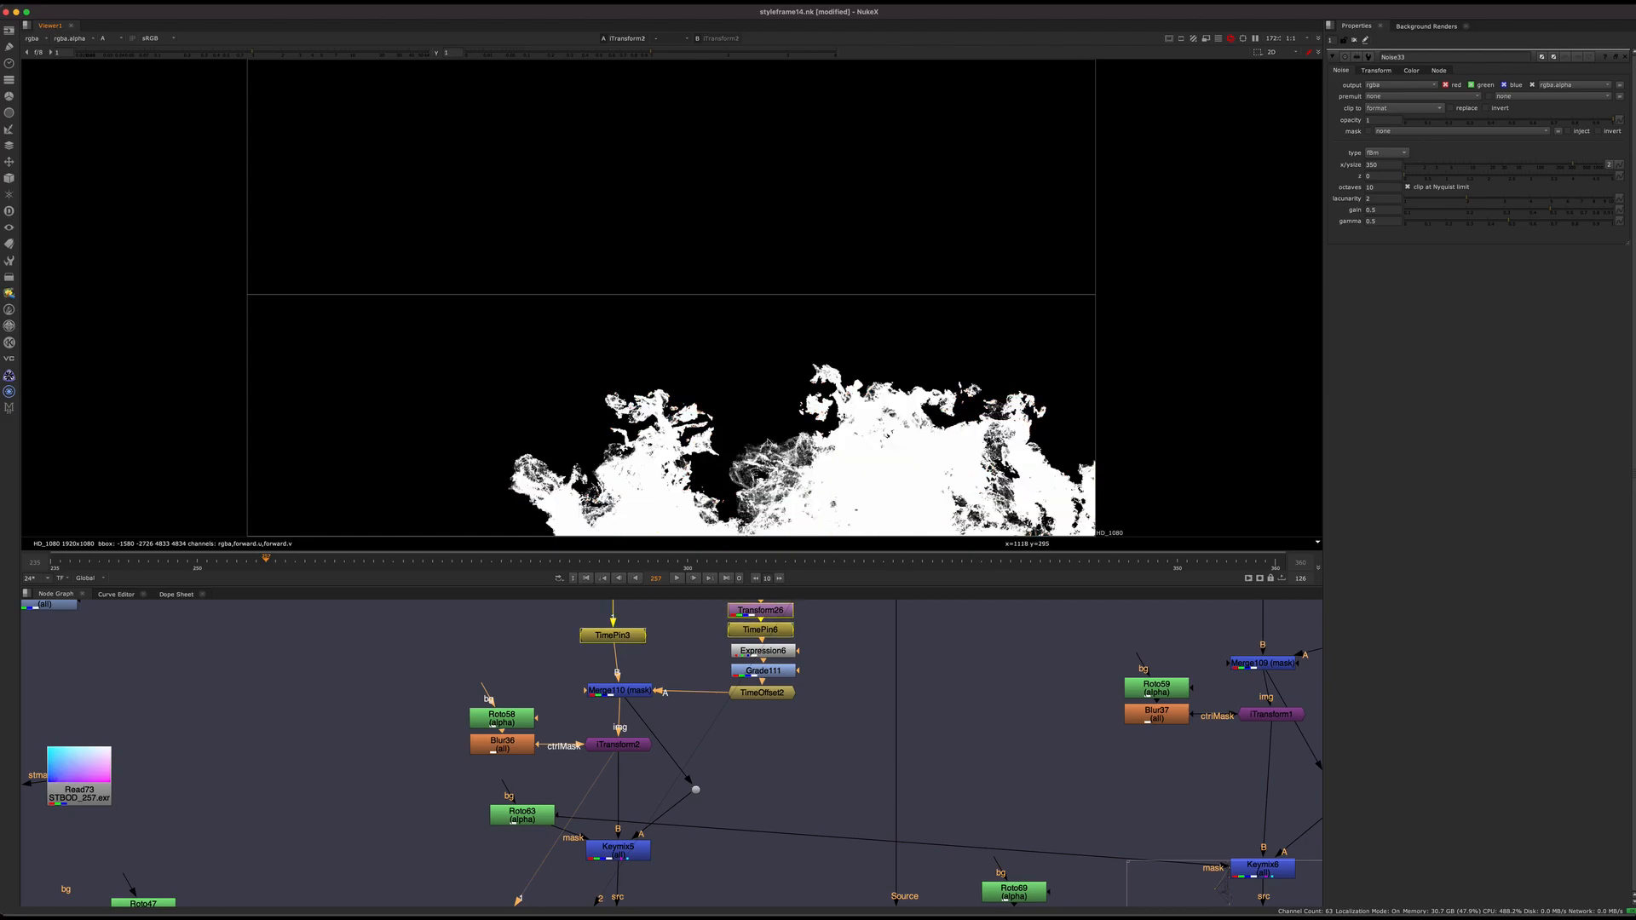
{"action": "left_click_drag", "start_coordinate": [786, 369], "coordinate": [706, 416]}
{"action": "key", "text": "a"}
{"action": "left_click", "coordinate": [629, 746]}
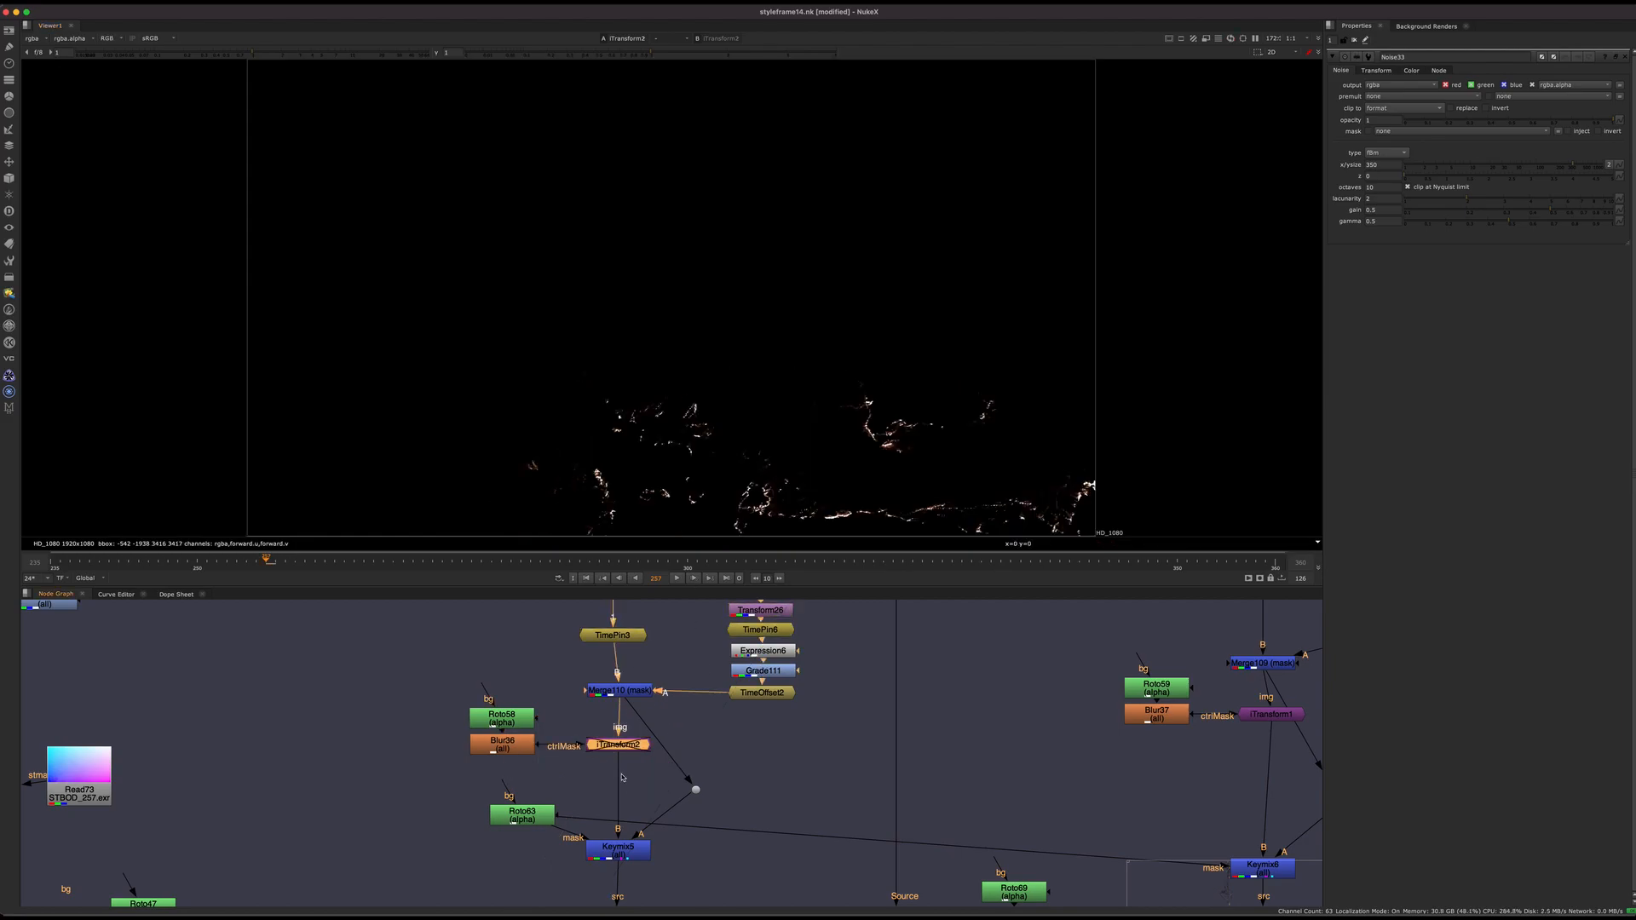
Display the statue plate from the main pipe beside the Torso Effect group
{"action": "middle_click_drag", "start_coordinate": [637, 883], "coordinate": [638, 692]}
{"action": "scroll", "coordinate": [759, 718], "scroll_direction": "down", "scroll_amount": 5}
{"action": "middle_click_drag", "start_coordinate": [766, 720], "coordinate": [722, 808]}
{"action": "middle_click_drag", "start_coordinate": [525, 711], "coordinate": [814, 720]}
{"action": "scroll", "coordinate": [813, 720], "scroll_direction": "down", "scroll_amount": 5}
{"action": "left_click_drag", "start_coordinate": [430, 740], "coordinate": [552, 786]}
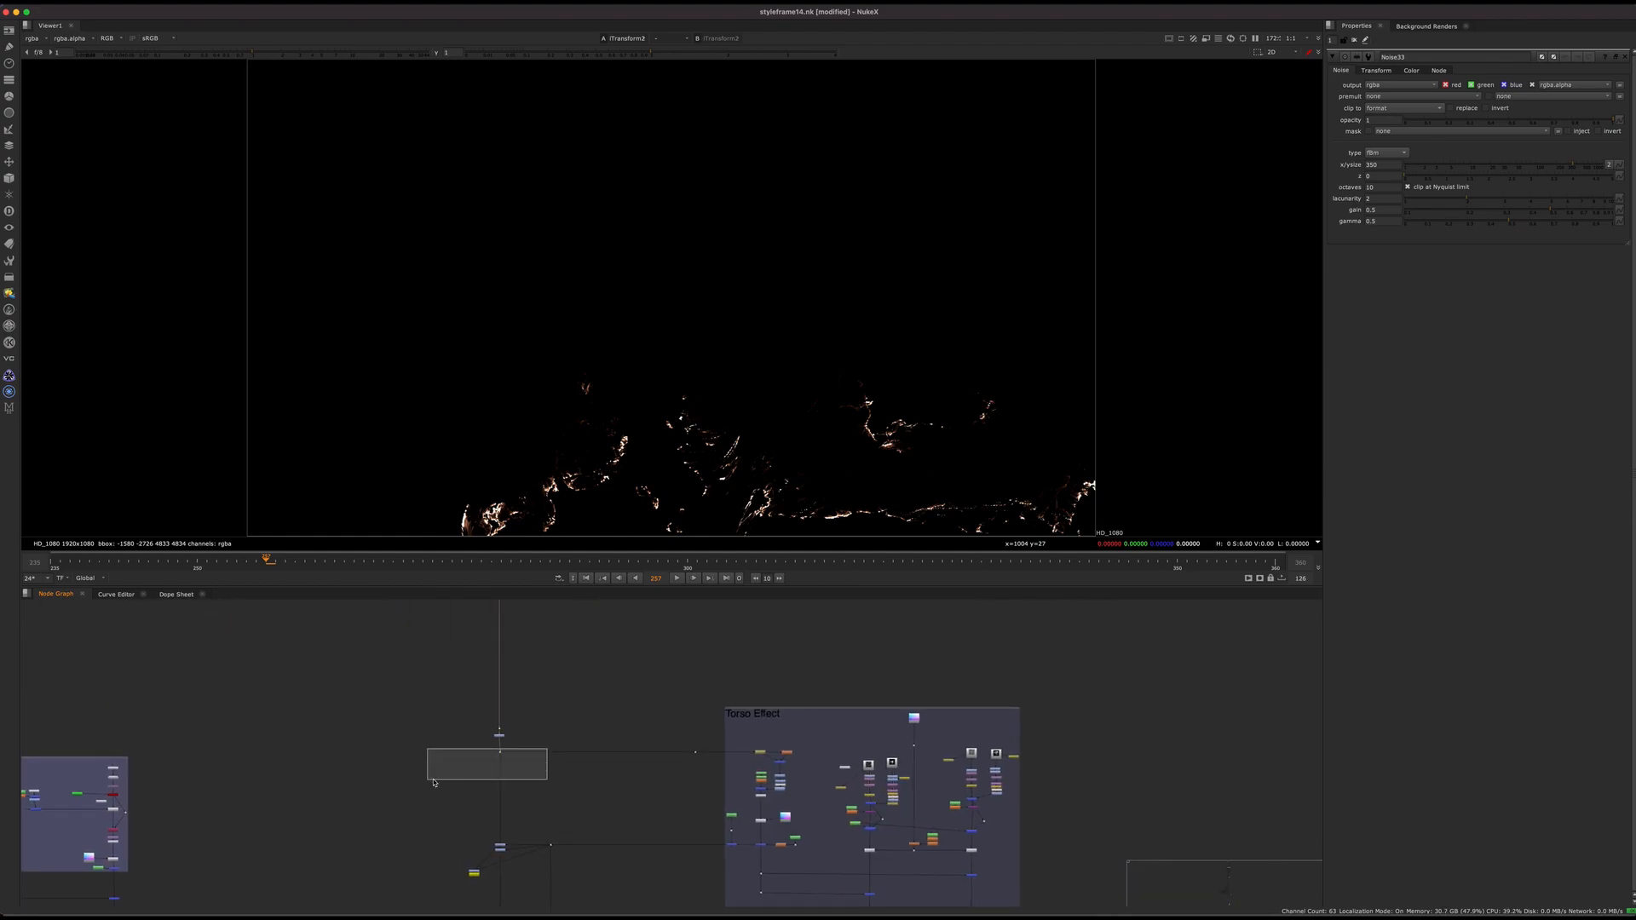
{"action": "key", "text": "1"}
Examine the cracked neck and shoulder areas of the statue plate up close
{"action": "scroll", "coordinate": [859, 470], "scroll_direction": "up", "scroll_amount": 5}
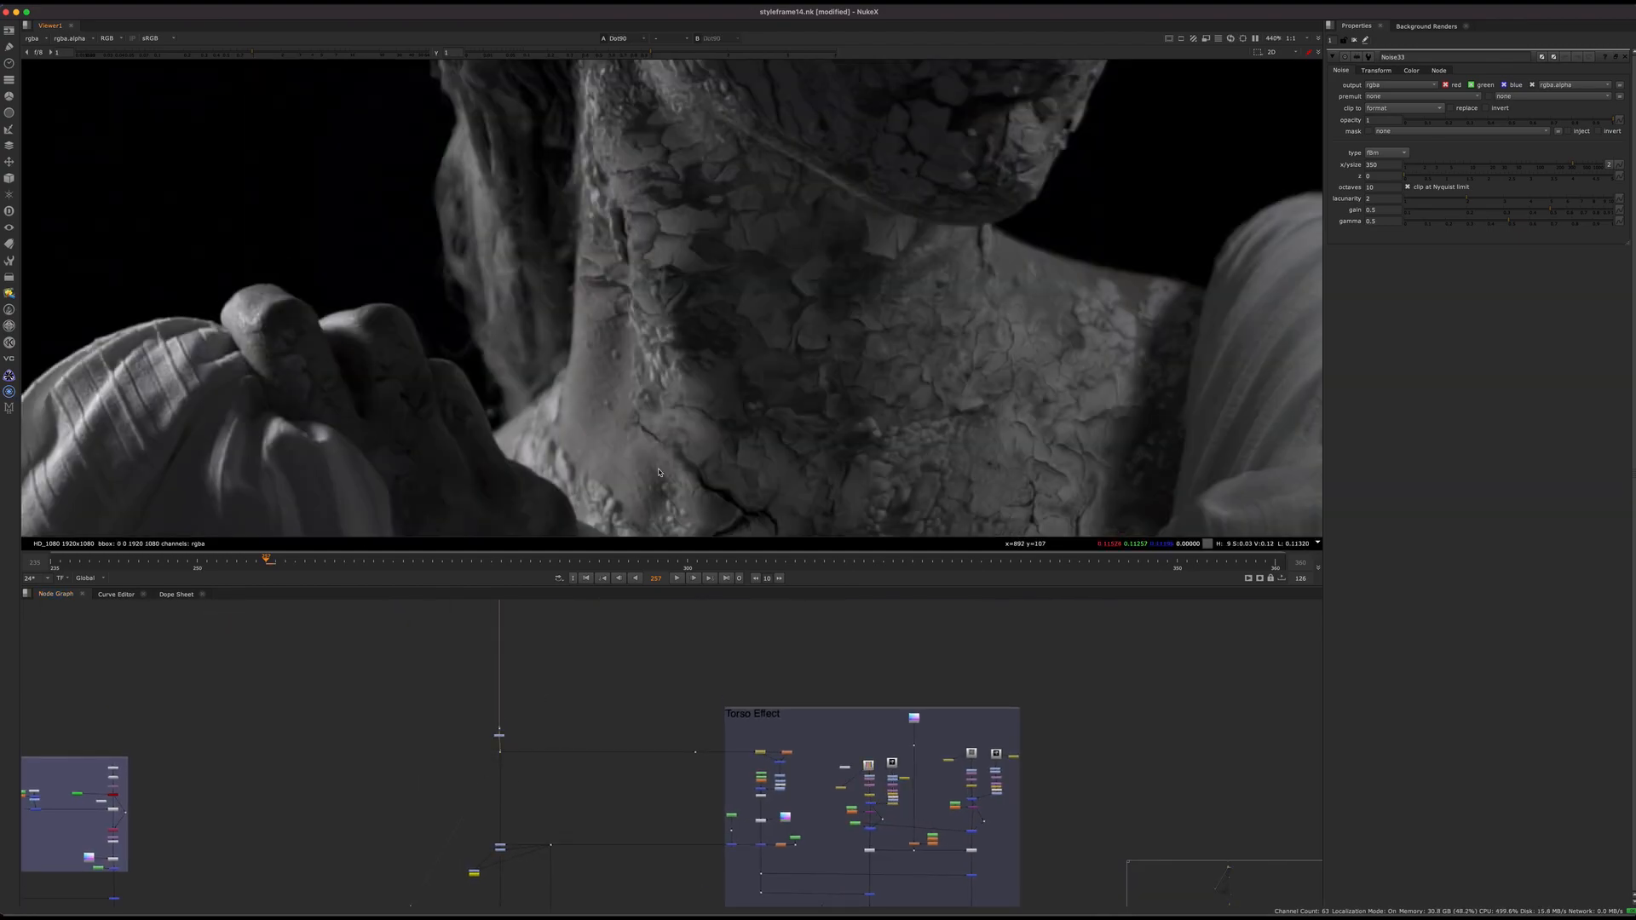
{"action": "key", "text": "f"}
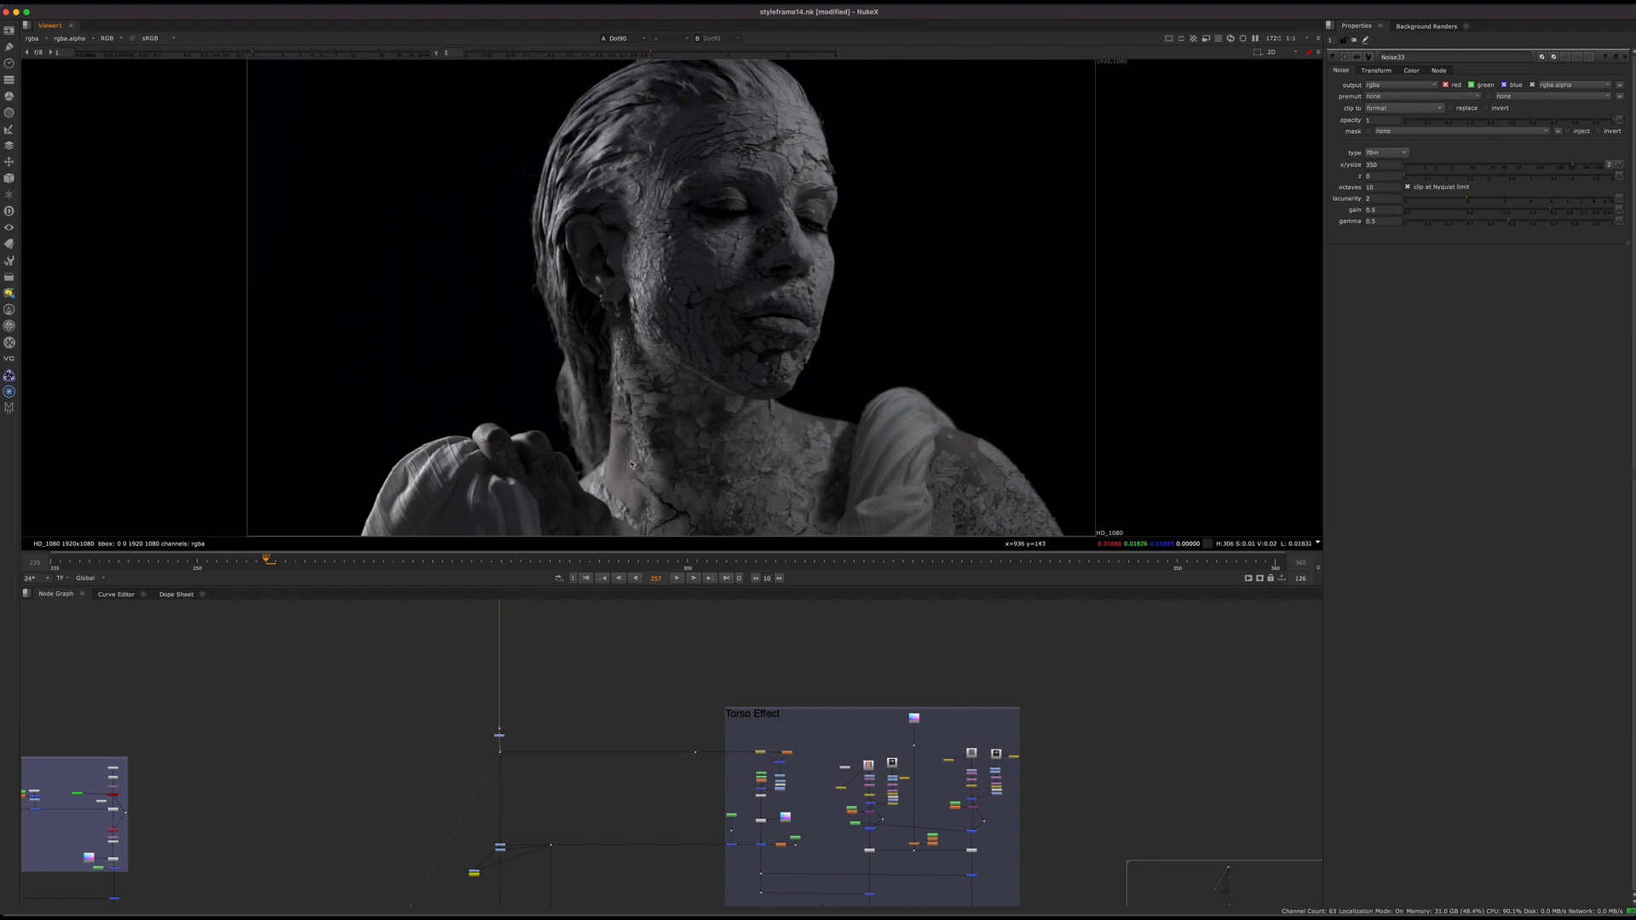
{"action": "scroll", "coordinate": [656, 436], "scroll_direction": "up", "scroll_amount": 7}
{"action": "middle_click_drag", "start_coordinate": [656, 435], "coordinate": [708, 298]}
{"action": "scroll", "coordinate": [708, 299], "scroll_direction": "down", "scroll_amount": 6}
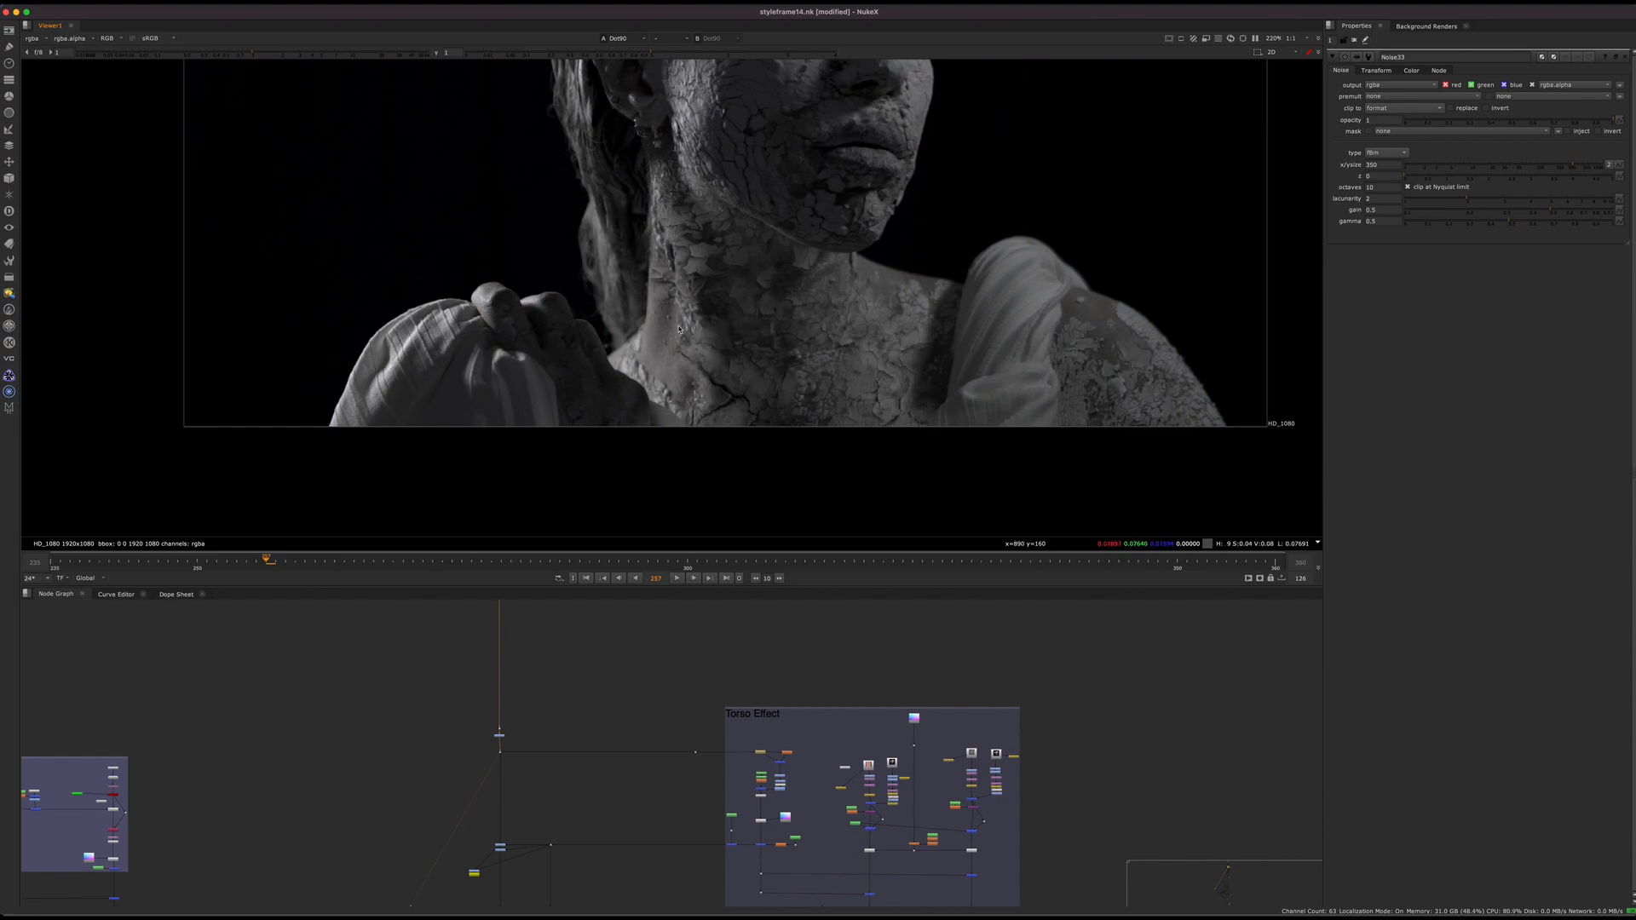
{"action": "scroll", "coordinate": [897, 754], "scroll_direction": "up", "scroll_amount": 6}
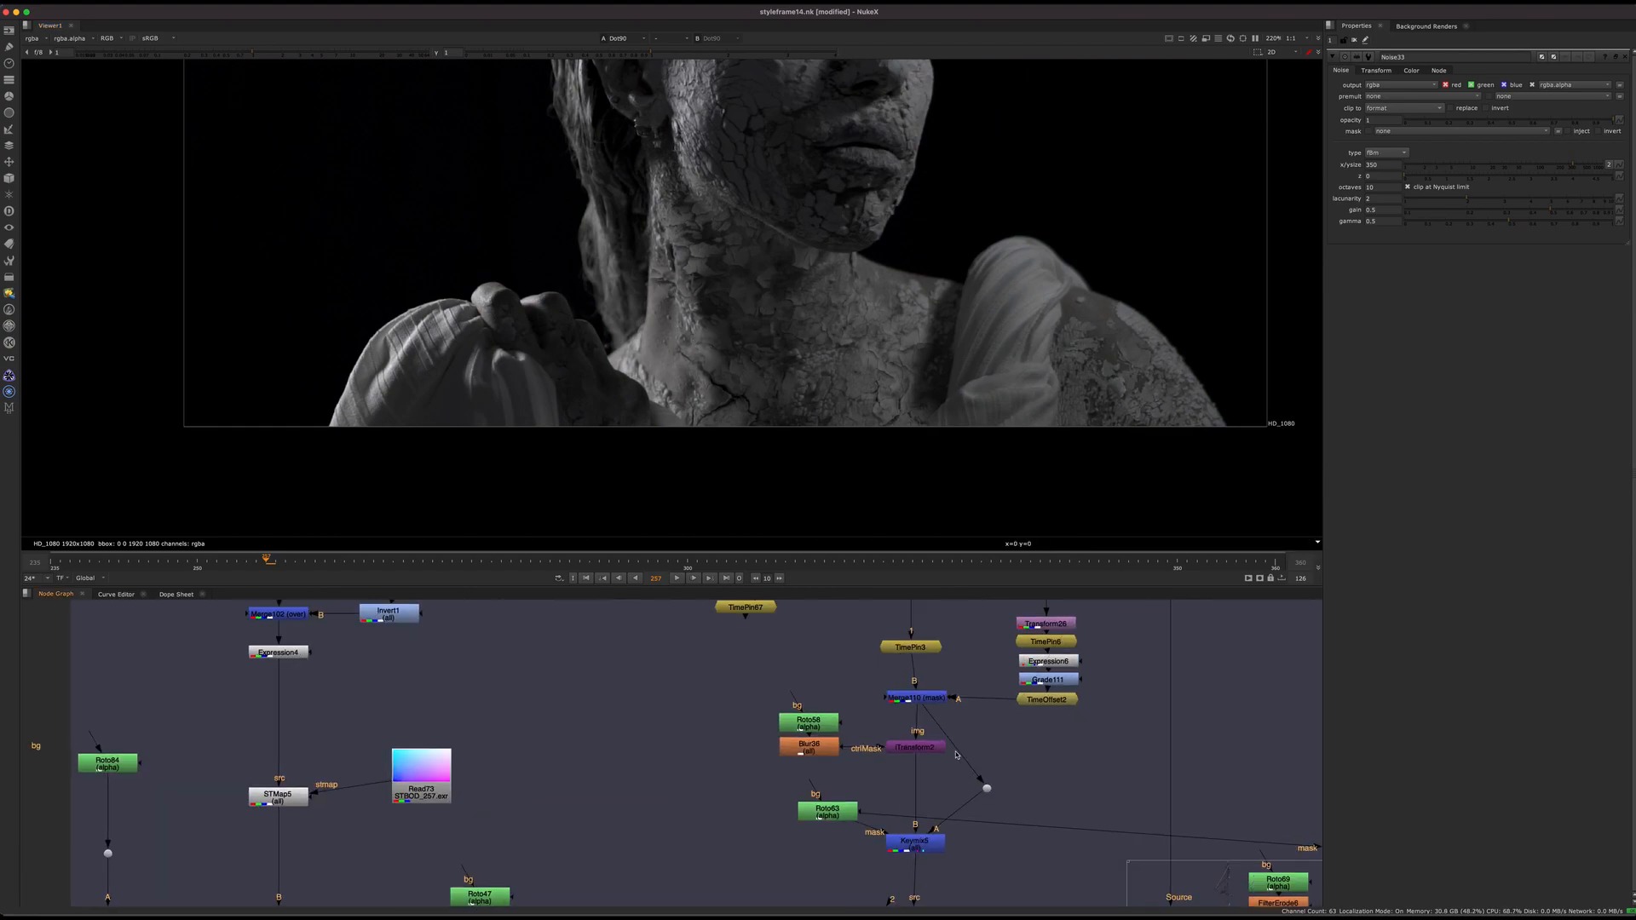
Display iTransform2's output followed by the STMap9 warped result, fitted to the full frame
{"action": "key", "text": "1"}
{"action": "left_click", "coordinate": [902, 747]}
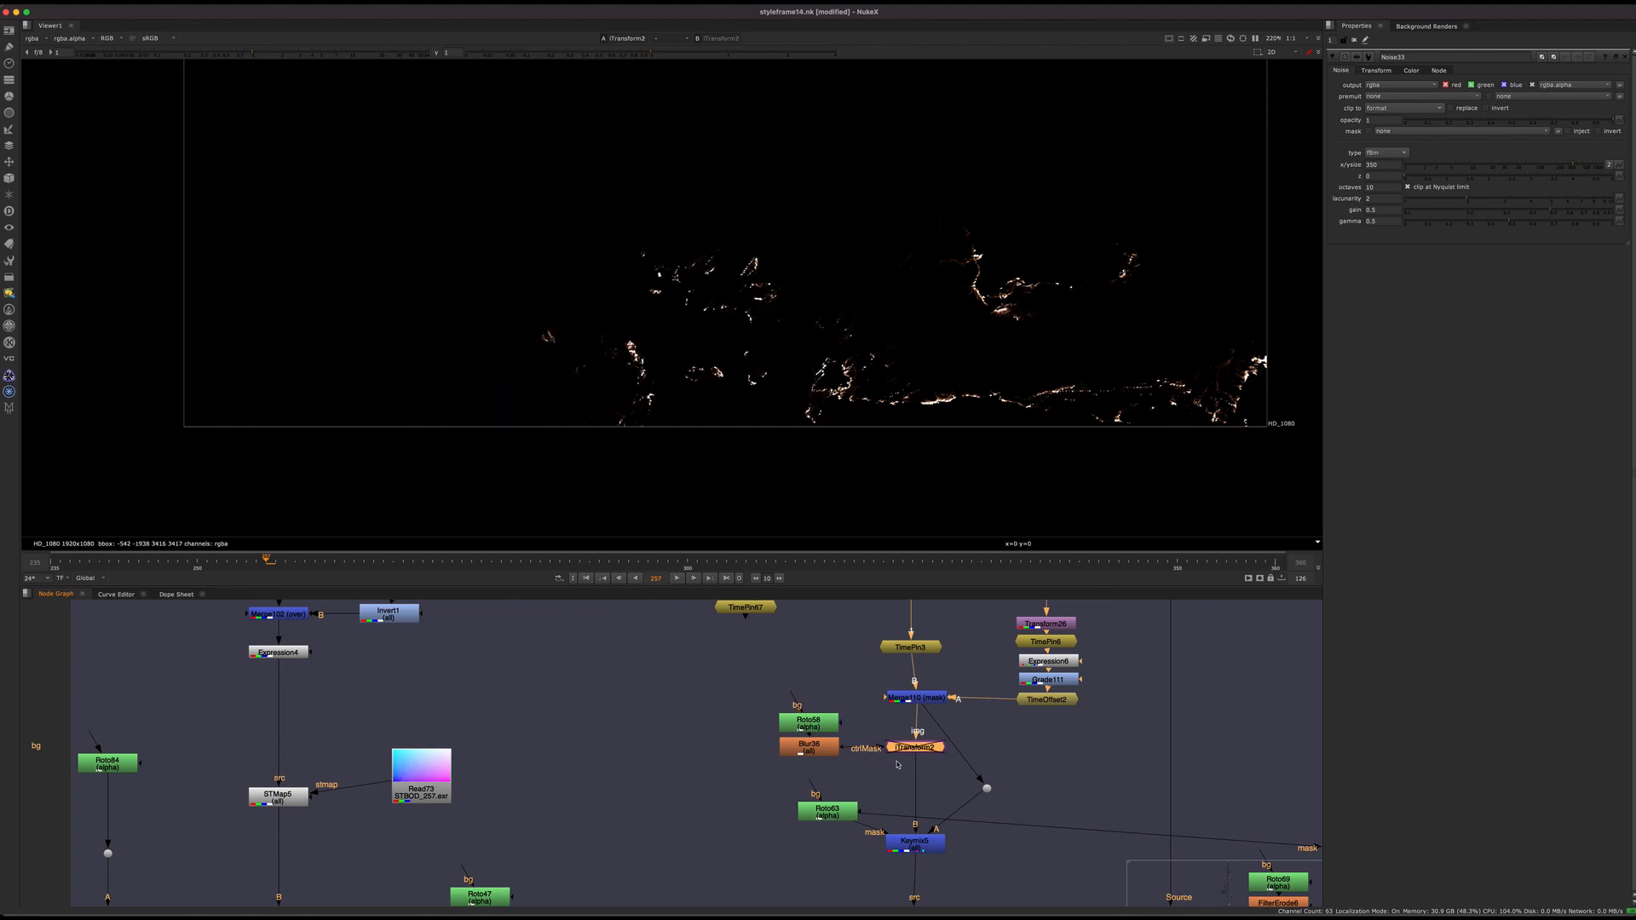
{"action": "middle_click_drag", "start_coordinate": [1015, 852], "coordinate": [592, 674]}
{"action": "left_click", "coordinate": [663, 799]}
{"action": "key", "text": "1"}
{"action": "scroll", "coordinate": [740, 684], "scroll_direction": "down", "scroll_amount": 3}
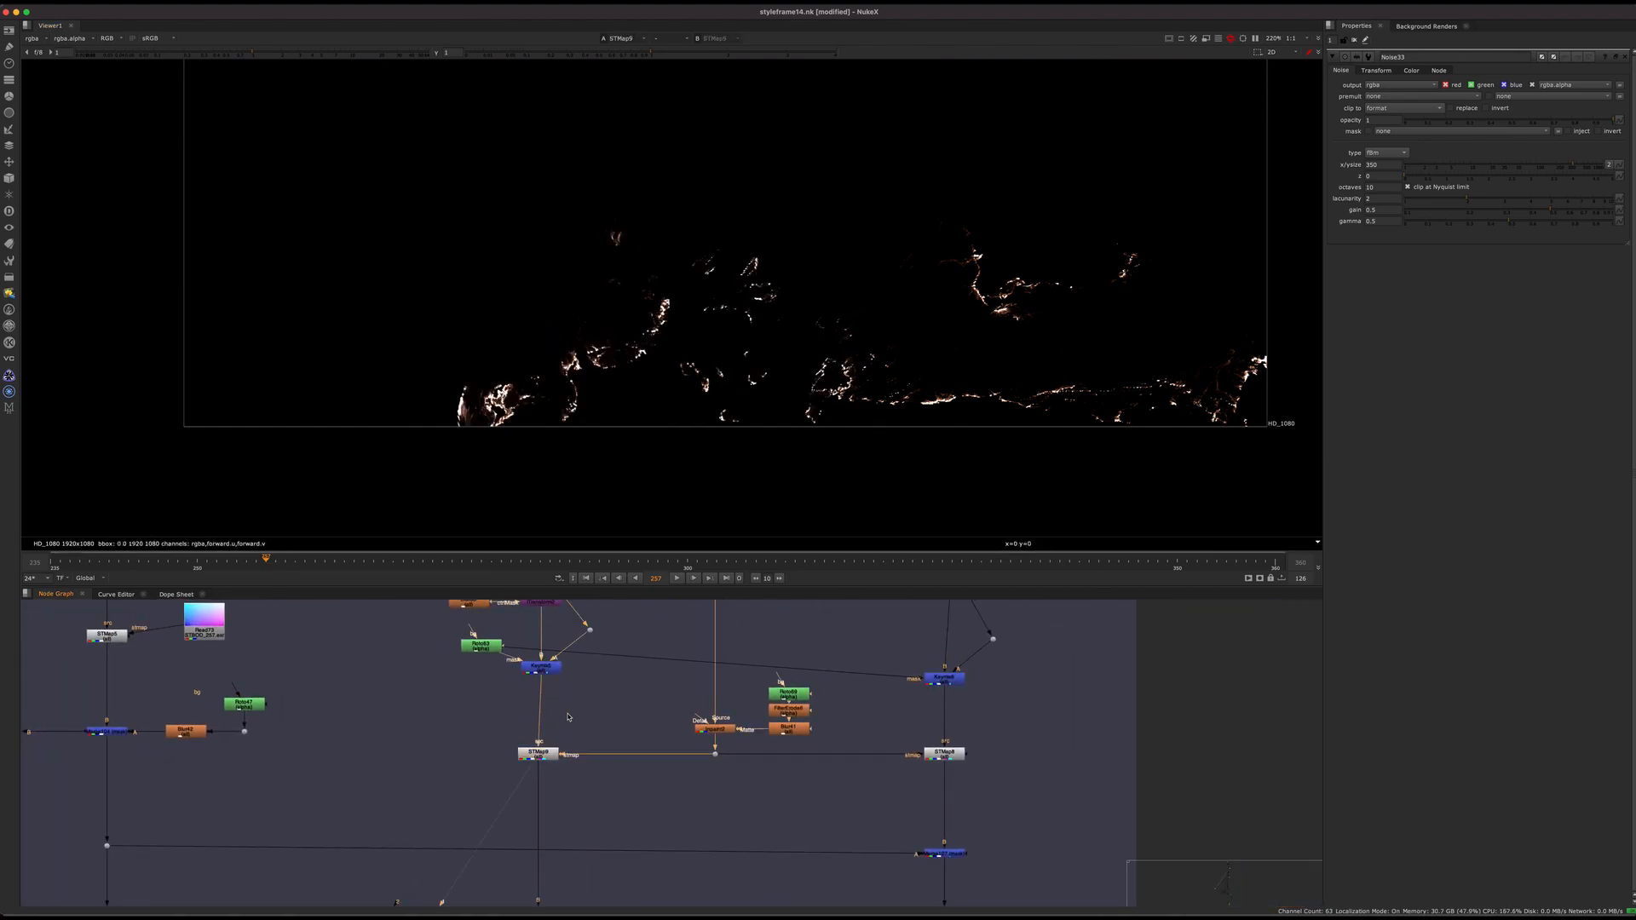
{"action": "key", "text": "f"}
{"action": "key", "text": "f"}
Display the output of the Keymix node in the second Torso Effect branch
{"action": "middle_click_drag", "start_coordinate": [1015, 725], "coordinate": [789, 793]}
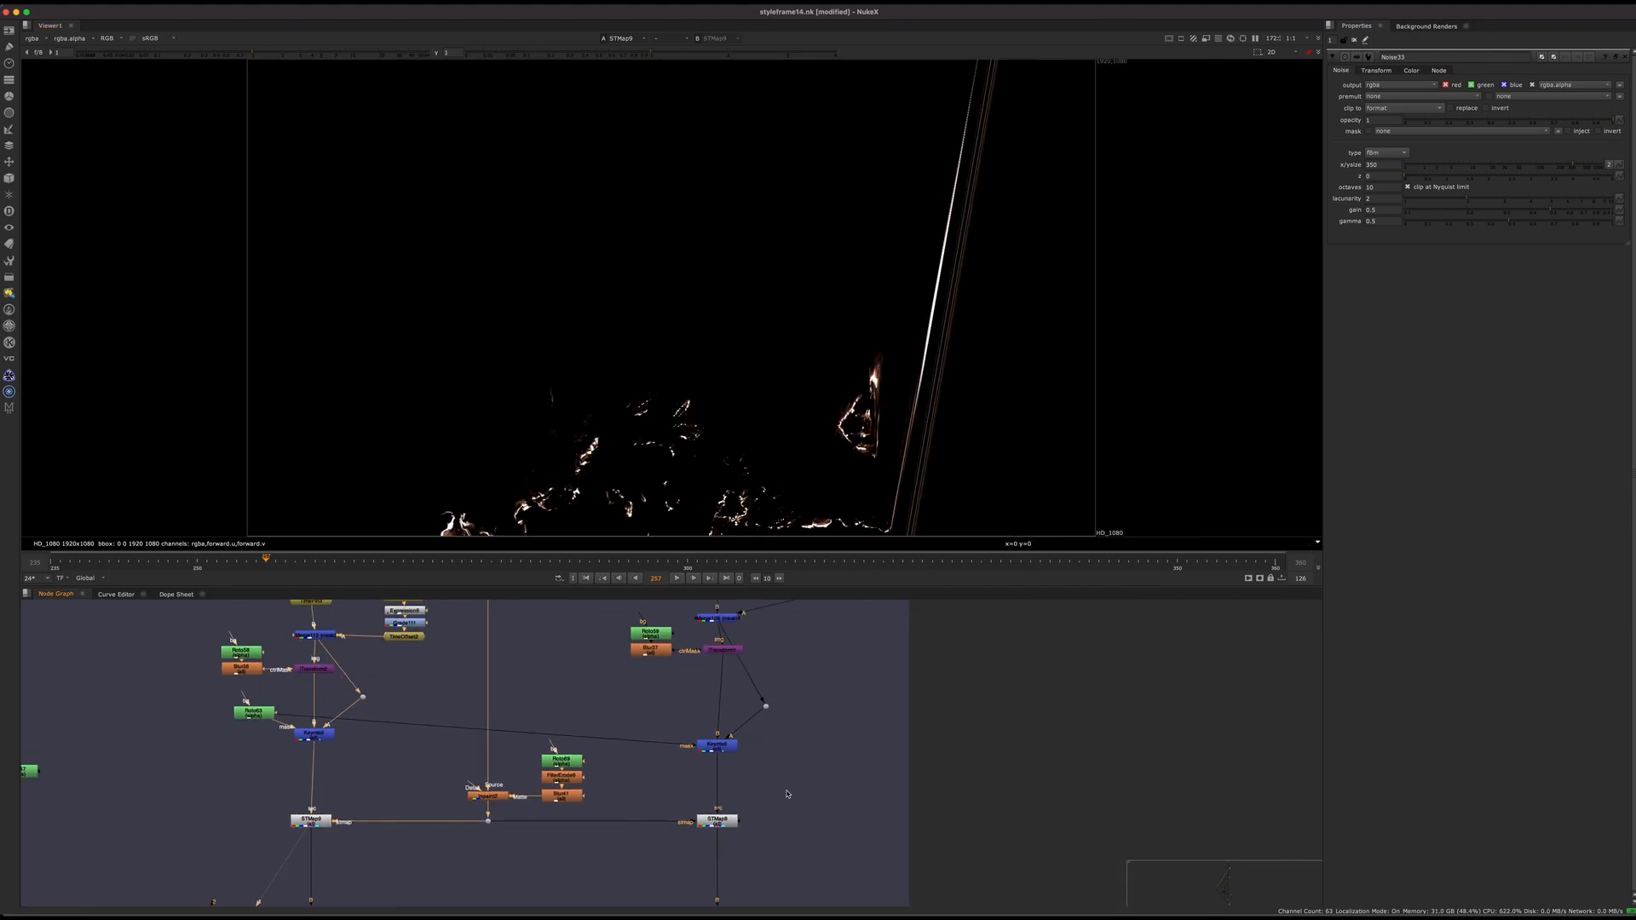
{"action": "left_click", "coordinate": [720, 746]}
{"action": "key", "text": "1"}
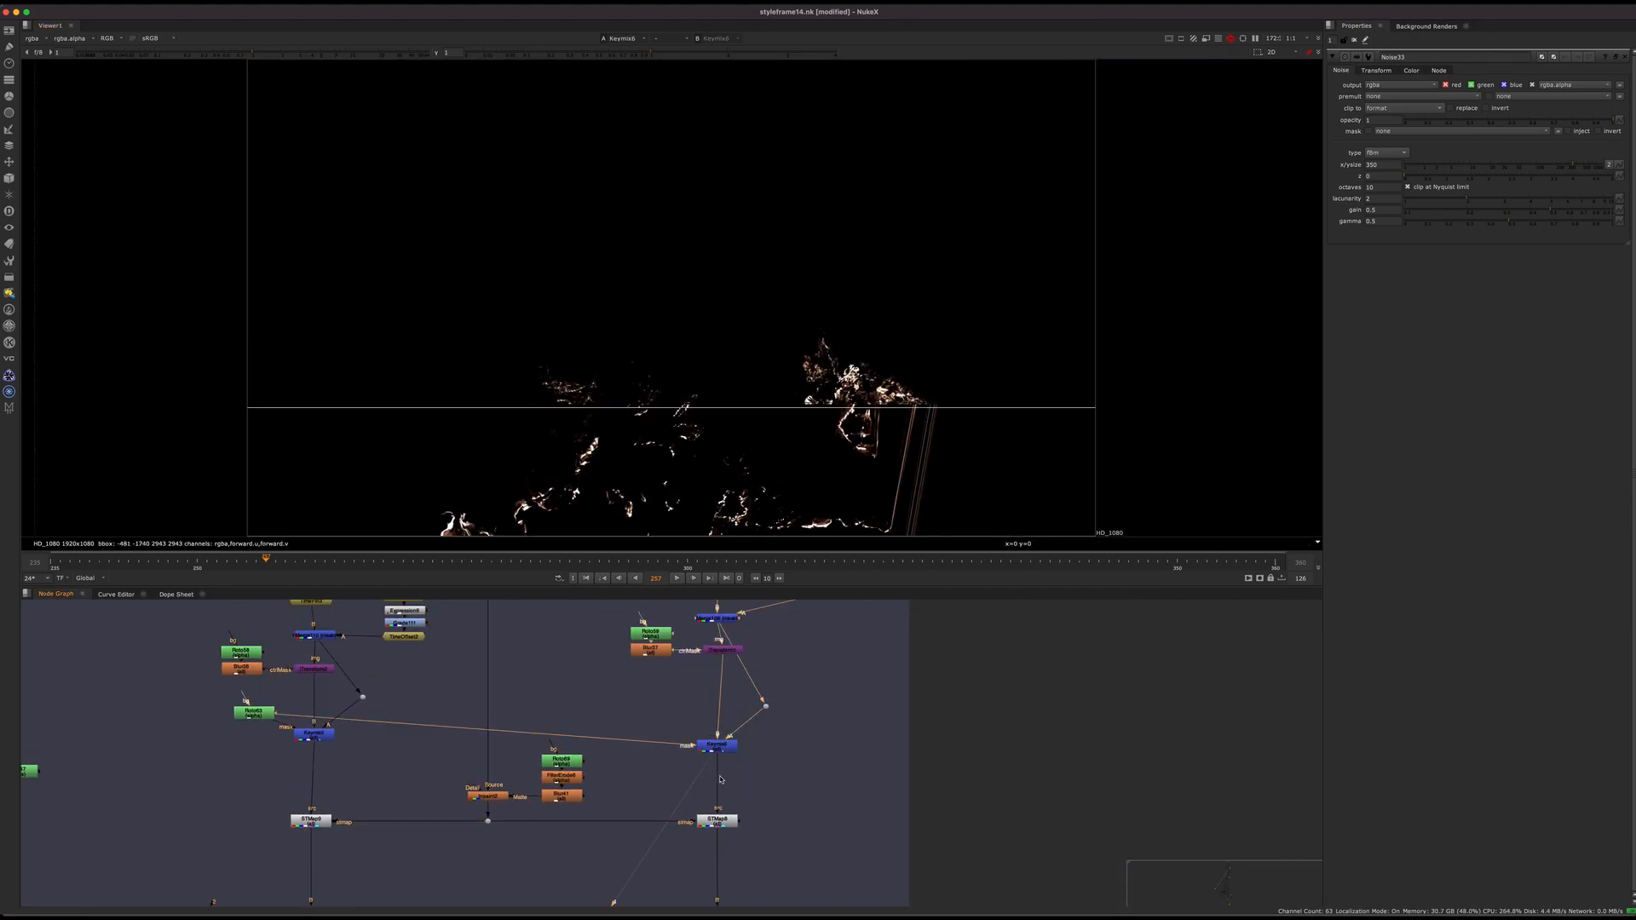
Display TimePin46's output from the Read77 element, play it, and jump to a further frame
{"action": "middle_click_drag", "start_coordinate": [739, 615], "coordinate": [668, 897]}
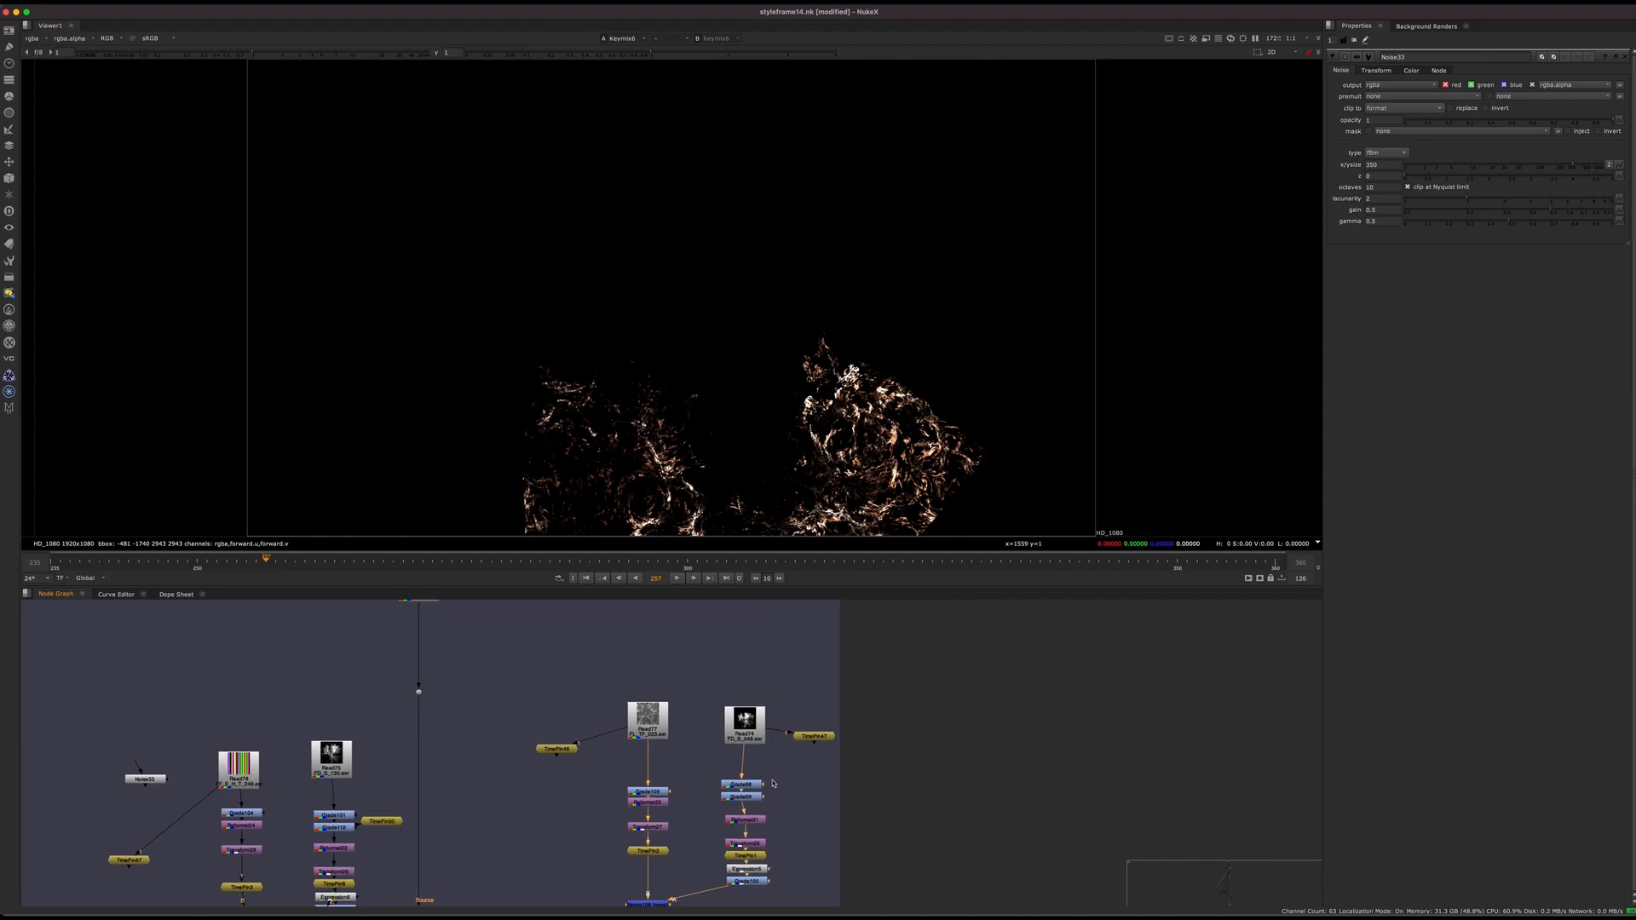
{"action": "scroll", "coordinate": [669, 769], "scroll_direction": "up", "scroll_amount": 3}
{"action": "left_click_drag", "start_coordinate": [509, 727], "coordinate": [500, 747]}
{"action": "key", "text": "1"}
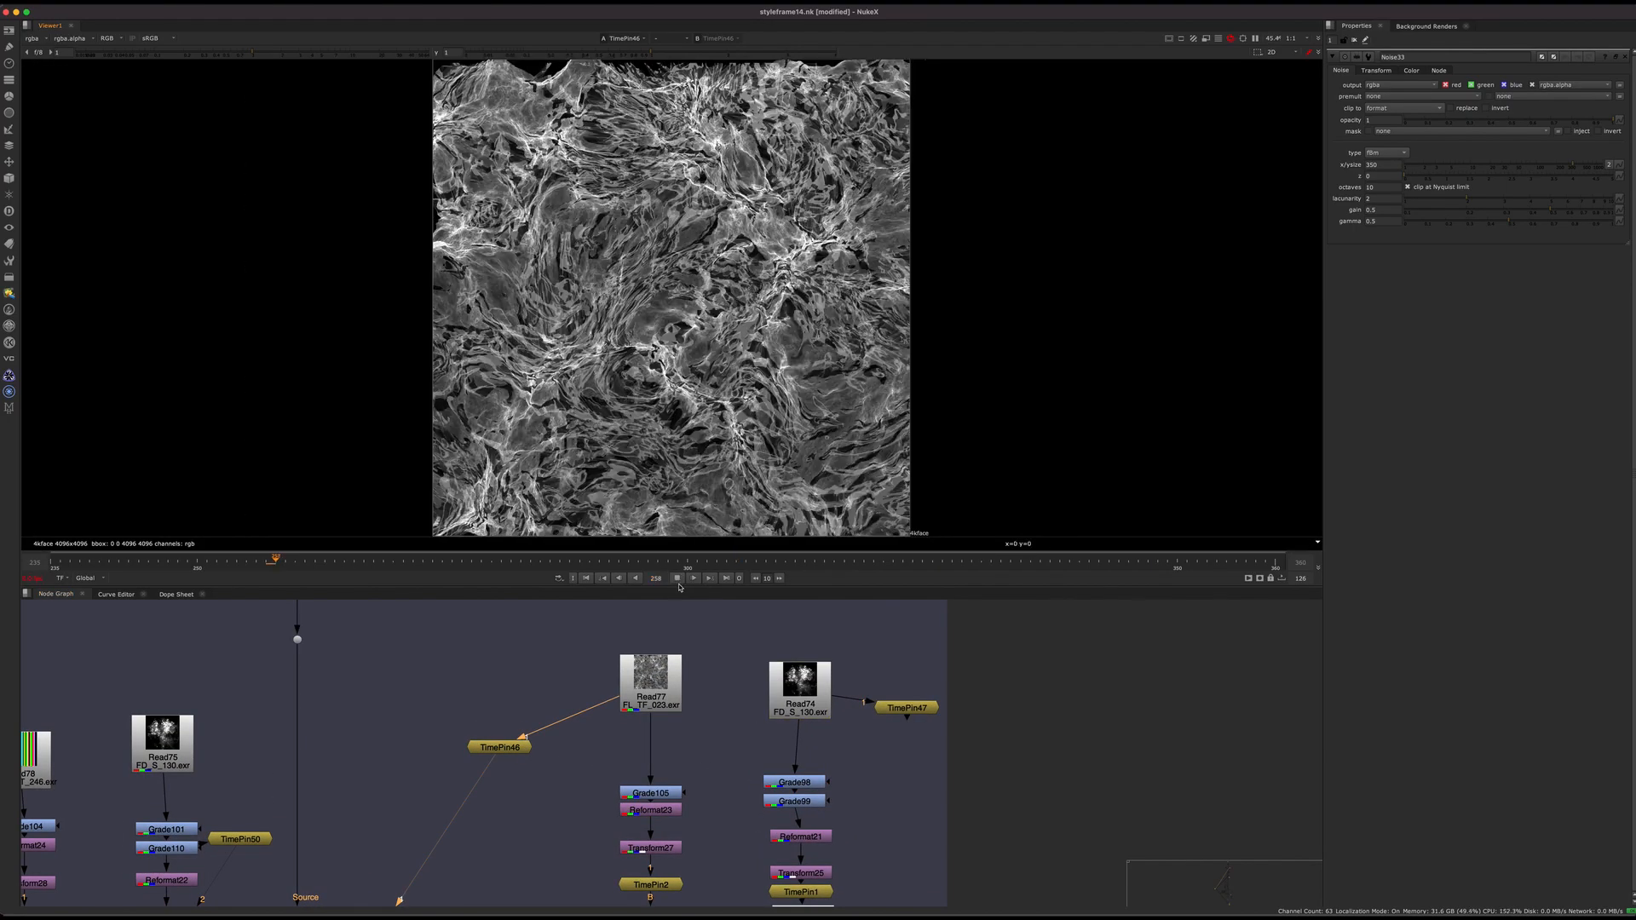
{"action": "left_click", "coordinate": [678, 578]}
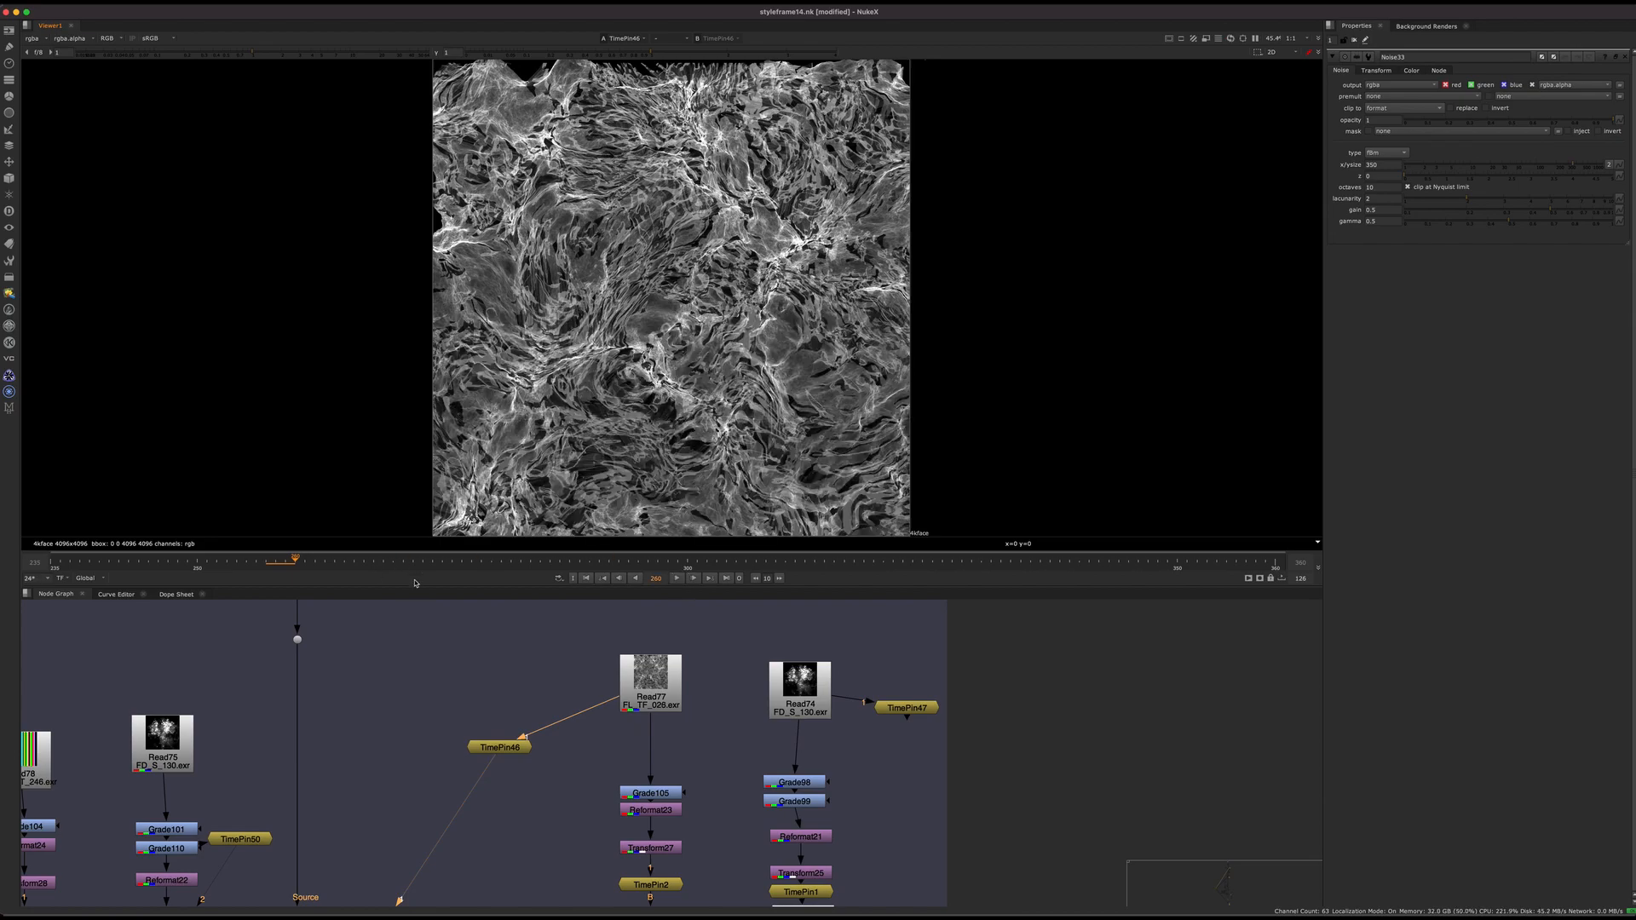
{"action": "left_click", "coordinate": [433, 559]}
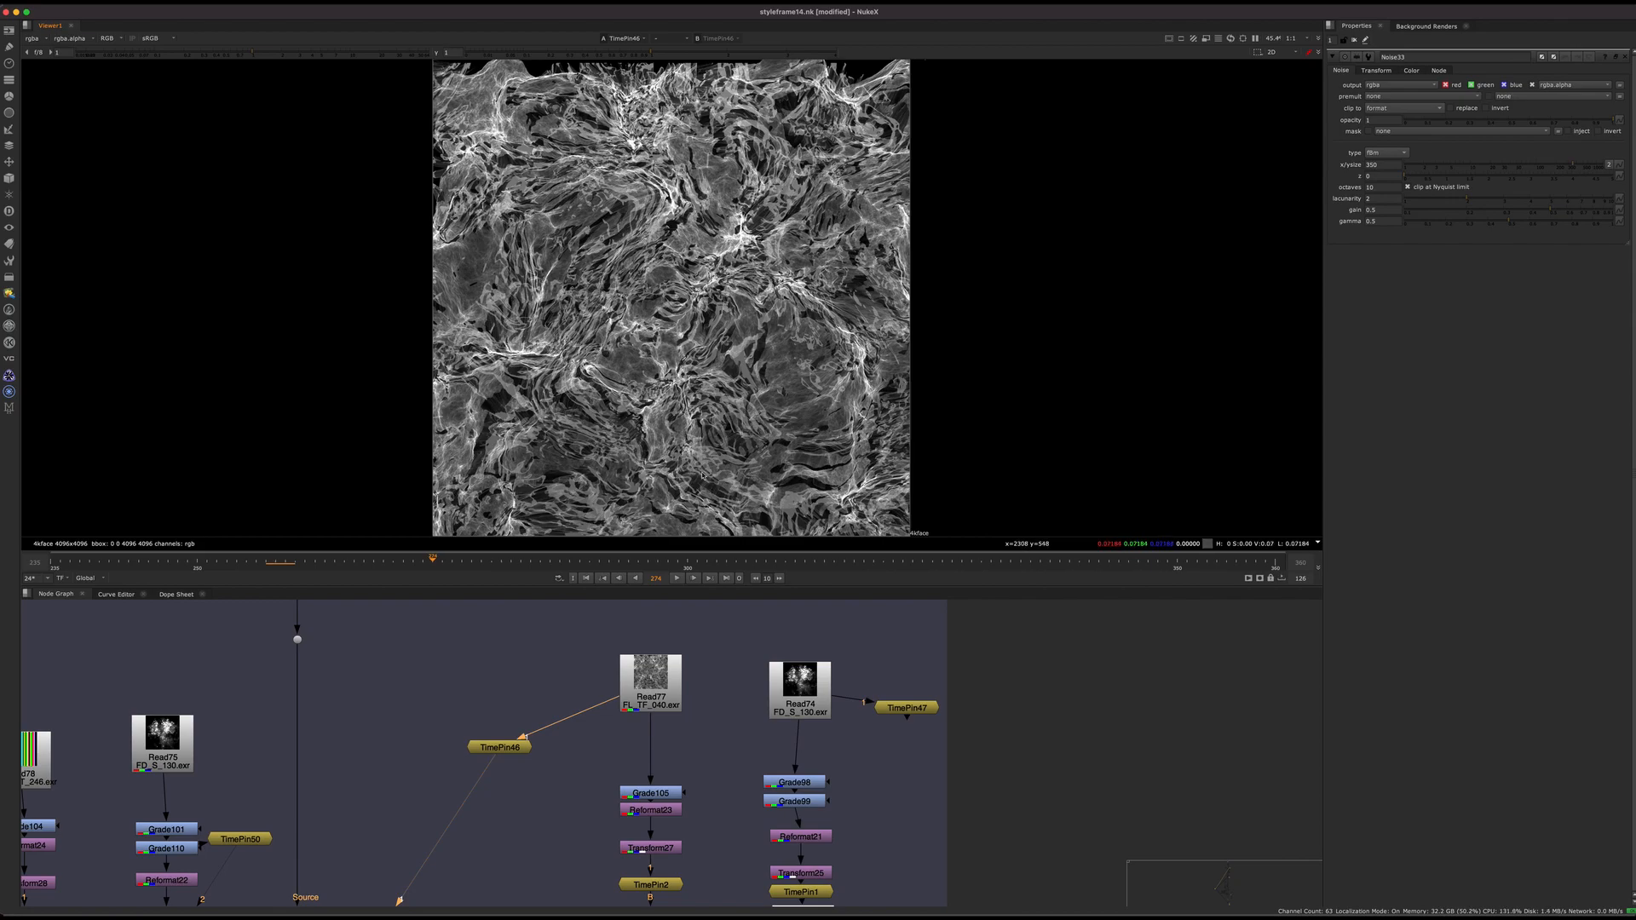
Display Grade105's output below the Read77 element and open its properties
{"action": "left_click_drag", "start_coordinate": [464, 710], "coordinate": [539, 761]}
{"action": "middle_click_drag", "start_coordinate": [572, 899], "coordinate": [559, 755]}
{"action": "left_click_drag", "start_coordinate": [714, 727], "coordinate": [547, 780]}
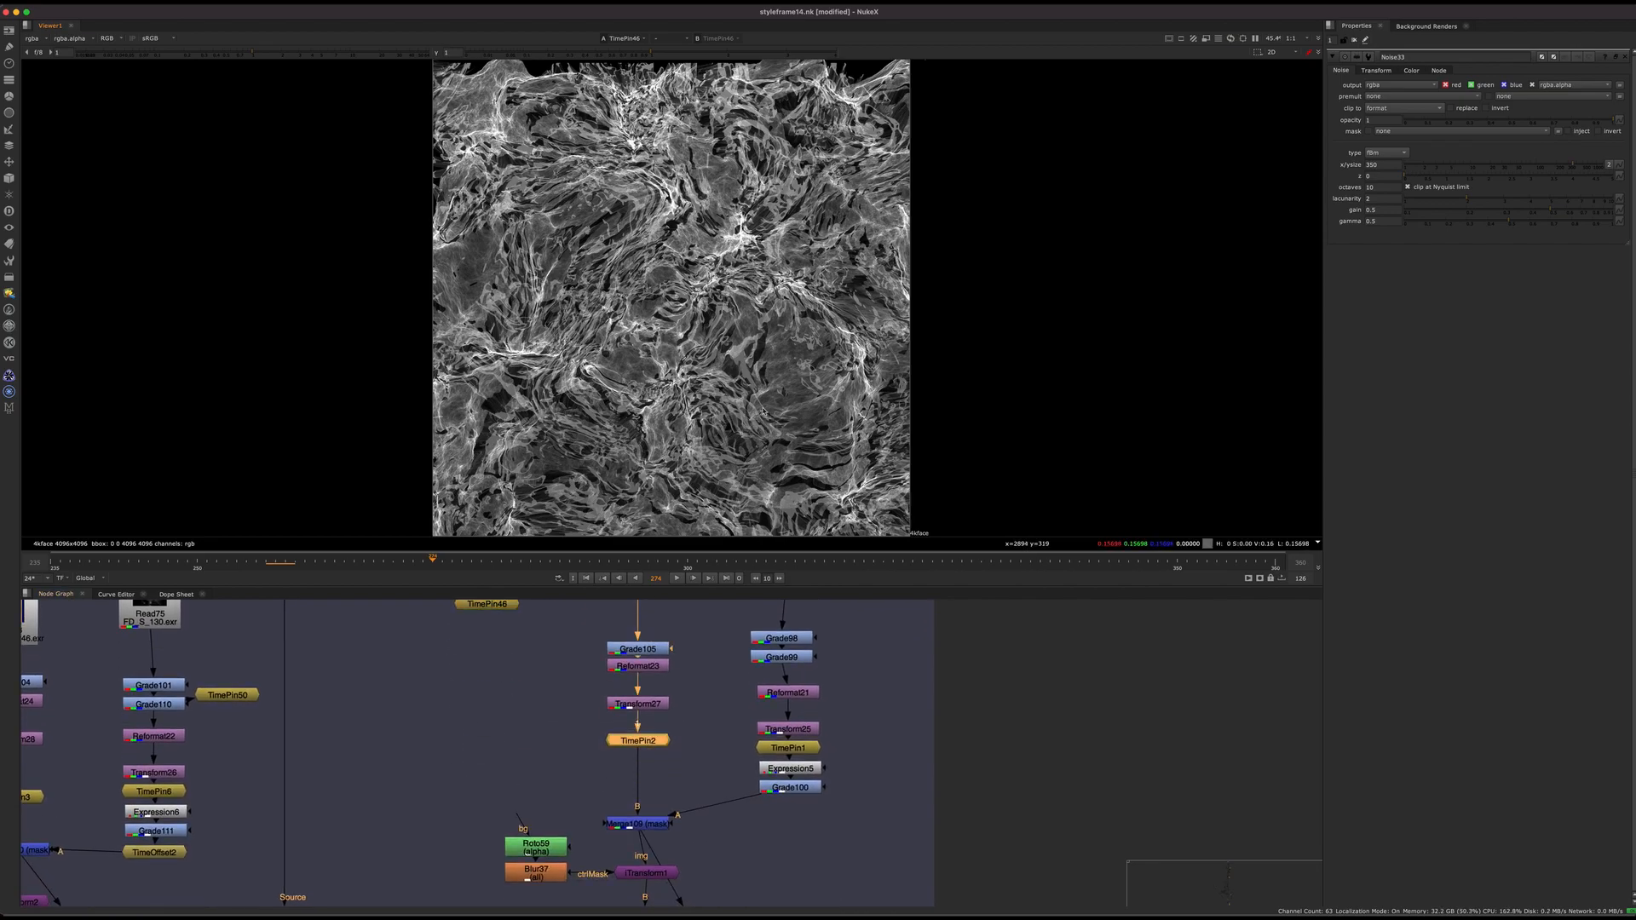
{"action": "scroll", "coordinate": [649, 698], "scroll_direction": "up", "scroll_amount": 2}
{"action": "middle_click_drag", "start_coordinate": [648, 633], "coordinate": [549, 754]}
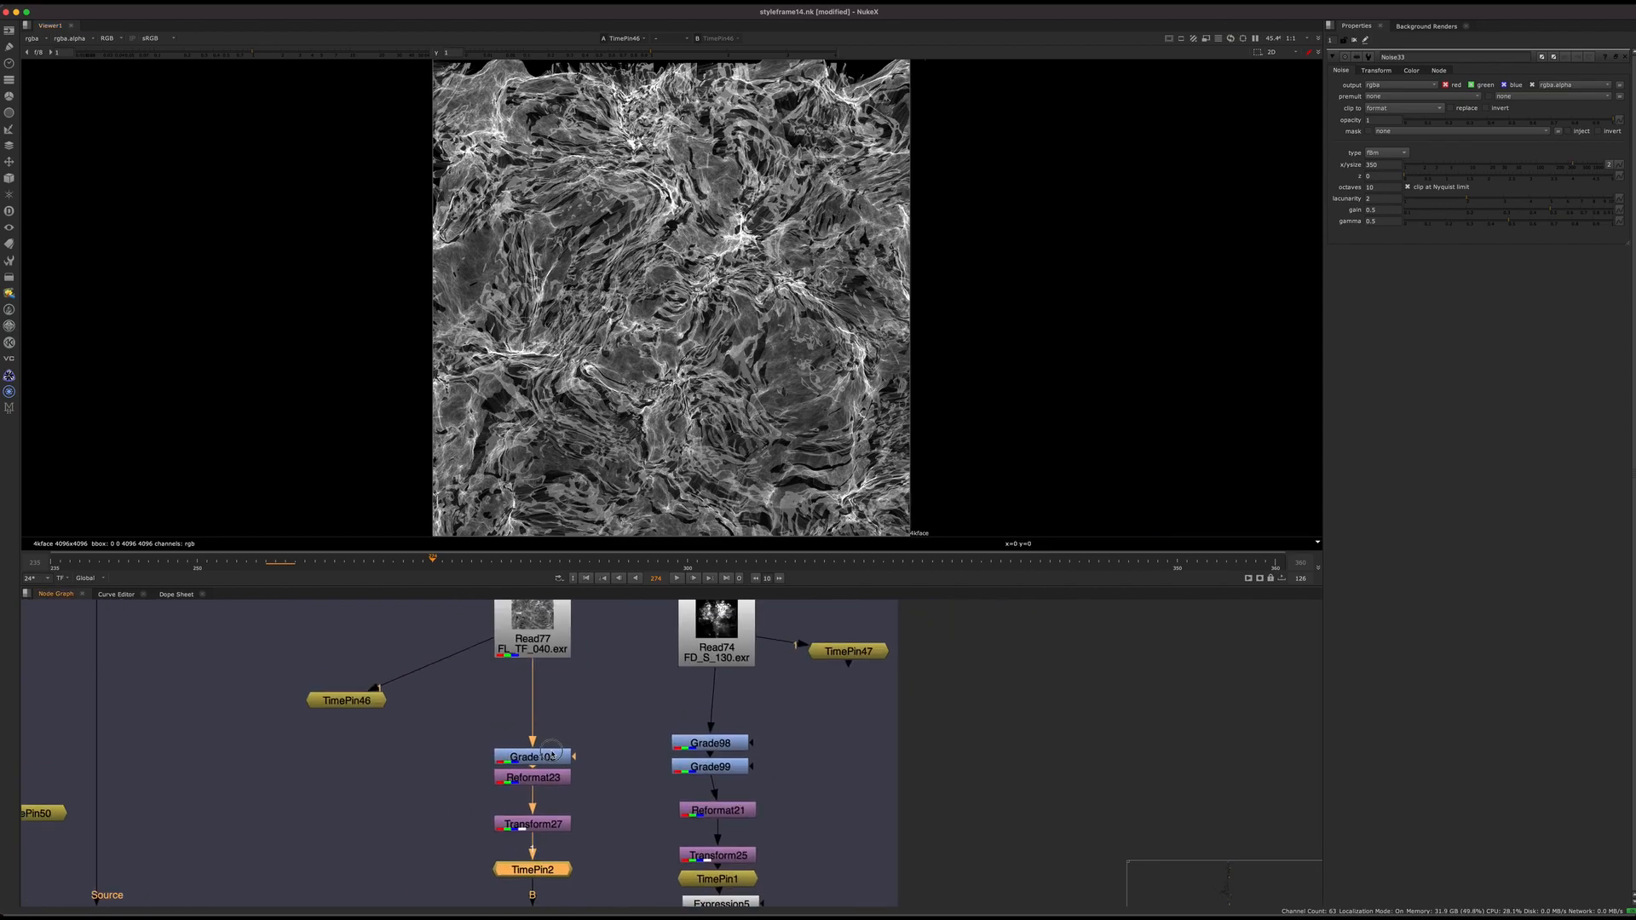
{"action": "left_click", "coordinate": [558, 758]}
{"action": "key", "text": "1"}
{"action": "double_click", "coordinate": [560, 760]}
Toggle Grade105 off and on repeatedly to compare the graded and raw Read77 texture, leaving it disabled
{"action": "key", "text": "d"}
{"action": "key", "text": "d"}
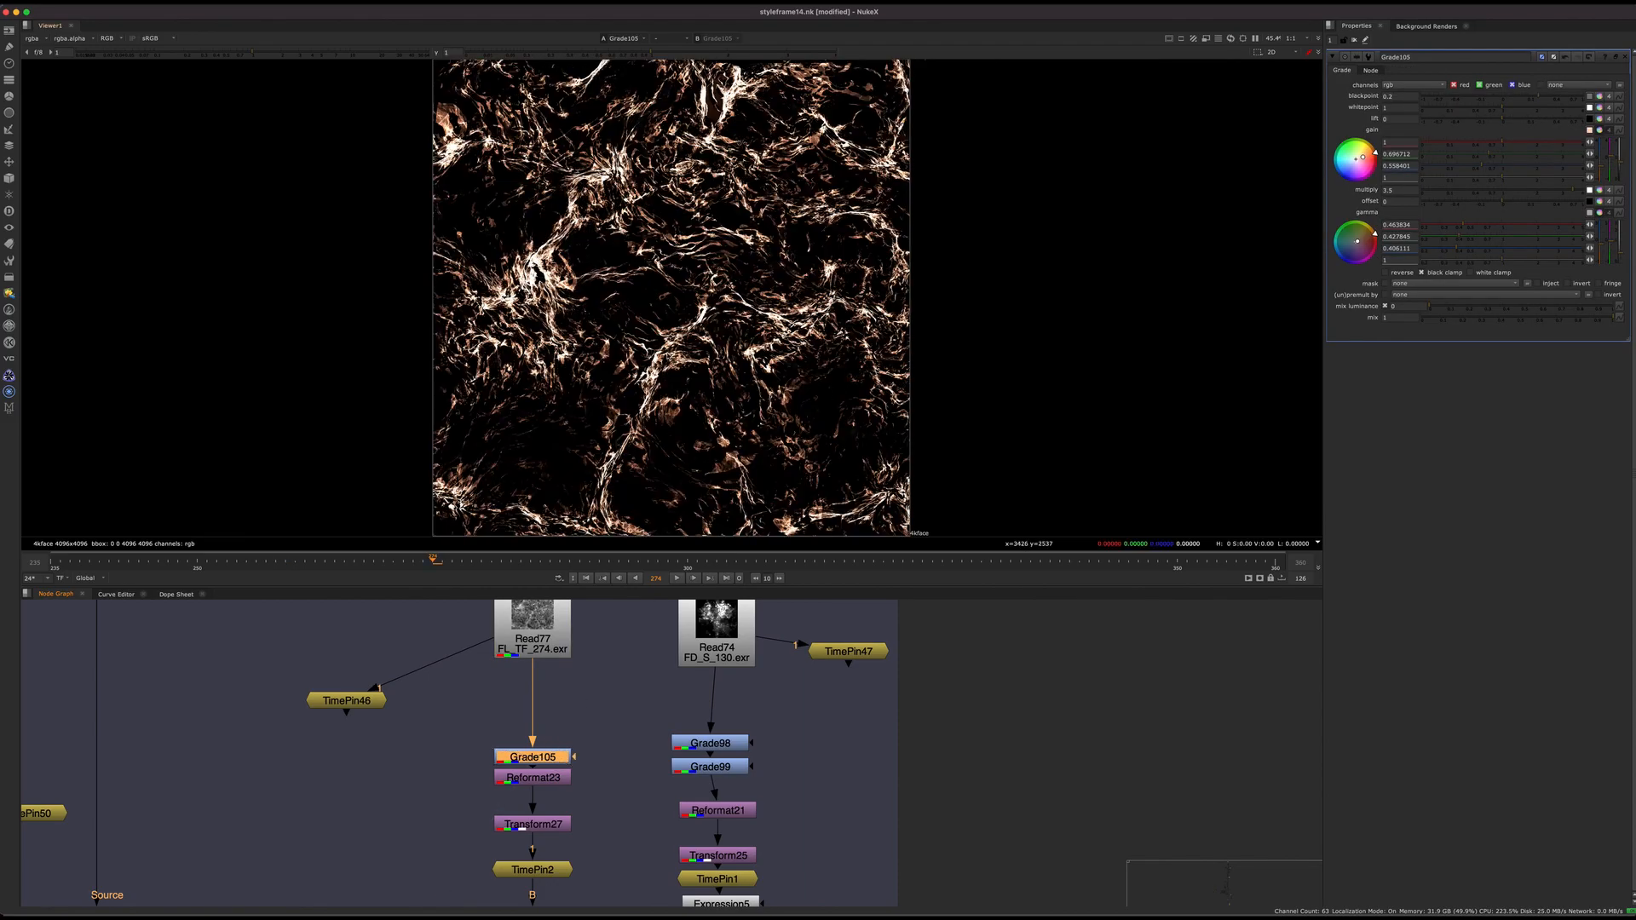
{"action": "key", "text": "d"}
{"action": "key", "text": "d"}
{"action": "key", "text": "d"}
{"action": "key", "text": "d"}
{"action": "key", "text": "d"}
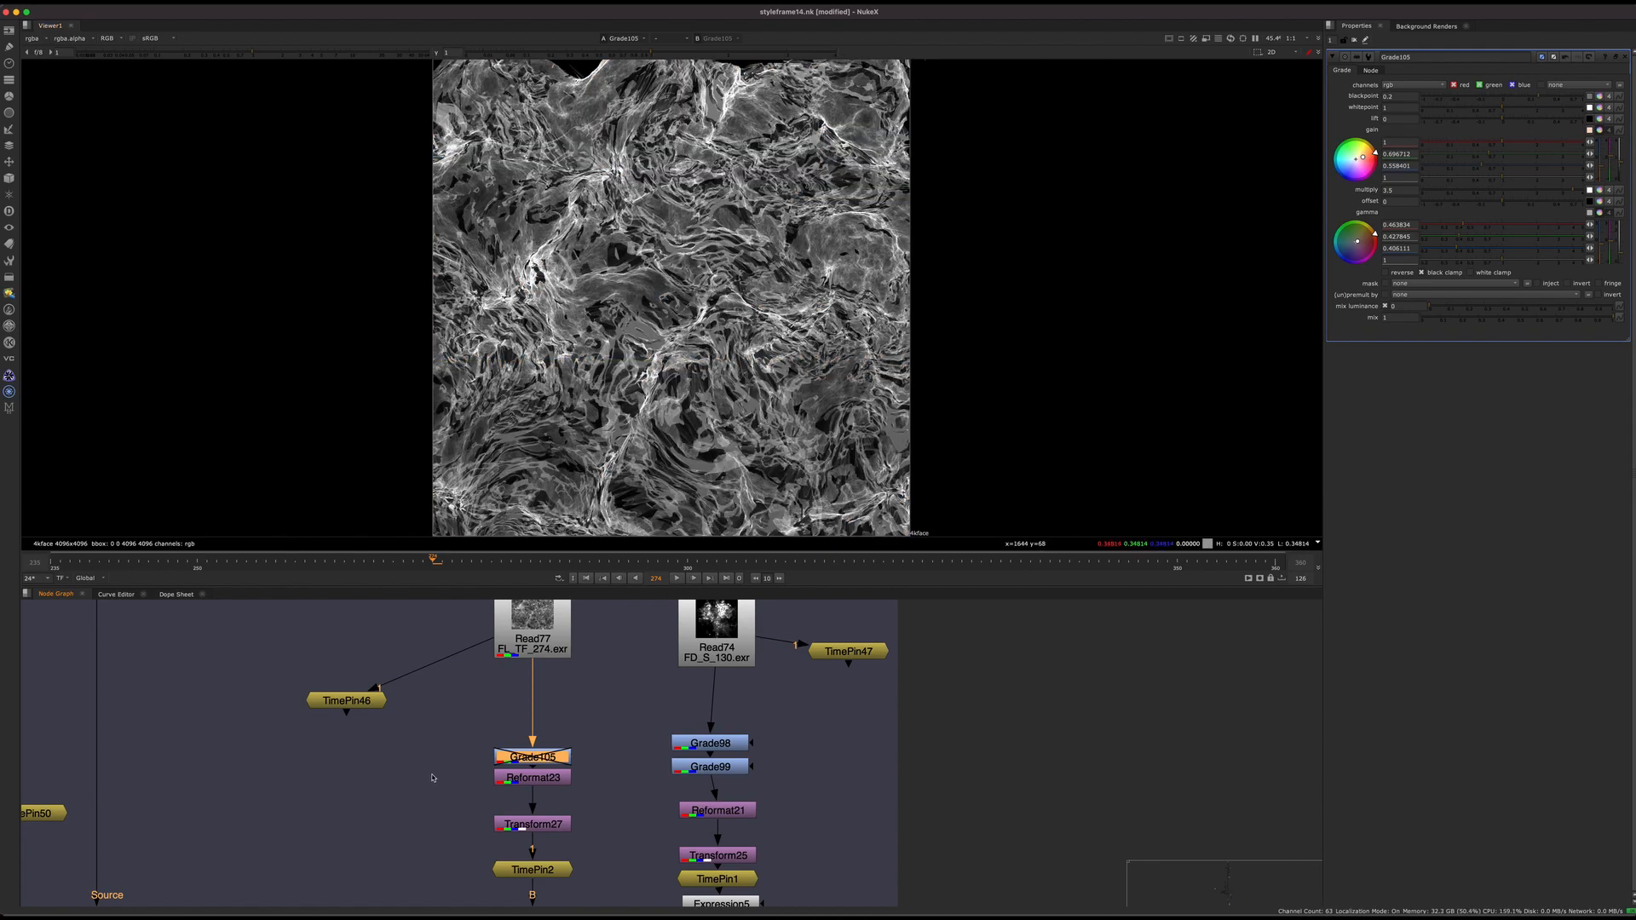
Add a trial Grade node to Read77, display it, tint its gain pale blue and set its gamma to 0.75
{"action": "scroll", "coordinate": [432, 778], "scroll_direction": "up", "scroll_amount": 3}
{"action": "key", "text": "g"}
{"action": "left_click_drag", "start_coordinate": [400, 793], "coordinate": [398, 798]}
{"action": "key", "text": "1"}
{"action": "left_click", "coordinate": [1600, 130]}
{"action": "left_click_drag", "start_coordinate": [1366, 185], "coordinate": [1252, 187]}
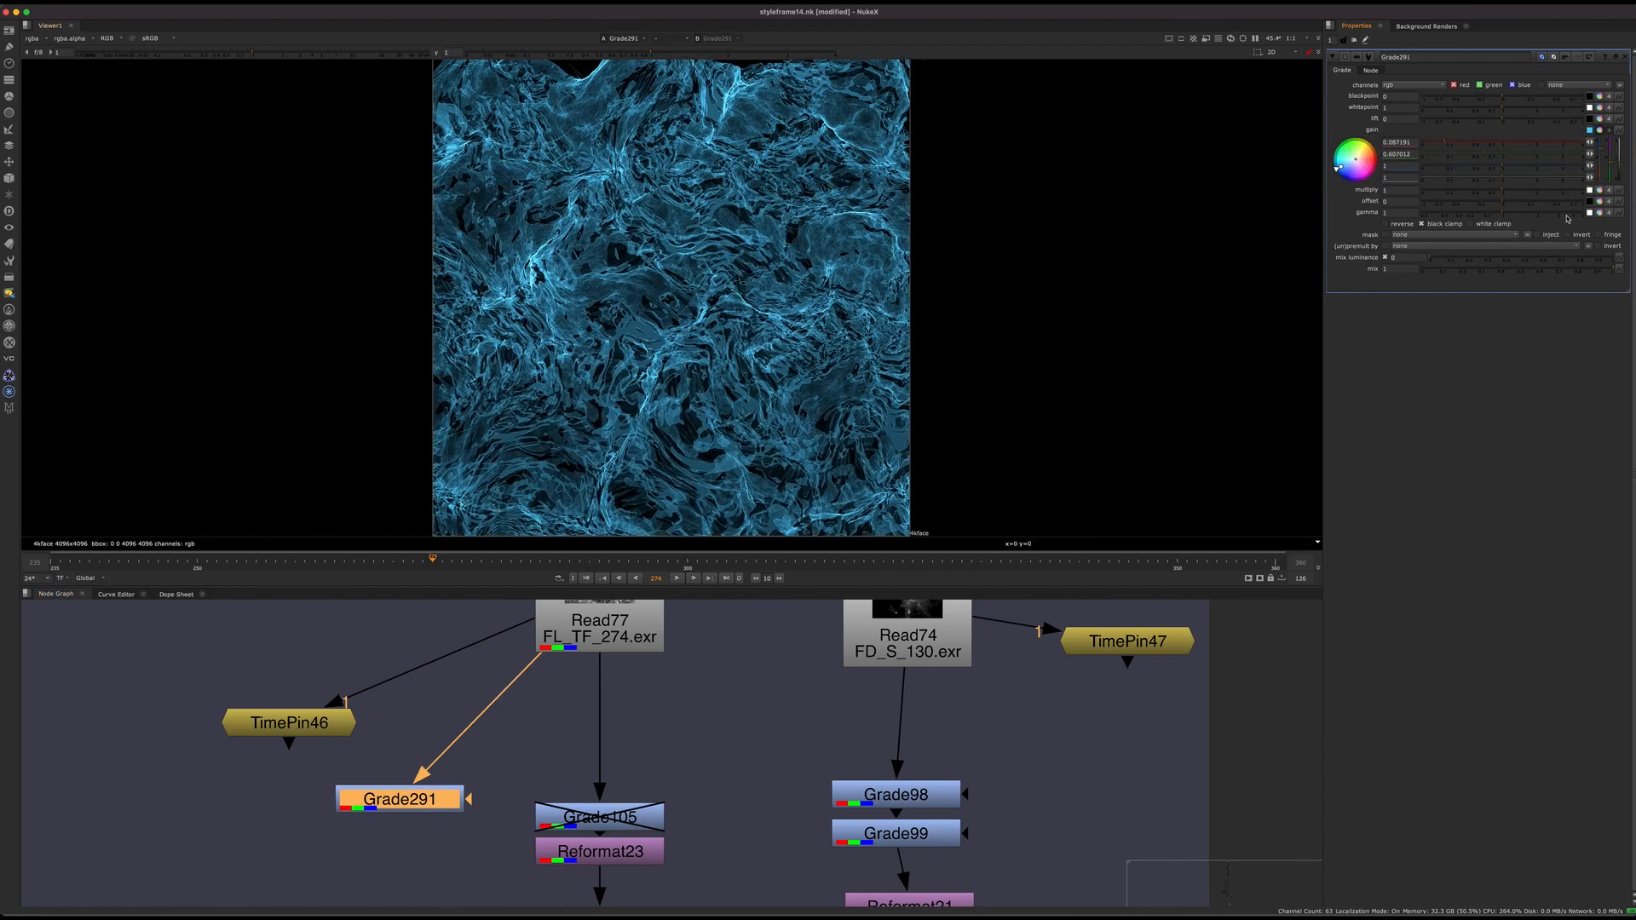
{"action": "left_click_drag", "start_coordinate": [1509, 216], "coordinate": [1495, 215]}
{"action": "left_click_drag", "start_coordinate": [1351, 162], "coordinate": [1347, 164]}
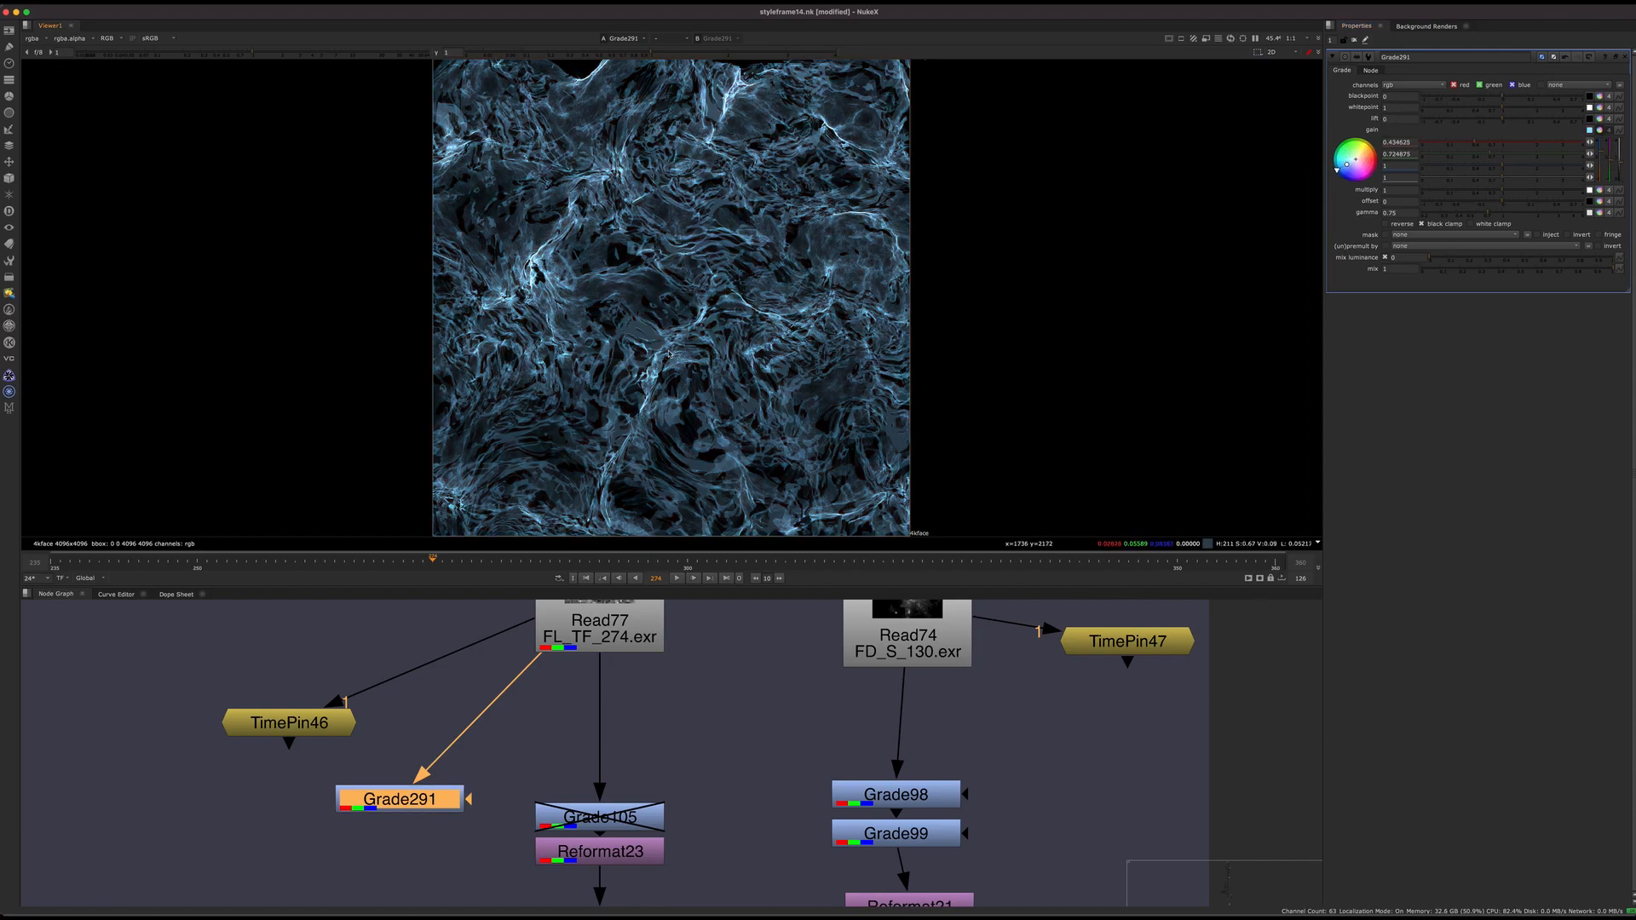
Delete the trial blue Grade node attached to Read77
{"action": "left_click", "coordinate": [677, 759]}
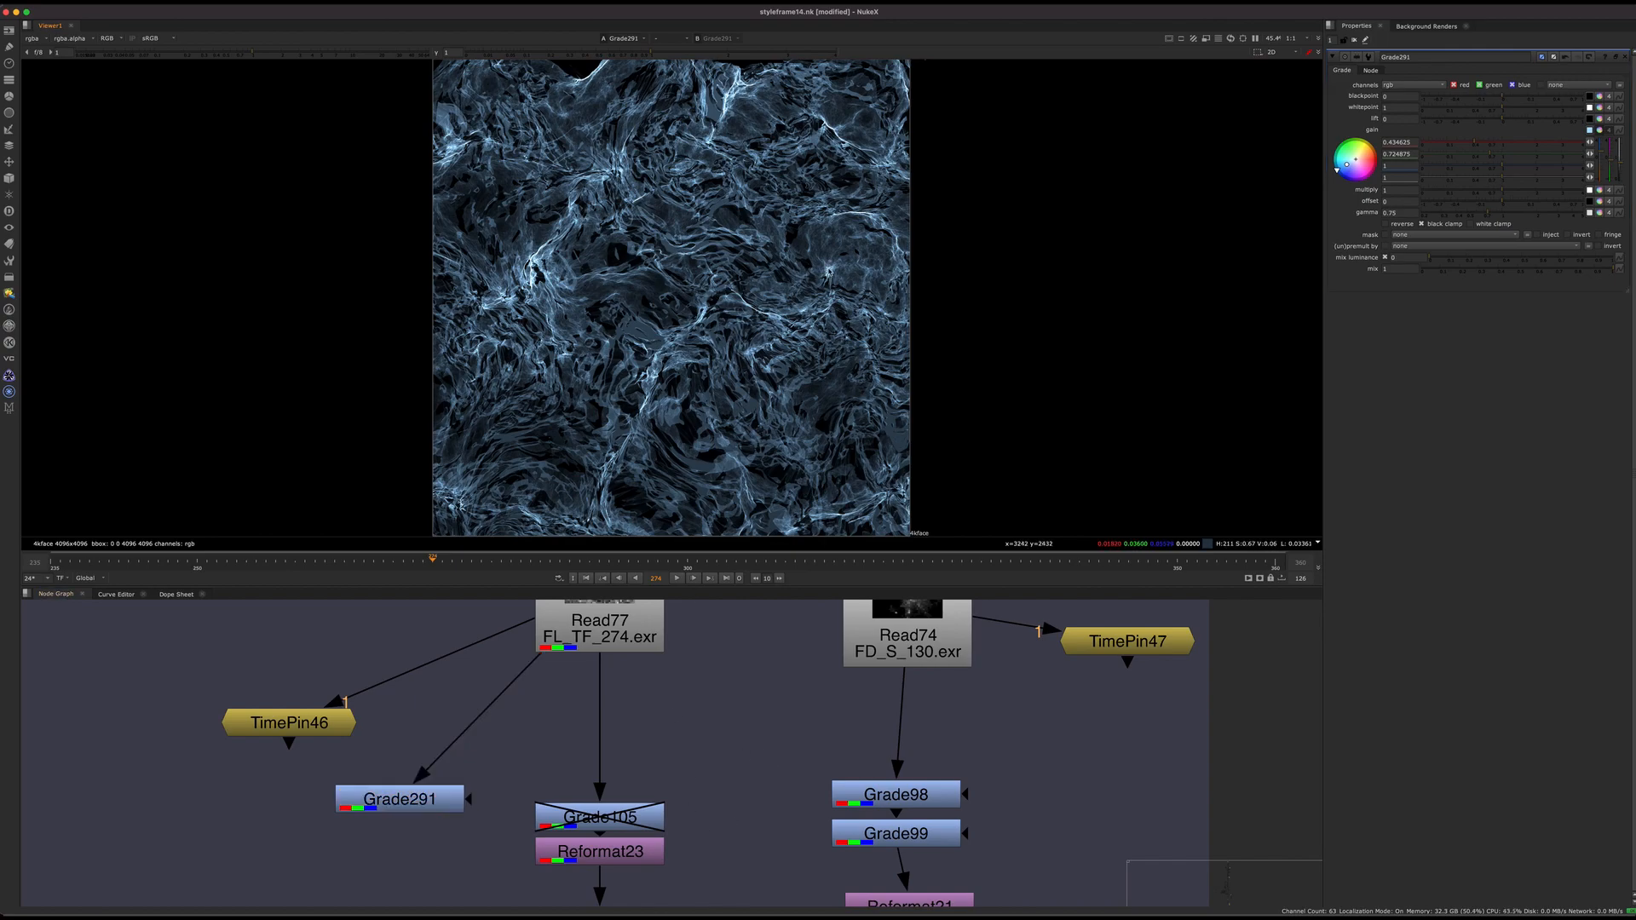
{"action": "scroll", "coordinate": [767, 716], "scroll_direction": "down", "scroll_amount": 5}
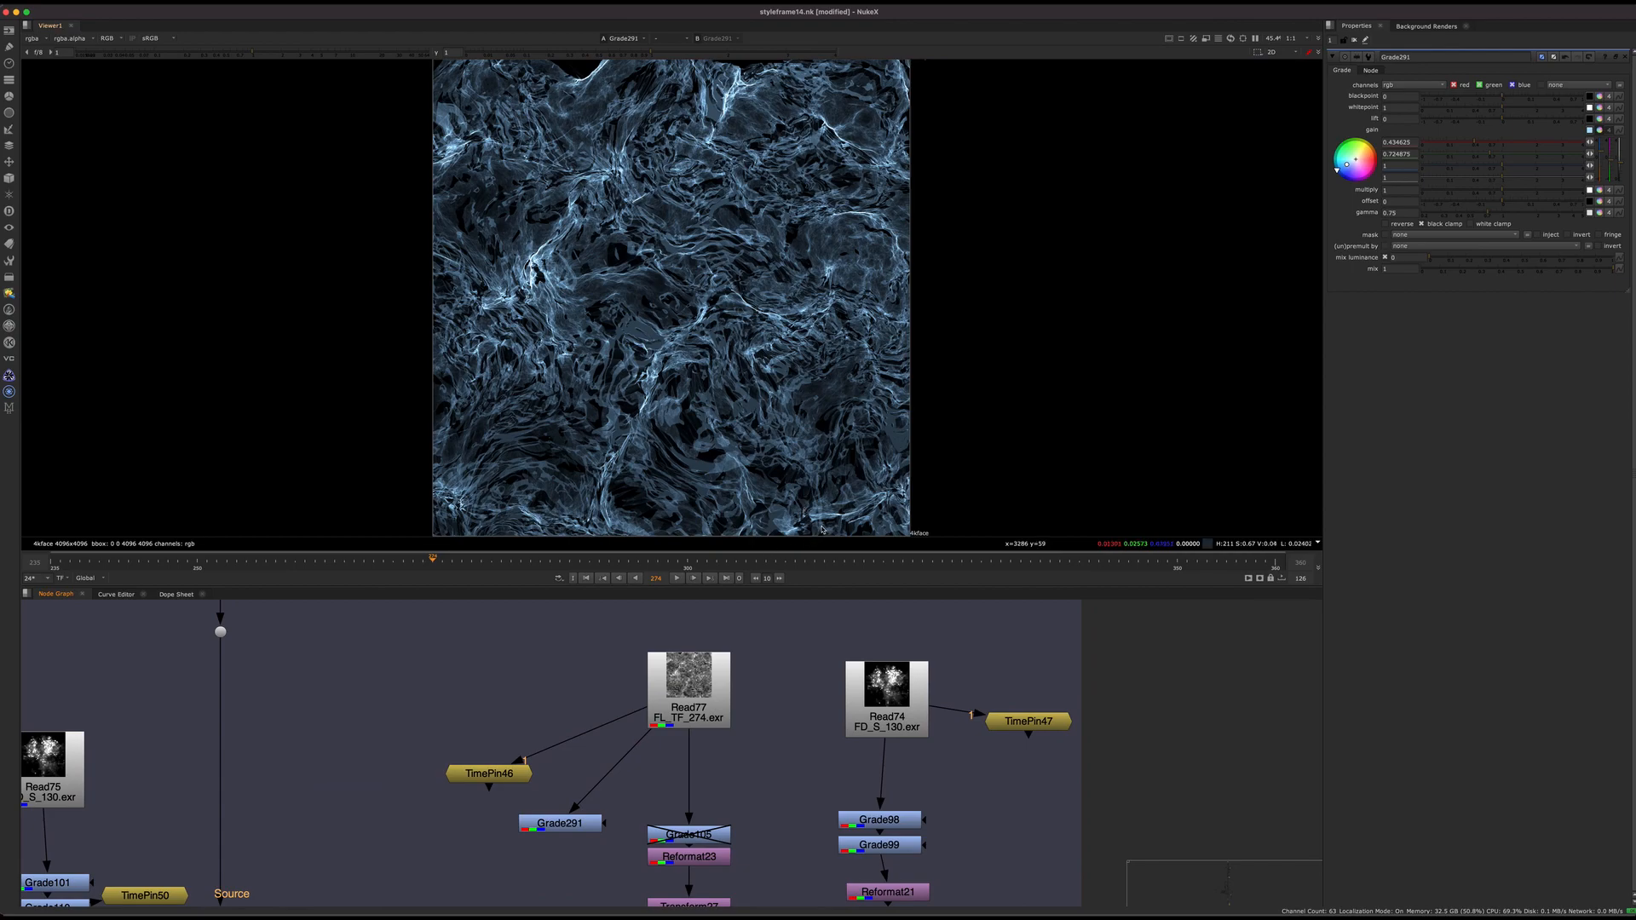
{"action": "middle_click_drag", "start_coordinate": [643, 785], "coordinate": [728, 716]}
{"action": "left_click_drag", "start_coordinate": [654, 757], "coordinate": [667, 781]}
{"action": "middle_click_drag", "start_coordinate": [667, 782], "coordinate": [456, 716]}
{"action": "key", "text": "Delete"}
{"action": "mouse_move", "coordinate": [465, 712]}
{"action": "left_mouse_down"}
{"action": "mouse_move", "coordinate": [701, 668]}
{"action": "mouse_move", "coordinate": [488, 692]}
{"action": "left_mouse_up"}
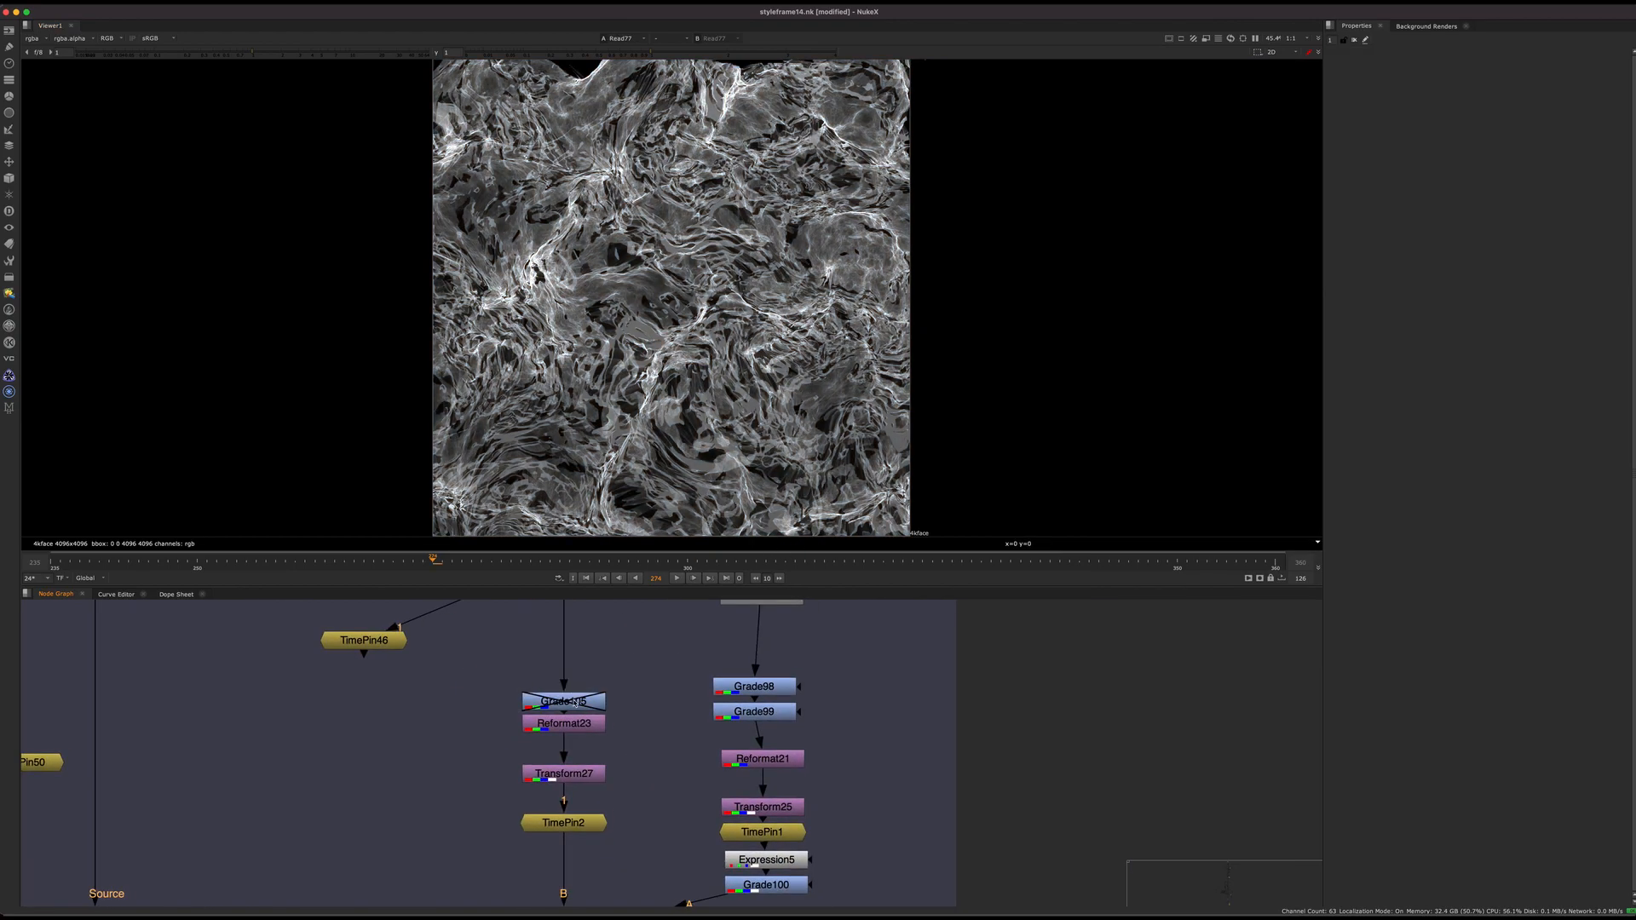
Display Grade105 and enable it again
{"action": "left_click_drag", "start_coordinate": [591, 708], "coordinate": [602, 704]}
{"action": "key", "text": "1"}
{"action": "key", "text": "d"}
Display TimePin2's output followed by the masked result of Merge109
{"action": "middle_click_drag", "start_coordinate": [651, 770], "coordinate": [759, 622]}
{"action": "left_click_drag", "start_coordinate": [781, 743], "coordinate": [557, 638]}
{"action": "key", "text": "1"}
{"action": "left_click", "coordinate": [768, 747]}
{"action": "left_click_drag", "start_coordinate": [769, 747], "coordinate": [615, 840]}
{"action": "key", "text": "1"}
{"action": "middle_click_drag", "start_coordinate": [770, 798], "coordinate": [607, 913]}
{"action": "left_click", "coordinate": [613, 818]}
{"action": "scroll", "coordinate": [652, 800], "scroll_direction": "down", "scroll_amount": 5}
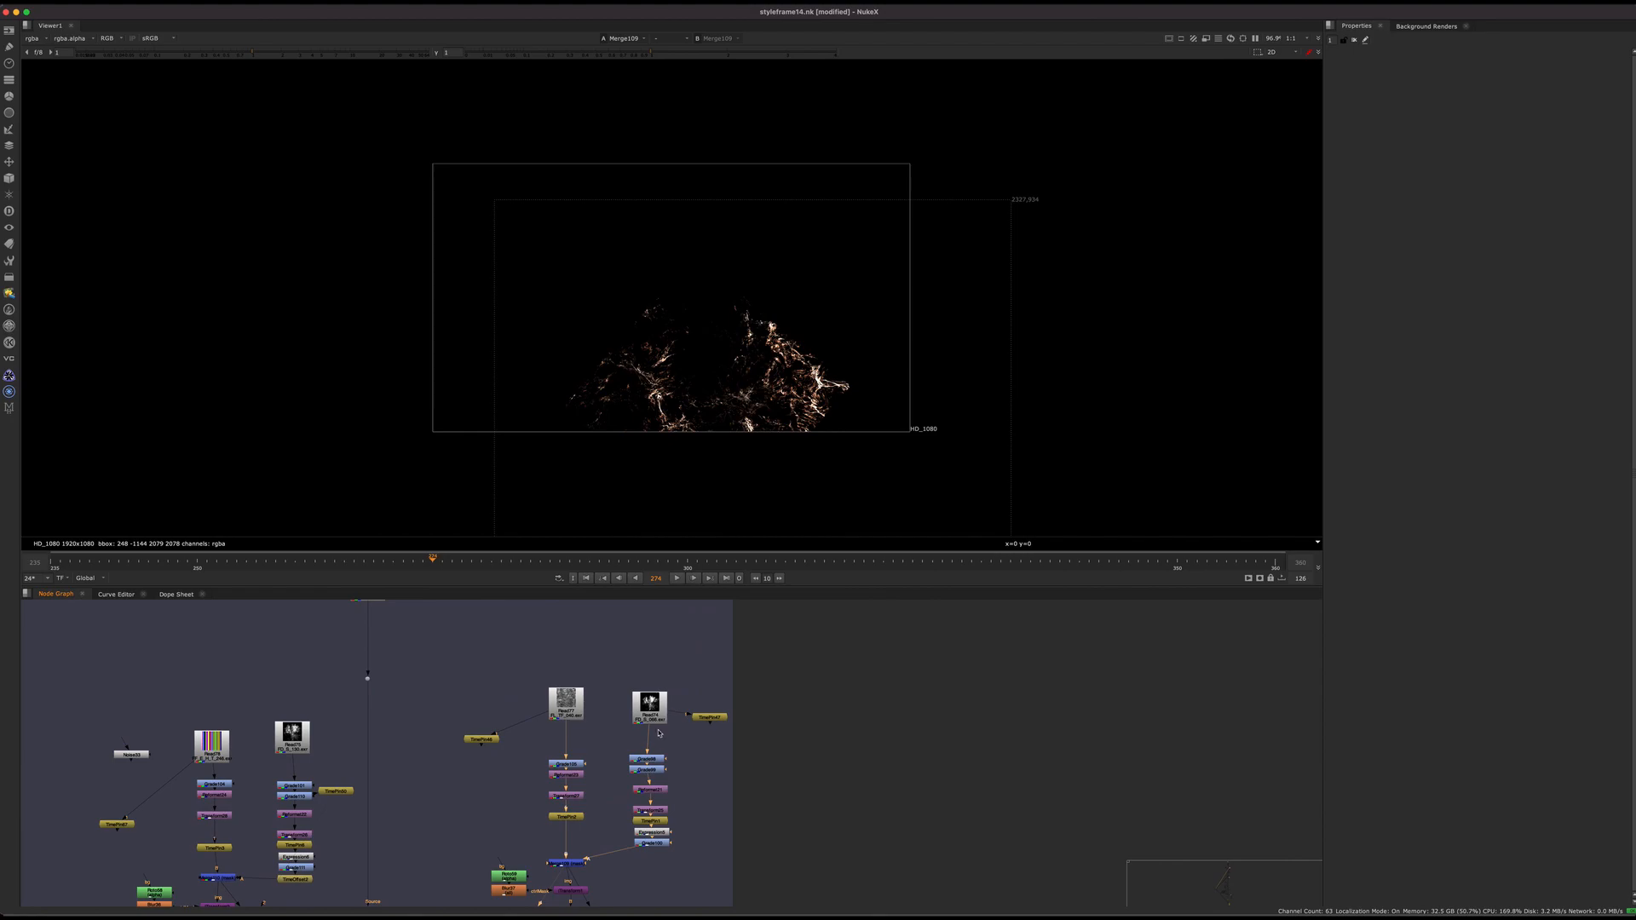
Display TimePin47's output from the Read74 element
{"action": "scroll", "coordinate": [651, 729], "scroll_direction": "up", "scroll_amount": 5}
{"action": "left_click", "coordinate": [785, 701]}
{"action": "key", "text": "1"}
{"action": "left_click", "coordinate": [771, 740]}
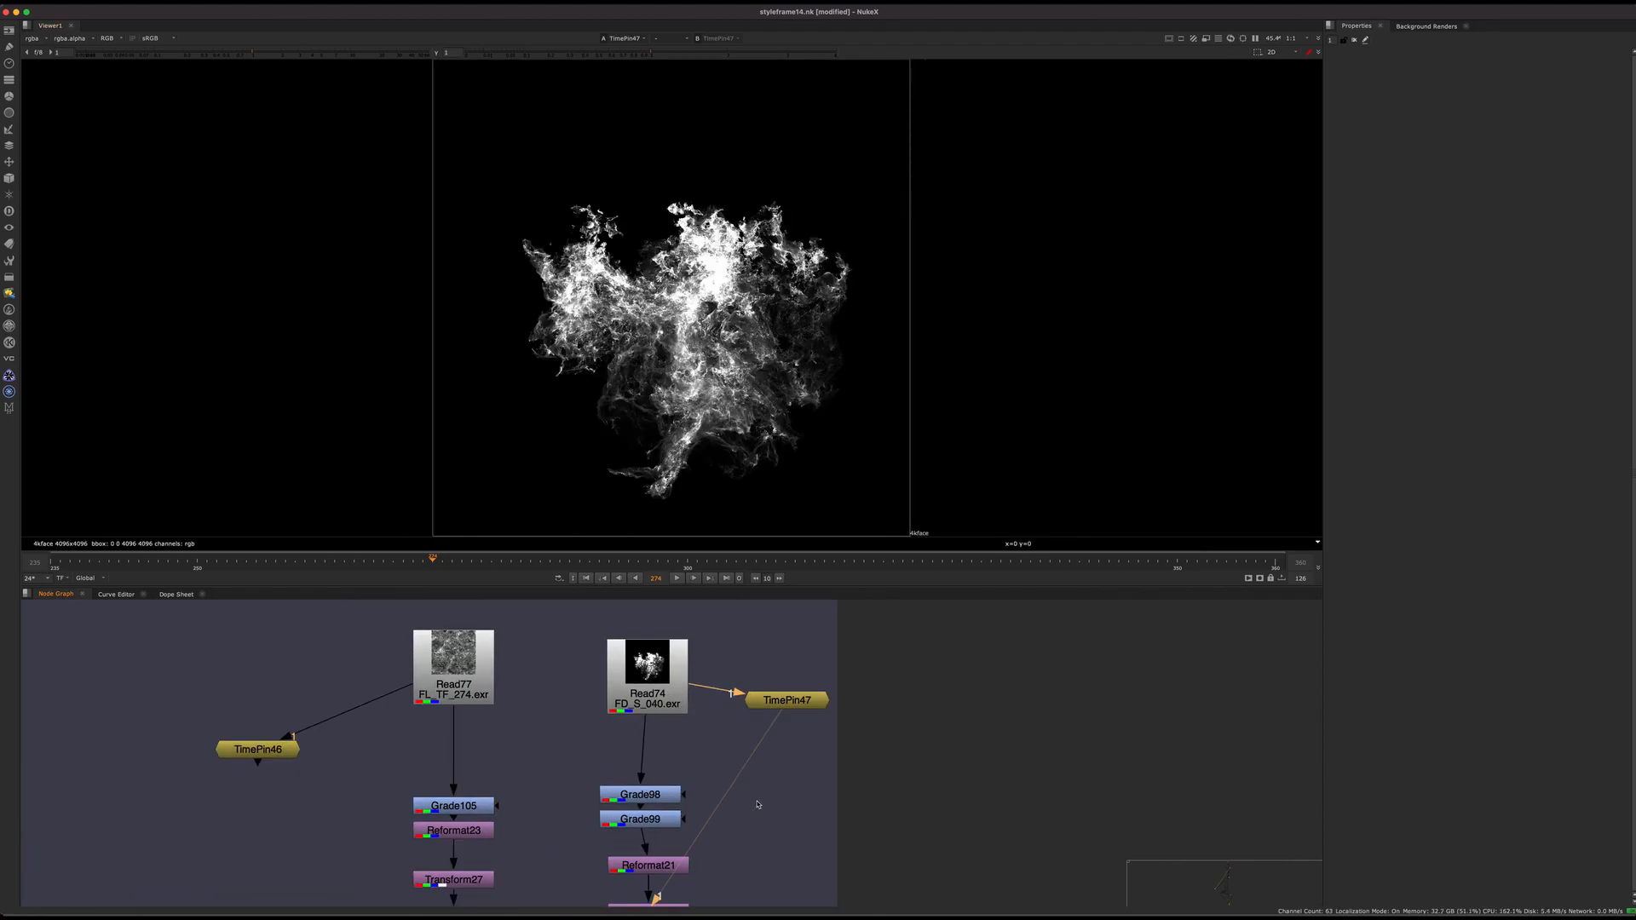
Display Merge109's masked output again, play it from an earlier frame and view the embers up close
{"action": "middle_click_drag", "start_coordinate": [737, 886], "coordinate": [752, 734]}
{"action": "left_click_drag", "start_coordinate": [578, 746], "coordinate": [395, 861]}
{"action": "key", "text": "1"}
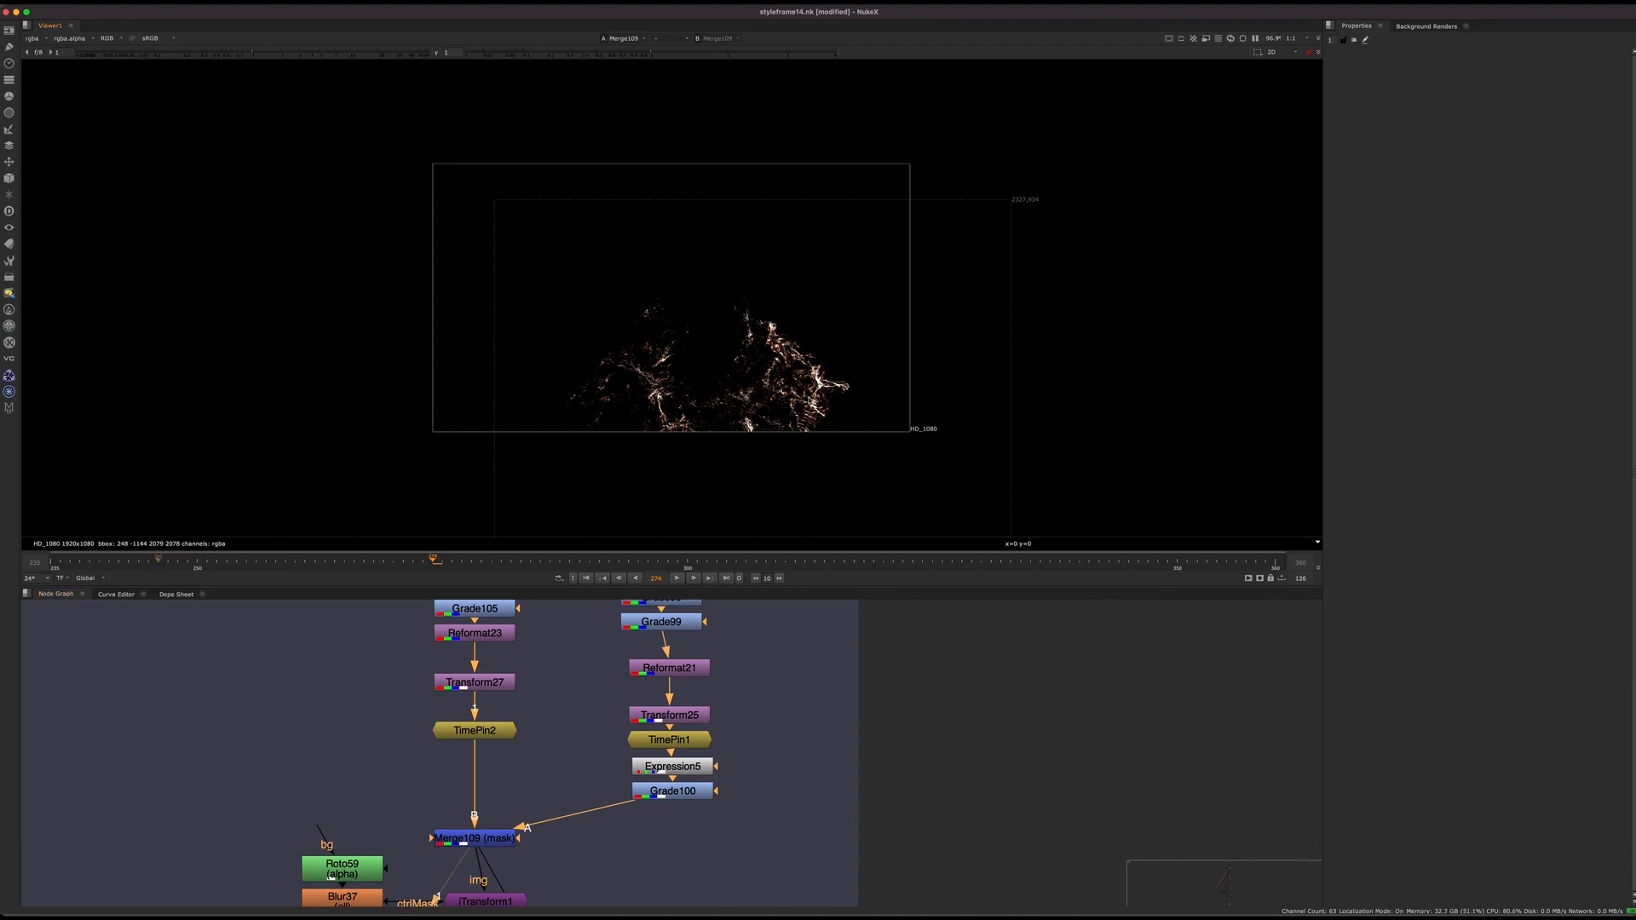
{"action": "left_click", "coordinate": [159, 561]}
{"action": "left_click", "coordinate": [691, 579]}
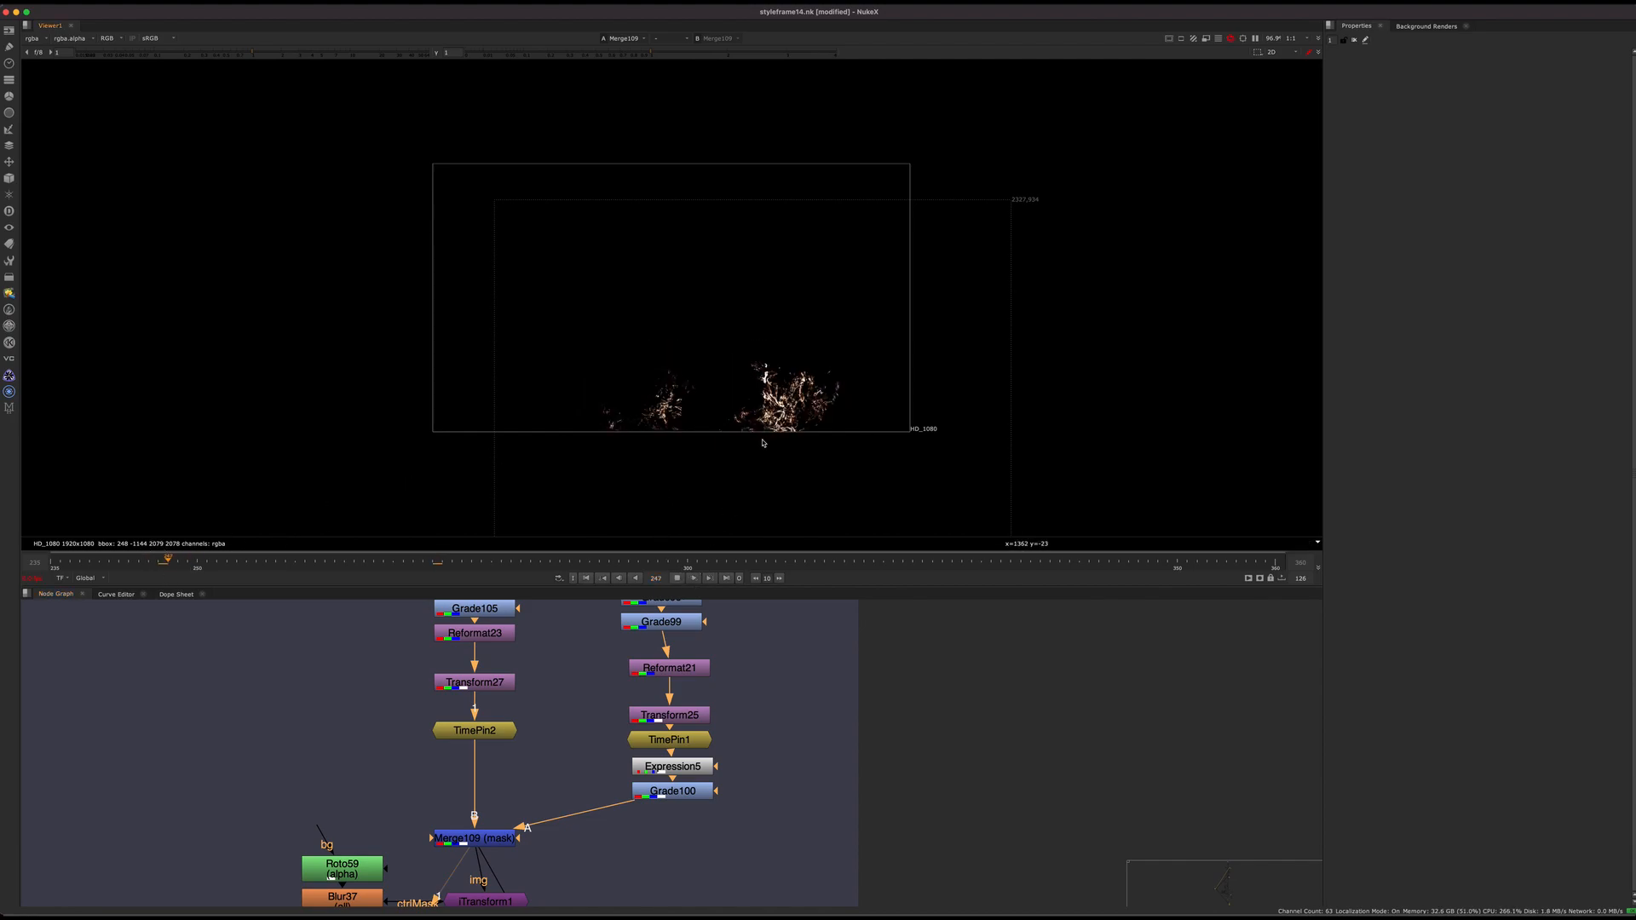
{"action": "scroll", "coordinate": [763, 442], "scroll_direction": "up", "scroll_amount": 5}
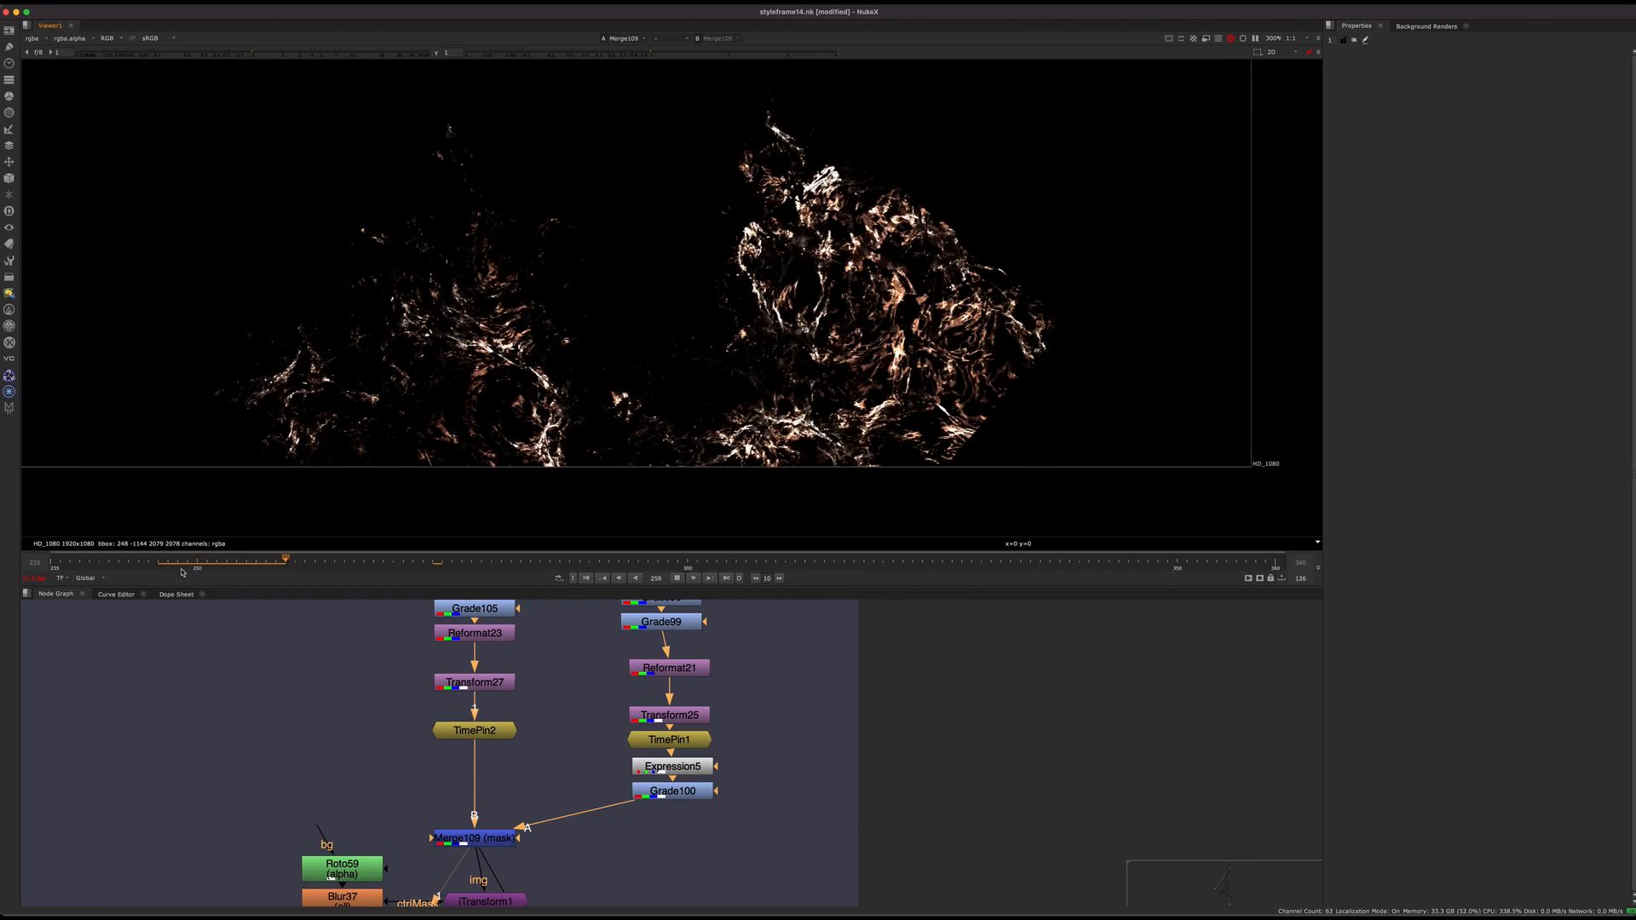
Stop playback, scrub Merge109's embers over later frames and return to frame 274
{"action": "left_click", "coordinate": [678, 577]}
{"action": "left_click_drag", "start_coordinate": [286, 561], "coordinate": [448, 548]}
{"action": "left_click", "coordinate": [373, 562]}
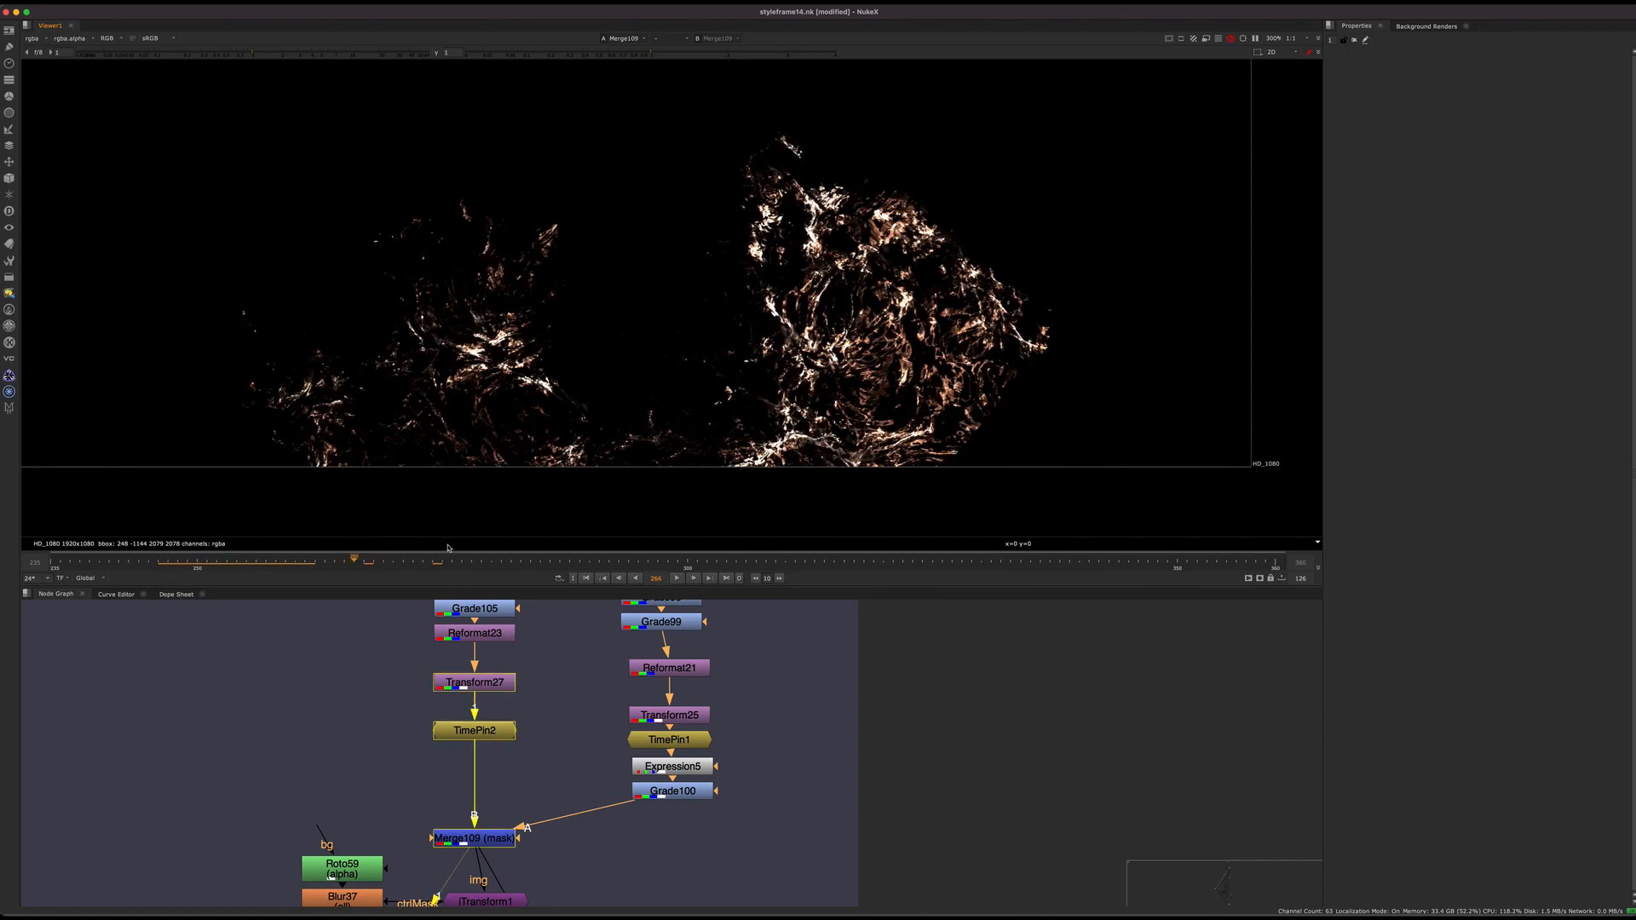
{"action": "left_click", "coordinate": [429, 568]}
Spread apart the Roto59 and Blur37 nodes that feed iTransform1's control mask
{"action": "scroll", "coordinate": [773, 738], "scroll_direction": "down", "scroll_amount": 6}
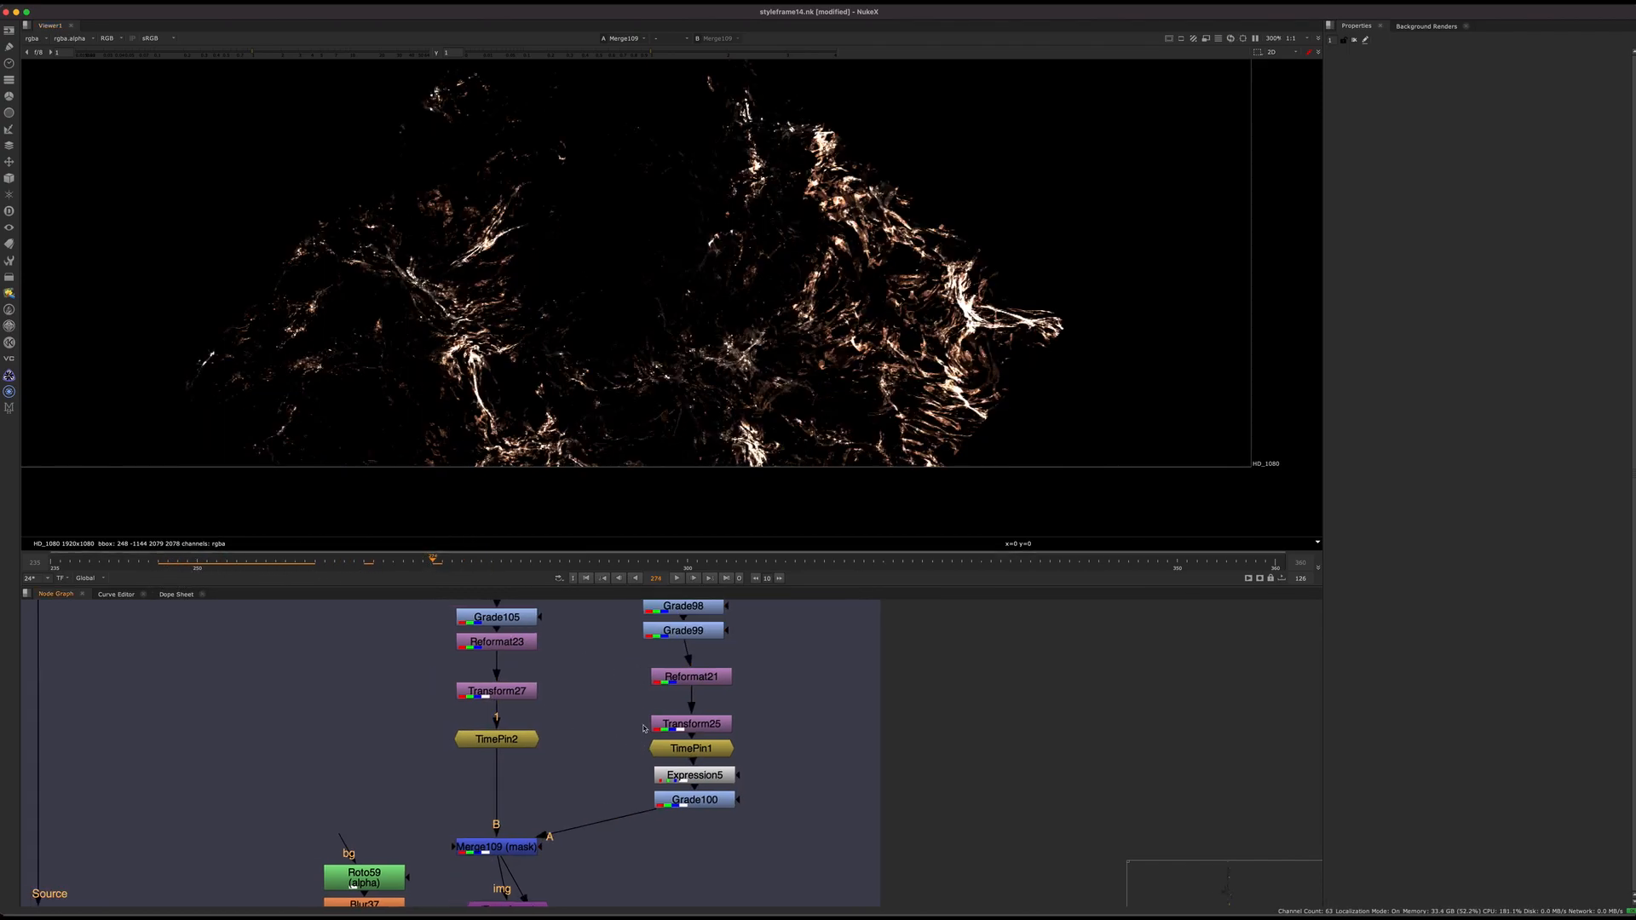
{"action": "scroll", "coordinate": [722, 761], "scroll_direction": "up", "scroll_amount": 6}
{"action": "left_click_drag", "start_coordinate": [777, 738], "coordinate": [626, 816]}
{"action": "left_click_drag", "start_coordinate": [488, 792], "coordinate": [504, 859]}
{"action": "left_click_drag", "start_coordinate": [481, 749], "coordinate": [483, 697]}
{"action": "left_click_drag", "start_coordinate": [512, 874], "coordinate": [471, 874]}
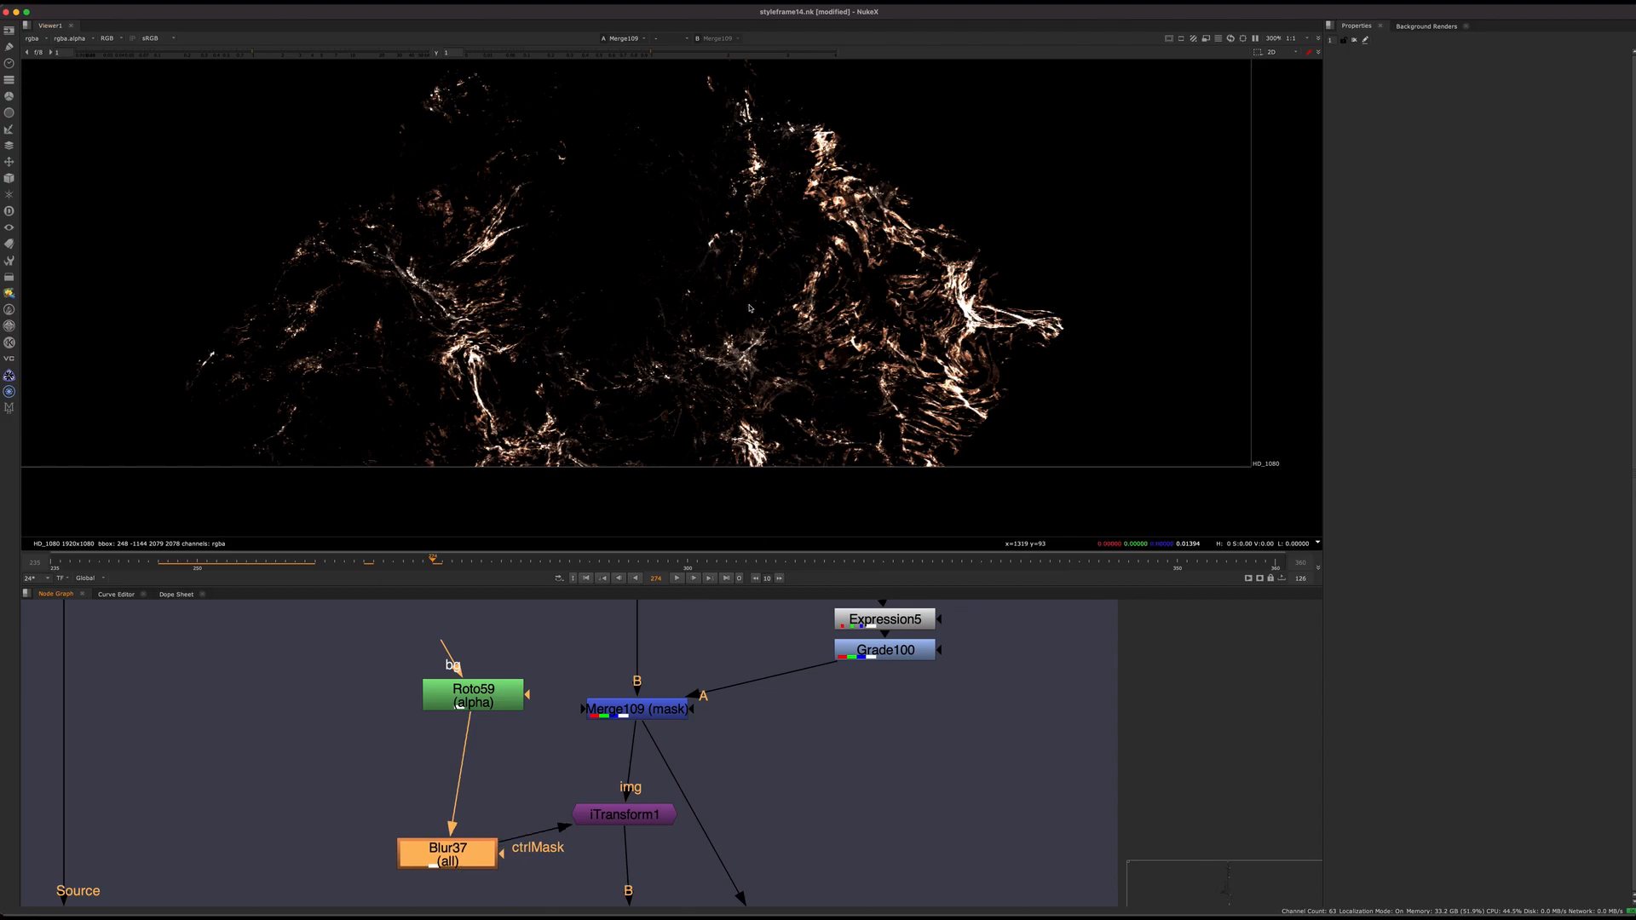
Display the merged output of the first Torso Effect branch, below its Keymix
{"action": "mouse_move", "coordinate": [555, 769]}
{"action": "middle_mouse_down"}
{"action": "mouse_move", "coordinate": [576, 727]}
{"action": "mouse_move", "coordinate": [639, 759]}
{"action": "mouse_move", "coordinate": [703, 660]}
{"action": "middle_mouse_up"}
{"action": "scroll", "coordinate": [575, 726], "scroll_direction": "down", "scroll_amount": 6}
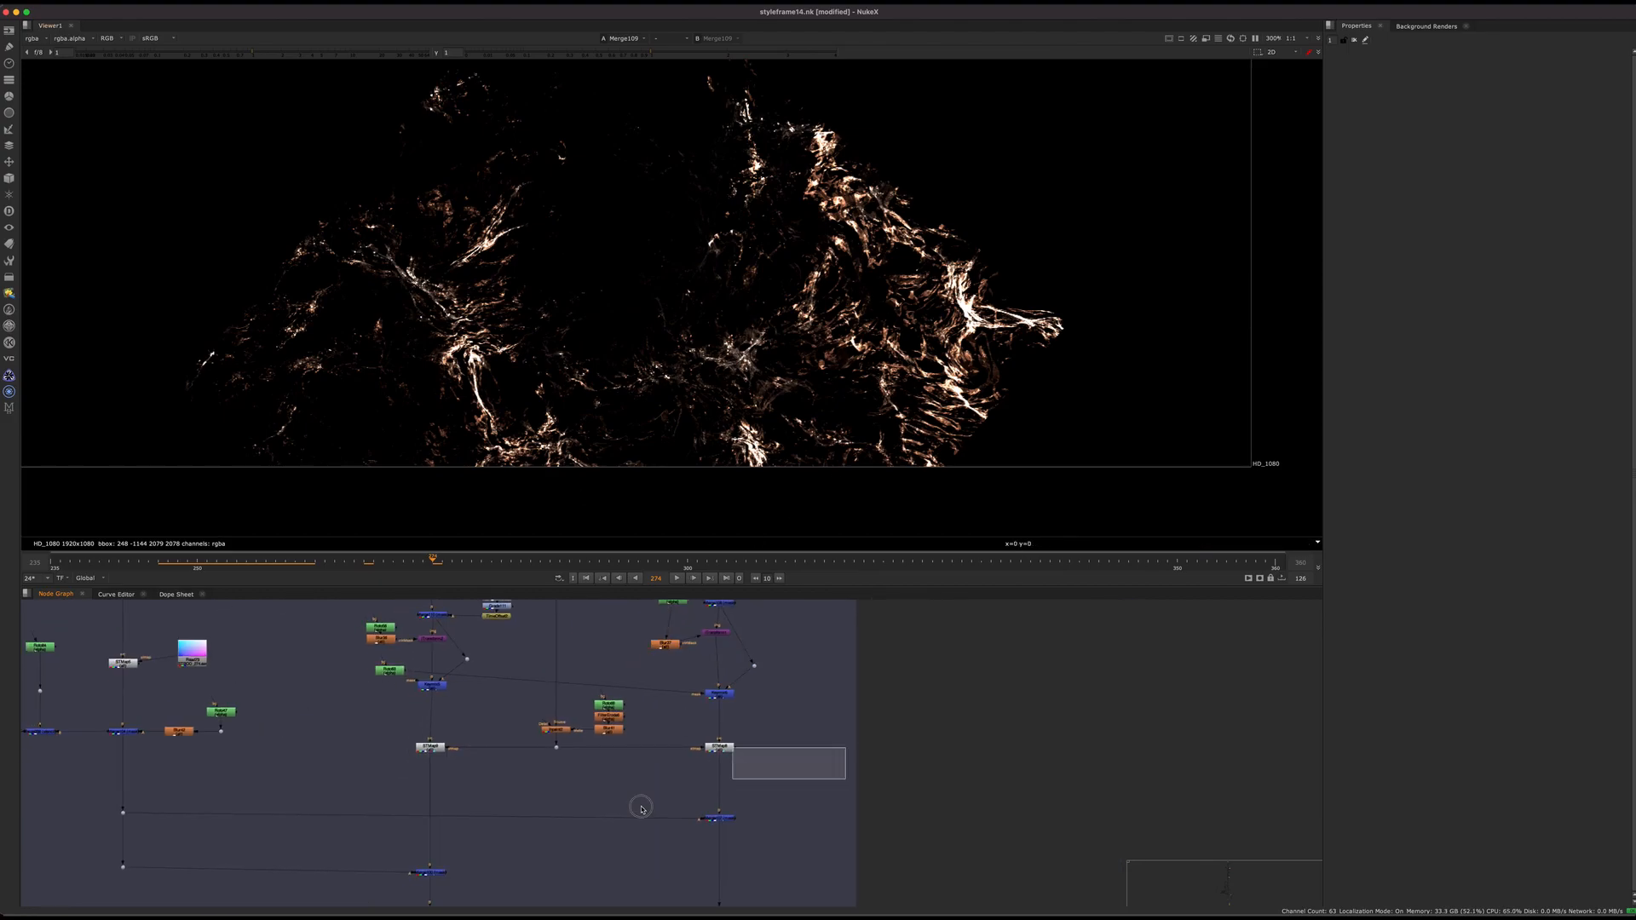
{"action": "middle_click_drag", "start_coordinate": [642, 806], "coordinate": [669, 675]}
{"action": "mouse_move", "coordinate": [509, 776]}
{"action": "middle_mouse_down"}
{"action": "mouse_move", "coordinate": [615, 699]}
{"action": "mouse_move", "coordinate": [623, 770]}
{"action": "middle_mouse_up"}
{"action": "left_click", "coordinate": [559, 746]}
{"action": "key", "text": "1"}
{"action": "left_click", "coordinate": [605, 723]}
{"action": "left_click", "coordinate": [542, 750]}
{"action": "key", "text": "1"}
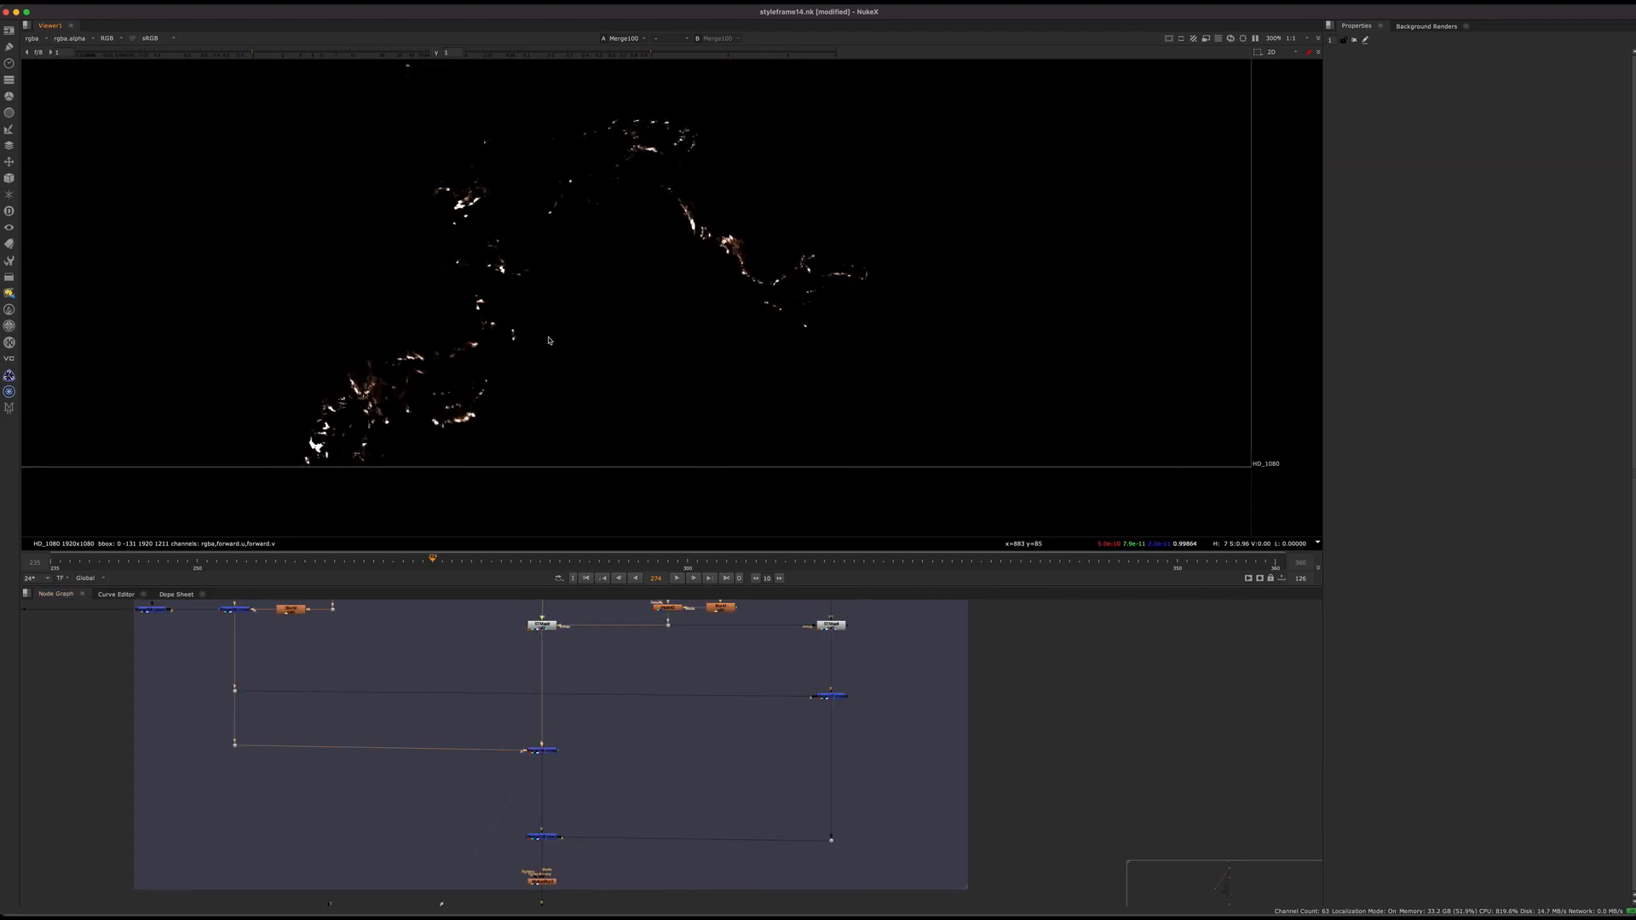
Display the second branch's final output followed by Merge108, which combines both ember branches
{"action": "scroll", "coordinate": [753, 393], "scroll_direction": "down", "scroll_amount": 2}
{"action": "left_click", "coordinate": [830, 840]}
{"action": "key", "text": "1"}
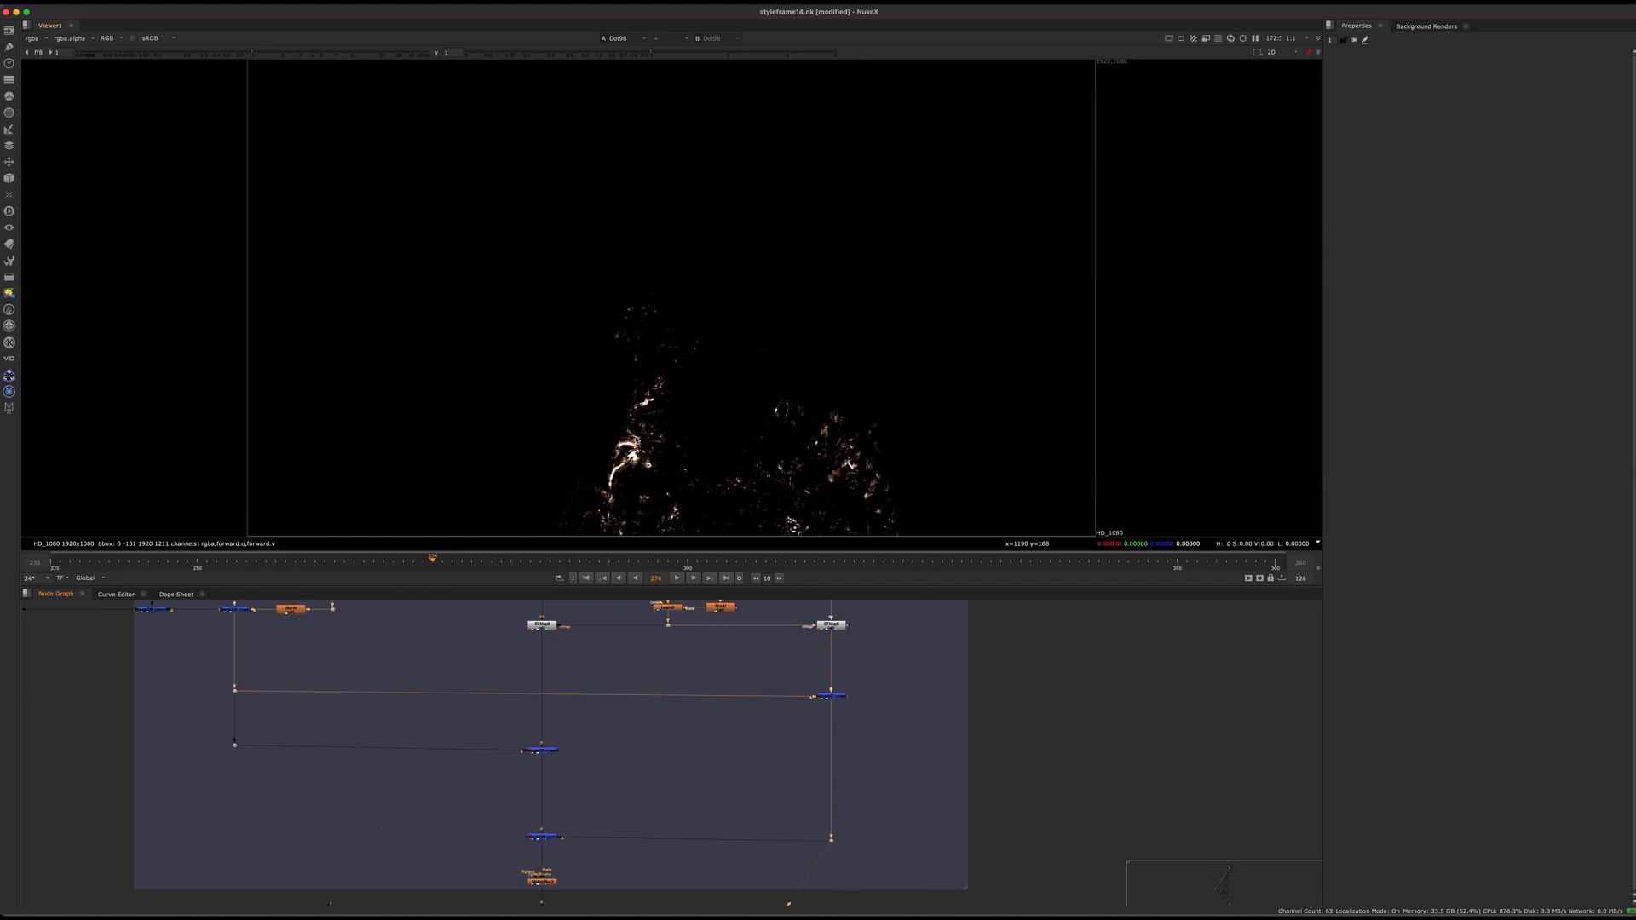
{"action": "left_click_drag", "start_coordinate": [613, 794], "coordinate": [493, 843]}
{"action": "key", "text": "1"}
{"action": "scroll", "coordinate": [540, 890], "scroll_direction": "up", "scroll_amount": 6}
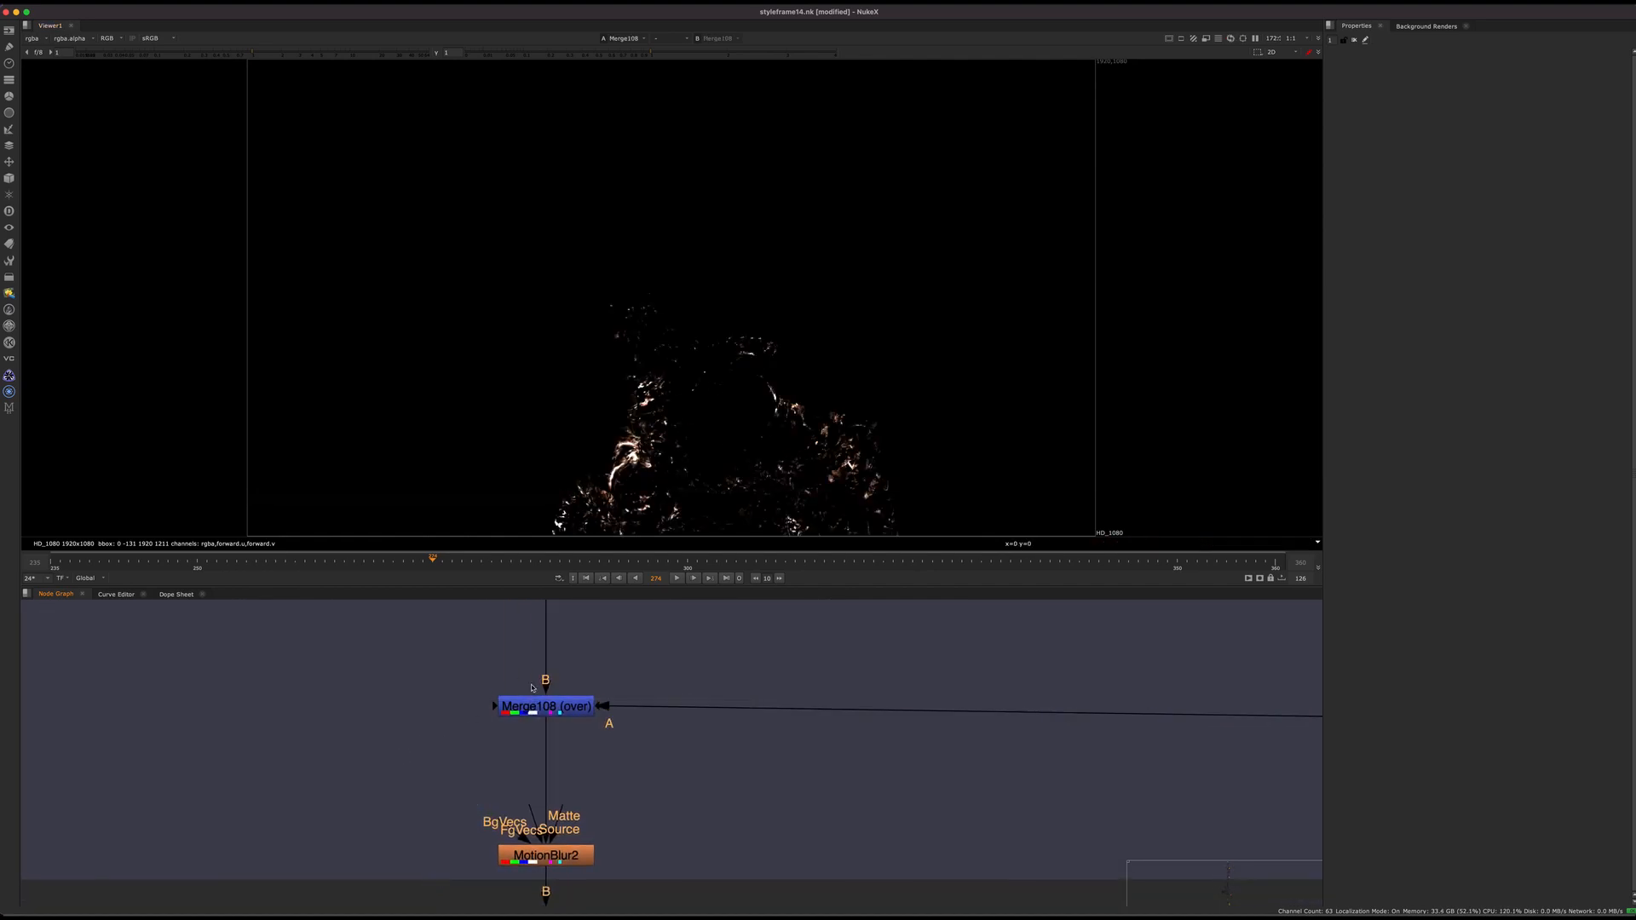
Toggle Merge108 off and on to compare, and select the MotionBlur2 node below it
{"action": "left_click_drag", "start_coordinate": [626, 660], "coordinate": [361, 766]}
{"action": "key", "text": "d"}
{"action": "key", "text": "d"}
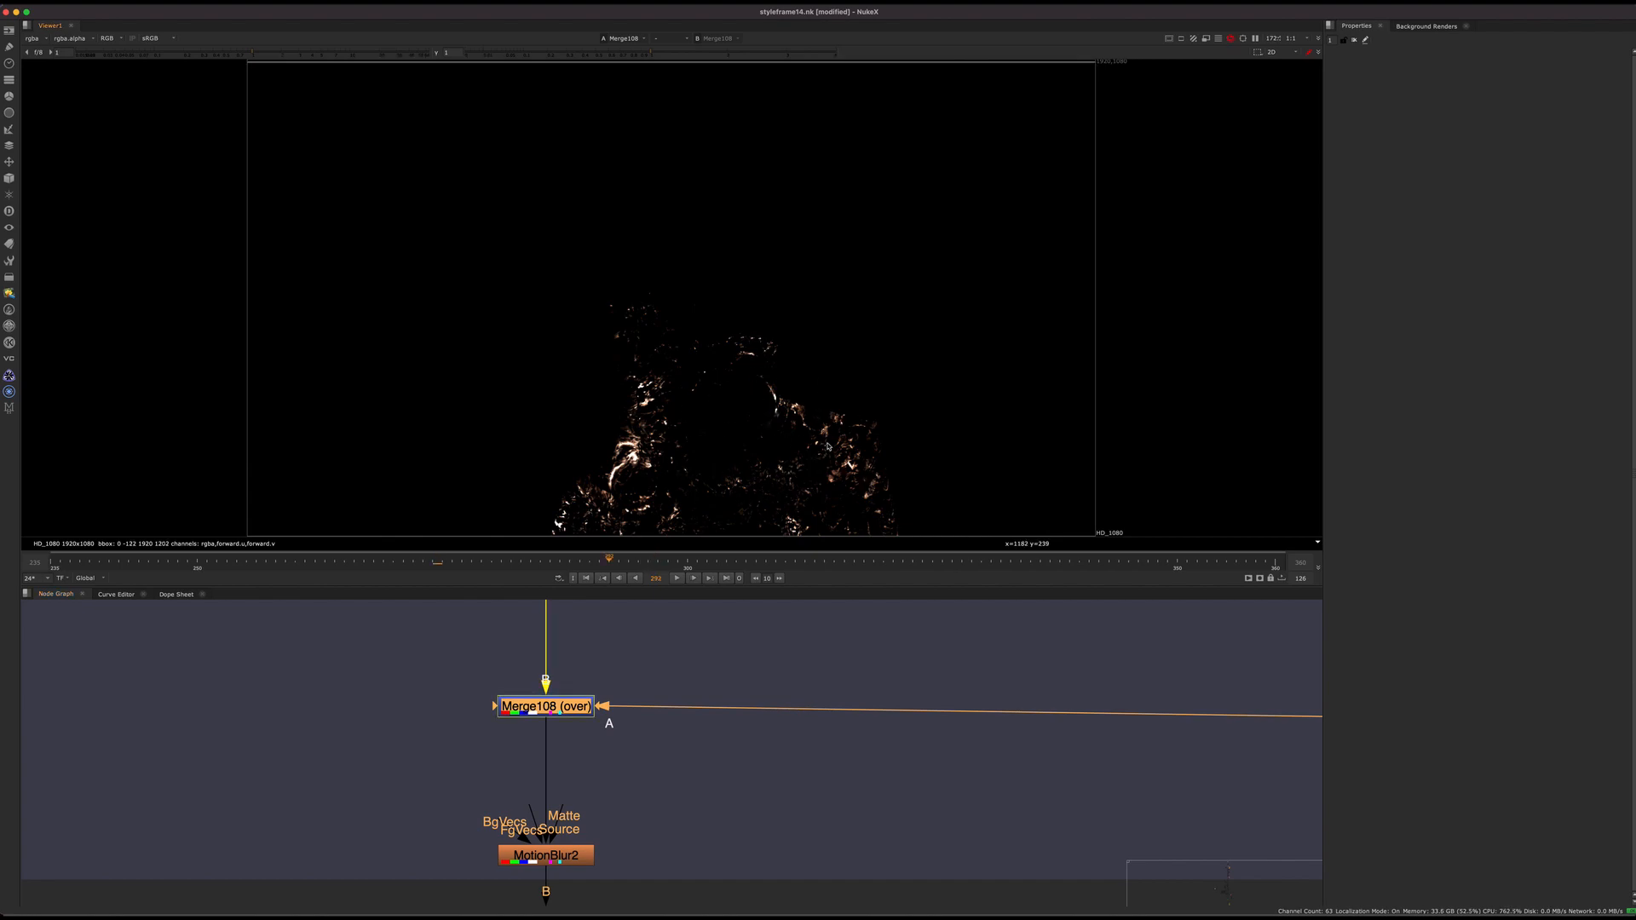
{"action": "left_click", "coordinate": [548, 652]}
{"action": "left_click", "coordinate": [580, 850]}
{"action": "mouse_move", "coordinate": [582, 845]}
{"action": "left_mouse_down"}
{"action": "mouse_move", "coordinate": [602, 827]}
{"action": "mouse_move", "coordinate": [582, 839]}
{"action": "left_mouse_up"}
{"action": "middle_click_drag", "start_coordinate": [586, 844], "coordinate": [558, 667]}
Follow the main pipe down from the Torso Effect and display the output of nanKiller5
{"action": "scroll", "coordinate": [622, 735], "scroll_direction": "down", "scroll_amount": 5}
{"action": "middle_click_drag", "start_coordinate": [632, 744], "coordinate": [592, 720]}
{"action": "scroll", "coordinate": [591, 724], "scroll_direction": "down", "scroll_amount": 10}
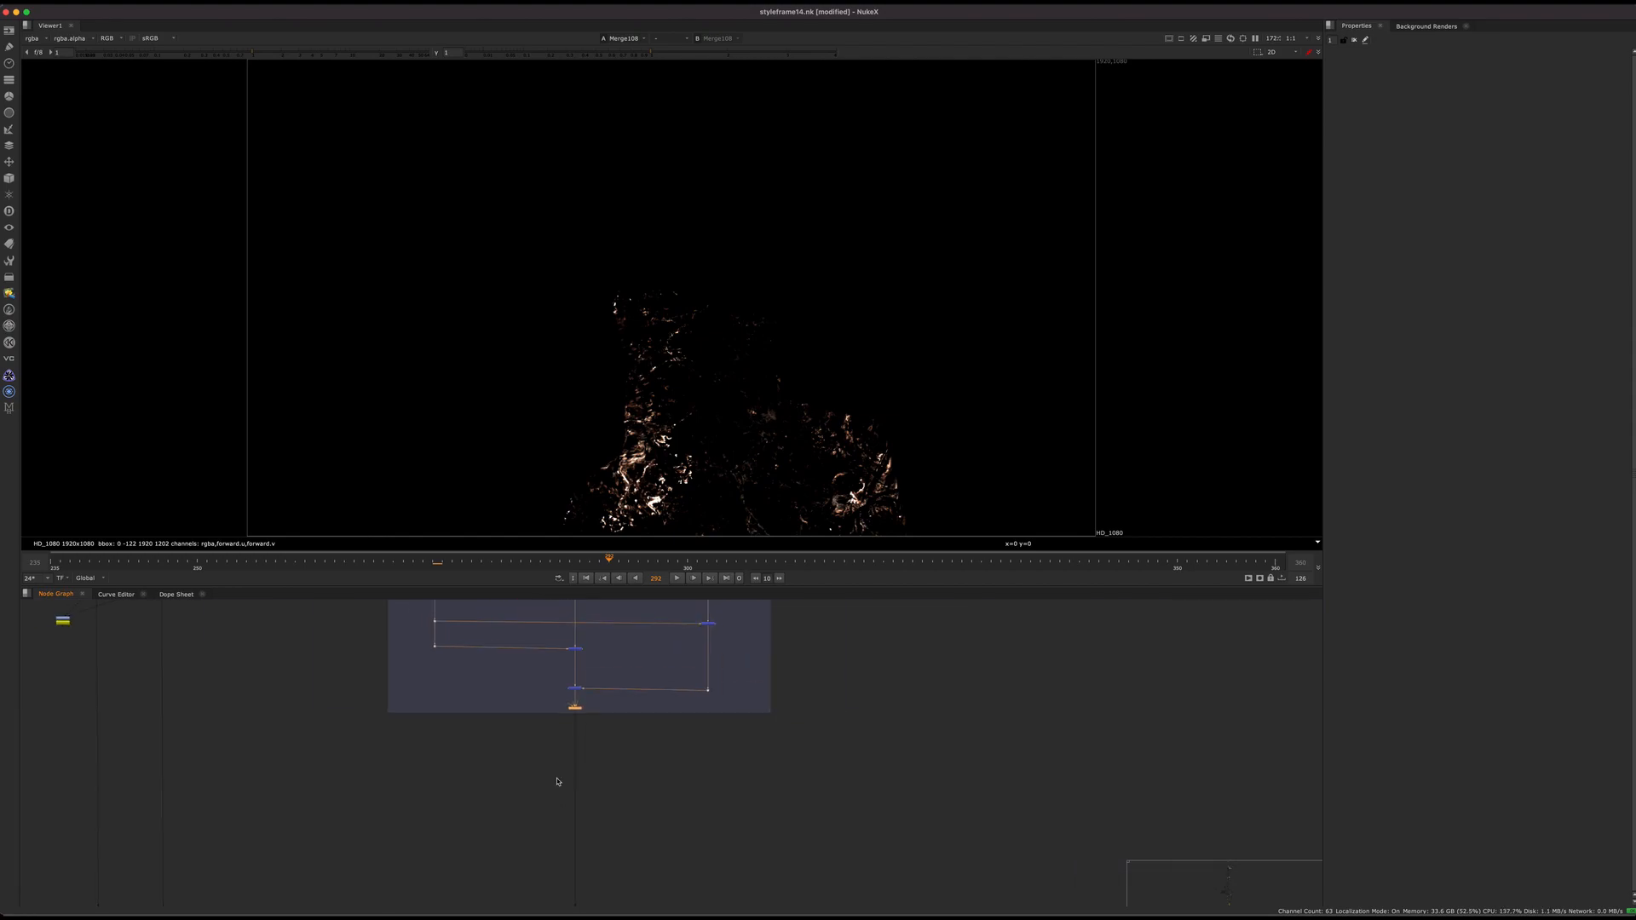
{"action": "middle_click_drag", "start_coordinate": [559, 782], "coordinate": [572, 604]}
{"action": "middle_click_drag", "start_coordinate": [566, 881], "coordinate": [596, 644]}
{"action": "scroll", "coordinate": [635, 669], "scroll_direction": "up", "scroll_amount": 8}
{"action": "middle_click_drag", "start_coordinate": [553, 891], "coordinate": [608, 528]}
{"action": "scroll", "coordinate": [597, 735], "scroll_direction": "down", "scroll_amount": 5}
{"action": "scroll", "coordinate": [594, 691], "scroll_direction": "up", "scroll_amount": 4}
{"action": "middle_click_drag", "start_coordinate": [598, 736], "coordinate": [718, 663]}
{"action": "left_click_drag", "start_coordinate": [718, 632], "coordinate": [560, 699]}
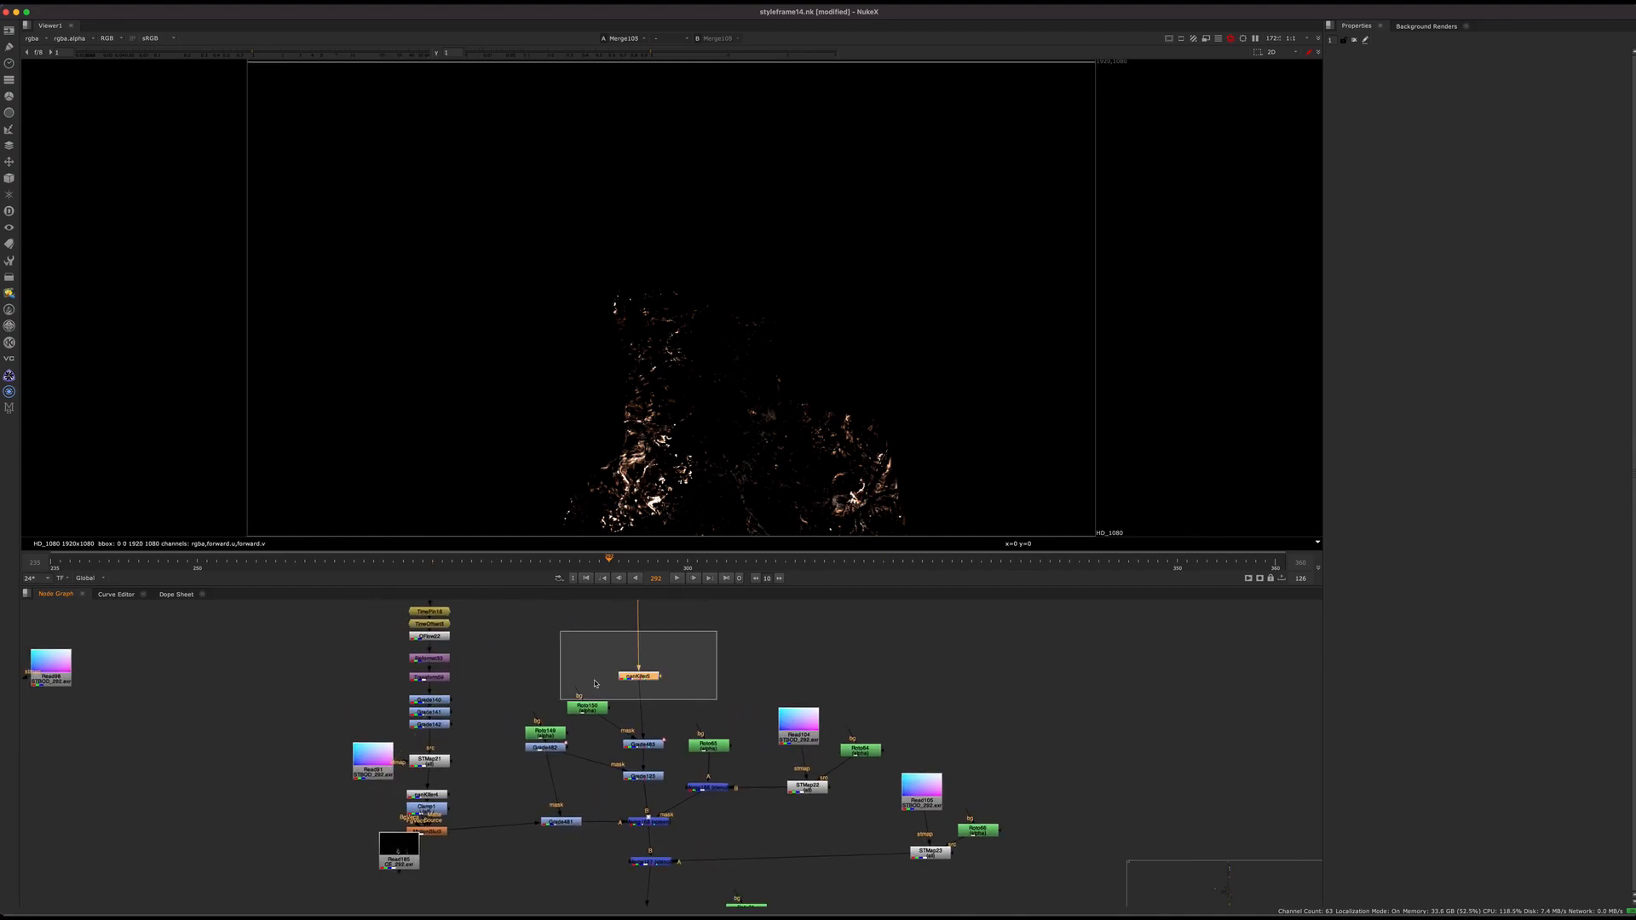
{"action": "scroll", "coordinate": [646, 714], "scroll_direction": "up", "scroll_amount": 6}
{"action": "middle_click_drag", "start_coordinate": [668, 623], "coordinate": [678, 689]}
{"action": "key", "text": "1"}
{"action": "key", "text": "1"}
{"action": "left_click_drag", "start_coordinate": [678, 694], "coordinate": [680, 669]}
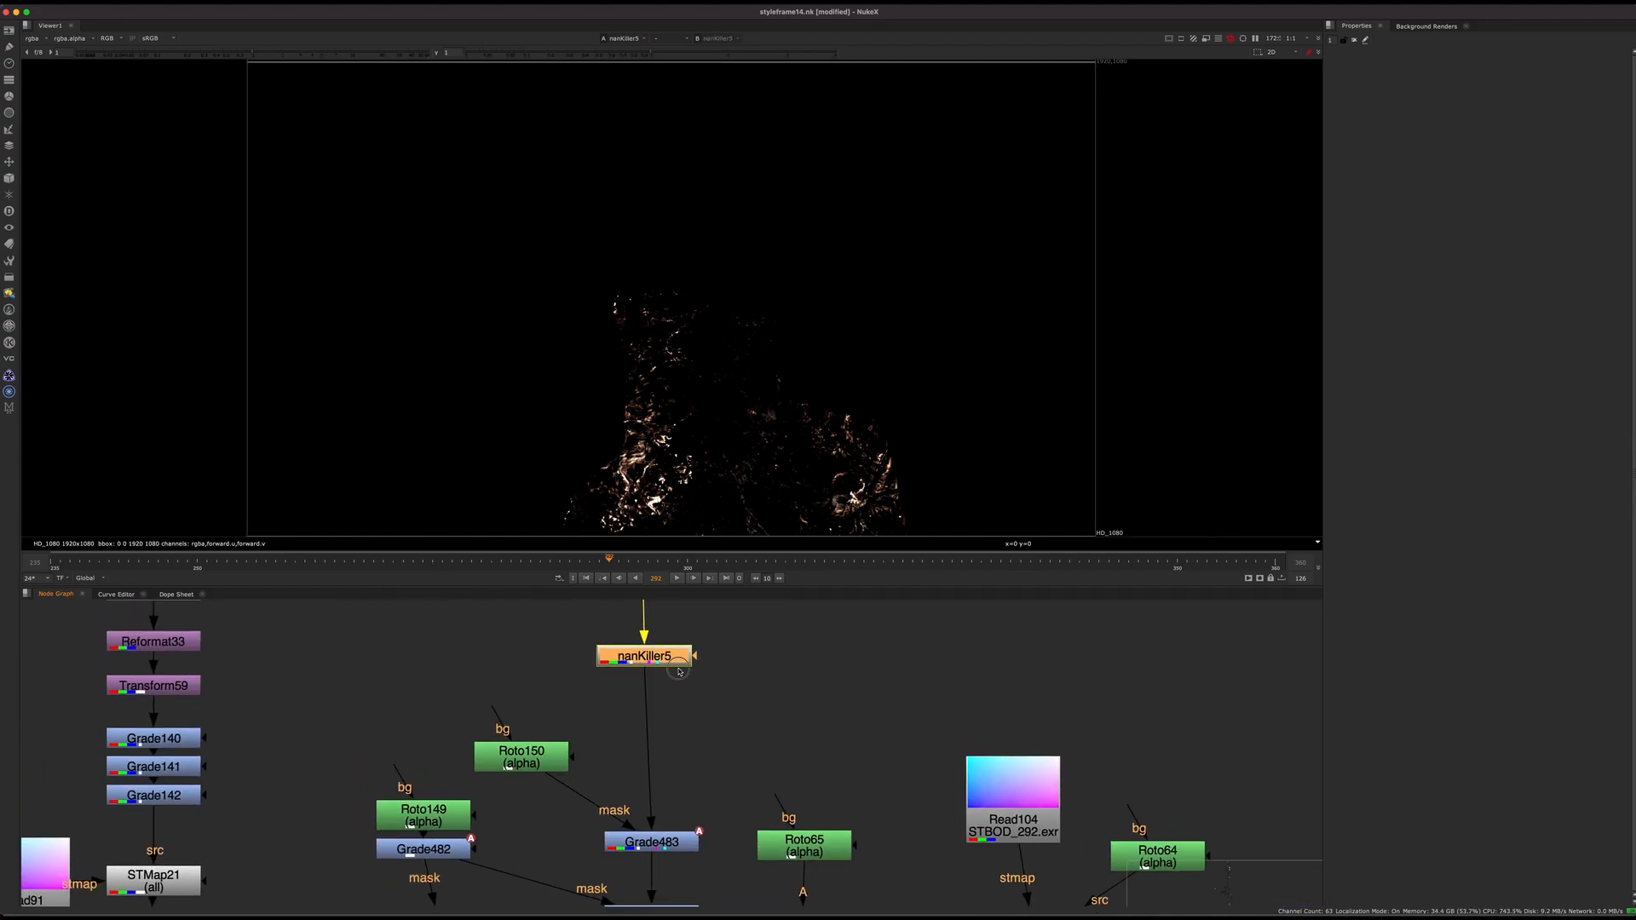
Open nanKiller5's properties and examine its isnan(r)?0:r expression for the red channel
{"action": "double_click", "coordinate": [681, 666]}
{"action": "middle_click_drag", "start_coordinate": [757, 603], "coordinate": [620, 738]}
{"action": "left_click_drag", "start_coordinate": [532, 804], "coordinate": [551, 717]}
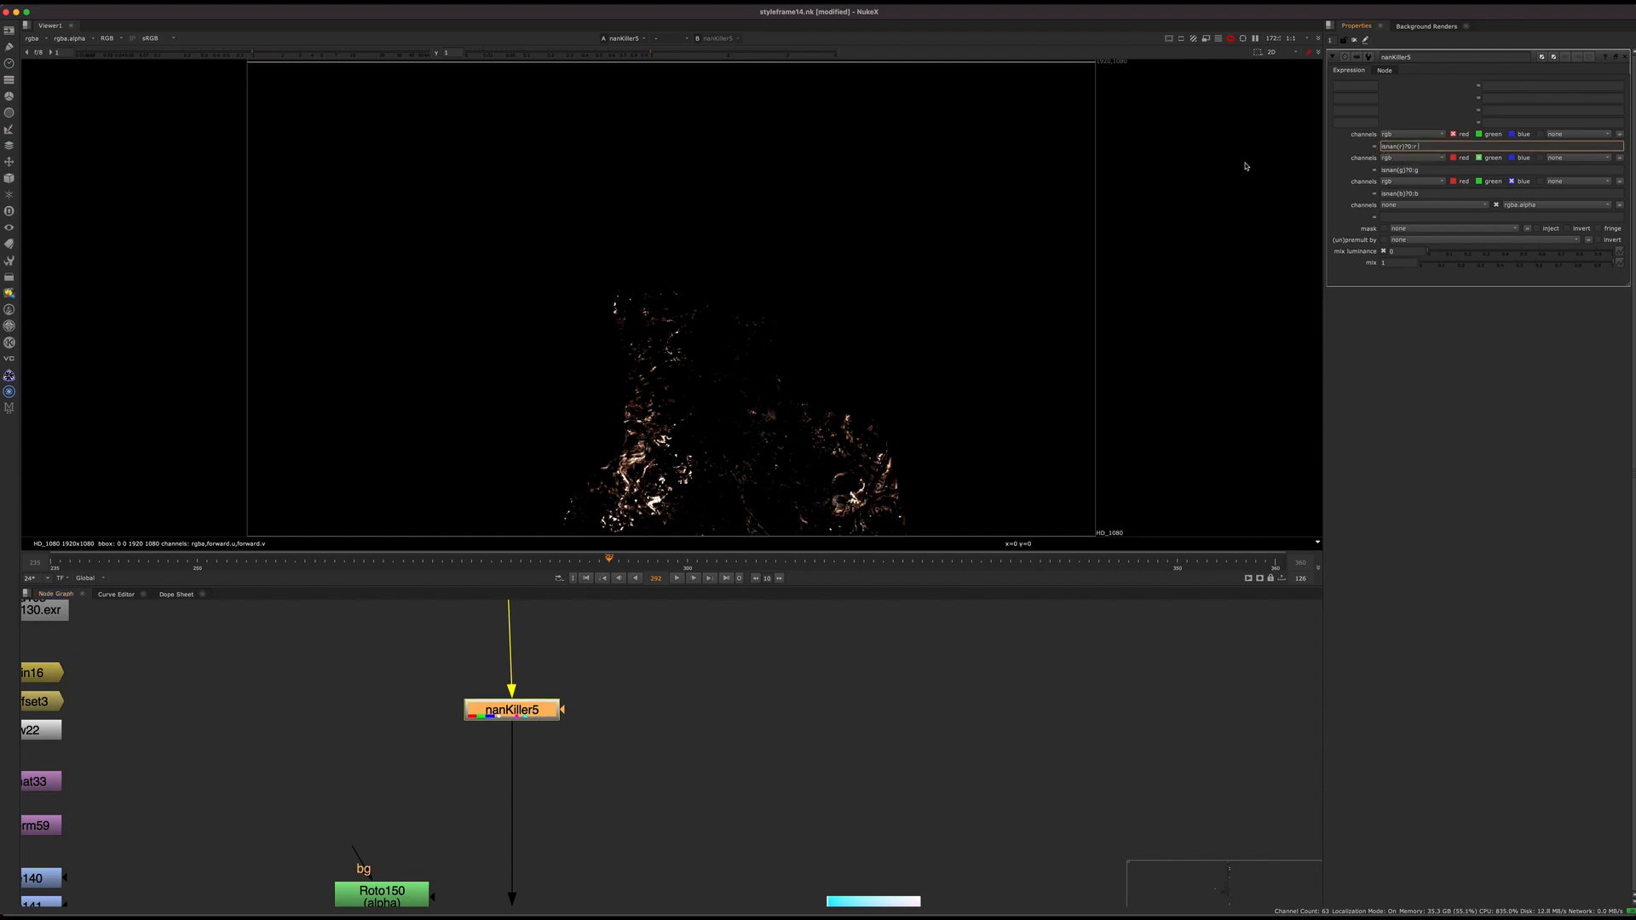
{"action": "left_click", "coordinate": [771, 686]}
{"action": "left_click_drag", "start_coordinate": [516, 720], "coordinate": [381, 893]}
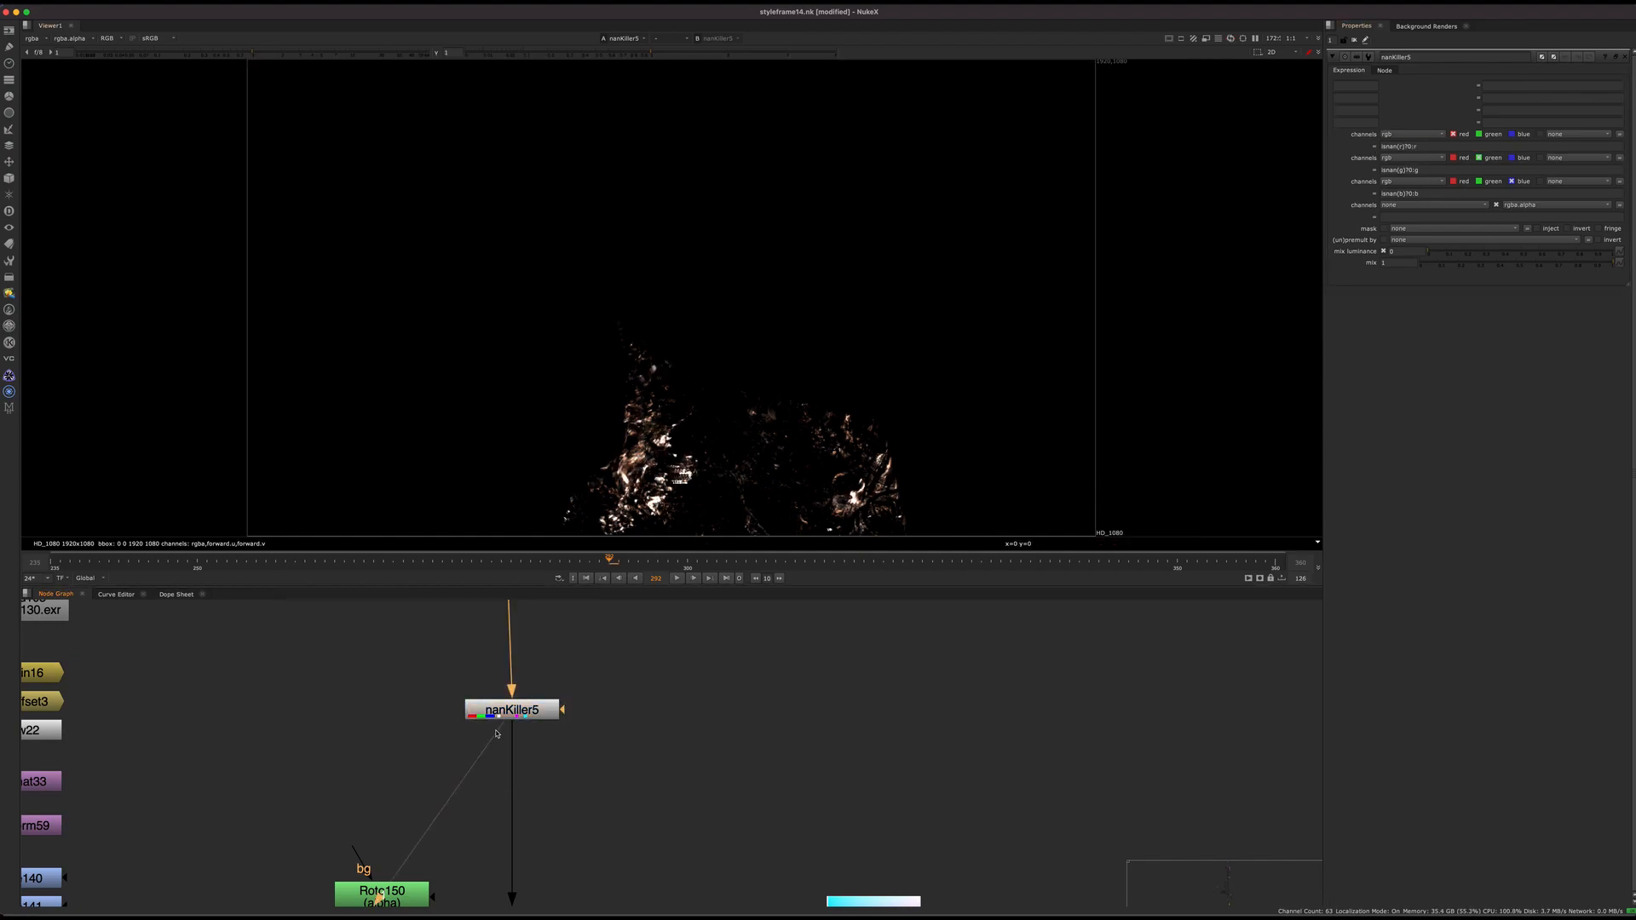
{"action": "double_click", "coordinate": [1398, 146]}
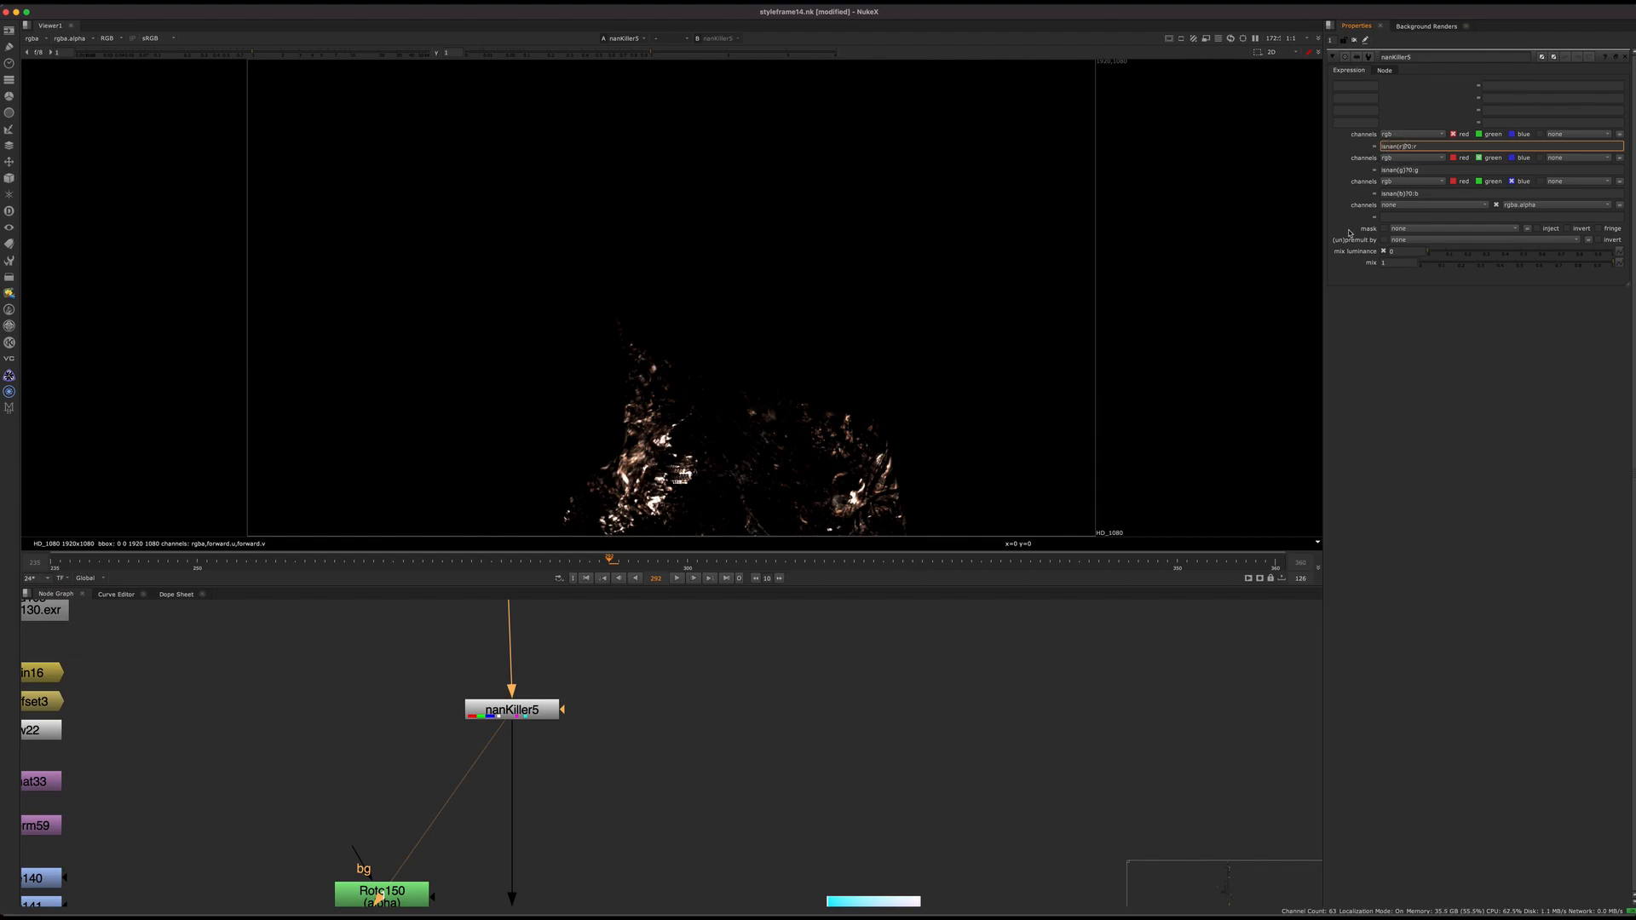
{"action": "left_click", "coordinate": [1236, 390]}
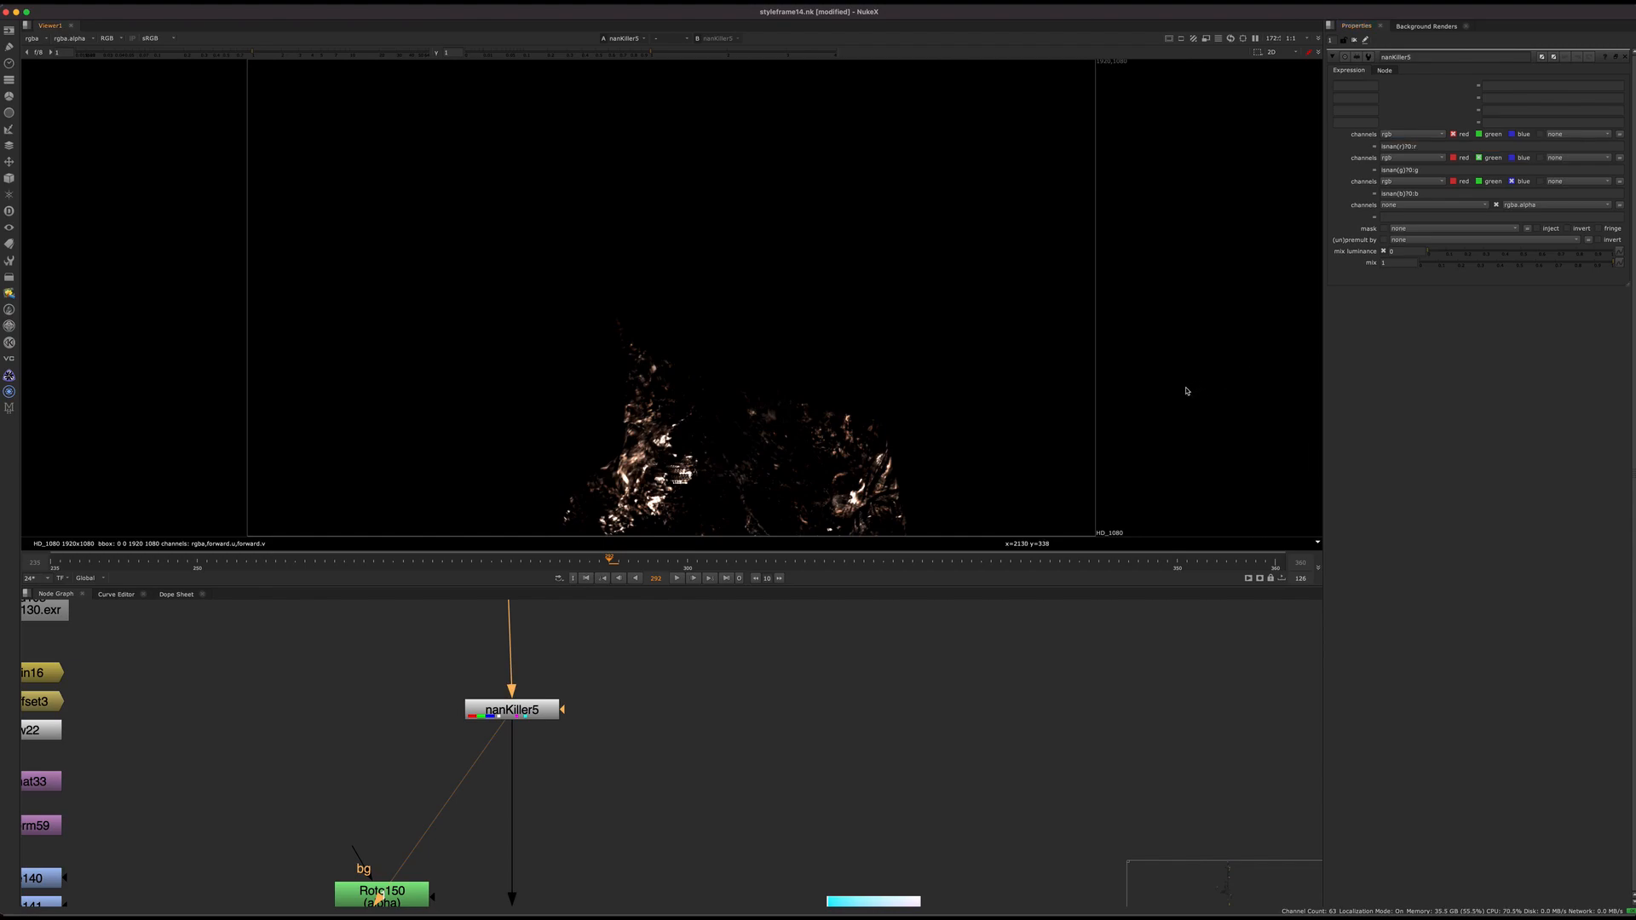
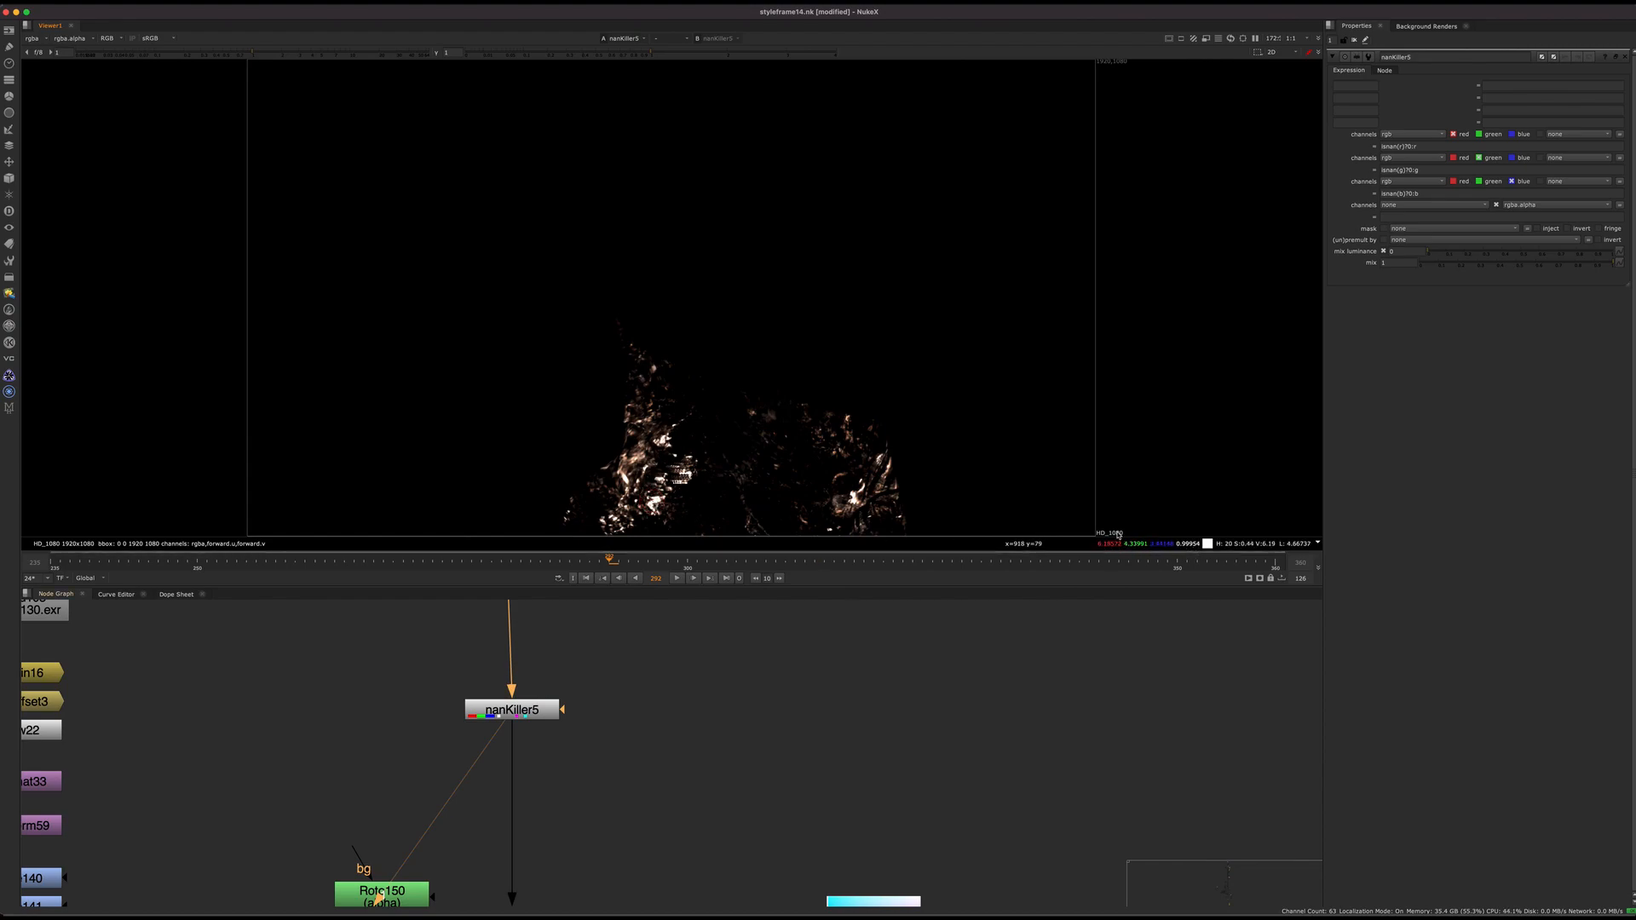
{"action": "left_click_drag", "start_coordinate": [679, 671], "coordinate": [357, 772]}
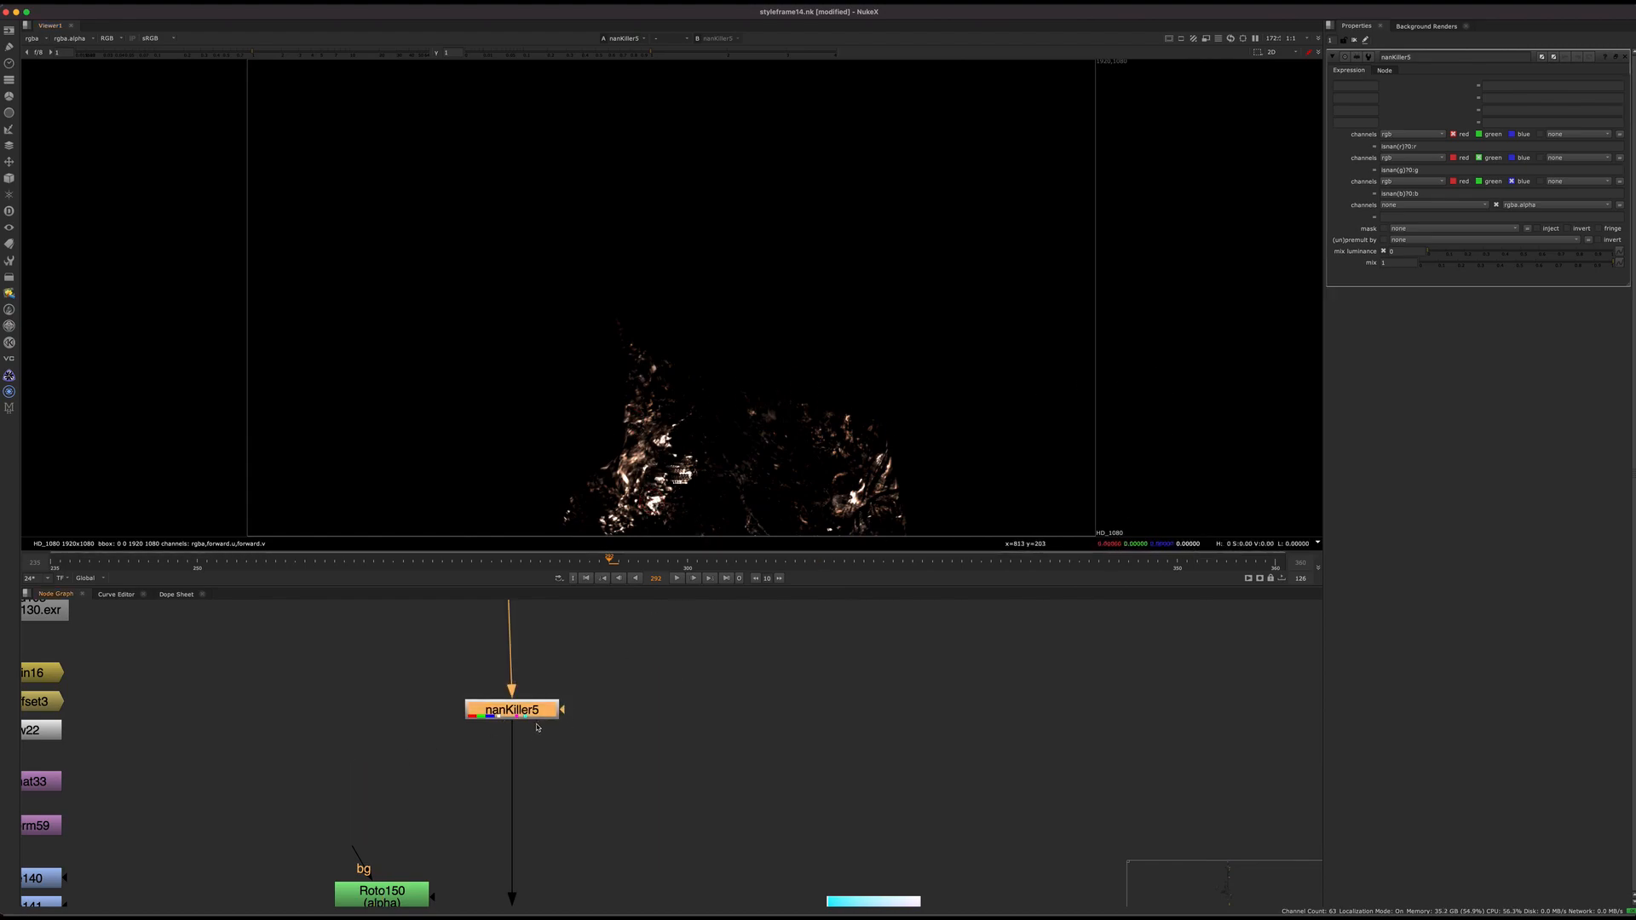
{"action": "left_click", "coordinate": [1422, 147]}
Add an empty Expression node beside nanKiller5
{"action": "left_click", "coordinate": [842, 636]}
{"action": "key", "text": "Tab"}
{"action": "type", "text": "expr"}
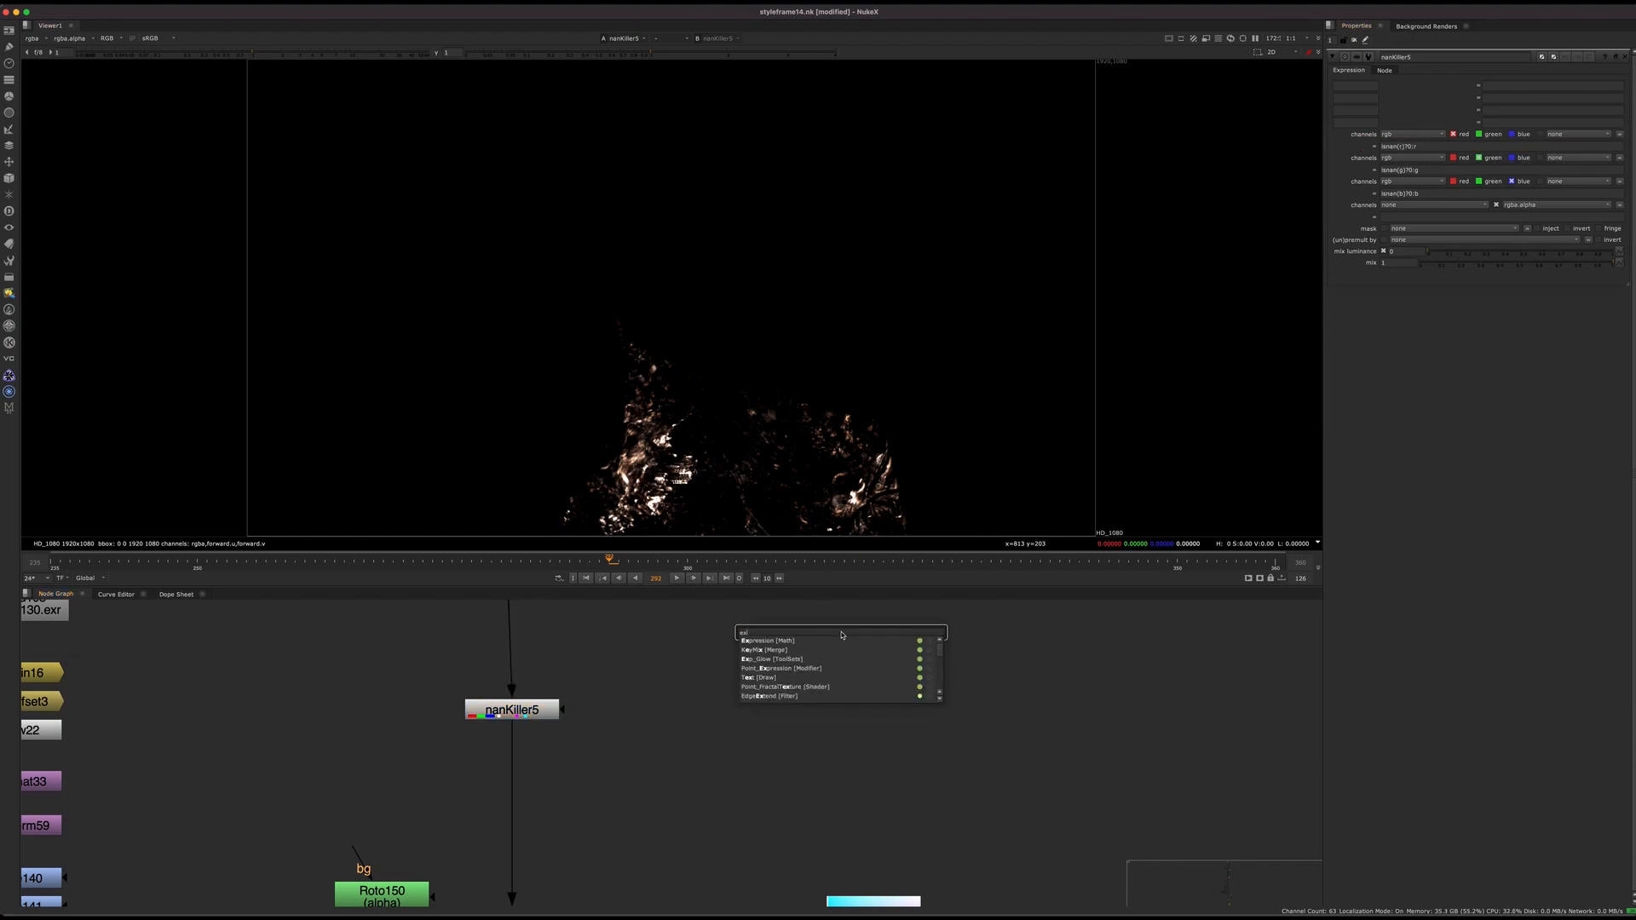
{"action": "key", "text": "Return"}
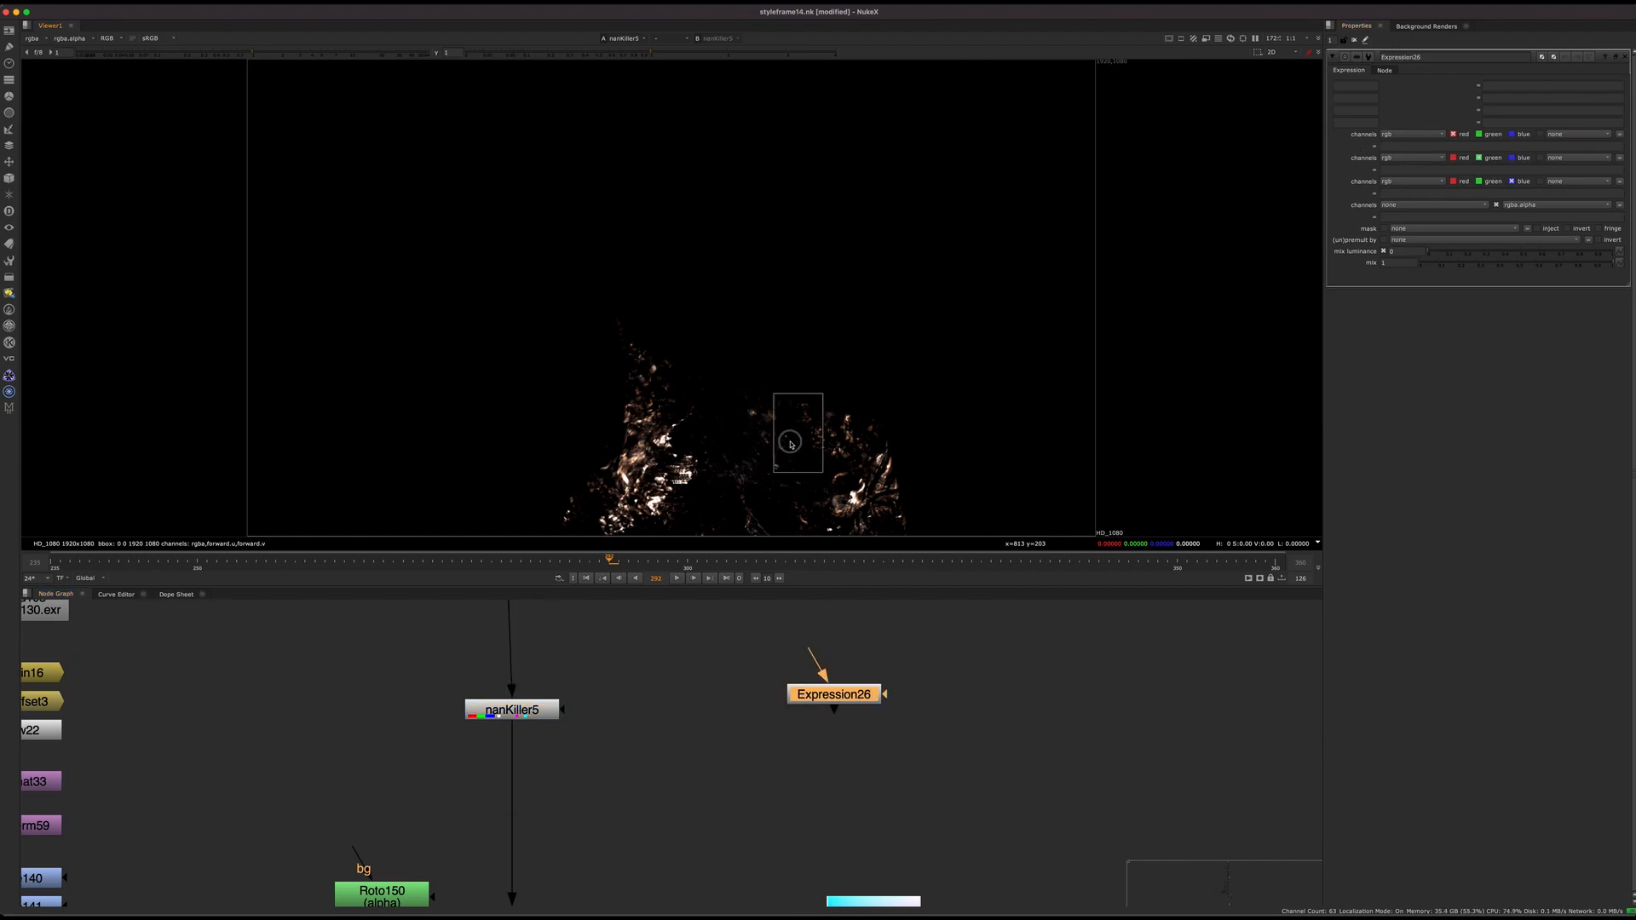
Toggle the viewer overlays and inspect the bright embers on the statue's shoulder up close
{"action": "key", "text": "o"}
{"action": "key", "text": "o"}
{"action": "left_click", "coordinate": [819, 477]}
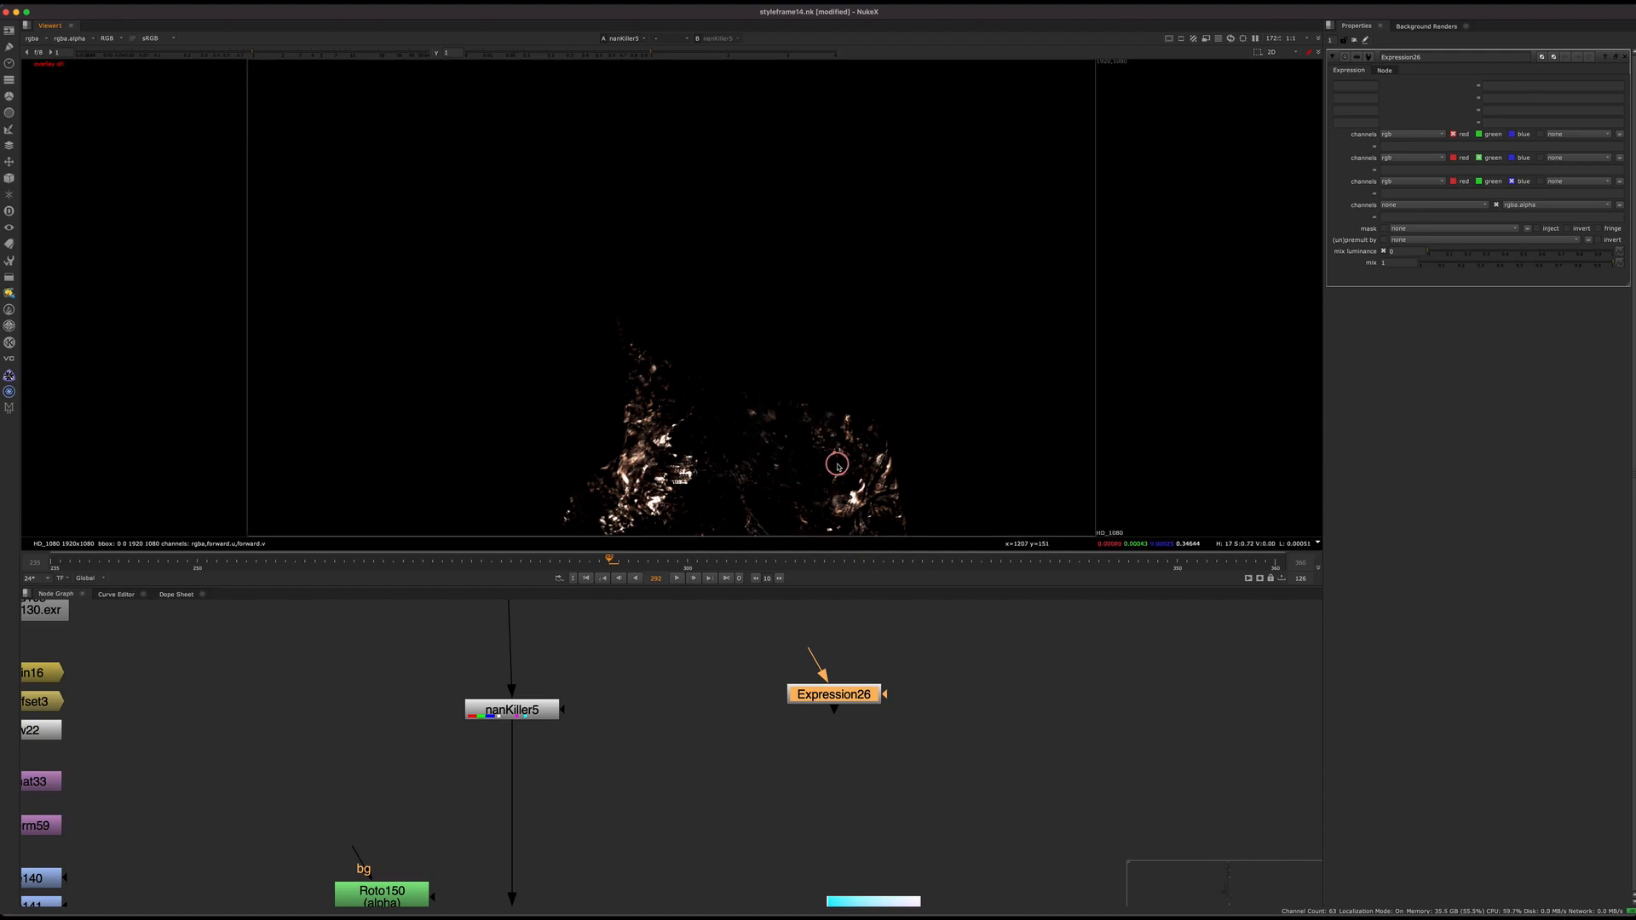
{"action": "scroll", "coordinate": [852, 487], "scroll_direction": "up", "scroll_amount": 5}
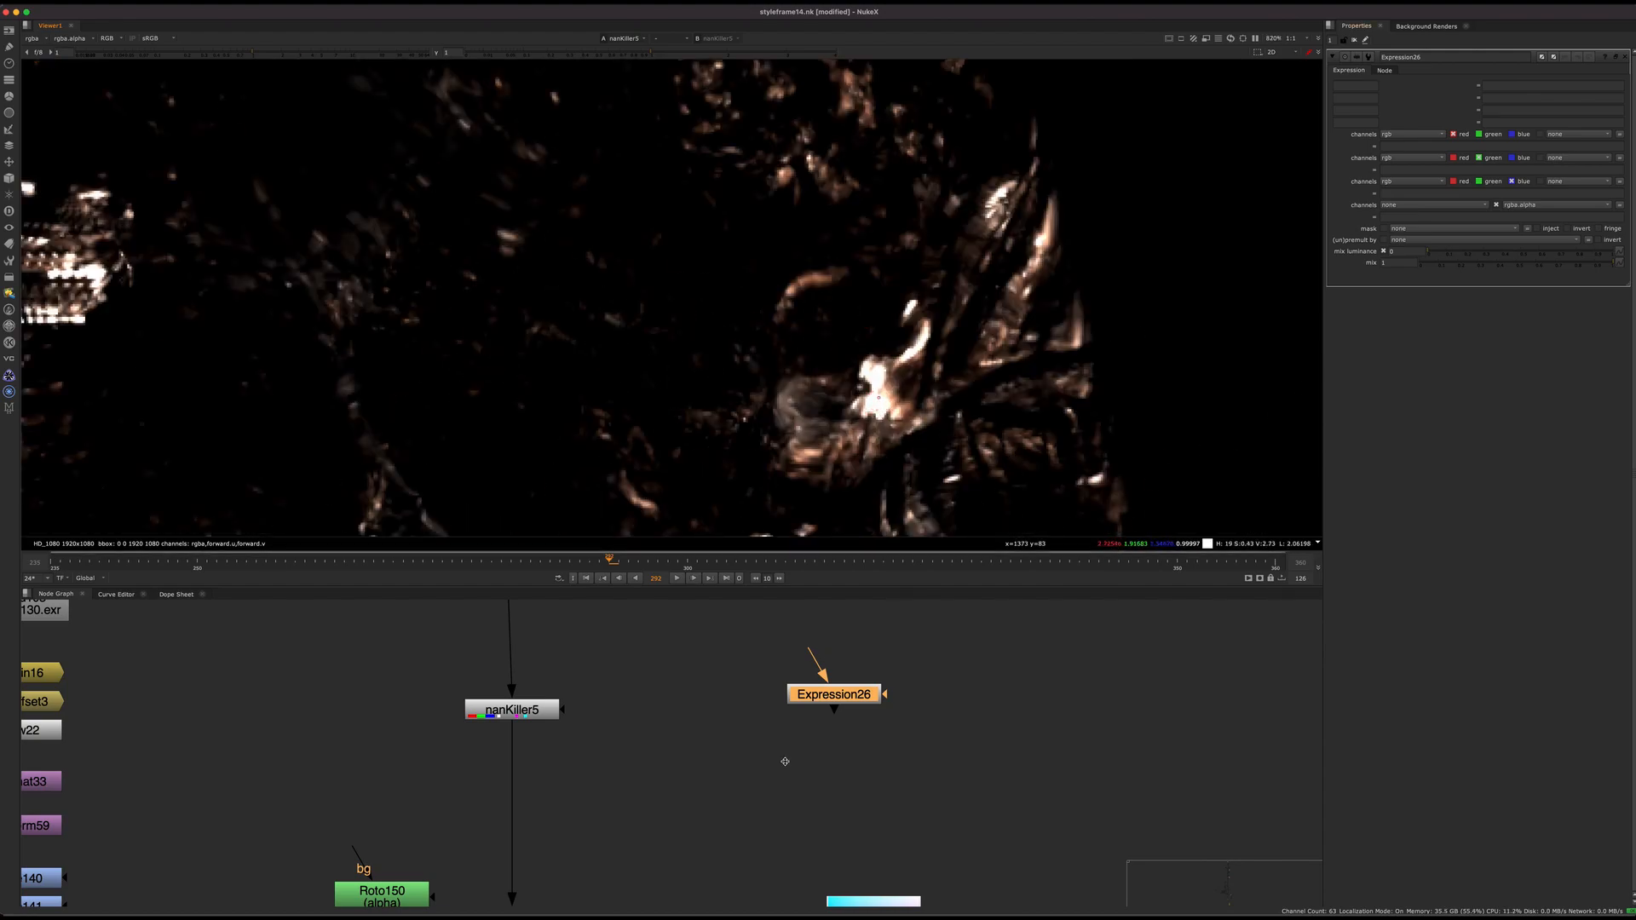
Open nanKiller5's properties again and fit the whole ember image in the viewer
{"action": "left_click_drag", "start_coordinate": [530, 717], "coordinate": [520, 726]}
{"action": "middle_click_drag", "start_coordinate": [614, 723], "coordinate": [705, 794]}
{"action": "left_click_drag", "start_coordinate": [602, 792], "coordinate": [582, 791]}
{"action": "scroll", "coordinate": [682, 715], "scroll_direction": "down", "scroll_amount": 3}
{"action": "scroll", "coordinate": [618, 805], "scroll_direction": "up", "scroll_amount": 3}
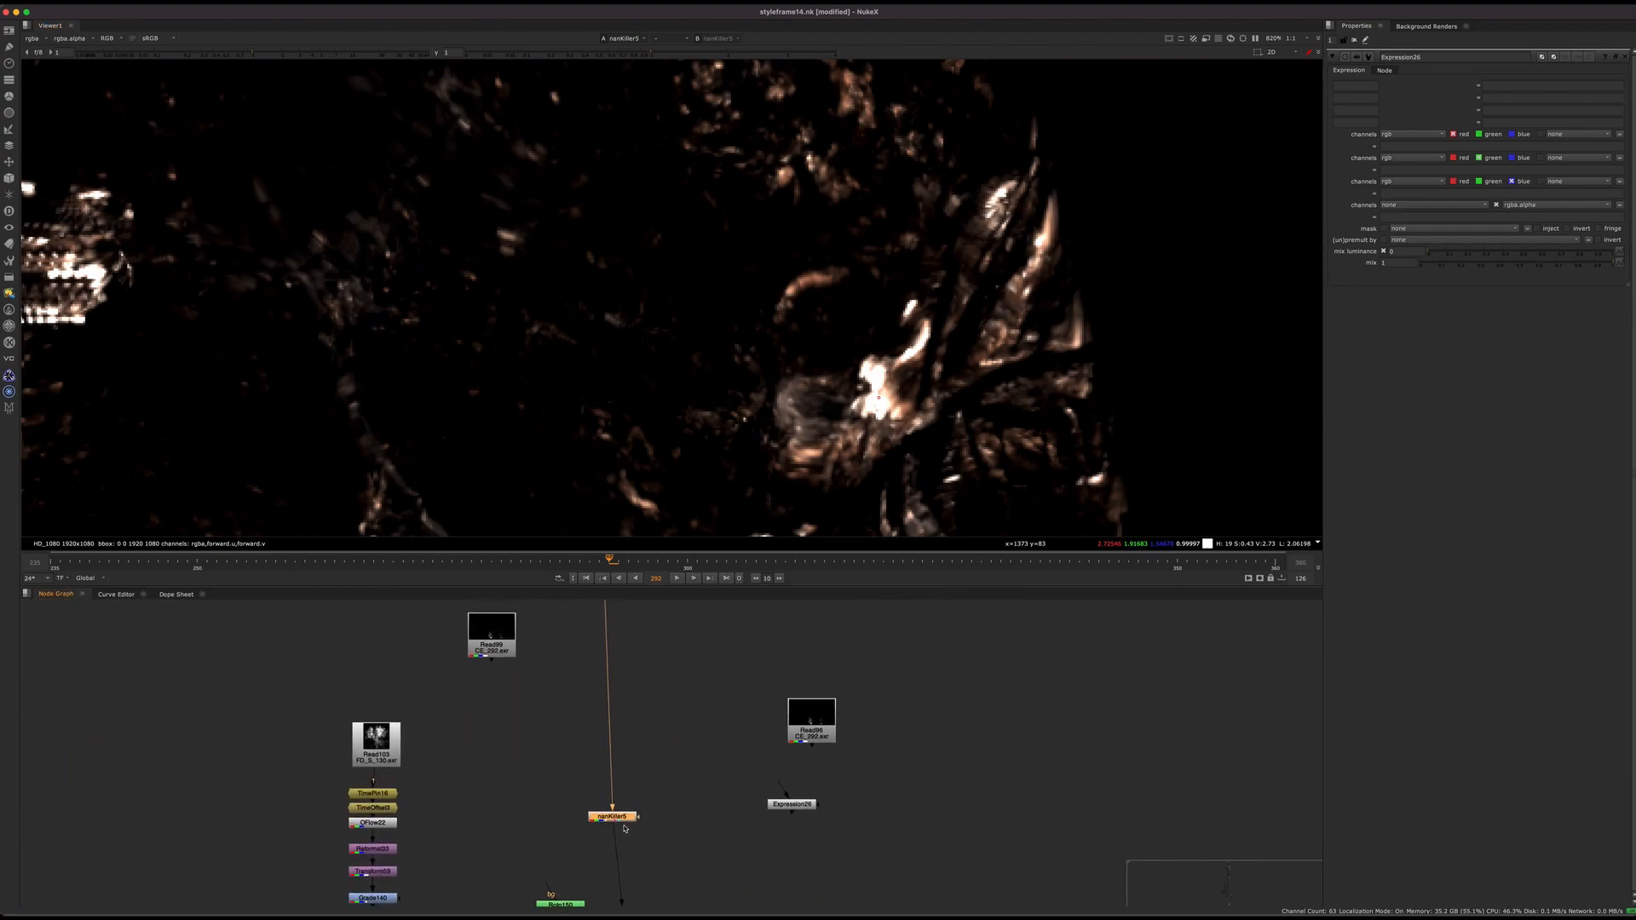
{"action": "left_click_drag", "start_coordinate": [615, 809], "coordinate": [595, 803]}
{"action": "left_click_drag", "start_coordinate": [919, 785], "coordinate": [736, 767]}
{"action": "double_click", "coordinate": [575, 797]}
{"action": "key", "text": "f"}
{"action": "key", "text": "f"}
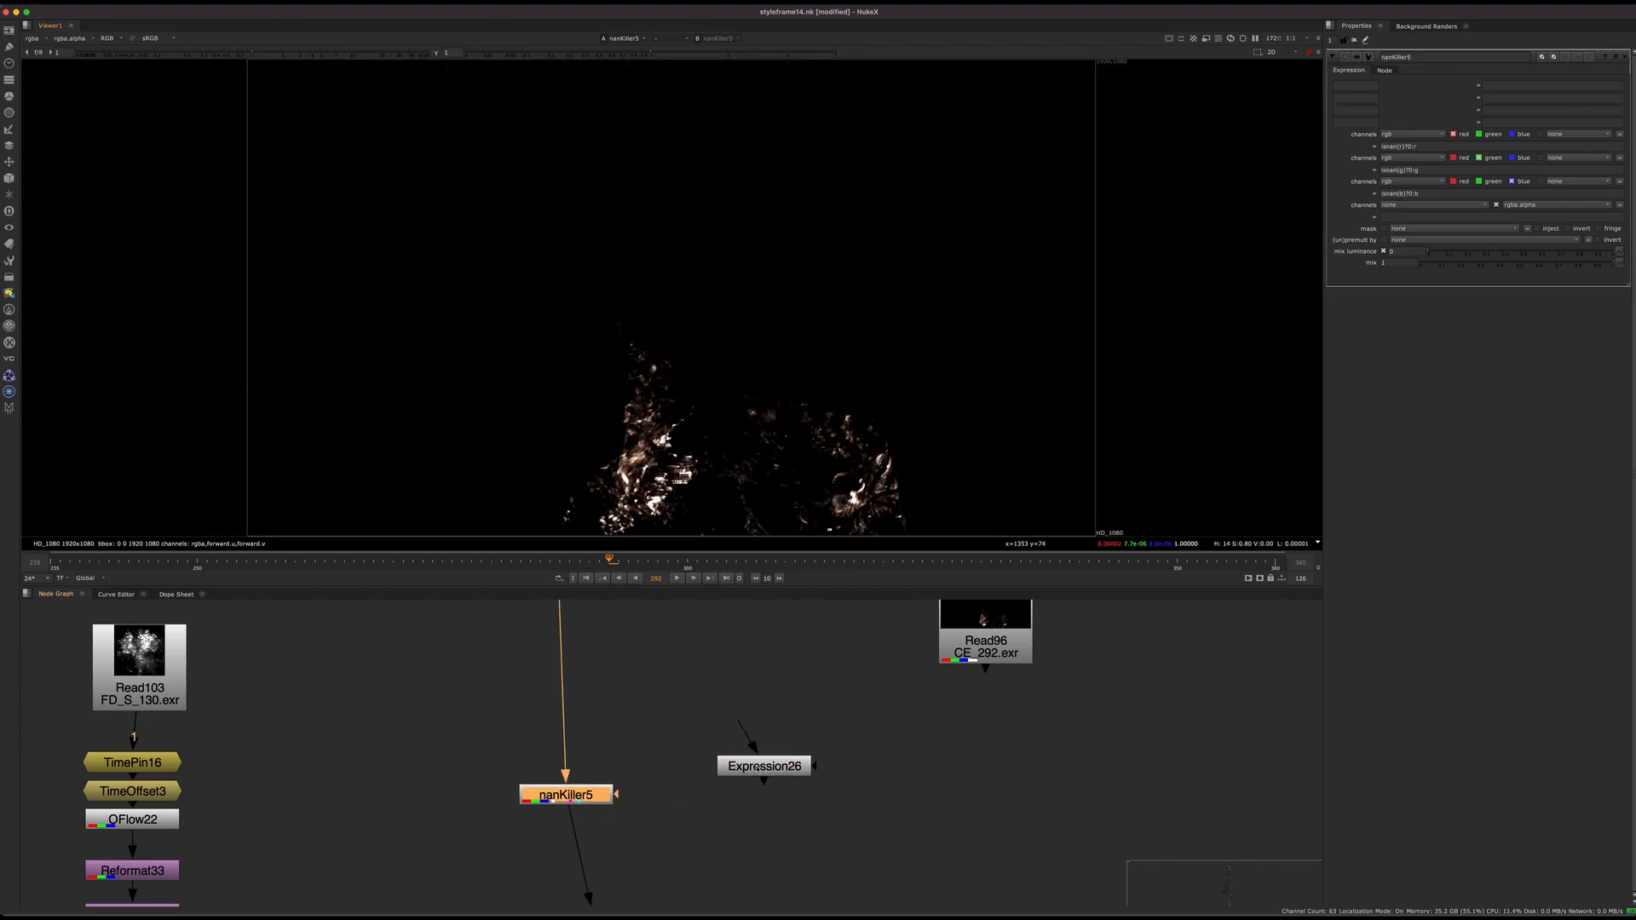
Compare nanKiller5 with the empty Expression26 node and examine its isnan expressions for the red, green and blue channels
{"action": "left_click", "coordinate": [814, 660]}
{"action": "left_click_drag", "start_coordinate": [888, 737], "coordinate": [767, 802]}
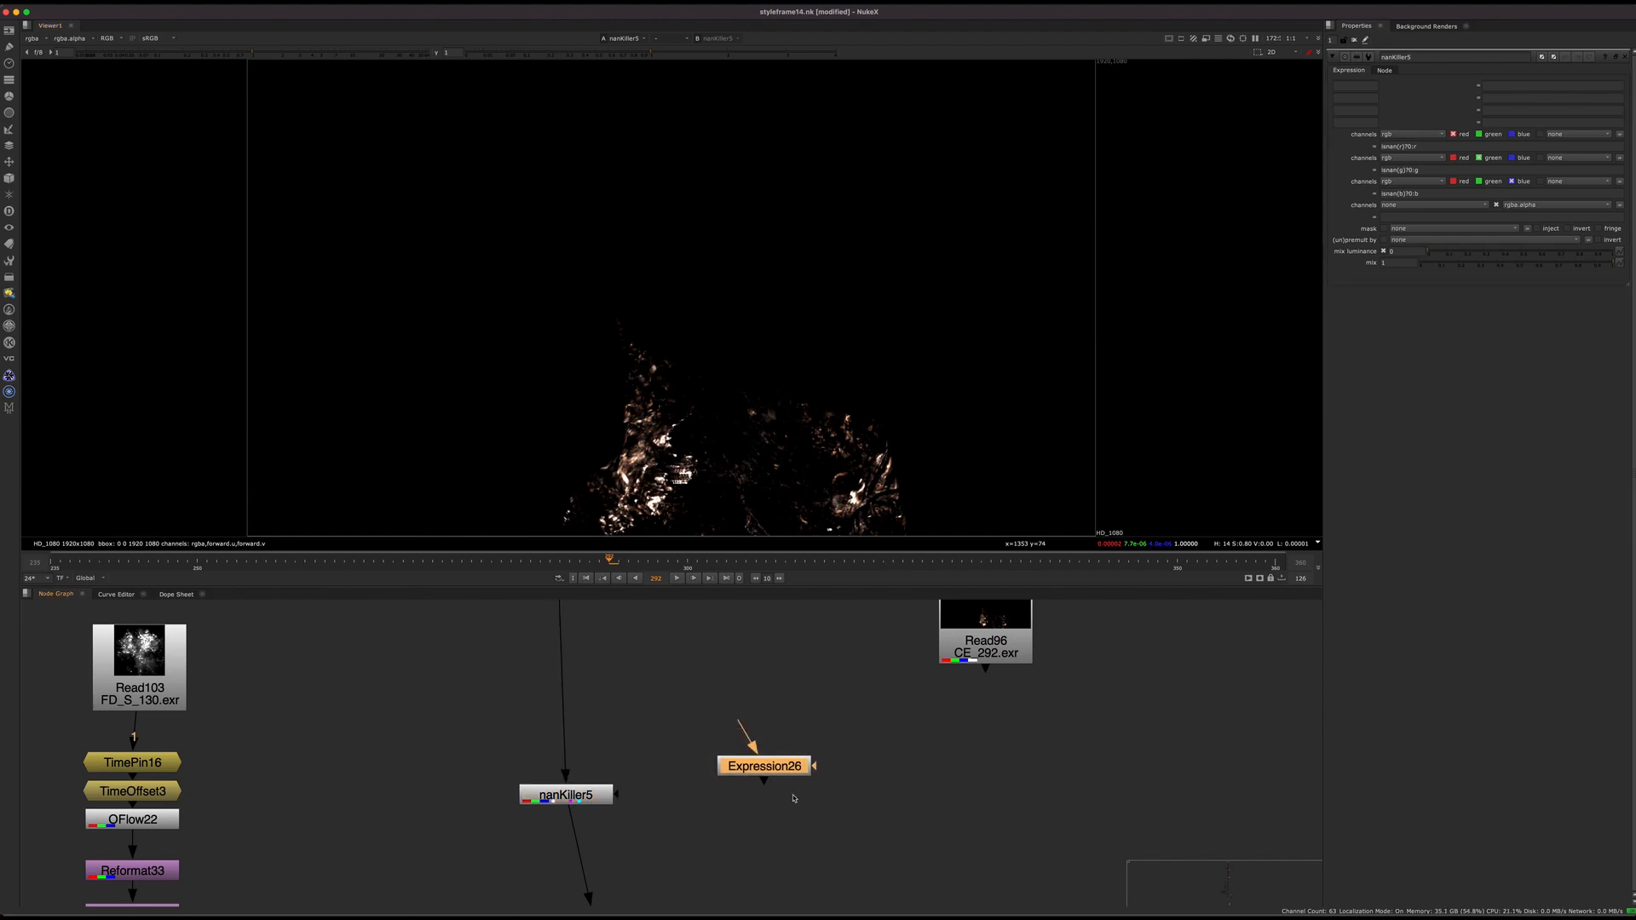
{"action": "left_click_drag", "start_coordinate": [610, 800], "coordinate": [602, 810]}
{"action": "left_click", "coordinate": [1431, 146]}
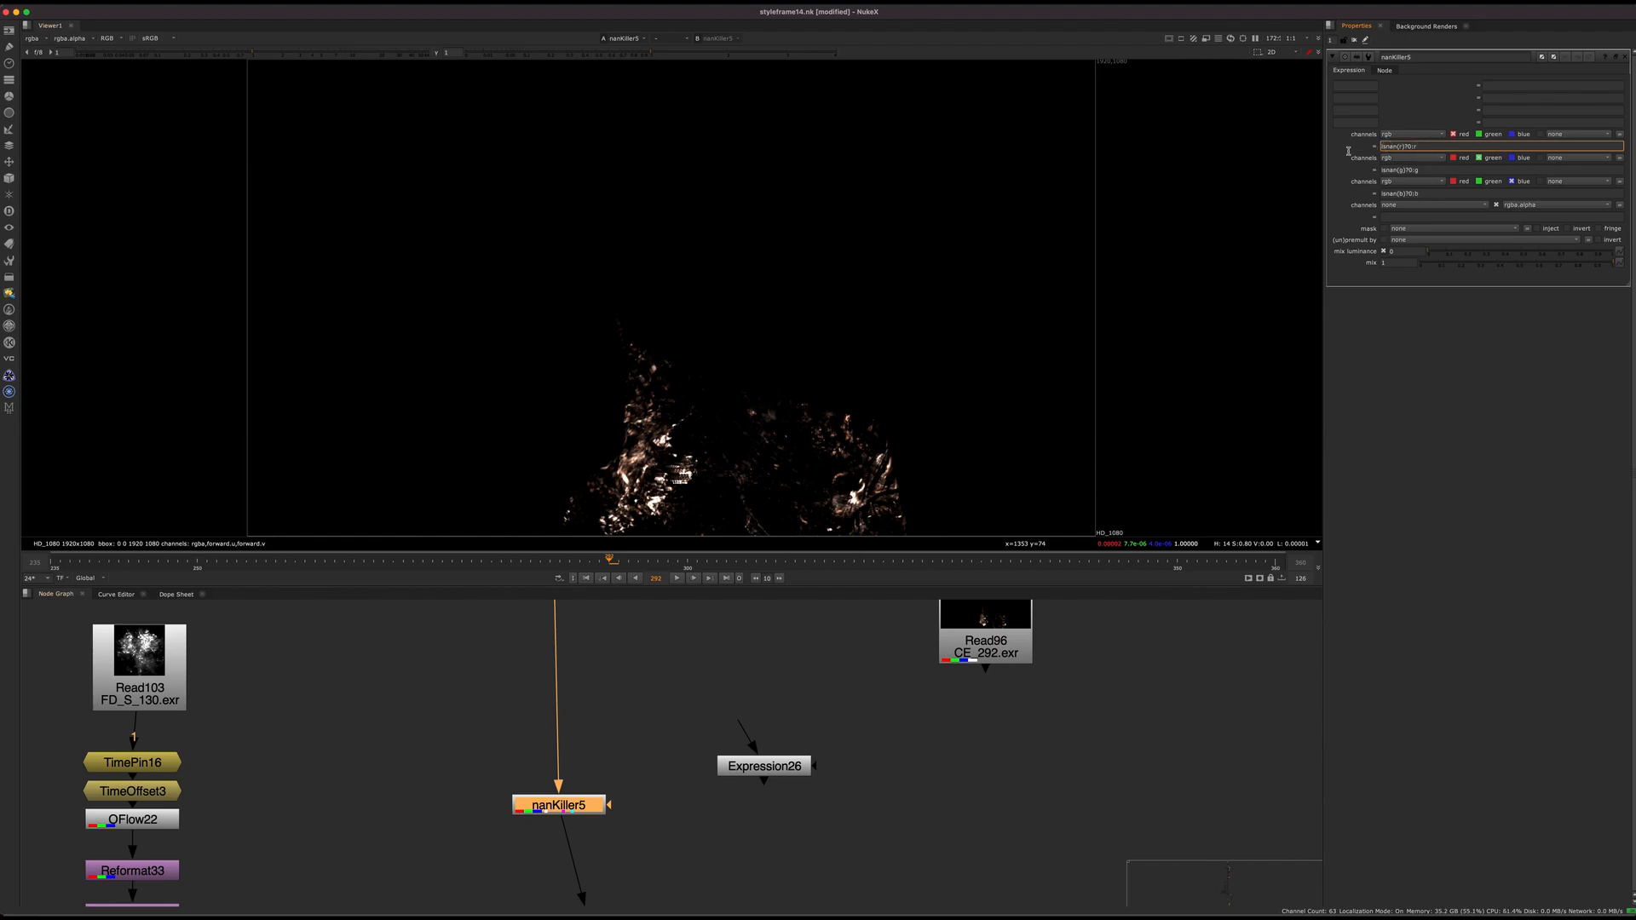
{"action": "left_click", "coordinate": [1434, 170]}
{"action": "left_click", "coordinate": [1430, 193]}
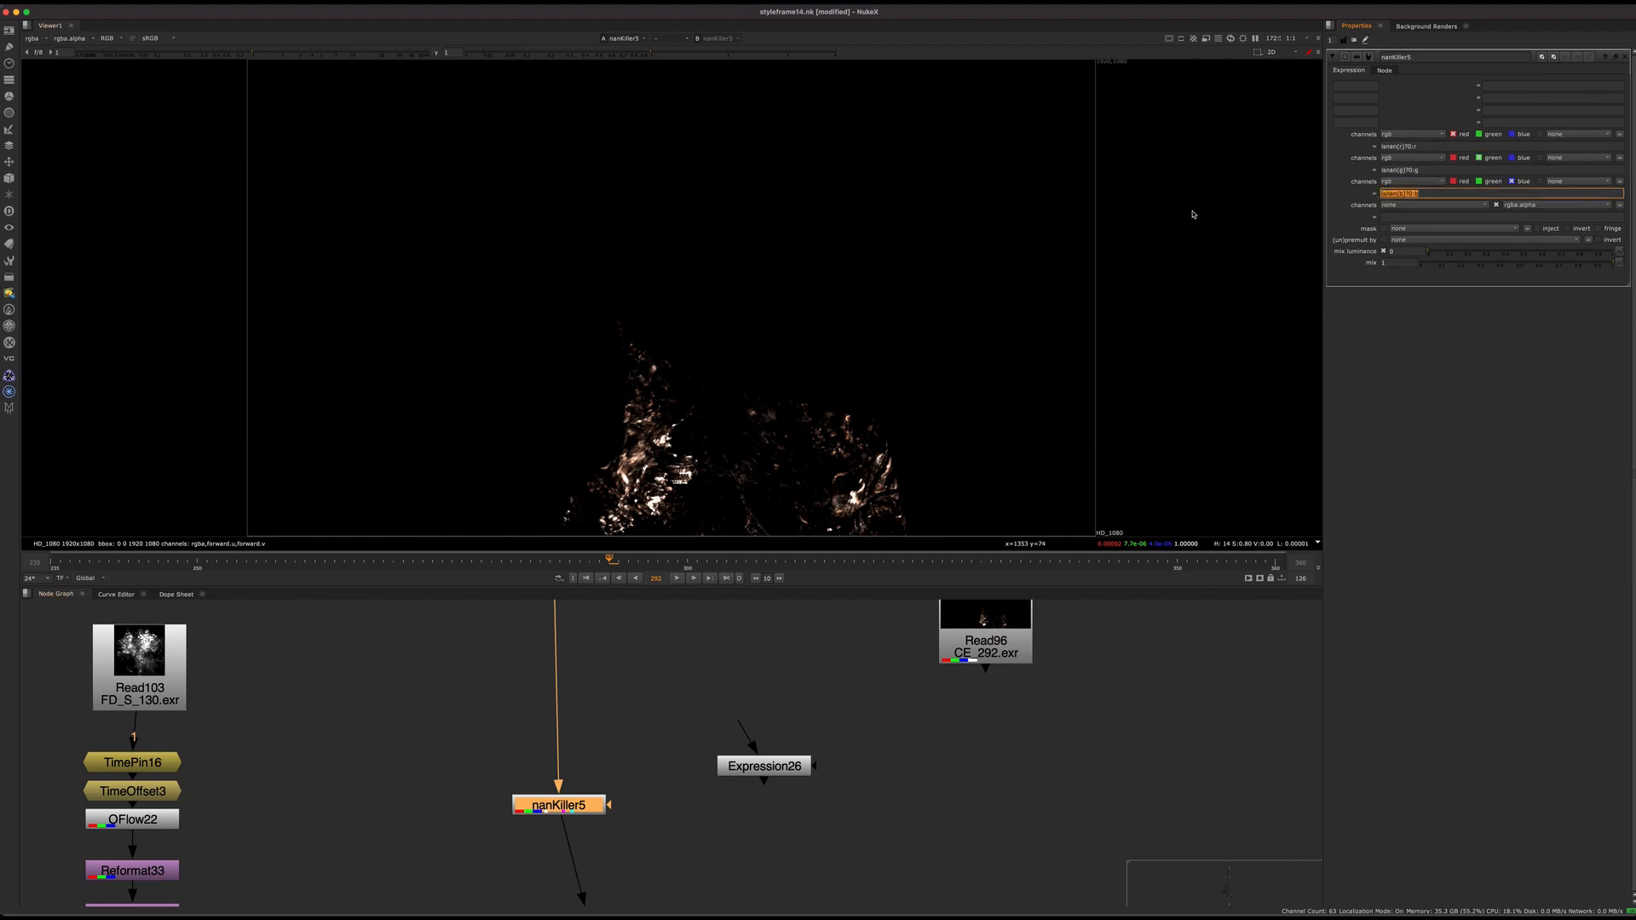
Follow the pipe down from nanKiller5 and display the output of the stencil merge Merge167
{"action": "left_click_drag", "start_coordinate": [681, 767], "coordinate": [418, 876]}
{"action": "middle_click_drag", "start_coordinate": [643, 748], "coordinate": [661, 694]}
{"action": "scroll", "coordinate": [715, 694], "scroll_direction": "down", "scroll_amount": 5}
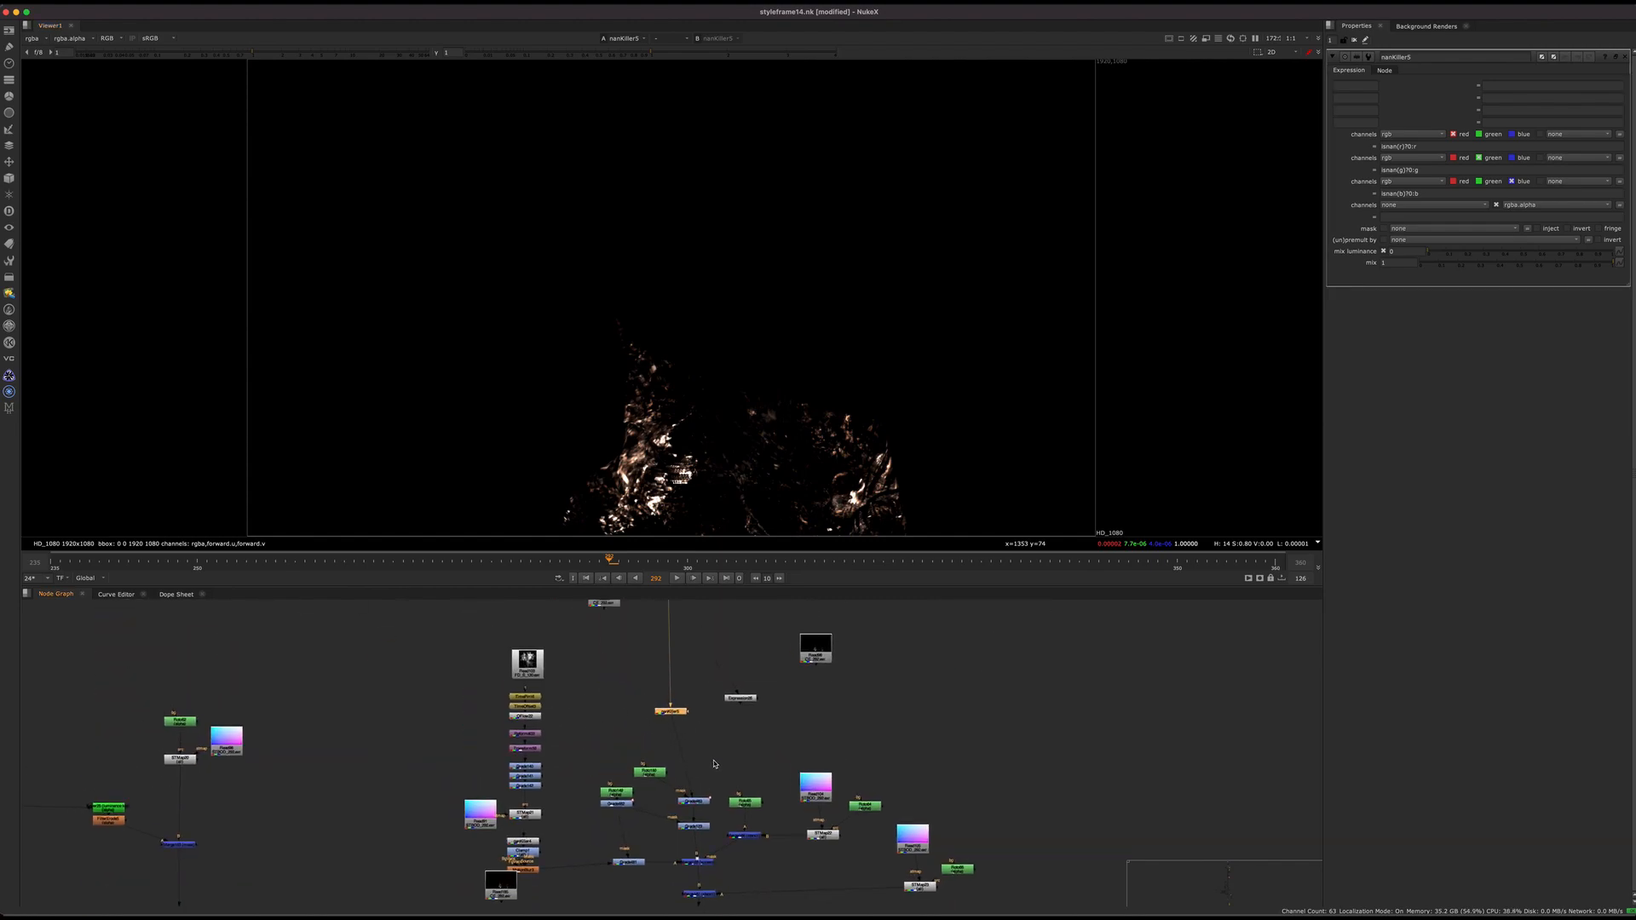
{"action": "scroll", "coordinate": [732, 771], "scroll_direction": "up", "scroll_amount": 5}
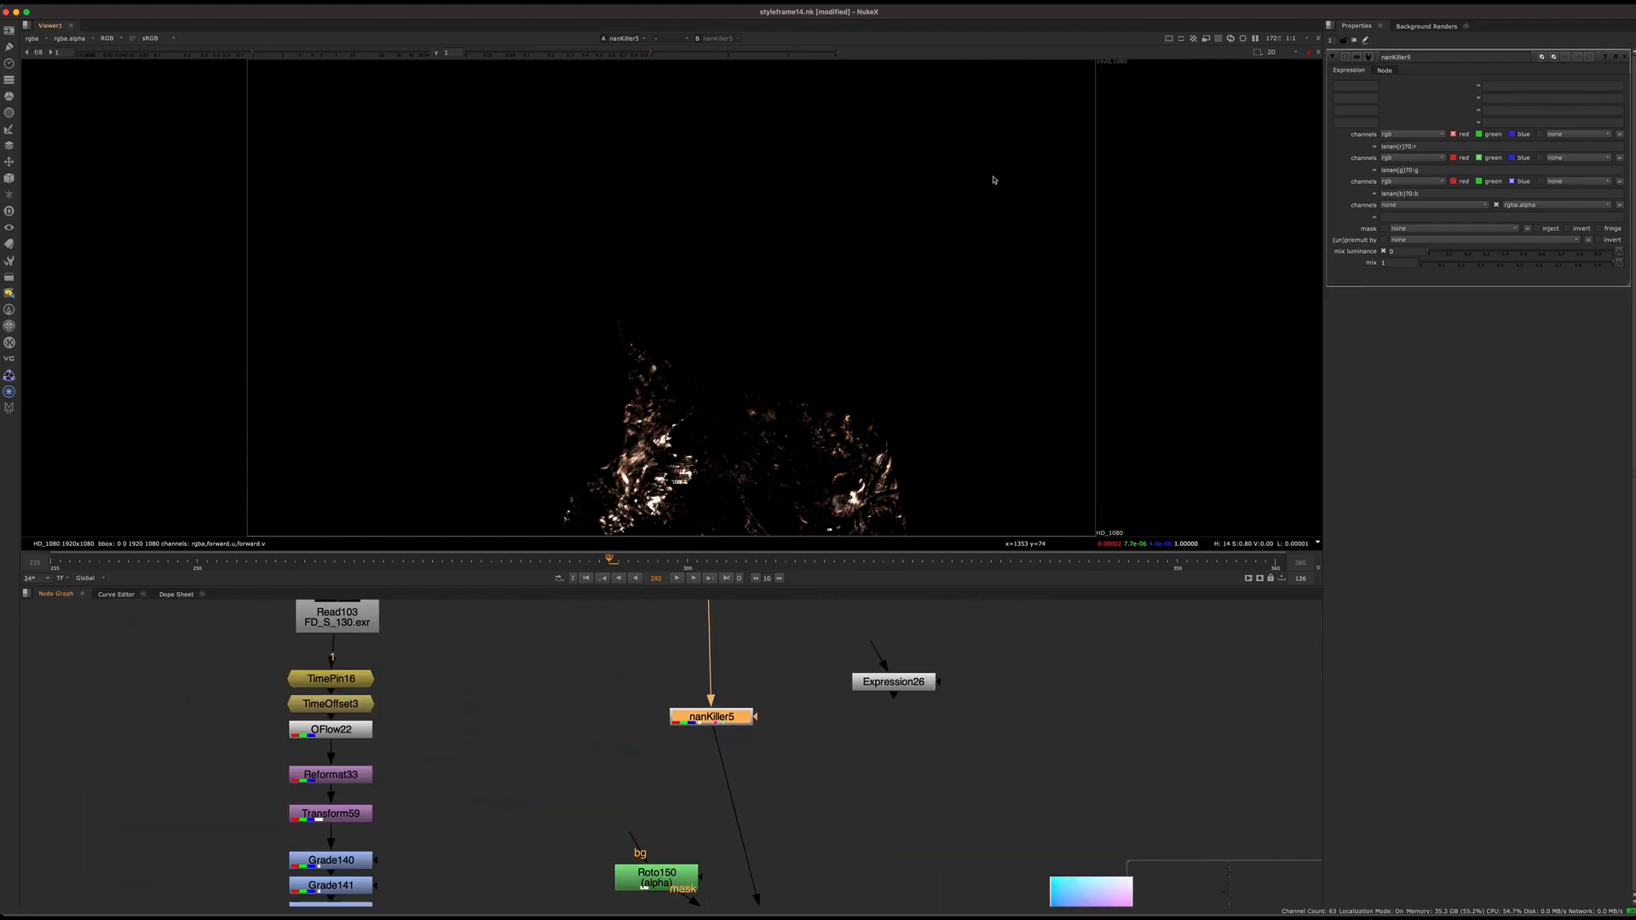
{"action": "left_click_drag", "start_coordinate": [672, 704], "coordinate": [833, 778]}
{"action": "scroll", "coordinate": [643, 465], "scroll_direction": "up", "scroll_amount": 10}
{"action": "key", "text": "f"}
{"action": "scroll", "coordinate": [788, 759], "scroll_direction": "down", "scroll_amount": 5}
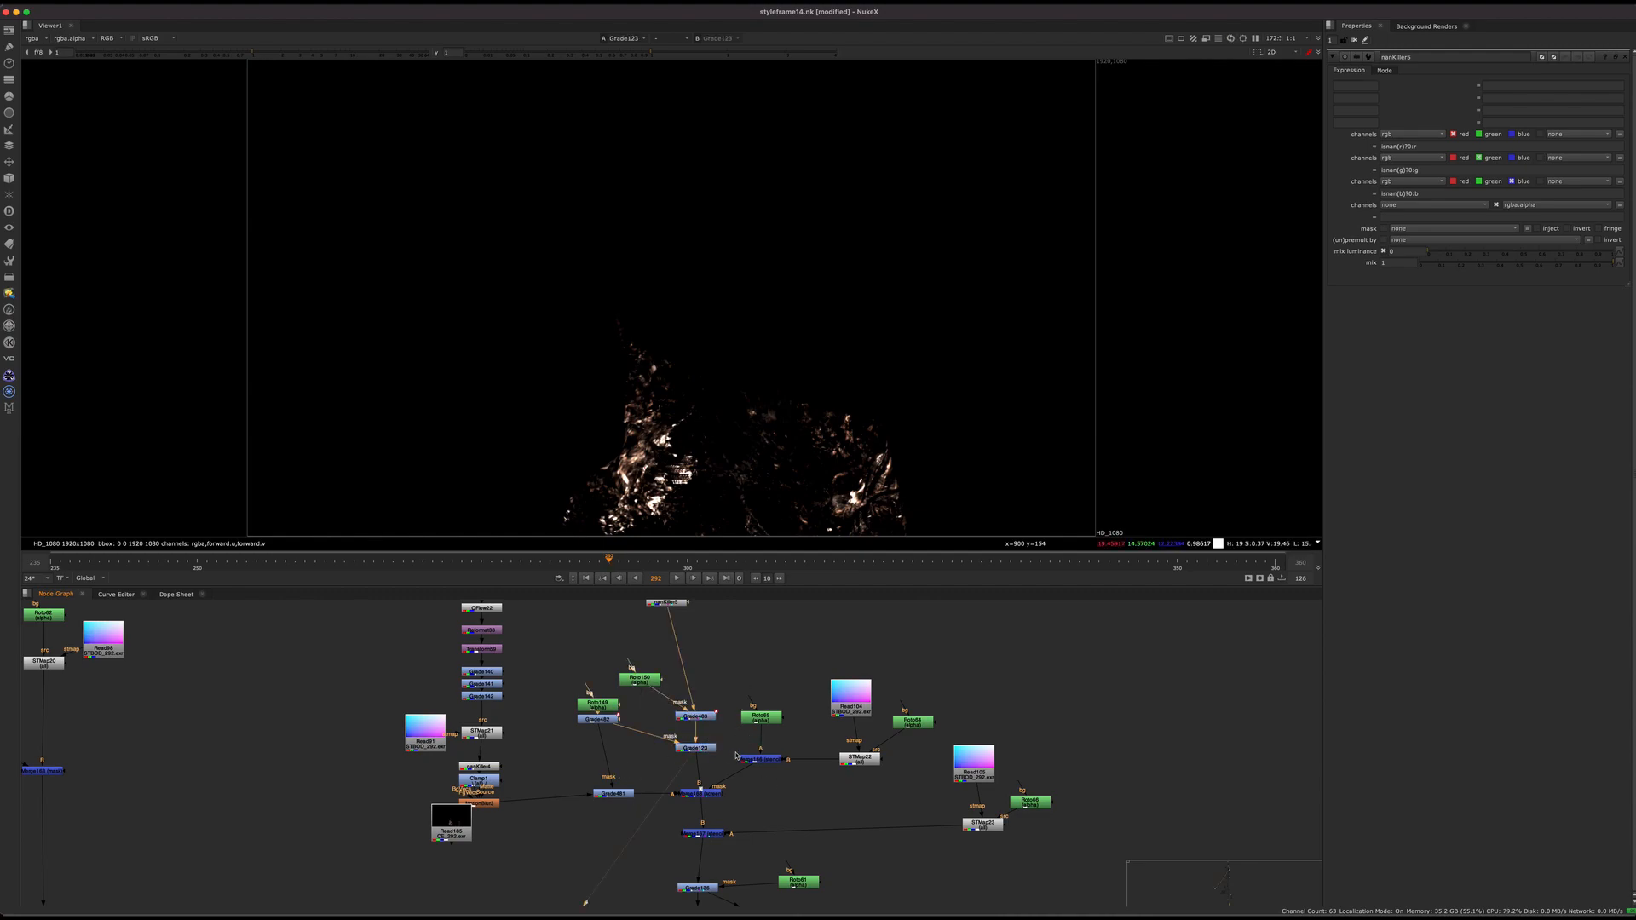
{"action": "scroll", "coordinate": [688, 865], "scroll_direction": "up", "scroll_amount": 5}
{"action": "left_click", "coordinate": [716, 717]}
{"action": "key", "text": "1"}
{"action": "left_click", "coordinate": [720, 796]}
{"action": "key", "text": "1"}
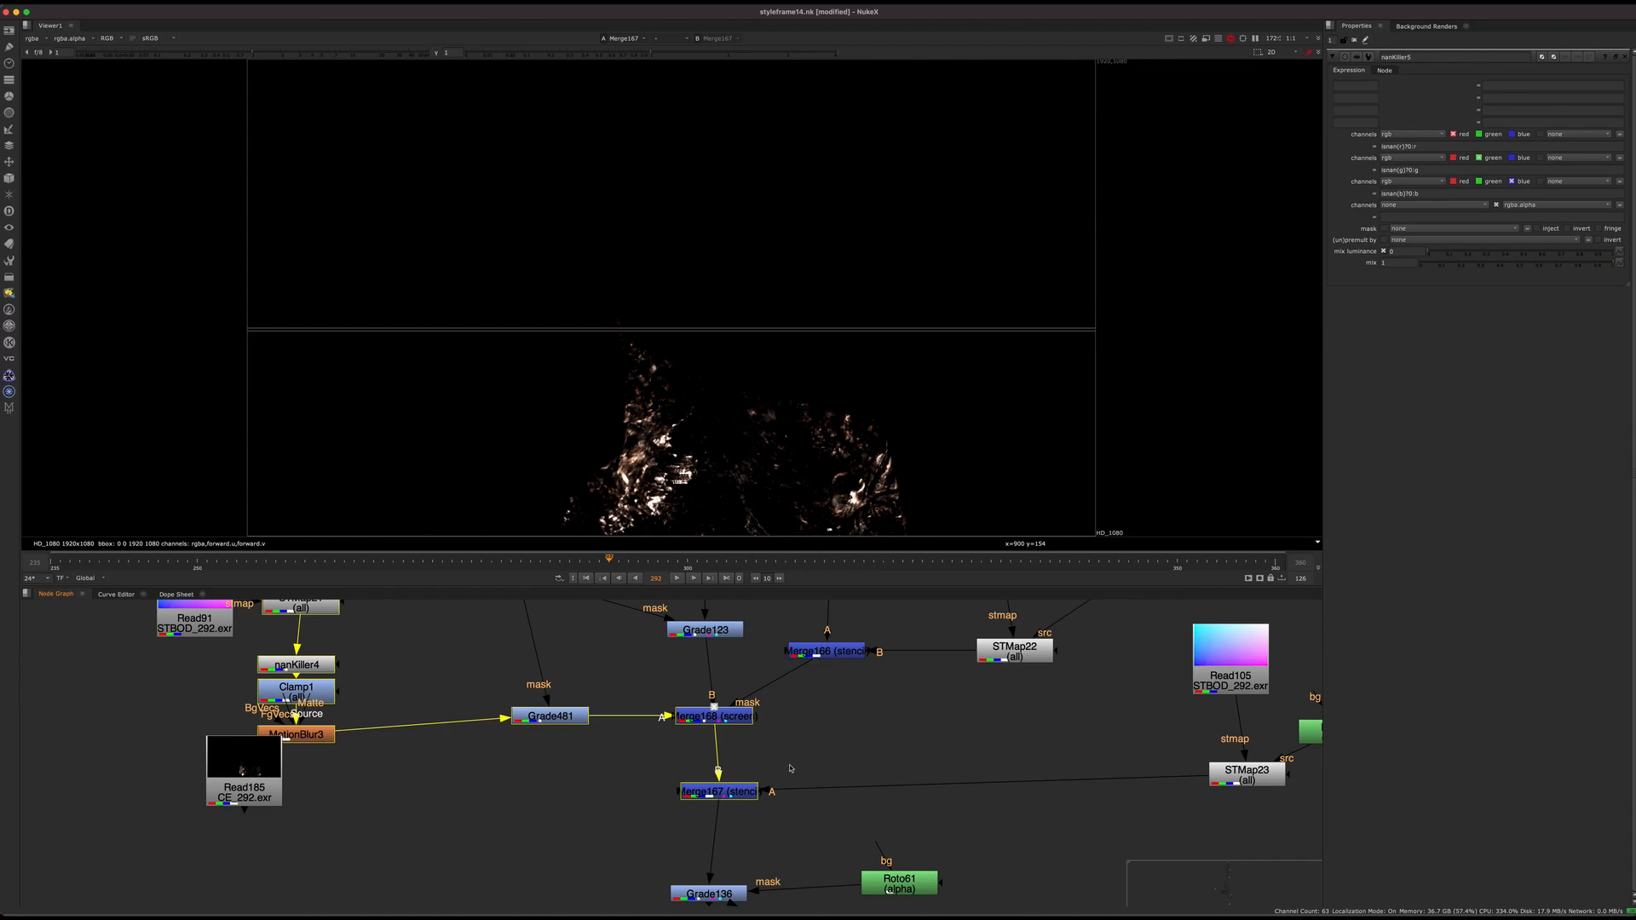
Trace the A input of the screen merge Merge168 and display the embers coming out of Grade481
{"action": "scroll", "coordinate": [790, 768], "scroll_direction": "down", "scroll_amount": 6}
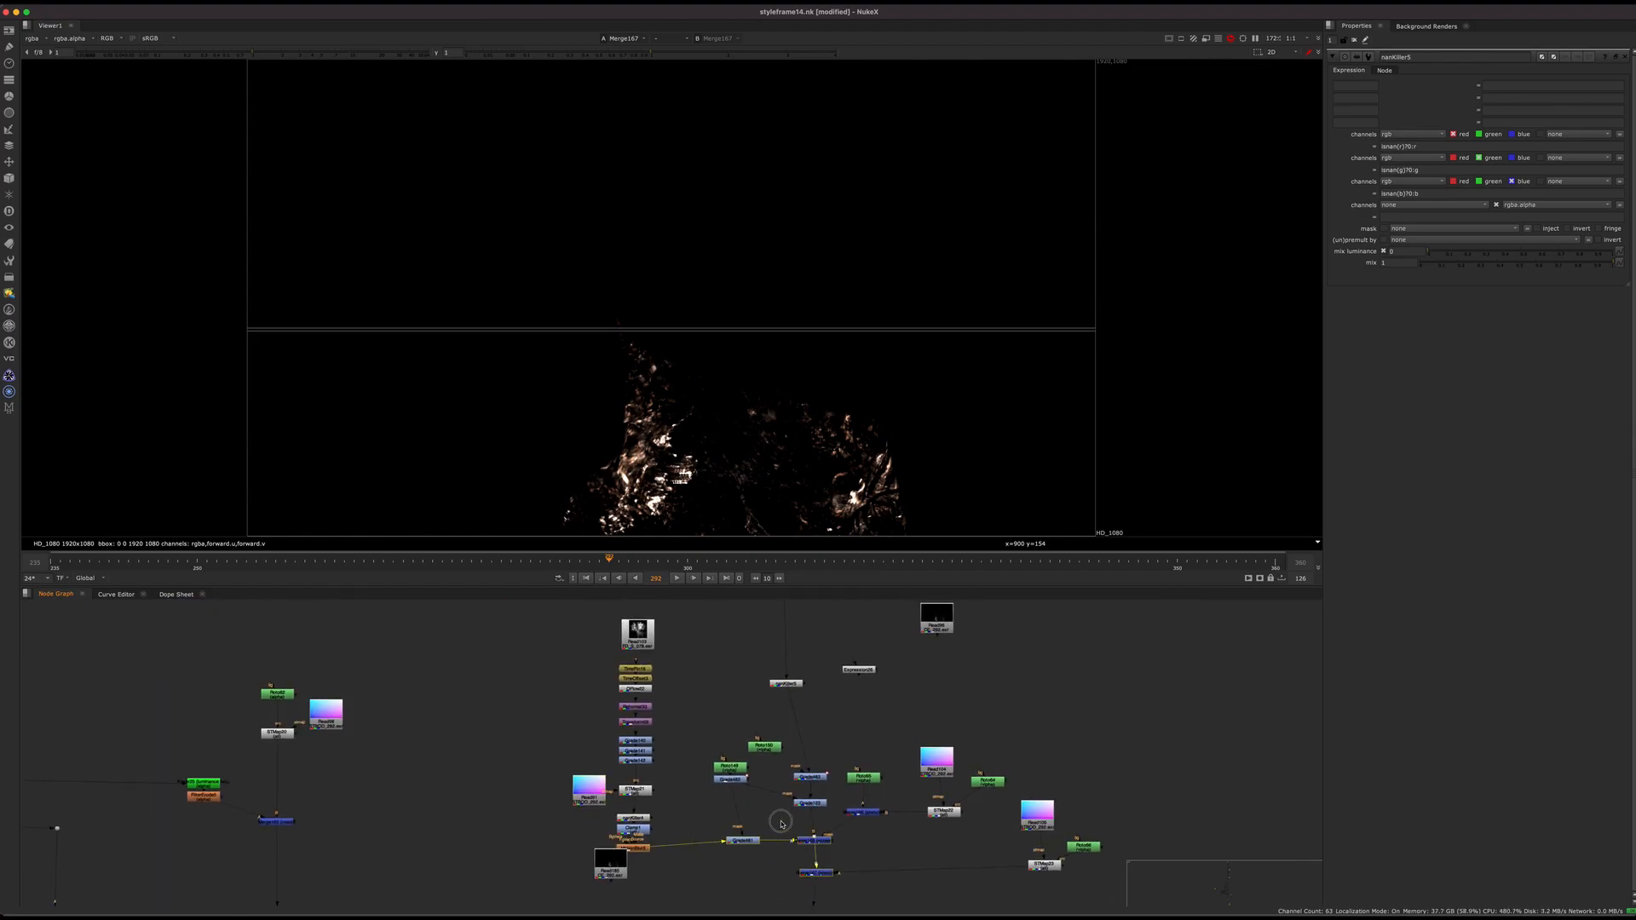
{"action": "scroll", "coordinate": [781, 824], "scroll_direction": "up", "scroll_amount": 3}
{"action": "middle_click_drag", "start_coordinate": [891, 844], "coordinate": [780, 773]}
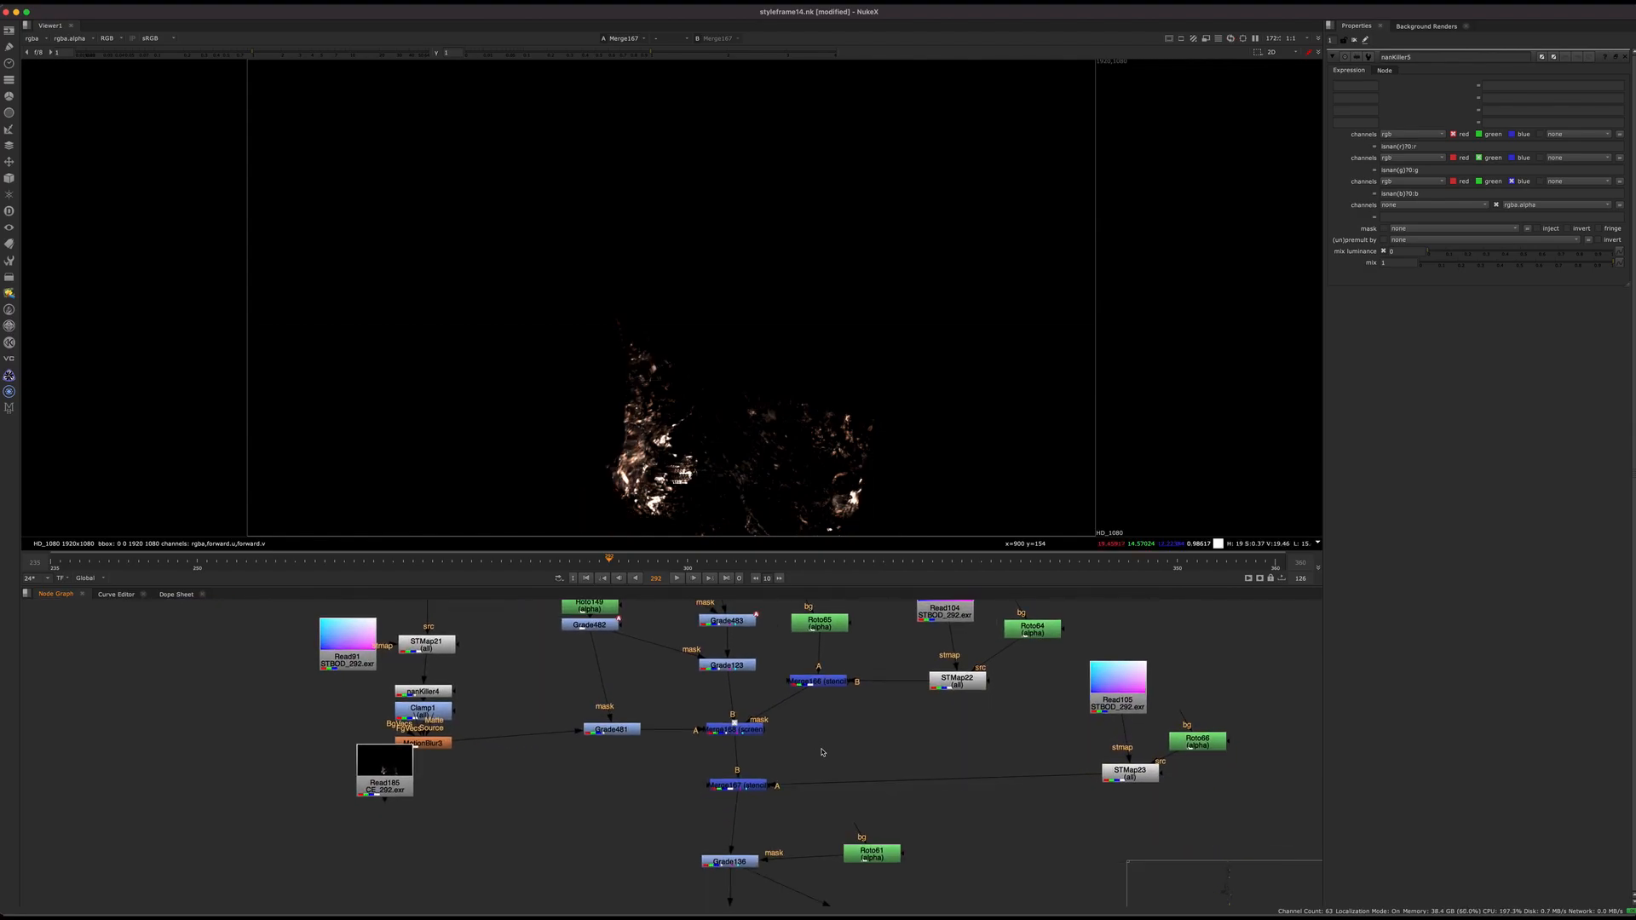
{"action": "left_click", "coordinate": [731, 729]}
{"action": "left_click", "coordinate": [612, 730]}
{"action": "middle_click_drag", "start_coordinate": [559, 751], "coordinate": [693, 778]}
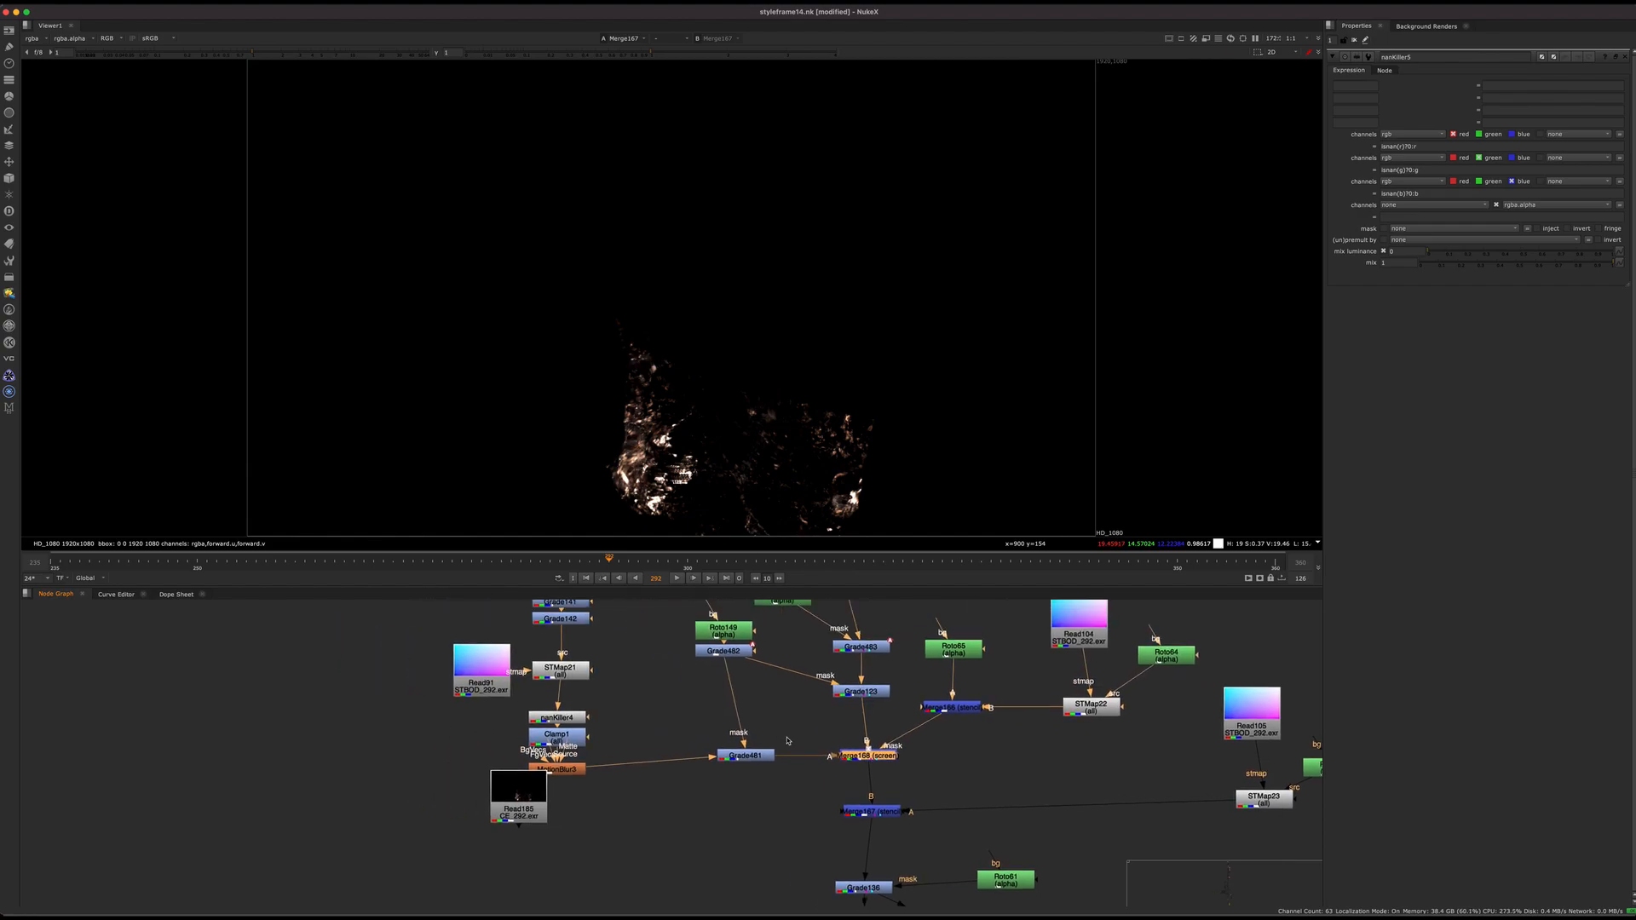
{"action": "key", "text": "1"}
{"action": "middle_click_drag", "start_coordinate": [650, 489], "coordinate": [695, 385]}
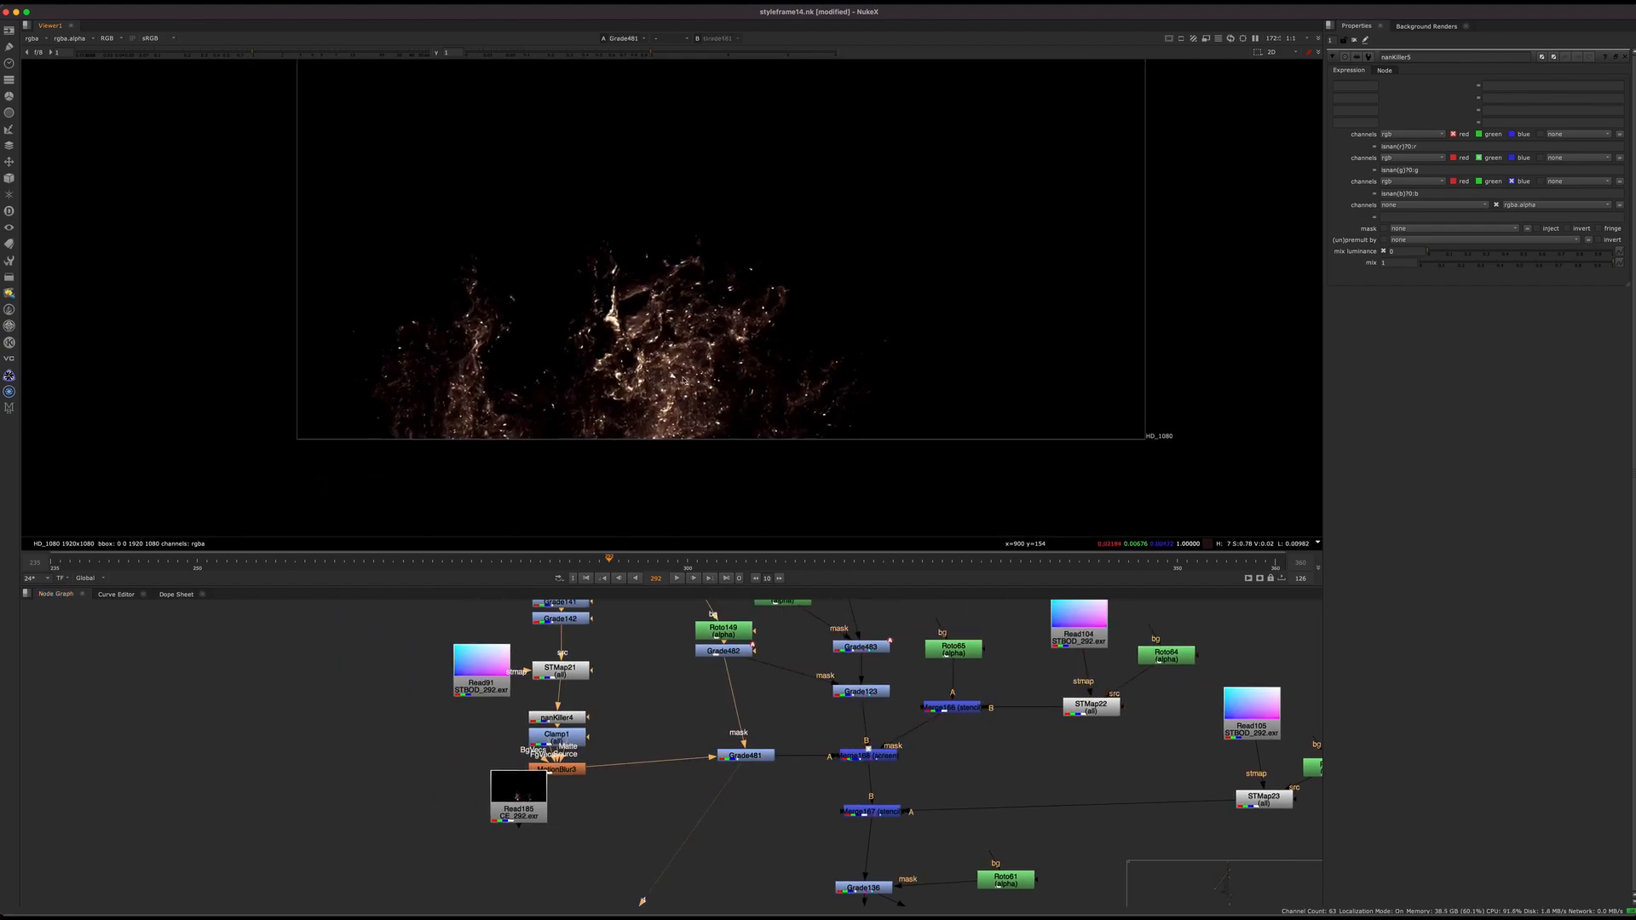
Display the screen merge Merge168 and inspect its combined embers on the neck and shoulder up close
{"action": "middle_click_drag", "start_coordinate": [692, 322], "coordinate": [643, 420]}
{"action": "left_click", "coordinate": [881, 756]}
{"action": "key", "text": "1"}
{"action": "scroll", "coordinate": [666, 464], "scroll_direction": "up", "scroll_amount": 5}
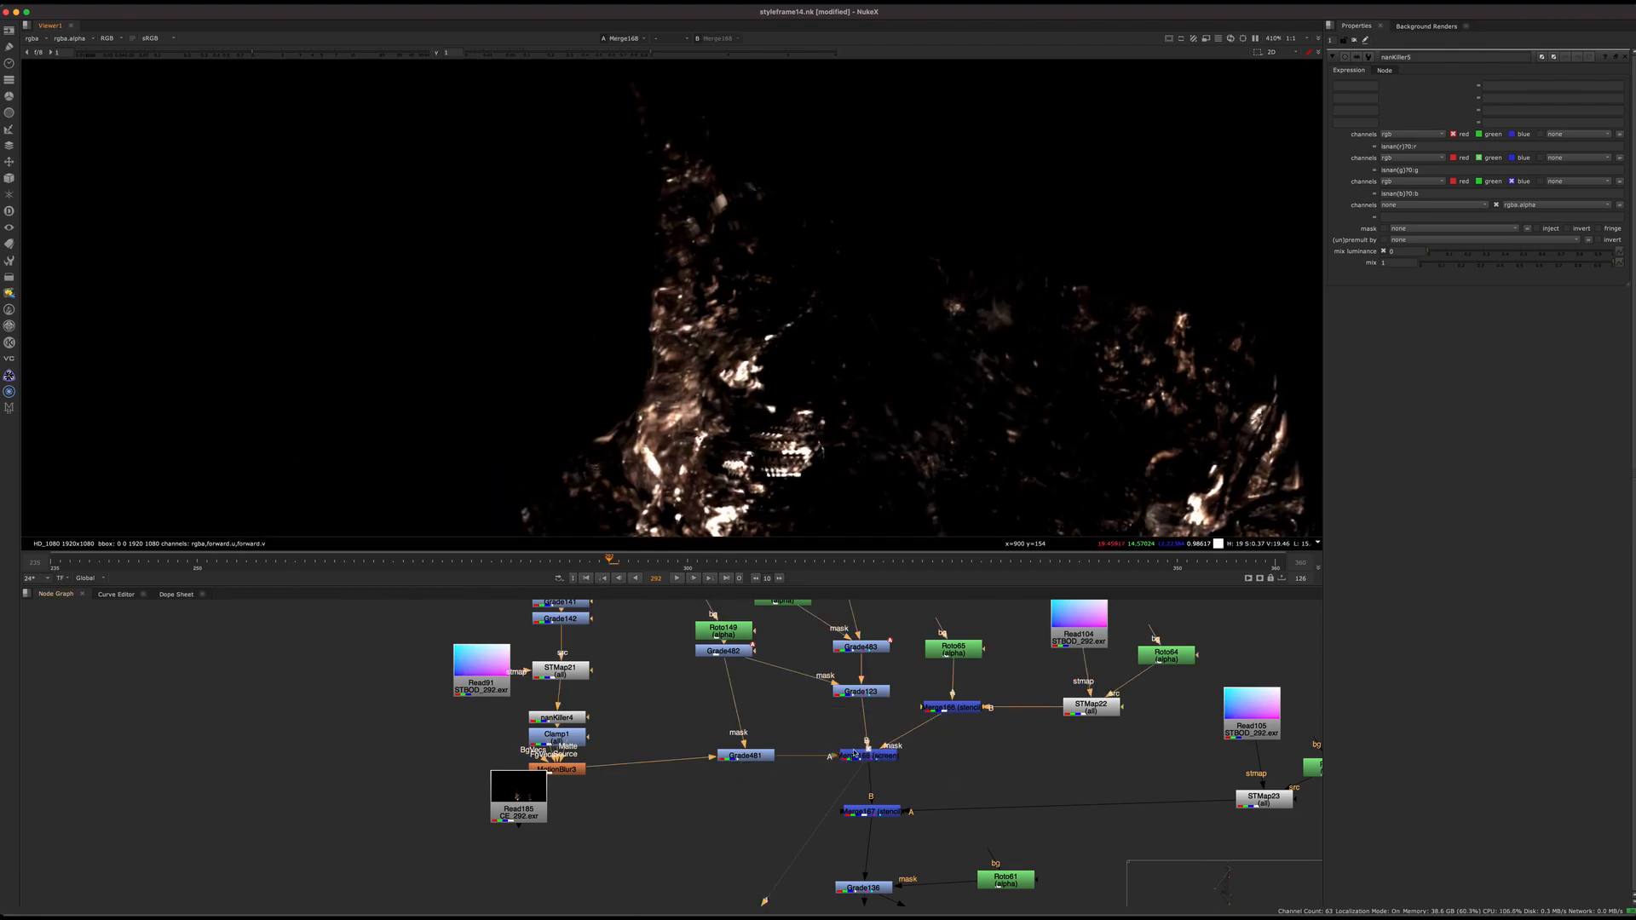
{"action": "scroll", "coordinate": [741, 403], "scroll_direction": "up", "scroll_amount": 2}
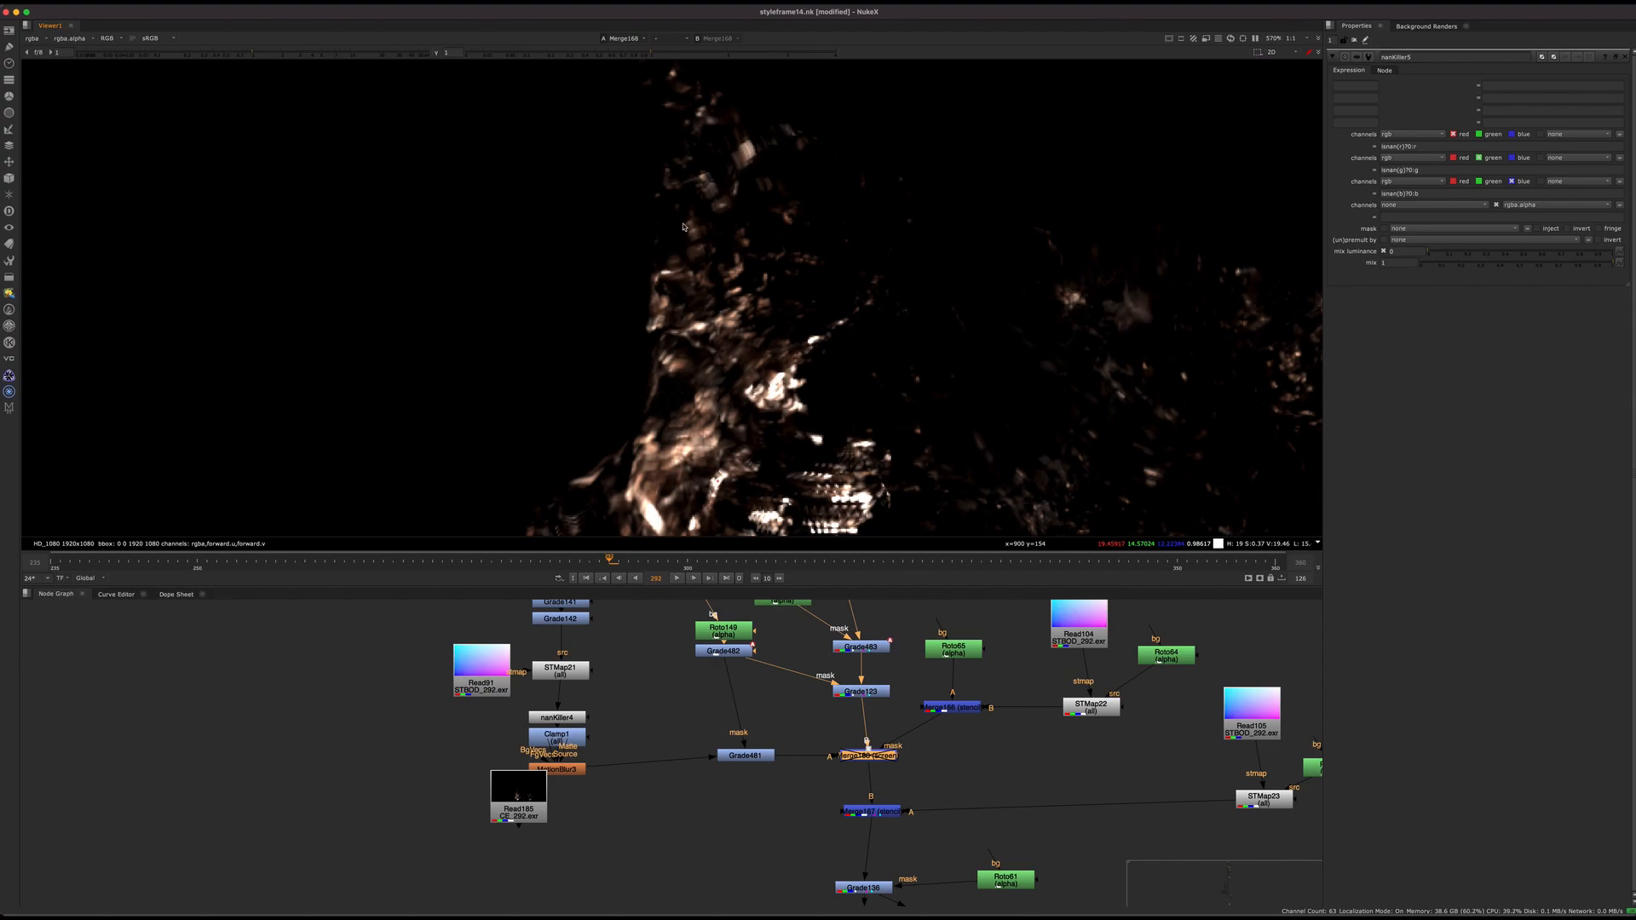
{"action": "scroll", "coordinate": [677, 404], "scroll_direction": "down", "scroll_amount": 3}
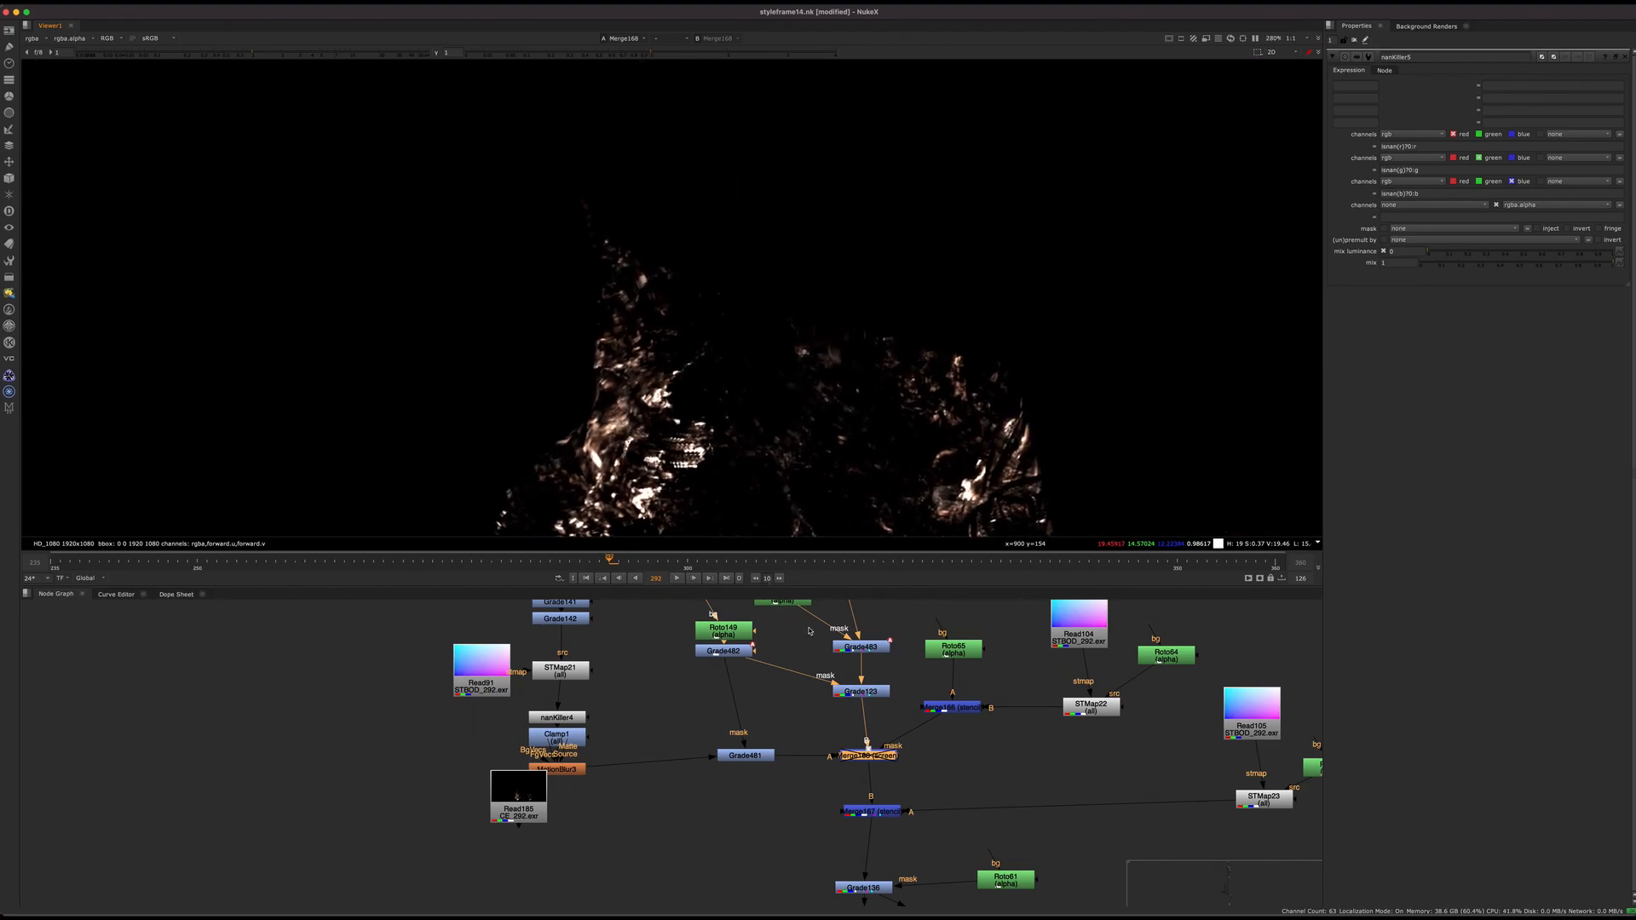
{"action": "scroll", "coordinate": [792, 451], "scroll_direction": "down", "scroll_amount": 3}
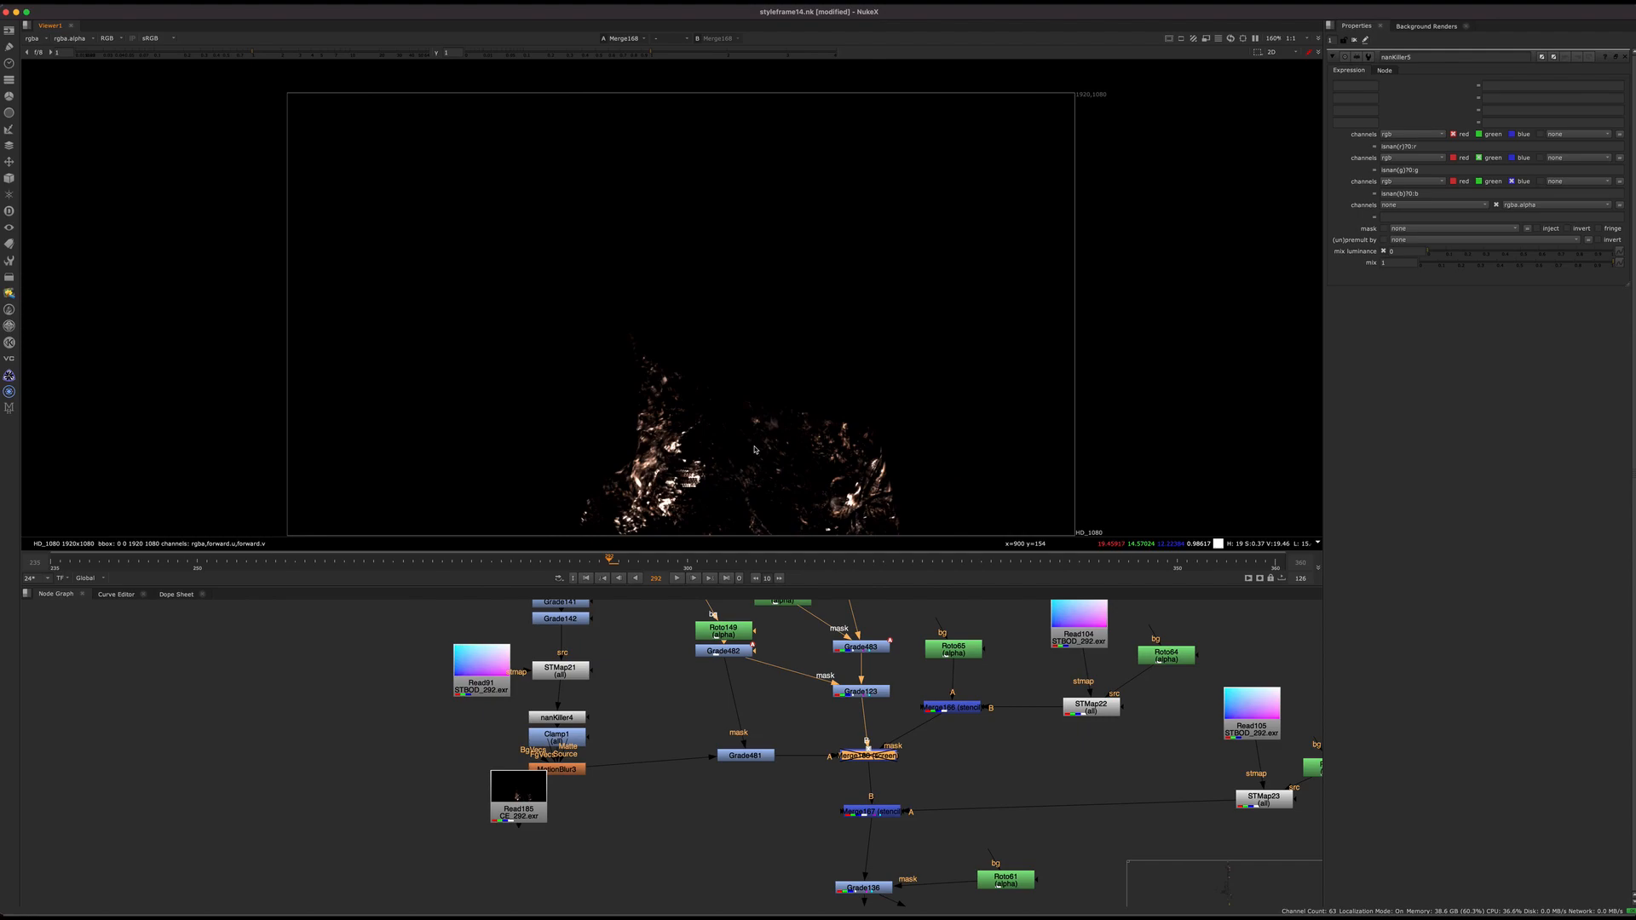
{"action": "scroll", "coordinate": [777, 437], "scroll_direction": "up", "scroll_amount": 1}
Go to the main comp and display the statue with the torso embers merged in
{"action": "scroll", "coordinate": [776, 757], "scroll_direction": "down", "scroll_amount": 5}
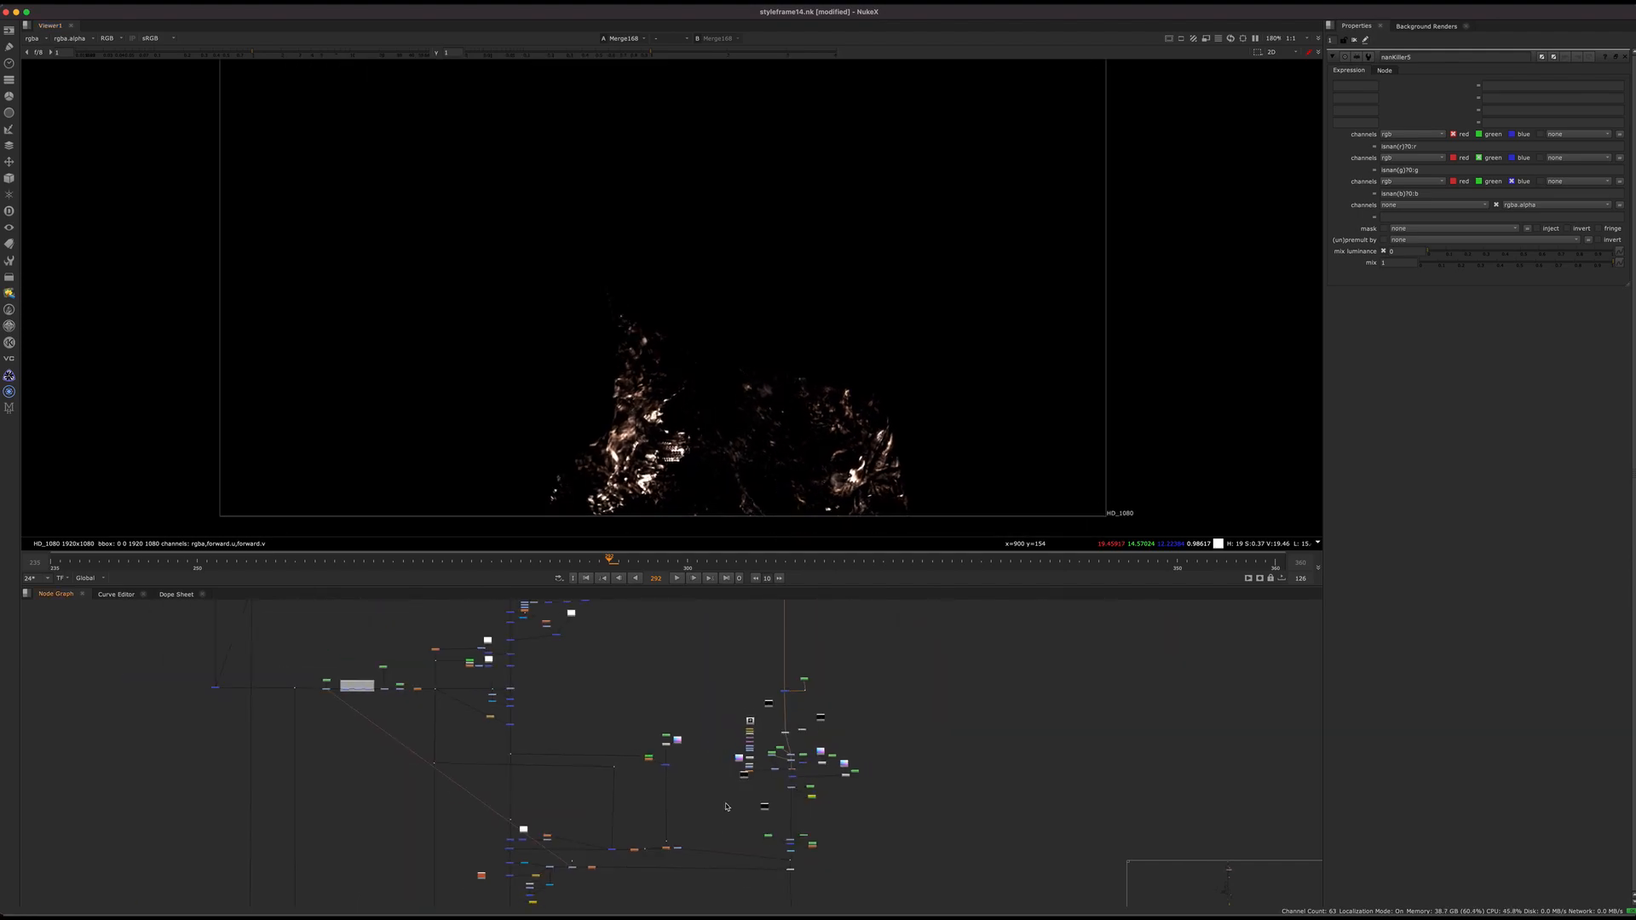
{"action": "scroll", "coordinate": [623, 823], "scroll_direction": "up", "scroll_amount": 4}
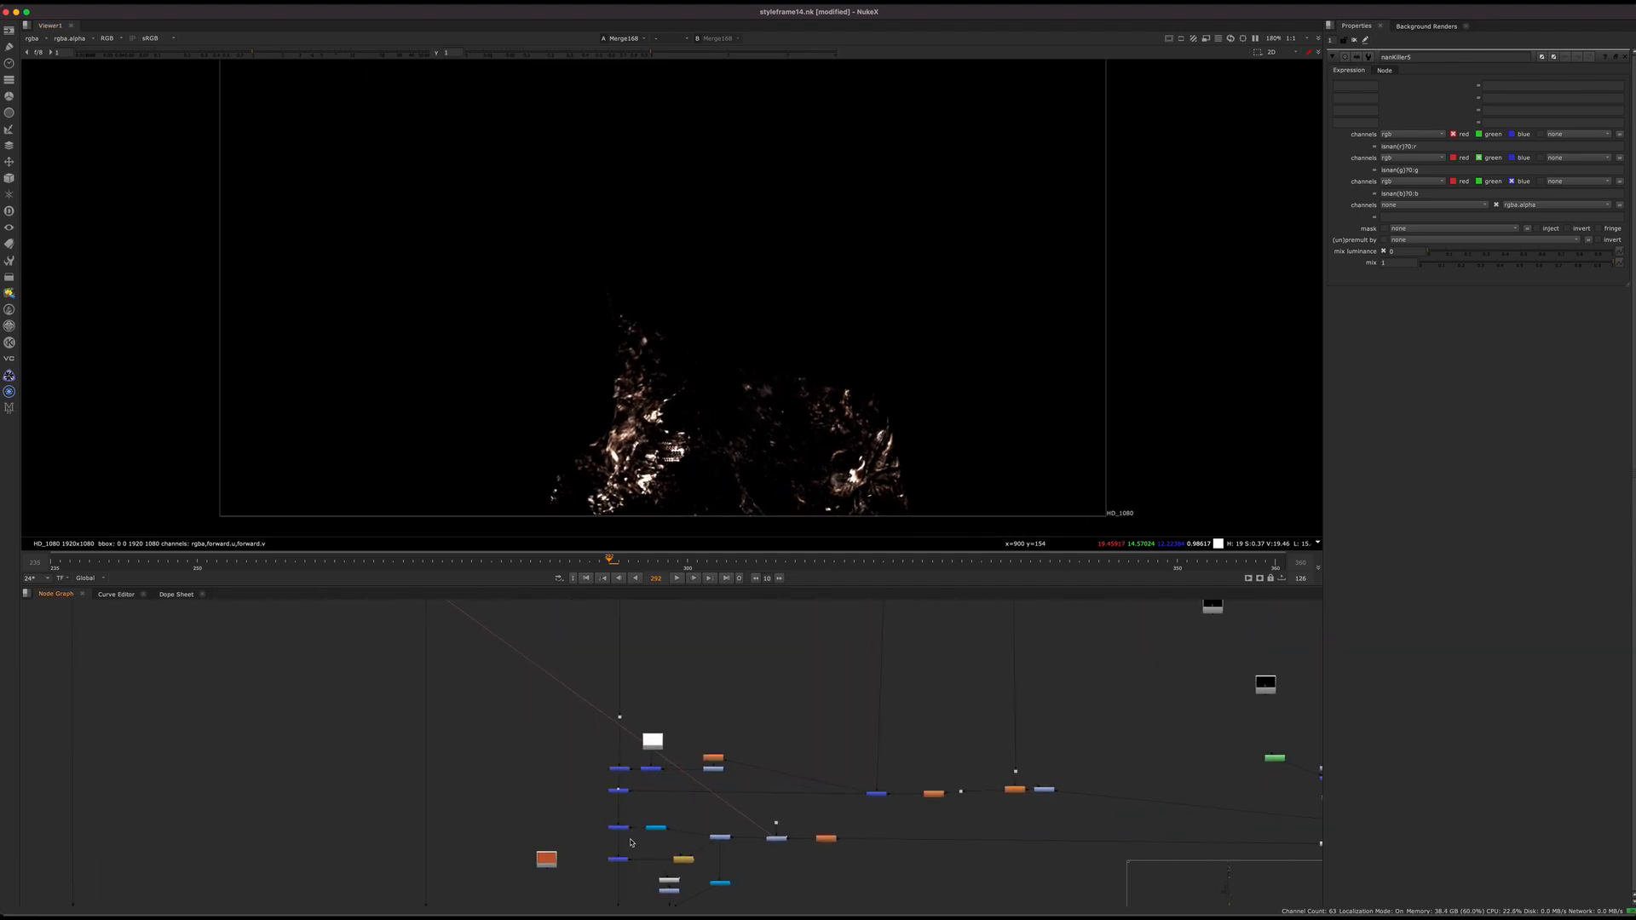
{"action": "middle_click_drag", "start_coordinate": [651, 735], "coordinate": [531, 729]}
{"action": "key", "text": "1"}
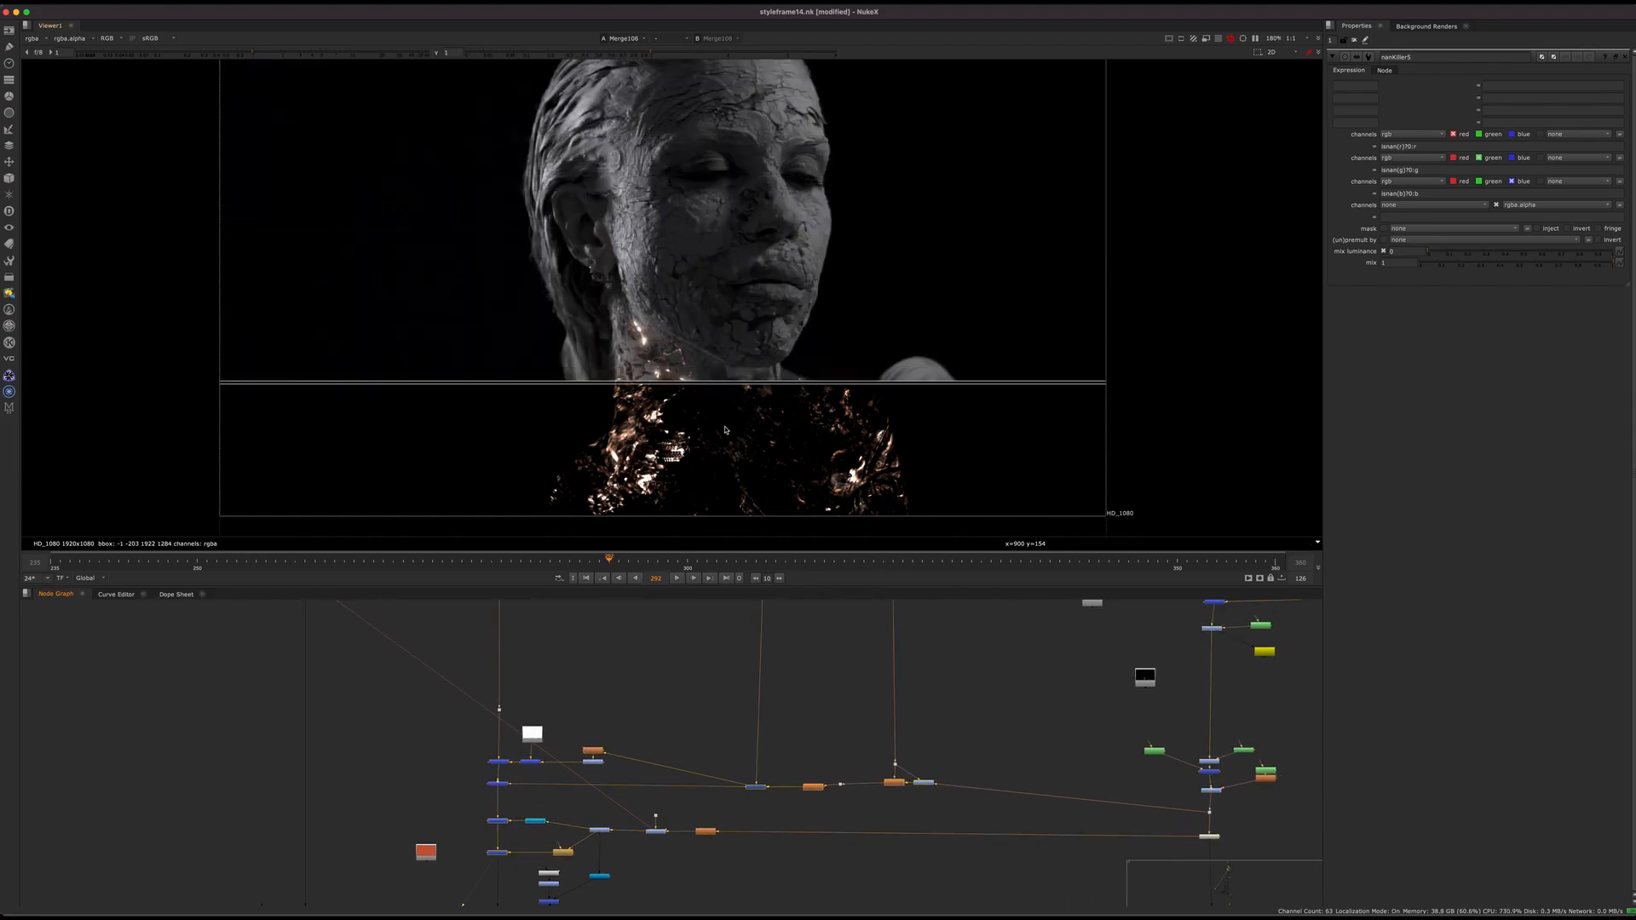
Return to the ember branch and display the stencil merge Merge167 and the nodes below it one after another
{"action": "scroll", "coordinate": [718, 686], "scroll_direction": "up", "scroll_amount": 6}
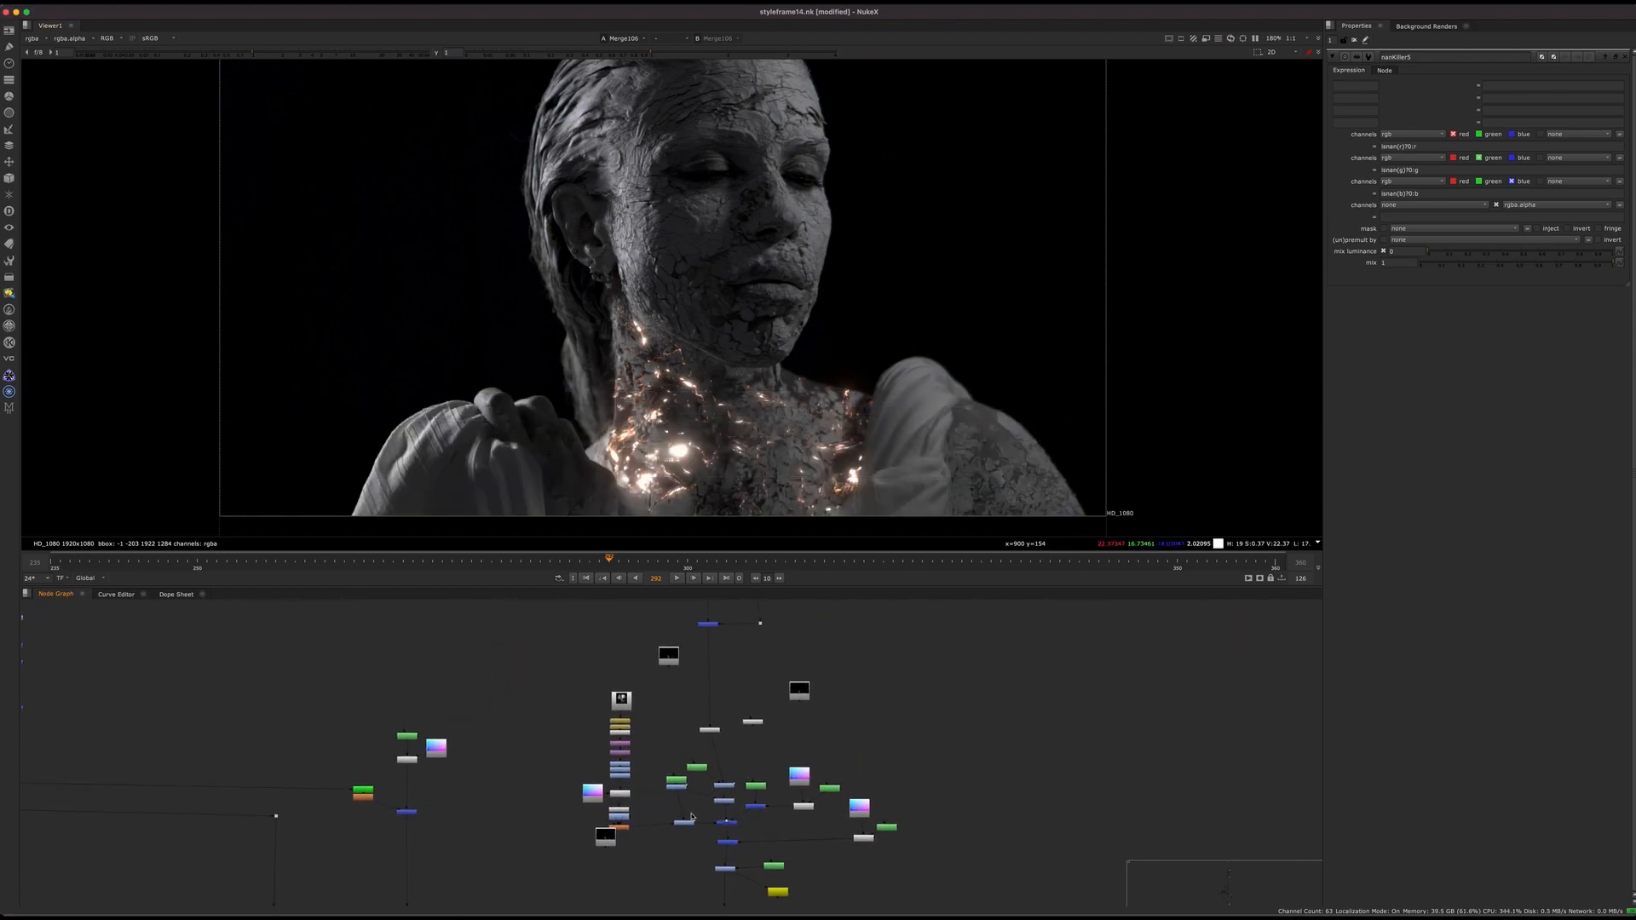
{"action": "scroll", "coordinate": [792, 726], "scroll_direction": "up", "scroll_amount": 3}
{"action": "left_click", "coordinate": [700, 725]}
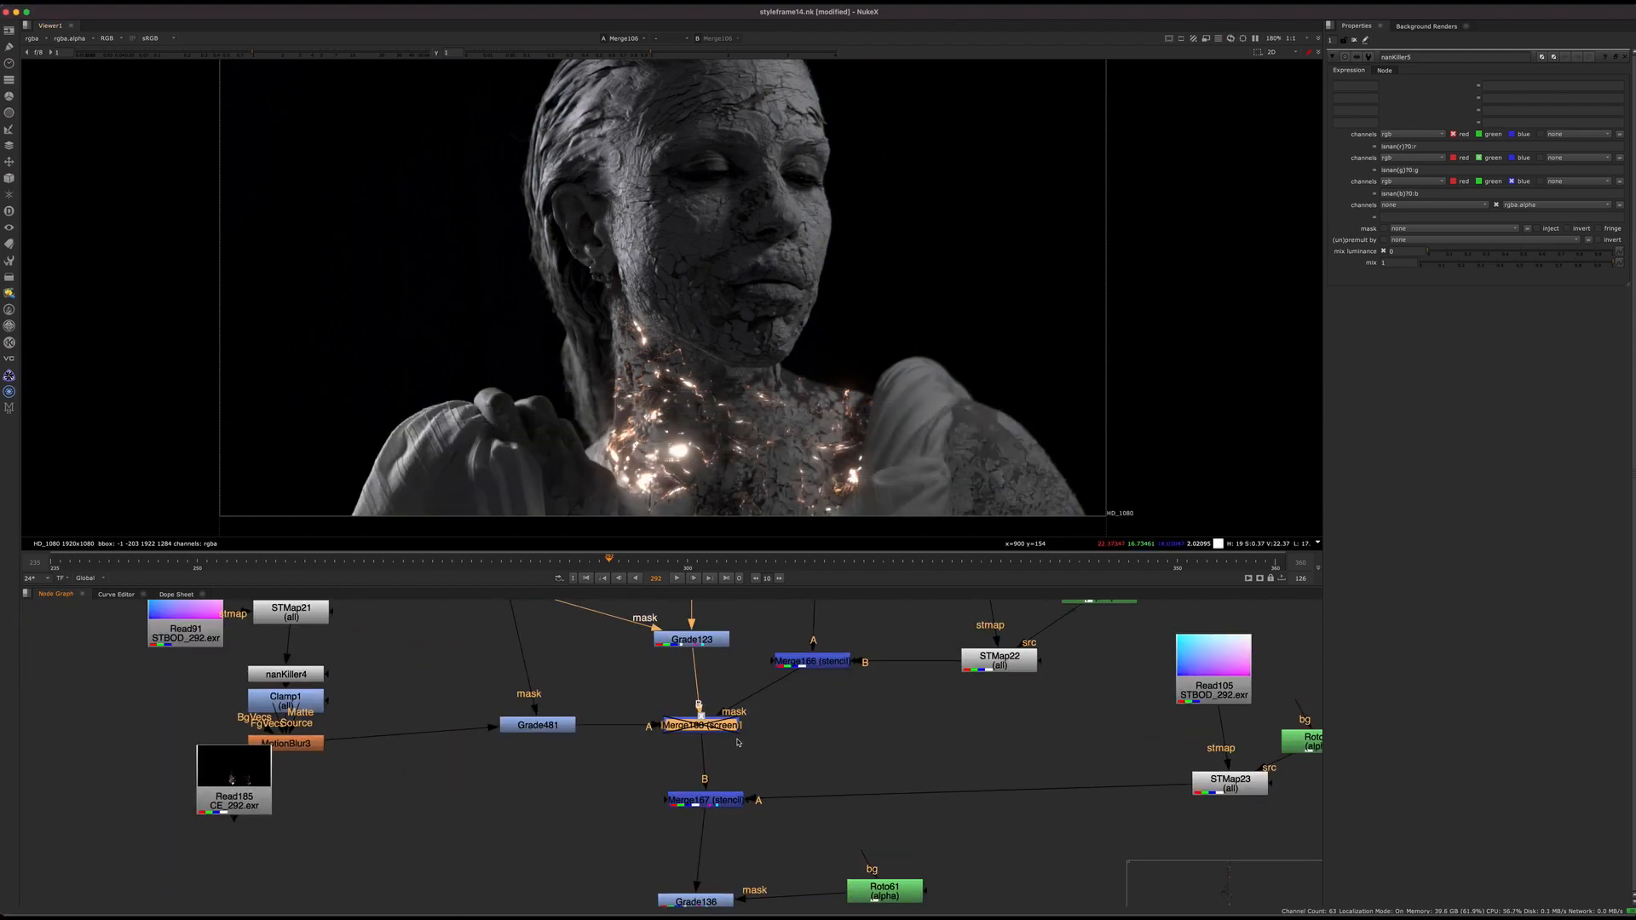
{"action": "left_click", "coordinate": [704, 800]}
{"action": "key", "text": "1"}
{"action": "middle_click_drag", "start_coordinate": [779, 850], "coordinate": [687, 779]}
{"action": "left_click", "coordinate": [615, 829]}
{"action": "key", "text": "1"}
{"action": "middle_click_drag", "start_coordinate": [661, 837], "coordinate": [747, 615]}
{"action": "scroll", "coordinate": [747, 615], "scroll_direction": "down", "scroll_amount": 5}
{"action": "scroll", "coordinate": [687, 876], "scroll_direction": "up", "scroll_amount": 4}
{"action": "middle_click_drag", "start_coordinate": [687, 876], "coordinate": [719, 761]}
{"action": "left_click_drag", "start_coordinate": [719, 761], "coordinate": [709, 799]}
{"action": "key", "text": "1"}
Go back to the main pipe and display the multiply merge Merge153 on the statue
{"action": "scroll", "coordinate": [709, 799], "scroll_direction": "down", "scroll_amount": 5}
{"action": "middle_click_drag", "start_coordinate": [709, 799], "coordinate": [1016, 782]}
{"action": "scroll", "coordinate": [384, 680], "scroll_direction": "up", "scroll_amount": 4}
{"action": "left_click_drag", "start_coordinate": [546, 609], "coordinate": [417, 672]}
{"action": "key", "text": "1"}
{"action": "left_click", "coordinate": [514, 731]}
{"action": "key", "text": "1"}
{"action": "scroll", "coordinate": [533, 771], "scroll_direction": "up", "scroll_amount": 4}
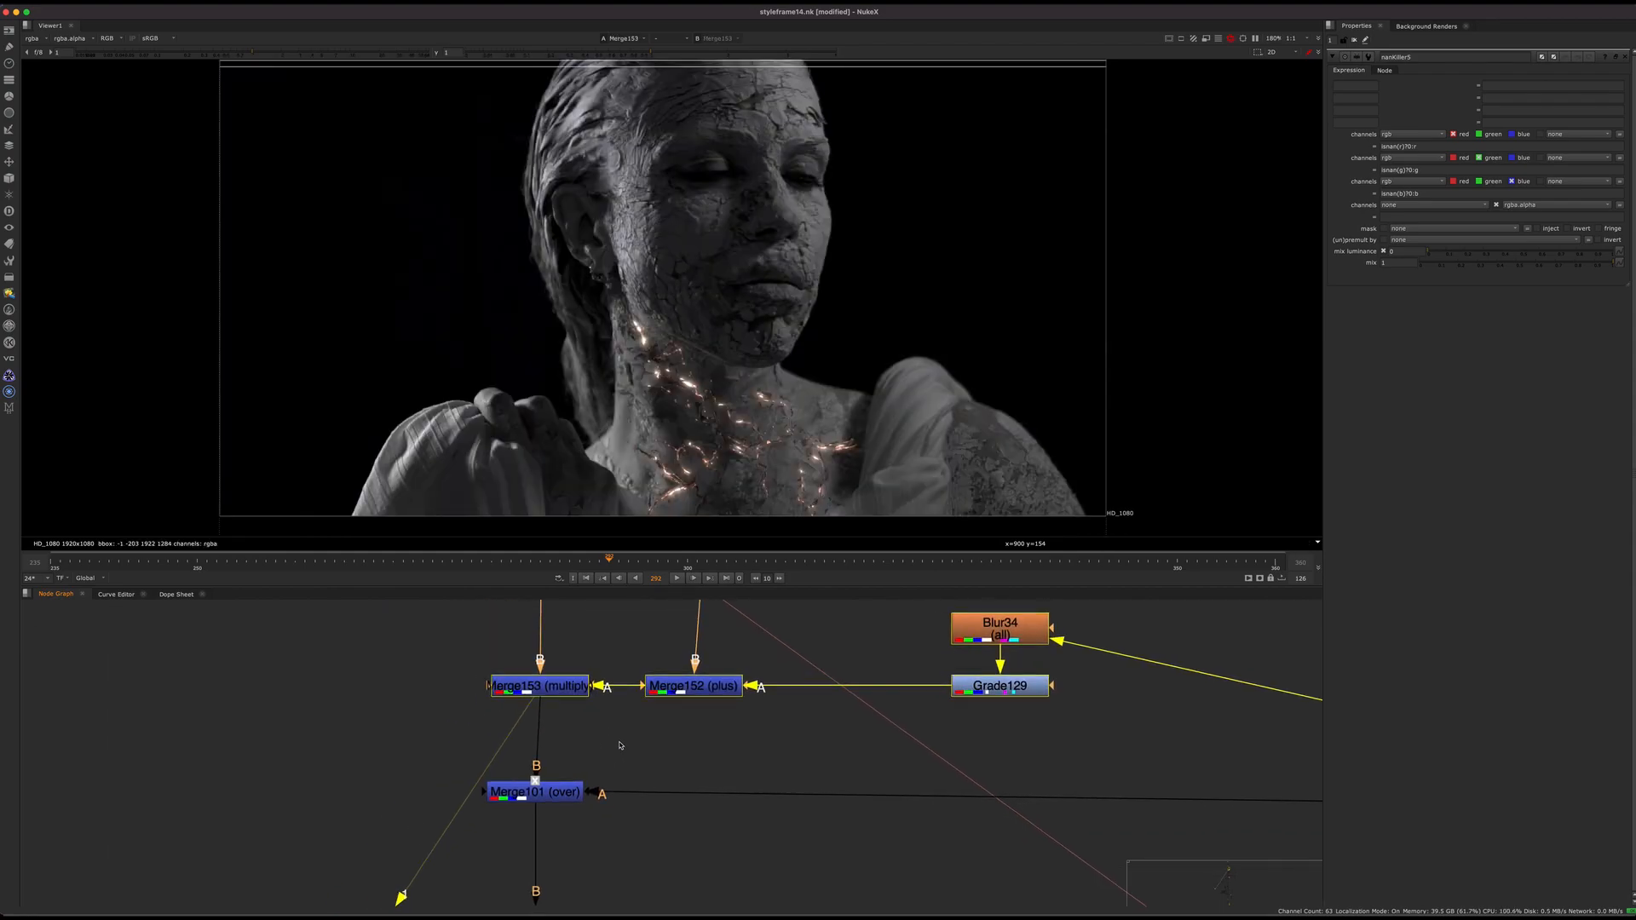
Display the over merge Merge101 and disable and re-enable it to compare the statue with and without the embers
{"action": "left_click_drag", "start_coordinate": [735, 753], "coordinate": [411, 826]}
{"action": "key", "text": "1"}
{"action": "scroll", "coordinate": [683, 852], "scroll_direction": "down", "scroll_amount": 4}
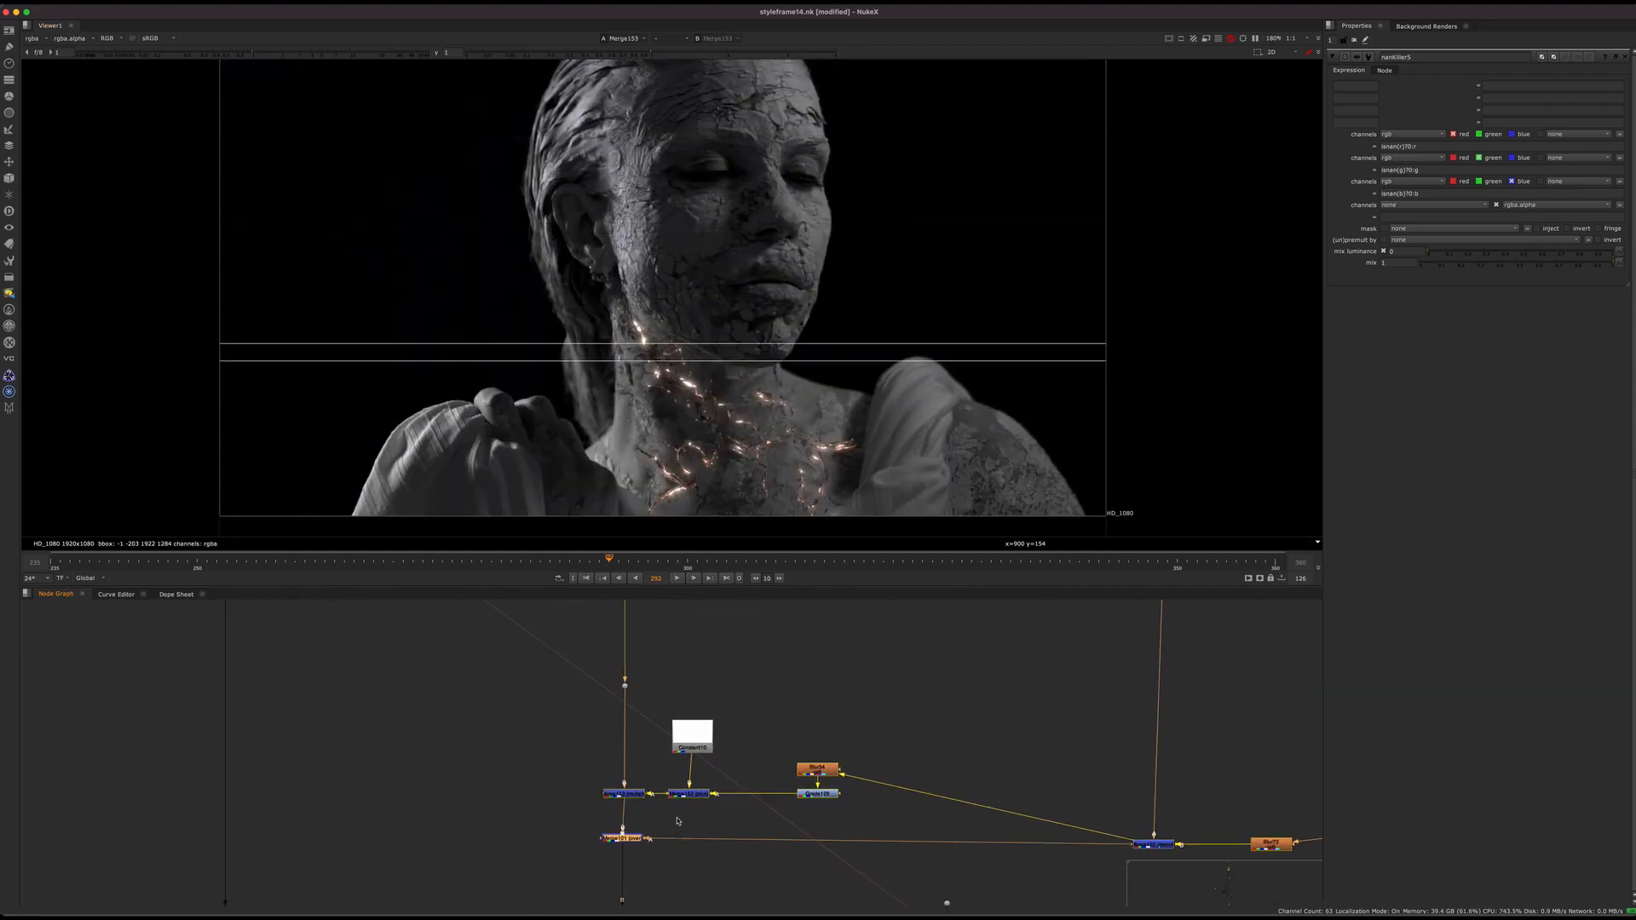
{"action": "left_click_drag", "start_coordinate": [666, 823], "coordinate": [559, 858]}
{"action": "key", "text": "d"}
{"action": "key", "text": "d"}
Display Merge132, which feeds the embers into Merge101, and view its alpha channel
{"action": "middle_click_drag", "start_coordinate": [1235, 802], "coordinate": [895, 702]}
{"action": "left_click", "coordinate": [814, 744]}
{"action": "key", "text": "1"}
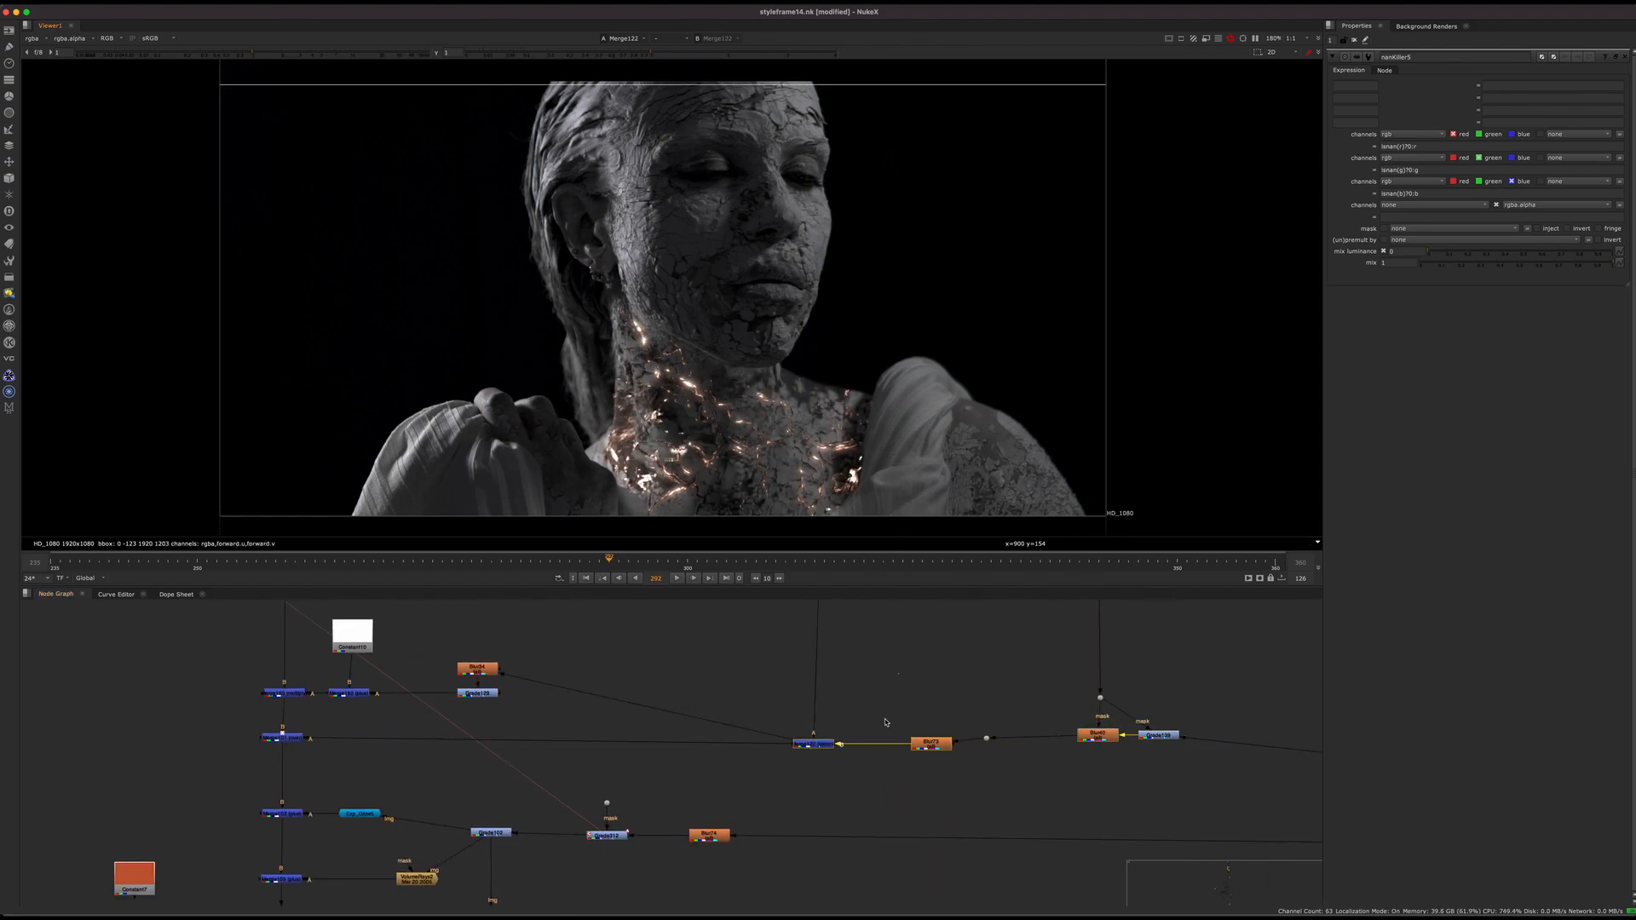
{"action": "scroll", "coordinate": [884, 685], "scroll_direction": "down", "scroll_amount": 5}
{"action": "middle_click_drag", "start_coordinate": [947, 728], "coordinate": [793, 726]}
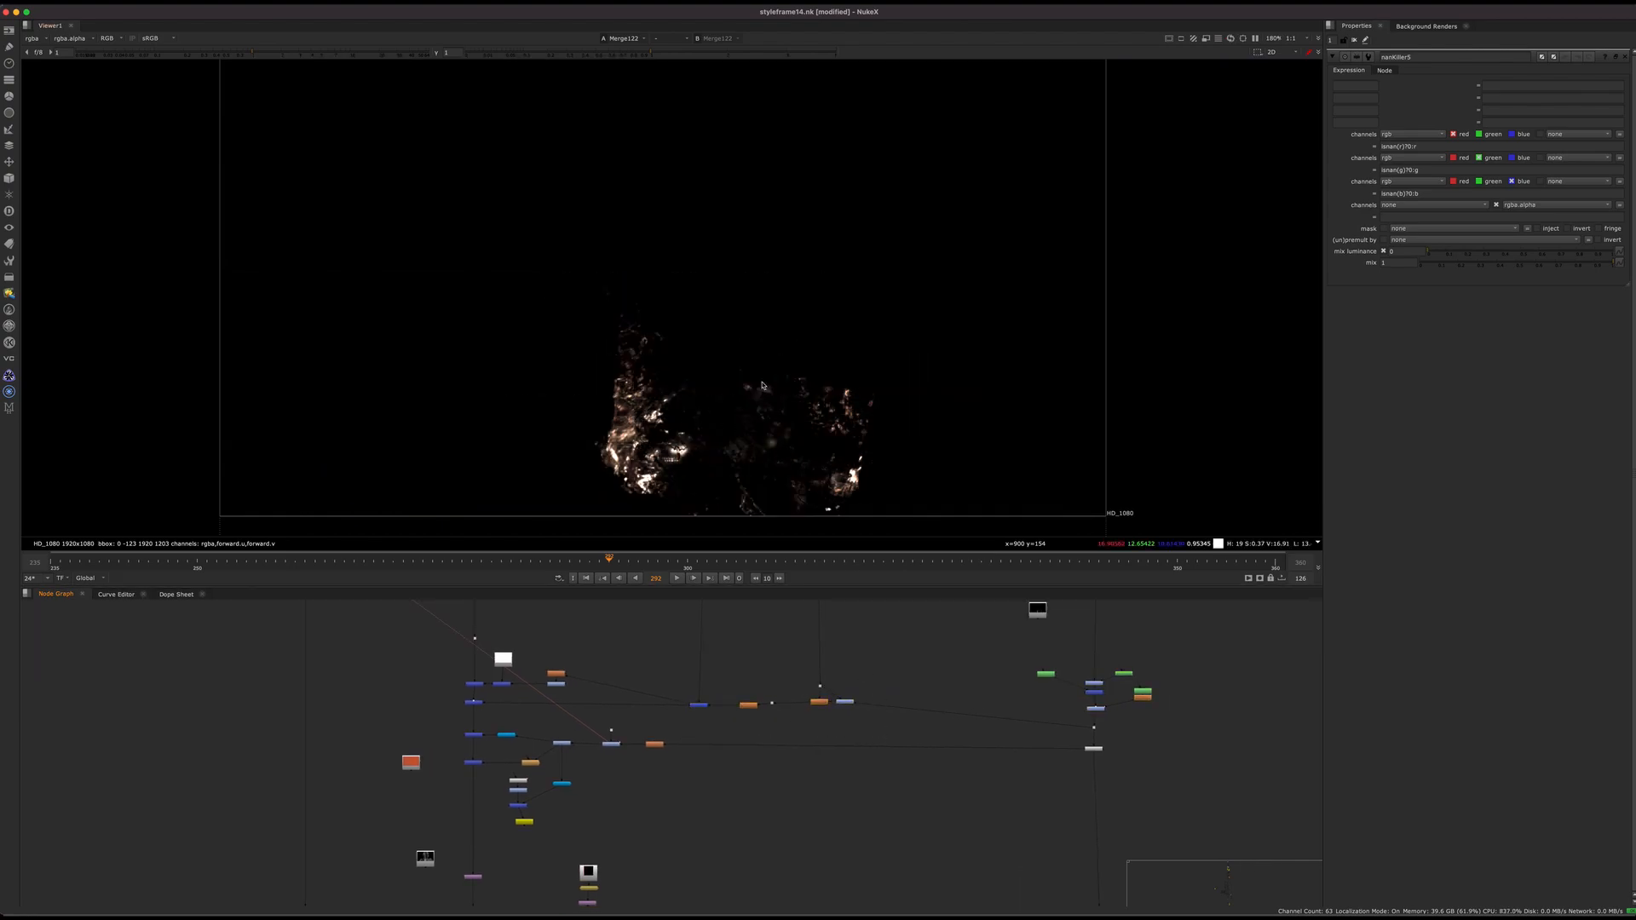
{"action": "key", "text": "a"}
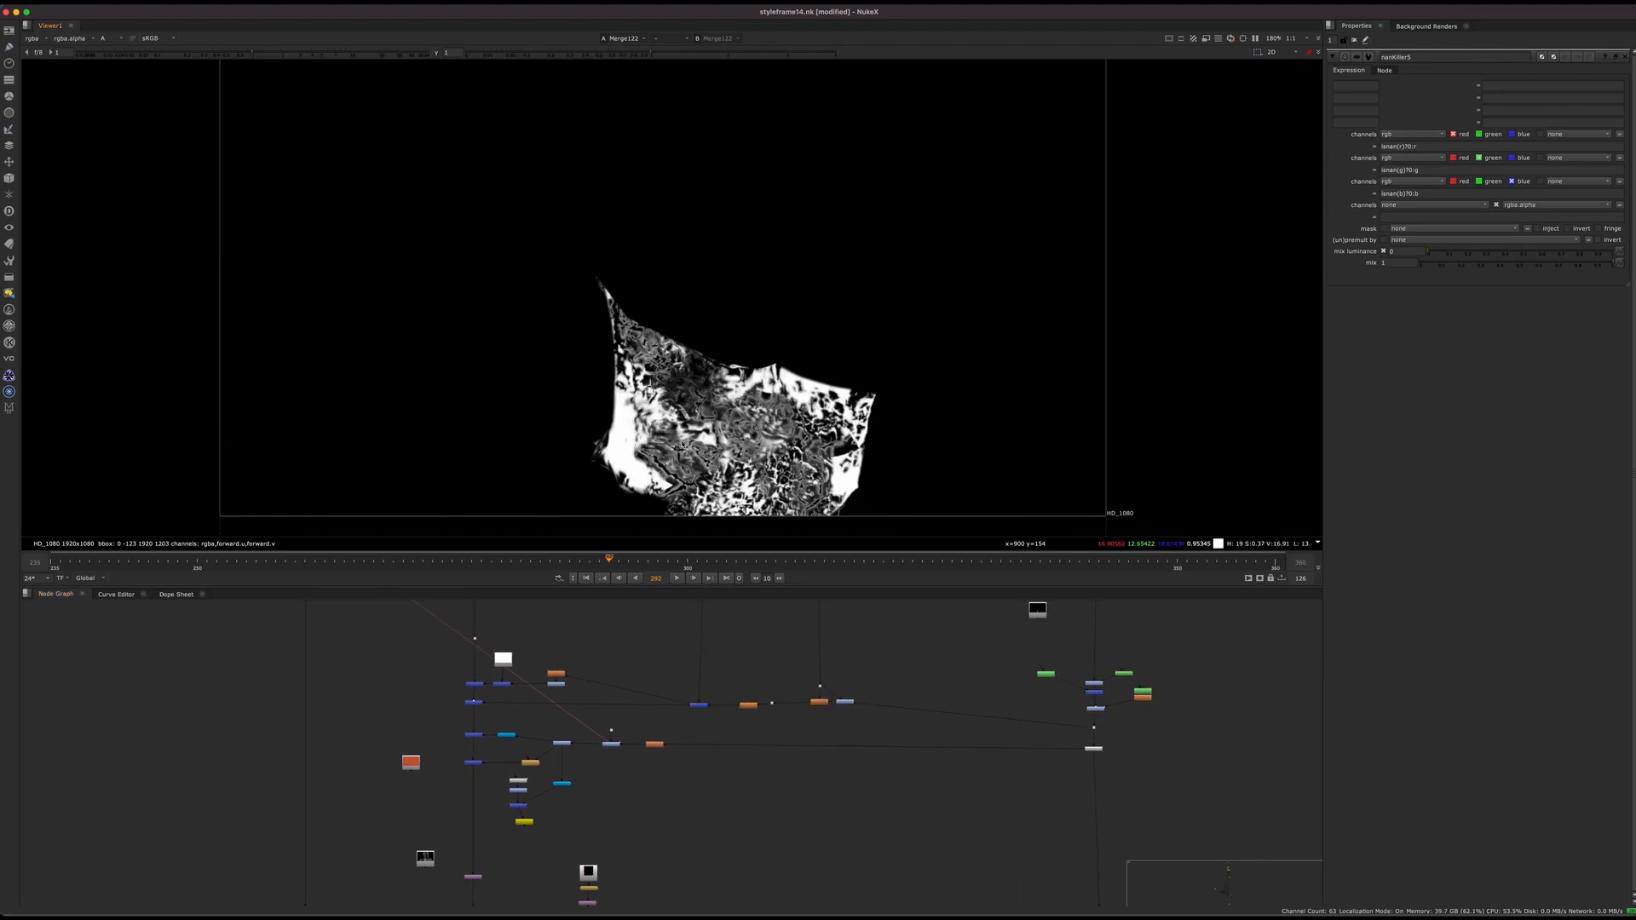
Display Merge101 in full colour and toggle it off and on to check the effect of the added embers
{"action": "middle_click_drag", "start_coordinate": [476, 696], "coordinate": [618, 746]}
{"action": "scroll", "coordinate": [617, 747], "scroll_direction": "up", "scroll_amount": 6}
{"action": "left_click_drag", "start_coordinate": [712, 749], "coordinate": [500, 822]}
{"action": "key", "text": "1"}
{"action": "key", "text": "a"}
{"action": "left_click", "coordinate": [671, 777]}
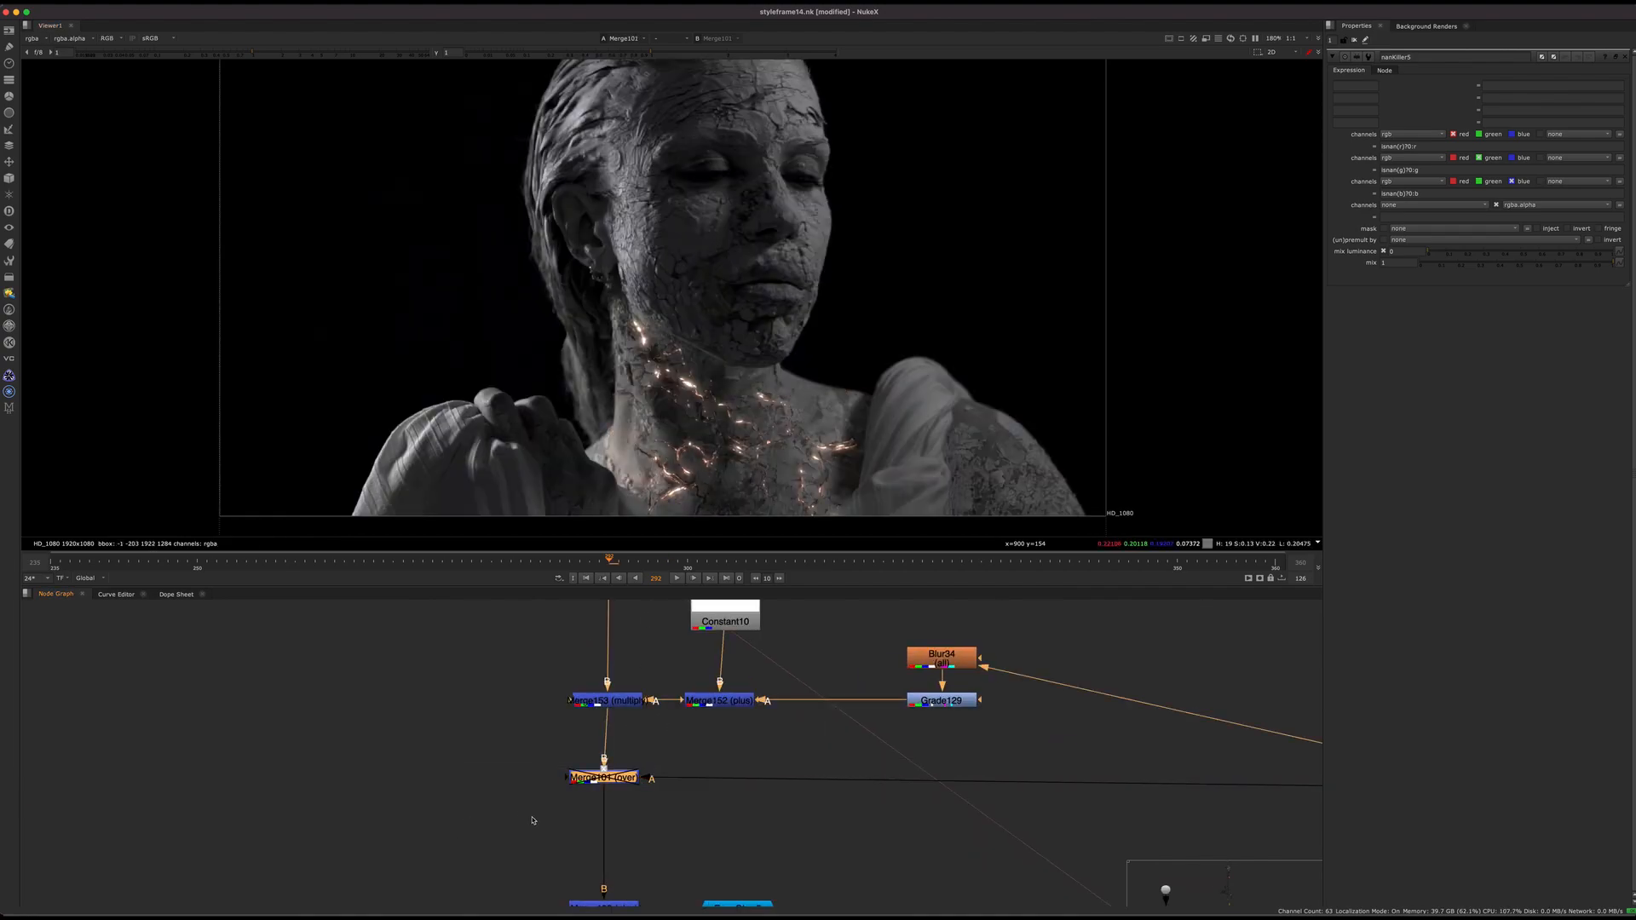
{"action": "key", "text": "d"}
{"action": "key", "text": "d"}
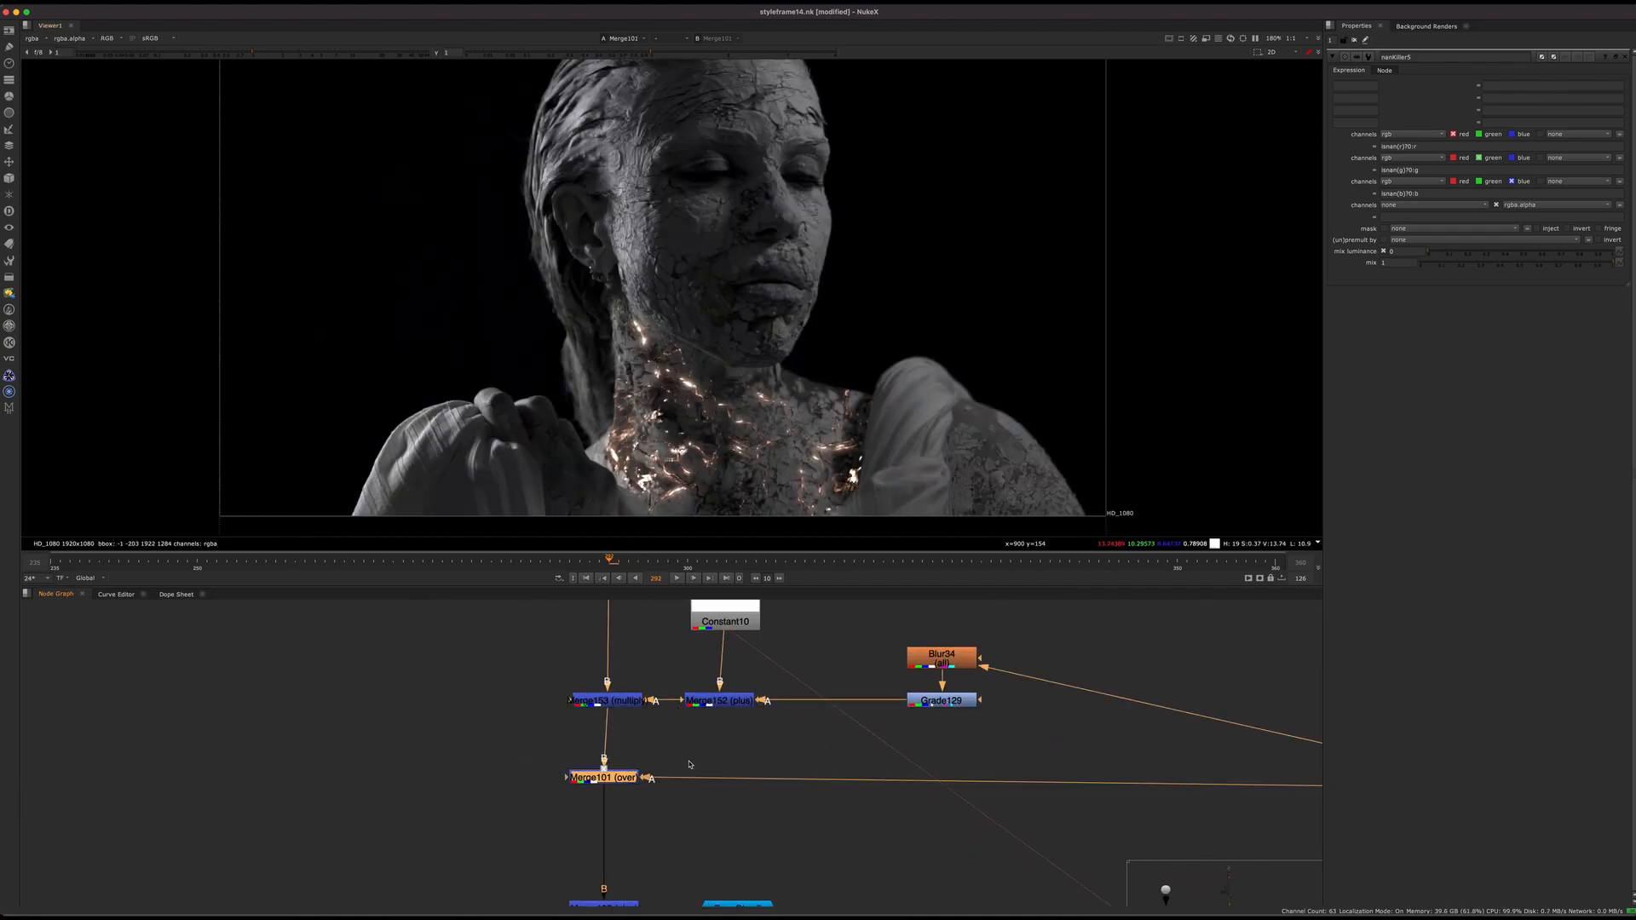
Trace the main pipe from above and display Merge153 and Merge101 in turn to compare the ember build-up
{"action": "scroll", "coordinate": [648, 762], "scroll_direction": "down", "scroll_amount": 6}
{"action": "middle_click_drag", "start_coordinate": [1043, 839], "coordinate": [696, 801]}
{"action": "middle_click_drag", "start_coordinate": [639, 756], "coordinate": [1073, 766]}
{"action": "scroll", "coordinate": [757, 679], "scroll_direction": "up", "scroll_amount": 5}
{"action": "middle_click_drag", "start_coordinate": [547, 623], "coordinate": [533, 776]}
{"action": "key", "text": "1"}
{"action": "middle_click_drag", "start_coordinate": [649, 875], "coordinate": [694, 663]}
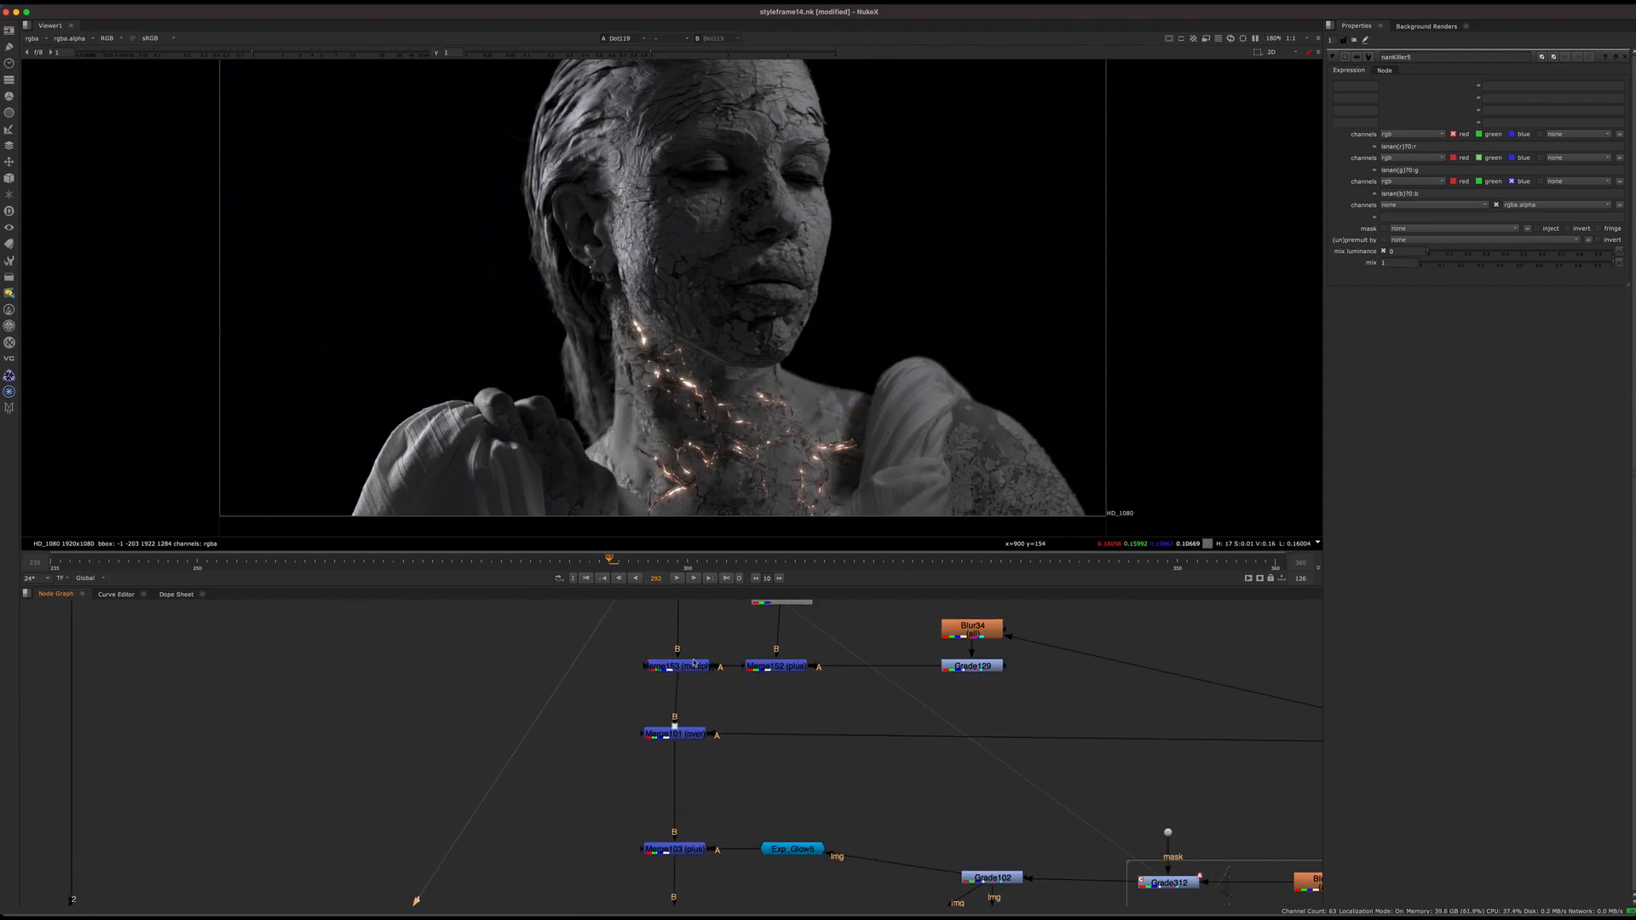
{"action": "left_click_drag", "start_coordinate": [736, 640], "coordinate": [637, 689]}
{"action": "key", "text": "1"}
{"action": "left_click_drag", "start_coordinate": [836, 690], "coordinate": [577, 814]}
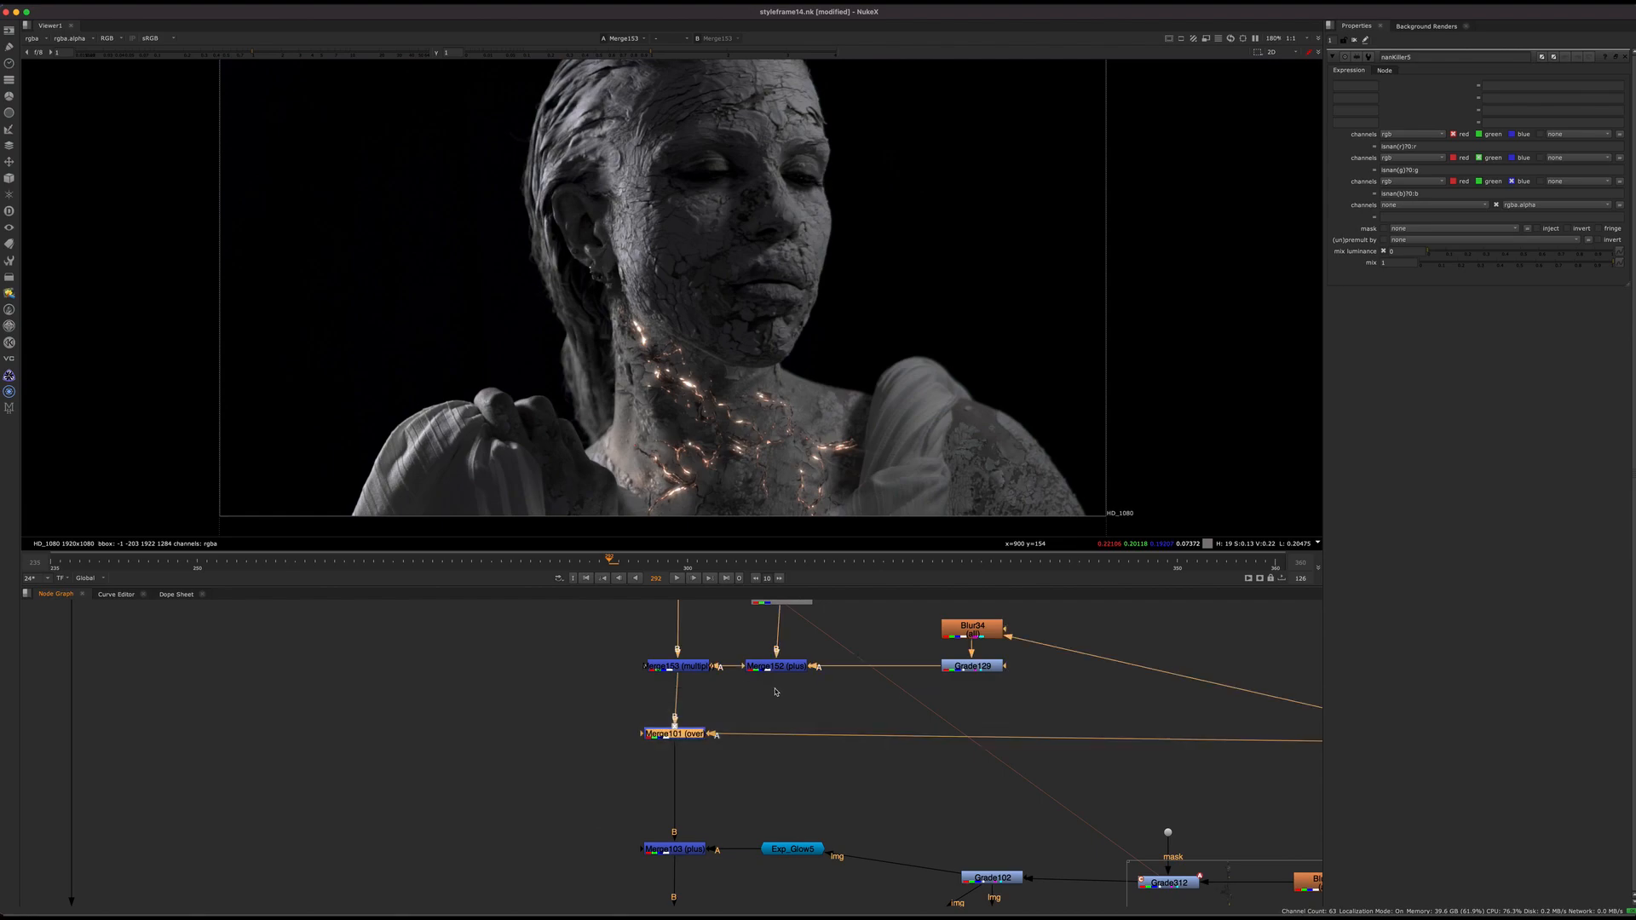
{"action": "key", "text": "1"}
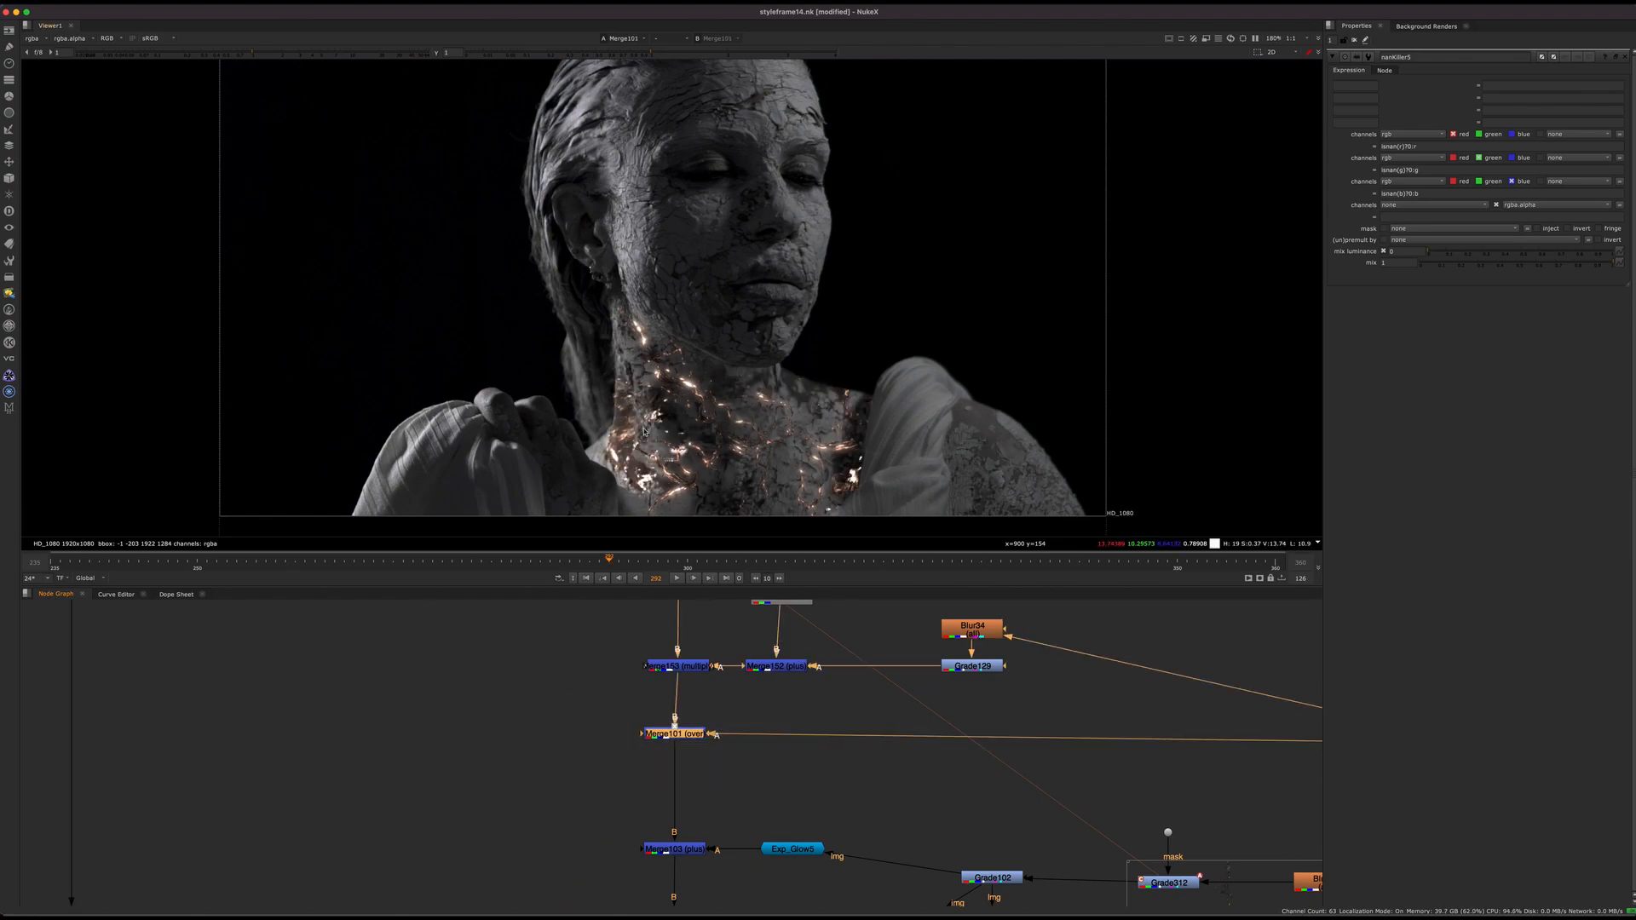
Follow Merge101's A input and switch the merge off and on repeatedly to compare the result
{"action": "middle_click_drag", "start_coordinate": [940, 719], "coordinate": [581, 712]}
{"action": "scroll", "coordinate": [694, 715], "scroll_direction": "down", "scroll_amount": 5}
{"action": "scroll", "coordinate": [452, 719], "scroll_direction": "up", "scroll_amount": 10}
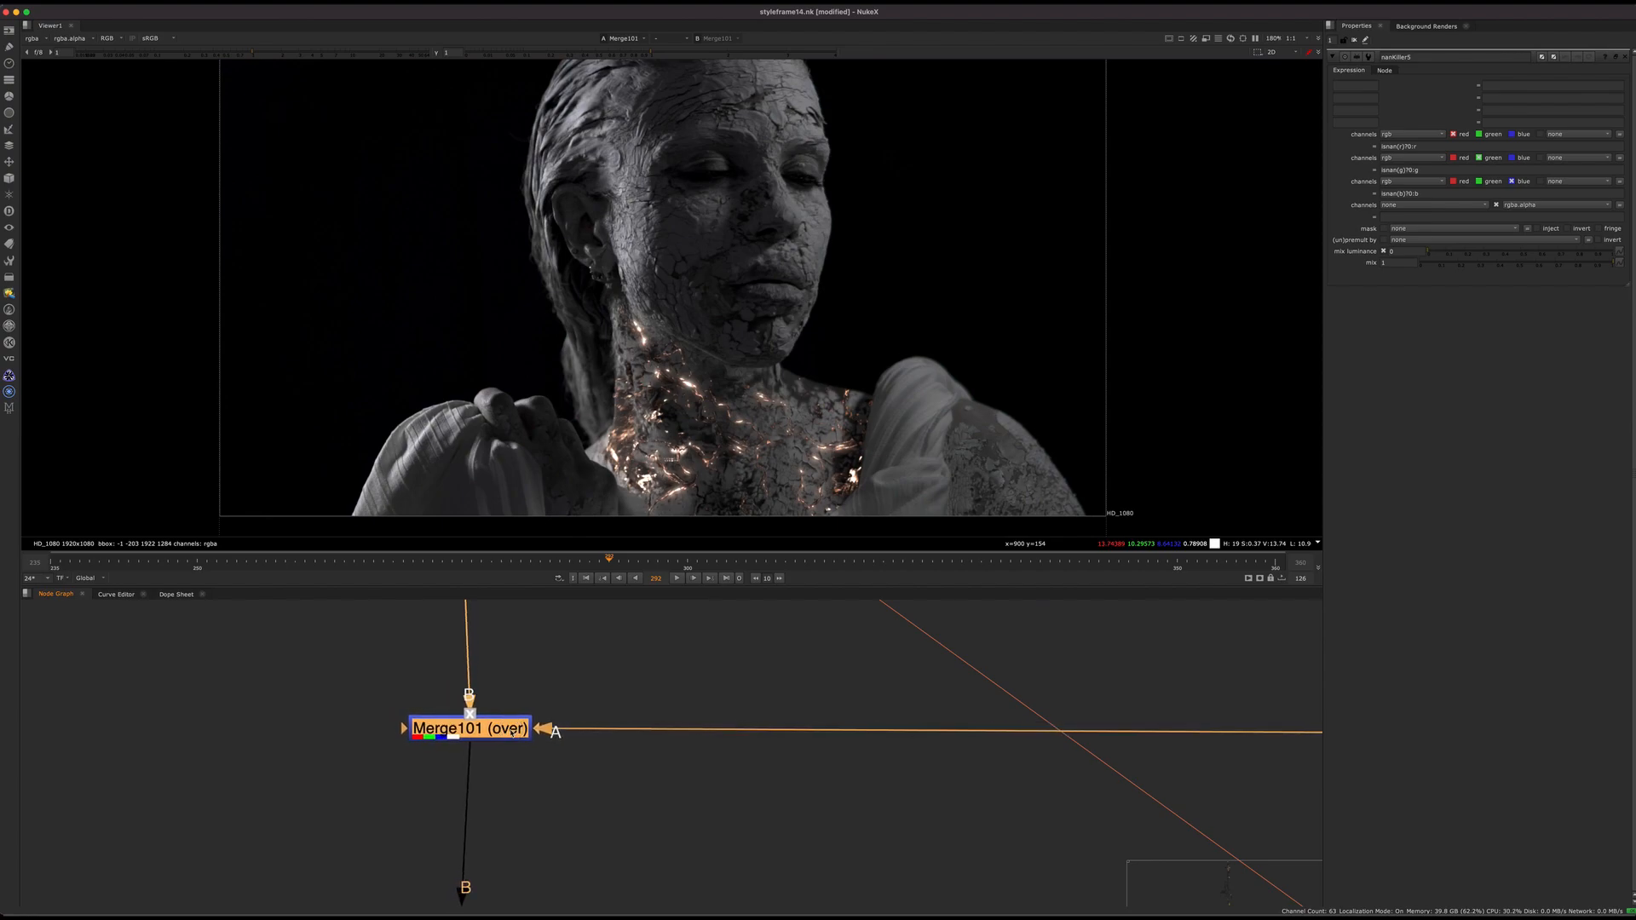
{"action": "scroll", "coordinate": [563, 722], "scroll_direction": "down", "scroll_amount": 5}
{"action": "key", "text": "d"}
{"action": "key", "text": "d"}
{"action": "key", "text": "d"}
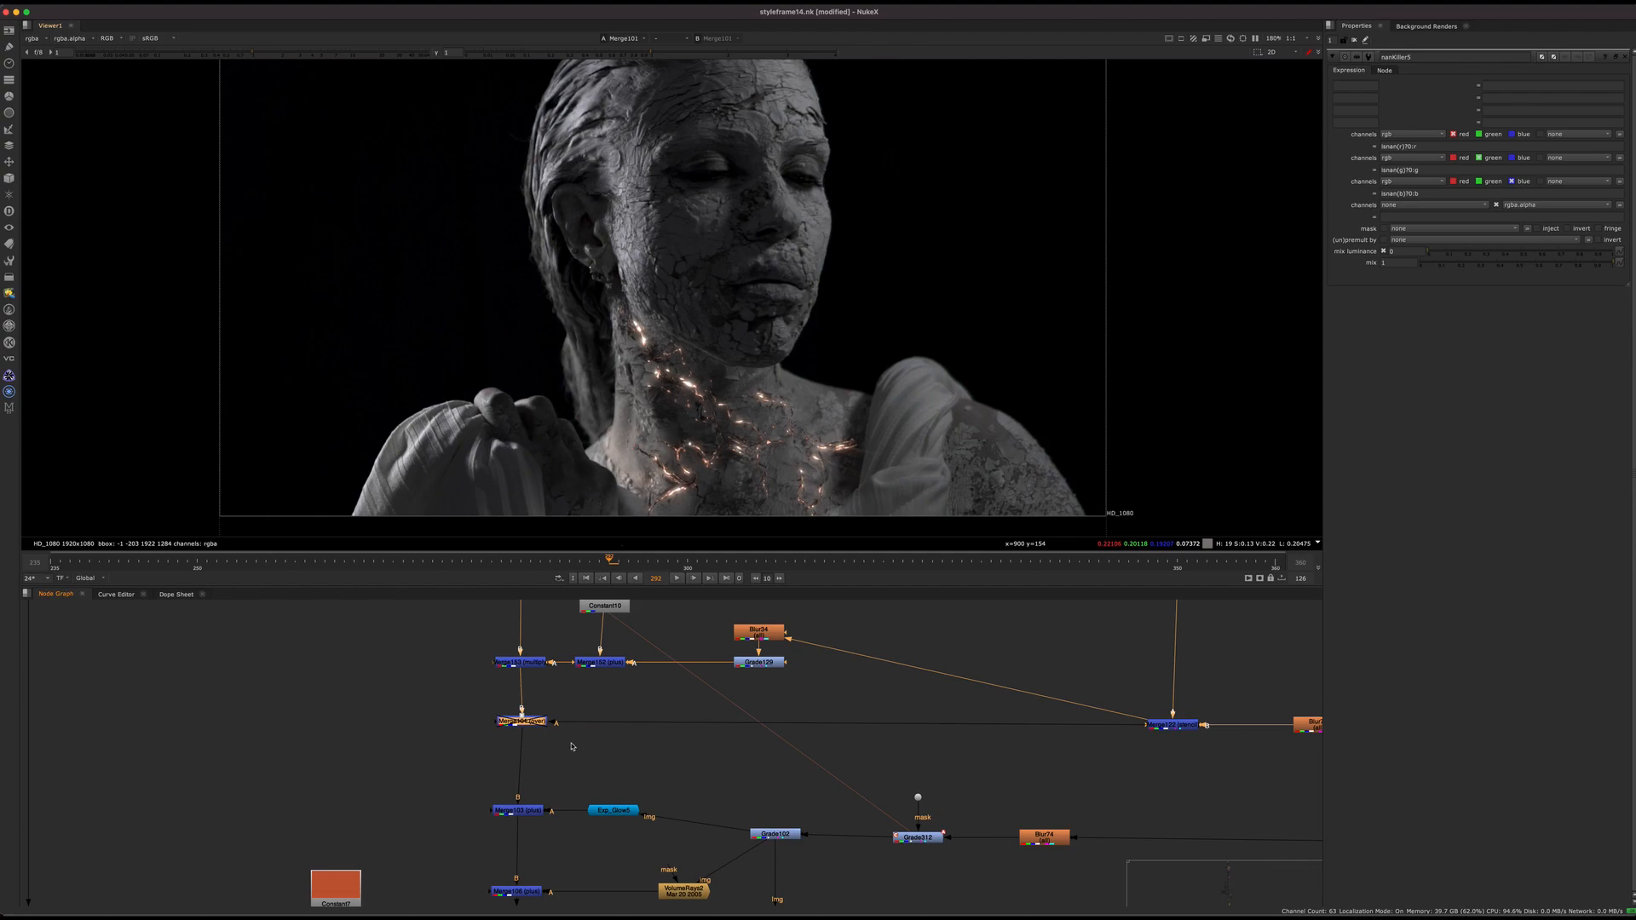
{"action": "key", "text": "d"}
Open the properties of the over merge Merge101
{"action": "scroll", "coordinate": [581, 743], "scroll_direction": "up", "scroll_amount": 5}
{"action": "middle_click_drag", "start_coordinate": [628, 730], "coordinate": [692, 747]}
{"action": "double_click", "coordinate": [554, 714]}
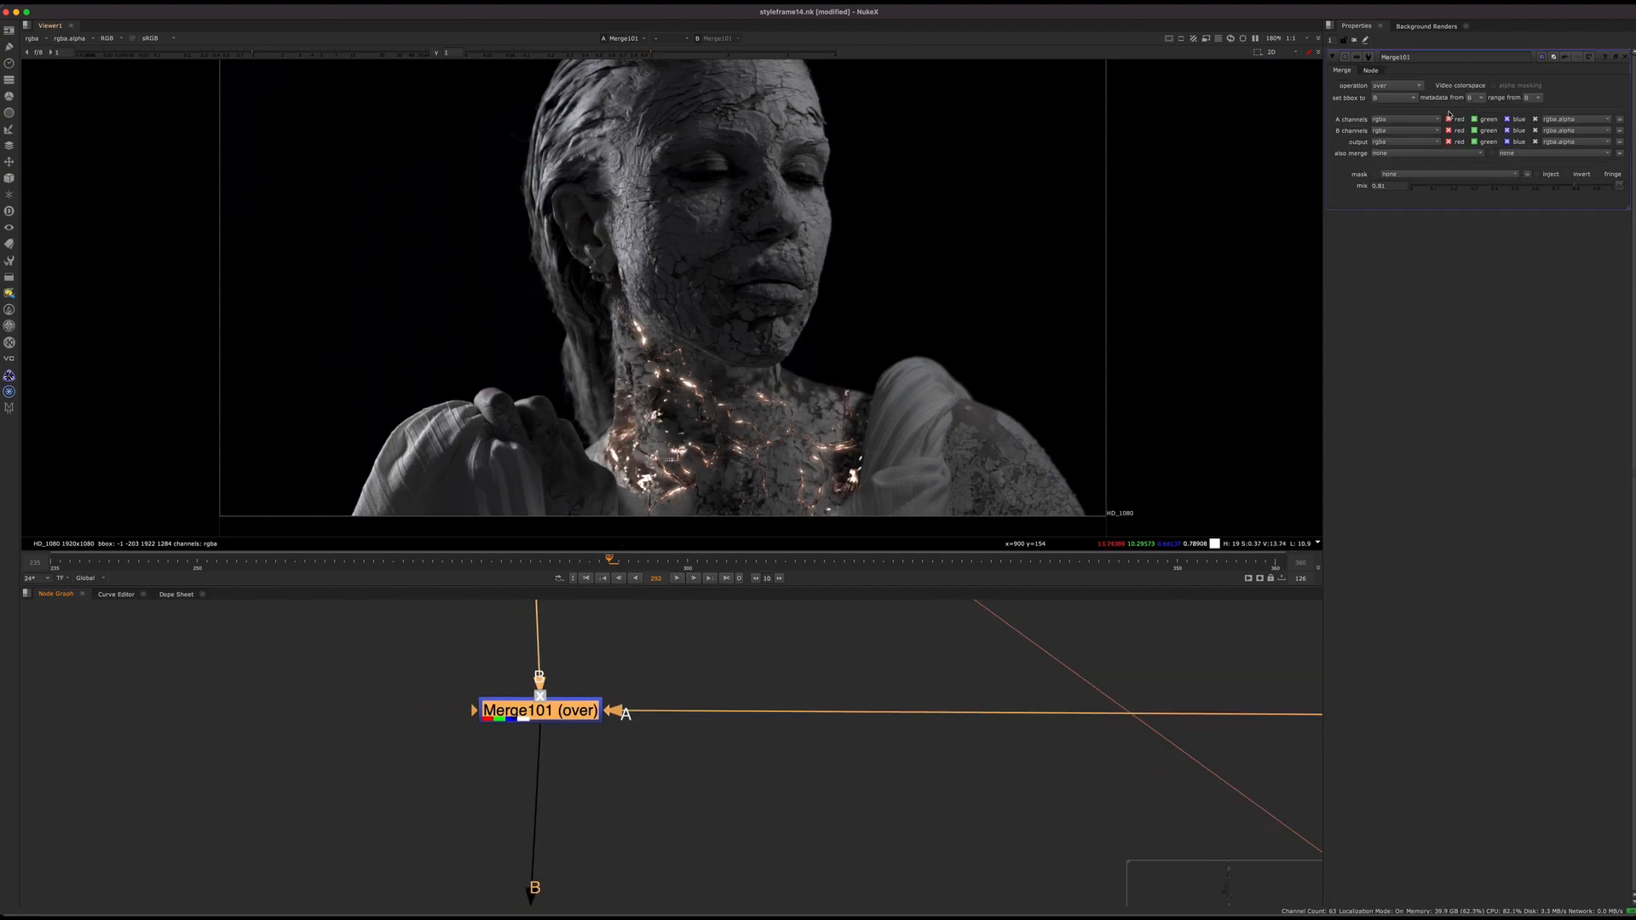
Try the plus operation on Merge101, inspect the embers up close, and undo the operation change
{"action": "left_click", "coordinate": [1402, 85]}
{"action": "left_click", "coordinate": [1397, 271]}
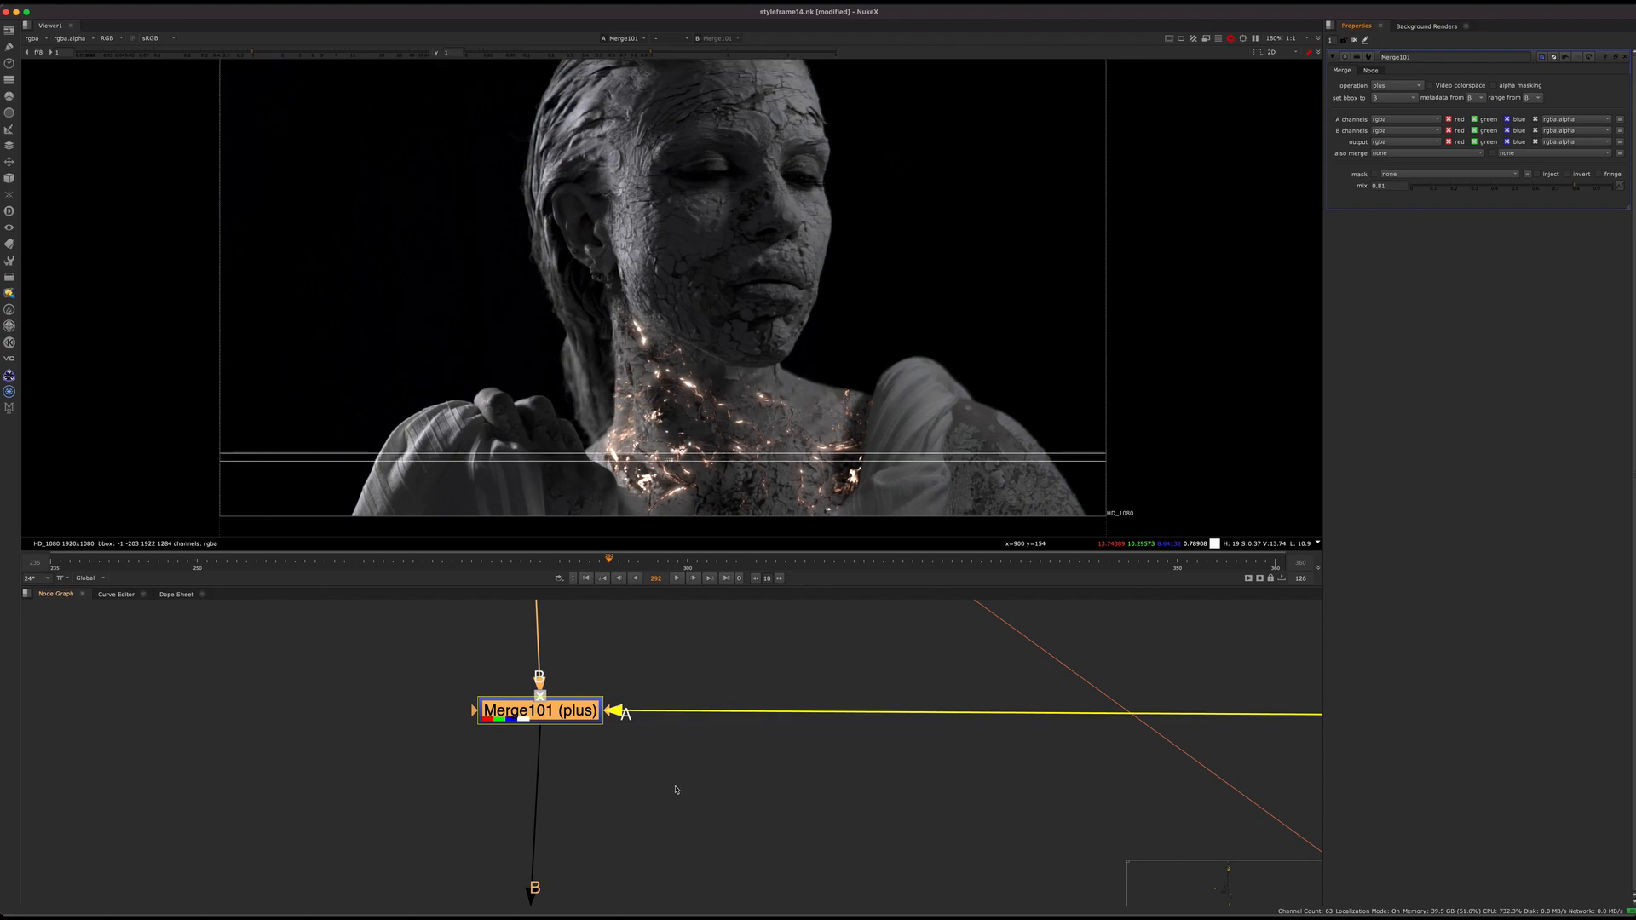
{"action": "scroll", "coordinate": [645, 421], "scroll_direction": "up", "scroll_amount": 3}
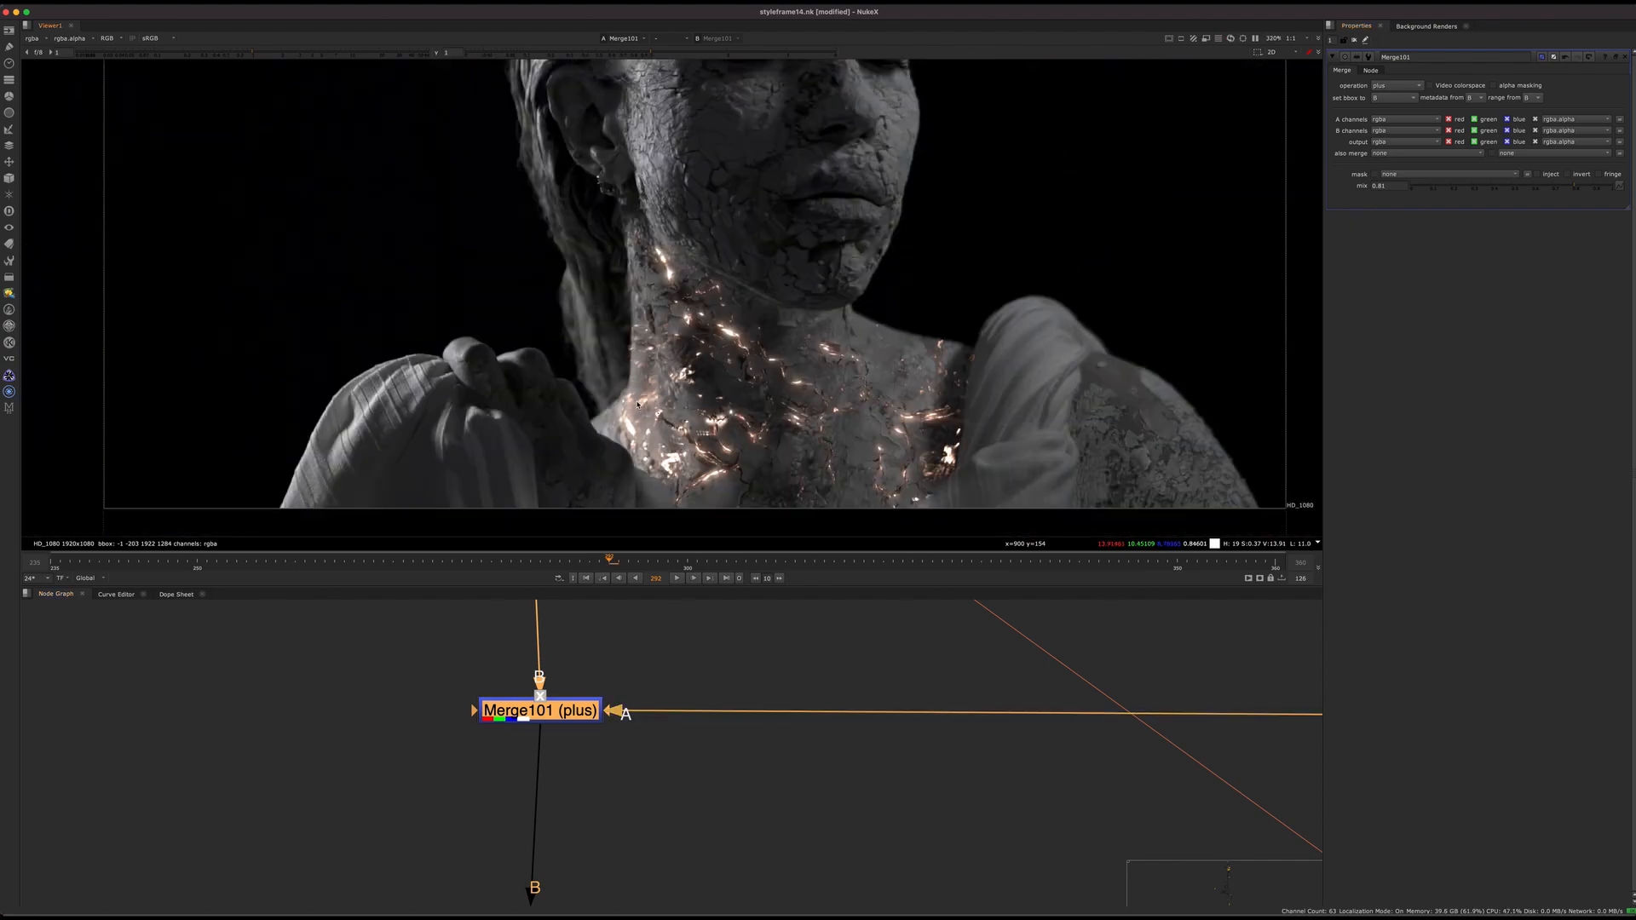
{"action": "key", "text": "ctrl+z"}
Display the alpha of the stencil merge feeding Merge101 and switch that merge off and on to compare
{"action": "scroll", "coordinate": [767, 750], "scroll_direction": "down", "scroll_amount": 5}
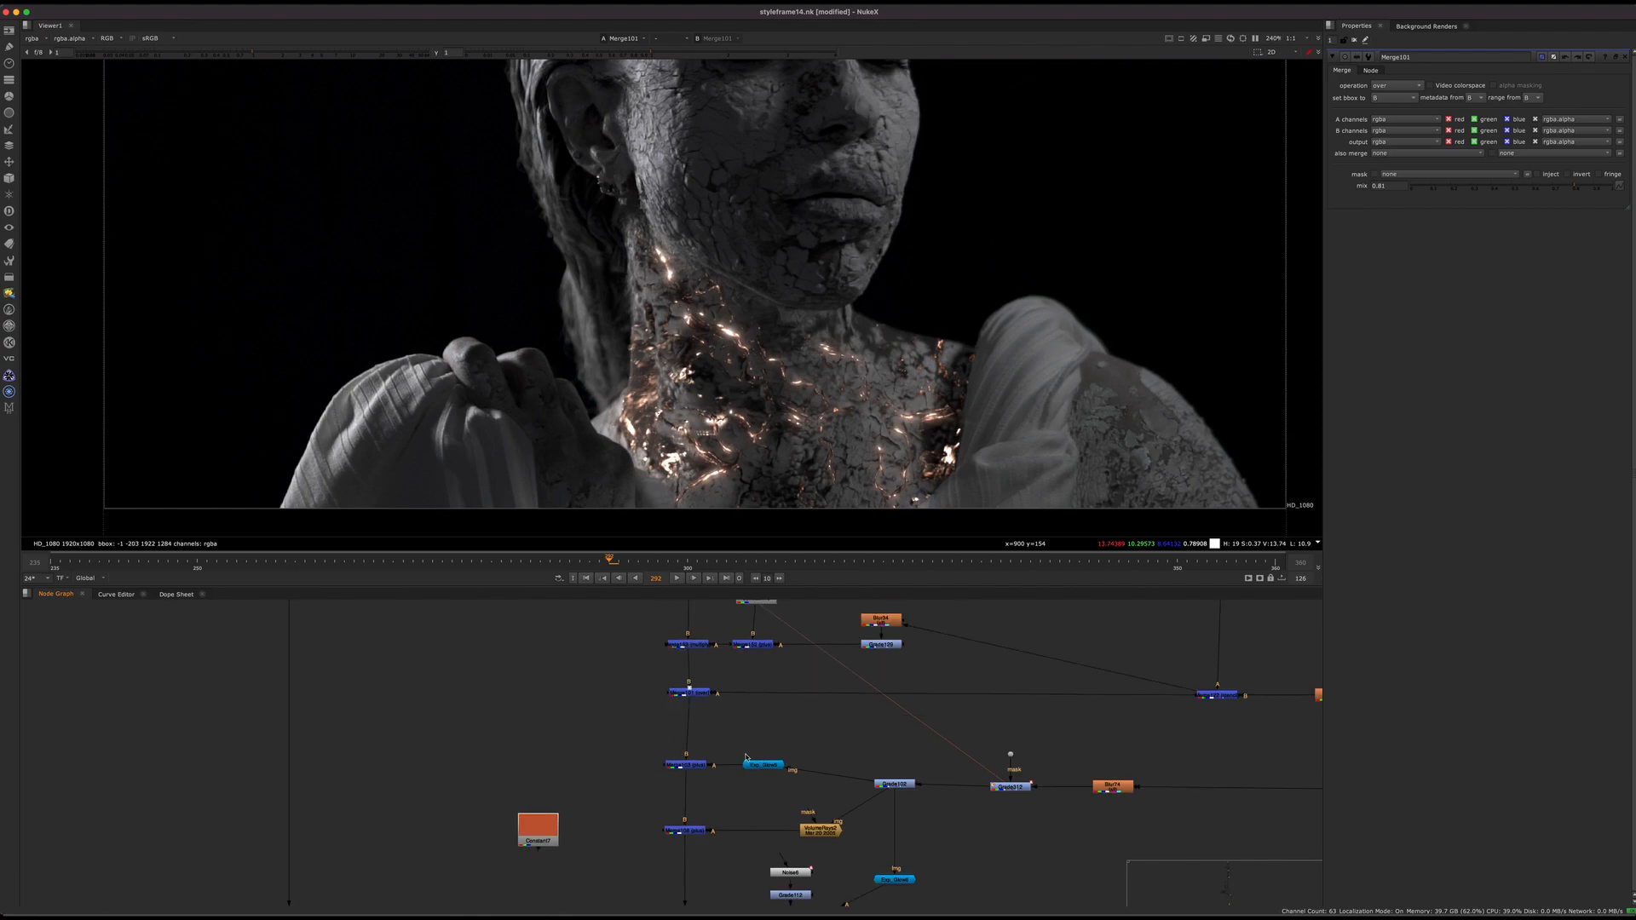
{"action": "left_click", "coordinate": [669, 739]}
{"action": "key", "text": "1"}
{"action": "key", "text": "a"}
{"action": "key", "text": "d"}
{"action": "key", "text": "d"}
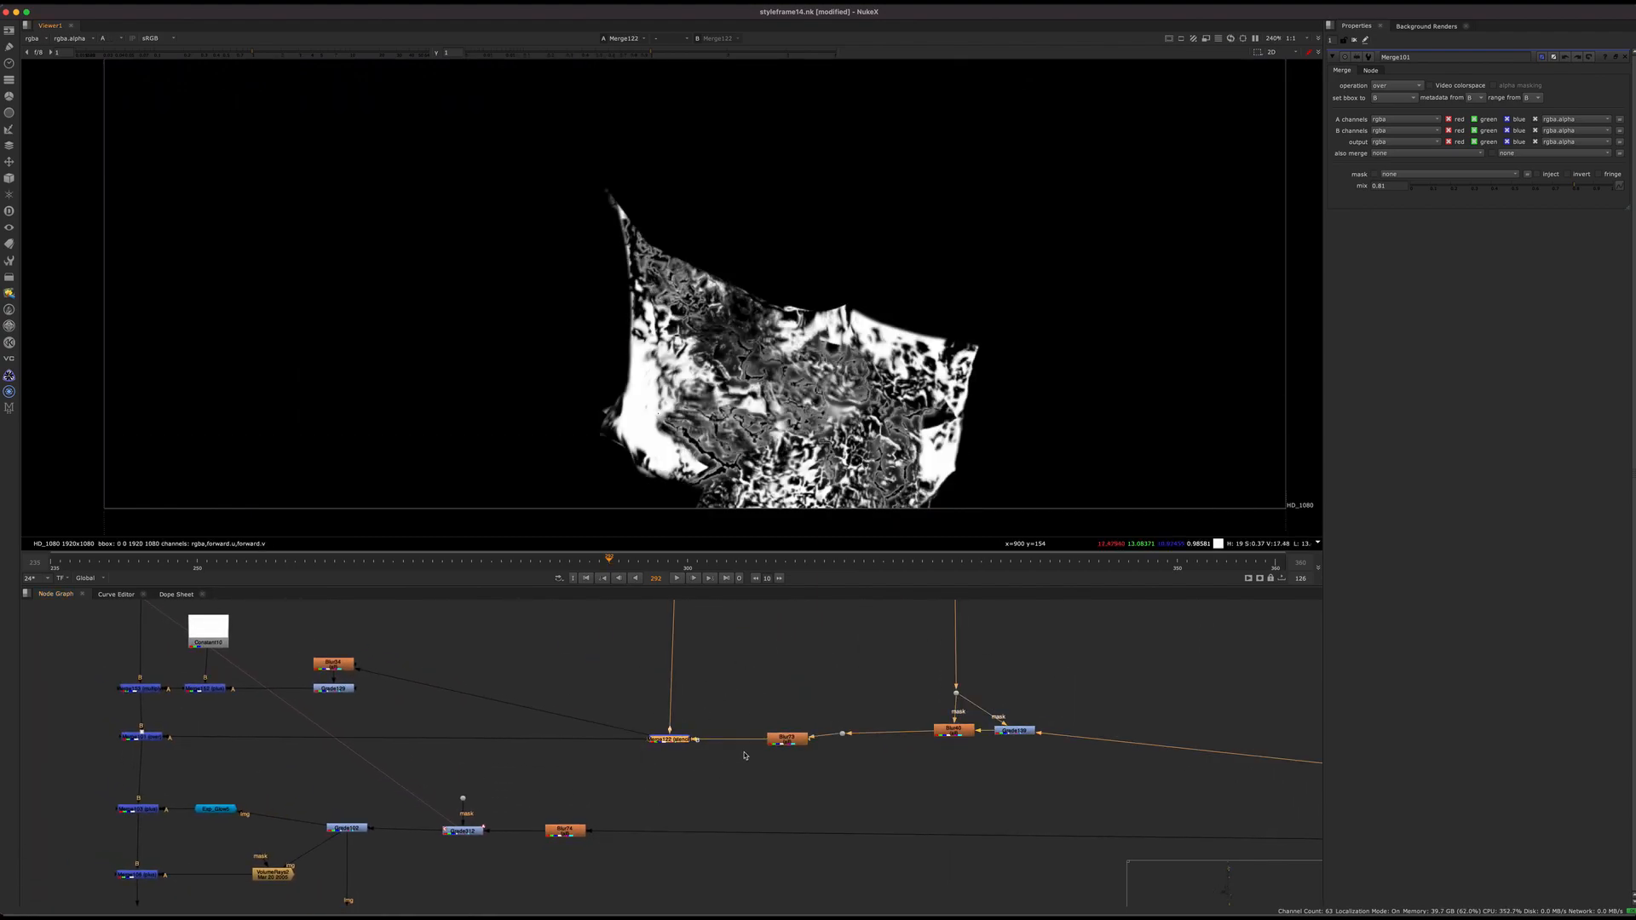
Display Grade139 upstream of the stencil and alternate between its alpha and colour to examine the ember edges up close
{"action": "middle_click_drag", "start_coordinate": [850, 752], "coordinate": [654, 749]}
{"action": "scroll", "coordinate": [781, 733], "scroll_direction": "up", "scroll_amount": 3}
{"action": "scroll", "coordinate": [788, 706], "scroll_direction": "up", "scroll_amount": 2}
{"action": "left_click", "coordinate": [863, 725]}
{"action": "key", "text": "1"}
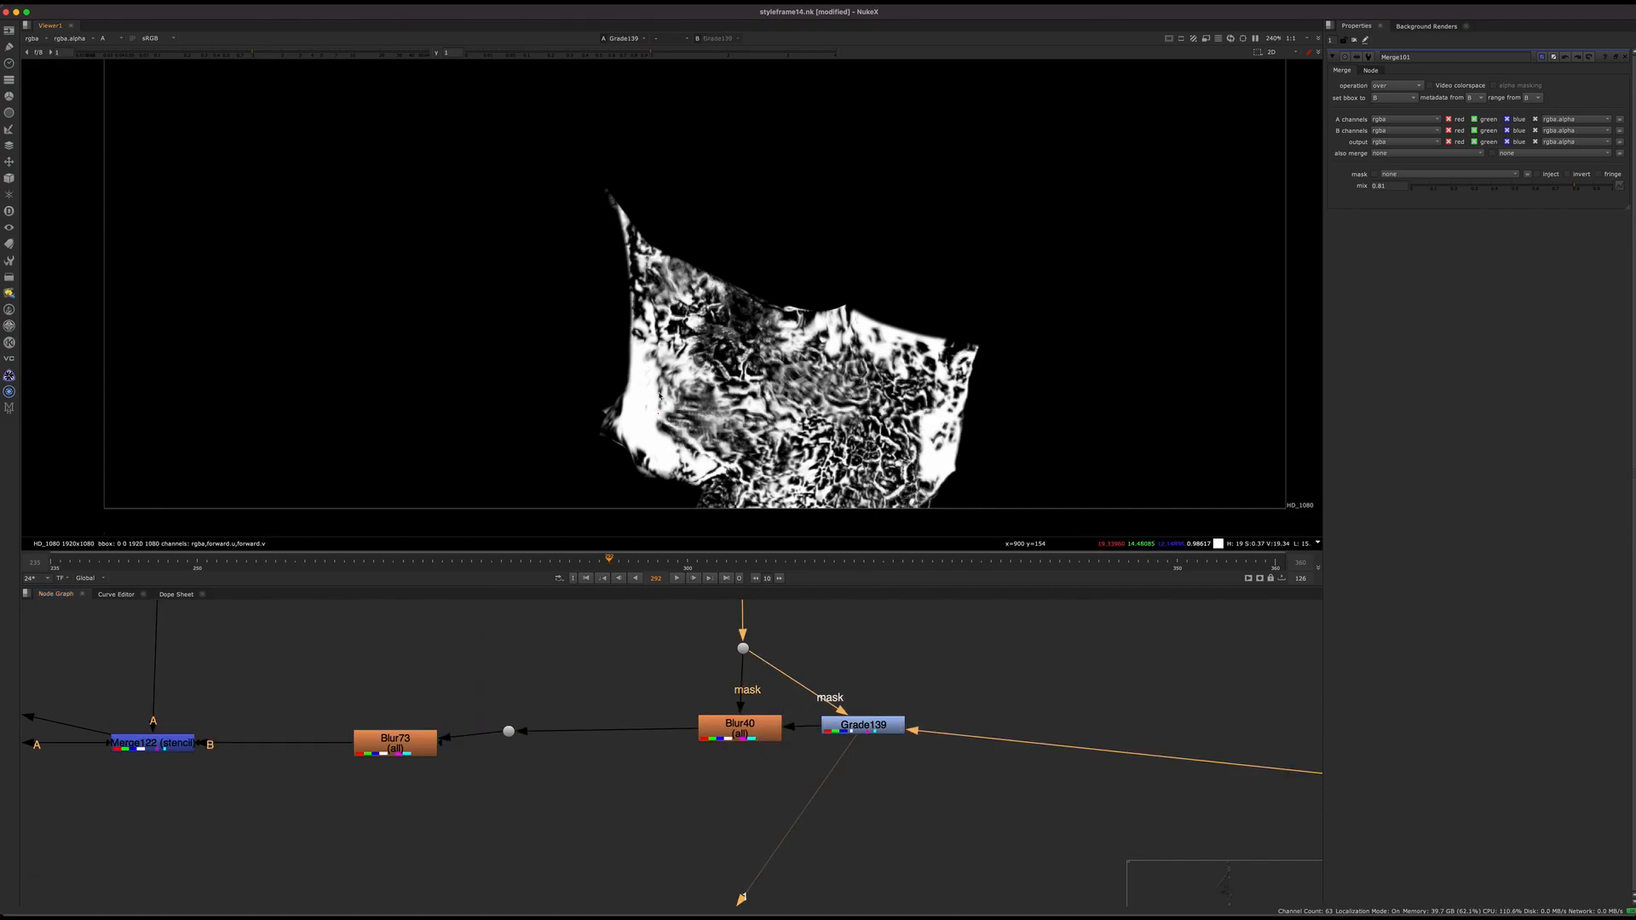
{"action": "key", "text": "a"}
{"action": "key", "text": "a"}
{"action": "key", "text": "a"}
{"action": "scroll", "coordinate": [903, 338], "scroll_direction": "up", "scroll_amount": 5}
{"action": "key", "text": "a"}
{"action": "scroll", "coordinate": [852, 333], "scroll_direction": "down", "scroll_amount": 4}
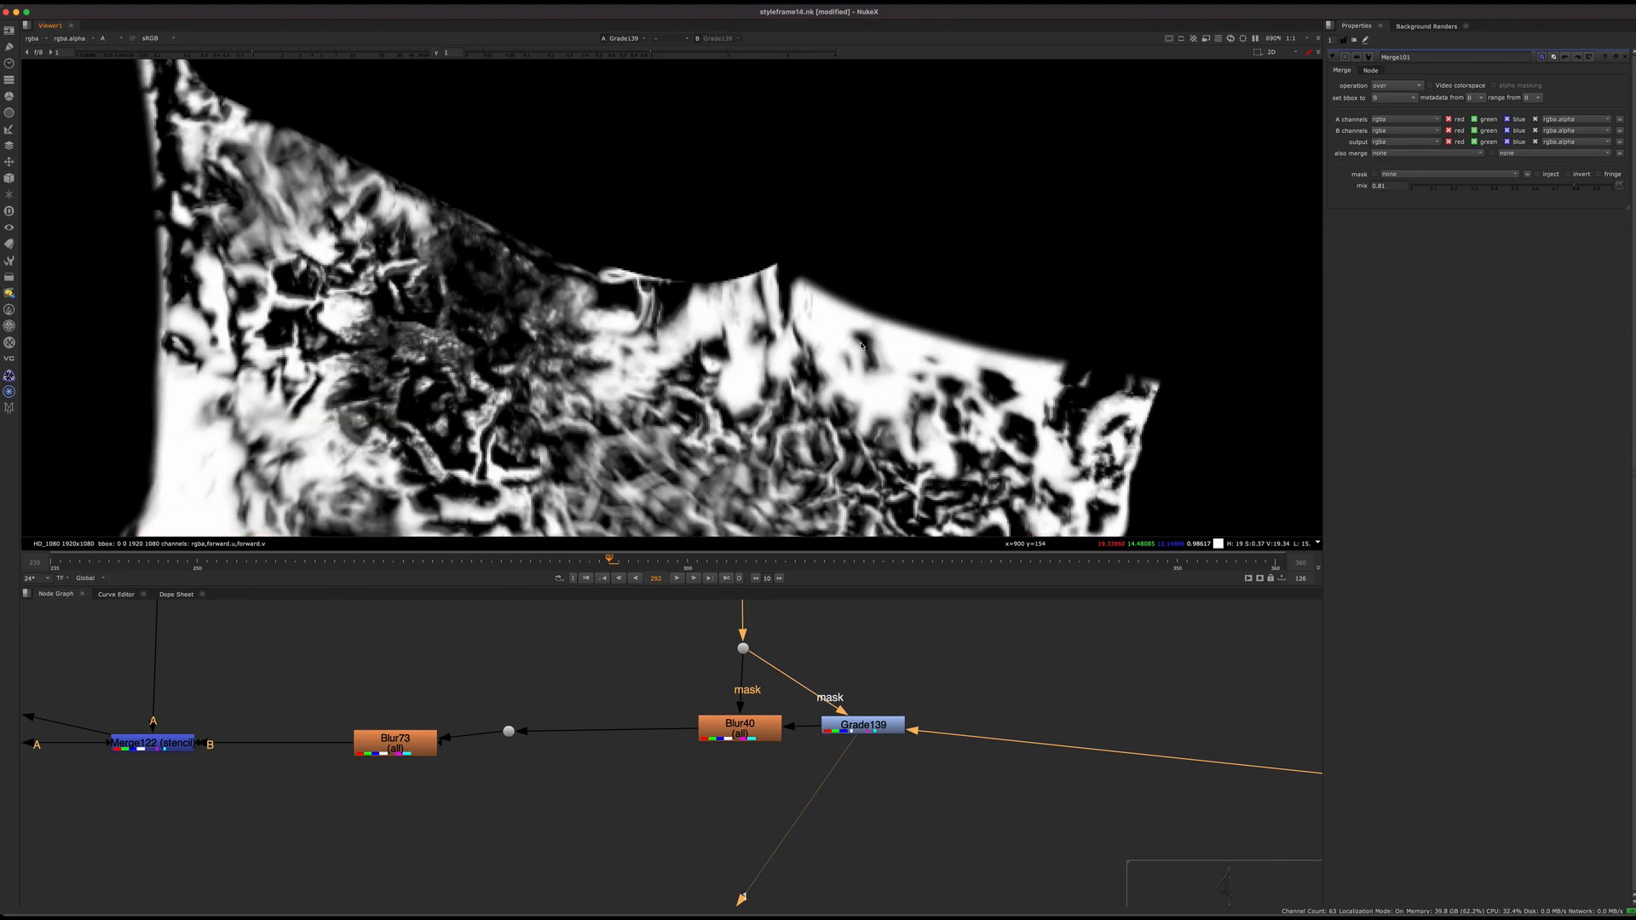
{"action": "key", "text": "a"}
Create a temporary Grade node beside Merge101, position it near the main pipe, and delete it
{"action": "scroll", "coordinate": [639, 839], "scroll_direction": "down", "scroll_amount": 5}
{"action": "middle_click_drag", "start_coordinate": [639, 840], "coordinate": [774, 758]}
{"action": "scroll", "coordinate": [664, 770], "scroll_direction": "up", "scroll_amount": 3}
{"action": "scroll", "coordinate": [773, 757], "scroll_direction": "down", "scroll_amount": 3}
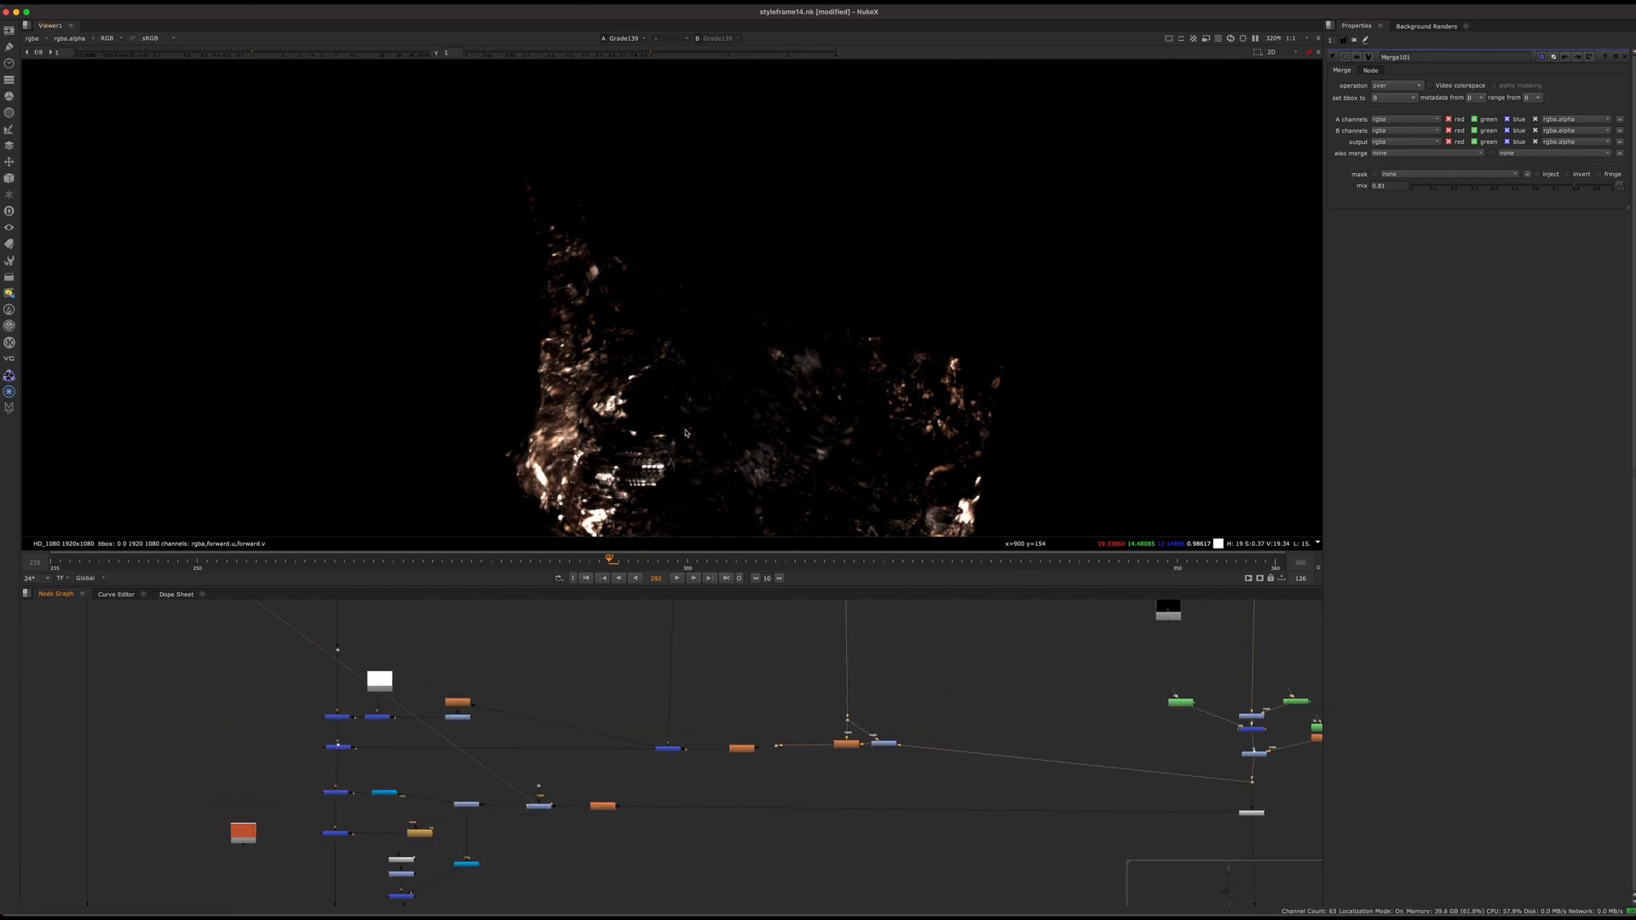
{"action": "scroll", "coordinate": [533, 621], "scroll_direction": "up", "scroll_amount": 6}
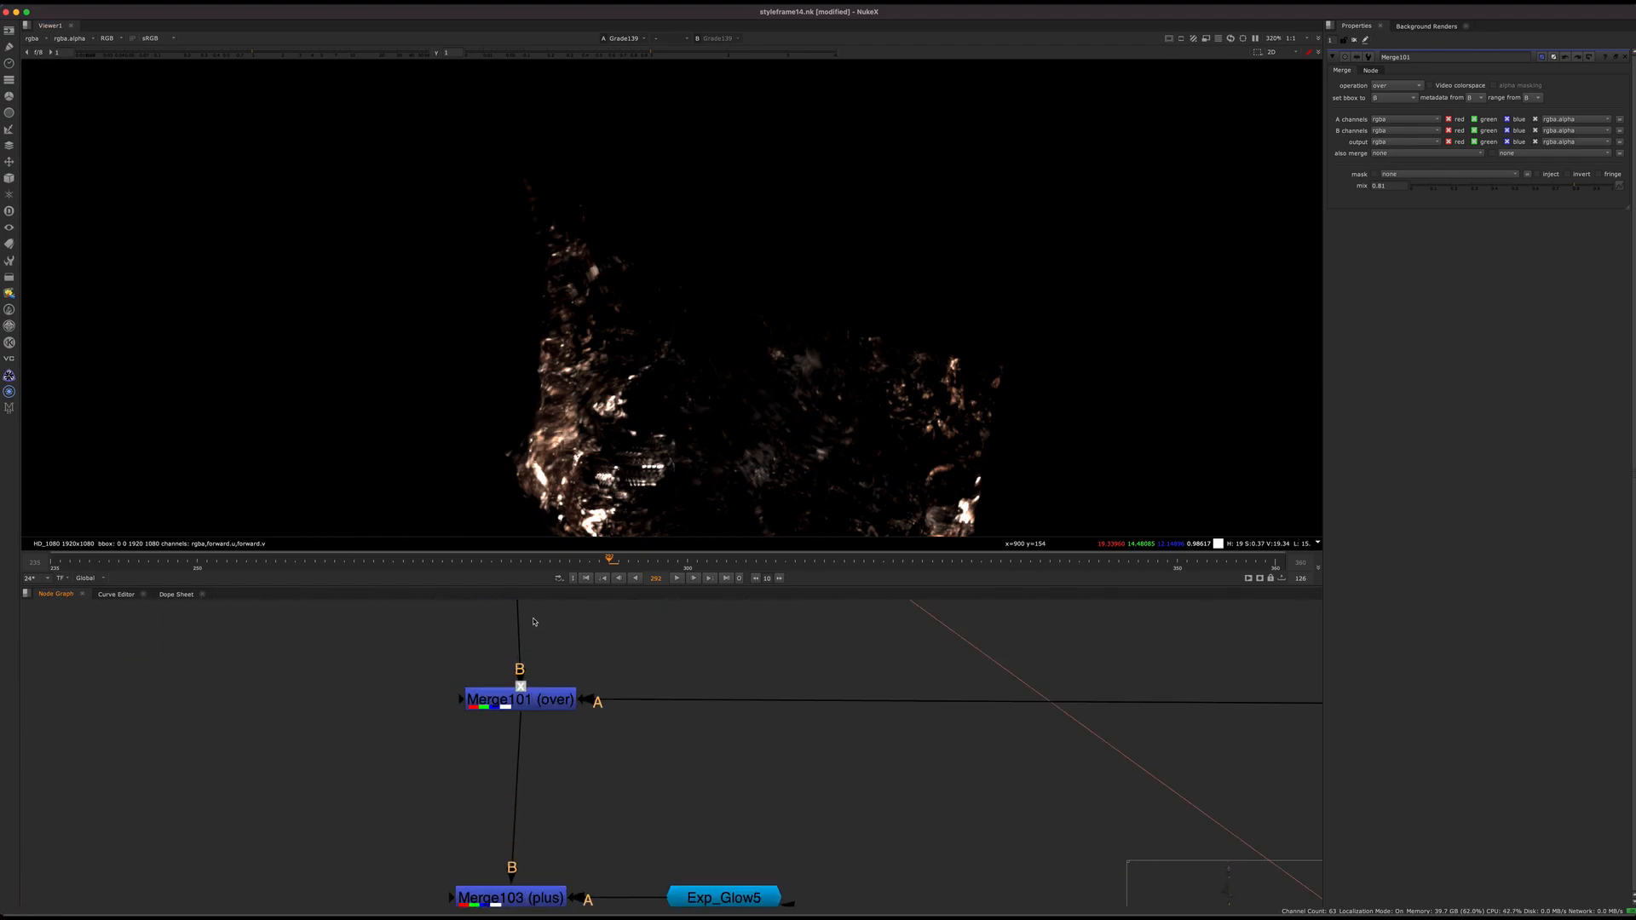
{"action": "middle_click_drag", "start_coordinate": [545, 651], "coordinate": [522, 777]}
{"action": "key", "text": "g"}
{"action": "left_click_drag", "start_coordinate": [554, 735], "coordinate": [632, 789]}
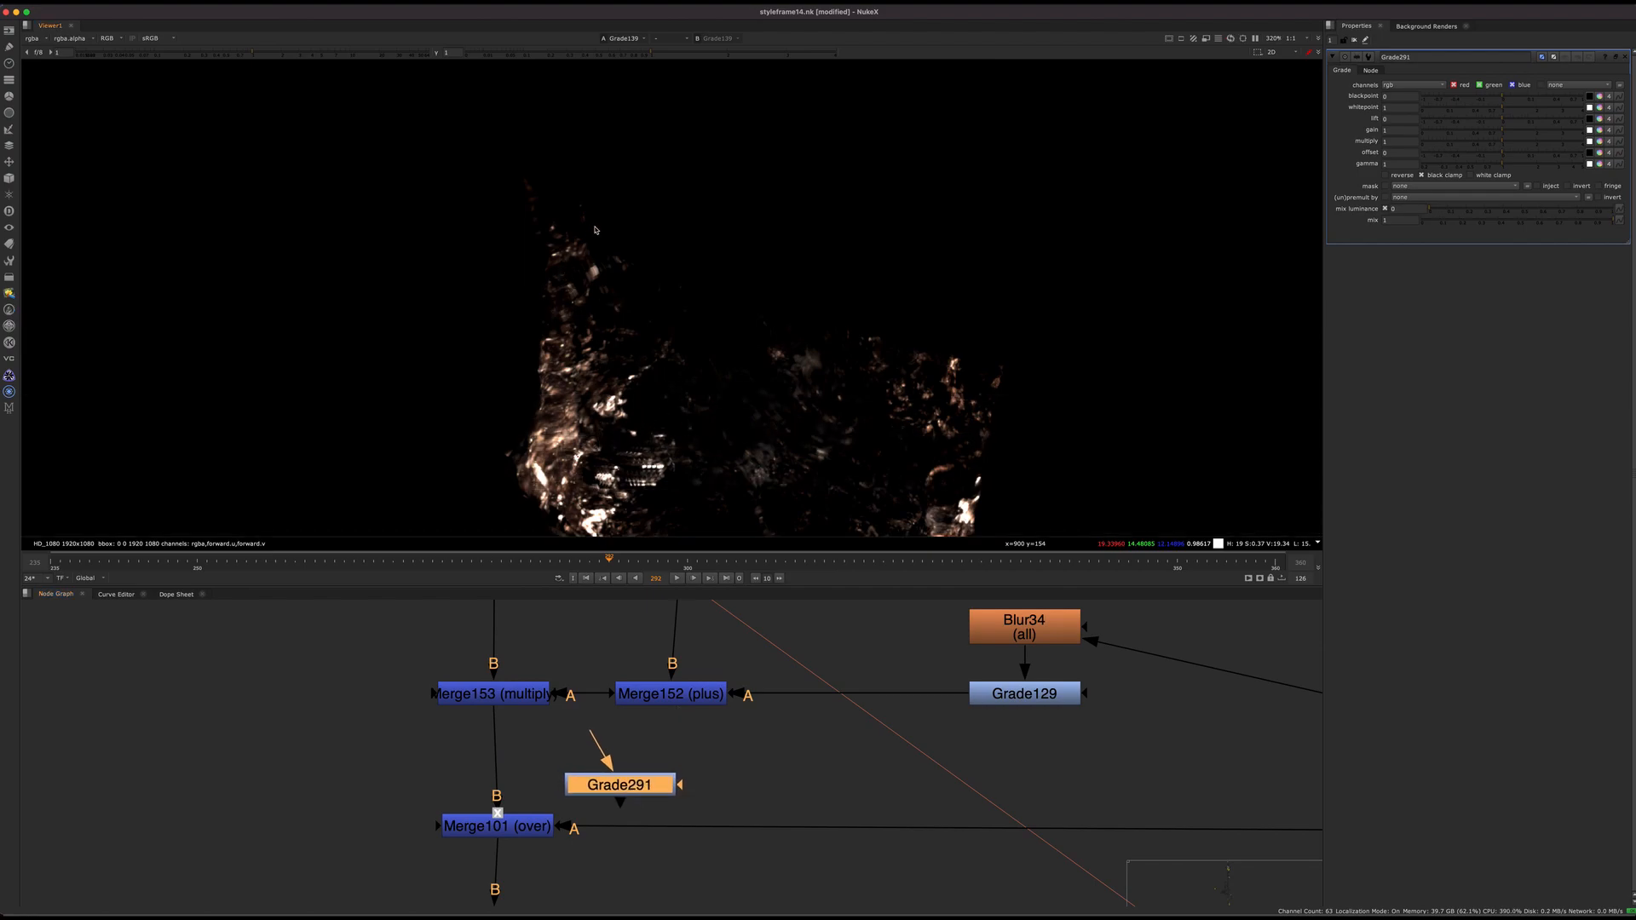
{"action": "left_click_drag", "start_coordinate": [771, 750], "coordinate": [519, 801]}
{"action": "left_click_drag", "start_coordinate": [646, 788], "coordinate": [535, 828]}
{"action": "key", "text": "Delete"}
Display the plus merges Merge103 and Merge106 below Merge101 in turn to check the added glow over the whole statue
{"action": "key", "text": "1"}
{"action": "scroll", "coordinate": [536, 767], "scroll_direction": "down", "scroll_amount": 6}
{"action": "scroll", "coordinate": [571, 669], "scroll_direction": "up", "scroll_amount": 3}
{"action": "middle_click_drag", "start_coordinate": [558, 758], "coordinate": [604, 733]}
{"action": "left_click_drag", "start_coordinate": [555, 662], "coordinate": [532, 712]}
{"action": "key", "text": "1"}
{"action": "left_click", "coordinate": [529, 774]}
{"action": "key", "text": "1"}
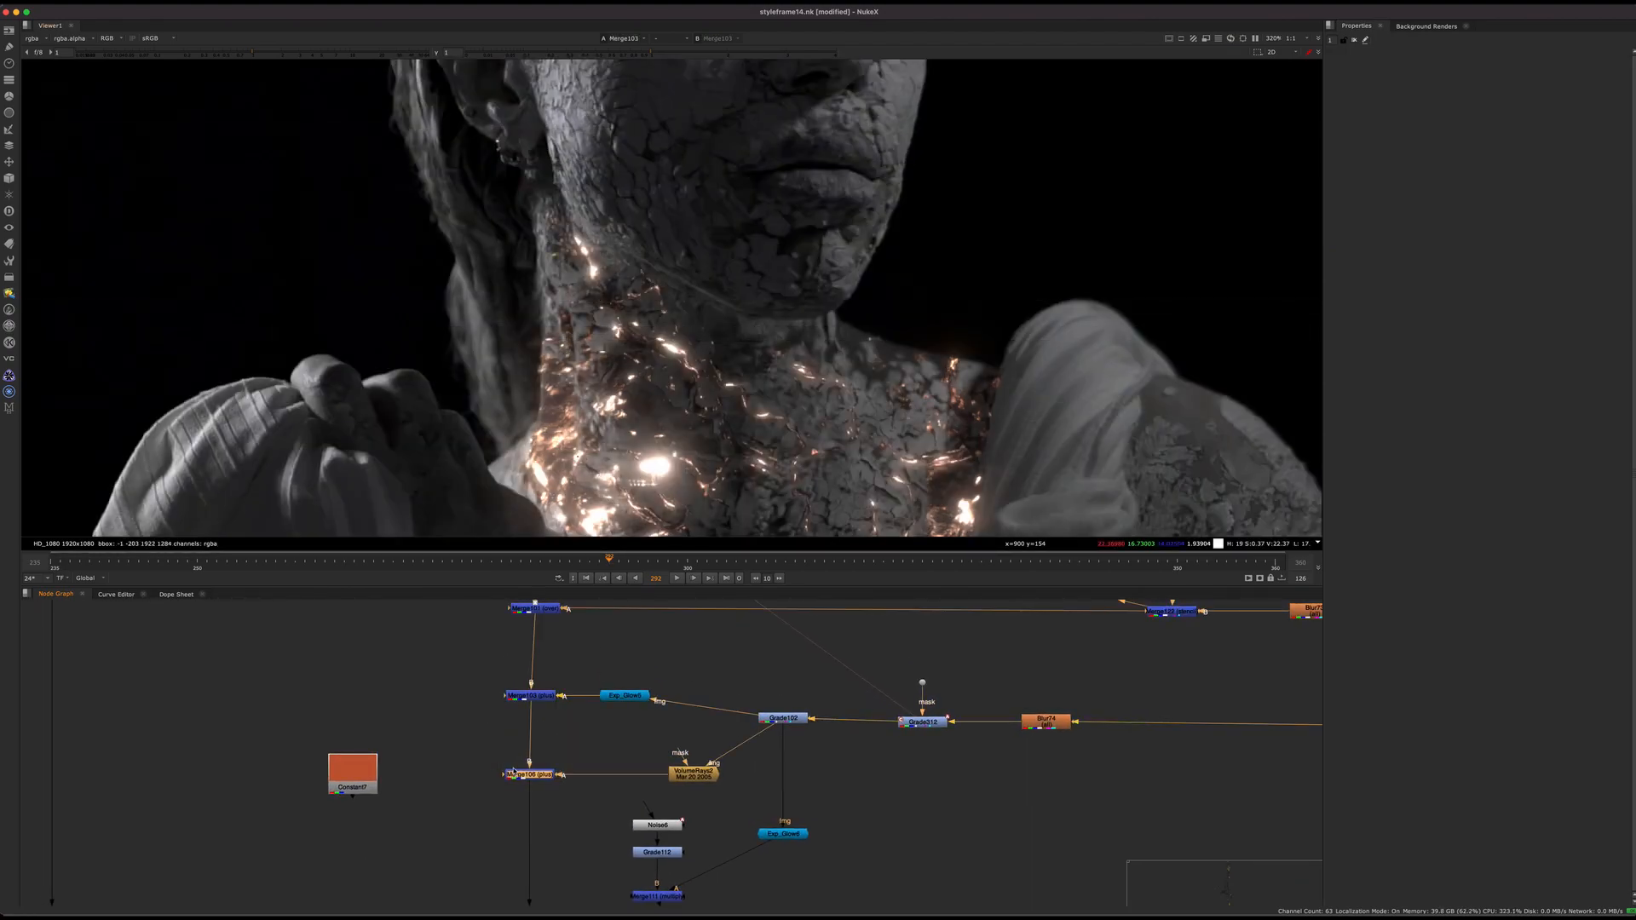
{"action": "scroll", "coordinate": [835, 372], "scroll_direction": "down", "scroll_amount": 4}
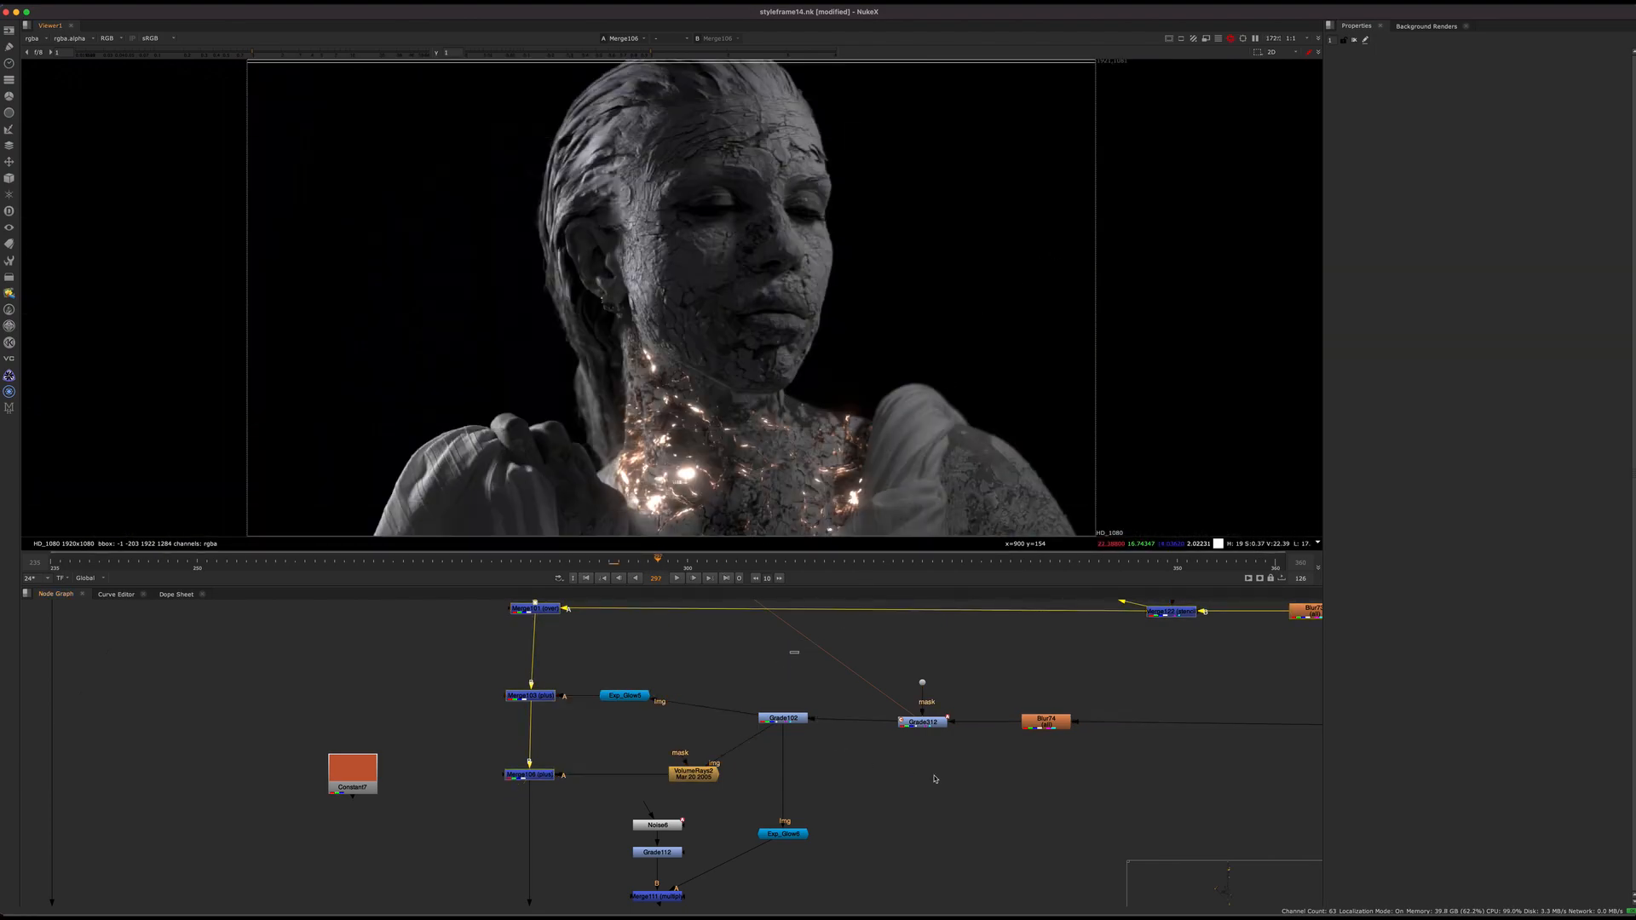
Examine the branches feeding Merge103 and Merge106 and switch both merges off to compare the glow
{"action": "scroll", "coordinate": [696, 804], "scroll_direction": "down", "scroll_amount": 8}
{"action": "middle_click_drag", "start_coordinate": [1007, 750], "coordinate": [951, 805]}
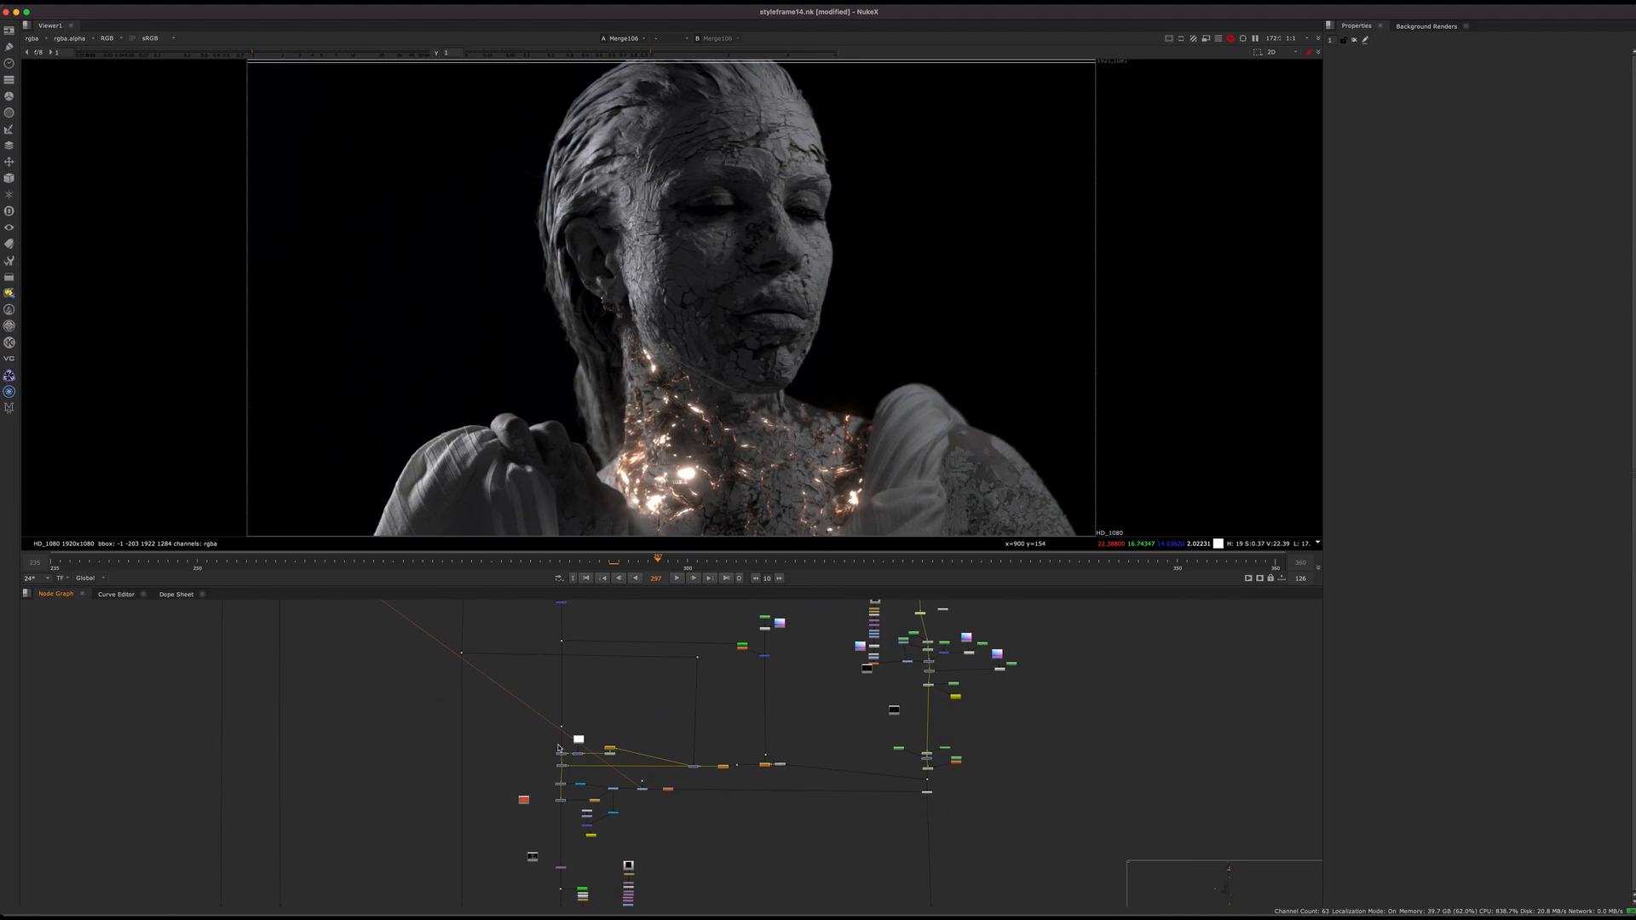
{"action": "scroll", "coordinate": [567, 749], "scroll_direction": "up", "scroll_amount": 3}
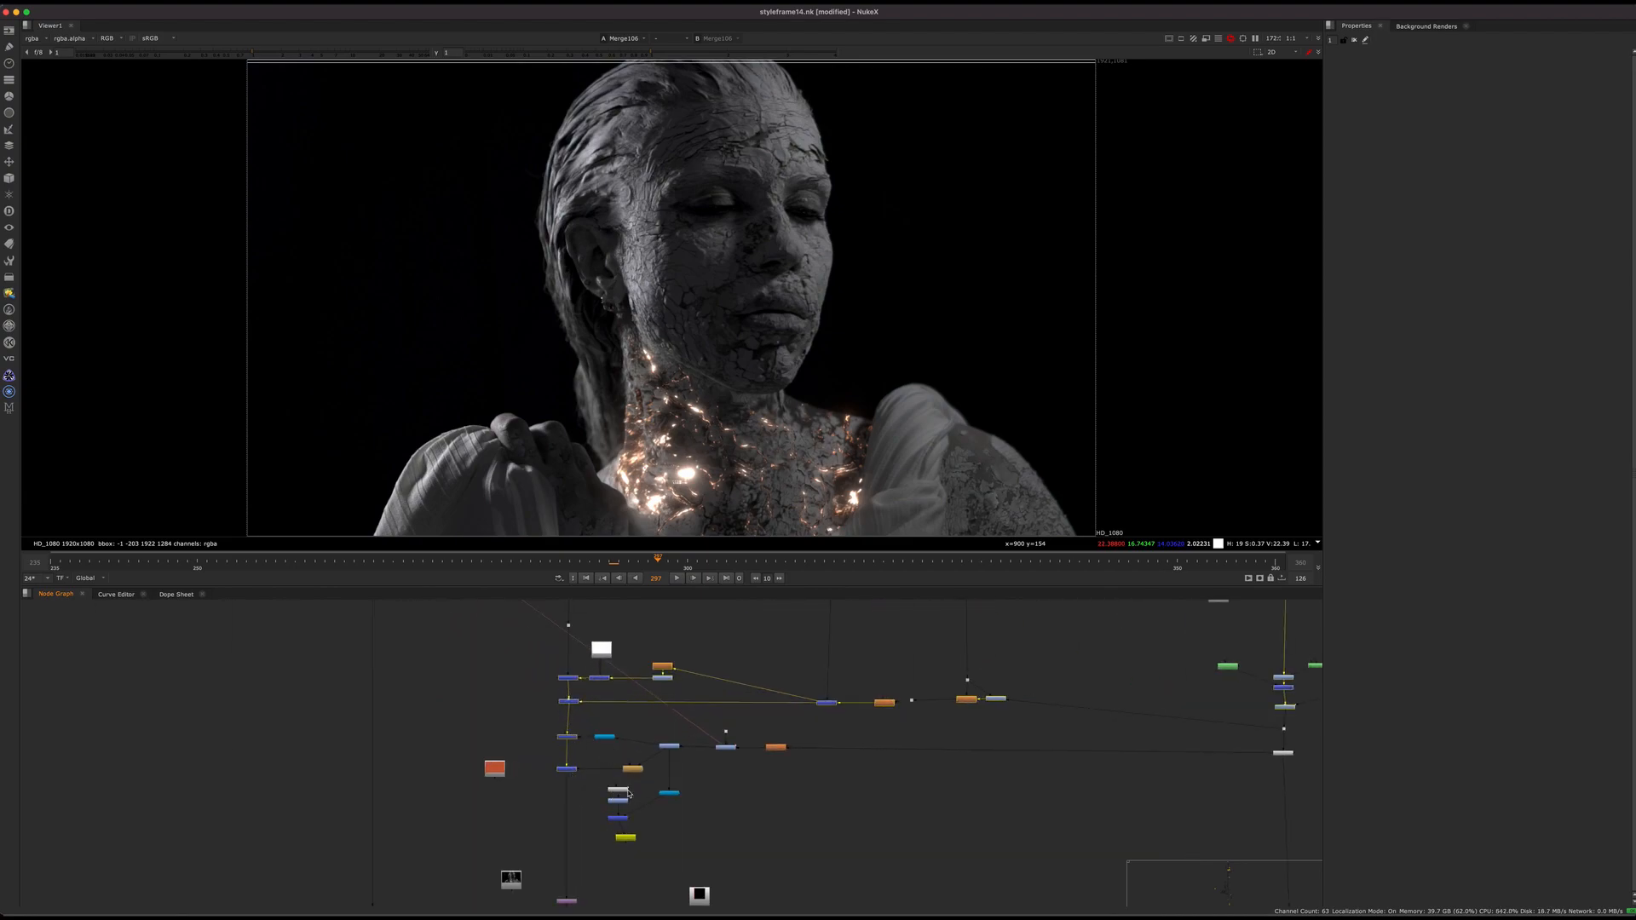
{"action": "middle_click_drag", "start_coordinate": [665, 794], "coordinate": [785, 728]}
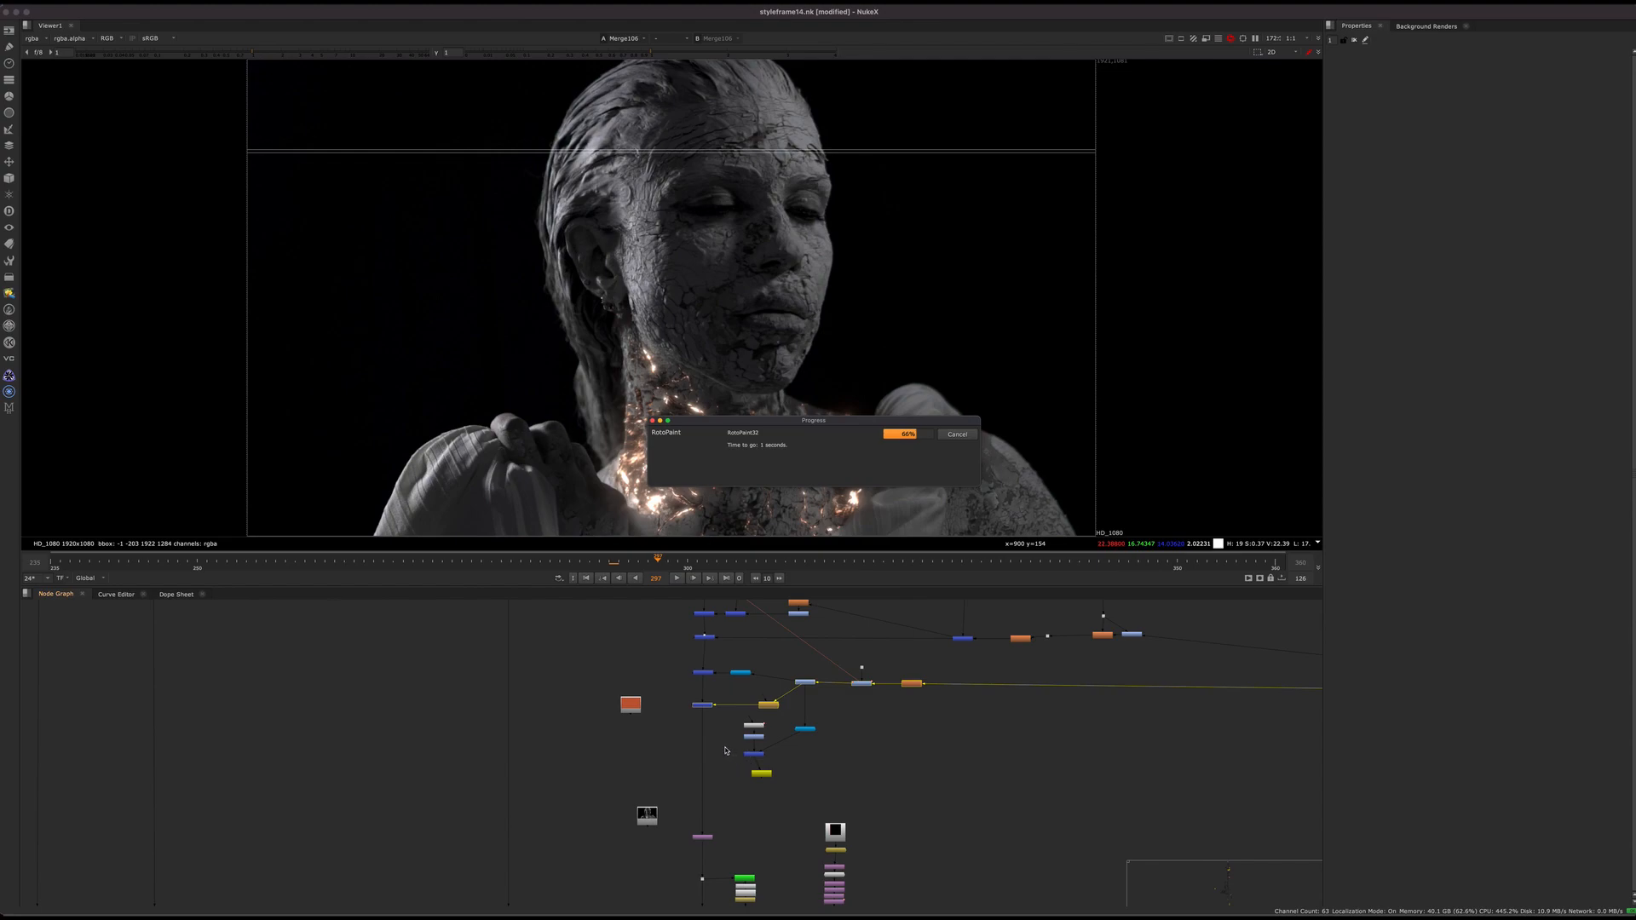
{"action": "middle_click_drag", "start_coordinate": [757, 734], "coordinate": [715, 734]}
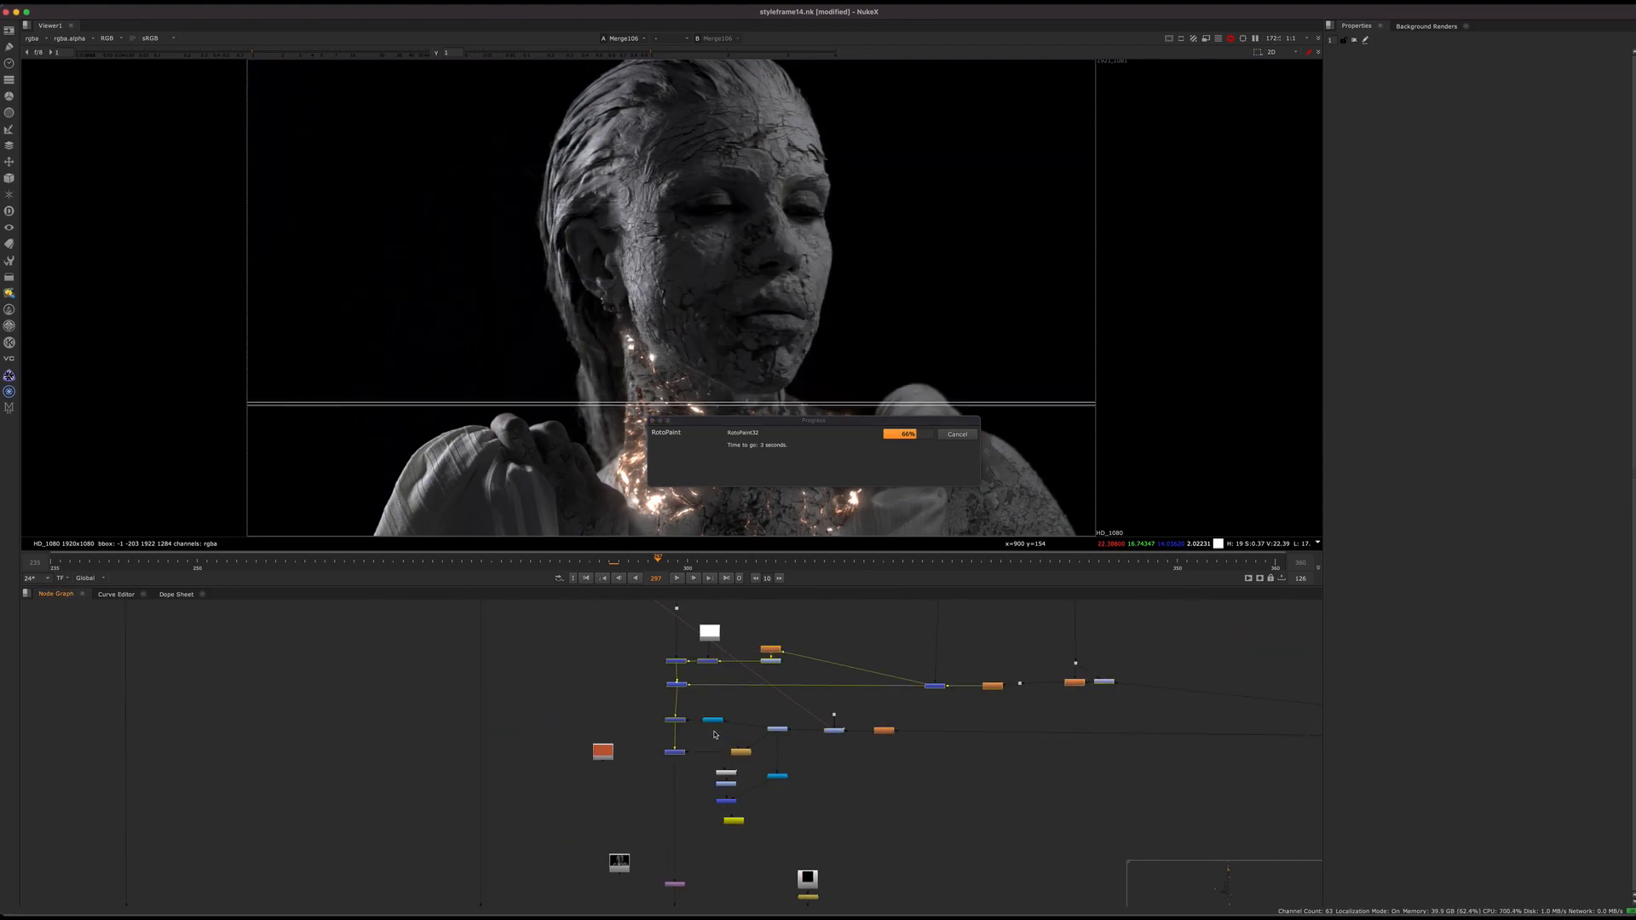
{"action": "scroll", "coordinate": [715, 735], "scroll_direction": "up", "scroll_amount": 5}
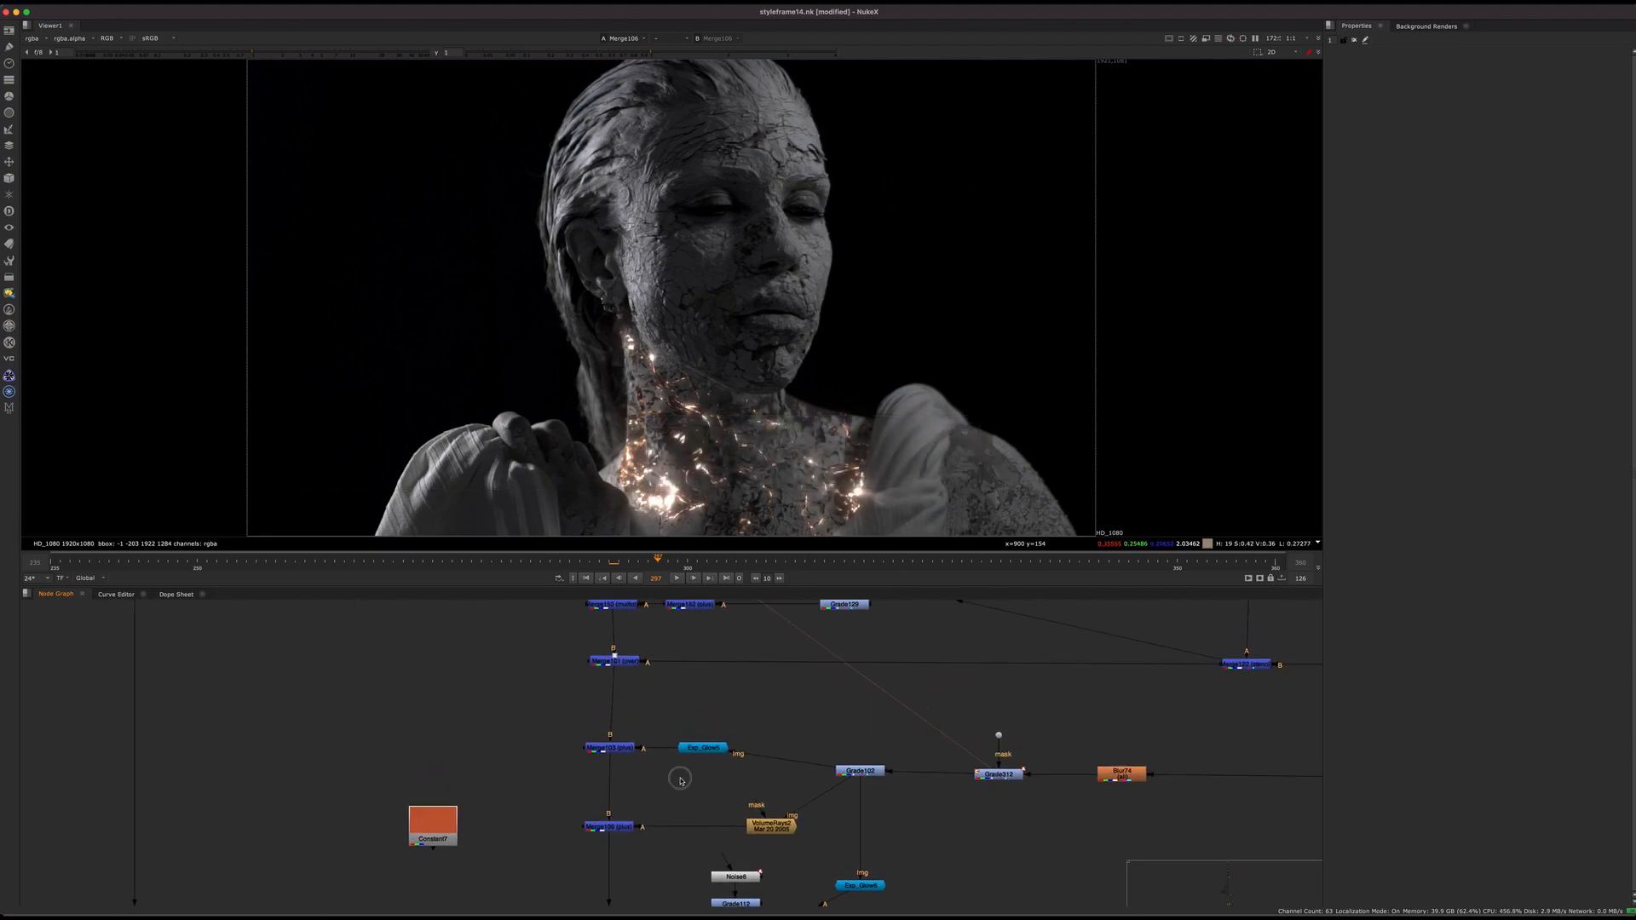
{"action": "middle_click_drag", "start_coordinate": [624, 897], "coordinate": [621, 780]}
{"action": "scroll", "coordinate": [635, 765], "scroll_direction": "down", "scroll_amount": 5}
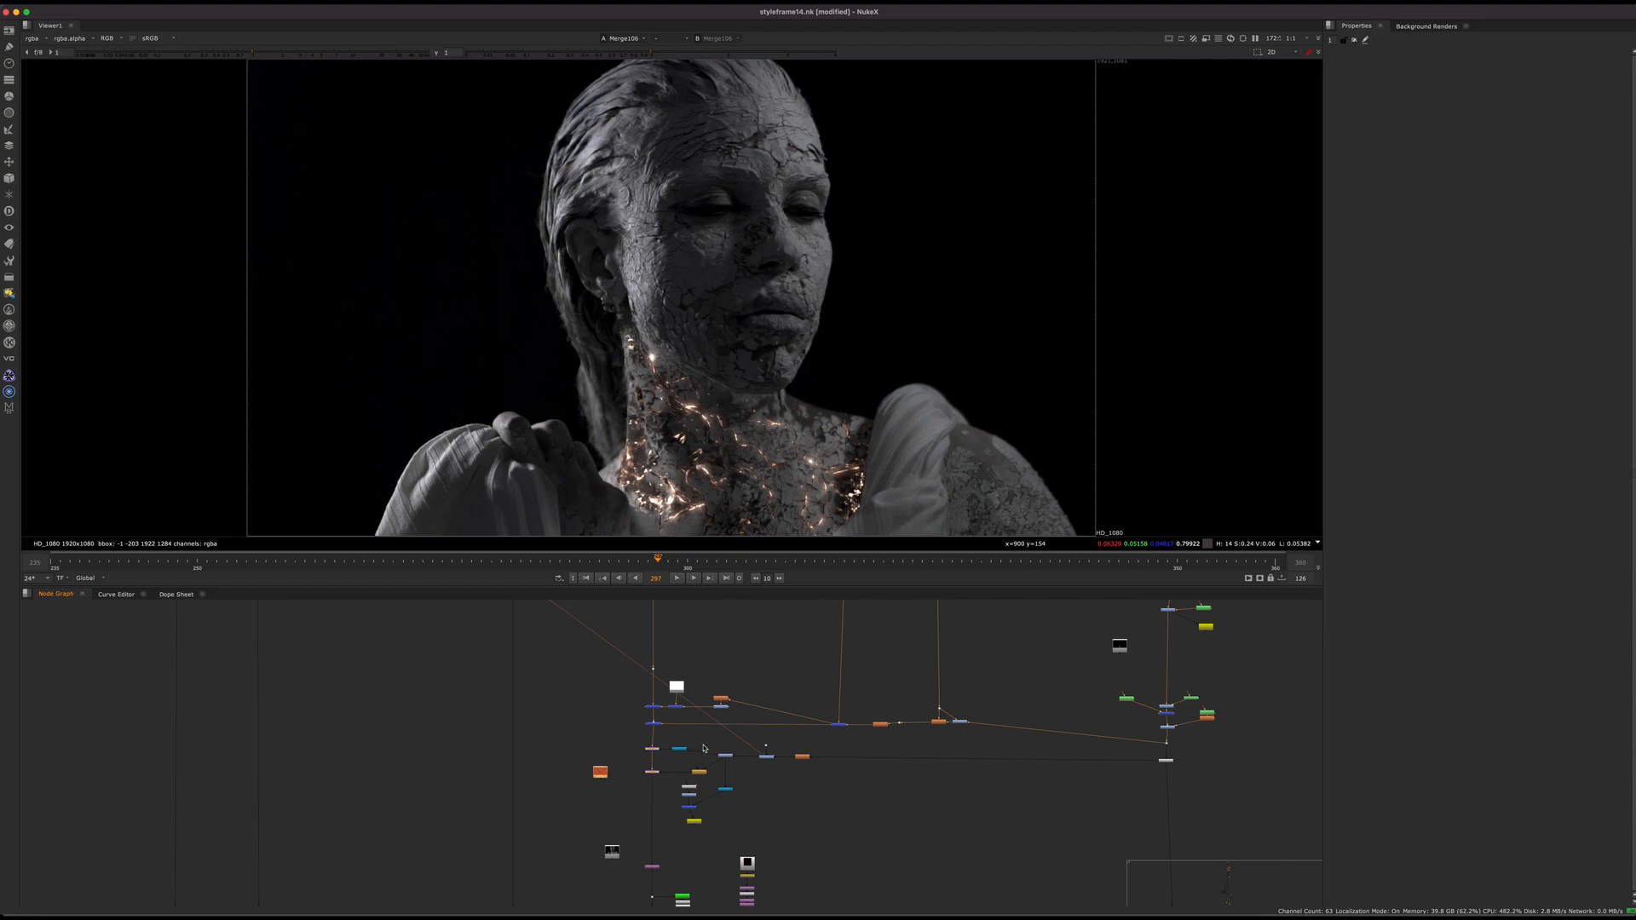
Display Blur74 and inspect the dot feeding the mask input of Grade312
{"action": "scroll", "coordinate": [664, 754], "scroll_direction": "up", "scroll_amount": 4}
{"action": "scroll", "coordinate": [756, 726], "scroll_direction": "up", "scroll_amount": 3}
{"action": "left_click_drag", "start_coordinate": [1040, 694], "coordinate": [1251, 779]}
{"action": "key", "text": "1"}
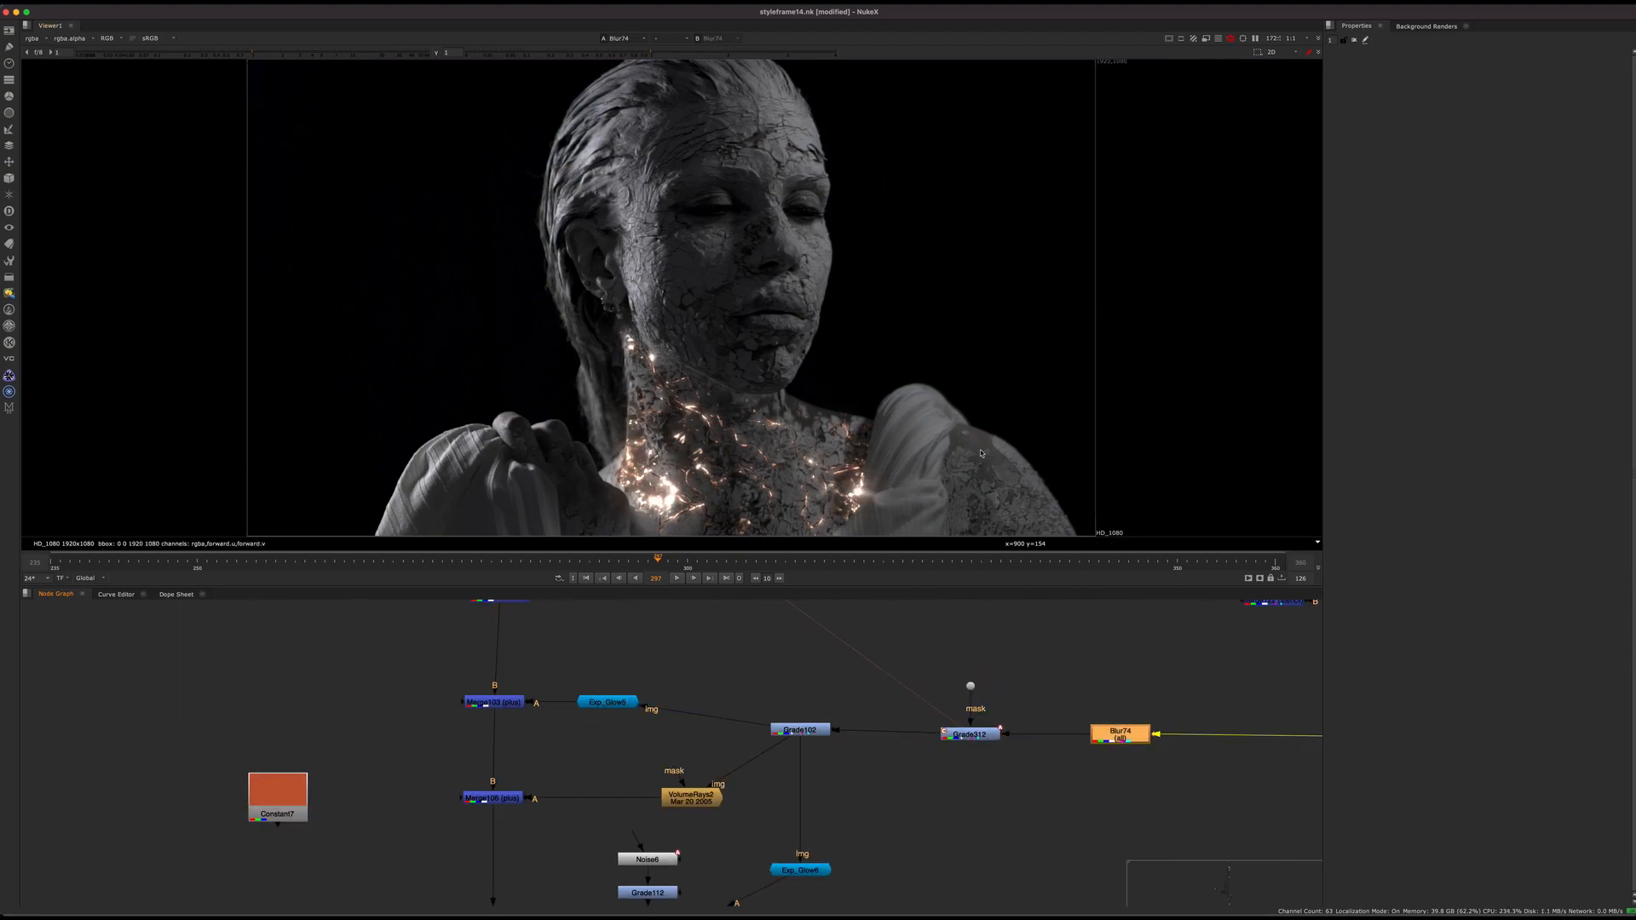
{"action": "left_click", "coordinate": [1048, 759]}
{"action": "left_click", "coordinate": [971, 693]}
{"action": "middle_click_drag", "start_coordinate": [971, 694], "coordinate": [714, 688]}
{"action": "scroll", "coordinate": [714, 686], "scroll_direction": "up", "scroll_amount": 2}
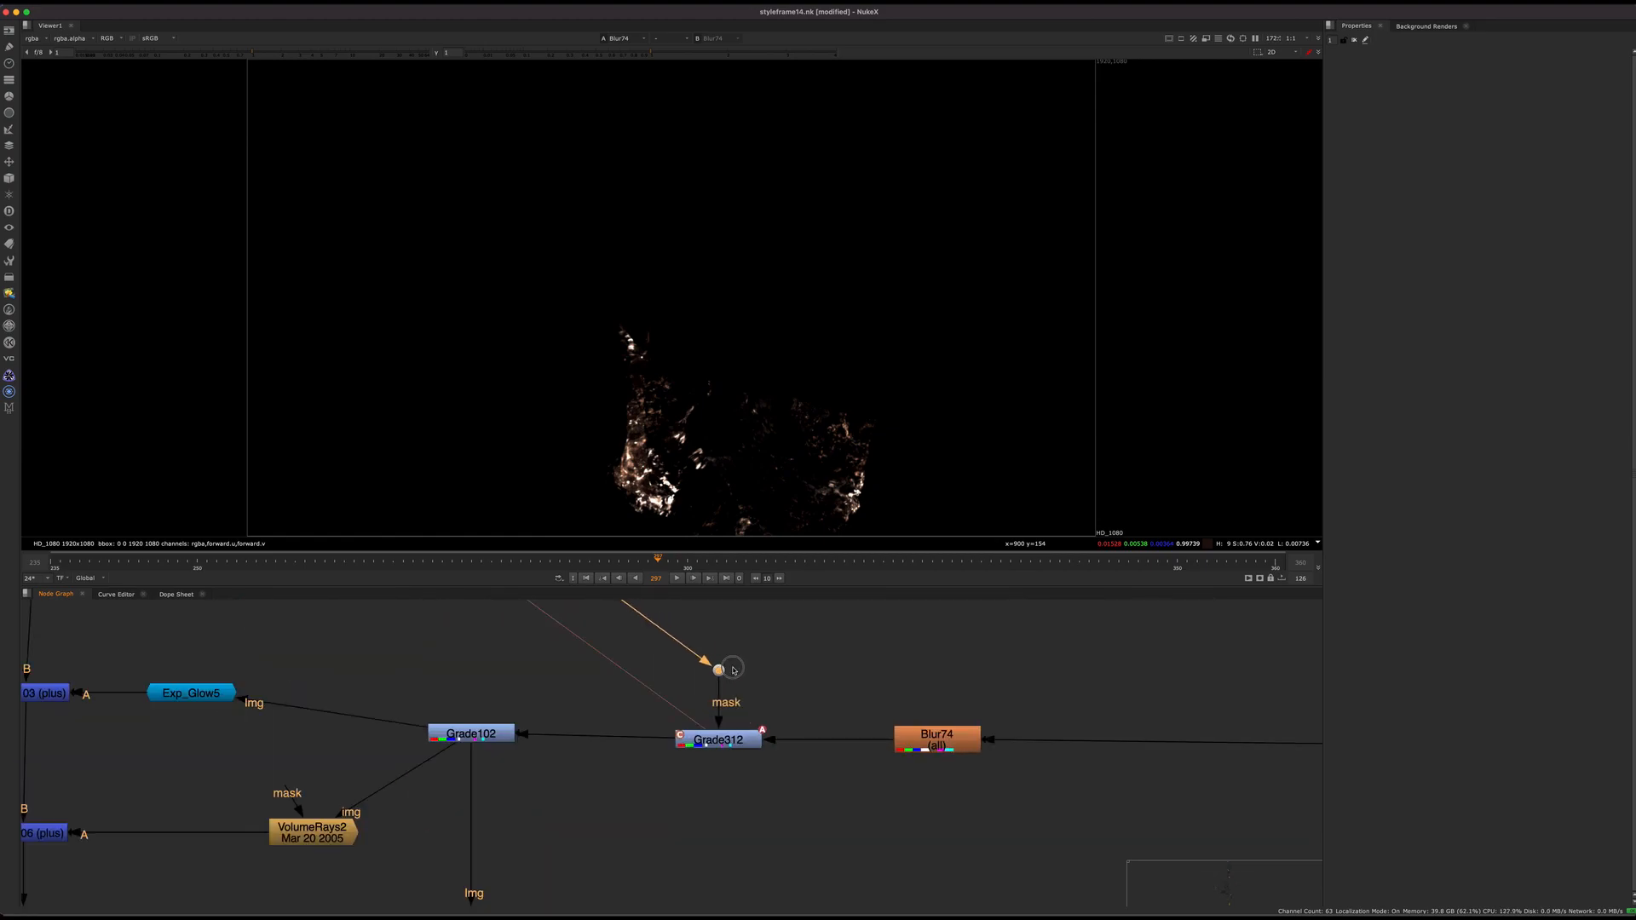
Follow Grade312's mask back to its source and display that source in alpha and in colour
{"action": "scroll", "coordinate": [724, 673], "scroll_direction": "down", "scroll_amount": 10}
{"action": "scroll", "coordinate": [667, 827], "scroll_direction": "up", "scroll_amount": 10}
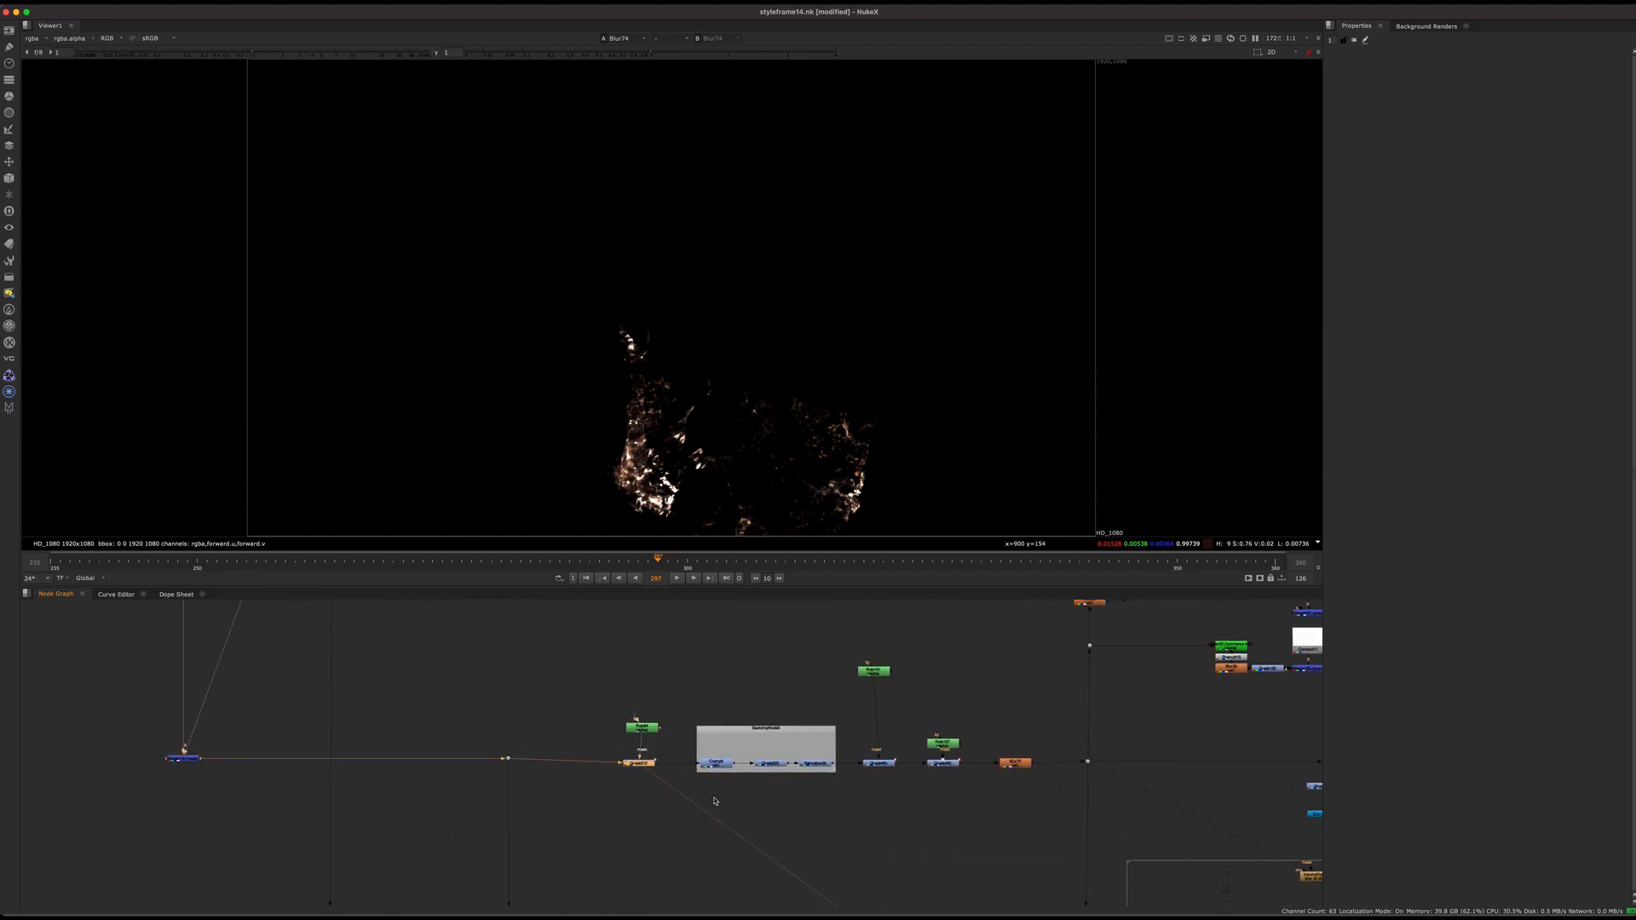
{"action": "key", "text": "1"}
{"action": "key", "text": "a"}
{"action": "key", "text": "a"}
{"action": "left_click", "coordinate": [683, 738]}
Return to Grade312, display its output, and point out its mask connection
{"action": "middle_click_drag", "start_coordinate": [684, 739], "coordinate": [613, 633]}
{"action": "scroll", "coordinate": [613, 632], "scroll_direction": "down", "scroll_amount": 6}
{"action": "middle_click_drag", "start_coordinate": [924, 835], "coordinate": [783, 744]}
{"action": "scroll", "coordinate": [767, 738], "scroll_direction": "up", "scroll_amount": 10}
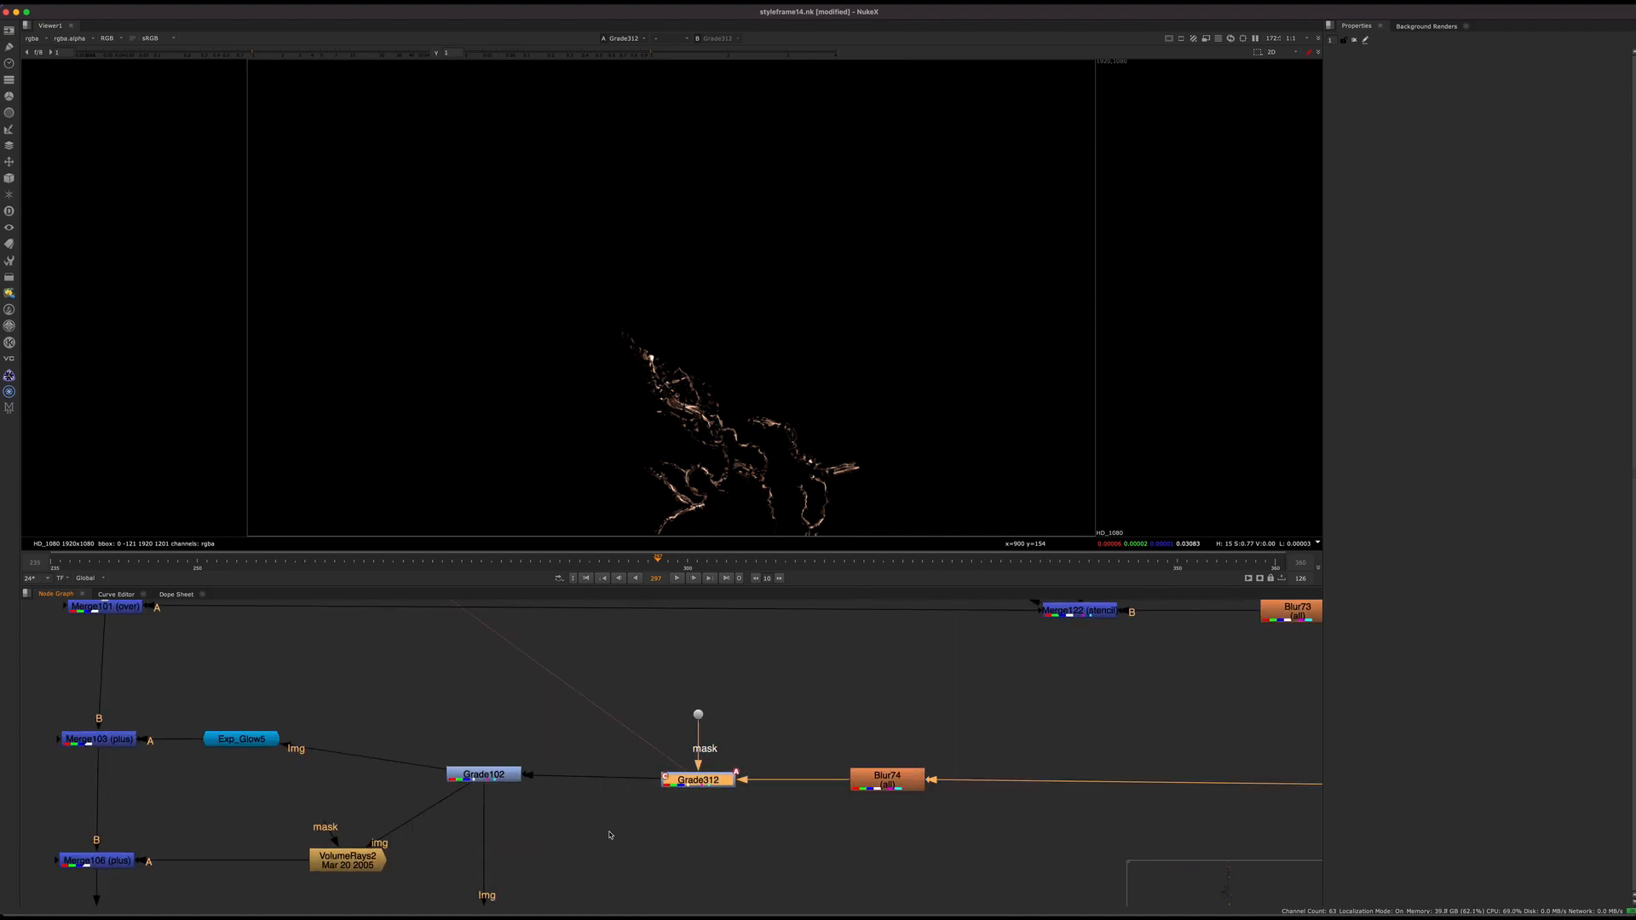
{"action": "key", "text": "1"}
{"action": "left_click", "coordinate": [648, 730]}
{"action": "left_click_drag", "start_coordinate": [699, 714], "coordinate": [701, 708]}
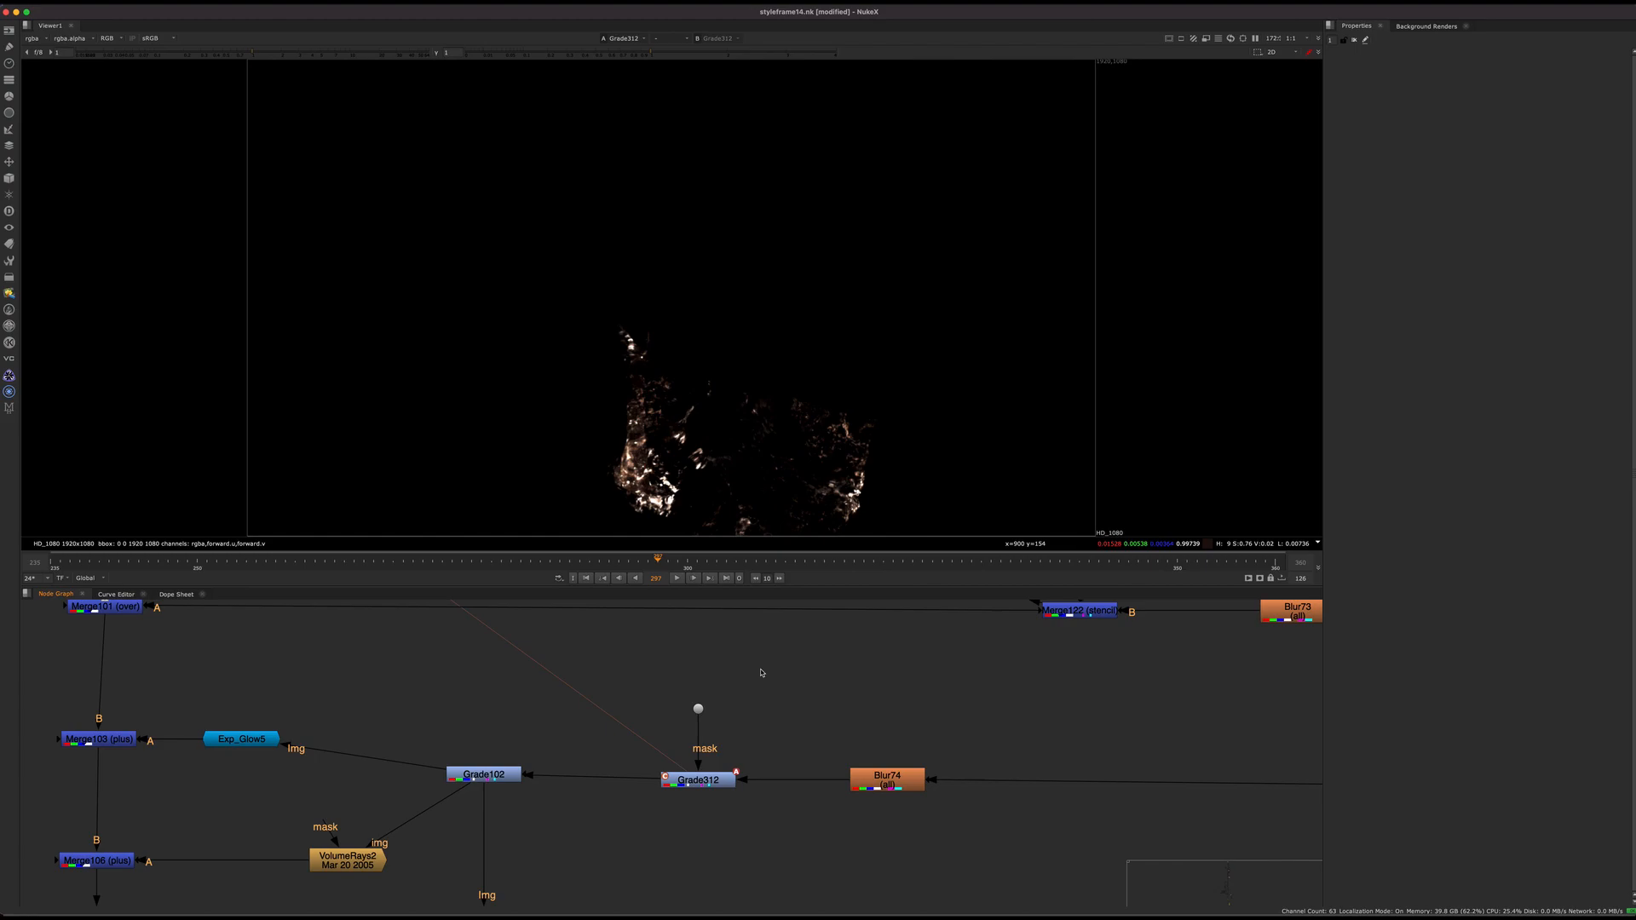
{"action": "left_click_drag", "start_coordinate": [702, 709], "coordinate": [703, 715]}
{"action": "middle_click_drag", "start_coordinate": [686, 735], "coordinate": [766, 659]}
{"action": "left_click_drag", "start_coordinate": [941, 657], "coordinate": [621, 785]}
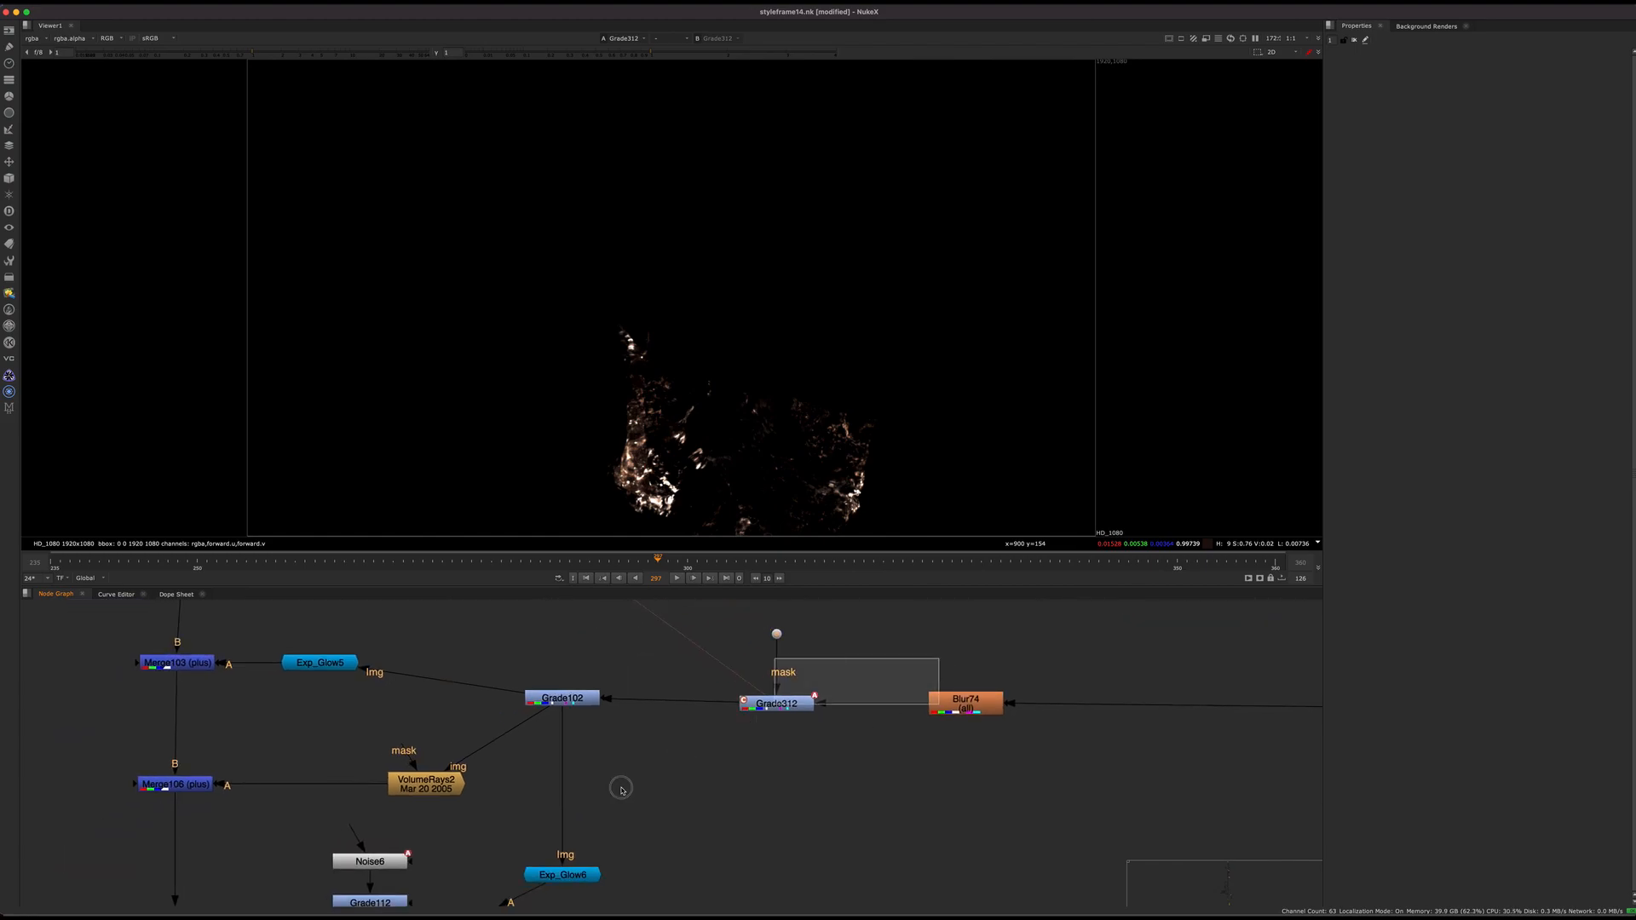
Display Grade102 after Grade312 and check its embers in alpha and in colour
{"action": "middle_click_drag", "start_coordinate": [767, 717], "coordinate": [779, 791]}
{"action": "middle_click_drag", "start_coordinate": [723, 841], "coordinate": [929, 780]}
{"action": "left_click_drag", "start_coordinate": [869, 668], "coordinate": [645, 790]}
{"action": "key", "text": "1"}
{"action": "left_click", "coordinate": [598, 745]}
{"action": "mouse_move", "coordinate": [598, 745]}
{"action": "middle_mouse_down"}
{"action": "mouse_move", "coordinate": [653, 728]}
{"action": "mouse_move", "coordinate": [587, 753]}
{"action": "middle_mouse_up"}
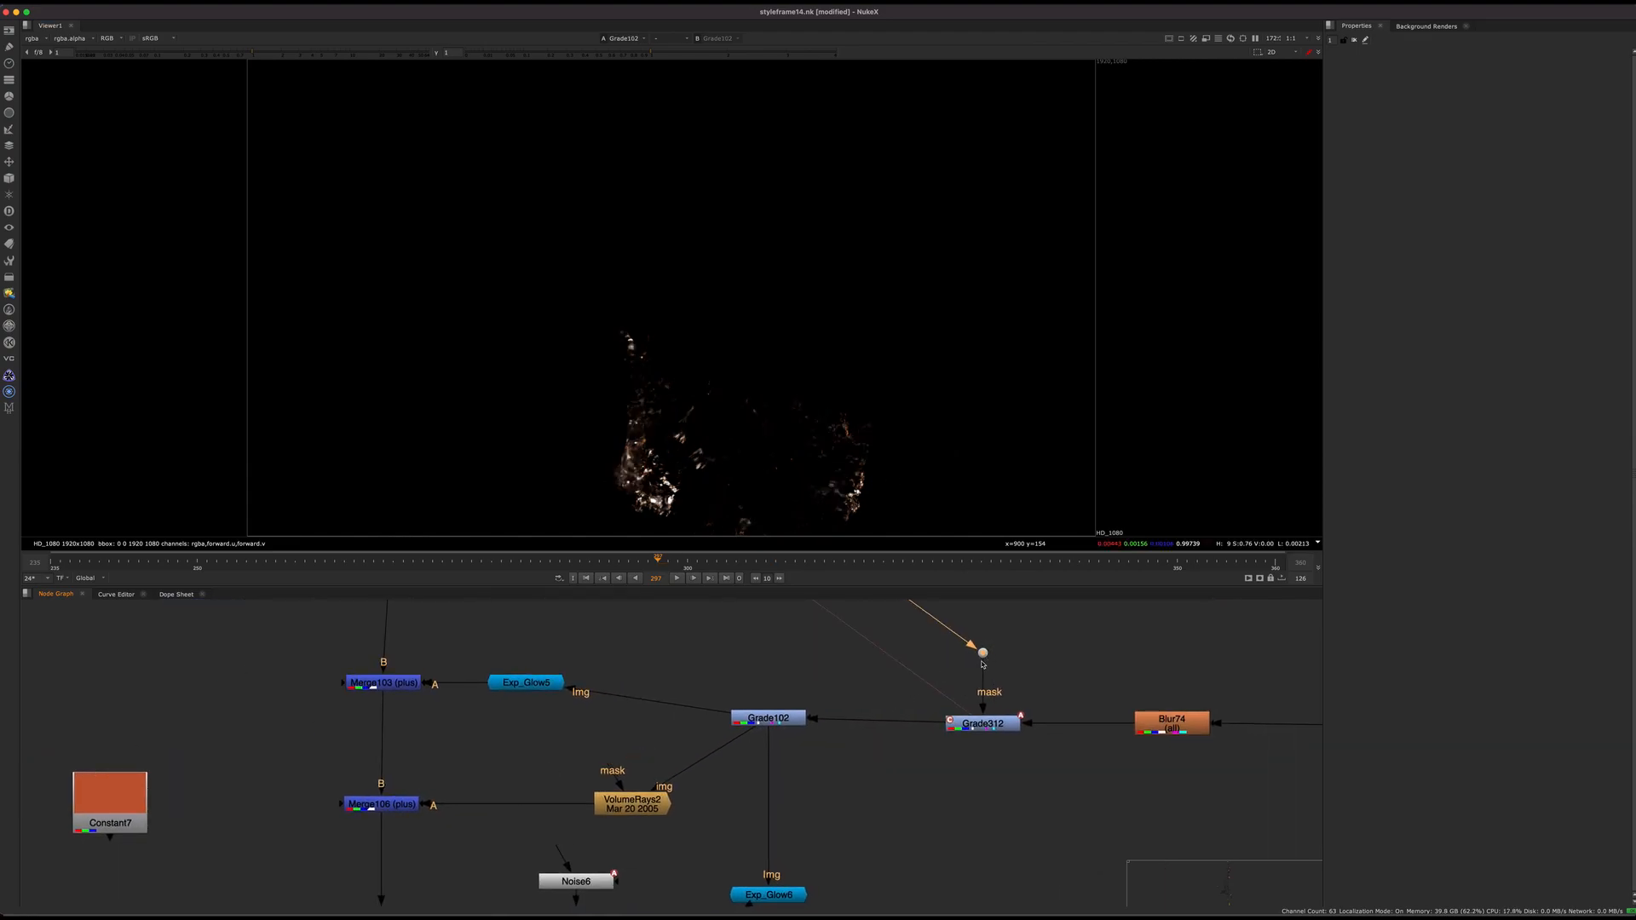
{"action": "middle_click_drag", "start_coordinate": [982, 664], "coordinate": [950, 725]}
{"action": "left_click_drag", "start_coordinate": [1056, 676], "coordinate": [857, 745]}
{"action": "middle_click_drag", "start_coordinate": [884, 762], "coordinate": [1032, 682]}
{"action": "left_click", "coordinate": [1032, 682]}
{"action": "key", "text": "a"}
{"action": "key", "text": "a"}
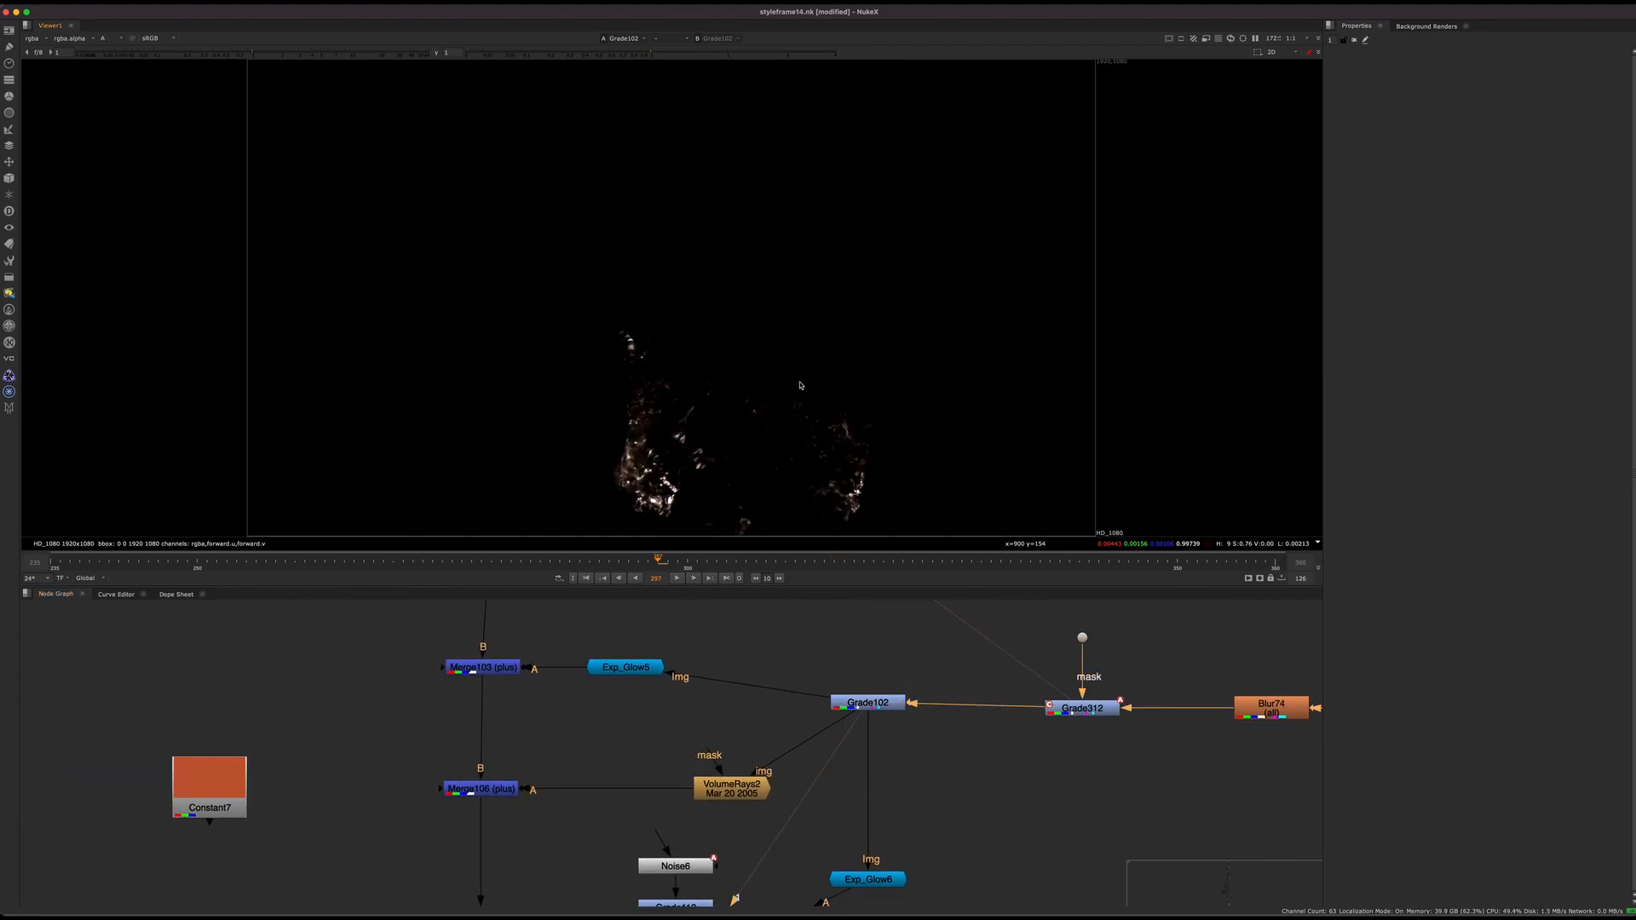
Display Merge103 and Merge106 to see Grade102's glow and rays added over the statue
{"action": "left_click_drag", "start_coordinate": [922, 665], "coordinate": [703, 790]}
{"action": "left_click_drag", "start_coordinate": [729, 608], "coordinate": [417, 837]}
{"action": "key", "text": "1"}
{"action": "left_click", "coordinate": [455, 670]}
{"action": "key", "text": "1"}
{"action": "key", "text": "1"}
{"action": "middle_click_drag", "start_coordinate": [675, 826], "coordinate": [633, 756]}
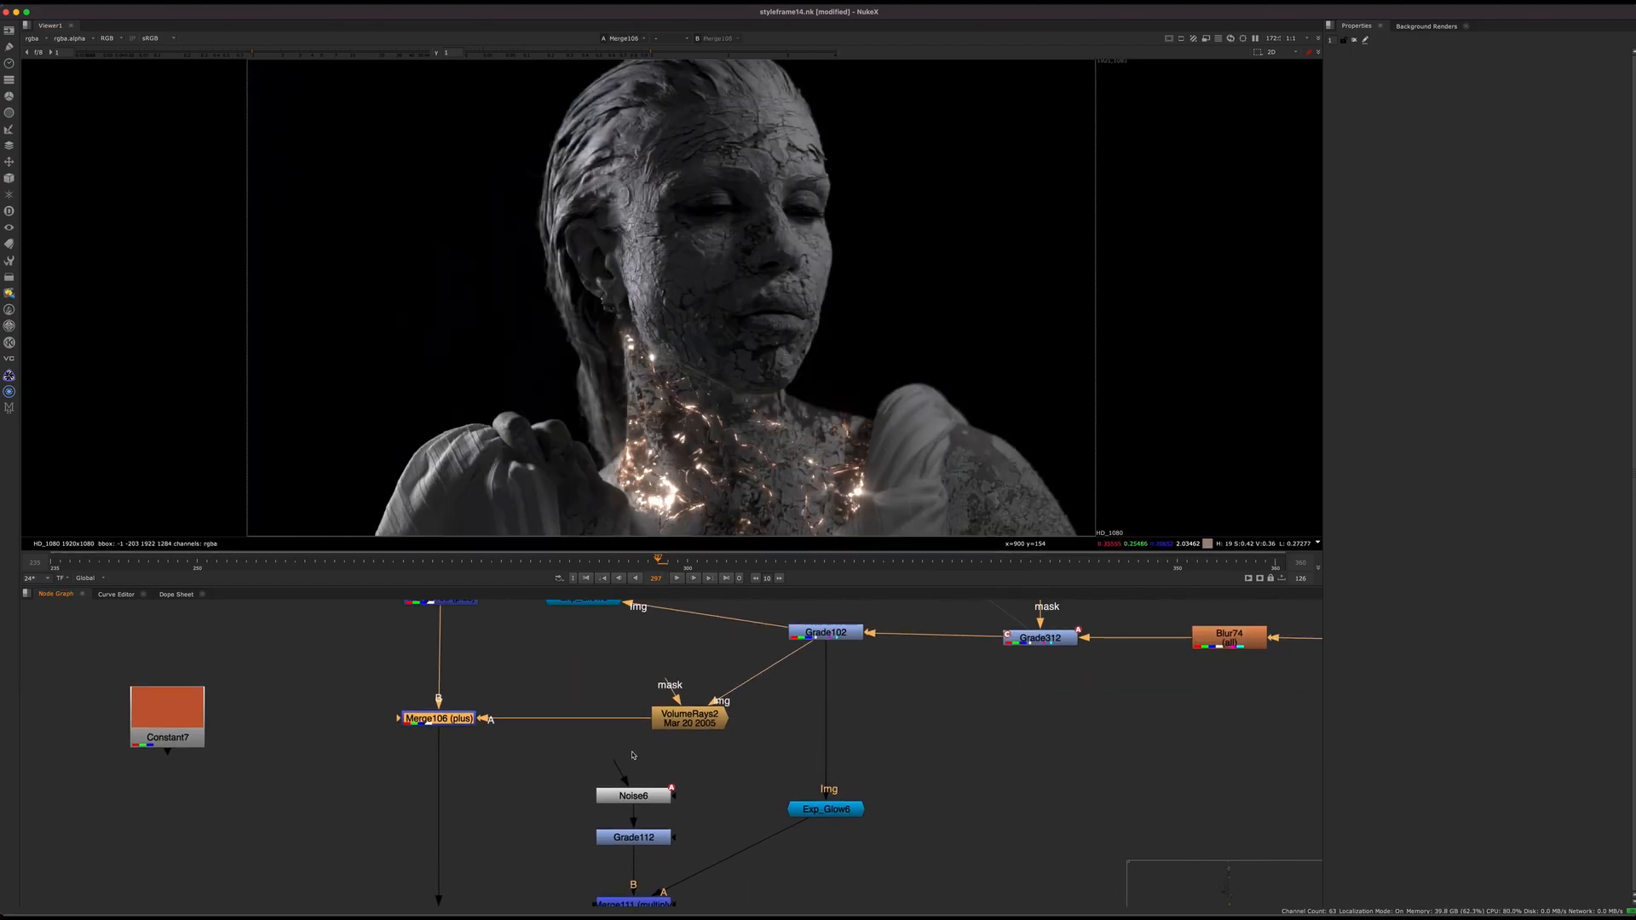
Open the properties of VolumeRays2, display its rays alone, and return the viewer to Merge106
{"action": "double_click", "coordinate": [704, 726]}
{"action": "key", "text": "1"}
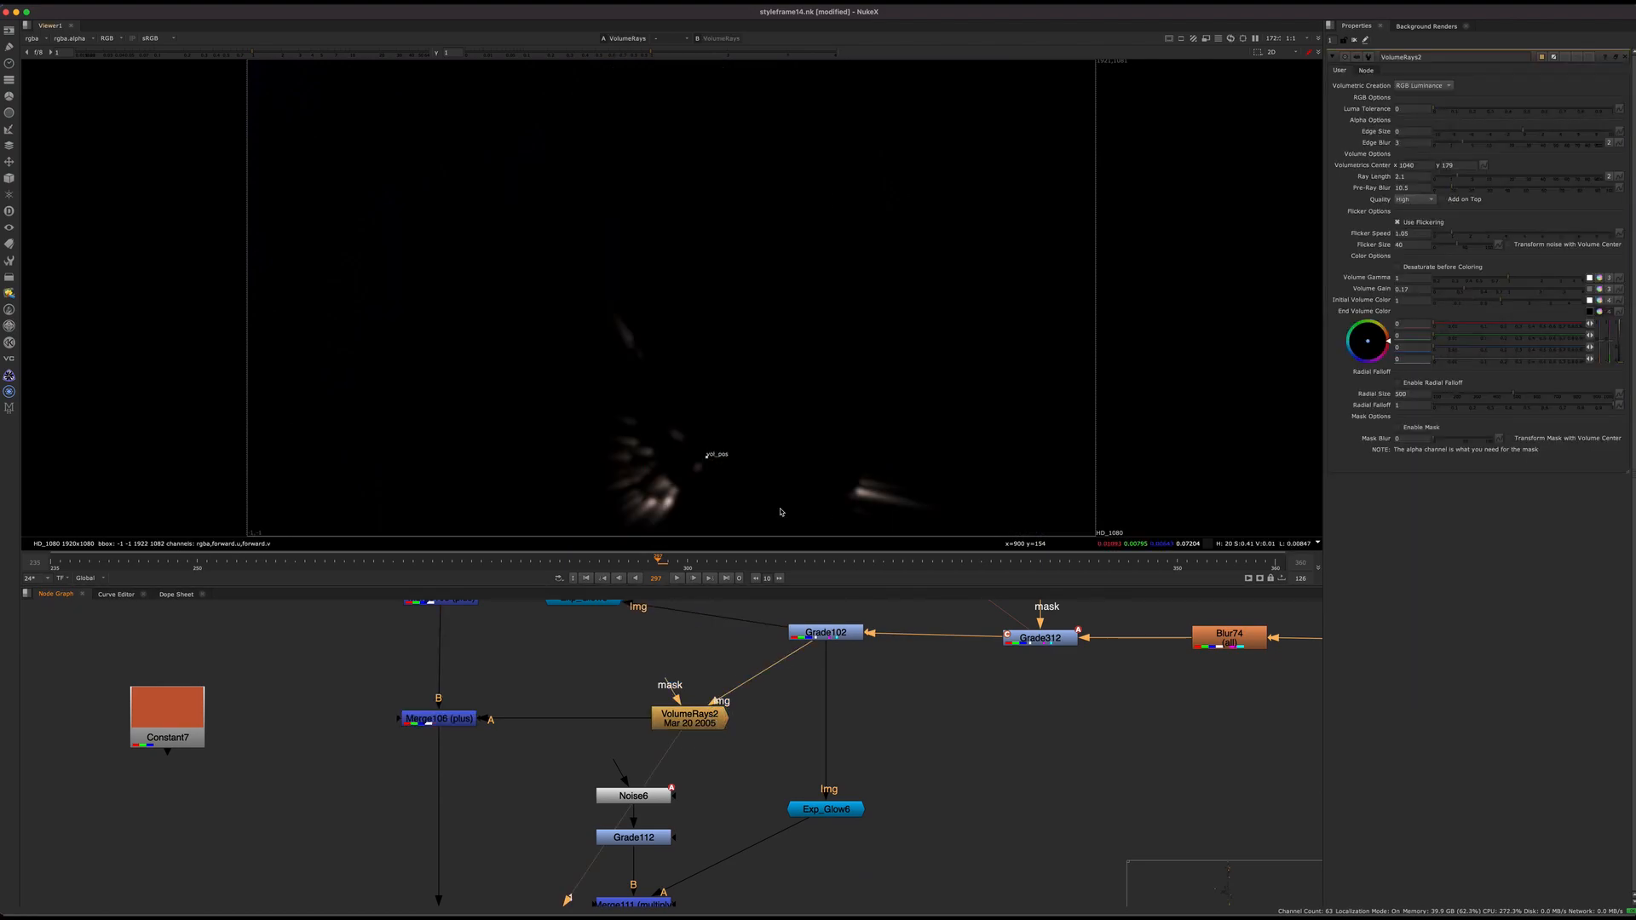
{"action": "left_click", "coordinate": [460, 719]}
{"action": "key", "text": "1"}
{"action": "left_click", "coordinate": [543, 668]}
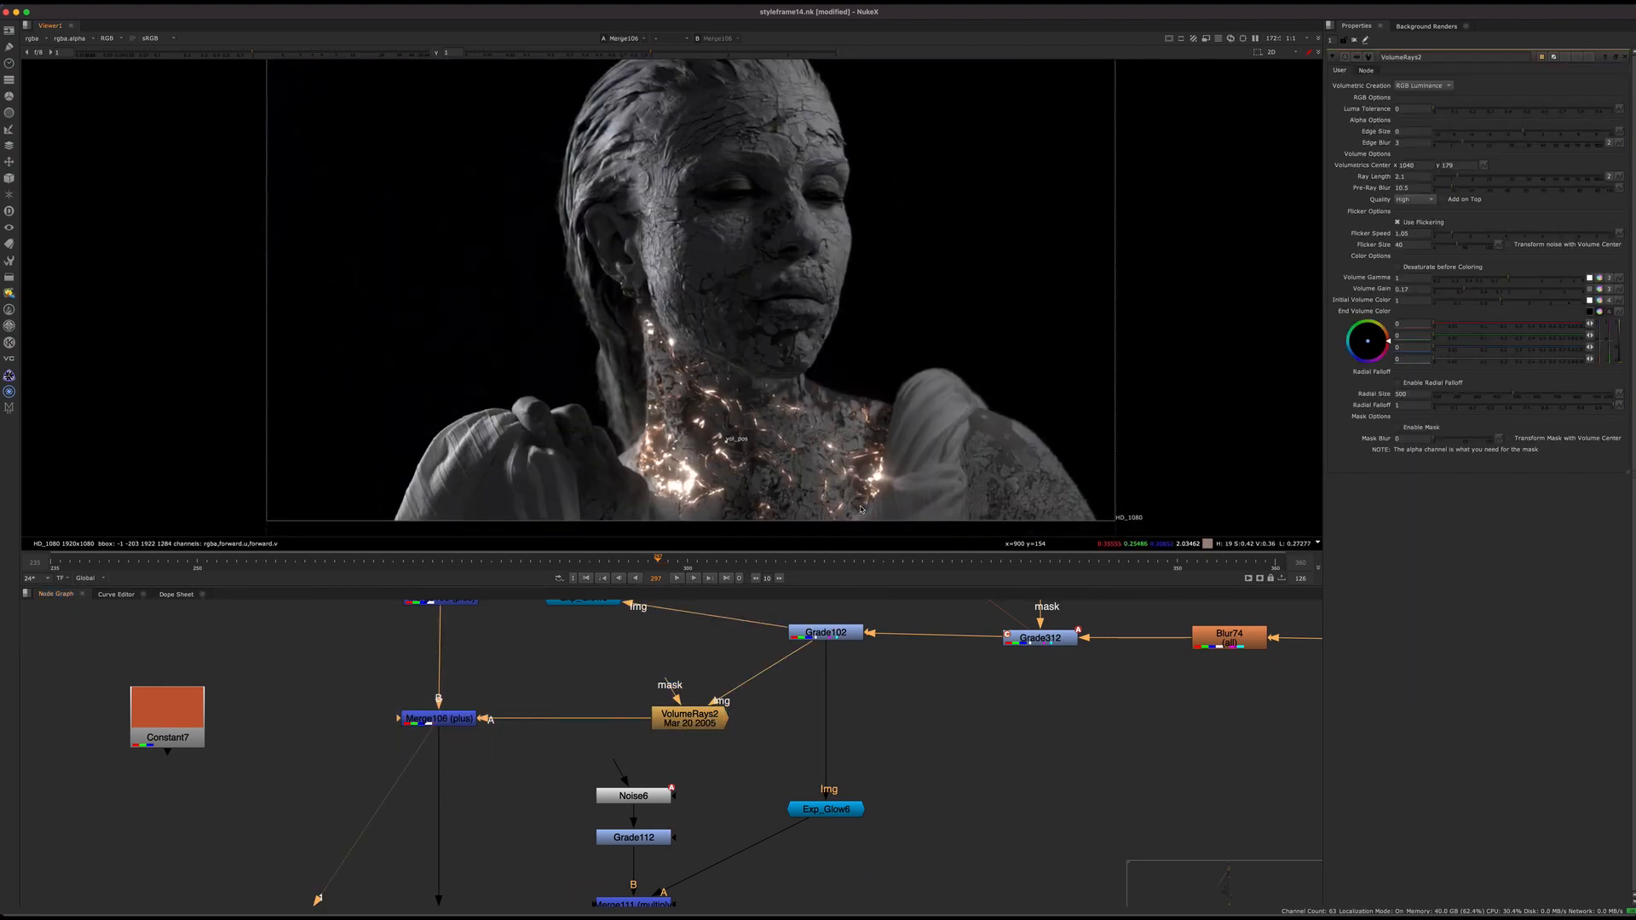
Examine Merge106's light rays up close on the chest and shoulder, and fit the whole frame again
{"action": "scroll", "coordinate": [859, 492], "scroll_direction": "up", "scroll_amount": 4}
{"action": "middle_click_drag", "start_coordinate": [859, 493], "coordinate": [894, 450]}
{"action": "left_click", "coordinate": [438, 719]}
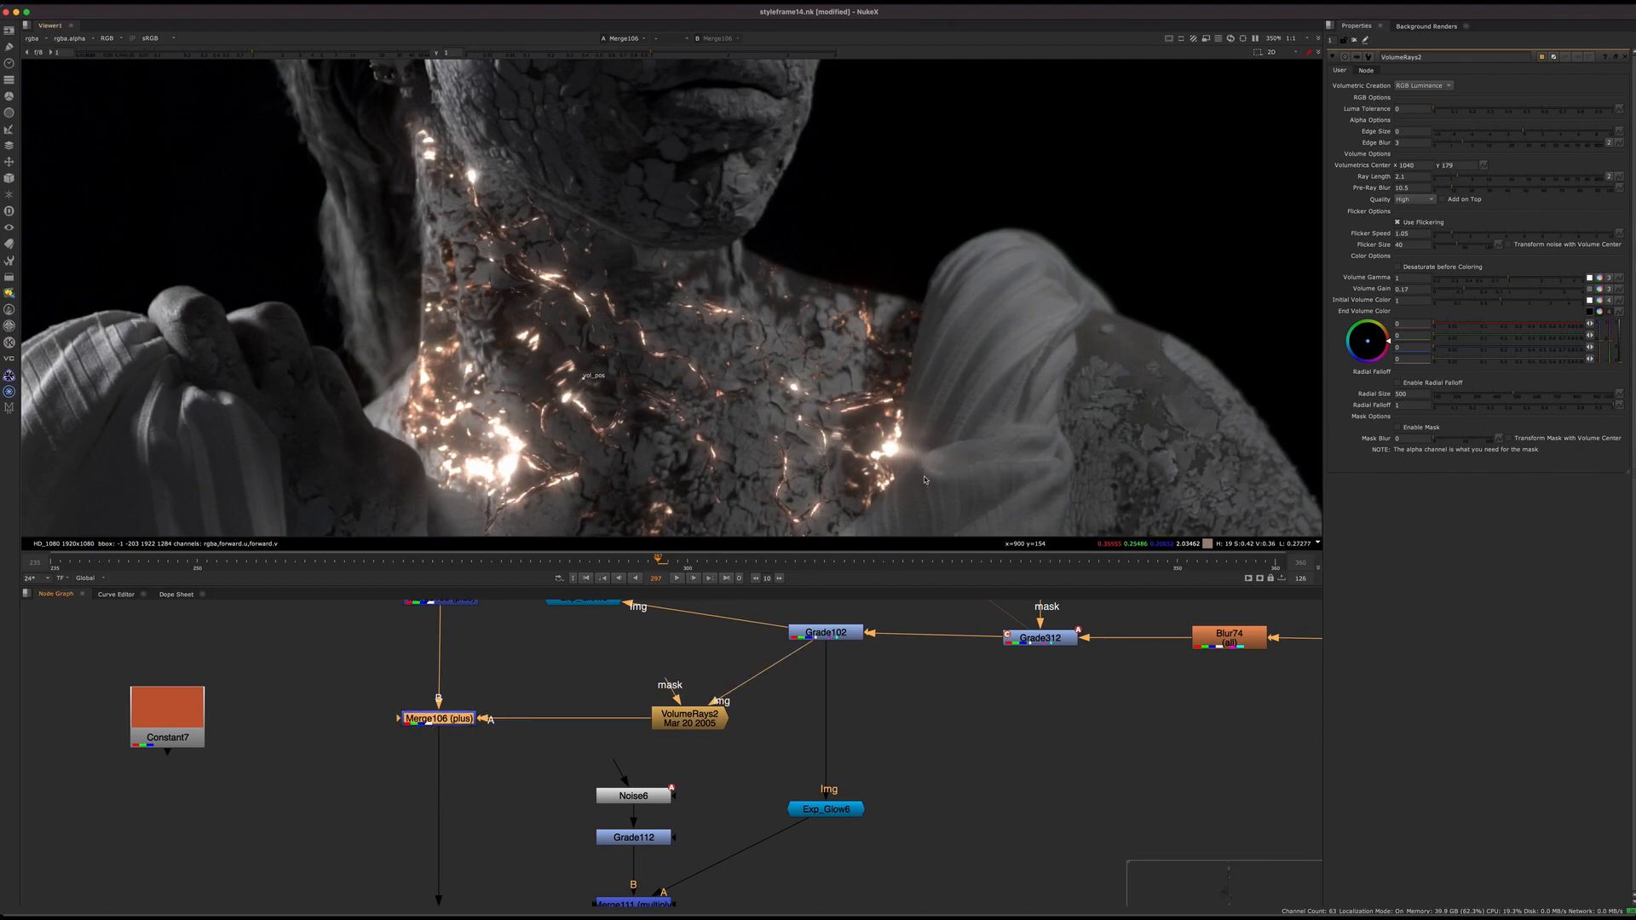
{"action": "key", "text": "f"}
Follow the main pipe down past Merge106 and display Crop15
{"action": "scroll", "coordinate": [587, 786], "scroll_direction": "down", "scroll_amount": 6}
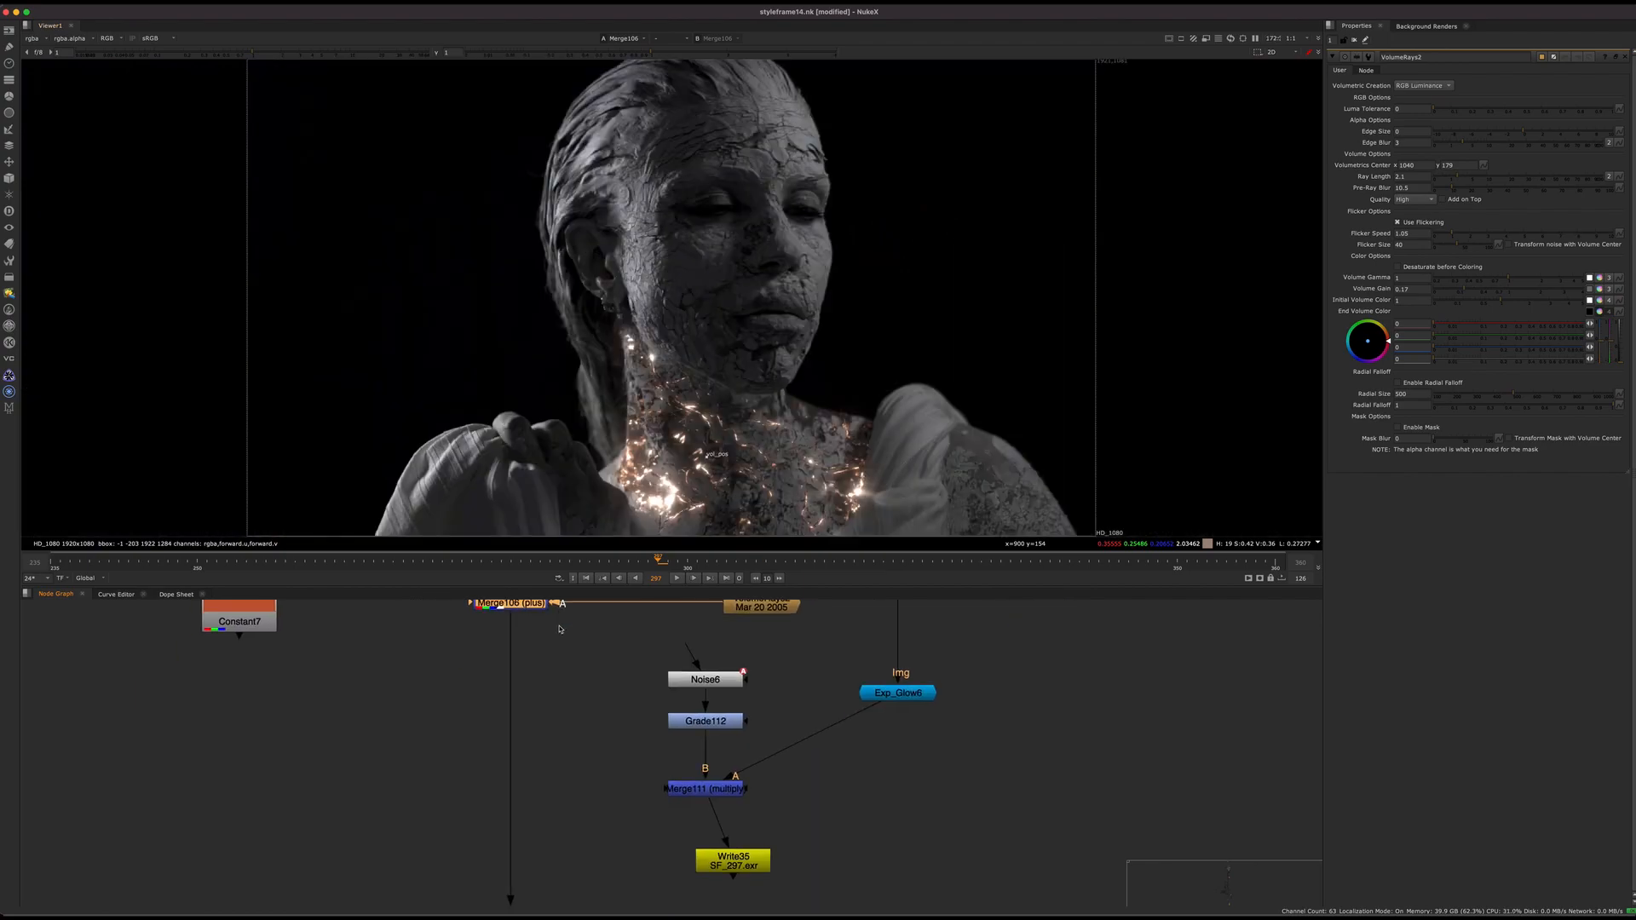
{"action": "scroll", "coordinate": [587, 787], "scroll_direction": "down", "scroll_amount": 2}
{"action": "middle_click_drag", "start_coordinate": [587, 787], "coordinate": [662, 753]}
{"action": "left_click_drag", "start_coordinate": [661, 756], "coordinate": [566, 804]}
{"action": "key", "text": "1"}
{"action": "left_click", "coordinate": [630, 758]}
{"action": "middle_click_drag", "start_coordinate": [630, 759], "coordinate": [636, 667]}
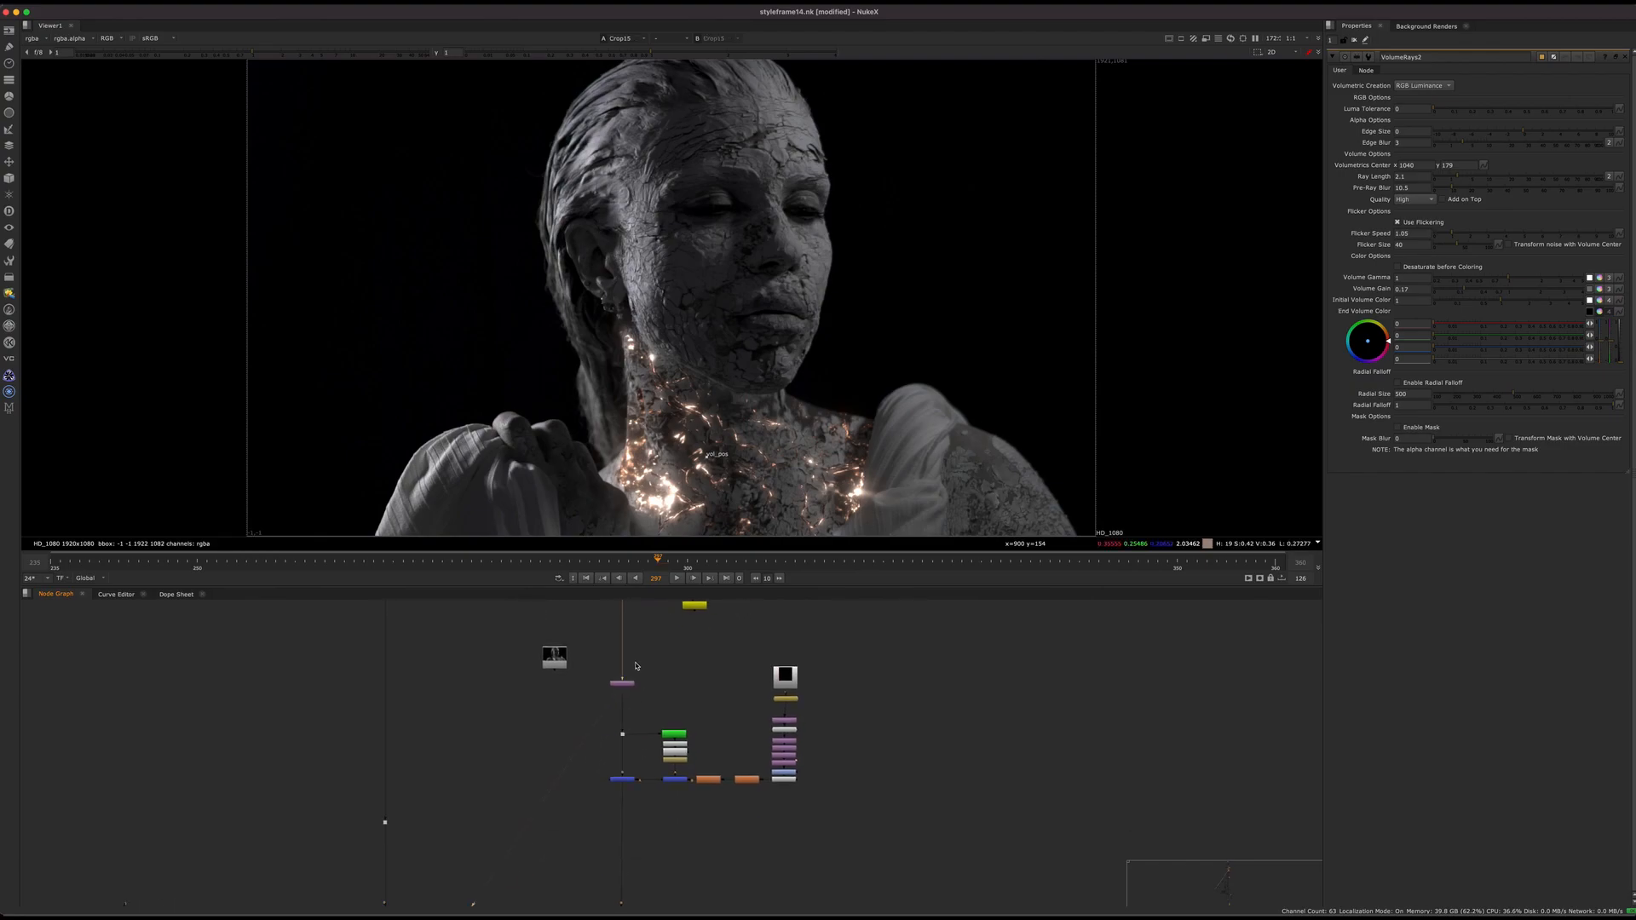
Display the dot below Crop15, just above the luminance keyer and god rays branch
{"action": "scroll", "coordinate": [617, 737], "scroll_direction": "up", "scroll_amount": 5}
{"action": "middle_click_drag", "start_coordinate": [617, 742], "coordinate": [617, 754]}
{"action": "left_click_drag", "start_coordinate": [673, 801], "coordinate": [574, 861]}
{"action": "key", "text": "1"}
{"action": "left_click", "coordinate": [639, 863]}
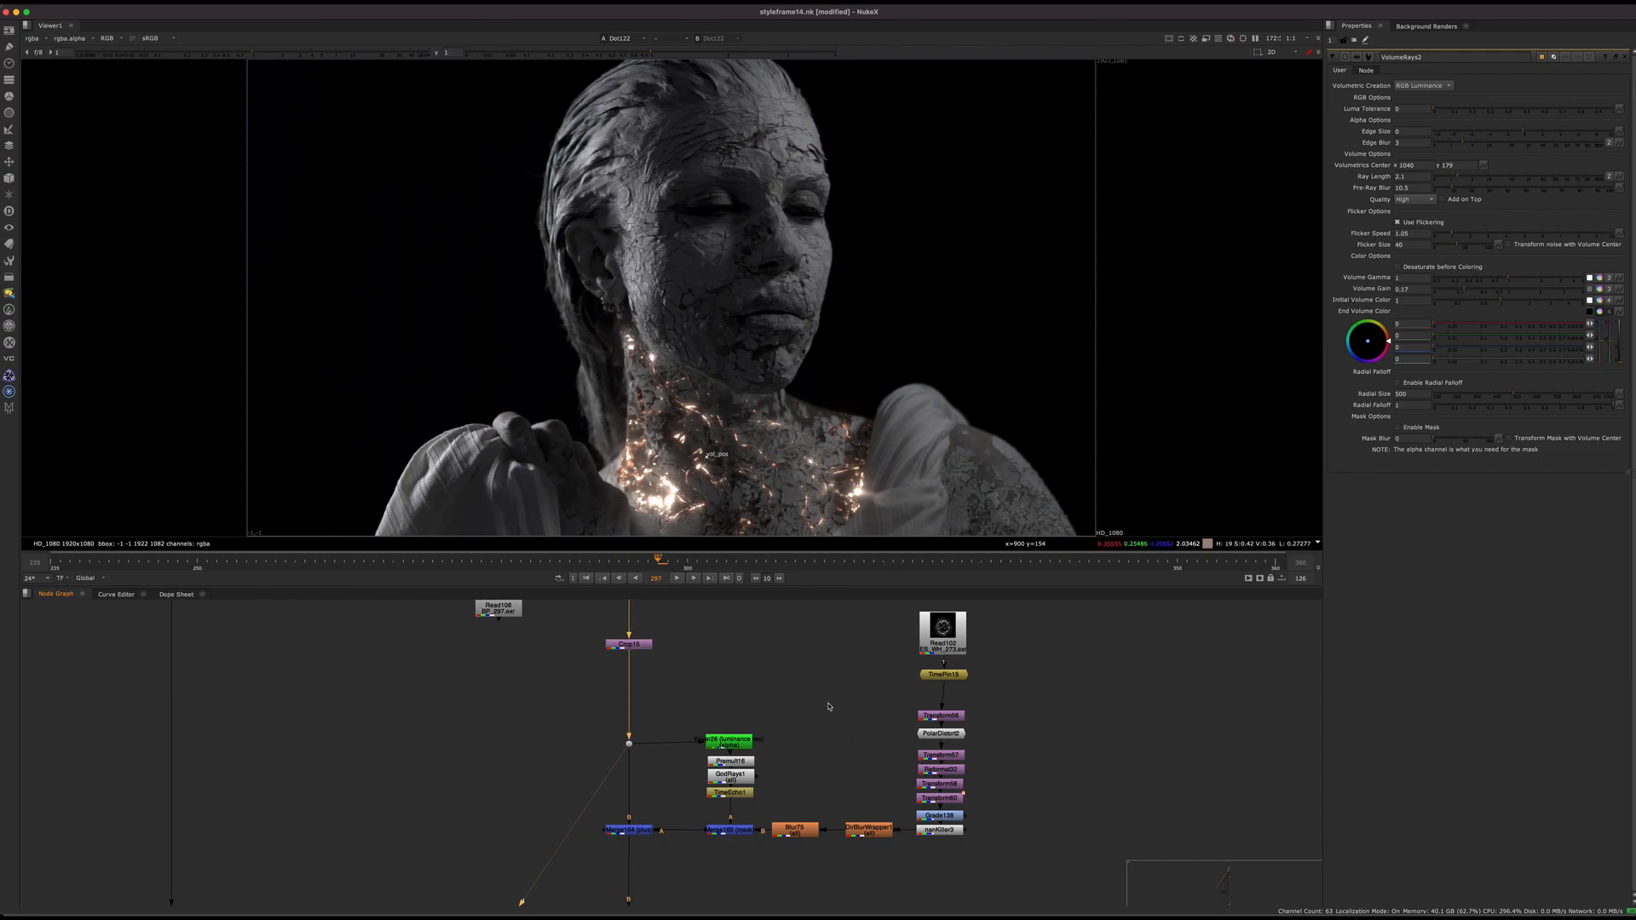
Go back up the main pipe, select its vertical column of merges, and switch them off to compare the ember result
{"action": "scroll", "coordinate": [807, 683], "scroll_direction": "down", "scroll_amount": 5}
{"action": "middle_click_drag", "start_coordinate": [616, 620], "coordinate": [560, 864]}
{"action": "middle_click_drag", "start_coordinate": [543, 680], "coordinate": [560, 826]}
{"action": "scroll", "coordinate": [511, 878], "scroll_direction": "up", "scroll_amount": 3}
{"action": "middle_click_drag", "start_coordinate": [501, 878], "coordinate": [629, 781]}
{"action": "scroll", "coordinate": [733, 765], "scroll_direction": "down", "scroll_amount": 6}
{"action": "middle_click_drag", "start_coordinate": [852, 618], "coordinate": [703, 810]}
{"action": "middle_click_drag", "start_coordinate": [716, 618], "coordinate": [705, 777]}
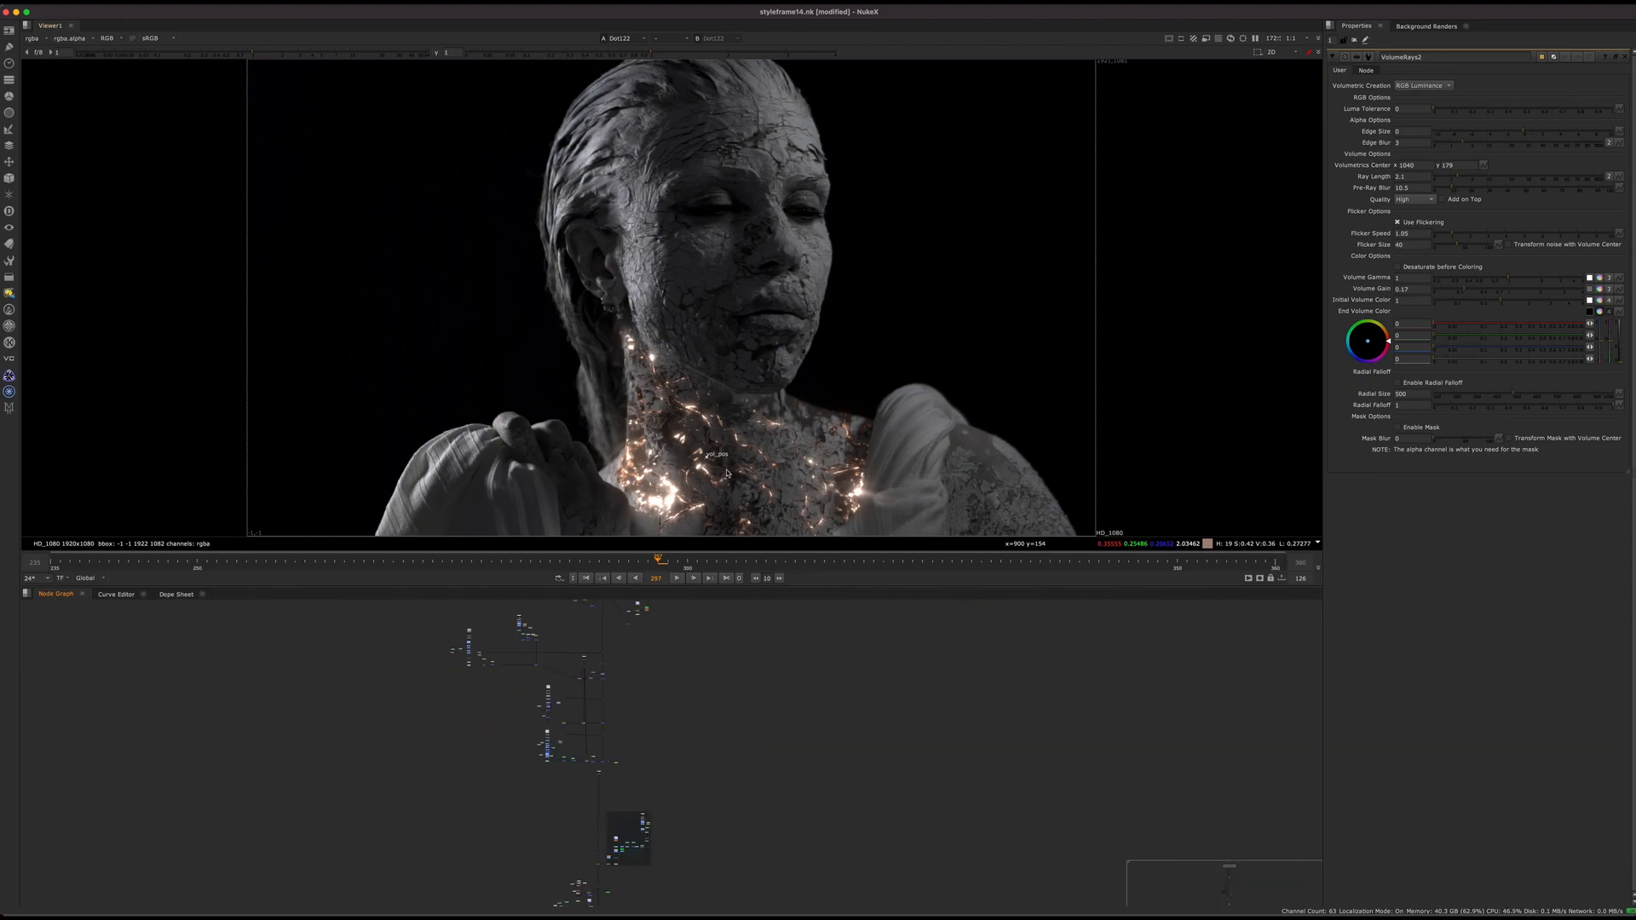
{"action": "scroll", "coordinate": [729, 798], "scroll_direction": "up", "scroll_amount": 10}
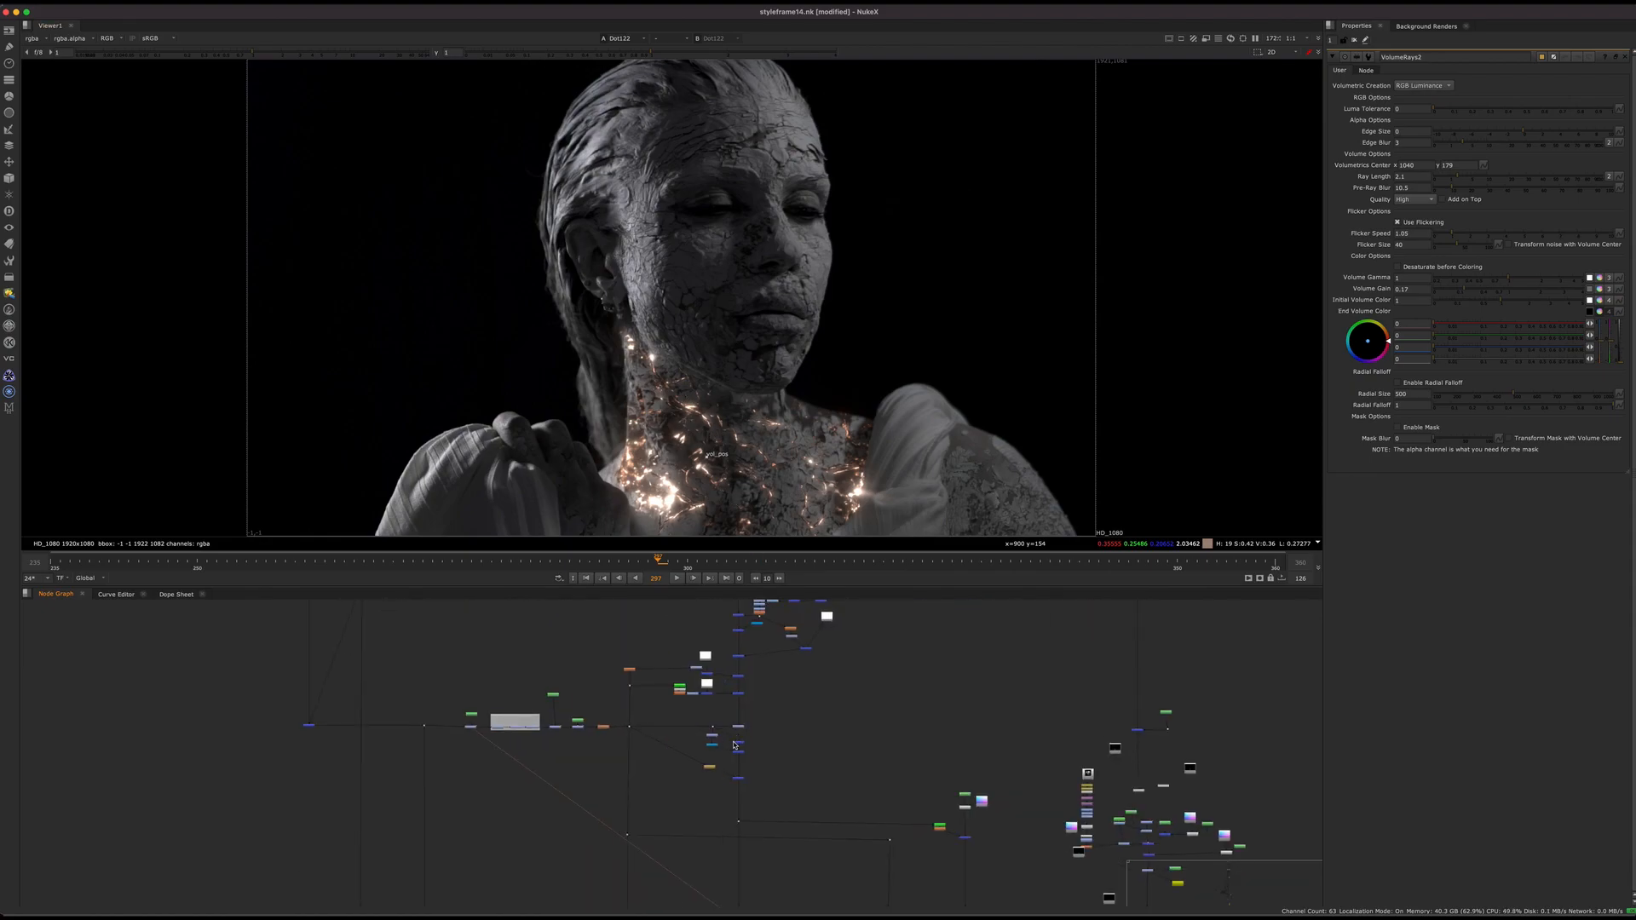
{"action": "left_click_drag", "start_coordinate": [729, 797], "coordinate": [723, 833]}
{"action": "middle_click_drag", "start_coordinate": [754, 794], "coordinate": [718, 895]}
{"action": "left_click_drag", "start_coordinate": [731, 645], "coordinate": [680, 823], "text": "shift"}
{"action": "left_click", "coordinate": [756, 791]}
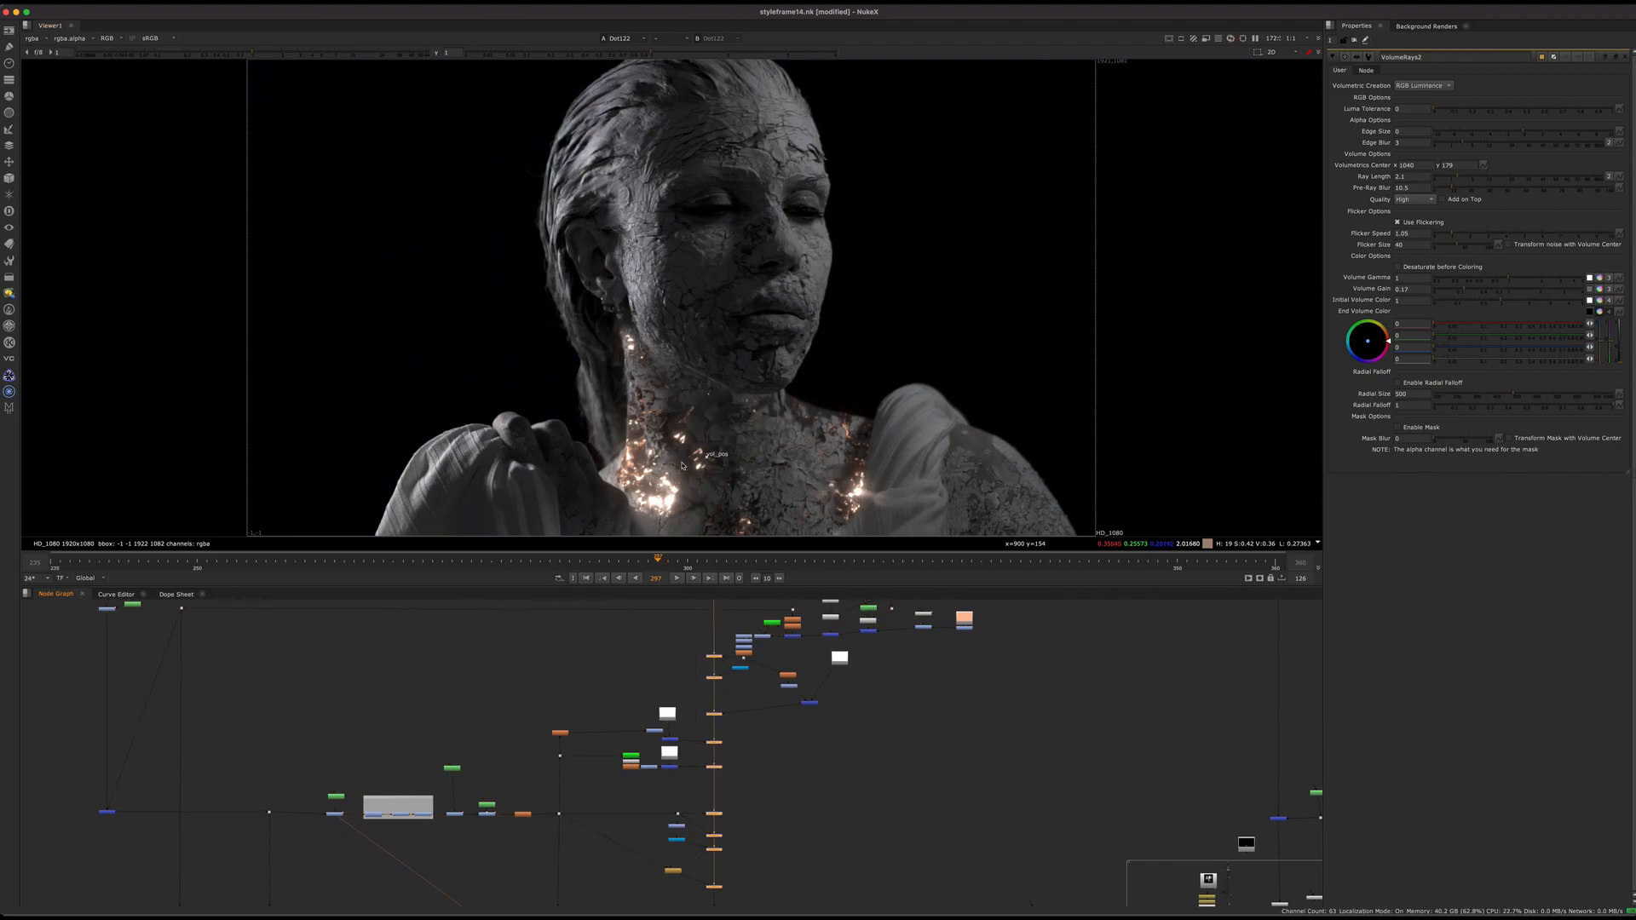
Check an earlier frame, return to frame 297, and display a merge on the main pipe
{"action": "left_click_drag", "start_coordinate": [616, 562], "coordinate": [559, 562]}
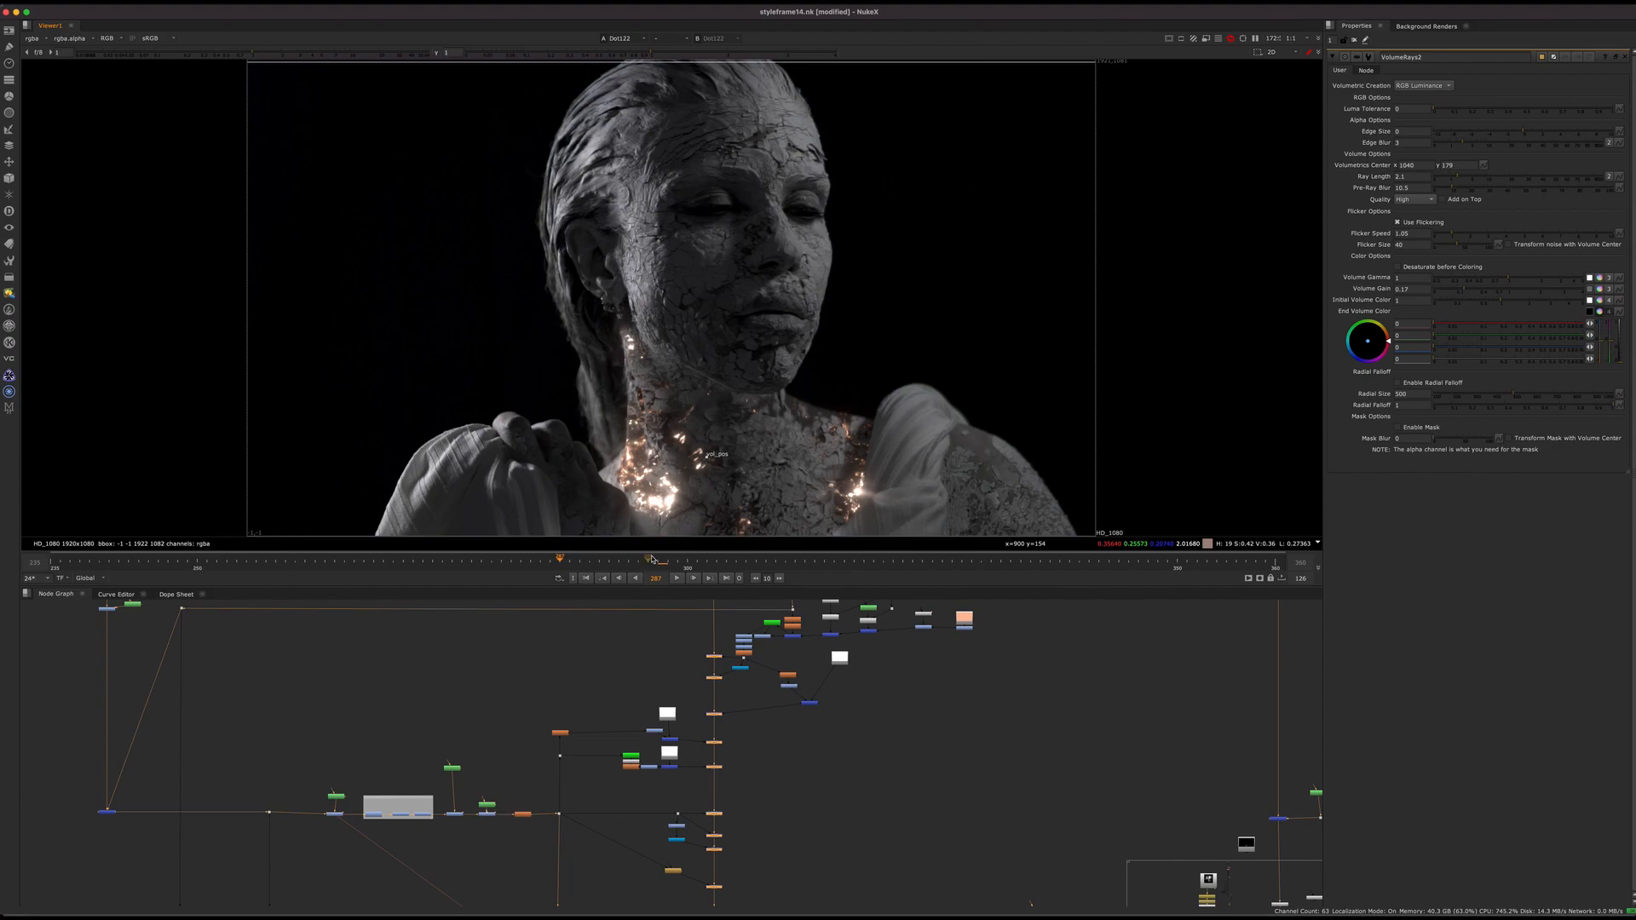
{"action": "left_click", "coordinate": [659, 565]}
{"action": "middle_click_drag", "start_coordinate": [743, 726], "coordinate": [800, 778]}
{"action": "left_click", "coordinate": [735, 816]}
{"action": "scroll", "coordinate": [770, 815], "scroll_direction": "up", "scroll_amount": 4}
{"action": "key", "text": "1"}
{"action": "scroll", "coordinate": [800, 779], "scroll_direction": "down", "scroll_amount": 6}
Go up the main pipe and display the Saturation node with the plain statue above the ember merges
{"action": "middle_click_drag", "start_coordinate": [596, 728], "coordinate": [851, 810]}
{"action": "middle_click_drag", "start_coordinate": [1005, 686], "coordinate": [674, 852]}
{"action": "scroll", "coordinate": [679, 814], "scroll_direction": "down", "scroll_amount": 6}
{"action": "scroll", "coordinate": [708, 693], "scroll_direction": "up", "scroll_amount": 4}
{"action": "middle_click_drag", "start_coordinate": [708, 694], "coordinate": [721, 761]}
{"action": "left_click", "coordinate": [666, 730]}
{"action": "key", "text": "1"}
{"action": "middle_click_drag", "start_coordinate": [682, 871], "coordinate": [699, 634]}
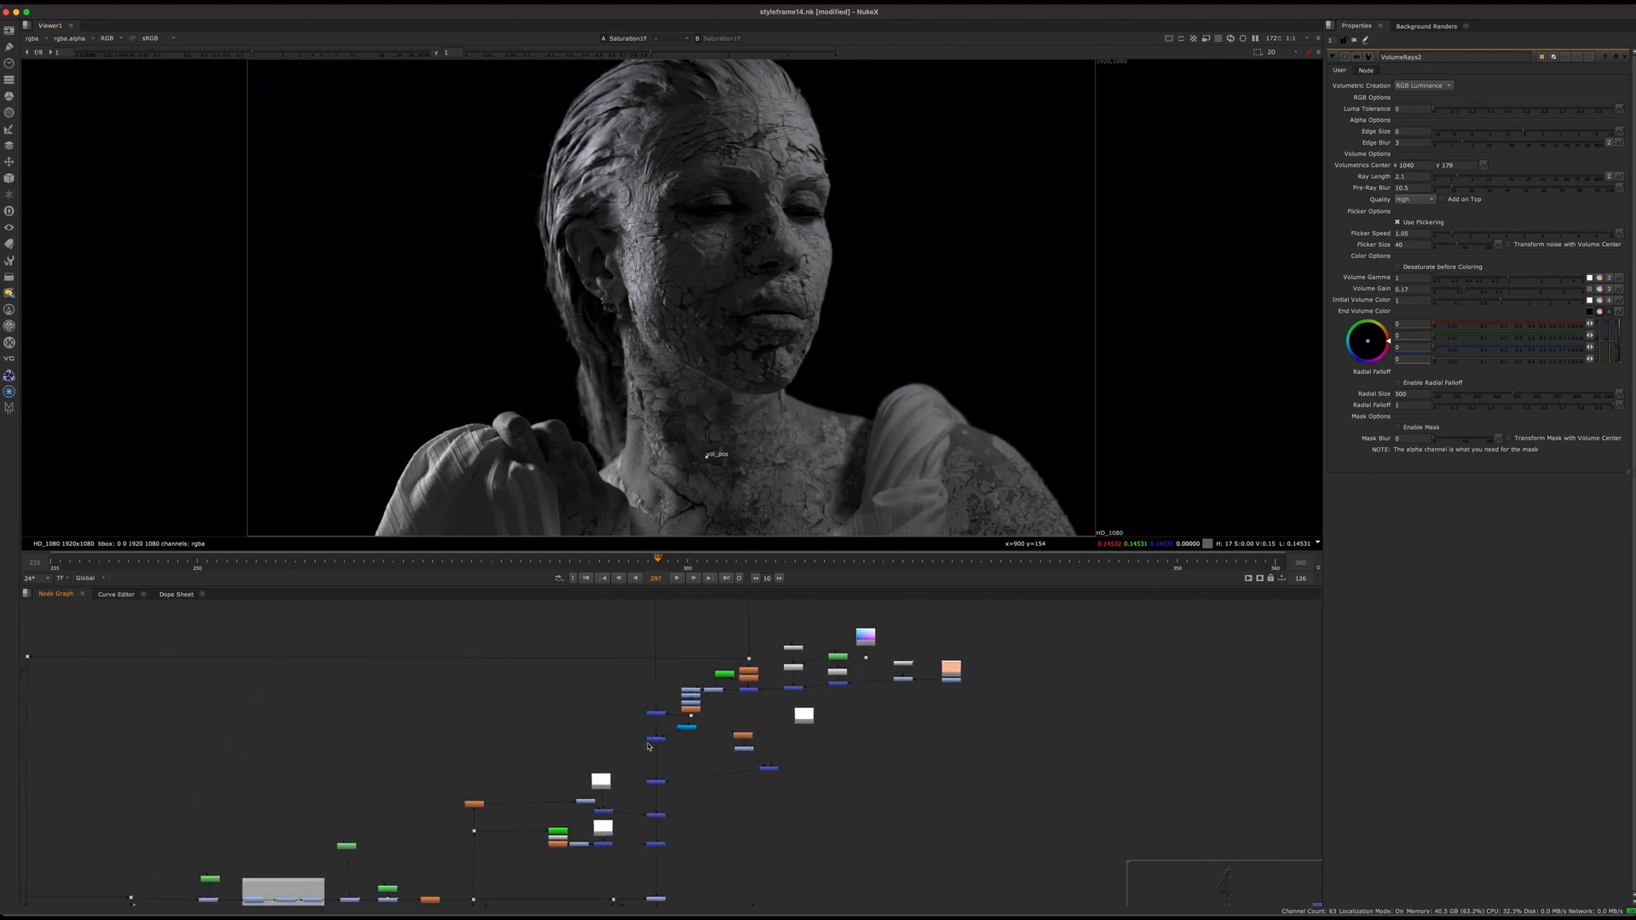
Display the first ember merges at the start of the main pipe one after another
{"action": "scroll", "coordinate": [656, 830], "scroll_direction": "up", "scroll_amount": 6}
{"action": "left_click", "coordinate": [675, 720]}
{"action": "key", "text": "1"}
{"action": "left_click", "coordinate": [674, 782]}
{"action": "key", "text": "1"}
{"action": "scroll", "coordinate": [675, 782], "scroll_direction": "down", "scroll_amount": 5}
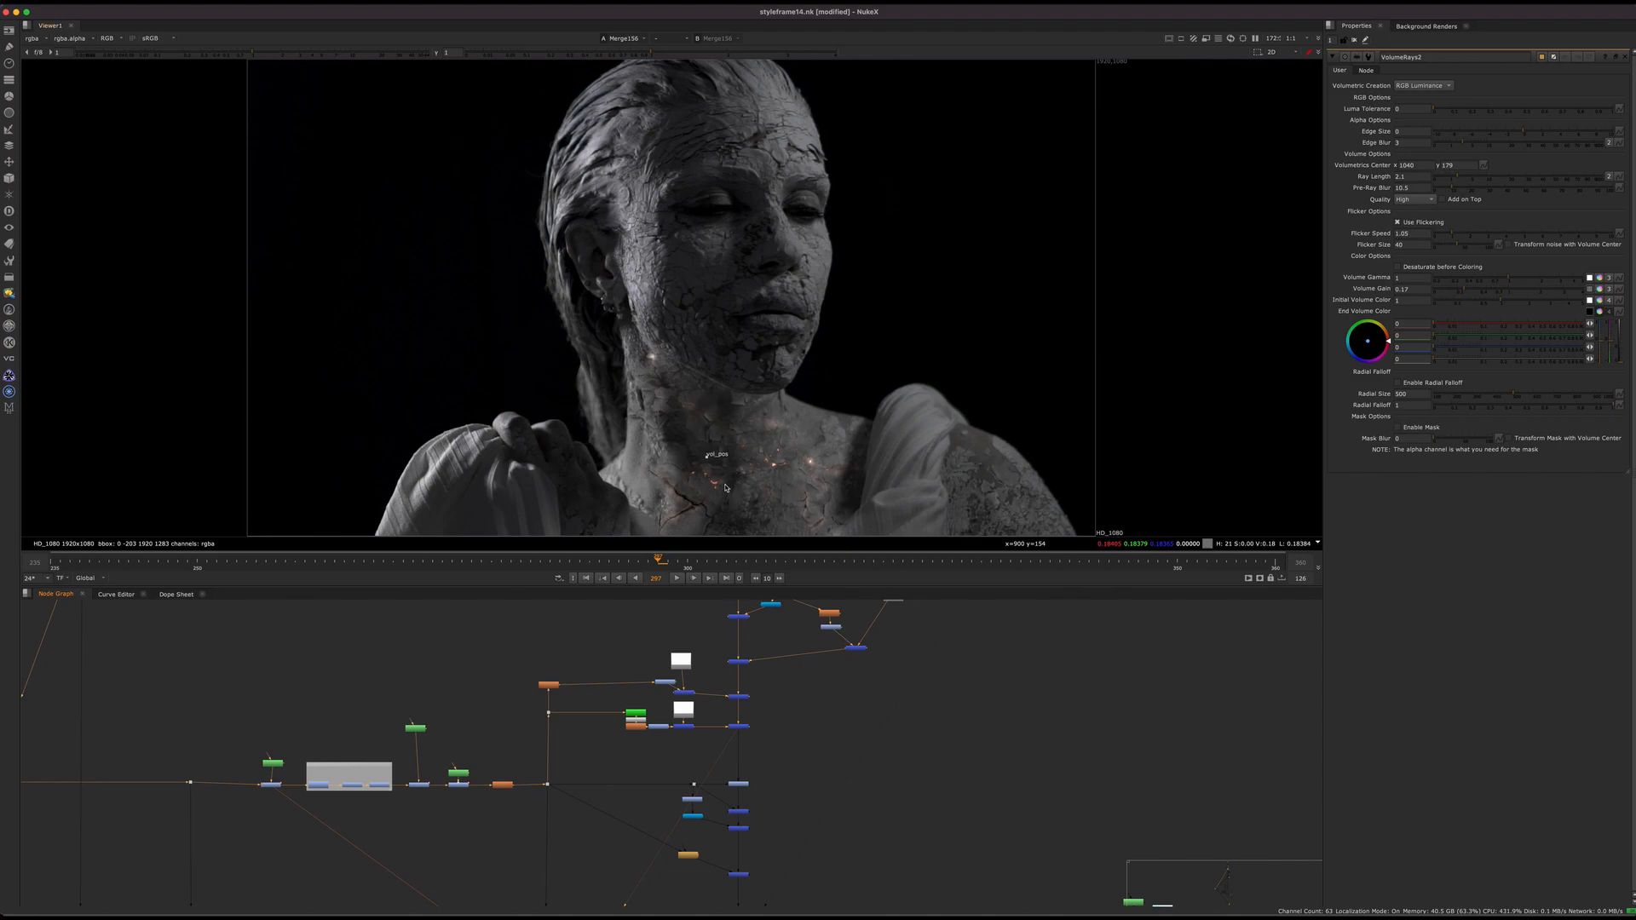
Continue down the main pipe and display the lower merges that add the neck cracks
{"action": "key", "text": "1"}
{"action": "left_click_drag", "start_coordinate": [806, 776], "coordinate": [706, 888]}
{"action": "key", "text": "1"}
{"action": "key", "text": "1"}
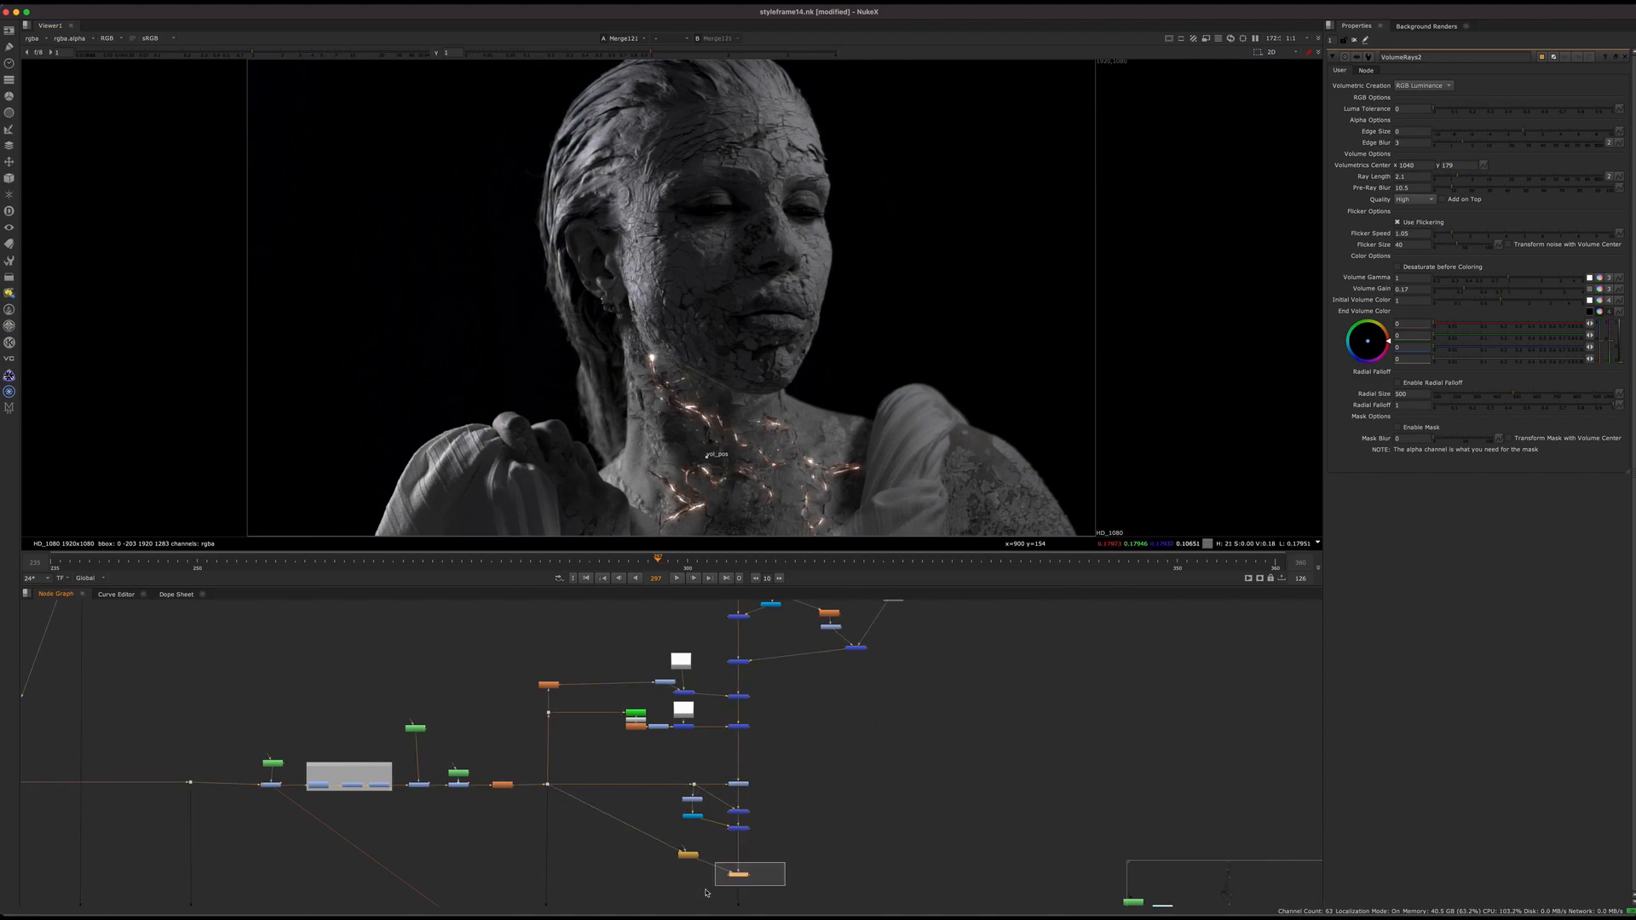
{"action": "middle_click_drag", "start_coordinate": [601, 689], "coordinate": [781, 748]}
{"action": "scroll", "coordinate": [680, 771], "scroll_direction": "down", "scroll_amount": 5}
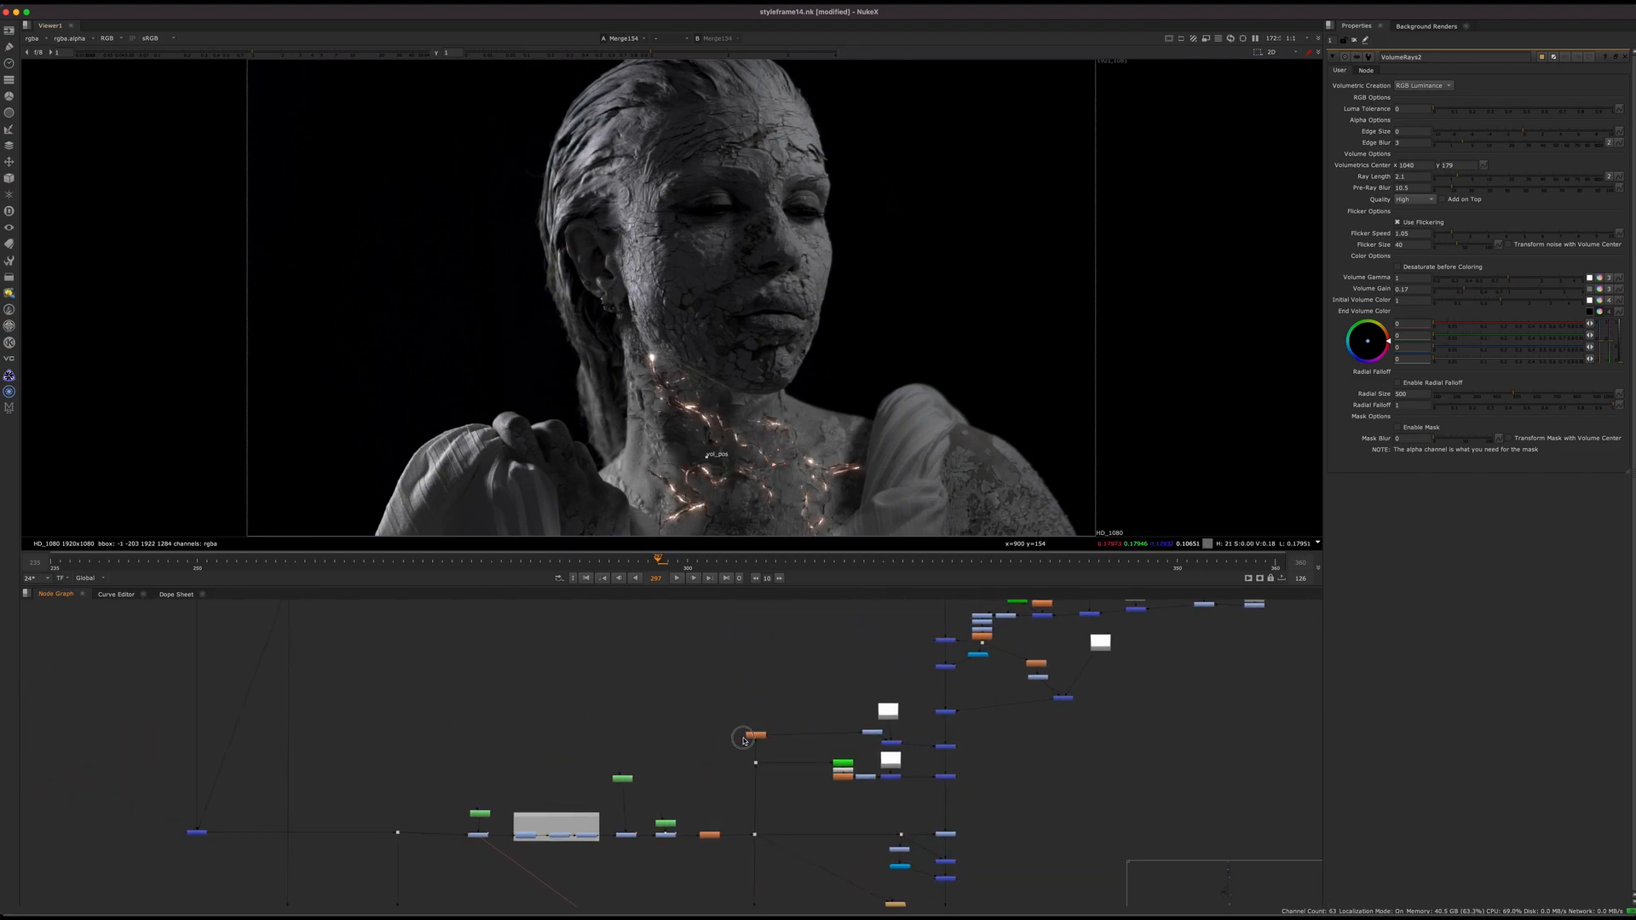
Trace the crack input back to the two Left Cracks groups and display Merge129, which combines them
{"action": "middle_click_drag", "start_coordinate": [680, 771], "coordinate": [754, 723]}
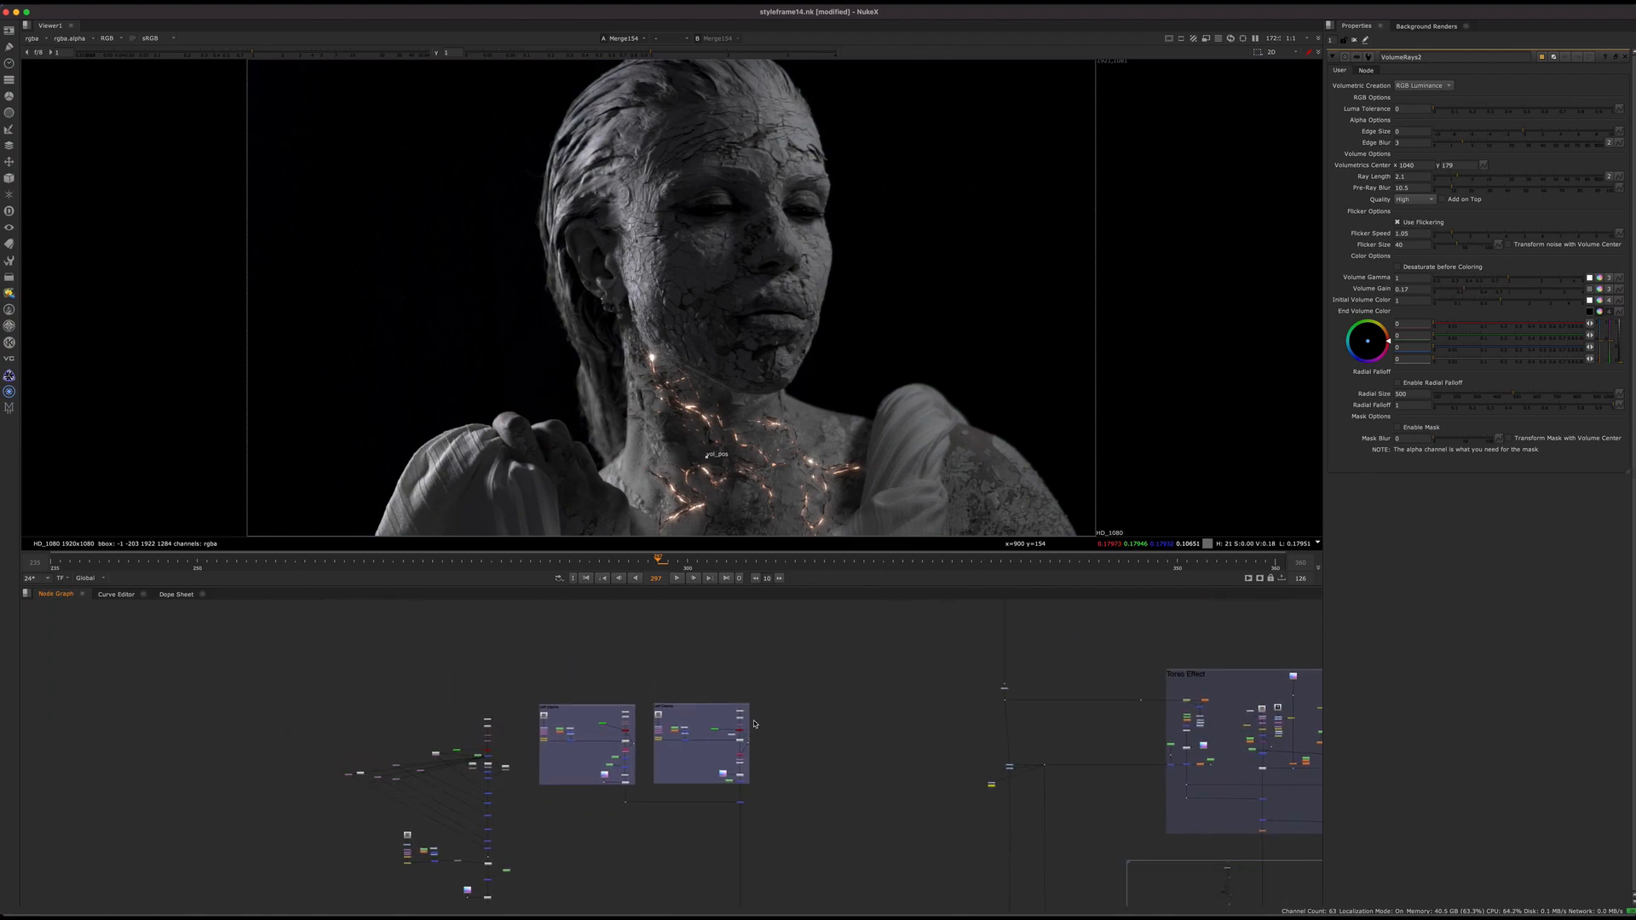
{"action": "scroll", "coordinate": [617, 770], "scroll_direction": "up", "scroll_amount": 5}
{"action": "middle_click_drag", "start_coordinate": [617, 769], "coordinate": [666, 804]}
{"action": "middle_click_drag", "start_coordinate": [964, 870], "coordinate": [804, 836]}
{"action": "left_click", "coordinate": [856, 864]}
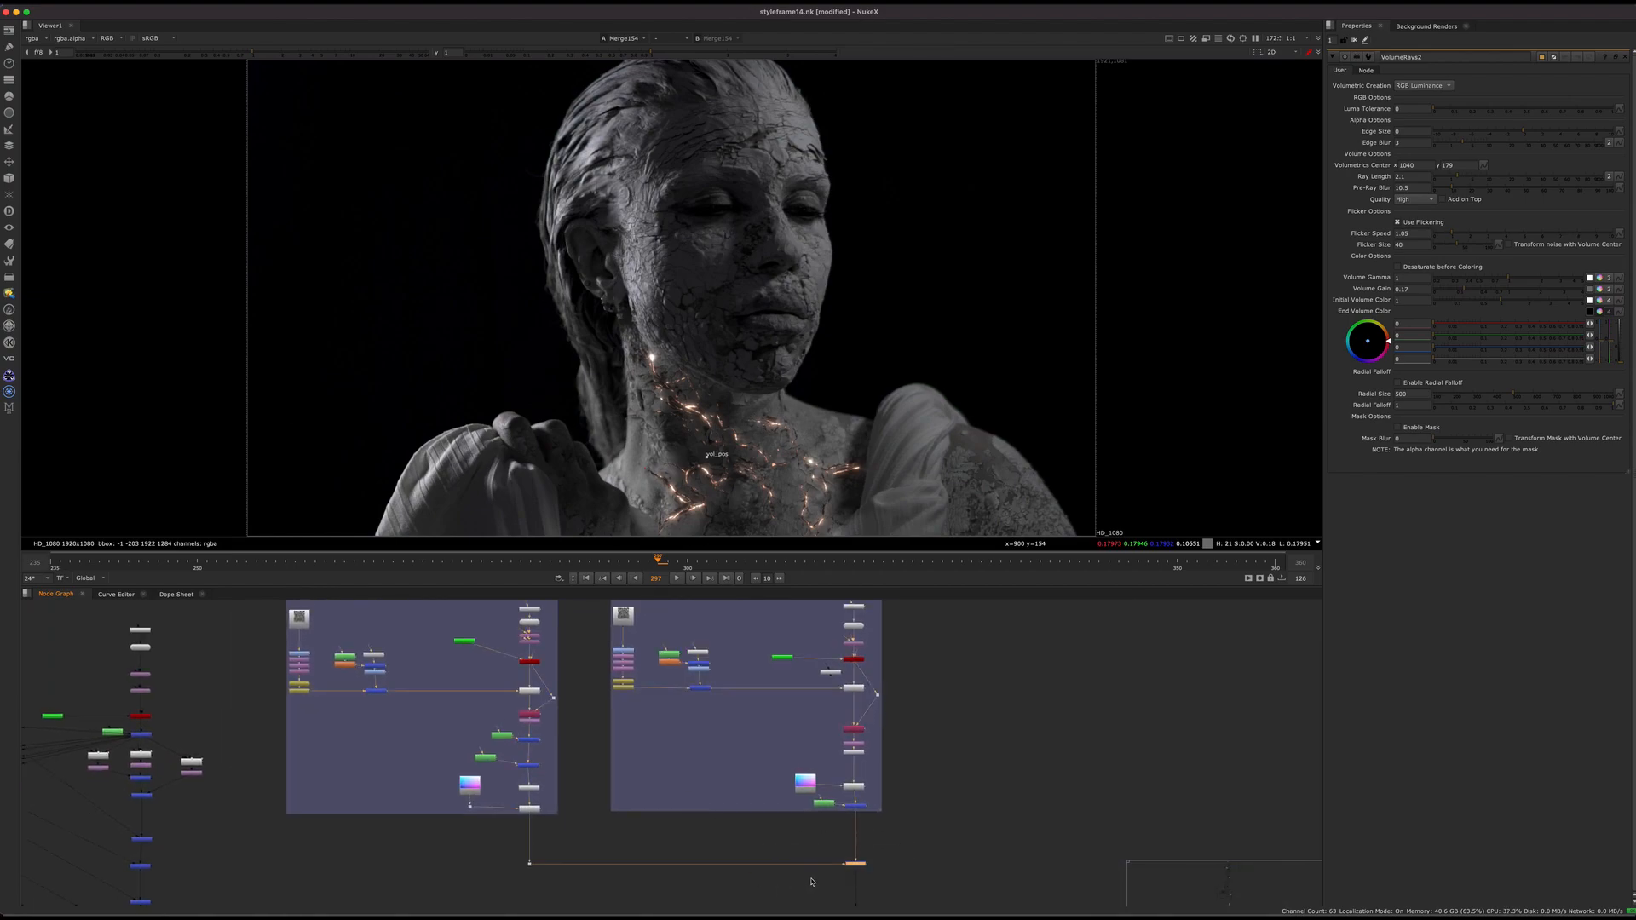
{"action": "key", "text": "1"}
{"action": "left_click", "coordinate": [671, 787]}
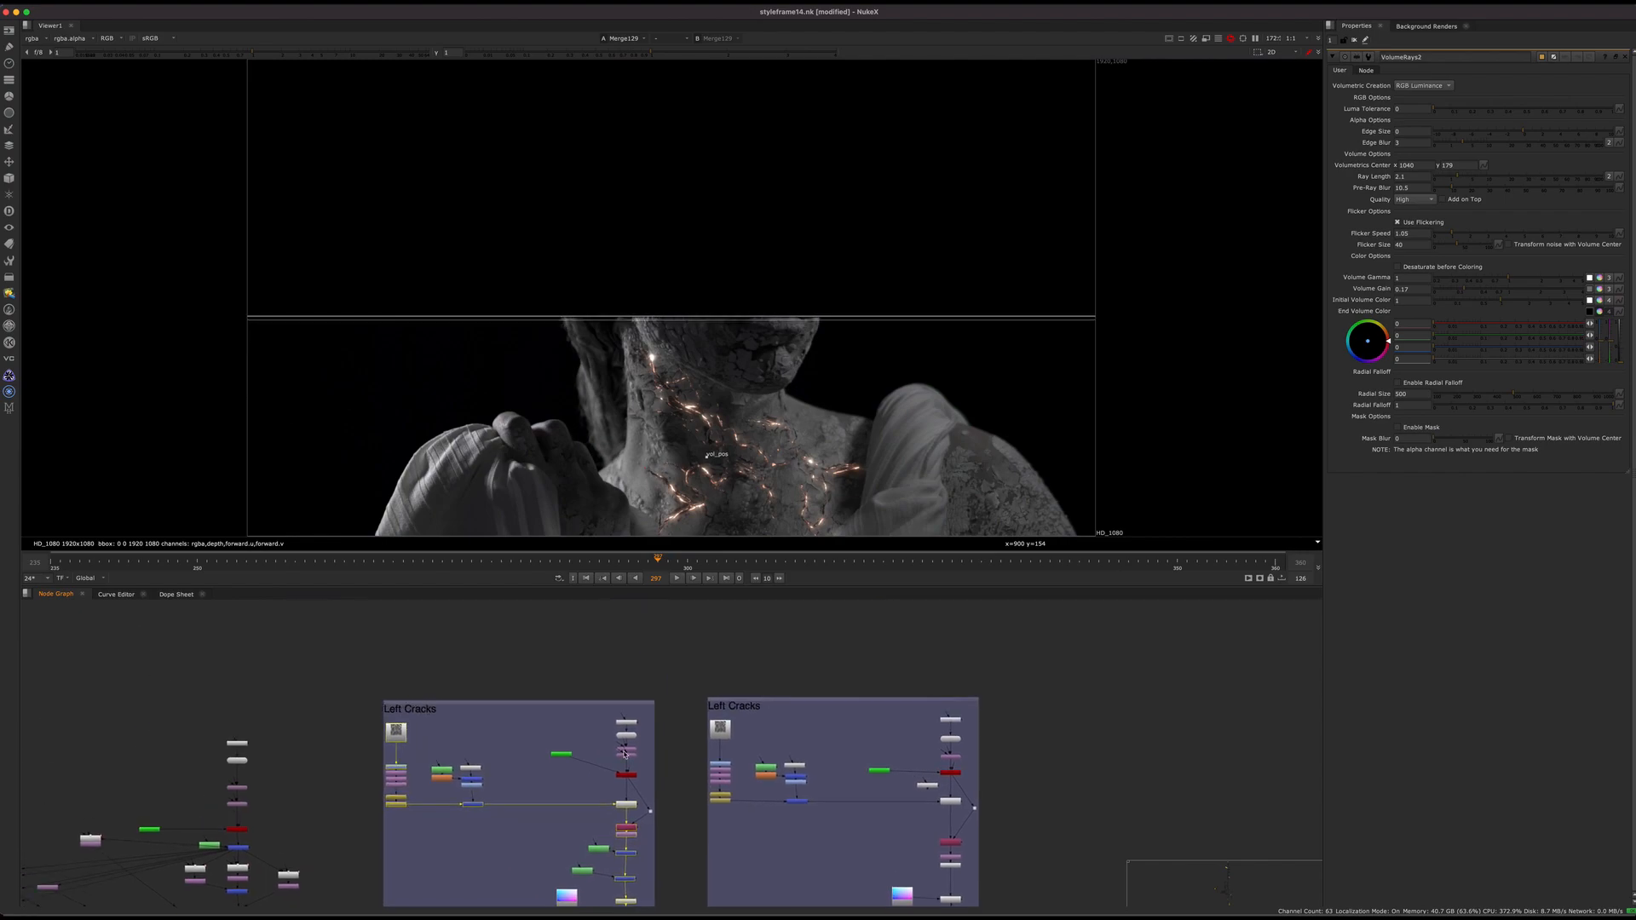
Display the ScanlineRender18 output in the first Left Cracks group
{"action": "scroll", "coordinate": [558, 661], "scroll_direction": "up", "scroll_amount": 5}
{"action": "middle_click_drag", "start_coordinate": [644, 726], "coordinate": [723, 667]}
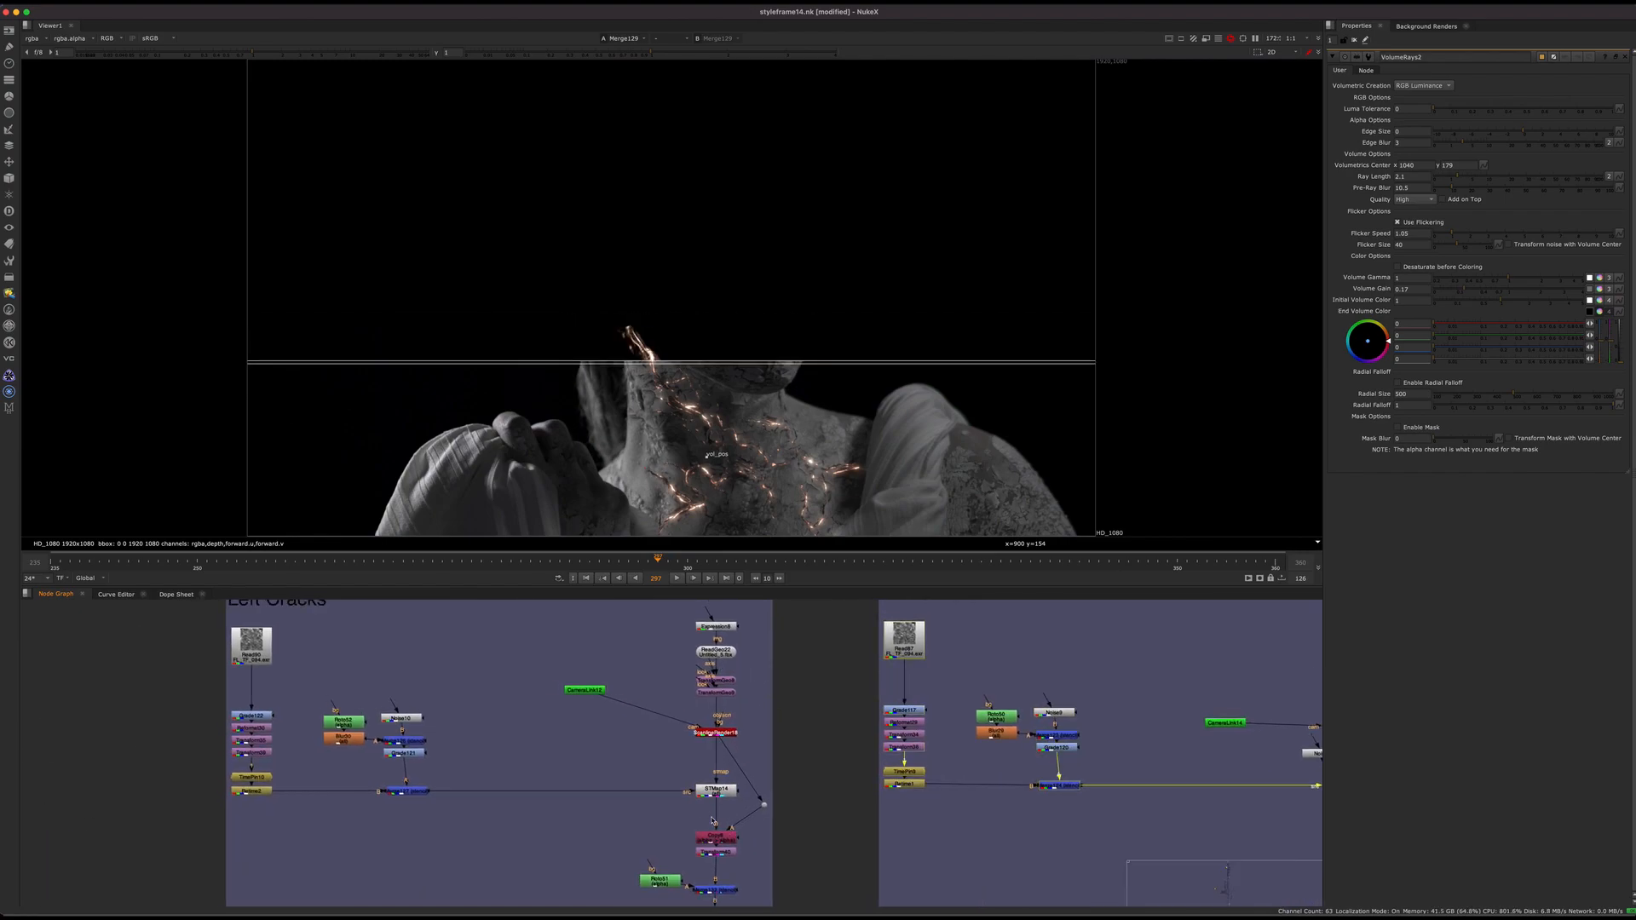
{"action": "middle_click_drag", "start_coordinate": [717, 788], "coordinate": [735, 768]}
{"action": "scroll", "coordinate": [733, 767], "scroll_direction": "up", "scroll_amount": 3}
{"action": "left_click_drag", "start_coordinate": [607, 665], "coordinate": [830, 730]}
{"action": "key", "text": "1"}
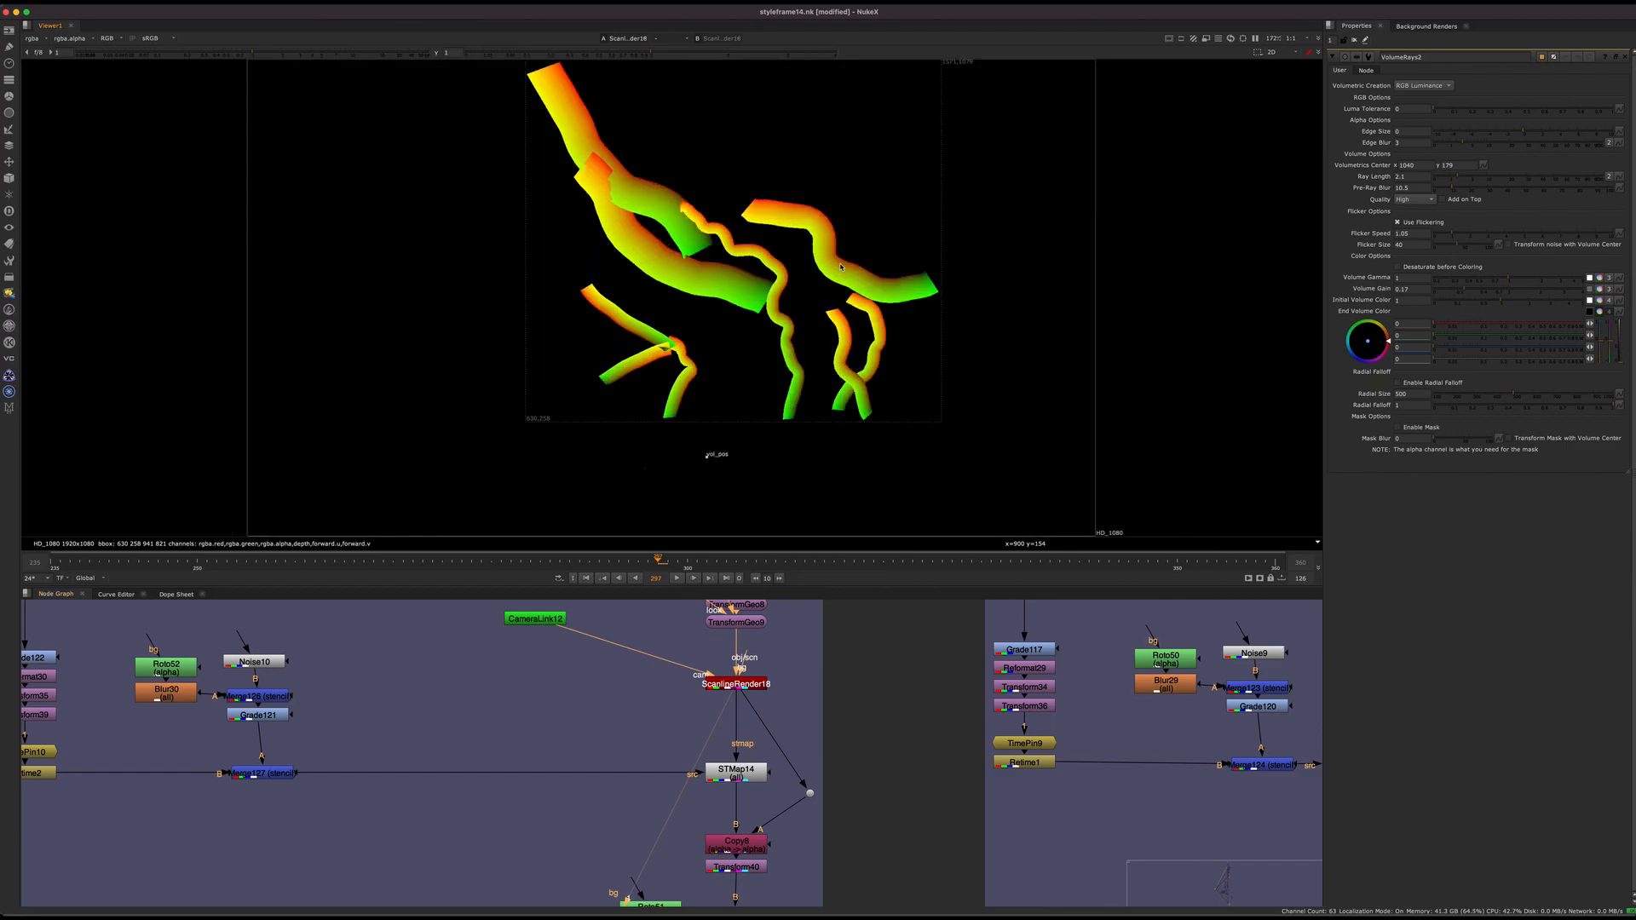
Try feeding the Merge127 texture directly into ReadGeo22, and reconnect the Expression node in its place
{"action": "middle_click_drag", "start_coordinate": [773, 699], "coordinate": [714, 835]}
{"action": "left_click_drag", "start_coordinate": [655, 685], "coordinate": [683, 657]}
{"action": "middle_click_drag", "start_coordinate": [755, 722], "coordinate": [923, 667]}
{"action": "left_click", "coordinate": [528, 641]}
{"action": "middle_click_drag", "start_coordinate": [528, 641], "coordinate": [579, 642]}
{"action": "scroll", "coordinate": [547, 783], "scroll_direction": "down", "scroll_amount": 4}
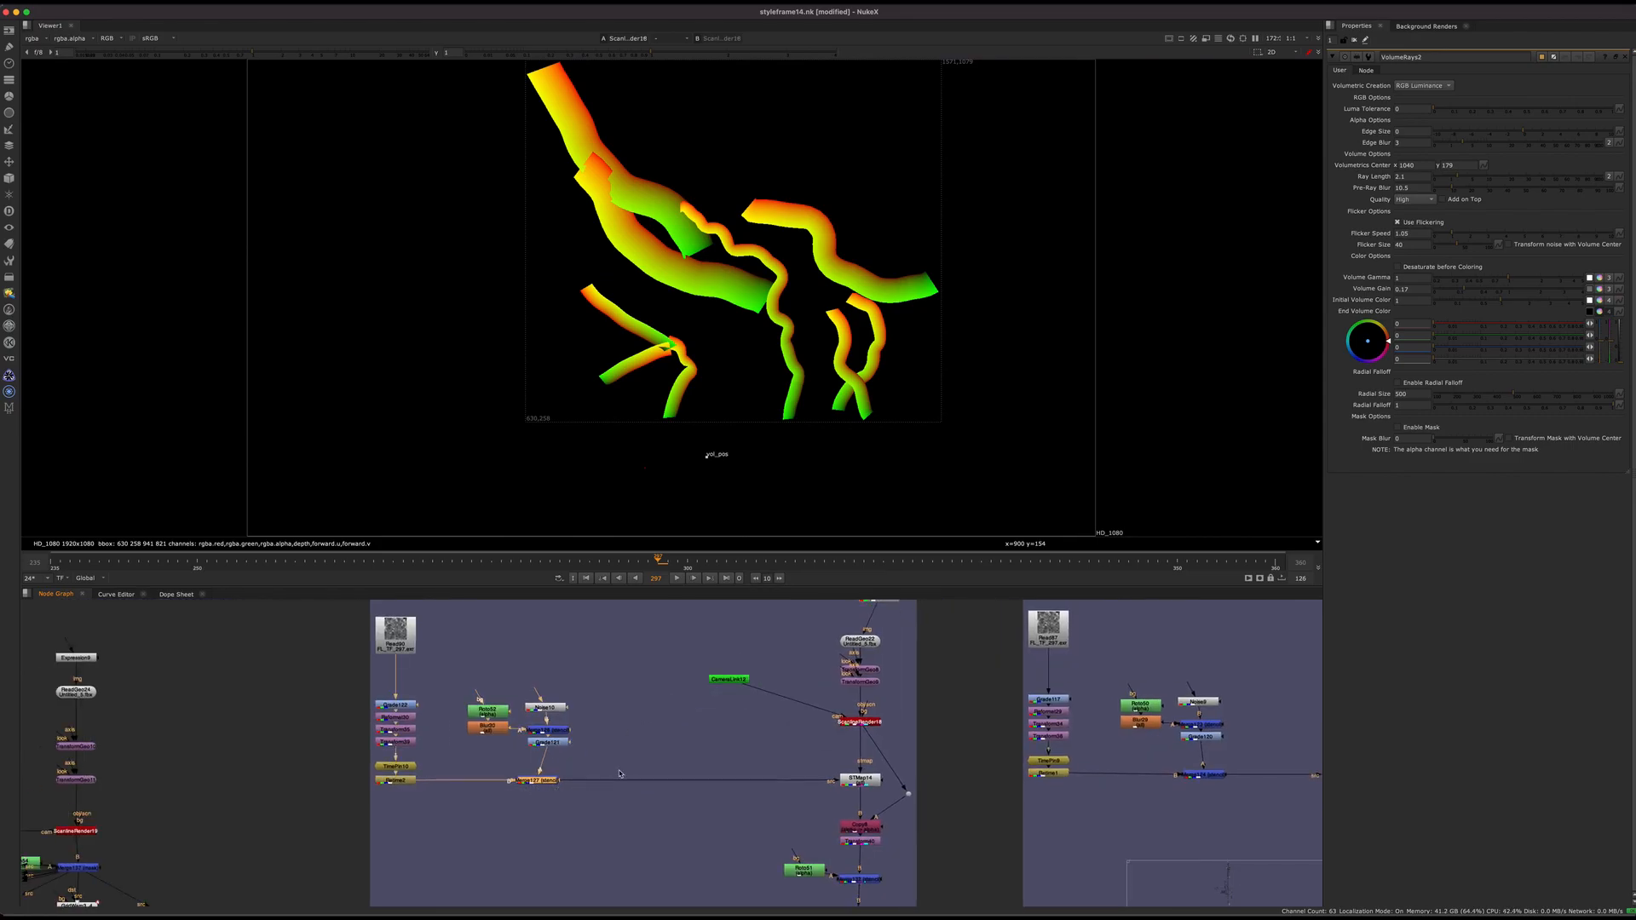
{"action": "left_click_drag", "start_coordinate": [541, 781], "coordinate": [541, 781]}
{"action": "left_click_drag", "start_coordinate": [941, 698], "coordinate": [751, 743]}
{"action": "left_click", "coordinate": [774, 752]}
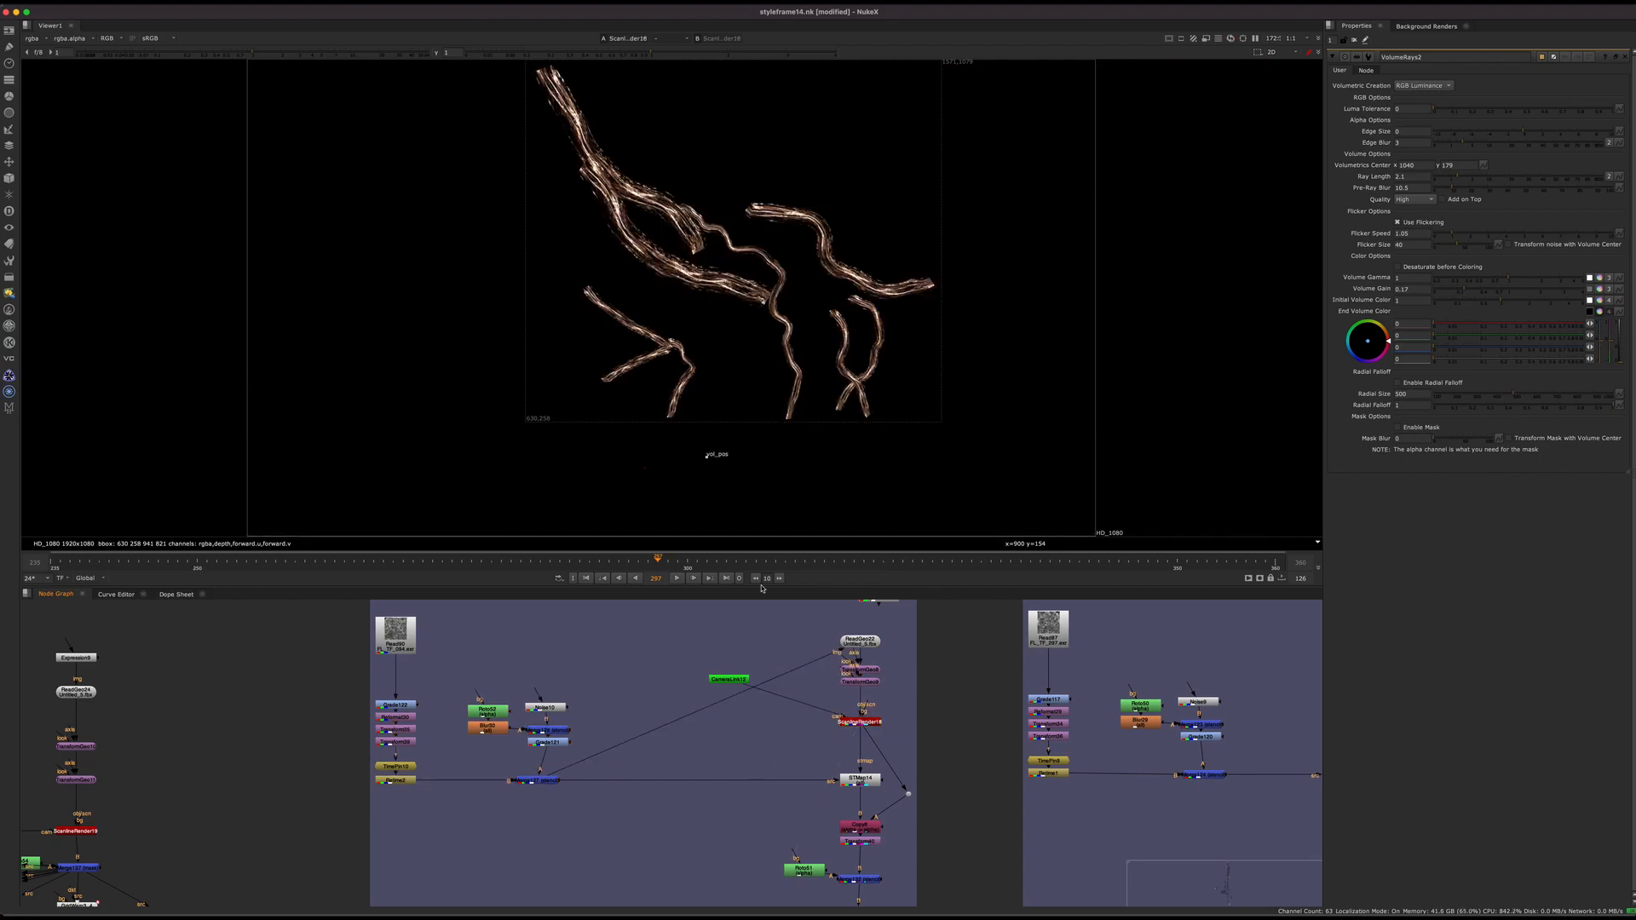
{"action": "left_click_drag", "start_coordinate": [901, 477], "coordinate": [862, 648]}
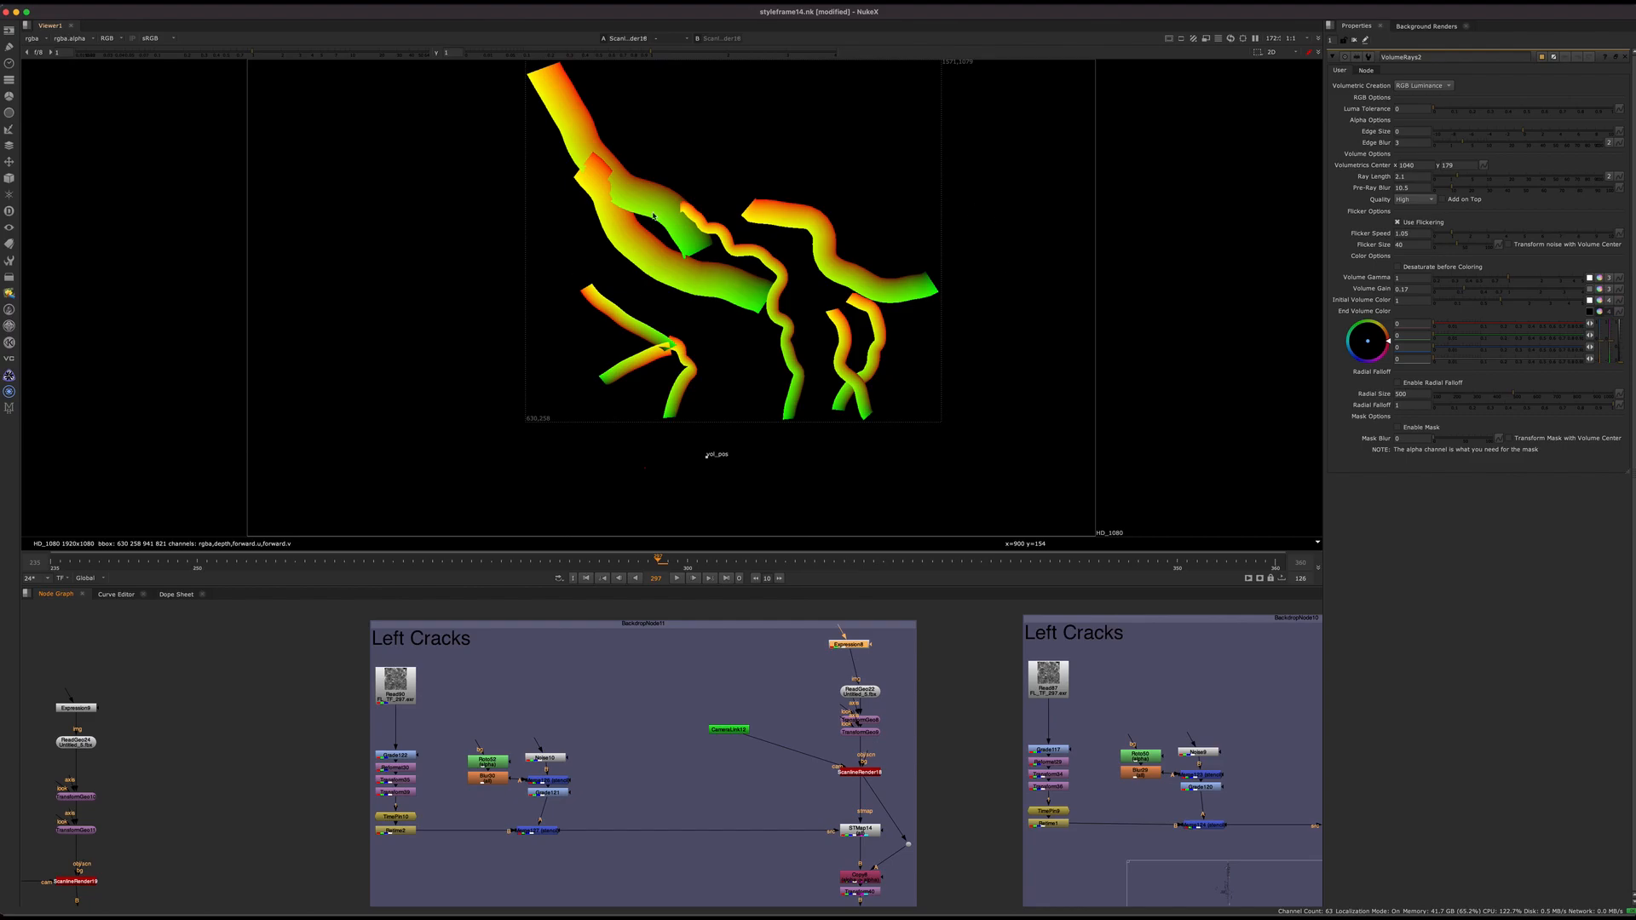
Plug Merge127 into ReadGeo22 once more for comparison, and undo the connection
{"action": "middle_click_drag", "start_coordinate": [660, 718], "coordinate": [582, 699]}
{"action": "mouse_move", "coordinate": [768, 639]}
{"action": "left_mouse_down"}
{"action": "mouse_move", "coordinate": [448, 810]}
{"action": "mouse_move", "coordinate": [777, 642]}
{"action": "left_mouse_up"}
{"action": "left_click_drag", "start_coordinate": [439, 816], "coordinate": [451, 812]}
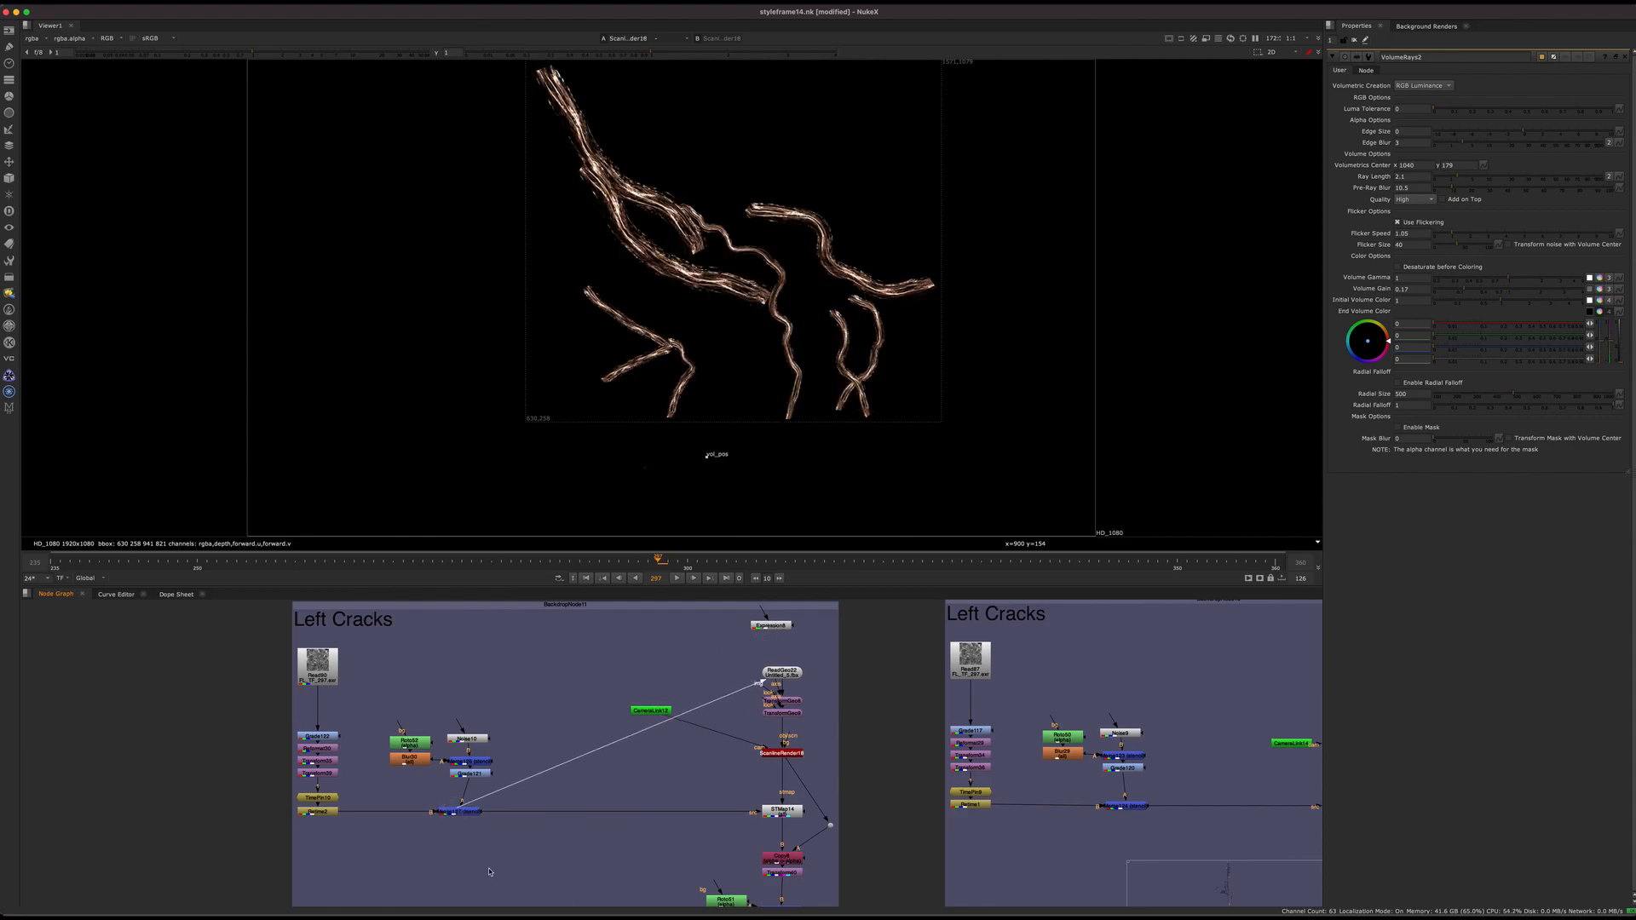
{"action": "key", "text": "ctrl+z"}
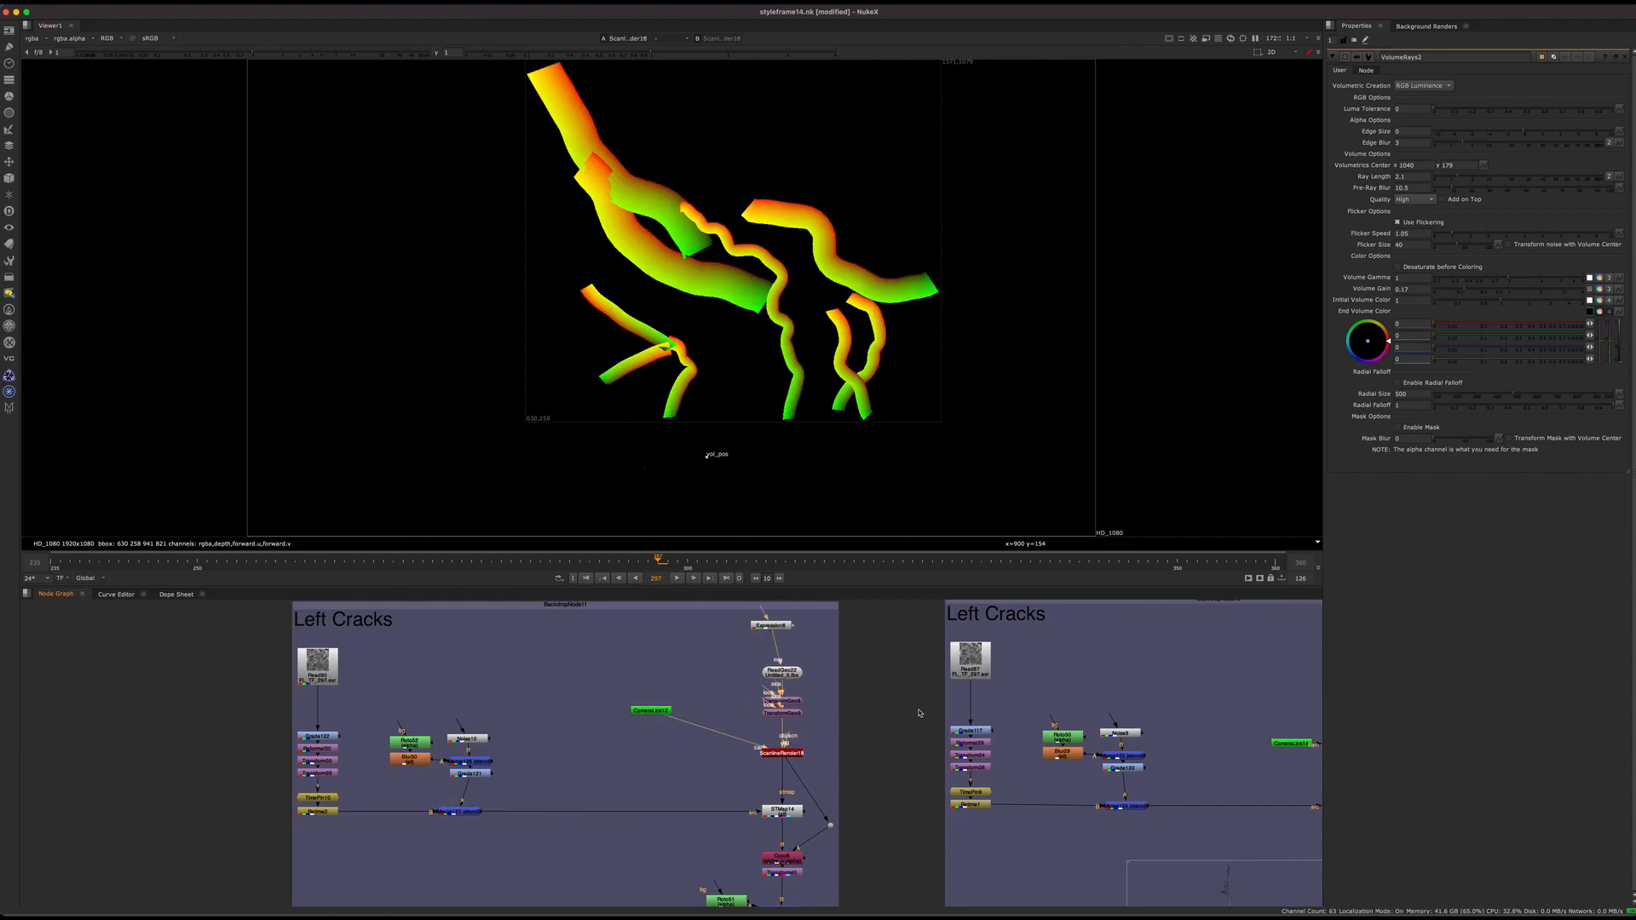
Display STMap14 below ScanlineRender18 and close the VolumeRays2 properties
{"action": "scroll", "coordinate": [830, 839], "scroll_direction": "up", "scroll_amount": 5}
{"action": "middle_click_drag", "start_coordinate": [831, 839], "coordinate": [761, 769]}
{"action": "scroll", "coordinate": [671, 719], "scroll_direction": "up", "scroll_amount": 5}
{"action": "left_click", "coordinate": [672, 714]}
{"action": "key", "text": "1"}
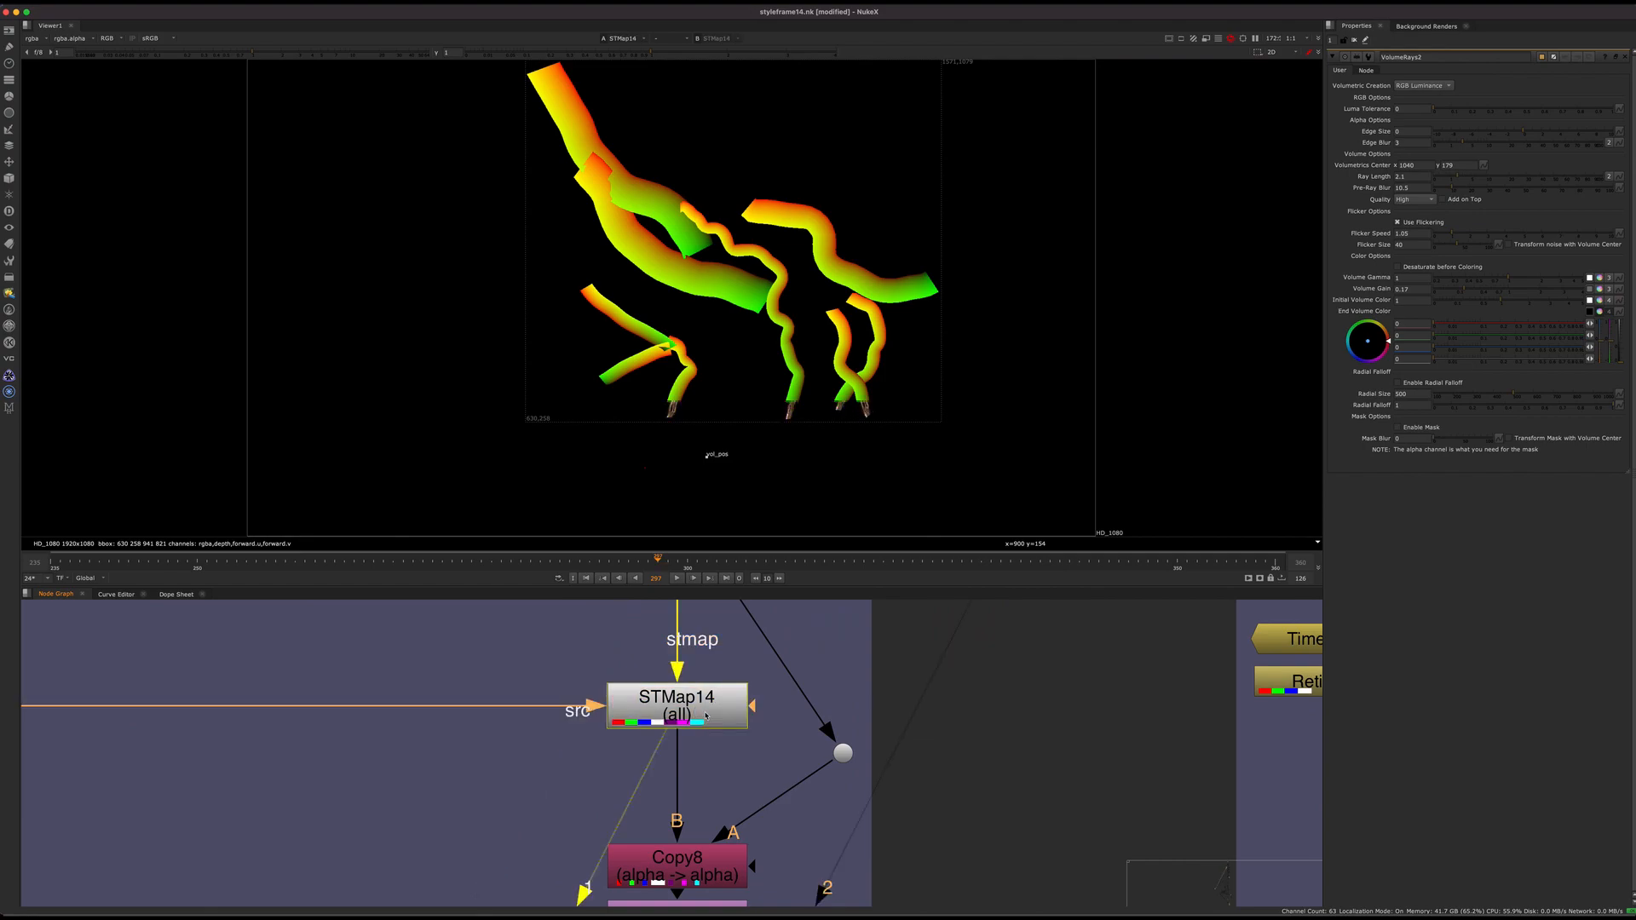
{"action": "left_click", "coordinate": [1626, 56]}
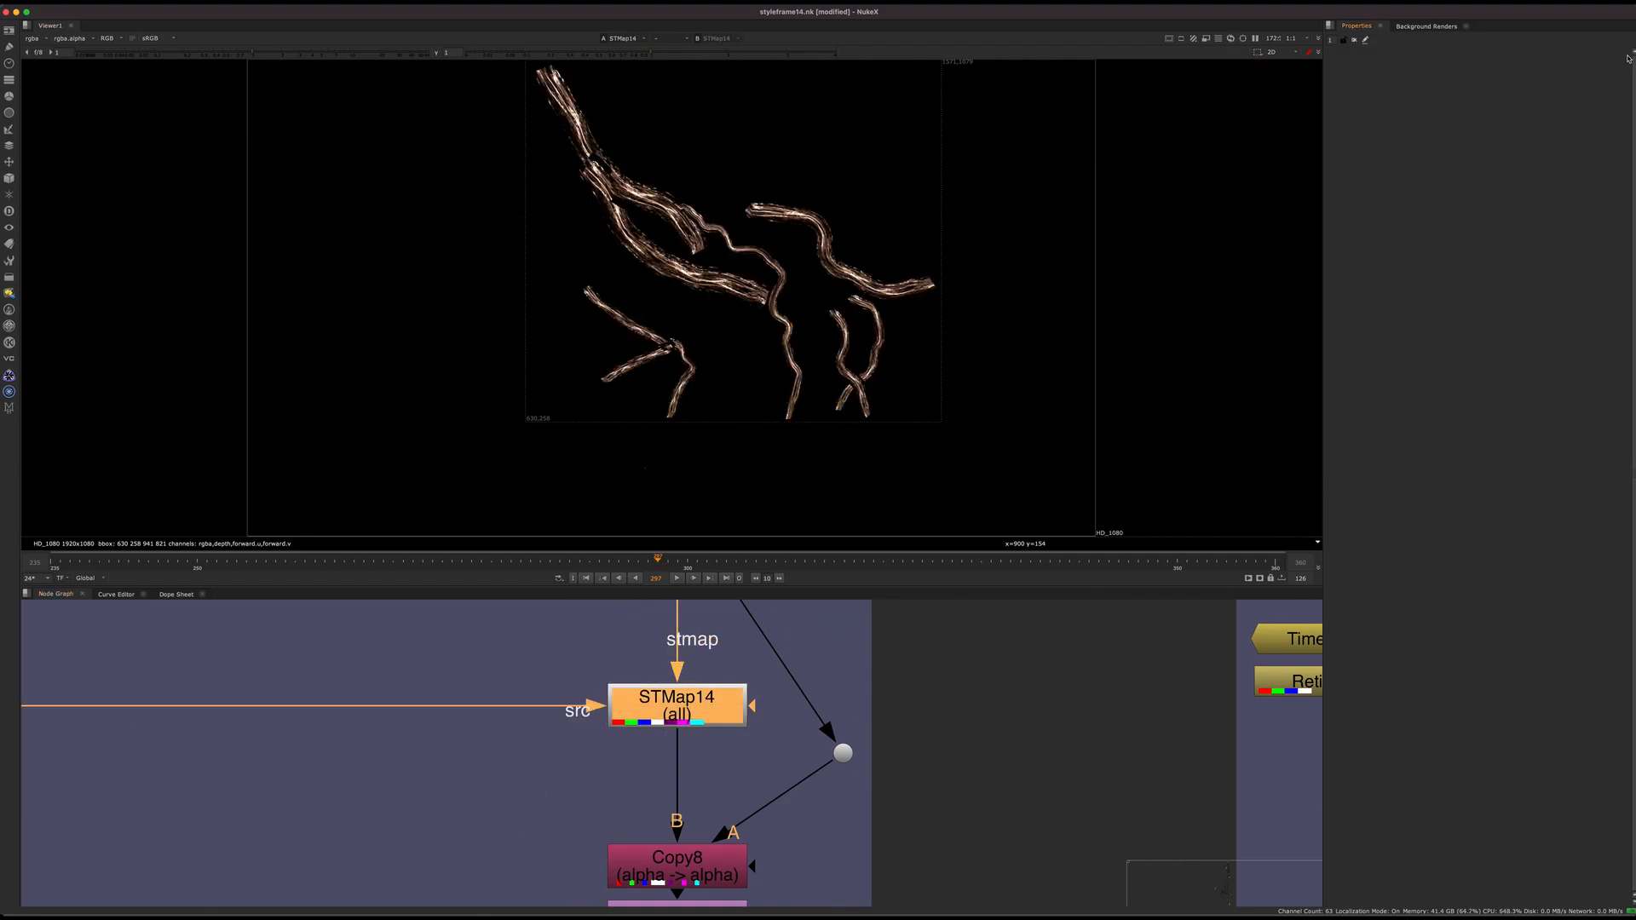
{"action": "left_click", "coordinate": [952, 691]}
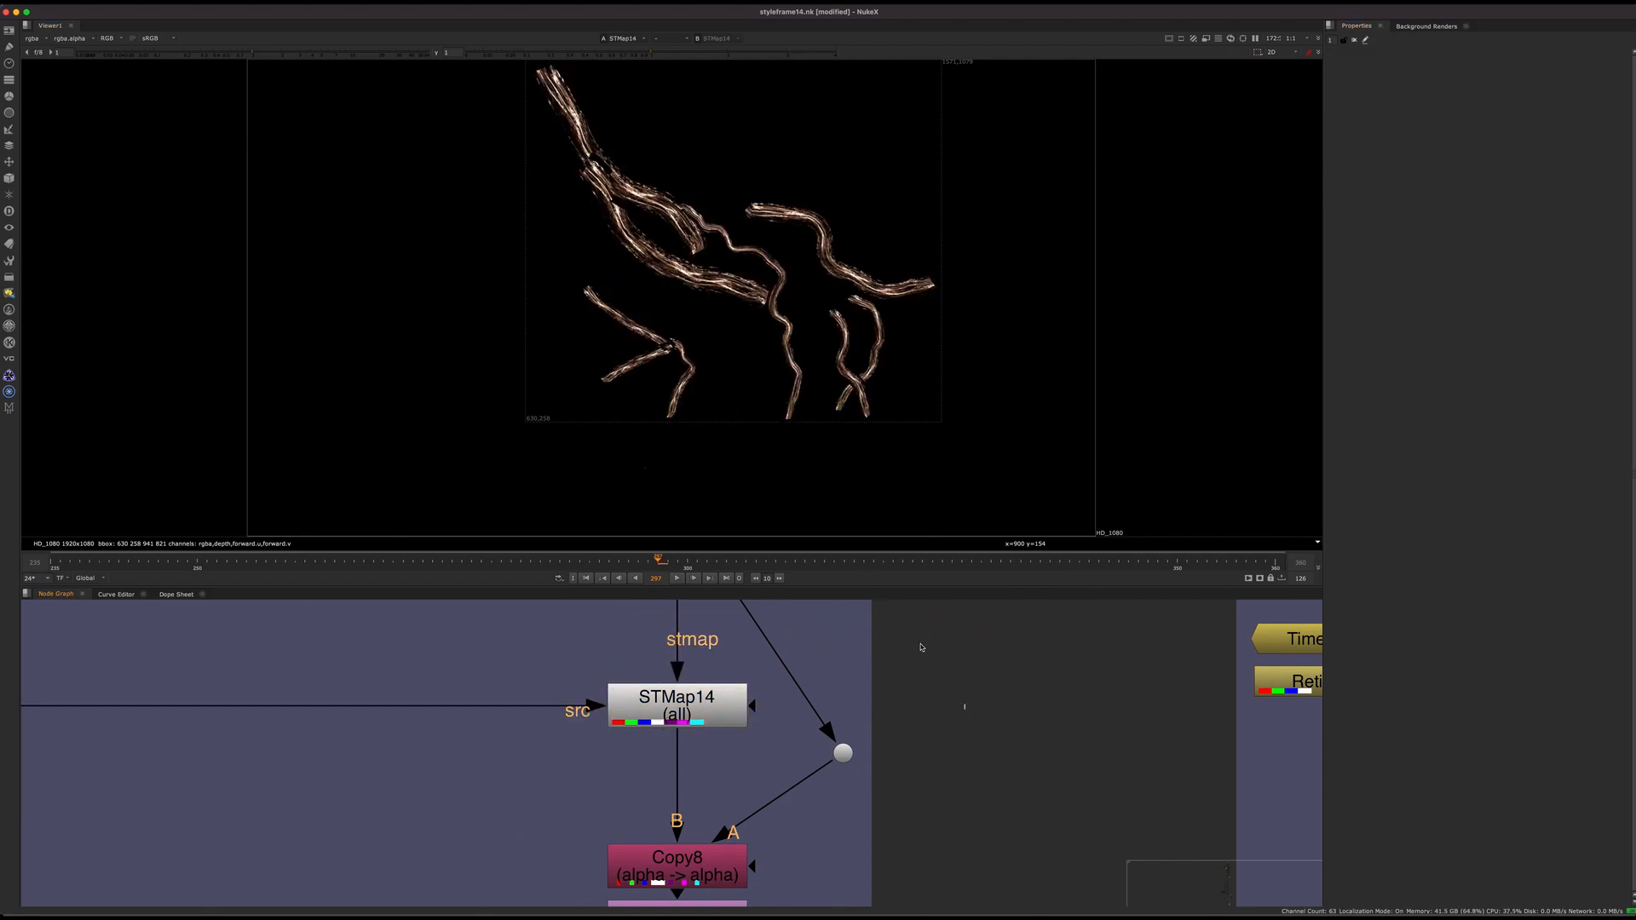
Display the Read90 source texture at the head of the Left Cracks group, fitted to the viewer
{"action": "scroll", "coordinate": [558, 762], "scroll_direction": "down", "scroll_amount": 5}
{"action": "middle_click_drag", "start_coordinate": [562, 764], "coordinate": [796, 840]}
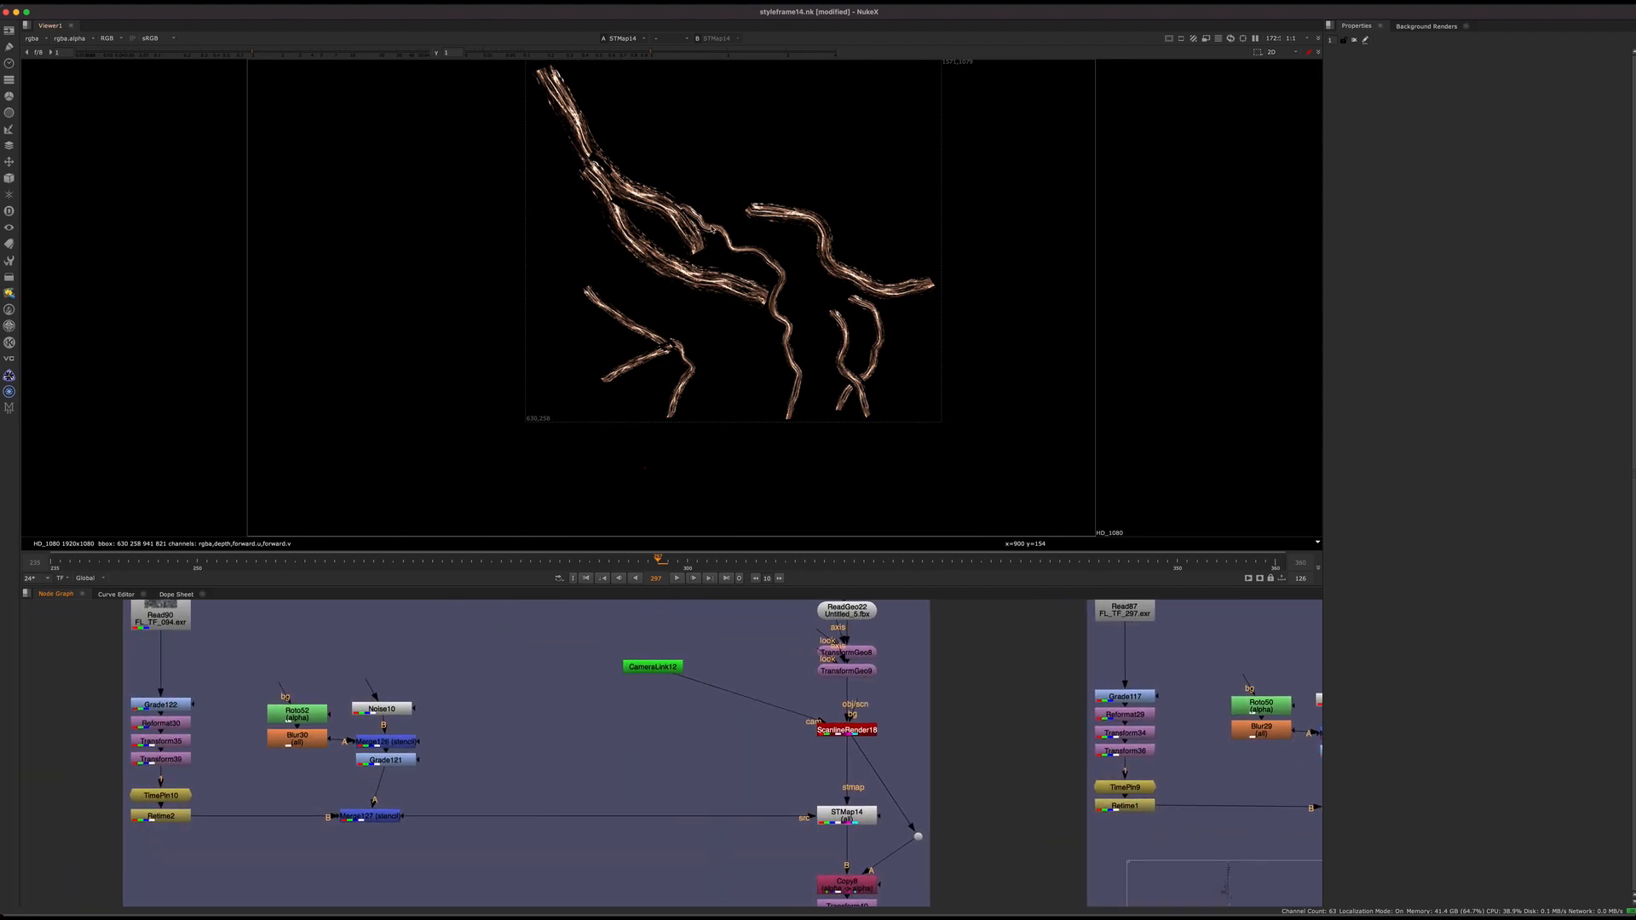
{"action": "middle_click_drag", "start_coordinate": [523, 724], "coordinate": [726, 820]}
{"action": "mouse_move", "coordinate": [478, 667]}
{"action": "left_mouse_down"}
{"action": "mouse_move", "coordinate": [281, 711]}
{"action": "mouse_move", "coordinate": [281, 756]}
{"action": "left_mouse_up"}
{"action": "key", "text": "1"}
{"action": "left_click", "coordinate": [283, 757]}
{"action": "key", "text": "f"}
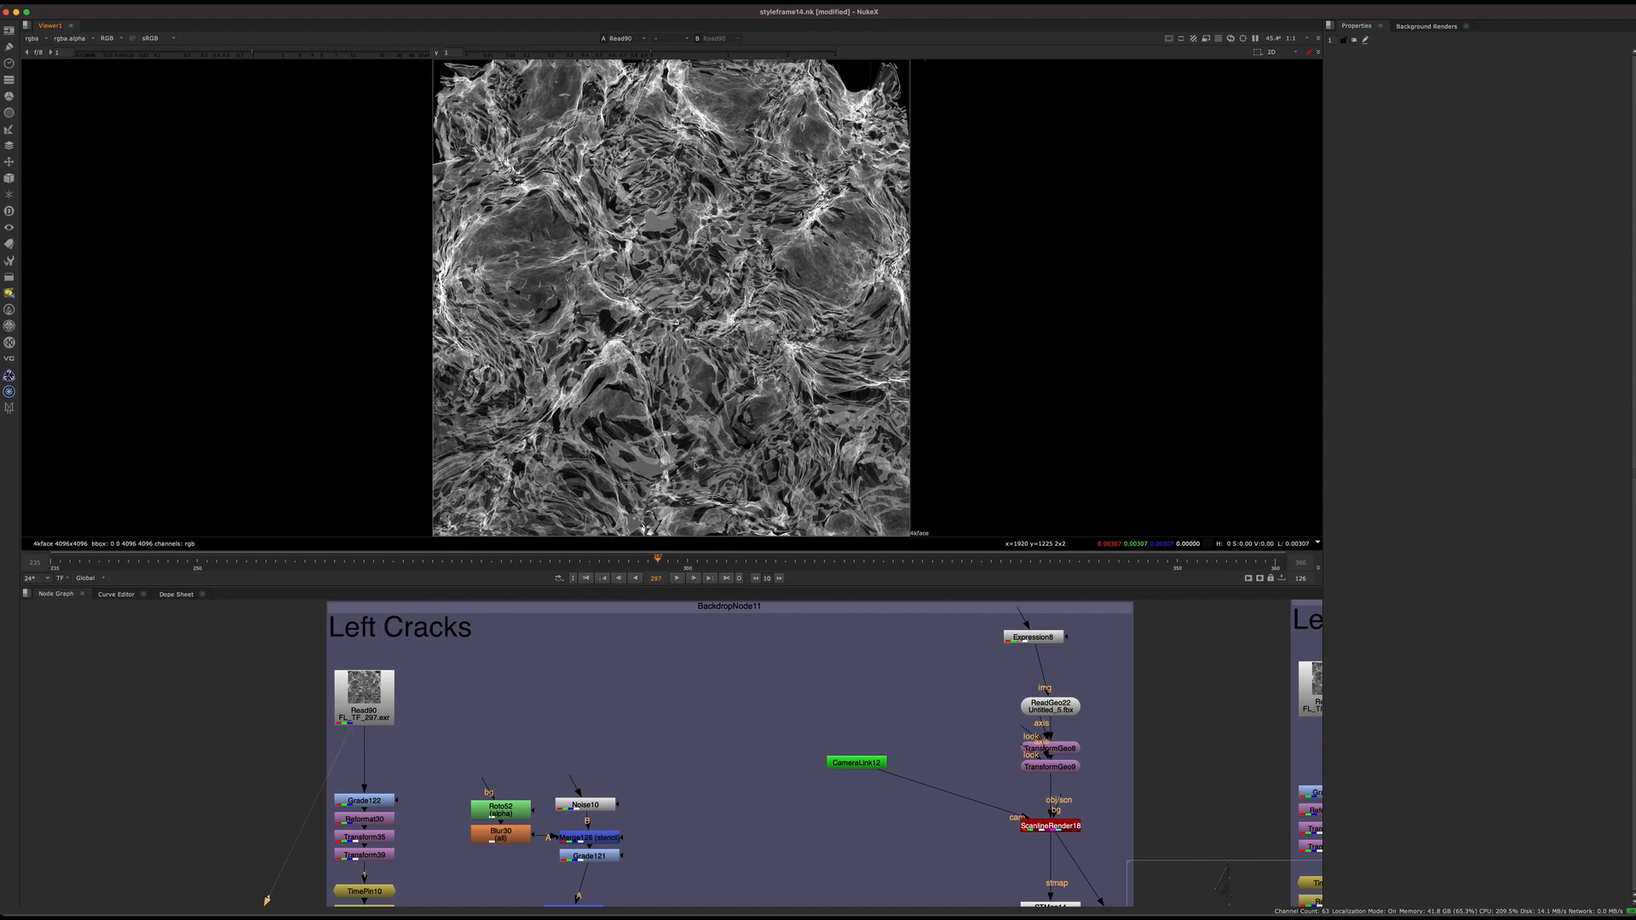
Display the texture at Grade122, and at Retime2 after its reformat and transforms
{"action": "left_click_drag", "start_coordinate": [482, 753], "coordinate": [304, 828]}
{"action": "key", "text": "1"}
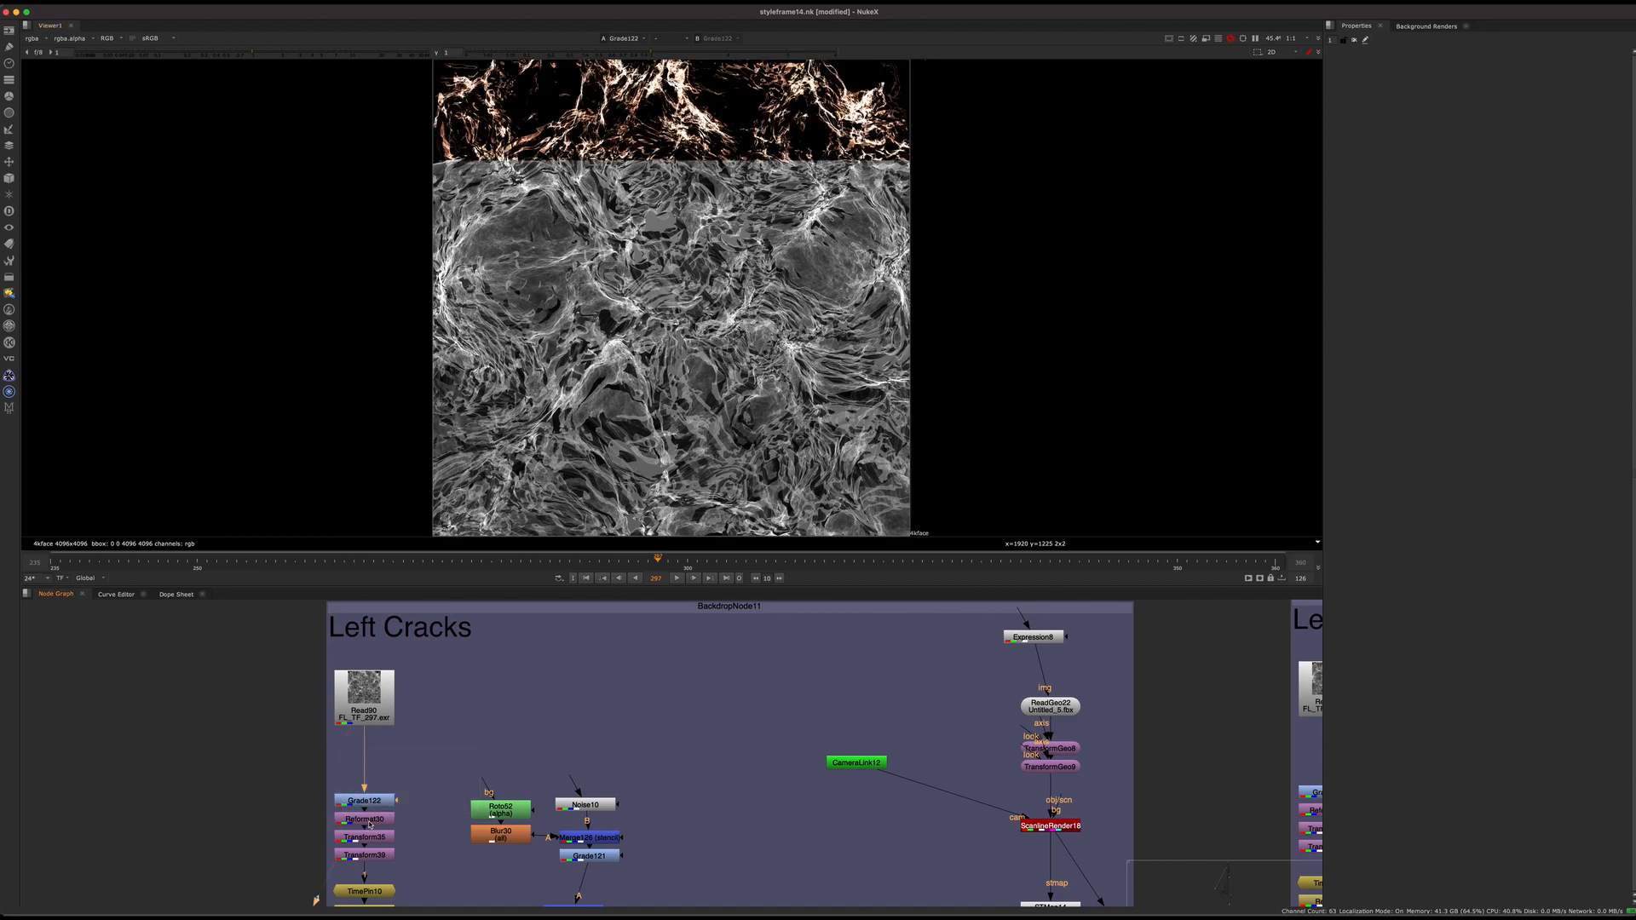
{"action": "middle_click_drag", "start_coordinate": [426, 808], "coordinate": [451, 700]}
{"action": "left_click", "coordinate": [392, 807]}
{"action": "key", "text": "1"}
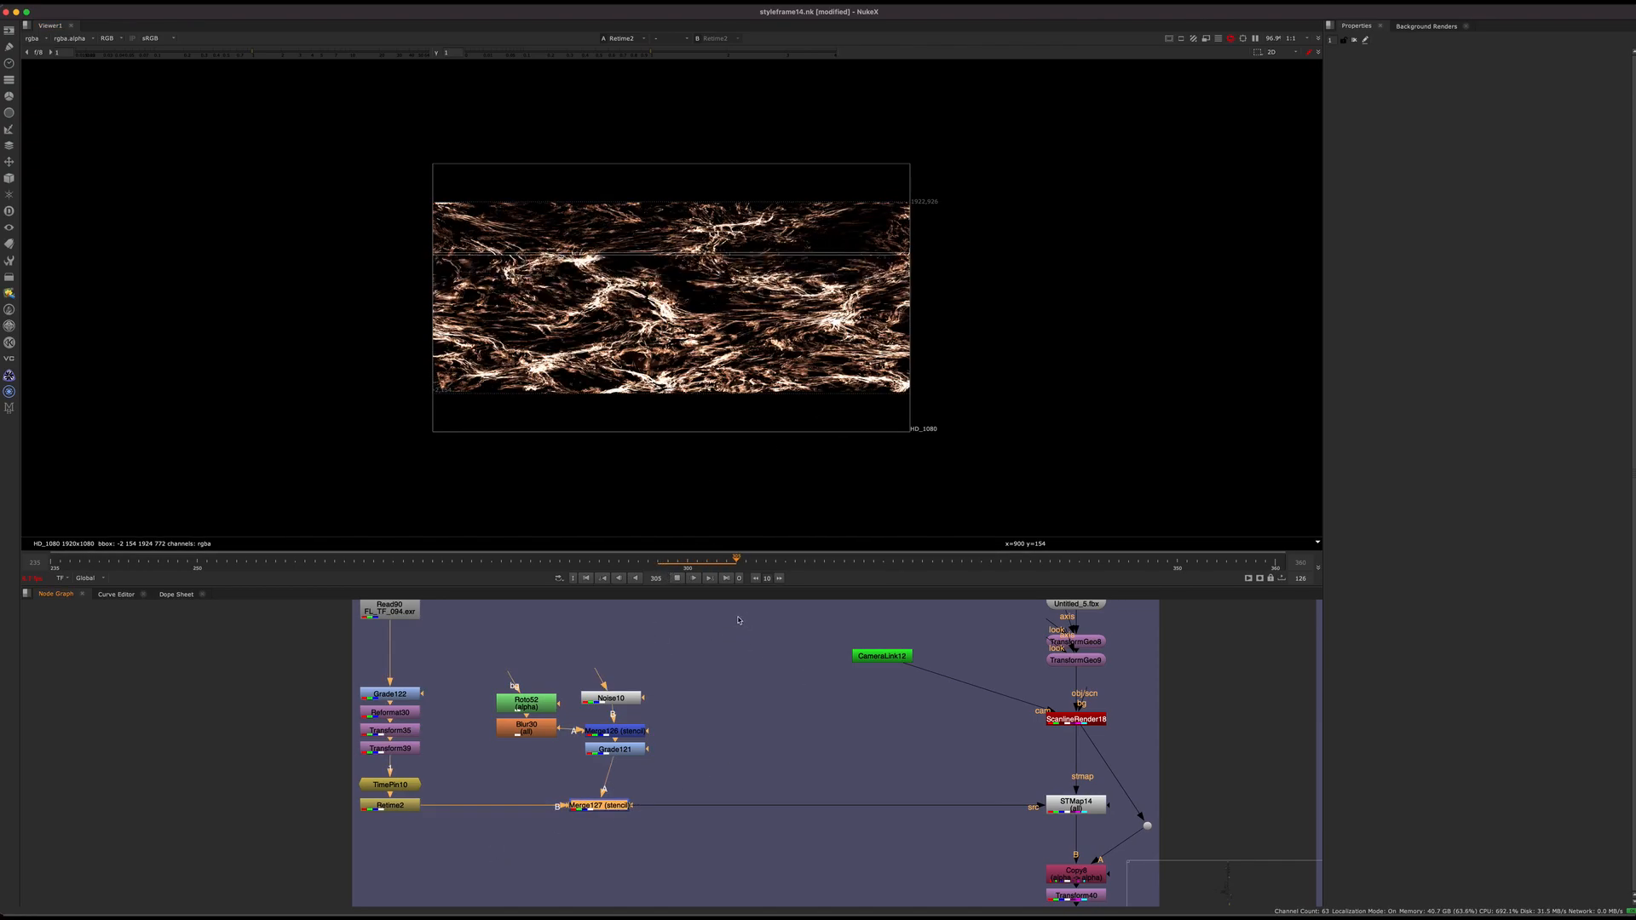
Examine the Merge127 stencil result up close, and display the Grade121 matte fitted to the viewer
{"action": "key", "text": "1"}
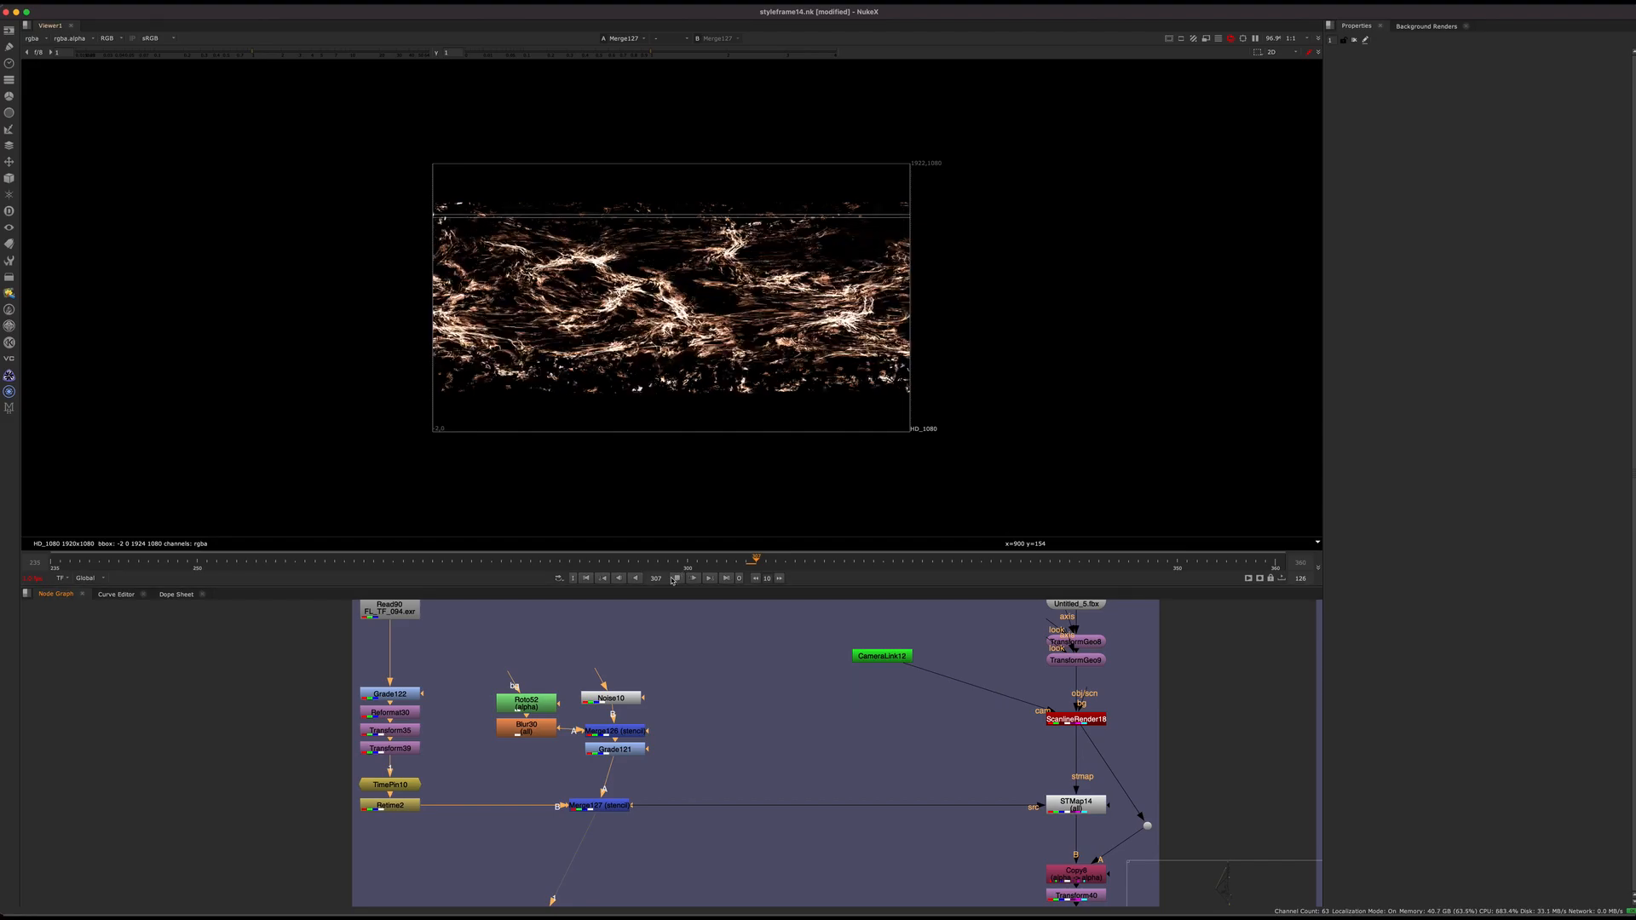
{"action": "scroll", "coordinate": [650, 260], "scroll_direction": "up", "scroll_amount": 4}
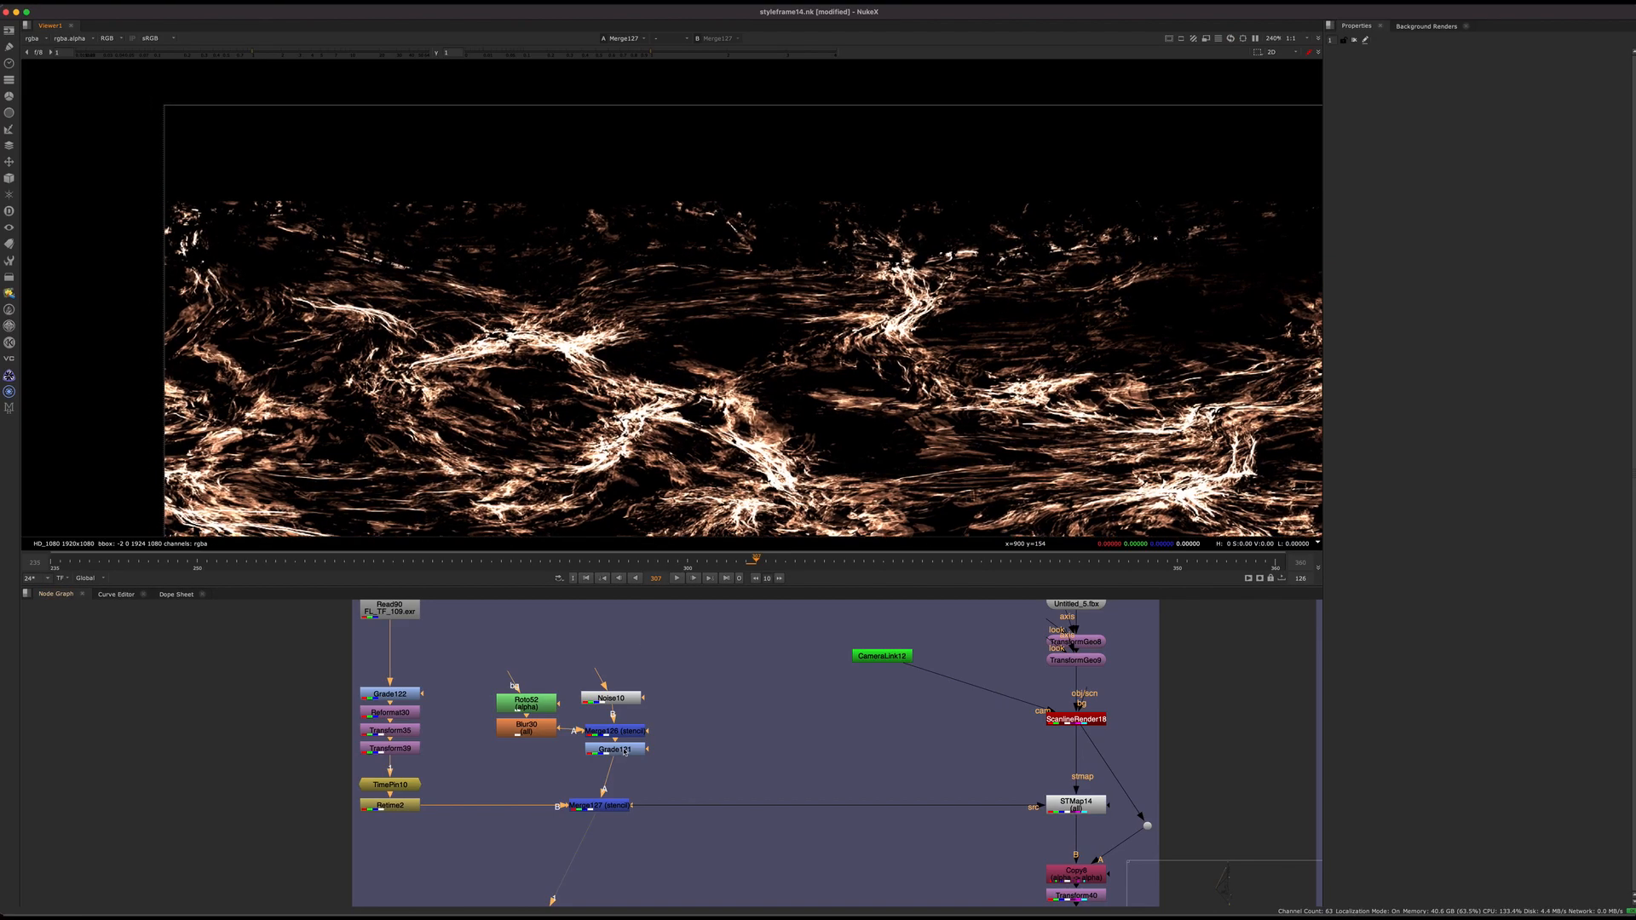
{"action": "key", "text": "2"}
{"action": "key", "text": "f"}
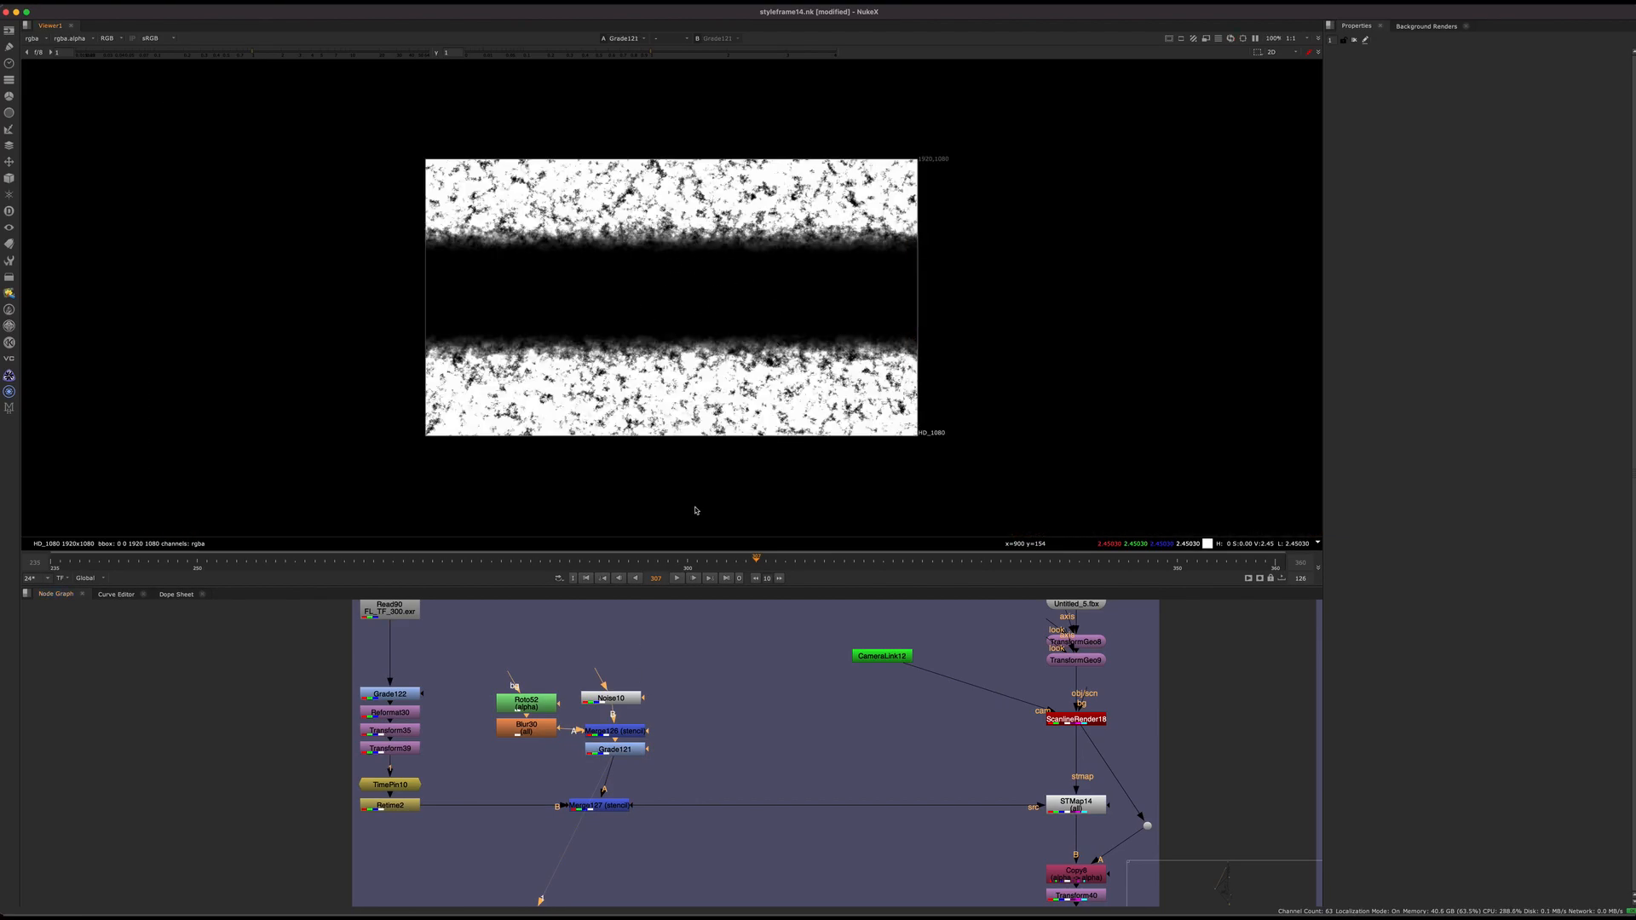
Display Noise10, and the alpha channel of Blur30 beside it
{"action": "scroll", "coordinate": [626, 730], "scroll_direction": "up", "scroll_amount": 2}
{"action": "left_click_drag", "start_coordinate": [718, 703], "coordinate": [724, 694]}
{"action": "key", "text": "1"}
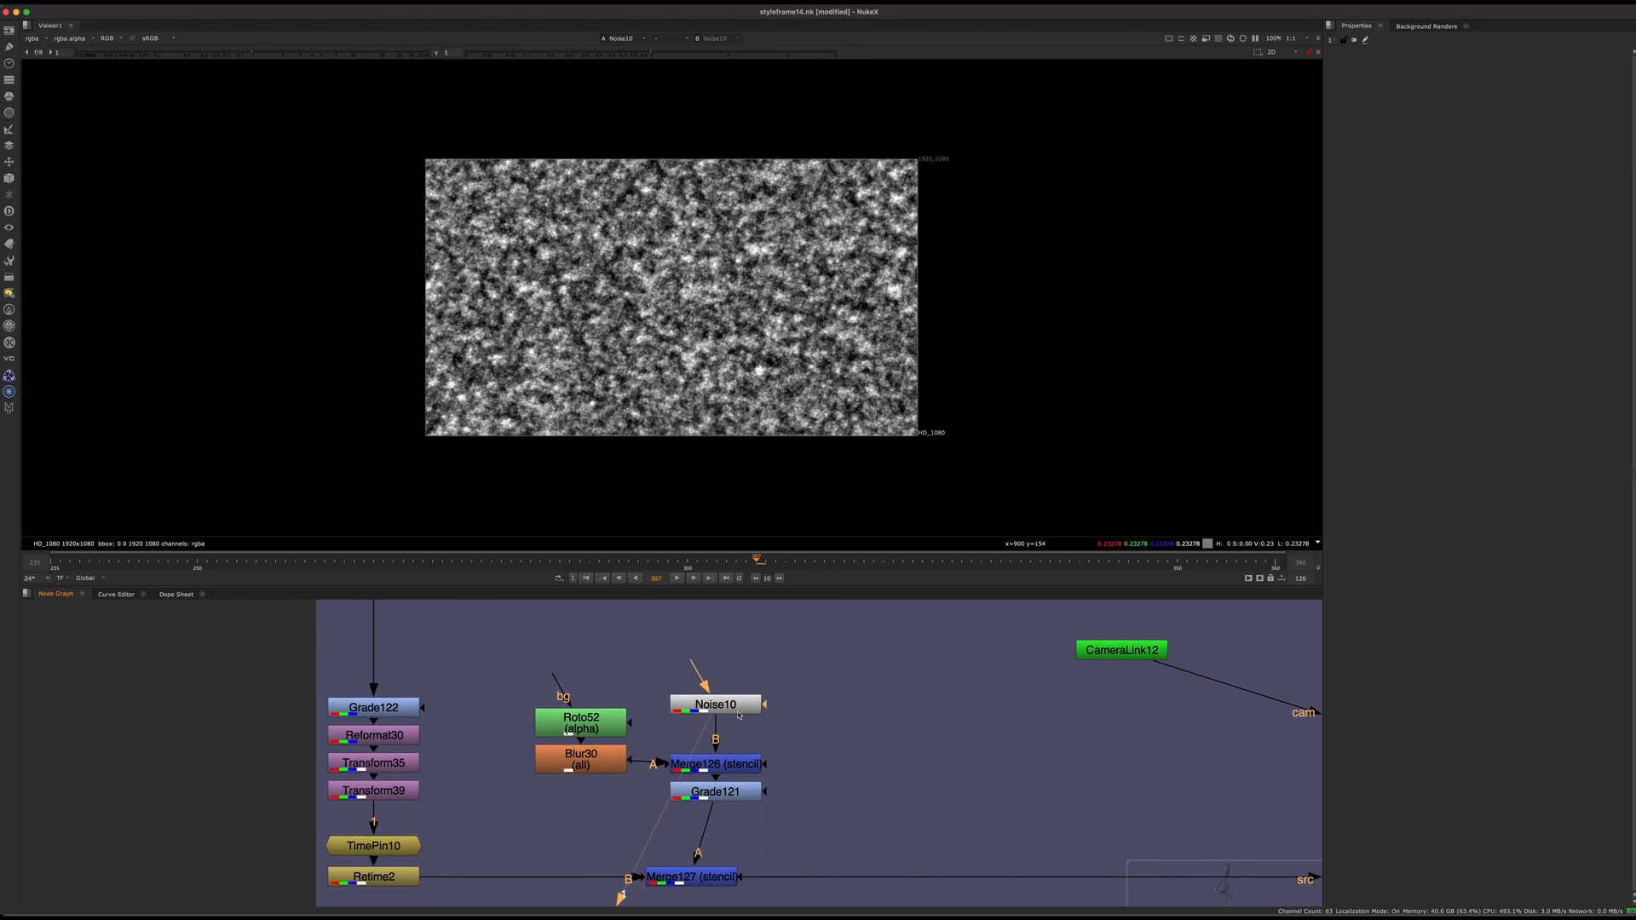
{"action": "left_click_drag", "start_coordinate": [581, 758], "coordinate": [580, 768]}
{"action": "key", "text": "1"}
{"action": "key", "text": "a"}
Display the Roto52 shape and the Merge126 stencil that cuts it out of the noise
{"action": "left_click", "coordinate": [600, 735]}
{"action": "key", "text": "1"}
{"action": "left_click", "coordinate": [716, 764]}
{"action": "key", "text": "1"}
{"action": "left_click", "coordinate": [731, 639]}
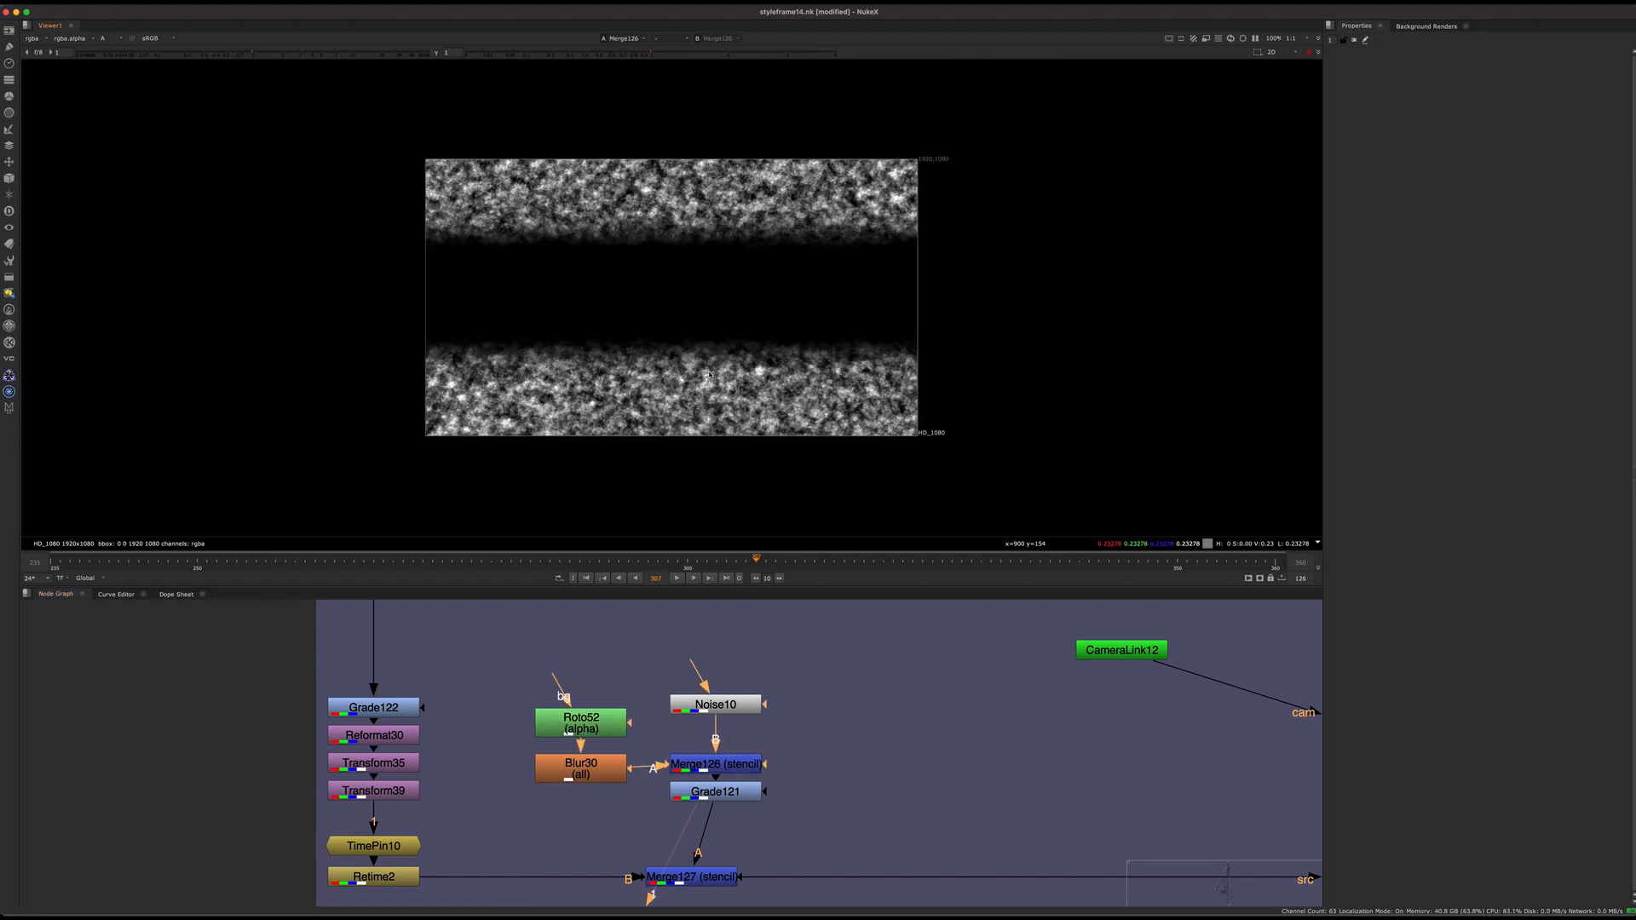
Display Merge127 in colour and toggle it off and on to compare the eroded texture edges up close
{"action": "middle_click_drag", "start_coordinate": [762, 726], "coordinate": [708, 623]}
{"action": "left_click", "coordinate": [639, 773]}
{"action": "key", "text": "1"}
{"action": "left_click", "coordinate": [446, 847]}
{"action": "key", "text": "a"}
{"action": "left_click", "coordinate": [637, 774]}
{"action": "key", "text": "d"}
{"action": "scroll", "coordinate": [754, 197], "scroll_direction": "up", "scroll_amount": 6}
{"action": "middle_click_drag", "start_coordinate": [756, 197], "coordinate": [876, 252]}
{"action": "scroll", "coordinate": [876, 252], "scroll_direction": "up", "scroll_amount": 3}
{"action": "key", "text": "d"}
{"action": "key", "text": "d"}
{"action": "key", "text": "d"}
{"action": "key", "text": "f"}
{"action": "key", "text": "f"}
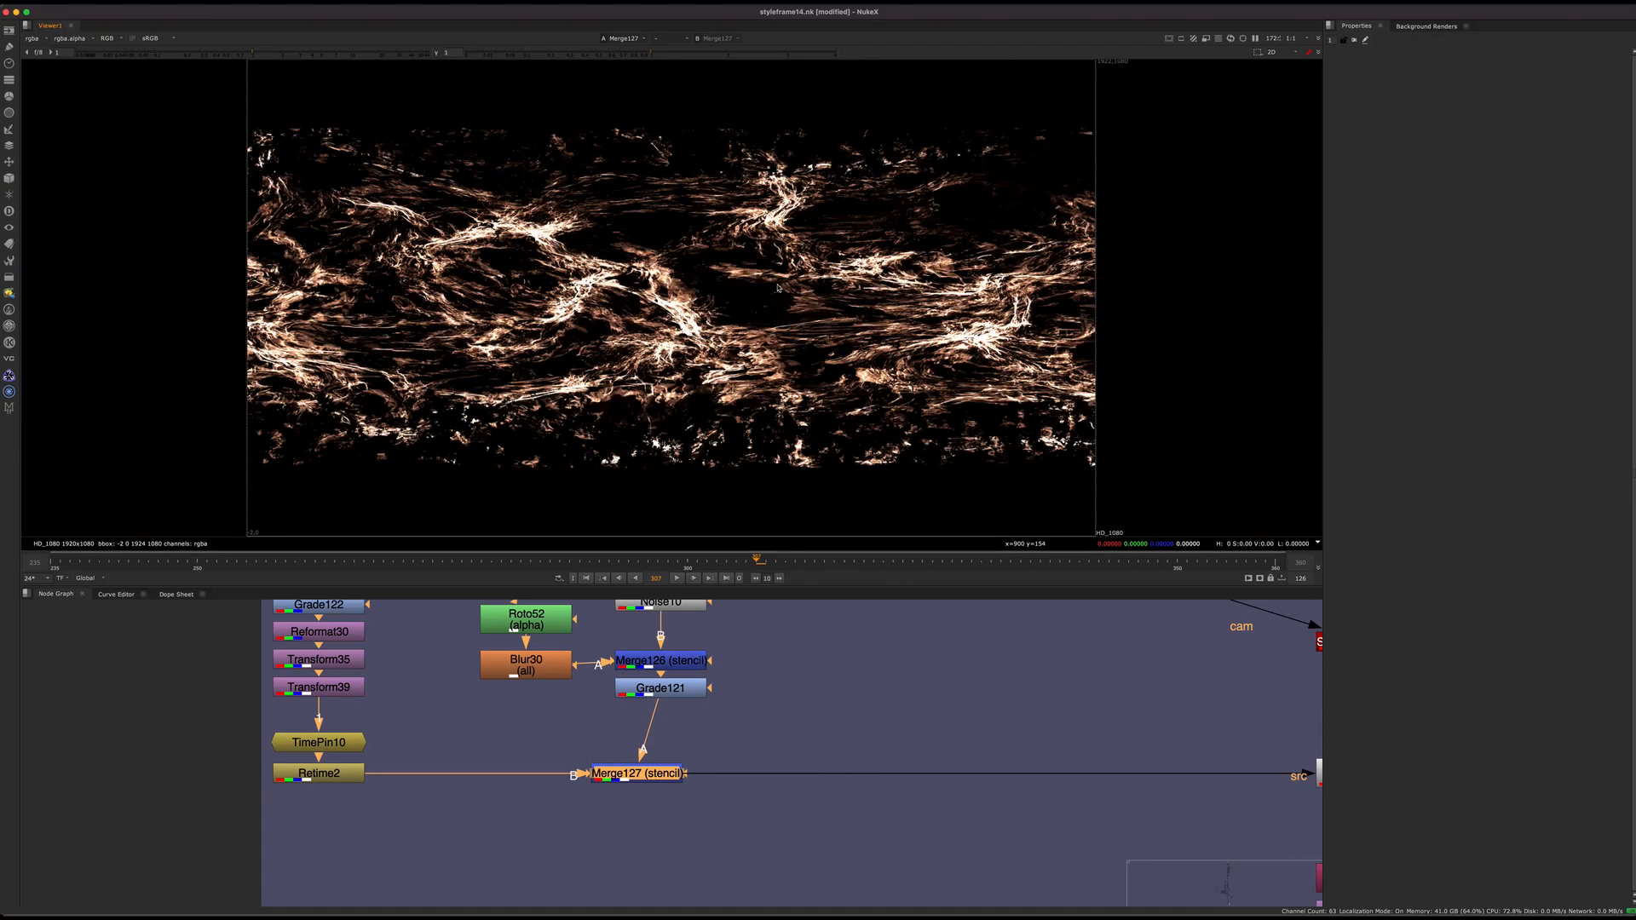
Follow Merge127's output across to STMap14 and display the texture mapped onto the cracks
{"action": "scroll", "coordinate": [698, 699], "scroll_direction": "down", "scroll_amount": 3}
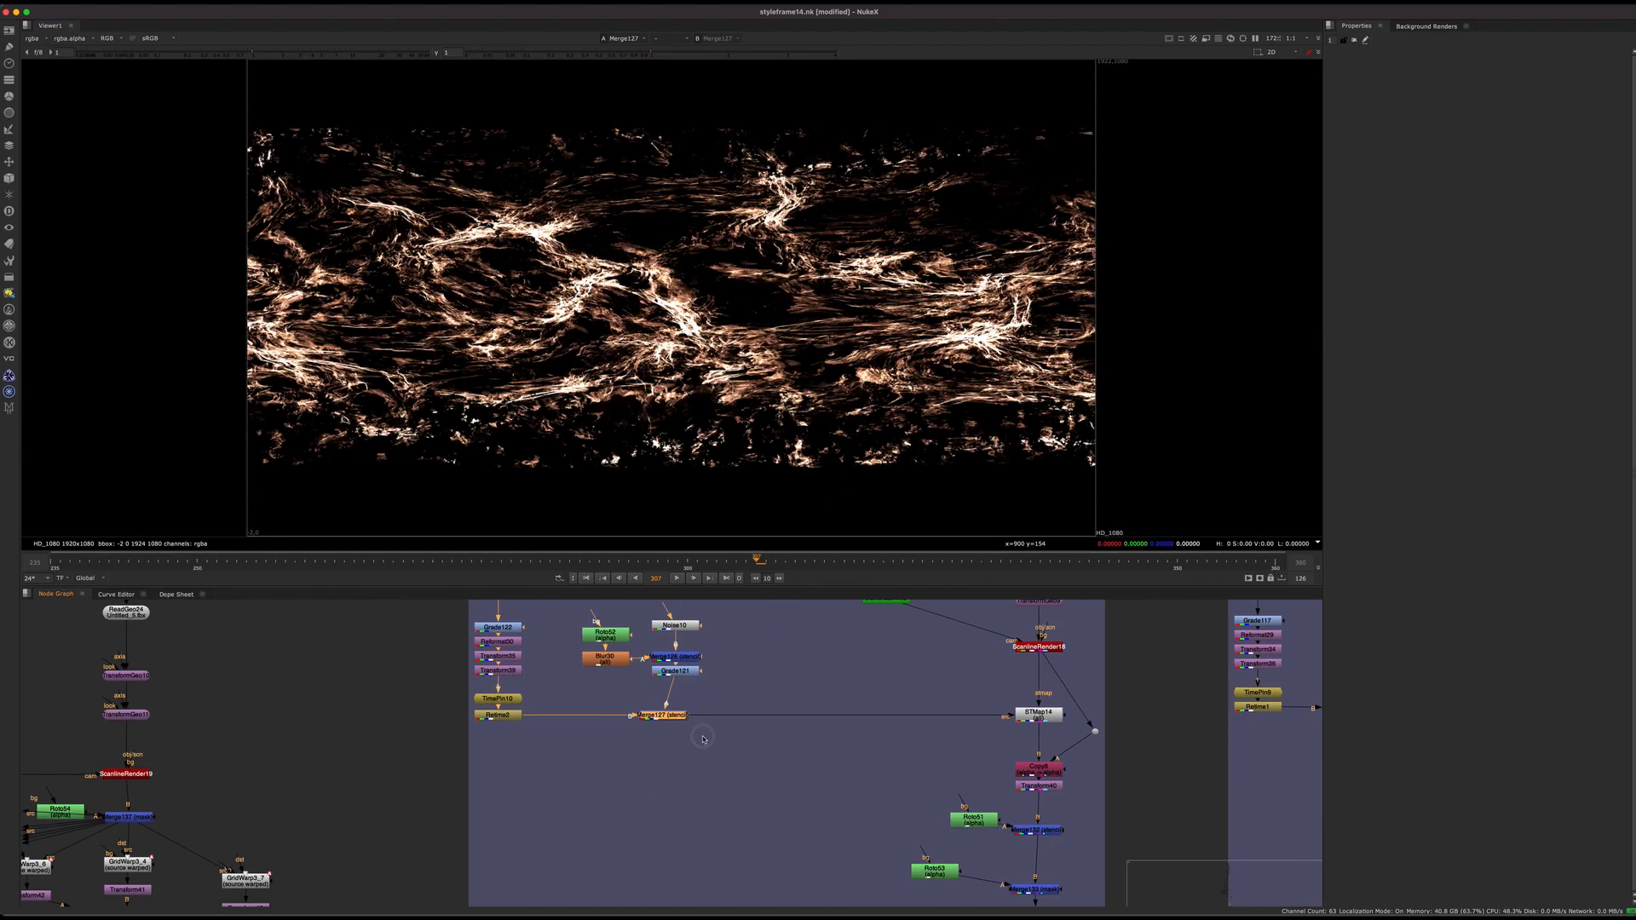
{"action": "scroll", "coordinate": [703, 740], "scroll_direction": "up", "scroll_amount": 4}
{"action": "scroll", "coordinate": [730, 738], "scroll_direction": "down", "scroll_amount": 4}
{"action": "middle_click_drag", "start_coordinate": [1144, 650], "coordinate": [810, 699]}
{"action": "scroll", "coordinate": [834, 724], "scroll_direction": "up", "scroll_amount": 3}
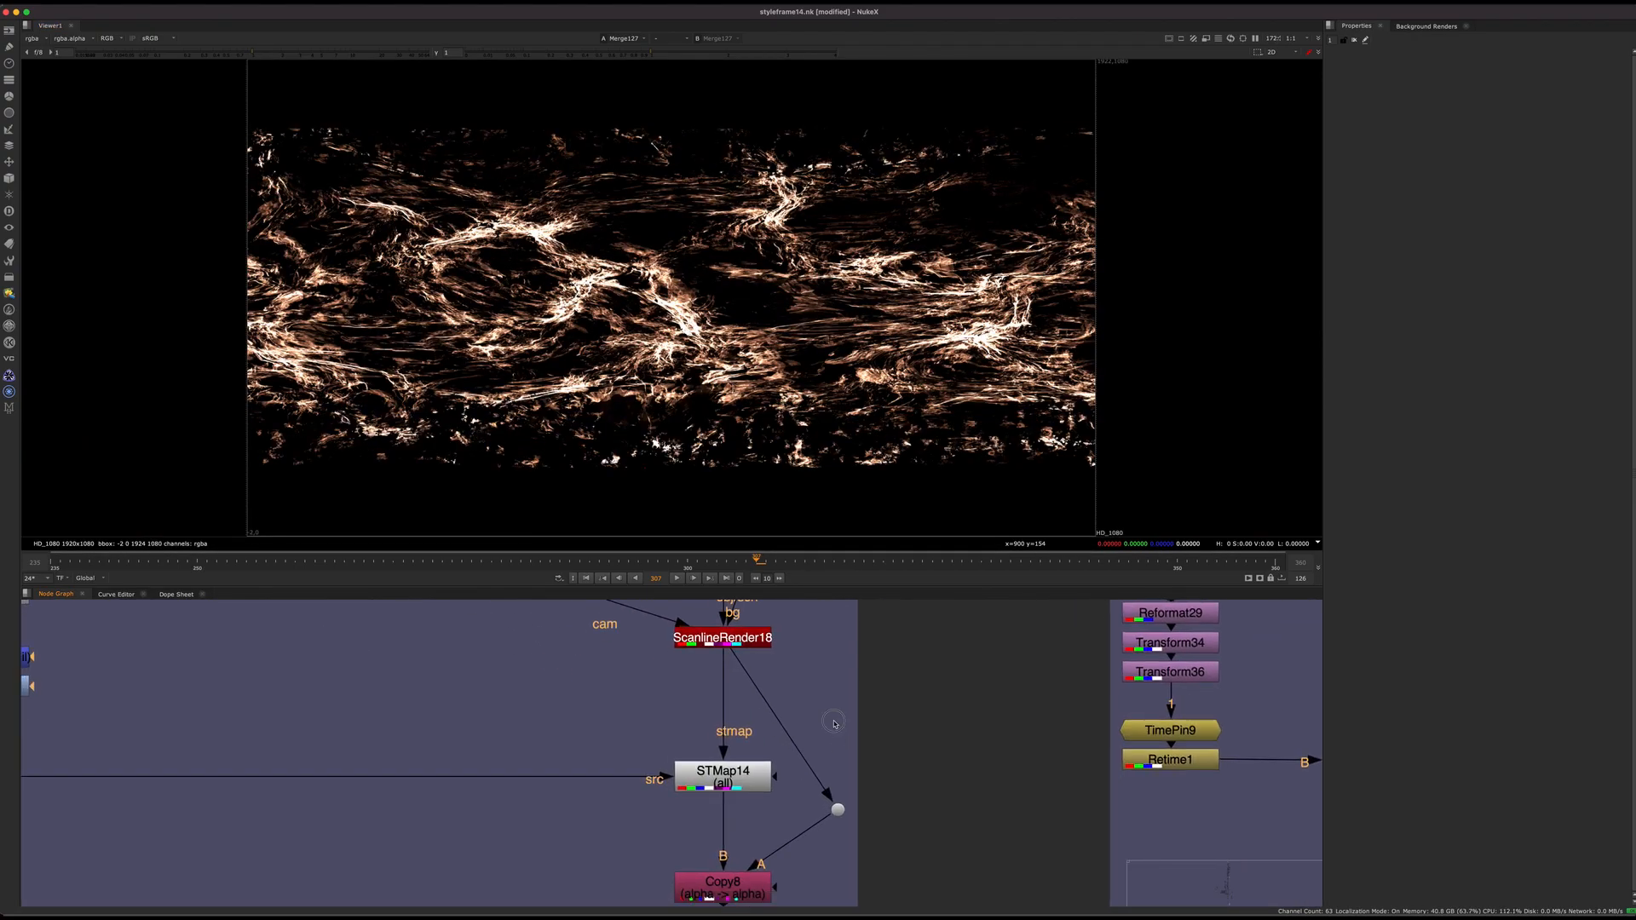
{"action": "left_click", "coordinate": [750, 778]}
{"action": "key", "text": "1"}
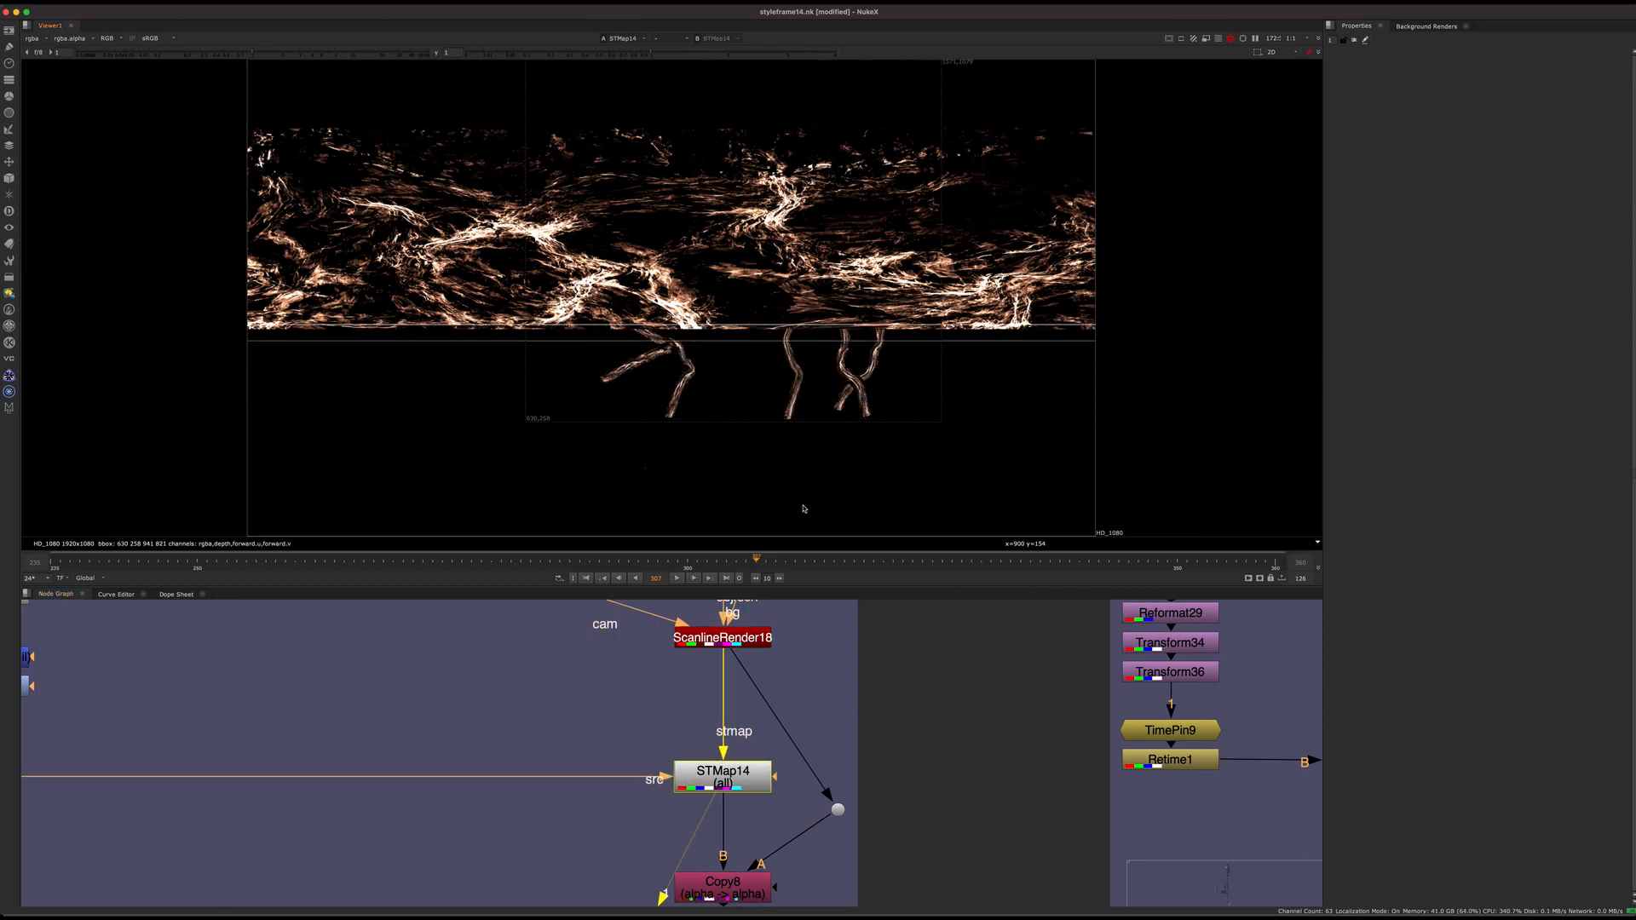
Inspect the STMap14 crack edges up close and disable Merge127 to compare them without the stencil
{"action": "scroll", "coordinate": [685, 247], "scroll_direction": "up", "scroll_amount": 6}
{"action": "middle_click_drag", "start_coordinate": [683, 234], "coordinate": [809, 313]}
{"action": "left_click", "coordinate": [545, 669]}
{"action": "middle_click_drag", "start_coordinate": [263, 692], "coordinate": [1004, 705]}
{"action": "left_click", "coordinate": [655, 793]}
{"action": "key", "text": "1"}
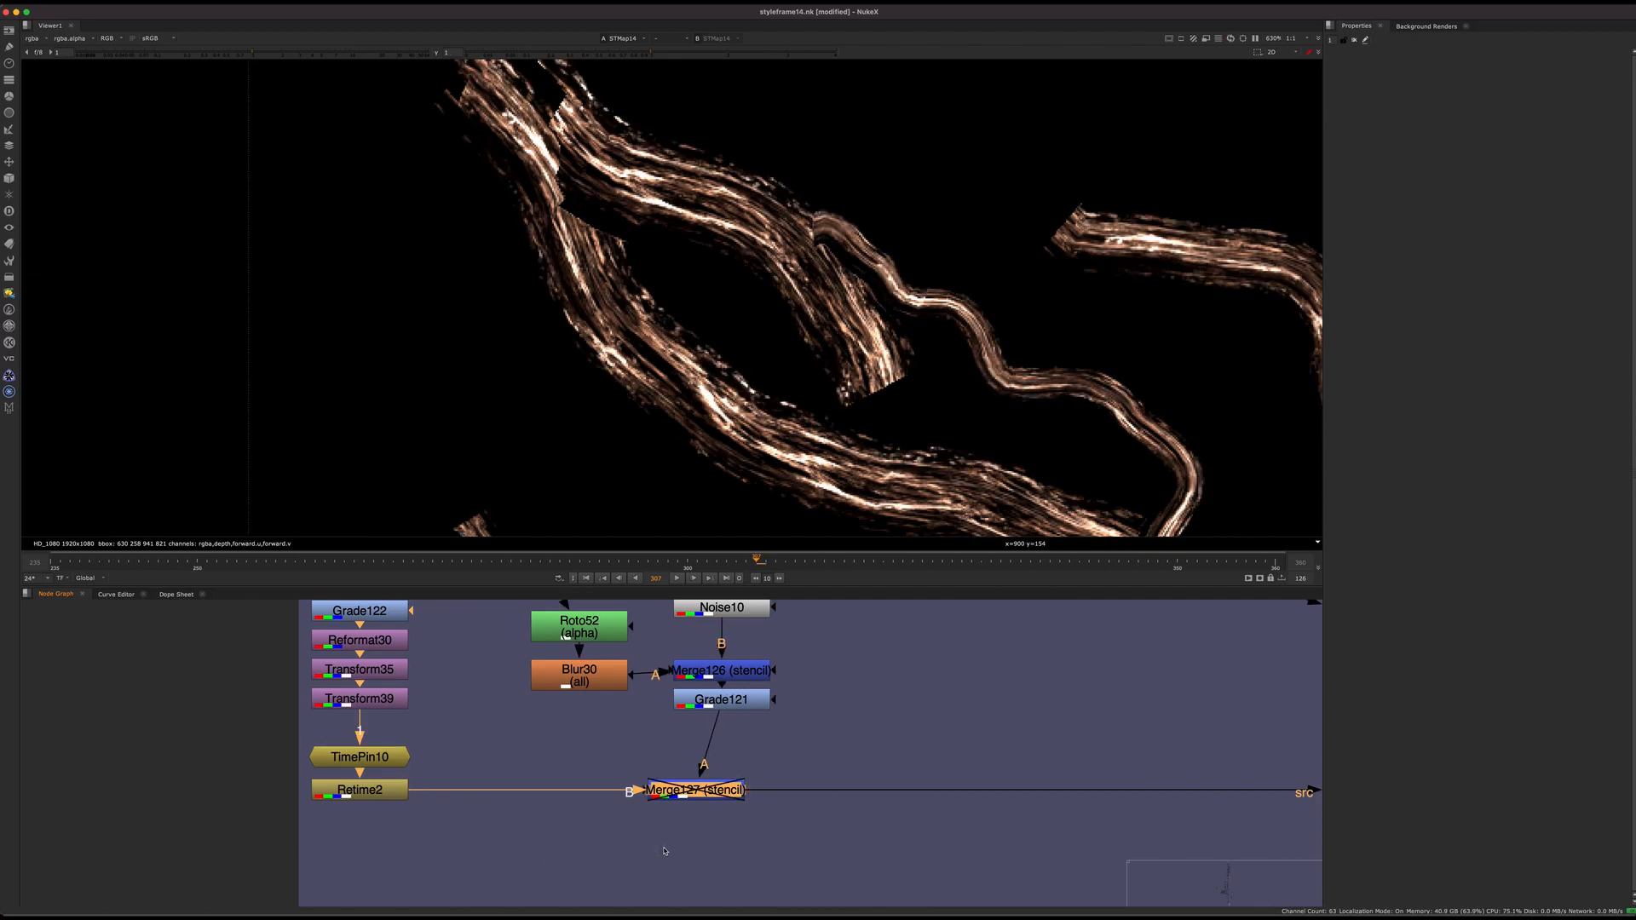
Fit the frame and display the nodes below STMap14 down to the Roto53 mask merge
{"action": "key", "text": "f"}
{"action": "scroll", "coordinate": [686, 658], "scroll_direction": "down", "scroll_amount": 5}
{"action": "middle_click_drag", "start_coordinate": [953, 745], "coordinate": [620, 686]}
{"action": "scroll", "coordinate": [620, 687], "scroll_direction": "up", "scroll_amount": 5}
{"action": "middle_click_drag", "start_coordinate": [619, 687], "coordinate": [509, 548]}
{"action": "left_click", "coordinate": [671, 740]}
{"action": "key", "text": "1"}
{"action": "left_click_drag", "start_coordinate": [628, 810], "coordinate": [745, 866]}
{"action": "key", "text": "1"}
{"action": "scroll", "coordinate": [724, 886], "scroll_direction": "down", "scroll_amount": 3}
{"action": "middle_click_drag", "start_coordinate": [724, 886], "coordinate": [778, 562]}
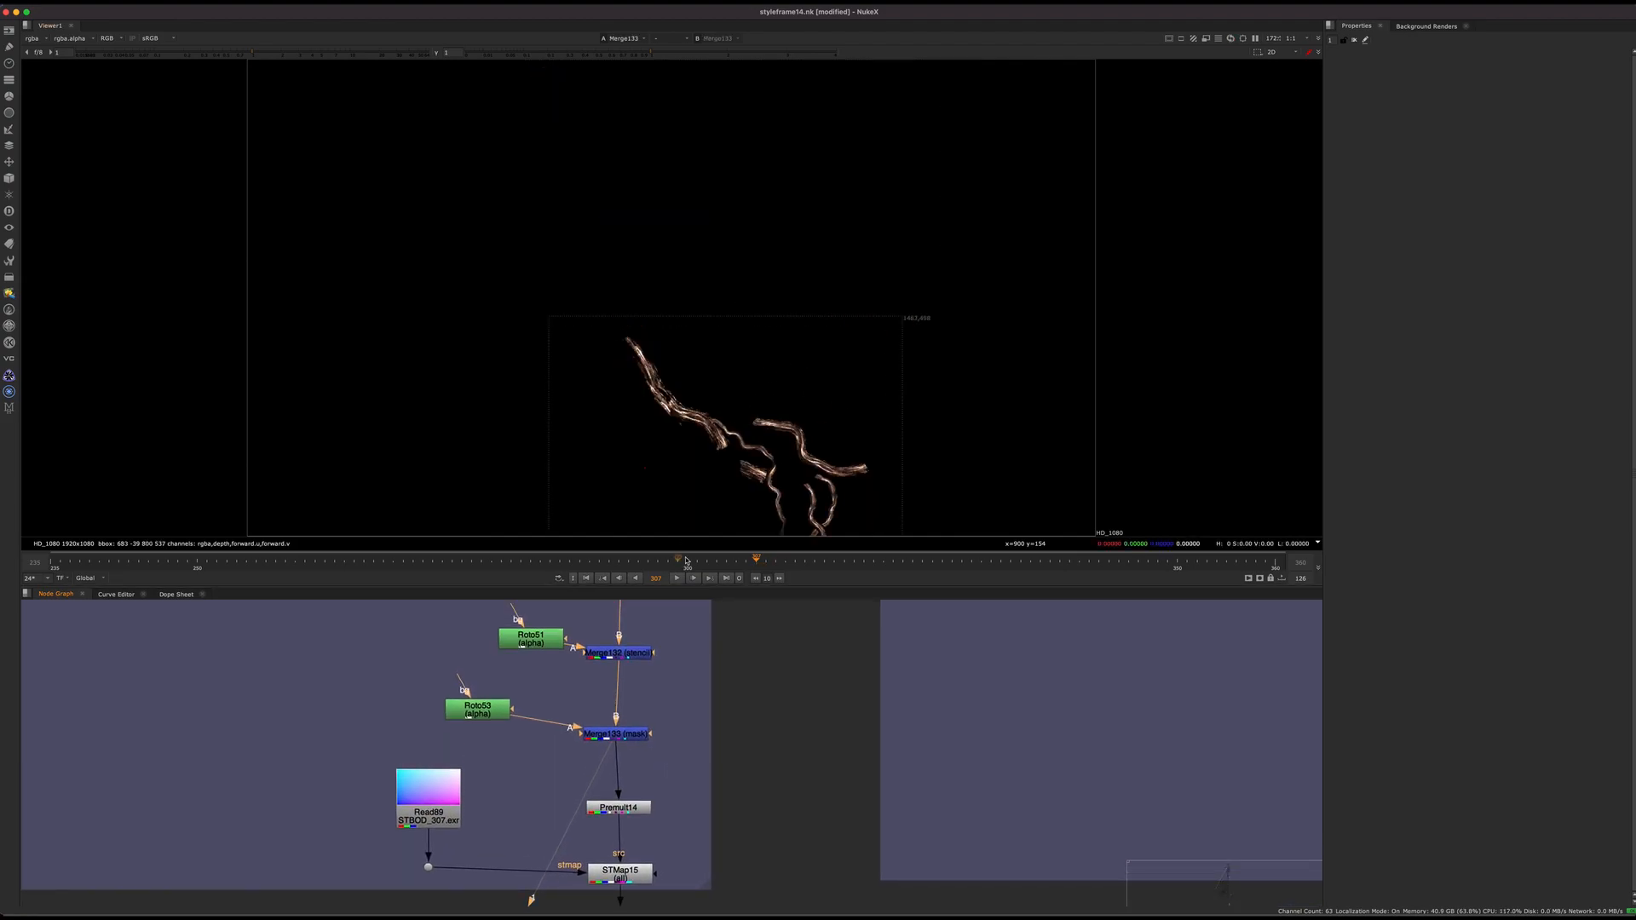
Display ScanlineRender18 again and follow the branch back down to STMap15
{"action": "left_click", "coordinate": [669, 770]}
{"action": "middle_click_drag", "start_coordinate": [780, 633], "coordinate": [652, 847]}
{"action": "scroll", "coordinate": [653, 843], "scroll_direction": "down", "scroll_amount": 3}
{"action": "left_click_drag", "start_coordinate": [626, 685], "coordinate": [483, 726]}
{"action": "key", "text": "1"}
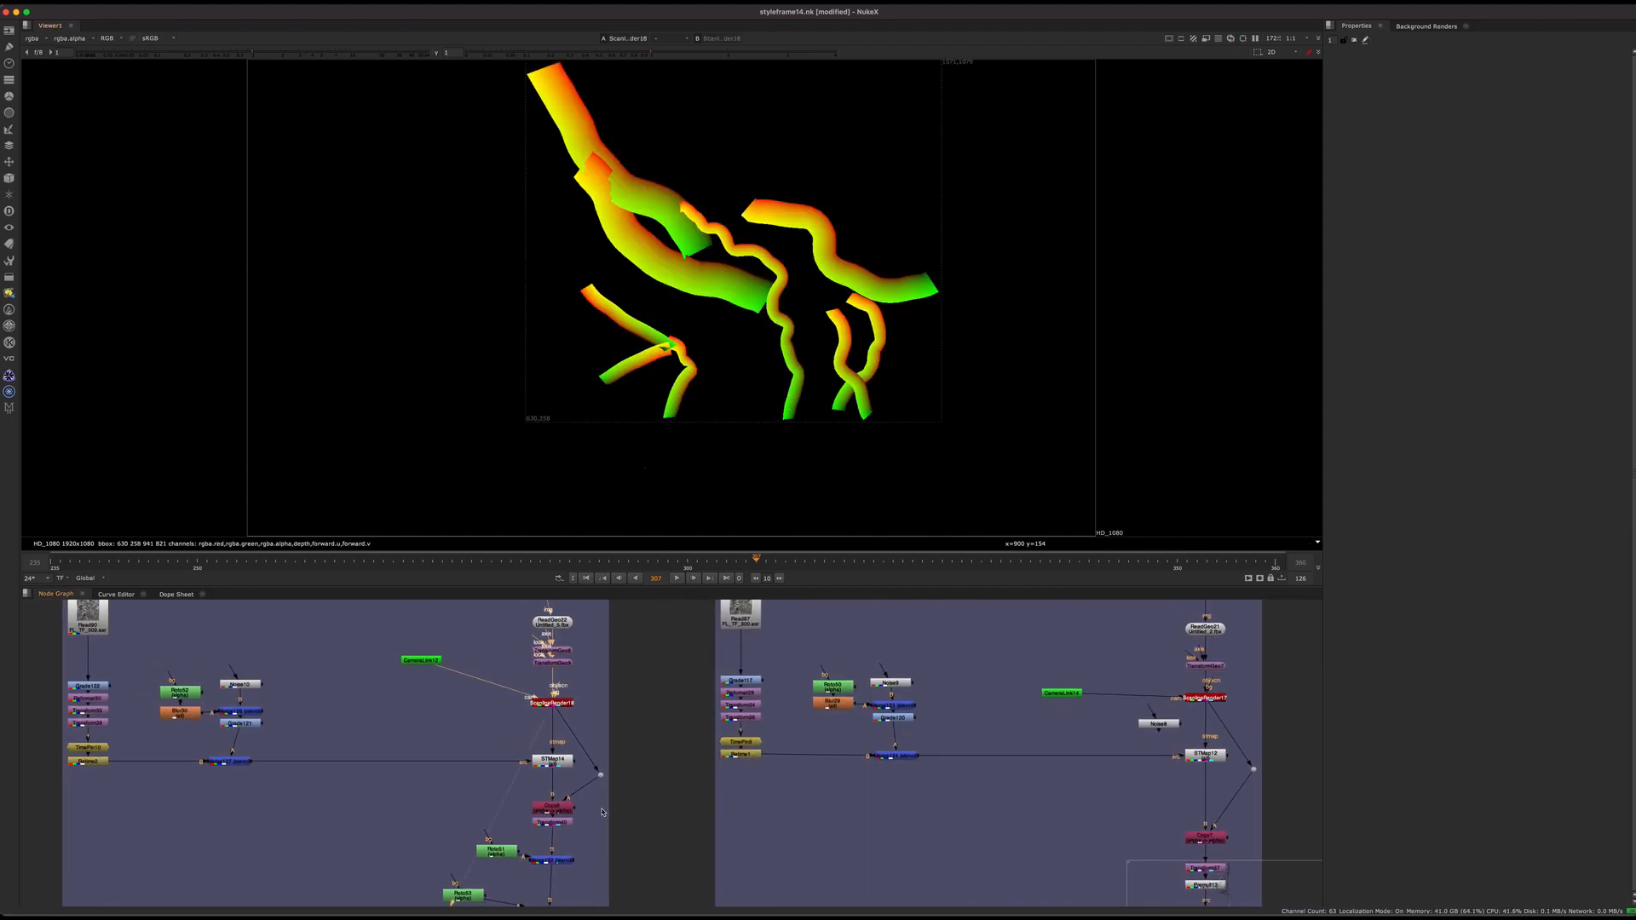
{"action": "middle_click_drag", "start_coordinate": [582, 900], "coordinate": [606, 746]}
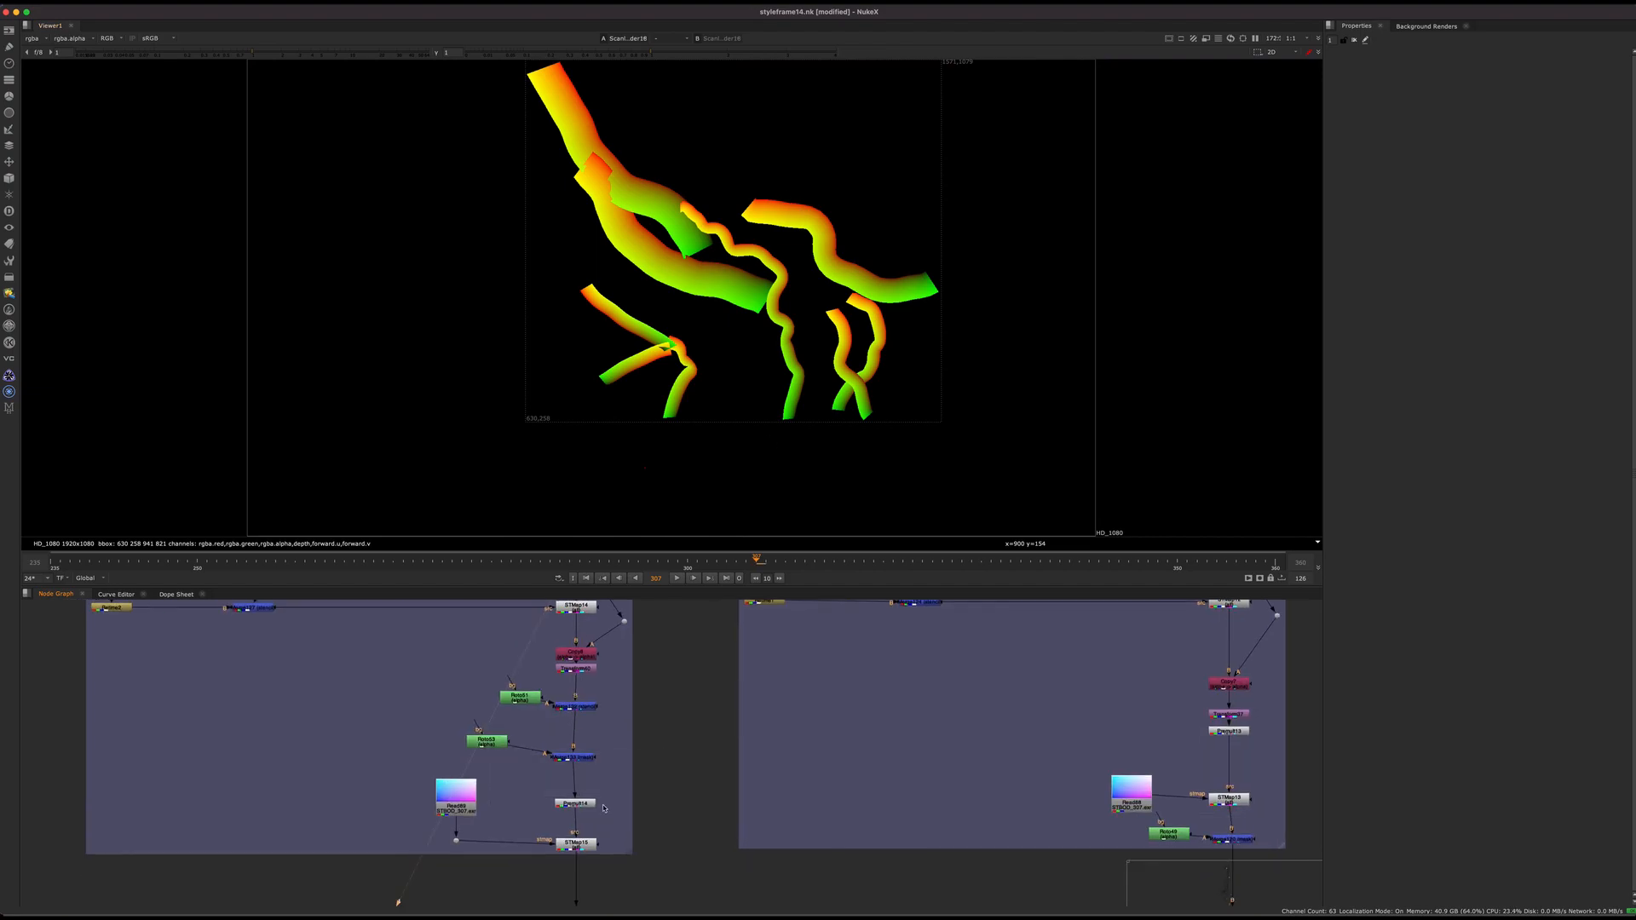
Step the viewer down the end of the branch and display the Premult14 result above STMap15
{"action": "left_click_drag", "start_coordinate": [541, 818], "coordinate": [537, 820]}
{"action": "key", "text": "1"}
{"action": "left_click_drag", "start_coordinate": [641, 821], "coordinate": [526, 867]}
{"action": "key", "text": "1"}
{"action": "middle_click_drag", "start_coordinate": [650, 877], "coordinate": [803, 756]}
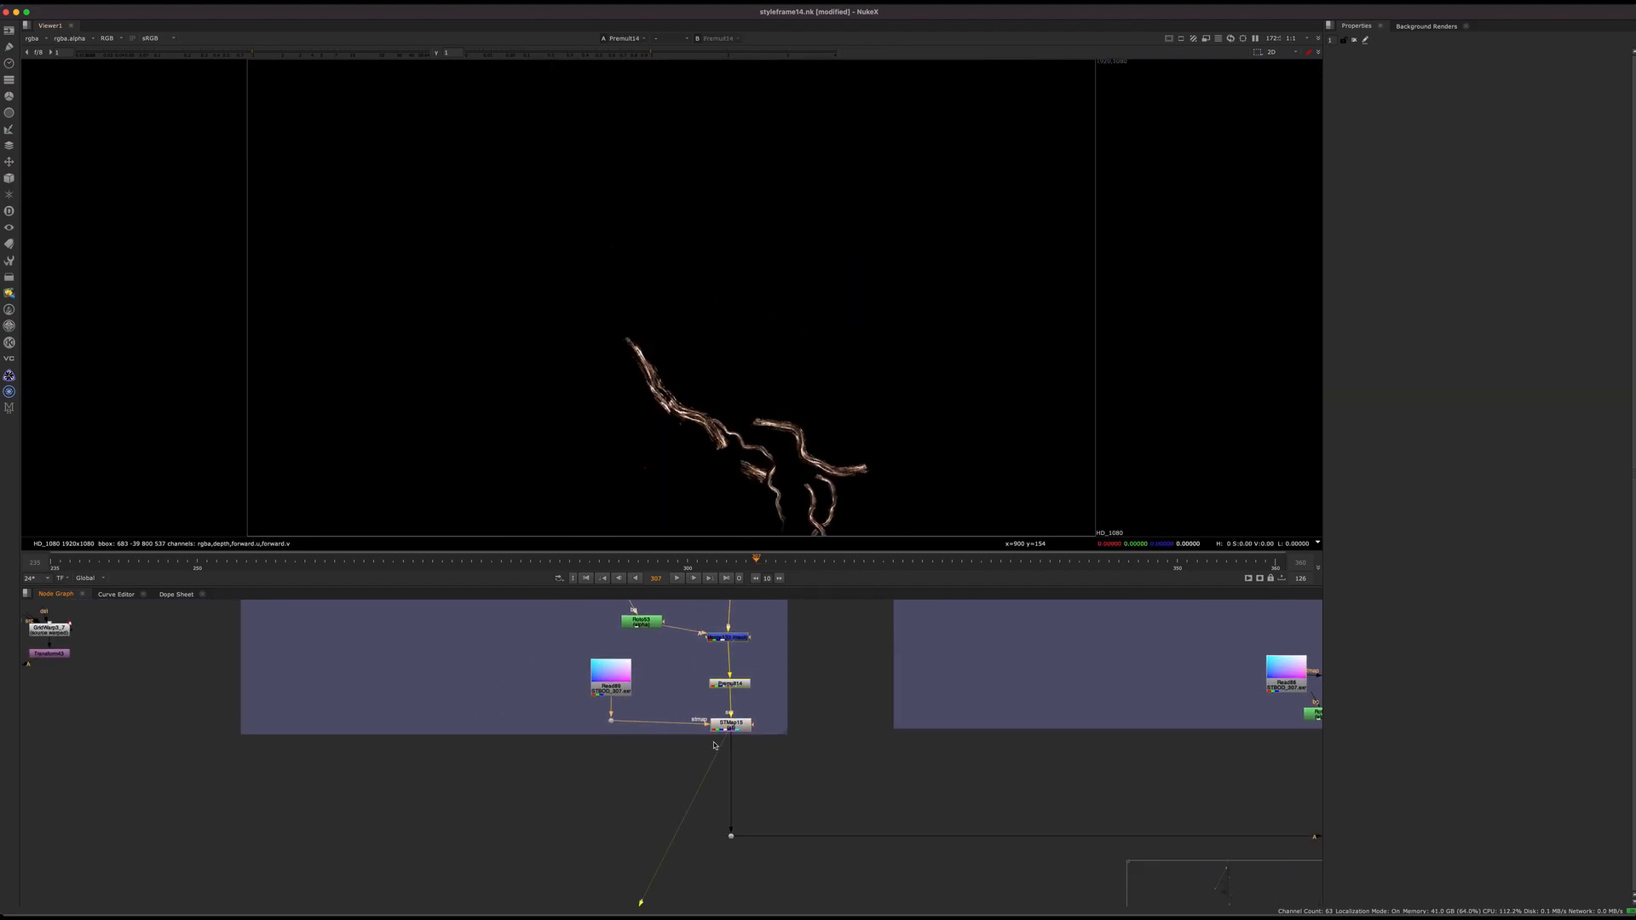
{"action": "scroll", "coordinate": [716, 743], "scroll_direction": "up", "scroll_amount": 4}
{"action": "middle_click_drag", "start_coordinate": [798, 648], "coordinate": [712, 727]}
{"action": "left_click_drag", "start_coordinate": [795, 670], "coordinate": [550, 717]}
{"action": "key", "text": "1"}
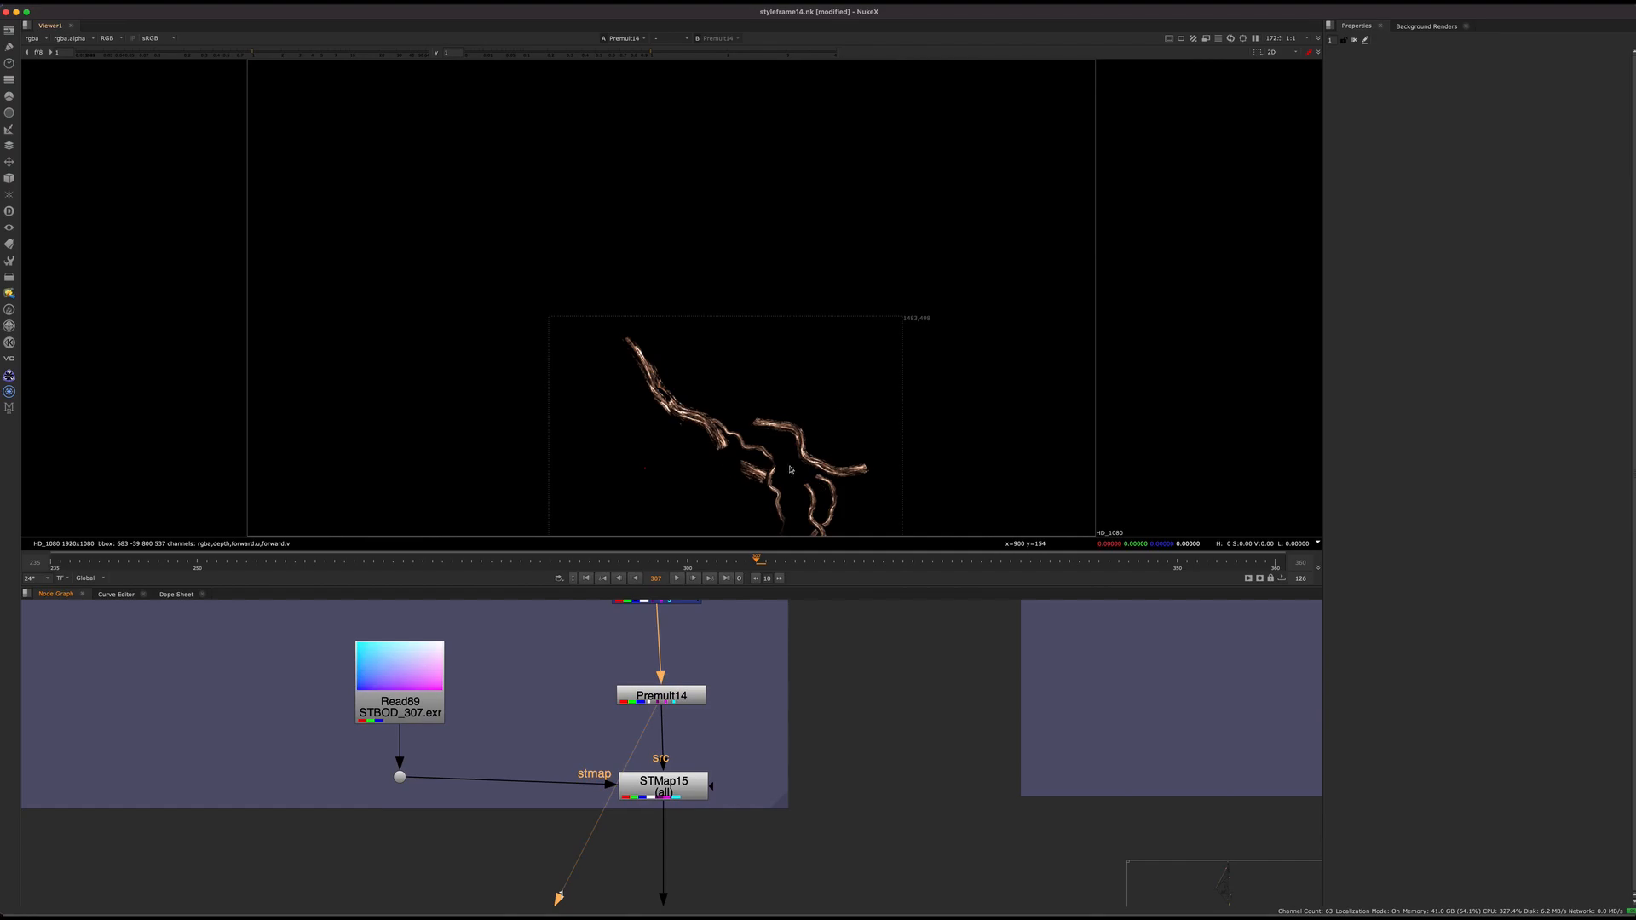
Play the Premult14 cracks up close, then return to frame 308 with the whole frame in view
{"action": "scroll", "coordinate": [746, 500], "scroll_direction": "up", "scroll_amount": 5}
{"action": "left_click", "coordinate": [679, 578]}
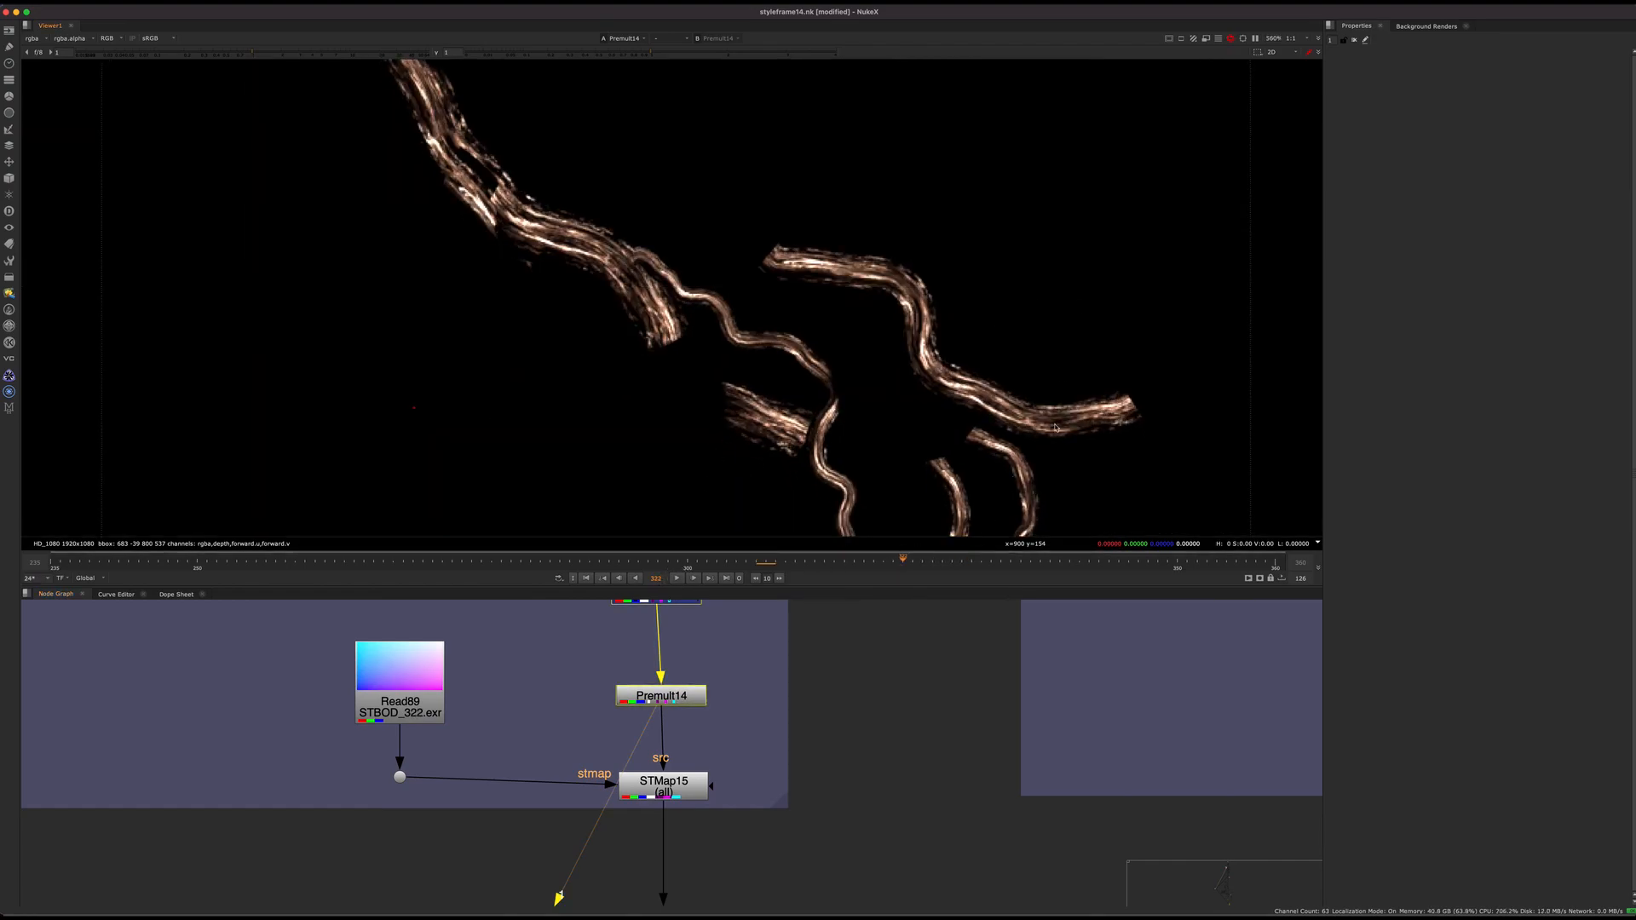
{"action": "left_click", "coordinate": [839, 673]}
{"action": "left_click_drag", "start_coordinate": [754, 559], "coordinate": [766, 559]}
{"action": "scroll", "coordinate": [804, 281], "scroll_direction": "down", "scroll_amount": 5}
Display STMap15 and check its distorted cracks at several points in time, ending on frame 274
{"action": "left_click", "coordinate": [677, 772]}
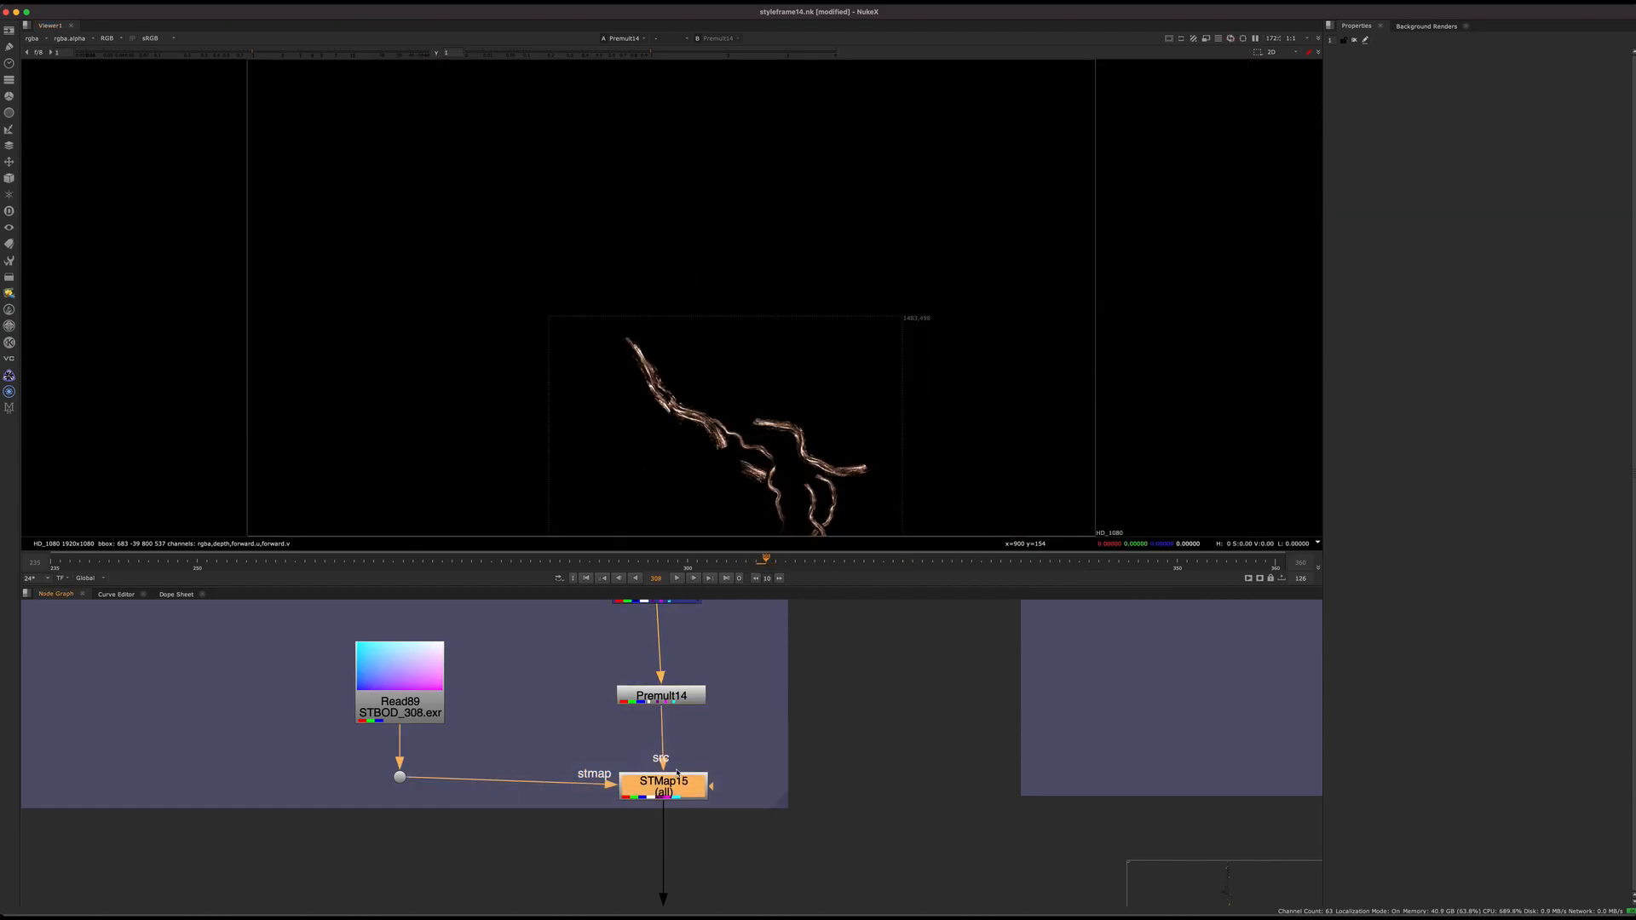
{"action": "mouse_move", "coordinate": [678, 772]}
{"action": "left_mouse_down"}
{"action": "mouse_move", "coordinate": [701, 779]}
{"action": "mouse_move", "coordinate": [687, 786]}
{"action": "mouse_move", "coordinate": [660, 753]}
{"action": "mouse_move", "coordinate": [660, 824]}
{"action": "mouse_move", "coordinate": [689, 797]}
{"action": "left_mouse_up"}
{"action": "key", "text": "1"}
{"action": "left_click", "coordinate": [754, 771]}
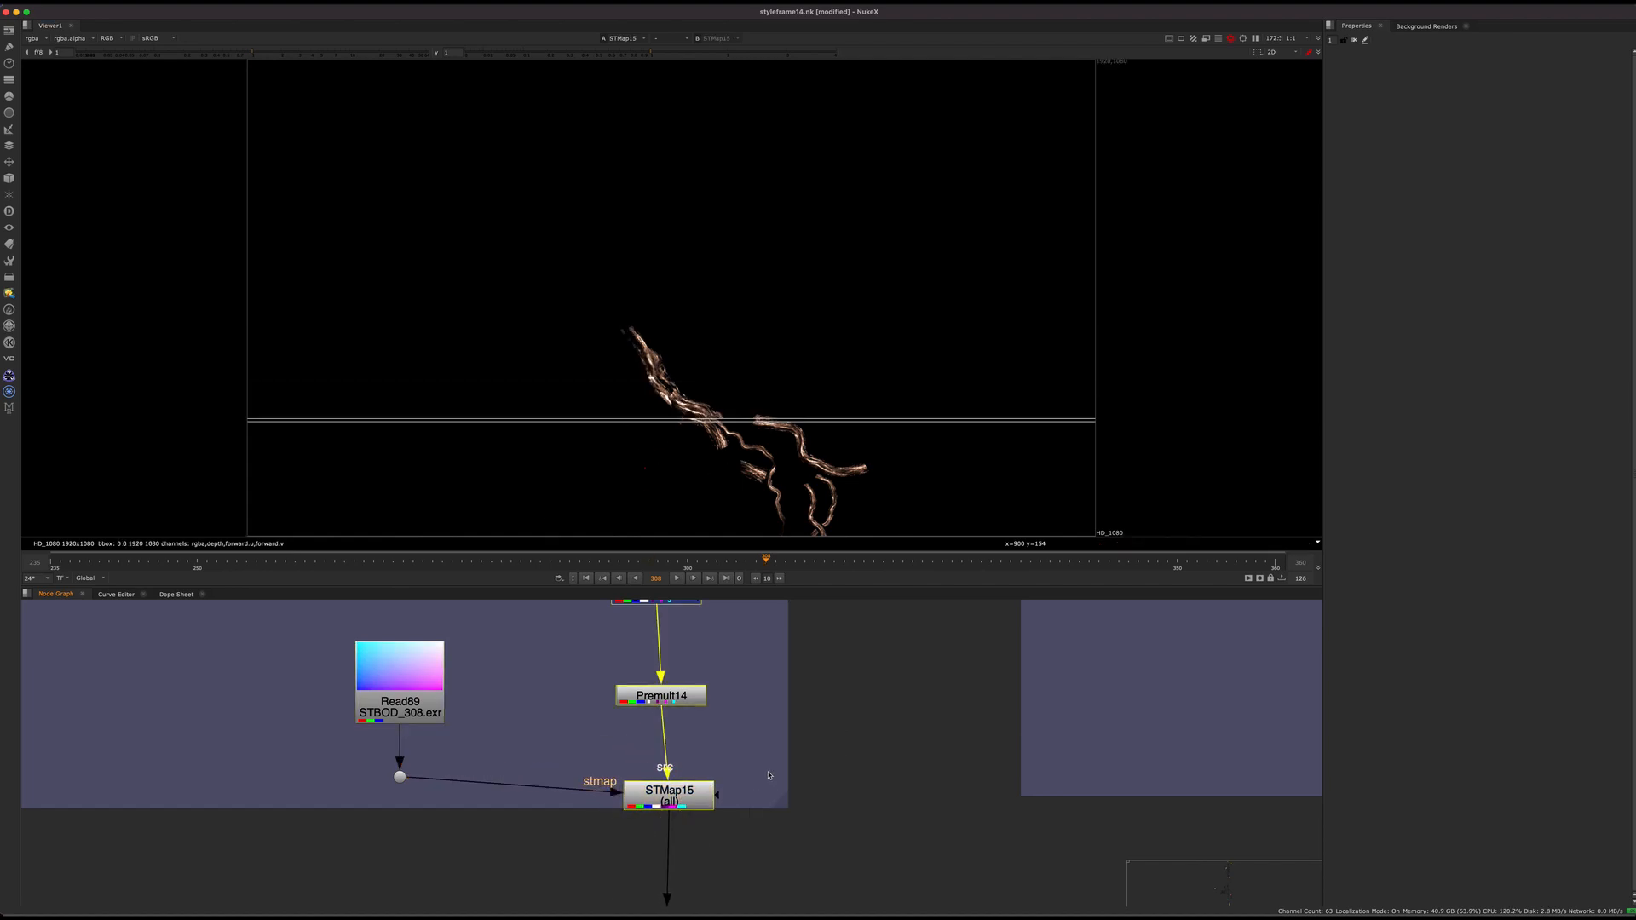
{"action": "left_click", "coordinate": [962, 561]}
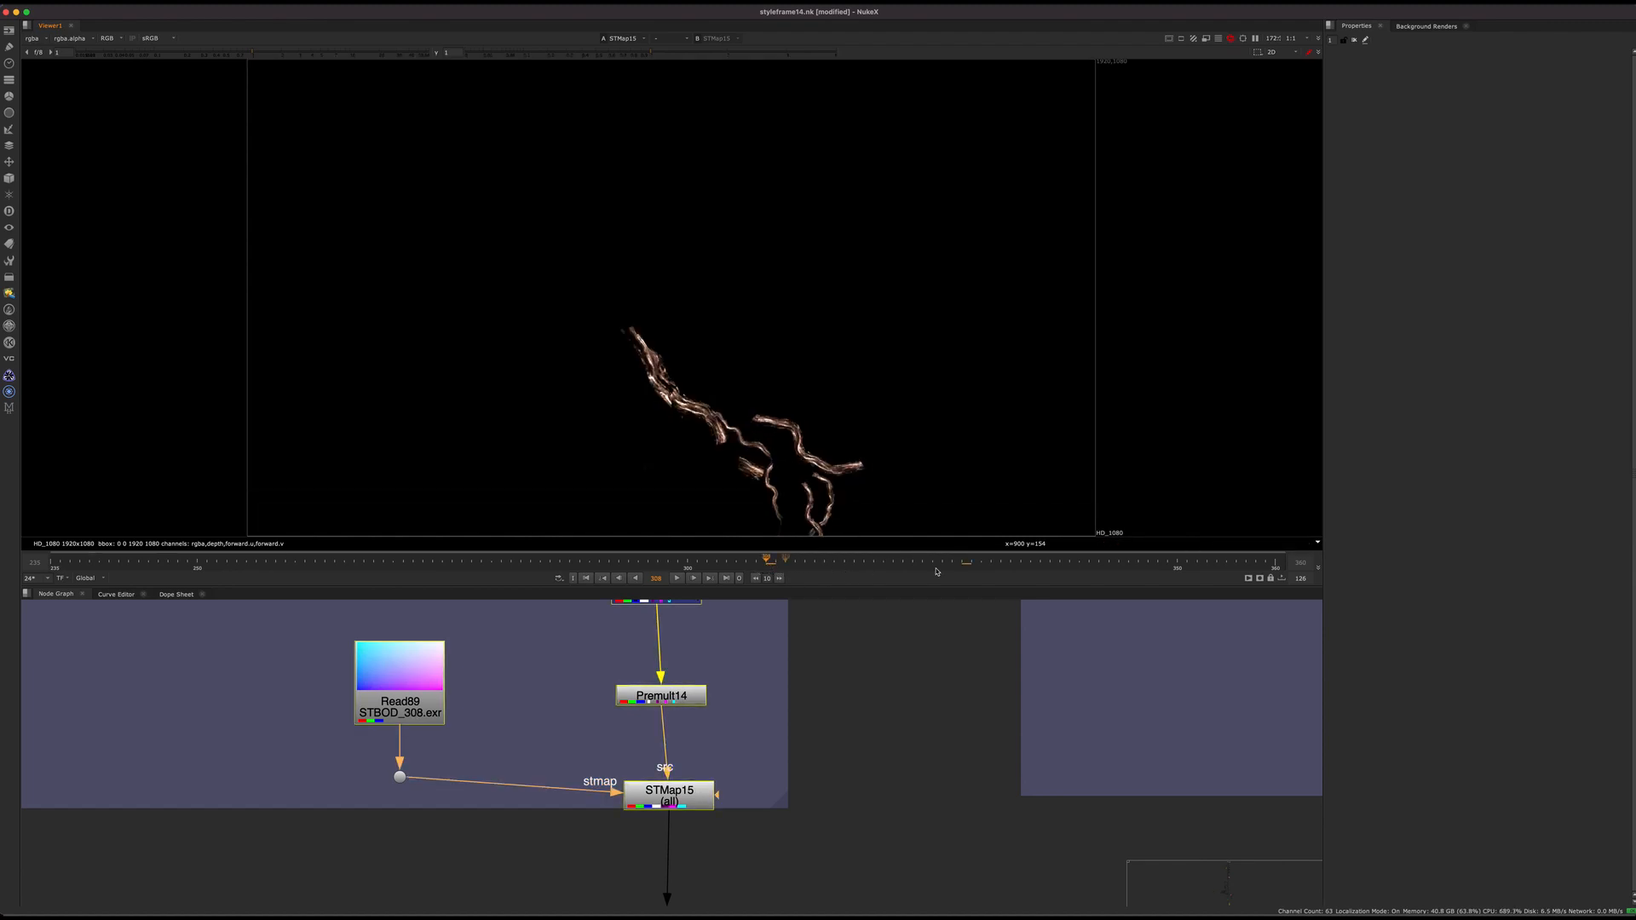
{"action": "left_click", "coordinate": [766, 560]}
{"action": "left_click", "coordinate": [433, 560]}
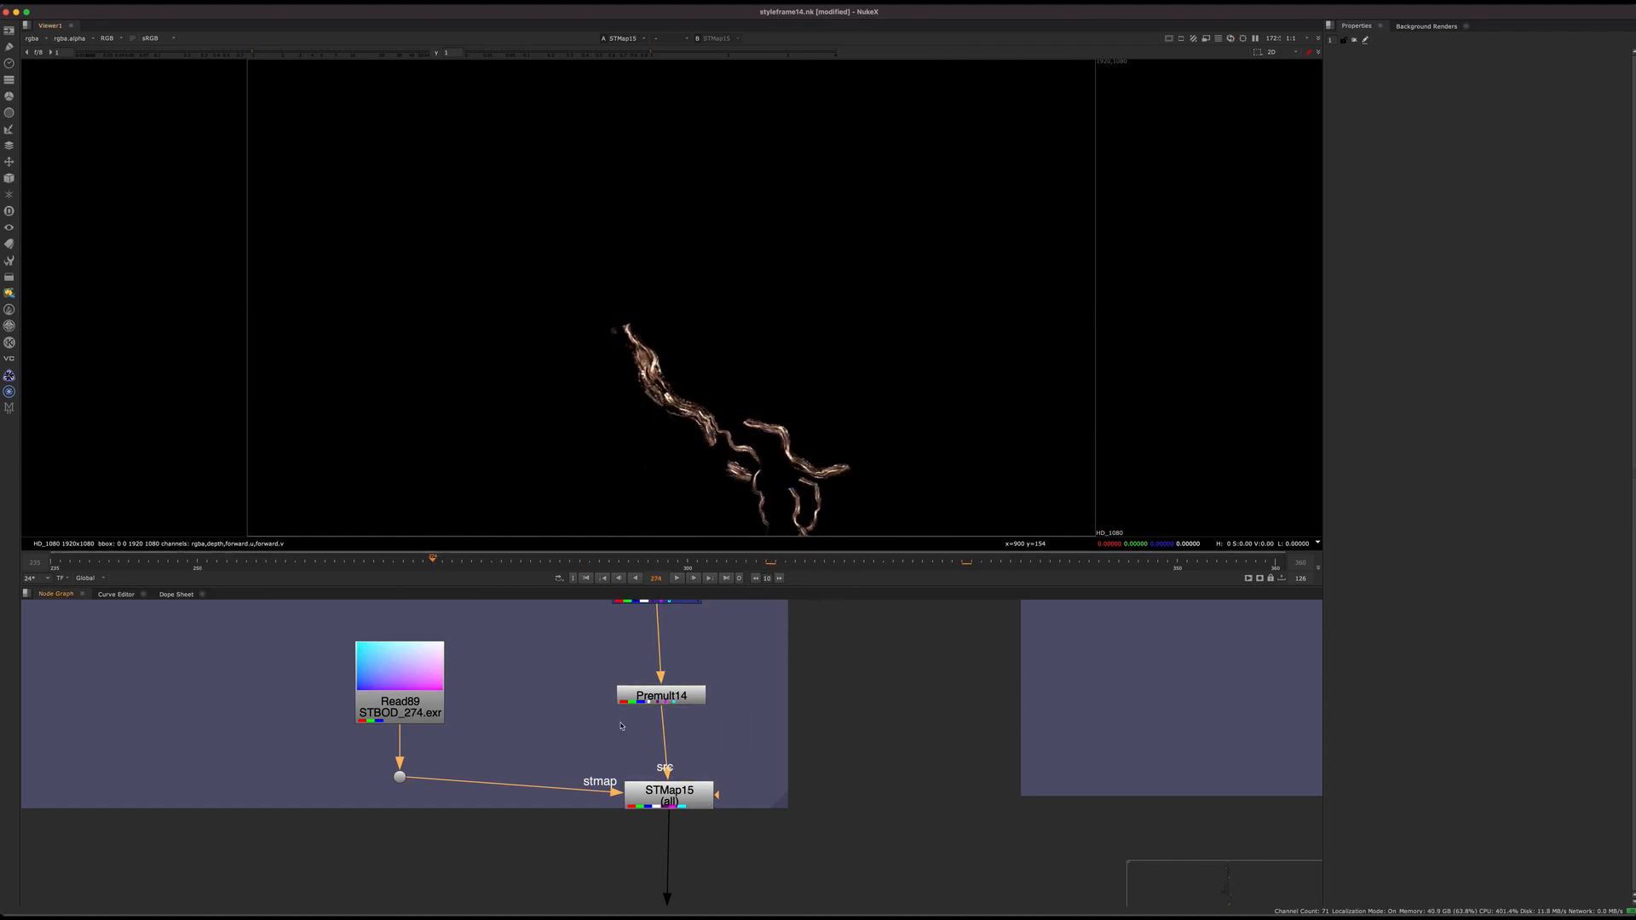
Display the merge that joins the two STMap crack branches below their backdrops
{"action": "scroll", "coordinate": [530, 721], "scroll_direction": "down", "scroll_amount": 10}
{"action": "scroll", "coordinate": [603, 753], "scroll_direction": "up", "scroll_amount": 5}
{"action": "middle_click_drag", "start_coordinate": [668, 719], "coordinate": [648, 789]}
{"action": "left_click", "coordinate": [737, 799]}
{"action": "key", "text": "1"}
{"action": "left_click_drag", "start_coordinate": [611, 736], "coordinate": [552, 774]}
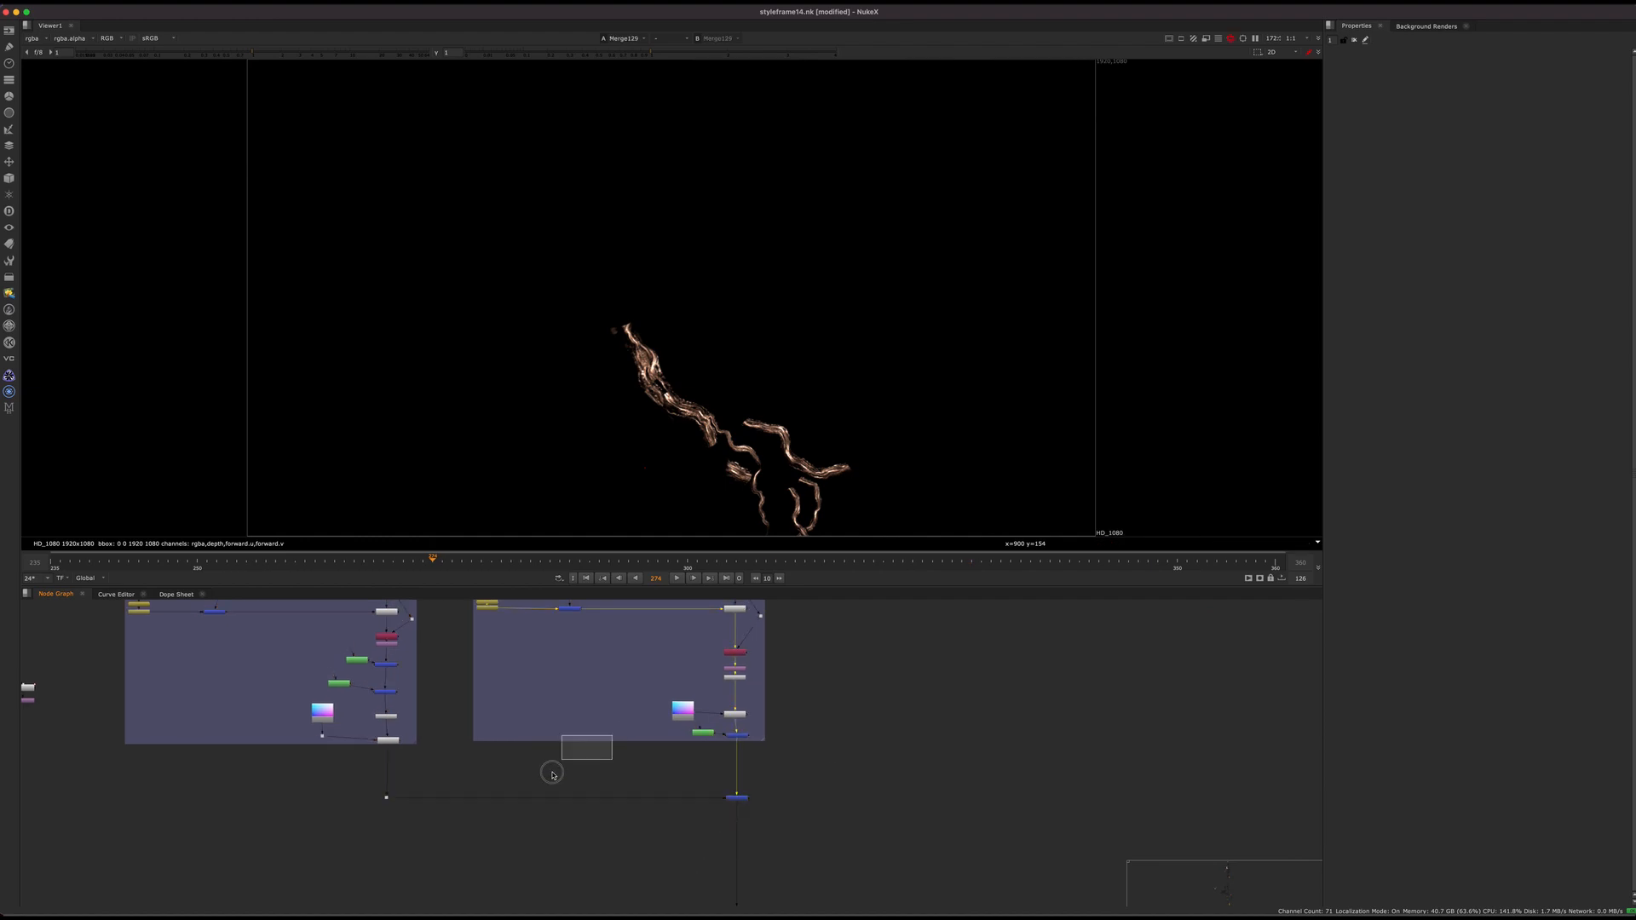
Display the Roto49-masked merge below STMap13 in the second crack branch
{"action": "scroll", "coordinate": [750, 771], "scroll_direction": "up", "scroll_amount": 5}
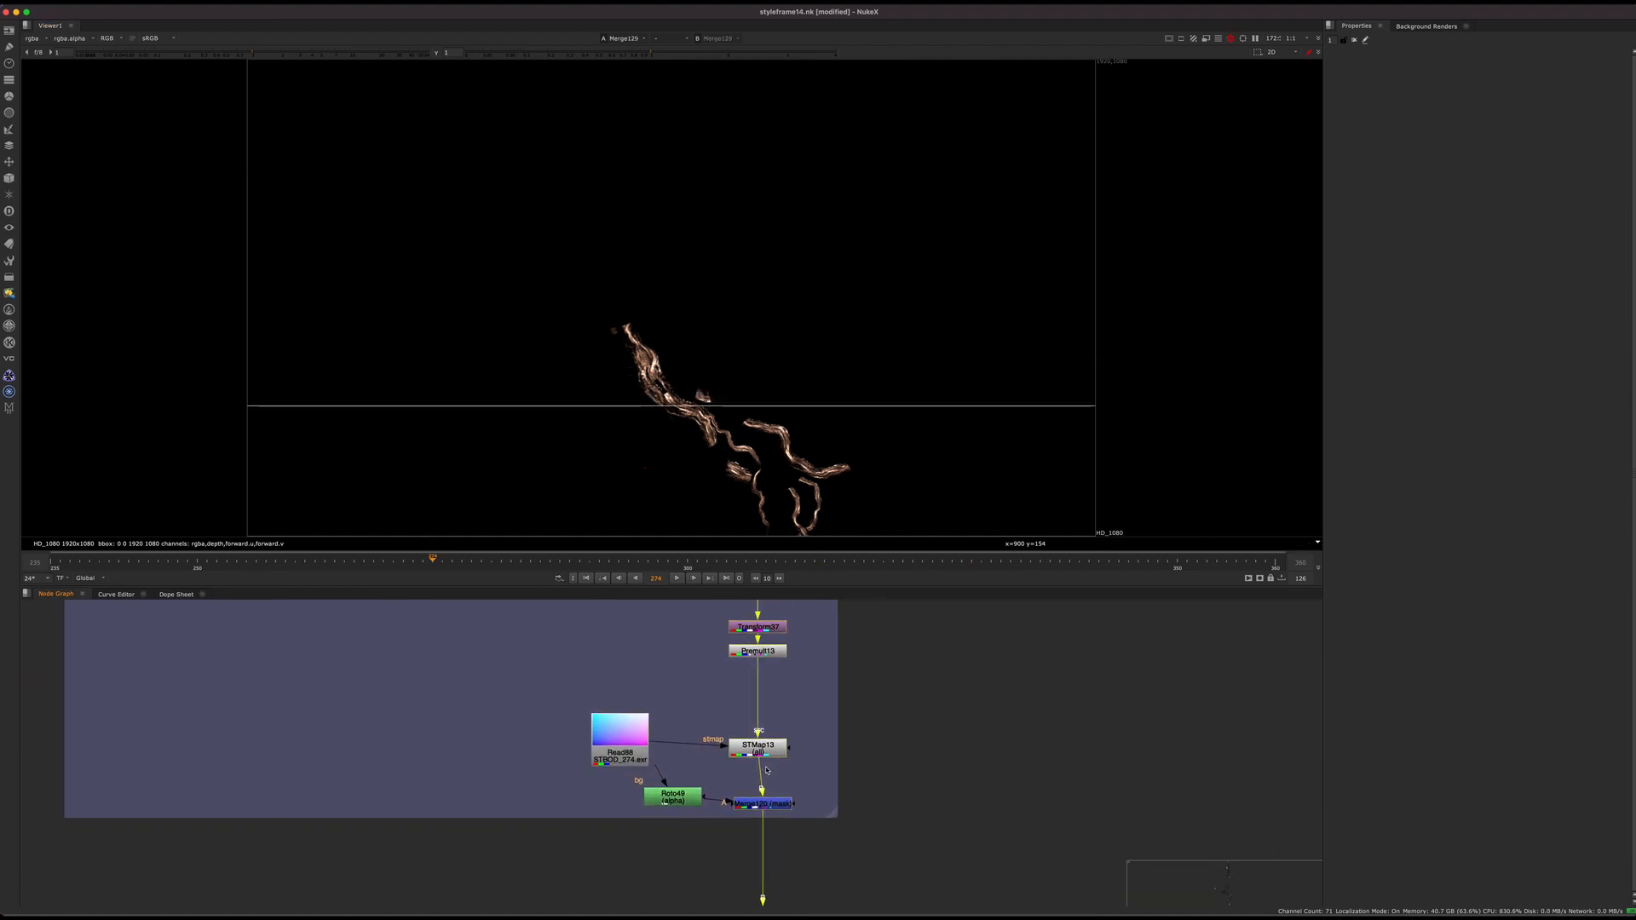
{"action": "middle_click_drag", "start_coordinate": [763, 769], "coordinate": [597, 706]}
{"action": "left_click", "coordinate": [590, 742]}
{"action": "key", "text": "1"}
{"action": "left_click", "coordinate": [581, 727]}
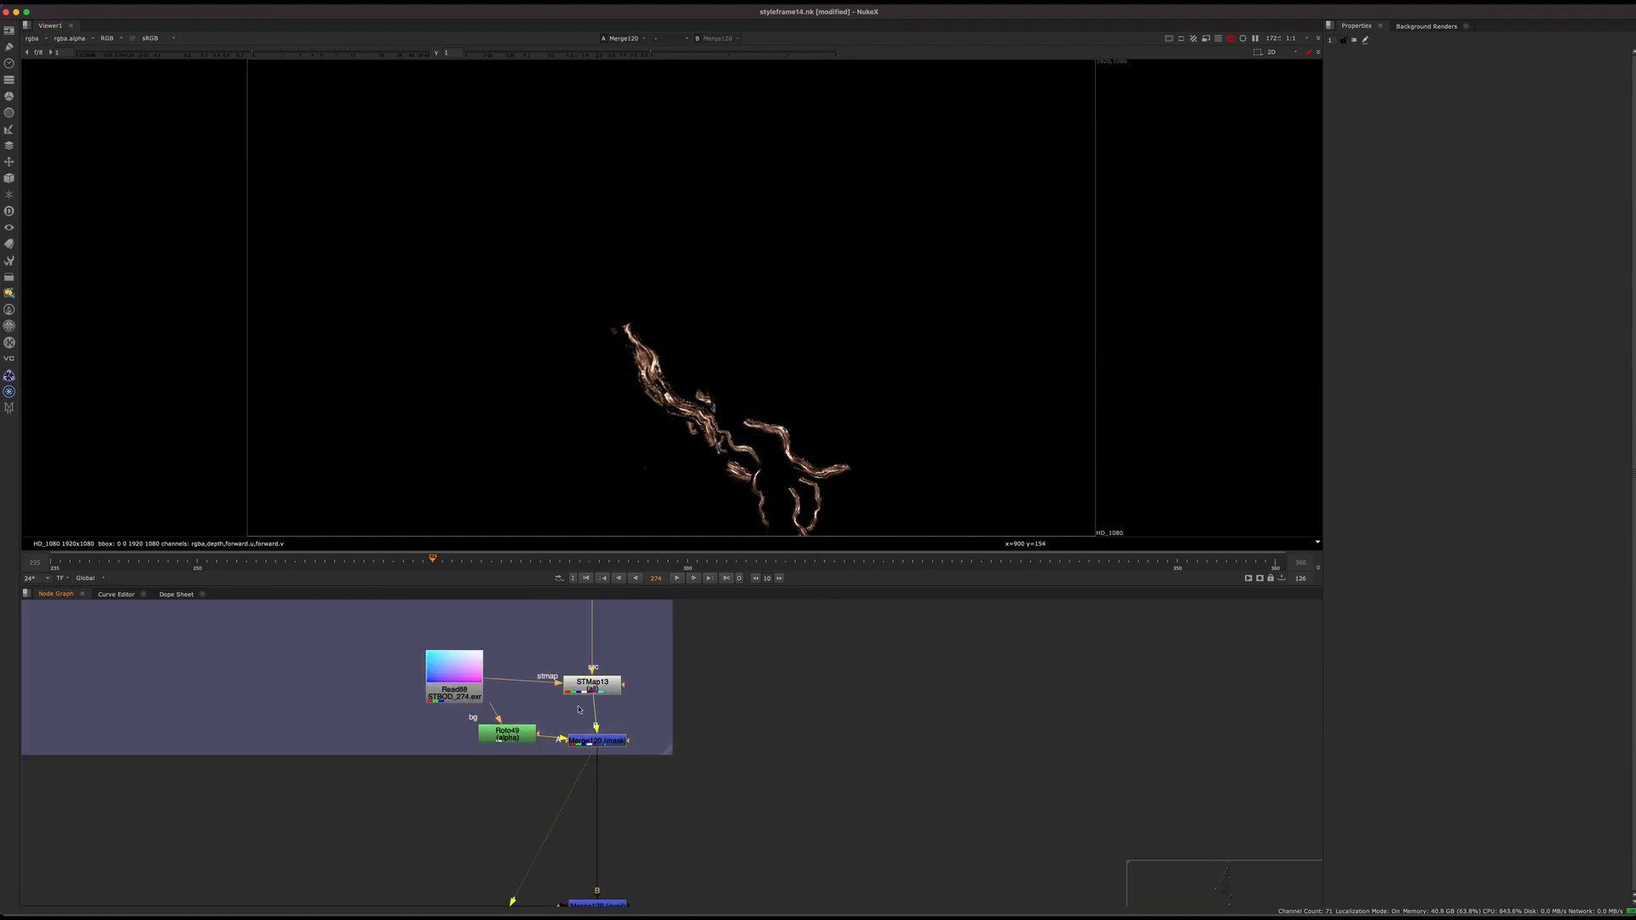
{"action": "middle_click_drag", "start_coordinate": [648, 843], "coordinate": [641, 788]}
{"action": "scroll", "coordinate": [697, 711], "scroll_direction": "down", "scroll_amount": 5}
{"action": "scroll", "coordinate": [641, 716], "scroll_direction": "up", "scroll_amount": 4}
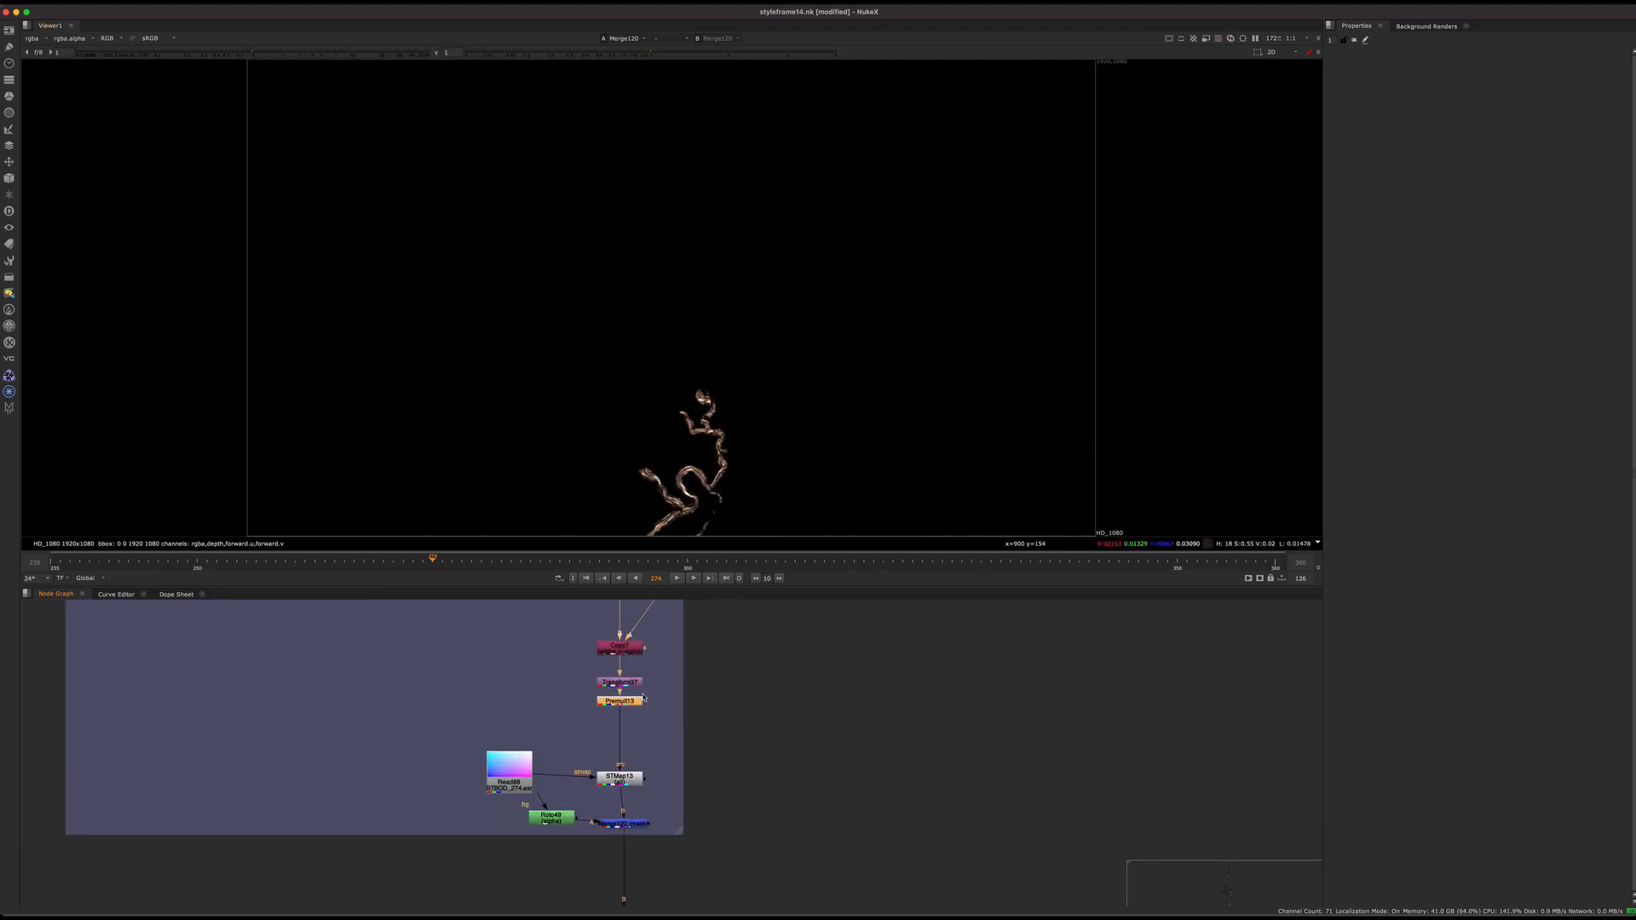
Go over the nodes above STMap13 and display the merge of both crack branches again
{"action": "left_click", "coordinate": [433, 567]}
{"action": "middle_click_drag", "start_coordinate": [747, 716], "coordinate": [762, 585]}
{"action": "left_click", "coordinate": [641, 650]}
{"action": "left_click_drag", "start_coordinate": [534, 631], "coordinate": [546, 665]}
{"action": "middle_click_drag", "start_coordinate": [546, 665], "coordinate": [559, 699]}
{"action": "scroll", "coordinate": [560, 700], "scroll_direction": "up", "scroll_amount": 4}
{"action": "left_click_drag", "start_coordinate": [560, 700], "coordinate": [409, 632]}
{"action": "middle_click_drag", "start_coordinate": [606, 769], "coordinate": [511, 594]}
{"action": "scroll", "coordinate": [774, 766], "scroll_direction": "down", "scroll_amount": 6}
{"action": "left_click", "coordinate": [618, 777]}
{"action": "key", "text": "1"}
Follow the joined crack branches down to Merge138 and display it
{"action": "scroll", "coordinate": [548, 902], "scroll_direction": "down", "scroll_amount": 5}
{"action": "middle_click_drag", "start_coordinate": [548, 902], "coordinate": [628, 778]}
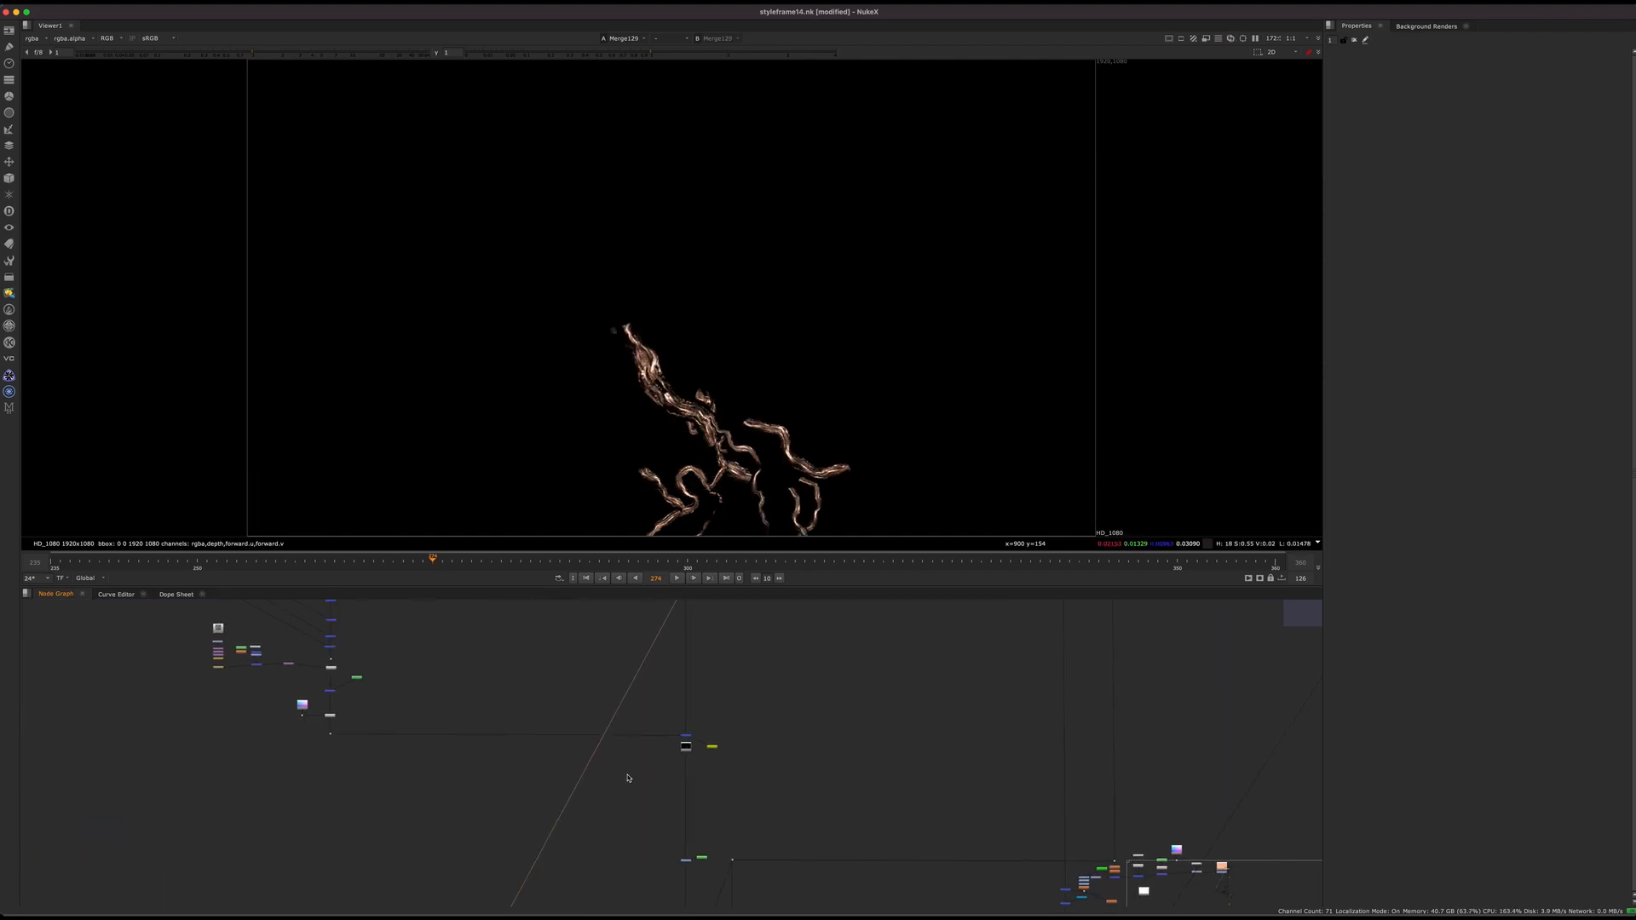
{"action": "scroll", "coordinate": [749, 727], "scroll_direction": "up", "scroll_amount": 8}
{"action": "left_click", "coordinate": [649, 761]}
{"action": "key", "text": "1"}
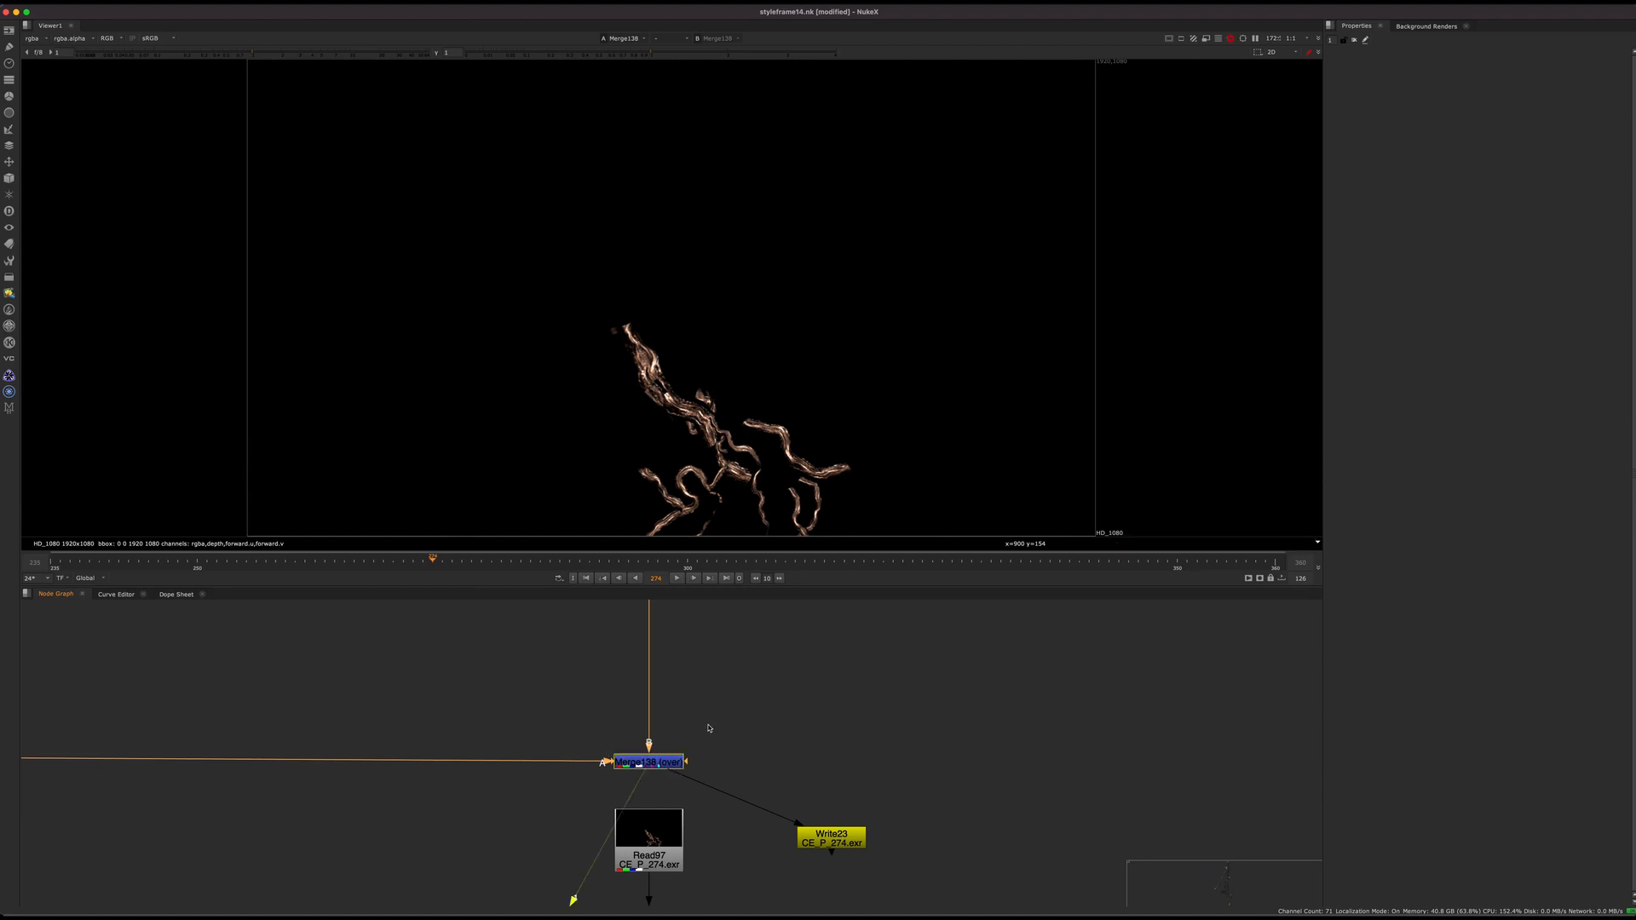
Toggle Merge138 off and on to compare while tracing its other input back to the separate crack branch
{"action": "scroll", "coordinate": [704, 728], "scroll_direction": "down", "scroll_amount": 6}
{"action": "middle_click_drag", "start_coordinate": [490, 672], "coordinate": [705, 847]}
{"action": "middle_click_drag", "start_coordinate": [651, 735], "coordinate": [650, 723]}
{"action": "scroll", "coordinate": [650, 723], "scroll_direction": "down", "scroll_amount": 4}
{"action": "middle_click_drag", "start_coordinate": [929, 872], "coordinate": [784, 815]}
{"action": "left_click_drag", "start_coordinate": [1008, 782], "coordinate": [825, 818]}
{"action": "key", "text": "d"}
{"action": "key", "text": "d"}
{"action": "middle_click_drag", "start_coordinate": [471, 690], "coordinate": [675, 859]}
{"action": "key", "text": "d"}
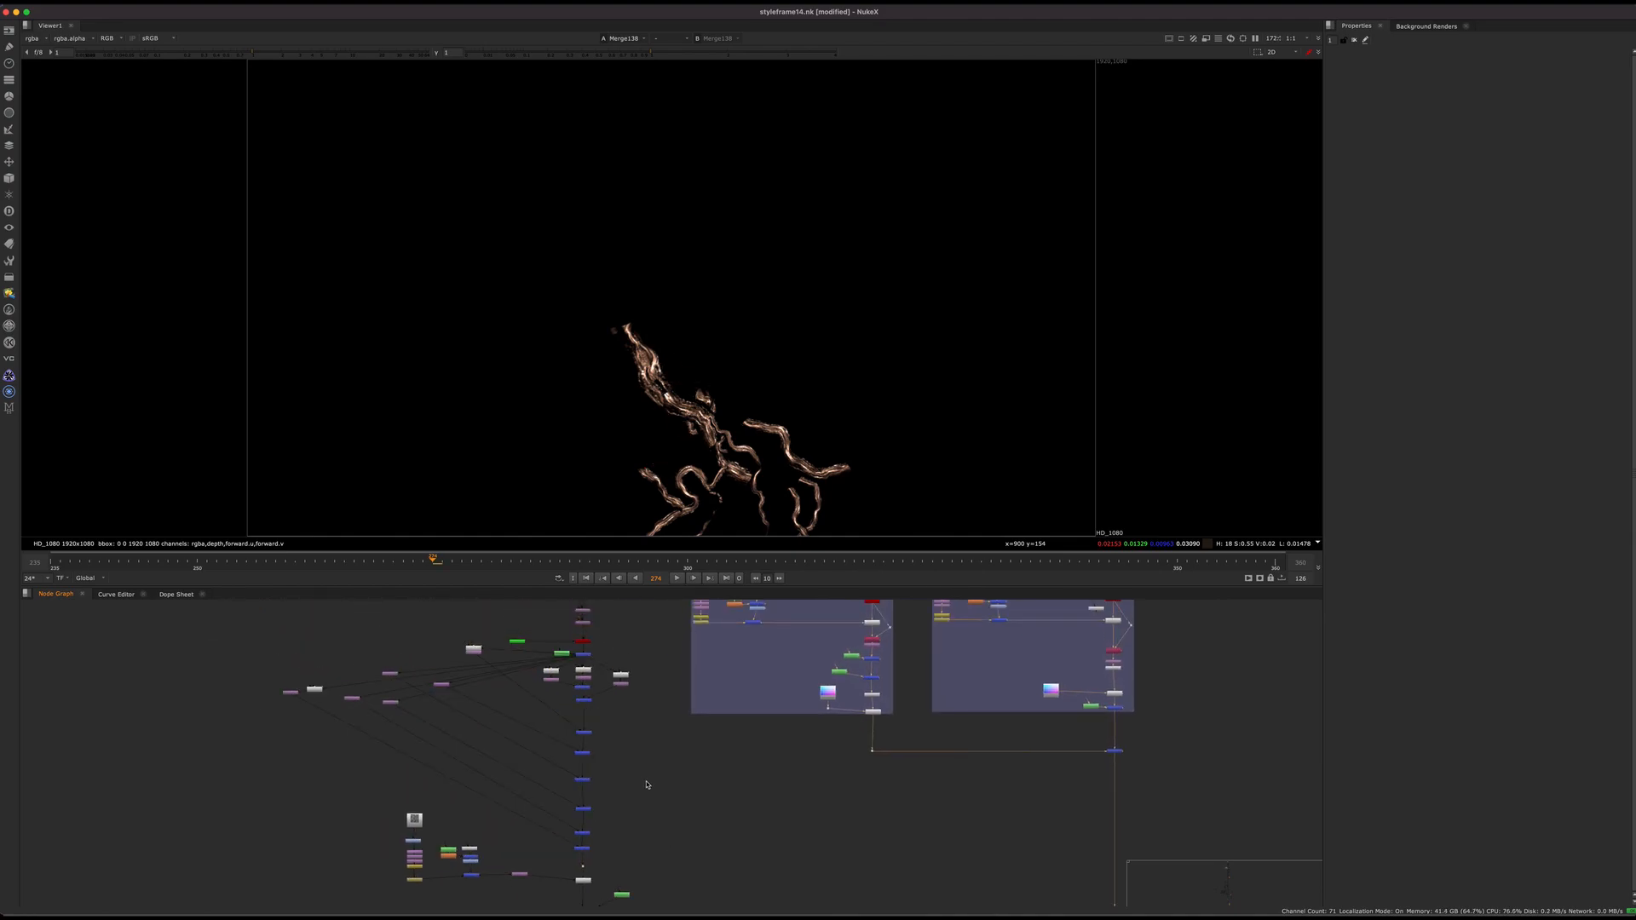
{"action": "middle_click_drag", "start_coordinate": [610, 746], "coordinate": [570, 795]}
{"action": "key", "text": "d"}
{"action": "key", "text": "d"}
{"action": "key", "text": "d"}
Display the ScanlineRender output that starts the separate crack branch
{"action": "scroll", "coordinate": [508, 698], "scroll_direction": "up", "scroll_amount": 5}
{"action": "left_click_drag", "start_coordinate": [489, 650], "coordinate": [678, 695]}
{"action": "key", "text": "1"}
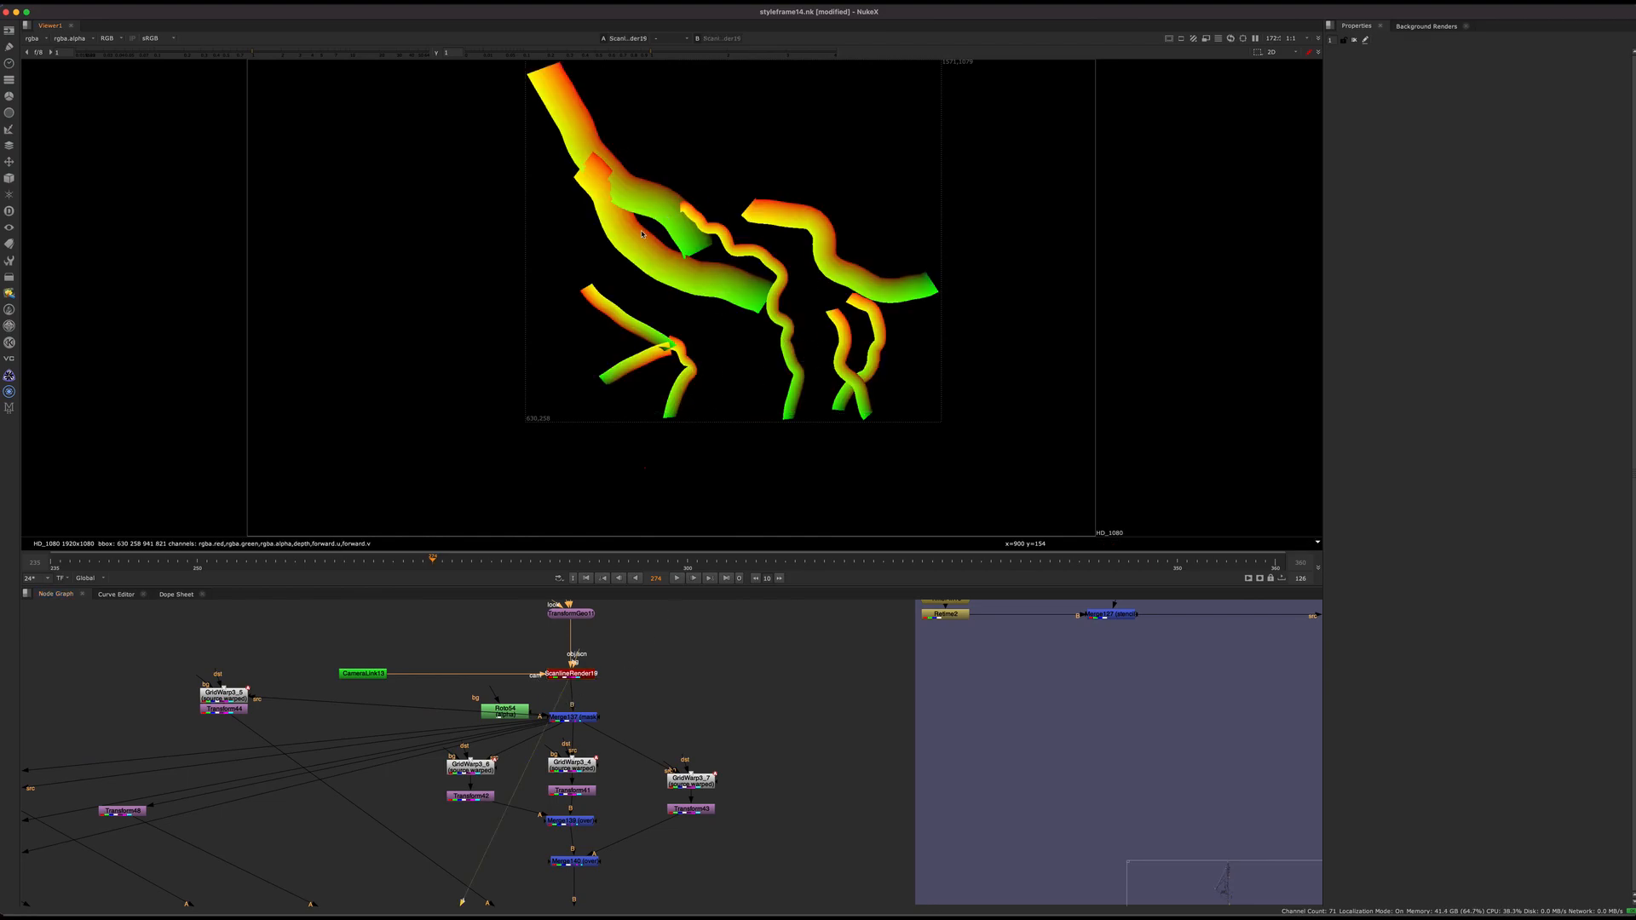
{"action": "middle_click_drag", "start_coordinate": [714, 266], "coordinate": [745, 301]}
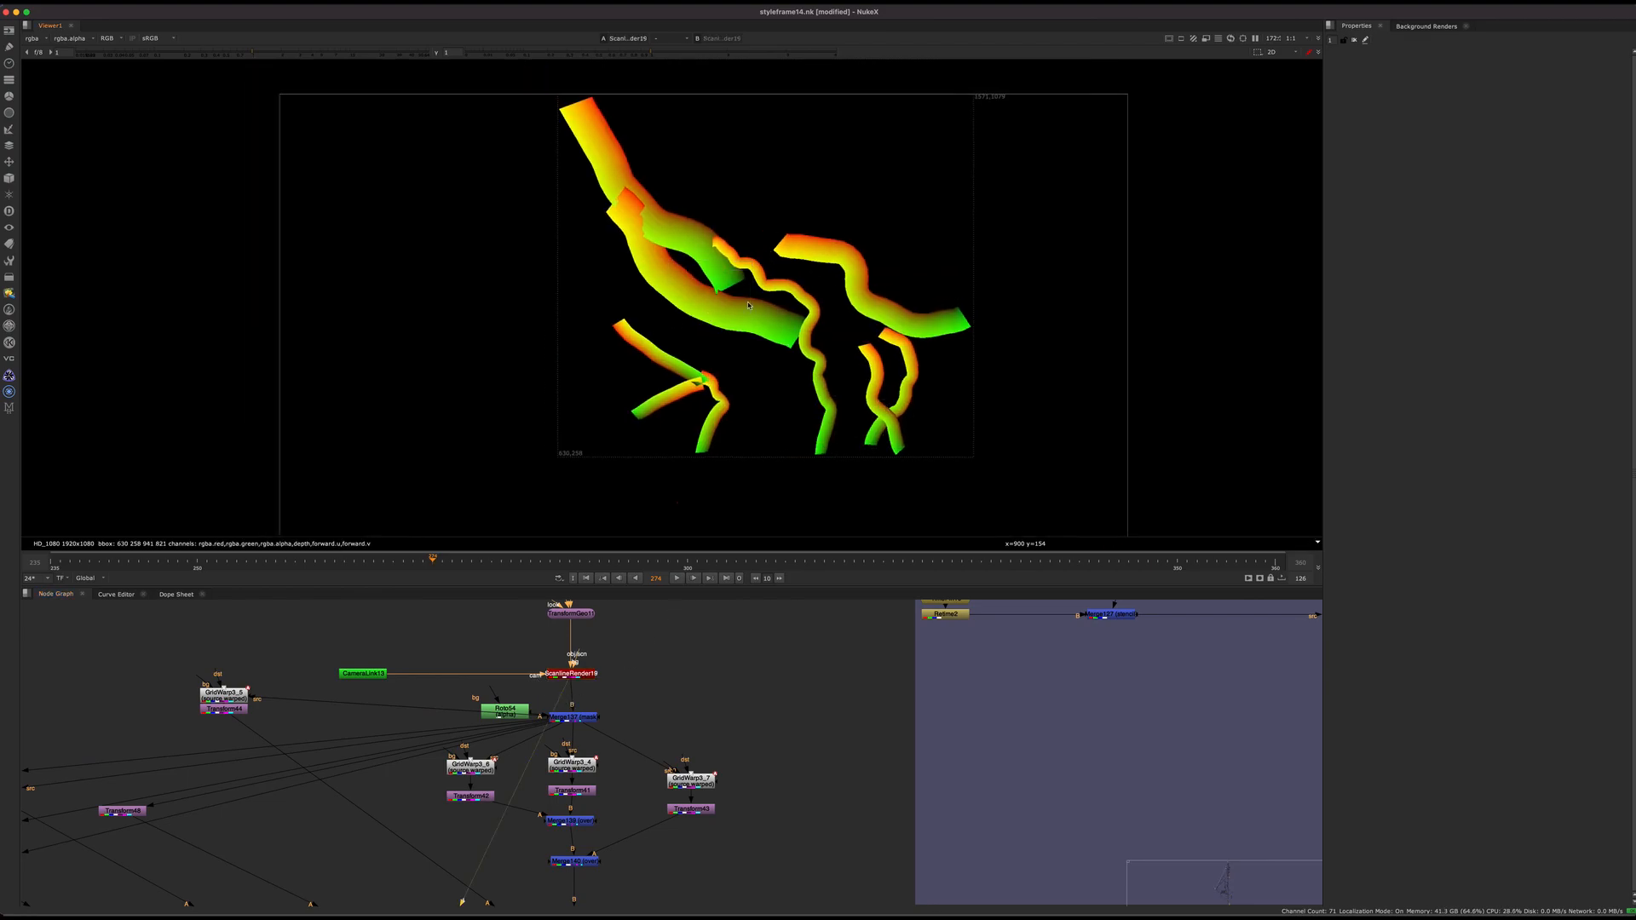
{"action": "left_click", "coordinate": [677, 650]}
Move the Roto54 mask to the other side of Merge137 and display the masked single strip
{"action": "middle_click_drag", "start_coordinate": [635, 733], "coordinate": [730, 753]}
{"action": "left_click_drag", "start_coordinate": [743, 759], "coordinate": [1022, 695]}
{"action": "scroll", "coordinate": [628, 731], "scroll_direction": "up", "scroll_amount": 5}
{"action": "left_click", "coordinate": [853, 741]}
{"action": "left_click", "coordinate": [694, 743]}
{"action": "key", "text": "1"}
{"action": "left_click", "coordinate": [646, 692]}
{"action": "middle_click_drag", "start_coordinate": [646, 689], "coordinate": [633, 650]}
{"action": "scroll", "coordinate": [633, 650], "scroll_direction": "down", "scroll_amount": 4}
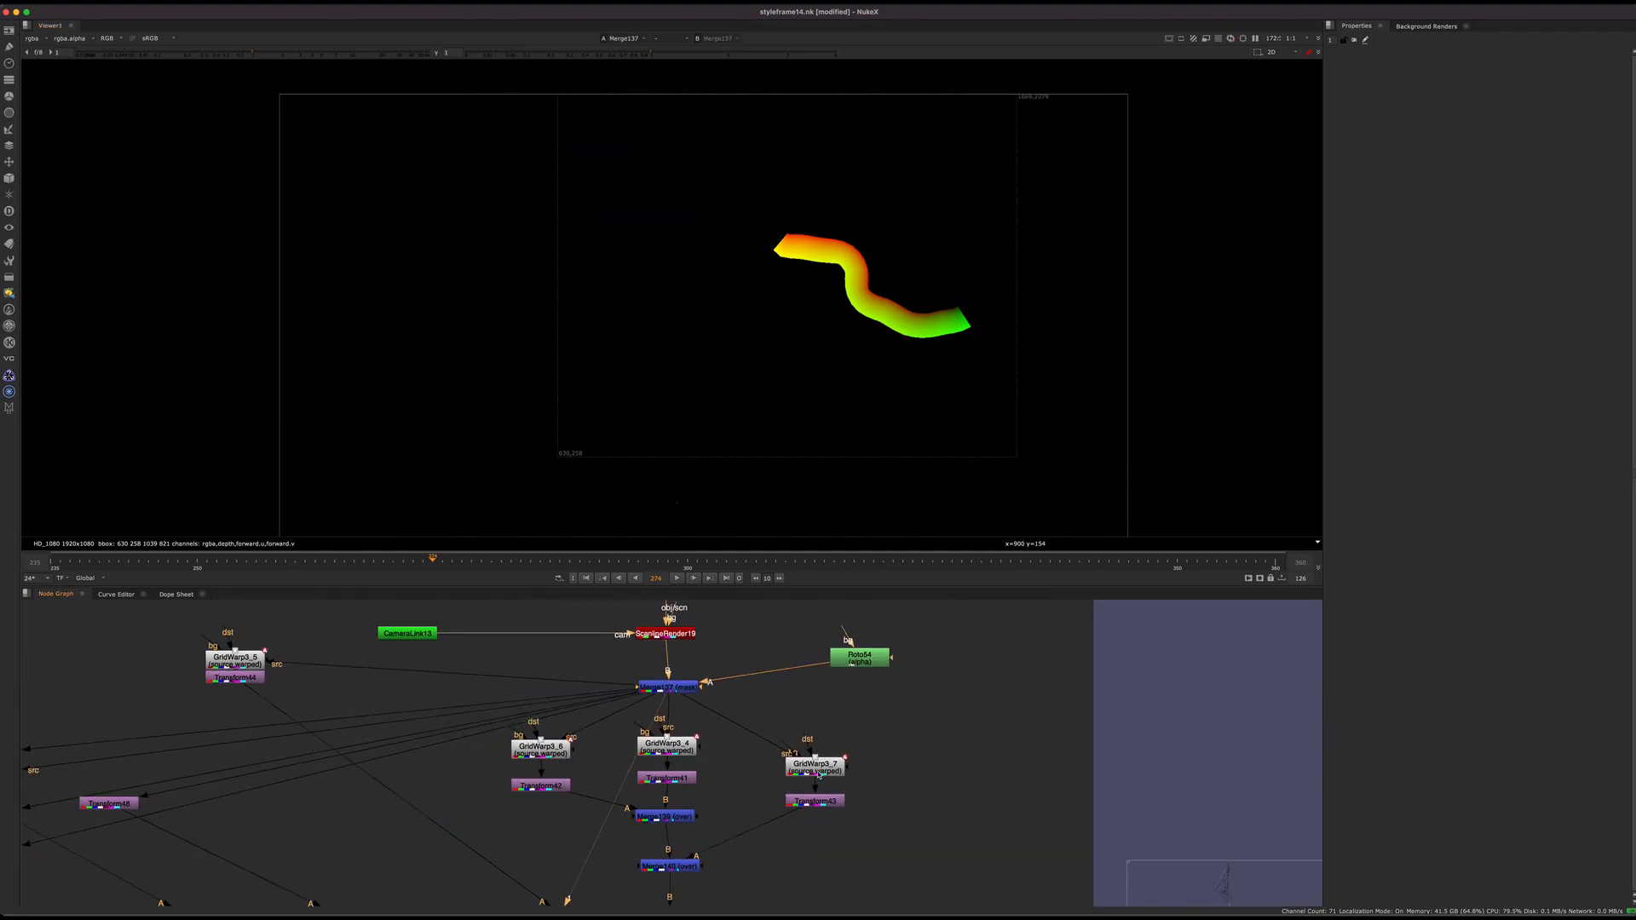
Display the ScanlineRender above Merge137 again, toggle the viewer overlay and examine the colored UV strips up close
{"action": "middle_click_drag", "start_coordinate": [749, 651], "coordinate": [748, 697]}
{"action": "left_click_drag", "start_coordinate": [775, 646], "coordinate": [598, 692]}
{"action": "key", "text": "1"}
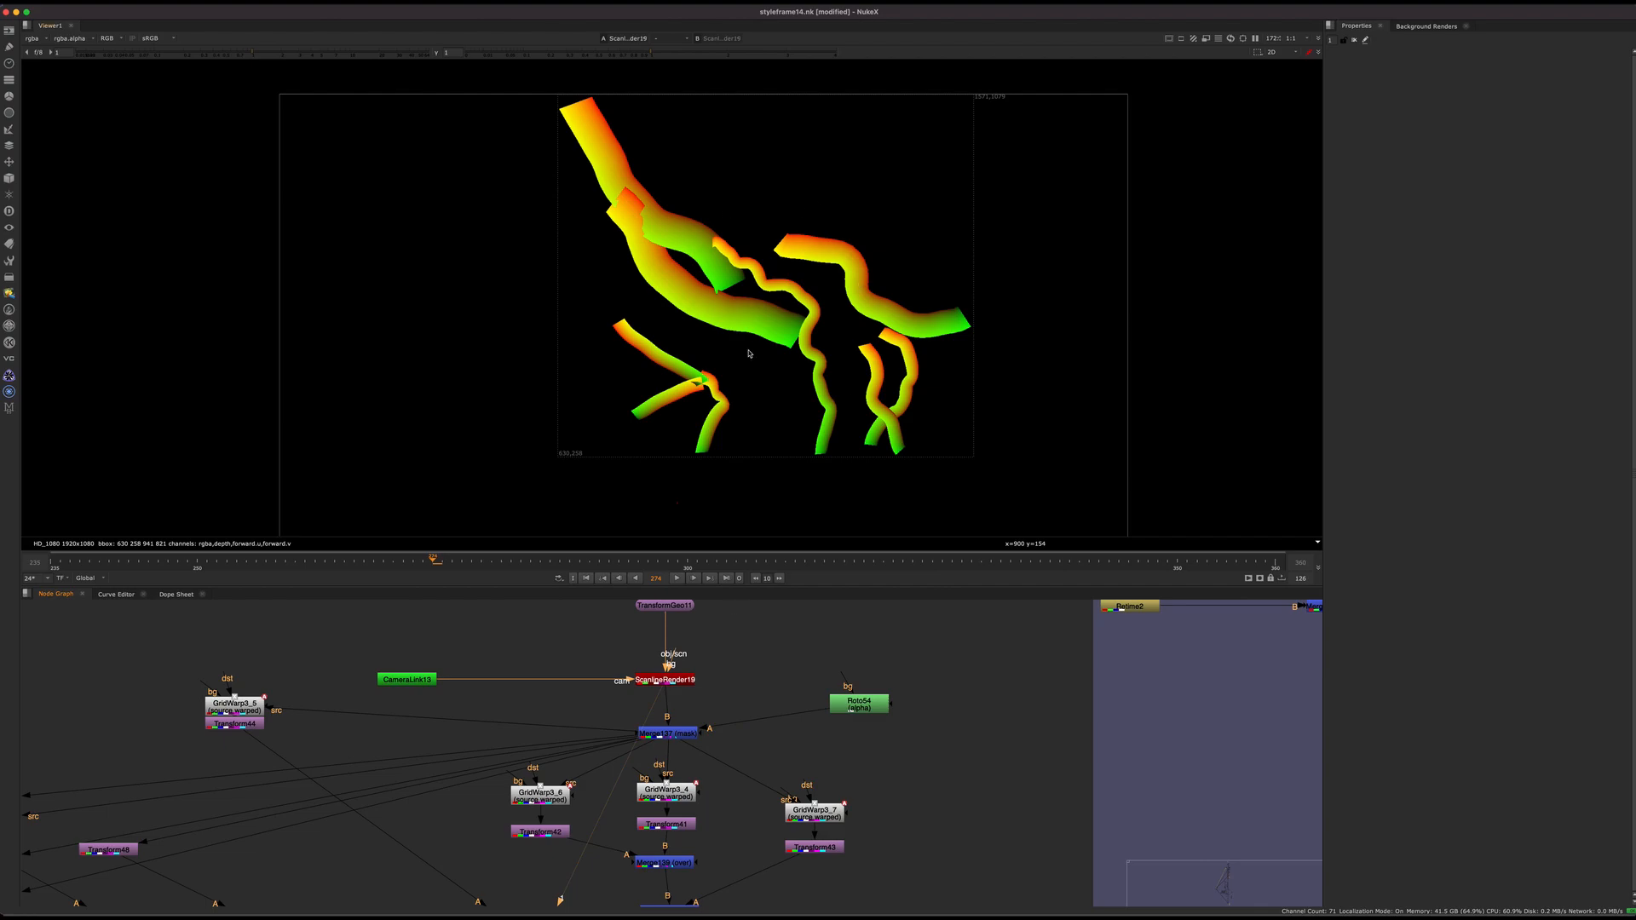
{"action": "key", "text": "f"}
{"action": "key", "text": "o"}
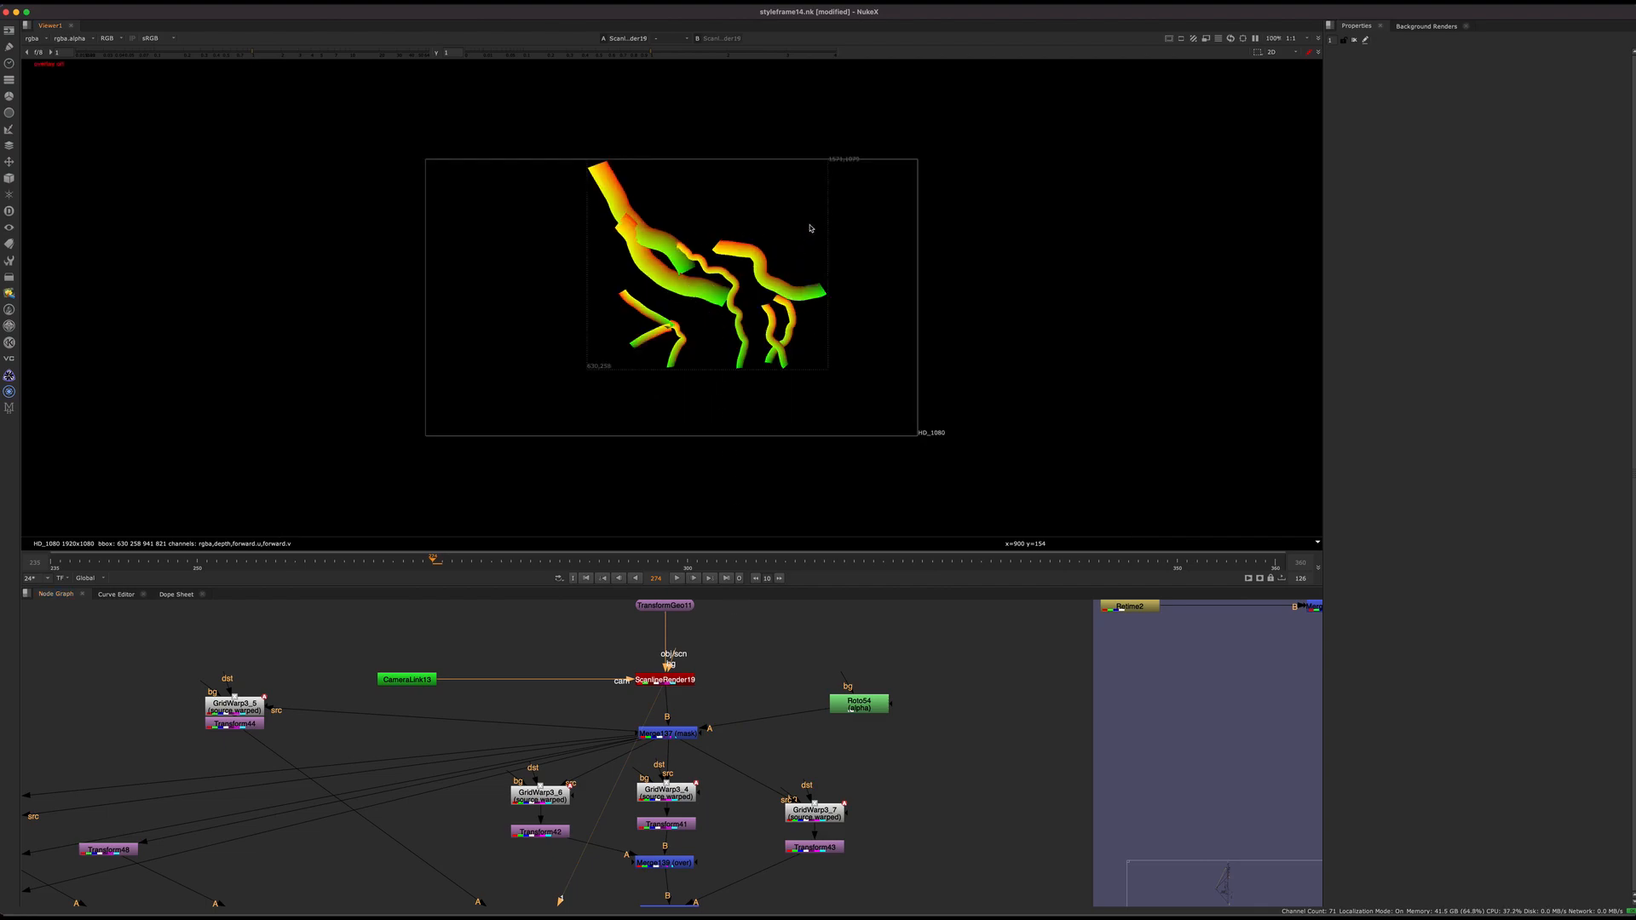
{"action": "scroll", "coordinate": [809, 228], "scroll_direction": "up", "scroll_amount": 6}
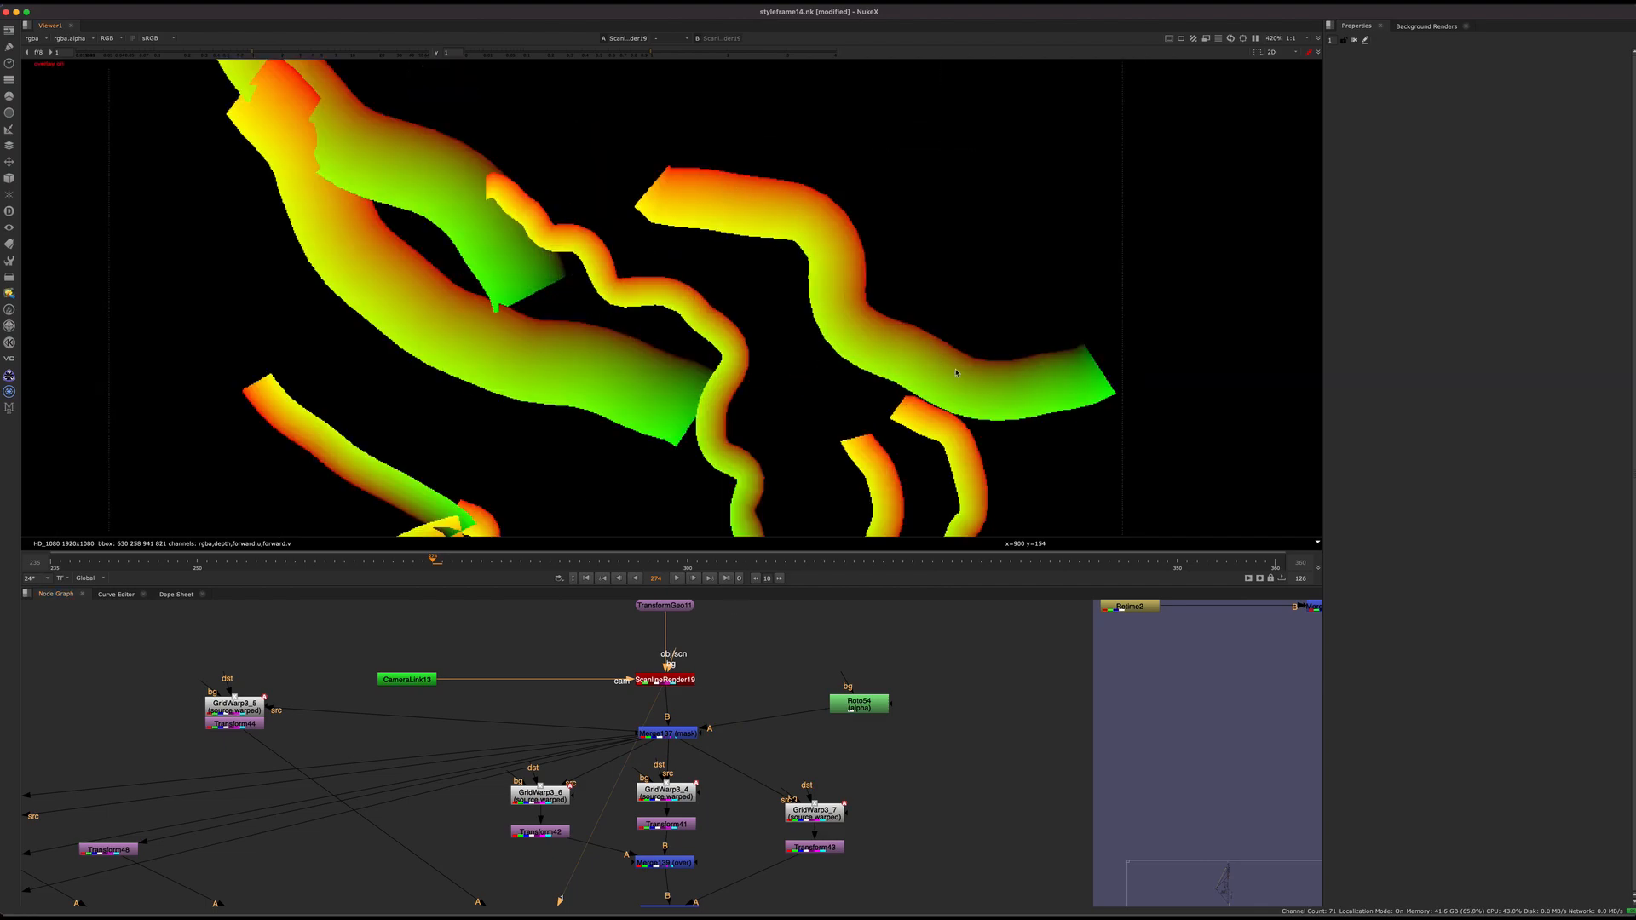
{"action": "middle_click_drag", "start_coordinate": [956, 373], "coordinate": [740, 450]}
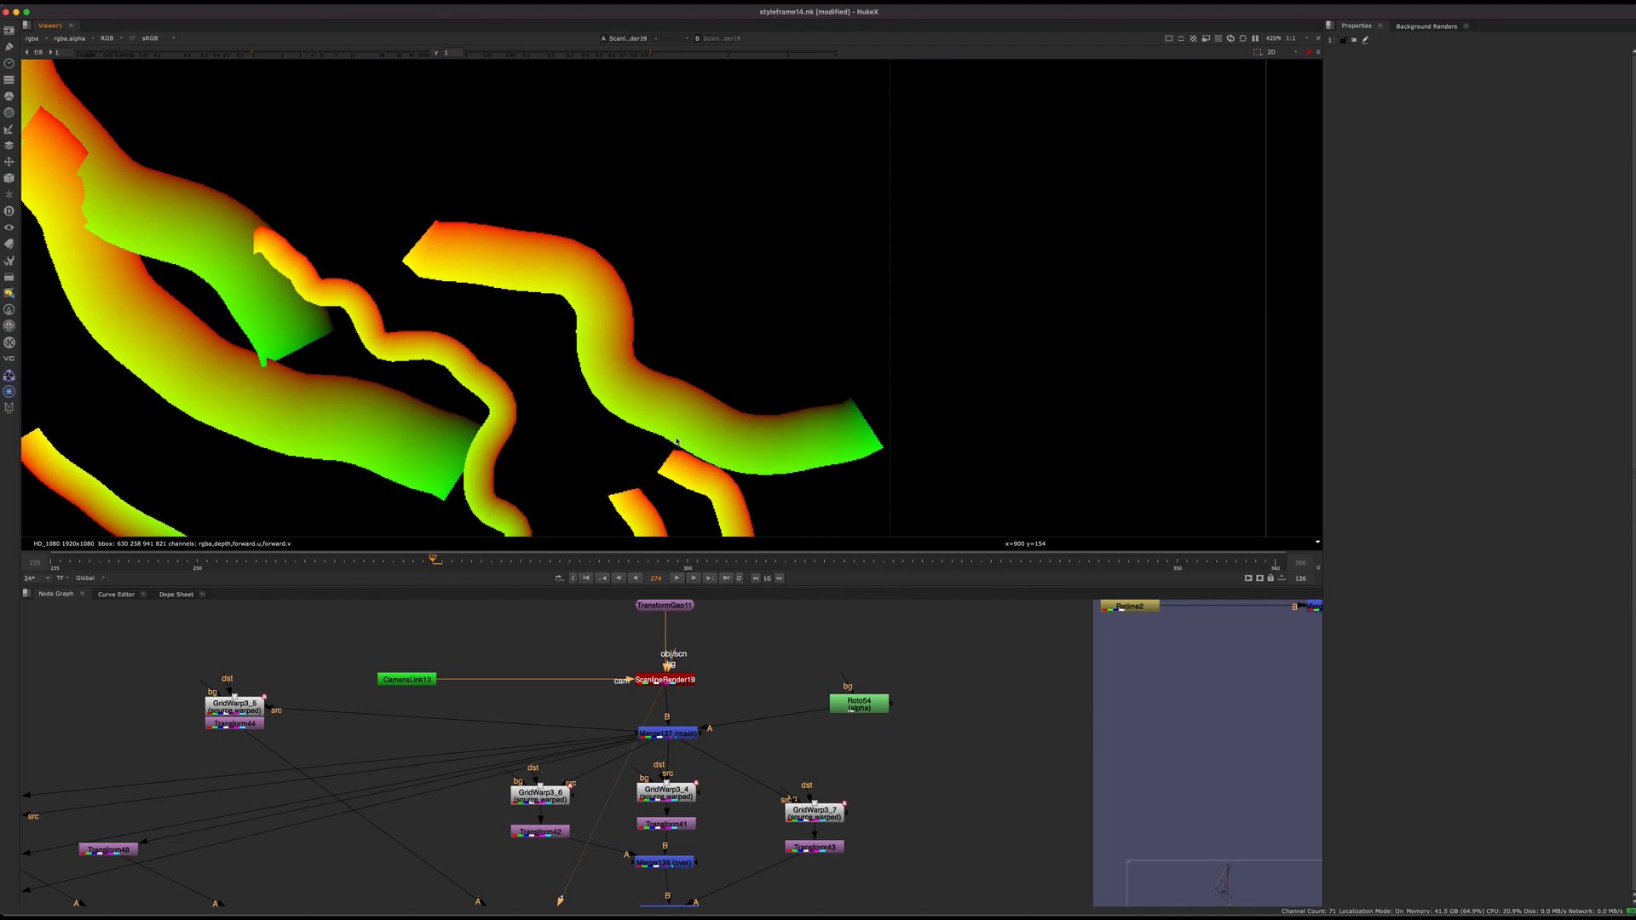
{"action": "scroll", "coordinate": [681, 387], "scroll_direction": "down", "scroll_amount": 3}
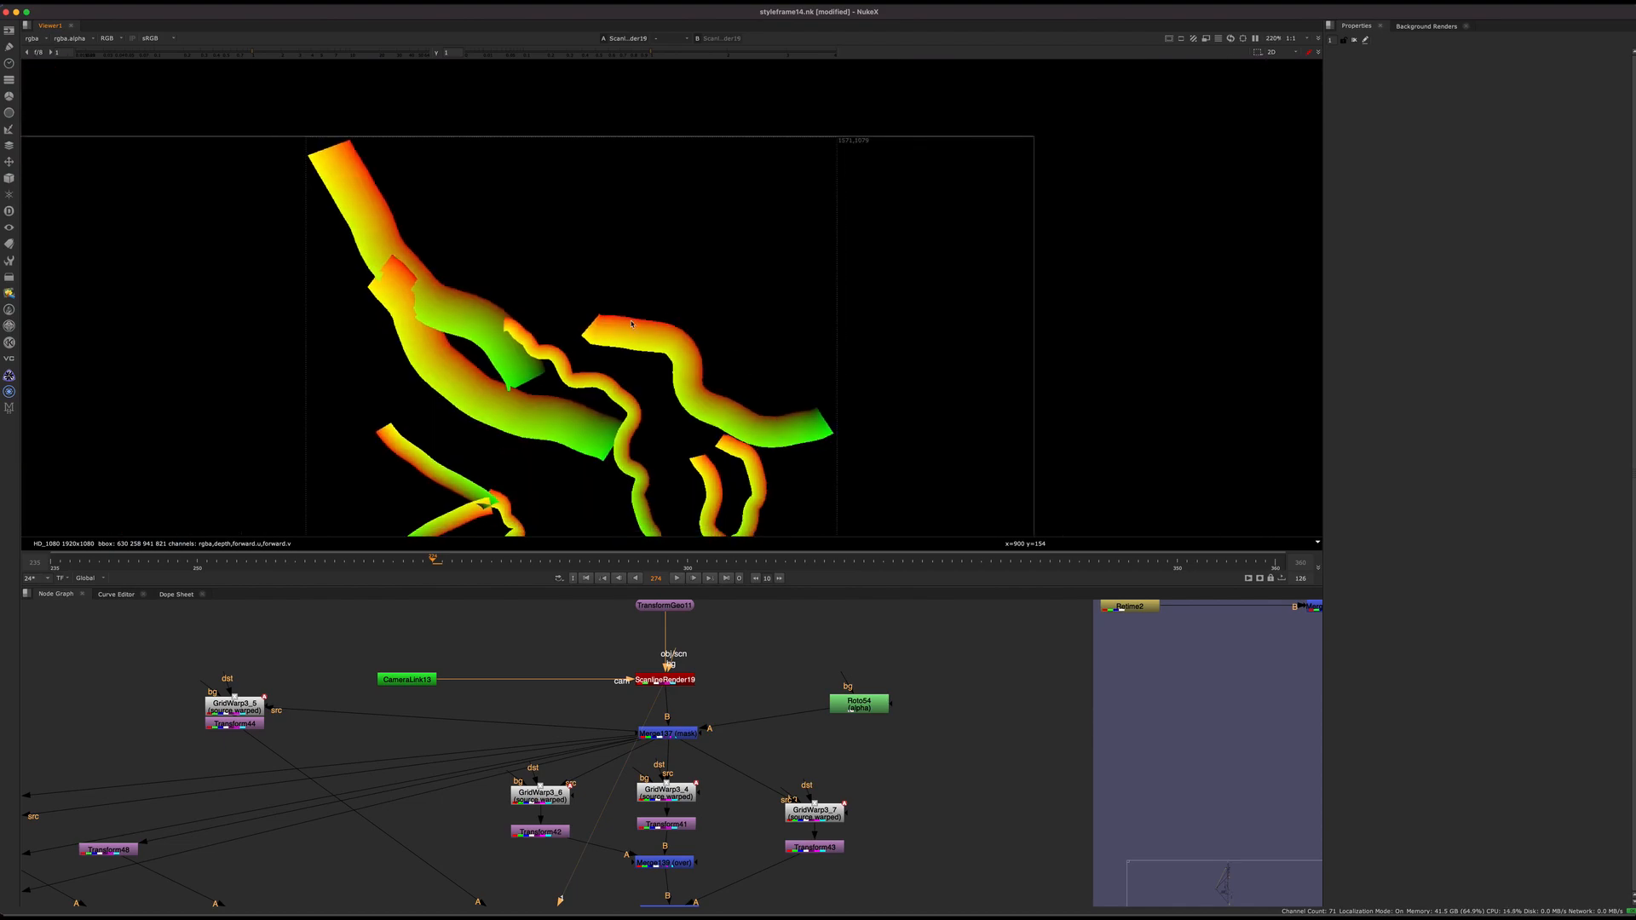
{"action": "middle_click_drag", "start_coordinate": [744, 352], "coordinate": [781, 307]}
Display Merge137's isolated strip and its warped version in GridWarp3_7
{"action": "left_click", "coordinate": [669, 733]}
{"action": "key", "text": "1"}
{"action": "left_click", "coordinate": [739, 768]}
{"action": "key", "text": "1"}
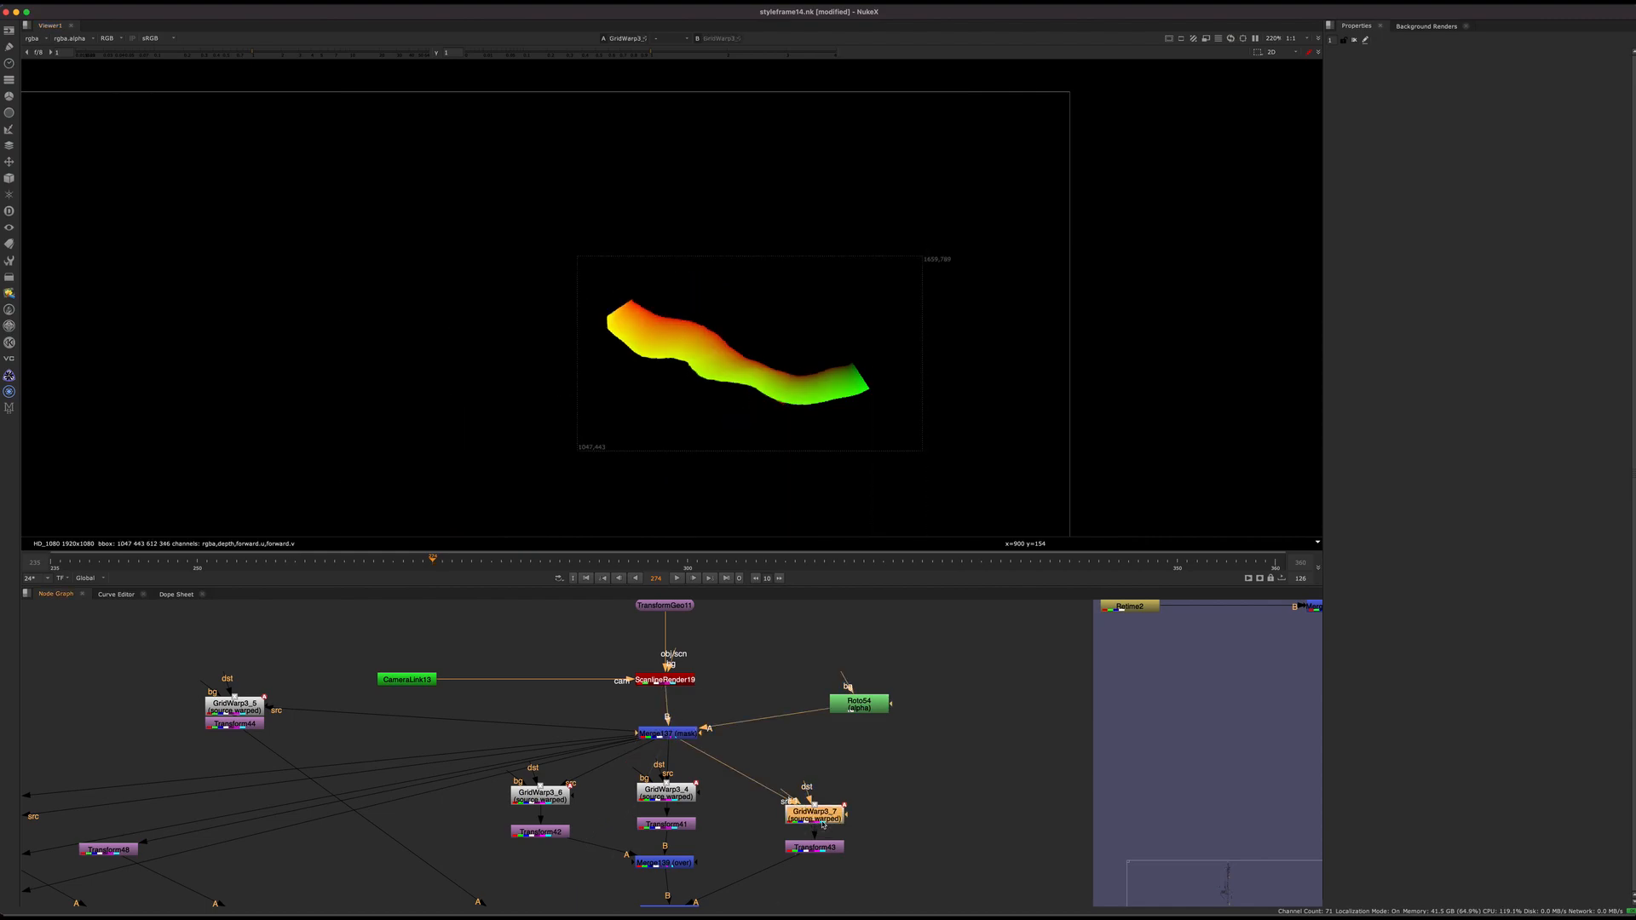
Display Merge140 and examine the three warped strip copies it combines
{"action": "middle_click_drag", "start_coordinate": [823, 824], "coordinate": [805, 669]}
{"action": "left_click", "coordinate": [651, 757]}
{"action": "key", "text": "1"}
{"action": "left_click", "coordinate": [637, 794]}
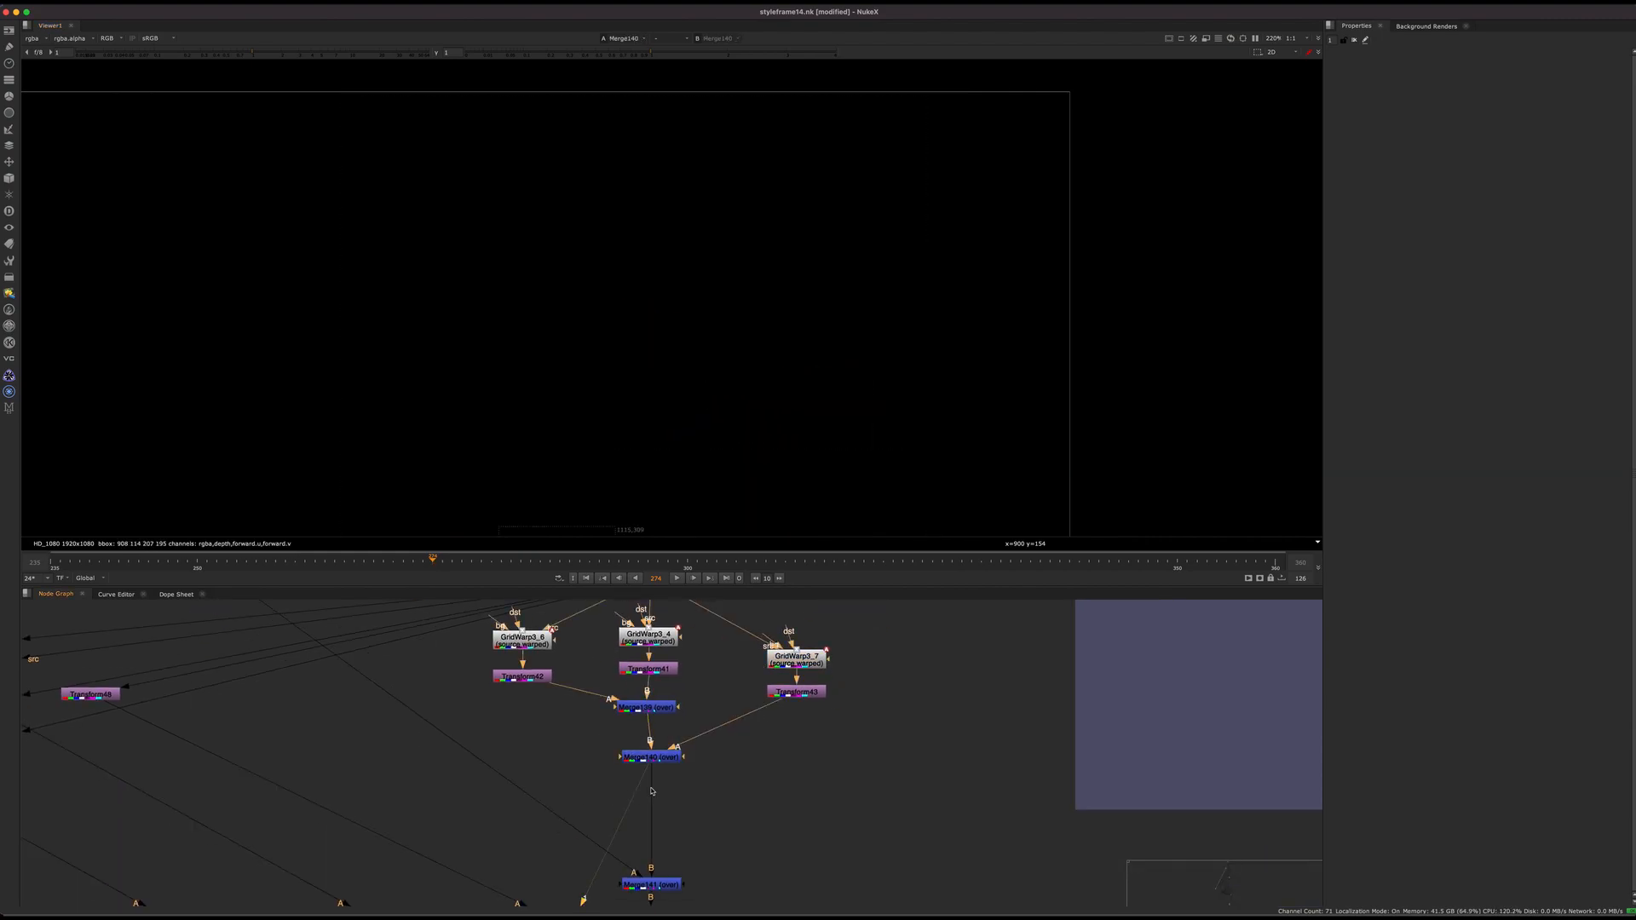
{"action": "middle_click_drag", "start_coordinate": [627, 411], "coordinate": [708, 256]}
{"action": "left_click", "coordinate": [651, 756]}
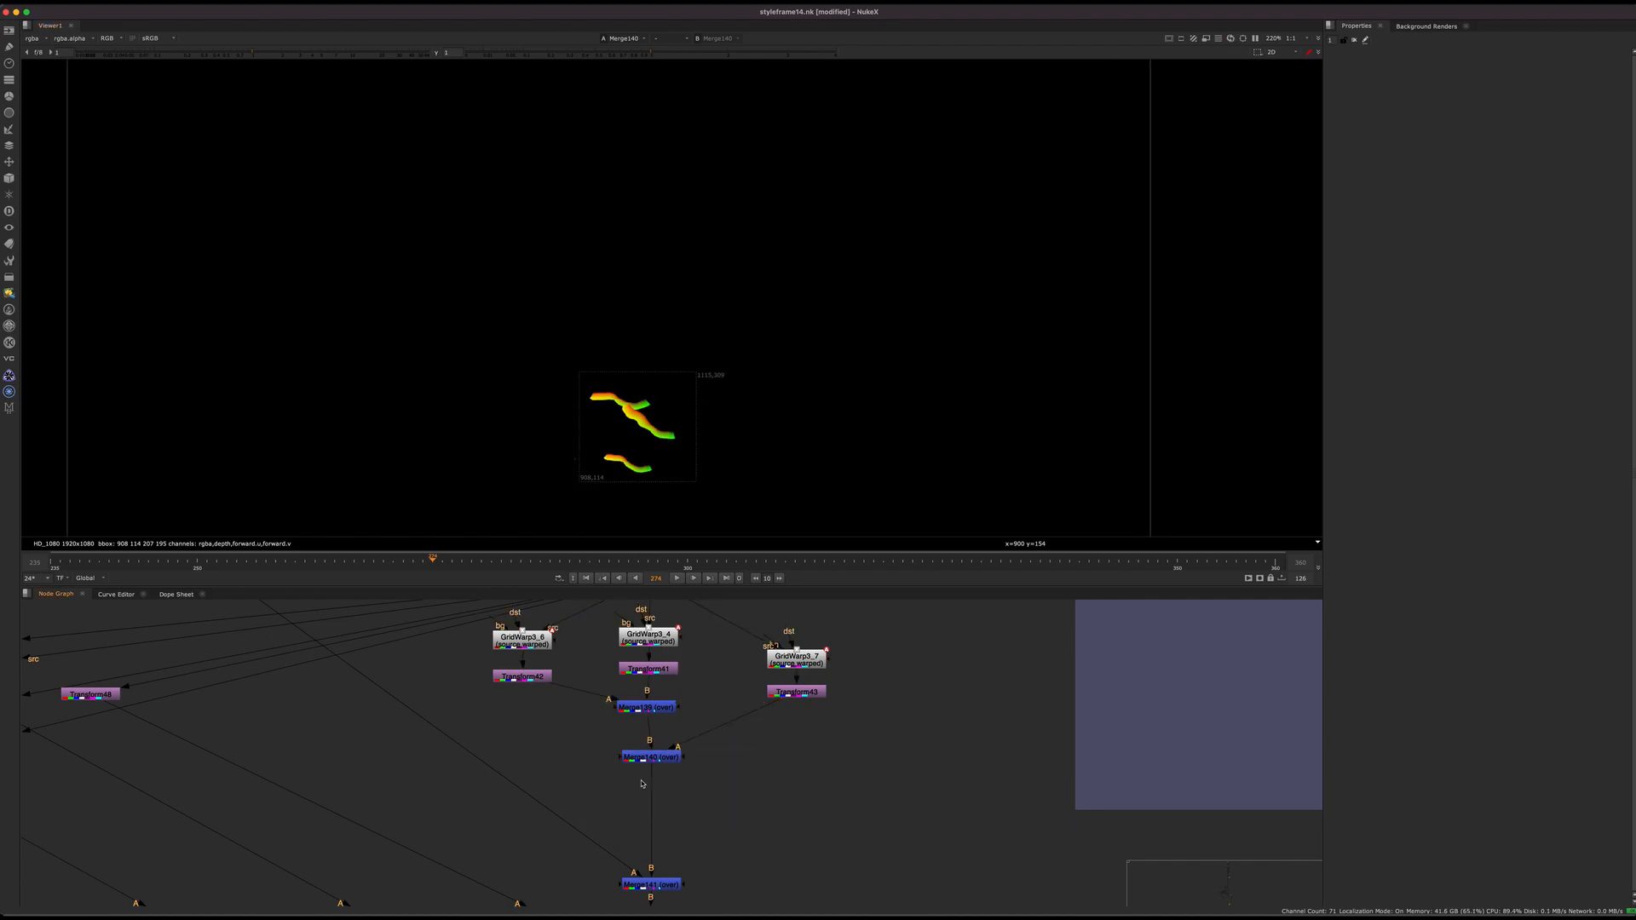
{"action": "scroll", "coordinate": [630, 439], "scroll_direction": "up", "scroll_amount": 4}
{"action": "scroll", "coordinate": [684, 375], "scroll_direction": "down", "scroll_amount": 3}
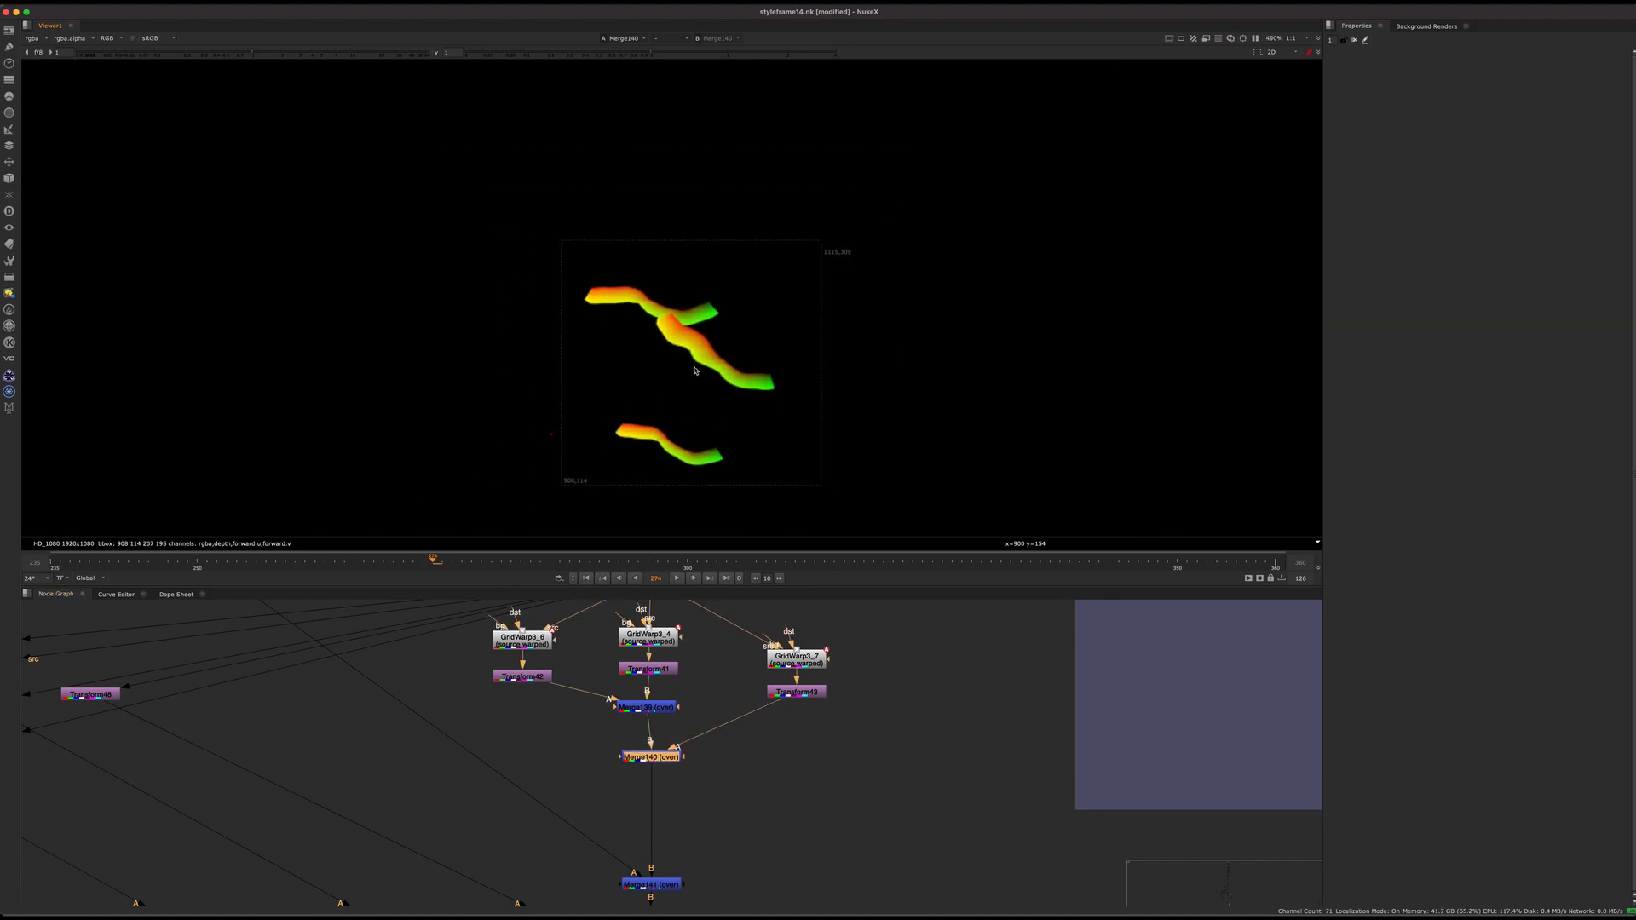
Step the viewer down the strip merges to Merge144 and fit the full frame
{"action": "middle_click_drag", "start_coordinate": [704, 825], "coordinate": [646, 668]}
{"action": "left_click", "coordinate": [588, 749]}
{"action": "key", "text": "1"}
{"action": "left_click", "coordinate": [580, 830]}
{"action": "key", "text": "1"}
{"action": "key", "text": "f"}
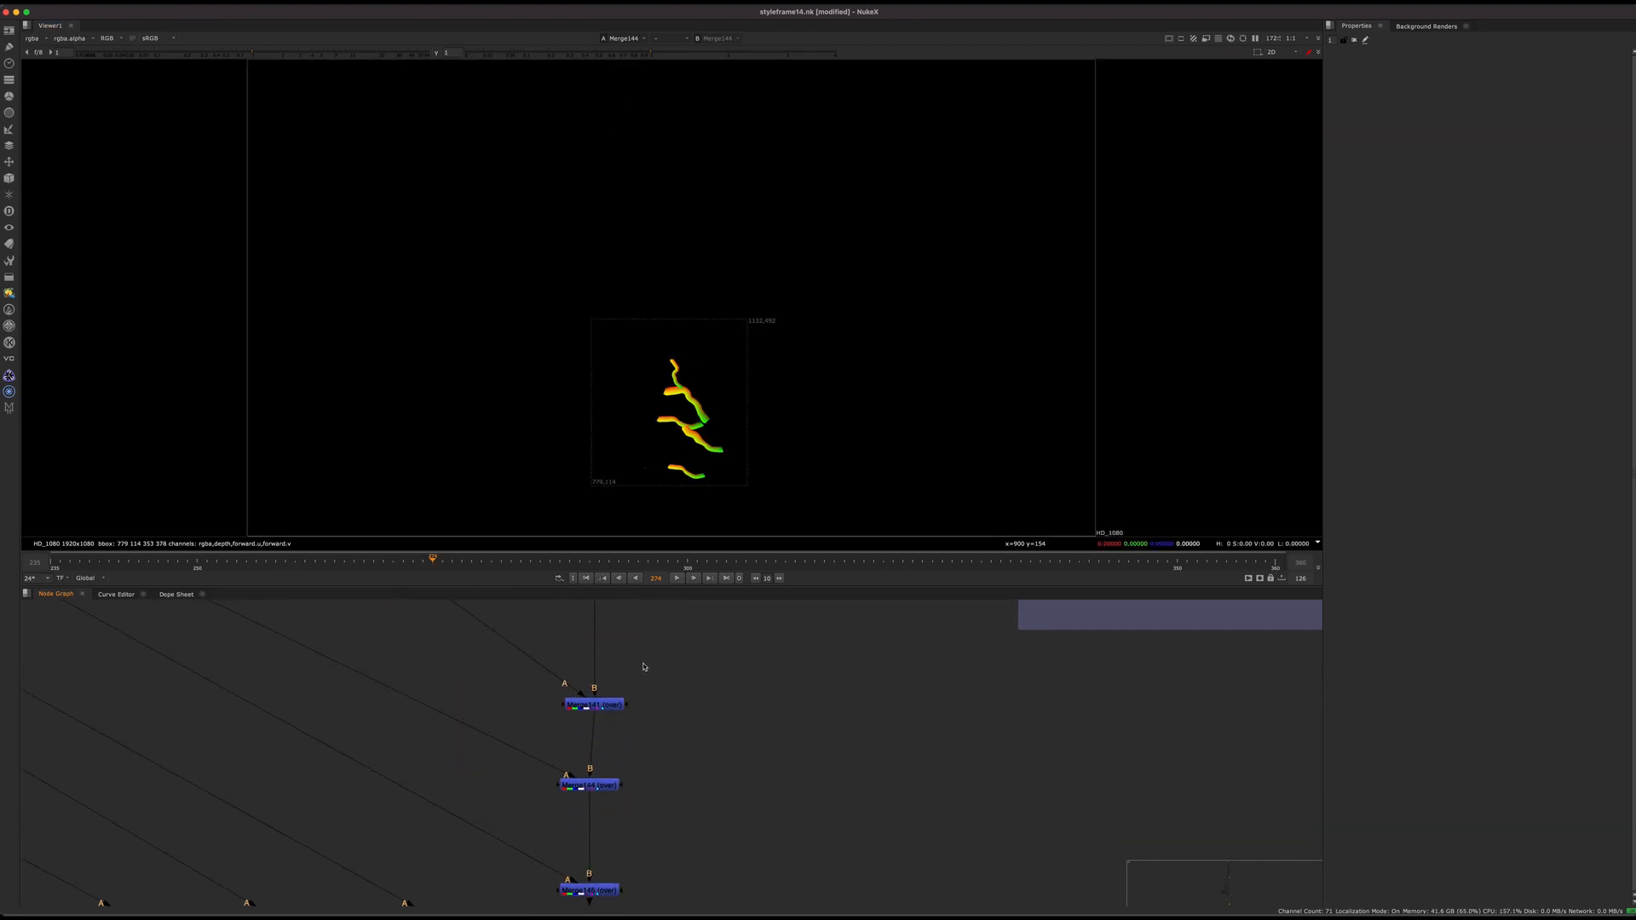
Display the remaining strip merges below Merge144, down toward STMap17
{"action": "scroll", "coordinate": [644, 664], "scroll_direction": "down", "scroll_amount": 5}
{"action": "middle_click_drag", "start_coordinate": [665, 745], "coordinate": [646, 665]}
{"action": "left_click", "coordinate": [594, 687]}
{"action": "key", "text": "1"}
{"action": "left_click_drag", "start_coordinate": [643, 683], "coordinate": [559, 714]}
{"action": "left_click", "coordinate": [594, 740]}
{"action": "key", "text": "1"}
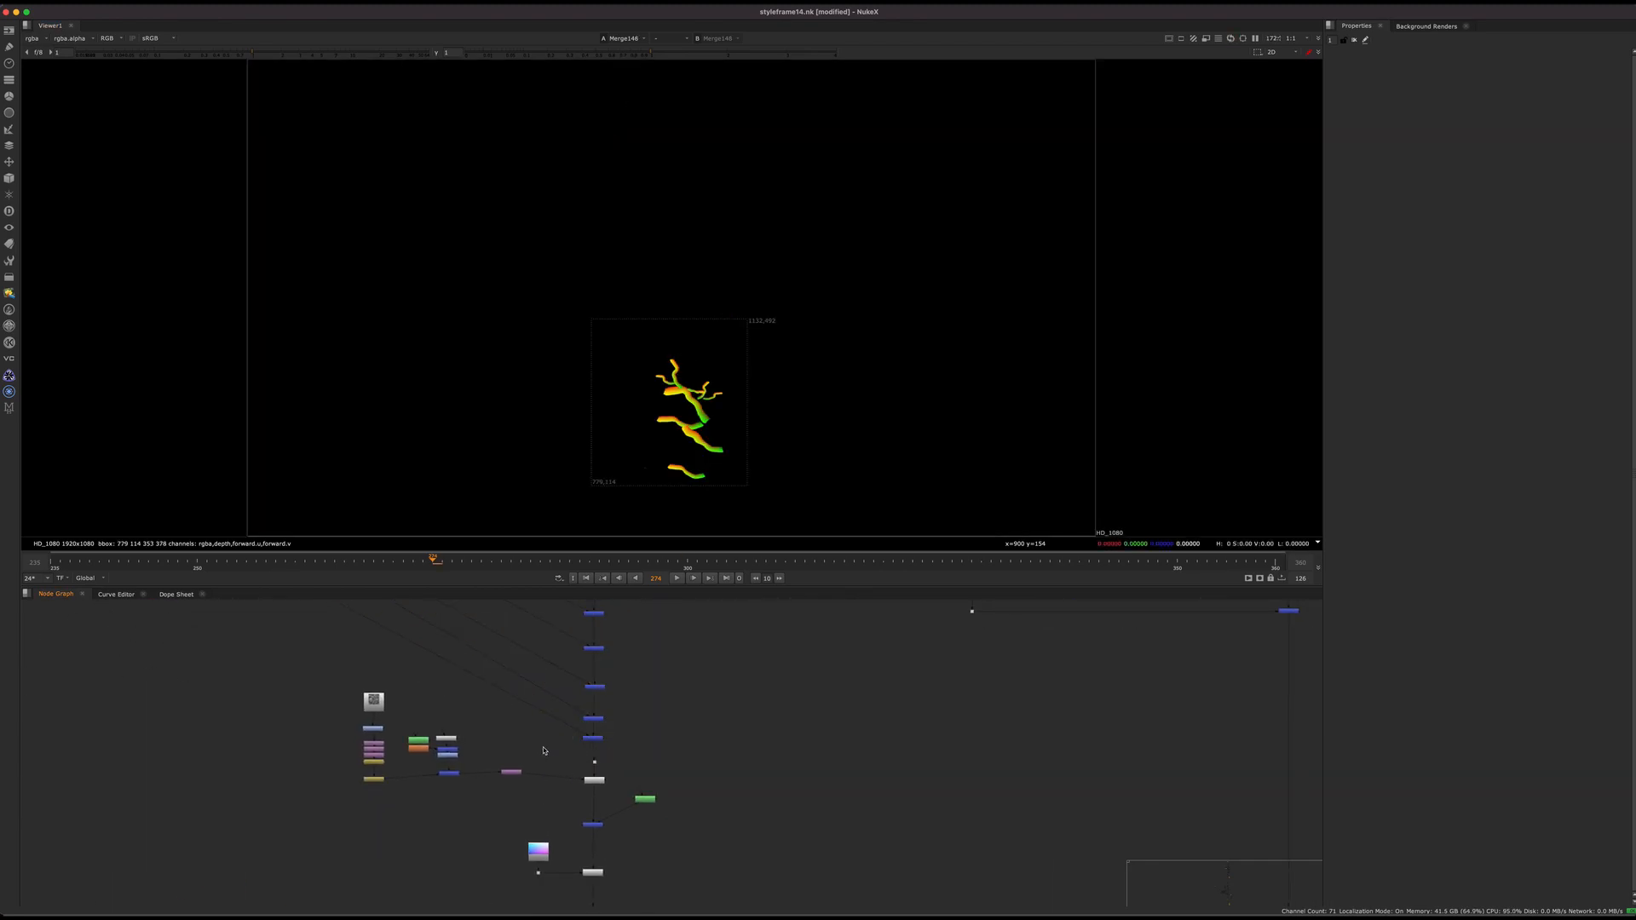
Display STMap17 and examine the crack texture mapped onto the warped strips
{"action": "scroll", "coordinate": [592, 763], "scroll_direction": "up", "scroll_amount": 3}
{"action": "middle_click_drag", "start_coordinate": [634, 759], "coordinate": [668, 701]}
{"action": "left_click", "coordinate": [628, 732]}
{"action": "key", "text": "1"}
{"action": "scroll", "coordinate": [621, 740], "scroll_direction": "up", "scroll_amount": 4}
{"action": "scroll", "coordinate": [673, 424], "scroll_direction": "up", "scroll_amount": 7}
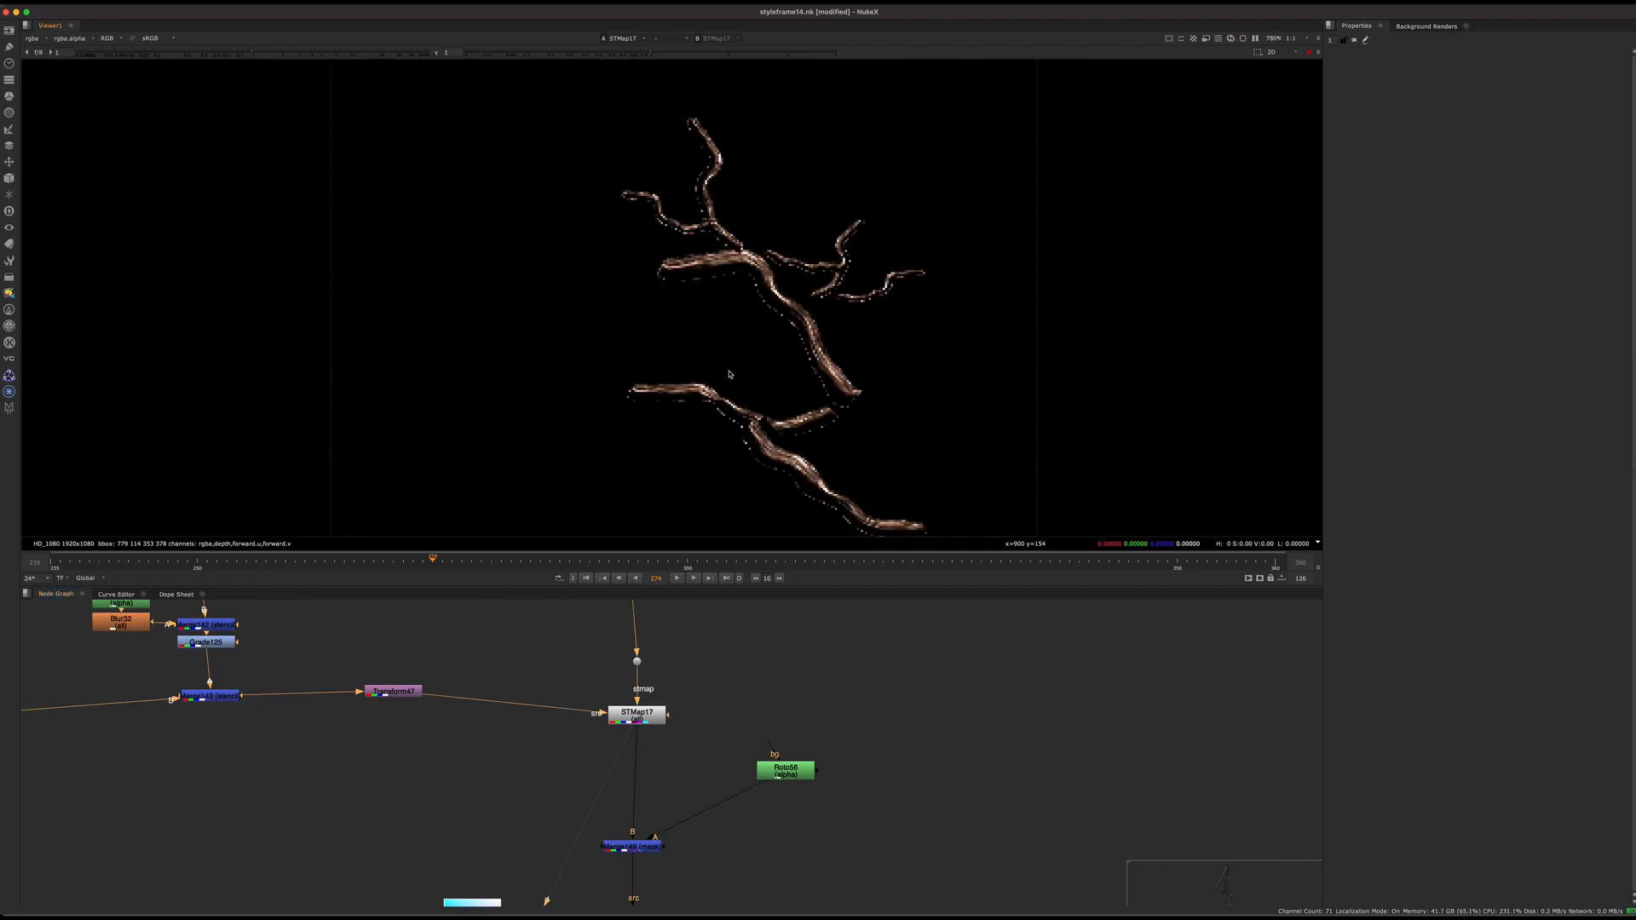
{"action": "middle_click_drag", "start_coordinate": [729, 375], "coordinate": [748, 345]}
Display the roto-masked merge below STMap17, then the STMap16 distortion fed by the rendered body map
{"action": "middle_click_drag", "start_coordinate": [750, 733], "coordinate": [656, 609]}
{"action": "left_click_drag", "start_coordinate": [756, 727], "coordinate": [526, 802]}
{"action": "key", "text": "1"}
{"action": "left_click", "coordinate": [661, 840]}
{"action": "middle_click_drag", "start_coordinate": [655, 861], "coordinate": [621, 763]}
{"action": "left_click", "coordinate": [607, 786]}
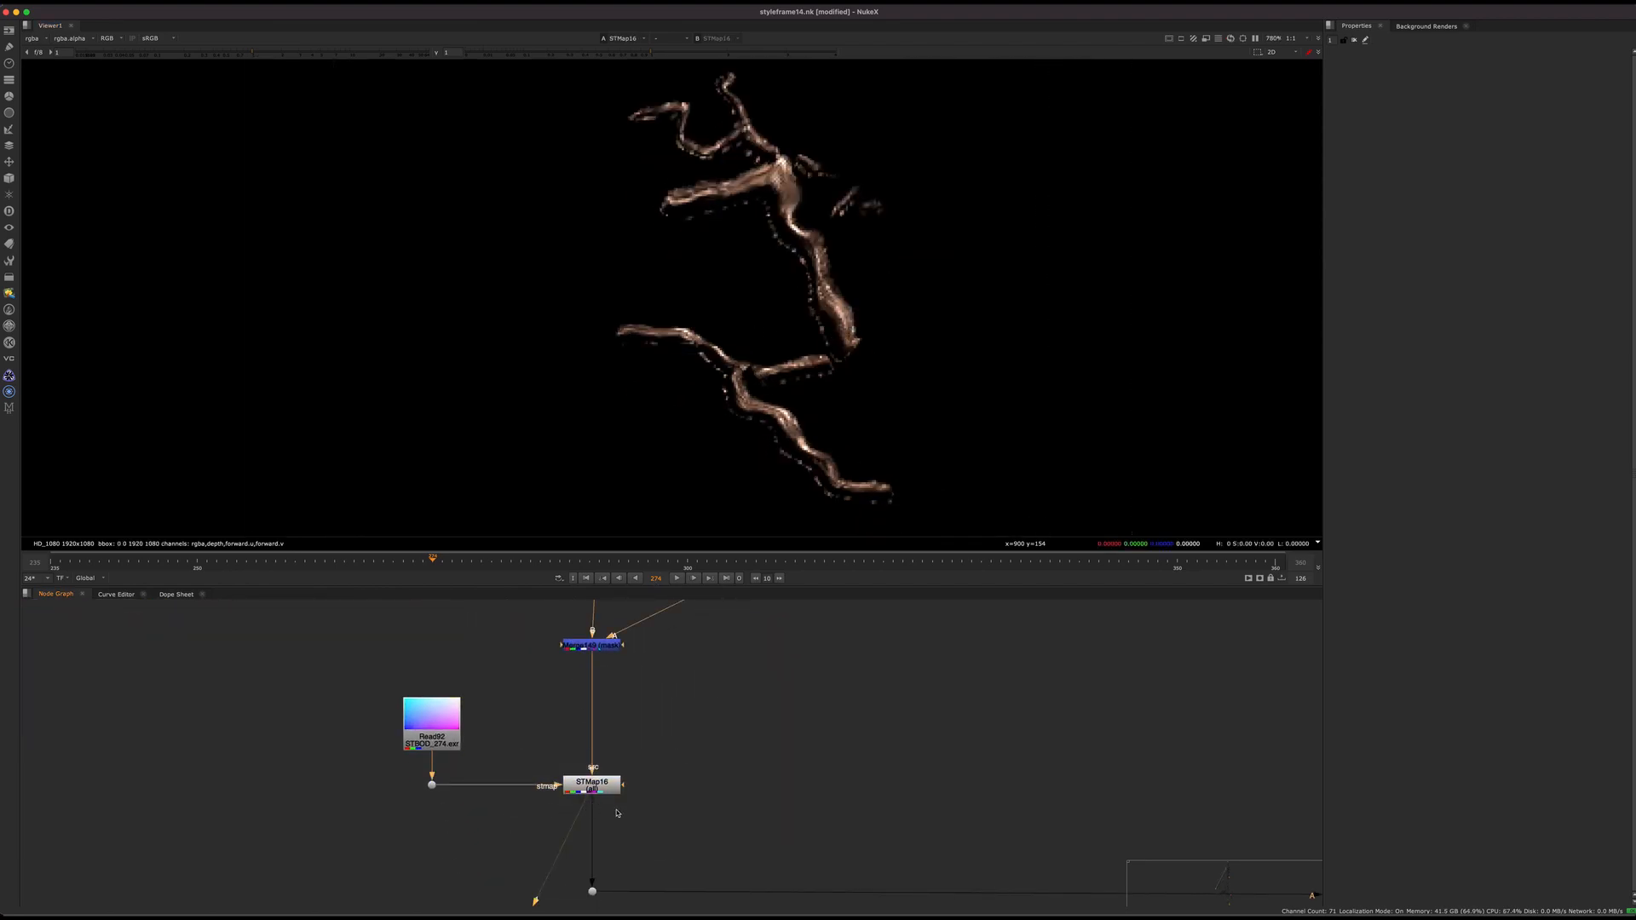
{"action": "key", "text": "1"}
{"action": "key", "text": "d"}
{"action": "mouse_move", "coordinate": [611, 790]}
{"action": "left_mouse_down"}
{"action": "mouse_move", "coordinate": [615, 810]}
{"action": "mouse_move", "coordinate": [589, 789]}
{"action": "left_mouse_up"}
Follow STMap16's output across to Merge138, display the pre-rendered Read97 cracks below it and play them
{"action": "scroll", "coordinate": [617, 753], "scroll_direction": "down", "scroll_amount": 5}
{"action": "middle_click_drag", "start_coordinate": [708, 746], "coordinate": [311, 723]}
{"action": "middle_click_drag", "start_coordinate": [1059, 781], "coordinate": [826, 732]}
{"action": "scroll", "coordinate": [812, 744], "scroll_direction": "up", "scroll_amount": 3}
{"action": "left_click", "coordinate": [815, 743]}
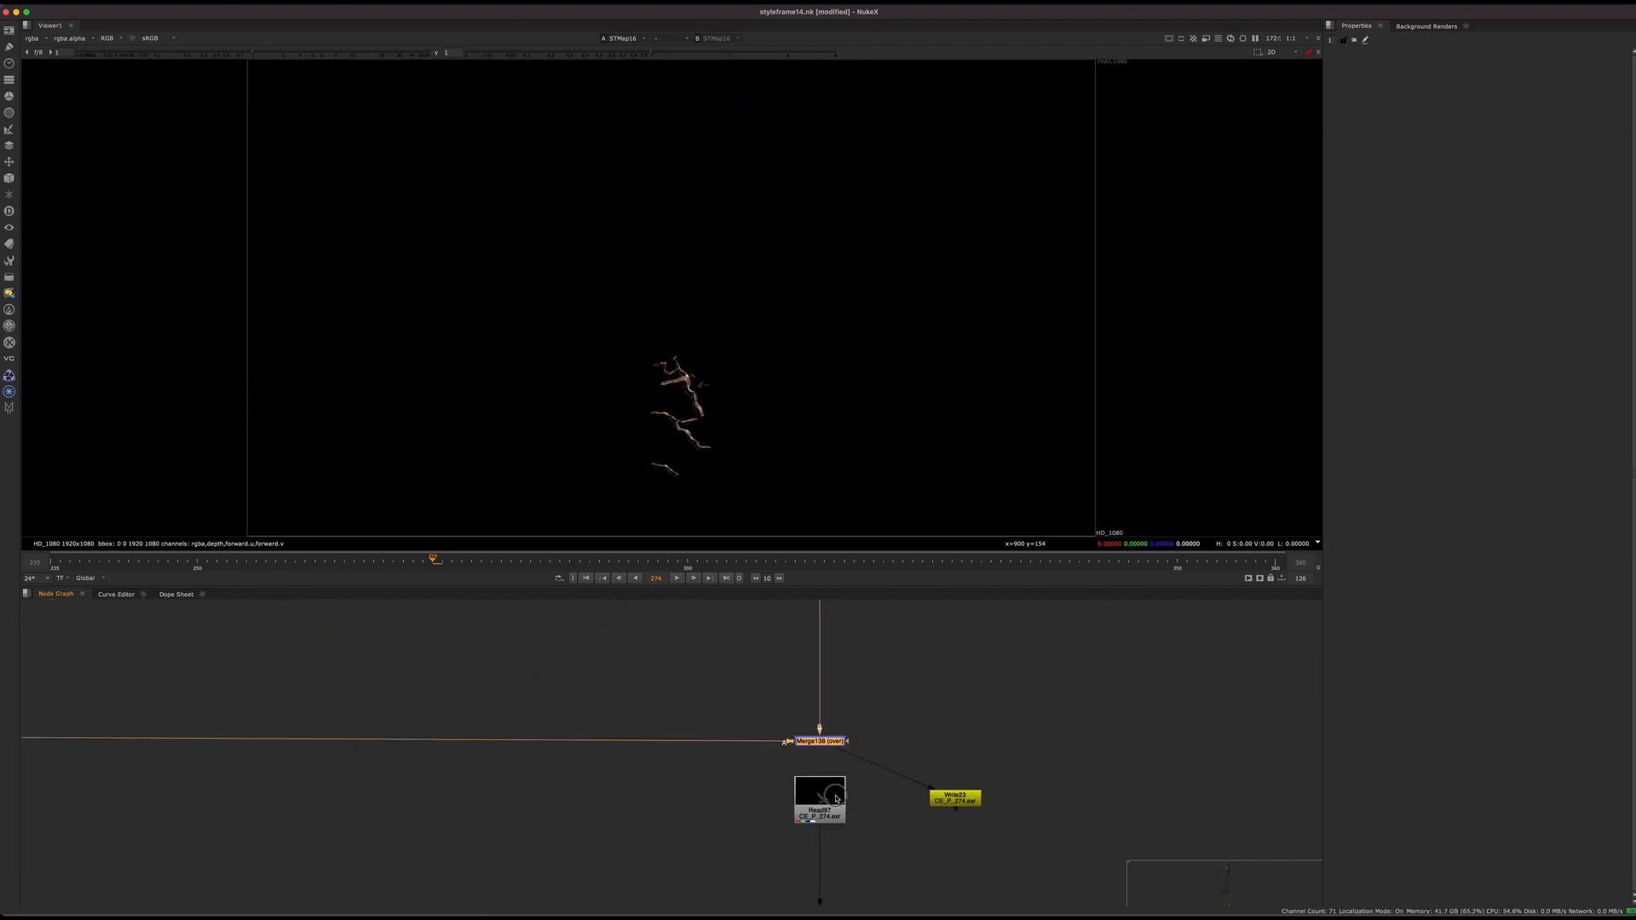
{"action": "left_click_drag", "start_coordinate": [835, 793], "coordinate": [831, 797]}
{"action": "key", "text": "1"}
{"action": "left_click", "coordinate": [677, 582]}
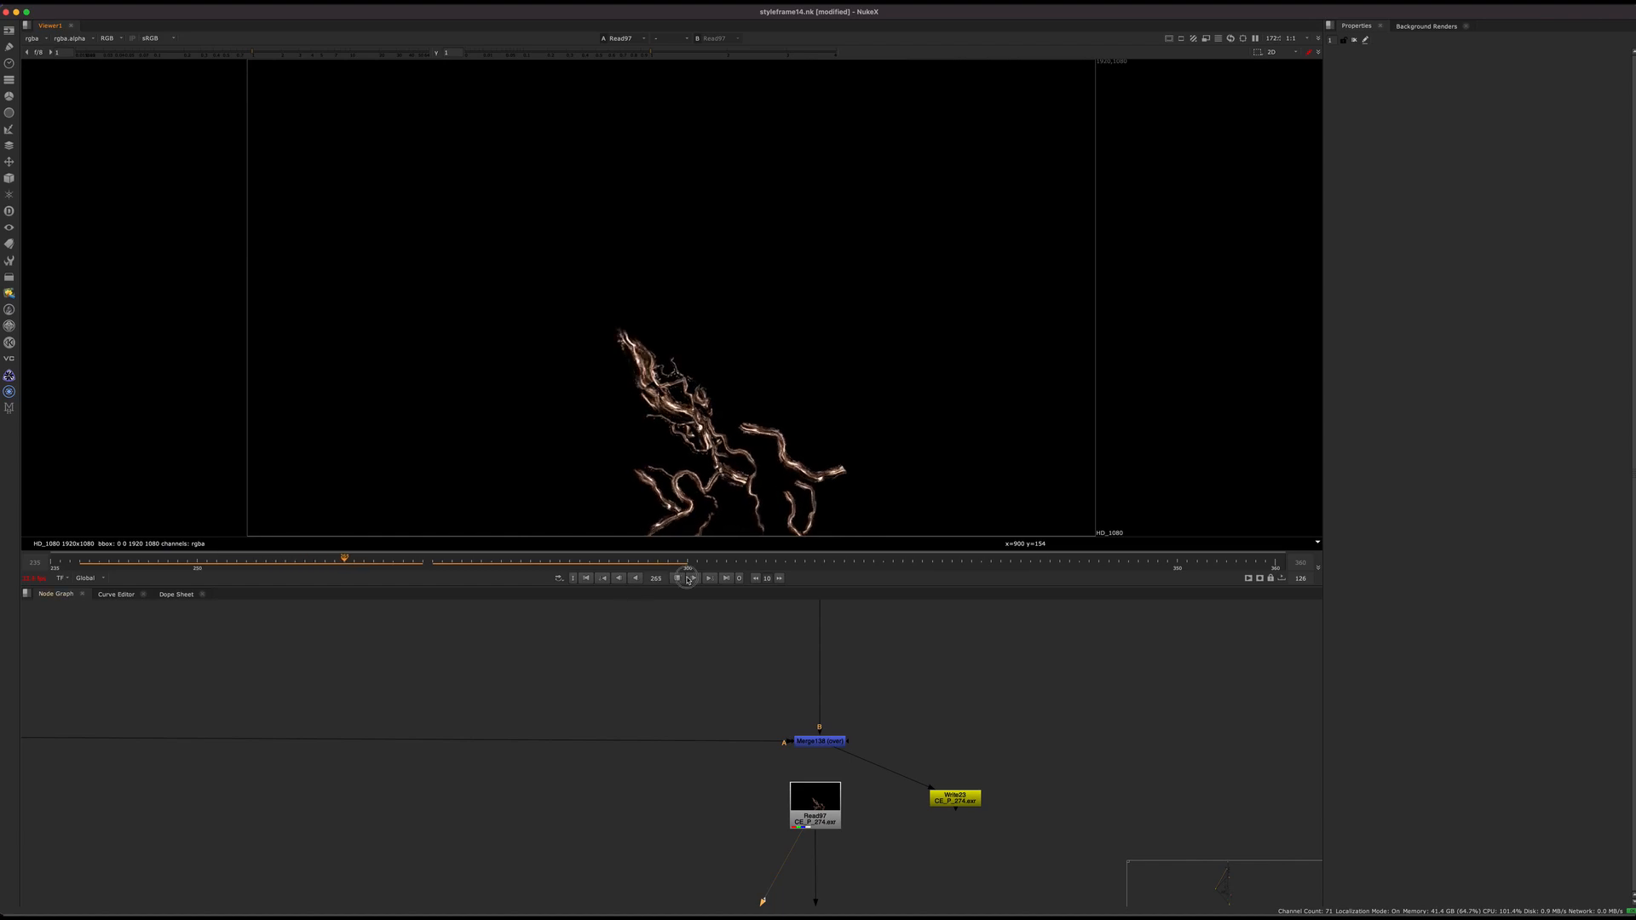
Scrub the Read97 crack animation over its early frames and move along to the downstream nodes
{"action": "left_click", "coordinate": [163, 562]}
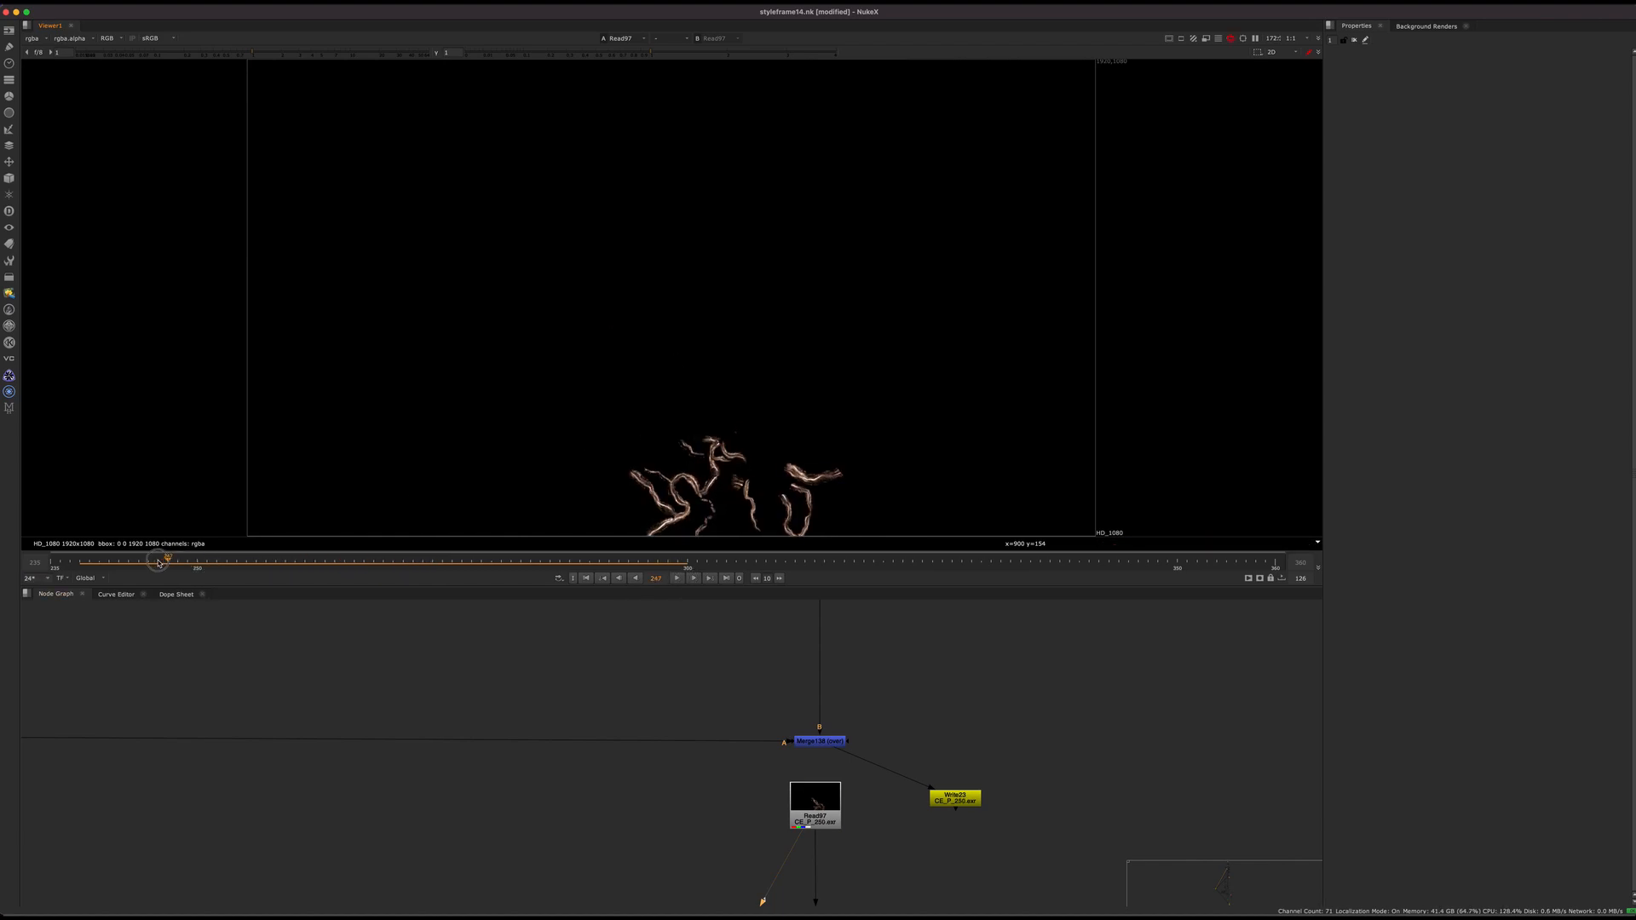
{"action": "left_click_drag", "start_coordinate": [203, 568], "coordinate": [403, 564]}
{"action": "scroll", "coordinate": [599, 638], "scroll_direction": "down", "scroll_amount": 5}
{"action": "middle_click_drag", "start_coordinate": [511, 617], "coordinate": [421, 460]}
{"action": "middle_click_drag", "start_coordinate": [375, 676], "coordinate": [441, 502]}
{"action": "mouse_move", "coordinate": [793, 635]}
{"action": "middle_mouse_down"}
{"action": "mouse_move", "coordinate": [739, 425]}
{"action": "mouse_move", "coordinate": [643, 502]}
{"action": "mouse_move", "coordinate": [618, 634]}
{"action": "middle_mouse_up"}
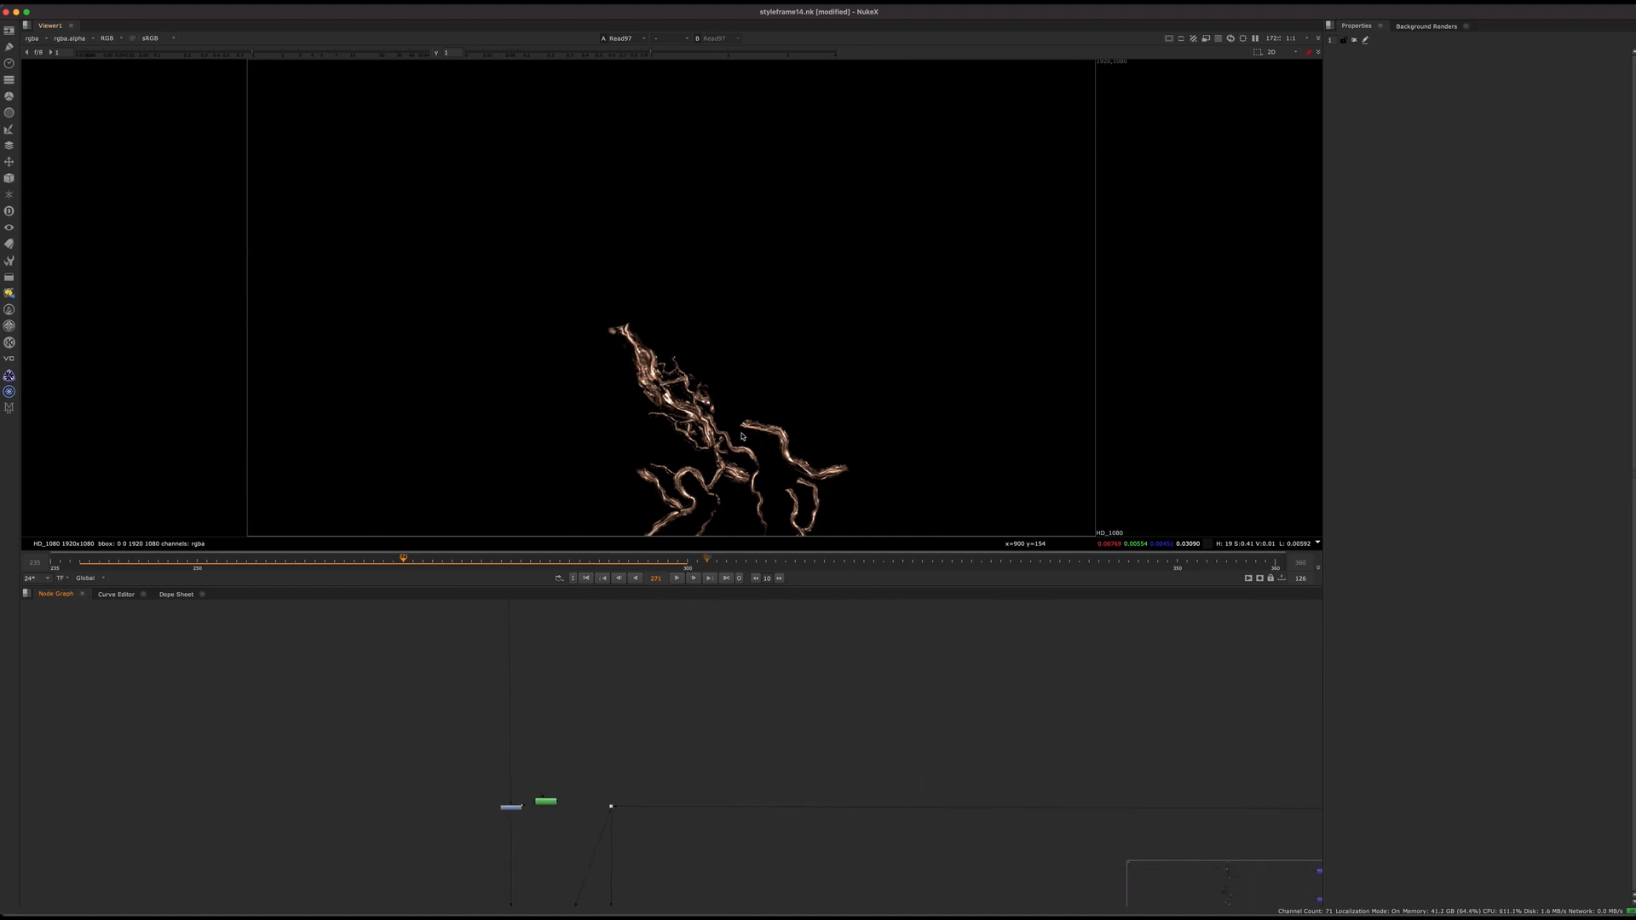
{"action": "left_click_drag", "start_coordinate": [362, 567], "coordinate": [98, 530]}
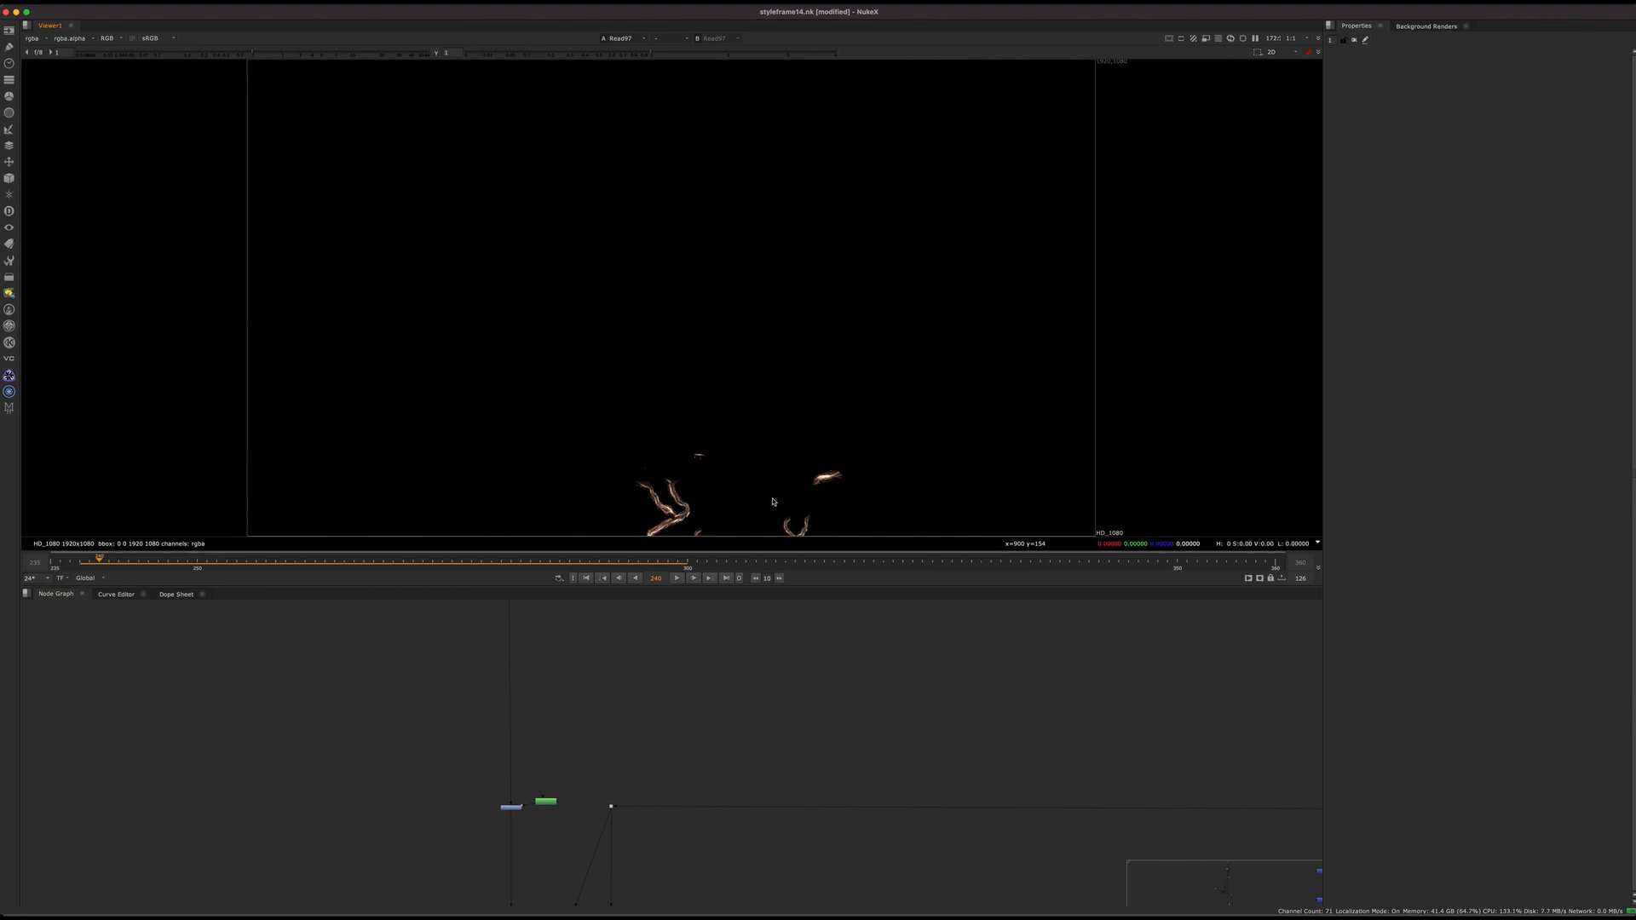
Display the rendered image sequence in the comp backdrop and play it repeatedly, returning to the early frames
{"action": "scroll", "coordinate": [672, 704], "scroll_direction": "down", "scroll_amount": 5}
{"action": "scroll", "coordinate": [780, 618], "scroll_direction": "up", "scroll_amount": 5}
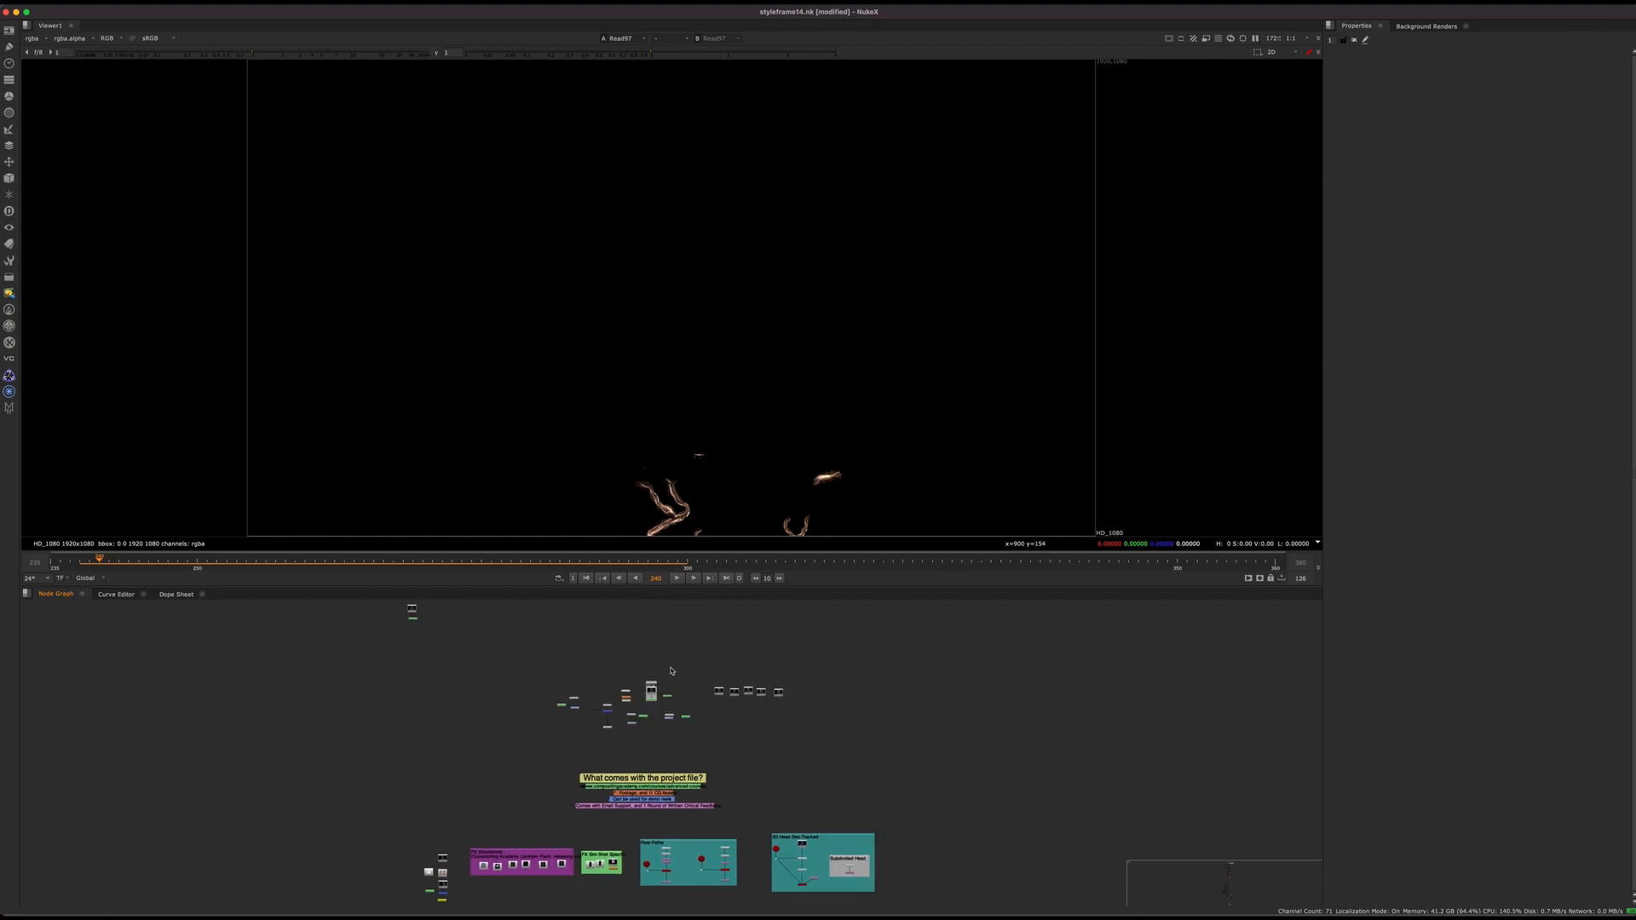
{"action": "left_click", "coordinate": [654, 714]}
{"action": "key", "text": "1"}
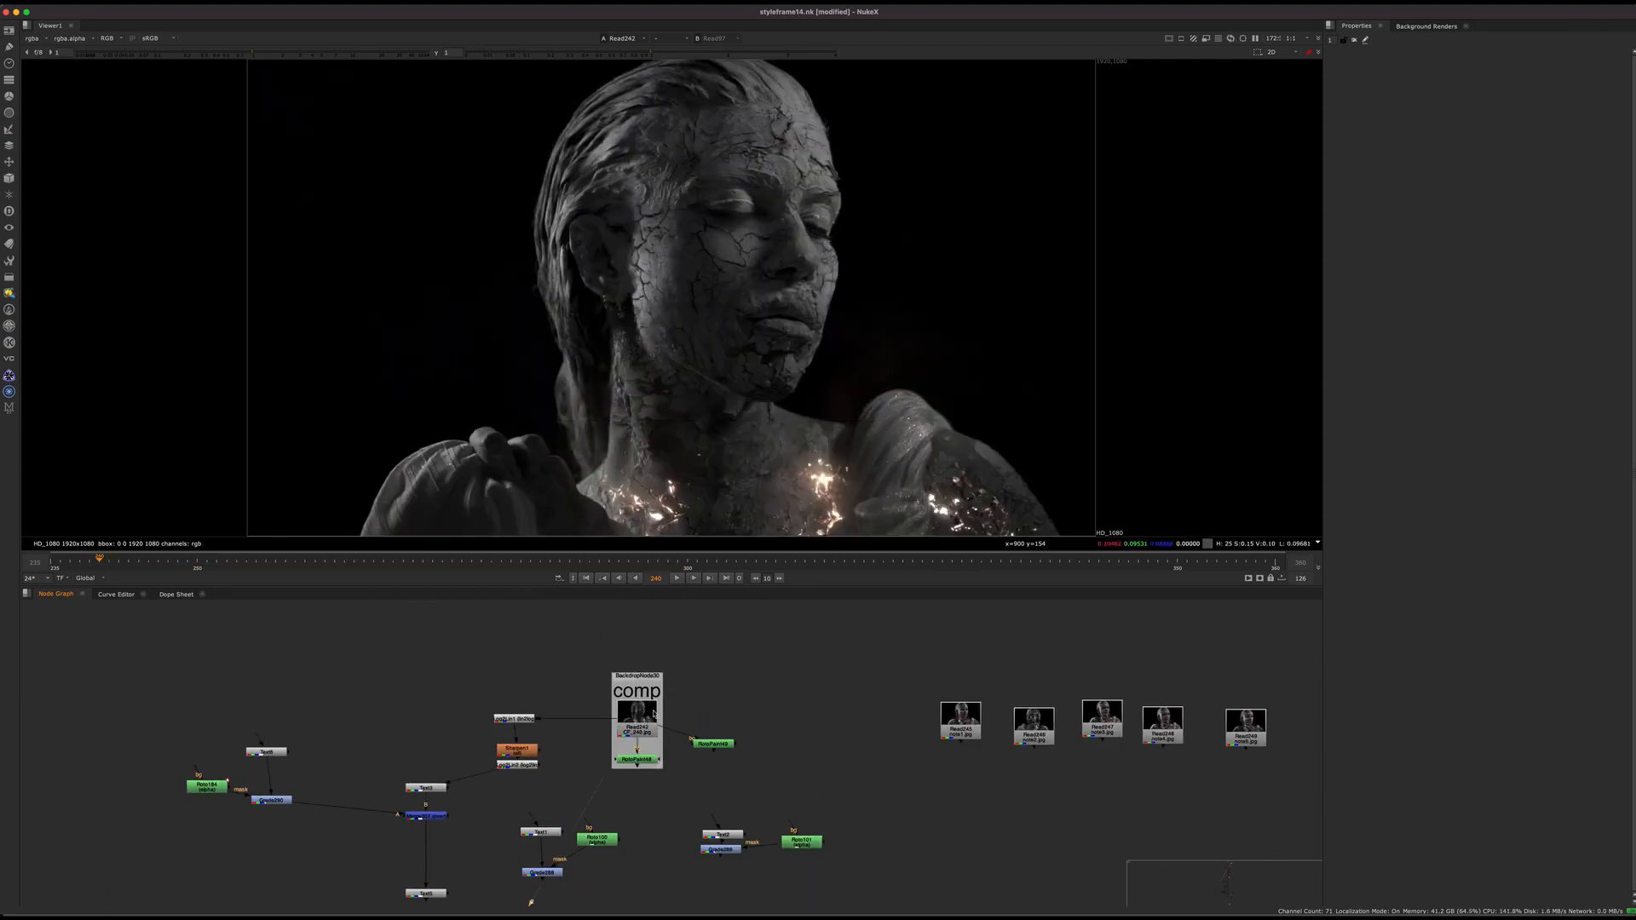
{"action": "left_click", "coordinate": [679, 578]}
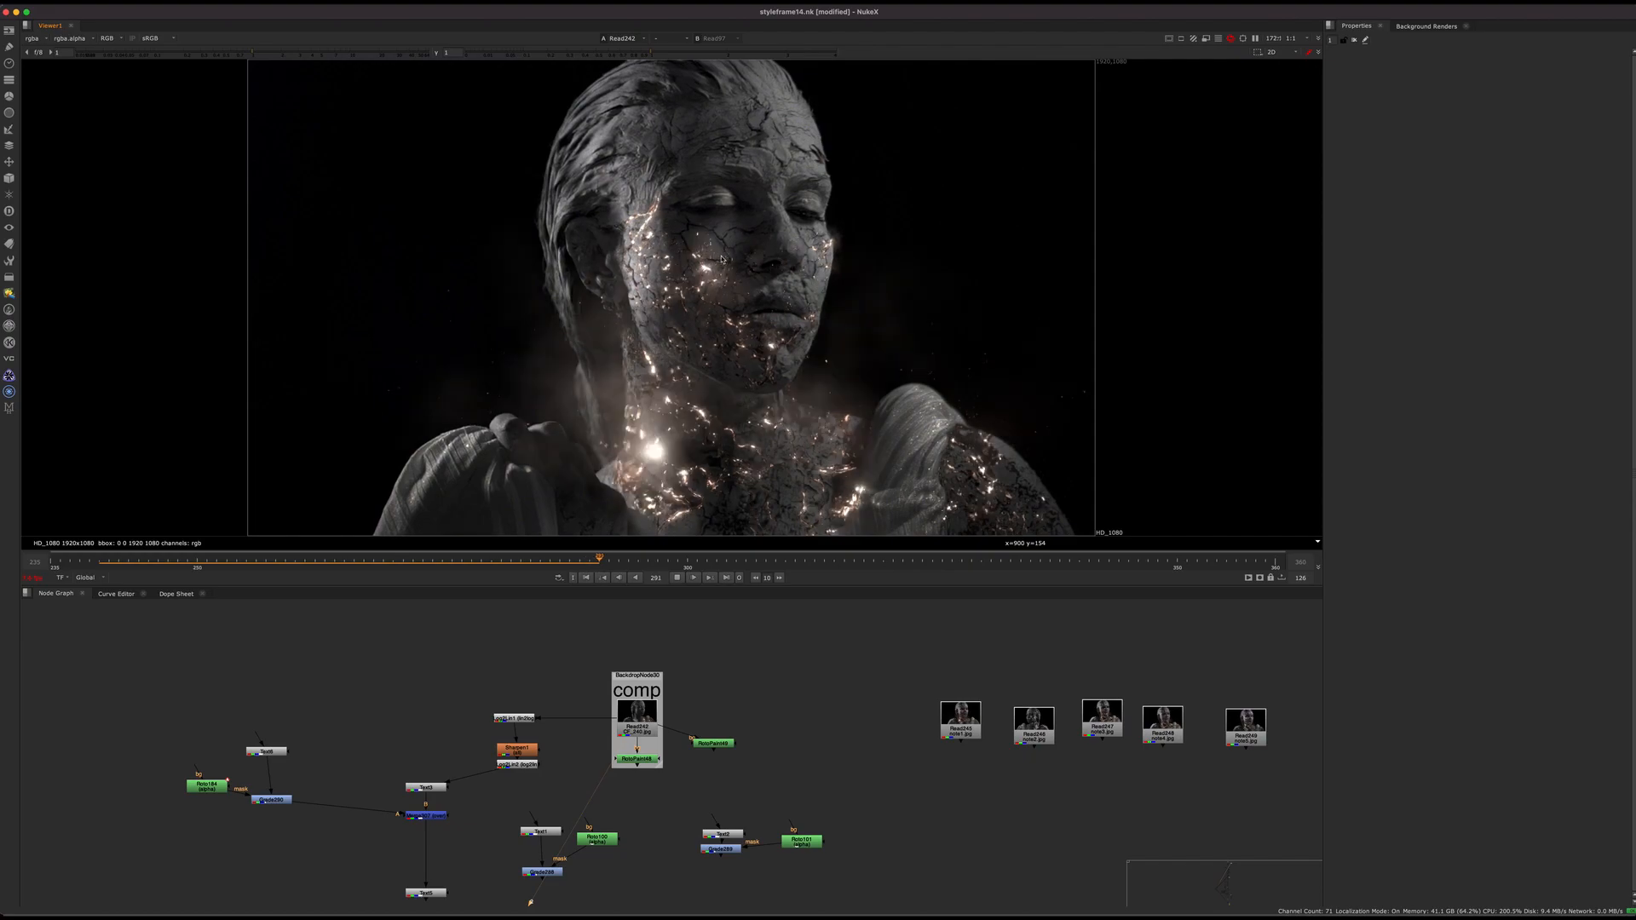
{"action": "left_click", "coordinate": [121, 562]}
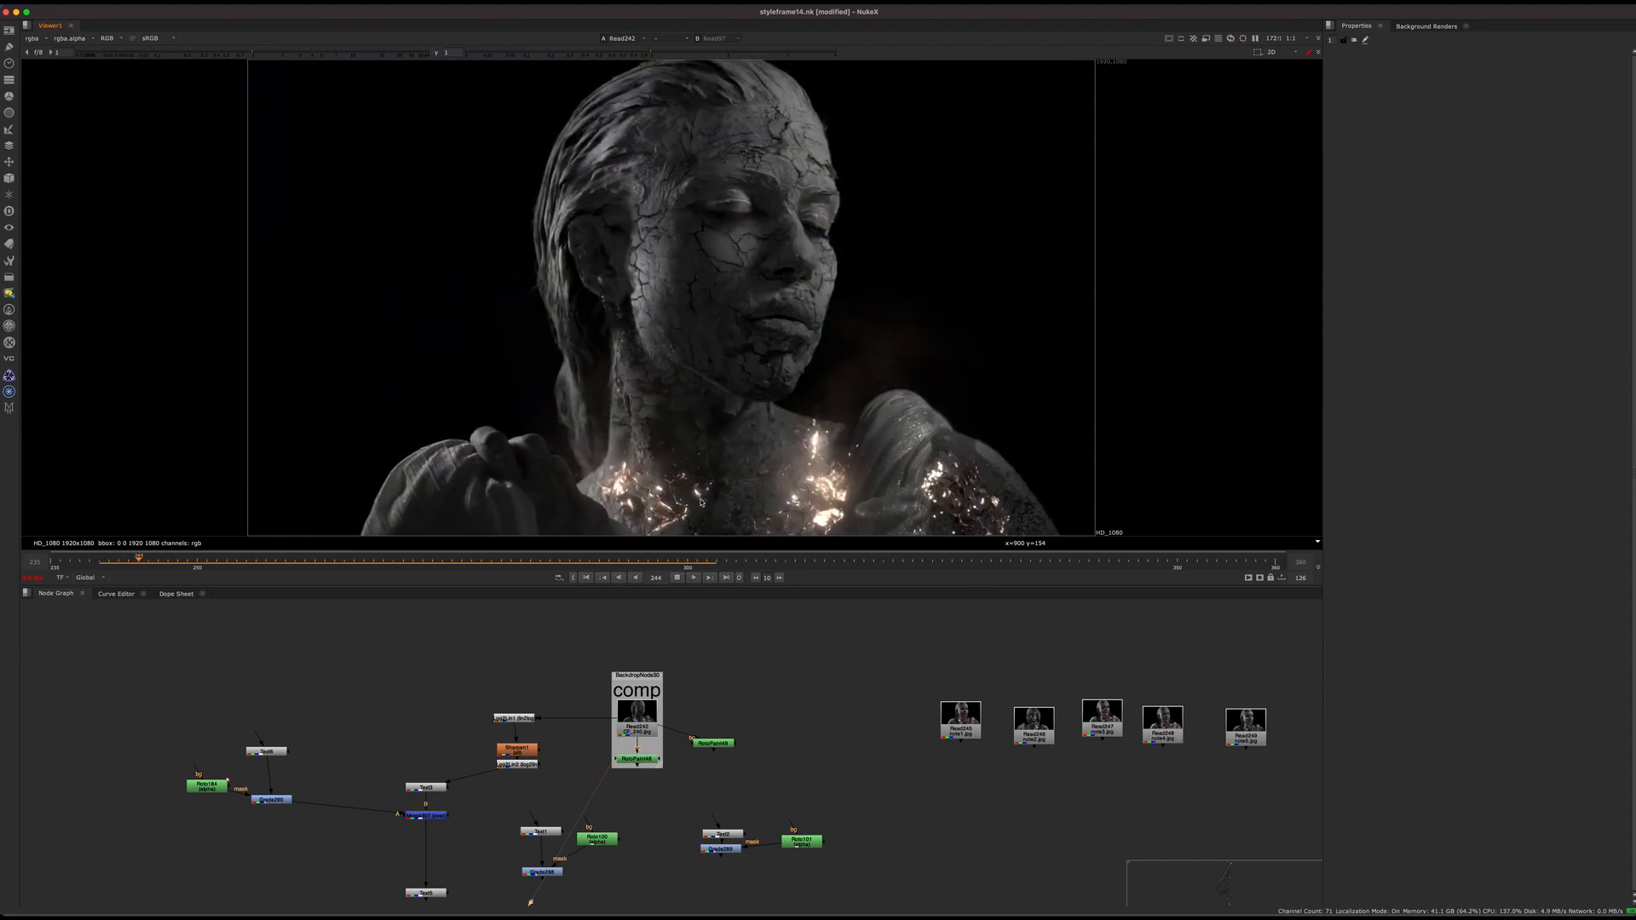
{"action": "left_click", "coordinate": [677, 578]}
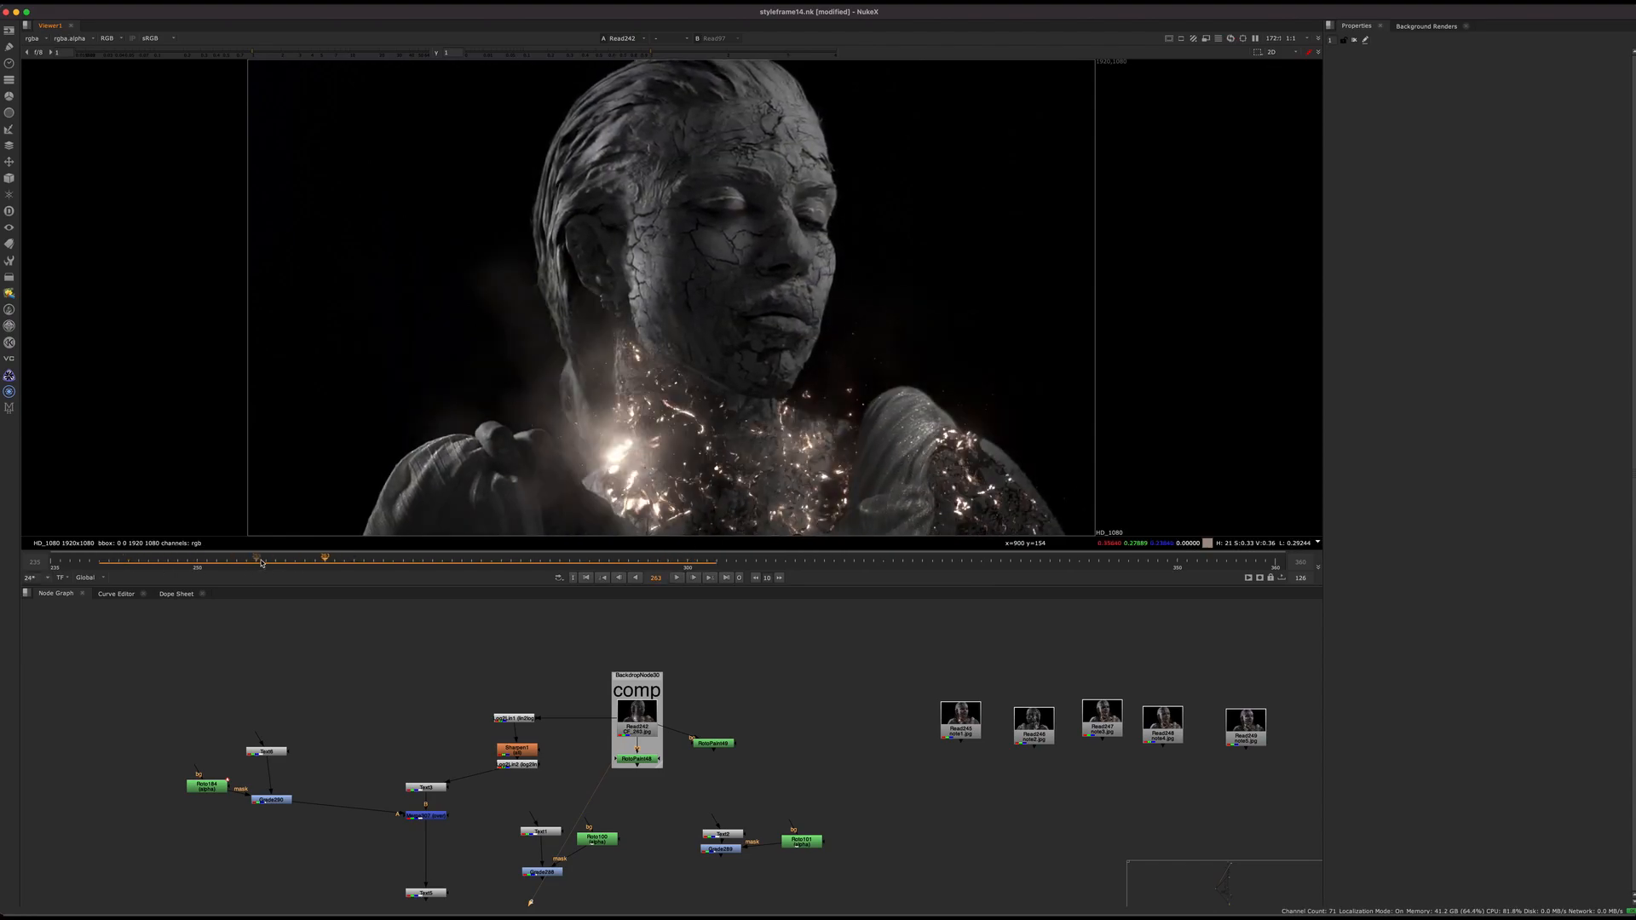
{"action": "left_click", "coordinate": [100, 560]}
Inspect the glowing cracks on the neck and shoulders up close while scrubbing through the early frames of the comp
{"action": "scroll", "coordinate": [529, 782], "scroll_direction": "down", "scroll_amount": 10}
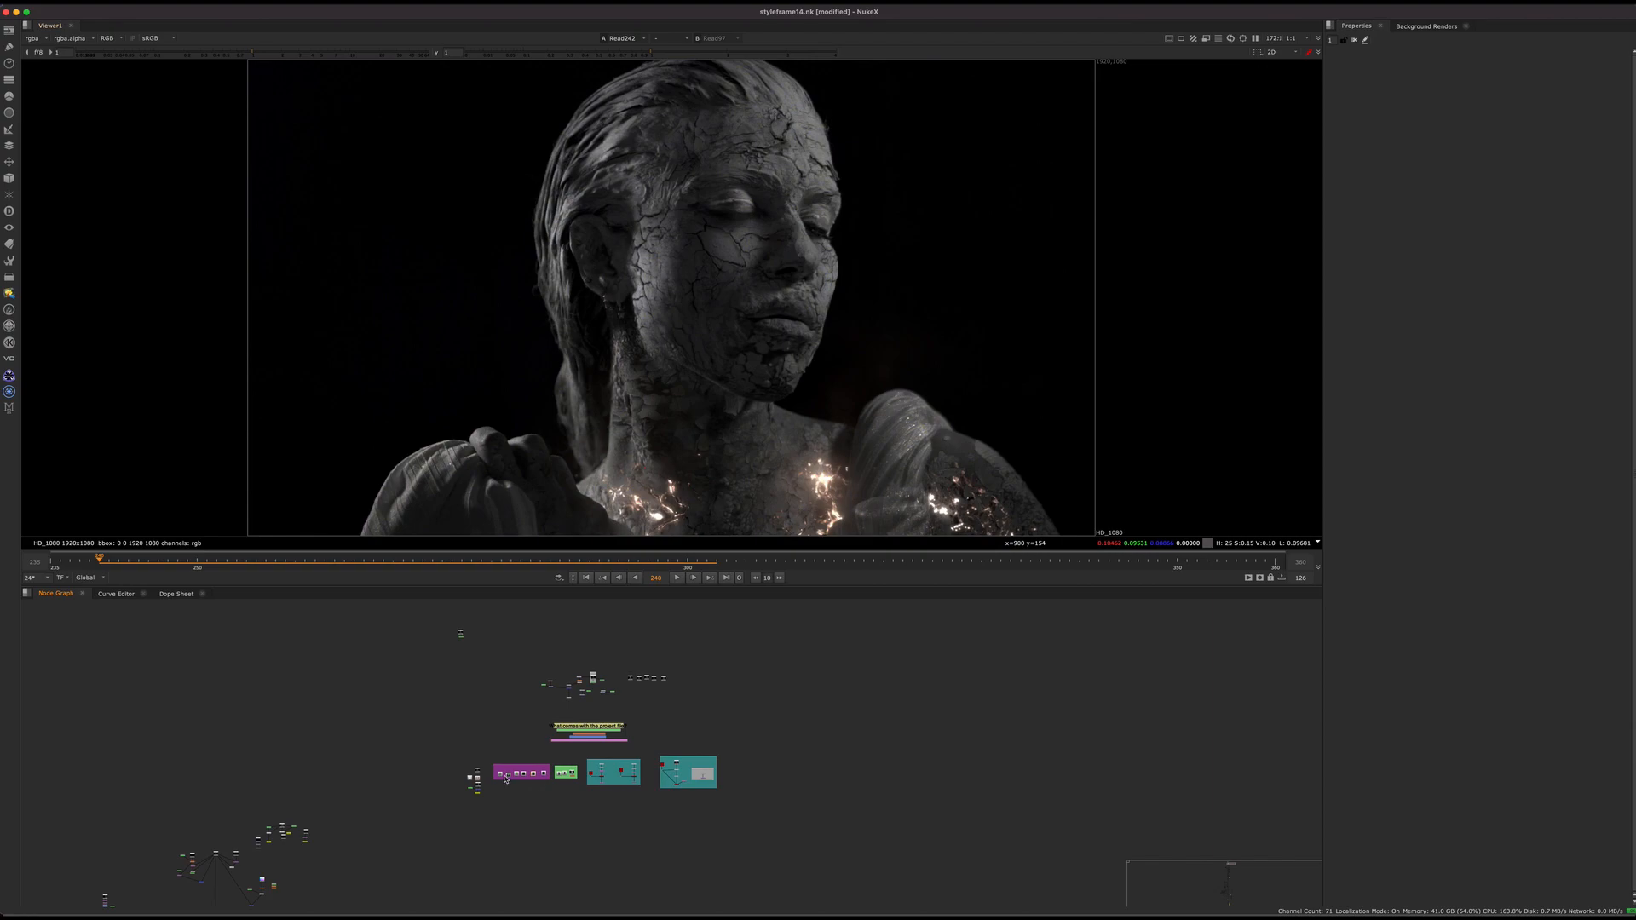
{"action": "scroll", "coordinate": [528, 783], "scroll_direction": "down", "scroll_amount": 5}
{"action": "scroll", "coordinate": [670, 392], "scroll_direction": "up", "scroll_amount": 8}
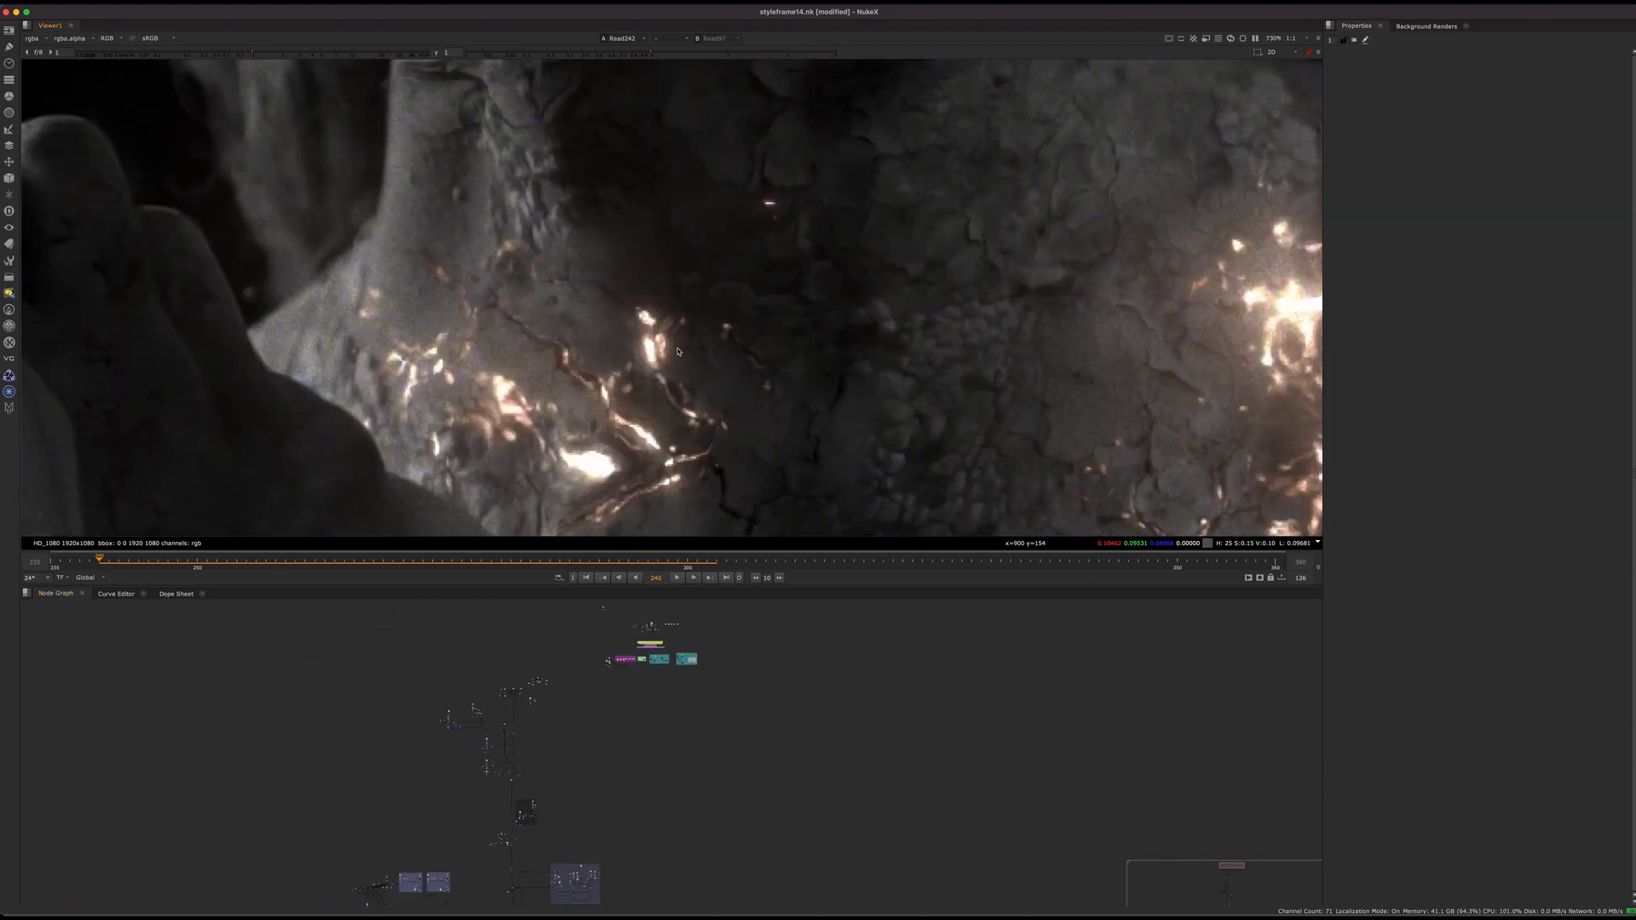
{"action": "scroll", "coordinate": [678, 351], "scroll_direction": "down", "scroll_amount": 3}
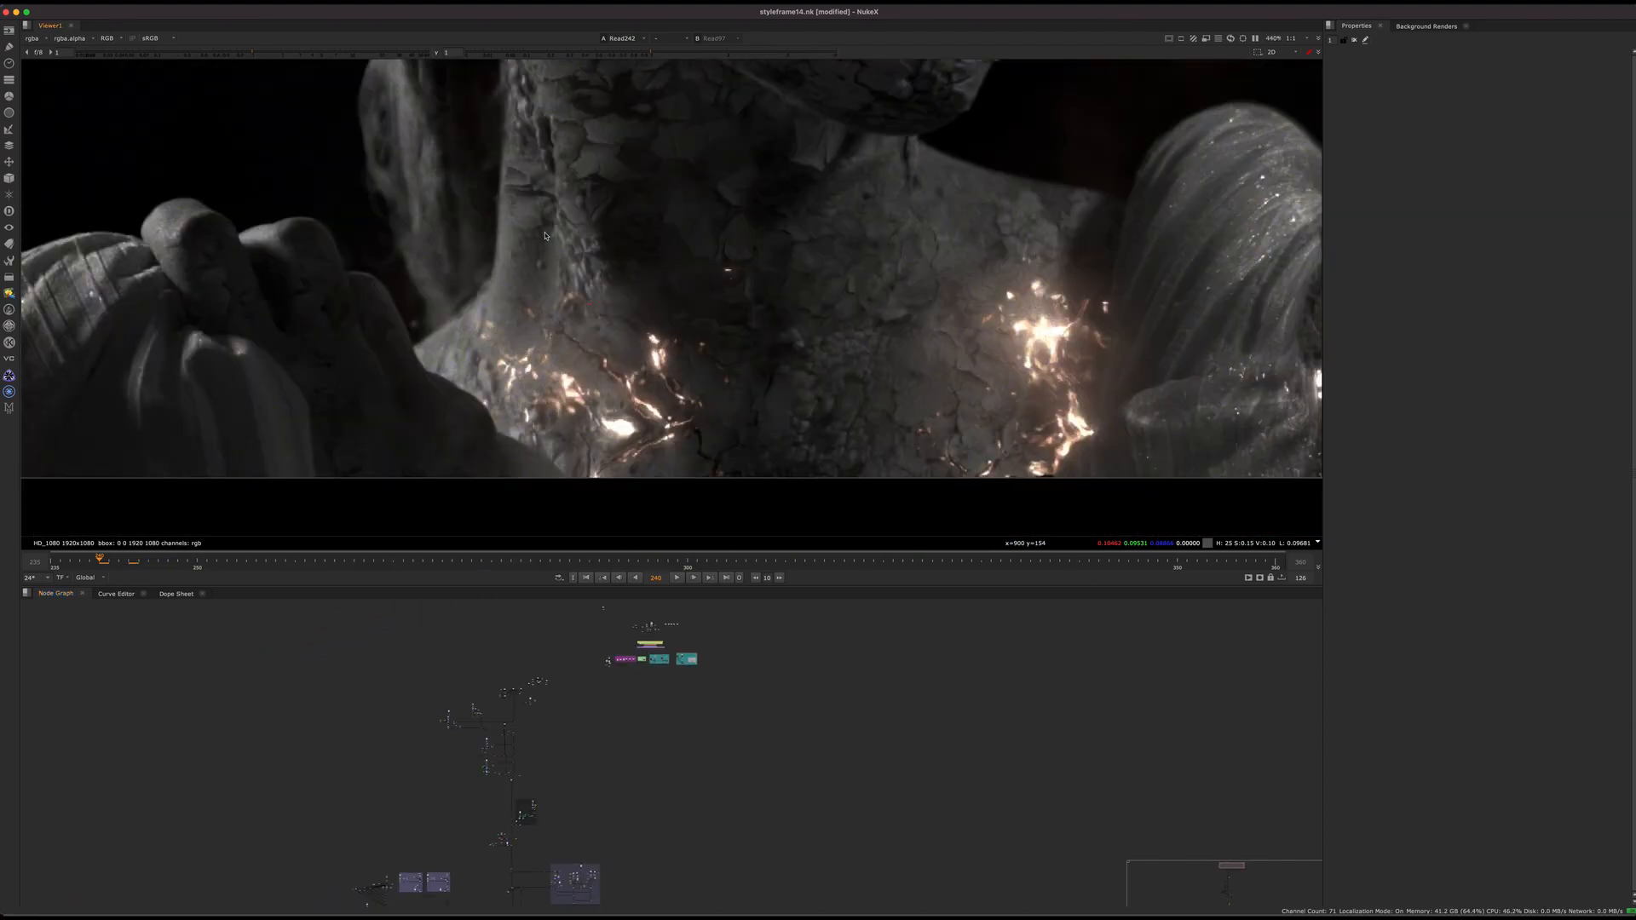
{"action": "mouse_move", "coordinate": [101, 560]}
{"action": "left_mouse_down"}
{"action": "mouse_move", "coordinate": [146, 563]}
{"action": "mouse_move", "coordinate": [103, 567]}
{"action": "mouse_move", "coordinate": [134, 566]}
{"action": "mouse_move", "coordinate": [115, 577]}
{"action": "left_mouse_up"}
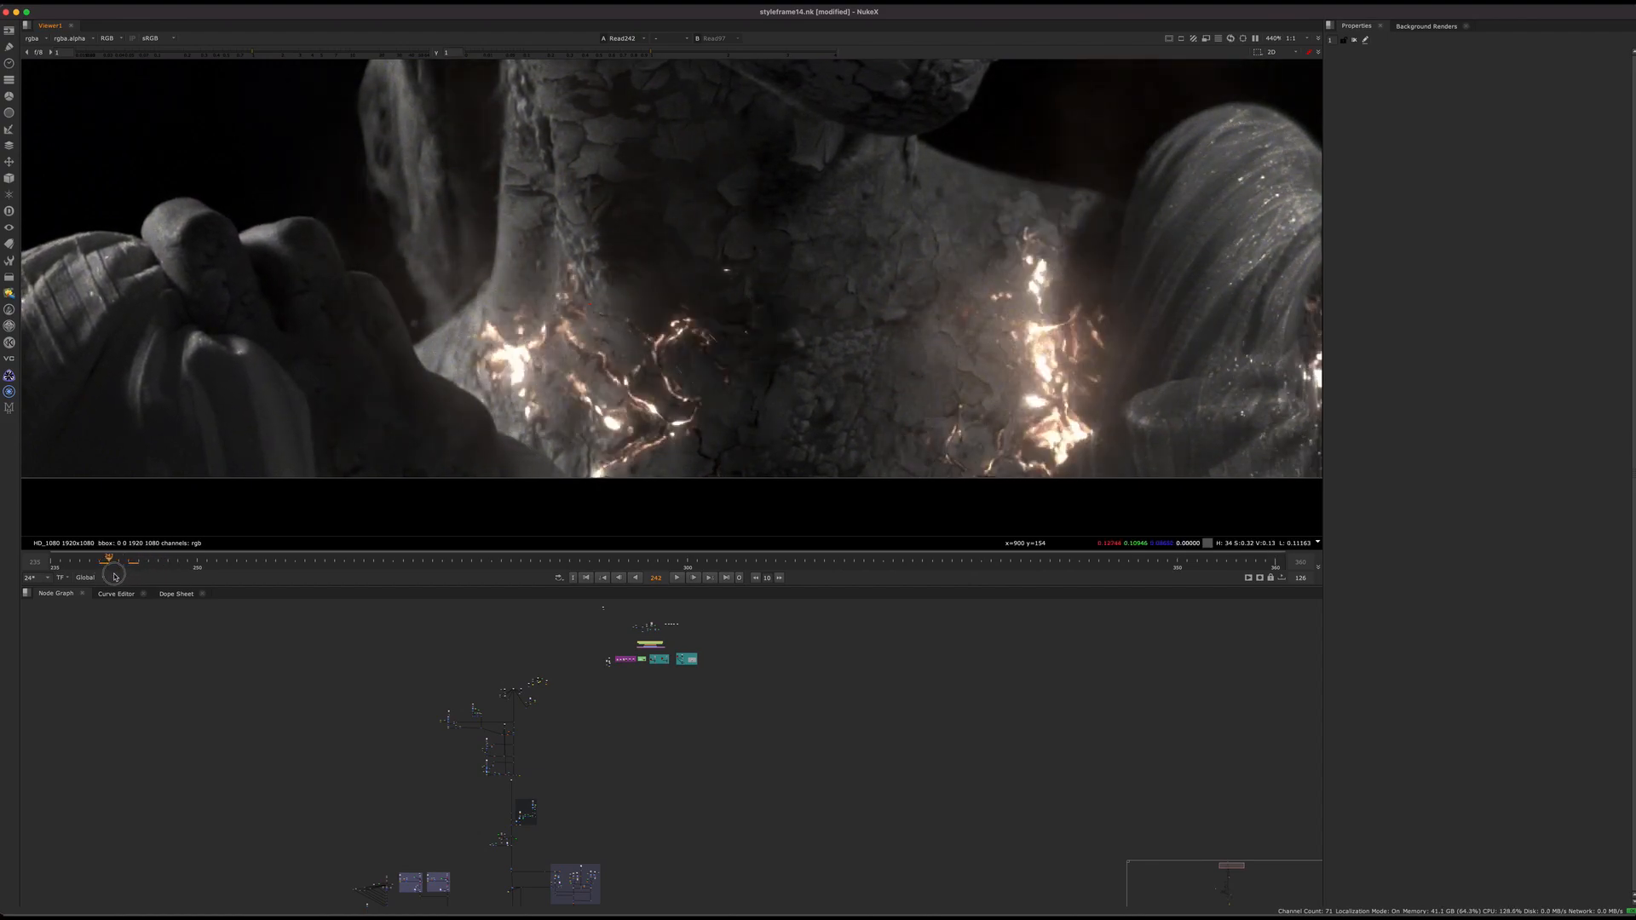
{"action": "key", "text": "Right"}
{"action": "scroll", "coordinate": [563, 426], "scroll_direction": "down", "scroll_amount": 5}
{"action": "middle_click_drag", "start_coordinate": [569, 420], "coordinate": [637, 425]}
{"action": "scroll", "coordinate": [626, 413], "scroll_direction": "up", "scroll_amount": 2}
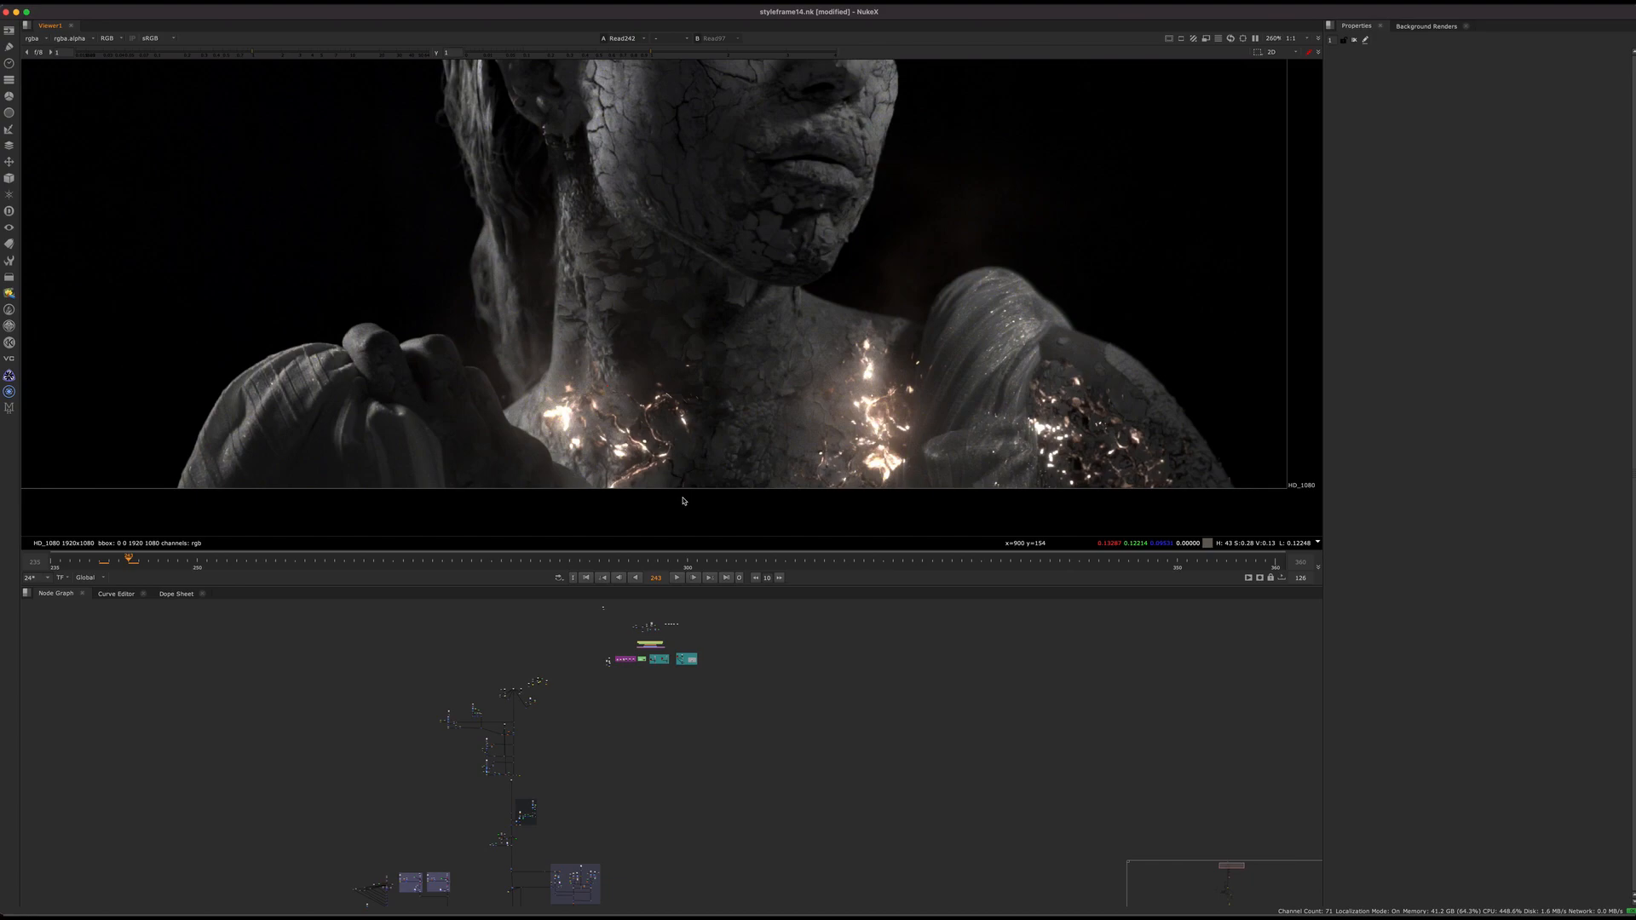
{"action": "left_click_drag", "start_coordinate": [155, 562], "coordinate": [217, 562]}
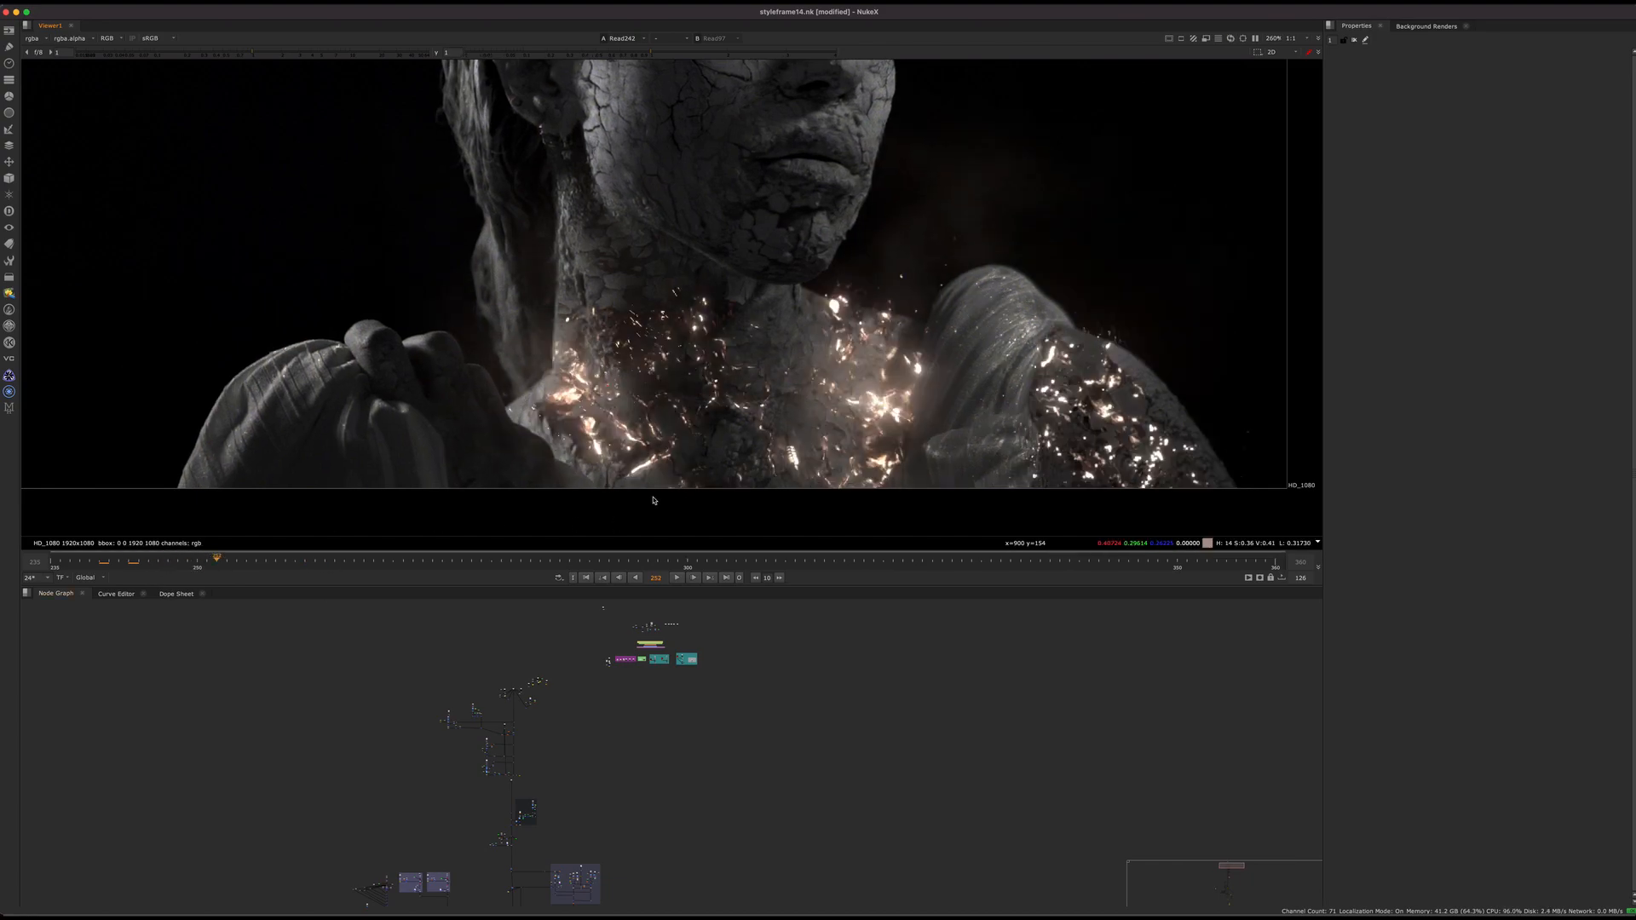
Find the text overlay branch near the comp backdrop and display the Text5 result
{"action": "scroll", "coordinate": [661, 476], "scroll_direction": "down", "scroll_amount": 3}
{"action": "middle_click_drag", "start_coordinate": [681, 446], "coordinate": [673, 493]}
{"action": "middle_click_drag", "start_coordinate": [722, 763], "coordinate": [789, 642]}
{"action": "scroll", "coordinate": [734, 714], "scroll_direction": "down", "scroll_amount": 5}
{"action": "middle_click_drag", "start_coordinate": [714, 740], "coordinate": [648, 577]}
{"action": "middle_click_drag", "start_coordinate": [638, 648], "coordinate": [648, 818]}
{"action": "scroll", "coordinate": [648, 681], "scroll_direction": "up", "scroll_amount": 3}
{"action": "scroll", "coordinate": [588, 635], "scroll_direction": "up", "scroll_amount": 6}
{"action": "scroll", "coordinate": [601, 726], "scroll_direction": "up", "scroll_amount": 3}
{"action": "middle_click_drag", "start_coordinate": [546, 641], "coordinate": [591, 652]}
{"action": "middle_click_drag", "start_coordinate": [624, 727], "coordinate": [610, 734]}
{"action": "middle_click_drag", "start_coordinate": [775, 648], "coordinate": [515, 771]}
{"action": "scroll", "coordinate": [528, 758], "scroll_direction": "up", "scroll_amount": 4}
{"action": "scroll", "coordinate": [475, 784], "scroll_direction": "up", "scroll_amount": 6}
{"action": "middle_click_drag", "start_coordinate": [463, 837], "coordinate": [478, 770]}
{"action": "left_click", "coordinate": [451, 847]}
{"action": "key", "text": "1"}
Go through the listed effects topics in the overlay, from Effects (Bigger) to Effects (Edges)
{"action": "left_click", "coordinate": [511, 687]}
{"action": "left_click", "coordinate": [983, 188]}
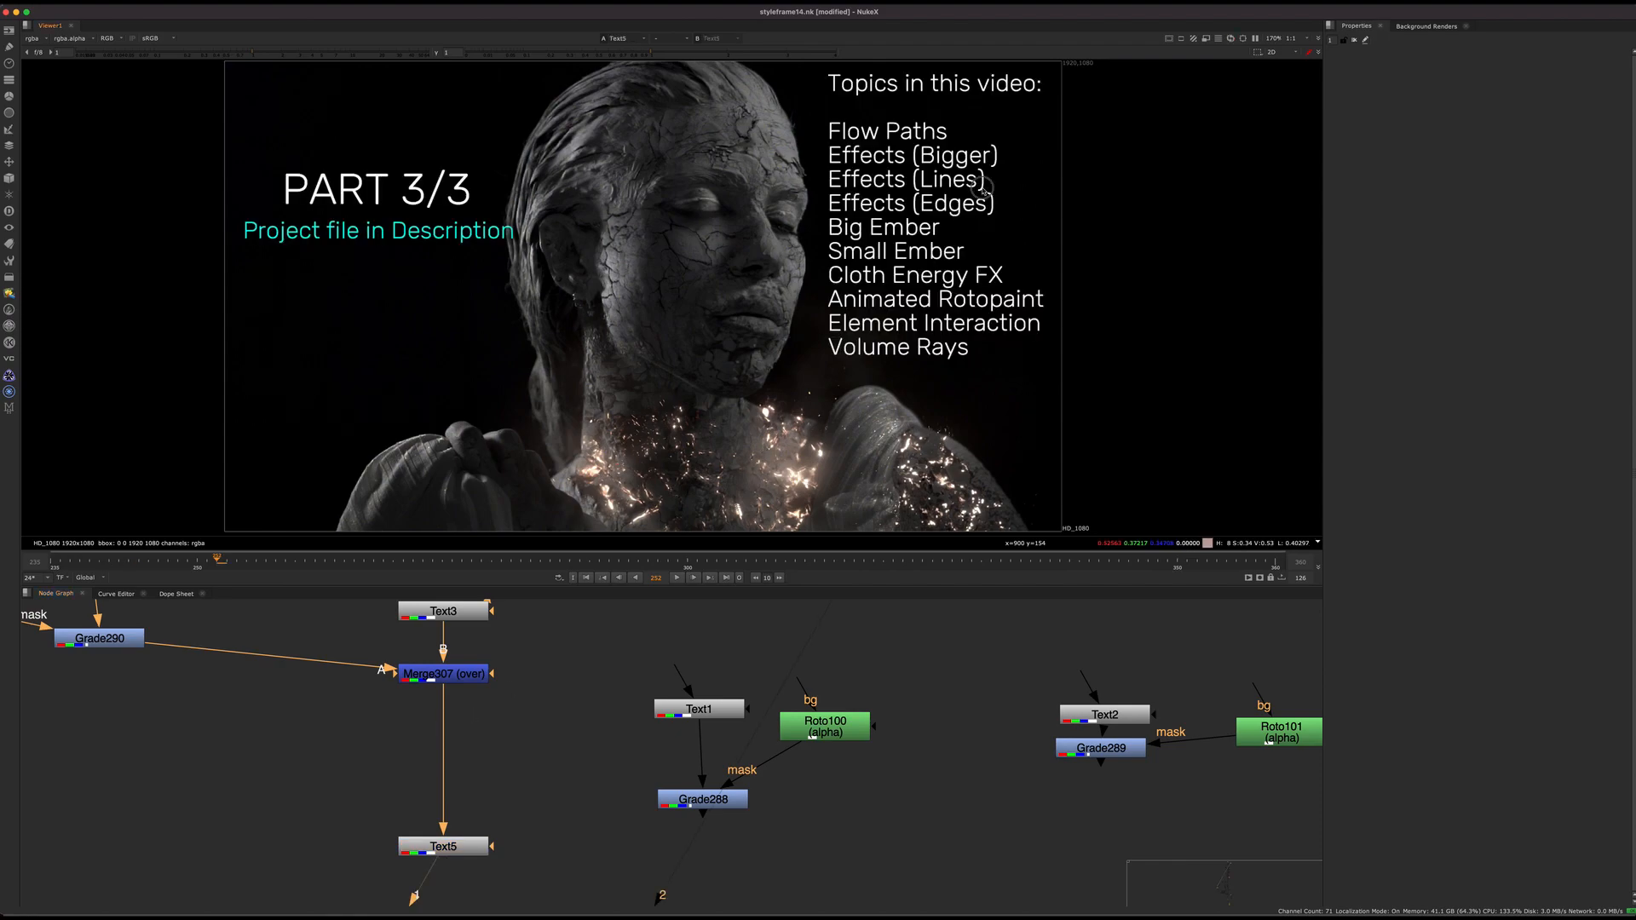
{"action": "left_click_drag", "start_coordinate": [1020, 174], "coordinate": [807, 181]}
{"action": "mouse_move", "coordinate": [1026, 130]}
{"action": "left_mouse_down"}
{"action": "mouse_move", "coordinate": [891, 173]}
{"action": "mouse_move", "coordinate": [842, 170]}
{"action": "left_mouse_up"}
{"action": "left_click_drag", "start_coordinate": [1037, 158], "coordinate": [809, 201]}
{"action": "left_click_drag", "start_coordinate": [1059, 189], "coordinate": [829, 223]}
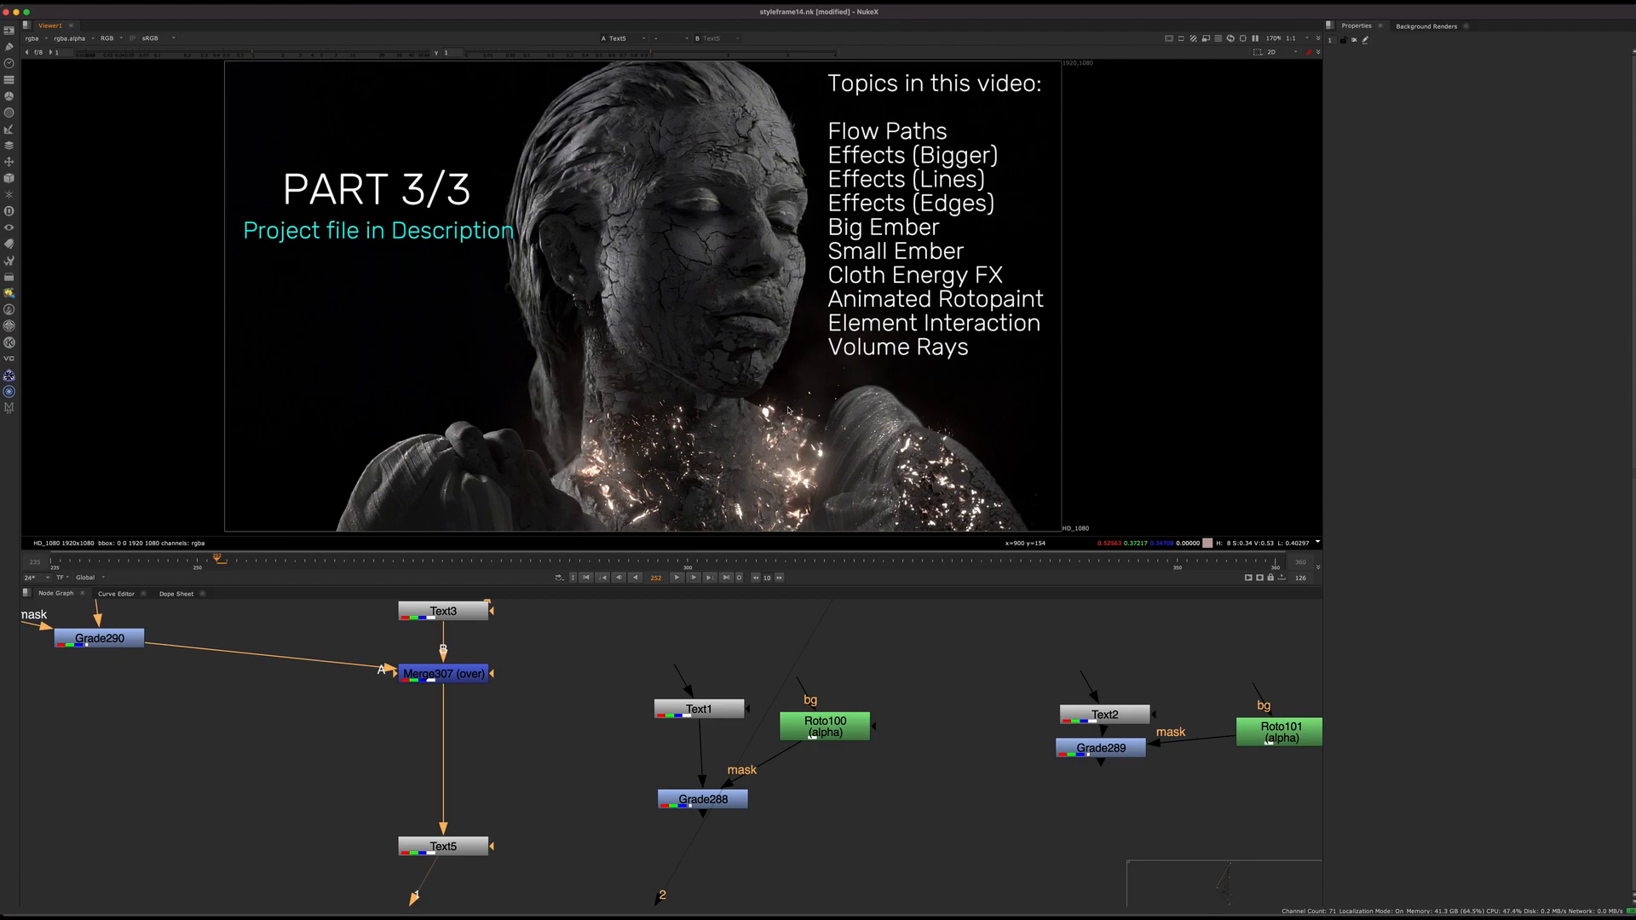
Play the comp with its text overlay, restarting from the early frames and scrubbing back through it
{"action": "left_click", "coordinate": [676, 577]}
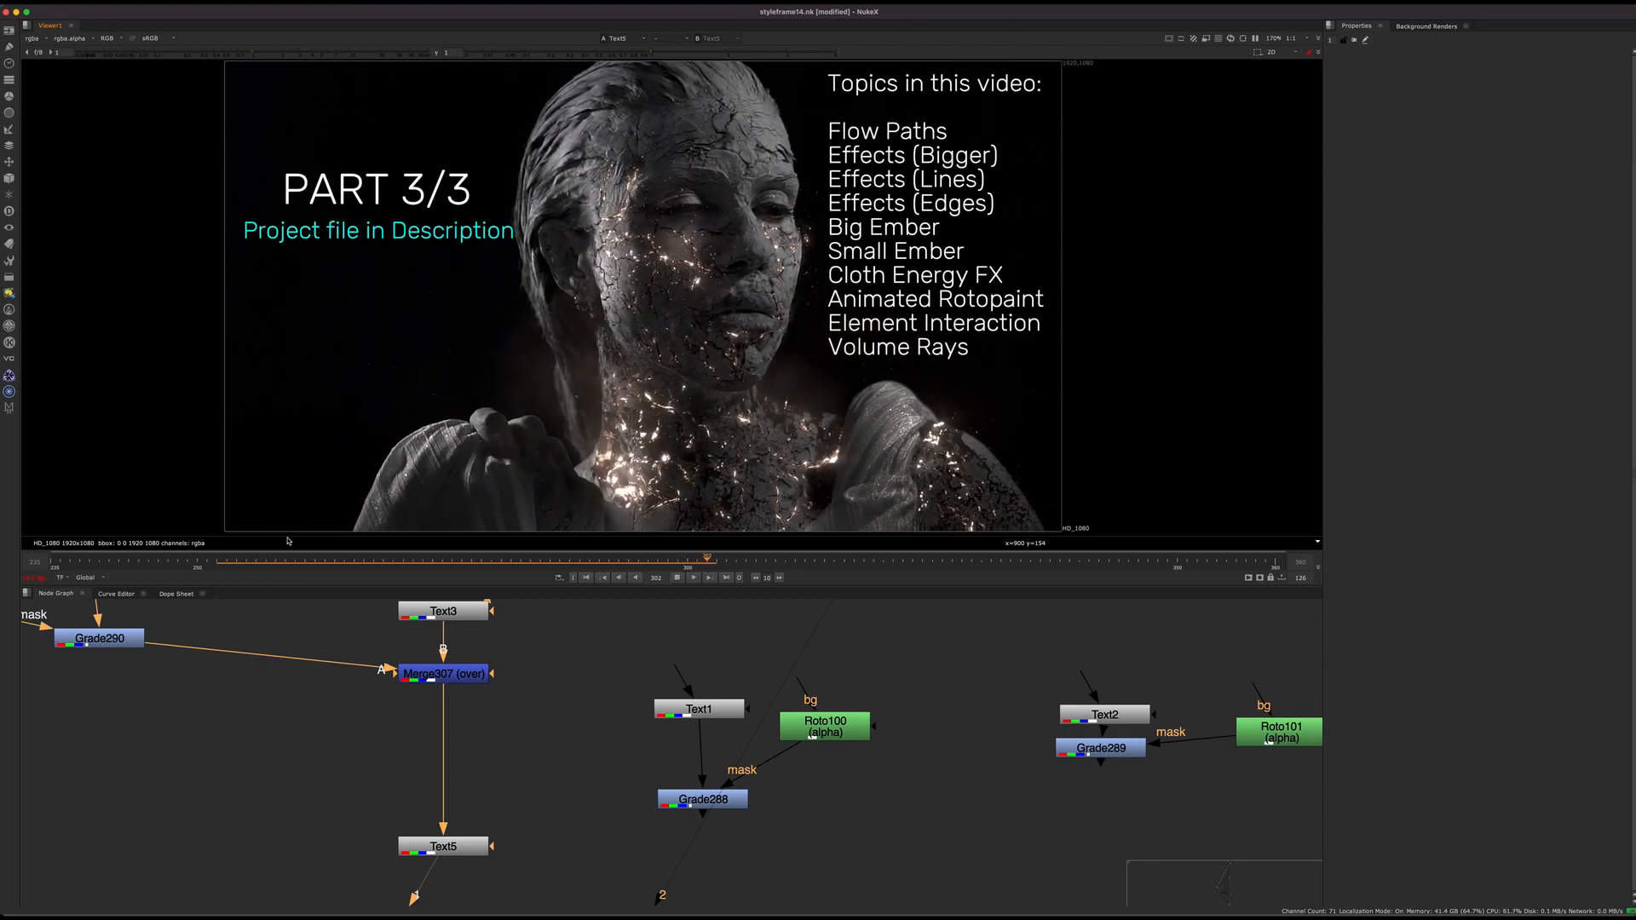
{"action": "left_click", "coordinate": [116, 561]}
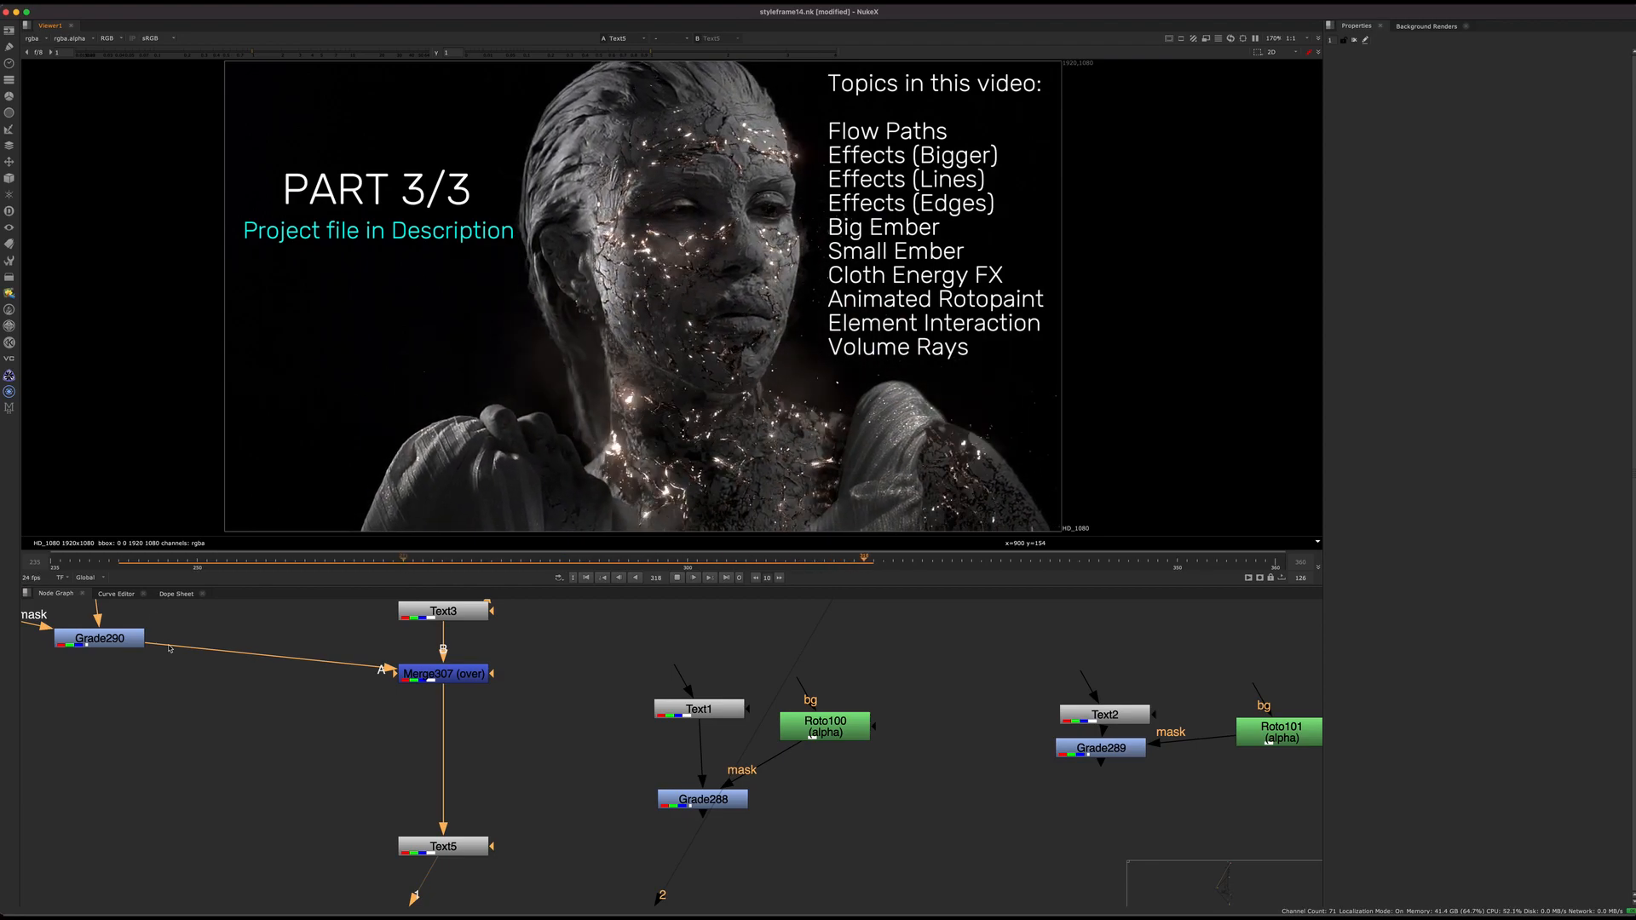
{"action": "left_click", "coordinate": [134, 559]}
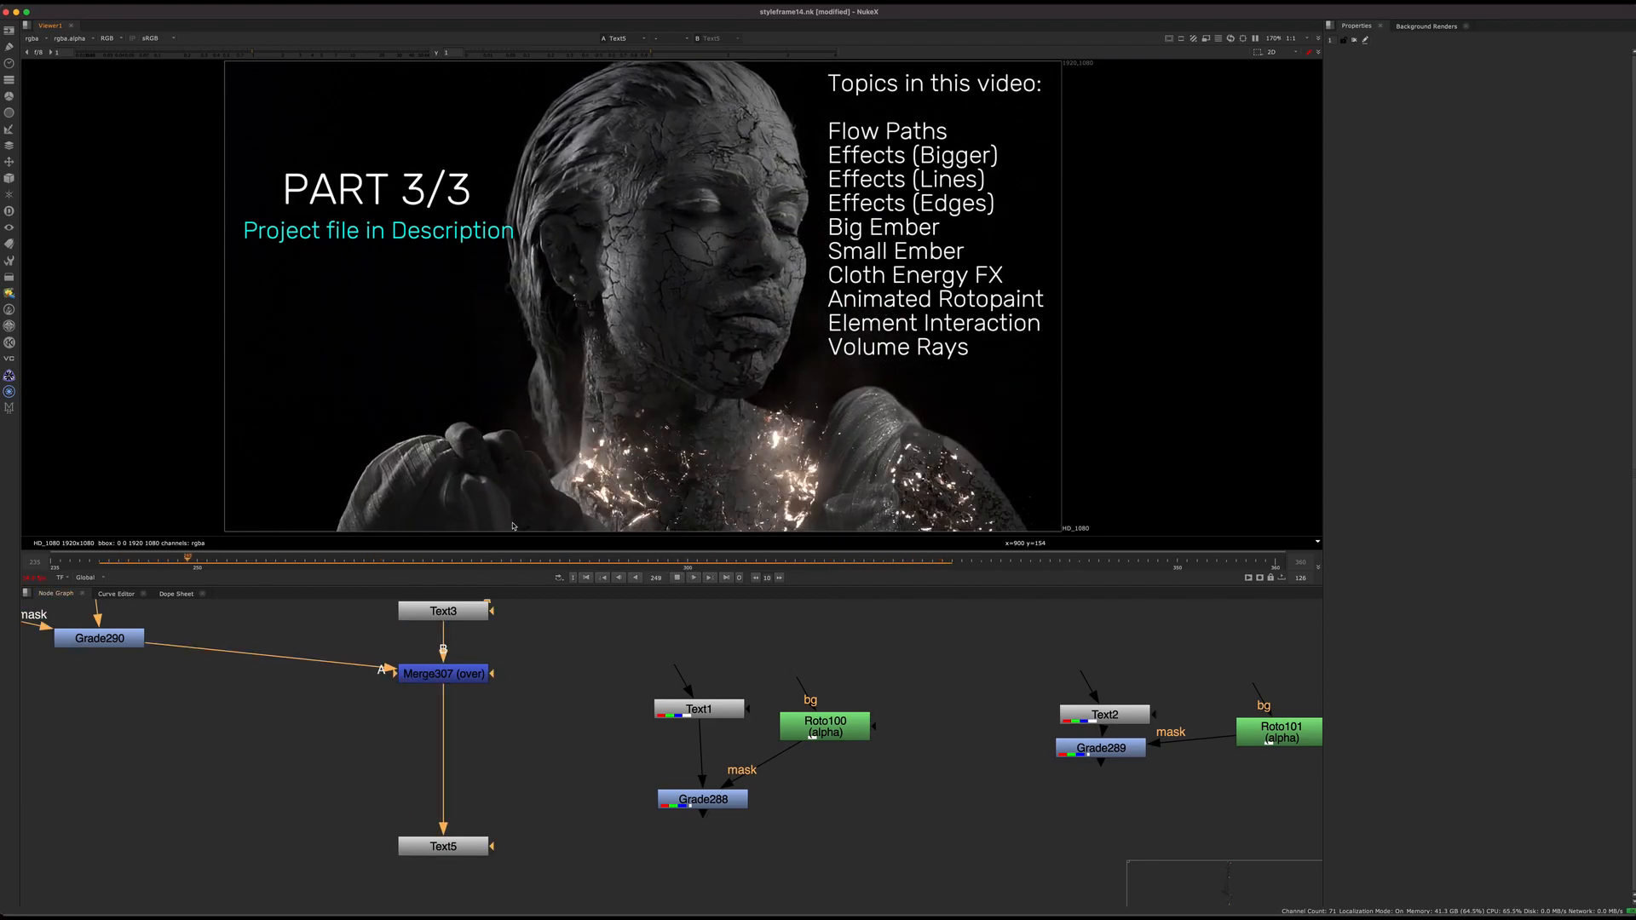
{"action": "left_click", "coordinate": [677, 579]}
{"action": "left_click_drag", "start_coordinate": [405, 558], "coordinate": [265, 564]}
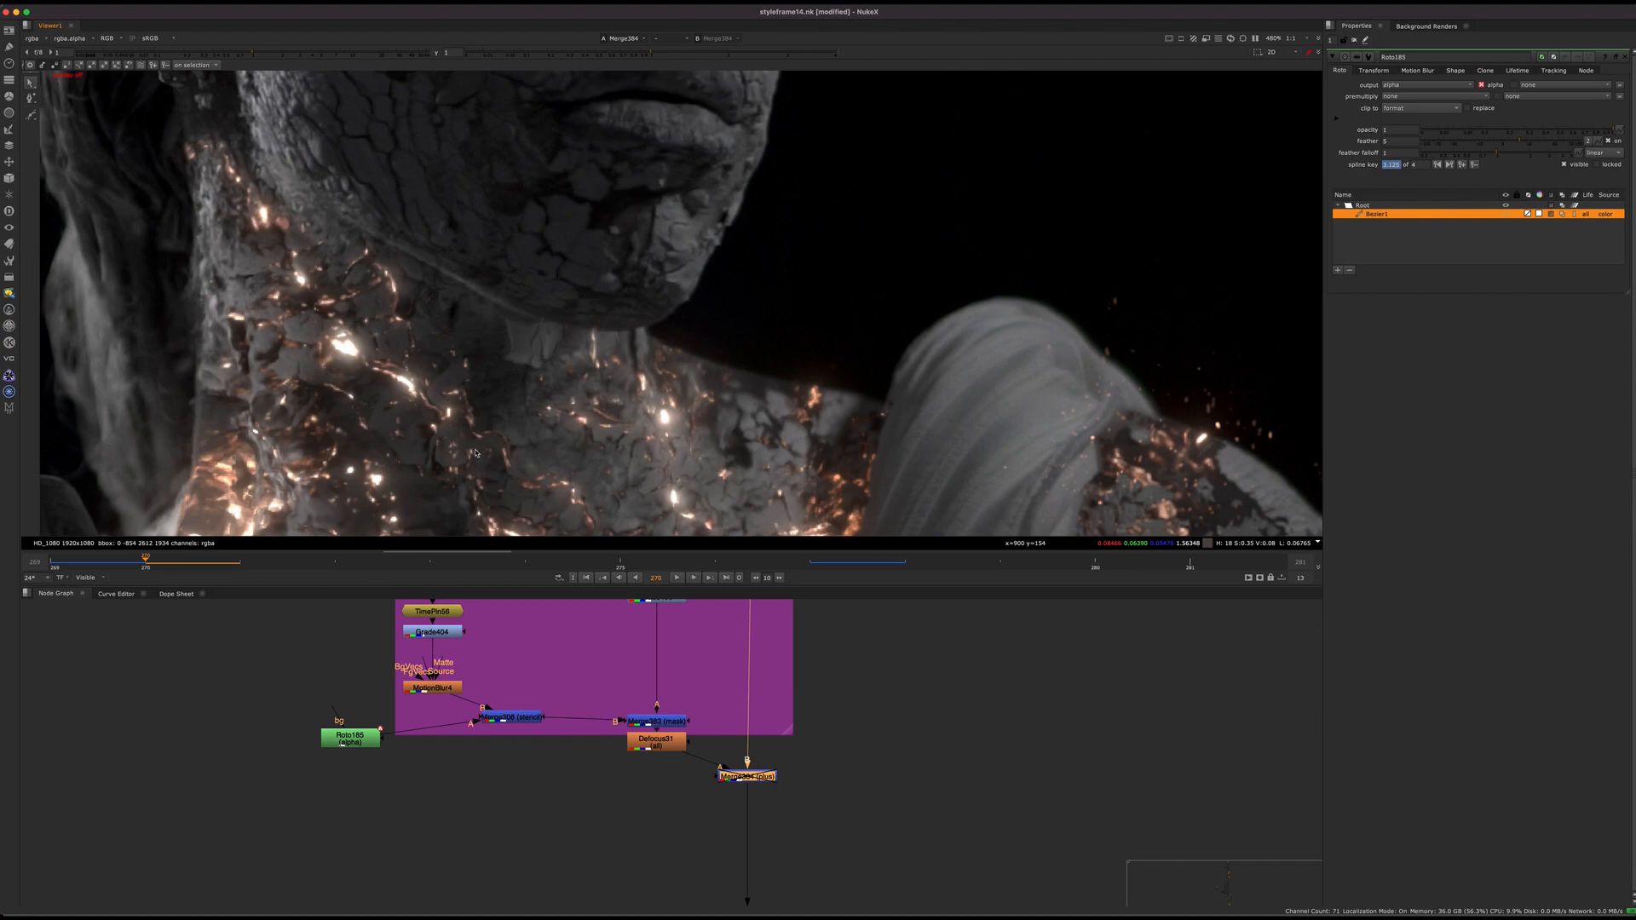
Go to Merge384 below the purple backdrop and play the comp with the added flames
{"action": "left_click", "coordinate": [873, 747]}
{"action": "left_click", "coordinate": [747, 776]}
{"action": "middle_click_drag", "start_coordinate": [750, 735], "coordinate": [758, 793]}
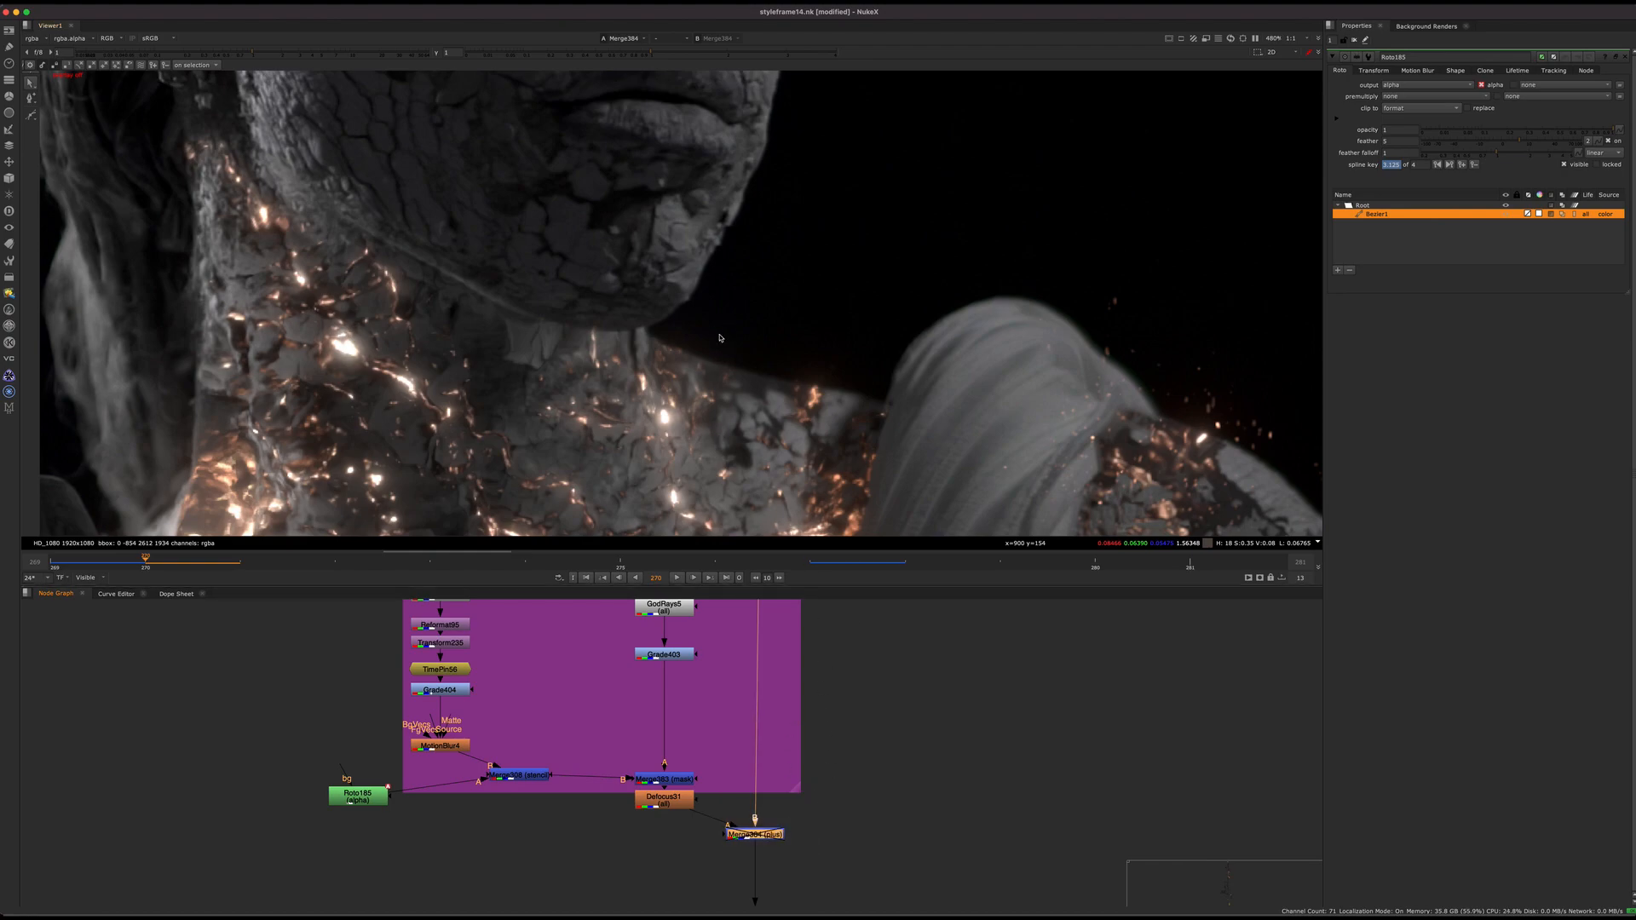
{"action": "left_click", "coordinate": [677, 579]}
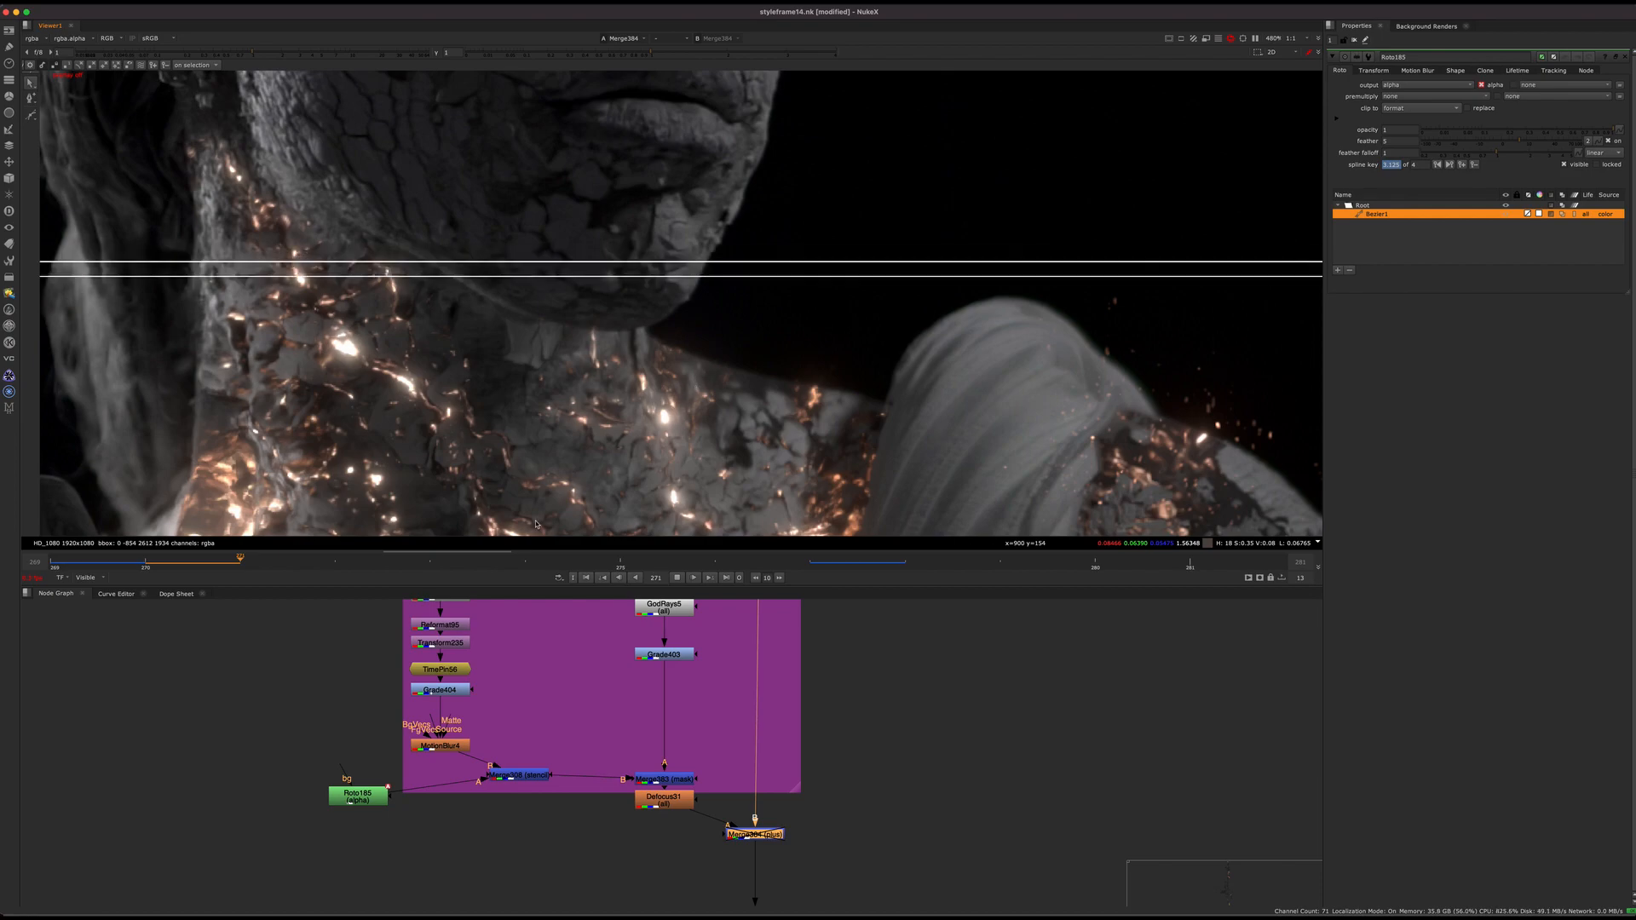
{"action": "left_click", "coordinate": [677, 579]}
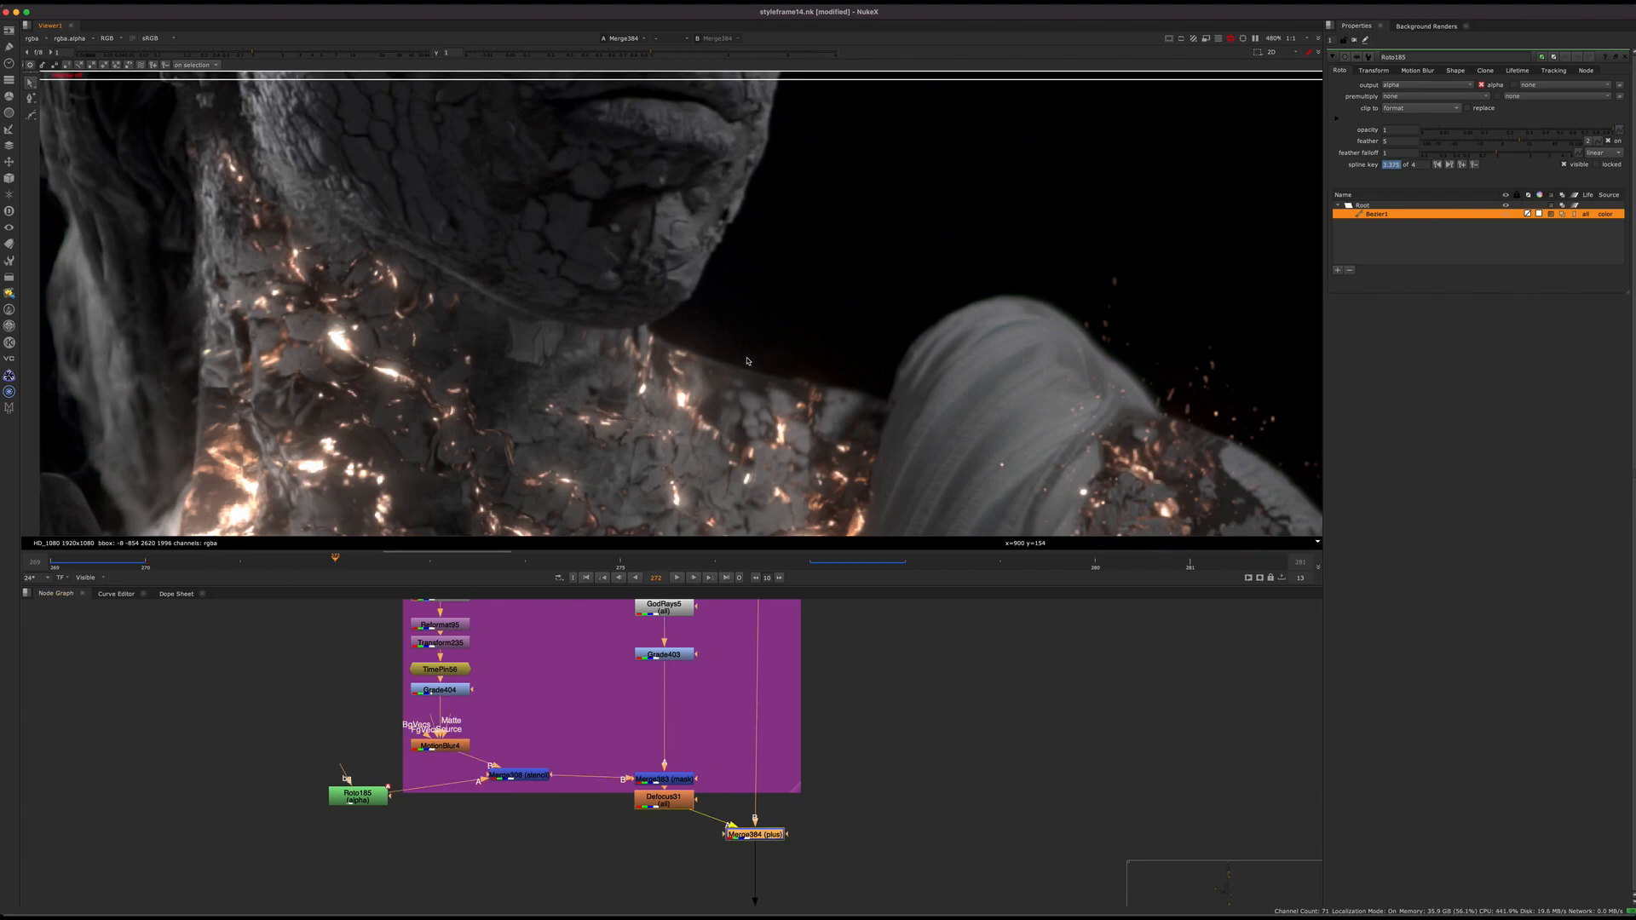
Examine the flames along the neck and shoulder edge up close during playback of Merge384
{"action": "scroll", "coordinate": [726, 361], "scroll_direction": "up", "scroll_amount": 3}
{"action": "scroll", "coordinate": [750, 396], "scroll_direction": "down", "scroll_amount": 2}
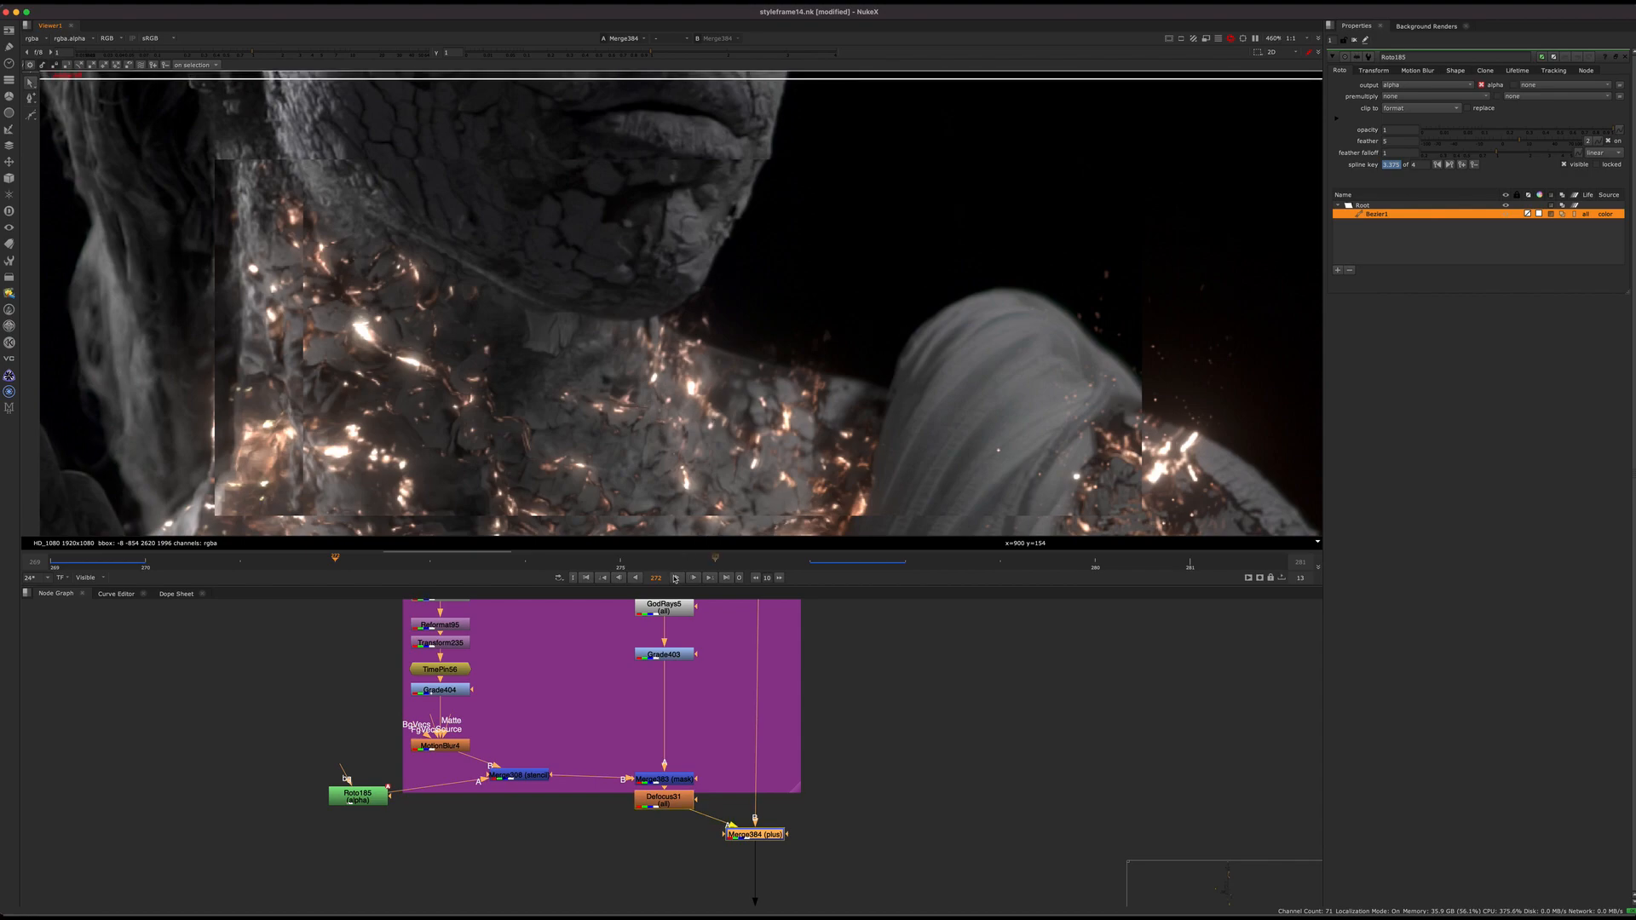
{"action": "scroll", "coordinate": [762, 413], "scroll_direction": "up", "scroll_amount": 3}
{"action": "key", "text": "l"}
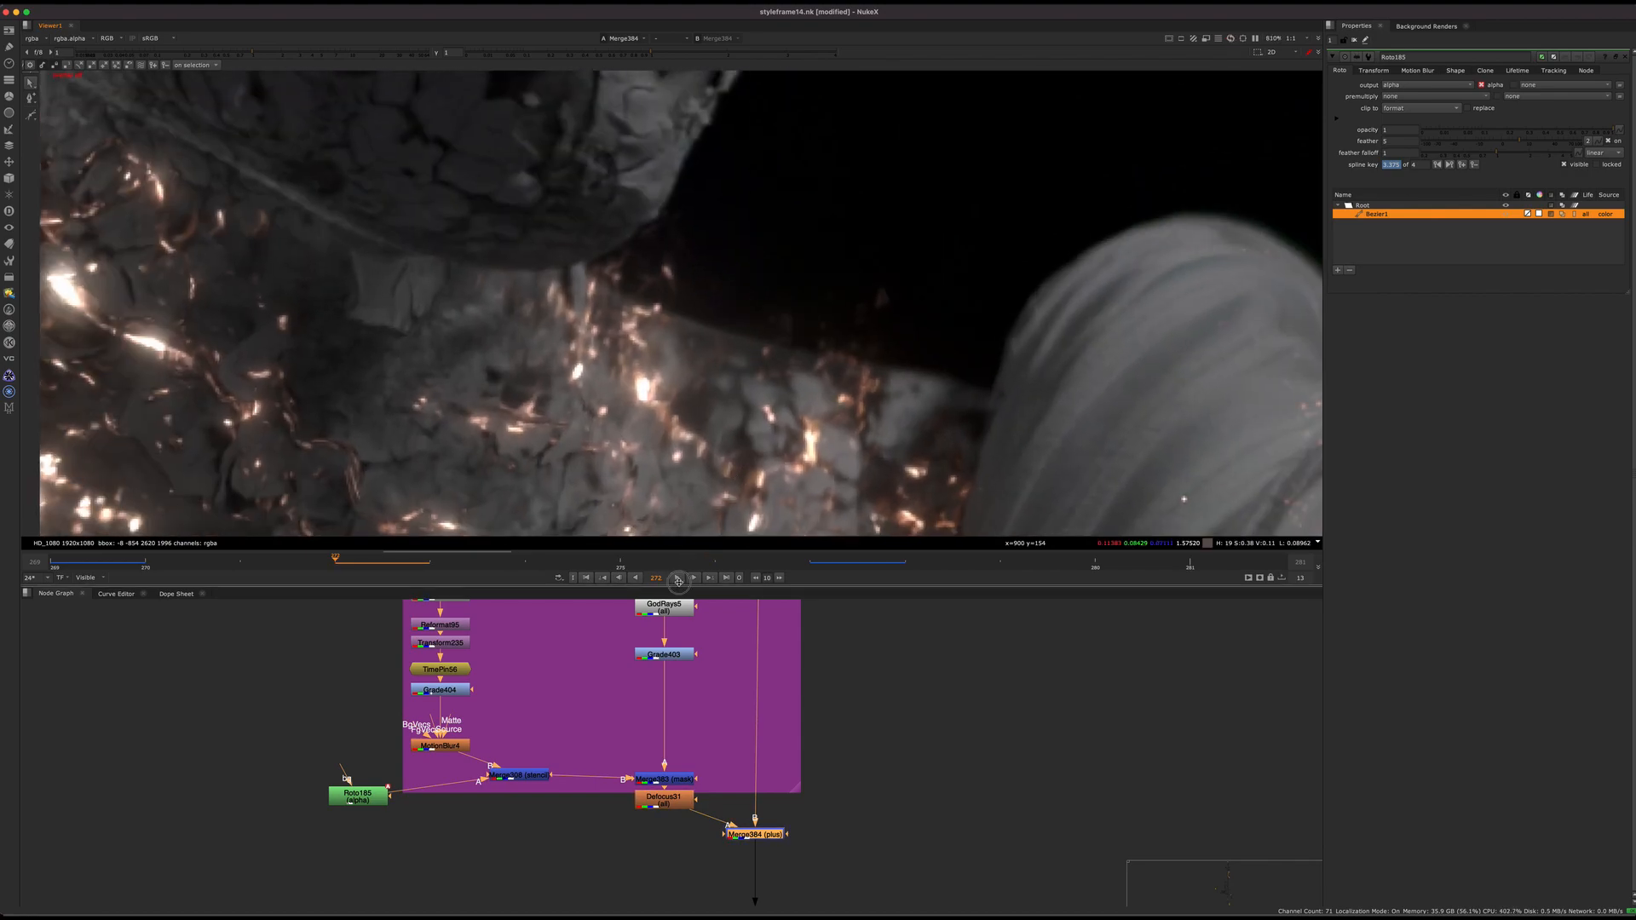
{"action": "scroll", "coordinate": [716, 410], "scroll_direction": "down", "scroll_amount": 2}
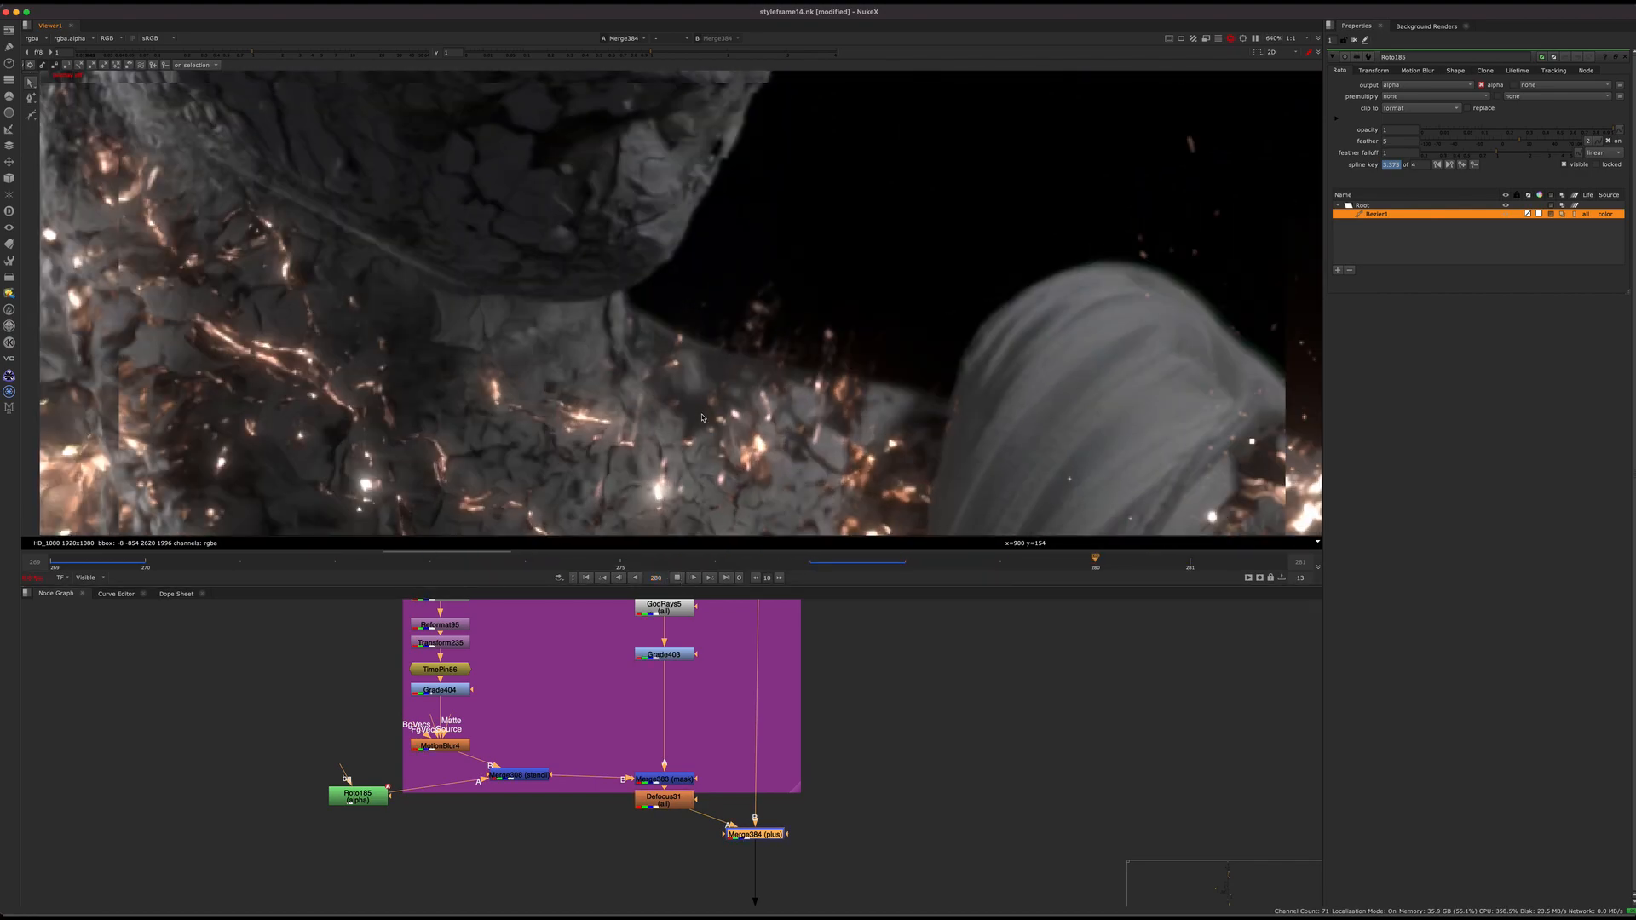
{"action": "scroll", "coordinate": [707, 409], "scroll_direction": "up", "scroll_amount": 1}
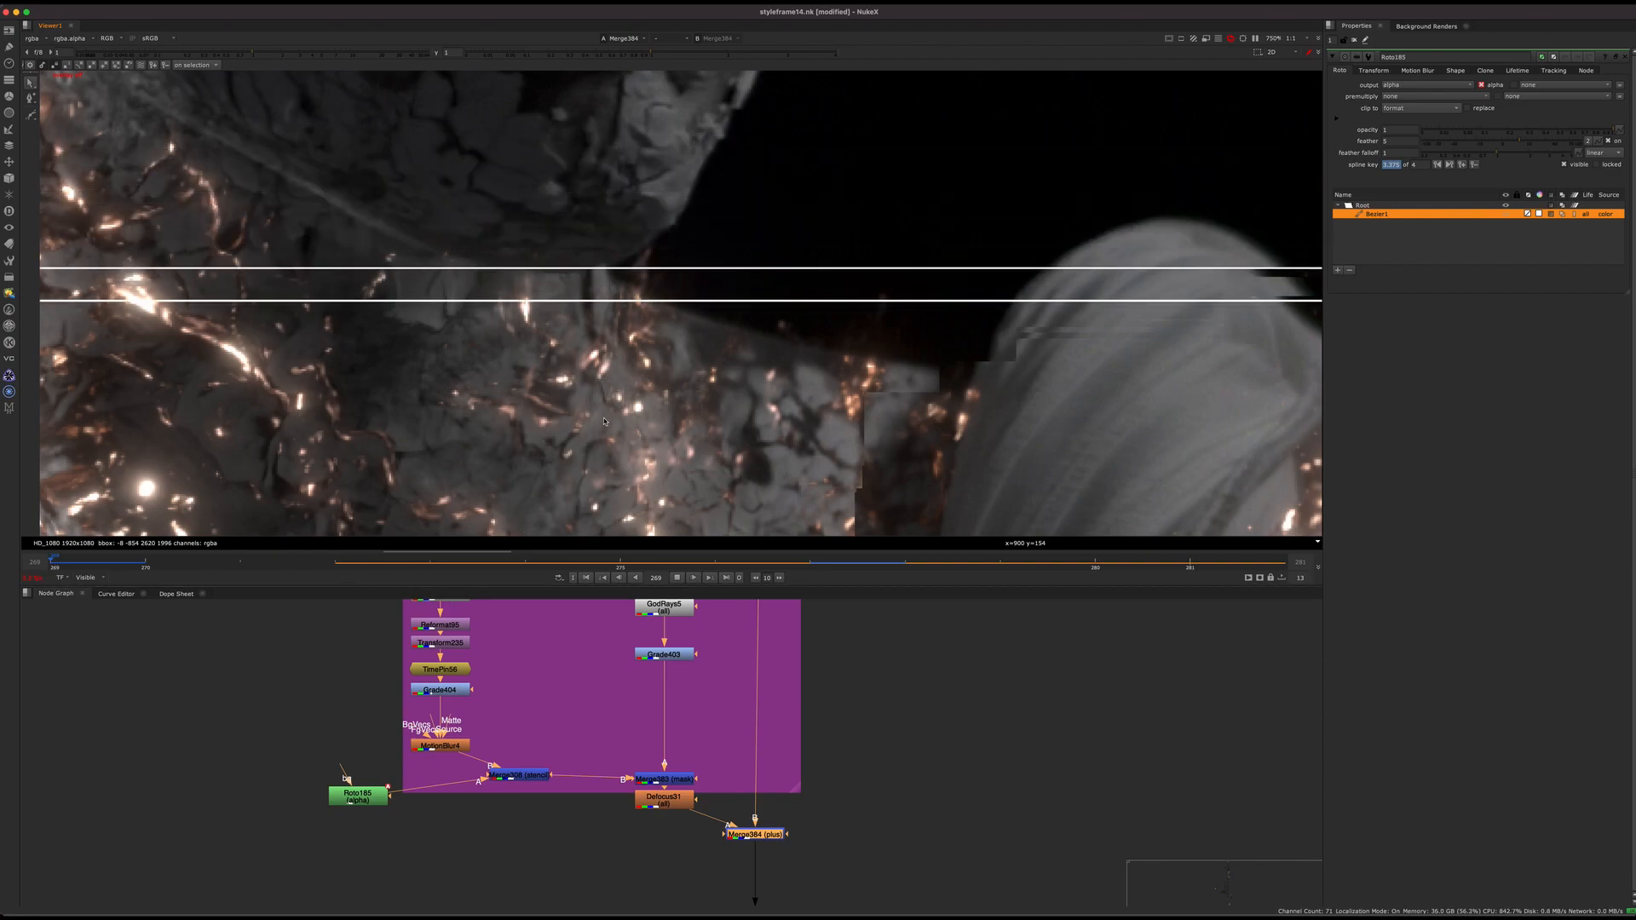
{"action": "scroll", "coordinate": [659, 317], "scroll_direction": "down", "scroll_amount": 1}
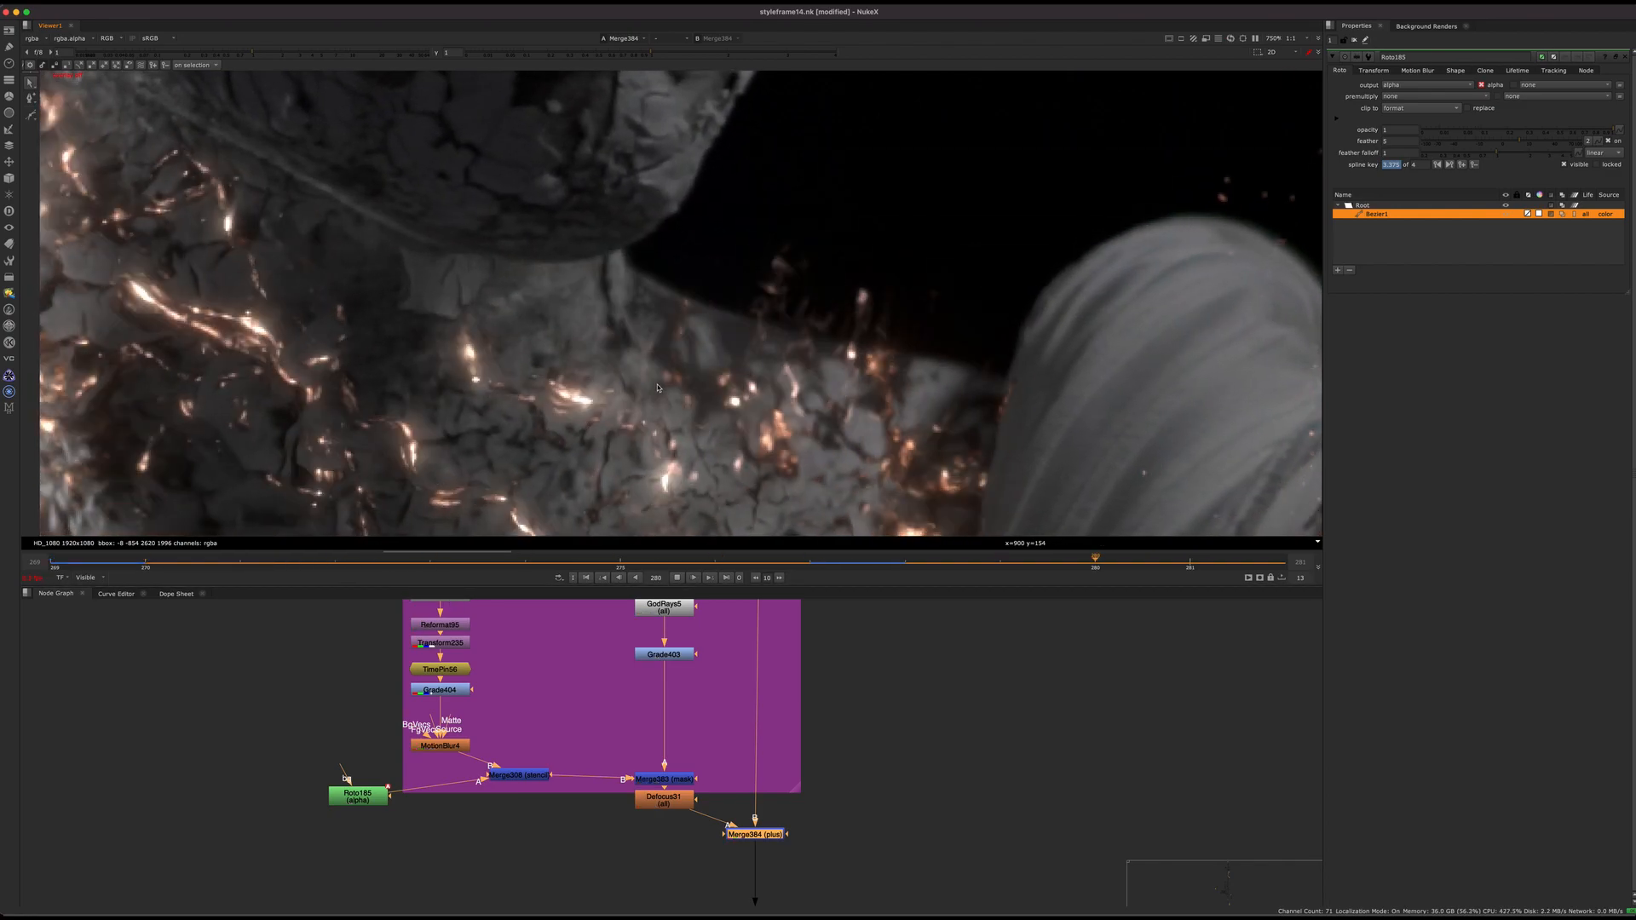
{"action": "scroll", "coordinate": [717, 302], "scroll_direction": "up", "scroll_amount": 3}
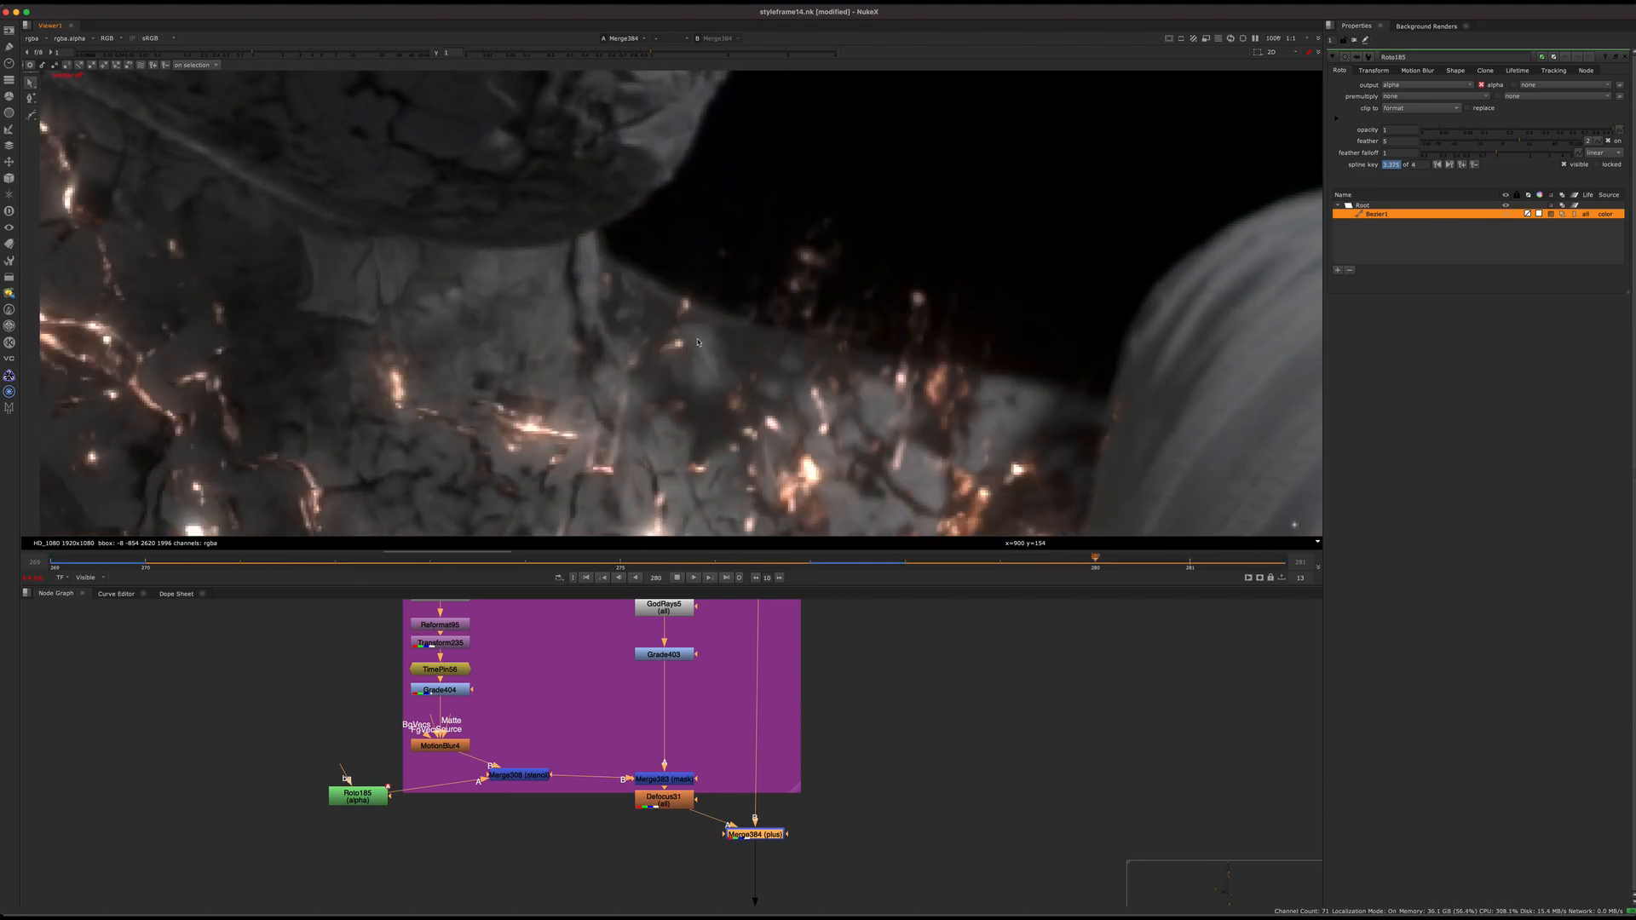
Scrub the Merge384 result to frame 277 and inspect the flames rising off the shoulder edge
{"action": "left_click", "coordinate": [677, 578]}
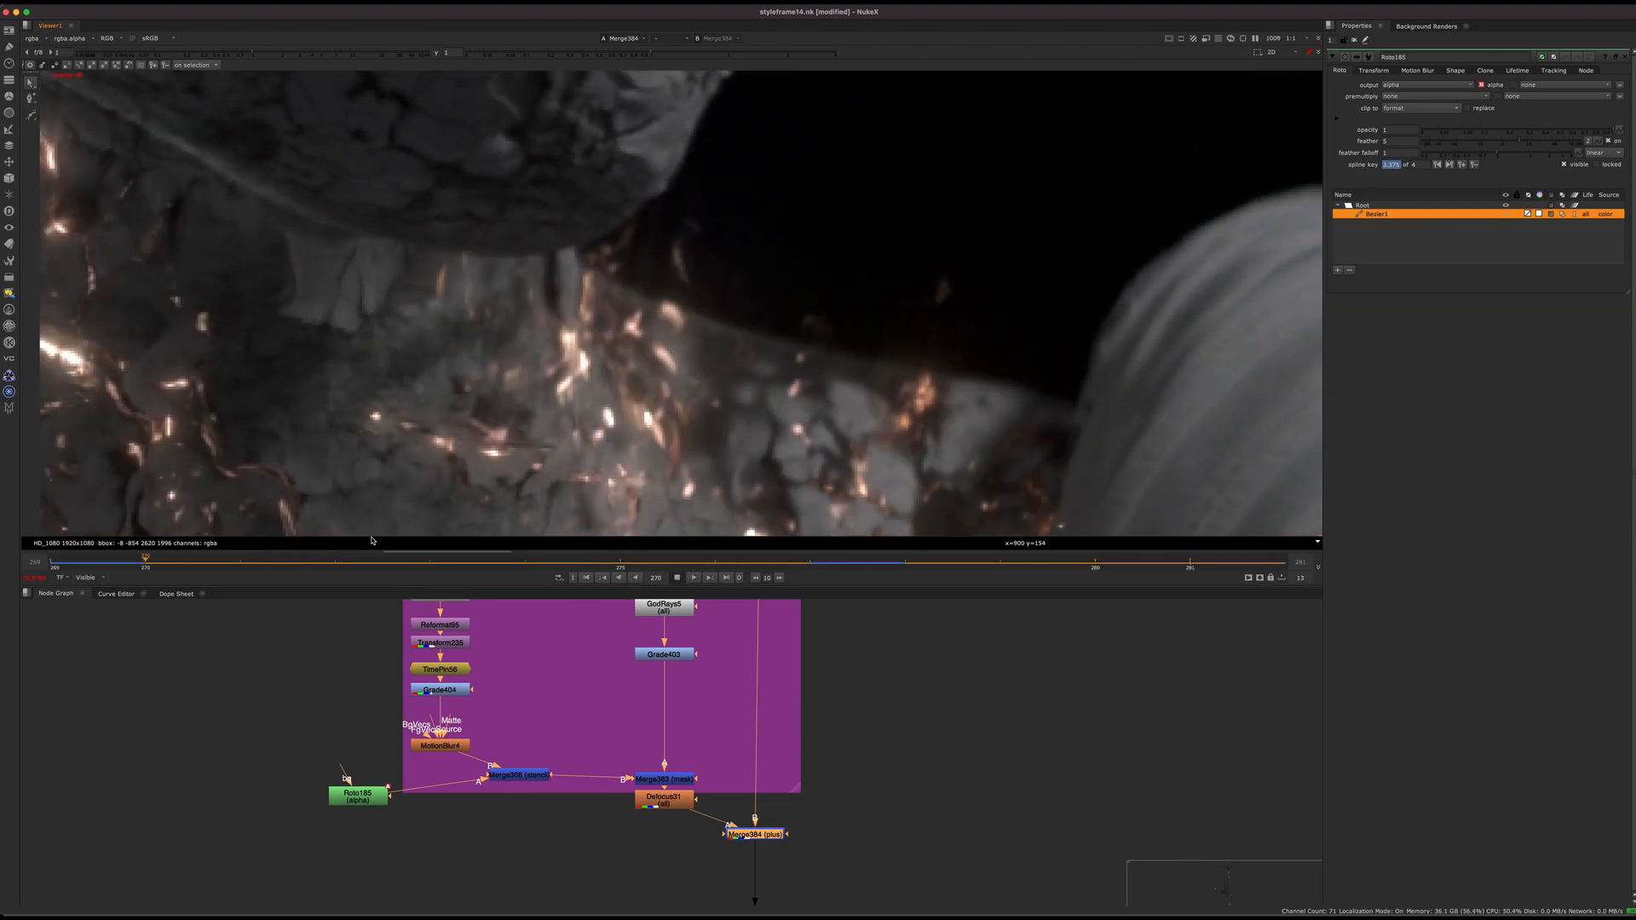
{"action": "left_click_drag", "start_coordinate": [401, 560], "coordinate": [867, 543]}
{"action": "left_click_drag", "start_coordinate": [982, 531], "coordinate": [817, 231]}
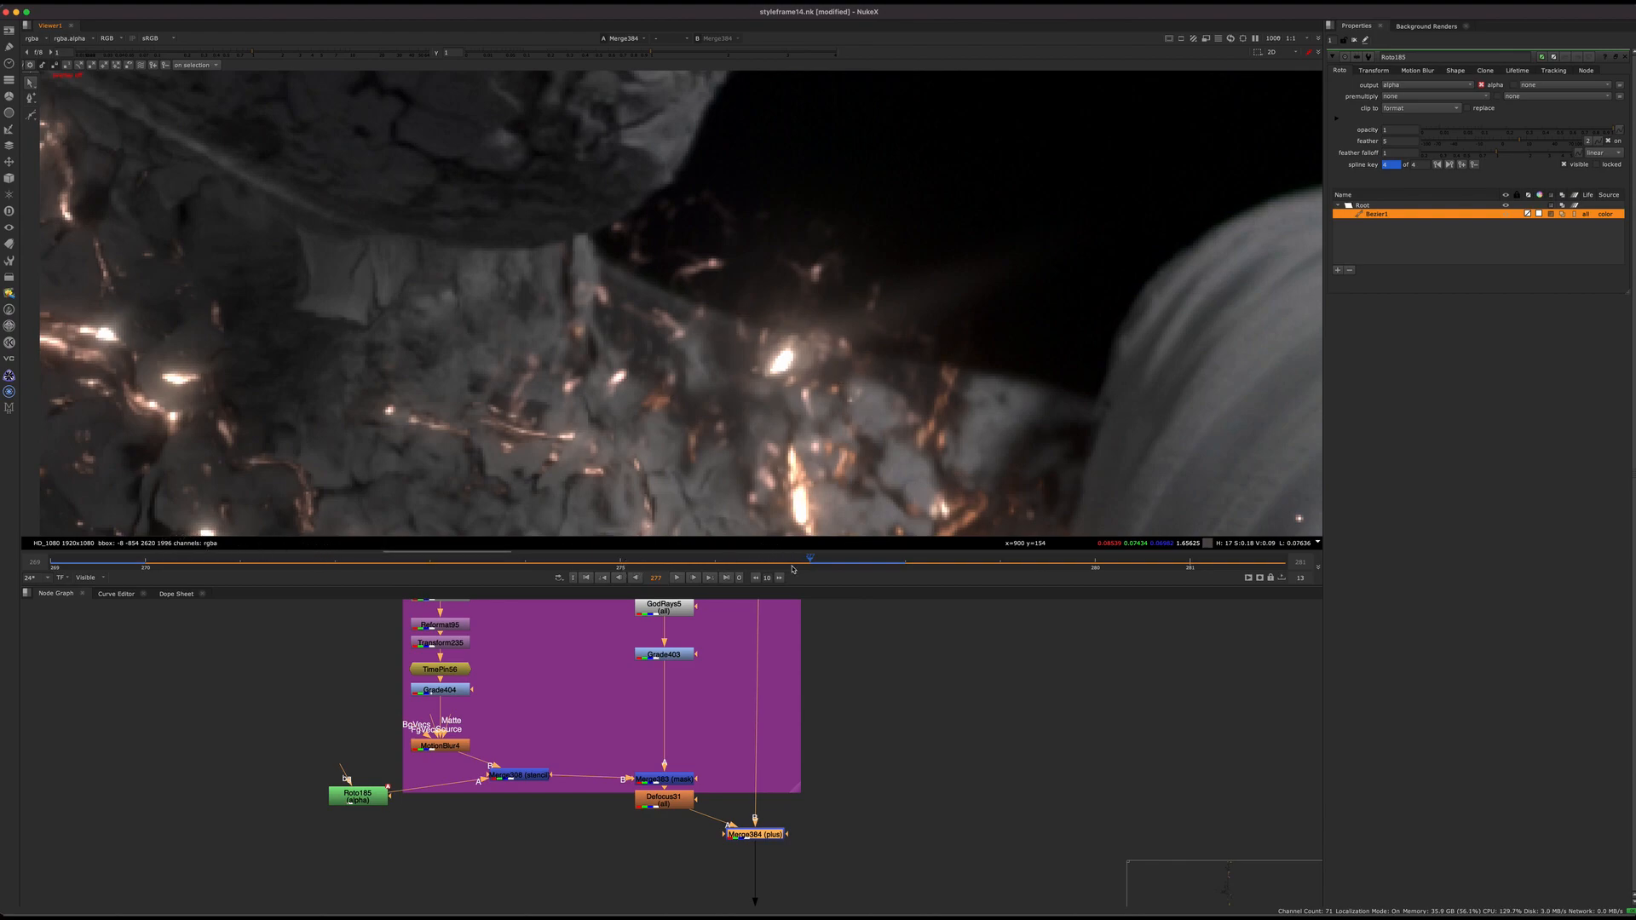
Follow the Shoulder Breakup Flames branch up to its source and display the CF_277.jpg read
{"action": "left_click_drag", "start_coordinate": [626, 687], "coordinate": [747, 759]}
{"action": "middle_click_drag", "start_coordinate": [733, 618], "coordinate": [770, 713]}
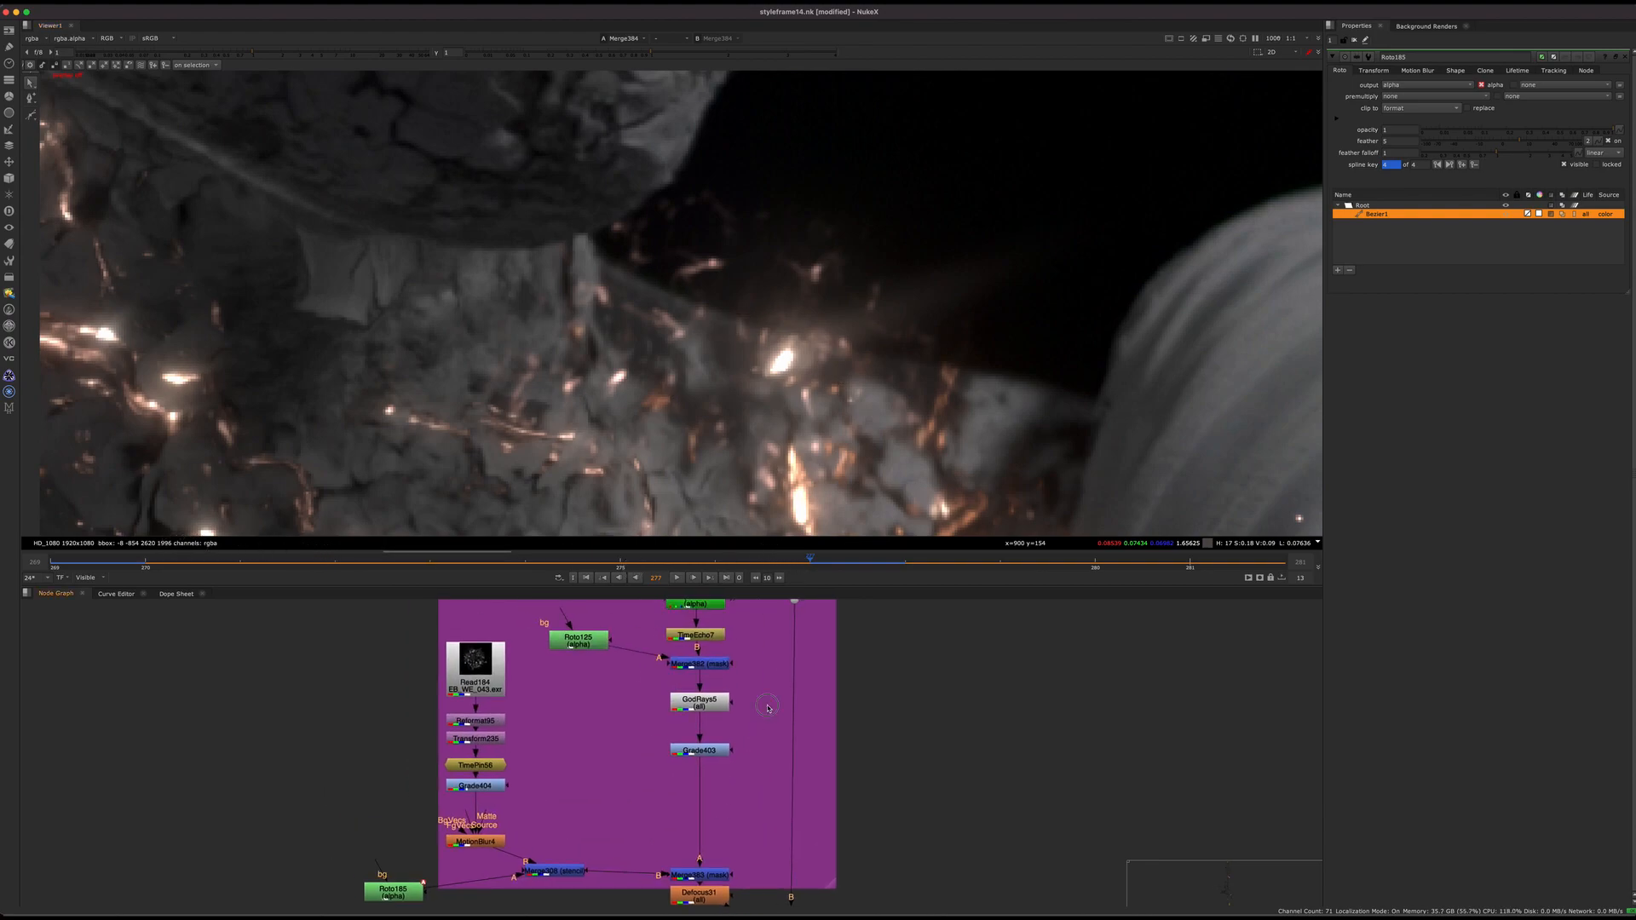
{"action": "left_click", "coordinate": [701, 749]}
{"action": "middle_click_drag", "start_coordinate": [639, 697], "coordinate": [555, 847]}
{"action": "left_click", "coordinate": [626, 649]}
{"action": "key", "text": "1"}
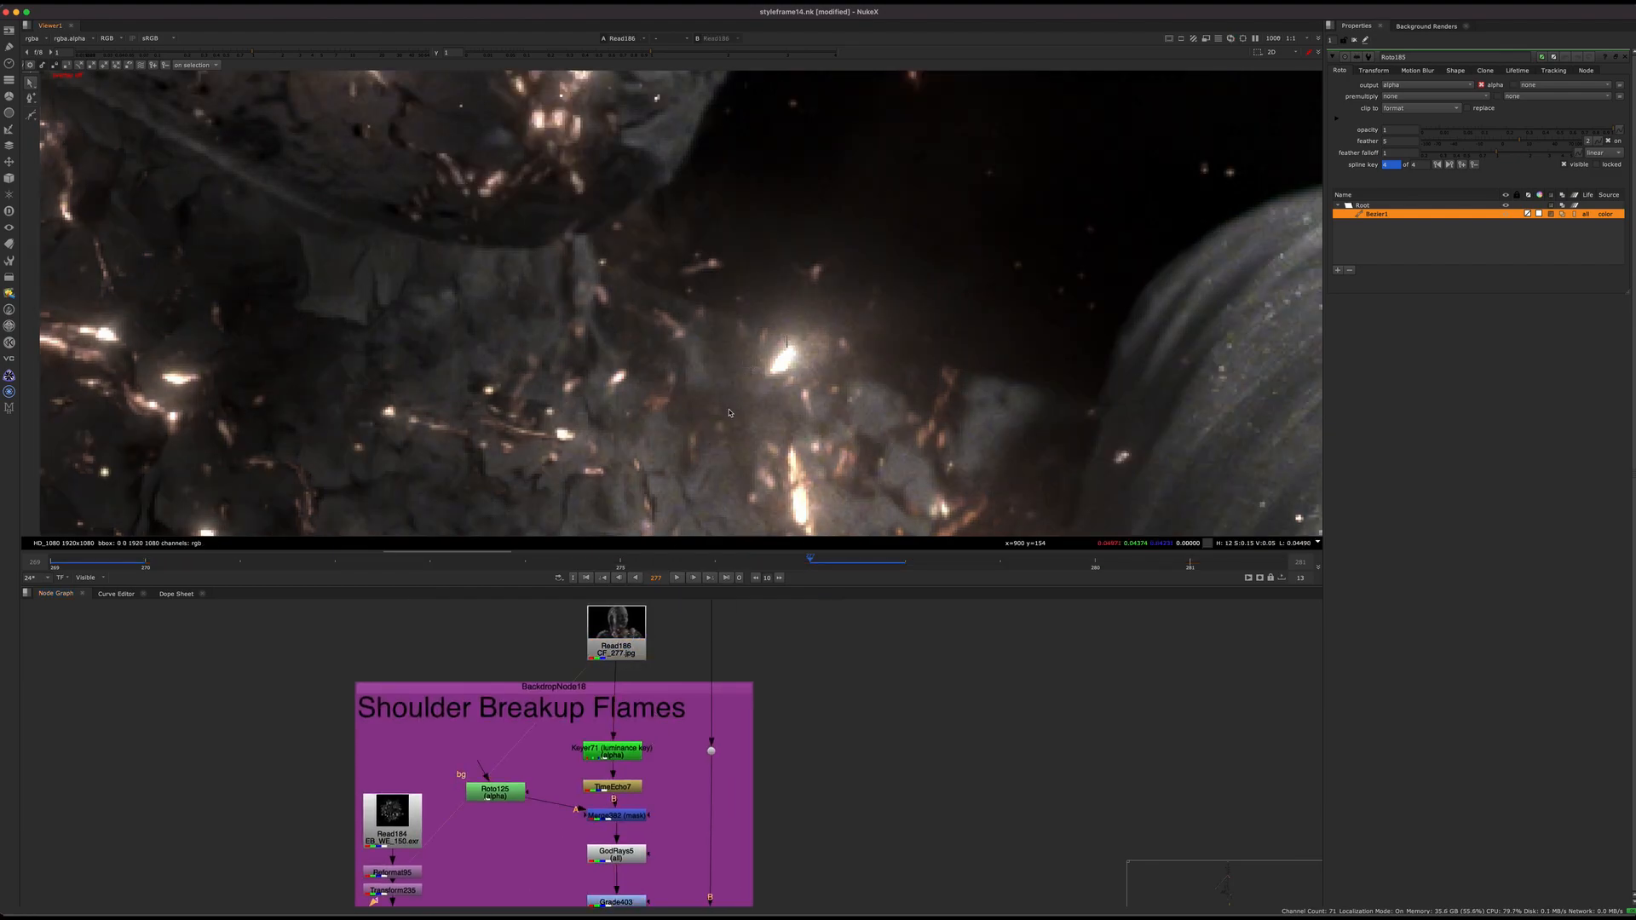
Display the Read184 energy element that feeds the Shoulder Breakup Flames branch
{"action": "left_click", "coordinate": [399, 820]}
{"action": "key", "text": "1"}
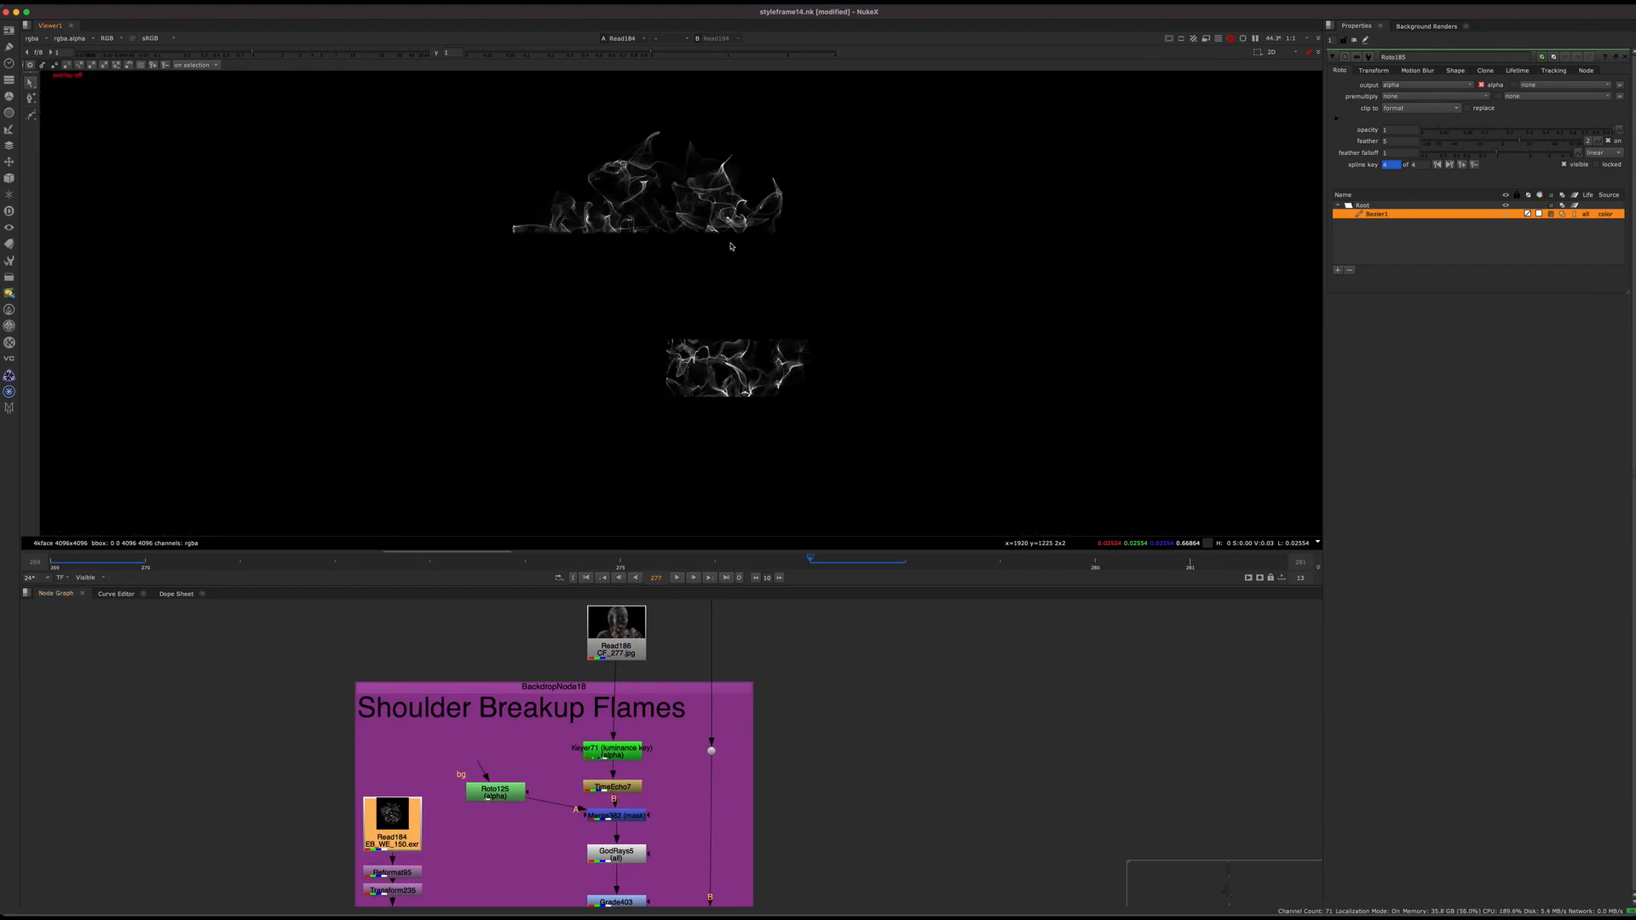
{"action": "middle_click_drag", "start_coordinate": [615, 837], "coordinate": [541, 804]}
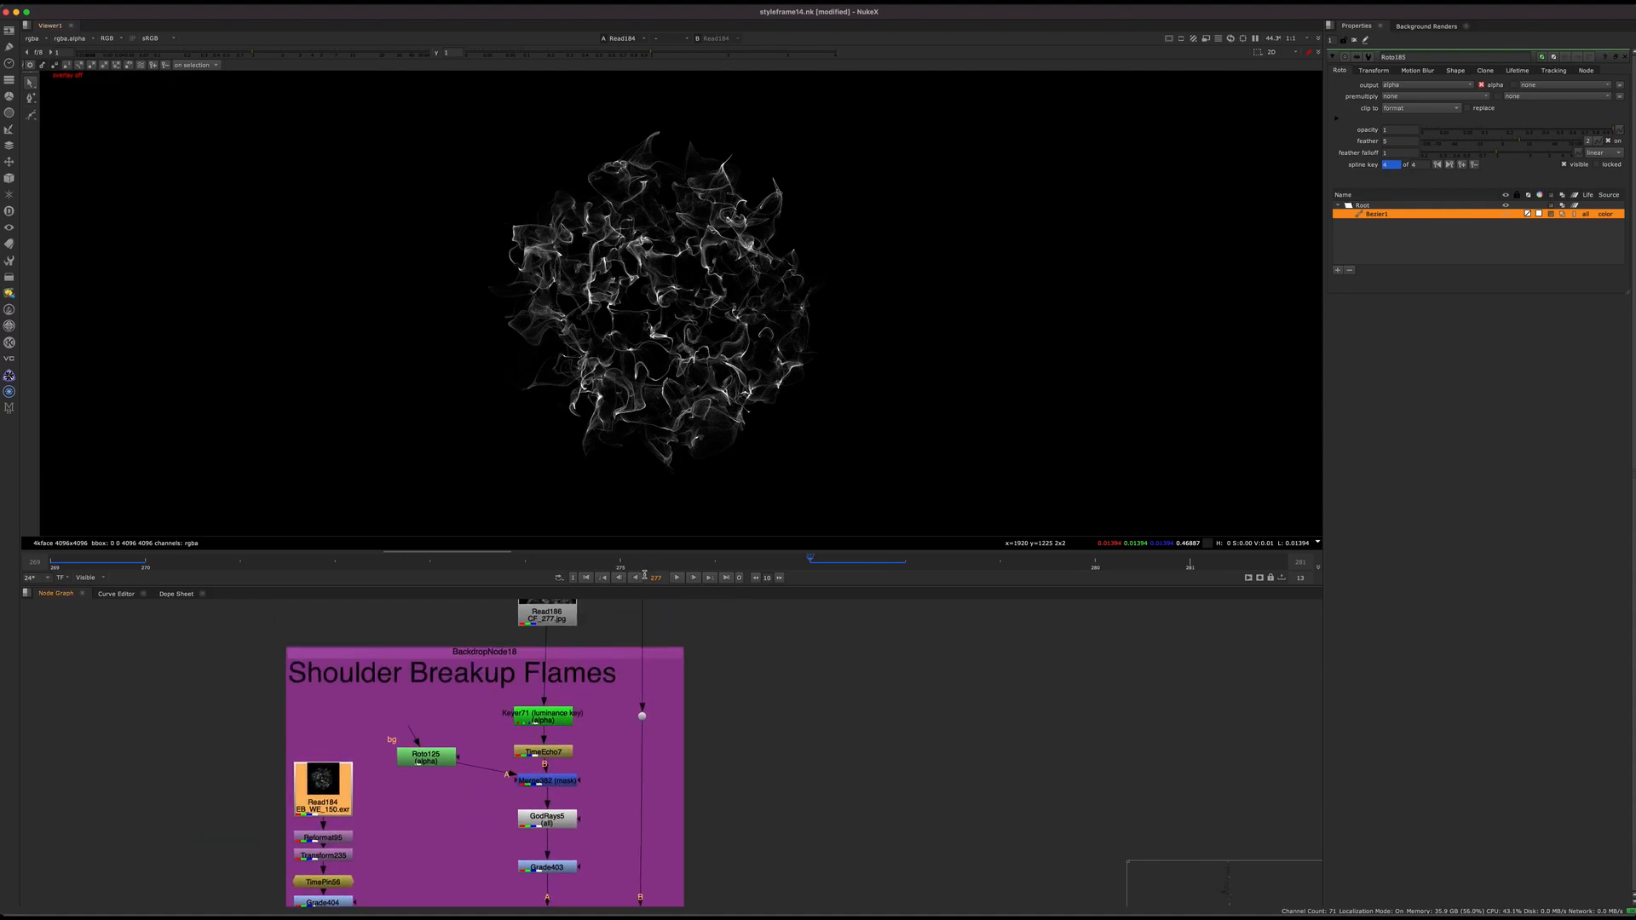
Display the TimePin node below Read184 and examine the repositioned energy element during playback
{"action": "left_click", "coordinate": [676, 579]}
{"action": "left_click", "coordinate": [349, 888]}
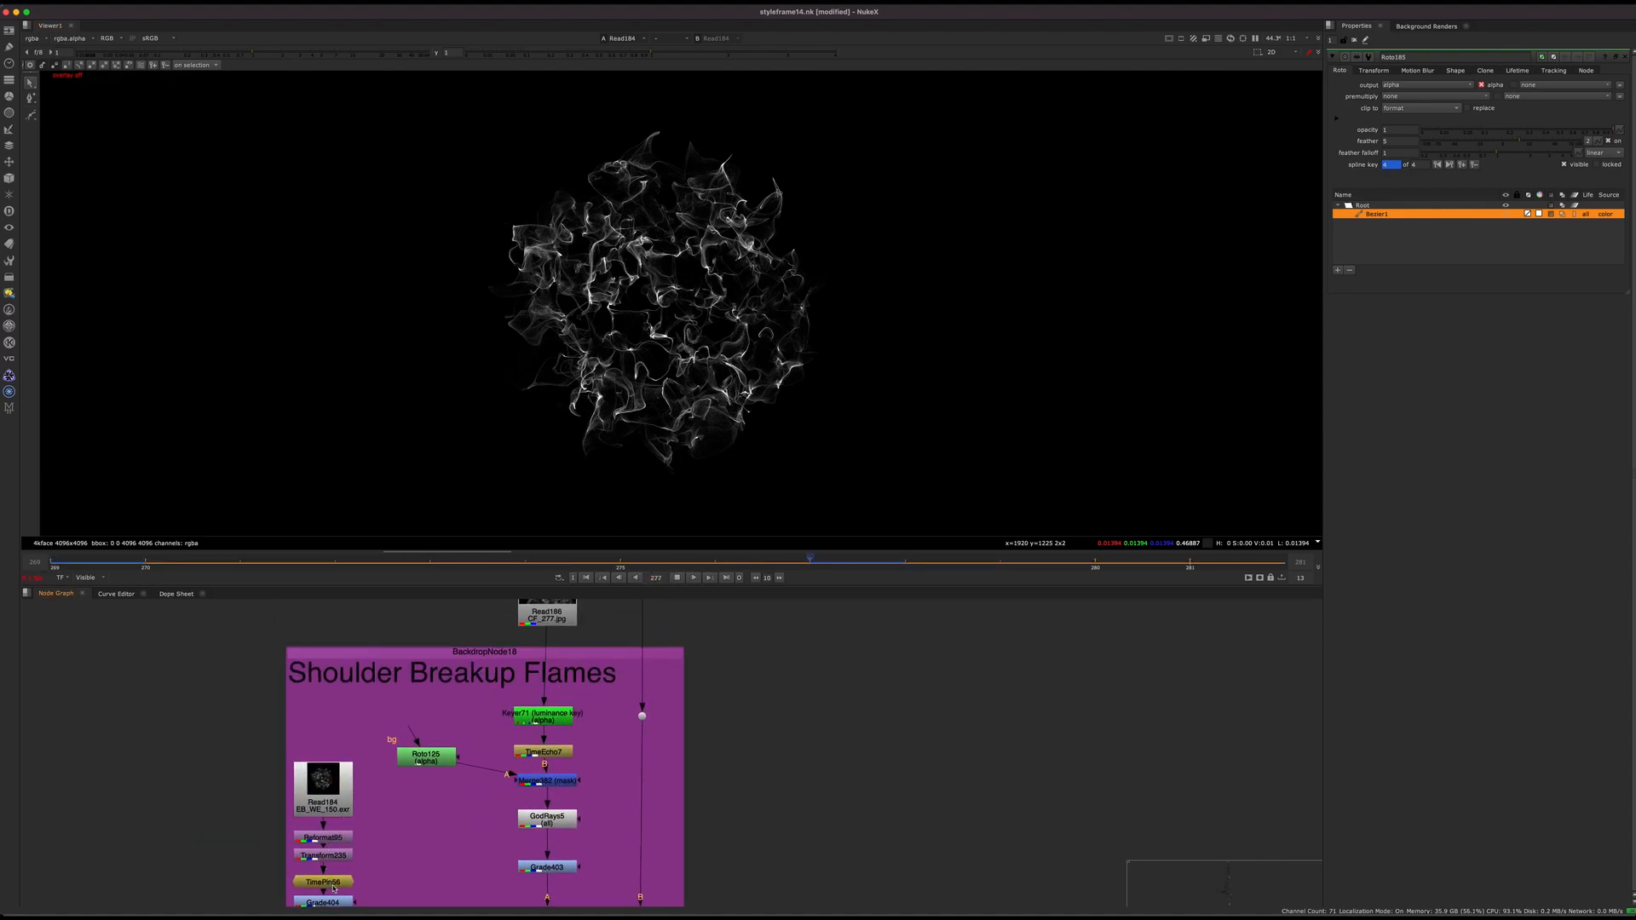
{"action": "key", "text": "1"}
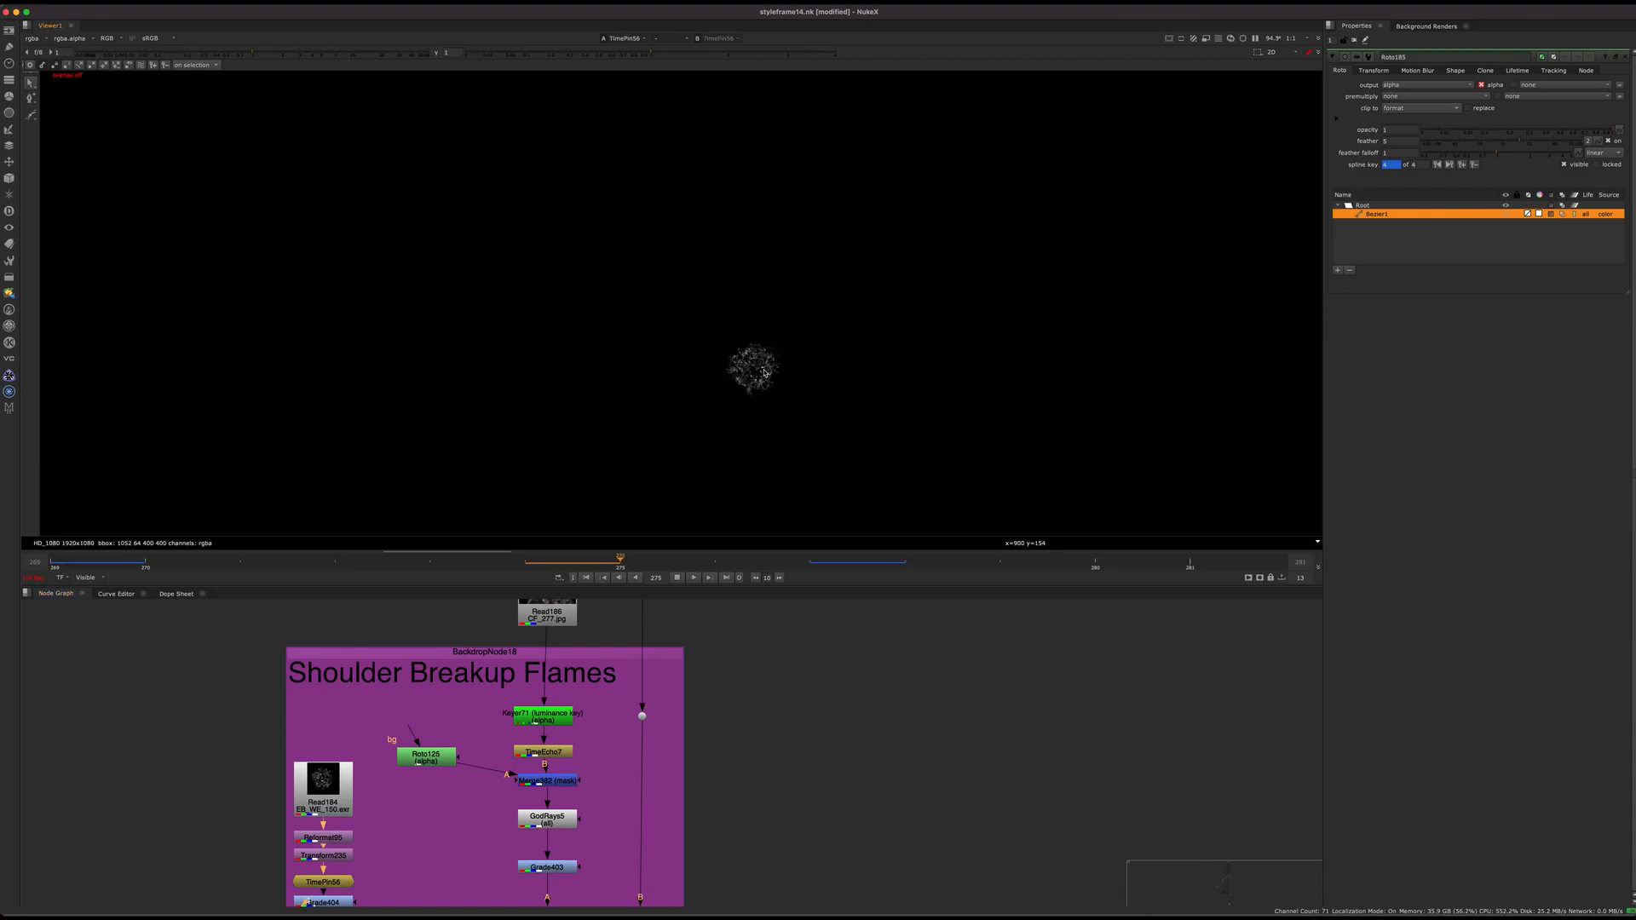
{"action": "scroll", "coordinate": [758, 364], "scroll_direction": "up", "scroll_amount": 10}
{"action": "scroll", "coordinate": [750, 413], "scroll_direction": "down", "scroll_amount": 1}
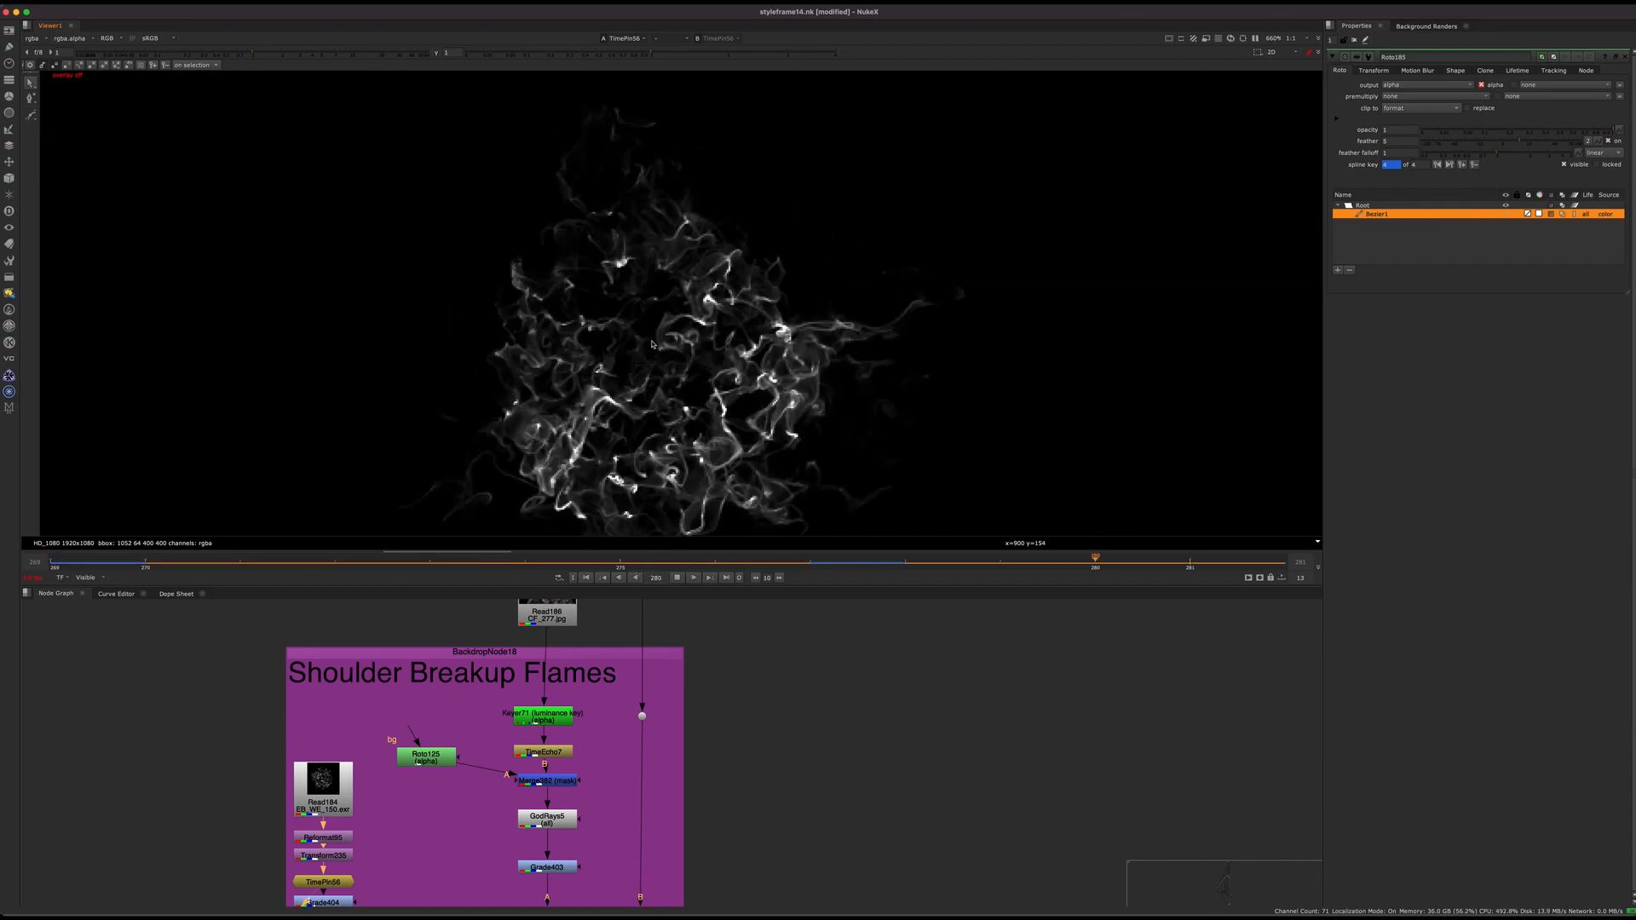
Stop playback, go to frame 277 and display the CF_277.jpg read above the Shoulder Breakup Flames backdrop
{"action": "left_click", "coordinate": [678, 578]}
{"action": "left_click", "coordinate": [824, 561]}
{"action": "middle_click_drag", "start_coordinate": [537, 767], "coordinate": [520, 808]}
{"action": "left_click", "coordinate": [522, 651]}
{"action": "key", "text": "1"}
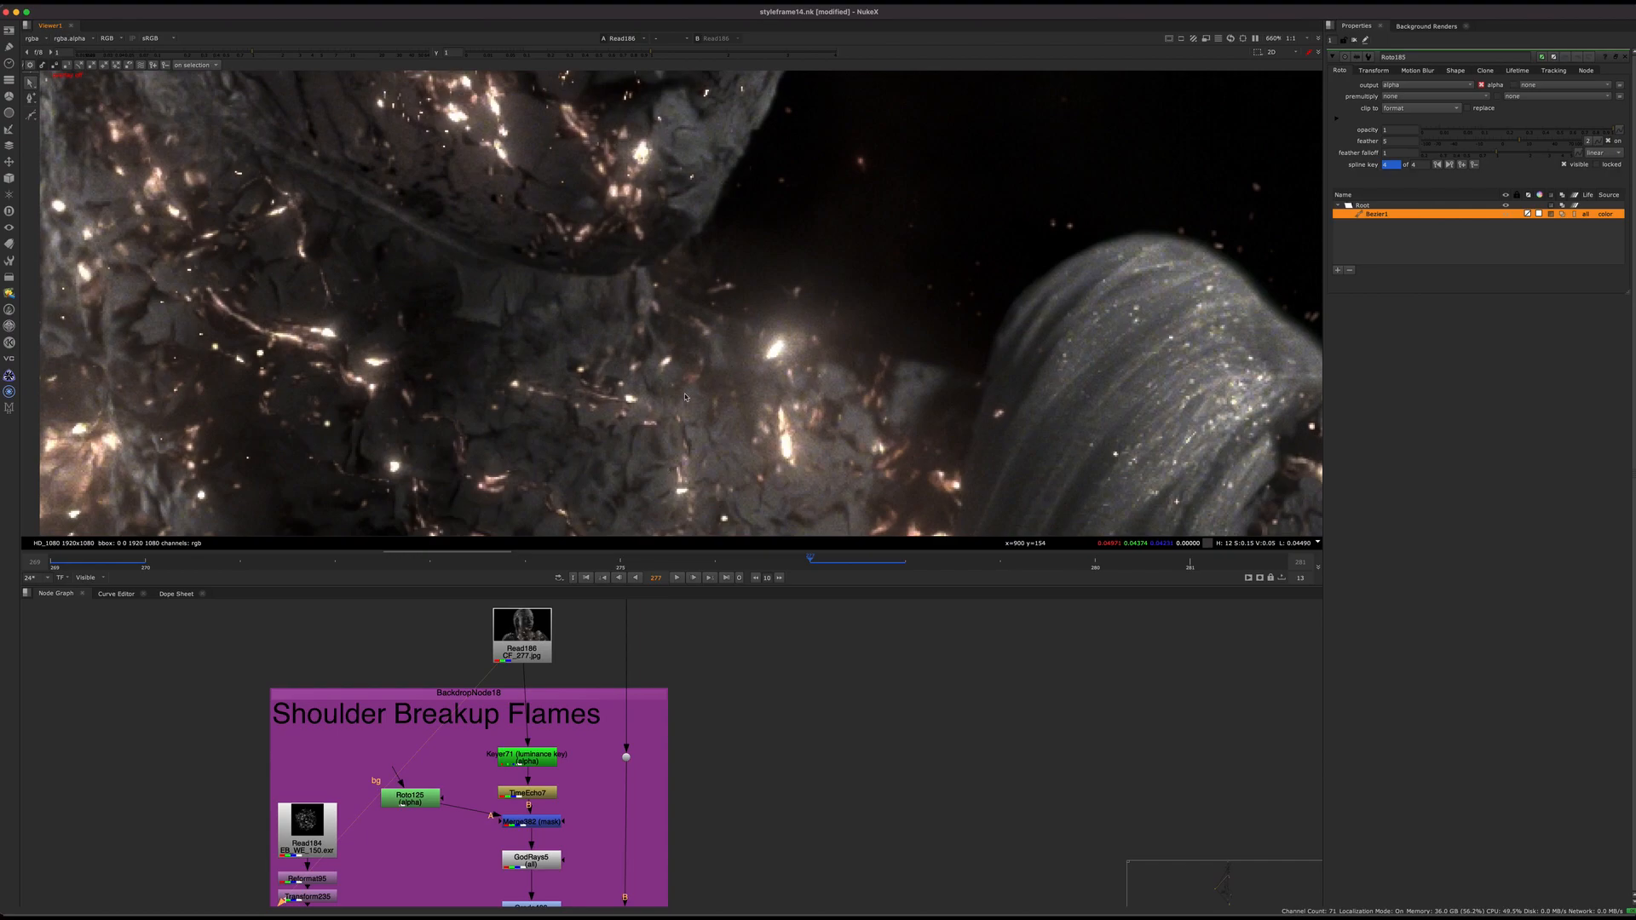
Display the alpha channel of the Keyer71 luminance key and examine the keyed embers around the shoulder
{"action": "middle_click_drag", "start_coordinate": [718, 743], "coordinate": [805, 738]}
{"action": "left_click", "coordinate": [614, 757]}
{"action": "key", "text": "1"}
{"action": "key", "text": "a"}
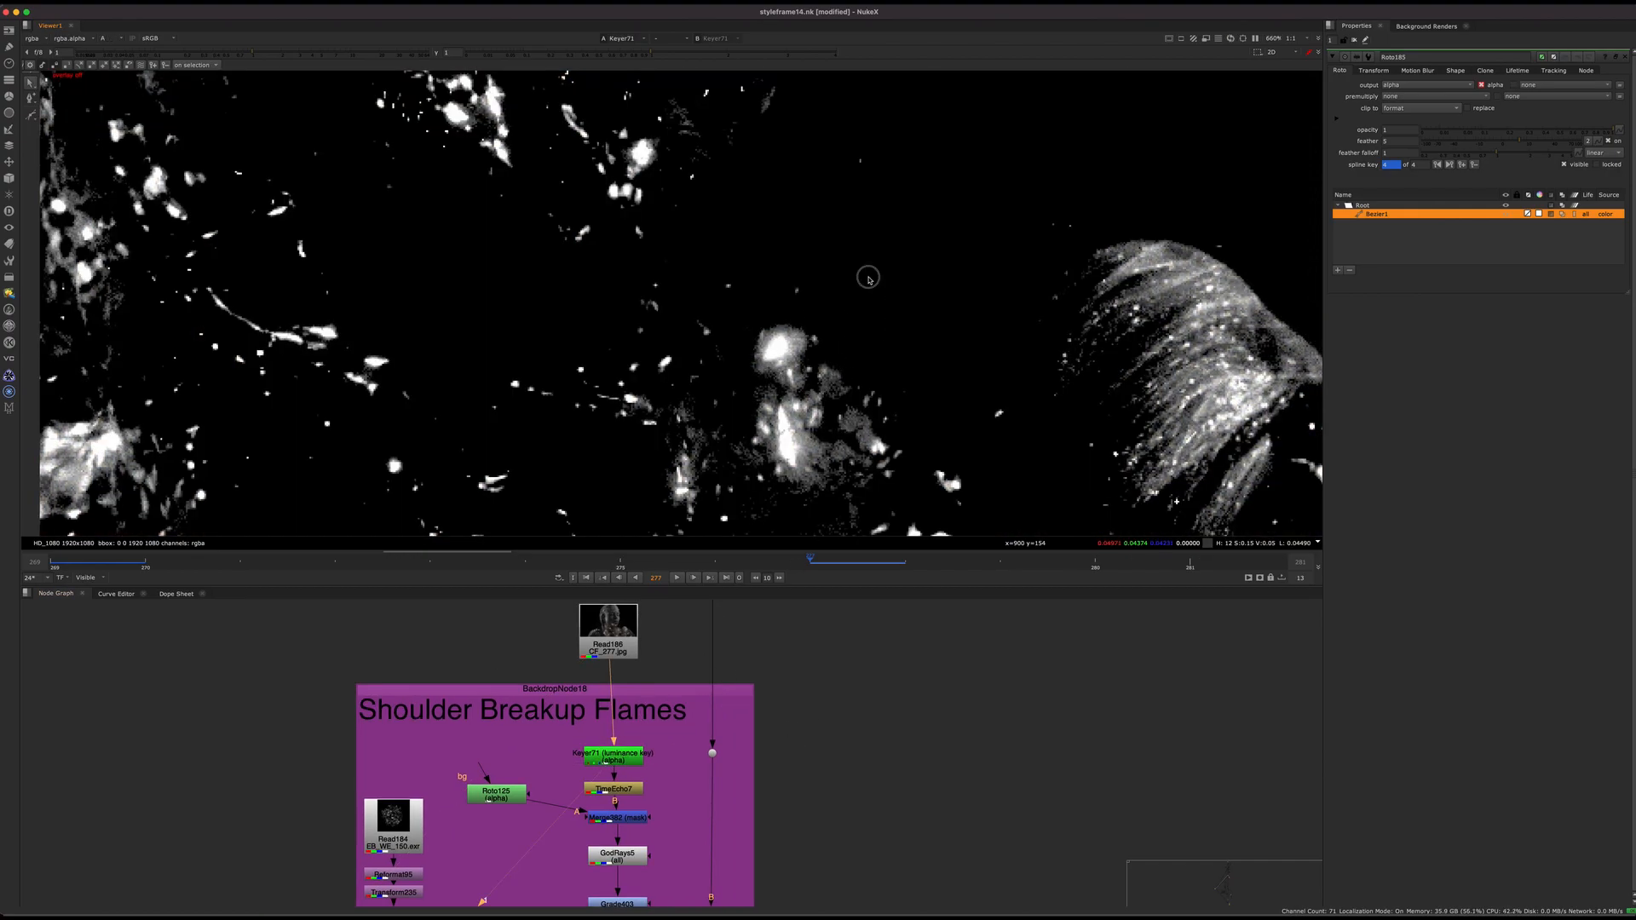
{"action": "scroll", "coordinate": [777, 379], "scroll_direction": "down", "scroll_amount": 2}
Display TimeEcho7 below the luminance key and disable it to compare the key without the time echo
{"action": "scroll", "coordinate": [637, 799], "scroll_direction": "up", "scroll_amount": 5}
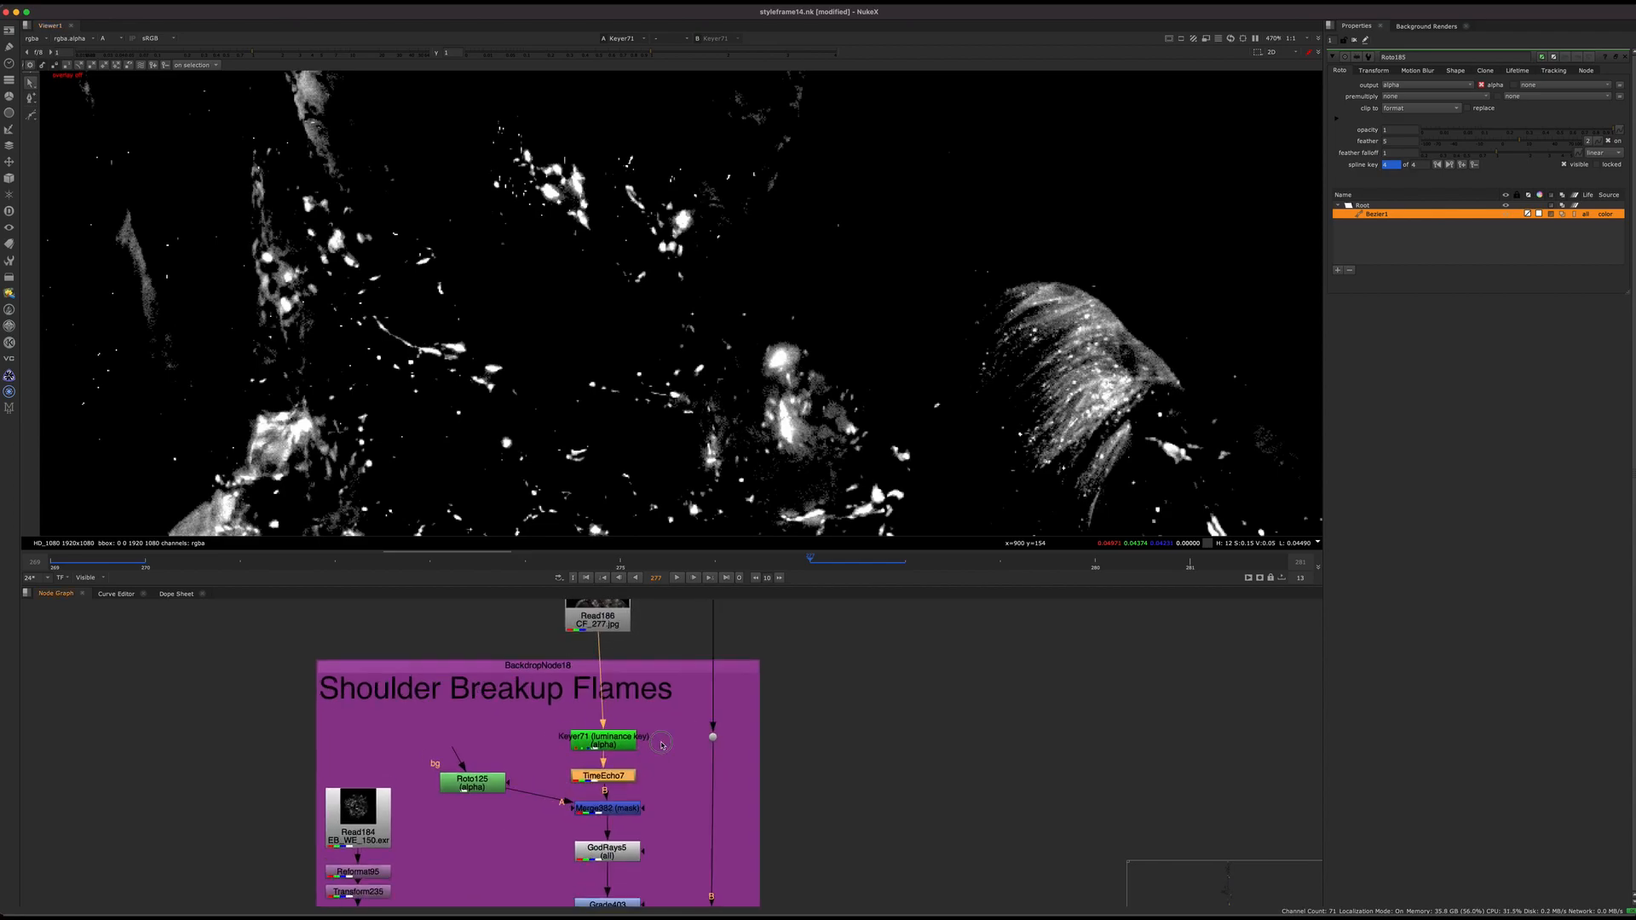
{"action": "key", "text": "1"}
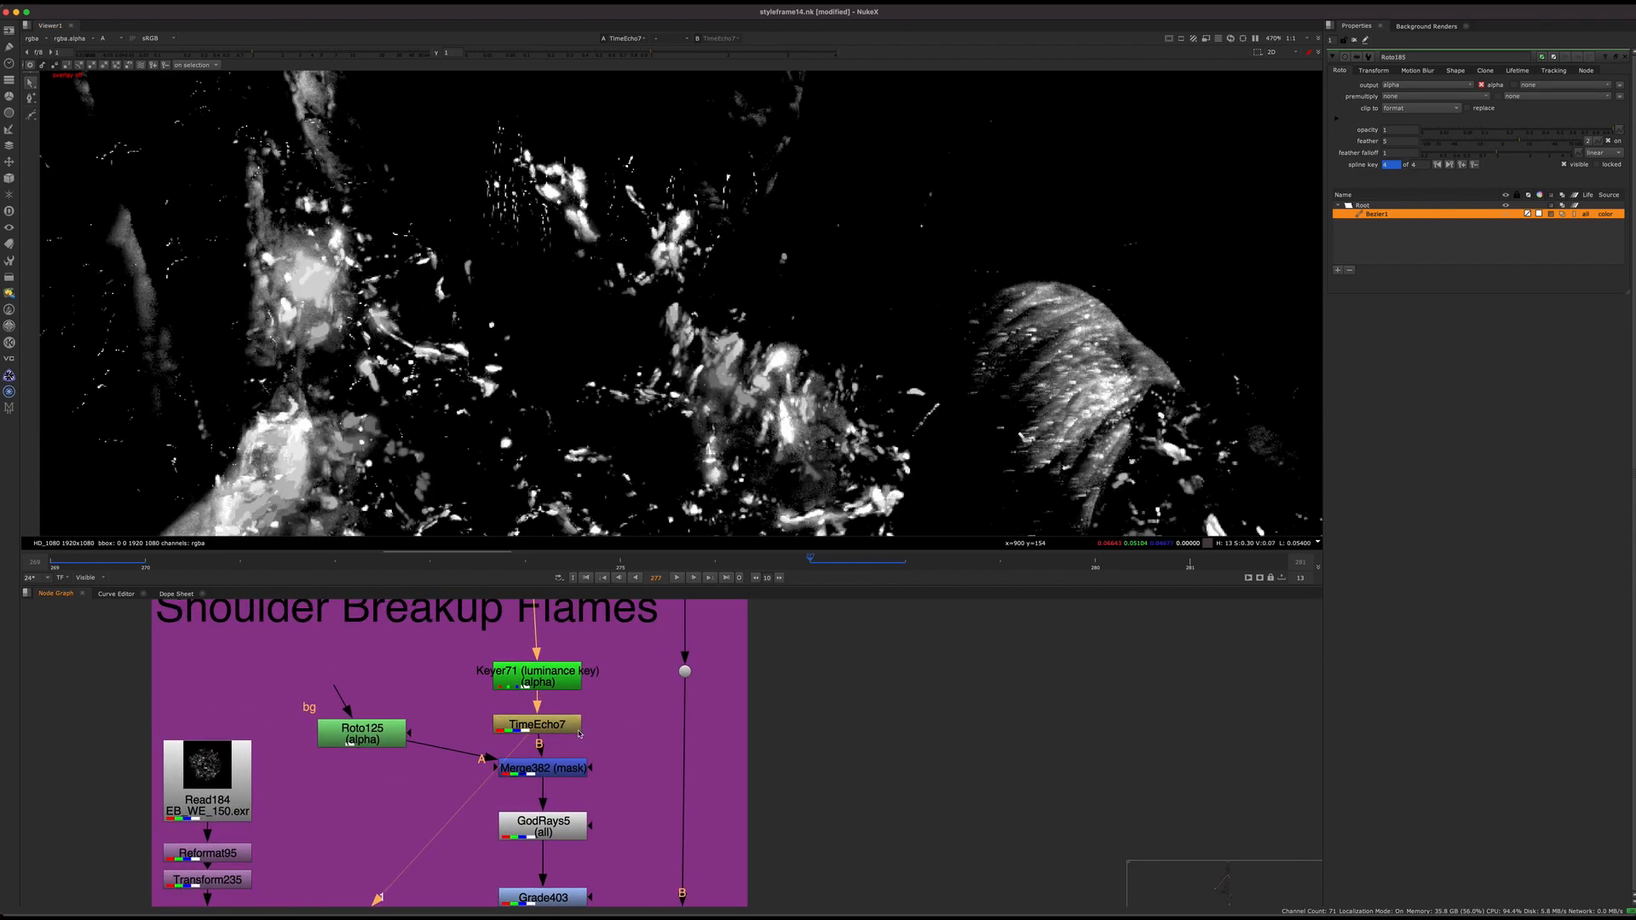
{"action": "left_click", "coordinate": [568, 732]}
{"action": "key", "text": "d"}
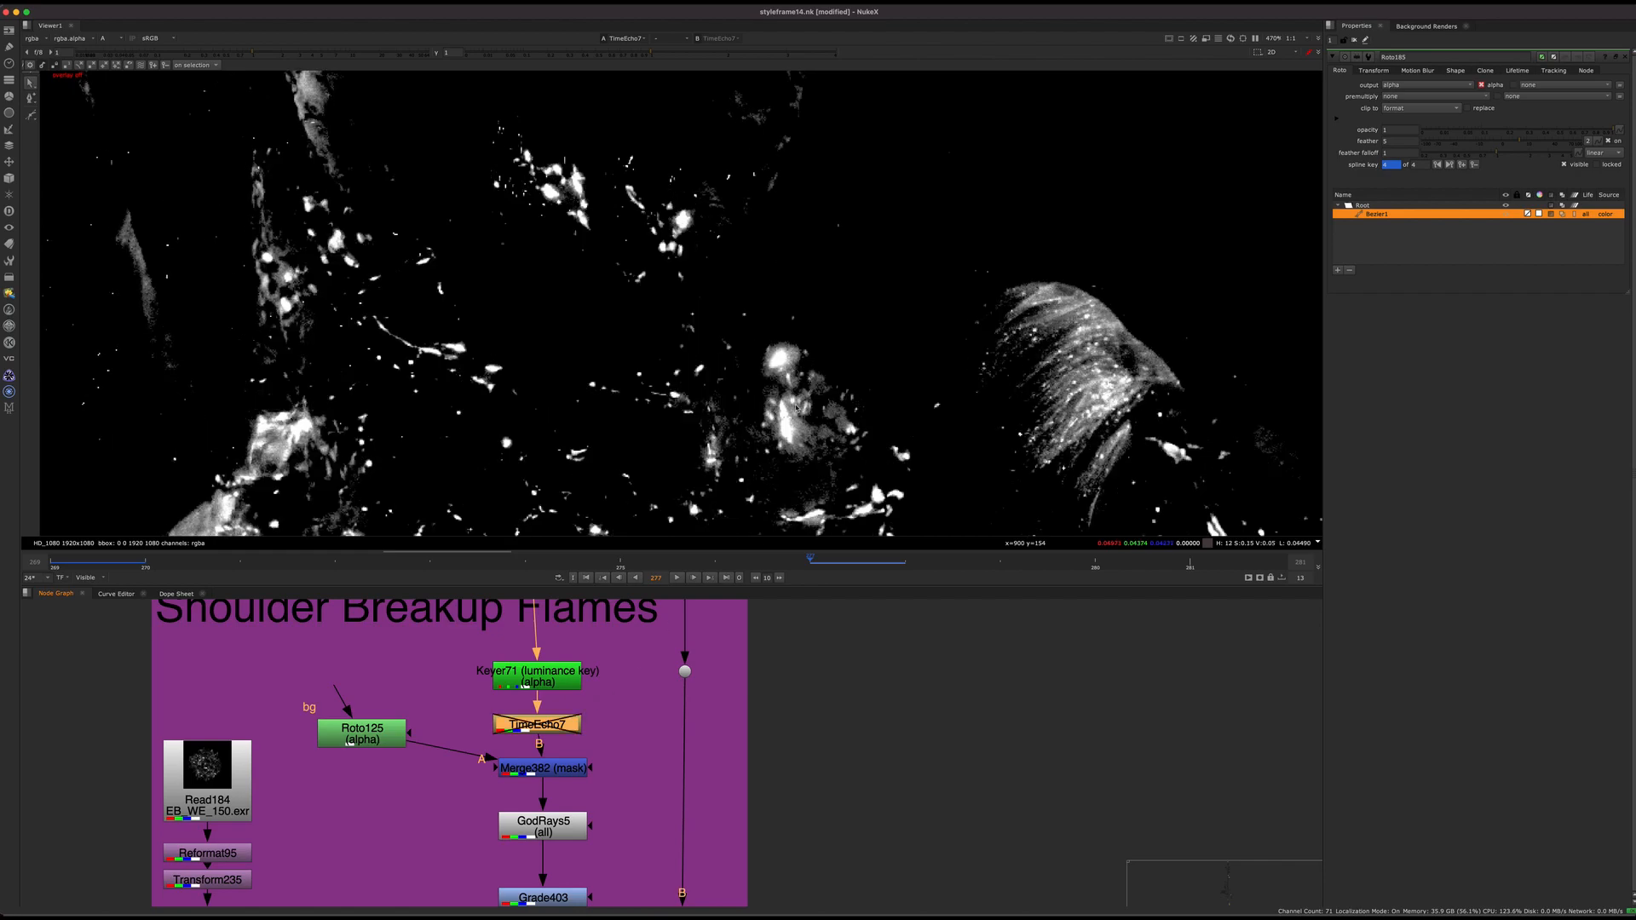
{"action": "scroll", "coordinate": [784, 350], "scroll_direction": "up", "scroll_amount": 2}
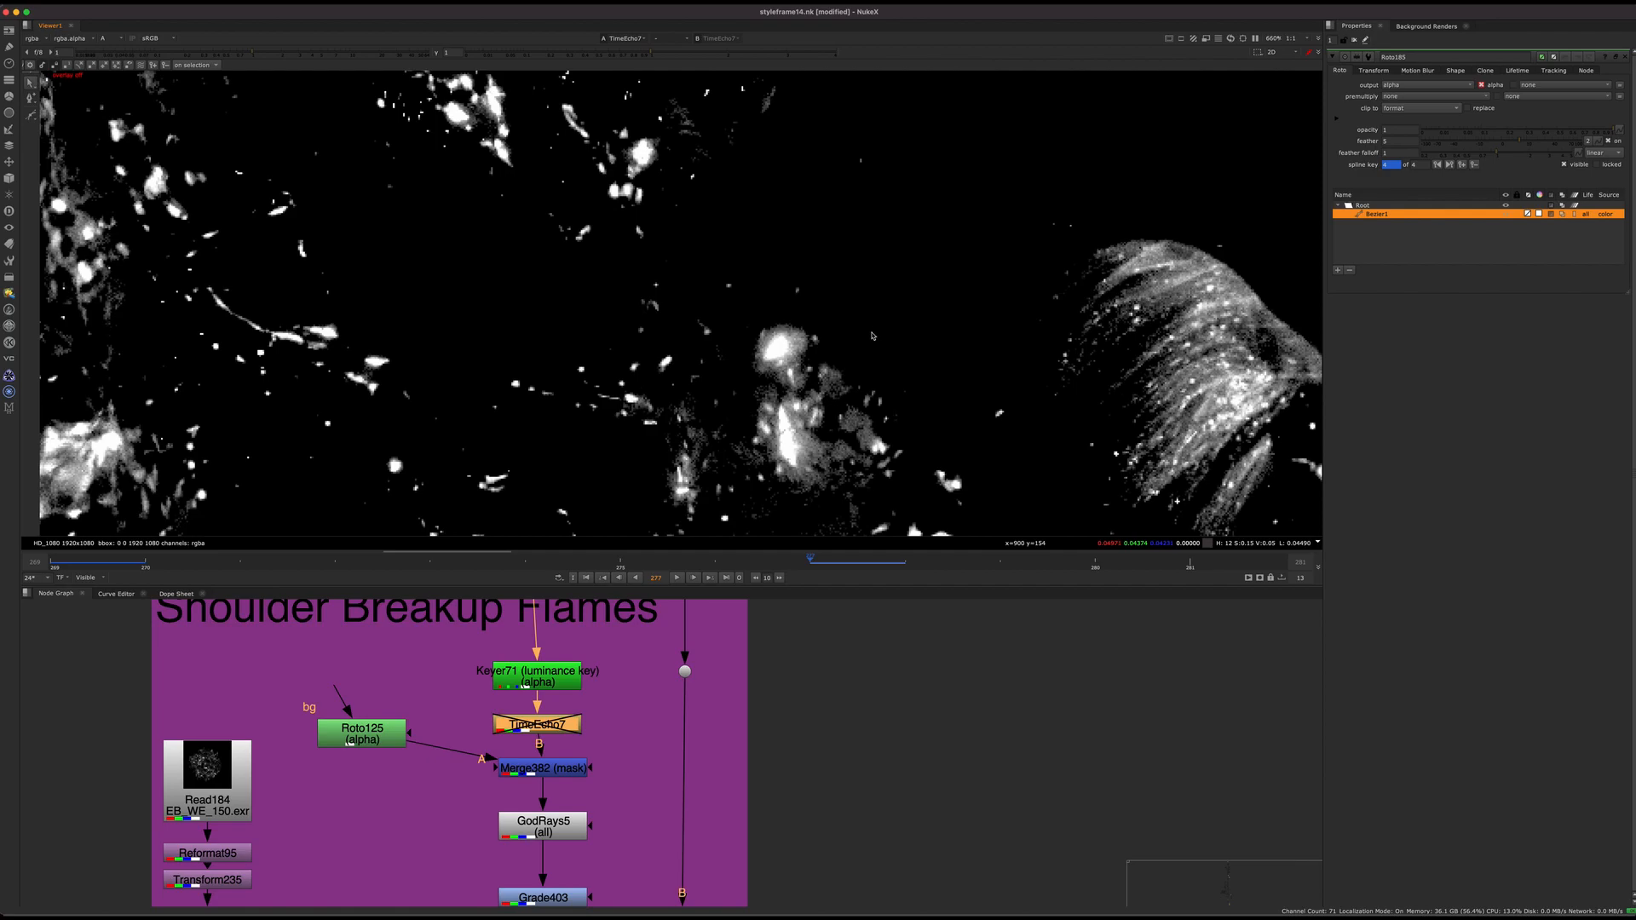
Enable the TimeEcho7 node in the Shoulder Breakup Flames group and open its properties
{"action": "left_click_drag", "start_coordinate": [438, 687], "coordinate": [611, 759]}
{"action": "key", "text": "d"}
{"action": "double_click", "coordinate": [561, 727]}
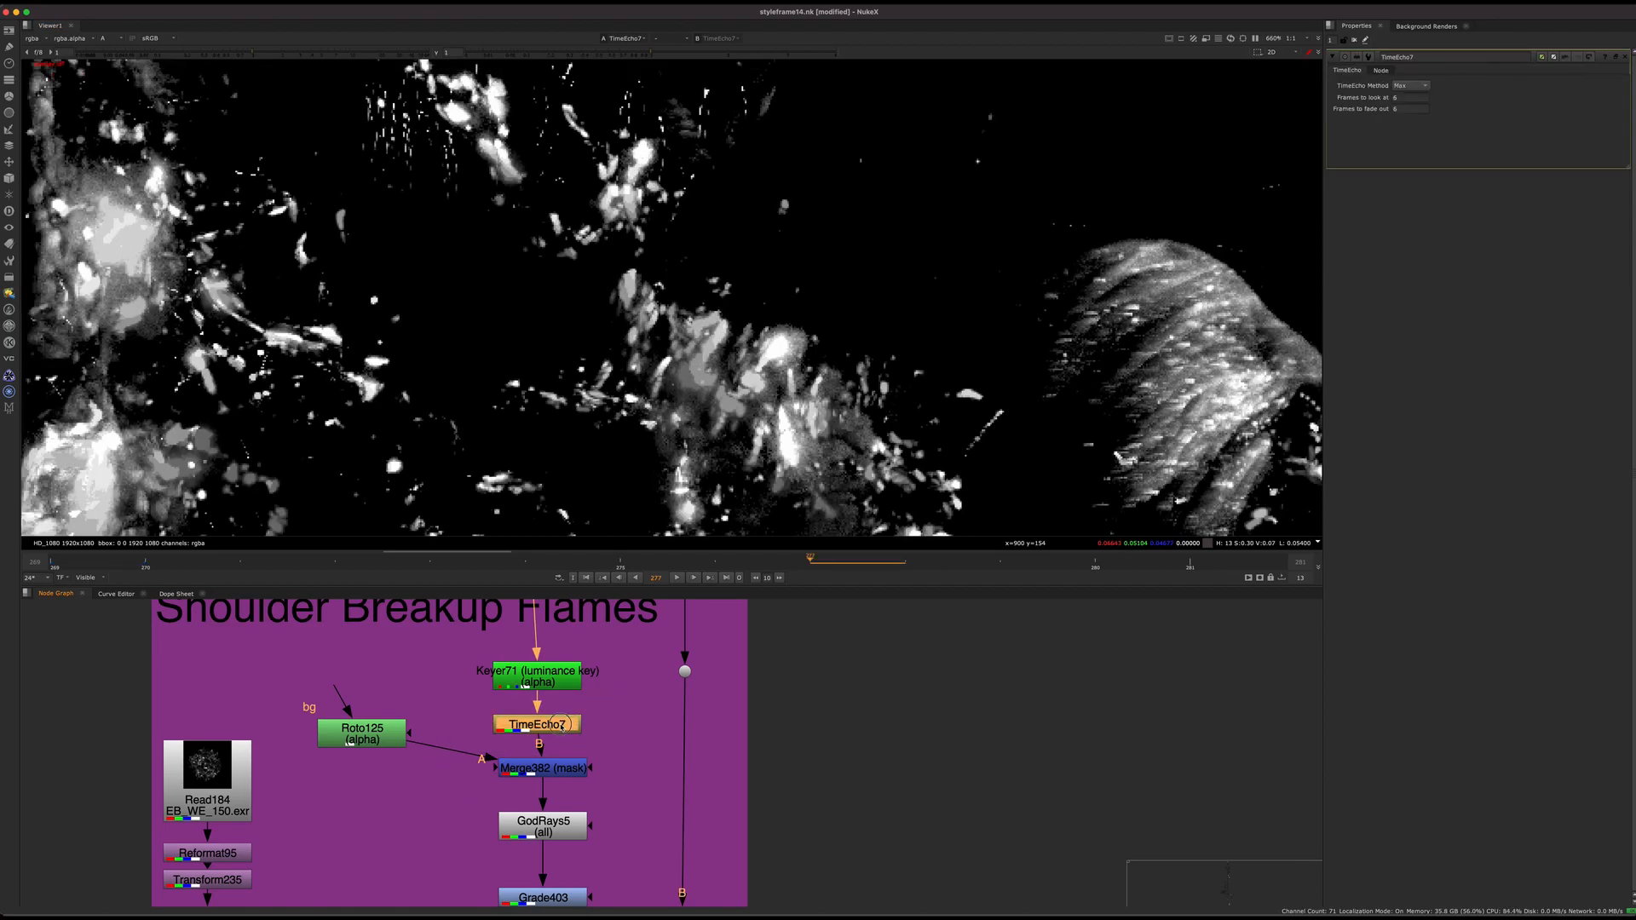
{"action": "left_click_drag", "start_coordinate": [1401, 110], "coordinate": [1389, 115]}
Play the TimeEcho7 result, then step forward frame by frame to examine how the ember trails hold
{"action": "left_click", "coordinate": [677, 578]}
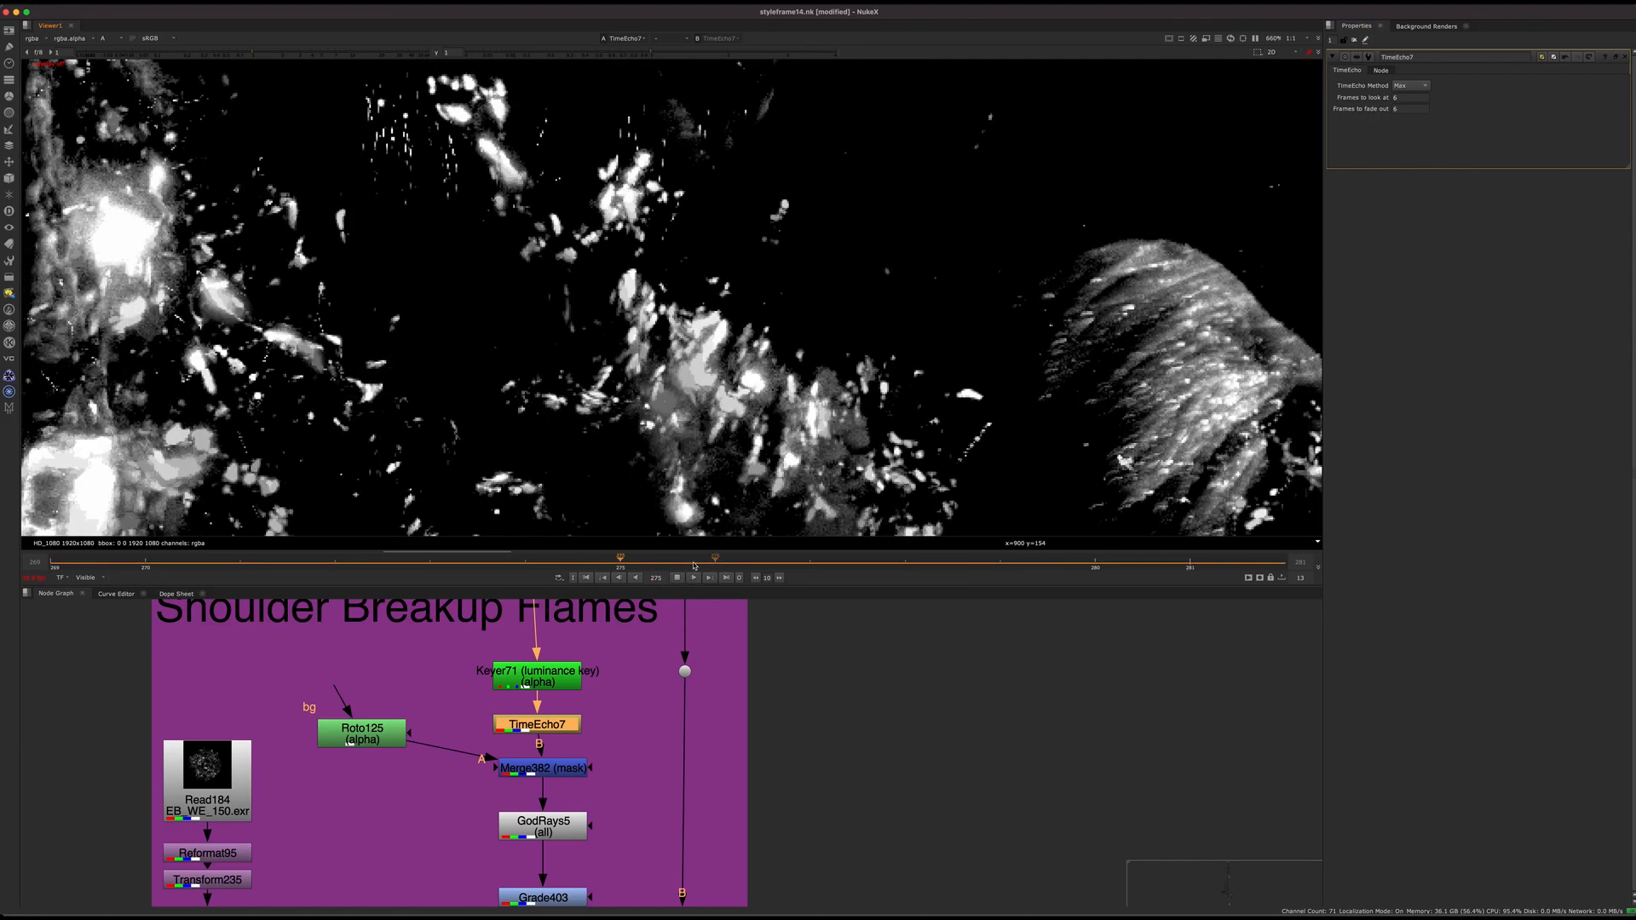
{"action": "left_click", "coordinate": [676, 576]}
{"action": "key", "text": "Right"}
{"action": "key", "text": "Right"}
{"action": "key", "text": "Right"}
{"action": "key", "text": "Right"}
{"action": "key", "text": "Right"}
{"action": "key", "text": "Right"}
{"action": "key", "text": "Right"}
{"action": "key", "text": "Right"}
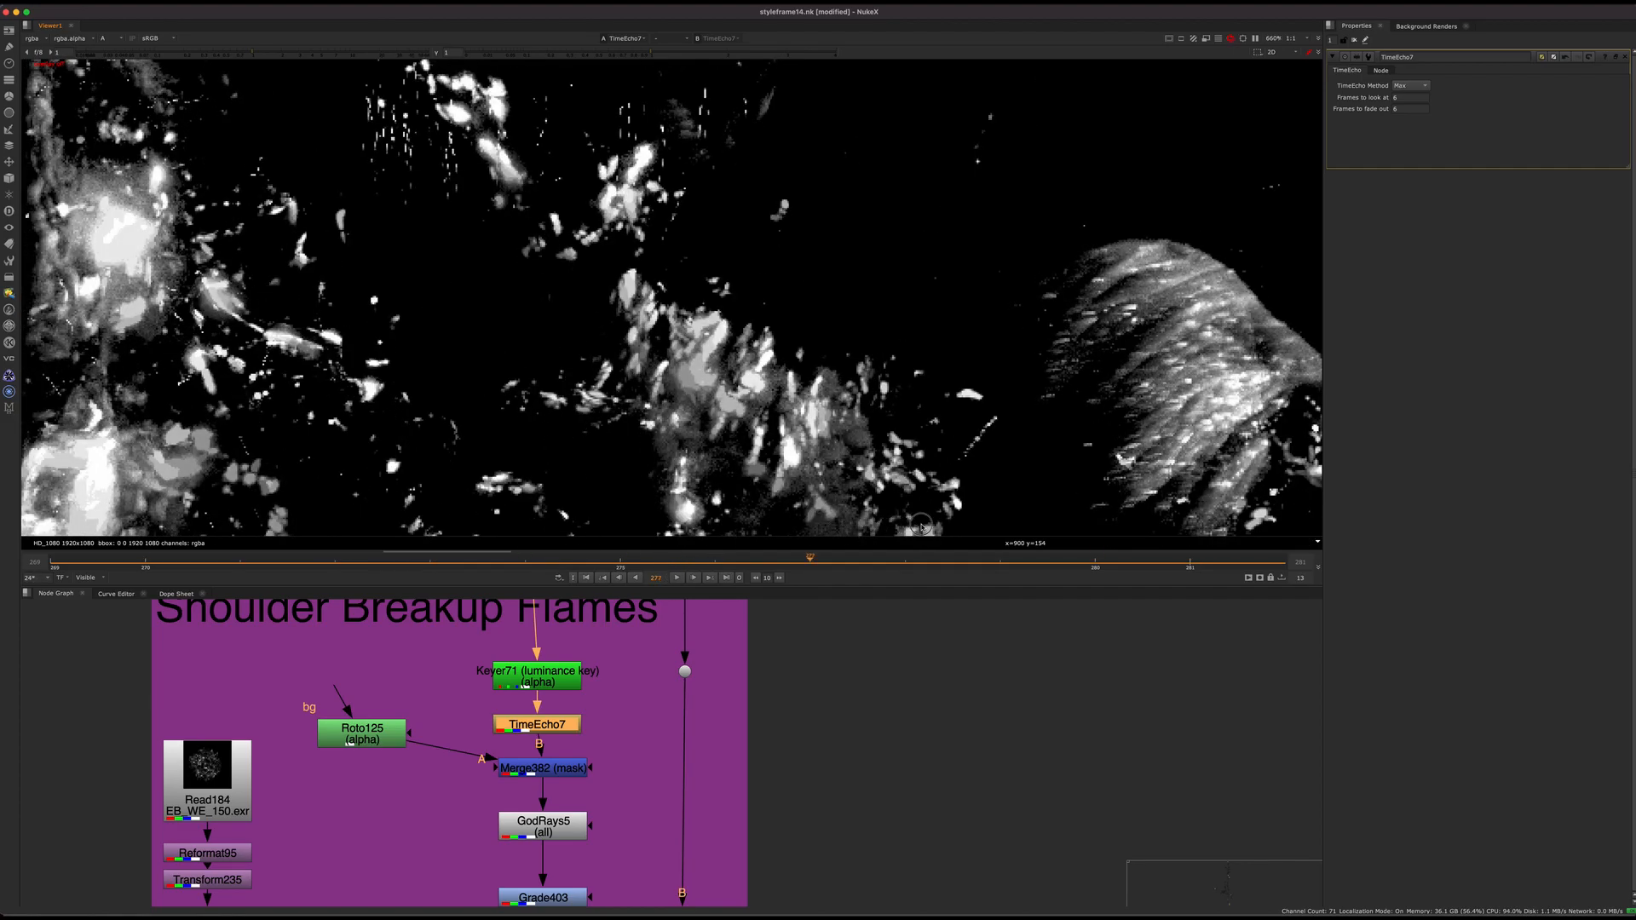
Display the GodRays5 node's output in the viewer and play it back
{"action": "left_click", "coordinate": [850, 734]}
{"action": "middle_click_drag", "start_coordinate": [573, 861], "coordinate": [596, 691]}
{"action": "left_click", "coordinate": [577, 646]}
{"action": "scroll", "coordinate": [658, 654], "scroll_direction": "down", "scroll_amount": 5}
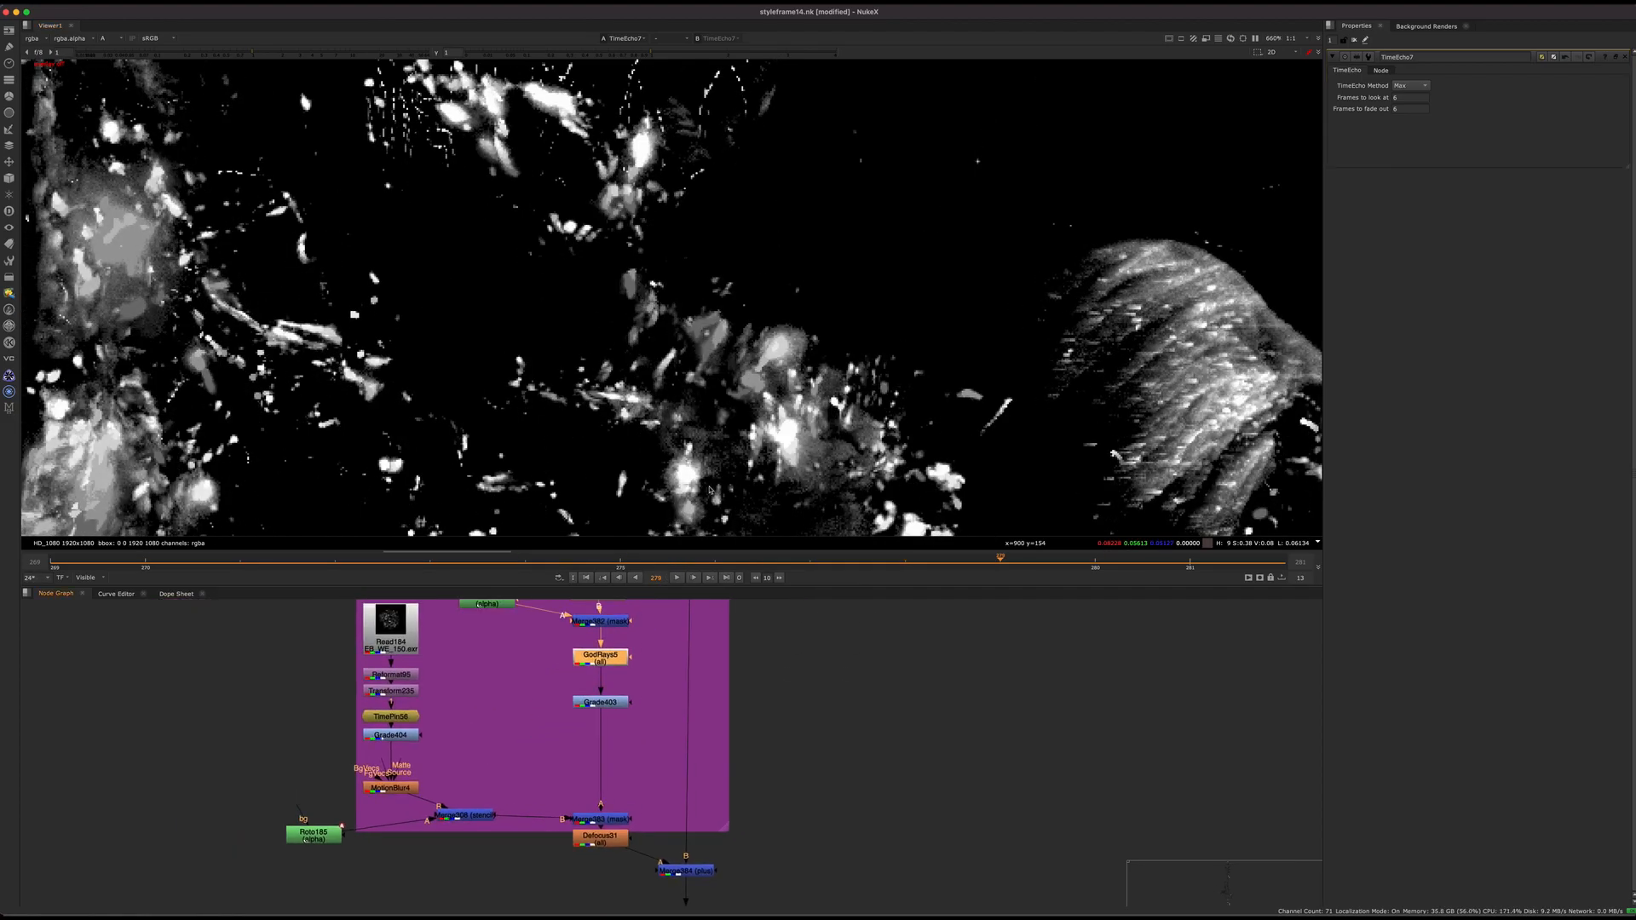
{"action": "key", "text": "1"}
{"action": "scroll", "coordinate": [627, 613], "scroll_direction": "up", "scroll_amount": 4}
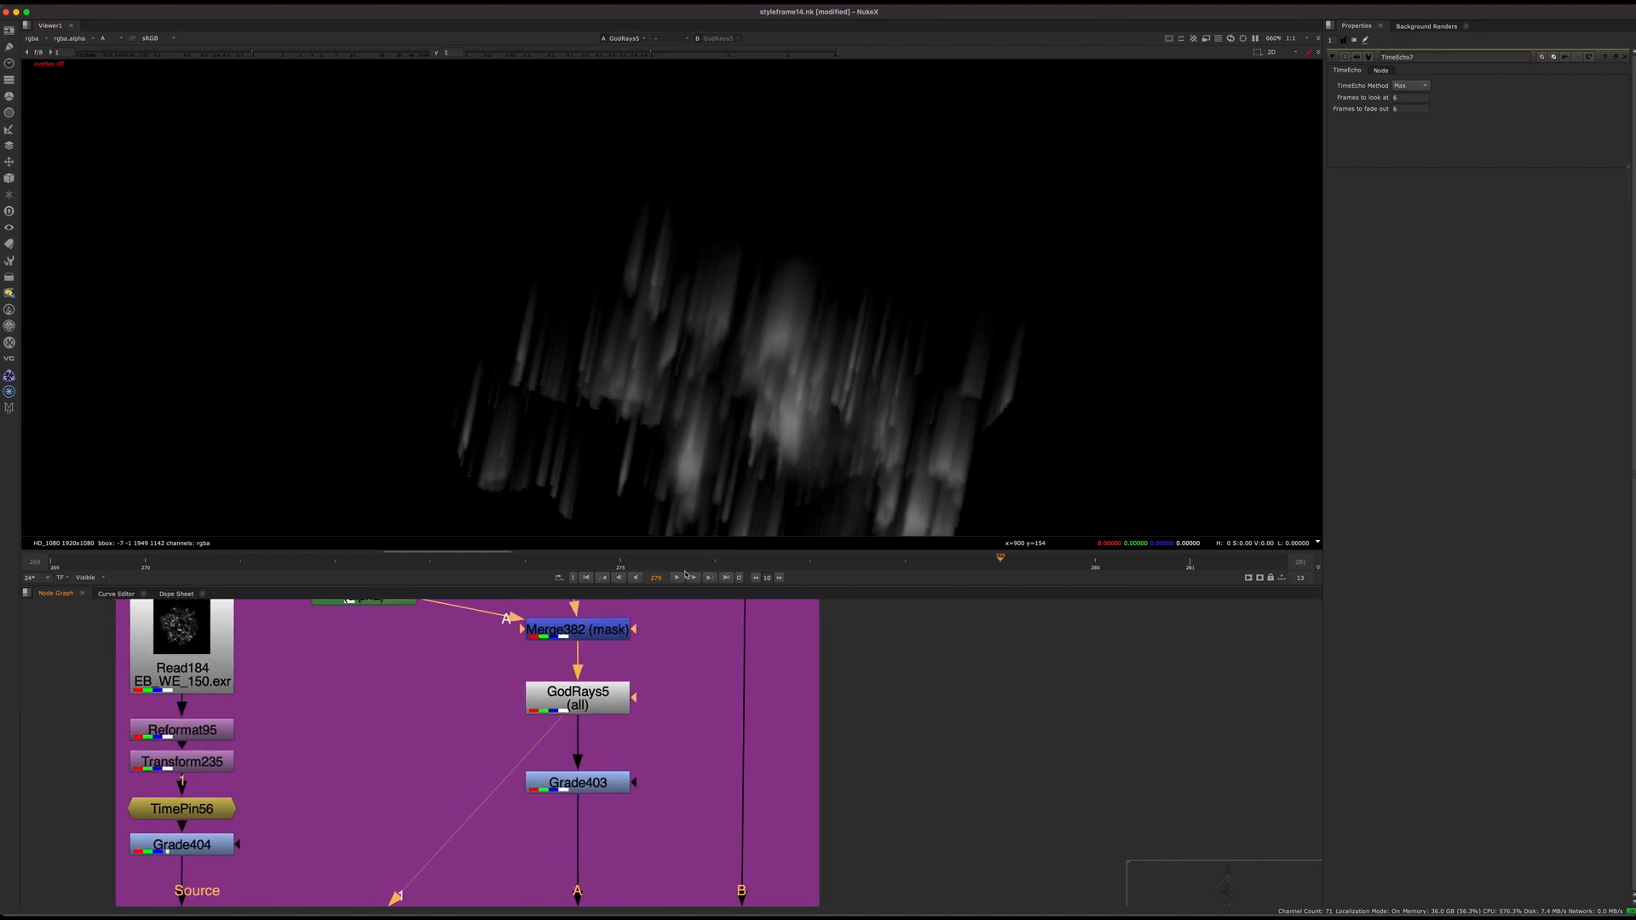
{"action": "left_click", "coordinate": [680, 577]}
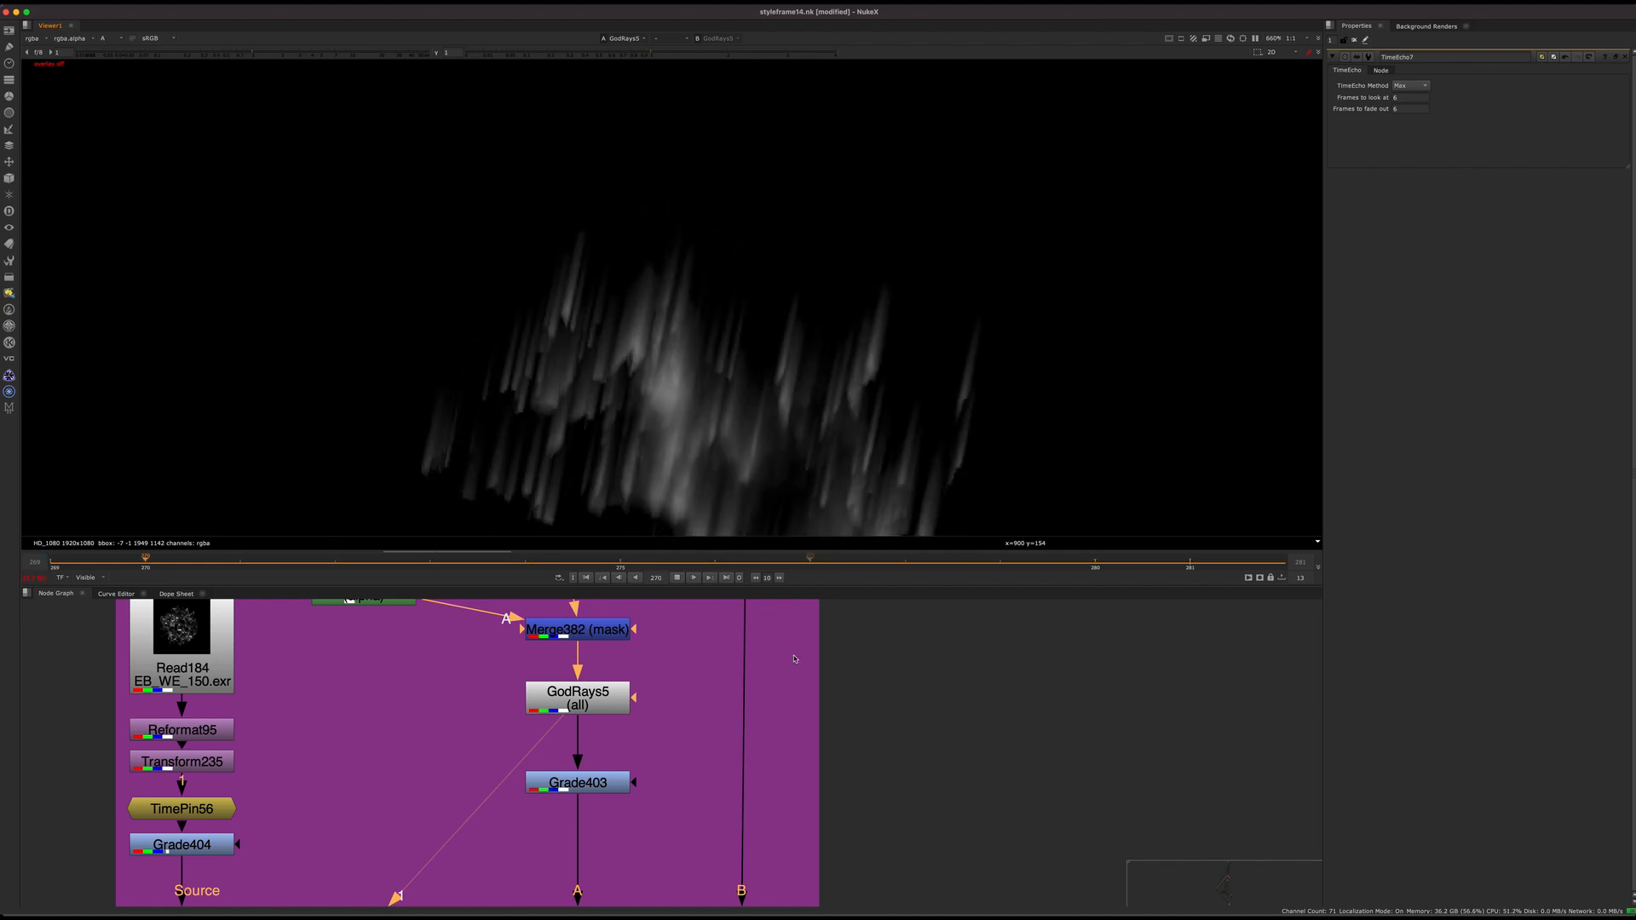
Display the Merge383 mask result in the viewer and switch from the alpha channel to full colour
{"action": "middle_click_drag", "start_coordinate": [800, 662], "coordinate": [827, 515]}
{"action": "middle_click_drag", "start_coordinate": [719, 708], "coordinate": [774, 557]}
{"action": "left_click", "coordinate": [675, 706]}
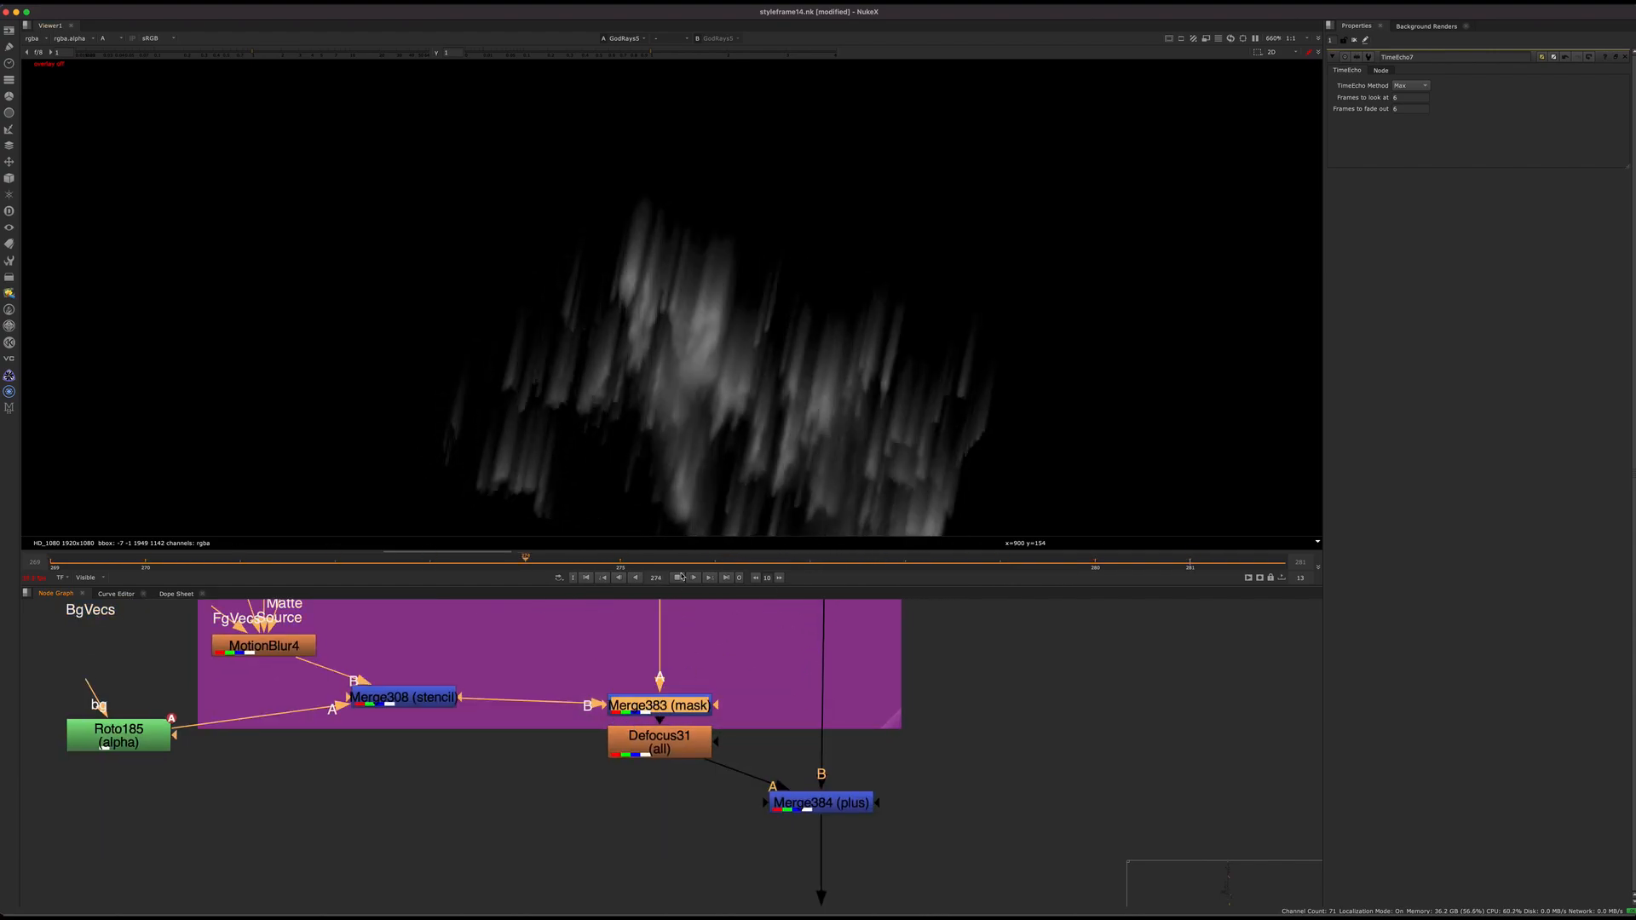
{"action": "key", "text": "1"}
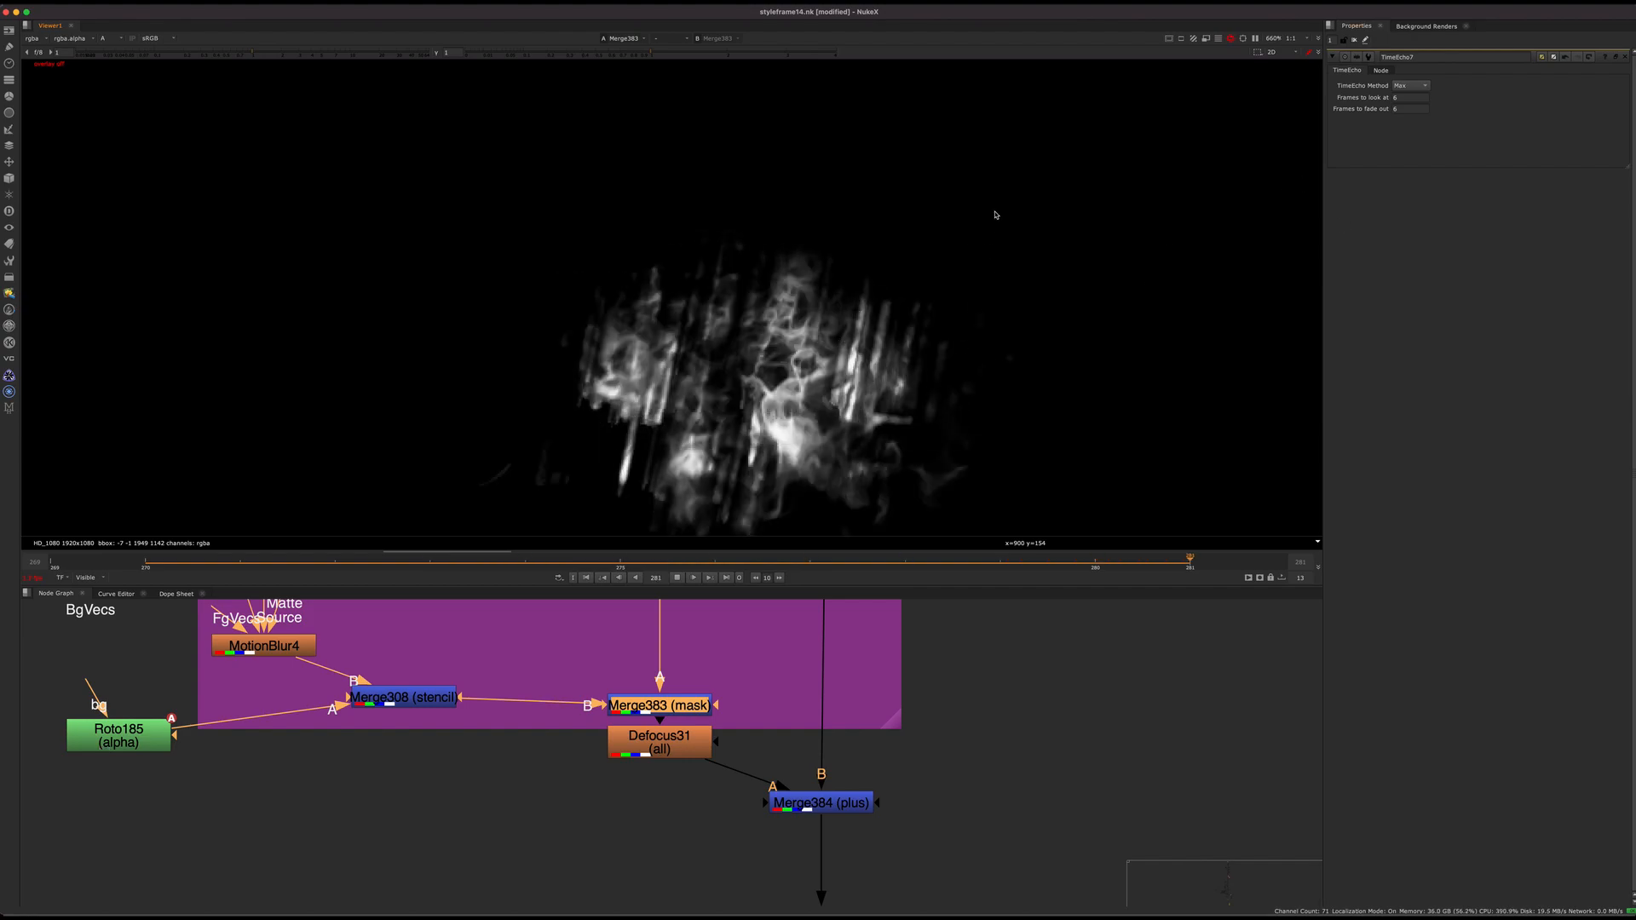
{"action": "key", "text": "a"}
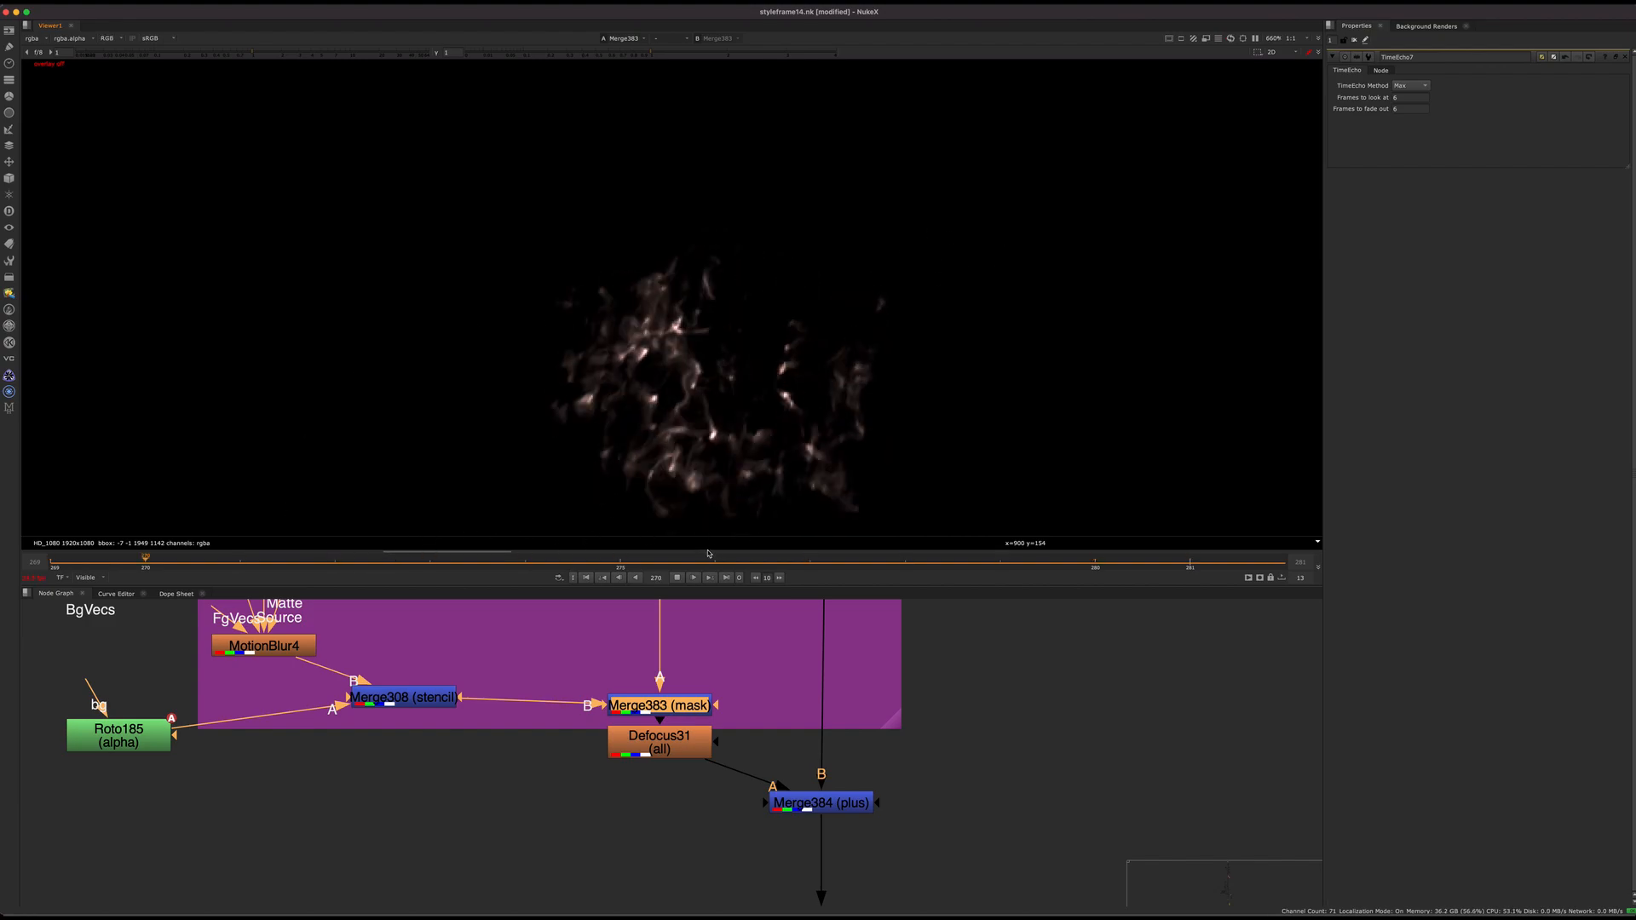
Stop playback and display the Merge384 plus result to examine the flames over the whole statue
{"action": "key", "text": "k"}
{"action": "left_click", "coordinate": [820, 802]}
{"action": "key", "text": "1"}
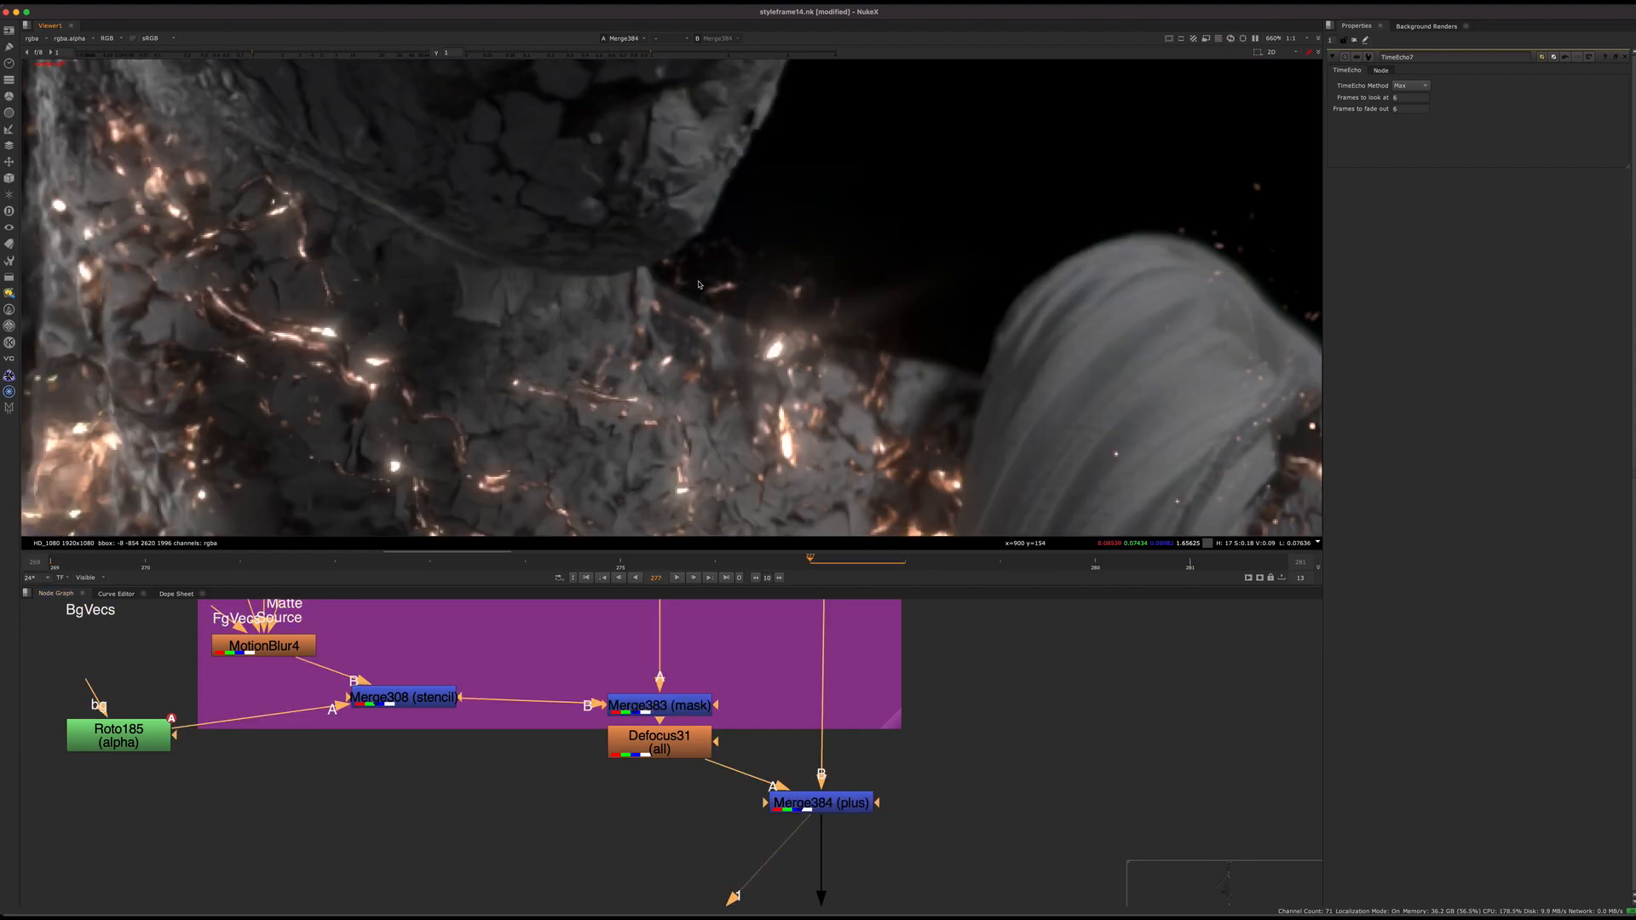
{"action": "scroll", "coordinate": [861, 219], "scroll_direction": "down", "scroll_amount": 6}
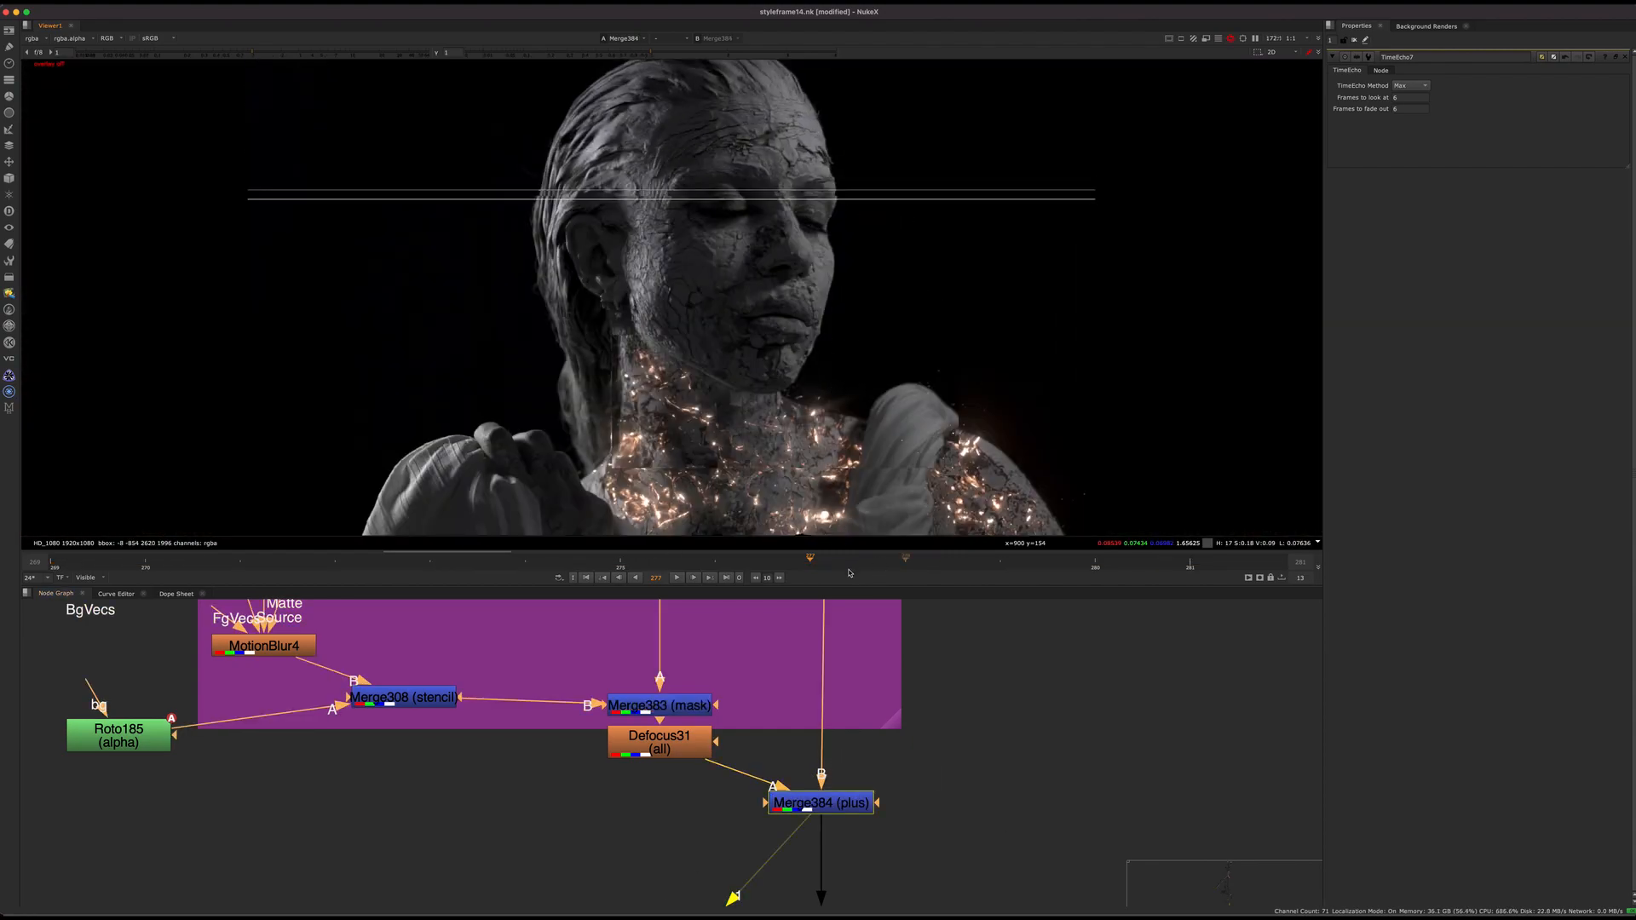
{"action": "key", "text": "Right"}
Display the Read242 comp render in the viewer and play it over the Global frame range
{"action": "scroll", "coordinate": [645, 791], "scroll_direction": "down", "scroll_amount": 6}
{"action": "scroll", "coordinate": [647, 789], "scroll_direction": "down", "scroll_amount": 6}
{"action": "middle_click_drag", "start_coordinate": [731, 628], "coordinate": [719, 705]}
{"action": "scroll", "coordinate": [614, 767], "scroll_direction": "up", "scroll_amount": 6}
{"action": "scroll", "coordinate": [664, 794], "scroll_direction": "up", "scroll_amount": 8}
{"action": "left_click", "coordinate": [526, 840]}
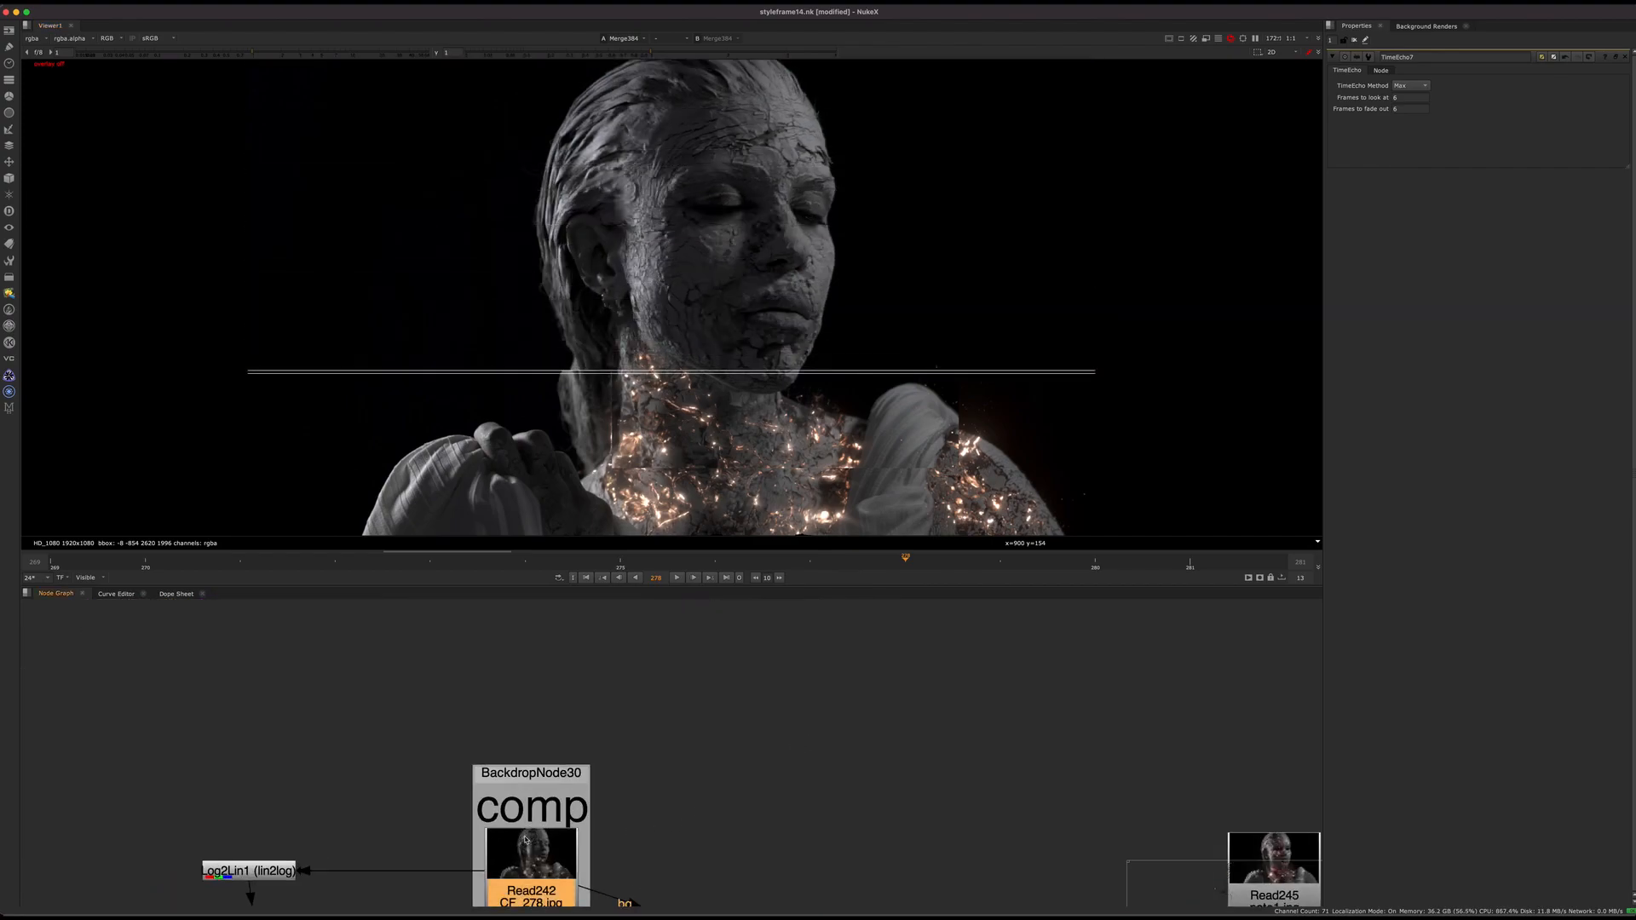
{"action": "key", "text": "1"}
{"action": "left_click", "coordinate": [677, 578]}
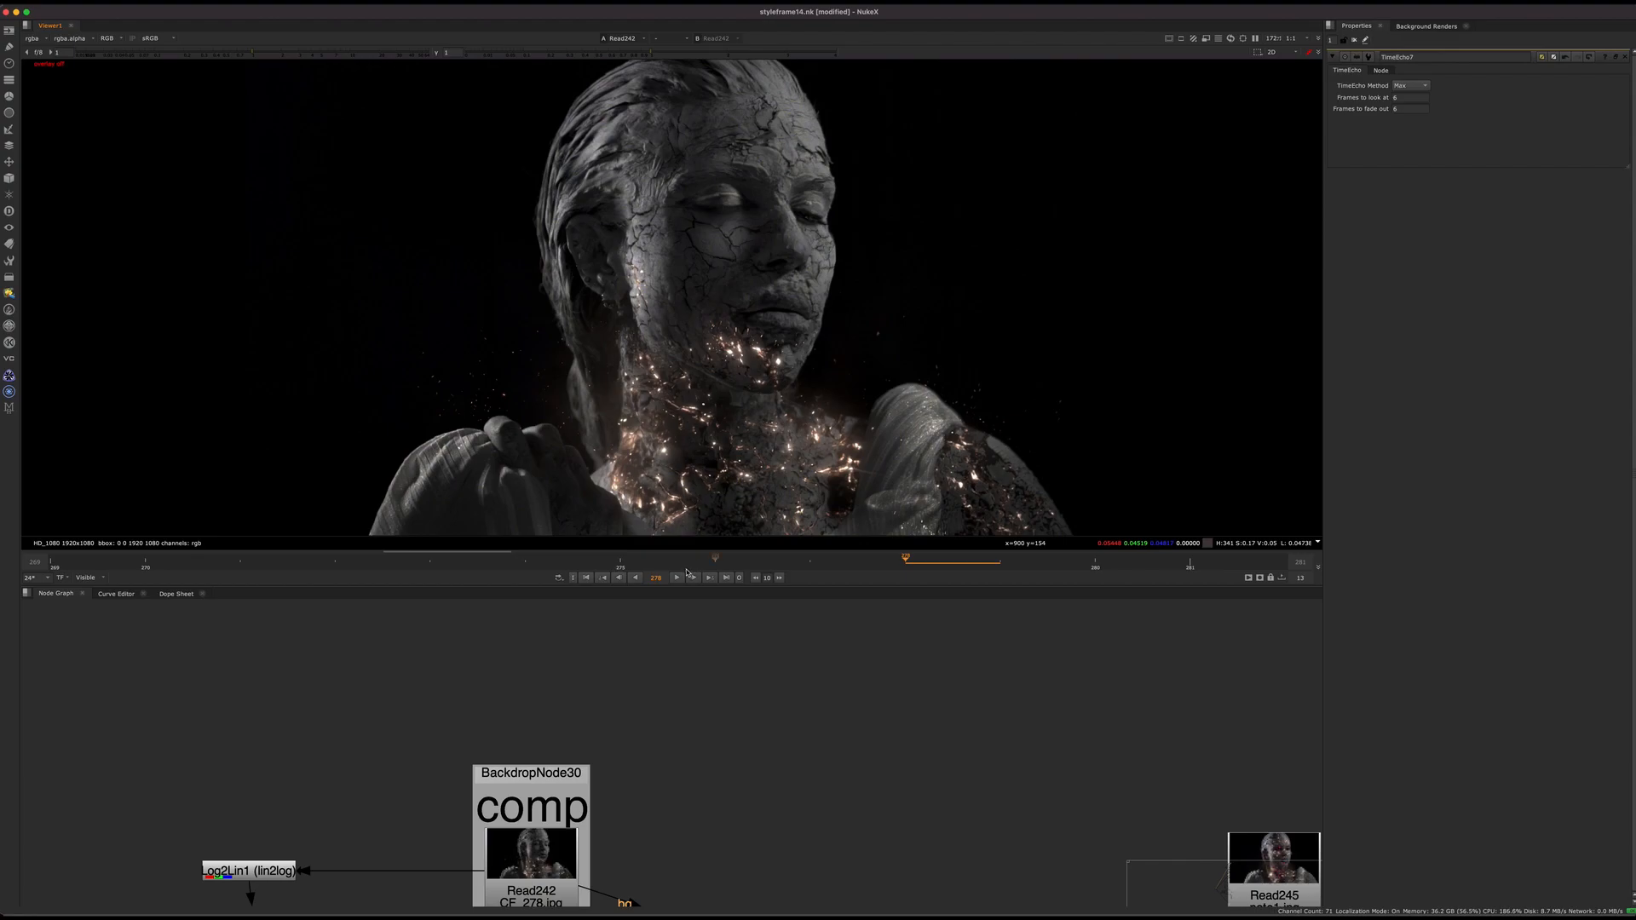
{"action": "middle_click", "coordinate": [753, 562]}
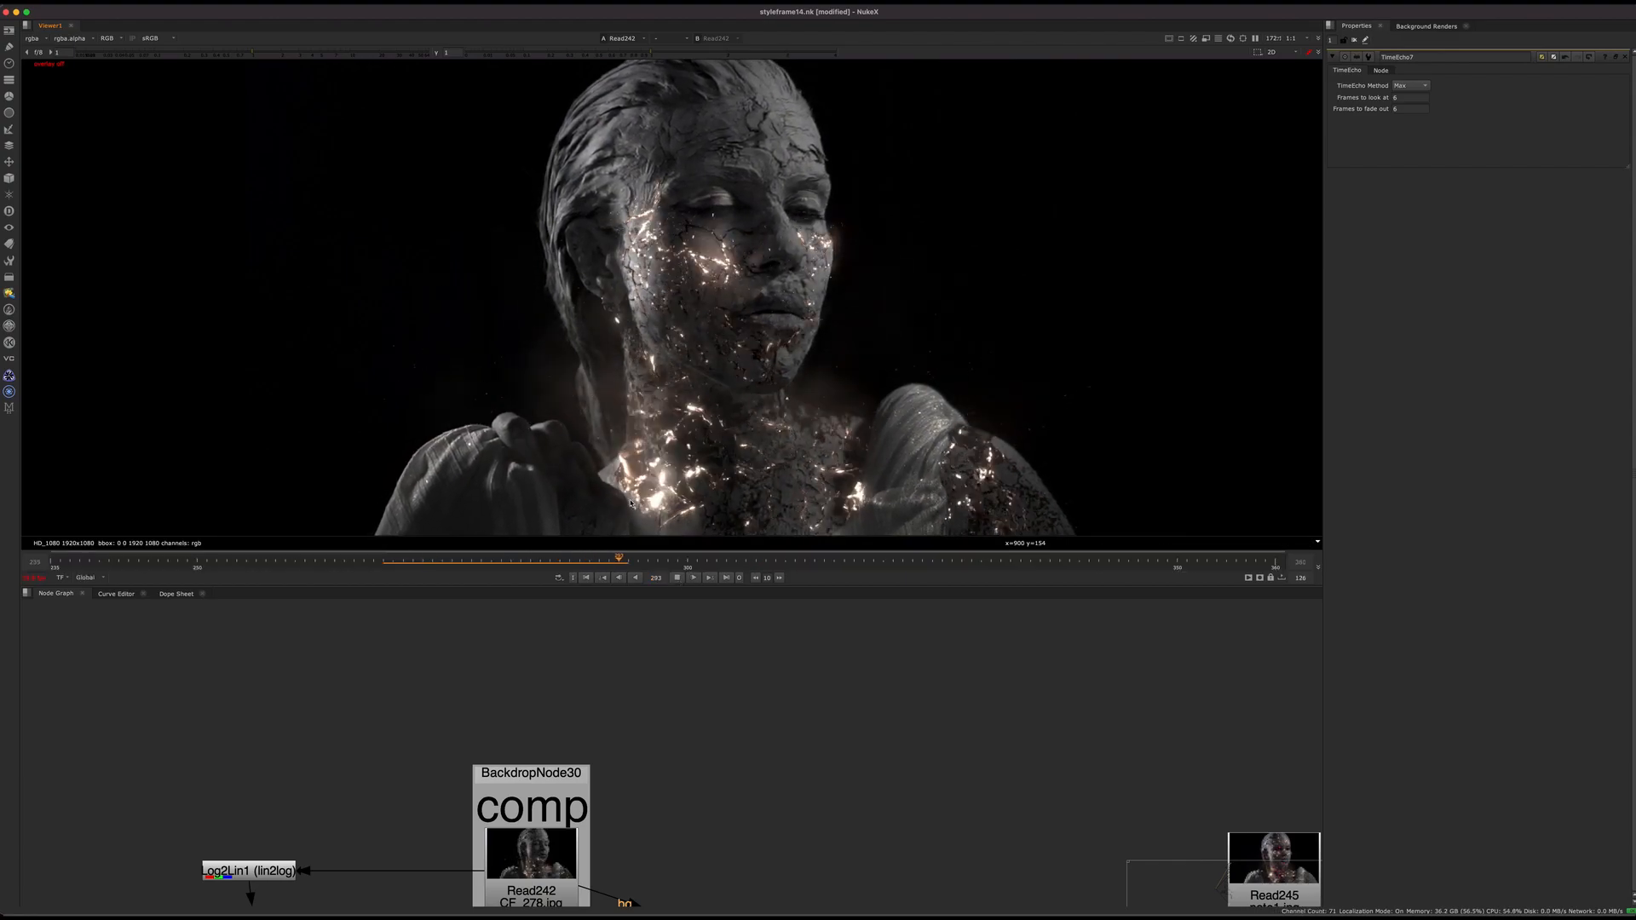
{"action": "left_click", "coordinate": [285, 560]}
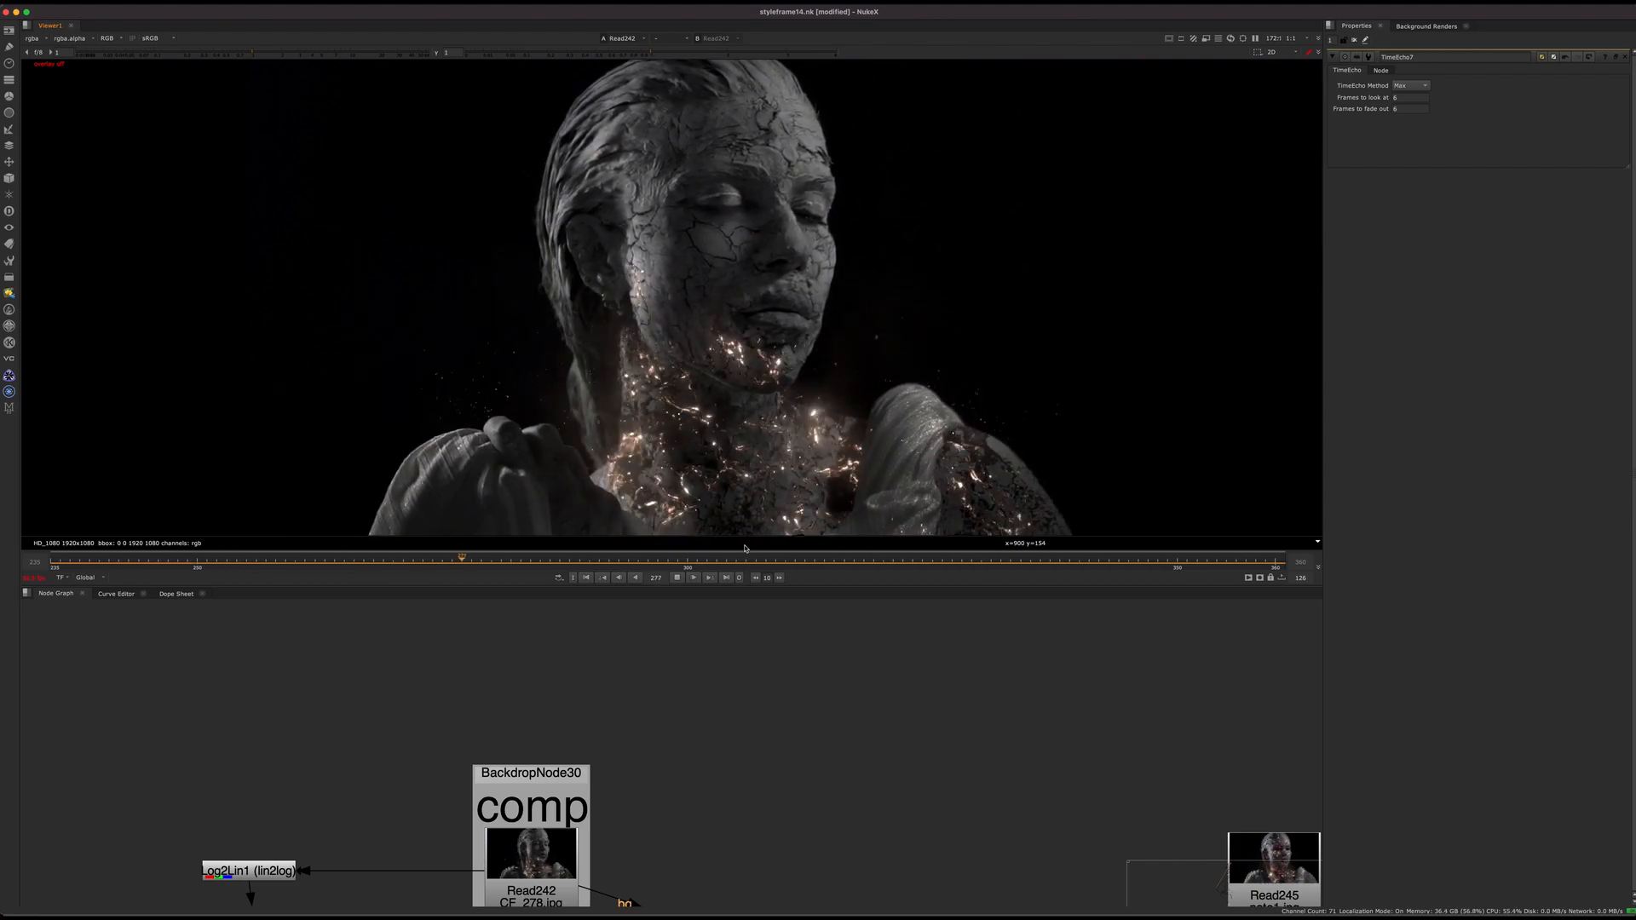
Display the Text5 node with the title overlay in the viewer and play it back
{"action": "scroll", "coordinate": [698, 791], "scroll_direction": "down", "scroll_amount": 5}
{"action": "middle_click_drag", "start_coordinate": [546, 886], "coordinate": [600, 690]}
{"action": "scroll", "coordinate": [589, 737], "scroll_direction": "up", "scroll_amount": 4}
{"action": "middle_click_drag", "start_coordinate": [511, 733], "coordinate": [699, 826]}
{"action": "middle_click_drag", "start_coordinate": [431, 899], "coordinate": [491, 705]}
{"action": "key", "text": "1"}
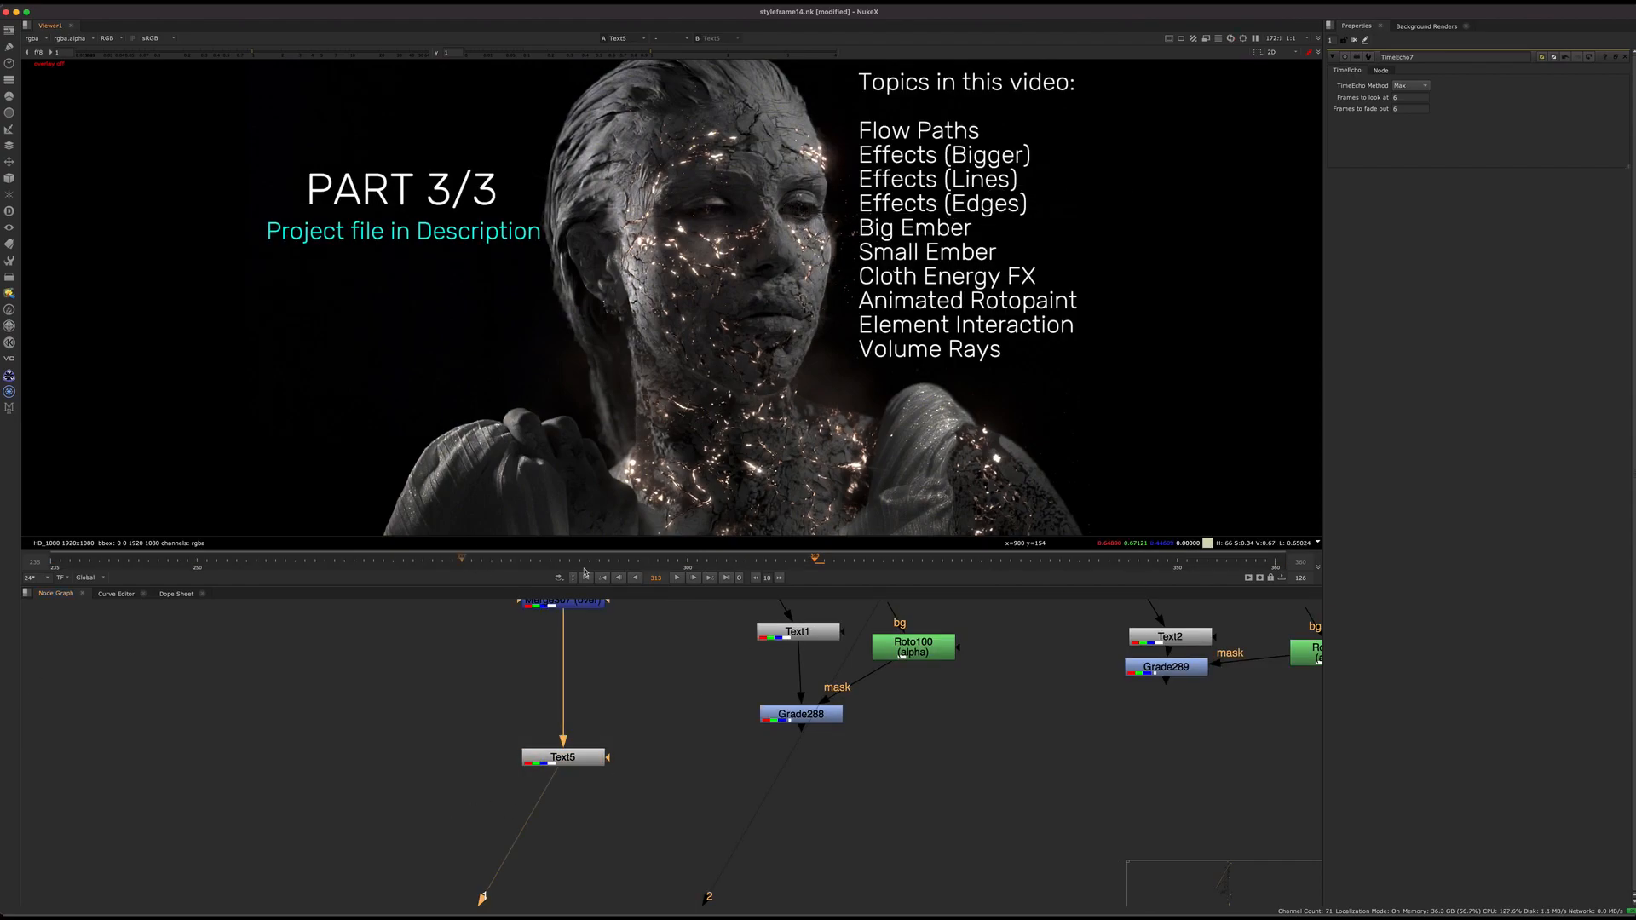
{"action": "left_click", "coordinate": [676, 579]}
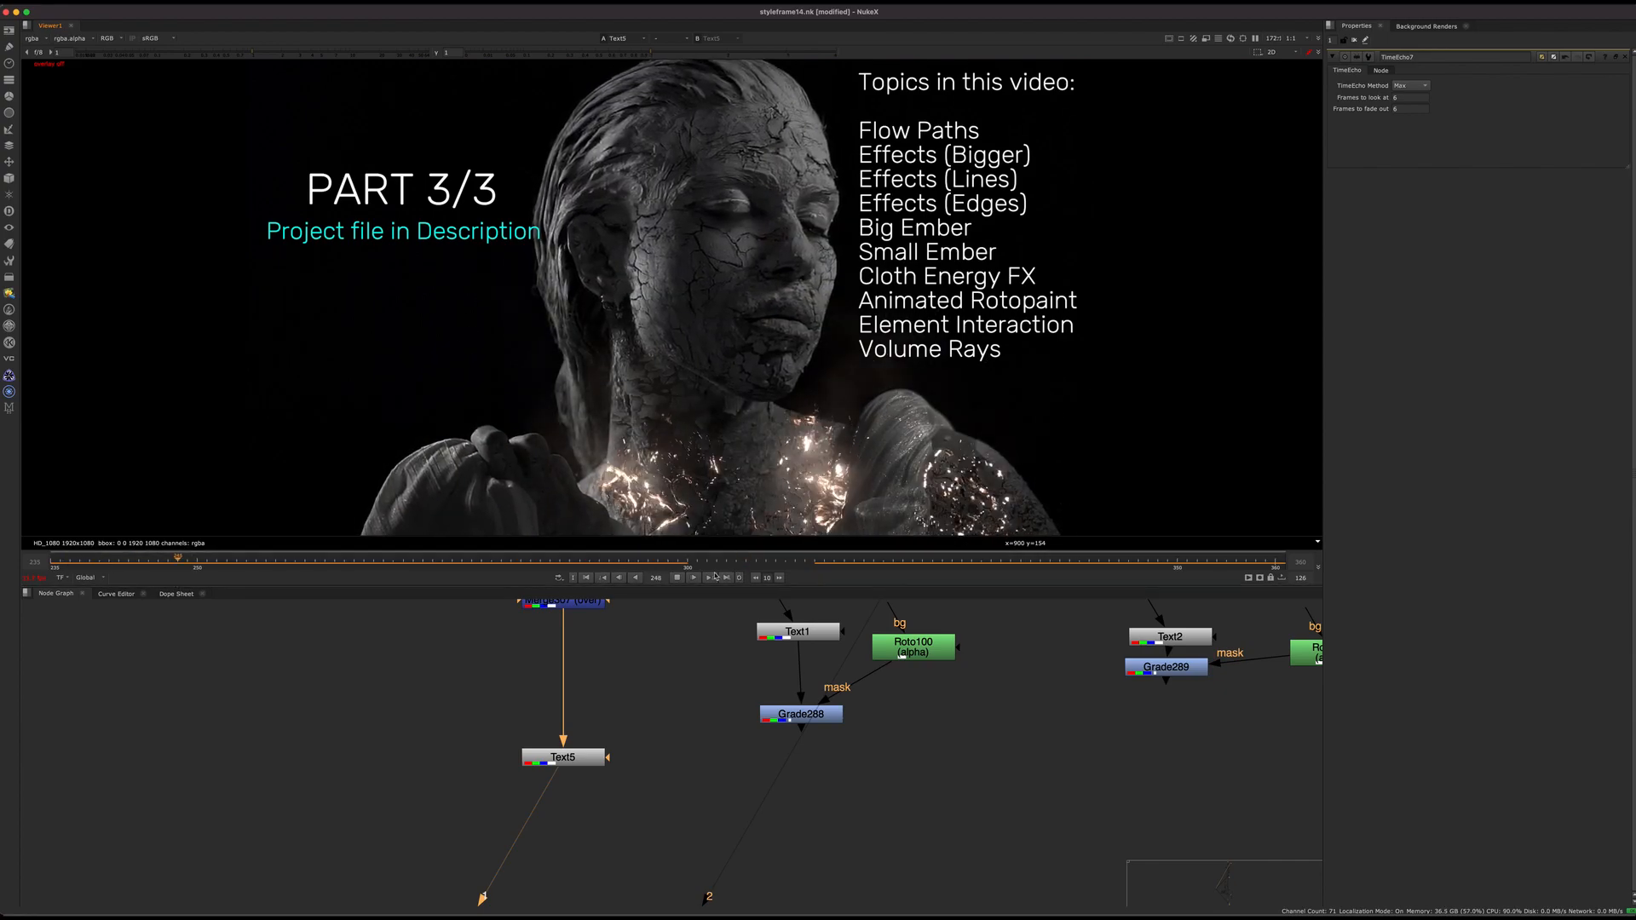
Stop playback and scrub through the shot to examine the embers spreading over the neck and shoulders
{"action": "left_click", "coordinate": [686, 582]}
{"action": "left_click", "coordinate": [276, 550]}
{"action": "mouse_move", "coordinate": [276, 544]}
{"action": "left_mouse_down"}
{"action": "mouse_move", "coordinate": [162, 559]}
{"action": "mouse_move", "coordinate": [249, 557]}
{"action": "left_mouse_up"}
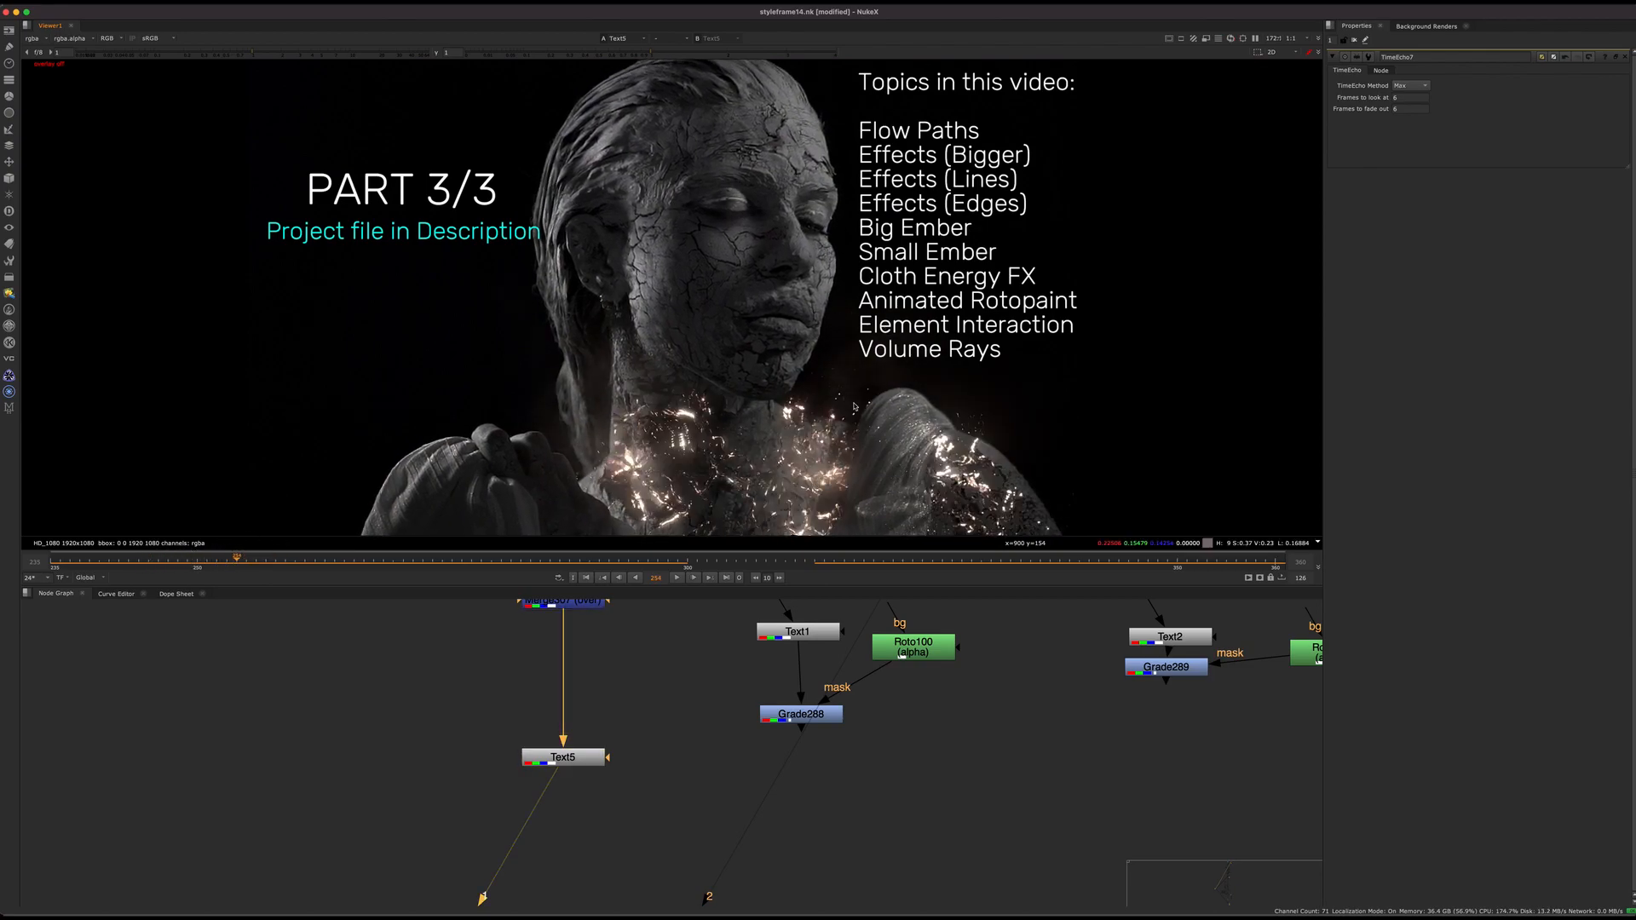
{"action": "left_click_drag", "start_coordinate": [236, 558], "coordinate": [492, 520]}
Display the Read238 particle simulation from the FX Simulations group in the viewer
{"action": "middle_click_drag", "start_coordinate": [972, 759], "coordinate": [772, 907]}
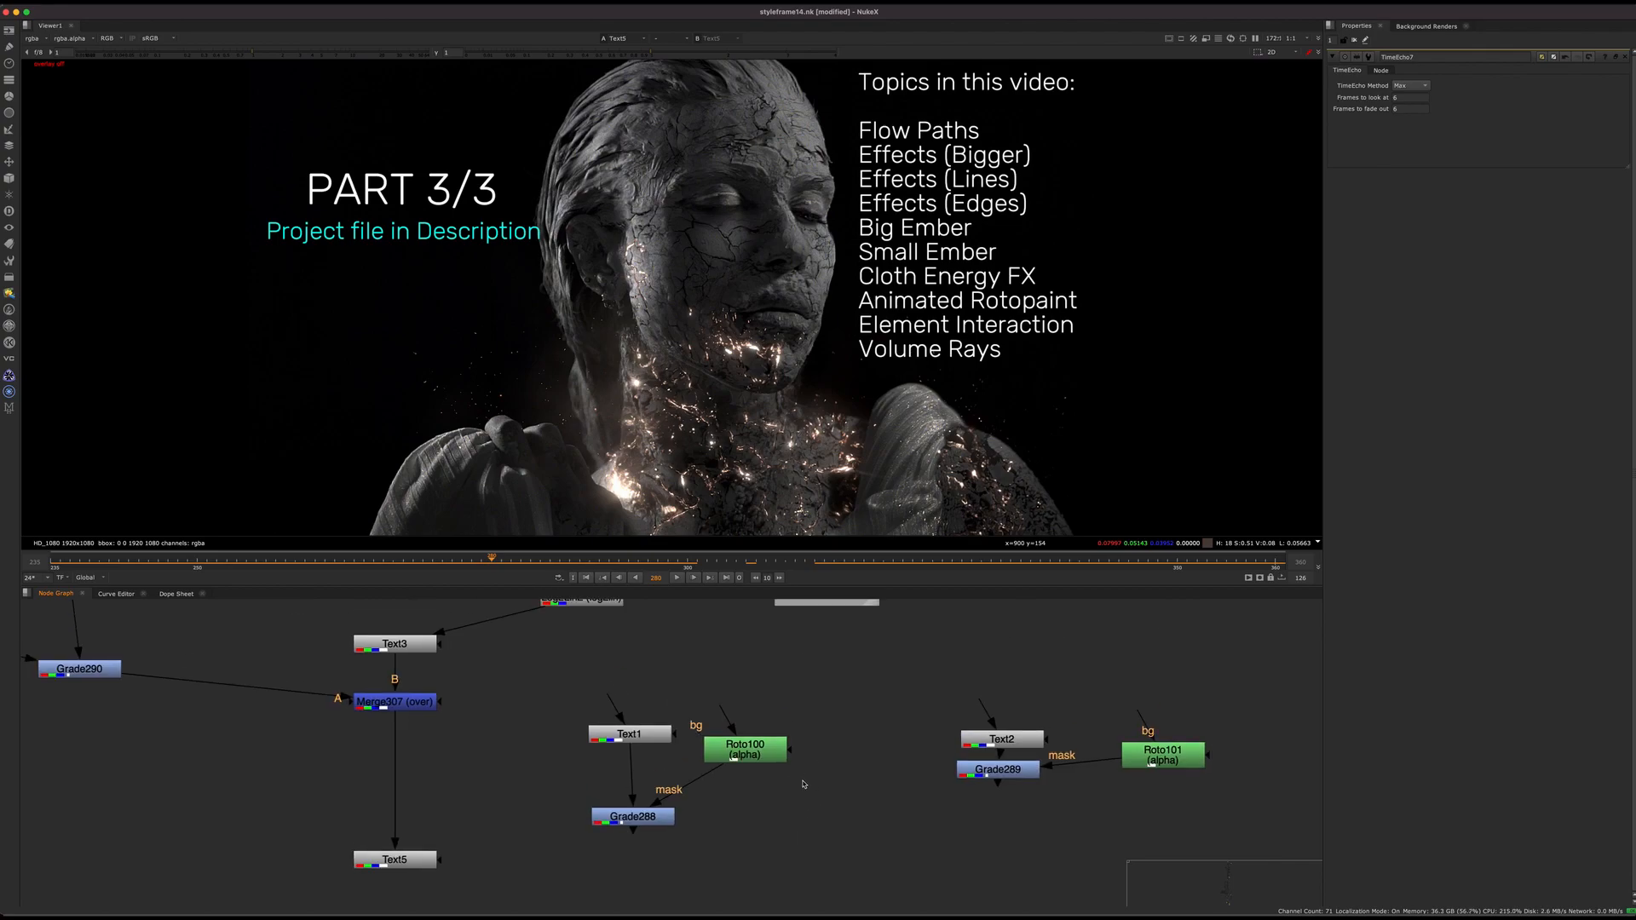
{"action": "middle_click_drag", "start_coordinate": [767, 817], "coordinate": [631, 716]}
{"action": "middle_click_drag", "start_coordinate": [710, 782], "coordinate": [1082, 705]}
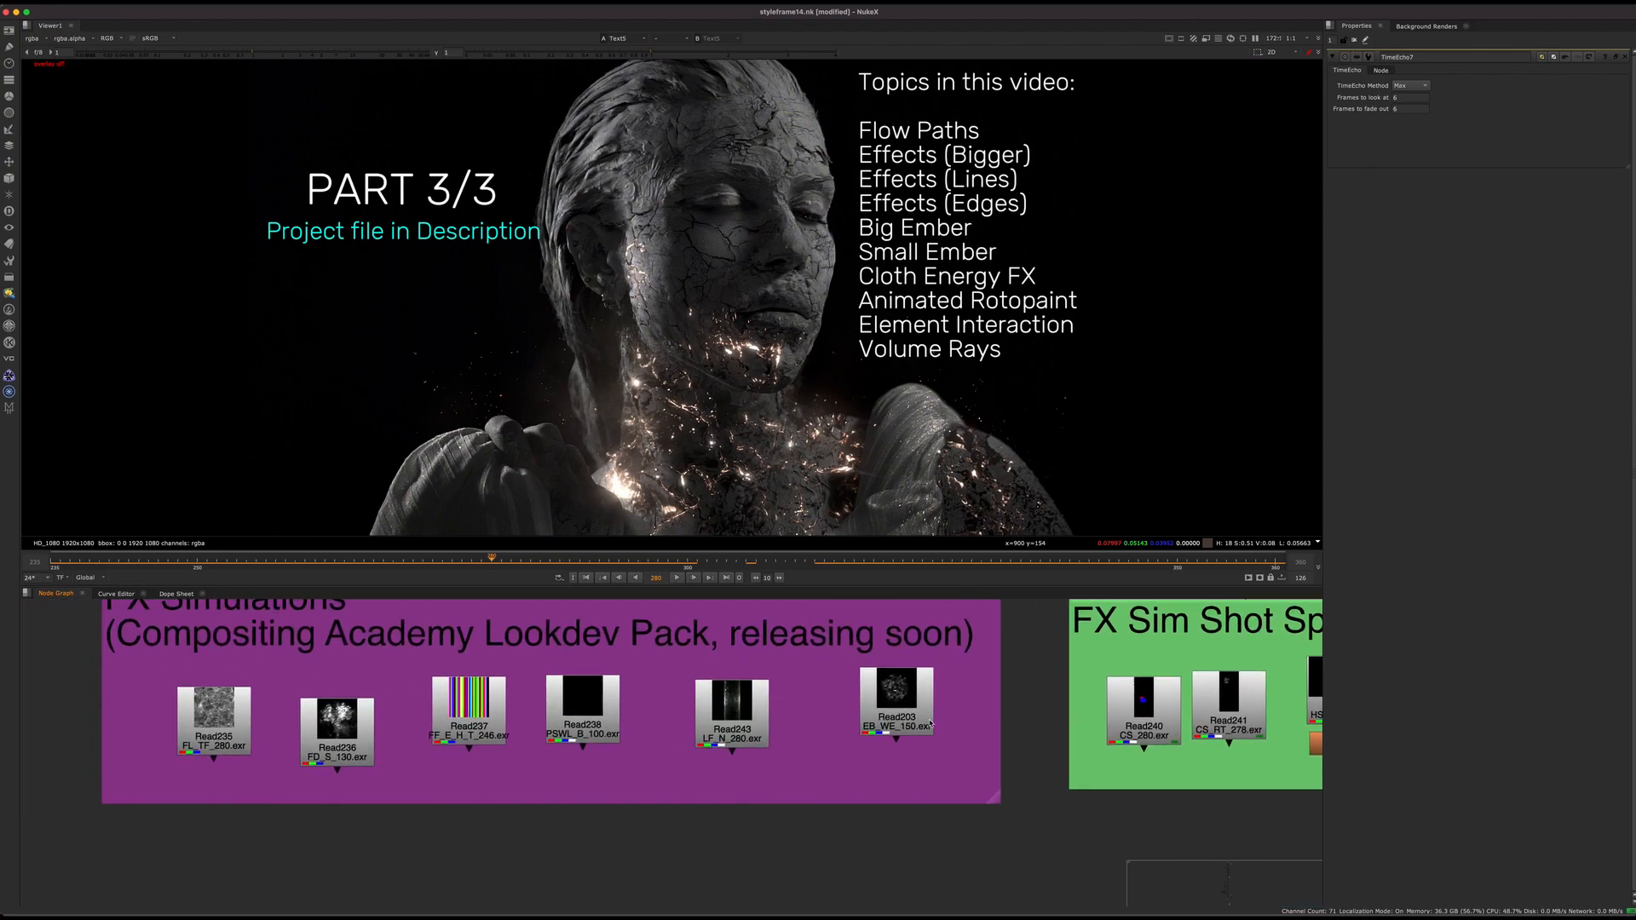
{"action": "middle_click_drag", "start_coordinate": [699, 728], "coordinate": [588, 770]}
{"action": "left_click_drag", "start_coordinate": [467, 750], "coordinate": [461, 750]}
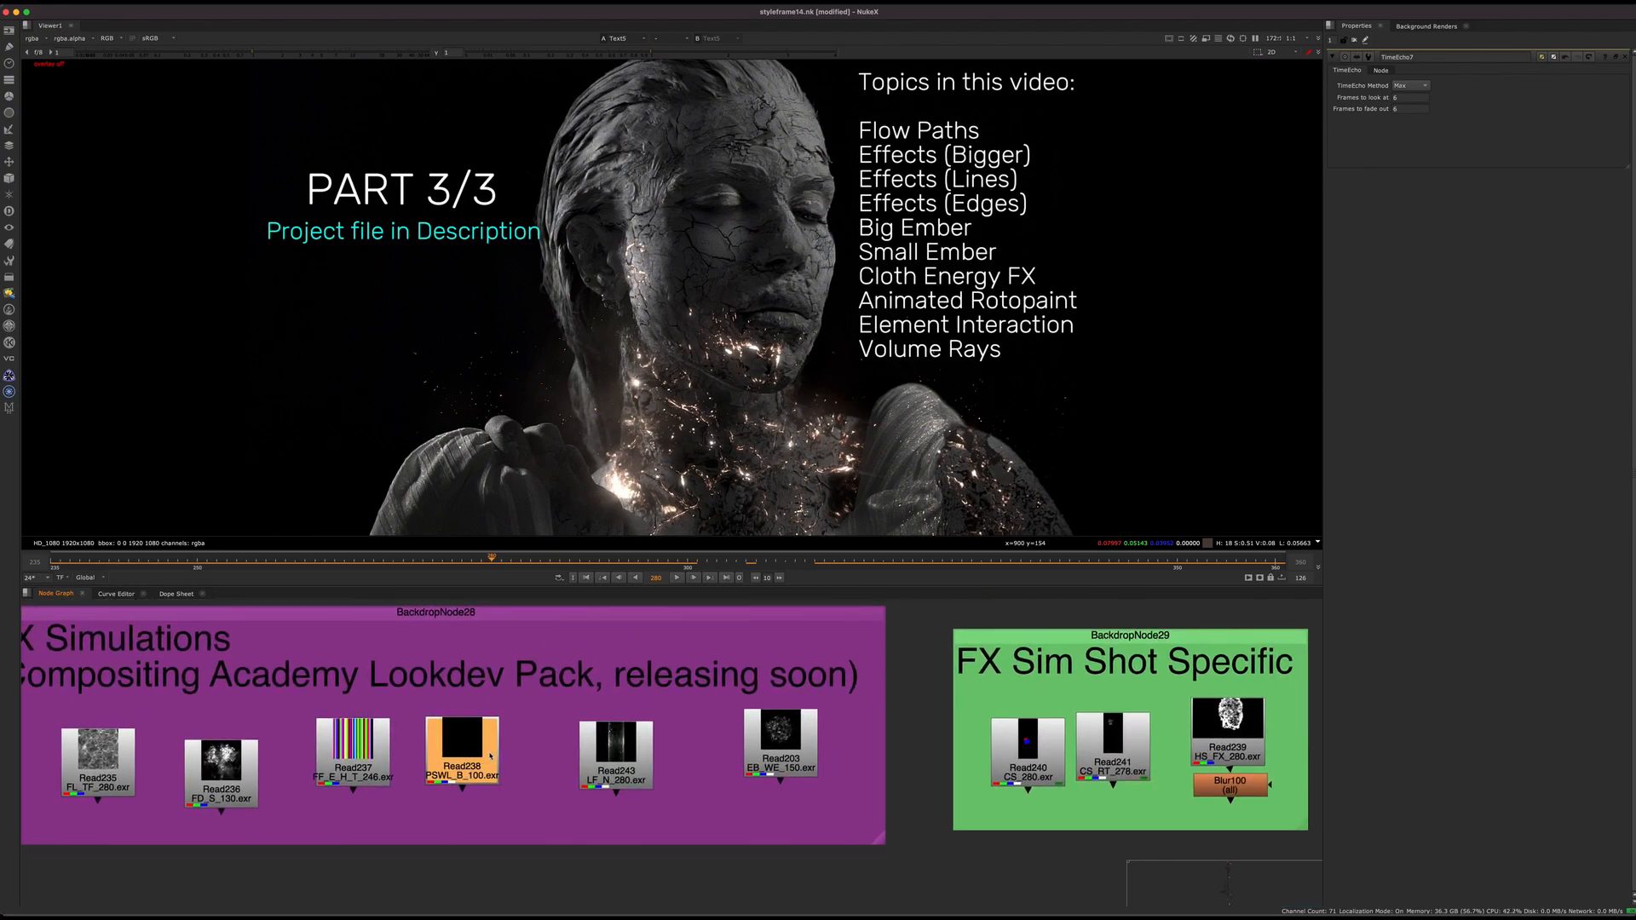
{"action": "key", "text": "1"}
Raise the viewer gain and play the Read238 simulation with the frame range set to Input
{"action": "left_click", "coordinate": [367, 55]}
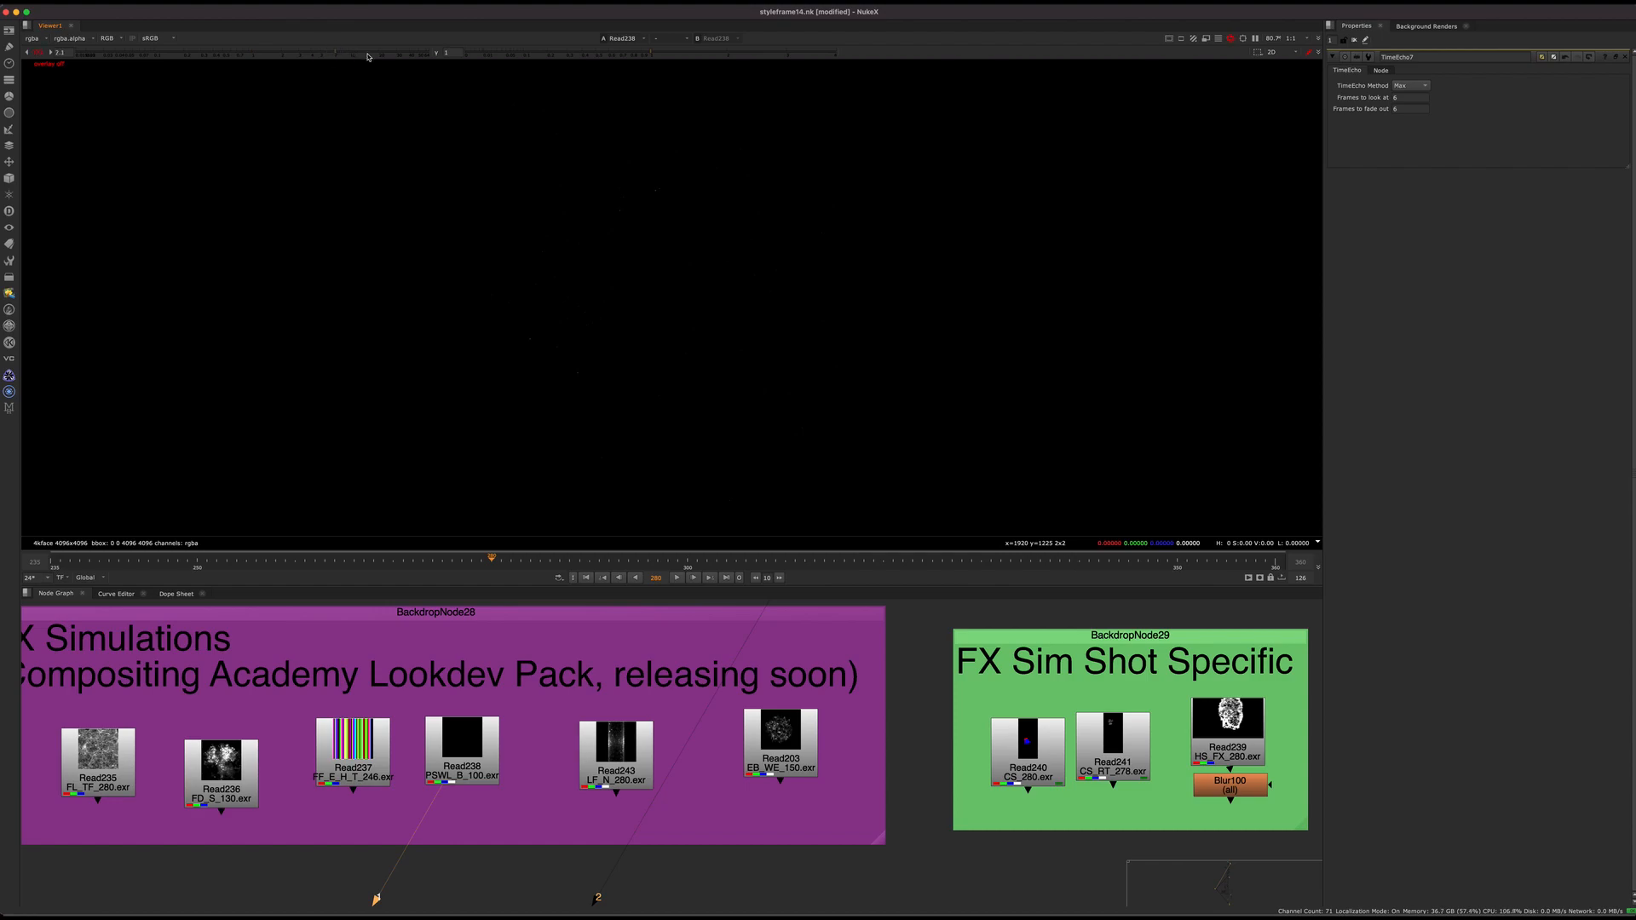
{"action": "left_click", "coordinate": [676, 577]}
{"action": "left_click", "coordinate": [86, 577]}
{"action": "left_click", "coordinate": [94, 598]}
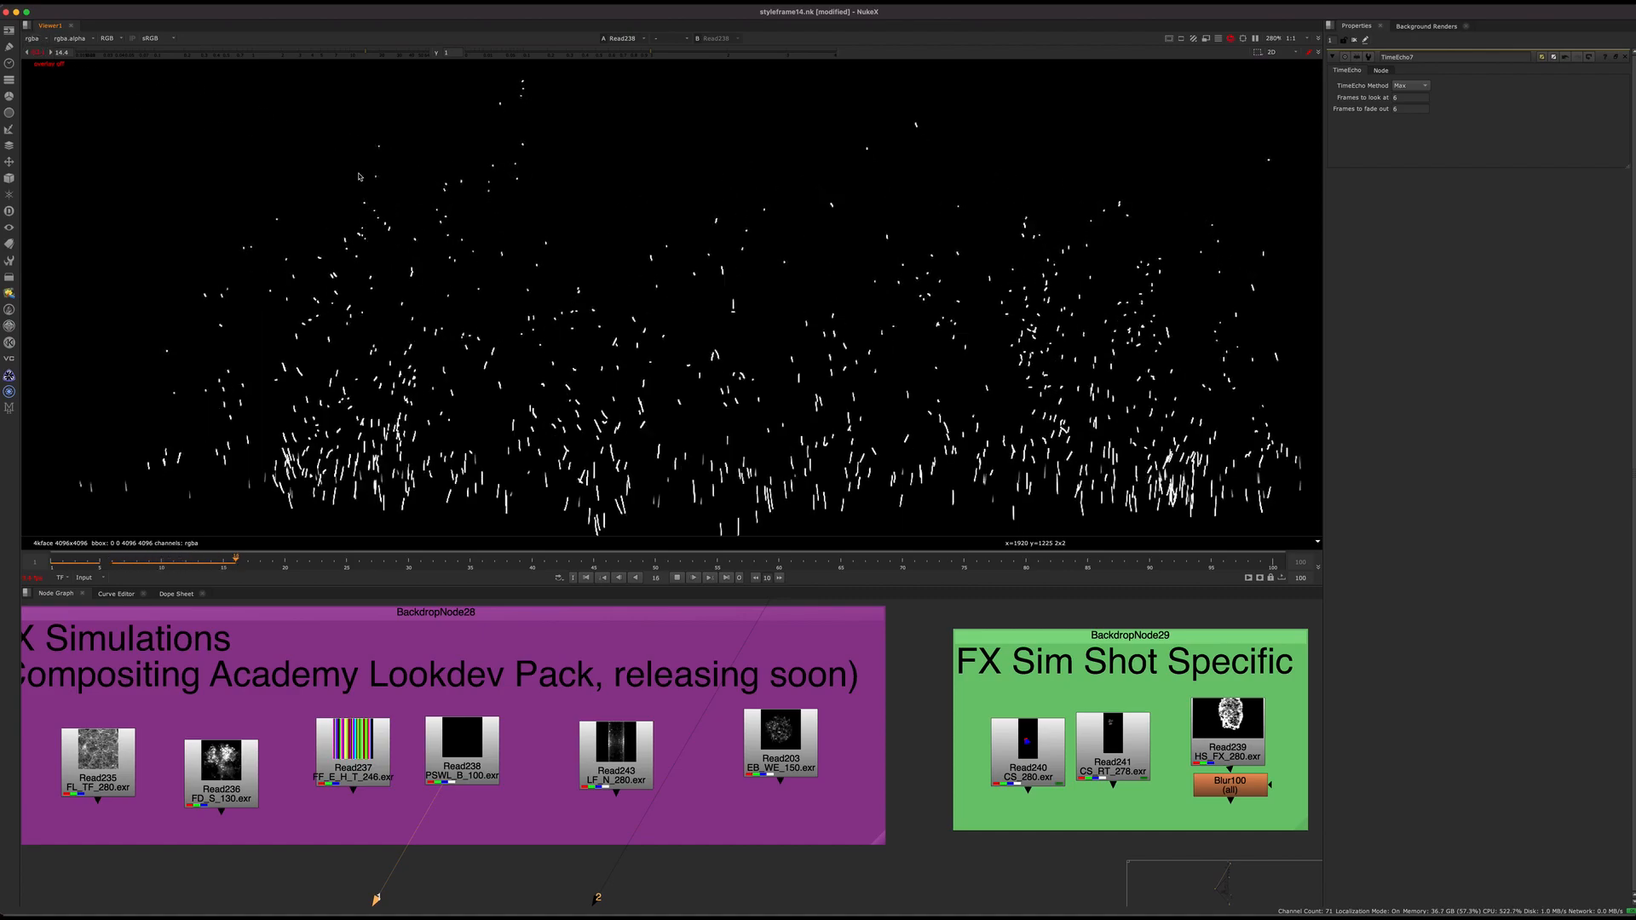
Reset the viewer gain to 1, stop playback and scrub the particle simulation to frame 23
{"action": "left_click", "coordinate": [34, 52]}
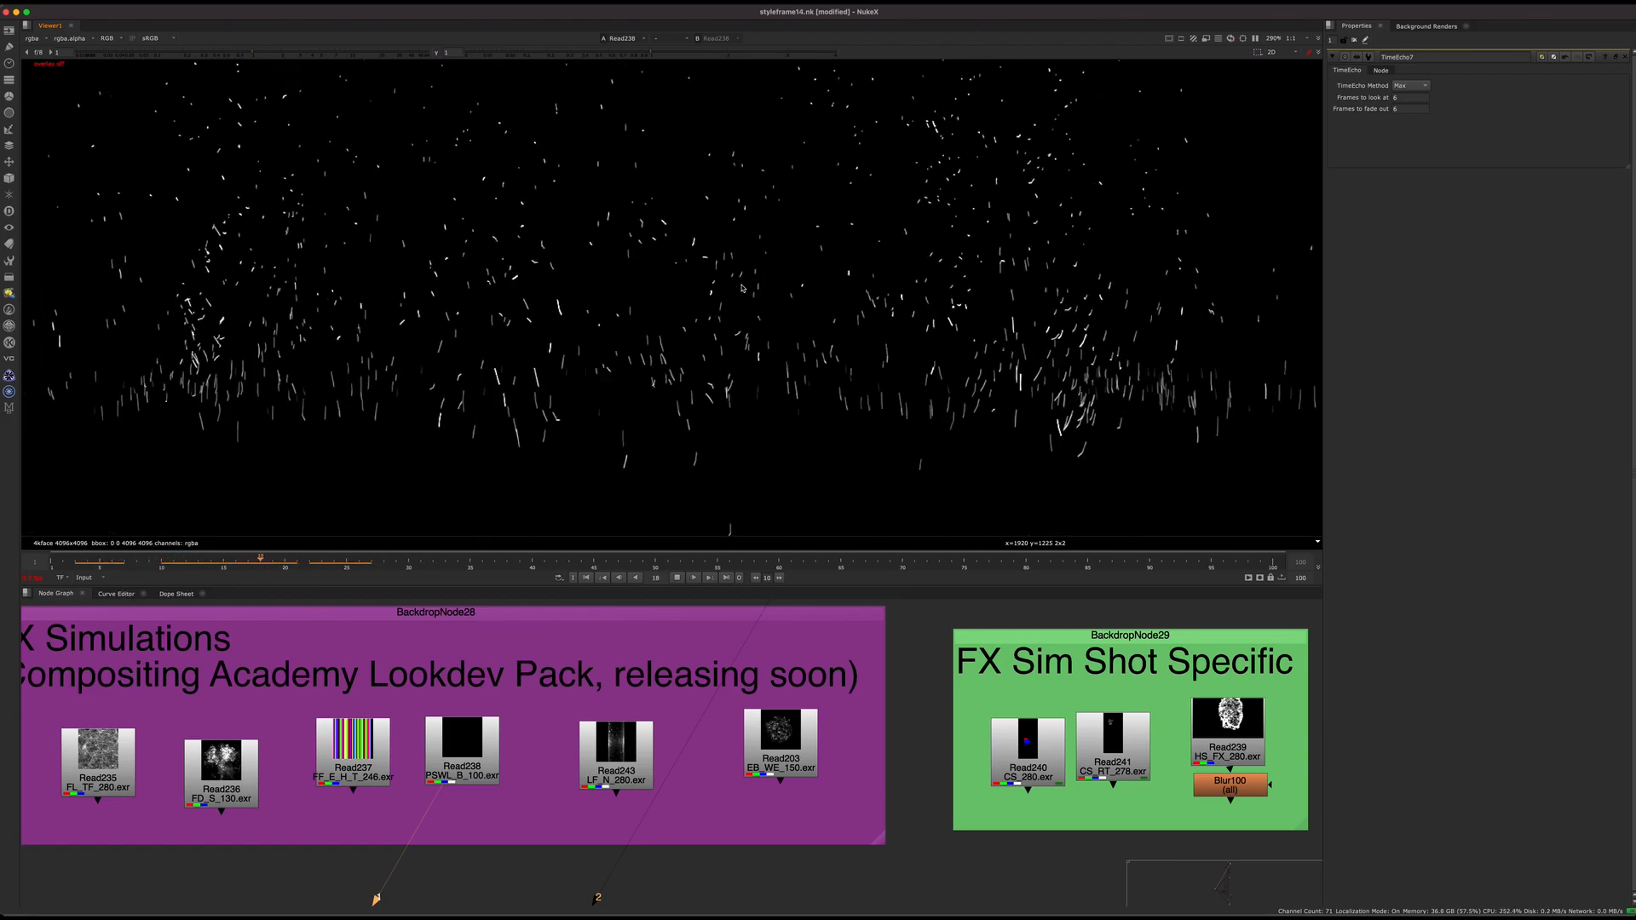
{"action": "scroll", "coordinate": [800, 430], "scroll_direction": "down", "scroll_amount": 8}
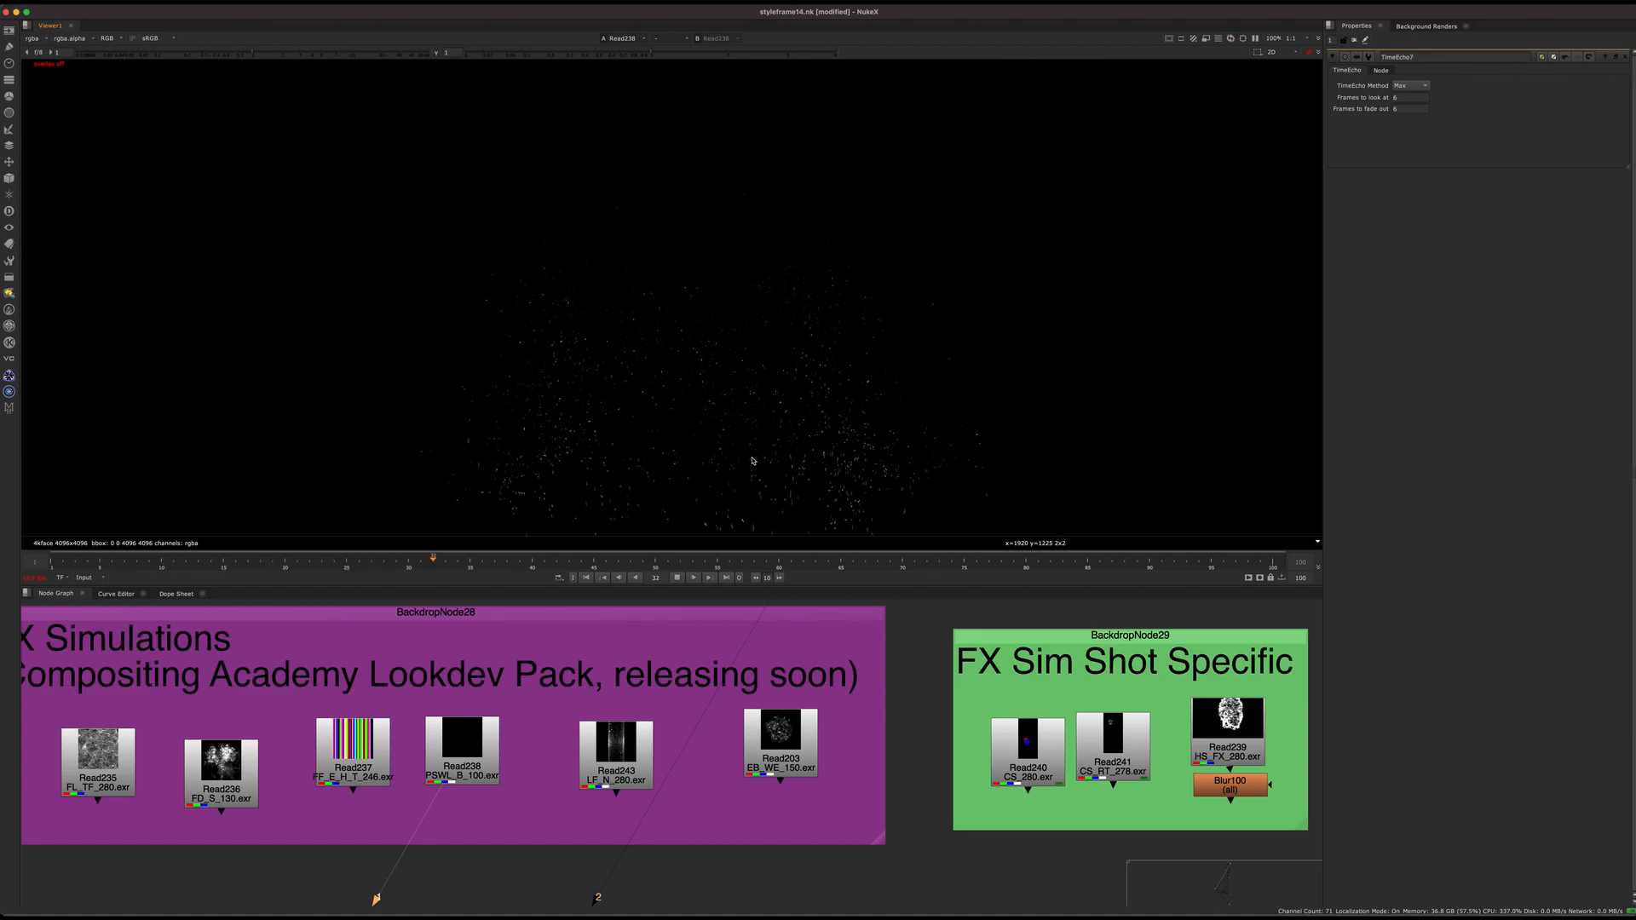
{"action": "left_click", "coordinate": [683, 577]}
{"action": "scroll", "coordinate": [716, 314], "scroll_direction": "up", "scroll_amount": 8}
{"action": "left_click_drag", "start_coordinate": [180, 559], "coordinate": [322, 563]}
{"action": "scroll", "coordinate": [539, 460], "scroll_direction": "down", "scroll_amount": 3}
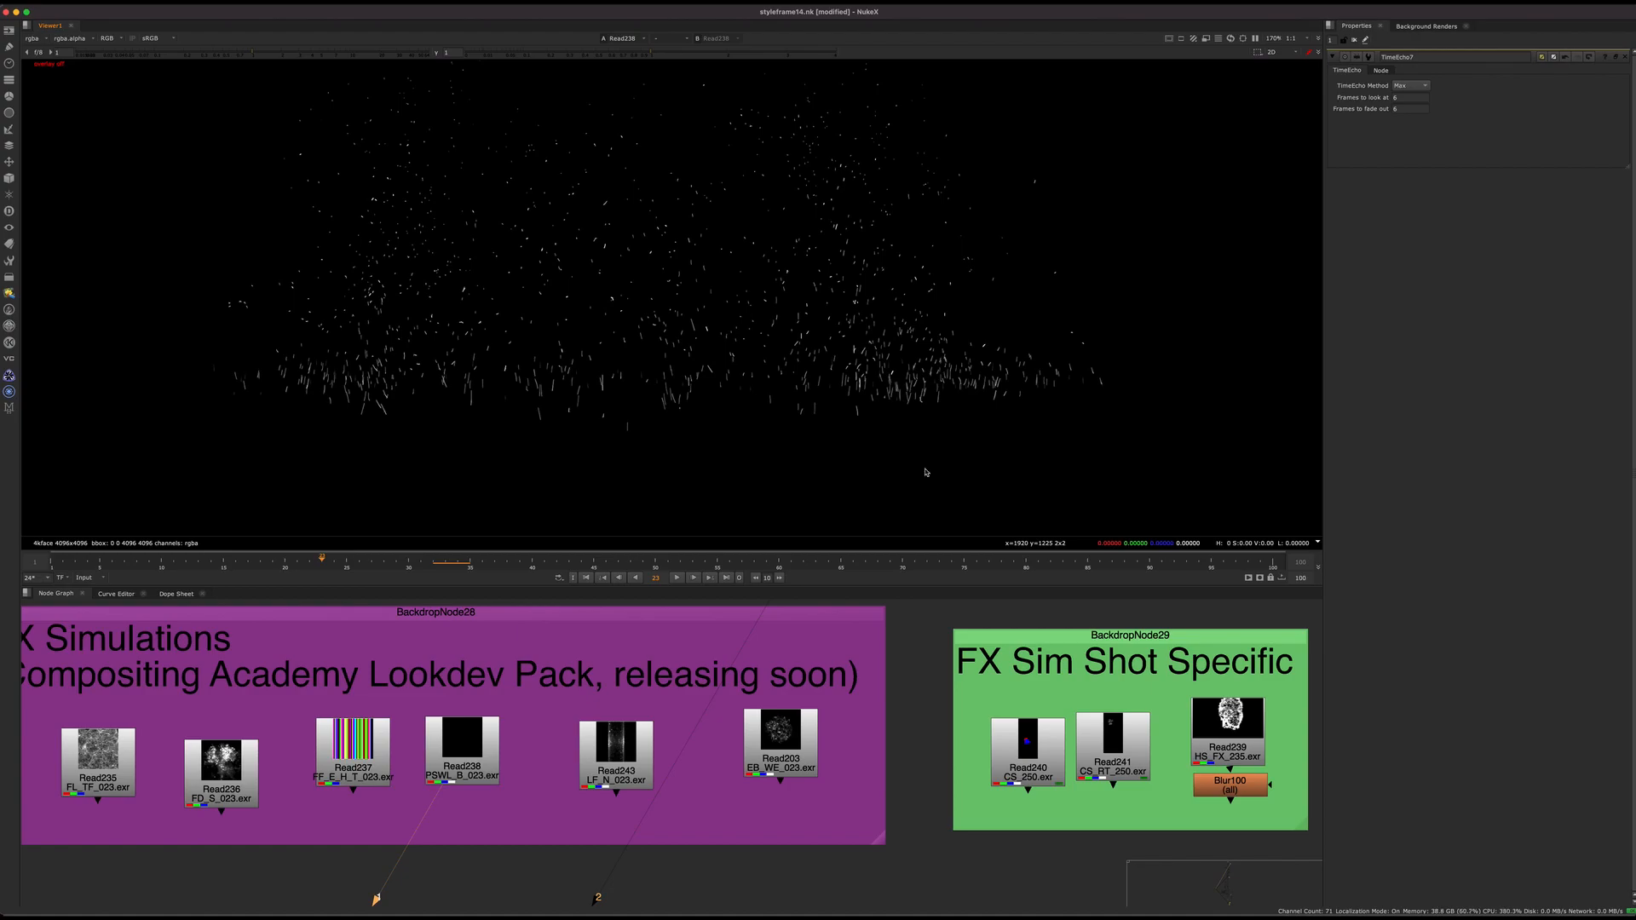
Look over the source elements in the FX Simulations and FX Sim Shot Specific groups
{"action": "left_click_drag", "start_coordinate": [481, 730], "coordinate": [504, 742]}
{"action": "left_click_drag", "start_coordinate": [369, 753], "coordinate": [366, 757]}
{"action": "middle_click_drag", "start_coordinate": [367, 757], "coordinate": [335, 780]}
{"action": "left_click_drag", "start_coordinate": [483, 556], "coordinate": [321, 559]}
{"action": "left_click", "coordinate": [650, 660]}
{"action": "middle_click_drag", "start_coordinate": [648, 636], "coordinate": [643, 638]}
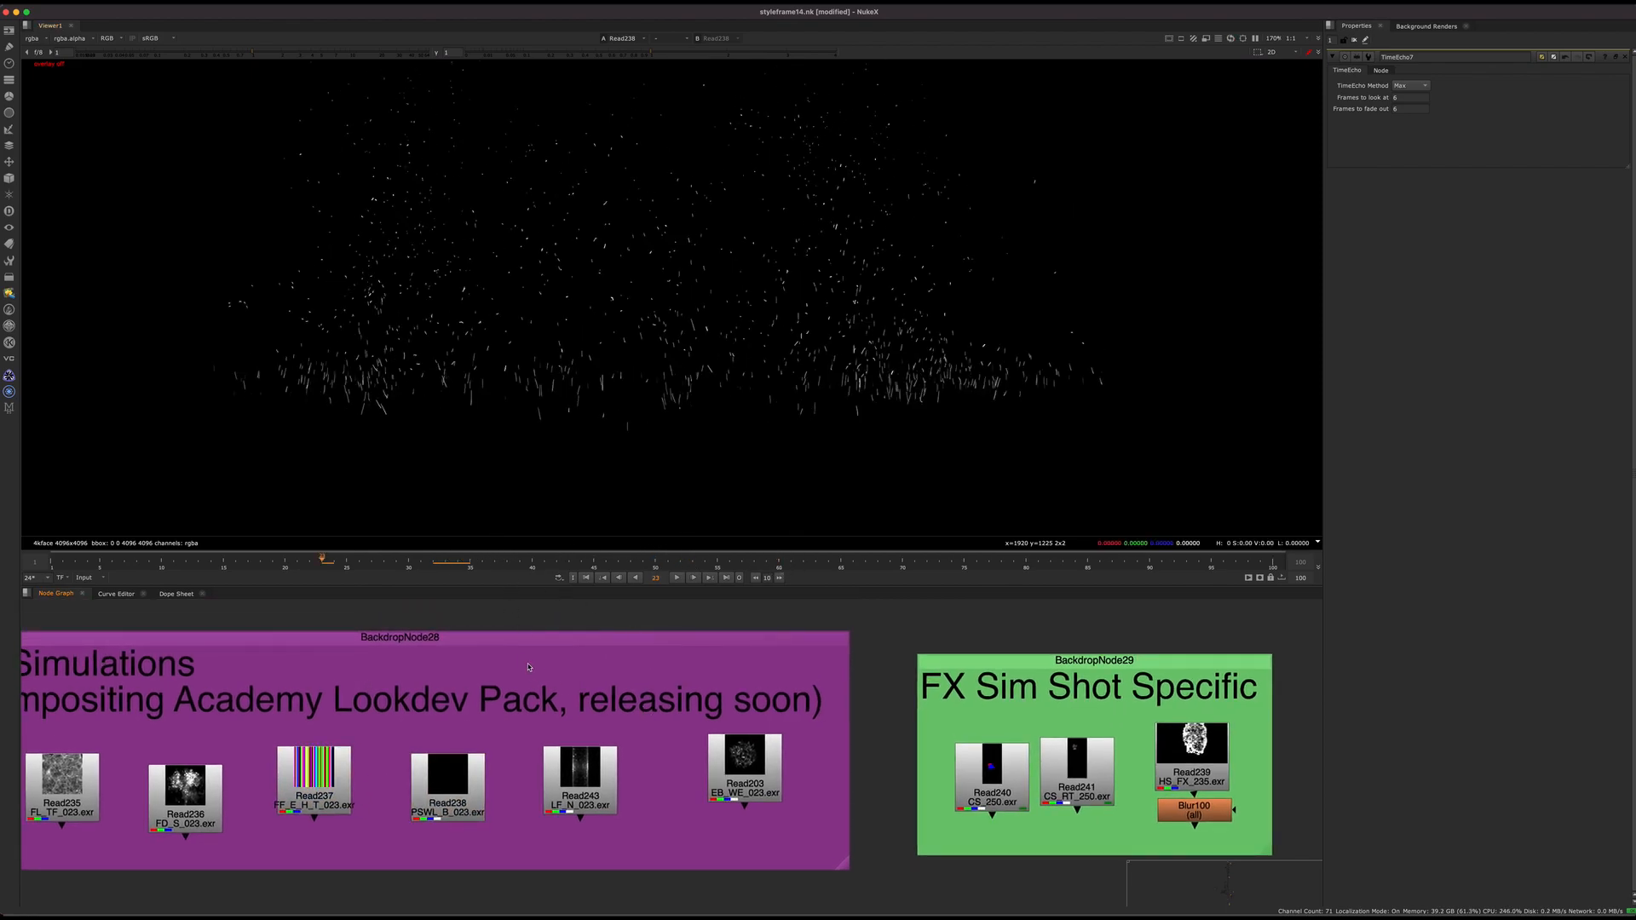
{"action": "middle_click_drag", "start_coordinate": [528, 668], "coordinate": [605, 666]}
{"action": "scroll", "coordinate": [683, 771], "scroll_direction": "down", "scroll_amount": 5}
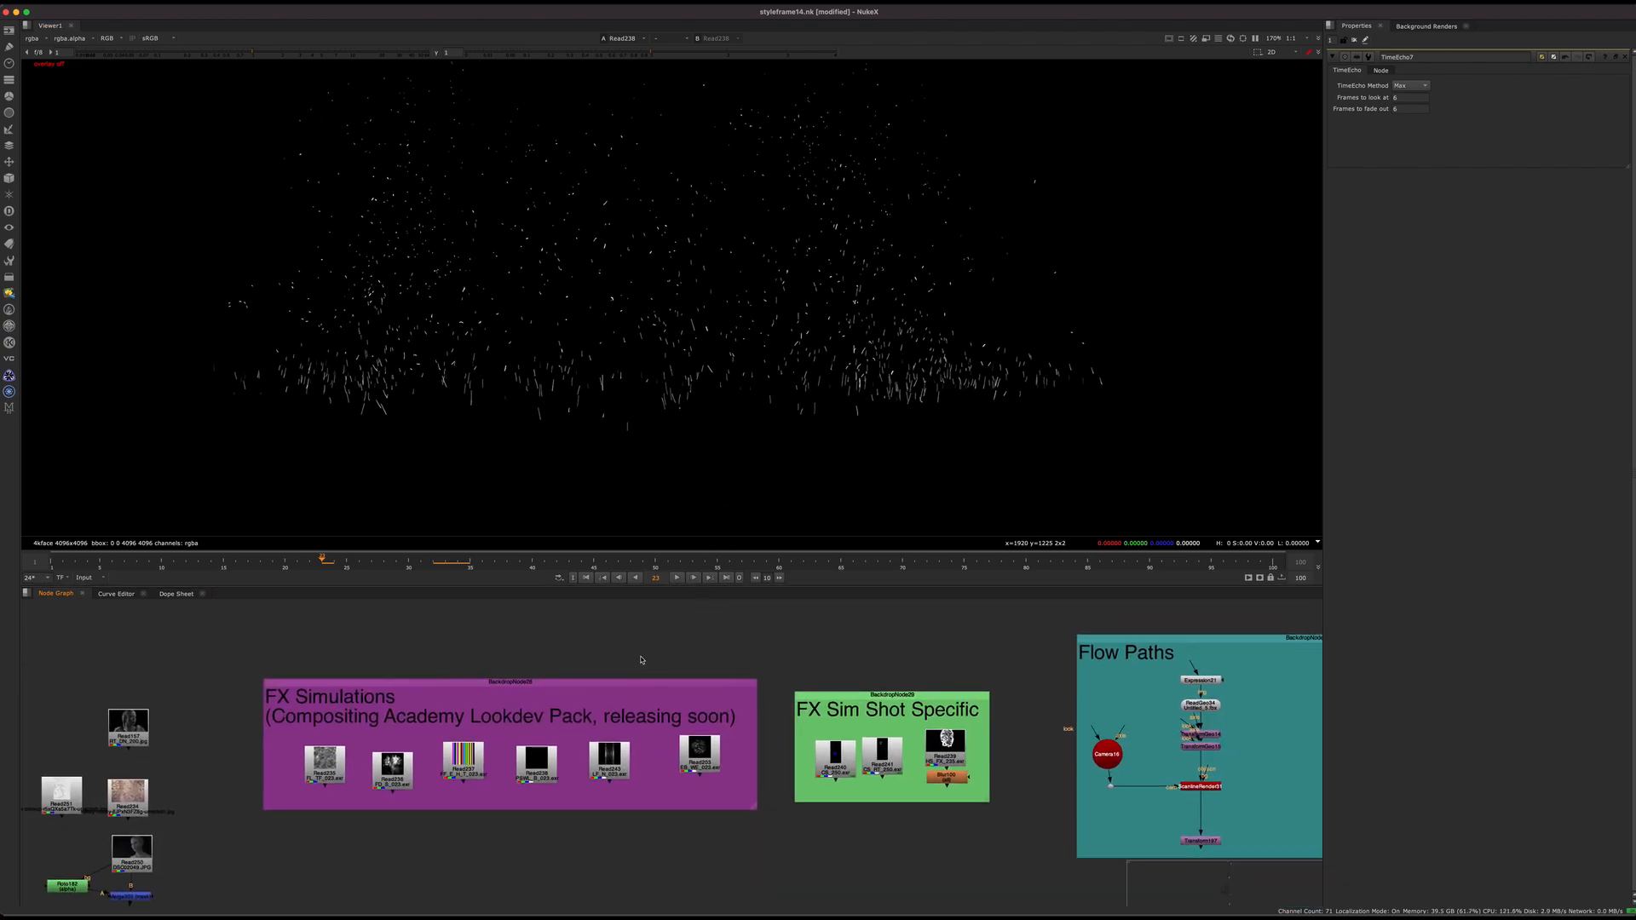
{"action": "middle_click_drag", "start_coordinate": [634, 691], "coordinate": [633, 682]}
{"action": "middle_click_drag", "start_coordinate": [826, 640], "coordinate": [704, 694]}
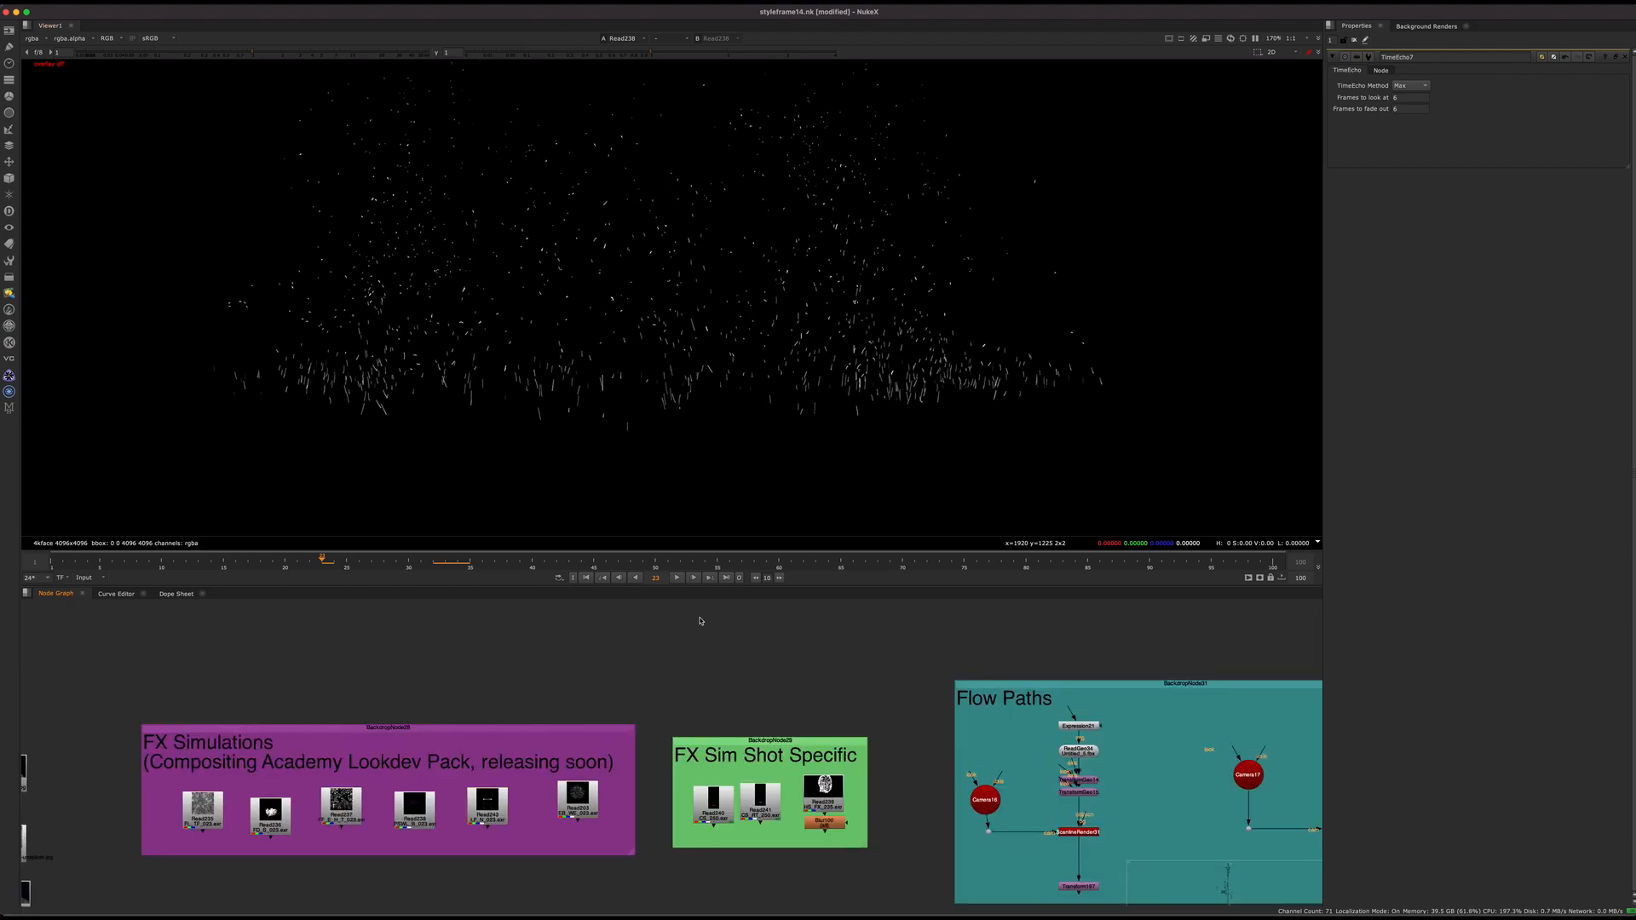
Locate the main comp merge beside the Embers and Paper Embers groups and display it in the viewer
{"action": "scroll", "coordinate": [639, 645], "scroll_direction": "down", "scroll_amount": 7}
{"action": "scroll", "coordinate": [639, 763], "scroll_direction": "down", "scroll_amount": 4}
{"action": "middle_click_drag", "start_coordinate": [639, 764], "coordinate": [667, 540]}
{"action": "middle_click_drag", "start_coordinate": [482, 609], "coordinate": [623, 493]}
{"action": "middle_click_drag", "start_coordinate": [627, 818], "coordinate": [612, 588]}
{"action": "middle_click_drag", "start_coordinate": [614, 852], "coordinate": [651, 787]}
{"action": "scroll", "coordinate": [515, 628], "scroll_direction": "up", "scroll_amount": 5}
{"action": "scroll", "coordinate": [604, 706], "scroll_direction": "up", "scroll_amount": 4}
{"action": "left_click", "coordinate": [623, 685]}
{"action": "mouse_move", "coordinate": [672, 683]}
{"action": "middle_mouse_down"}
{"action": "mouse_move", "coordinate": [679, 668]}
{"action": "mouse_move", "coordinate": [637, 815]}
{"action": "mouse_move", "coordinate": [648, 688]}
{"action": "middle_mouse_up"}
{"action": "key", "text": "1"}
{"action": "scroll", "coordinate": [679, 673], "scroll_direction": "up", "scroll_amount": 4}
{"action": "scroll", "coordinate": [649, 741], "scroll_direction": "down", "scroll_amount": 5}
{"action": "middle_click_drag", "start_coordinate": [653, 818], "coordinate": [662, 714]}
{"action": "left_click_drag", "start_coordinate": [665, 732], "coordinate": [598, 793]}
{"action": "key", "text": "1"}
{"action": "middle_click_drag", "start_coordinate": [682, 692], "coordinate": [650, 786]}
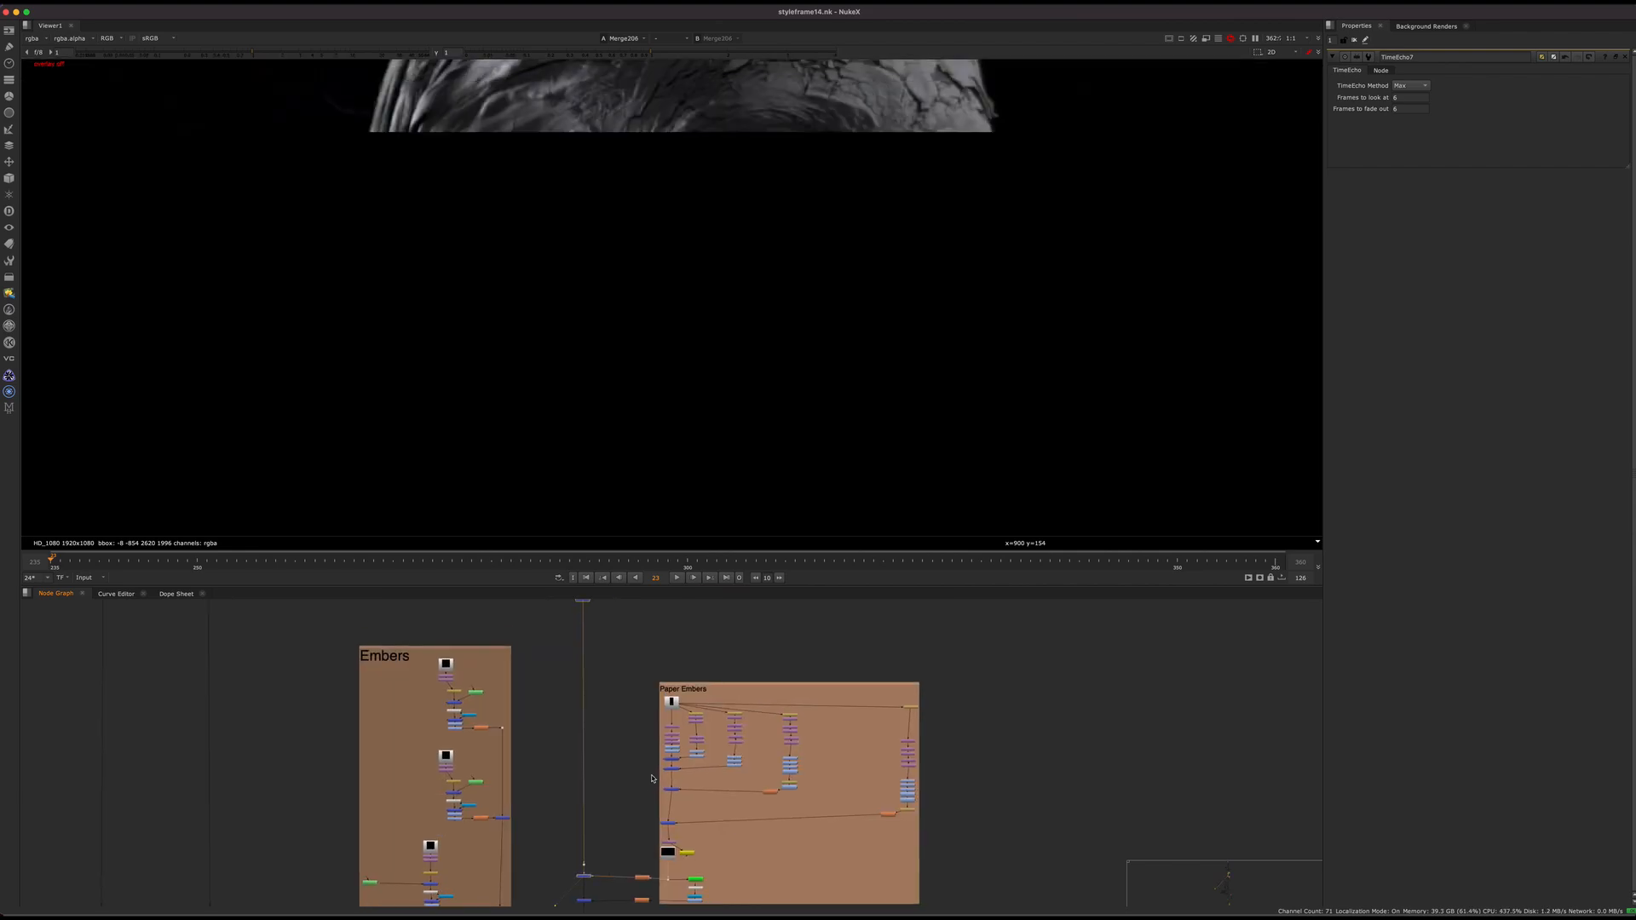
Display the output of the first ember branch in the Embers group and play it back
{"action": "scroll", "coordinate": [665, 750], "scroll_direction": "up", "scroll_amount": 4}
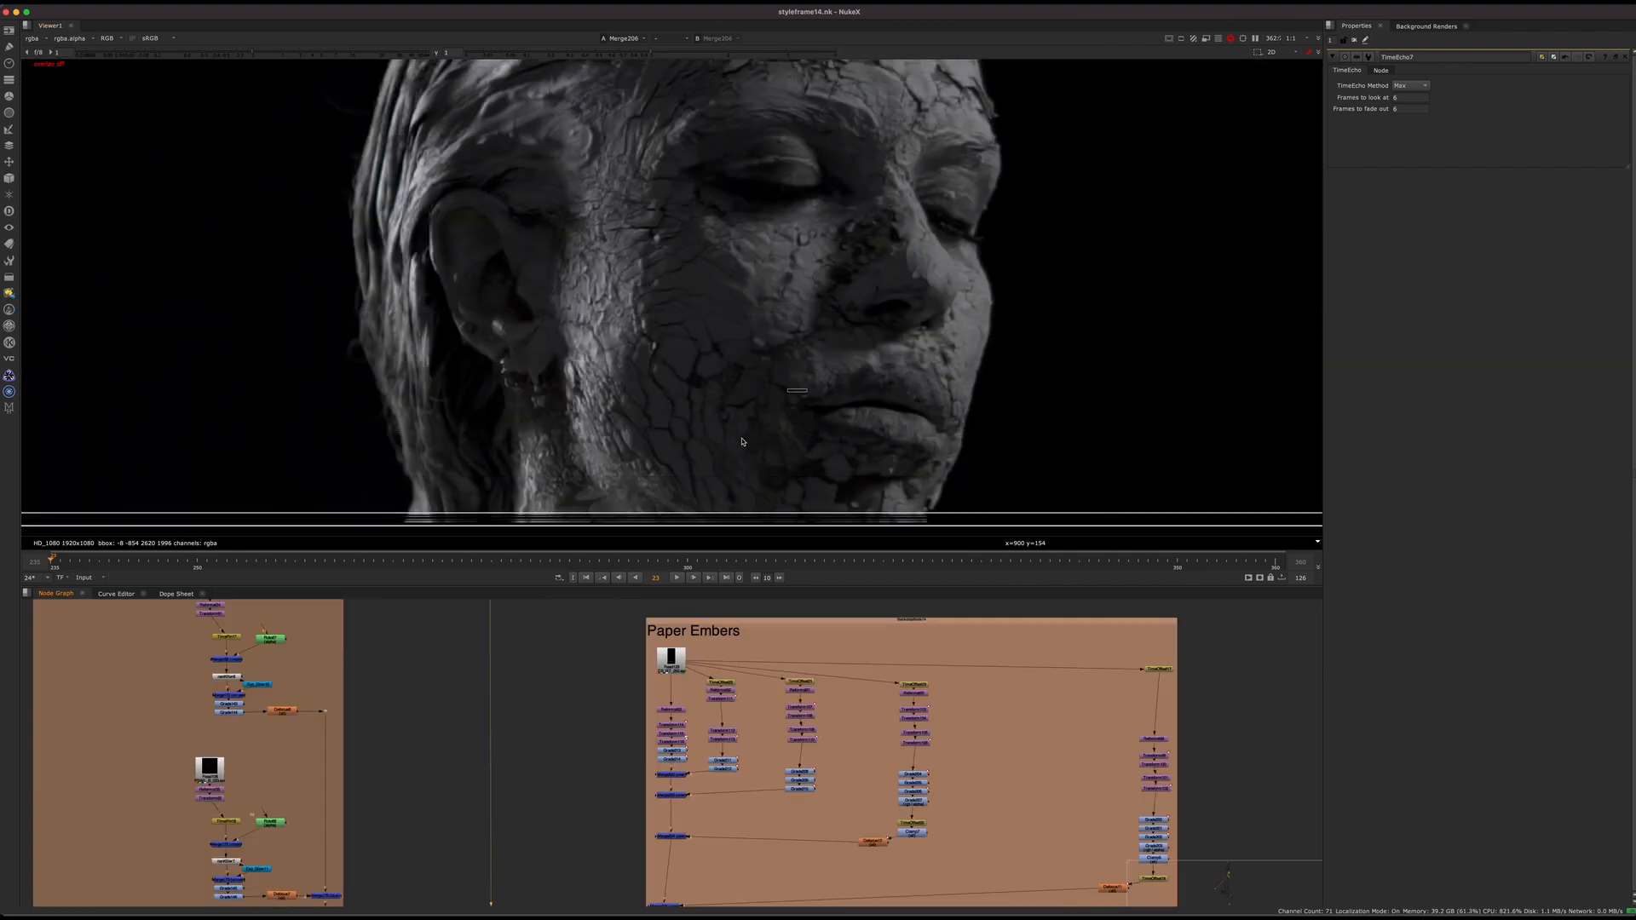
{"action": "scroll", "coordinate": [743, 442], "scroll_direction": "down", "scroll_amount": 3}
{"action": "scroll", "coordinate": [658, 783], "scroll_direction": "down", "scroll_amount": 4}
{"action": "middle_click_drag", "start_coordinate": [657, 784], "coordinate": [680, 607]}
{"action": "mouse_move", "coordinate": [606, 793]}
{"action": "middle_mouse_down"}
{"action": "mouse_move", "coordinate": [629, 689]}
{"action": "mouse_move", "coordinate": [634, 893]}
{"action": "middle_mouse_up"}
{"action": "scroll", "coordinate": [628, 755], "scroll_direction": "up", "scroll_amount": 5}
{"action": "middle_click_drag", "start_coordinate": [634, 607], "coordinate": [631, 815]}
{"action": "middle_click_drag", "start_coordinate": [629, 674], "coordinate": [668, 852]}
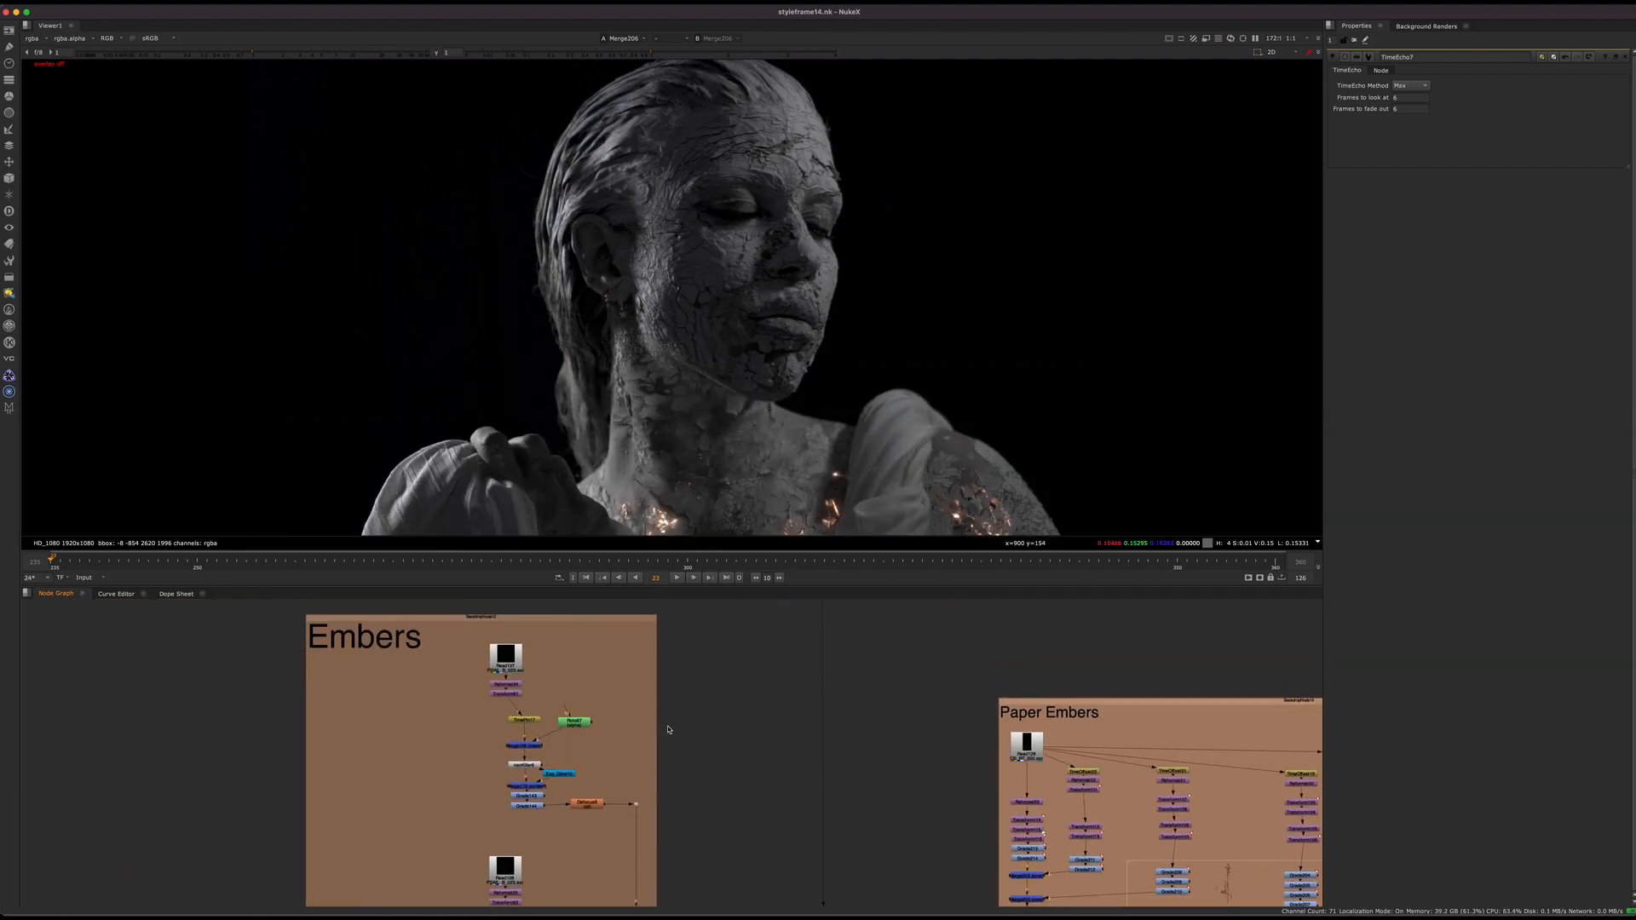
{"action": "left_click", "coordinate": [635, 804]}
{"action": "key", "text": "1"}
{"action": "left_click", "coordinate": [677, 577]}
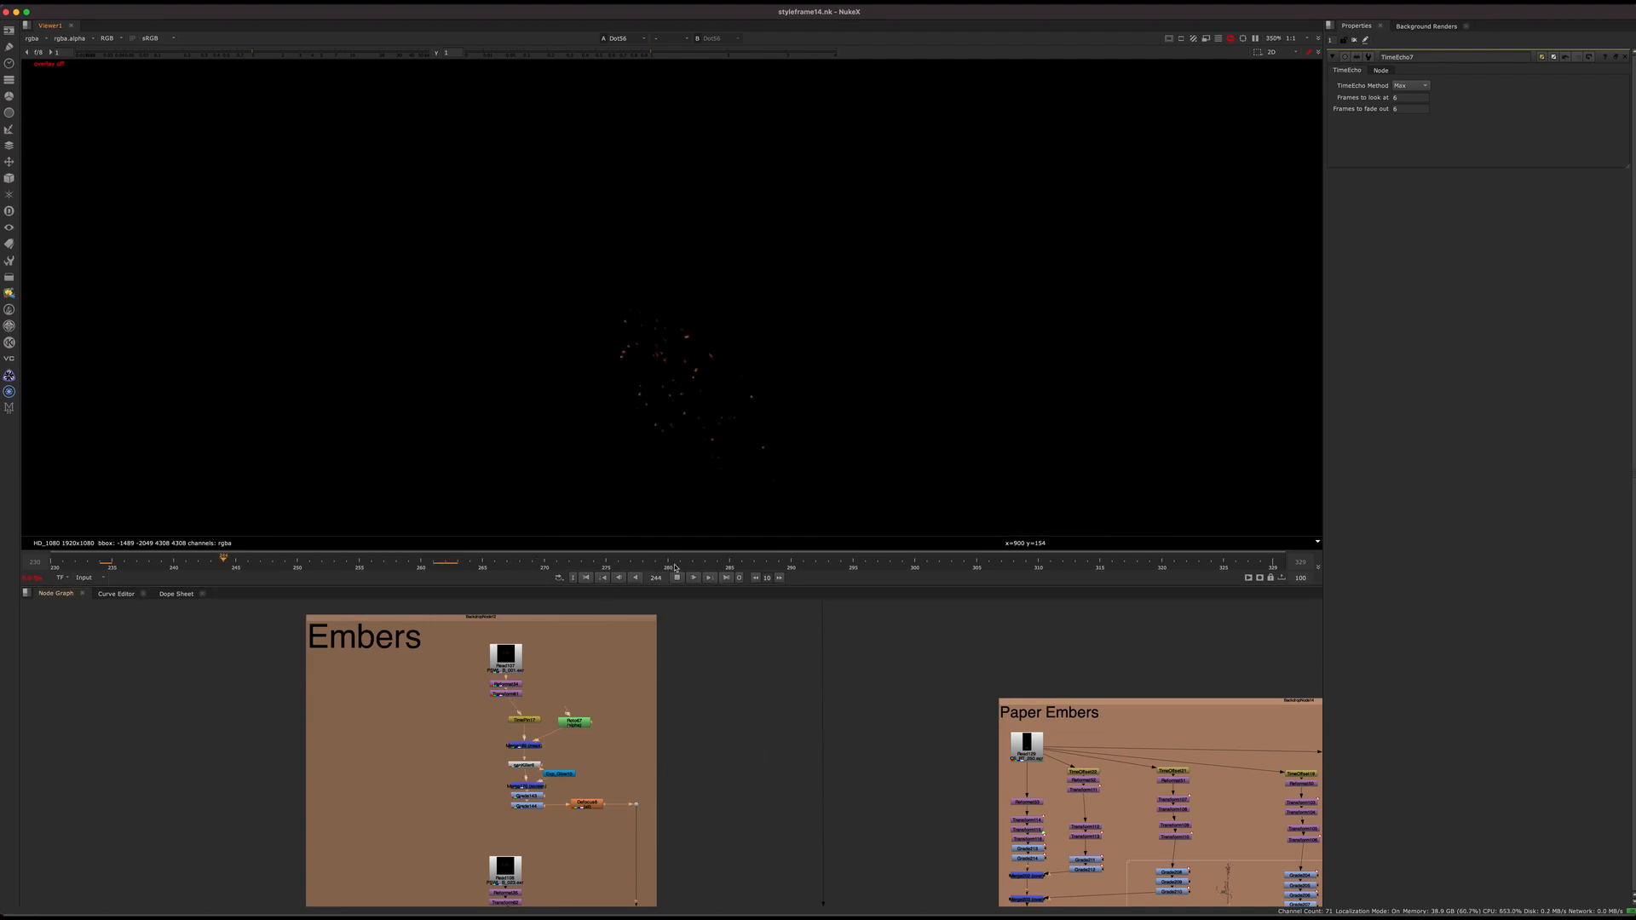
Check several frames of the first ember branch and examine its particles up close
{"action": "left_click", "coordinate": [555, 562]}
{"action": "left_click", "coordinate": [470, 563]}
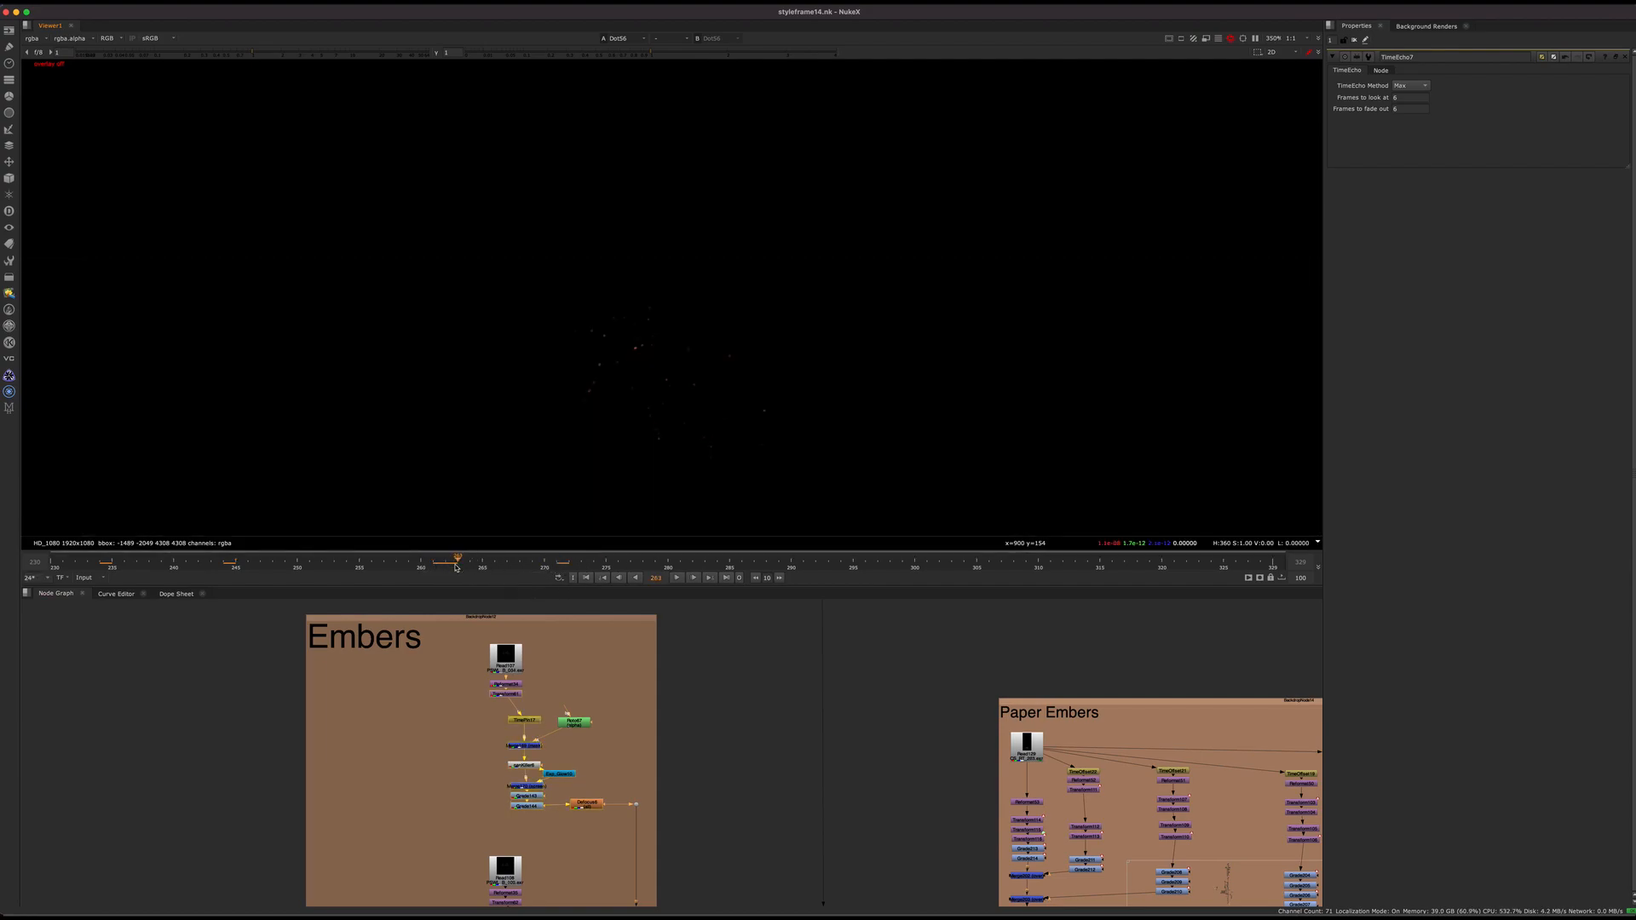
{"action": "left_click", "coordinate": [495, 559]}
{"action": "left_click", "coordinate": [409, 562]}
{"action": "scroll", "coordinate": [697, 375], "scroll_direction": "up", "scroll_amount": 5}
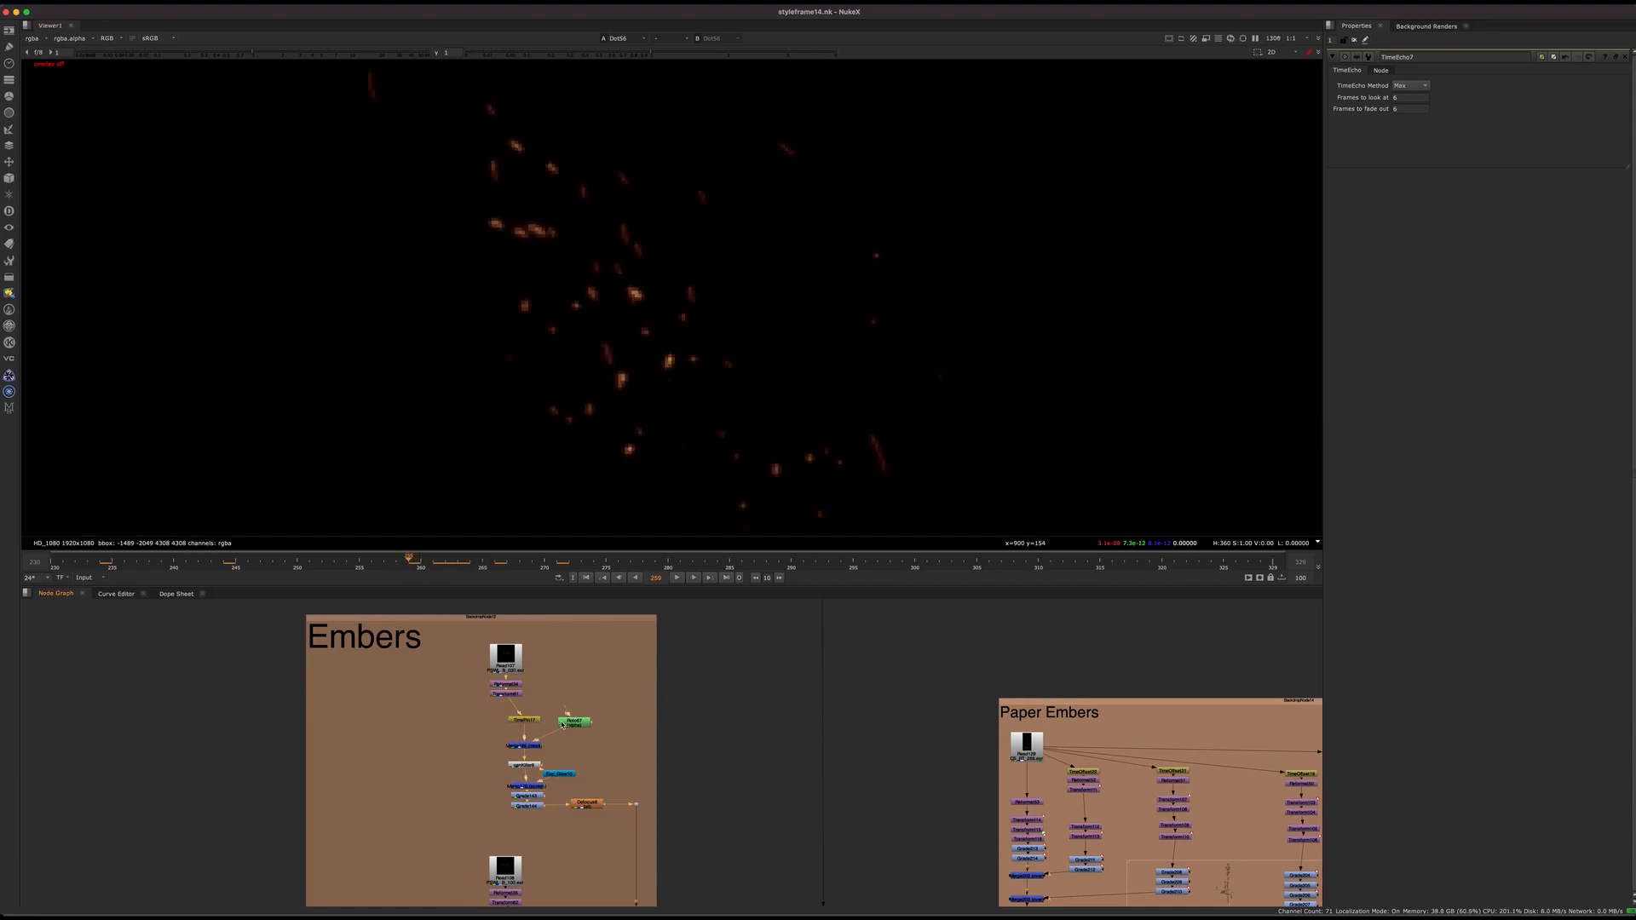
Display the TimePin17, mask merge and nanKiller6 outputs of the first ember branch in turn
{"action": "scroll", "coordinate": [559, 727], "scroll_direction": "up", "scroll_amount": 3}
{"action": "middle_click_drag", "start_coordinate": [559, 727], "coordinate": [593, 779]}
{"action": "left_click", "coordinate": [537, 770]}
{"action": "key", "text": "1"}
{"action": "scroll", "coordinate": [676, 392], "scroll_direction": "down", "scroll_amount": 8}
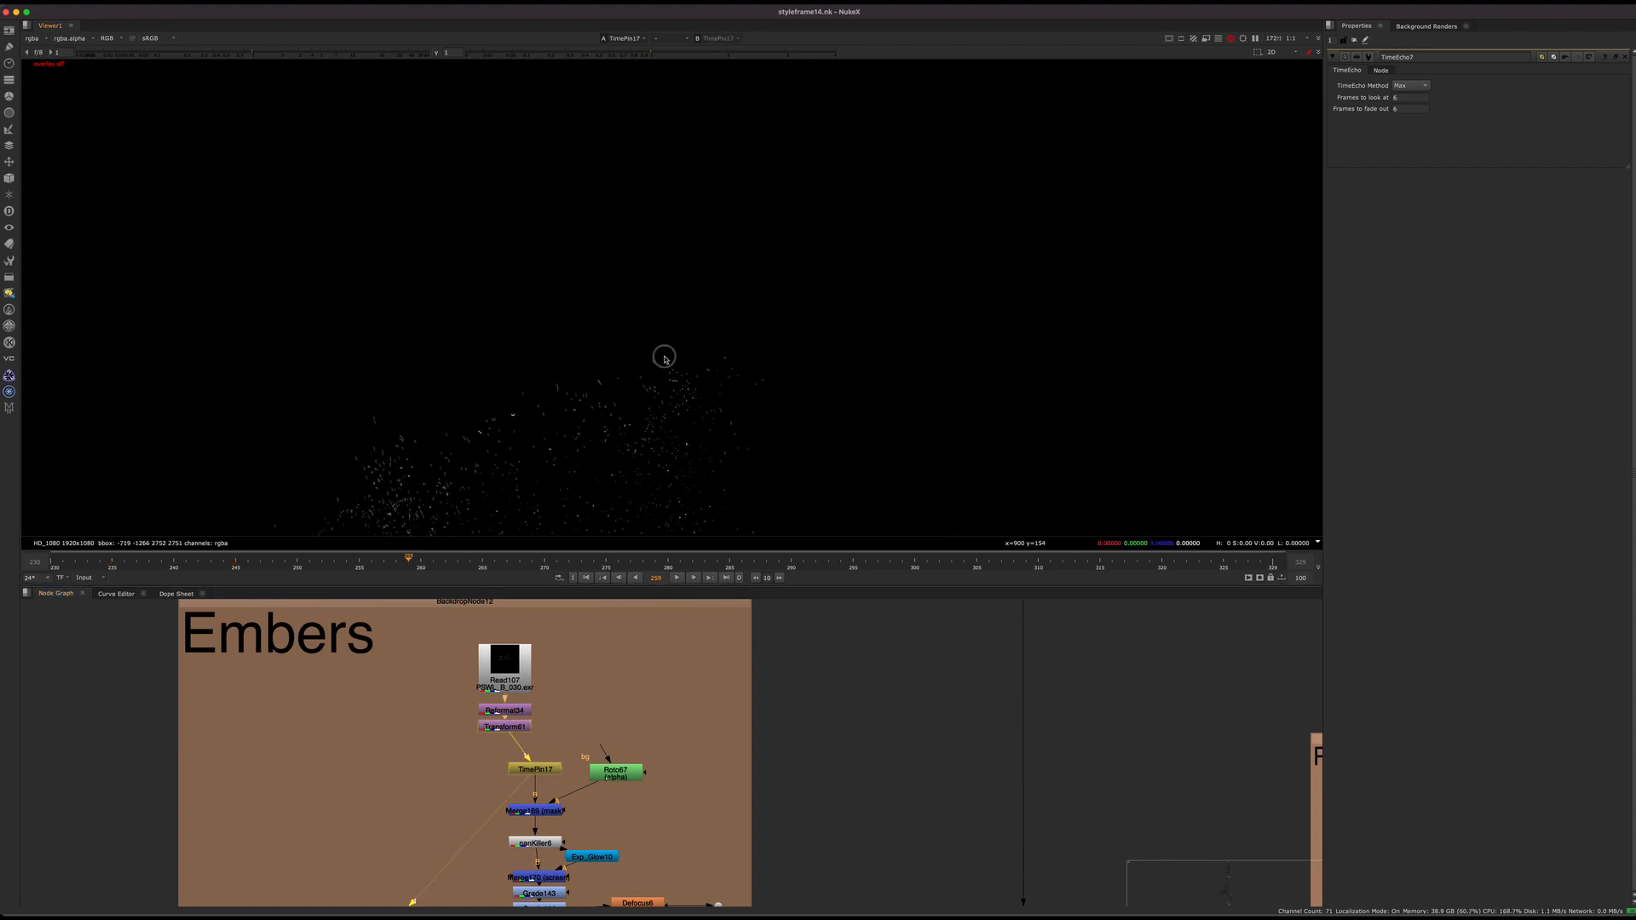
{"action": "middle_click_drag", "start_coordinate": [547, 770], "coordinate": [558, 610]}
{"action": "left_click", "coordinate": [552, 651]}
{"action": "key", "text": "1"}
{"action": "left_click", "coordinate": [558, 684]}
{"action": "key", "text": "1"}
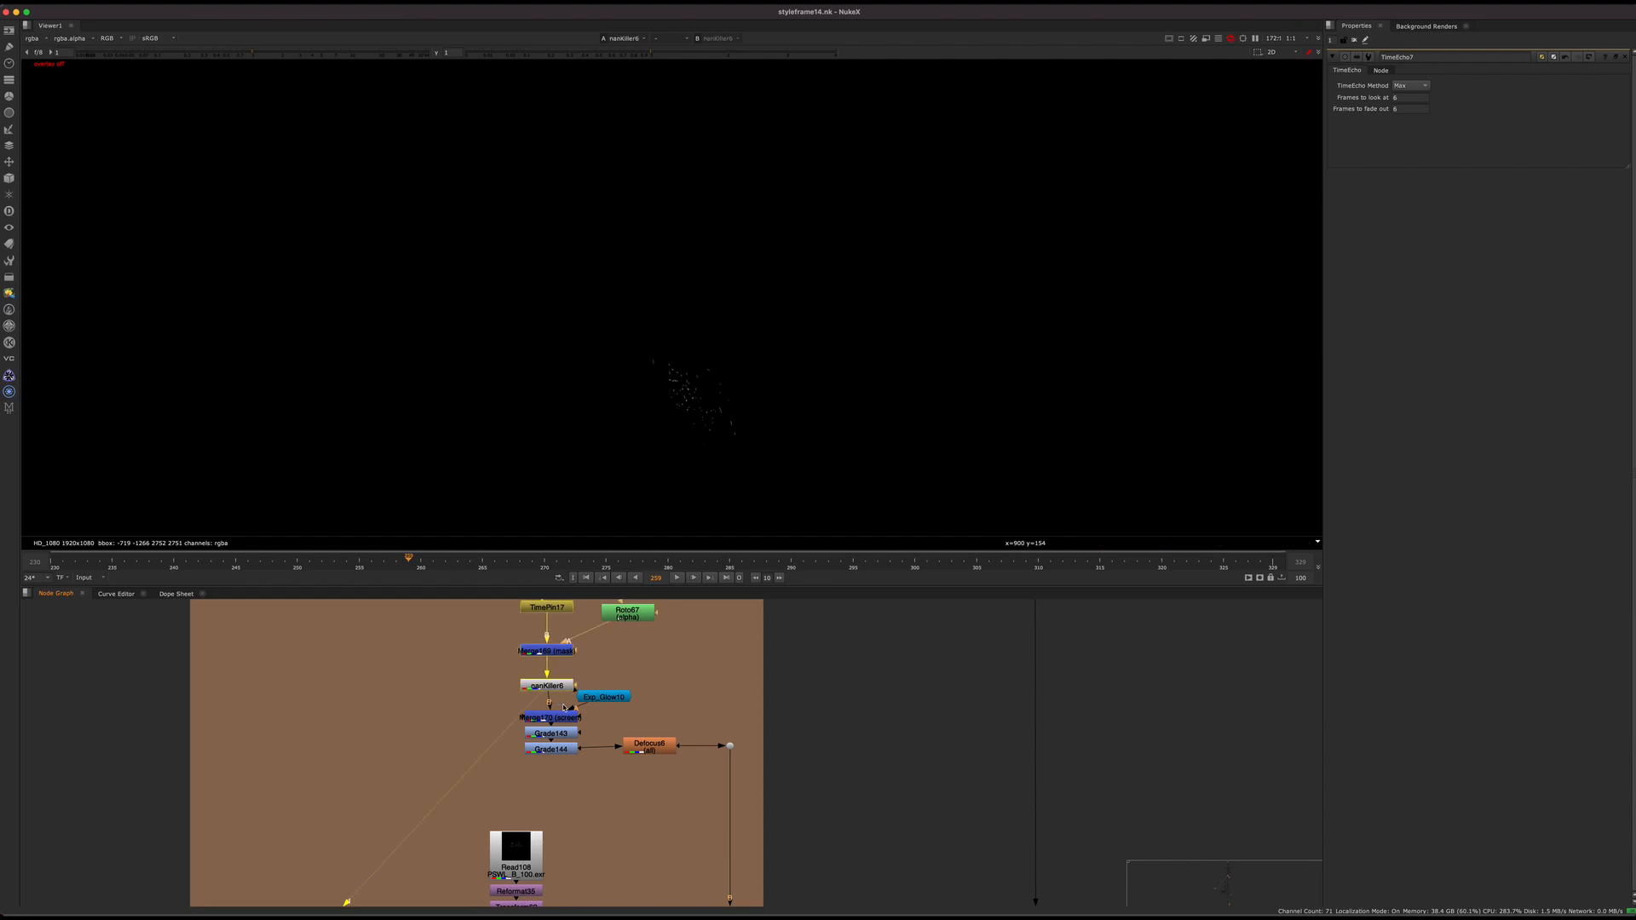
Open the nanKiller6 properties and examine its channel expressions alongside the surrounding nodes
{"action": "left_click_drag", "start_coordinate": [558, 684], "coordinate": [551, 691]}
{"action": "scroll", "coordinate": [552, 690], "scroll_direction": "up", "scroll_amount": 5}
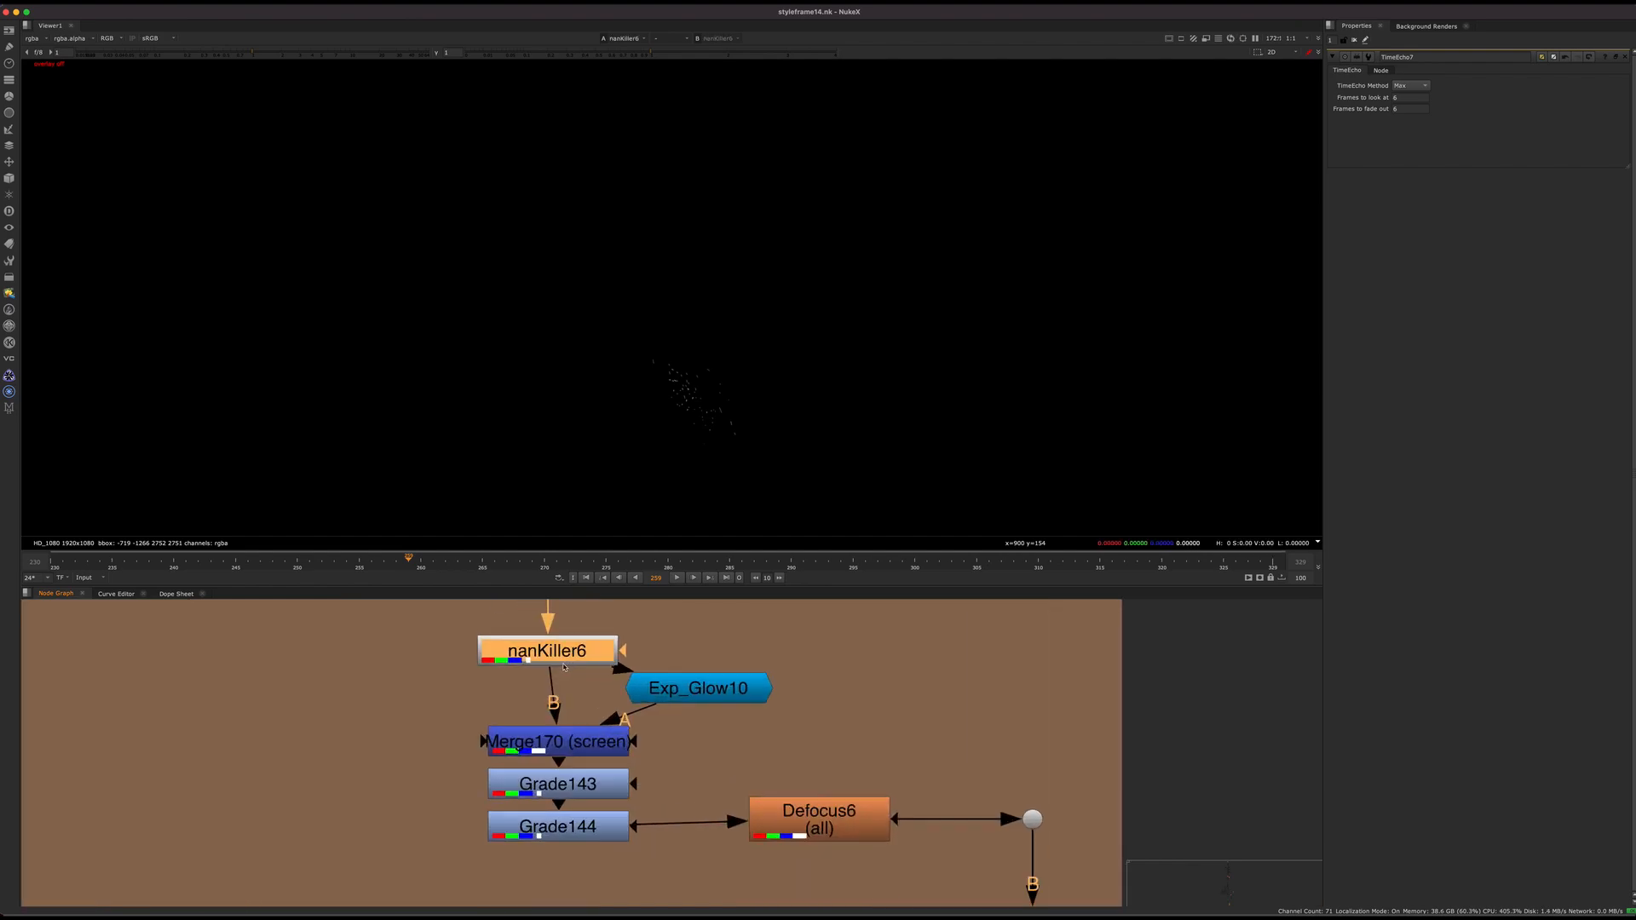
{"action": "double_click", "coordinate": [564, 649]}
{"action": "middle_click_drag", "start_coordinate": [565, 652], "coordinate": [587, 765]}
{"action": "left_click_drag", "start_coordinate": [576, 762], "coordinate": [576, 766]}
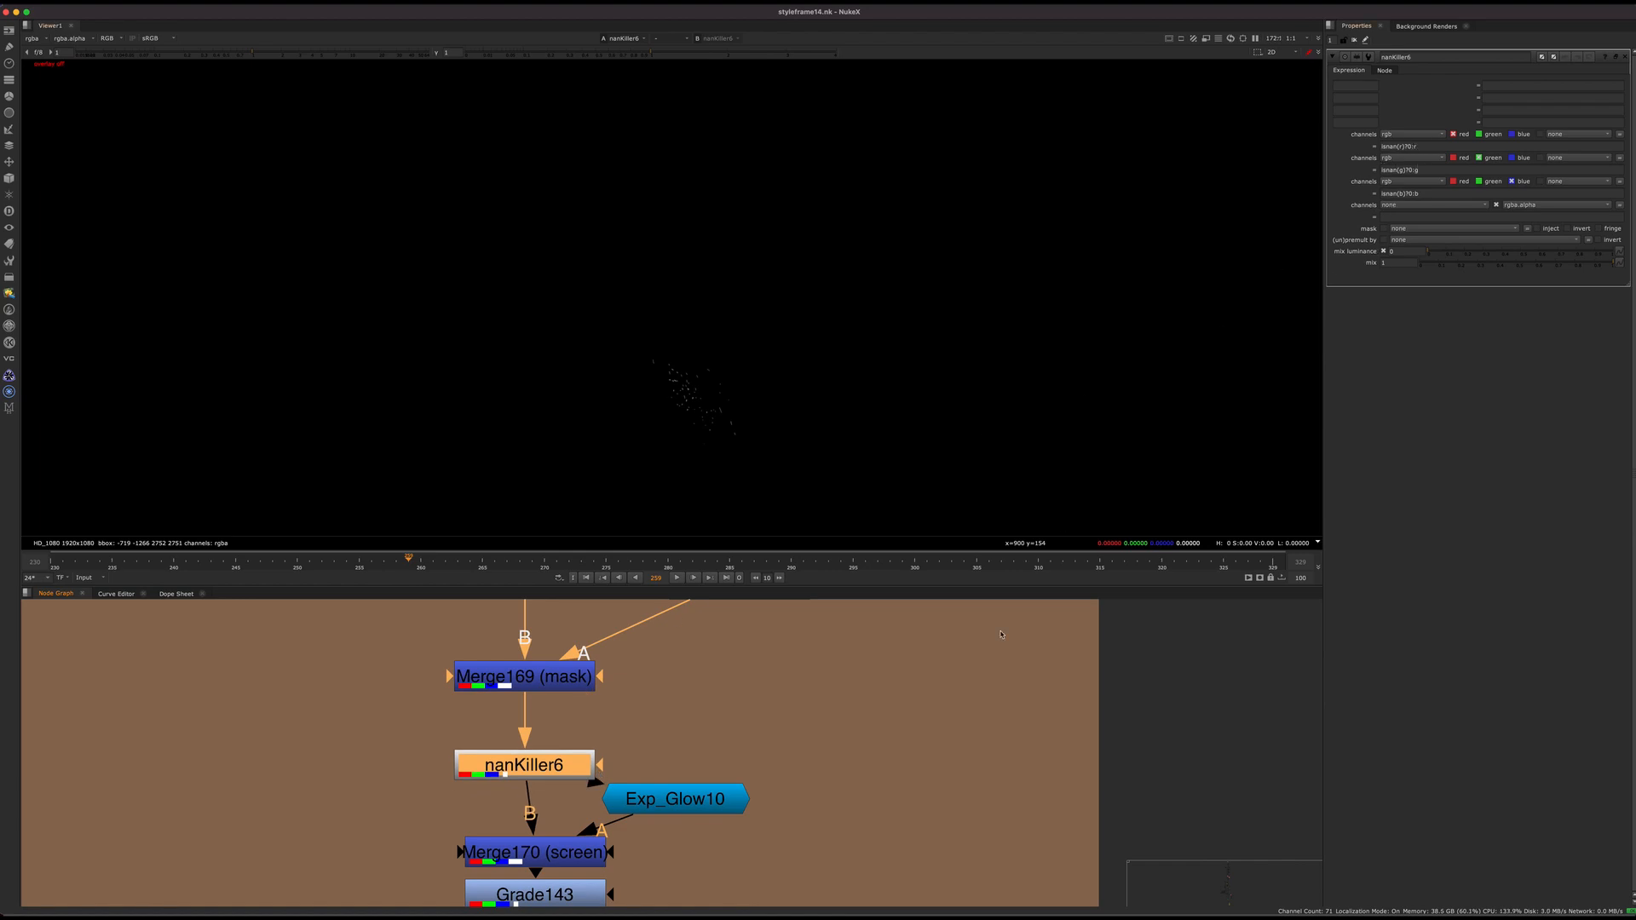
{"action": "left_click", "coordinate": [1001, 634]}
{"action": "left_click_drag", "start_coordinate": [576, 767], "coordinate": [587, 756]}
{"action": "middle_click_drag", "start_coordinate": [586, 756], "coordinate": [611, 645]}
{"action": "left_click_drag", "start_coordinate": [888, 708], "coordinate": [808, 739]}
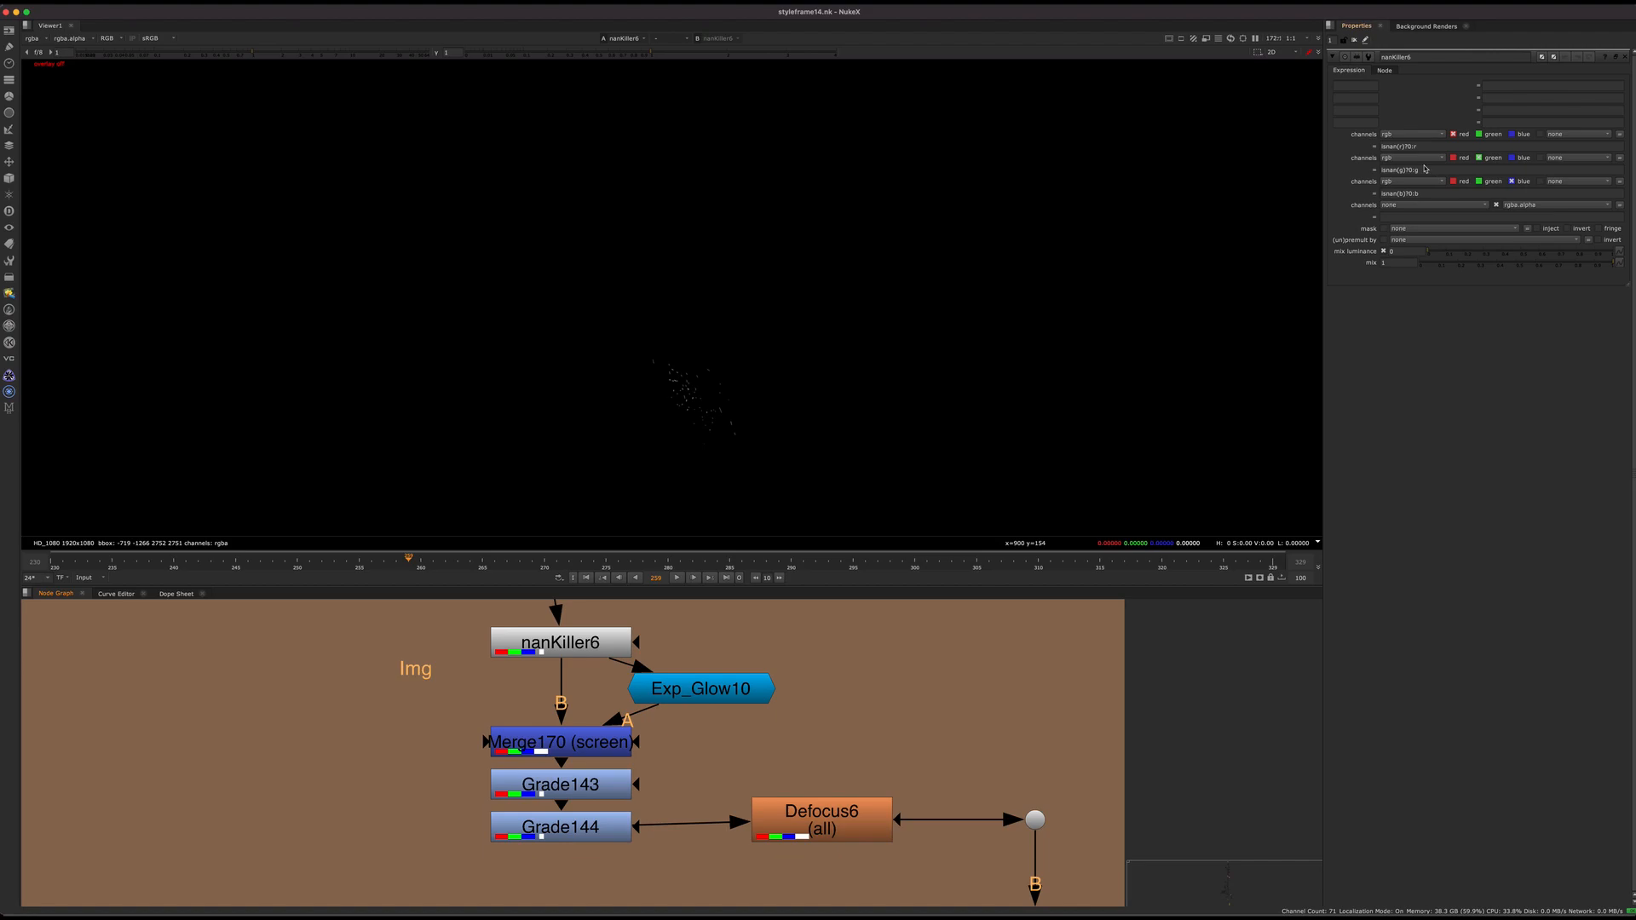
Display the Merge170 screen and Grade143 outputs, and open the Grade144 properties
{"action": "left_click", "coordinate": [596, 744]}
{"action": "key", "text": "1"}
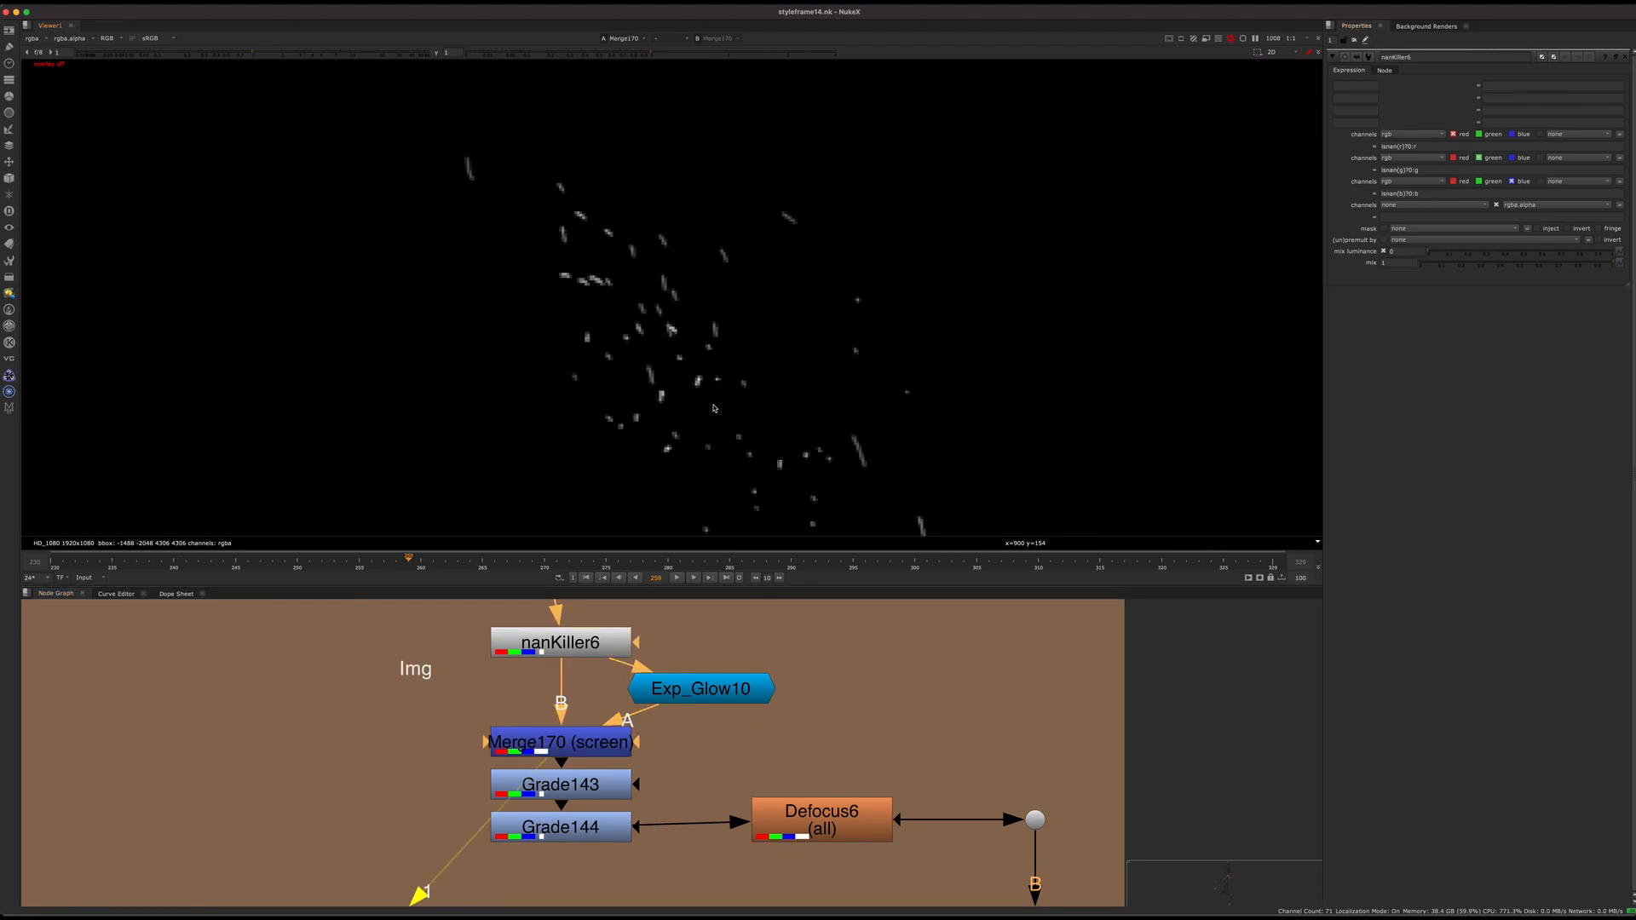
{"action": "scroll", "coordinate": [716, 392], "scroll_direction": "down", "scroll_amount": 2}
{"action": "left_click", "coordinate": [587, 779]}
{"action": "key", "text": "1"}
{"action": "double_click", "coordinate": [588, 823]}
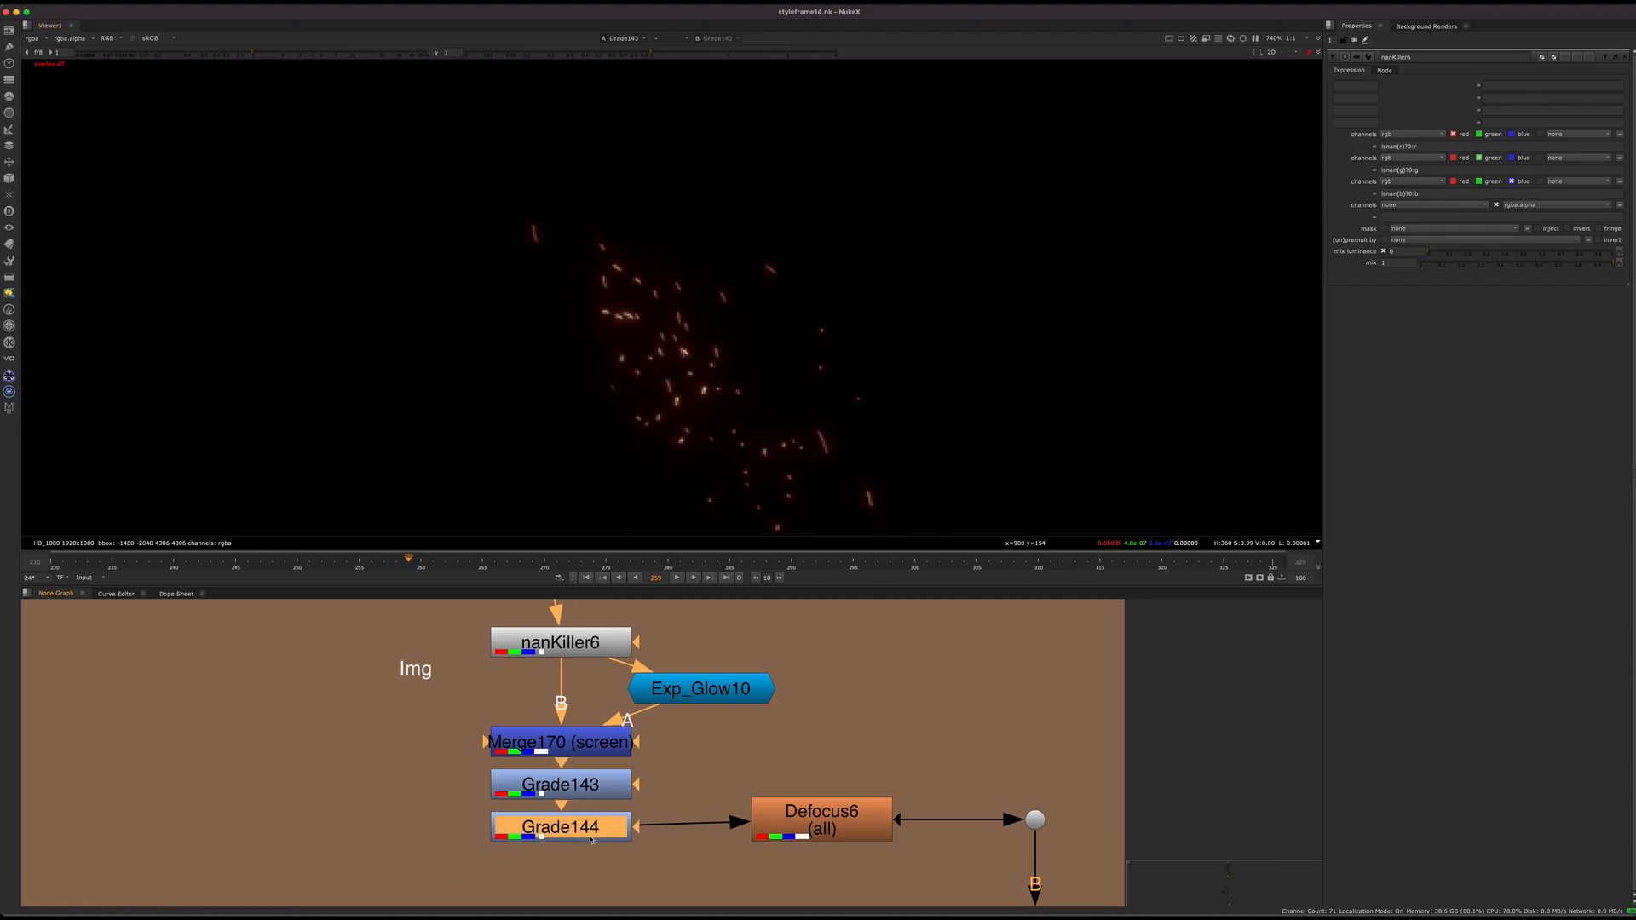
Examine the graded embers of the first branch and follow its output down to the Read108 branch
{"action": "left_click", "coordinate": [1234, 773]}
{"action": "scroll", "coordinate": [1234, 773], "scroll_direction": "down", "scroll_amount": 3}
{"action": "middle_click_drag", "start_coordinate": [1234, 773], "coordinate": [826, 668]}
{"action": "left_click", "coordinate": [695, 699]}
{"action": "middle_click_drag", "start_coordinate": [696, 699], "coordinate": [690, 616]}
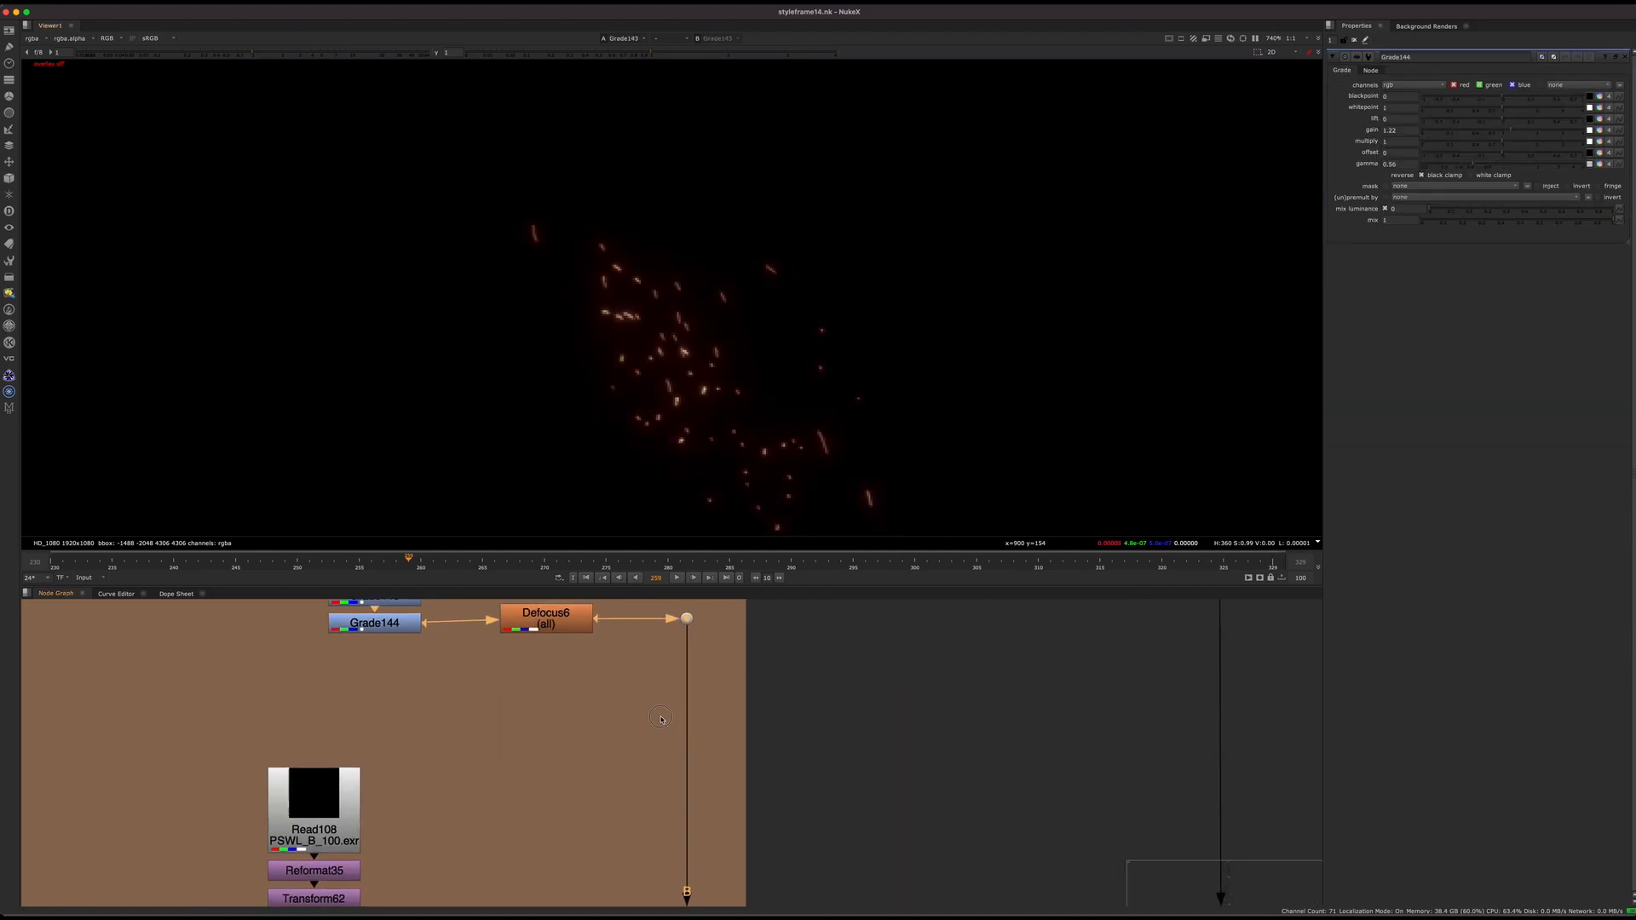
{"action": "scroll", "coordinate": [658, 758], "scroll_direction": "down", "scroll_amount": 3}
{"action": "middle_click_drag", "start_coordinate": [647, 358], "coordinate": [710, 297]}
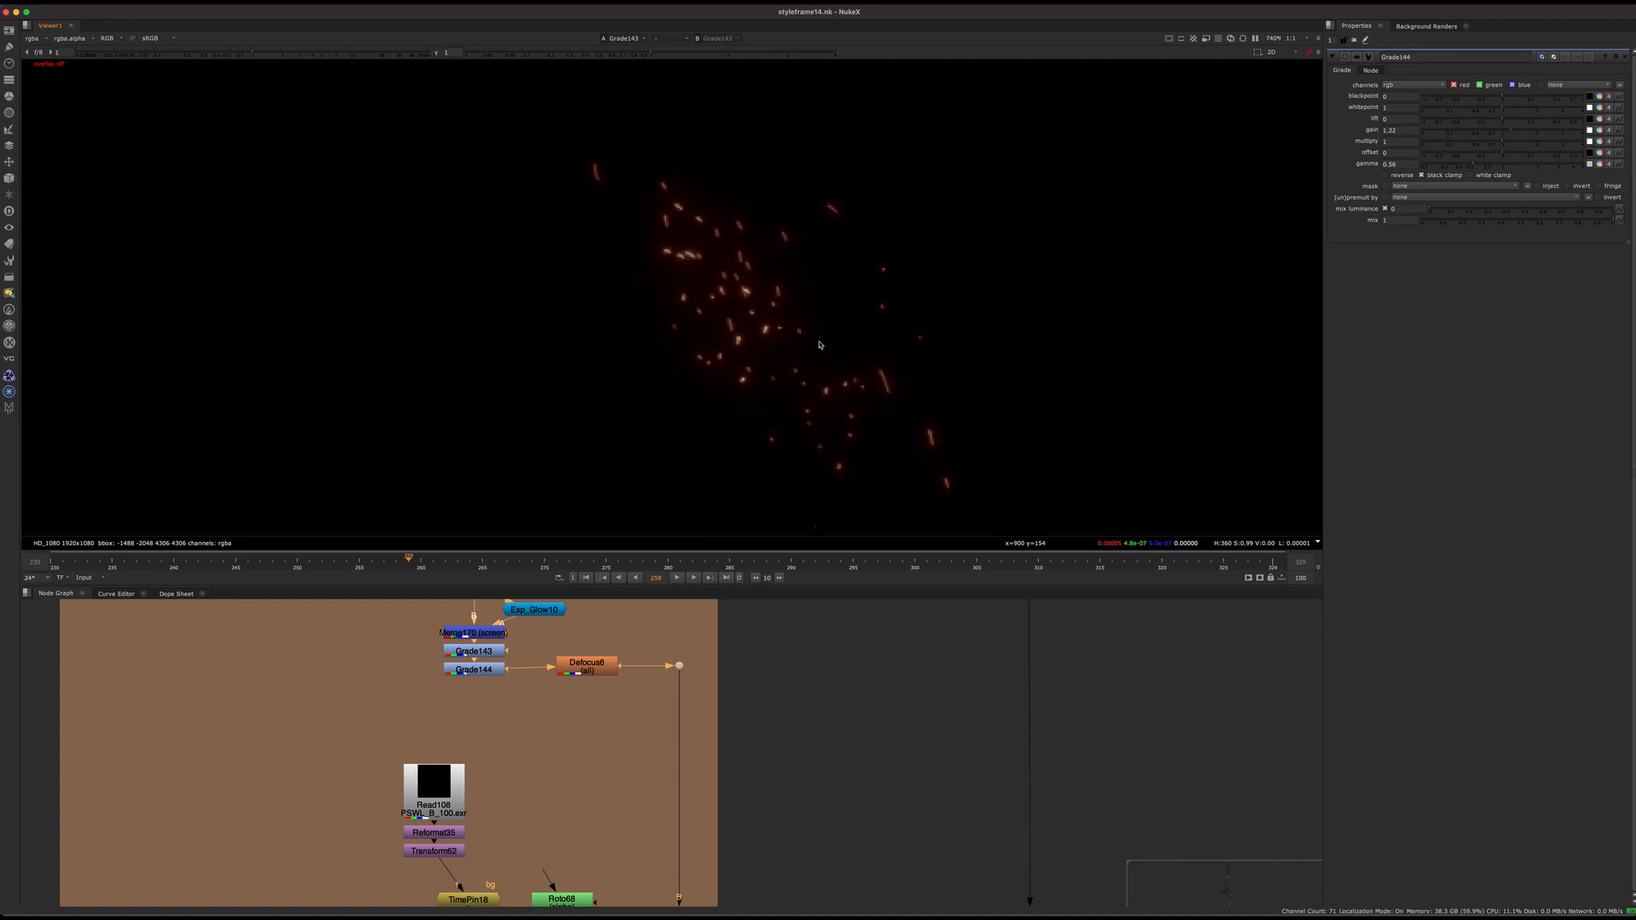
{"action": "left_click_drag", "start_coordinate": [980, 195], "coordinate": [614, 488]}
{"action": "scroll", "coordinate": [784, 360], "scroll_direction": "down", "scroll_amount": 2}
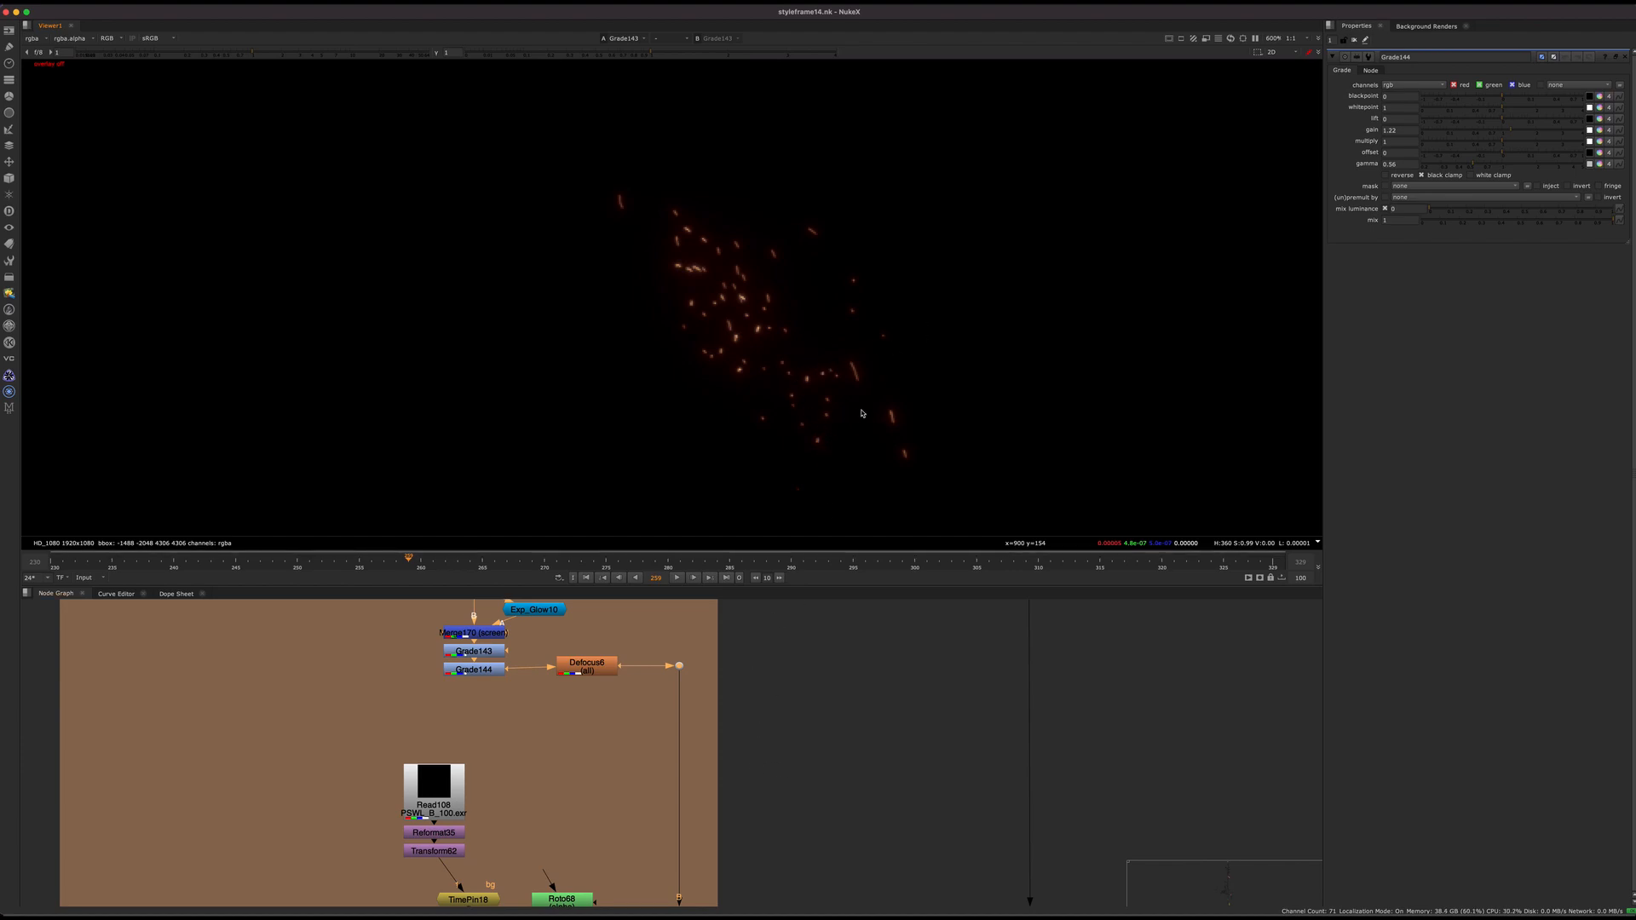
Display the Merge179 plus node that combines the first two ember branches
{"action": "left_click_drag", "start_coordinate": [781, 647], "coordinate": [668, 726]}
{"action": "key", "text": "1"}
{"action": "middle_click_drag", "start_coordinate": [750, 852], "coordinate": [736, 613]}
{"action": "left_click_drag", "start_coordinate": [760, 770], "coordinate": [606, 878]}
{"action": "key", "text": "1"}
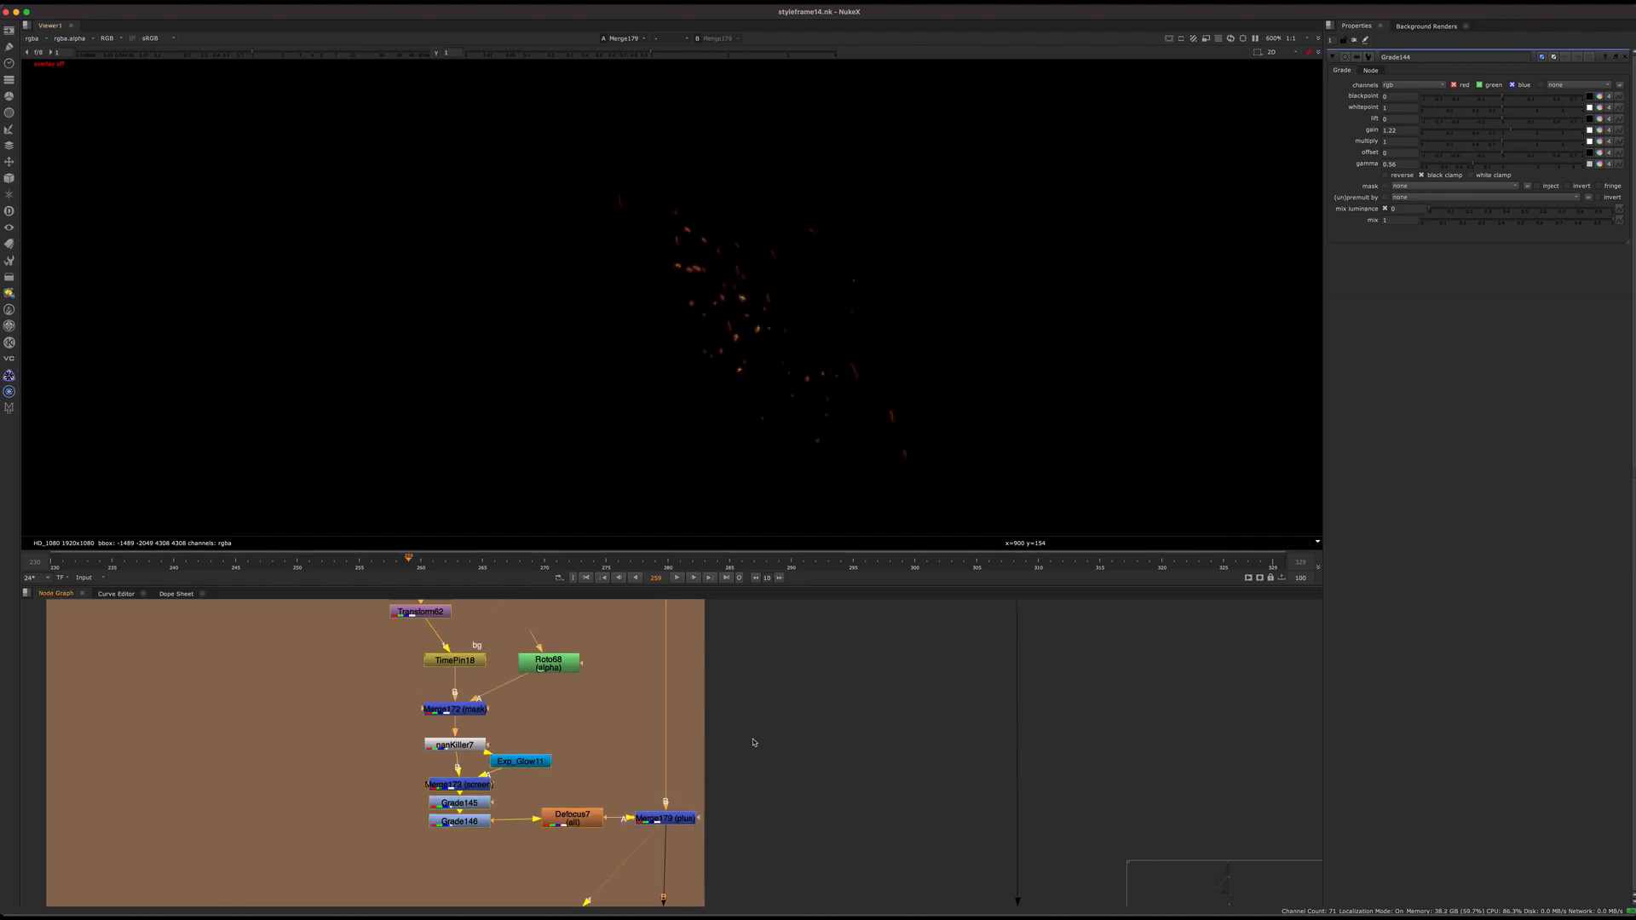
Toggle the Merge179 plus off and on, and compare the Defocus7 output with the merged embers
{"action": "left_click_drag", "start_coordinate": [725, 854], "coordinate": [611, 781]}
{"action": "key", "text": "d"}
{"action": "key", "text": "d"}
{"action": "left_click", "coordinate": [572, 817]}
{"action": "key", "text": "1"}
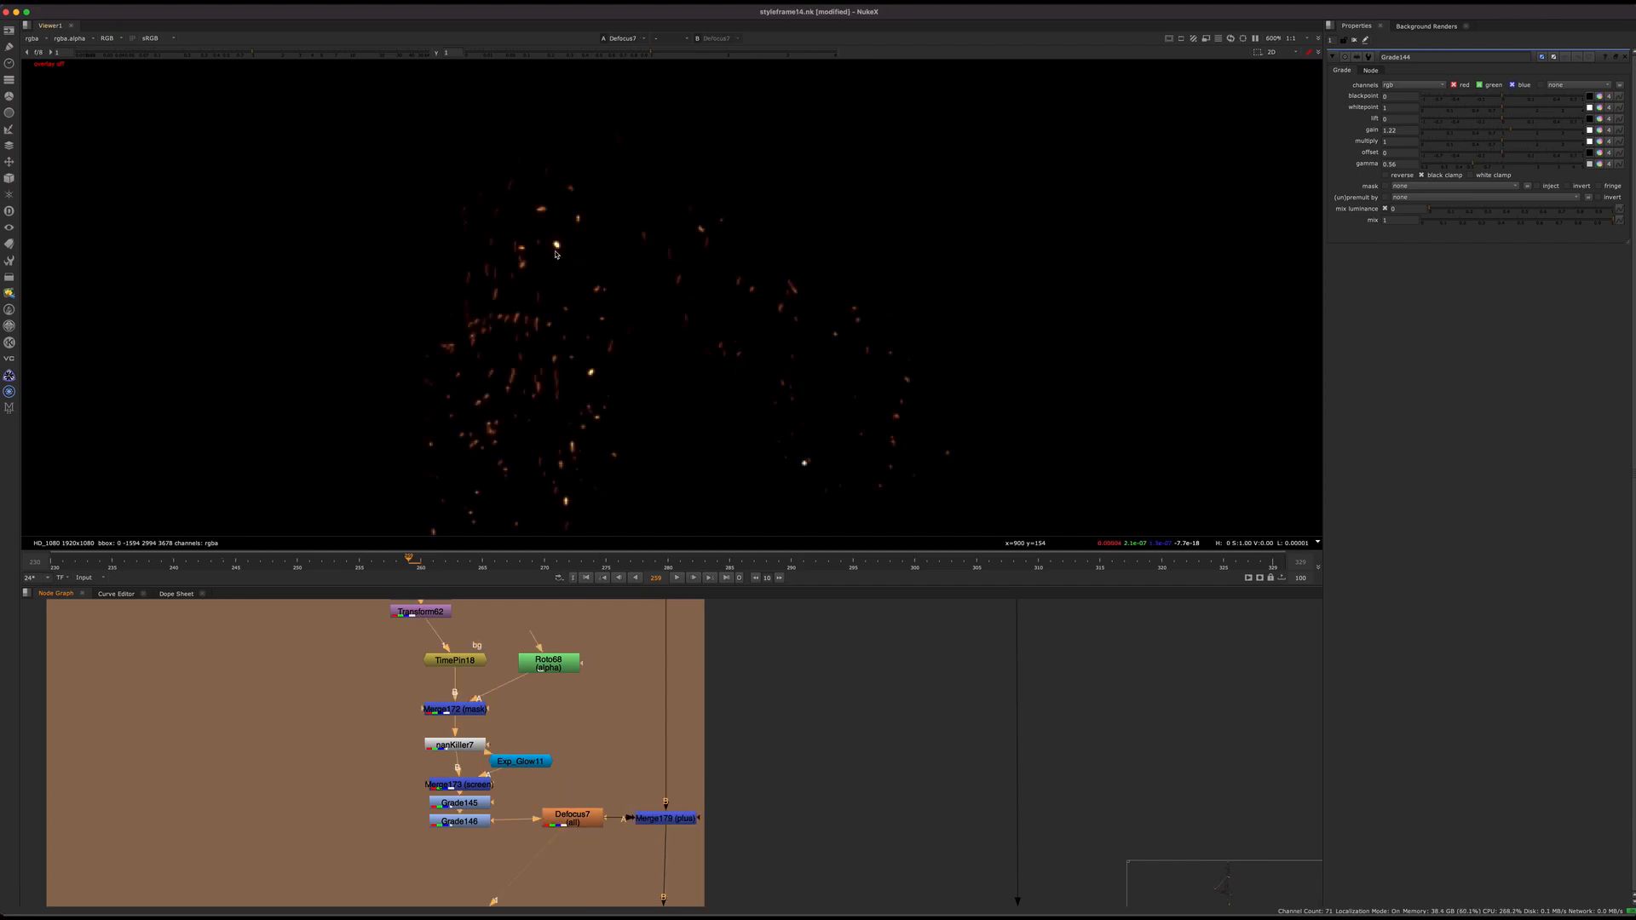
{"action": "left_click", "coordinate": [681, 817]}
{"action": "key", "text": "1"}
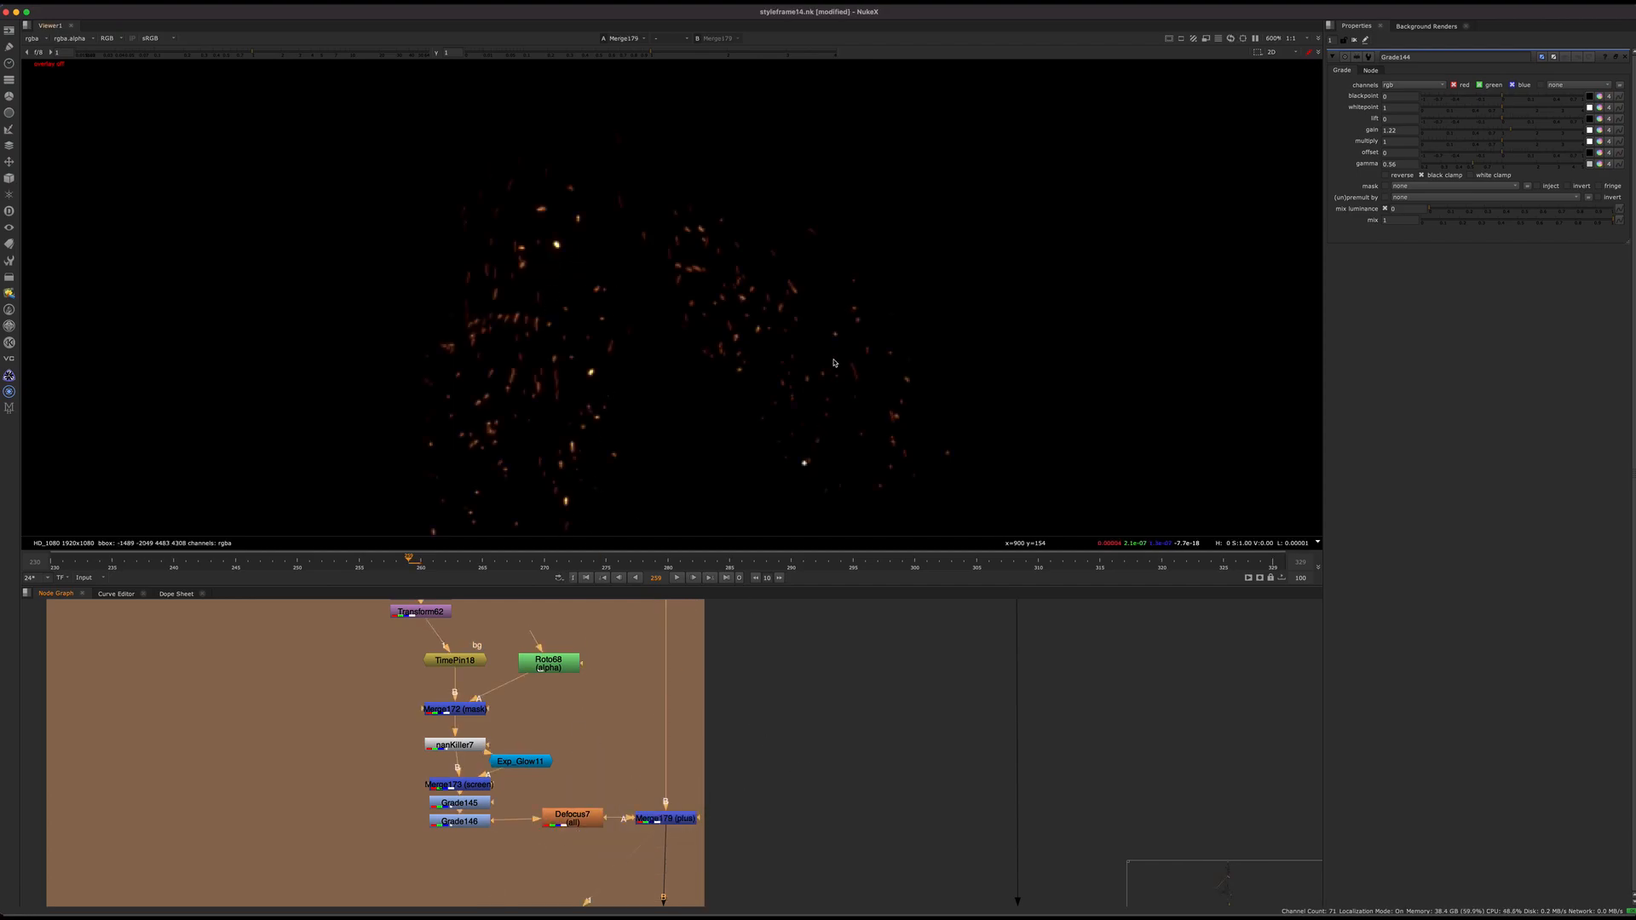
Display the Merge171 plus node that adds the third ember branch
{"action": "scroll", "coordinate": [682, 793], "scroll_direction": "down", "scroll_amount": 5}
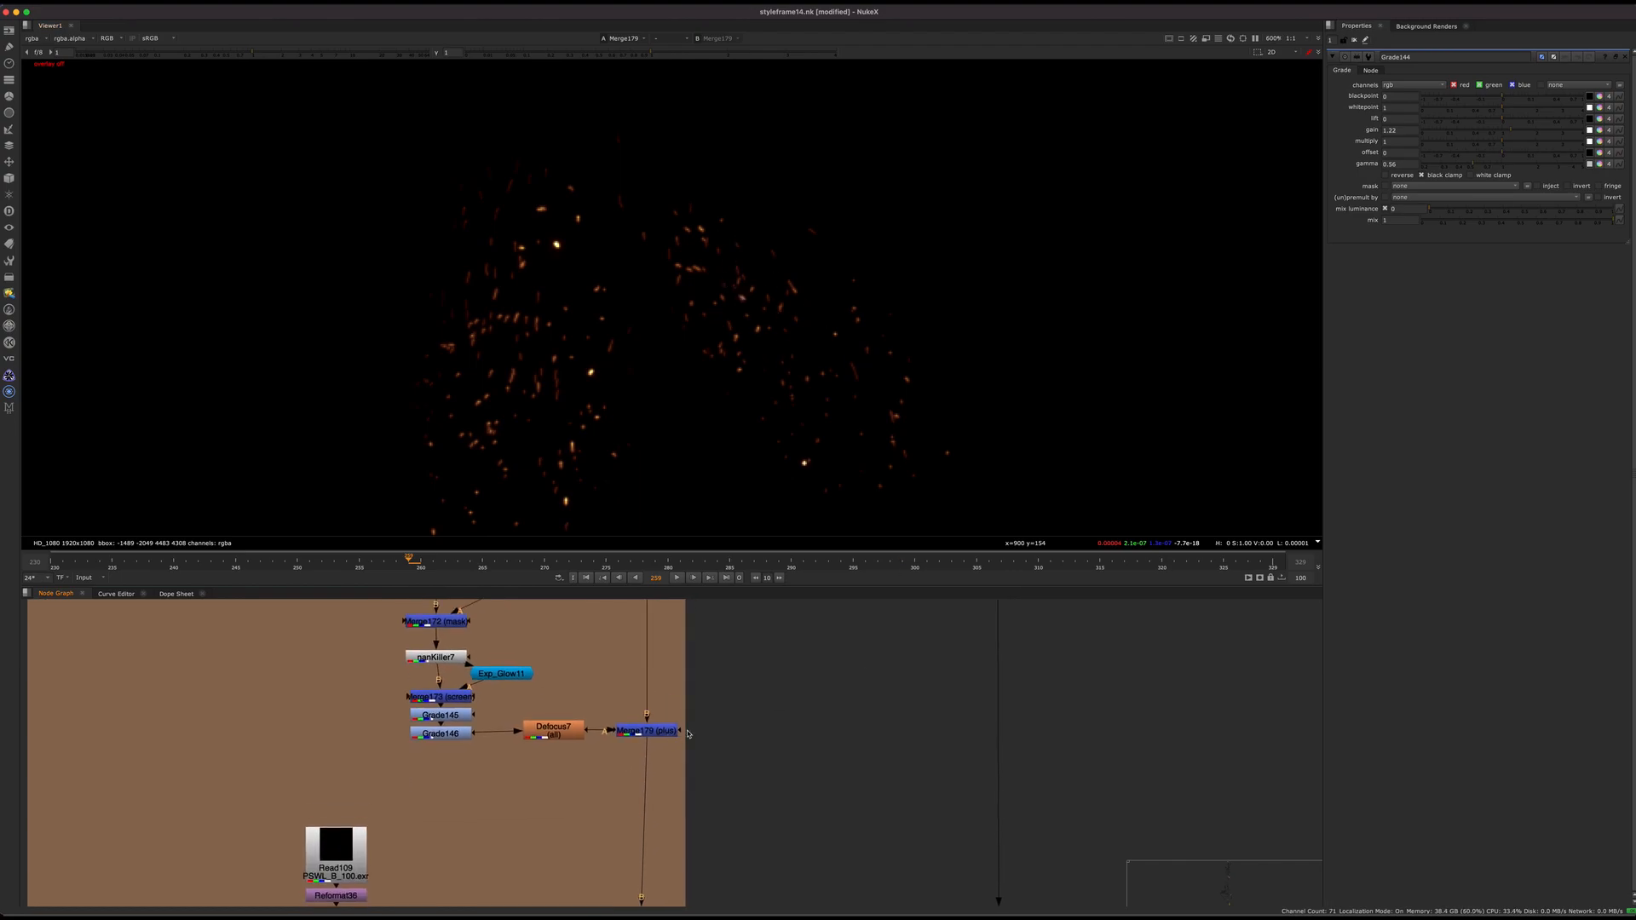
{"action": "scroll", "coordinate": [681, 792], "scroll_direction": "up", "scroll_amount": 4}
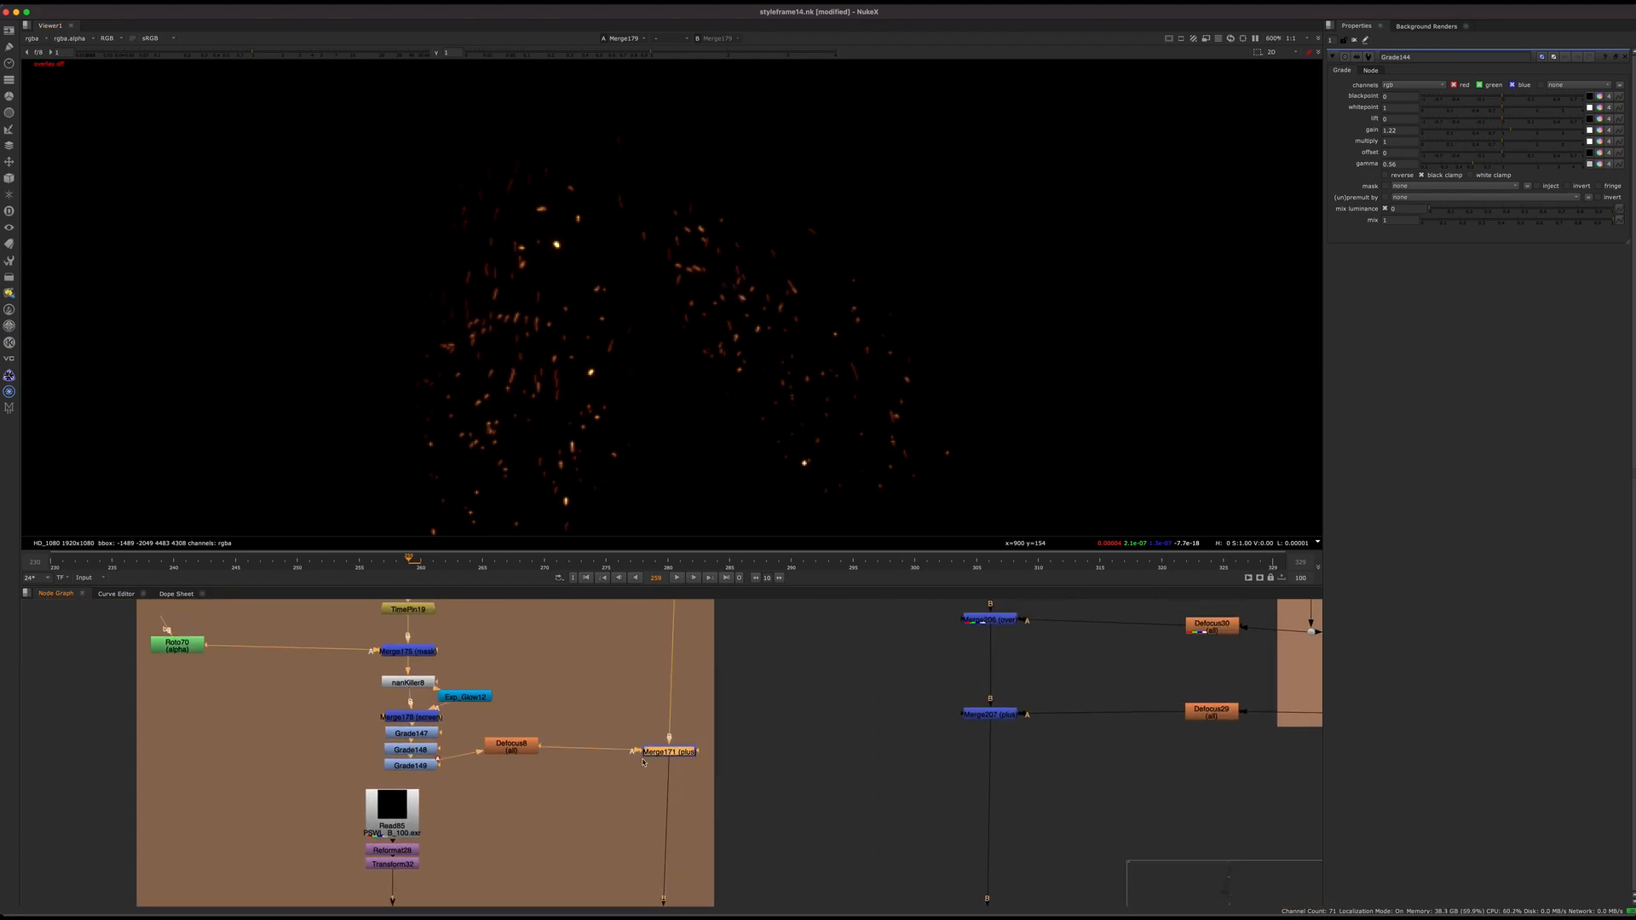
{"action": "middle_click_drag", "start_coordinate": [694, 743], "coordinate": [744, 768]}
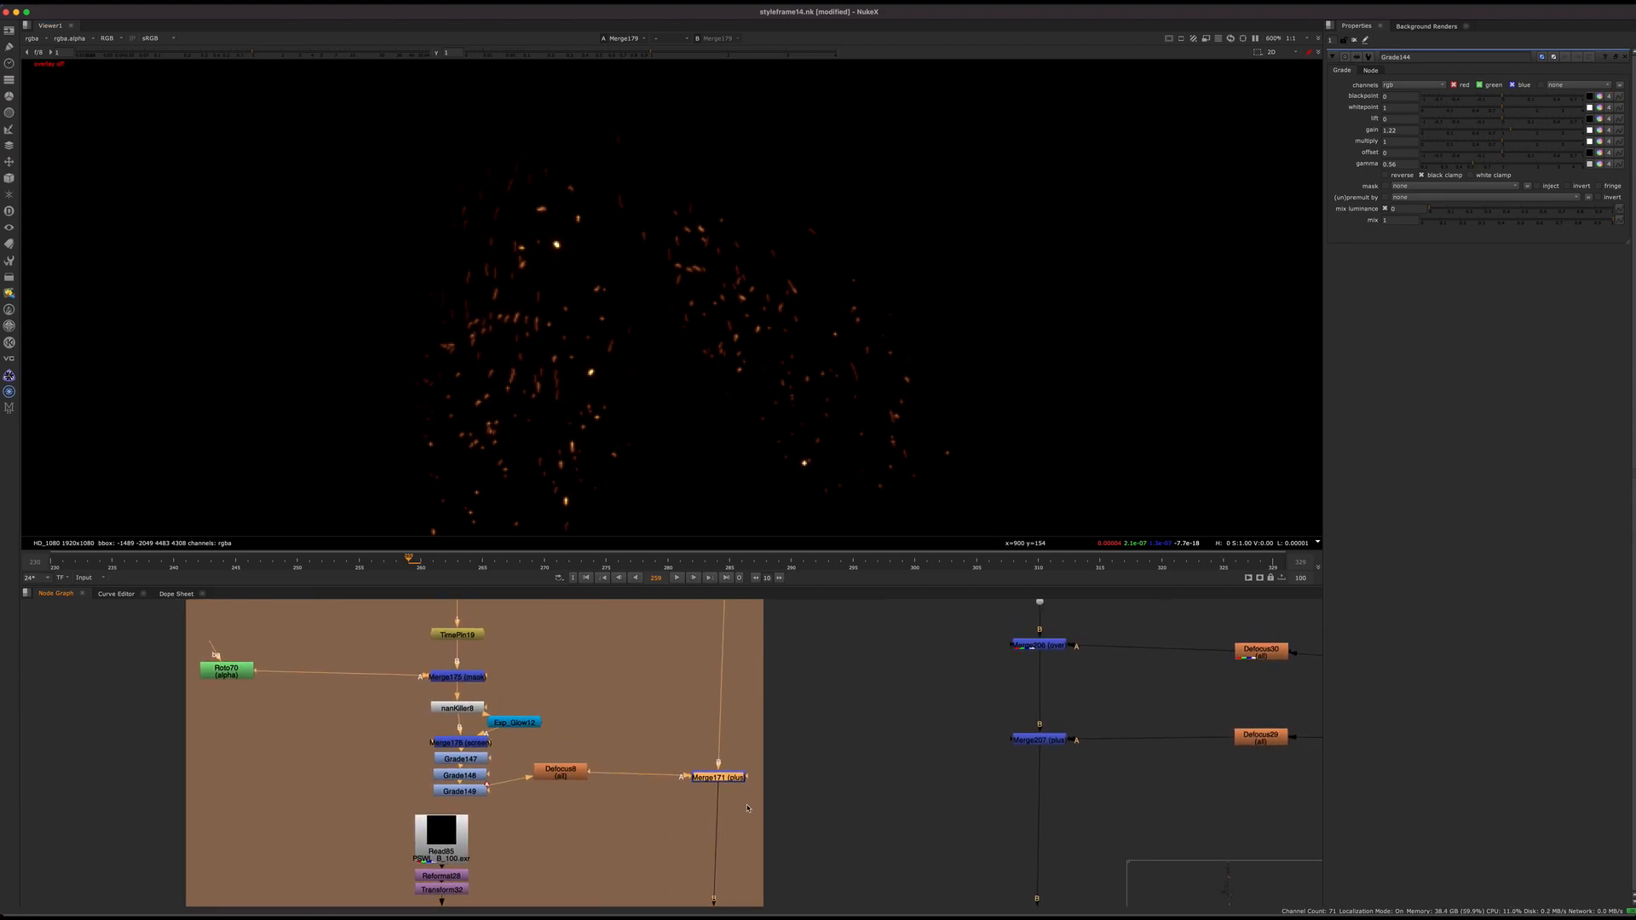
{"action": "key", "text": "1"}
Display the Merge174 plus node at the end of the Embers group and examine the combined embers
{"action": "left_click", "coordinate": [764, 756]}
{"action": "scroll", "coordinate": [673, 725], "scroll_direction": "down", "scroll_amount": 3}
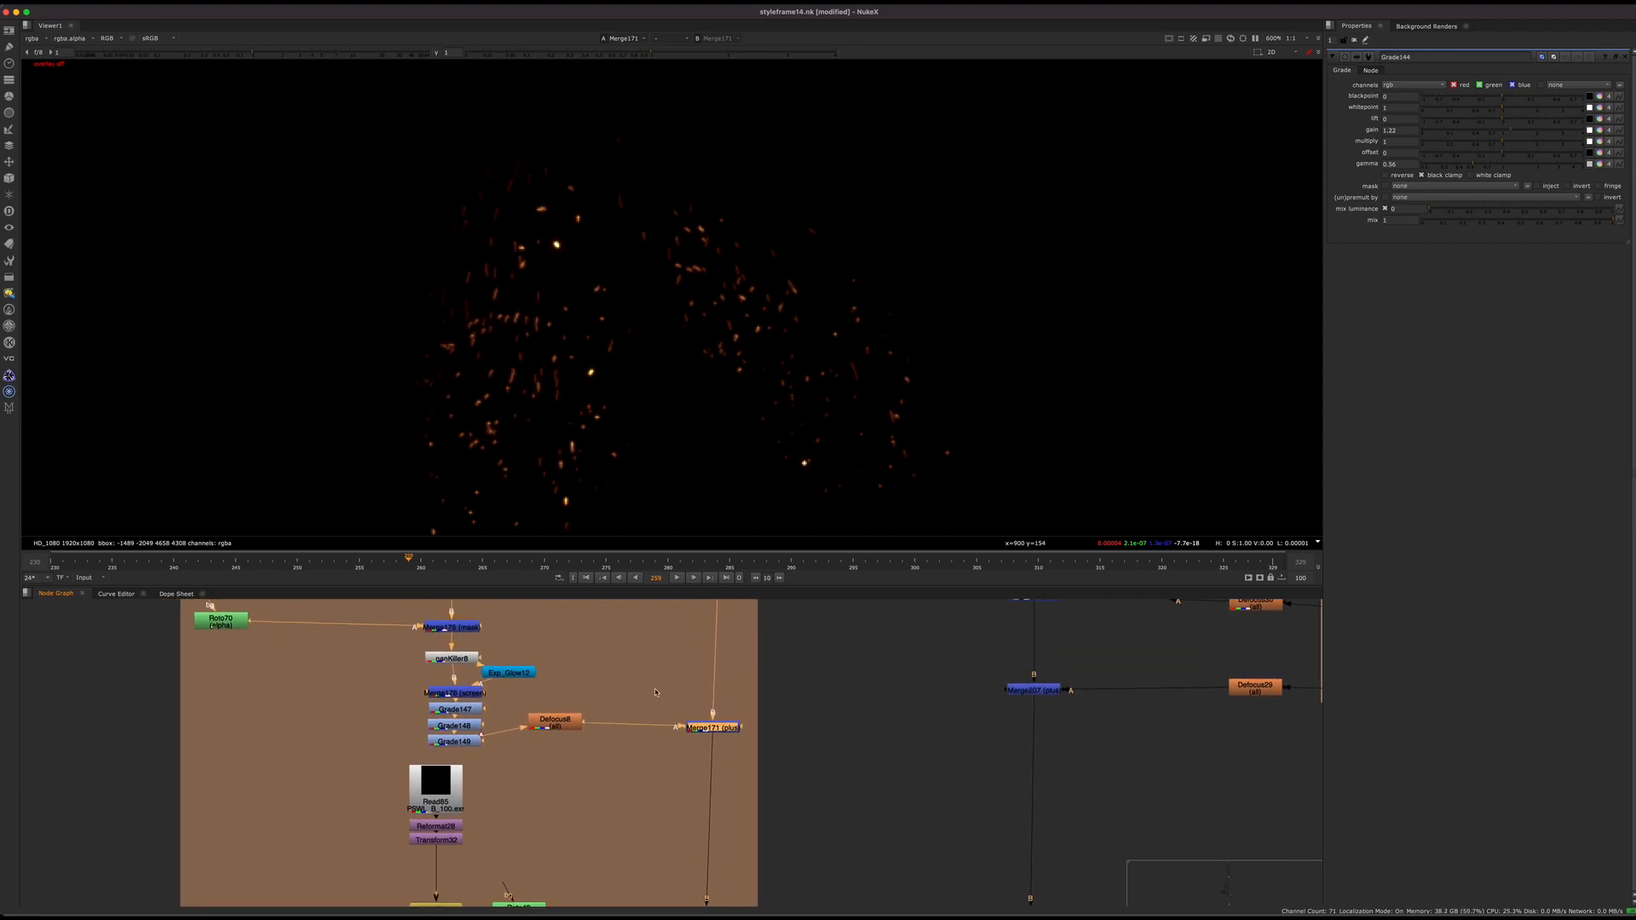
{"action": "middle_click_drag", "start_coordinate": [653, 781], "coordinate": [682, 651]}
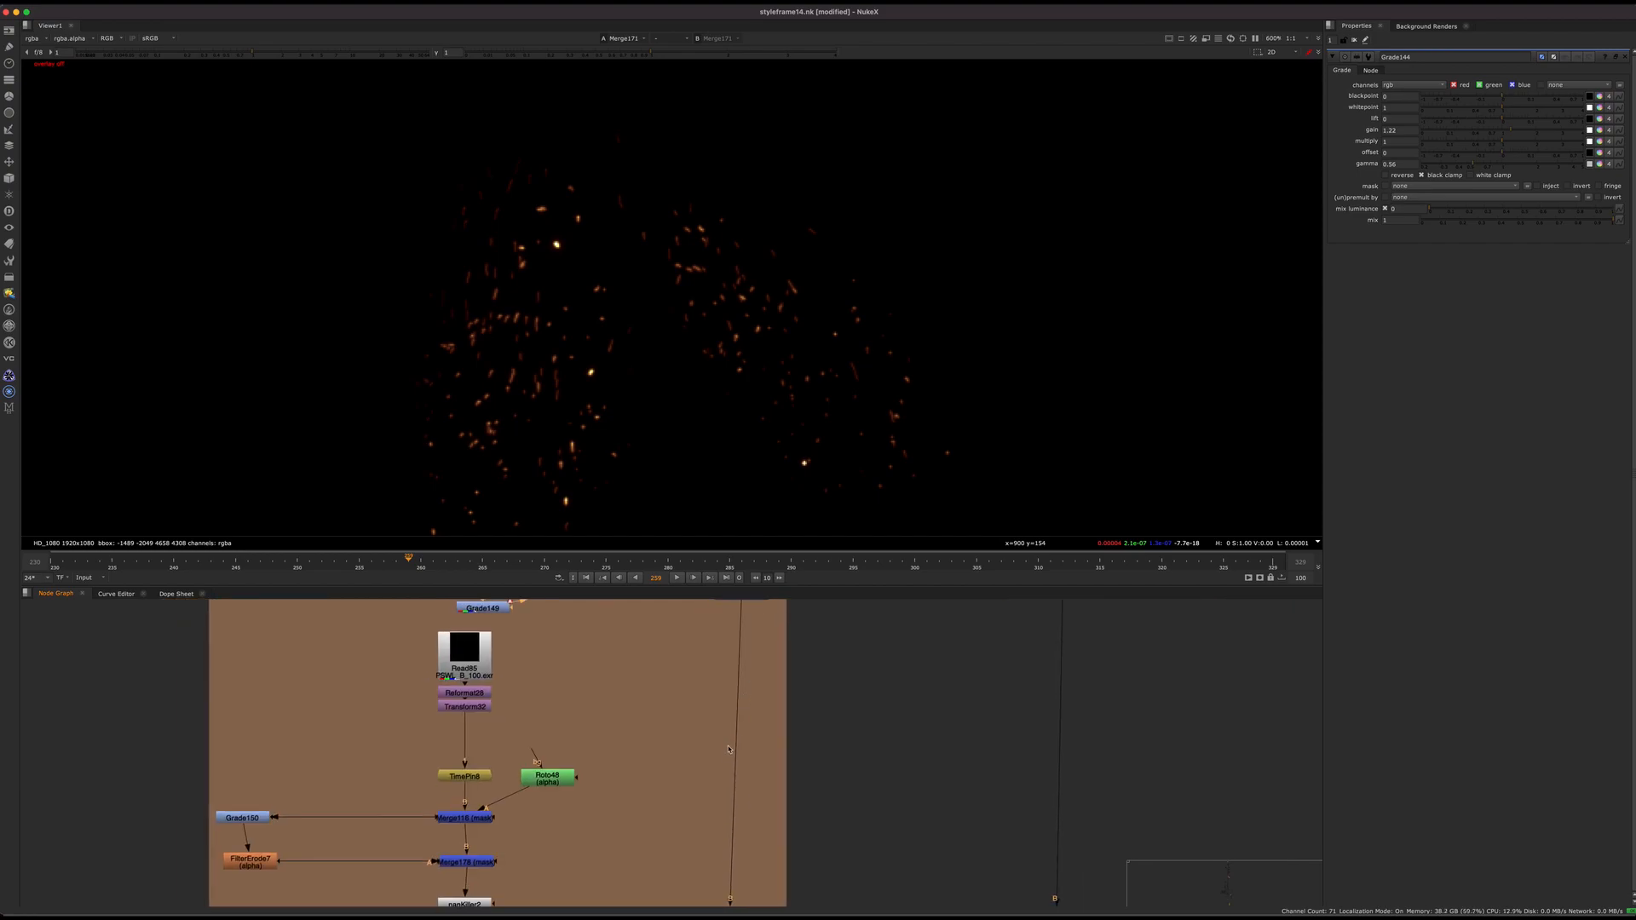
{"action": "scroll", "coordinate": [684, 722], "scroll_direction": "down", "scroll_amount": 5}
{"action": "middle_click_drag", "start_coordinate": [686, 725], "coordinate": [647, 651]}
{"action": "left_click_drag", "start_coordinate": [732, 736], "coordinate": [630, 812]}
{"action": "key", "text": "1"}
{"action": "scroll", "coordinate": [657, 799], "scroll_direction": "up", "scroll_amount": 5}
{"action": "middle_click_drag", "start_coordinate": [675, 757], "coordinate": [583, 820]}
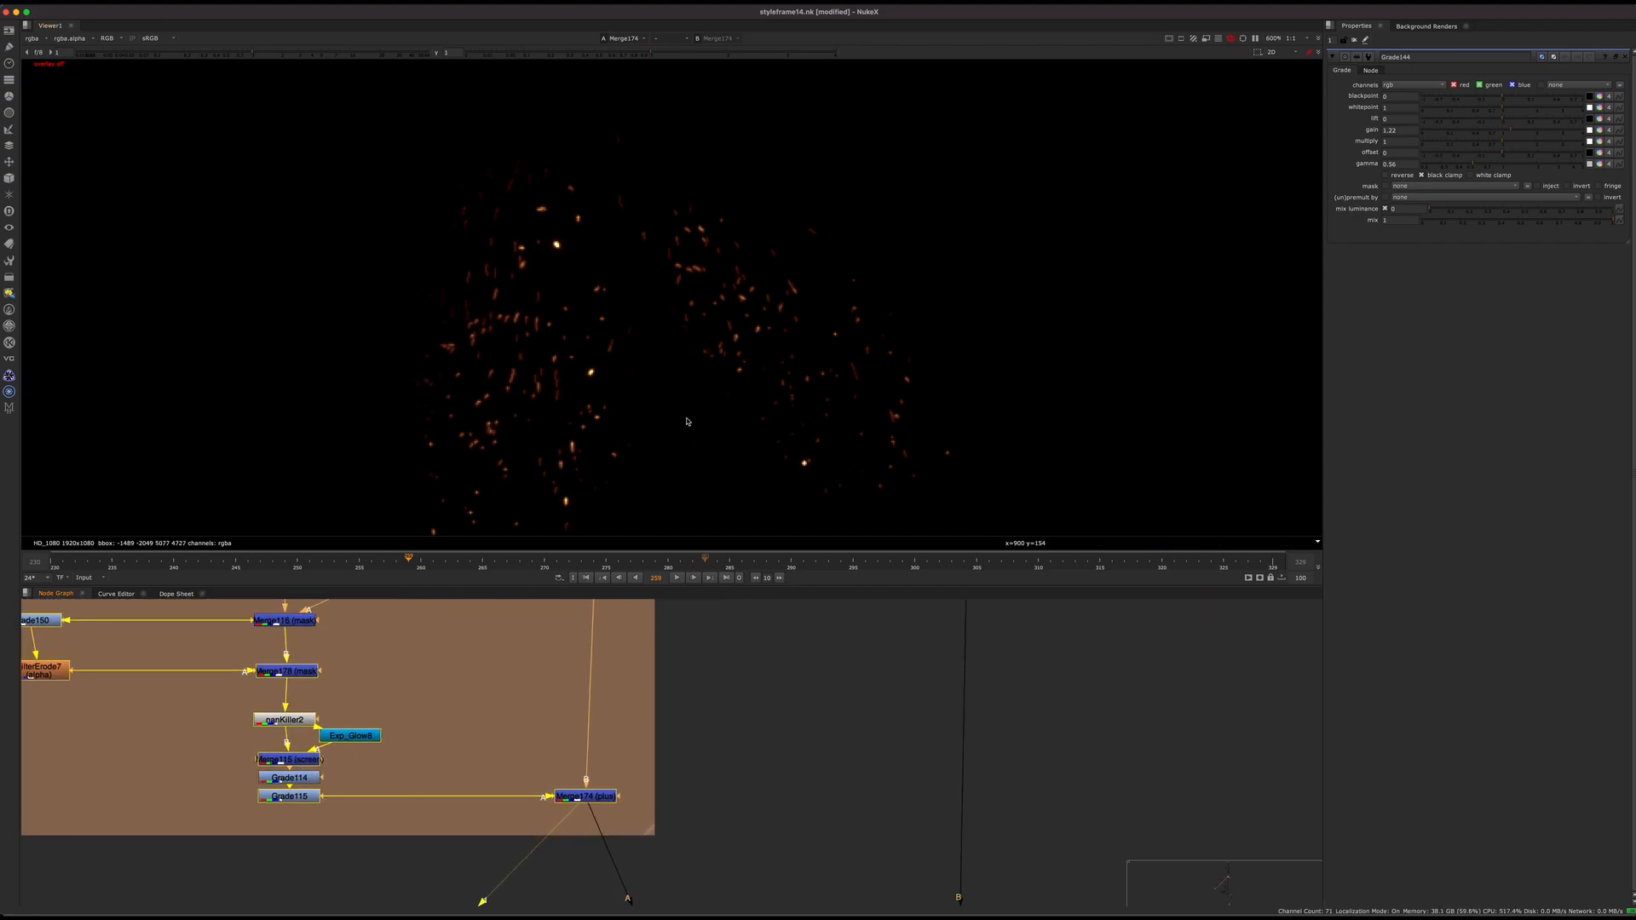
{"action": "scroll", "coordinate": [829, 361], "scroll_direction": "down", "scroll_amount": 3}
{"action": "left_click_drag", "start_coordinate": [798, 716], "coordinate": [710, 777]}
{"action": "middle_click_drag", "start_coordinate": [706, 810], "coordinate": [566, 741]}
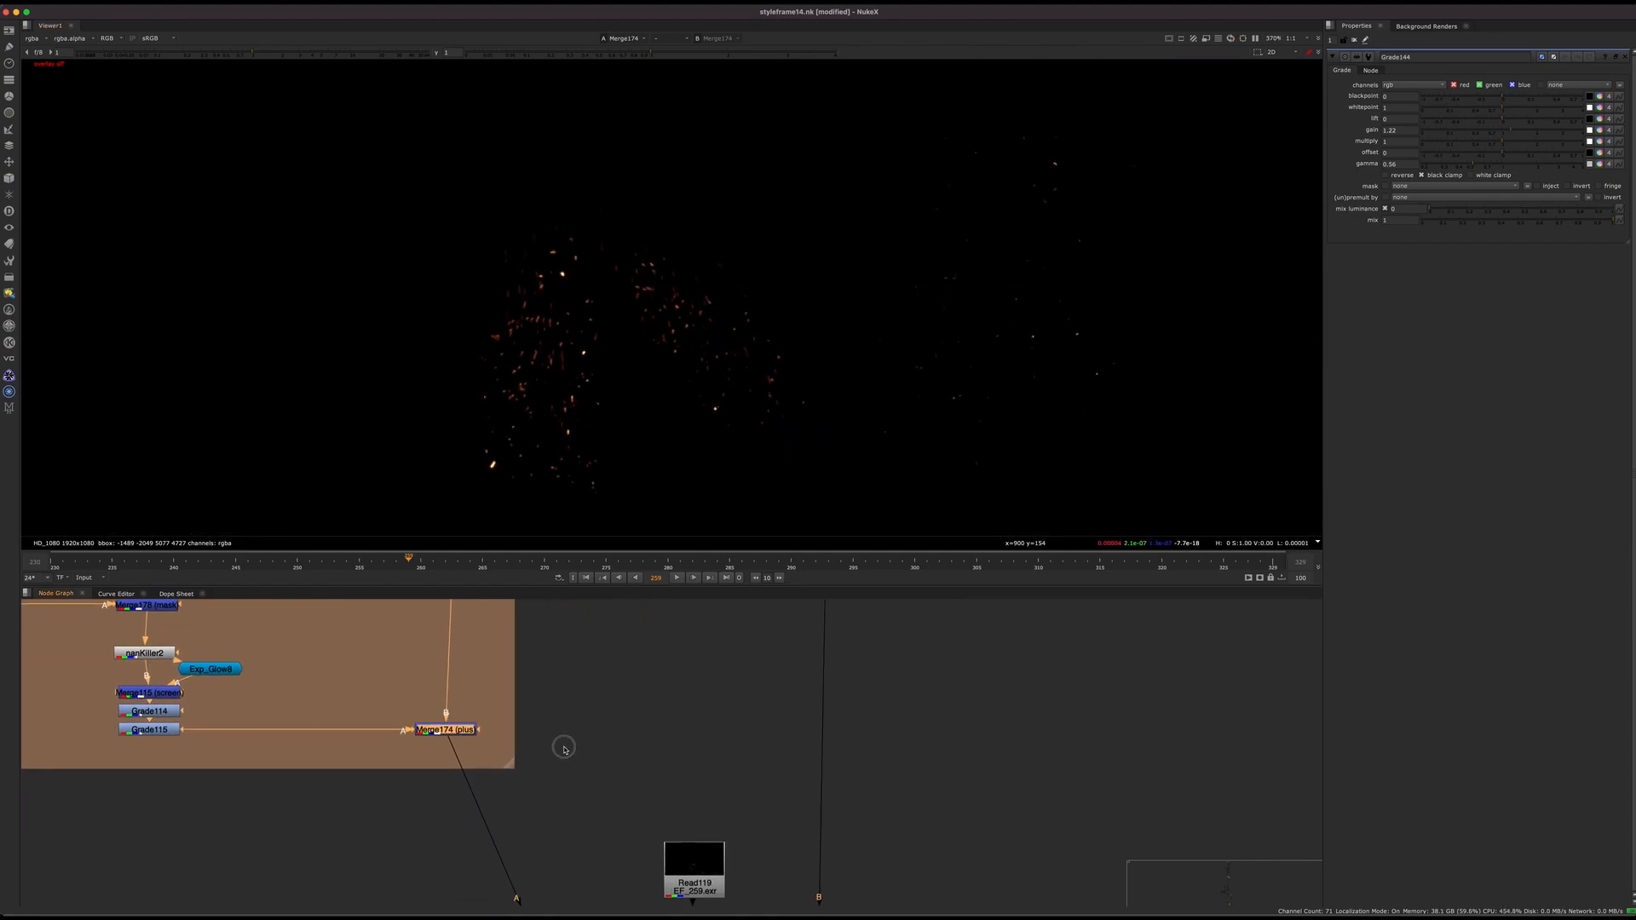
Display the Read119 ember render and the Merge113 plus node that adds it to the comp
{"action": "scroll", "coordinate": [565, 741], "scroll_direction": "down", "scroll_amount": 5}
{"action": "middle_click_drag", "start_coordinate": [662, 866], "coordinate": [588, 771]}
{"action": "scroll", "coordinate": [572, 783], "scroll_direction": "up", "scroll_amount": 5}
{"action": "left_click", "coordinate": [576, 687]}
{"action": "key", "text": "1"}
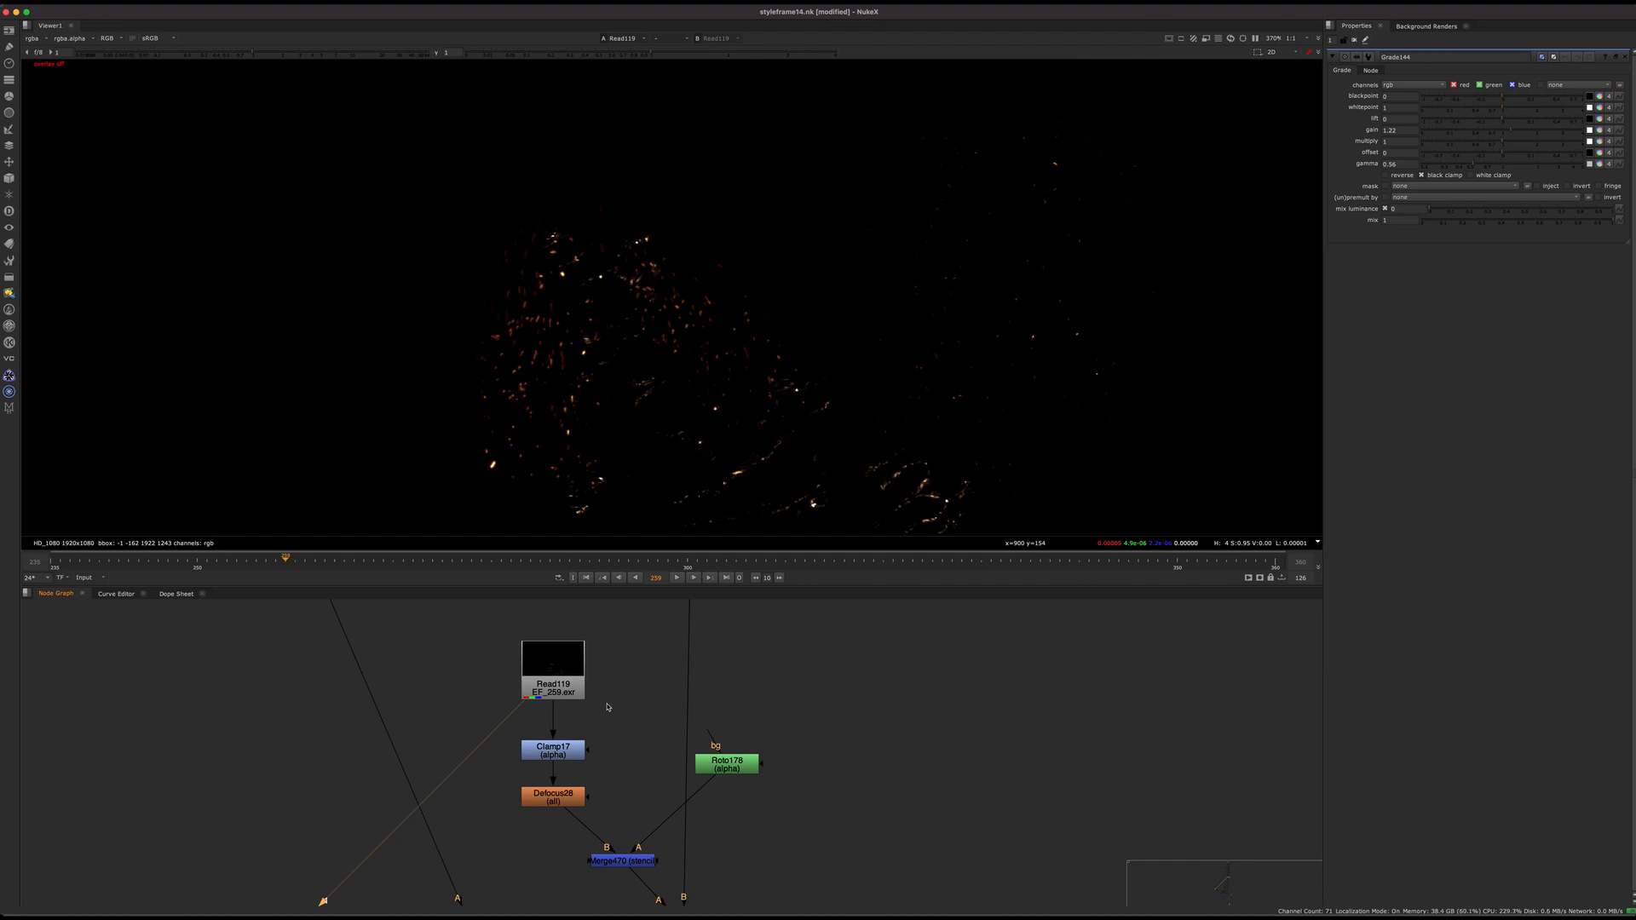
{"action": "middle_click_drag", "start_coordinate": [732, 737], "coordinate": [798, 590]}
{"action": "left_click", "coordinate": [749, 776]}
{"action": "key", "text": "1"}
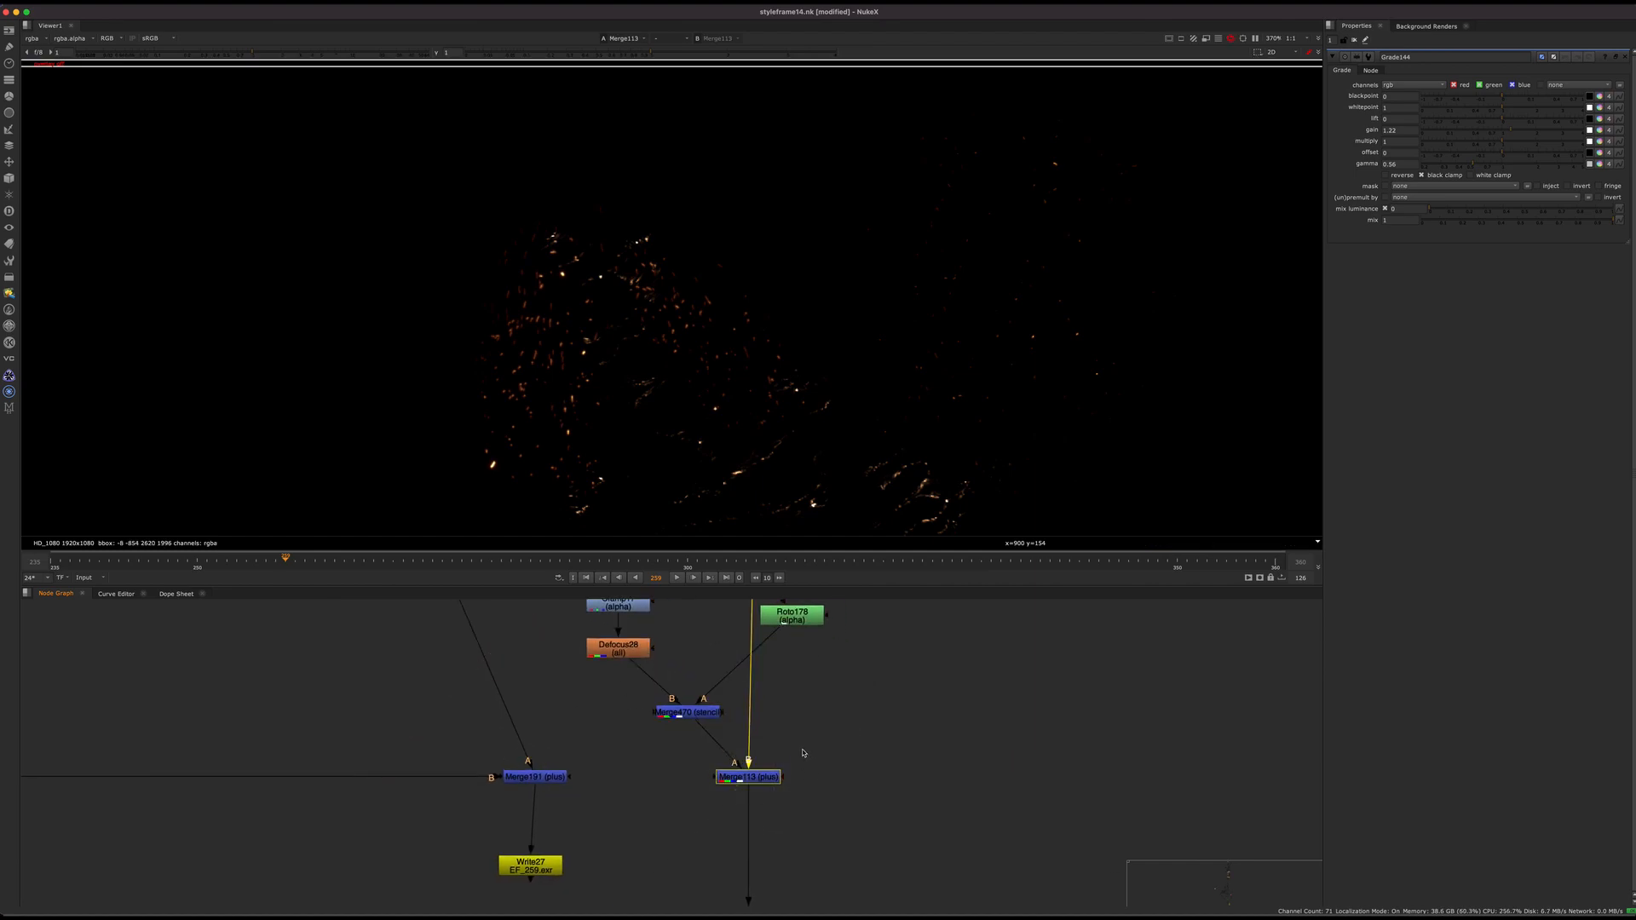
Revisit the last Embers branch and display the Grade412 ember output
{"action": "scroll", "coordinate": [567, 768], "scroll_direction": "down", "scroll_amount": 5}
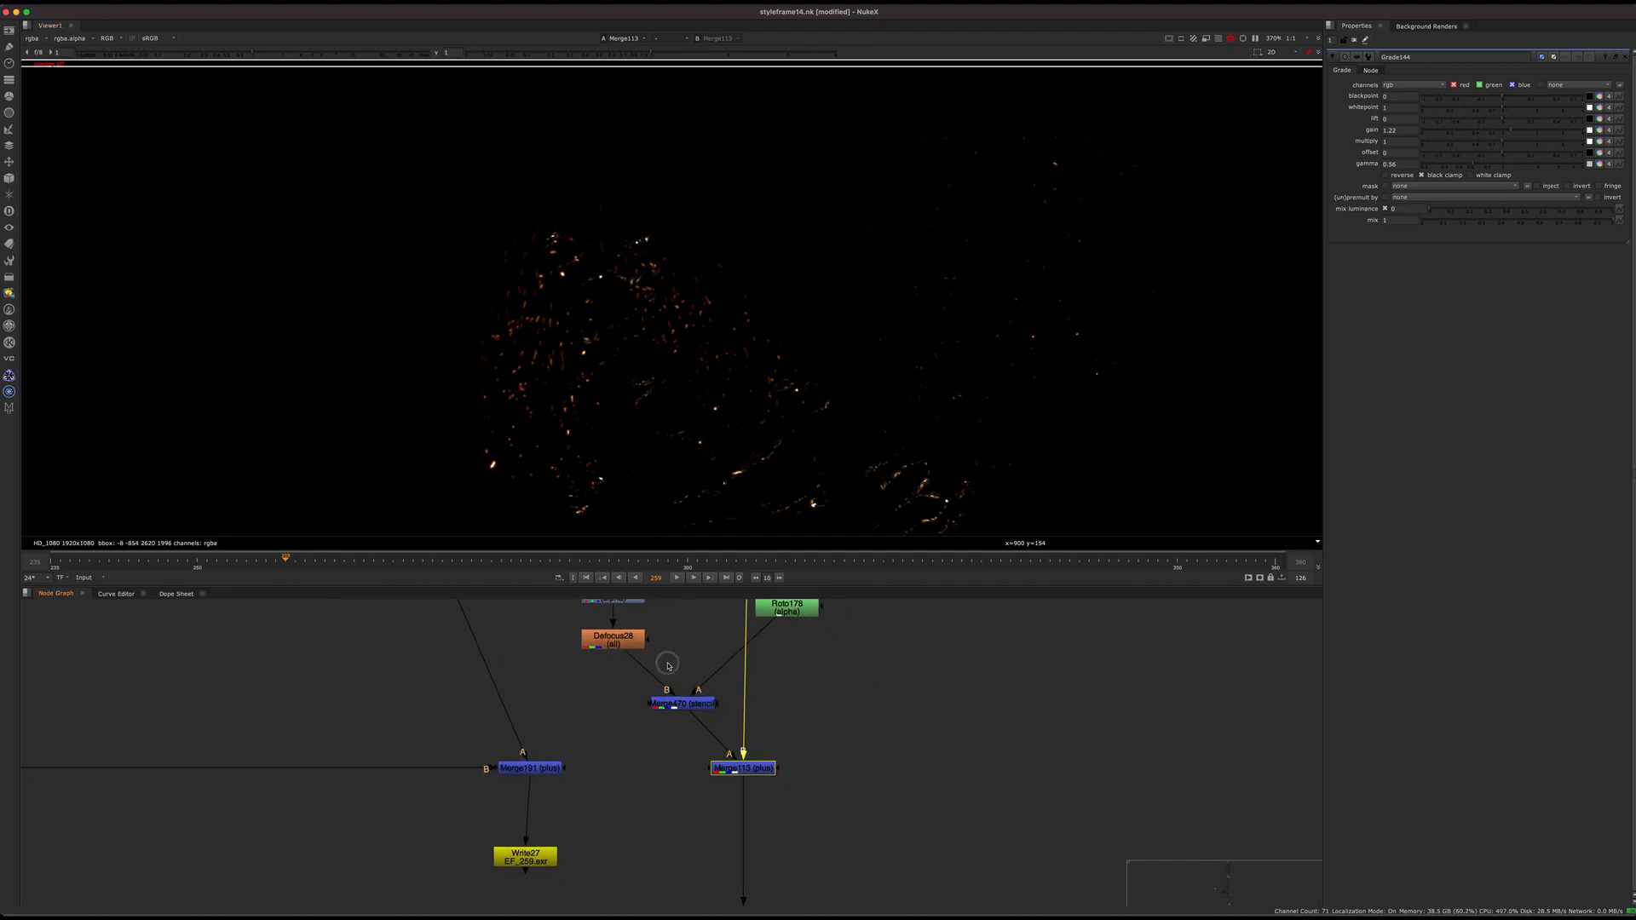
{"action": "mouse_move", "coordinate": [302, 777]}
{"action": "middle_mouse_down"}
{"action": "mouse_move", "coordinate": [796, 683]}
{"action": "mouse_move", "coordinate": [610, 727]}
{"action": "middle_mouse_up"}
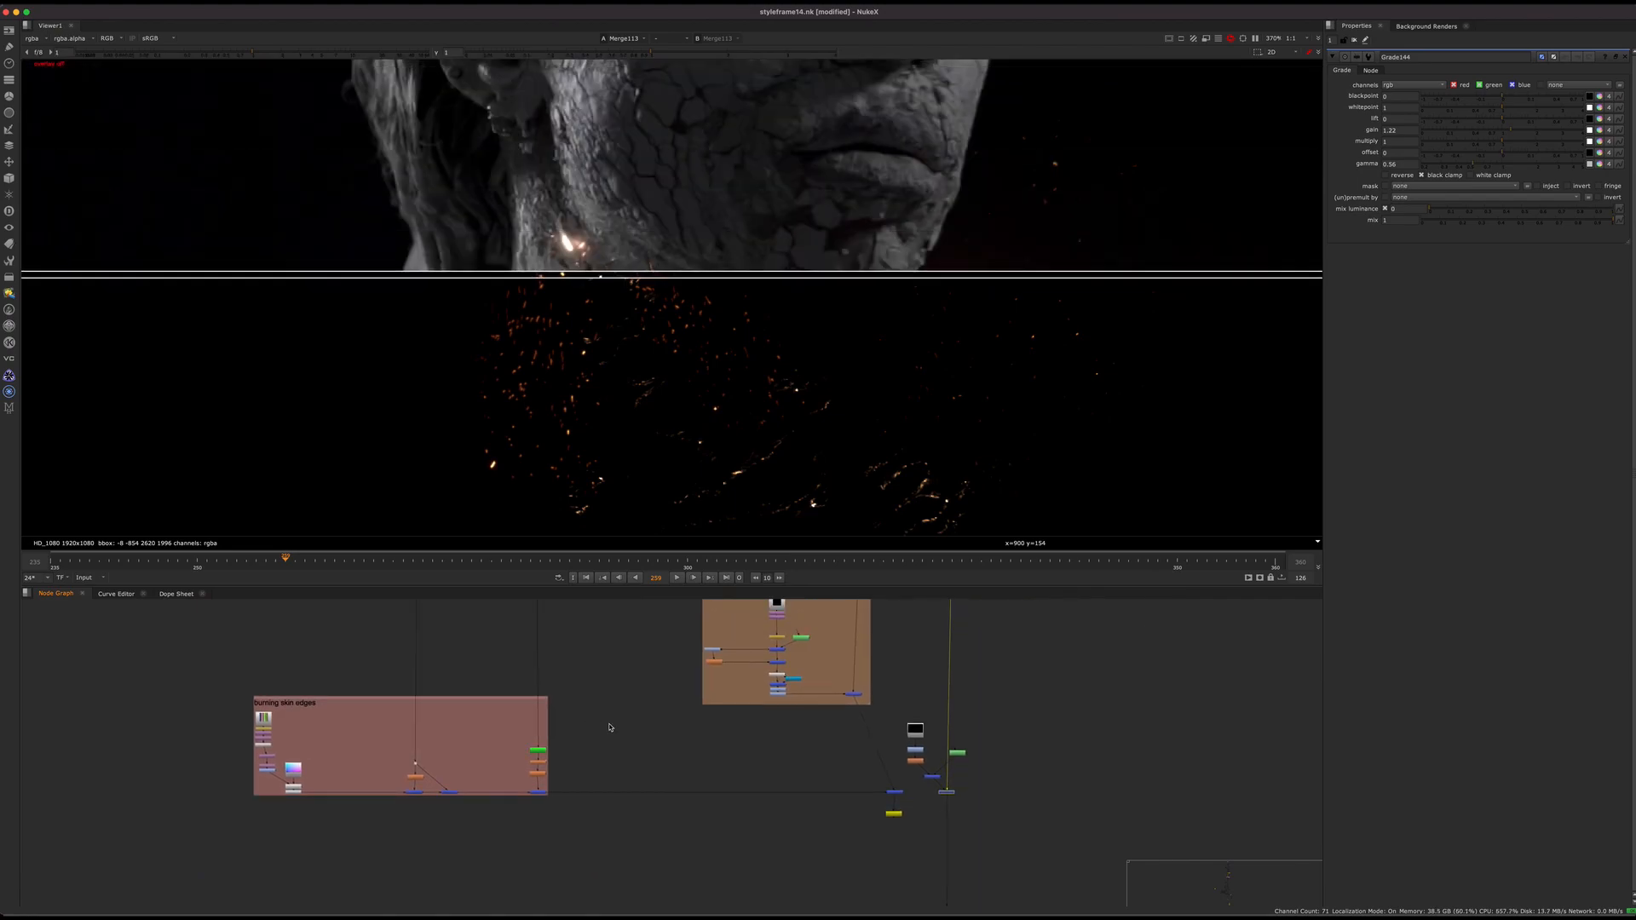
{"action": "middle_click_drag", "start_coordinate": [784, 650], "coordinate": [621, 741]}
{"action": "scroll", "coordinate": [609, 714], "scroll_direction": "up", "scroll_amount": 6}
{"action": "left_click", "coordinate": [618, 643]}
{"action": "key", "text": "1"}
{"action": "left_click_drag", "start_coordinate": [671, 730], "coordinate": [584, 767]}
{"action": "key", "text": "1"}
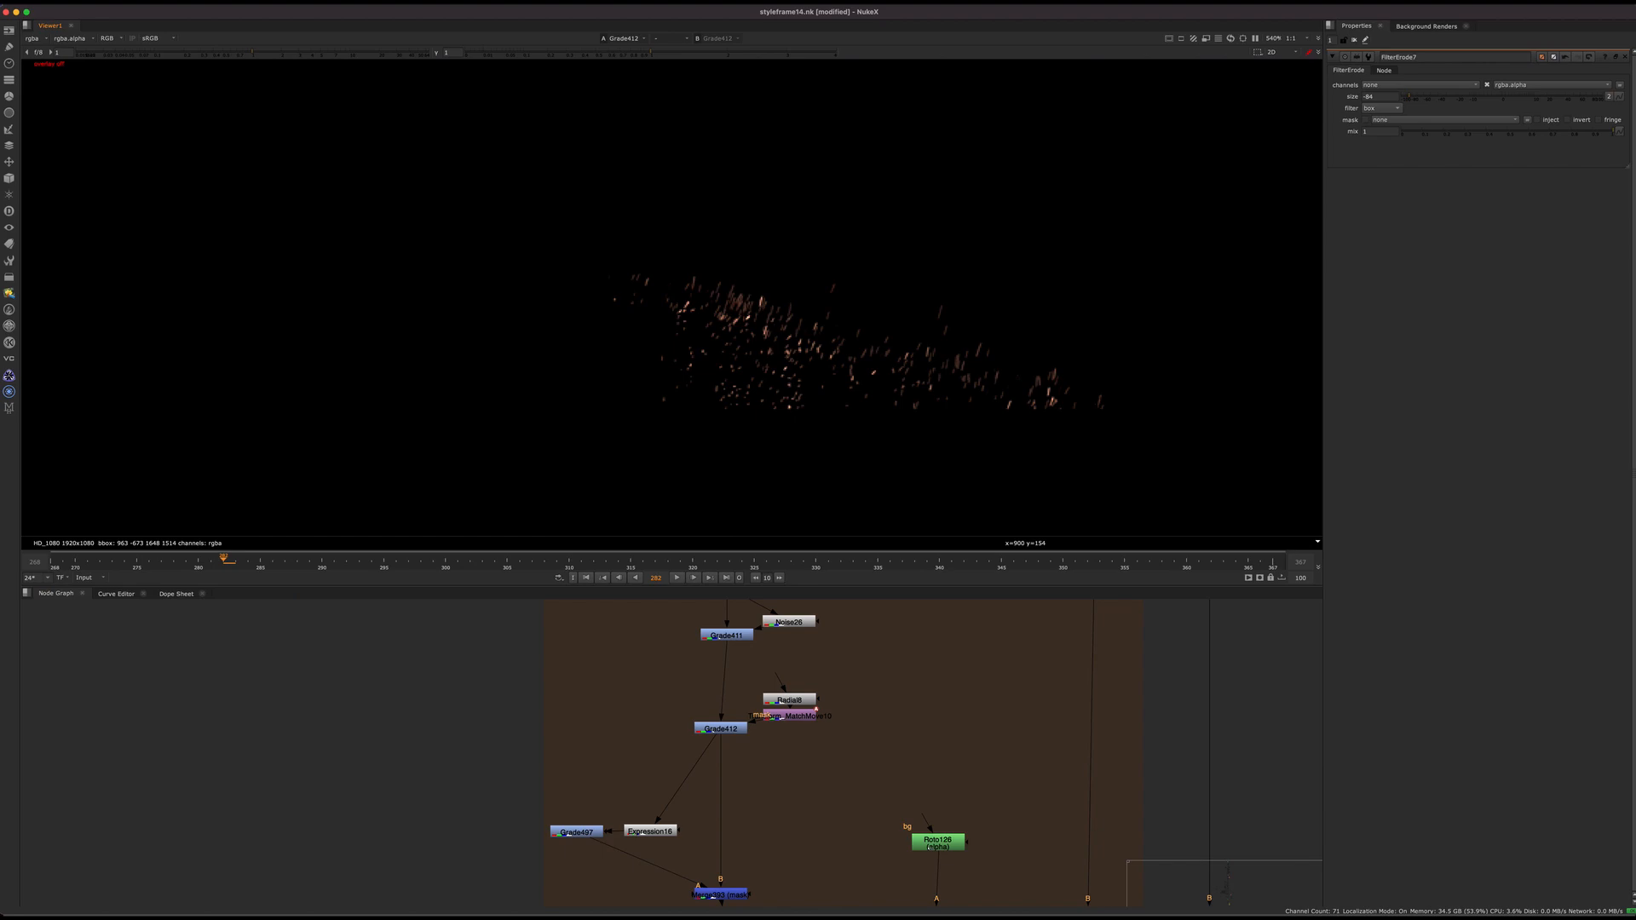
Examine the Grade412 embers and display the Expression16 and Grade497 outputs in turn
{"action": "middle_click_drag", "start_coordinate": [879, 389], "coordinate": [793, 352]}
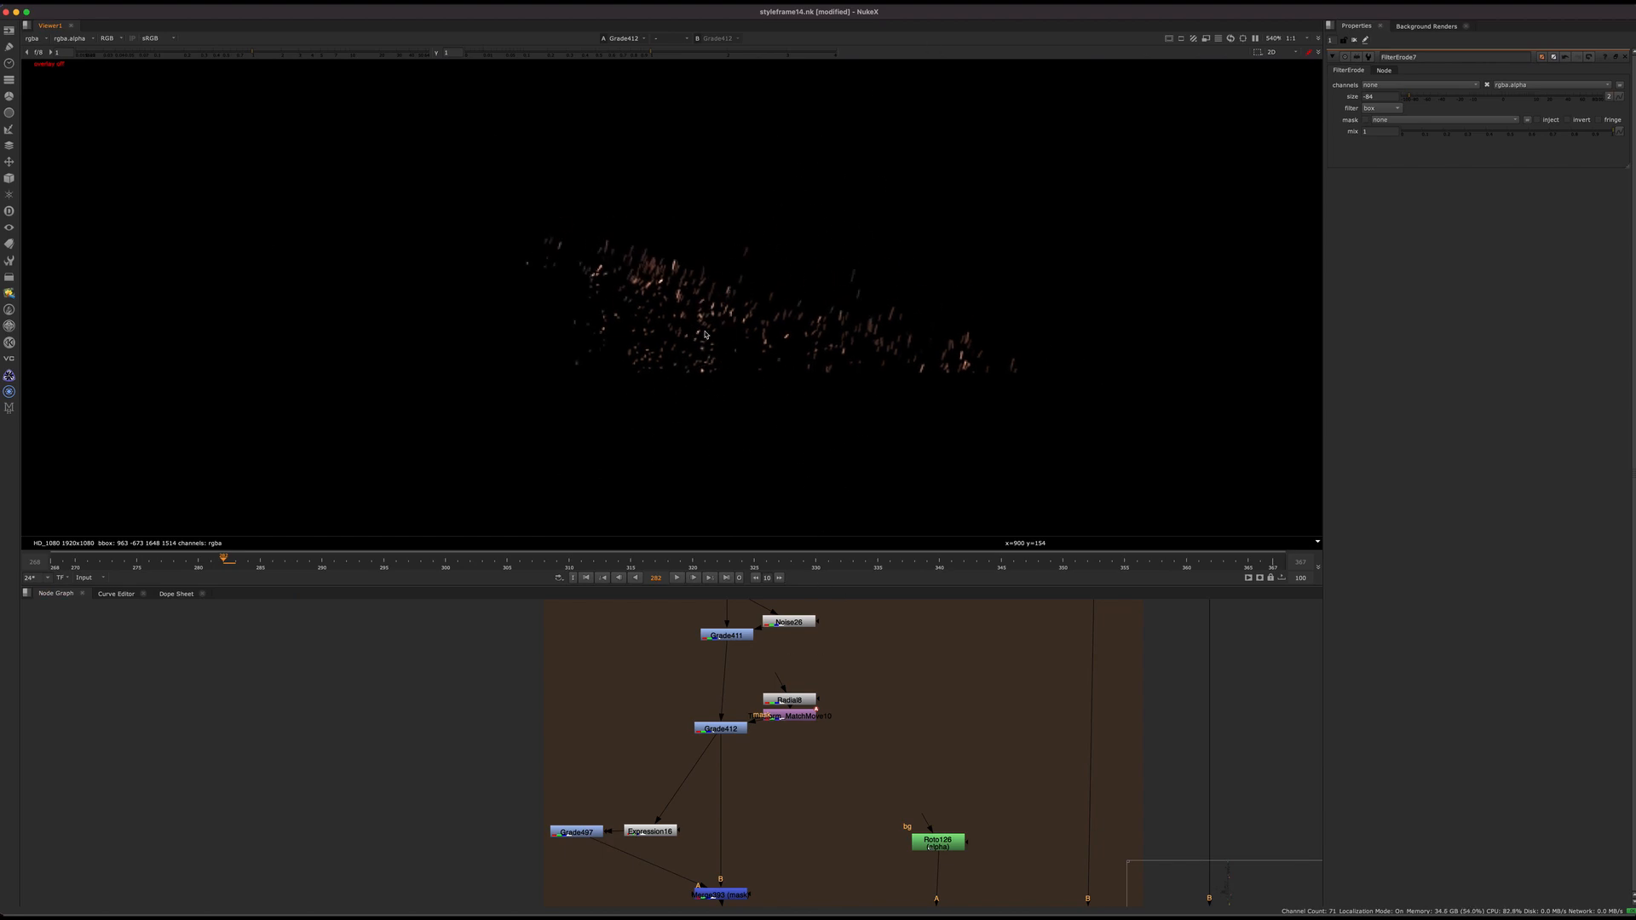
{"action": "middle_click_drag", "start_coordinate": [707, 237], "coordinate": [648, 259]}
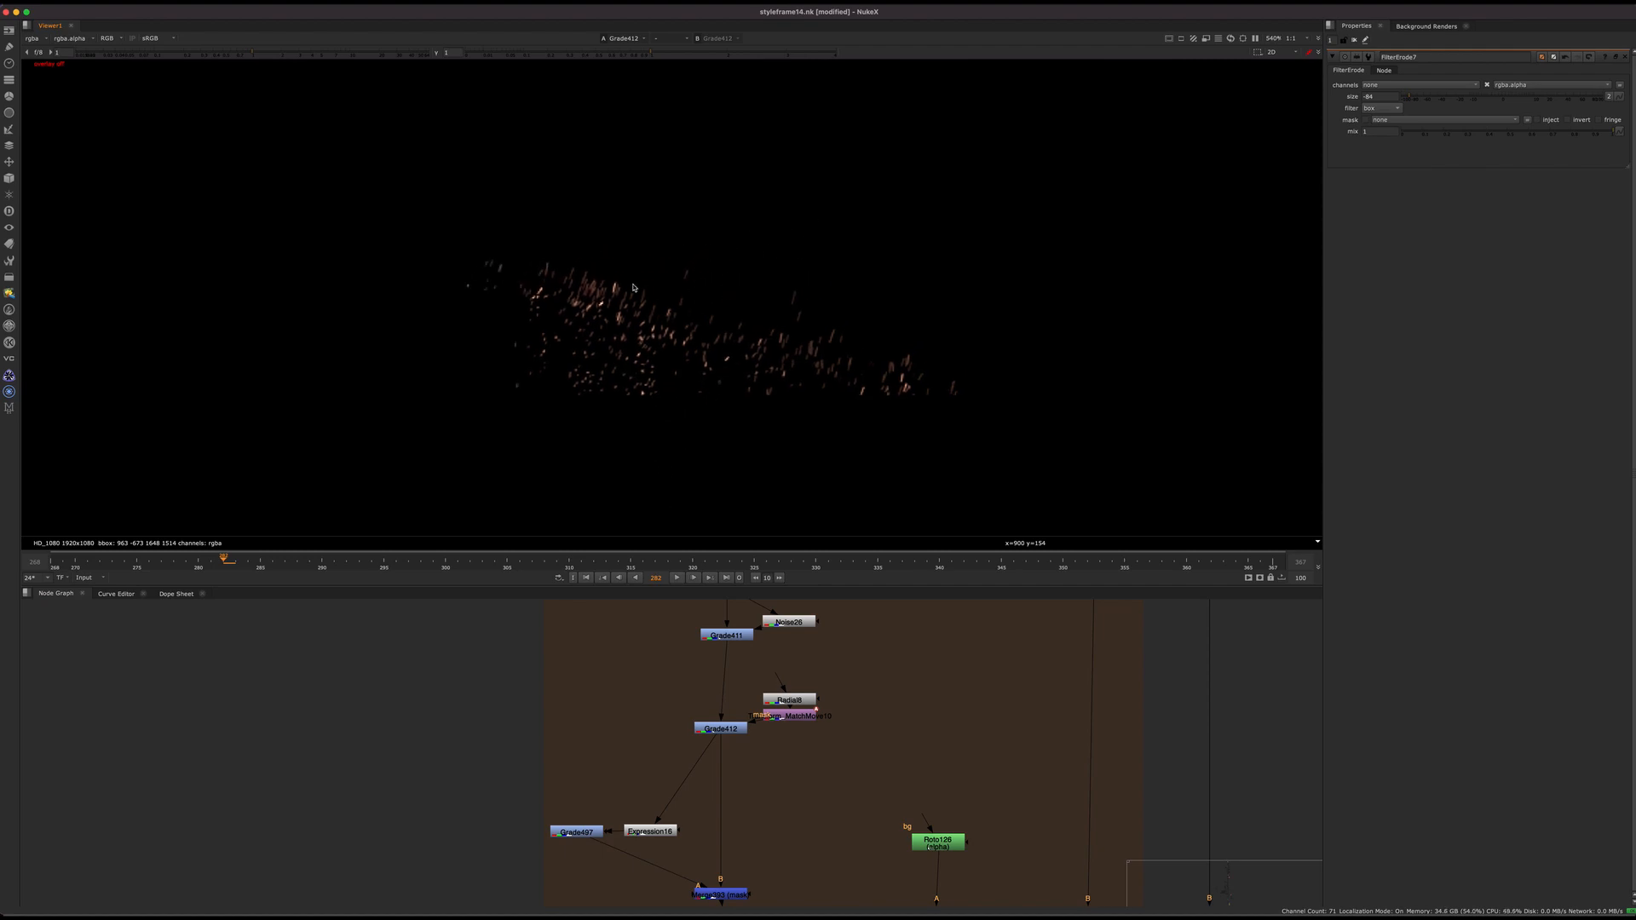
{"action": "middle_click_drag", "start_coordinate": [731, 810], "coordinate": [667, 758], "text": "alt"}
{"action": "left_click", "coordinate": [658, 747]}
{"action": "key", "text": "1"}
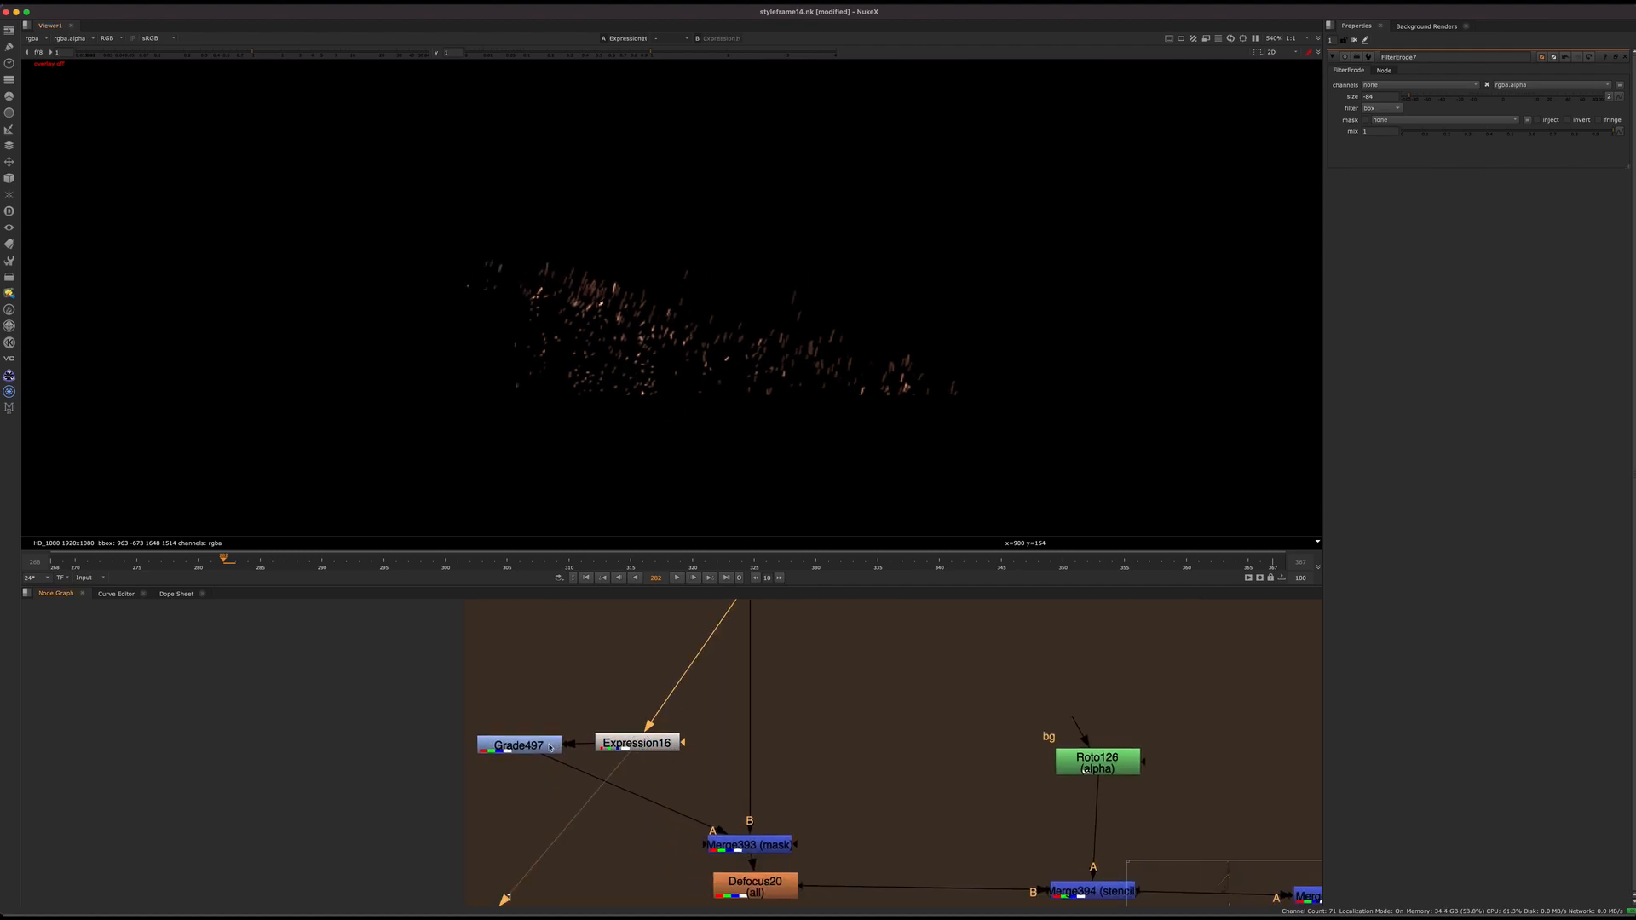
{"action": "left_click", "coordinate": [534, 747]}
{"action": "key", "text": "1"}
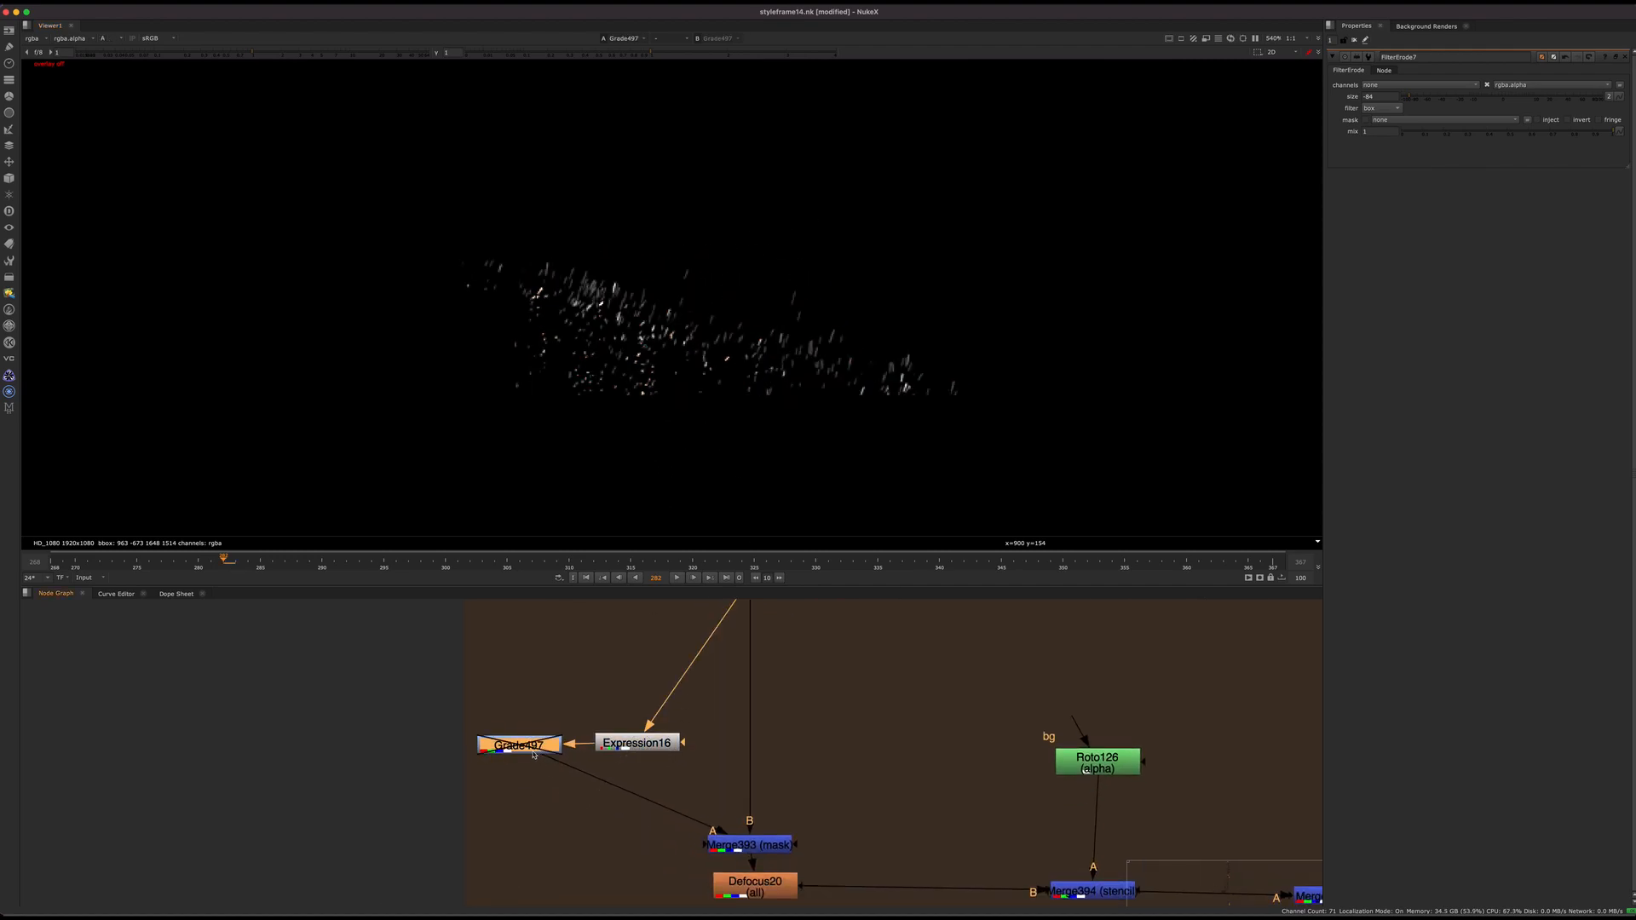
Open the Grade497 properties and toggle the node off and on to compare the ember matte
{"action": "double_click", "coordinate": [538, 748]}
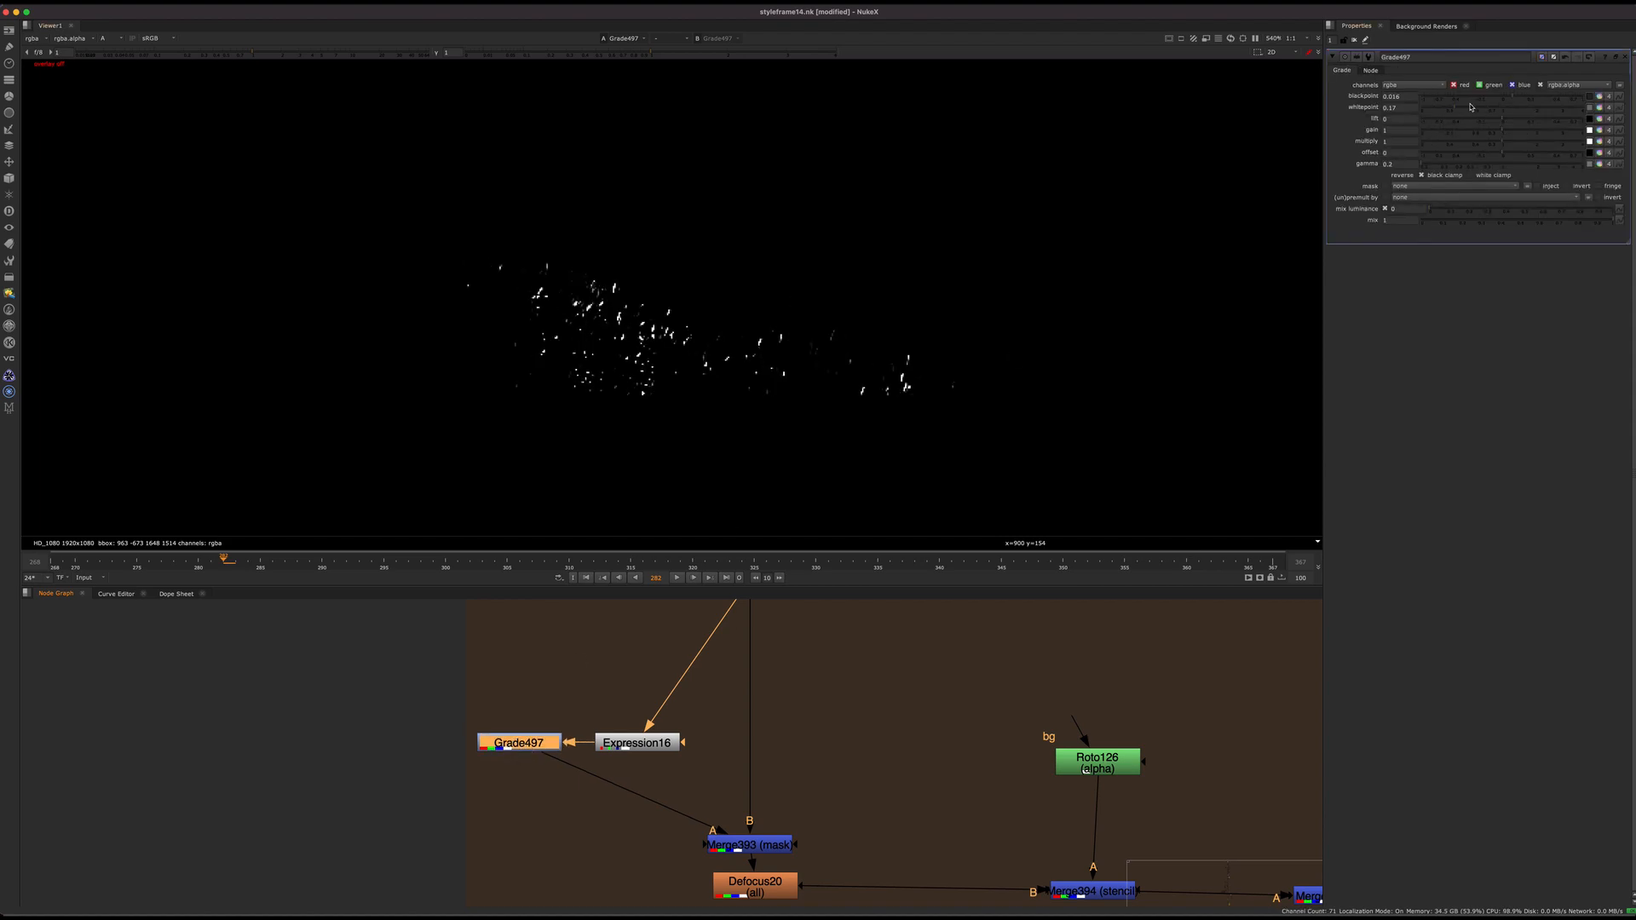
{"action": "key", "text": "d"}
{"action": "key", "text": "d"}
{"action": "key", "text": "d"}
{"action": "key", "text": "d"}
Display the Merge393 mask output and toggle the node off and on to compare the masked embers
{"action": "left_click", "coordinate": [783, 759]}
{"action": "middle_click_drag", "start_coordinate": [823, 818], "coordinate": [778, 731]}
{"action": "left_click", "coordinate": [702, 756]}
{"action": "key", "text": "1"}
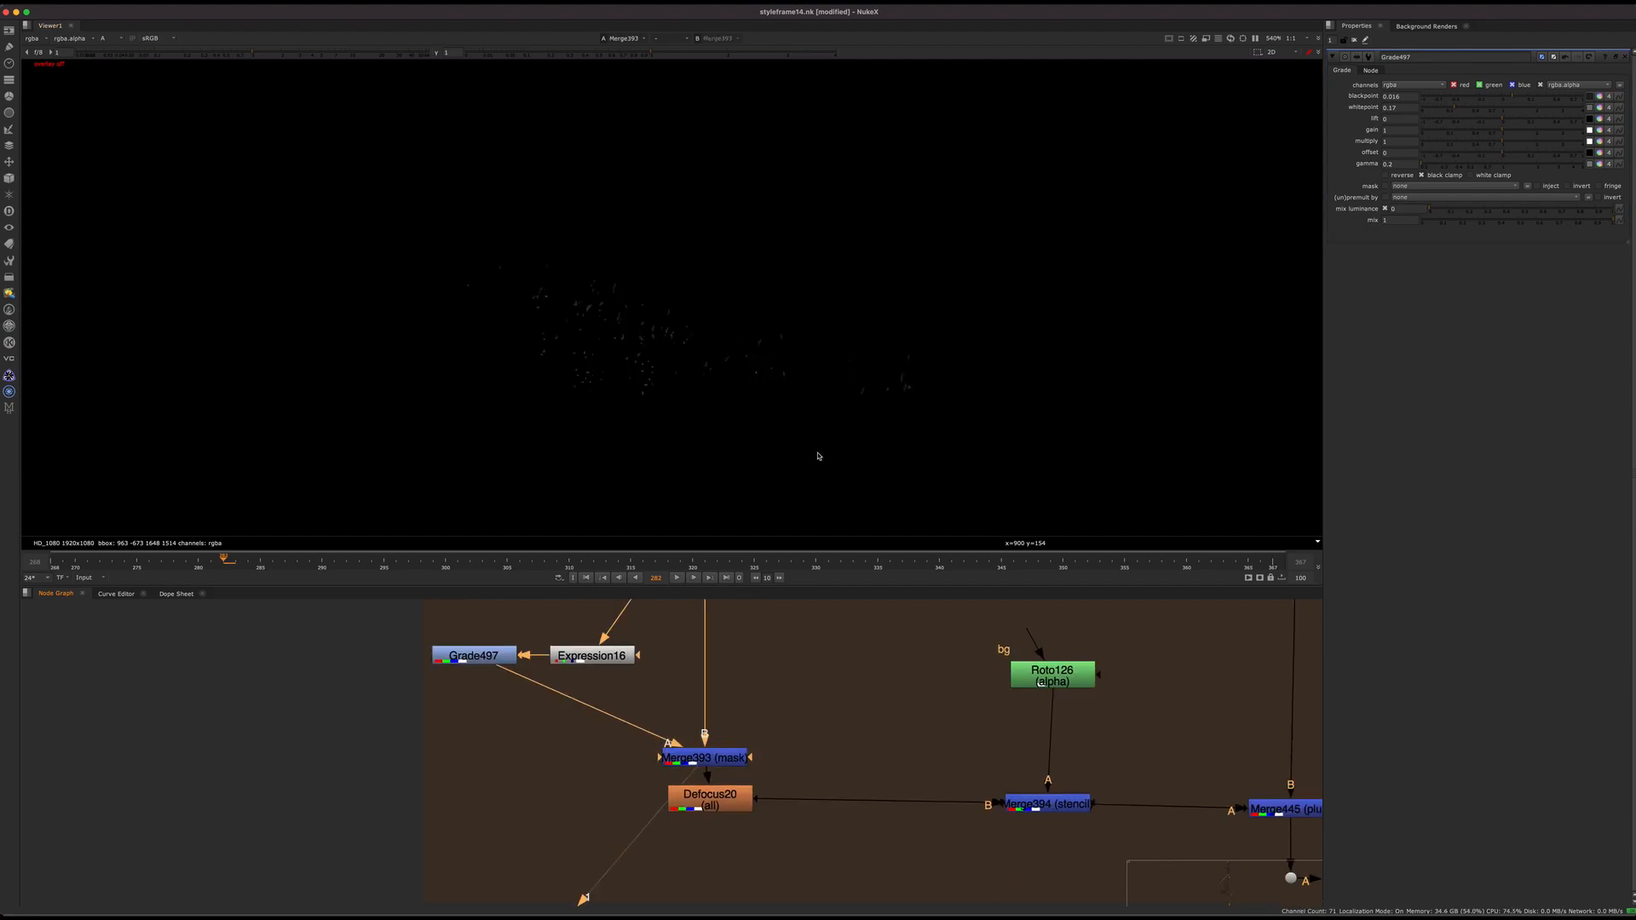
{"action": "left_click_drag", "start_coordinate": [739, 738], "coordinate": [546, 757]}
{"action": "key", "text": "d"}
{"action": "key", "text": "d"}
{"action": "key", "text": "d"}
{"action": "key", "text": "d"}
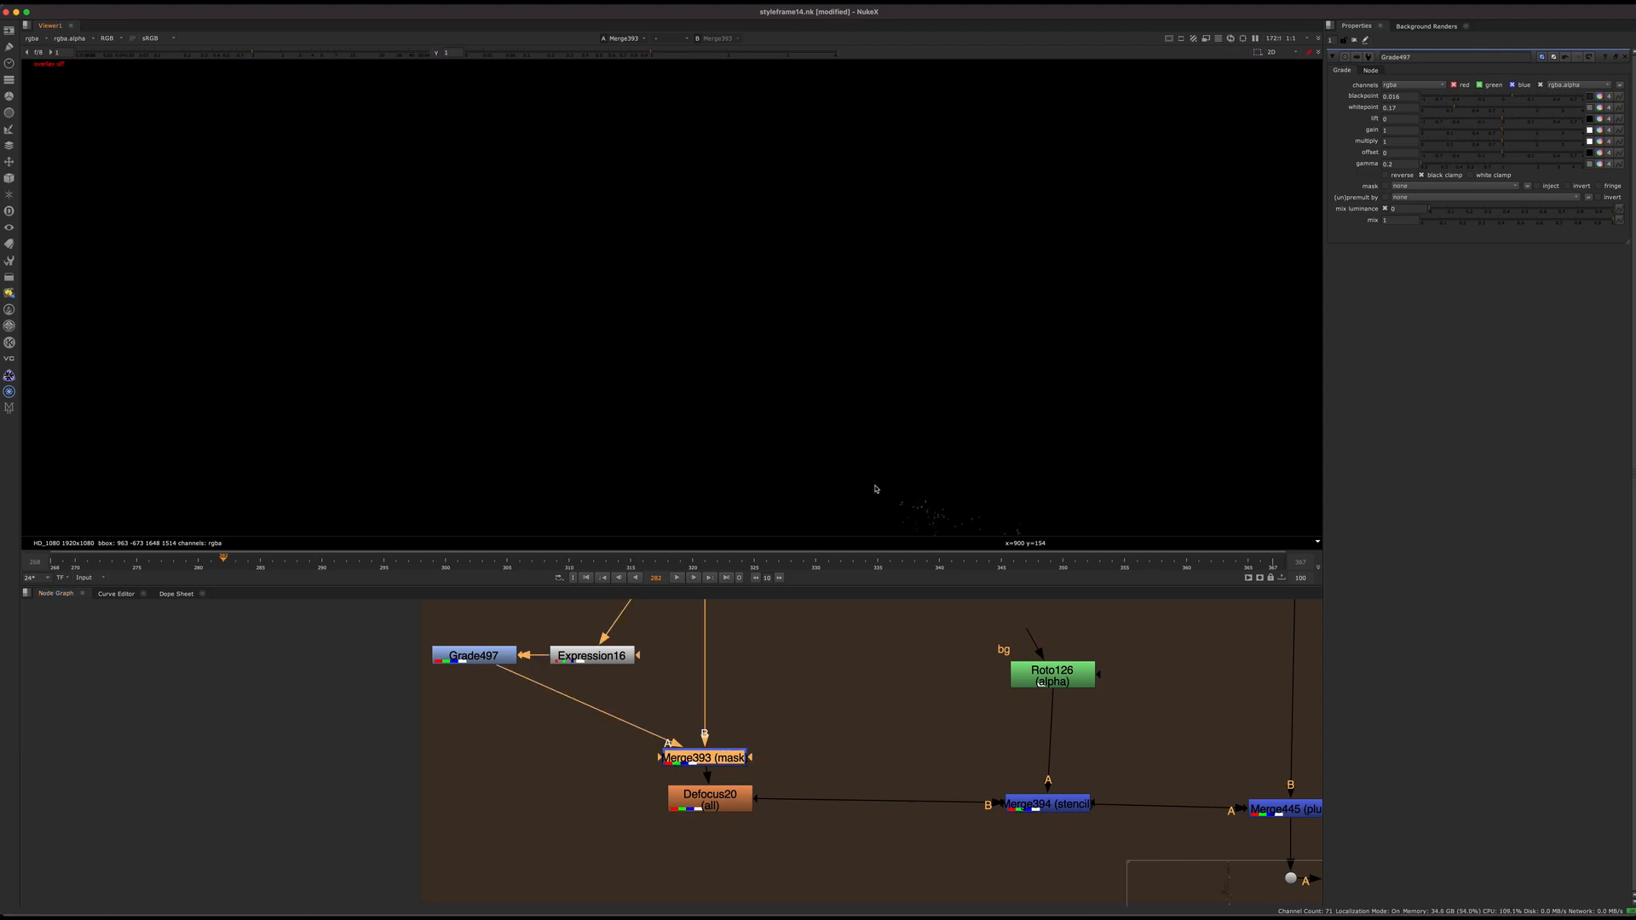
{"action": "scroll", "coordinate": [823, 447], "scroll_direction": "up", "scroll_amount": 5}
{"action": "key", "text": "d"}
{"action": "key", "text": "d"}
Locate Merge442 farther along the script and display it in the viewer
{"action": "left_click", "coordinate": [945, 704]}
{"action": "middle_click_drag", "start_coordinate": [1159, 603], "coordinate": [887, 467]}
{"action": "middle_click_drag", "start_coordinate": [728, 822], "coordinate": [525, 771]}
{"action": "scroll", "coordinate": [545, 720], "scroll_direction": "down", "scroll_amount": 8}
{"action": "middle_click_drag", "start_coordinate": [717, 878], "coordinate": [715, 686]}
{"action": "scroll", "coordinate": [724, 703], "scroll_direction": "down", "scroll_amount": 3}
{"action": "middle_click_drag", "start_coordinate": [742, 618], "coordinate": [701, 869]}
{"action": "left_click", "coordinate": [622, 789]}
{"action": "key", "text": "1"}
Display the rendered comp from Read242 in the comp group and play it back
{"action": "left_click", "coordinate": [694, 767]}
{"action": "scroll", "coordinate": [694, 767], "scroll_direction": "down", "scroll_amount": 10}
{"action": "middle_click_drag", "start_coordinate": [793, 692], "coordinate": [697, 871]}
{"action": "scroll", "coordinate": [610, 700], "scroll_direction": "up", "scroll_amount": 20}
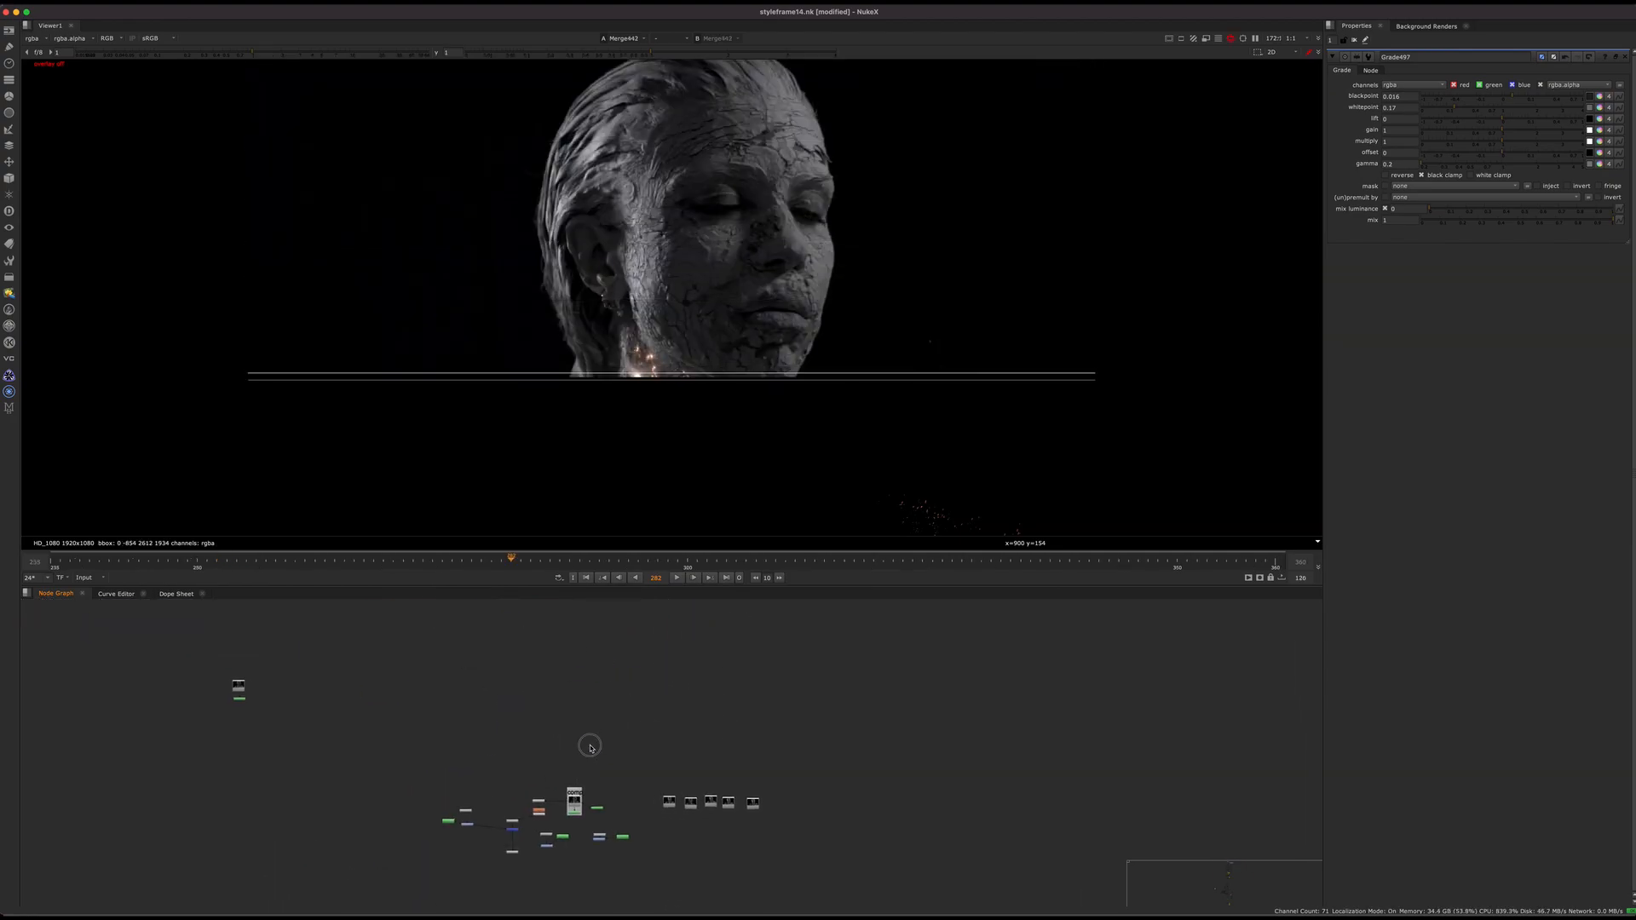
{"action": "left_click", "coordinate": [622, 854]}
{"action": "key", "text": "1"}
{"action": "key", "text": "l"}
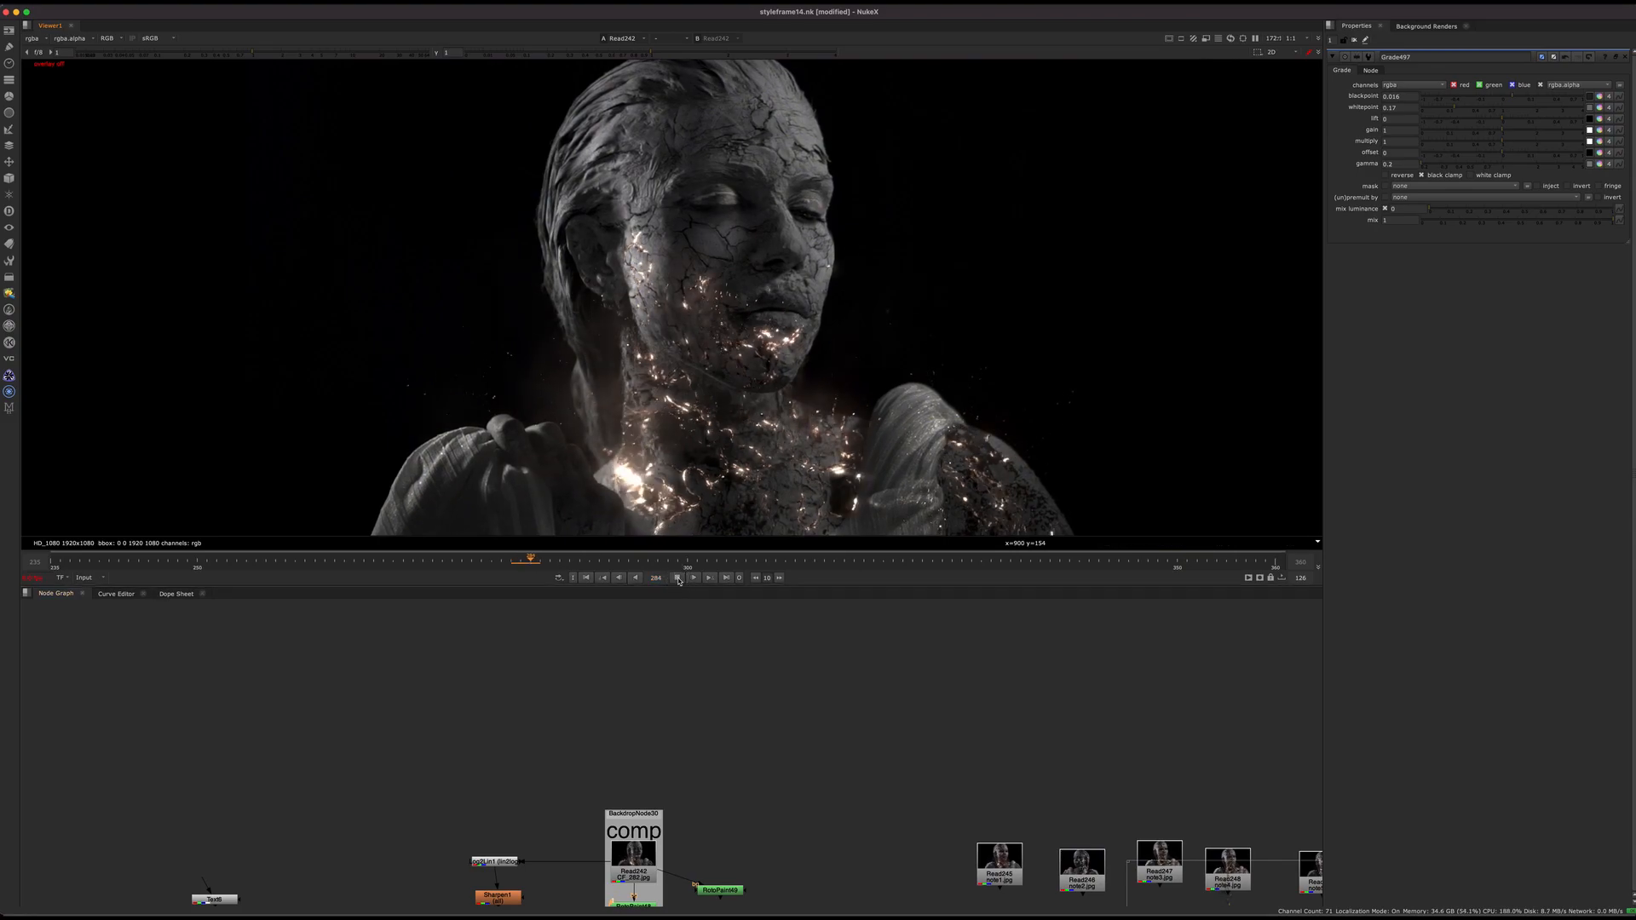
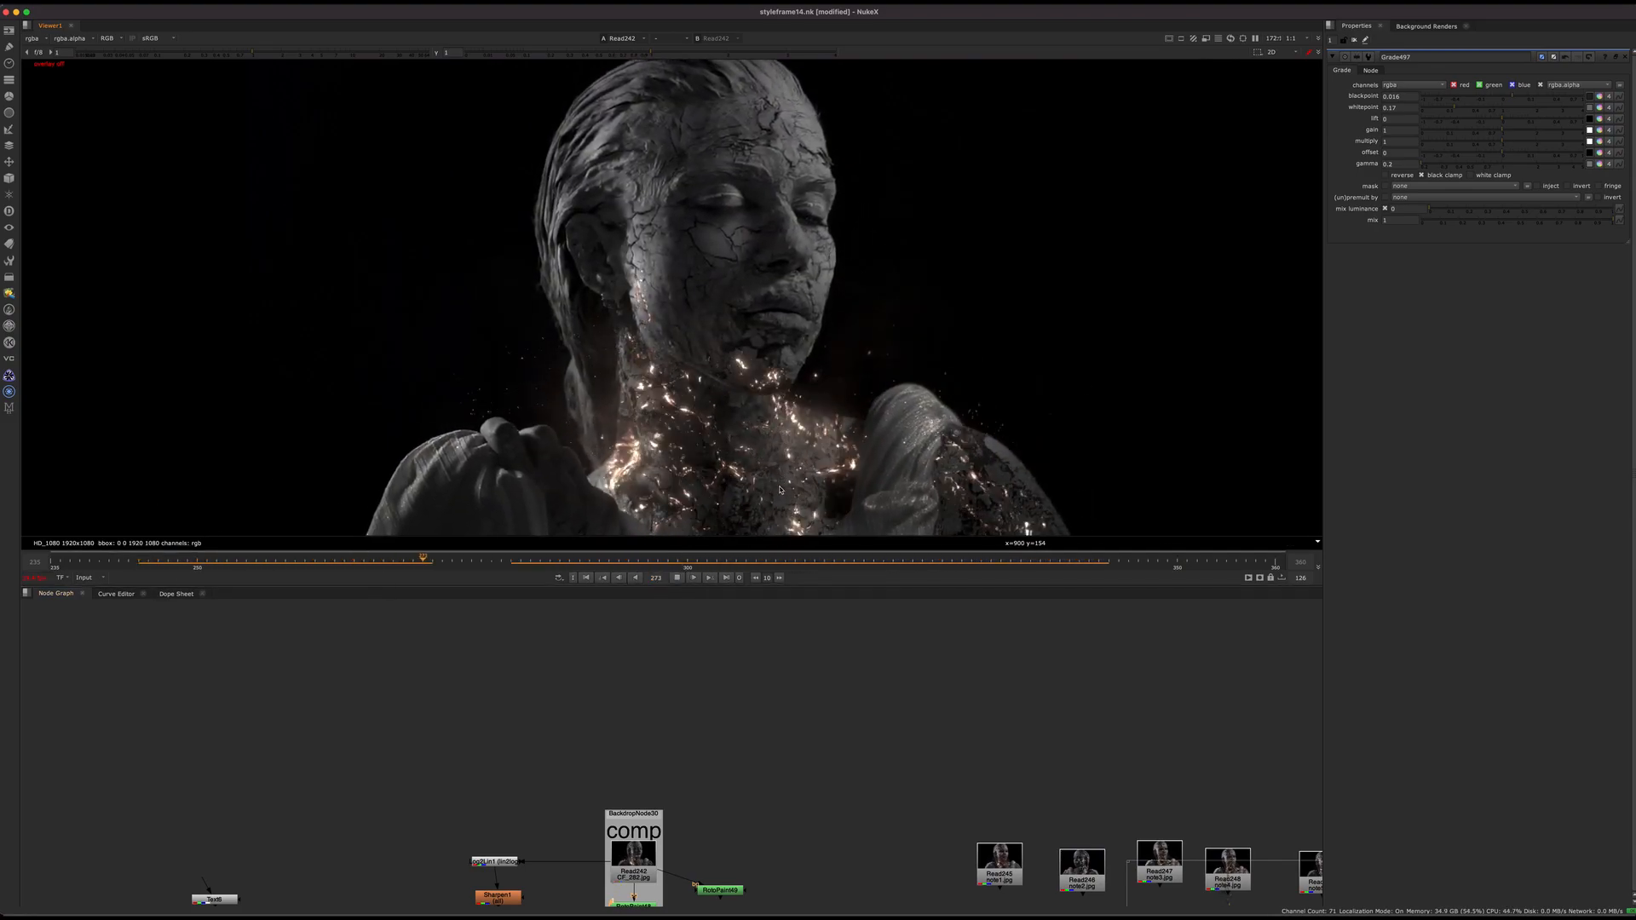
Stop the rendered comp's playback and scrub the early frames to examine the embers on the neck and shoulders
{"action": "left_click_drag", "start_coordinate": [583, 567], "coordinate": [614, 577], "text": "alt"}
{"action": "middle_click", "coordinate": [695, 560]}
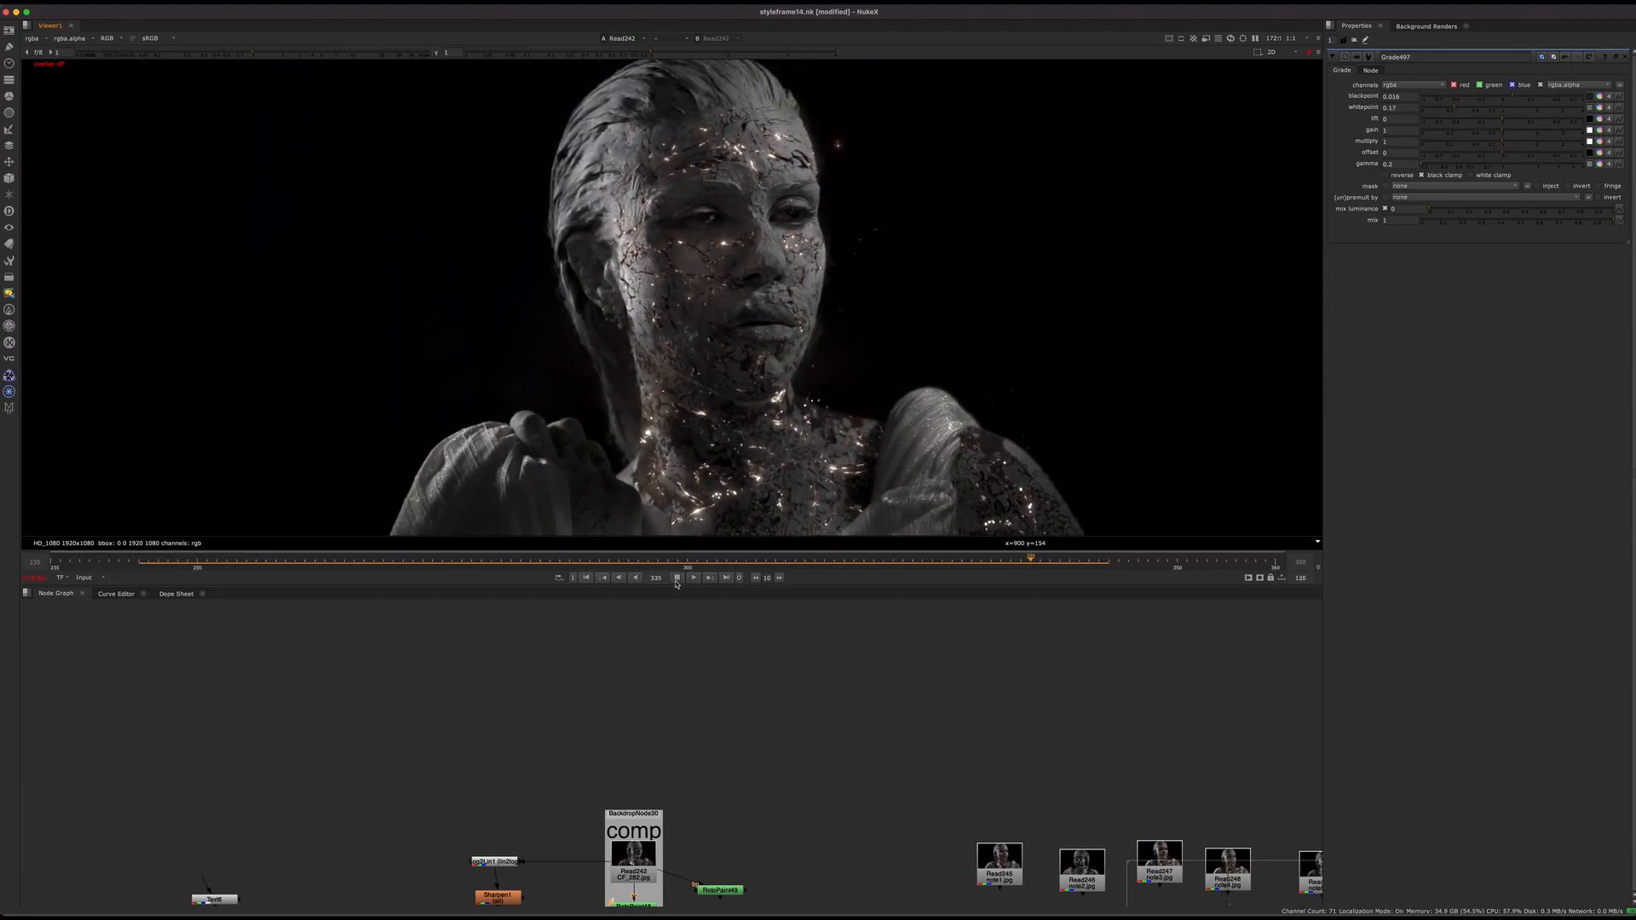
{"action": "left_click", "coordinate": [678, 578]}
{"action": "left_click", "coordinate": [776, 563]}
{"action": "mouse_move", "coordinate": [605, 493]}
{"action": "left_mouse_down"}
{"action": "mouse_move", "coordinate": [281, 456]}
{"action": "mouse_move", "coordinate": [599, 508]}
{"action": "left_mouse_up"}
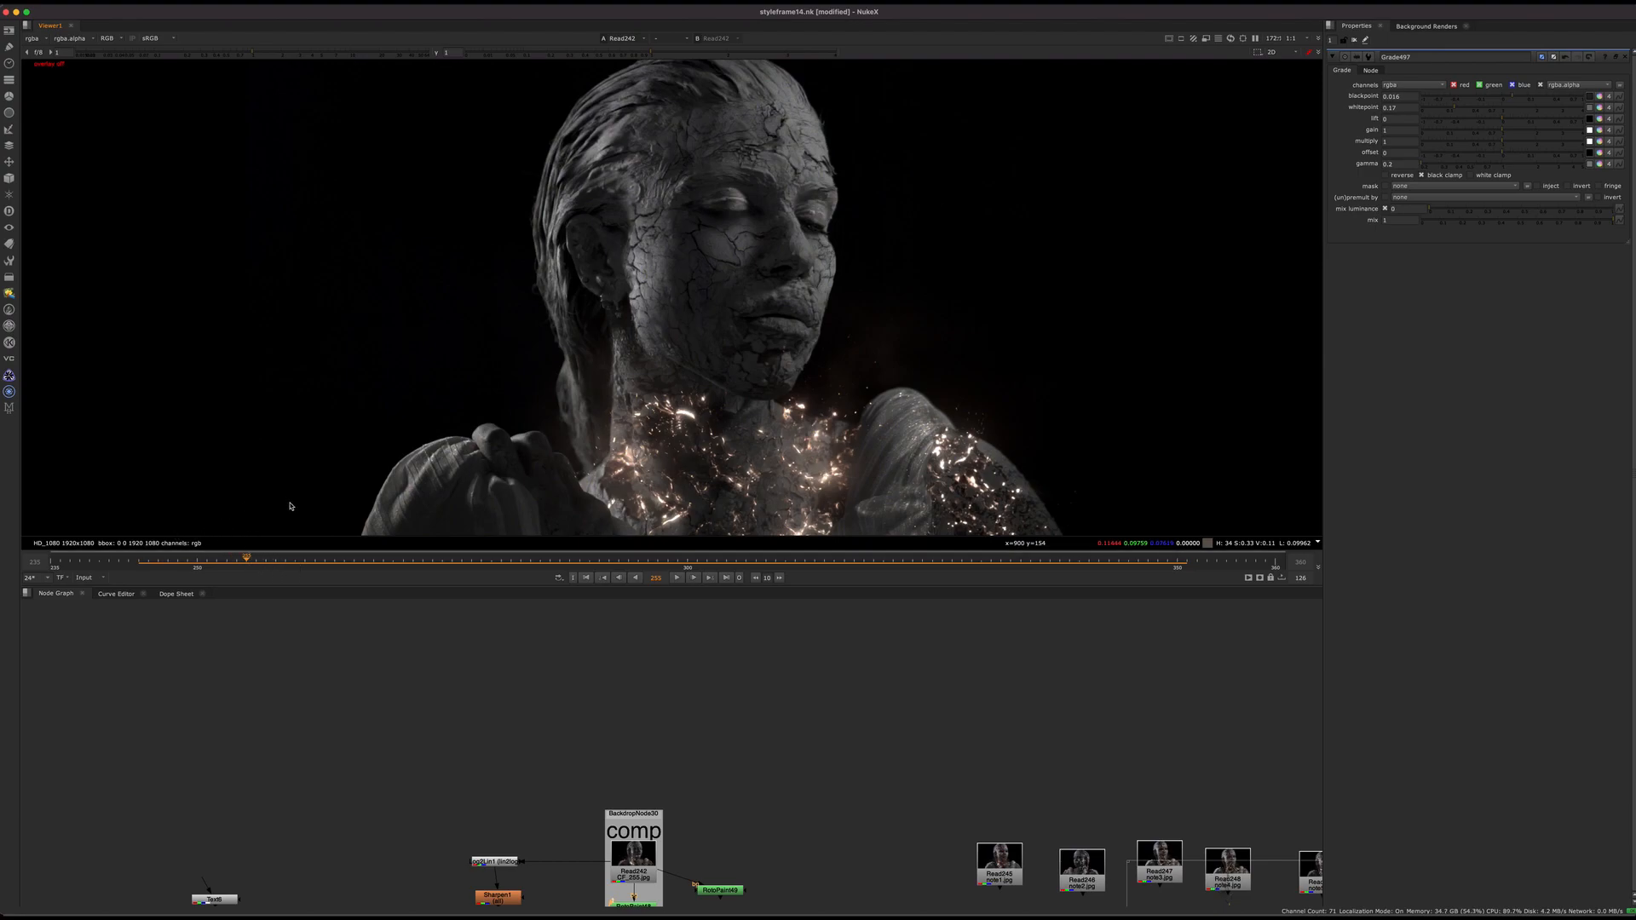
{"action": "left_click_drag", "start_coordinate": [220, 562], "coordinate": [384, 511]}
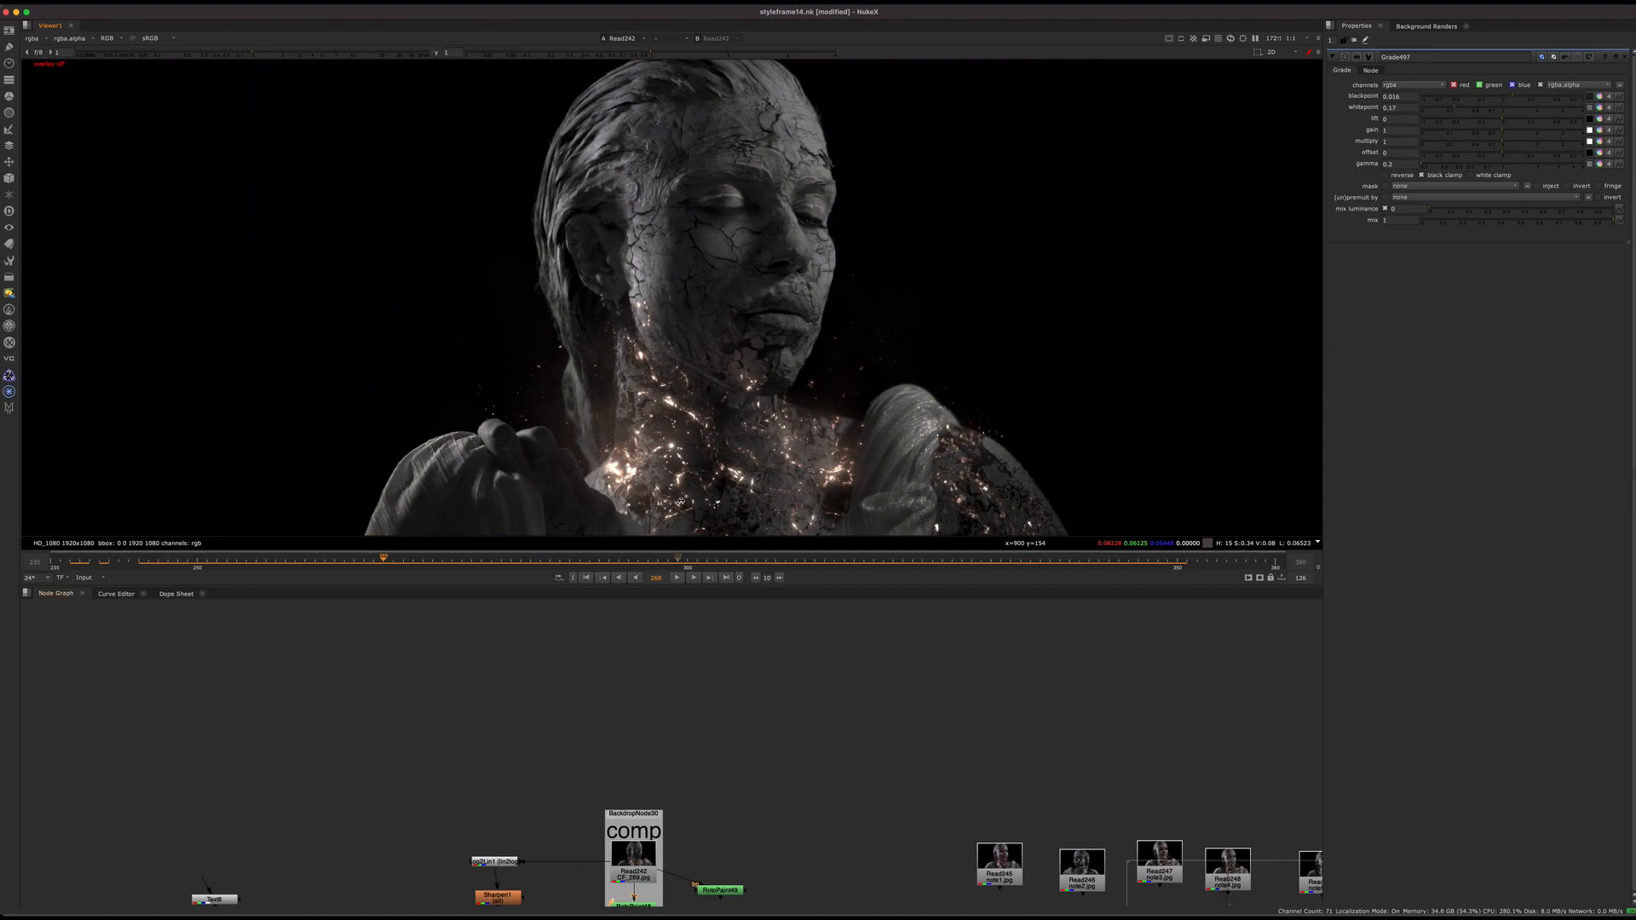
{"action": "mouse_move", "coordinate": [358, 565]}
{"action": "left_mouse_down"}
{"action": "mouse_move", "coordinate": [109, 526]}
{"action": "mouse_move", "coordinate": [354, 579]}
{"action": "left_mouse_up"}
Display the Text node below the comp group to show the title card listing the video topics
{"action": "middle_click_drag", "start_coordinate": [464, 771], "coordinate": [718, 508]}
{"action": "mouse_move", "coordinate": [589, 743]}
{"action": "middle_mouse_down"}
{"action": "mouse_move", "coordinate": [602, 669]}
{"action": "mouse_move", "coordinate": [597, 728]}
{"action": "middle_mouse_up"}
{"action": "scroll", "coordinate": [602, 669], "scroll_direction": "down", "scroll_amount": 5}
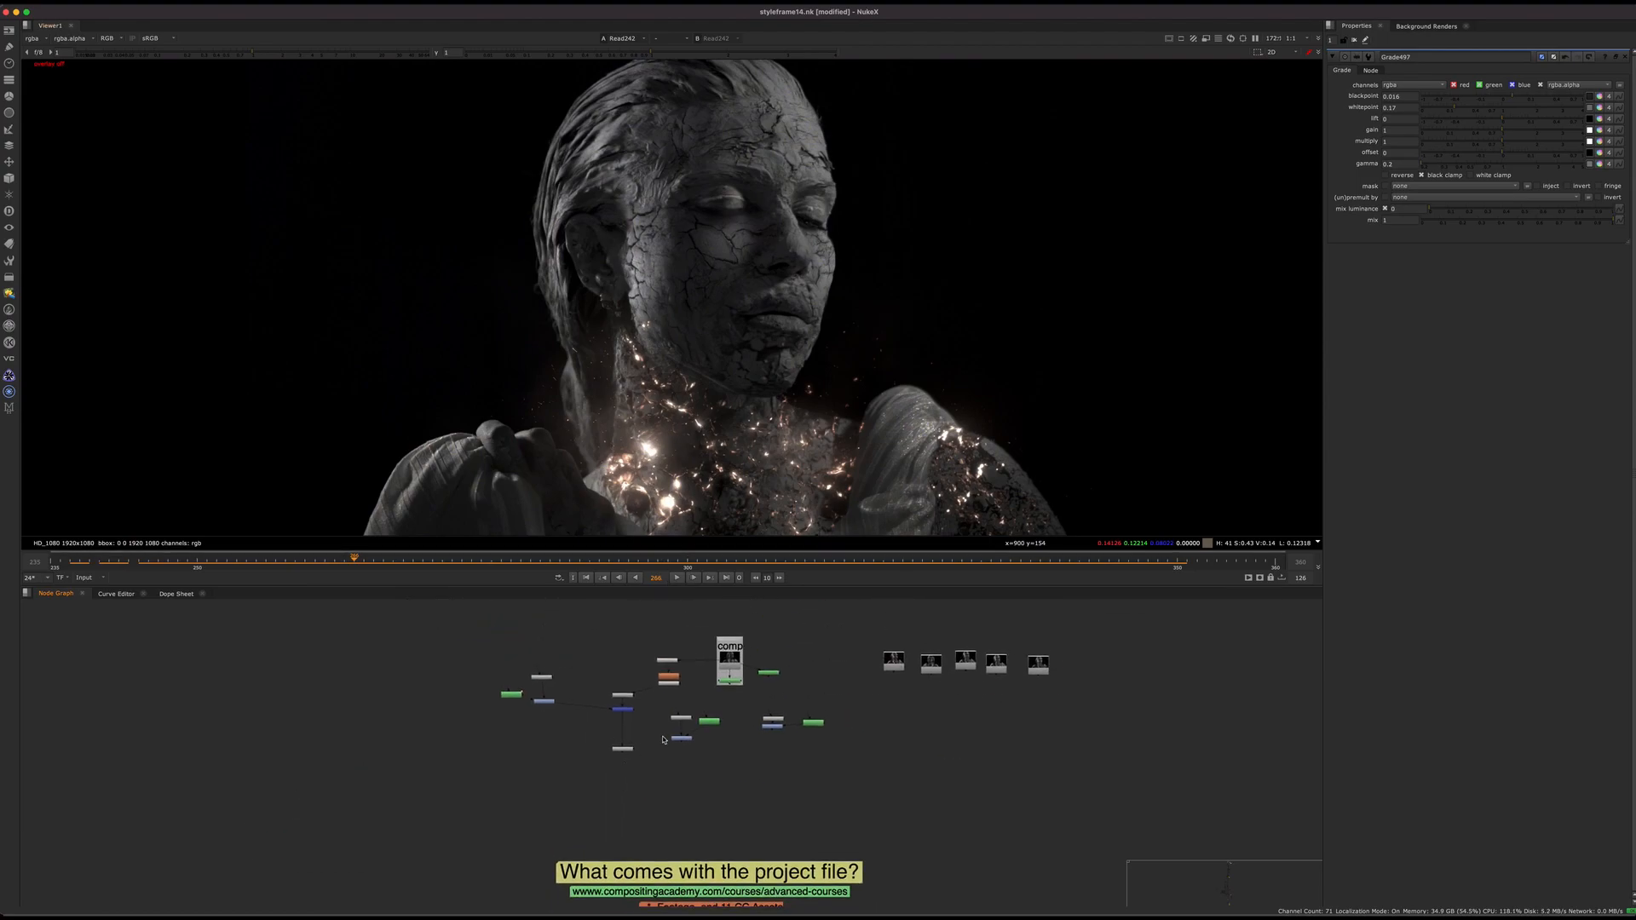
{"action": "left_click", "coordinate": [623, 748]}
{"action": "key", "text": "1"}
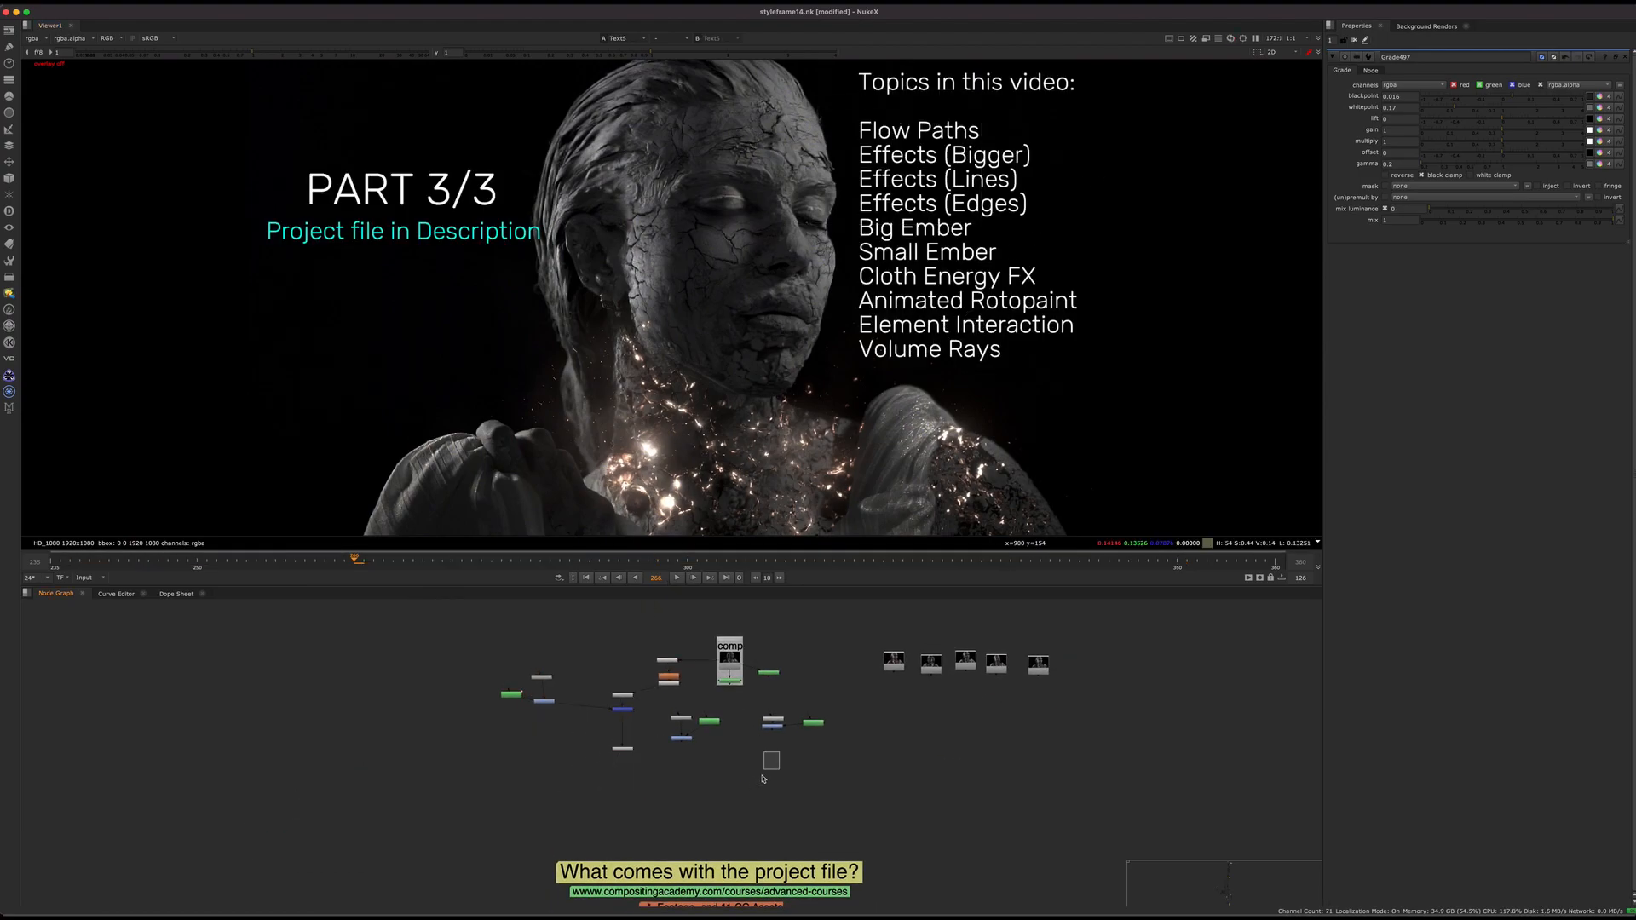
Locate the cloth render's Read node farther down the script, display it, and check its alpha channel
{"action": "scroll", "coordinate": [763, 779], "scroll_direction": "down", "scroll_amount": 5}
{"action": "middle_click_drag", "start_coordinate": [763, 778], "coordinate": [727, 698]}
{"action": "scroll", "coordinate": [726, 678], "scroll_direction": "down", "scroll_amount": 5}
{"action": "middle_click_drag", "start_coordinate": [733, 797], "coordinate": [728, 685]}
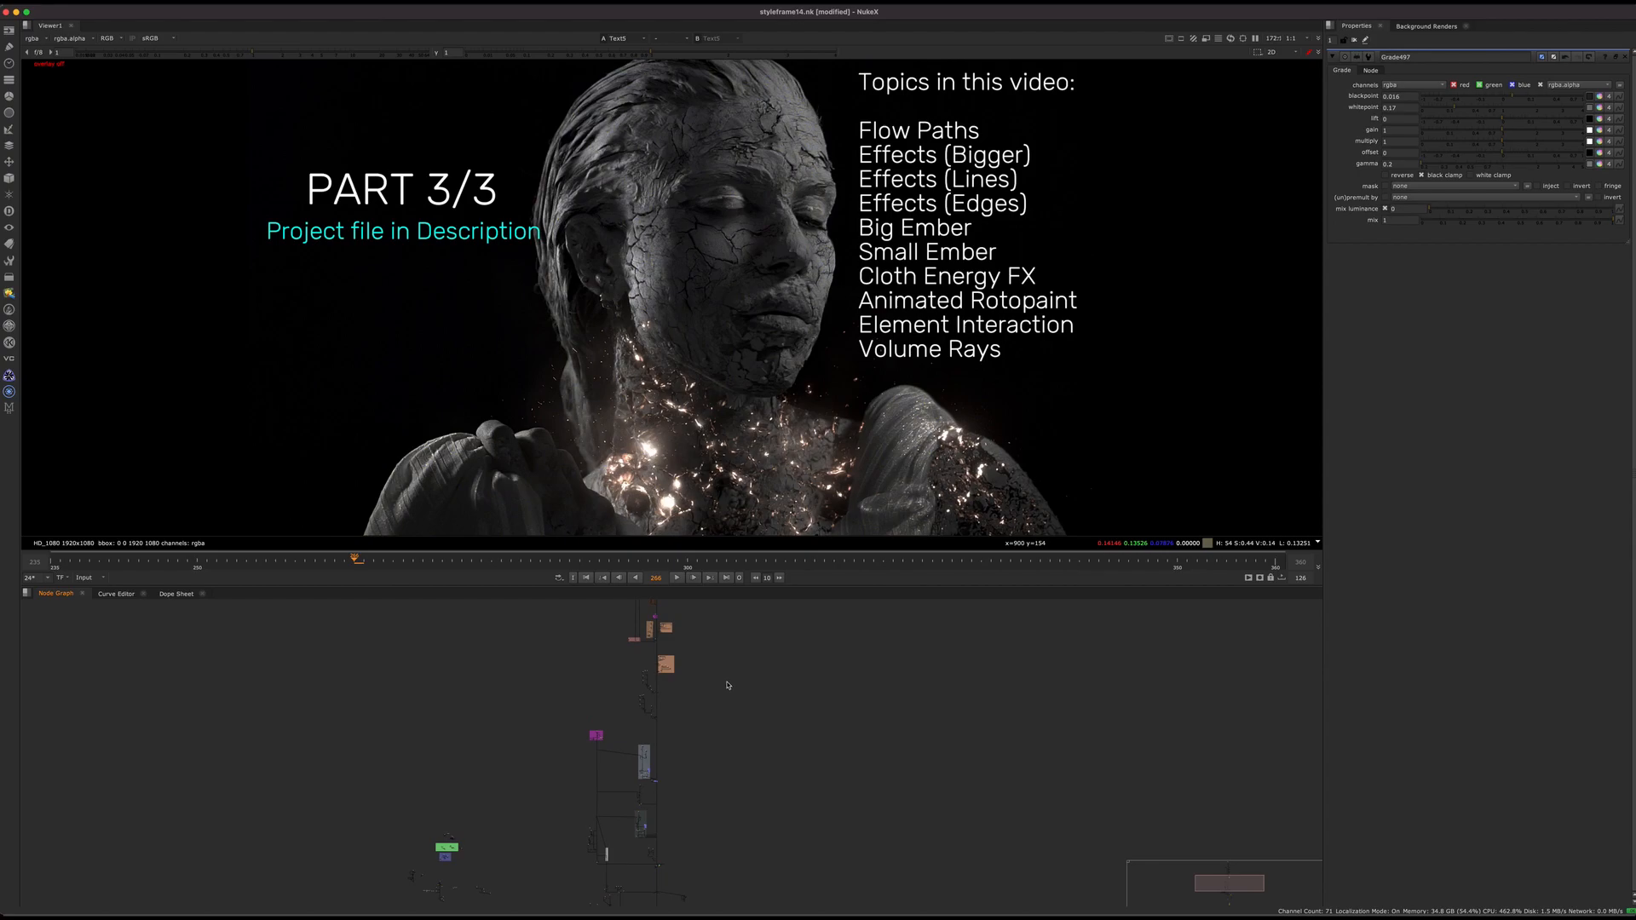
{"action": "middle_click_drag", "start_coordinate": [723, 878], "coordinate": [732, 728]}
{"action": "scroll", "coordinate": [726, 737], "scroll_direction": "up", "scroll_amount": 5}
{"action": "middle_click_drag", "start_coordinate": [784, 877], "coordinate": [955, 698]}
{"action": "scroll", "coordinate": [980, 701], "scroll_direction": "up", "scroll_amount": 6}
{"action": "middle_click_drag", "start_coordinate": [922, 605], "coordinate": [788, 762]}
{"action": "scroll", "coordinate": [760, 761], "scroll_direction": "up", "scroll_amount": 5}
{"action": "left_click", "coordinate": [758, 762]}
{"action": "key", "text": "1"}
{"action": "key", "text": "a"}
{"action": "key", "text": "a"}
Duplicate the cloth render's Read node into an empty area of the node graph and display the copy
{"action": "left_click", "coordinate": [754, 767]}
{"action": "key", "text": "super+c"}
{"action": "middle_click_drag", "start_coordinate": [861, 742], "coordinate": [635, 835]}
{"action": "scroll", "coordinate": [626, 731], "scroll_direction": "down", "scroll_amount": 5}
{"action": "left_click", "coordinate": [646, 771]}
{"action": "key", "text": "super+v"}
{"action": "left_click_drag", "start_coordinate": [647, 767], "coordinate": [657, 618]}
{"action": "key", "text": "1"}
{"action": "left_click", "coordinate": [648, 661]}
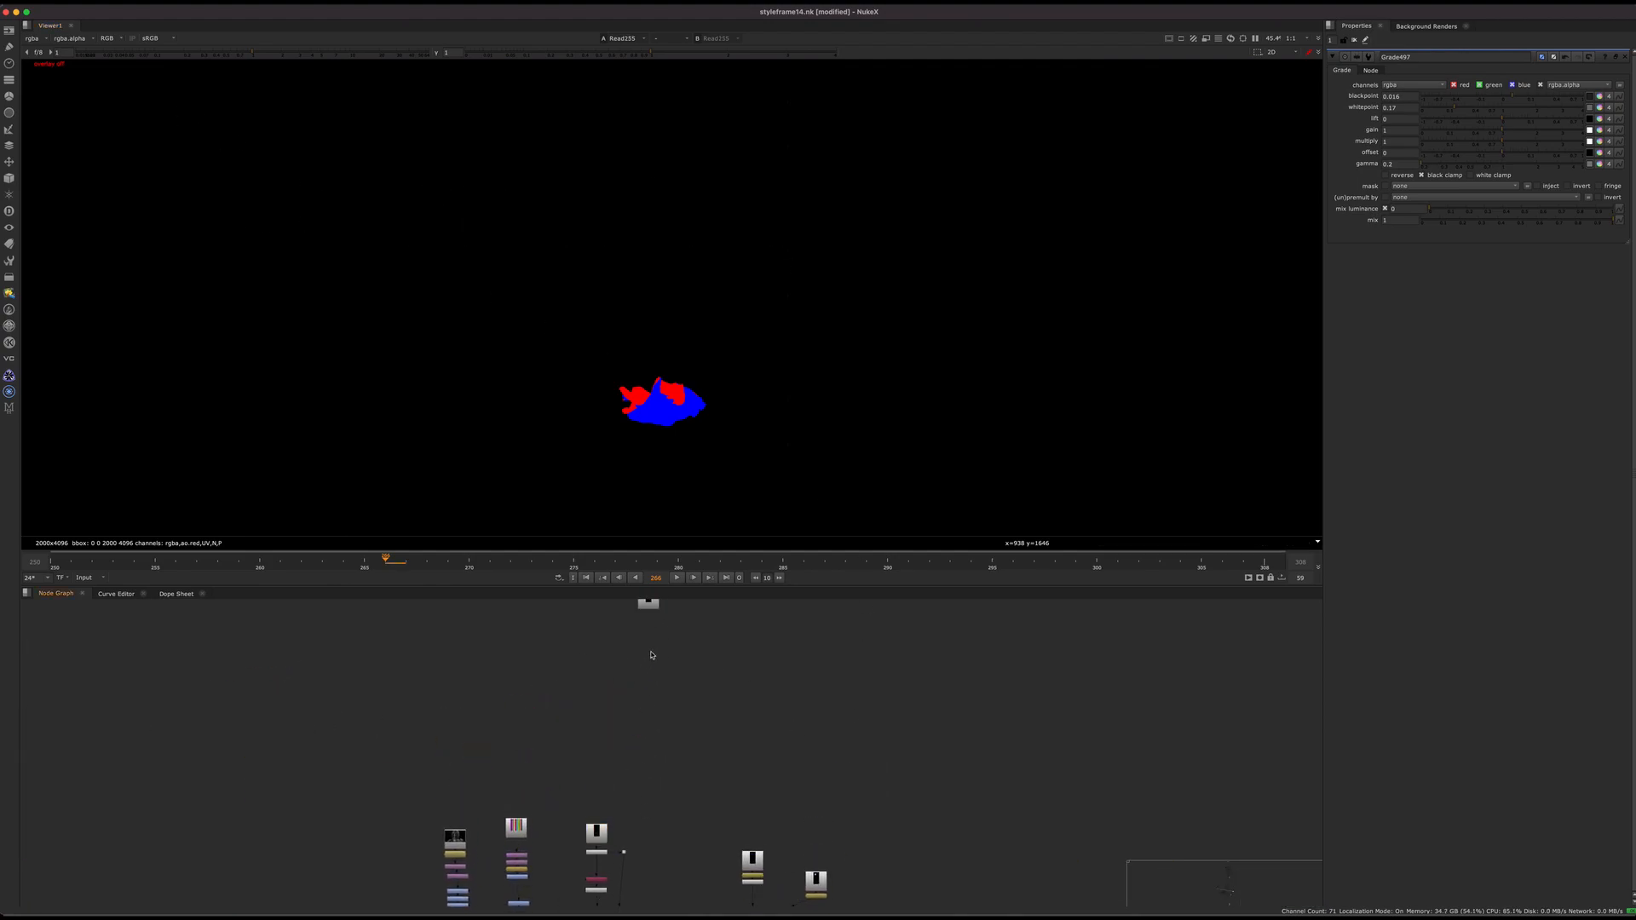
{"action": "scroll", "coordinate": [650, 639], "scroll_direction": "up", "scroll_amount": 4}
{"action": "scroll", "coordinate": [680, 409], "scroll_direction": "up", "scroll_amount": 5}
{"action": "middle_click", "coordinate": [736, 304]}
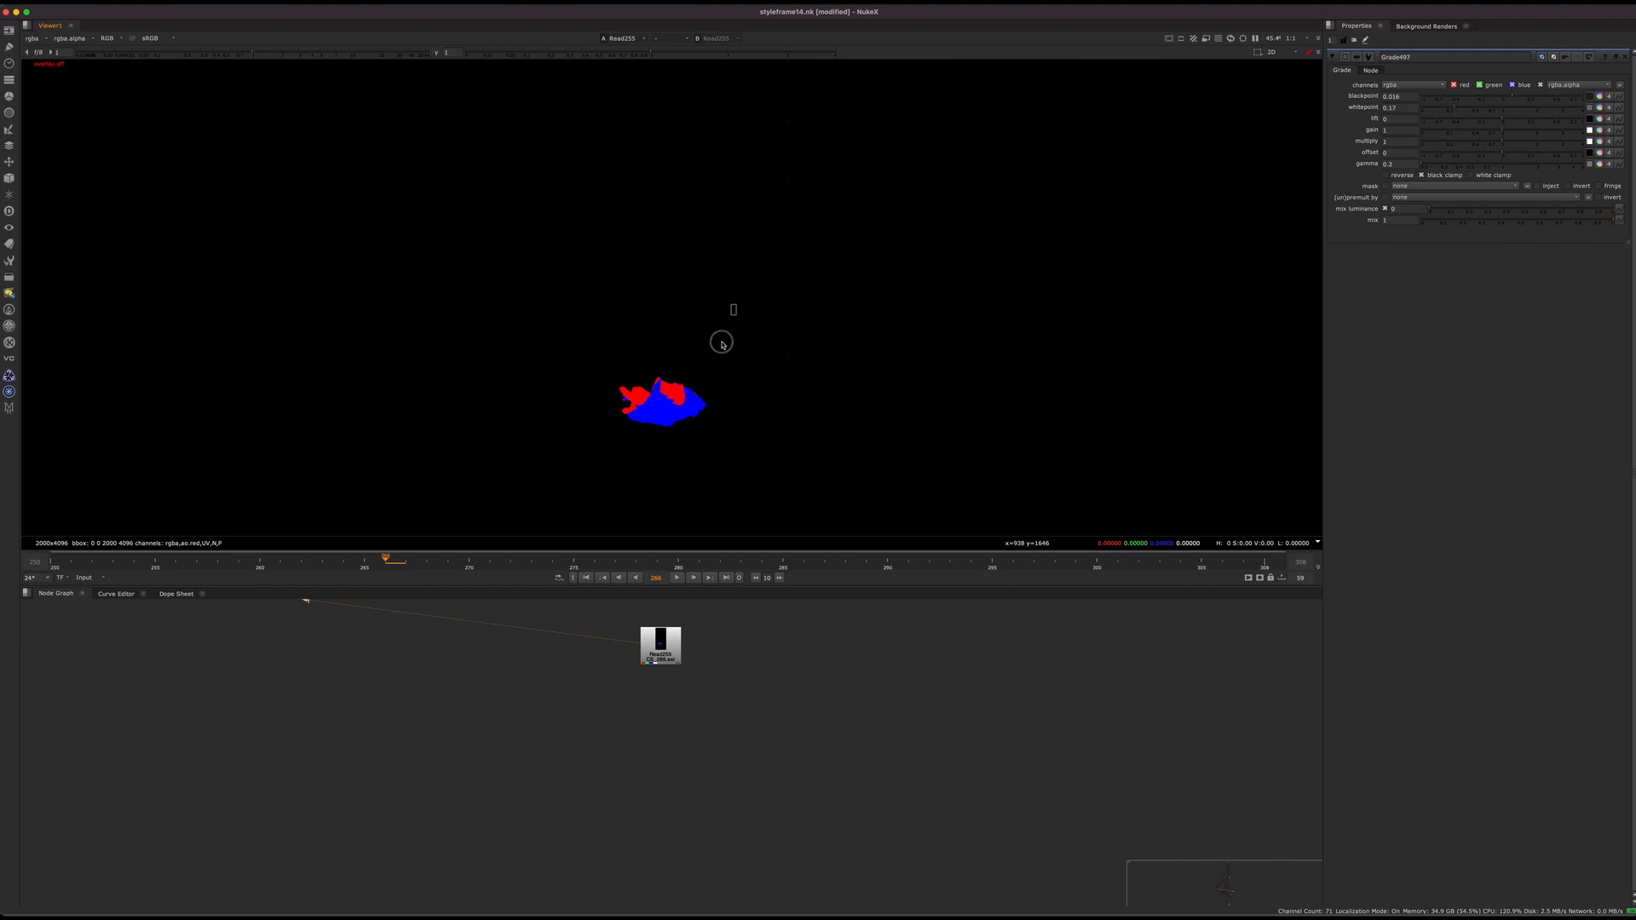
Toggle the green, blue and red channels of the cloth render to inspect its separate mattes
{"action": "key", "text": "g"}
{"action": "key", "text": "g"}
{"action": "key", "text": "b"}
{"action": "key", "text": "r"}
{"action": "key", "text": "r"}
{"action": "scroll", "coordinate": [668, 366], "scroll_direction": "up", "scroll_amount": 3}
{"action": "key", "text": "b"}
{"action": "key", "text": "b"}
{"action": "key", "text": "f"}
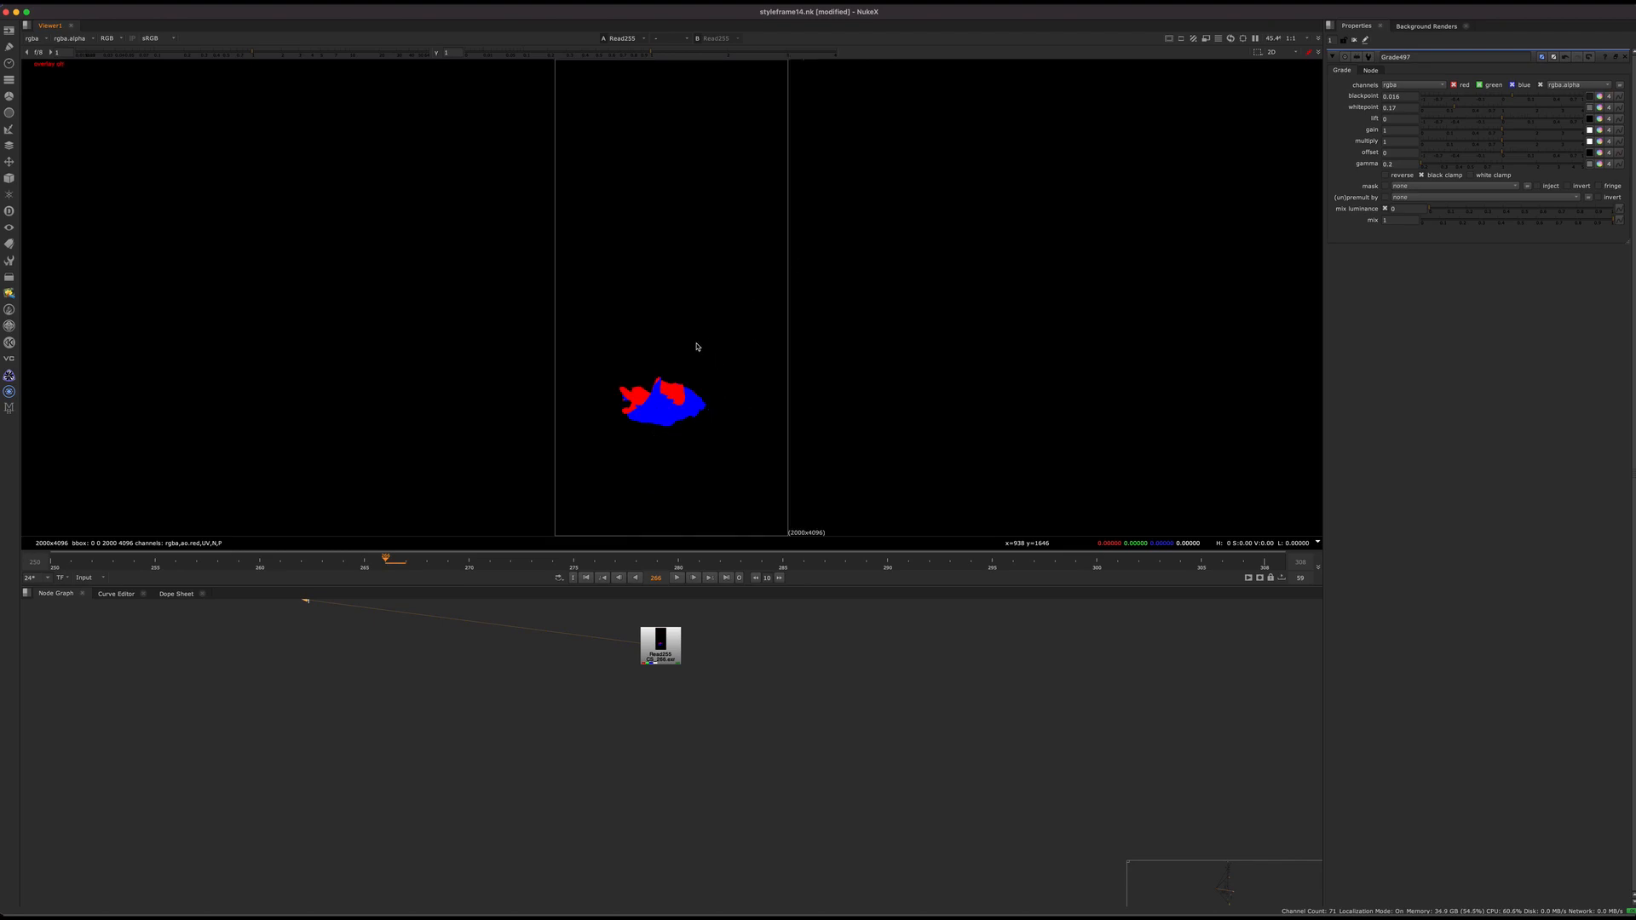
Display the cloth render's UV layer, play it, and return to the early frames
{"action": "left_click", "coordinate": [31, 39]}
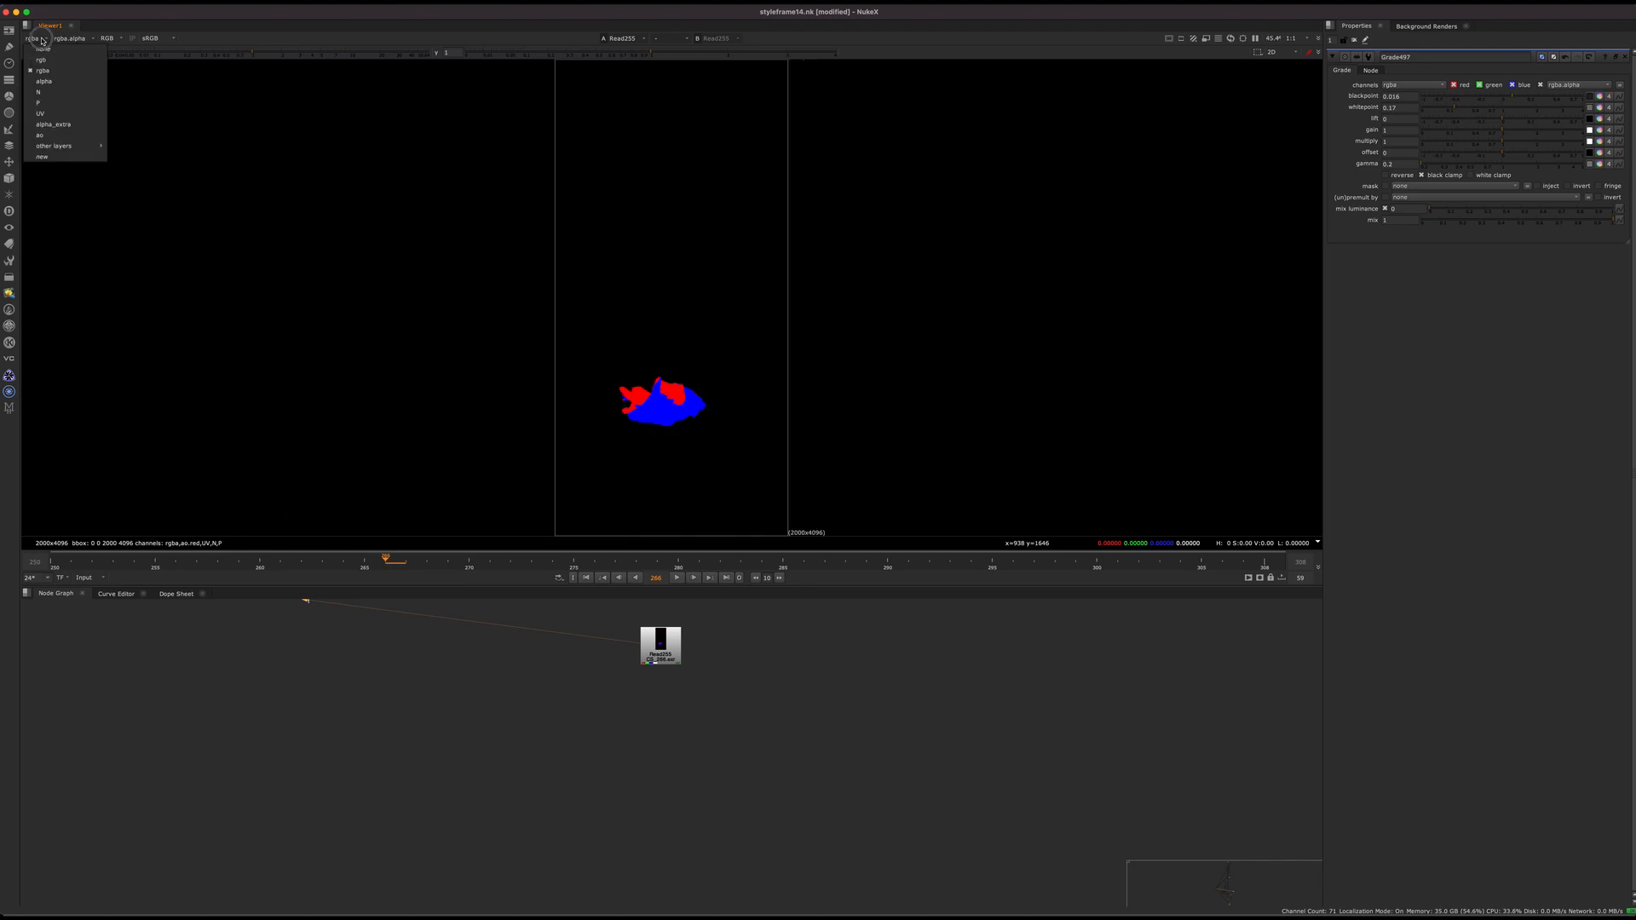
{"action": "left_click", "coordinate": [57, 116]}
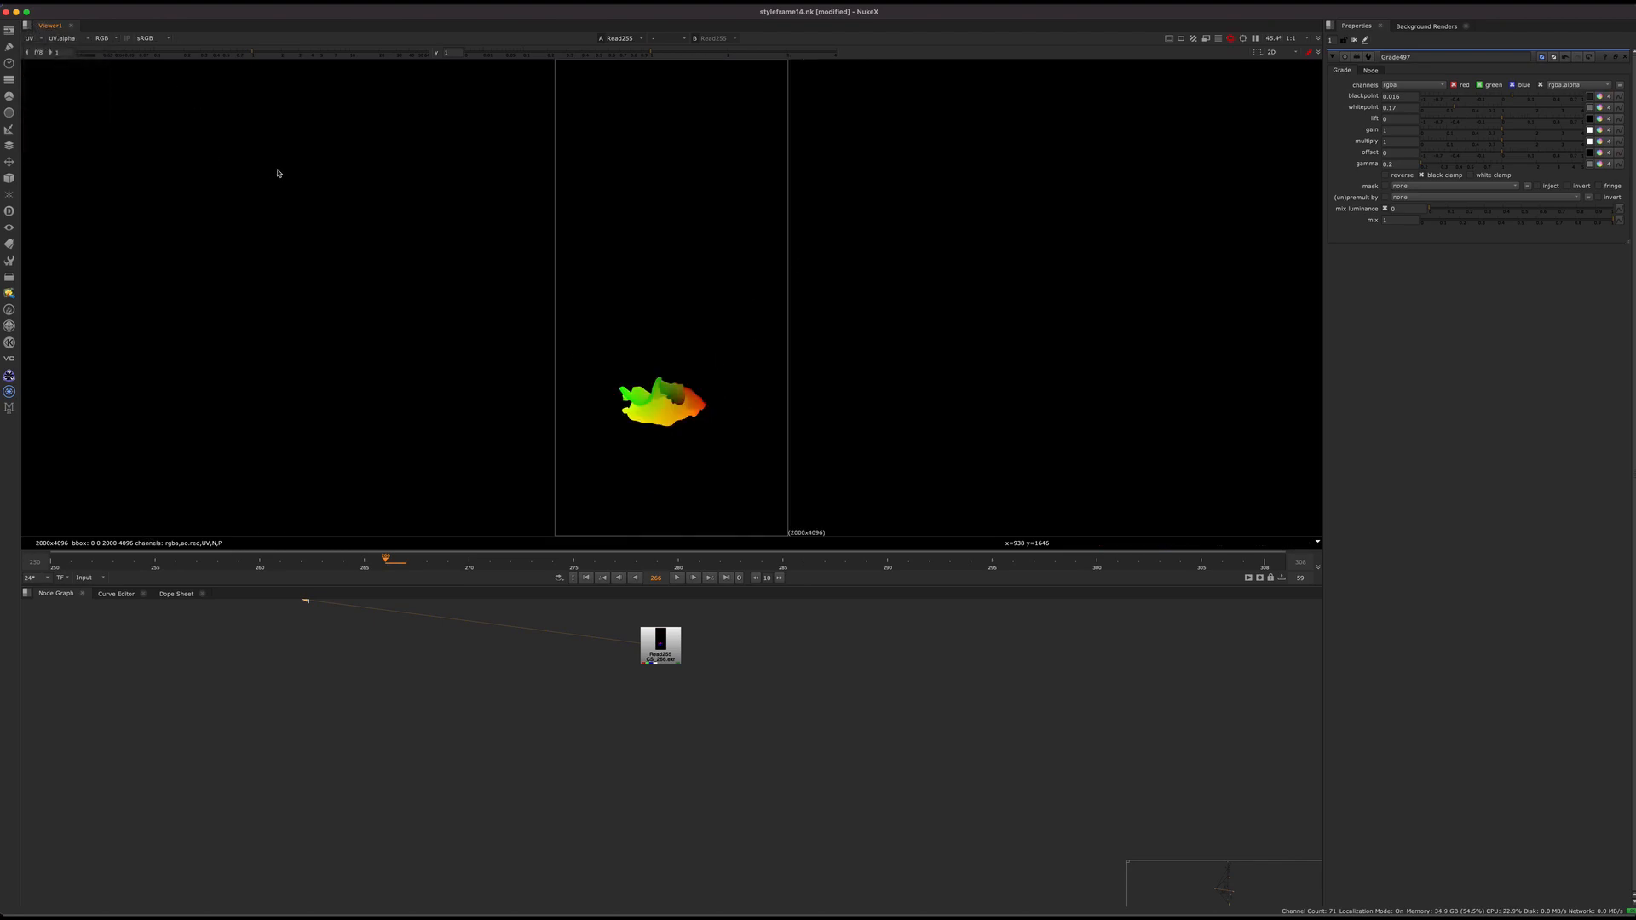
{"action": "scroll", "coordinate": [661, 347], "scroll_direction": "up", "scroll_amount": 5}
{"action": "key", "text": "f"}
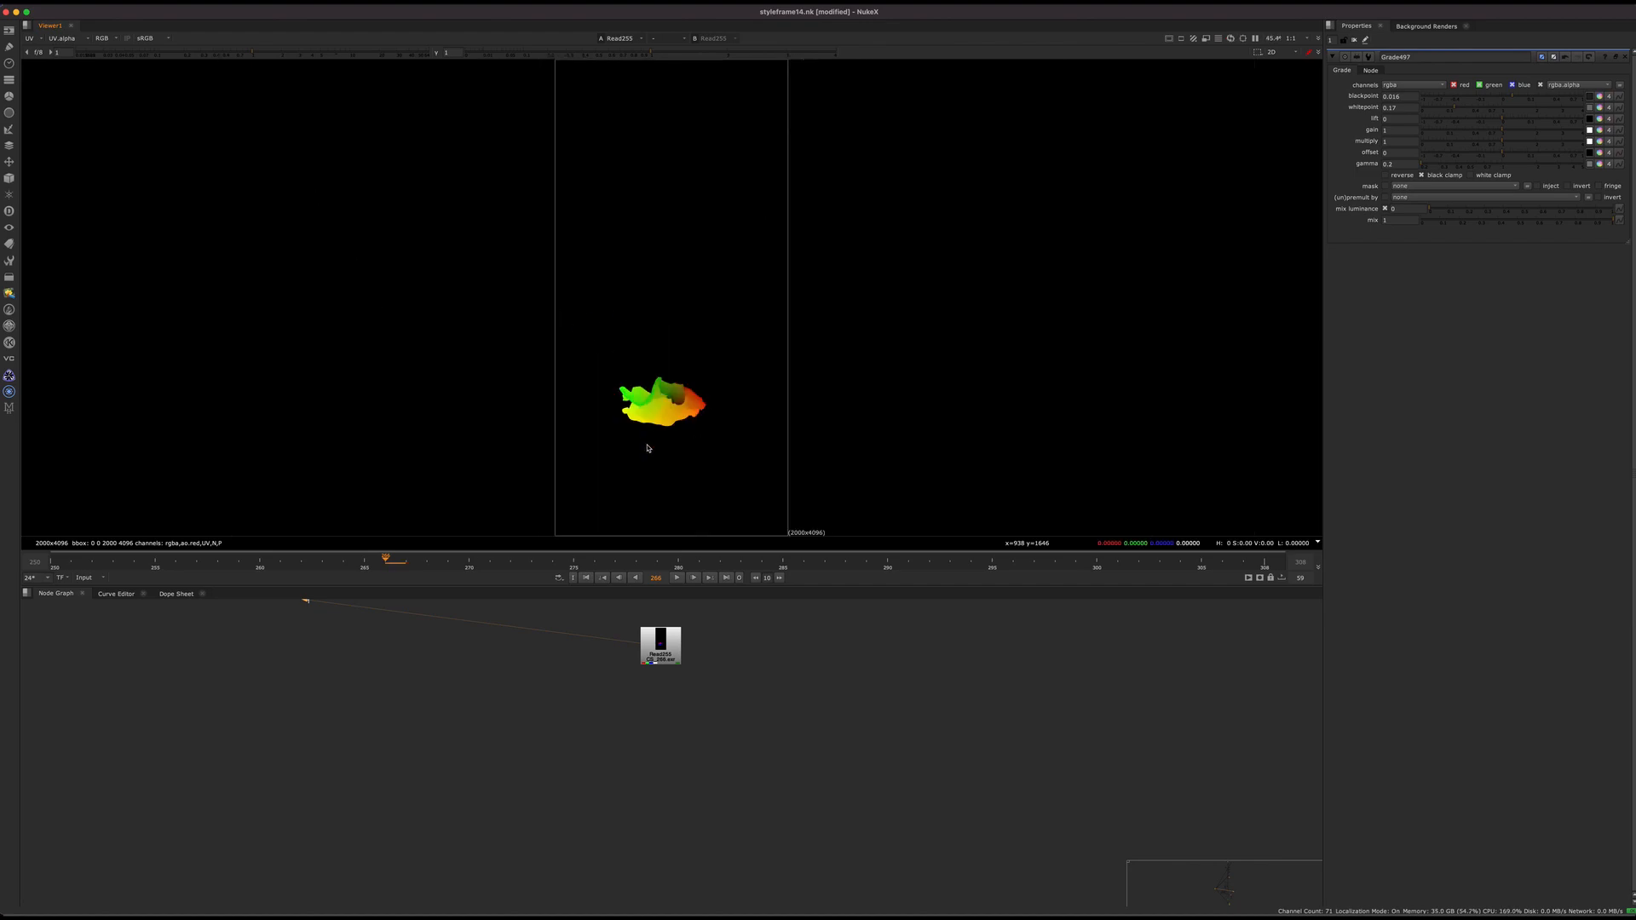
{"action": "left_click_drag", "start_coordinate": [670, 654], "coordinate": [674, 658]}
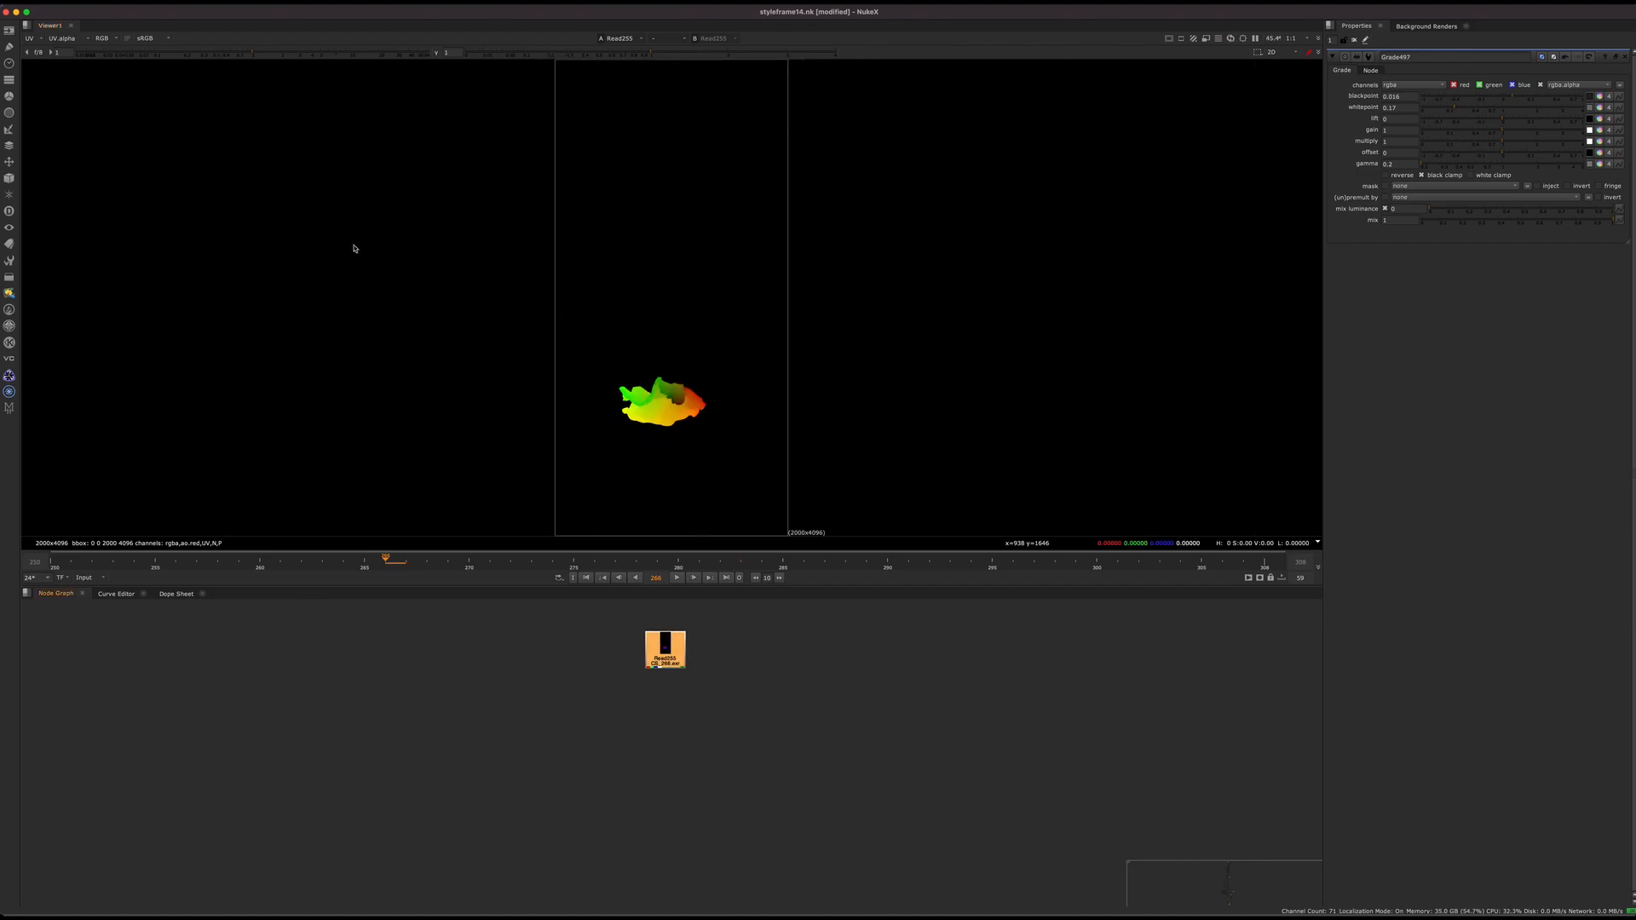
{"action": "left_click", "coordinate": [680, 579]}
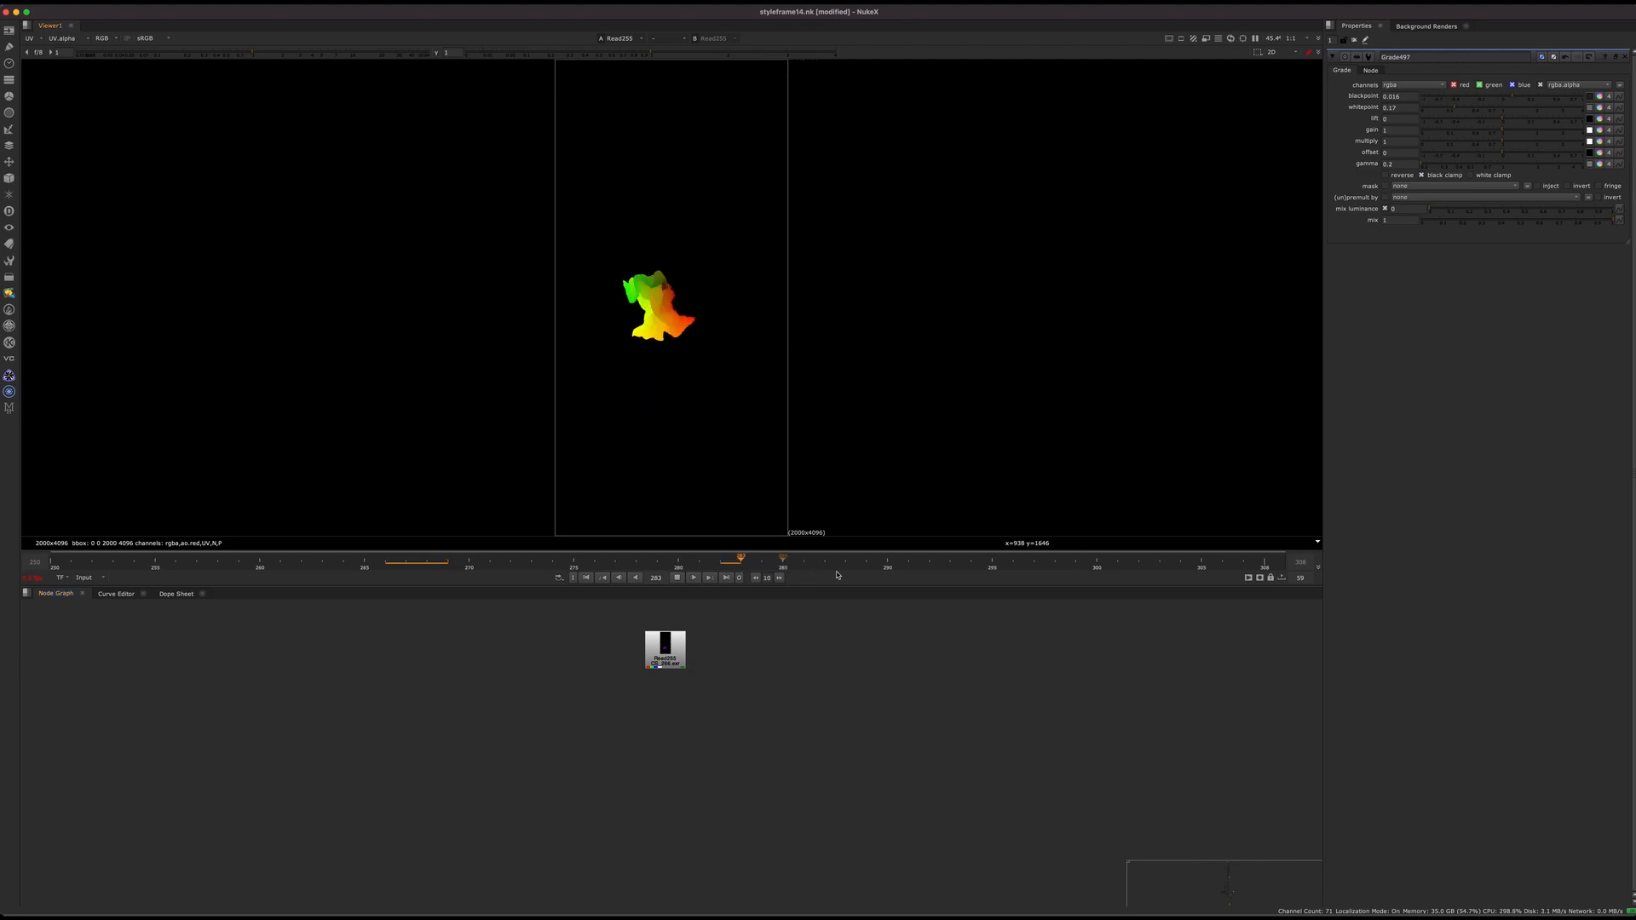
{"action": "left_click", "coordinate": [390, 561]}
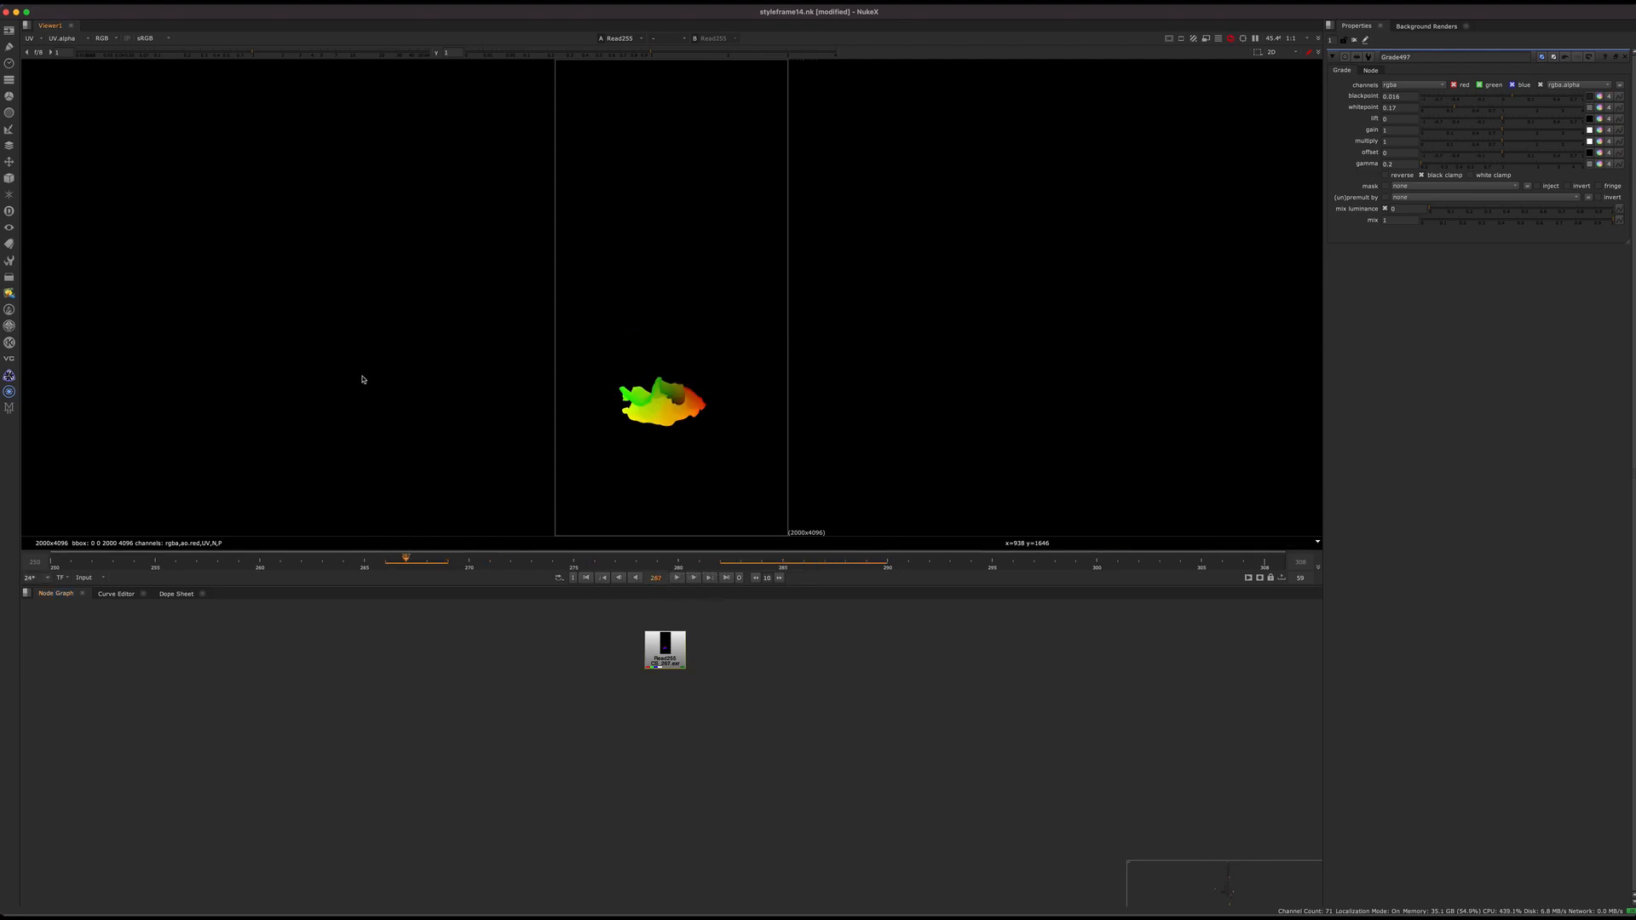
Return the viewer to the rgba layer and examine the cloth's alpha and red matte up close
{"action": "left_click", "coordinate": [43, 41]}
{"action": "left_click", "coordinate": [55, 68]}
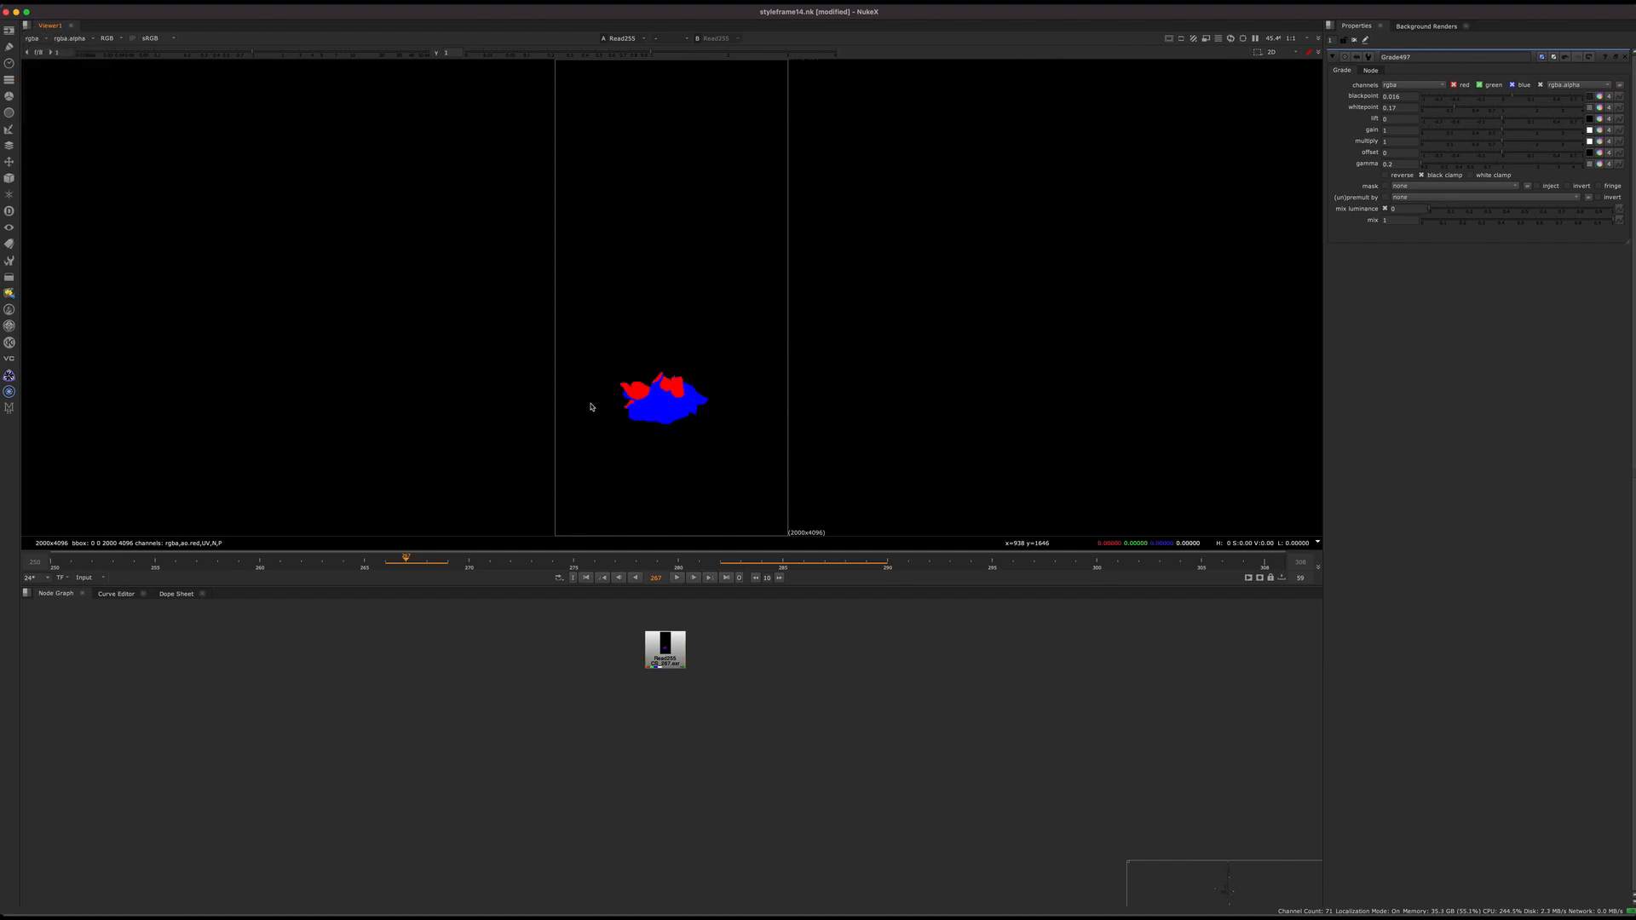
{"action": "scroll", "coordinate": [661, 402], "scroll_direction": "up", "scroll_amount": 8}
{"action": "middle_click_drag", "start_coordinate": [748, 406], "coordinate": [766, 303]}
{"action": "scroll", "coordinate": [699, 365], "scroll_direction": "down", "scroll_amount": 4}
{"action": "key", "text": "a"}
{"action": "key", "text": "a"}
{"action": "scroll", "coordinate": [739, 295], "scroll_direction": "up", "scroll_amount": 4}
{"action": "key", "text": "r"}
{"action": "key", "text": "r"}
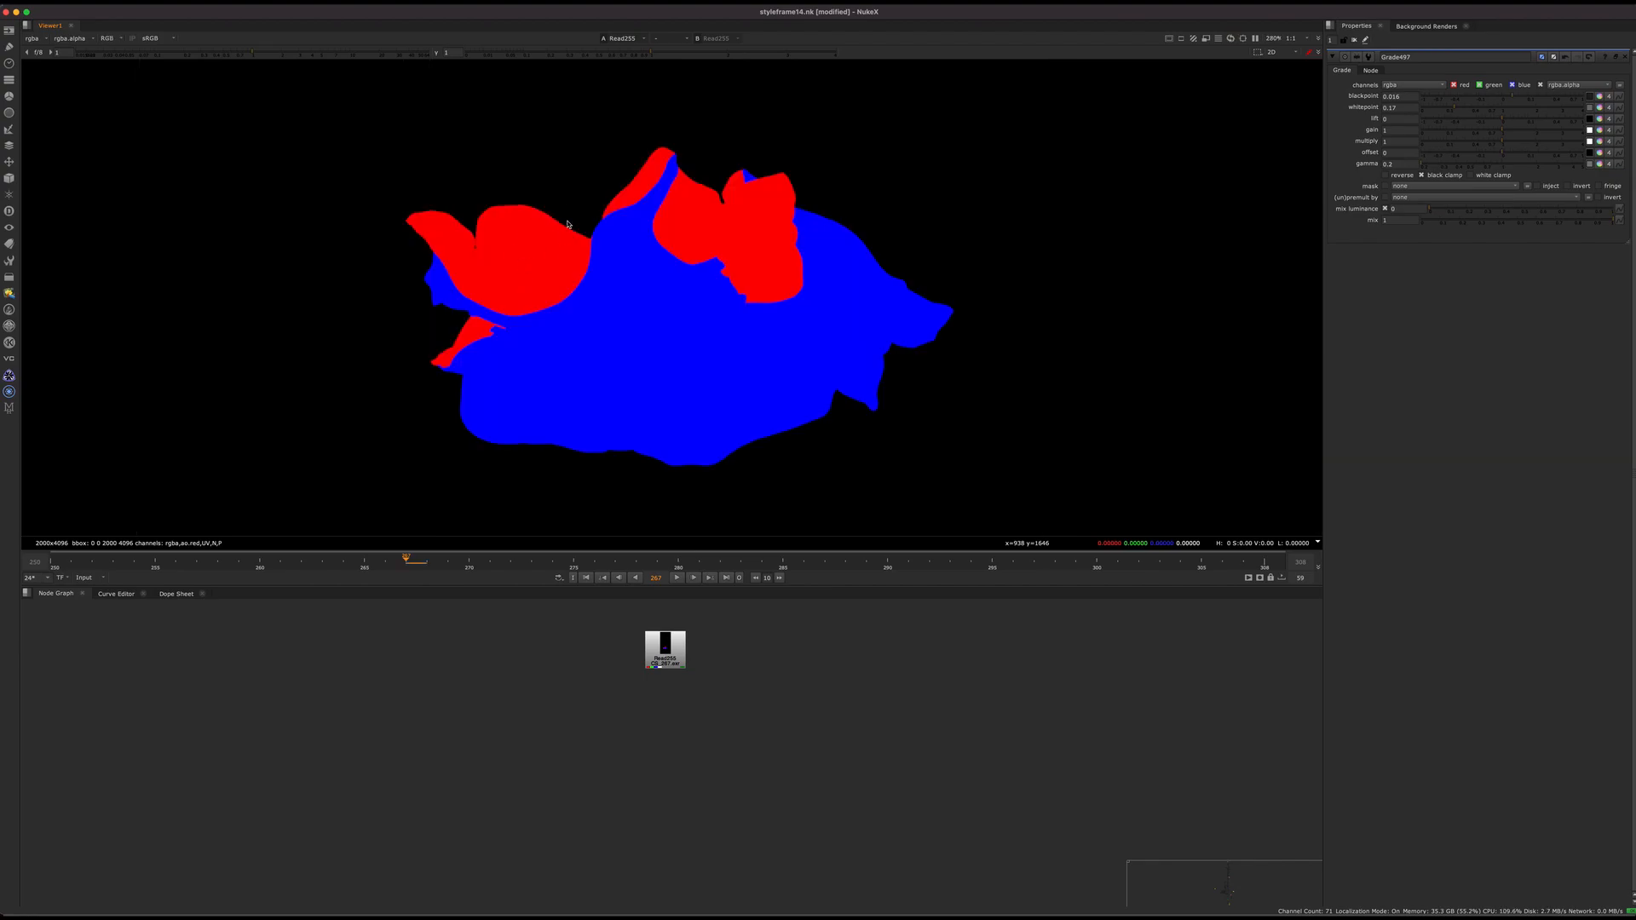
Isolate the cloth's blue matte, compare it with the full RGB view, and fit the image in the viewer
{"action": "key", "text": "a"}
{"action": "key", "text": "a"}
{"action": "key", "text": "a"}
{"action": "key", "text": "a"}
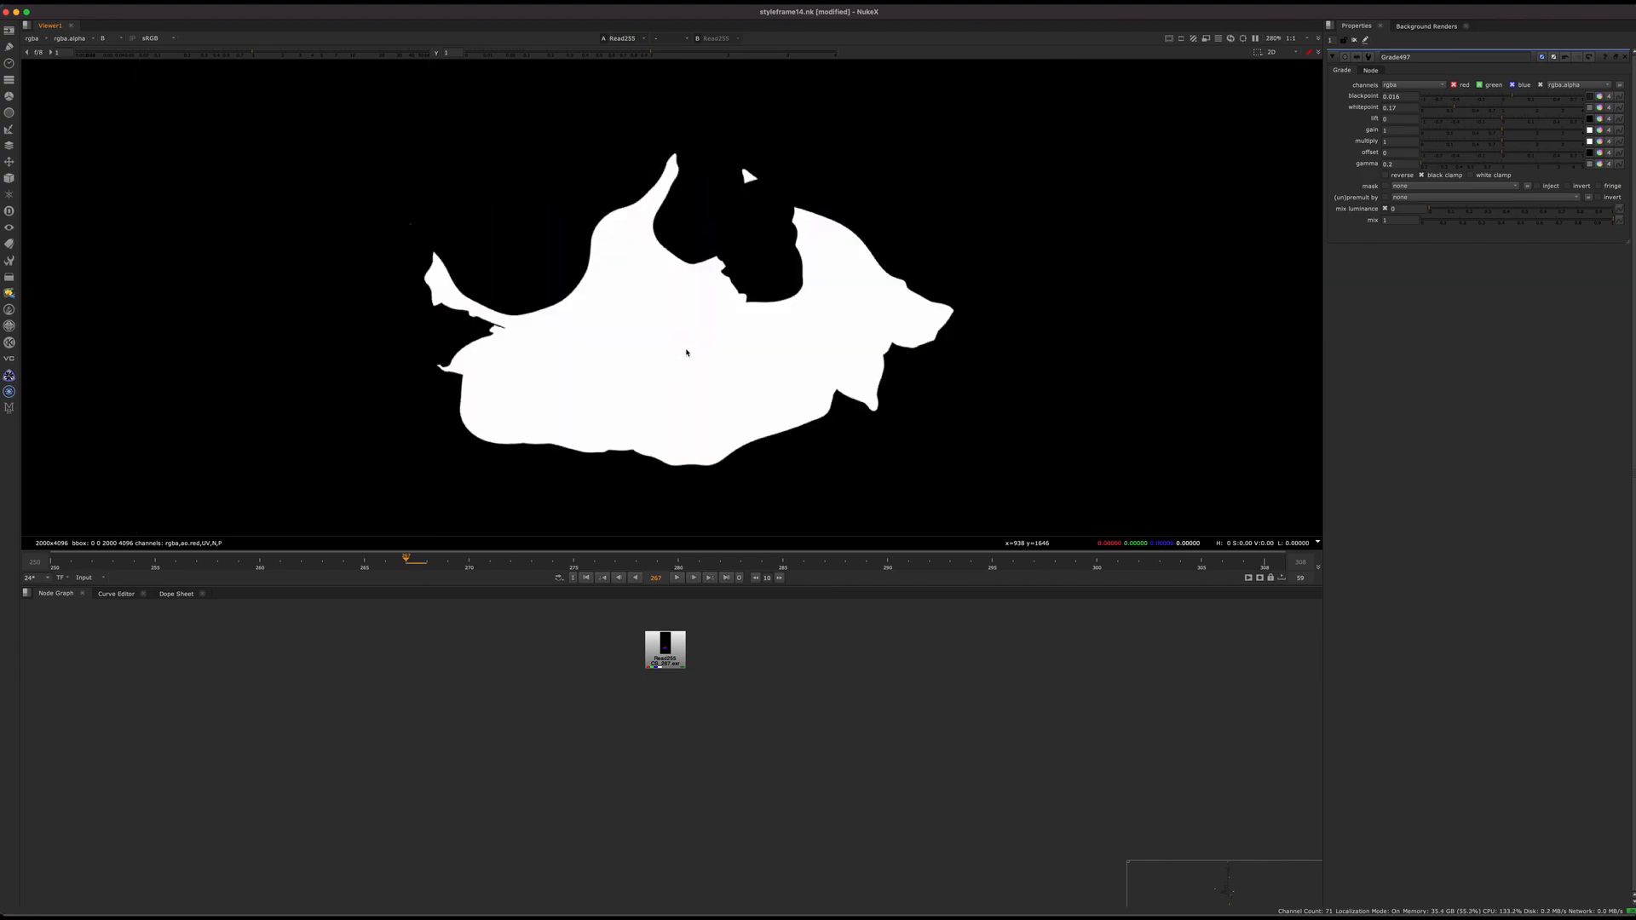
{"action": "key", "text": "f"}
{"action": "scroll", "coordinate": [660, 422], "scroll_direction": "up", "scroll_amount": 8}
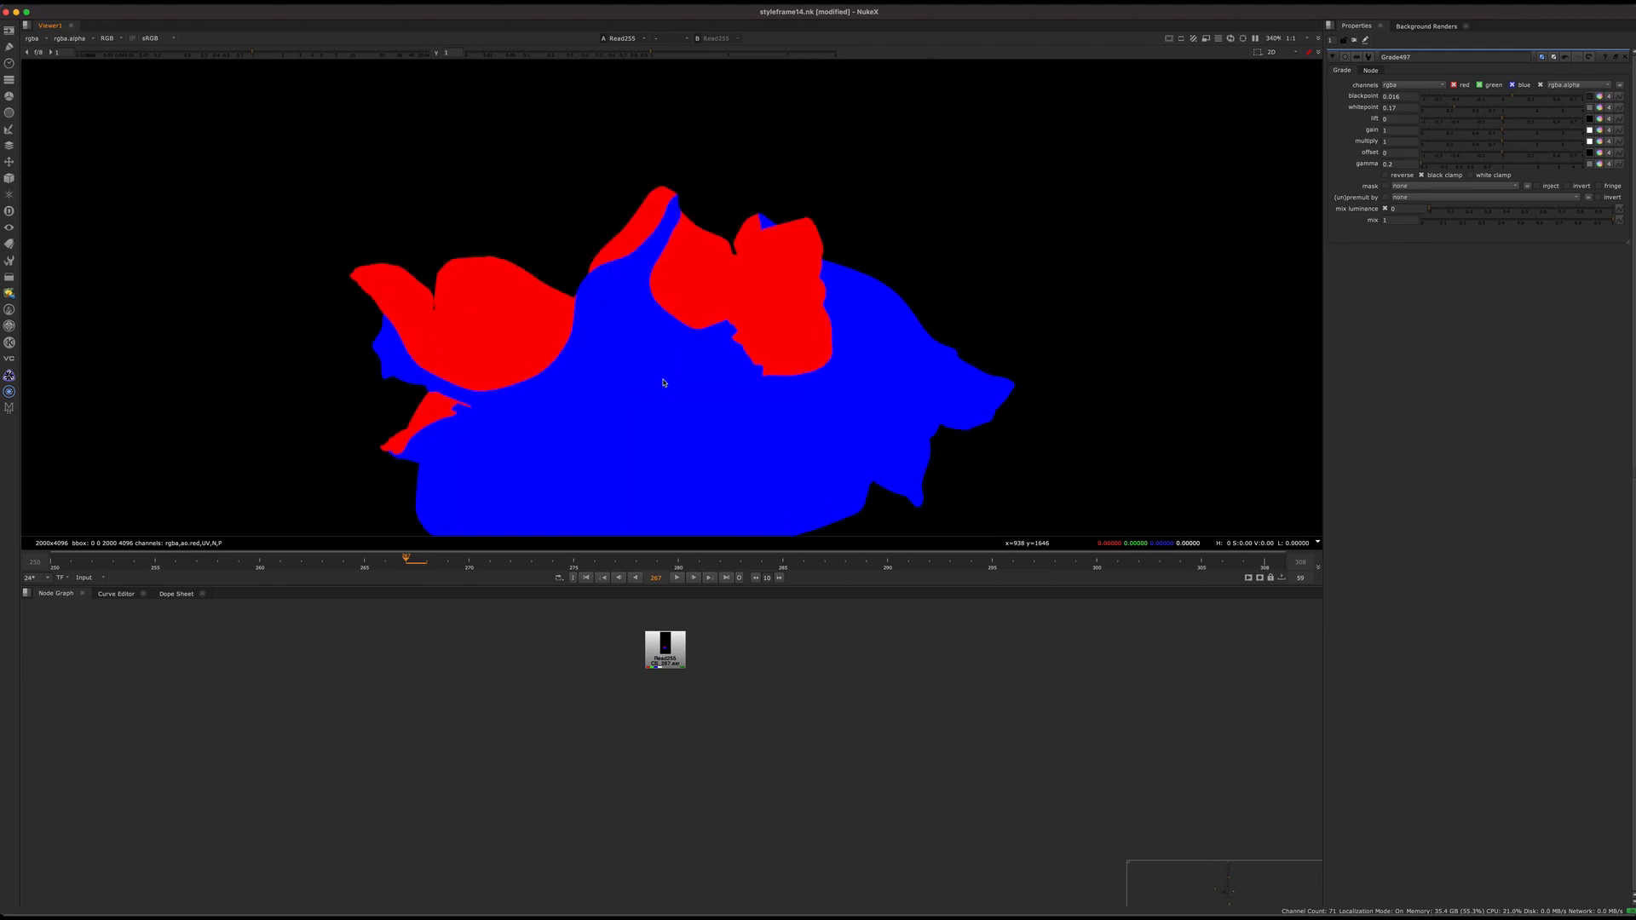
{"action": "key", "text": "a"}
{"action": "key", "text": "a"}
{"action": "key", "text": "f"}
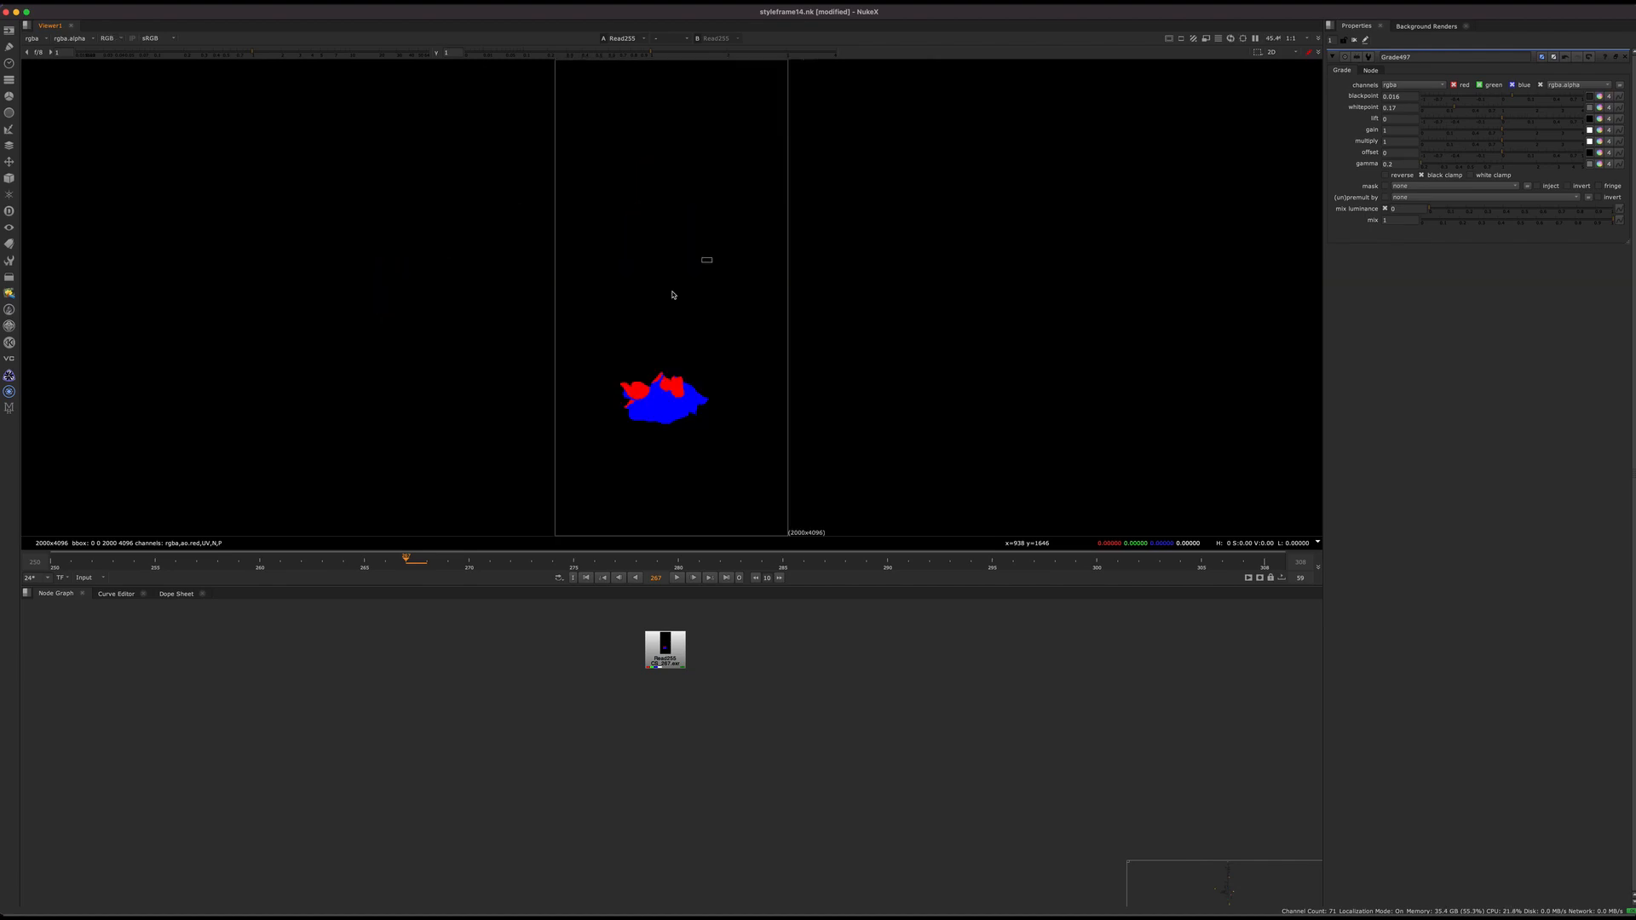
Inspect the cloth render's P and N layers, and return the viewer to the rgba layer
{"action": "left_click", "coordinate": [34, 38]}
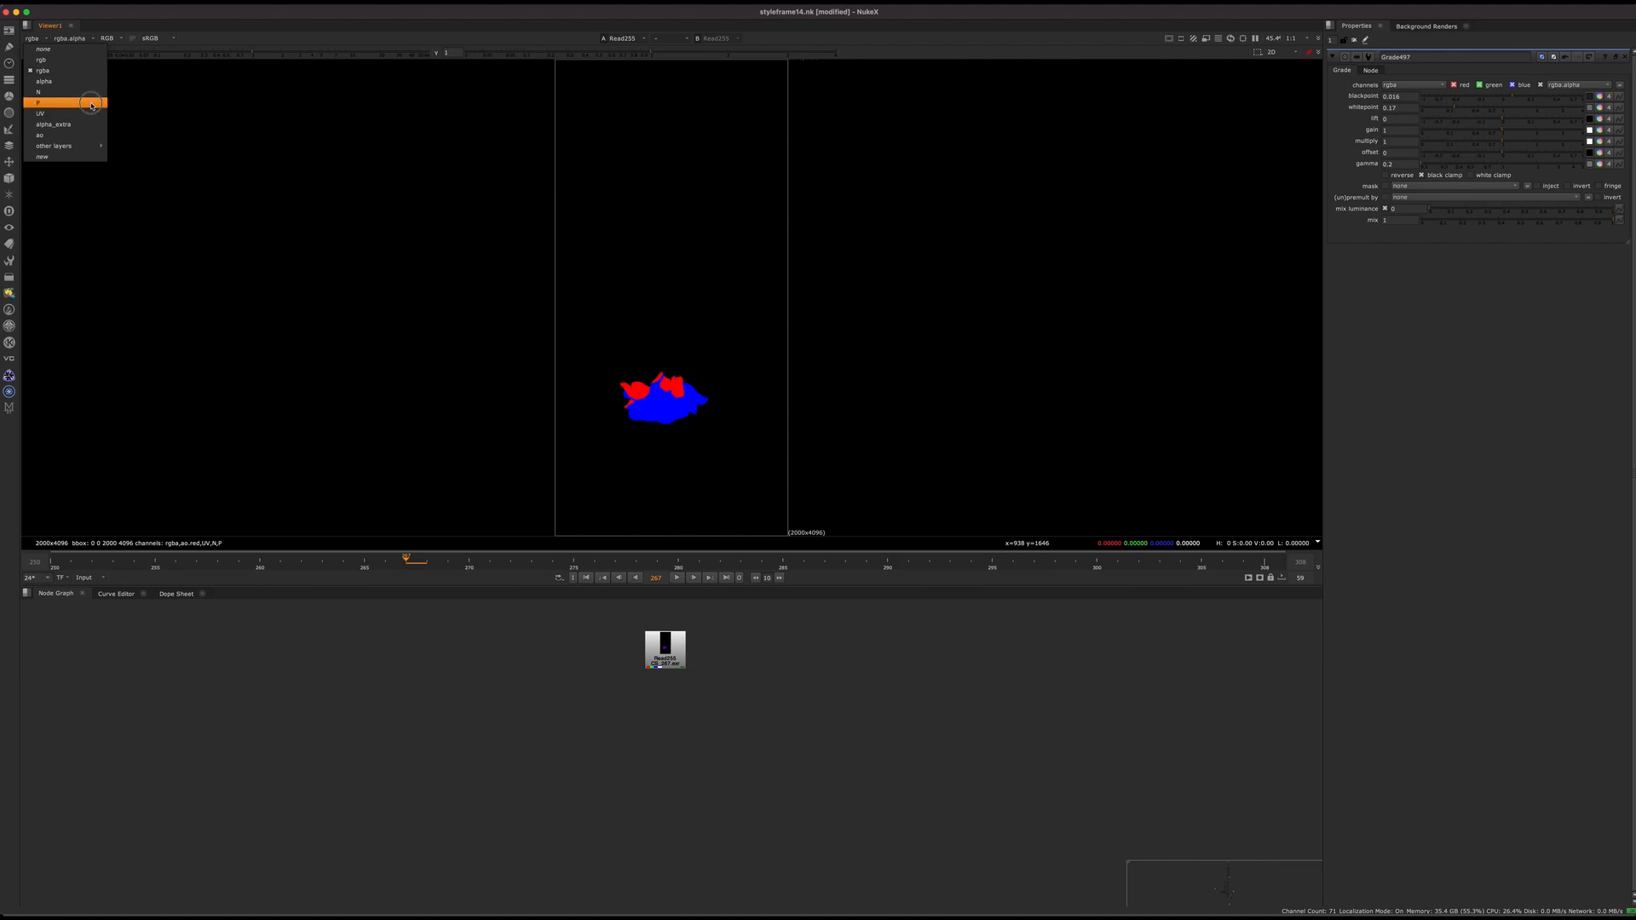
{"action": "left_click", "coordinate": [39, 92]}
{"action": "left_click", "coordinate": [30, 39]}
{"action": "left_click", "coordinate": [39, 102]}
{"action": "scroll", "coordinate": [679, 387], "scroll_direction": "up", "scroll_amount": 8}
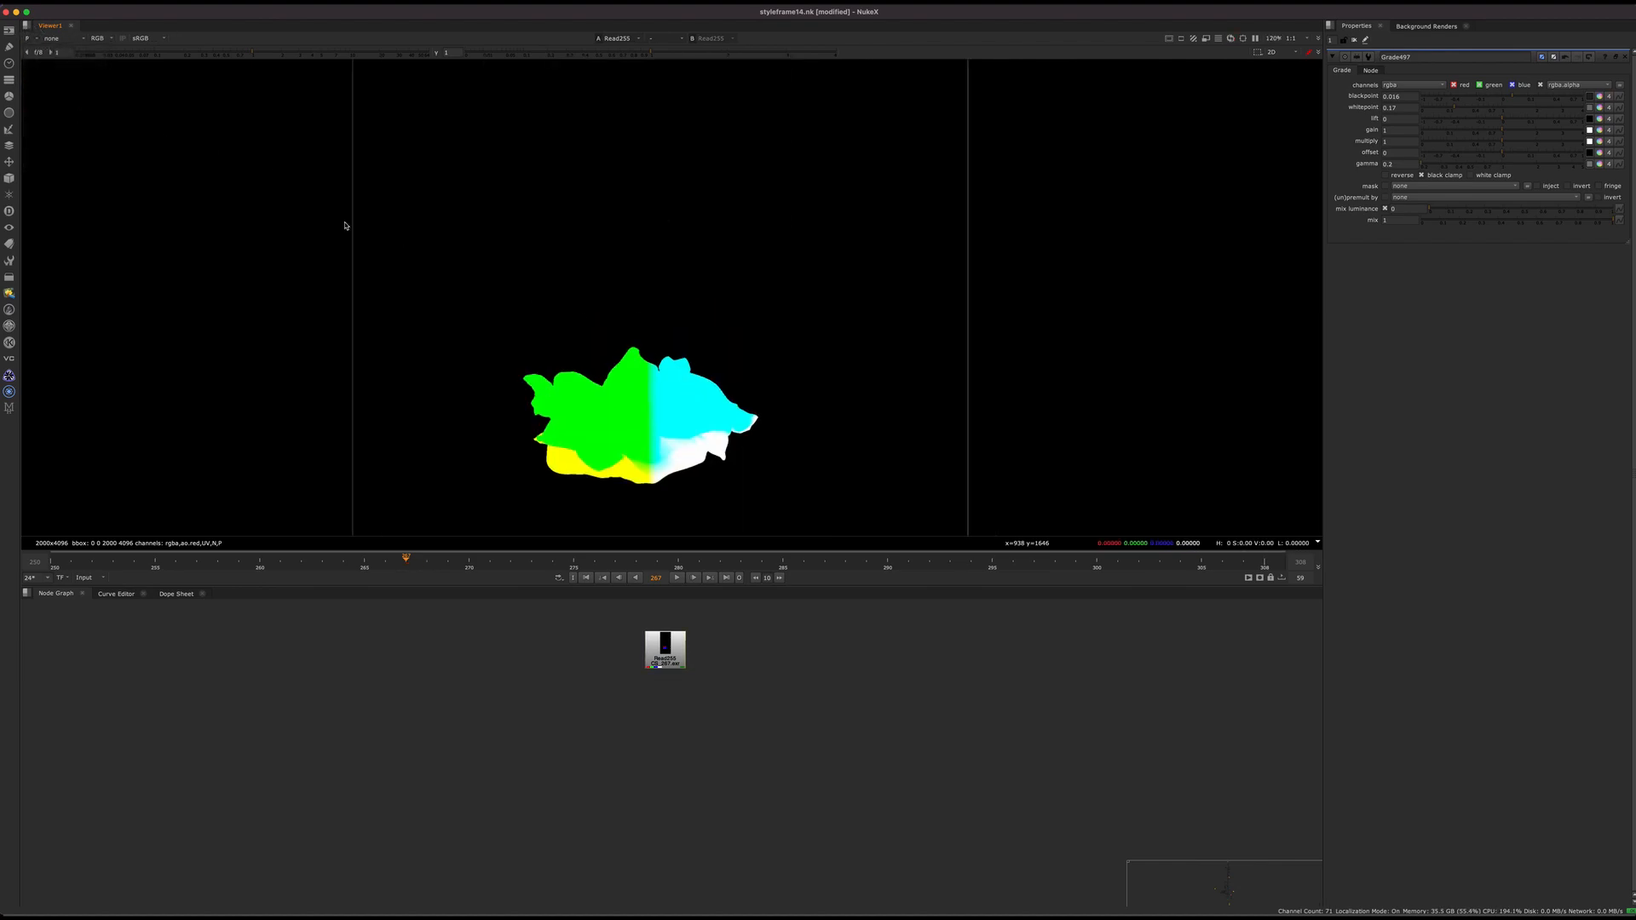
{"action": "left_click", "coordinate": [29, 40]}
{"action": "left_click", "coordinate": [39, 92]}
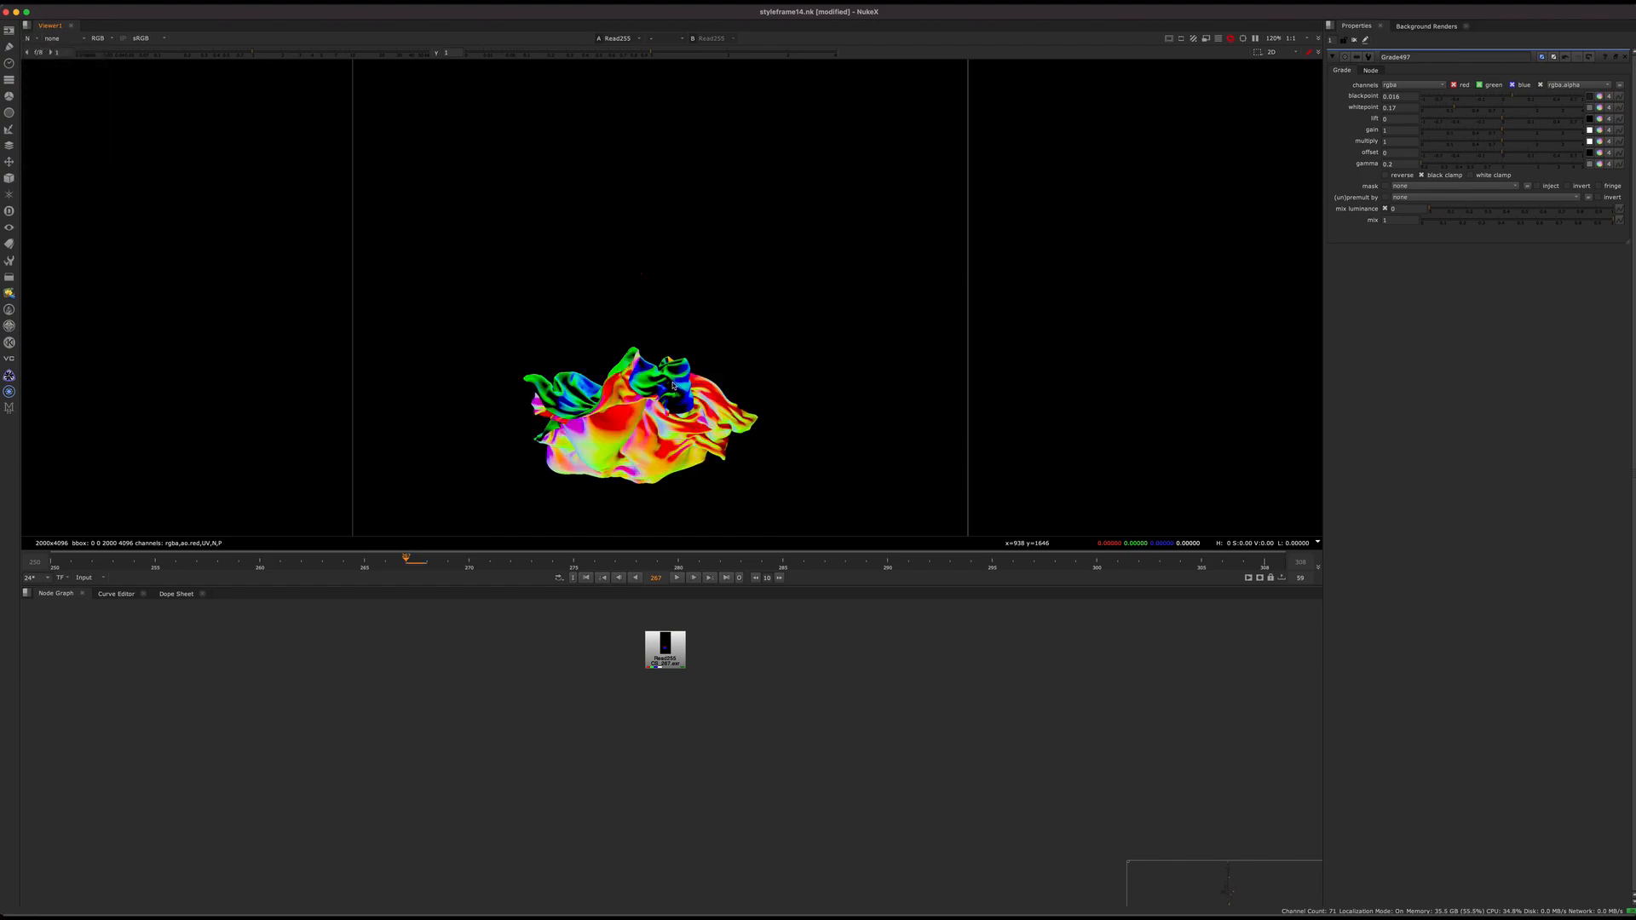
{"action": "middle_click_drag", "start_coordinate": [693, 449], "coordinate": [762, 341]}
{"action": "scroll", "coordinate": [765, 337], "scroll_direction": "up", "scroll_amount": 1}
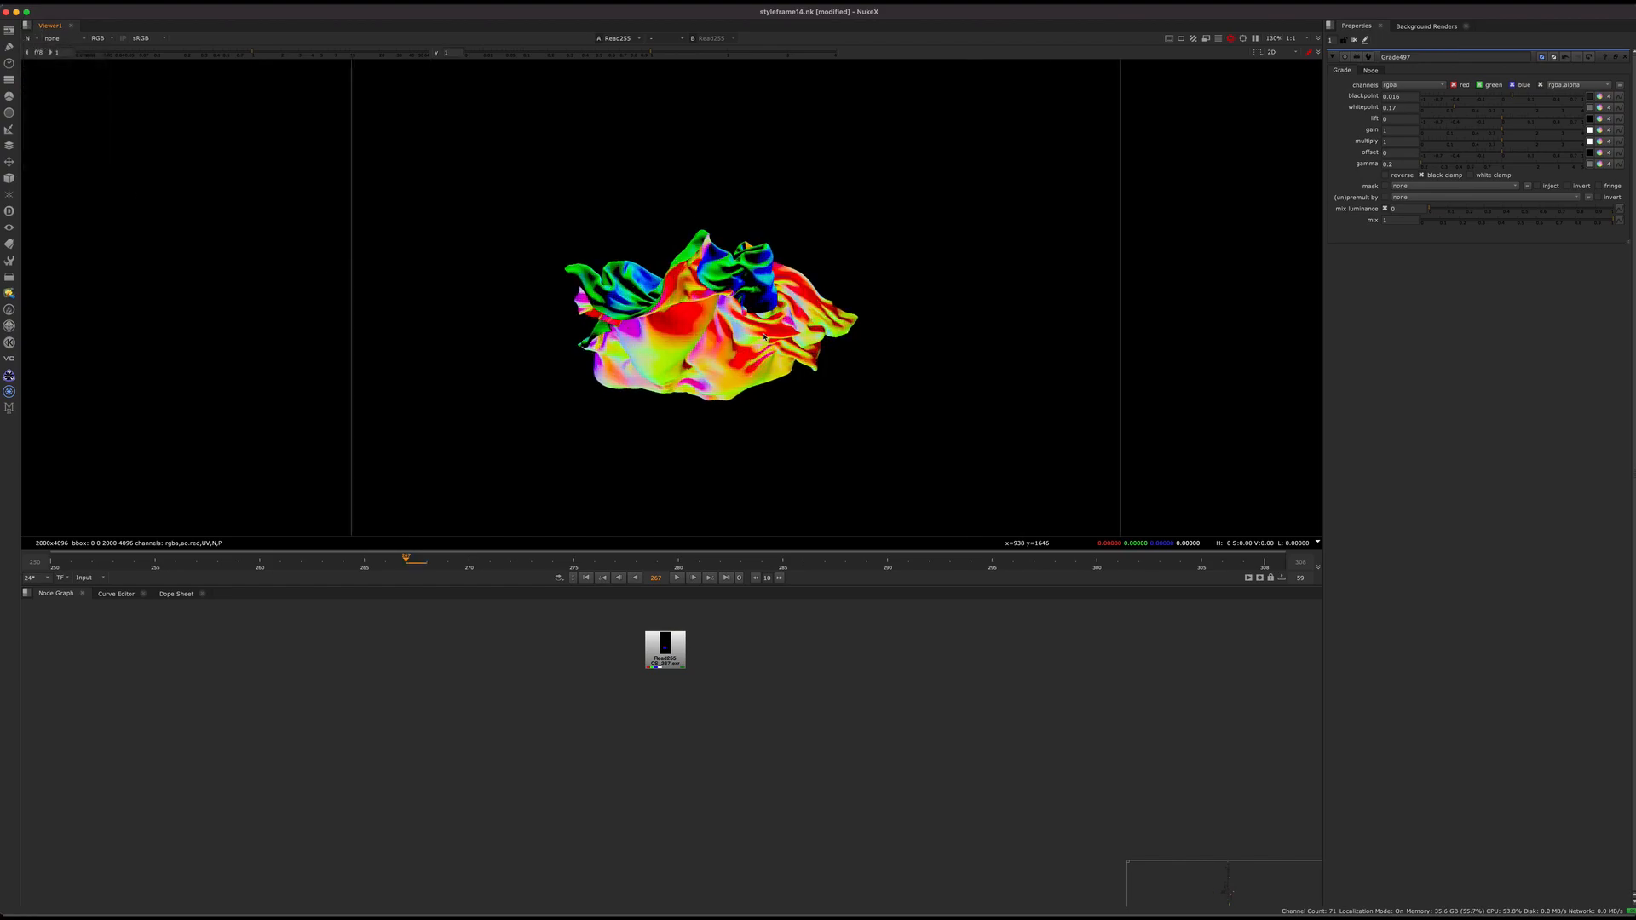
{"action": "left_click", "coordinate": [33, 43]}
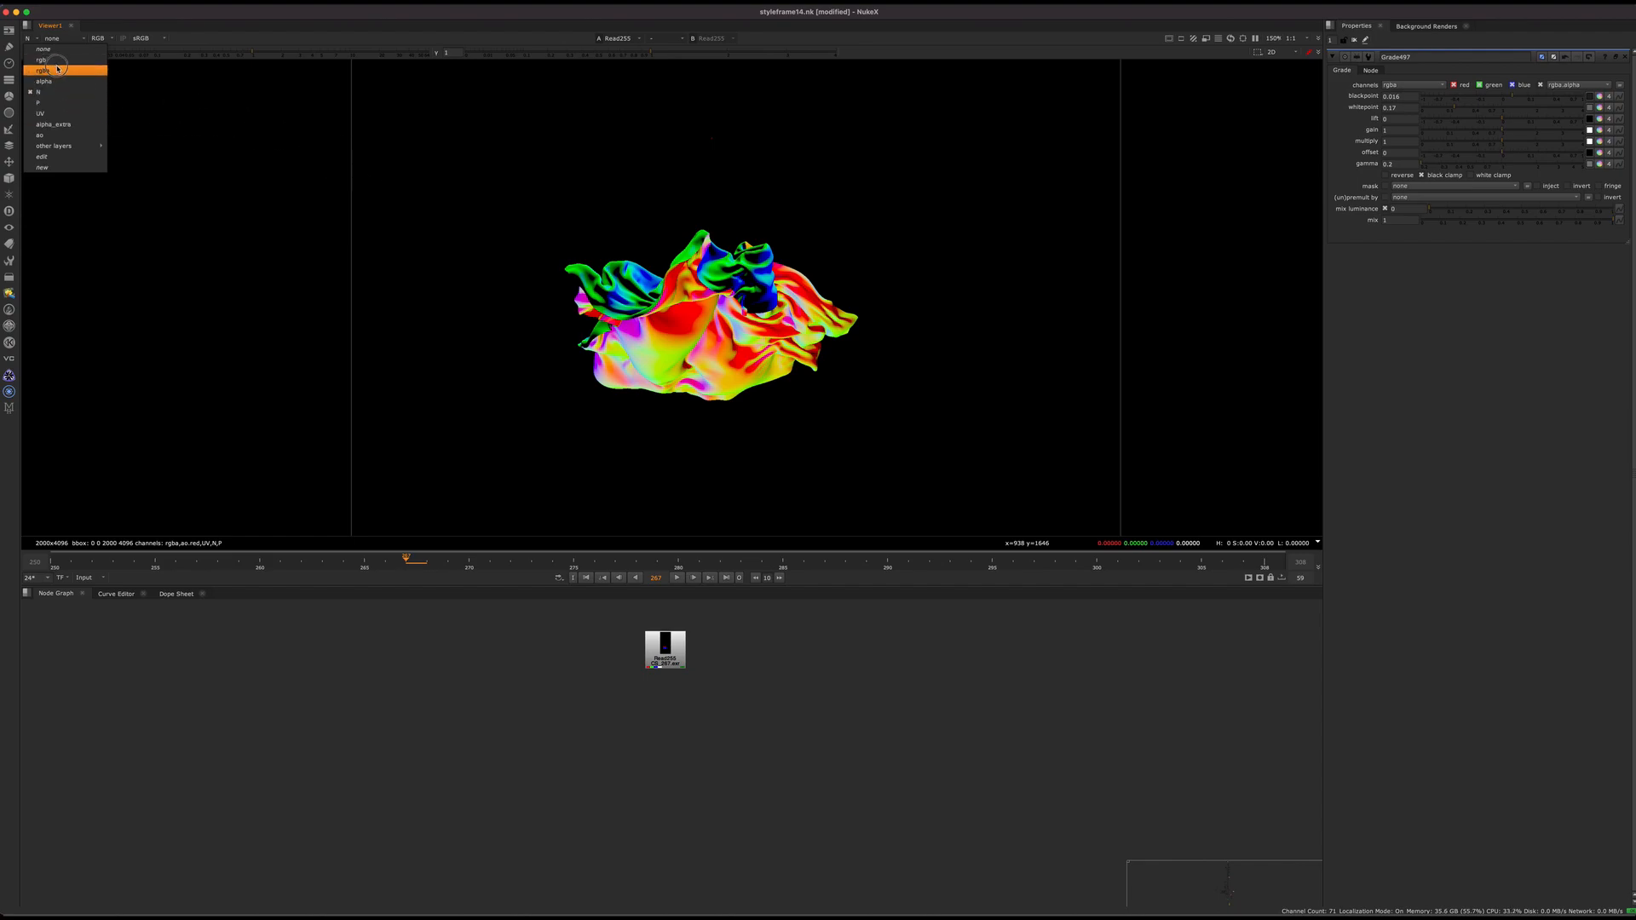
{"action": "left_click", "coordinate": [59, 71]}
{"action": "key", "text": "f"}
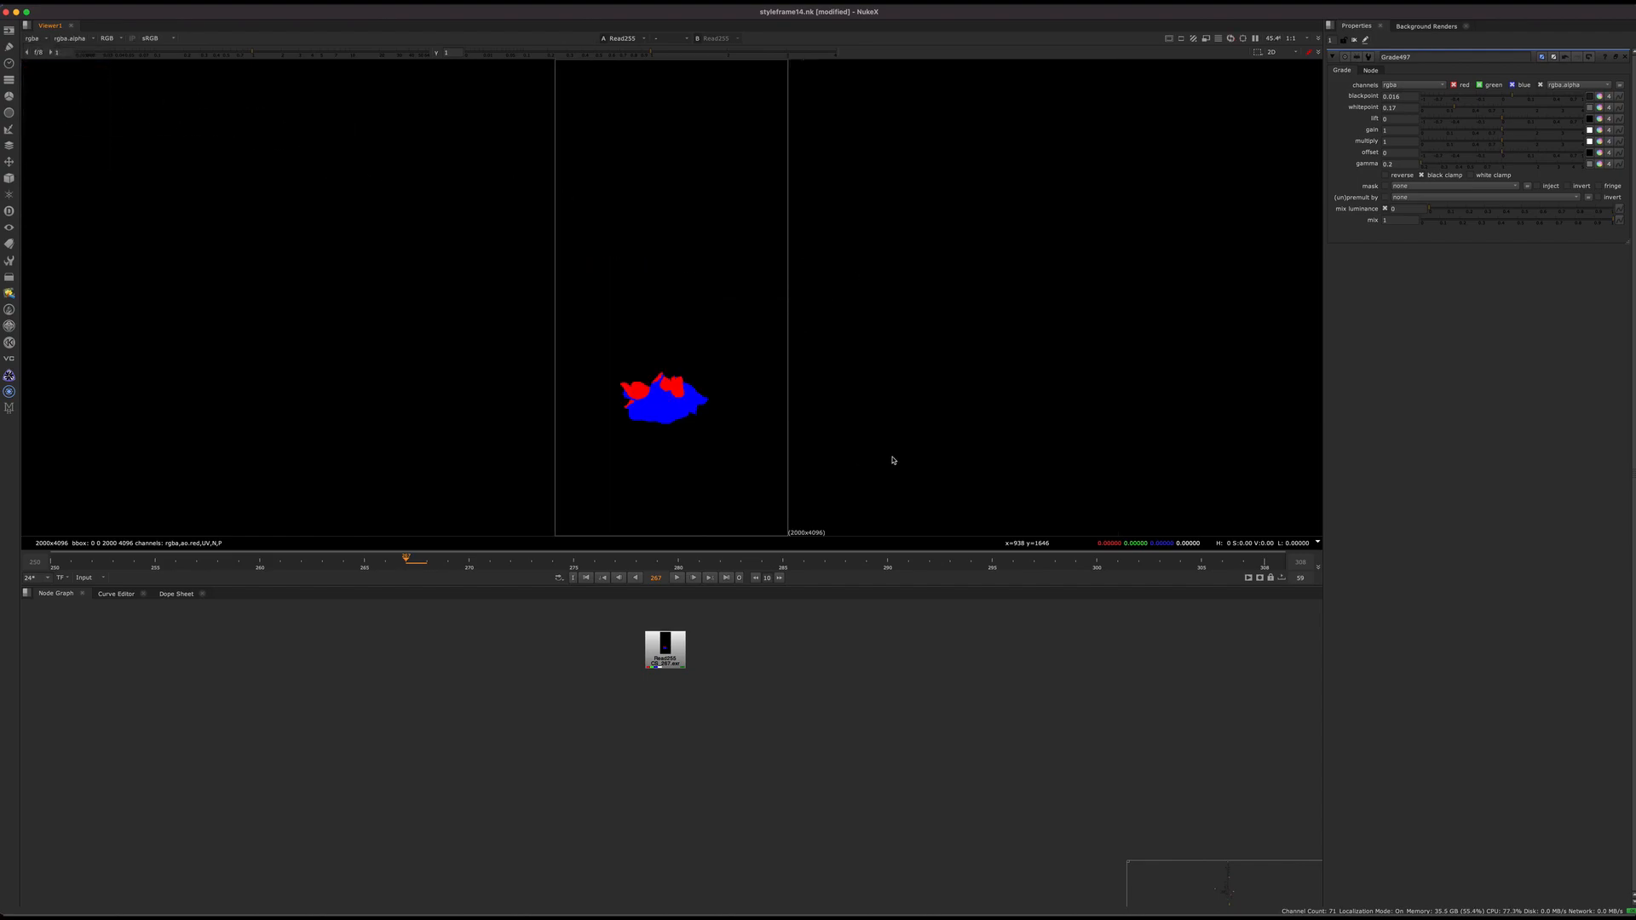
Display TimePin26 and the combined Clamp4 output feeding STMap25 to review the energy texture
{"action": "scroll", "coordinate": [577, 719], "scroll_direction": "up", "scroll_amount": 8}
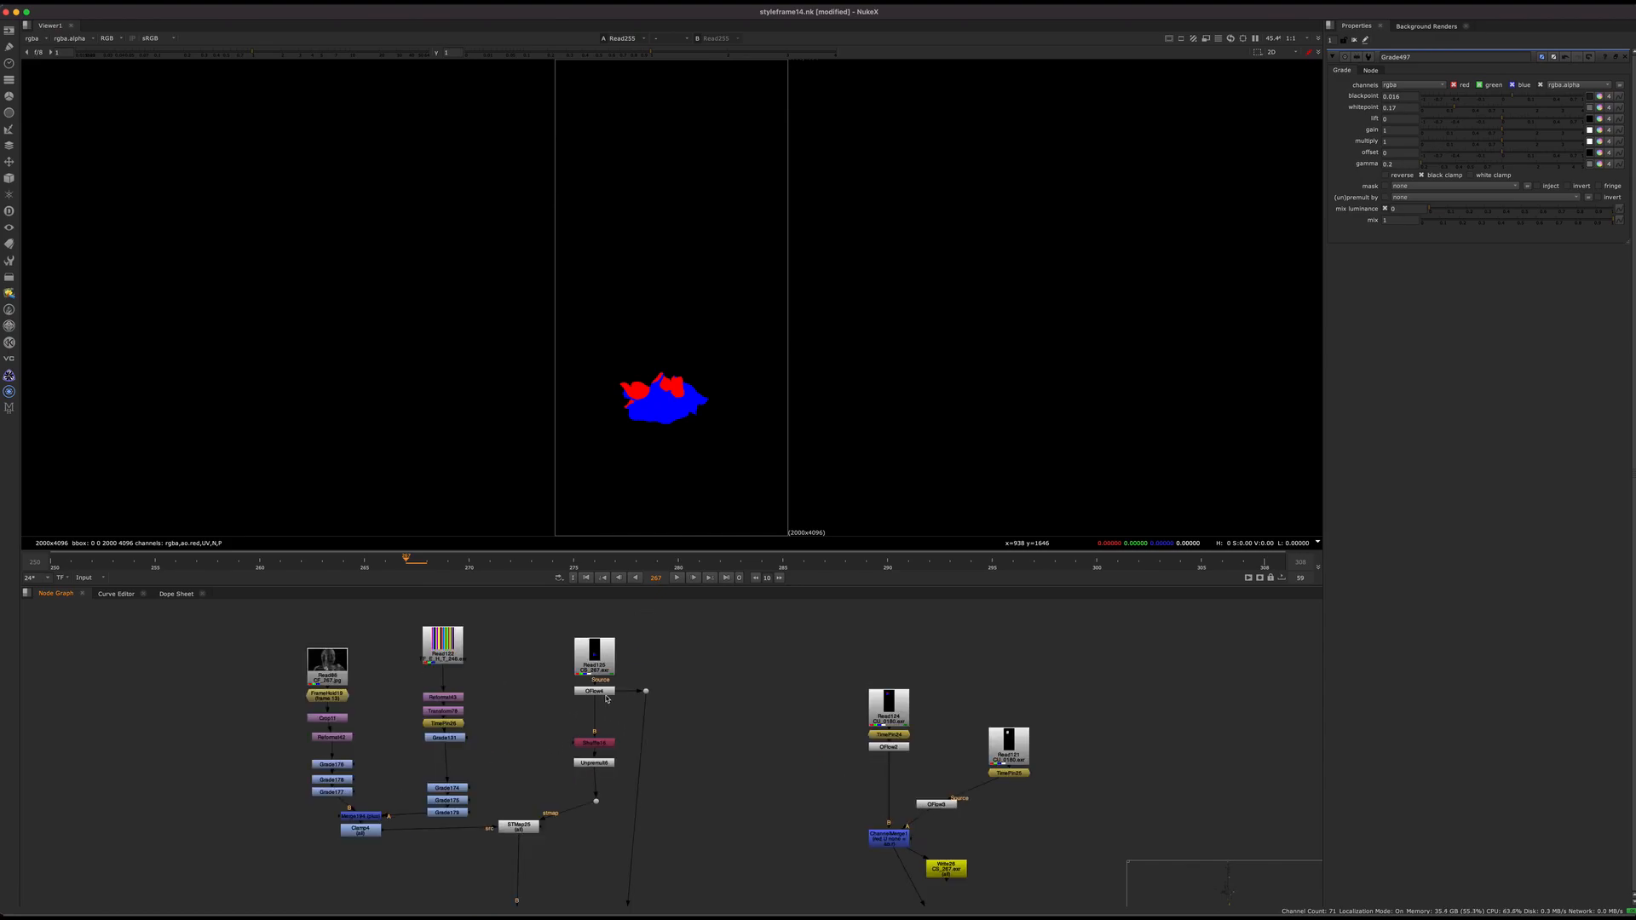
{"action": "middle_click_drag", "start_coordinate": [404, 820], "coordinate": [589, 843]}
{"action": "left_click", "coordinate": [416, 752]}
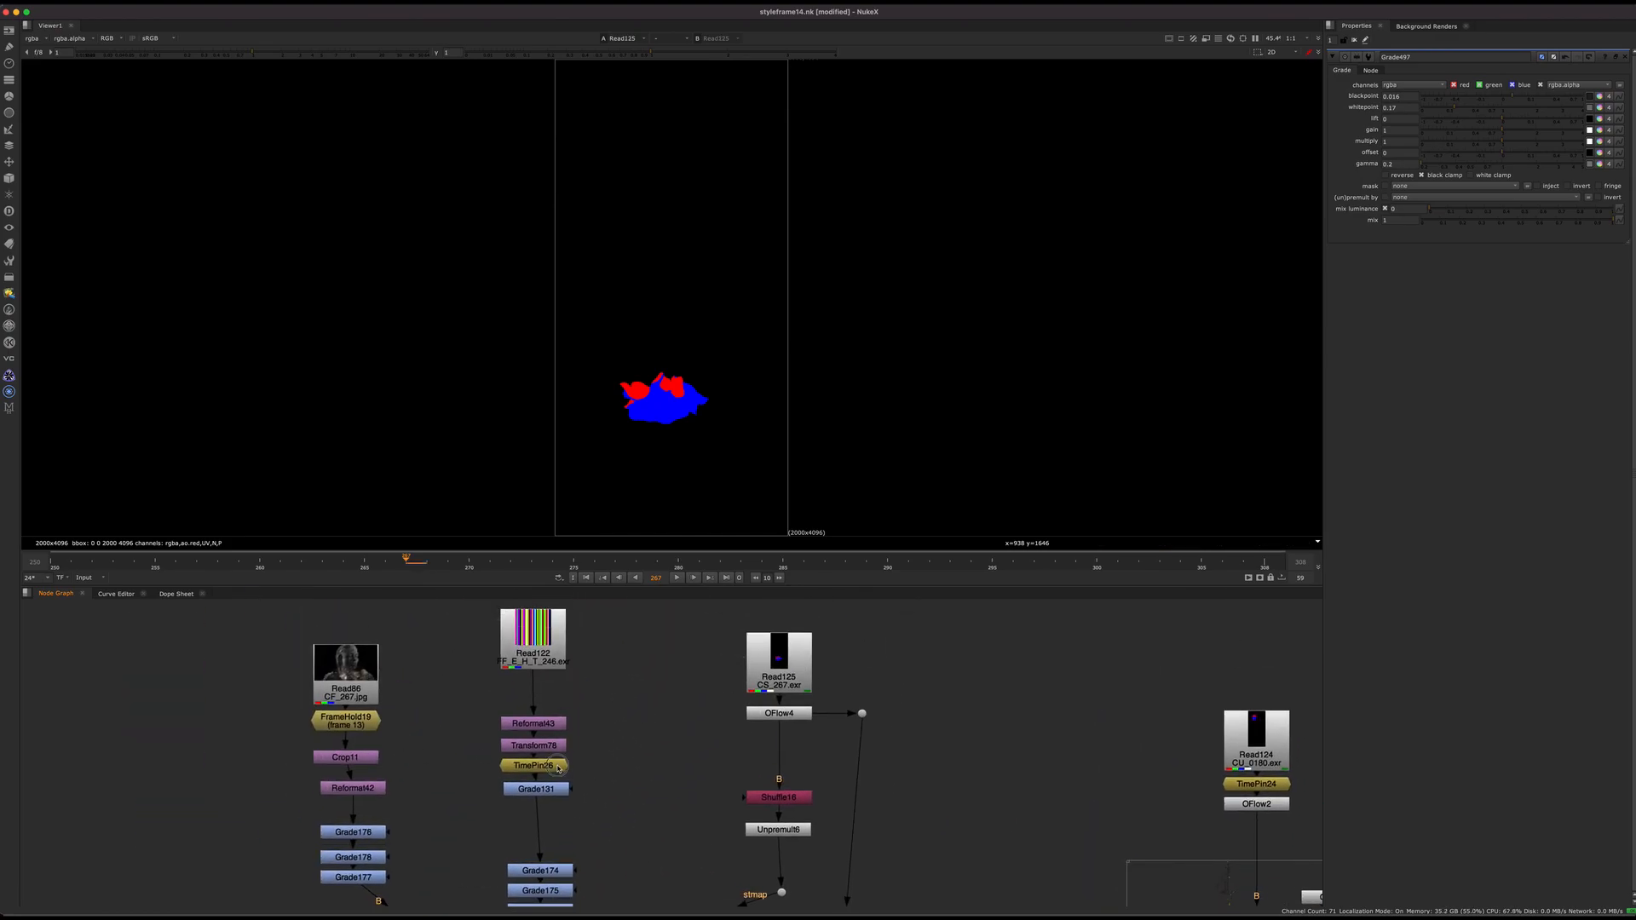
{"action": "key", "text": "1"}
{"action": "middle_click_drag", "start_coordinate": [610, 756], "coordinate": [578, 582]}
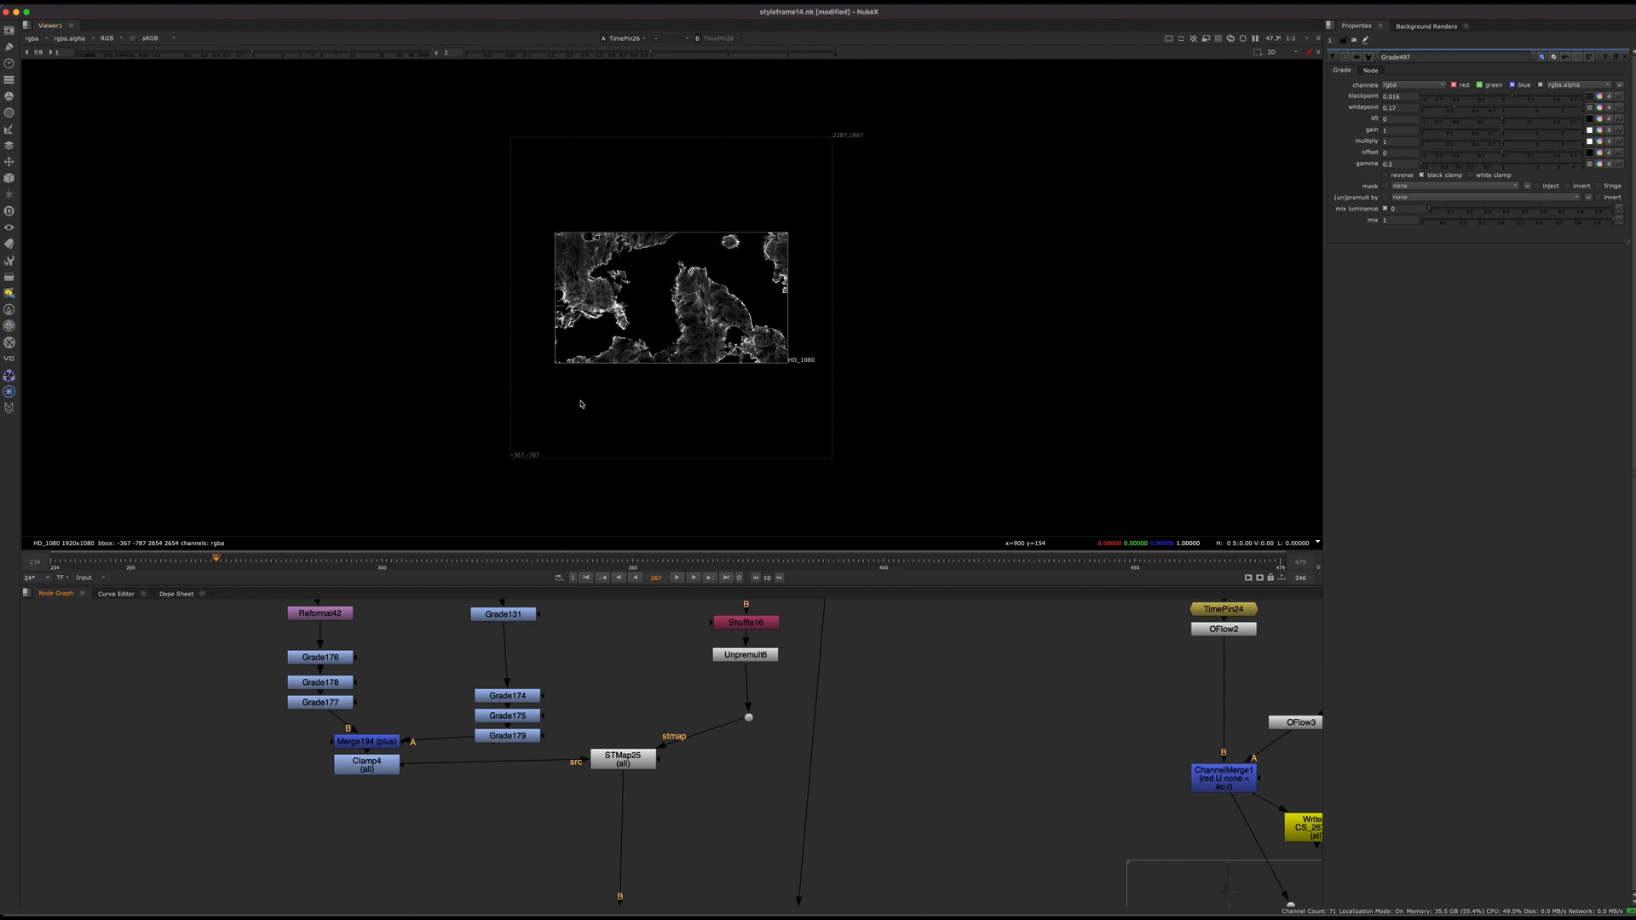
{"action": "left_click", "coordinate": [372, 767]}
{"action": "key", "text": "1"}
{"action": "middle_click_drag", "start_coordinate": [427, 779], "coordinate": [447, 845]}
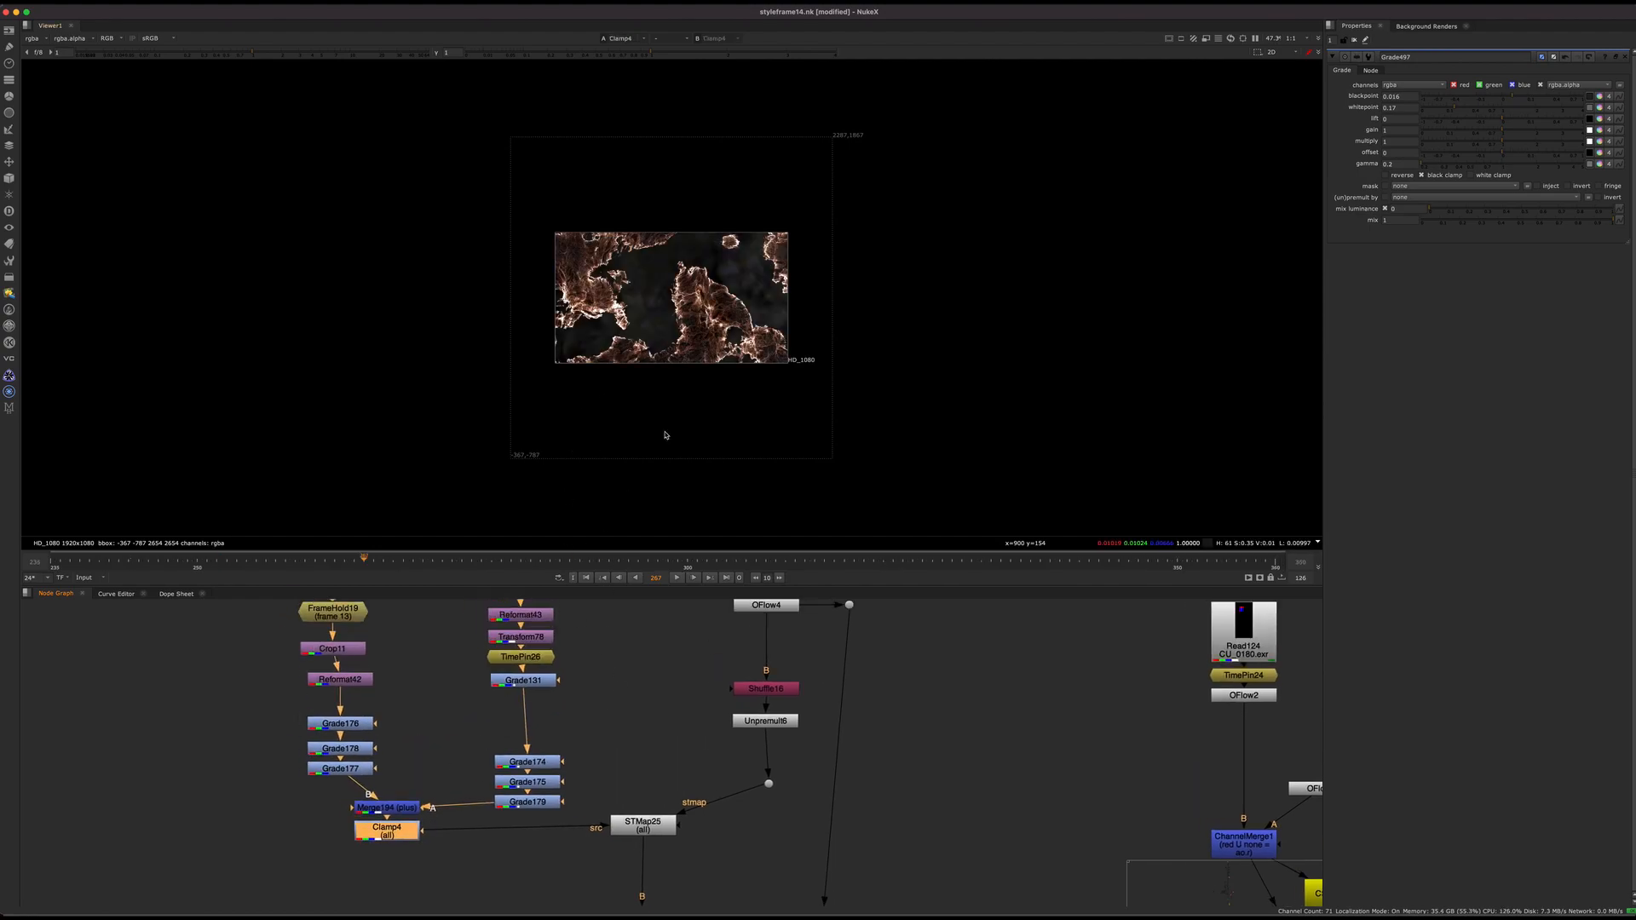
Display the FrameHold19 statue frame and the Reformat42 output to compare the full image with its cropped stone texture
{"action": "middle_click_drag", "start_coordinate": [419, 694], "coordinate": [499, 817]}
{"action": "left_click", "coordinate": [420, 692]}
{"action": "left_click", "coordinate": [417, 734]}
{"action": "key", "text": "1"}
{"action": "scroll", "coordinate": [700, 347], "scroll_direction": "up", "scroll_amount": 3}
{"action": "key", "text": "f"}
{"action": "middle_click_drag", "start_coordinate": [481, 816], "coordinate": [492, 757]}
{"action": "left_click_drag", "start_coordinate": [497, 725], "coordinate": [305, 766]}
{"action": "key", "text": "1"}
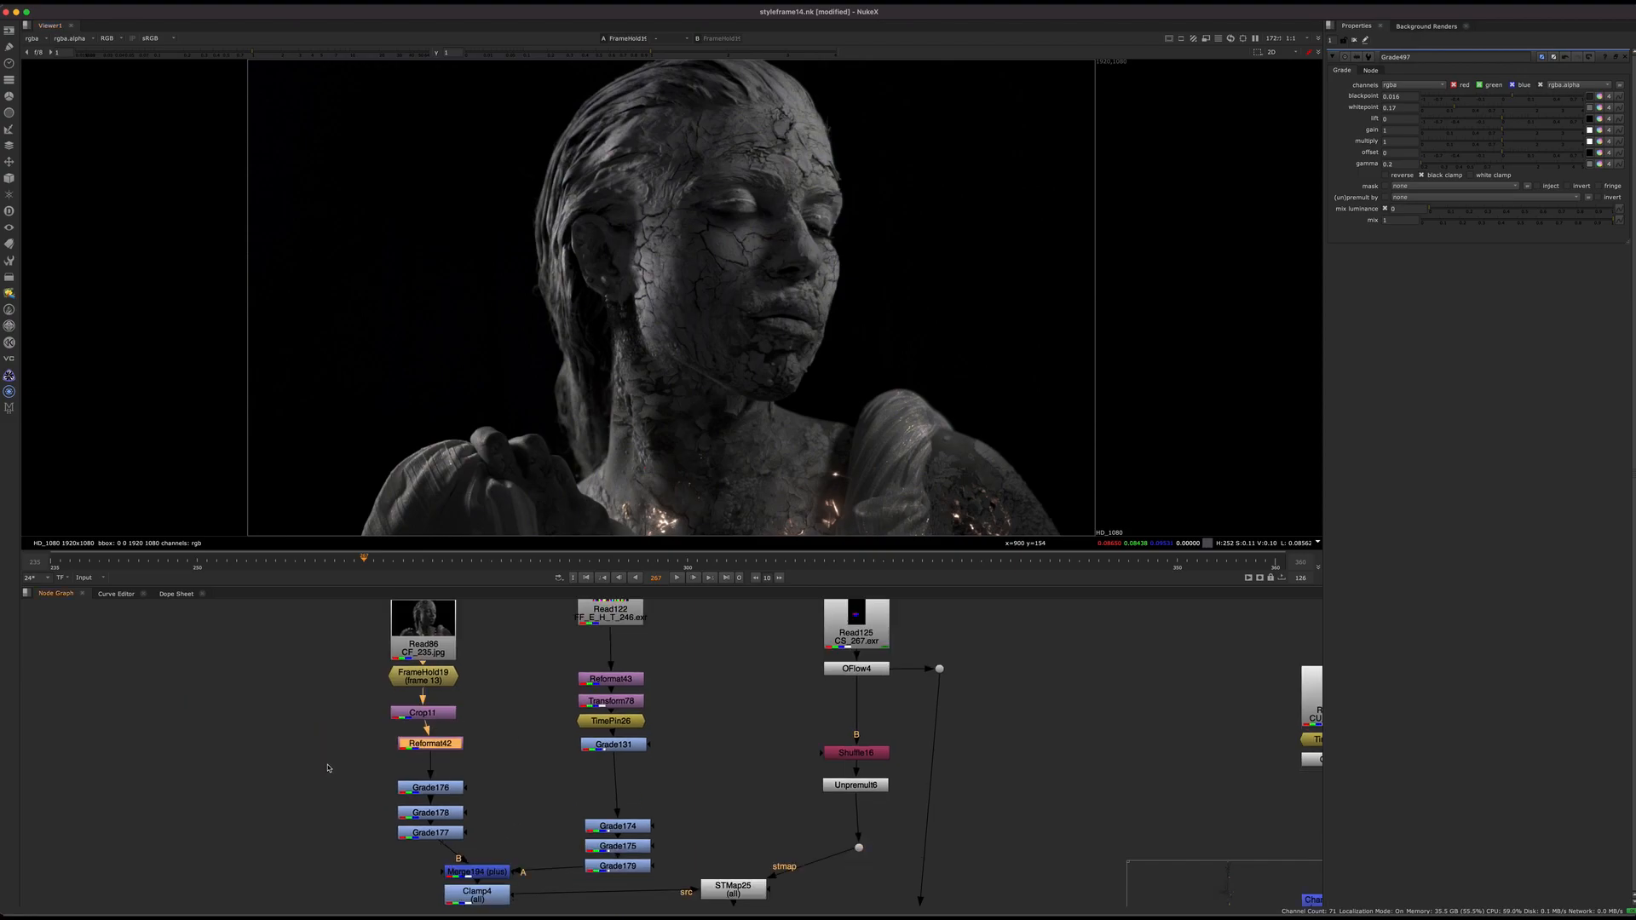
{"action": "scroll", "coordinate": [701, 346], "scroll_direction": "down", "scroll_amount": 5}
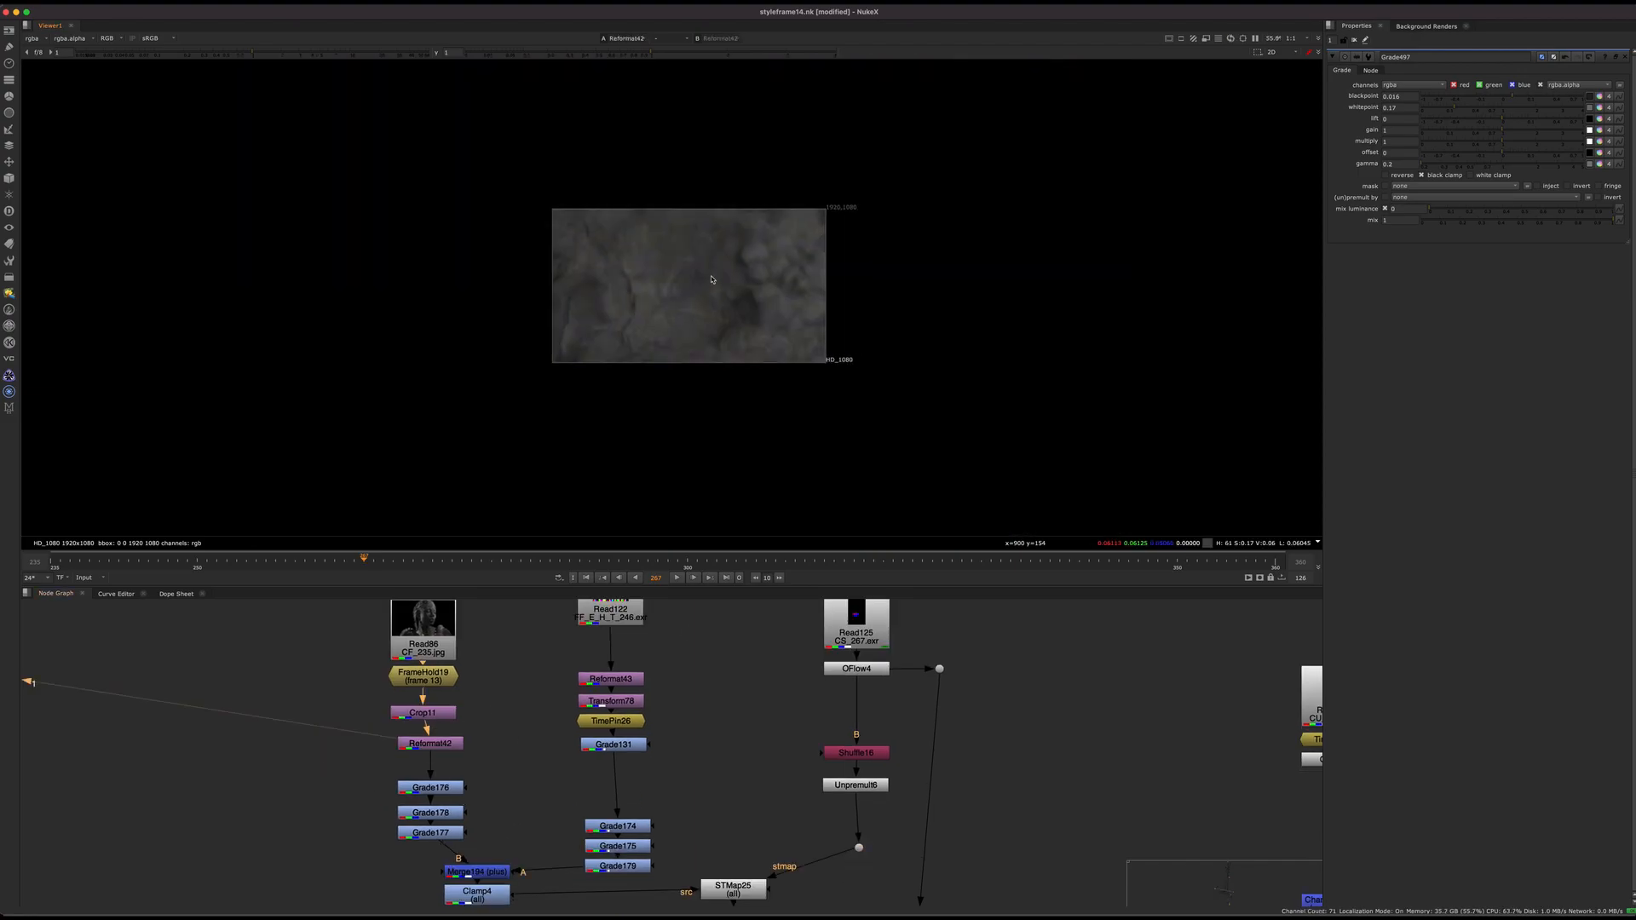
{"action": "key", "text": "f"}
{"action": "scroll", "coordinate": [696, 284], "scroll_direction": "down", "scroll_amount": 2}
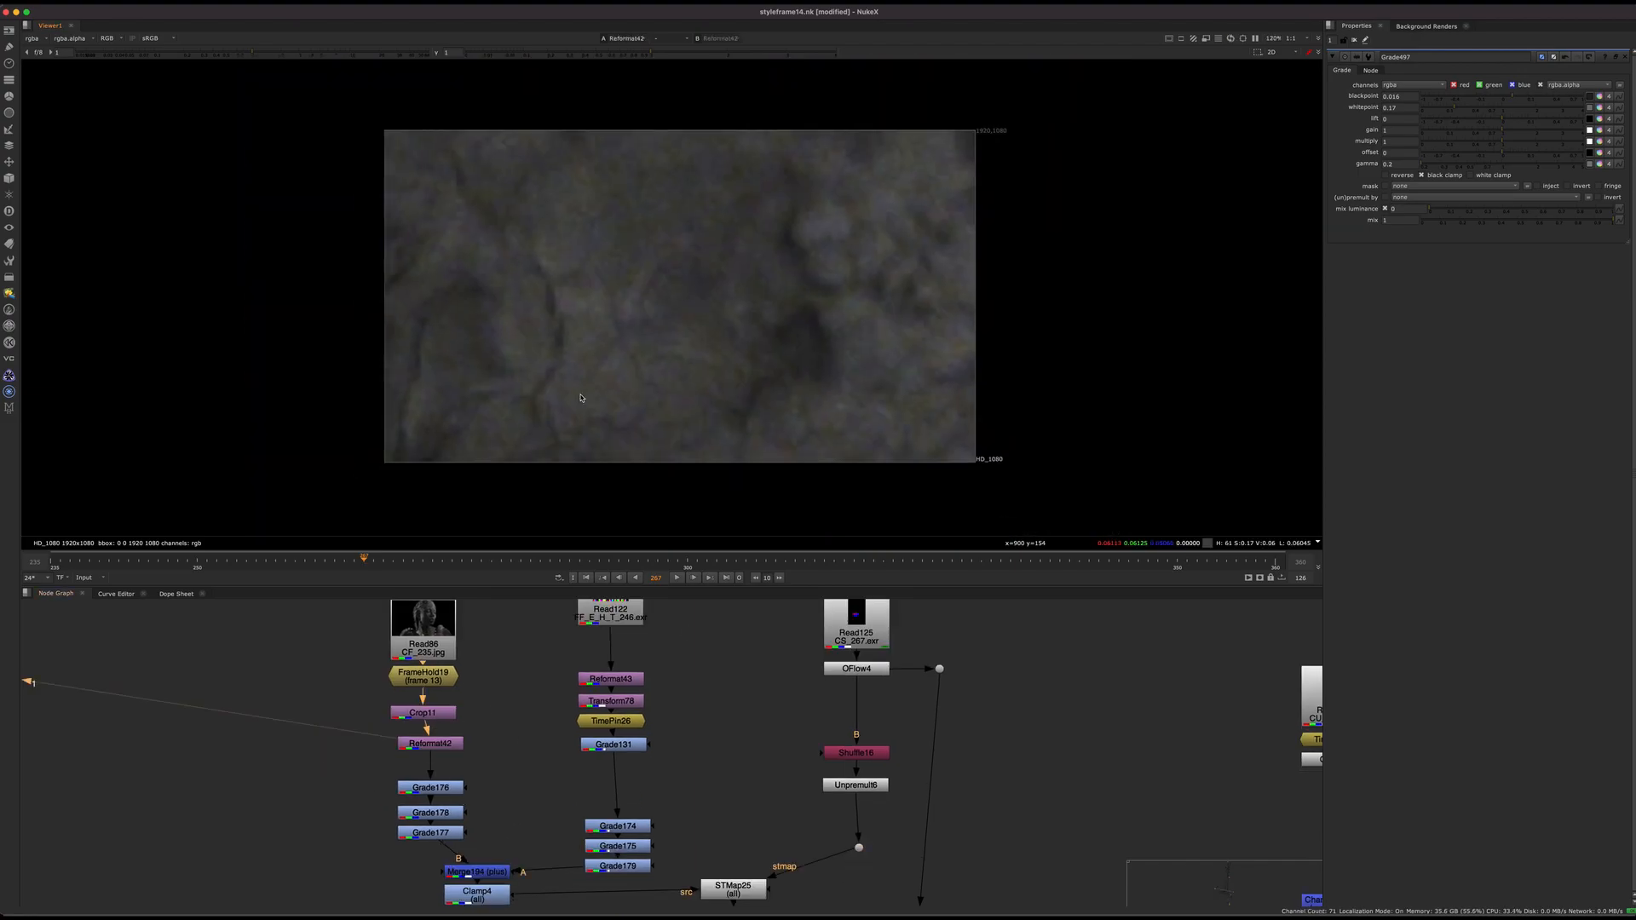
Display Grade177 and Merge194 in turn to compare the graded stone texture with the merged energy effect
{"action": "left_click", "coordinate": [456, 841]}
{"action": "key", "text": "1"}
{"action": "middle_click_drag", "start_coordinate": [487, 848], "coordinate": [473, 735]}
{"action": "scroll", "coordinate": [472, 734], "scroll_direction": "up", "scroll_amount": 3}
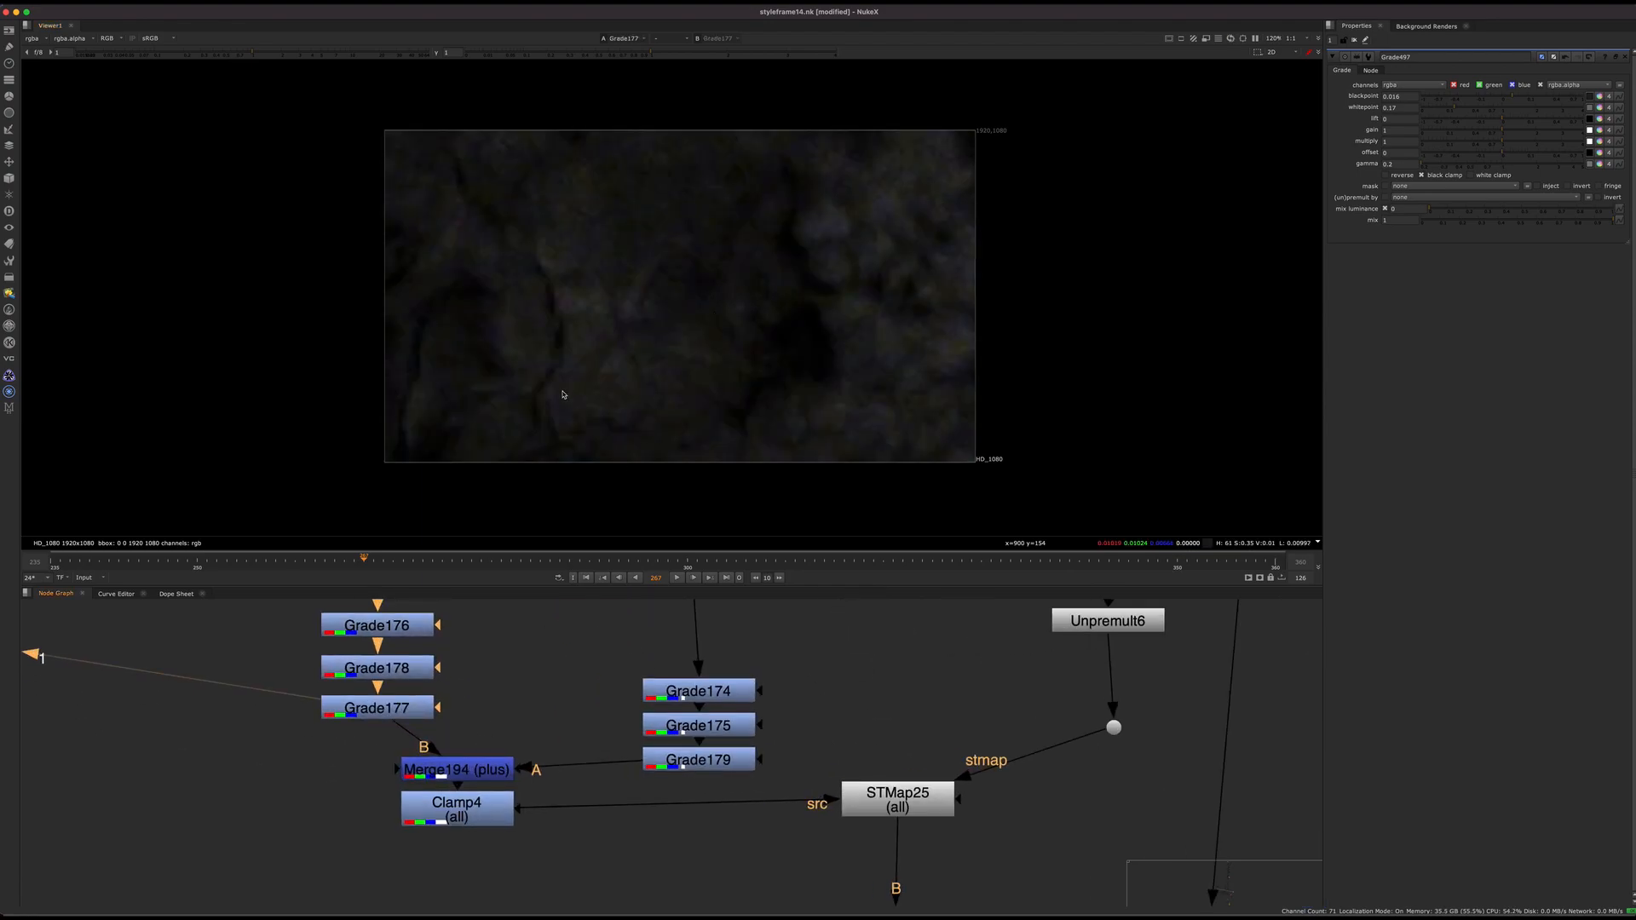
{"action": "key", "text": "1"}
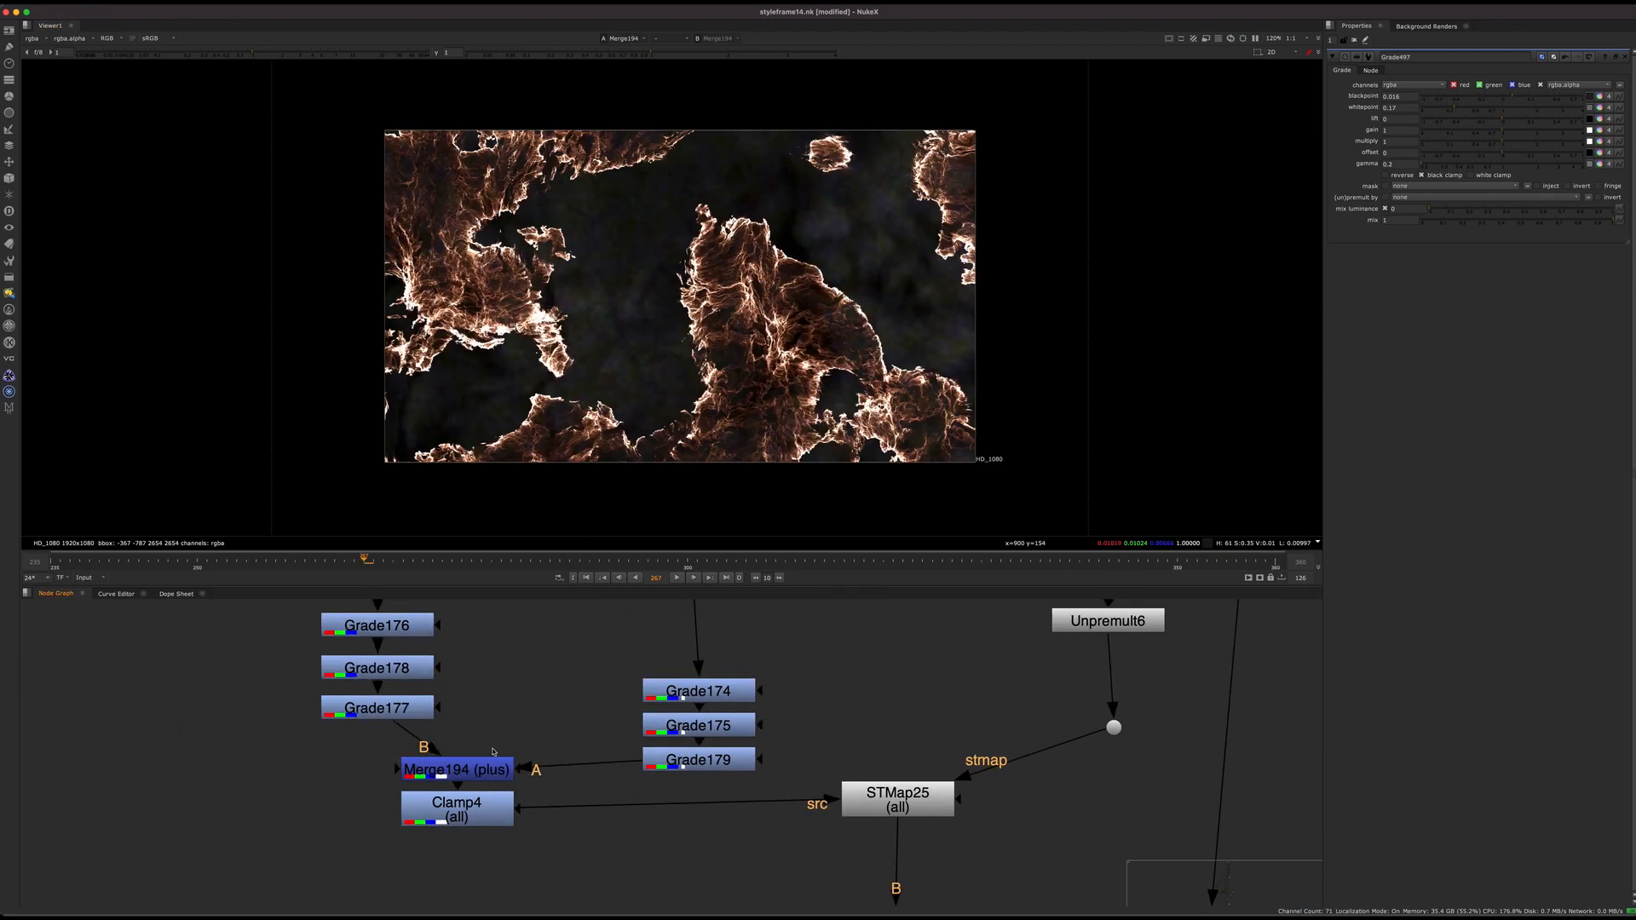
Scrub the merged energy texture to another frame and display the Clamp4 output
{"action": "left_click_drag", "start_coordinate": [450, 559], "coordinate": [608, 563]}
{"action": "left_click", "coordinate": [587, 662]}
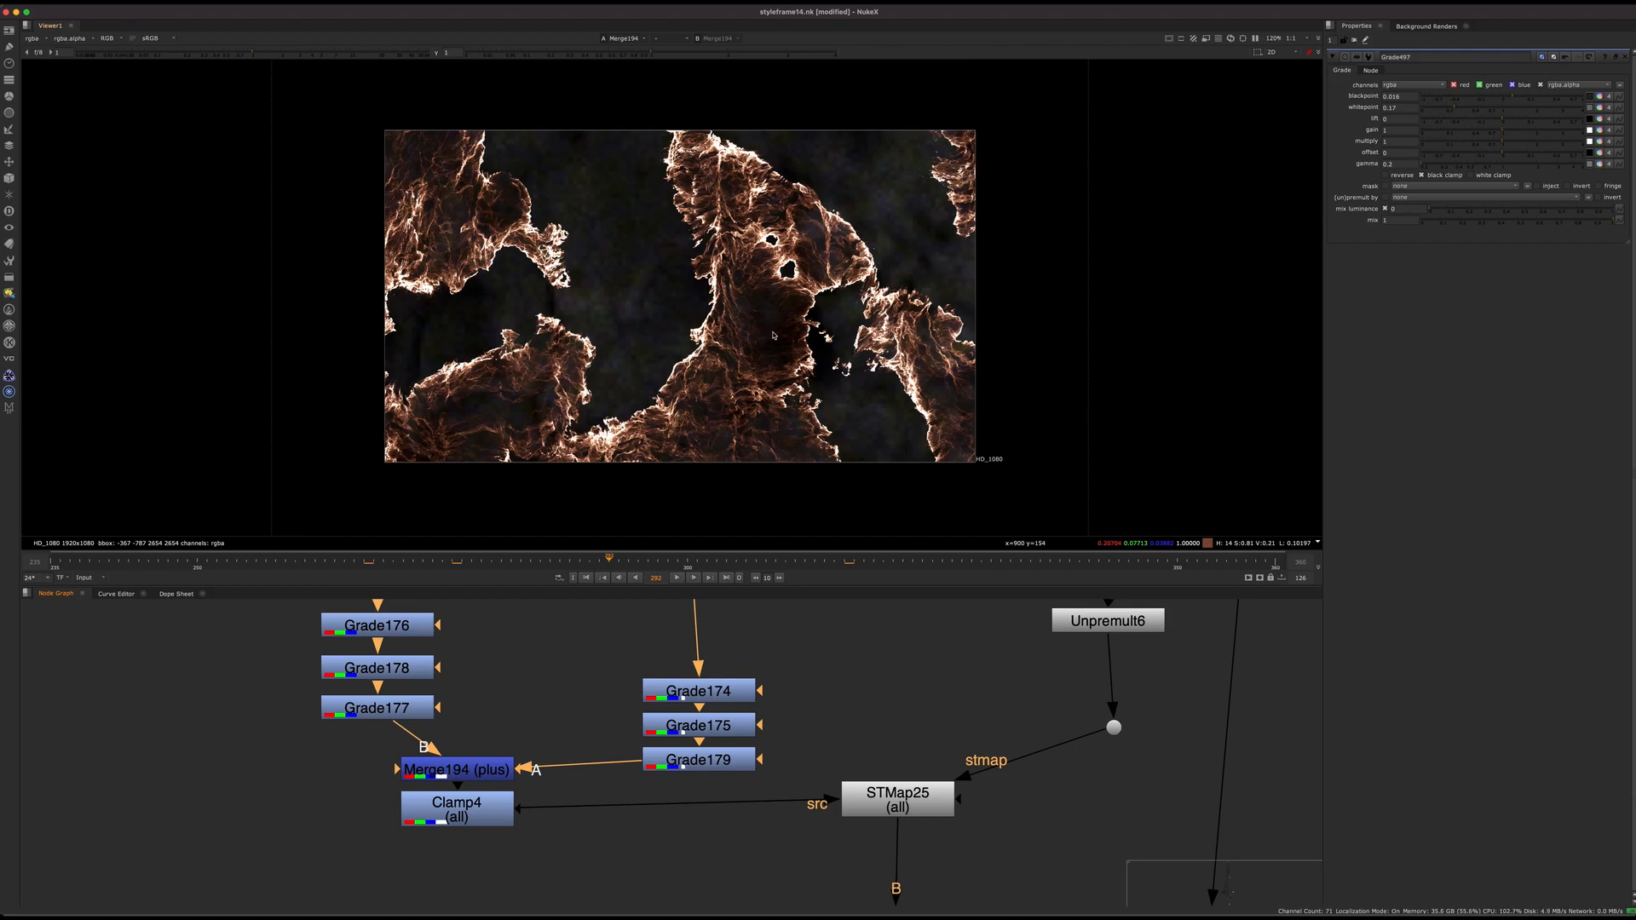
{"action": "left_click", "coordinate": [480, 825]}
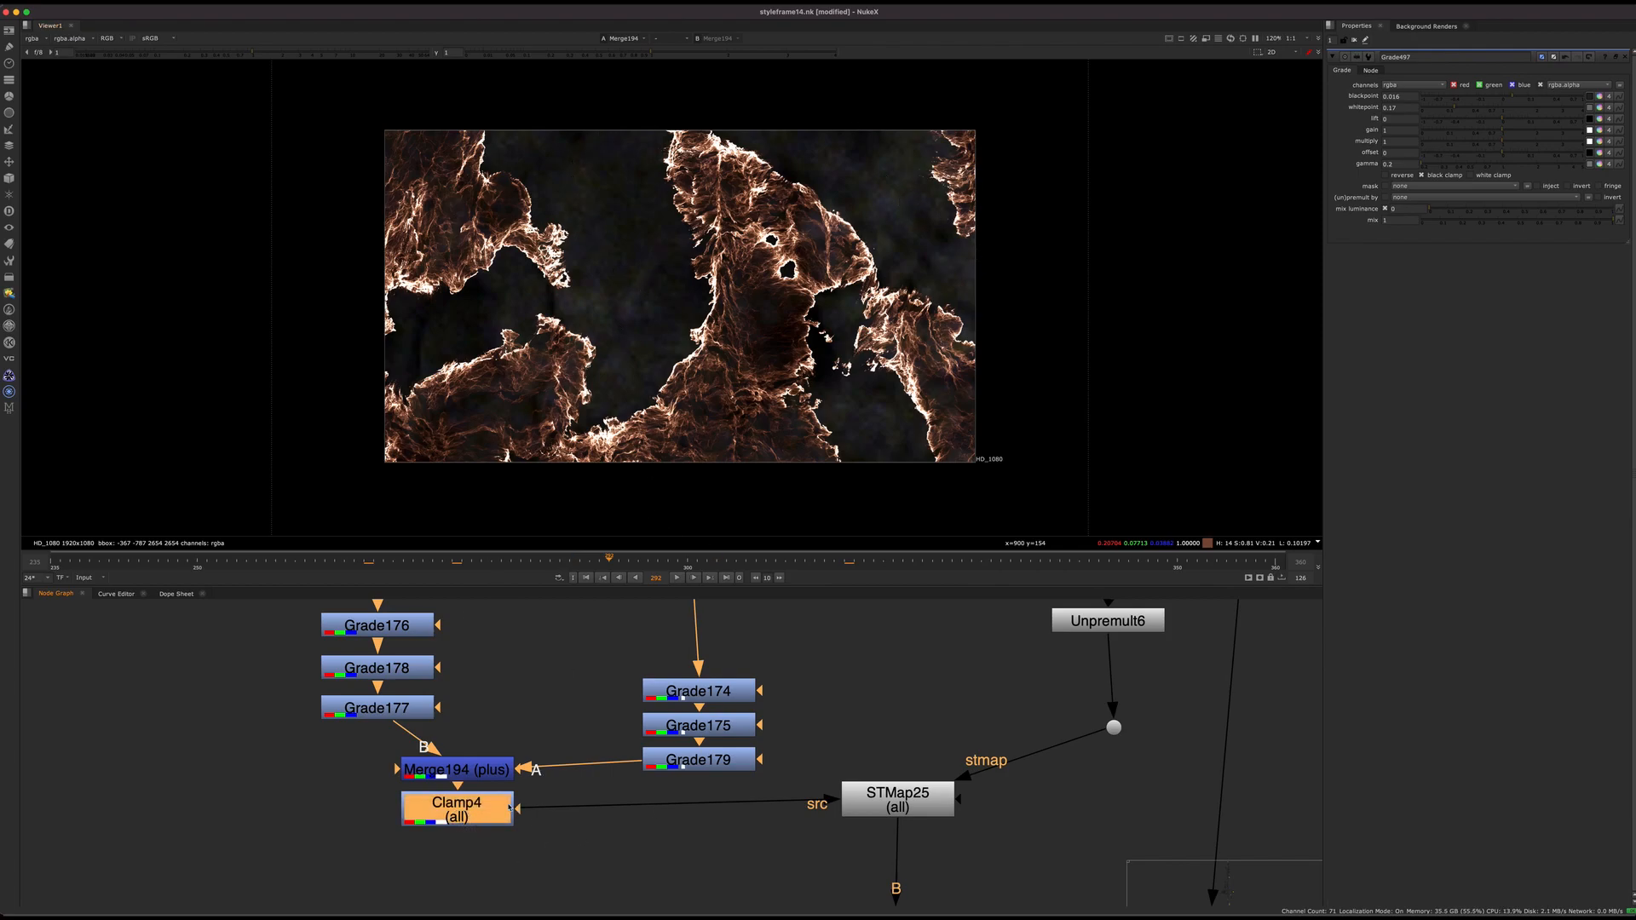
{"action": "key", "text": "1"}
{"action": "scroll", "coordinate": [707, 702], "scroll_direction": "down", "scroll_amount": 3}
{"action": "scroll", "coordinate": [707, 702], "scroll_direction": "up", "scroll_amount": 2}
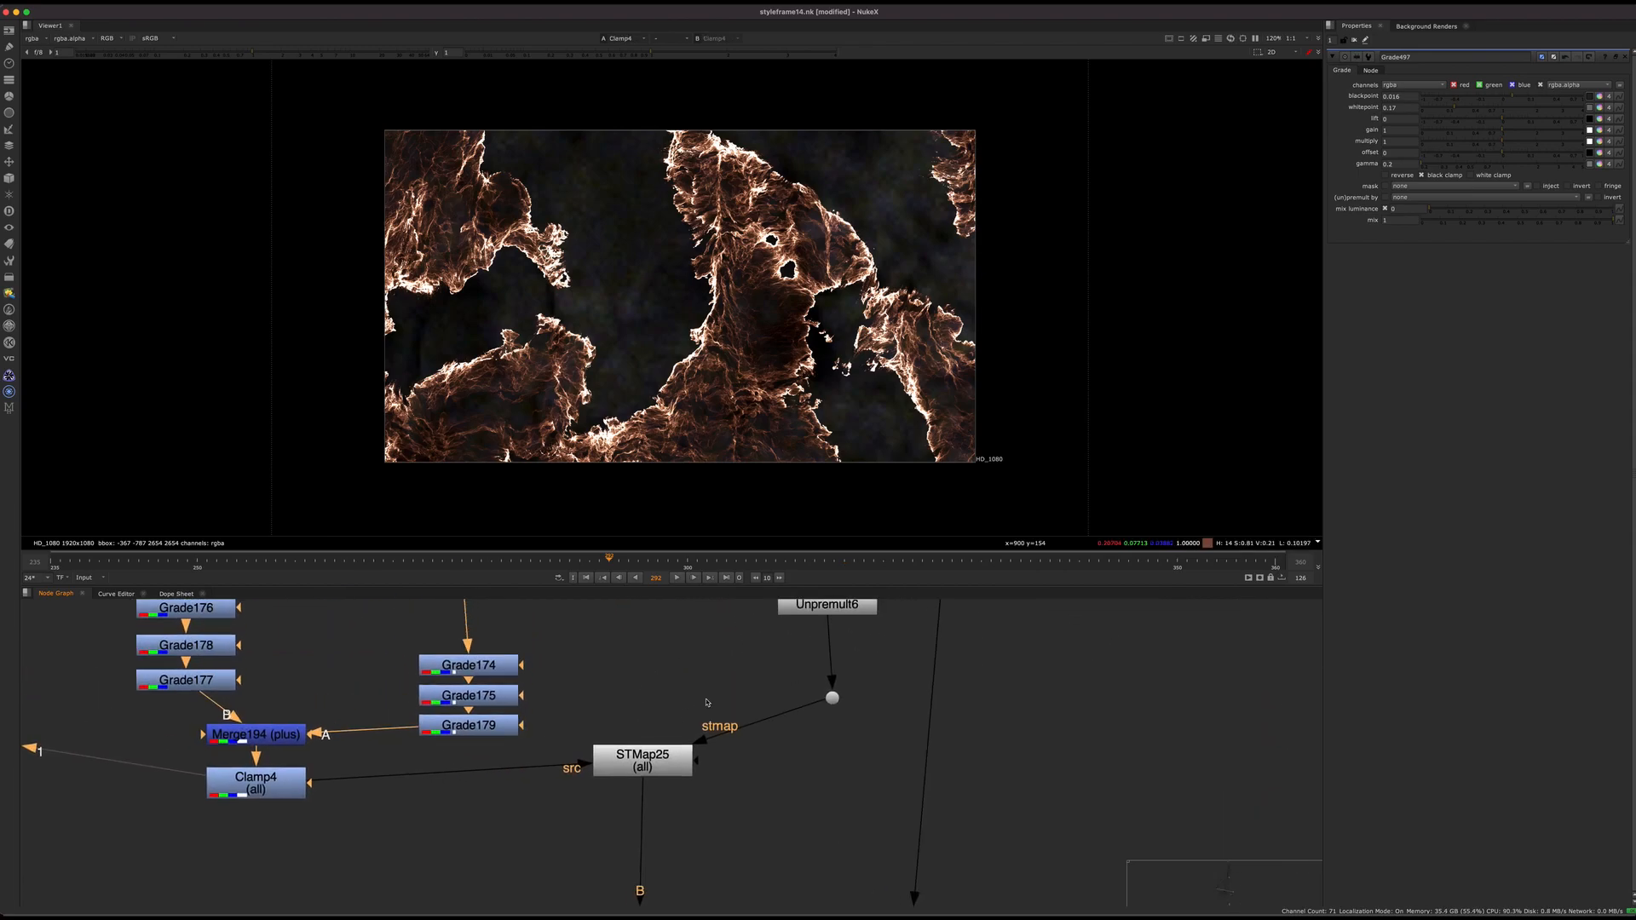
Display STMap25 and its stmap UV input in turn to compare the texture mapping with the UV pass
{"action": "left_click", "coordinate": [643, 762]}
{"action": "key", "text": "1"}
{"action": "left_click_drag", "start_coordinate": [643, 762], "coordinate": [639, 784]}
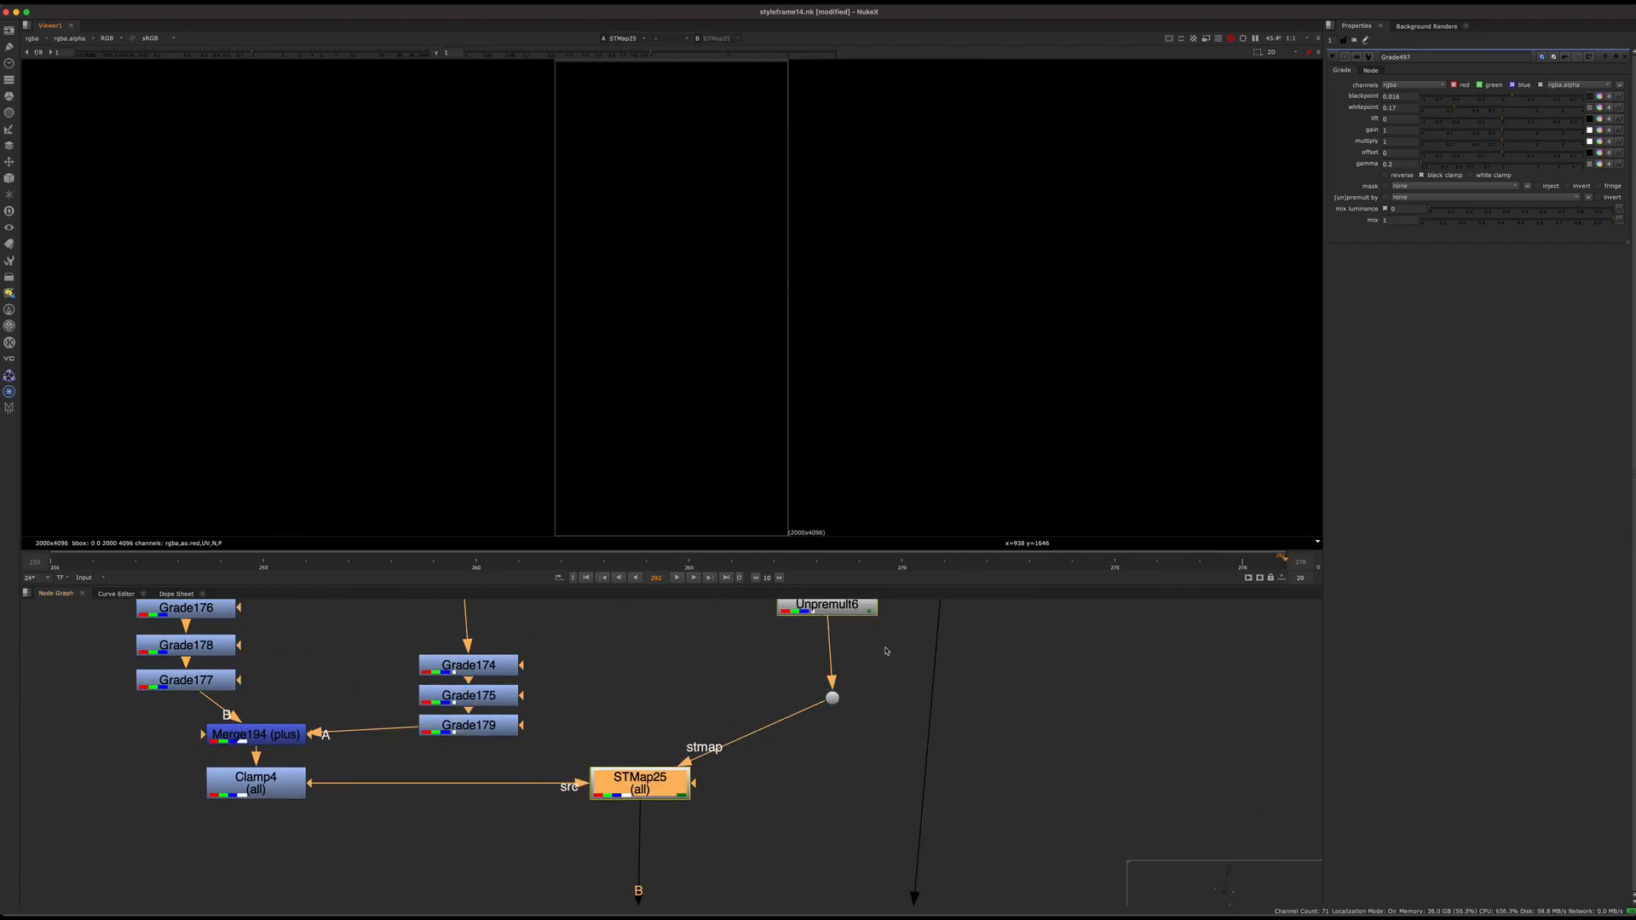
{"action": "left_click", "coordinate": [833, 698]}
{"action": "key", "text": "1"}
{"action": "scroll", "coordinate": [733, 761], "scroll_direction": "down", "scroll_amount": 3}
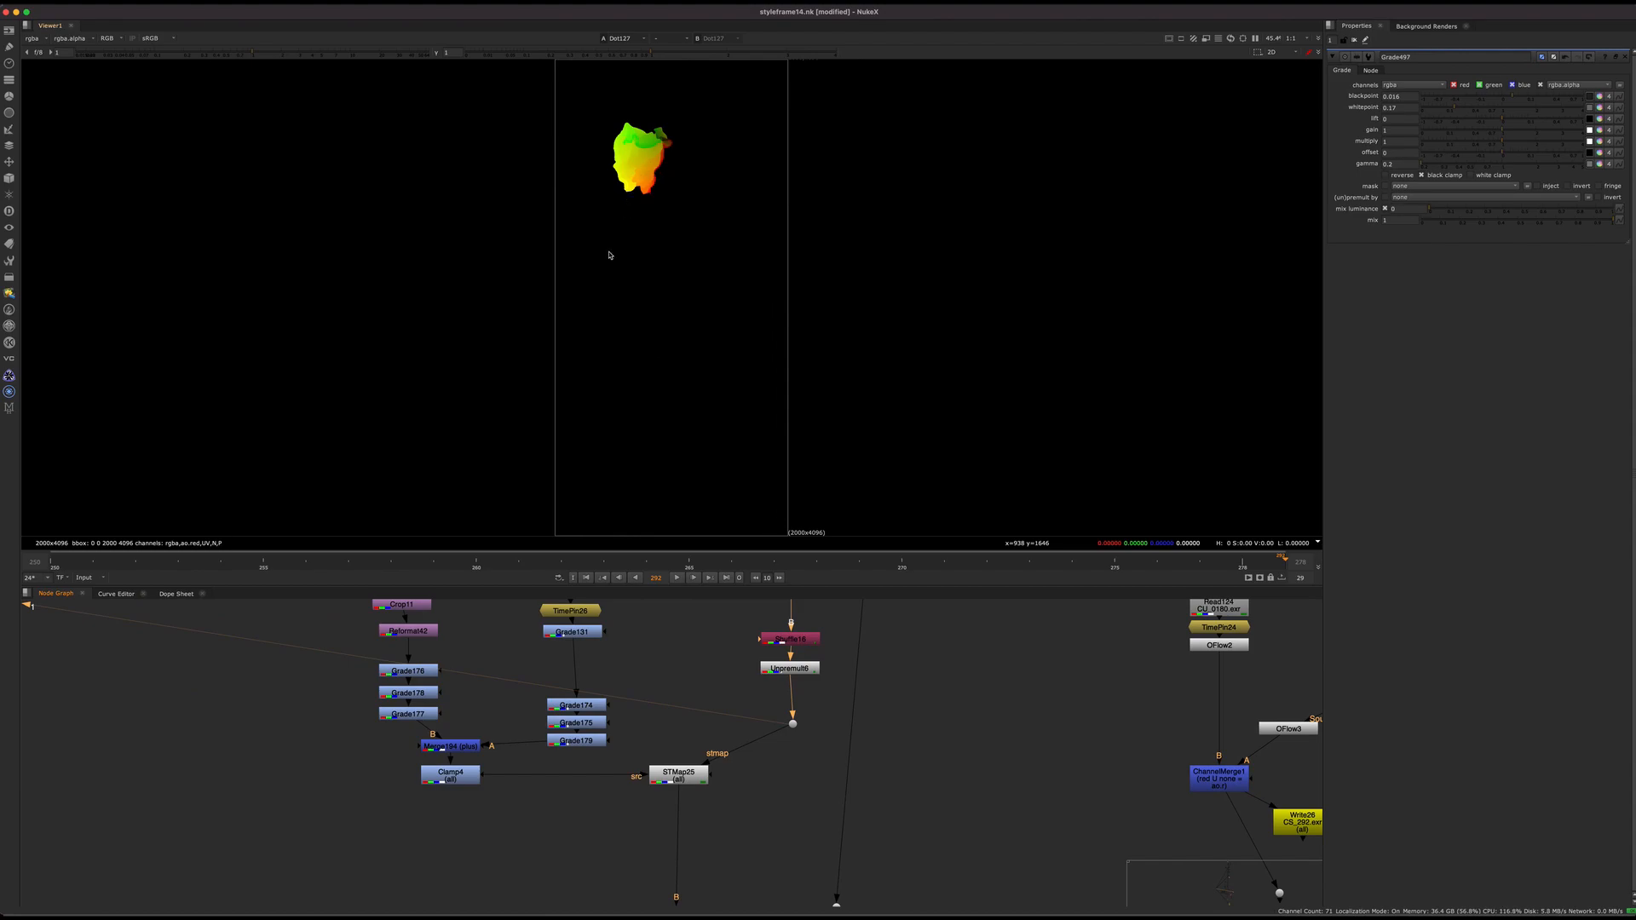
{"action": "left_click", "coordinate": [678, 773]}
{"action": "key", "text": "1"}
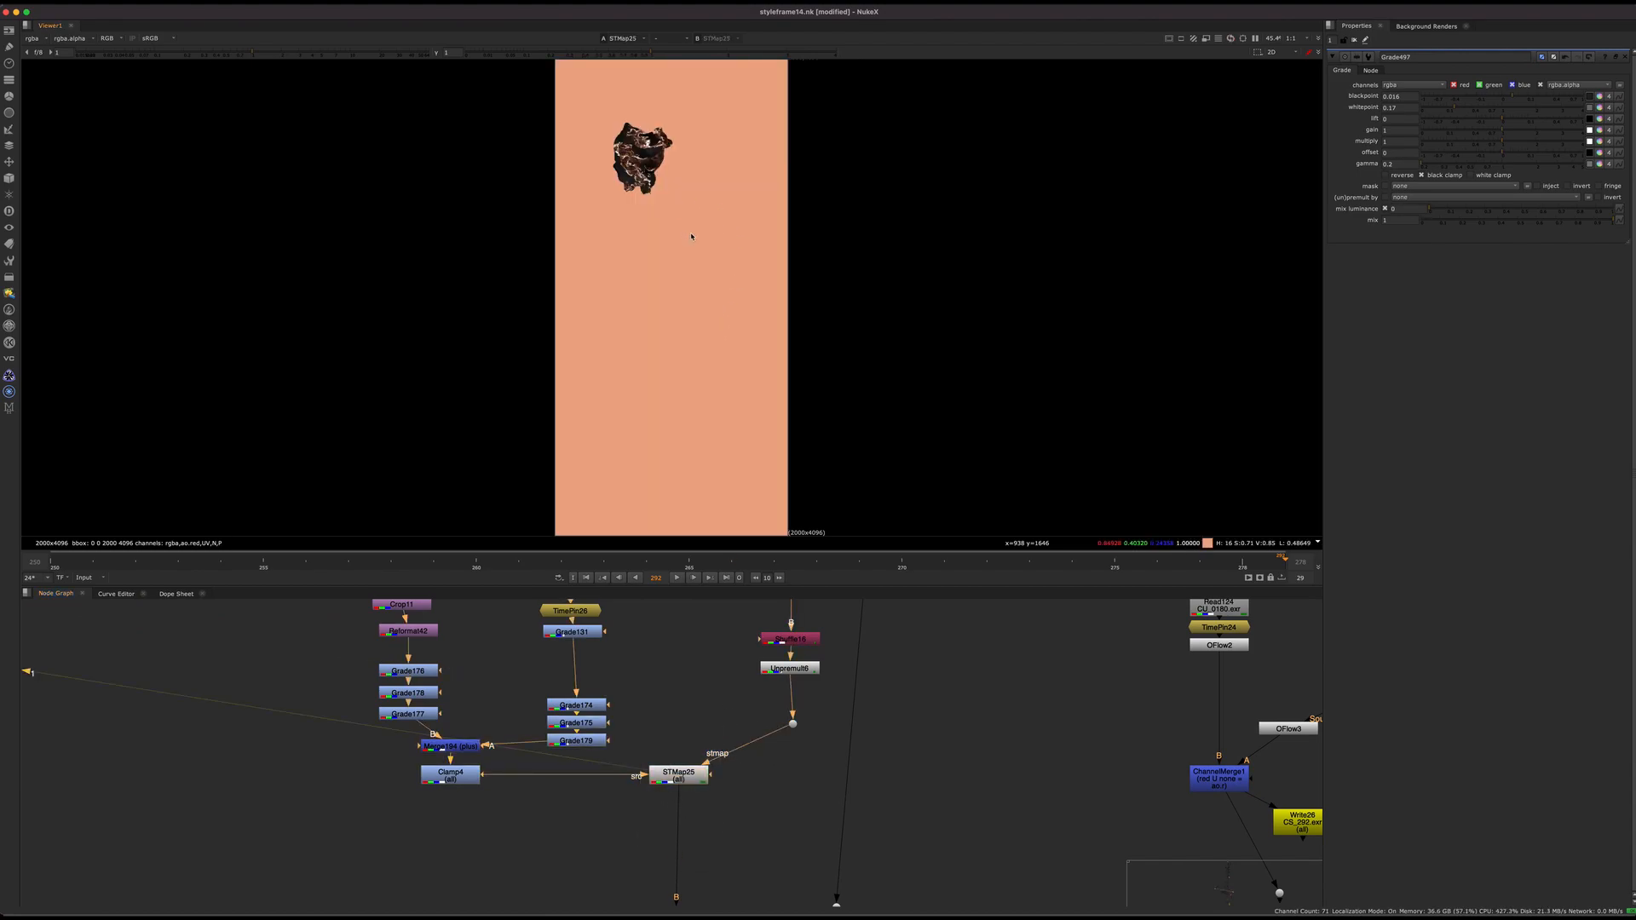
Move to an earlier frame and examine the textured cloth in the STMap25 output up close
{"action": "scroll", "coordinate": [699, 141], "scroll_direction": "up", "scroll_amount": 3}
{"action": "middle_click_drag", "start_coordinate": [704, 139], "coordinate": [767, 143], "text": "alt"}
{"action": "key", "text": "f"}
{"action": "left_click", "coordinate": [574, 565]}
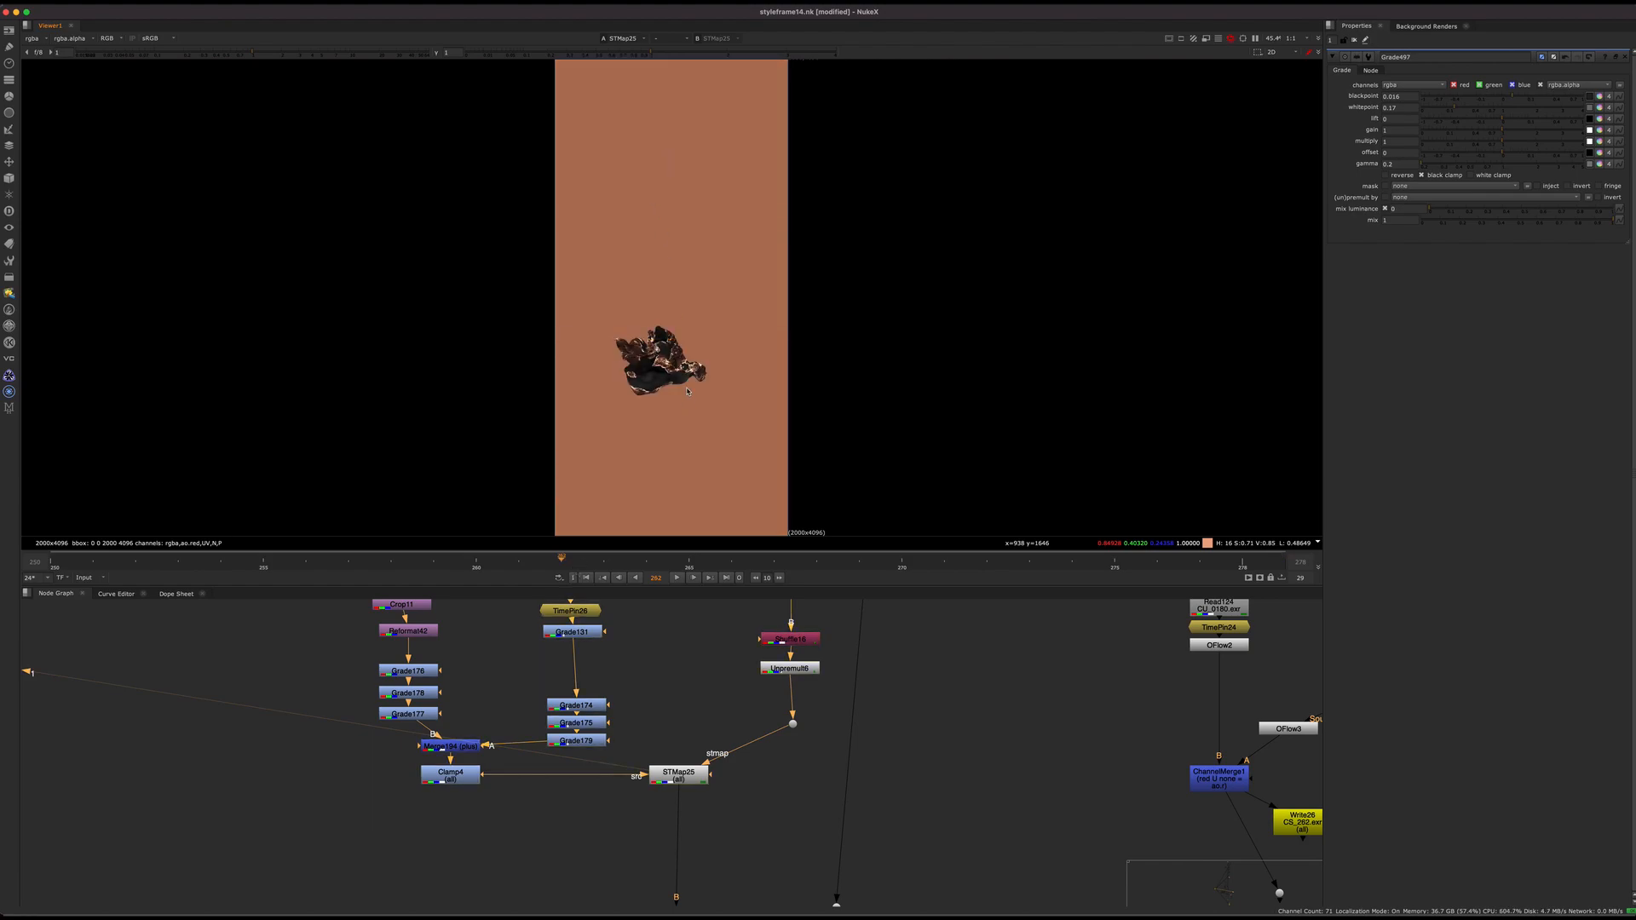
{"action": "scroll", "coordinate": [661, 362], "scroll_direction": "up", "scroll_amount": 8}
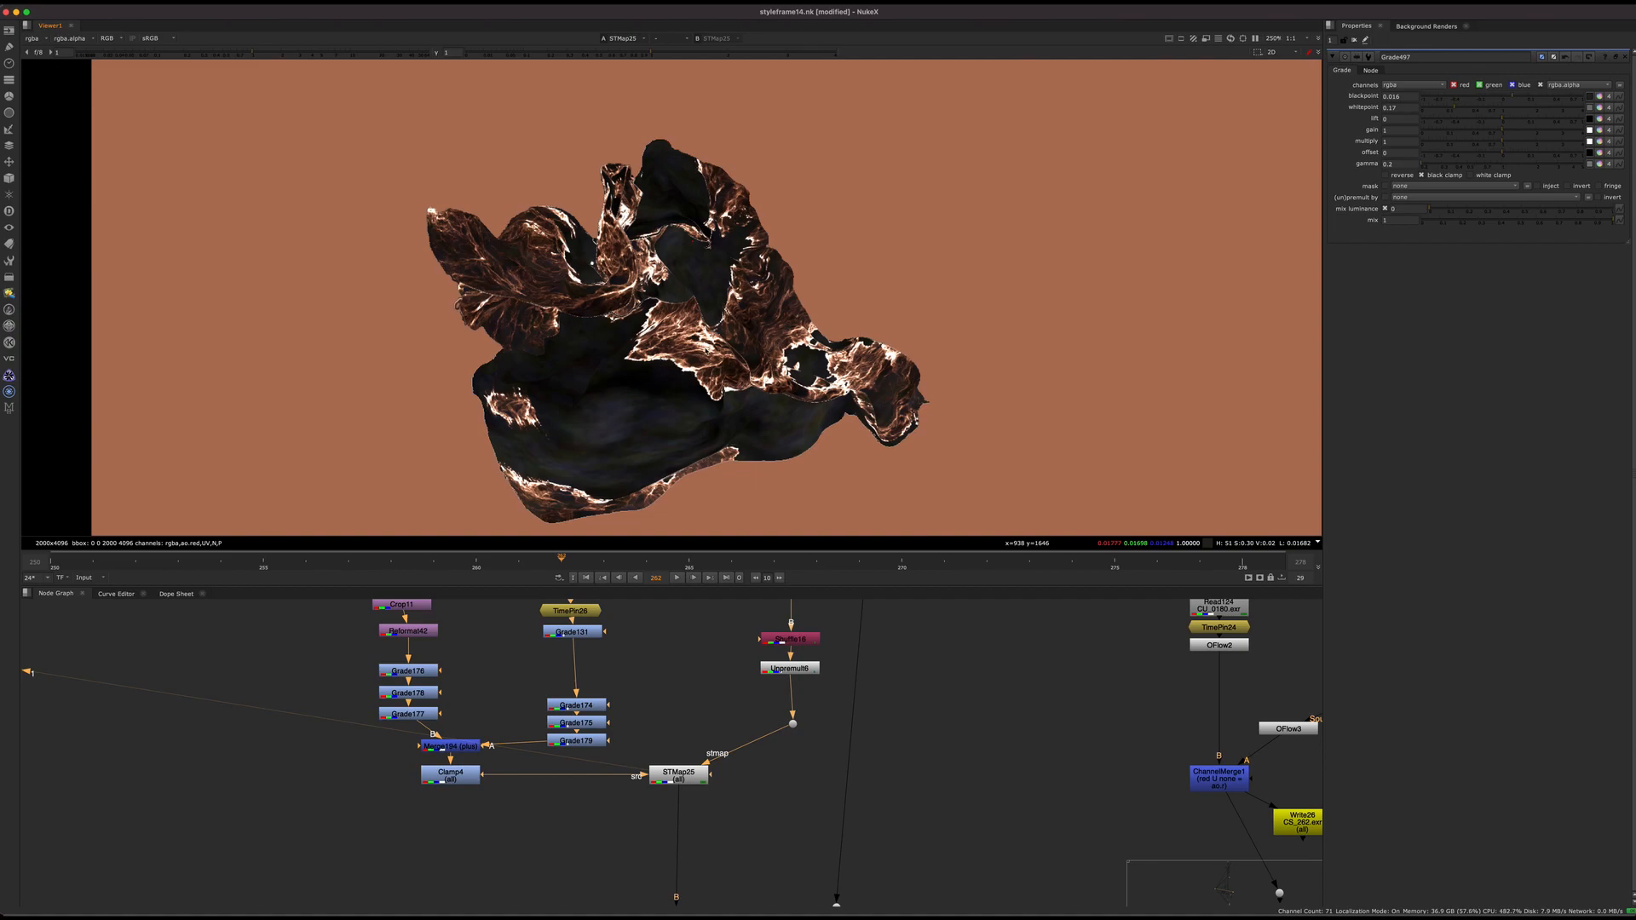
{"action": "key", "text": "f"}
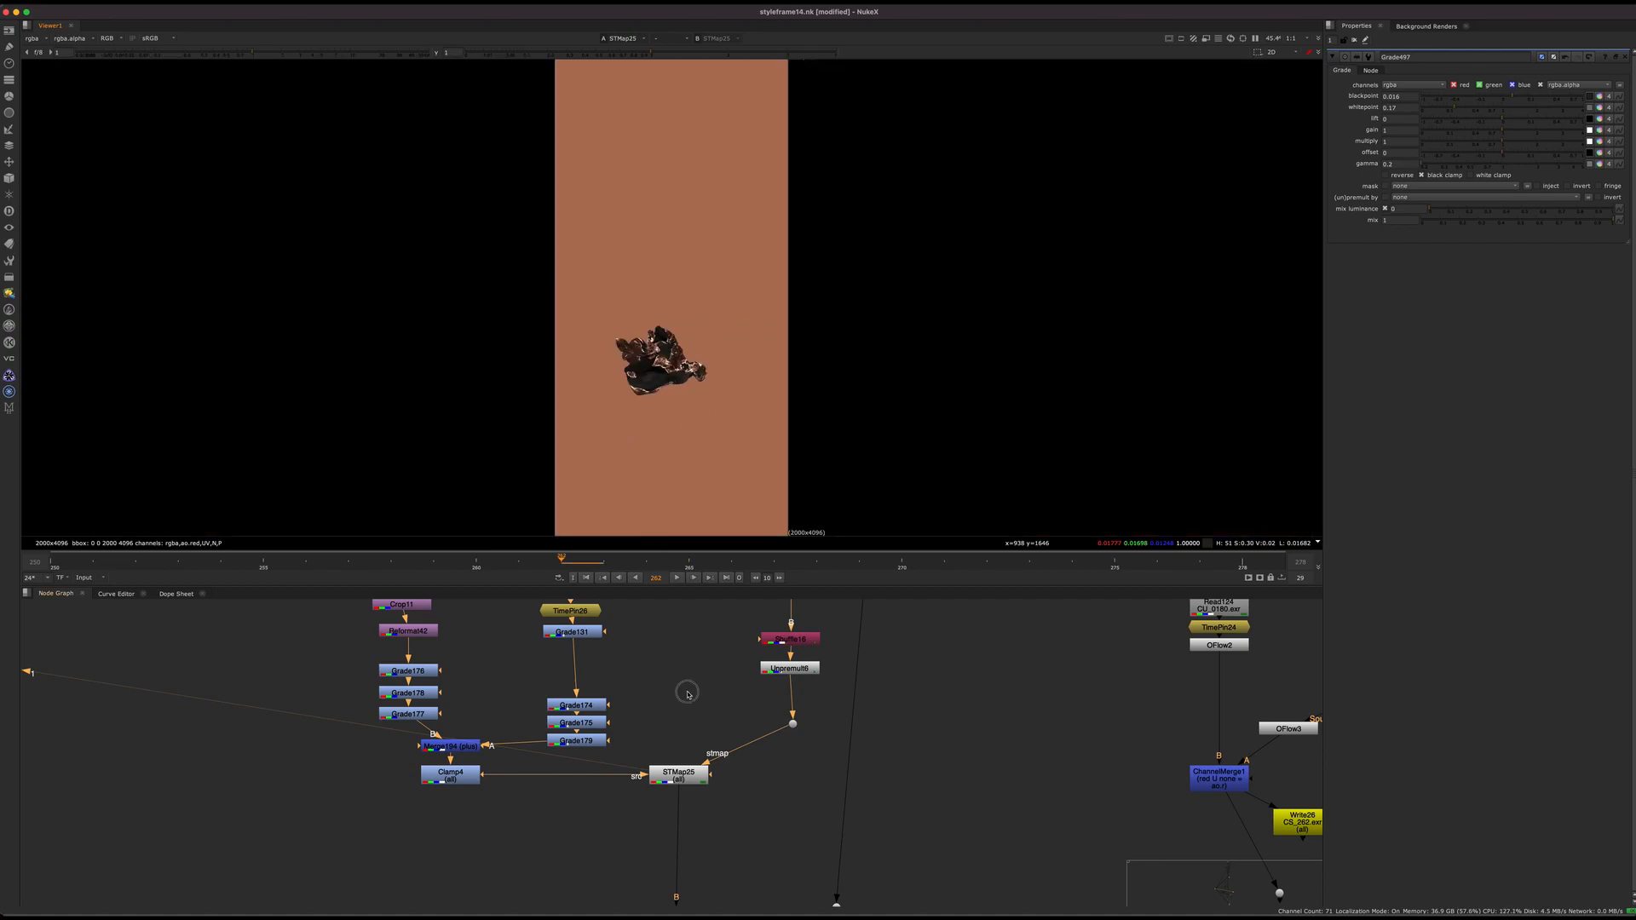
Display the Copy9 node and the red and blue matte pass feeding its A input
{"action": "middle_click_drag", "start_coordinate": [687, 696], "coordinate": [659, 606]}
{"action": "scroll", "coordinate": [664, 631], "scroll_direction": "down", "scroll_amount": 5}
{"action": "middle_click_drag", "start_coordinate": [692, 771], "coordinate": [655, 796]}
{"action": "scroll", "coordinate": [668, 687], "scroll_direction": "up", "scroll_amount": 5}
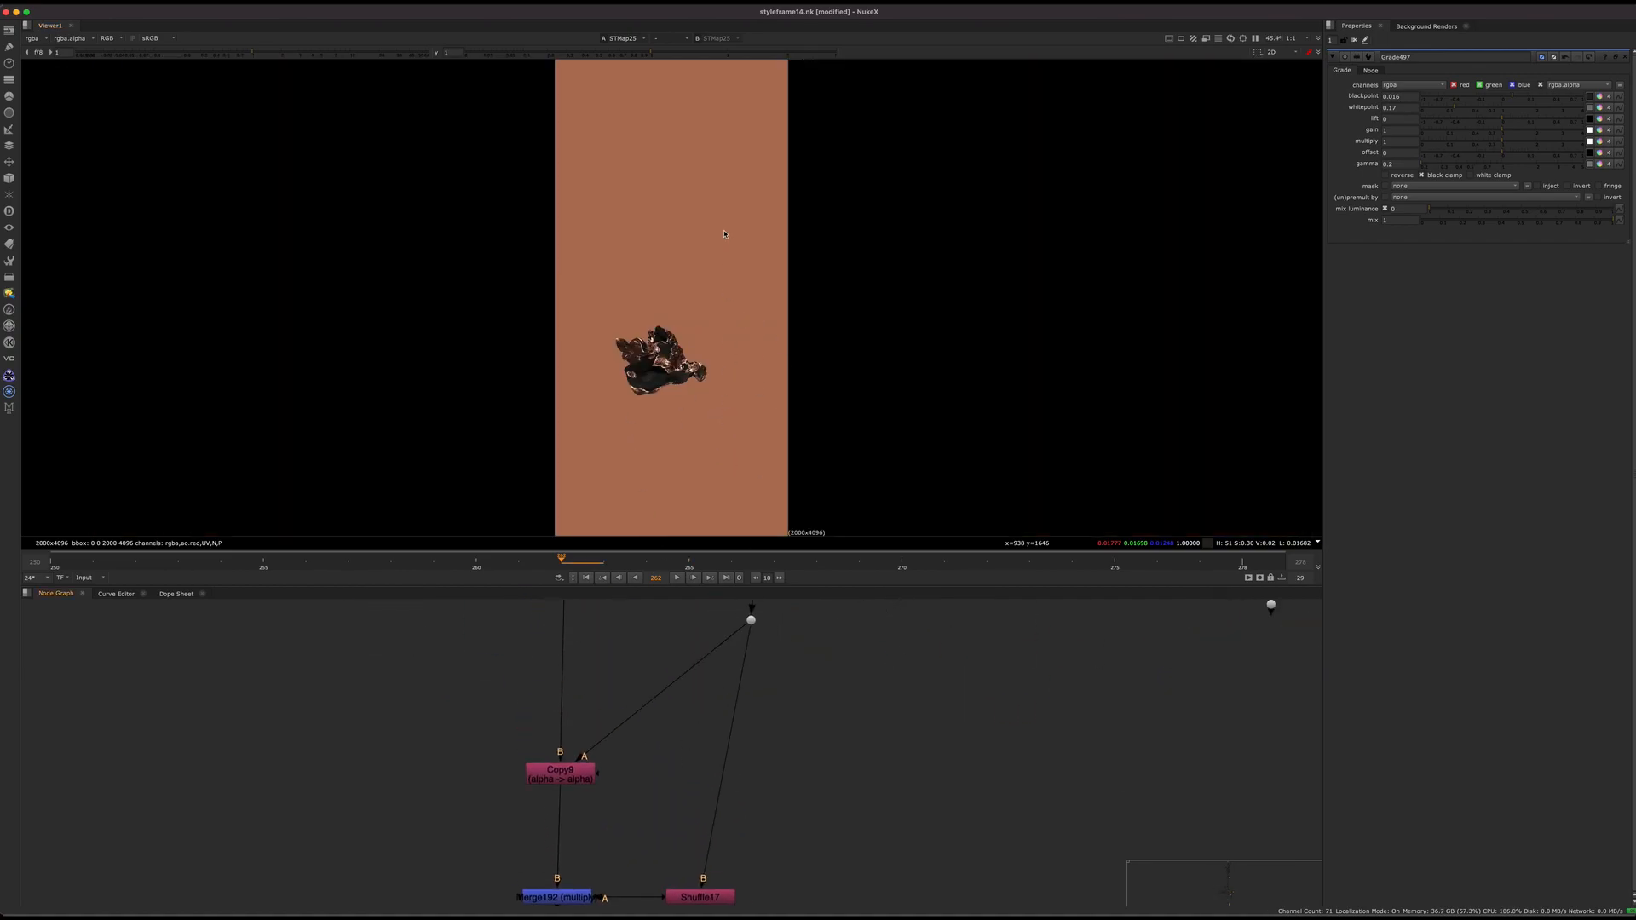
{"action": "key", "text": "plus"}
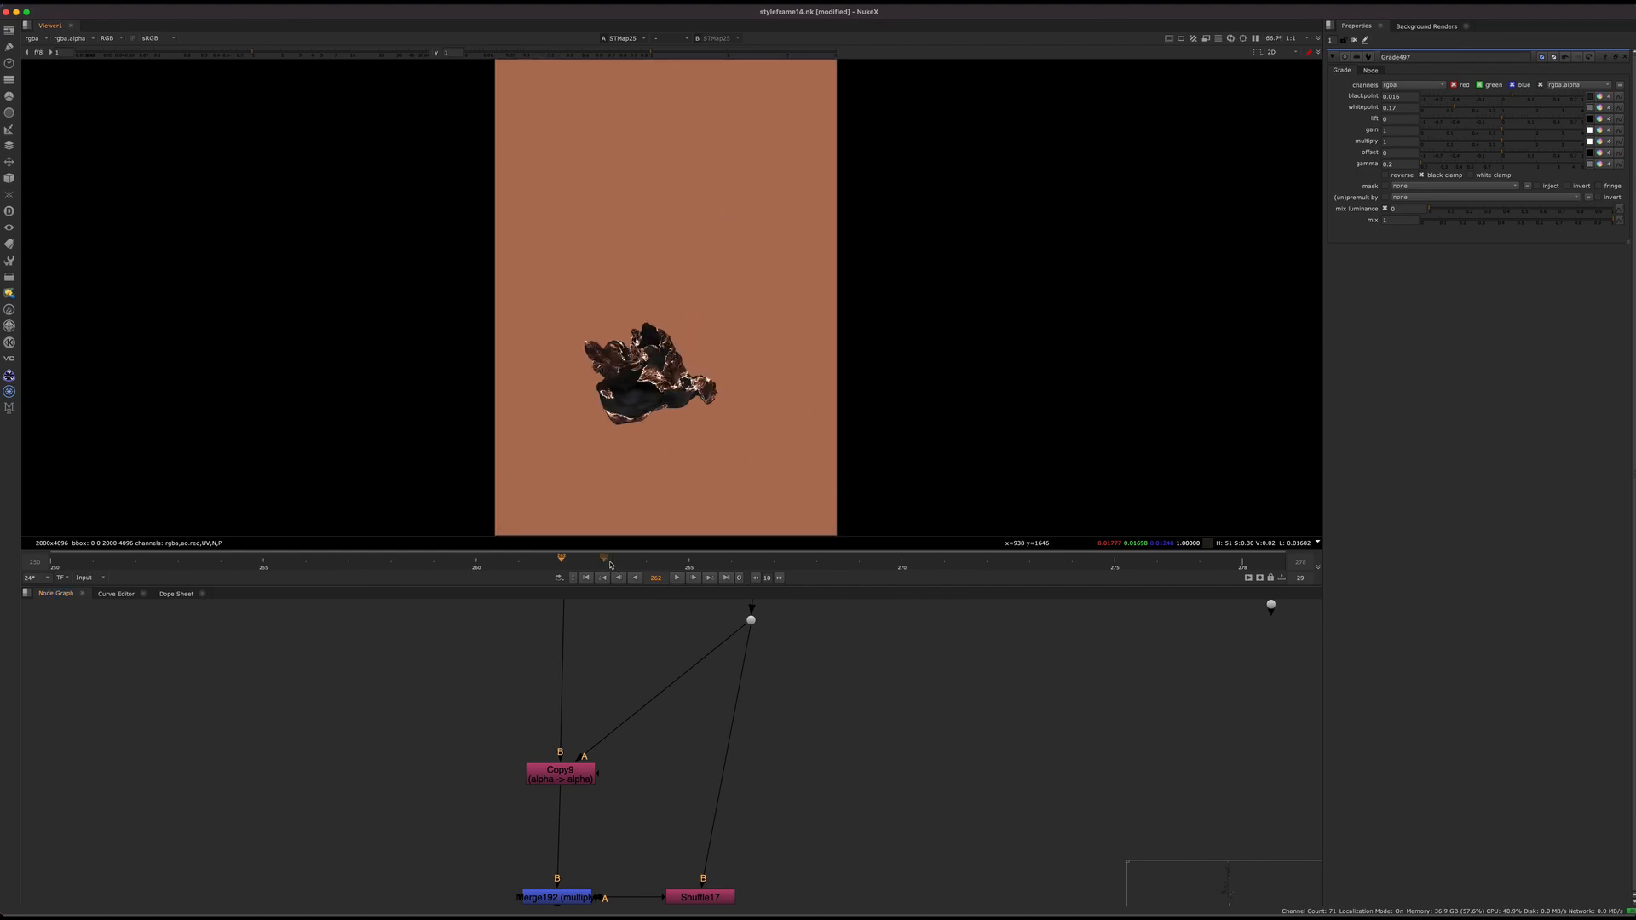
{"action": "left_click", "coordinate": [581, 773]}
{"action": "key", "text": "1"}
{"action": "middle_click_drag", "start_coordinate": [626, 754], "coordinate": [698, 687]}
{"action": "scroll", "coordinate": [698, 722], "scroll_direction": "up", "scroll_amount": 4}
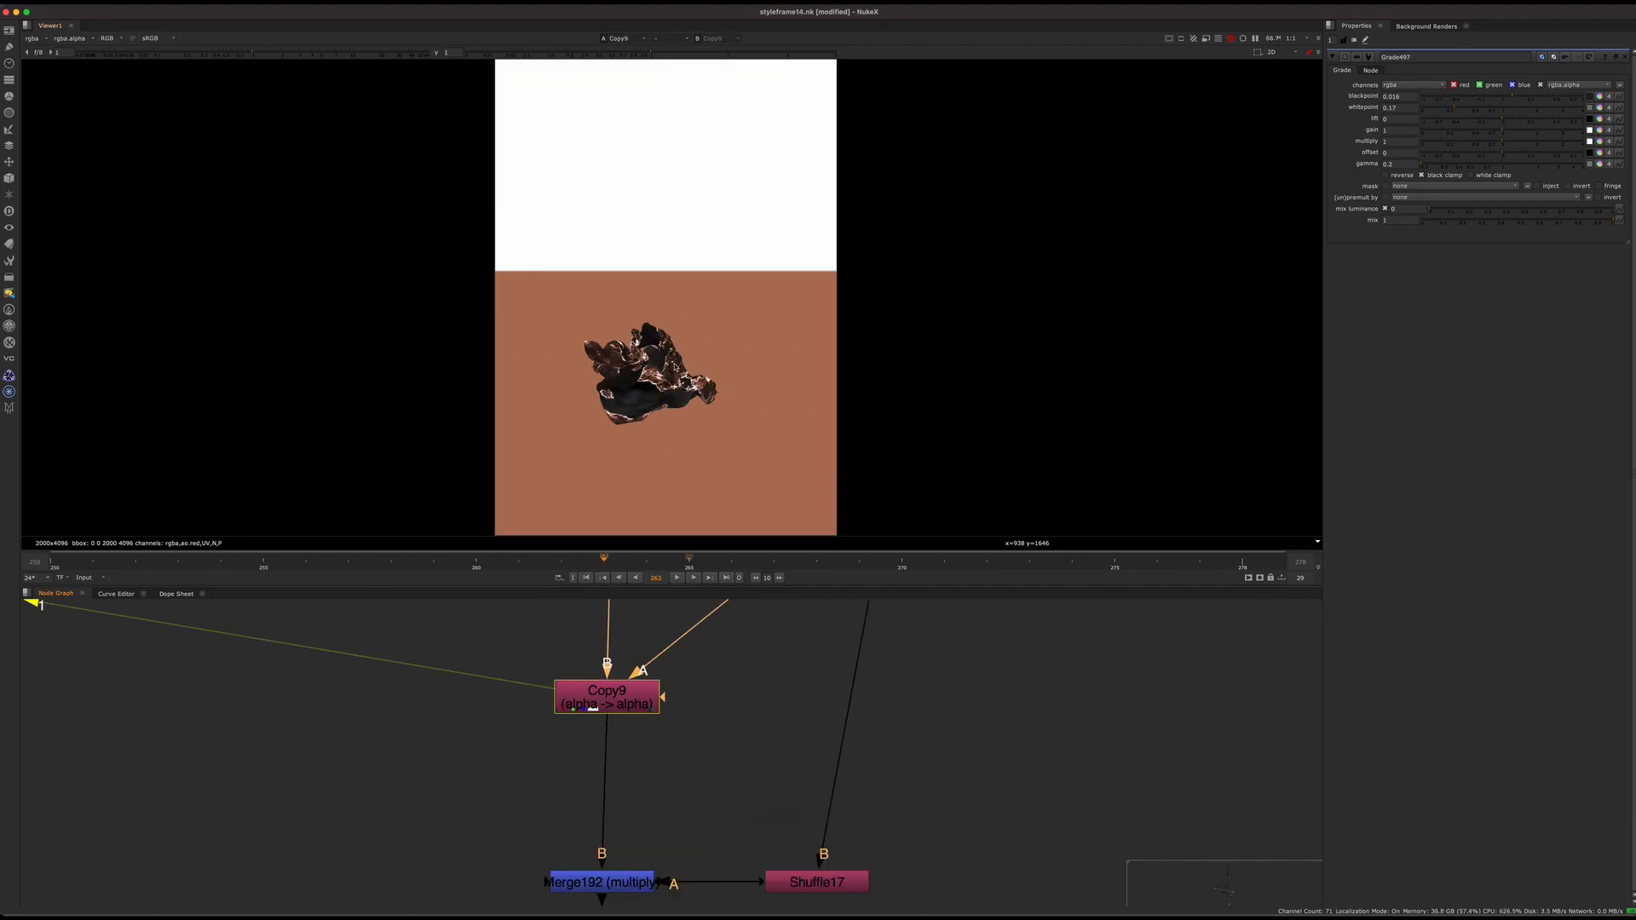
{"action": "scroll", "coordinate": [738, 695], "scroll_direction": "down", "scroll_amount": 5}
{"action": "middle_click_drag", "start_coordinate": [741, 749], "coordinate": [737, 763]}
{"action": "left_click", "coordinate": [746, 765]}
{"action": "key", "text": "1"}
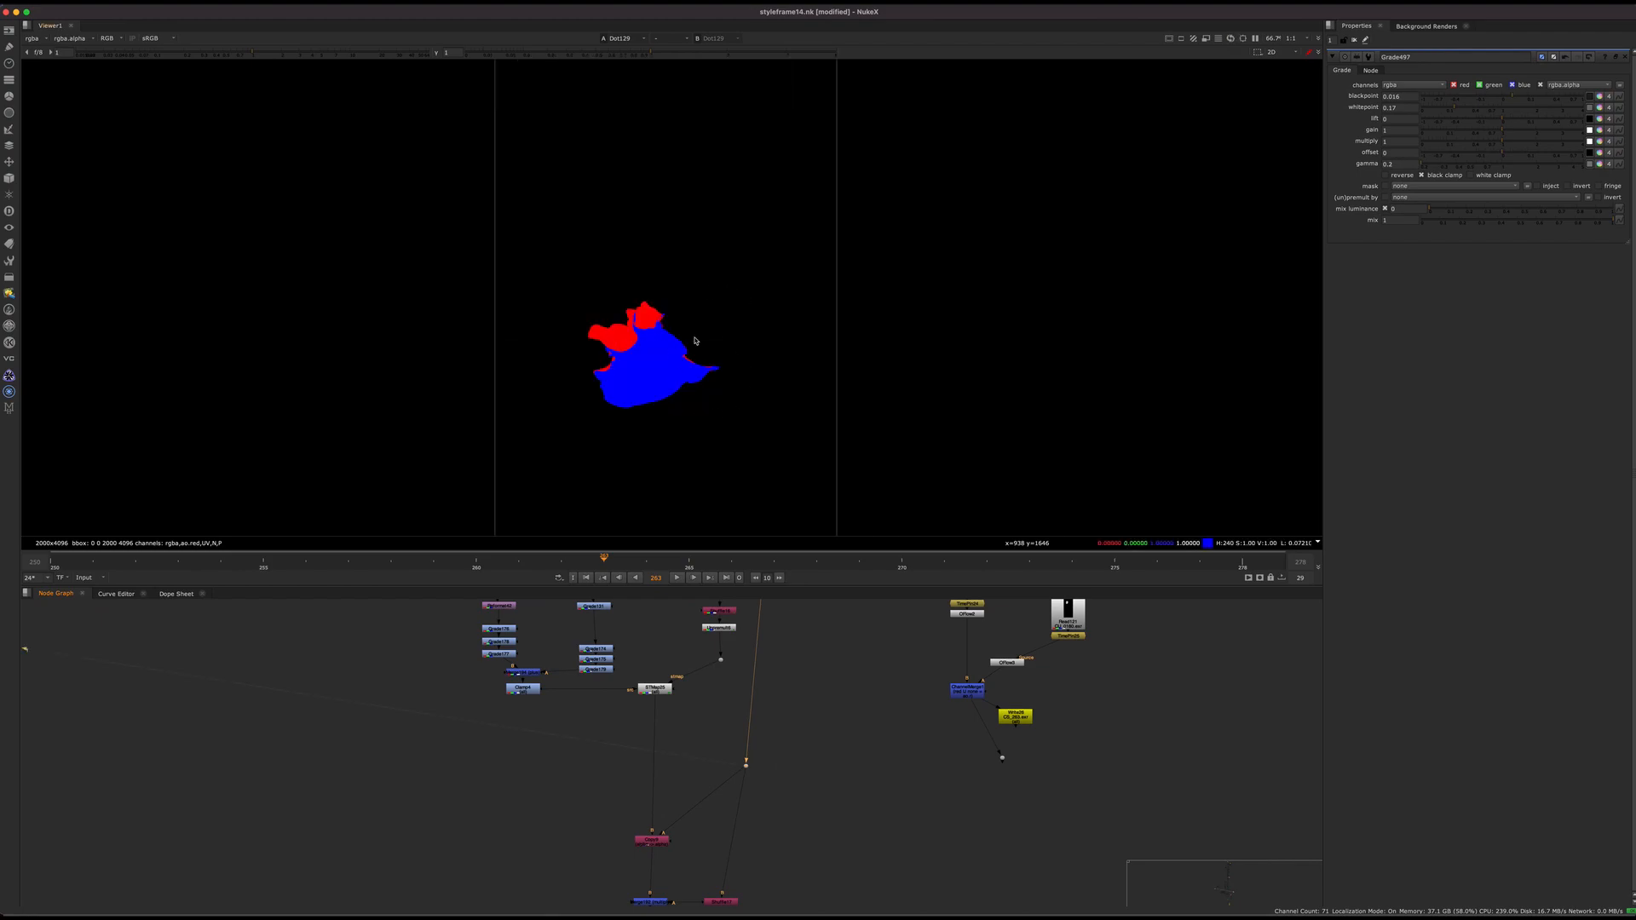
Display the Copy9 result, and toggle the Merge192 multiply off and on to compare the cloth shading
{"action": "left_click", "coordinate": [653, 839]}
{"action": "key", "text": "1"}
{"action": "middle_click_drag", "start_coordinate": [654, 839], "coordinate": [648, 654]}
{"action": "scroll", "coordinate": [648, 714], "scroll_direction": "up", "scroll_amount": 4}
{"action": "left_click", "coordinate": [668, 713]}
{"action": "scroll", "coordinate": [663, 759], "scroll_direction": "up", "scroll_amount": 2}
{"action": "left_click_drag", "start_coordinate": [700, 738], "coordinate": [554, 847]}
{"action": "key", "text": "1"}
{"action": "middle_click_drag", "start_coordinate": [676, 738], "coordinate": [630, 839]}
{"action": "left_click_drag", "start_coordinate": [688, 753], "coordinate": [432, 893]}
{"action": "key", "text": "d"}
{"action": "key", "text": "d"}
Display the Shuffle17 shading pass, and compare the enlarged cloth with Merge192 disabled and enabled
{"action": "left_click_drag", "start_coordinate": [901, 732], "coordinate": [676, 860]}
{"action": "key", "text": "1"}
{"action": "left_click", "coordinate": [775, 822]}
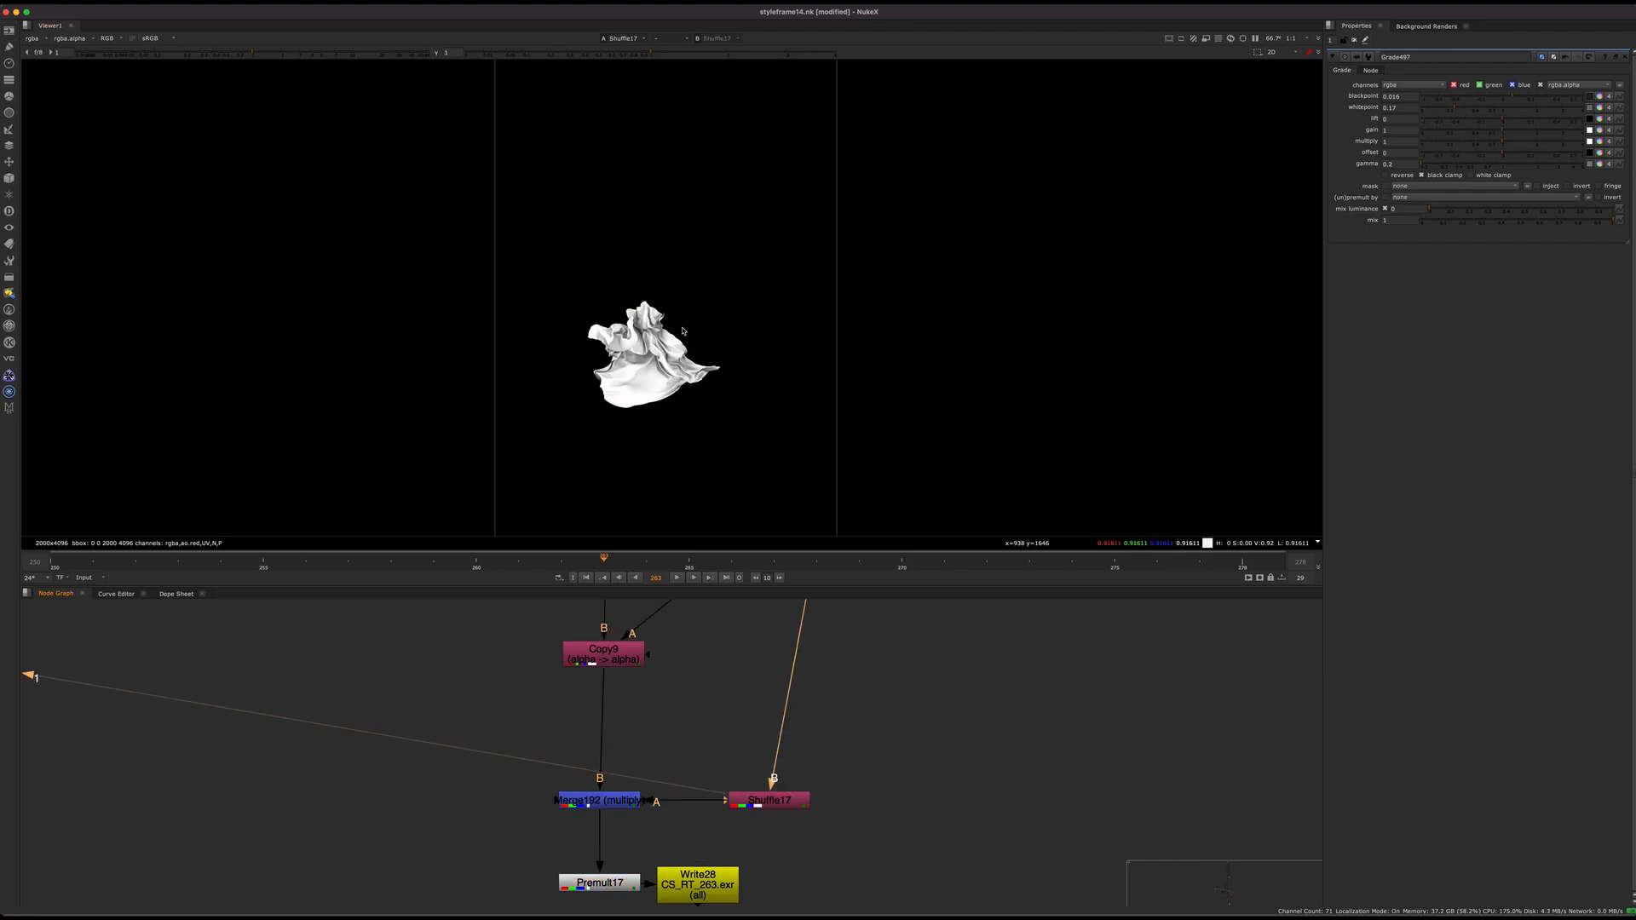
{"action": "scroll", "coordinate": [625, 373], "scroll_direction": "up", "scroll_amount": 4}
{"action": "left_click_drag", "start_coordinate": [711, 744], "coordinate": [554, 809]}
{"action": "key", "text": "1"}
{"action": "key", "text": "d"}
{"action": "key", "text": "d"}
Display the Premult17 output to review the final textured cloth over black, and fit it in the viewer
{"action": "left_click", "coordinate": [599, 883]}
{"action": "key", "text": "1"}
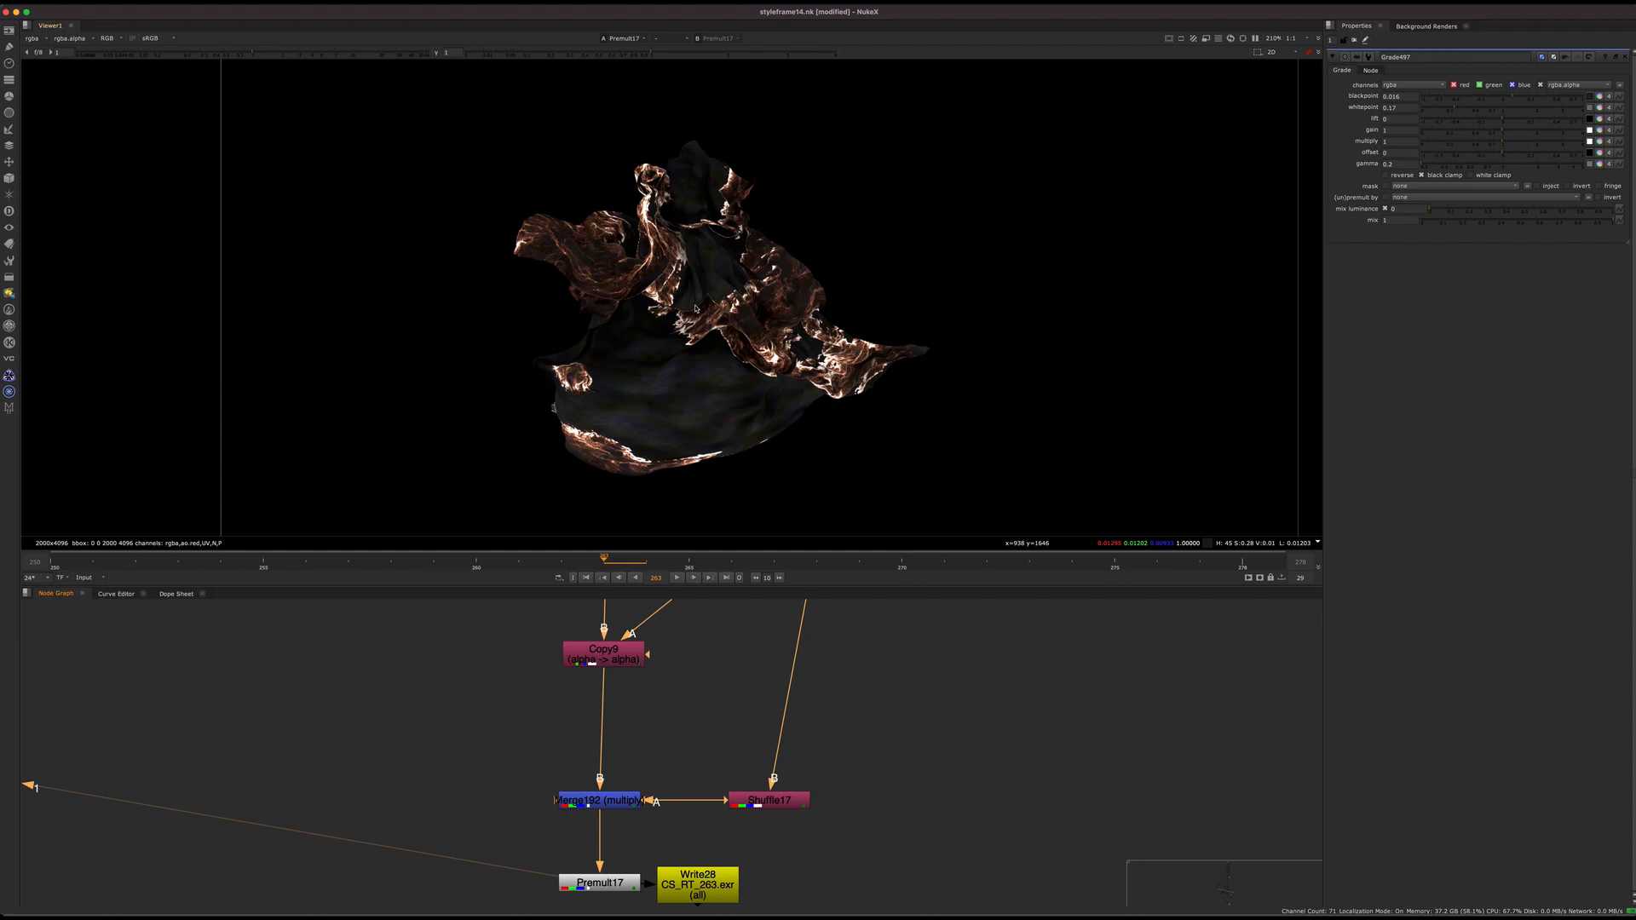
{"action": "key", "text": "f"}
{"action": "scroll", "coordinate": [665, 678], "scroll_direction": "down", "scroll_amount": 10}
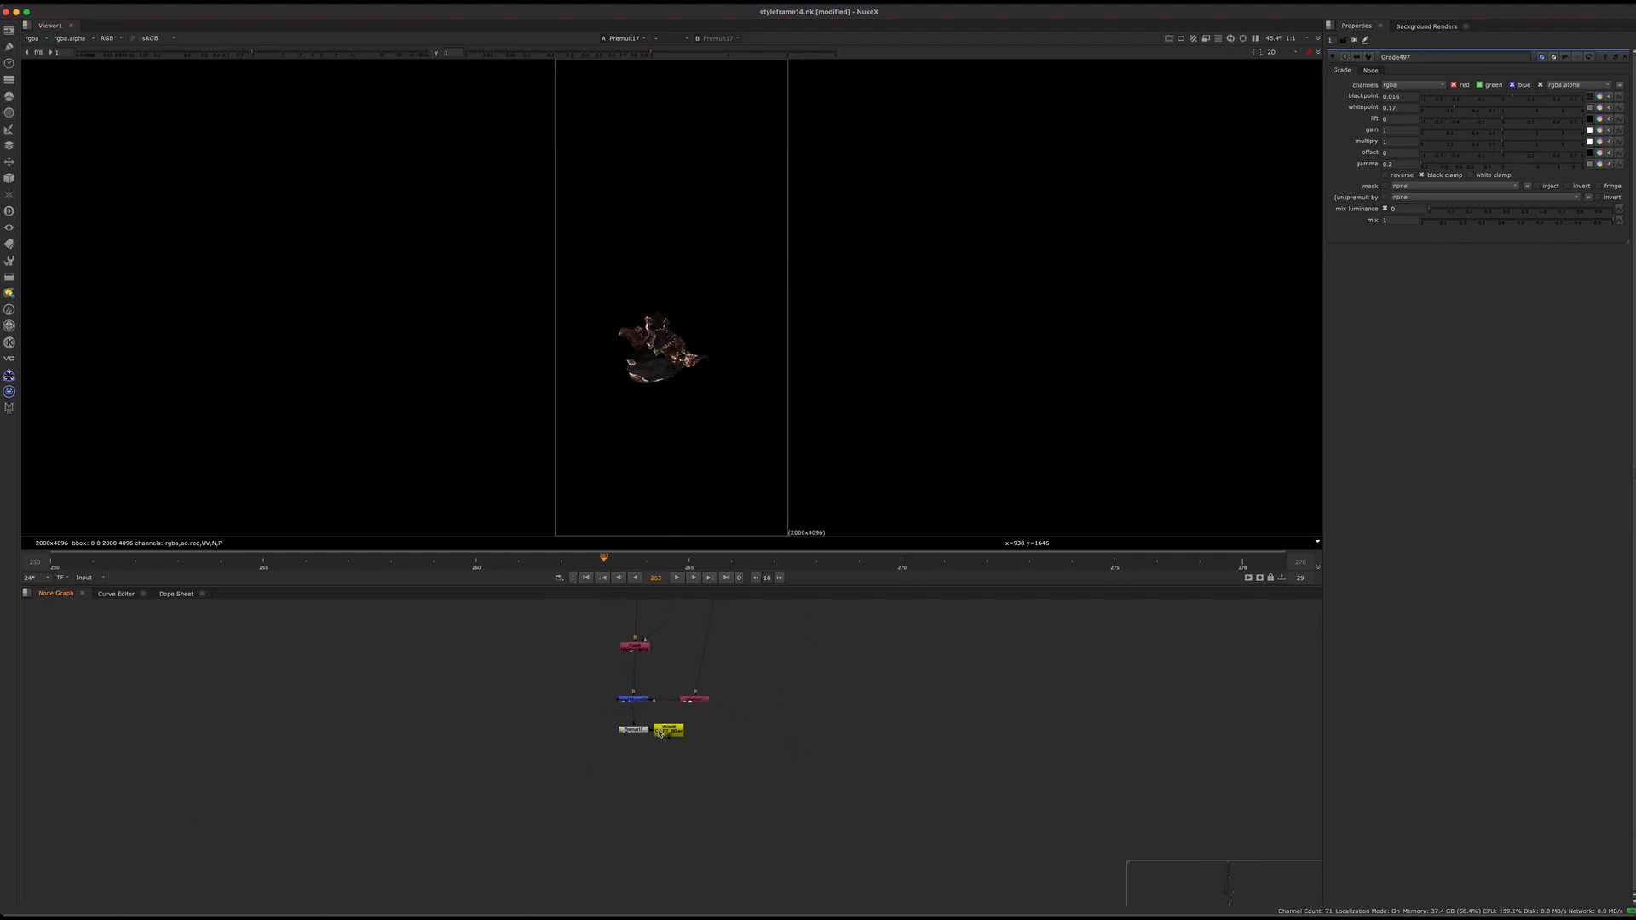
Locate the cloth texture setup in the node graph, and open the OFlow4 settings to inspect its output speed
{"action": "scroll", "coordinate": [515, 710], "scroll_direction": "up", "scroll_amount": 8}
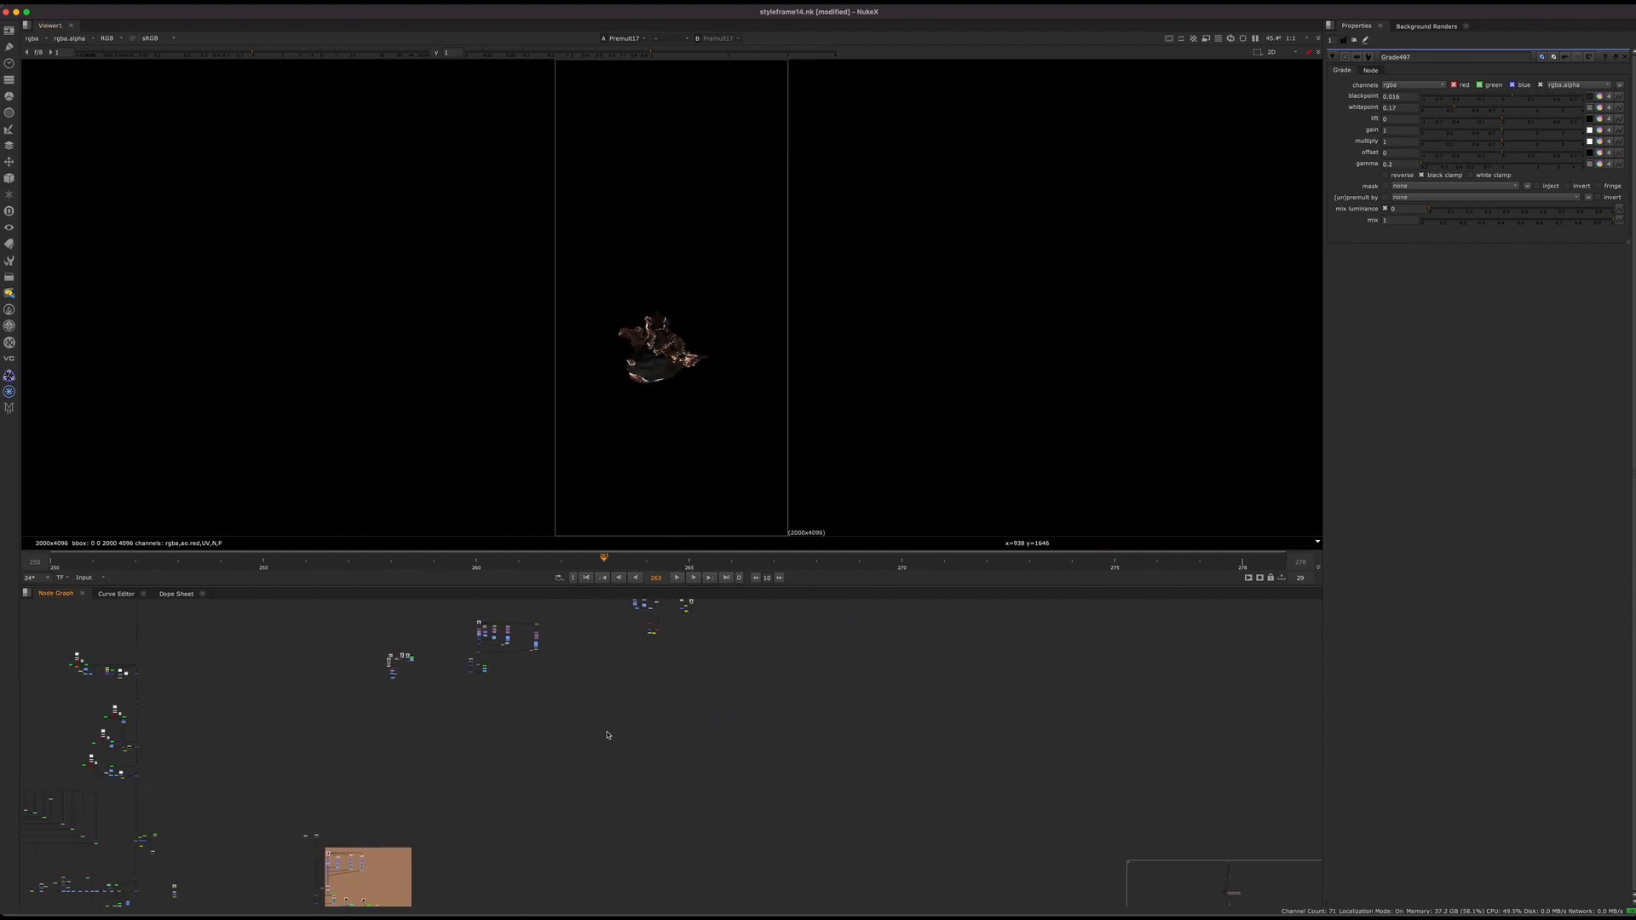
{"action": "left_click_drag", "start_coordinate": [422, 673], "coordinate": [747, 871]}
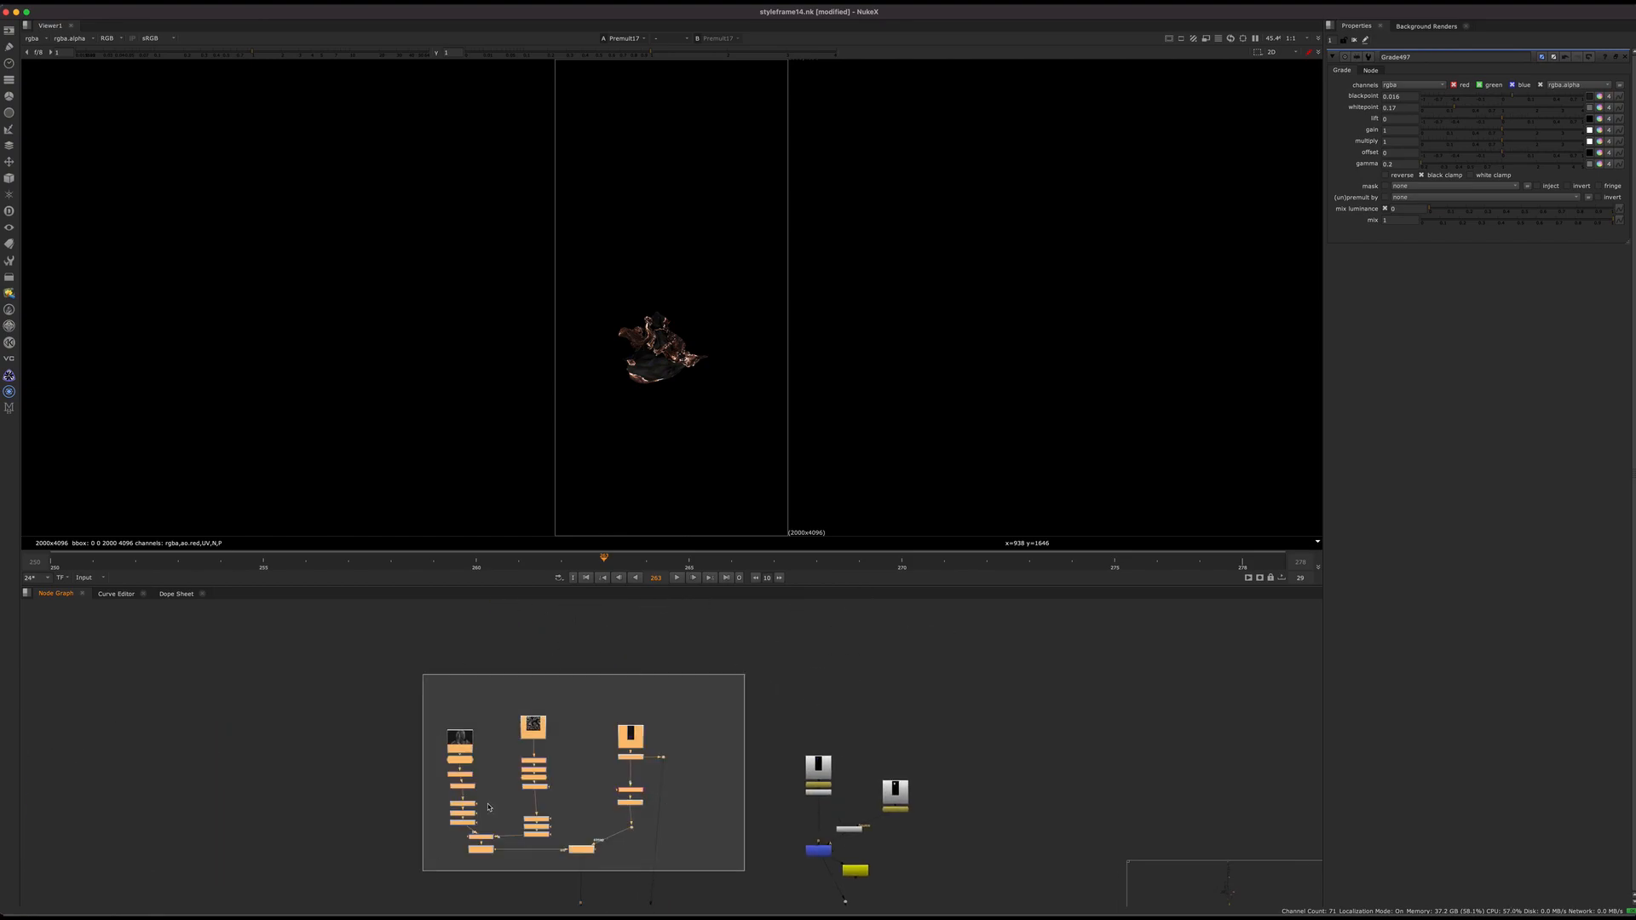
{"action": "middle_click_drag", "start_coordinate": [577, 751], "coordinate": [664, 704]}
{"action": "scroll", "coordinate": [664, 705], "scroll_direction": "up", "scroll_amount": 6}
{"action": "left_click", "coordinate": [708, 687]}
{"action": "left_click_drag", "start_coordinate": [829, 714], "coordinate": [836, 758]}
{"action": "left_click_drag", "start_coordinate": [830, 684], "coordinate": [819, 645]}
{"action": "left_click", "coordinate": [838, 754]}
{"action": "left_click_drag", "start_coordinate": [827, 756], "coordinate": [831, 754]}
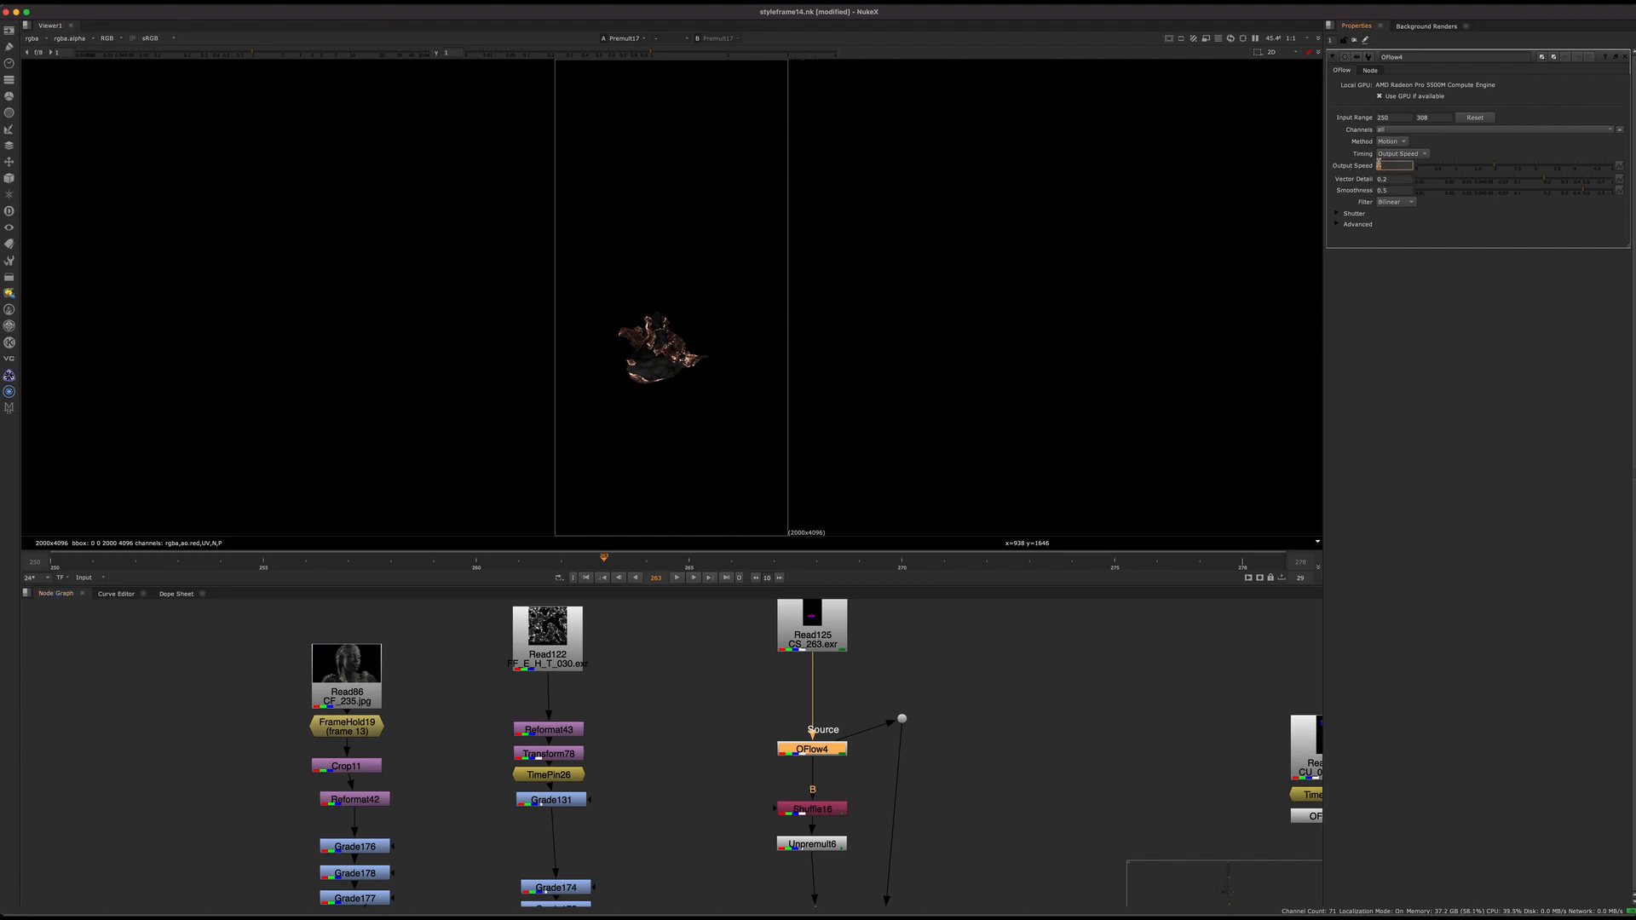
{"action": "left_click", "coordinate": [794, 787]}
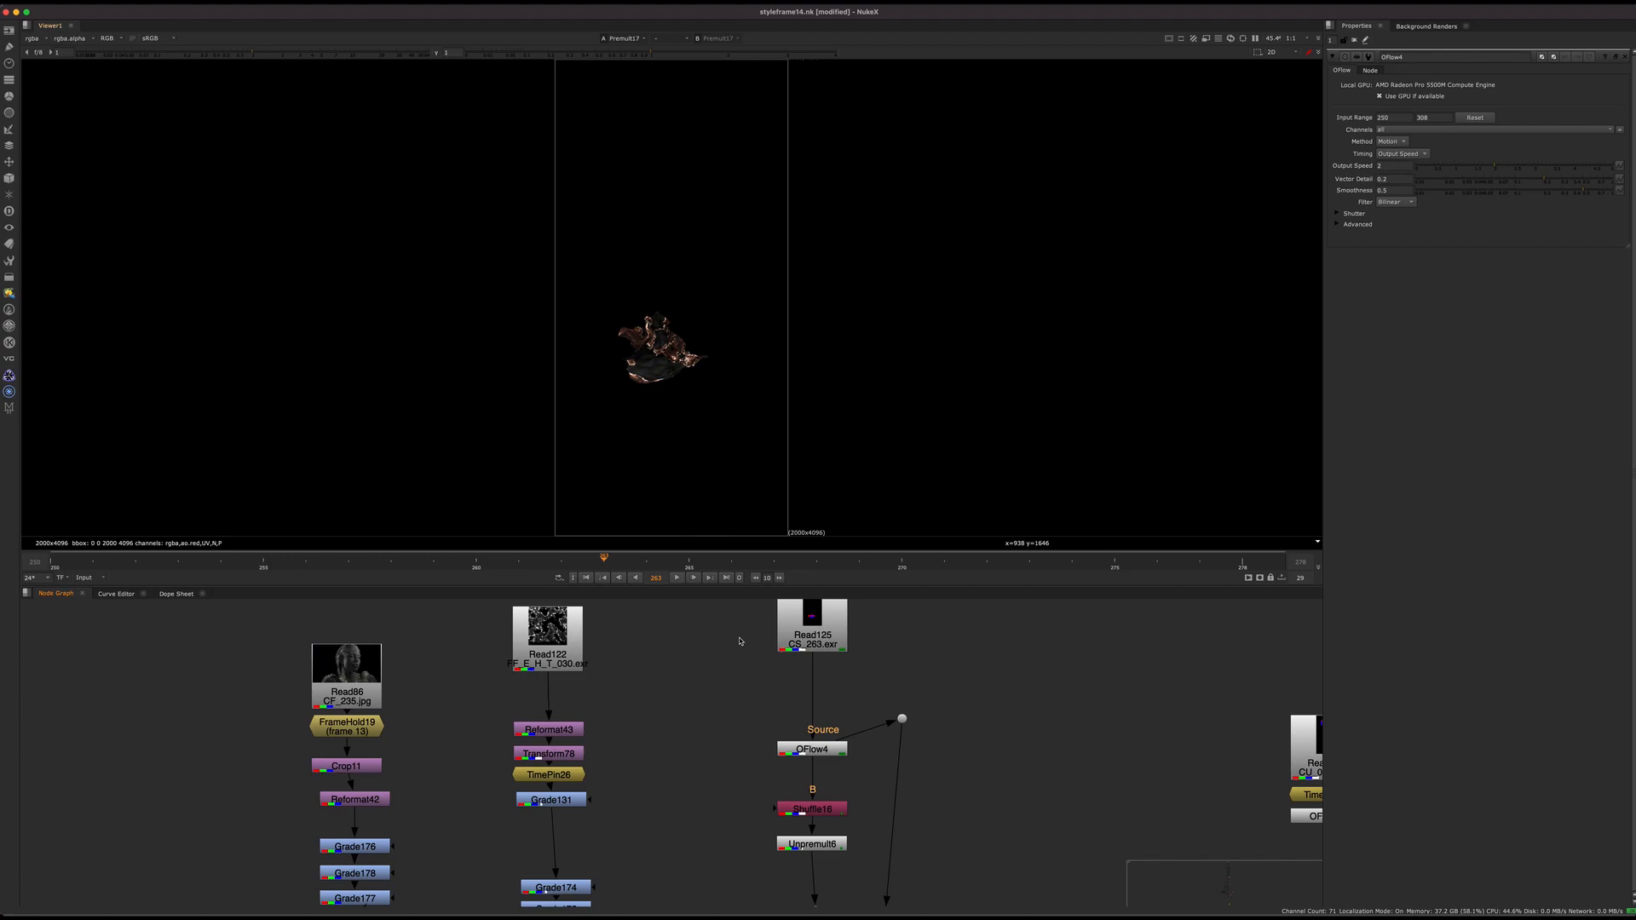
Find the downstream node branches where the rendered cloth elements are transformed, graded and merged into the comp
{"action": "scroll", "coordinate": [696, 688], "scroll_direction": "down", "scroll_amount": 5}
{"action": "scroll", "coordinate": [697, 716], "scroll_direction": "down", "scroll_amount": 5}
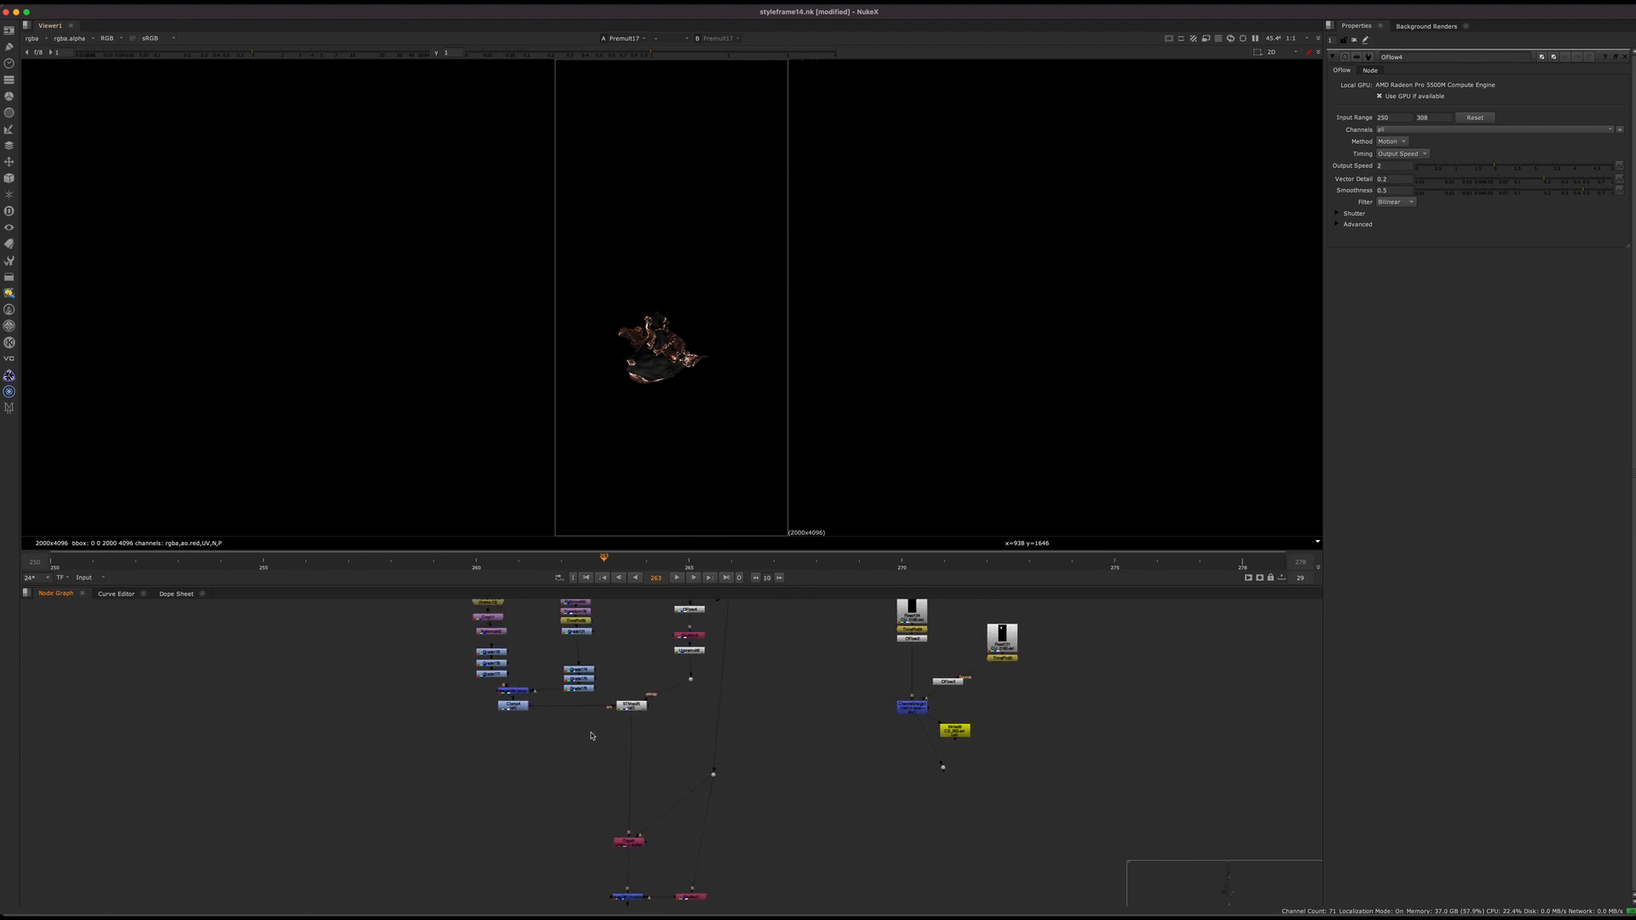
{"action": "scroll", "coordinate": [682, 703], "scroll_direction": "down", "scroll_amount": 5}
{"action": "scroll", "coordinate": [711, 714], "scroll_direction": "up", "scroll_amount": 6}
{"action": "middle_click_drag", "start_coordinate": [832, 614], "coordinate": [720, 746]}
{"action": "scroll", "coordinate": [681, 740], "scroll_direction": "up", "scroll_amount": 5}
{"action": "left_click", "coordinate": [660, 782]}
{"action": "scroll", "coordinate": [704, 682], "scroll_direction": "down", "scroll_amount": 10}
{"action": "scroll", "coordinate": [647, 724], "scroll_direction": "up", "scroll_amount": 10}
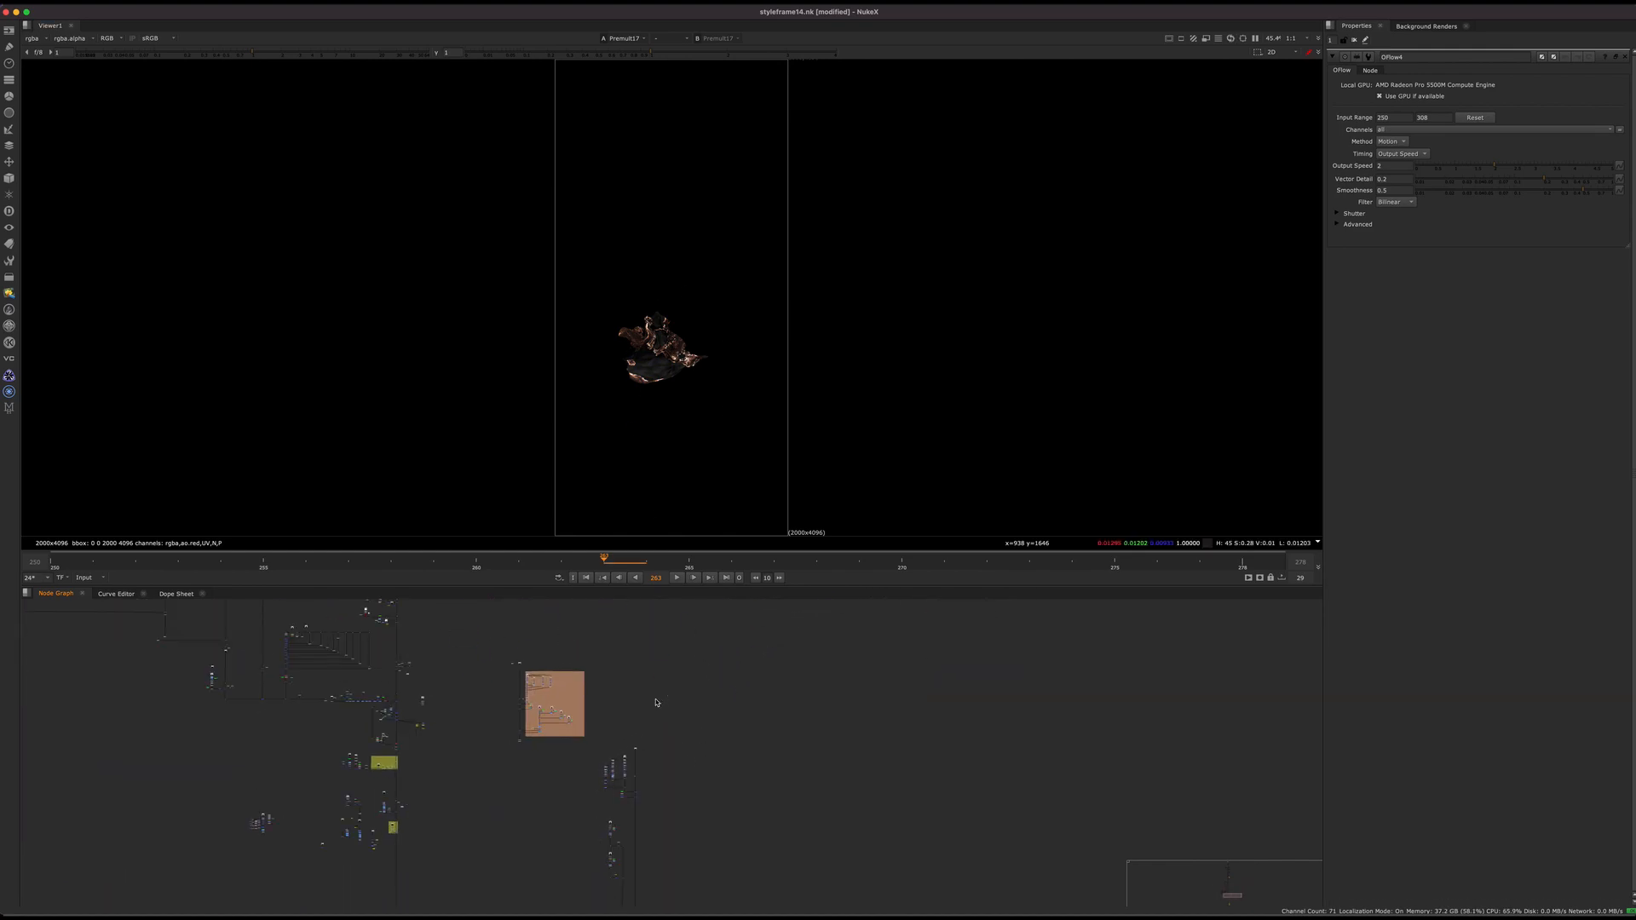
{"action": "middle_click_drag", "start_coordinate": [731, 730], "coordinate": [692, 583]}
{"action": "scroll", "coordinate": [606, 676], "scroll_direction": "down", "scroll_amount": 4}
{"action": "middle_click_drag", "start_coordinate": [580, 738], "coordinate": [621, 660]}
{"action": "middle_click_drag", "start_coordinate": [642, 767], "coordinate": [661, 854]}
{"action": "middle_click_drag", "start_coordinate": [738, 898], "coordinate": [701, 689]}
{"action": "scroll", "coordinate": [640, 744], "scroll_direction": "down", "scroll_amount": 4}
{"action": "middle_click_drag", "start_coordinate": [639, 743], "coordinate": [626, 627]}
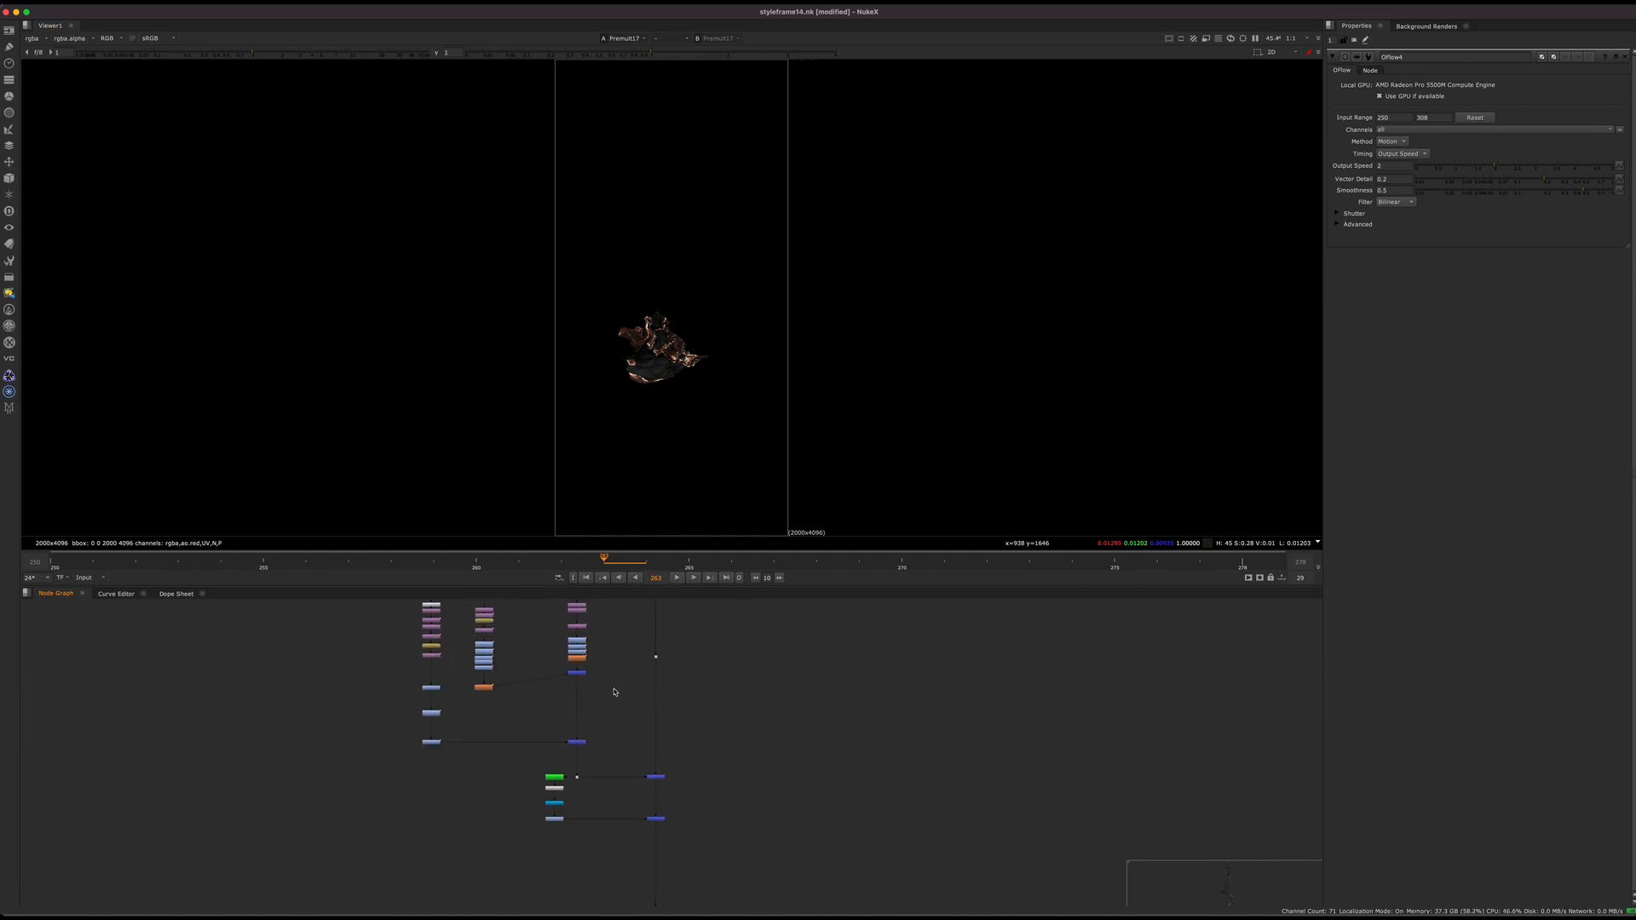
Display the Read174 cloth render feeding the transform branches, and play it back
{"action": "key", "text": "1"}
{"action": "left_click", "coordinate": [605, 708]}
{"action": "middle_click_drag", "start_coordinate": [610, 720], "coordinate": [588, 852]}
{"action": "scroll", "coordinate": [577, 656], "scroll_direction": "up", "scroll_amount": 4}
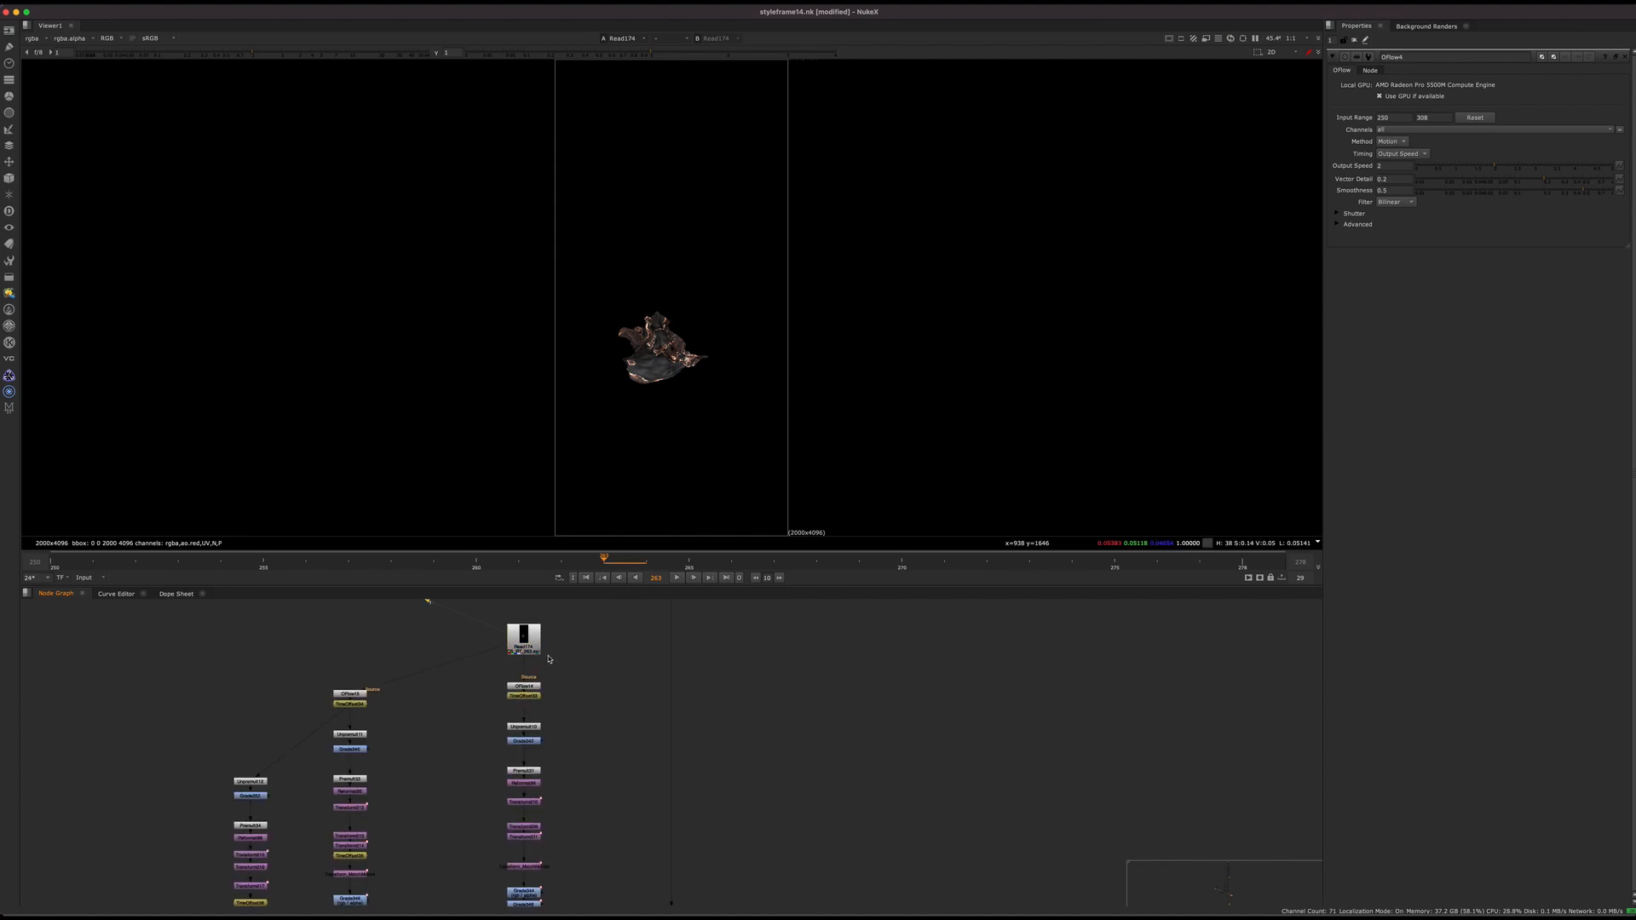
{"action": "left_click_drag", "start_coordinate": [528, 641], "coordinate": [529, 635]}
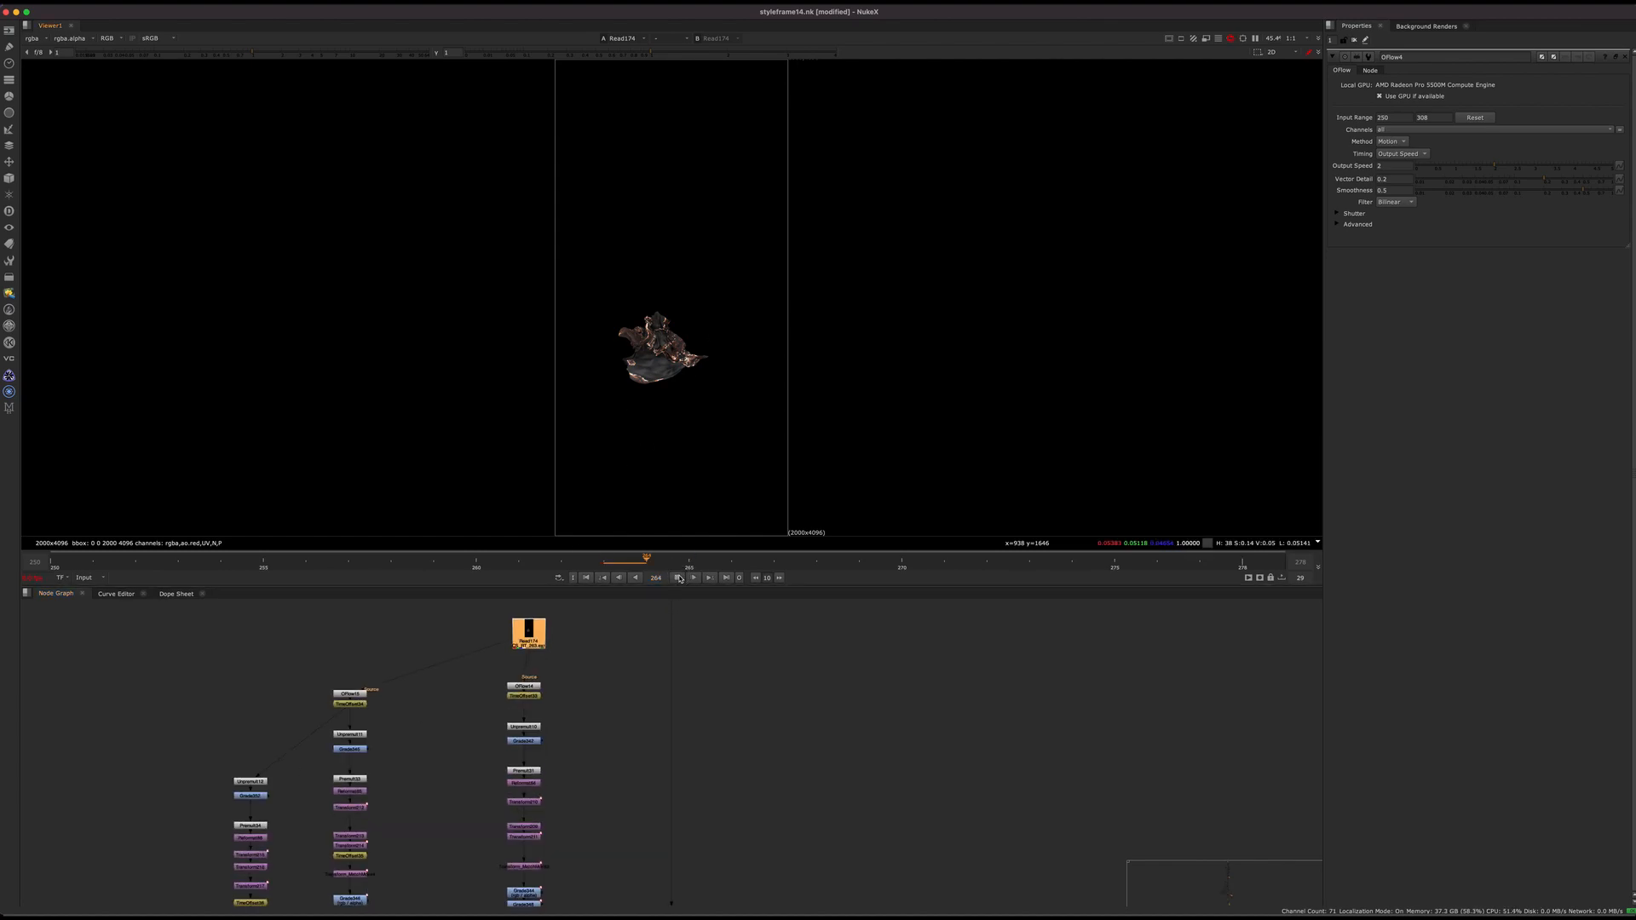
Display the Premult31 output of the main cloth branch, and scrub through its frames
{"action": "middle_click_drag", "start_coordinate": [683, 661], "coordinate": [764, 589]}
{"action": "left_click", "coordinate": [606, 699]}
{"action": "key", "text": "1"}
{"action": "middle_click_drag", "start_coordinate": [661, 669], "coordinate": [617, 715]}
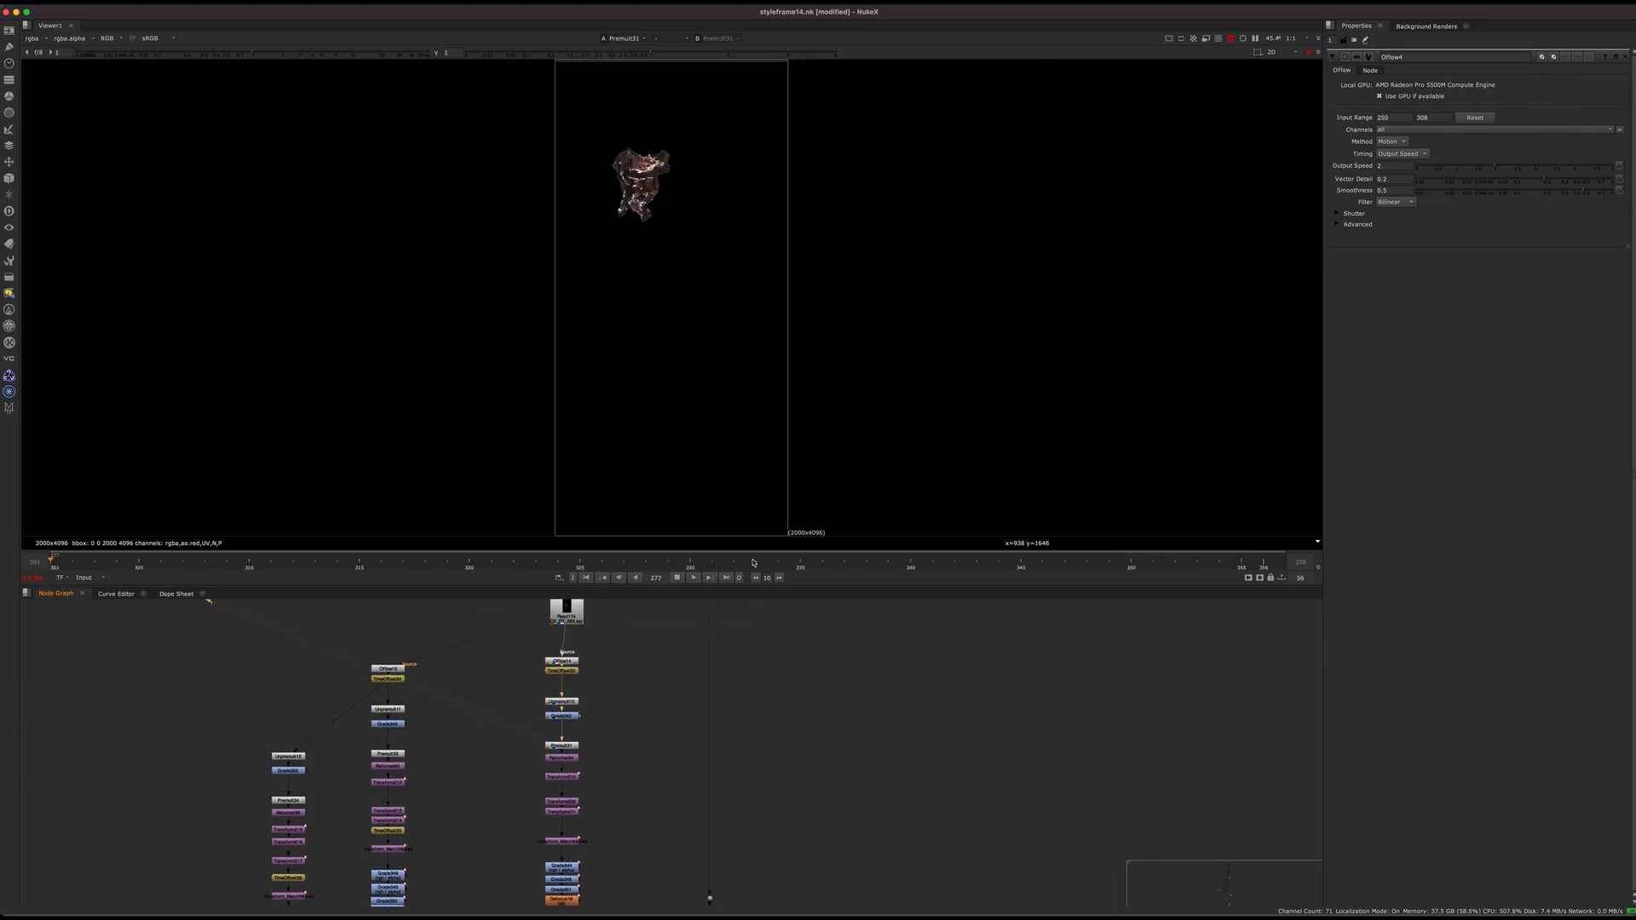
{"action": "left_click", "coordinate": [688, 564]}
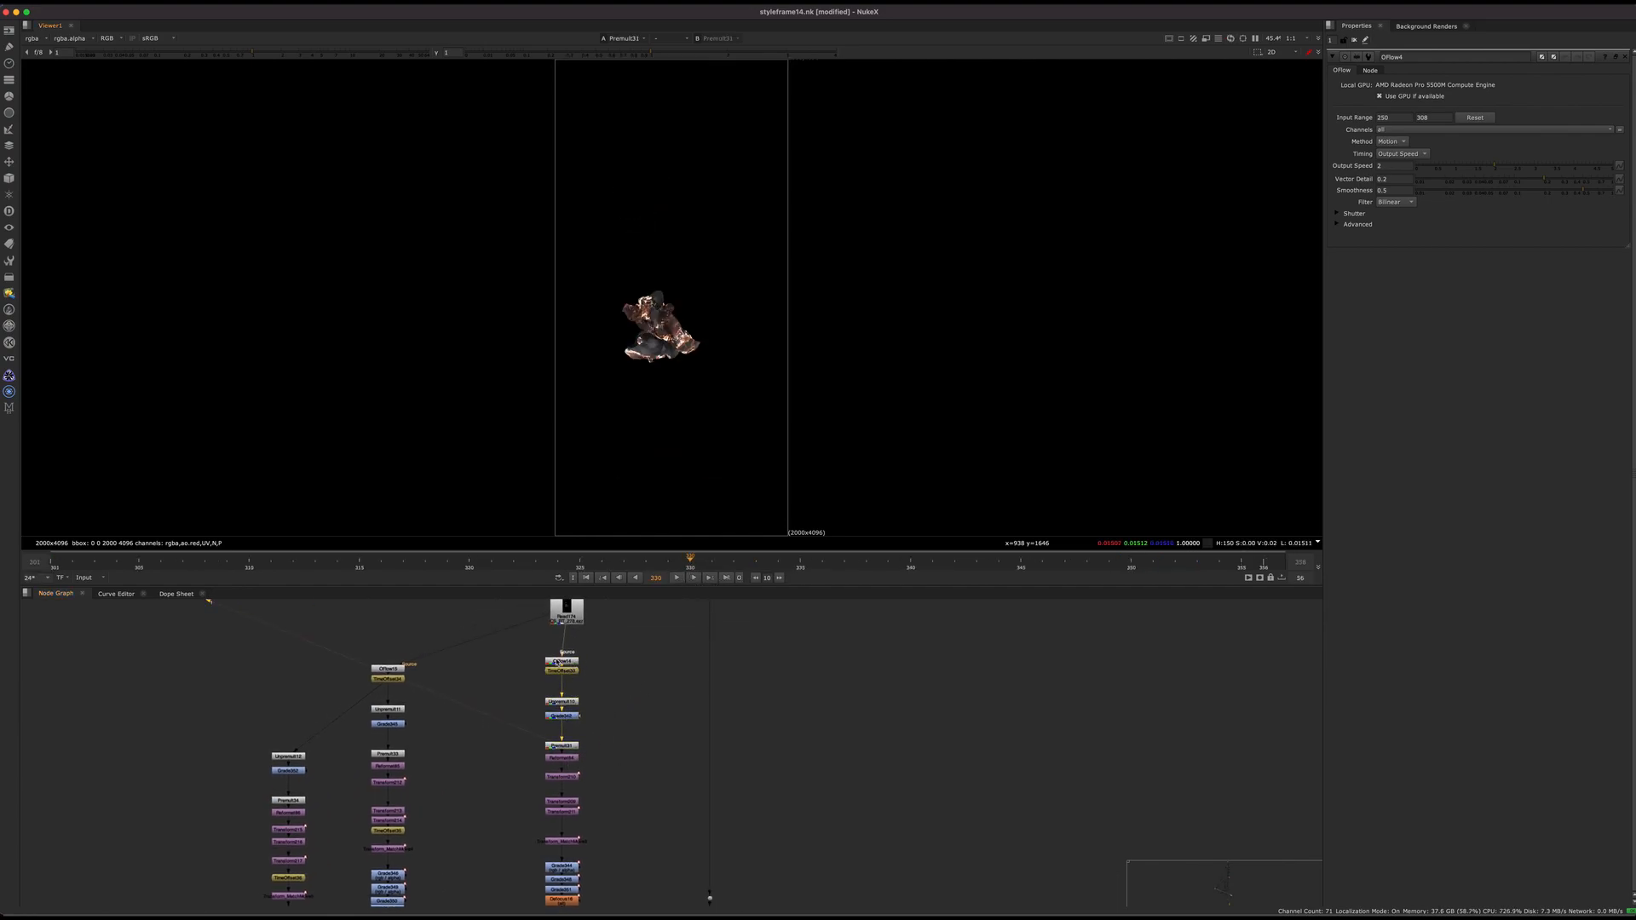
{"action": "scroll", "coordinate": [604, 748], "scroll_direction": "up", "scroll_amount": 4}
{"action": "middle_click_drag", "start_coordinate": [603, 748], "coordinate": [675, 697]}
{"action": "scroll", "coordinate": [675, 697], "scroll_direction": "down", "scroll_amount": 4}
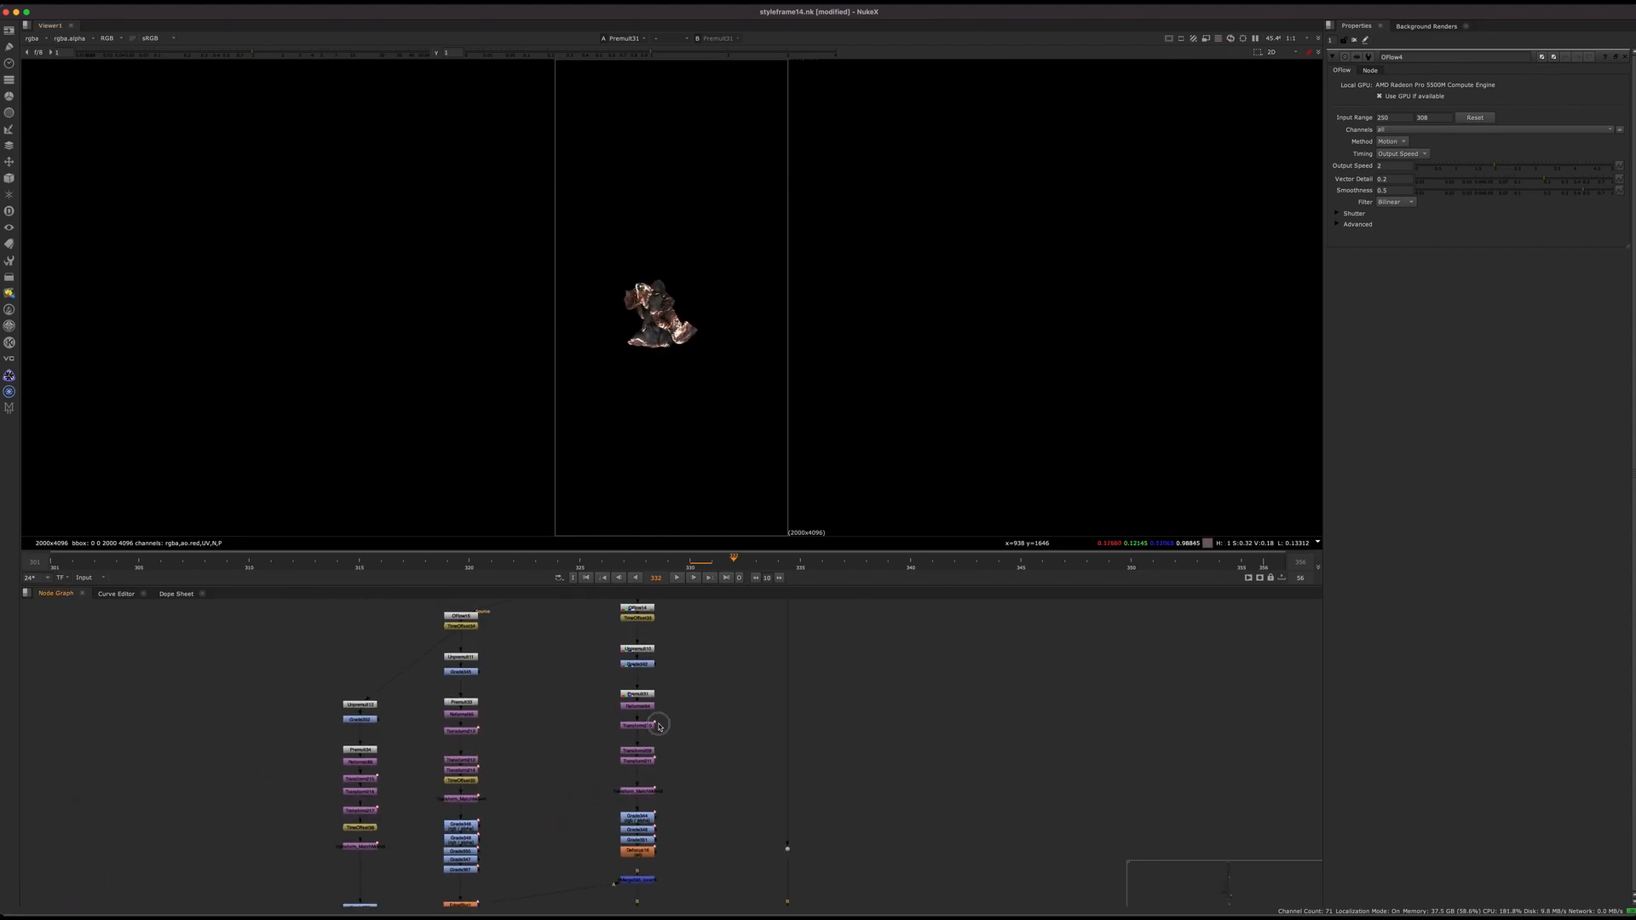
Display Transform211 and play it enlarged to review how the cloth piece is scaled and positioned
{"action": "scroll", "coordinate": [663, 740], "scroll_direction": "up", "scroll_amount": 3}
{"action": "left_click", "coordinate": [630, 776]}
{"action": "key", "text": "1"}
{"action": "scroll", "coordinate": [674, 263], "scroll_direction": "up", "scroll_amount": 8}
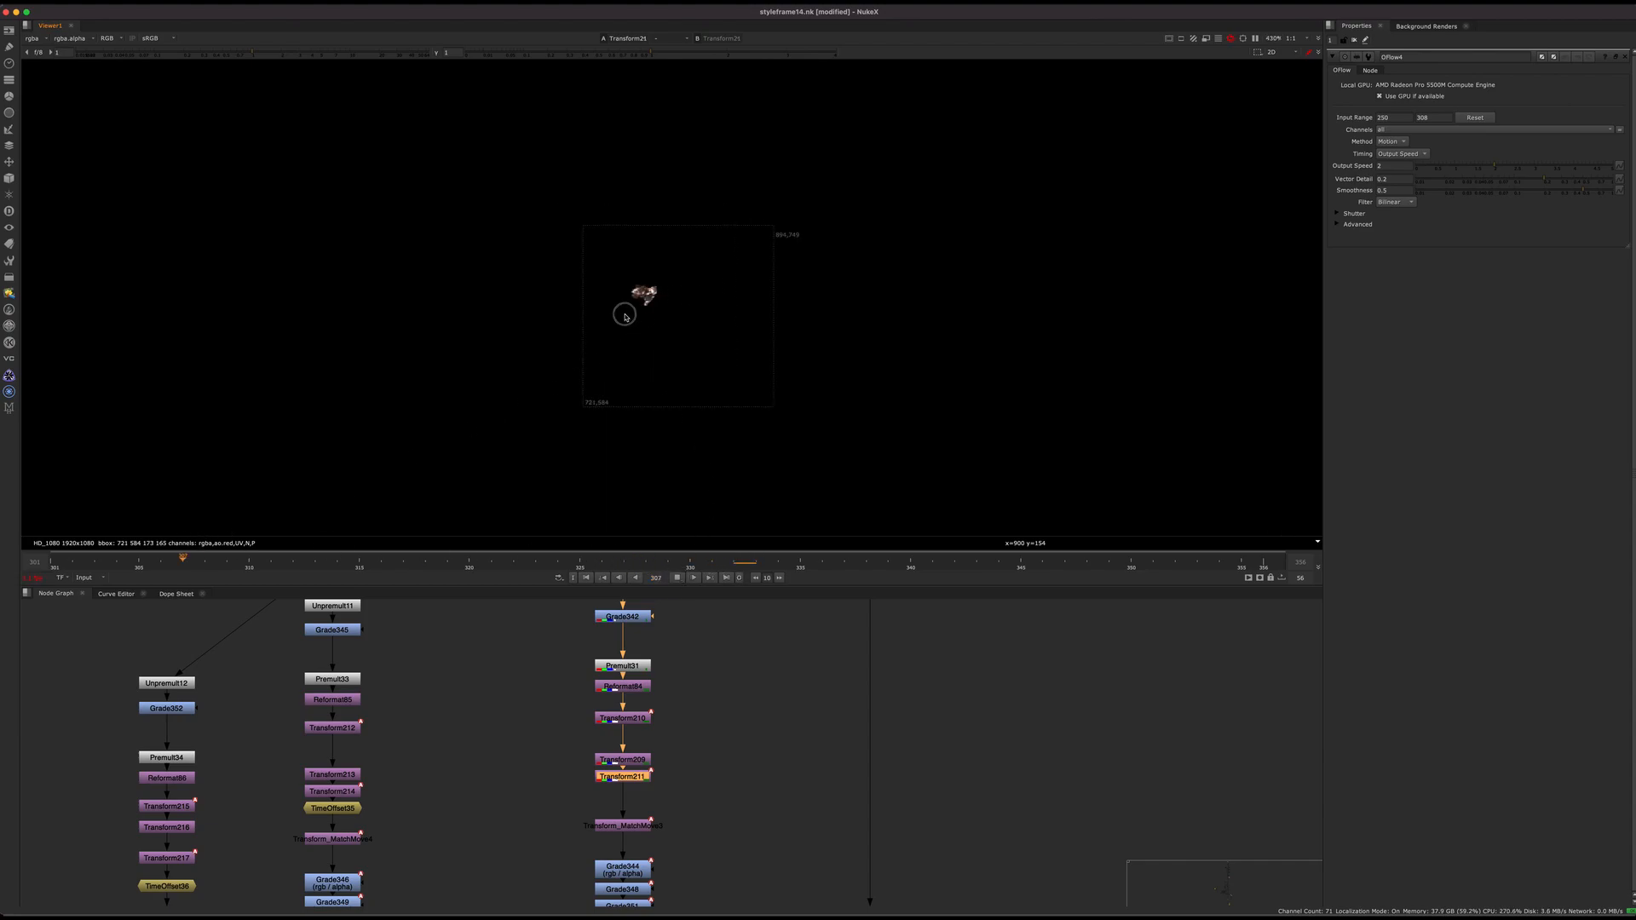
{"action": "left_click", "coordinate": [730, 705]}
{"action": "middle_click_drag", "start_coordinate": [730, 704], "coordinate": [686, 539]}
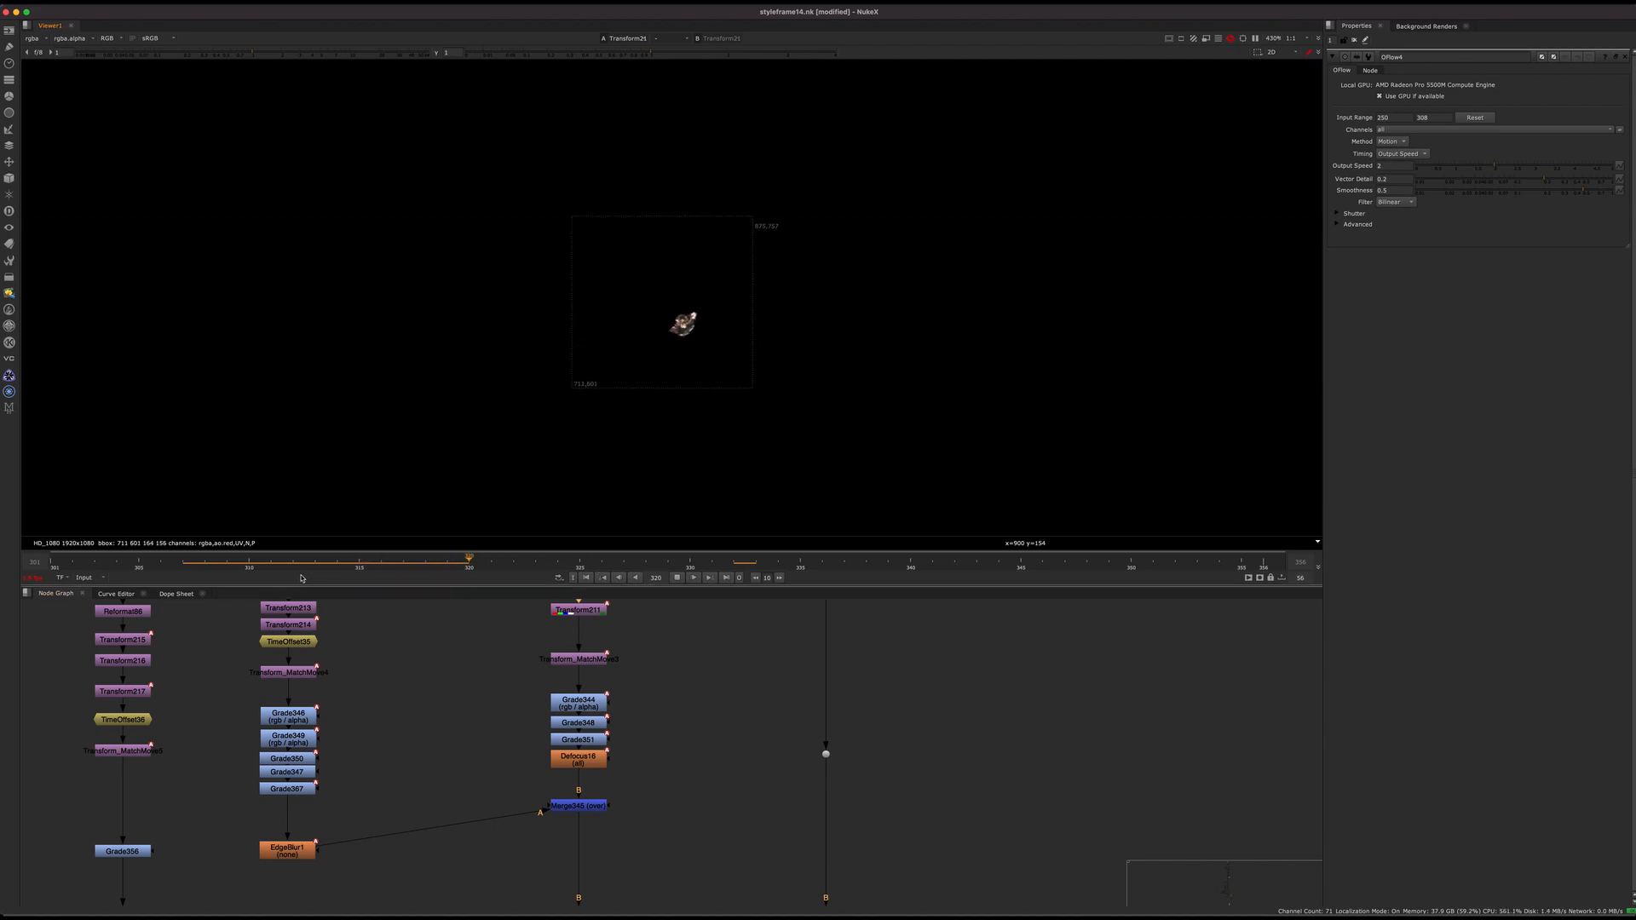
Display the Merge345 output to review the combined cloth pieces
{"action": "left_click", "coordinate": [588, 806]}
{"action": "key", "text": "1"}
{"action": "middle_click_drag", "start_coordinate": [624, 775], "coordinate": [554, 613]}
{"action": "scroll", "coordinate": [554, 613], "scroll_direction": "down", "scroll_amount": 4}
{"action": "left_click", "coordinate": [588, 665]}
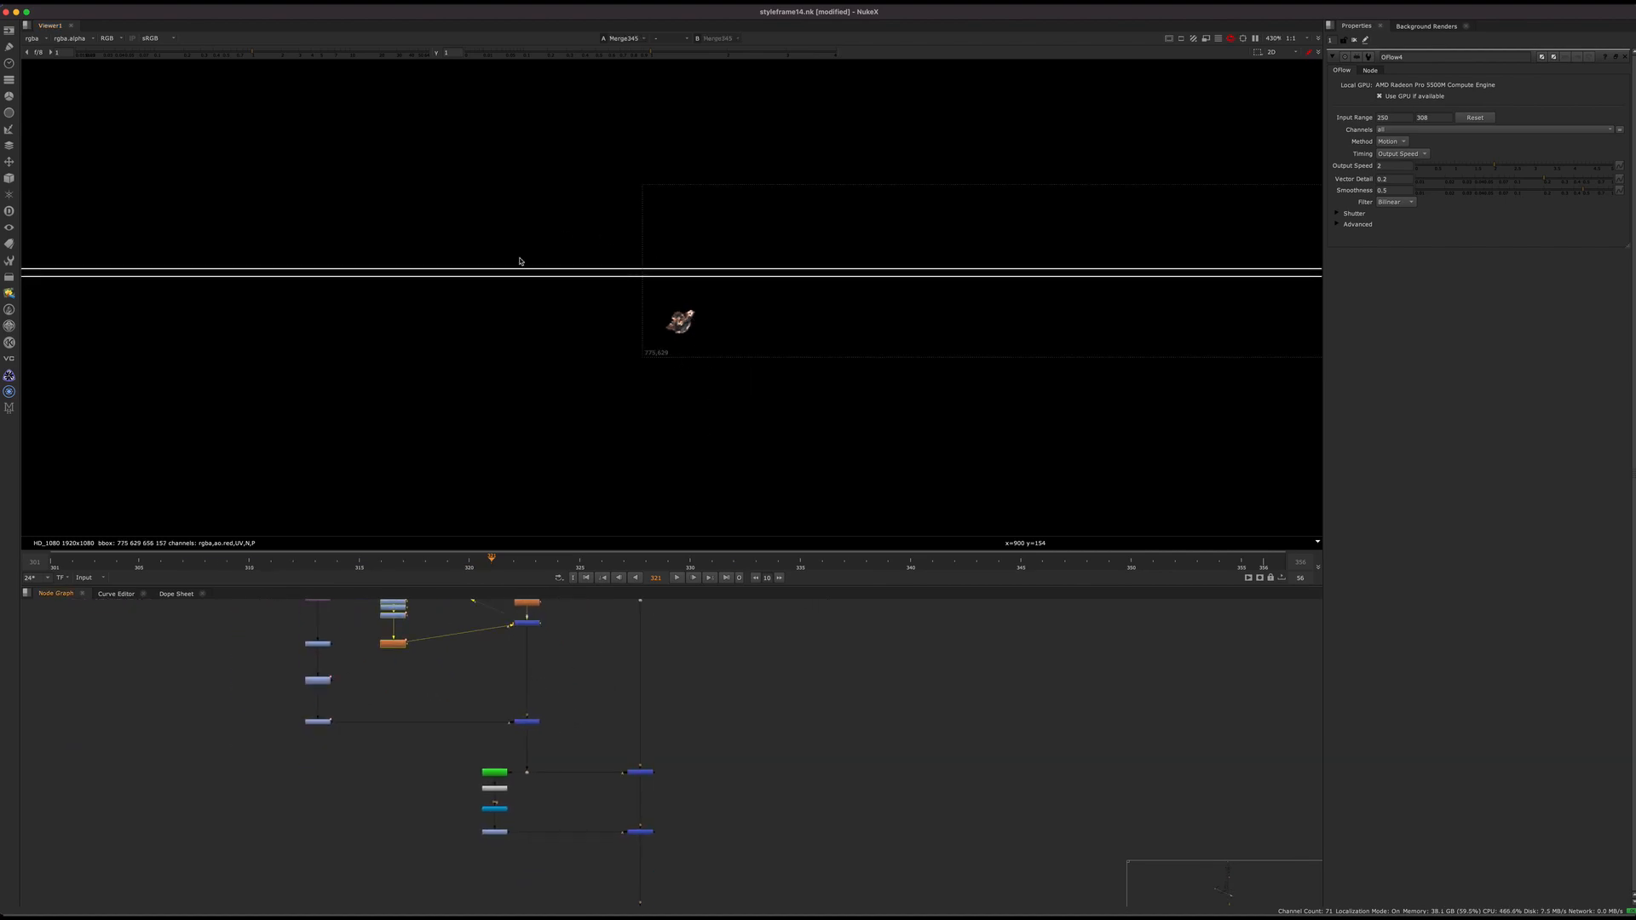
Display the Merge343 comp, and examine the cloth pieces placed over the statue's face up close
{"action": "left_click", "coordinate": [641, 772]}
{"action": "key", "text": "1"}
{"action": "left_click", "coordinate": [777, 687]}
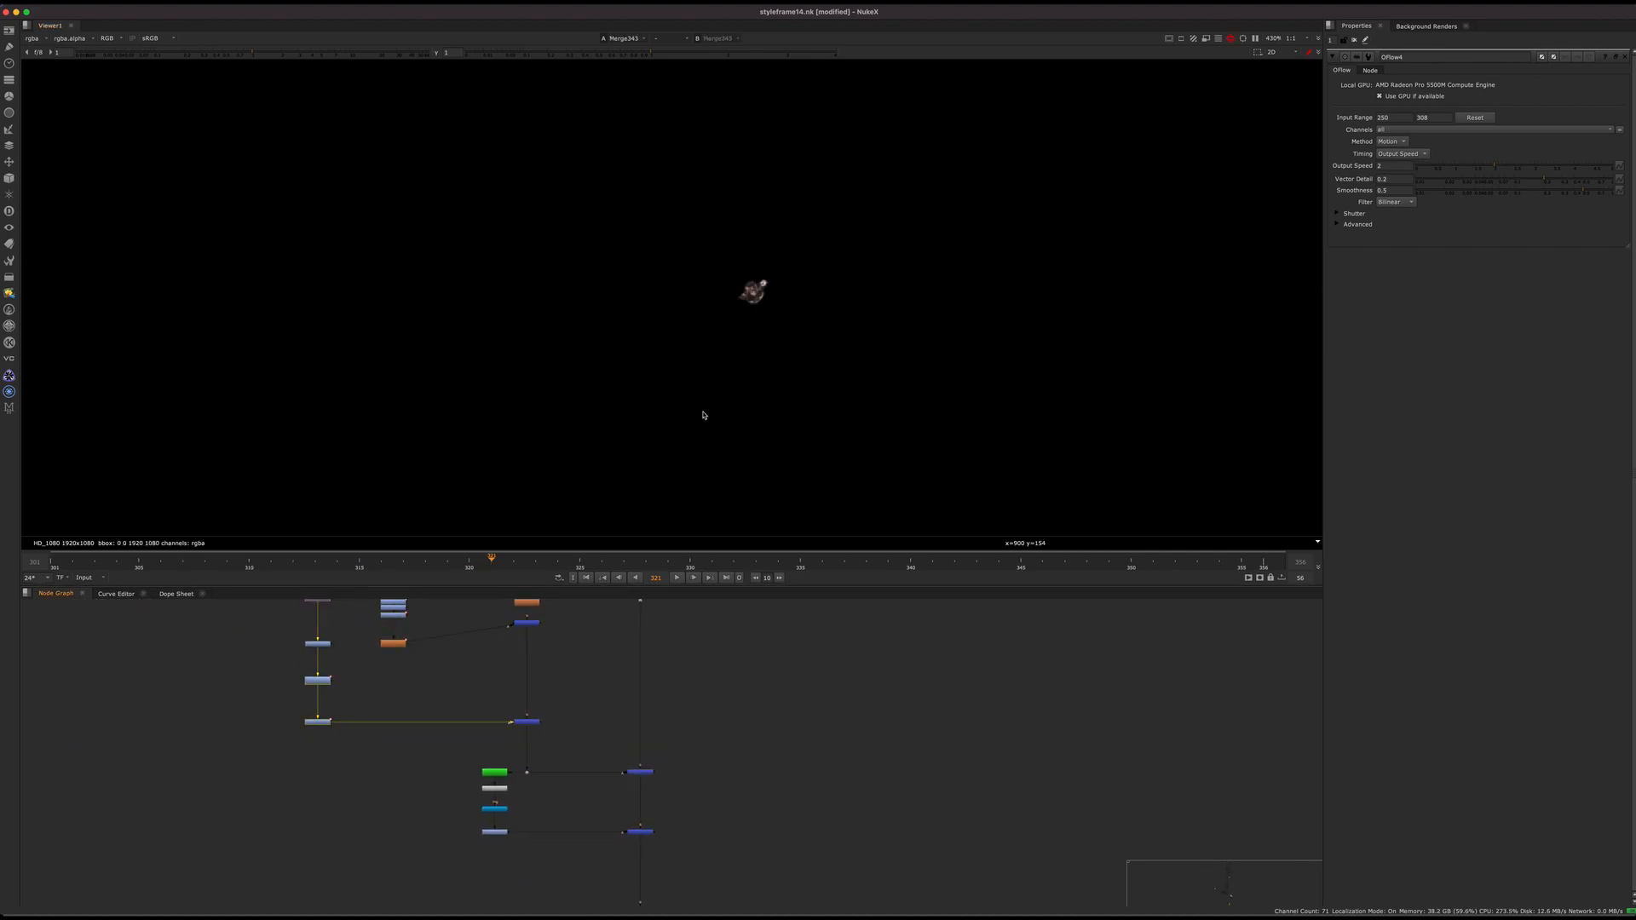
{"action": "key", "text": "f"}
{"action": "scroll", "coordinate": [645, 238], "scroll_direction": "up", "scroll_amount": 3}
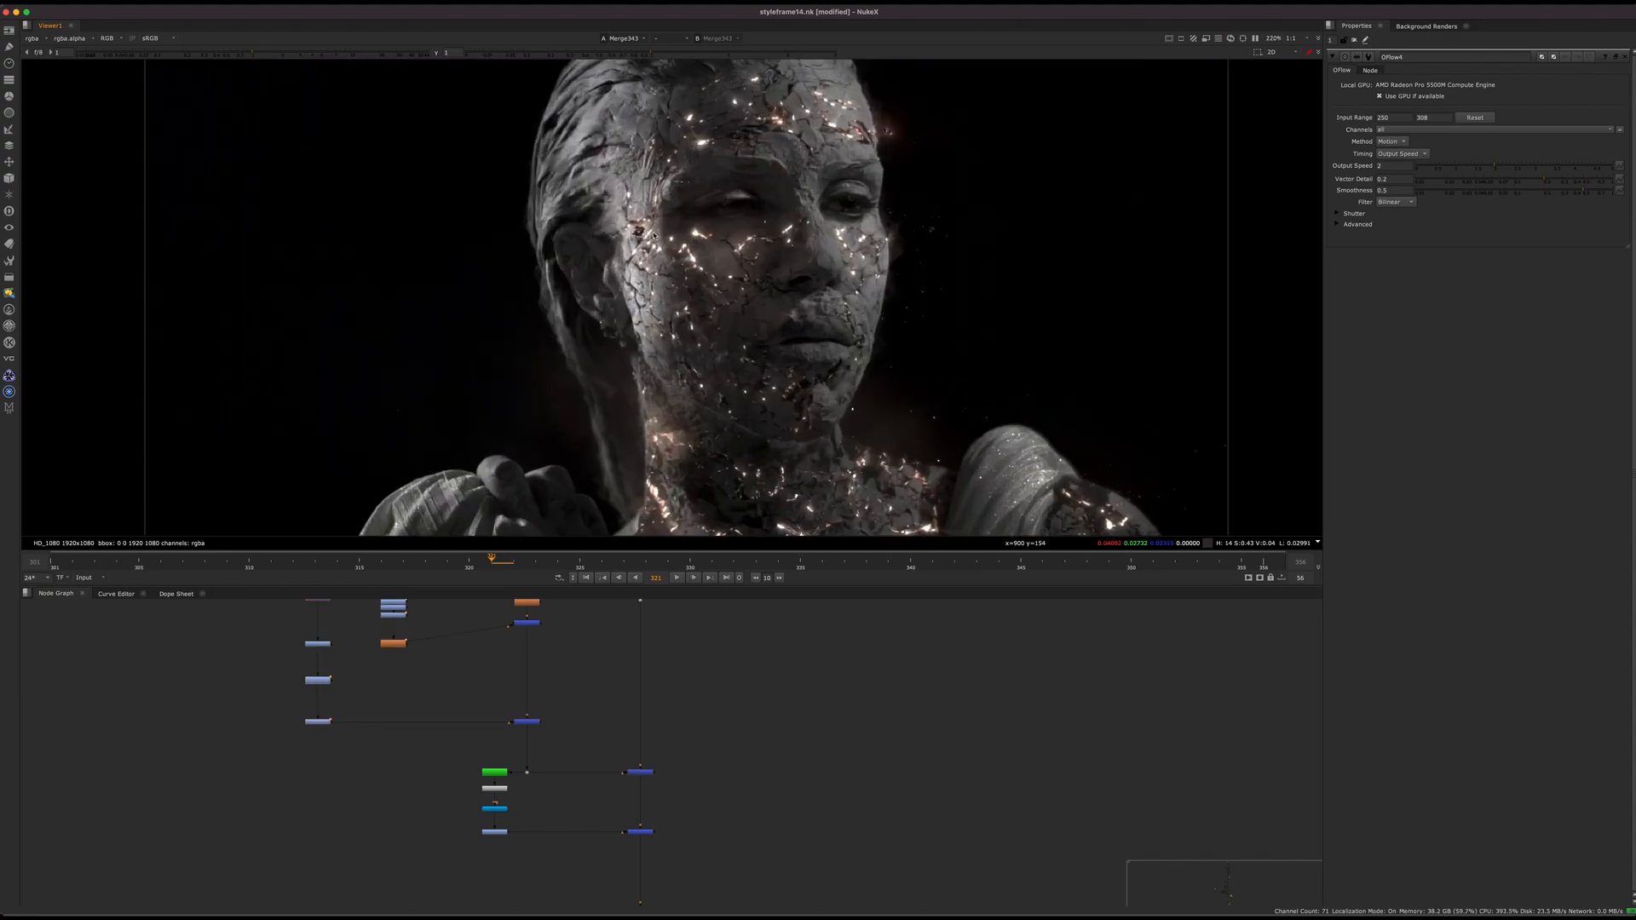
{"action": "scroll", "coordinate": [651, 237], "scroll_direction": "up", "scroll_amount": 3}
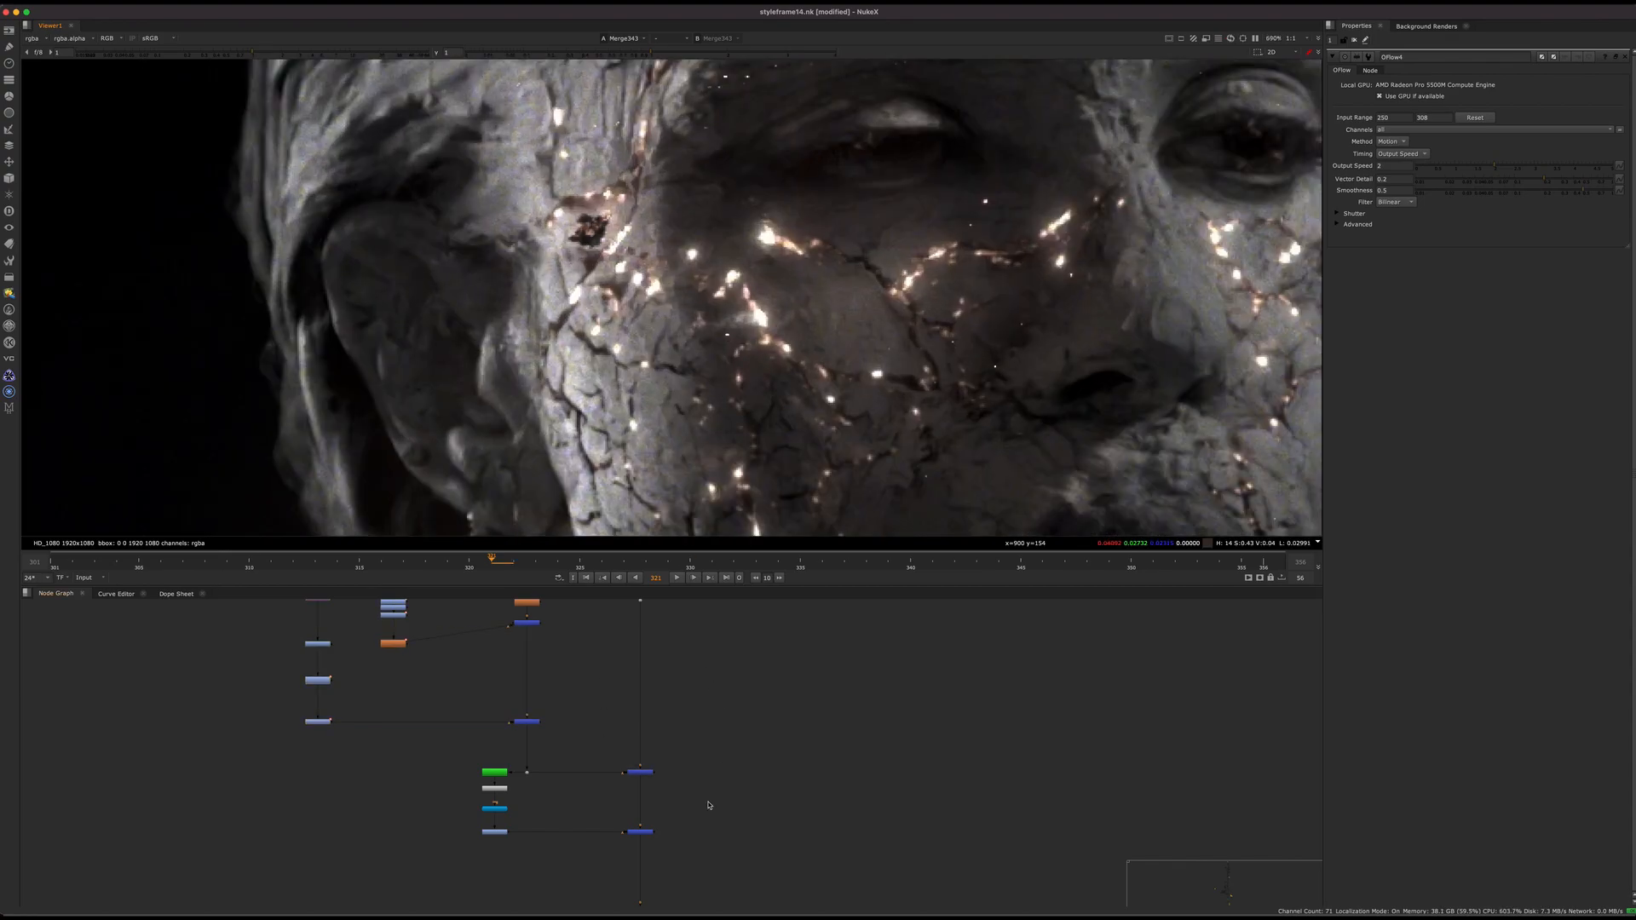
Display Merge344, and toggle it off and on to compare the added effect around the ember hole
{"action": "left_click", "coordinate": [641, 831]}
{"action": "key", "text": "1"}
{"action": "scroll", "coordinate": [601, 833], "scroll_direction": "up", "scroll_amount": 3}
{"action": "key", "text": "d"}
{"action": "middle_click_drag", "start_coordinate": [617, 749], "coordinate": [895, 685]}
{"action": "key", "text": "d"}
{"action": "key", "text": "d"}
{"action": "key", "text": "d"}
{"action": "middle_click_drag", "start_coordinate": [751, 739], "coordinate": [751, 723]}
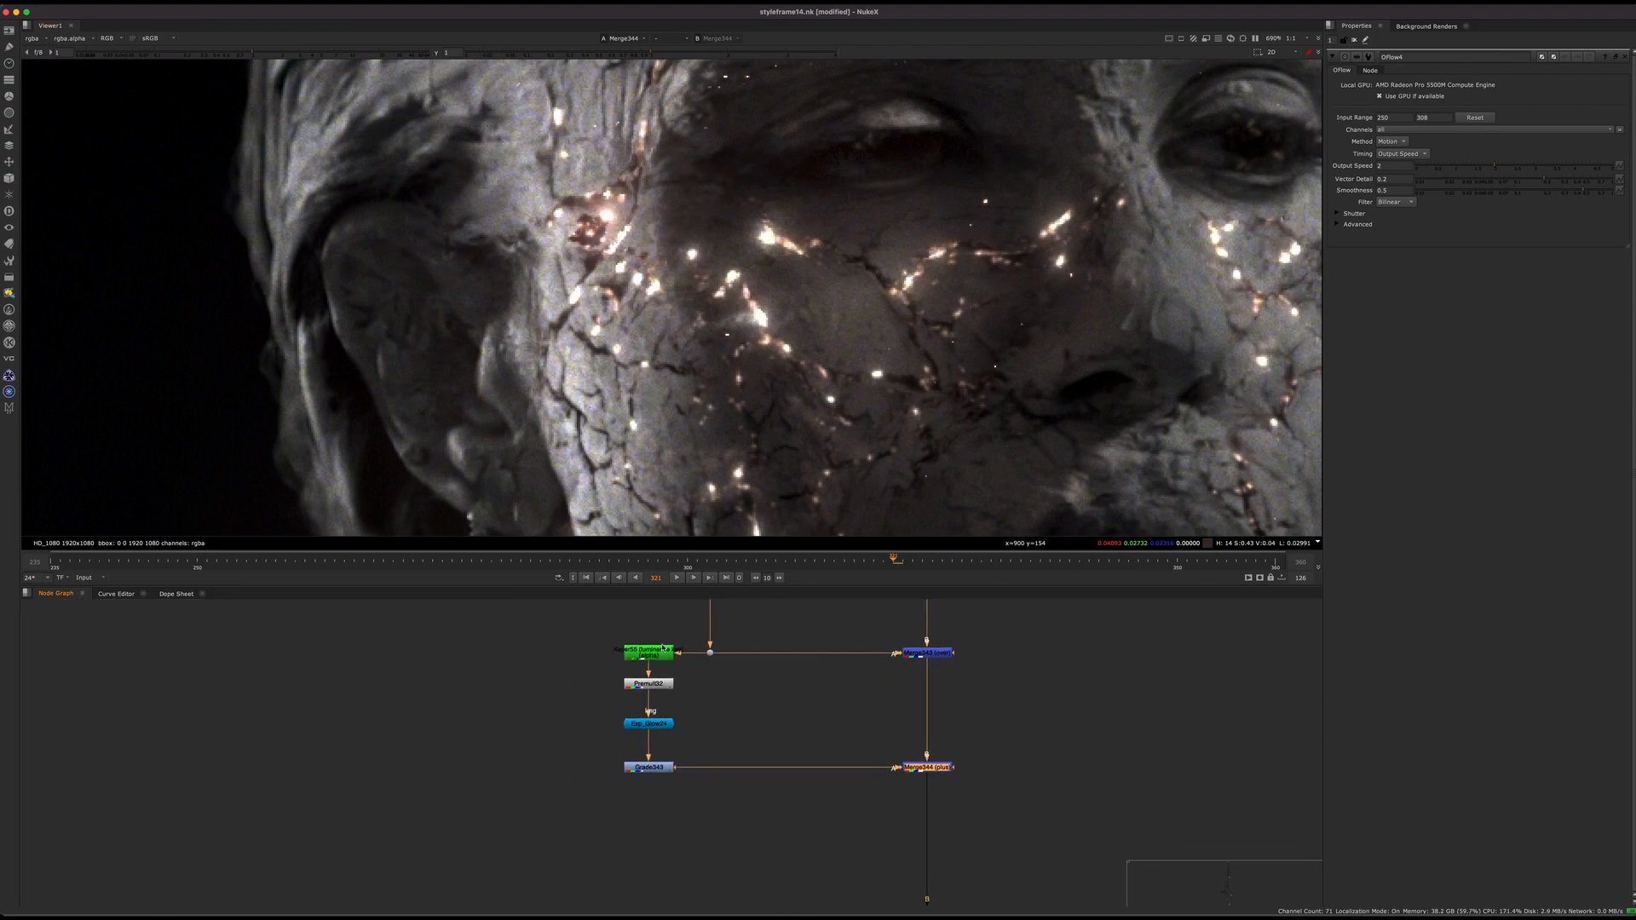
Display Keyer55, Premult32, Exp_Glow24 and Grade343 in turn to review the ember hole's glow, and open Grade343's settings
{"action": "scroll", "coordinate": [798, 635], "scroll_direction": "up", "scroll_amount": 2}
{"action": "left_click", "coordinate": [605, 667]}
{"action": "key", "text": "1"}
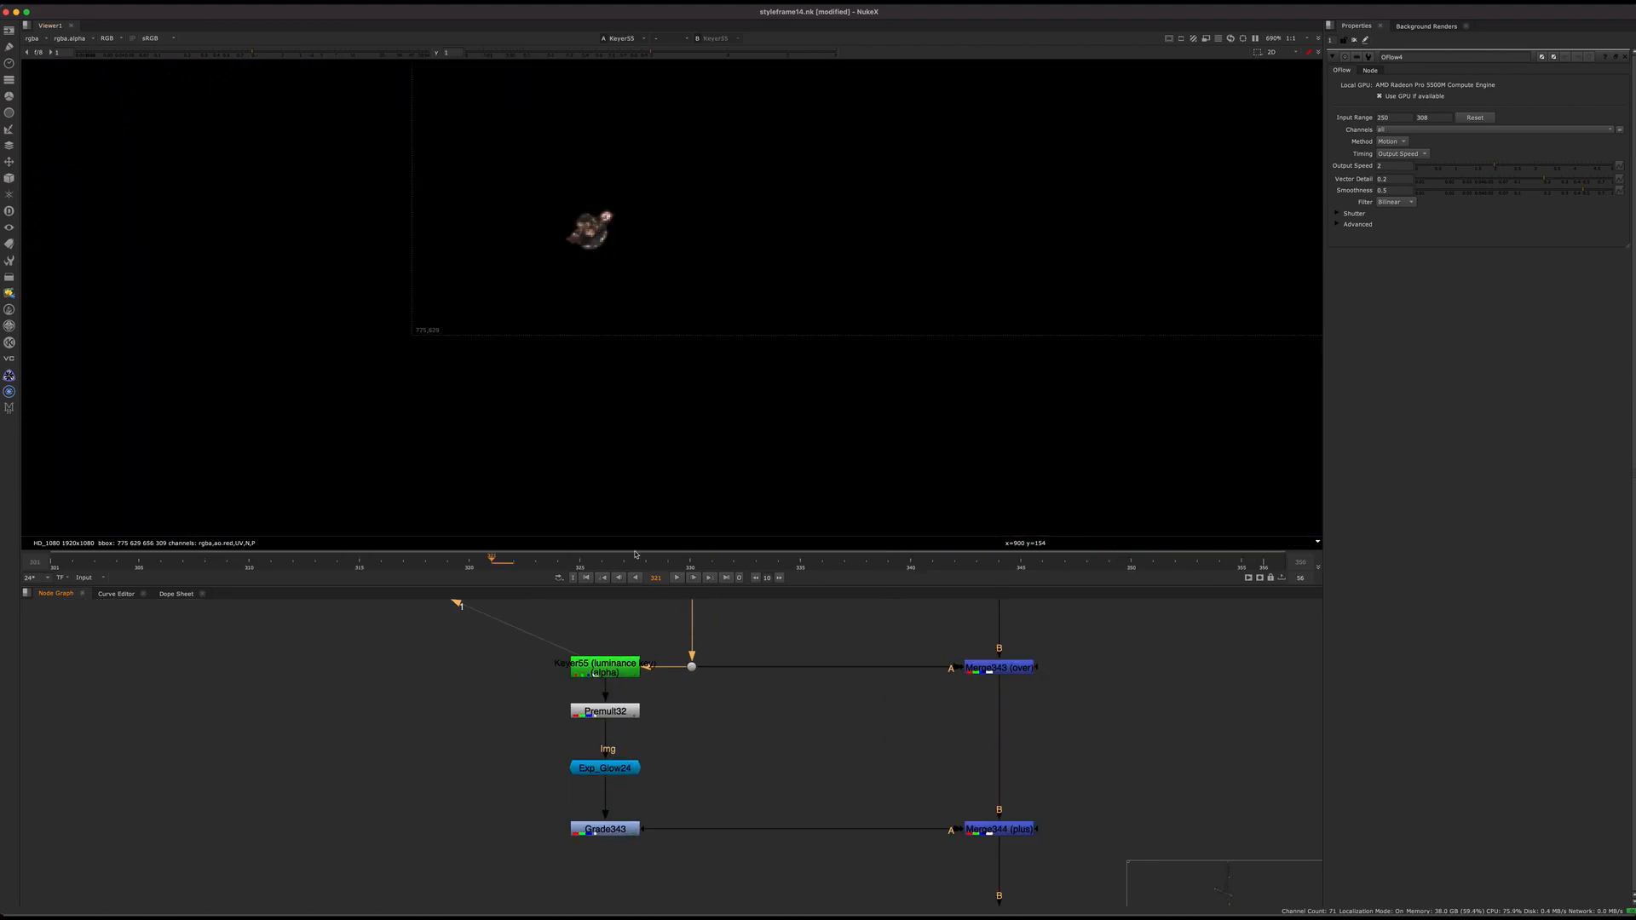
{"action": "scroll", "coordinate": [590, 247], "scroll_direction": "down", "scroll_amount": 1}
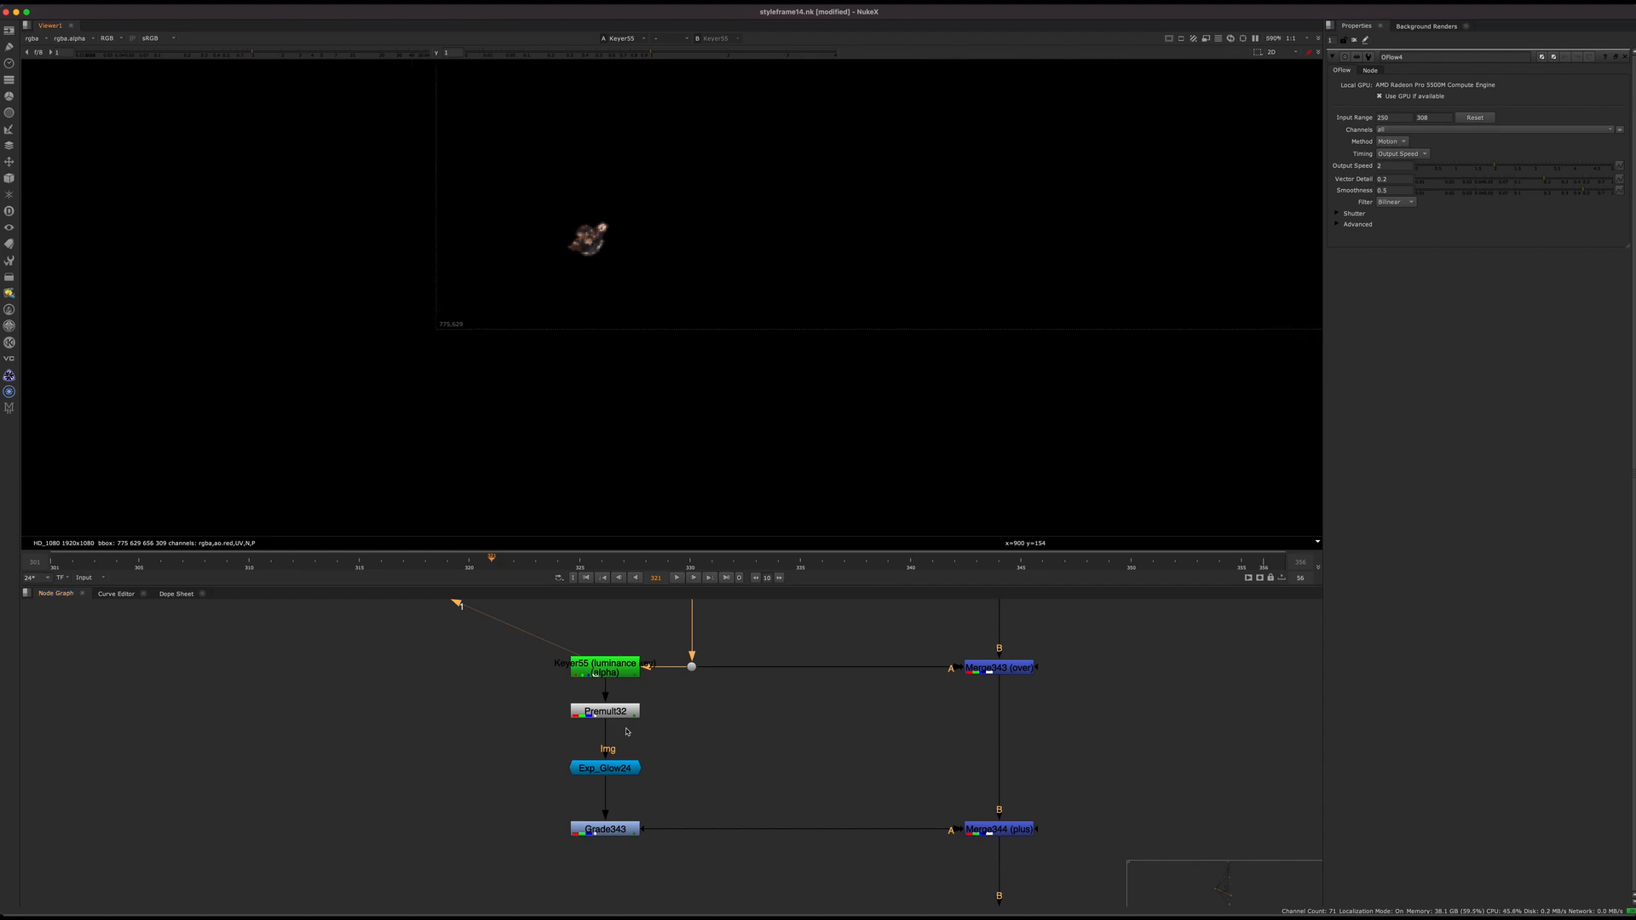
{"action": "left_click", "coordinate": [624, 713]}
{"action": "key", "text": "1"}
{"action": "left_click", "coordinate": [624, 769]}
{"action": "key", "text": "1"}
{"action": "left_click", "coordinate": [626, 829]}
{"action": "key", "text": "1"}
{"action": "middle_click_drag", "start_coordinate": [795, 773], "coordinate": [607, 674]}
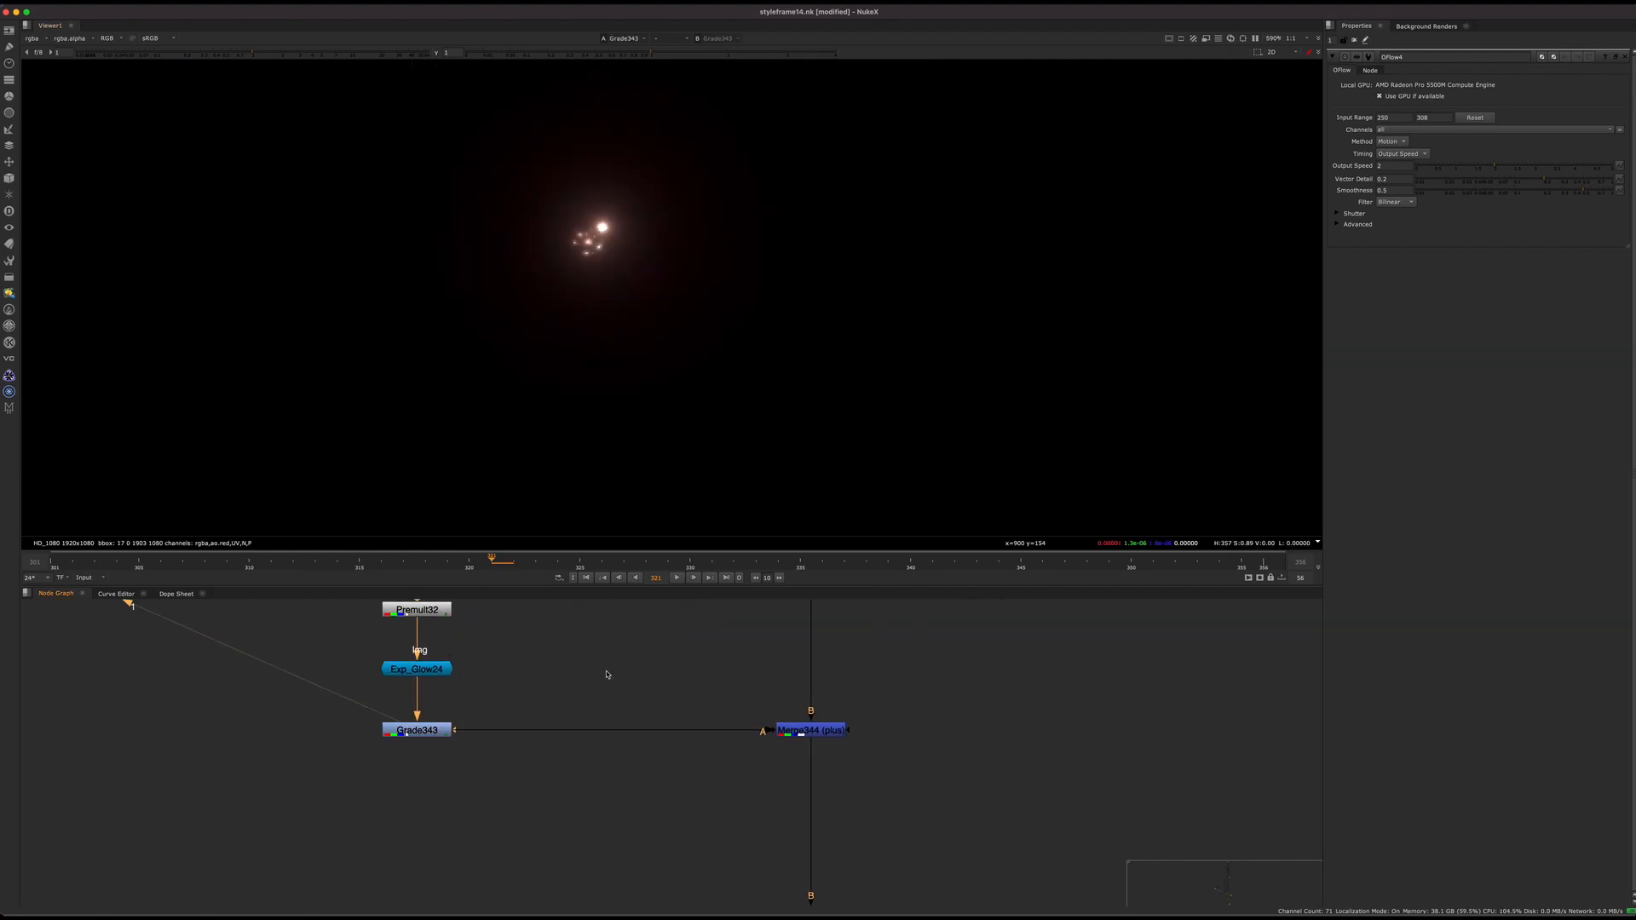
{"action": "double_click", "coordinate": [427, 731]}
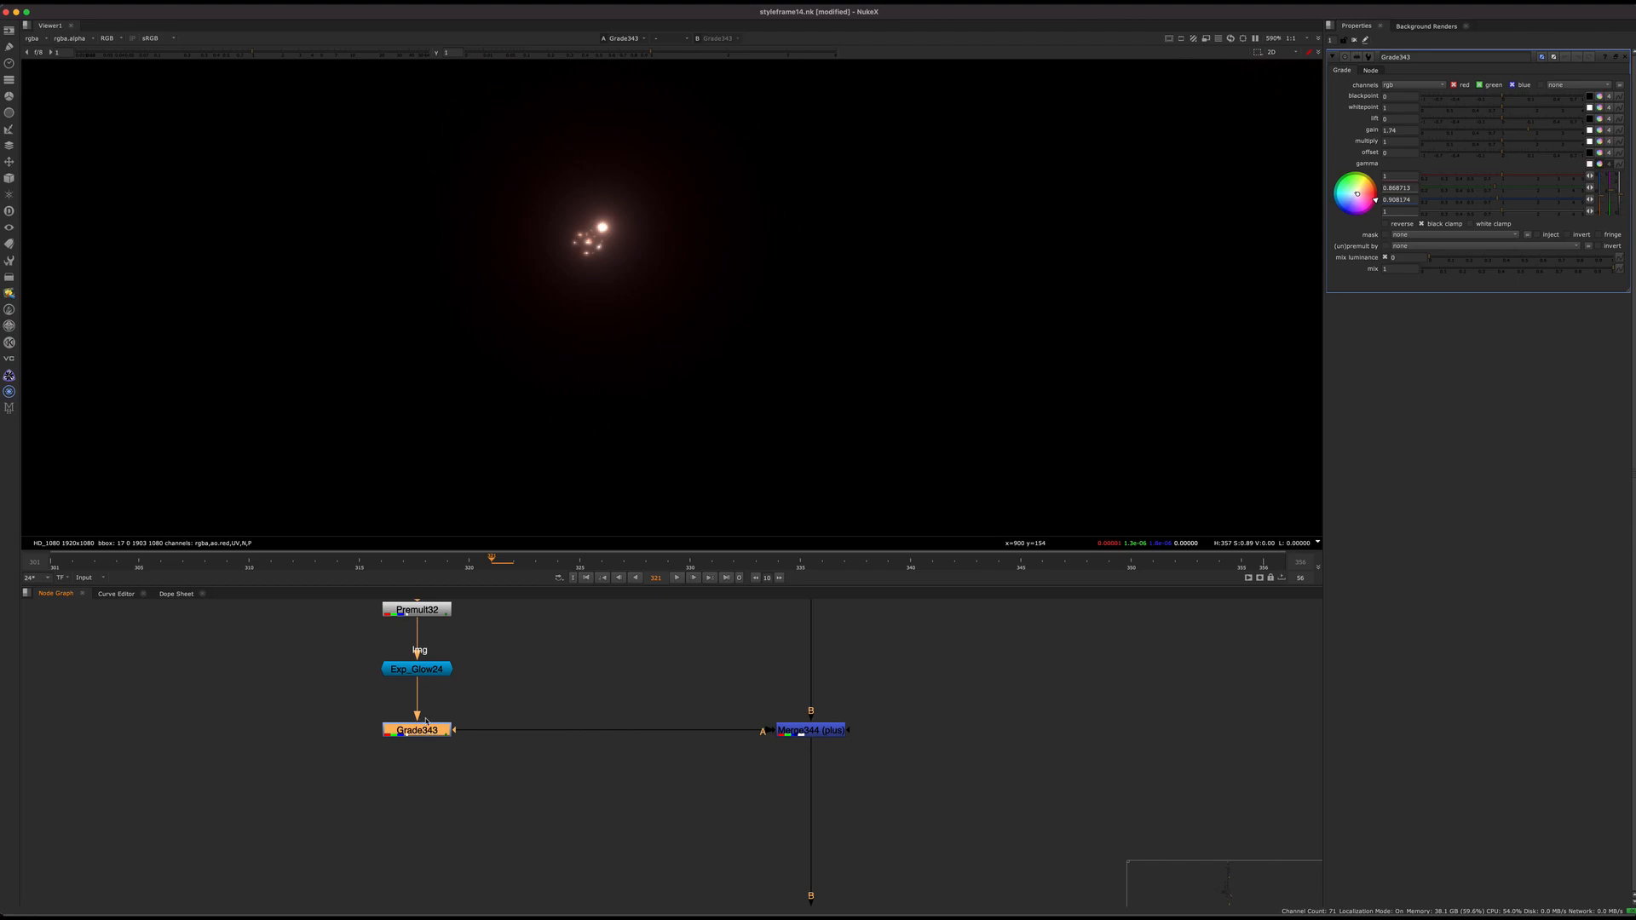
Display Merge344 with the full frame fitted, and check the statue comp at several earlier frames
{"action": "left_click", "coordinate": [810, 730]}
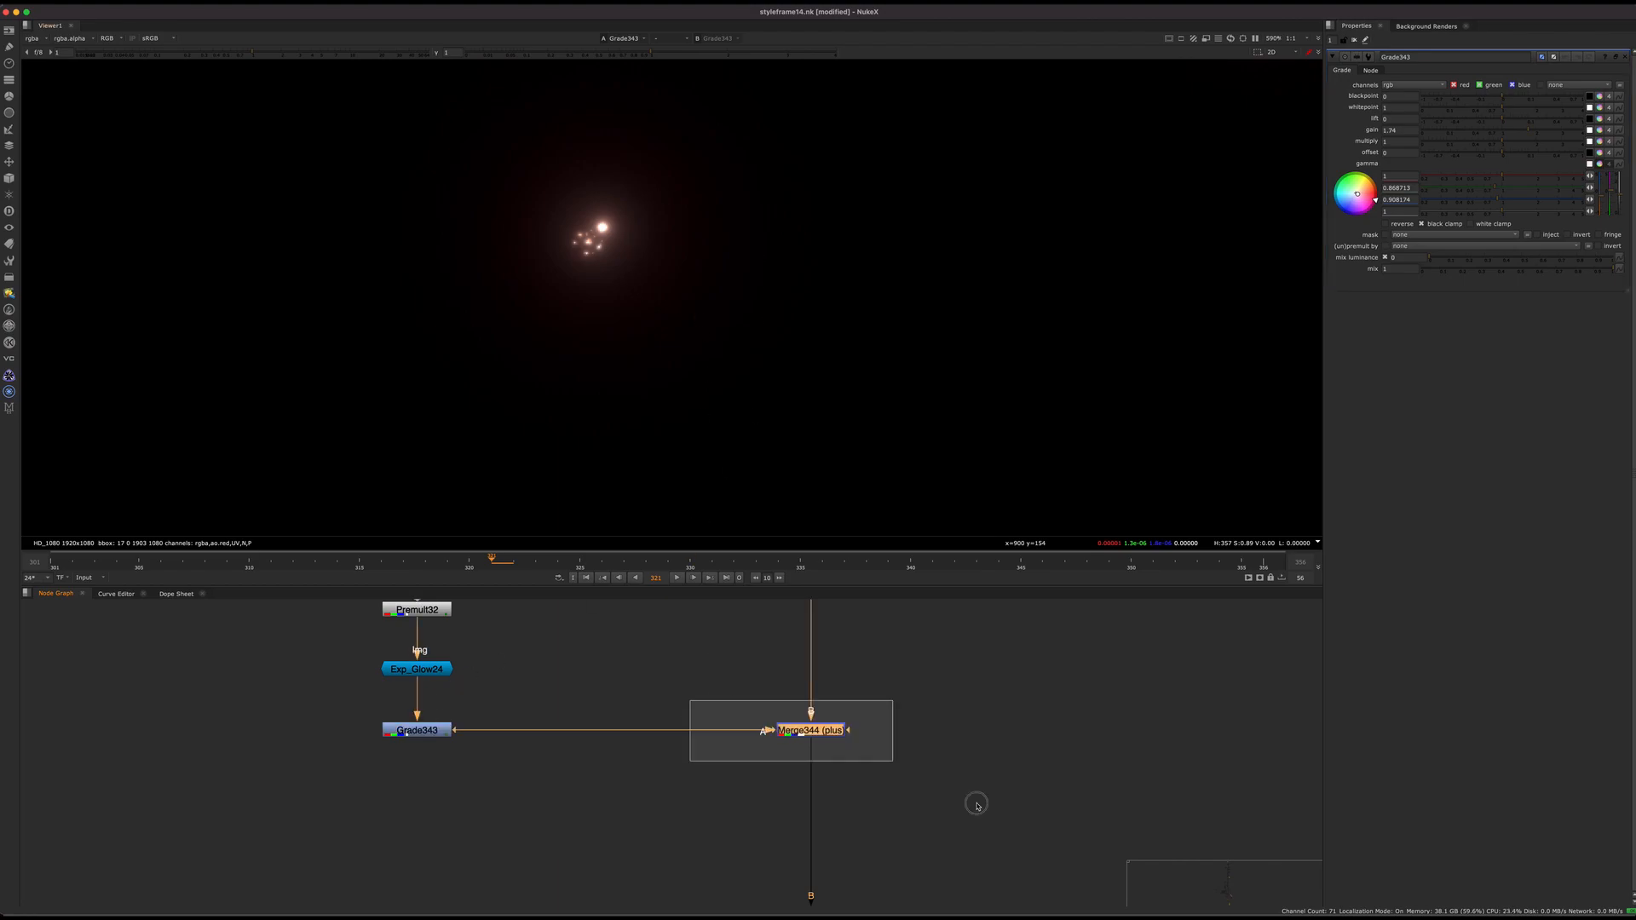
{"action": "key", "text": "1"}
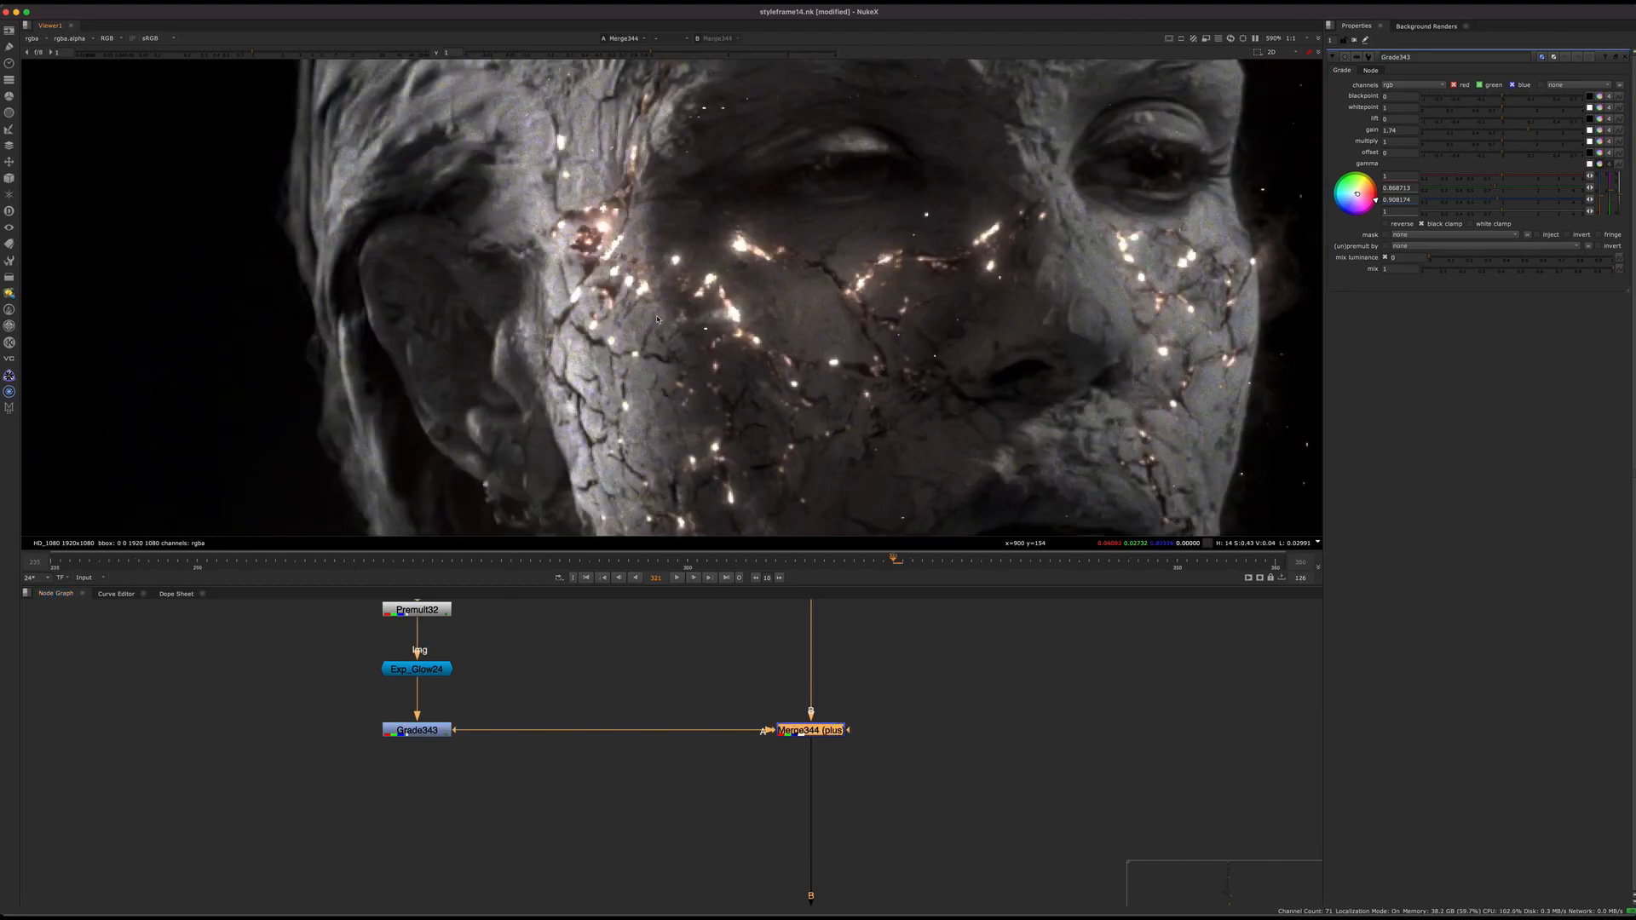
{"action": "key", "text": "f"}
{"action": "left_click", "coordinate": [472, 560]}
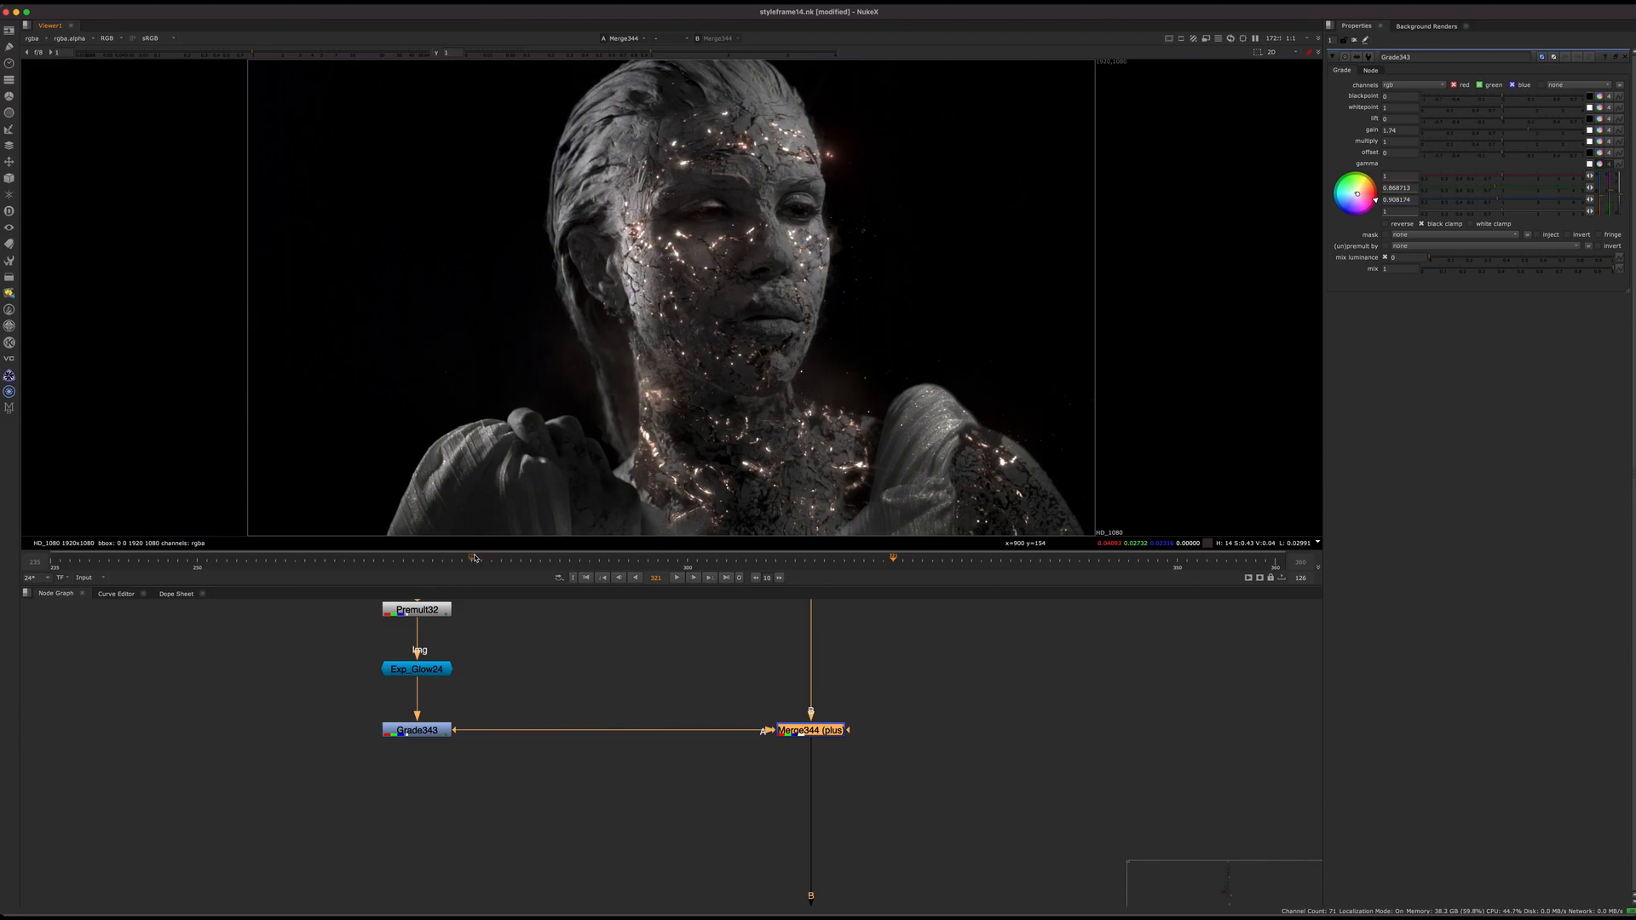
{"action": "scroll", "coordinate": [657, 719], "scroll_direction": "down", "scroll_amount": 10}
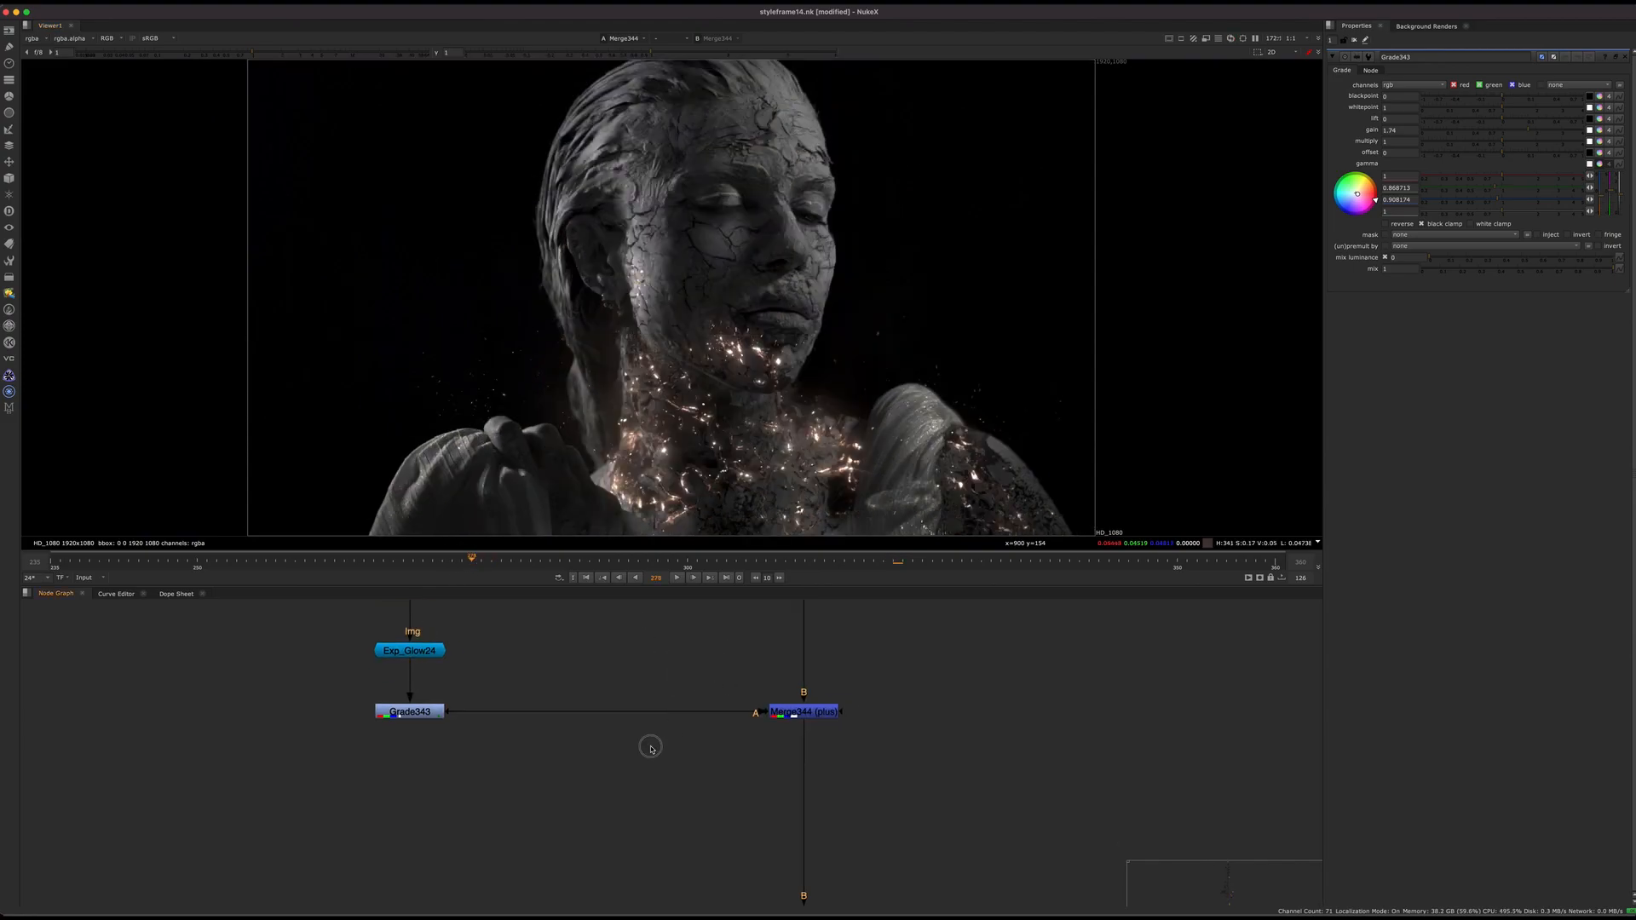
{"action": "left_click", "coordinate": [227, 560]}
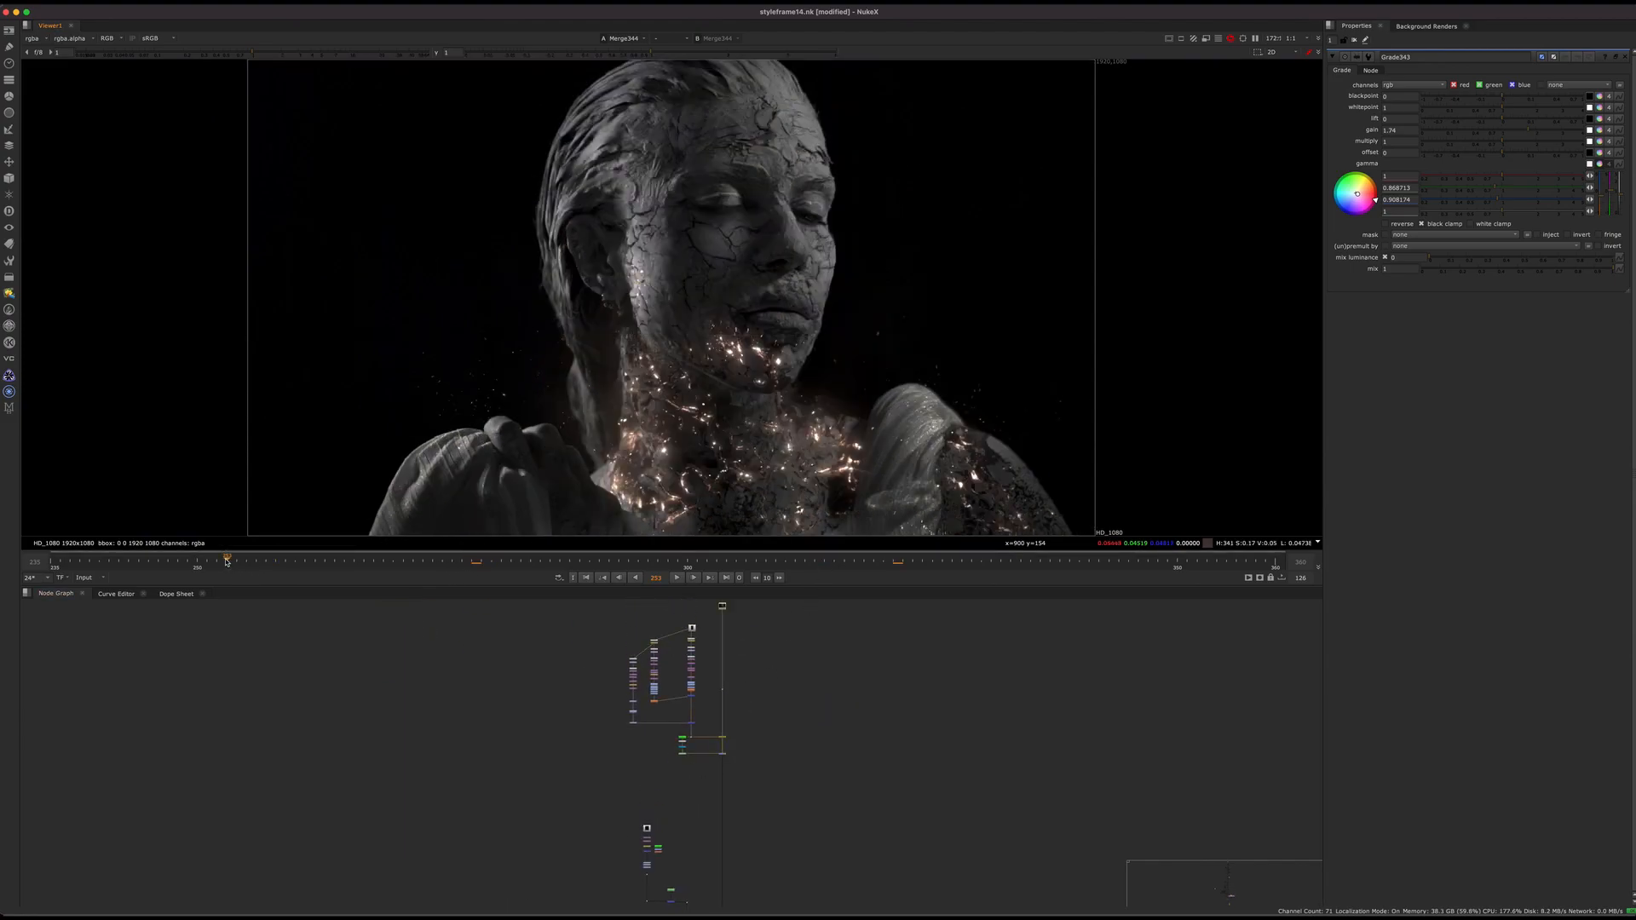
{"action": "middle_click_drag", "start_coordinate": [717, 870], "coordinate": [695, 670]}
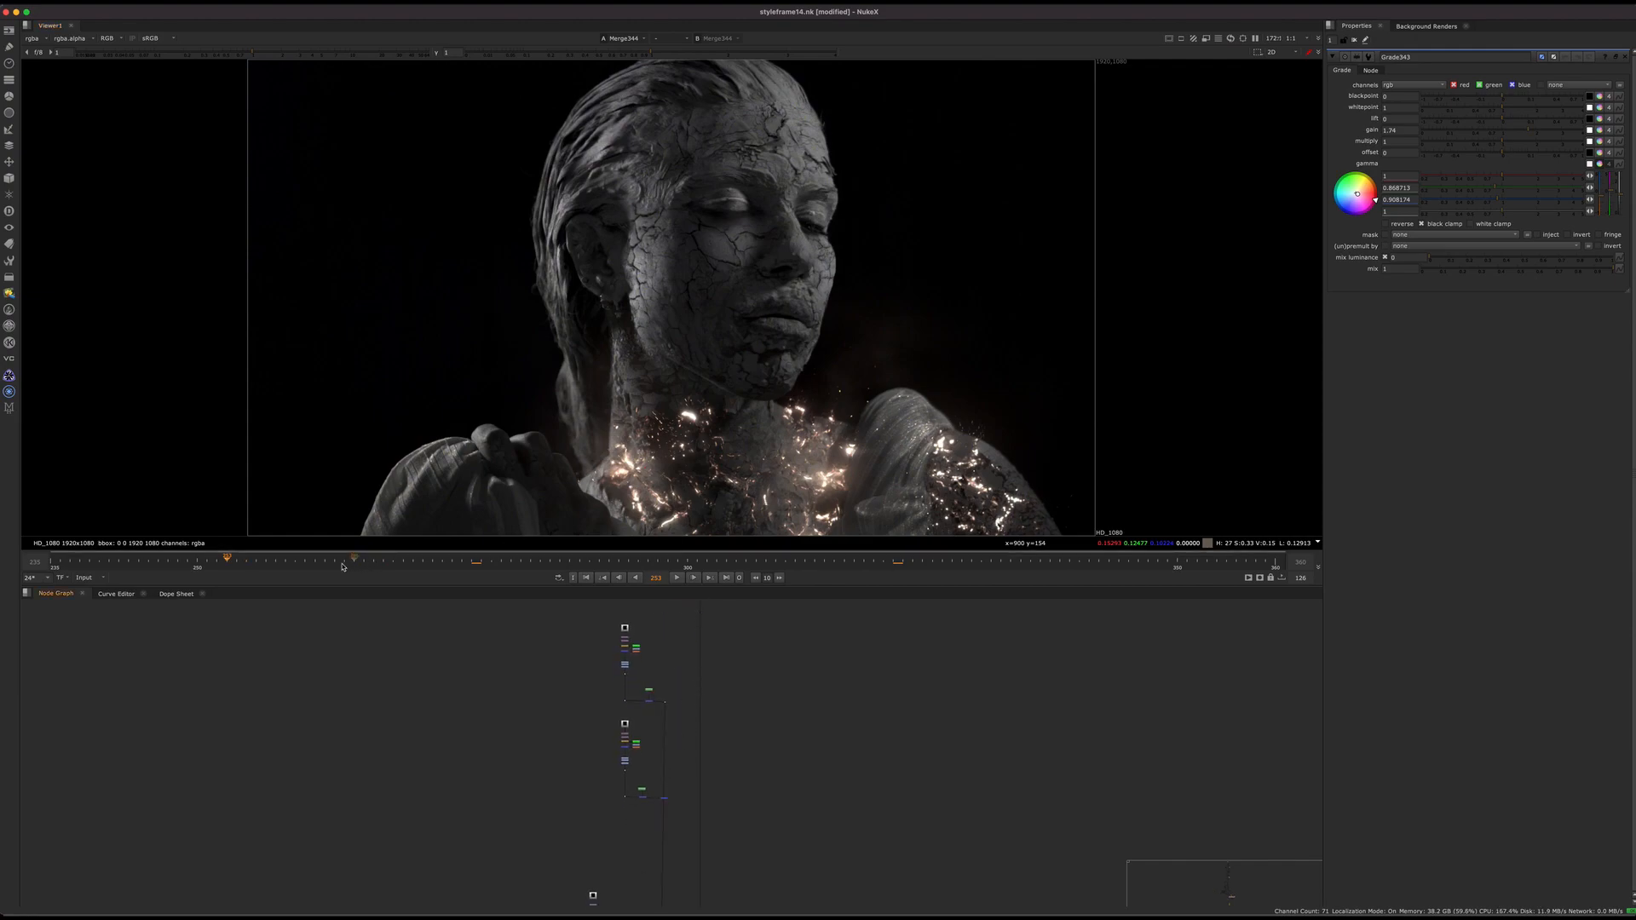
{"action": "left_click", "coordinate": [303, 561]}
Locate the branches beside the main node tree, and display Read171 at their head
{"action": "scroll", "coordinate": [733, 729], "scroll_direction": "down", "scroll_amount": 3}
{"action": "left_click_drag", "start_coordinate": [621, 734], "coordinate": [718, 823]}
{"action": "middle_click_drag", "start_coordinate": [748, 817], "coordinate": [748, 803]}
{"action": "mouse_move", "coordinate": [631, 836]}
{"action": "middle_mouse_down"}
{"action": "mouse_move", "coordinate": [697, 741]}
{"action": "mouse_move", "coordinate": [692, 755]}
{"action": "middle_mouse_up"}
{"action": "mouse_move", "coordinate": [522, 764]}
{"action": "middle_mouse_down"}
{"action": "mouse_move", "coordinate": [447, 837]}
{"action": "mouse_move", "coordinate": [429, 820]}
{"action": "middle_mouse_up"}
{"action": "left_click_drag", "start_coordinate": [687, 676], "coordinate": [603, 912]}
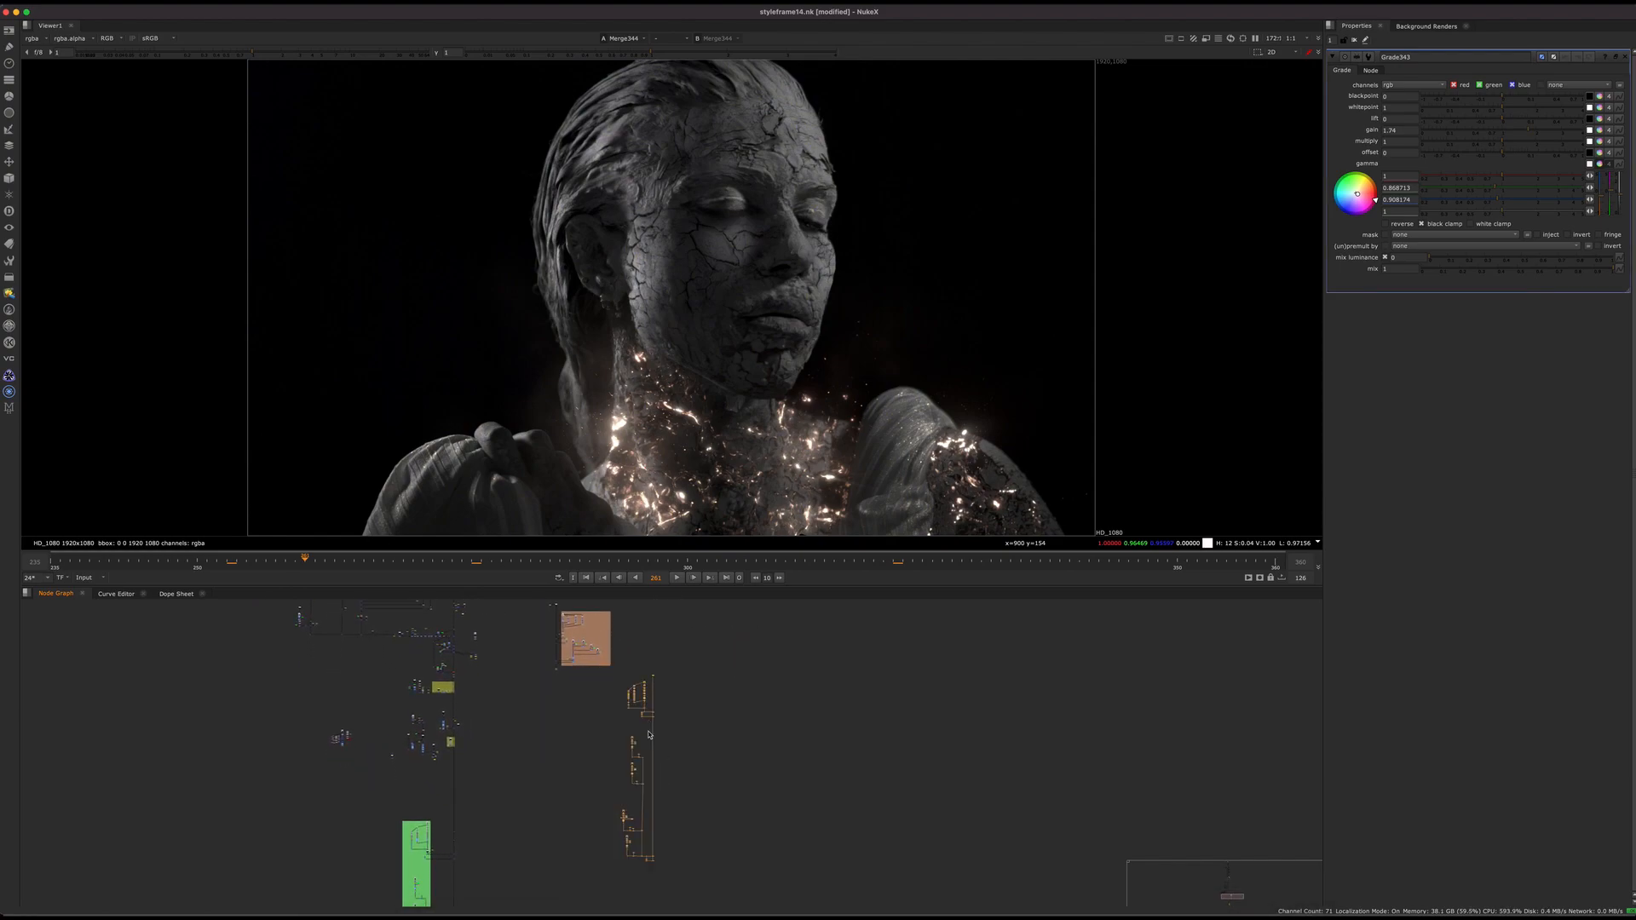
{"action": "scroll", "coordinate": [658, 684], "scroll_direction": "up", "scroll_amount": 3}
{"action": "scroll", "coordinate": [651, 667], "scroll_direction": "up", "scroll_amount": 2}
{"action": "middle_click_drag", "start_coordinate": [727, 605], "coordinate": [701, 675]}
{"action": "left_click", "coordinate": [701, 676]}
{"action": "scroll", "coordinate": [692, 679], "scroll_direction": "up", "scroll_amount": 5}
{"action": "left_click", "coordinate": [682, 681]}
{"action": "key", "text": "1"}
{"action": "left_click", "coordinate": [722, 681]}
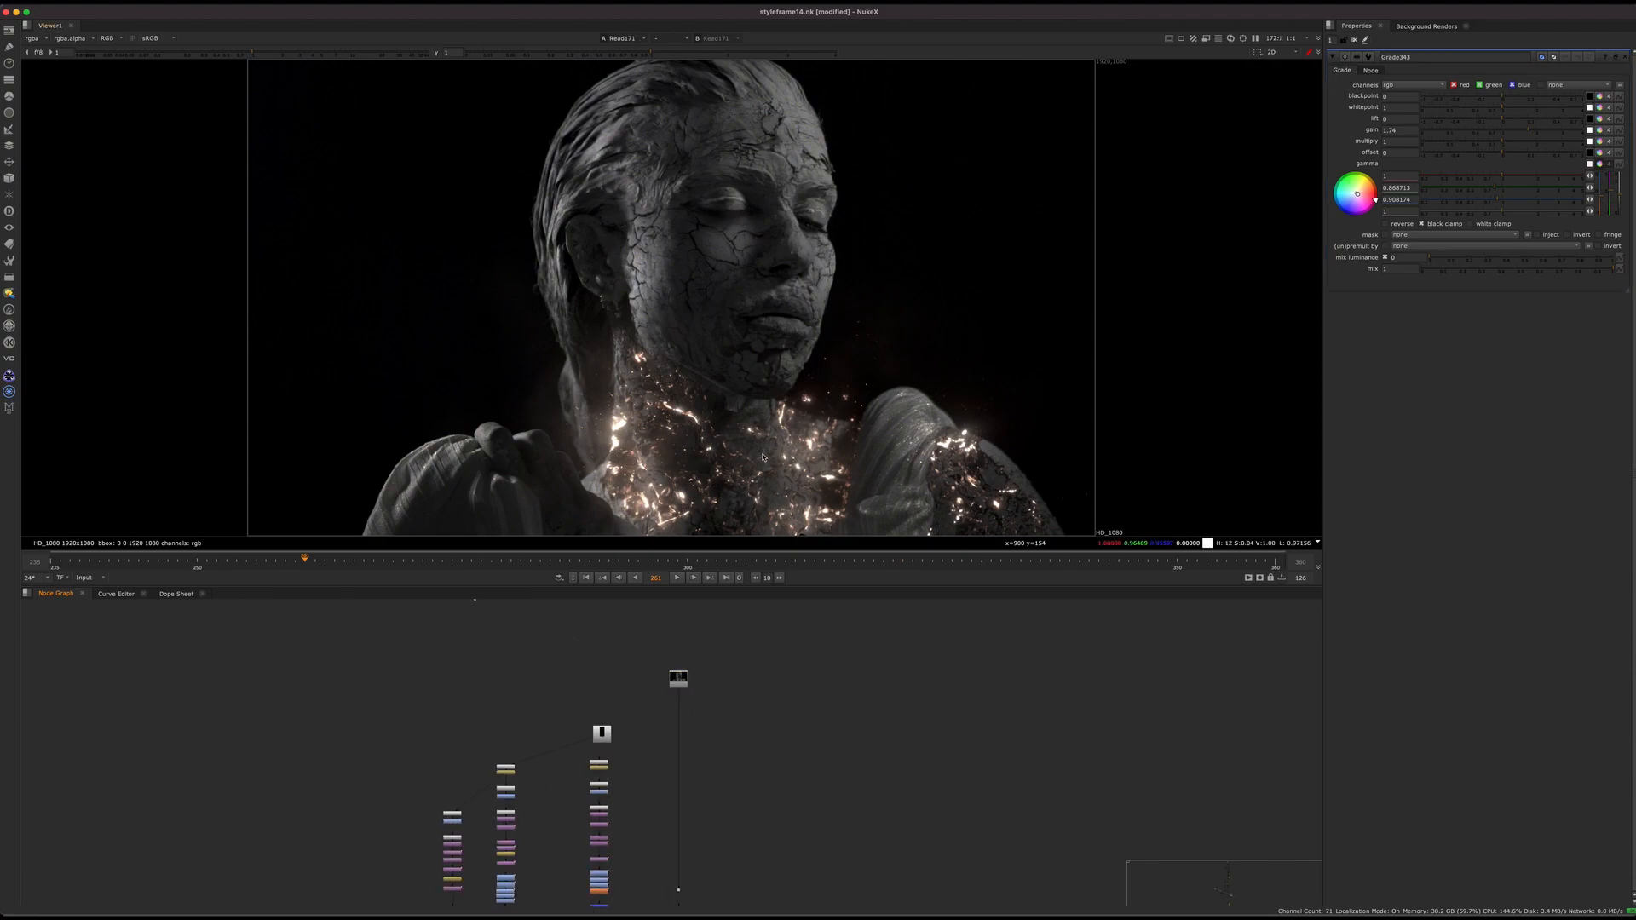
Trace the main node tree to the olive backdrop, and display the merge at its foot
{"action": "scroll", "coordinate": [782, 736], "scroll_direction": "down", "scroll_amount": 5}
{"action": "middle_click_drag", "start_coordinate": [782, 735], "coordinate": [676, 635]}
{"action": "left_click_drag", "start_coordinate": [721, 662], "coordinate": [660, 705]}
{"action": "scroll", "coordinate": [672, 704], "scroll_direction": "up", "scroll_amount": 5}
{"action": "key", "text": "1"}
{"action": "left_click", "coordinate": [825, 658]}
{"action": "left_click_drag", "start_coordinate": [829, 636], "coordinate": [654, 801]}
{"action": "left_click", "coordinate": [733, 693]}
{"action": "key", "text": "1"}
{"action": "left_click_drag", "start_coordinate": [771, 633], "coordinate": [637, 783]}
{"action": "scroll", "coordinate": [704, 753], "scroll_direction": "down", "scroll_amount": 8}
{"action": "middle_click_drag", "start_coordinate": [435, 775], "coordinate": [753, 760]}
{"action": "scroll", "coordinate": [761, 699], "scroll_direction": "up", "scroll_amount": 6}
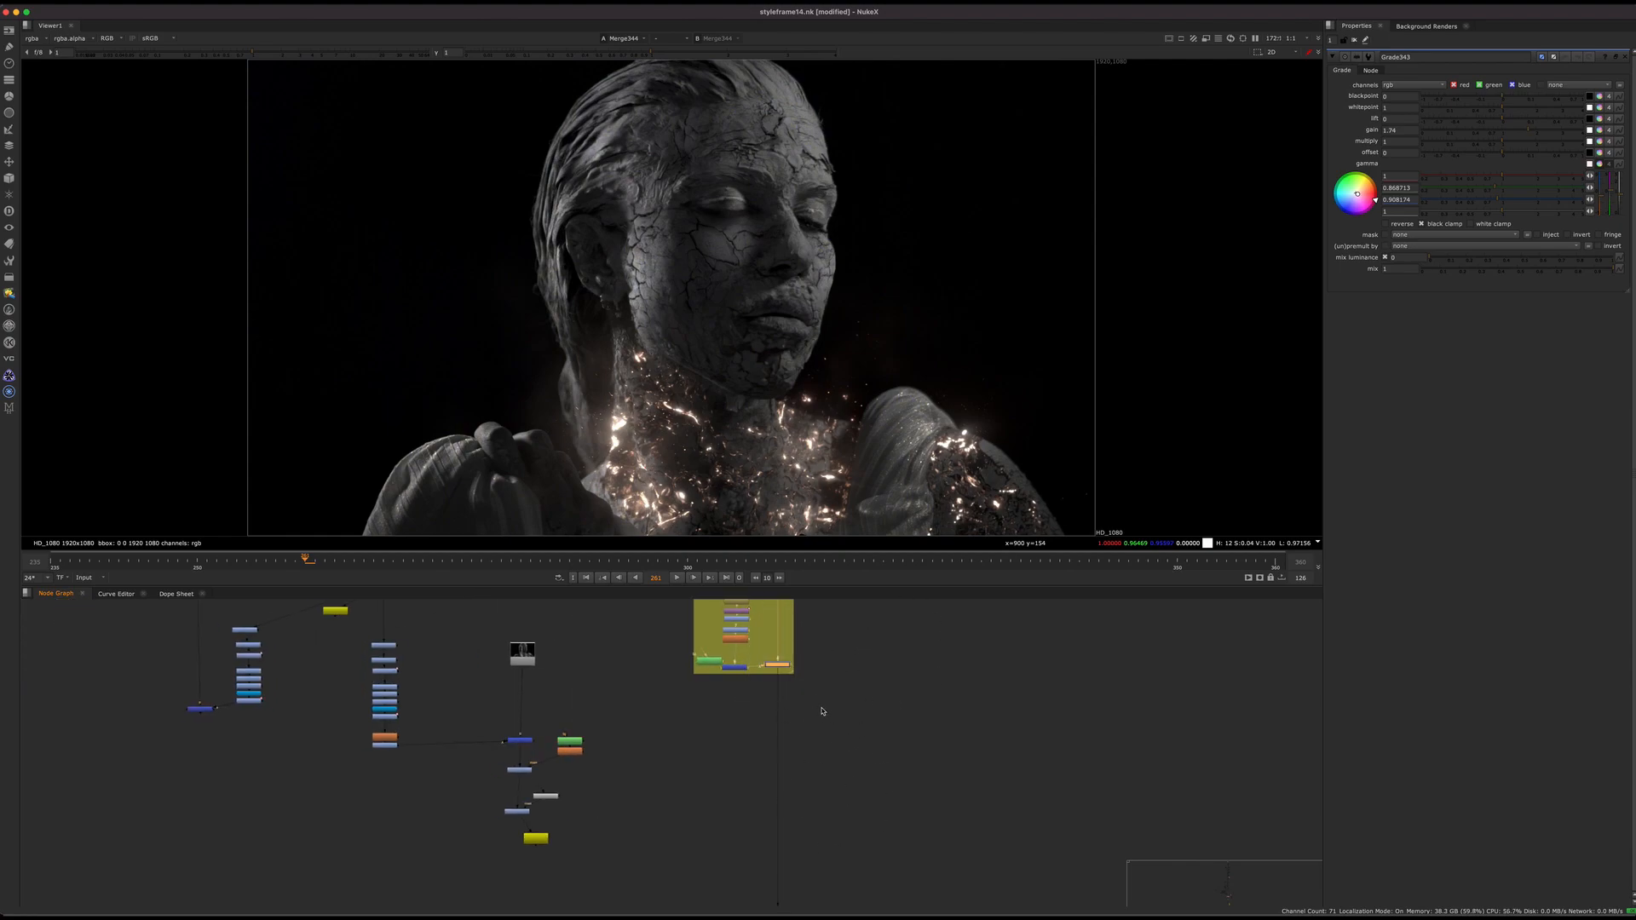
{"action": "key", "text": "1"}
{"action": "left_click", "coordinate": [942, 657]}
Locate the green backdrop's cloth branches, and display the Read180 cloth render fitted in the viewer
{"action": "scroll", "coordinate": [825, 786], "scroll_direction": "down", "scroll_amount": 5}
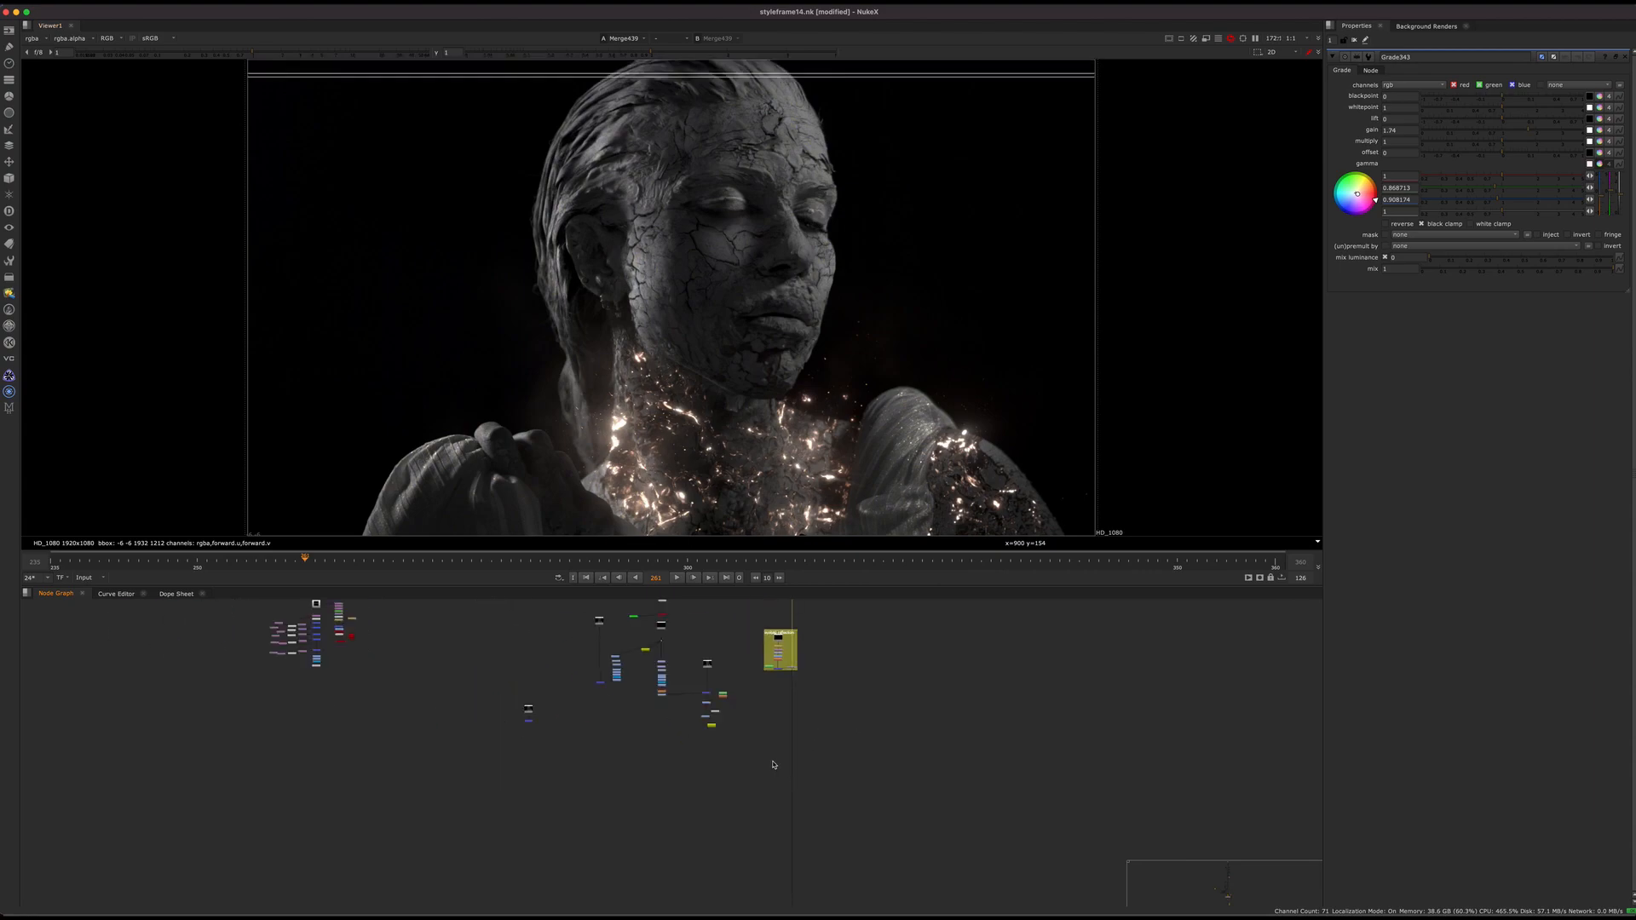
{"action": "left_click_drag", "start_coordinate": [679, 752], "coordinate": [617, 814]}
{"action": "scroll", "coordinate": [617, 693], "scroll_direction": "up", "scroll_amount": 5}
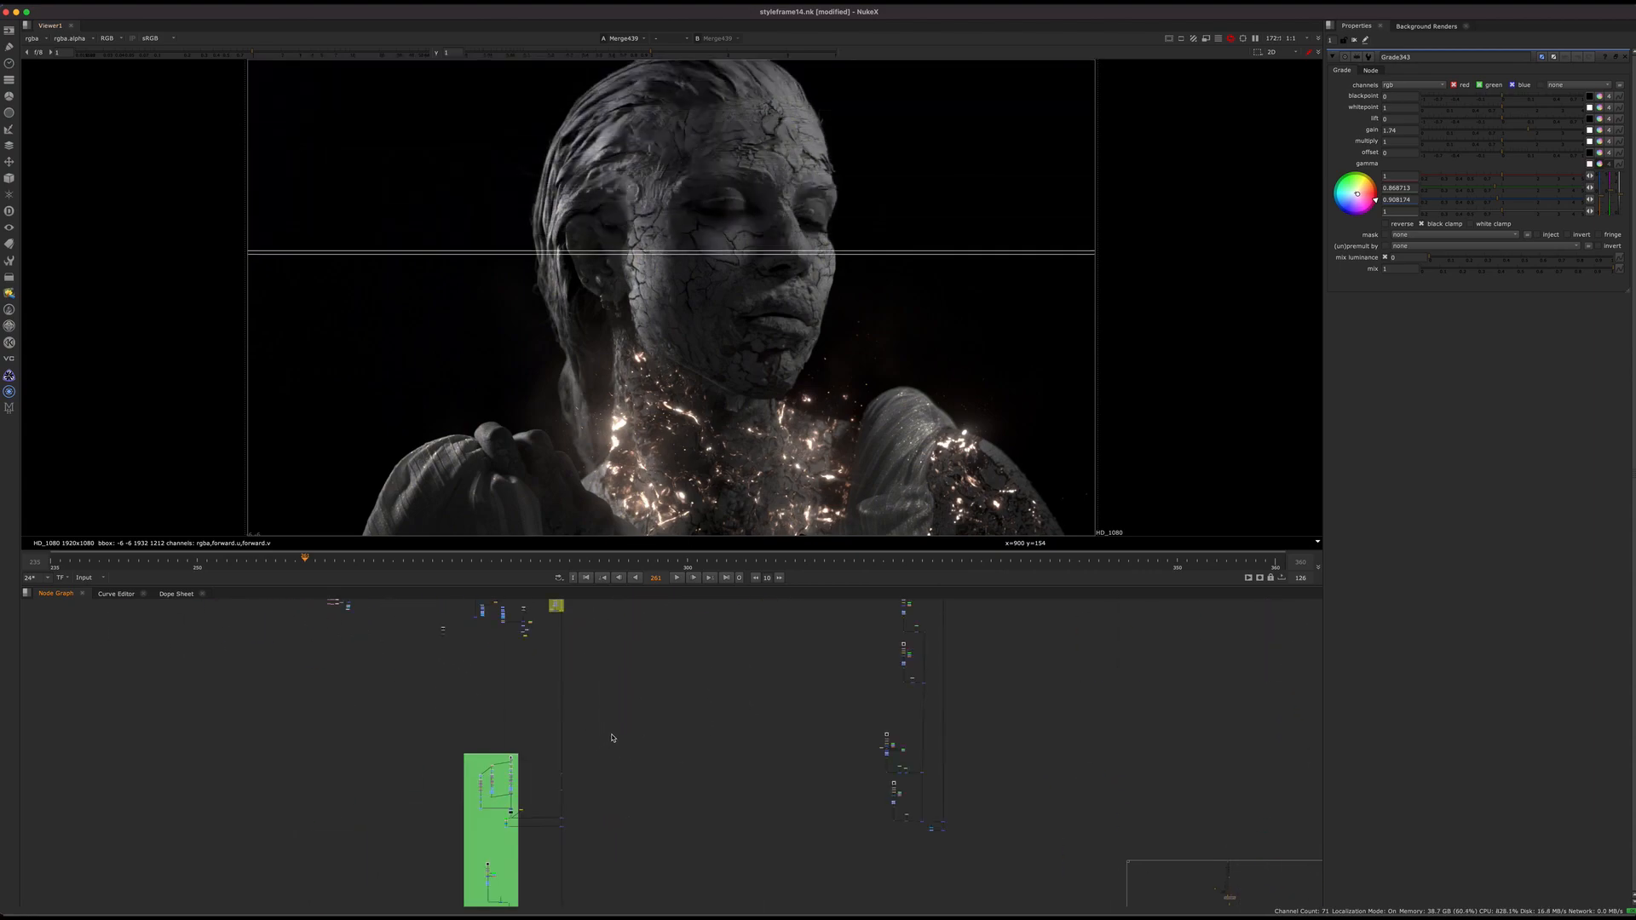
{"action": "middle_click_drag", "start_coordinate": [637, 777], "coordinate": [621, 657]}
{"action": "scroll", "coordinate": [629, 721], "scroll_direction": "down", "scroll_amount": 4}
{"action": "scroll", "coordinate": [588, 637], "scroll_direction": "up", "scroll_amount": 5}
{"action": "scroll", "coordinate": [629, 611], "scroll_direction": "up", "scroll_amount": 5}
{"action": "scroll", "coordinate": [598, 678], "scroll_direction": "up", "scroll_amount": 4}
{"action": "left_click", "coordinate": [630, 676]}
{"action": "key", "text": "1"}
{"action": "left_click", "coordinate": [704, 625]}
{"action": "middle_click_drag", "start_coordinate": [703, 625], "coordinate": [726, 401]}
{"action": "key", "text": "f"}
{"action": "key", "text": "f"}
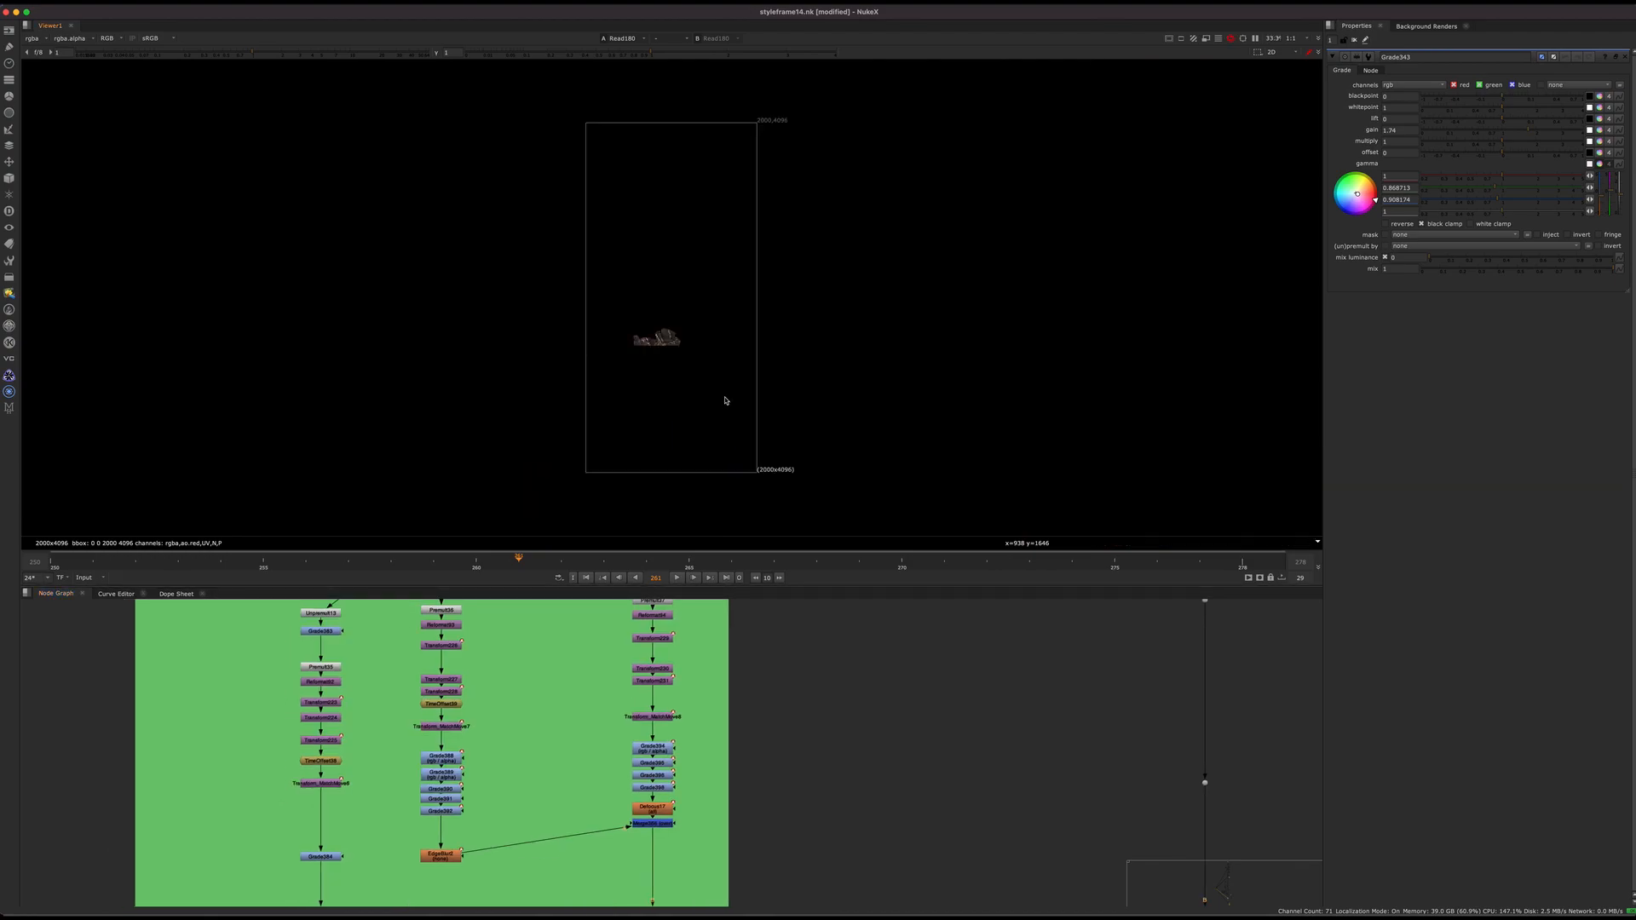
Display the merge that joins the cloth branches, and display the pre-rendered Read below it
{"action": "middle_click_drag", "start_coordinate": [738, 759], "coordinate": [724, 499]}
{"action": "middle_click_drag", "start_coordinate": [659, 718], "coordinate": [653, 834]}
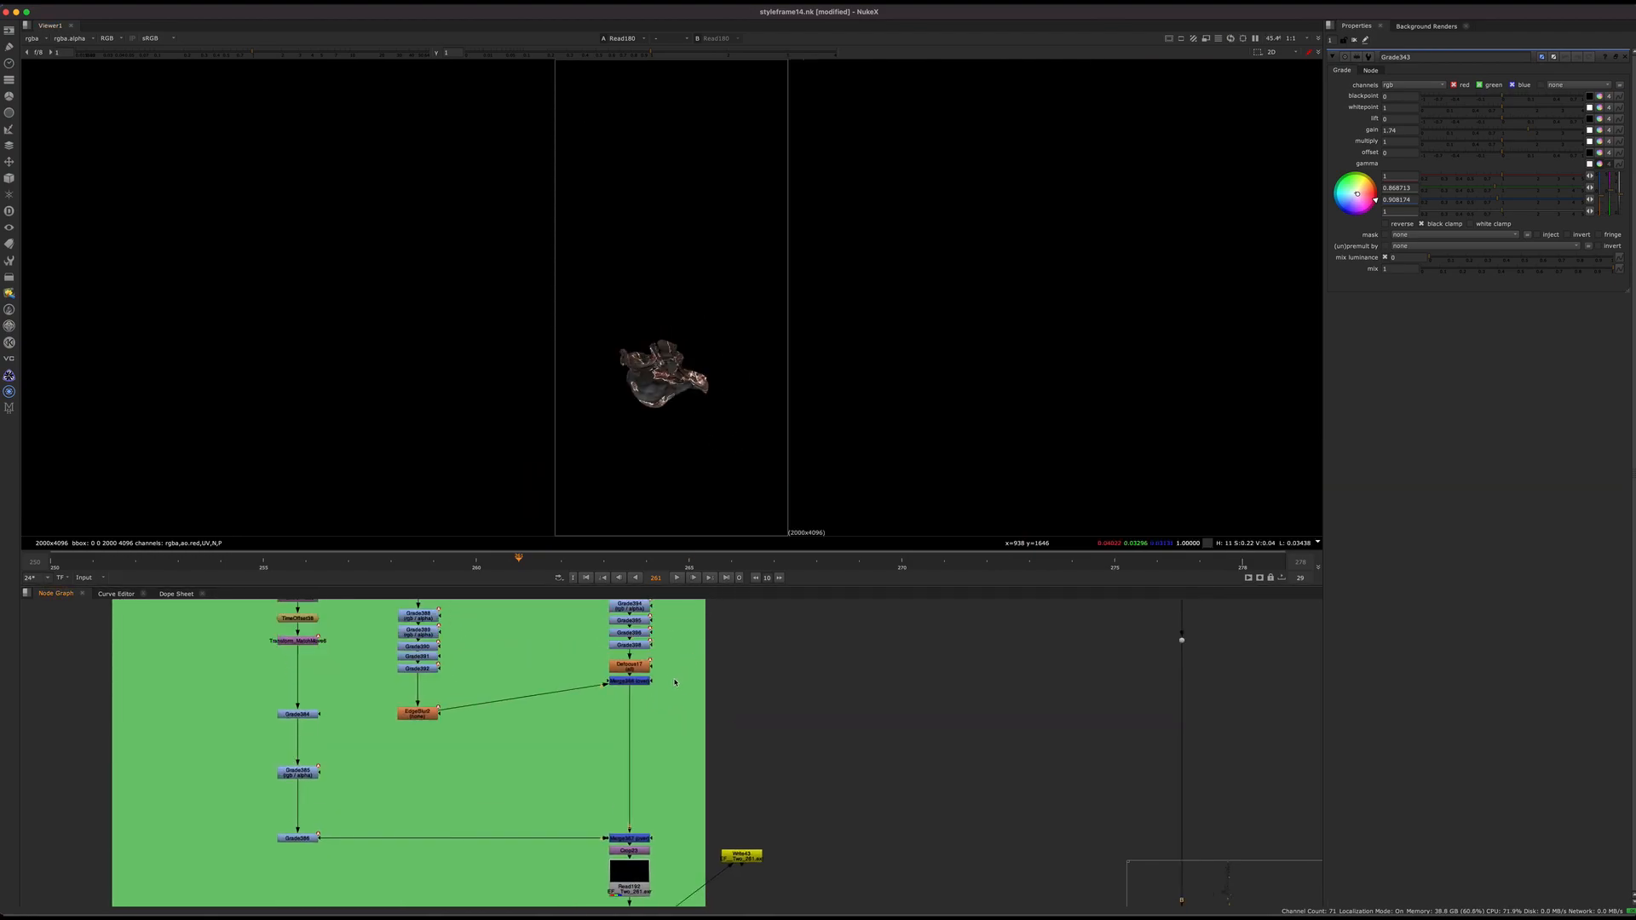
{"action": "left_click", "coordinate": [649, 839]}
{"action": "key", "text": "1"}
{"action": "left_click", "coordinate": [626, 872]}
{"action": "key", "text": "1"}
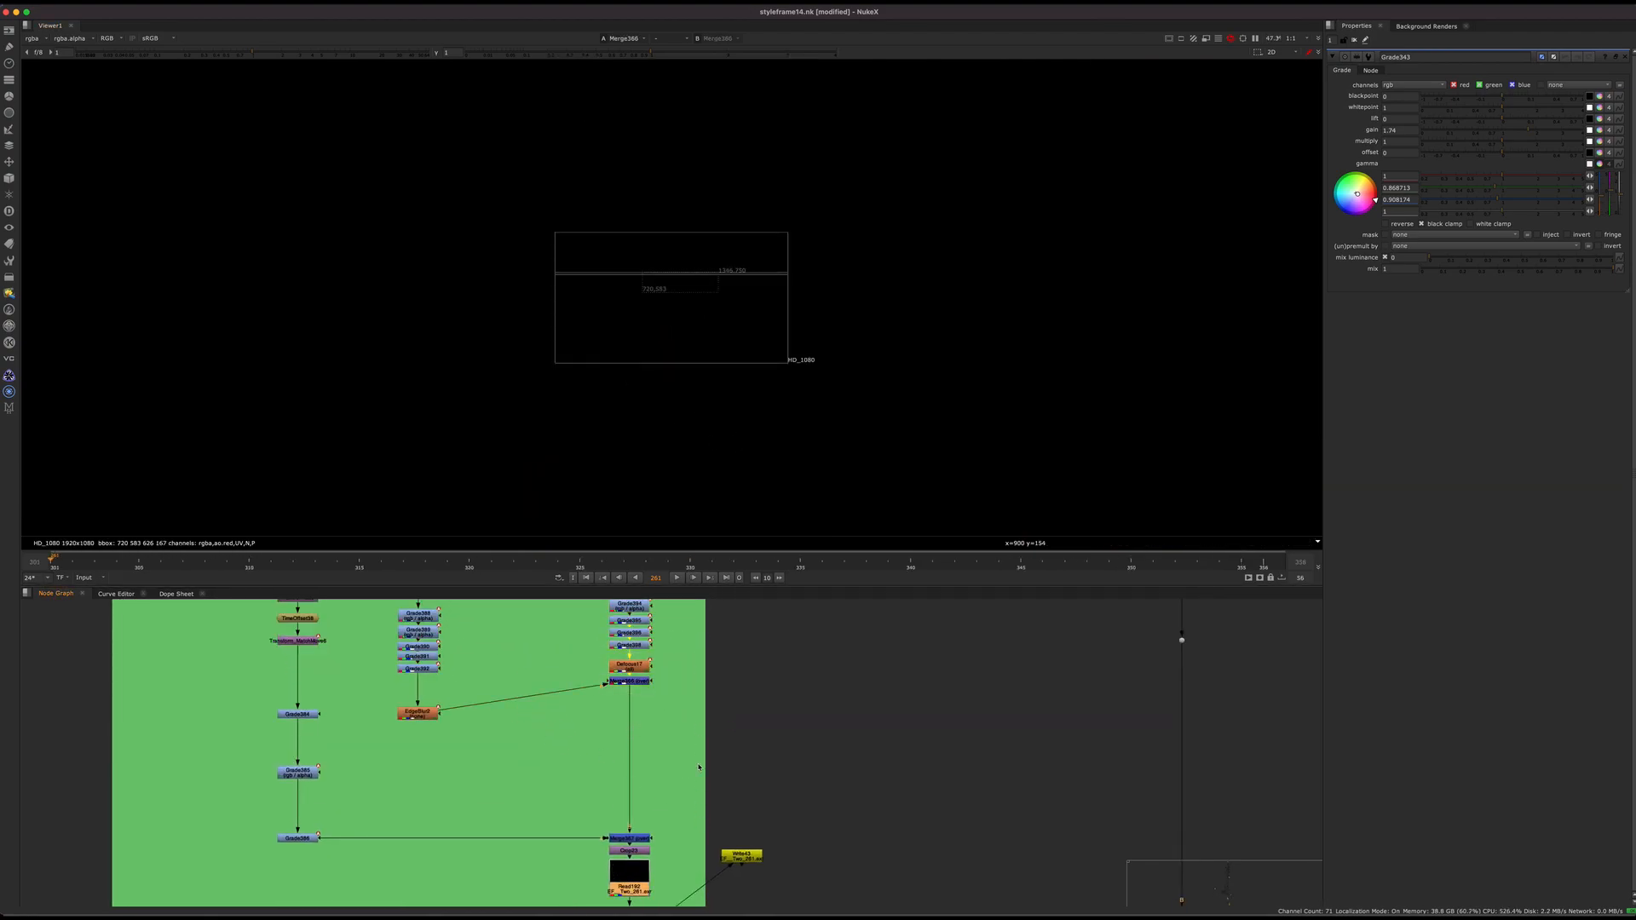
Follow the green backdrop down to the next effect branch, and display Read178 fitted in the viewer
{"action": "middle_click_drag", "start_coordinate": [629, 869], "coordinate": [650, 648]}
{"action": "scroll", "coordinate": [707, 293], "scroll_direction": "up", "scroll_amount": 6}
{"action": "middle_click_drag", "start_coordinate": [782, 739], "coordinate": [666, 701]}
{"action": "scroll", "coordinate": [747, 626], "scroll_direction": "down", "scroll_amount": 10}
{"action": "scroll", "coordinate": [659, 801], "scroll_direction": "up", "scroll_amount": 7}
{"action": "scroll", "coordinate": [654, 614], "scroll_direction": "up", "scroll_amount": 1}
{"action": "scroll", "coordinate": [628, 740], "scroll_direction": "up", "scroll_amount": 6}
{"action": "left_click", "coordinate": [719, 803]}
{"action": "key", "text": "1"}
{"action": "key", "text": "f"}
{"action": "scroll", "coordinate": [711, 744], "scroll_direction": "down", "scroll_amount": 10}
Display Merge360 below Roto122, and play the masked particle element enlarged to review it
{"action": "middle_click_drag", "start_coordinate": [666, 739], "coordinate": [563, 595]}
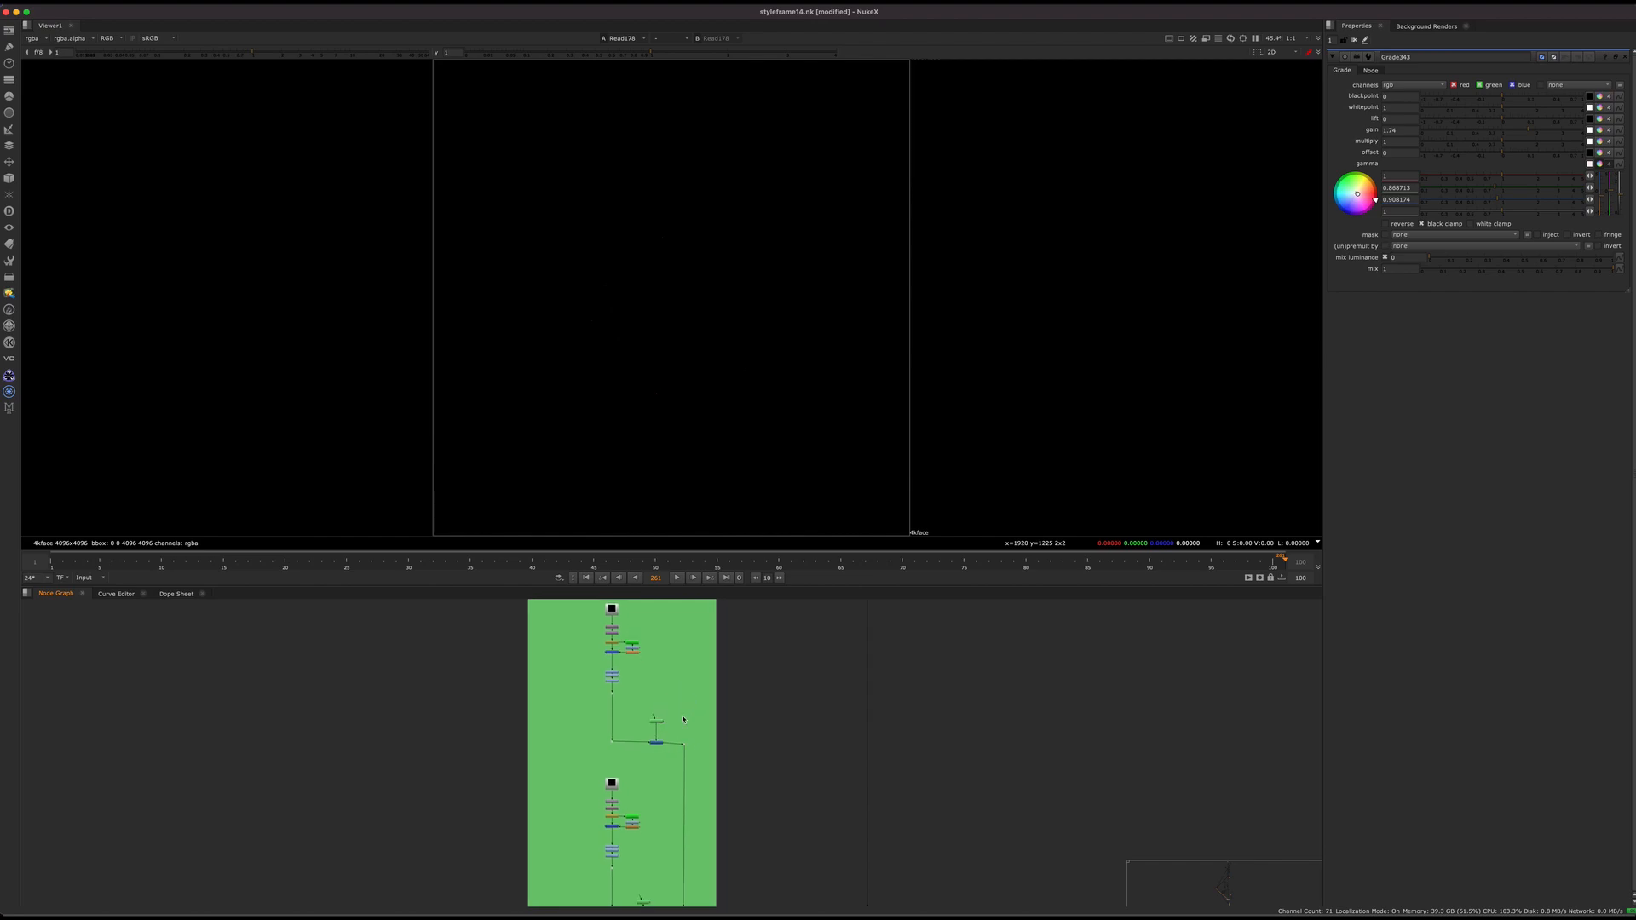
{"action": "scroll", "coordinate": [667, 726], "scroll_direction": "up", "scroll_amount": 7}
{"action": "left_click", "coordinate": [680, 761]}
{"action": "key", "text": "1"}
{"action": "key", "text": "f"}
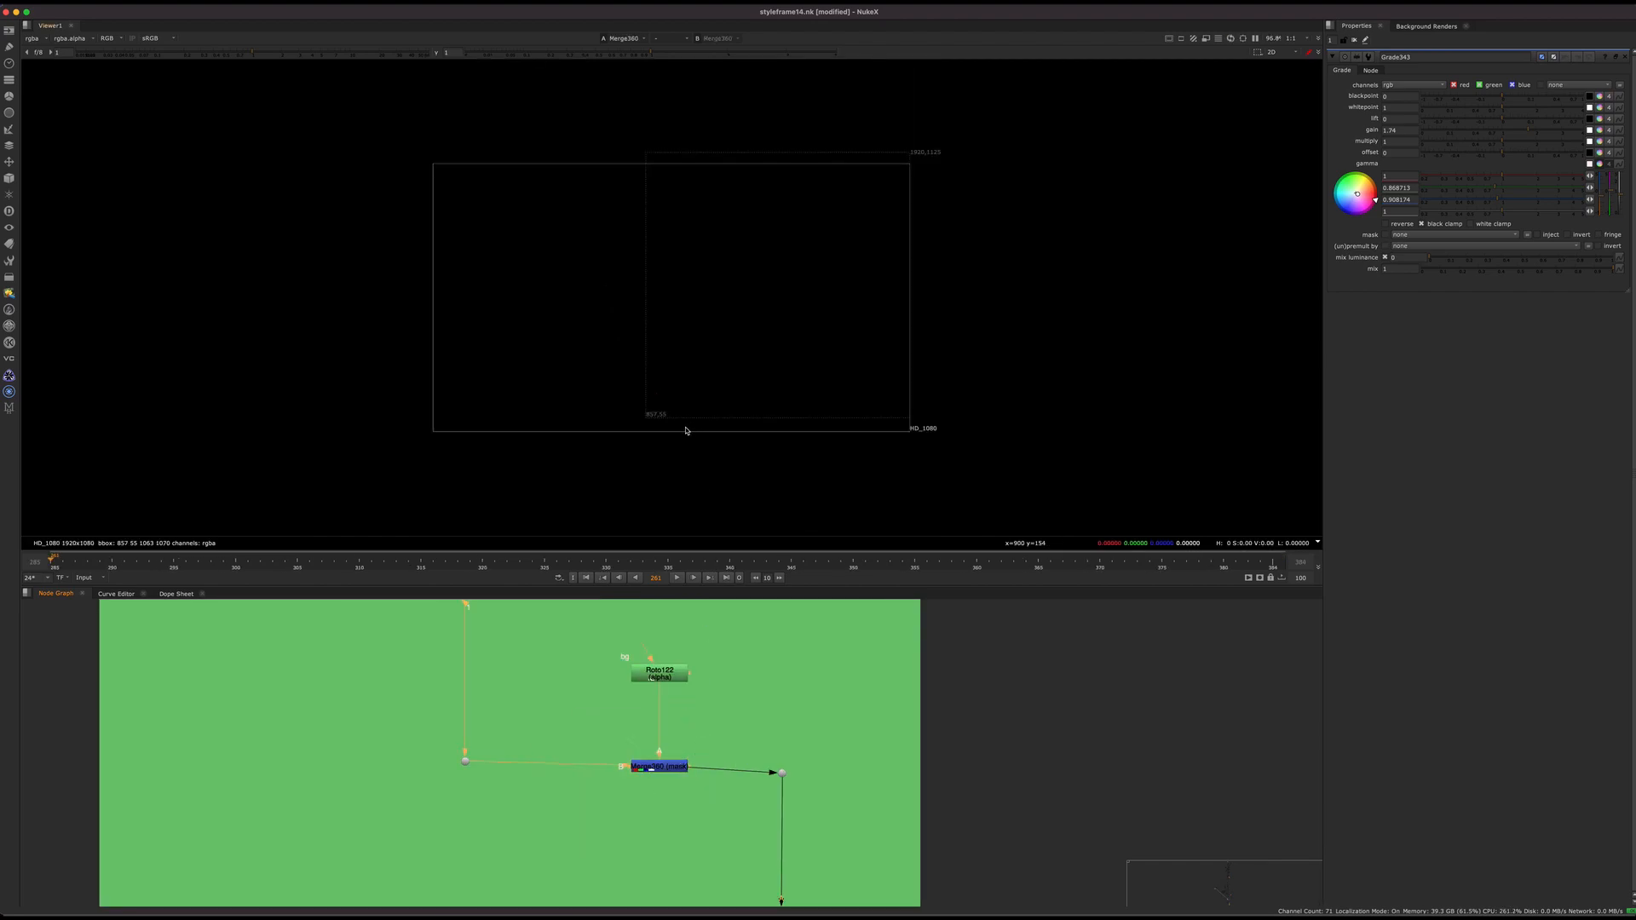
{"action": "left_click", "coordinate": [678, 562]}
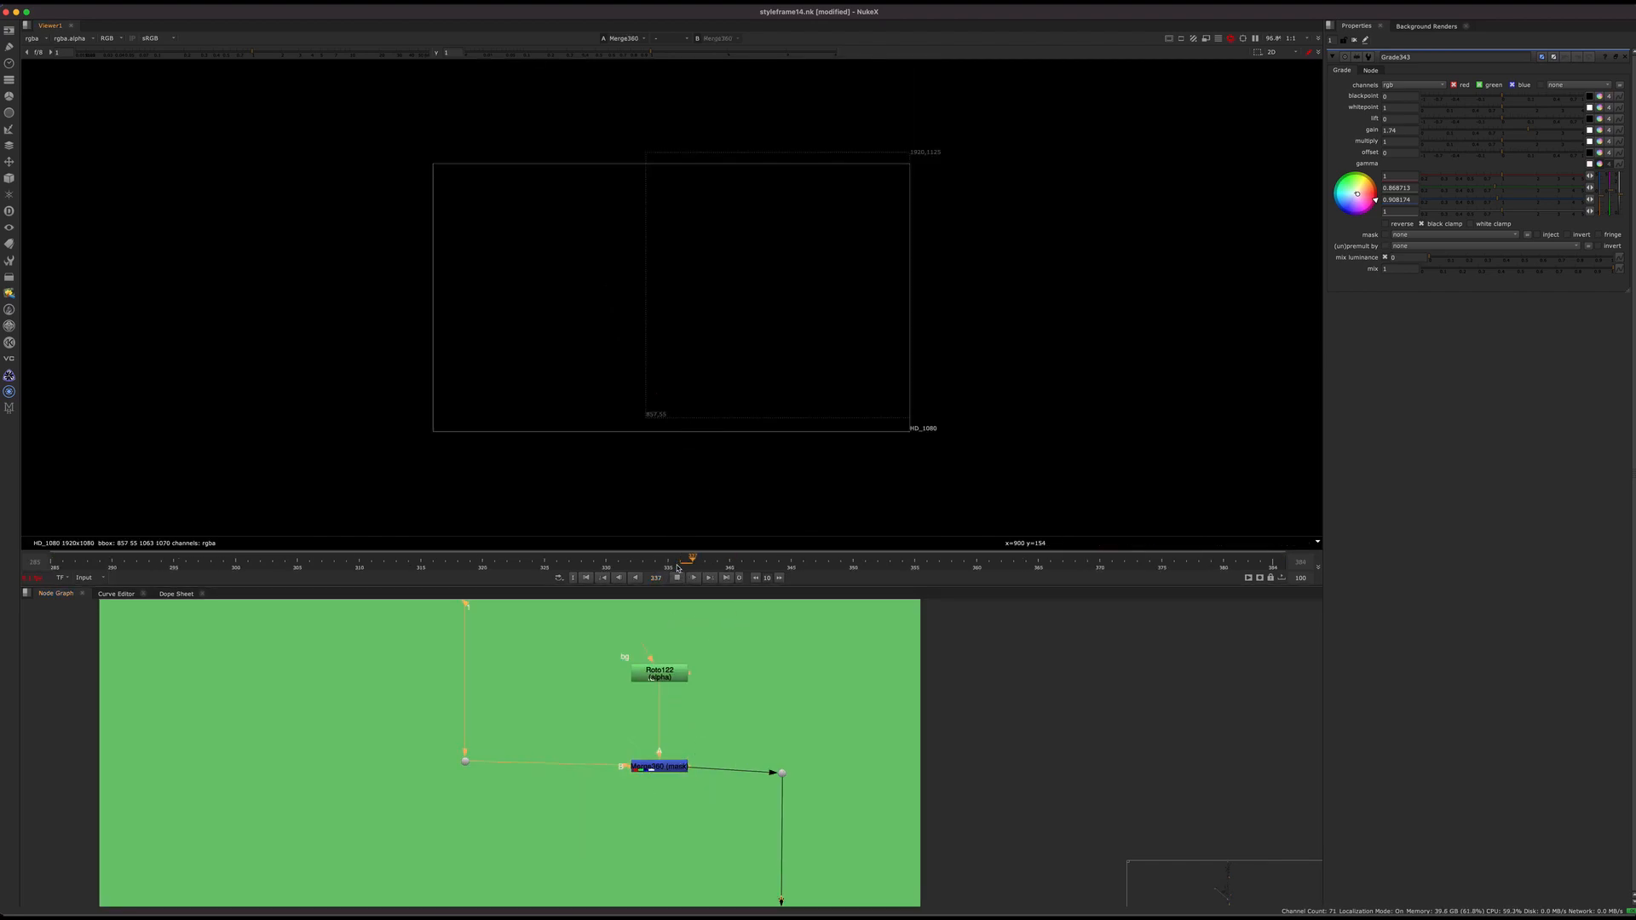
{"action": "left_click_drag", "start_coordinate": [702, 556], "coordinate": [763, 560]}
{"action": "scroll", "coordinate": [725, 281], "scroll_direction": "up", "scroll_amount": 6}
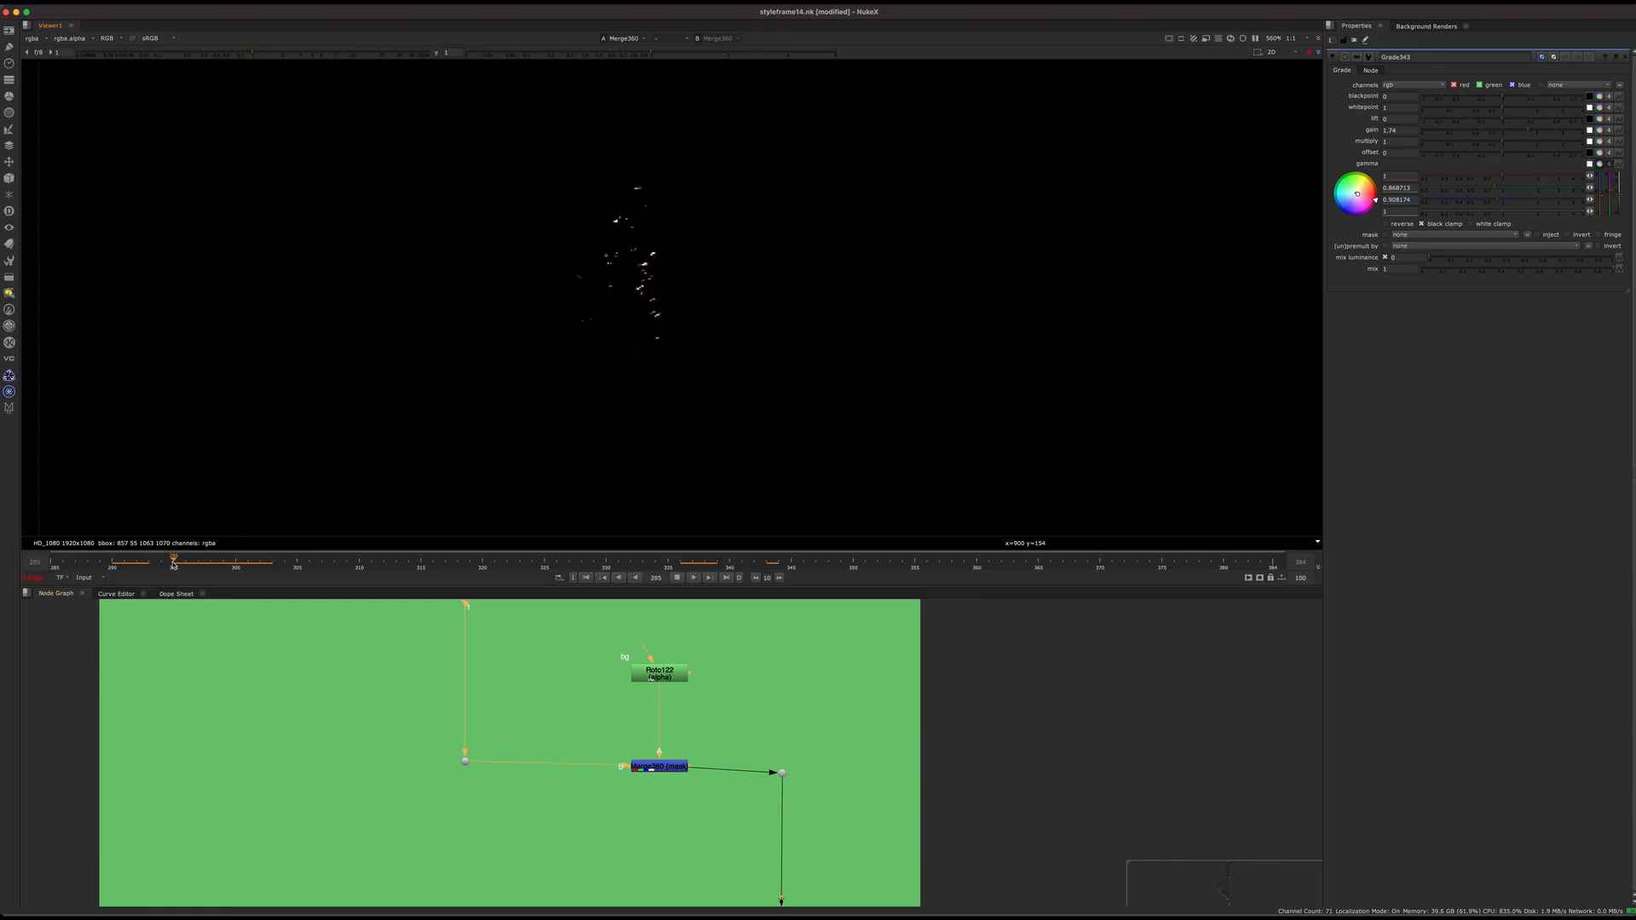
{"action": "left_click", "coordinate": [678, 578]}
Locate the end of the green backdrop's branches, and display the Read191 pre-render fitted in the viewer
{"action": "scroll", "coordinate": [729, 659], "scroll_direction": "down", "scroll_amount": 6}
{"action": "middle_click_drag", "start_coordinate": [728, 659], "coordinate": [669, 609]}
{"action": "middle_click_drag", "start_coordinate": [728, 895], "coordinate": [541, 650]}
{"action": "middle_click_drag", "start_coordinate": [608, 835], "coordinate": [799, 672]}
{"action": "scroll", "coordinate": [648, 670], "scroll_direction": "down", "scroll_amount": 3}
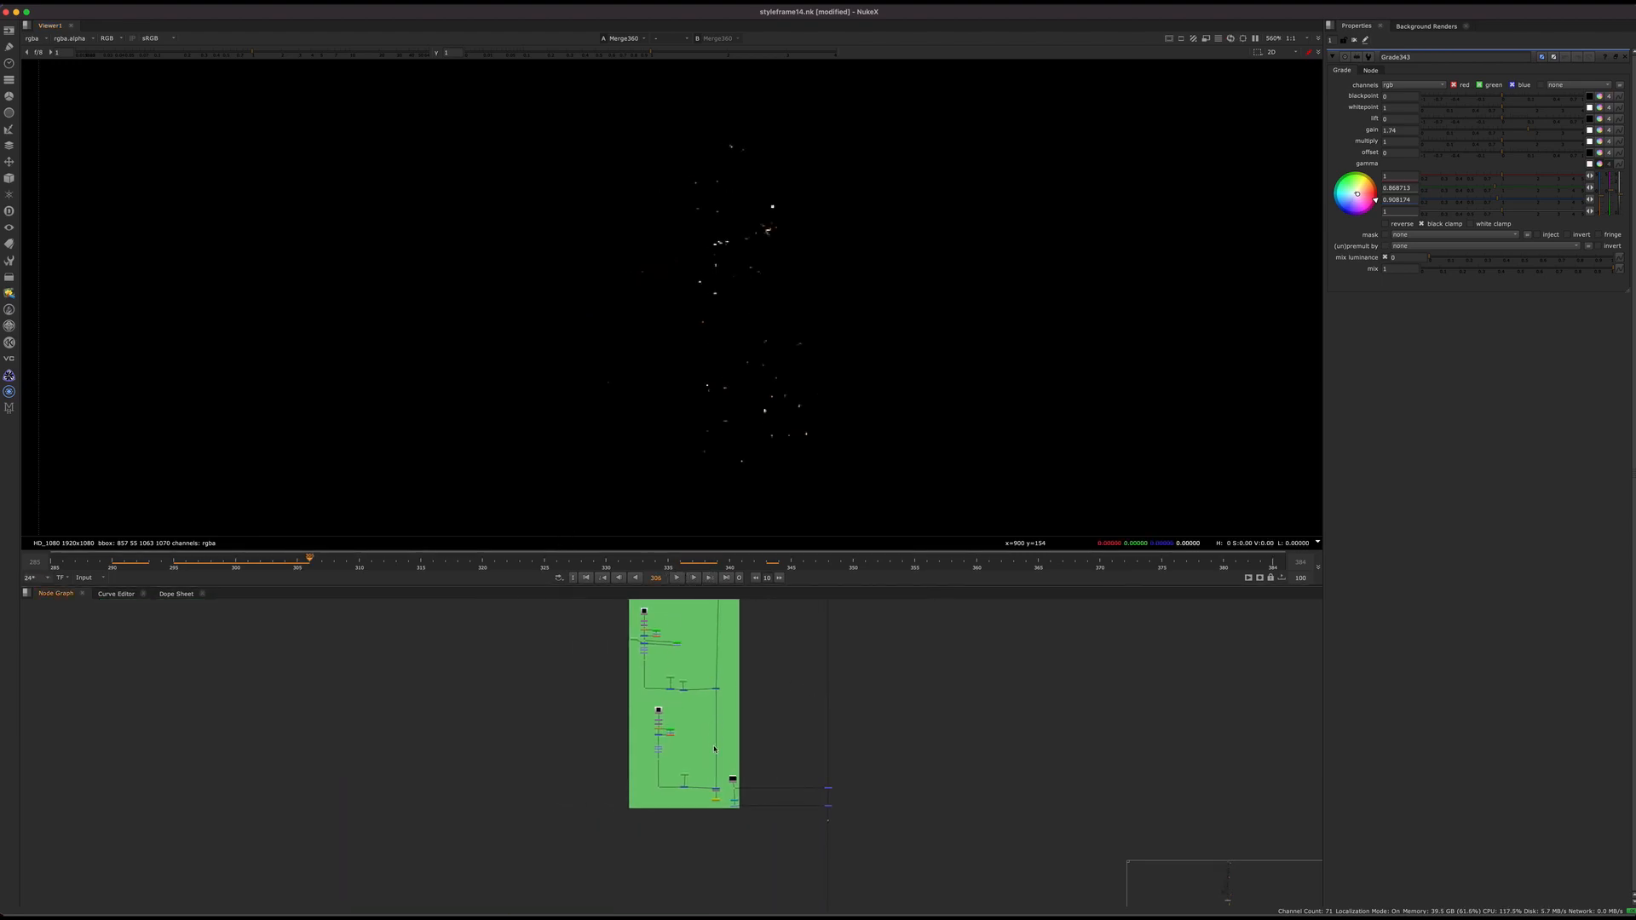
{"action": "scroll", "coordinate": [740, 777], "scroll_direction": "up", "scroll_amount": 5}
{"action": "middle_click_drag", "start_coordinate": [735, 779], "coordinate": [554, 658]}
{"action": "scroll", "coordinate": [552, 660], "scroll_direction": "up", "scroll_amount": 6}
{"action": "left_click_drag", "start_coordinate": [552, 660], "coordinate": [561, 650]}
{"action": "key", "text": "1"}
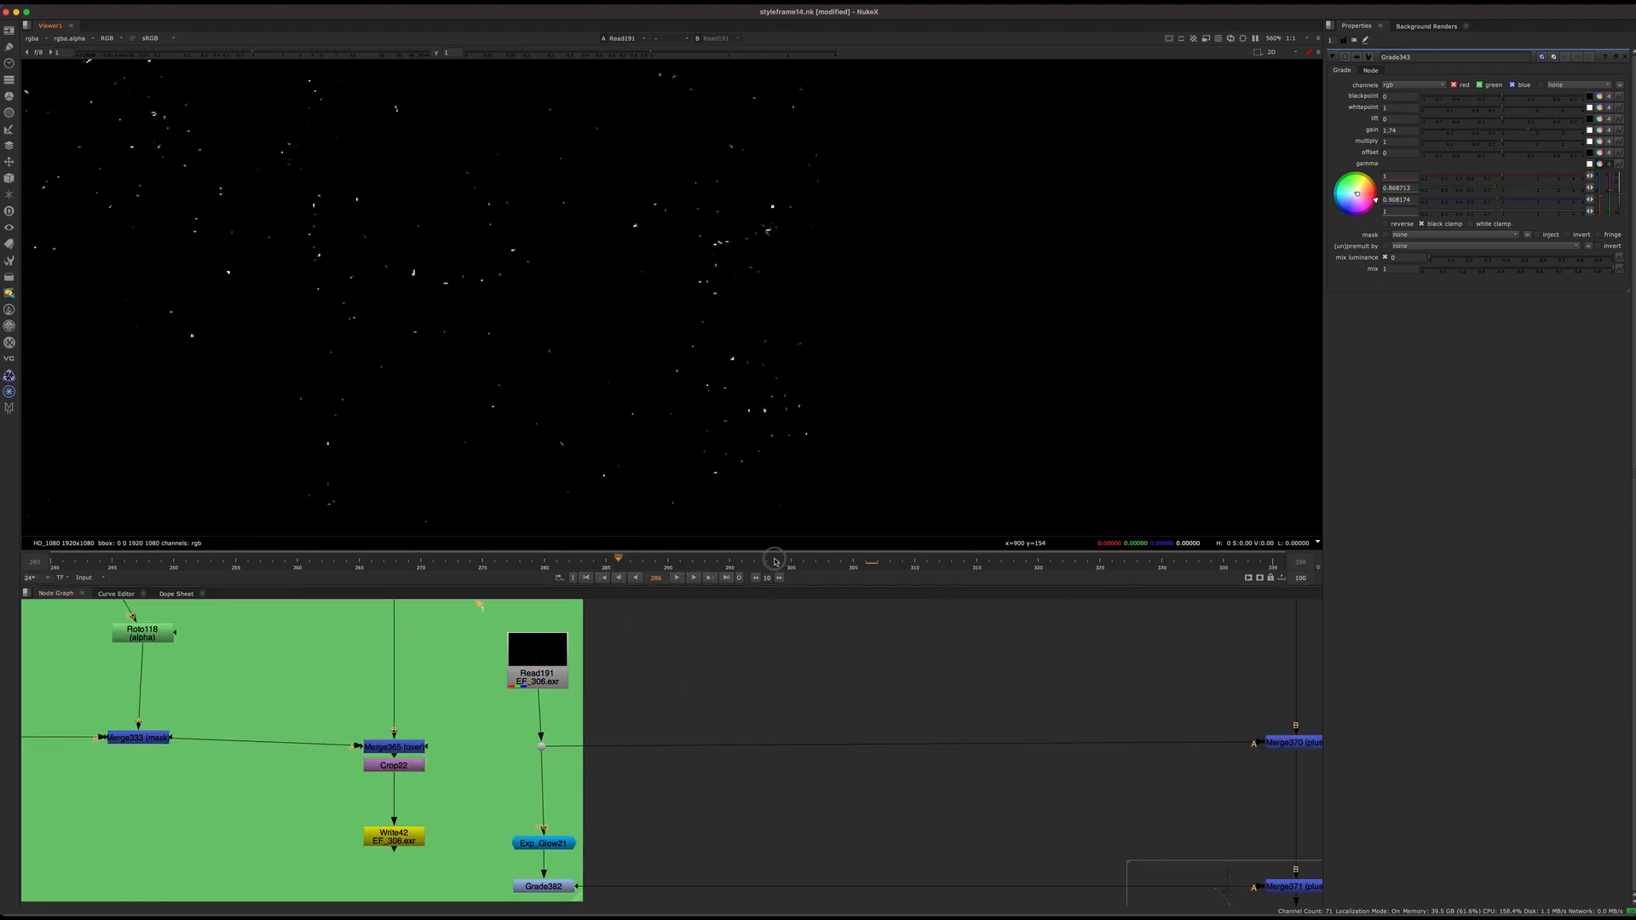
{"action": "key", "text": "f"}
Locate the text nodes at the end of the script, and display the title card listing the video's topics
{"action": "scroll", "coordinate": [731, 700], "scroll_direction": "down", "scroll_amount": 10}
{"action": "middle_click_drag", "start_coordinate": [844, 661], "coordinate": [657, 855]}
{"action": "middle_click_drag", "start_coordinate": [767, 661], "coordinate": [719, 915]}
{"action": "middle_click_drag", "start_coordinate": [615, 649], "coordinate": [719, 826]}
{"action": "middle_click_drag", "start_coordinate": [725, 709], "coordinate": [789, 913]}
{"action": "middle_click_drag", "start_coordinate": [706, 666], "coordinate": [704, 796]}
{"action": "scroll", "coordinate": [716, 800], "scroll_direction": "up", "scroll_amount": 10}
{"action": "scroll", "coordinate": [757, 712], "scroll_direction": "up", "scroll_amount": 10}
{"action": "scroll", "coordinate": [754, 701], "scroll_direction": "down", "scroll_amount": 10}
{"action": "middle_click_drag", "start_coordinate": [963, 854], "coordinate": [690, 673]}
{"action": "scroll", "coordinate": [808, 649], "scroll_direction": "up", "scroll_amount": 10}
{"action": "middle_click_drag", "start_coordinate": [588, 904], "coordinate": [677, 733]}
{"action": "left_click_drag", "start_coordinate": [681, 718], "coordinate": [443, 824]}
{"action": "key", "text": "1"}
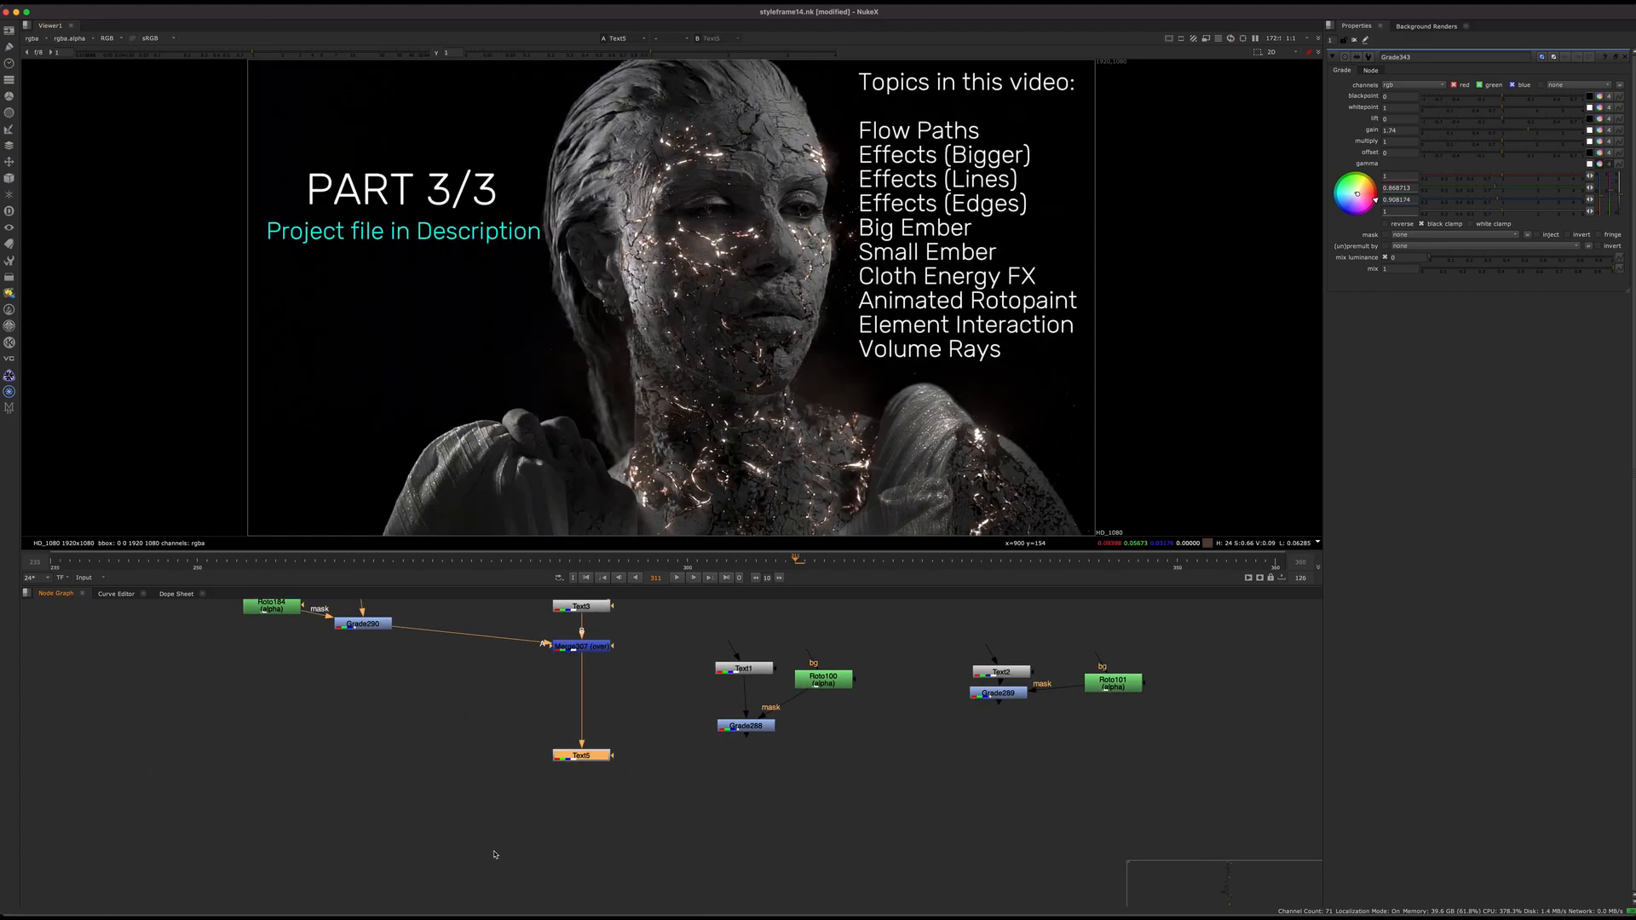
Review the topic list on the title card around the Cloth Energy FX entry
{"action": "left_click_drag", "start_coordinate": [1081, 274], "coordinate": [567, 297]}
{"action": "left_click_drag", "start_coordinate": [1108, 205], "coordinate": [822, 280]}
{"action": "left_click_drag", "start_coordinate": [845, 213], "coordinate": [1082, 285]}
{"action": "left_click_drag", "start_coordinate": [858, 263], "coordinate": [1094, 279]}
Locate the pre-rendered strand element in the node tree, and display Read195
{"action": "scroll", "coordinate": [725, 720], "scroll_direction": "down", "scroll_amount": 10}
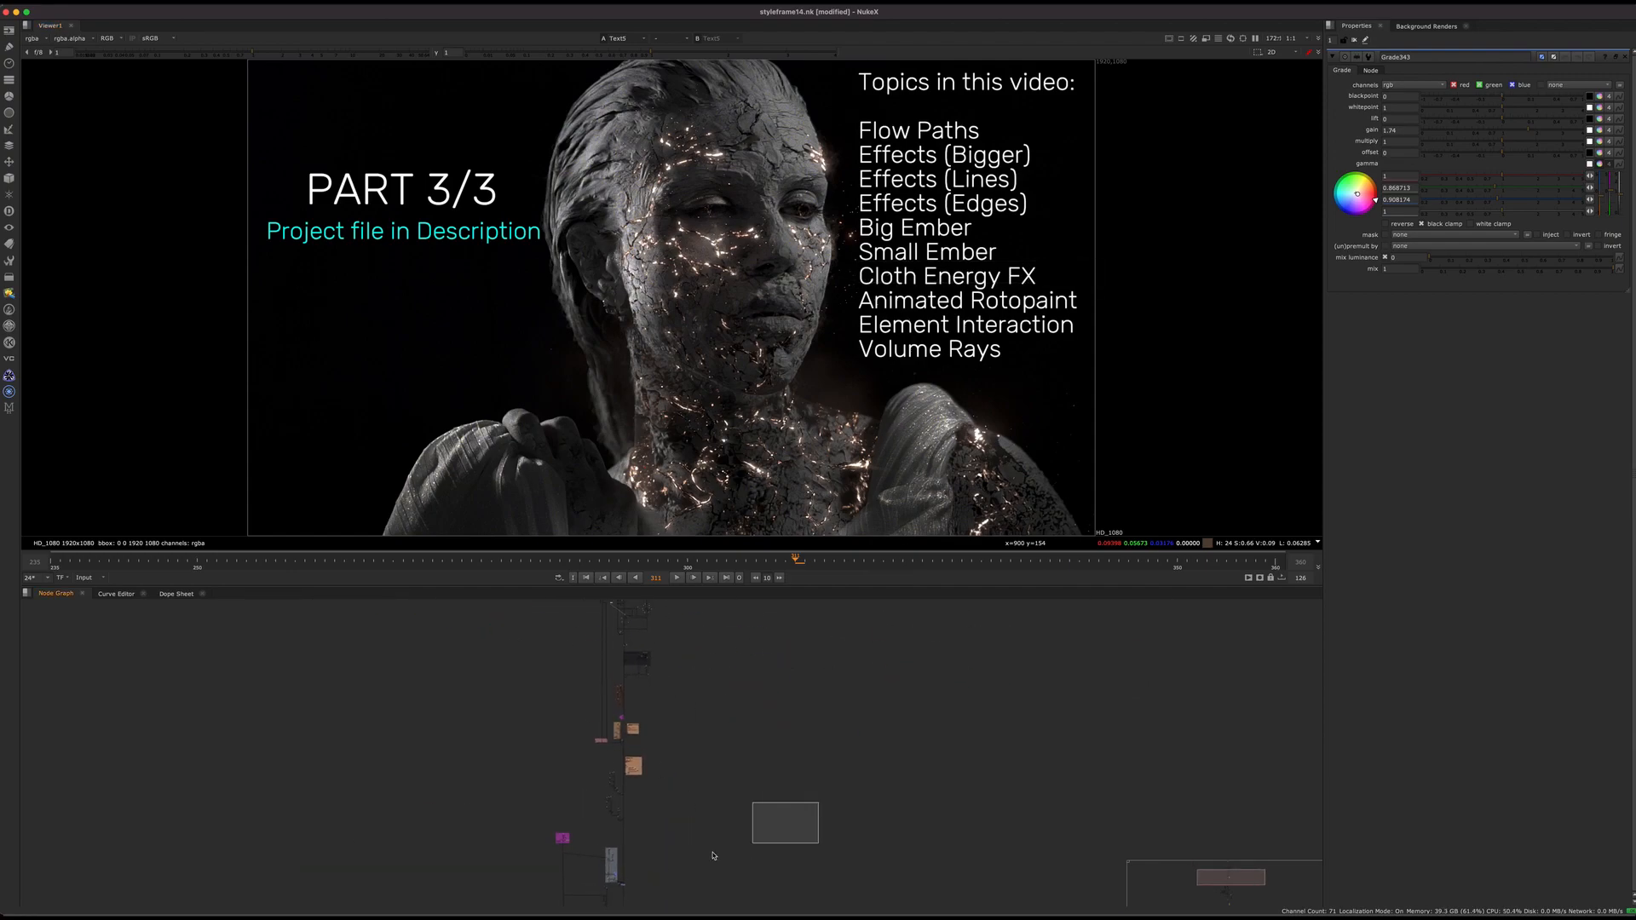
{"action": "middle_click_drag", "start_coordinate": [725, 720], "coordinate": [719, 709]}
{"action": "scroll", "coordinate": [645, 809], "scroll_direction": "up", "scroll_amount": 15}
{"action": "middle_click_drag", "start_coordinate": [647, 816], "coordinate": [690, 619]}
{"action": "scroll", "coordinate": [542, 682], "scroll_direction": "up", "scroll_amount": 6}
{"action": "middle_click_drag", "start_coordinate": [542, 682], "coordinate": [557, 809]}
{"action": "scroll", "coordinate": [556, 801], "scroll_direction": "down", "scroll_amount": 15}
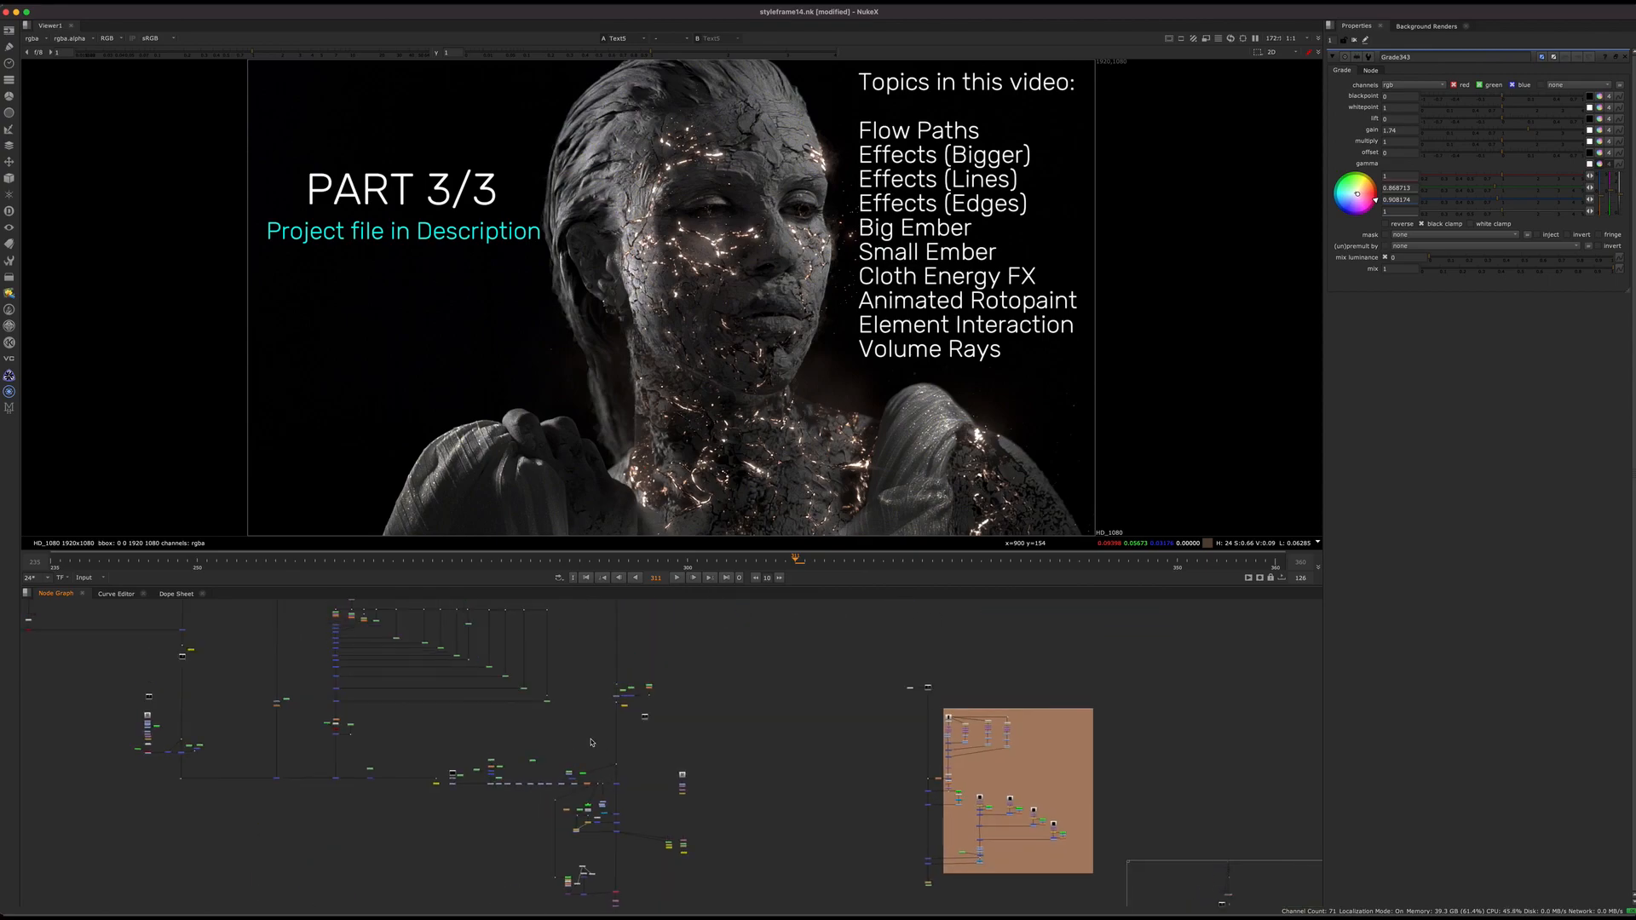
{"action": "left_click", "coordinate": [624, 657]}
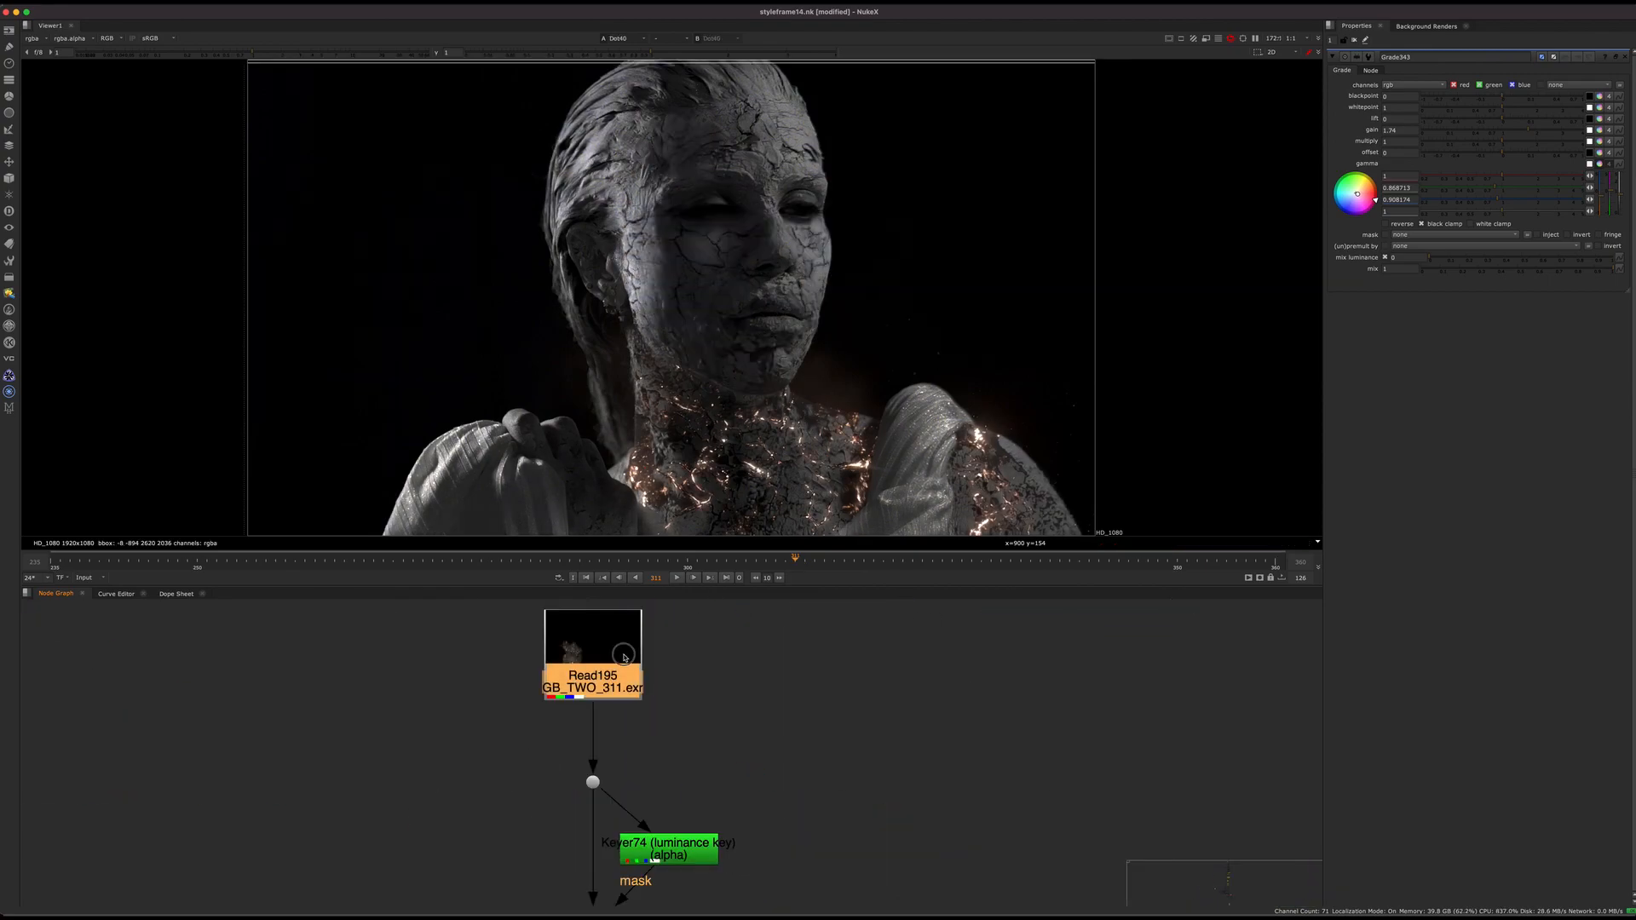
{"action": "key", "text": "1"}
{"action": "left_click", "coordinate": [749, 759]}
{"action": "scroll", "coordinate": [747, 702], "scroll_direction": "down", "scroll_amount": 5}
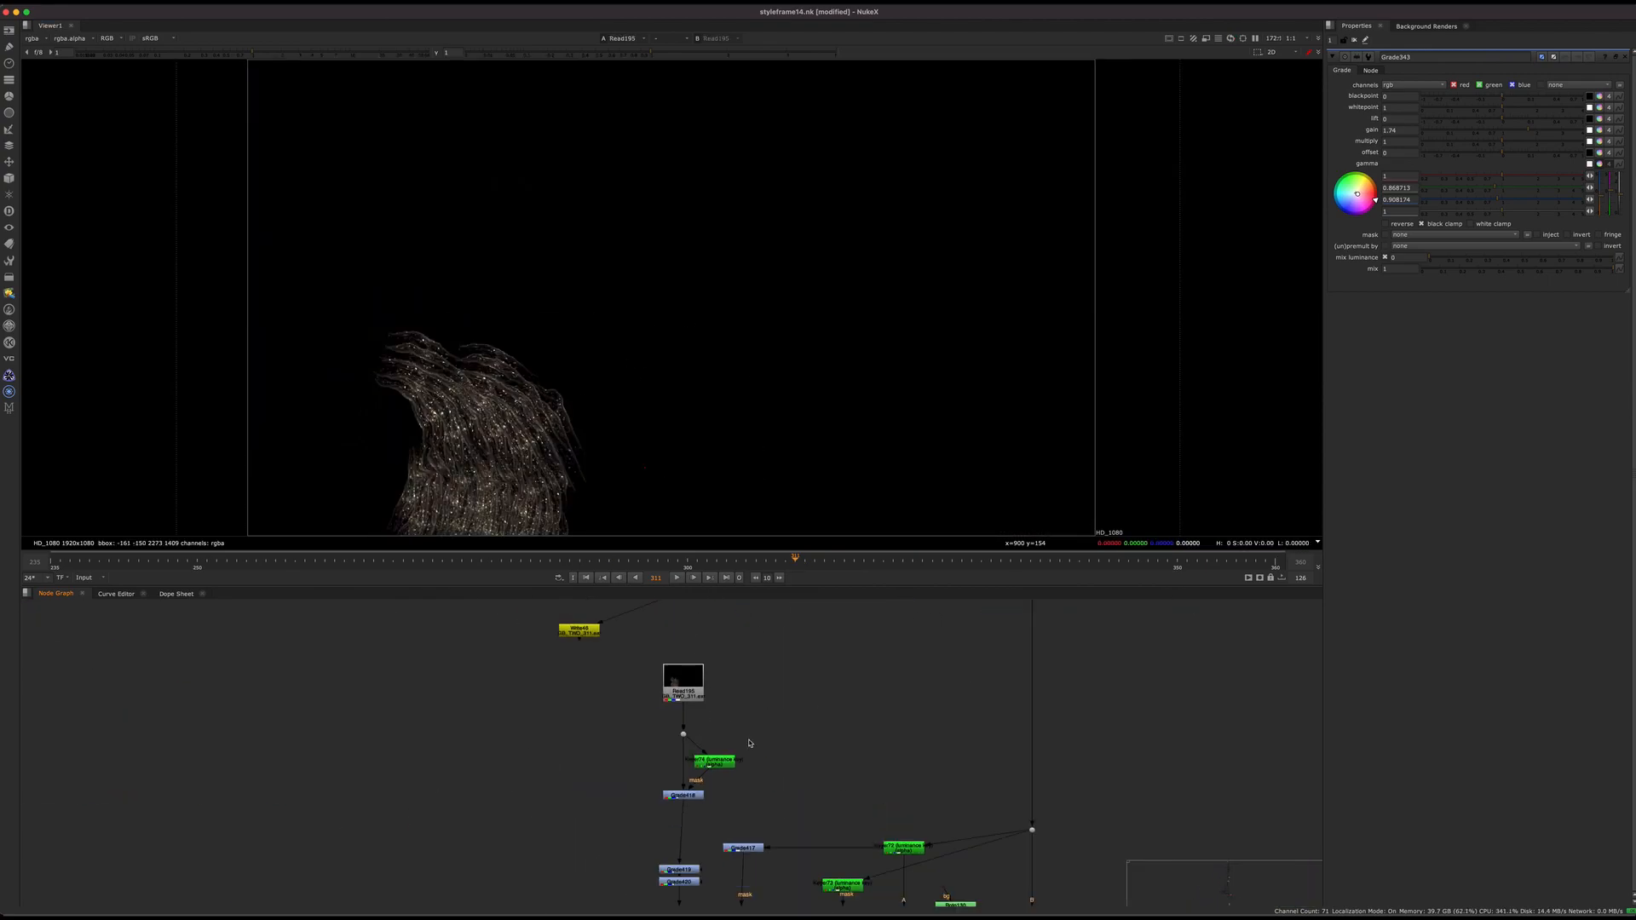
Display Merge405 to check how the strand element is combined, and return the viewer to Read195
{"action": "middle_click_drag", "start_coordinate": [753, 745], "coordinate": [577, 759]}
{"action": "left_click", "coordinate": [858, 844]}
{"action": "key", "text": "1"}
{"action": "middle_click_drag", "start_coordinate": [811, 780], "coordinate": [769, 653]}
{"action": "left_click", "coordinate": [816, 845]}
{"action": "left_click", "coordinate": [785, 878]}
{"action": "scroll", "coordinate": [851, 844], "scroll_direction": "down", "scroll_amount": 5}
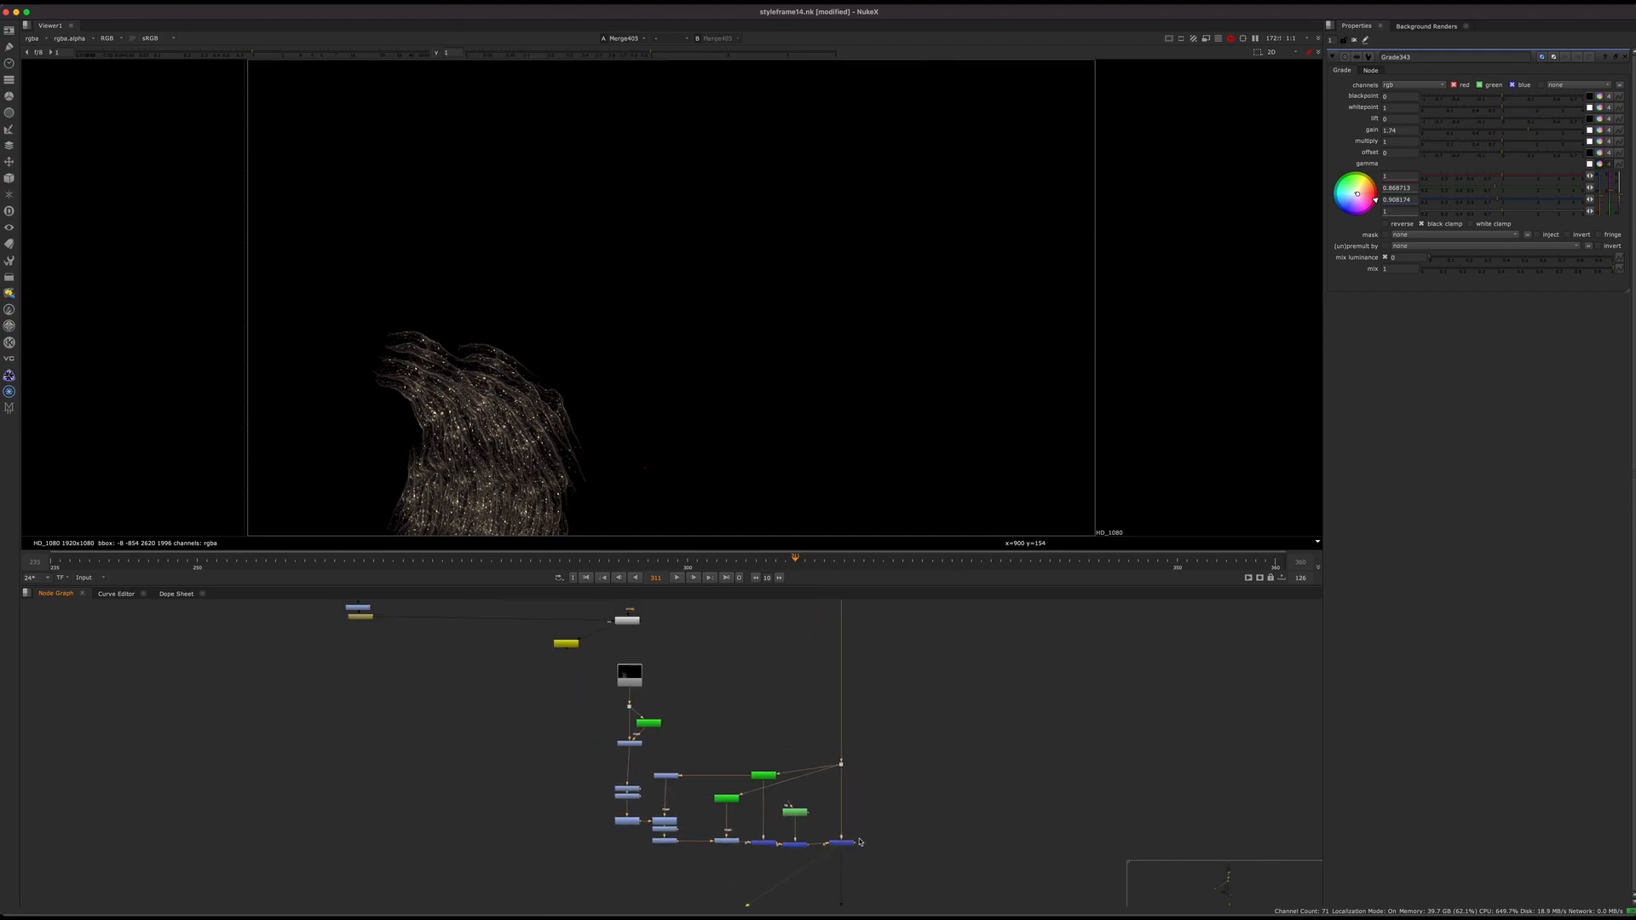
{"action": "middle_click_drag", "start_coordinate": [851, 836], "coordinate": [898, 884]}
{"action": "left_click", "coordinate": [671, 709]}
{"action": "key", "text": "1"}
Display Read201 at the head of the strand branches, and scrub and play its vertical line texture
{"action": "middle_click_drag", "start_coordinate": [757, 718], "coordinate": [773, 899]}
{"action": "scroll", "coordinate": [761, 789], "scroll_direction": "down", "scroll_amount": 5}
{"action": "middle_click_drag", "start_coordinate": [728, 760], "coordinate": [770, 899]}
{"action": "middle_click_drag", "start_coordinate": [632, 617], "coordinate": [604, 813]}
{"action": "scroll", "coordinate": [604, 814], "scroll_direction": "up", "scroll_amount": 5}
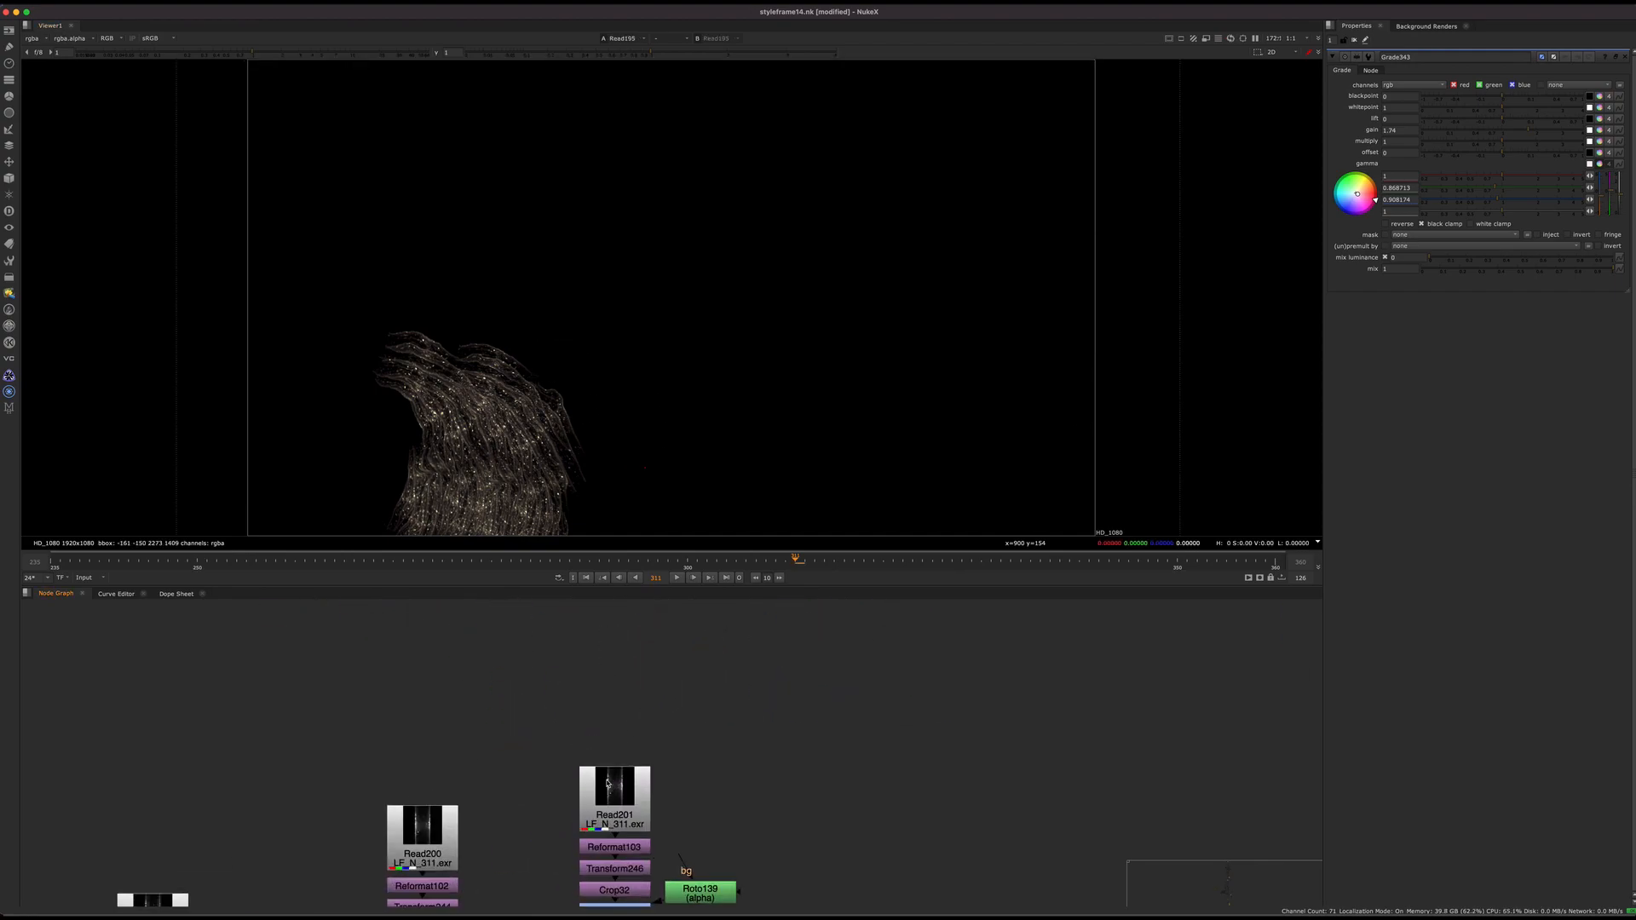
{"action": "left_click", "coordinate": [605, 820]}
{"action": "key", "text": "1"}
{"action": "left_click_drag", "start_coordinate": [183, 562], "coordinate": [350, 573]}
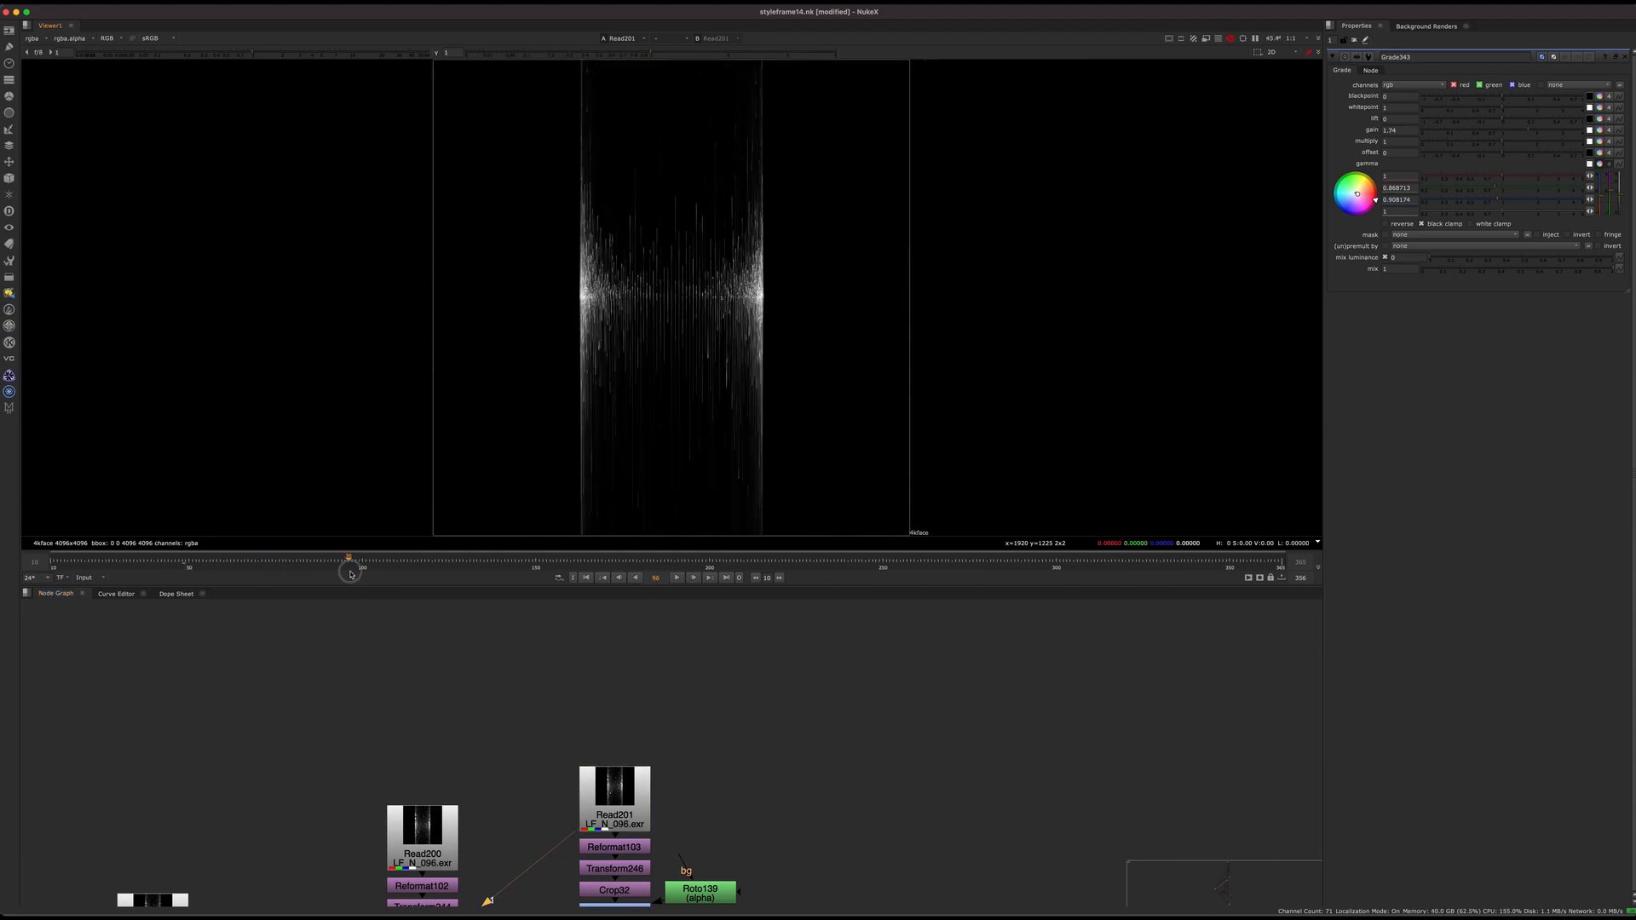
{"action": "left_click", "coordinate": [679, 580]}
{"action": "left_click", "coordinate": [678, 578]}
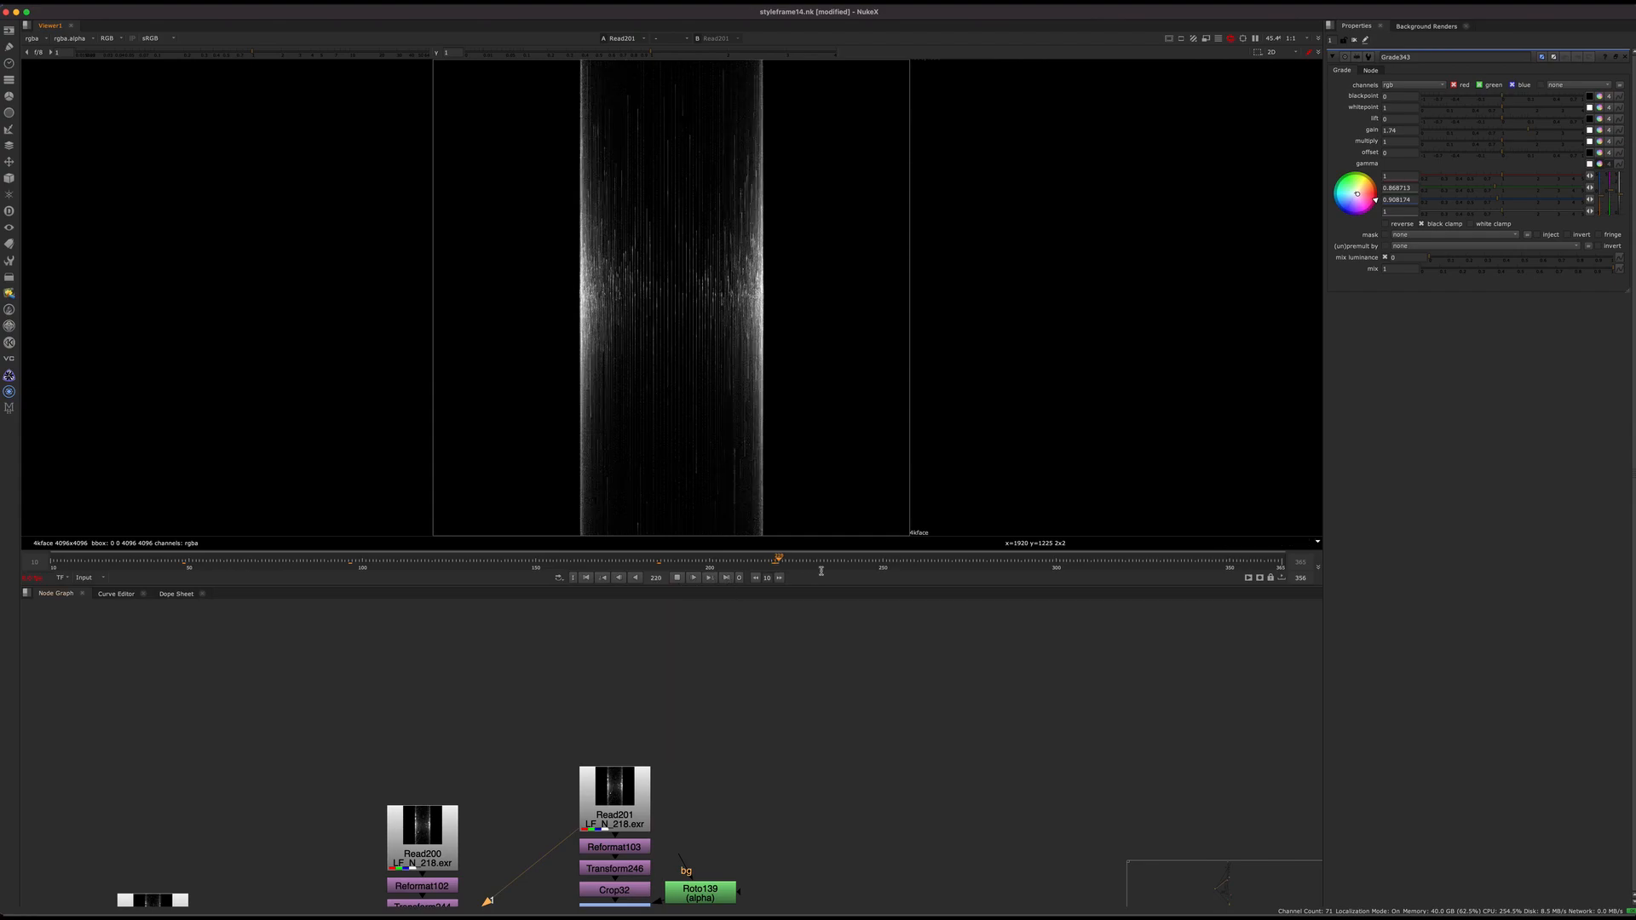
Display Grade437, and examine the cropped and graded line texture up close
{"action": "middle_click_drag", "start_coordinate": [618, 878], "coordinate": [567, 678]}
{"action": "left_click", "coordinate": [566, 691], "text": "shift+super"}
{"action": "left_click", "coordinate": [568, 711], "text": "shift+super"}
{"action": "scroll", "coordinate": [731, 299], "scroll_direction": "up", "scroll_amount": 10}
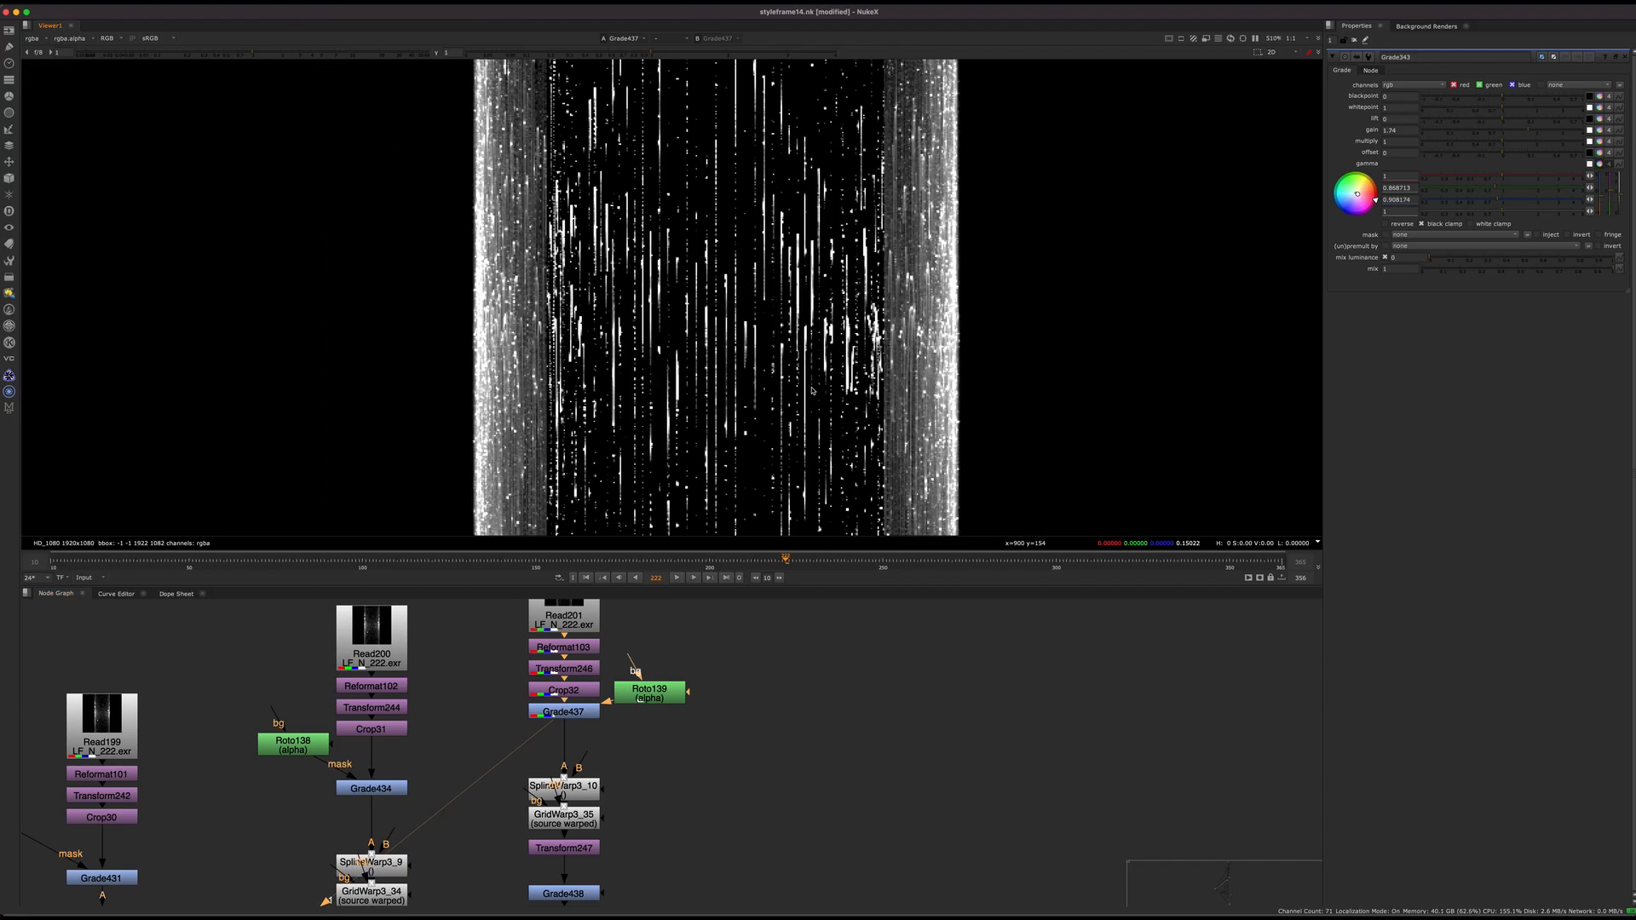
{"action": "scroll", "coordinate": [753, 242], "scroll_direction": "down", "scroll_amount": 7}
{"action": "middle_click_drag", "start_coordinate": [601, 845], "coordinate": [578, 785]}
{"action": "scroll", "coordinate": [621, 652], "scroll_direction": "down", "scroll_amount": 2}
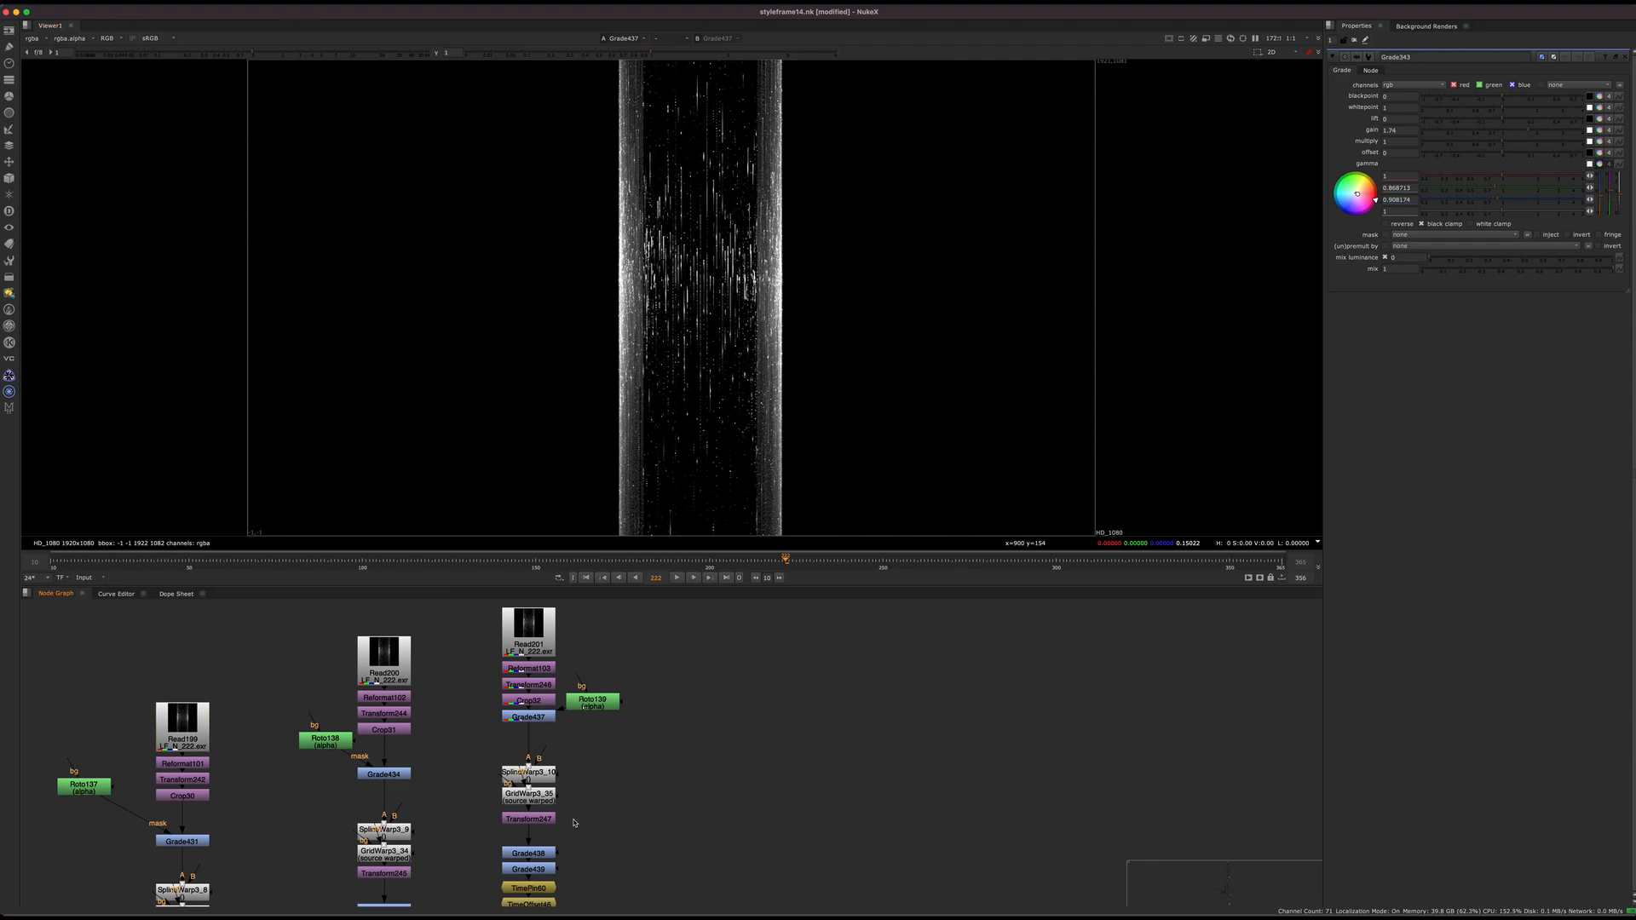
Display SplineWarp3_10 and GridWarp3_35 in turn to check how the vertical line texture is bent
{"action": "scroll", "coordinate": [576, 823], "scroll_direction": "up", "scroll_amount": 4}
{"action": "middle_click_drag", "start_coordinate": [504, 646], "coordinate": [559, 776]}
{"action": "scroll", "coordinate": [559, 777], "scroll_direction": "down", "scroll_amount": 3}
{"action": "left_click_drag", "start_coordinate": [557, 787], "coordinate": [559, 748]}
{"action": "key", "text": "1"}
{"action": "left_click", "coordinate": [633, 709]}
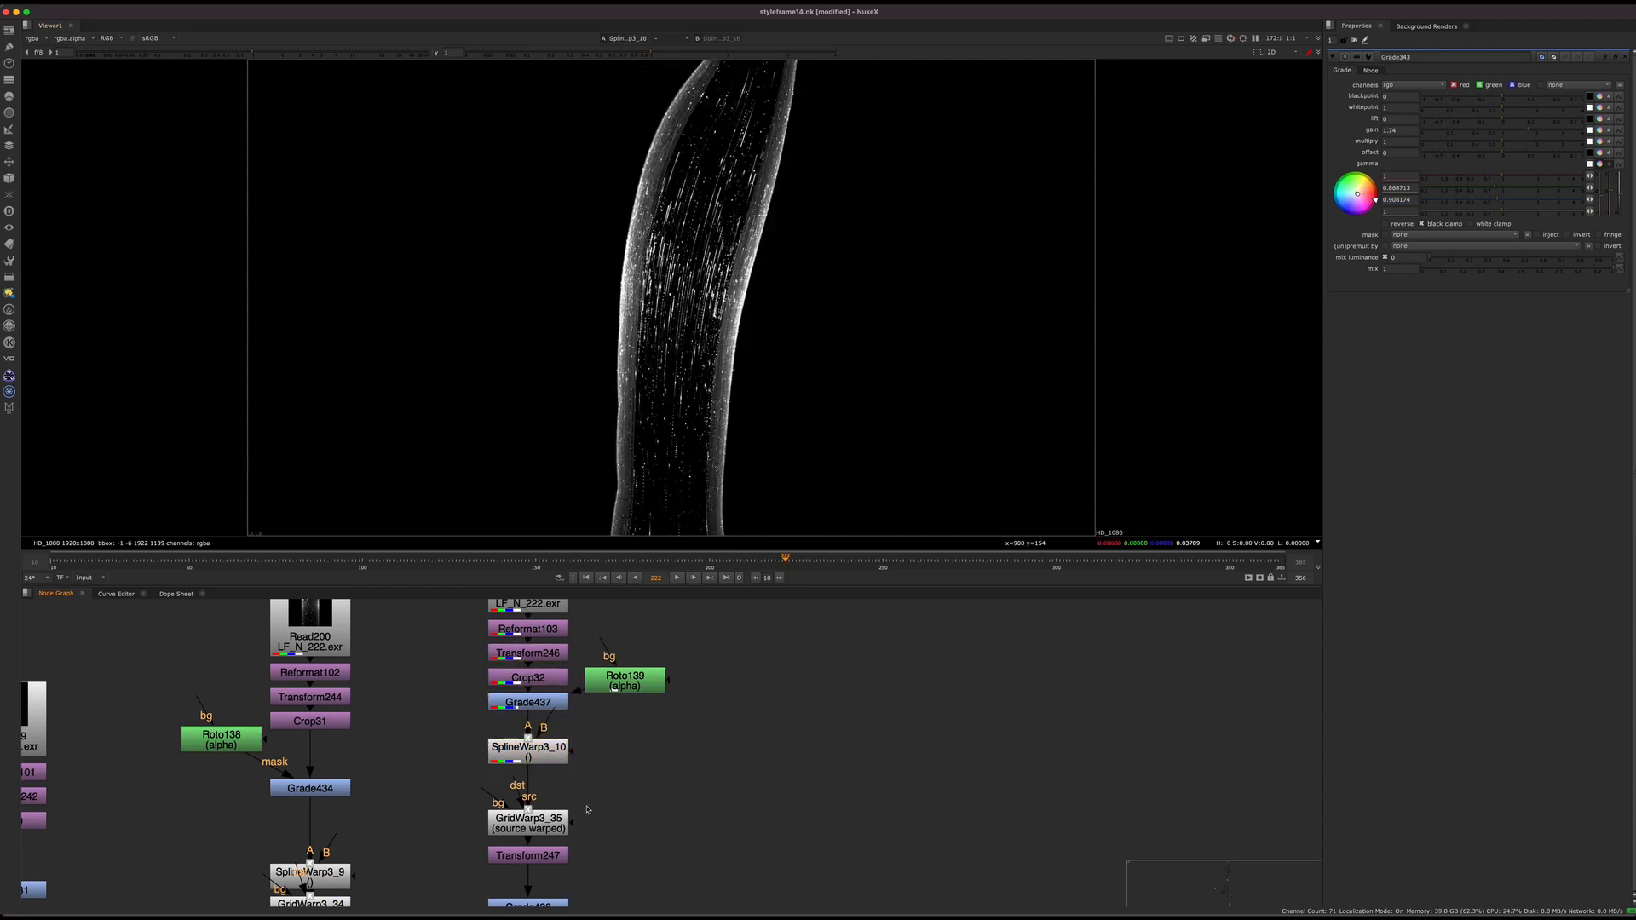
{"action": "left_click_drag", "start_coordinate": [646, 796], "coordinate": [400, 873]}
{"action": "key", "text": "1"}
{"action": "left_click", "coordinate": [620, 851]}
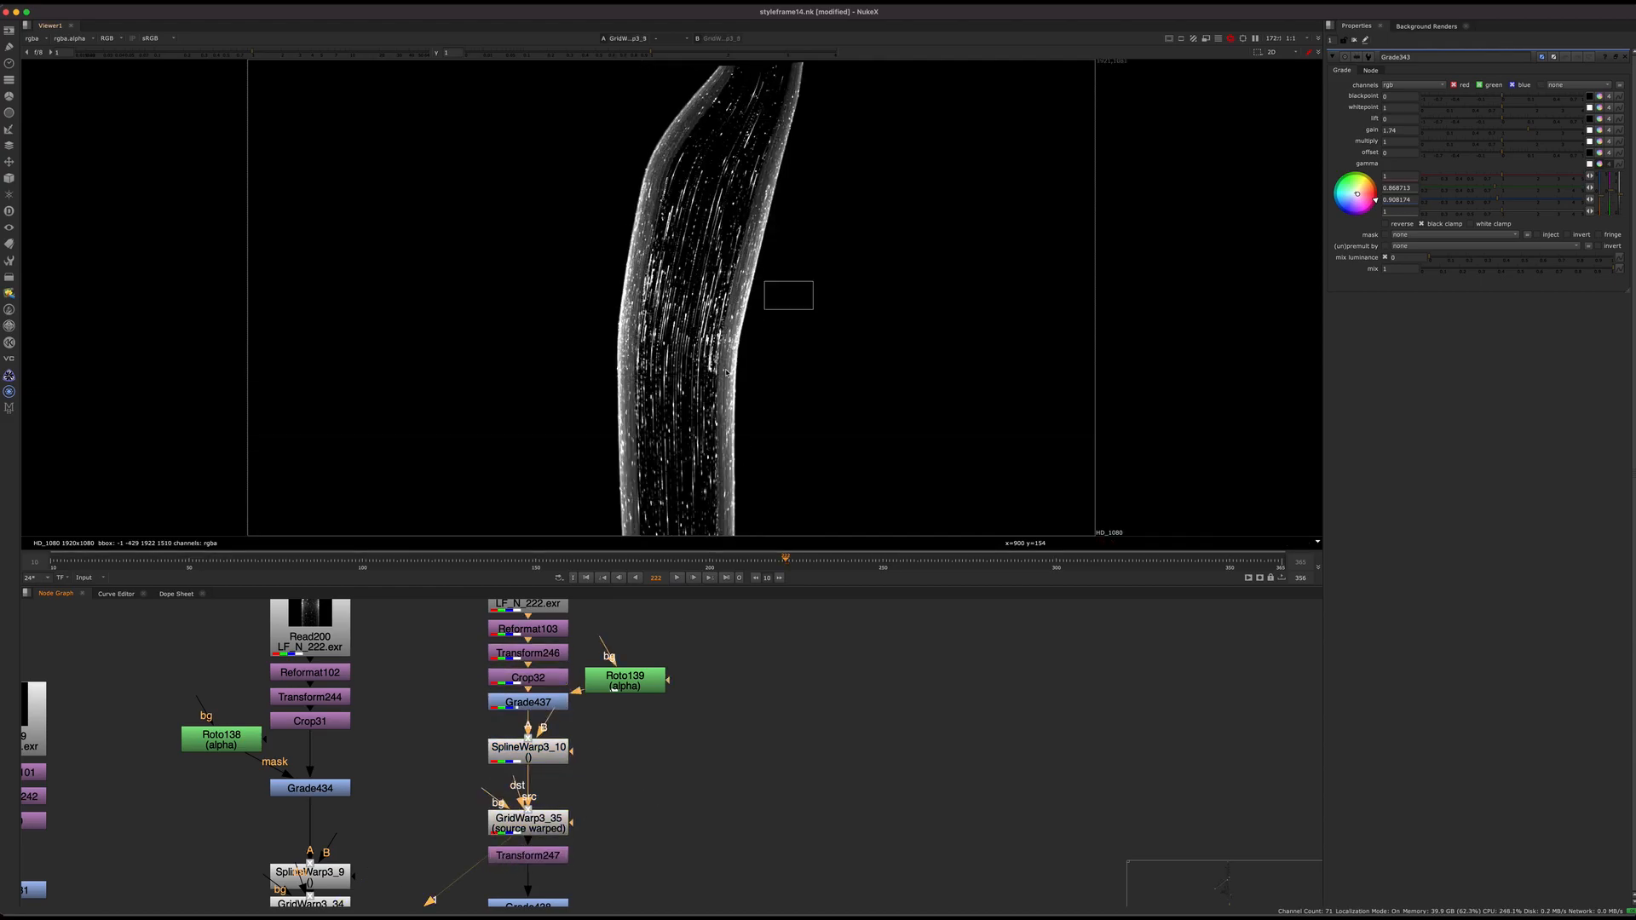
Display Transform247, and examine the scaled and rotated strand up close
{"action": "left_click_drag", "start_coordinate": [620, 850], "coordinate": [360, 885]}
{"action": "key", "text": "1"}
{"action": "left_click", "coordinate": [637, 813]}
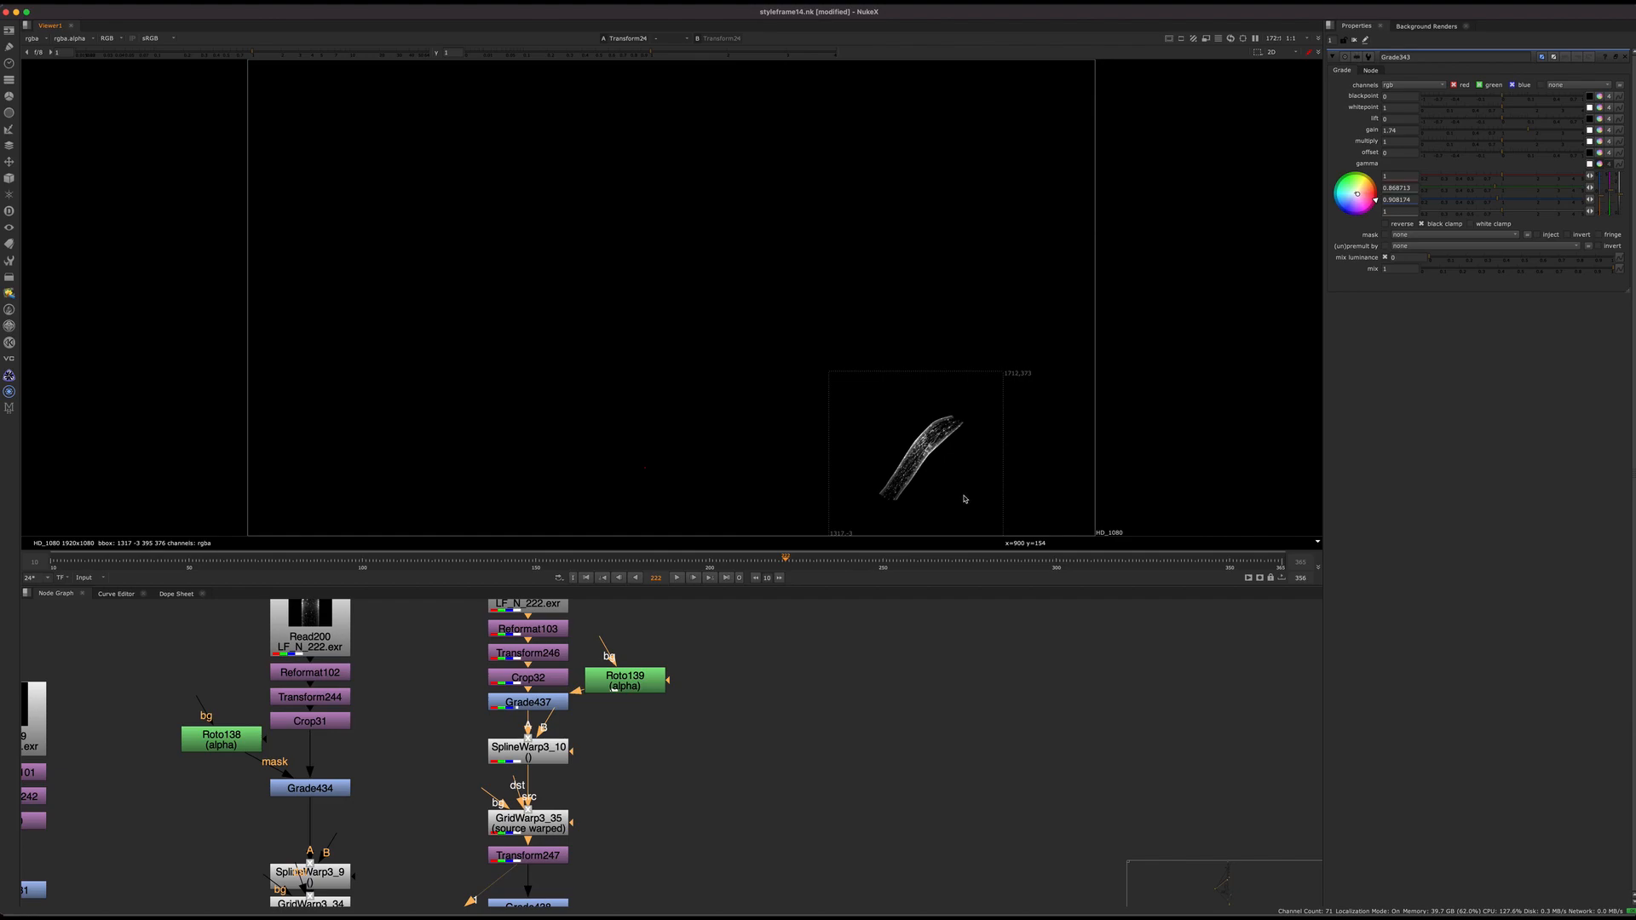
{"action": "scroll", "coordinate": [960, 482], "scroll_direction": "up", "scroll_amount": 5}
{"action": "middle_click_drag", "start_coordinate": [959, 476], "coordinate": [882, 376]}
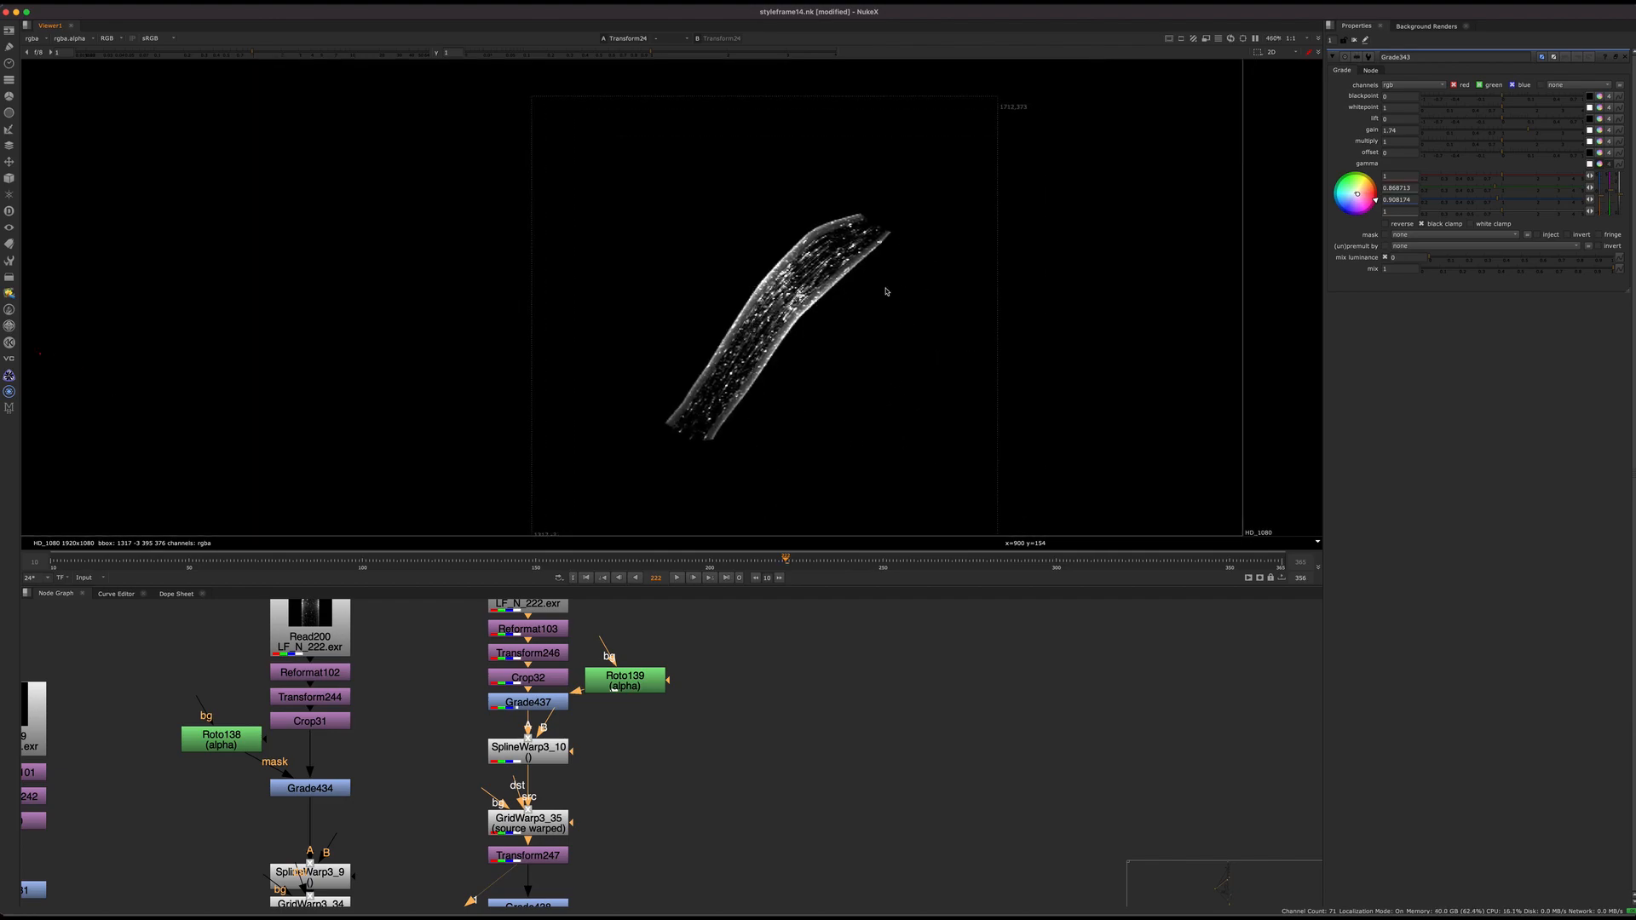
{"action": "scroll", "coordinate": [813, 328], "scroll_direction": "down", "scroll_amount": 3}
Examine the Read201 branch from its reformat, crop and Grade437 through the warps, transform and grades
{"action": "left_click_drag", "start_coordinate": [607, 613], "coordinate": [407, 690]}
{"action": "left_click_drag", "start_coordinate": [661, 785], "coordinate": [478, 869]}
{"action": "middle_click_drag", "start_coordinate": [673, 807], "coordinate": [620, 847]}
{"action": "left_click", "coordinate": [621, 845]}
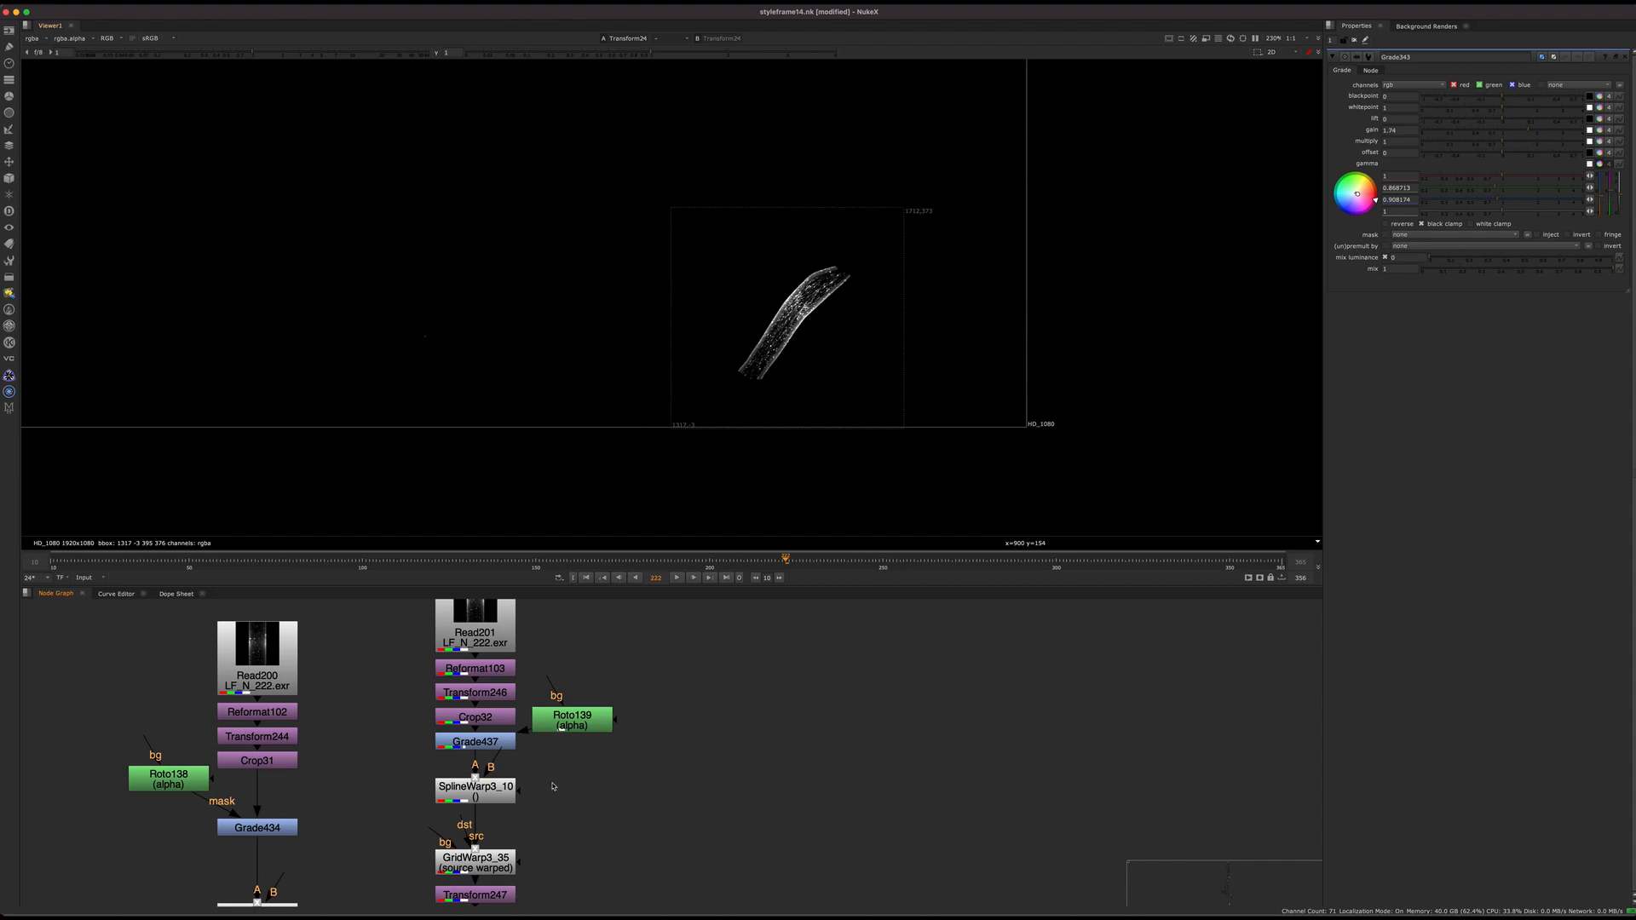
{"action": "middle_click_drag", "start_coordinate": [531, 807], "coordinate": [669, 715]}
{"action": "left_click", "coordinate": [625, 701]}
{"action": "left_click_drag", "start_coordinate": [623, 777], "coordinate": [622, 759]}
{"action": "left_click", "coordinate": [699, 723]}
{"action": "middle_click_drag", "start_coordinate": [706, 736], "coordinate": [584, 743]}
{"action": "left_click", "coordinate": [496, 664]}
{"action": "middle_click_drag", "start_coordinate": [519, 642], "coordinate": [472, 643]}
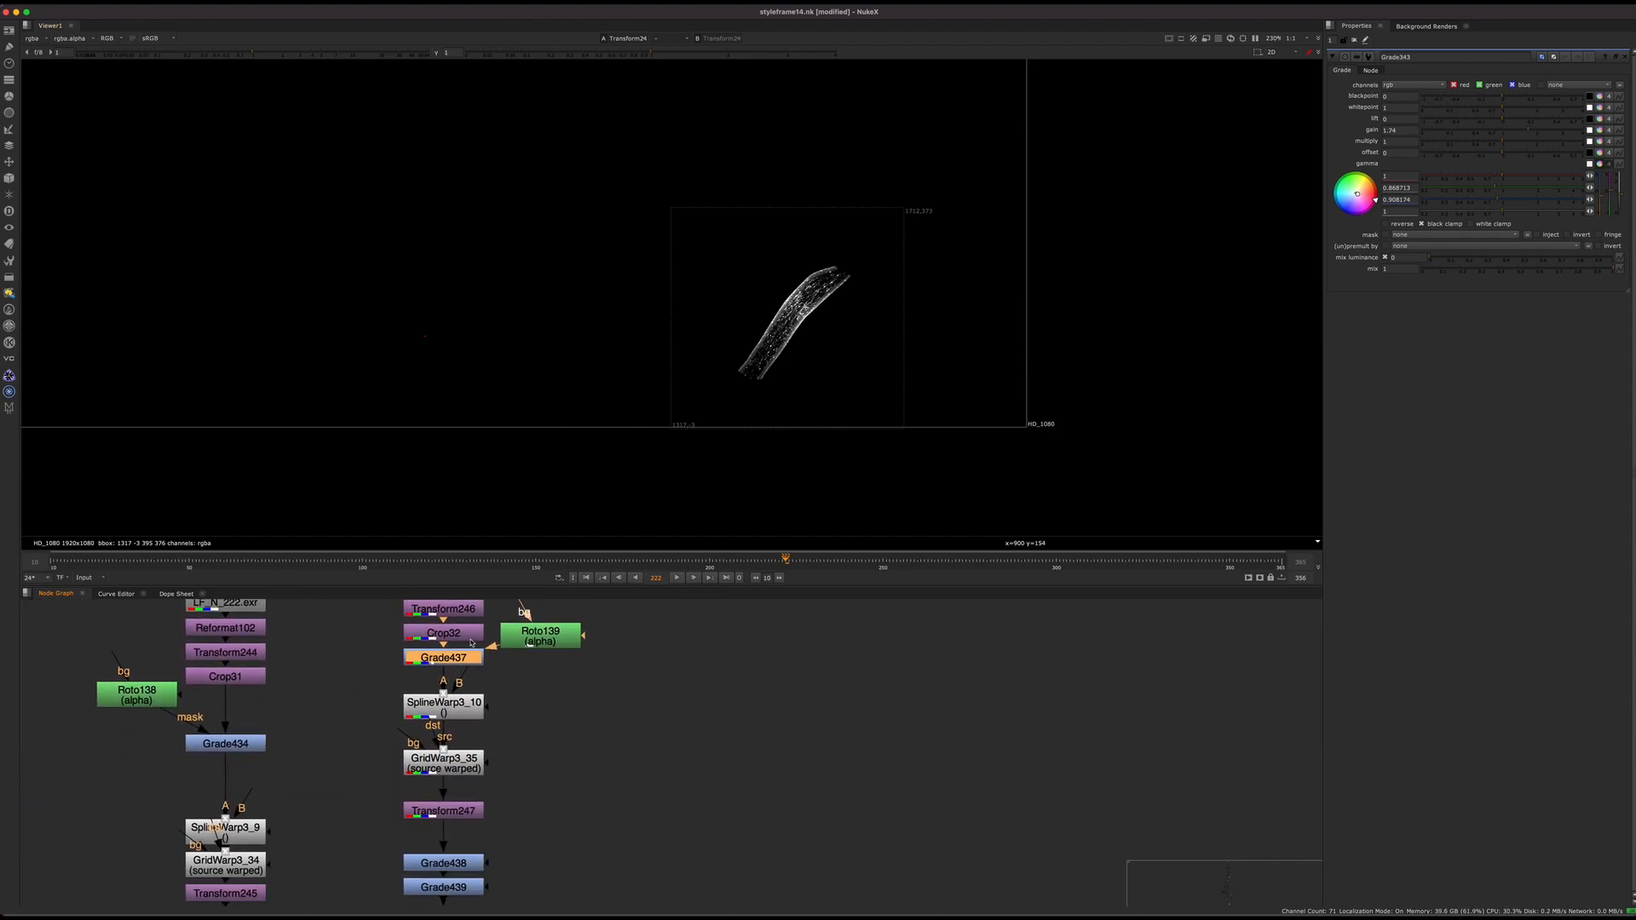
{"action": "mouse_move", "coordinate": [511, 859]}
{"action": "middle_mouse_down"}
{"action": "mouse_move", "coordinate": [603, 730]}
{"action": "mouse_move", "coordinate": [533, 881]}
{"action": "middle_mouse_up"}
{"action": "middle_click_drag", "start_coordinate": [515, 682], "coordinate": [348, 734]}
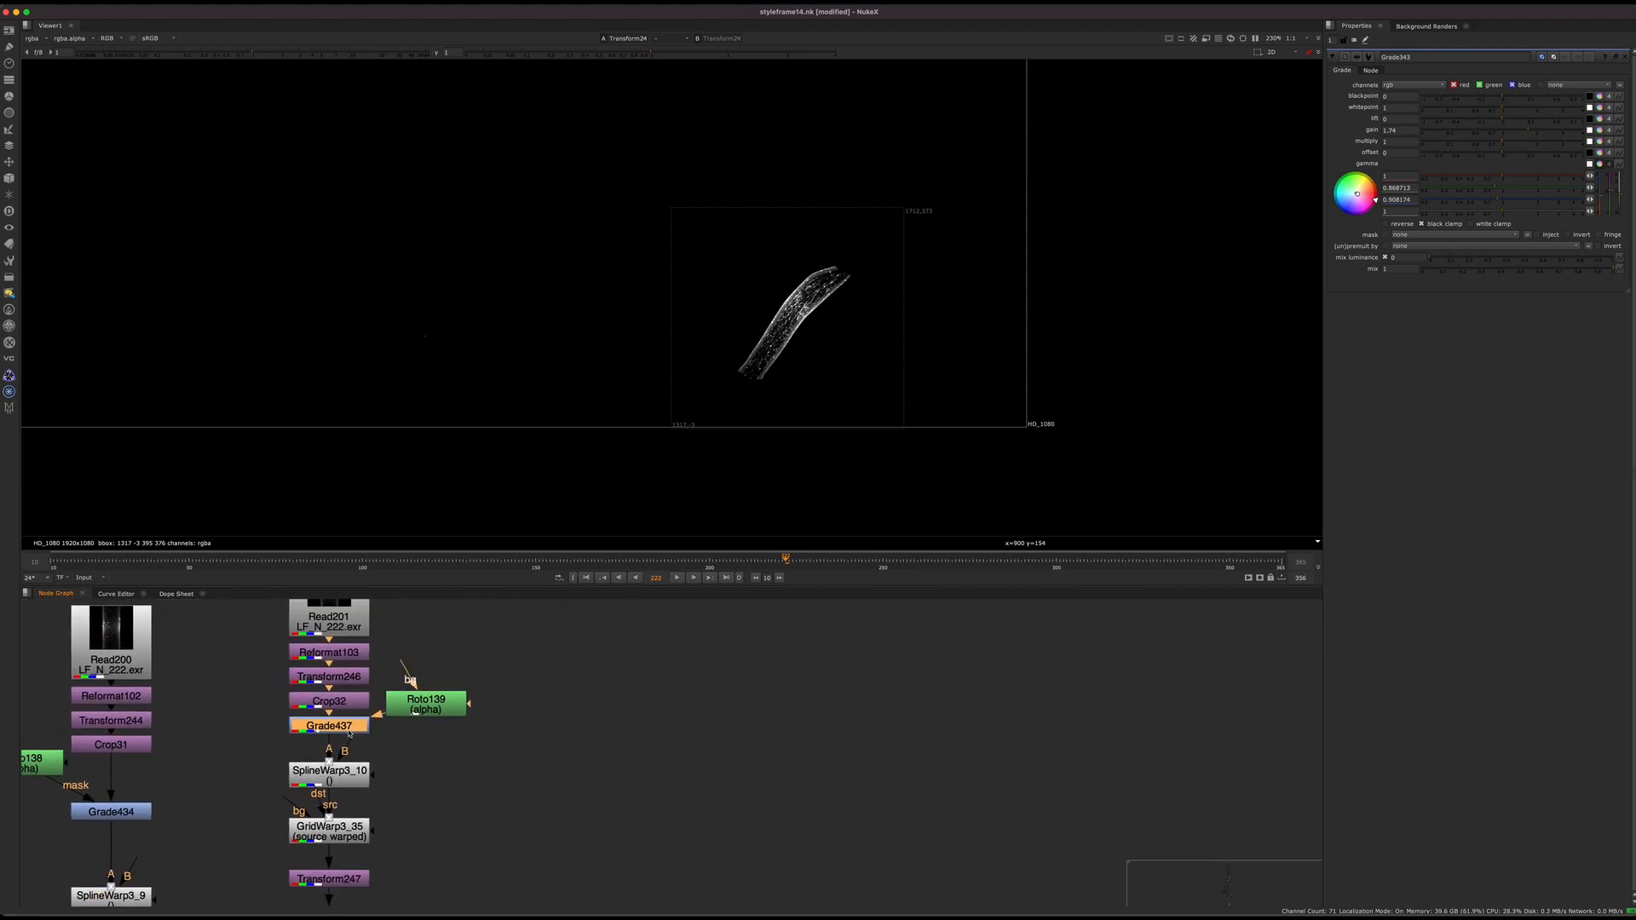
{"action": "middle_click_drag", "start_coordinate": [212, 833], "coordinate": [475, 708]}
{"action": "left_click_drag", "start_coordinate": [476, 709], "coordinate": [480, 703]}
Follow the Read201 branch past its grades to the merges that combine the strand branches
{"action": "left_click", "coordinate": [692, 749]}
{"action": "middle_click_drag", "start_coordinate": [692, 750], "coordinate": [702, 475]}
{"action": "left_click", "coordinate": [498, 733]}
{"action": "left_click_drag", "start_coordinate": [510, 742], "coordinate": [509, 777]}
{"action": "key", "text": "1"}
{"action": "left_click_drag", "start_coordinate": [607, 806], "coordinate": [534, 852]}
{"action": "middle_click_drag", "start_coordinate": [558, 843], "coordinate": [561, 697]}
{"action": "scroll", "coordinate": [560, 697], "scroll_direction": "down", "scroll_amount": 6}
{"action": "middle_click_drag", "start_coordinate": [522, 789], "coordinate": [559, 563]}
{"action": "middle_click_drag", "start_coordinate": [576, 770], "coordinate": [548, 698]}
{"action": "middle_click_drag", "start_coordinate": [674, 605], "coordinate": [669, 717]}
Display Merge410 and Merge411 to review how the individual strands are layered together
{"action": "left_click", "coordinate": [513, 758]}
{"action": "key", "text": "1"}
{"action": "middle_click_drag", "start_coordinate": [489, 833], "coordinate": [521, 542]}
{"action": "left_click", "coordinate": [552, 685]}
{"action": "scroll", "coordinate": [551, 684], "scroll_direction": "up", "scroll_amount": 5}
{"action": "middle_click_drag", "start_coordinate": [552, 684], "coordinate": [581, 672]}
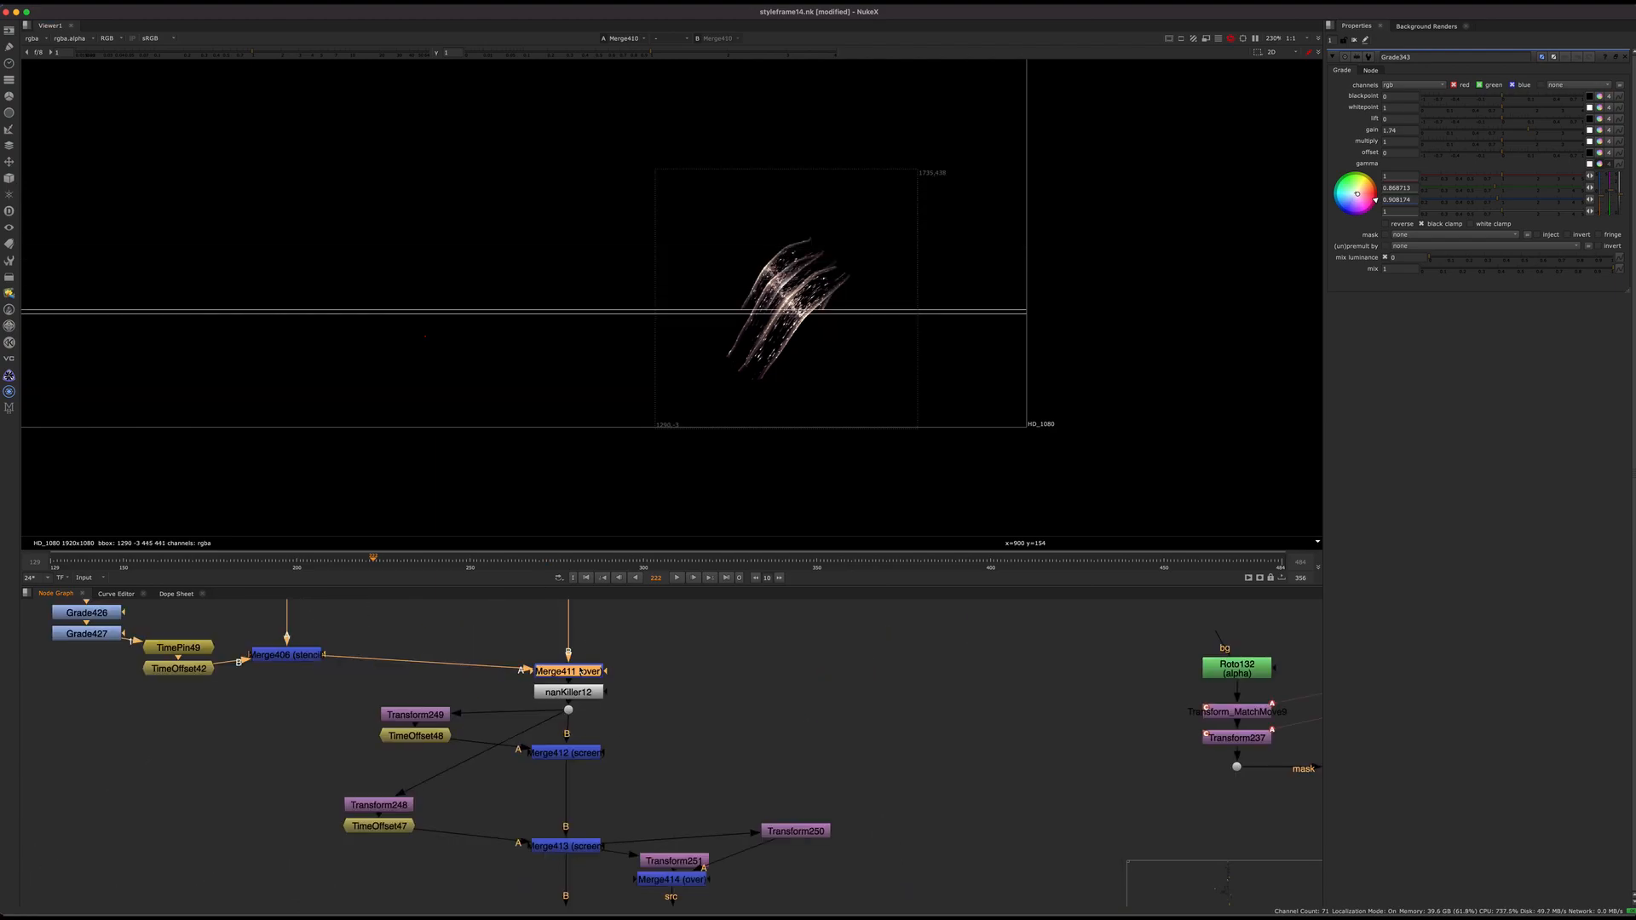
{"action": "left_click_drag", "start_coordinate": [581, 672], "coordinate": [587, 648]}
{"action": "middle_click_drag", "start_coordinate": [667, 689], "coordinate": [645, 631]}
{"action": "scroll", "coordinate": [645, 631], "scroll_direction": "down", "scroll_amount": 4}
{"action": "left_click", "coordinate": [652, 635]}
{"action": "middle_click_drag", "start_coordinate": [772, 702], "coordinate": [753, 536]}
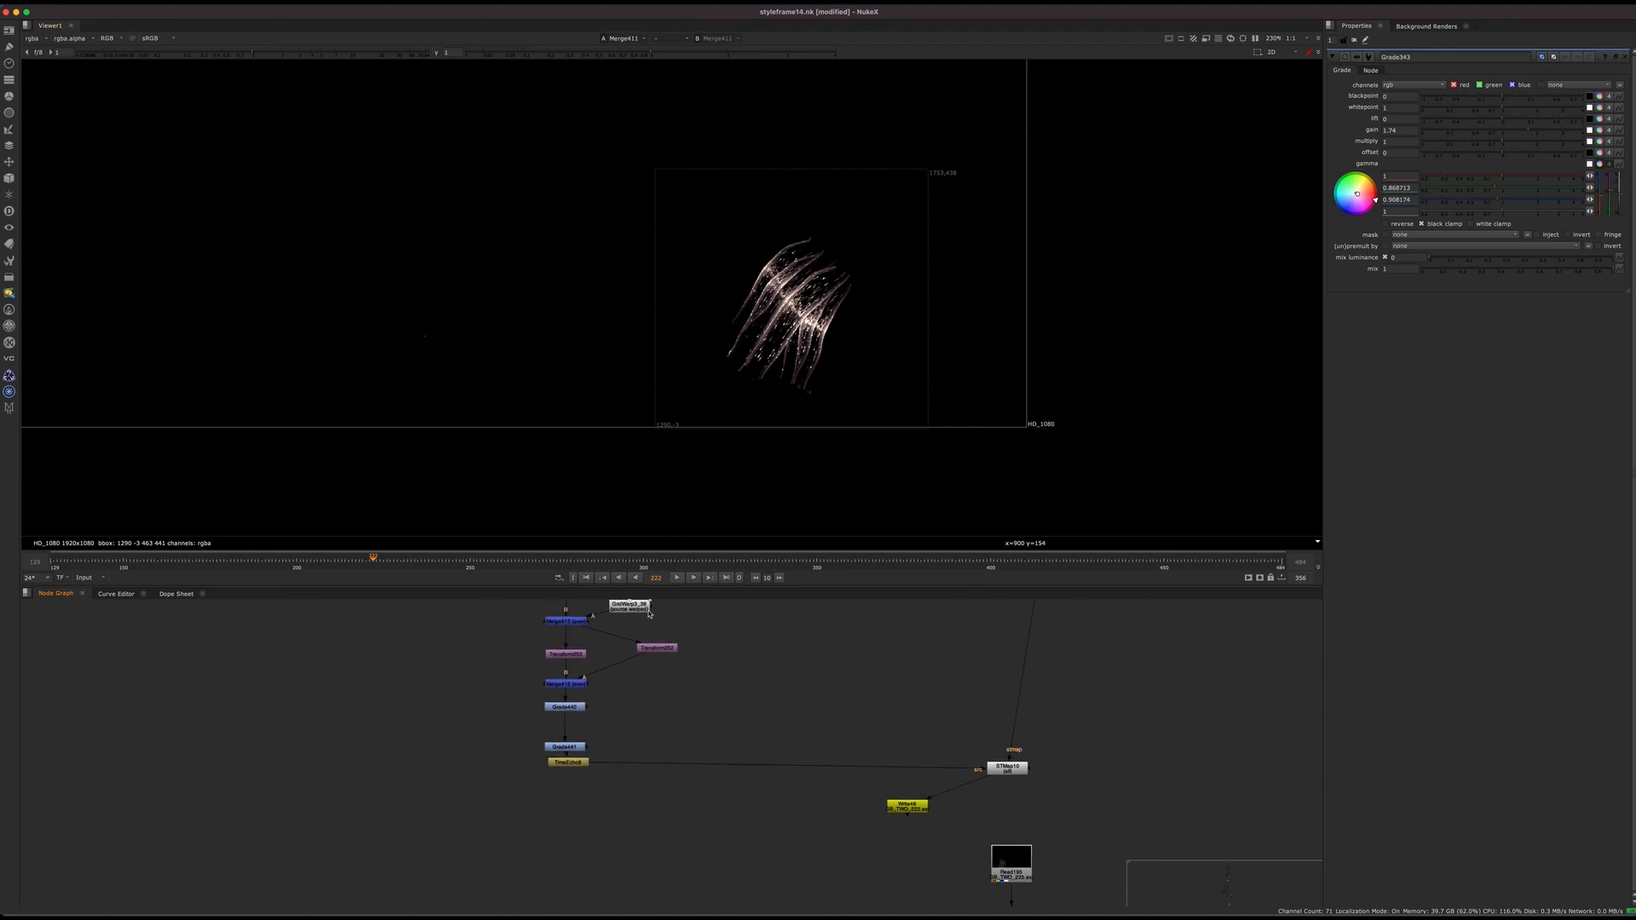
Display Merge413 to check the duplicated strands, and trace the tree back up to the strand branches
{"action": "middle_click_drag", "start_coordinate": [649, 681], "coordinate": [463, 720]}
{"action": "left_click", "coordinate": [432, 730]}
{"action": "key", "text": "1"}
{"action": "scroll", "coordinate": [463, 720], "scroll_direction": "up", "scroll_amount": 3}
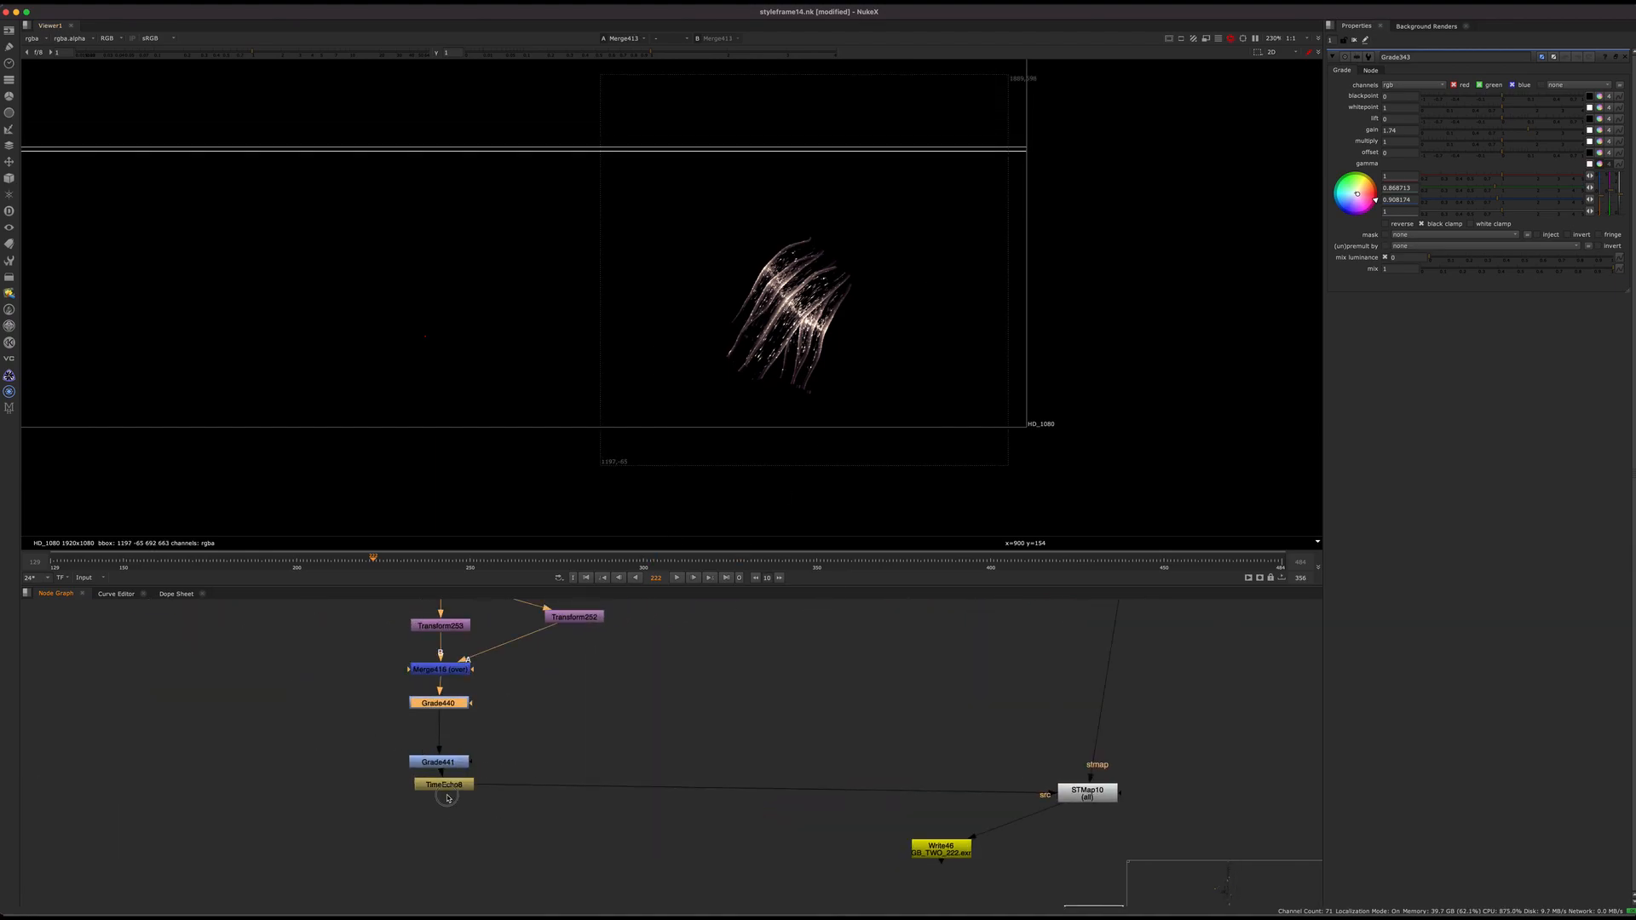
{"action": "middle_click_drag", "start_coordinate": [551, 693], "coordinate": [661, 894]}
{"action": "scroll", "coordinate": [499, 761], "scroll_direction": "down", "scroll_amount": 3}
{"action": "middle_click_drag", "start_coordinate": [479, 631], "coordinate": [519, 697]}
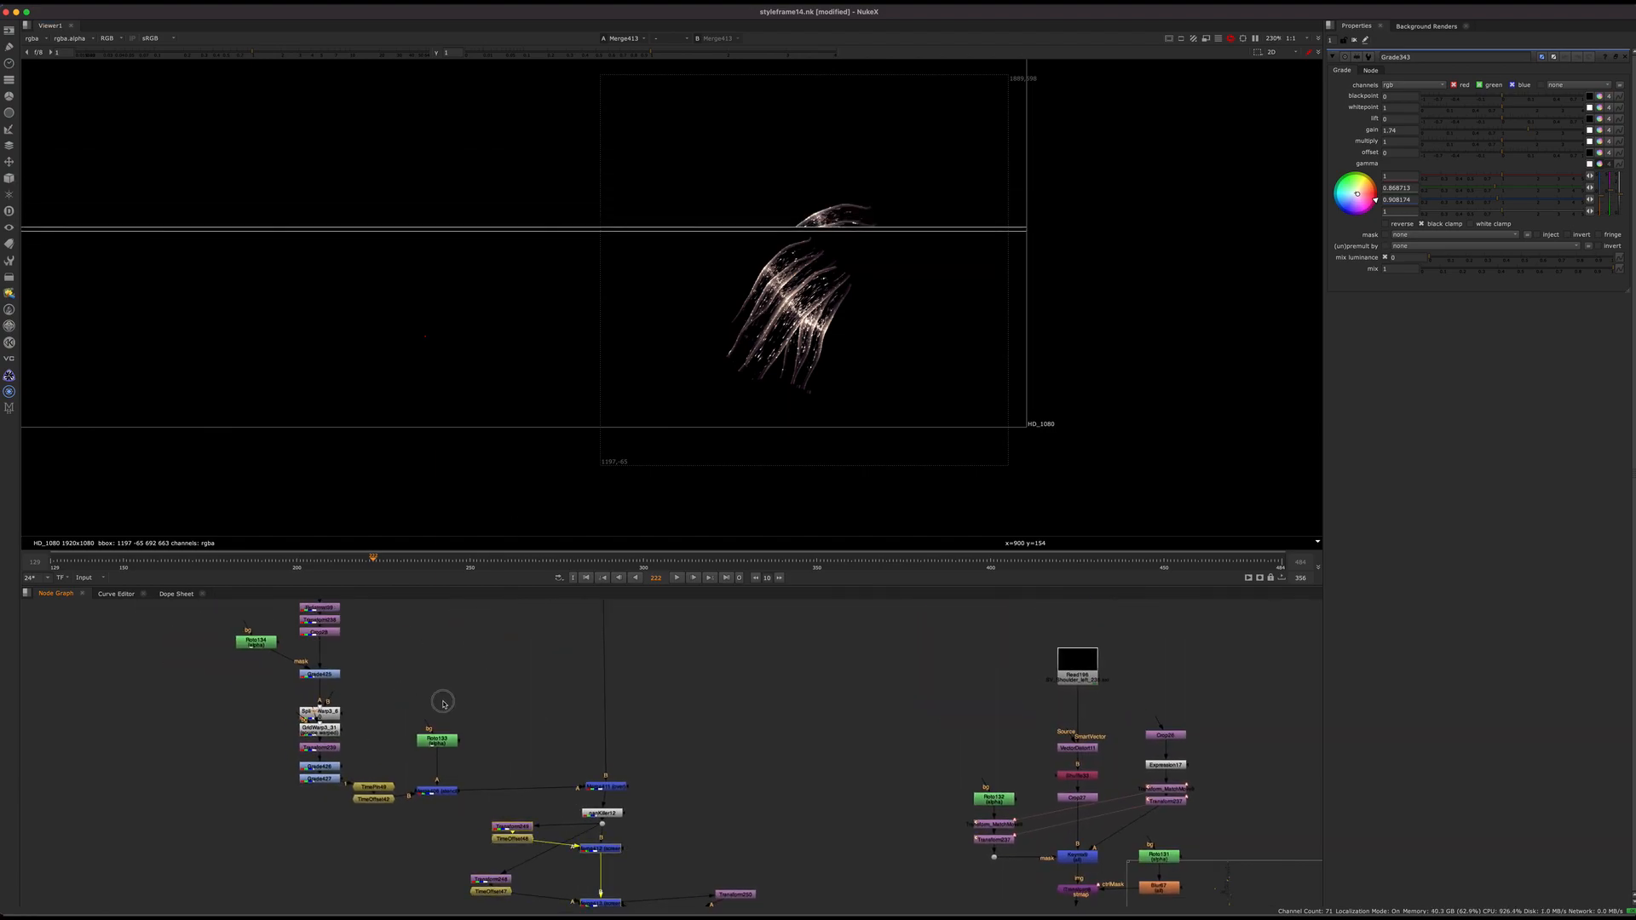
Display Grade426 and Grade427, open Grade427's properties, and examine the graded strand up close
{"action": "scroll", "coordinate": [385, 647], "scroll_direction": "up", "scroll_amount": 3}
{"action": "middle_click_drag", "start_coordinate": [385, 647], "coordinate": [523, 783]}
{"action": "key", "text": "1"}
{"action": "left_click", "coordinate": [484, 788]}
{"action": "key", "text": "1"}
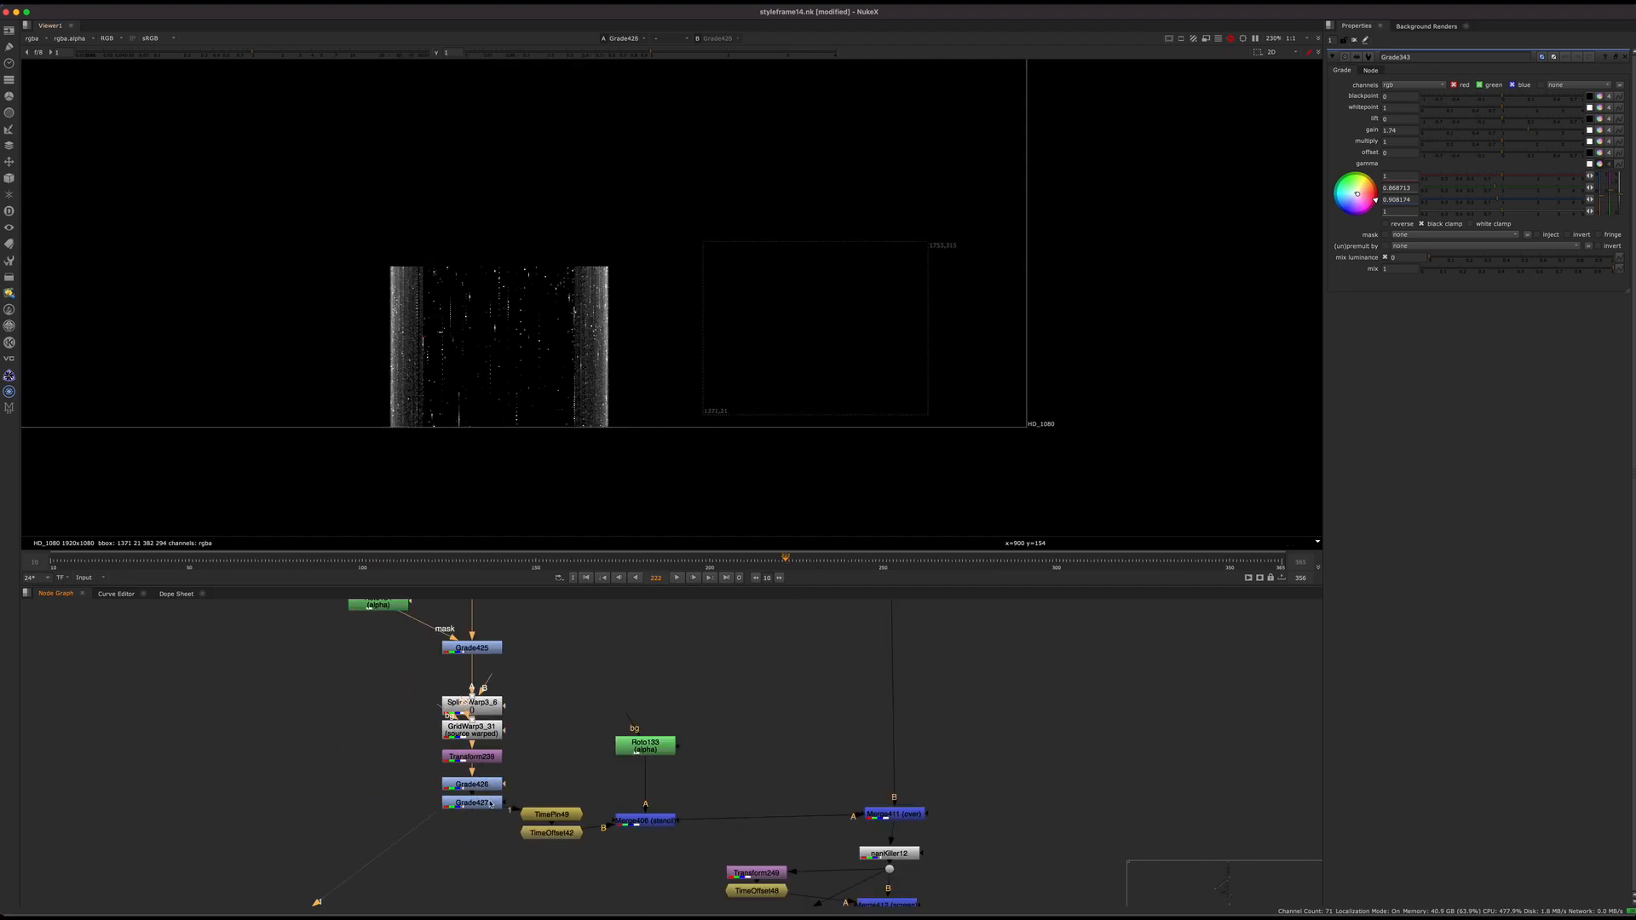
{"action": "double_click", "coordinate": [483, 803]}
{"action": "key", "text": "1"}
{"action": "left_click_drag", "start_coordinate": [532, 759], "coordinate": [368, 828]}
{"action": "scroll", "coordinate": [881, 351], "scroll_direction": "up", "scroll_amount": 7}
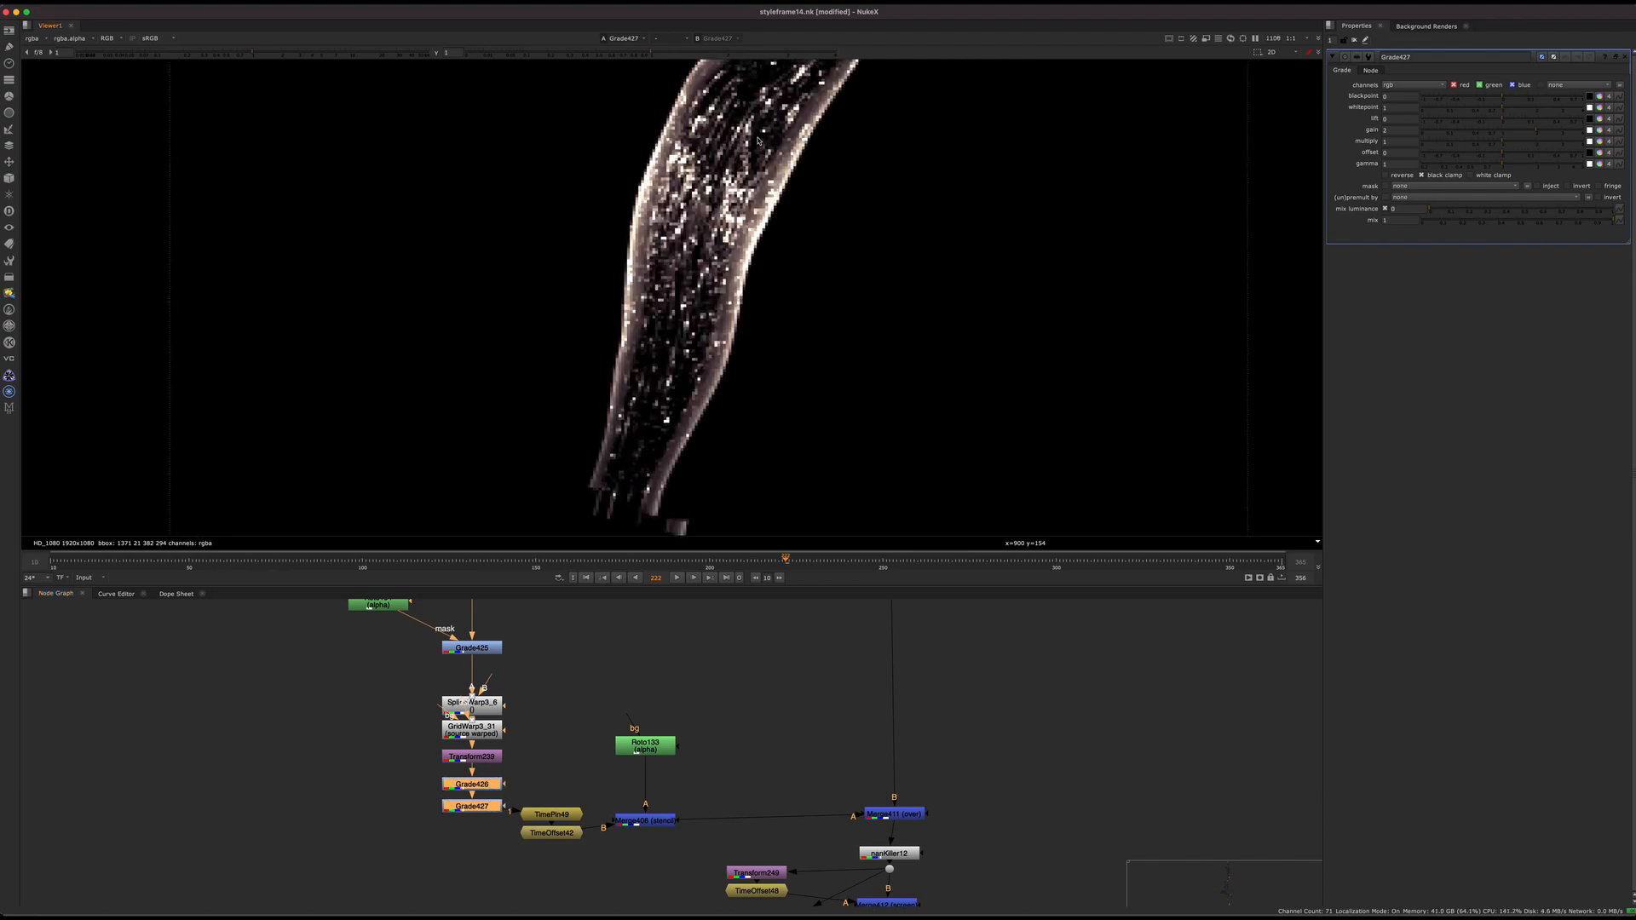
Reset the view, locate the pre-rendered strand element past Write46, and display Read195
{"action": "key", "text": "f"}
{"action": "left_click", "coordinate": [797, 768]}
{"action": "left_click", "coordinate": [894, 815]}
{"action": "middle_click_drag", "start_coordinate": [741, 730], "coordinate": [461, 601]}
{"action": "scroll", "coordinate": [1184, 785], "scroll_direction": "down", "scroll_amount": 4}
{"action": "middle_click_drag", "start_coordinate": [1184, 784], "coordinate": [526, 738]}
{"action": "middle_click_drag", "start_coordinate": [699, 774], "coordinate": [497, 701]}
{"action": "scroll", "coordinate": [672, 756], "scroll_direction": "up", "scroll_amount": 5}
{"action": "left_click_drag", "start_coordinate": [590, 743], "coordinate": [597, 737]}
{"action": "key", "text": "1"}
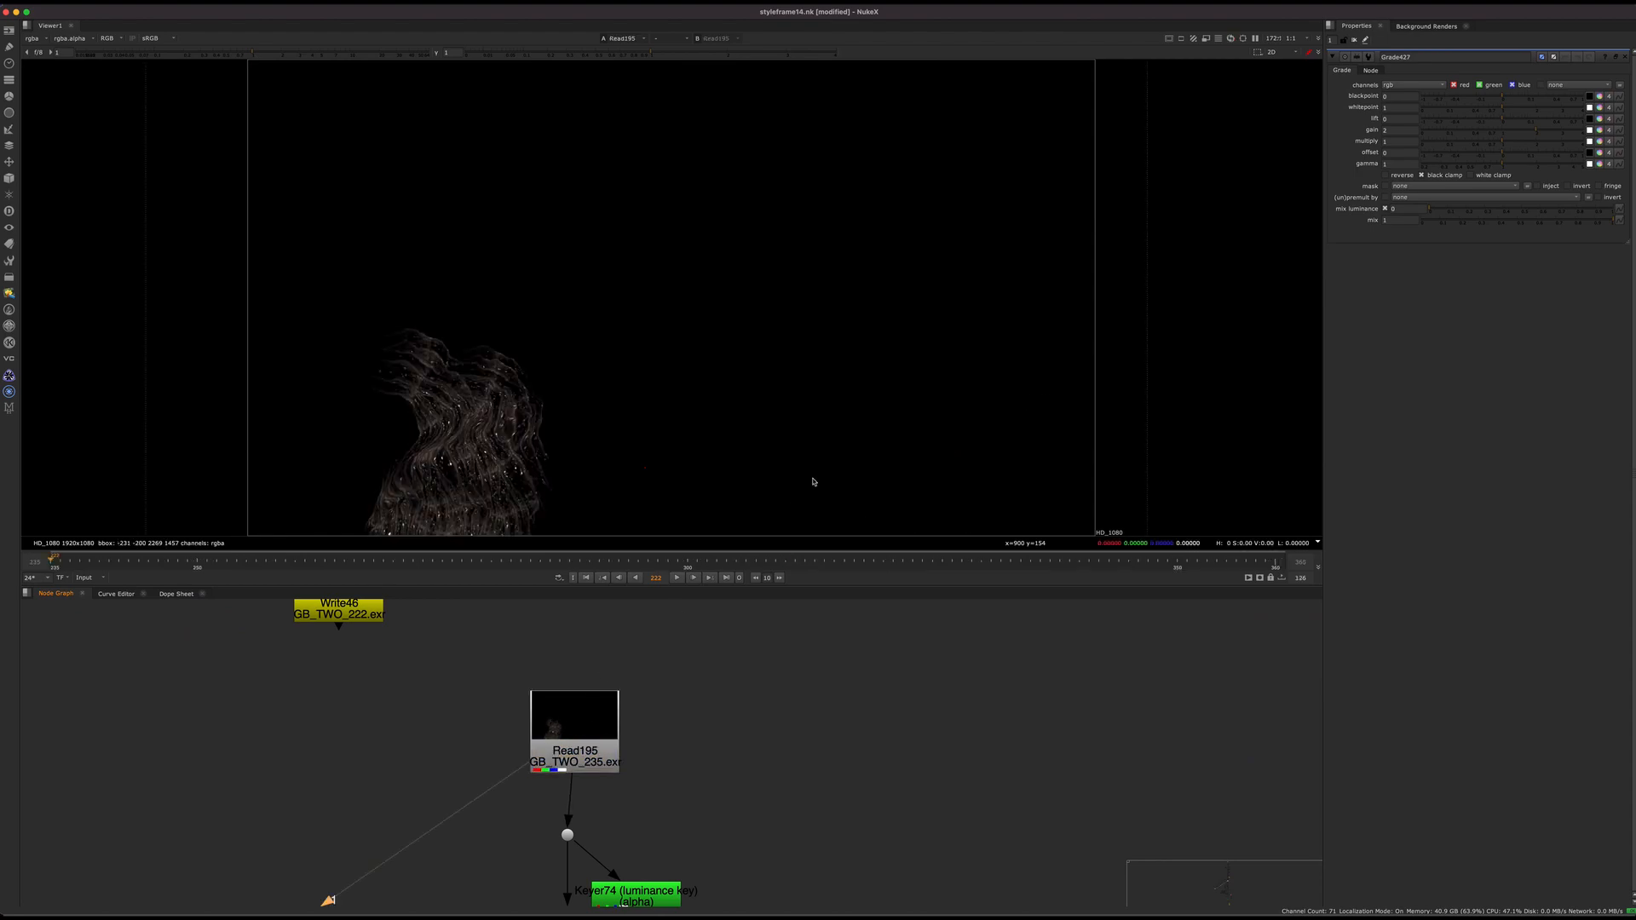
Scrub and play the Read195 pre-render, and examine the moving strands up close
{"action": "scroll", "coordinate": [577, 697], "scroll_direction": "down", "scroll_amount": 6}
{"action": "middle_click_drag", "start_coordinate": [578, 697], "coordinate": [544, 823]}
{"action": "scroll", "coordinate": [570, 763], "scroll_direction": "up", "scroll_amount": 6}
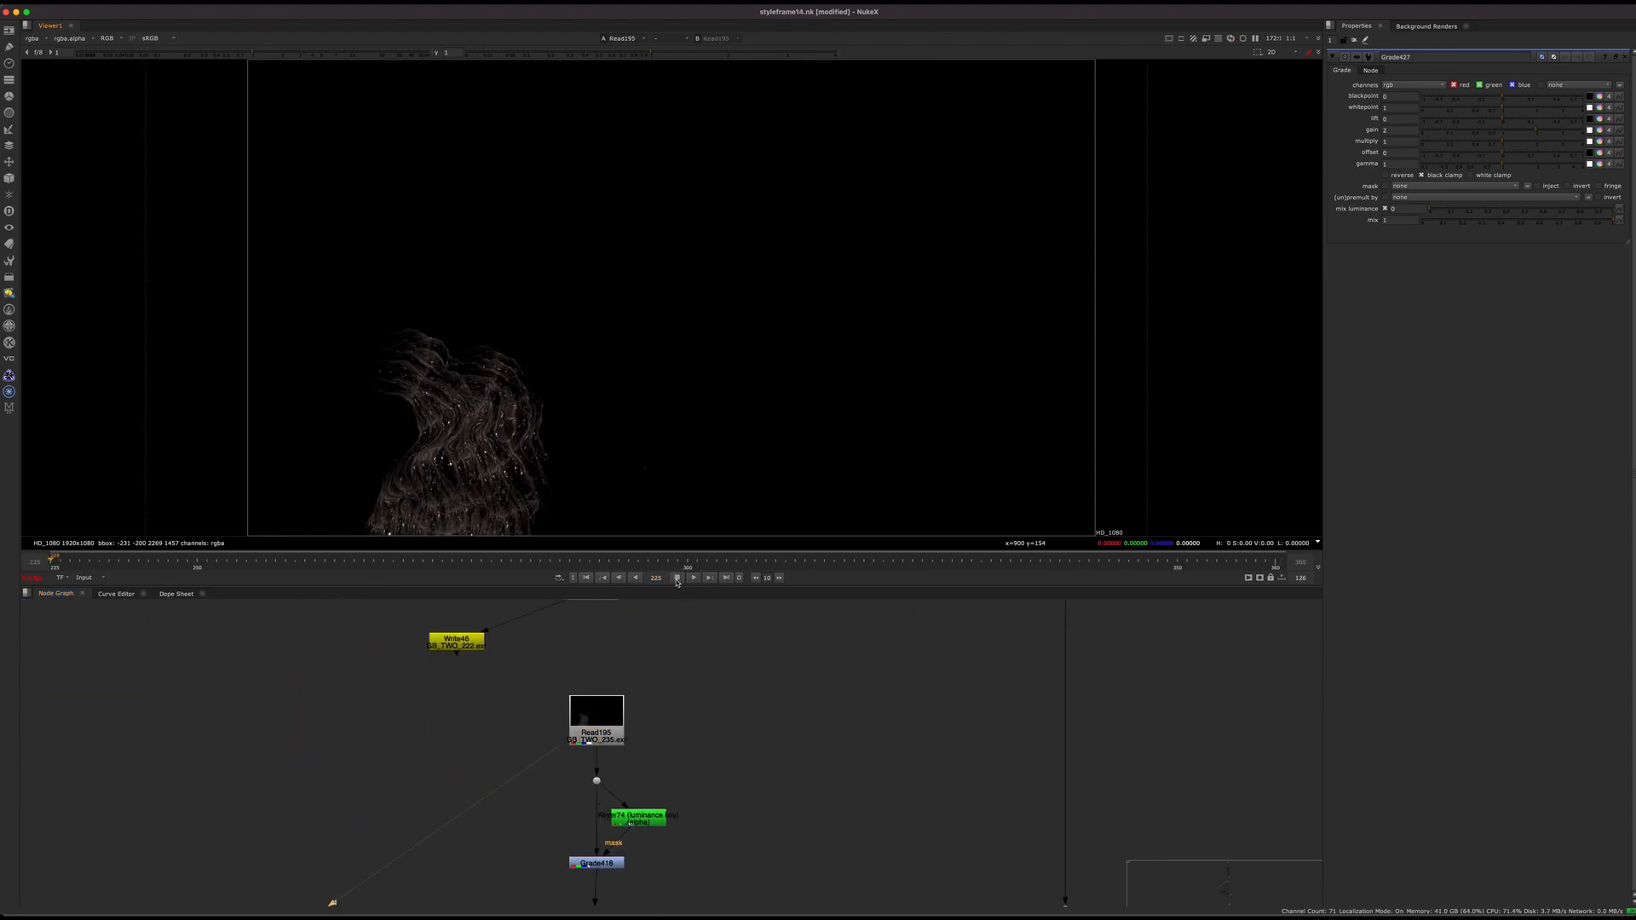
{"action": "left_click", "coordinate": [256, 561]}
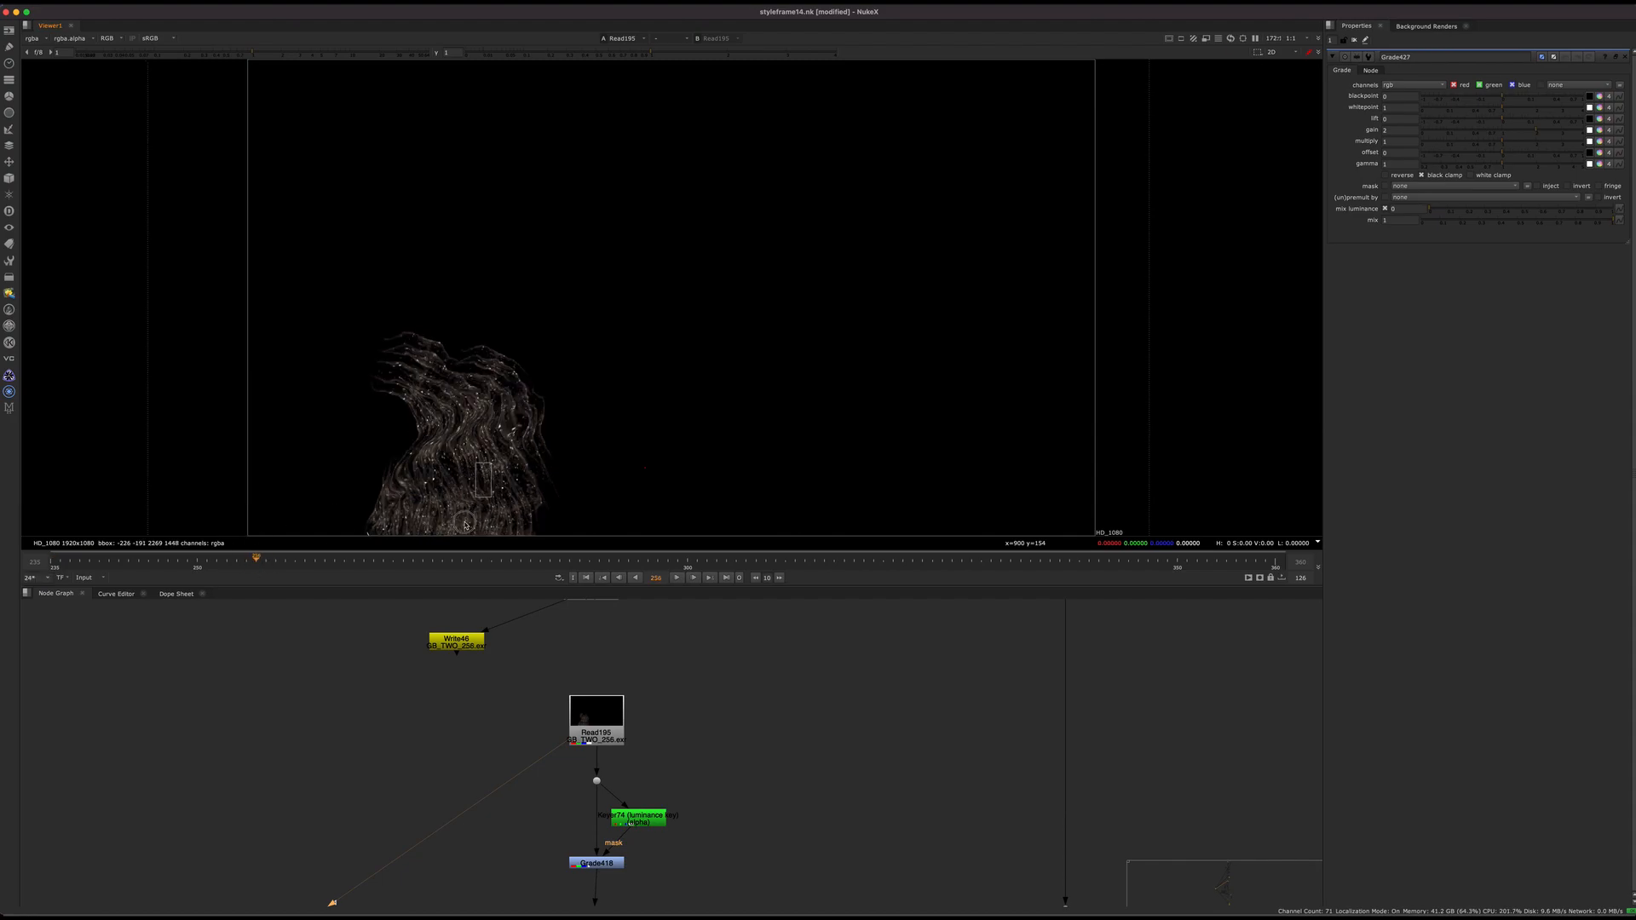
{"action": "scroll", "coordinate": [481, 505], "scroll_direction": "up", "scroll_amount": 5}
{"action": "middle_click_drag", "start_coordinate": [481, 504], "coordinate": [511, 501]}
{"action": "left_click", "coordinate": [676, 578]}
{"action": "scroll", "coordinate": [613, 449], "scroll_direction": "down", "scroll_amount": 5}
{"action": "scroll", "coordinate": [613, 449], "scroll_direction": "up", "scroll_amount": 4}
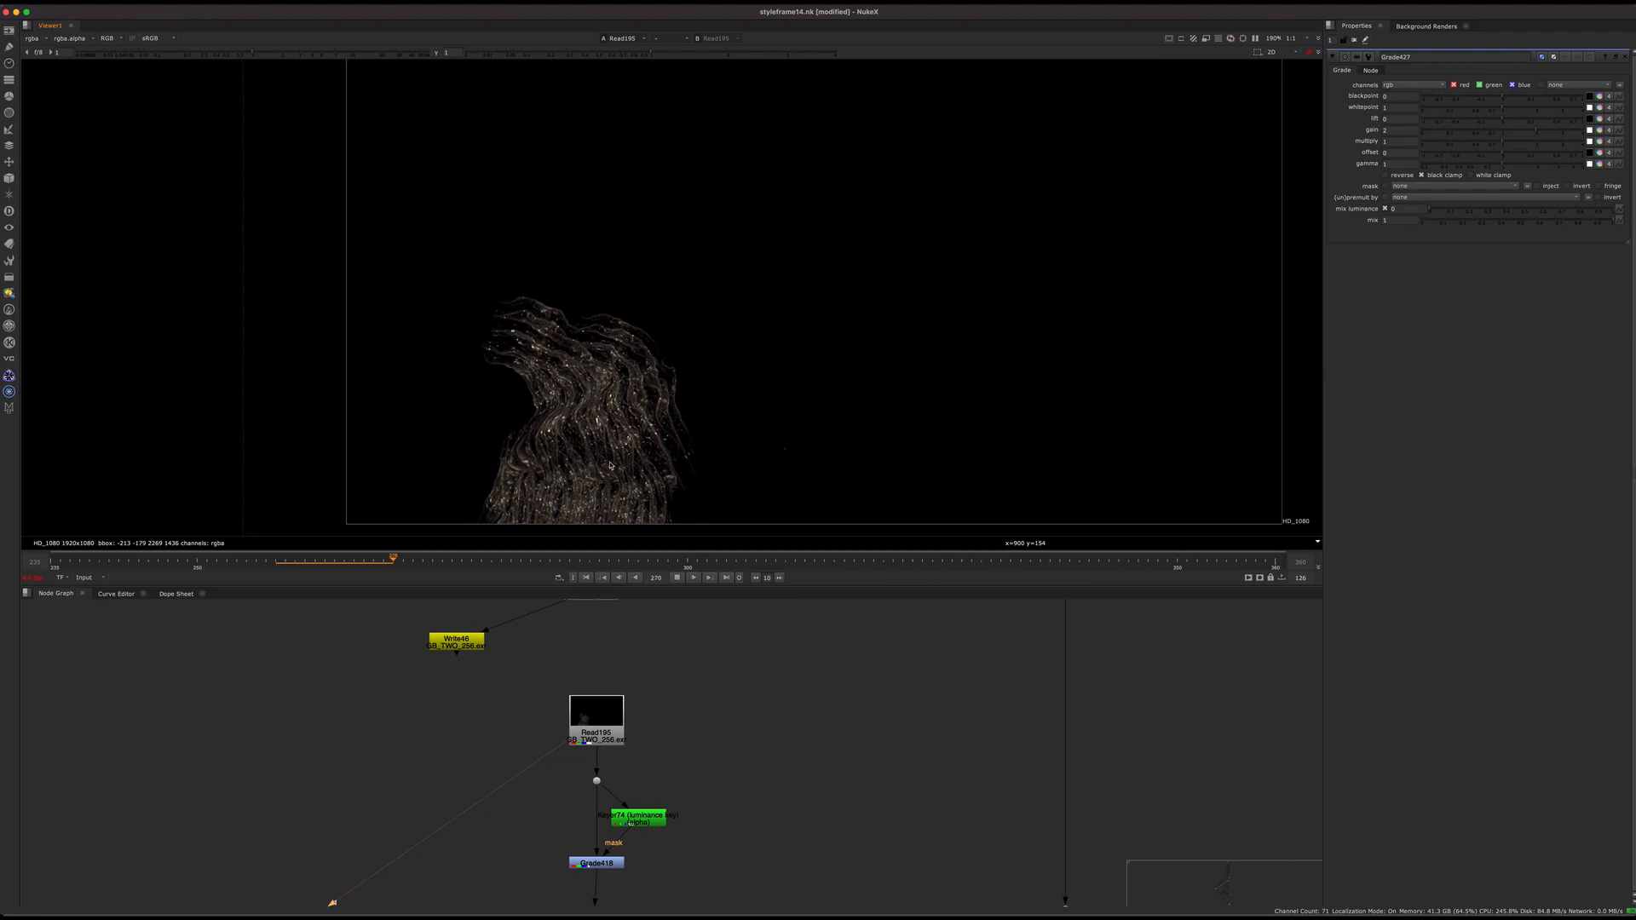
{"action": "scroll", "coordinate": [613, 449], "scroll_direction": "up", "scroll_amount": 2}
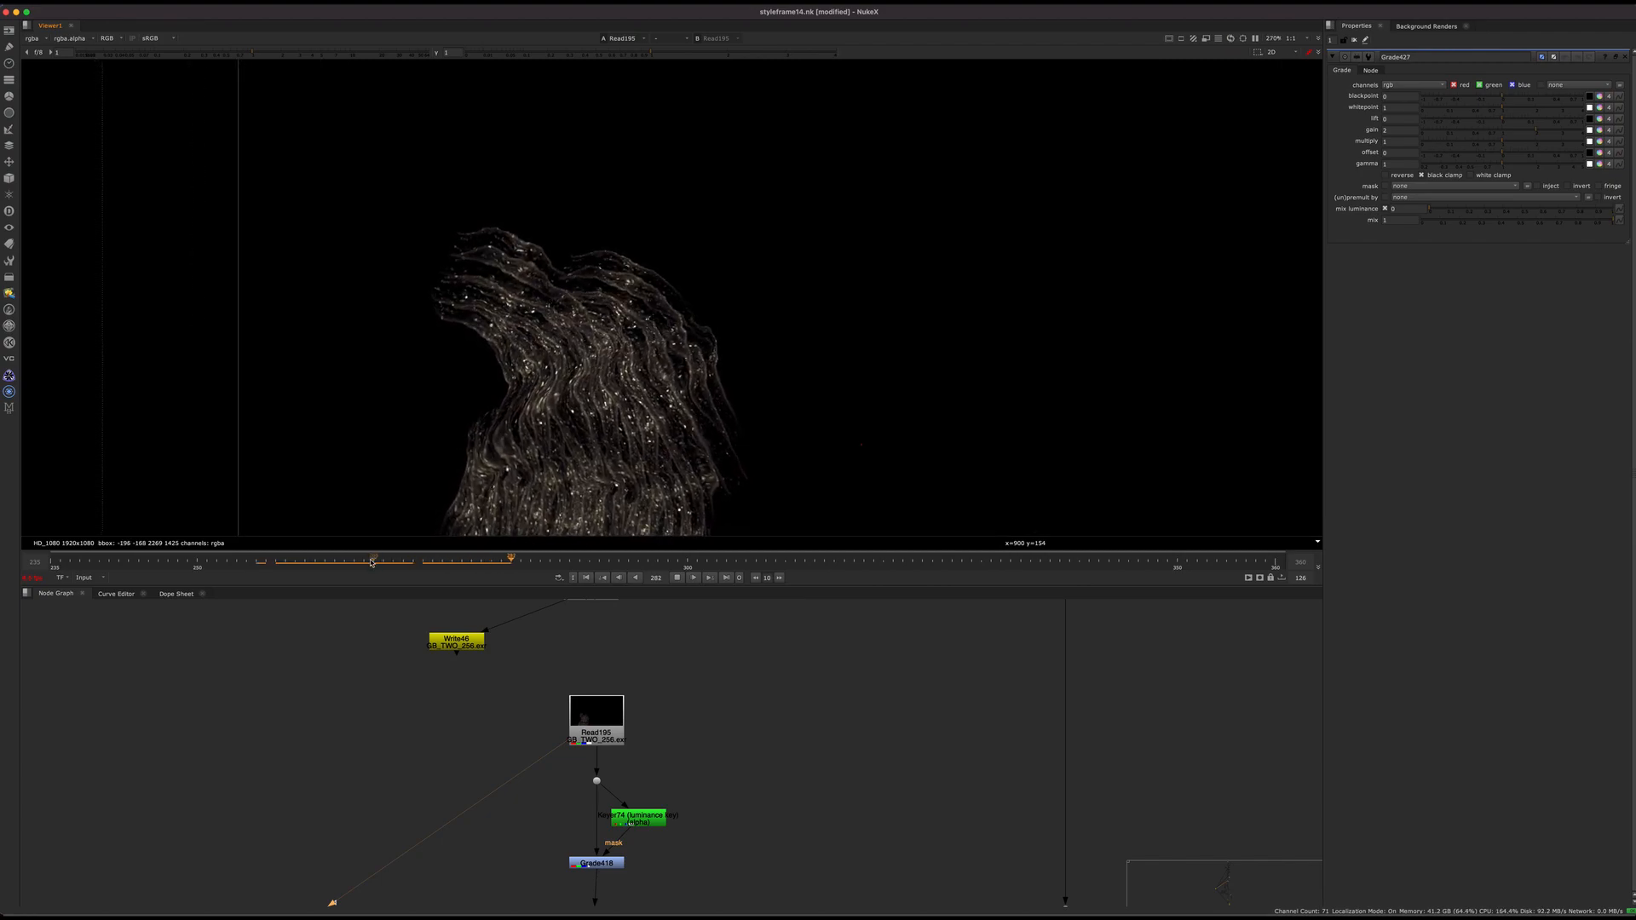
{"action": "left_click", "coordinate": [317, 562]}
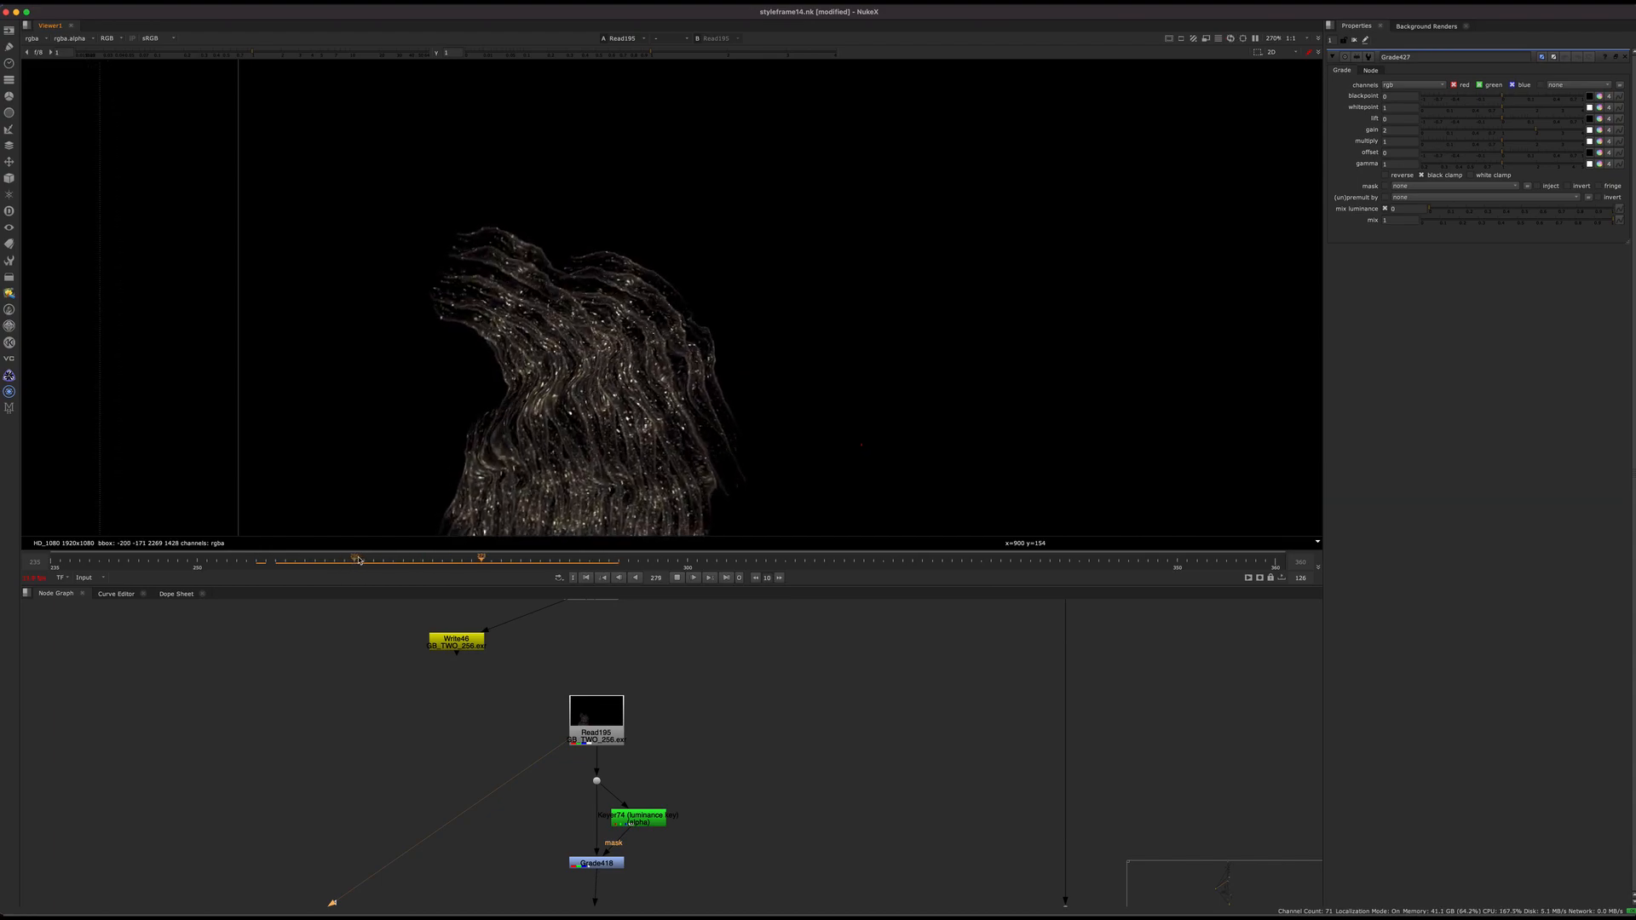
{"action": "left_click", "coordinate": [677, 577]}
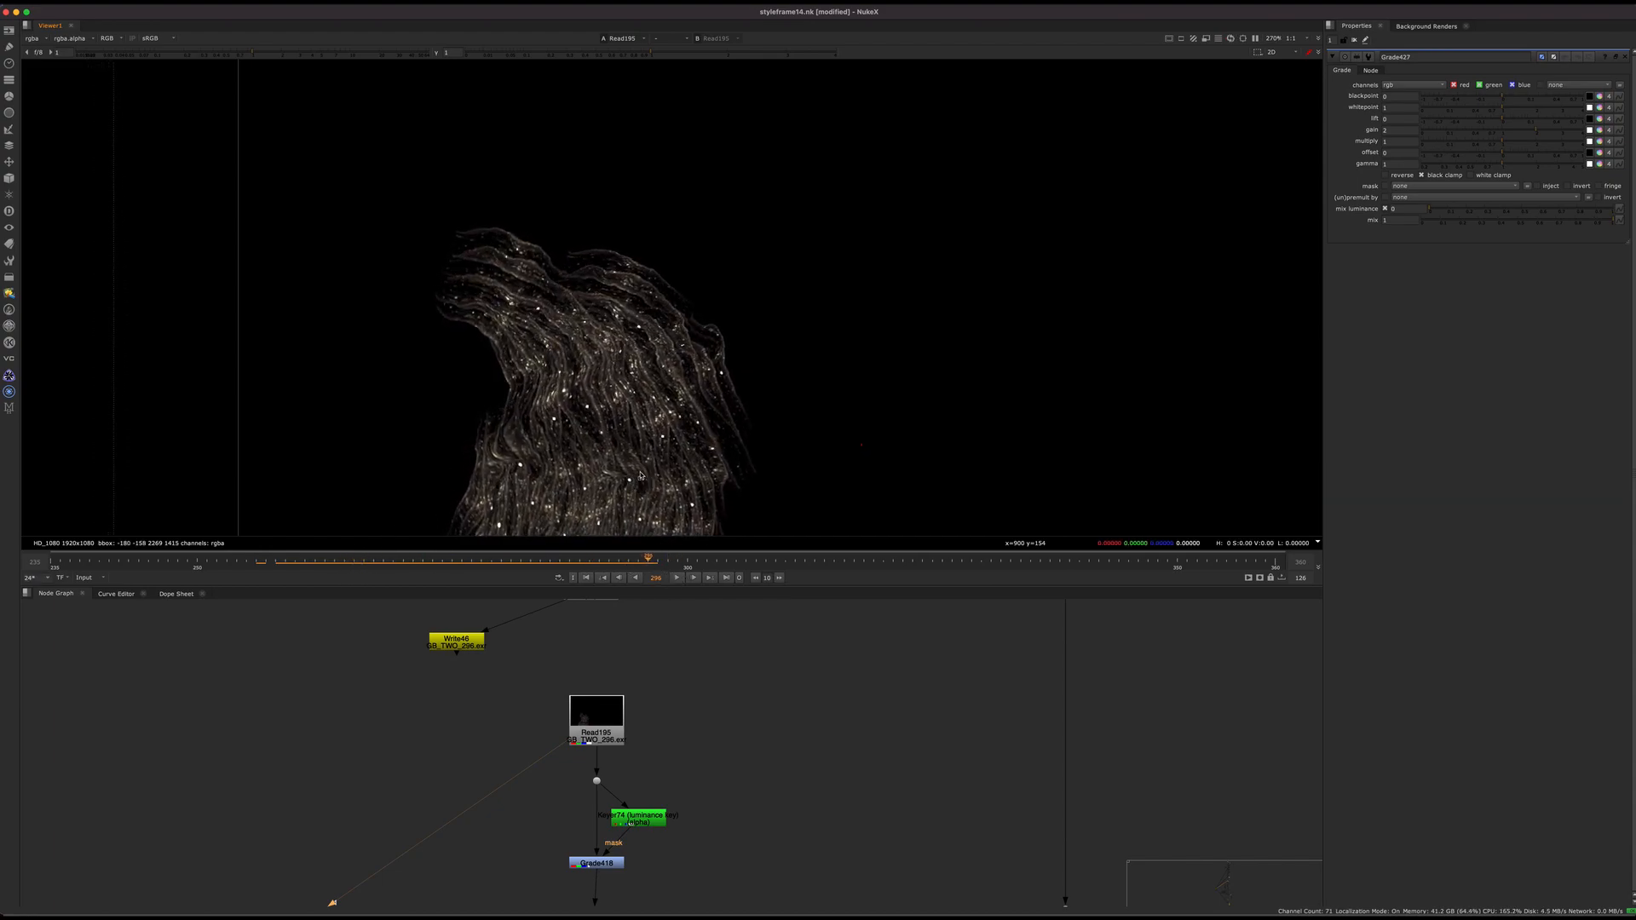
Fit the image in the viewer, and display Clamp14 below the Read195 grades
{"action": "key", "text": "f"}
{"action": "scroll", "coordinate": [694, 665], "scroll_direction": "down", "scroll_amount": 5}
{"action": "middle_click_drag", "start_coordinate": [804, 786], "coordinate": [625, 822]}
{"action": "scroll", "coordinate": [625, 822], "scroll_direction": "up", "scroll_amount": 4}
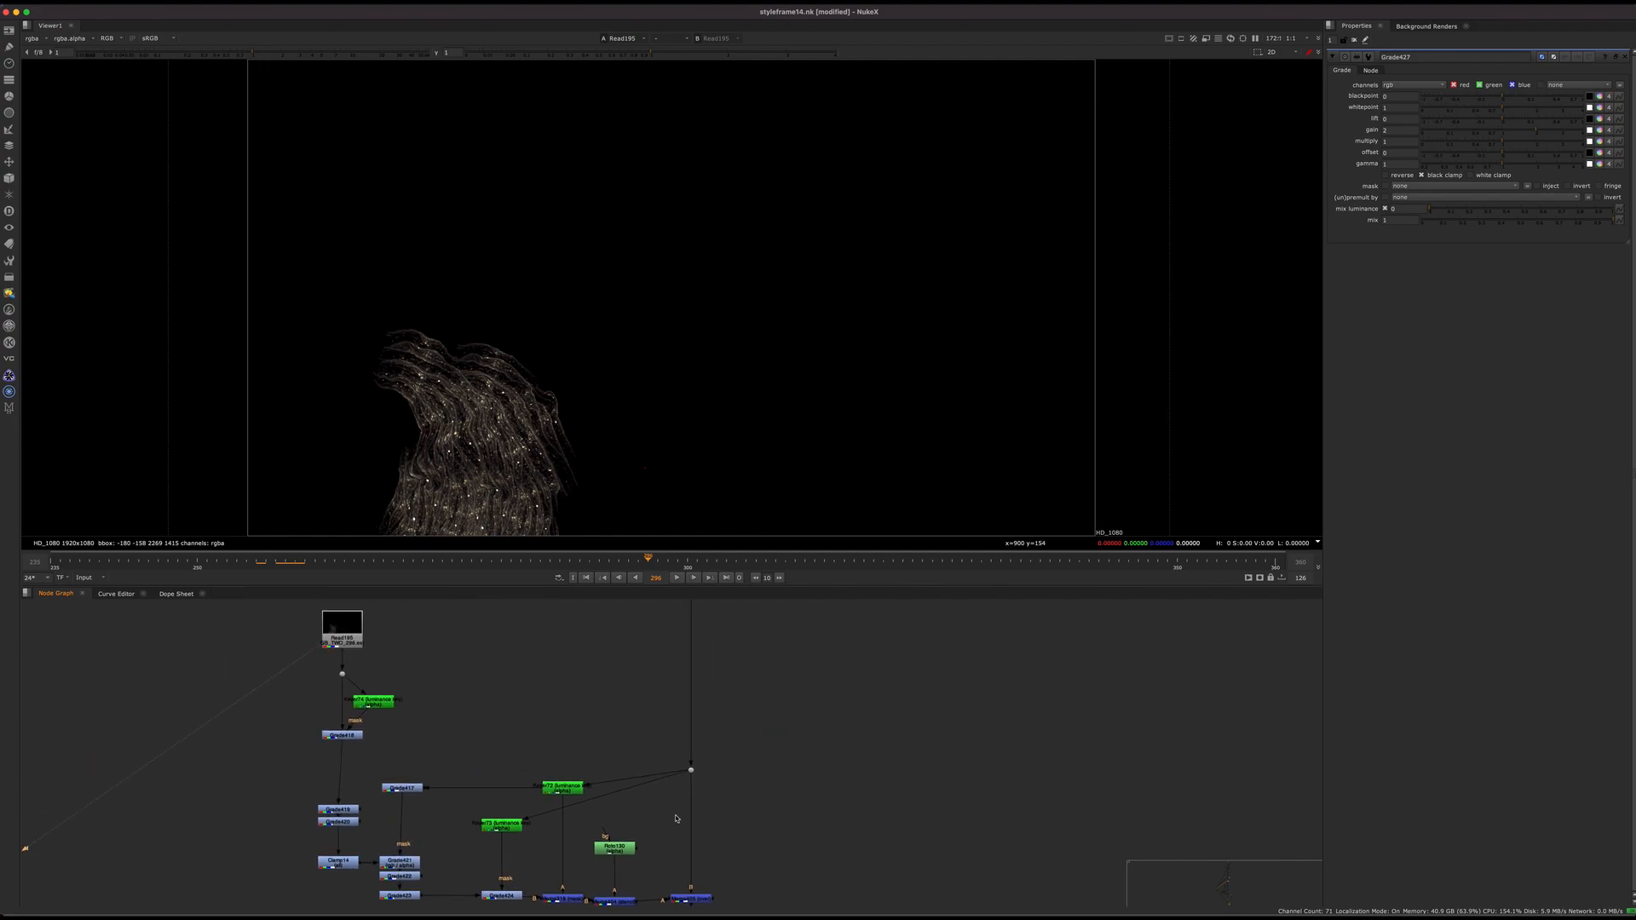
{"action": "middle_click_drag", "start_coordinate": [420, 776], "coordinate": [521, 677]}
{"action": "left_click", "coordinate": [446, 764]}
{"action": "key", "text": "1"}
{"action": "scroll", "coordinate": [474, 785], "scroll_direction": "up", "scroll_amount": 5}
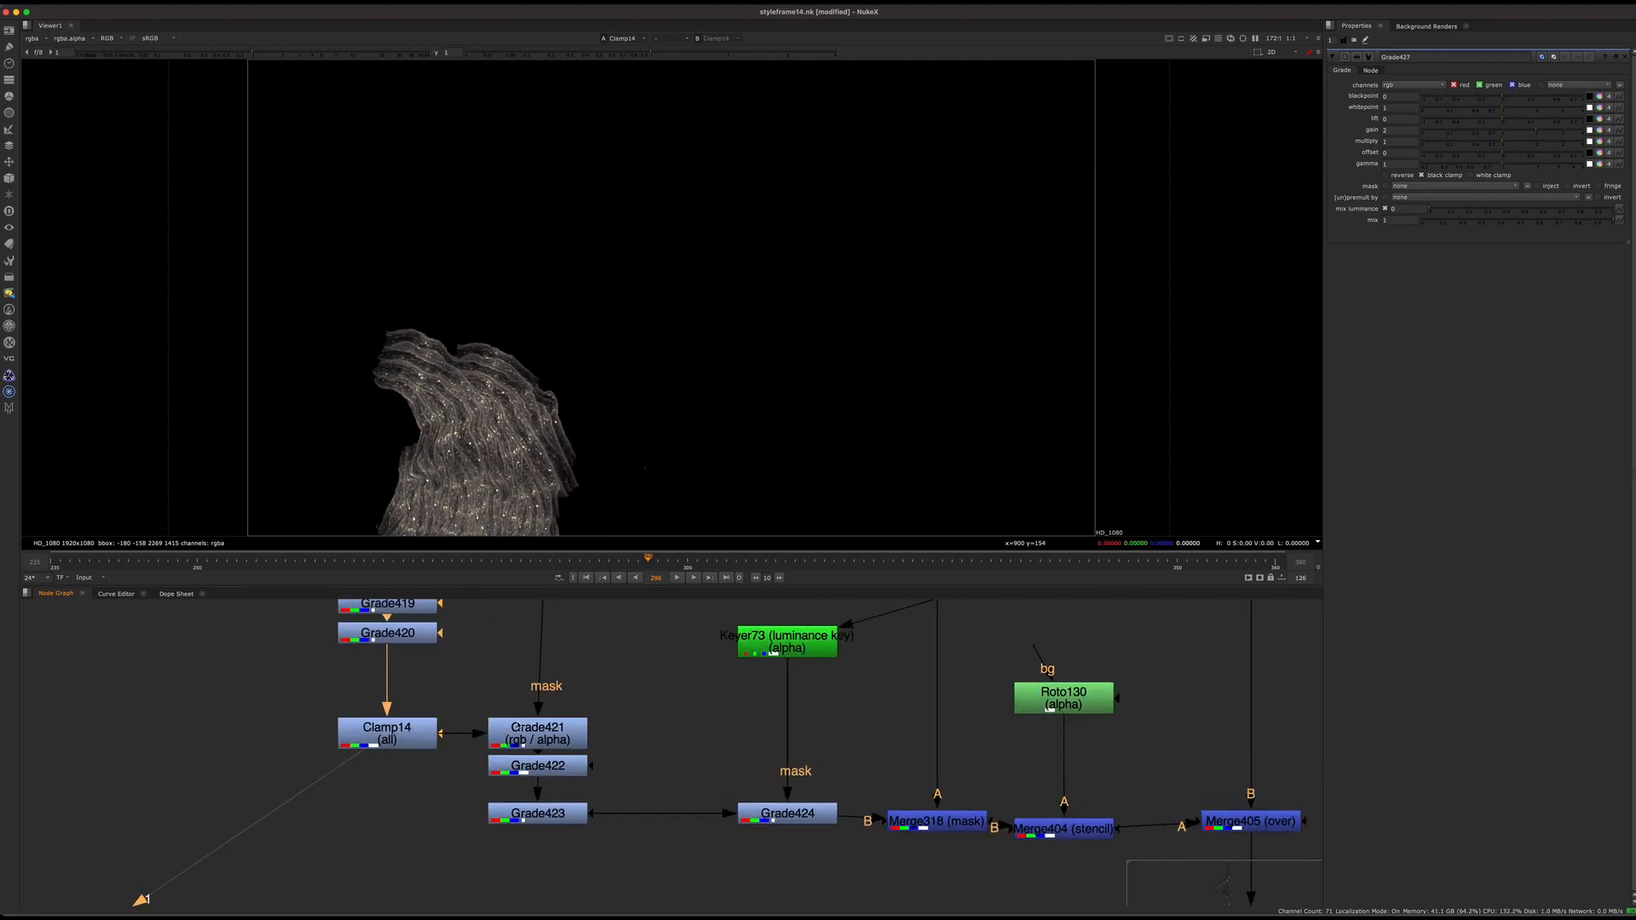
Display Grade421, Grade422 and Grade423 in turn to review the masked grading of the strands
{"action": "middle_click_drag", "start_coordinate": [516, 738], "coordinate": [529, 698]}
{"action": "left_click", "coordinate": [529, 698]}
{"action": "key", "text": "1"}
{"action": "left_click_drag", "start_coordinate": [537, 724], "coordinate": [536, 728]}
{"action": "key", "text": "1"}
{"action": "left_click", "coordinate": [554, 771]}
{"action": "key", "text": "1"}
{"action": "left_click_drag", "start_coordinate": [706, 726], "coordinate": [980, 827]}
{"action": "left_click_drag", "start_coordinate": [900, 688], "coordinate": [632, 799]}
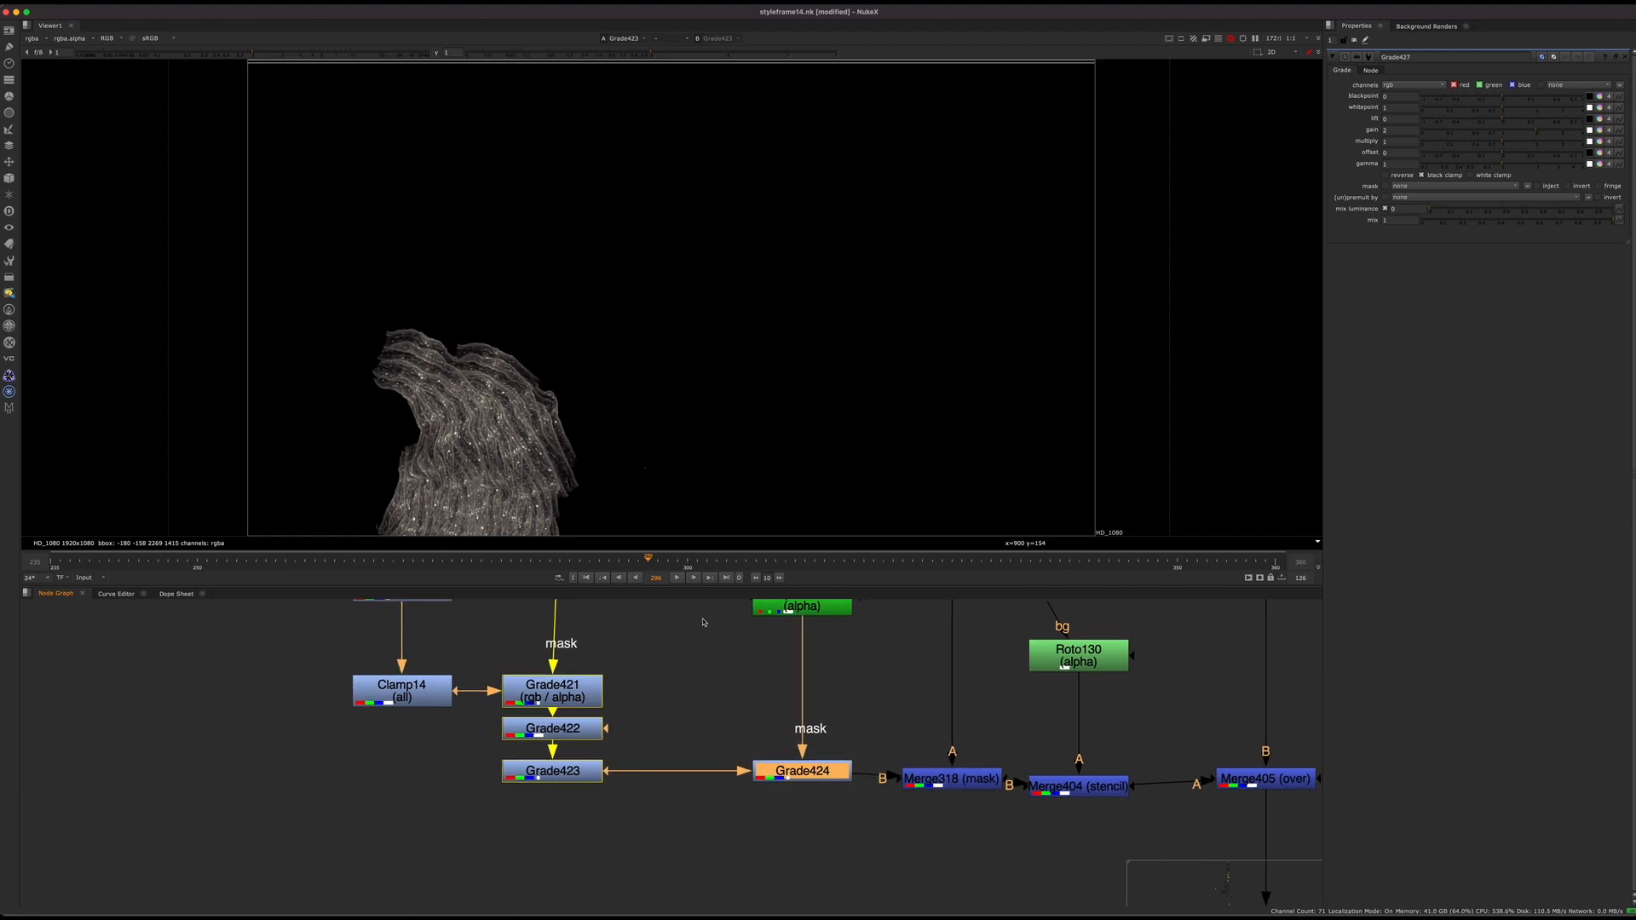
Locate the comp backdrop and the title text nodes in the node tree
{"action": "middle_click_drag", "start_coordinate": [835, 771], "coordinate": [644, 699]}
{"action": "scroll", "coordinate": [639, 711], "scroll_direction": "down", "scroll_amount": 5}
{"action": "scroll", "coordinate": [630, 743], "scroll_direction": "down", "scroll_amount": 3}
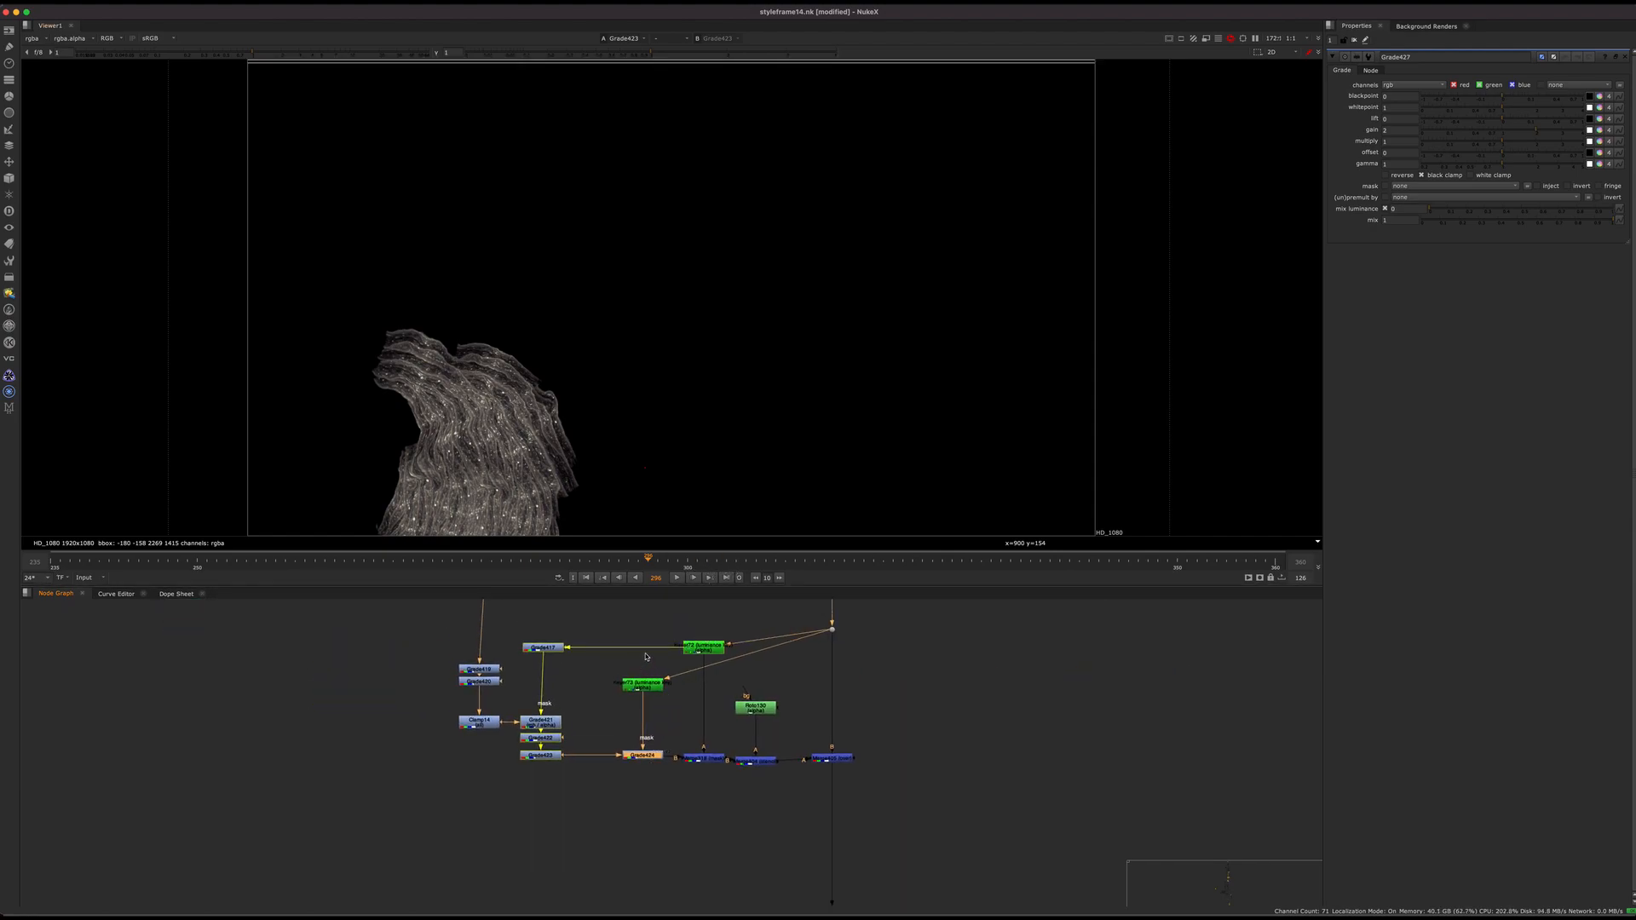
{"action": "middle_click_drag", "start_coordinate": [669, 738], "coordinate": [575, 735]}
{"action": "middle_click_drag", "start_coordinate": [551, 614], "coordinate": [620, 886]}
{"action": "scroll", "coordinate": [599, 688], "scroll_direction": "down", "scroll_amount": 5}
{"action": "scroll", "coordinate": [616, 741], "scroll_direction": "down", "scroll_amount": 8}
{"action": "middle_click_drag", "start_coordinate": [657, 650], "coordinate": [624, 840]}
{"action": "scroll", "coordinate": [605, 698], "scroll_direction": "up", "scroll_amount": 10}
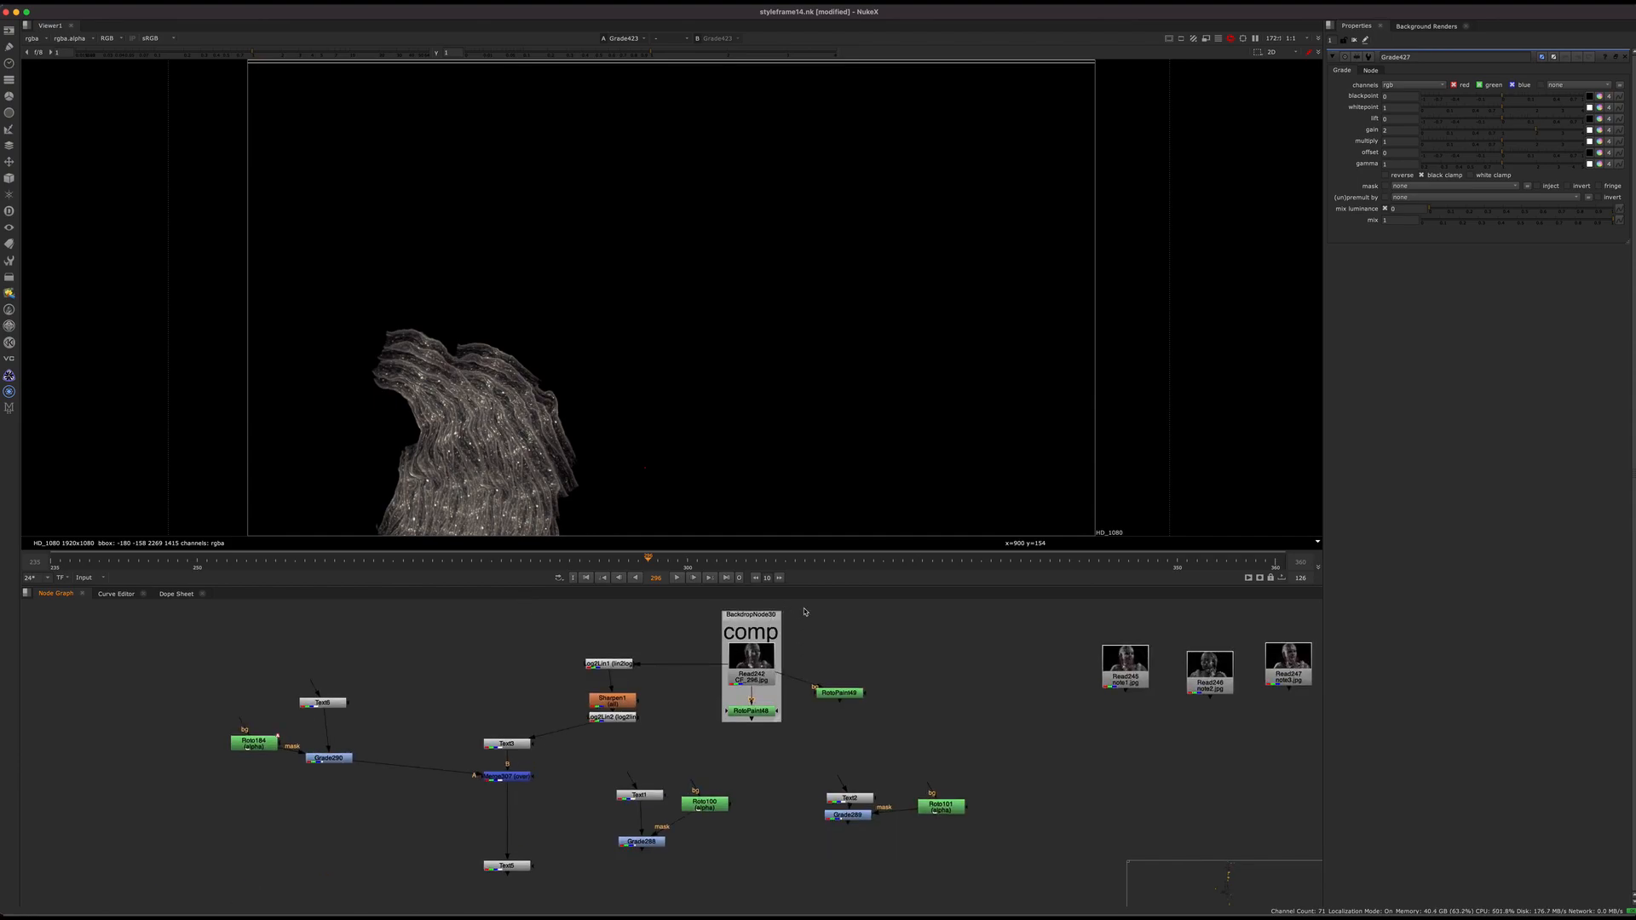
Display the text node carrying the PART 3/3 title, and review its list of video topics
{"action": "scroll", "coordinate": [649, 692], "scroll_direction": "down", "scroll_amount": 5}
{"action": "left_click_drag", "start_coordinate": [686, 668], "coordinate": [507, 754]}
{"action": "key", "text": "1"}
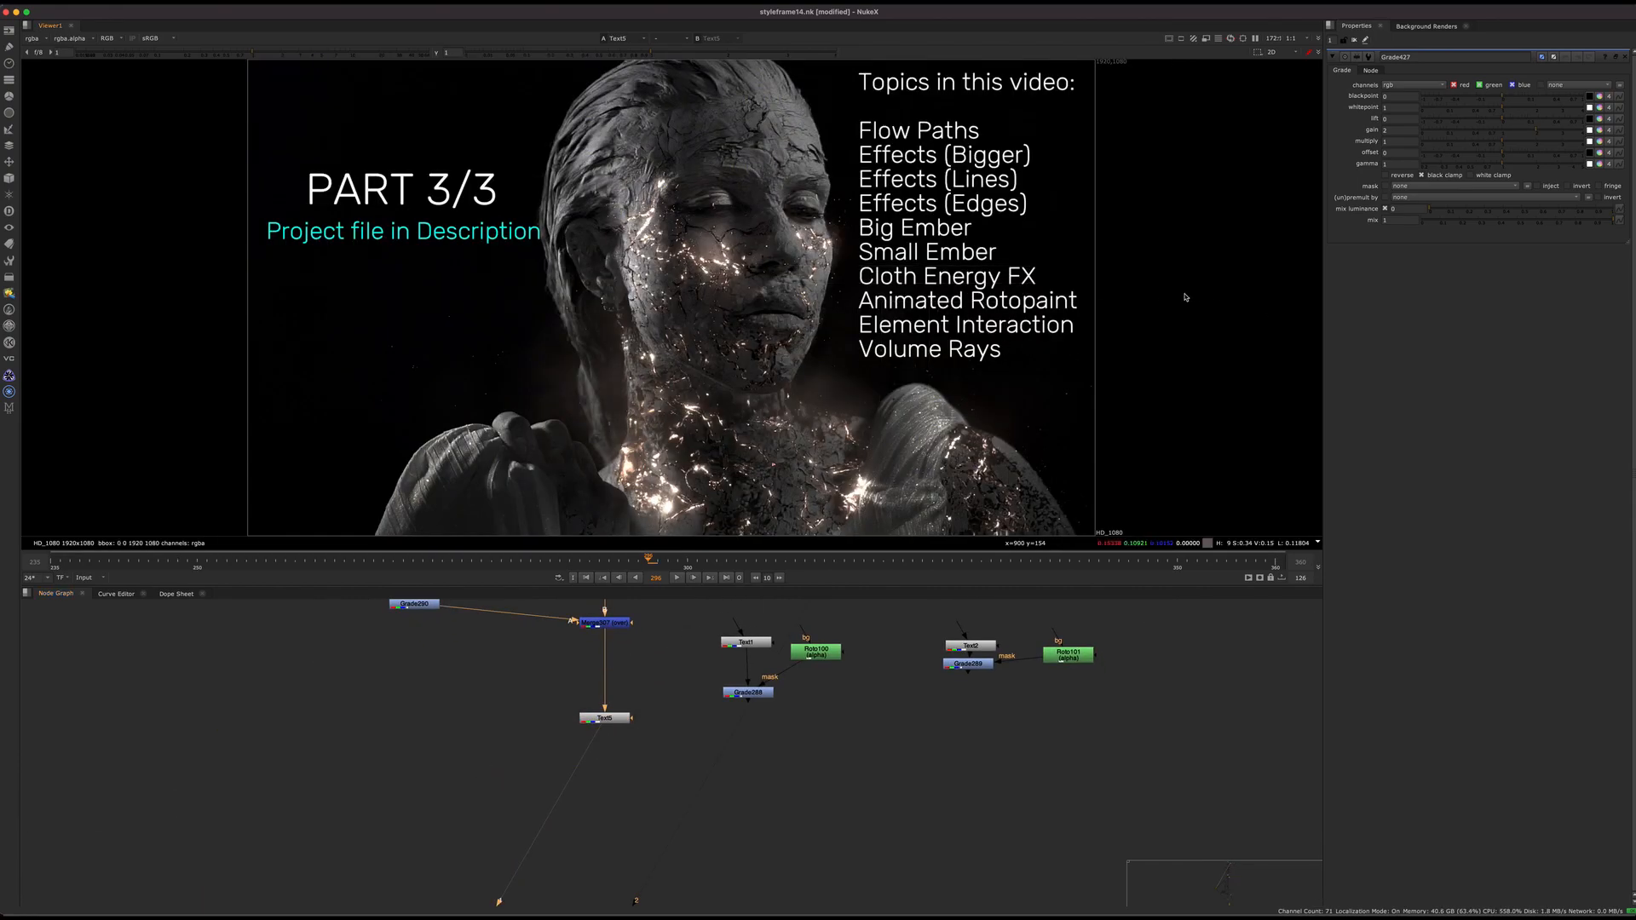
{"action": "left_click_drag", "start_coordinate": [894, 323], "coordinate": [322, 494]}
{"action": "left_click_drag", "start_coordinate": [1113, 283], "coordinate": [867, 381]}
{"action": "left_click_drag", "start_coordinate": [835, 288], "coordinate": [1120, 385]}
Locate the pre-rendered face flow lines in the node tree, and examine Read133 in the viewer
{"action": "middle_click_drag", "start_coordinate": [731, 709], "coordinate": [642, 694]}
{"action": "scroll", "coordinate": [644, 693], "scroll_direction": "down", "scroll_amount": 8}
{"action": "mouse_move", "coordinate": [646, 767]}
{"action": "middle_mouse_down"}
{"action": "mouse_move", "coordinate": [753, 394]}
{"action": "mouse_move", "coordinate": [661, 759]}
{"action": "middle_mouse_up"}
{"action": "middle_click_drag", "start_coordinate": [673, 626], "coordinate": [620, 873]}
{"action": "scroll", "coordinate": [645, 766], "scroll_direction": "up", "scroll_amount": 10}
{"action": "middle_click_drag", "start_coordinate": [617, 814], "coordinate": [697, 553]}
{"action": "middle_click_drag", "start_coordinate": [582, 805], "coordinate": [701, 826]}
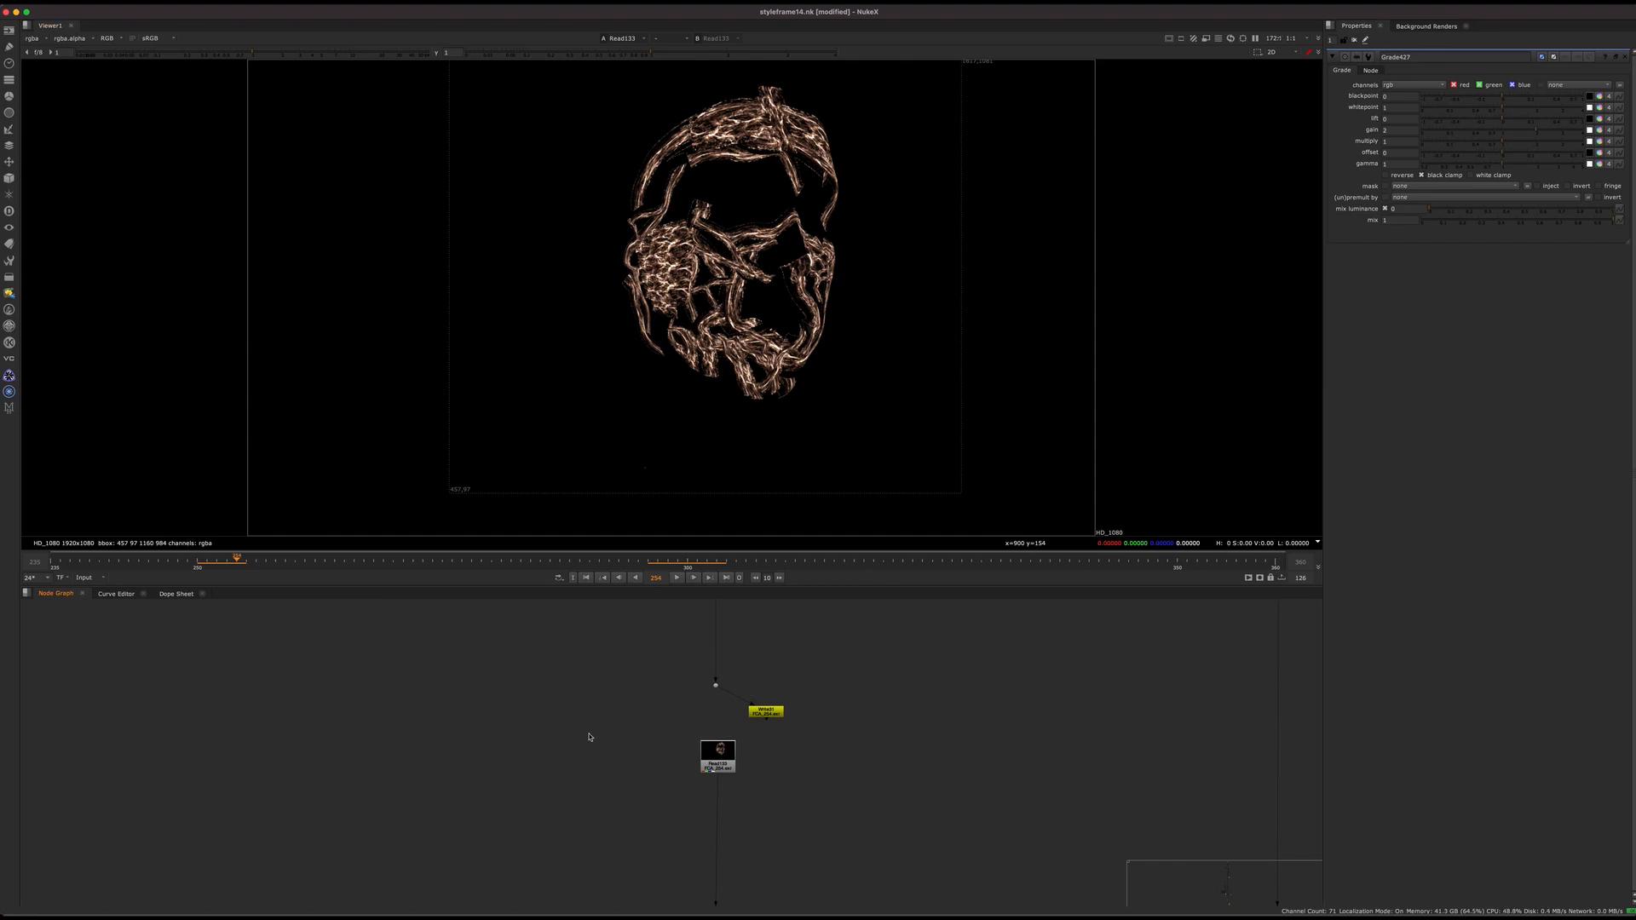
{"action": "left_click_drag", "start_coordinate": [727, 754], "coordinate": [719, 761]}
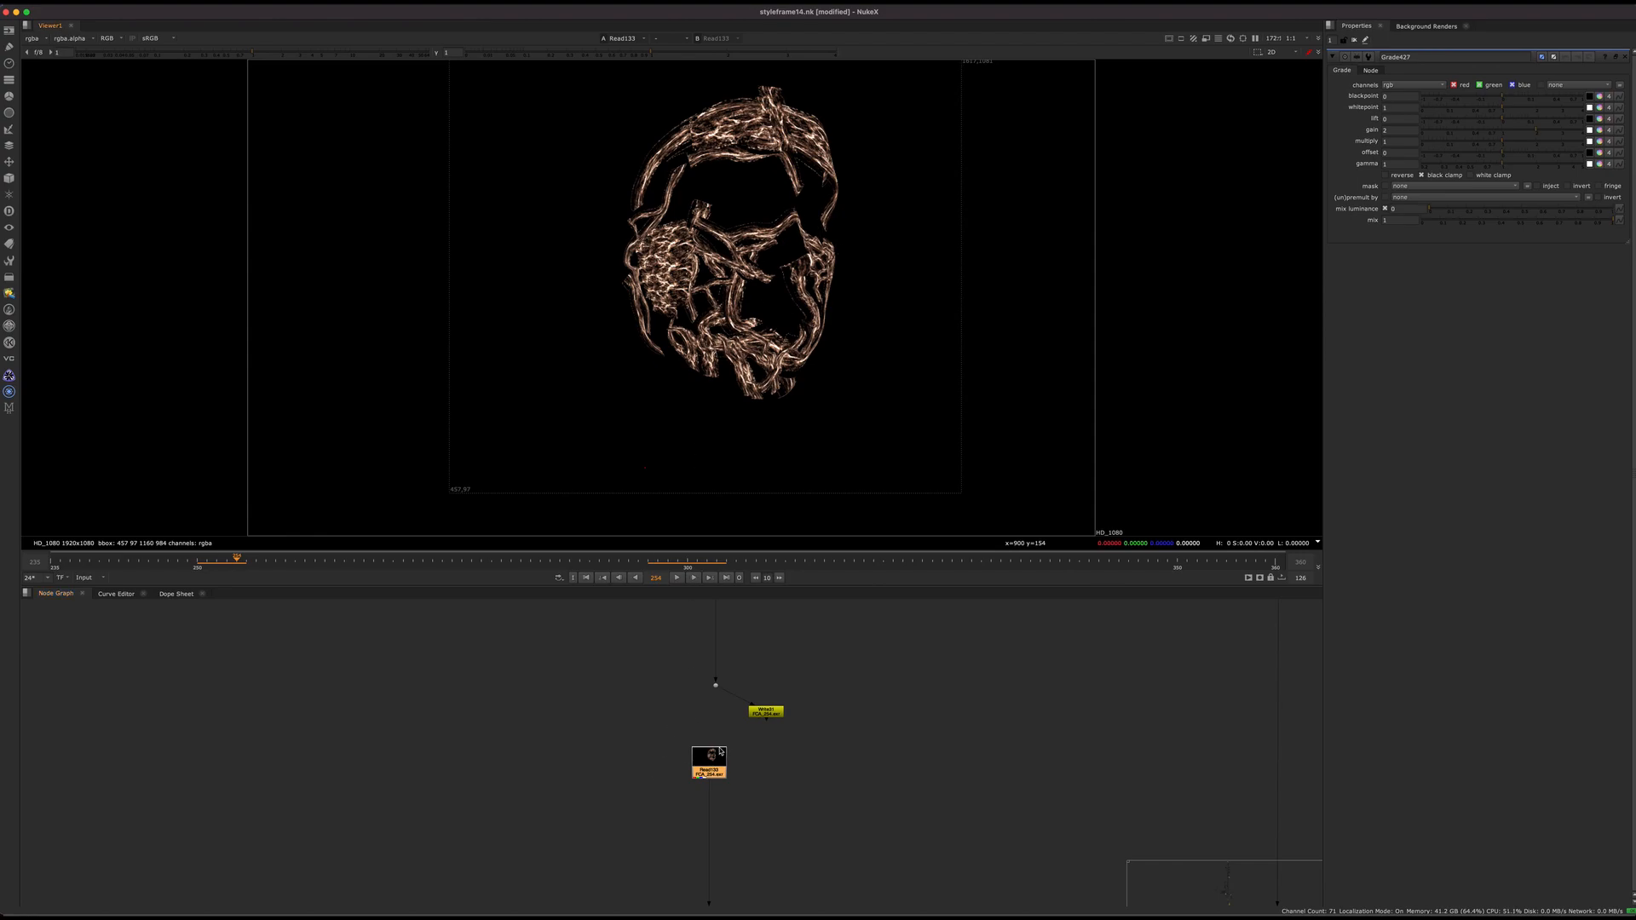
Locate the source branches of the flow texture, and display Reformat57 and the merge below Retime5
{"action": "middle_click_drag", "start_coordinate": [522, 685], "coordinate": [562, 521], "text": "alt"}
{"action": "middle_click_drag", "start_coordinate": [562, 521], "coordinate": [580, 652]}
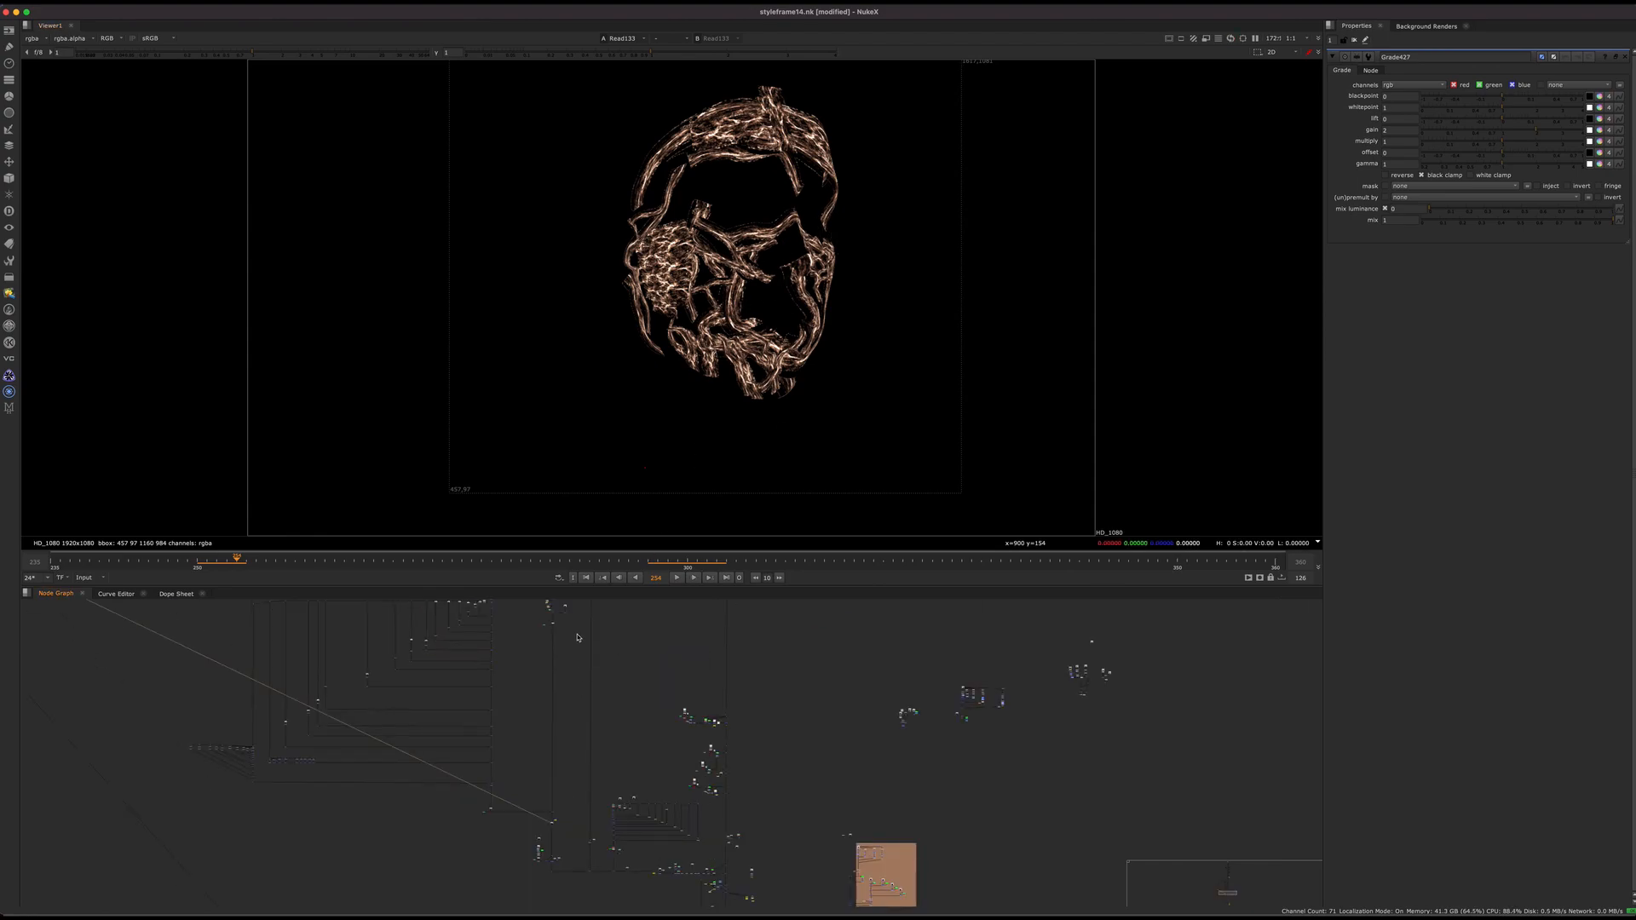
{"action": "middle_click_drag", "start_coordinate": [538, 734], "coordinate": [511, 894]}
{"action": "middle_click_drag", "start_coordinate": [425, 815], "coordinate": [679, 745], "text": "alt"}
{"action": "left_click_drag", "start_coordinate": [710, 696], "coordinate": [577, 778]}
{"action": "key", "text": "1"}
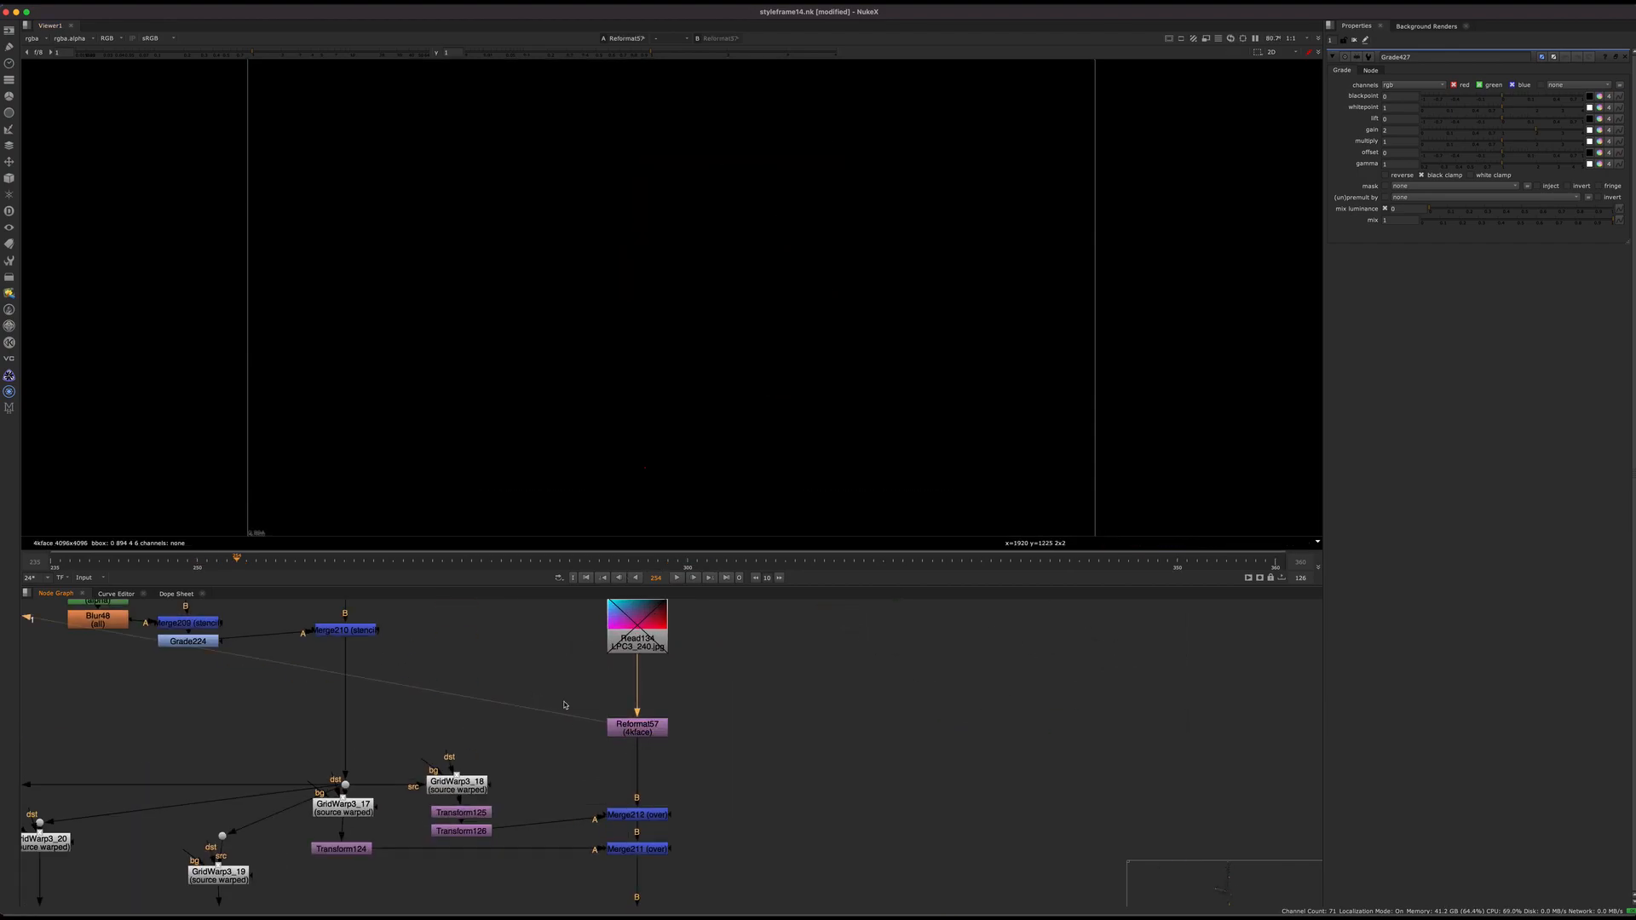
{"action": "middle_click_drag", "start_coordinate": [535, 690], "coordinate": [702, 743]}
{"action": "left_click", "coordinate": [511, 683]}
{"action": "key", "text": "1"}
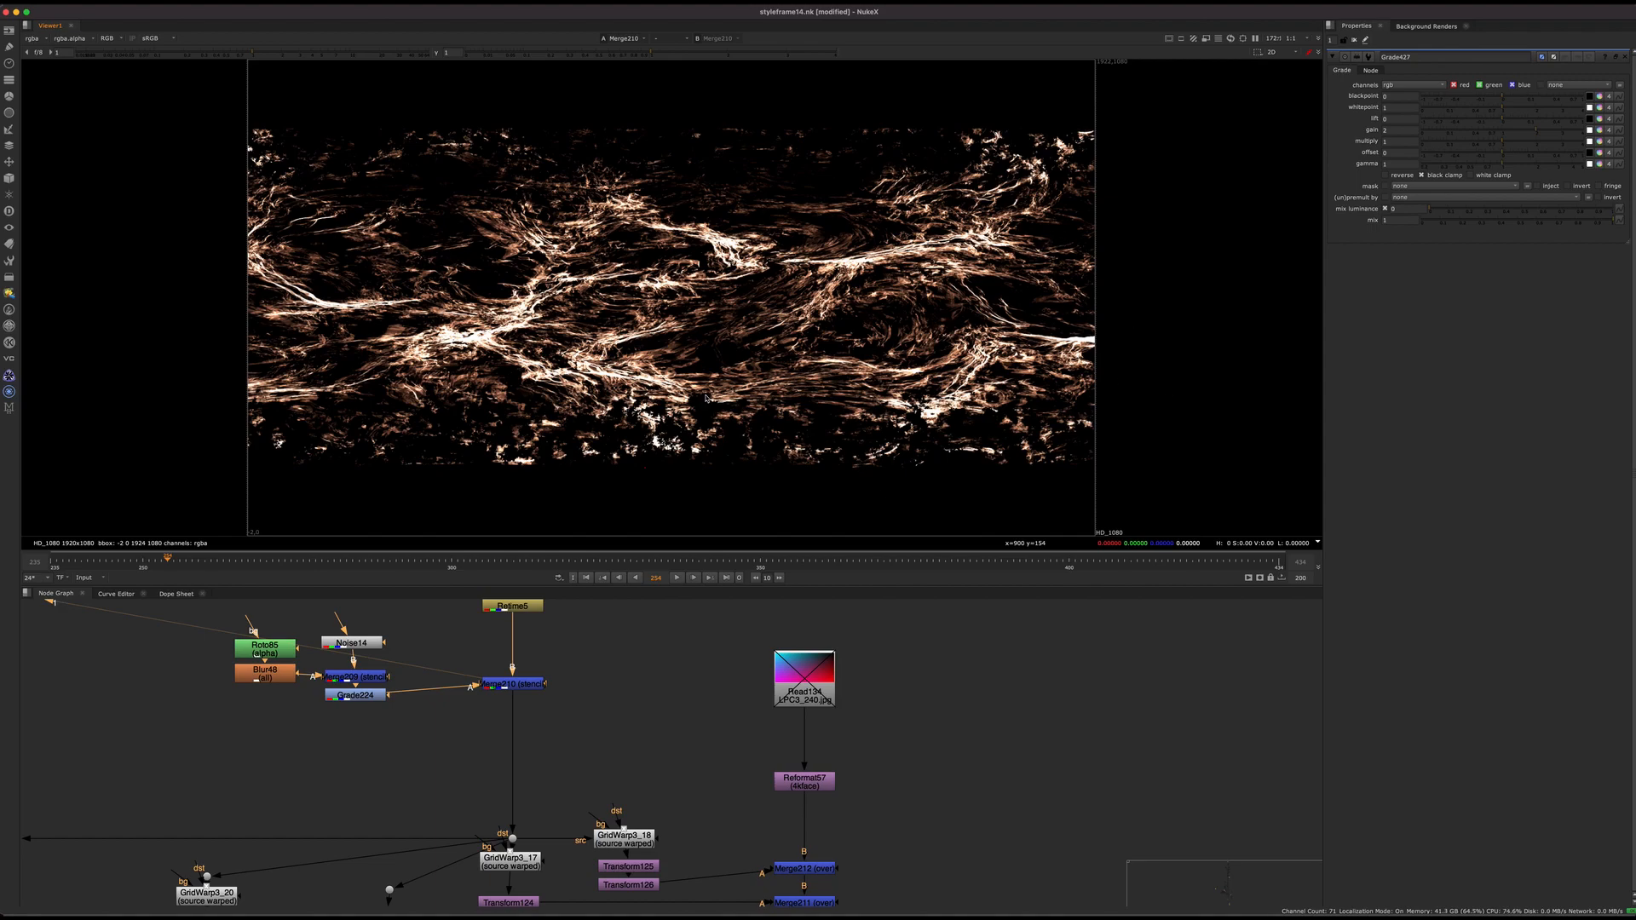
Display Merge213 to check the first warped flow pieces, and survey the remaining warp branches
{"action": "middle_click_drag", "start_coordinate": [663, 859], "coordinate": [657, 679]}
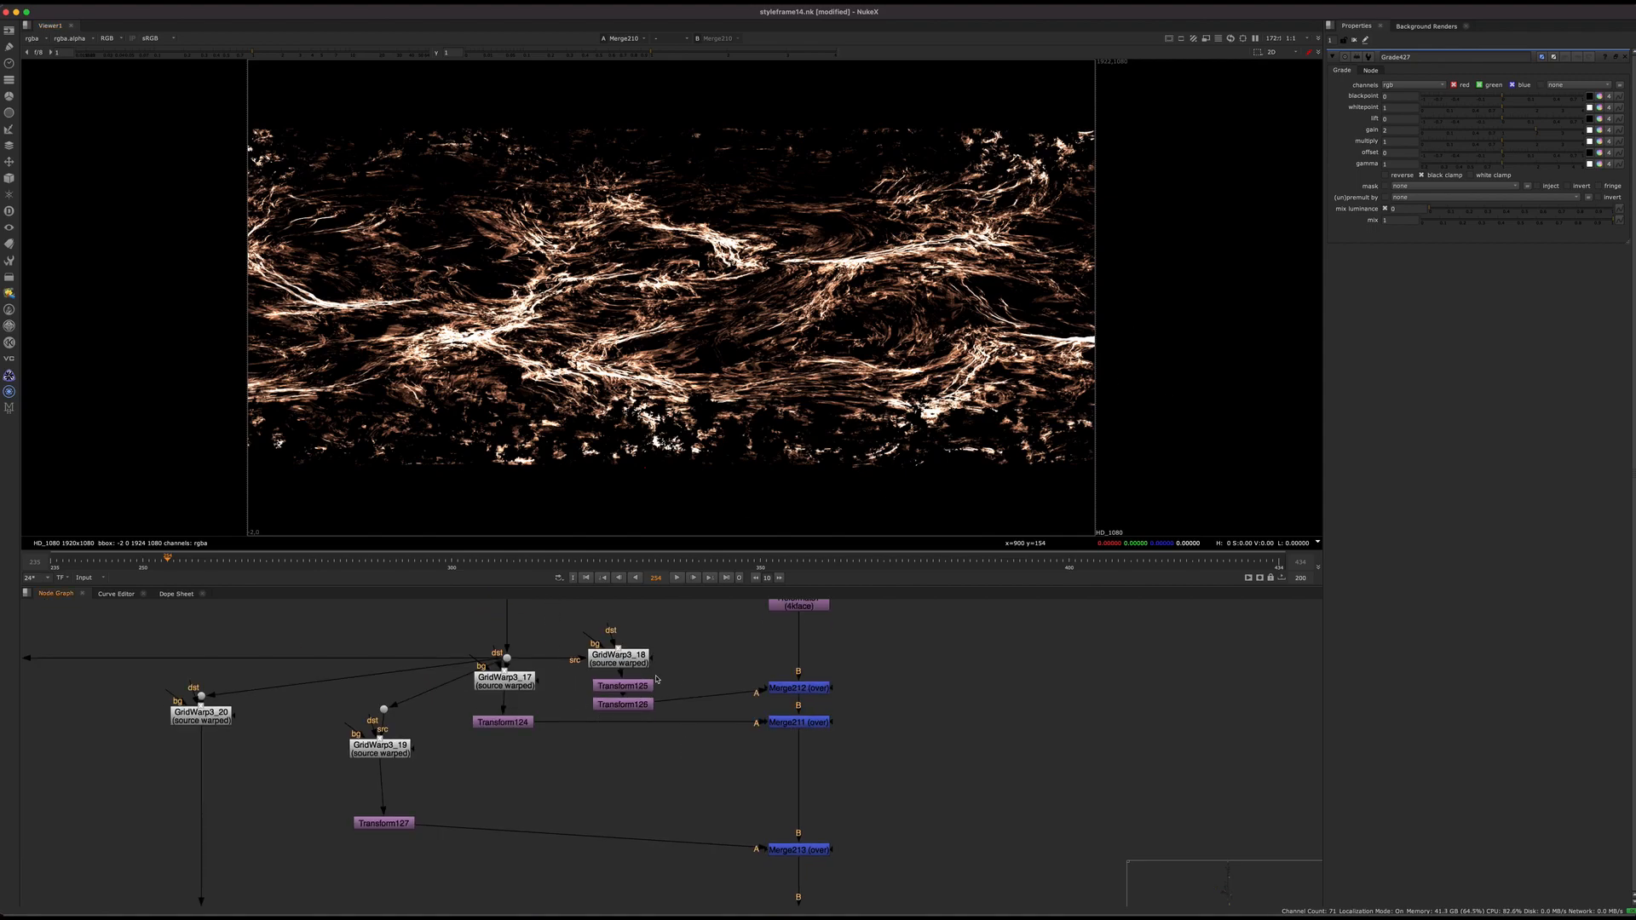
{"action": "left_click", "coordinate": [799, 850]}
{"action": "key", "text": "1"}
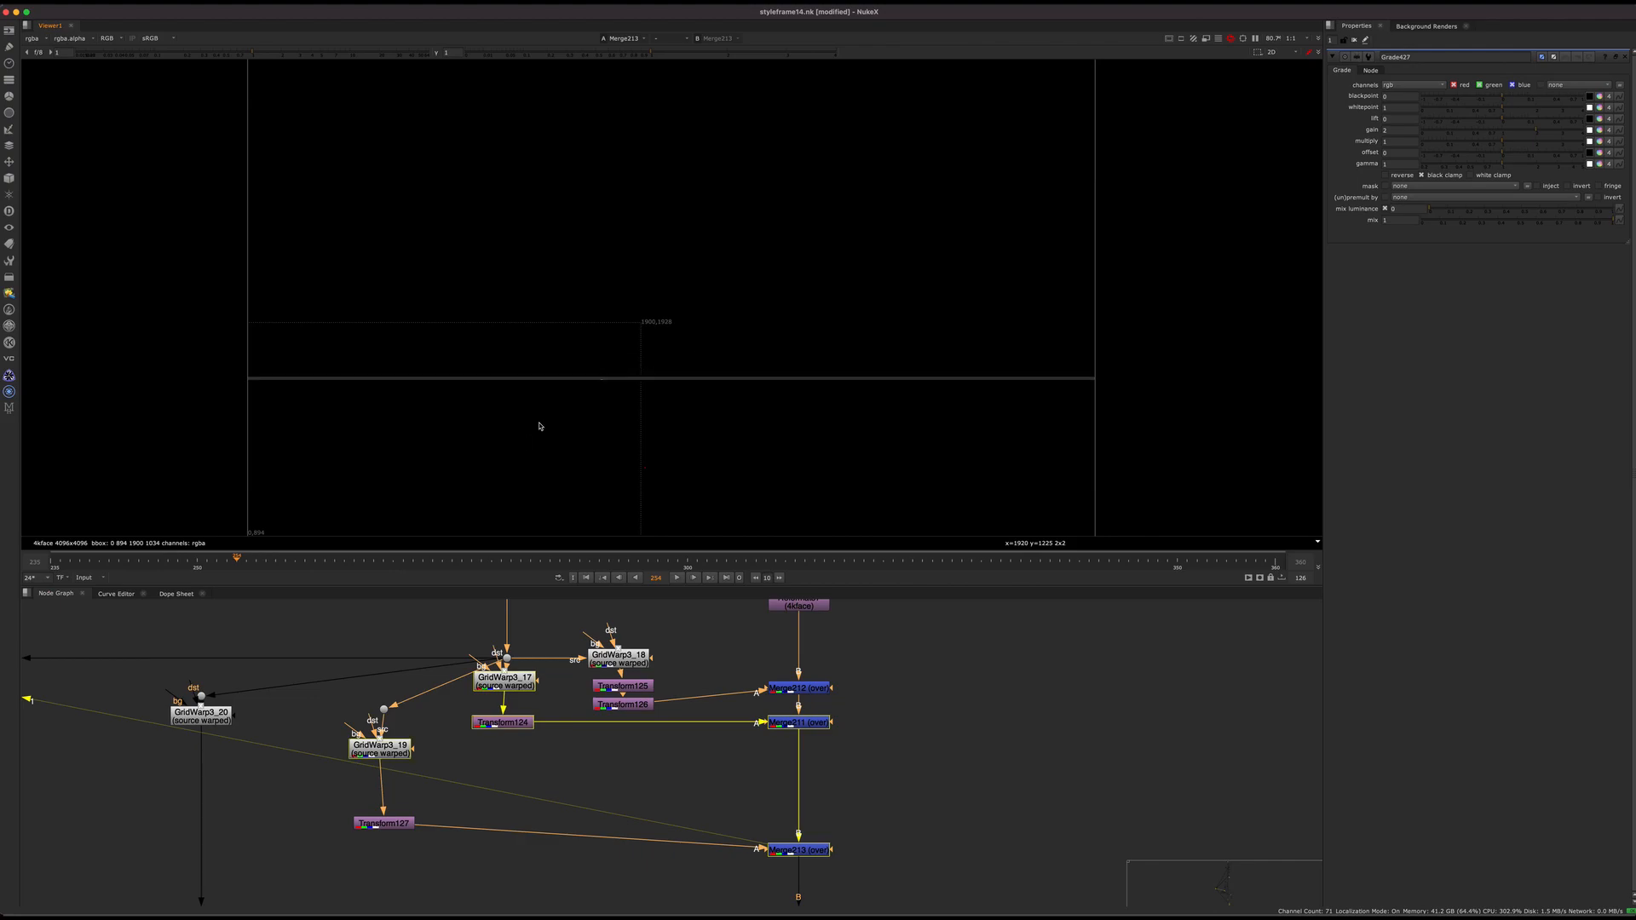
{"action": "scroll", "coordinate": [735, 724], "scroll_direction": "down", "scroll_amount": 5}
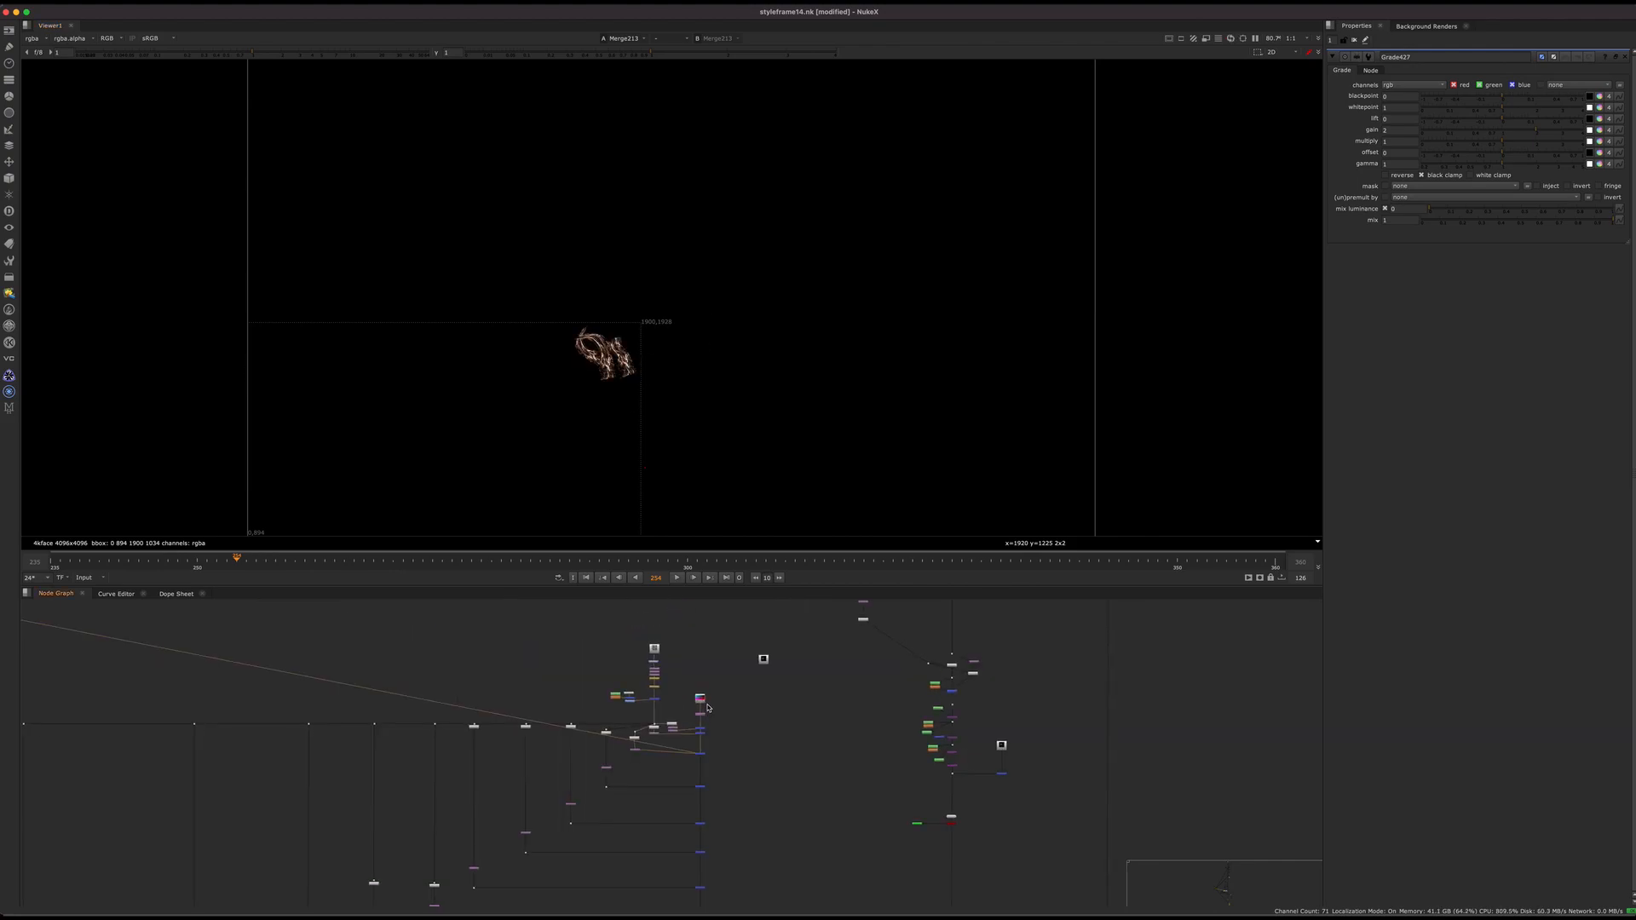
{"action": "middle_click_drag", "start_coordinate": [734, 725], "coordinate": [757, 780]}
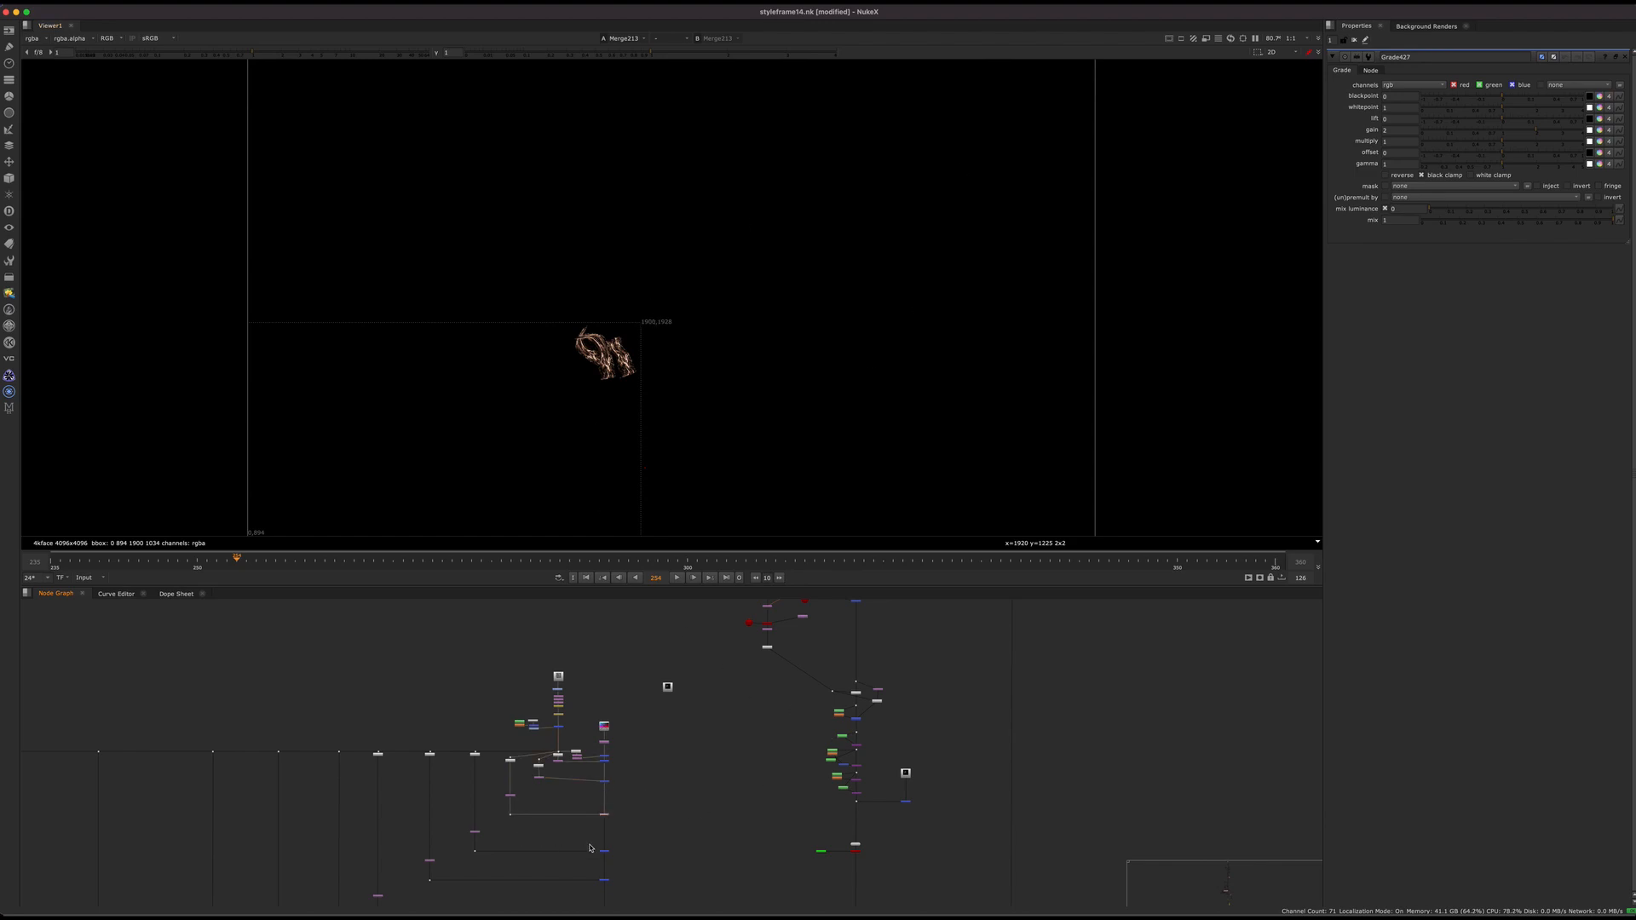
Display Merge218 and the next merges down the chain to follow how the warped flow pieces accumulate
{"action": "middle_click_drag", "start_coordinate": [584, 844], "coordinate": [628, 705]}
{"action": "key", "text": "1"}
{"action": "left_click_drag", "start_coordinate": [702, 723], "coordinate": [614, 753]}
{"action": "key", "text": "1"}
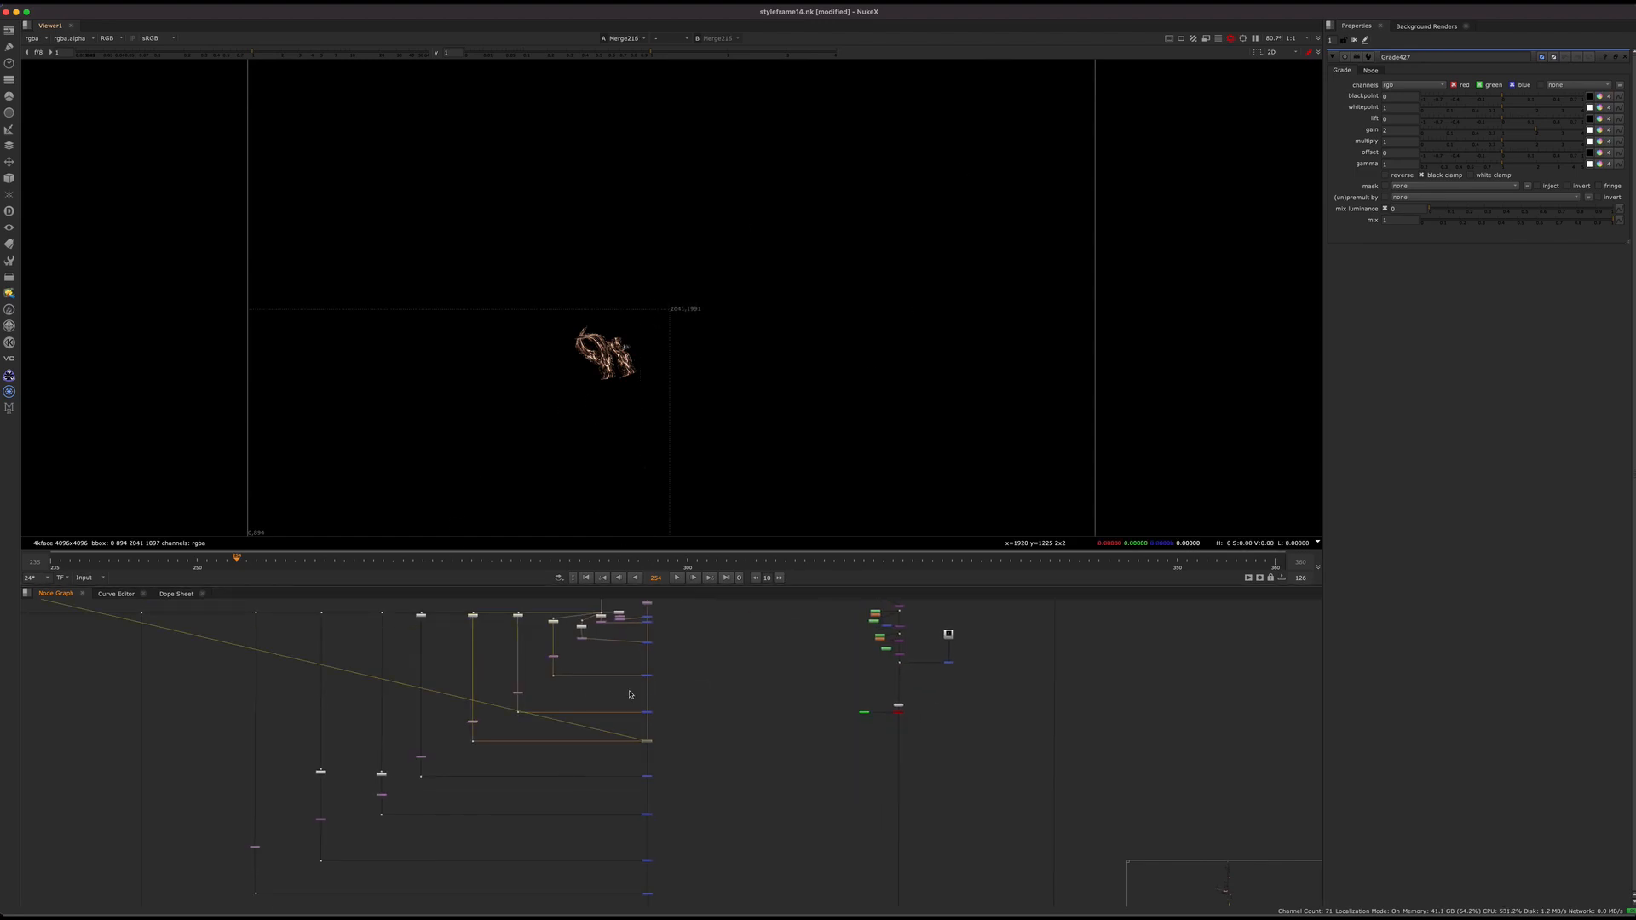
{"action": "left_click", "coordinate": [648, 776]}
{"action": "key", "text": "1"}
Locate the pre-rendered face flow lines downstream of the warp branches, and display that Read node
{"action": "middle_click_drag", "start_coordinate": [679, 781], "coordinate": [668, 562]}
{"action": "middle_click_drag", "start_coordinate": [725, 798], "coordinate": [733, 719]}
{"action": "middle_click_drag", "start_coordinate": [911, 656], "coordinate": [858, 741]}
{"action": "scroll", "coordinate": [858, 743], "scroll_direction": "up", "scroll_amount": 6}
{"action": "middle_click_drag", "start_coordinate": [820, 890], "coordinate": [764, 723]}
{"action": "left_click", "coordinate": [762, 704]}
{"action": "key", "text": "1"}
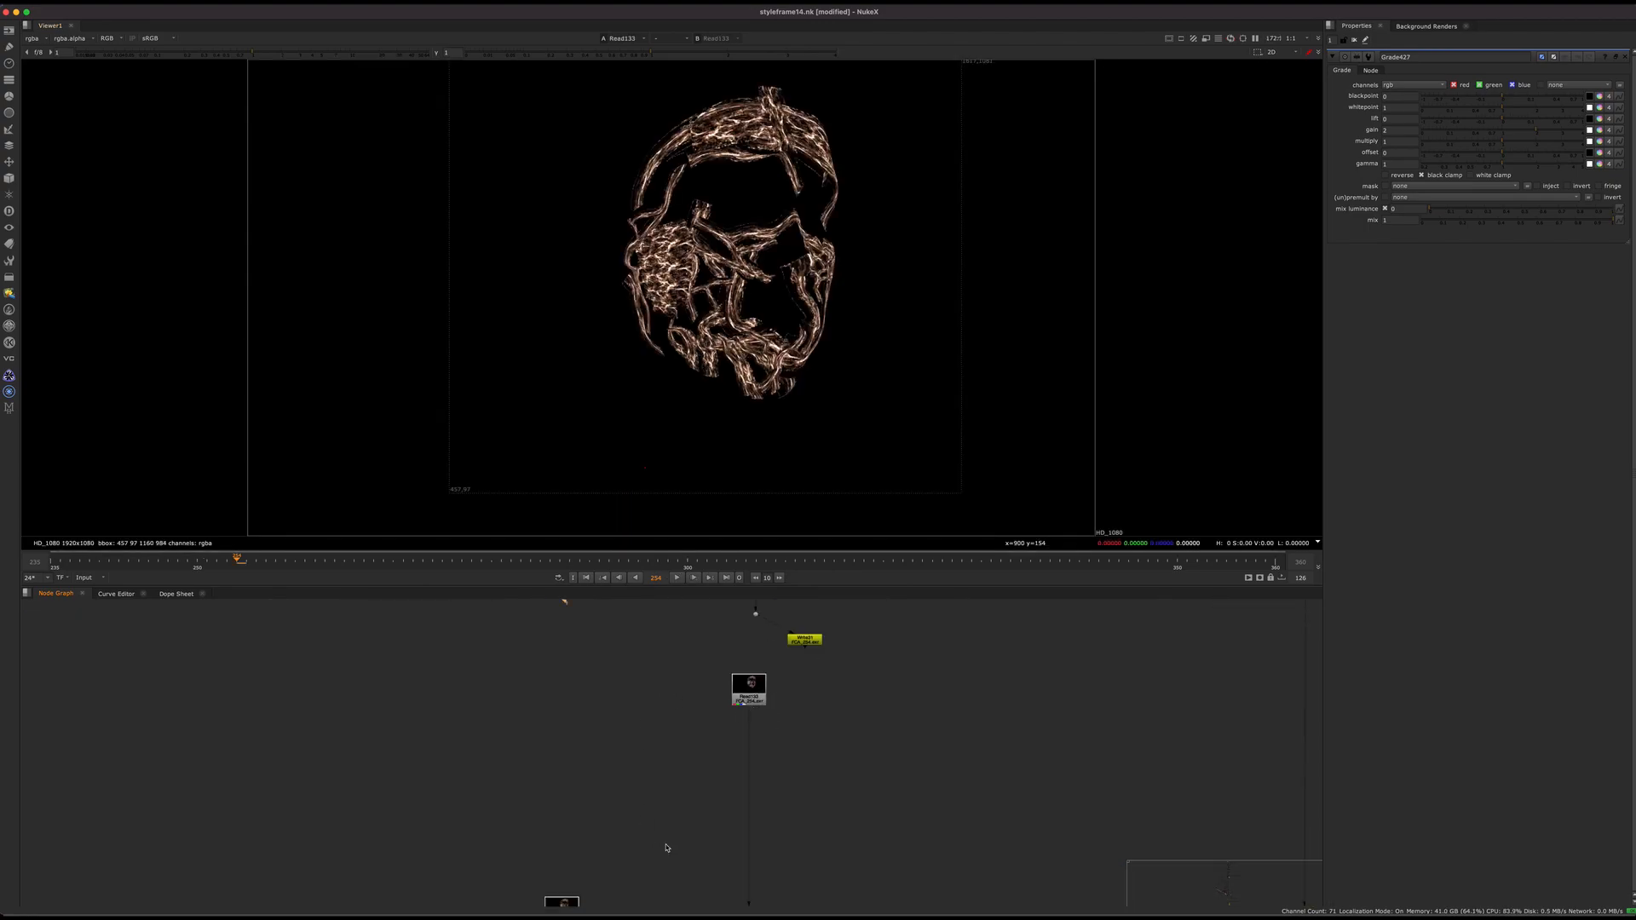
Display Merge220 above the pre-rendered face flow lines
{"action": "scroll", "coordinate": [667, 848], "scroll_direction": "down", "scroll_amount": 4}
{"action": "middle_click_drag", "start_coordinate": [776, 620], "coordinate": [783, 704]}
{"action": "key", "text": "1"}
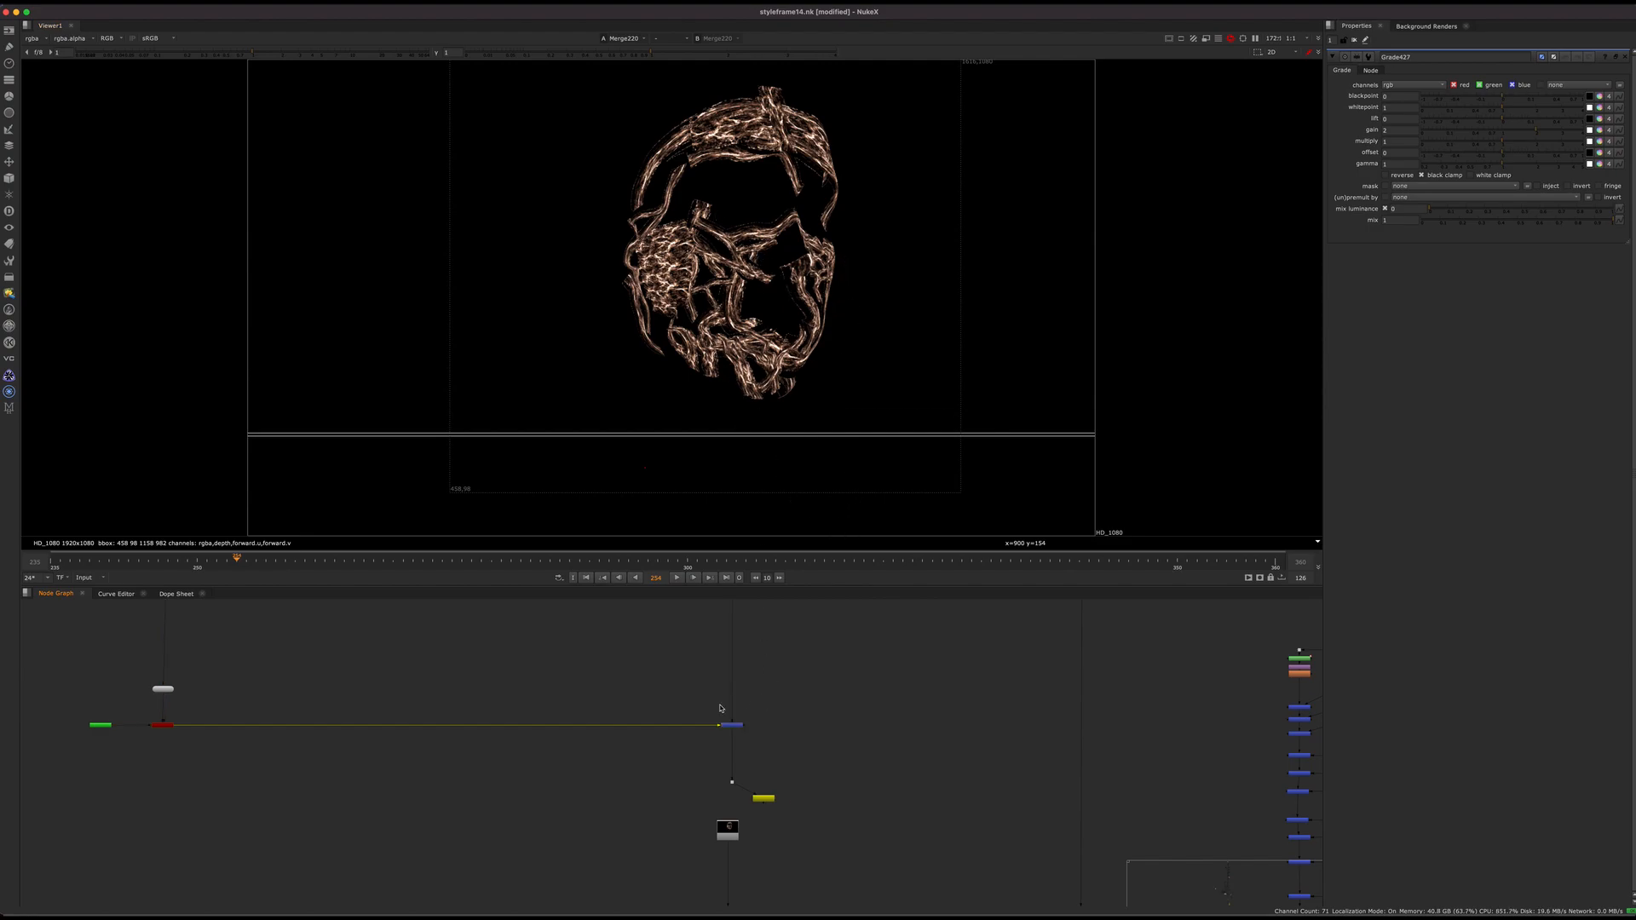
Locate the first ScanlineRender below the warp branches, and display its output
{"action": "scroll", "coordinate": [720, 707], "scroll_direction": "down", "scroll_amount": 5}
{"action": "middle_click_drag", "start_coordinate": [716, 712], "coordinate": [643, 891]}
{"action": "middle_click_drag", "start_coordinate": [690, 605], "coordinate": [661, 770]}
{"action": "scroll", "coordinate": [660, 740], "scroll_direction": "down", "scroll_amount": 5}
{"action": "middle_click_drag", "start_coordinate": [652, 606], "coordinate": [634, 770]}
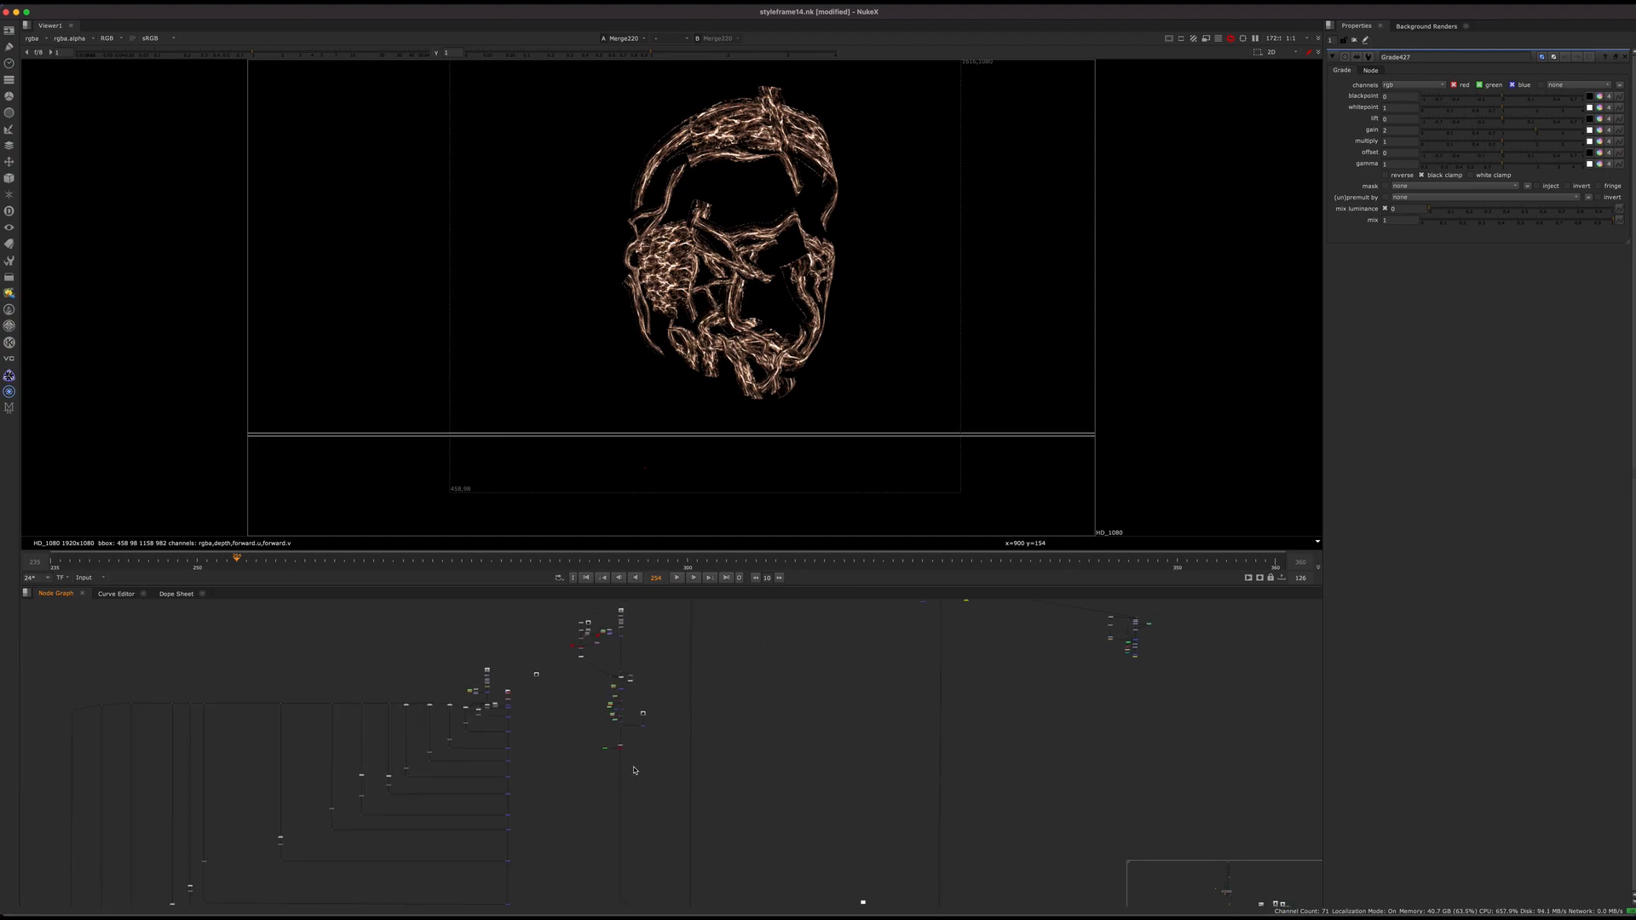
{"action": "scroll", "coordinate": [612, 796], "scroll_direction": "up", "scroll_amount": 8}
{"action": "key", "text": "1"}
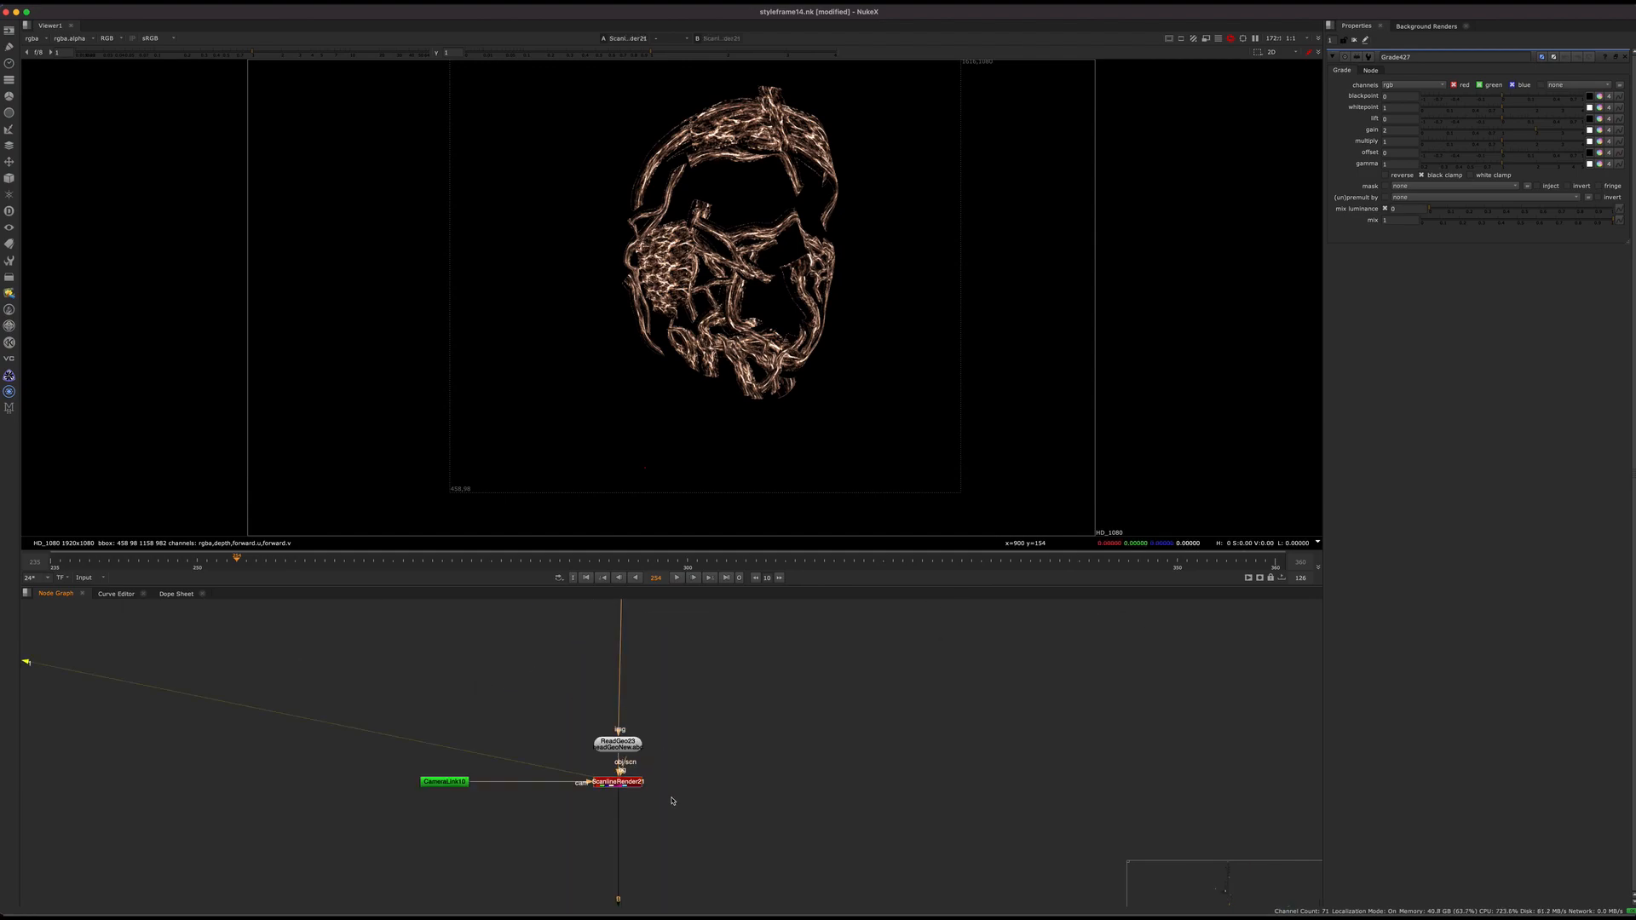
Survey the STMap, roto and distortion nodes above the ScanlineRender
{"action": "scroll", "coordinate": [711, 763], "scroll_direction": "down", "scroll_amount": 8}
{"action": "middle_click_drag", "start_coordinate": [727, 604], "coordinate": [702, 742]}
{"action": "scroll", "coordinate": [703, 731], "scroll_direction": "down", "scroll_amount": 4}
{"action": "middle_click_drag", "start_coordinate": [695, 667], "coordinate": [693, 739]}
{"action": "middle_click_drag", "start_coordinate": [697, 892], "coordinate": [703, 771]}
{"action": "scroll", "coordinate": [704, 772], "scroll_direction": "up", "scroll_amount": 5}
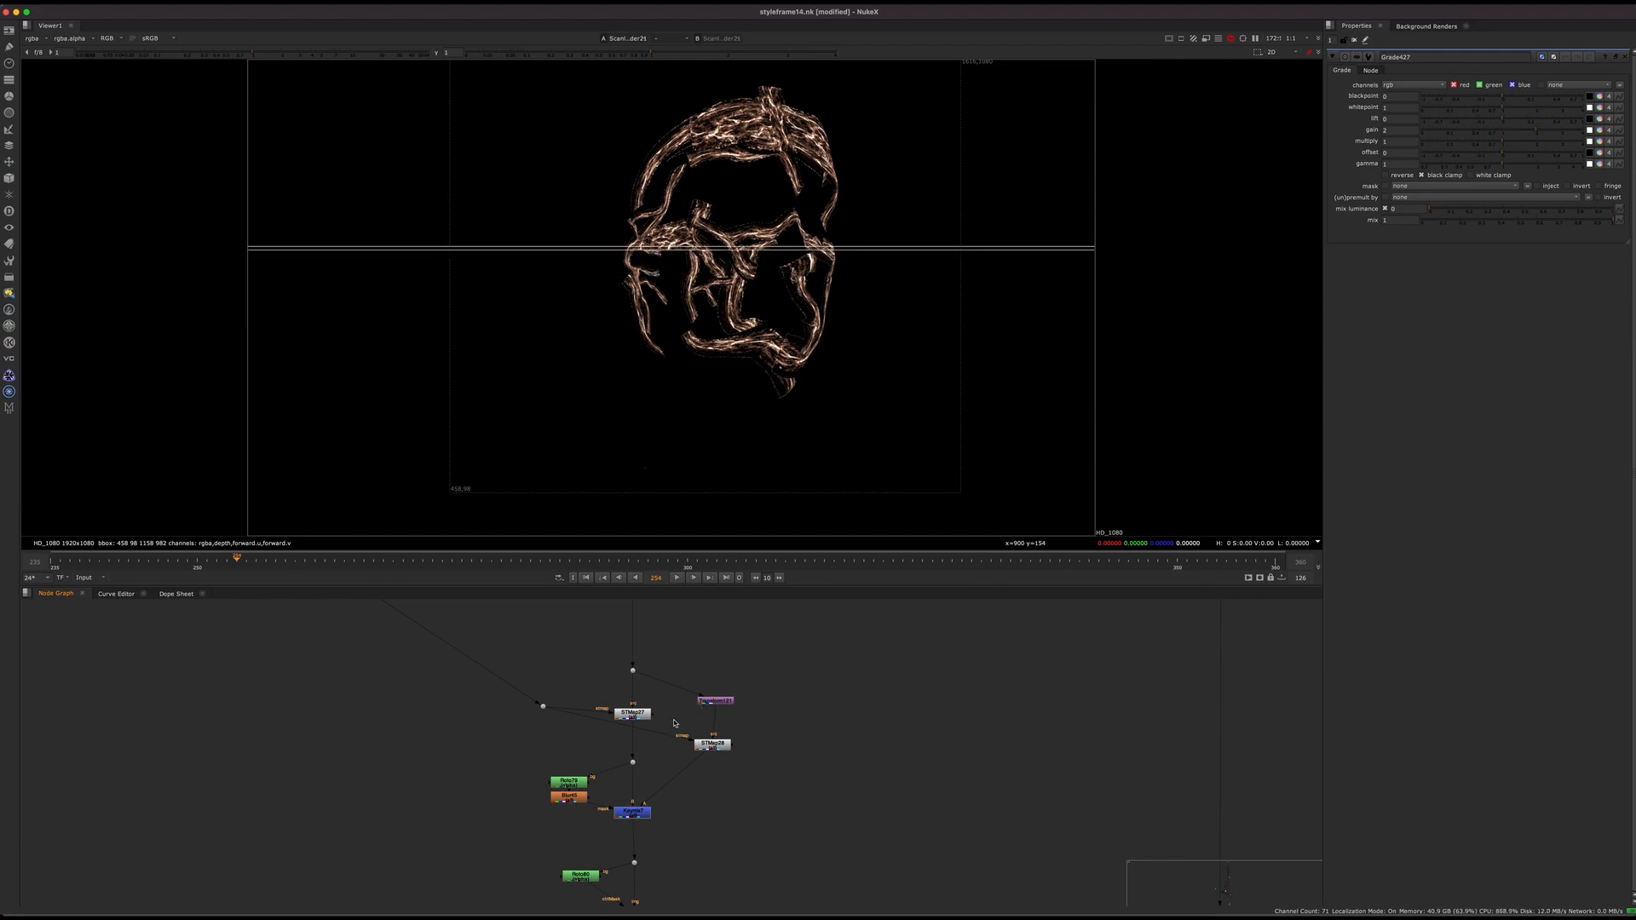
{"action": "scroll", "coordinate": [672, 669], "scroll_direction": "down", "scroll_amount": 5}
{"action": "middle_click_drag", "start_coordinate": [682, 861], "coordinate": [694, 788]}
Open the properties of ReadGeo23, the head geometry feeding the ScanlineRender
{"action": "scroll", "coordinate": [691, 795], "scroll_direction": "up", "scroll_amount": 3}
{"action": "scroll", "coordinate": [666, 822], "scroll_direction": "up", "scroll_amount": 4}
{"action": "mouse_move", "coordinate": [682, 802]}
{"action": "left_mouse_down"}
{"action": "mouse_move", "coordinate": [699, 813]}
{"action": "mouse_move", "coordinate": [681, 828]}
{"action": "left_mouse_up"}
{"action": "left_click_drag", "start_coordinate": [676, 748], "coordinate": [665, 756]}
{"action": "double_click", "coordinate": [665, 756]}
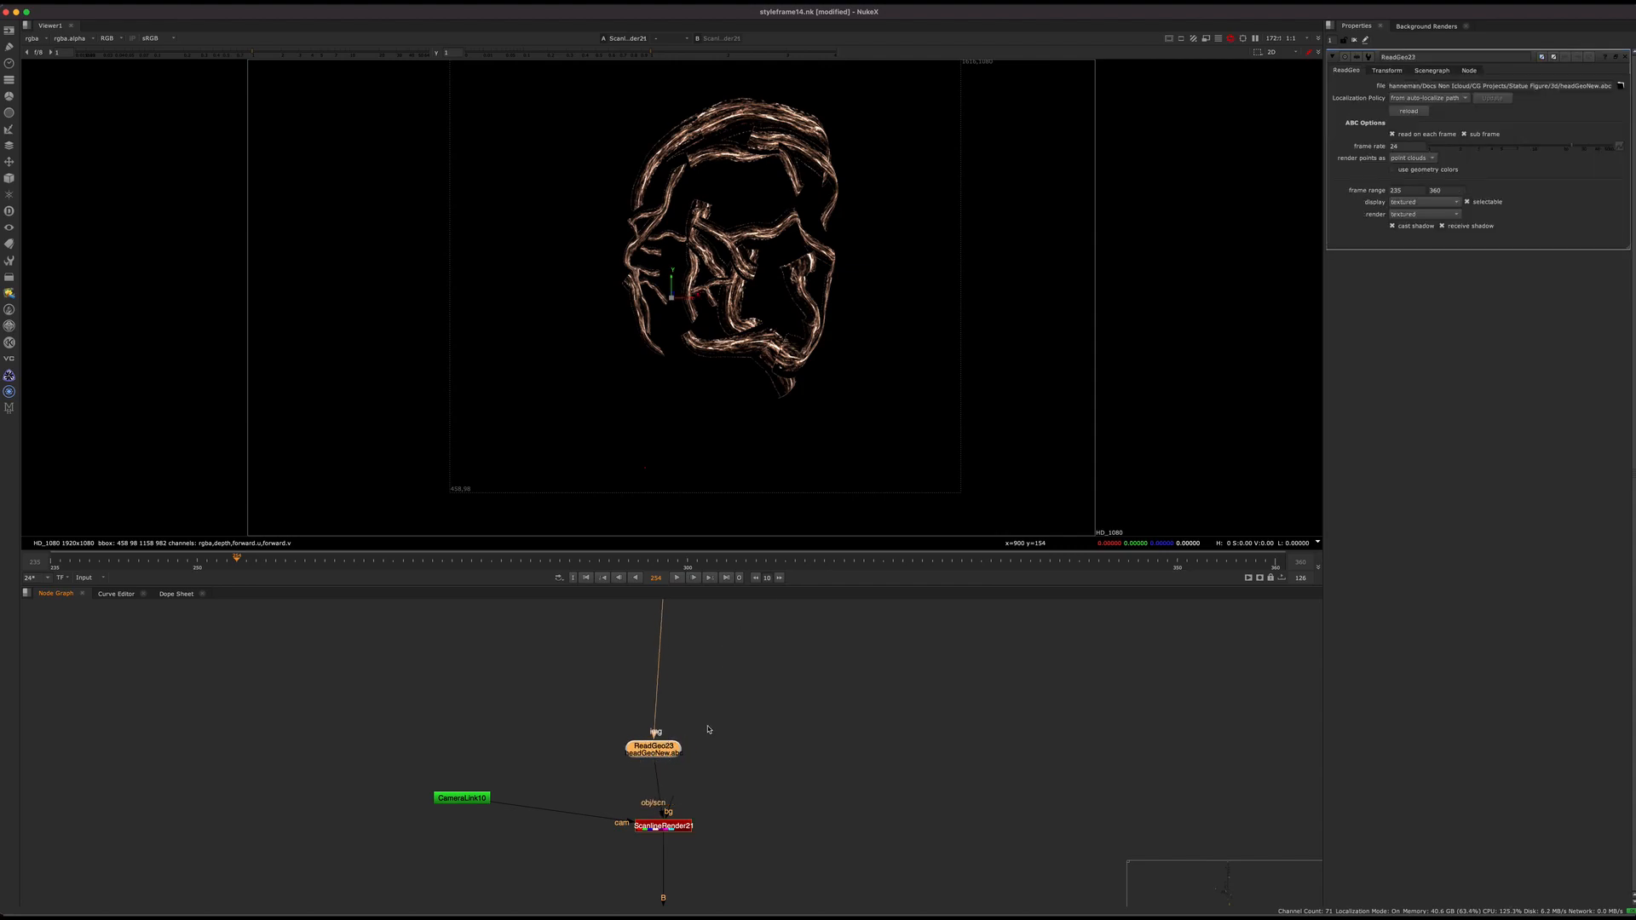
Inspect the textured head geometry in the 3D view, and return to the 2D ScanlineRender output
{"action": "key", "text": "Tab"}
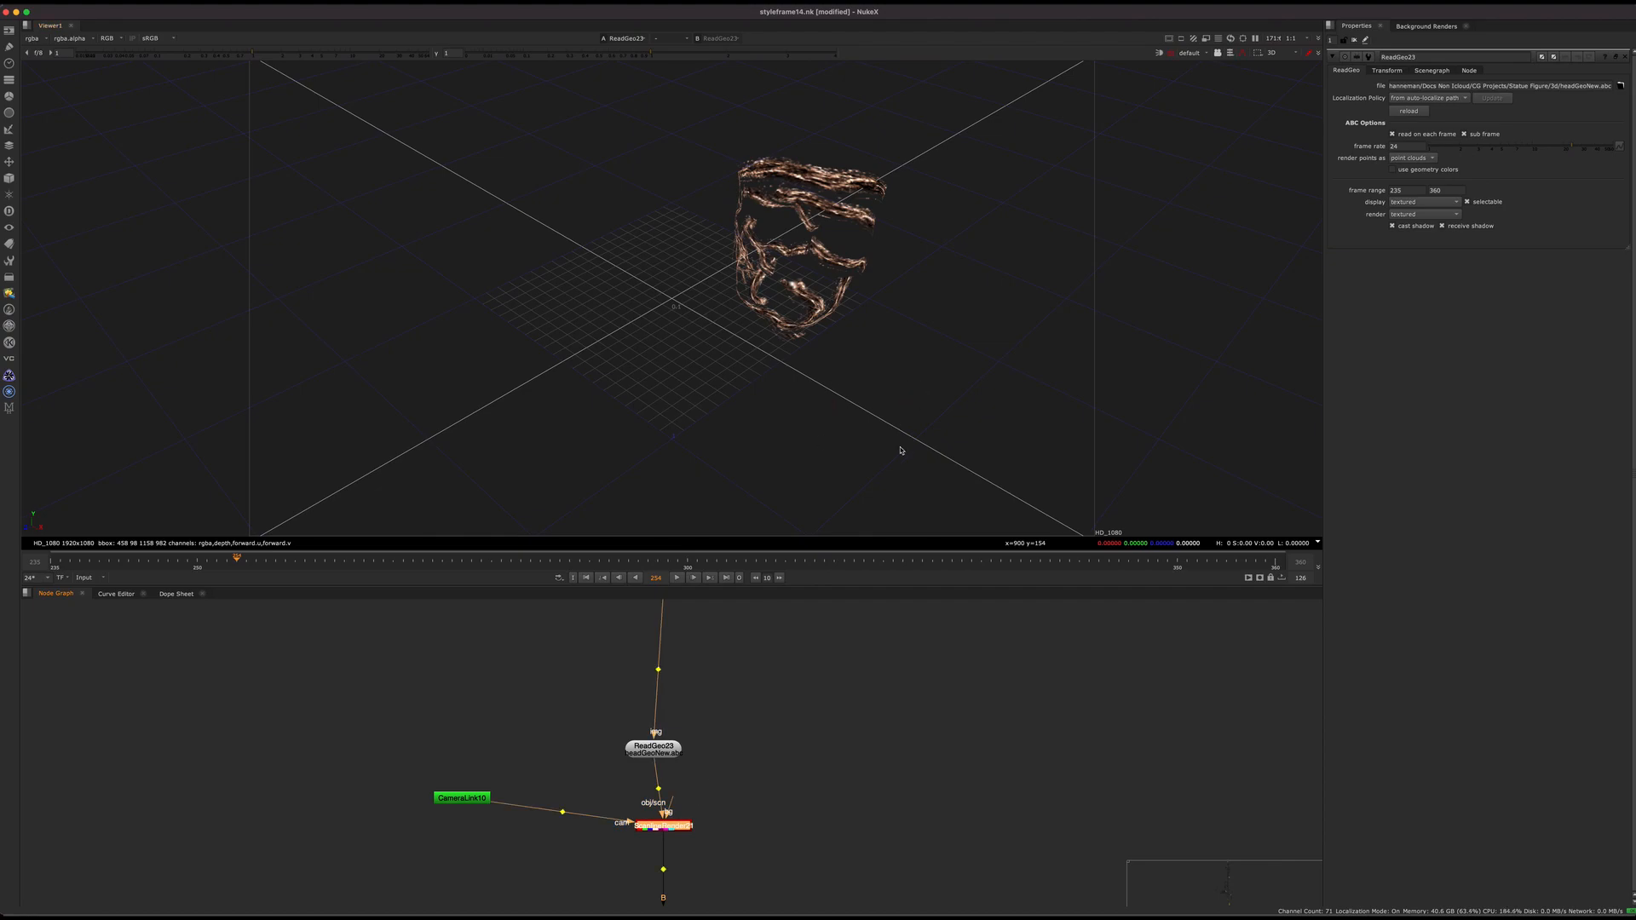
{"action": "left_click_drag", "start_coordinate": [579, 859], "coordinate": [739, 782], "text": "super"}
{"action": "key", "text": "1"}
{"action": "left_click", "coordinate": [752, 815]}
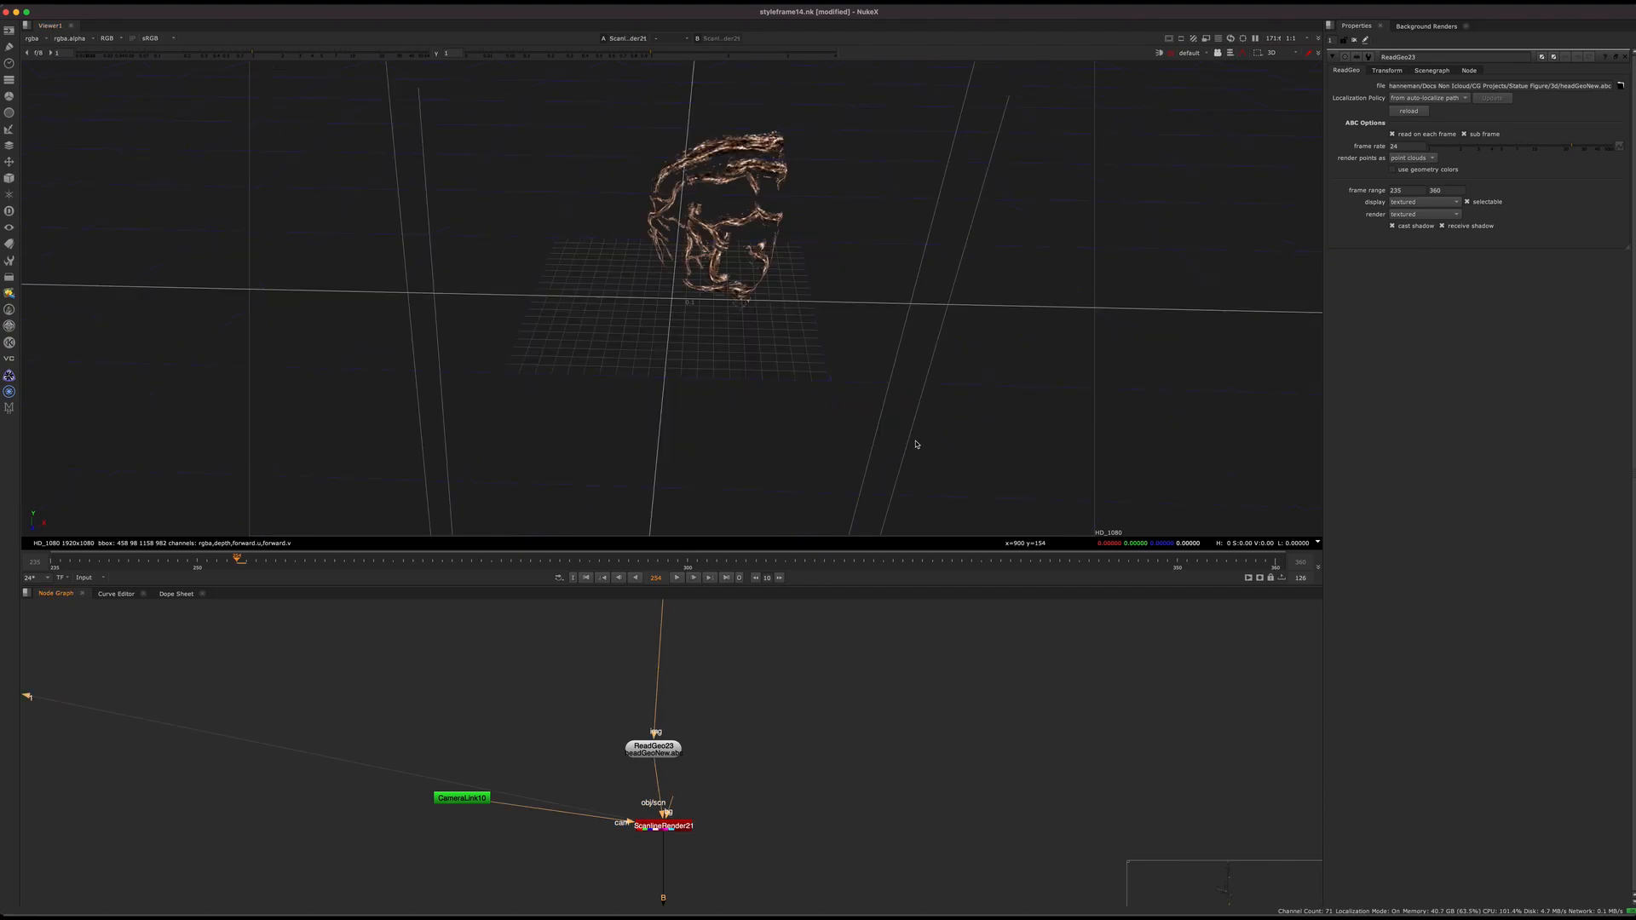
{"action": "key", "text": "Tab"}
{"action": "scroll", "coordinate": [745, 766], "scroll_direction": "down", "scroll_amount": 5}
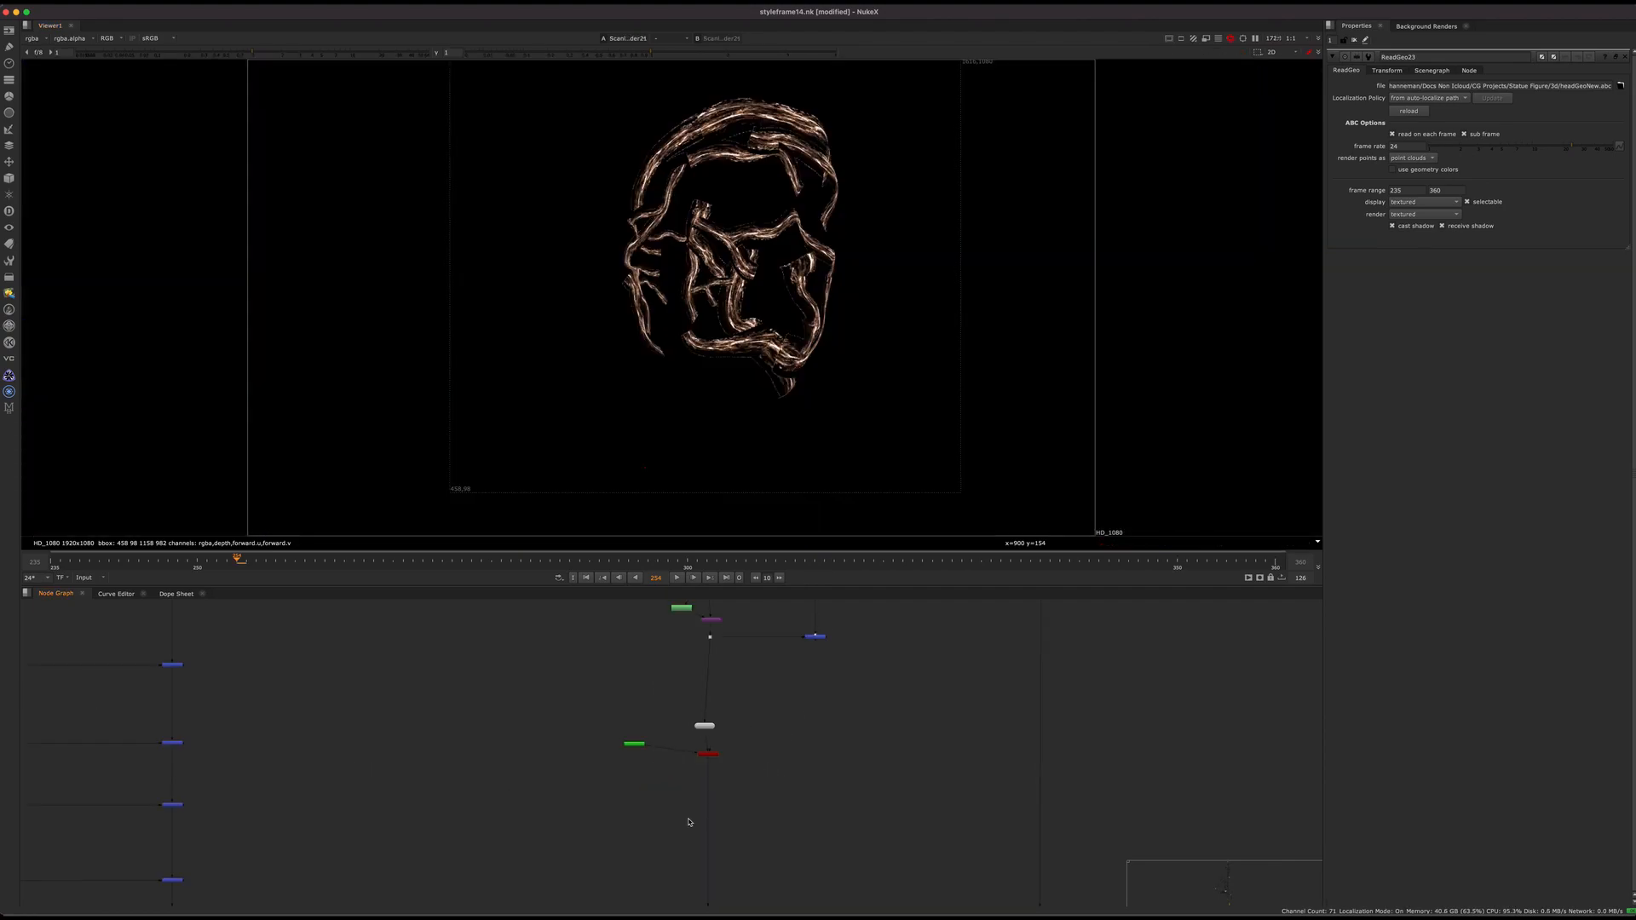
Display the source flow texture above the STMap, and display the GridWarp output with the coloured ST map
{"action": "scroll", "coordinate": [694, 805], "scroll_direction": "down", "scroll_amount": 5}
{"action": "scroll", "coordinate": [684, 754], "scroll_direction": "up", "scroll_amount": 4}
{"action": "left_click_drag", "start_coordinate": [679, 737], "coordinate": [607, 767]}
{"action": "key", "text": "1"}
{"action": "scroll", "coordinate": [506, 604], "scroll_direction": "up", "scroll_amount": 3}
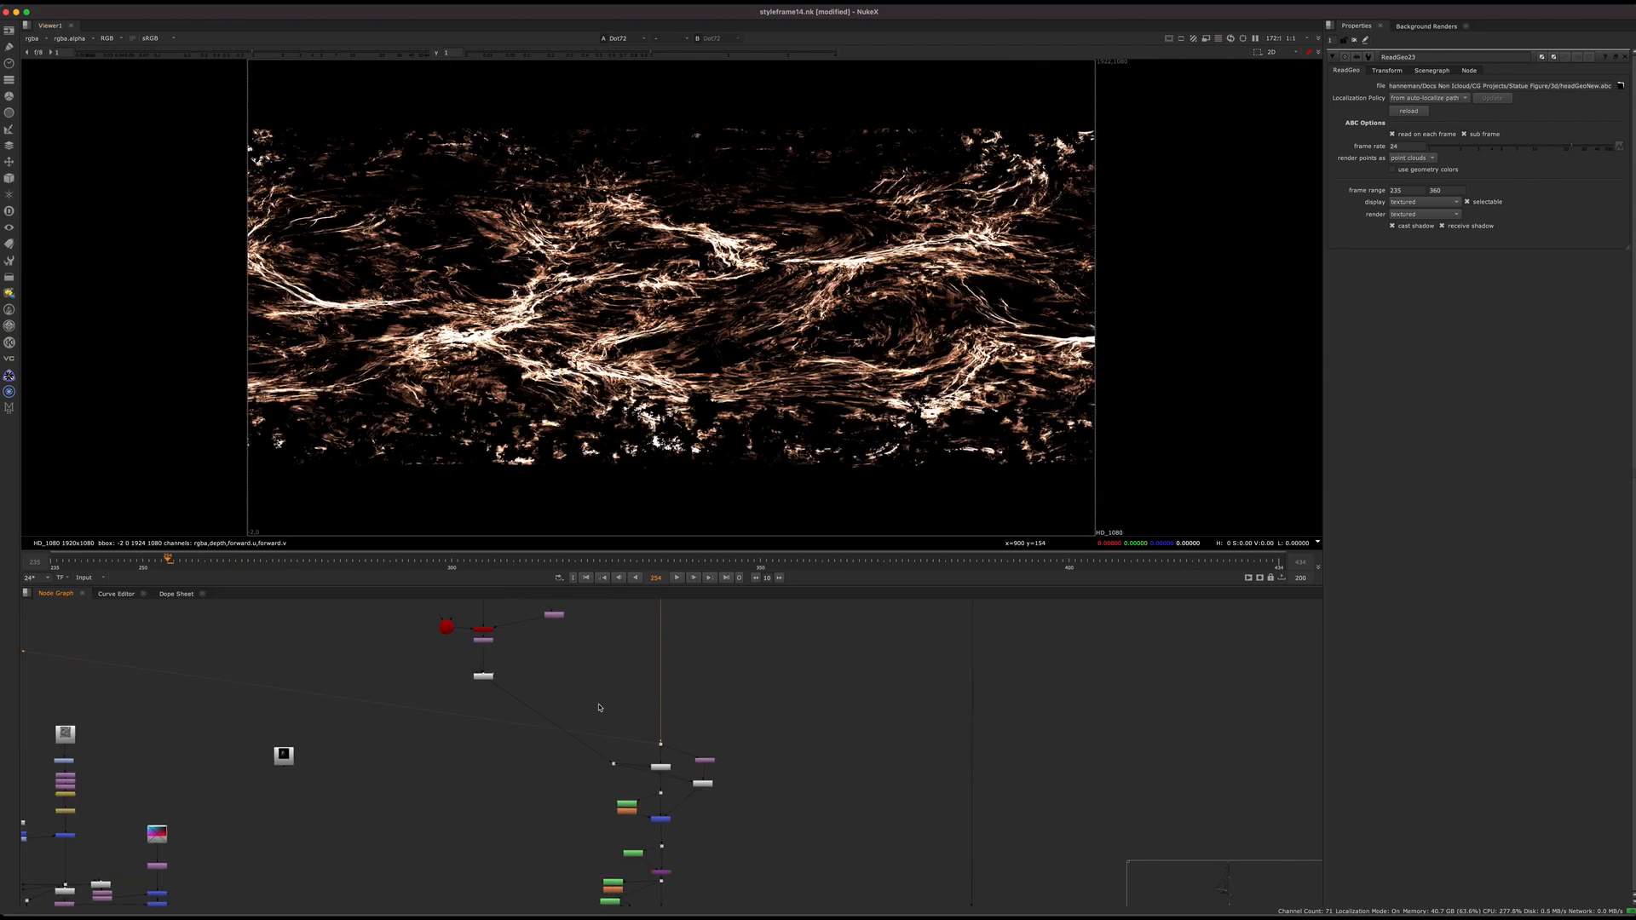
{"action": "left_click", "coordinate": [487, 734]}
{"action": "key", "text": "1"}
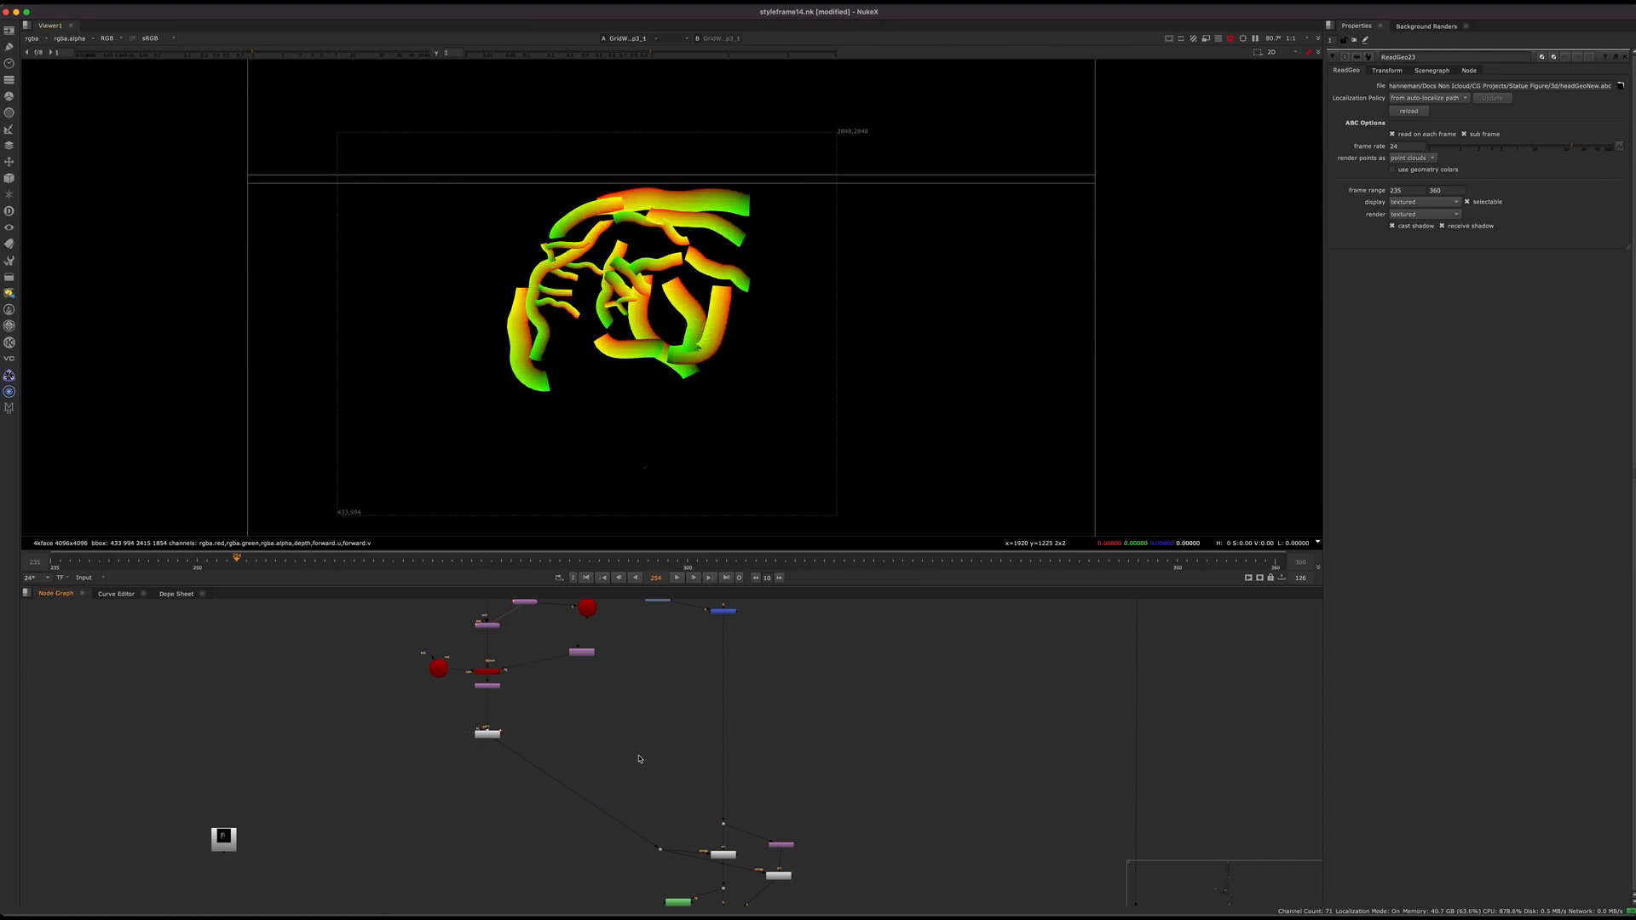
Display the STMap result and Keymix7 to check the flow texture bent along the face curves
{"action": "middle_click_drag", "start_coordinate": [725, 855], "coordinate": [658, 720]}
{"action": "scroll", "coordinate": [659, 720], "scroll_direction": "up", "scroll_amount": 3}
{"action": "left_click", "coordinate": [664, 721]}
{"action": "key", "text": "1"}
{"action": "left_click", "coordinate": [658, 825]}
{"action": "key", "text": "1"}
{"action": "scroll", "coordinate": [707, 854], "scroll_direction": "down", "scroll_amount": 3}
{"action": "middle_click_drag", "start_coordinate": [767, 894], "coordinate": [738, 650]}
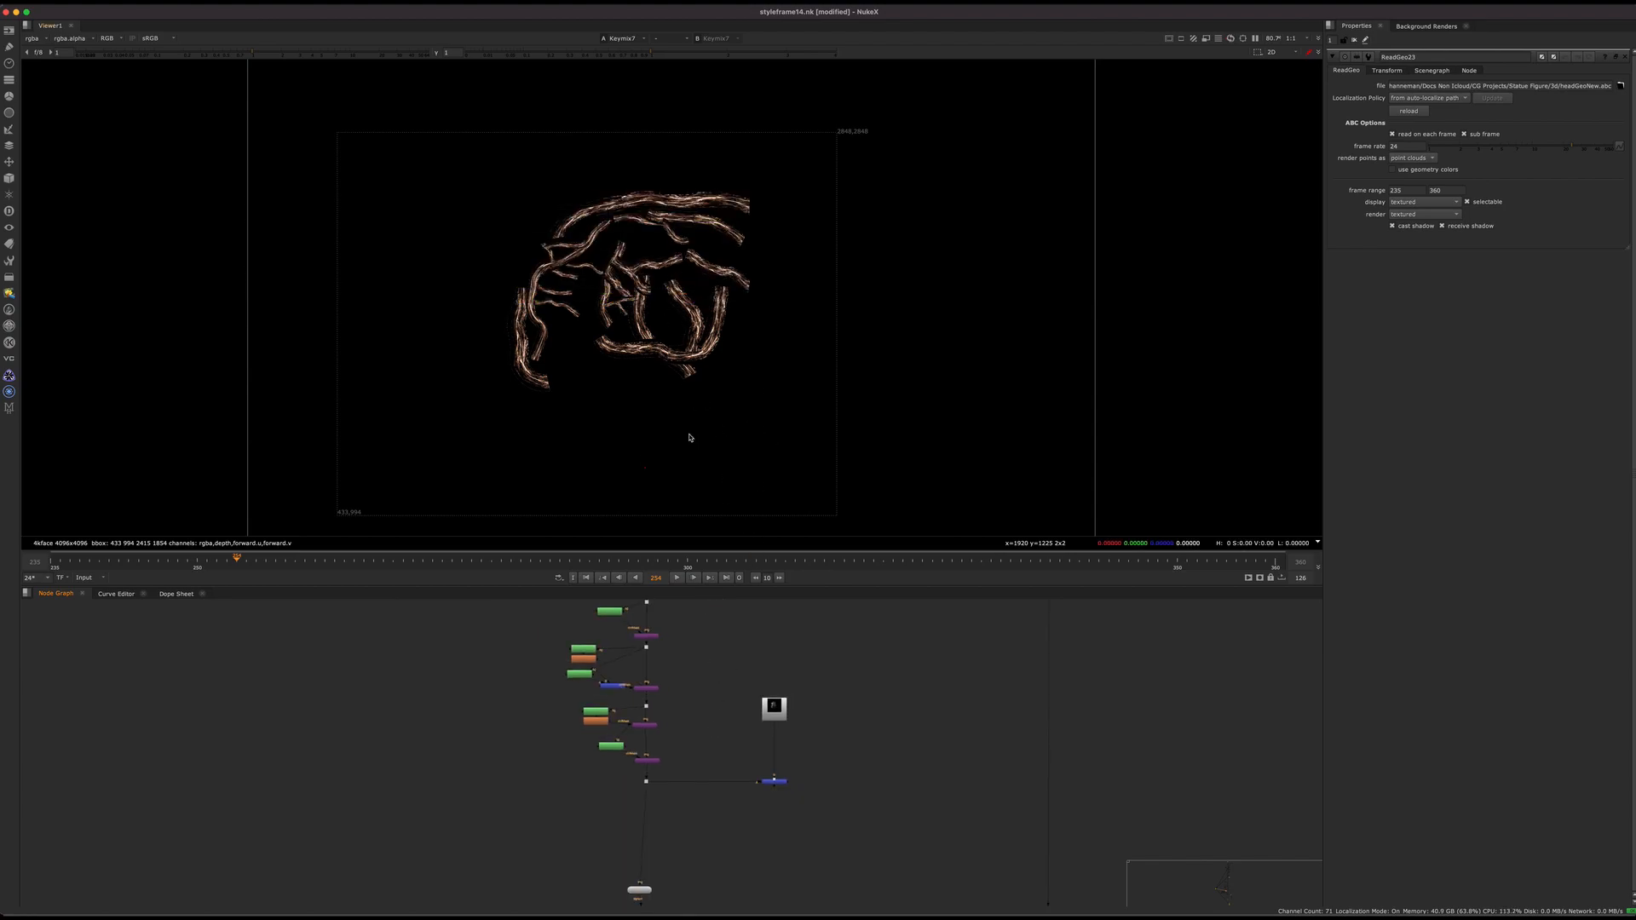
Display Merge34, which overlays the warped lines on the face texture, and fit the whole image in the viewer
{"action": "middle_click_drag", "start_coordinate": [692, 644], "coordinate": [658, 761]}
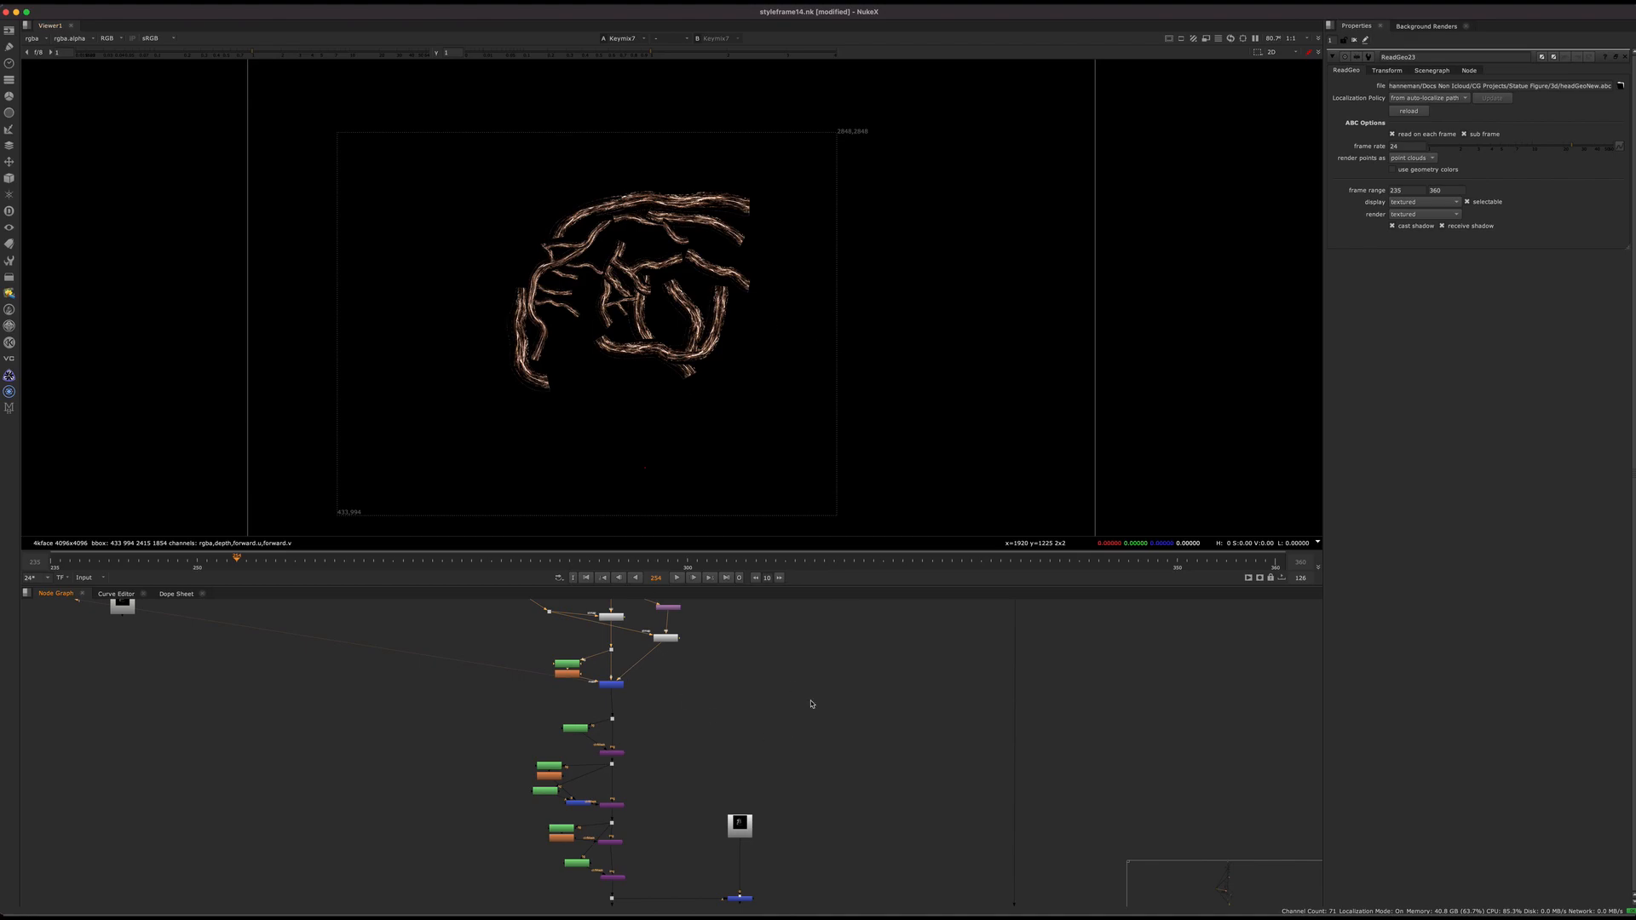
{"action": "scroll", "coordinate": [752, 723], "scroll_direction": "down", "scroll_amount": 5}
{"action": "scroll", "coordinate": [732, 830], "scroll_direction": "up", "scroll_amount": 10}
{"action": "middle_click_drag", "start_coordinate": [853, 824], "coordinate": [824, 761]}
{"action": "left_click", "coordinate": [755, 766]}
{"action": "key", "text": "1"}
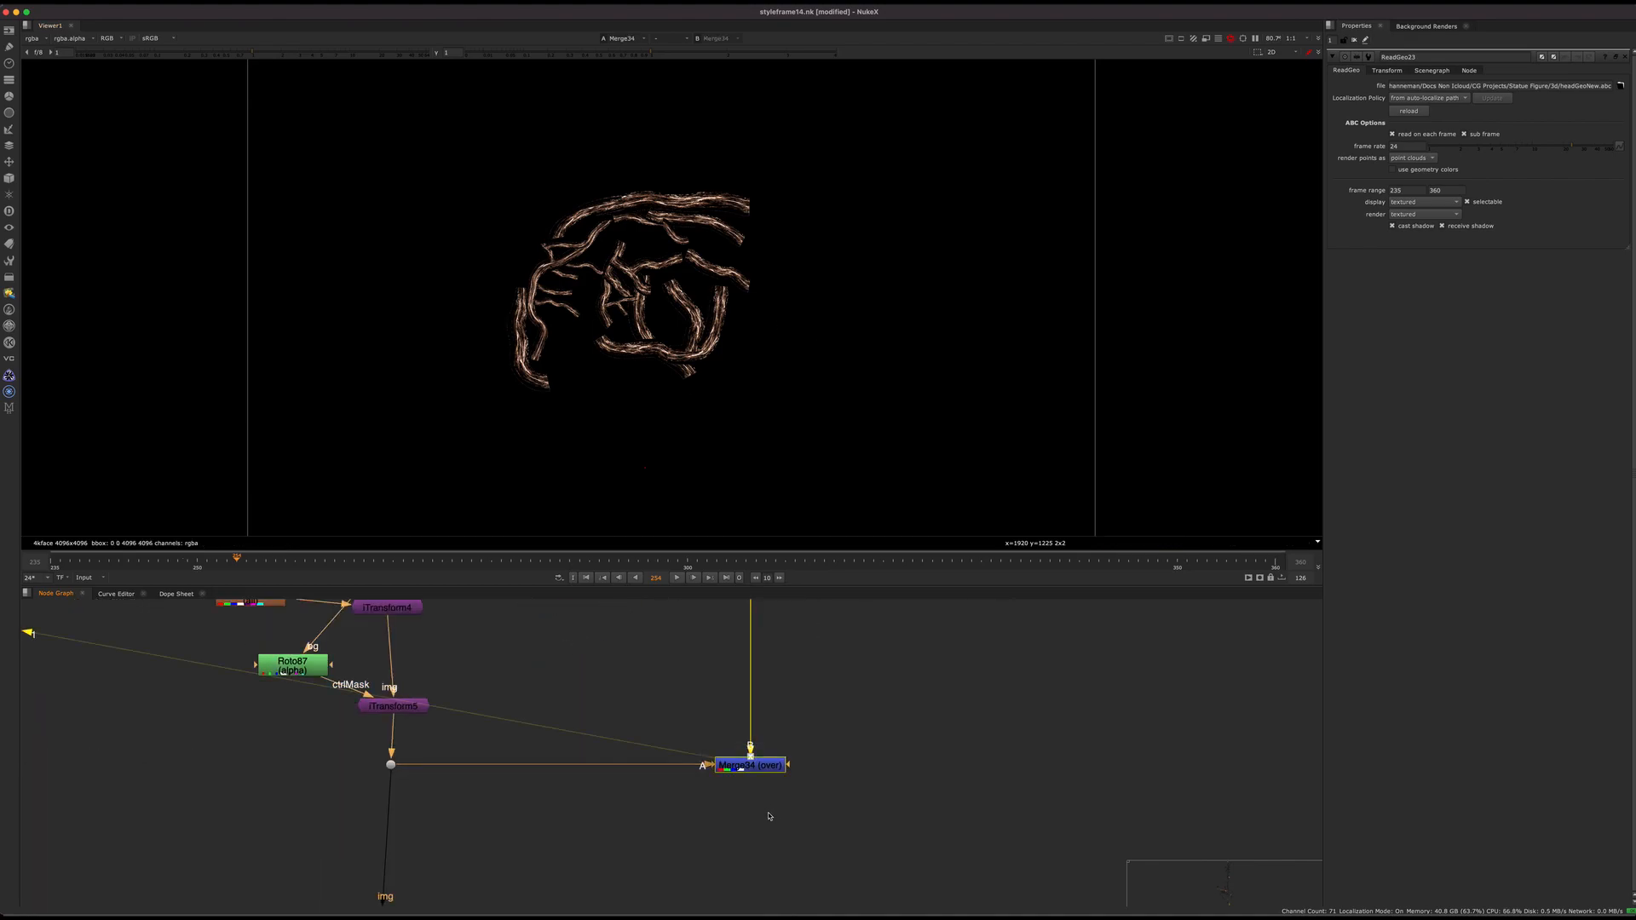
{"action": "middle_click_drag", "start_coordinate": [639, 750], "coordinate": [678, 866]}
{"action": "key", "text": "f"}
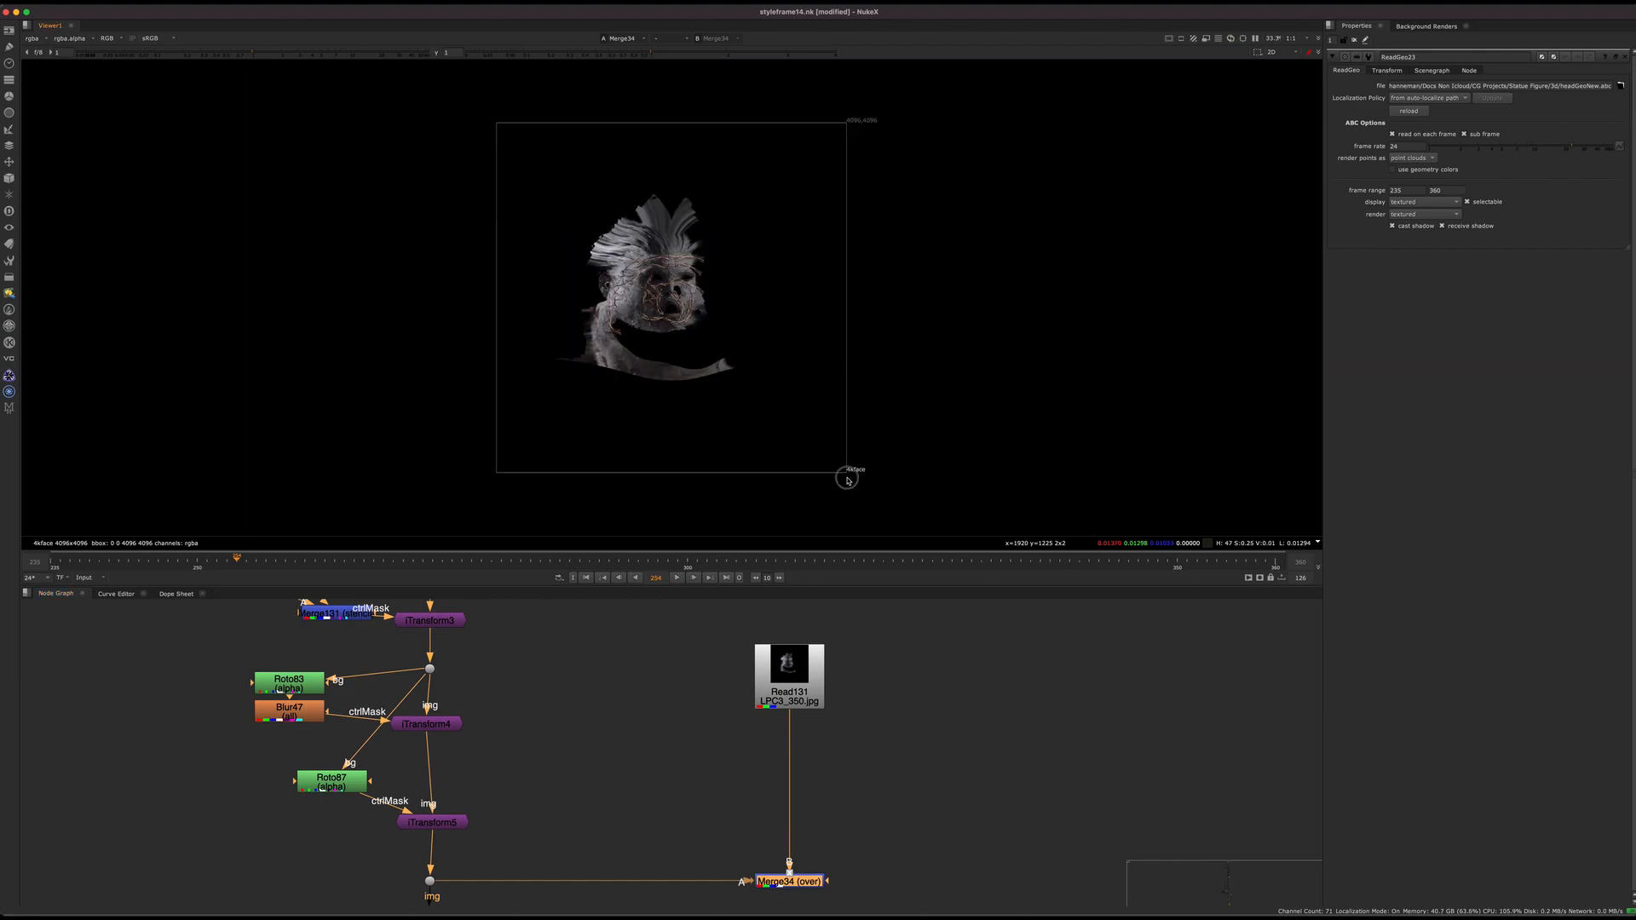
Check the 4kface format label at the image corner, and display the Read131 face texture
{"action": "scroll", "coordinate": [865, 467], "scroll_direction": "up", "scroll_amount": 6}
{"action": "middle_click_drag", "start_coordinate": [880, 452], "coordinate": [883, 430]}
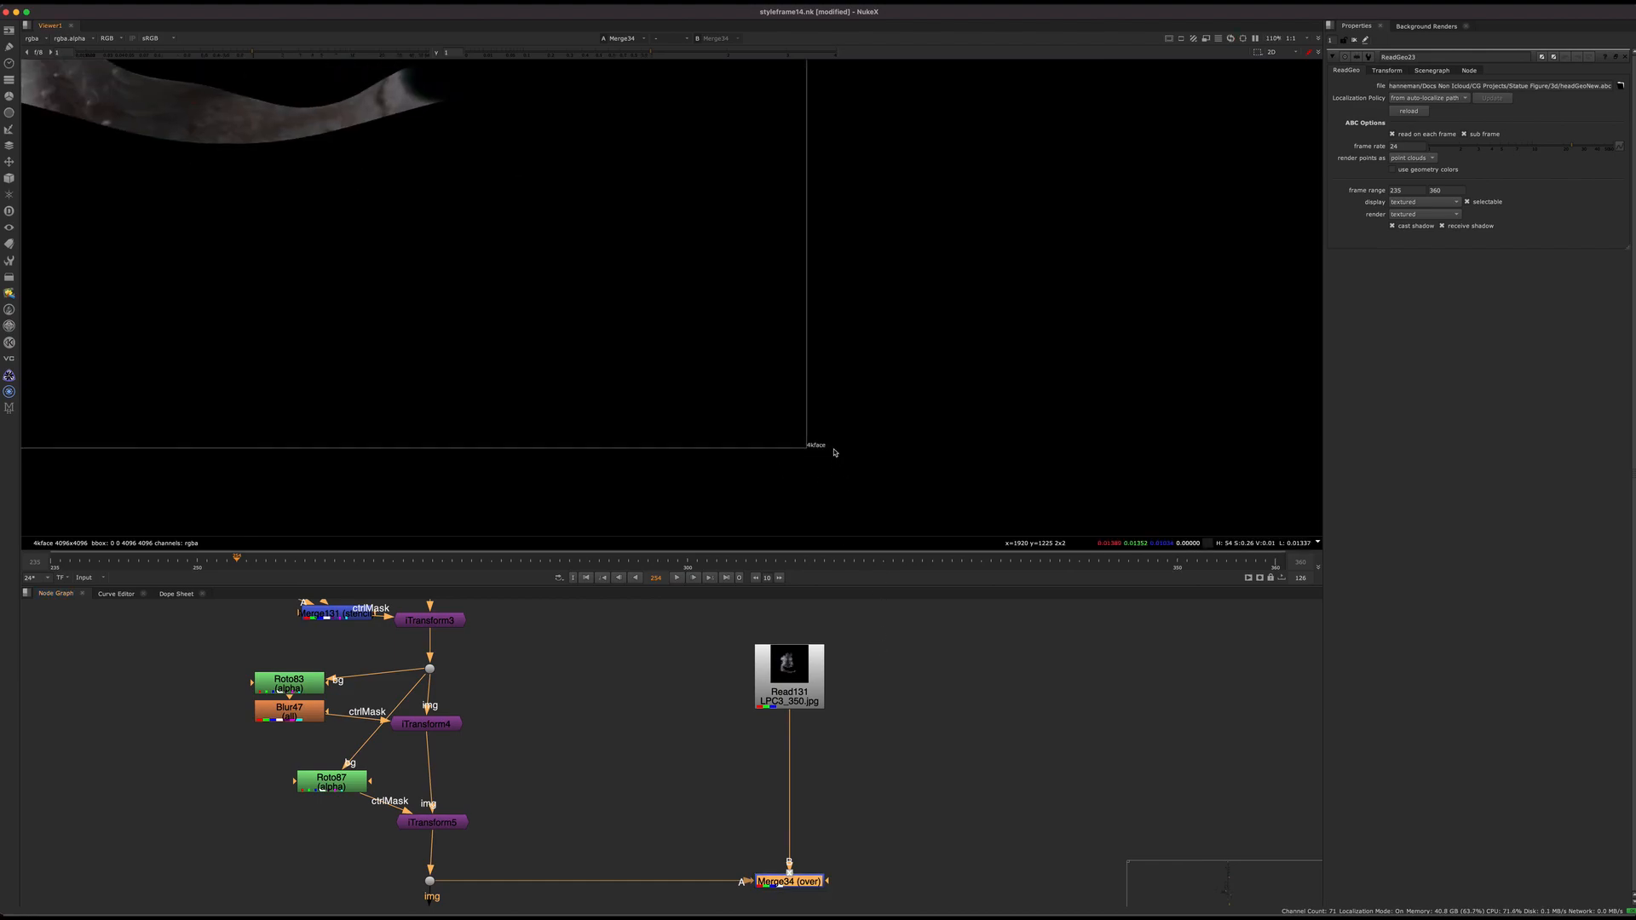
{"action": "key", "text": "f"}
{"action": "left_click_drag", "start_coordinate": [805, 684], "coordinate": [805, 694]}
{"action": "key", "text": "1"}
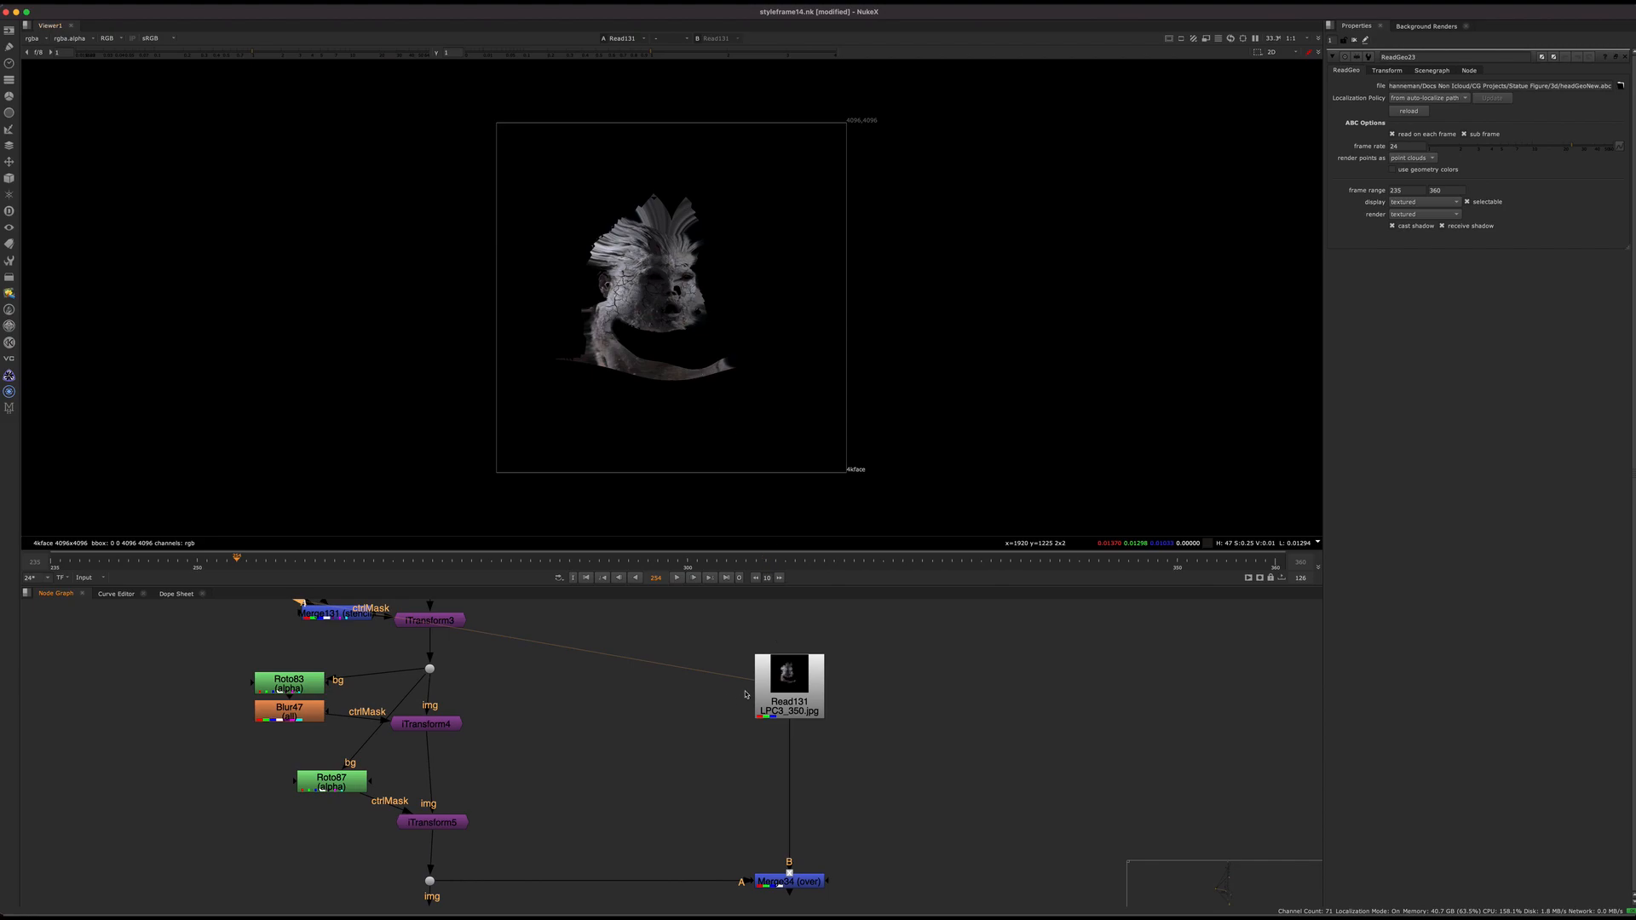
Redisplay Merge34 enlarged to examine how the flow lines sit over the unwrapped face
{"action": "key", "text": "f"}
{"action": "scroll", "coordinate": [739, 727], "scroll_direction": "up", "scroll_amount": 4}
{"action": "middle_click_drag", "start_coordinate": [703, 802], "coordinate": [715, 682]}
{"action": "left_click", "coordinate": [817, 769]}
{"action": "key", "text": "1"}
{"action": "left_click", "coordinate": [777, 835]}
{"action": "scroll", "coordinate": [667, 317], "scroll_direction": "up", "scroll_amount": 5}
{"action": "left_click", "coordinate": [835, 770]}
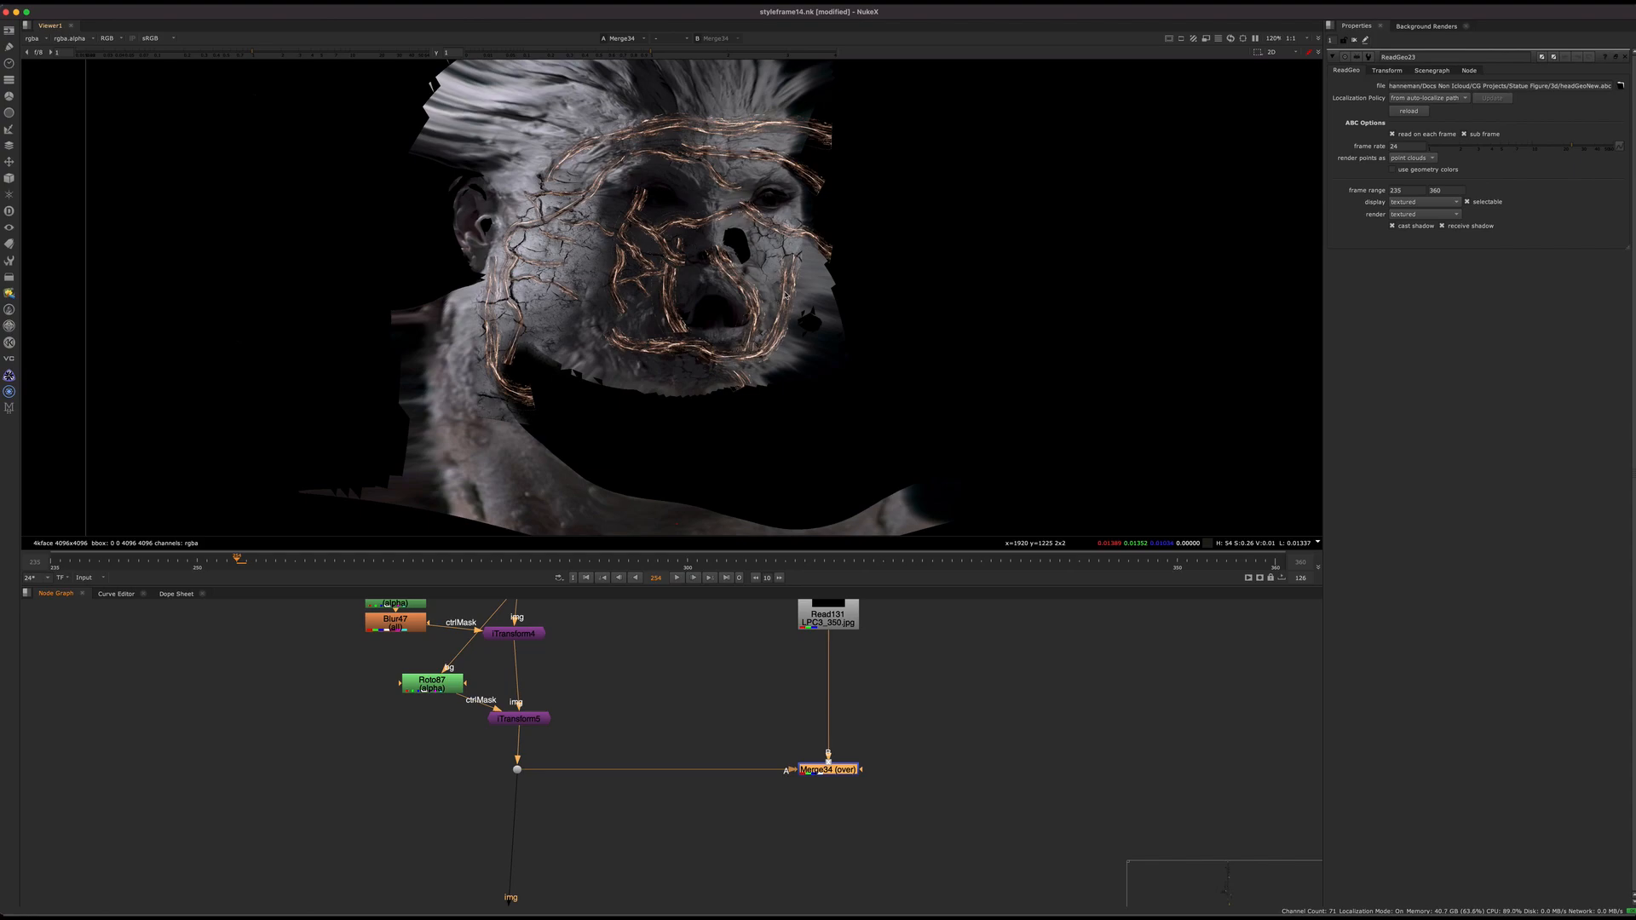
Review the upstream group of camera, scene and ScanlineRender nodes that builds the ST map
{"action": "left_click_drag", "start_coordinate": [697, 723], "coordinate": [903, 801]}
{"action": "scroll", "coordinate": [754, 733], "scroll_direction": "down", "scroll_amount": 5}
{"action": "middle_click_drag", "start_coordinate": [754, 733], "coordinate": [722, 851]}
{"action": "middle_click_drag", "start_coordinate": [554, 639], "coordinate": [659, 851]}
{"action": "scroll", "coordinate": [612, 681], "scroll_direction": "up", "scroll_amount": 6}
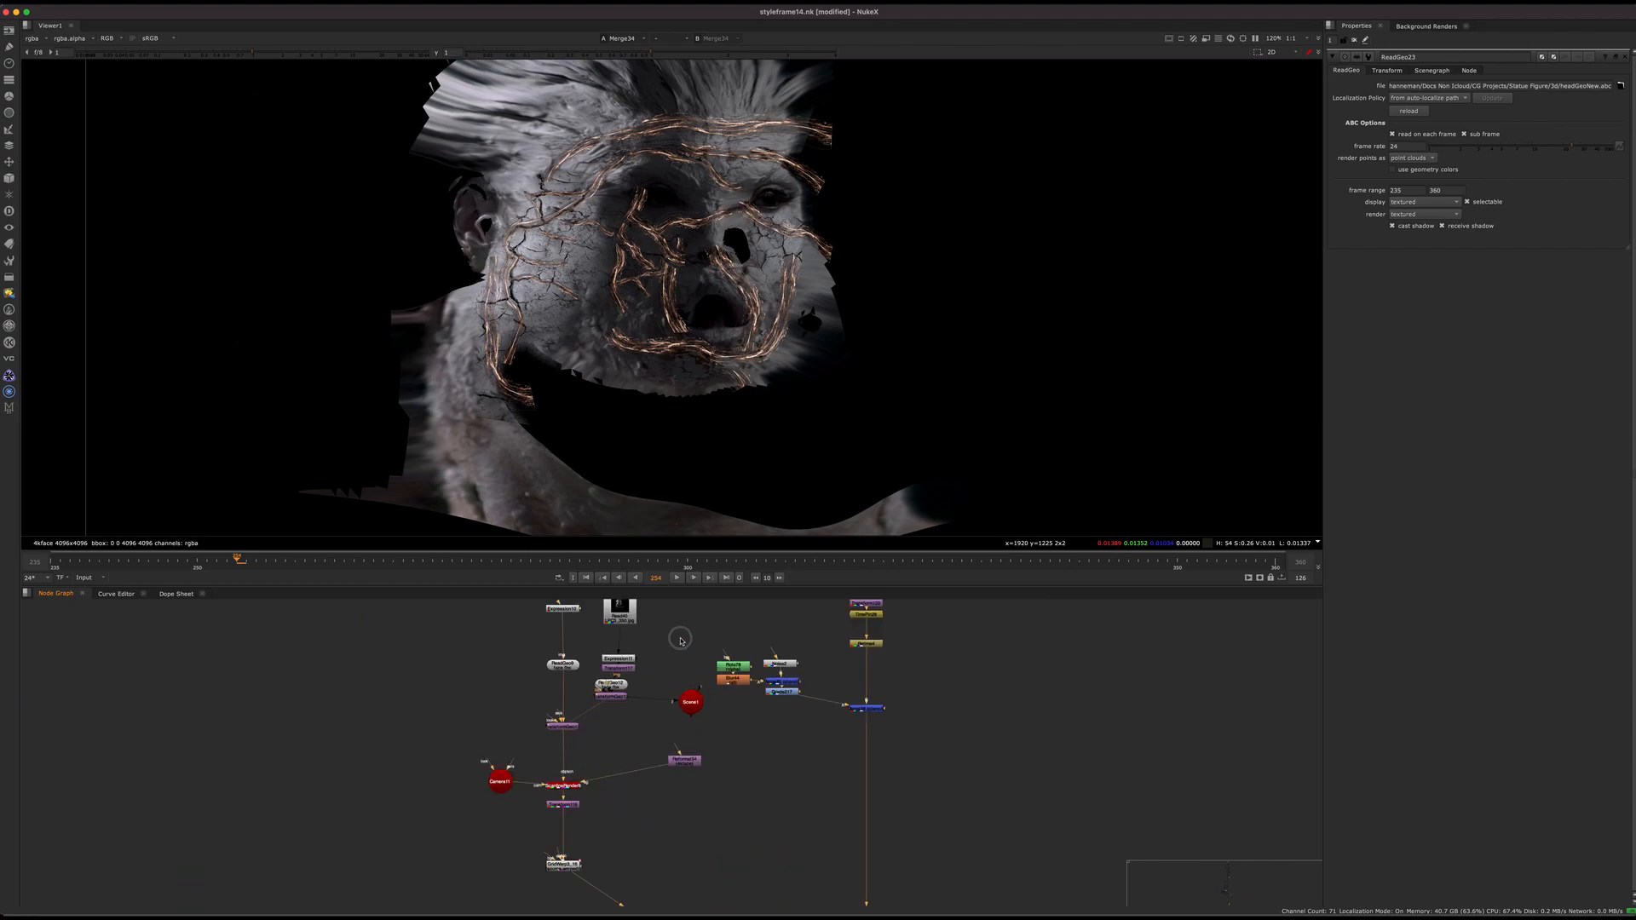
{"action": "scroll", "coordinate": [557, 671], "scroll_direction": "down", "scroll_amount": 5}
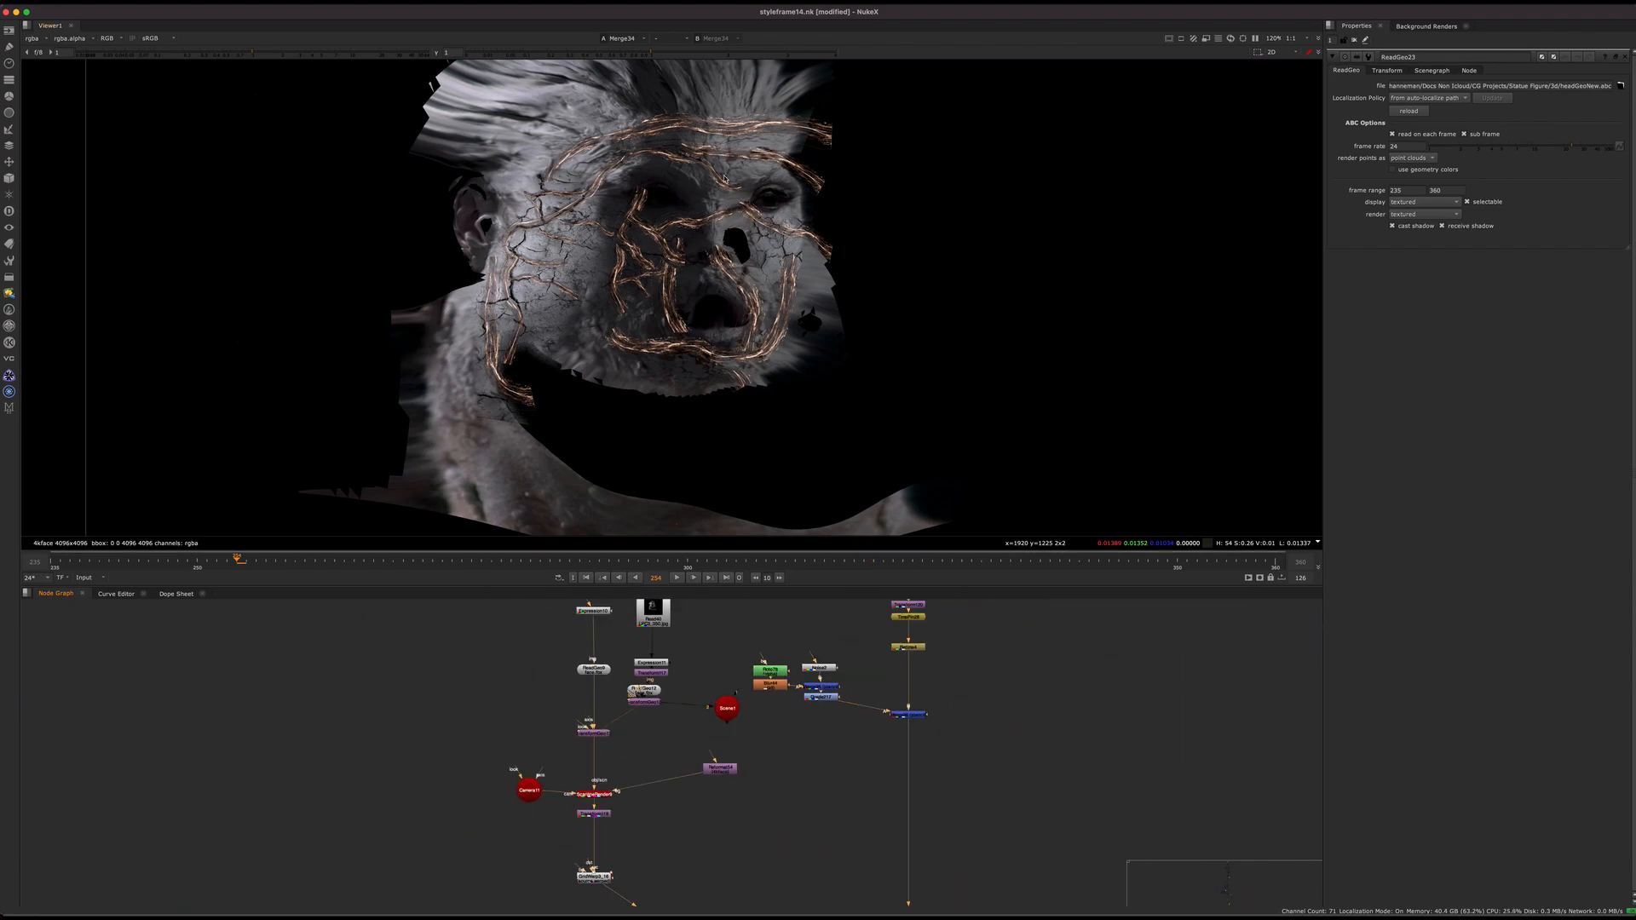
Follow the warp branch downstream, and display the ScanlineRender output of the lines projected on the head geometry
{"action": "middle_click_drag", "start_coordinate": [767, 719], "coordinate": [741, 636]}
{"action": "scroll", "coordinate": [733, 638], "scroll_direction": "down", "scroll_amount": 6}
{"action": "middle_click_drag", "start_coordinate": [782, 857], "coordinate": [673, 707]}
{"action": "scroll", "coordinate": [673, 713], "scroll_direction": "up", "scroll_amount": 7}
{"action": "left_click", "coordinate": [716, 757]}
{"action": "scroll", "coordinate": [648, 732], "scroll_direction": "down", "scroll_amount": 4}
{"action": "middle_click_drag", "start_coordinate": [618, 878], "coordinate": [639, 717]}
{"action": "scroll", "coordinate": [636, 723], "scroll_direction": "up", "scroll_amount": 4}
{"action": "left_click", "coordinate": [601, 755]}
{"action": "key", "text": "1"}
{"action": "left_click", "coordinate": [680, 789]}
{"action": "key", "text": "f"}
{"action": "key", "text": "f"}
Follow the projected lines down to Merge220, and display that merge
{"action": "scroll", "coordinate": [639, 745], "scroll_direction": "down", "scroll_amount": 6}
{"action": "middle_click_drag", "start_coordinate": [646, 783], "coordinate": [744, 278]}
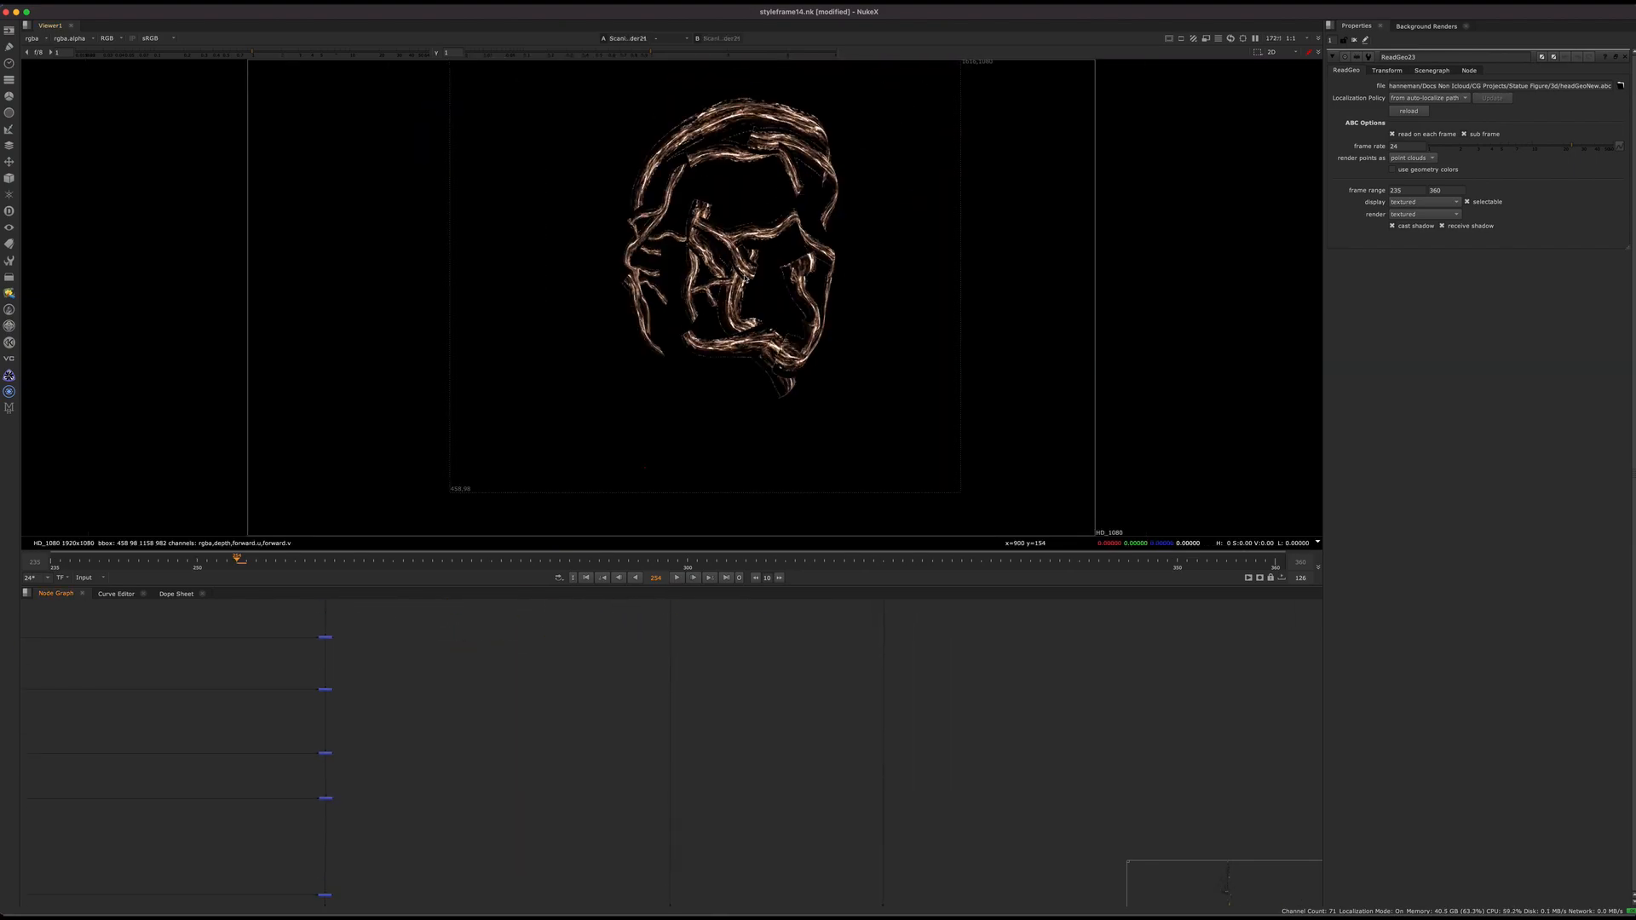
{"action": "middle_click_drag", "start_coordinate": [680, 861], "coordinate": [687, 435]}
{"action": "scroll", "coordinate": [665, 672], "scroll_direction": "up", "scroll_amount": 4}
{"action": "left_click", "coordinate": [688, 738]}
{"action": "middle_click_drag", "start_coordinate": [529, 731], "coordinate": [730, 722]}
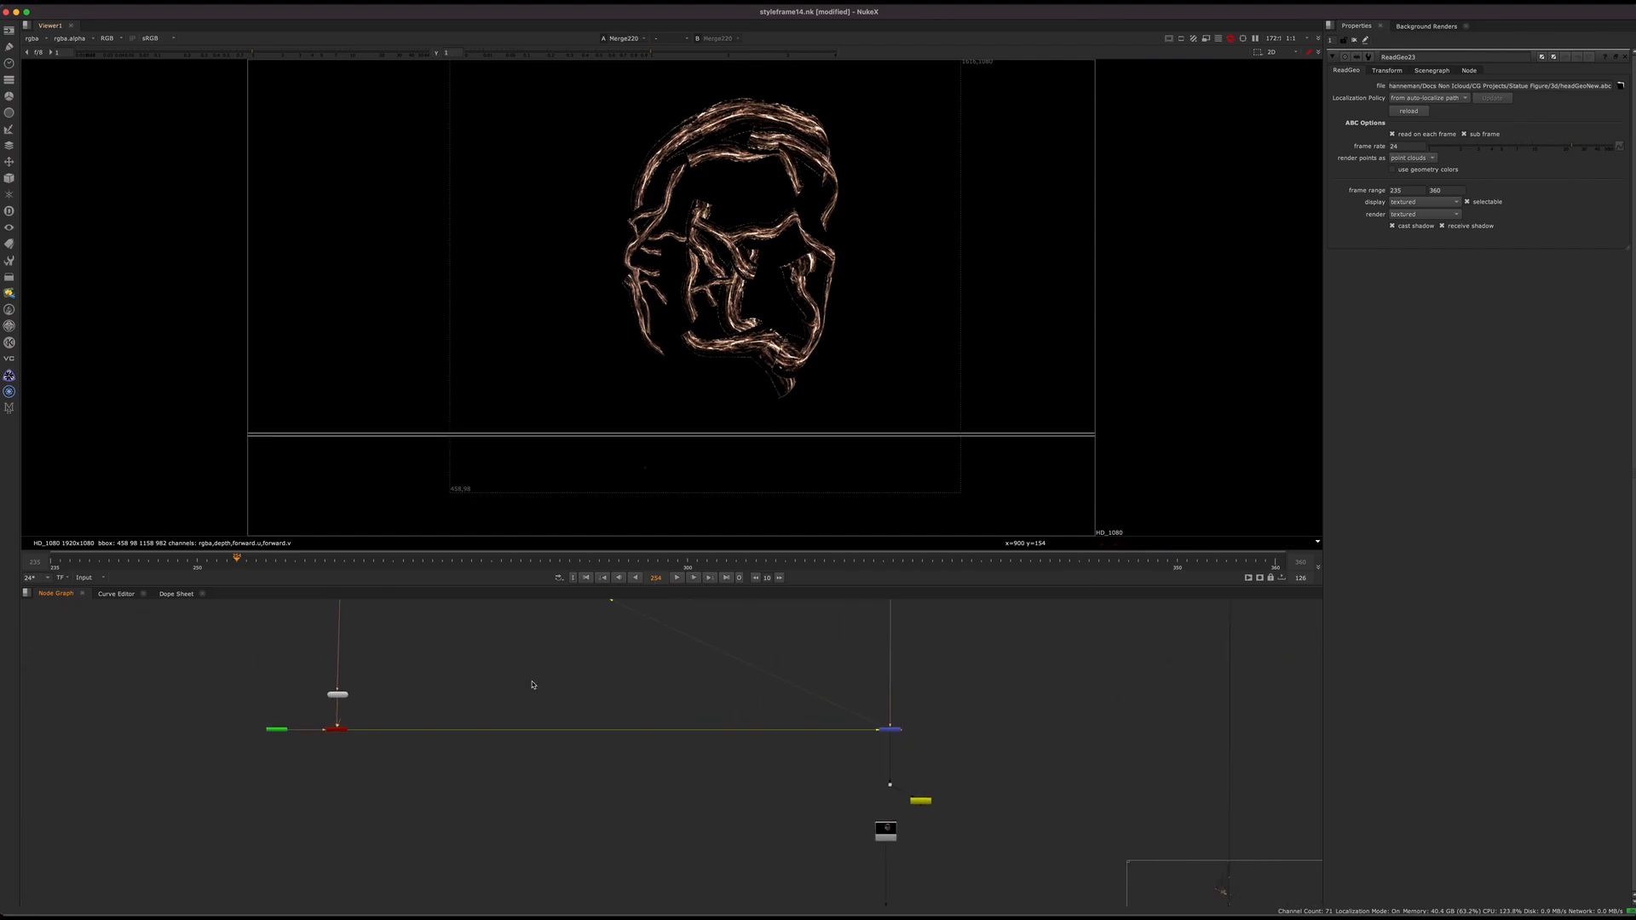
Display the second ScanlineRender feeding Merge220, and compare it with the merge
{"action": "left_click", "coordinate": [339, 729]}
{"action": "key", "text": "1"}
{"action": "left_click", "coordinate": [424, 840]}
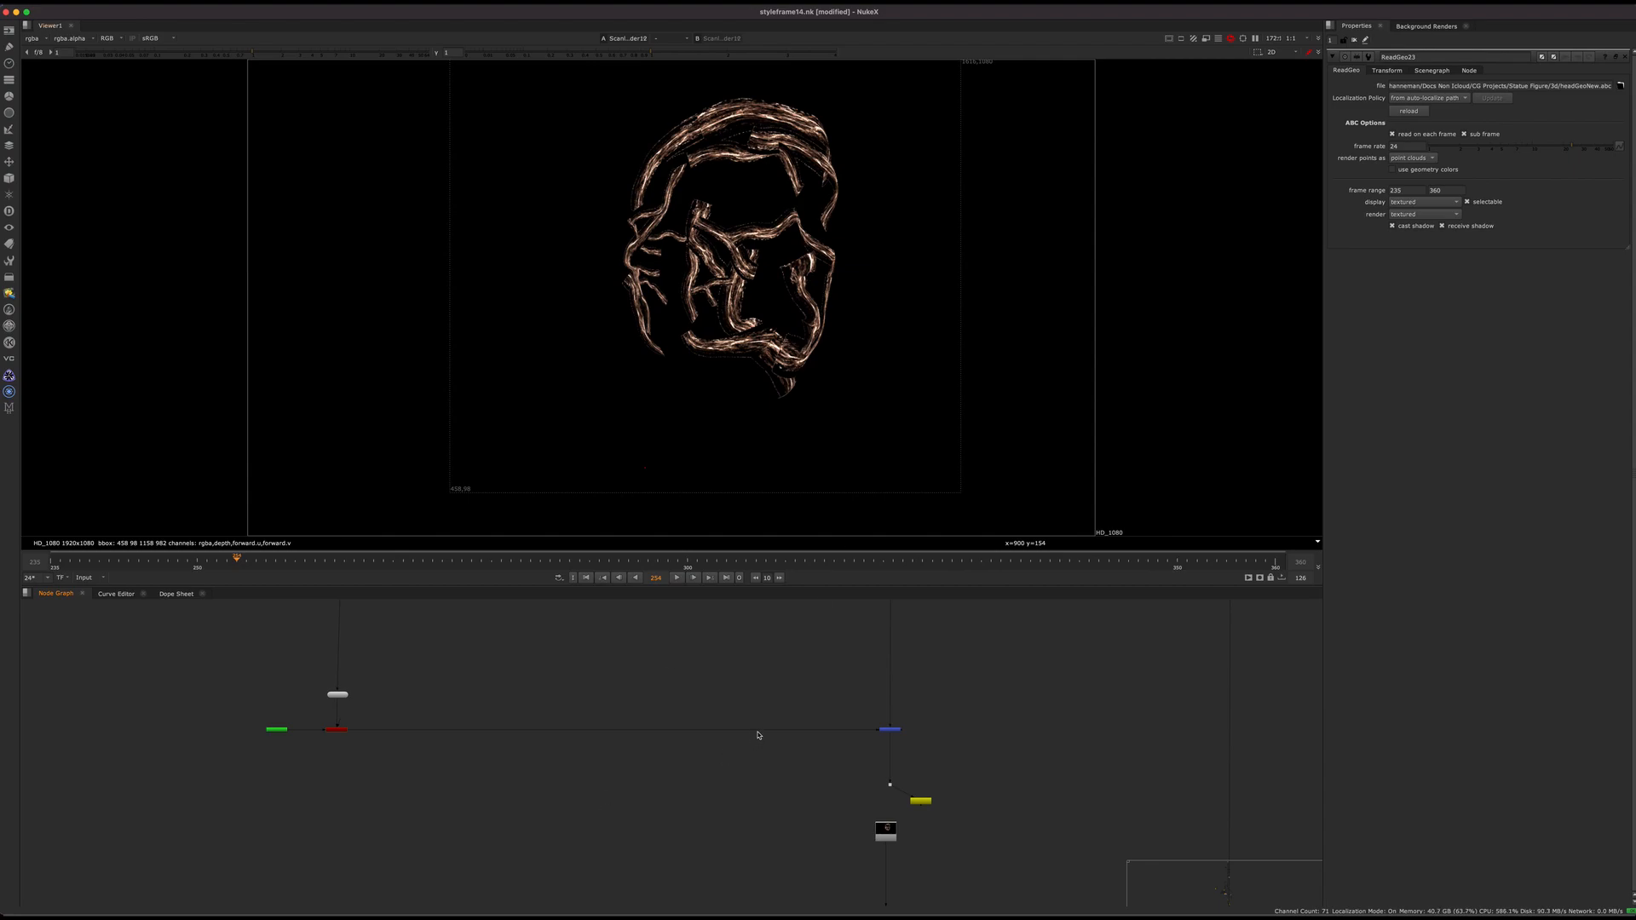
{"action": "left_click_drag", "start_coordinate": [689, 766], "coordinate": [660, 791]}
{"action": "middle_click_drag", "start_coordinate": [853, 856], "coordinate": [609, 892]}
{"action": "scroll", "coordinate": [728, 767], "scroll_direction": "up", "scroll_amount": 4}
{"action": "left_click", "coordinate": [720, 644]}
{"action": "key", "text": "1"}
Display the Read node below Merge220 to check the complete pre-rendered face flow lines
{"action": "scroll", "coordinate": [720, 765], "scroll_direction": "down", "scroll_amount": 5}
{"action": "middle_click_drag", "start_coordinate": [734, 613], "coordinate": [738, 488]}
{"action": "scroll", "coordinate": [689, 699], "scroll_direction": "up", "scroll_amount": 2}
{"action": "left_click", "coordinate": [684, 692], "text": "super"}
{"action": "key", "text": "1"}
{"action": "key", "text": "2"}
{"action": "key", "text": "1"}
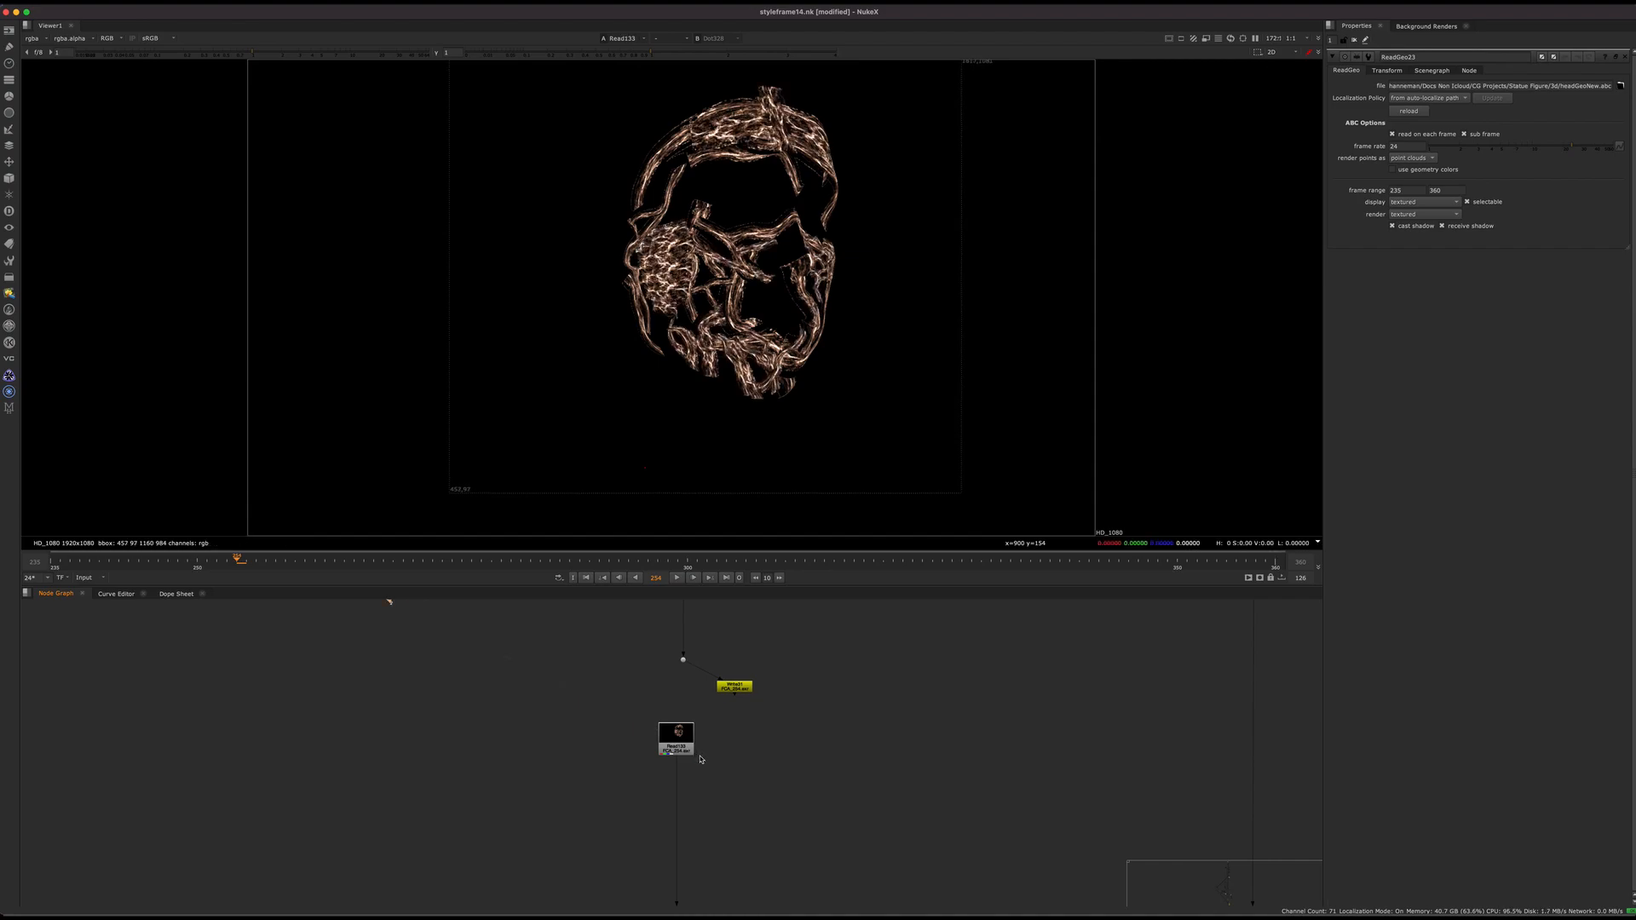
Trace the pre-rendered flow lines downstream, and display the dot where they turn into the horizontal merge line
{"action": "scroll", "coordinate": [706, 723], "scroll_direction": "down", "scroll_amount": 5}
{"action": "mouse_move", "coordinate": [677, 795]}
{"action": "middle_mouse_down"}
{"action": "mouse_move", "coordinate": [573, 704]}
{"action": "mouse_move", "coordinate": [447, 693]}
{"action": "mouse_move", "coordinate": [737, 659]}
{"action": "mouse_move", "coordinate": [664, 797]}
{"action": "middle_mouse_up"}
{"action": "scroll", "coordinate": [640, 790], "scroll_direction": "up", "scroll_amount": 5}
{"action": "left_click", "coordinate": [623, 797]}
{"action": "scroll", "coordinate": [576, 711], "scroll_direction": "down", "scroll_amount": 4}
{"action": "scroll", "coordinate": [581, 746], "scroll_direction": "down", "scroll_amount": 2}
{"action": "key", "text": "1"}
{"action": "left_click", "coordinate": [636, 657]}
{"action": "left_click", "coordinate": [595, 818]}
{"action": "key", "text": "1"}
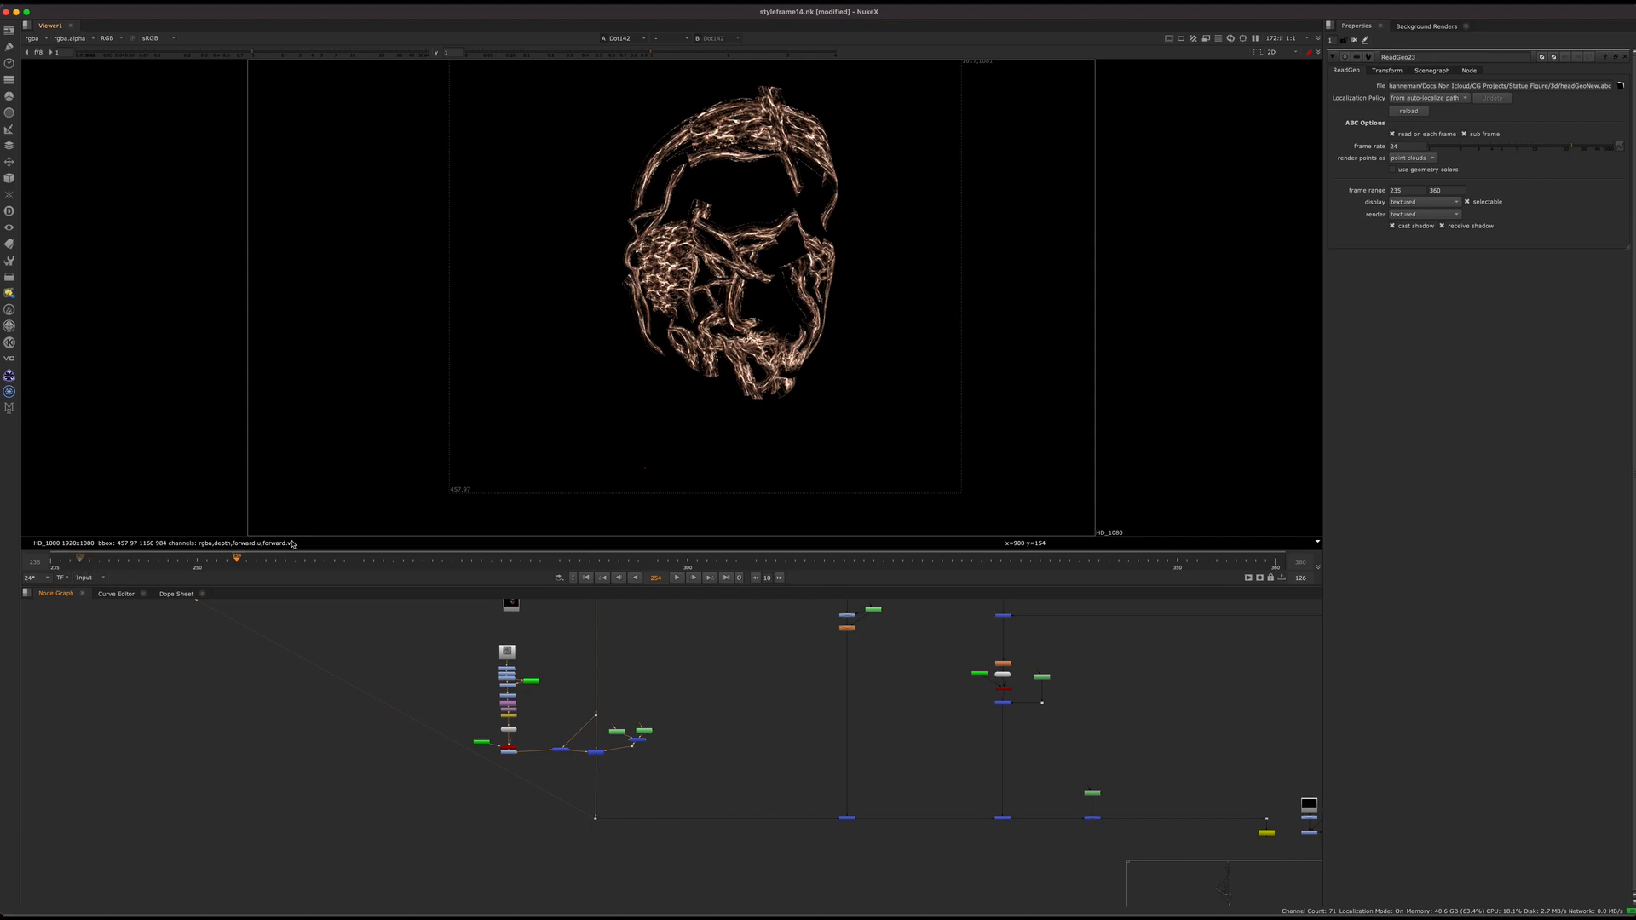
Play the flow line sequence from near the start of the timeline
{"action": "left_click", "coordinate": [80, 559]}
{"action": "left_click", "coordinate": [693, 578]}
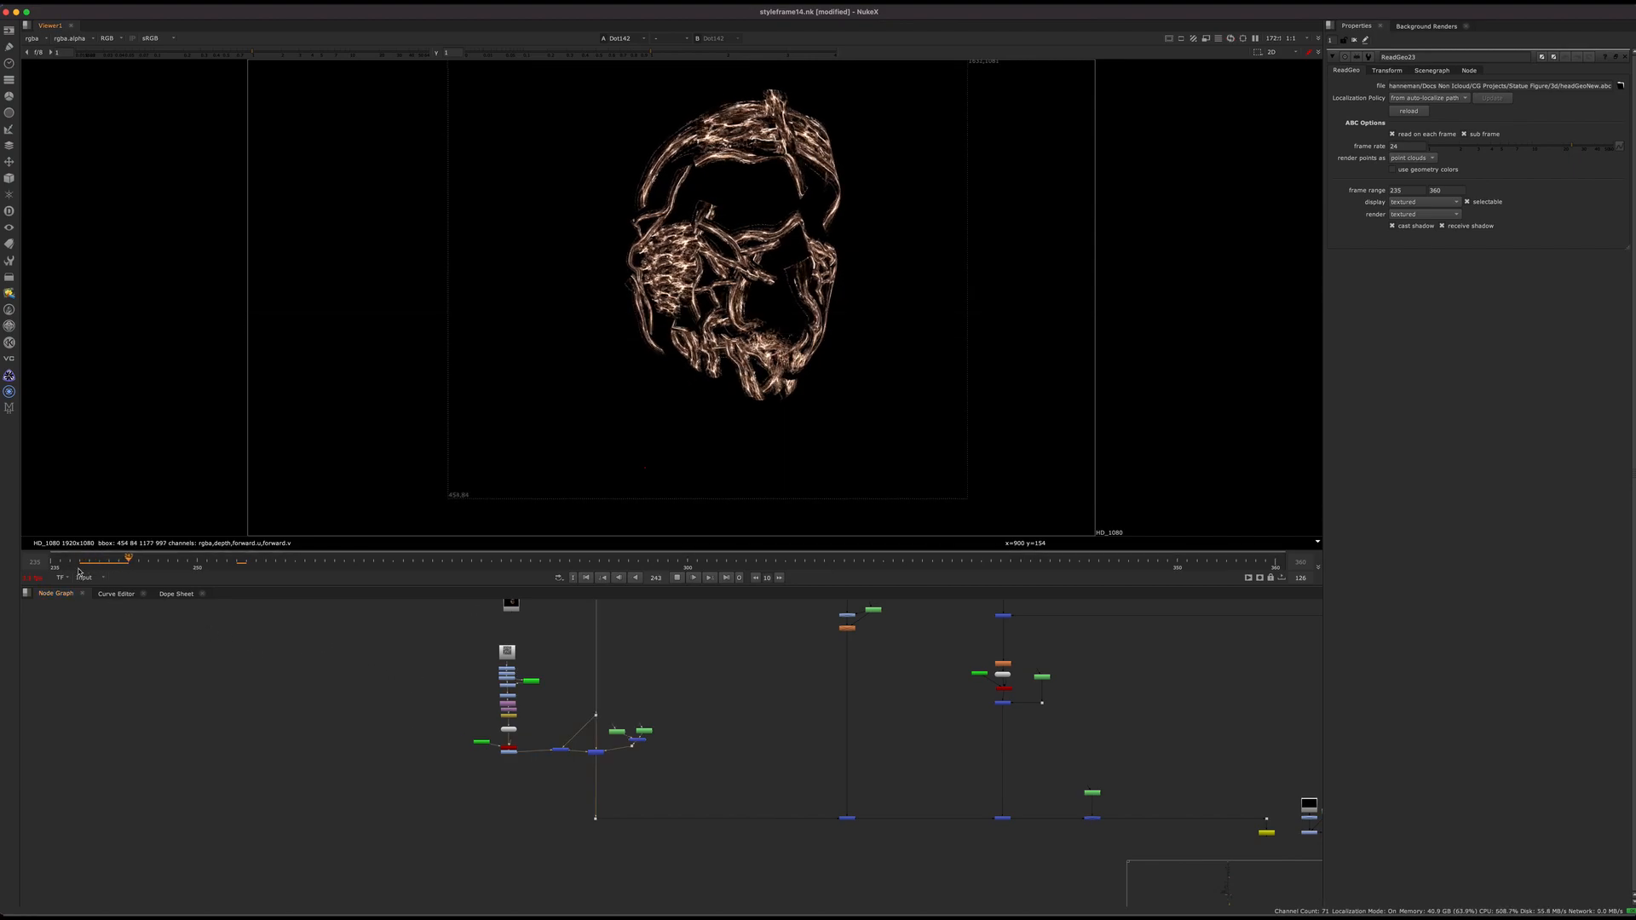
{"action": "scroll", "coordinate": [866, 746], "scroll_direction": "up", "scroll_amount": 5}
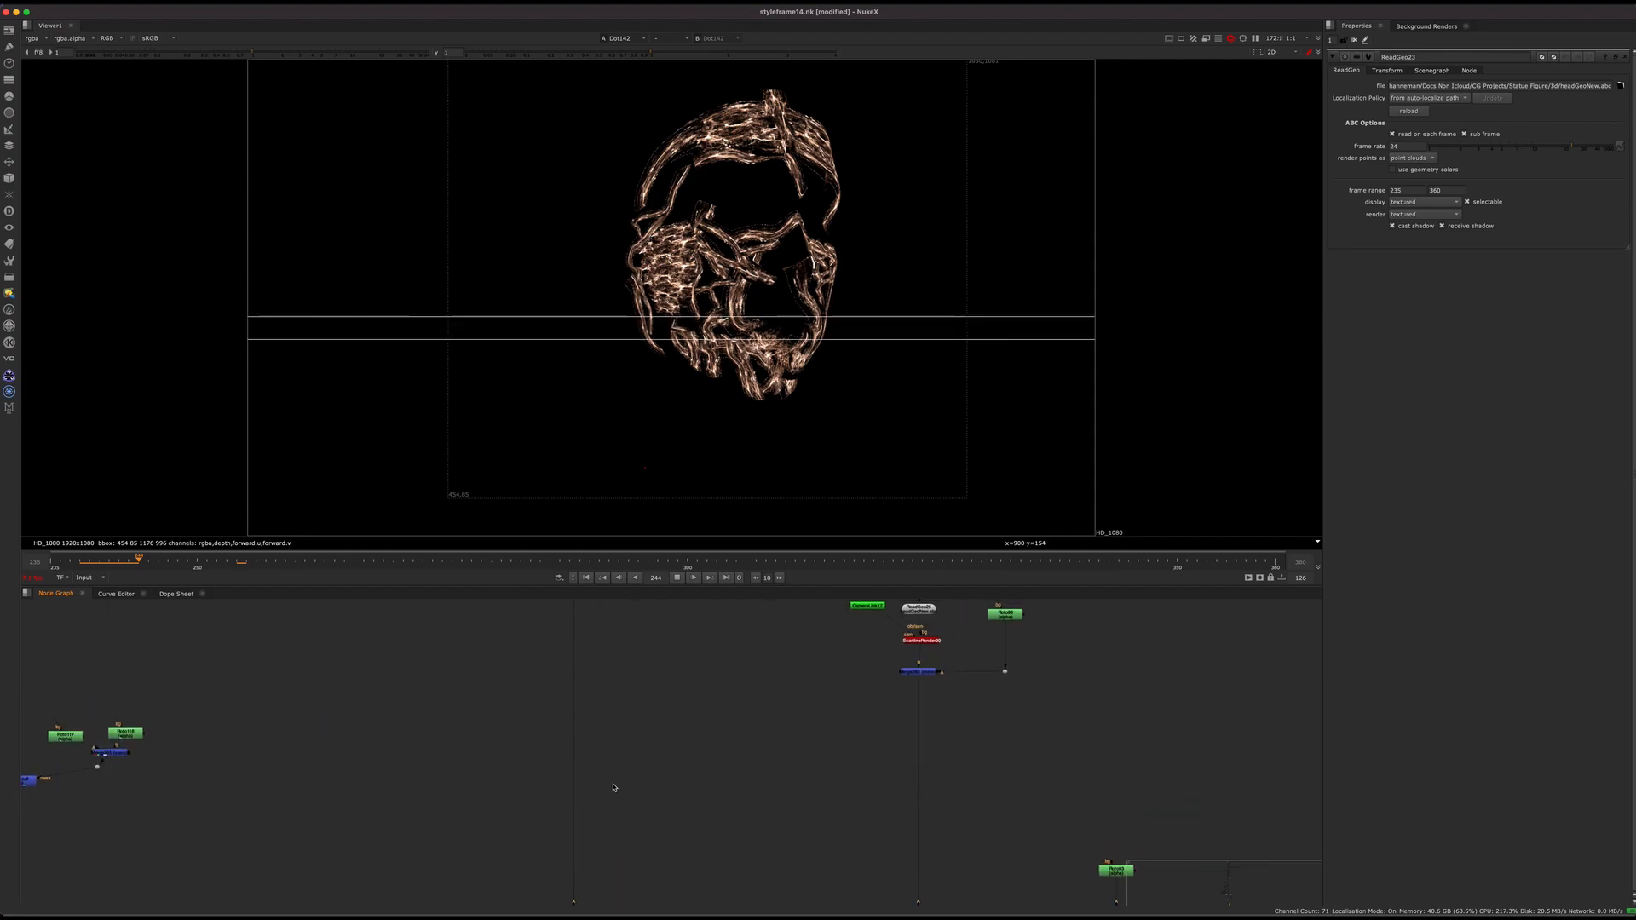
Display Merge37, the first merge along the horizontal line after the dot
{"action": "scroll", "coordinate": [617, 754], "scroll_direction": "down", "scroll_amount": 5}
{"action": "left_click", "coordinate": [603, 743]}
{"action": "key", "text": "1"}
{"action": "scroll", "coordinate": [624, 739], "scroll_direction": "up", "scroll_amount": 5}
{"action": "middle_click_drag", "start_coordinate": [714, 734], "coordinate": [761, 776]}
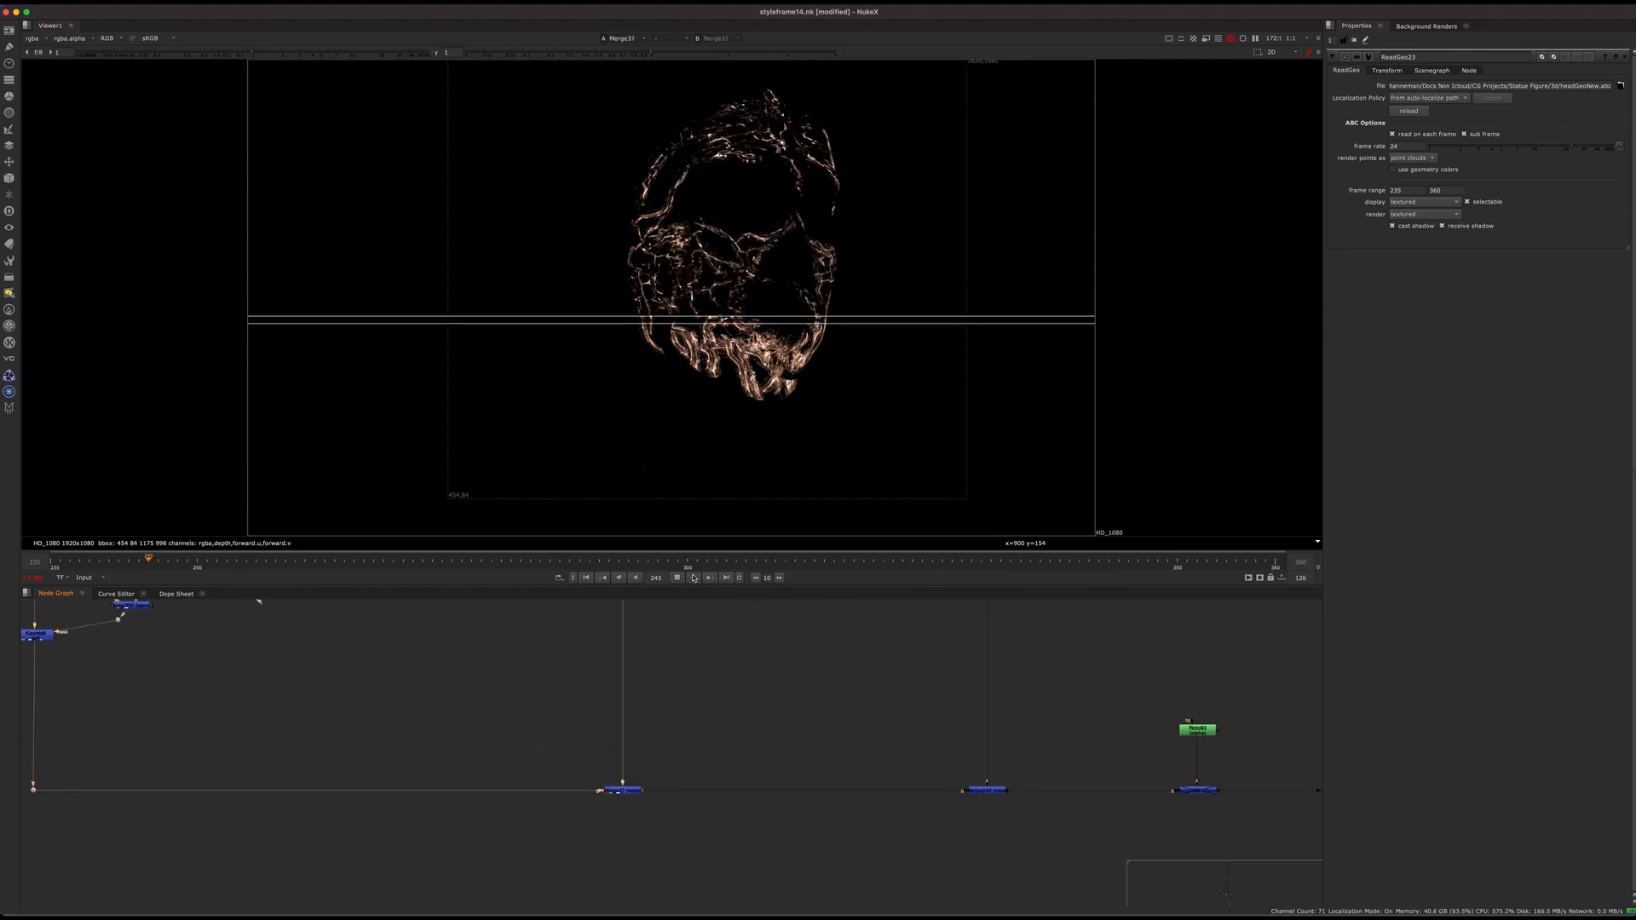
Locate the Blur node above Merge37, and display its black-and-white crack mask
{"action": "scroll", "coordinate": [698, 749], "scroll_direction": "down", "scroll_amount": 5}
{"action": "middle_click_drag", "start_coordinate": [698, 634], "coordinate": [685, 709]}
{"action": "scroll", "coordinate": [628, 718], "scroll_direction": "up", "scroll_amount": 5}
{"action": "left_click", "coordinate": [623, 696]}
{"action": "key", "text": "1"}
{"action": "scroll", "coordinate": [674, 679], "scroll_direction": "down", "scroll_amount": 3}
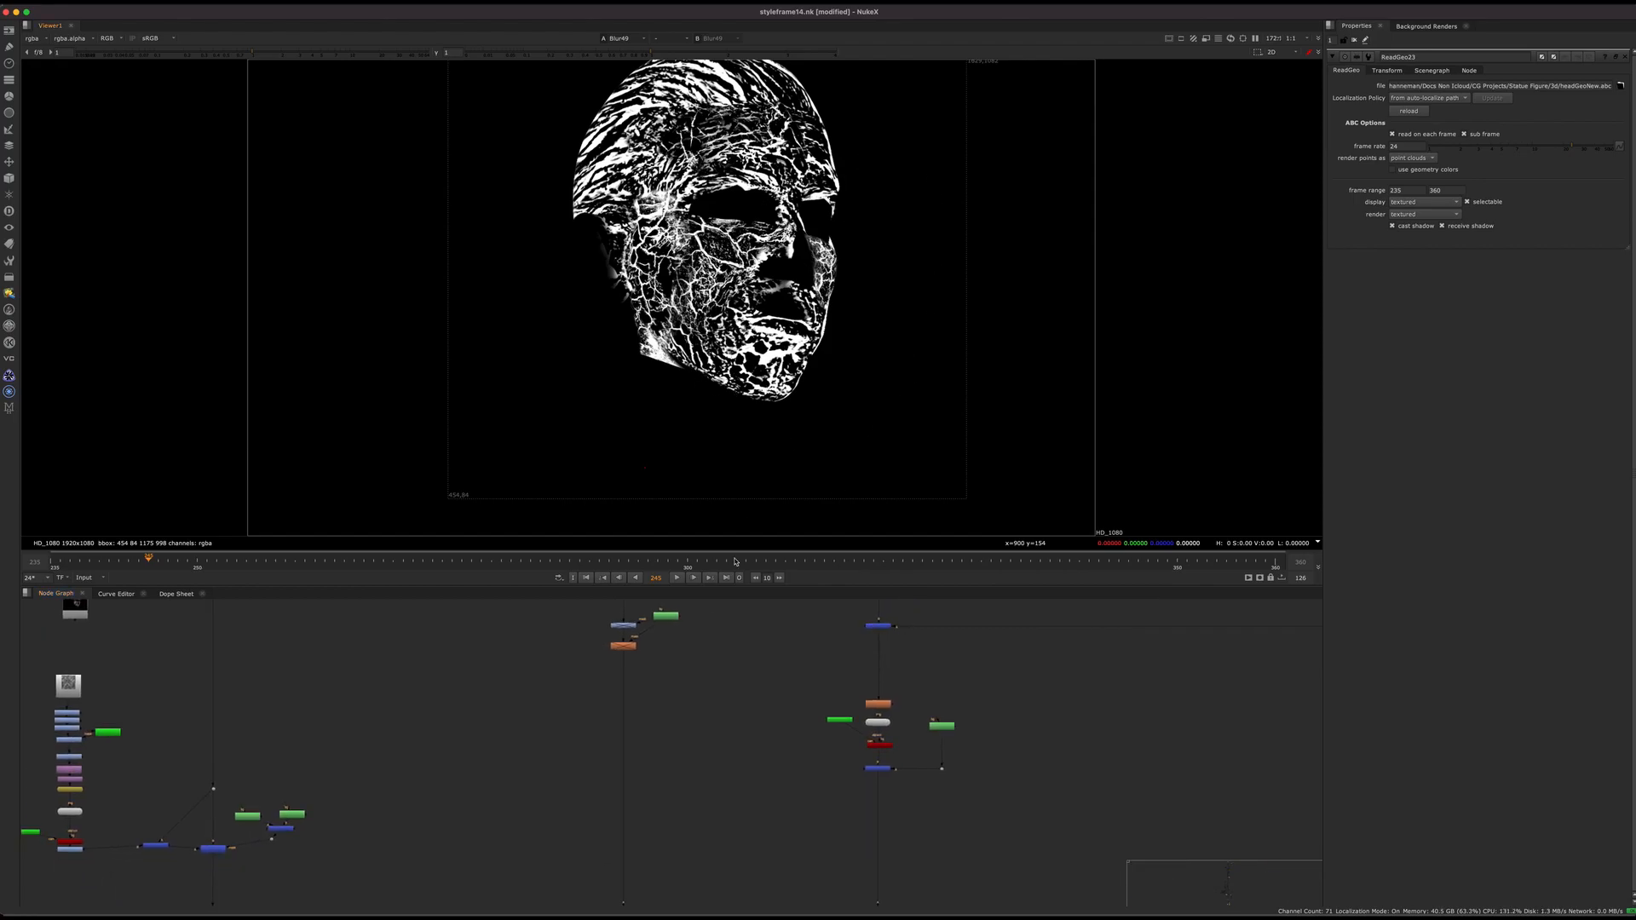
Step through the nodes around the horizontal merge line, and redisplay Merge37 to examine the masked flow lines
{"action": "middle_click_drag", "start_coordinate": [698, 891], "coordinate": [898, 678]}
{"action": "left_click_drag", "start_coordinate": [596, 673], "coordinate": [366, 769]}
{"action": "key", "text": "1"}
{"action": "left_click_drag", "start_coordinate": [928, 676], "coordinate": [716, 809]}
{"action": "key", "text": "1"}
{"action": "scroll", "coordinate": [716, 805], "scroll_direction": "up", "scroll_amount": 4}
{"action": "middle_click_drag", "start_coordinate": [848, 666], "coordinate": [429, 717]}
{"action": "key", "text": "1"}
{"action": "left_click_drag", "start_coordinate": [715, 655], "coordinate": [333, 822]}
{"action": "key", "text": "1"}
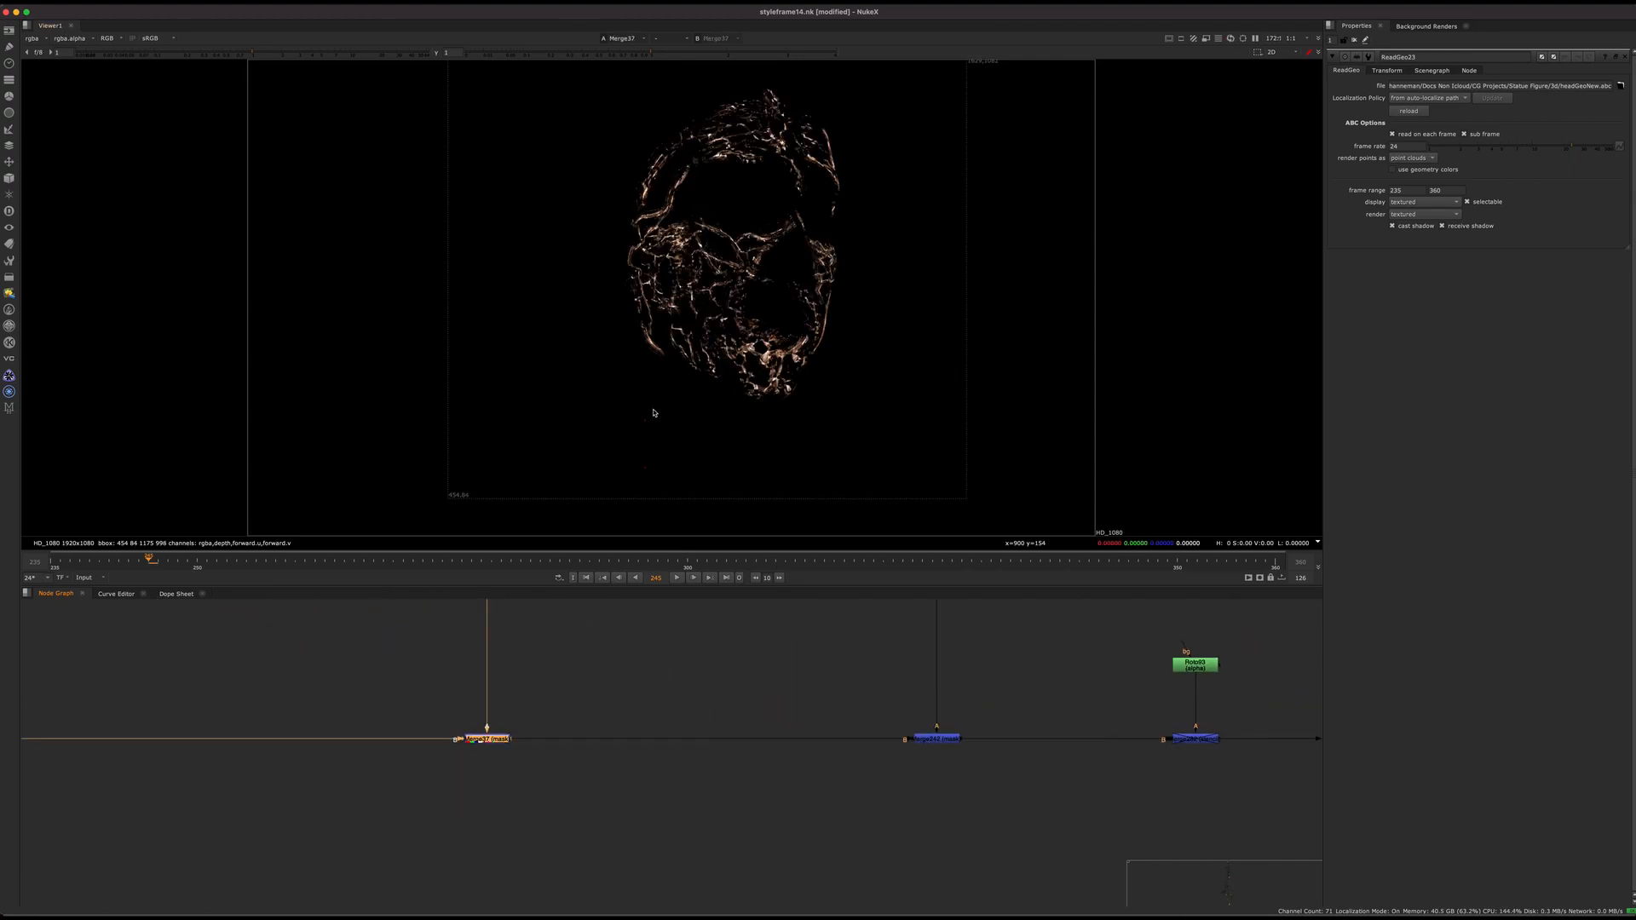
Examine the masked face flow lines up close at two points of the timeline
{"action": "scroll", "coordinate": [800, 276], "scroll_direction": "up", "scroll_amount": 8}
{"action": "scroll", "coordinate": [819, 293], "scroll_direction": "down", "scroll_amount": 8}
{"action": "left_click", "coordinate": [84, 561]}
{"action": "left_click", "coordinate": [150, 560]}
{"action": "scroll", "coordinate": [591, 713], "scroll_direction": "down", "scroll_amount": 5}
{"action": "scroll", "coordinate": [588, 789], "scroll_direction": "up", "scroll_amount": 4}
Locate the cracked-face still Read158 (LPC3_350.jpg) above the RotoPaint branches and display it
{"action": "middle_click_drag", "start_coordinate": [589, 790], "coordinate": [611, 851]}
{"action": "key", "text": "1"}
{"action": "middle_click_drag", "start_coordinate": [649, 601], "coordinate": [621, 788]}
{"action": "middle_click_drag", "start_coordinate": [588, 663], "coordinate": [559, 785]}
{"action": "scroll", "coordinate": [559, 785], "scroll_direction": "down", "scroll_amount": 3}
{"action": "middle_click_drag", "start_coordinate": [548, 702], "coordinate": [494, 777]}
{"action": "scroll", "coordinate": [494, 777], "scroll_direction": "up", "scroll_amount": 3}
{"action": "left_click", "coordinate": [565, 743]}
{"action": "key", "text": "1"}
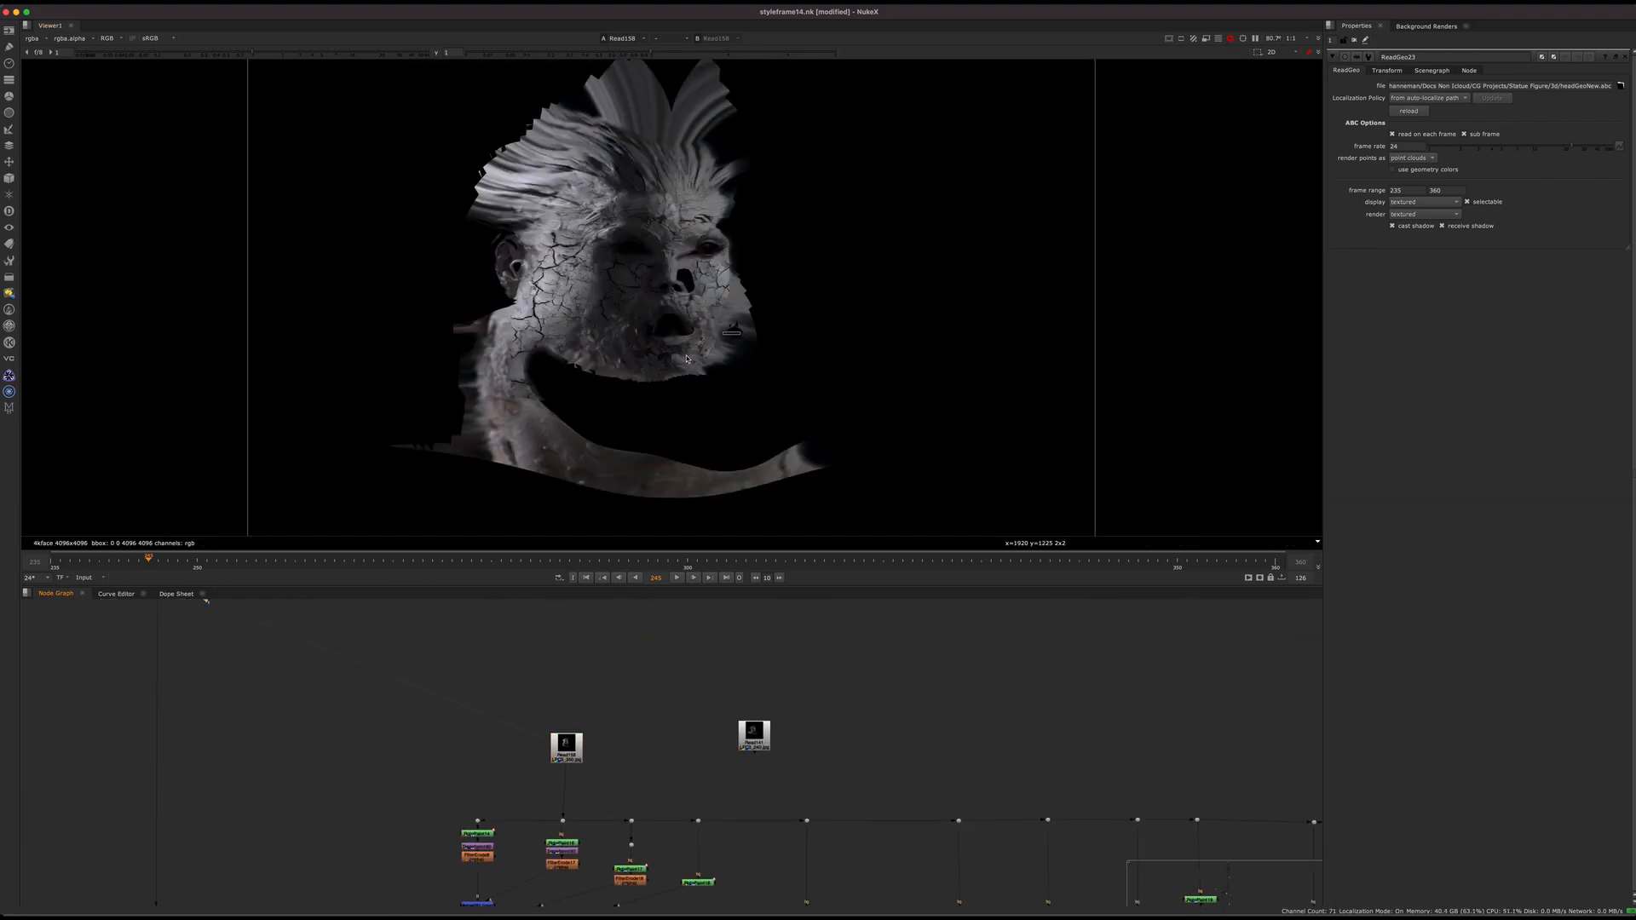
{"action": "scroll", "coordinate": [611, 742], "scroll_direction": "up", "scroll_amount": 4}
{"action": "mouse_move", "coordinate": [606, 771]}
{"action": "left_mouse_down"}
{"action": "mouse_move", "coordinate": [547, 744]}
{"action": "mouse_move", "coordinate": [609, 774]}
{"action": "mouse_move", "coordinate": [591, 779]}
{"action": "left_mouse_up"}
{"action": "scroll", "coordinate": [596, 733], "scroll_direction": "down", "scroll_amount": 8}
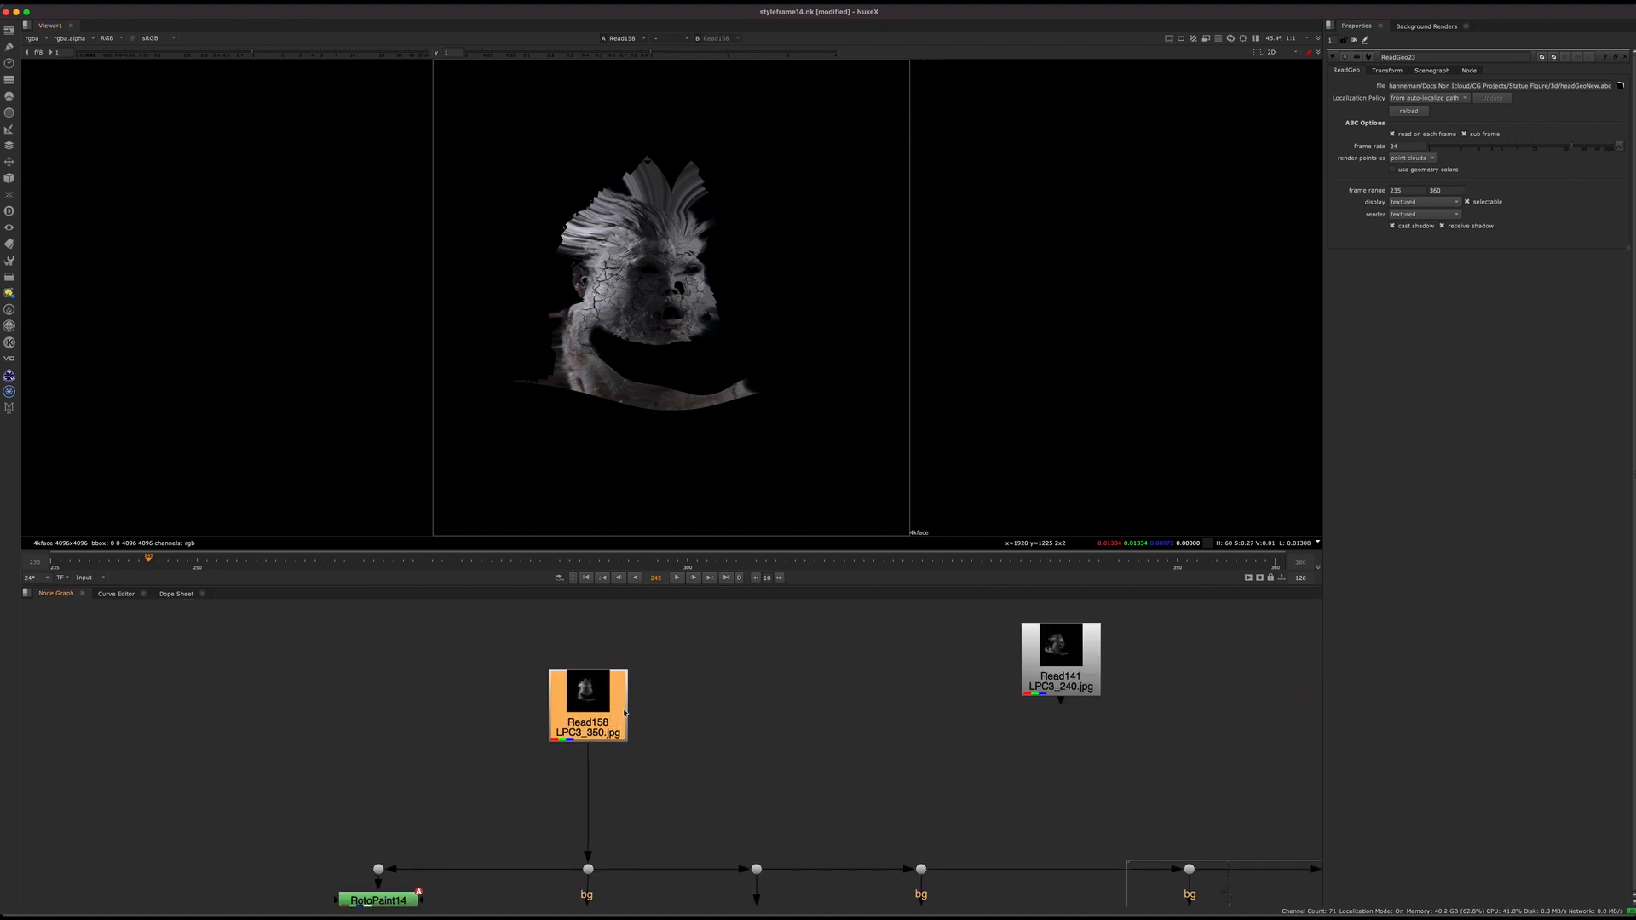
{"action": "middle_click_drag", "start_coordinate": [553, 736], "coordinate": [516, 863]}
{"action": "key", "text": "f"}
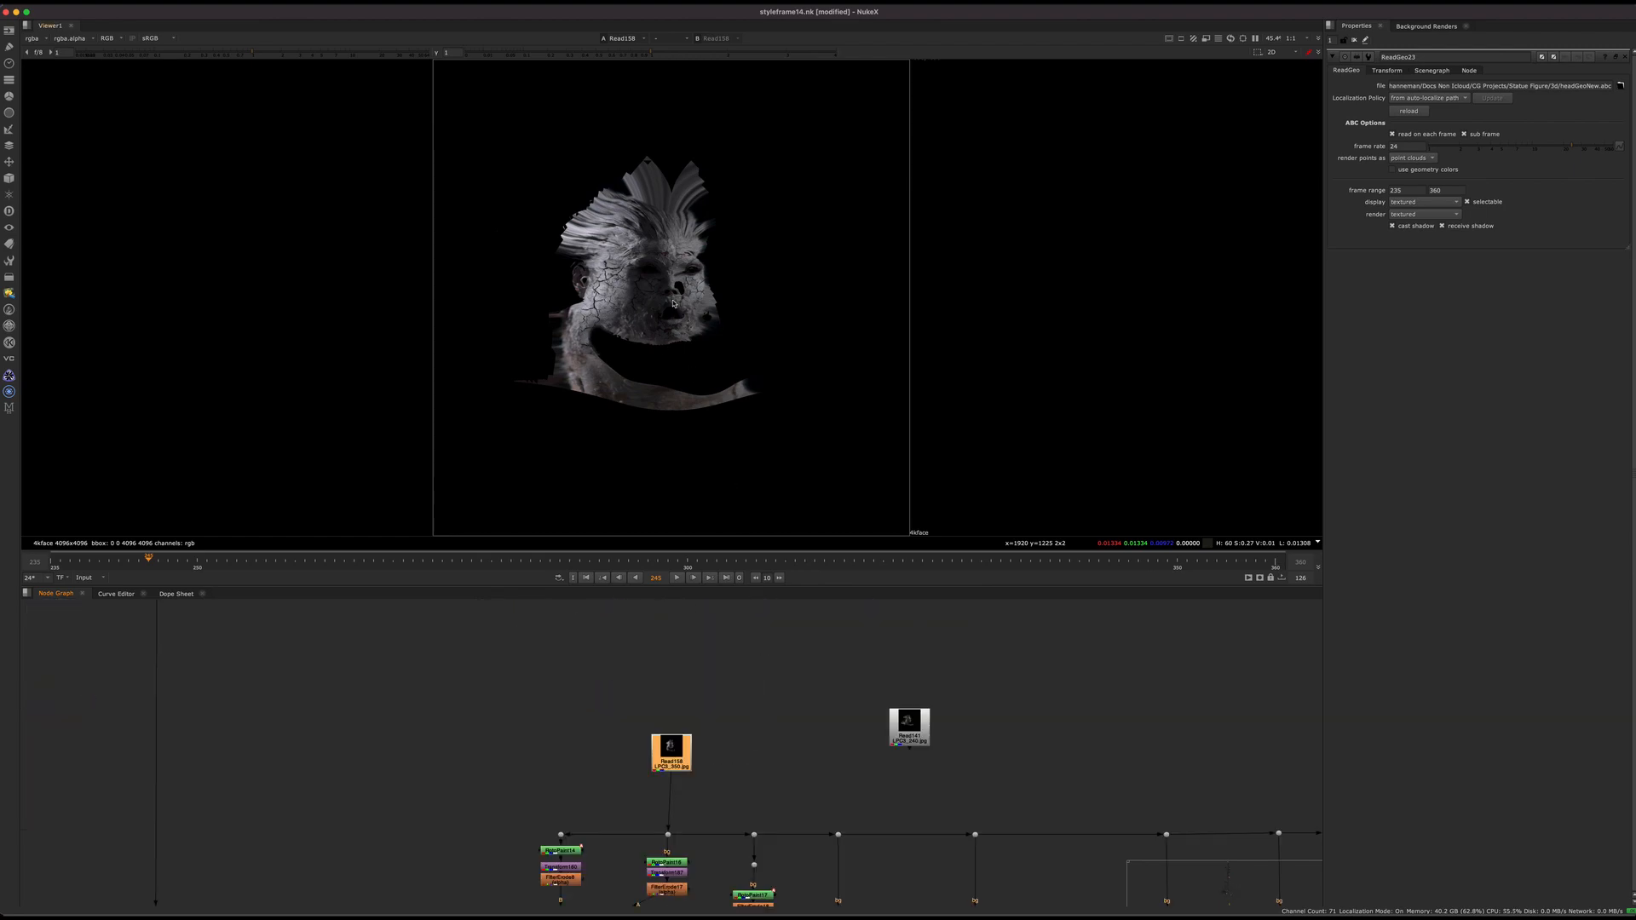
Display Merge281 and Merge284 in the merge column below the RotoPaint branches
{"action": "middle_click_drag", "start_coordinate": [680, 866], "coordinate": [624, 642]}
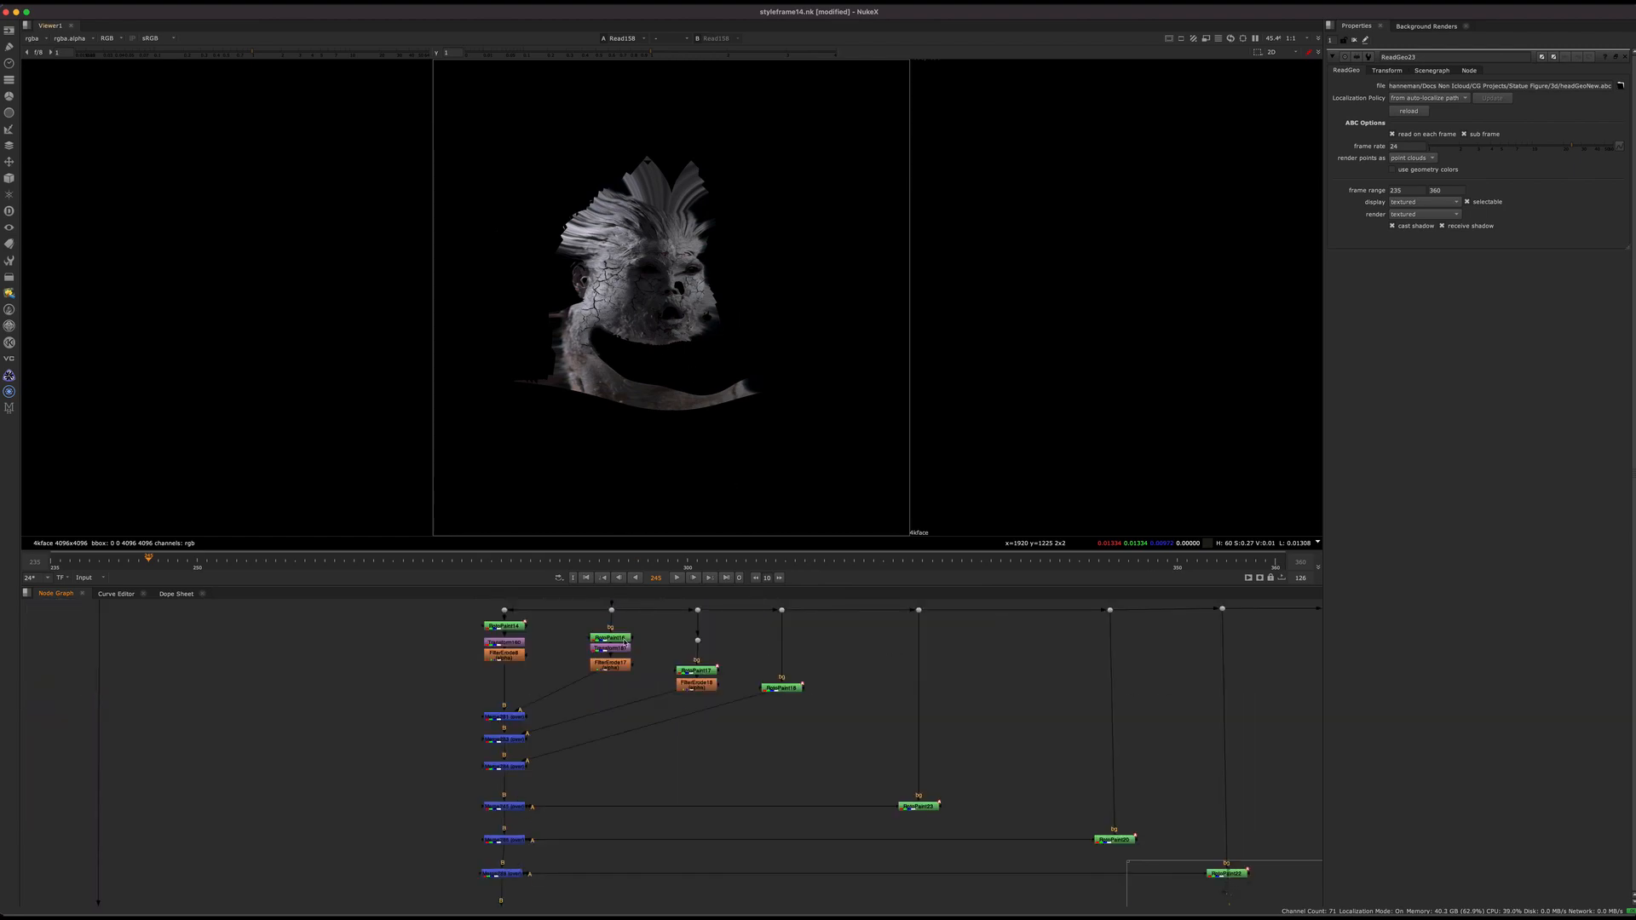
{"action": "scroll", "coordinate": [519, 745], "scroll_direction": "up", "scroll_amount": 5}
{"action": "middle_click_drag", "start_coordinate": [519, 746], "coordinate": [573, 768]}
{"action": "left_click", "coordinate": [542, 706]}
{"action": "key", "text": "1"}
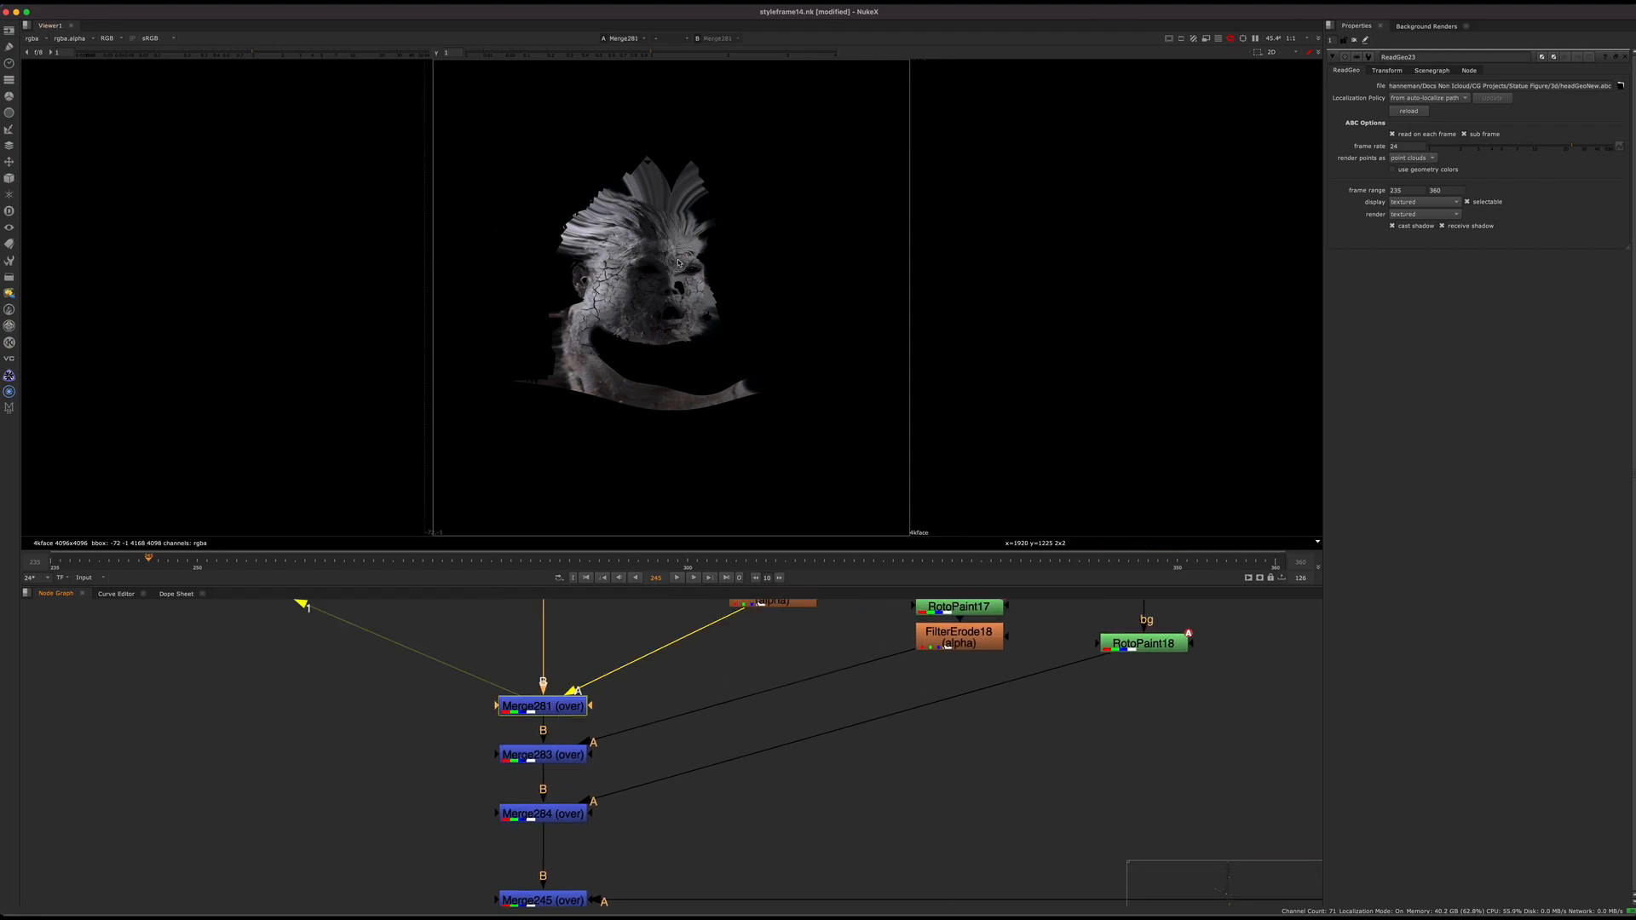
{"action": "scroll", "coordinate": [711, 313], "scroll_direction": "up", "scroll_amount": 5}
{"action": "left_click", "coordinate": [562, 821]}
{"action": "key", "text": "1"}
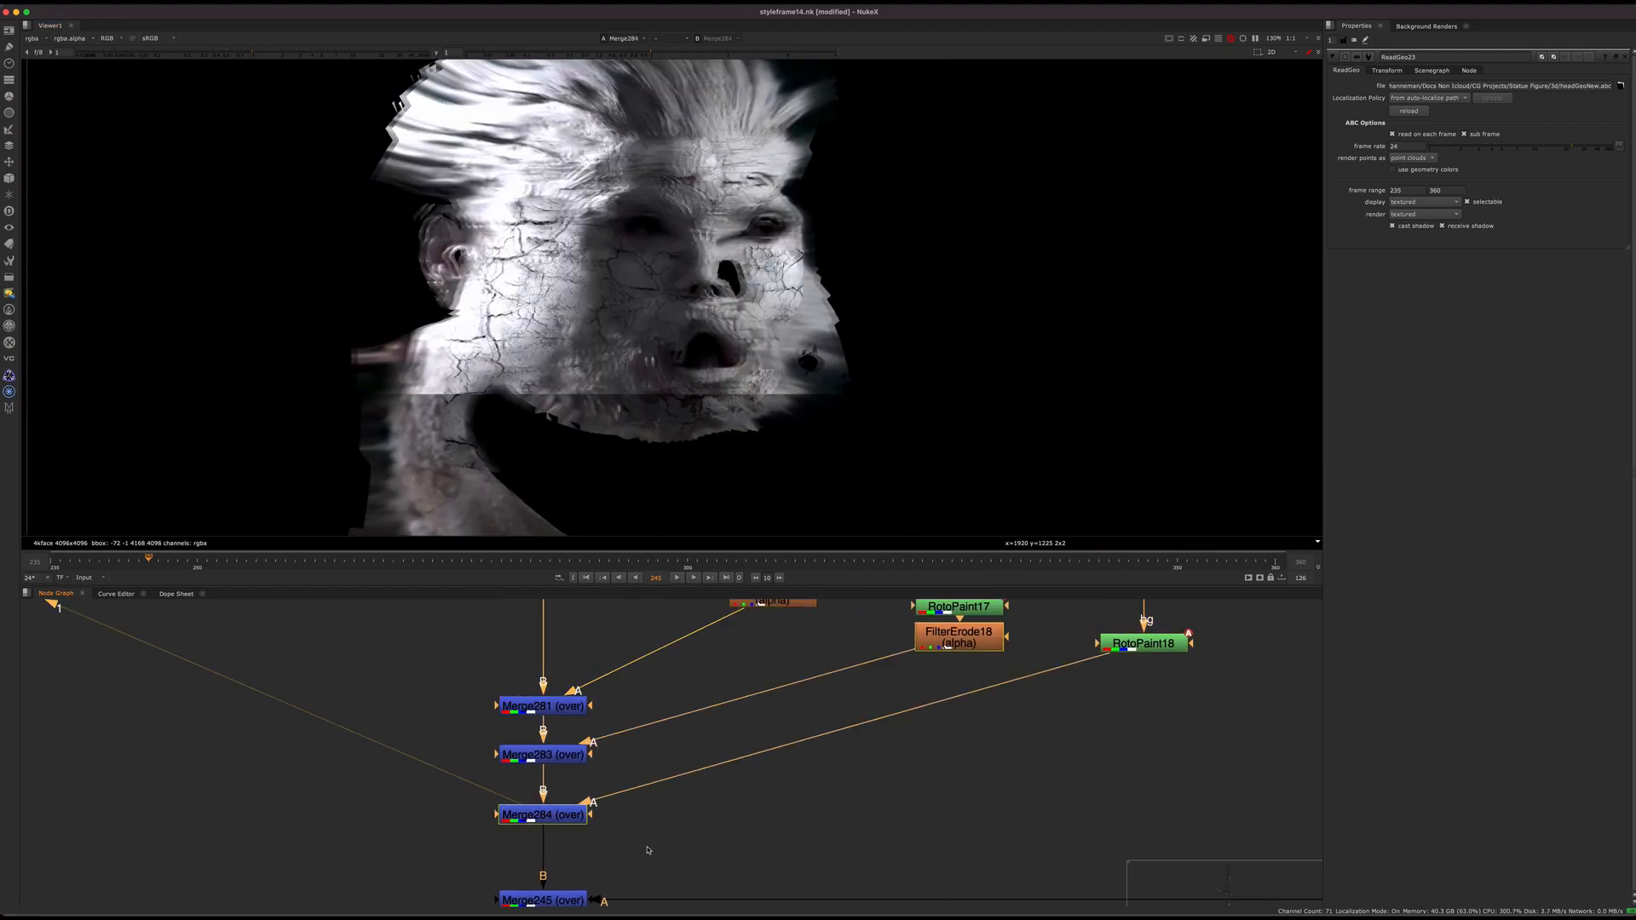
Look over the RotoPaint branches below Read158, and switch the fitted viewer to alpha
{"action": "middle_click_drag", "start_coordinate": [693, 891], "coordinate": [689, 810]}
{"action": "scroll", "coordinate": [574, 723], "scroll_direction": "down", "scroll_amount": 5}
{"action": "scroll", "coordinate": [734, 754], "scroll_direction": "up", "scroll_amount": 3}
{"action": "middle_click_drag", "start_coordinate": [639, 613], "coordinate": [555, 827]}
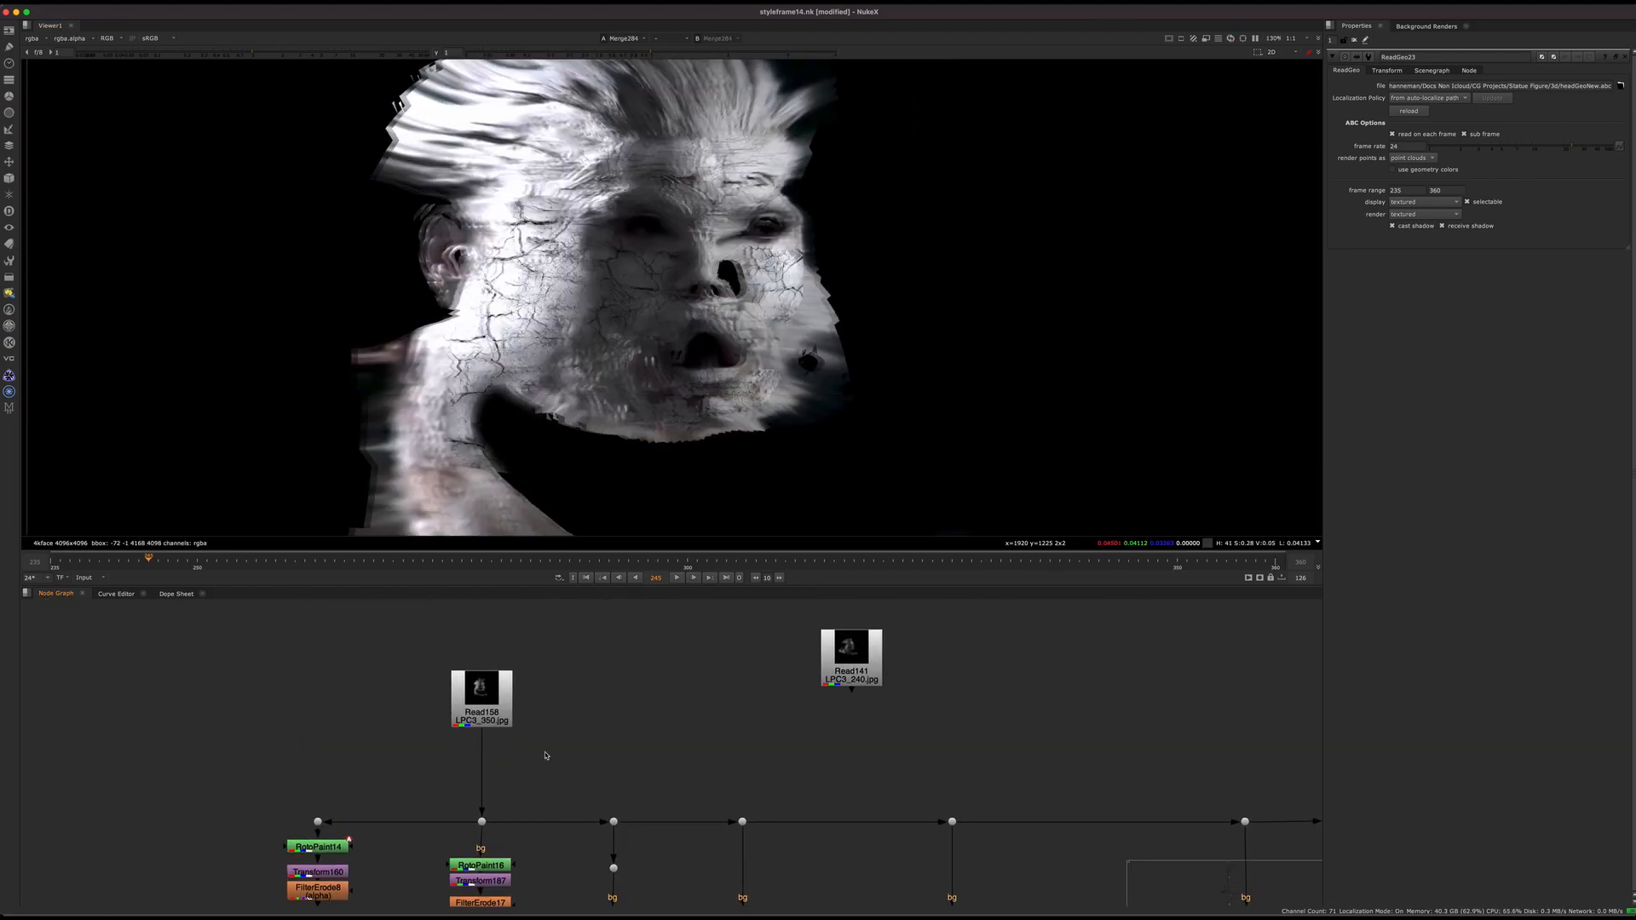
{"action": "middle_click_drag", "start_coordinate": [602, 734], "coordinate": [586, 599]}
{"action": "left_click_drag", "start_coordinate": [718, 251], "coordinate": [613, 384]}
{"action": "key", "text": "f"}
{"action": "key", "text": "f"}
{"action": "key", "text": "a"}
Display the alpha of further merges down the column, ending at frame 274
{"action": "middle_click_drag", "start_coordinate": [400, 883], "coordinate": [467, 665]}
{"action": "left_click_drag", "start_coordinate": [348, 710], "coordinate": [521, 764]}
{"action": "key", "text": "1"}
{"action": "left_click_drag", "start_coordinate": [383, 772], "coordinate": [511, 796]}
{"action": "key", "text": "1"}
{"action": "middle_click_drag", "start_coordinate": [550, 614], "coordinate": [447, 630], "text": "alt"}
{"action": "left_click", "coordinate": [432, 560]}
{"action": "middle_click_drag", "start_coordinate": [440, 727], "coordinate": [565, 798]}
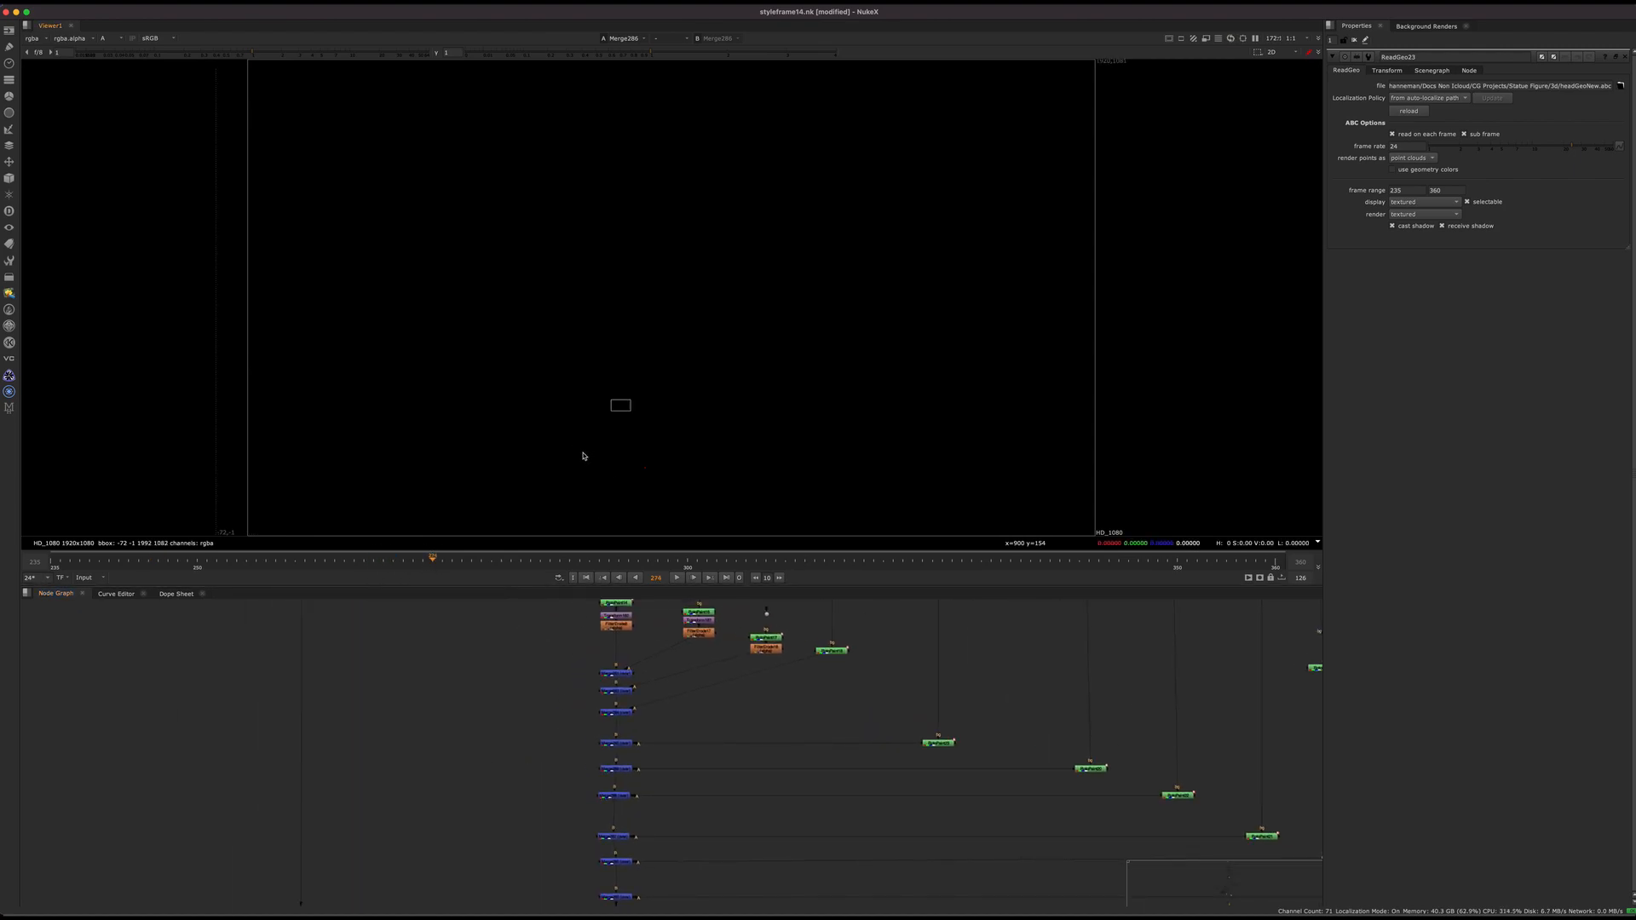
Display Read158 and the RotoPaint16 node below it, and open RotoPaint16's properties
{"action": "middle_click_drag", "start_coordinate": [750, 687], "coordinate": [663, 751]}
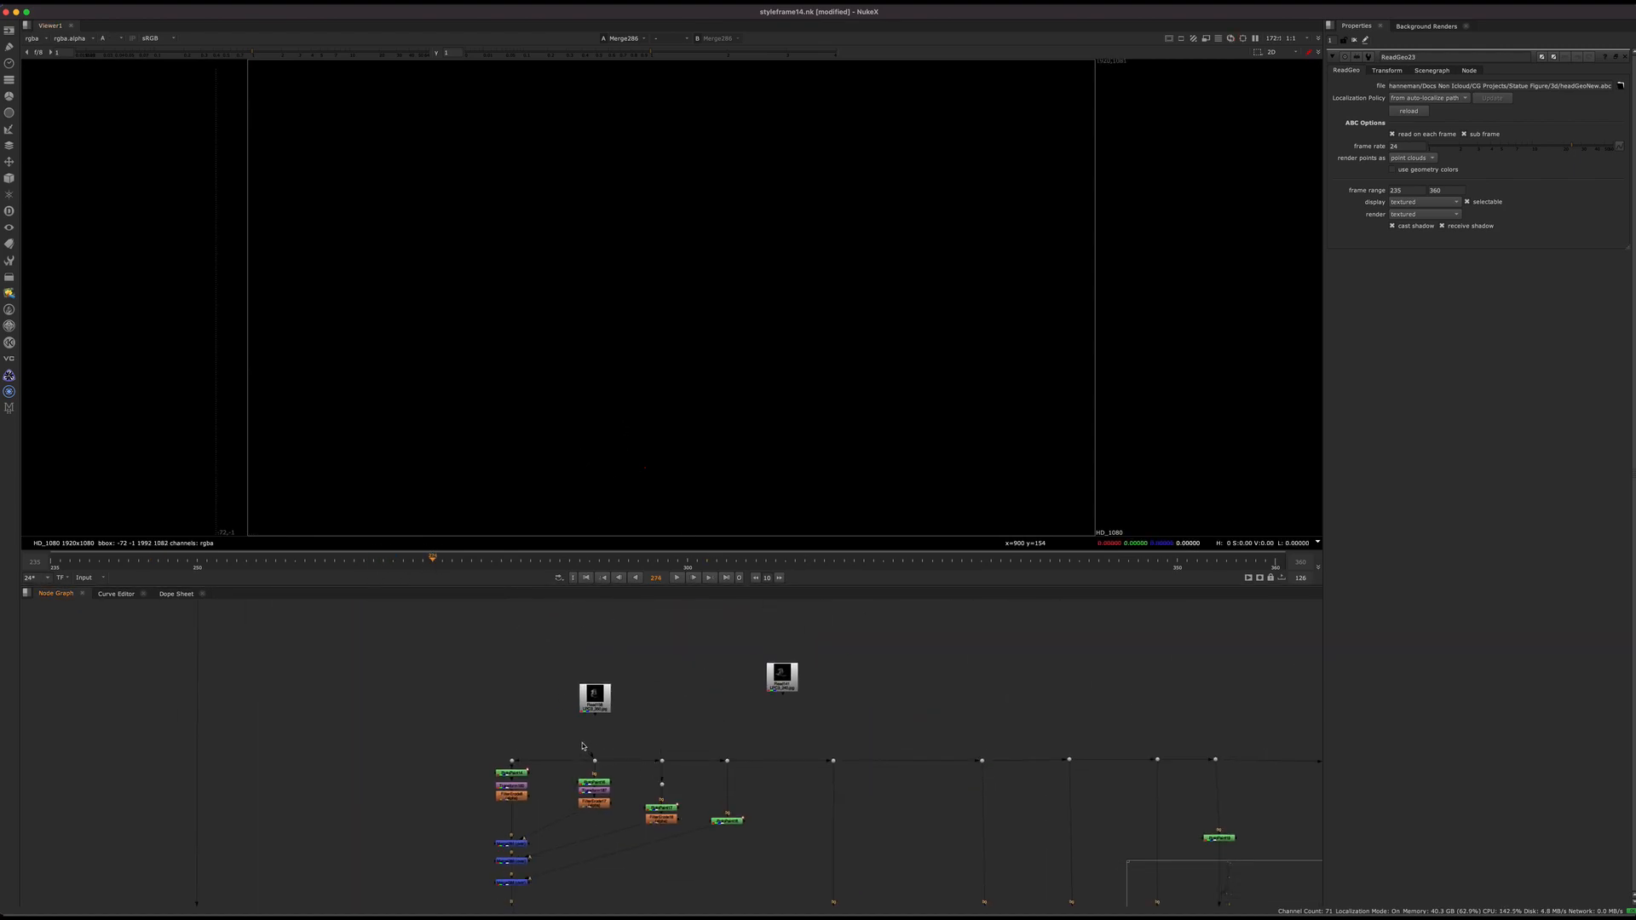
{"action": "left_click", "coordinate": [594, 698]}
{"action": "key", "text": "1"}
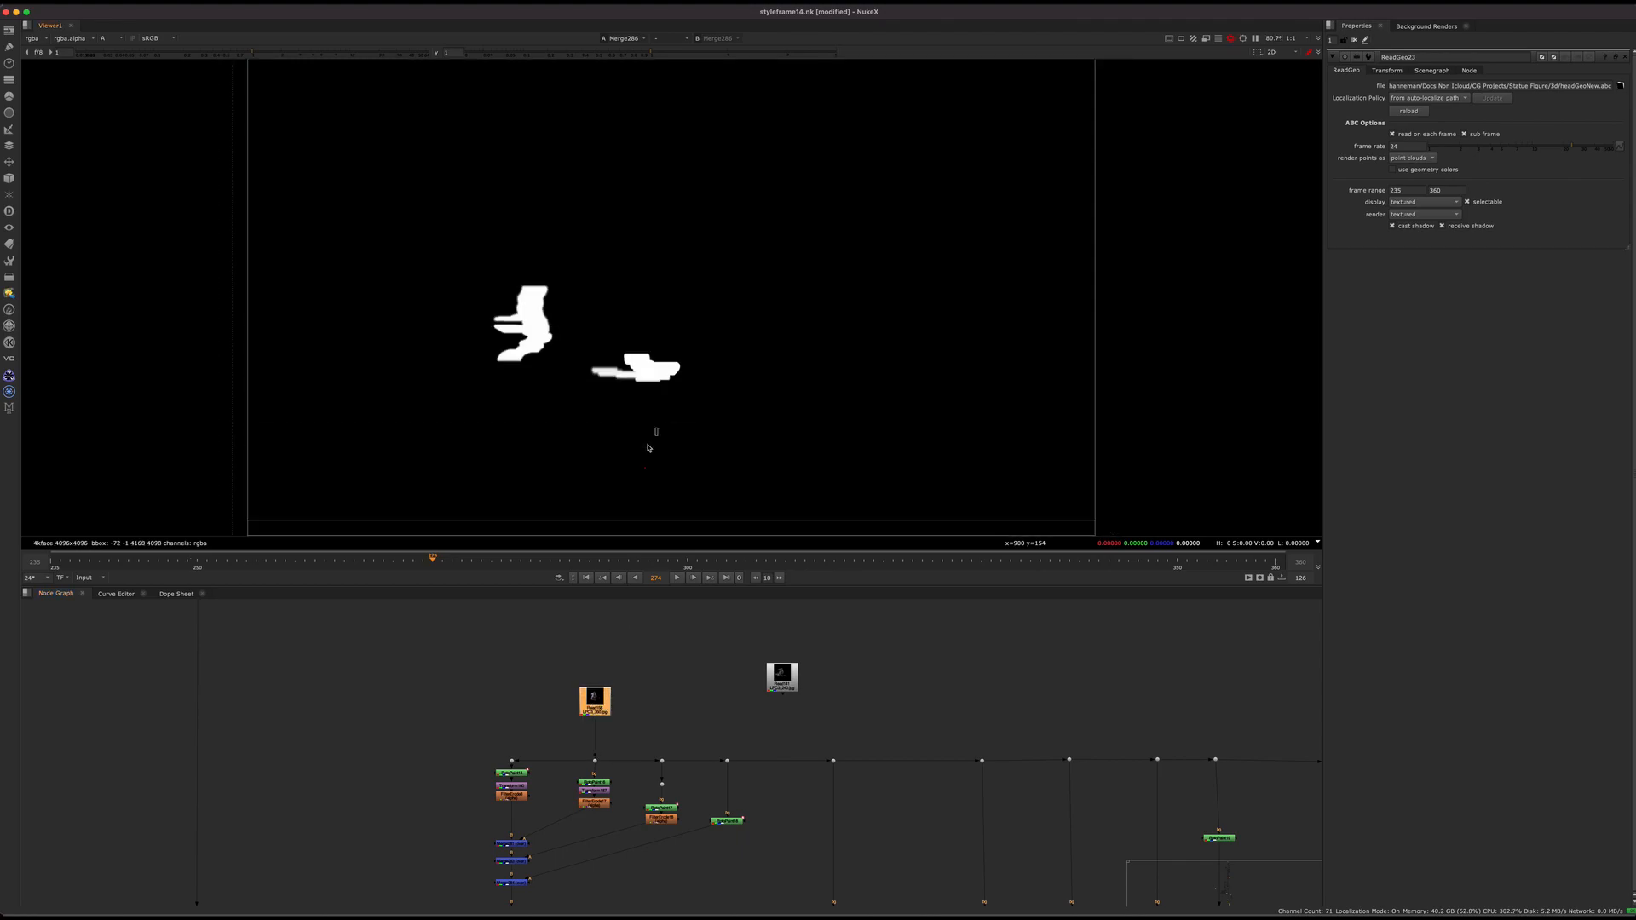
{"action": "scroll", "coordinate": [558, 791], "scroll_direction": "up", "scroll_amount": 5}
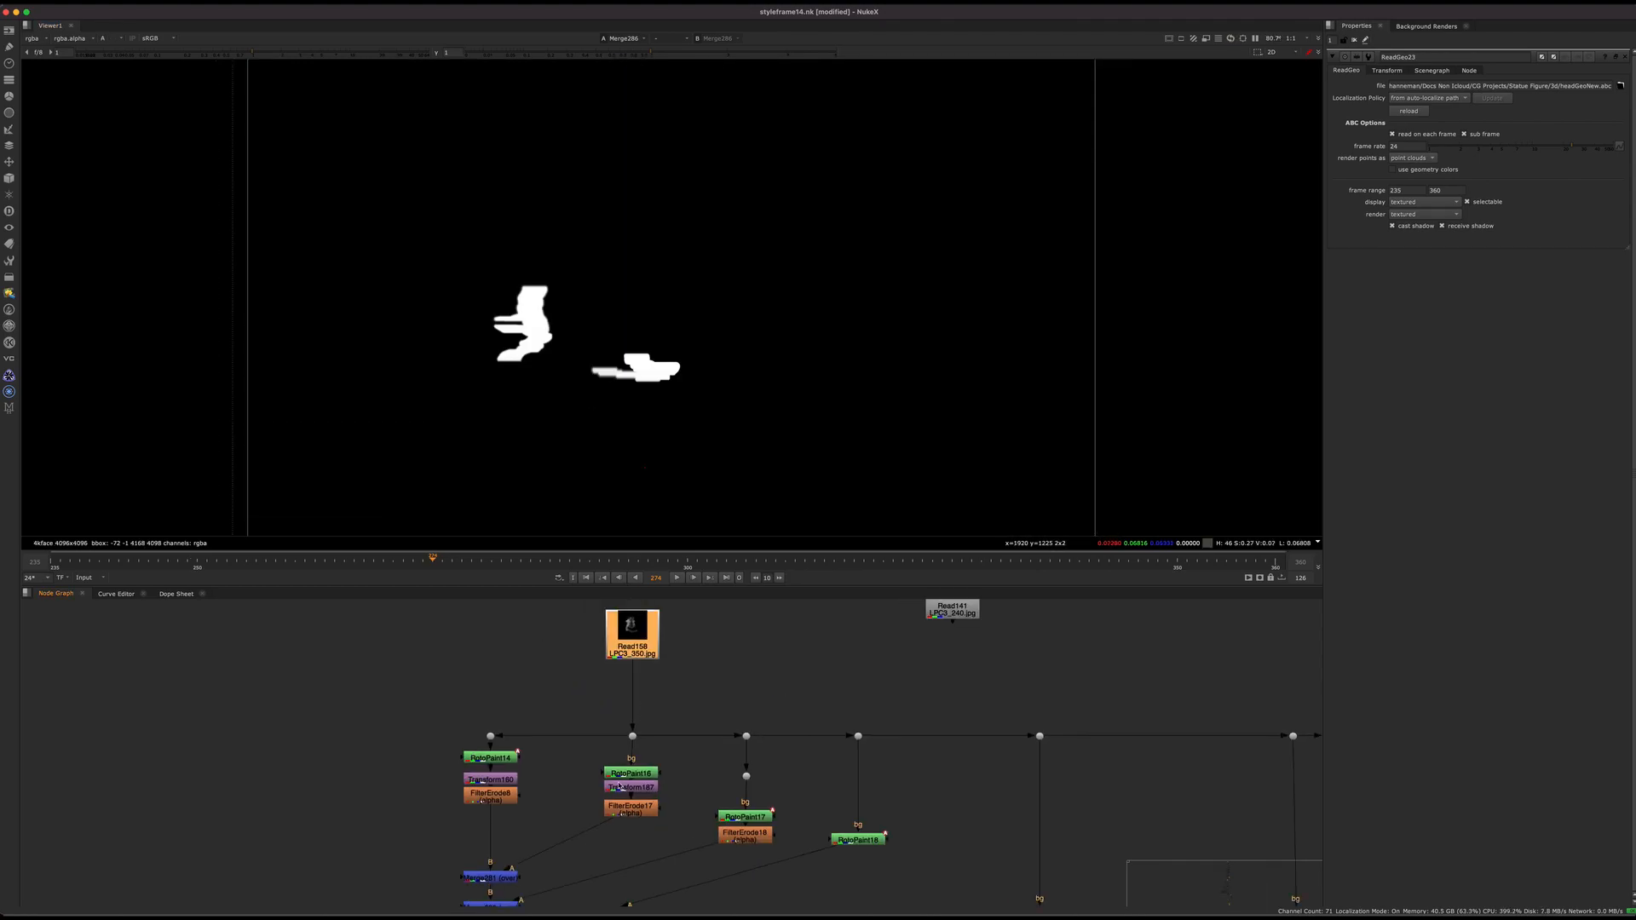
{"action": "left_click", "coordinate": [650, 765]}
{"action": "key", "text": "1"}
{"action": "double_click", "coordinate": [649, 764]}
{"action": "key", "text": "f"}
View RotoPaint16's alpha, play its growing brush strokes, and return to frame 274
{"action": "left_click", "coordinate": [713, 413]}
{"action": "mouse_move", "coordinate": [690, 345]}
{"action": "middle_mouse_down"}
{"action": "mouse_move", "coordinate": [651, 373]}
{"action": "mouse_move", "coordinate": [670, 340]}
{"action": "middle_mouse_up"}
{"action": "left_click", "coordinate": [656, 798]}
{"action": "left_click", "coordinate": [649, 764]}
{"action": "key", "text": "a"}
{"action": "scroll", "coordinate": [661, 353], "scroll_direction": "up", "scroll_amount": 3}
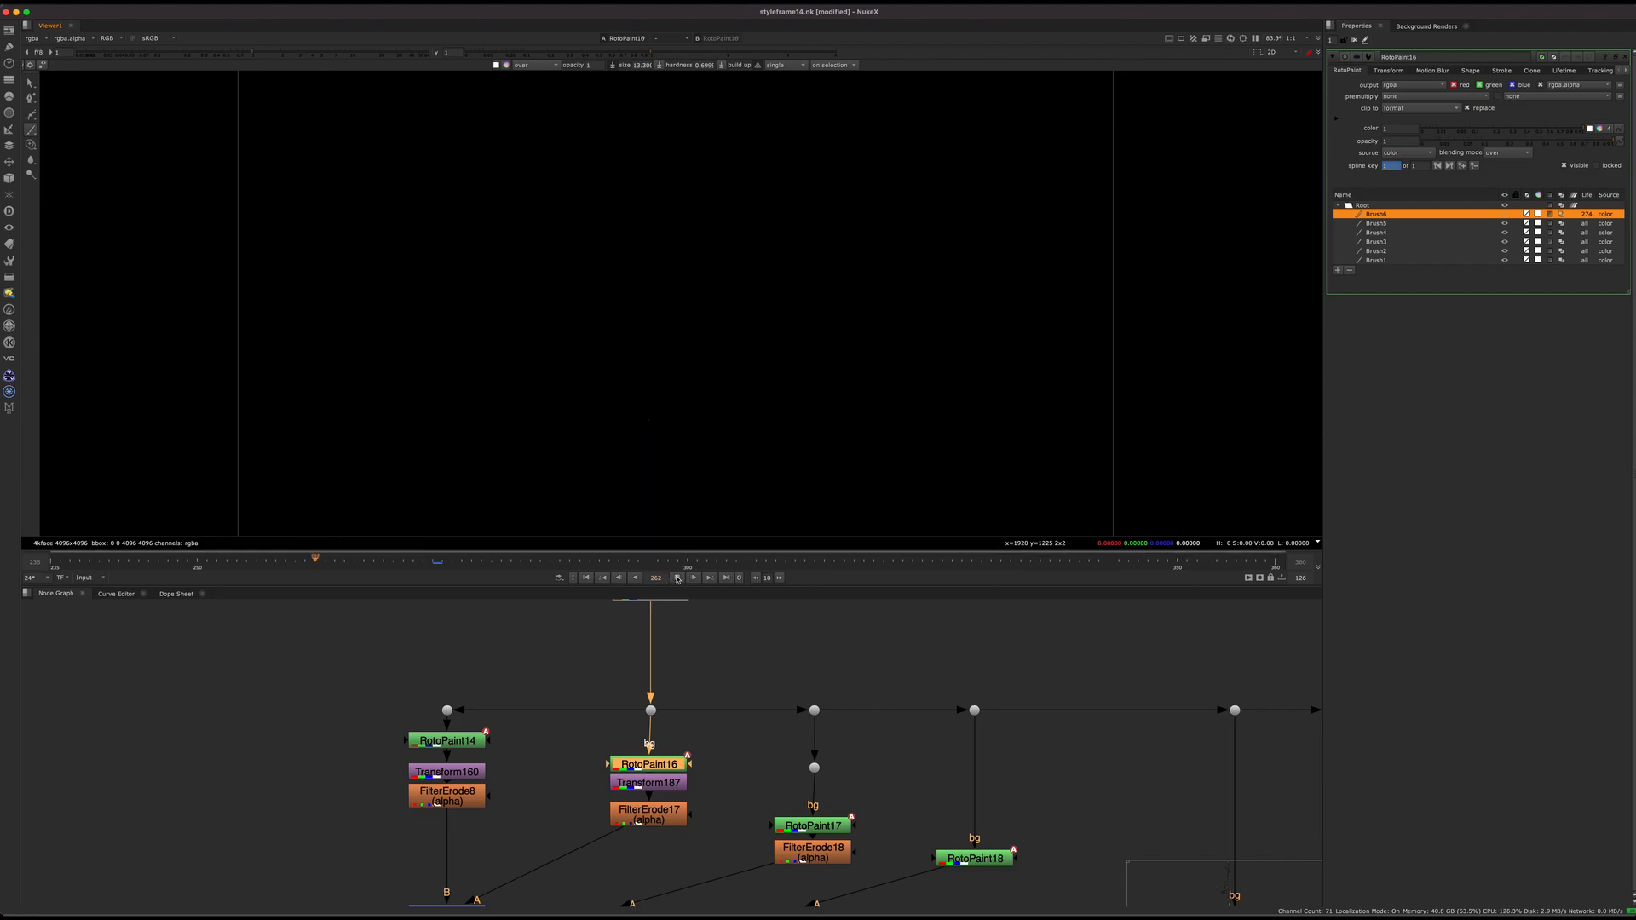
{"action": "key", "text": "Right"}
{"action": "key", "text": "Right"}
{"action": "key", "text": "Right"}
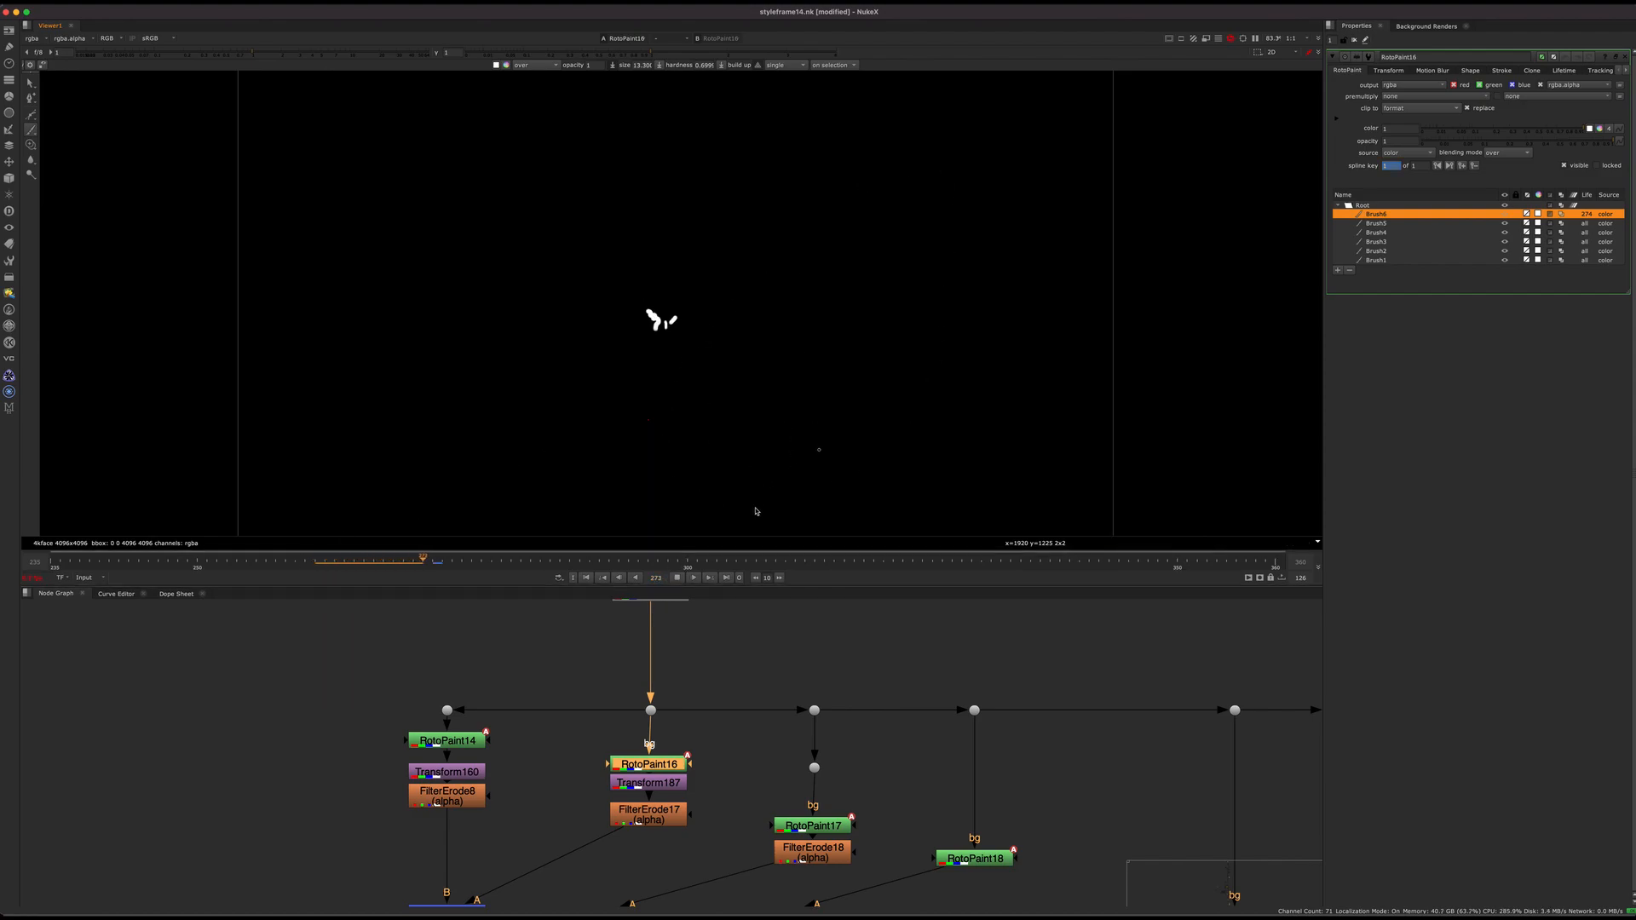
{"action": "left_click", "coordinate": [676, 579]}
{"action": "left_click", "coordinate": [432, 559]}
Inspect the brushes' stroke and motion blur settings in RotoPaint16
{"action": "left_click", "coordinate": [1505, 72]}
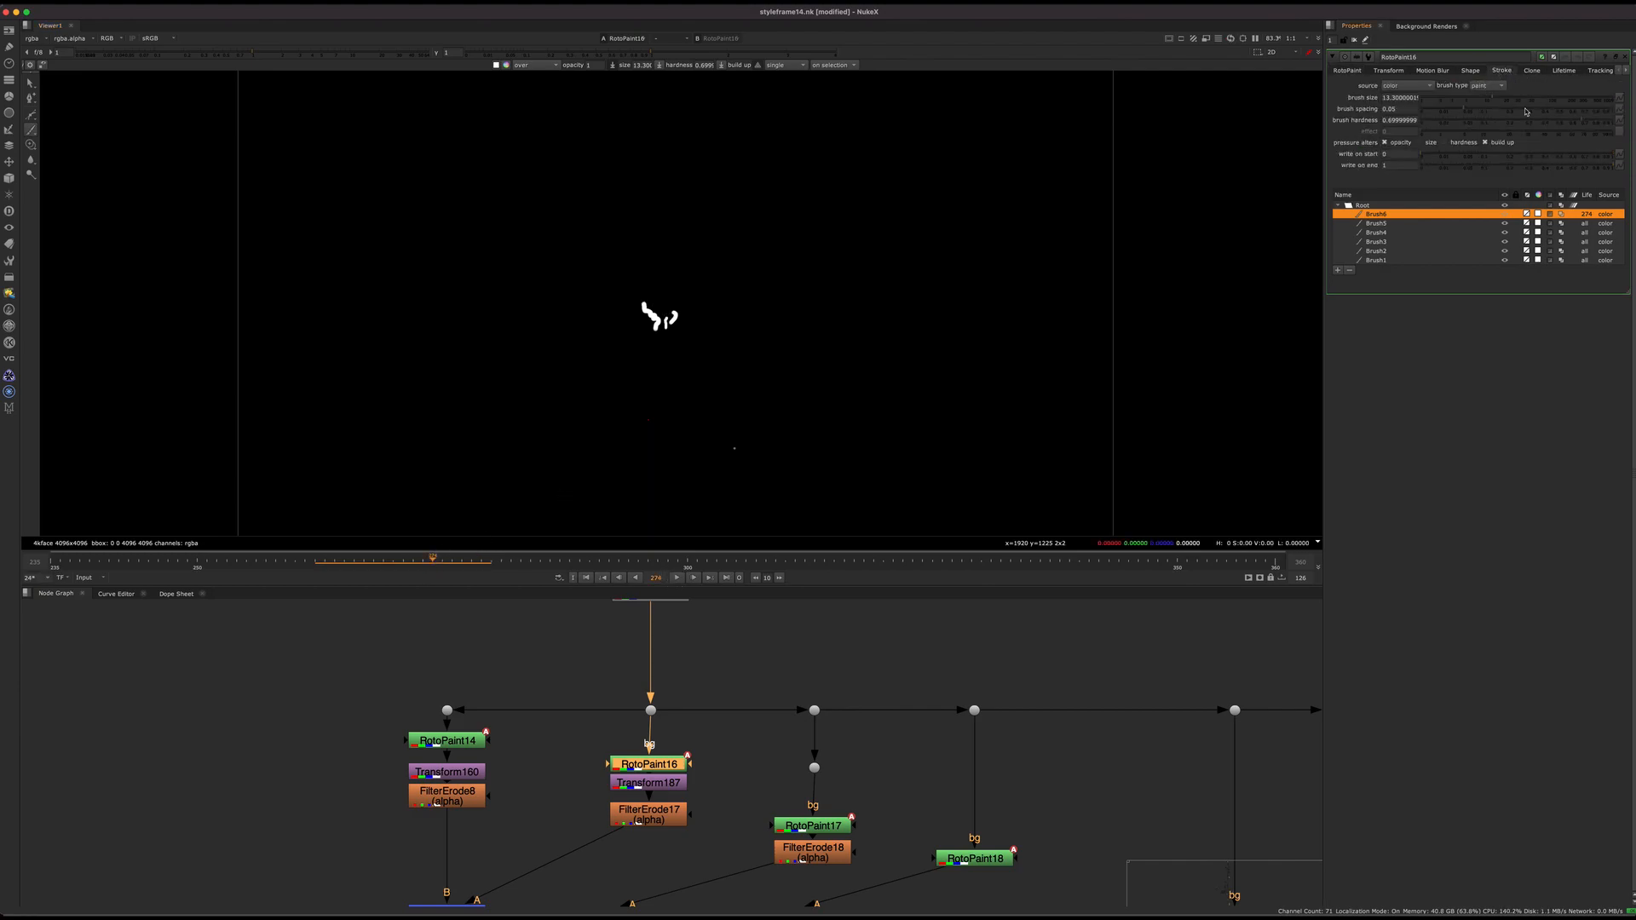
{"action": "left_click", "coordinate": [1480, 74]}
{"action": "left_click", "coordinate": [1434, 72]}
{"action": "left_click", "coordinate": [1440, 223]}
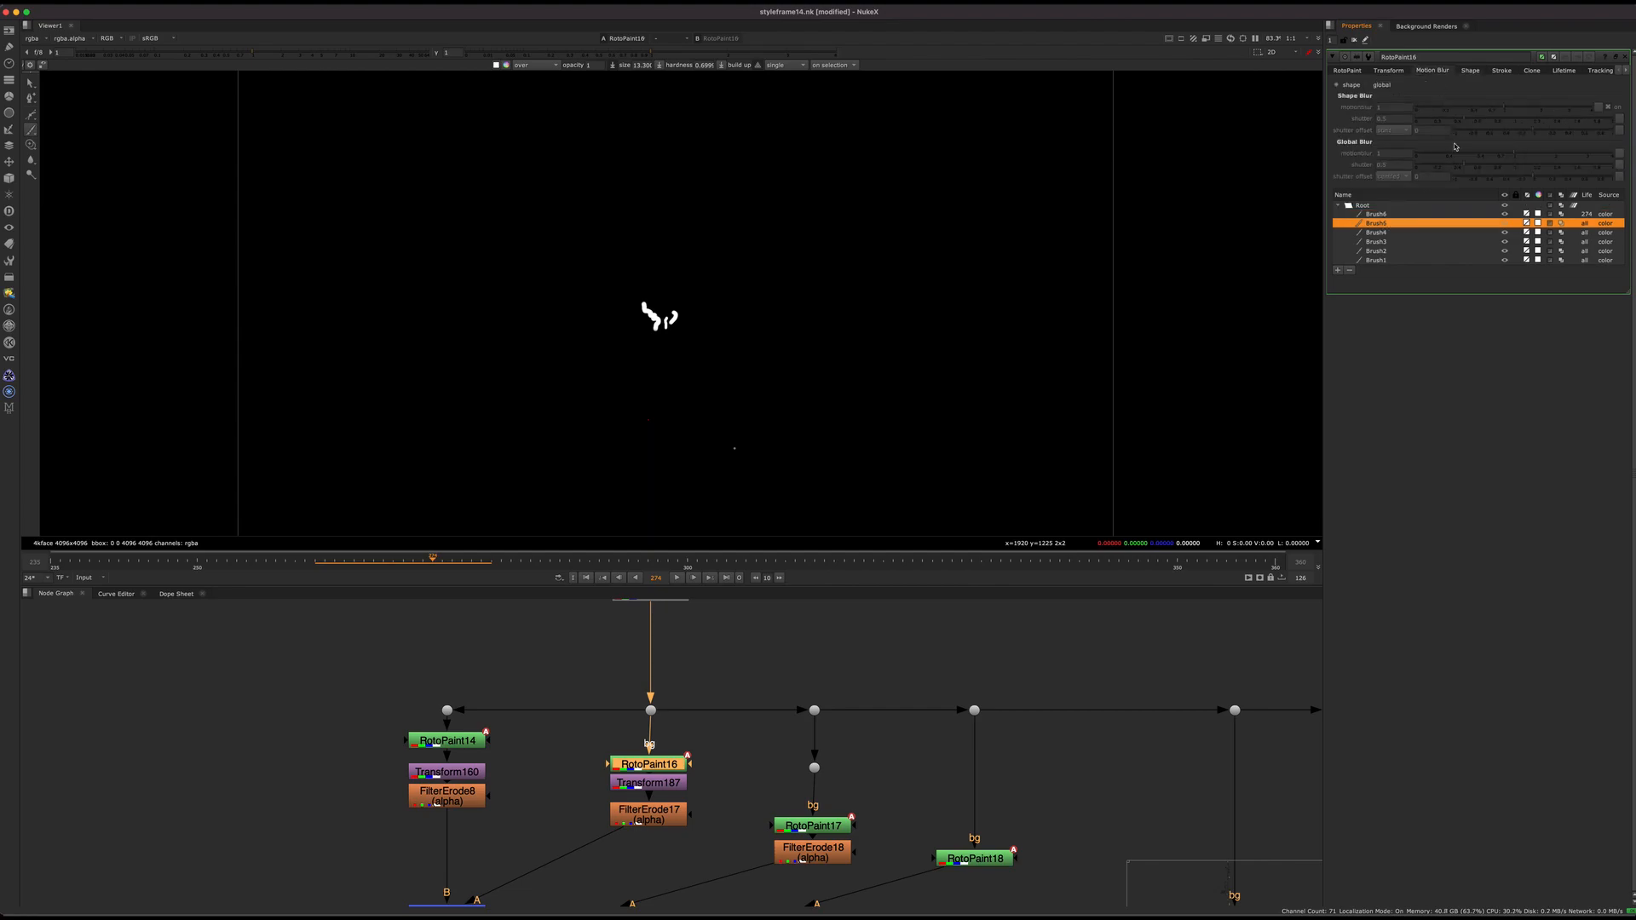
{"action": "left_click", "coordinate": [1500, 71]}
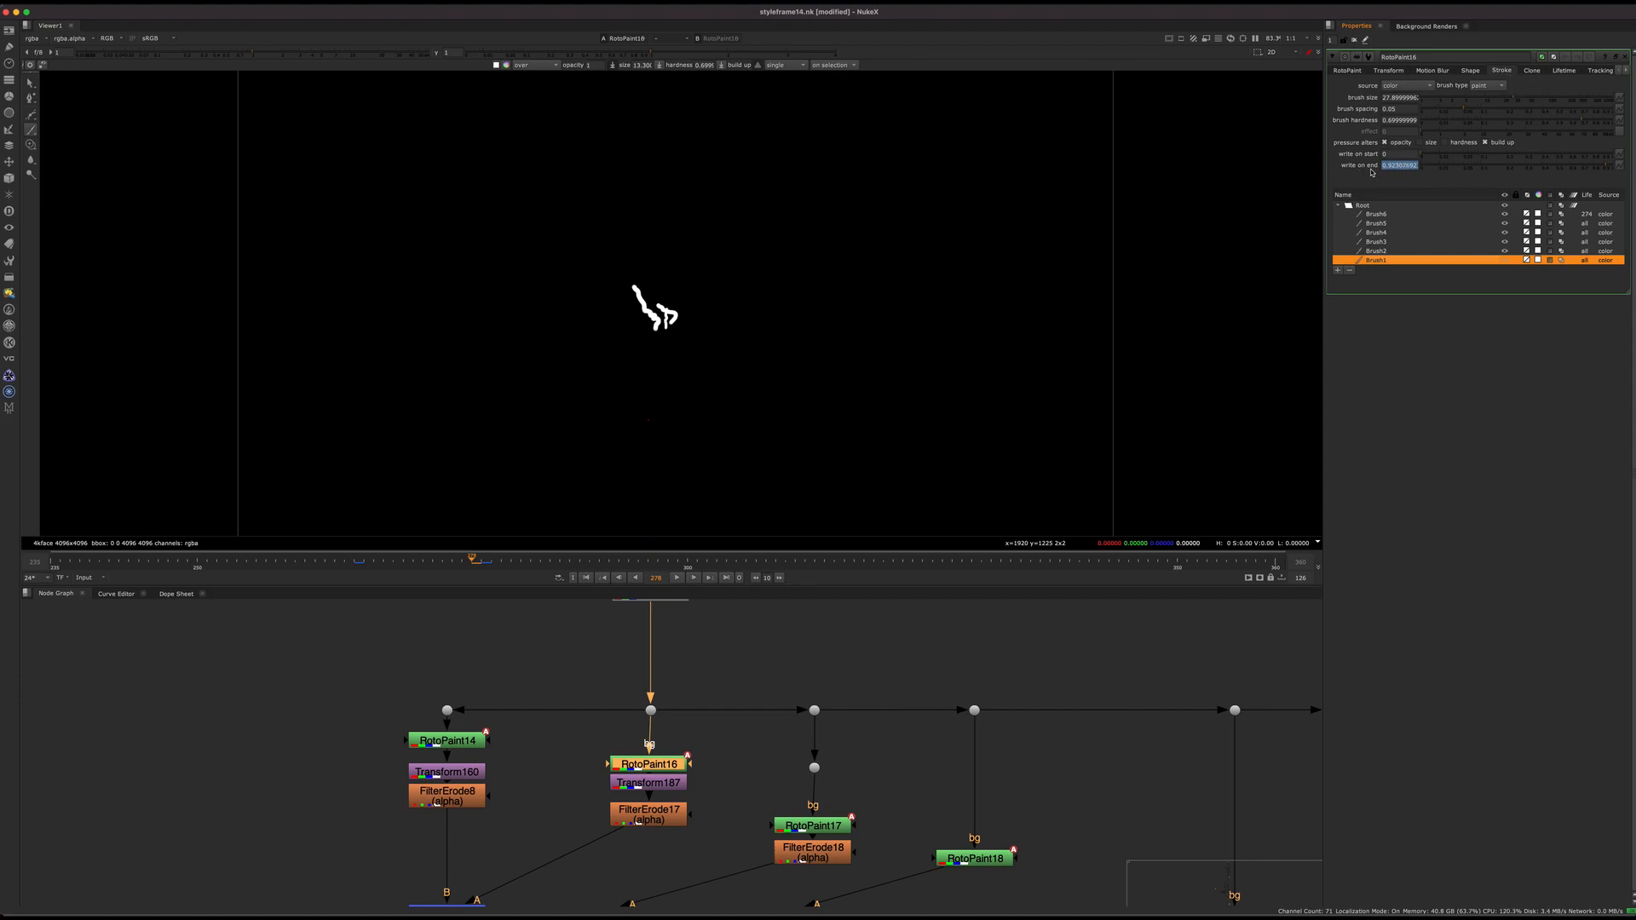
Scrub and play through Brush1's write on end keyframes to examine how the stroke grows
{"action": "left_click", "coordinate": [352, 563]}
{"action": "left_click_drag", "start_coordinate": [478, 563], "coordinate": [383, 563]}
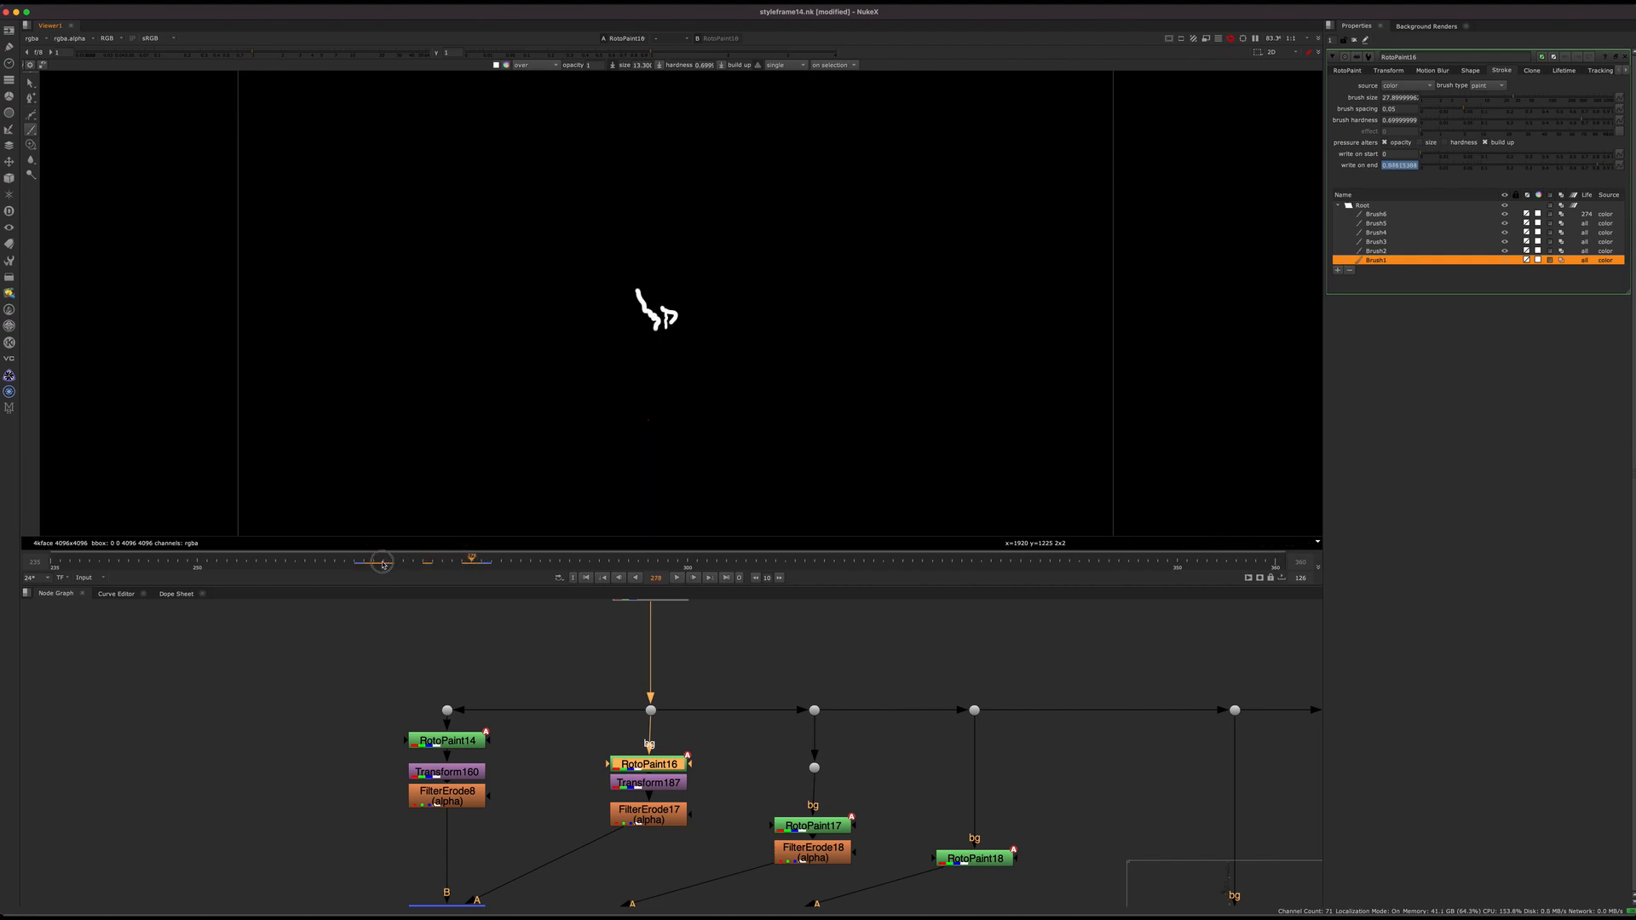
{"action": "left_click", "coordinate": [675, 578]}
{"action": "left_click", "coordinate": [678, 578]}
{"action": "left_click", "coordinate": [387, 558]}
{"action": "left_click_drag", "start_coordinate": [387, 558], "coordinate": [481, 559]}
Display the cracked-face source above RotoPaint16, followed by Merge289 (stencil) below ScanlineRender20
{"action": "left_click_drag", "start_coordinate": [713, 662], "coordinate": [613, 711]}
{"action": "key", "text": "1"}
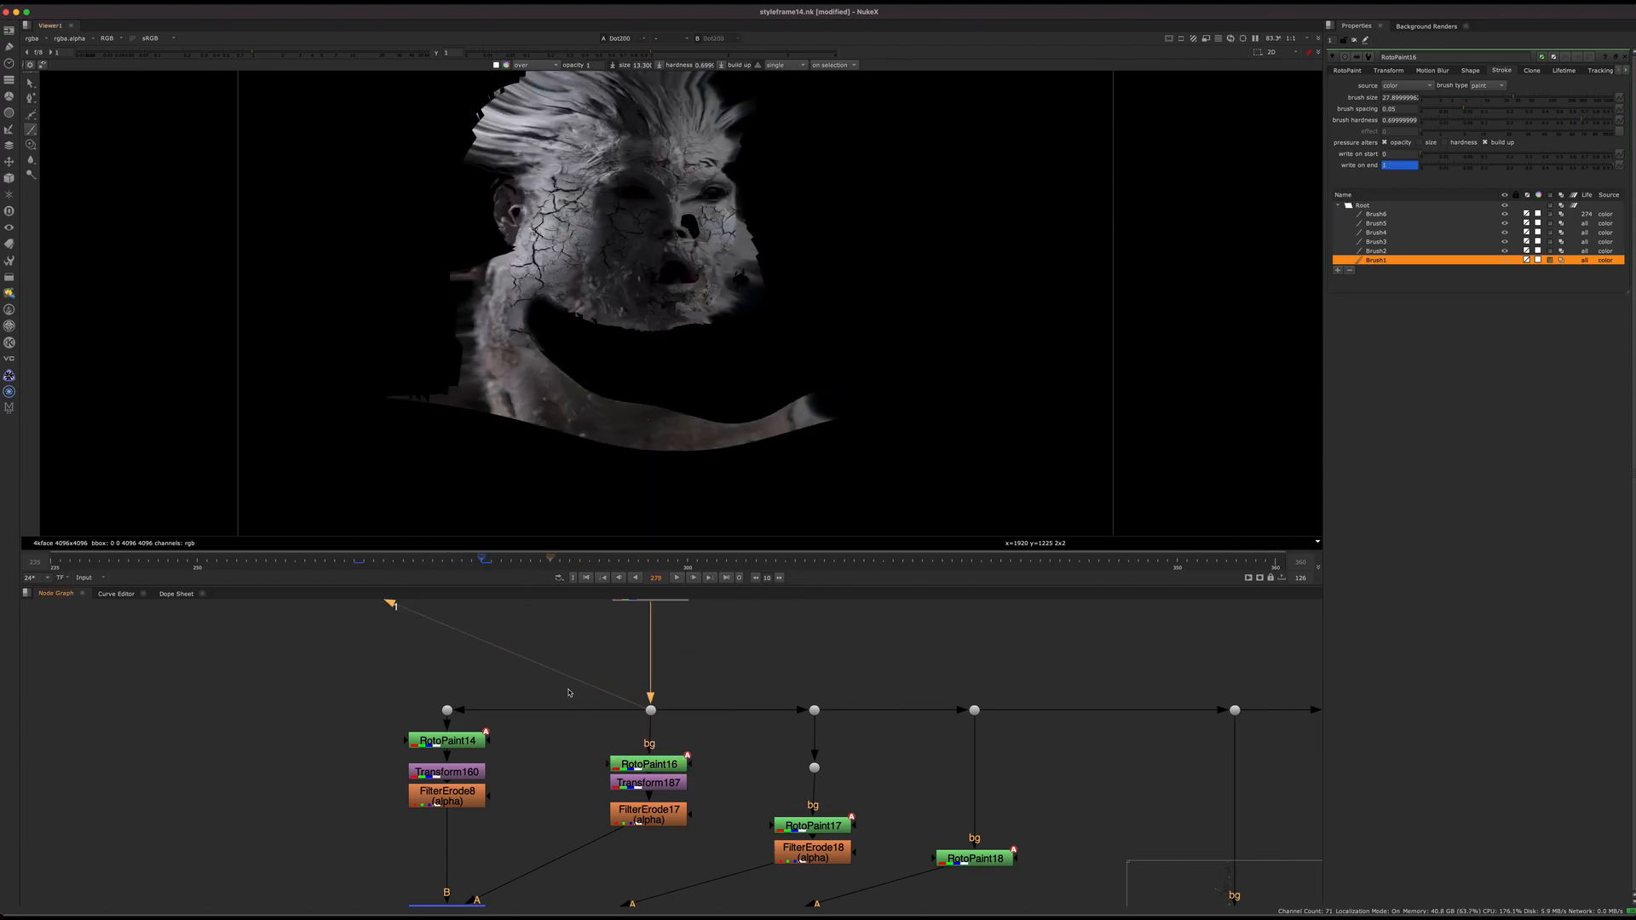
{"action": "scroll", "coordinate": [548, 658], "scroll_direction": "down", "scroll_amount": 5}
{"action": "middle_click_drag", "start_coordinate": [573, 781], "coordinate": [588, 661]}
{"action": "scroll", "coordinate": [599, 672], "scroll_direction": "up", "scroll_amount": 5}
{"action": "middle_click_drag", "start_coordinate": [570, 819], "coordinate": [650, 610]}
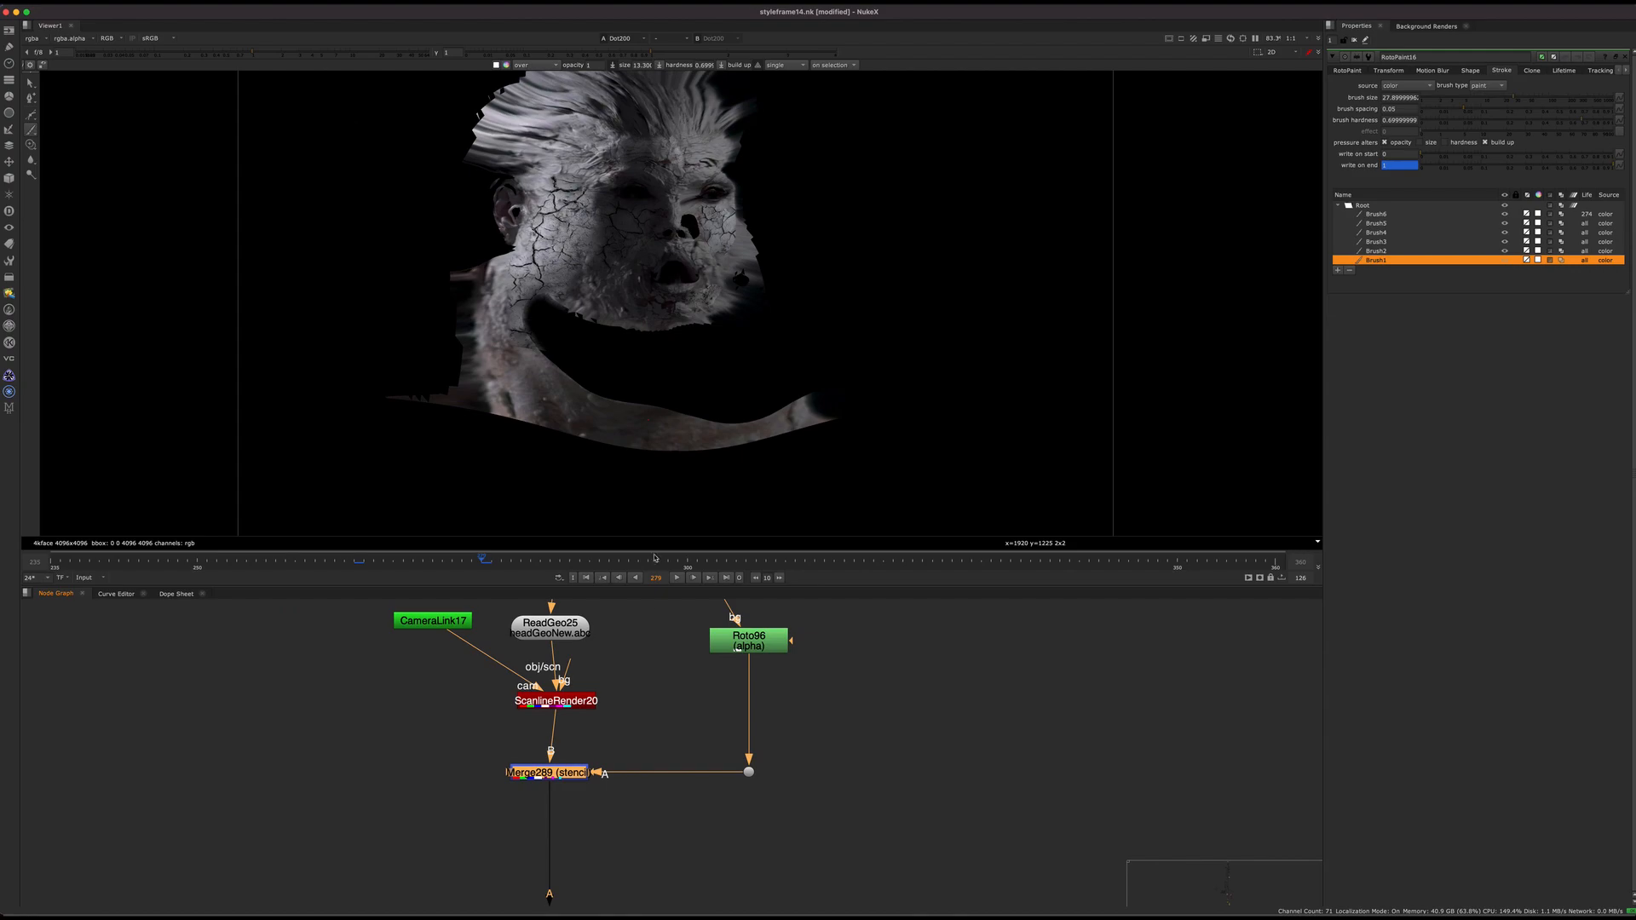
{"action": "left_click", "coordinate": [549, 772]}
{"action": "key", "text": "1"}
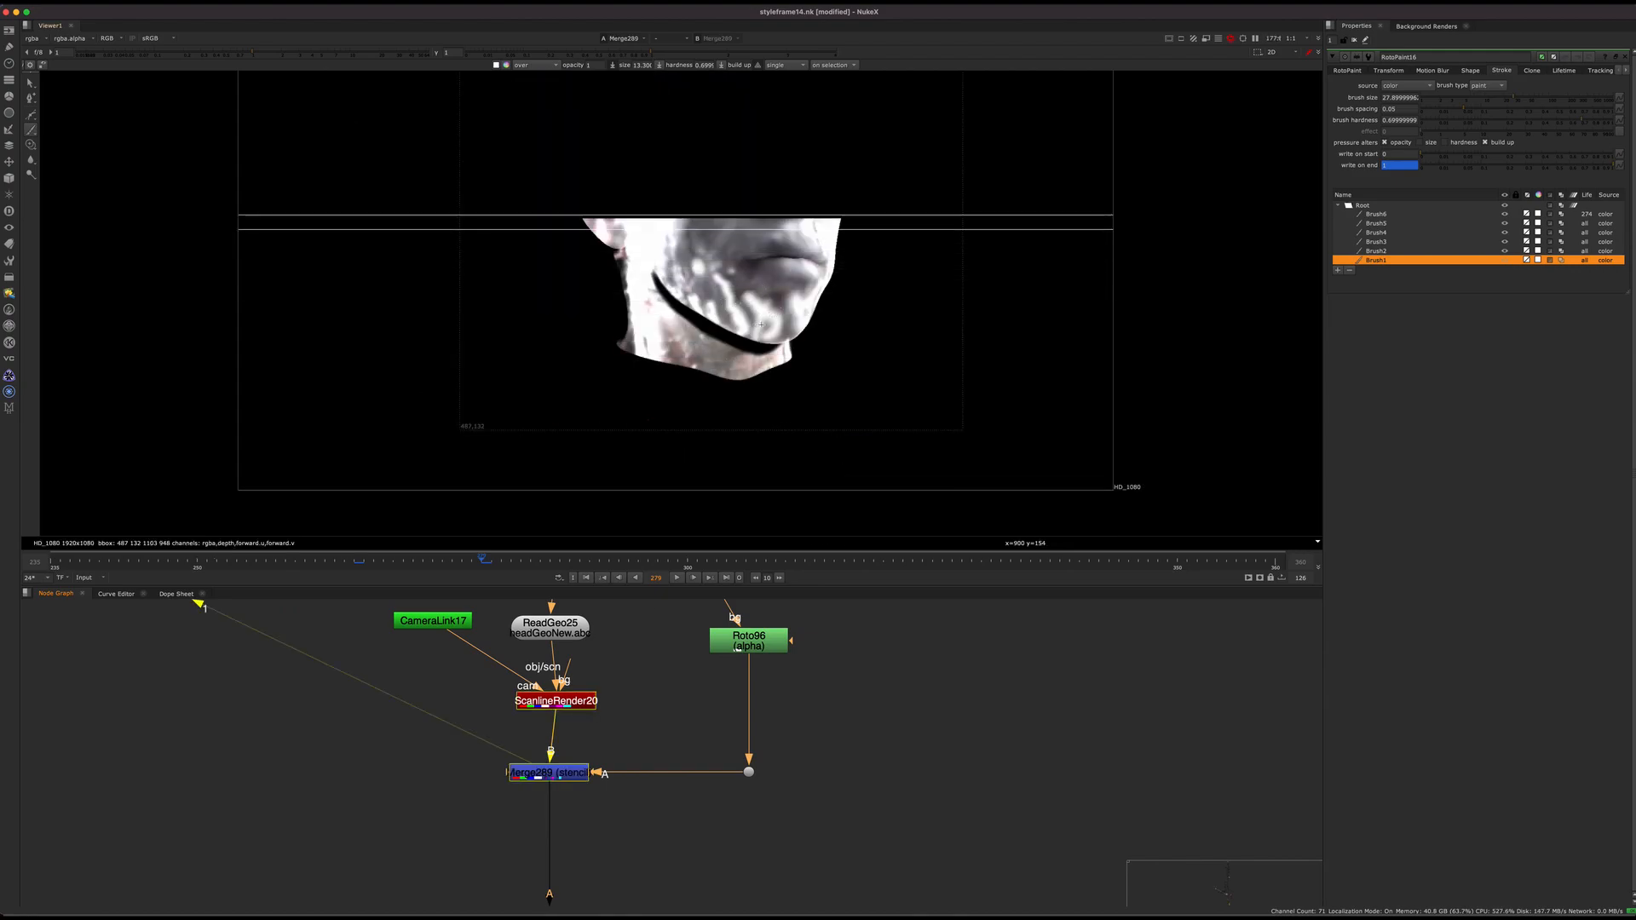
Play Merge289's alpha from frame 266 to examine the projected growth mask on the head
{"action": "key", "text": "a"}
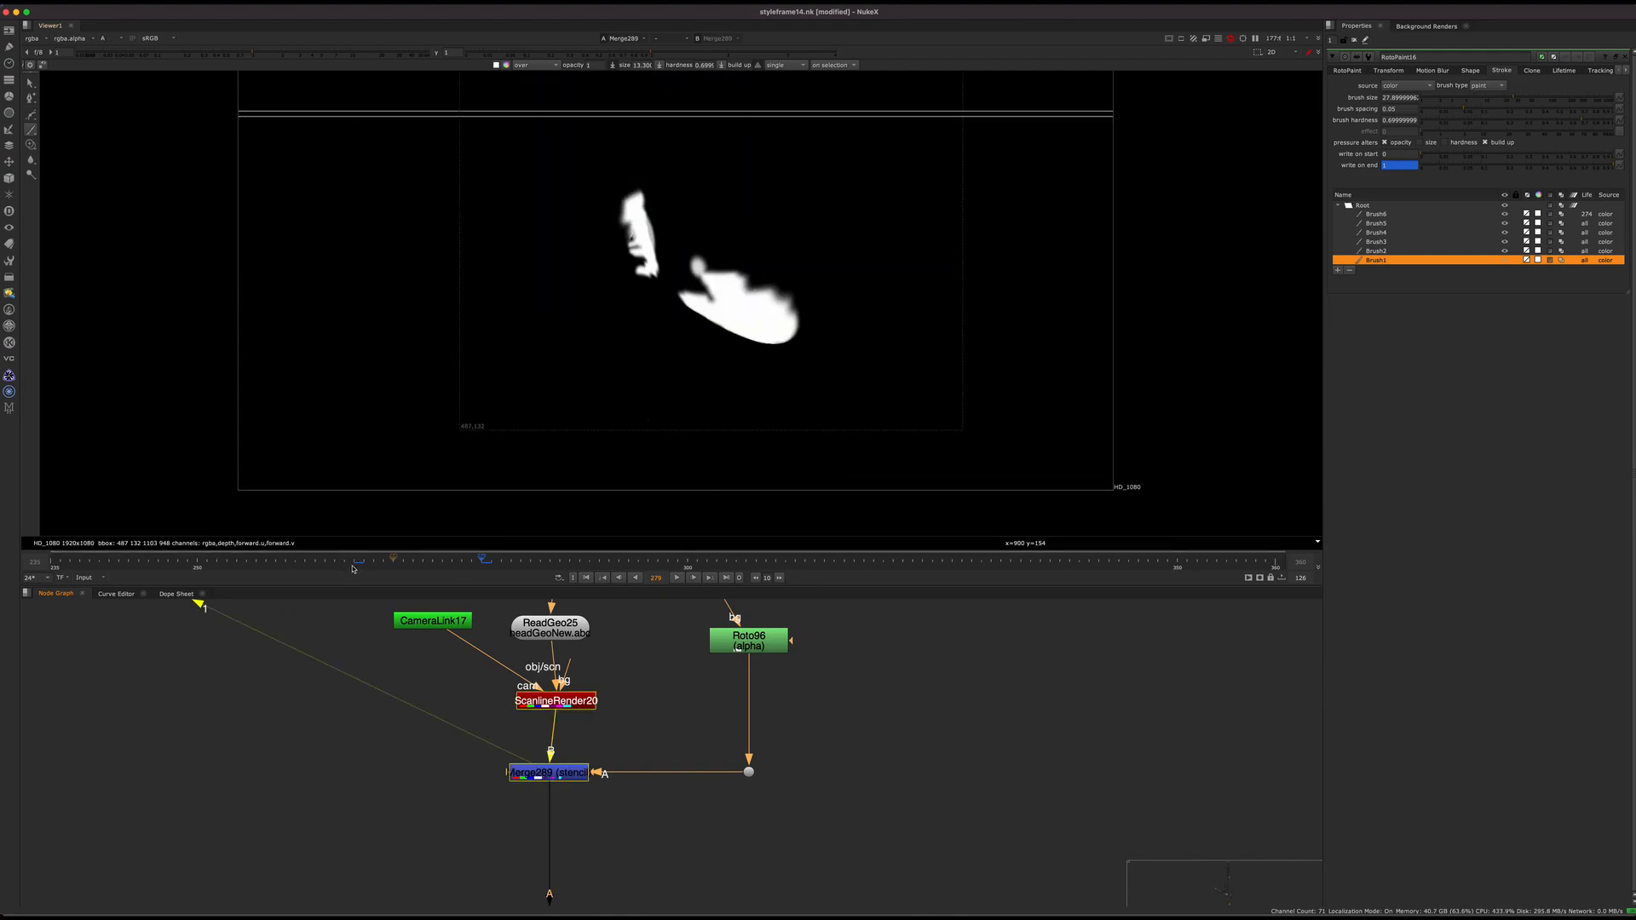
{"action": "left_click", "coordinate": [355, 563]}
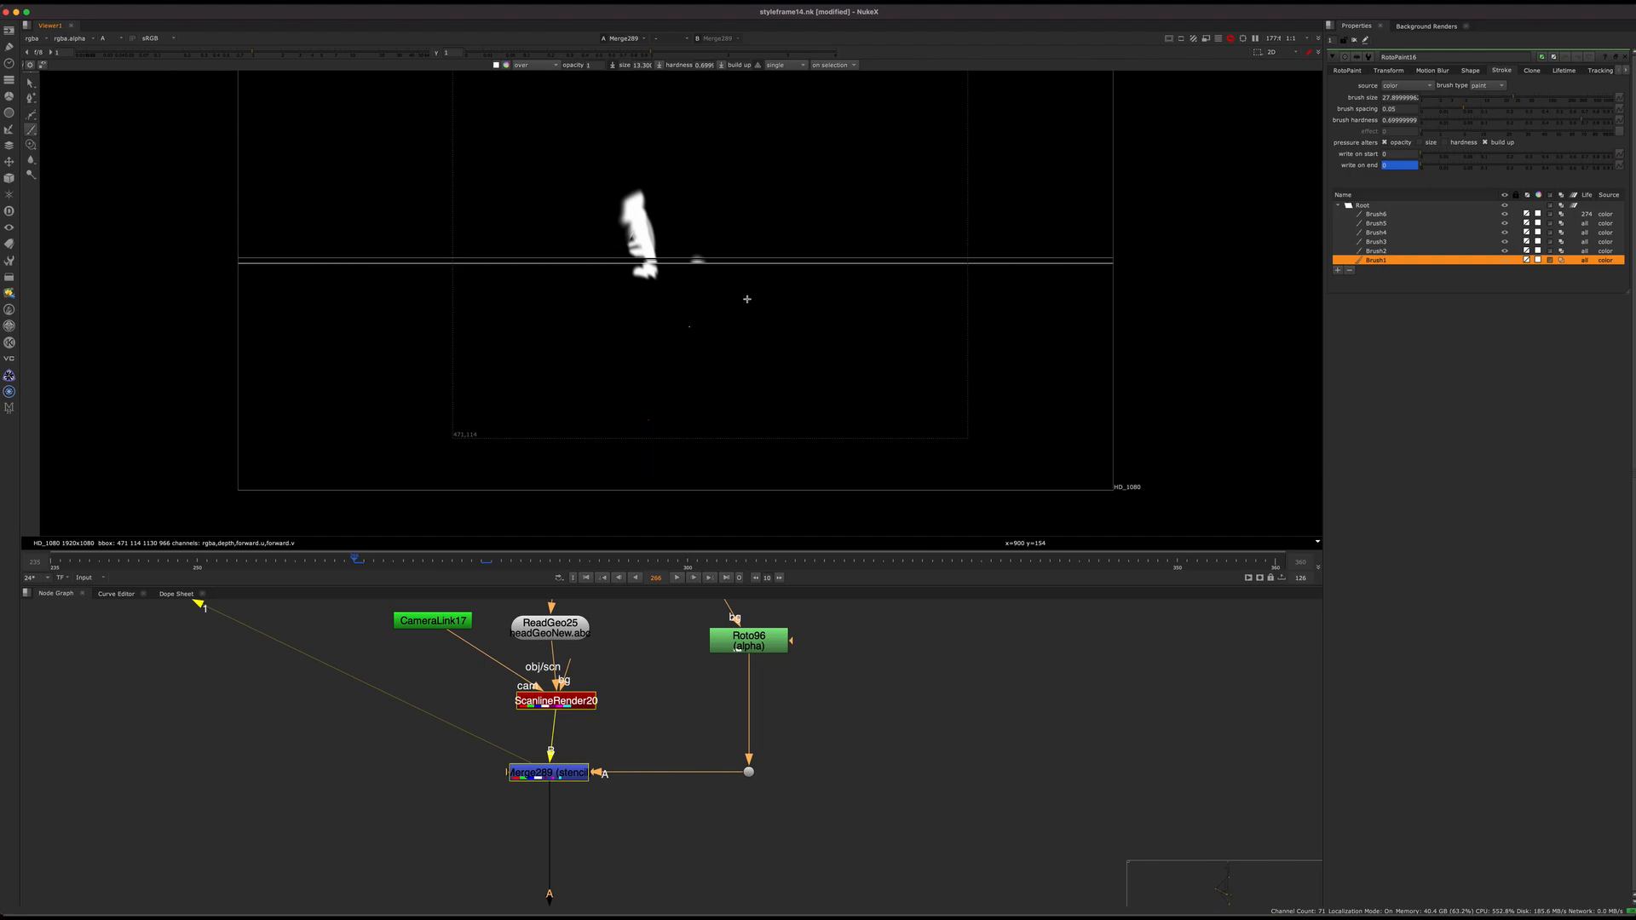
{"action": "left_click", "coordinate": [677, 579]}
{"action": "scroll", "coordinate": [625, 682], "scroll_direction": "down", "scroll_amount": 5}
{"action": "middle_click_drag", "start_coordinate": [620, 616], "coordinate": [609, 698]}
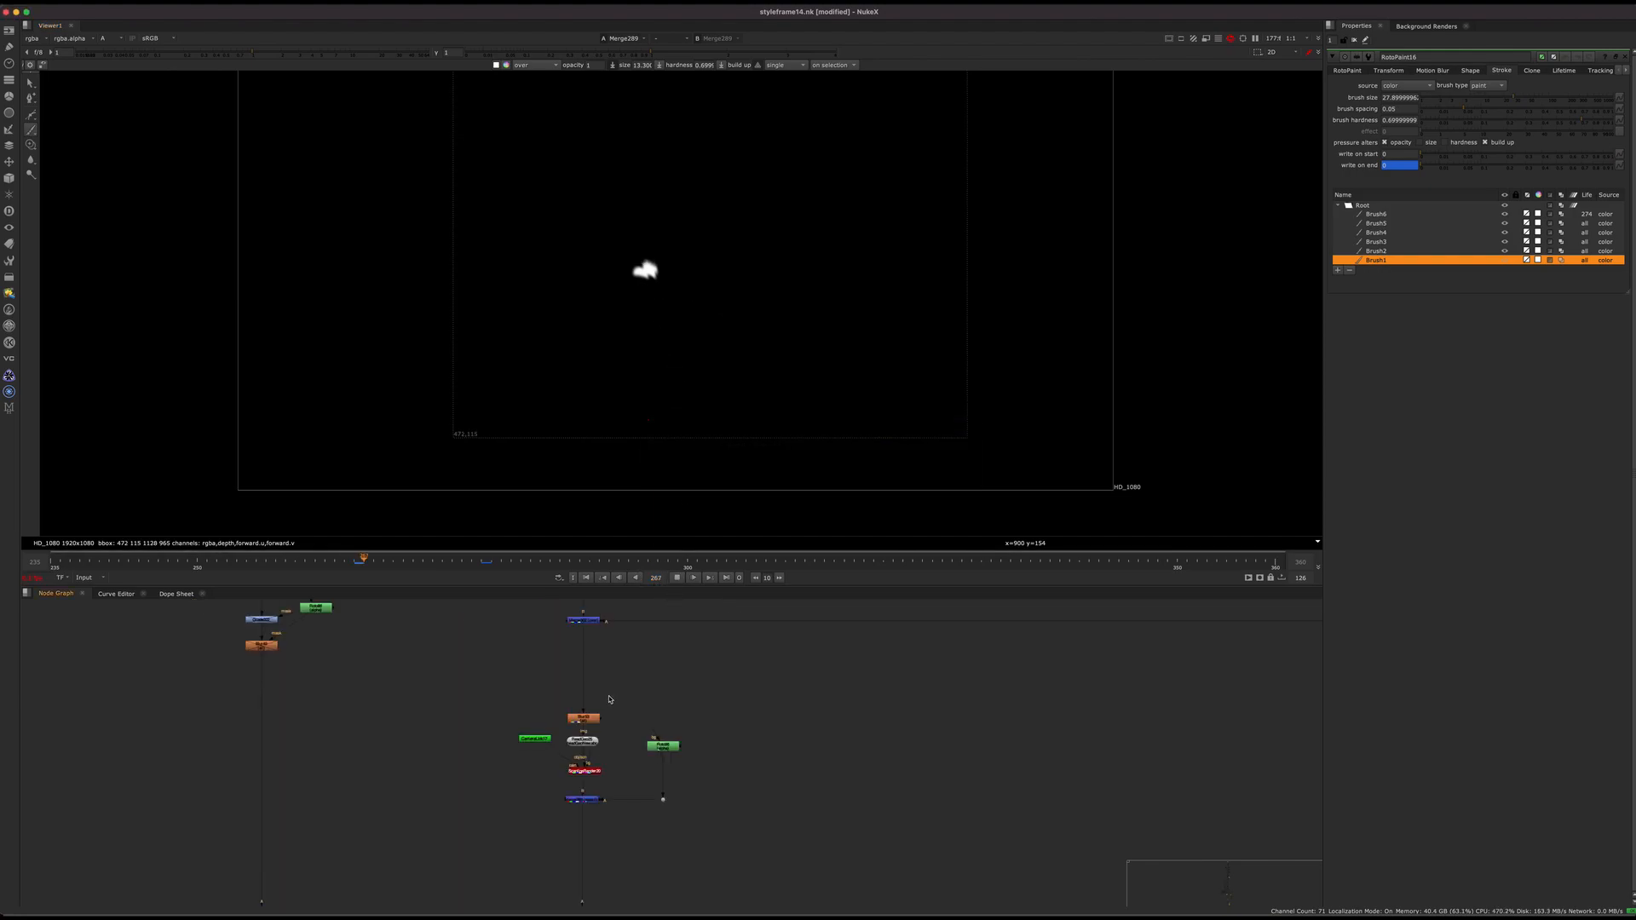
{"action": "scroll", "coordinate": [609, 699], "scroll_direction": "up", "scroll_amount": 3}
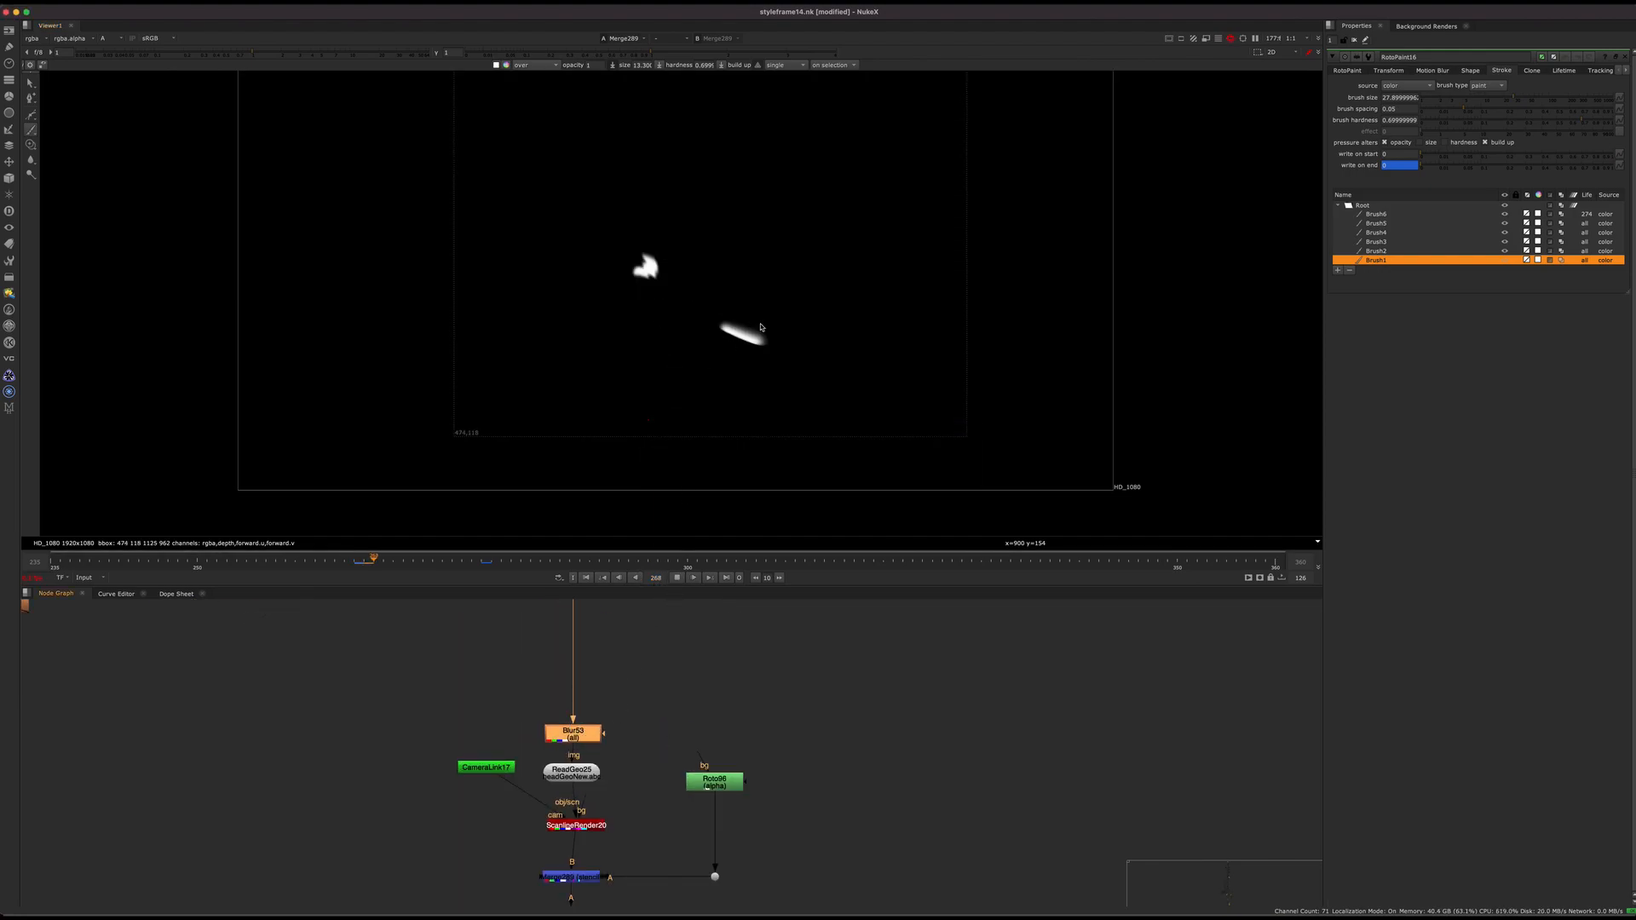
{"action": "left_click", "coordinate": [668, 734]}
{"action": "middle_click_drag", "start_coordinate": [683, 759], "coordinate": [682, 687]}
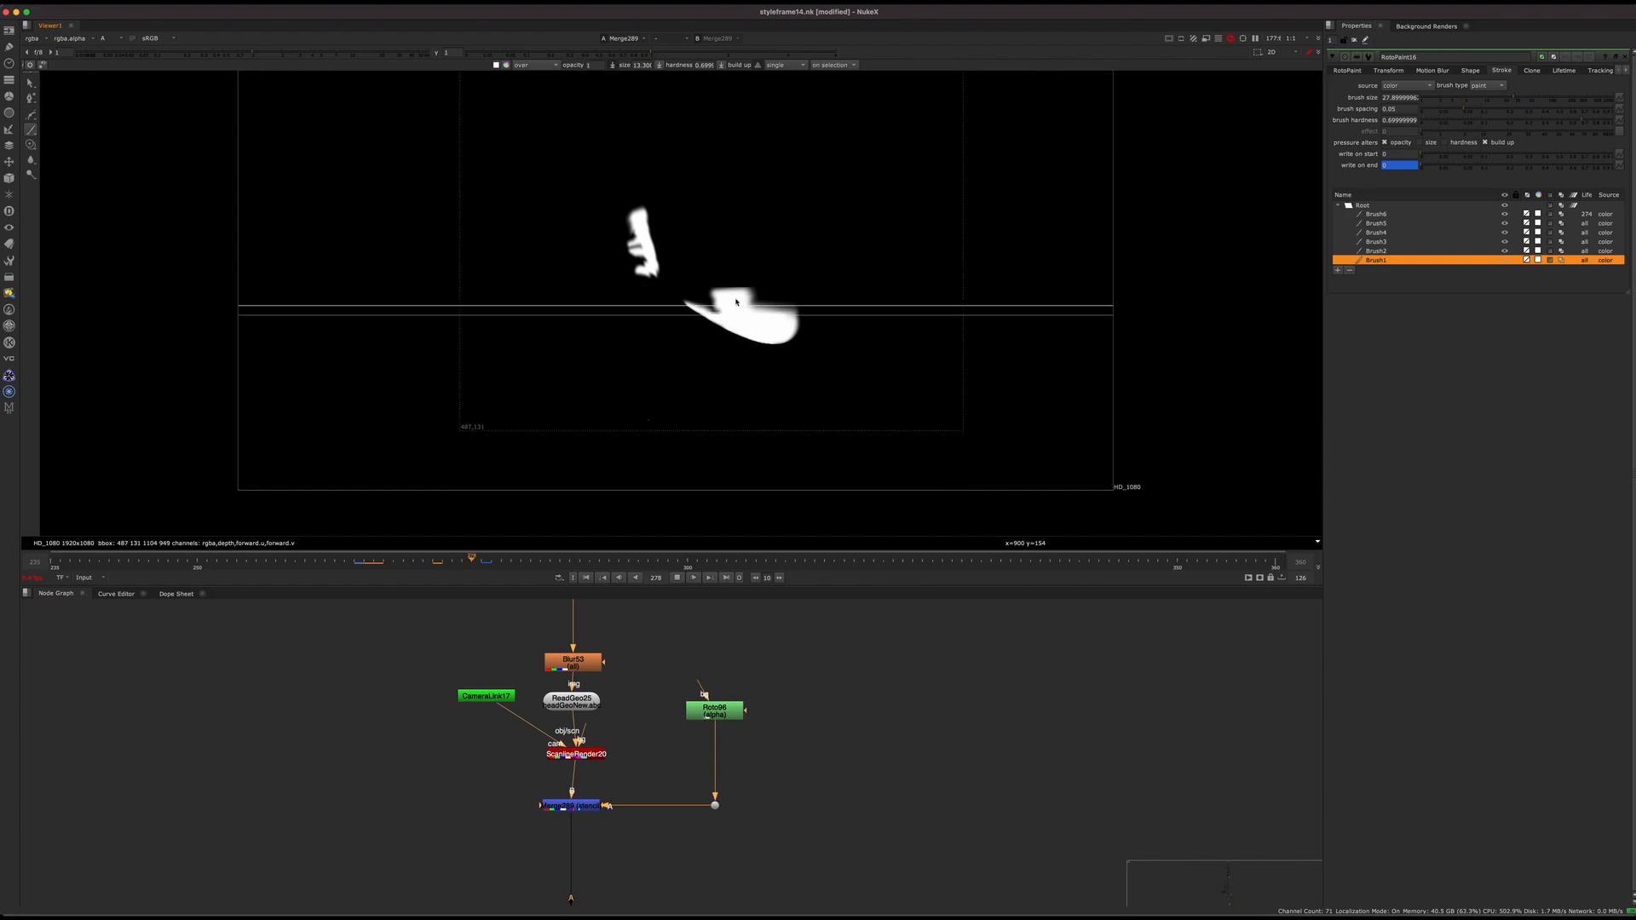
Locate the pre-rendered EXR read node beside the Write node, and play its alpha
{"action": "scroll", "coordinate": [579, 689], "scroll_direction": "down", "scroll_amount": 6}
{"action": "middle_click_drag", "start_coordinate": [571, 693], "coordinate": [566, 596]}
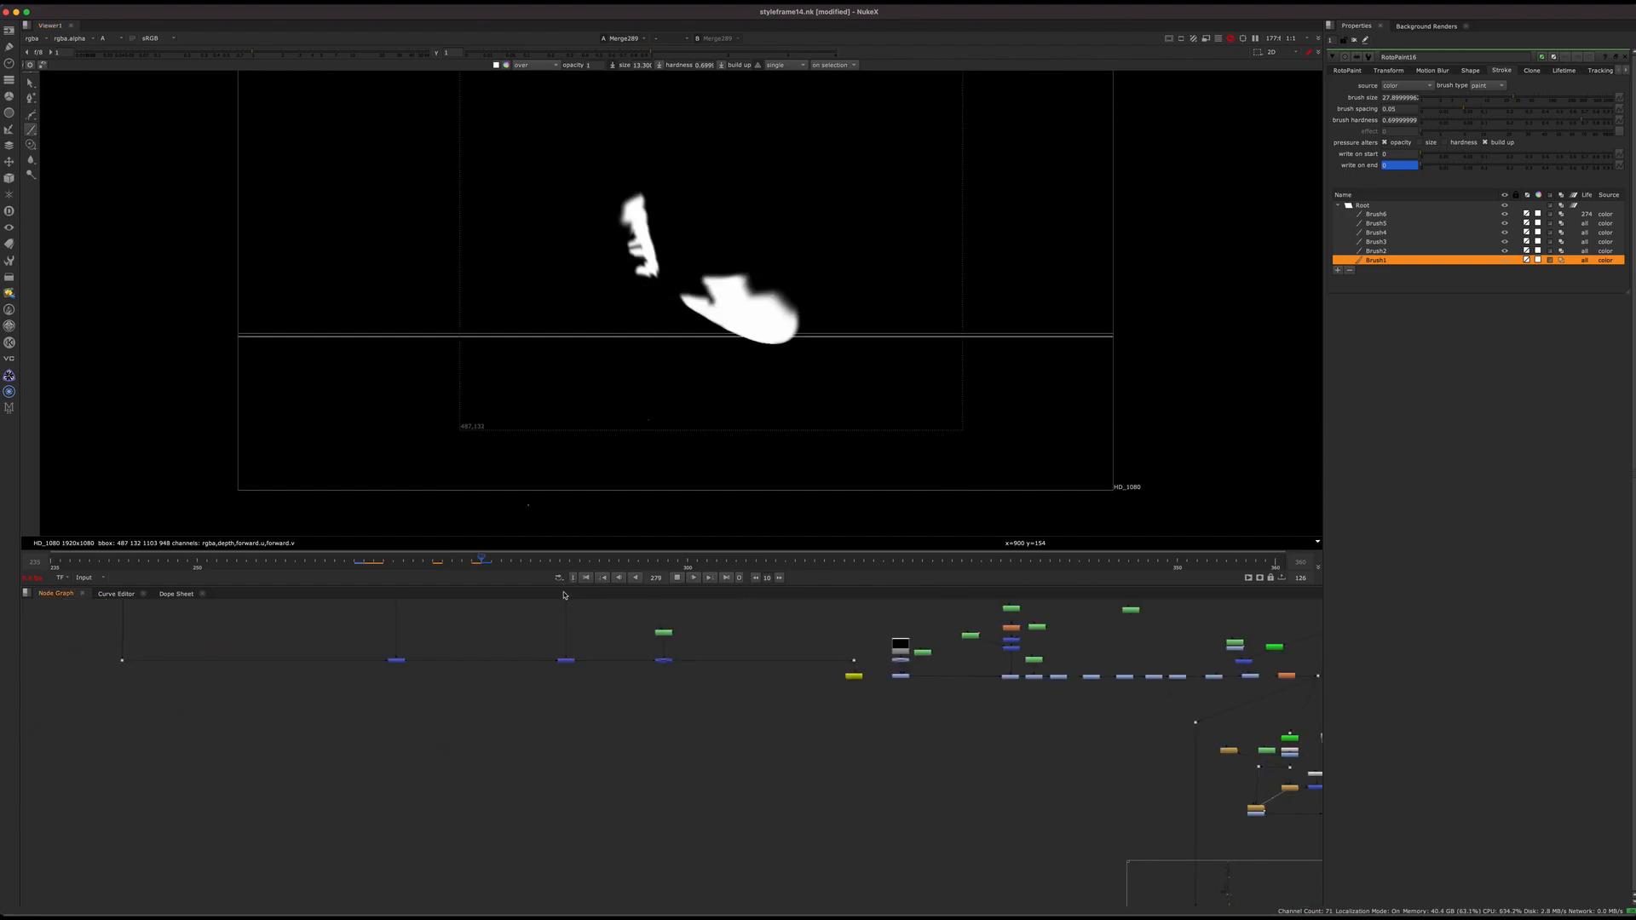
{"action": "scroll", "coordinate": [584, 673], "scroll_direction": "up", "scroll_amount": 3}
{"action": "scroll", "coordinate": [599, 680], "scroll_direction": "up", "scroll_amount": 8}
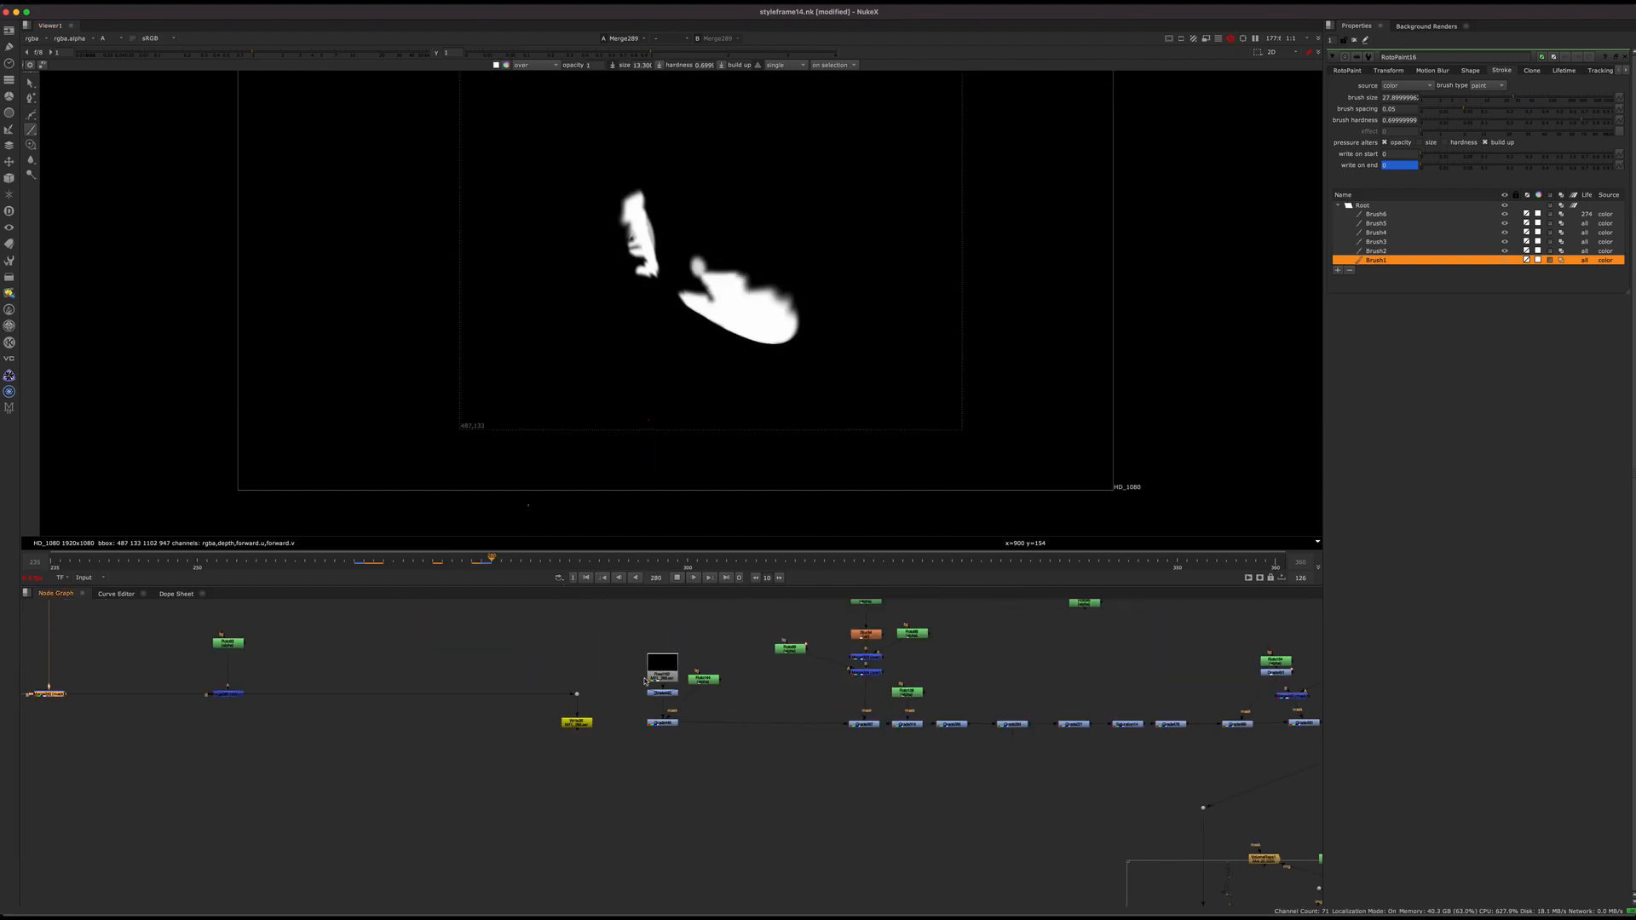
{"action": "left_click", "coordinate": [282, 559]}
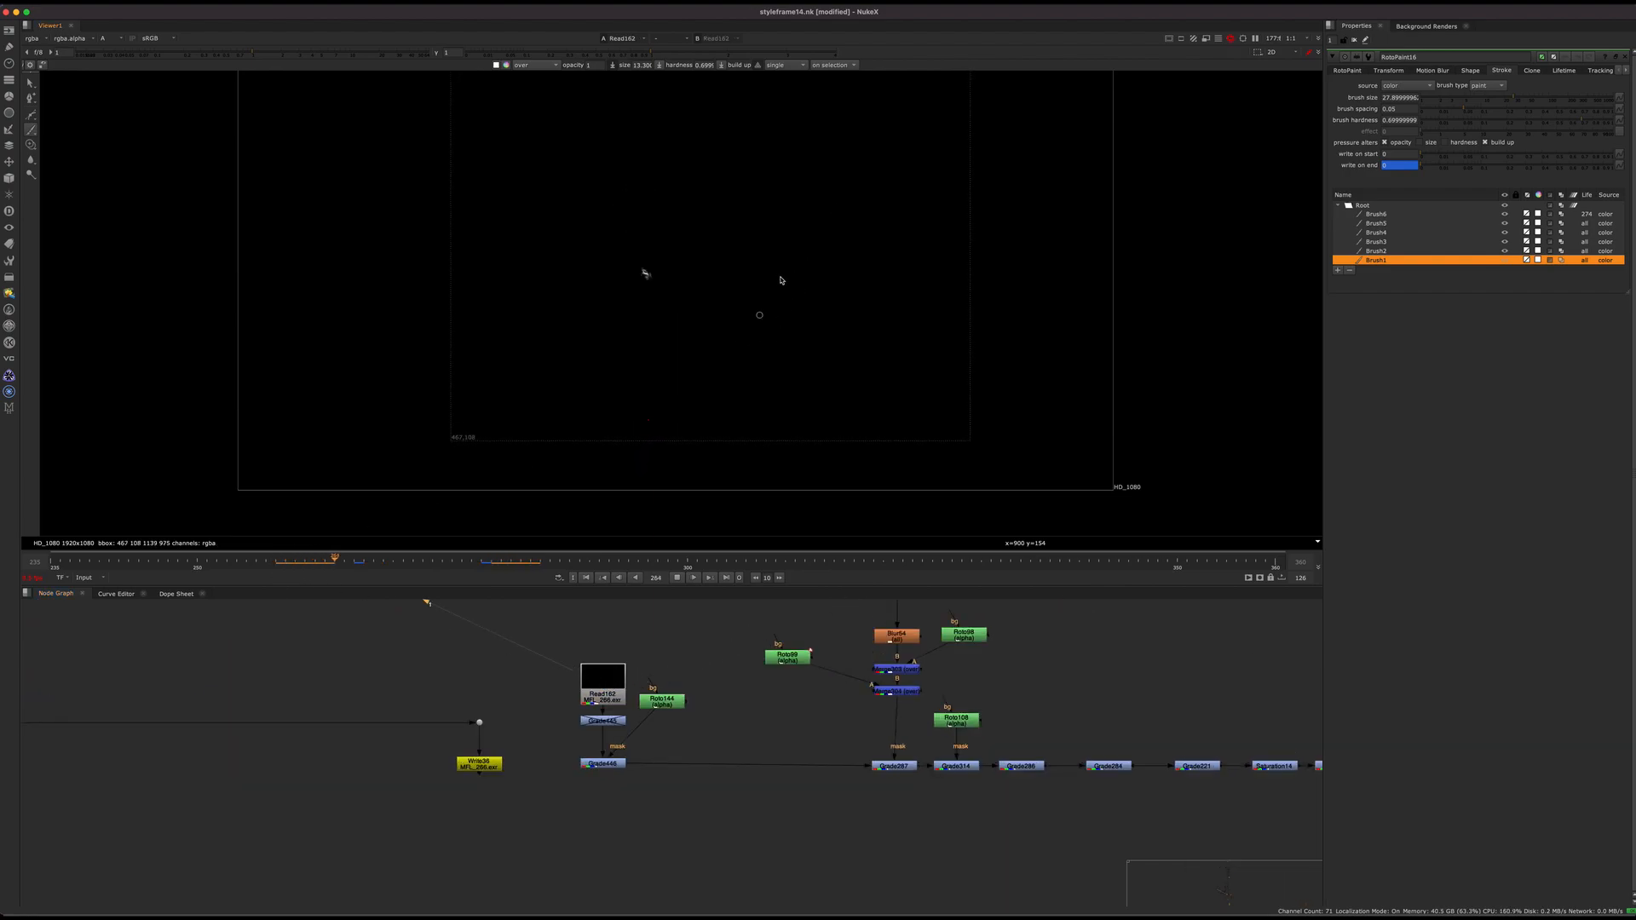
{"action": "left_click", "coordinate": [676, 578]}
{"action": "key", "text": "l"}
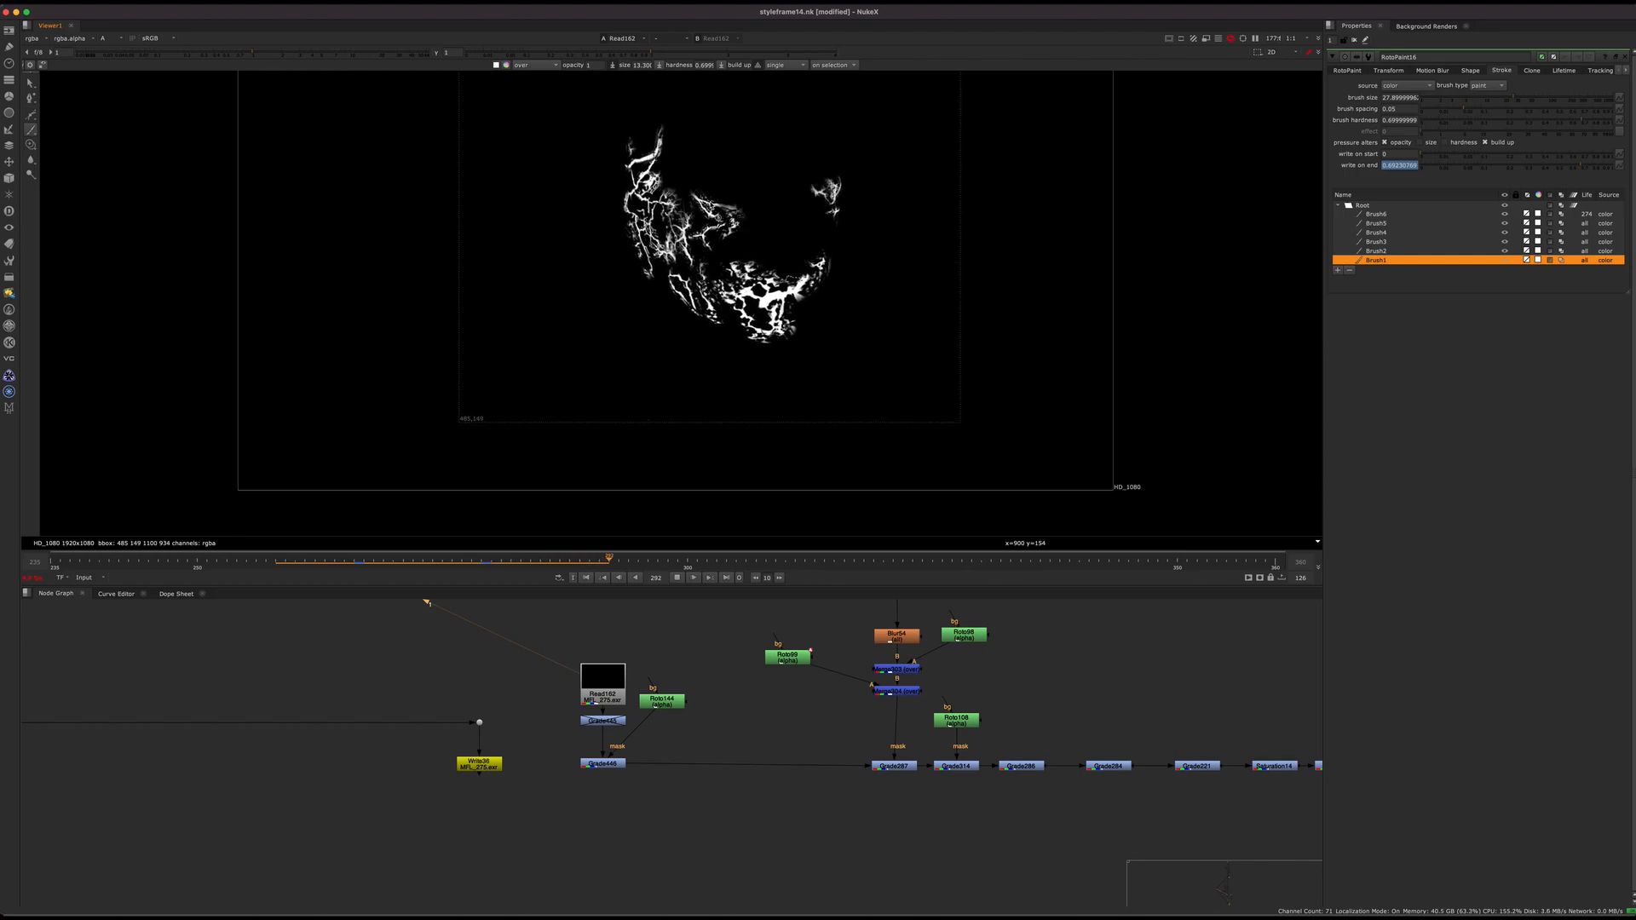
{"action": "left_click", "coordinate": [475, 563]}
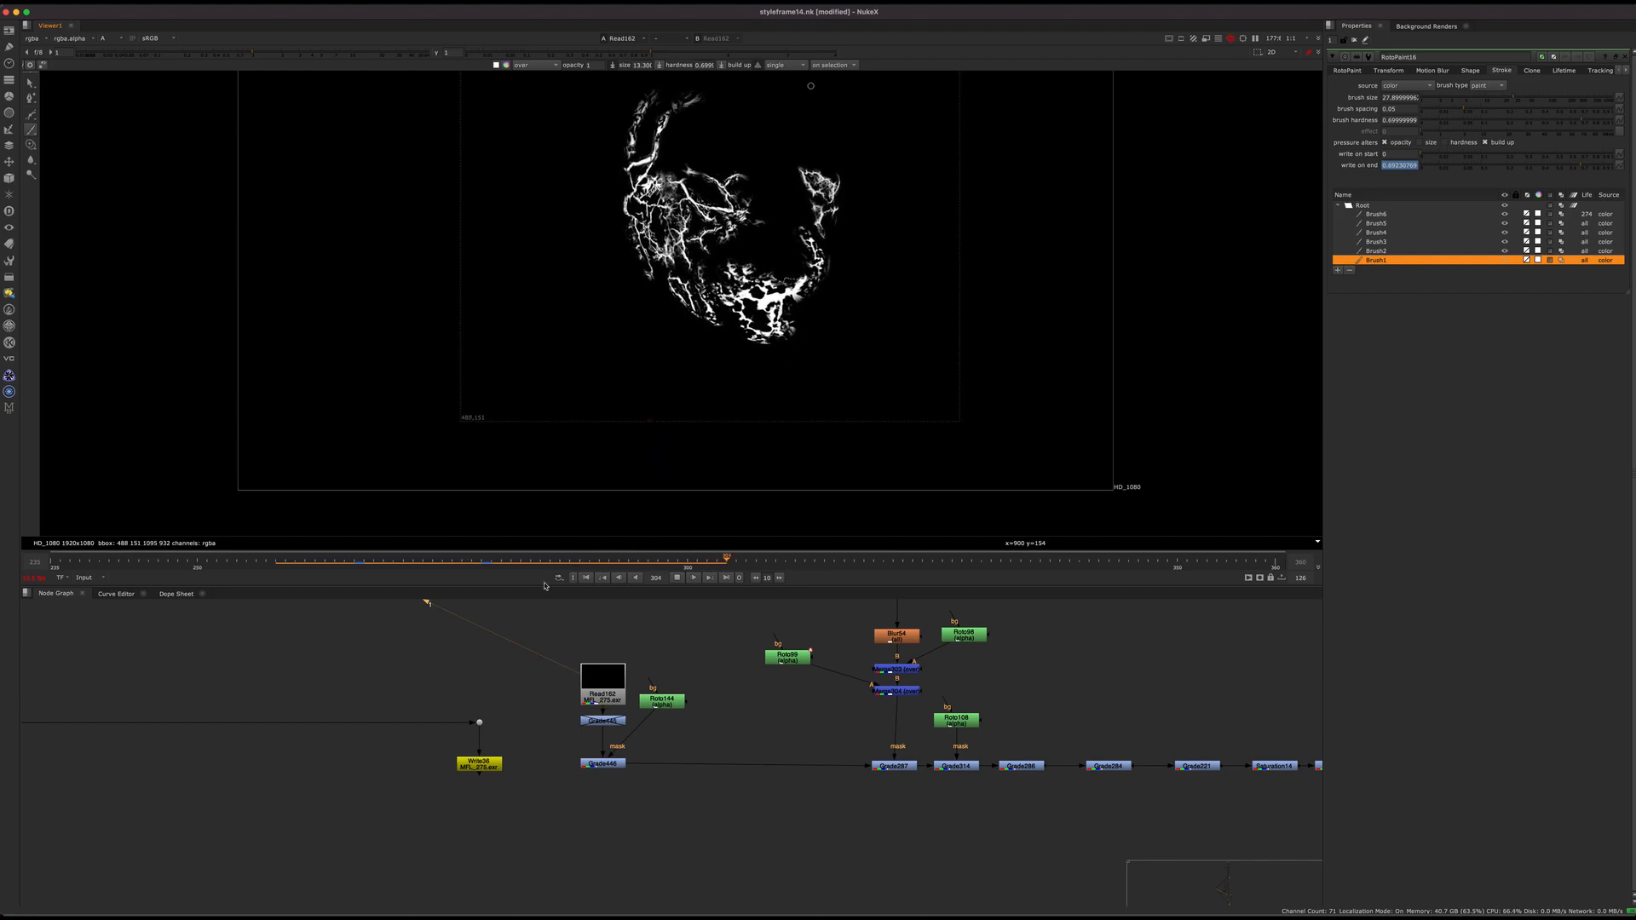
{"action": "left_click", "coordinate": [466, 558]}
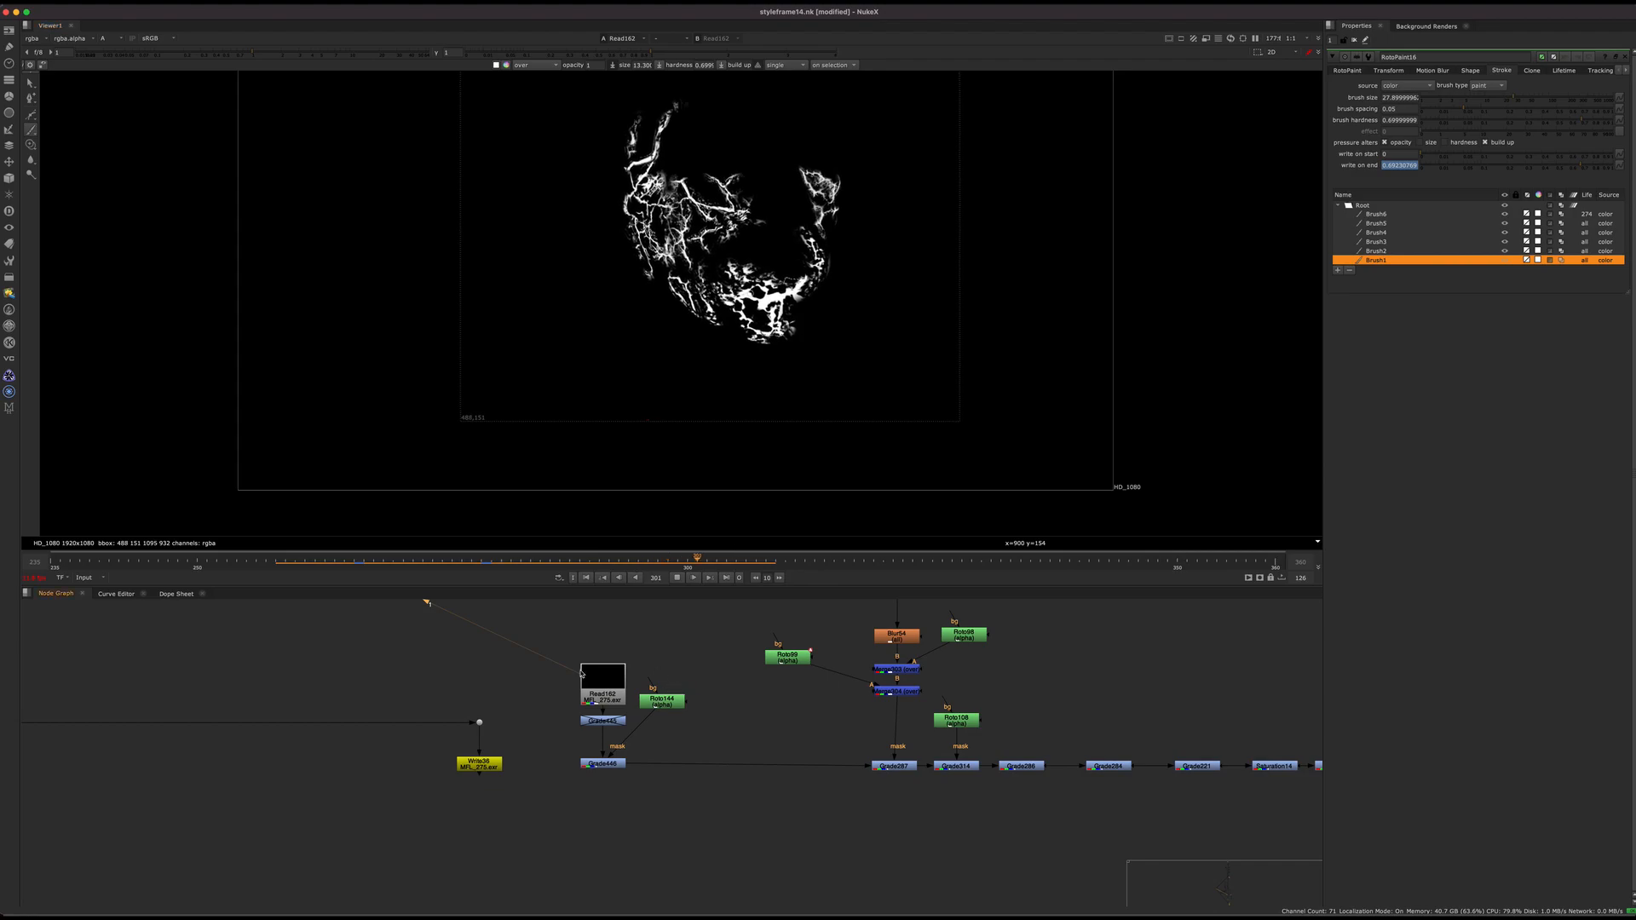
Review the pre-rendered crack lines in colour, and stop playback above the grading chain
{"action": "middle_click_drag", "start_coordinate": [734, 737], "coordinate": [515, 741]}
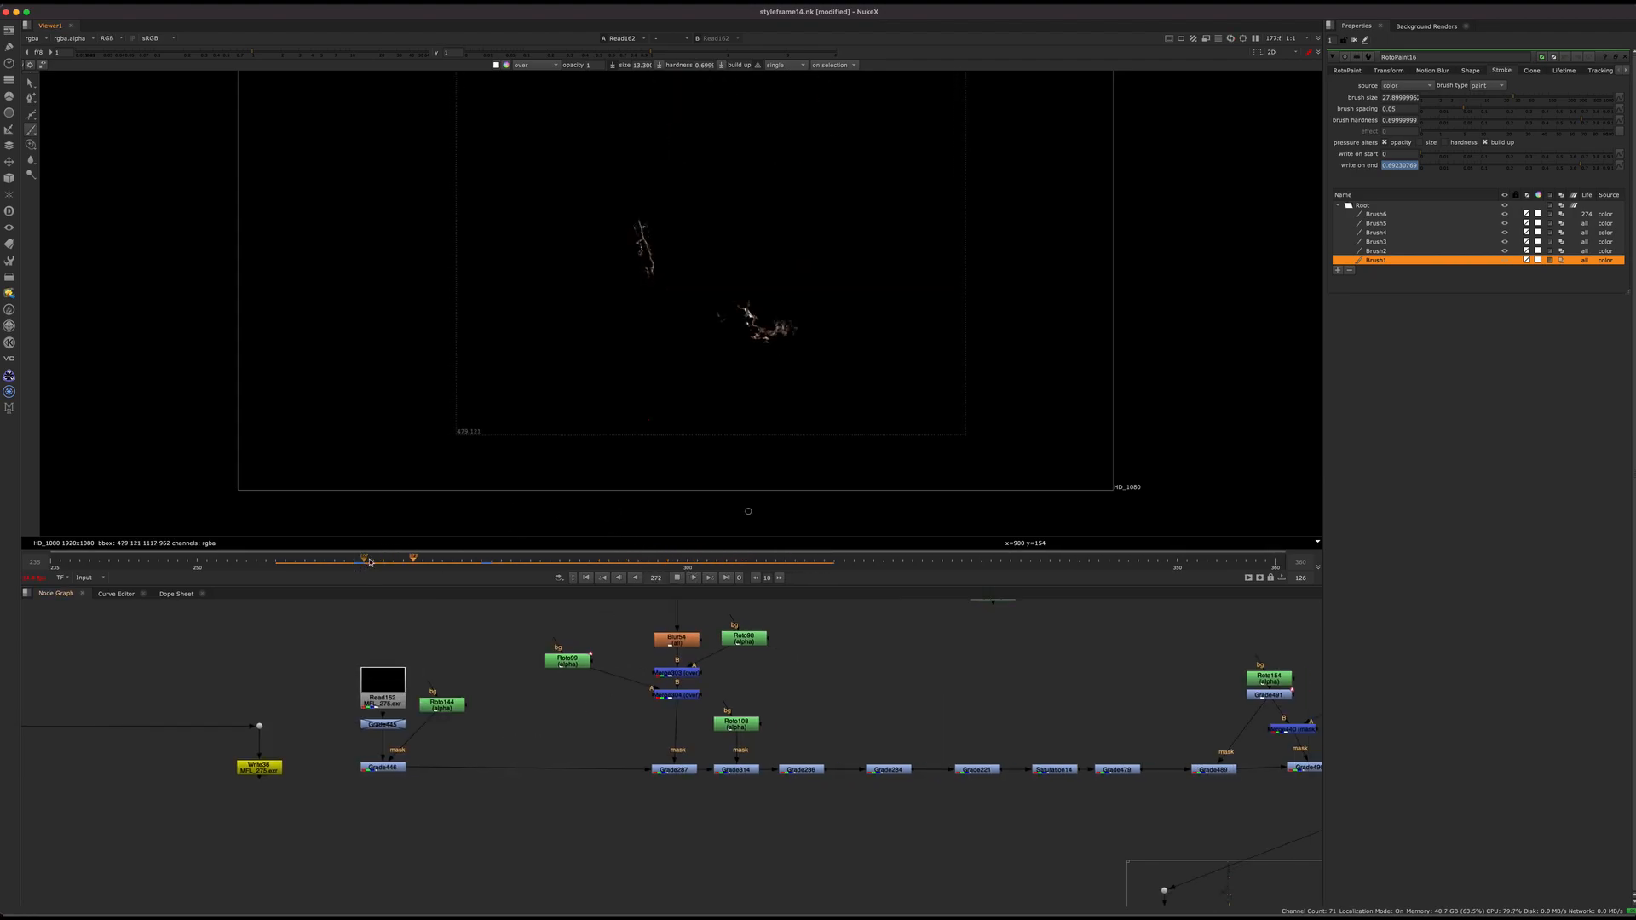
{"action": "middle_click_drag", "start_coordinate": [491, 619], "coordinate": [429, 685]}
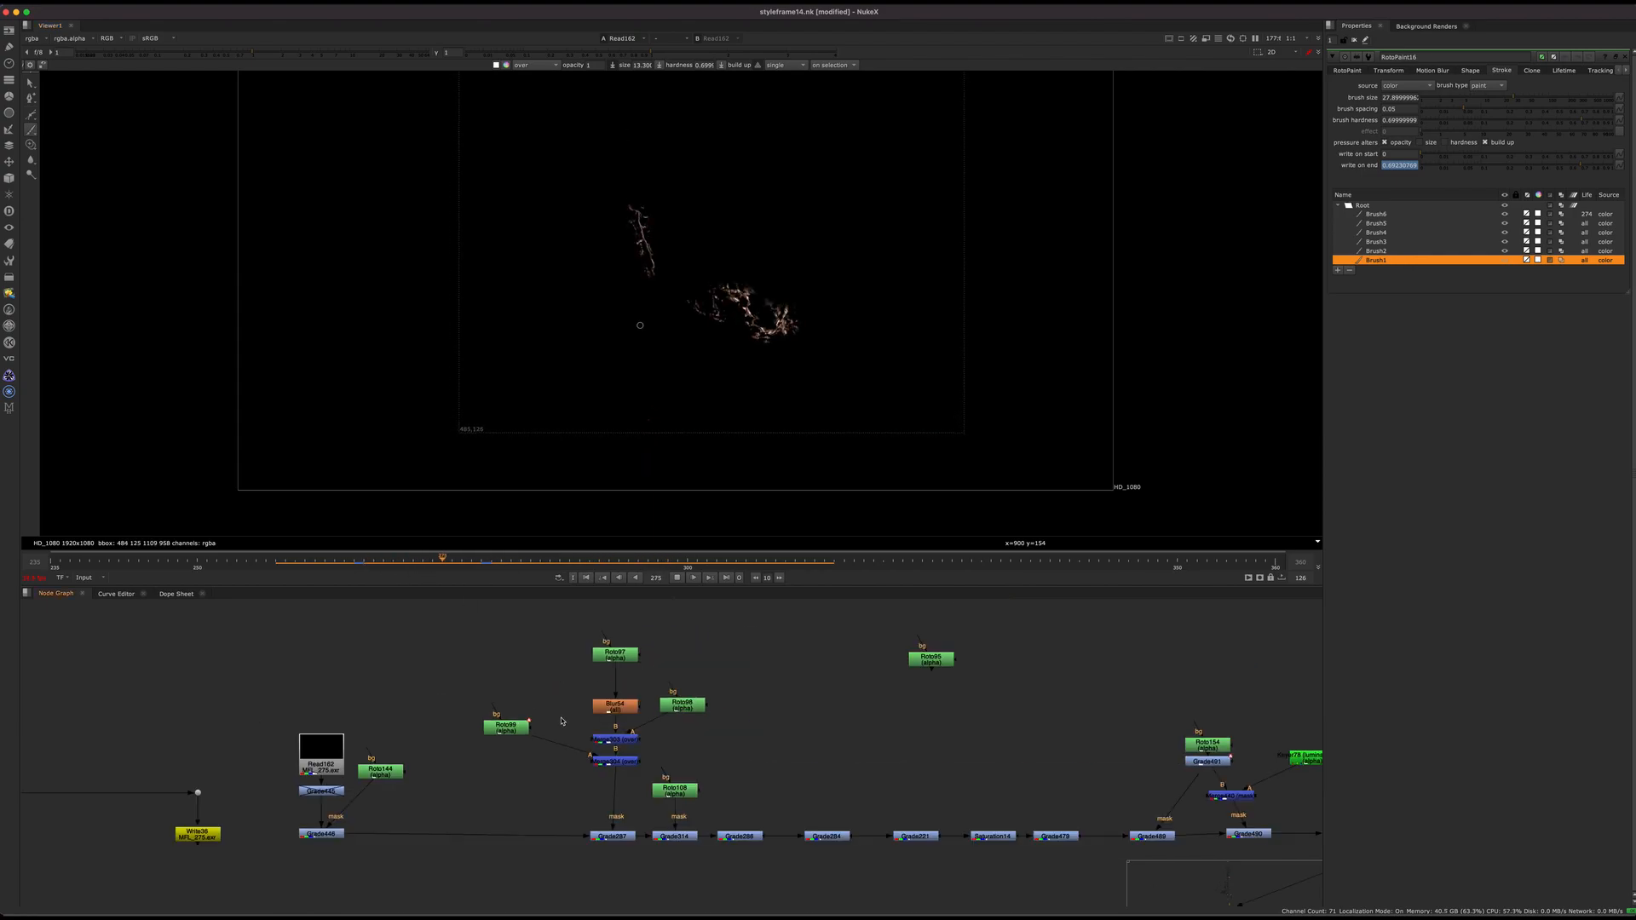
{"action": "key", "text": "k"}
{"action": "scroll", "coordinate": [696, 684], "scroll_direction": "down", "scroll_amount": 1}
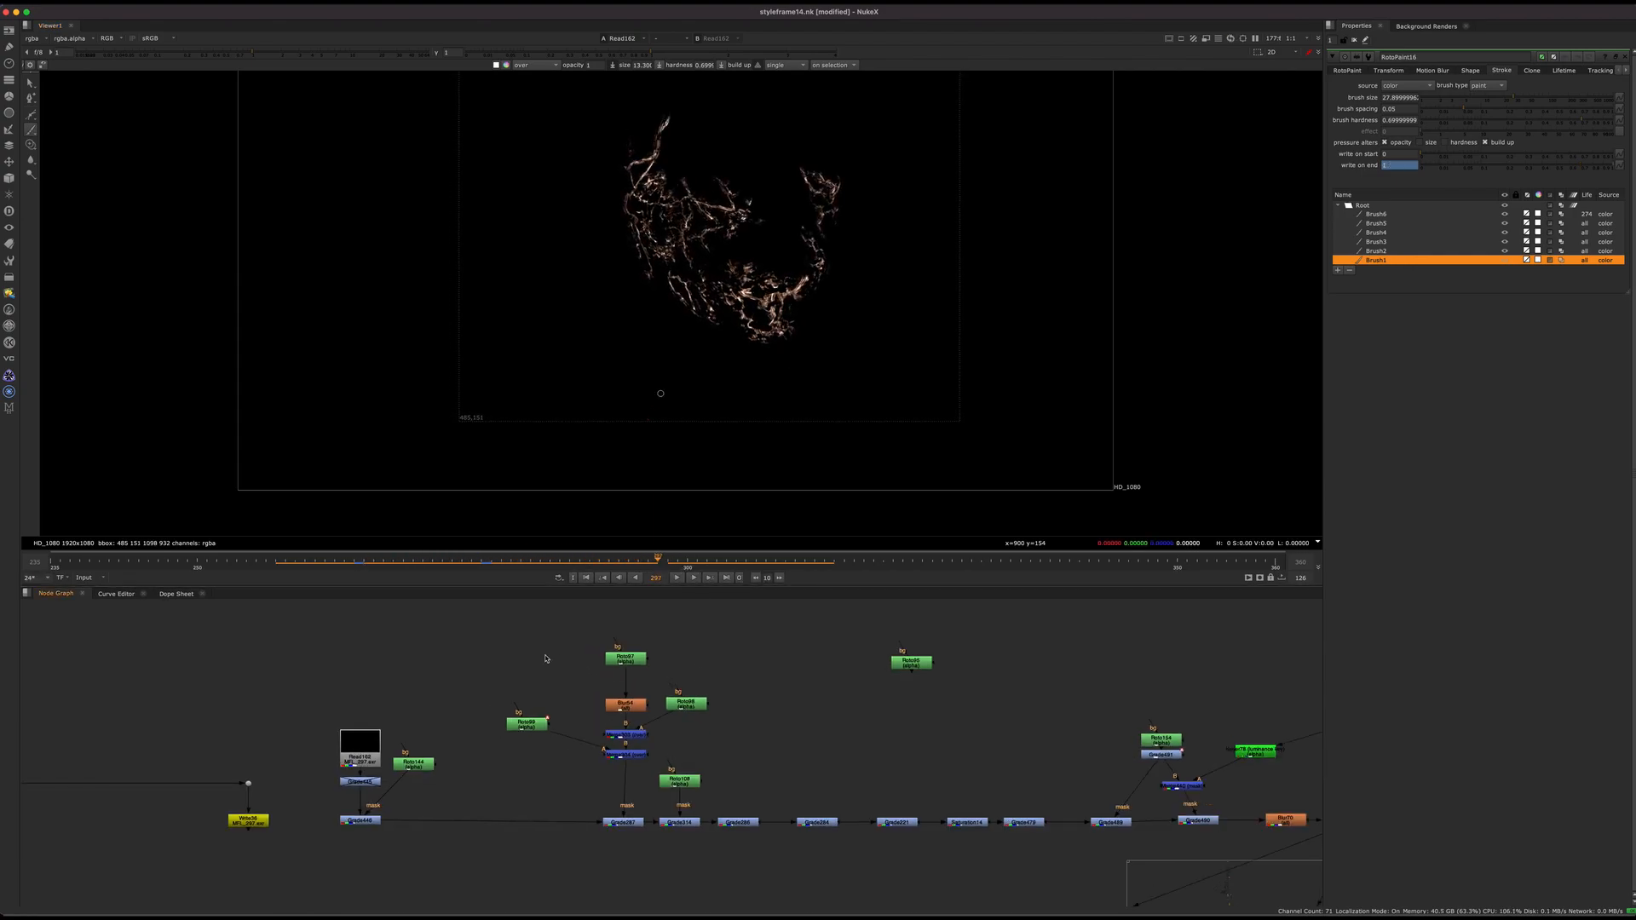
Step through the Grade nodes after the pre-render, displaying the result up to Grade284
{"action": "middle_click_drag", "start_coordinate": [548, 662], "coordinate": [428, 613]}
{"action": "left_click", "coordinate": [625, 772]}
{"action": "key", "text": "1"}
{"action": "left_click_drag", "start_coordinate": [744, 727], "coordinate": [662, 797]}
{"action": "key", "text": "1"}
{"action": "middle_click_drag", "start_coordinate": [663, 798], "coordinate": [490, 770]}
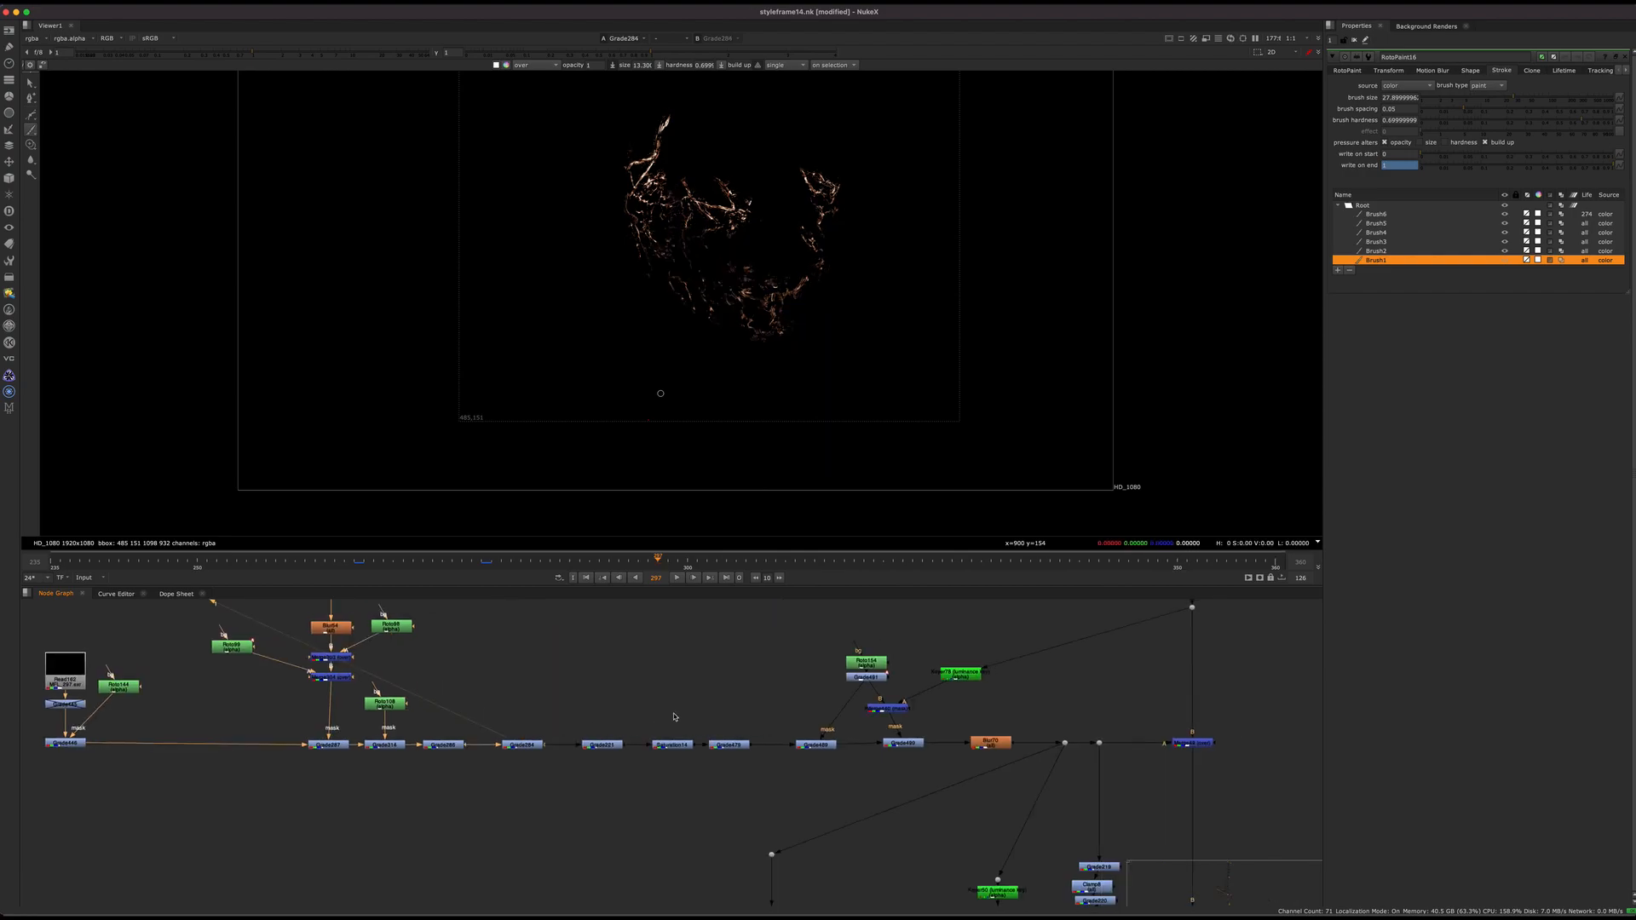
Display the grading chain up to Grade489, and play the graded crack lines to examine the masked result
{"action": "left_click", "coordinate": [356, 561]}
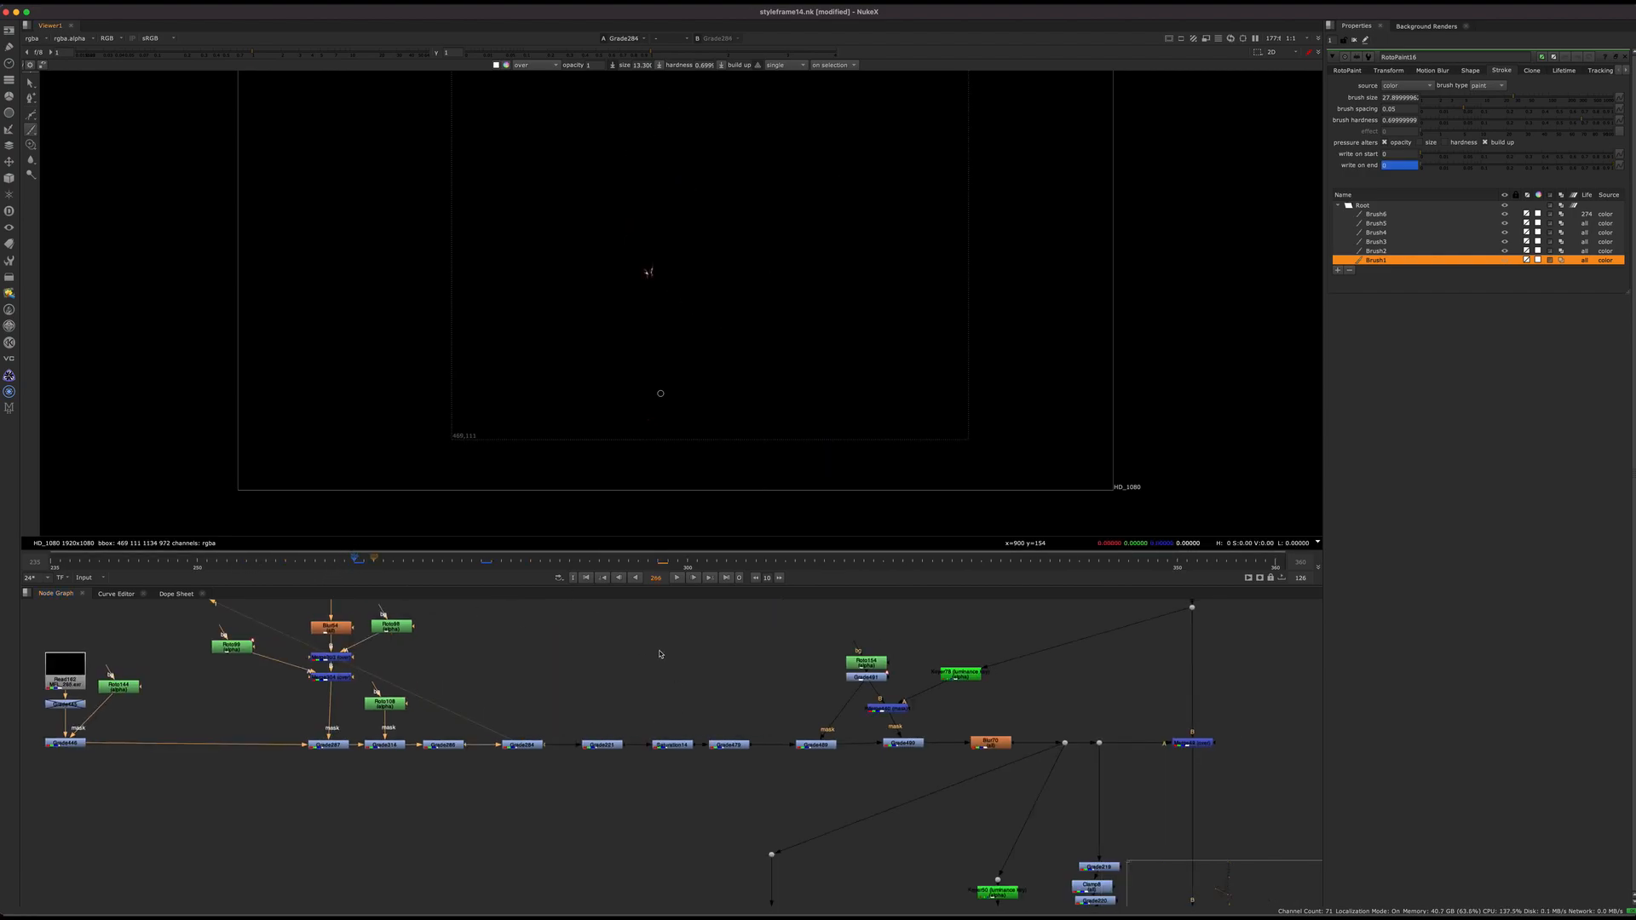
{"action": "left_click_drag", "start_coordinate": [855, 717], "coordinate": [760, 779]}
{"action": "key", "text": "1"}
{"action": "left_click_drag", "start_coordinate": [806, 697], "coordinate": [703, 779]}
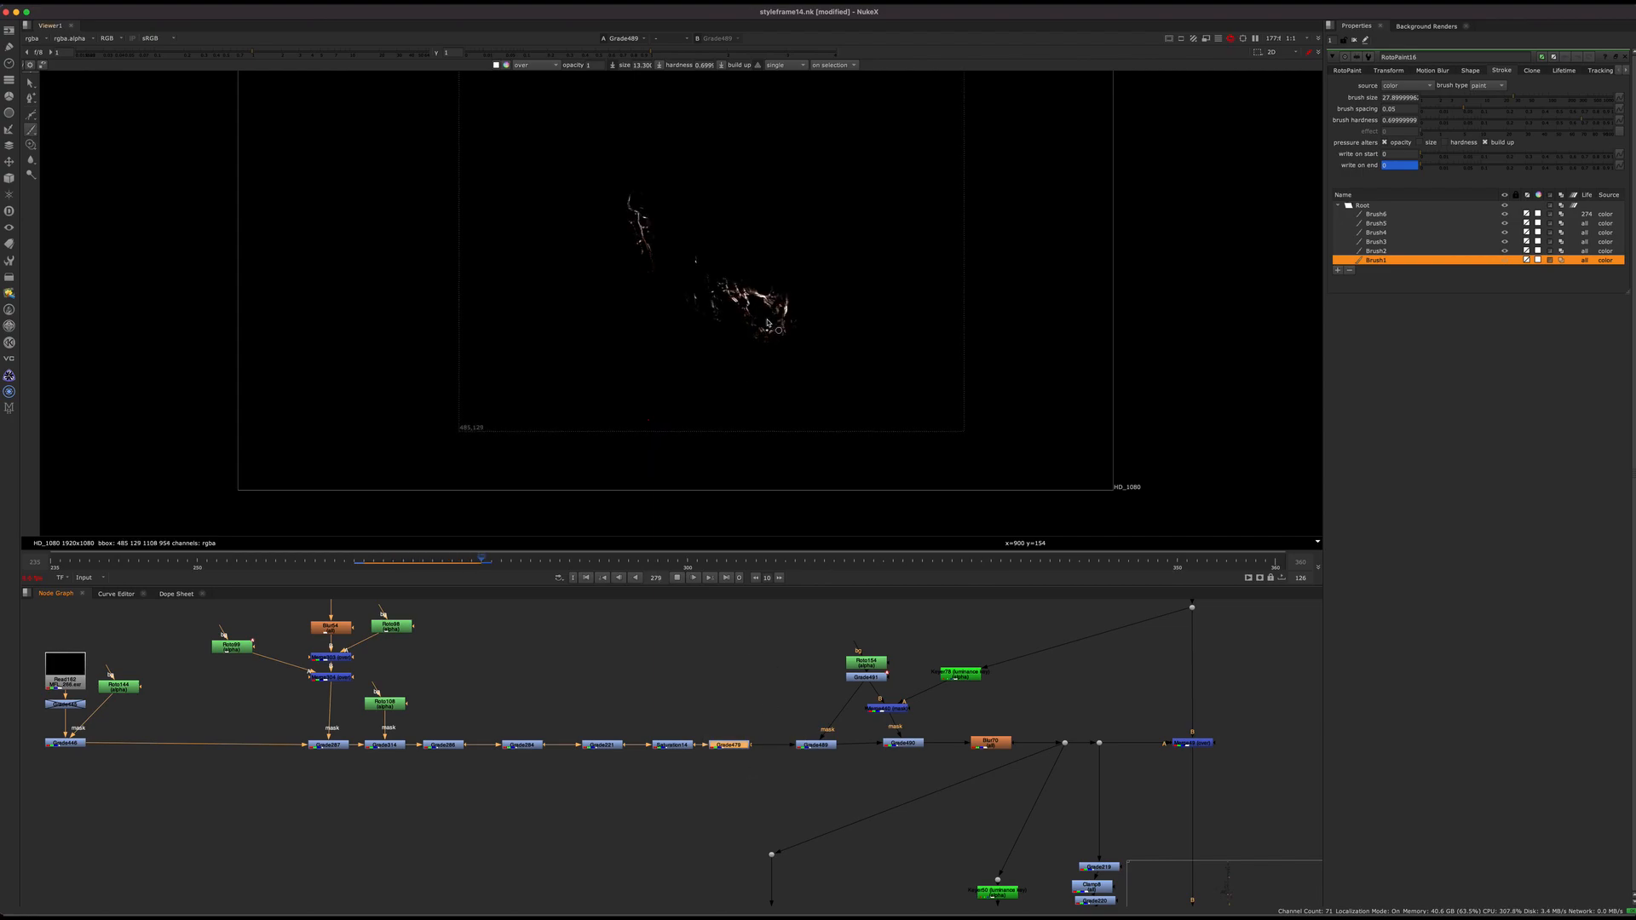
{"action": "left_click", "coordinate": [372, 561]}
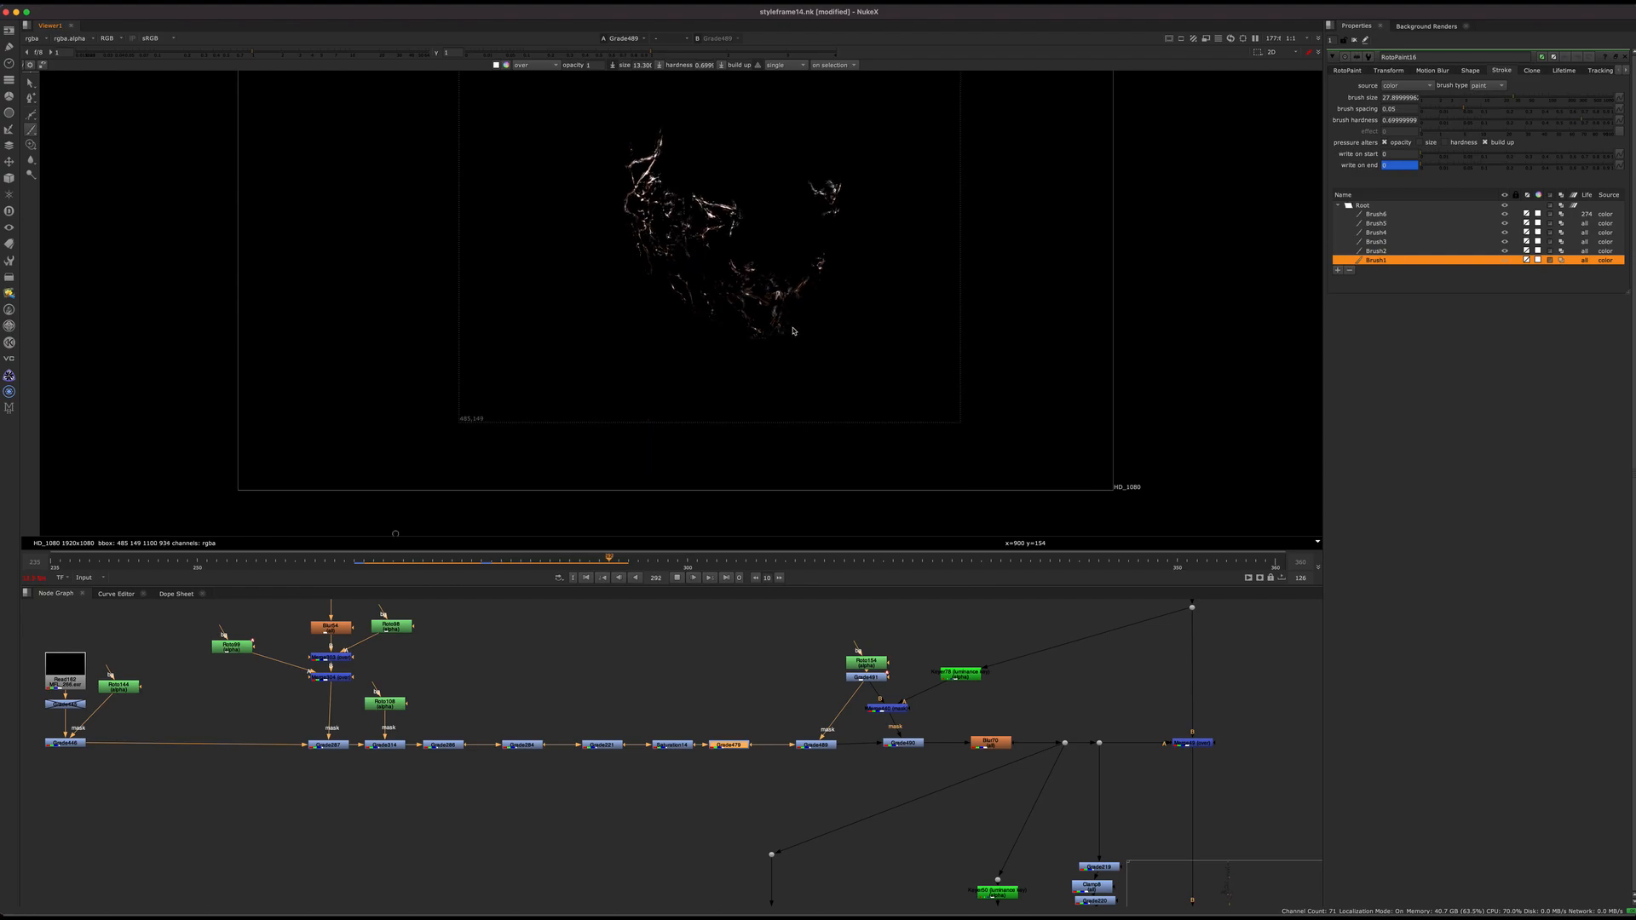
{"action": "left_click", "coordinate": [372, 561]}
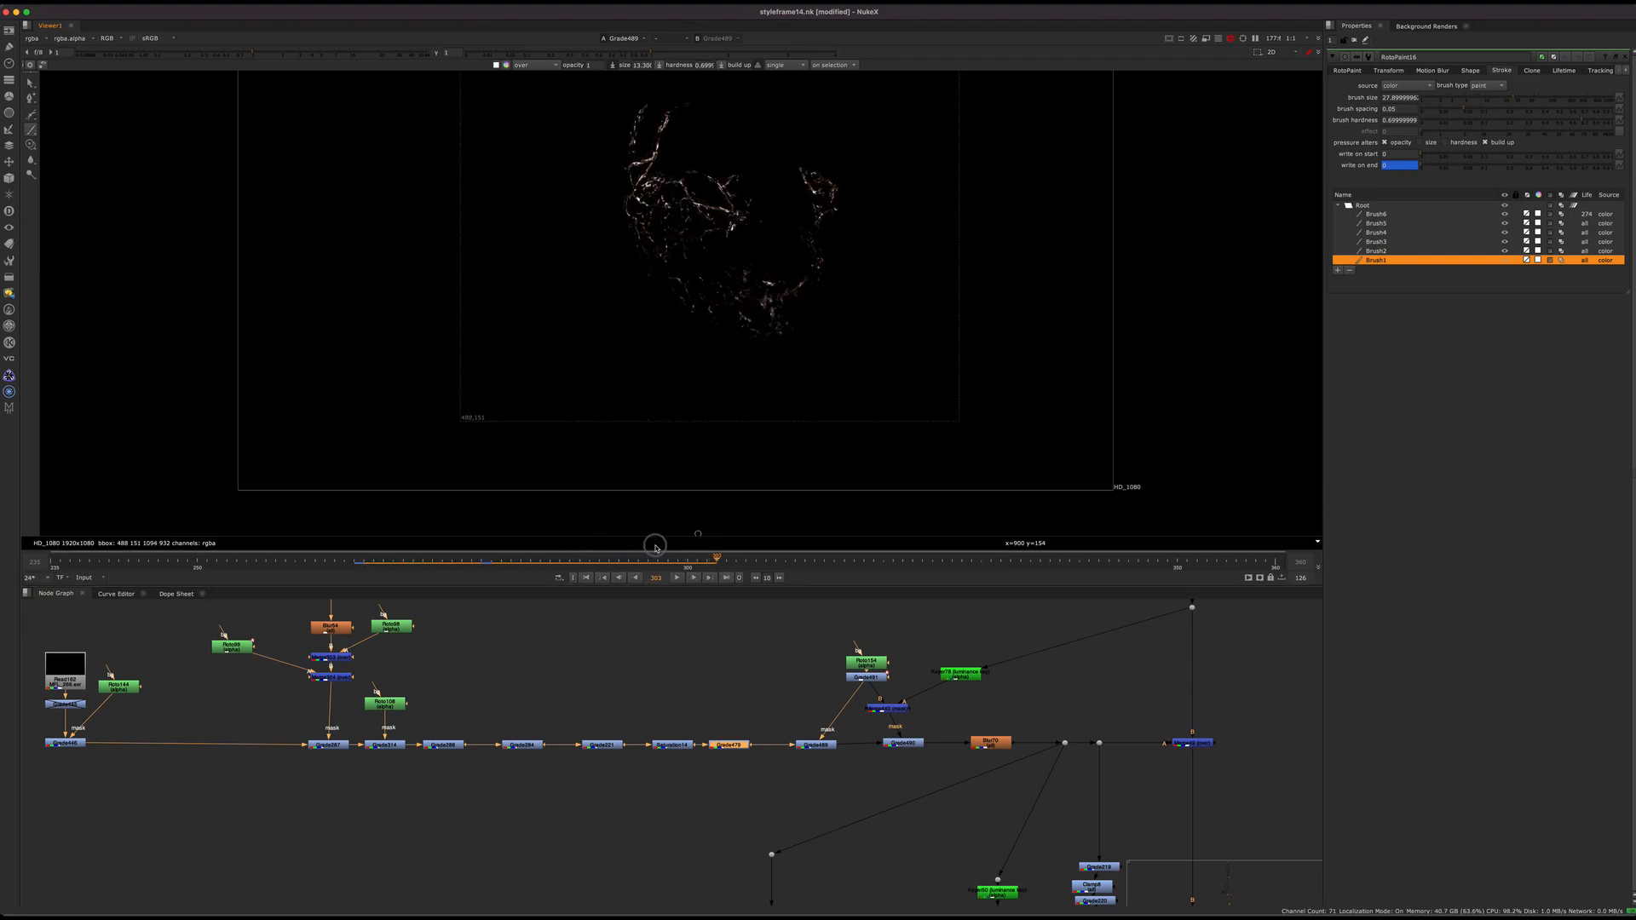
Follow the chain downstream to Exp_Glow3, and play its output to examine the glow
{"action": "middle_click_drag", "start_coordinate": [946, 750], "coordinate": [657, 729]}
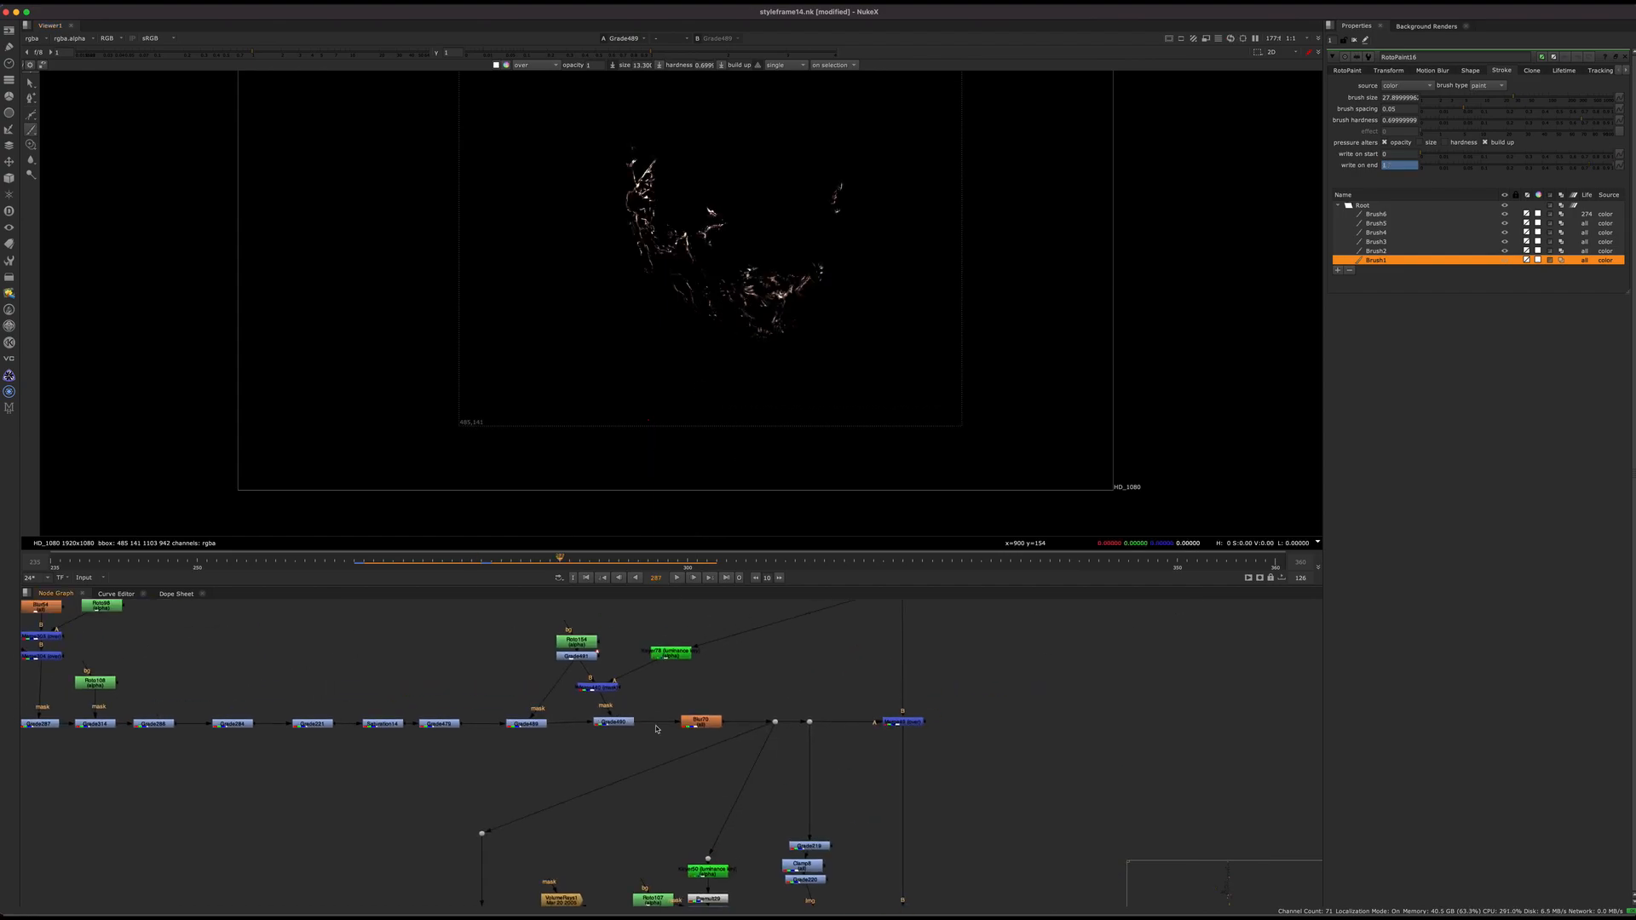
{"action": "middle_click_drag", "start_coordinate": [790, 789], "coordinate": [749, 710]}
{"action": "middle_click_drag", "start_coordinate": [738, 738], "coordinate": [712, 654]}
{"action": "left_click", "coordinate": [754, 764]}
{"action": "key", "text": "1"}
{"action": "left_click", "coordinate": [788, 799]}
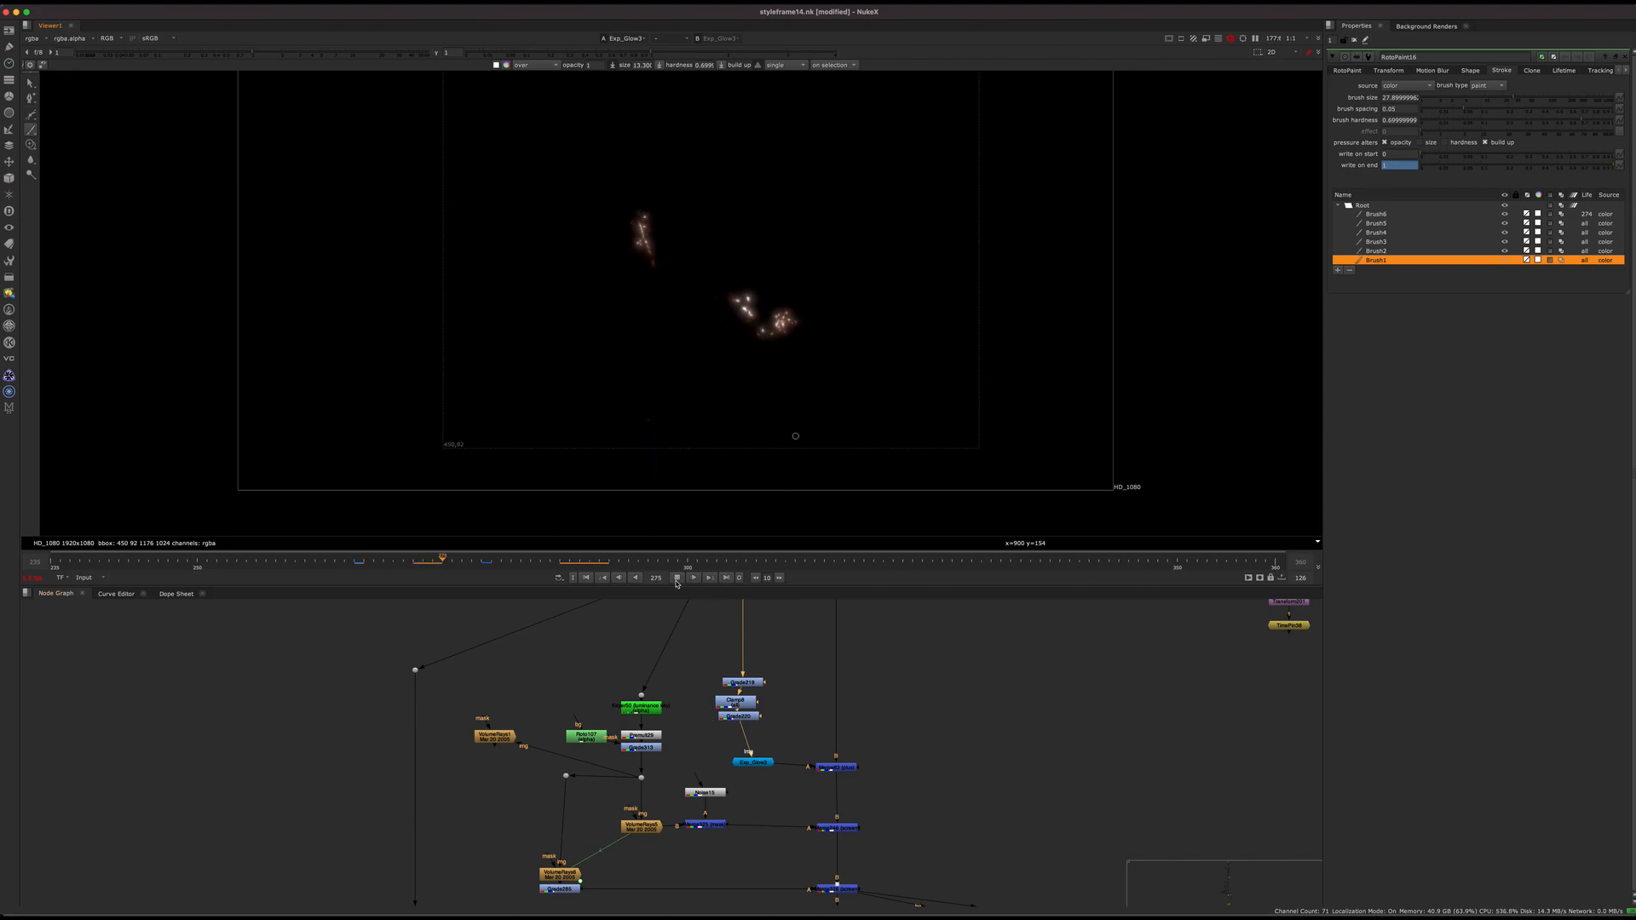
Display the plus Merge fed by Exp_Glow3, and toggle it to compare the glow on the statue
{"action": "scroll", "coordinate": [669, 652], "scroll_direction": "up", "scroll_amount": 3}
{"action": "middle_click_drag", "start_coordinate": [708, 689], "coordinate": [609, 769]}
{"action": "left_click", "coordinate": [533, 811], "text": "super"}
{"action": "middle_click_drag", "start_coordinate": [532, 810], "coordinate": [512, 673]}
{"action": "left_click", "coordinate": [813, 706]}
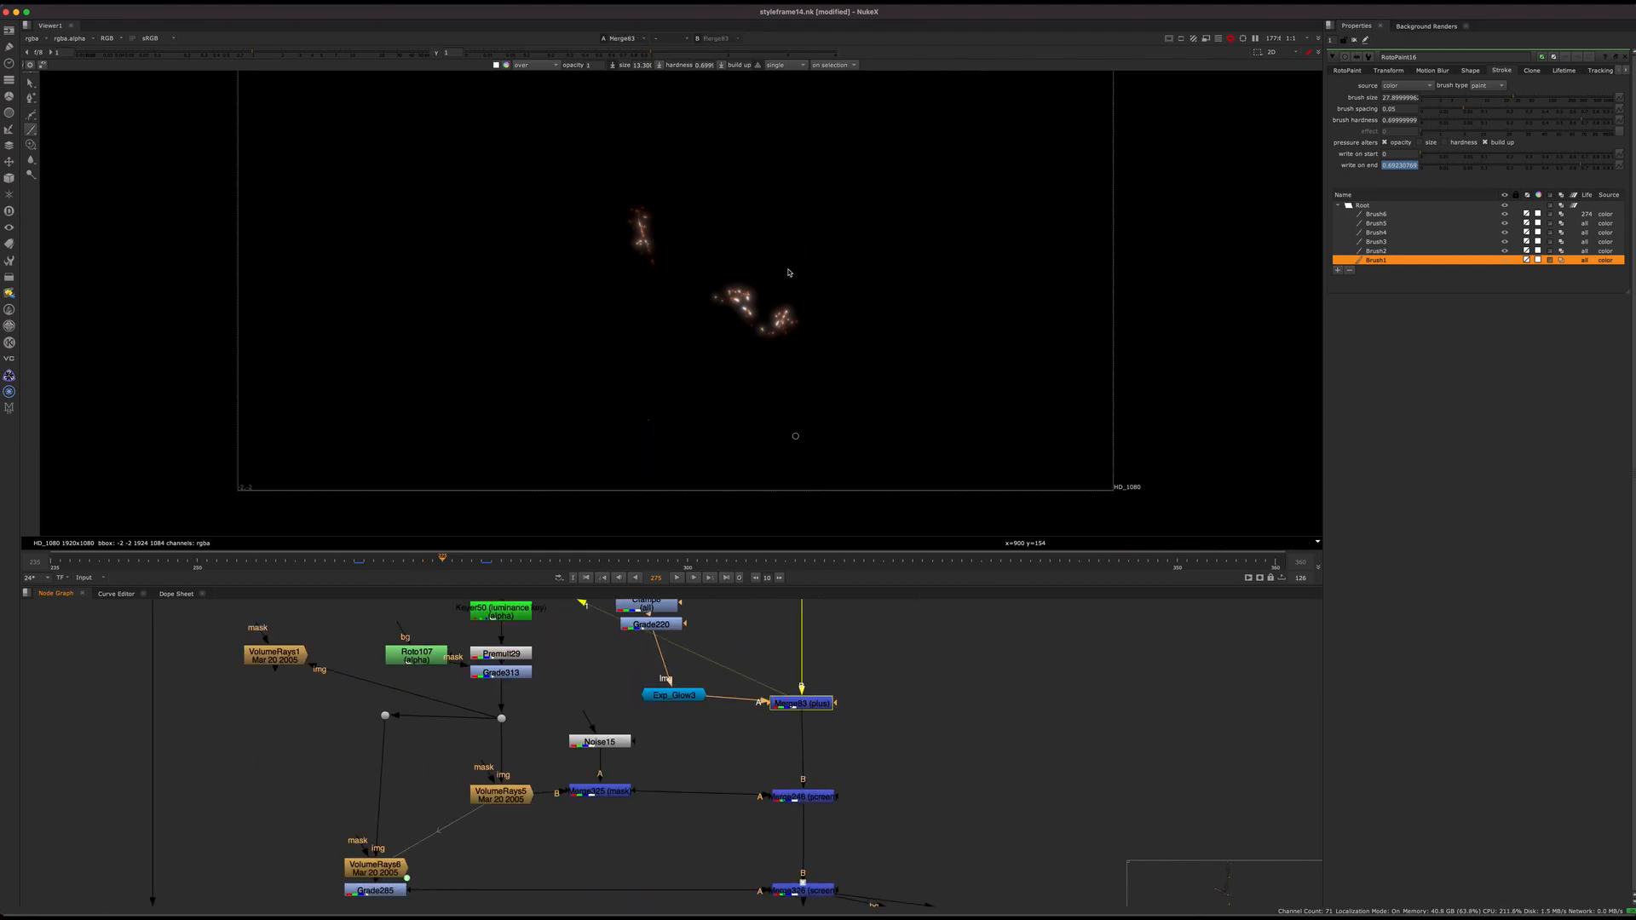
{"action": "key", "text": "1"}
{"action": "key", "text": "d"}
Display Keyer50 above the volume rays, and check its alpha against the colour
{"action": "middle_click_drag", "start_coordinate": [721, 734], "coordinate": [874, 730]}
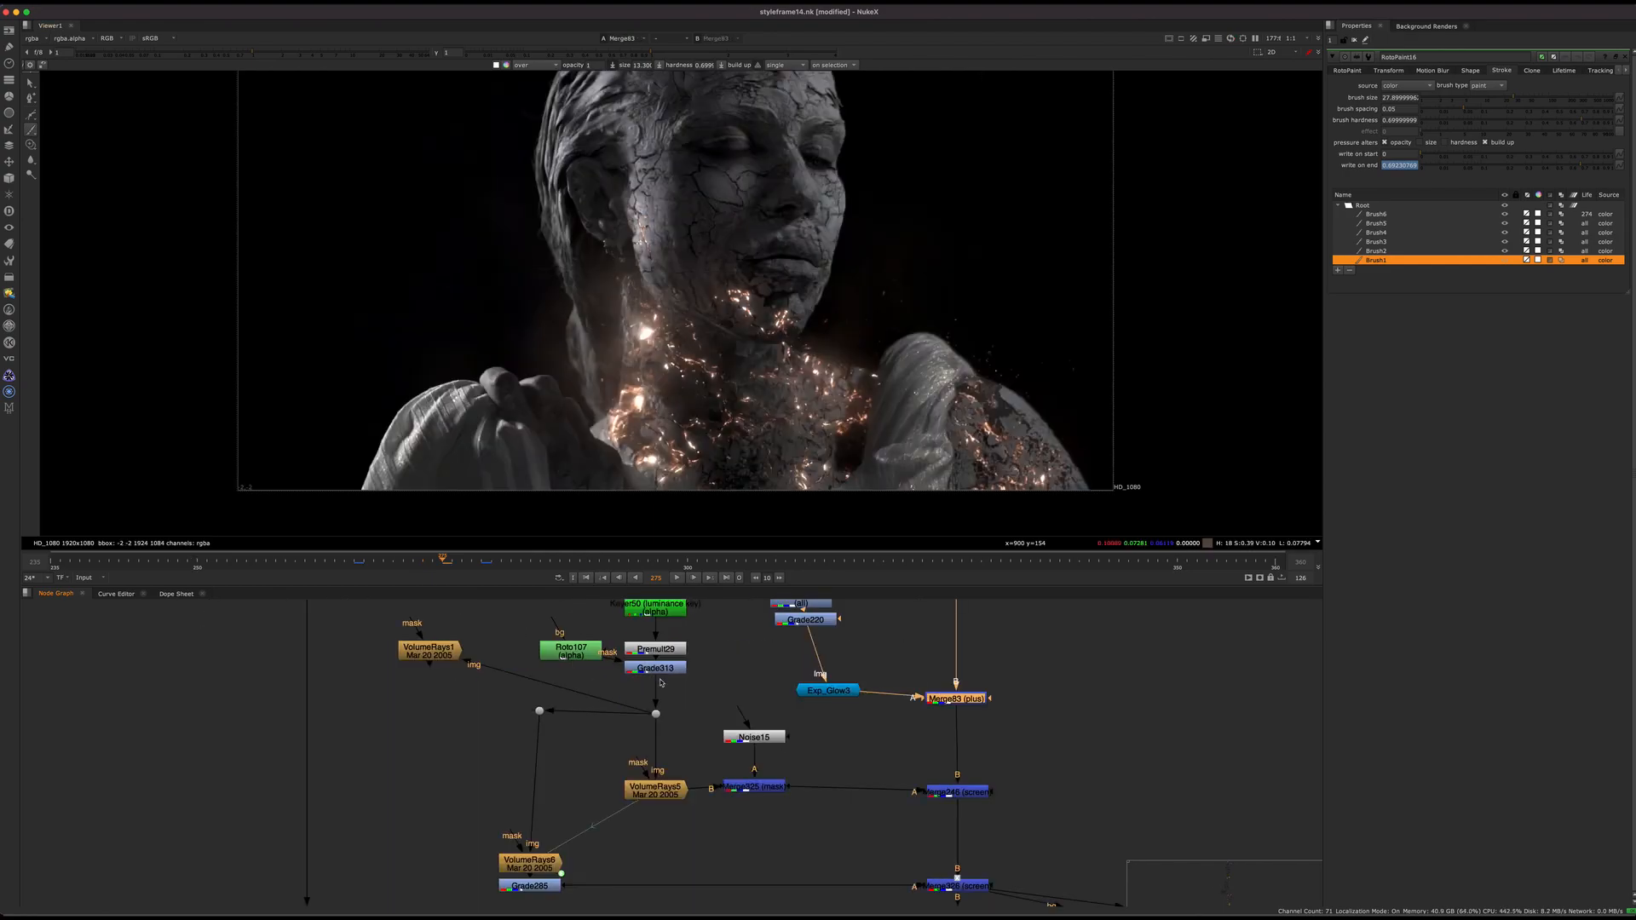
{"action": "middle_click_drag", "start_coordinate": [699, 612], "coordinate": [631, 727]}
{"action": "left_click_drag", "start_coordinate": [535, 706], "coordinate": [603, 737]}
{"action": "key", "text": "1"}
{"action": "left_click", "coordinate": [604, 732]}
{"action": "key", "text": "1"}
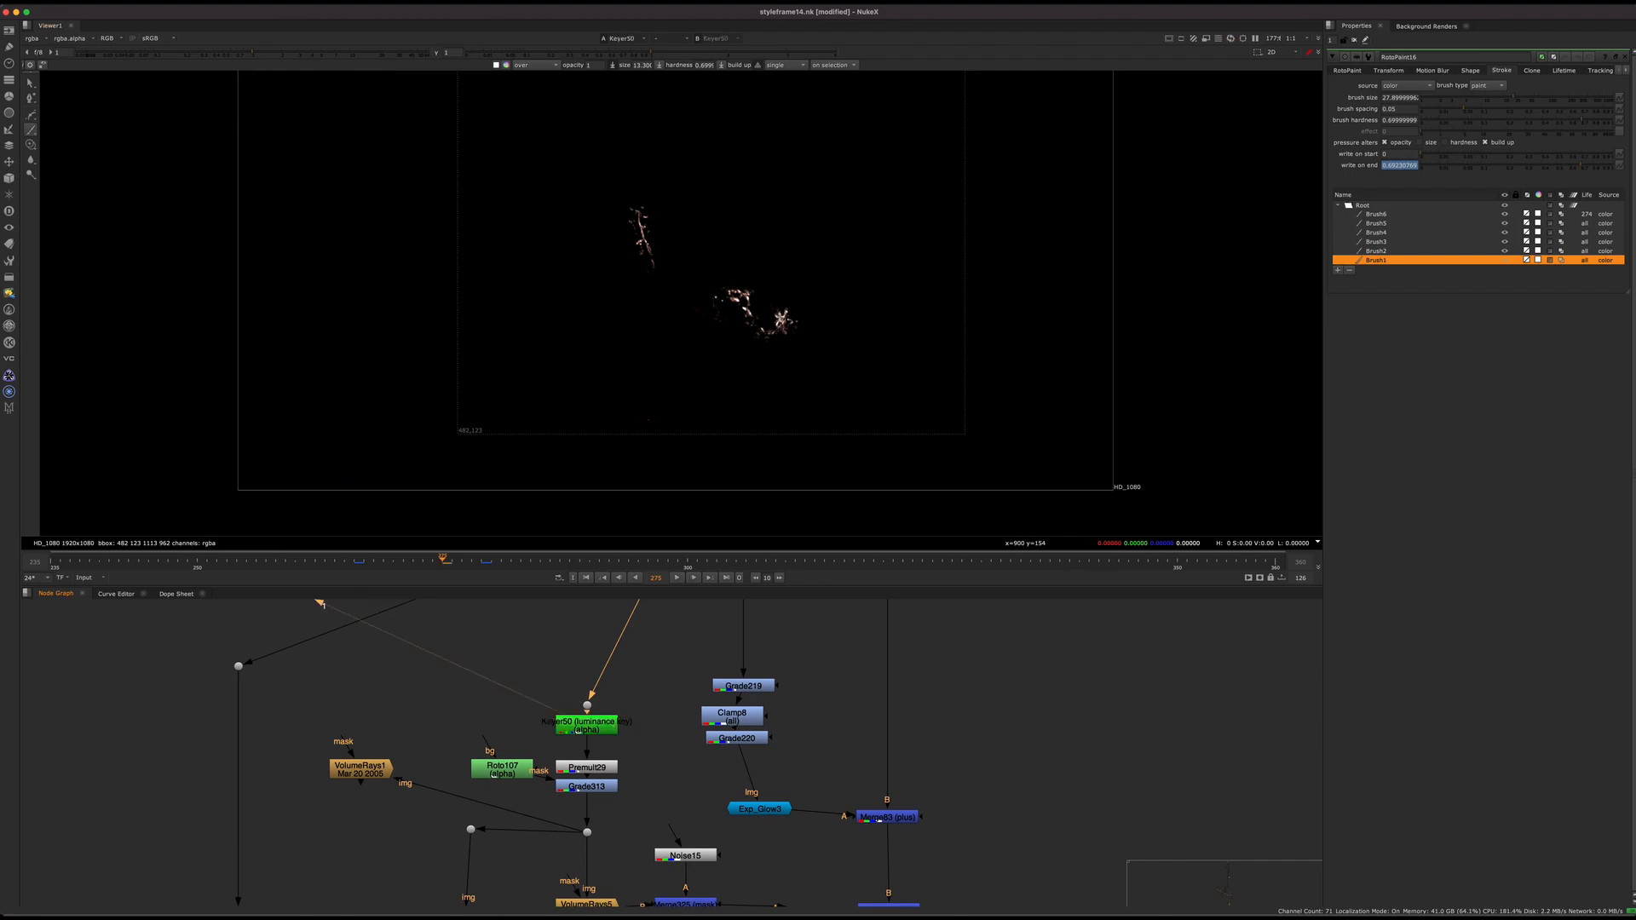
{"action": "key", "text": "a"}
{"action": "key", "text": "a"}
Display Premult29 and Grade313 in turn to examine the source feeding the volume rays
{"action": "left_click", "coordinate": [607, 769]}
{"action": "key", "text": "1"}
{"action": "left_click", "coordinate": [609, 787]}
{"action": "key", "text": "1"}
Play VolumeRays5 to examine the rays, and close the RotoPaint properties
{"action": "middle_click_drag", "start_coordinate": [633, 821], "coordinate": [613, 665]}
{"action": "left_click_drag", "start_coordinate": [619, 714], "coordinate": [530, 789]}
{"action": "key", "text": "1"}
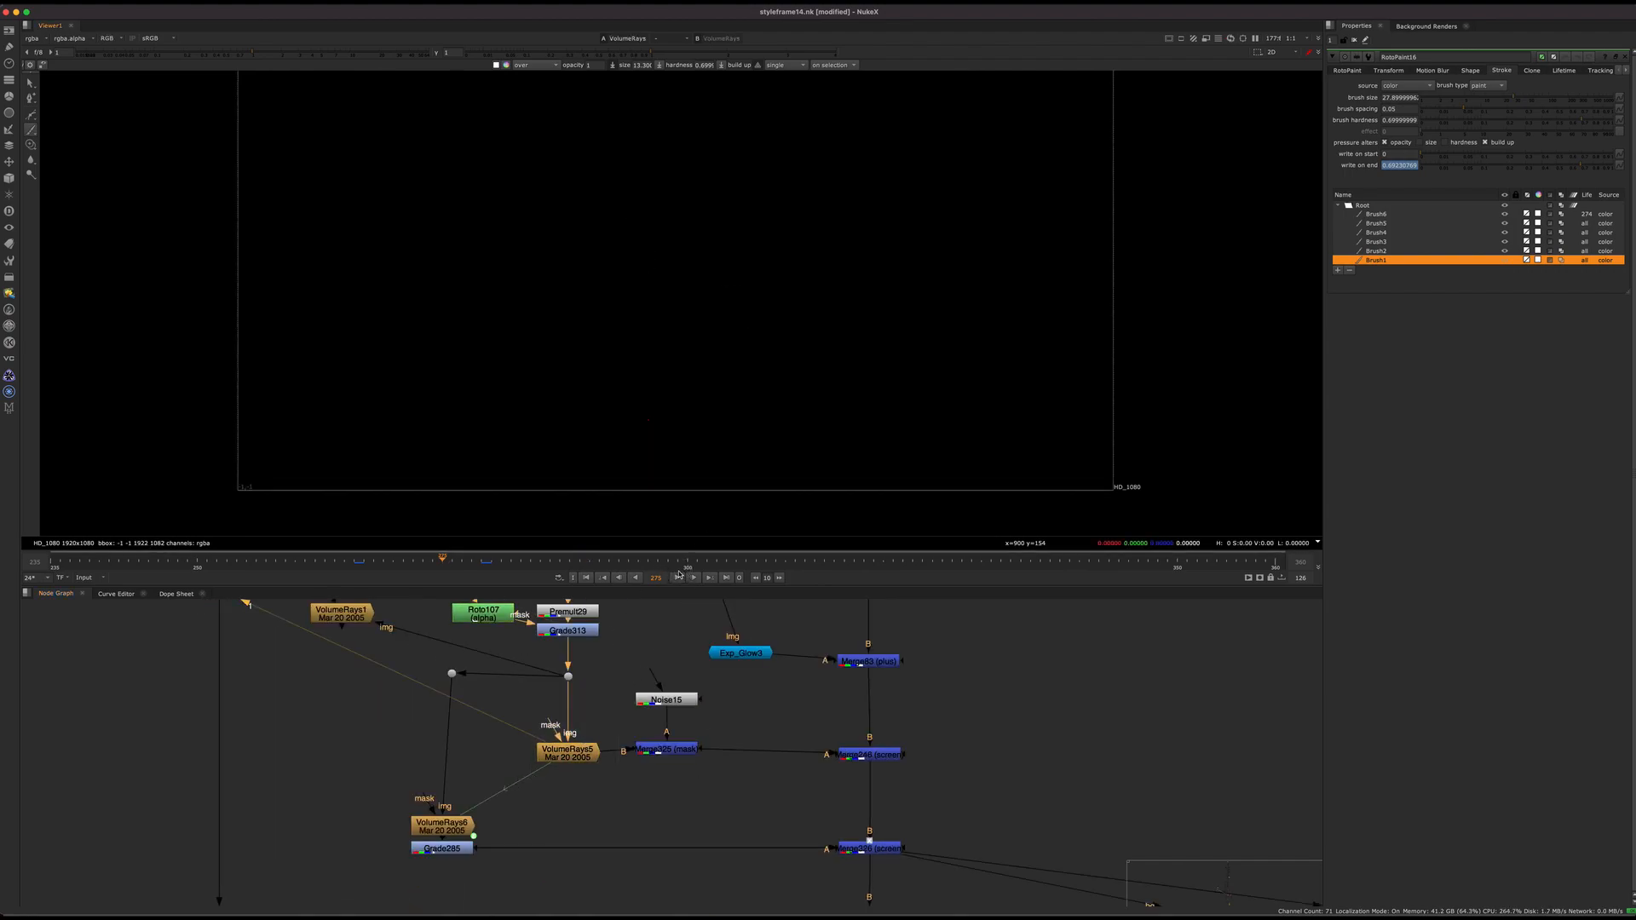
{"action": "key", "text": "l"}
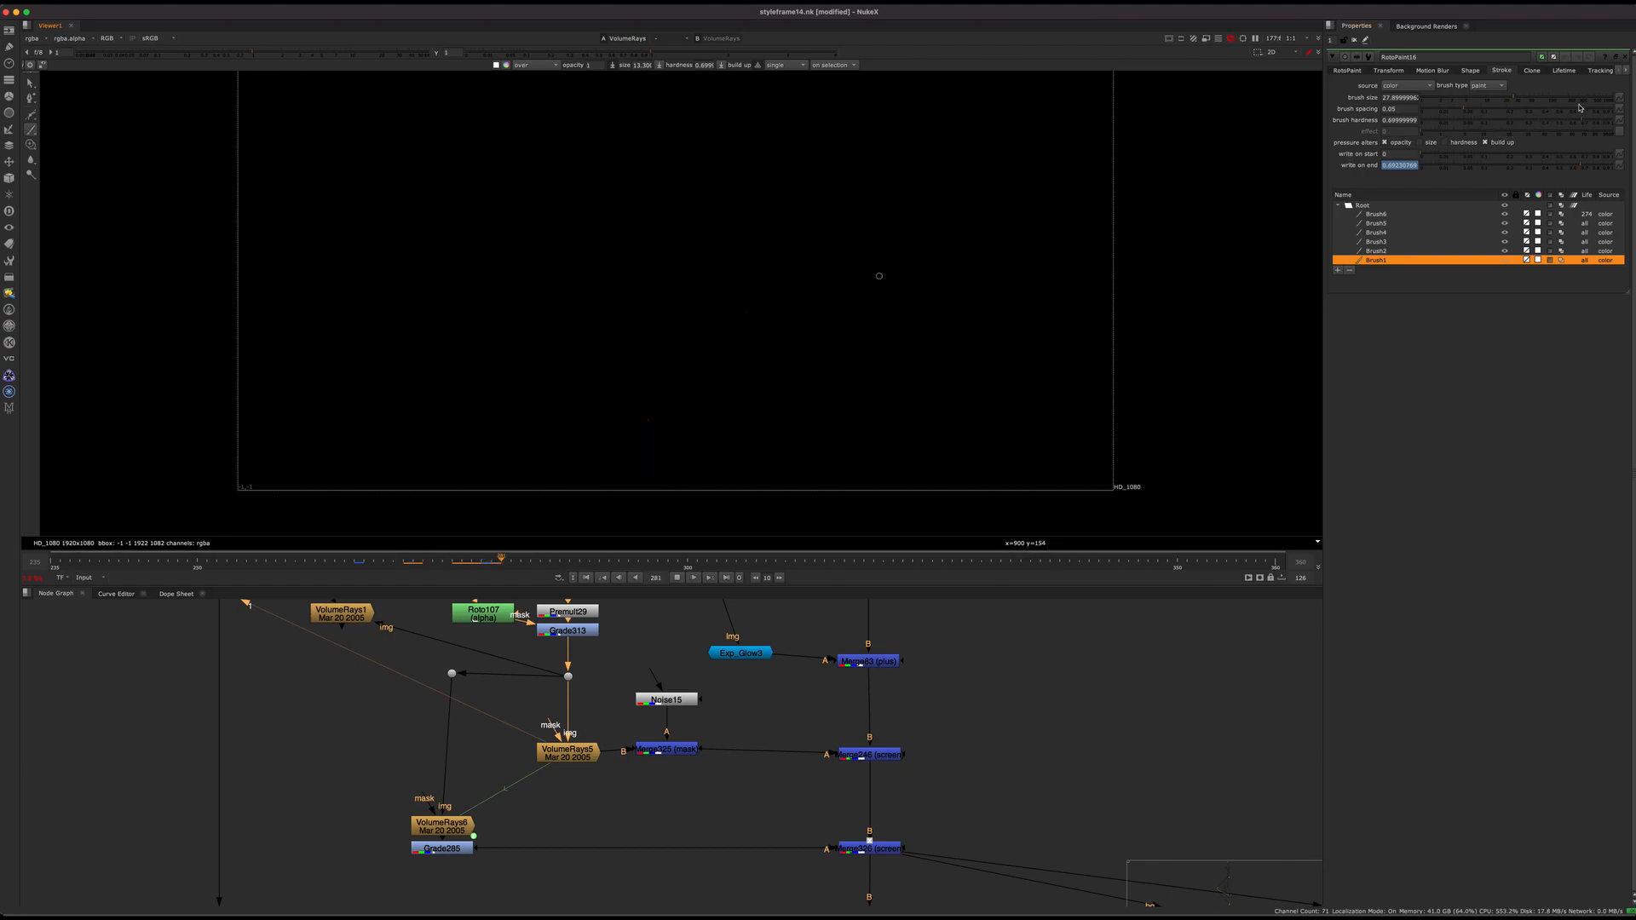
{"action": "left_click", "coordinate": [1624, 57]}
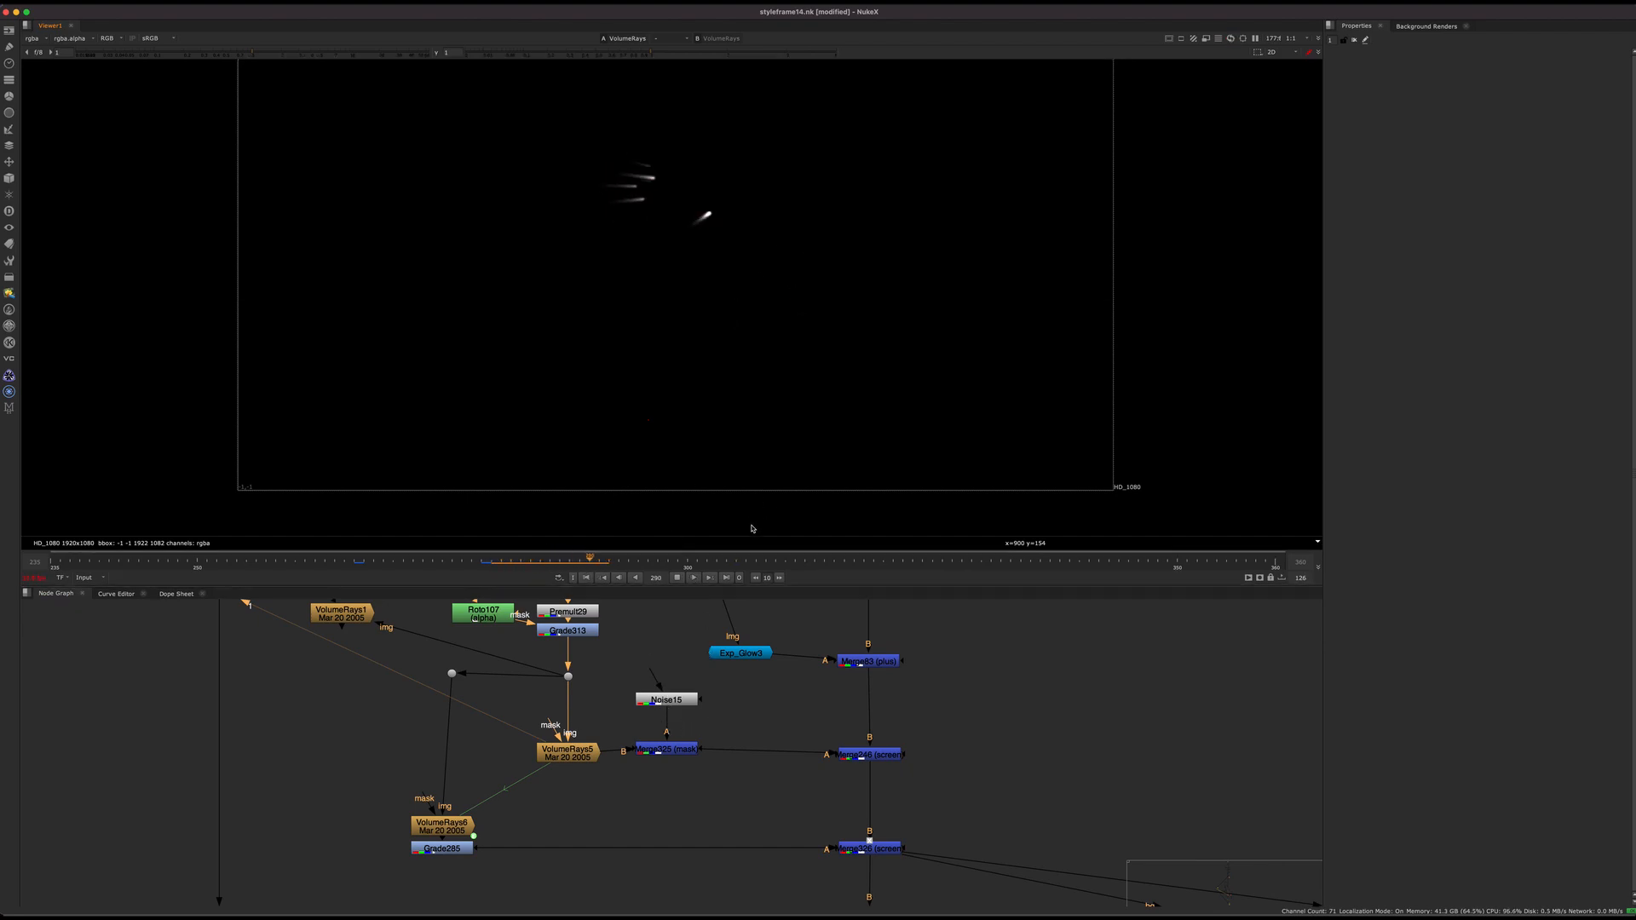
Stop playback, and display the Merge that masks VolumeRays5 with Noise15
{"action": "left_click", "coordinate": [676, 577]}
{"action": "left_click", "coordinate": [691, 750]}
{"action": "key", "text": "1"}
{"action": "left_click", "coordinate": [705, 755]}
{"action": "scroll", "coordinate": [662, 245], "scroll_direction": "up", "scroll_amount": 3}
Toggle the noise mask Merge, and display the composite at the screen Merge that adds VolumeRays5
{"action": "left_click", "coordinate": [721, 744]}
{"action": "left_click_drag", "start_coordinate": [738, 709], "coordinate": [589, 811]}
{"action": "key", "text": "d"}
{"action": "key", "text": "d"}
{"action": "middle_click_drag", "start_coordinate": [755, 714], "coordinate": [591, 640]}
{"action": "left_click_drag", "start_coordinate": [632, 625], "coordinate": [854, 722]}
{"action": "key", "text": "1"}
{"action": "left_click", "coordinate": [852, 720]}
{"action": "left_click", "coordinate": [704, 681]}
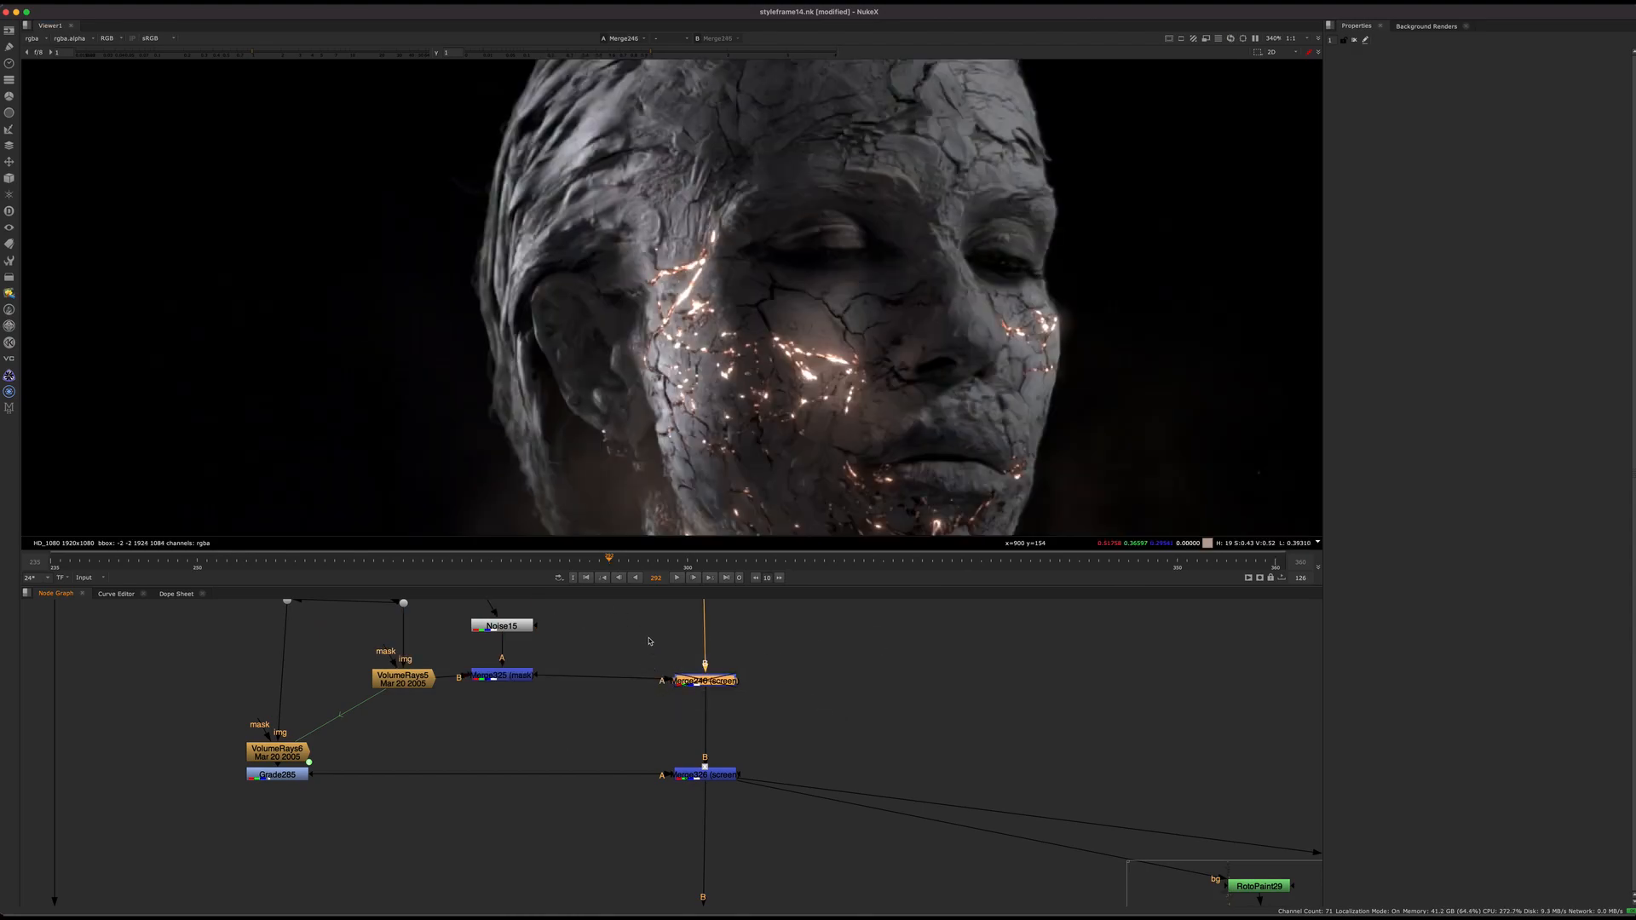
Try brightening the noise-masked volume rays with a Grade node at a higher gain, and delete that node
{"action": "scroll", "coordinate": [712, 276], "scroll_direction": "up", "scroll_amount": 3}
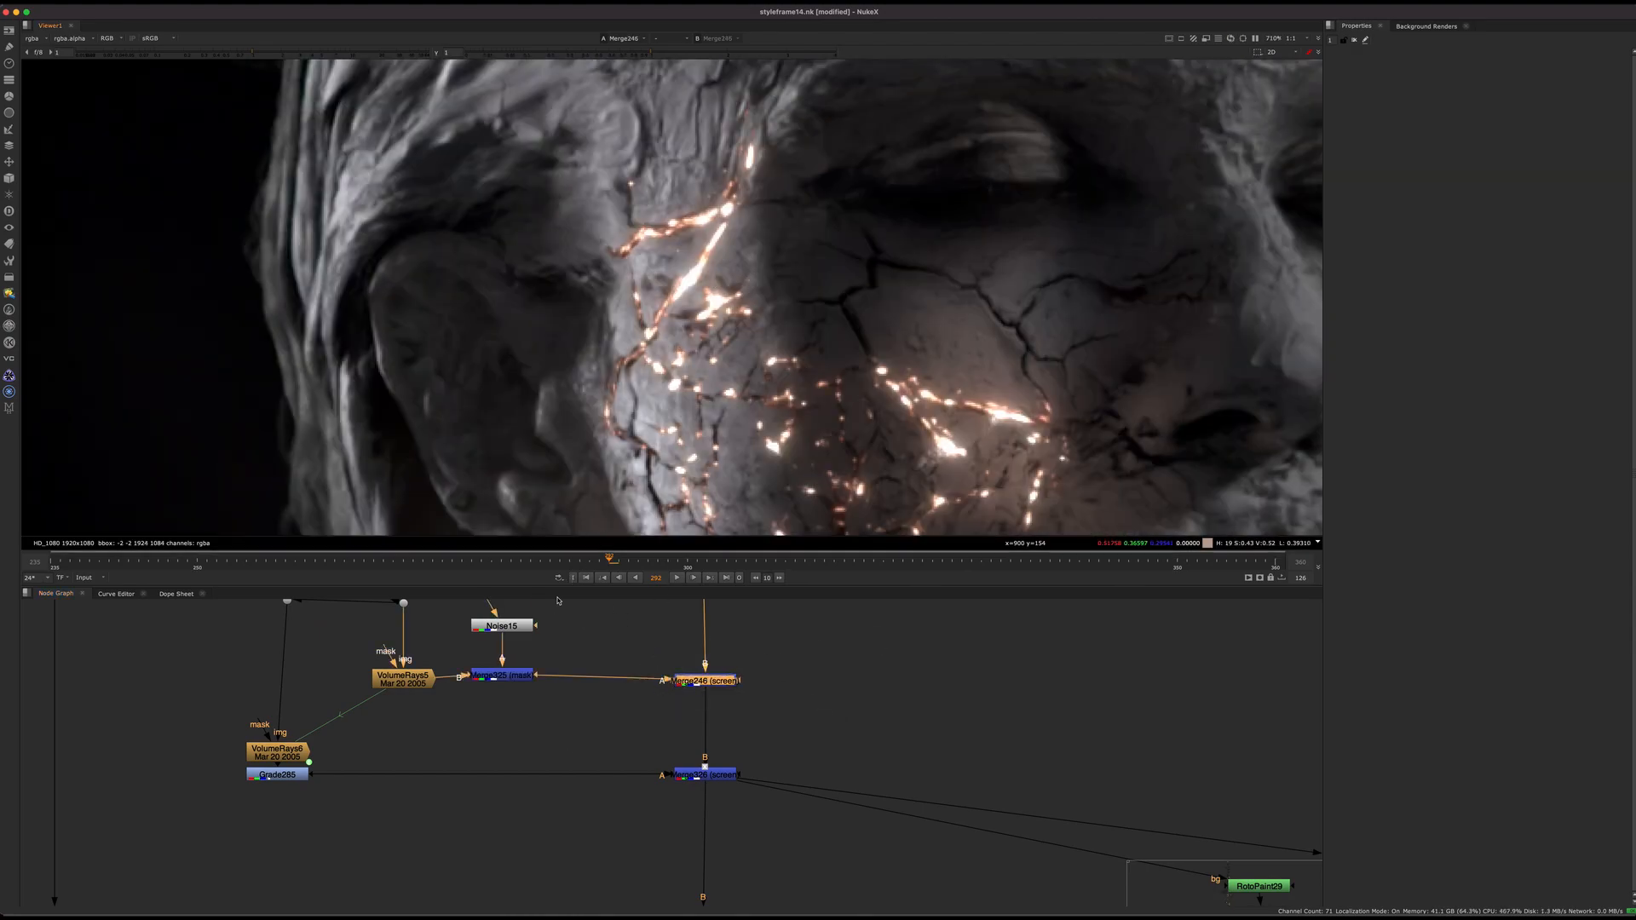
{"action": "key", "text": "g"}
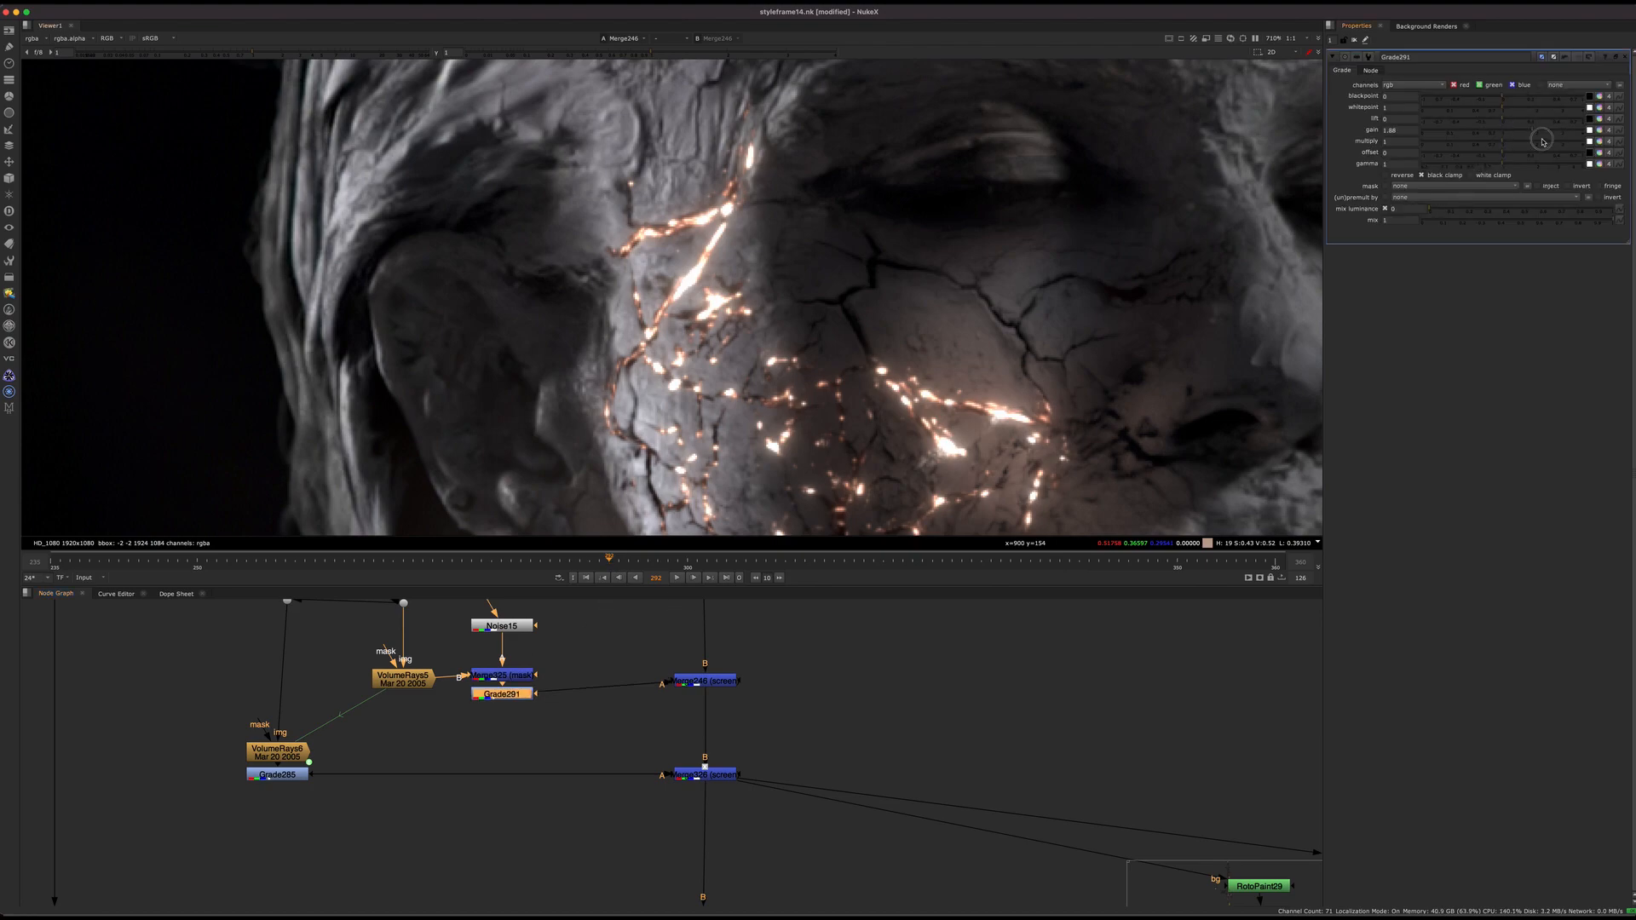
{"action": "left_click_drag", "start_coordinate": [1541, 143], "coordinate": [1561, 142]}
{"action": "scroll", "coordinate": [870, 305], "scroll_direction": "down", "scroll_amount": 3}
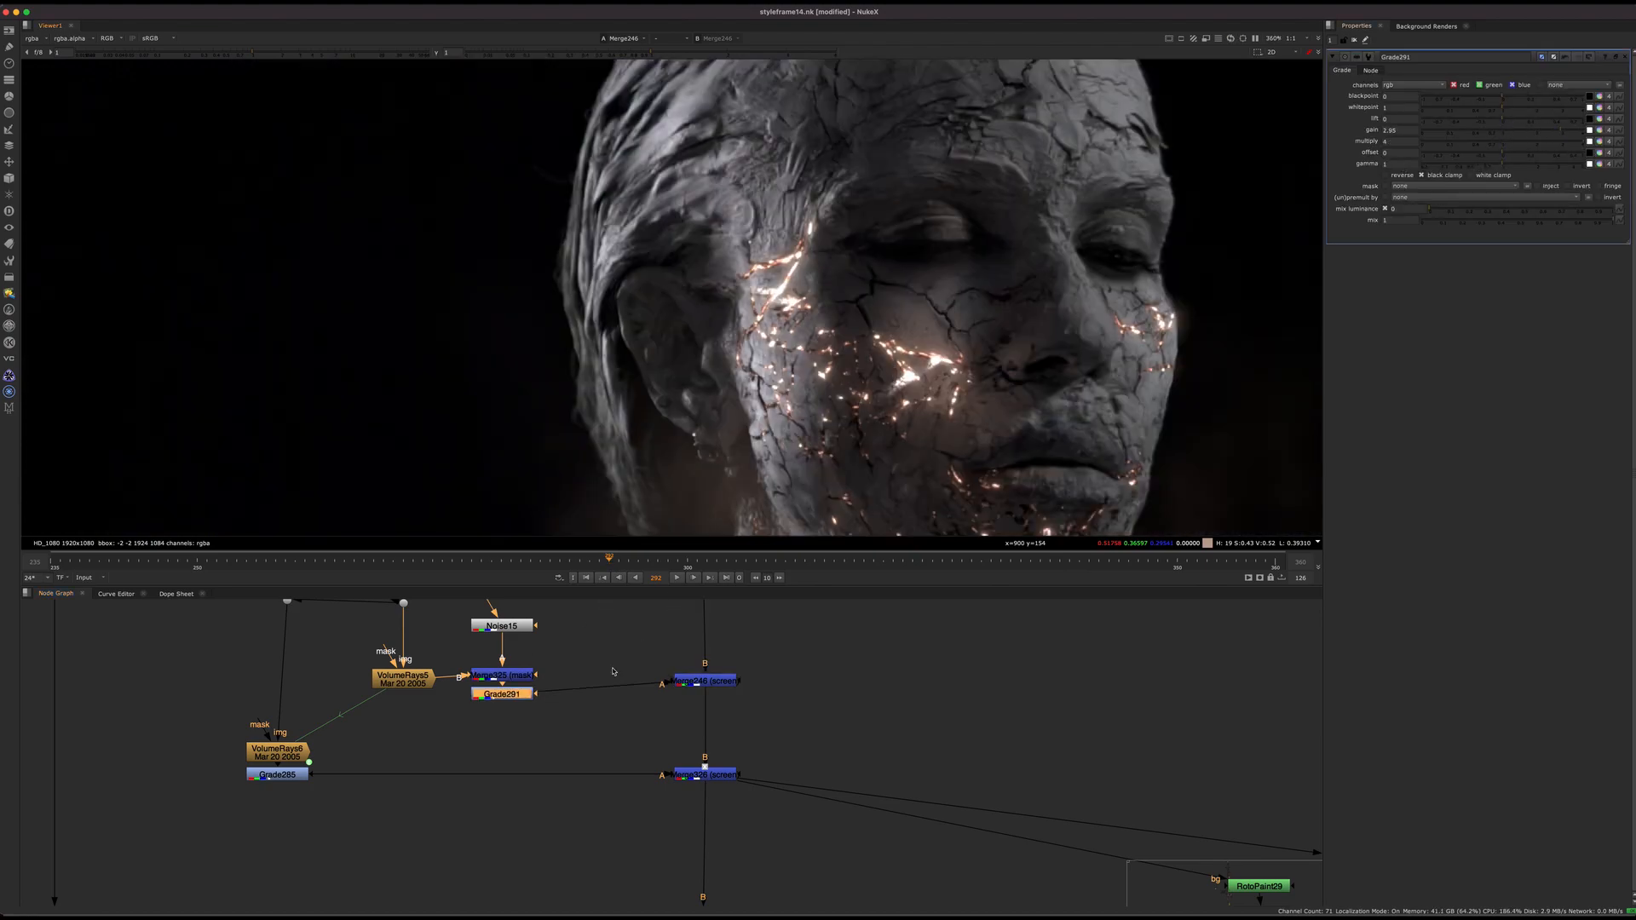
{"action": "key", "text": "Delete"}
Display the VolumeRays6 branch at Grade285, and view the composite at its screen Merge
{"action": "left_click", "coordinate": [705, 681]}
{"action": "middle_click_drag", "start_coordinate": [747, 661], "coordinate": [935, 574]}
{"action": "left_click_drag", "start_coordinate": [483, 686], "coordinate": [470, 692]}
{"action": "key", "text": "1"}
{"action": "left_click_drag", "start_coordinate": [796, 621], "coordinate": [1014, 721]}
{"action": "key", "text": "1"}
Compare the VolumeRays6 screen Merge on and off close up on the face, and check a later frame
{"action": "left_click_drag", "start_coordinate": [959, 662], "coordinate": [686, 747]}
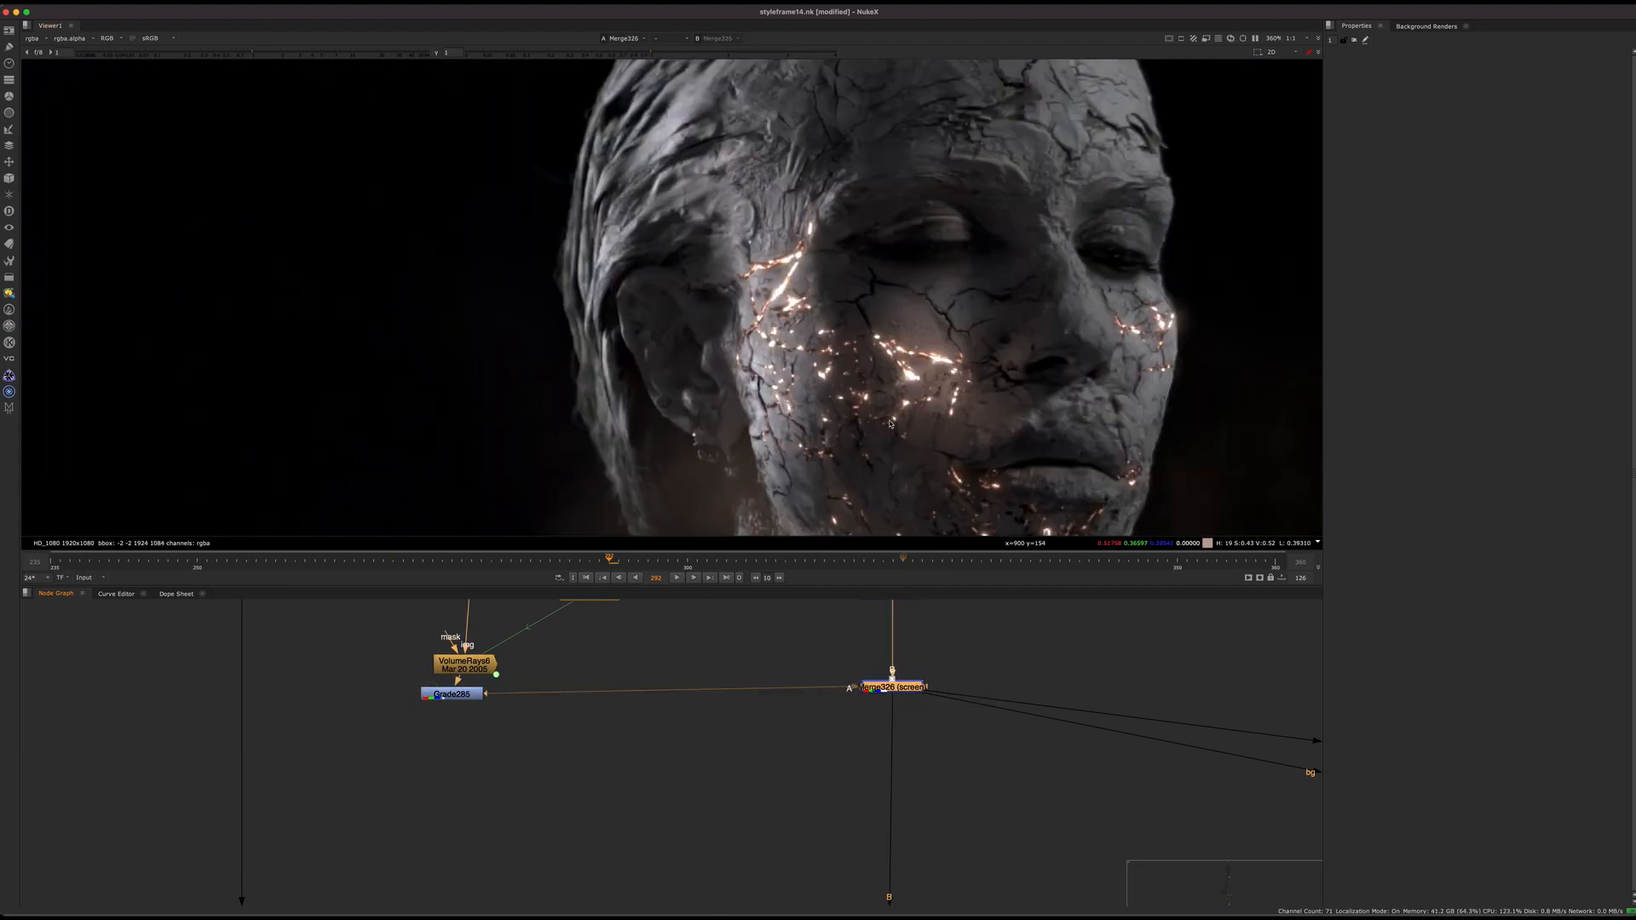
{"action": "scroll", "coordinate": [890, 423], "scroll_direction": "up", "scroll_amount": 5}
{"action": "scroll", "coordinate": [886, 371], "scroll_direction": "down", "scroll_amount": 3}
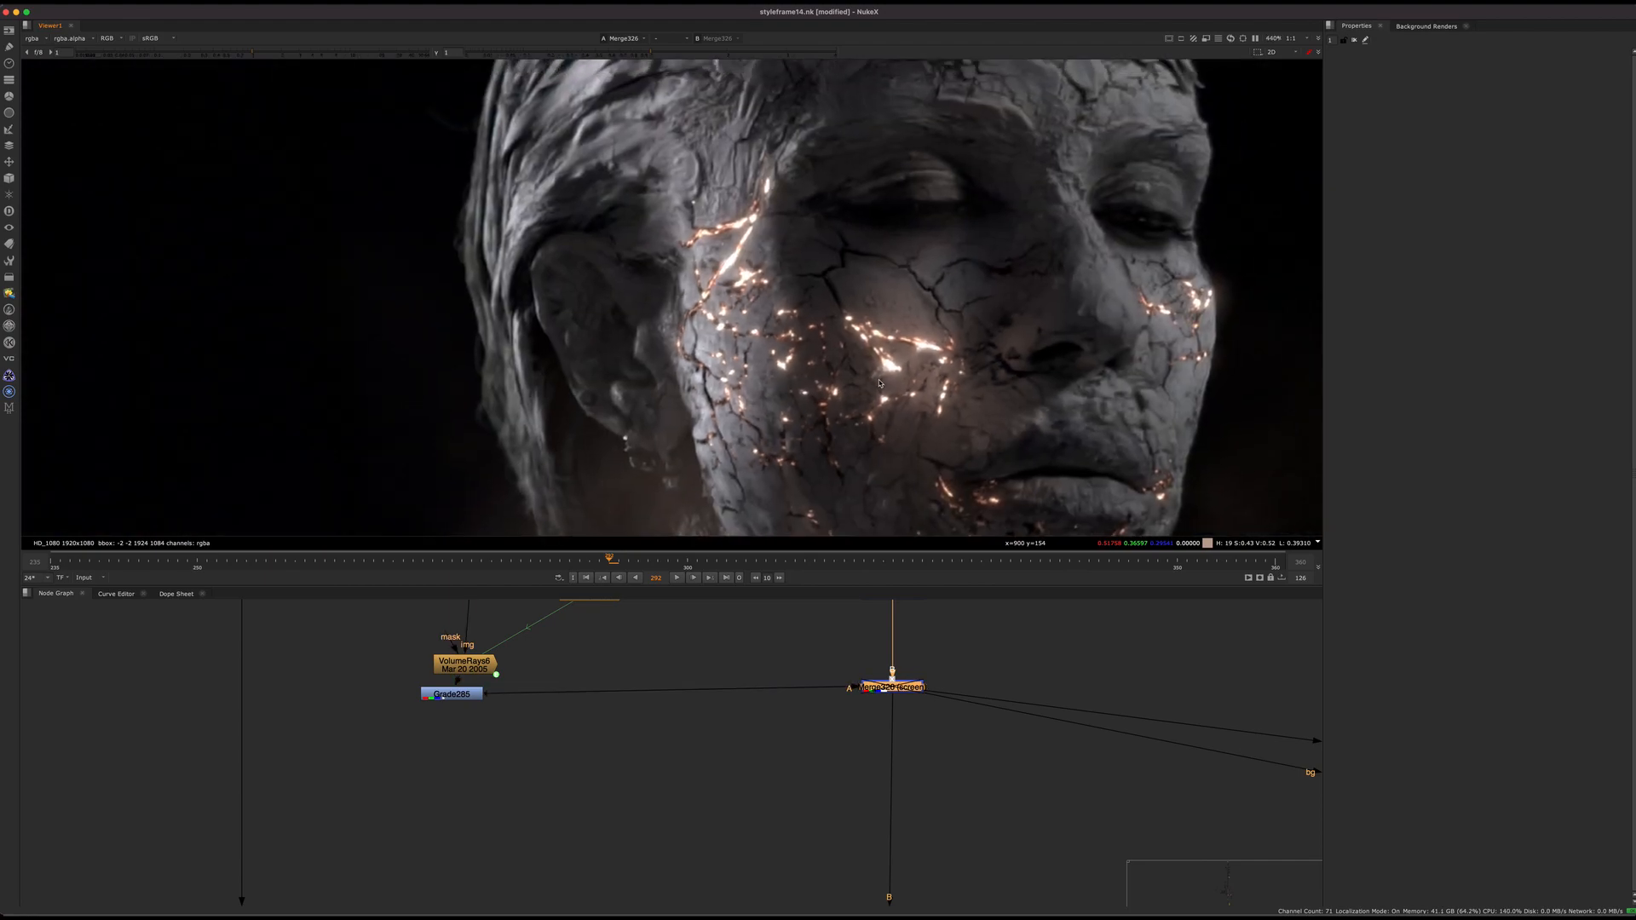
{"action": "scroll", "coordinate": [880, 382], "scroll_direction": "down", "scroll_amount": 6}
{"action": "scroll", "coordinate": [870, 268], "scroll_direction": "up", "scroll_amount": 3}
{"action": "key", "text": "d"}
{"action": "left_click", "coordinate": [736, 559]}
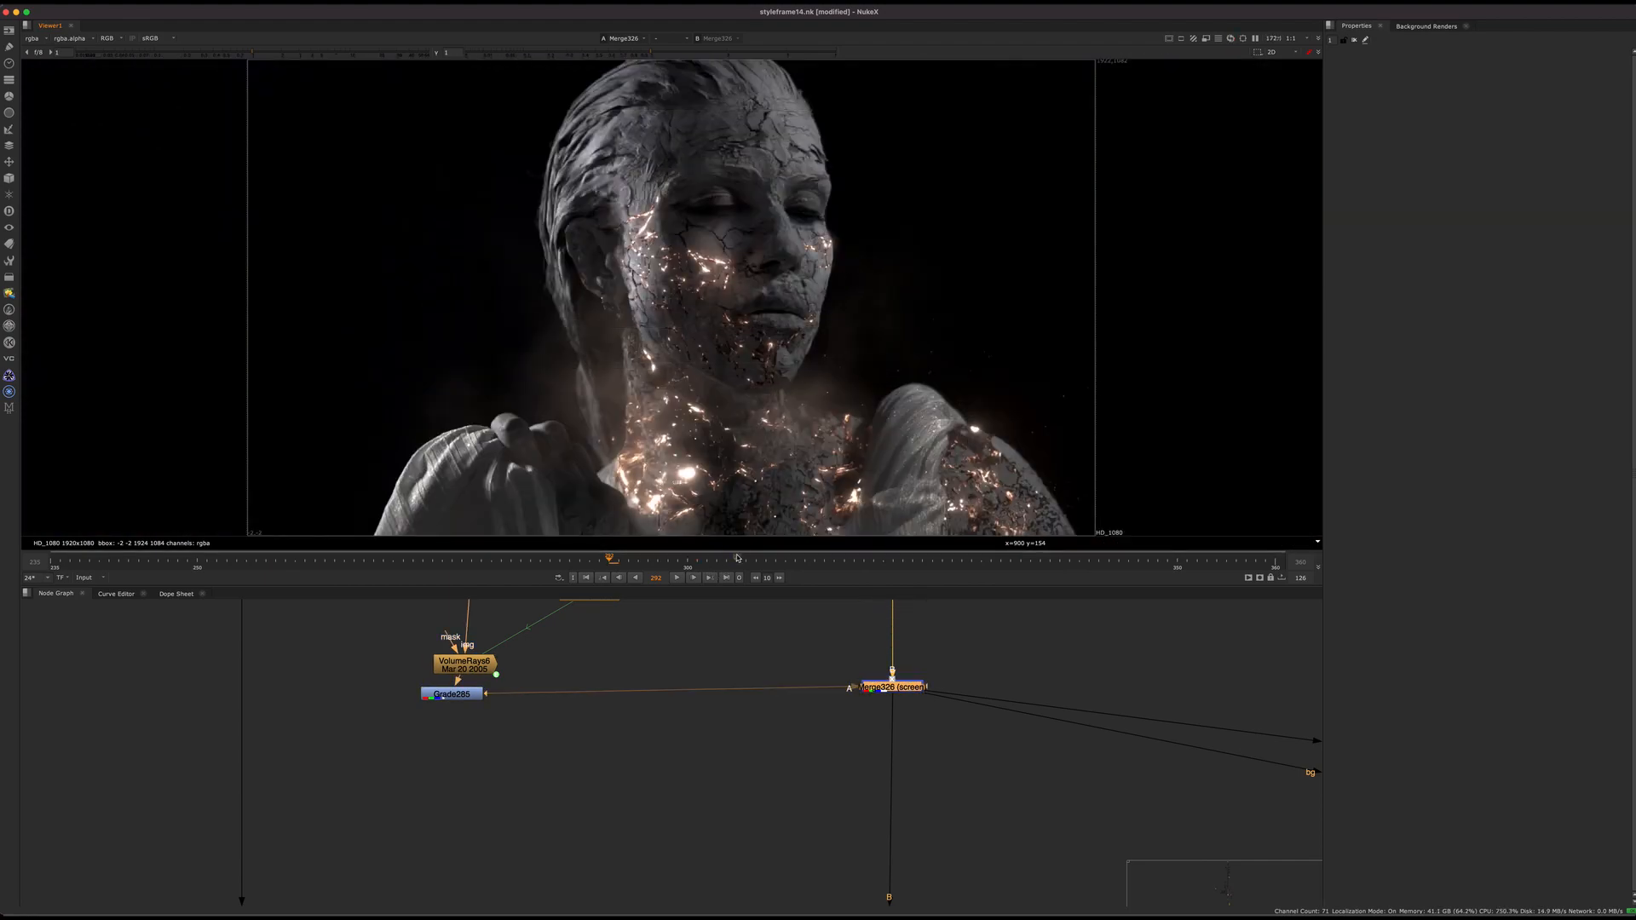
{"action": "left_click", "coordinate": [754, 641]}
Locate the noise-driven distortion branch below the volume rays, and display its nodes and merged result
{"action": "scroll", "coordinate": [630, 718], "scroll_direction": "down", "scroll_amount": 6}
{"action": "middle_click_drag", "start_coordinate": [560, 801], "coordinate": [593, 696]}
{"action": "scroll", "coordinate": [594, 696], "scroll_direction": "up", "scroll_amount": 4}
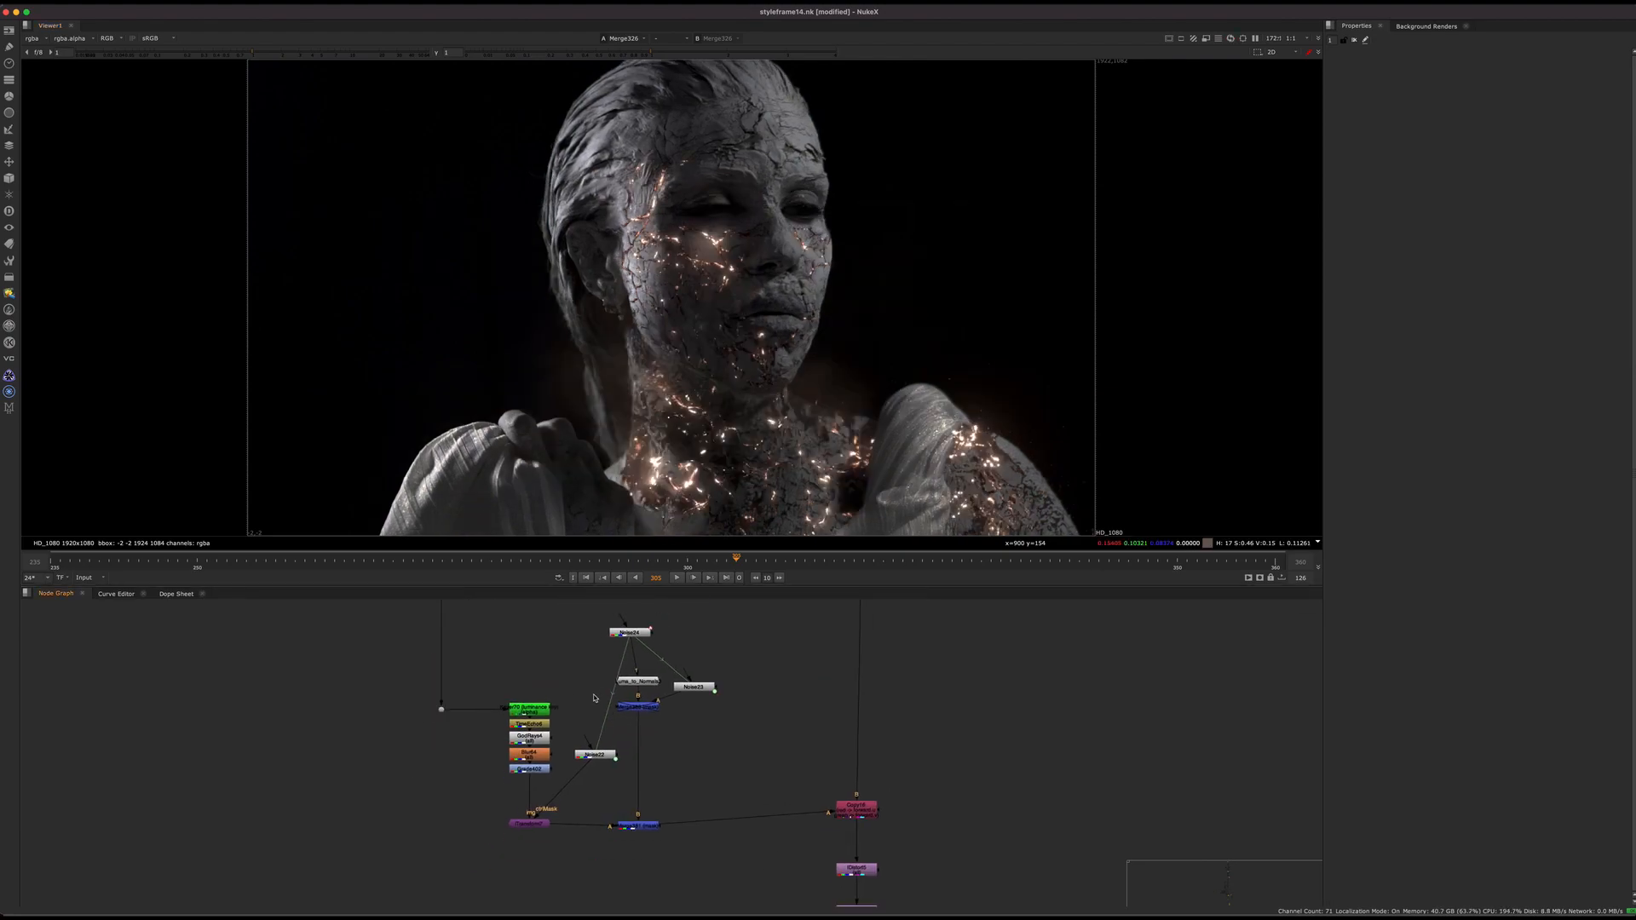
{"action": "scroll", "coordinate": [528, 771], "scroll_direction": "up", "scroll_amount": 3}
{"action": "middle_click_drag", "start_coordinate": [528, 771], "coordinate": [485, 775]}
{"action": "scroll", "coordinate": [462, 691], "scroll_direction": "down", "scroll_amount": 3}
{"action": "middle_click_drag", "start_coordinate": [576, 724], "coordinate": [500, 729]}
{"action": "left_click_drag", "start_coordinate": [395, 647], "coordinate": [267, 720]}
{"action": "key", "text": "1"}
{"action": "middle_click_drag", "start_coordinate": [662, 613], "coordinate": [525, 904]}
{"action": "middle_click_drag", "start_coordinate": [600, 606], "coordinate": [573, 708]}
{"action": "left_click_drag", "start_coordinate": [363, 822], "coordinate": [335, 789]}
{"action": "key", "text": "1"}
{"action": "left_click_drag", "start_coordinate": [556, 827], "coordinate": [610, 797]}
{"action": "key", "text": "1"}
Go to the text nodes at the end of the script, and display the composite at Text5
{"action": "middle_click_drag", "start_coordinate": [540, 746], "coordinate": [543, 685]}
{"action": "scroll", "coordinate": [544, 685], "scroll_direction": "down", "scroll_amount": 8}
{"action": "middle_click_drag", "start_coordinate": [647, 627], "coordinate": [646, 779]}
{"action": "scroll", "coordinate": [661, 704], "scroll_direction": "down", "scroll_amount": 8}
{"action": "middle_click_drag", "start_coordinate": [664, 635], "coordinate": [646, 886]}
{"action": "middle_click_drag", "start_coordinate": [652, 678], "coordinate": [629, 882]}
{"action": "middle_click_drag", "start_coordinate": [628, 710], "coordinate": [602, 911]}
{"action": "scroll", "coordinate": [567, 724], "scroll_direction": "up", "scroll_amount": 8}
{"action": "scroll", "coordinate": [700, 645], "scroll_direction": "up", "scroll_amount": 10}
{"action": "left_click_drag", "start_coordinate": [809, 805], "coordinate": [700, 760]}
{"action": "key", "text": "1"}
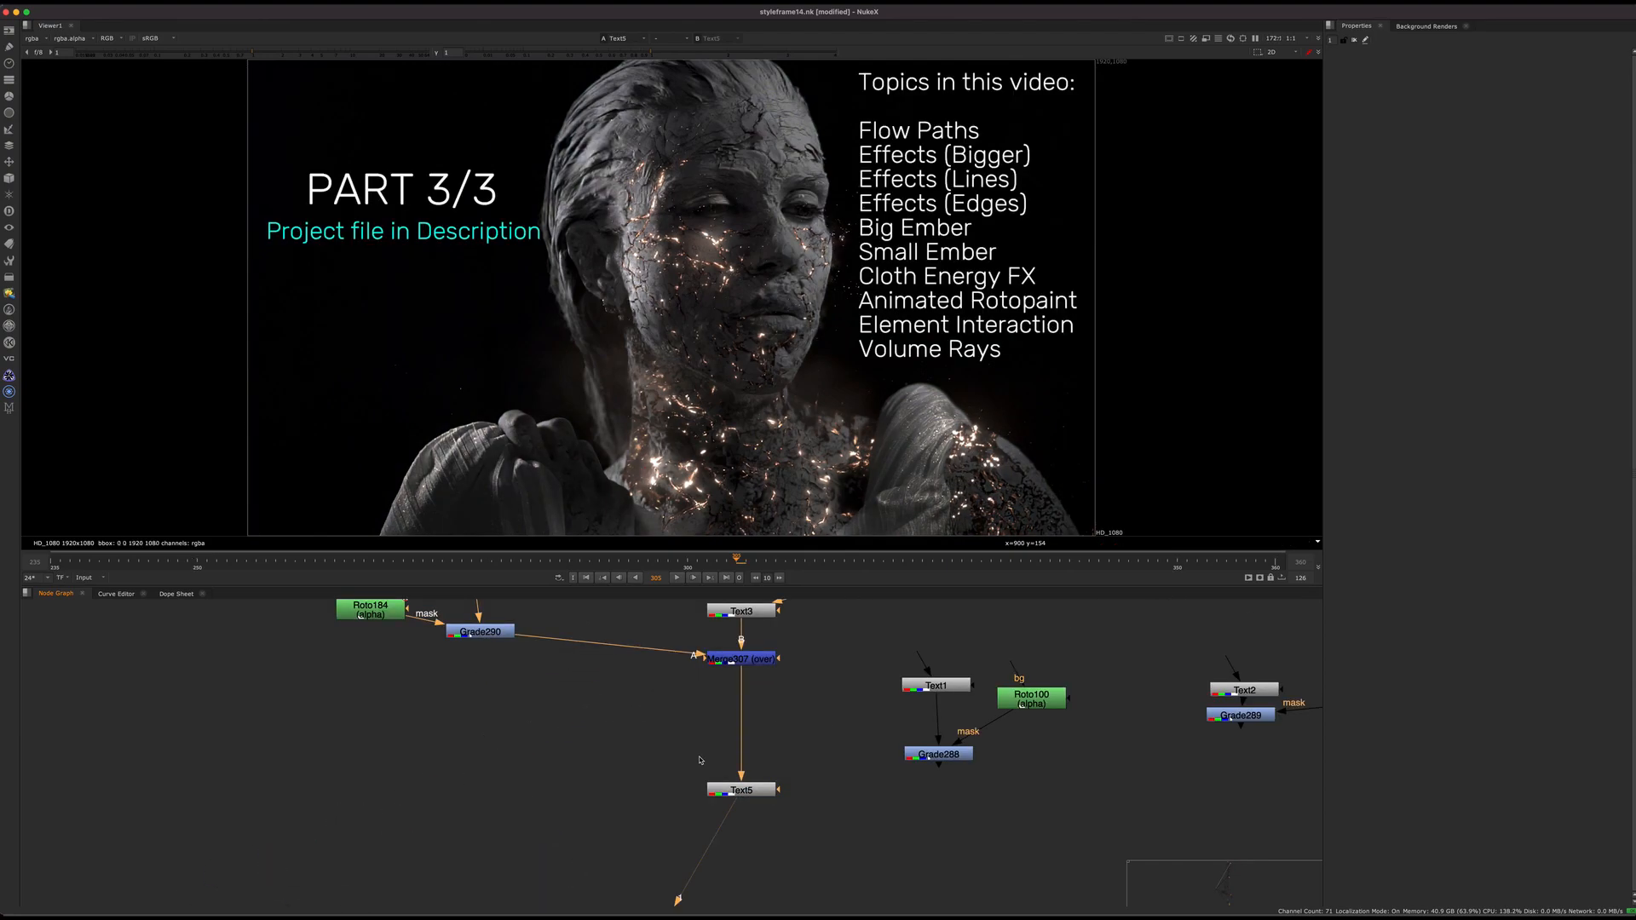
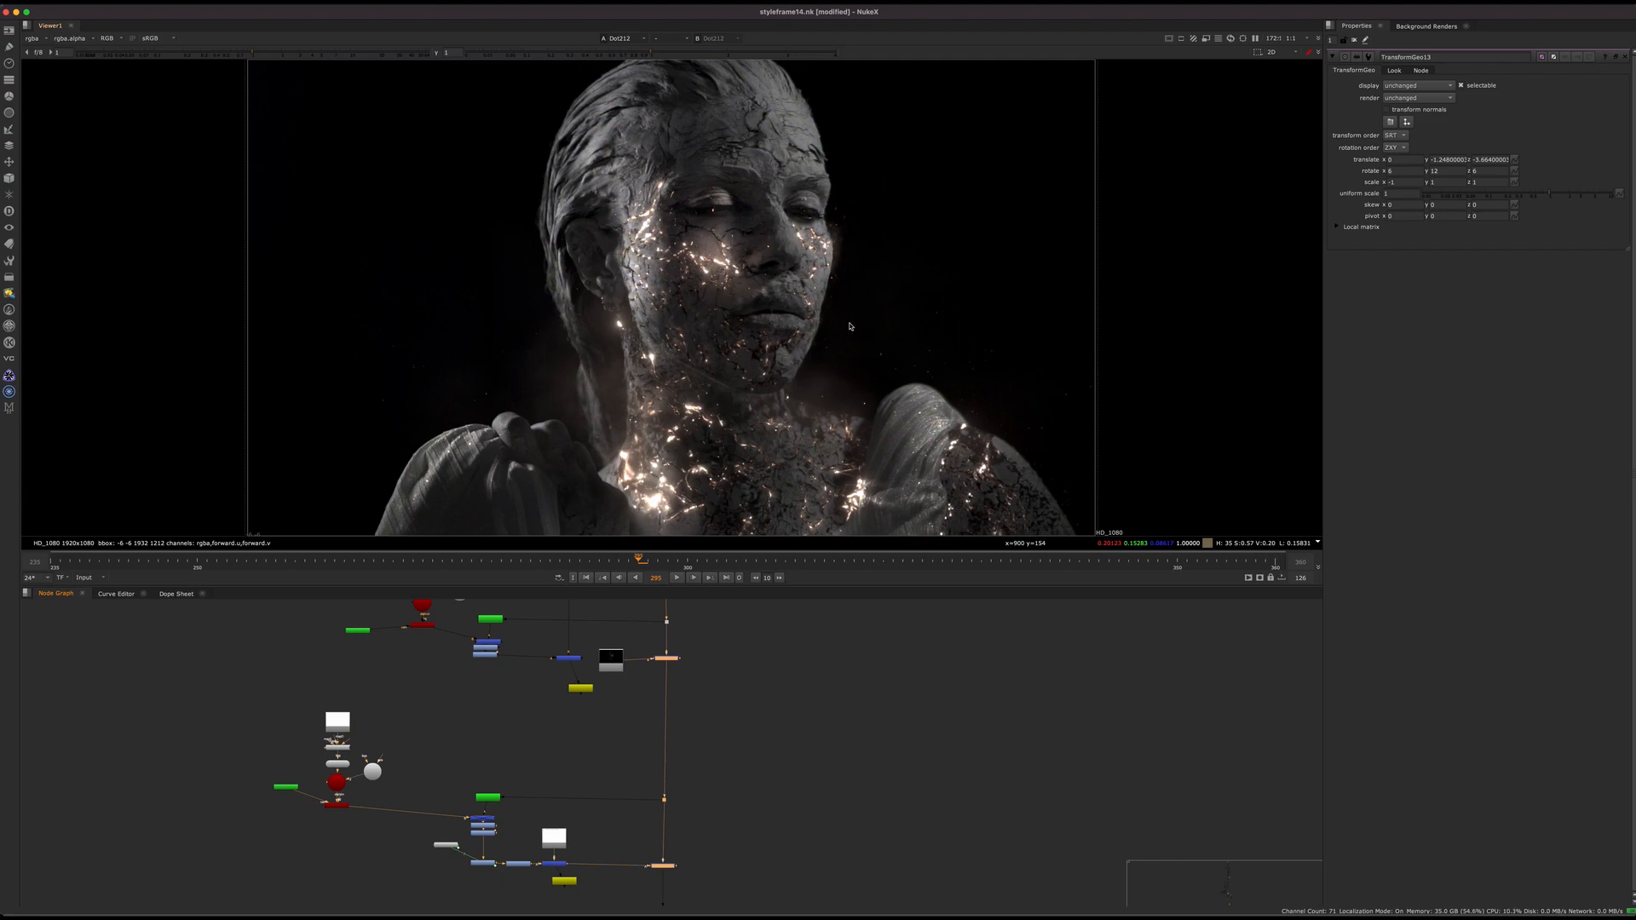
Toggle the two selected merges of the projected light branches repeatedly to compare the statue with and without them
{"action": "mouse_move", "coordinate": [681, 805]}
{"action": "middle_mouse_down"}
{"action": "mouse_move", "coordinate": [698, 731]}
{"action": "mouse_move", "coordinate": [671, 818]}
{"action": "middle_mouse_up"}
{"action": "key", "text": "d"}
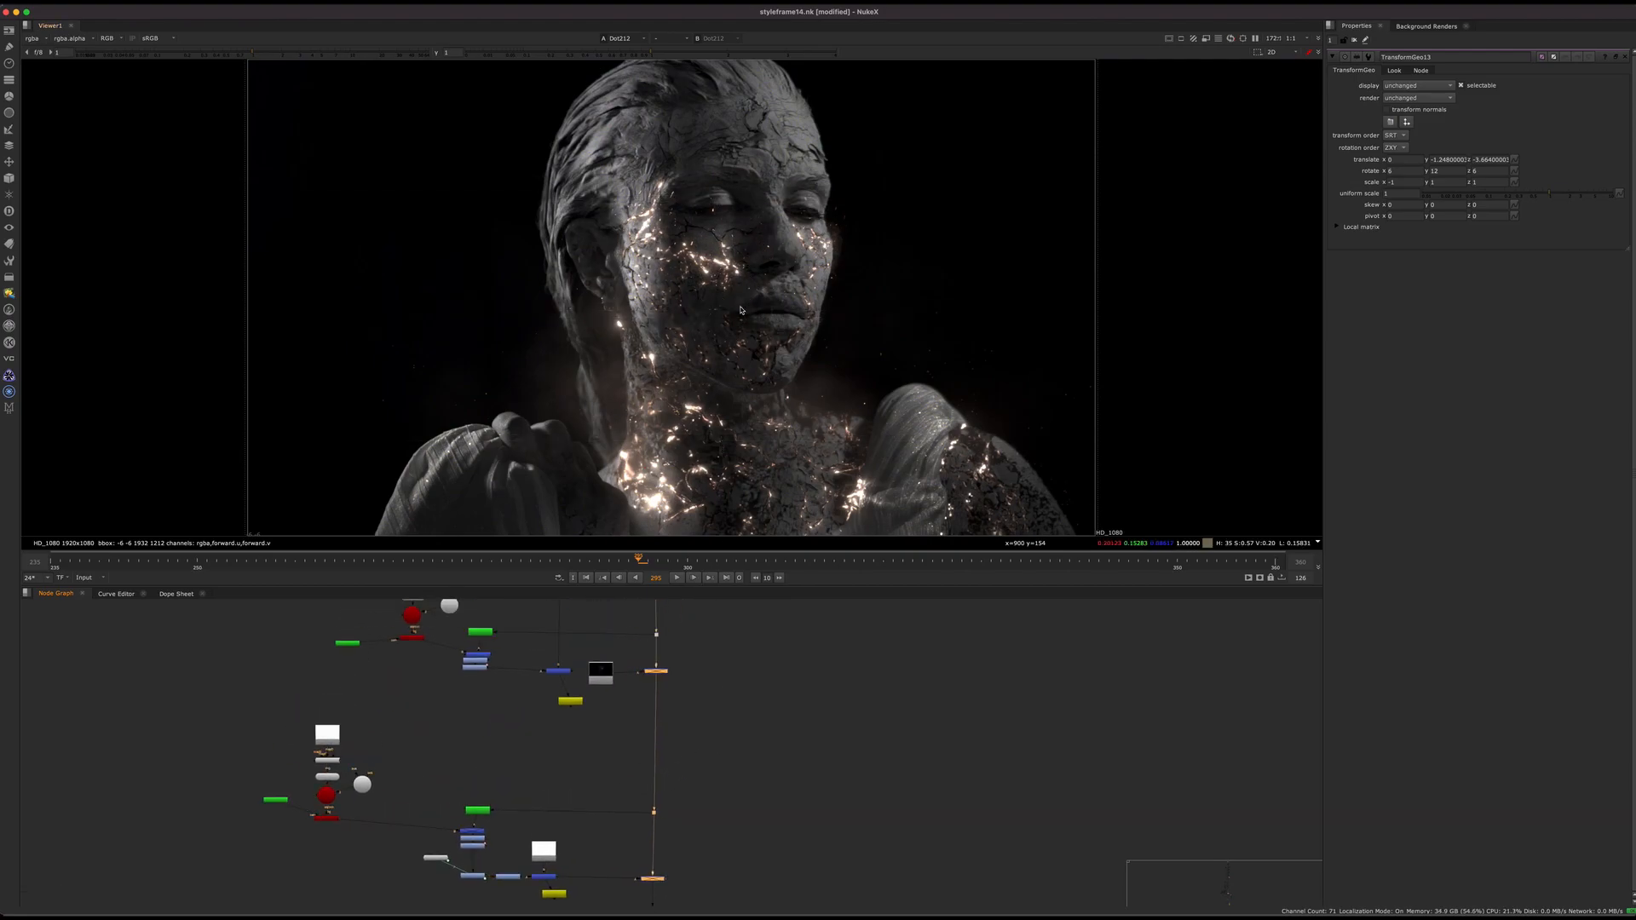
{"action": "key", "text": "d"}
{"action": "key", "text": "d"}
{"action": "key", "text": "d"}
{"action": "key", "text": "d"}
{"action": "key", "text": "d"}
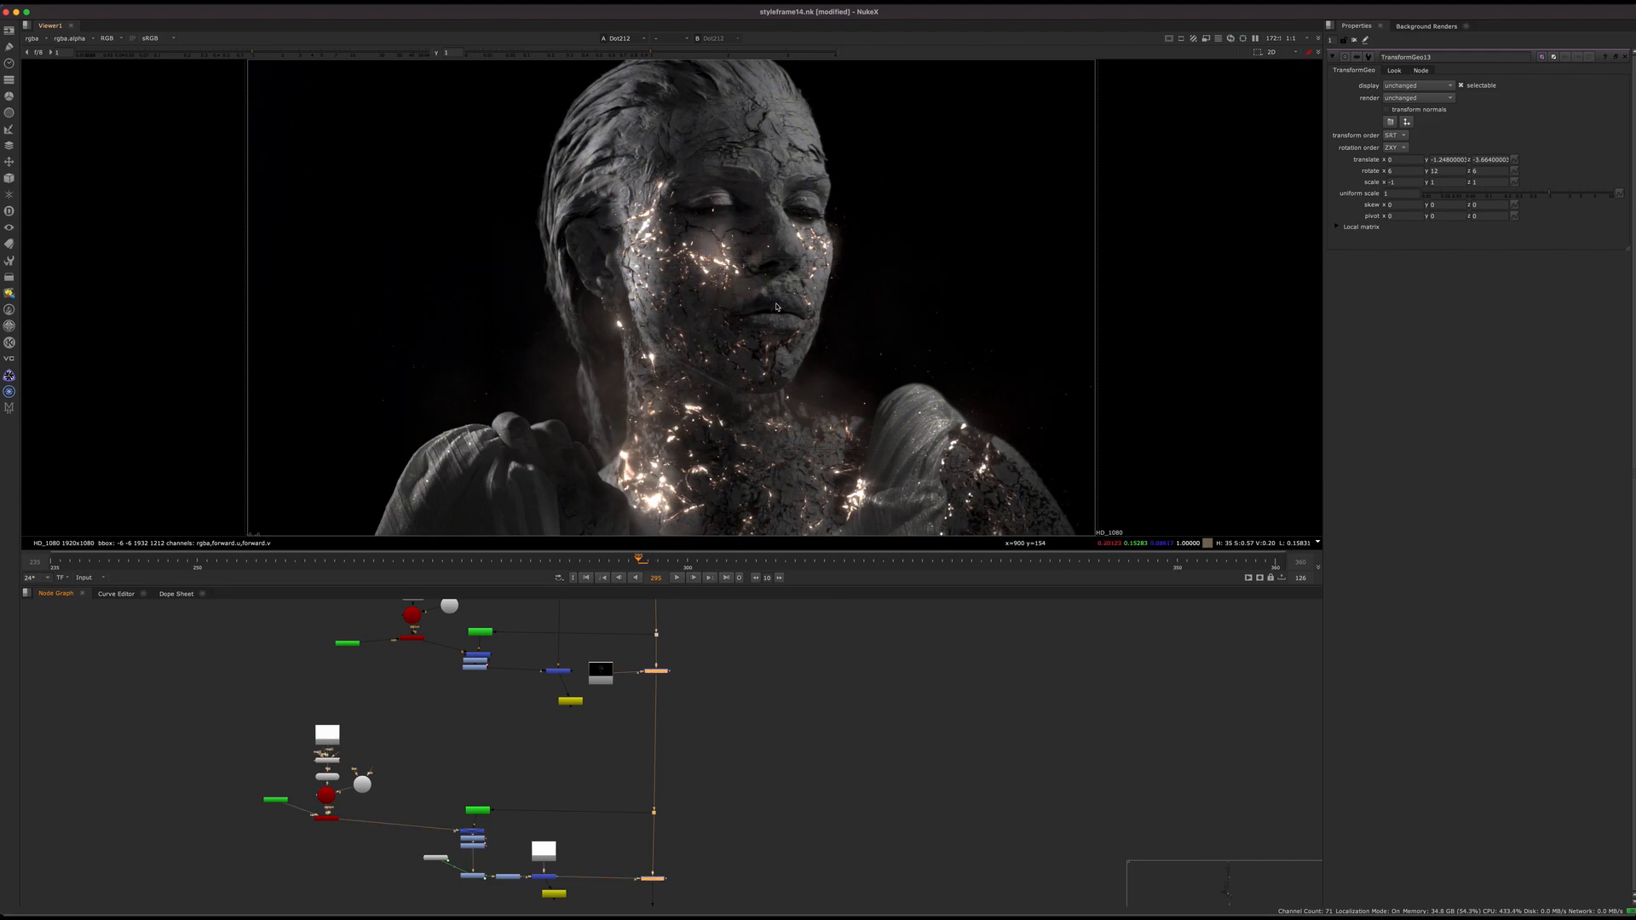
{"action": "key", "text": "d"}
{"action": "key", "text": "d"}
{"action": "key", "text": "d"}
{"action": "key", "text": "d"}
Locate the head relighting setup above the merges, and display the ReadGeo29 head geometry in 3D
{"action": "middle_click_drag", "start_coordinate": [708, 630], "coordinate": [657, 792]}
{"action": "middle_click_drag", "start_coordinate": [653, 704], "coordinate": [704, 789]}
{"action": "middle_click_drag", "start_coordinate": [520, 703], "coordinate": [542, 774]}
{"action": "scroll", "coordinate": [542, 774], "scroll_direction": "up", "scroll_amount": 3}
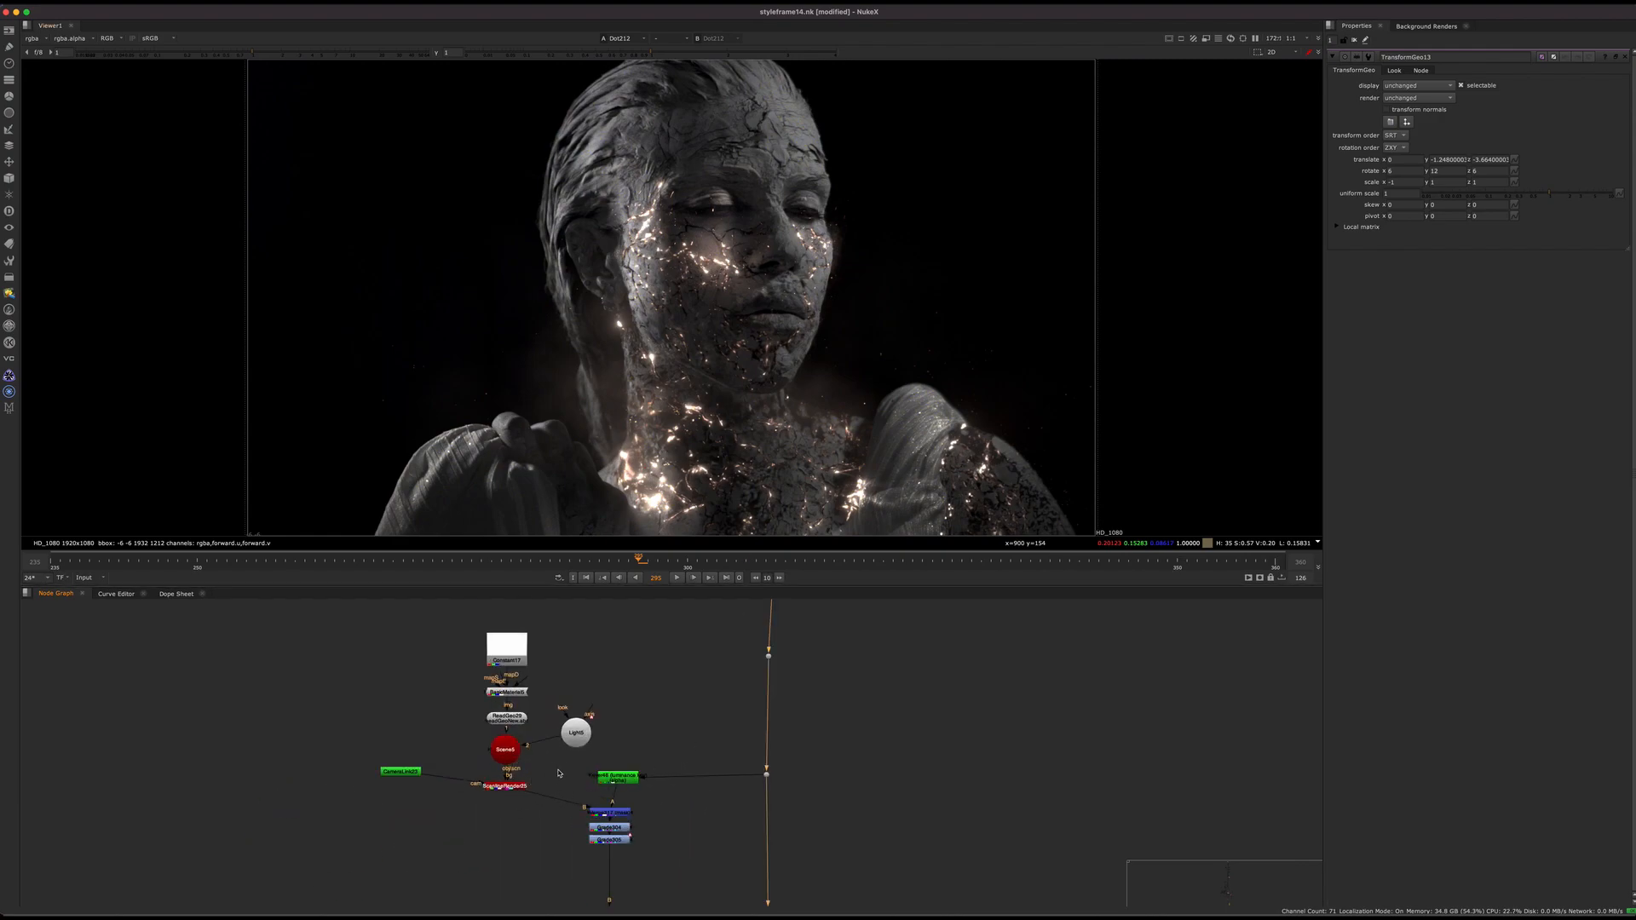
{"action": "scroll", "coordinate": [559, 772], "scroll_direction": "up", "scroll_amount": 3}
{"action": "left_click", "coordinate": [458, 669]}
{"action": "key", "text": "1"}
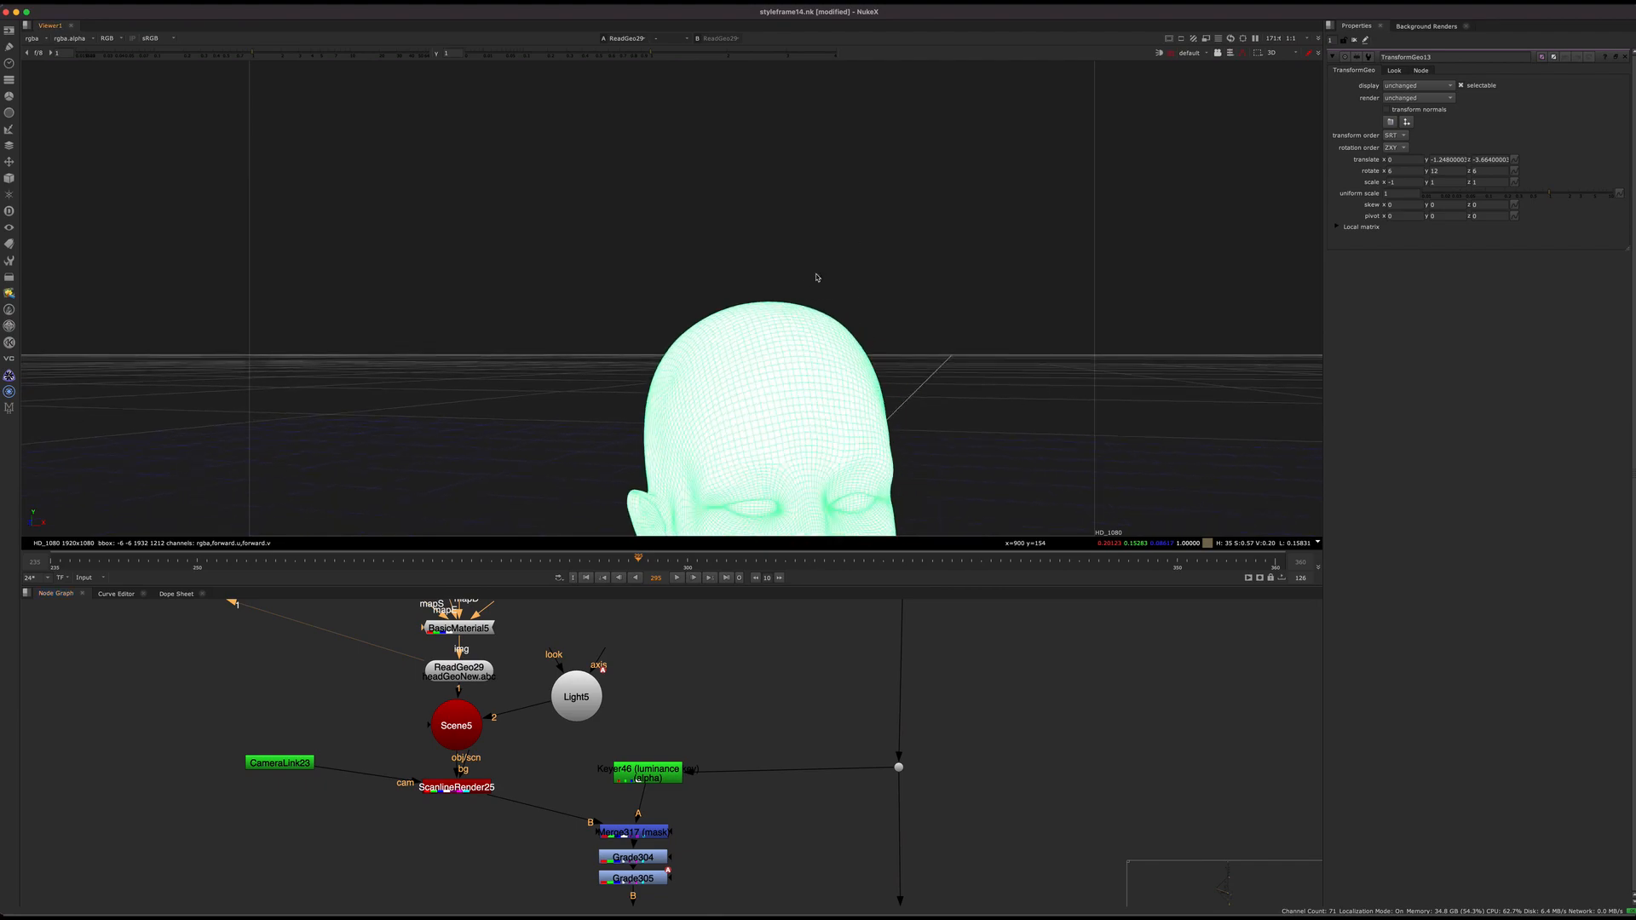
Open Light5's properties, display ScanlineRender25 in 2D, and play the animated light on the head
{"action": "double_click", "coordinate": [592, 697]}
{"action": "left_click_drag", "start_coordinate": [558, 747], "coordinate": [391, 810]}
{"action": "key", "text": "Tab"}
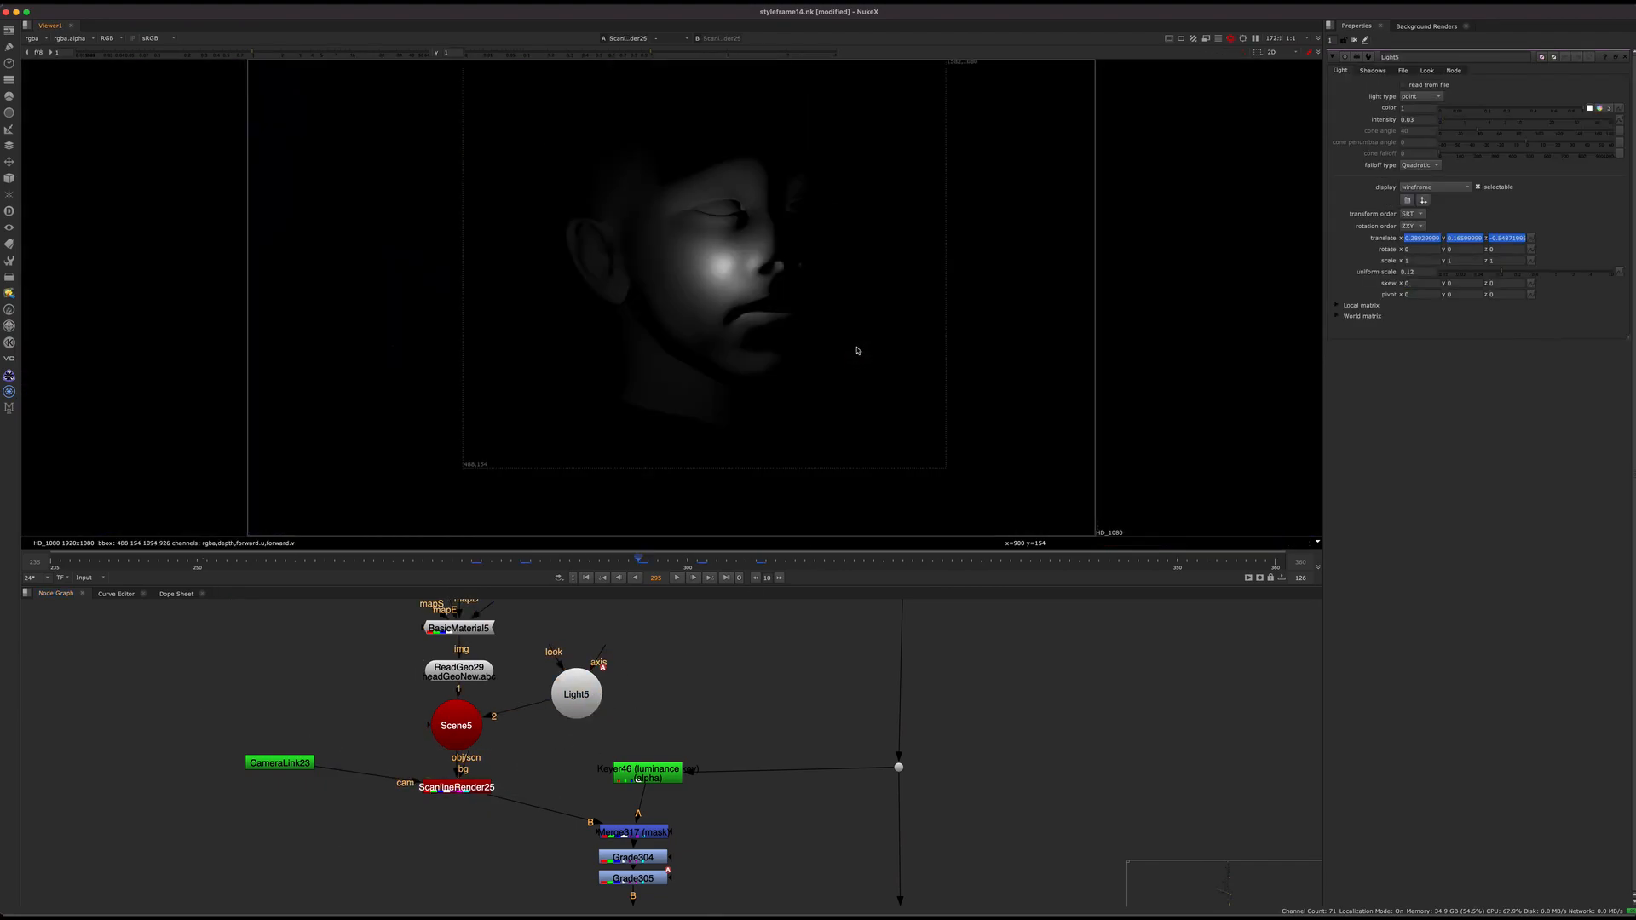
{"action": "left_click", "coordinate": [678, 578]}
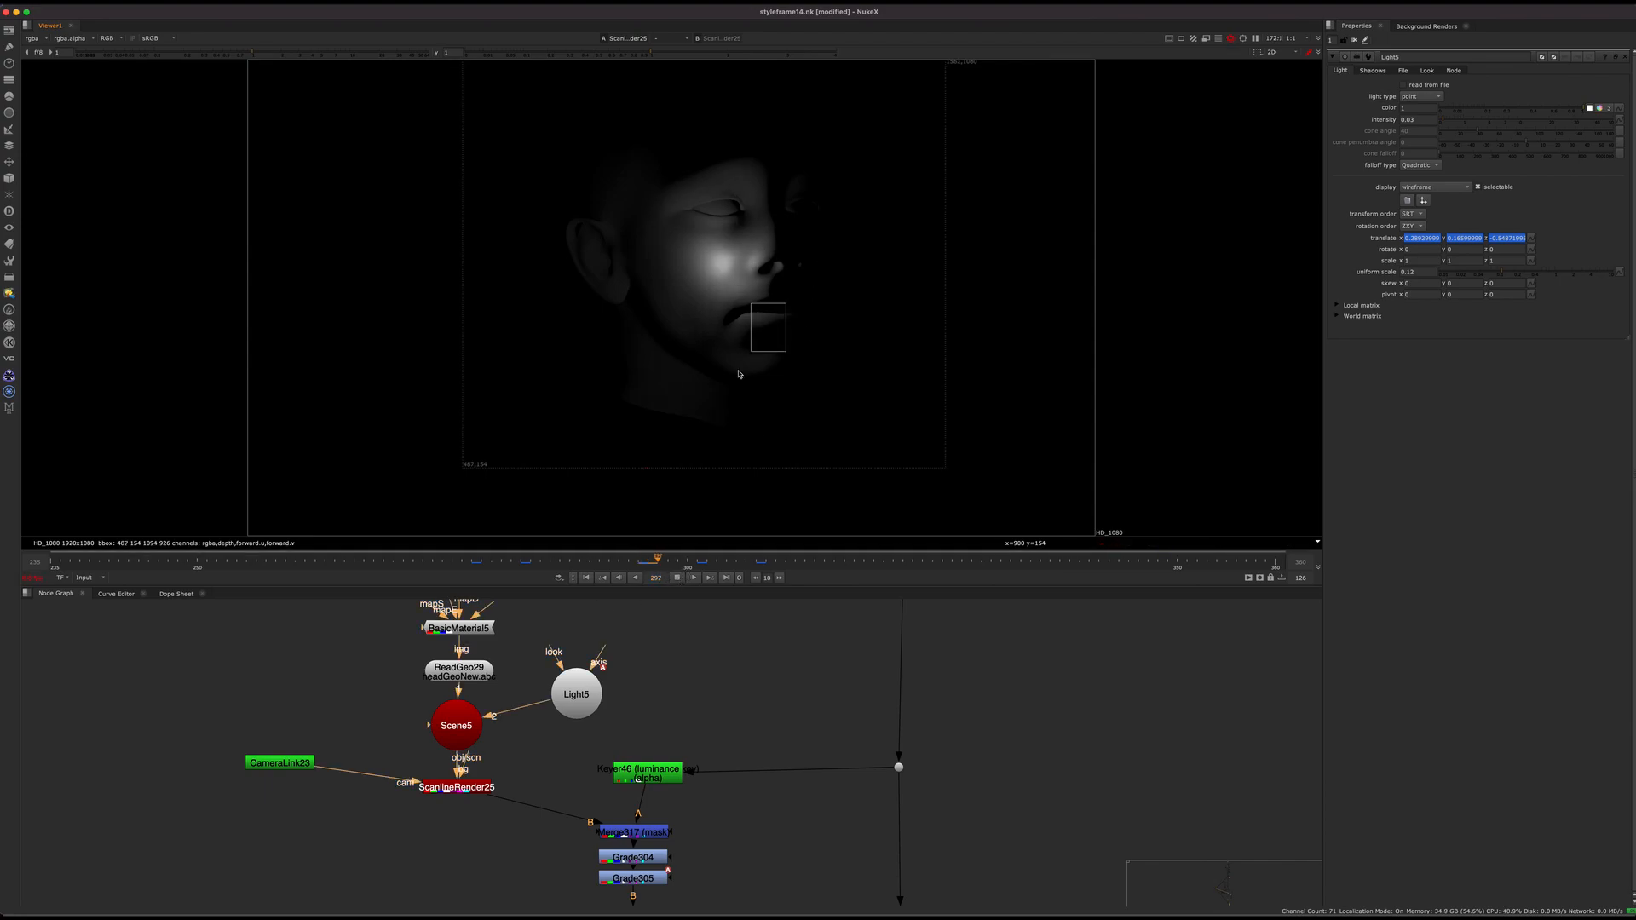
Stop playback with Light5 selected, try moving the light from the cheek up beside the eye, and undo the move
{"action": "left_click", "coordinate": [570, 674]}
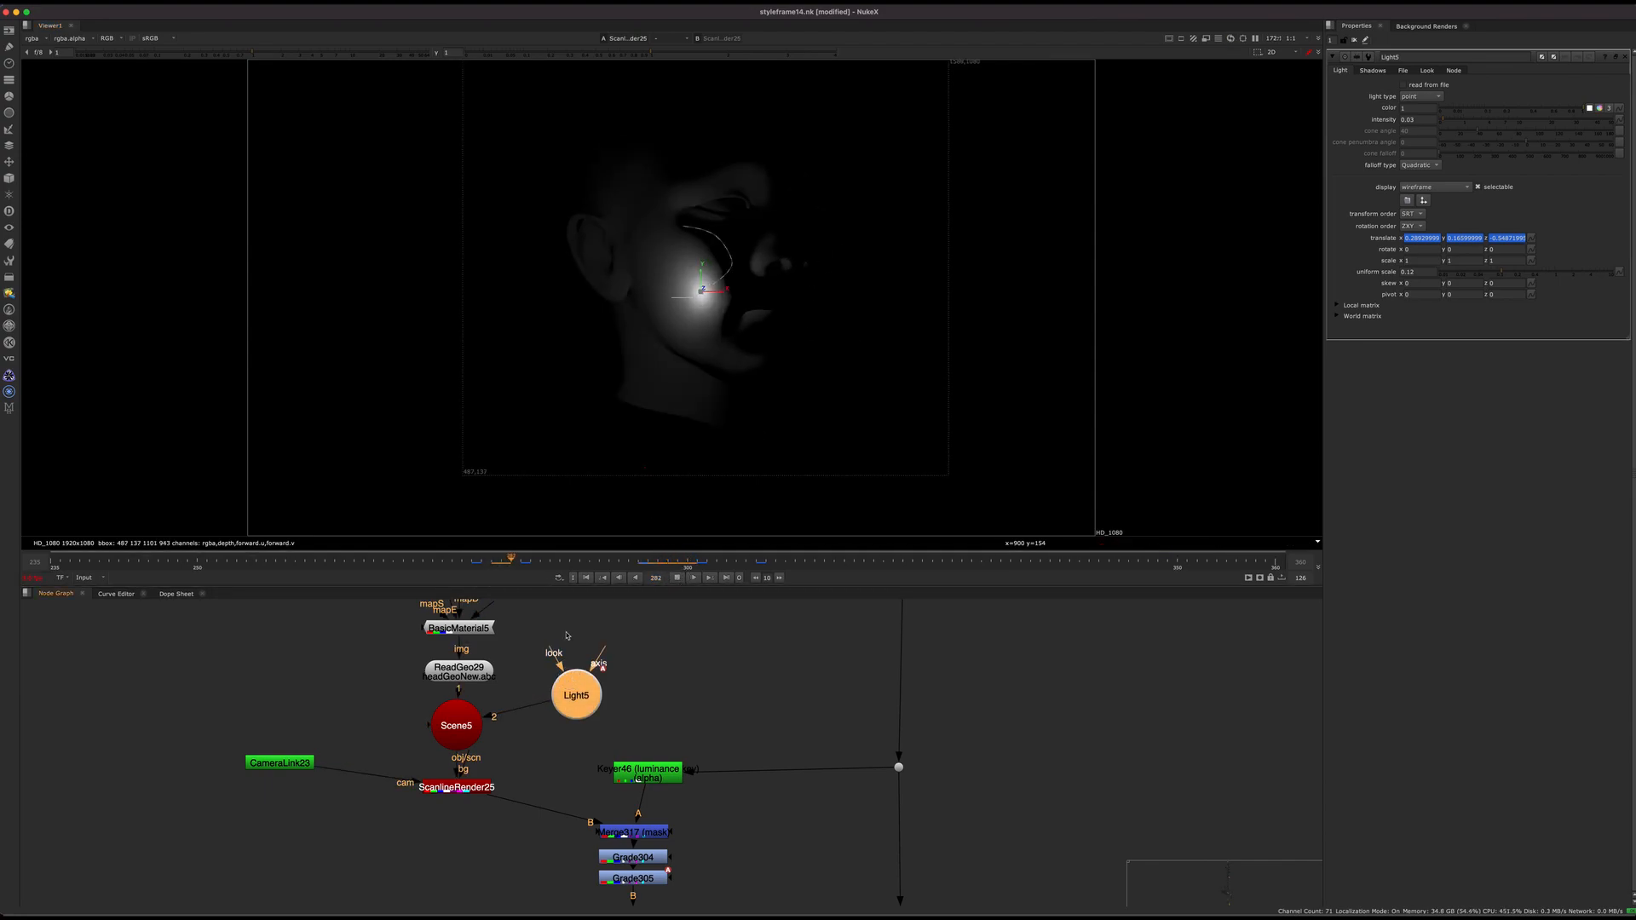
{"action": "key", "text": "k"}
{"action": "middle_click_drag", "start_coordinate": [716, 298], "coordinate": [823, 193], "text": "alt"}
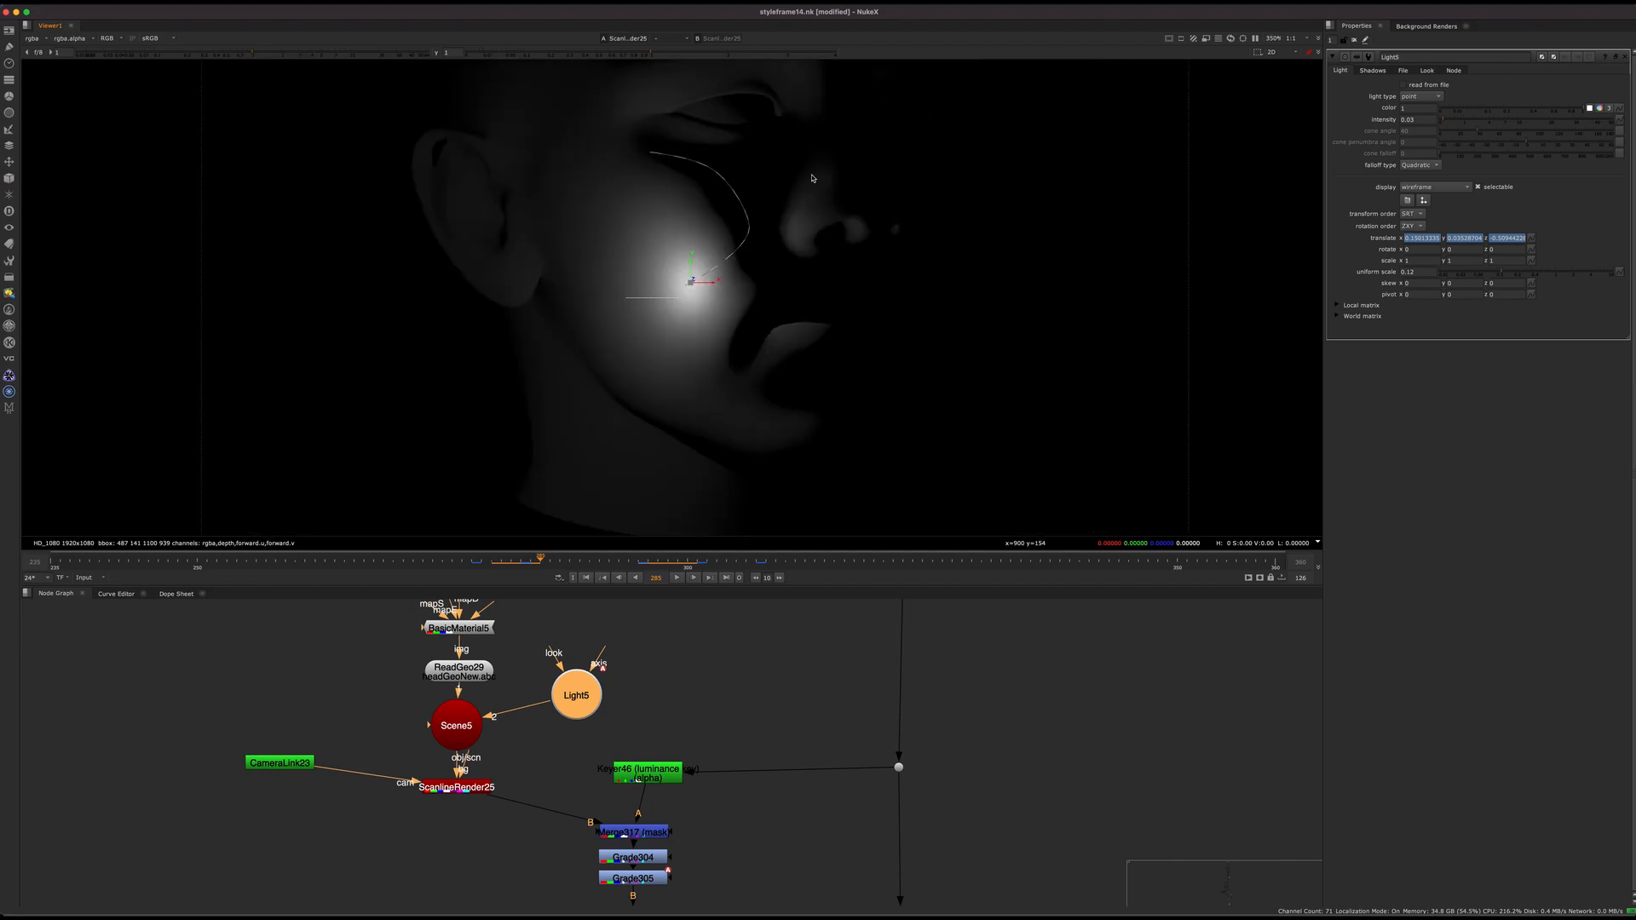
{"action": "left_click_drag", "start_coordinate": [692, 287], "coordinate": [637, 176]}
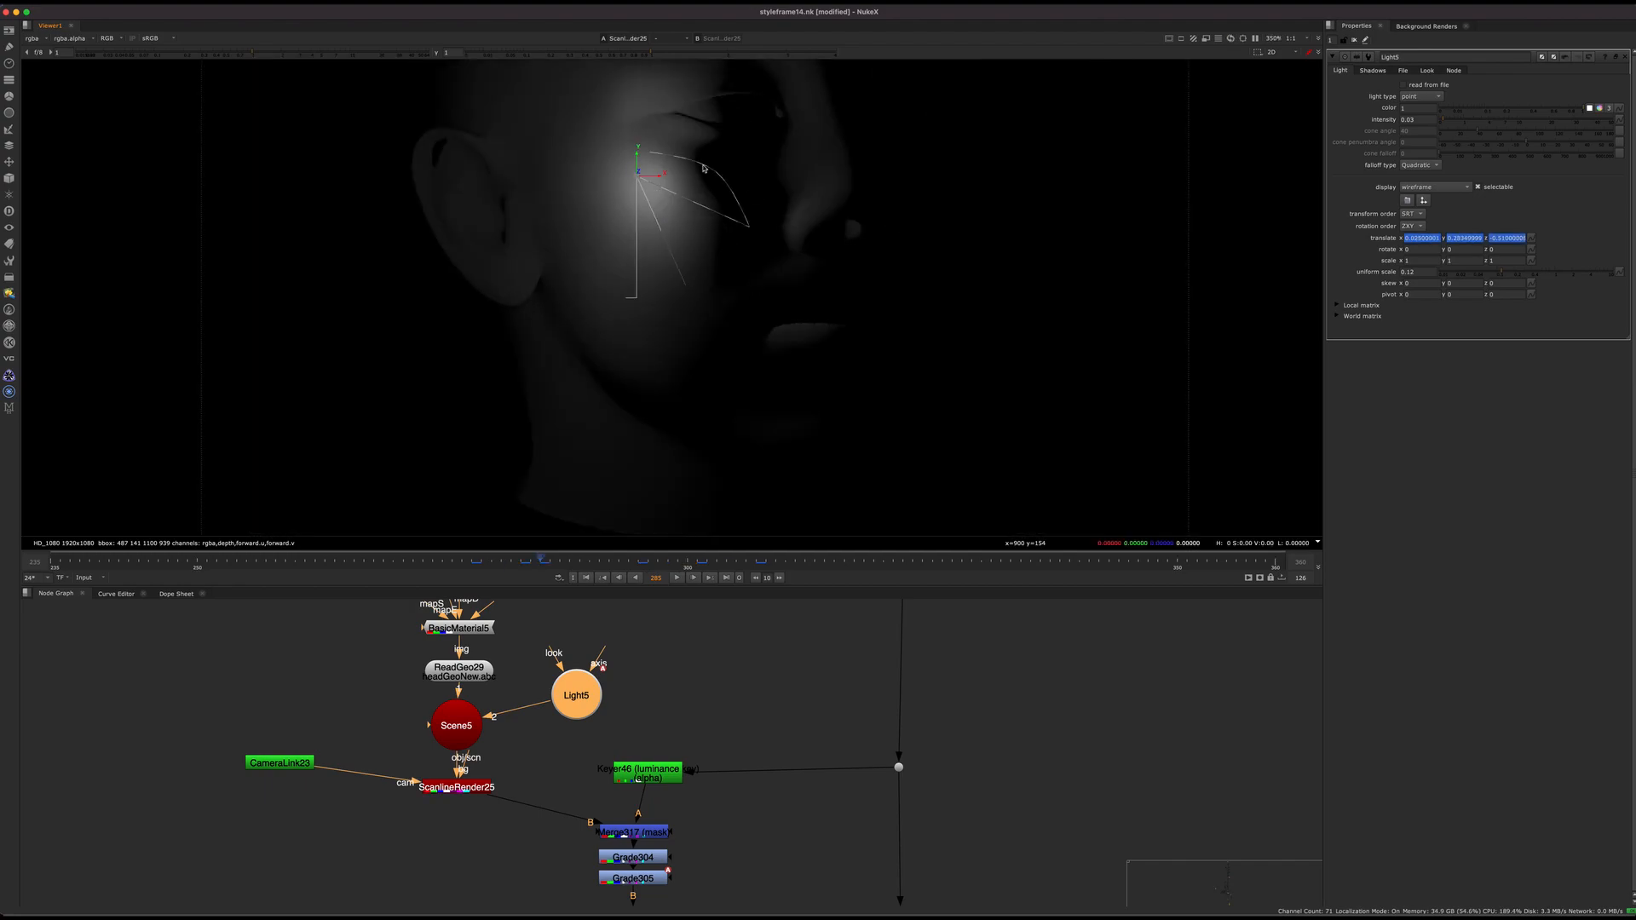
{"action": "key", "text": "ctrl+z"}
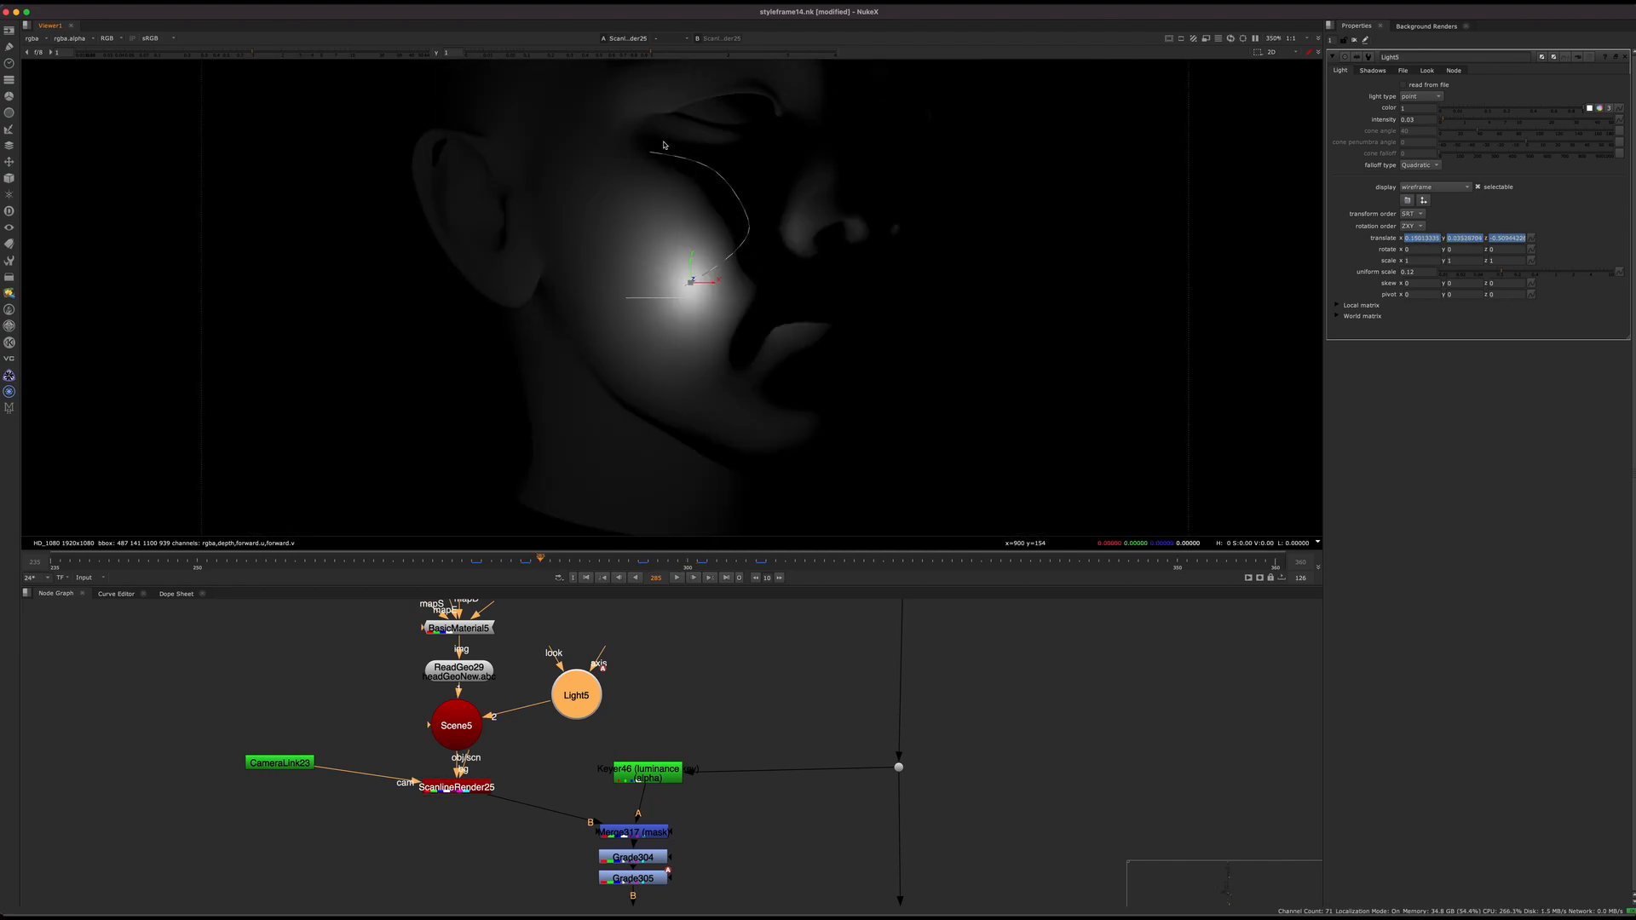
Deselect Light5, play the ScanlineRender25 lighting pass, and scrub to a later frame to examine the light's path
{"action": "left_click_drag", "start_coordinate": [720, 697], "coordinate": [586, 774]}
{"action": "middle_click_drag", "start_coordinate": [643, 831], "coordinate": [588, 755]}
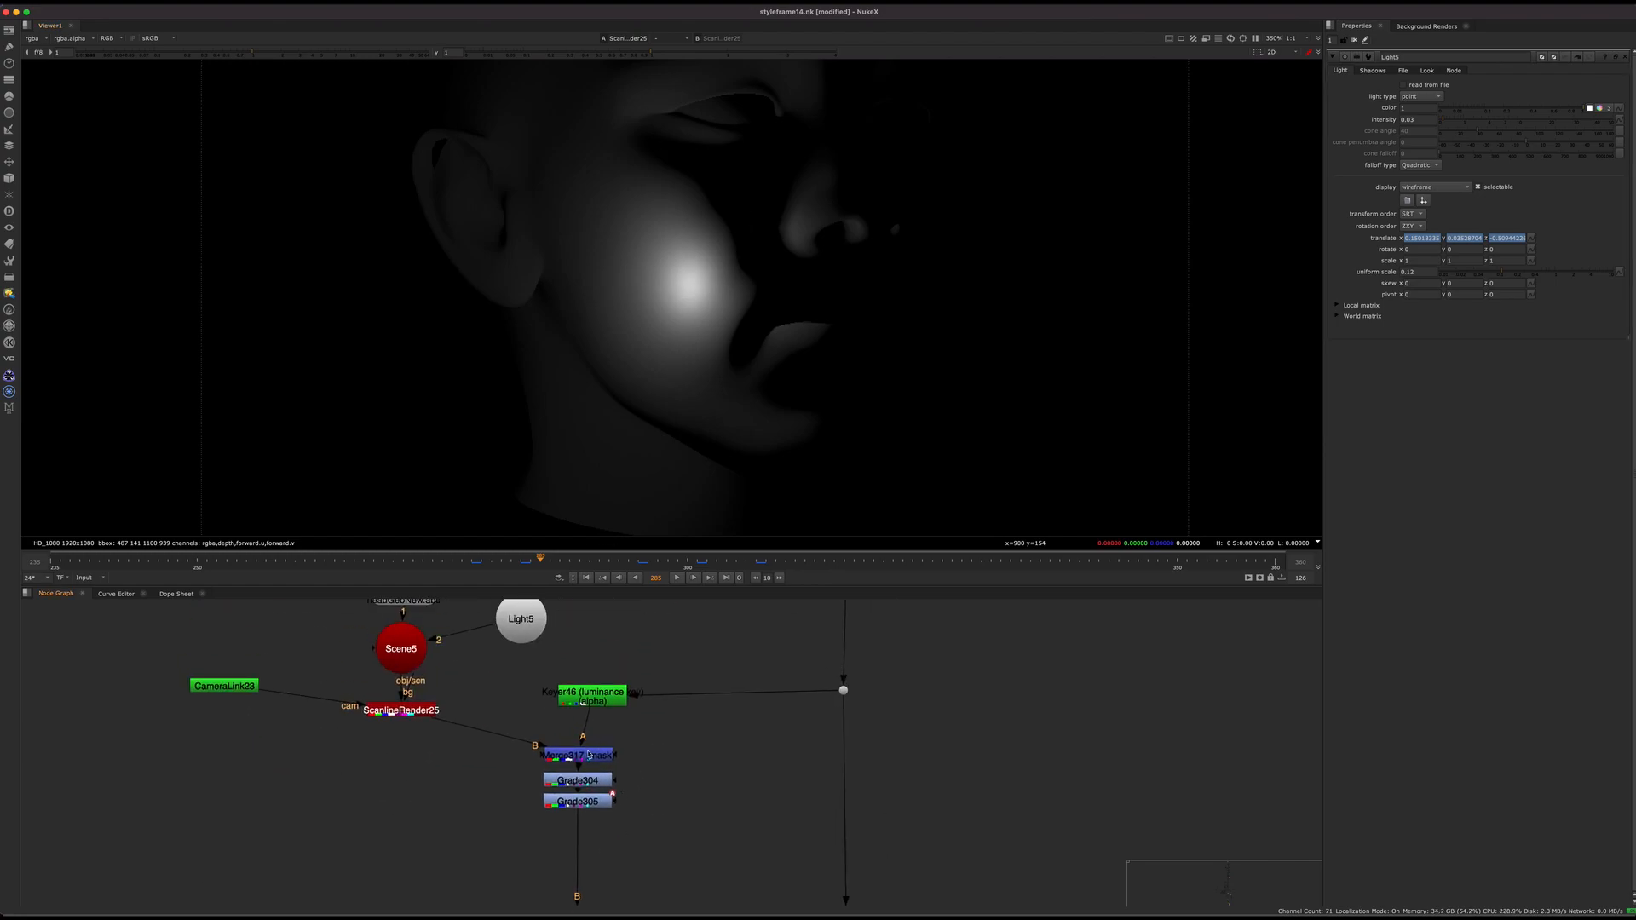
{"action": "left_click", "coordinate": [677, 578]}
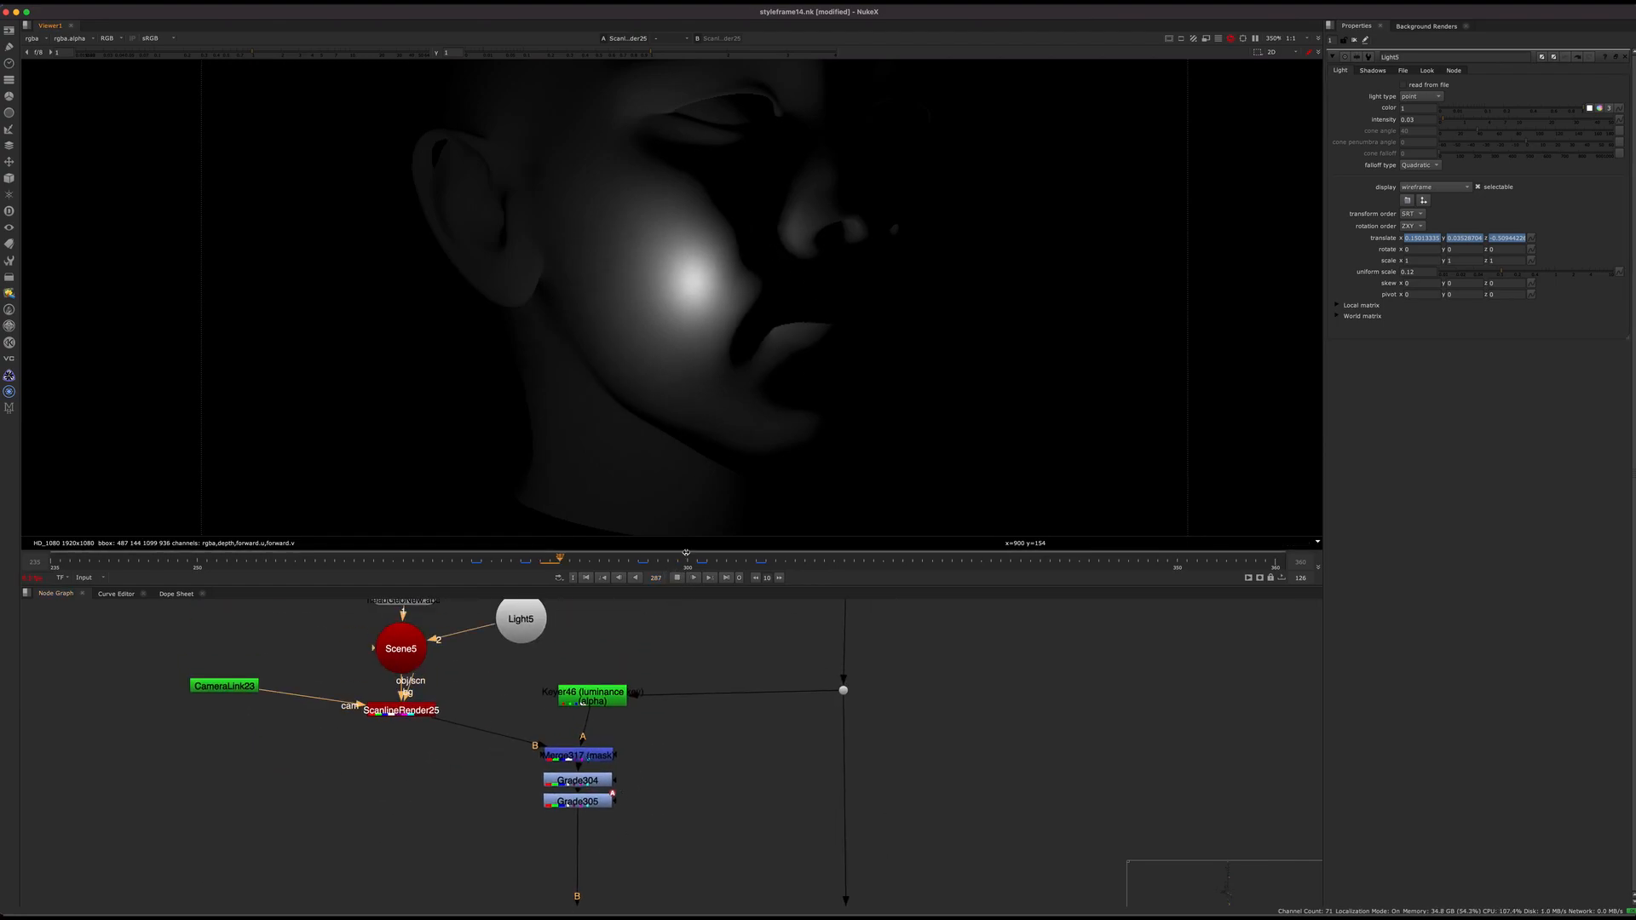
{"action": "left_click", "coordinate": [679, 577]}
{"action": "mouse_move", "coordinate": [598, 558]}
{"action": "left_mouse_down"}
{"action": "mouse_move", "coordinate": [513, 554]}
{"action": "mouse_move", "coordinate": [793, 515]}
{"action": "mouse_move", "coordinate": [473, 563]}
{"action": "mouse_move", "coordinate": [674, 564]}
{"action": "mouse_move", "coordinate": [562, 566]}
{"action": "mouse_move", "coordinate": [619, 562]}
{"action": "left_mouse_up"}
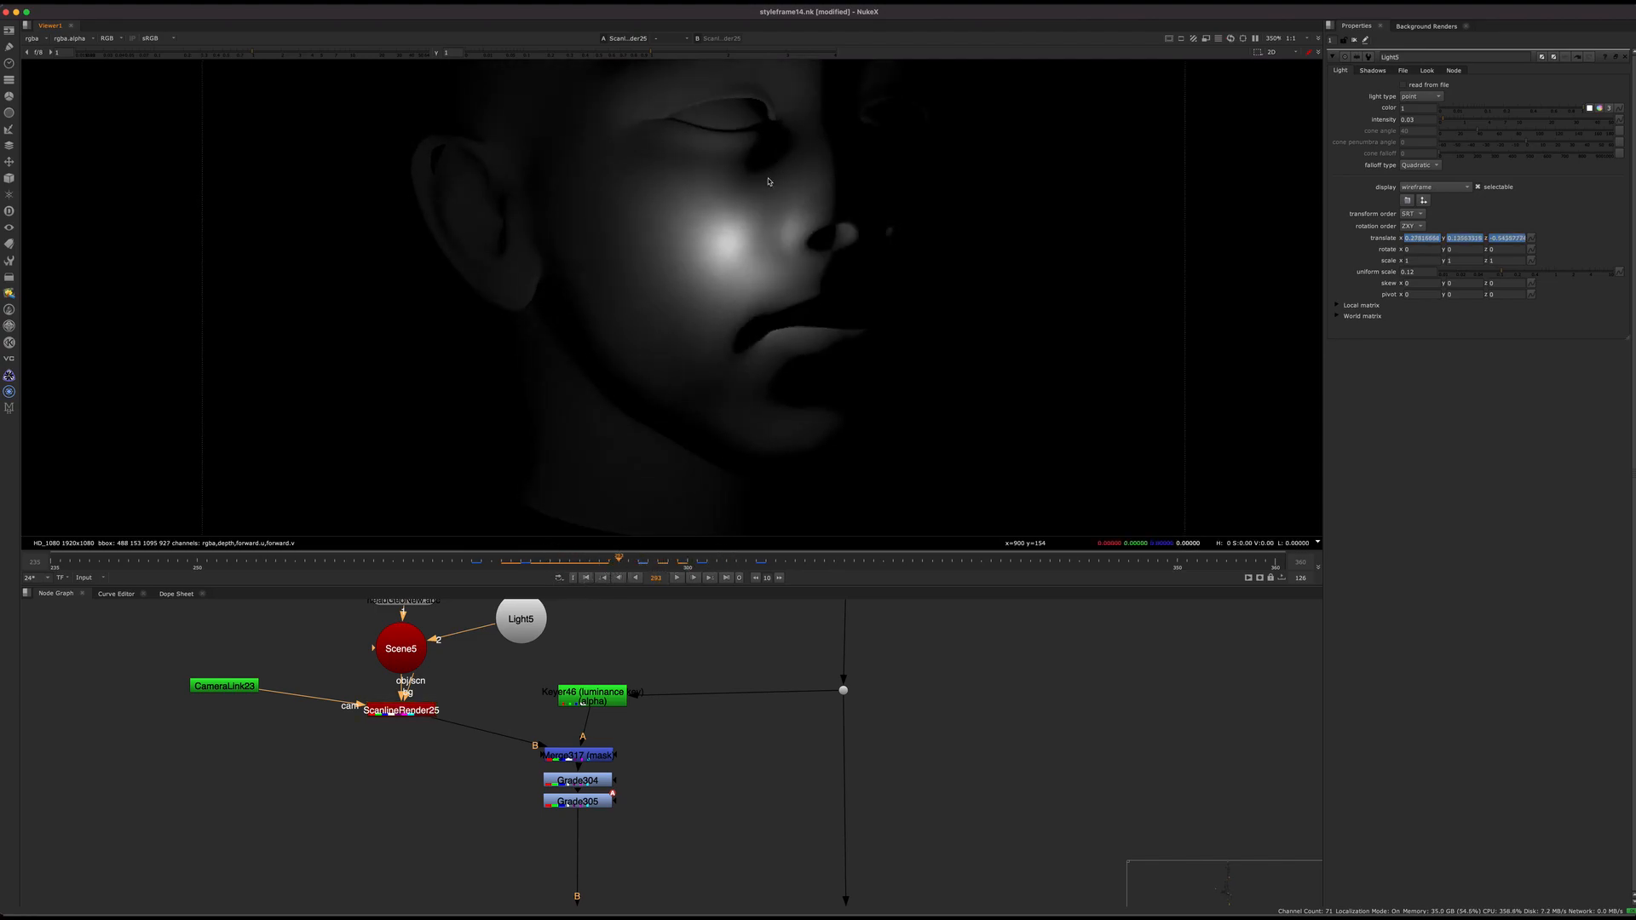
Close Light5's properties and bring the Merge317 mask branch below ScanlineRender25 into view
{"action": "middle_click_drag", "start_coordinate": [771, 348], "coordinate": [737, 403]}
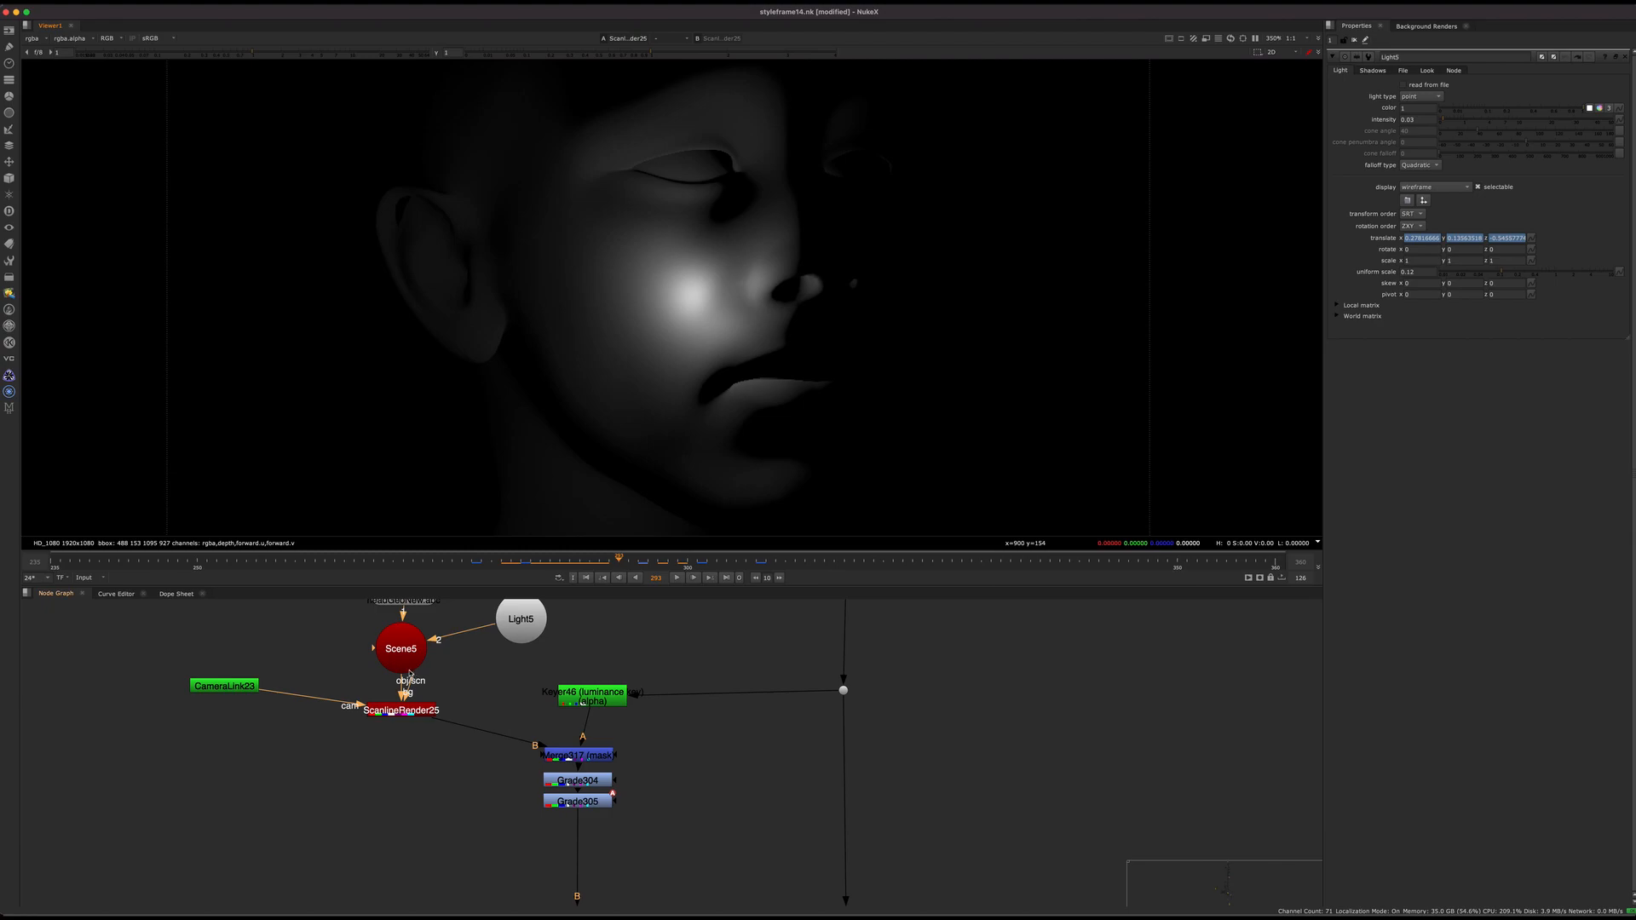
{"action": "middle_click_drag", "start_coordinate": [410, 673], "coordinate": [502, 712]}
{"action": "left_click", "coordinate": [595, 668]}
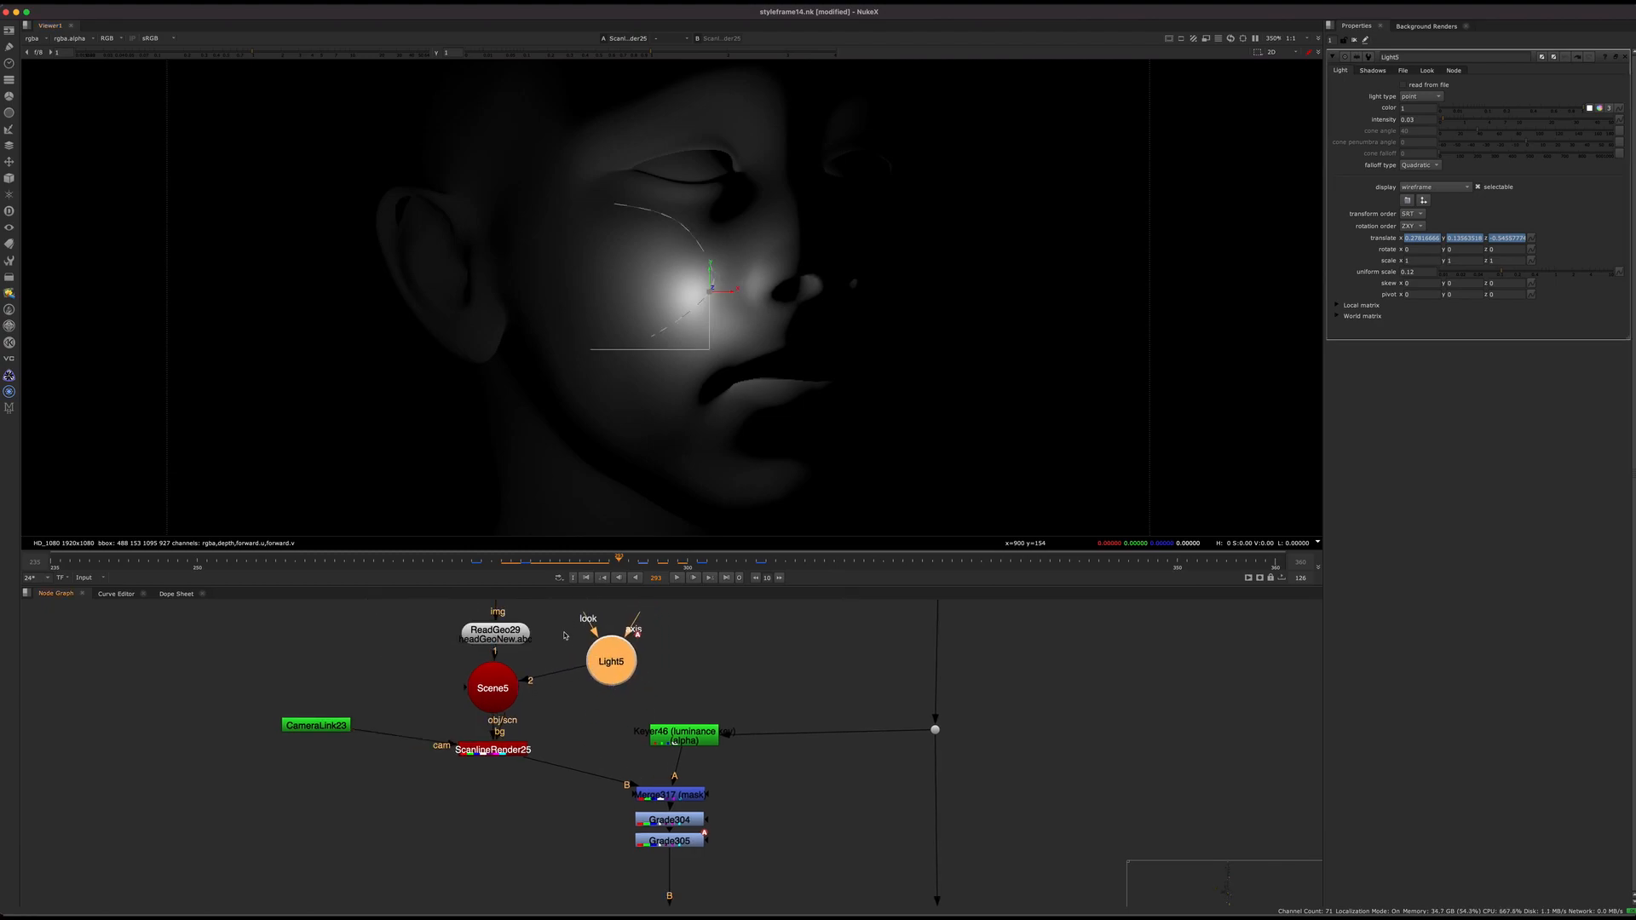
{"action": "left_click", "coordinate": [708, 643]}
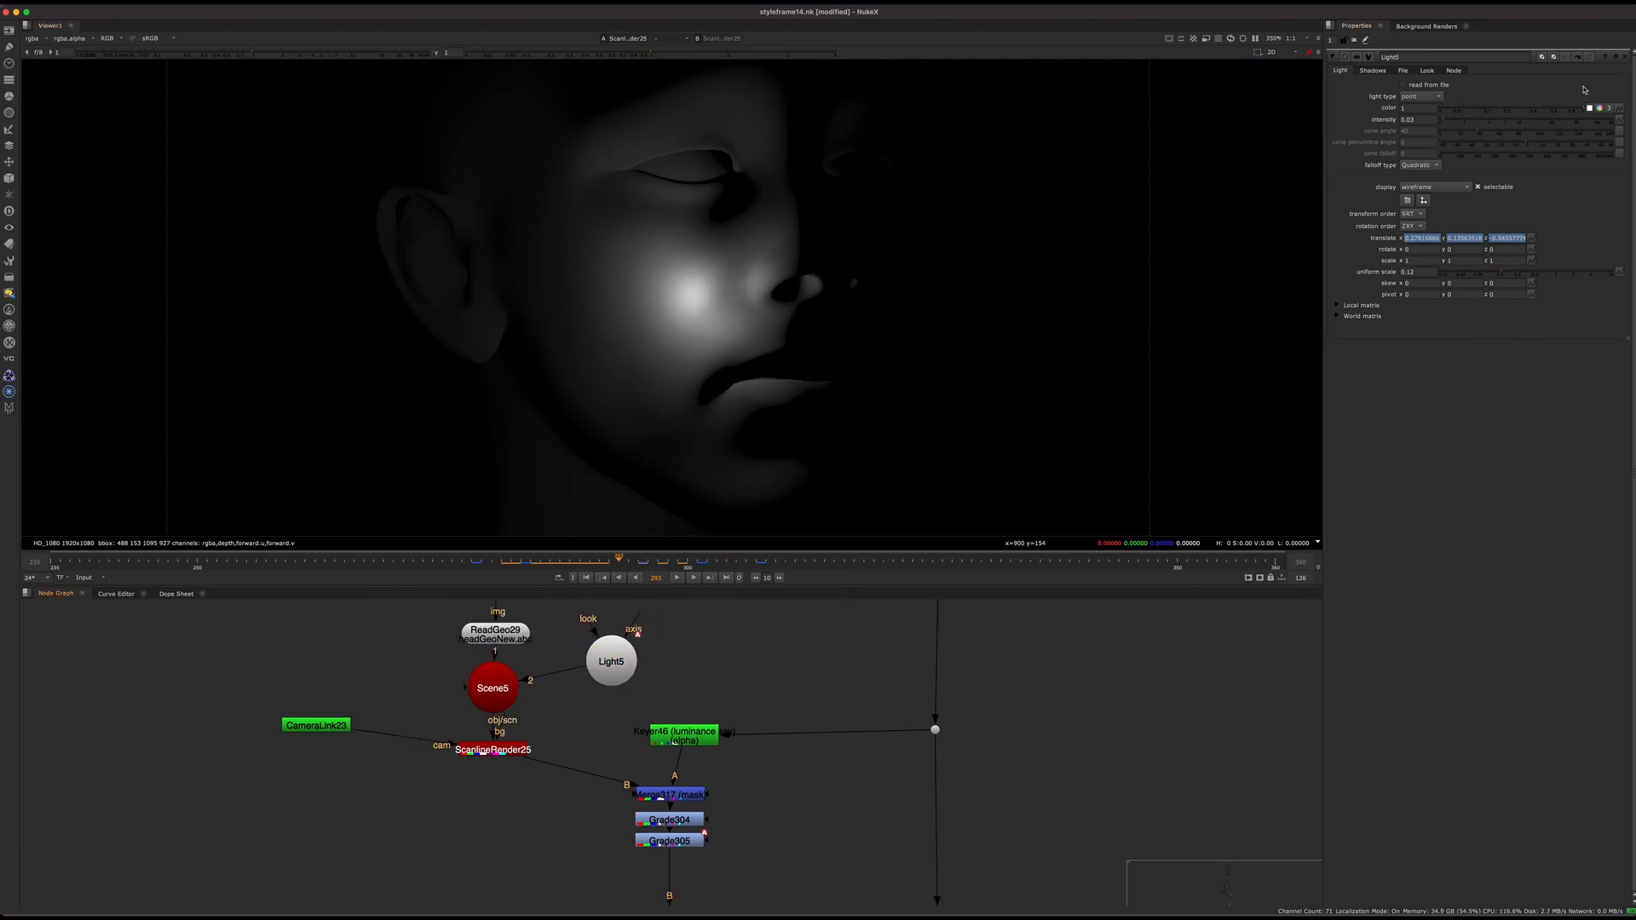
{"action": "left_click", "coordinate": [1625, 57]}
{"action": "middle_click_drag", "start_coordinate": [701, 792], "coordinate": [620, 718]}
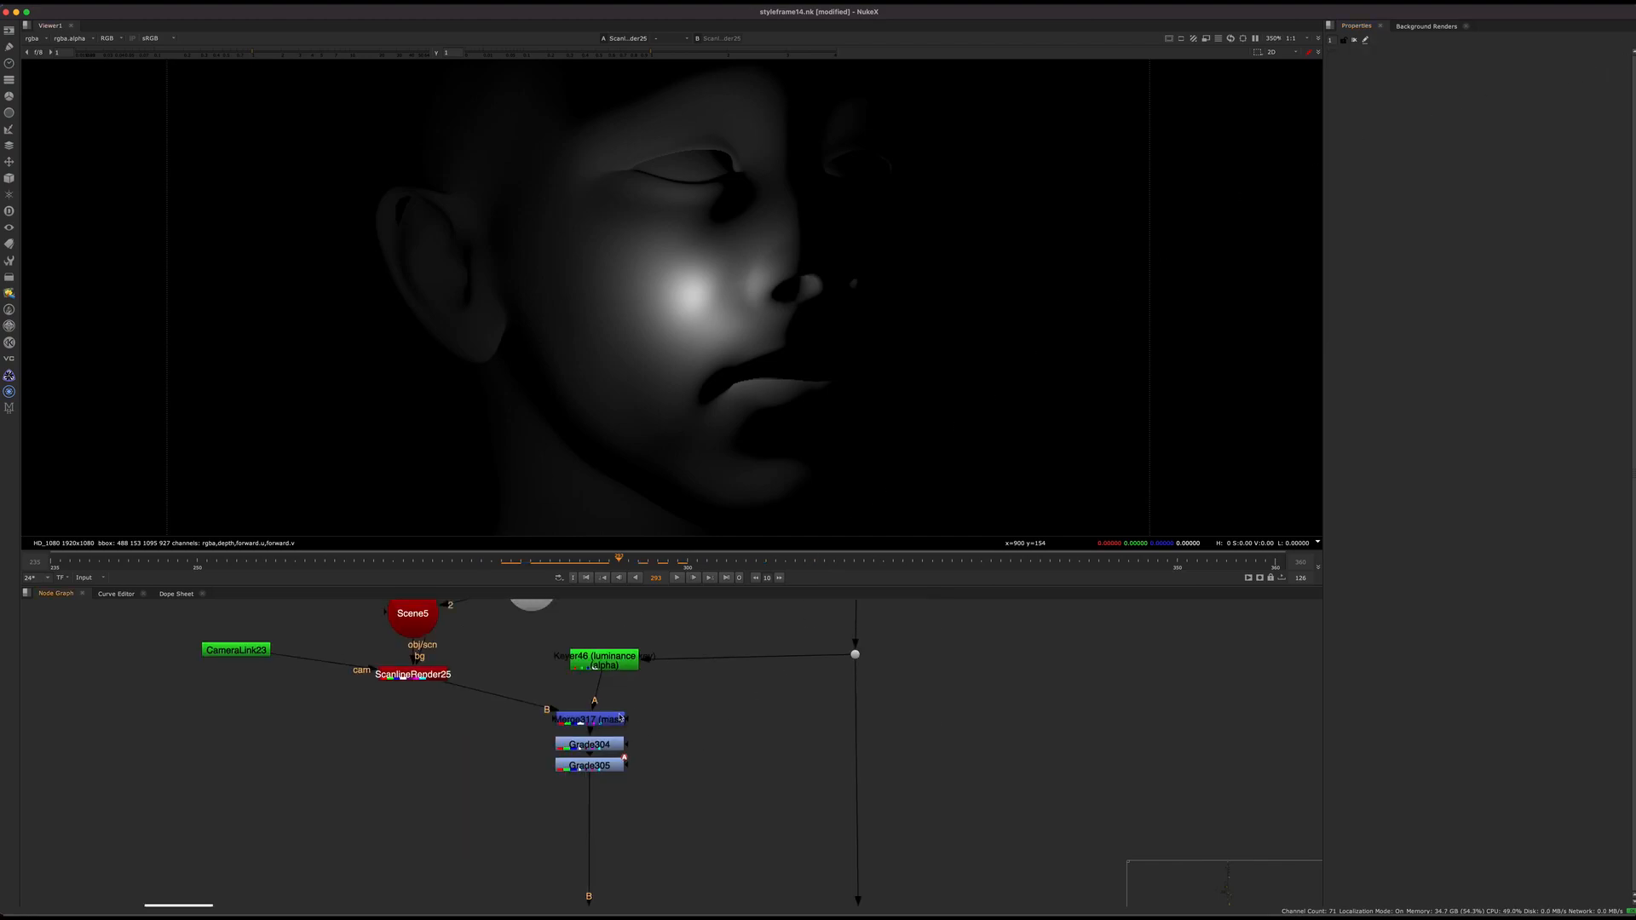
Display the ScanlineRender25 light pass, the Keyer46 luminance key and the Merge317 mask result in turn to compare them
{"action": "scroll", "coordinate": [577, 731], "scroll_direction": "up", "scroll_amount": 5}
{"action": "left_click_drag", "start_coordinate": [726, 665], "coordinate": [509, 831]}
{"action": "scroll", "coordinate": [665, 699], "scroll_direction": "down", "scroll_amount": 4}
{"action": "middle_click_drag", "start_coordinate": [691, 753], "coordinate": [684, 799]}
{"action": "left_click_drag", "start_coordinate": [649, 749], "coordinate": [674, 749]}
{"action": "scroll", "coordinate": [659, 757], "scroll_direction": "up", "scroll_amount": 4}
{"action": "left_click_drag", "start_coordinate": [741, 683], "coordinate": [588, 730]}
{"action": "left_click_drag", "start_coordinate": [597, 730], "coordinate": [596, 720]}
{"action": "key", "text": "1"}
{"action": "left_click_drag", "start_coordinate": [773, 737], "coordinate": [499, 818]}
{"action": "key", "text": "1"}
{"action": "middle_click_drag", "start_coordinate": [341, 677], "coordinate": [388, 716]}
{"action": "left_click_drag", "start_coordinate": [382, 625], "coordinate": [185, 720]}
{"action": "key", "text": "1"}
{"action": "left_click_drag", "start_coordinate": [738, 793], "coordinate": [687, 758]}
{"action": "key", "text": "1"}
{"action": "left_click_drag", "start_coordinate": [883, 801], "coordinate": [821, 768]}
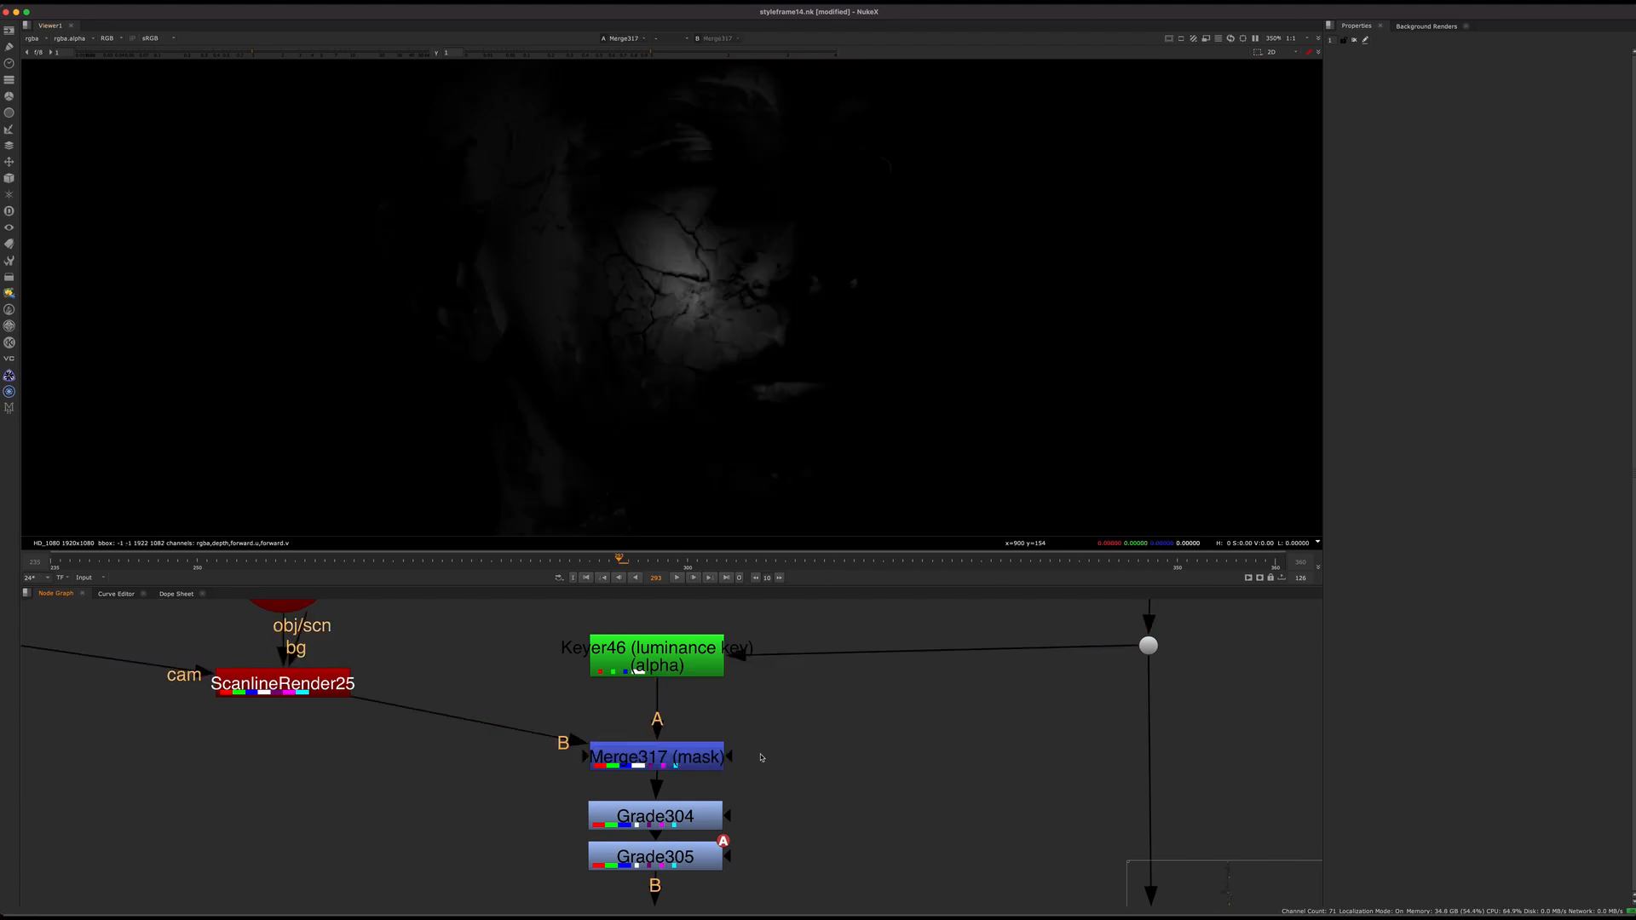
Fit the image in the viewer, and display the statue plate from the dot followed by Keyer46
{"action": "left_click", "coordinate": [678, 660]}
{"action": "left_click", "coordinate": [750, 753]}
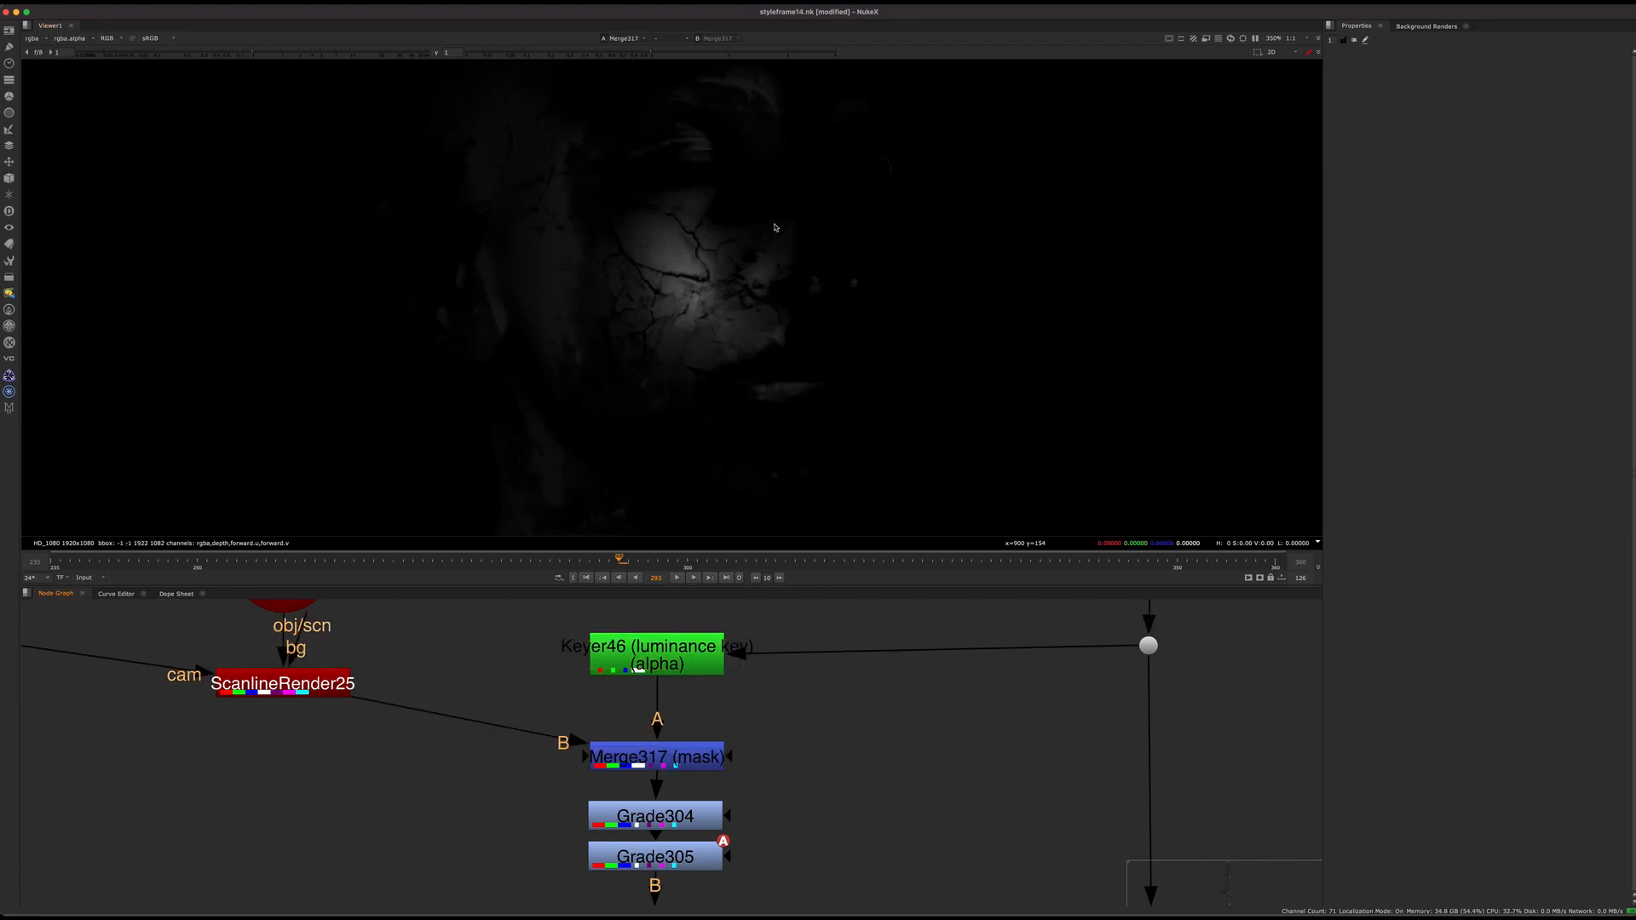
{"action": "key", "text": "f"}
{"action": "left_click", "coordinate": [1148, 646]}
{"action": "middle_click_drag", "start_coordinate": [1142, 649], "coordinate": [981, 681]}
{"action": "key", "text": "1"}
{"action": "left_click", "coordinate": [512, 684]}
{"action": "key", "text": "1"}
{"action": "middle_click_drag", "start_coordinate": [624, 845], "coordinate": [682, 756]}
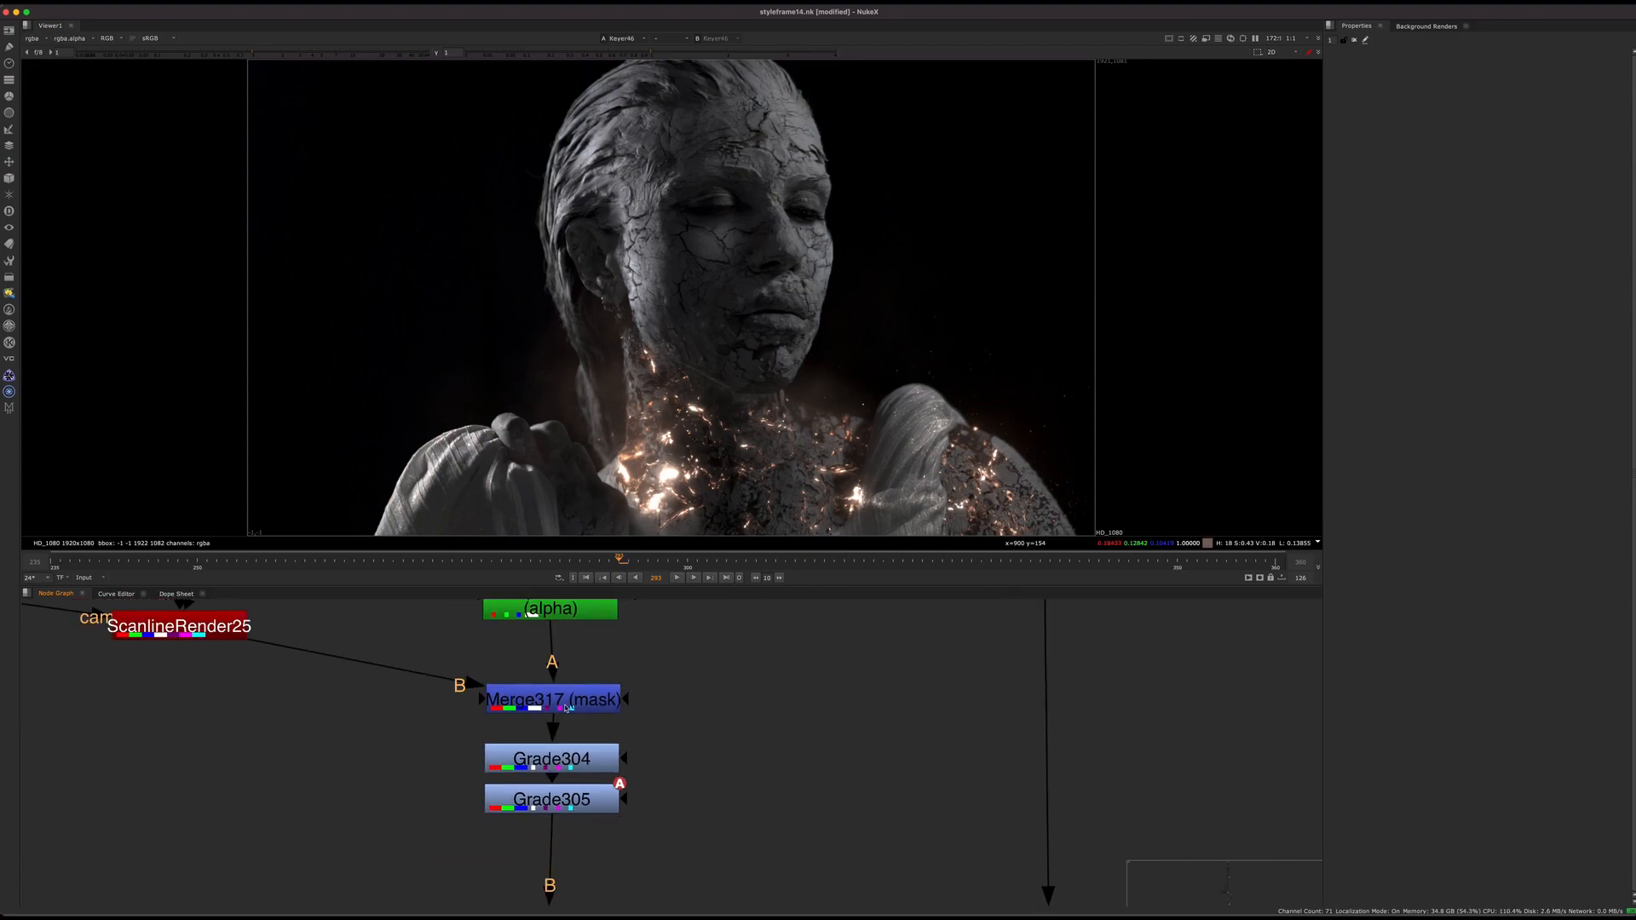
Display the Merge317 mask result and the Grade305 output to examine the graded face light
{"action": "left_click", "coordinate": [567, 708]}
{"action": "key", "text": "1"}
{"action": "left_click", "coordinate": [567, 801]}
{"action": "key", "text": "1"}
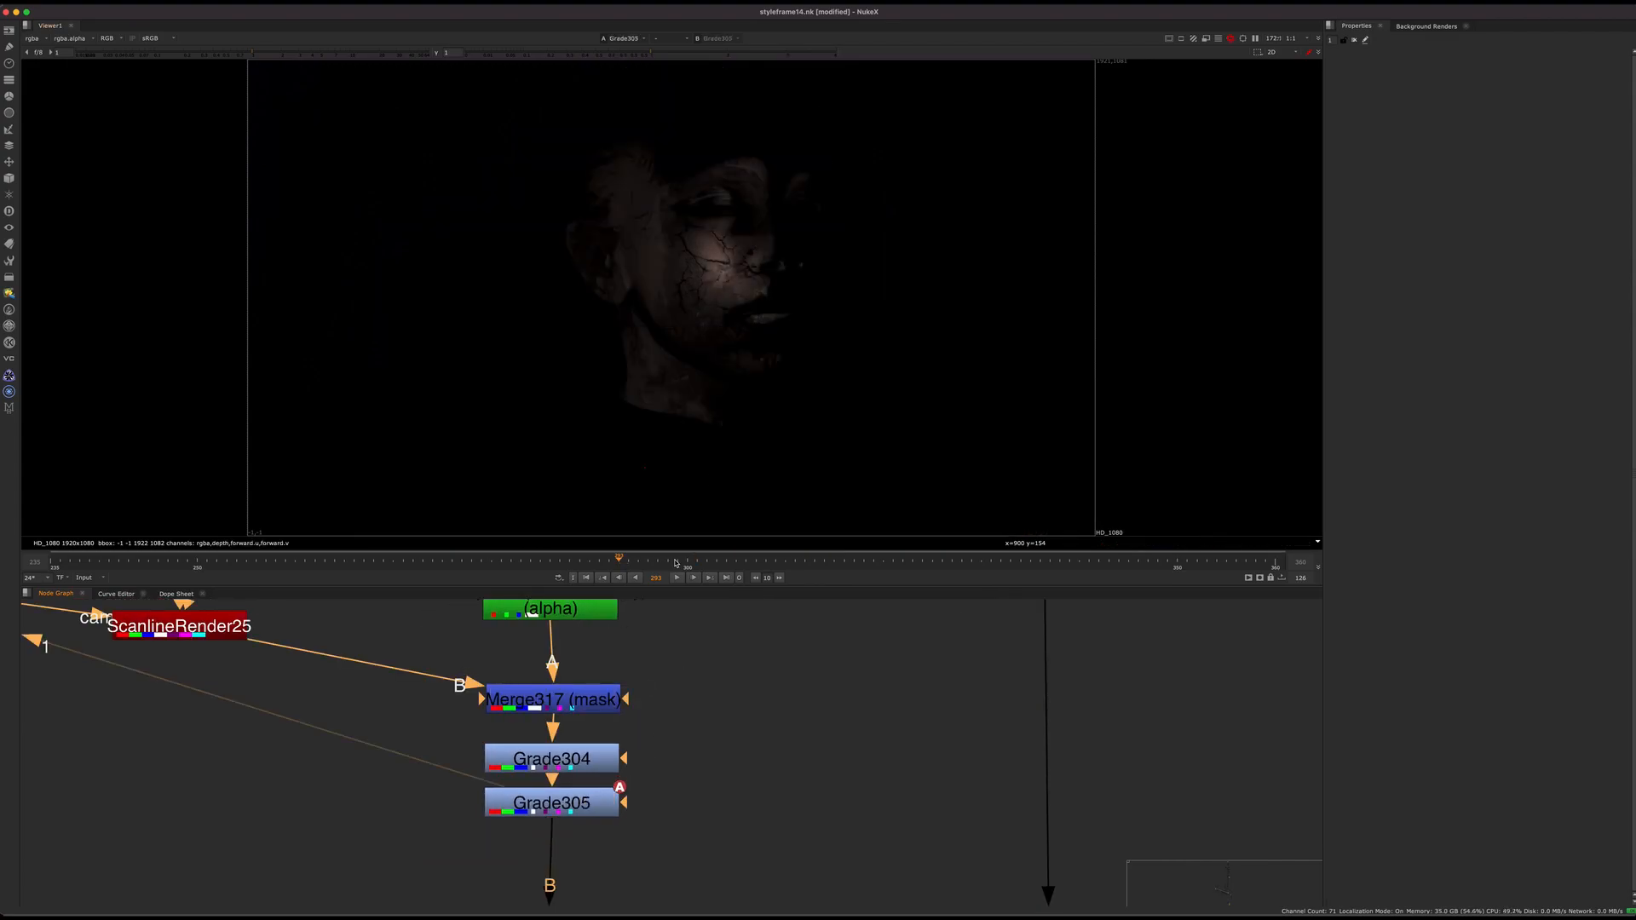
Display Merge401, which combines the head light branches, and play the lighting from an earlier frame
{"action": "left_click", "coordinate": [698, 705]}
{"action": "middle_click_drag", "start_coordinate": [698, 704], "coordinate": [692, 554]}
{"action": "scroll", "coordinate": [688, 766], "scroll_direction": "down", "scroll_amount": 5}
{"action": "middle_click_drag", "start_coordinate": [688, 765], "coordinate": [693, 602]}
{"action": "left_click_drag", "start_coordinate": [634, 690], "coordinate": [512, 772]}
{"action": "key", "text": "1"}
{"action": "left_click", "coordinate": [511, 772]}
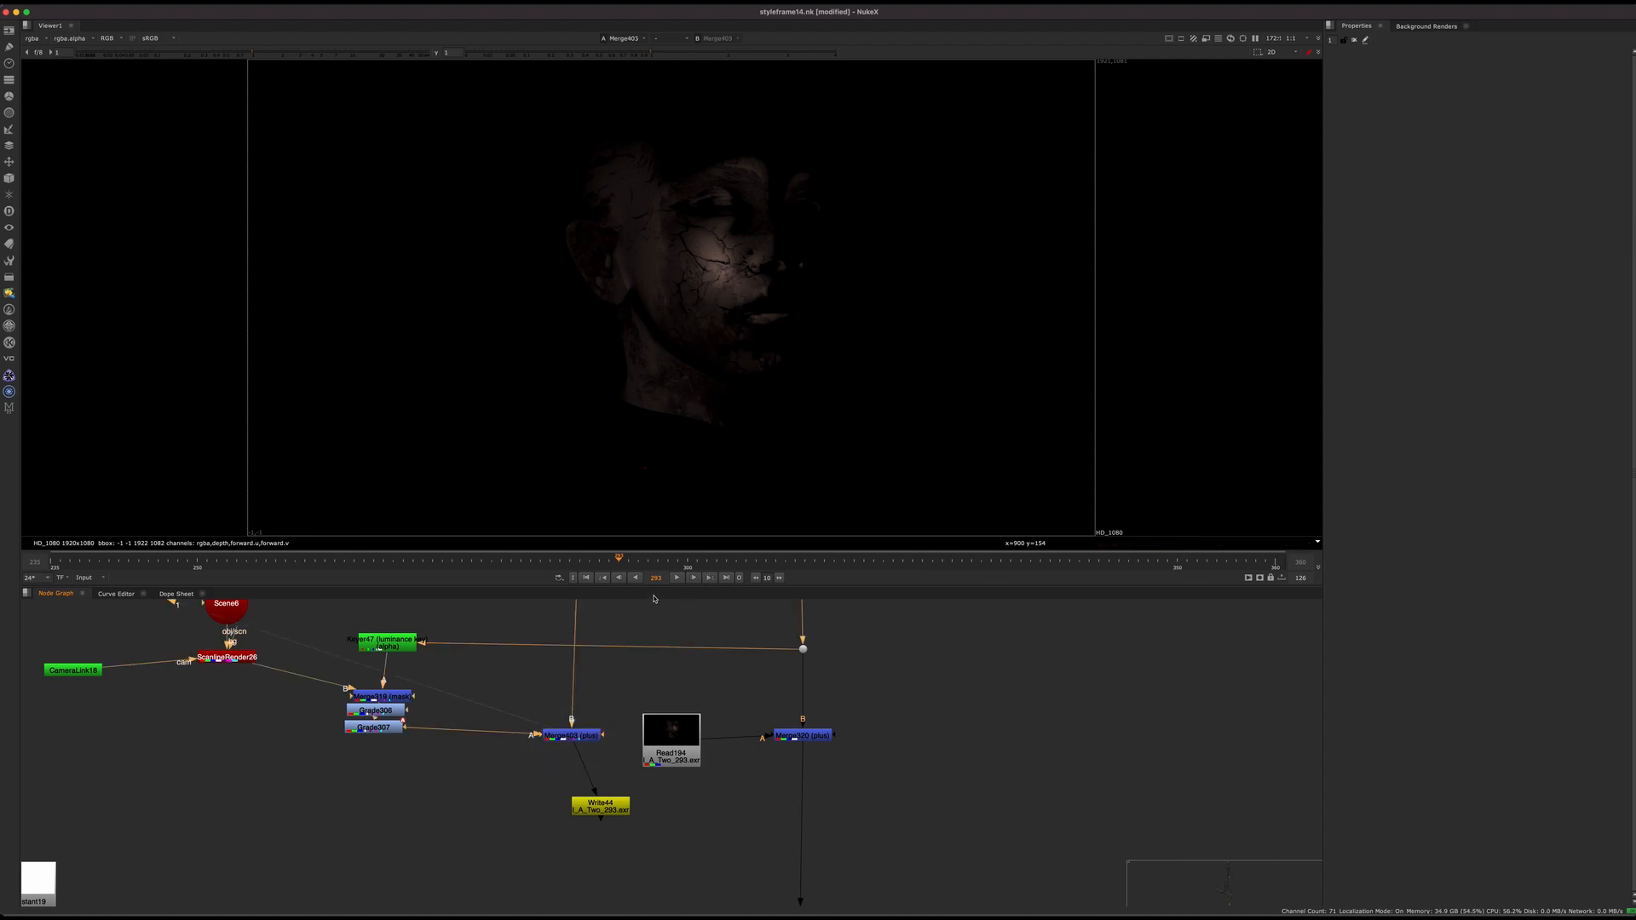
{"action": "left_click", "coordinate": [677, 578]}
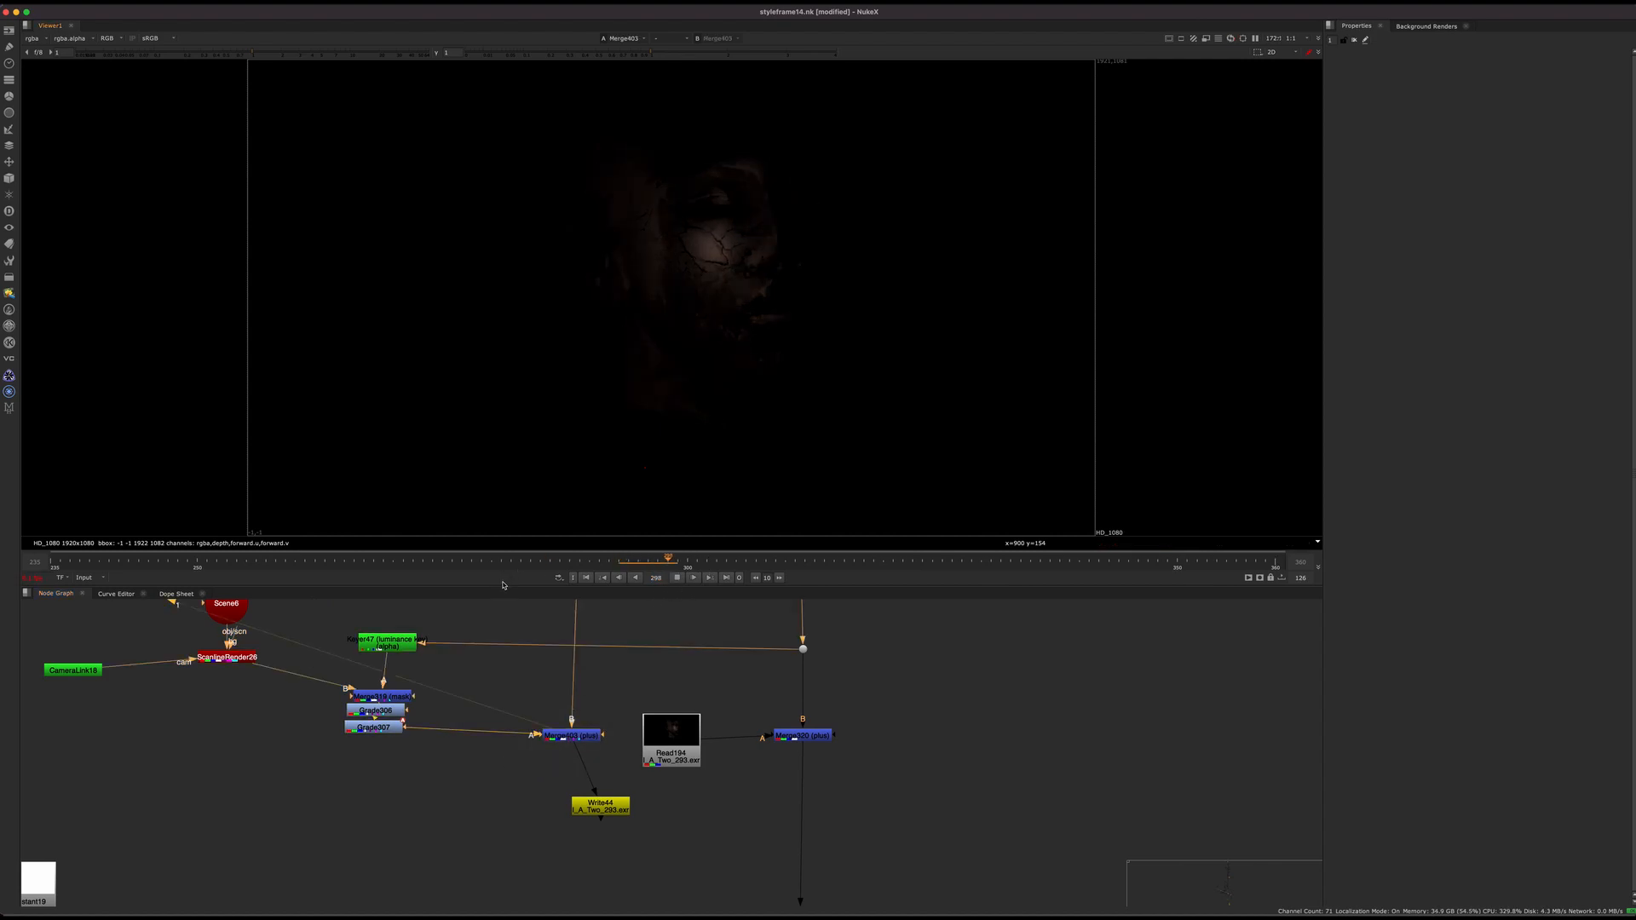
{"action": "left_click", "coordinate": [512, 560]}
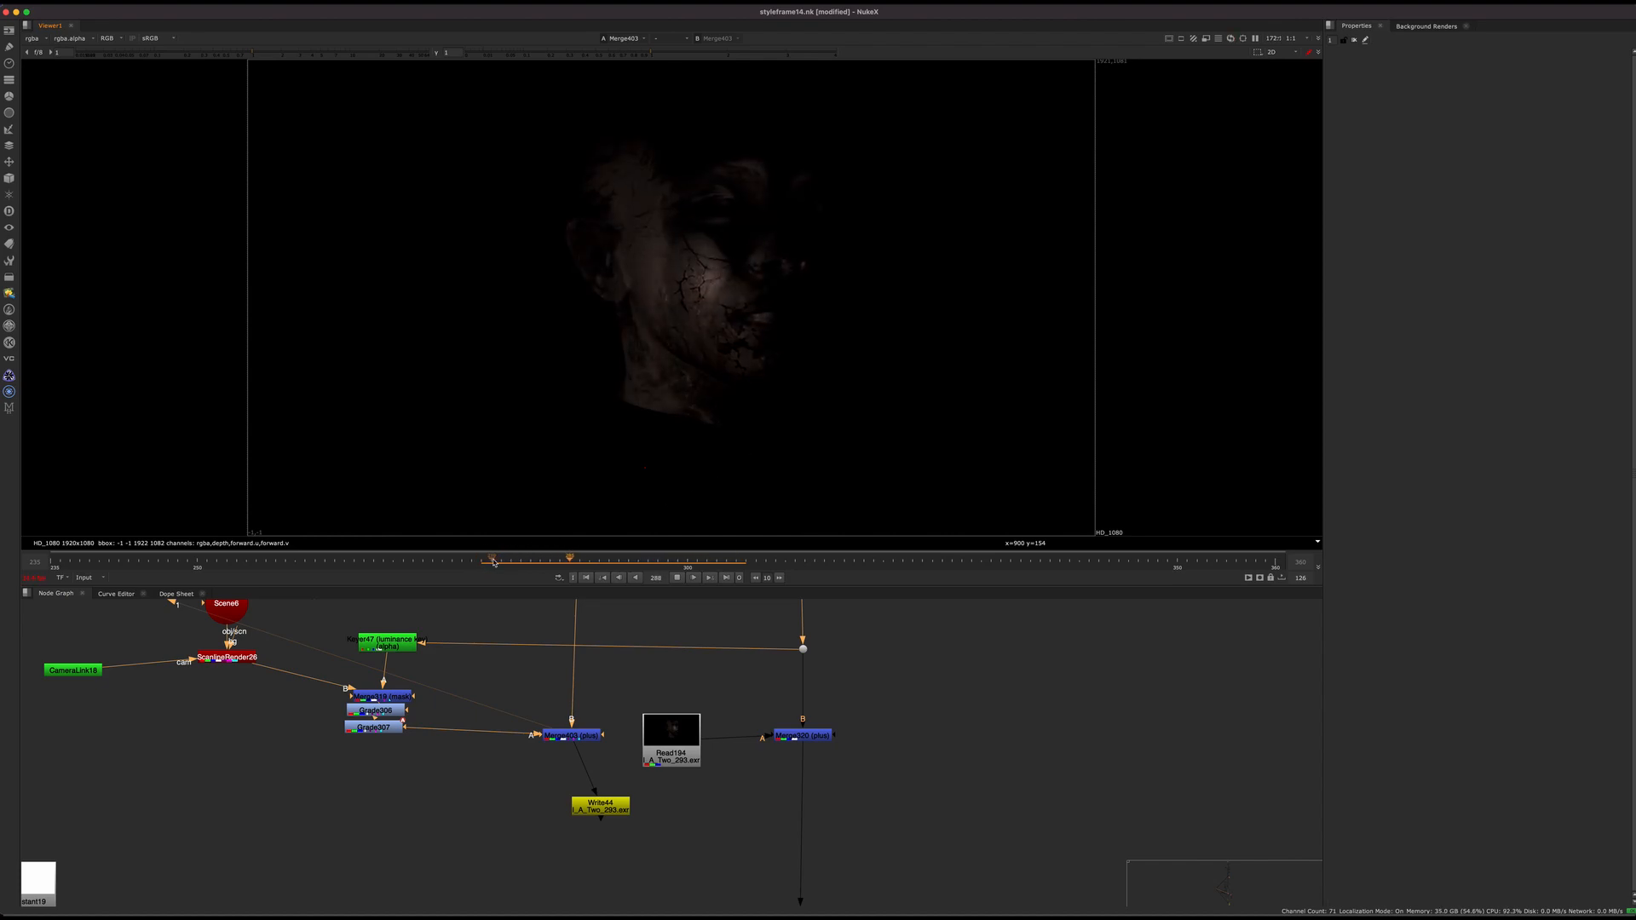
Display the Read194 prerender, scrub through its light animation, and examine the cracked cheek up close
{"action": "left_click", "coordinate": [671, 738]}
{"action": "key", "text": "1"}
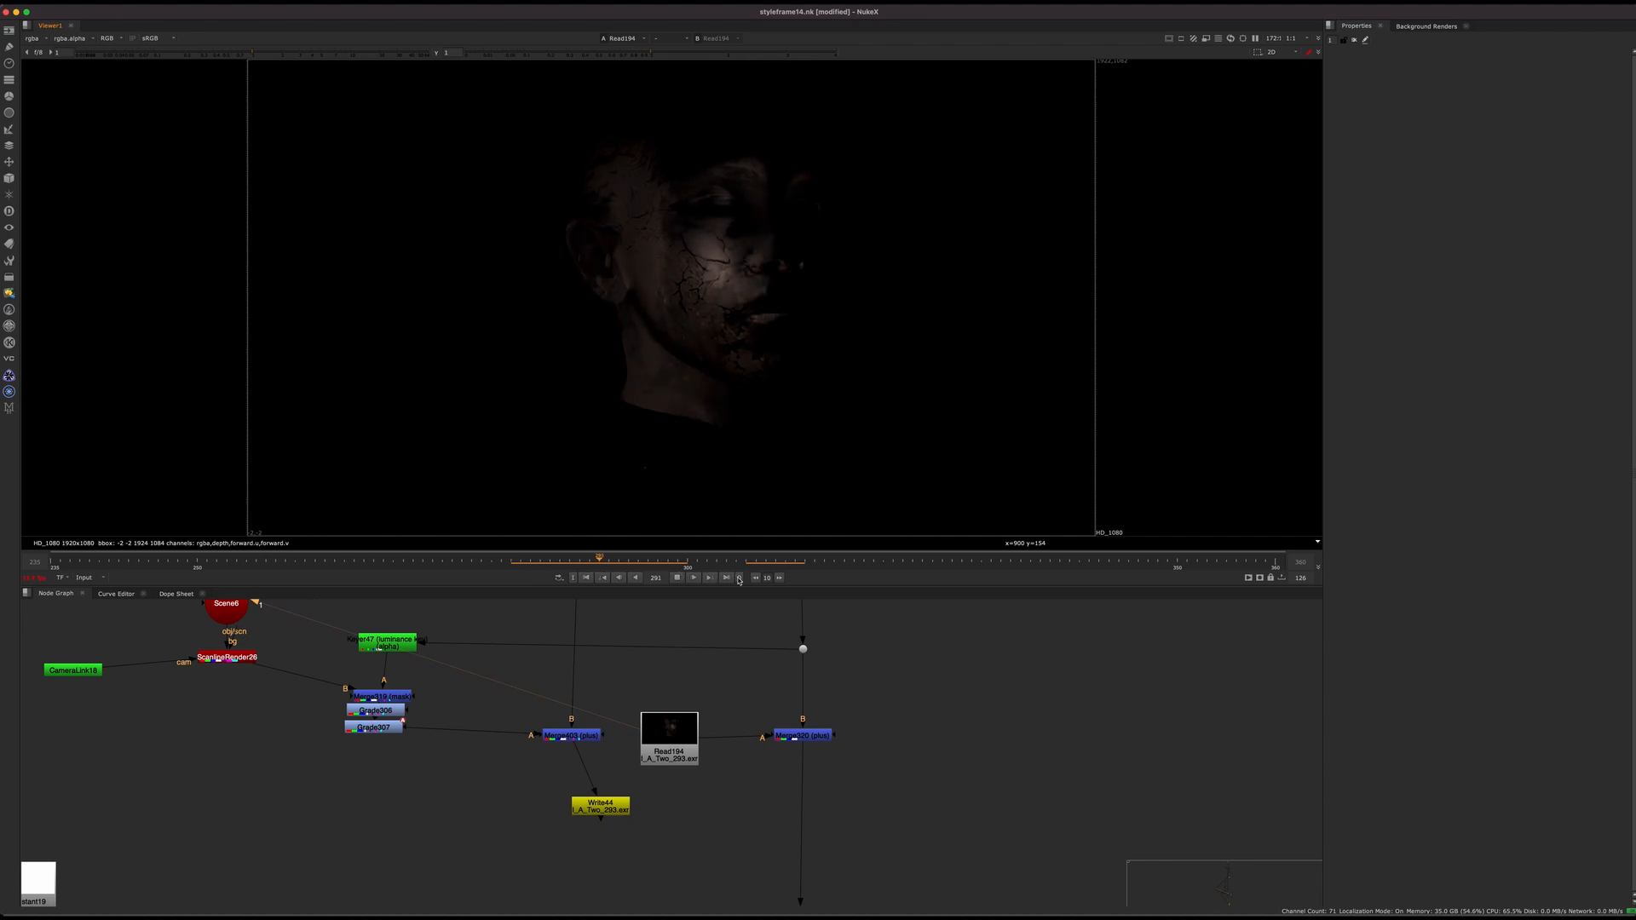
{"action": "left_click", "coordinate": [644, 555]}
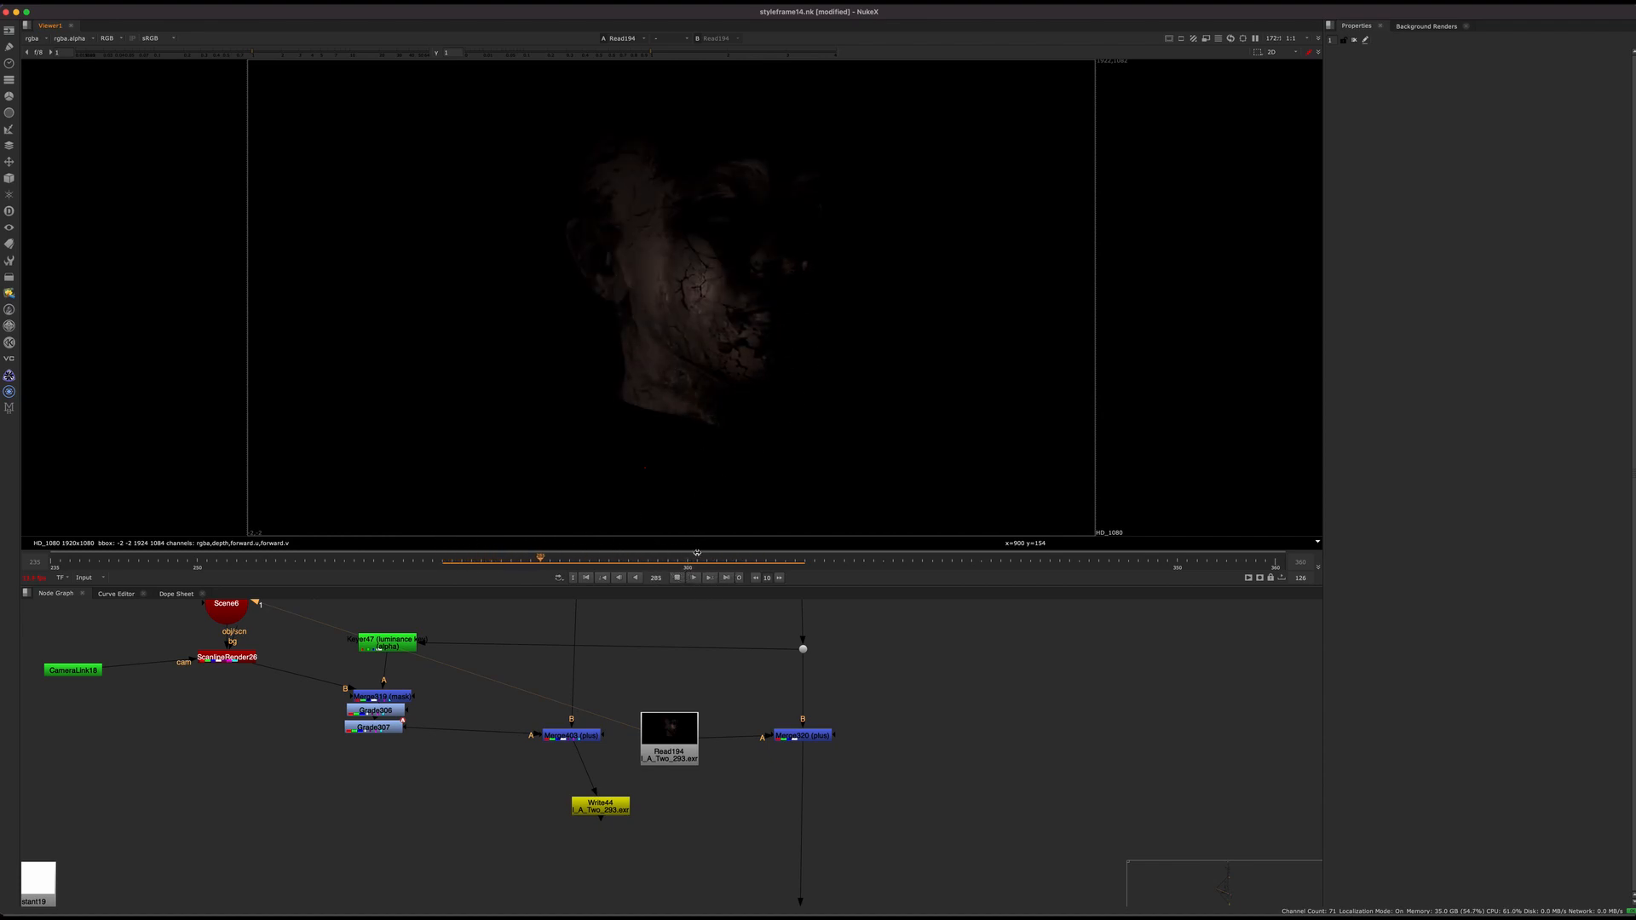
{"action": "scroll", "coordinate": [829, 248], "scroll_direction": "up", "scroll_amount": 3}
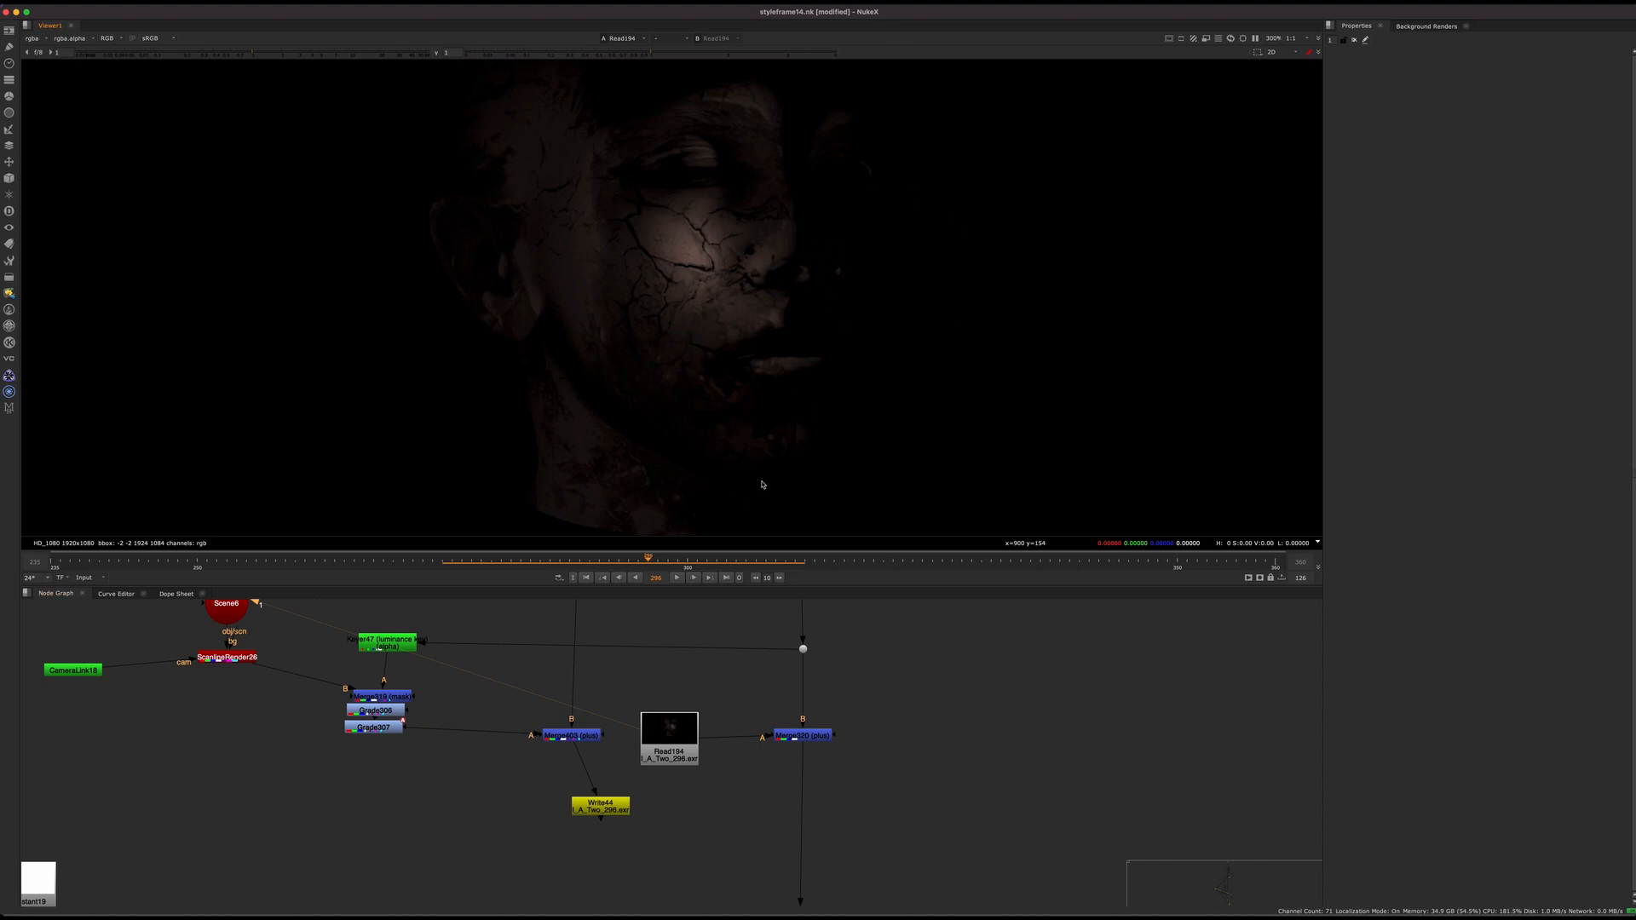
Look through the node graph beyond the head light setup for the remaining eye and face effect branches
{"action": "scroll", "coordinate": [528, 714], "scroll_direction": "down", "scroll_amount": 8}
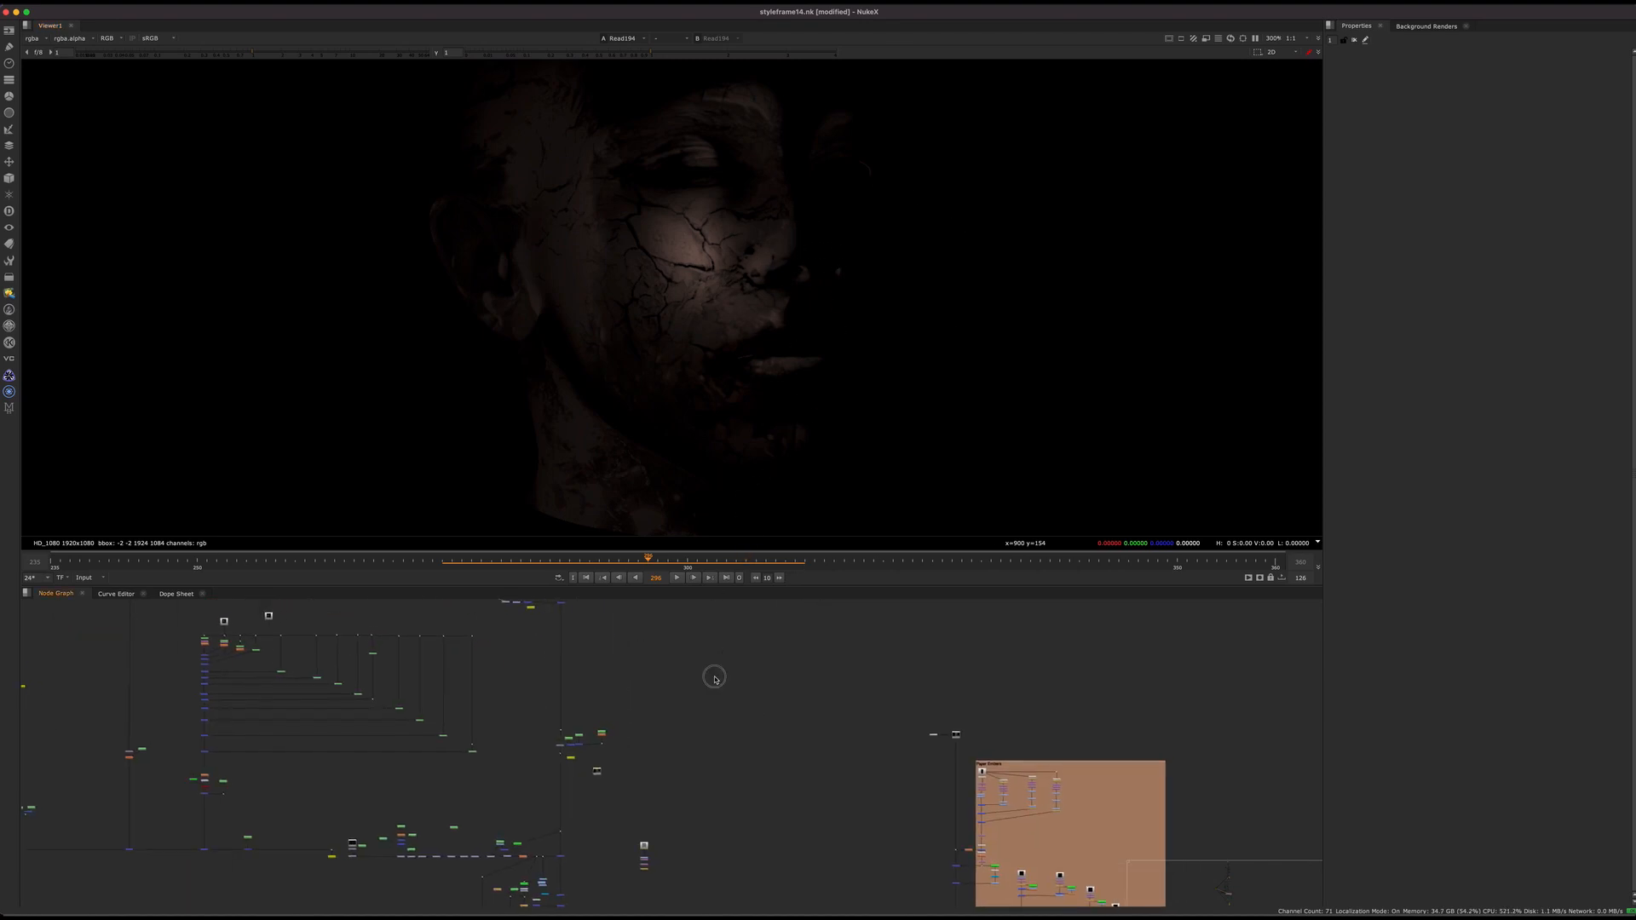
{"action": "middle_click_drag", "start_coordinate": [722, 678], "coordinate": [702, 413]}
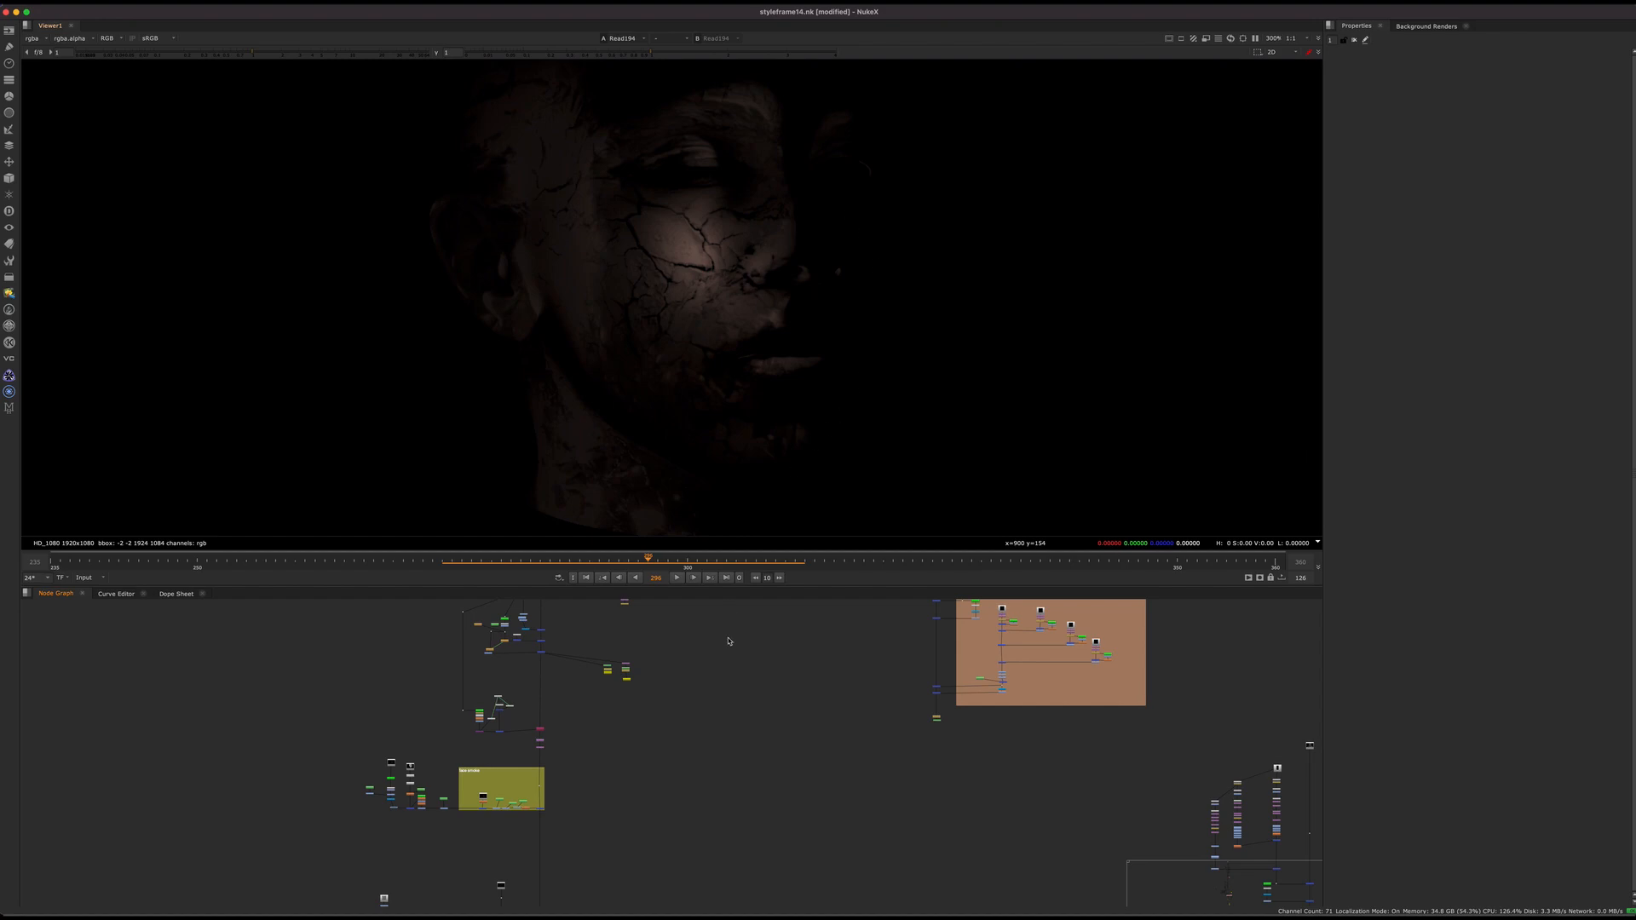
{"action": "middle_click_drag", "start_coordinate": [704, 870], "coordinate": [585, 544]}
{"action": "scroll", "coordinate": [682, 621], "scroll_direction": "down", "scroll_amount": 6}
{"action": "middle_click_drag", "start_coordinate": [702, 833], "coordinate": [704, 620]}
{"action": "middle_click_drag", "start_coordinate": [732, 744], "coordinate": [756, 673]}
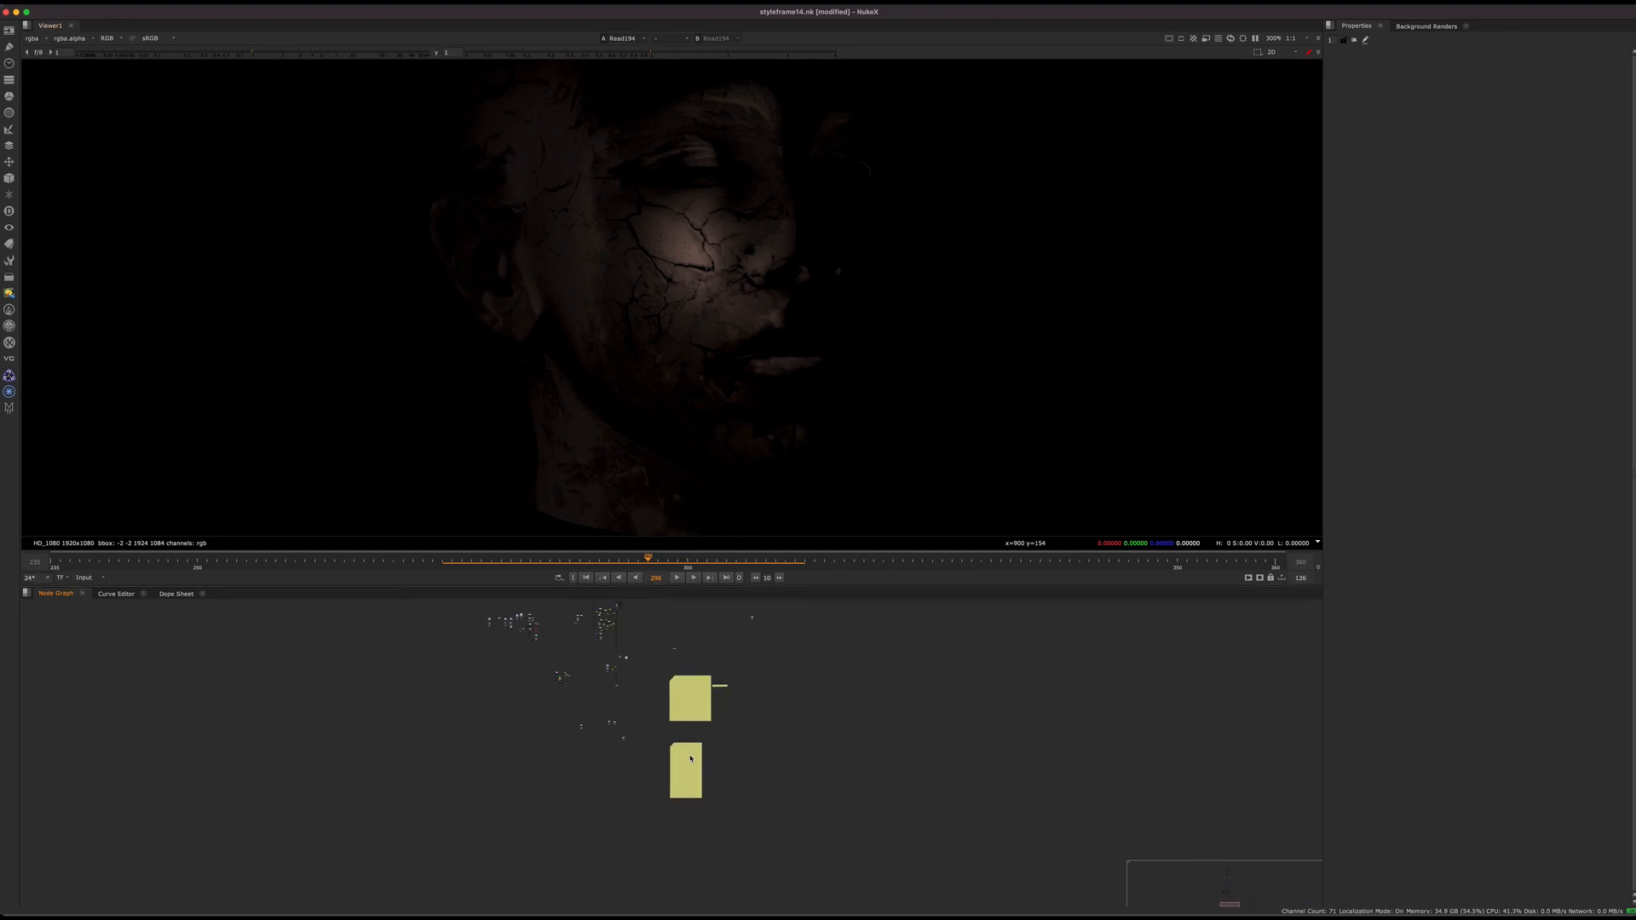
{"action": "middle_click_drag", "start_coordinate": [663, 702], "coordinate": [661, 777]}
{"action": "scroll", "coordinate": [648, 774], "scroll_direction": "up", "scroll_amount": 5}
{"action": "scroll", "coordinate": [639, 733], "scroll_direction": "down", "scroll_amount": 10}
{"action": "middle_click_drag", "start_coordinate": [643, 676], "coordinate": [600, 836]}
{"action": "scroll", "coordinate": [600, 836], "scroll_direction": "up", "scroll_amount": 4}
{"action": "middle_click_drag", "start_coordinate": [592, 723], "coordinate": [677, 725]}
{"action": "scroll", "coordinate": [637, 665], "scroll_direction": "up", "scroll_amount": 10}
{"action": "middle_click_drag", "start_coordinate": [643, 633], "coordinate": [628, 840]}
{"action": "scroll", "coordinate": [545, 751], "scroll_direction": "up", "scroll_amount": 6}
Display the eye outline render, and compare the read near the eyeball reflection backdrop with the Merge419 result
{"action": "left_click", "coordinate": [599, 749]}
{"action": "middle_click_drag", "start_coordinate": [637, 761], "coordinate": [639, 468]}
{"action": "middle_click_drag", "start_coordinate": [639, 886], "coordinate": [640, 701]}
{"action": "scroll", "coordinate": [639, 701], "scroll_direction": "down", "scroll_amount": 8}
{"action": "mouse_move", "coordinate": [620, 902]}
{"action": "middle_mouse_down"}
{"action": "mouse_move", "coordinate": [585, 727]}
{"action": "mouse_move", "coordinate": [567, 420]}
{"action": "middle_mouse_up"}
{"action": "middle_click_drag", "start_coordinate": [564, 635], "coordinate": [555, 900]}
{"action": "scroll", "coordinate": [552, 767], "scroll_direction": "up", "scroll_amount": 5}
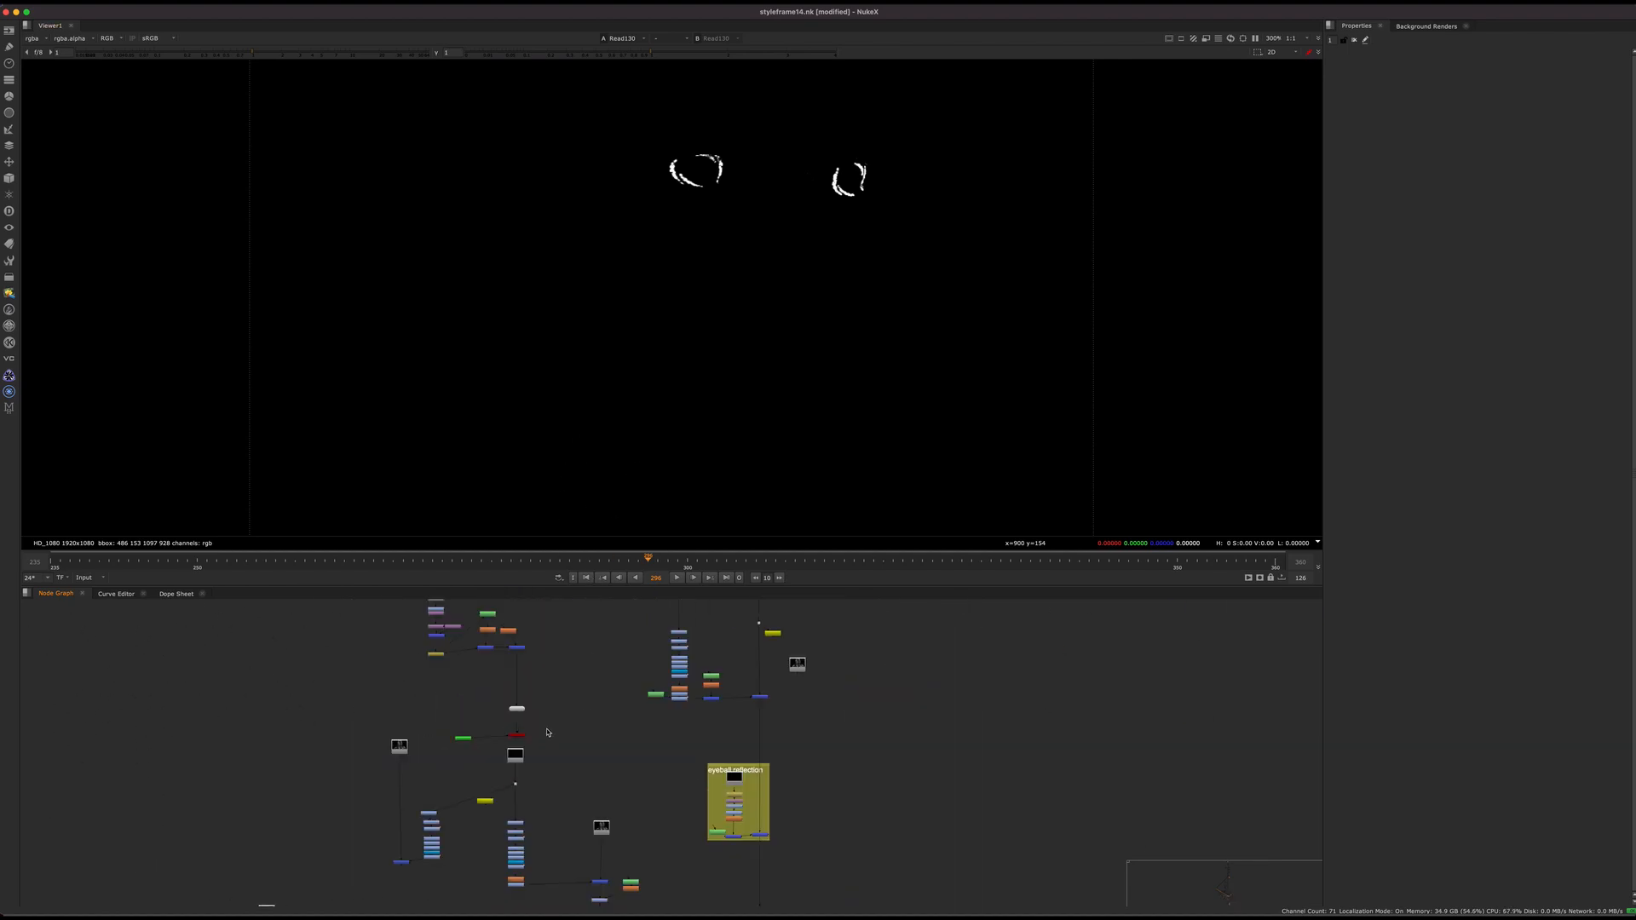
{"action": "scroll", "coordinate": [603, 829], "scroll_direction": "up", "scroll_amount": 5}
{"action": "left_click", "coordinate": [597, 825]}
{"action": "key", "text": "1"}
{"action": "scroll", "coordinate": [632, 766], "scroll_direction": "down", "scroll_amount": 5}
{"action": "middle_click_drag", "start_coordinate": [650, 834], "coordinate": [625, 749]}
{"action": "left_click", "coordinate": [596, 775]}
{"action": "key", "text": "1"}
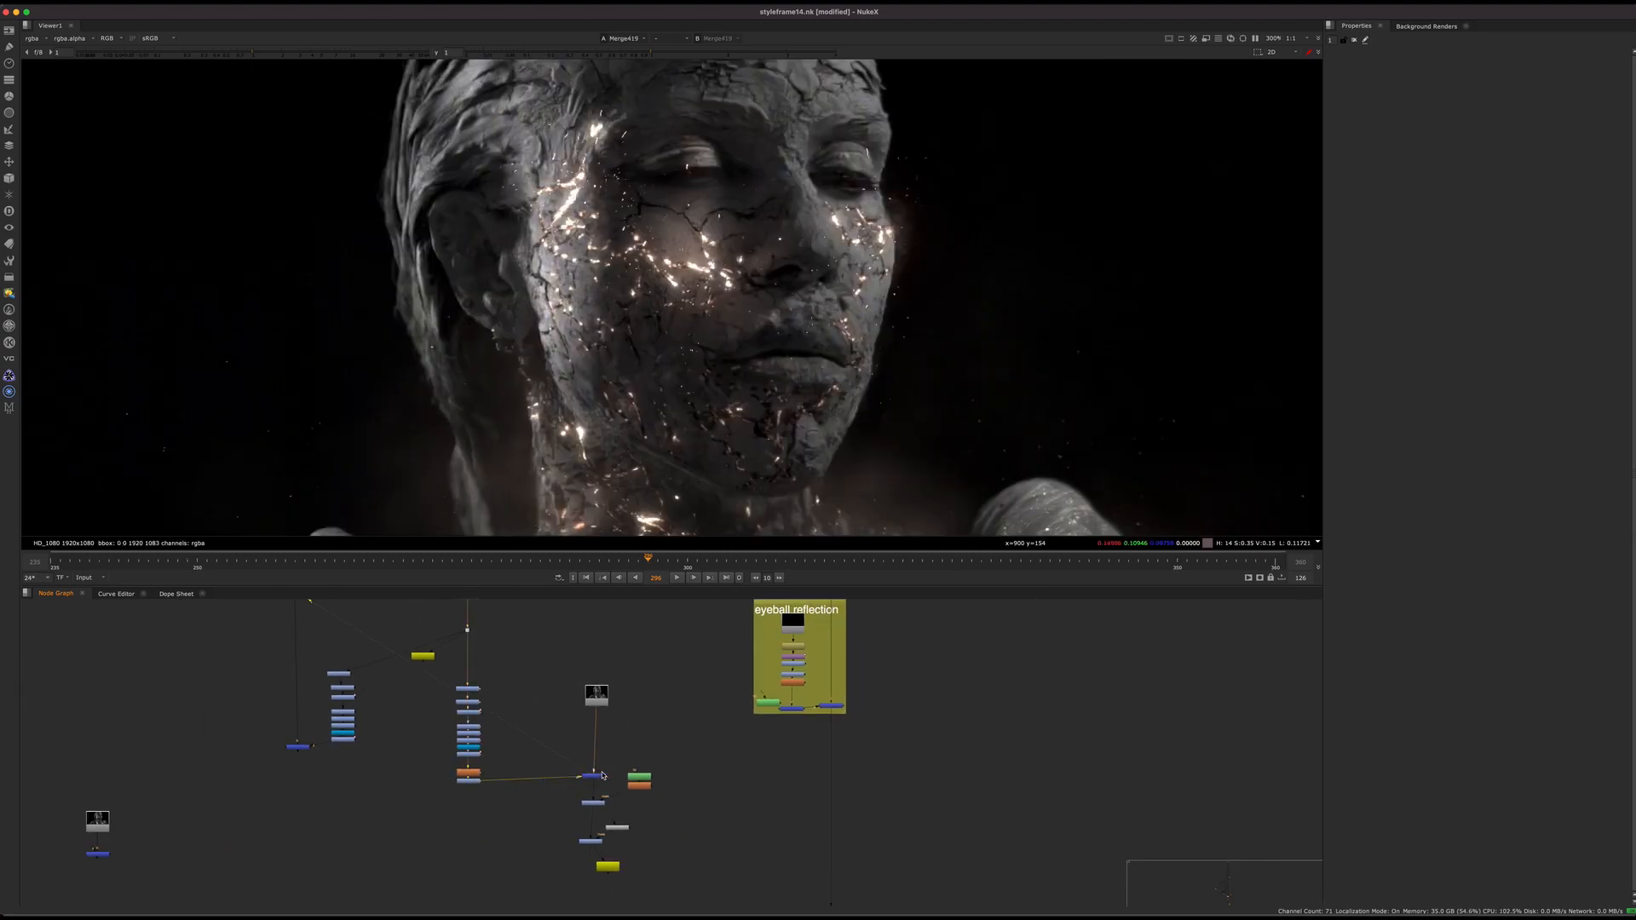
Locate the face smoke section, and display the Read204 crack lines and Read205 smoke render fitted to the viewer
{"action": "middle_click_drag", "start_coordinate": [639, 812], "coordinate": [611, 819]}
{"action": "scroll", "coordinate": [609, 814], "scroll_direction": "down", "scroll_amount": 5}
{"action": "middle_click_drag", "start_coordinate": [591, 682], "coordinate": [587, 795]}
{"action": "middle_click_drag", "start_coordinate": [511, 634], "coordinate": [494, 779]}
{"action": "scroll", "coordinate": [446, 734], "scroll_direction": "up", "scroll_amount": 5}
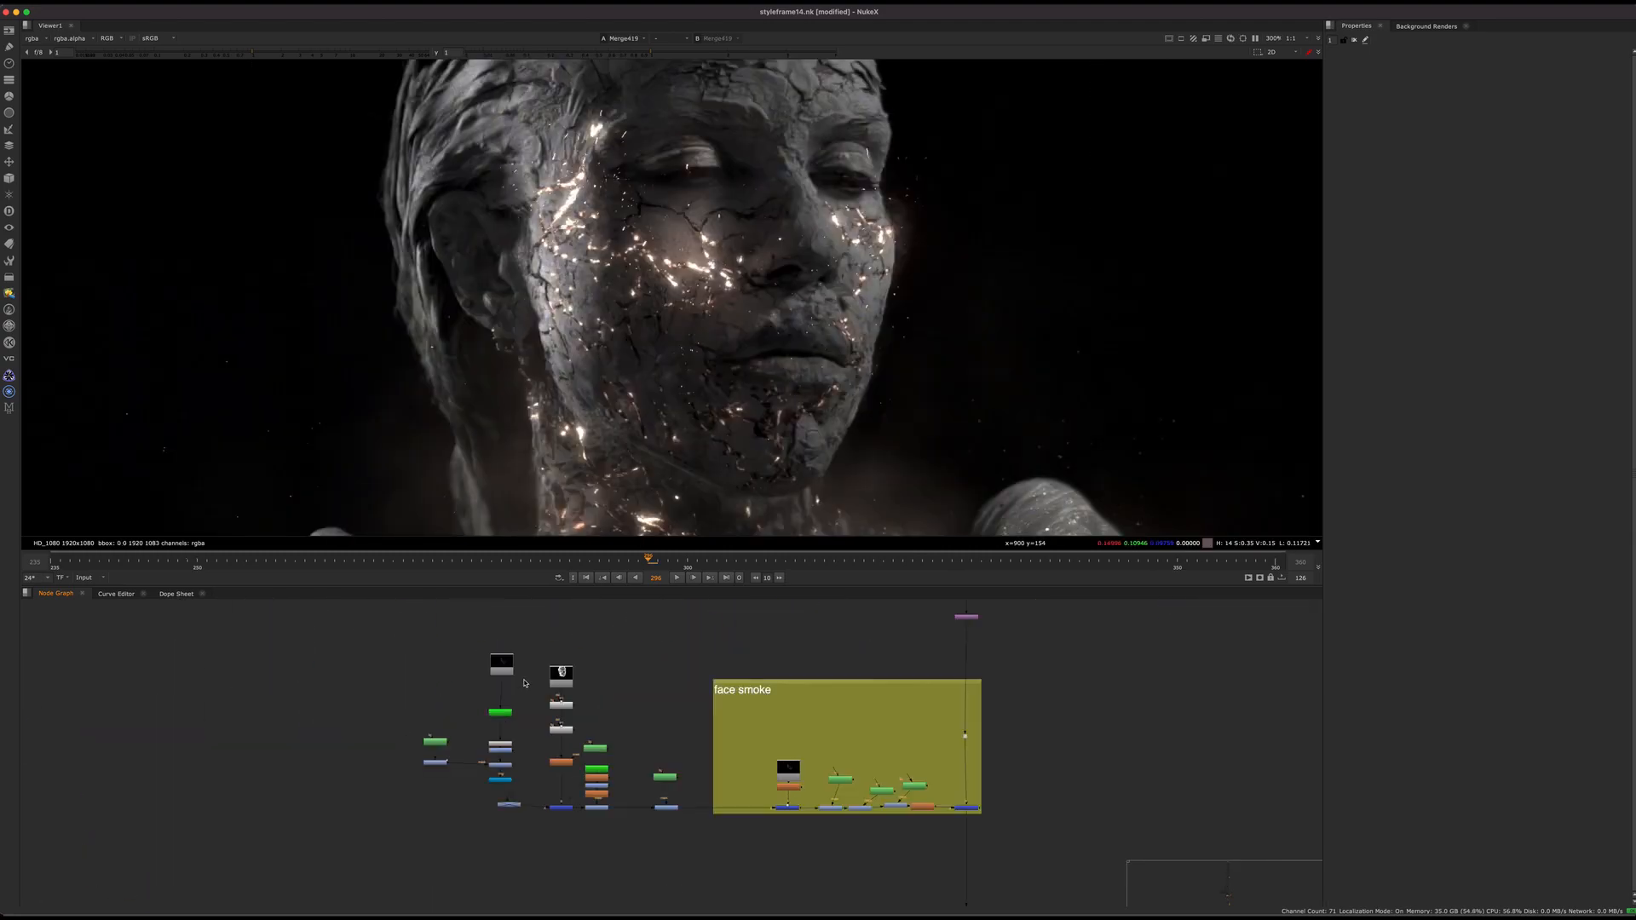
{"action": "left_click_drag", "start_coordinate": [590, 659], "coordinate": [549, 676]}
{"action": "scroll", "coordinate": [550, 675], "scroll_direction": "up", "scroll_amount": 3}
{"action": "key", "text": "1"}
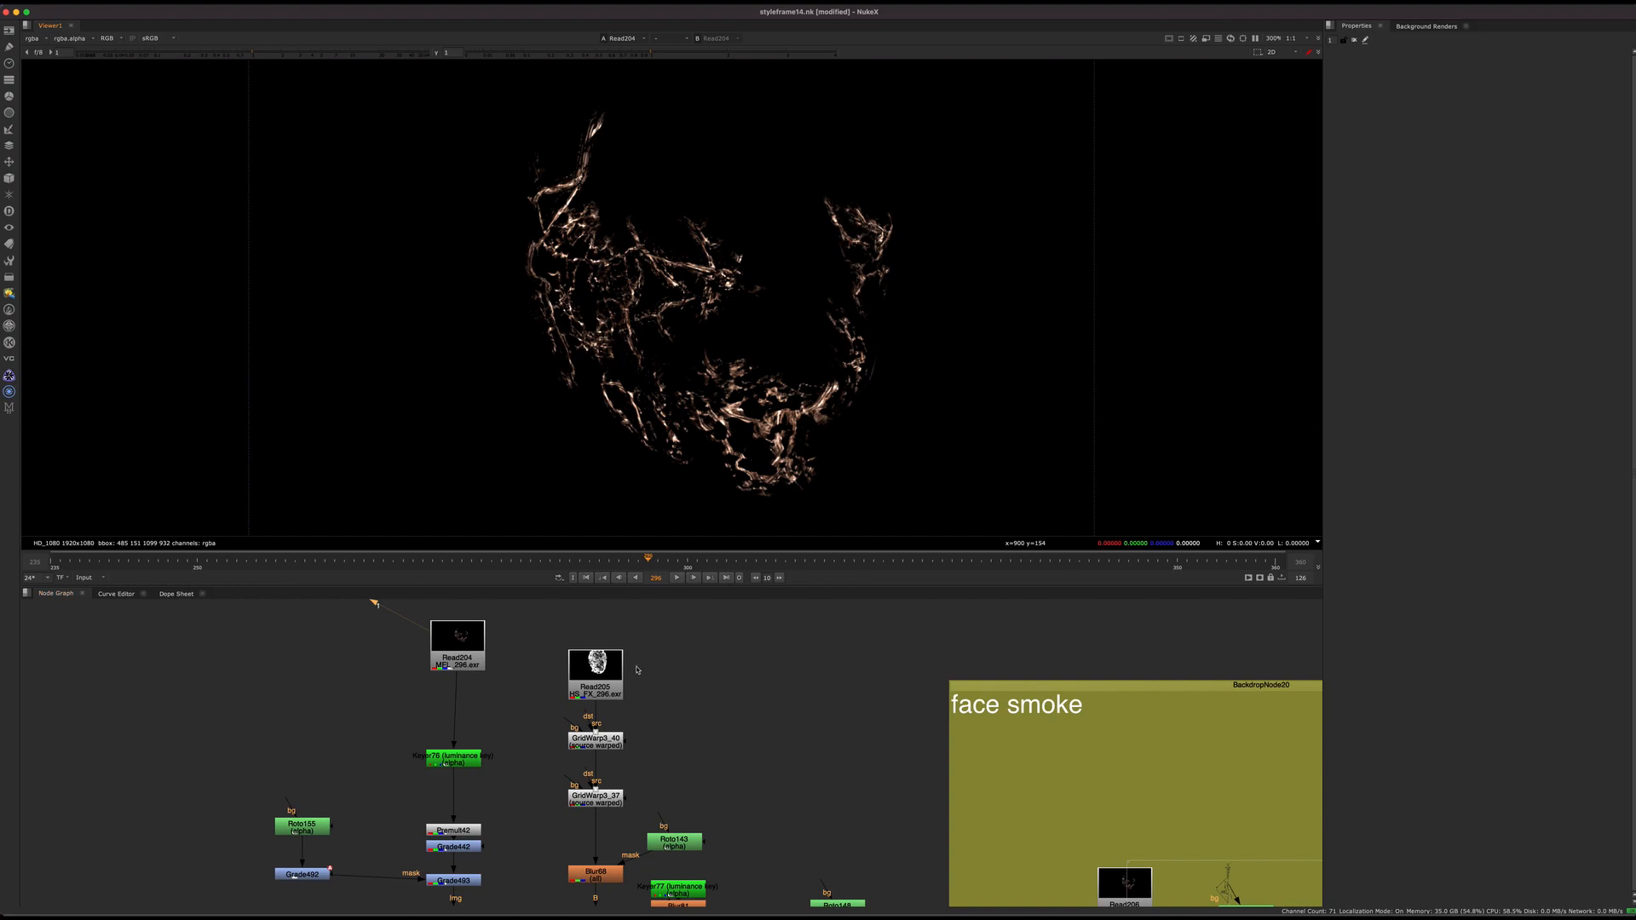
{"action": "key", "text": "f"}
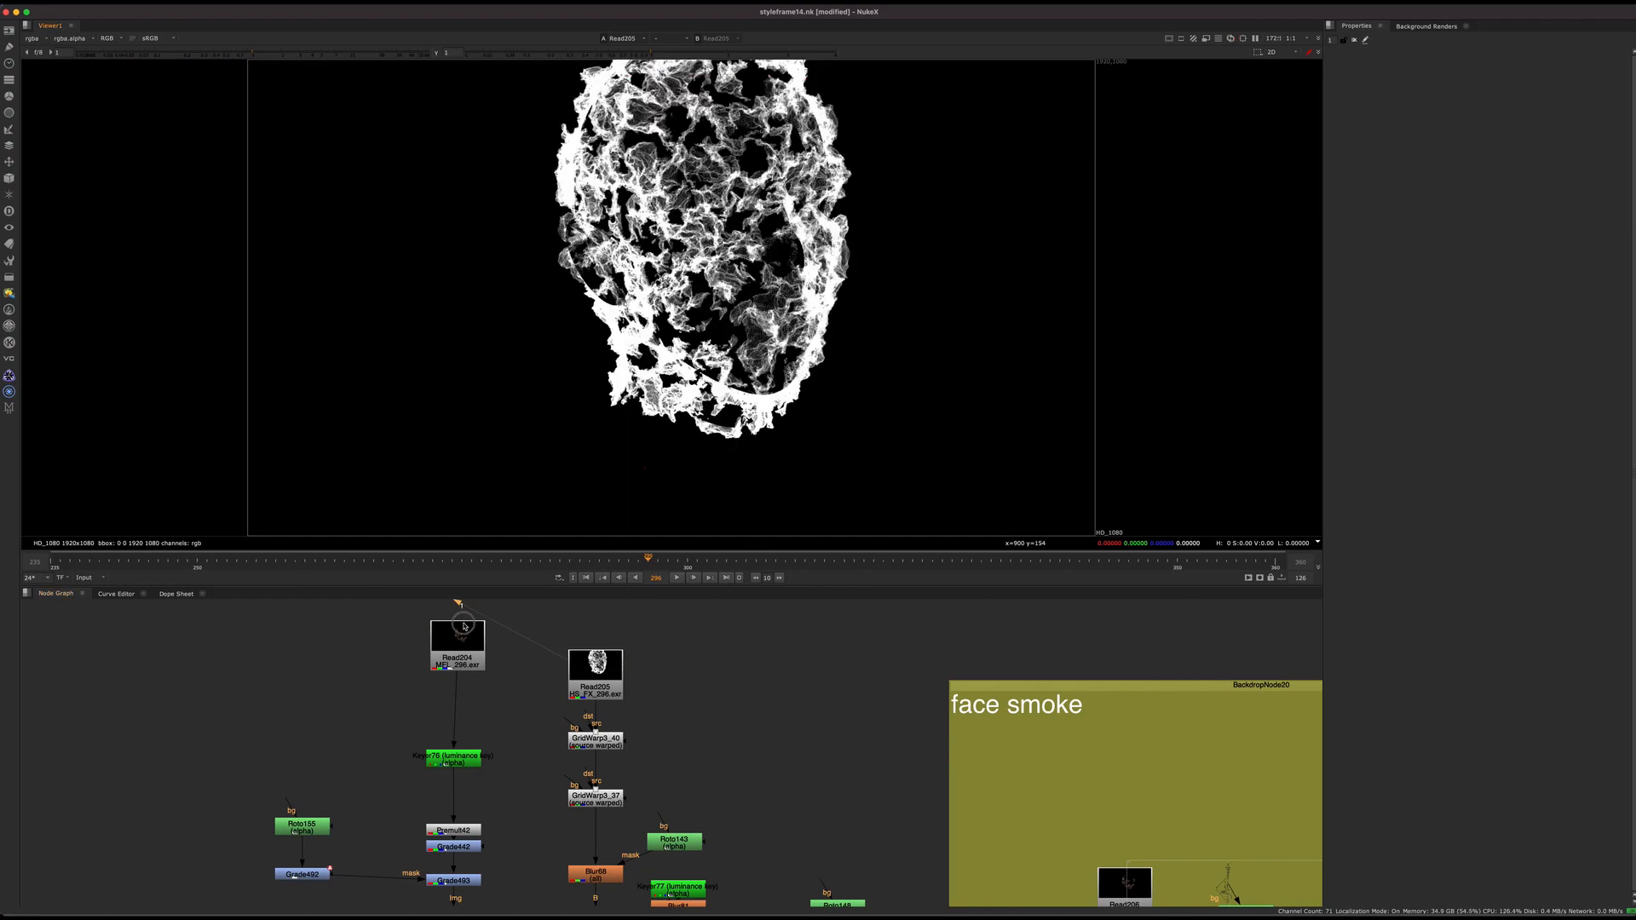
Display Read204 again and play the crack lines spreading over the face
{"action": "left_click_drag", "start_coordinate": [464, 626], "coordinate": [472, 626]}
{"action": "key", "text": "1"}
{"action": "left_click", "coordinate": [681, 580]}
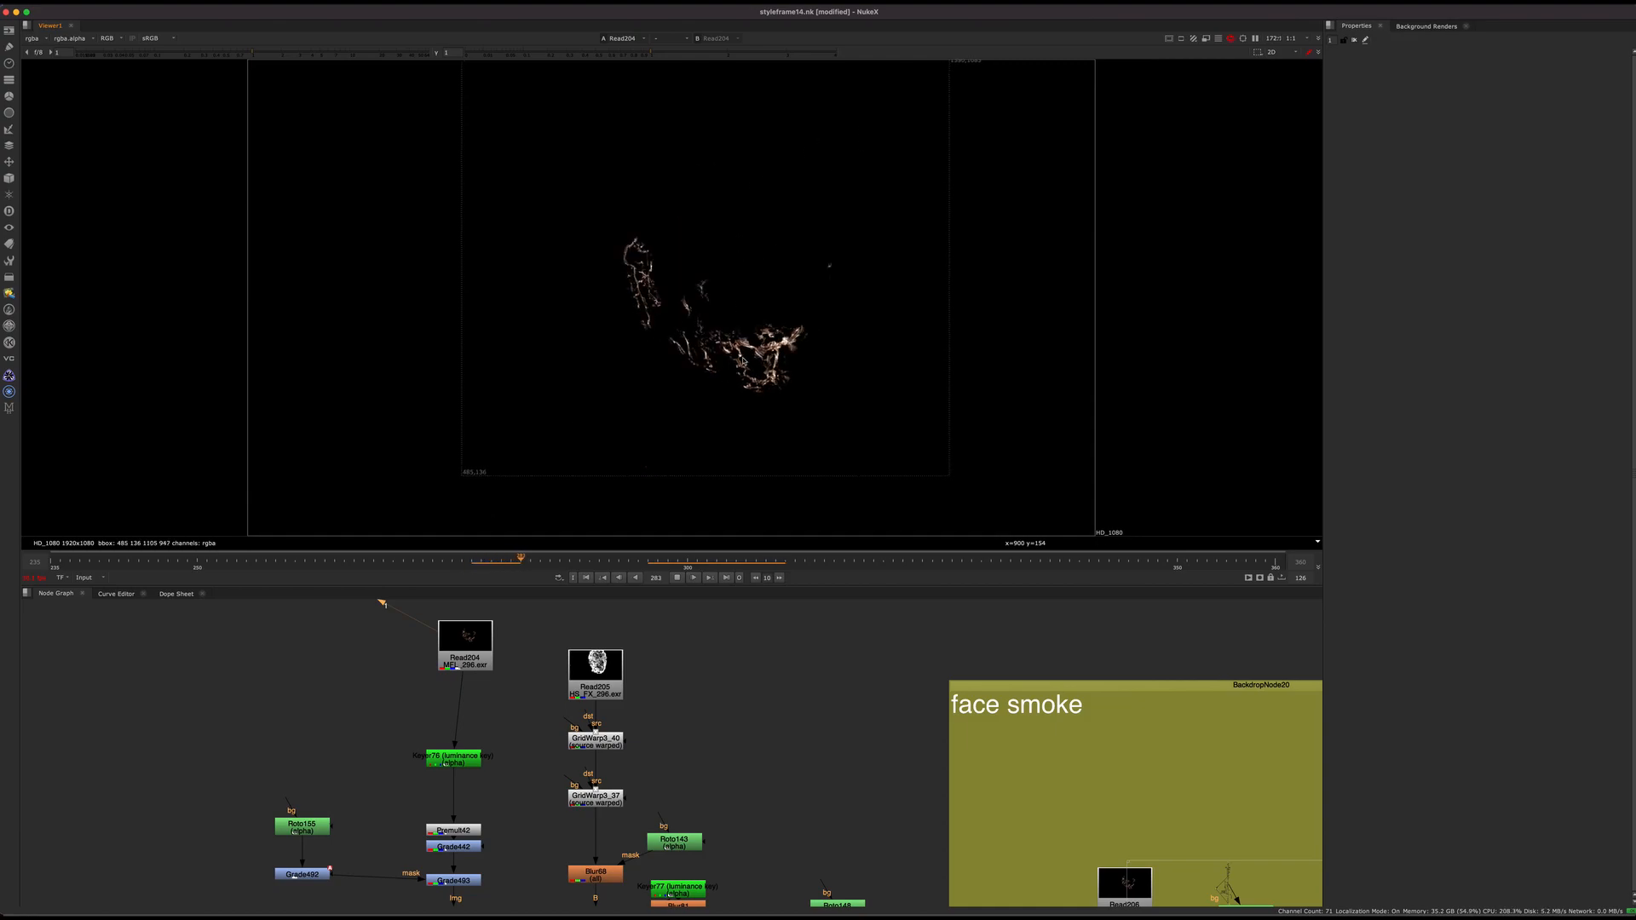
{"action": "left_click_drag", "start_coordinate": [465, 645], "coordinate": [467, 662]}
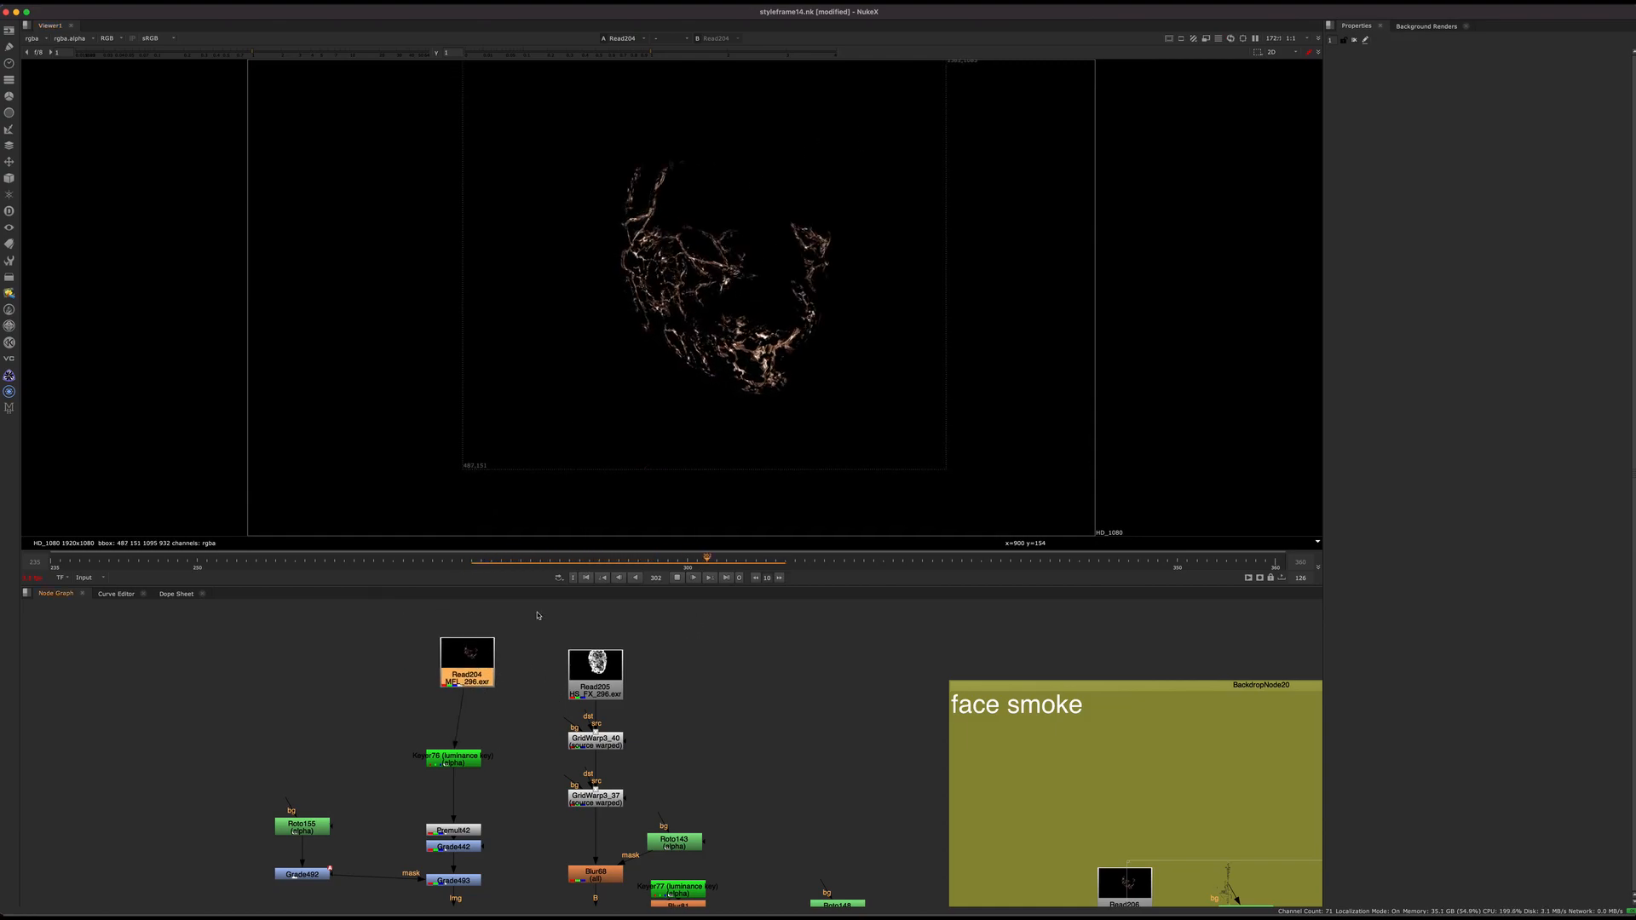
Display the luminance-keyed crack lines after the Premult below Keyer76 during playback
{"action": "middle_click_drag", "start_coordinate": [530, 707], "coordinate": [602, 629]}
{"action": "left_click", "coordinate": [537, 752]}
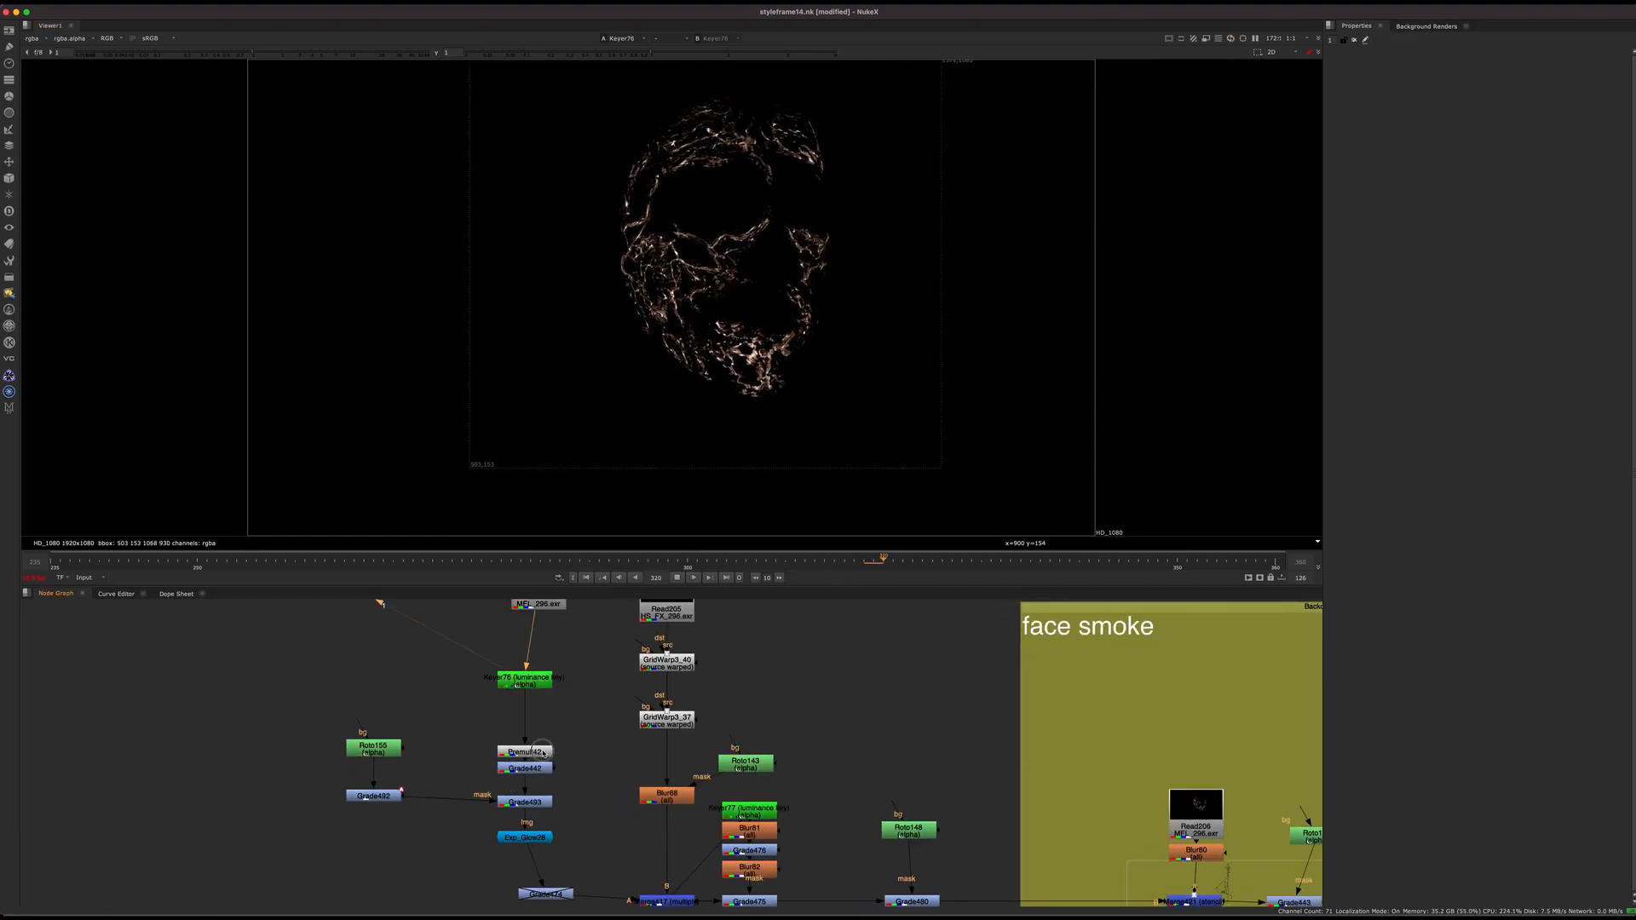
{"action": "key", "text": "1"}
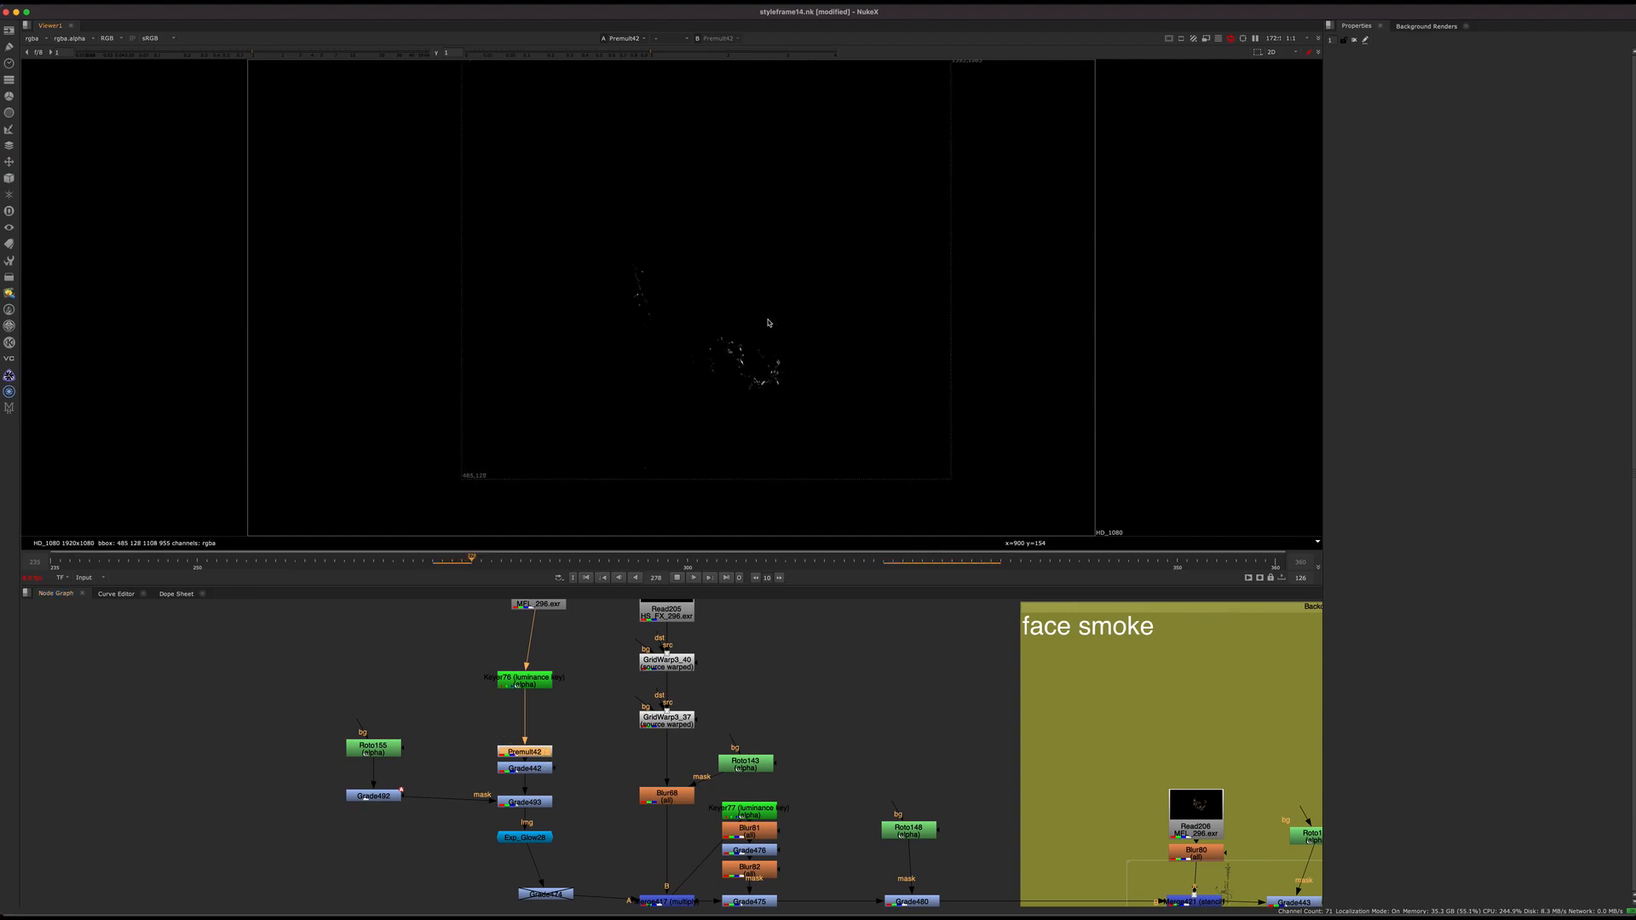
Display the Exp_Glow output and replay the glowing crack lines from an earlier frame
{"action": "left_click", "coordinate": [525, 838]}
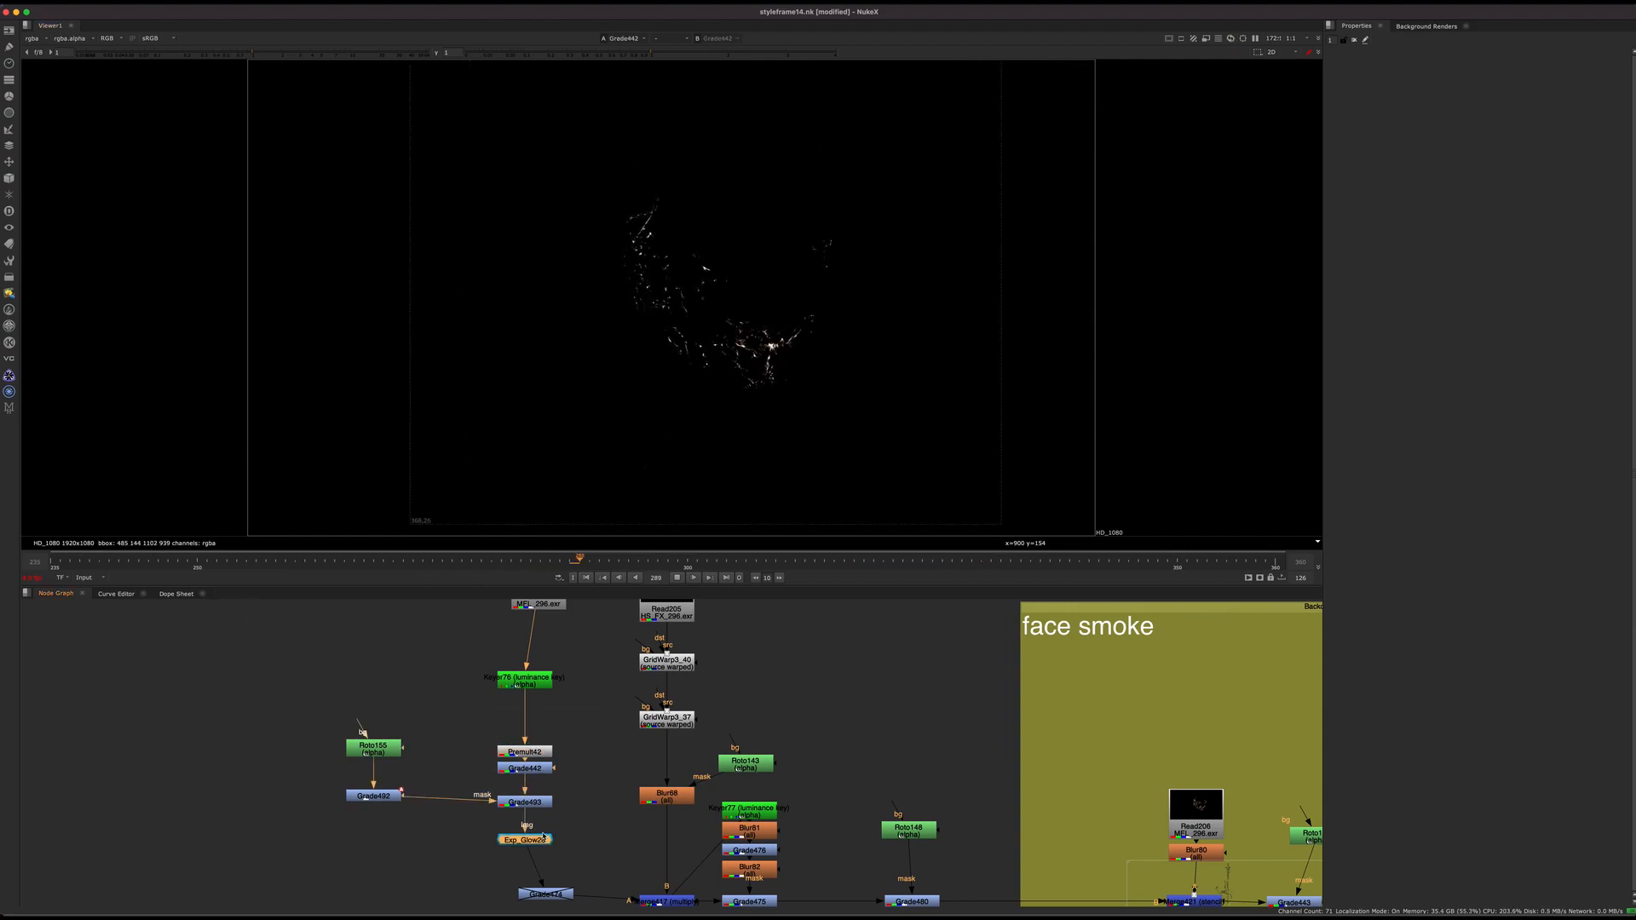
{"action": "key", "text": "1"}
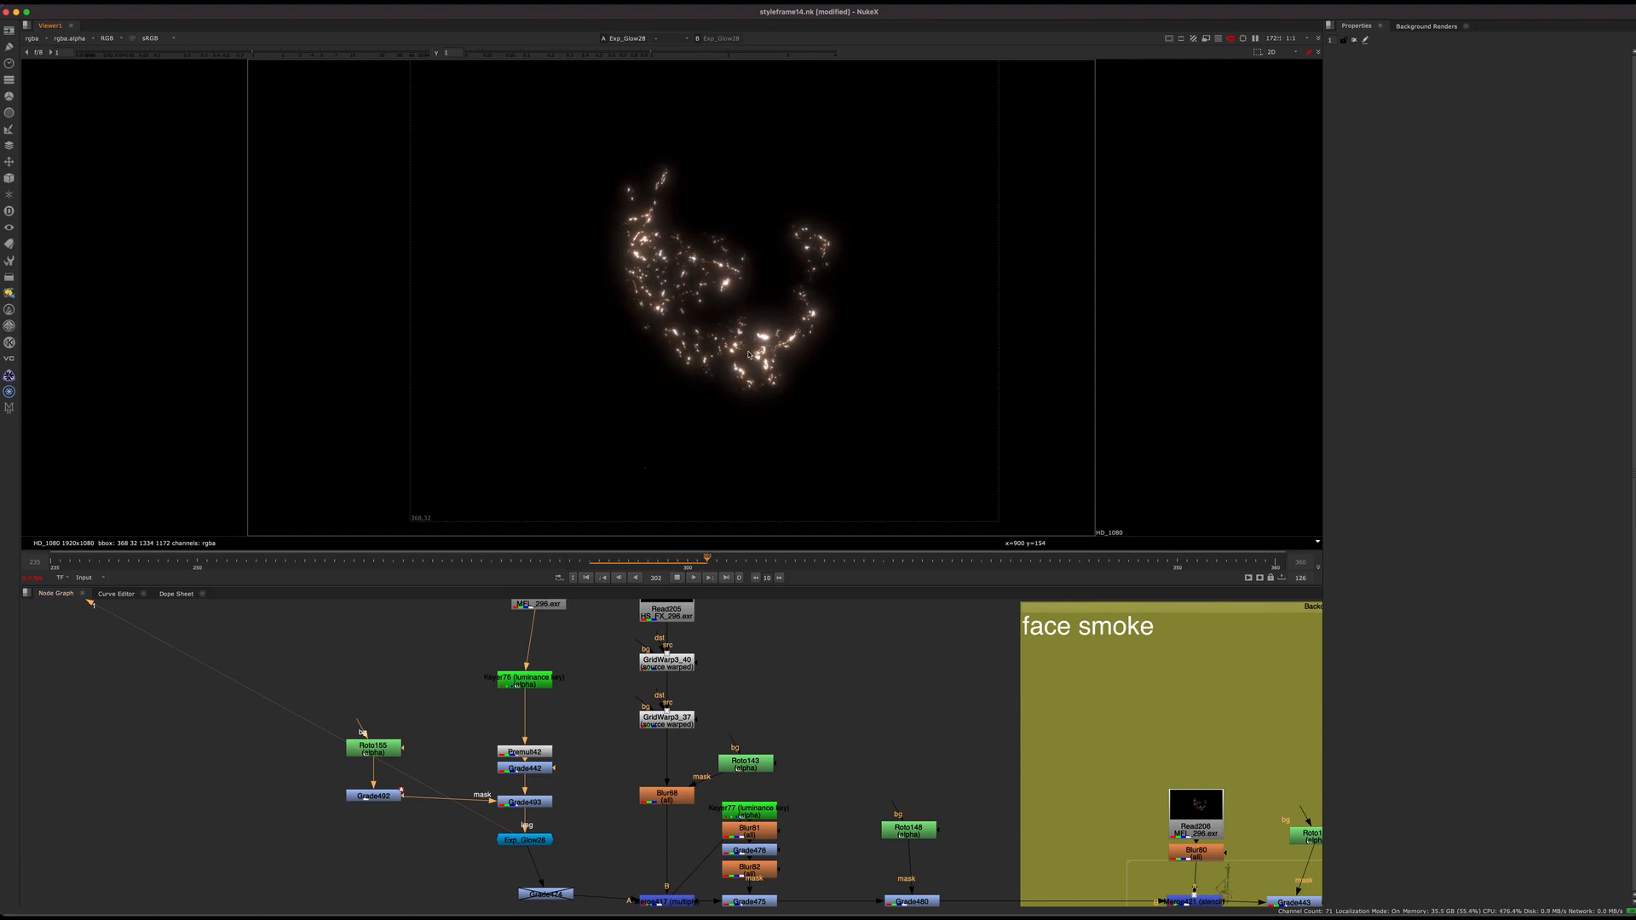
{"action": "left_click", "coordinate": [445, 556]}
{"action": "left_click_drag", "start_coordinate": [846, 688], "coordinate": [788, 707]}
{"action": "middle_click_drag", "start_coordinate": [788, 686], "coordinate": [662, 468]}
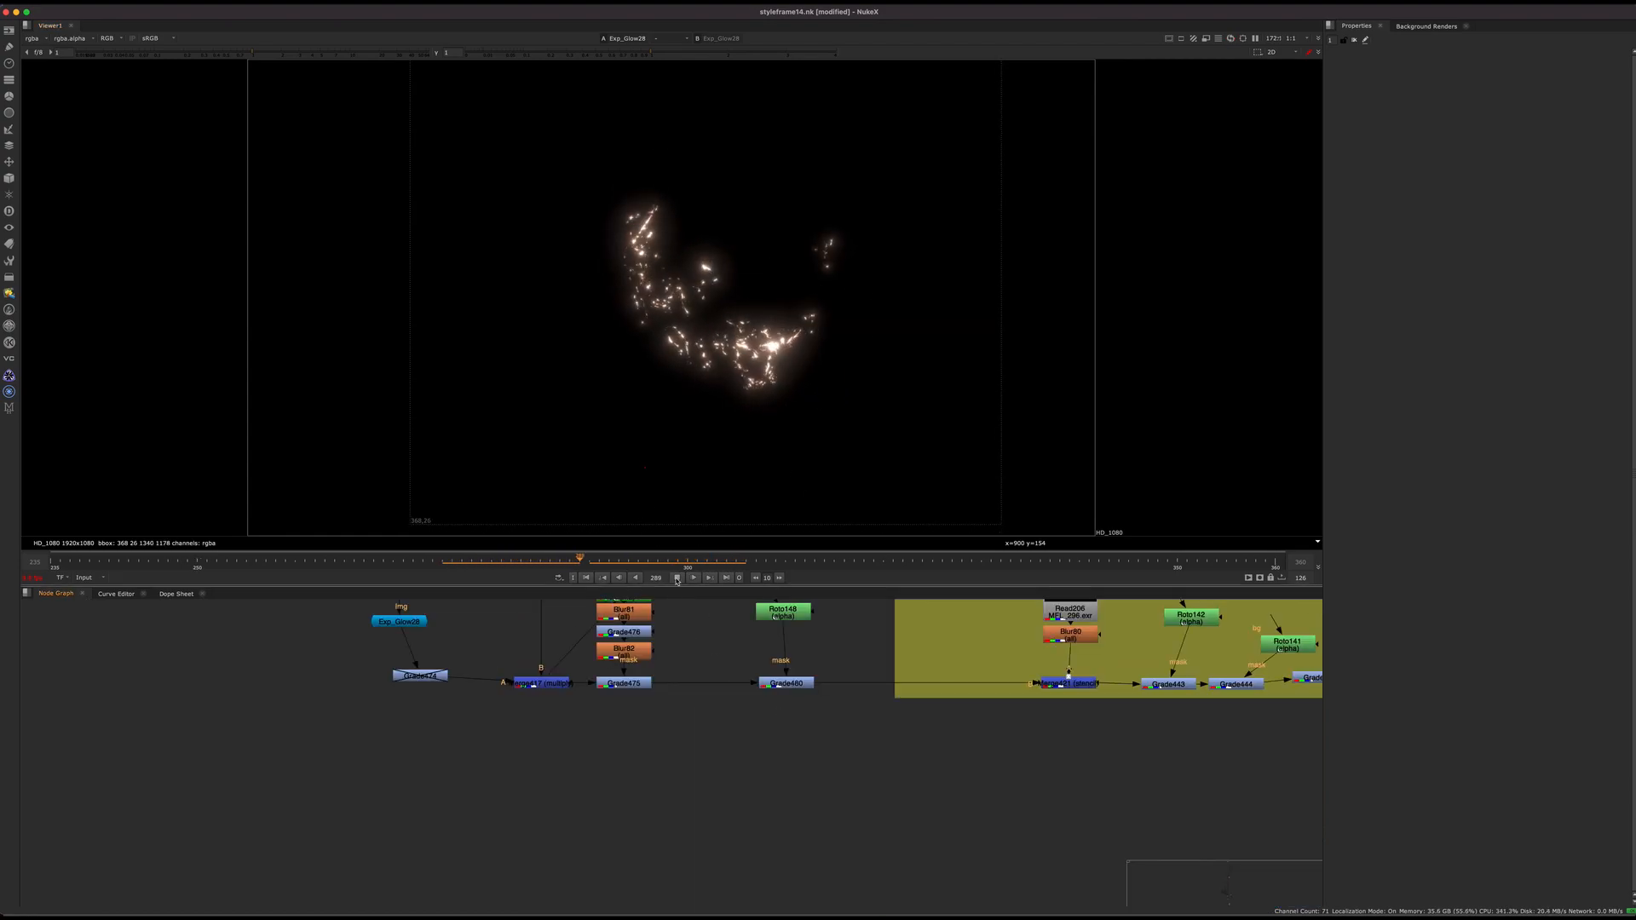
Stop playback, and display the Merge417 combination followed by its Read205 smoke input
{"action": "middle_click_drag", "start_coordinate": [542, 638], "coordinate": [622, 789]}
{"action": "left_click", "coordinate": [620, 835]}
{"action": "key", "text": "1"}
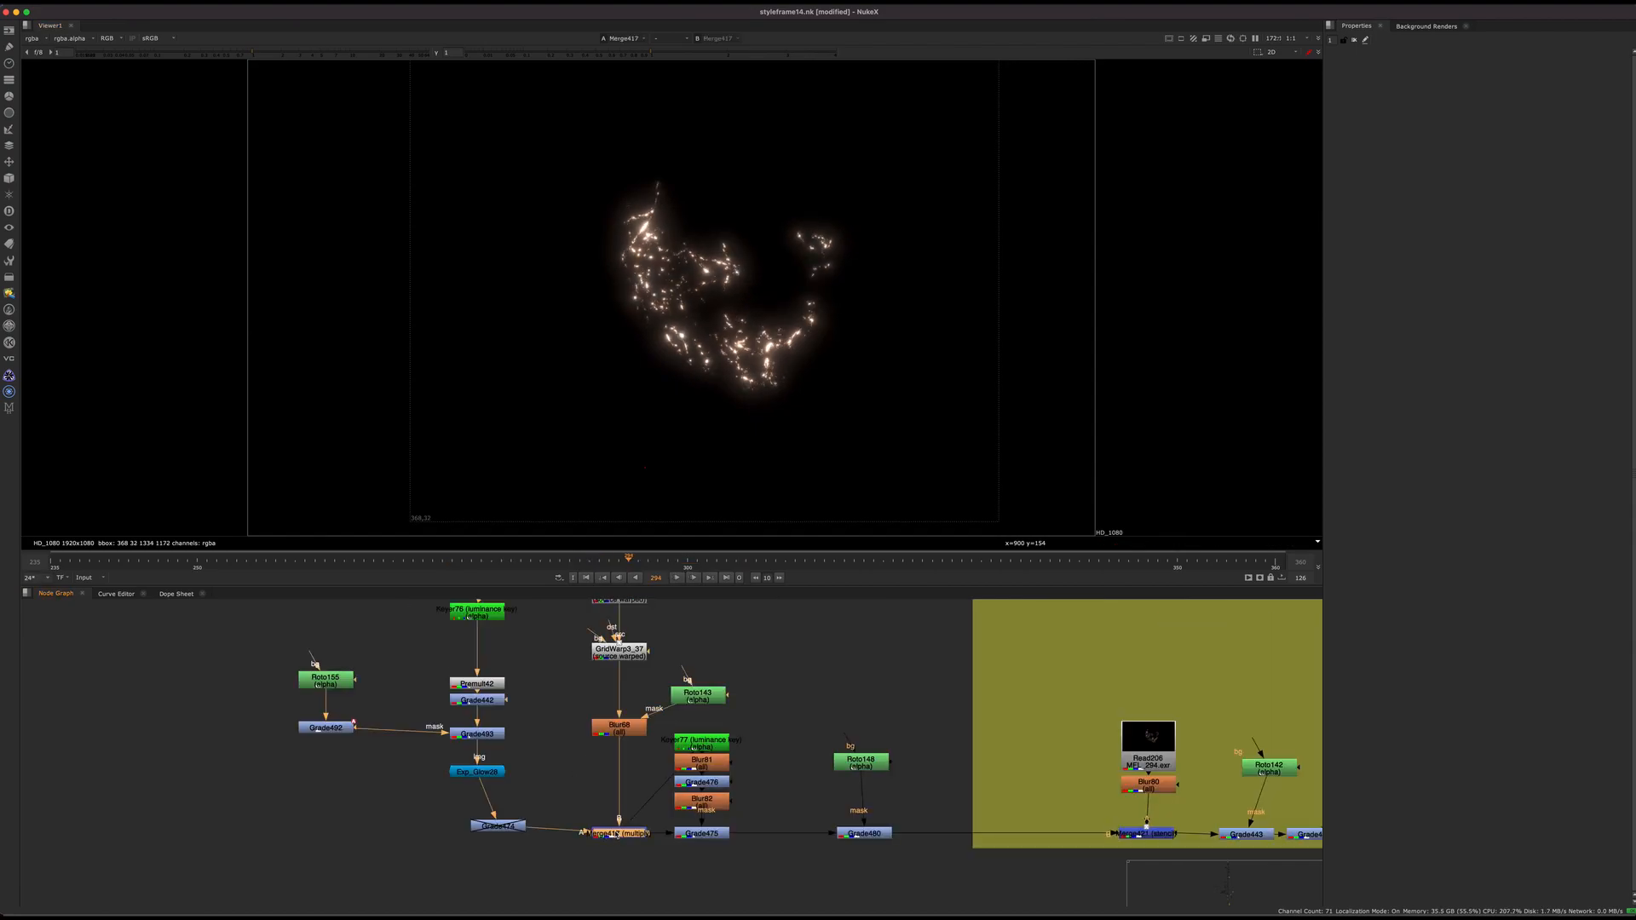
{"action": "left_click", "coordinate": [626, 854]}
{"action": "middle_click_drag", "start_coordinate": [631, 682], "coordinate": [619, 787]}
{"action": "left_click", "coordinate": [610, 645]}
{"action": "key", "text": "1"}
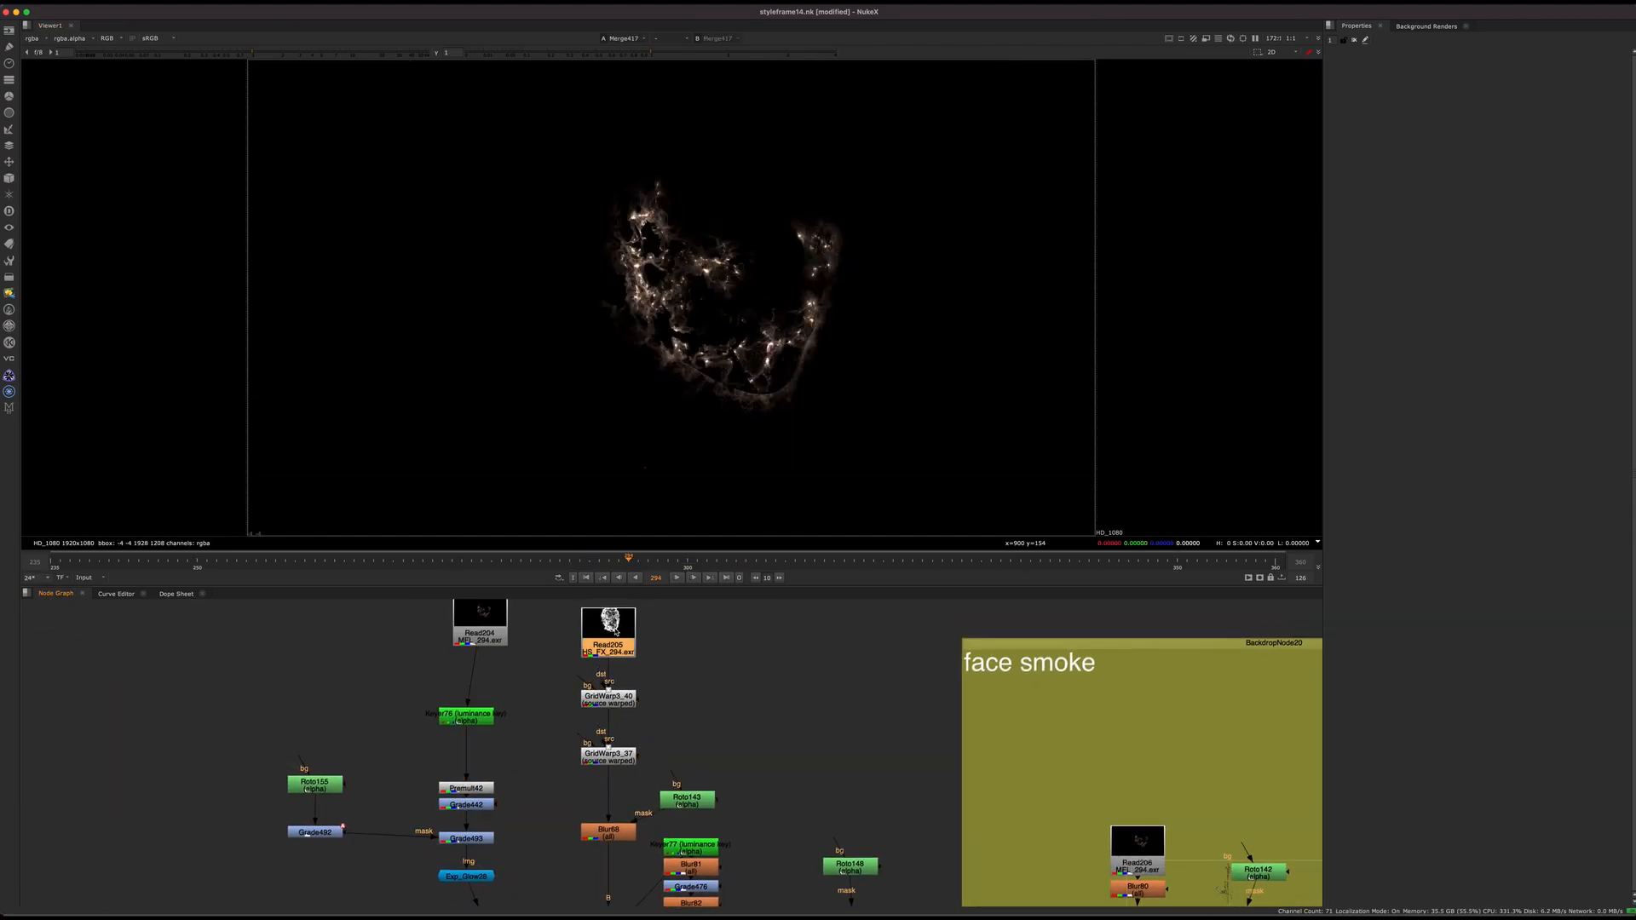
{"action": "left_click", "coordinate": [654, 639]}
Display the Blur68 smoke and then Merge417, and play the smoke lit by the glowing cracks
{"action": "middle_click_drag", "start_coordinate": [668, 680], "coordinate": [701, 531]}
{"action": "left_click", "coordinate": [641, 682]}
{"action": "left_click", "coordinate": [646, 788]}
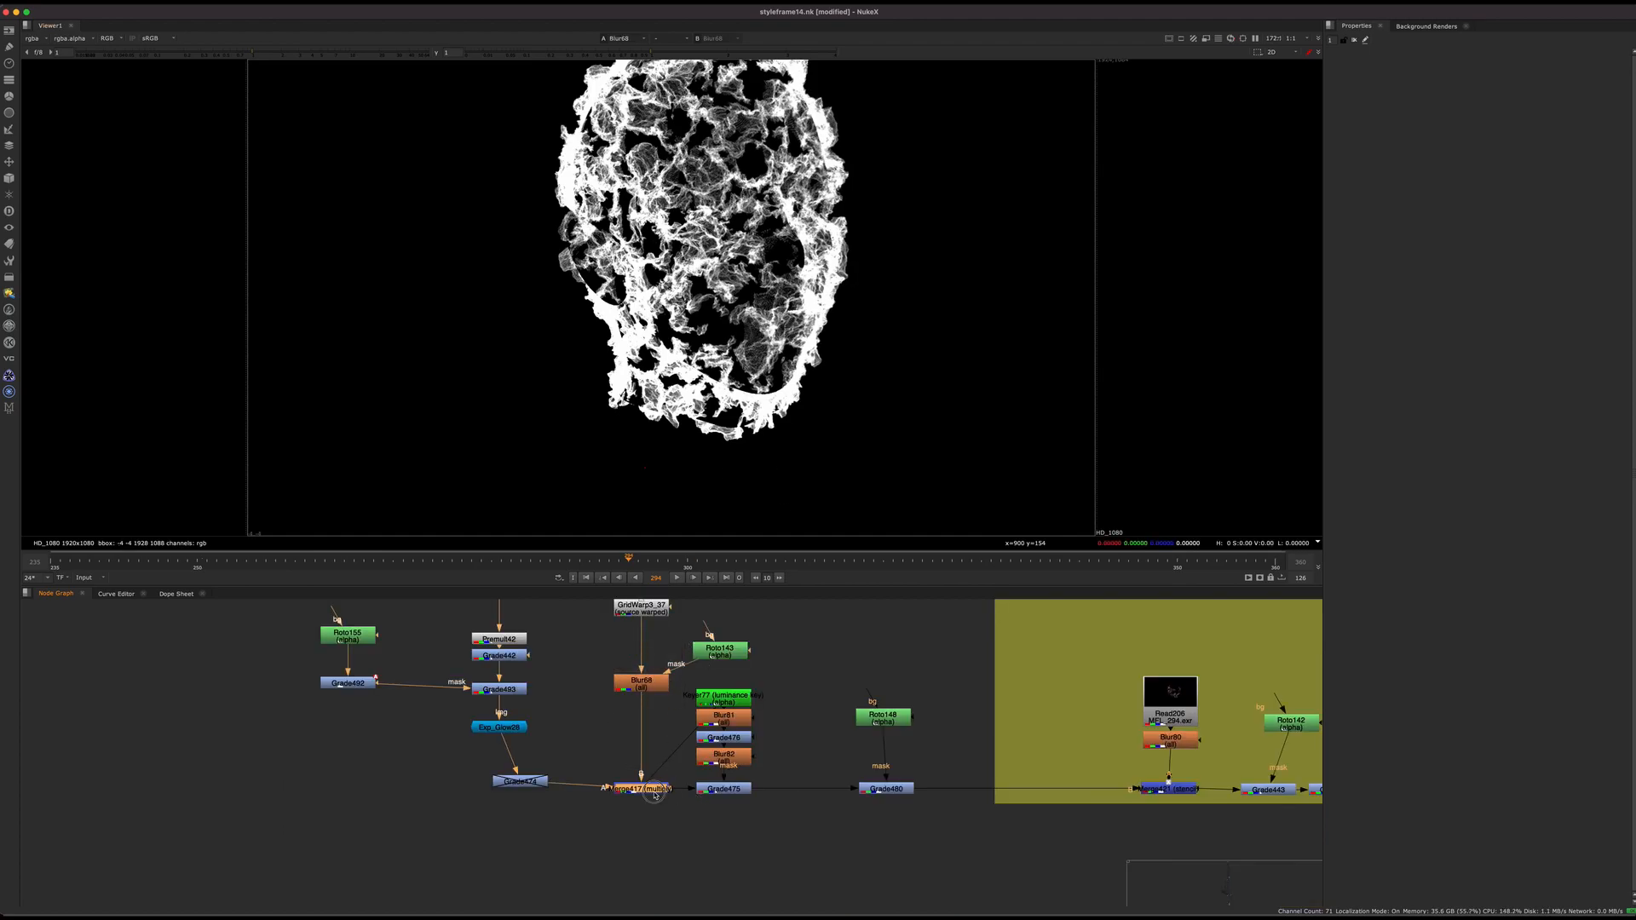
{"action": "key", "text": "1"}
{"action": "left_click", "coordinate": [687, 580]}
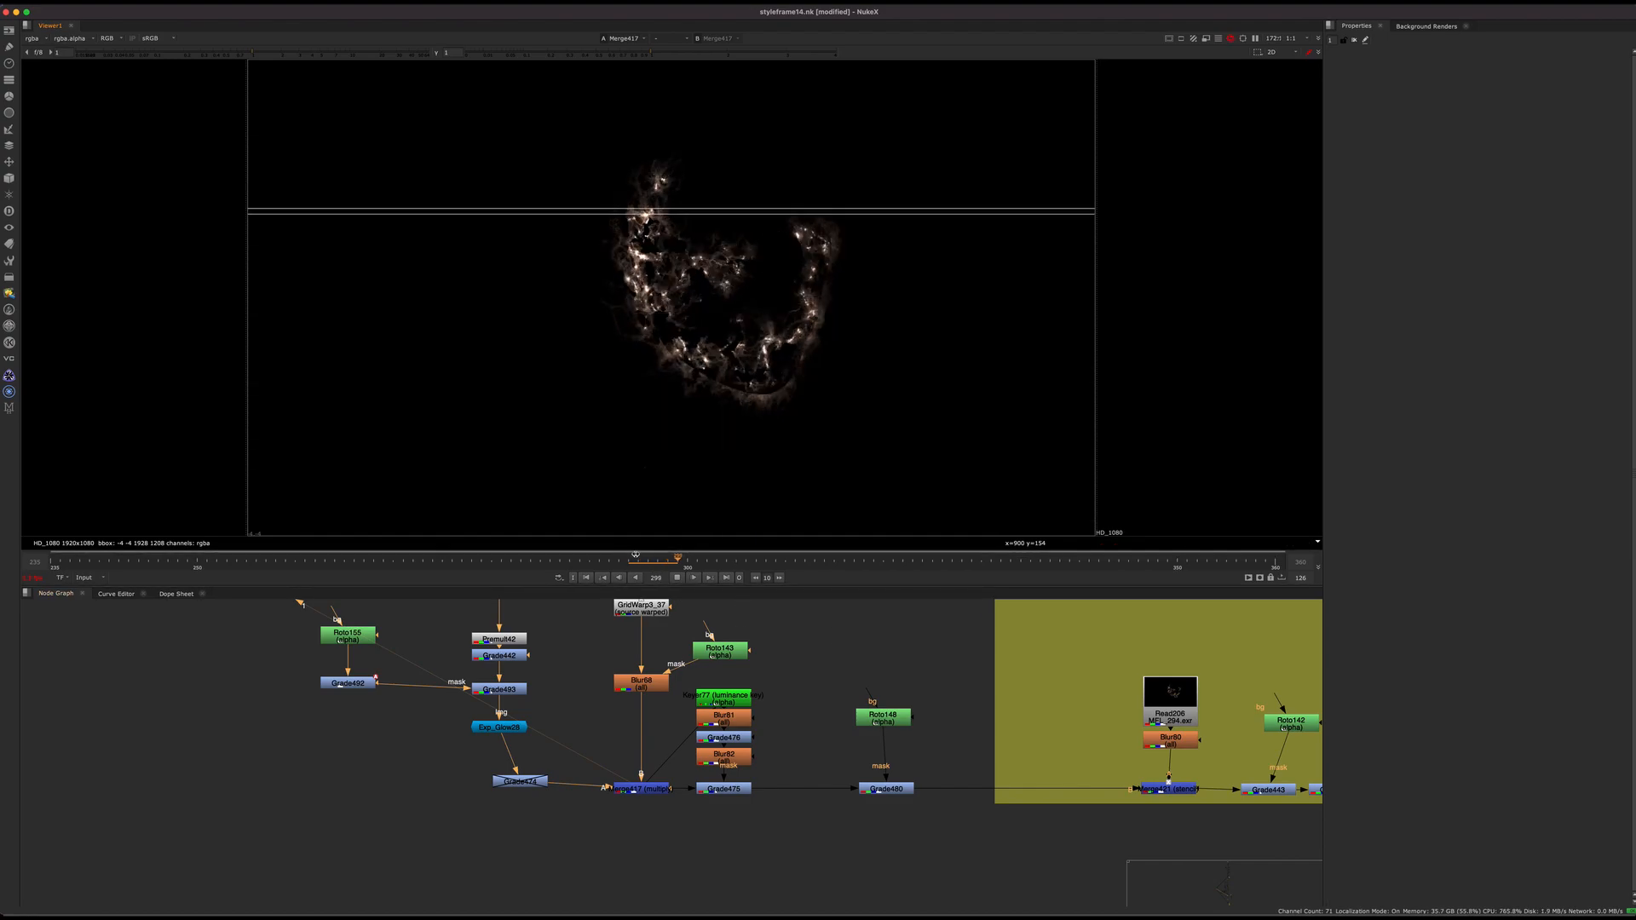
Display Grade480, play the graded smoke, and stop to examine its details up close
{"action": "middle_click_drag", "start_coordinate": [840, 776], "coordinate": [654, 696]}
{"action": "left_click", "coordinate": [699, 709]}
{"action": "key", "text": "1"}
{"action": "left_click", "coordinate": [654, 678]}
{"action": "left_click", "coordinate": [678, 578]}
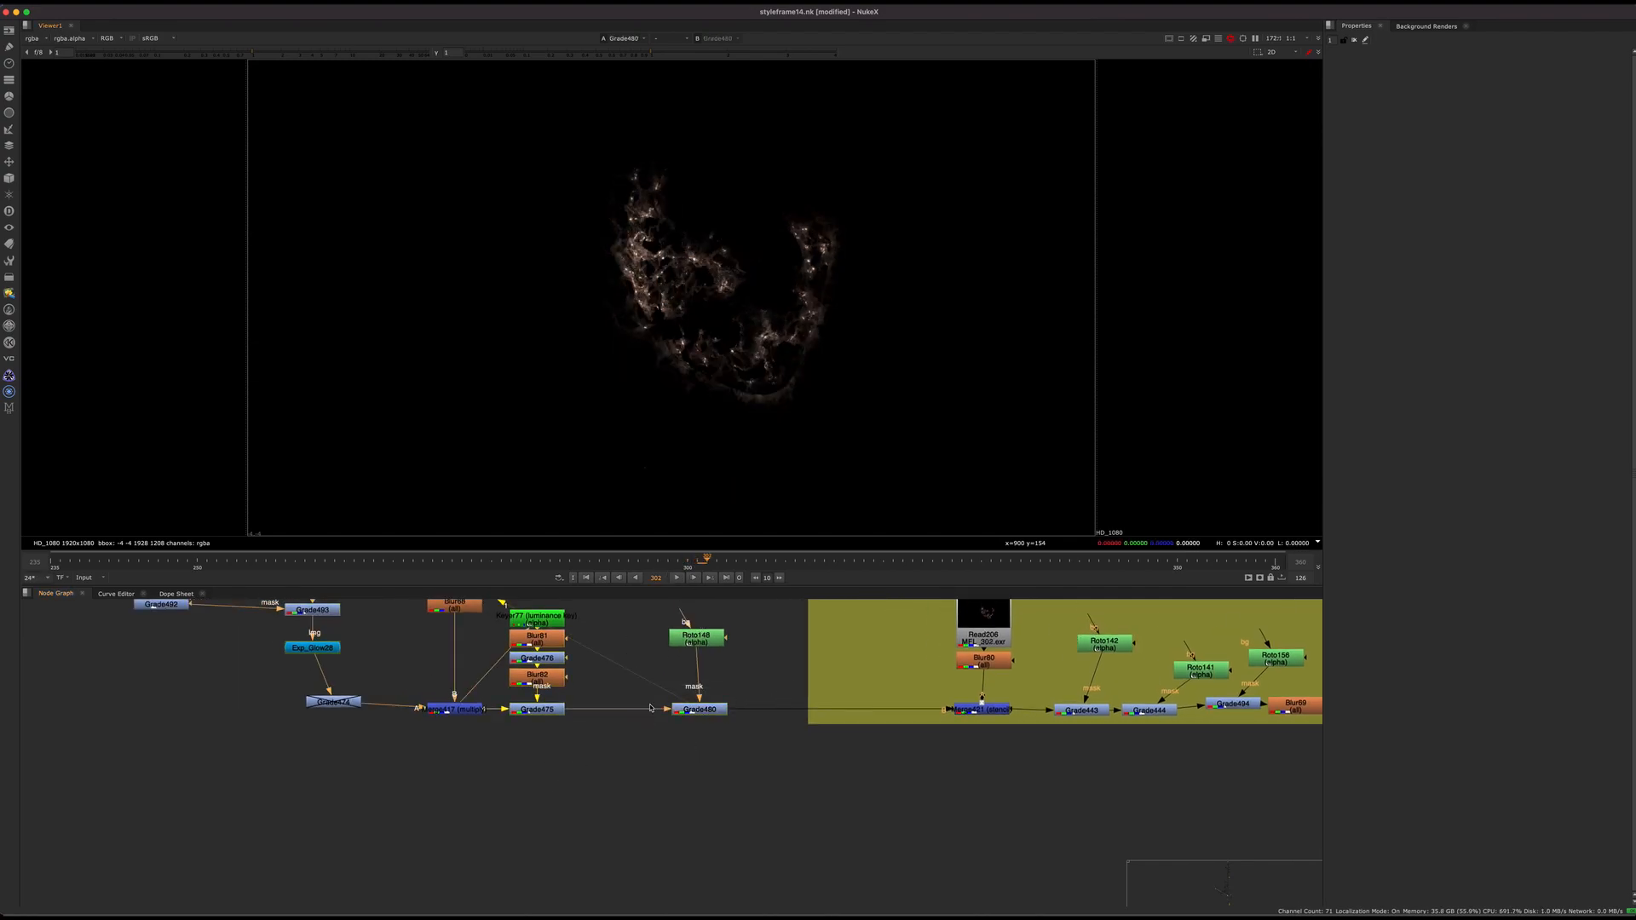
{"action": "left_click", "coordinate": [692, 709]}
{"action": "middle_click_drag", "start_coordinate": [677, 656], "coordinate": [693, 687]}
{"action": "scroll", "coordinate": [691, 361], "scroll_direction": "up", "scroll_amount": 4}
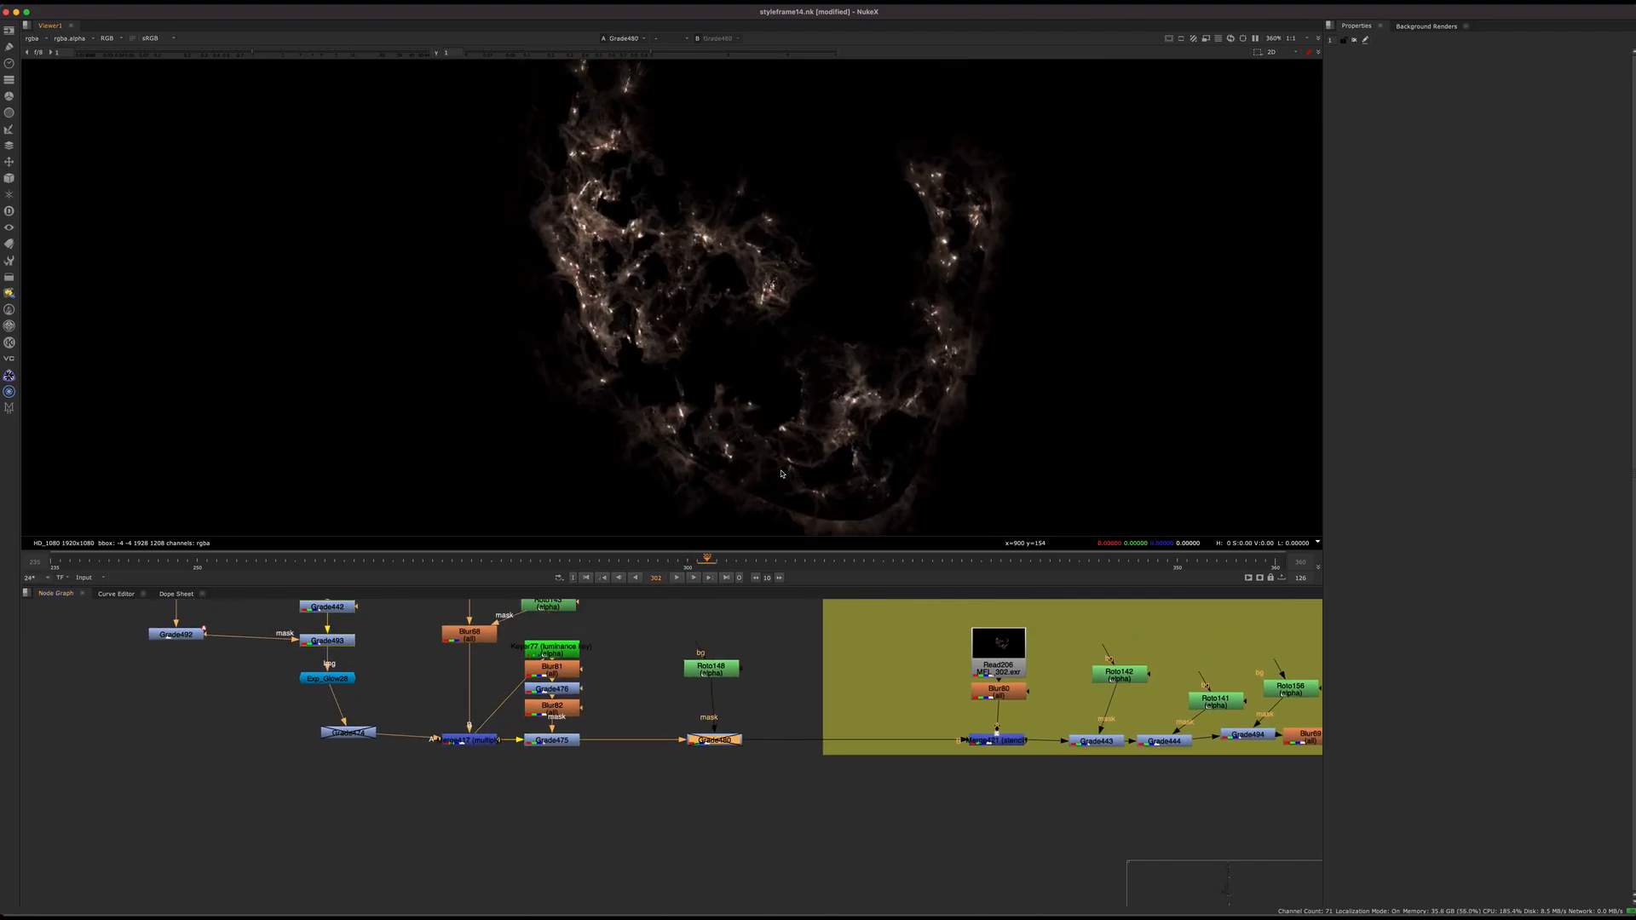
Toggle Grade475 off and on several times to compare its effect on the bright smoke details up close
{"action": "middle_click_drag", "start_coordinate": [871, 454], "coordinate": [871, 362]}
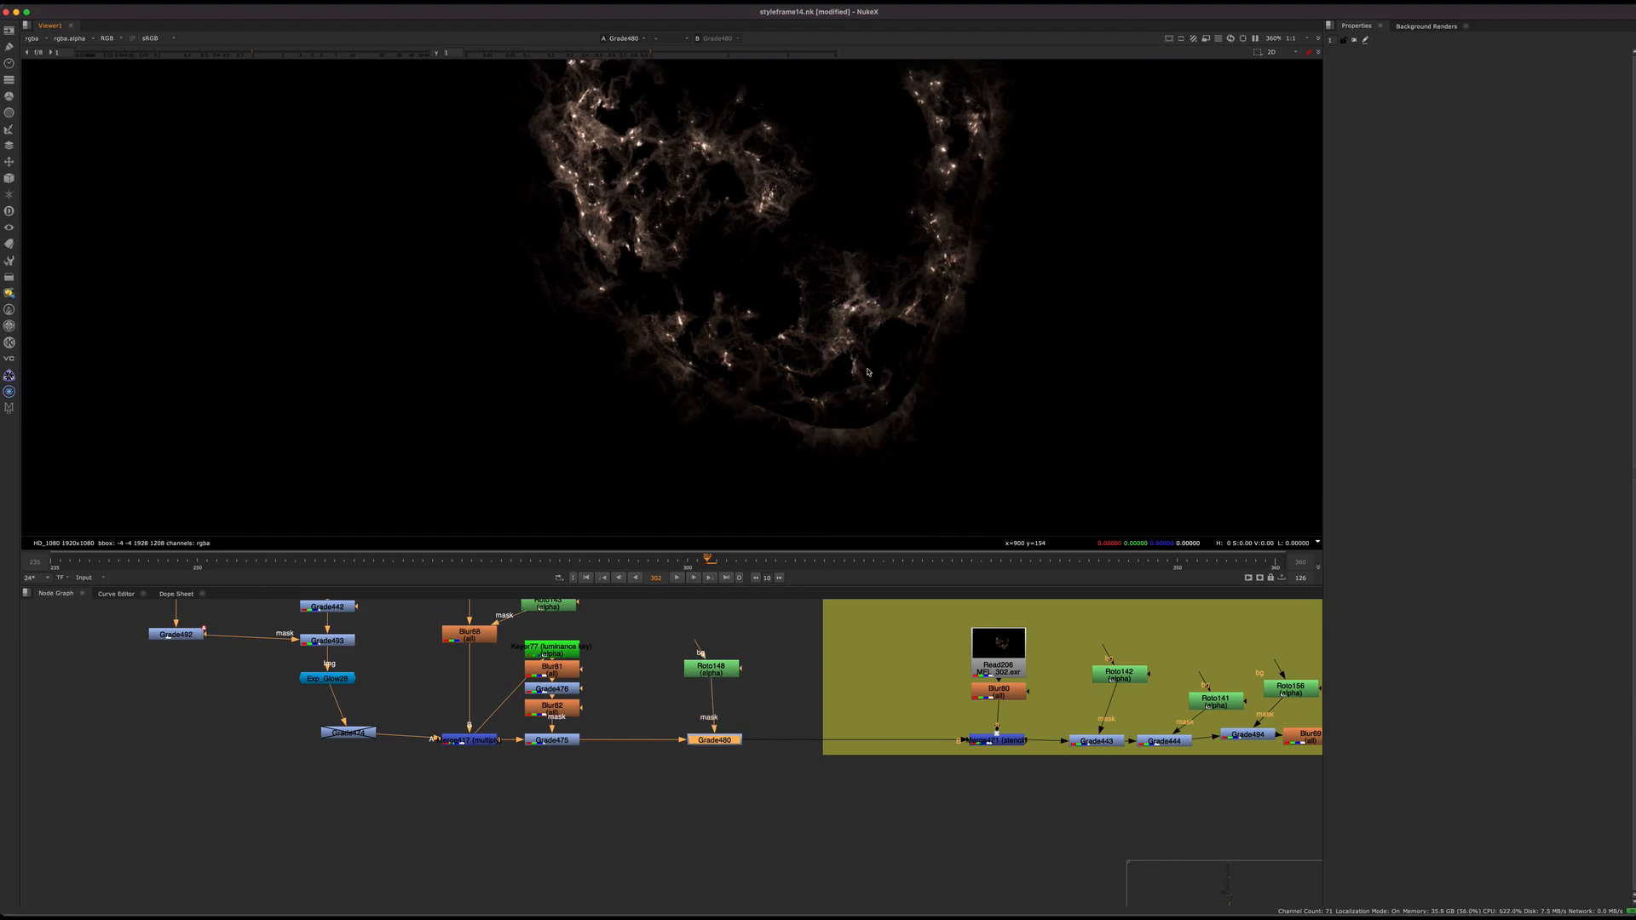
{"action": "left_click_drag", "start_coordinate": [612, 717], "coordinate": [479, 773]}
{"action": "middle_click_drag", "start_coordinate": [511, 750], "coordinate": [549, 831]}
{"action": "key", "text": "d"}
{"action": "key", "text": "d"}
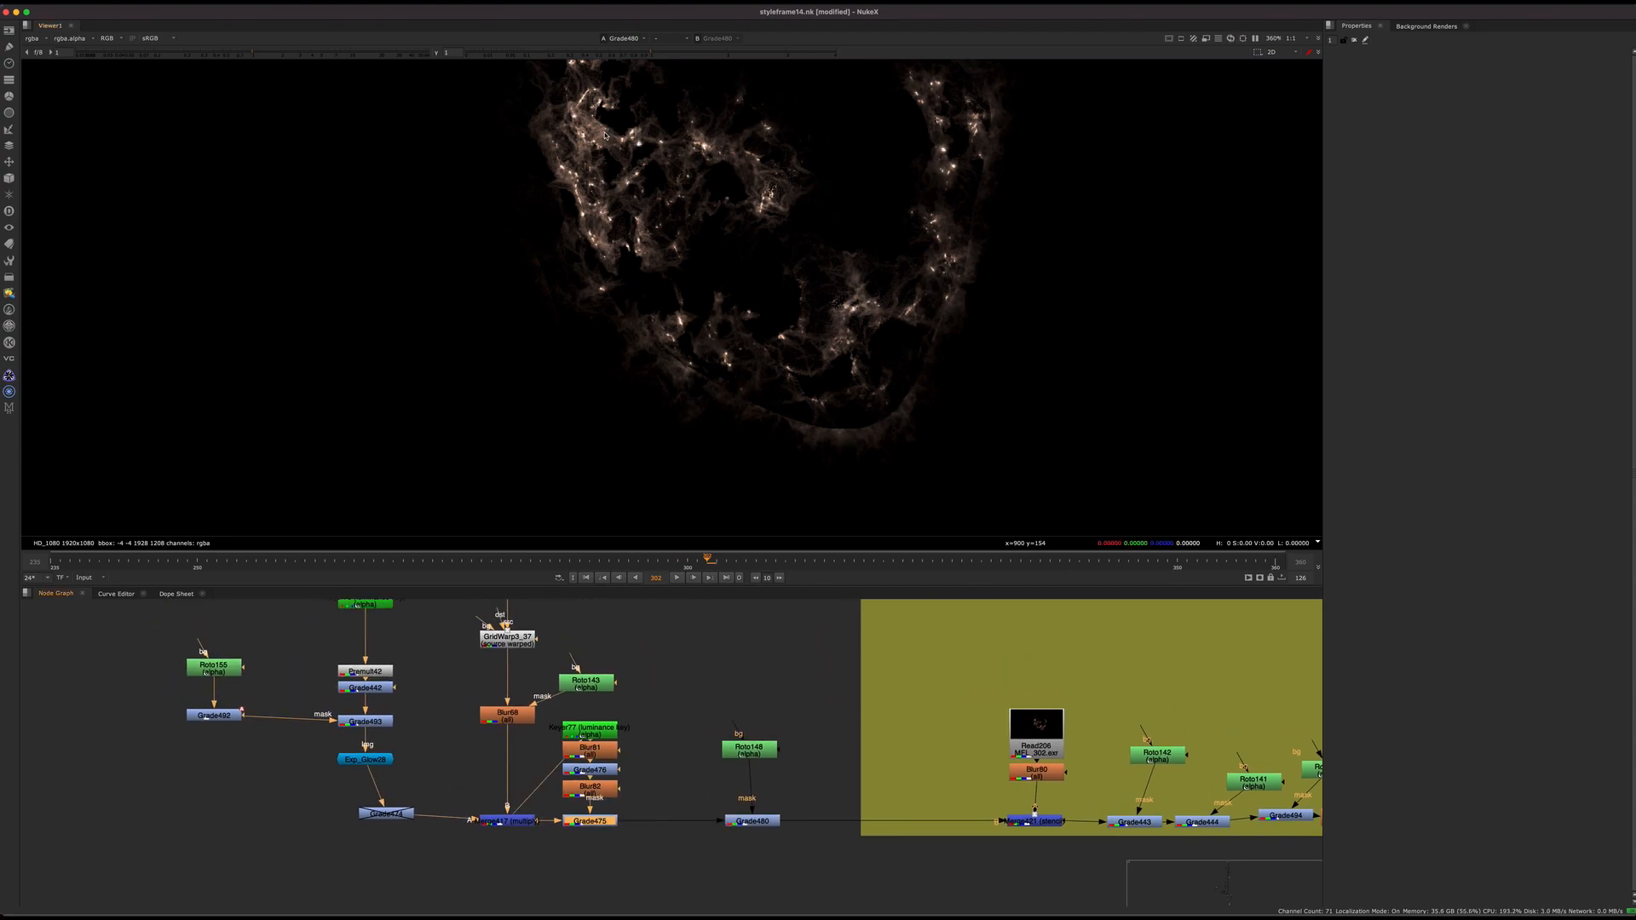
{"action": "scroll", "coordinate": [605, 134], "scroll_direction": "up", "scroll_amount": 3}
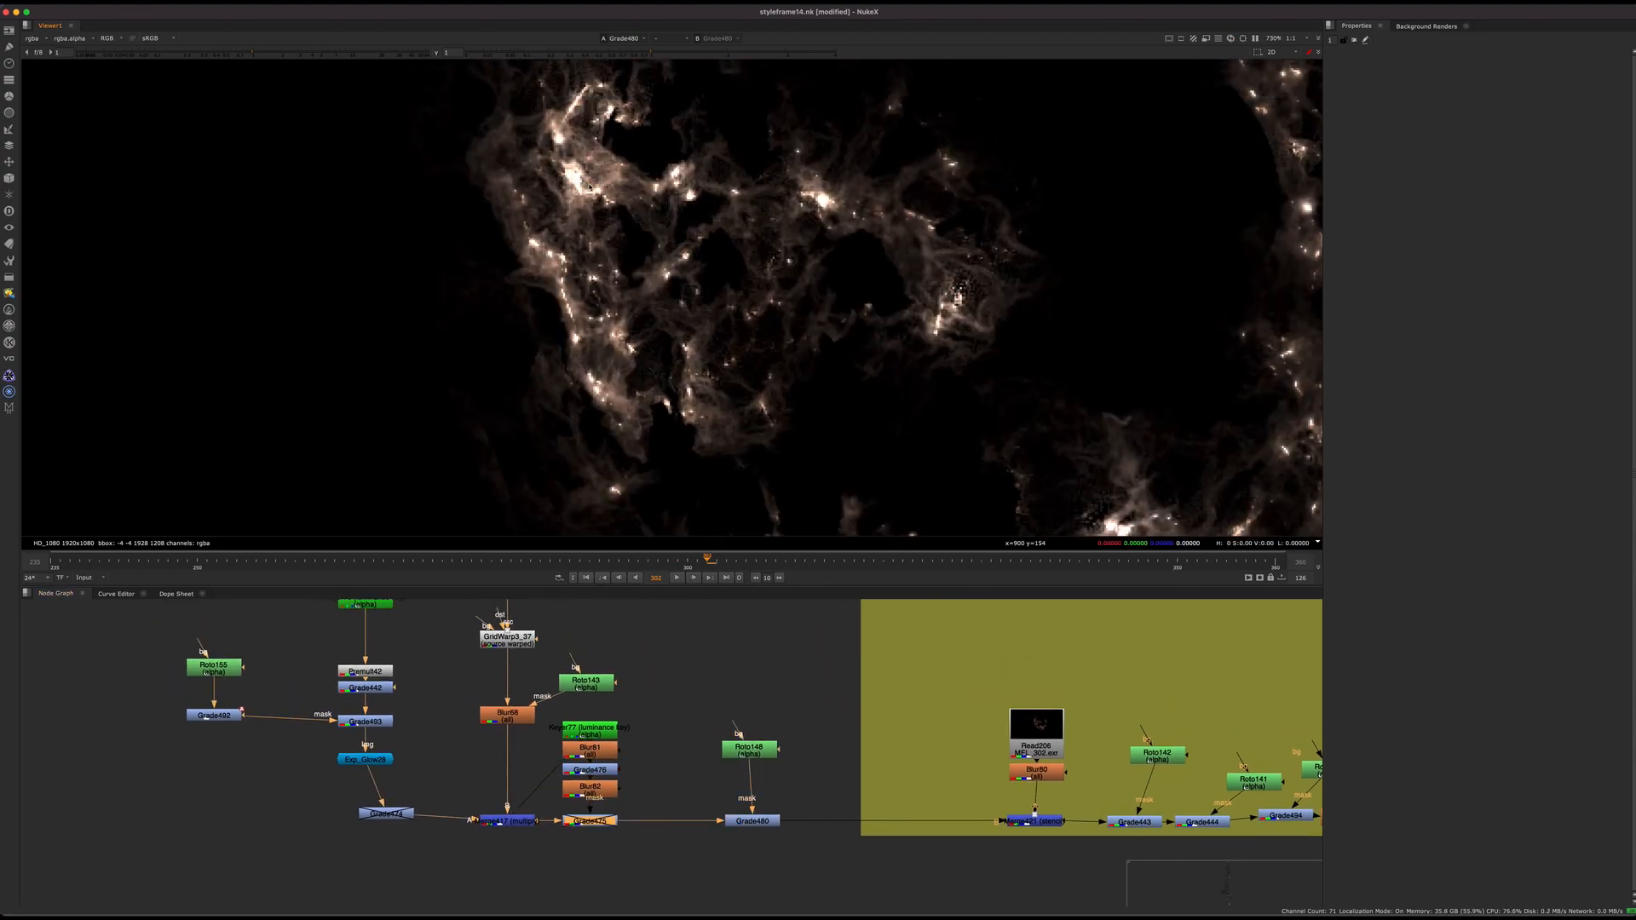
{"action": "middle_click_drag", "start_coordinate": [595, 194], "coordinate": [332, 170]}
{"action": "middle_click_drag", "start_coordinate": [673, 409], "coordinate": [912, 483]}
{"action": "key", "text": "d"}
{"action": "key", "text": "d"}
{"action": "key", "text": "d"}
{"action": "key", "text": "d"}
{"action": "key", "text": "d"}
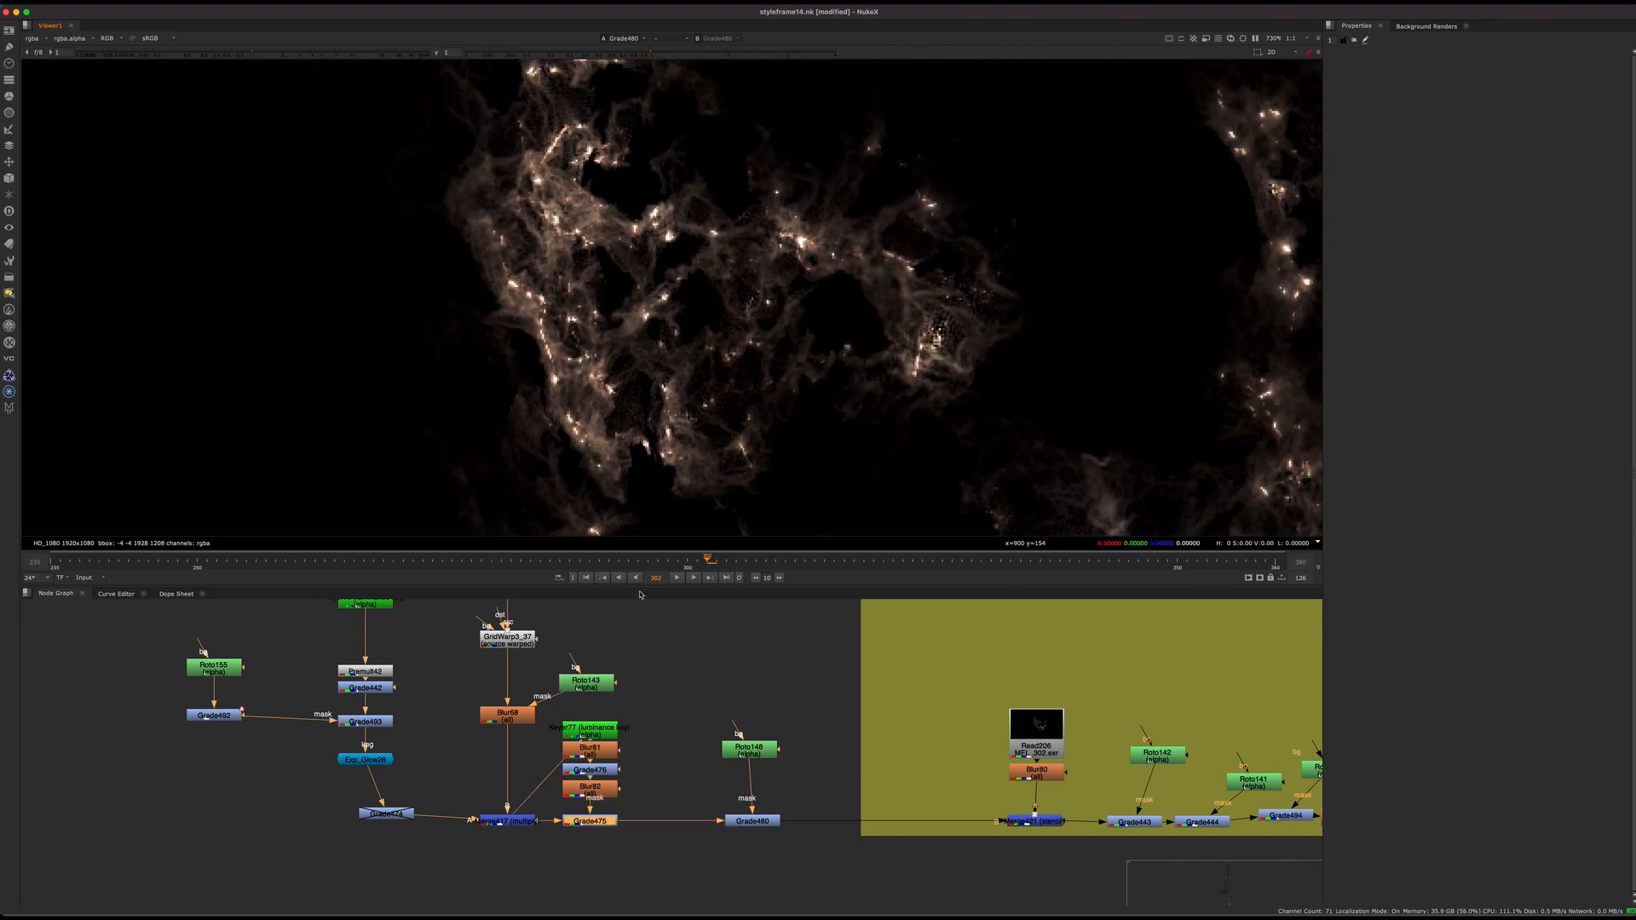
Display the Keyer77 luminance matte in the alpha channel, followed by its blurred version at Blur82
{"action": "left_click", "coordinate": [608, 723]}
{"action": "key", "text": "1"}
{"action": "key", "text": "a"}
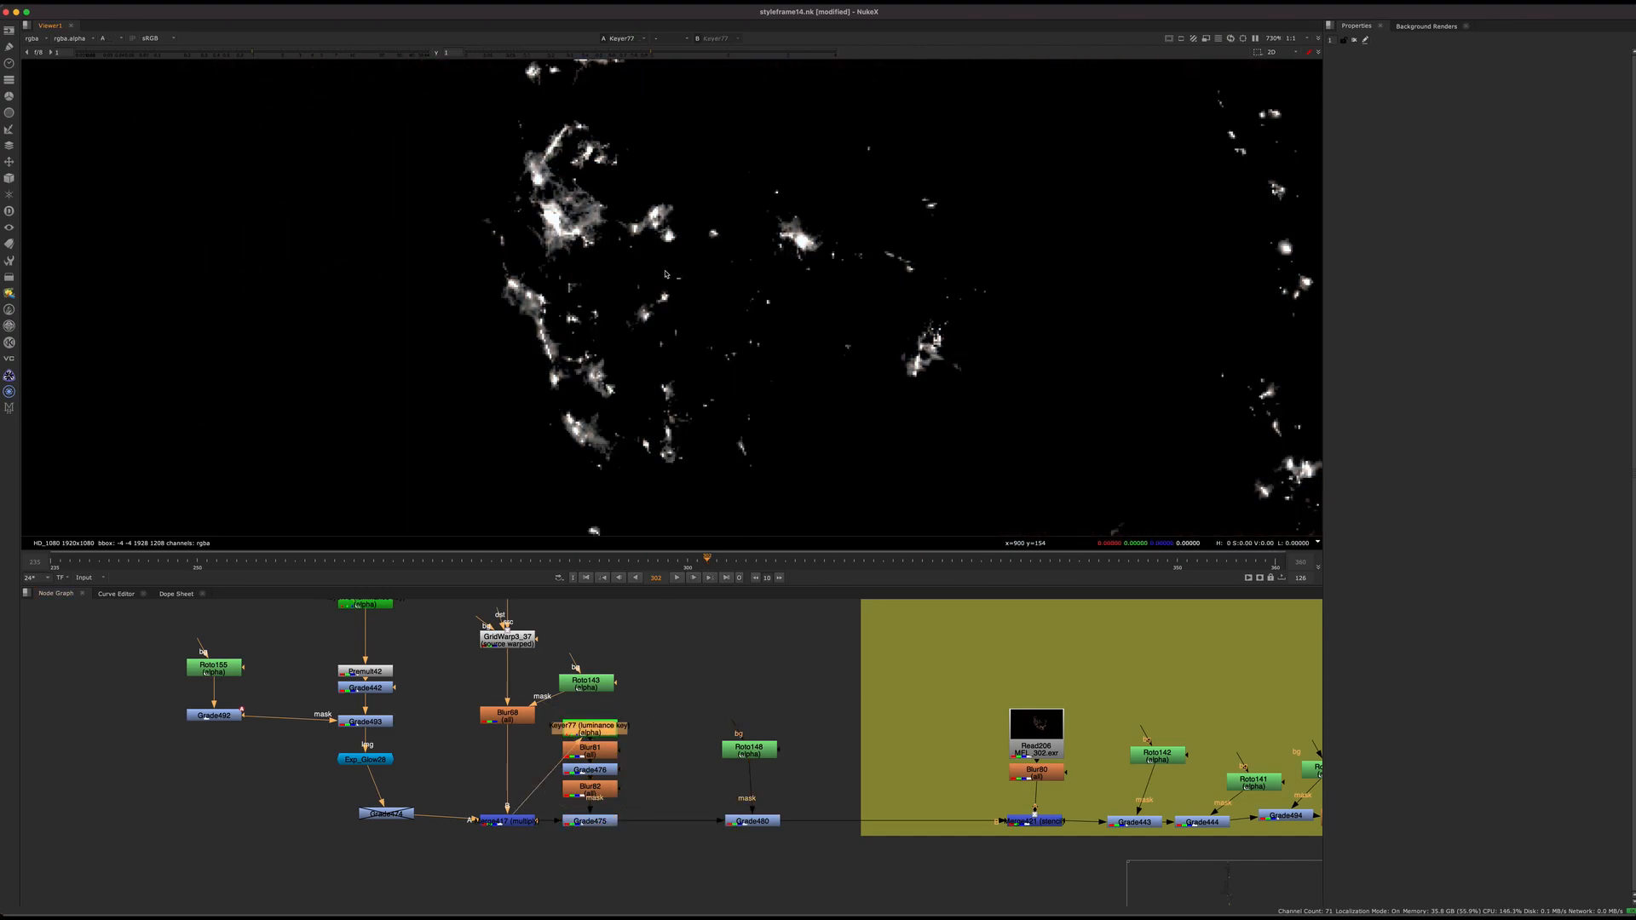
{"action": "left_click", "coordinate": [608, 751]}
{"action": "left_click", "coordinate": [609, 786]}
{"action": "key", "text": "1"}
{"action": "key", "text": "f"}
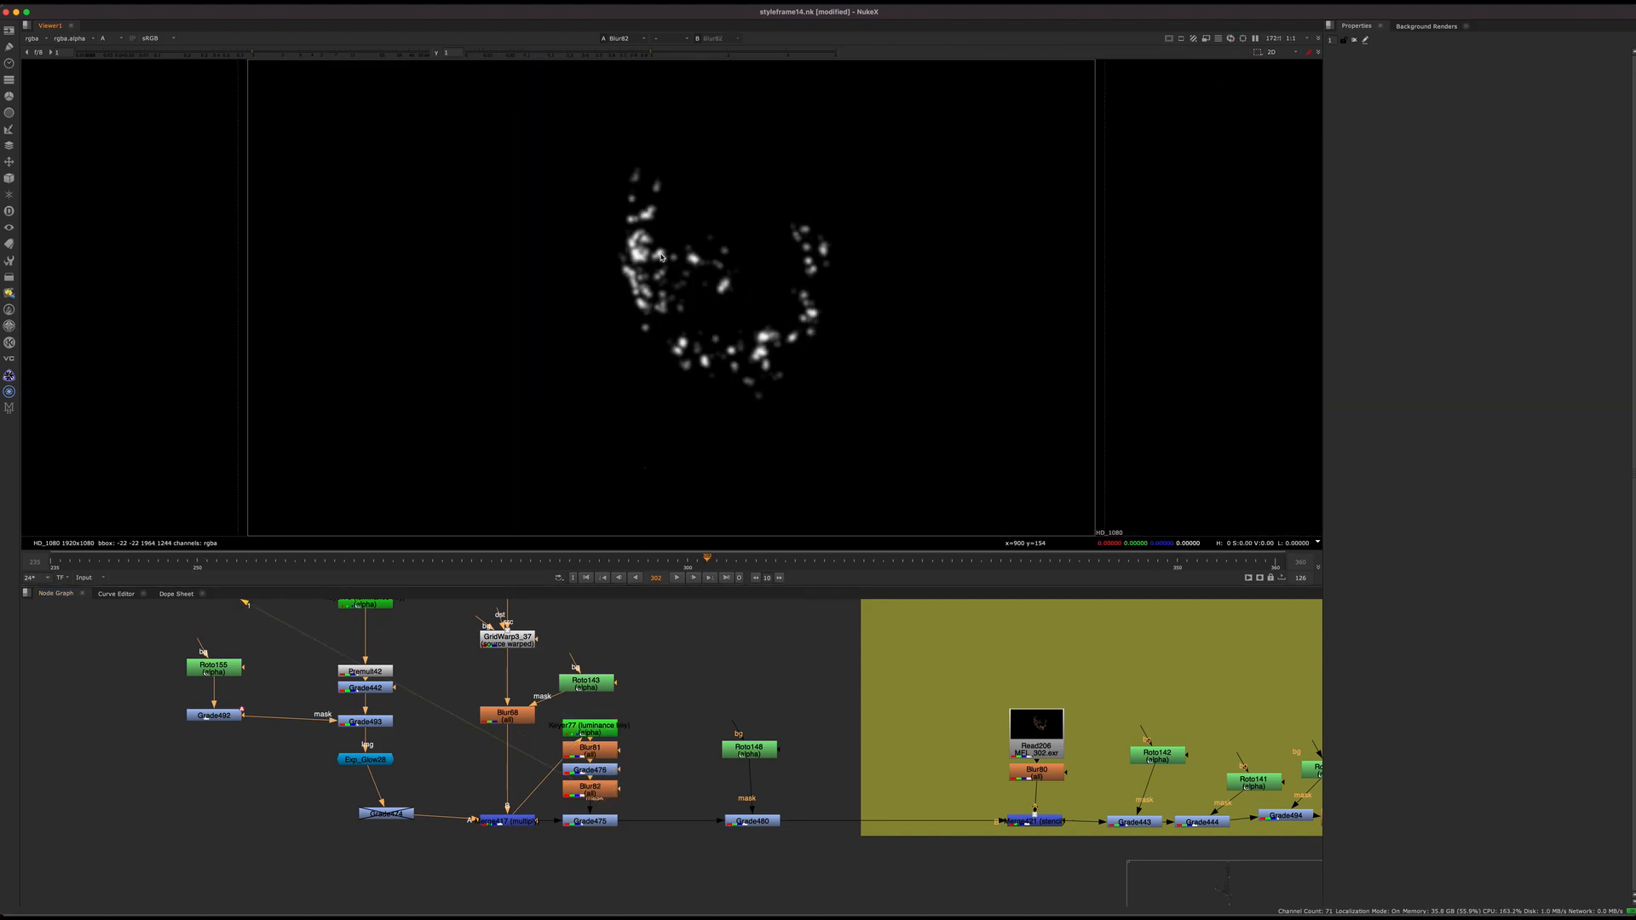
Display Grade475 in full colour, followed by the merge that brings in the Read206 smoke
{"action": "left_click", "coordinate": [602, 823]}
{"action": "key", "text": "1"}
{"action": "key", "text": "a"}
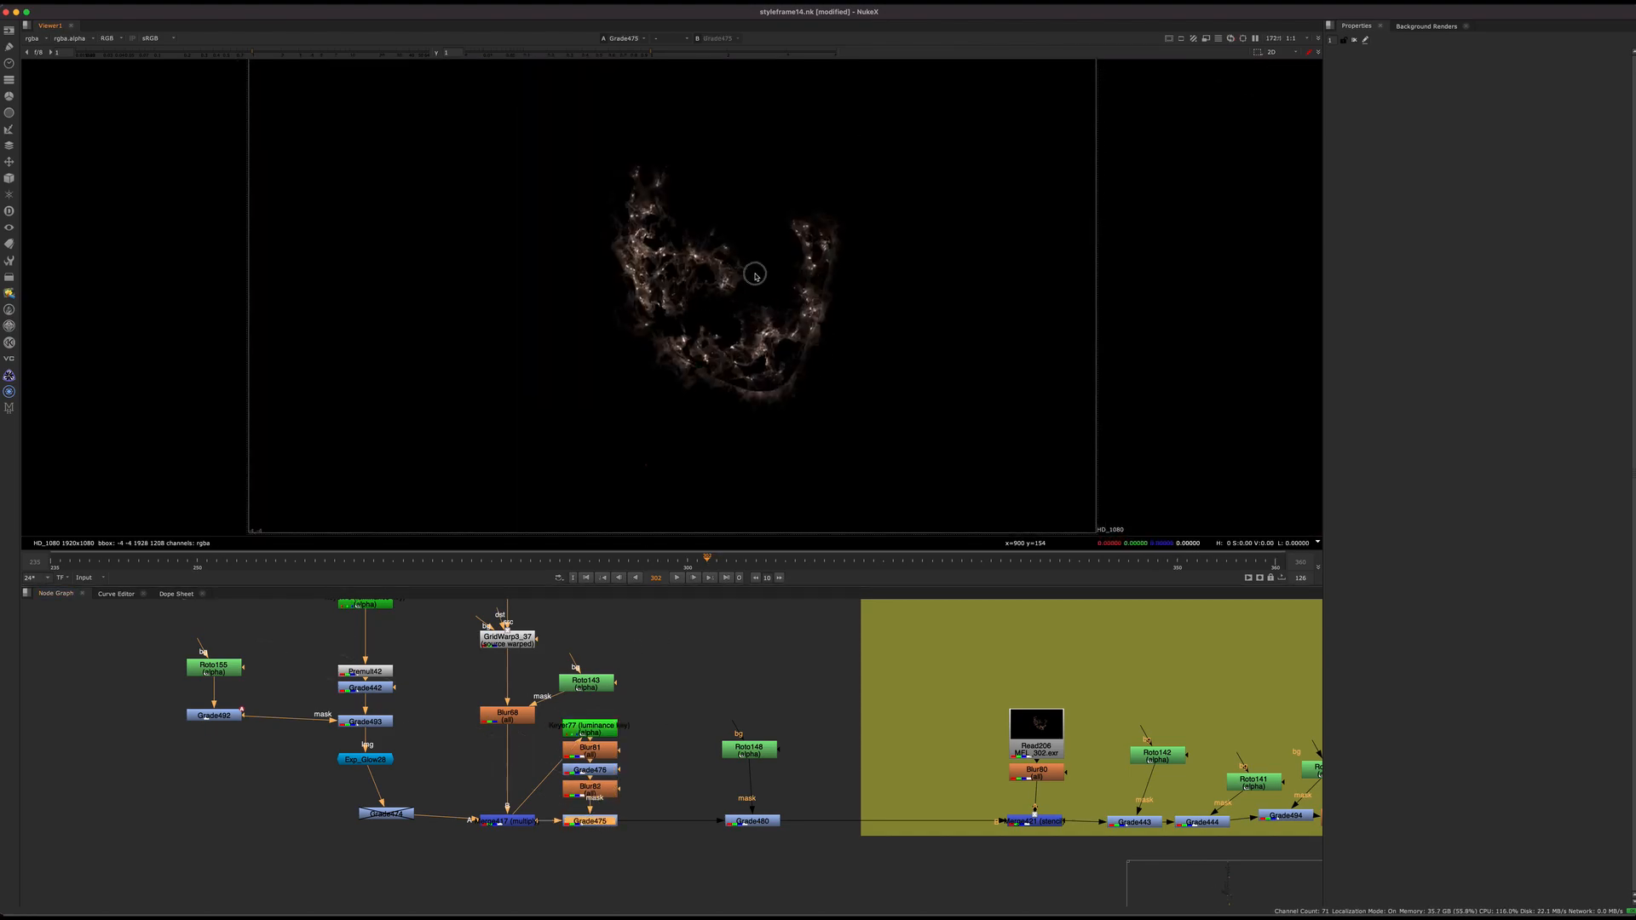
{"action": "scroll", "coordinate": [664, 274], "scroll_direction": "up", "scroll_amount": 3}
{"action": "middle_click_drag", "start_coordinate": [697, 655], "coordinate": [343, 633]}
{"action": "left_click_drag", "start_coordinate": [754, 759], "coordinate": [558, 844]}
{"action": "key", "text": "1"}
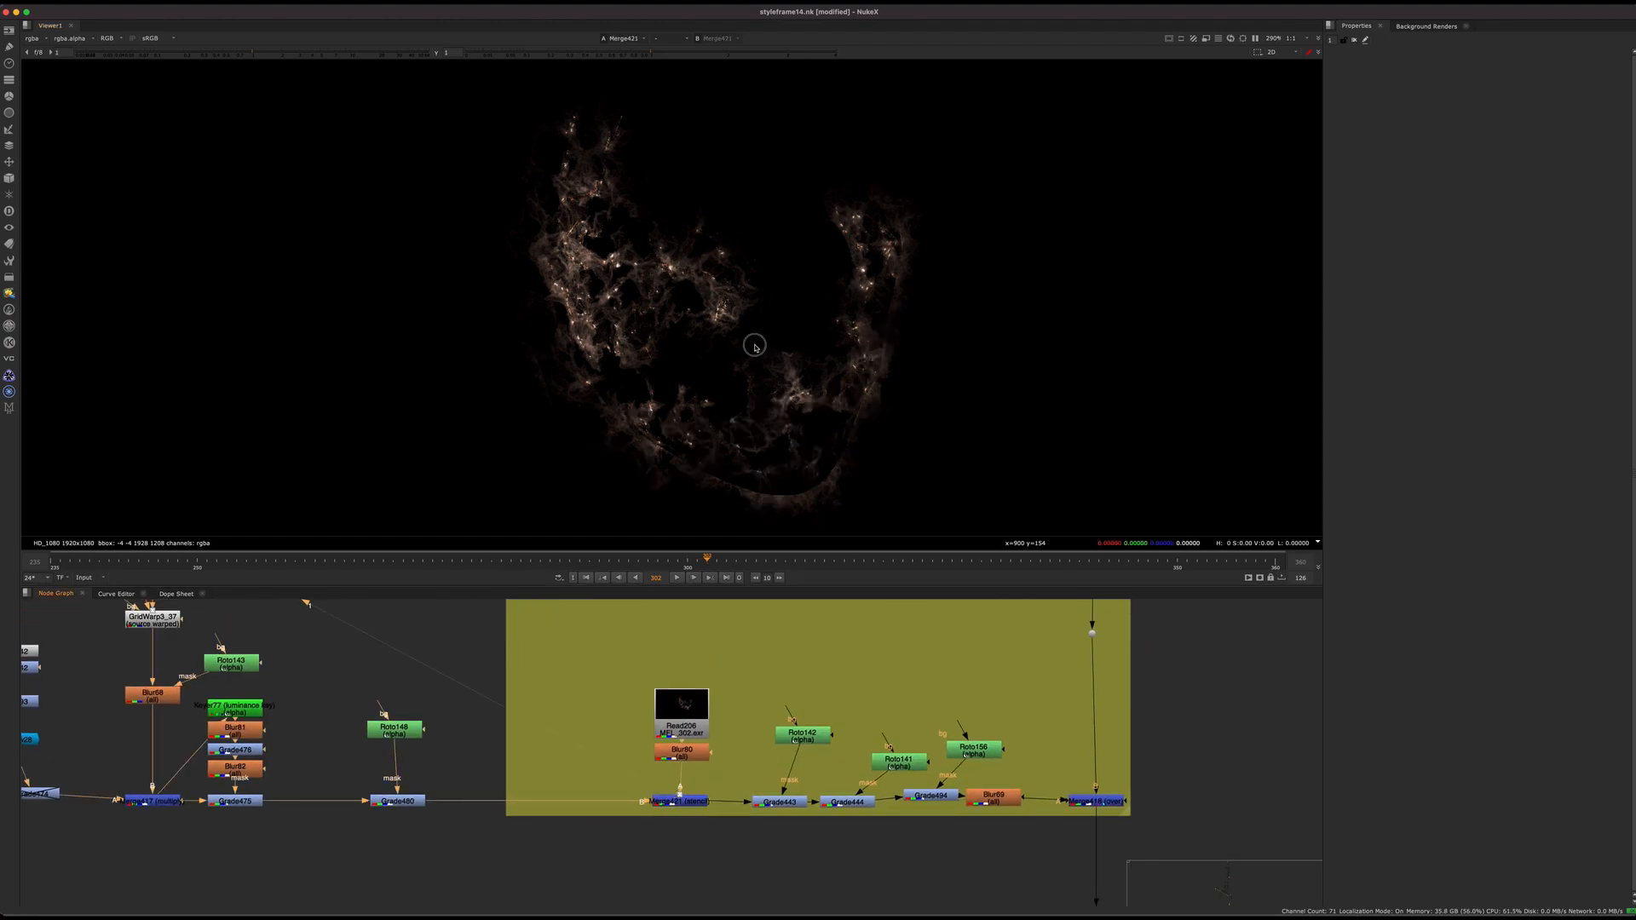
Display the final blur of the face smoke section, followed by Merge418, which joins it to the main composite
{"action": "key", "text": "f"}
{"action": "middle_click_drag", "start_coordinate": [951, 851], "coordinate": [731, 789]}
{"action": "left_click", "coordinate": [777, 738]}
{"action": "key", "text": "1"}
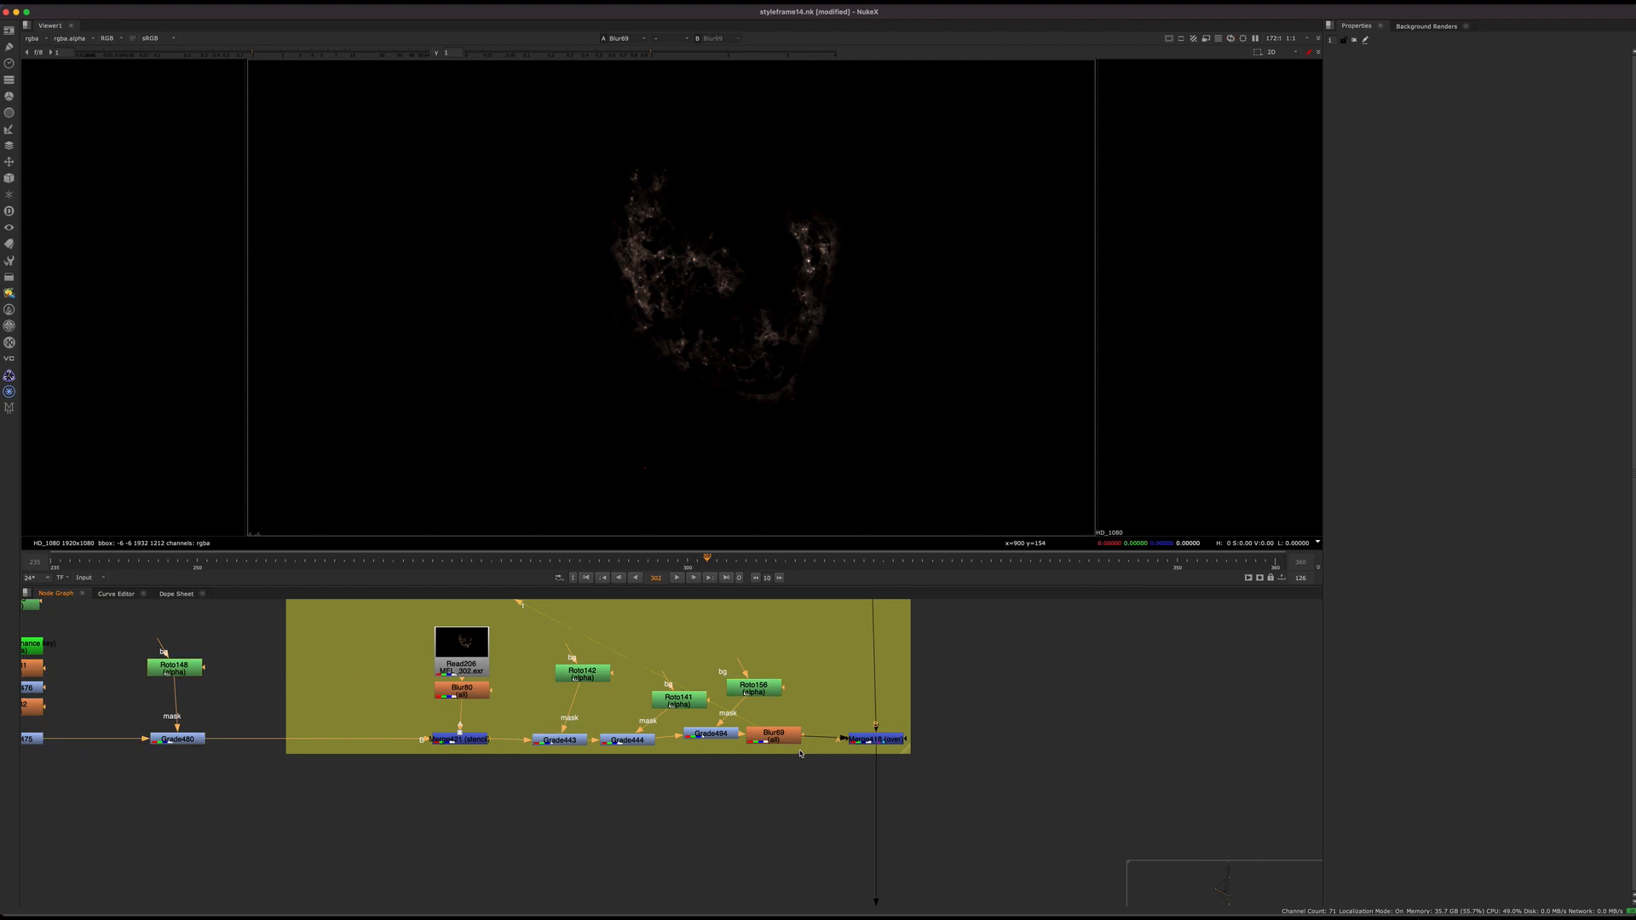
{"action": "left_click", "coordinate": [865, 738]}
{"action": "key", "text": "1"}
{"action": "key", "text": "f"}
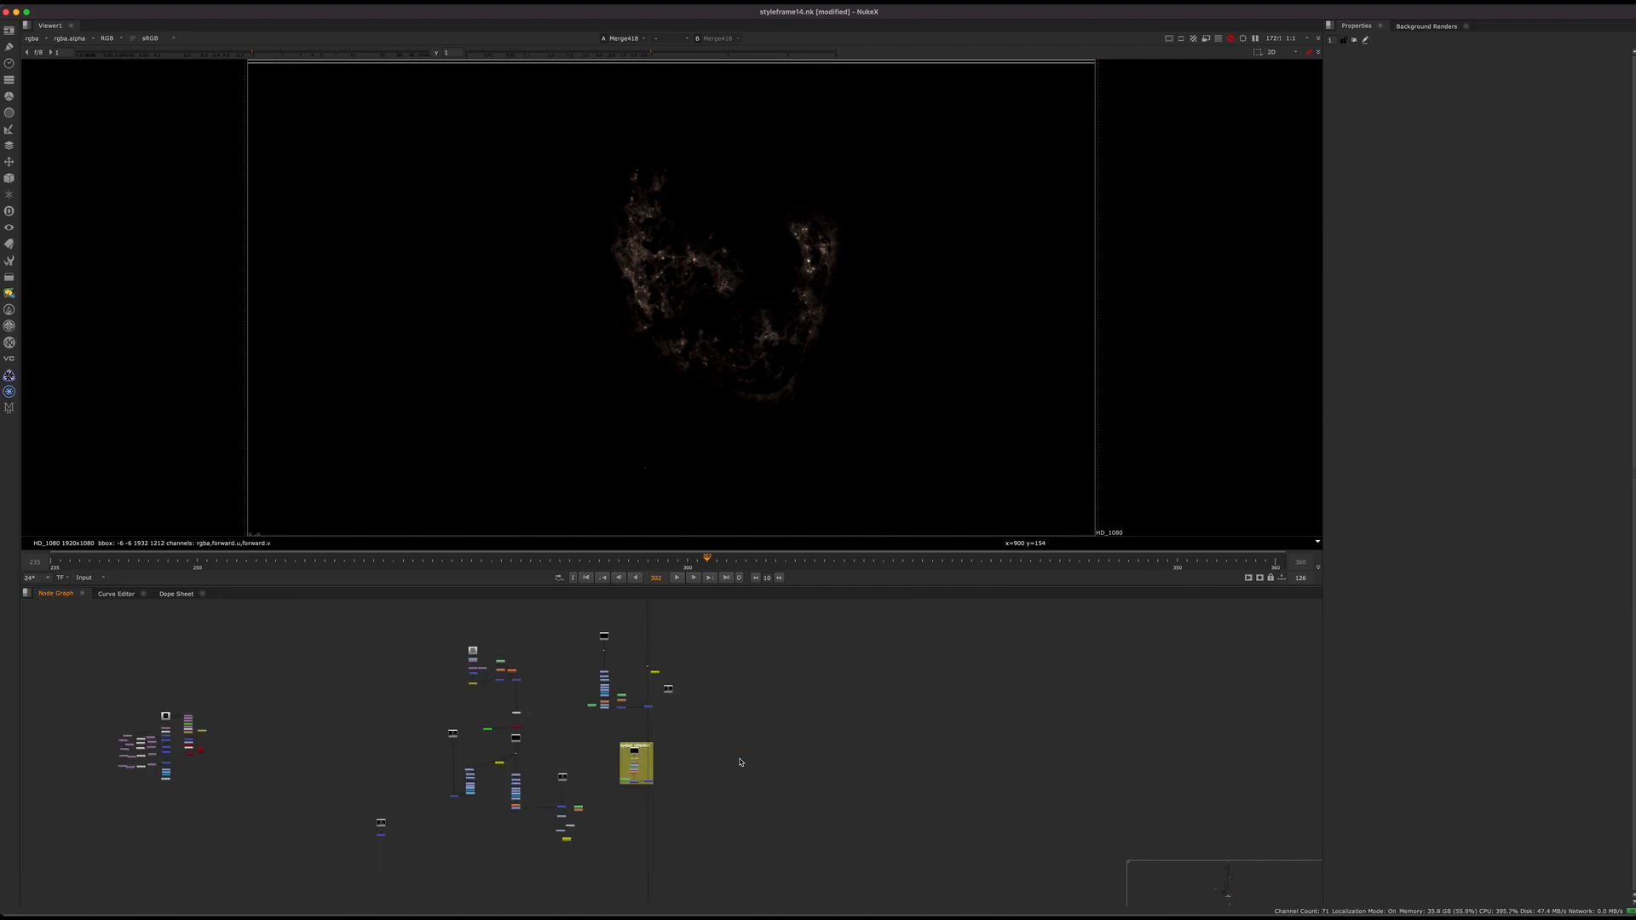
Follow the main composite down to the green section and display its read node
{"action": "middle_click_drag", "start_coordinate": [826, 822], "coordinate": [789, 585]}
{"action": "scroll", "coordinate": [714, 707], "scroll_direction": "down", "scroll_amount": 4}
{"action": "middle_click_drag", "start_coordinate": [715, 708], "coordinate": [672, 568]}
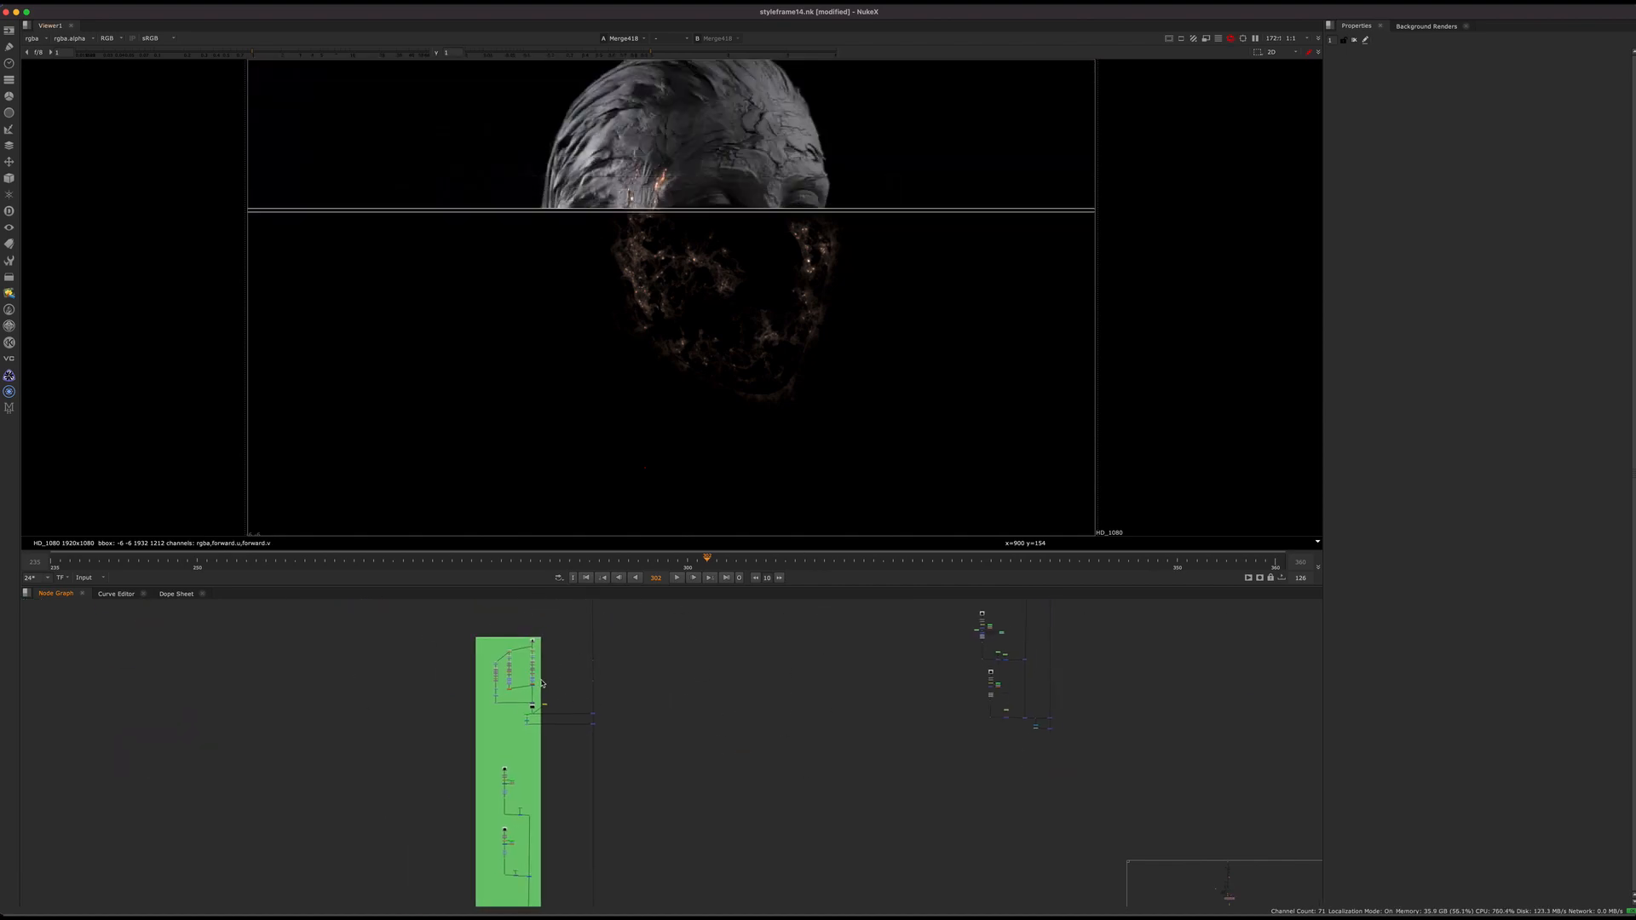
{"action": "scroll", "coordinate": [537, 684], "scroll_direction": "up", "scroll_amount": 8}
{"action": "scroll", "coordinate": [523, 791], "scroll_direction": "up", "scroll_amount": 8}
{"action": "left_click", "coordinate": [535, 714]}
{"action": "key", "text": "1"}
{"action": "middle_click_drag", "start_coordinate": [614, 673], "coordinate": [622, 631]}
{"action": "scroll", "coordinate": [622, 631], "scroll_direction": "down", "scroll_amount": 20}
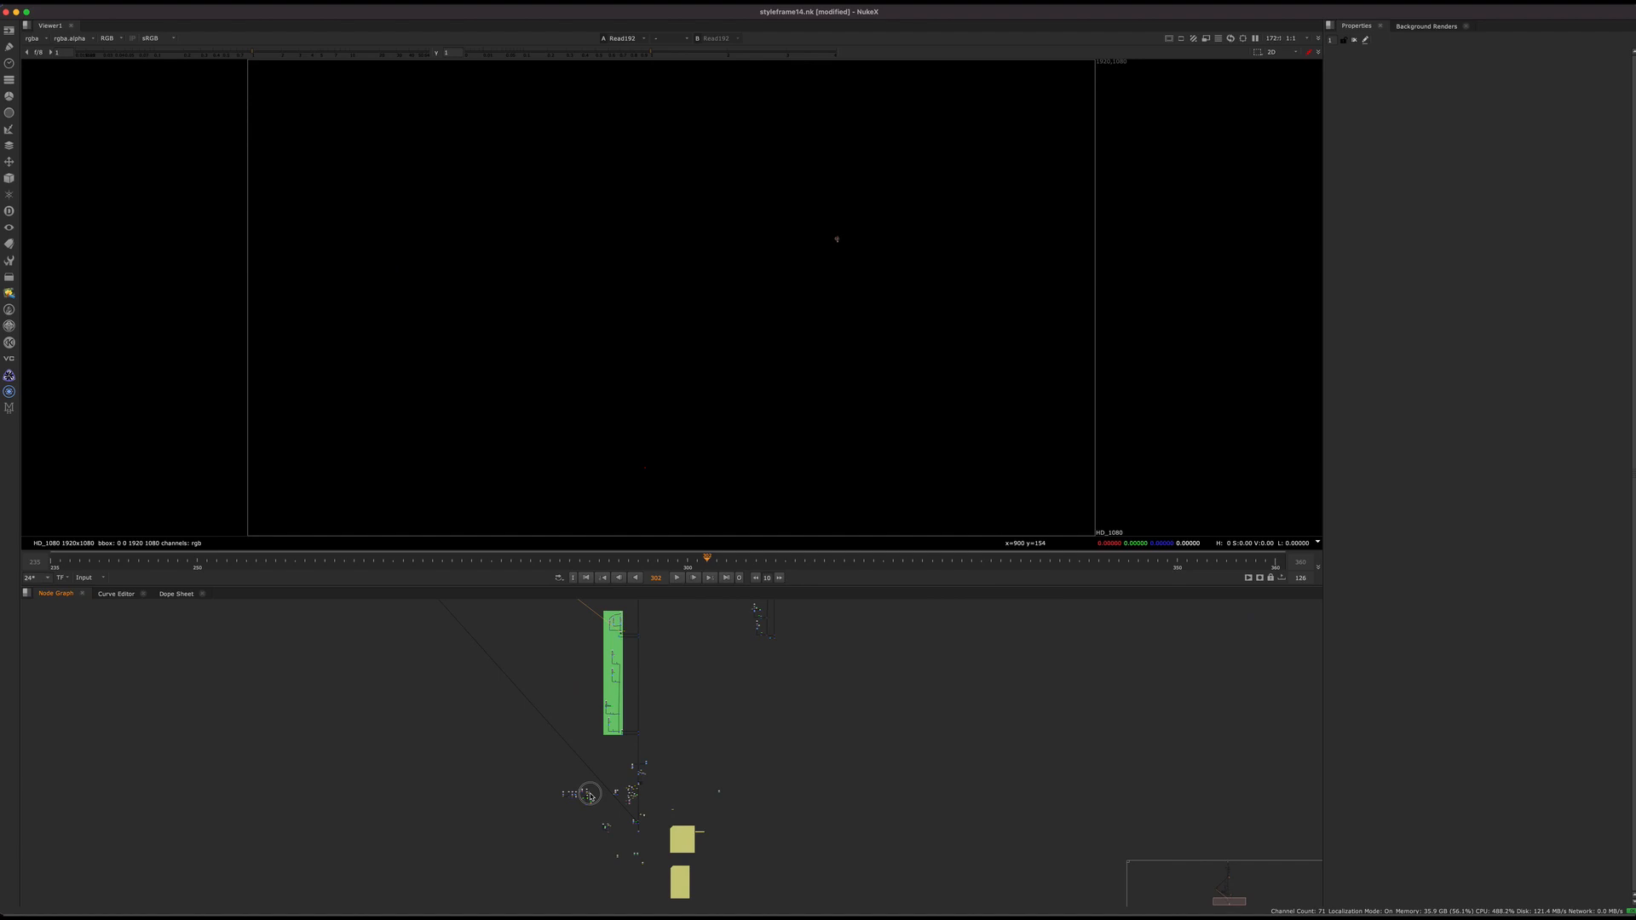
Display the Read155 smoke render beside the smoke backdrop, play it from earlier frames, and stop
{"action": "scroll", "coordinate": [589, 795], "scroll_direction": "down", "scroll_amount": 3}
{"action": "scroll", "coordinate": [650, 673], "scroll_direction": "up", "scroll_amount": 3}
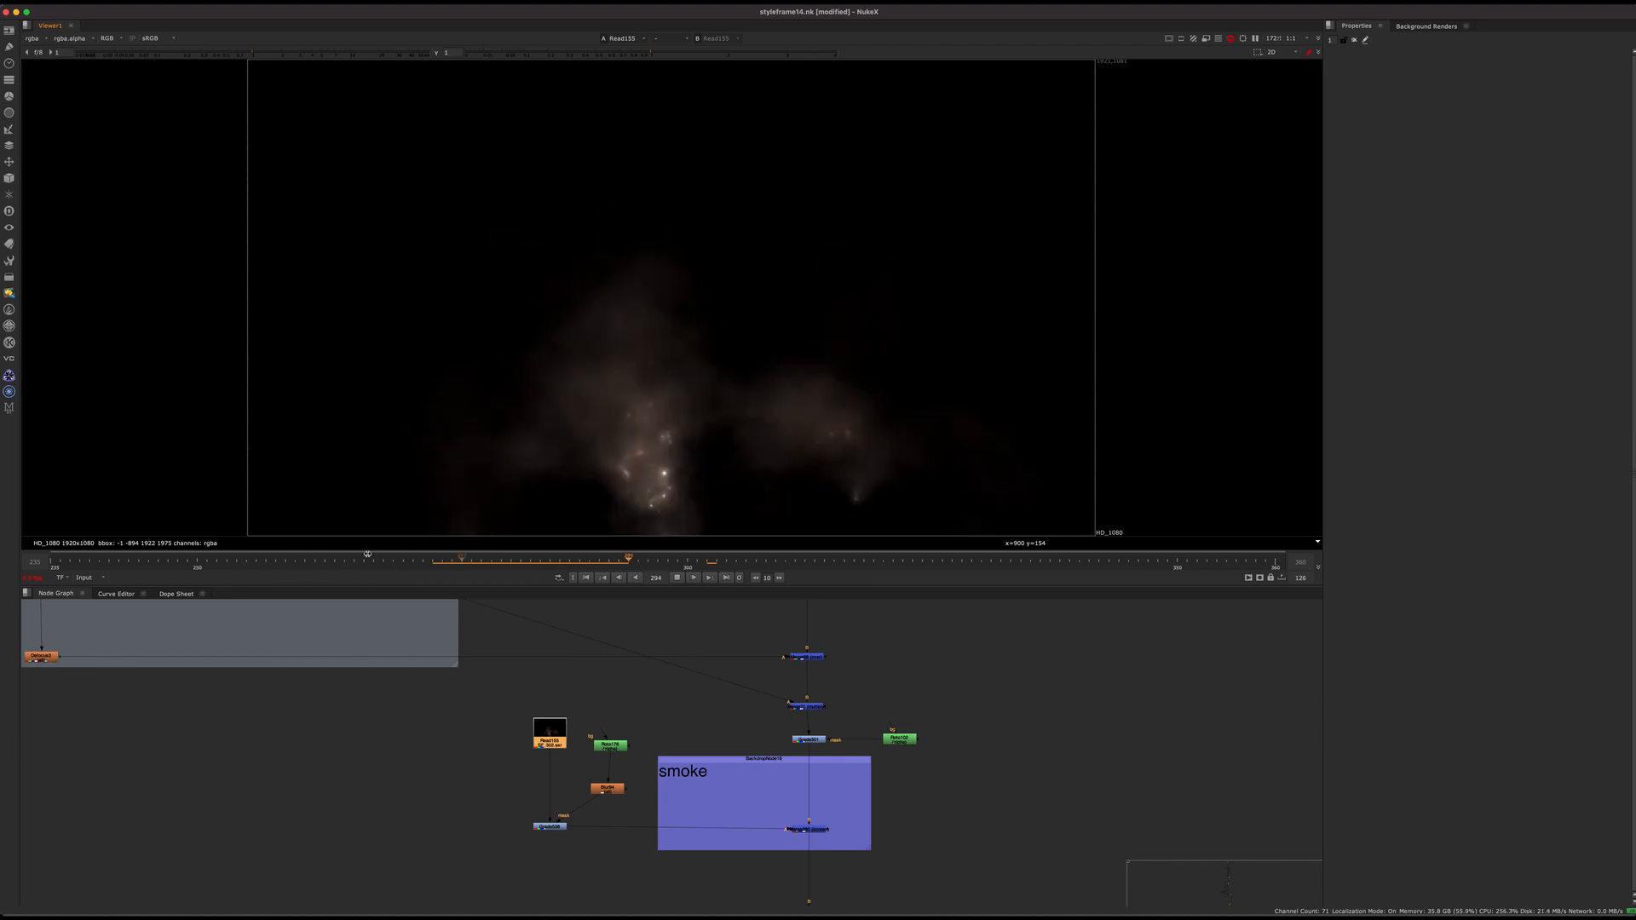
{"action": "left_click", "coordinate": [345, 561]}
{"action": "left_click", "coordinate": [691, 578]}
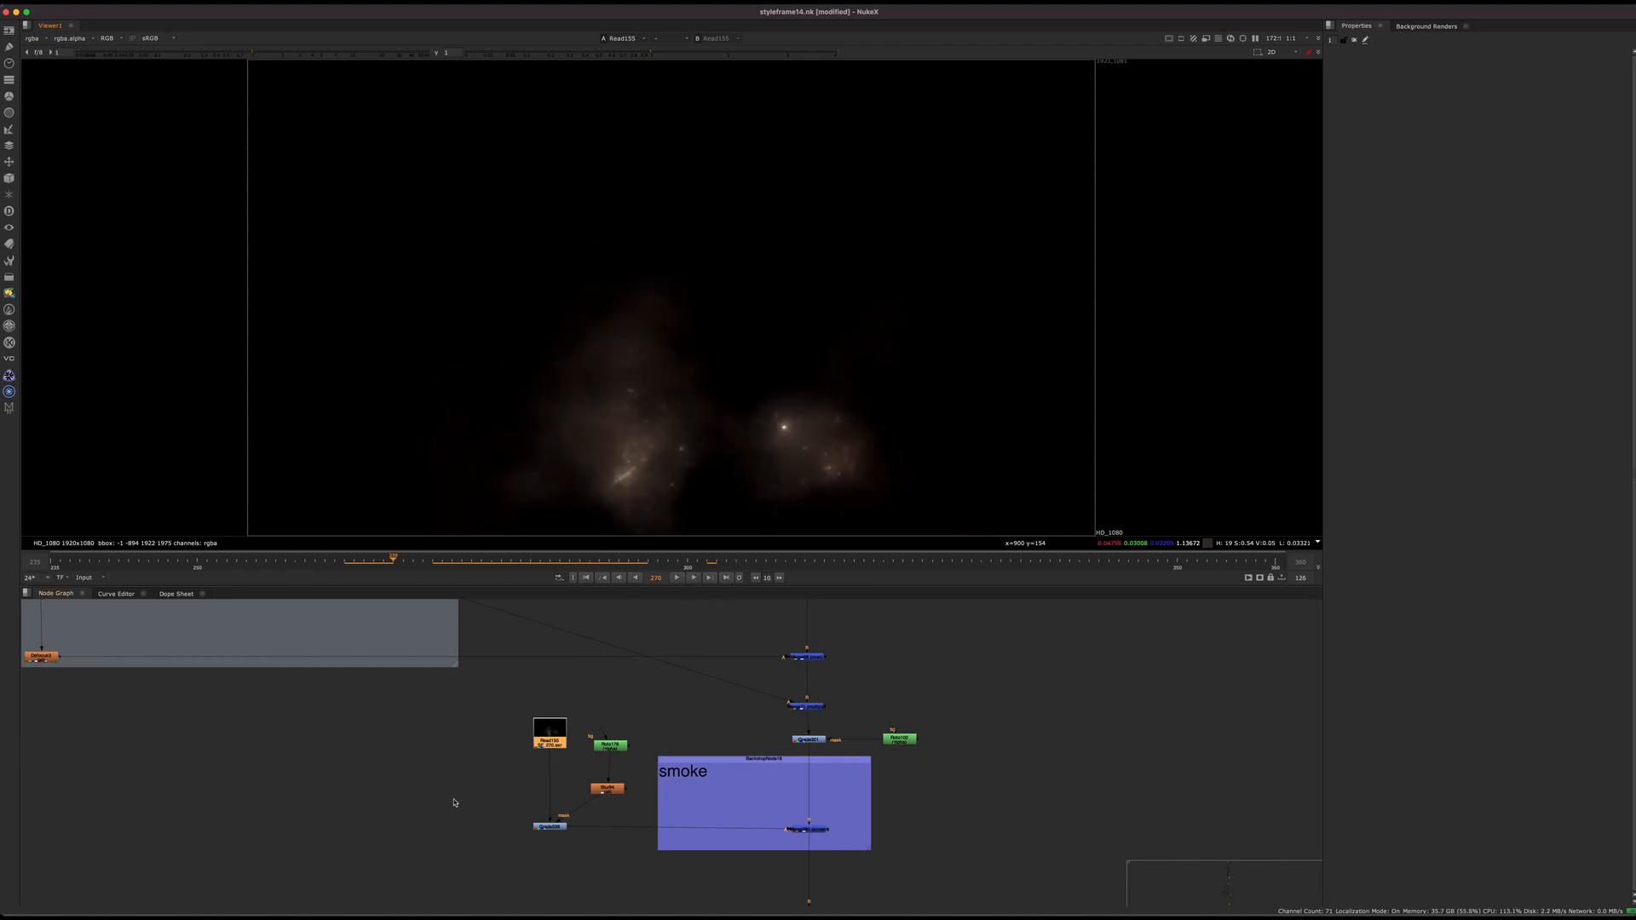
{"action": "scroll", "coordinate": [453, 799], "scroll_direction": "up", "scroll_amount": 4}
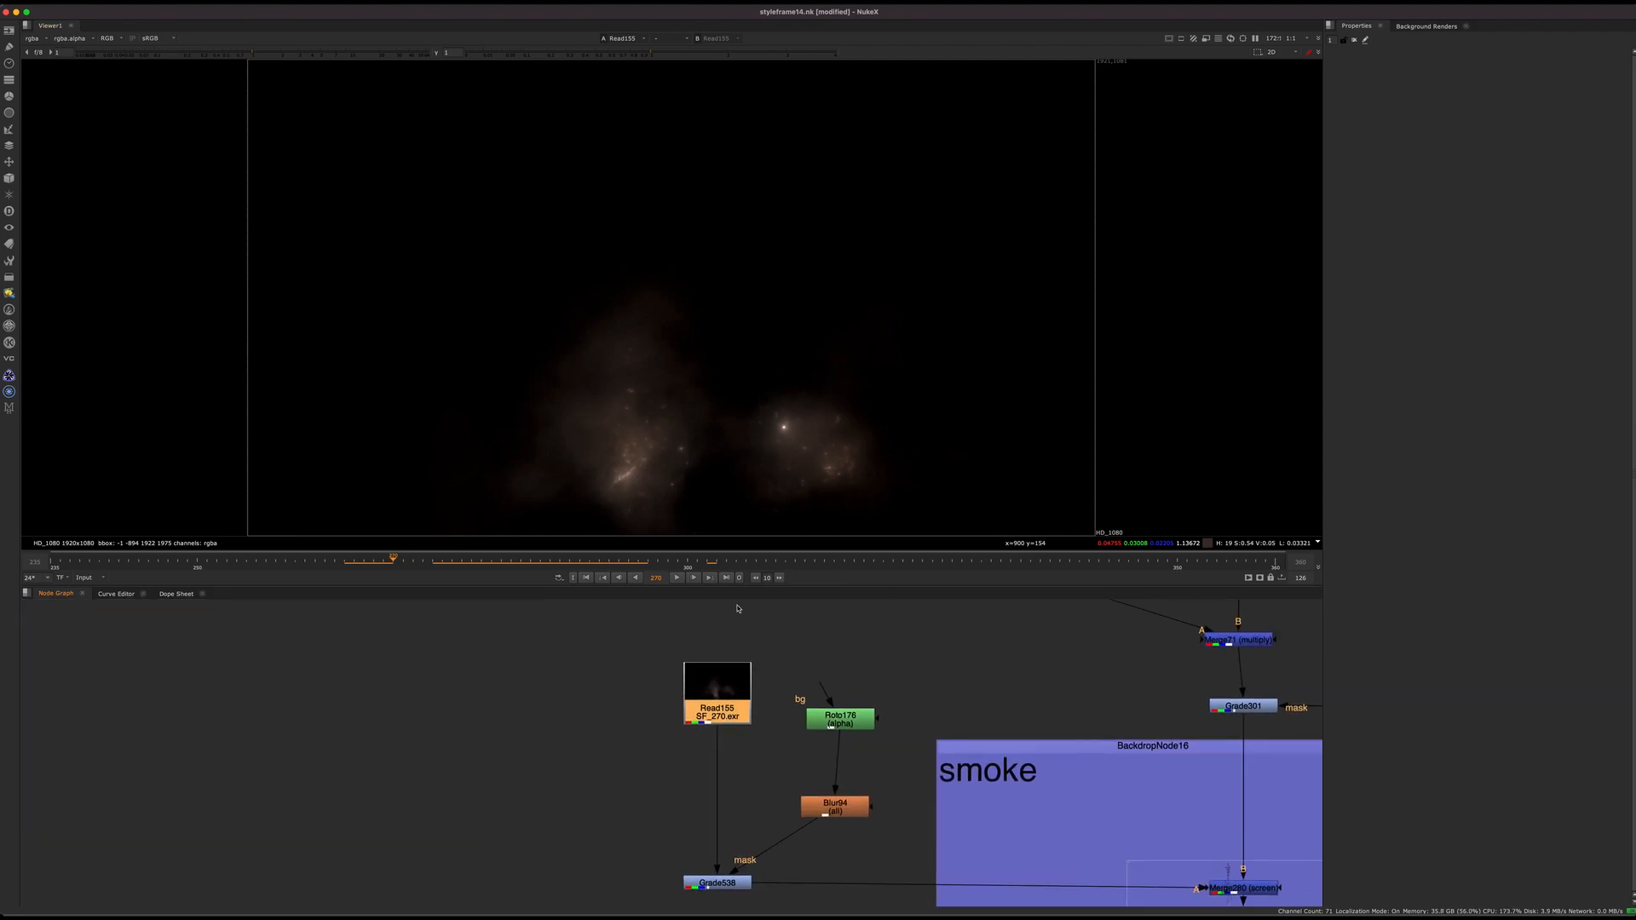
{"action": "left_click", "coordinate": [676, 578]}
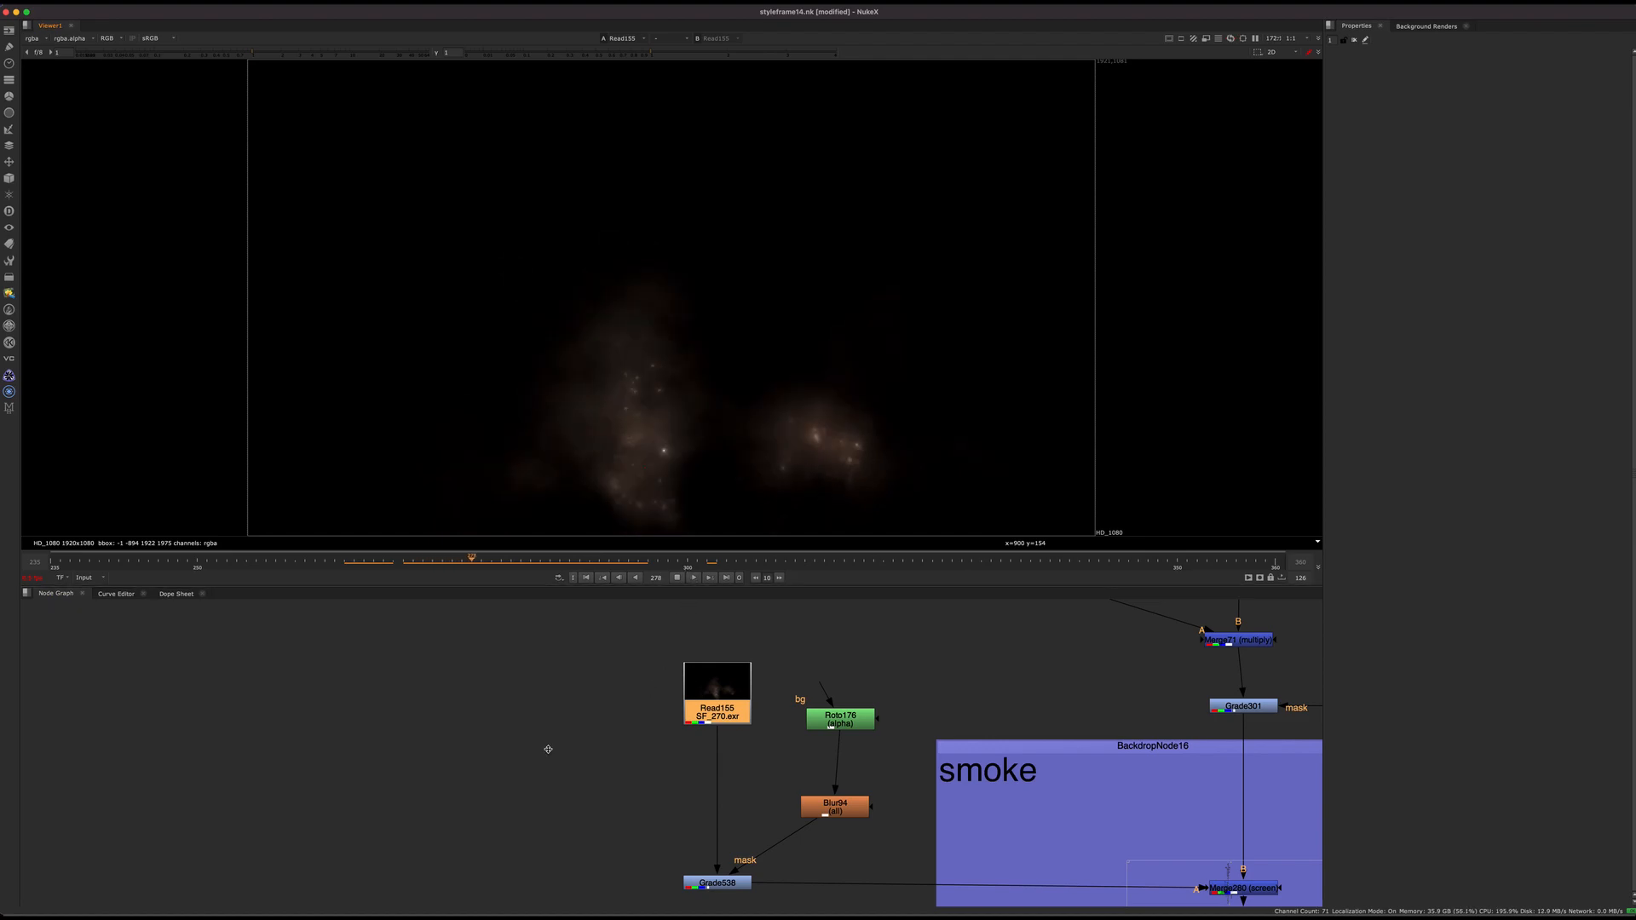
{"action": "middle_click_drag", "start_coordinate": [548, 749], "coordinate": [381, 711]}
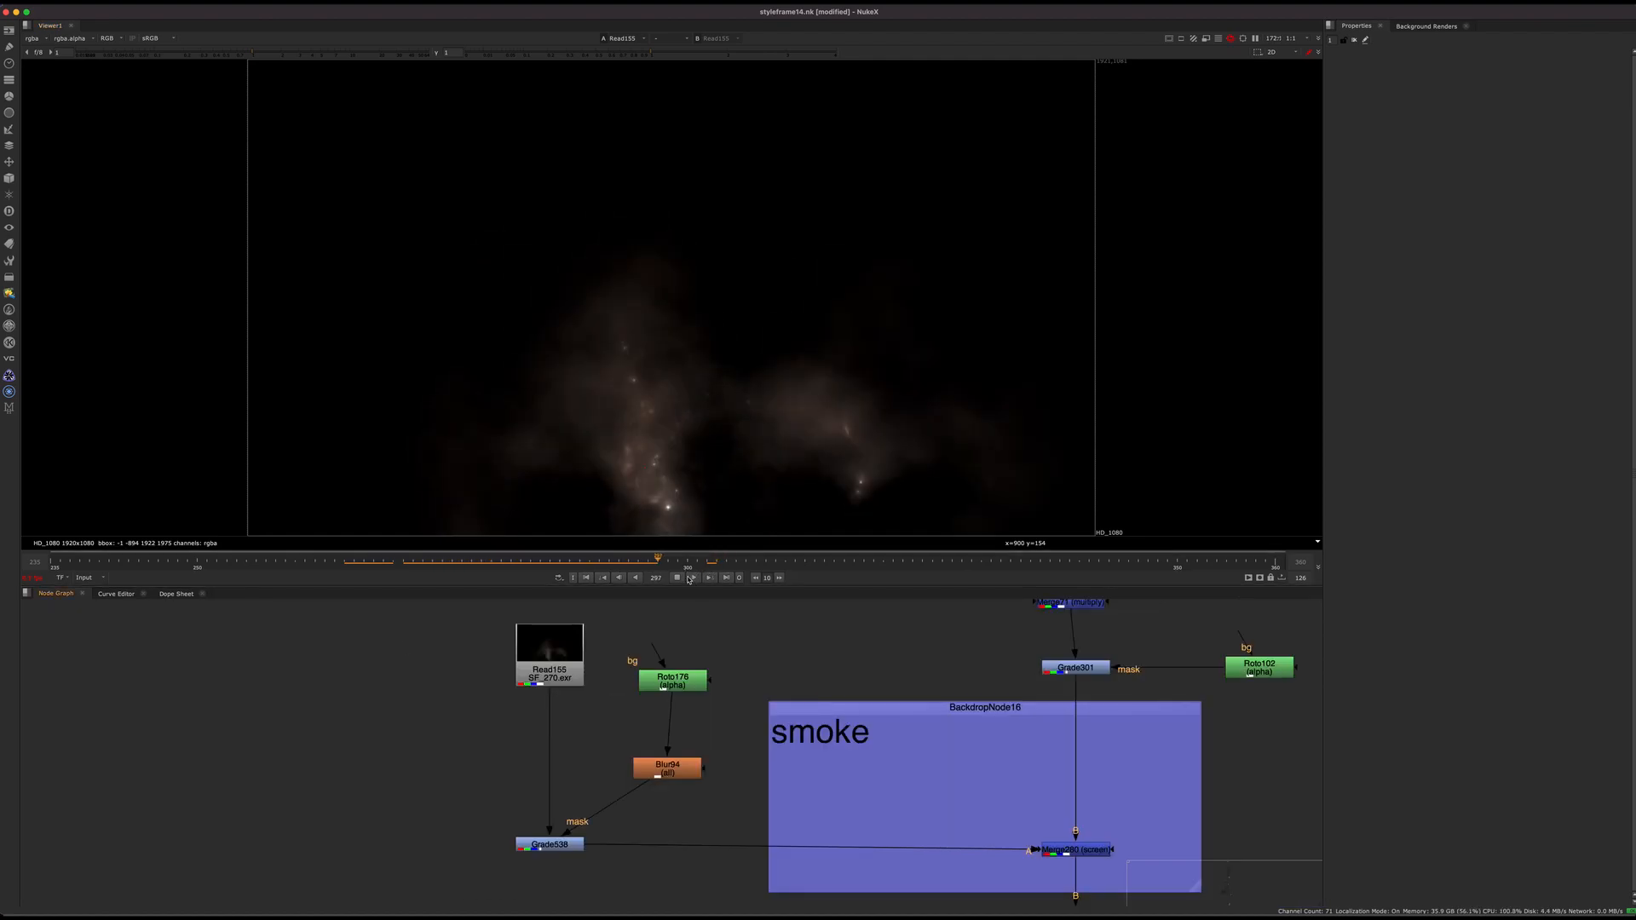
{"action": "left_click", "coordinate": [496, 559]}
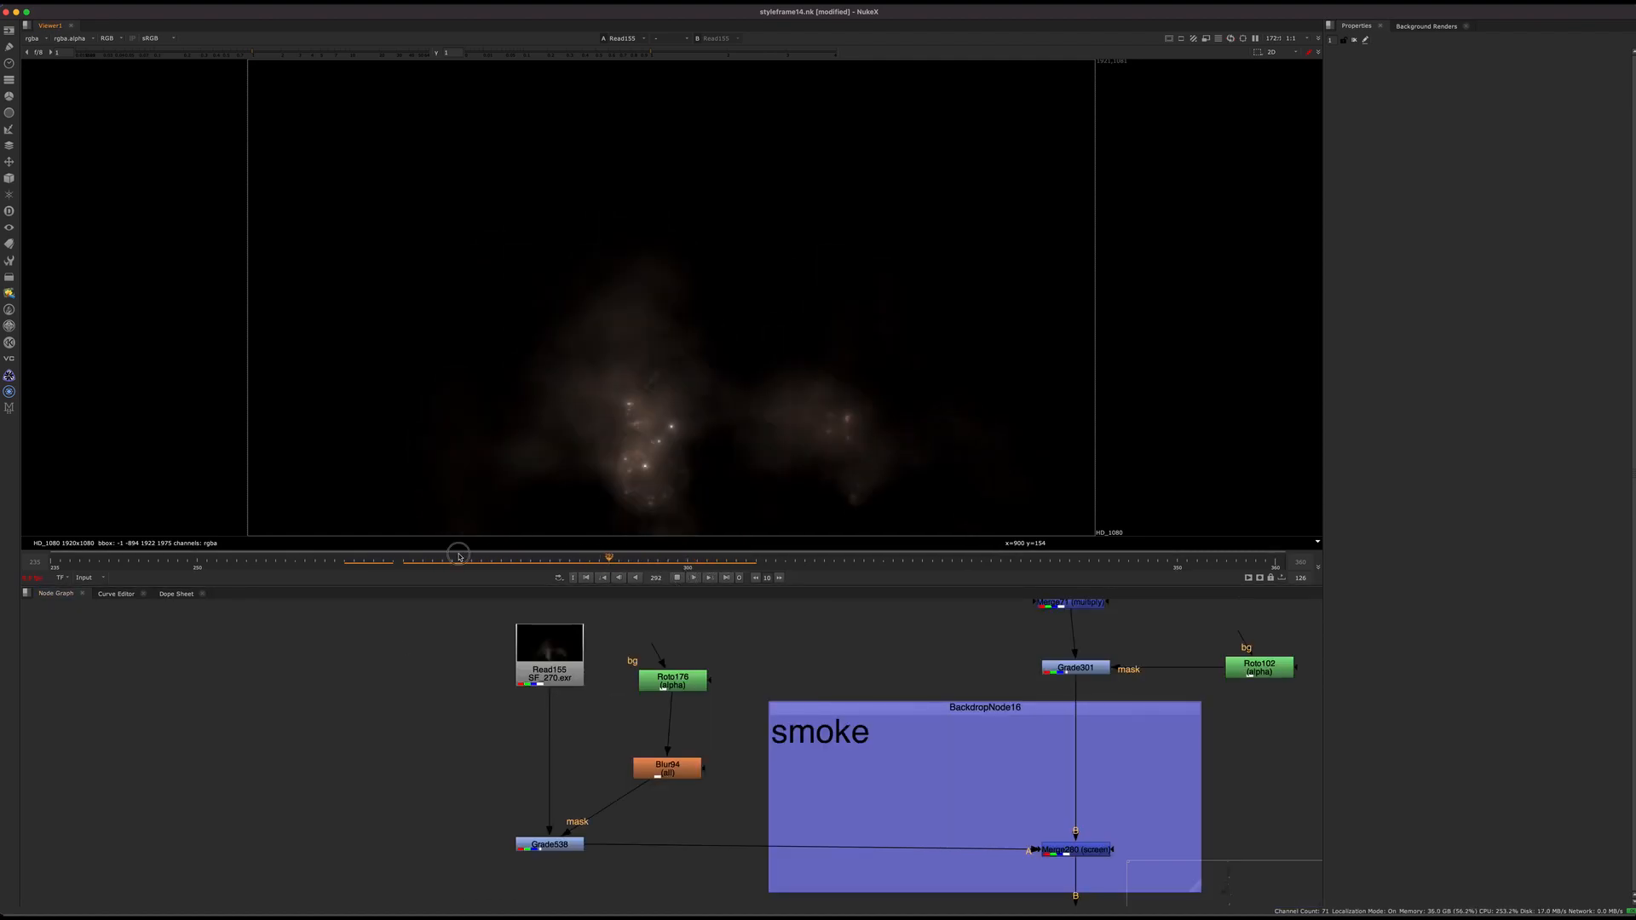
{"action": "left_click", "coordinate": [678, 578]}
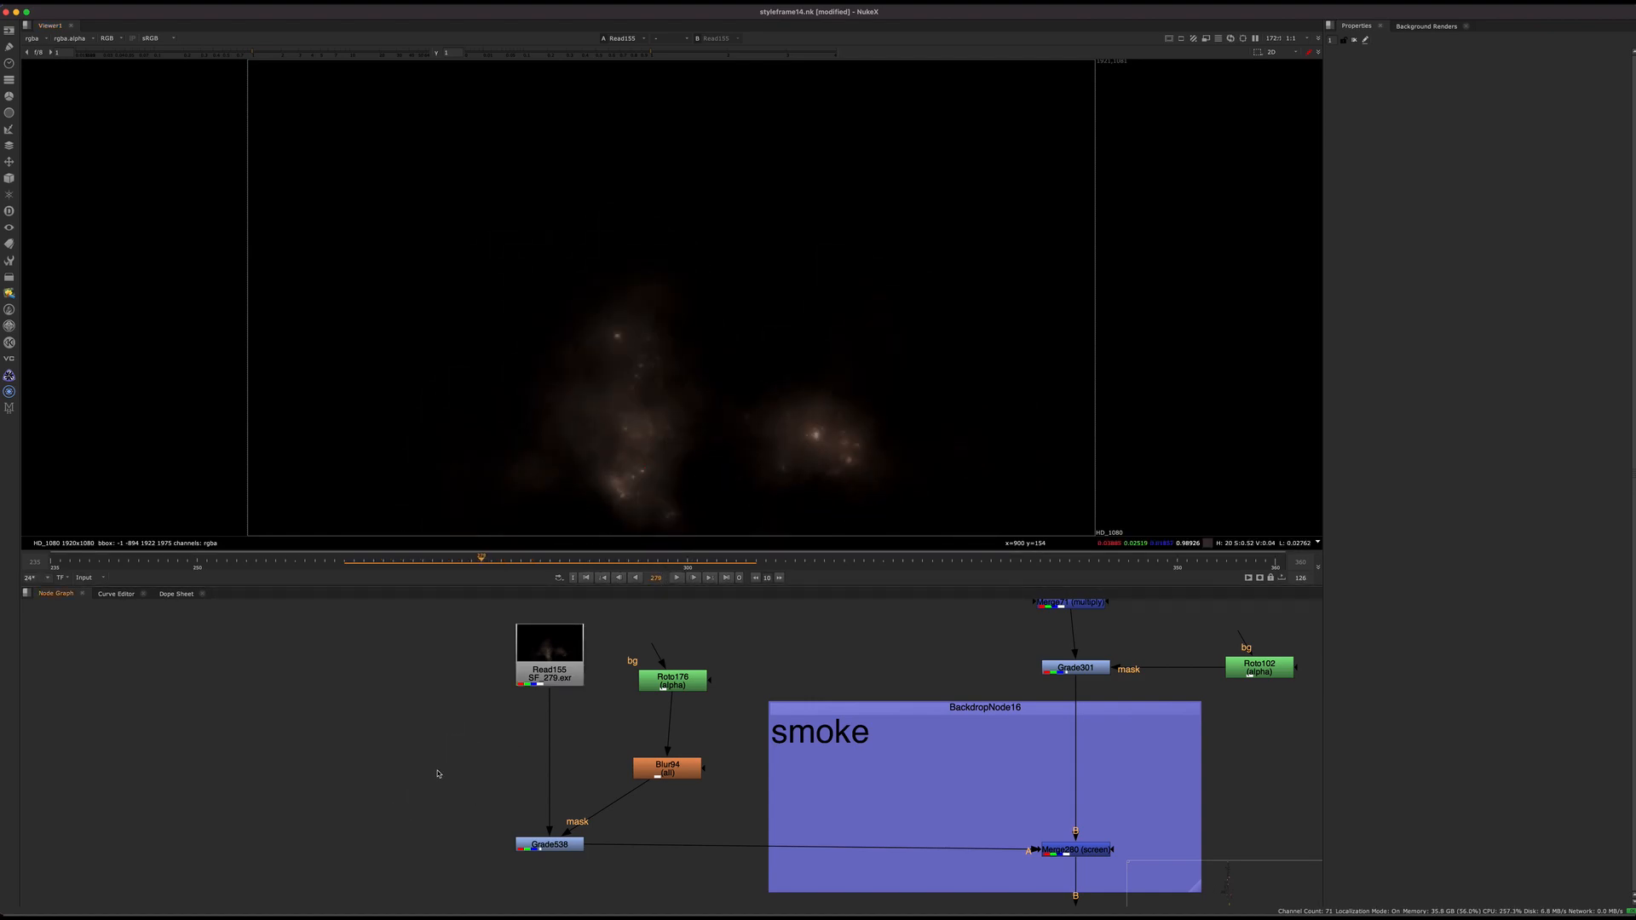
Search the script by the smoke render's file name and go to the matching Write35 node
{"action": "key", "text": "j"}
{"action": "key", "text": "Return"}
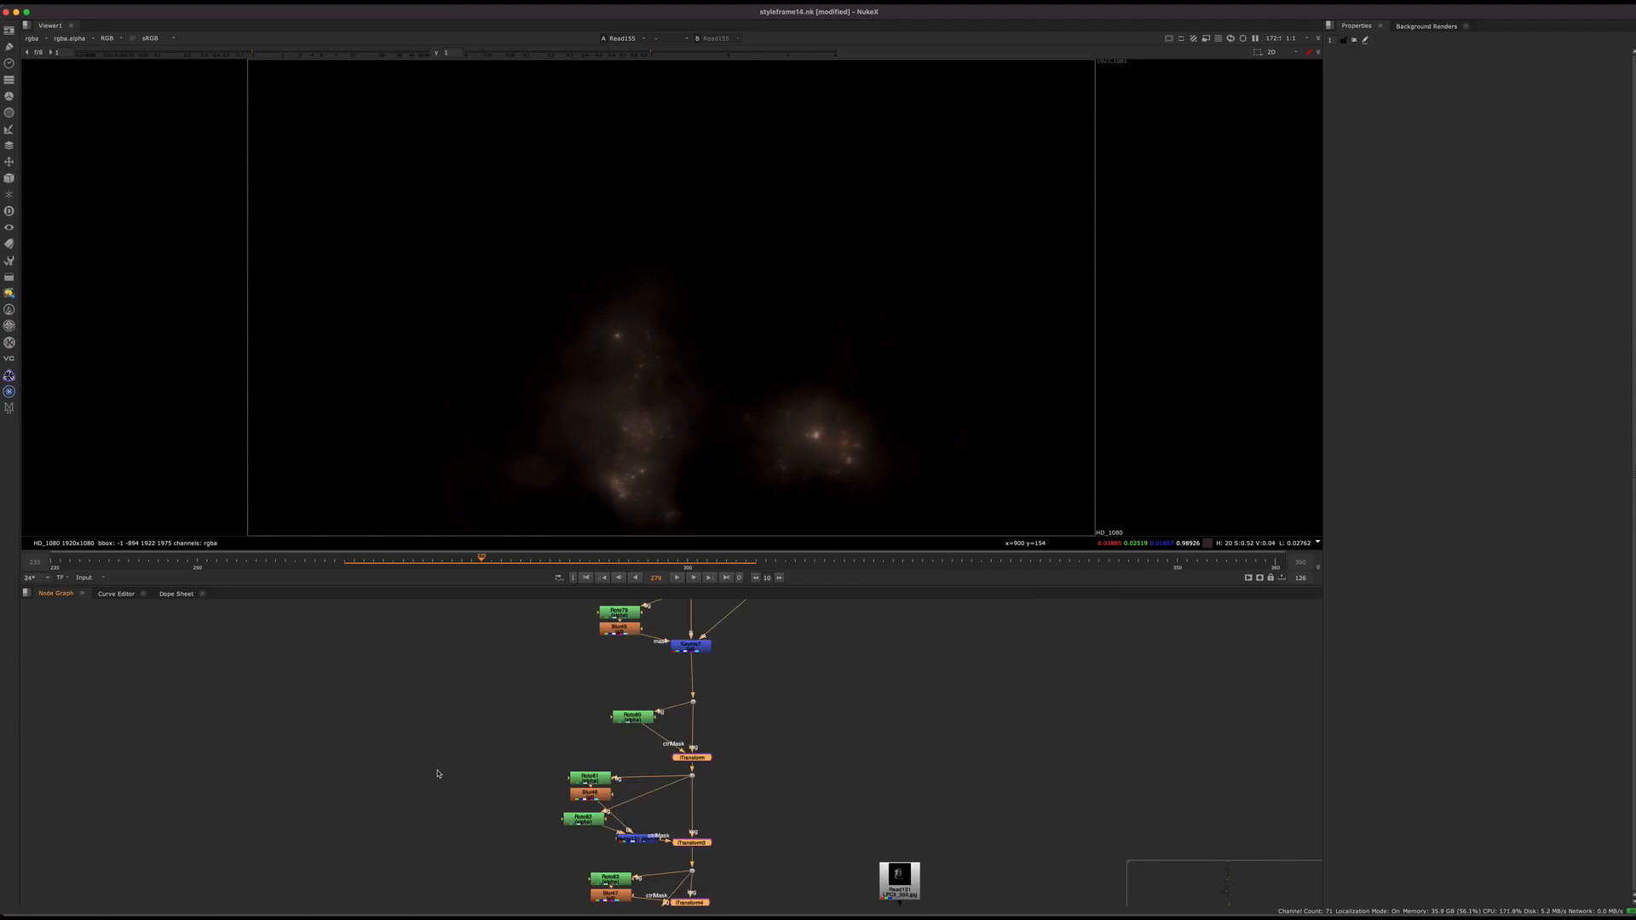
{"action": "middle_click_drag", "start_coordinate": [965, 762], "coordinate": [975, 737]}
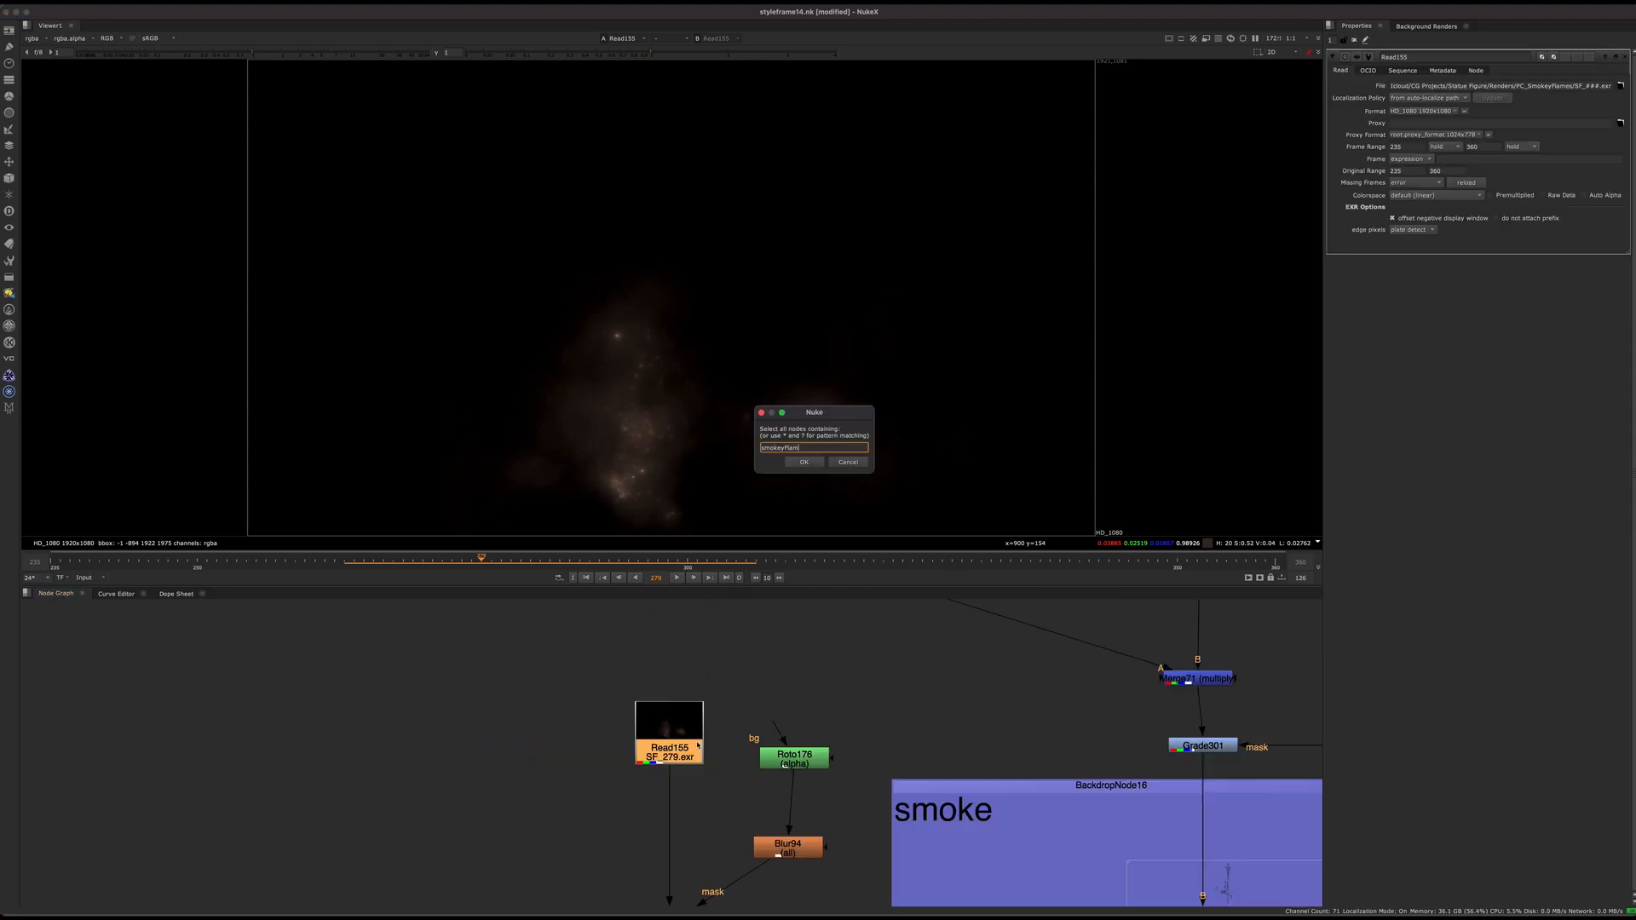
{"action": "key", "text": "Return"}
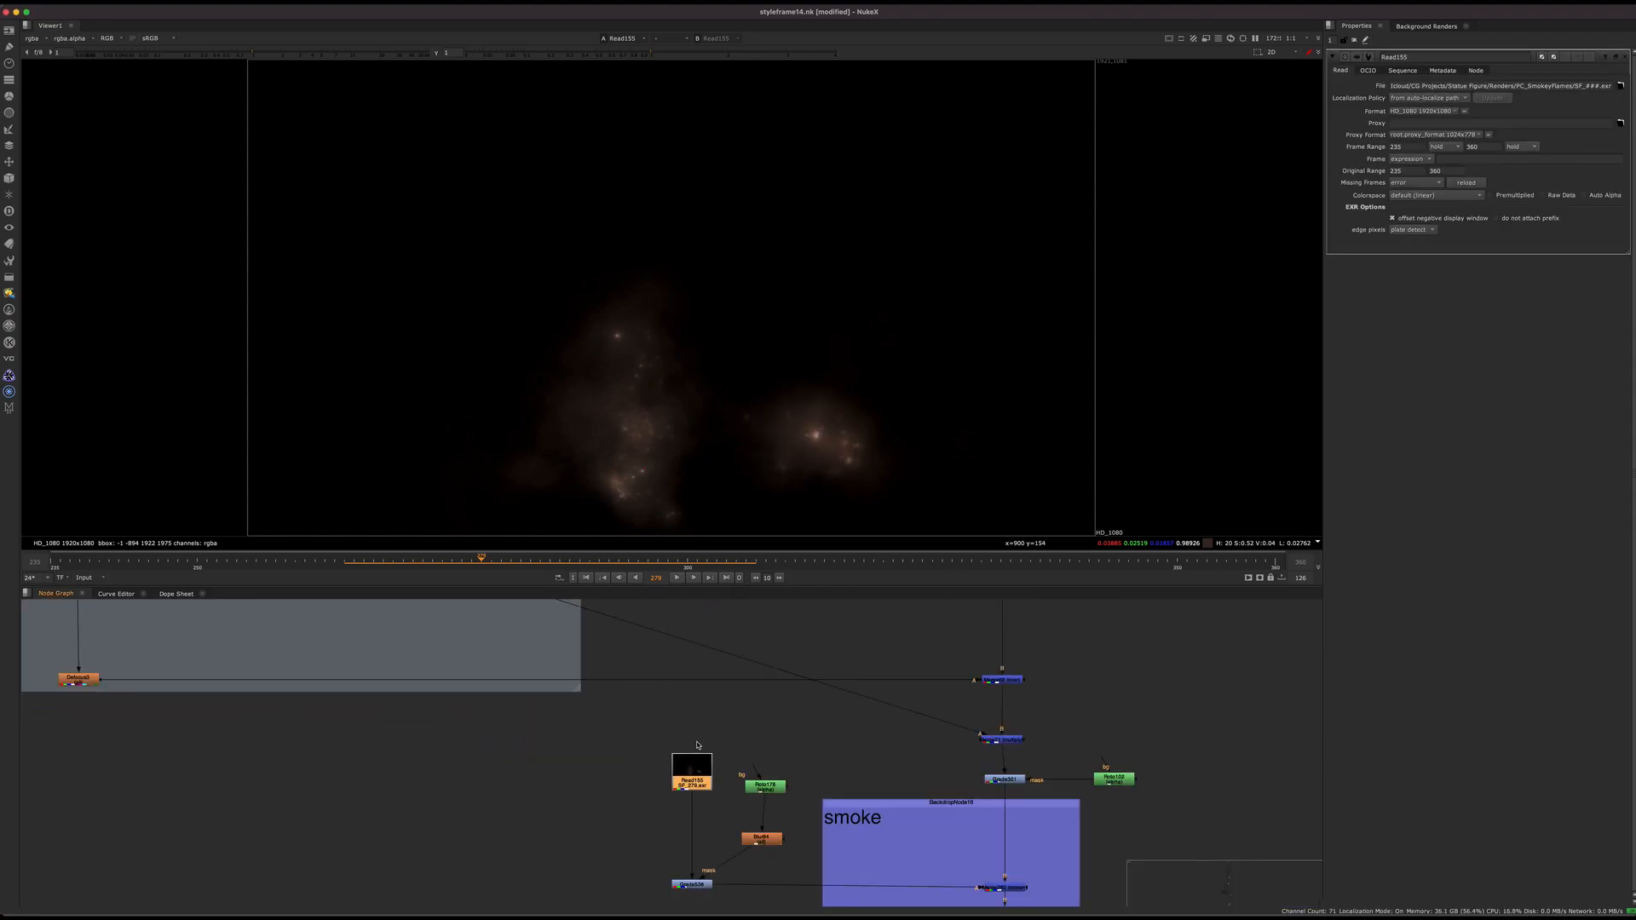
{"action": "key", "text": "j"}
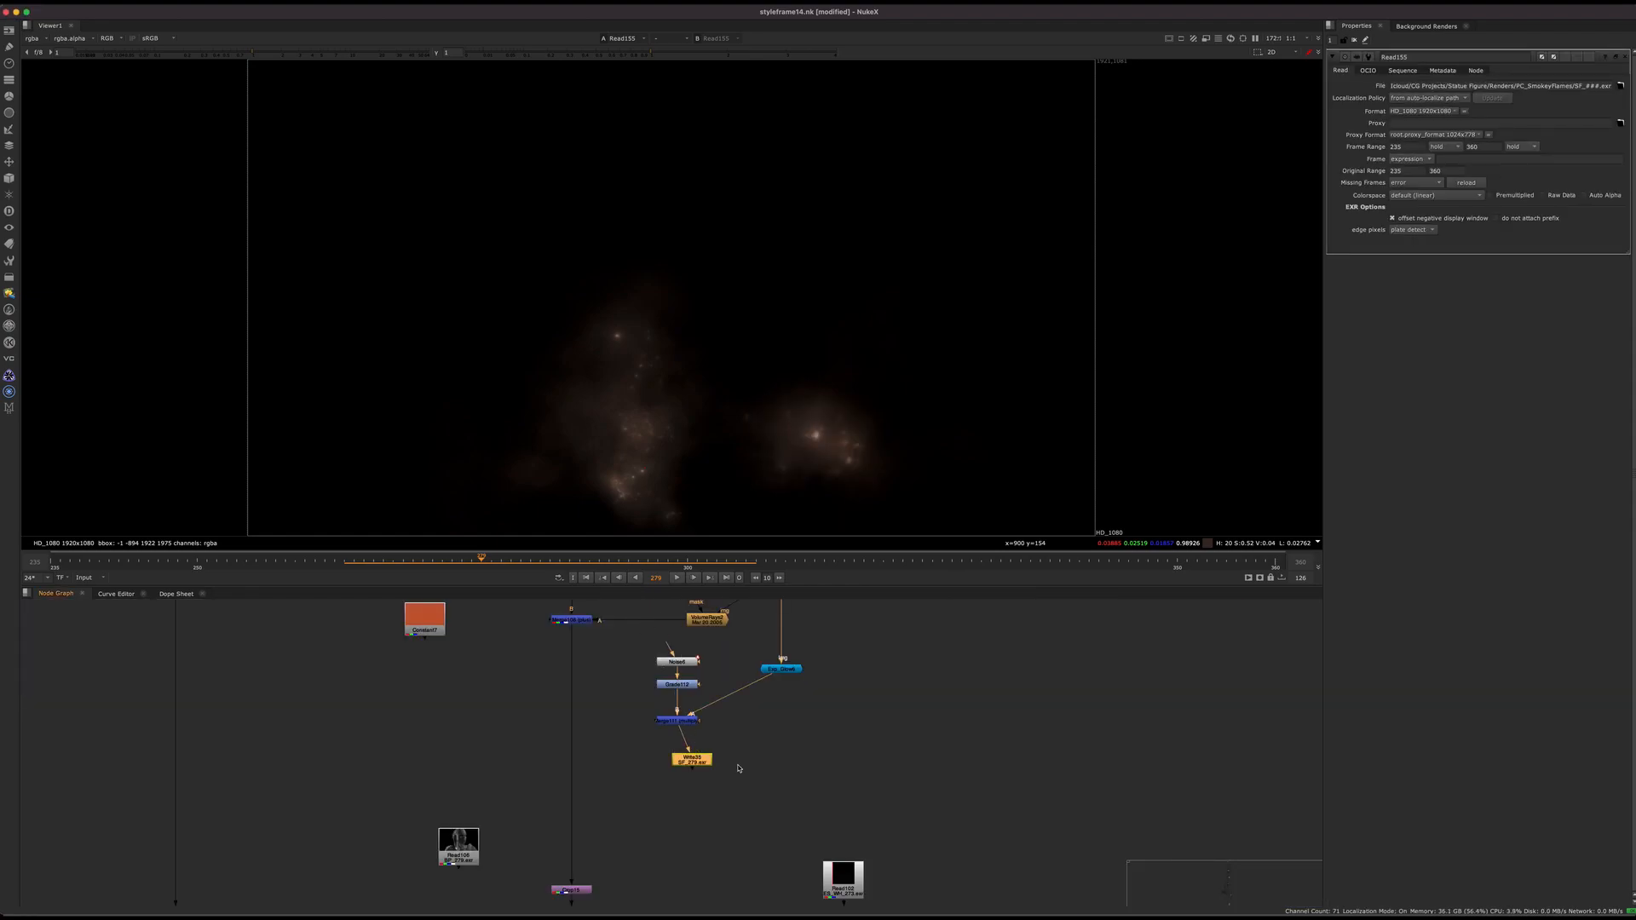
Display the Grade112 noise above Write35 and play its animation
{"action": "middle_click_drag", "start_coordinate": [665, 853], "coordinate": [611, 838]}
{"action": "scroll", "coordinate": [622, 651], "scroll_direction": "up", "scroll_amount": 4}
{"action": "left_click_drag", "start_coordinate": [712, 650], "coordinate": [482, 708]}
{"action": "key", "text": "1"}
{"action": "left_click", "coordinate": [647, 642]}
{"action": "key", "text": "l"}
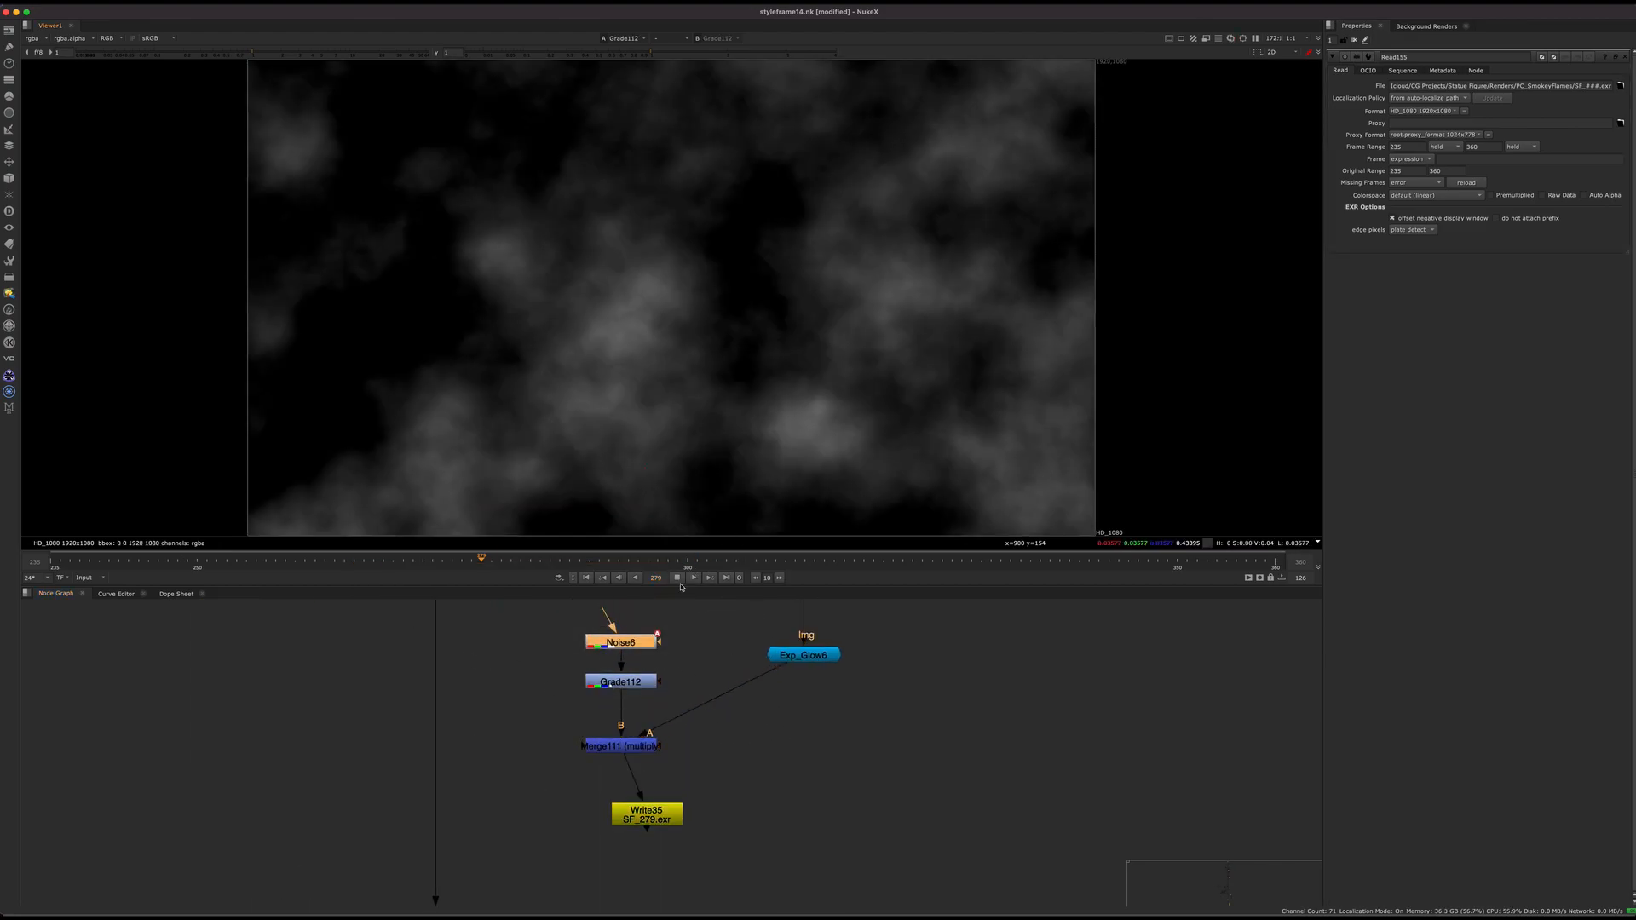
Display the Merge111 multiply of noise and glow, and examine its connection to Write35
{"action": "left_click_drag", "start_coordinate": [684, 696], "coordinate": [494, 773]}
{"action": "key", "text": "1"}
{"action": "left_click", "coordinate": [833, 756]}
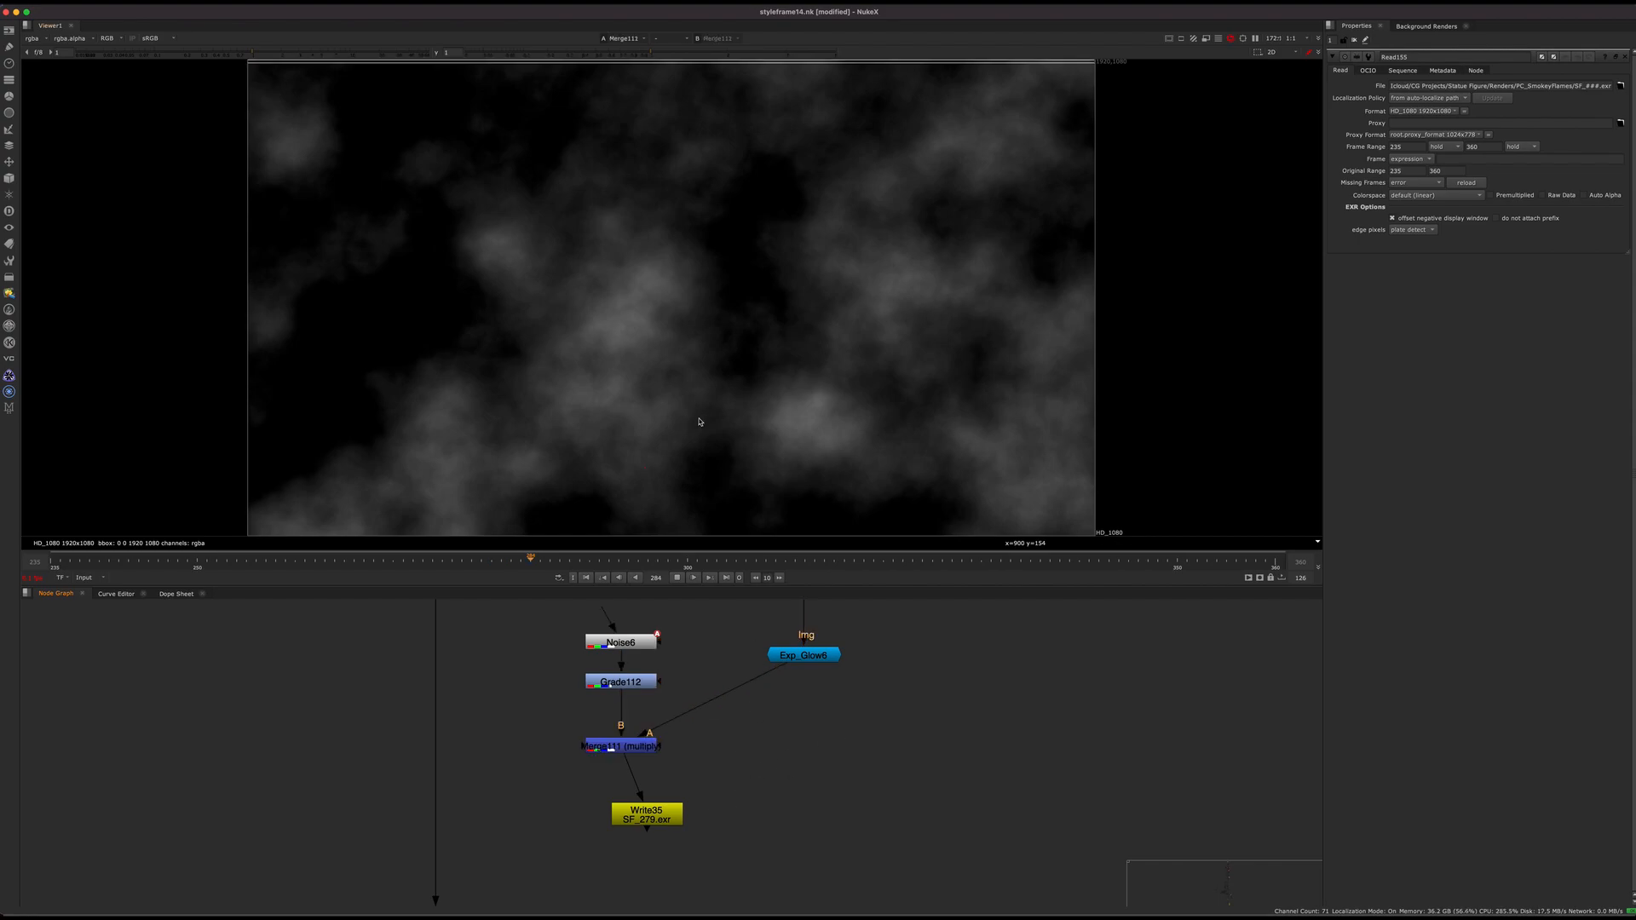
{"action": "scroll", "coordinate": [743, 751], "scroll_direction": "down", "scroll_amount": 3}
{"action": "middle_click_drag", "start_coordinate": [743, 746], "coordinate": [686, 808]}
{"action": "middle_click_drag", "start_coordinate": [647, 877], "coordinate": [689, 733]}
{"action": "scroll", "coordinate": [690, 687], "scroll_direction": "up", "scroll_amount": 4}
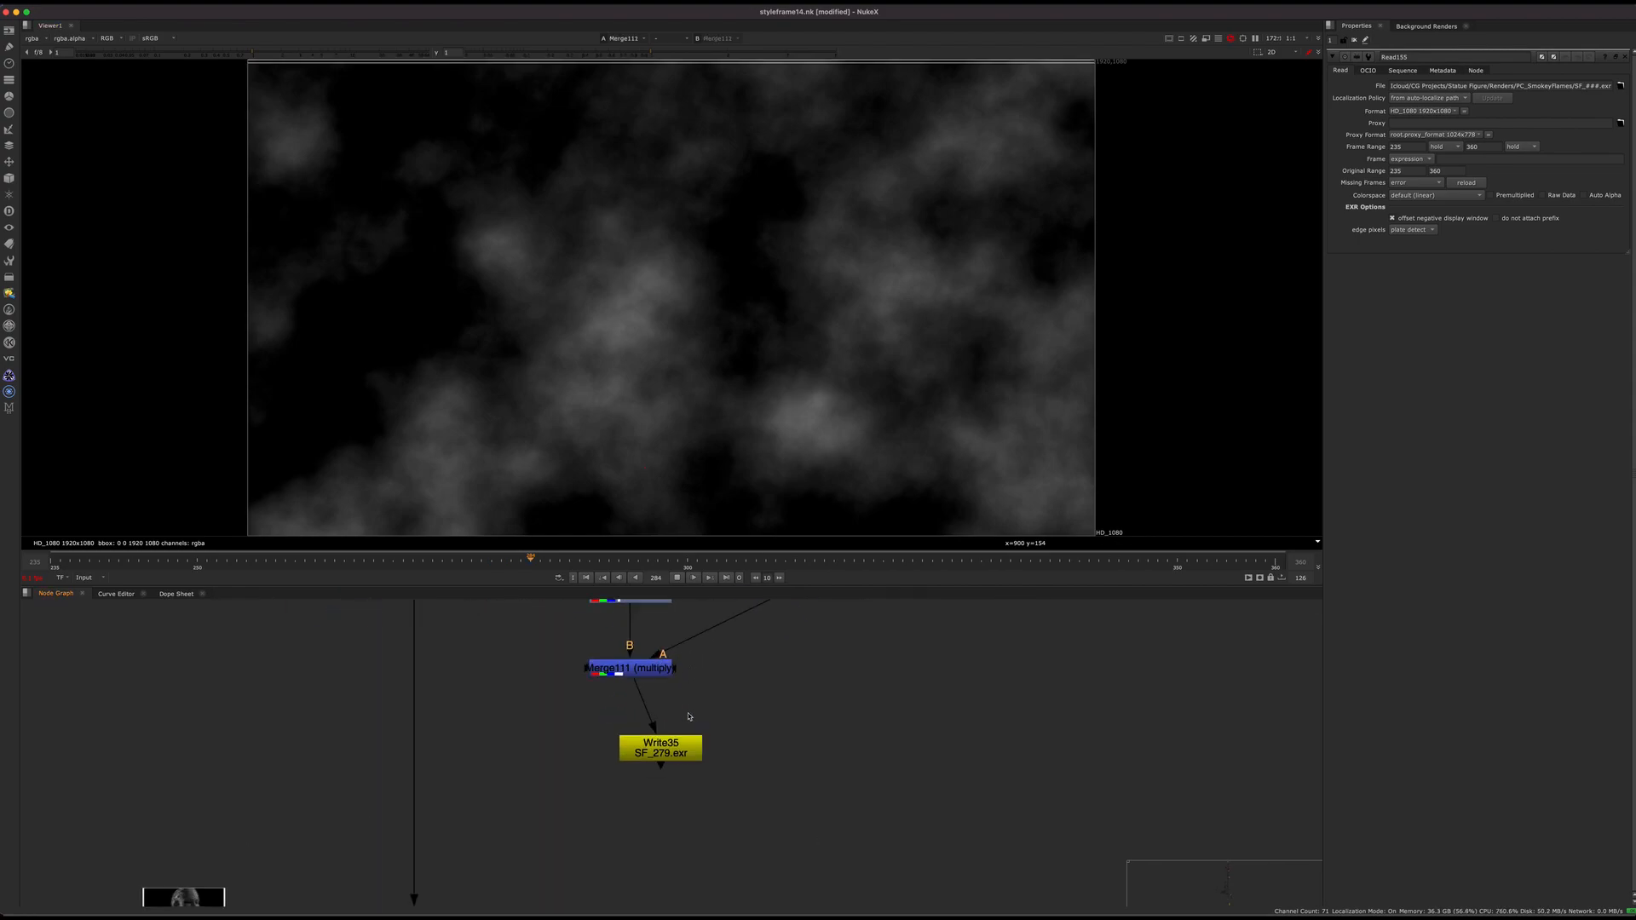
Display Grade102, which feeds the Exp_Glow6 branch, and stop playback
{"action": "scroll", "coordinate": [692, 688], "scroll_direction": "down", "scroll_amount": 6}
{"action": "middle_click_drag", "start_coordinate": [780, 609], "coordinate": [761, 700]}
{"action": "left_click", "coordinate": [723, 678]}
{"action": "key", "text": "1"}
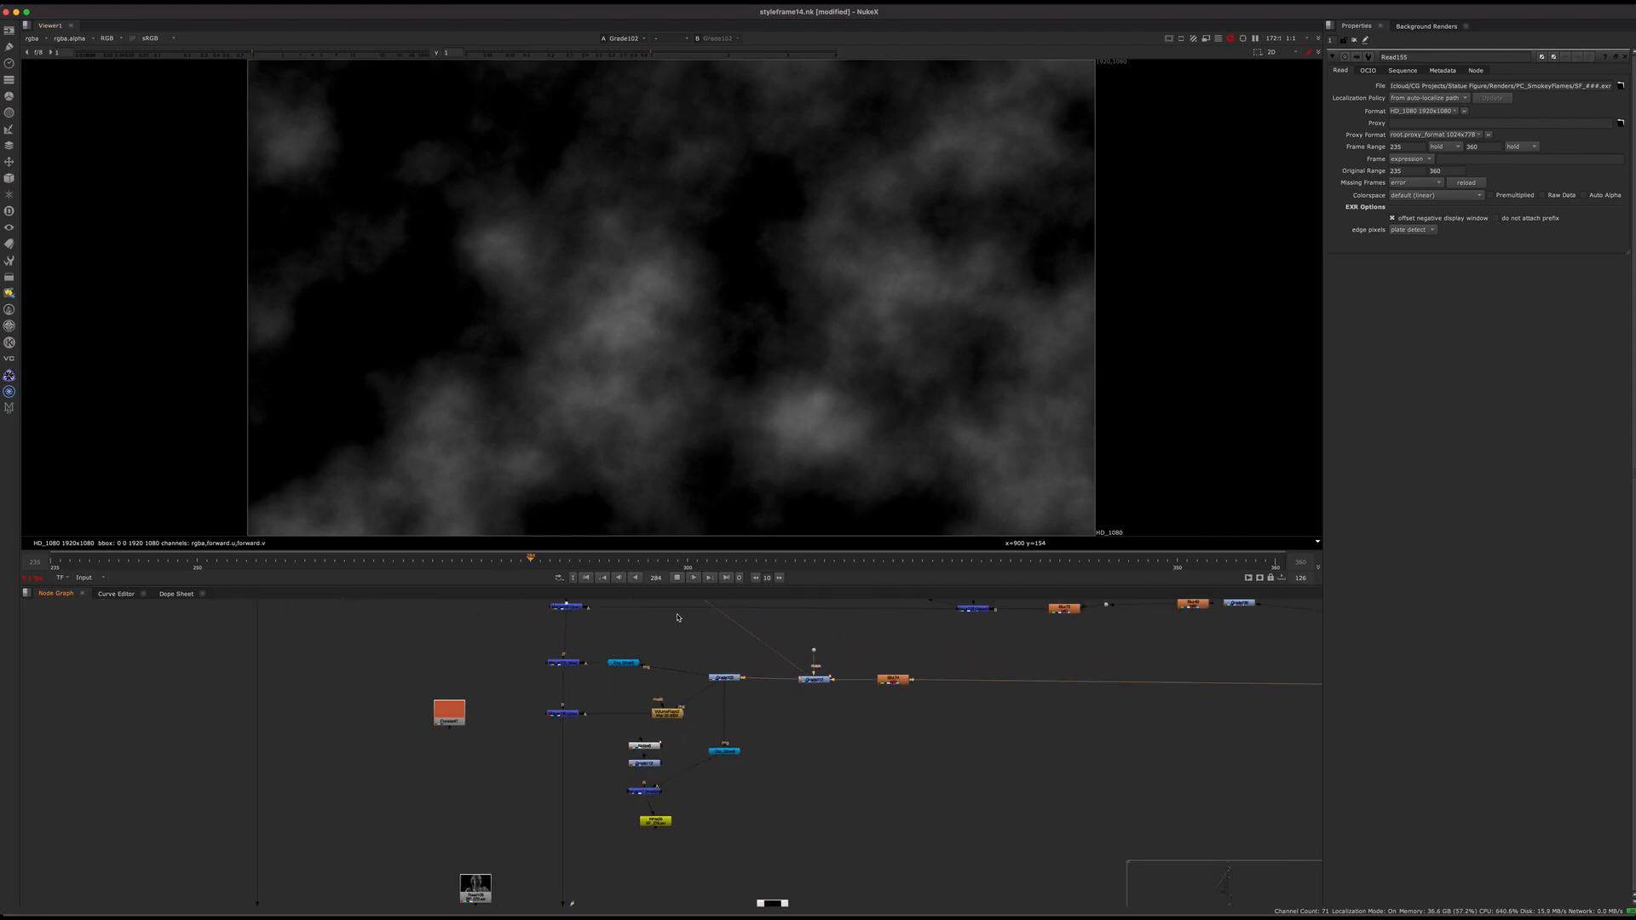
{"action": "left_click", "coordinate": [677, 578]}
{"action": "middle_click_drag", "start_coordinate": [690, 779], "coordinate": [692, 775]}
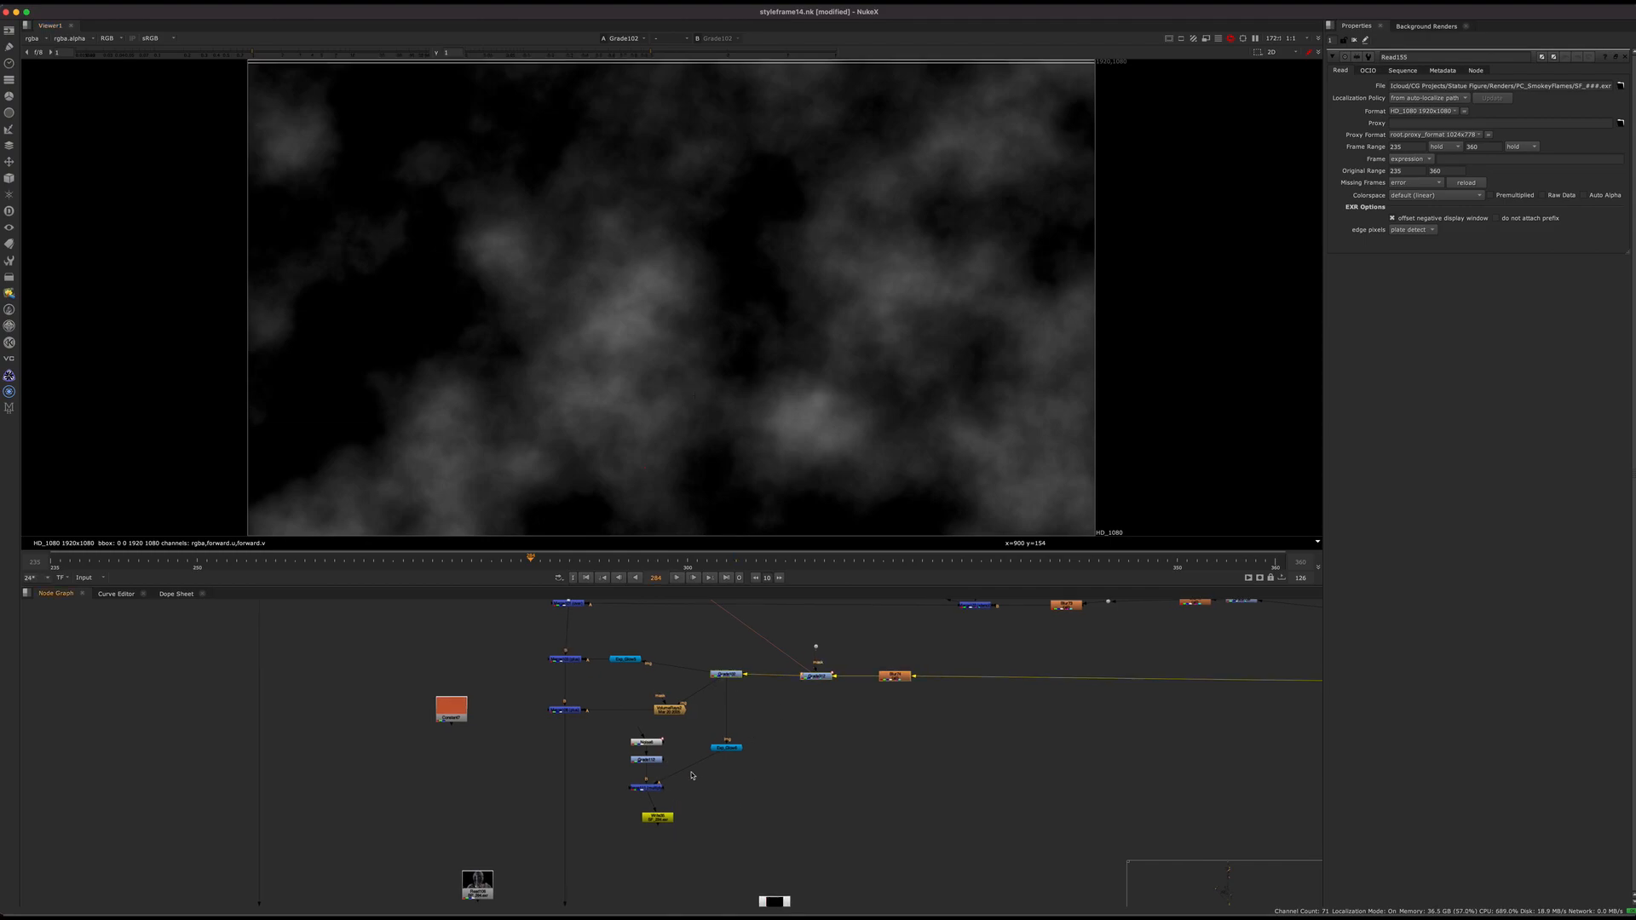
Trace the glow source upstream to the graded crack pass at Write22 and its Read207 render
{"action": "scroll", "coordinate": [691, 776], "scroll_direction": "up", "scroll_amount": 3}
{"action": "left_click_drag", "start_coordinate": [799, 754], "coordinate": [795, 749]}
{"action": "left_click_drag", "start_coordinate": [641, 835], "coordinate": [642, 831]}
{"action": "middle_click_drag", "start_coordinate": [784, 789], "coordinate": [668, 815]}
{"action": "scroll", "coordinate": [669, 814], "scroll_direction": "down", "scroll_amount": 8}
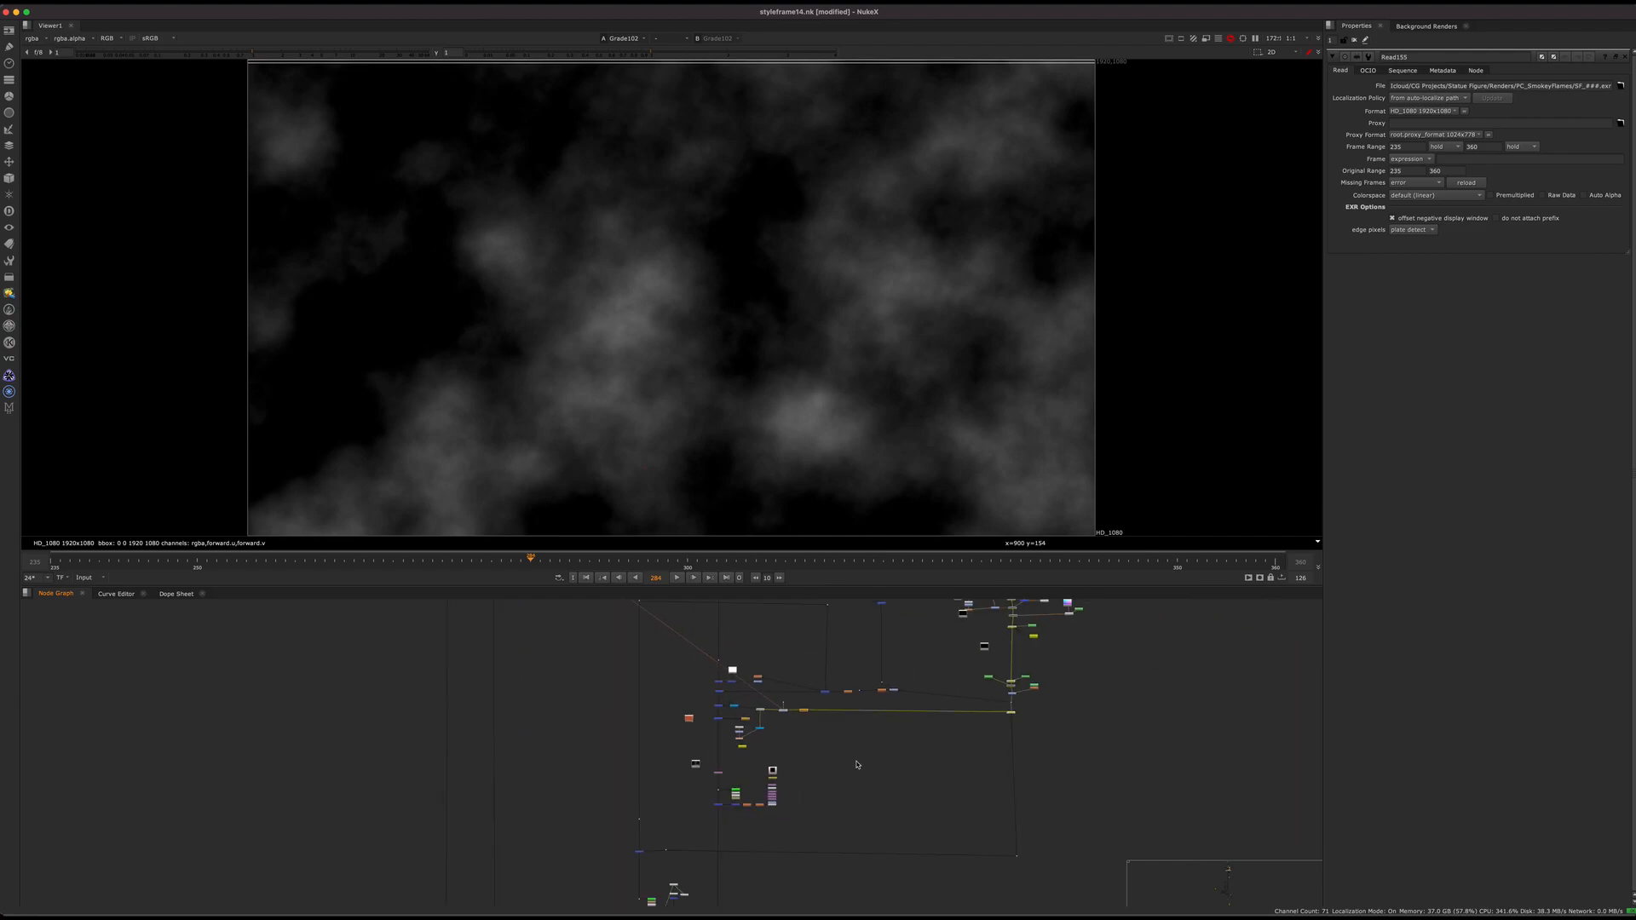
{"action": "scroll", "coordinate": [668, 817], "scroll_direction": "up", "scroll_amount": 8}
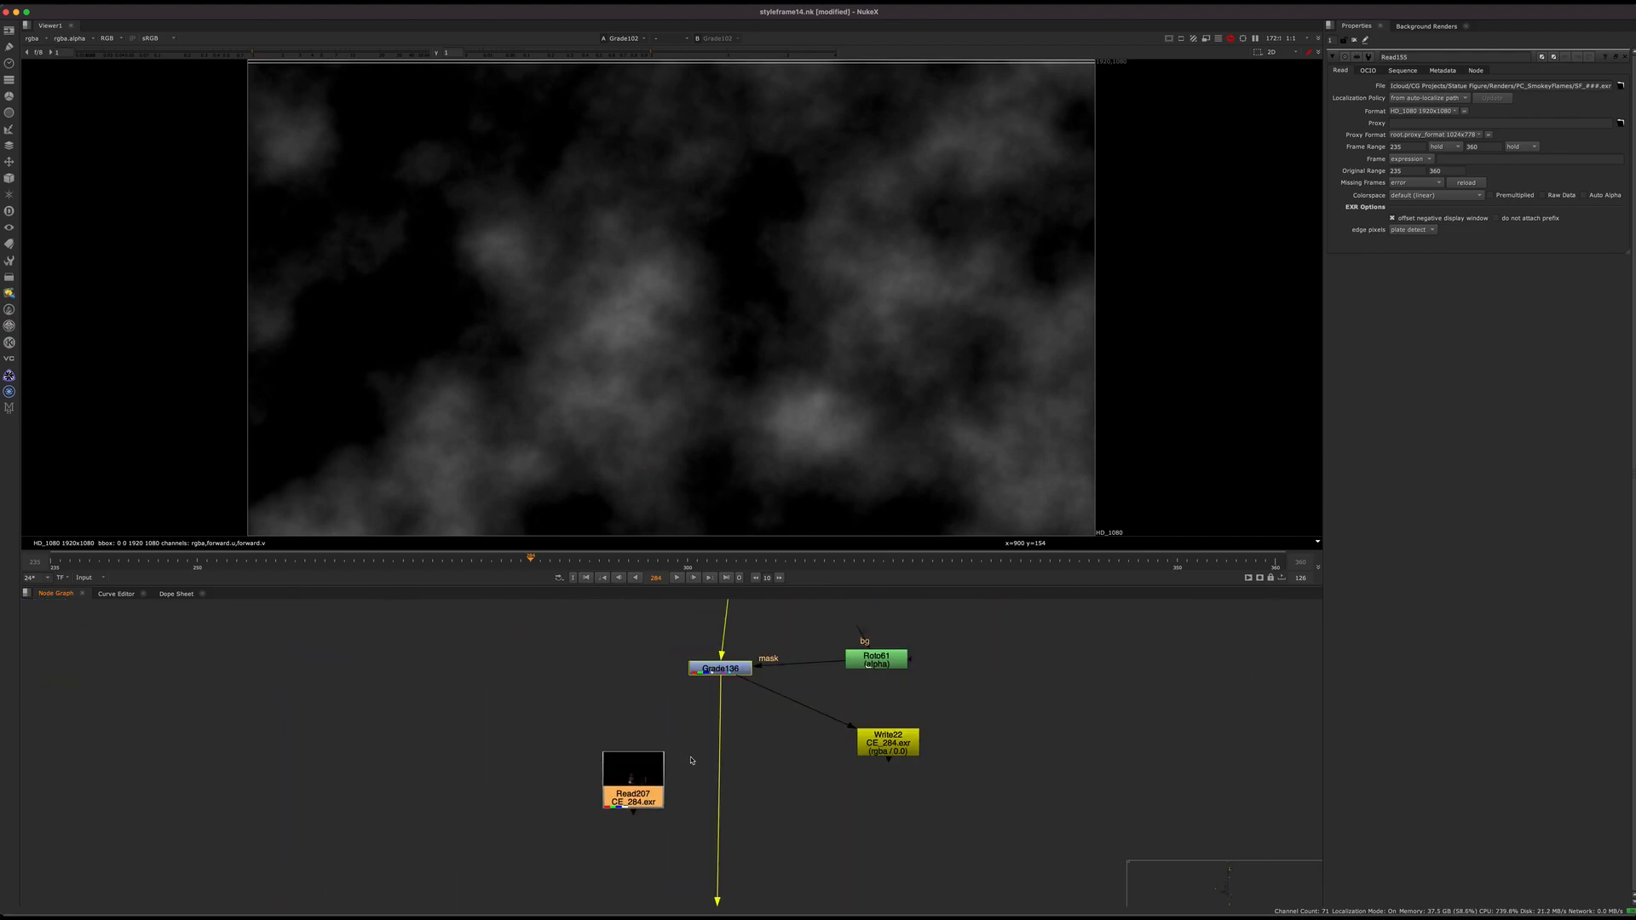
{"action": "left_click_drag", "start_coordinate": [723, 698], "coordinate": [633, 791]}
{"action": "left_click_drag", "start_coordinate": [632, 791], "coordinate": [731, 803]}
{"action": "scroll", "coordinate": [730, 803], "scroll_direction": "down", "scroll_amount": 8}
{"action": "middle_click_drag", "start_coordinate": [690, 731], "coordinate": [681, 801]}
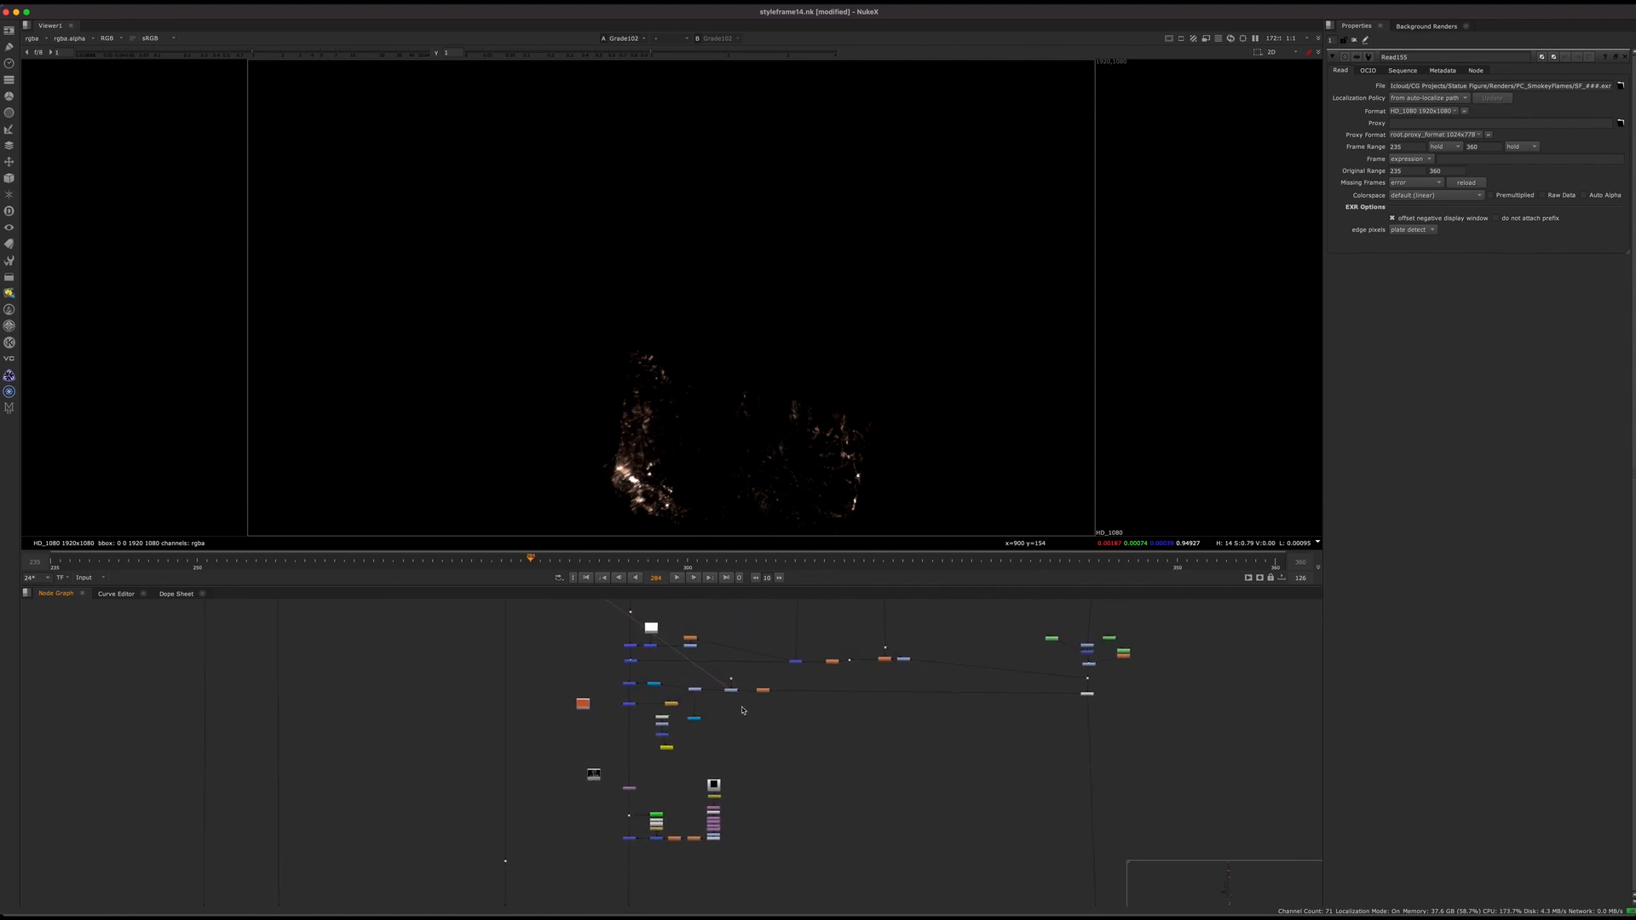
Return to Merge111, display the noise-multiplied smoke glow, and play it
{"action": "middle_click_drag", "start_coordinate": [1200, 602], "coordinate": [878, 735]}
{"action": "scroll", "coordinate": [669, 844], "scroll_direction": "up", "scroll_amount": 8}
{"action": "left_click", "coordinate": [578, 731]}
{"action": "key", "text": "1"}
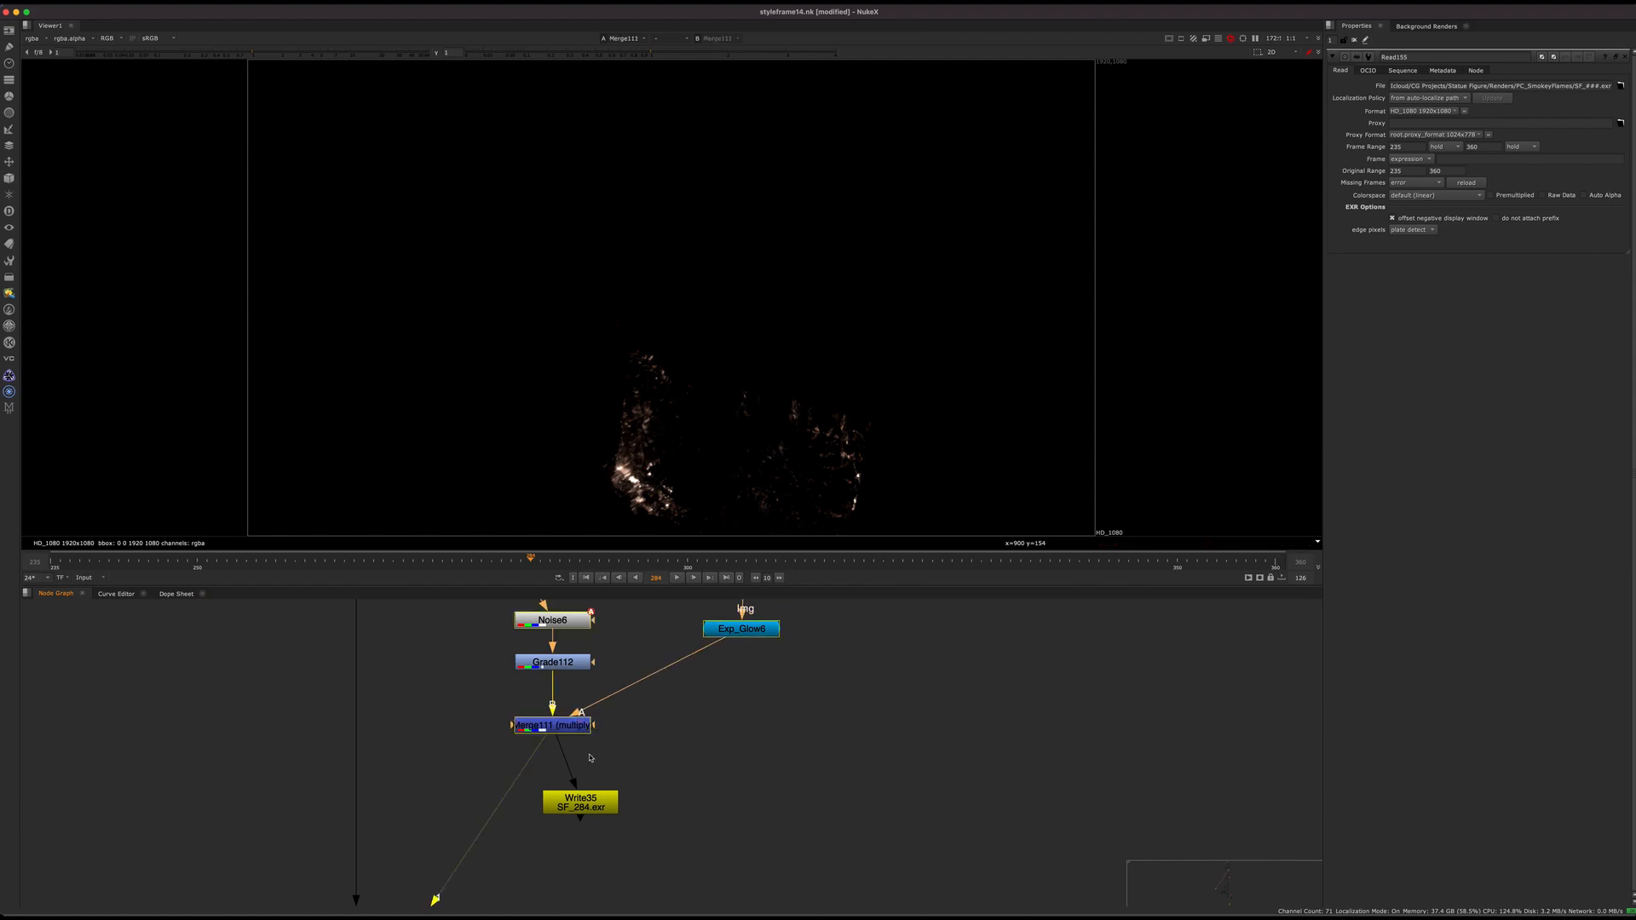
{"action": "left_click", "coordinate": [662, 825]}
{"action": "left_click", "coordinate": [682, 580]}
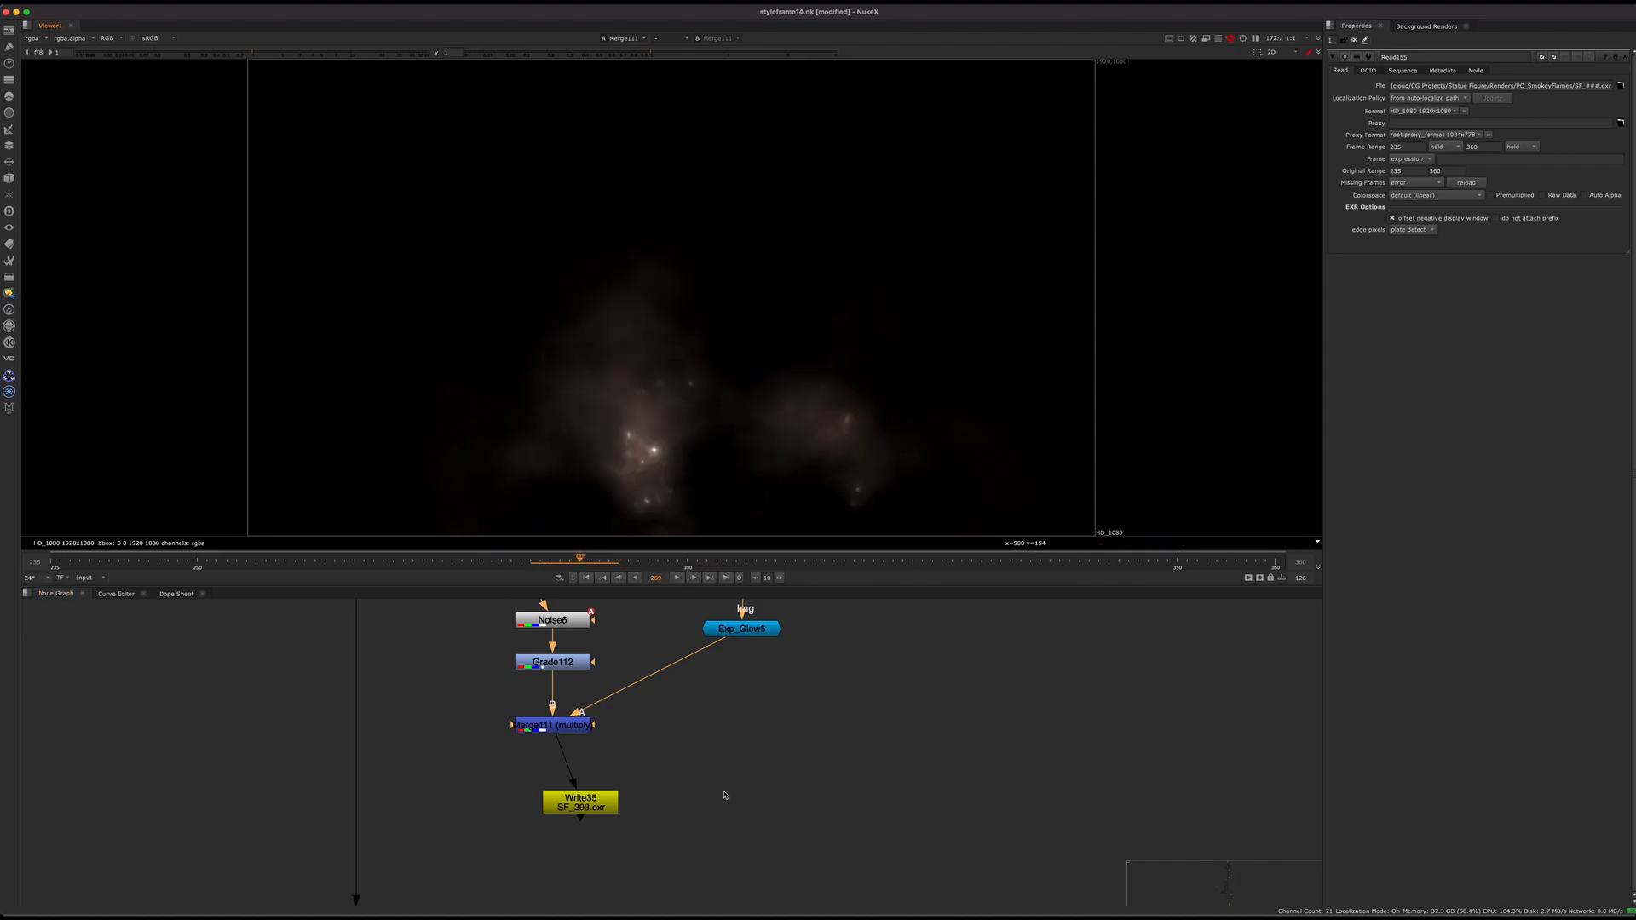
Locate the Text5 title-card node below the merge elsewhere in the script and display it in the viewer
{"action": "key", "text": "f"}
{"action": "scroll", "coordinate": [683, 830], "scroll_direction": "down", "scroll_amount": 1}
{"action": "middle_click_drag", "start_coordinate": [740, 703], "coordinate": [687, 887]}
{"action": "middle_click_drag", "start_coordinate": [688, 617], "coordinate": [679, 786]}
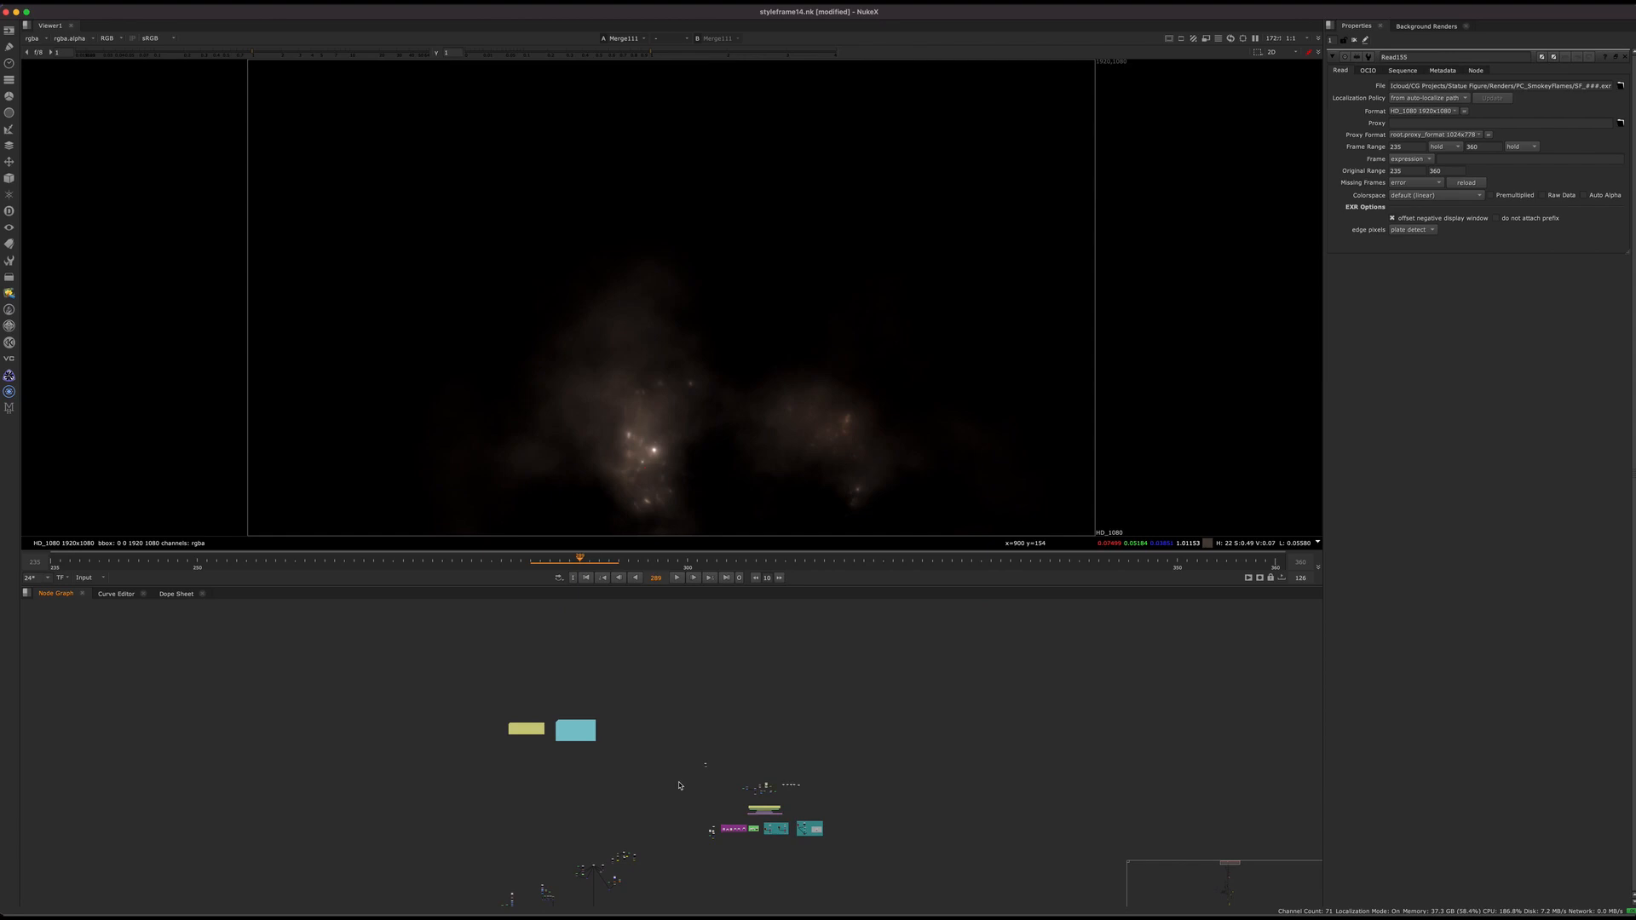
{"action": "scroll", "coordinate": [729, 807], "scroll_direction": "up", "scroll_amount": 6}
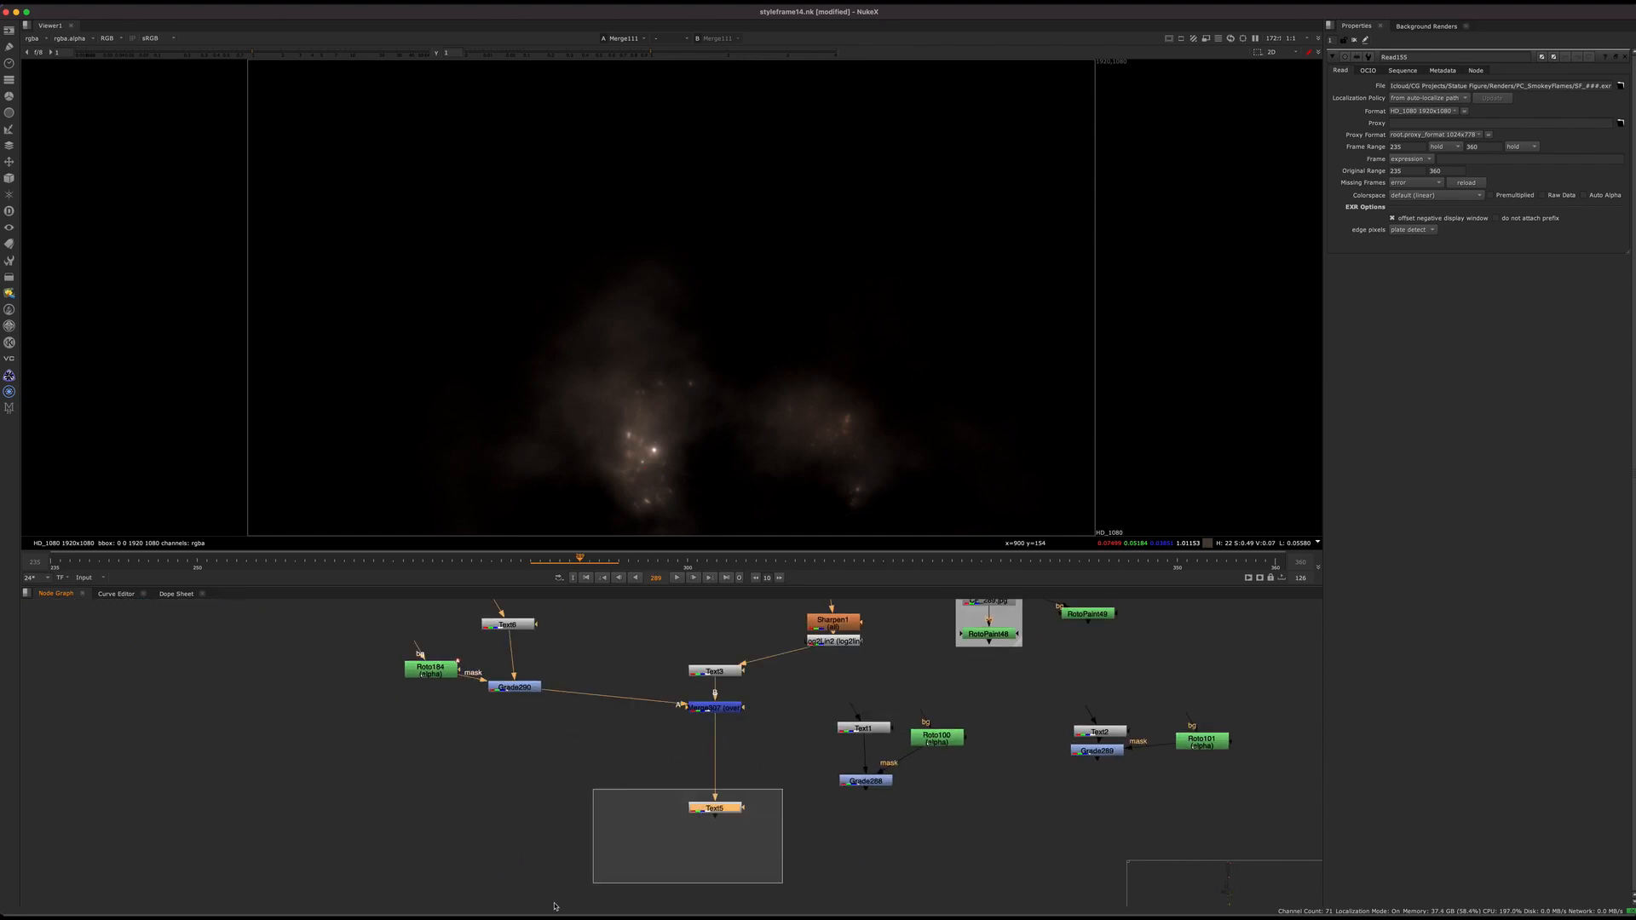
{"action": "key", "text": "1"}
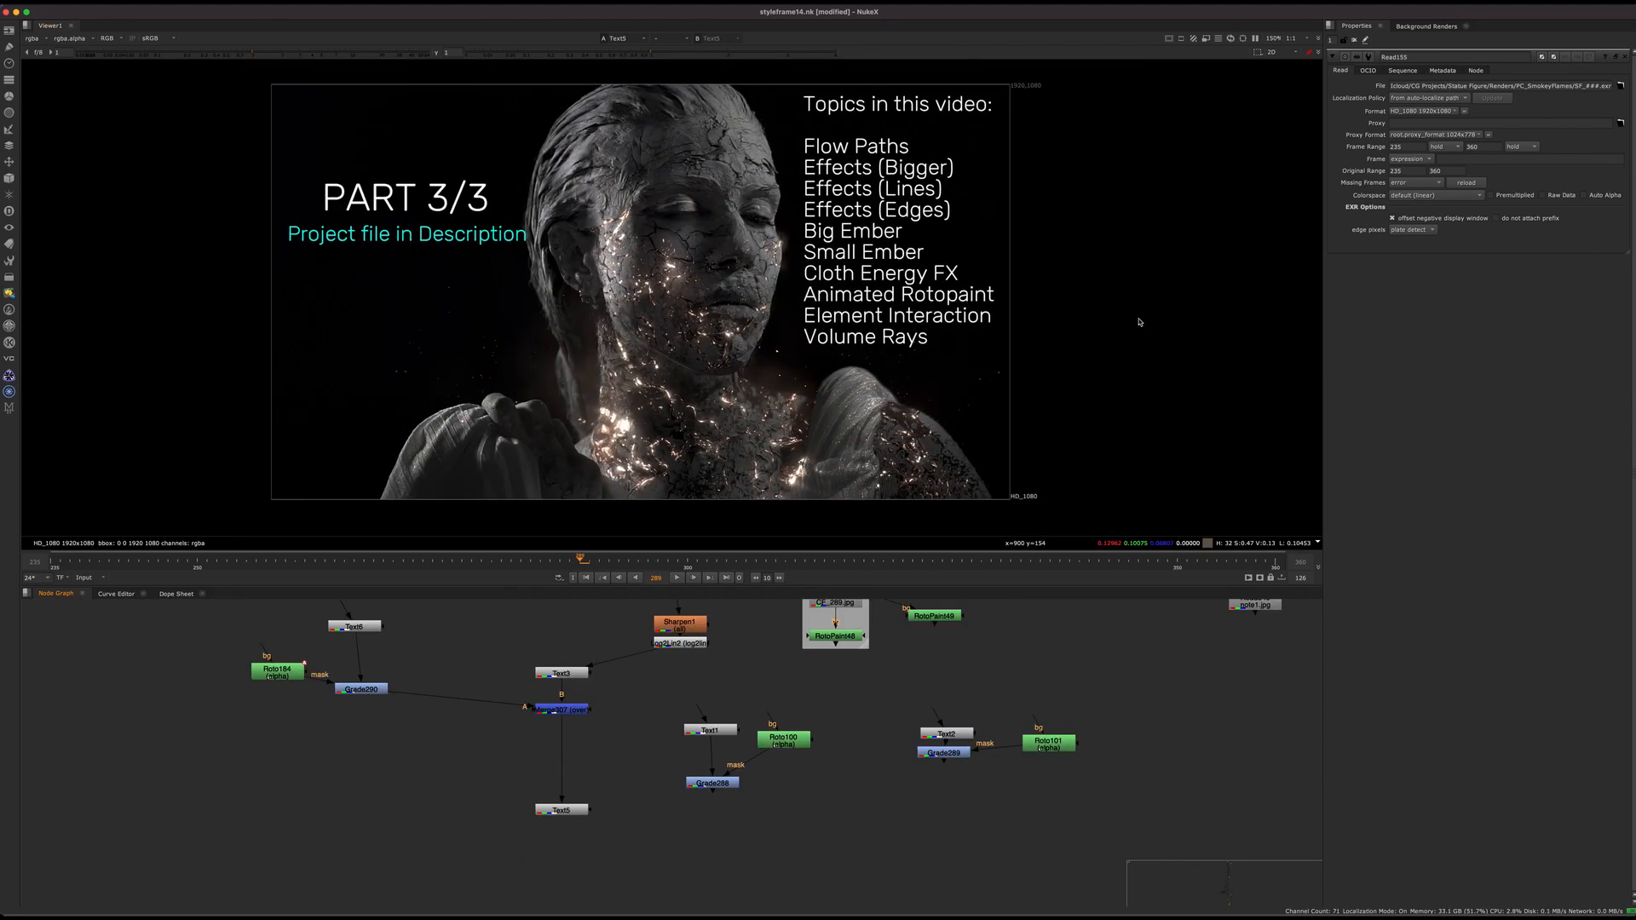
Examine the Part 3/3 statue title card closely, play the sequence, and jump to about frame 347
{"action": "scroll", "coordinate": [506, 442], "scroll_direction": "up", "scroll_amount": 4}
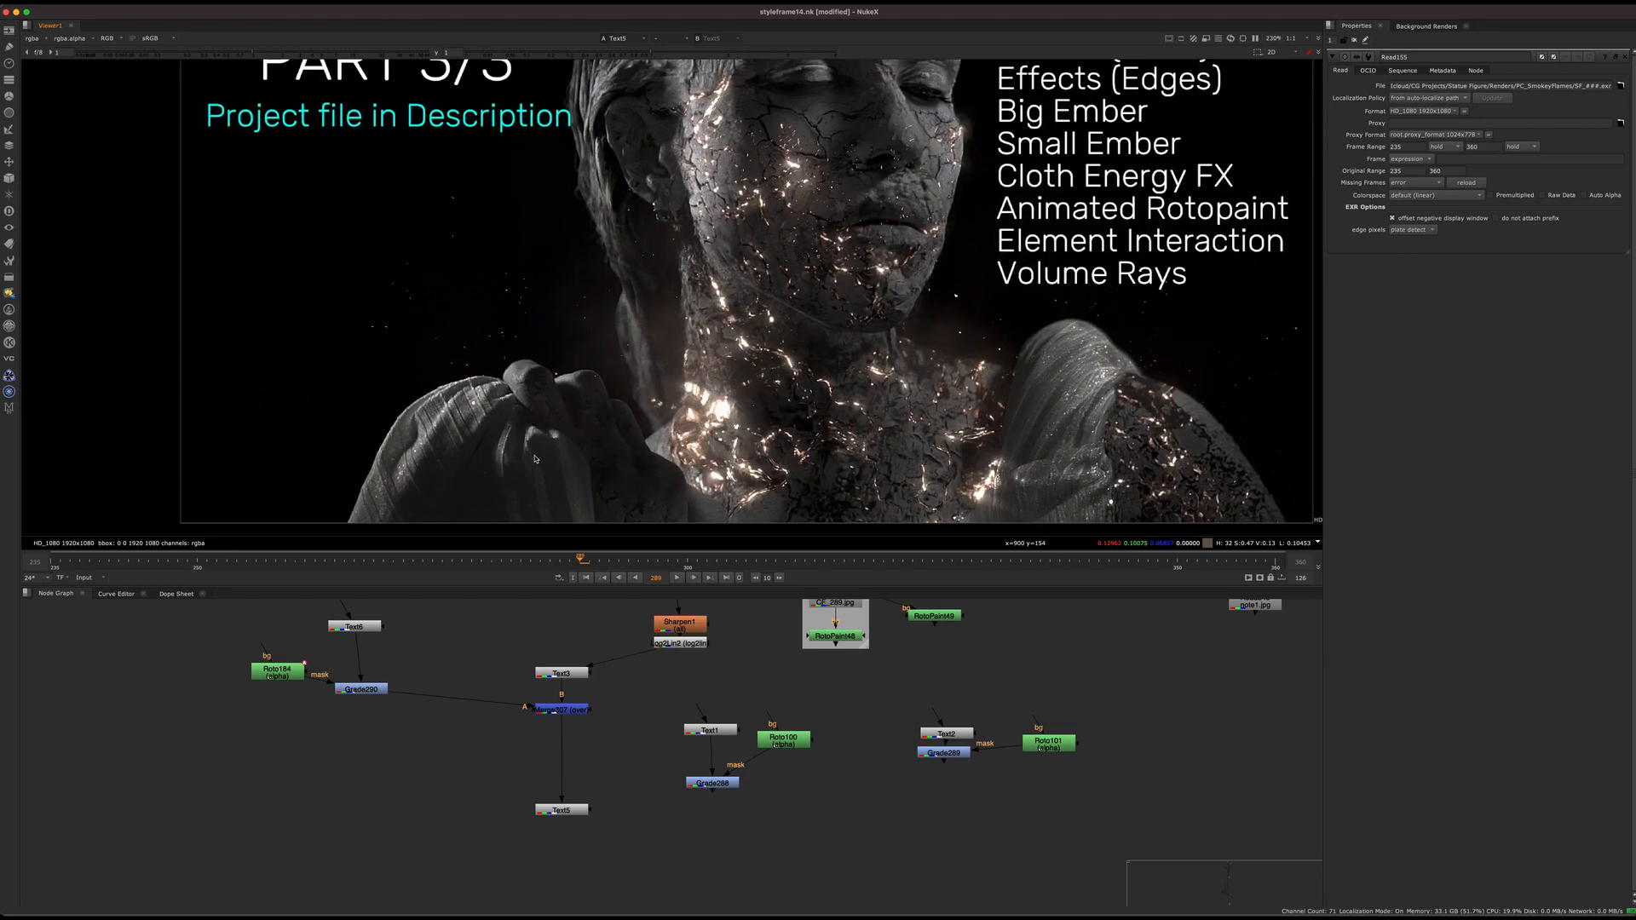
{"action": "scroll", "coordinate": [535, 461], "scroll_direction": "down", "scroll_amount": 4}
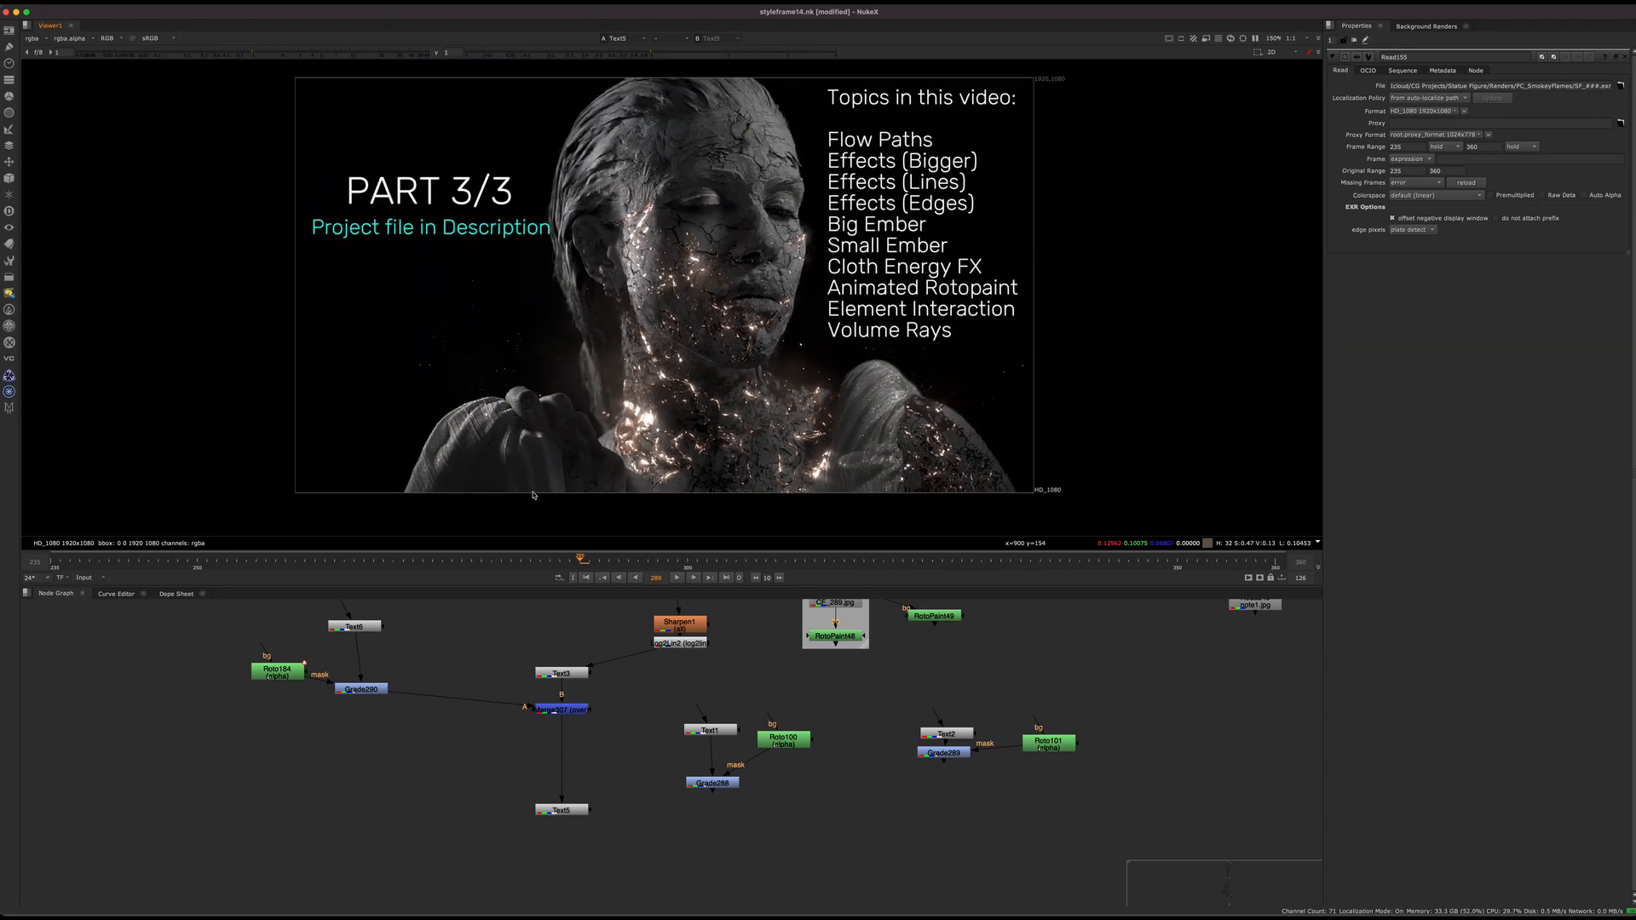
{"action": "scroll", "coordinate": [534, 492], "scroll_direction": "up", "scroll_amount": 2}
{"action": "scroll", "coordinate": [623, 489], "scroll_direction": "down", "scroll_amount": 2}
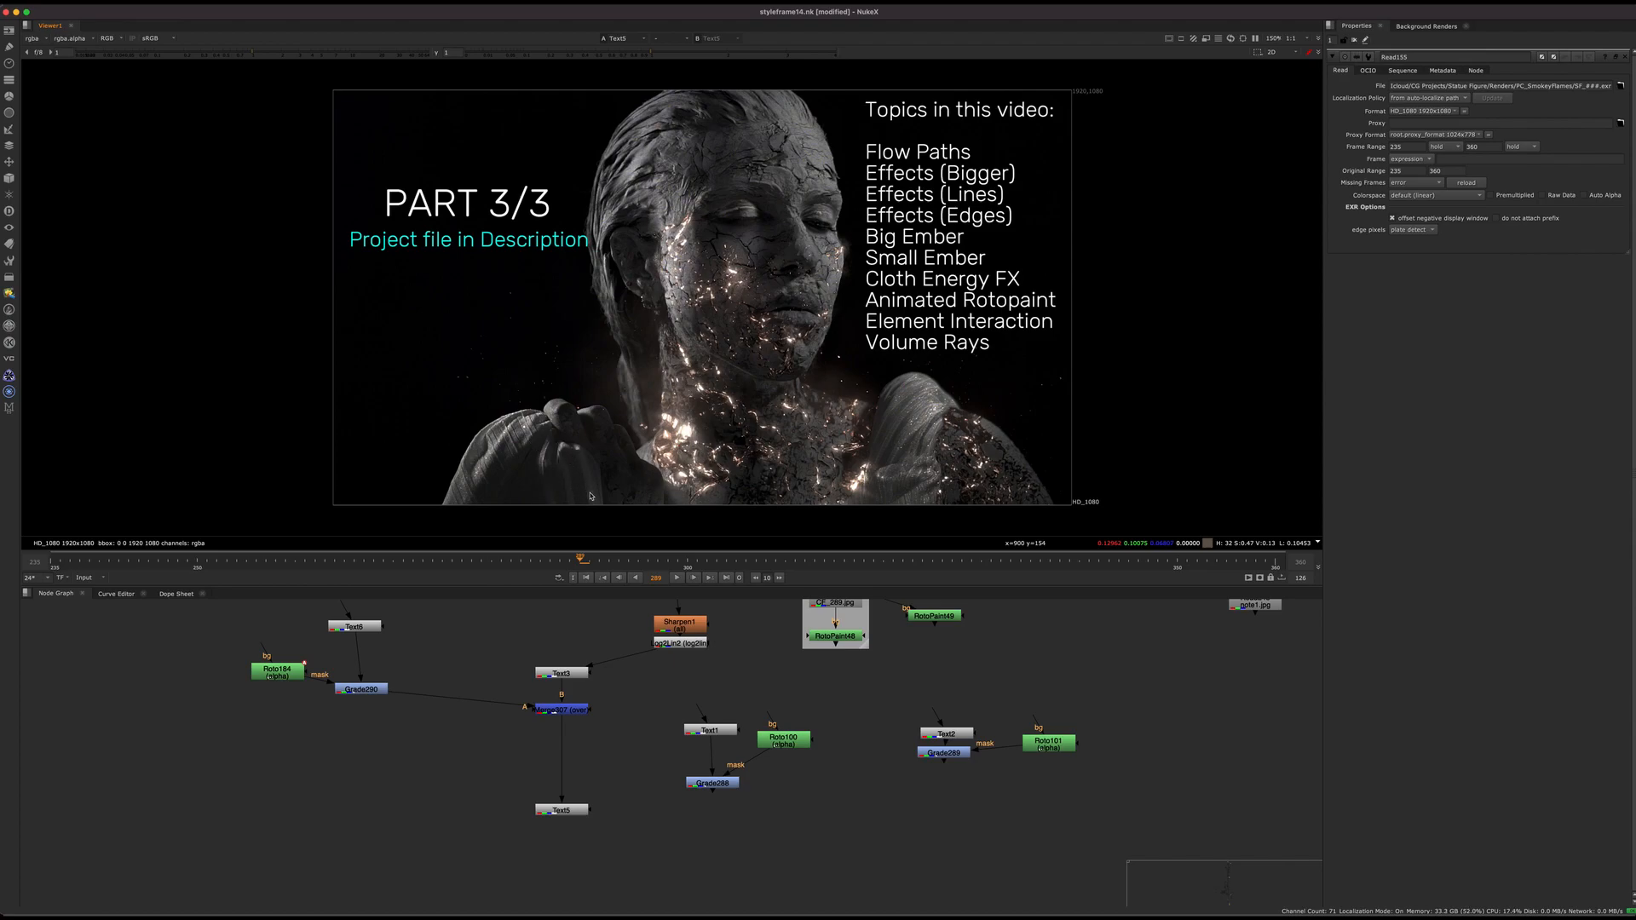
{"action": "left_click", "coordinate": [678, 580]}
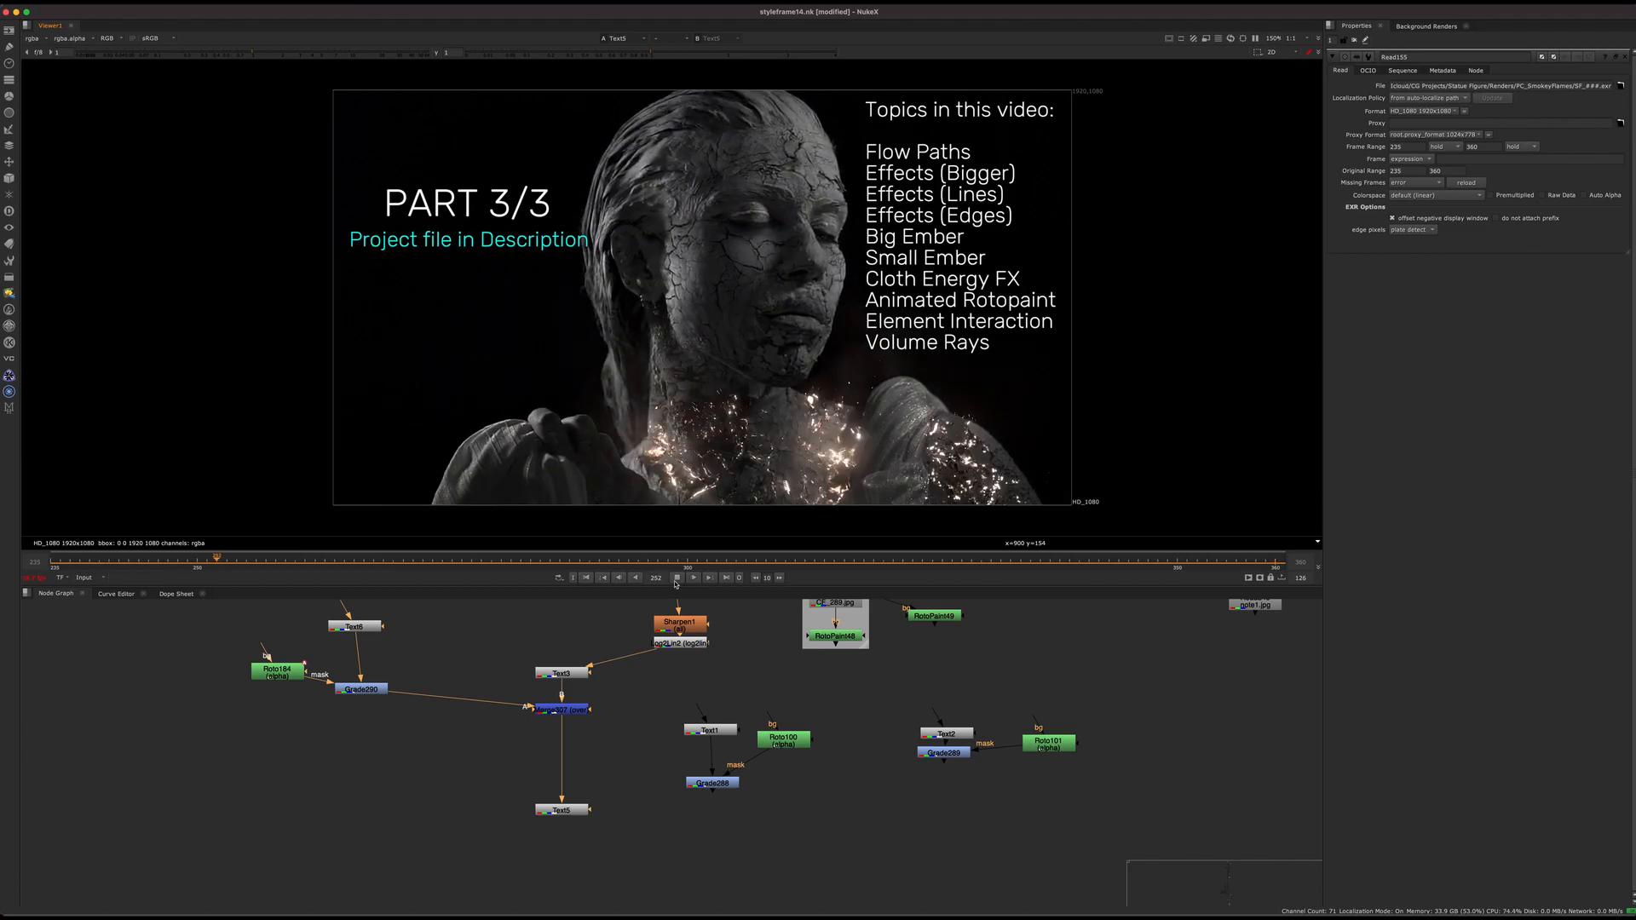
{"action": "left_click", "coordinate": [1158, 561]}
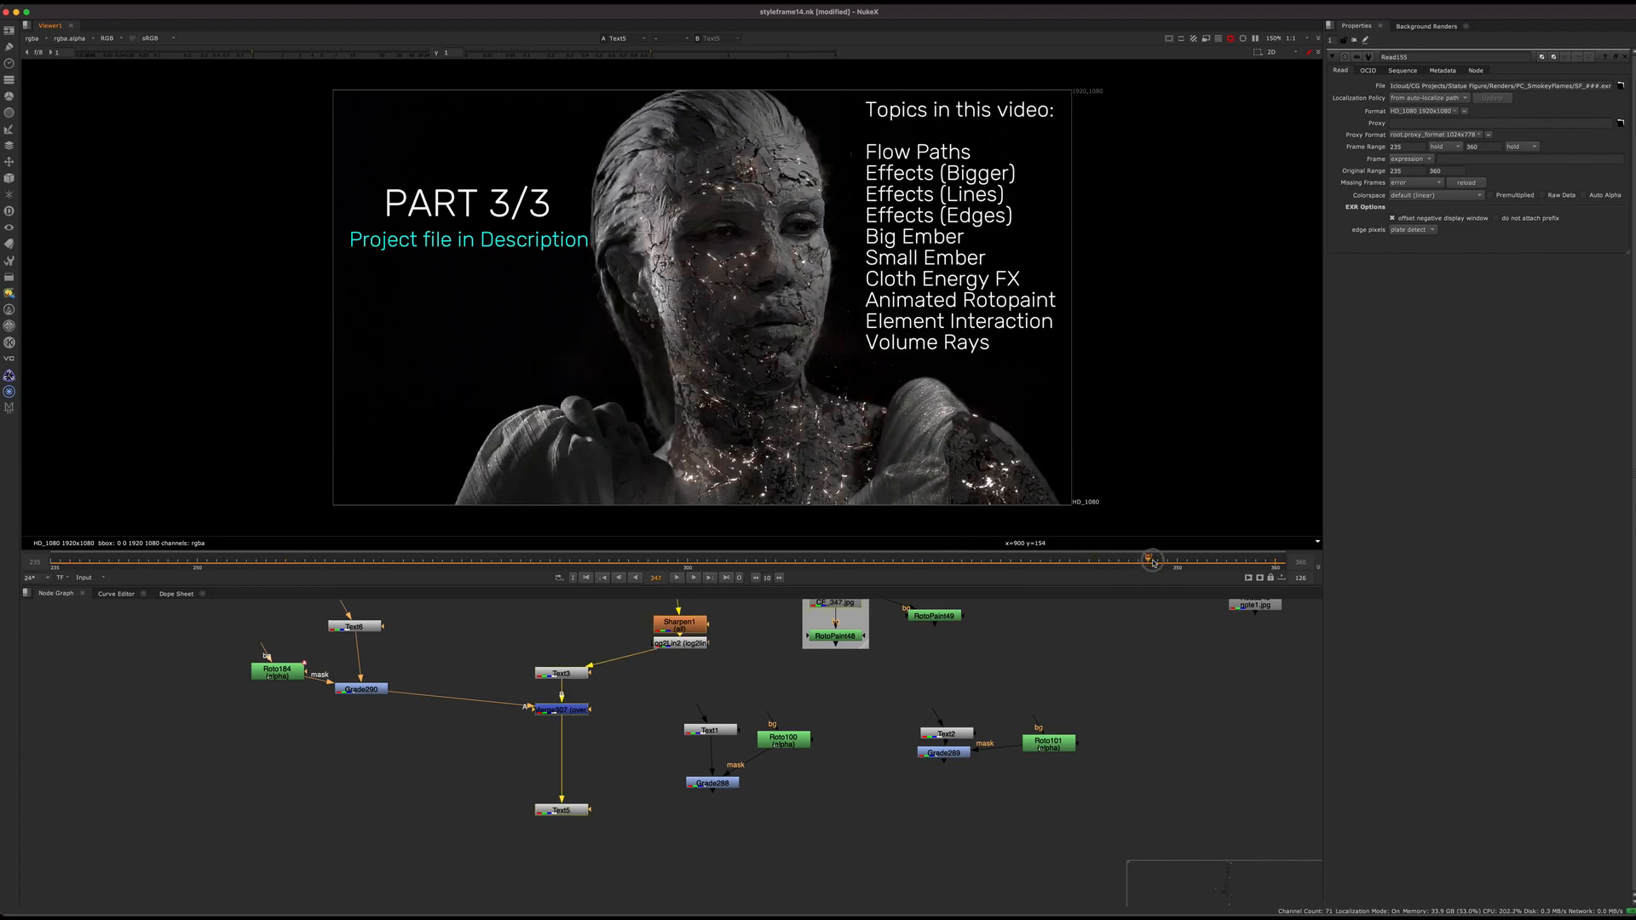